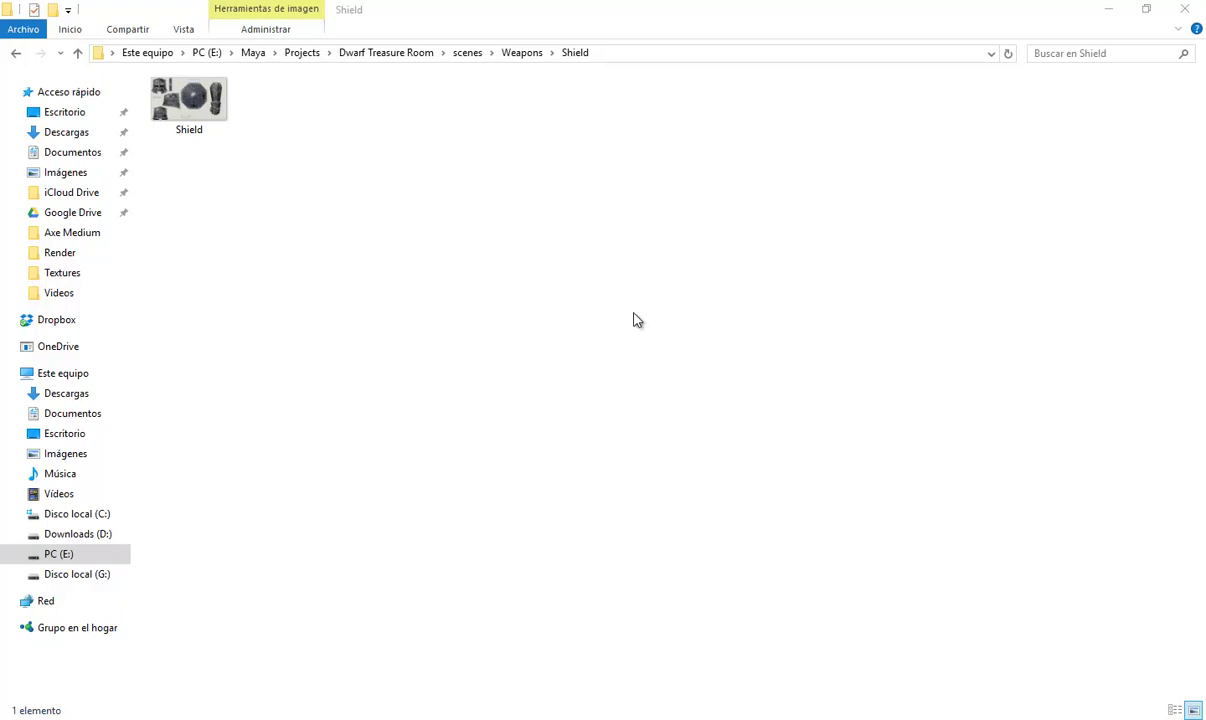
# Preview the Shield reference image, then maximize the front view and zoom out.
pyautogui.doubleClick(220, 117)
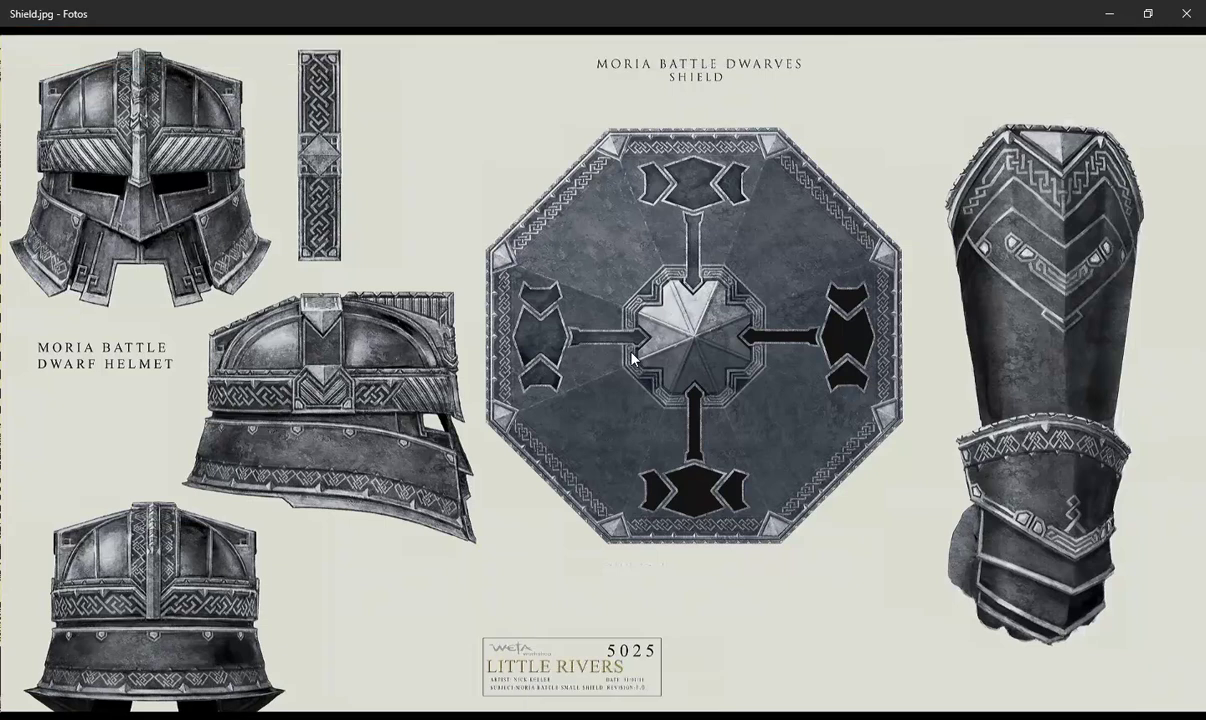
pyautogui.click(1186, 13)
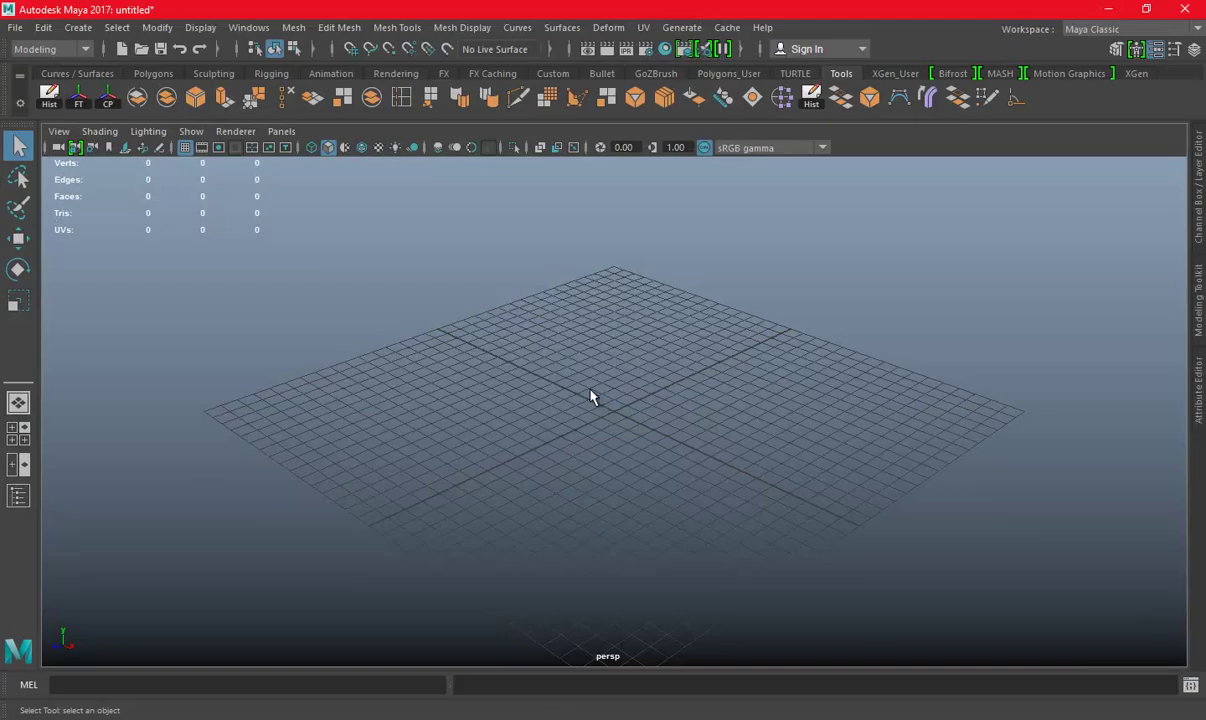
pyautogui.press('space')
pyautogui.scroll(-2, 417, 496)
pyautogui.scroll(-2, 425, 490)
pyautogui.scroll(-1, 426, 492)
pyautogui.scroll(-1, 426, 492)
pyautogui.scroll(-1, 426, 492)
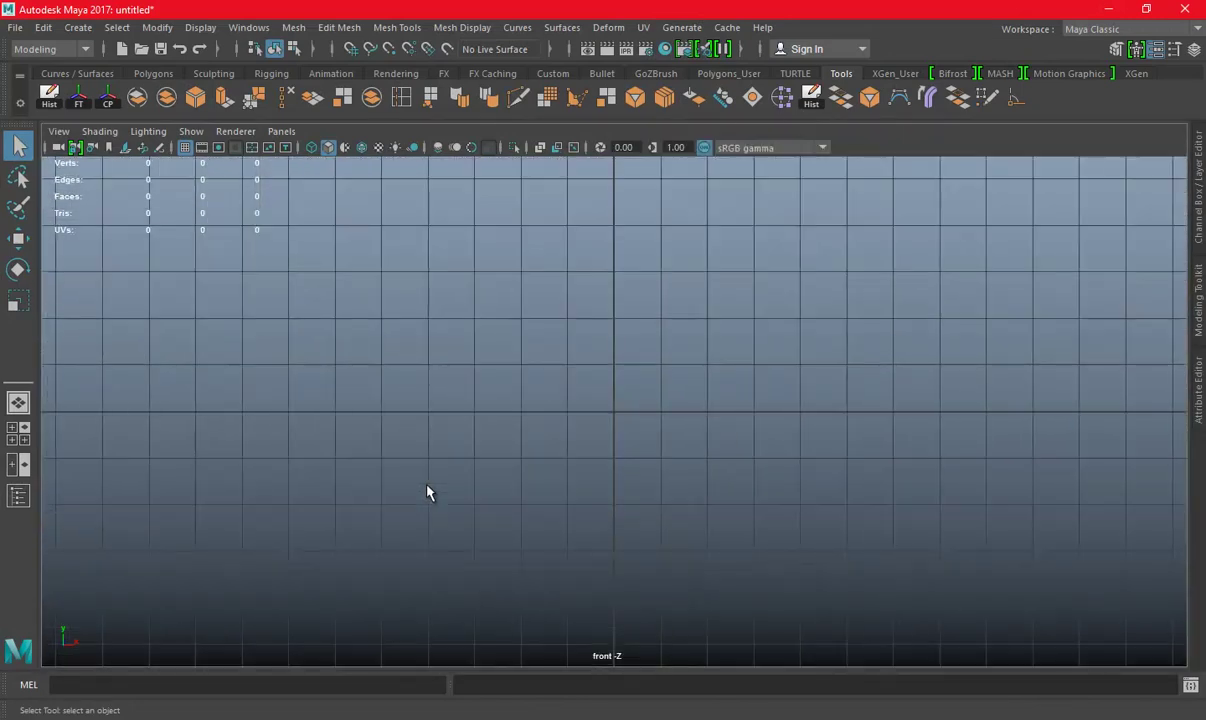
# Import Shield.jpg from Dwarf Treasure Room/scenes/Weapons/Shield as a front-view image plane.
pyautogui.click(66, 131)
pyautogui.moveTo(92, 505)
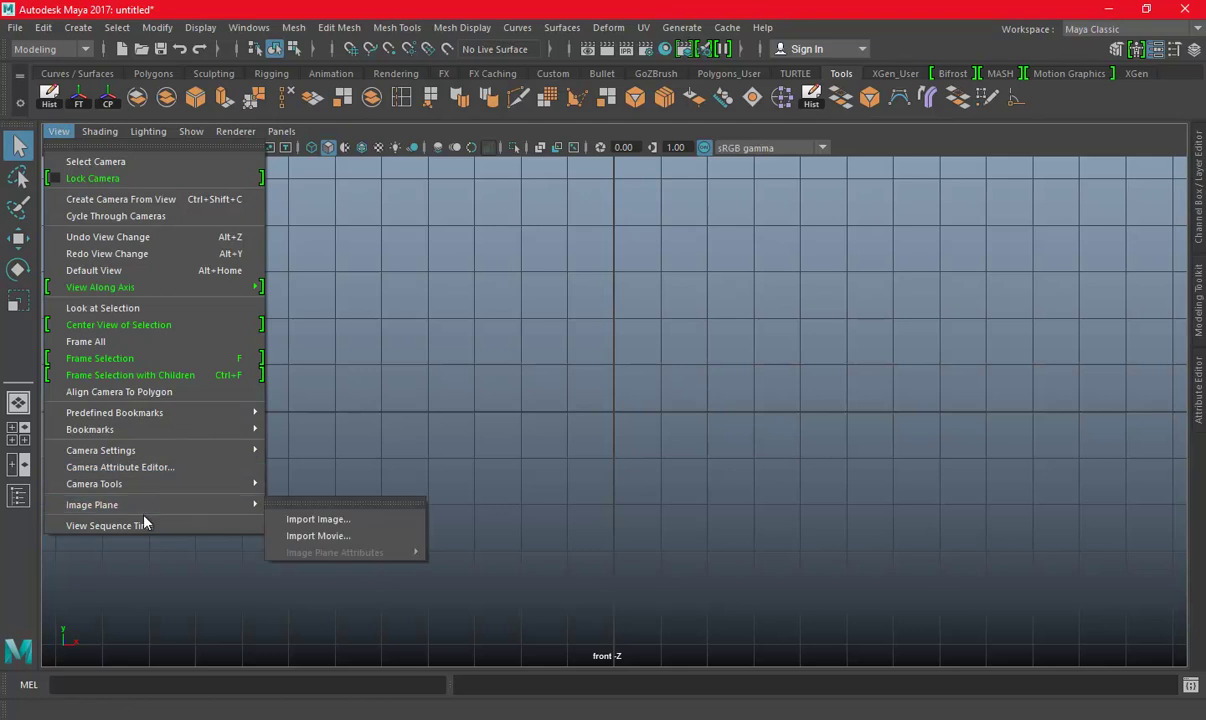
pyautogui.click(297, 521)
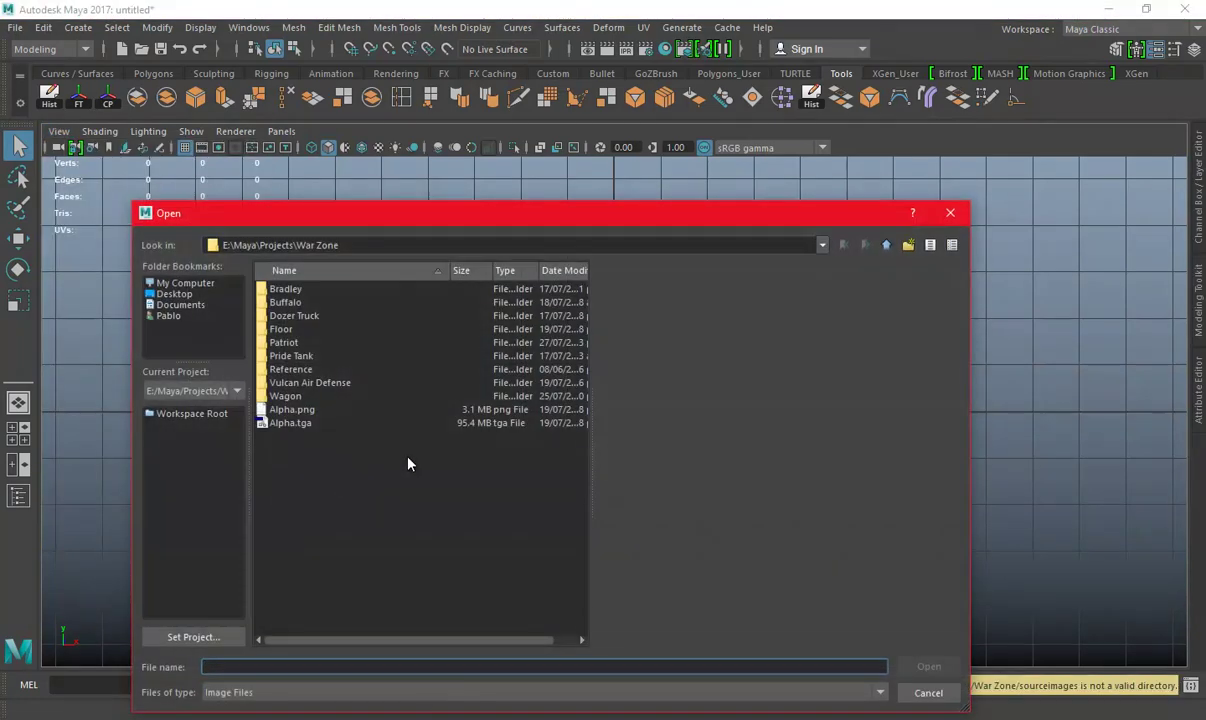
pyautogui.click(843, 245)
pyautogui.click(843, 245)
pyautogui.doubleClick(286, 289)
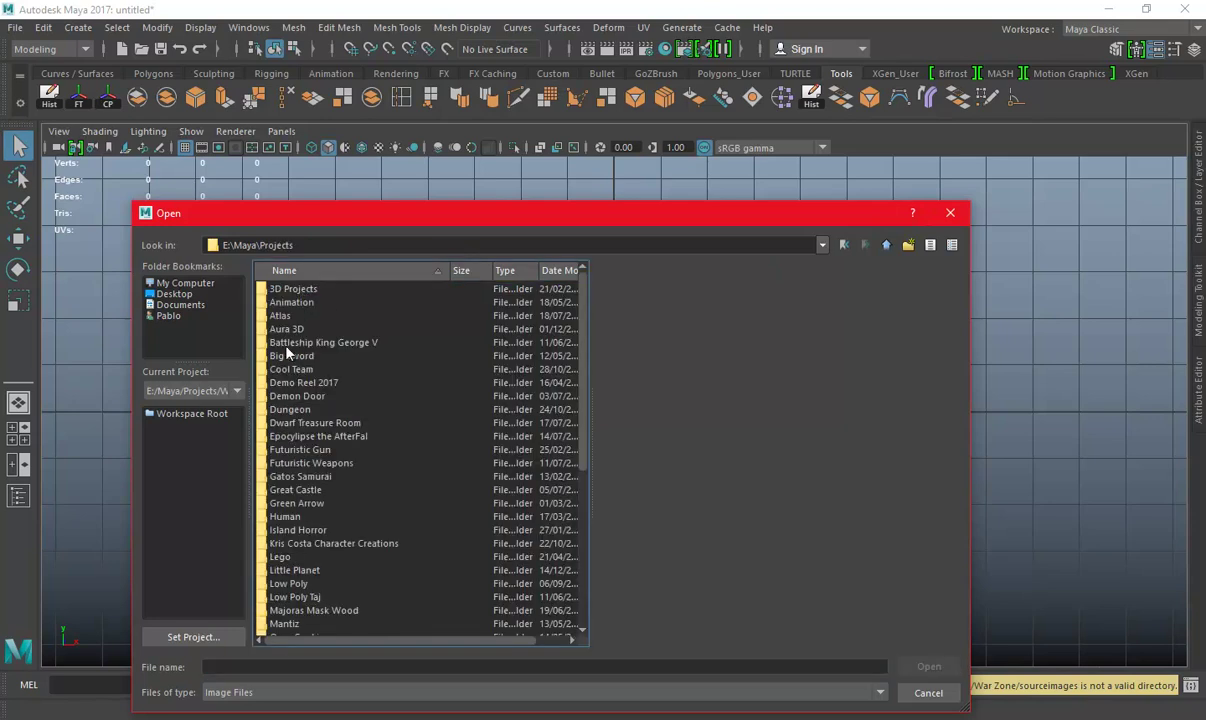
pyautogui.doubleClick(304, 424)
pyautogui.doubleClick(285, 409)
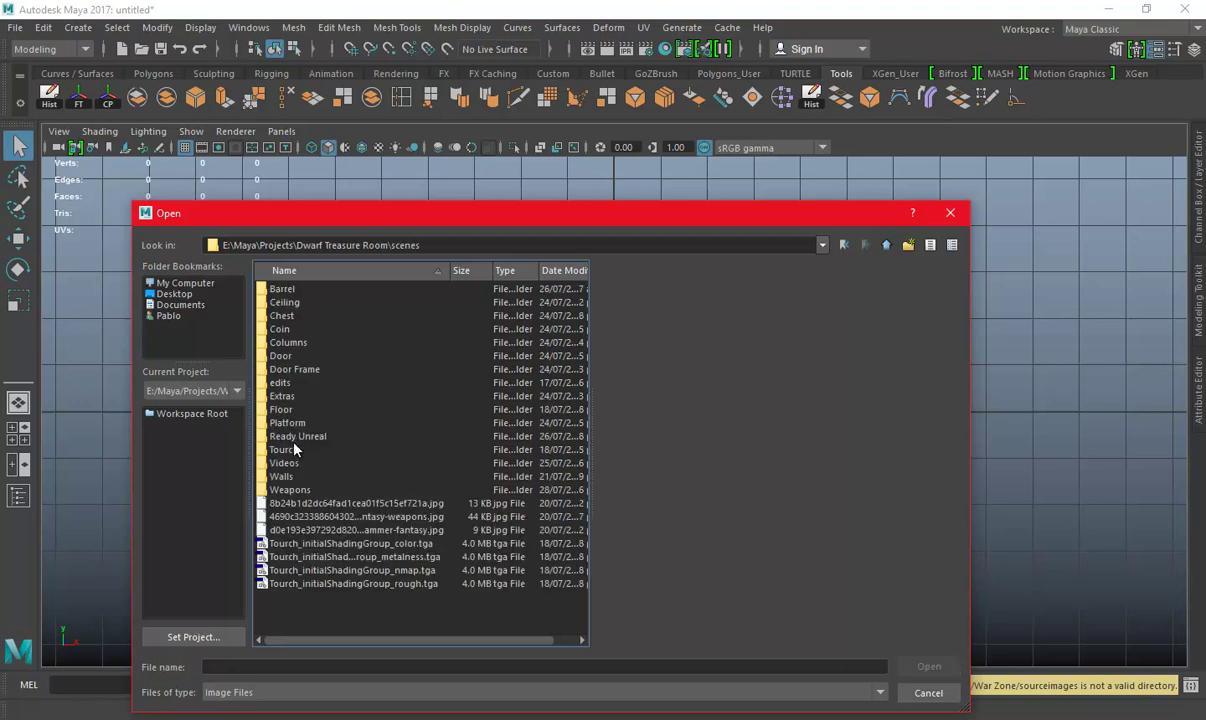
pyautogui.doubleClick(285, 490)
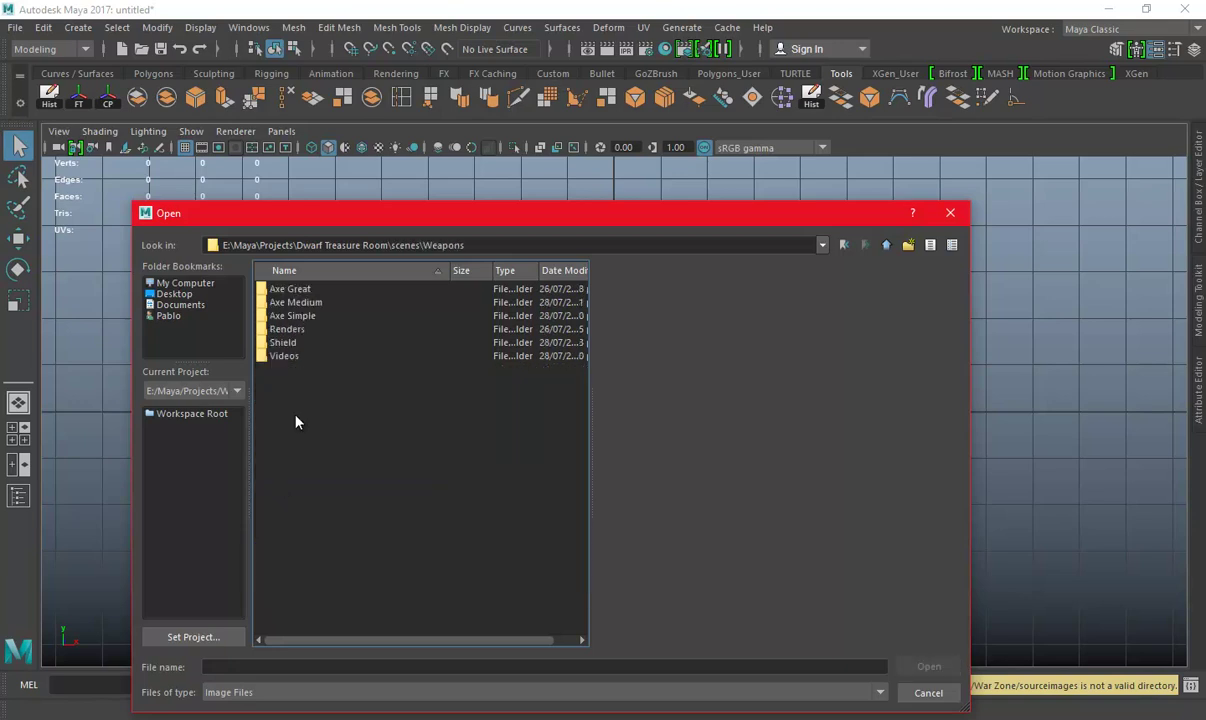
pyautogui.doubleClick(283, 343)
pyautogui.click(288, 288)
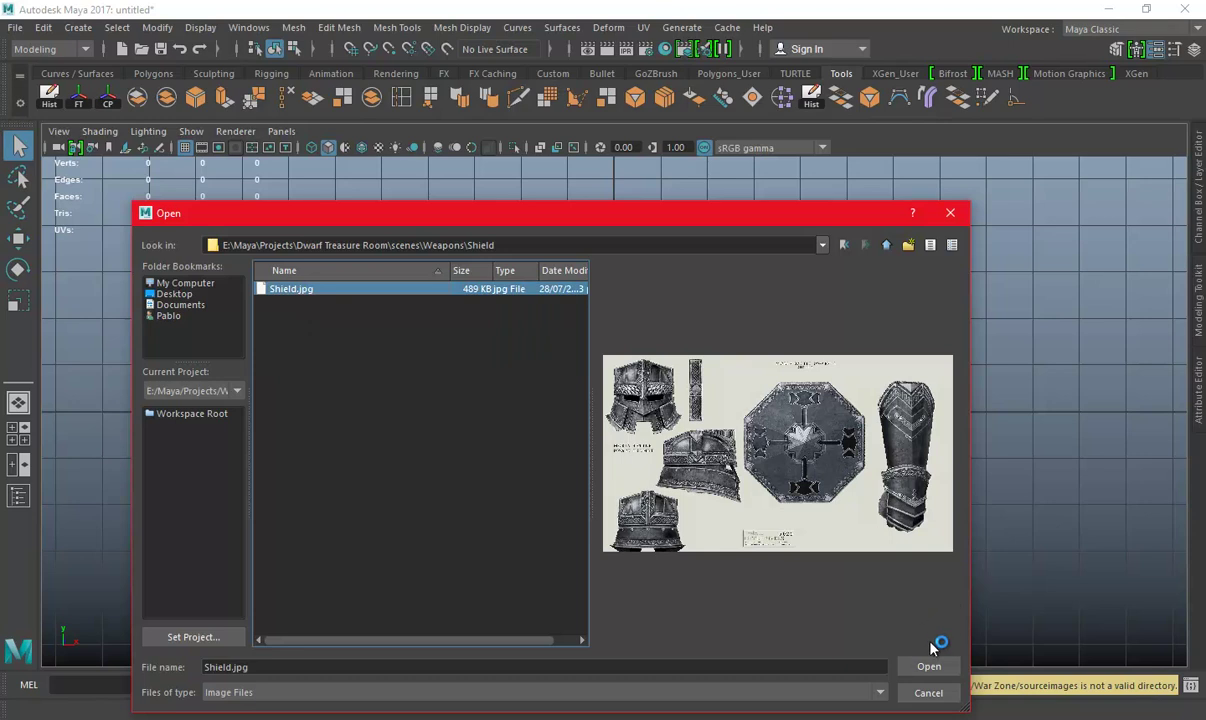
pyautogui.press('r')
# Scale the image plane up to a readable size and shift it into position.
pyautogui.moveTo(618, 414); pyautogui.dragTo(713, 415)
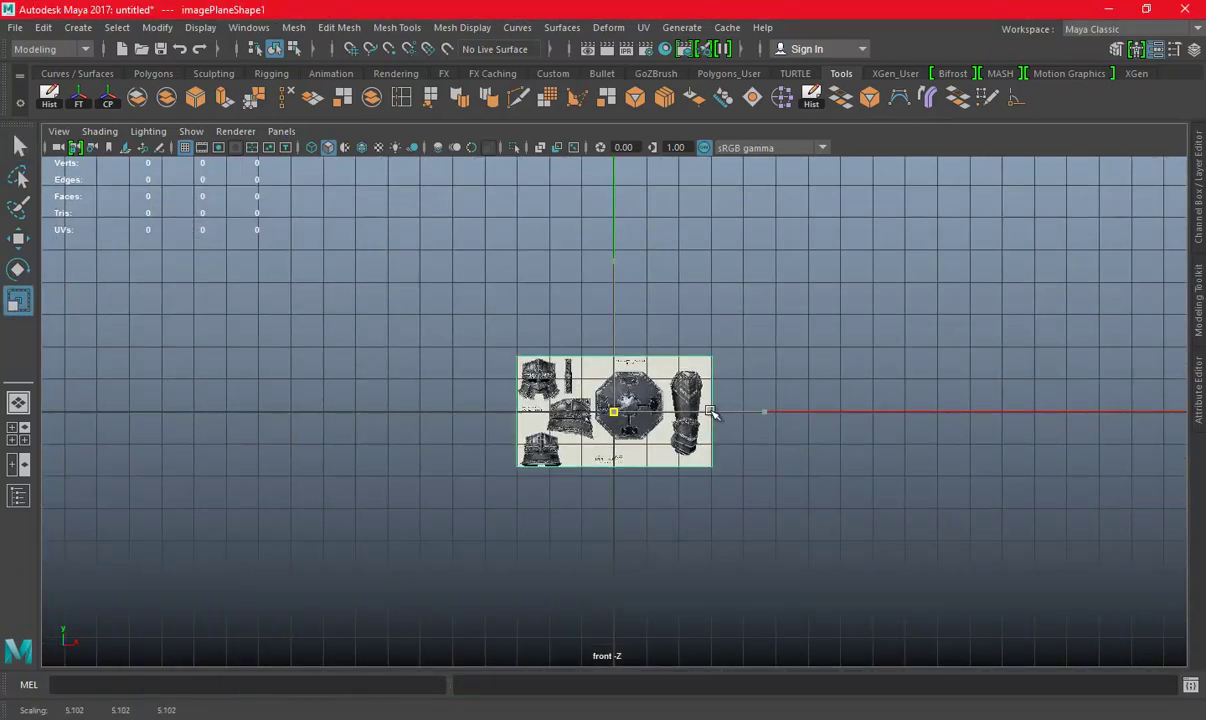
pyautogui.moveTo(713, 415); pyautogui.dragTo(870, 412)
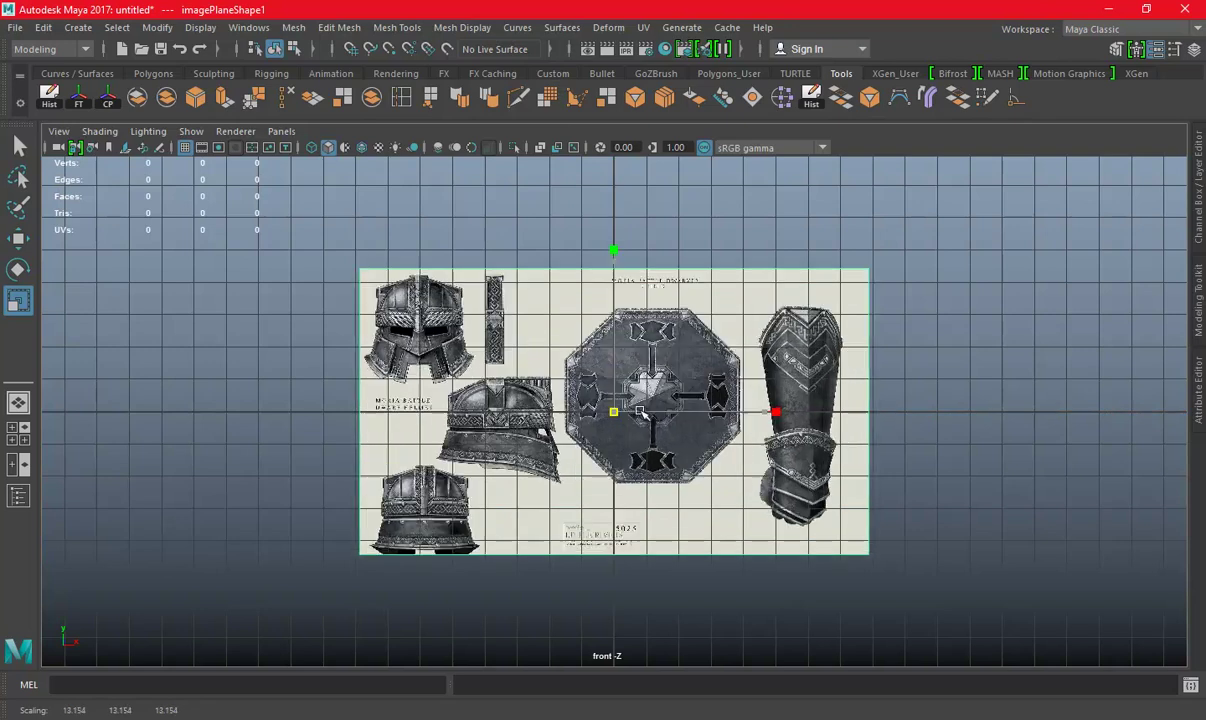
pyautogui.press('w')
pyautogui.moveTo(640, 412); pyautogui.dragTo(592, 412)
pyautogui.scroll(2, 678, 412)
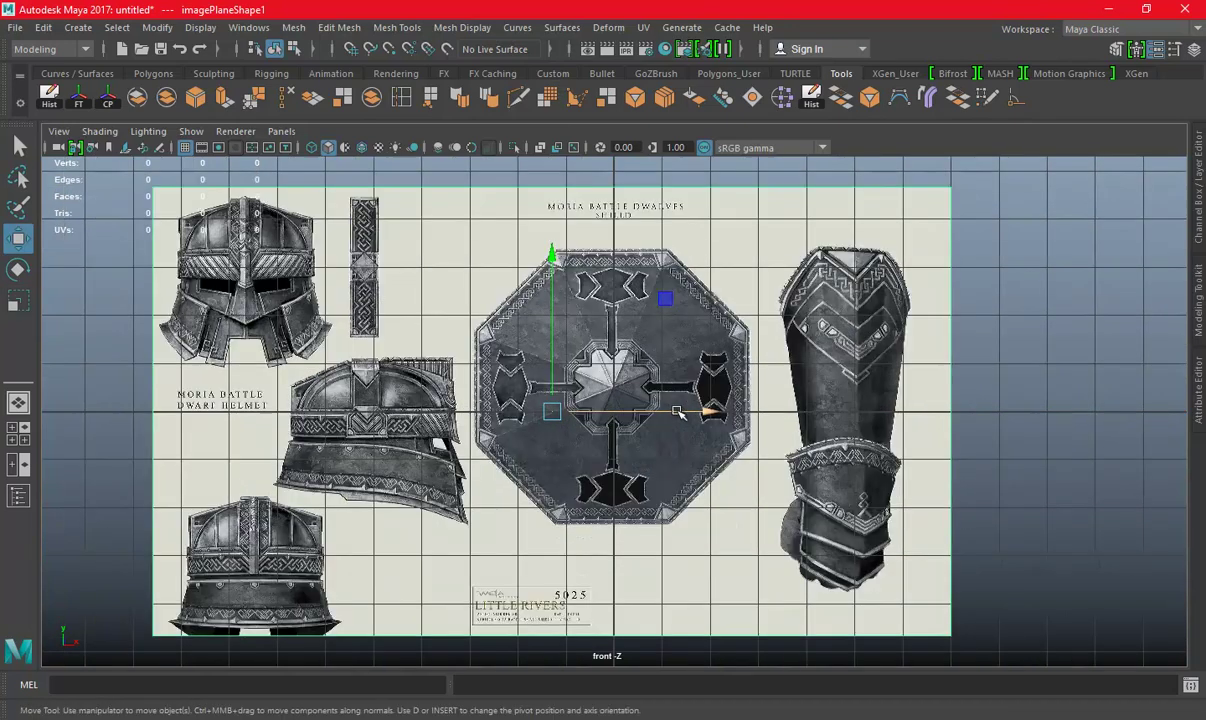
pyautogui.press('e')
pyautogui.press('w')
pyautogui.scroll(1, 650, 415)
pyautogui.moveTo(651, 416); pyautogui.dragTo(649, 416)
pyautogui.press('e')
pyautogui.press('r')
pyautogui.moveTo(537, 413); pyautogui.dragTo(557, 410)
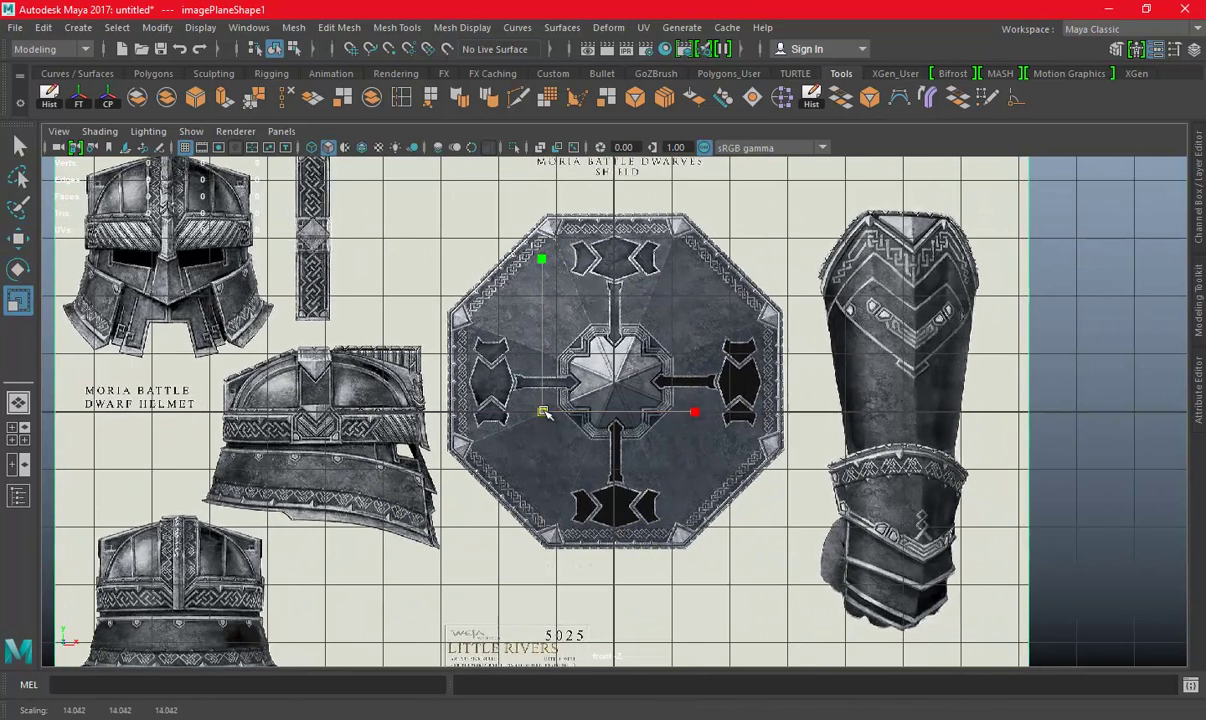
pyautogui.press('w')
# Check the image plane in the perspective view, then return to the front view.
pyautogui.press('space')
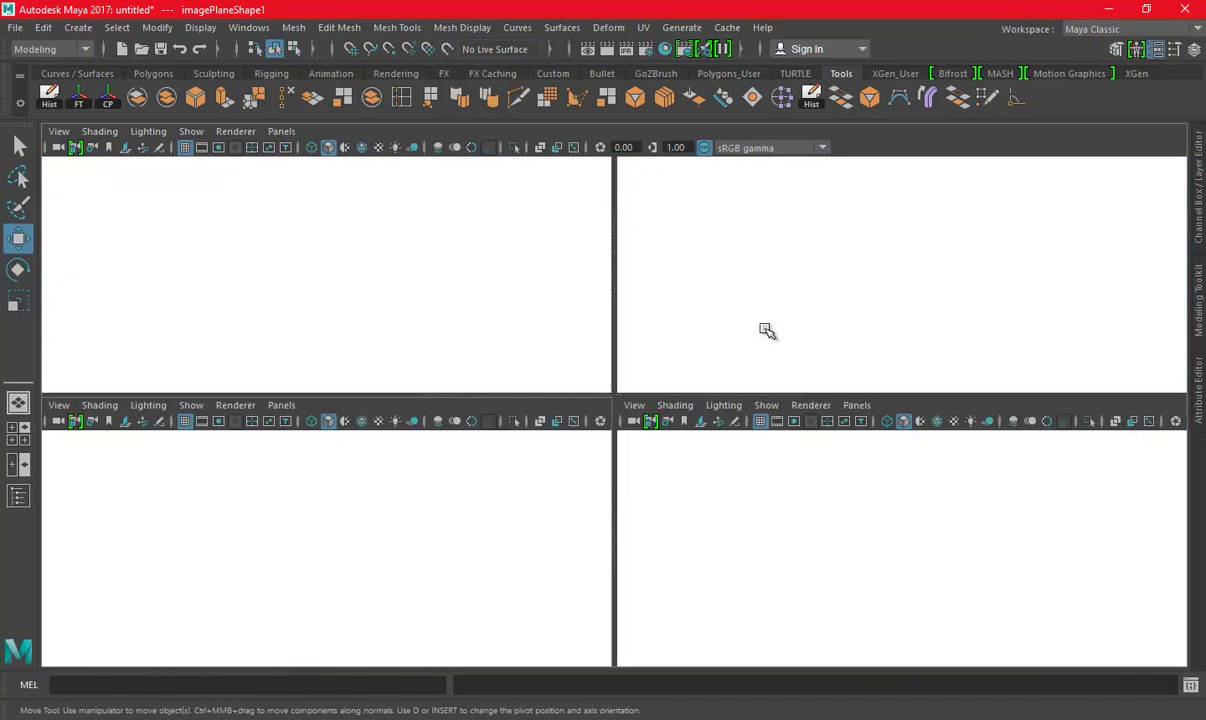
pyautogui.press('space')
pyautogui.keyDown('alt'); pyautogui.moveTo(521, 432); pyautogui.dragTo(573, 406); pyautogui.keyUp('alt')
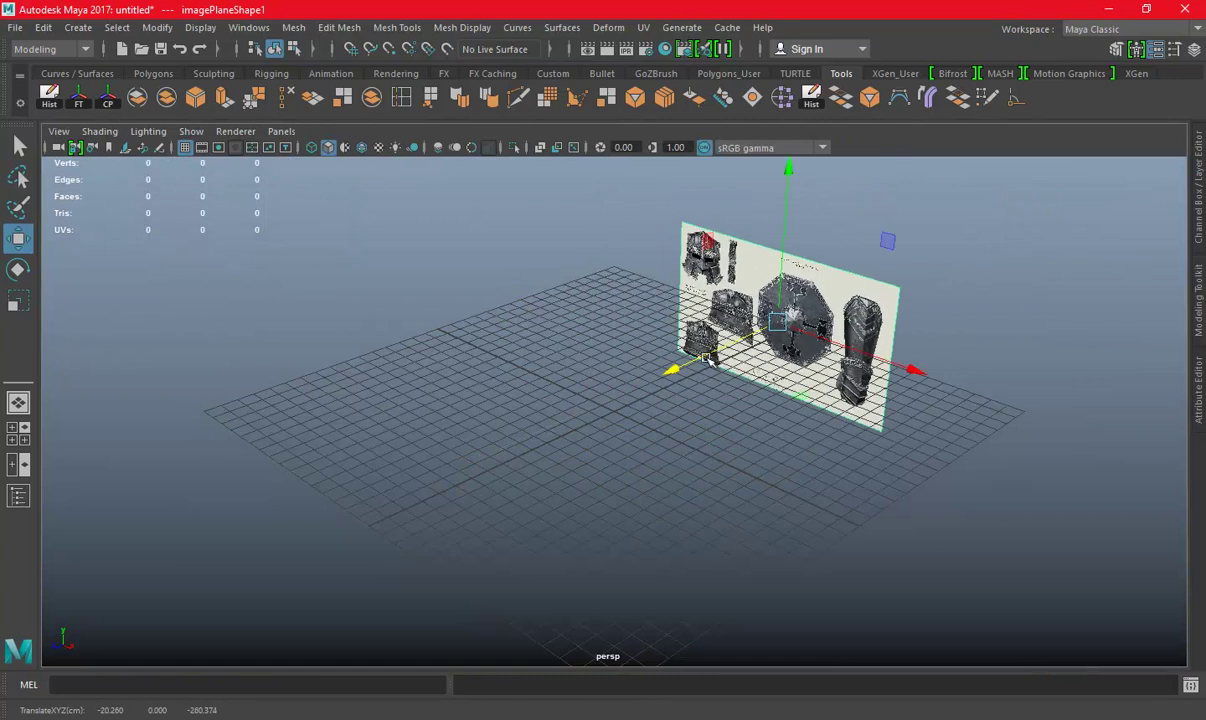
pyautogui.press('space')
pyautogui.press('space')
# Put the image plane on a new reference layer, layer1, and create a polygon plane.
pyautogui.click(1200, 175)
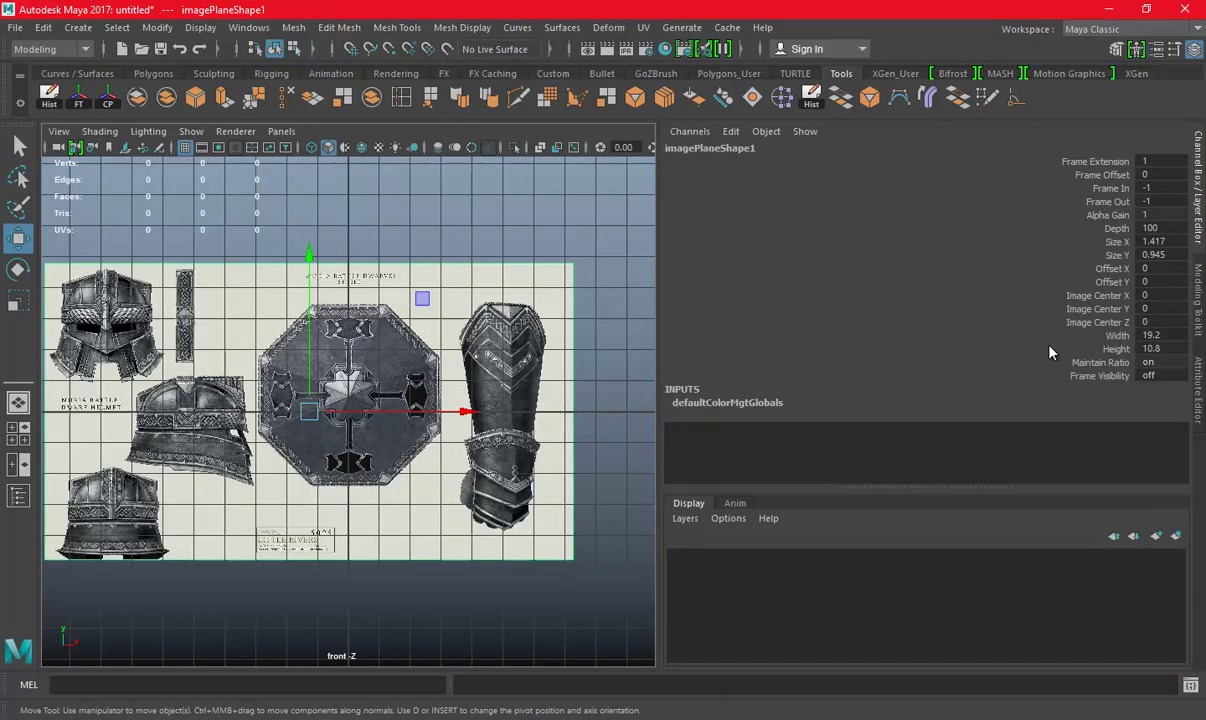
pyautogui.click(1176, 535)
pyautogui.click(716, 558)
pyautogui.click(716, 558)
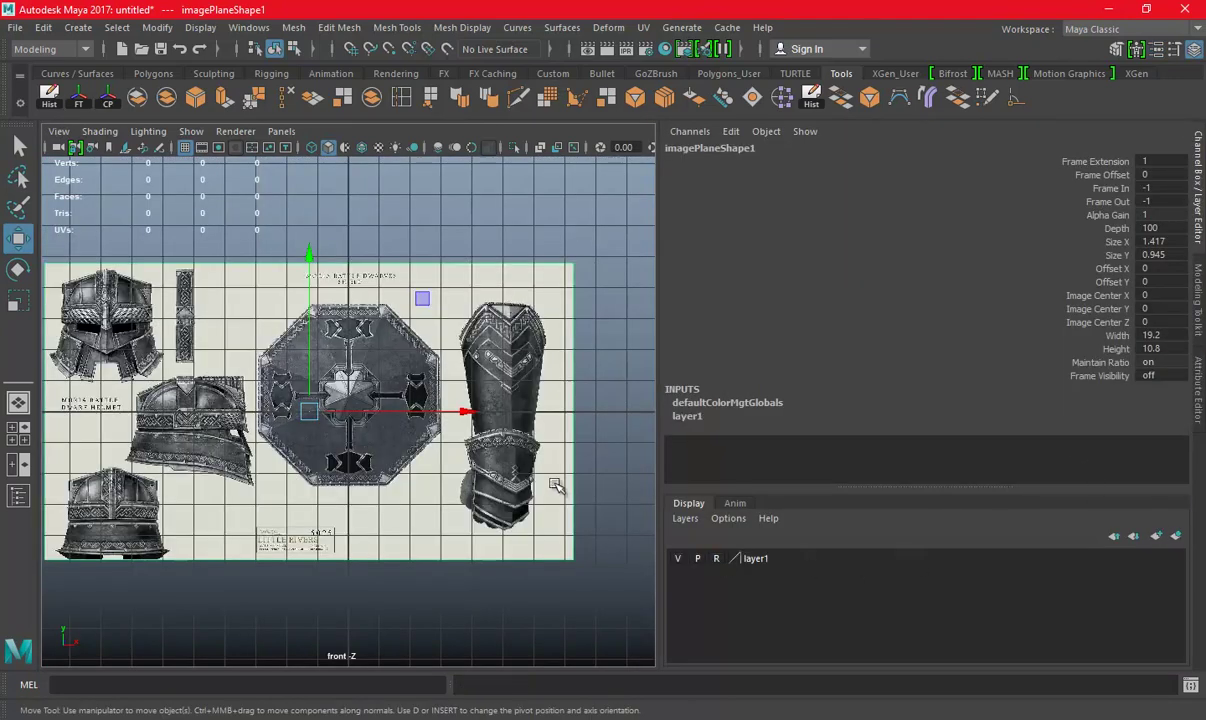
pyautogui.click(1200, 180)
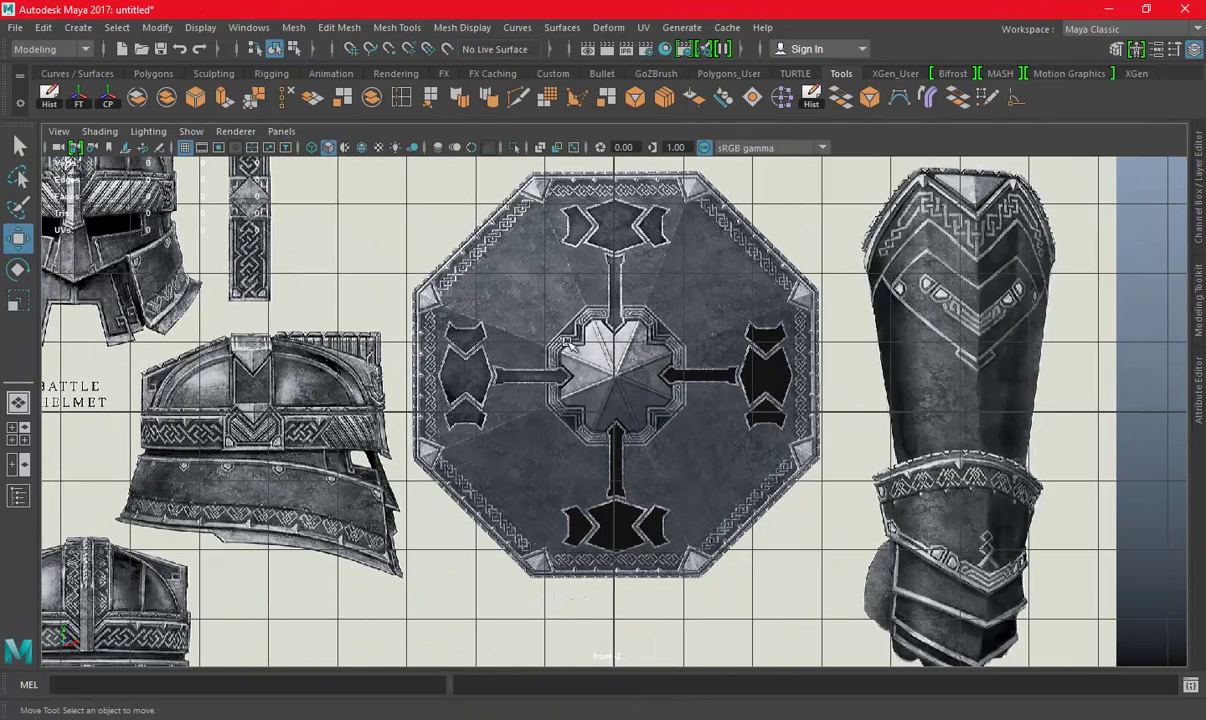
pyautogui.click(153, 73)
pyautogui.click(166, 97)
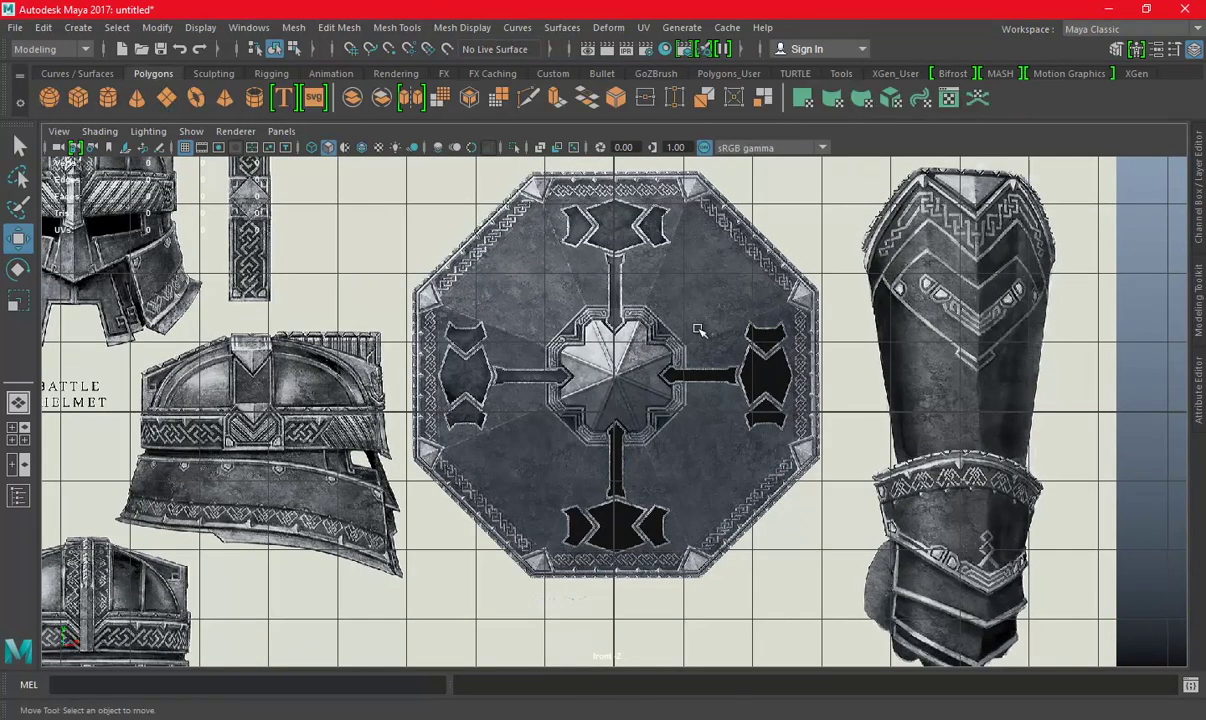
# Rotate pPlane1 90° in X so it stands upright facing the front view.
pyautogui.press('a')
pyautogui.press('e')
pyautogui.press('r')
pyautogui.press('e')
pyautogui.moveTo(587, 363)
pyautogui.mouseDown()
pyautogui.moveTo(620, 370)
pyautogui.moveTo(619, 455)
pyautogui.mouseUp()
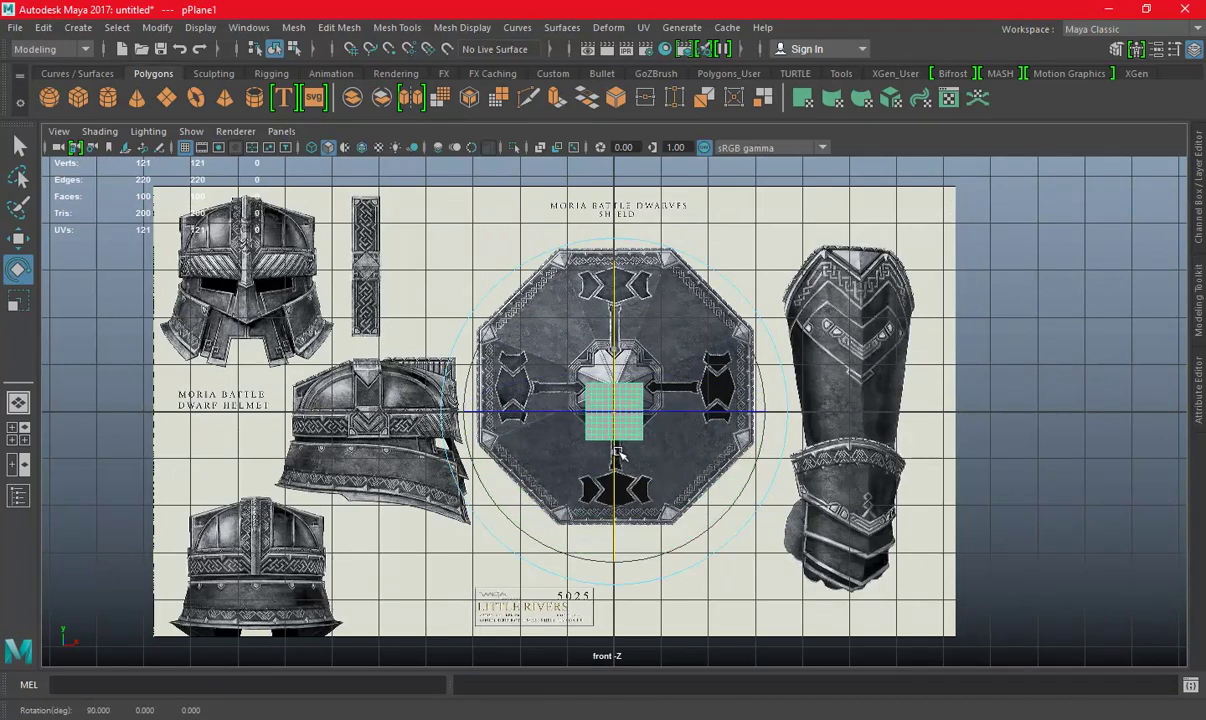
# Set the plane's Subdivisions Width and Height to 2.
pyautogui.click(1196, 231)
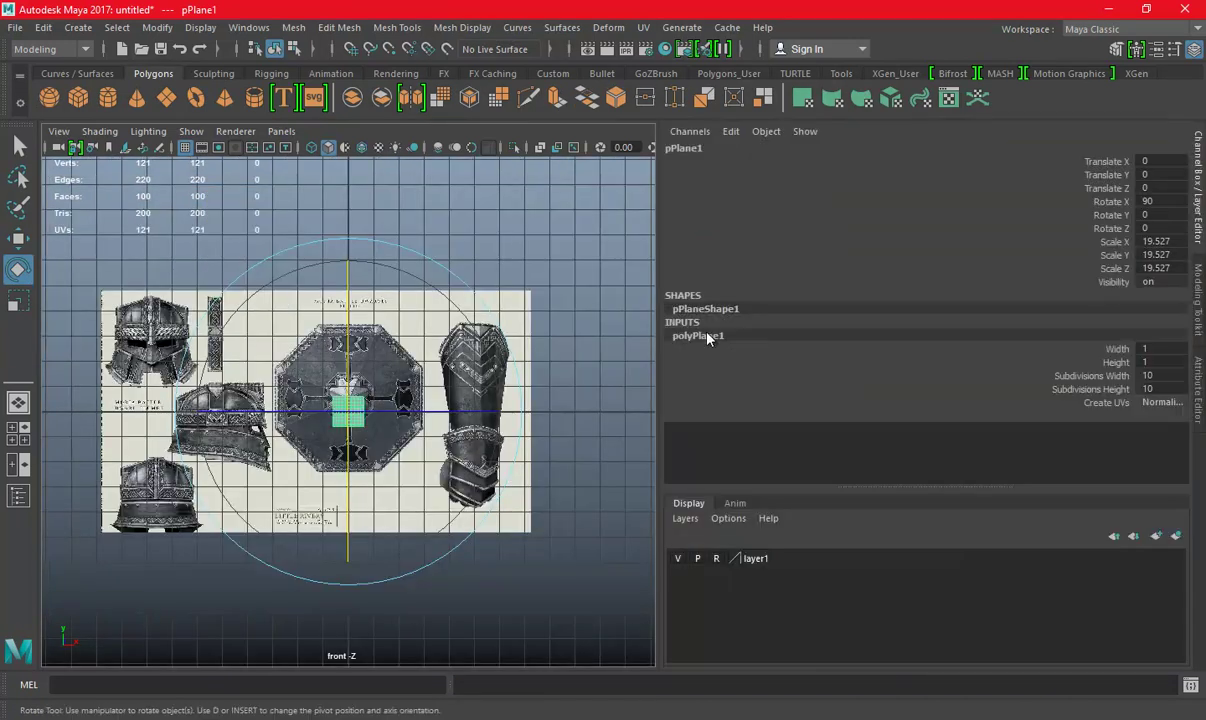
pyautogui.click(1130, 375)
pyautogui.keyDown('shift'); pyautogui.click(1130, 389); pyautogui.keyUp('shift')
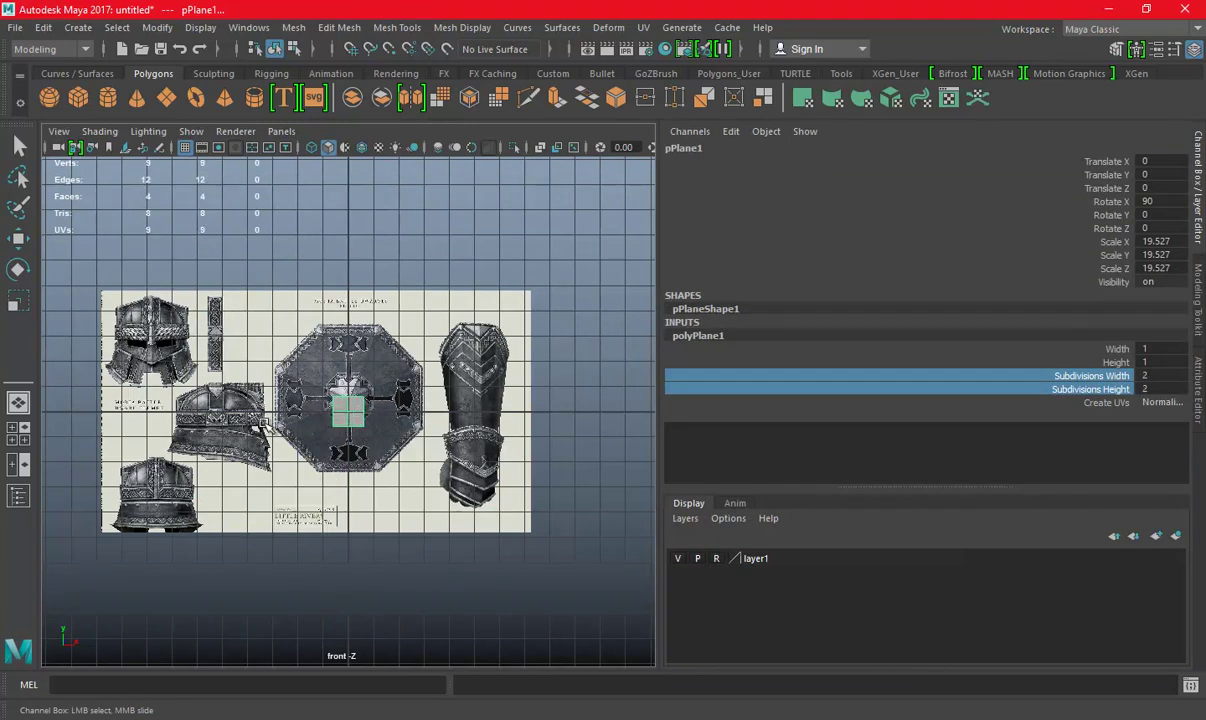
pyautogui.keyDown('alt'); pyautogui.moveTo(263, 423); pyautogui.dragTo(408, 400, button='right'); pyautogui.keyUp('alt')
pyautogui.click(1198, 190)
# Scale the plane over the shield and turn on X-Ray shading.
pyautogui.press('e')
pyautogui.press('r')
pyautogui.moveTo(613, 411); pyautogui.dragTo(776, 410)
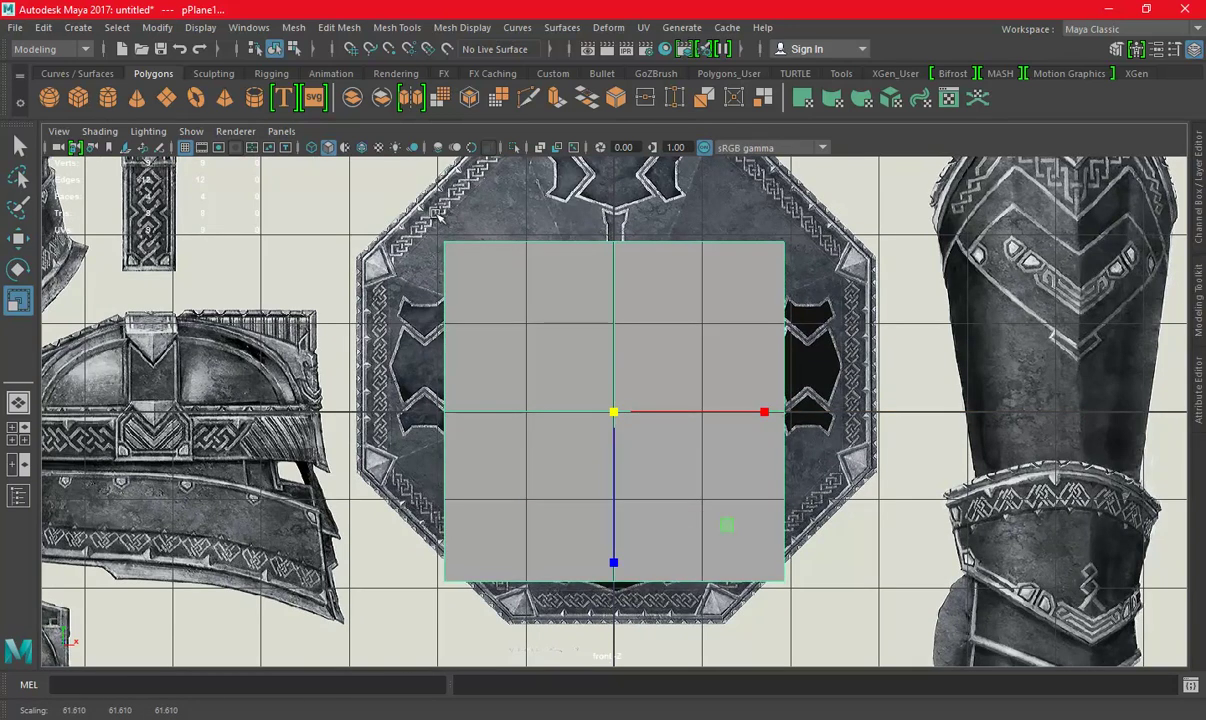
pyautogui.click(99, 131)
pyautogui.click(115, 314)
# Move the plane up so it is centred over the shield drawing.
pyautogui.scroll(-2, 851, 283)
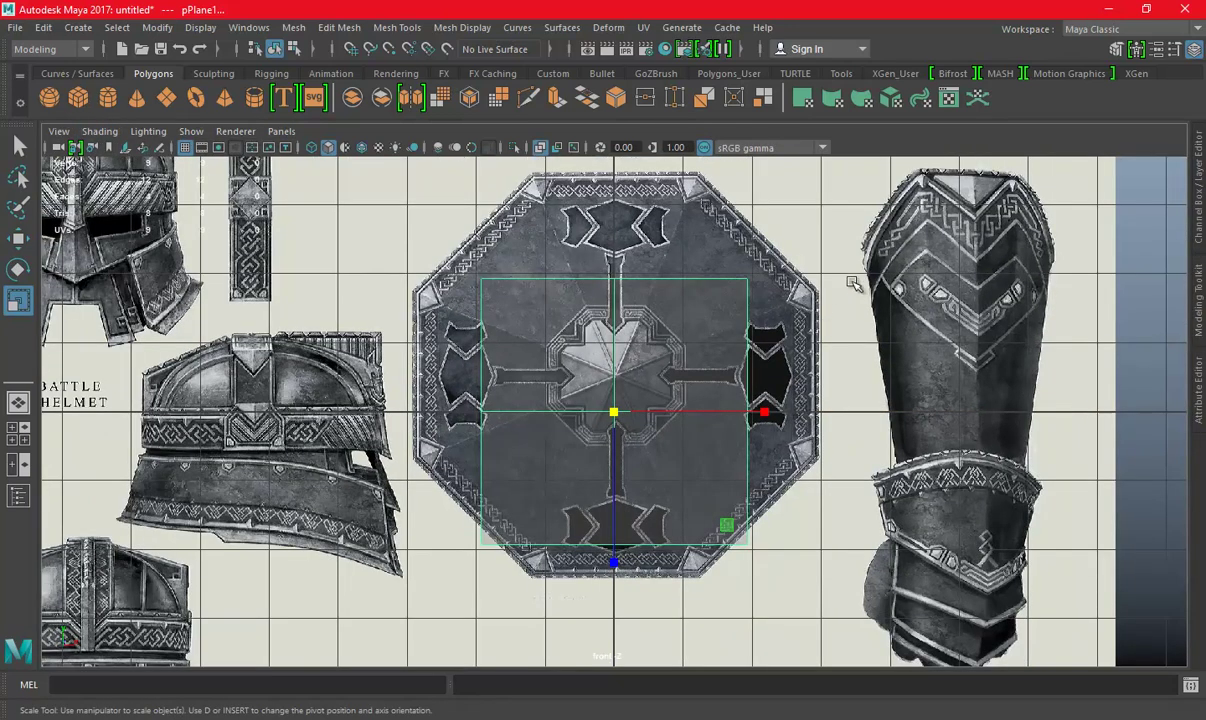
pyautogui.scroll(1, 822, 314)
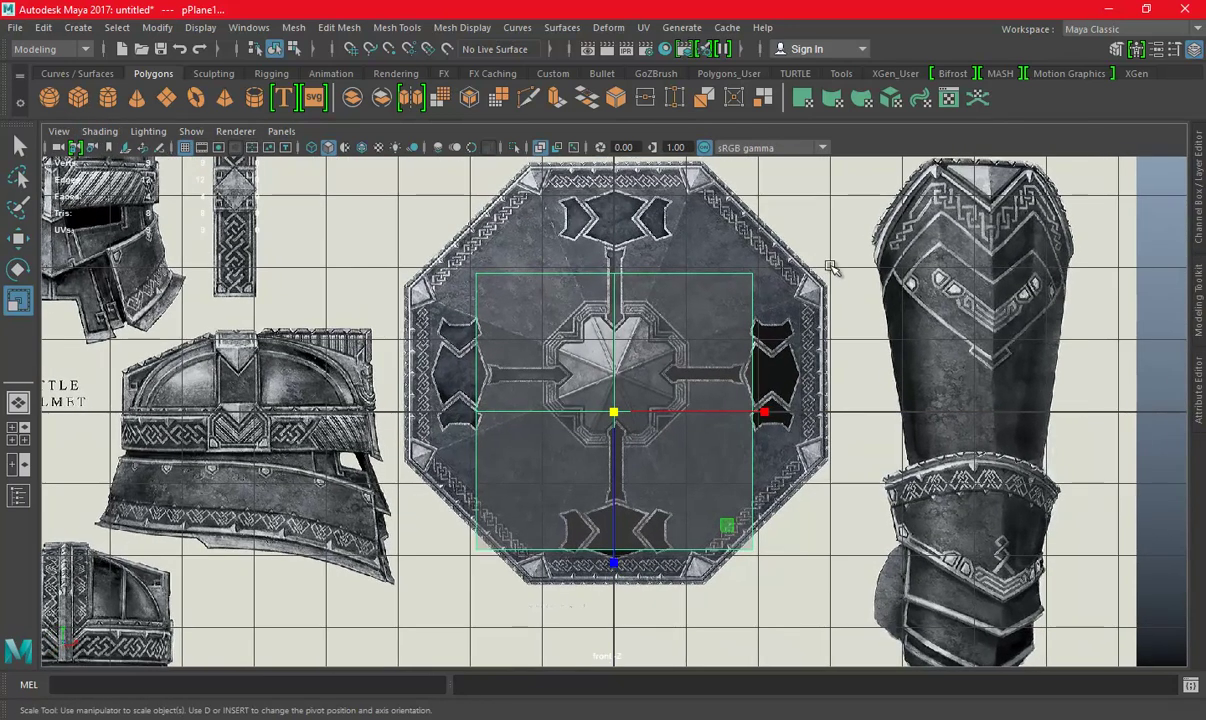
pyautogui.keyDown('alt'); pyautogui.moveTo(830, 267); pyautogui.dragTo(815, 313, button='middle'); pyautogui.keyUp('alt')
pyautogui.press('w')
pyautogui.moveTo(596, 495)
pyautogui.mouseDown()
pyautogui.moveTo(595, 452)
pyautogui.moveTo(640, 420)
pyautogui.moveTo(740, 418)
pyautogui.mouseUp()
pyautogui.press('e')
pyautogui.press('r')
pyautogui.press('w')
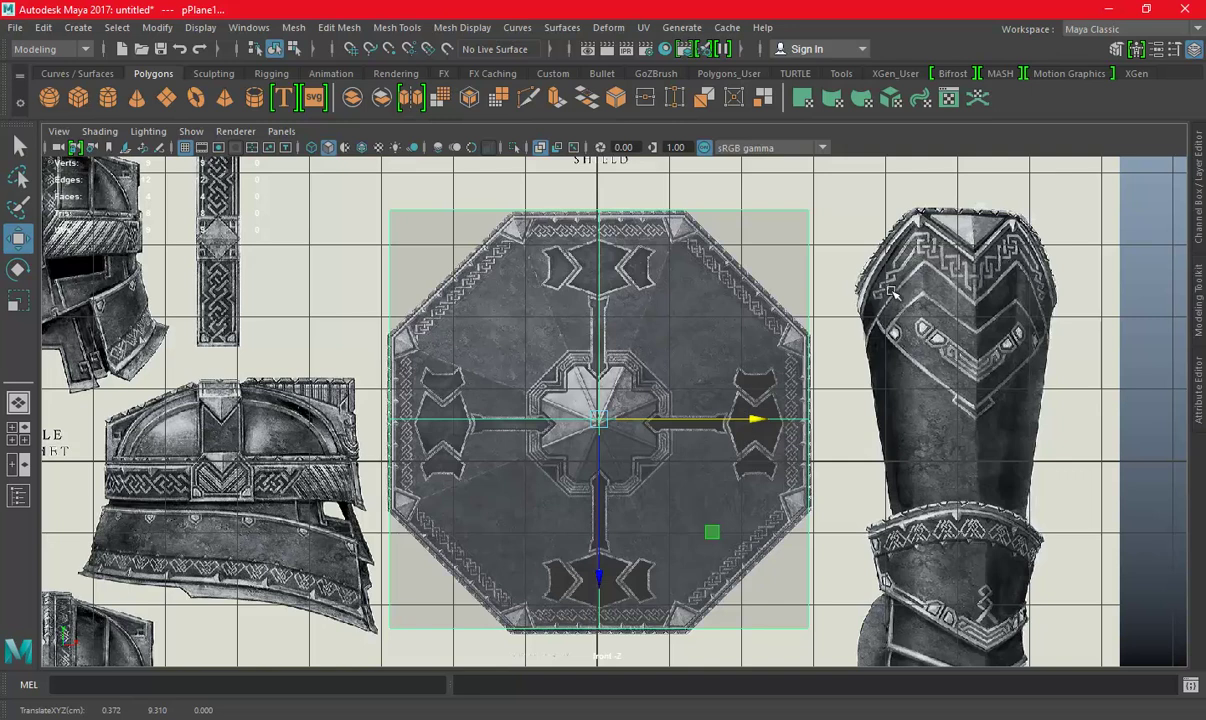
# Delete one vertical edge from the plane with Delete Edge/Vertex.
pyautogui.moveTo(852, 326); pyautogui.dragTo(856, 205, button='right')
pyautogui.click(600, 292)
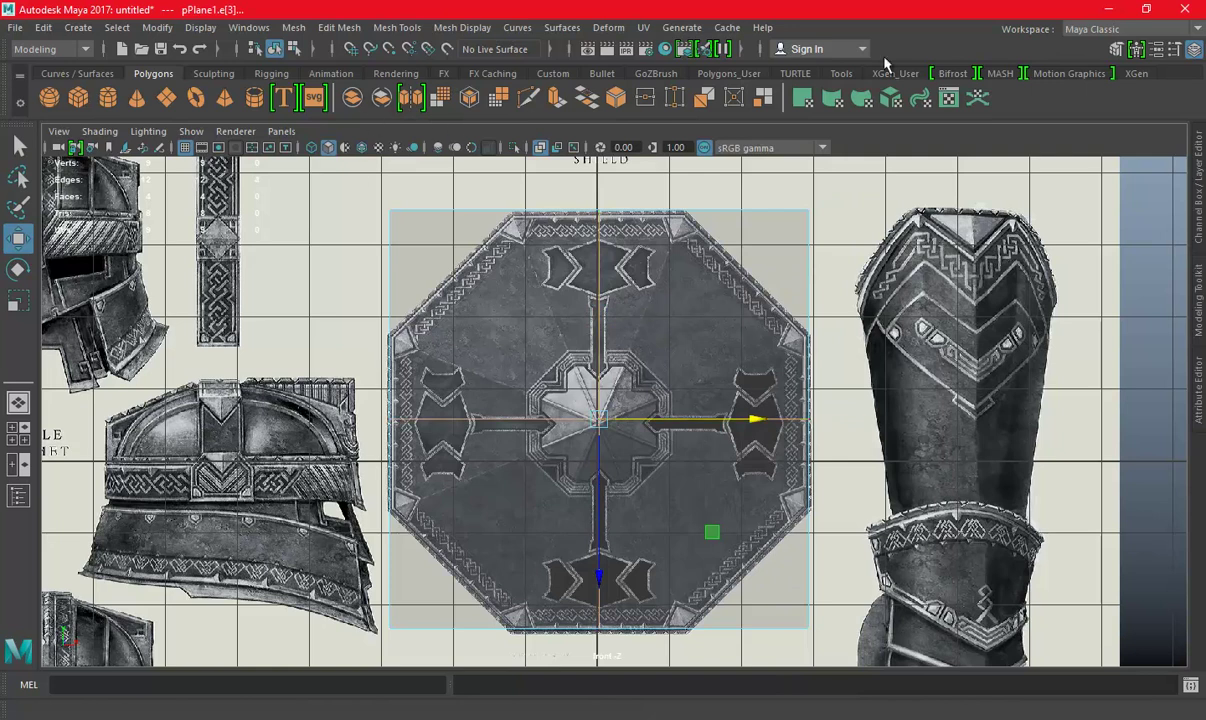
pyautogui.click(840, 73)
pyautogui.click(292, 99)
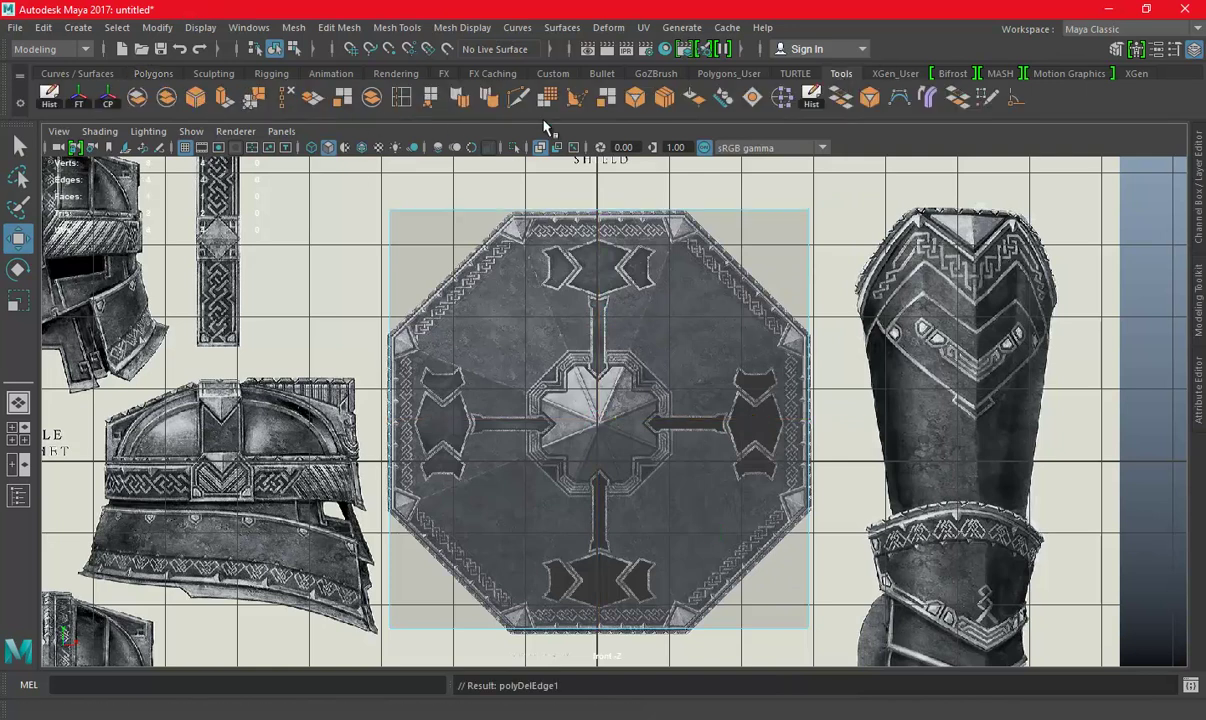
# Insert two horizontal and two vertical edge loops across the plane.
pyautogui.click(401, 97)
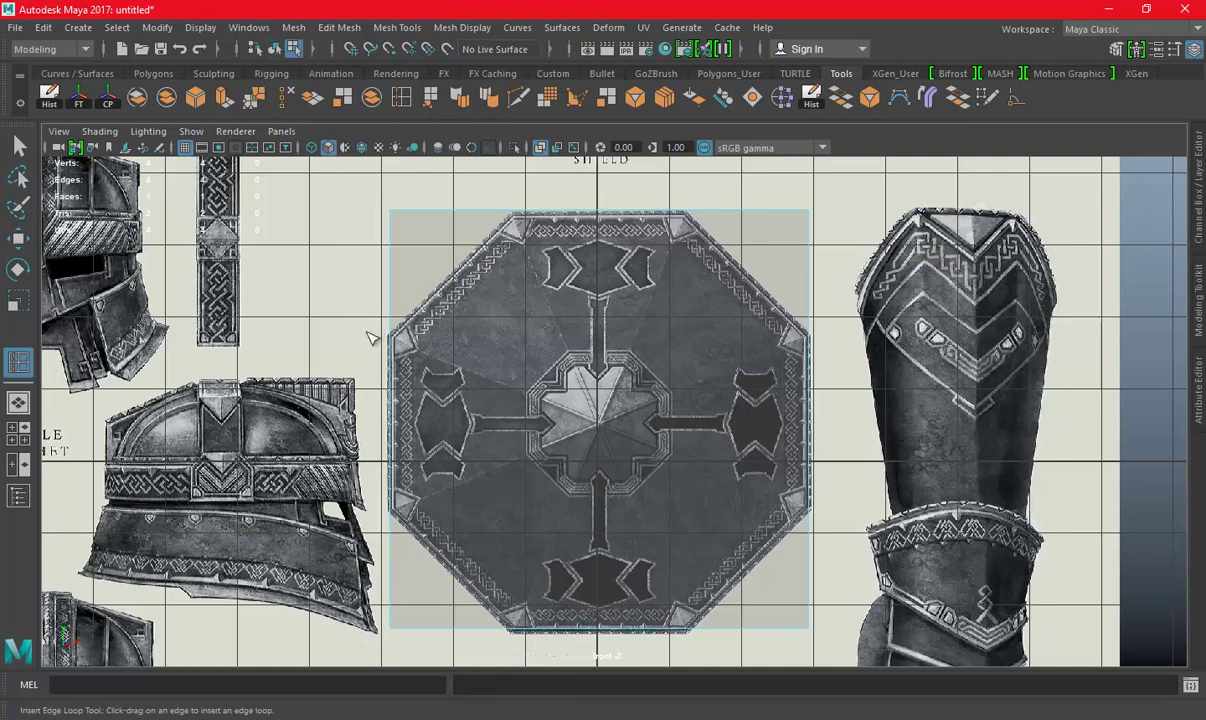
pyautogui.click(397, 337)
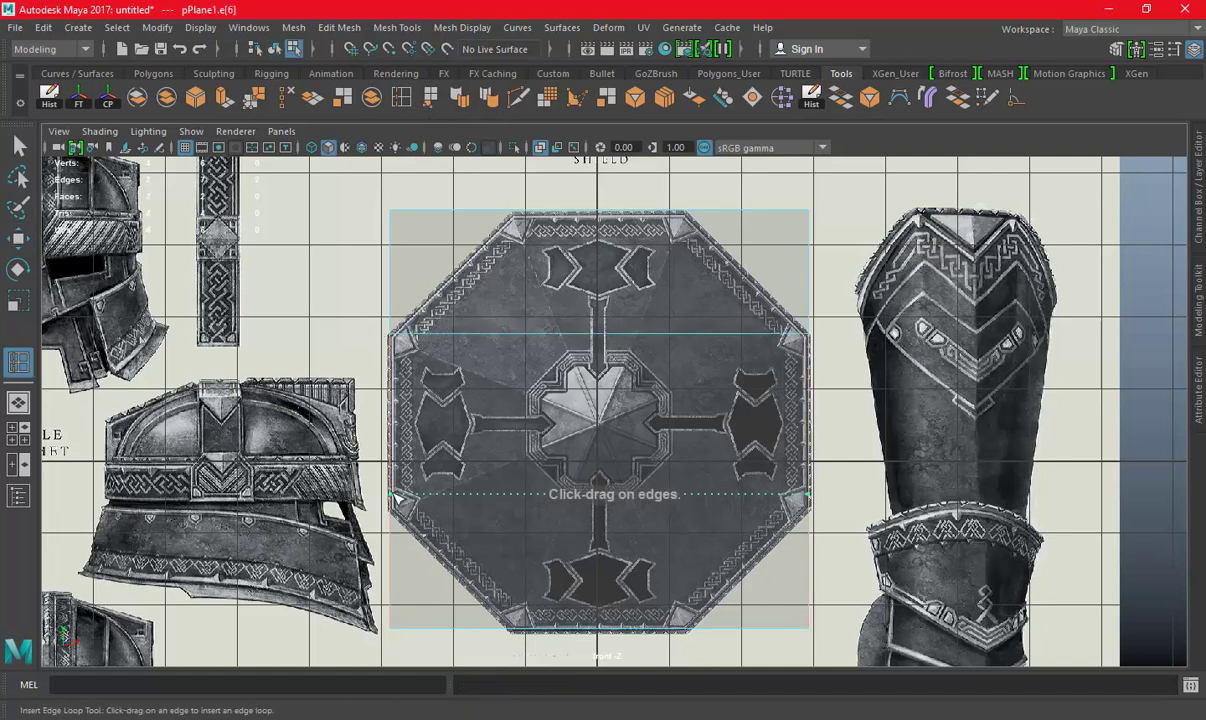
pyautogui.click(396, 513)
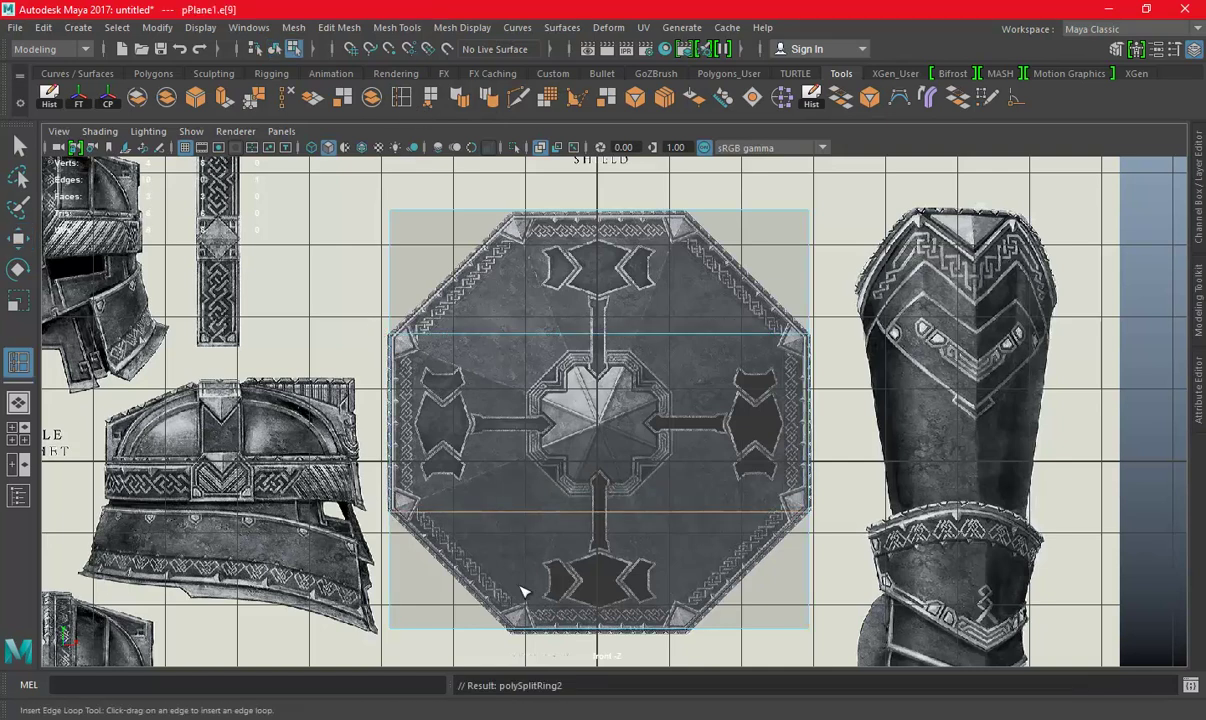
pyautogui.moveTo(533, 637); pyautogui.dragTo(525, 632)
pyautogui.click(510, 632)
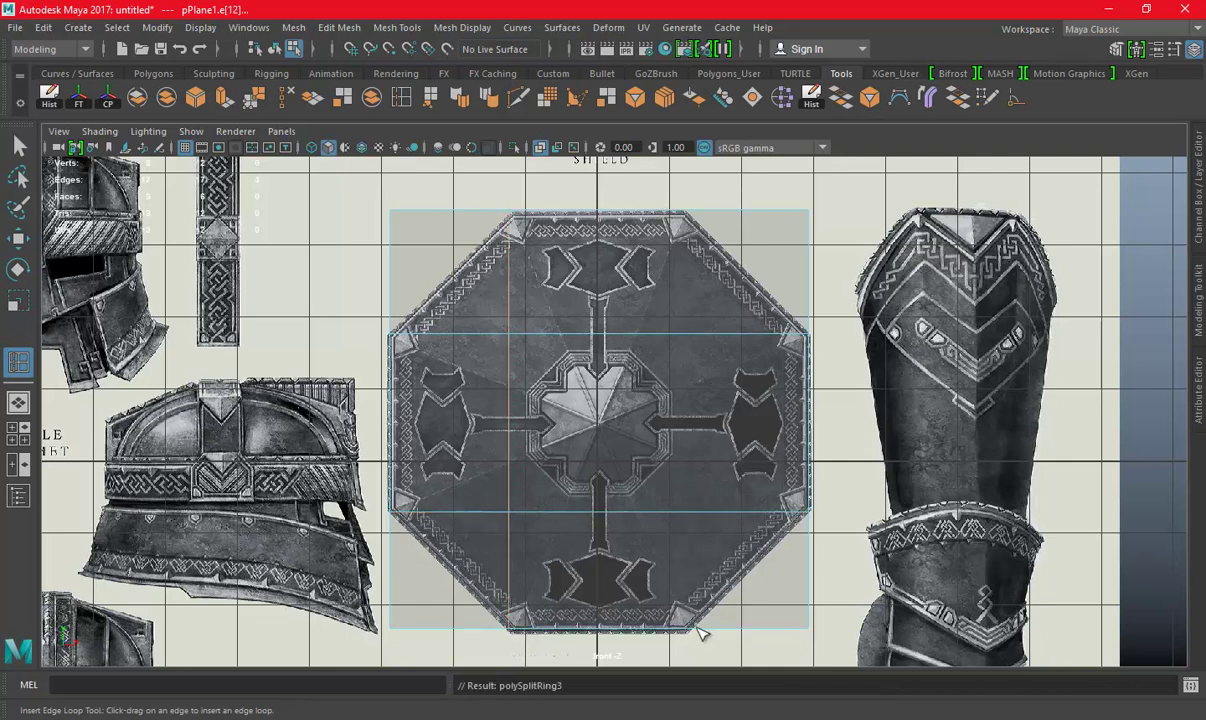
pyautogui.click(697, 632)
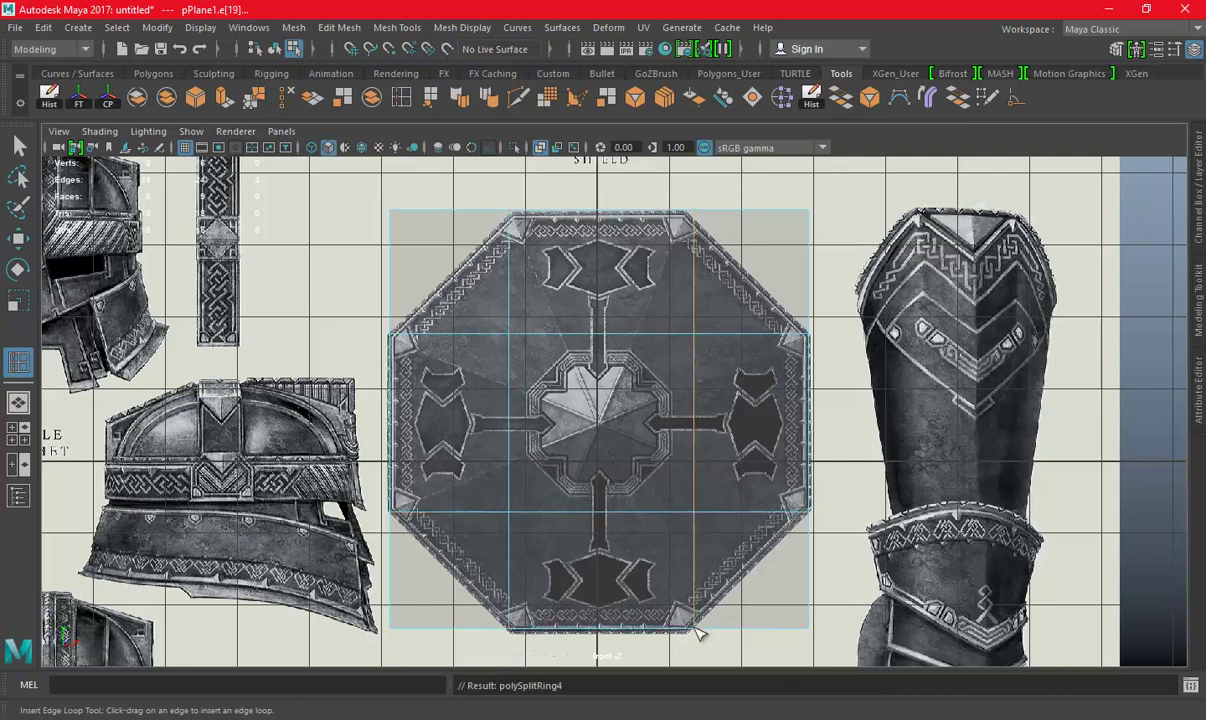
pyautogui.press('w')
# Select the four corner vertices and scale them inward (about 0.7) into an octagon.
pyautogui.press('F9')
pyautogui.click(808, 210)
pyautogui.keyDown('shift'); pyautogui.moveTo(425, 240); pyautogui.dragTo(426, 241); pyautogui.keyUp('shift')
pyautogui.keyDown('shift'); pyautogui.moveTo(443, 661); pyautogui.dragTo(443, 661); pyautogui.keyUp('shift')
pyautogui.keyDown('shift'); pyautogui.moveTo(785, 595); pyautogui.dragTo(823, 645); pyautogui.keyUp('shift')
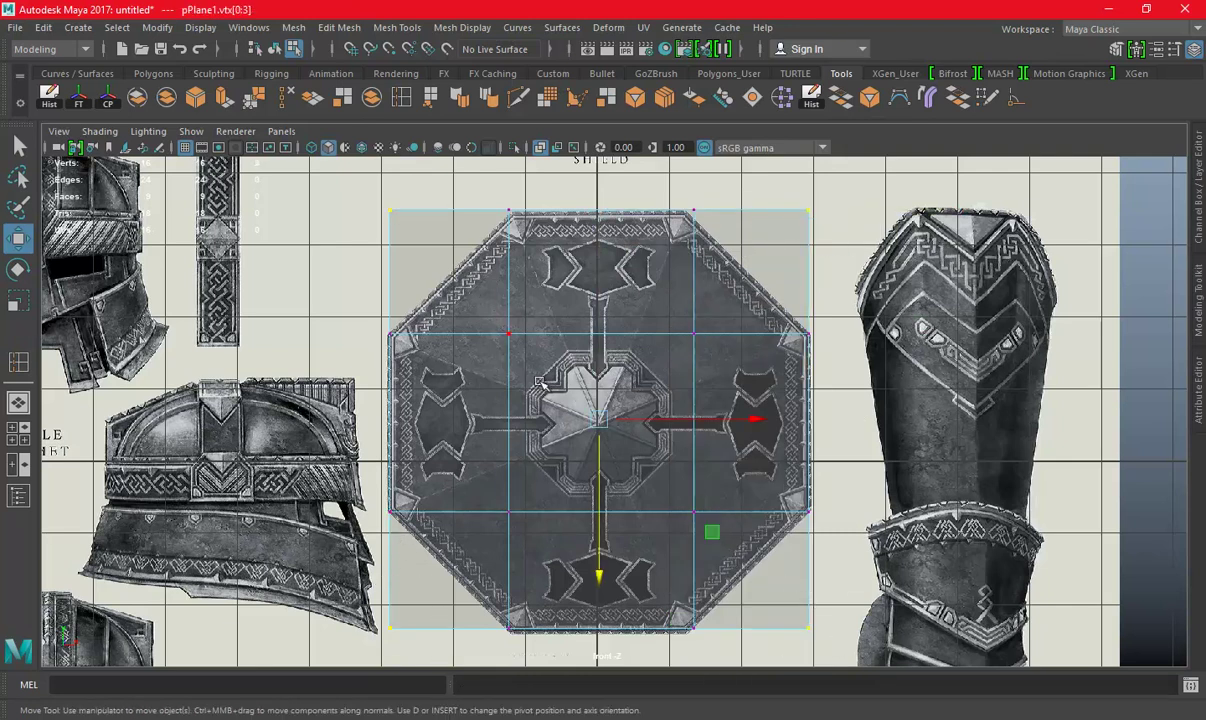
pyautogui.press('r')
pyautogui.moveTo(598, 420); pyautogui.dragTo(517, 424)
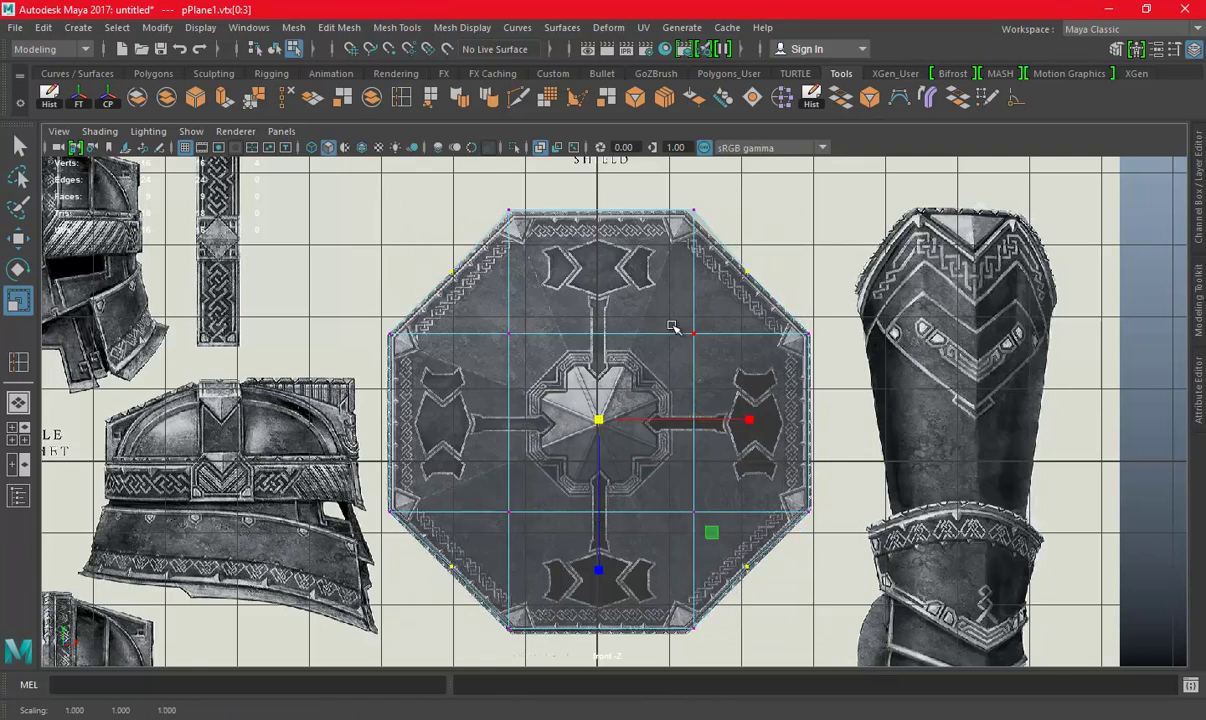
pyautogui.moveTo(672, 327); pyautogui.dragTo(700, 330, button='right')
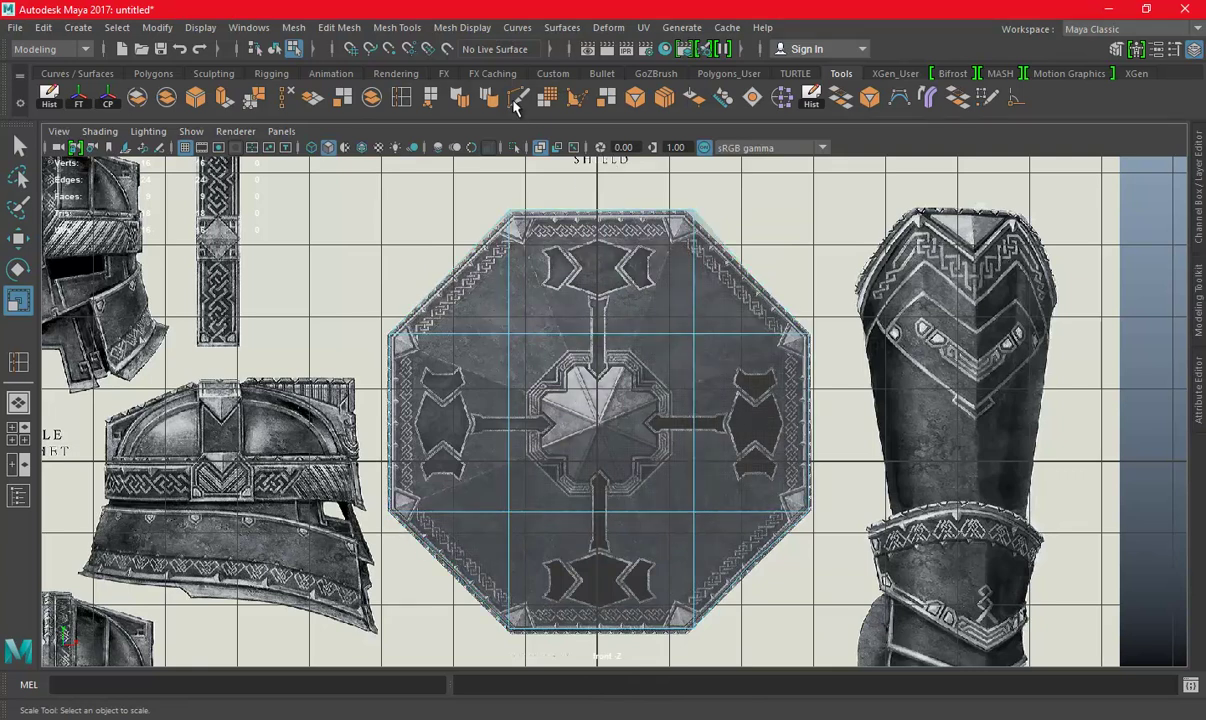
# Multi-Cut a diamond of diagonals between the octagon's opposite vertices.
pyautogui.click(694, 420)
pyautogui.moveTo(694, 417); pyautogui.dragTo(509, 271)
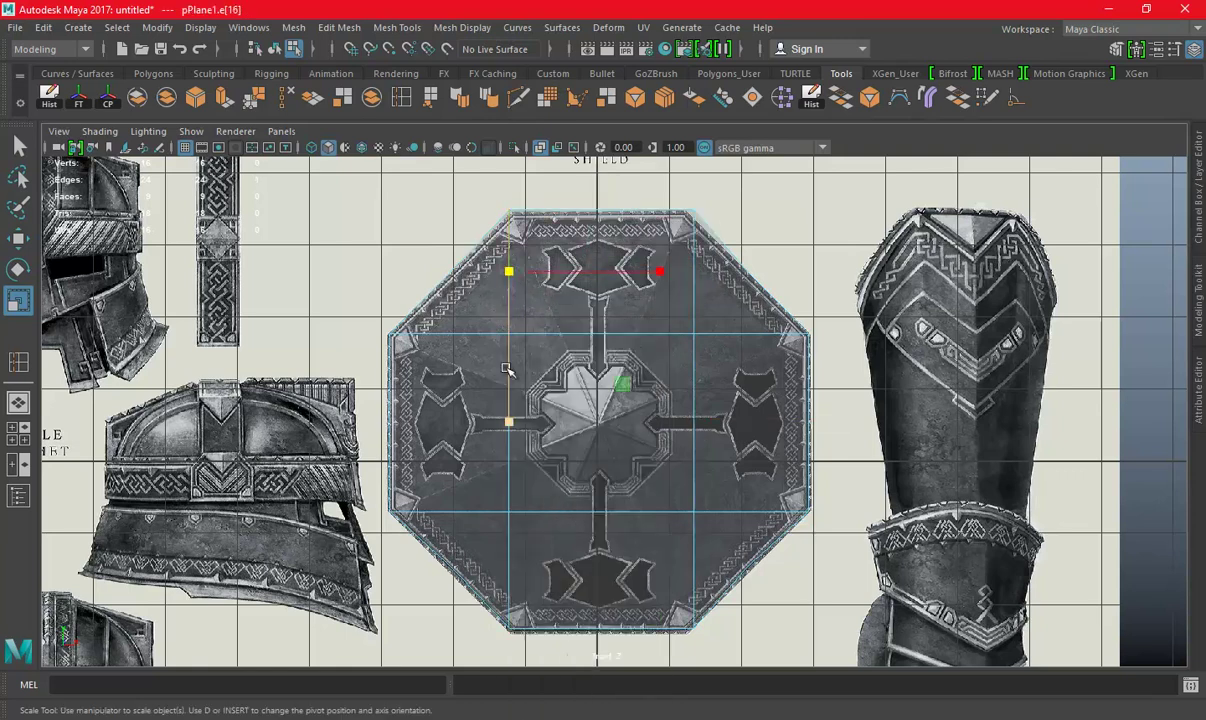
pyautogui.click(517, 98)
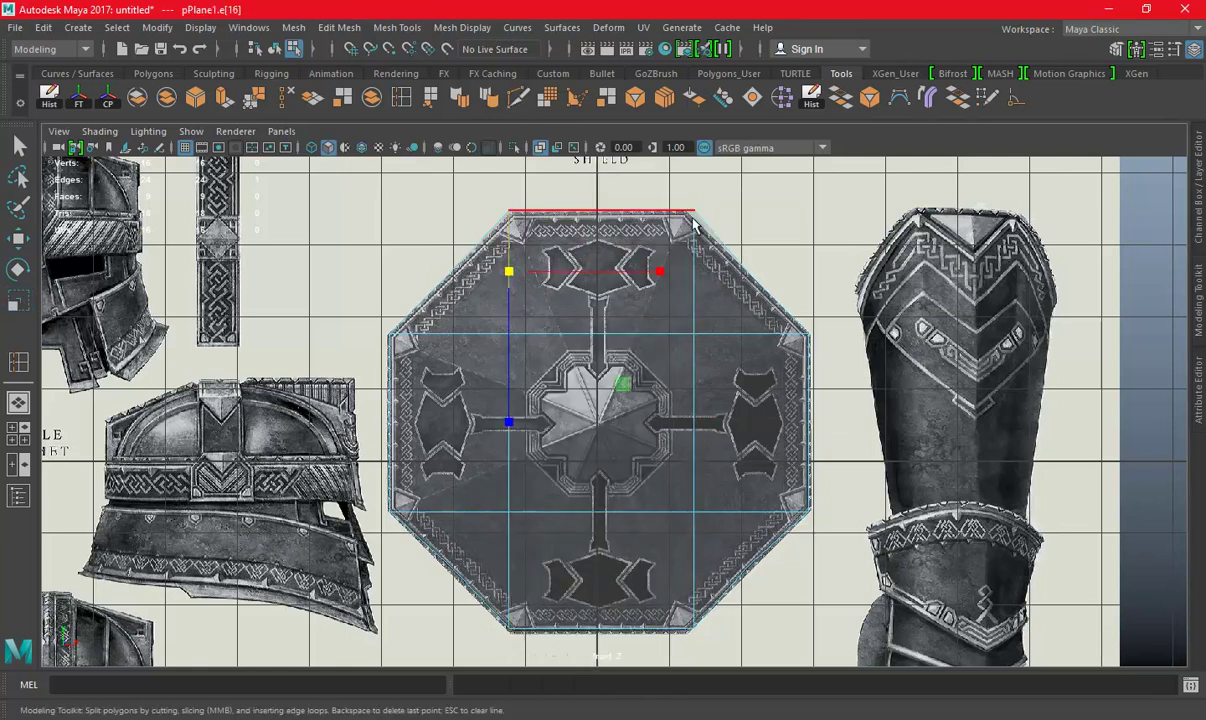
pyautogui.click(398, 514)
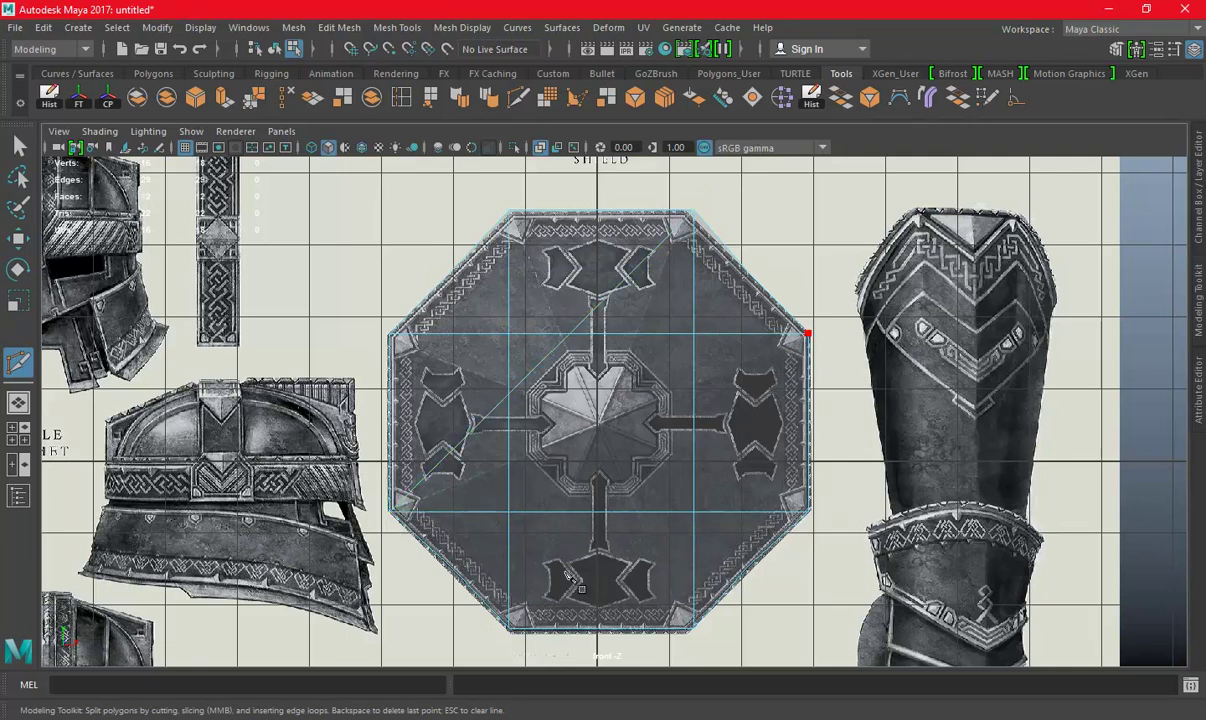
pyautogui.click(691, 629)
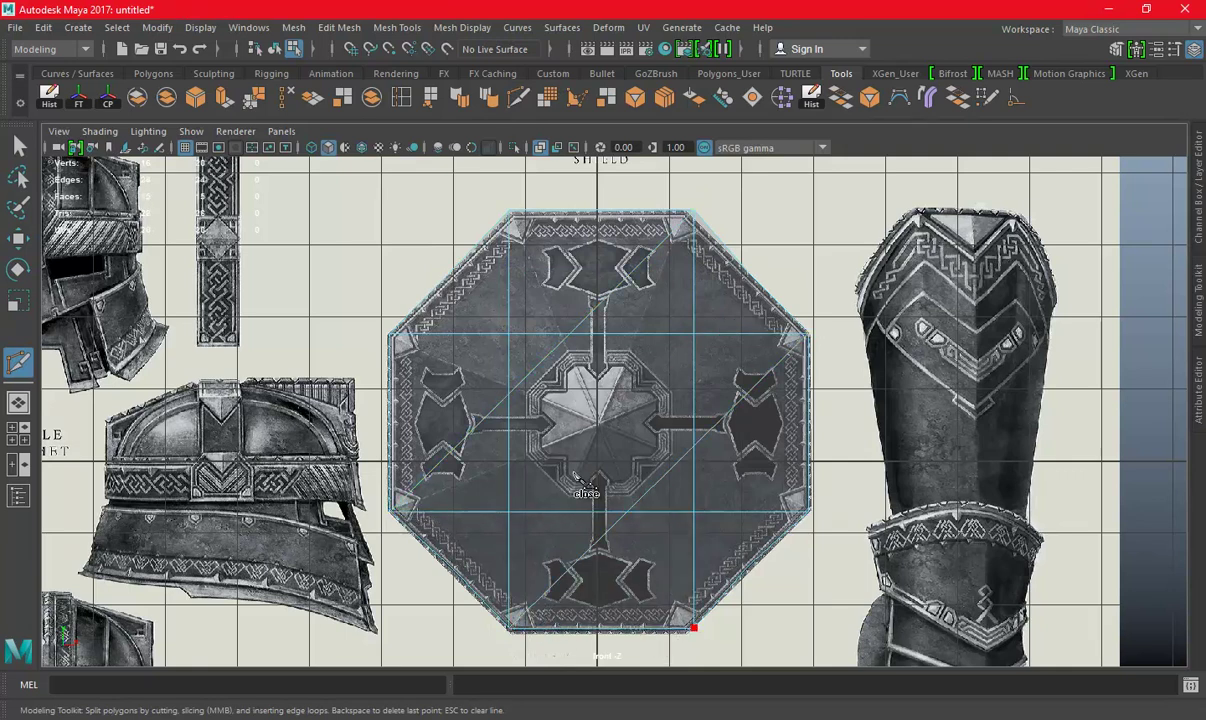
pyautogui.click(389, 333)
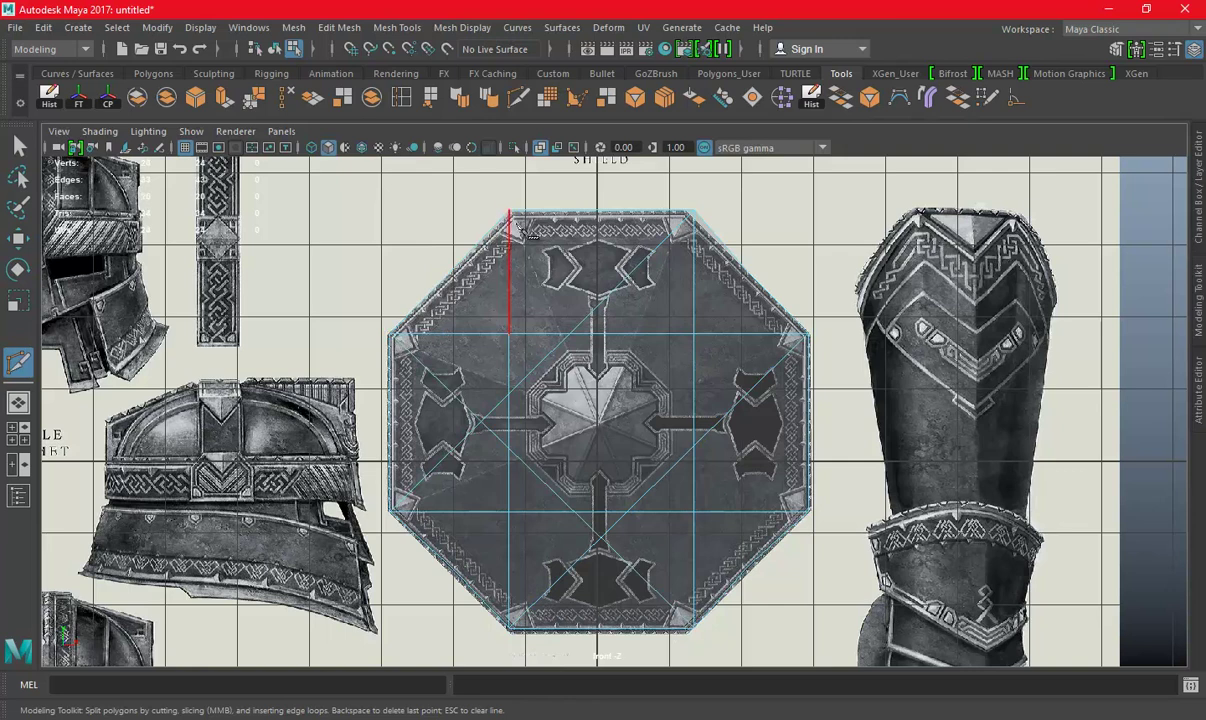
pyautogui.click(813, 518)
pyautogui.press('Return')
pyautogui.press('w')
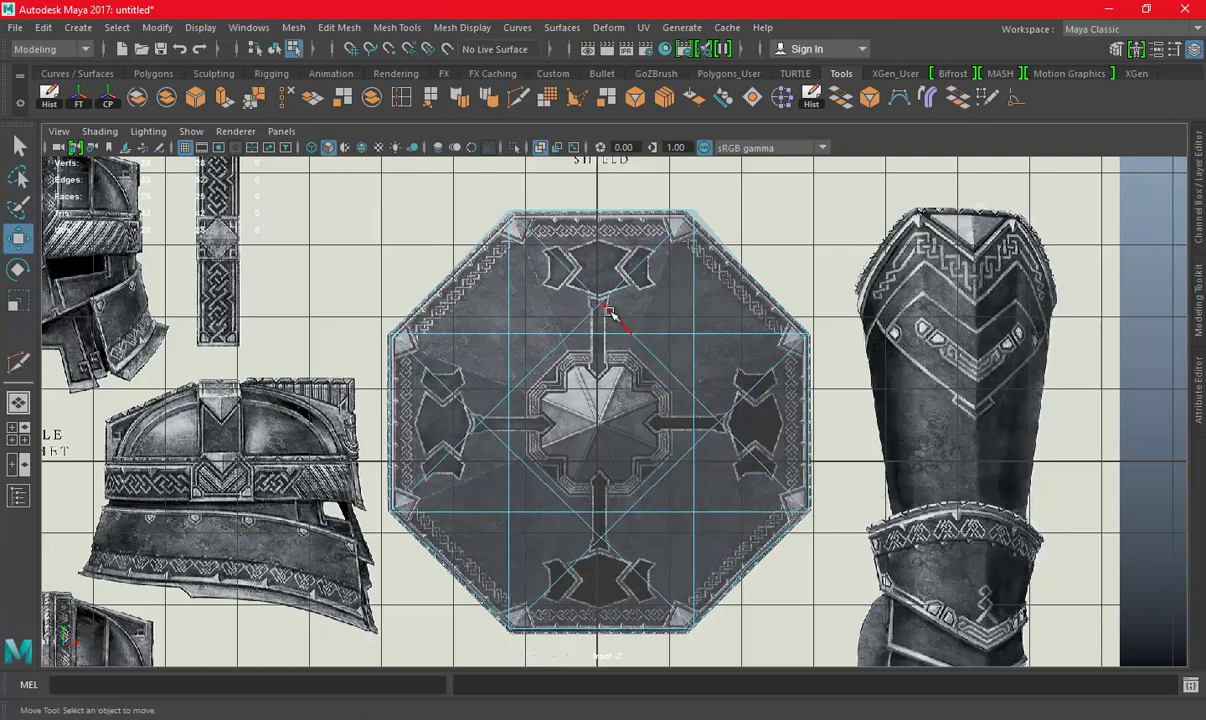
# Select the leftover horizontal grid edges and delete them.
pyautogui.doubleClick(652, 268)
pyautogui.keyDown('shift'); pyautogui.doubleClick(746, 398); pyautogui.keyUp('shift')
pyautogui.click(510, 420)
pyautogui.keyDown('shift'); pyautogui.click(694, 290); pyautogui.keyUp('shift')
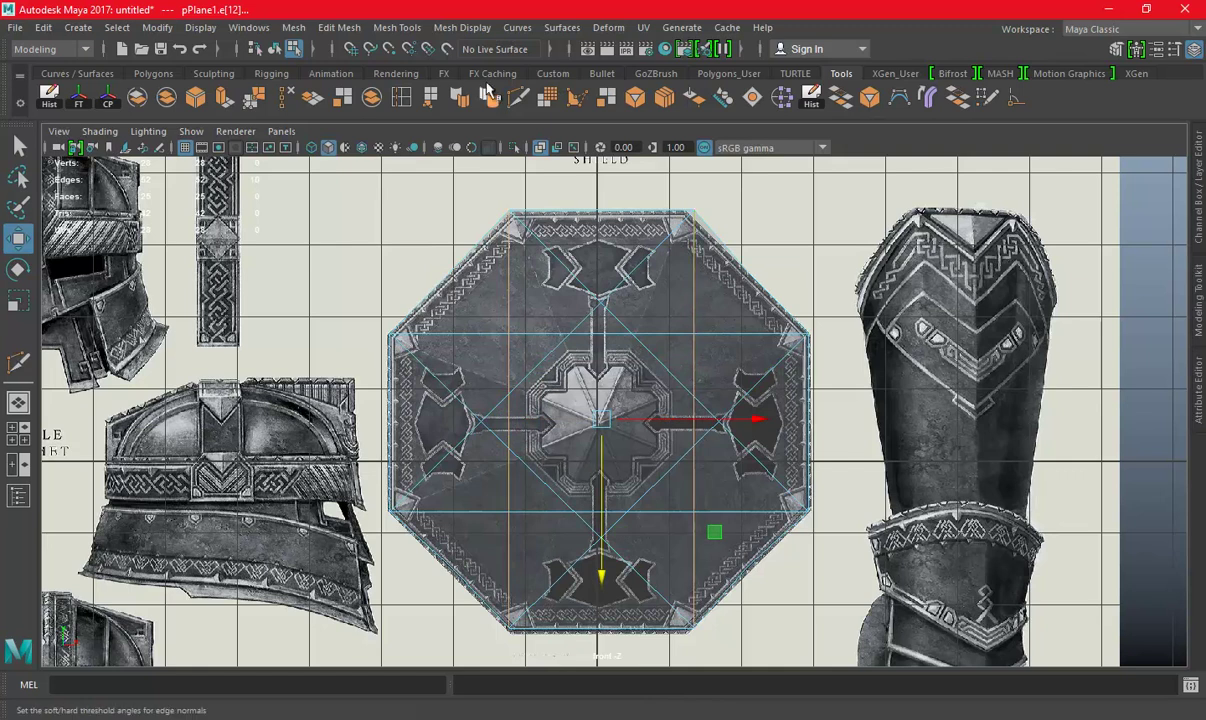
pyautogui.click(585, 336)
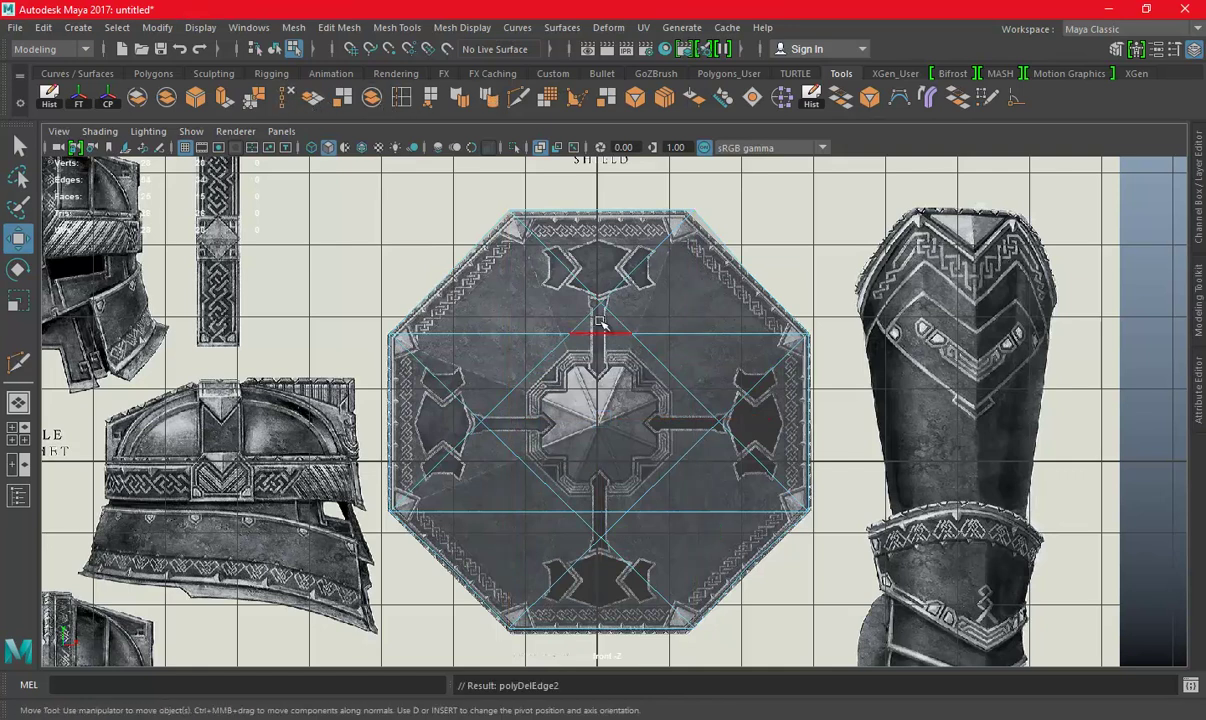
pyautogui.keyDown('shift'); pyautogui.click(667, 513); pyautogui.keyUp('shift')
pyautogui.press('Delete')
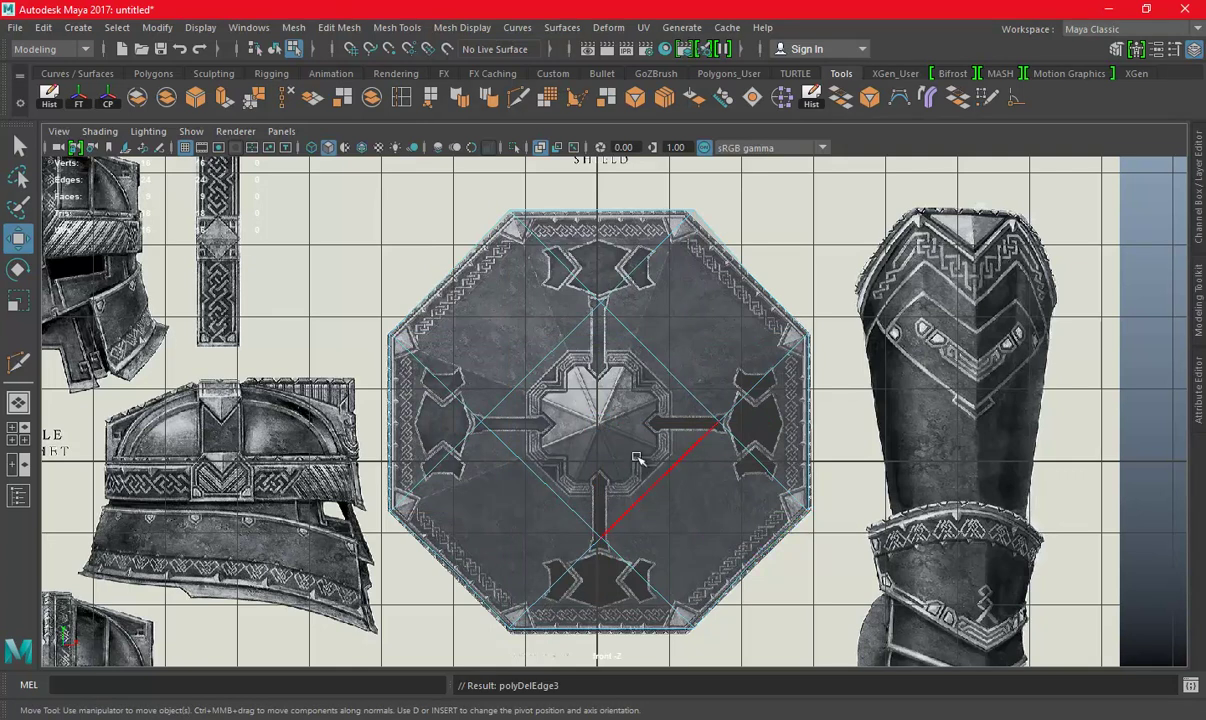
# Inspect the central face in perspective, then undo the accidental face move and selection.
pyautogui.moveTo(646, 252); pyautogui.dragTo(641, 299, button='right')
pyautogui.click(620, 390)
pyautogui.press('space')
pyautogui.press('space')
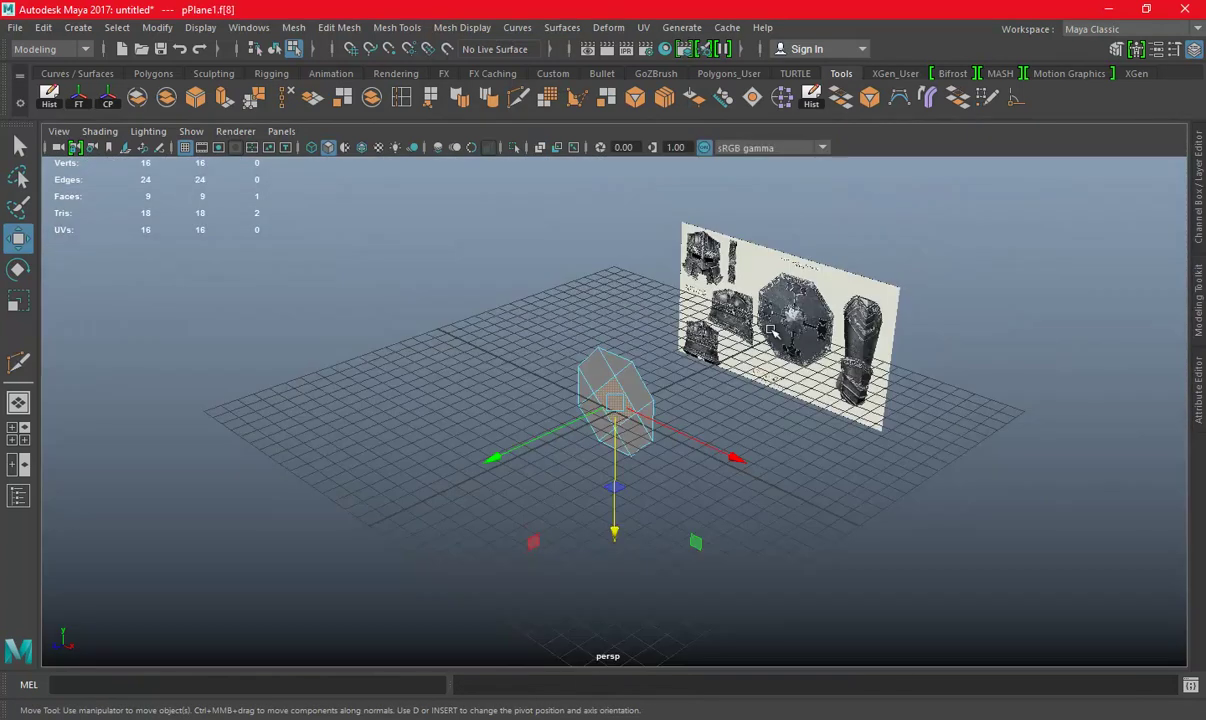
pyautogui.press('f')
pyautogui.moveTo(608, 320)
pyautogui.keyDown('alt'); pyautogui.mouseDown()
pyautogui.moveTo(615, 287)
pyautogui.moveTo(699, 384)
pyautogui.mouseUp(); pyautogui.keyUp('alt')
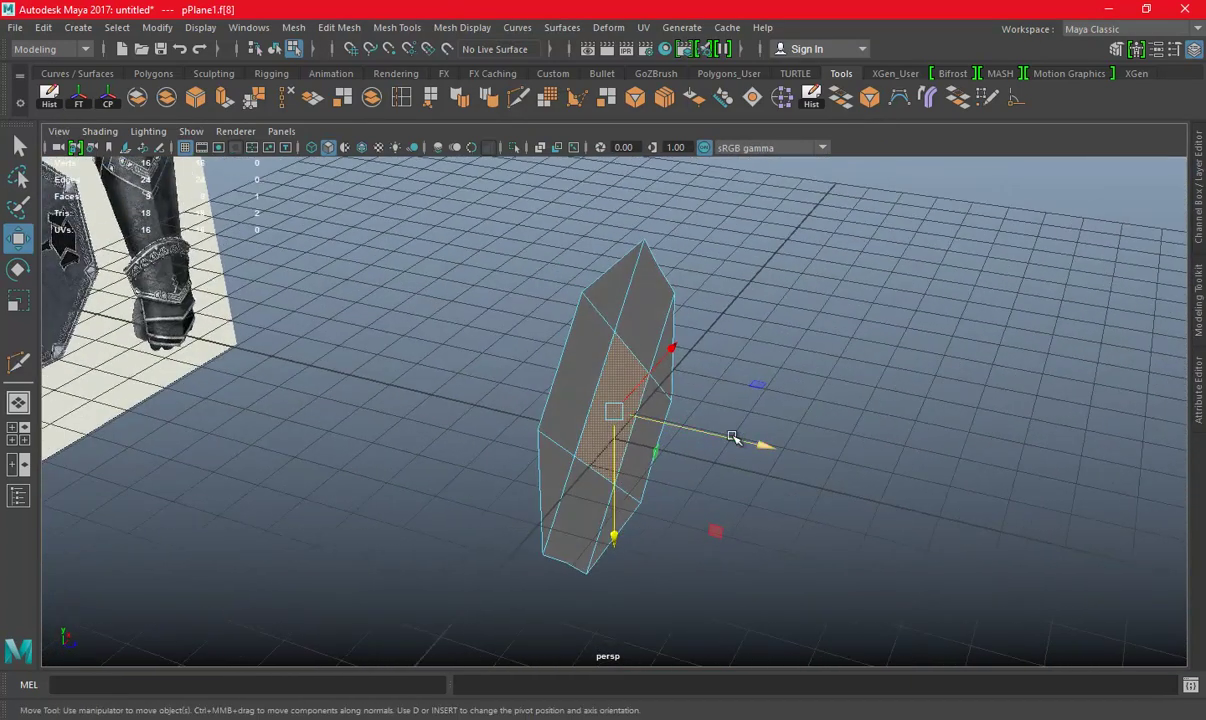
pyautogui.press('space')
pyautogui.press('space')
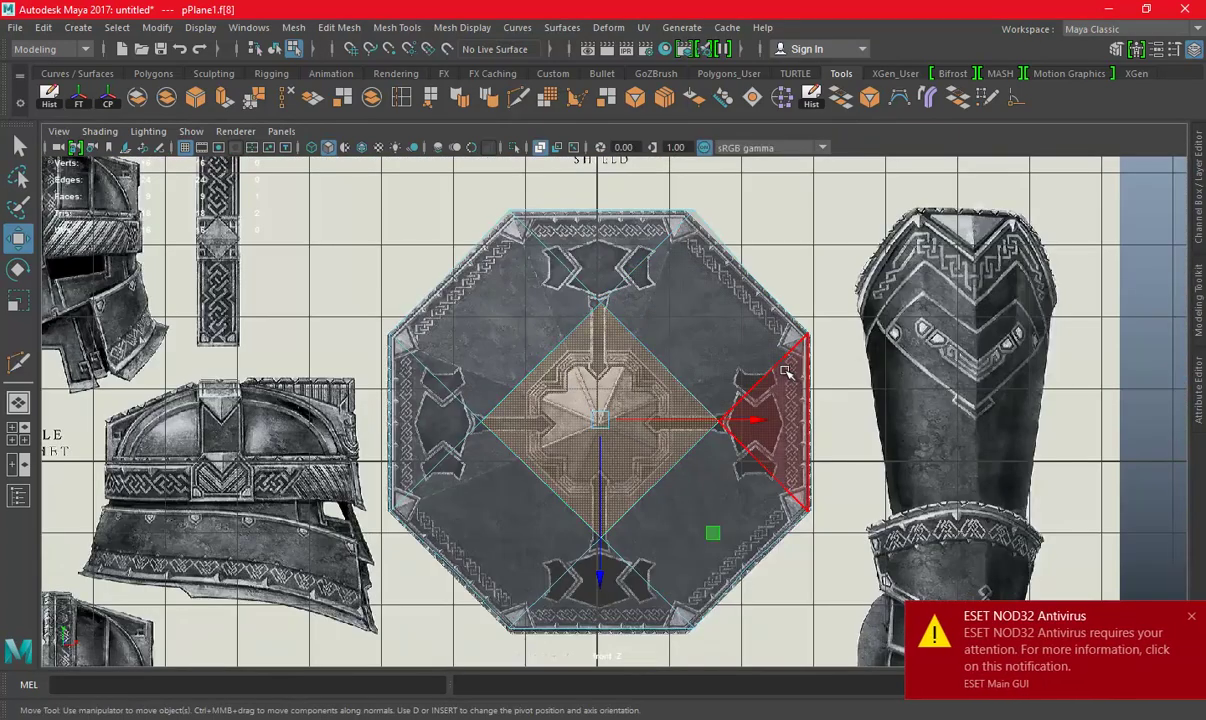
pyautogui.hotkey('ctrl', 'z')
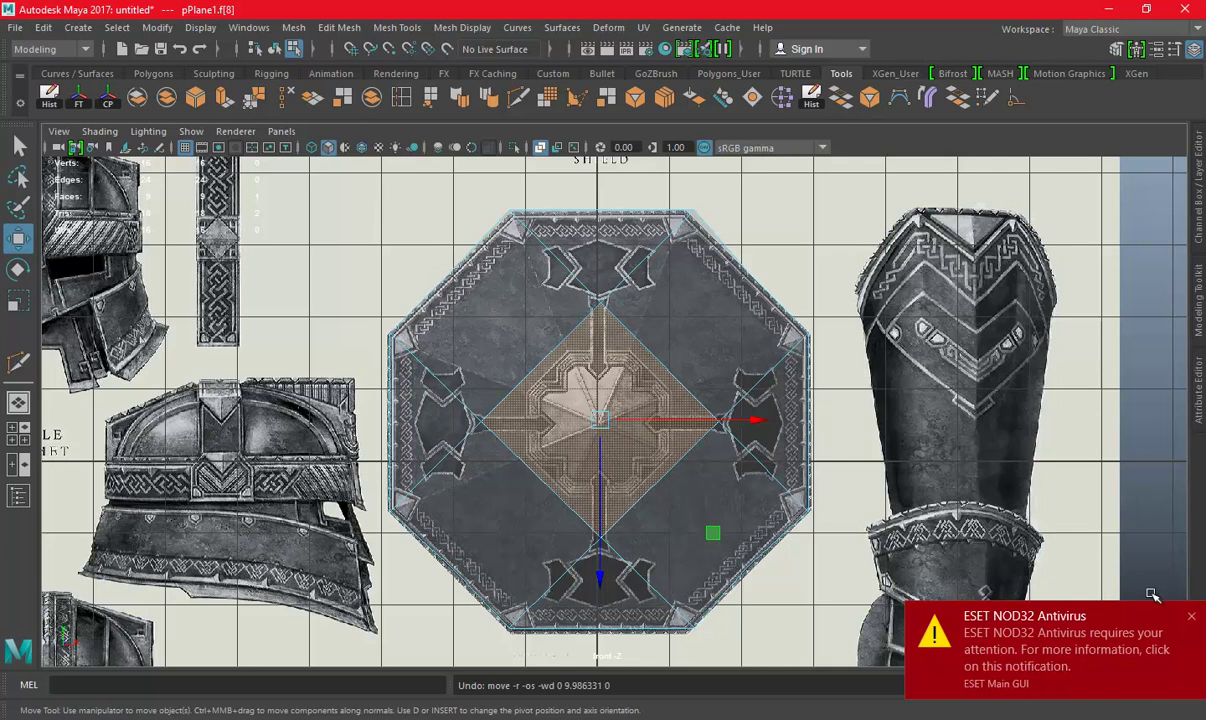
pyautogui.click(1190, 624)
pyautogui.hotkey('ctrl', 'z')
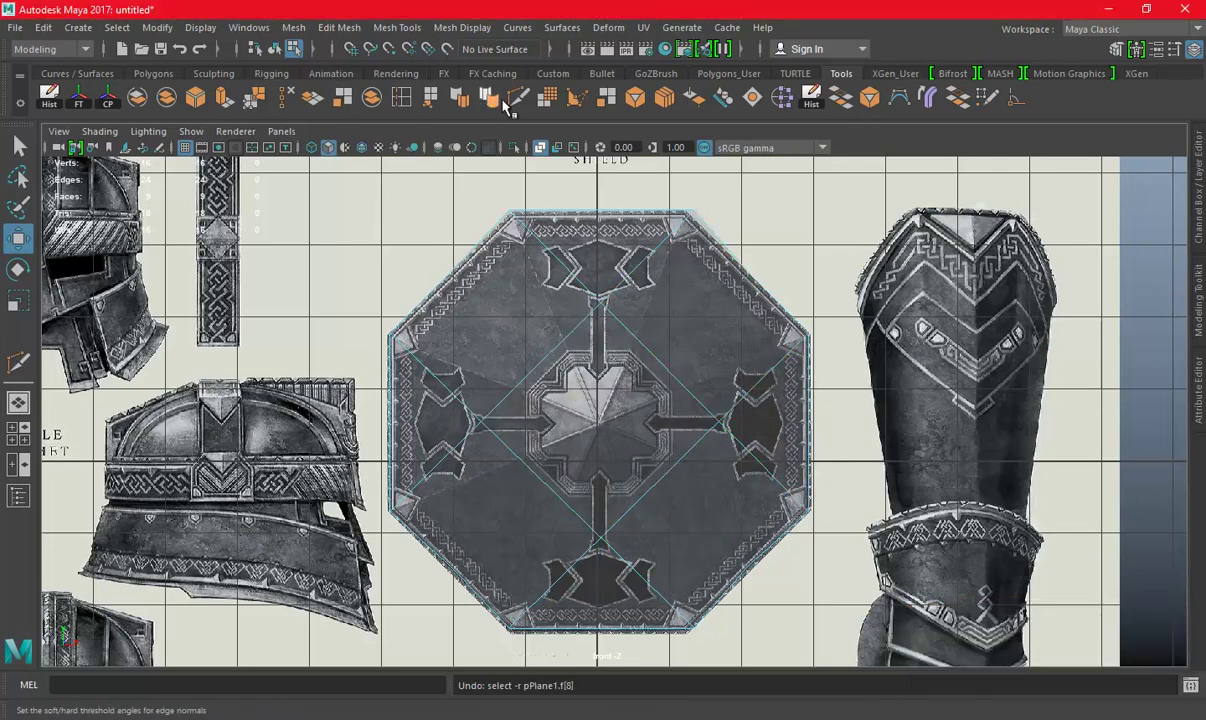
# Multi-Cut new diagonal edges radiating through the shield's centre to its corners.
pyautogui.click(516, 103)
pyautogui.click(390, 333)
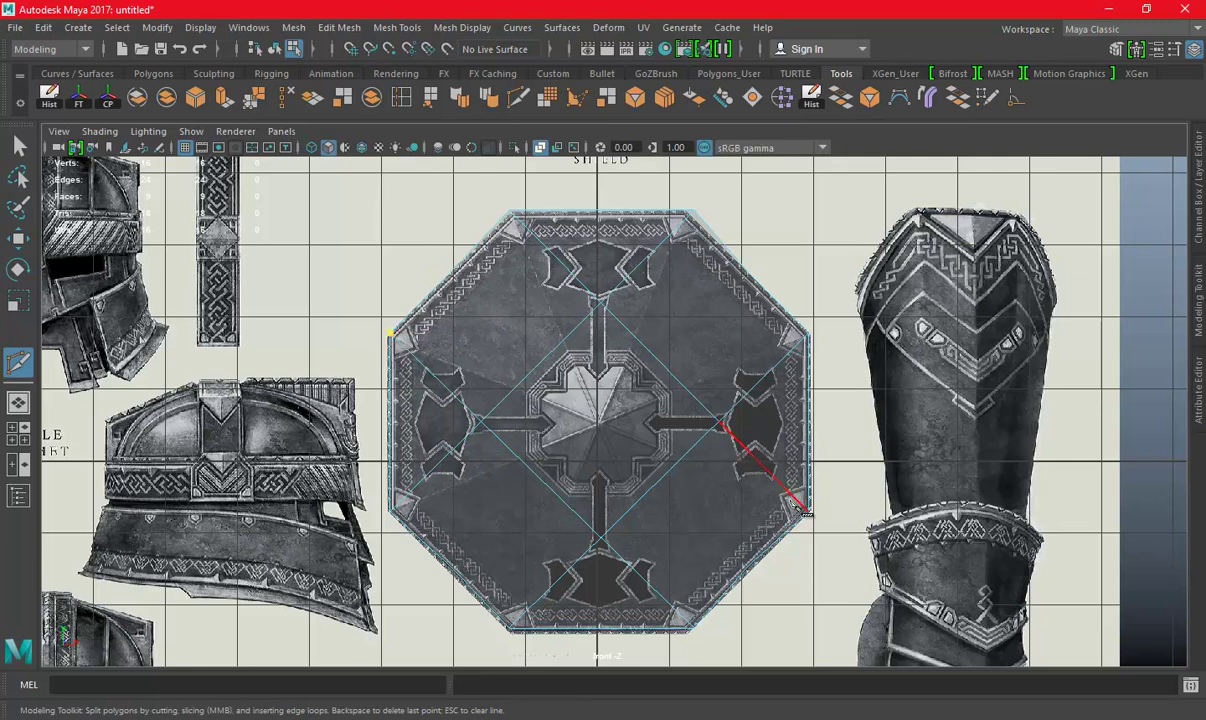
pyautogui.click(808, 500)
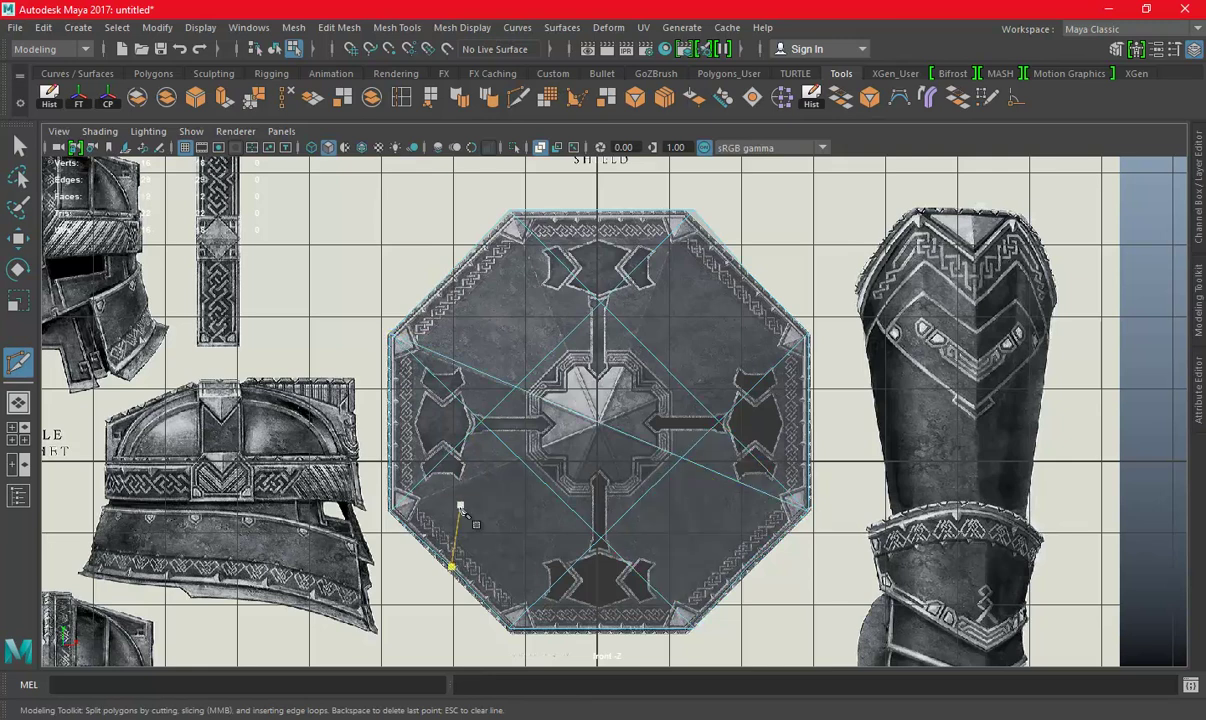
pyautogui.click(722, 420)
pyautogui.click(808, 335)
pyautogui.click(692, 212)
pyautogui.click(509, 628)
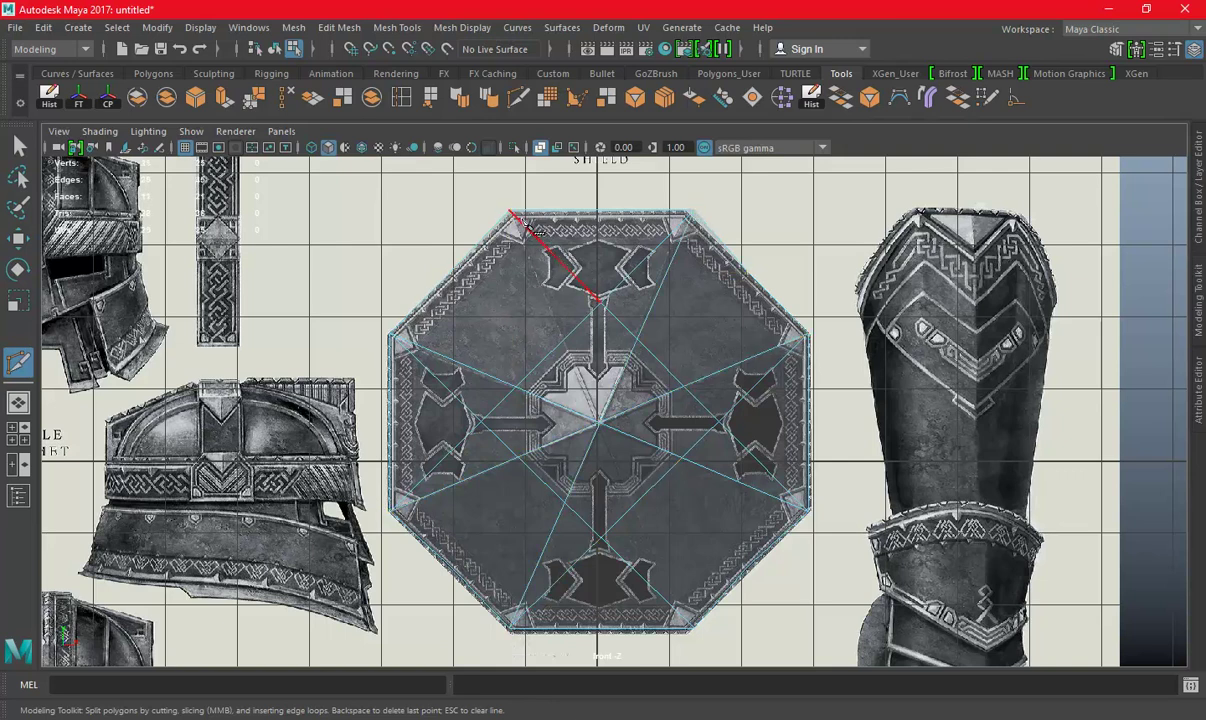
pyautogui.click(694, 628)
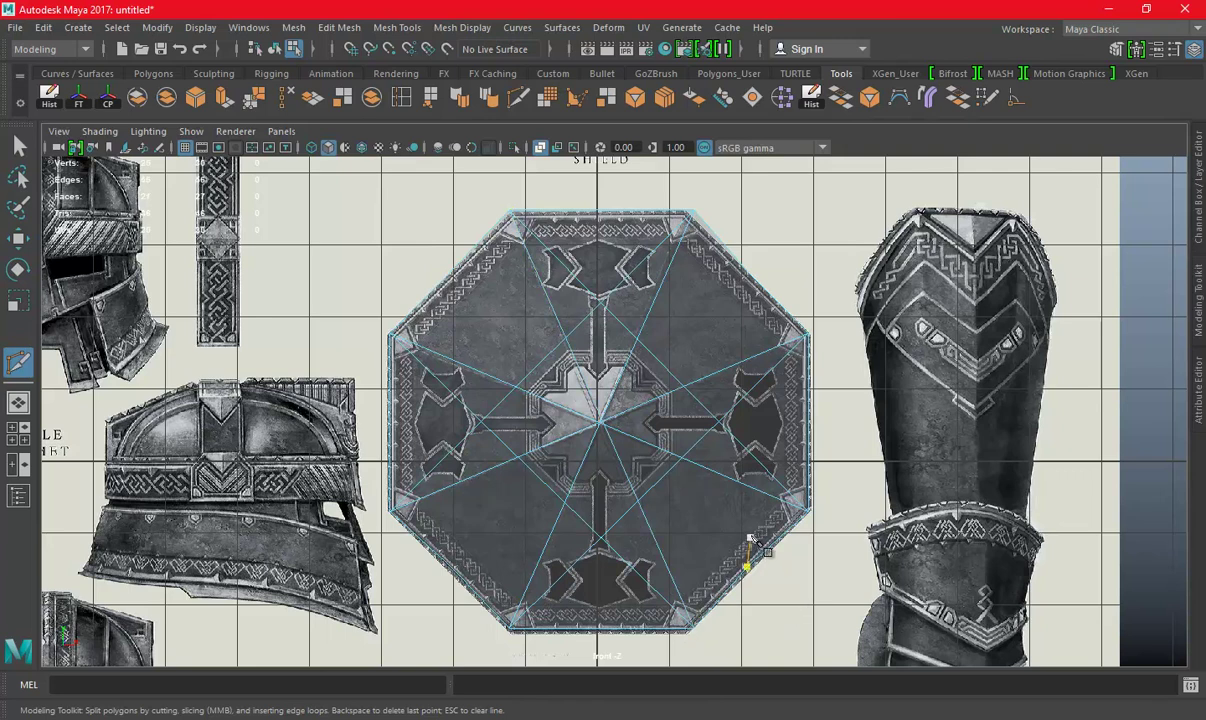
pyautogui.press('w')
# Delete the remaining unwanted grid and stray diagonal edges.
pyautogui.click(555, 349)
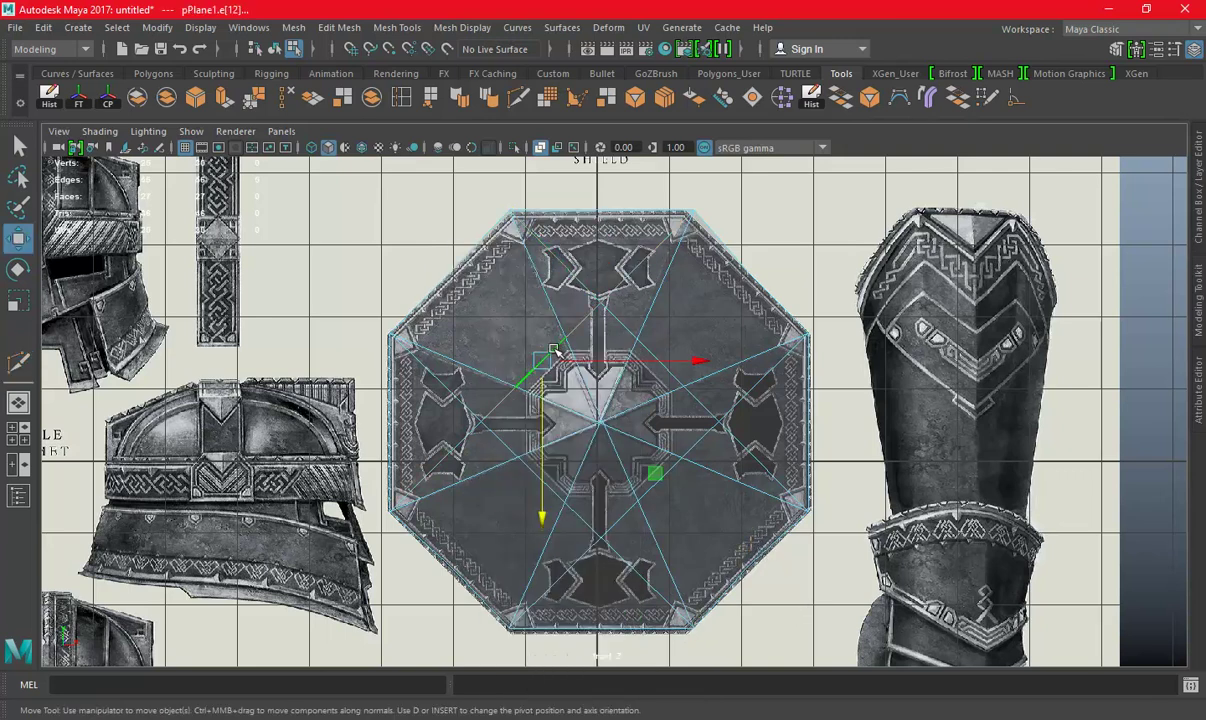
pyautogui.click(287, 97)
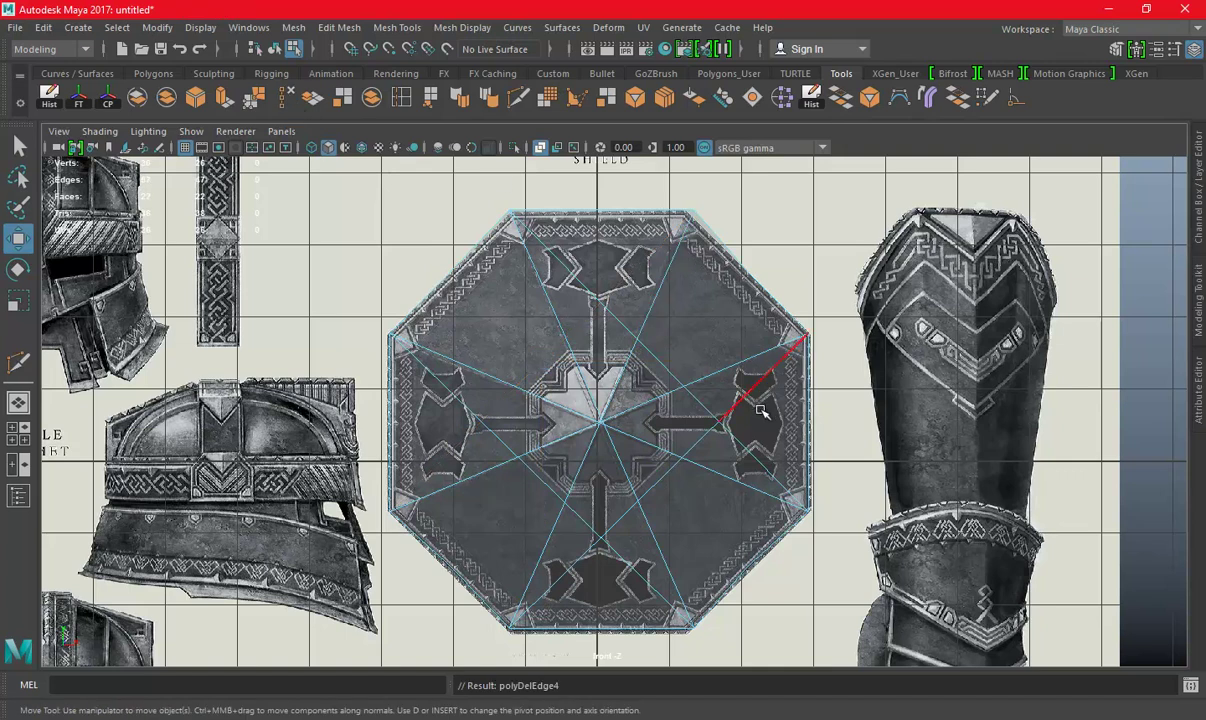
pyautogui.doubleClick(703, 432)
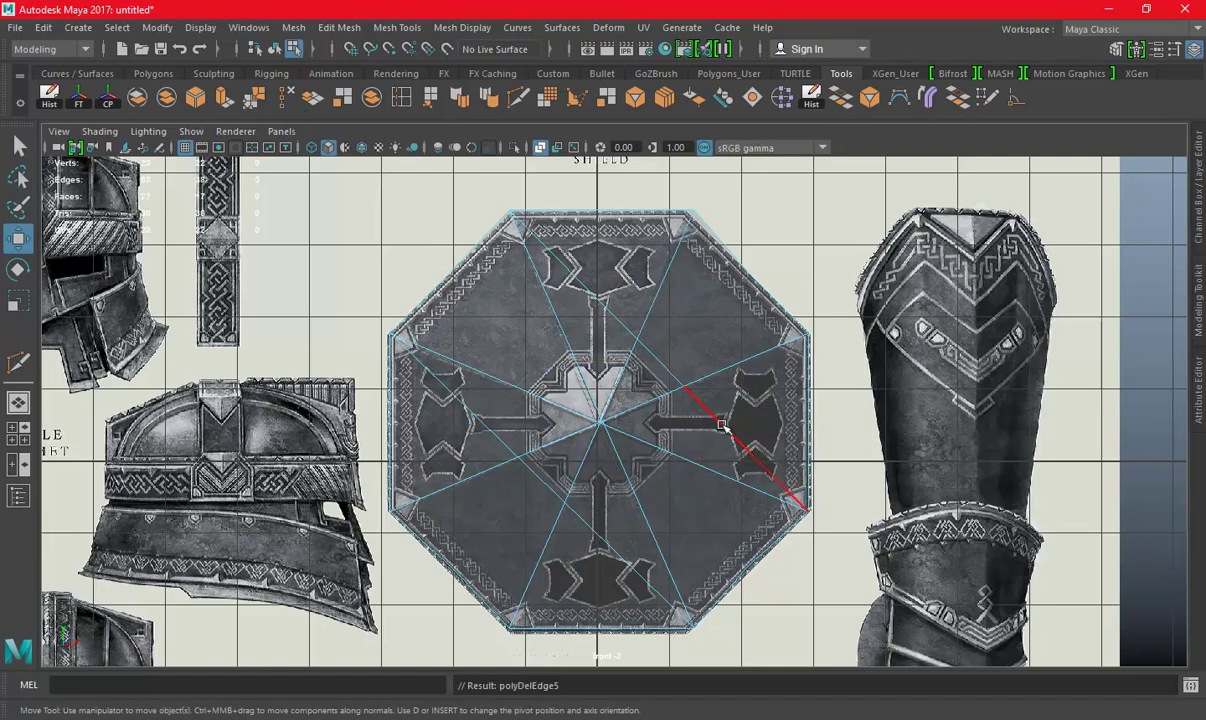
pyautogui.click(610, 525)
pyautogui.press('Delete')
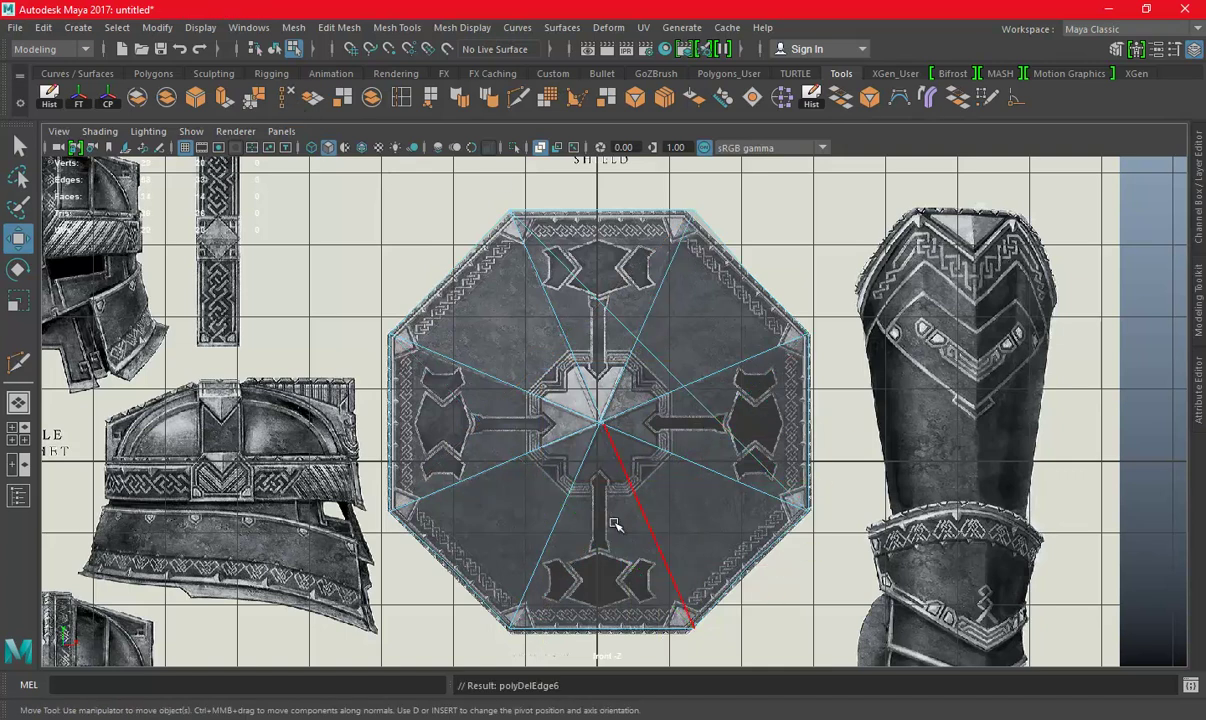
# Delete one more stray edge and merge the first centre vertices together.
pyautogui.click(727, 377)
pyautogui.press('Delete')
pyautogui.moveTo(612, 400); pyautogui.dragTo(590, 440)
pyautogui.scroll(6, 622, 458)
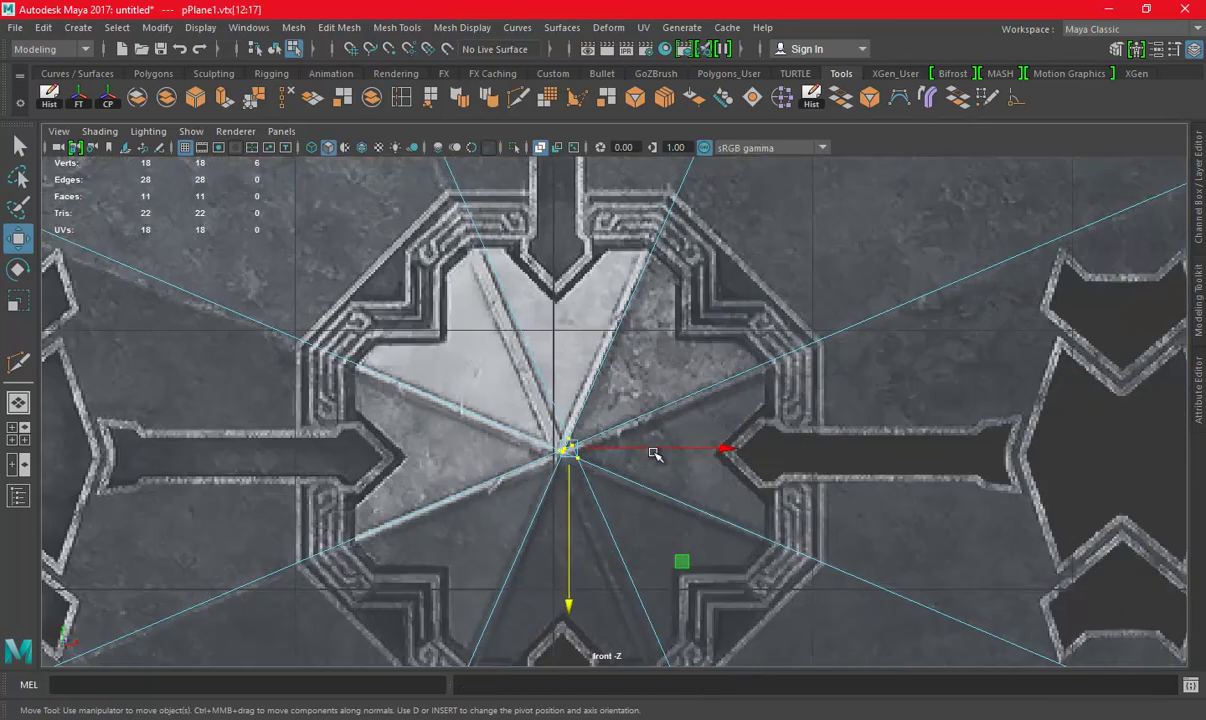
pyautogui.click(291, 96)
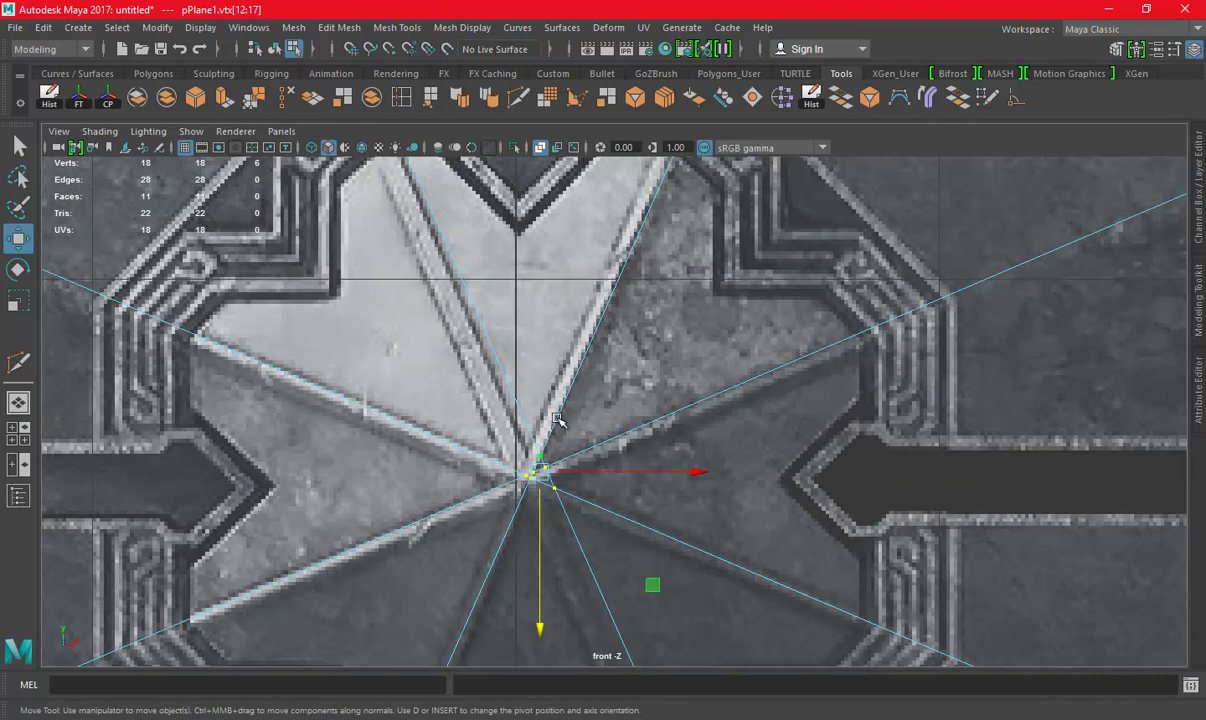
pyautogui.scroll(5, 440, 484)
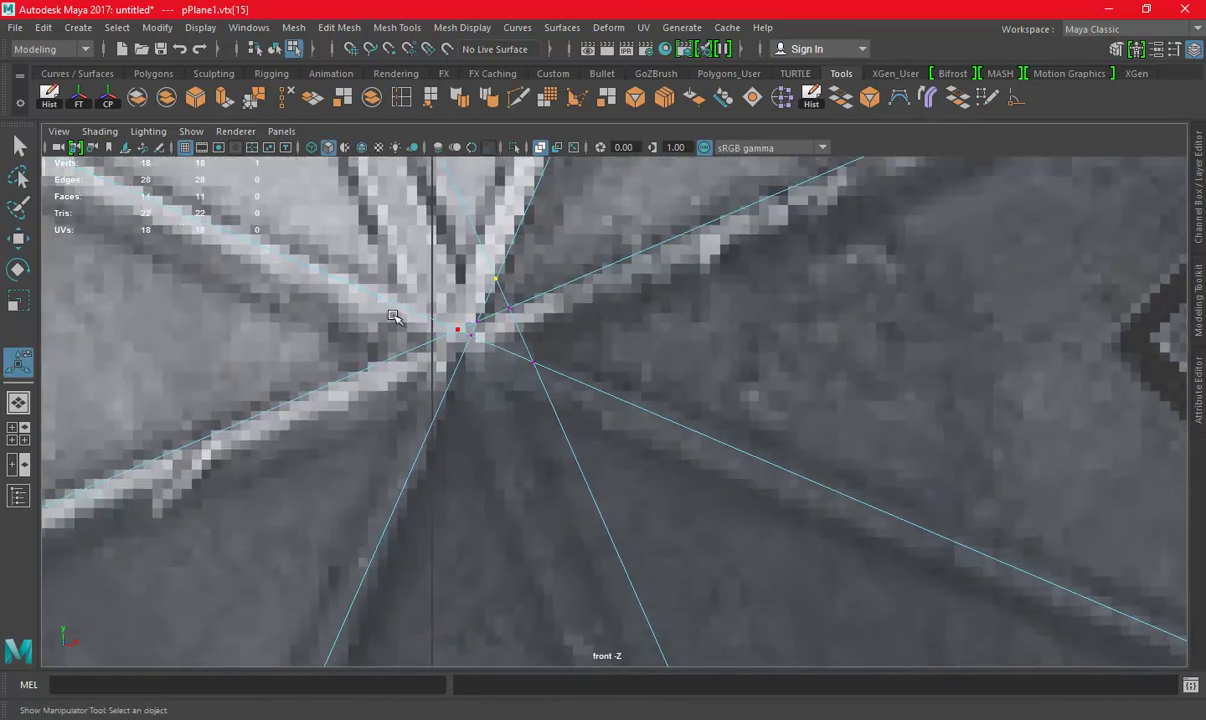
pyautogui.press('g')
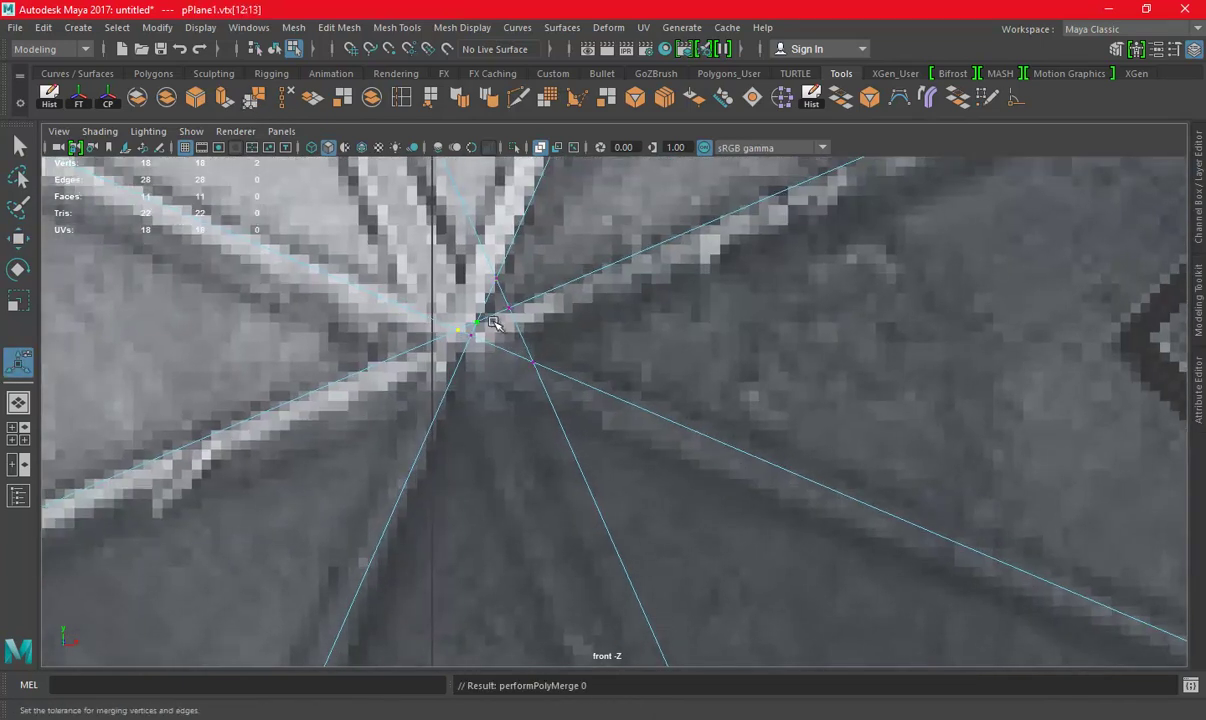
pyautogui.press('g')
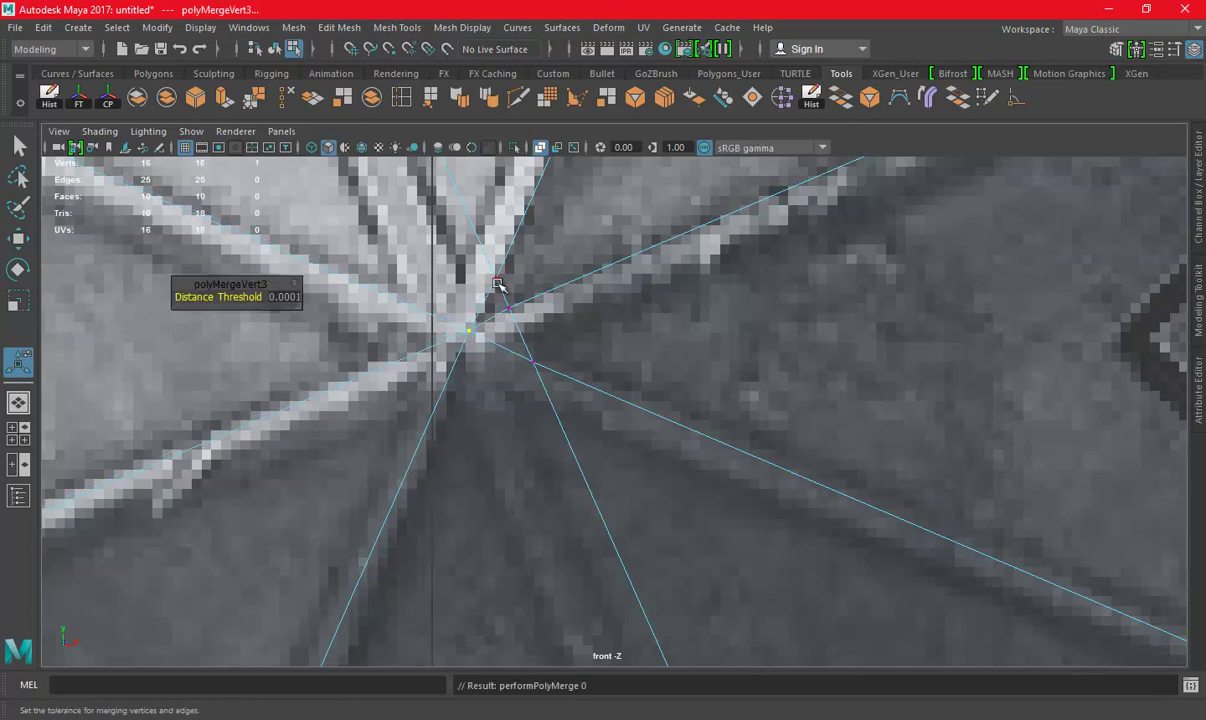
# Merge the last stray pairs into one hub vertex and move it to the shield's centre.
pyautogui.click(522, 317)
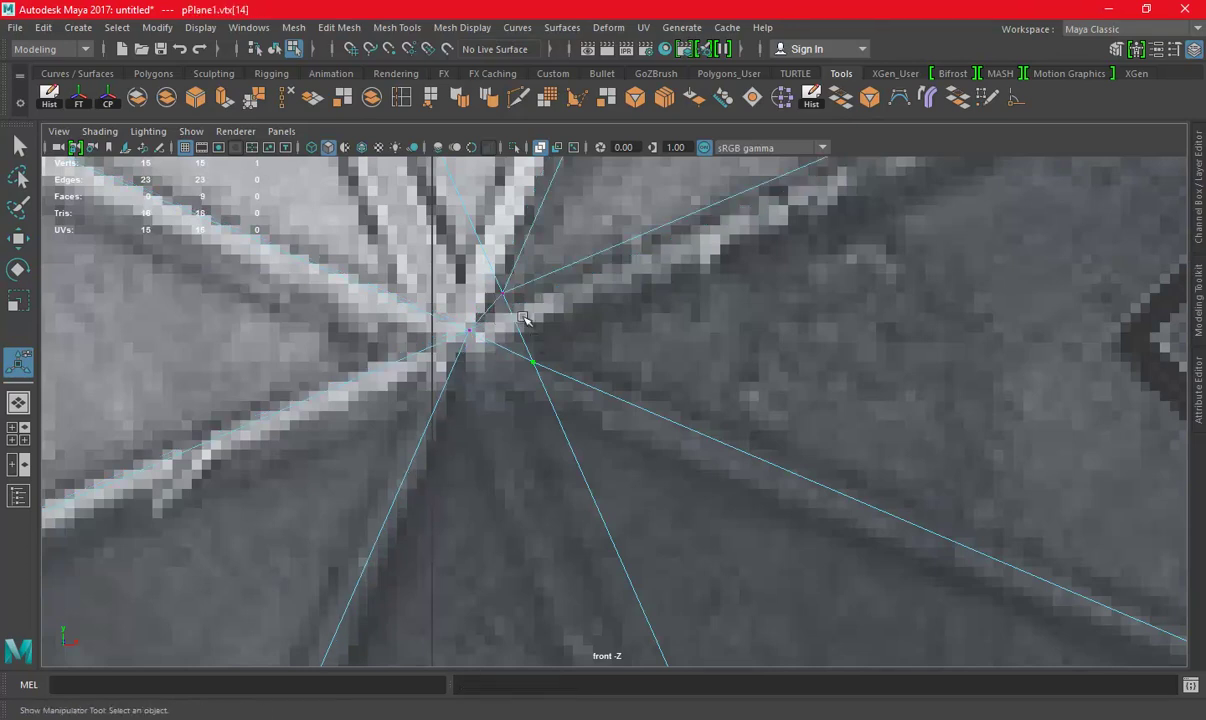
pyautogui.keyDown('shift'); pyautogui.moveTo(516, 298); pyautogui.dragTo(527, 301, button='right'); pyautogui.keyUp('shift')
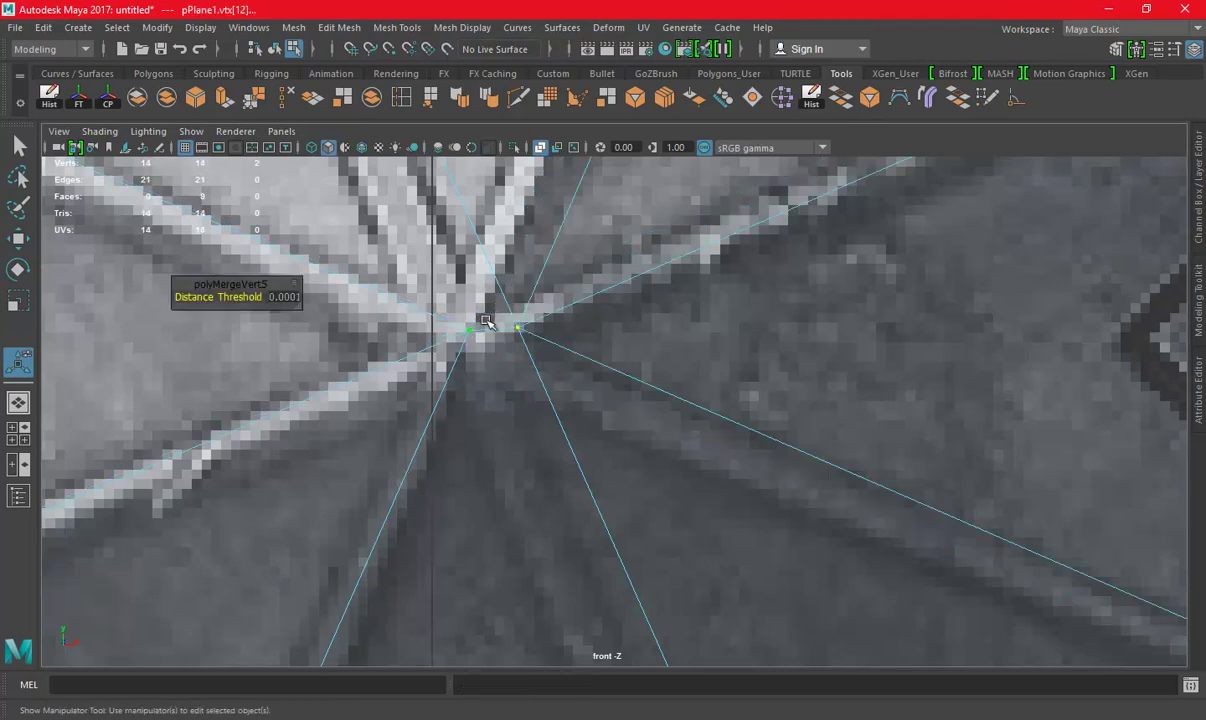
pyautogui.keyDown('shift'); pyautogui.moveTo(563, 343); pyautogui.dragTo(614, 339, button='right'); pyautogui.keyUp('shift')
pyautogui.scroll(-5, 619, 336)
pyautogui.press('w')
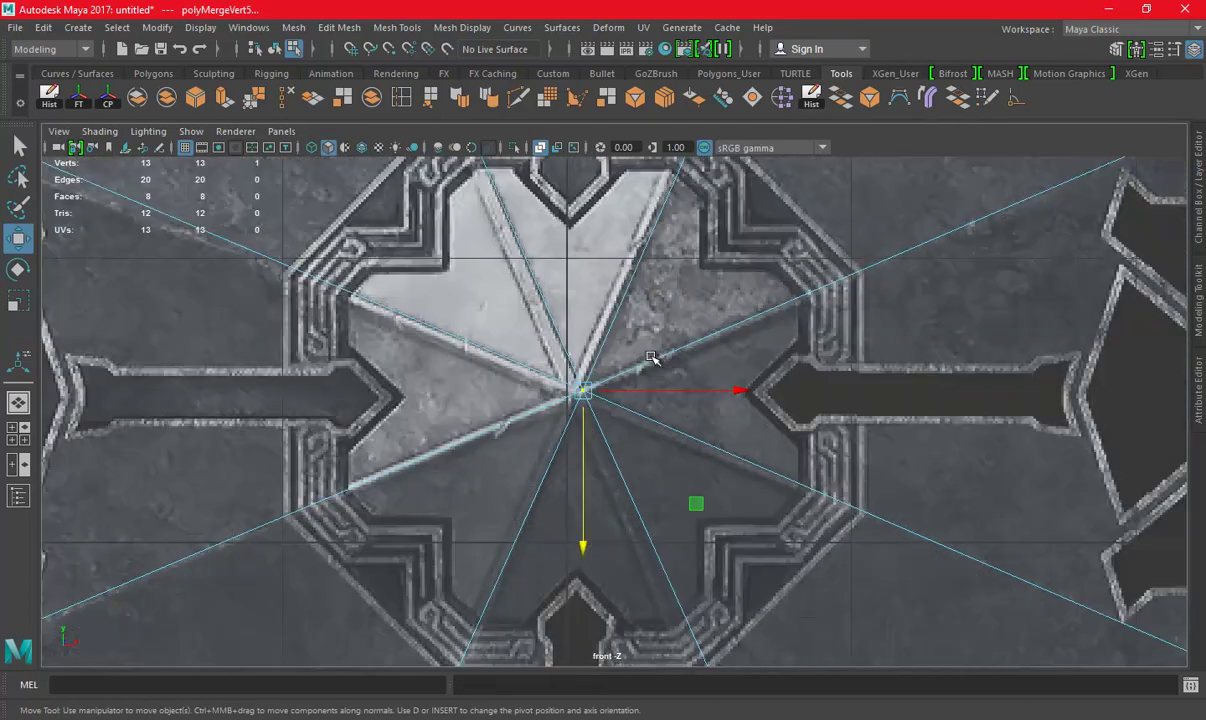
pyautogui.scroll(5, 522, 347)
pyautogui.moveTo(501, 334); pyautogui.dragTo(471, 353)
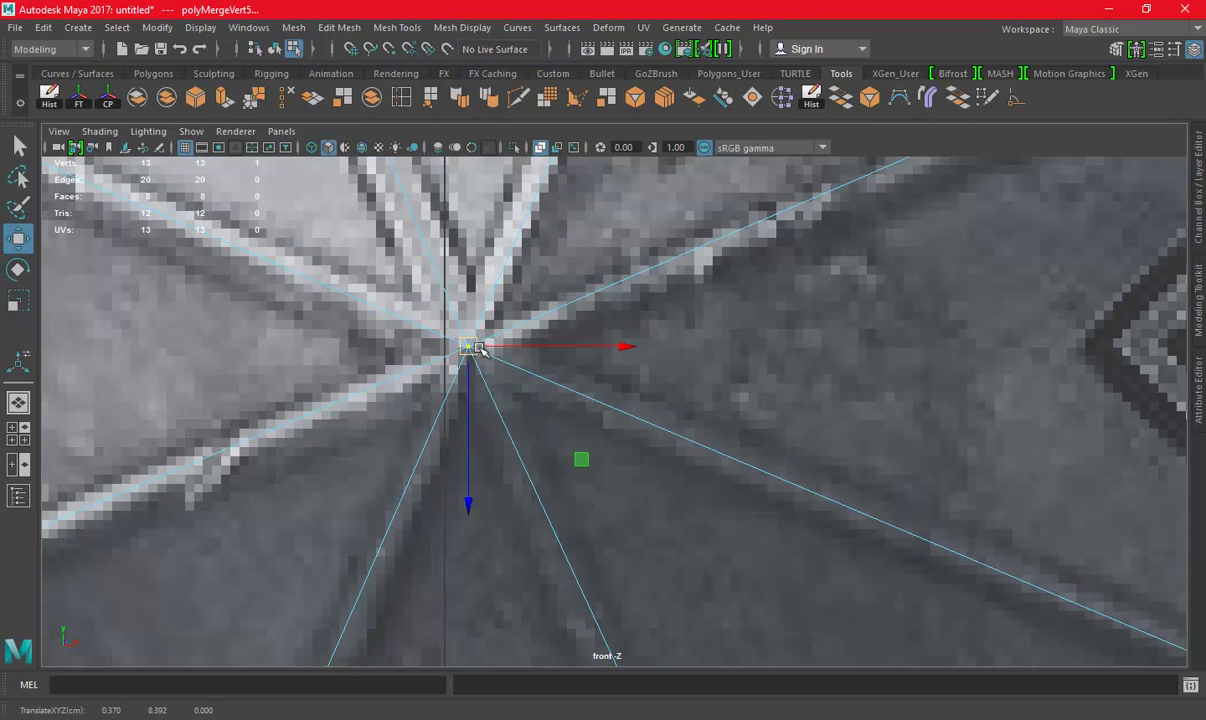
pyautogui.scroll(-5, 468, 349)
# Pull the shield's centre vertex outward in perspective to form a shallow conical point.
pyautogui.press('space')
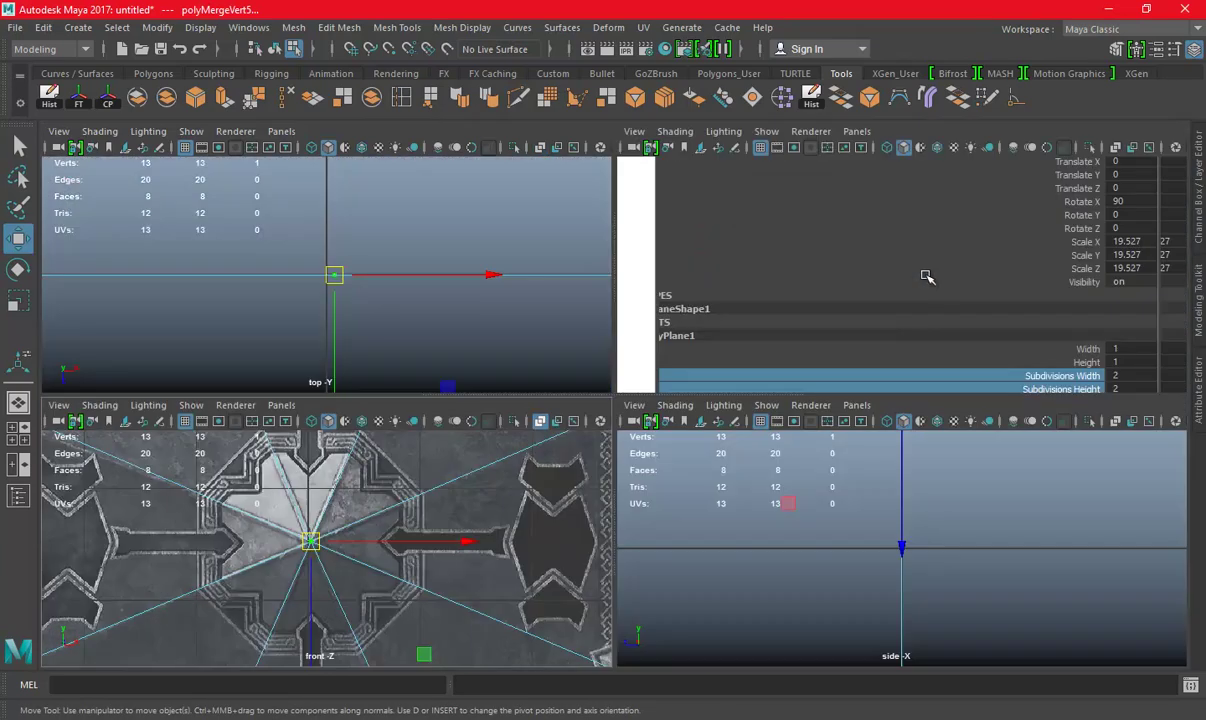
pyautogui.press('space')
pyautogui.moveTo(796, 324)
pyautogui.keyDown('alt'); pyautogui.mouseDown()
pyautogui.moveTo(742, 479)
pyautogui.moveTo(800, 502)
pyautogui.moveTo(767, 423)
pyautogui.mouseUp(); pyautogui.keyUp('alt')
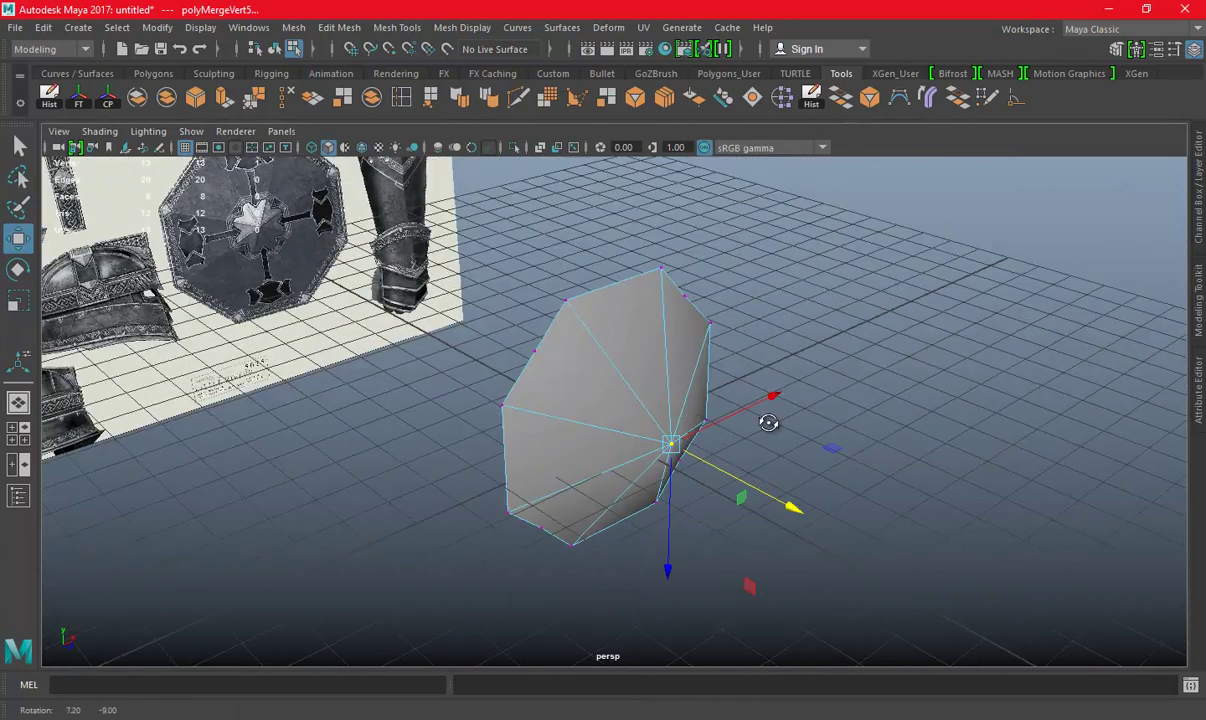
# Reselect the shield mesh, hide the viewport grid and inspect the shape edge-on.
pyautogui.moveTo(783, 493)
pyautogui.keyDown('alt'); pyautogui.mouseDown()
pyautogui.moveTo(769, 446)
pyautogui.moveTo(823, 422)
pyautogui.moveTo(815, 444)
pyautogui.moveTo(802, 442)
pyautogui.moveTo(636, 254)
pyautogui.mouseUp(); pyautogui.keyUp('alt')
pyautogui.moveTo(636, 254); pyautogui.dragTo(718, 229, button='right')
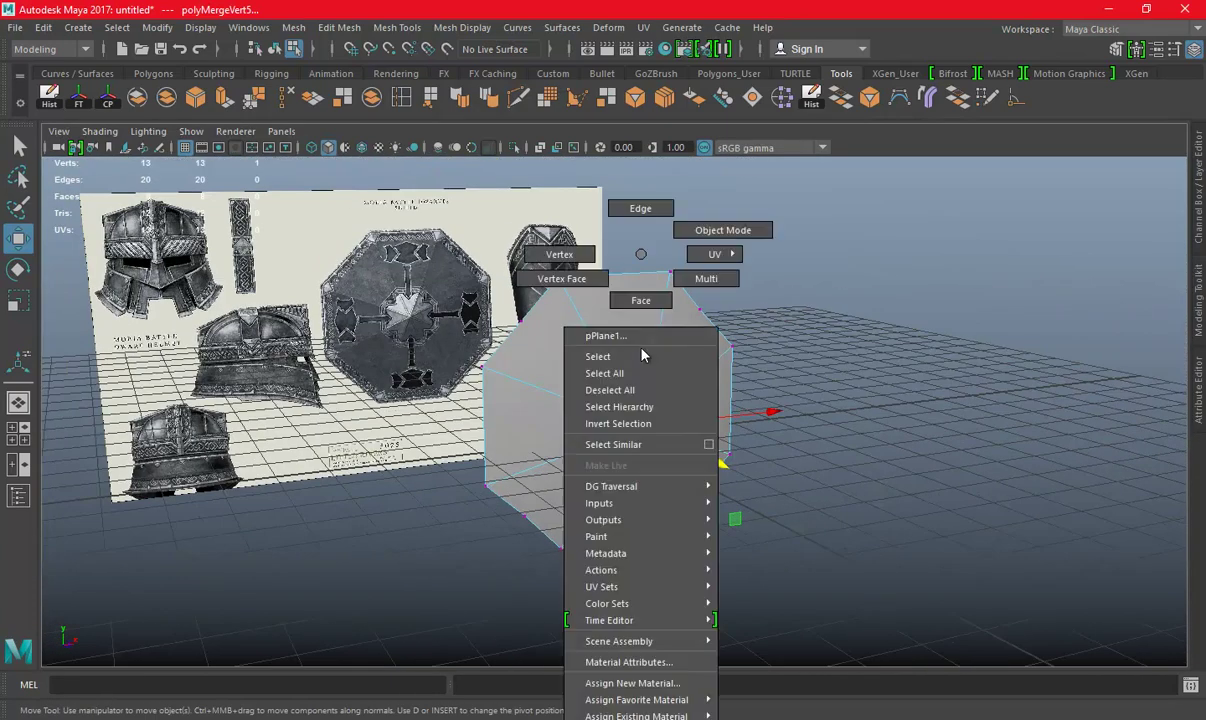
pyautogui.click(650, 220)
pyautogui.click(618, 354)
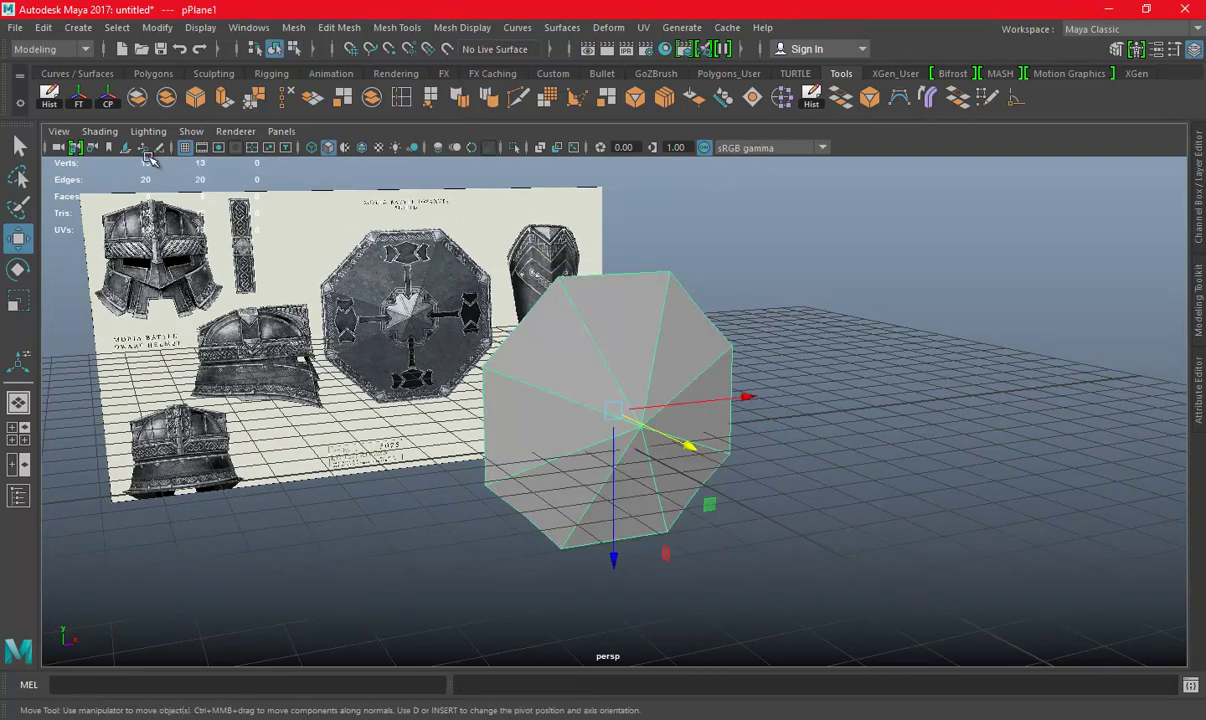
pyautogui.click(184, 147)
pyautogui.keyDown('alt'); pyautogui.moveTo(745, 370); pyautogui.dragTo(636, 393); pyautogui.keyUp('alt')
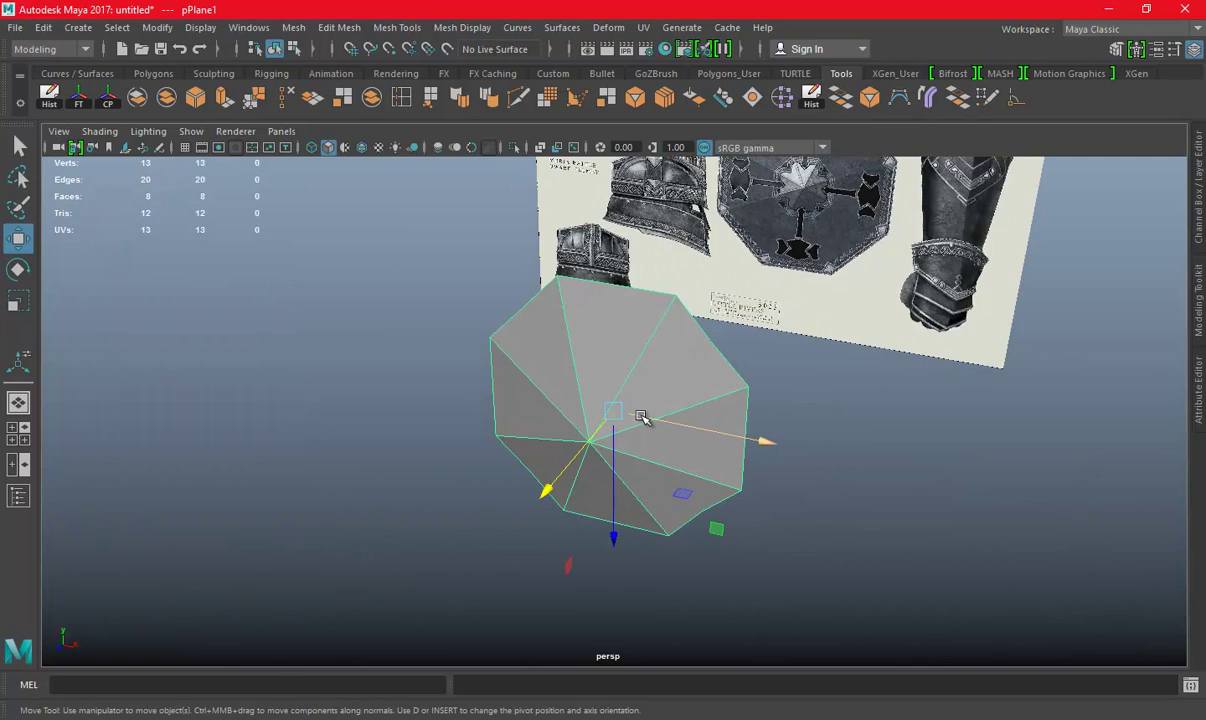
pyautogui.keyDown('alt'); pyautogui.moveTo(694, 412); pyautogui.dragTo(673, 380); pyautogui.keyUp('alt')
# Save the scene as 'Shield 01' from the front view.
pyautogui.press('space')
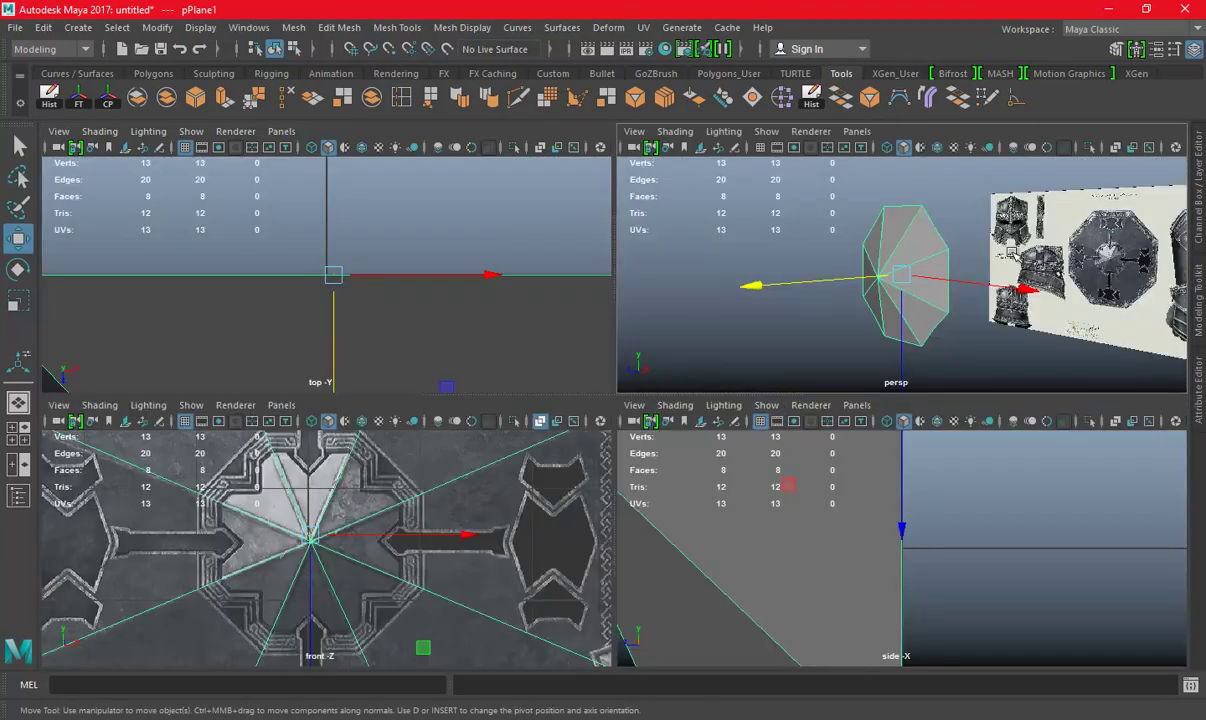
pyautogui.press('space')
pyautogui.scroll(-2, 590, 366)
pyautogui.scroll(1, 590, 366)
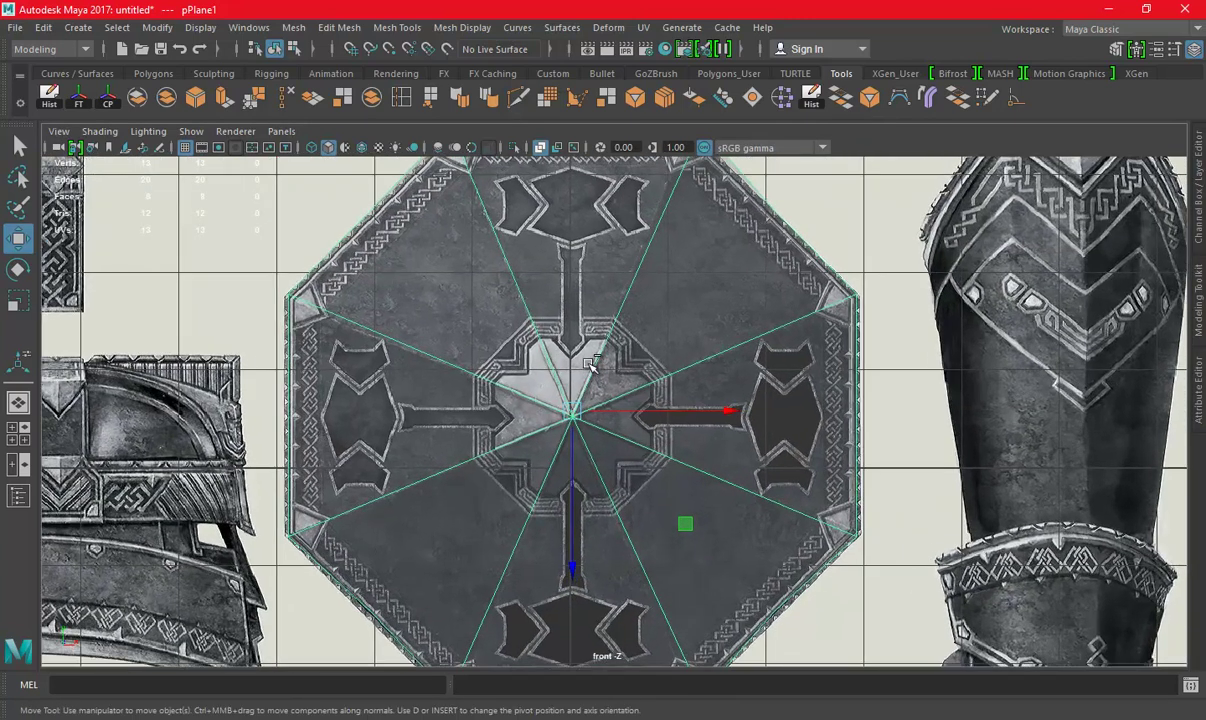
pyautogui.press('q')
pyautogui.hotkey('ctrl', 's')
pyautogui.write('Shield 01')
pyautogui.press('Return')
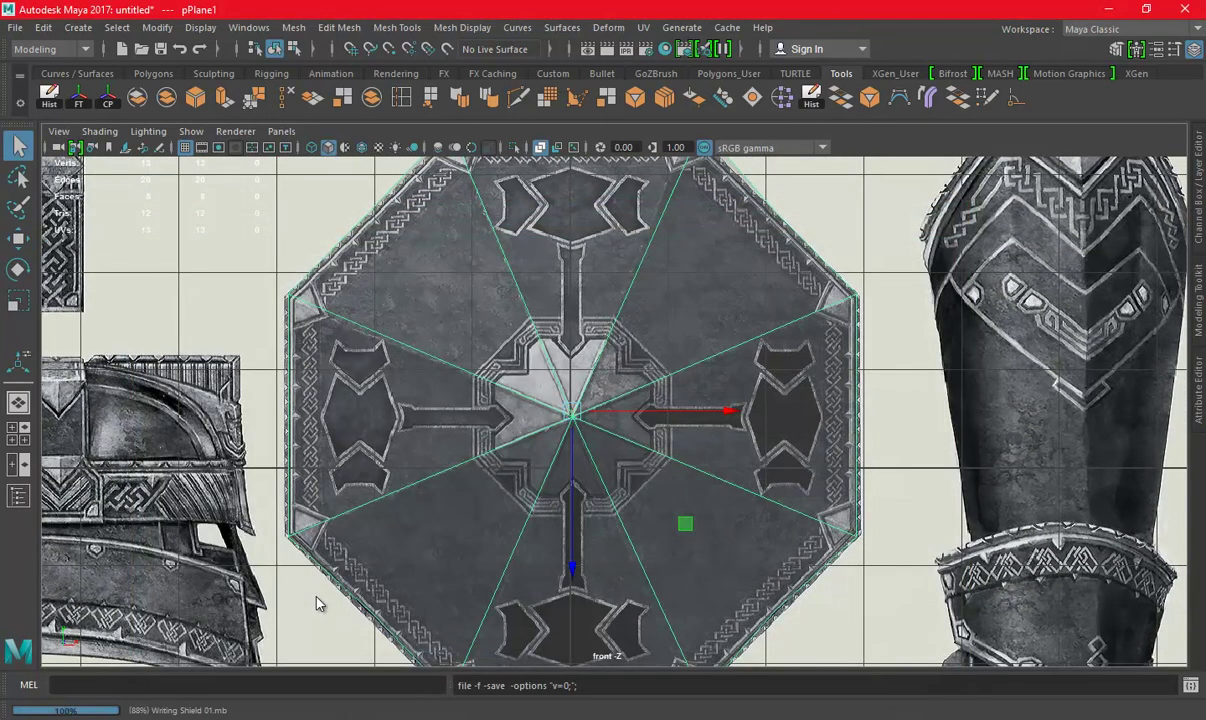
# Recentre the shield in the front view and save the scene again.
pyautogui.press('w')
pyautogui.scroll(-2, 731, 408)
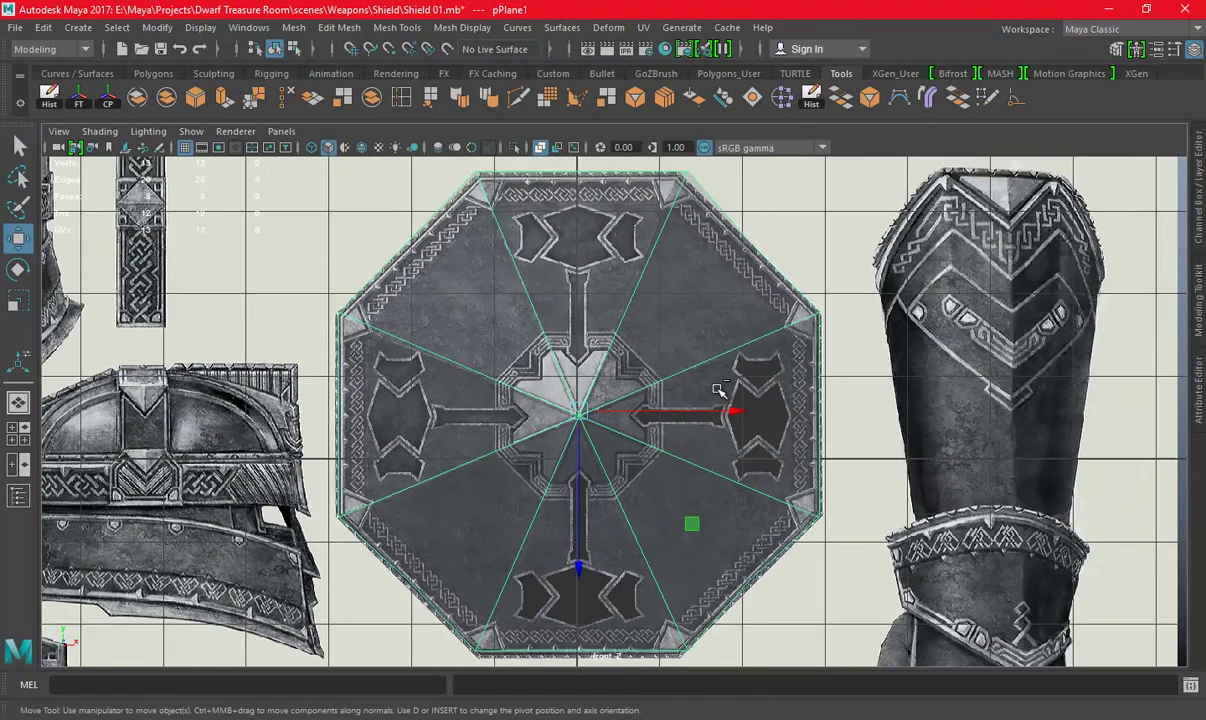
pyautogui.scroll(2, 676, 428)
pyautogui.scroll(1, 676, 428)
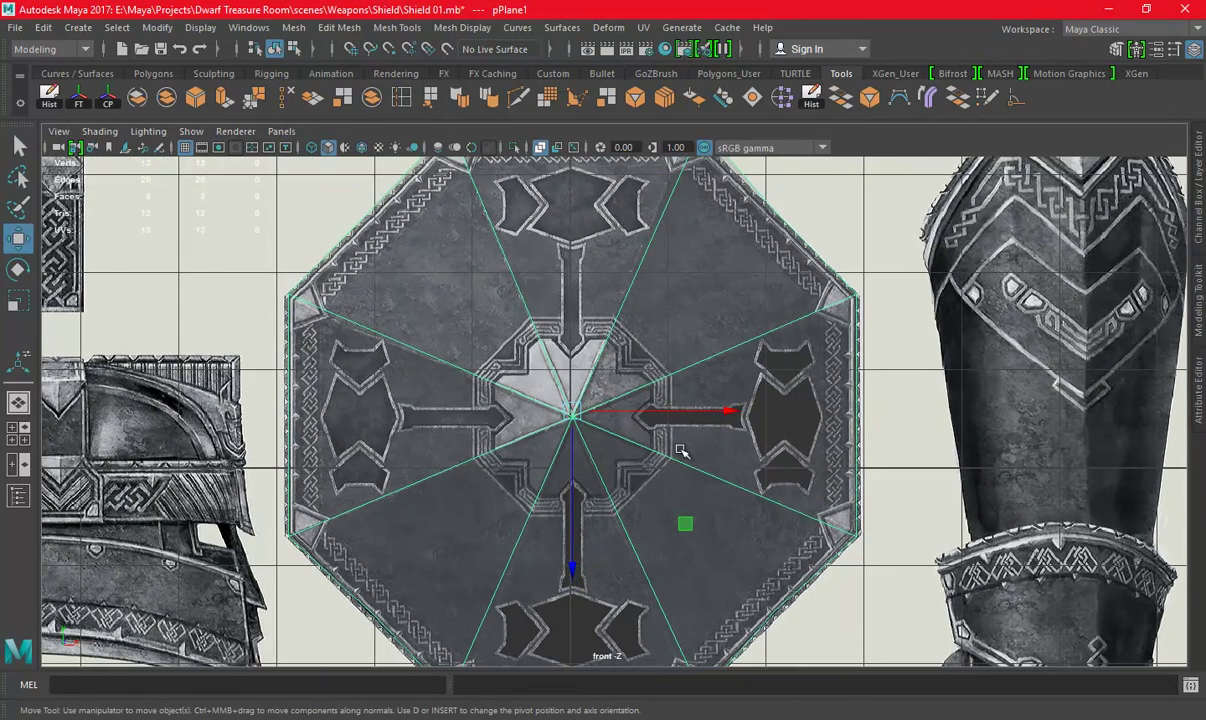
pyautogui.scroll(-1, 671, 533)
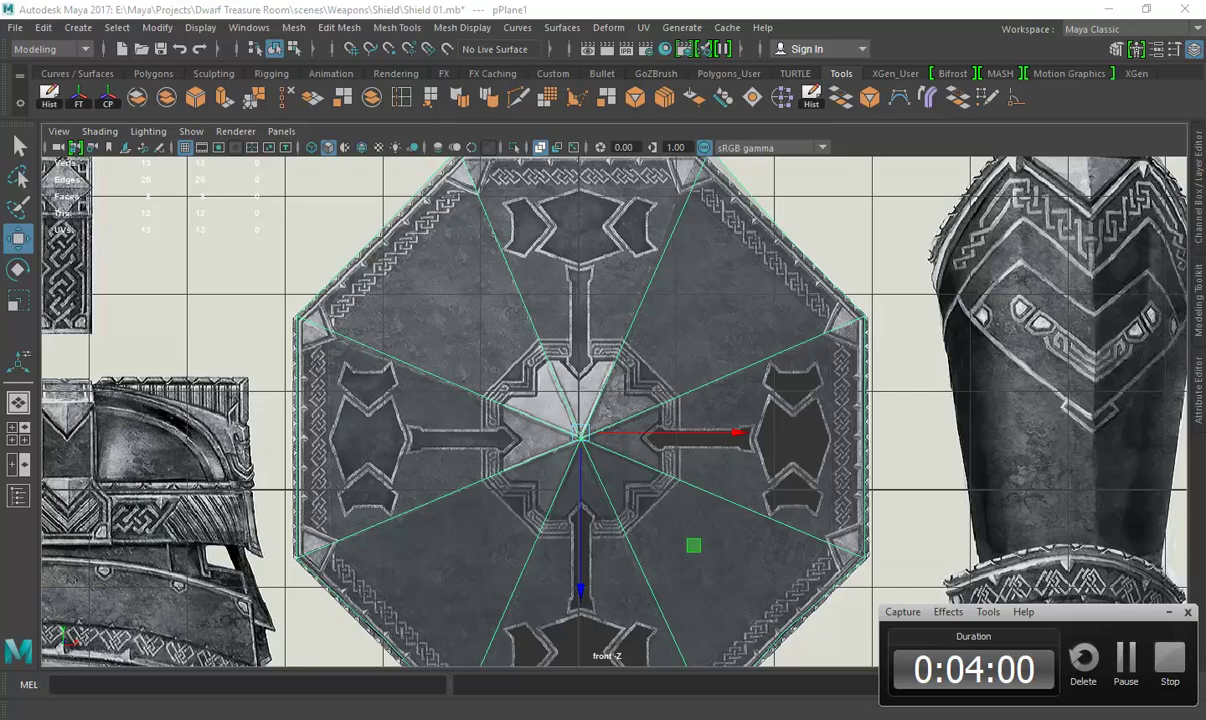
pyautogui.moveTo(538, 463)
pyautogui.keyDown('alt'); pyautogui.mouseDown(button='middle')
pyautogui.moveTo(546, 422)
pyautogui.moveTo(576, 425)
pyautogui.moveTo(509, 425)
pyautogui.mouseUp(button='middle'); pyautogui.keyUp('alt')
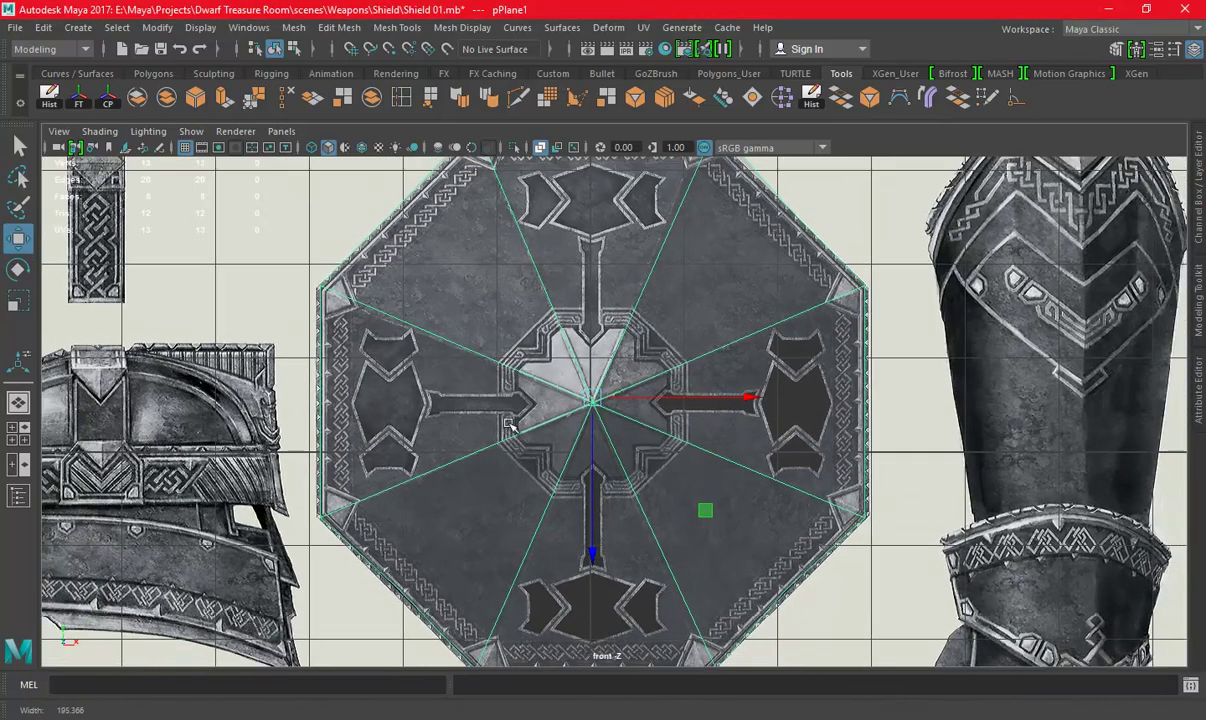
pyautogui.scroll(-1, 509, 425)
pyautogui.moveTo(617, 414)
pyautogui.keyDown('alt'); pyautogui.mouseDown(button='middle')
pyautogui.moveTo(625, 458)
pyautogui.moveTo(587, 398)
pyautogui.moveTo(613, 409)
pyautogui.mouseUp(button='middle'); pyautogui.keyUp('alt')
pyautogui.hotkey('ctrl', 's')
pyautogui.scroll(1, 619, 418)
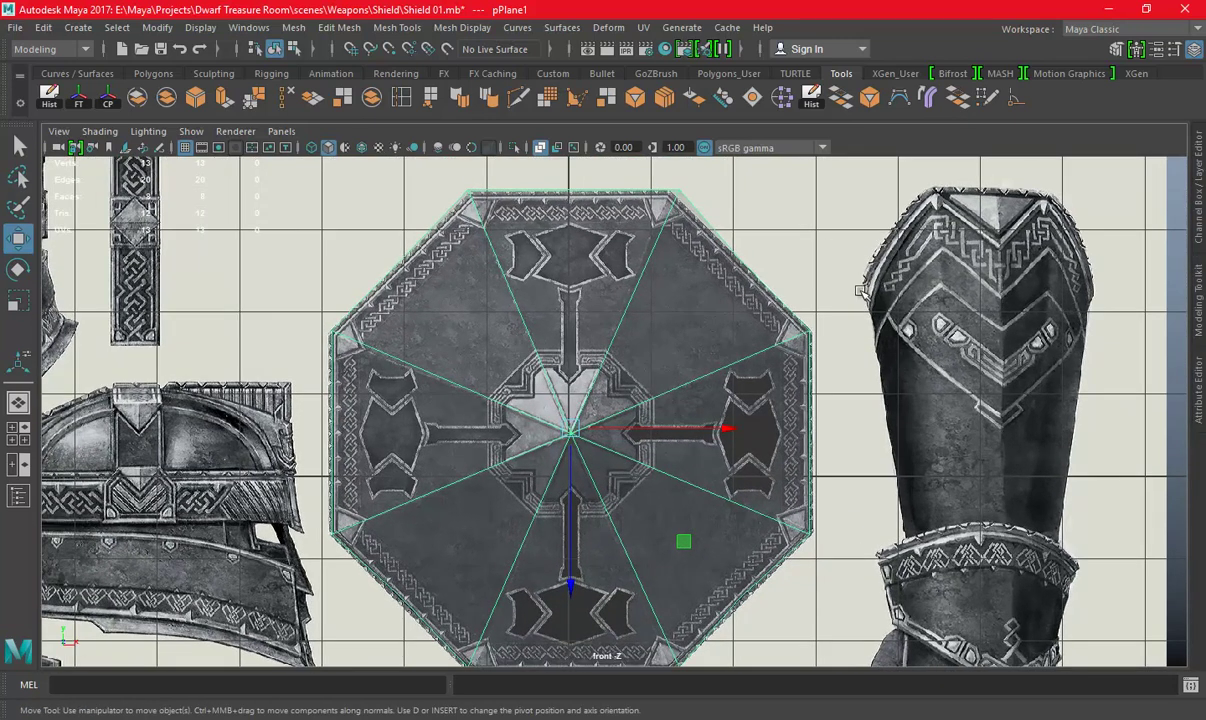
pyautogui.moveTo(605, 399)
pyautogui.keyDown('alt'); pyautogui.mouseDown()
pyautogui.moveTo(712, 358)
pyautogui.moveTo(767, 390)
pyautogui.moveTo(700, 372)
pyautogui.moveTo(728, 384)
pyautogui.moveTo(646, 404)
pyautogui.mouseUp(); pyautogui.keyUp('alt')
pyautogui.press('space')
pyautogui.press('space')
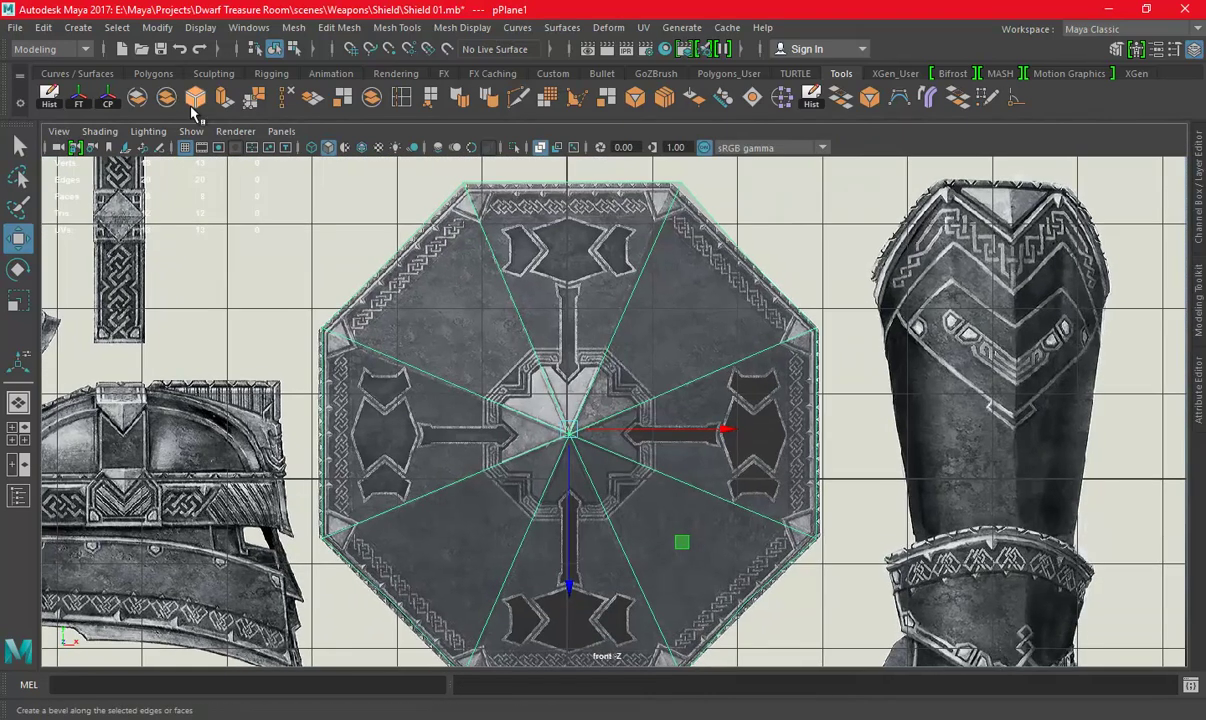
# Duplicate all eight shield faces as a separate object with Edit Mesh > Duplicate.
pyautogui.moveTo(510, 255); pyautogui.dragTo(520, 273, button='right')
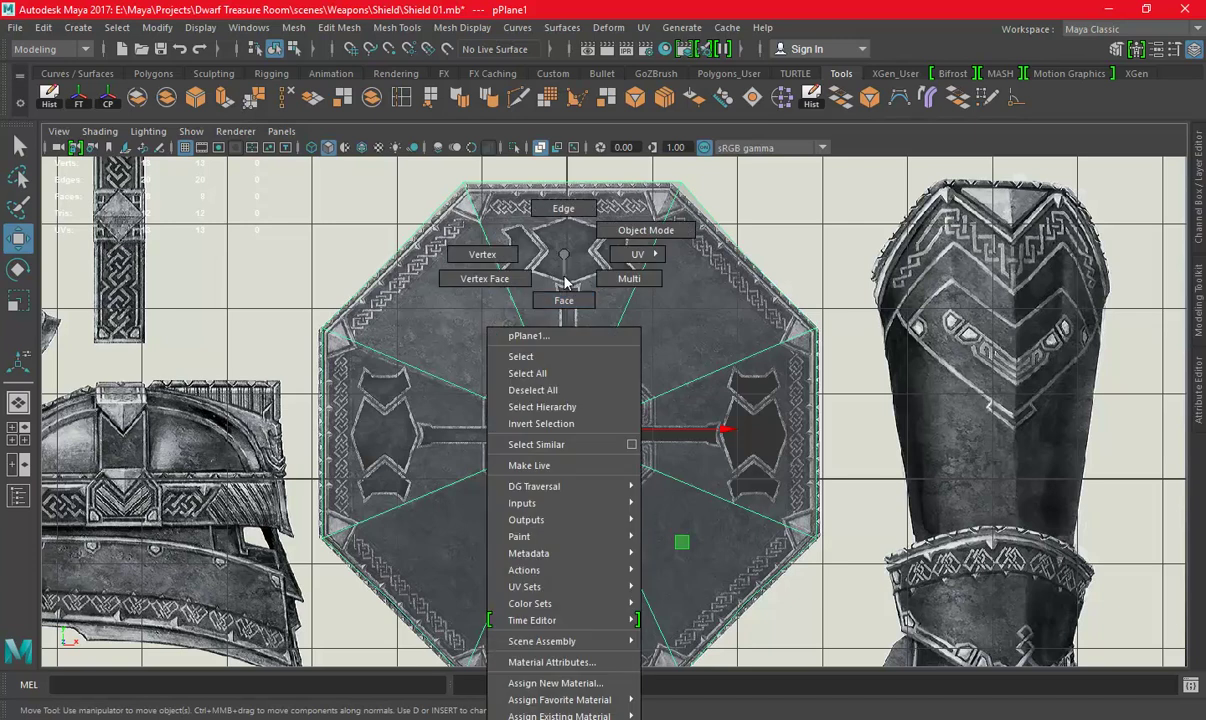
pyautogui.moveTo(862, 660); pyautogui.dragTo(343, 96)
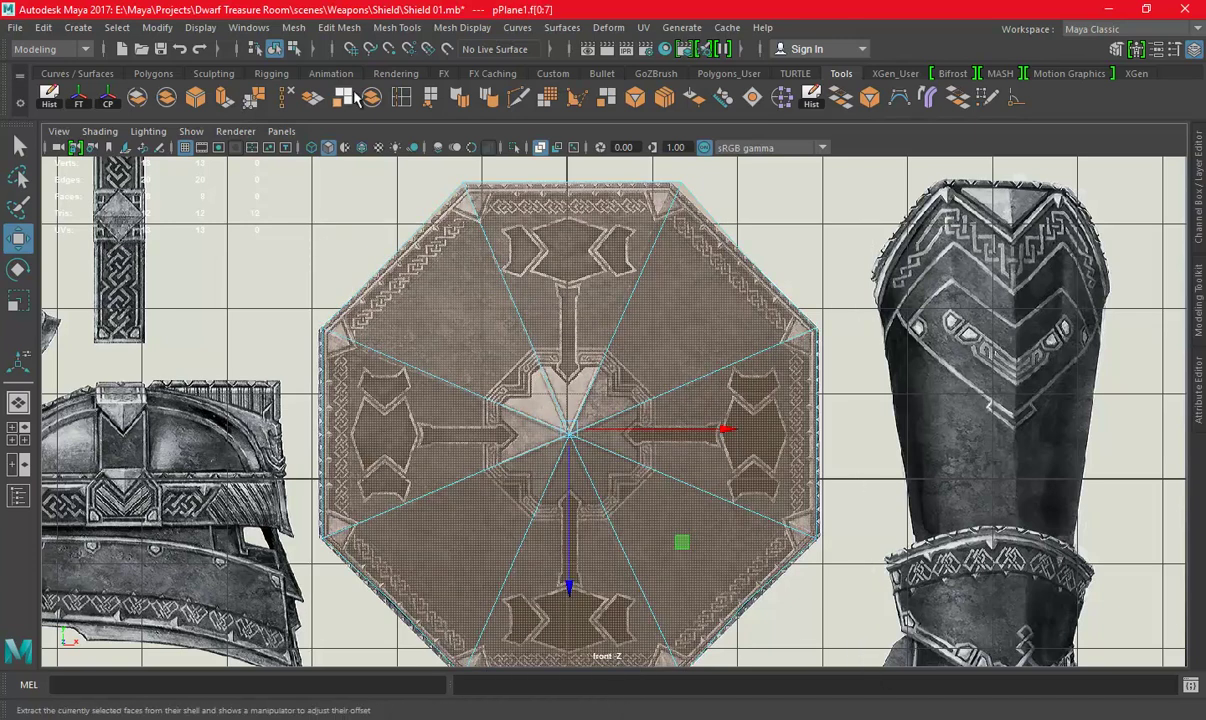
pyautogui.click(378, 28)
pyautogui.moveTo(339, 27)
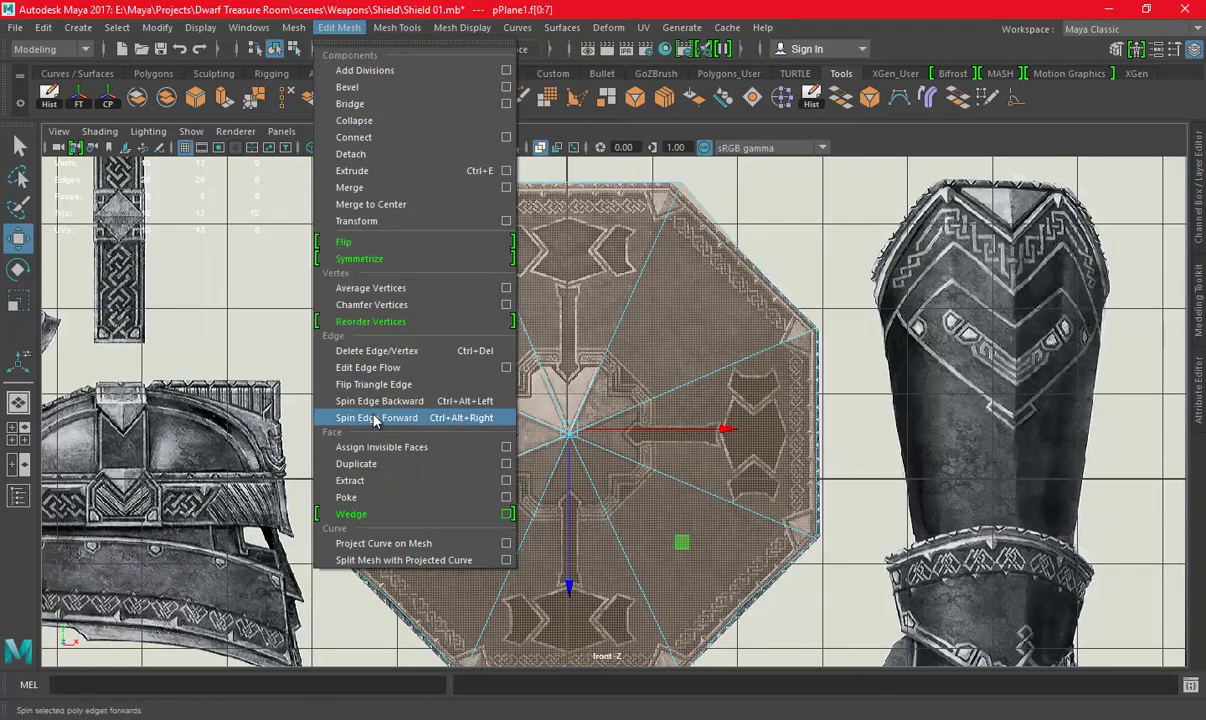
pyautogui.click(371, 465)
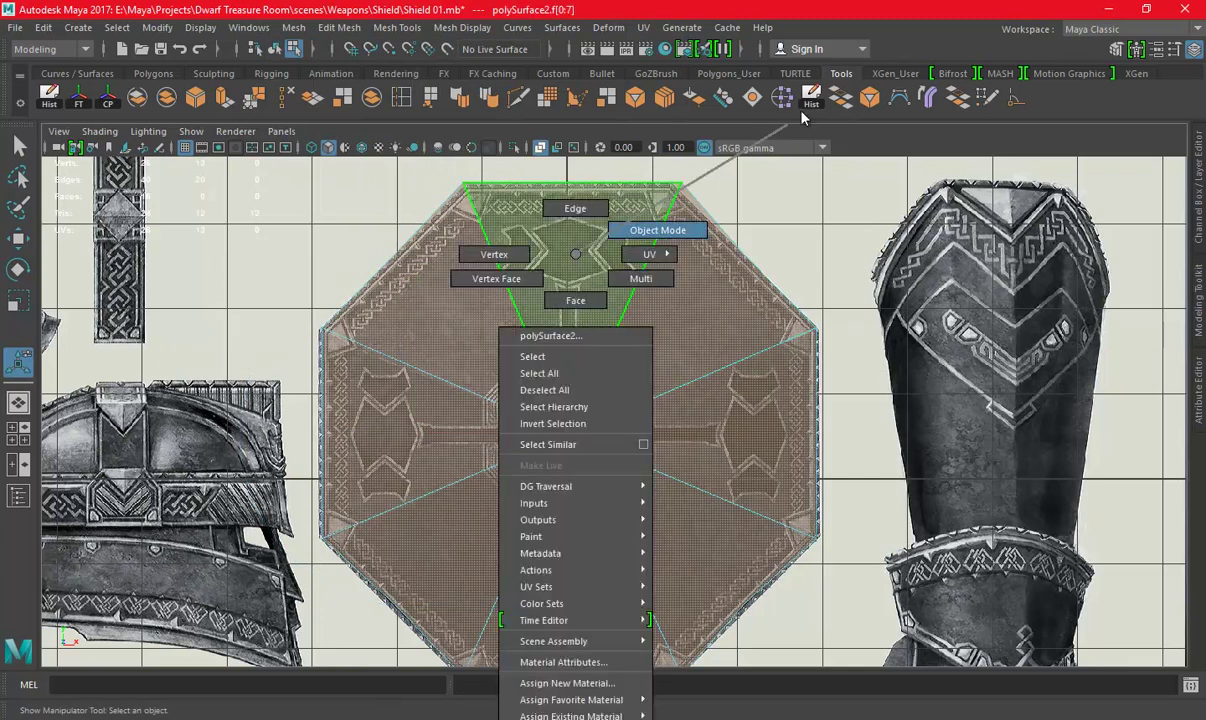
# Scale the duplicated copy down to about 0.4 of its size.
pyautogui.moveTo(579, 255); pyautogui.dragTo(651, 229, button='right')
pyautogui.press('e')
pyautogui.press('r')
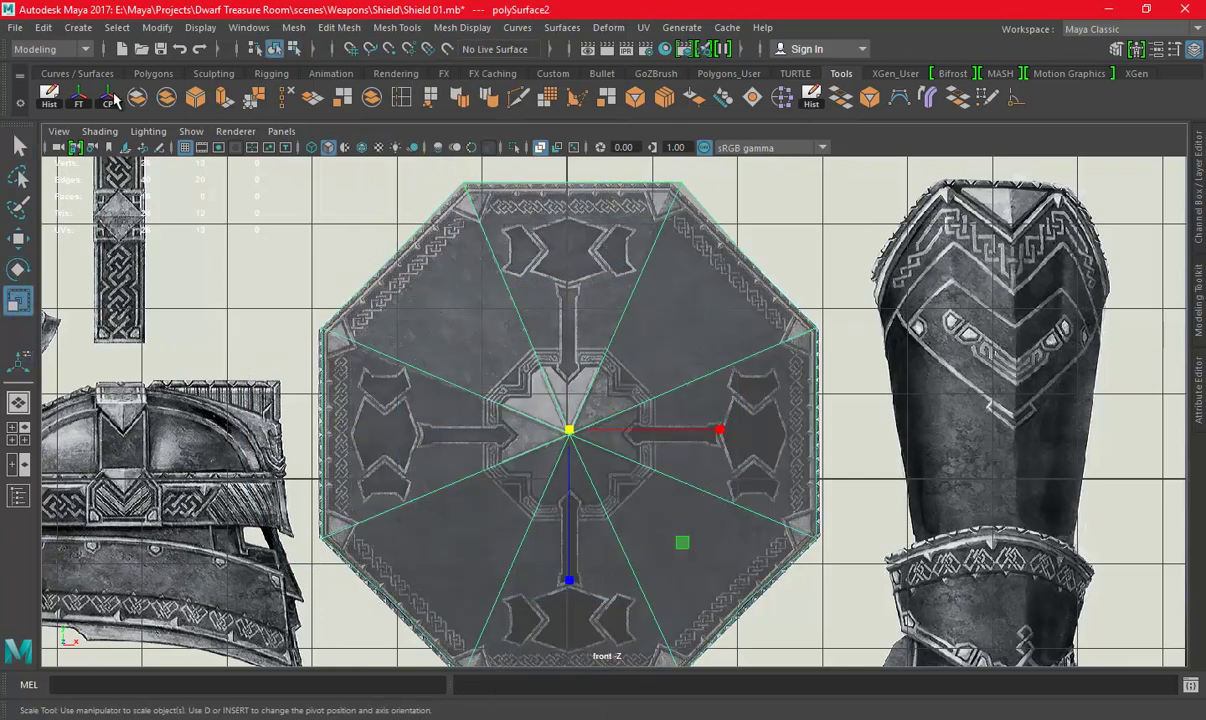
pyautogui.moveTo(583, 425); pyautogui.dragTo(369, 440)
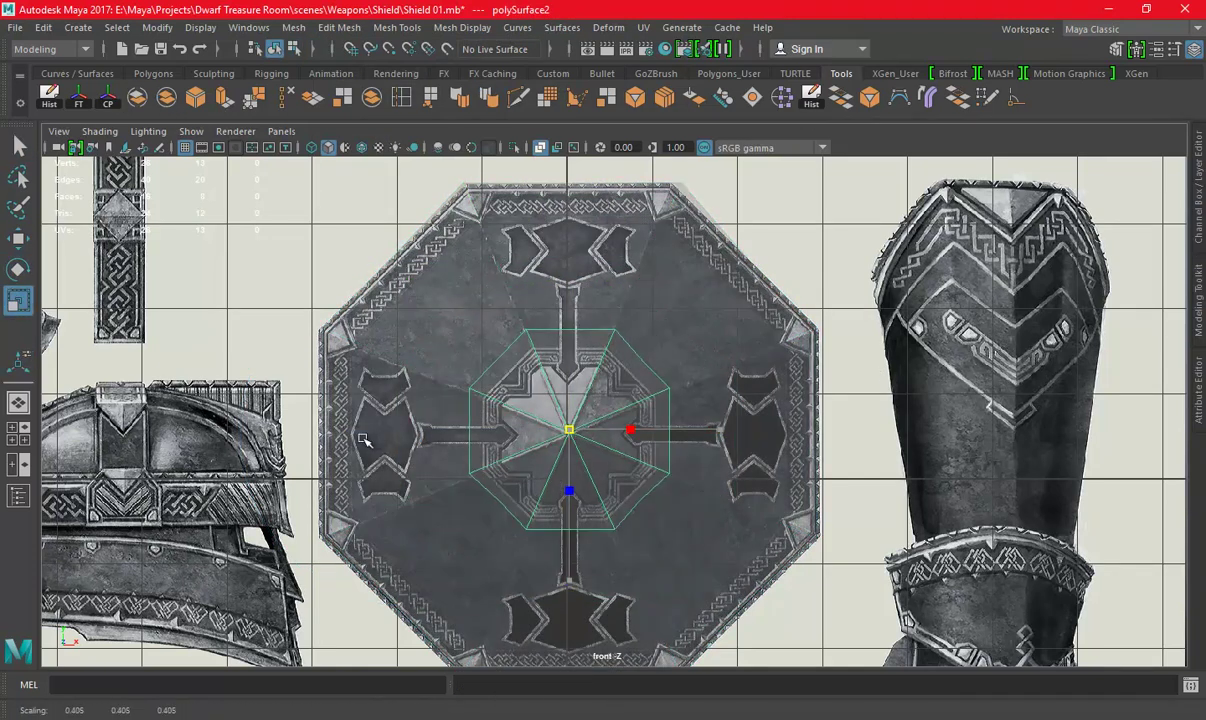
# Switch to the front view and enable X-Ray to see through the meshes.
pyautogui.press('space')
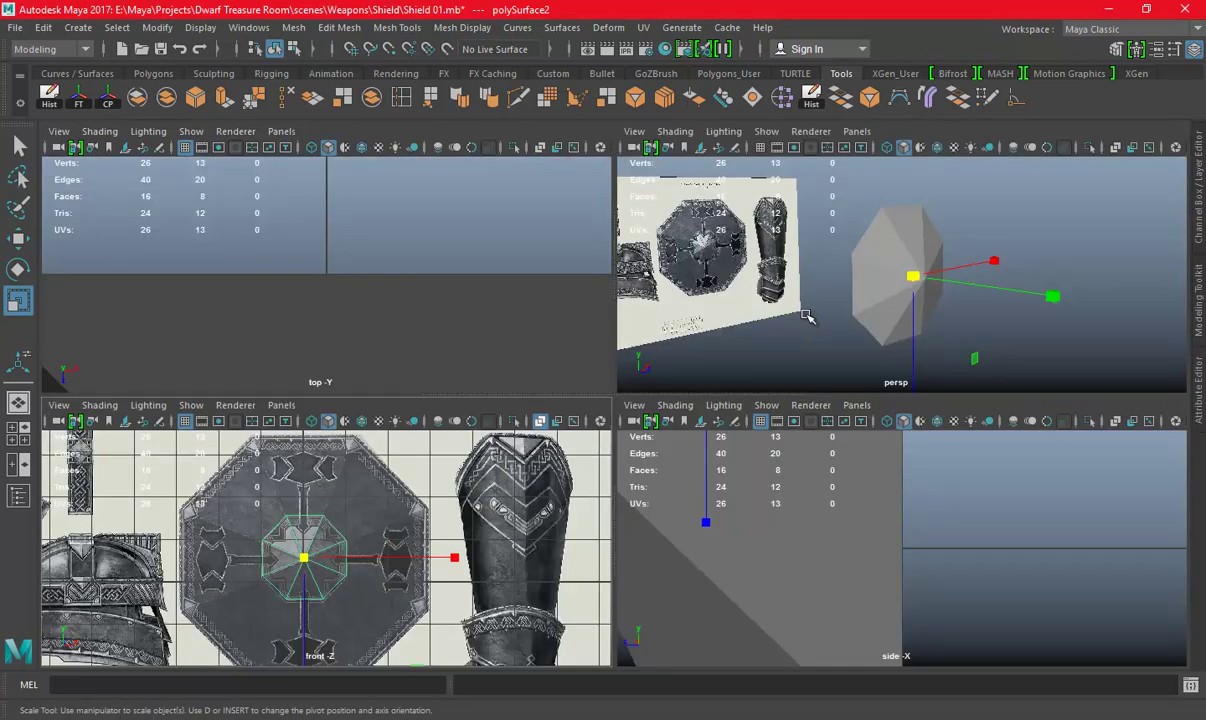
pyautogui.press('space')
pyautogui.scroll(5, 646, 334)
pyautogui.keyDown('alt'); pyautogui.moveTo(646, 334); pyautogui.dragTo(830, 438); pyautogui.keyUp('alt')
pyautogui.press('w')
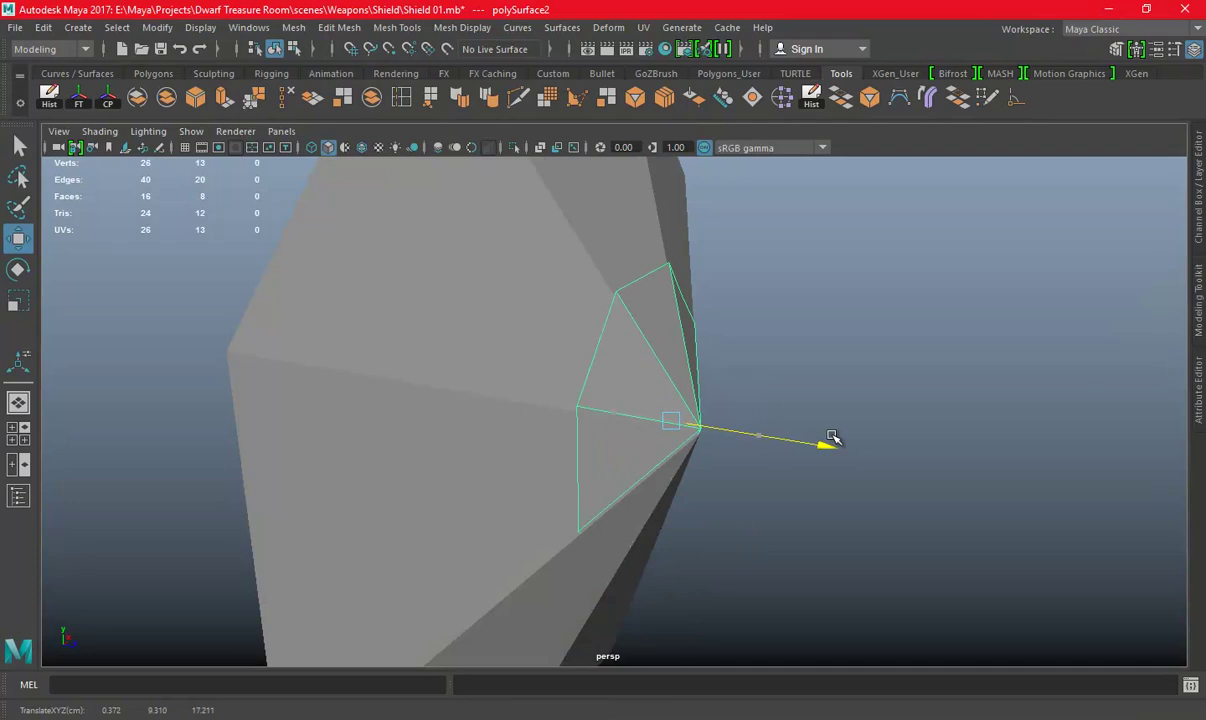
pyautogui.press('space')
pyautogui.press('space')
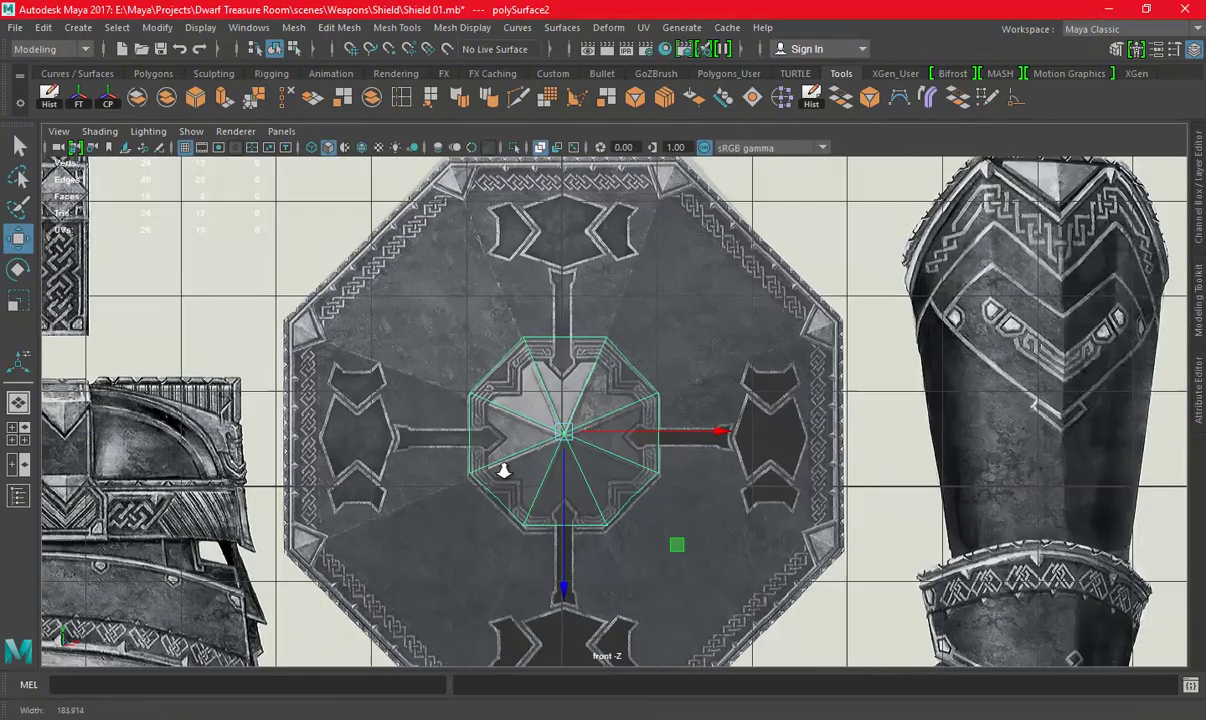
pyautogui.click(362, 147)
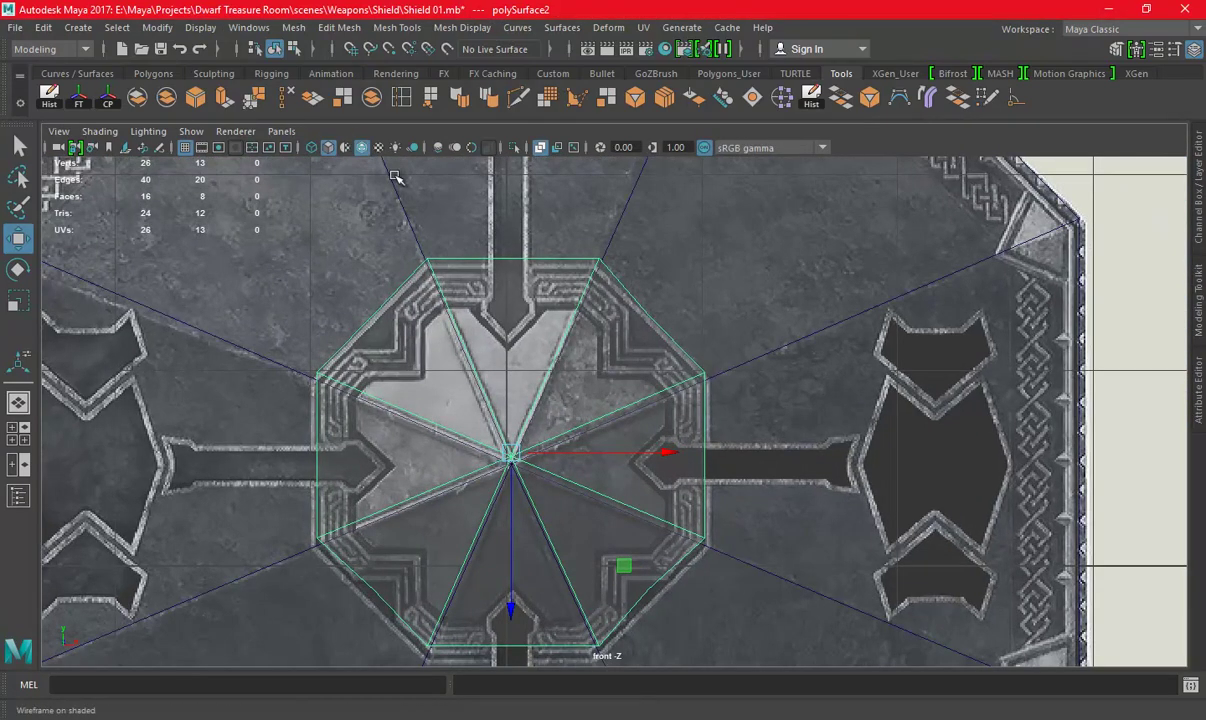
# Snap the boss's centre vertex onto the shield's centre vertex using Snap to Points.
pyautogui.scroll(3, 781, 372)
pyautogui.scroll(2, 600, 300)
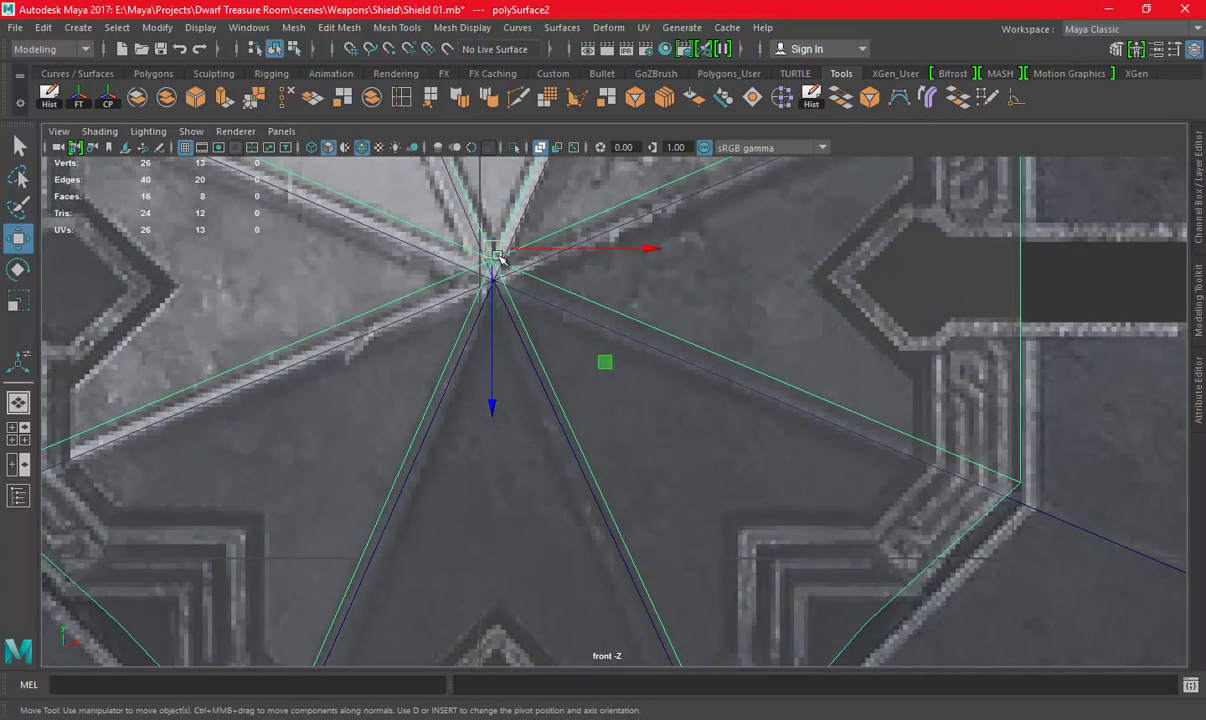
pyautogui.moveTo(497, 254); pyautogui.dragTo(512, 397)
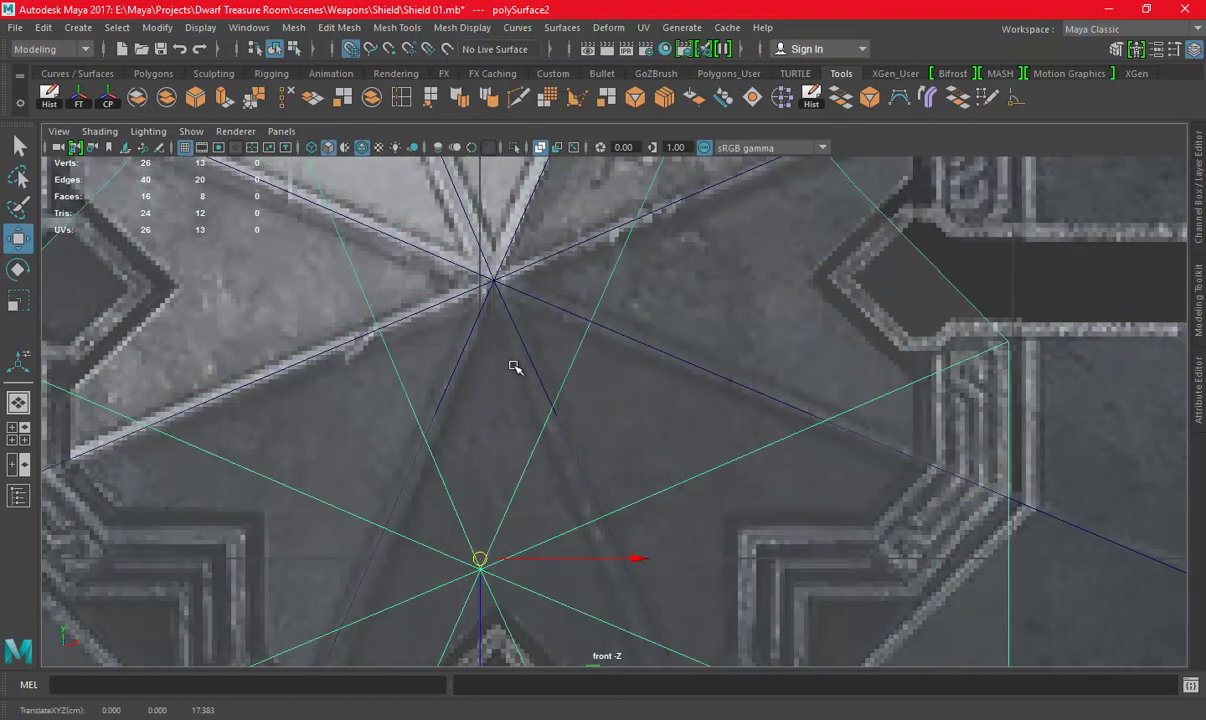
pyautogui.hotkey('ctrl', 'z')
pyautogui.click(389, 48)
pyautogui.moveTo(492, 250); pyautogui.dragTo(493, 287)
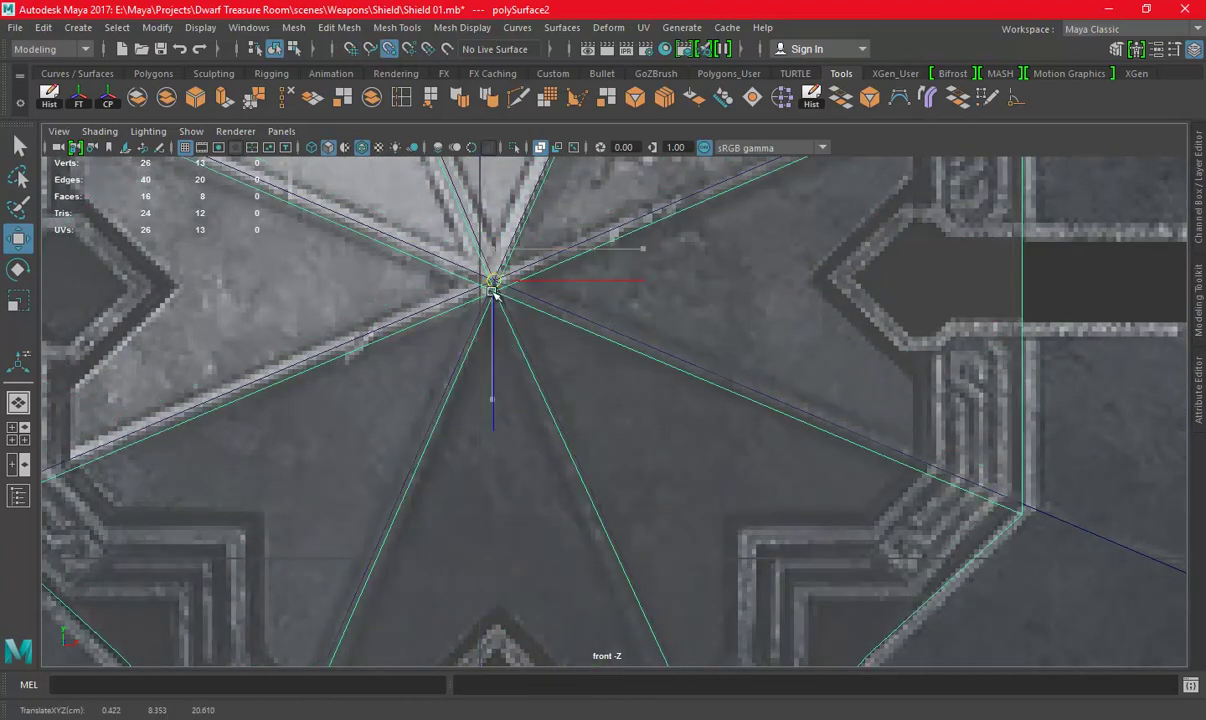
pyautogui.keyDown('alt'); pyautogui.moveTo(403, 290); pyautogui.dragTo(457, 344, button='middle'); pyautogui.keyUp('alt')
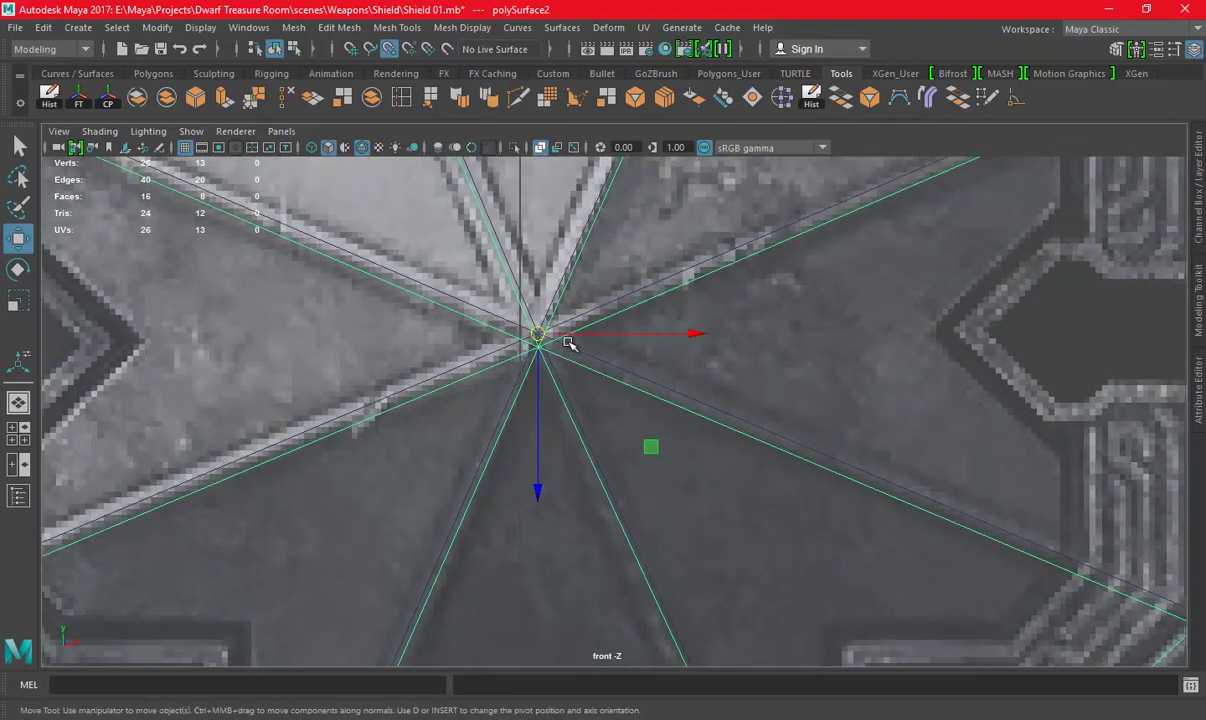
pyautogui.keyDown('alt'); pyautogui.moveTo(692, 328); pyautogui.dragTo(685, 320, button='middle'); pyautogui.keyUp('alt')
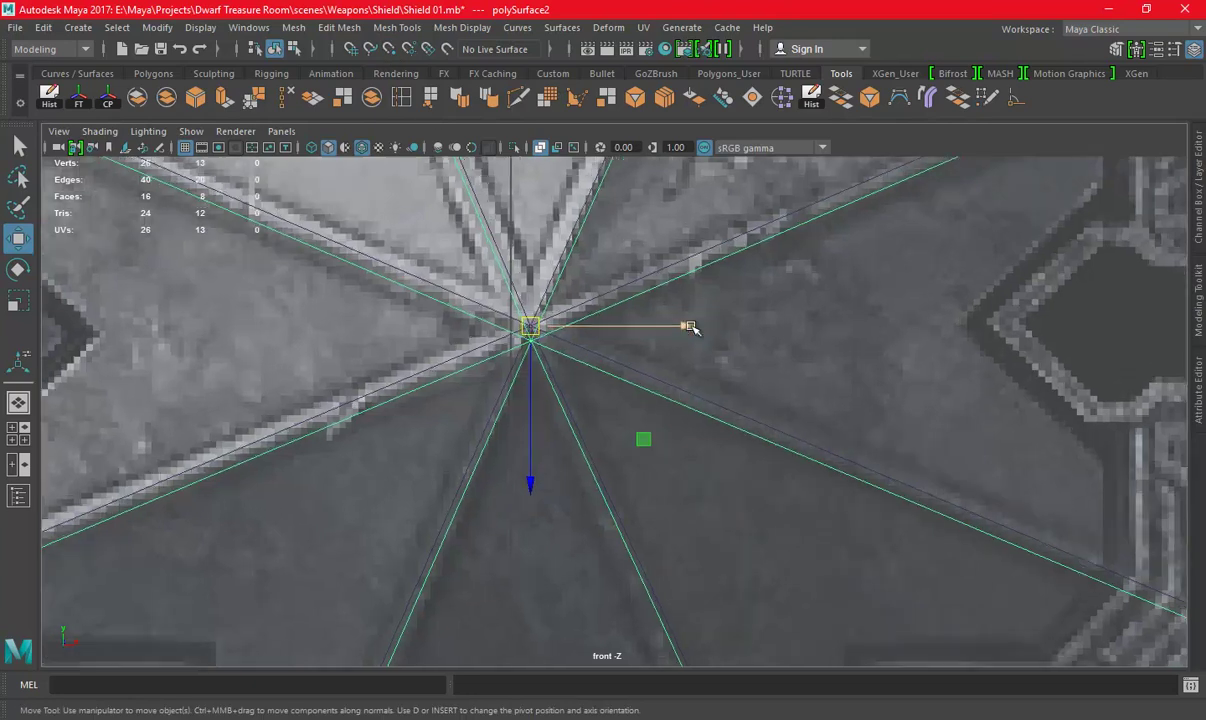
pyautogui.moveTo(530, 326); pyautogui.dragTo(551, 366)
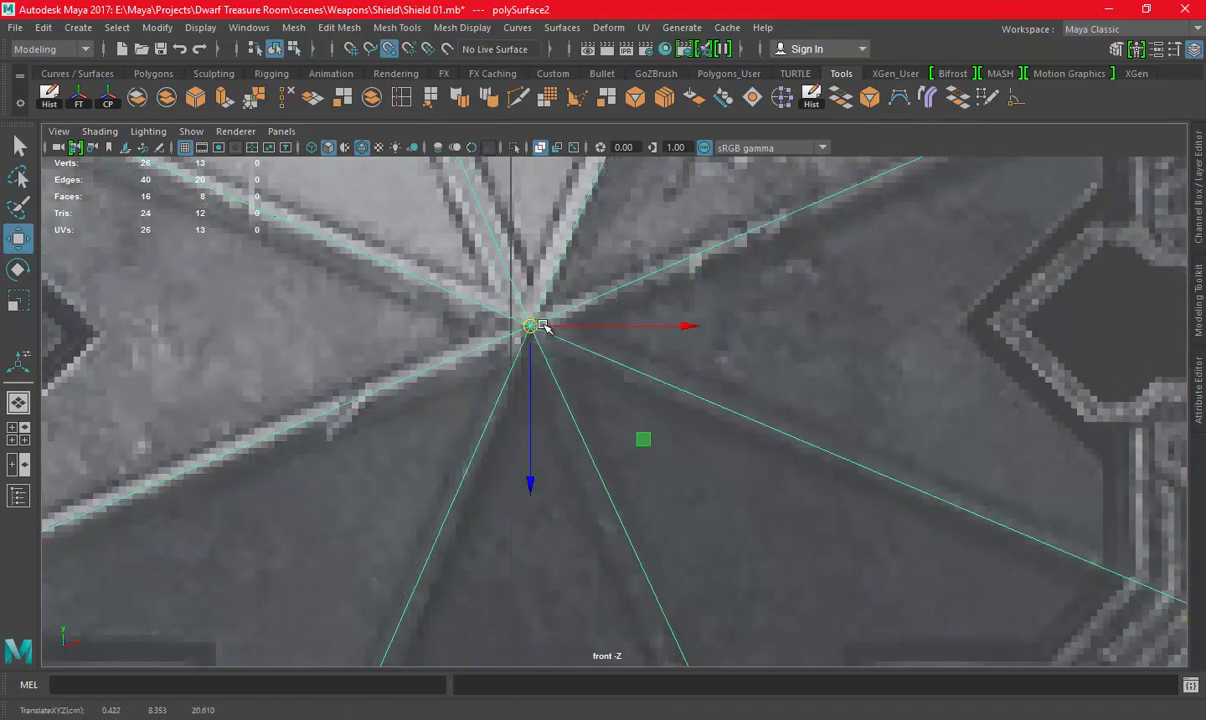
# Check the snapped boss in perspective and keep only the boss piece selected.
pyautogui.press('space')
pyautogui.press('space')
pyautogui.moveTo(767, 329)
pyautogui.keyDown('alt'); pyautogui.mouseDown()
pyautogui.moveTo(823, 343)
pyautogui.moveTo(654, 277)
pyautogui.mouseUp(); pyautogui.keyUp('alt')
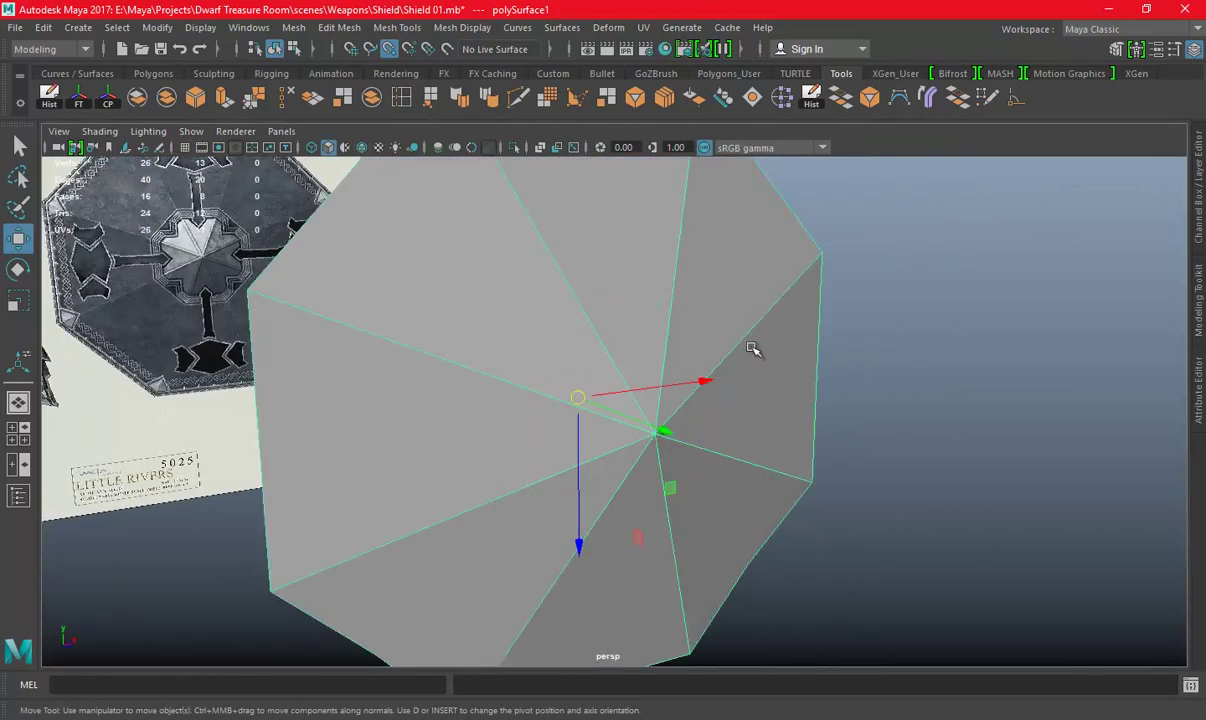
pyautogui.press('space')
pyautogui.press('space')
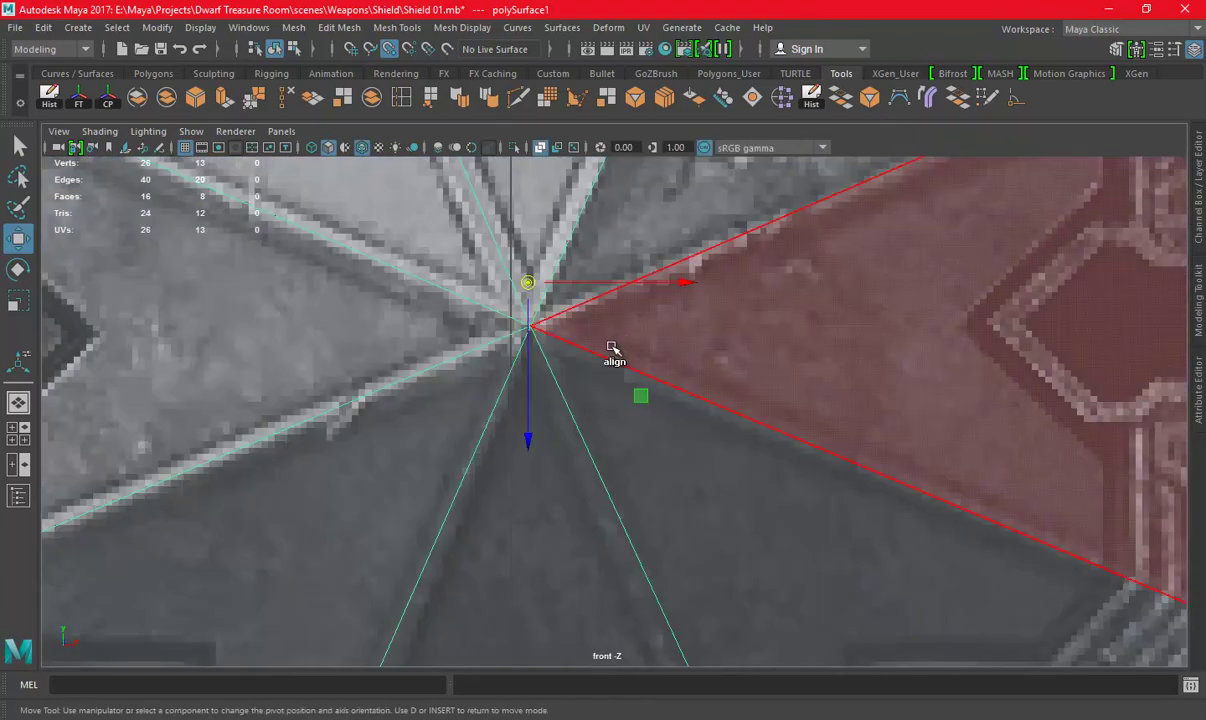
pyautogui.press('space')
pyautogui.press('space')
pyautogui.keyDown('alt'); pyautogui.moveTo(739, 346); pyautogui.dragTo(631, 318); pyautogui.keyUp('alt')
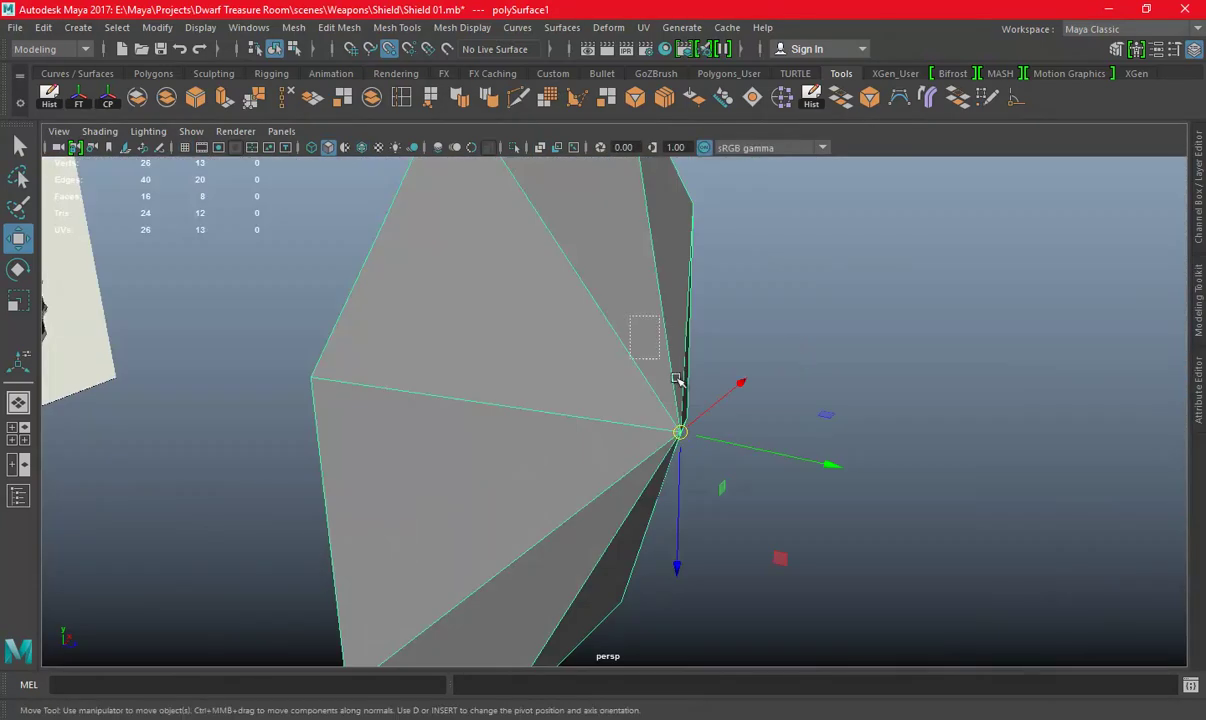
pyautogui.keyDown('shift'); pyautogui.click(547, 297); pyautogui.keyUp('shift')
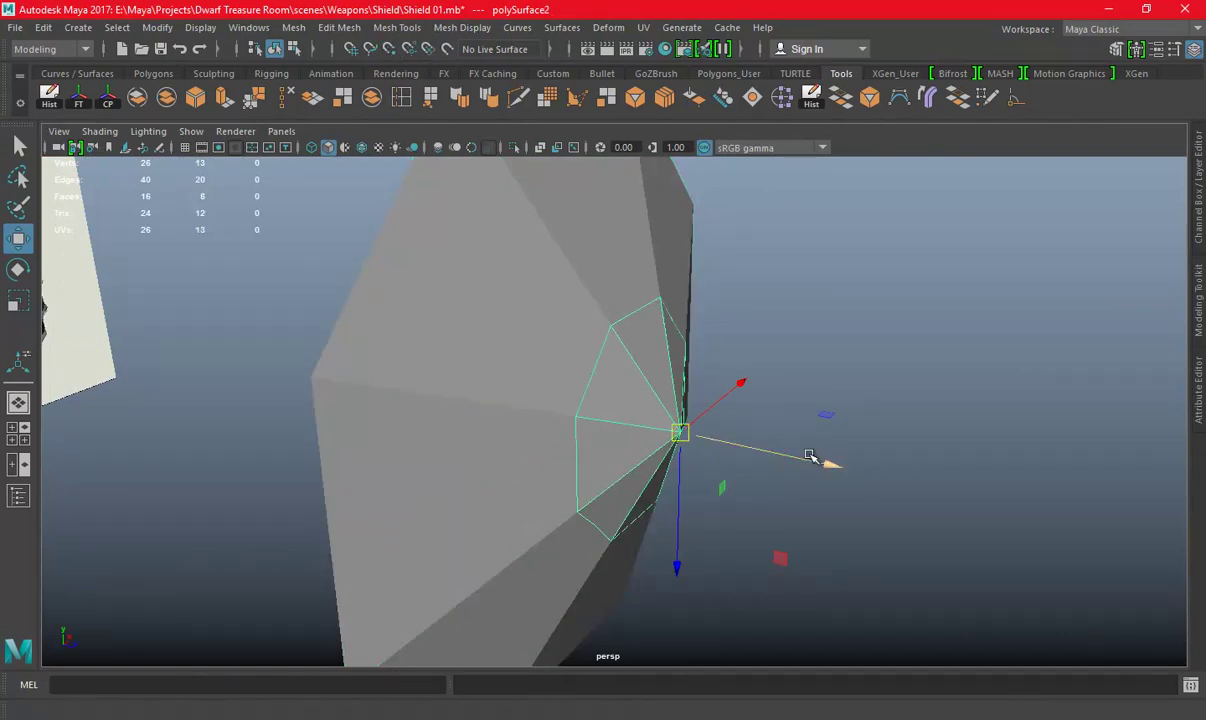
pyautogui.keyDown('alt'); pyautogui.moveTo(826, 461); pyautogui.dragTo(713, 423); pyautogui.keyUp('alt')
pyautogui.press('space')
pyautogui.press('space')
pyautogui.press('space')
pyautogui.press('space')
pyautogui.press('f')
pyautogui.press('space')
pyautogui.press('space')
# Extrude the inner octagon's faces to Local Translate Z 2.16, raising the boss off the shield.
pyautogui.keyDown('alt'); pyautogui.moveTo(807, 317); pyautogui.dragTo(710, 318); pyautogui.keyUp('alt')
pyautogui.hotkey('ctrl', 'e')
pyautogui.moveTo(476, 254)
pyautogui.keyDown('alt'); pyautogui.mouseDown()
pyautogui.moveTo(668, 396)
pyautogui.moveTo(779, 437)
pyautogui.moveTo(780, 452)
pyautogui.mouseUp(); pyautogui.keyUp('alt')
pyautogui.press('w')
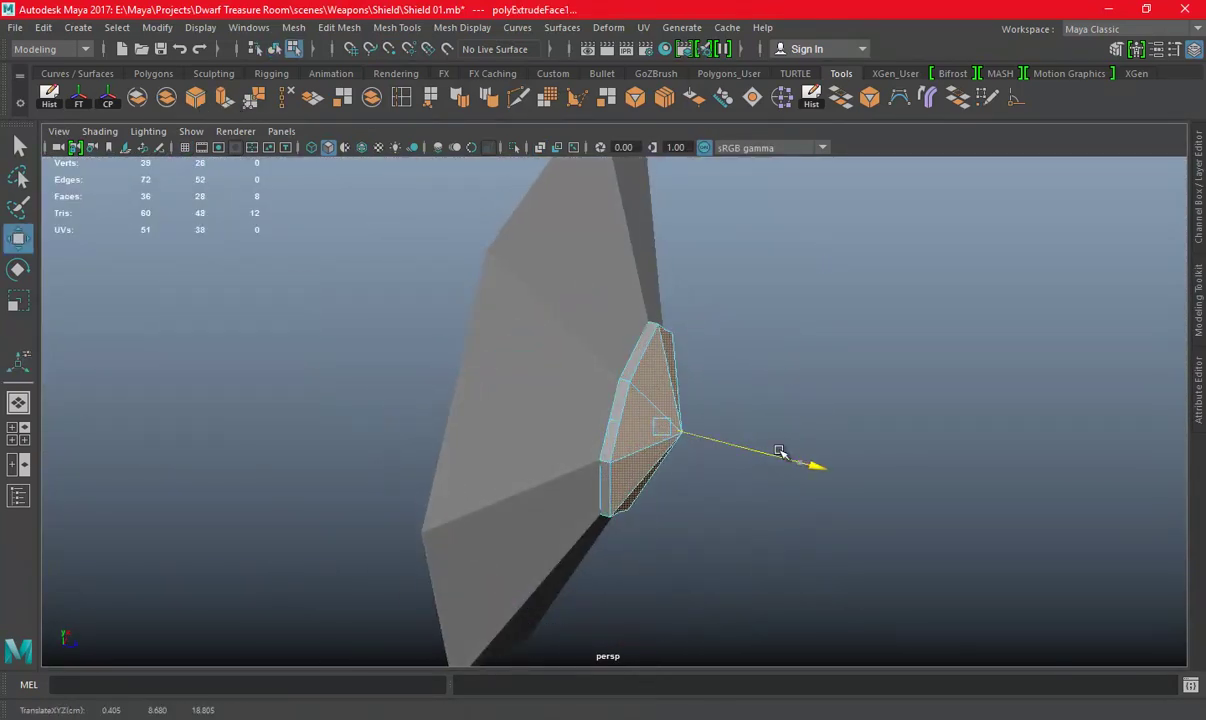
pyautogui.keyDown('alt'); pyautogui.moveTo(805, 396); pyautogui.dragTo(522, 318); pyautogui.keyUp('alt')
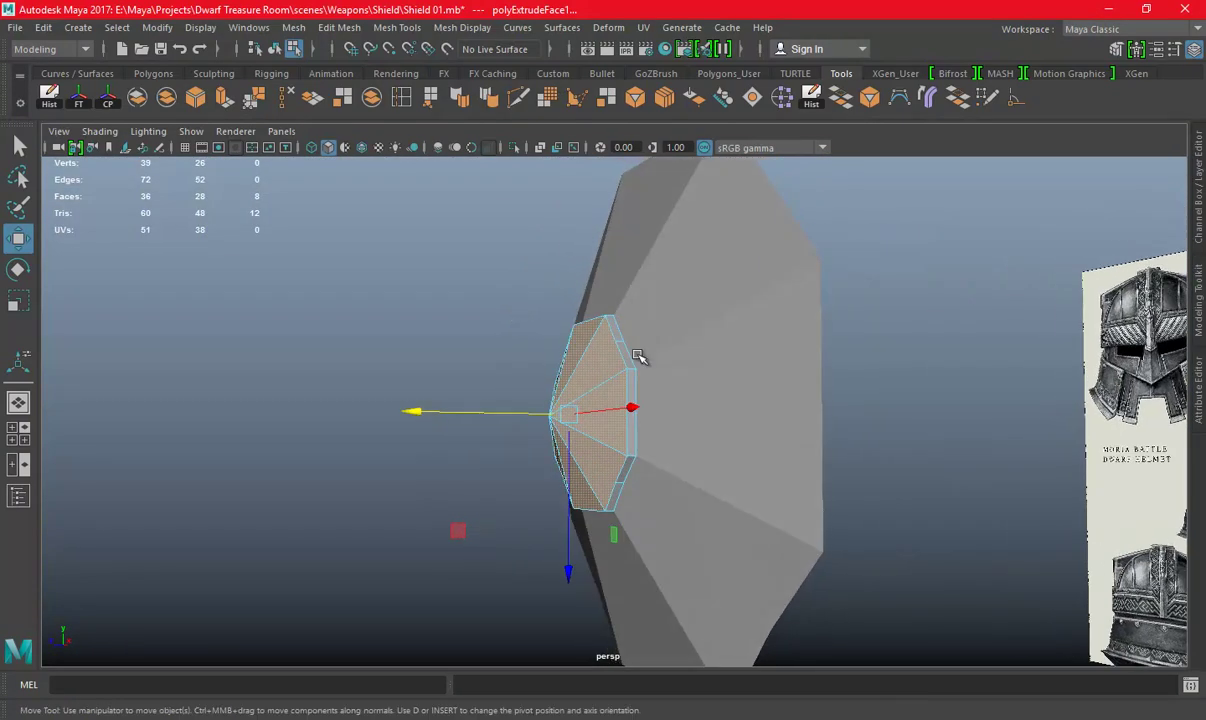
pyautogui.moveTo(525, 401)
pyautogui.keyDown('alt'); pyautogui.mouseDown()
pyautogui.moveTo(810, 415)
pyautogui.moveTo(400, 250)
pyautogui.moveTo(470, 330)
pyautogui.moveTo(524, 444)
pyautogui.moveTo(447, 414)
pyautogui.moveTo(485, 404)
pyautogui.moveTo(813, 463)
pyautogui.moveTo(762, 452)
pyautogui.moveTo(669, 380)
pyautogui.mouseUp(); pyautogui.keyUp('alt')
pyautogui.hotkey('ctrl', 'e')
pyautogui.press('q')
pyautogui.press('F8')
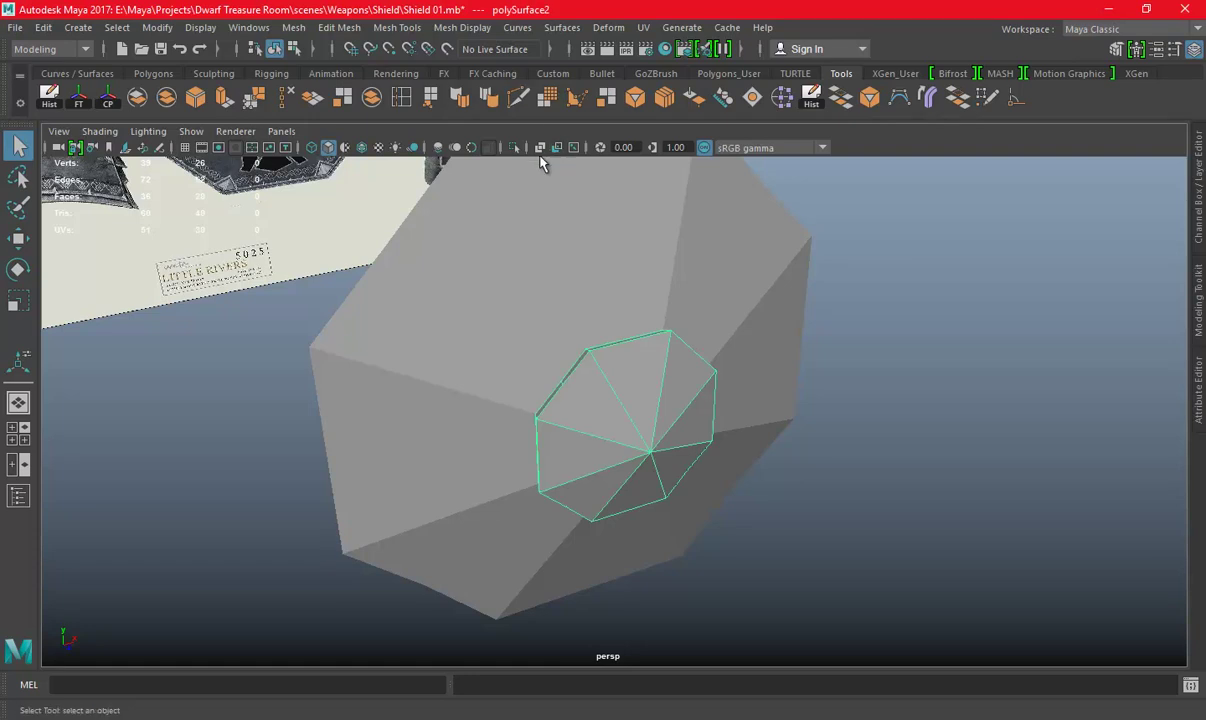
# Isolate the boss piece and delete its unneeded faces.
pyautogui.click(515, 147)
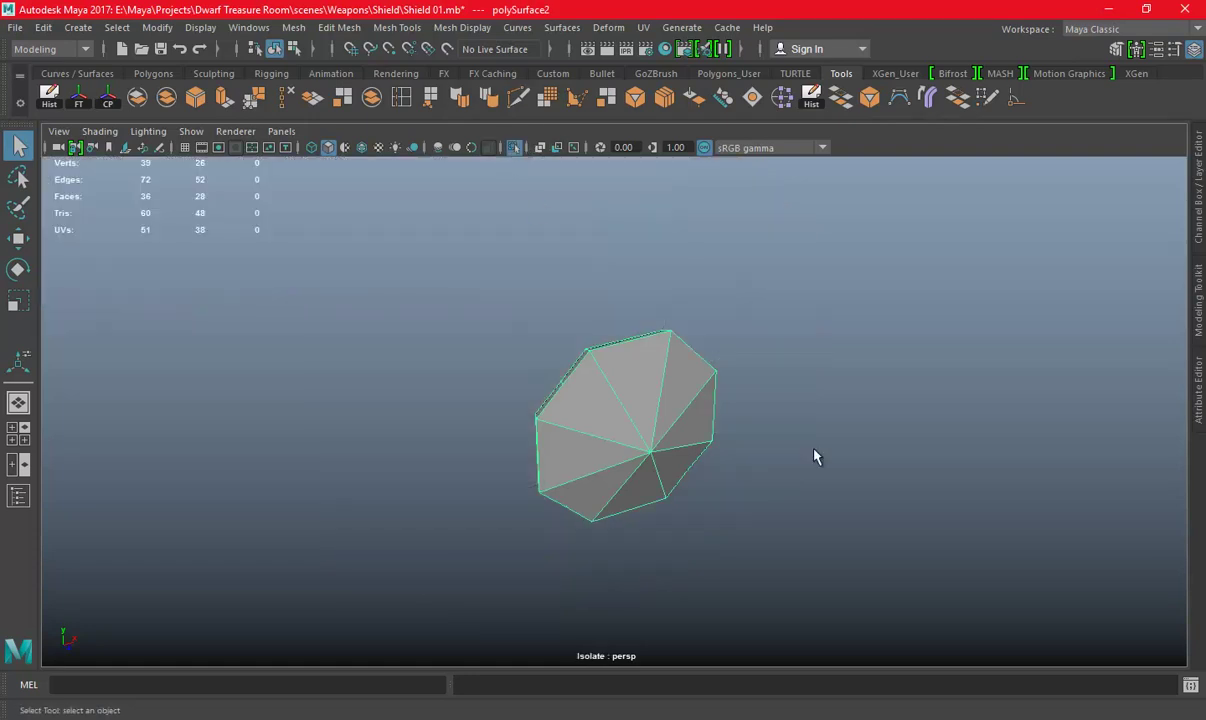
pyautogui.keyDown('alt'); pyautogui.moveTo(755, 498); pyautogui.dragTo(840, 458); pyautogui.keyUp('alt')
pyautogui.moveTo(821, 253); pyautogui.dragTo(821, 299, button='right')
pyautogui.moveTo(821, 299)
pyautogui.keyDown('alt'); pyautogui.mouseDown()
pyautogui.moveTo(641, 361)
pyautogui.moveTo(700, 457)
pyautogui.moveTo(570, 457)
pyautogui.moveTo(573, 344)
pyautogui.moveTo(727, 436)
pyautogui.moveTo(759, 433)
pyautogui.moveTo(635, 433)
pyautogui.mouseUp(); pyautogui.keyUp('alt')
pyautogui.click(672, 320)
pyautogui.press('Delete')
# Select and delete four extra edges on the boss.
pyautogui.moveTo(599, 254); pyautogui.dragTo(601, 218, button='right')
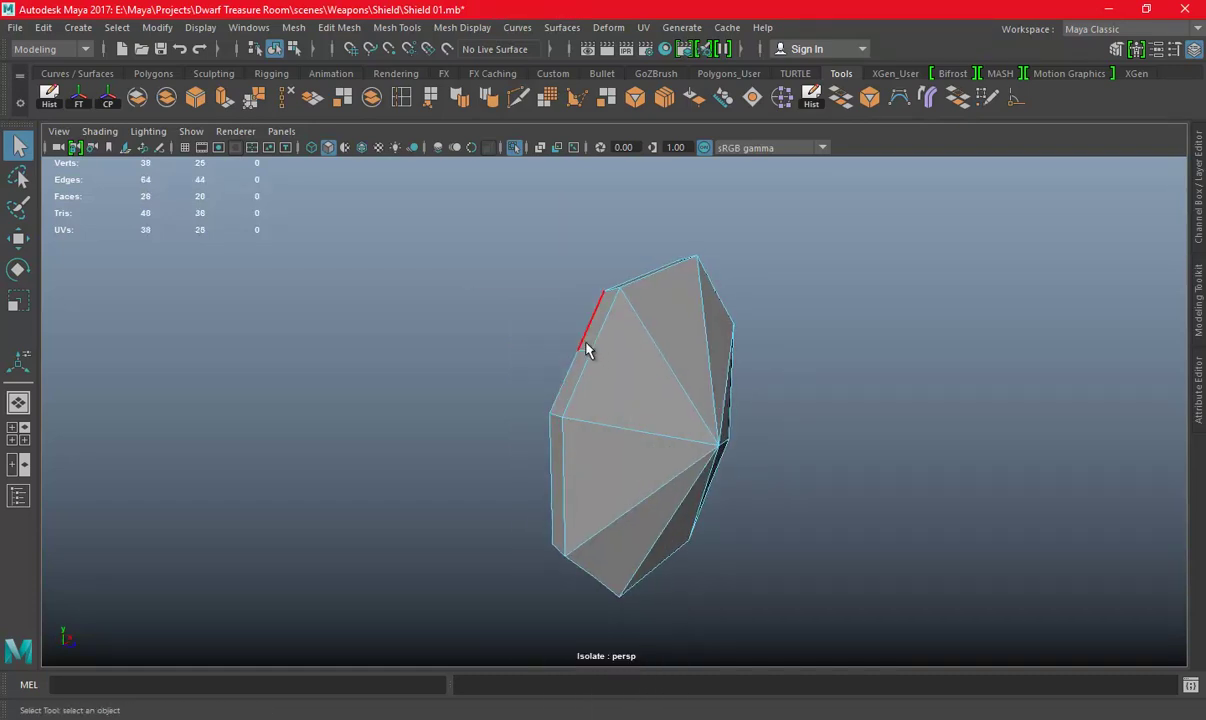
pyautogui.moveTo(551, 492)
pyautogui.keyDown('alt'); pyautogui.mouseDown()
pyautogui.moveTo(552, 436)
pyautogui.moveTo(578, 461)
pyautogui.mouseUp(); pyautogui.keyUp('alt')
pyautogui.keyDown('shift'); pyautogui.click(549, 387); pyautogui.keyUp('shift')
pyautogui.moveTo(549, 387)
pyautogui.keyDown('alt'); pyautogui.mouseDown()
pyautogui.moveTo(697, 494)
pyautogui.moveTo(686, 346)
pyautogui.moveTo(700, 443)
pyautogui.moveTo(630, 452)
pyautogui.mouseUp(); pyautogui.keyUp('alt')
pyautogui.keyDown('shift'); pyautogui.click(700, 350); pyautogui.keyUp('shift')
pyautogui.keyDown('shift'); pyautogui.click(607, 377); pyautogui.keyUp('shift')
pyautogui.moveTo(607, 377)
pyautogui.keyDown('alt'); pyautogui.mouseDown()
pyautogui.moveTo(870, 339)
pyautogui.moveTo(614, 479)
pyautogui.moveTo(600, 408)
pyautogui.moveTo(716, 385)
pyautogui.mouseUp(); pyautogui.keyUp('alt')
pyautogui.press('w')
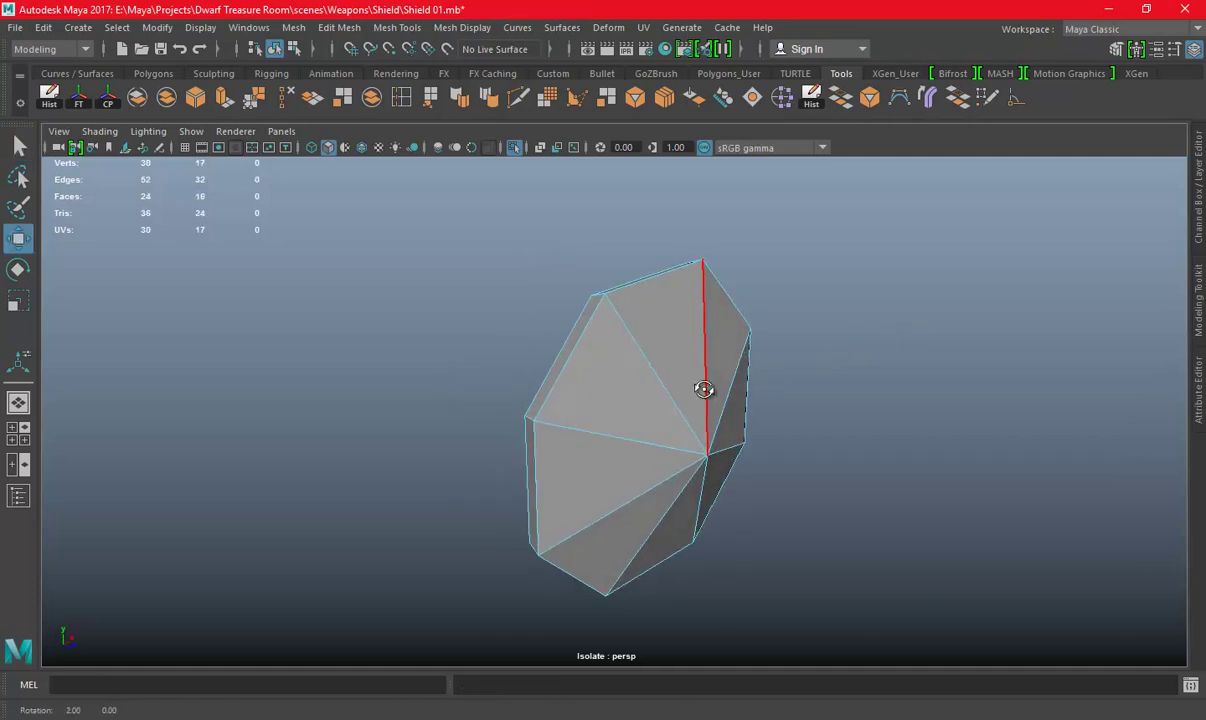
pyautogui.press('Delete')
# Scale the boss's outer edge ring slightly wider in X and Z.
pyautogui.rightClick(635, 258)
pyautogui.keyDown('alt'); pyautogui.moveTo(603, 304); pyautogui.dragTo(605, 381); pyautogui.keyUp('alt')
pyautogui.press('space')
pyautogui.press('space')
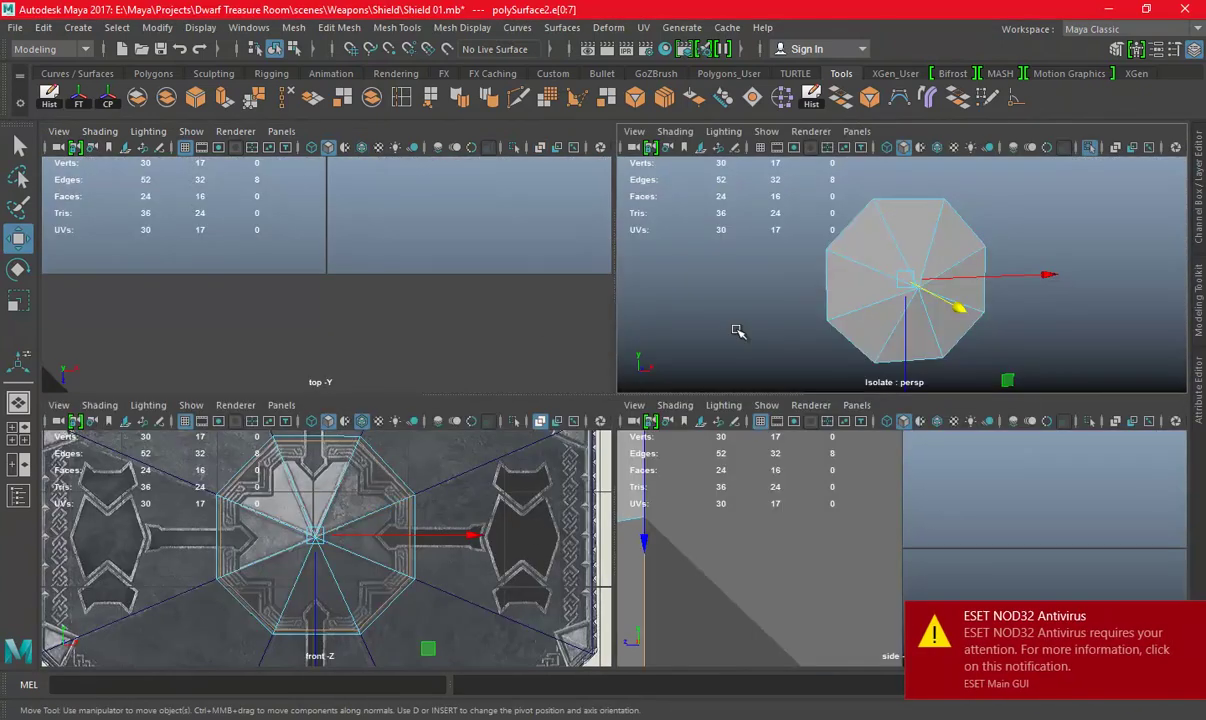
pyautogui.press('space')
pyautogui.press('r')
pyautogui.moveTo(622, 388); pyautogui.dragTo(636, 390)
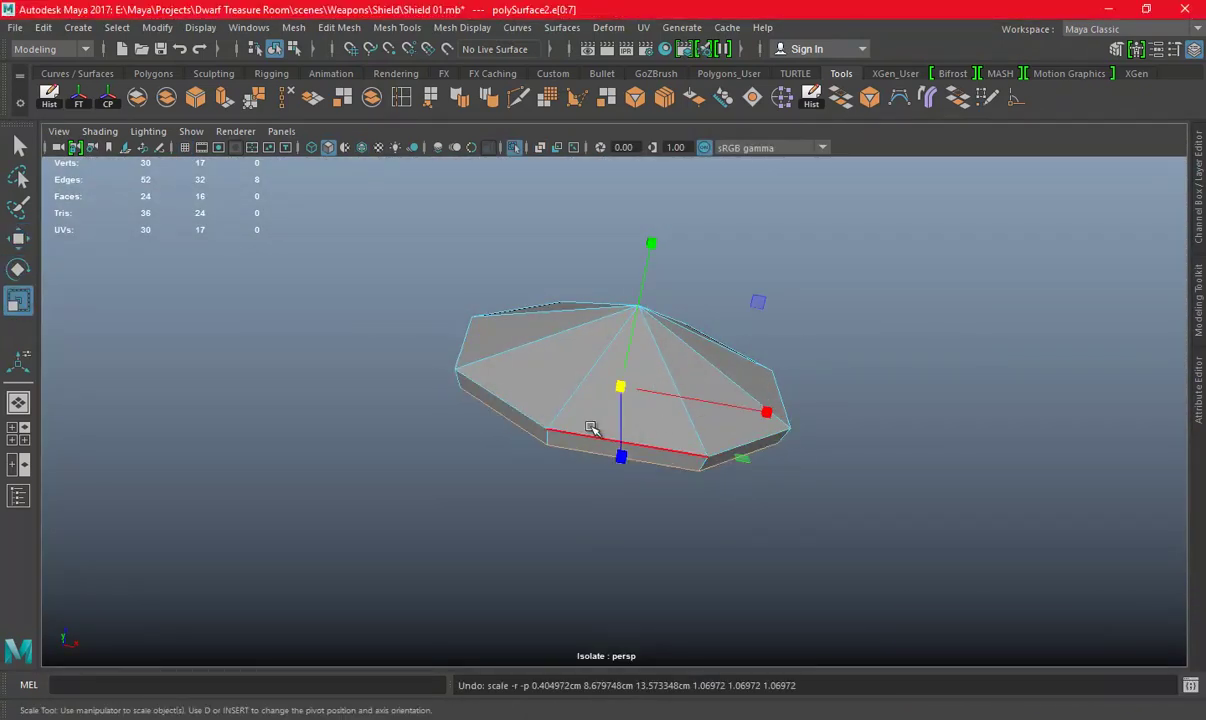
# Turn off Isolate Select so all objects show again.
pyautogui.press('space')
pyautogui.press('space')
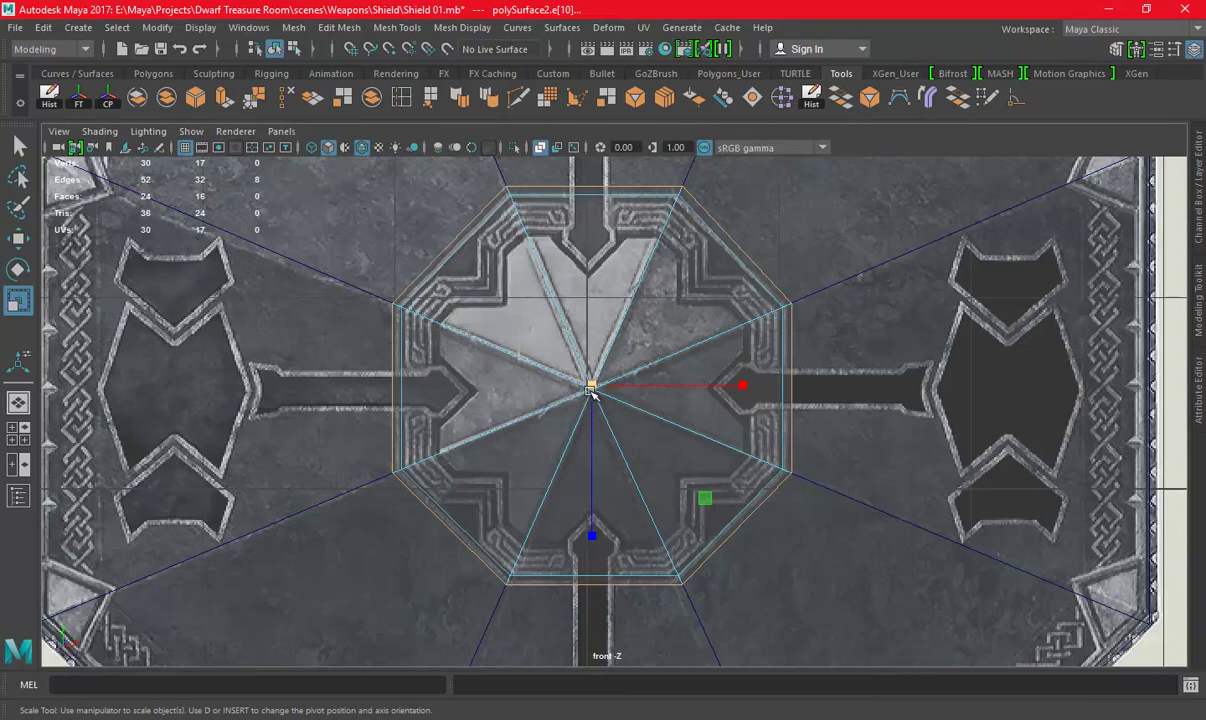
pyautogui.press('space')
pyautogui.press('space')
pyautogui.keyDown('alt'); pyautogui.moveTo(660, 342); pyautogui.dragTo(773, 465); pyautogui.keyUp('alt')
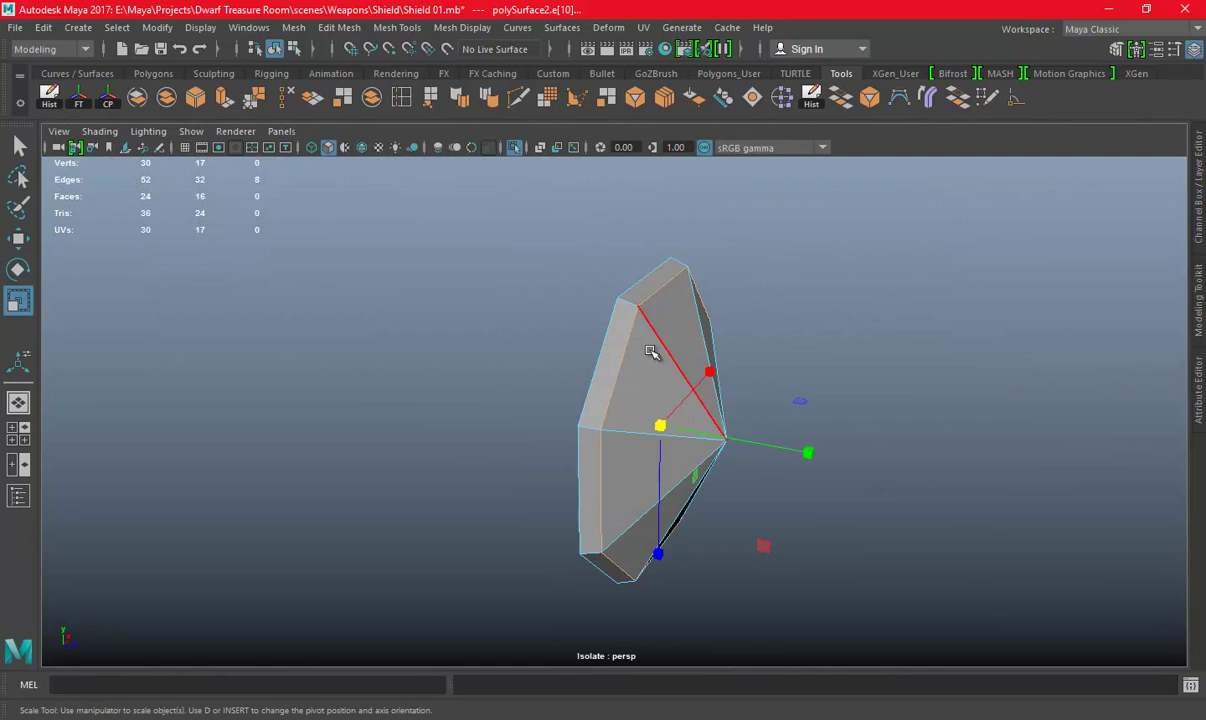
pyautogui.click(856, 172)
pyautogui.moveTo(856, 172)
pyautogui.keyDown('alt'); pyautogui.mouseDown()
pyautogui.moveTo(756, 383)
pyautogui.moveTo(640, 300)
pyautogui.mouseUp(); pyautogui.keyUp('alt')
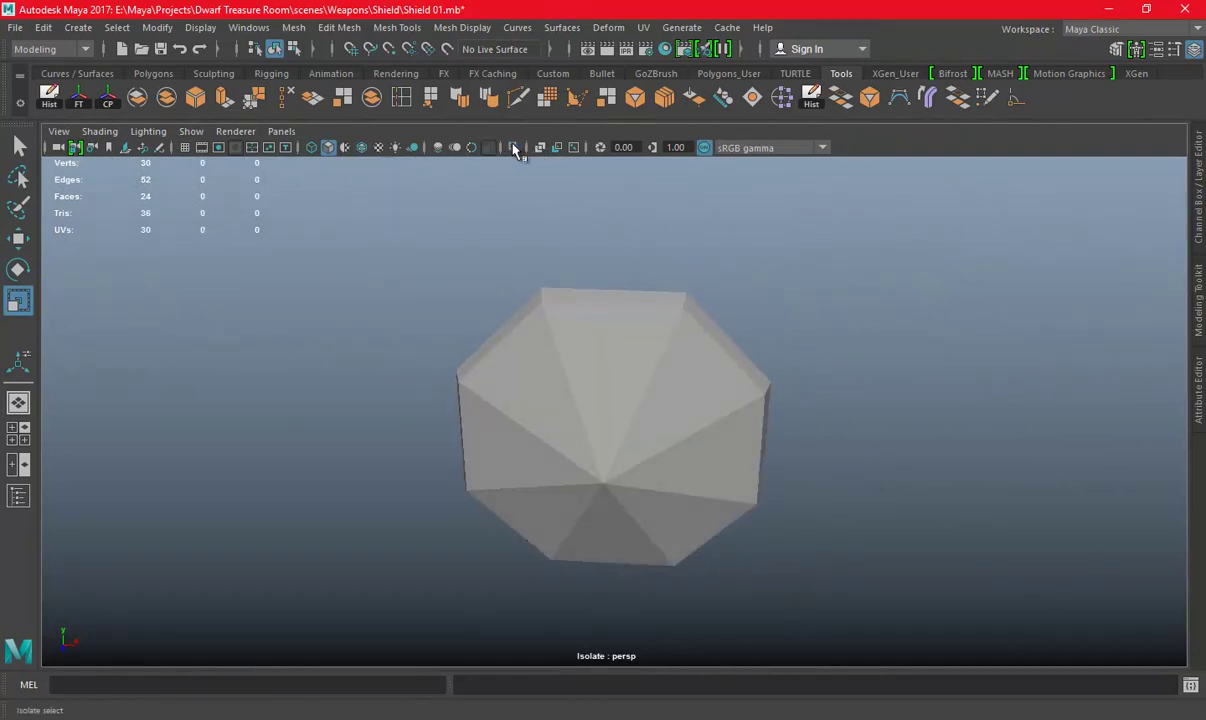
pyautogui.click(516, 150)
pyautogui.scroll(4, 530, 336)
pyautogui.moveTo(530, 336)
pyautogui.keyDown('alt'); pyautogui.mouseDown()
pyautogui.moveTo(628, 313)
pyautogui.moveTo(614, 334)
pyautogui.moveTo(824, 347)
pyautogui.moveTo(754, 374)
pyautogui.moveTo(537, 350)
pyautogui.moveTo(659, 345)
pyautogui.moveTo(737, 371)
pyautogui.moveTo(665, 347)
pyautogui.mouseUp(); pyautogui.keyUp('alt')
# Extrude the shield plate's faces to -2.095 Local Translate Z for thickness.
pyautogui.click(659, 345)
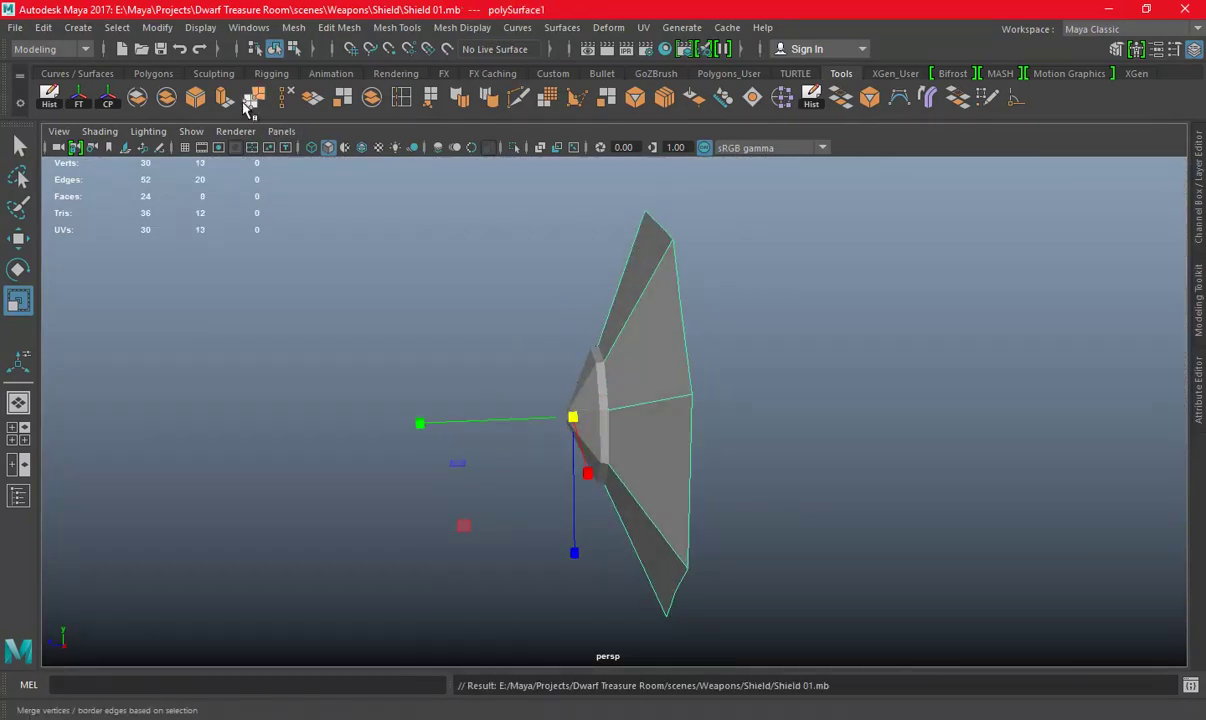
pyautogui.hotkey('ctrl', 'e')
pyautogui.keyDown('alt'); pyautogui.moveTo(586, 379); pyautogui.dragTo(529, 401); pyautogui.keyUp('alt')
pyautogui.moveTo(494, 360)
pyautogui.mouseDown()
pyautogui.moveTo(576, 342)
pyautogui.moveTo(763, 396)
pyautogui.mouseUp()
# Return to object mode and reverse the shield's face normals.
pyautogui.moveTo(767, 242); pyautogui.dragTo(870, 228, button='right')
pyautogui.keyDown('alt'); pyautogui.moveTo(624, 409); pyautogui.dragTo(530, 160); pyautogui.keyUp('alt')
pyautogui.click(697, 105)
pyautogui.press('r')
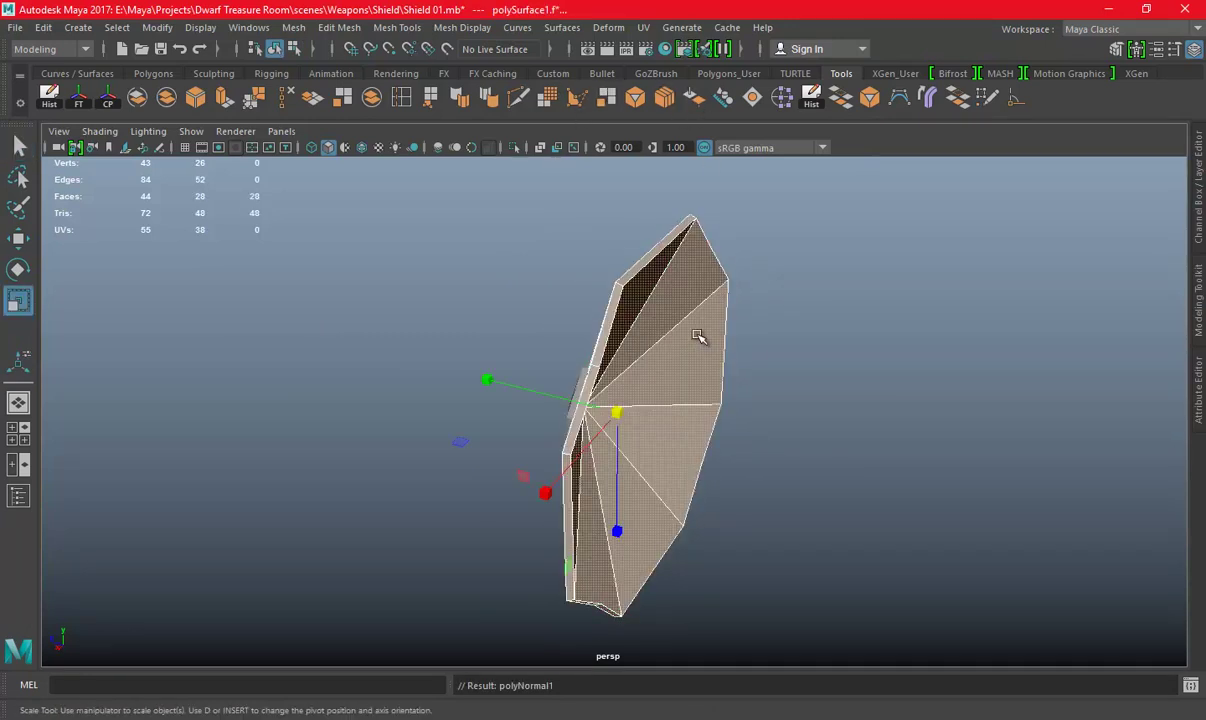
# Select and delete the four extra edges on the shield.
pyautogui.scroll(3, 688, 318)
pyautogui.scroll(2, 650, 285)
pyautogui.click(563, 339)
pyautogui.moveTo(563, 339)
pyautogui.keyDown('alt'); pyautogui.mouseDown()
pyautogui.moveTo(573, 439)
pyautogui.moveTo(581, 388)
pyautogui.mouseUp(); pyautogui.keyUp('alt')
pyautogui.moveTo(633, 471)
pyautogui.keyDown('alt'); pyautogui.mouseDown()
pyautogui.moveTo(520, 518)
pyautogui.moveTo(832, 372)
pyautogui.moveTo(843, 418)
pyautogui.moveTo(767, 318)
pyautogui.moveTo(813, 381)
pyautogui.mouseUp(); pyautogui.keyUp('alt')
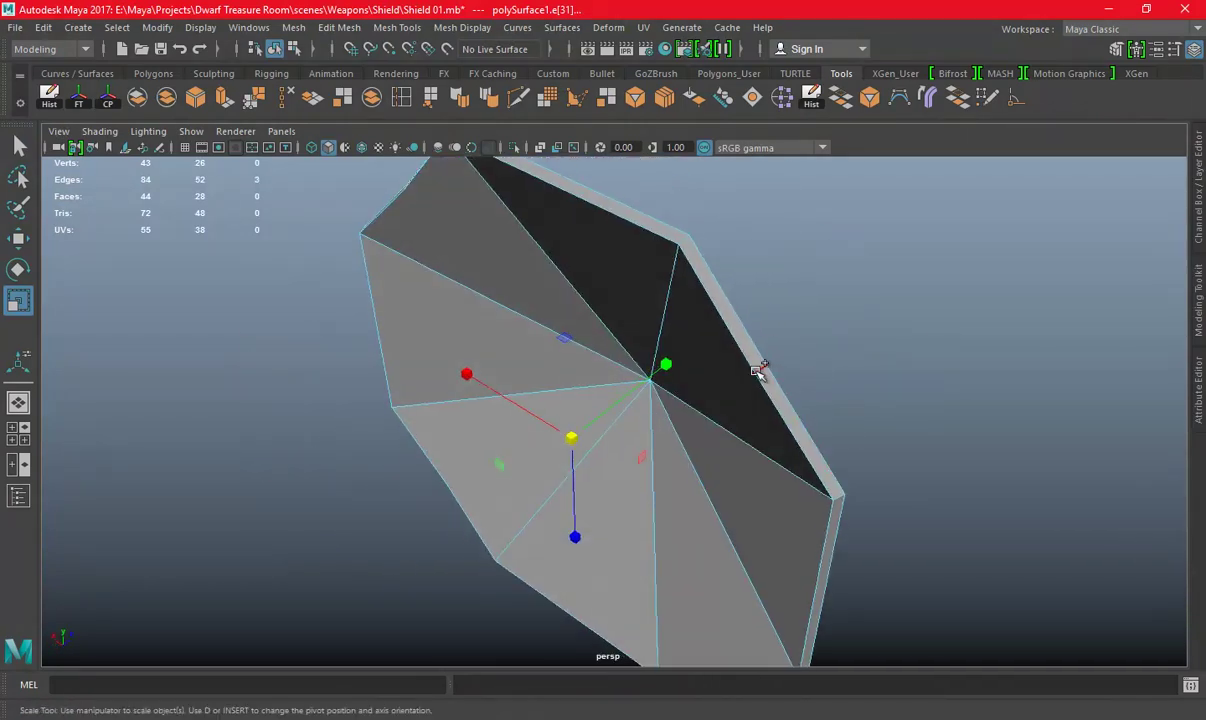
pyautogui.moveTo(598, 278)
pyautogui.keyDown('alt'); pyautogui.mouseDown()
pyautogui.moveTo(700, 296)
pyautogui.moveTo(550, 348)
pyautogui.mouseUp(); pyautogui.keyUp('alt')
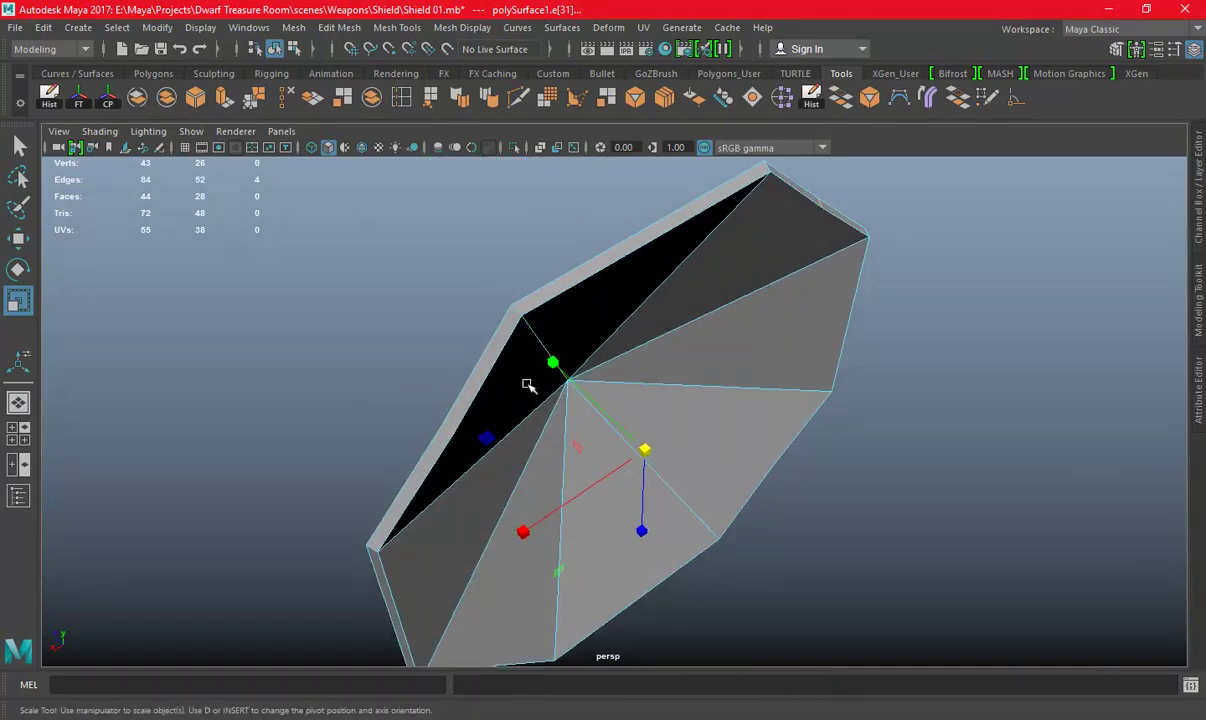
pyautogui.hotkey('ctrl', 'z')
pyautogui.hotkey('ctrl', 'z')
pyautogui.hotkey('ctrl', 'z')
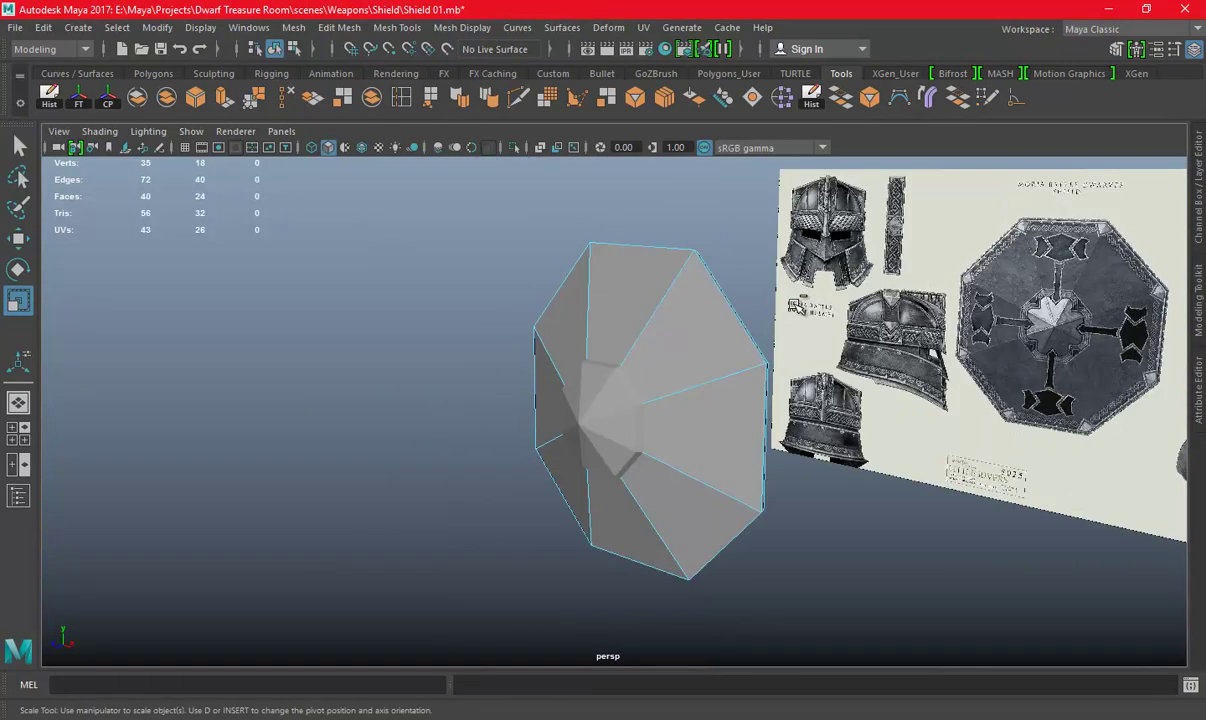
# Return to object mode and save the scene.
pyautogui.keyDown('alt'); pyautogui.moveTo(772, 390); pyautogui.dragTo(783, 377); pyautogui.keyUp('alt')
pyautogui.keyDown('alt'); pyautogui.moveTo(943, 392); pyautogui.dragTo(680, 253); pyautogui.keyUp('alt')
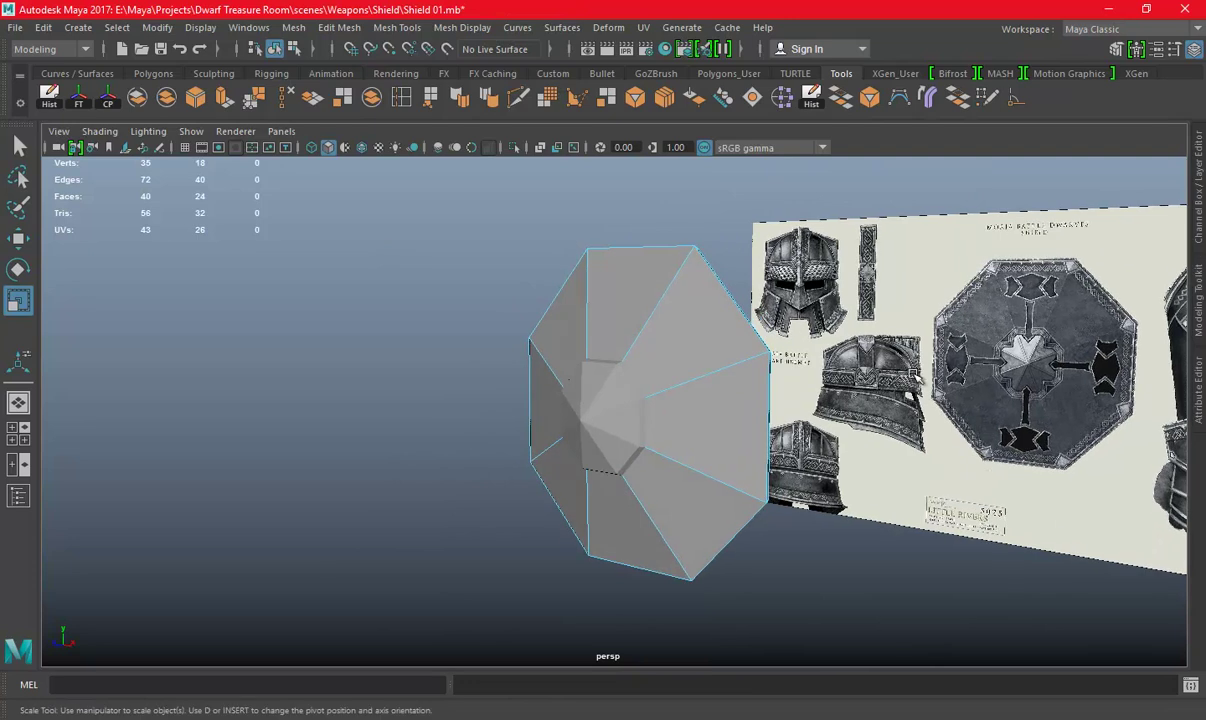
pyautogui.moveTo(680, 253); pyautogui.dragTo(889, 160, button='right')
pyautogui.moveTo(840, 328)
pyautogui.keyDown('alt'); pyautogui.mouseDown()
pyautogui.moveTo(742, 477)
pyautogui.moveTo(942, 401)
pyautogui.moveTo(1016, 393)
pyautogui.mouseUp(); pyautogui.keyUp('alt')
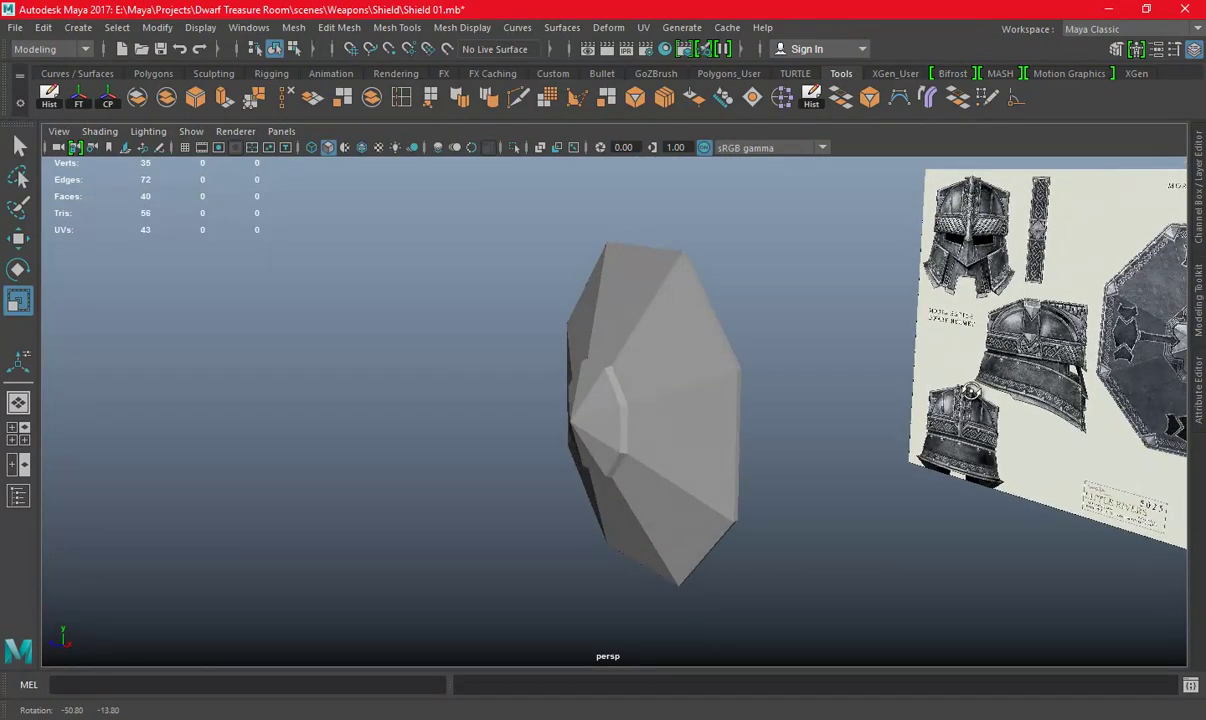
pyautogui.moveTo(938, 408)
pyautogui.keyDown('alt'); pyautogui.mouseDown()
pyautogui.moveTo(748, 364)
pyautogui.moveTo(709, 368)
pyautogui.mouseUp(); pyautogui.keyUp('alt')
pyautogui.hotkey('ctrl', 's')
# Check the shield's edges in edge mode, then deselect it.
pyautogui.click(648, 342)
pyautogui.press('F10')
pyautogui.press('F8')
pyautogui.click(821, 204)
pyautogui.keyDown('alt'); pyautogui.moveTo(821, 204); pyautogui.dragTo(648, 317); pyautogui.keyUp('alt')
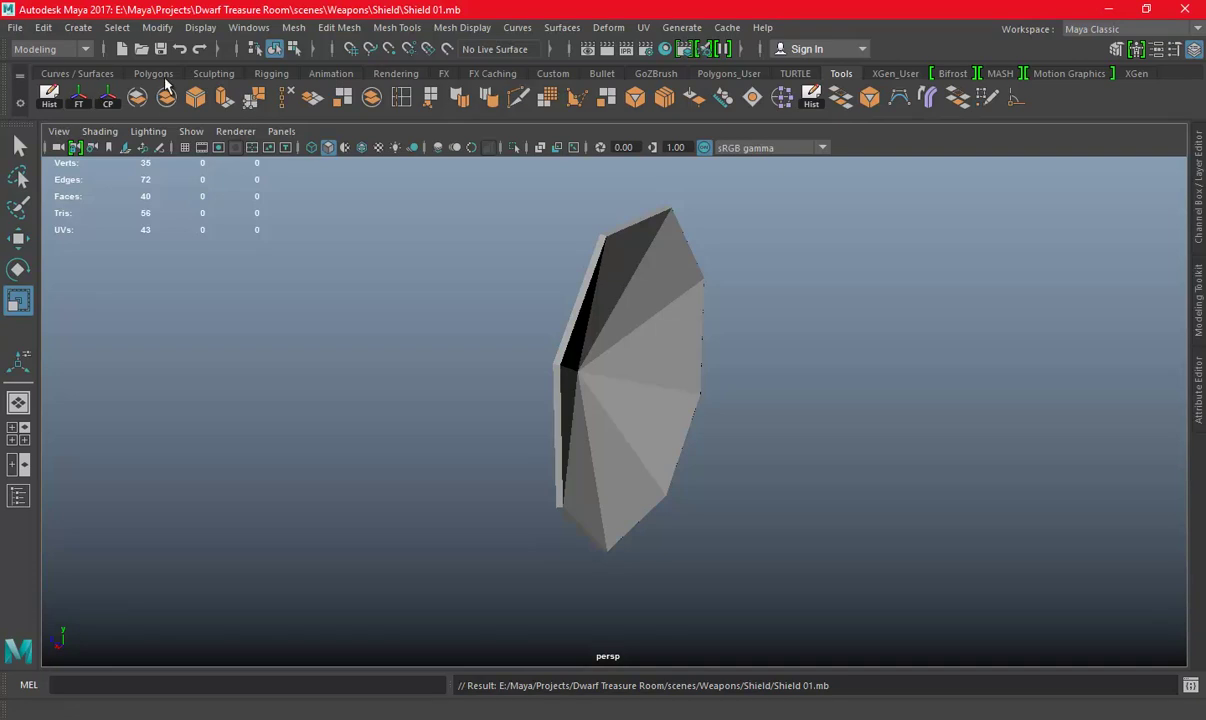
# Create a polygon cylinder with Subdivisions Axis set to 8.
pyautogui.click(155, 74)
pyautogui.click(107, 97)
pyautogui.click(1200, 236)
pyautogui.click(712, 337)
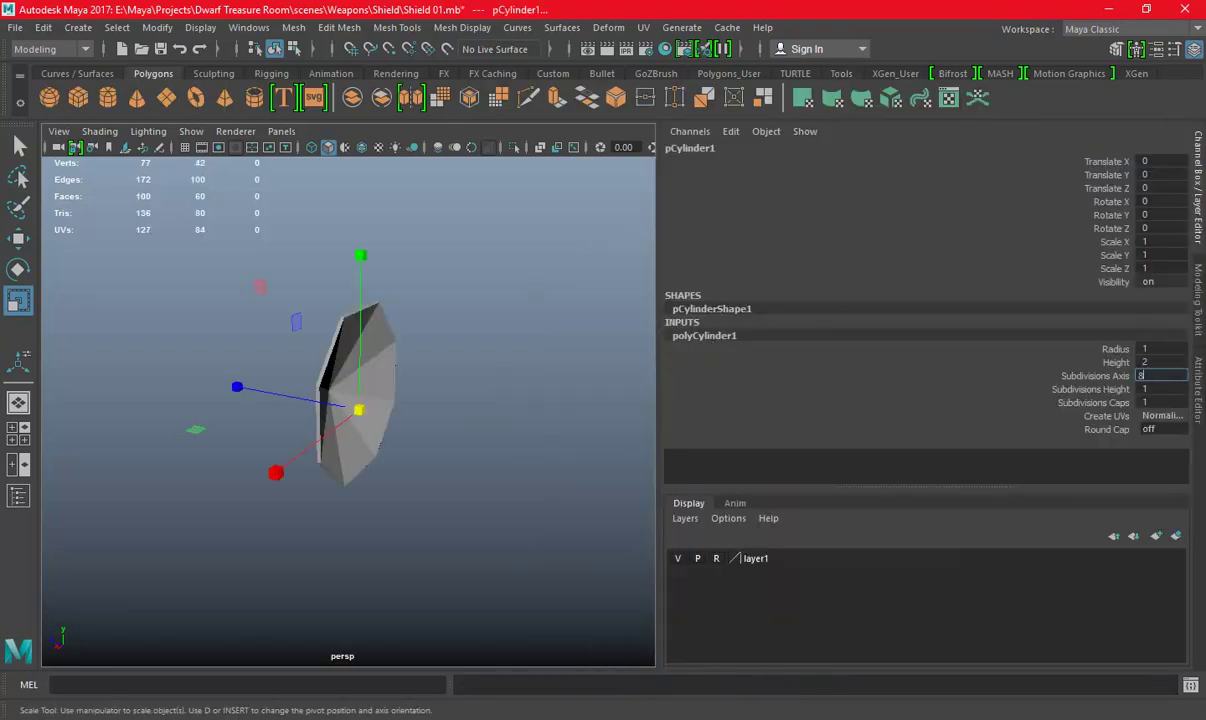
pyautogui.press('Return')
# Rotate the cylinder -90 degrees in Z to face front and scale it up uniformly.
pyautogui.press('r')
pyautogui.press('e')
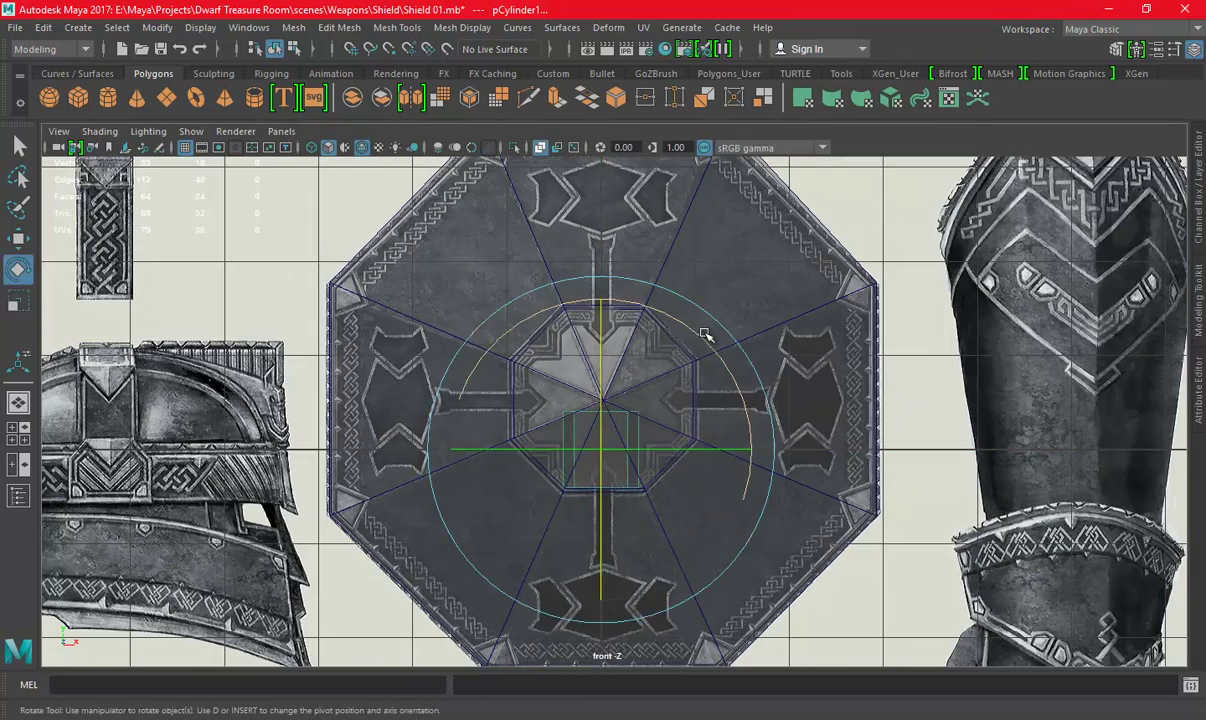
pyautogui.moveTo(705, 335)
pyautogui.mouseDown()
pyautogui.moveTo(757, 399)
pyautogui.moveTo(773, 453)
pyautogui.mouseUp()
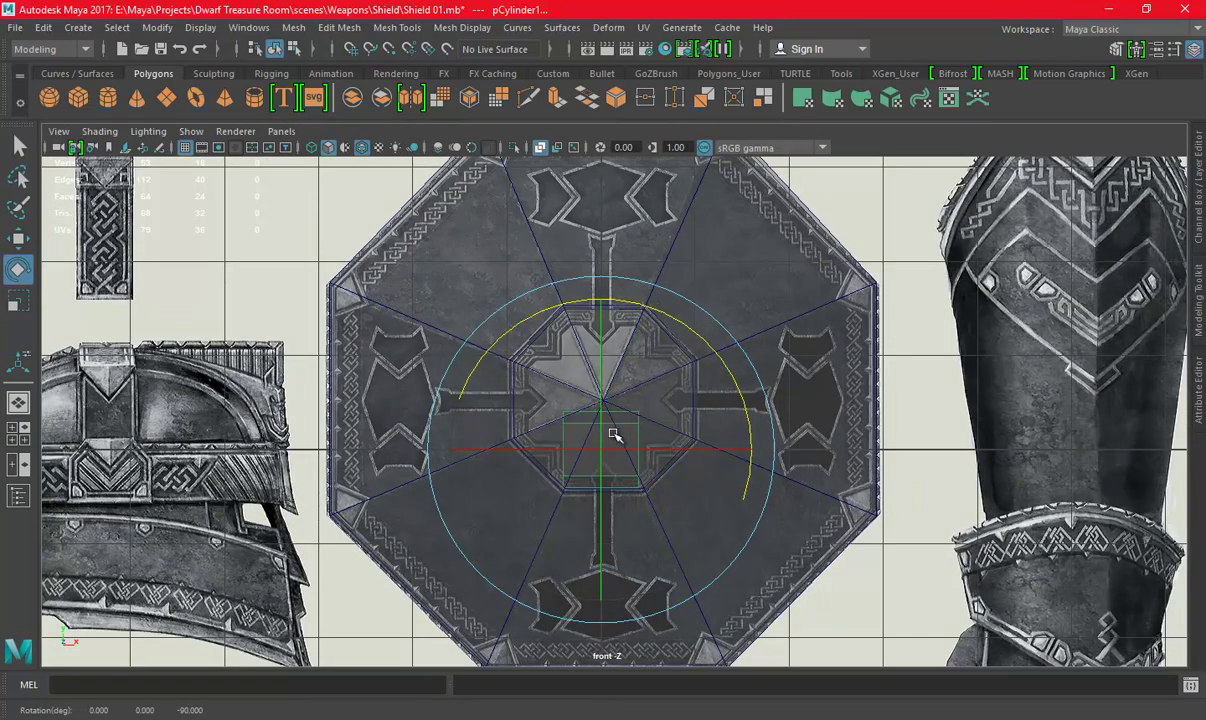
pyautogui.press('r')
pyautogui.moveTo(616, 448); pyautogui.dragTo(638, 451)
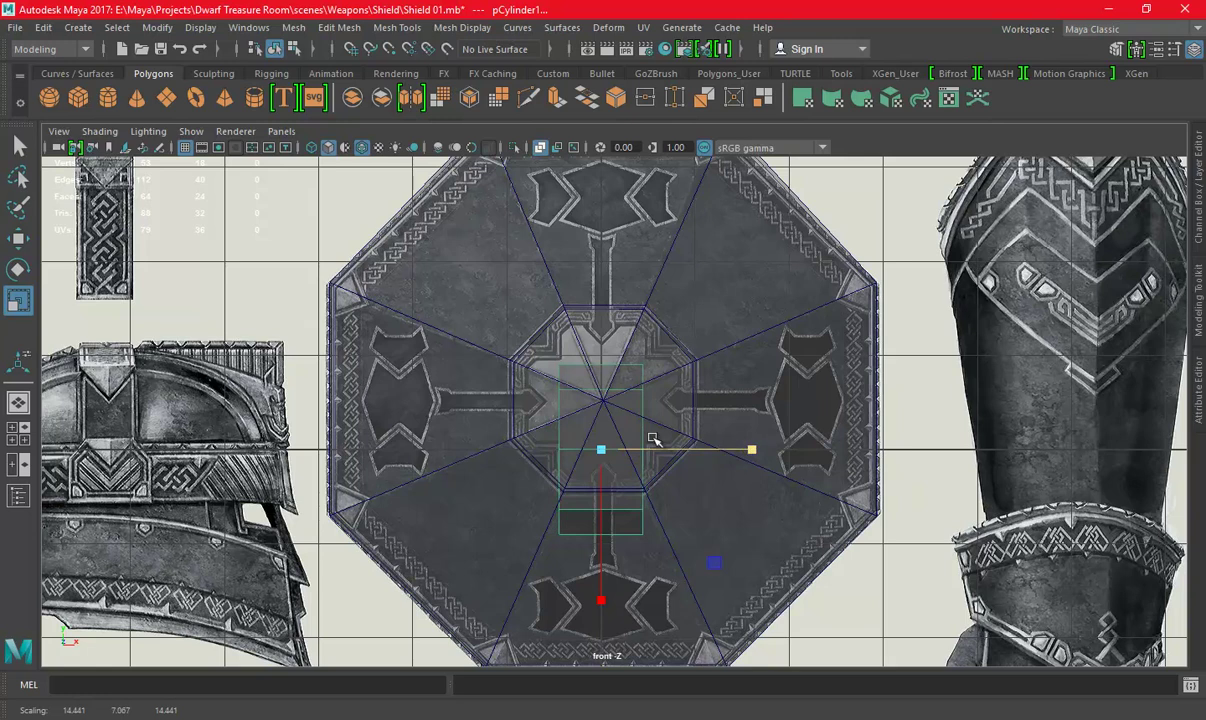
# Move the cylinder onto the shield's central boss, with point snapping turned on.
pyautogui.press('w')
pyautogui.moveTo(601, 490); pyautogui.dragTo(606, 507)
pyautogui.moveTo(601, 455); pyautogui.dragTo(605, 410)
pyautogui.click(390, 50)
pyautogui.press('space')
pyautogui.press('space')
# Scale the cylinder narrower and shift it slightly along X.
pyautogui.press('f')
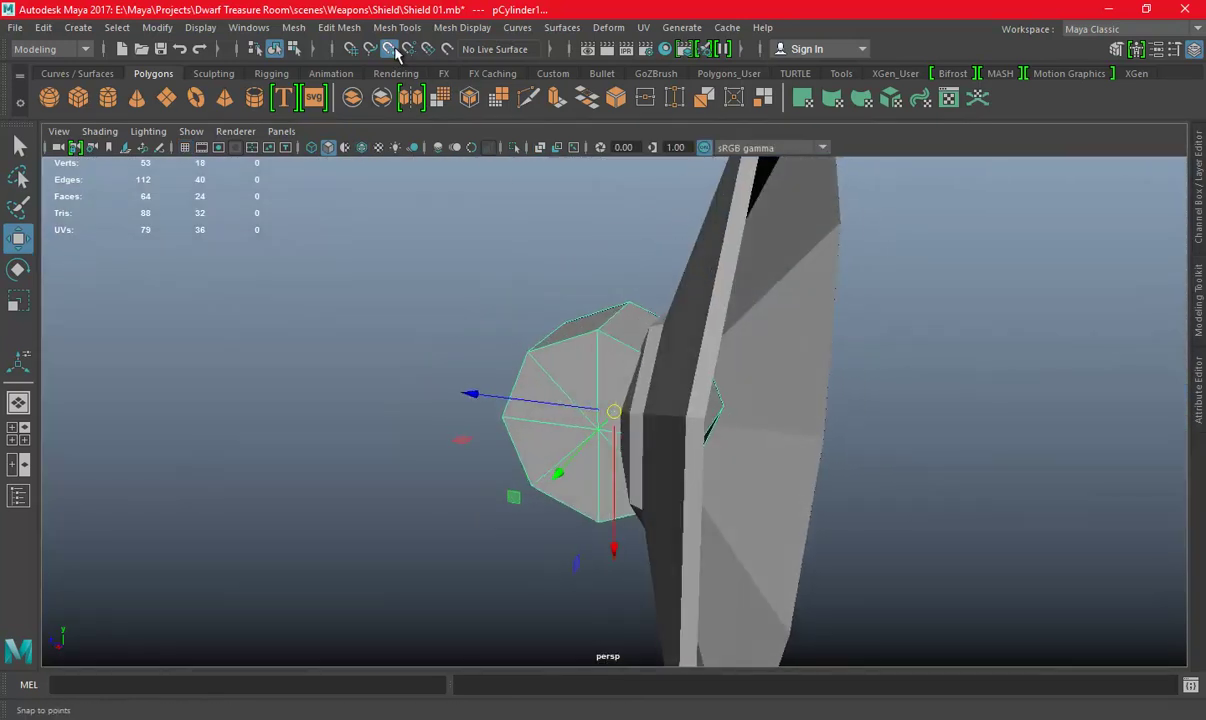
pyautogui.press('e')
pyautogui.press('r')
pyautogui.moveTo(476, 397); pyautogui.dragTo(673, 417)
pyautogui.press('w')
pyautogui.press('f')
pyautogui.keyDown('alt'); pyautogui.moveTo(767, 357); pyautogui.dragTo(500, 347); pyautogui.keyUp('alt')
pyautogui.moveTo(783, 398)
pyautogui.mouseDown()
pyautogui.moveTo(755, 392)
pyautogui.moveTo(757, 379)
pyautogui.moveTo(638, 386)
pyautogui.moveTo(536, 190)
pyautogui.mouseUp()
# Duplicate the cylinder with Ctrl+D and move the copy to the right.
pyautogui.press('space')
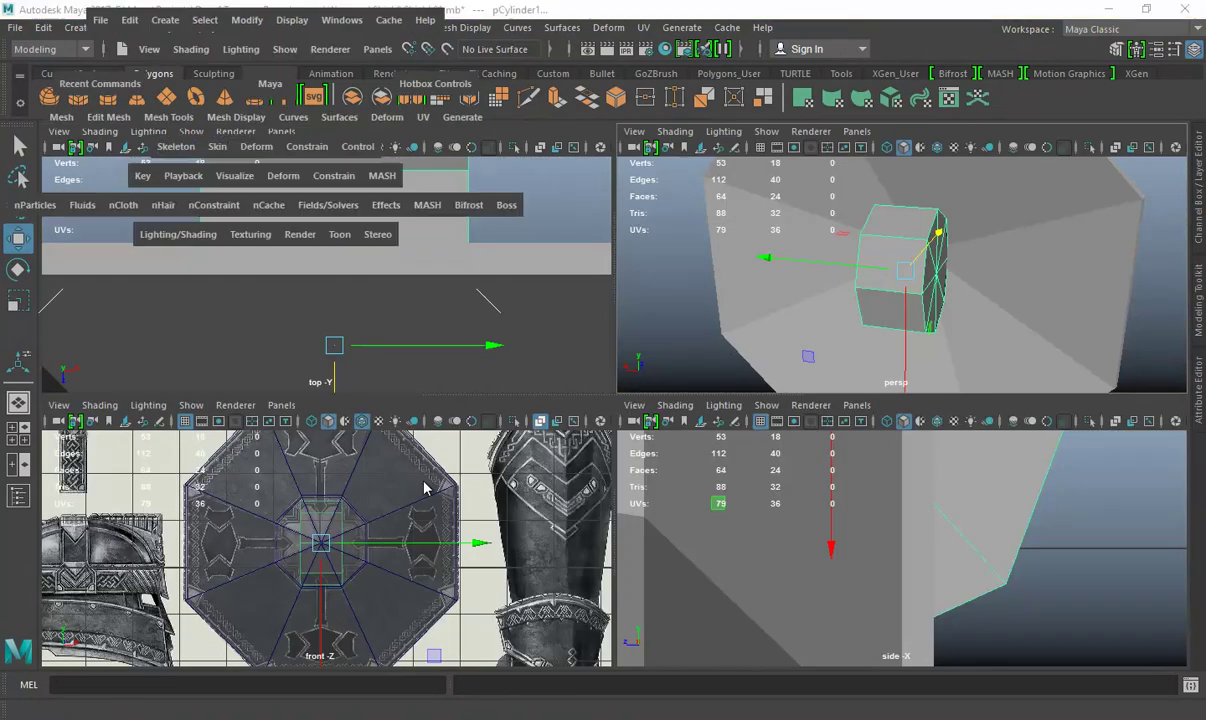
pyautogui.press('space')
pyautogui.hotkey('ctrl', 'd')
pyautogui.moveTo(620, 393); pyautogui.dragTo(781, 396)
pyautogui.click(775, 288)
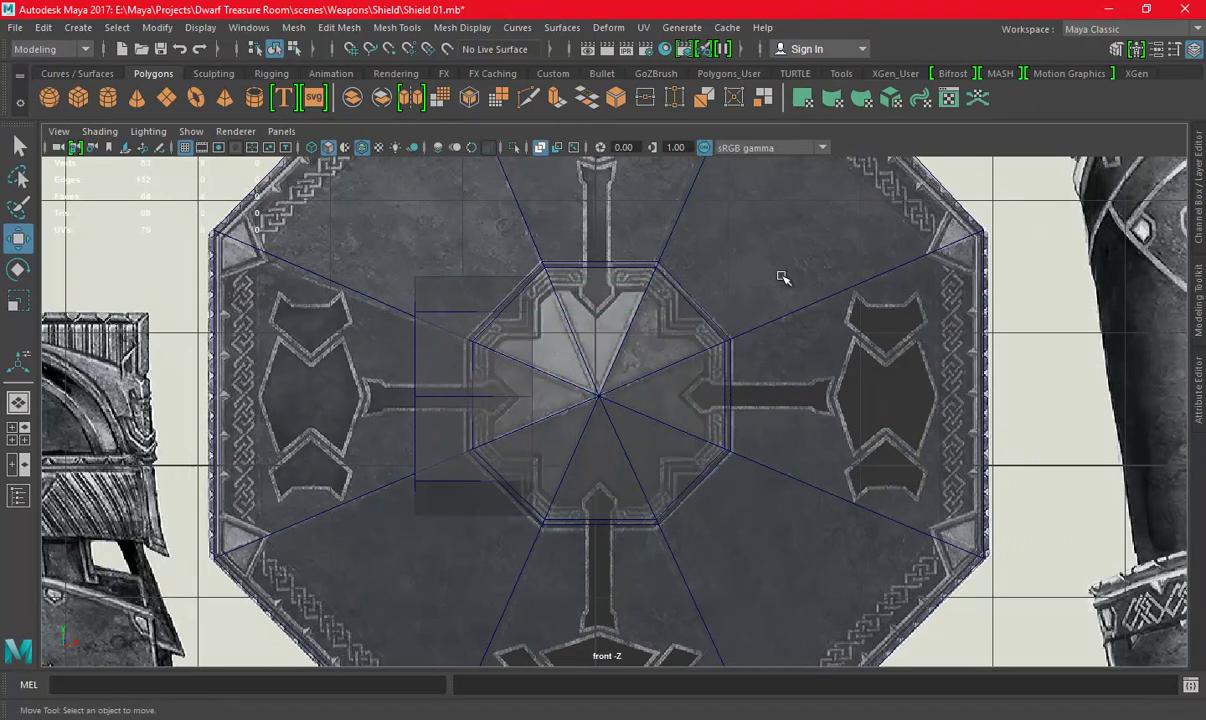
pyautogui.press('space')
pyautogui.press('space')
# Isolate the original cylinder and switch it to face selection.
pyautogui.click(613, 328)
pyautogui.moveTo(613, 328)
pyautogui.keyDown('alt'); pyautogui.mouseDown()
pyautogui.moveTo(656, 309)
pyautogui.moveTo(697, 344)
pyautogui.moveTo(678, 305)
pyautogui.mouseUp(); pyautogui.keyUp('alt')
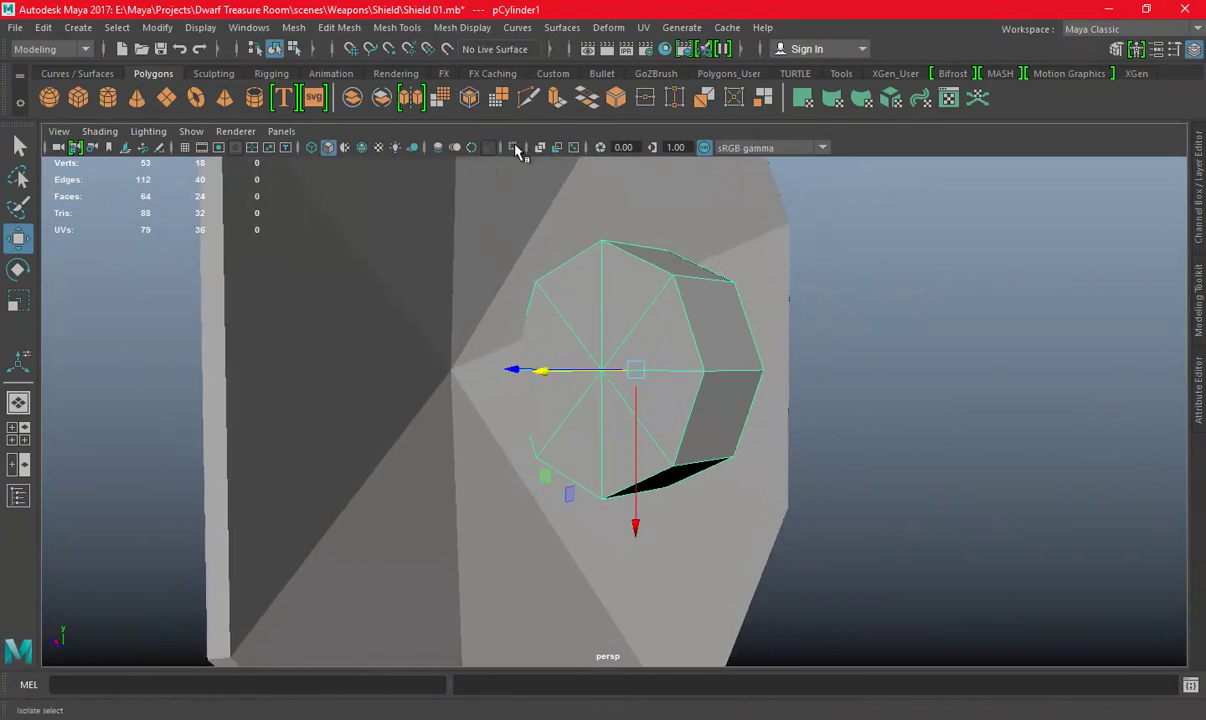
pyautogui.click(515, 147)
pyautogui.moveTo(697, 233); pyautogui.dragTo(697, 274, button='right')
pyautogui.moveTo(527, 285)
pyautogui.keyDown('alt'); pyautogui.mouseDown()
pyautogui.moveTo(390, 340)
pyautogui.moveTo(635, 371)
pyautogui.moveTo(636, 404)
pyautogui.mouseUp(); pyautogui.keyUp('alt')
# Delete two side faces and one octagonal end cap of the original cylinder.
pyautogui.click(390, 340)
pyautogui.keyDown('shift'); pyautogui.click(405, 410); pyautogui.keyUp('shift')
pyautogui.press('Delete')
pyautogui.click(609, 350)
pyautogui.press('Delete')
pyautogui.keyDown('alt'); pyautogui.moveTo(463, 389); pyautogui.dragTo(706, 402); pyautogui.keyUp('alt')
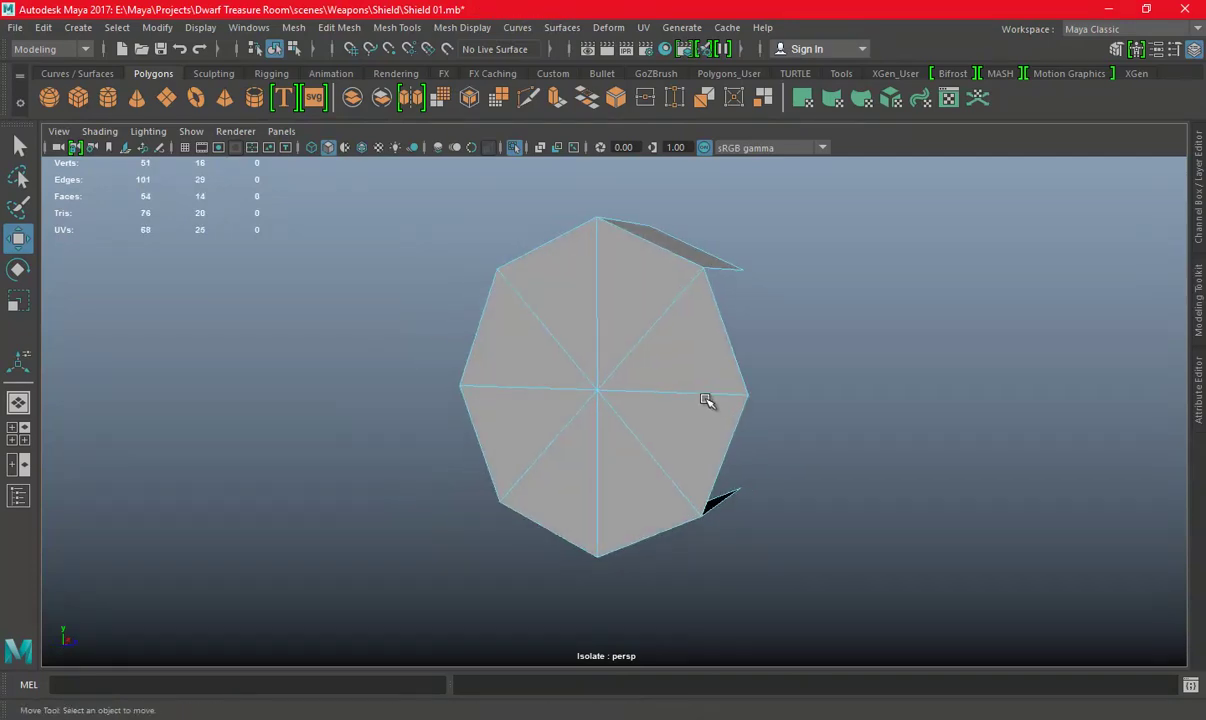
# Delete the remaining end cap faces and turn Isolate Select off to show the scene.
pyautogui.moveTo(628, 326); pyautogui.dragTo(578, 445)
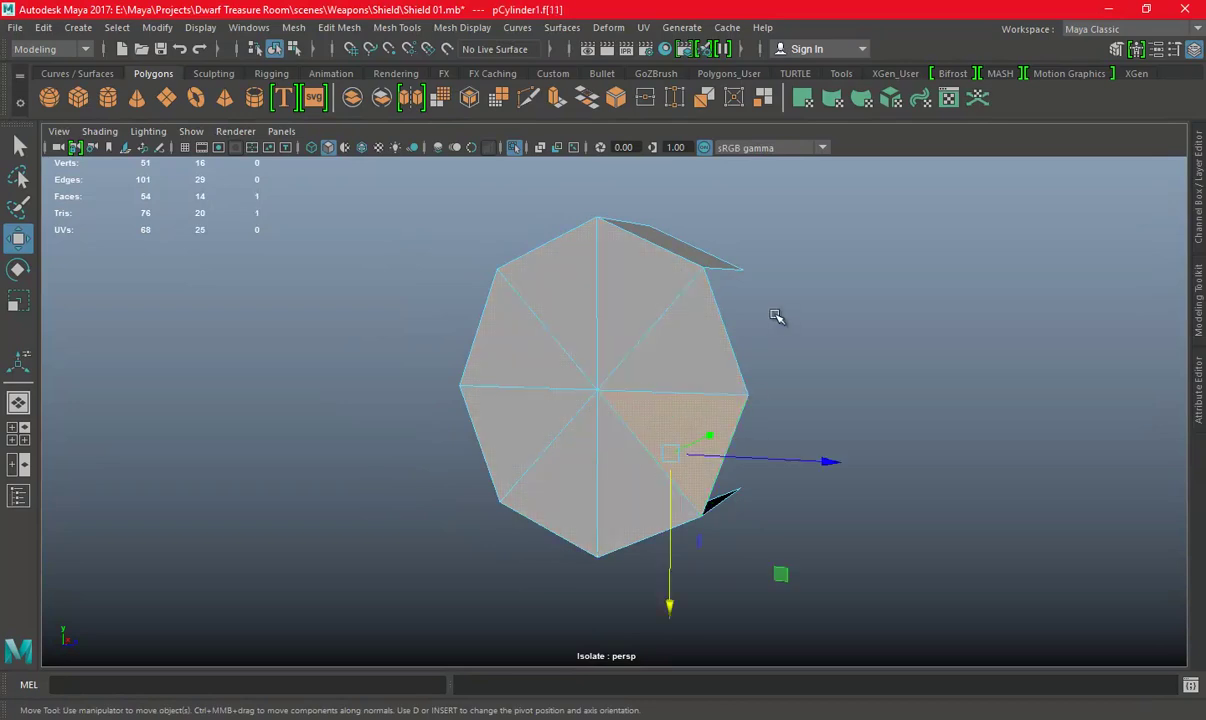
pyautogui.keyDown('alt'); pyautogui.moveTo(782, 316); pyautogui.dragTo(686, 367); pyautogui.keyUp('alt')
pyautogui.moveTo(528, 467); pyautogui.dragTo(614, 396)
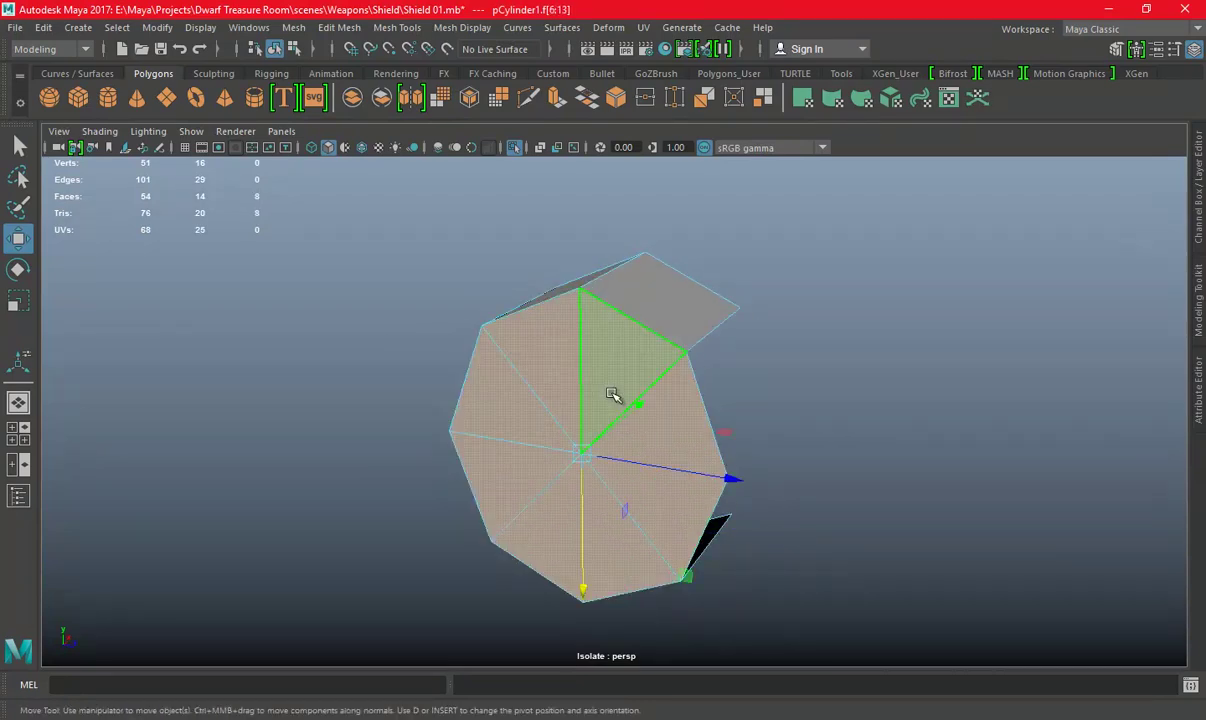
pyautogui.press('Delete')
pyautogui.press('F8')
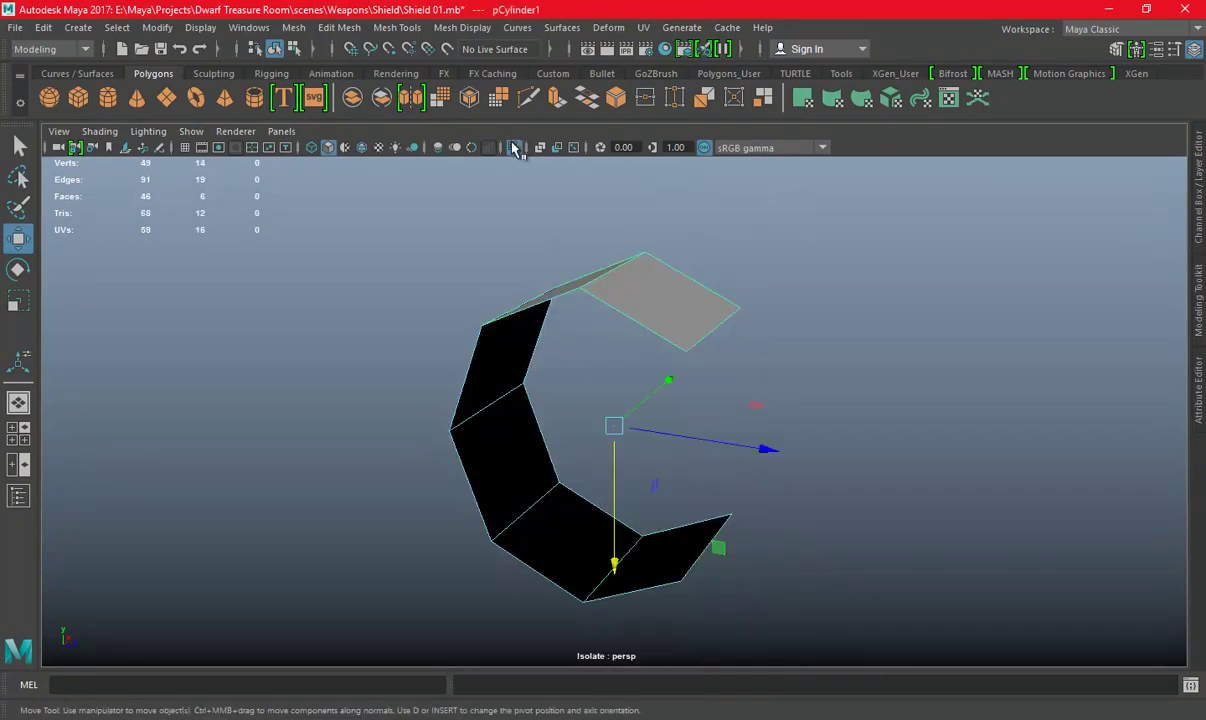
pyautogui.click(515, 148)
# Try extruding the ring's faces to thicken it, then undo the extrusion.
pyautogui.scroll(3, 690, 405)
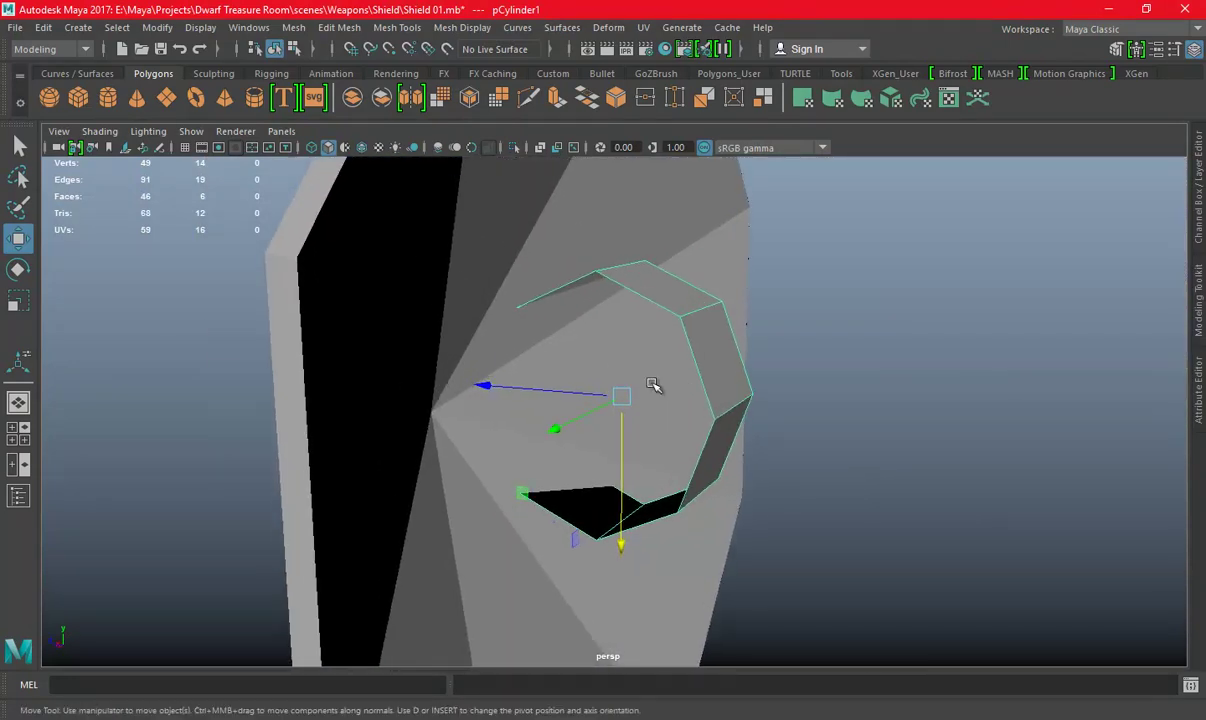
pyautogui.click(840, 74)
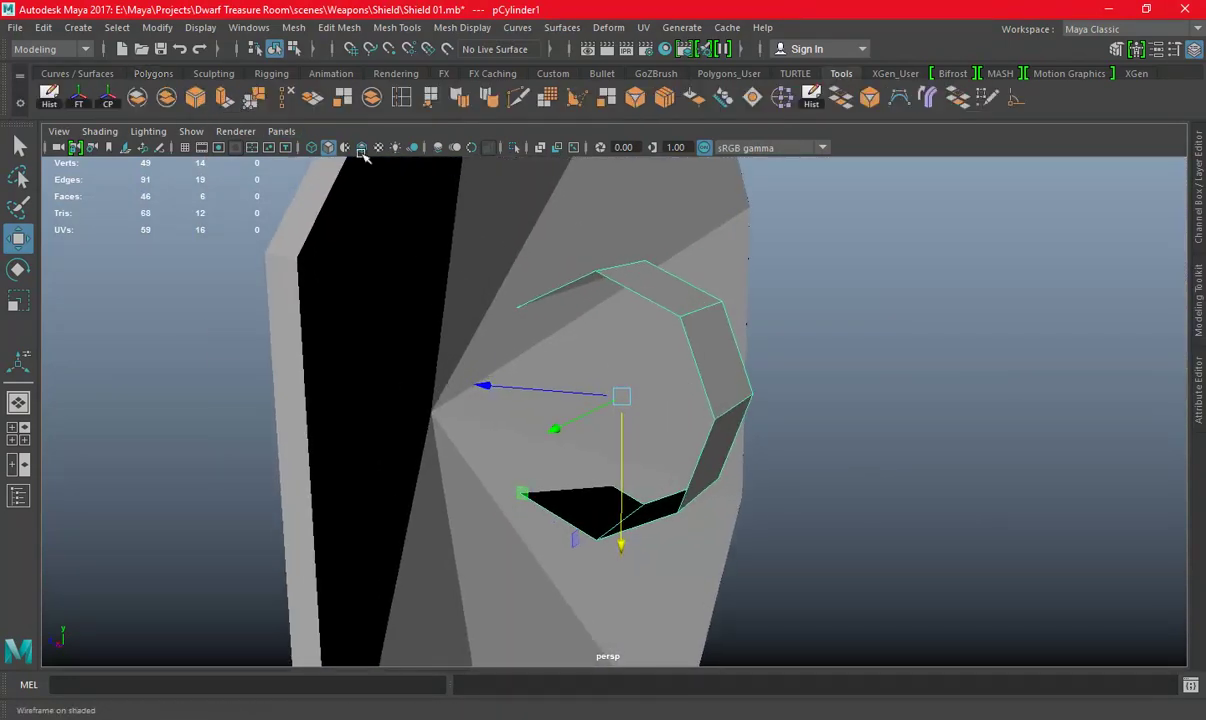
pyautogui.click(224, 100)
pyautogui.moveTo(821, 497); pyautogui.dragTo(815, 497)
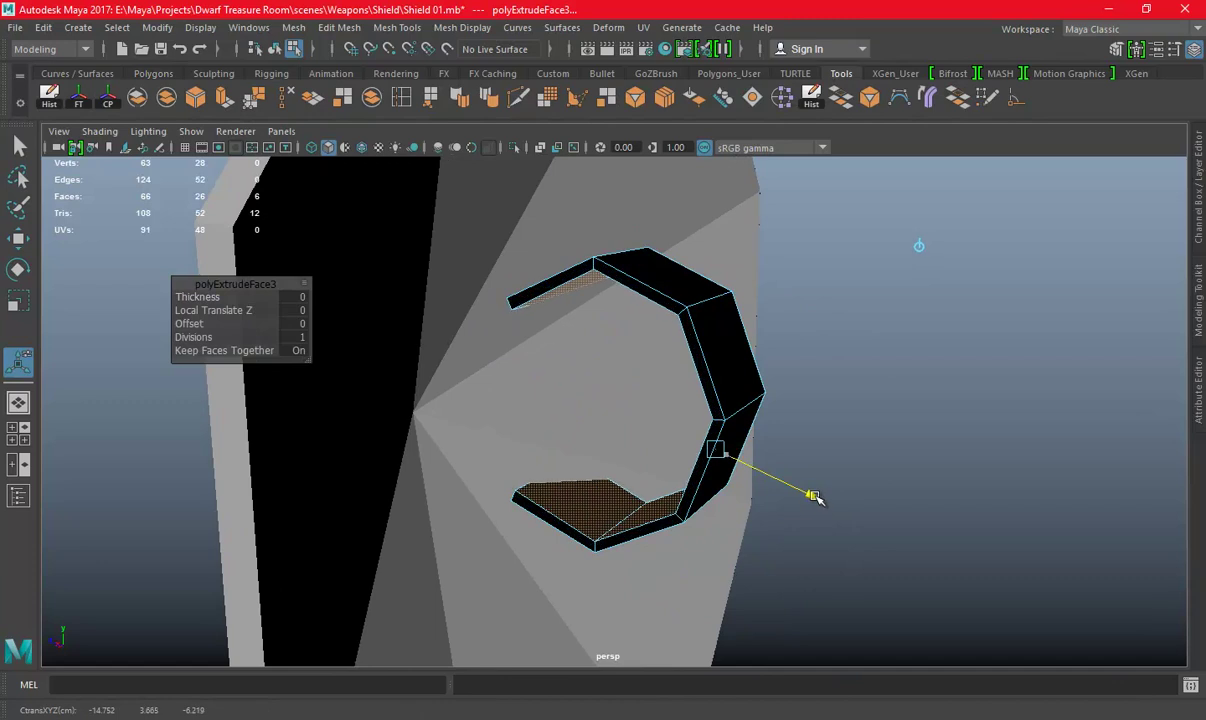
pyautogui.moveTo(730, 262); pyautogui.dragTo(815, 230, button='right')
pyautogui.click(845, 214)
pyautogui.hotkey('ctrl', 'z')
pyautogui.hotkey('ctrl', 'z')
pyautogui.hotkey('ctrl', 'z')
pyautogui.hotkey('ctrl', 'z')
pyautogui.hotkey('ctrl', 'z')
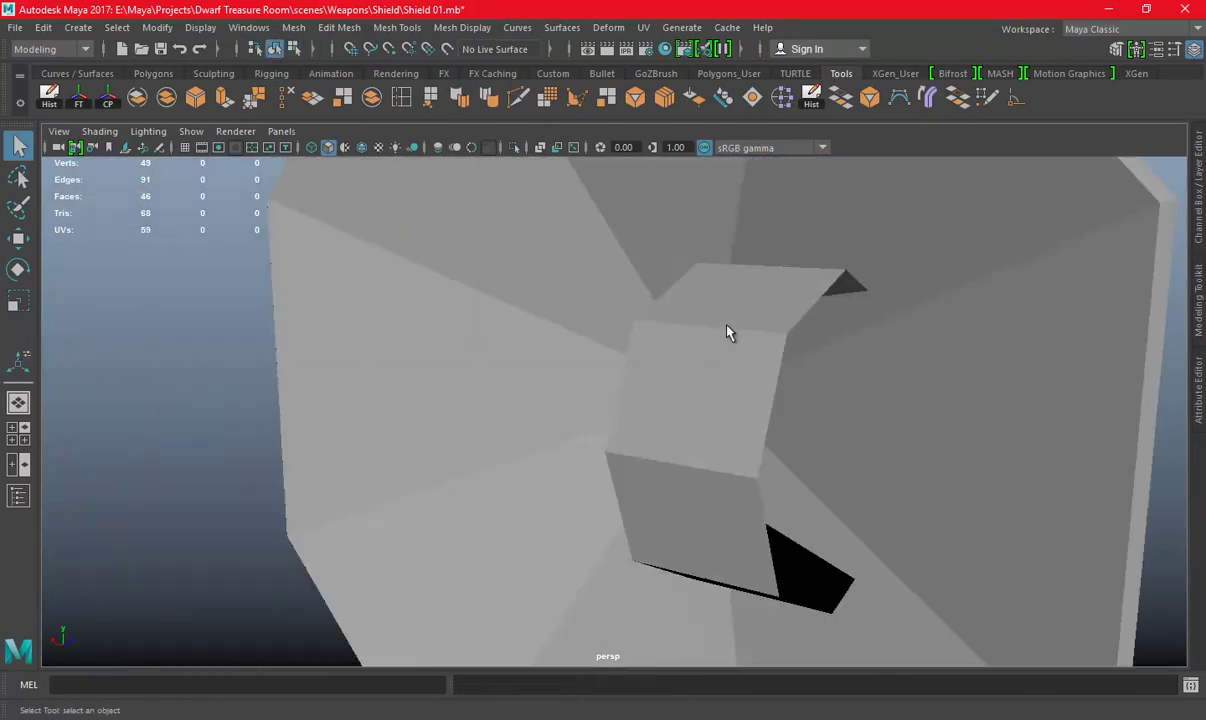
# In a wireframe side view, snap the ring's pivot to a shield vertex.
pyautogui.click(745, 328)
pyautogui.press('f')
pyautogui.keyDown('alt'); pyautogui.moveTo(843, 358); pyautogui.dragTo(592, 309); pyautogui.keyUp('alt')
pyautogui.press('e')
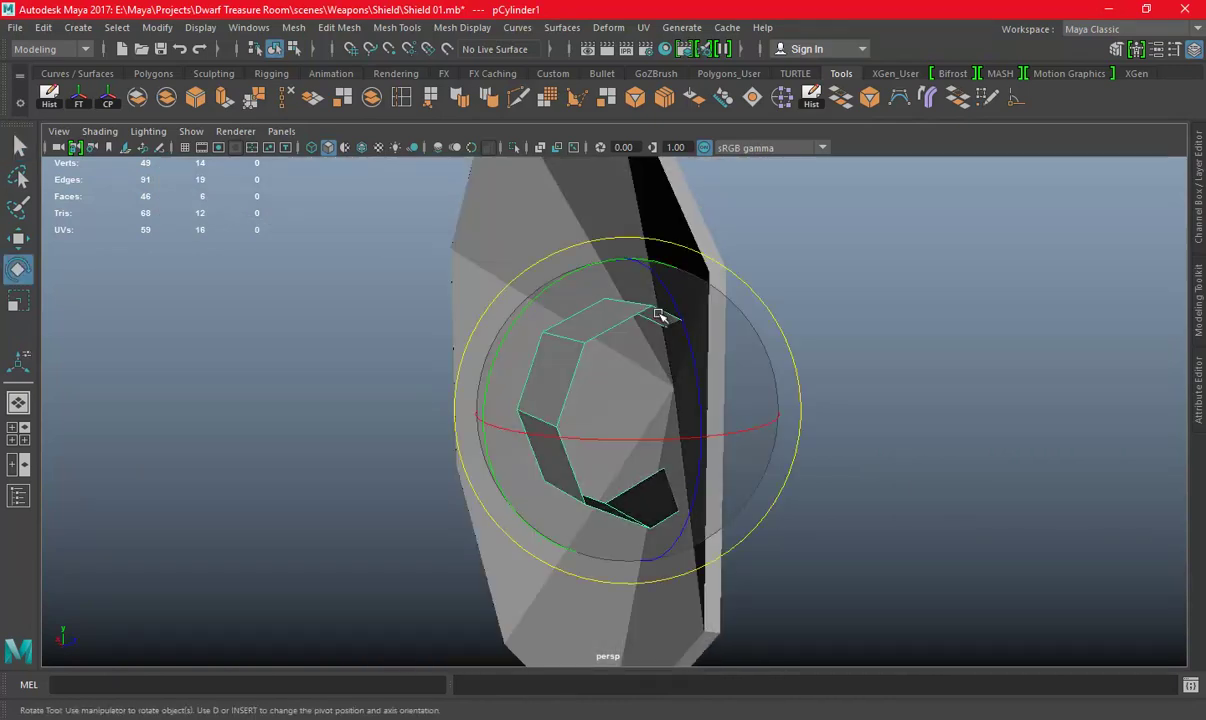
pyautogui.press('r')
pyautogui.press('space')
pyautogui.press('space')
pyautogui.press('f')
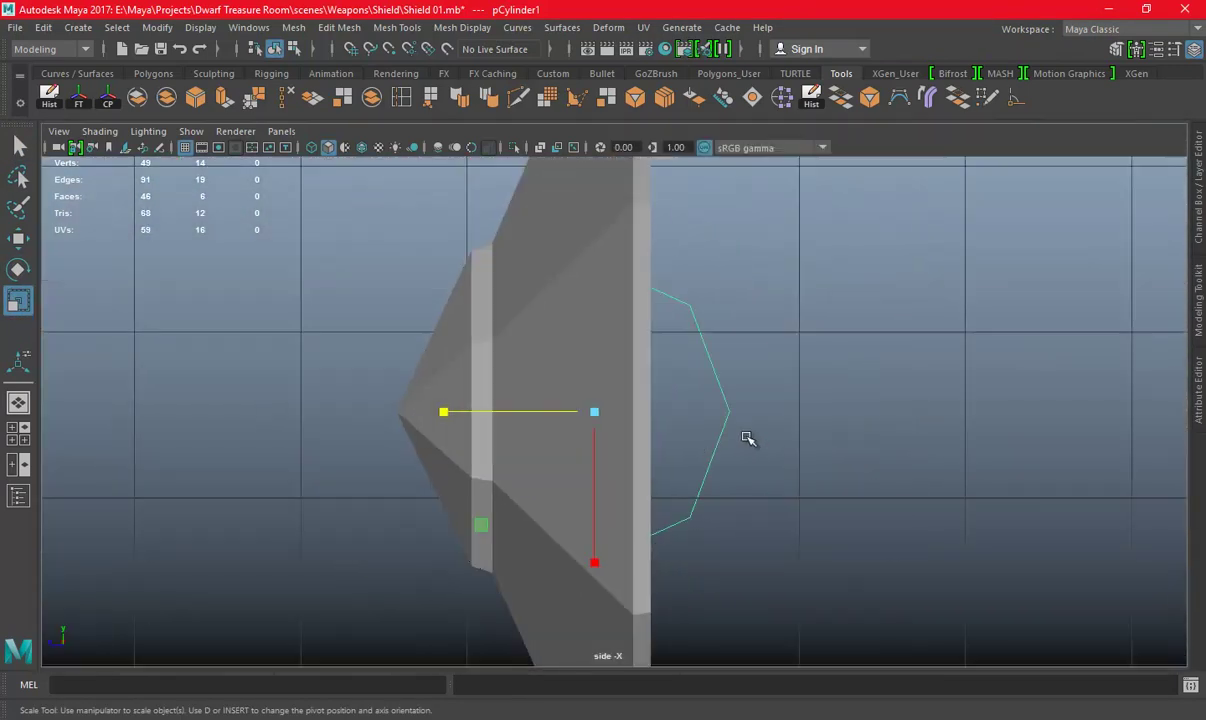
pyautogui.click(313, 148)
pyautogui.scroll(1, 893, 433)
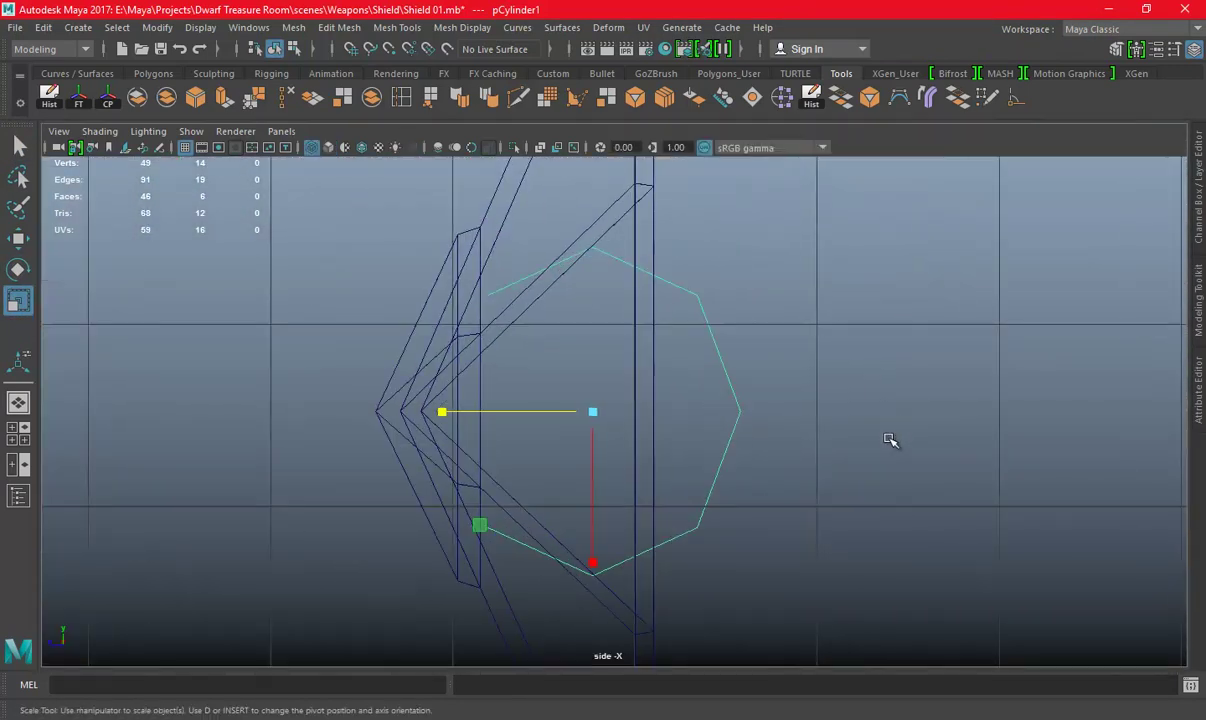
pyautogui.moveTo(592, 411); pyautogui.dragTo(487, 327)
# Scale the ring along X and make the shield plate polySurface1 the live surface.
pyautogui.press('space')
pyautogui.press('space')
pyautogui.moveTo(820, 336)
pyautogui.mouseDown()
pyautogui.moveTo(770, 336)
pyautogui.moveTo(753, 318)
pyautogui.mouseUp()
pyautogui.press('w')
pyautogui.hotkey('ctrl', 'z')
pyautogui.hotkey('ctrl', 'z')
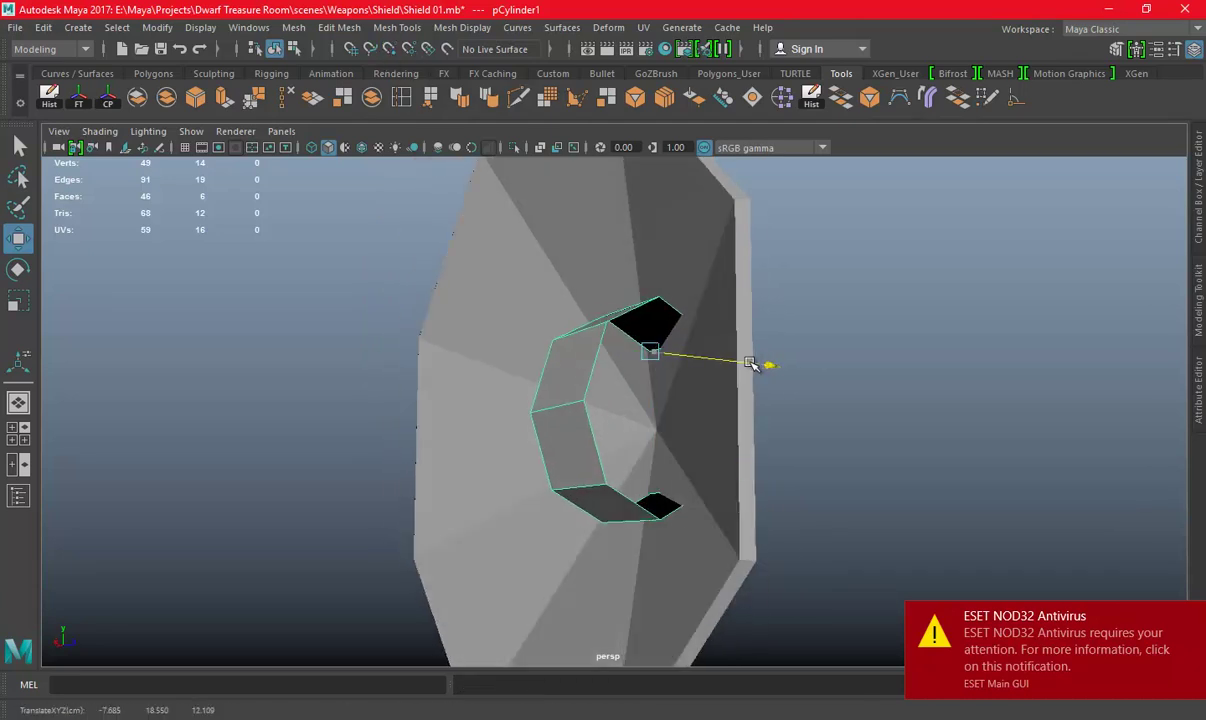
pyautogui.moveTo(762, 362)
pyautogui.keyDown('alt'); pyautogui.mouseDown()
pyautogui.moveTo(615, 372)
pyautogui.moveTo(775, 384)
pyautogui.mouseUp(); pyautogui.keyUp('alt')
pyautogui.hotkey('ctrl', 'z')
pyautogui.hotkey('ctrl', 'z')
pyautogui.click(447, 60)
# Slide the ring's vertices along the live shield surface.
pyautogui.click(681, 317)
pyautogui.moveTo(906, 256); pyautogui.dragTo(498, 341, button='right')
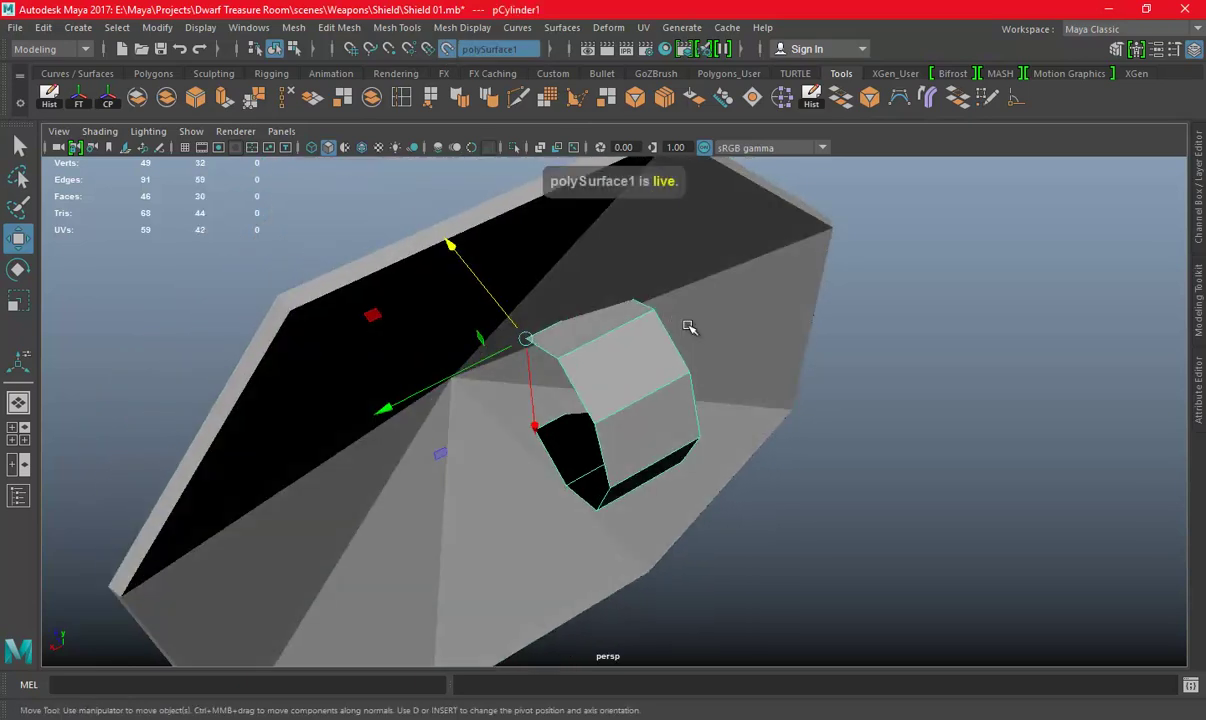
pyautogui.click(528, 340)
pyautogui.keyDown('alt'); pyautogui.moveTo(578, 398); pyautogui.dragTo(444, 304); pyautogui.keyUp('alt')
pyautogui.moveTo(519, 350); pyautogui.dragTo(447, 287)
pyautogui.keyDown('alt'); pyautogui.moveTo(539, 447); pyautogui.dragTo(537, 456); pyautogui.keyUp('alt')
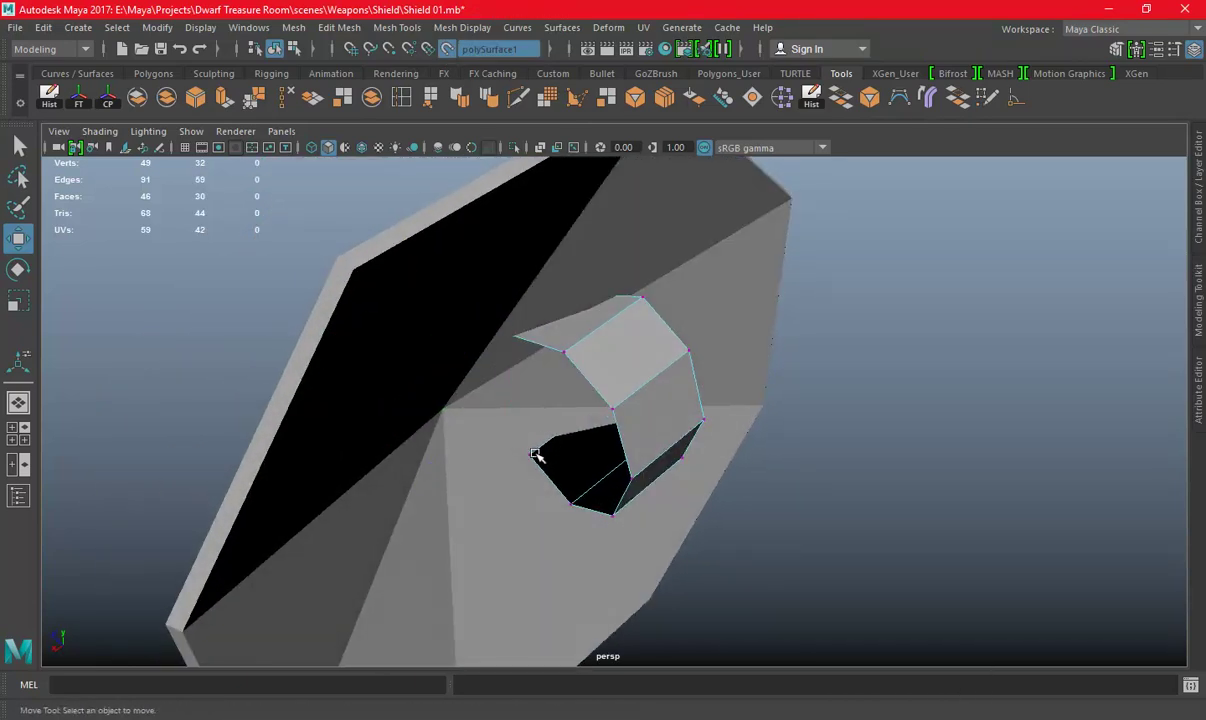
pyautogui.press('F8')
pyautogui.click(530, 454)
pyautogui.moveTo(516, 430); pyautogui.dragTo(458, 402)
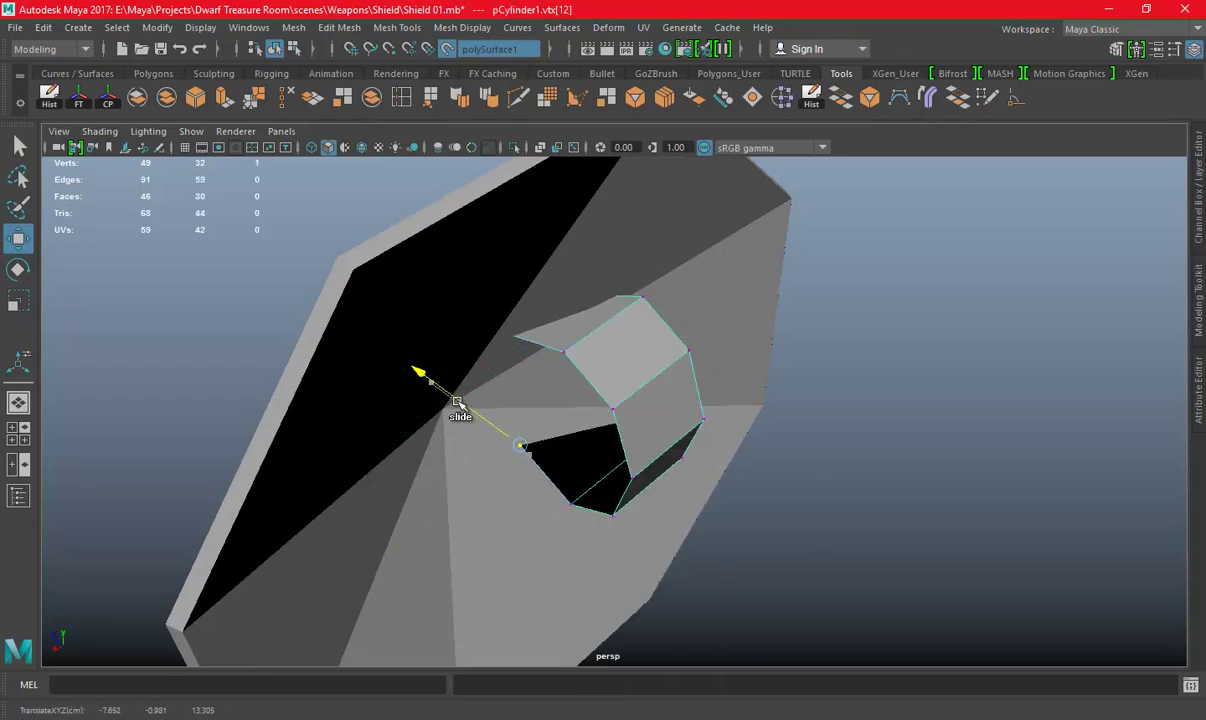
# Select the ring faces around the hole and move them right along X.
pyautogui.moveTo(684, 364)
pyautogui.keyDown('alt'); pyautogui.mouseDown()
pyautogui.moveTo(431, 310)
pyautogui.moveTo(326, 307)
pyautogui.moveTo(678, 347)
pyautogui.moveTo(537, 357)
pyautogui.moveTo(694, 376)
pyautogui.moveTo(606, 418)
pyautogui.mouseUp(); pyautogui.keyUp('alt')
pyautogui.click(678, 347)
pyautogui.click(674, 518)
pyautogui.click(674, 520)
pyautogui.keyDown('alt'); pyautogui.moveTo(740, 551); pyautogui.dragTo(686, 530); pyautogui.keyUp('alt')
pyautogui.moveTo(604, 453)
pyautogui.keyDown('alt'); pyautogui.mouseDown()
pyautogui.moveTo(686, 431)
pyautogui.moveTo(581, 334)
pyautogui.mouseUp(); pyautogui.keyUp('alt')
pyautogui.click(581, 334)
pyautogui.moveTo(998, 273)
pyautogui.keyDown('alt'); pyautogui.mouseDown()
pyautogui.moveTo(574, 374)
pyautogui.moveTo(525, 337)
pyautogui.moveTo(603, 369)
pyautogui.mouseUp(); pyautogui.keyUp('alt')
pyautogui.press('space')
pyautogui.press('space')
pyautogui.press('space')
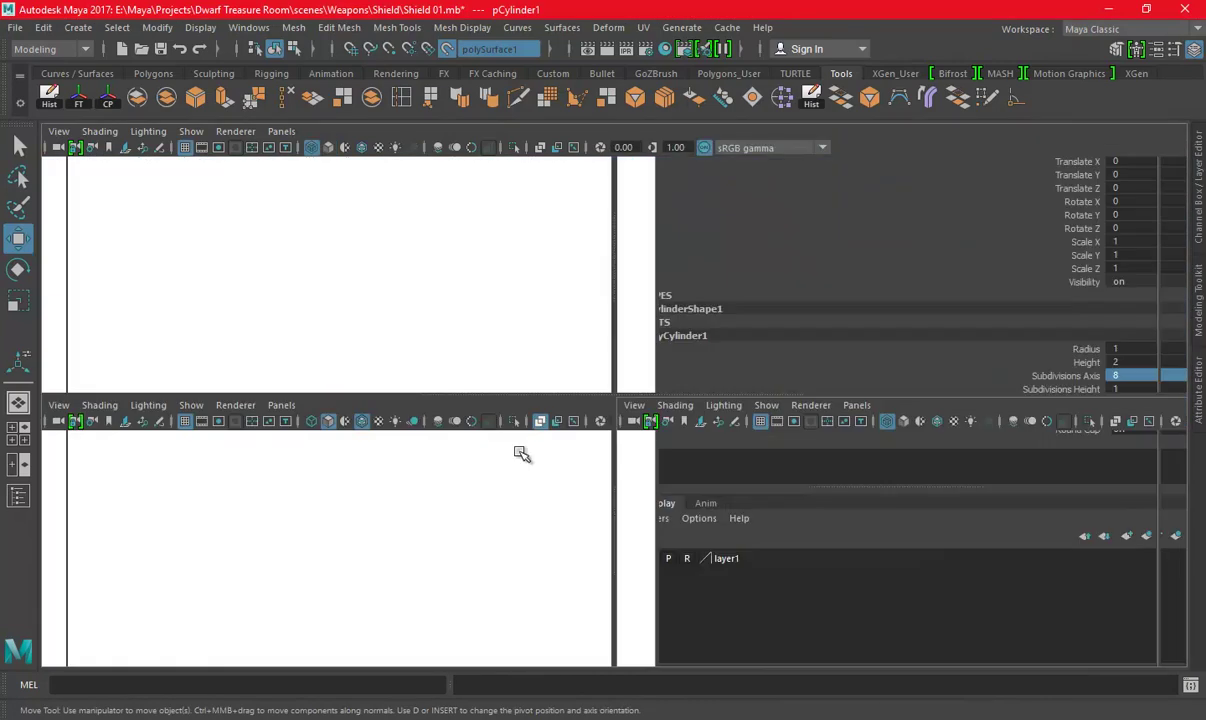
pyautogui.press('space')
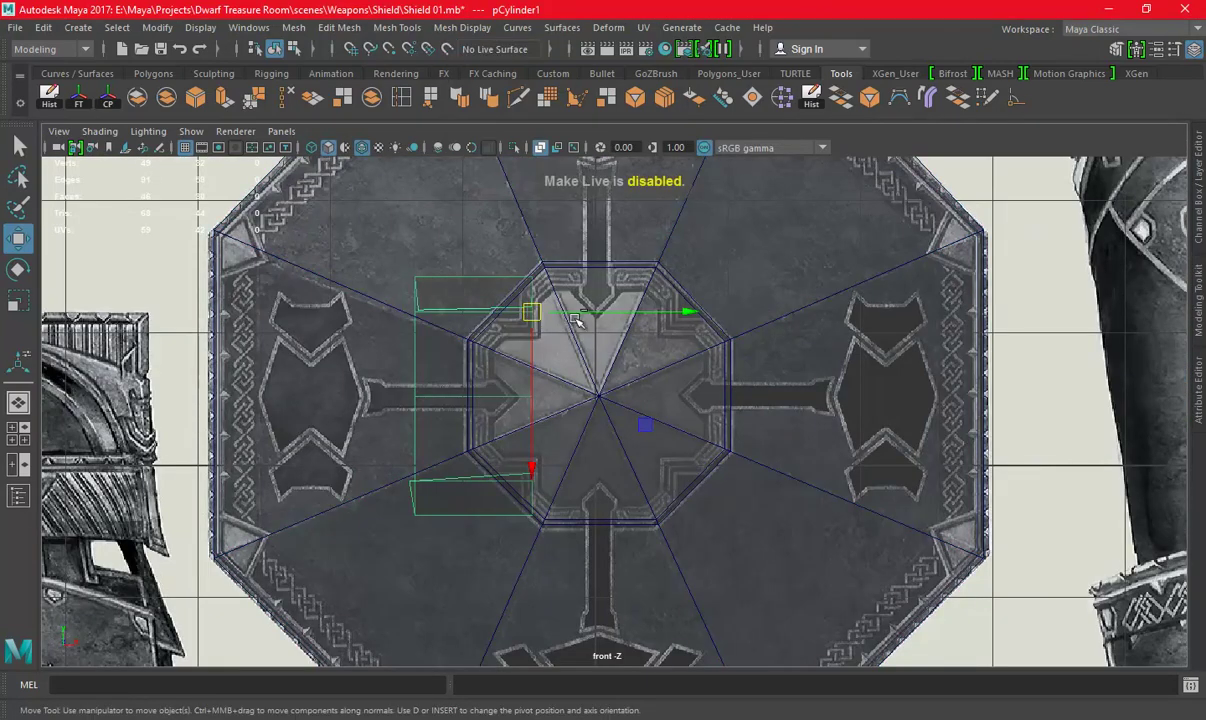
pyautogui.moveTo(631, 312); pyautogui.dragTo(906, 337)
pyautogui.press('space')
pyautogui.press('space')
# Make the shield live again and select a vertex on the duplicate cylinder pCylinder2.
pyautogui.moveTo(883, 291)
pyautogui.keyDown('alt'); pyautogui.mouseDown()
pyautogui.moveTo(862, 330)
pyautogui.moveTo(596, 298)
pyautogui.mouseUp(); pyautogui.keyUp('alt')
pyautogui.click(596, 298)
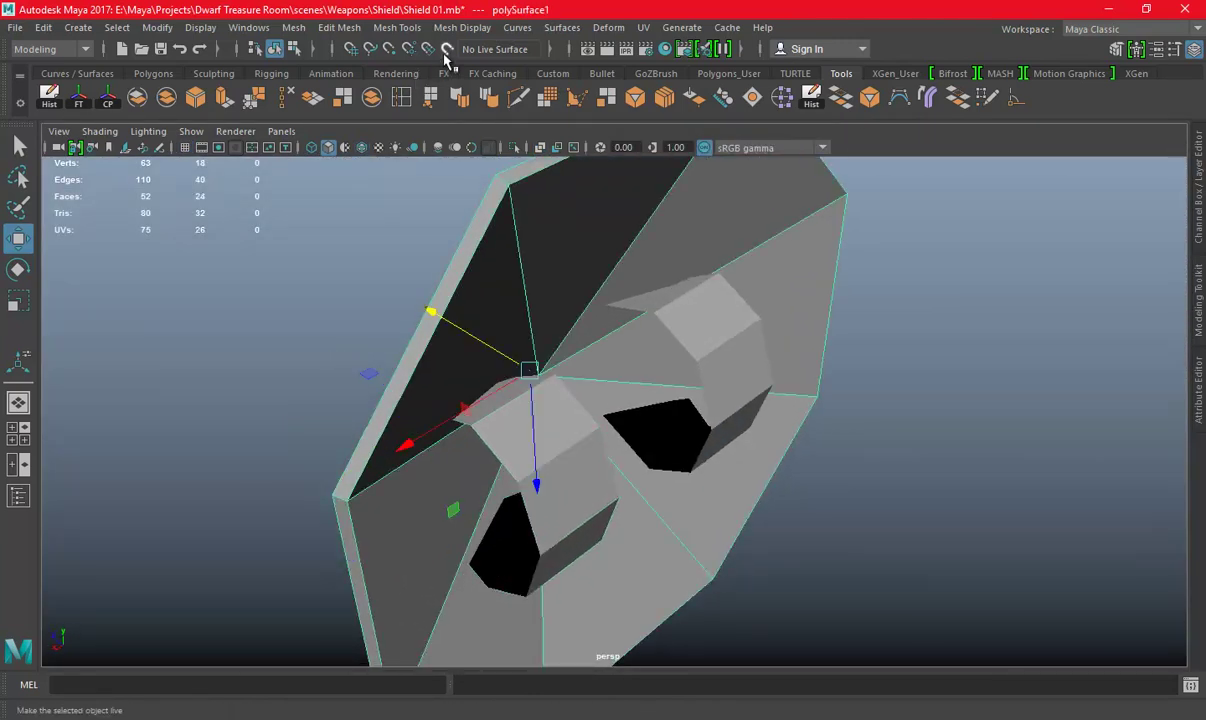
pyautogui.click(445, 56)
pyautogui.click(560, 437)
pyautogui.moveTo(560, 437)
pyautogui.keyDown('alt'); pyautogui.mouseDown()
pyautogui.moveTo(533, 385)
pyautogui.moveTo(865, 357)
pyautogui.mouseUp(); pyautogui.keyUp('alt')
pyautogui.moveTo(896, 262); pyautogui.dragTo(820, 262, button='right')
pyautogui.click(676, 428)
pyautogui.moveTo(676, 428)
pyautogui.keyDown('alt'); pyautogui.mouseDown()
pyautogui.moveTo(532, 414)
pyautogui.moveTo(396, 458)
pyautogui.moveTo(397, 477)
pyautogui.mouseUp(); pyautogui.keyUp('alt')
pyautogui.press('f')
pyautogui.moveTo(646, 436)
pyautogui.keyDown('alt'); pyautogui.mouseDown()
pyautogui.moveTo(344, 350)
pyautogui.moveTo(718, 396)
pyautogui.moveTo(240, 306)
pyautogui.moveTo(552, 423)
pyautogui.moveTo(867, 466)
pyautogui.moveTo(813, 493)
pyautogui.moveTo(662, 473)
pyautogui.mouseUp(); pyautogui.keyUp('alt')
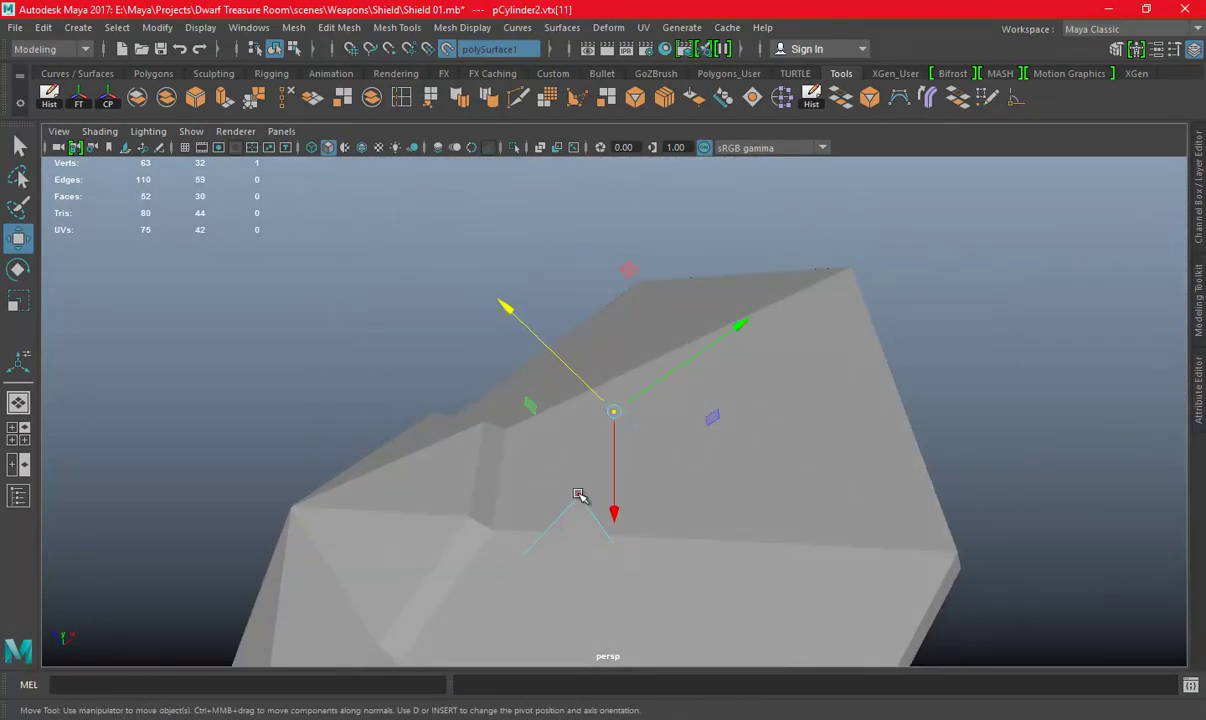
# In wireframe, slide a pCylinder2 vertex upward along the shield surface.
pyautogui.click(578, 495)
pyautogui.keyDown('alt'); pyautogui.moveTo(578, 495); pyautogui.dragTo(655, 446); pyautogui.keyUp('alt')
pyautogui.moveTo(521, 402)
pyautogui.keyDown('alt'); pyautogui.mouseDown()
pyautogui.moveTo(651, 530)
pyautogui.moveTo(826, 444)
pyautogui.moveTo(834, 428)
pyautogui.moveTo(646, 364)
pyautogui.mouseUp(); pyautogui.keyUp('alt')
pyautogui.click(630, 390)
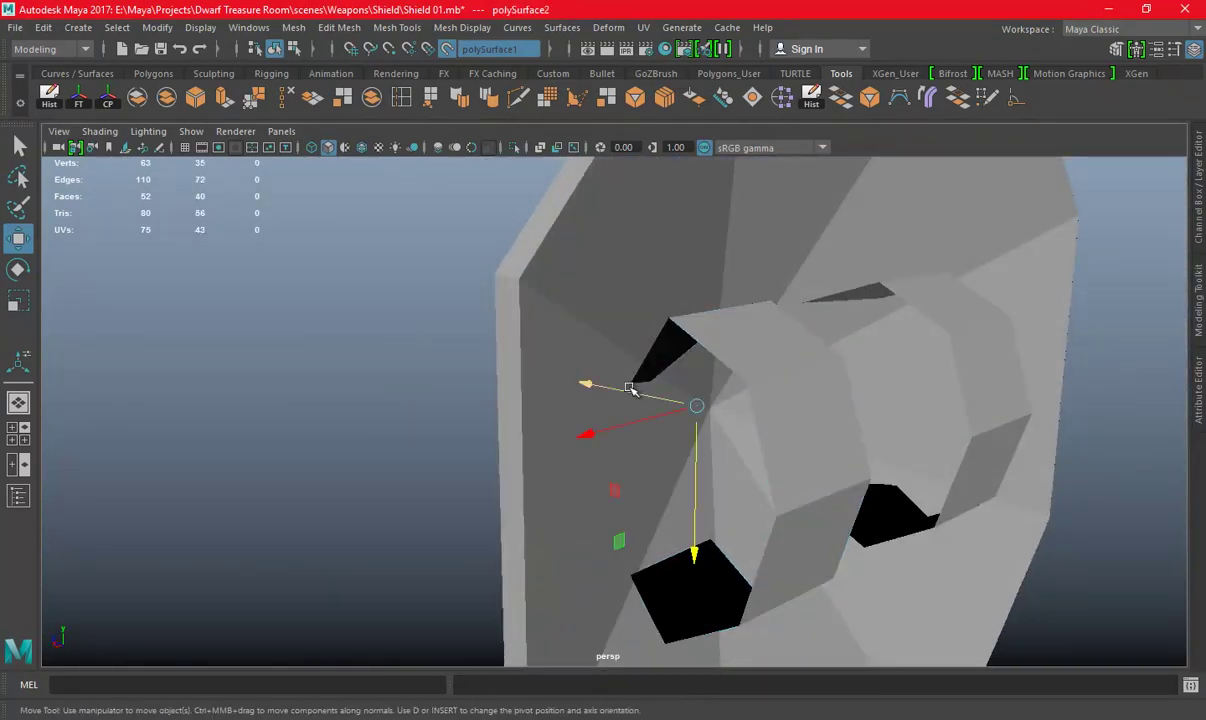
pyautogui.hotkey('ctrl', 'z')
pyautogui.keyDown('alt'); pyautogui.moveTo(560, 322); pyautogui.dragTo(522, 310); pyautogui.keyUp('alt')
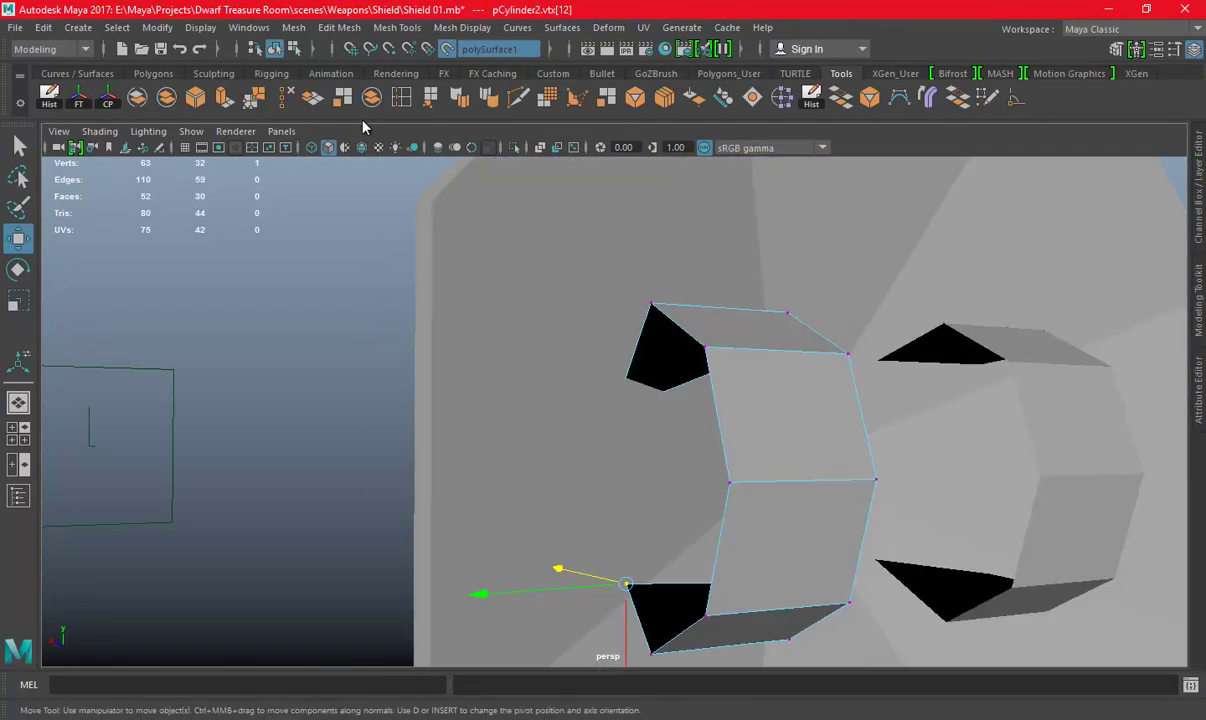
pyautogui.click(310, 148)
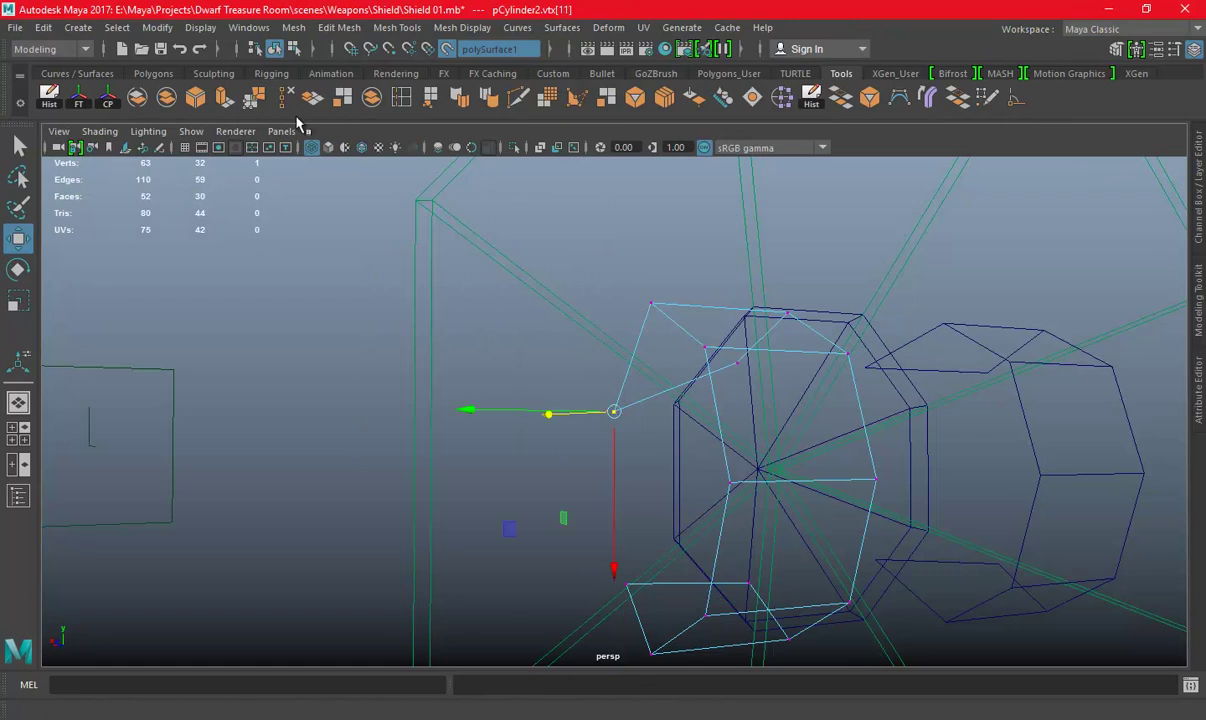
pyautogui.click(328, 147)
pyautogui.moveTo(612, 410)
pyautogui.mouseDown()
pyautogui.moveTo(614, 345)
pyautogui.moveTo(420, 334)
pyautogui.moveTo(775, 405)
pyautogui.moveTo(737, 385)
pyautogui.mouseUp()
# Slide handle-block vertices vtx[4] and vtx[5] into place along the surface.
pyautogui.press('F8')
pyautogui.hotkey('ctrl', 'z')
pyautogui.hotkey('ctrl', 'z')
pyautogui.hotkey('shift', 'z')
pyautogui.click(768, 363)
pyautogui.moveTo(839, 382)
pyautogui.keyDown('alt'); pyautogui.mouseDown()
pyautogui.moveTo(710, 401)
pyautogui.moveTo(780, 395)
pyautogui.mouseUp(); pyautogui.keyUp('alt')
pyautogui.keyDown('shift'); pyautogui.moveTo(780, 395); pyautogui.dragTo(800, 420, button='middle'); pyautogui.keyUp('shift')
pyautogui.moveTo(776, 436)
pyautogui.keyDown('alt'); pyautogui.mouseDown()
pyautogui.moveTo(867, 561)
pyautogui.moveTo(742, 433)
pyautogui.moveTo(760, 421)
pyautogui.mouseUp(); pyautogui.keyUp('alt')
pyautogui.click(701, 428)
pyautogui.keyDown('shift'); pyautogui.moveTo(760, 421); pyautogui.dragTo(745, 428, button='middle'); pyautogui.keyUp('shift')
pyautogui.moveTo(748, 424)
pyautogui.keyDown('alt'); pyautogui.mouseDown()
pyautogui.moveTo(651, 377)
pyautogui.moveTo(538, 385)
pyautogui.moveTo(587, 358)
pyautogui.moveTo(669, 346)
pyautogui.mouseUp(); pyautogui.keyUp('alt')
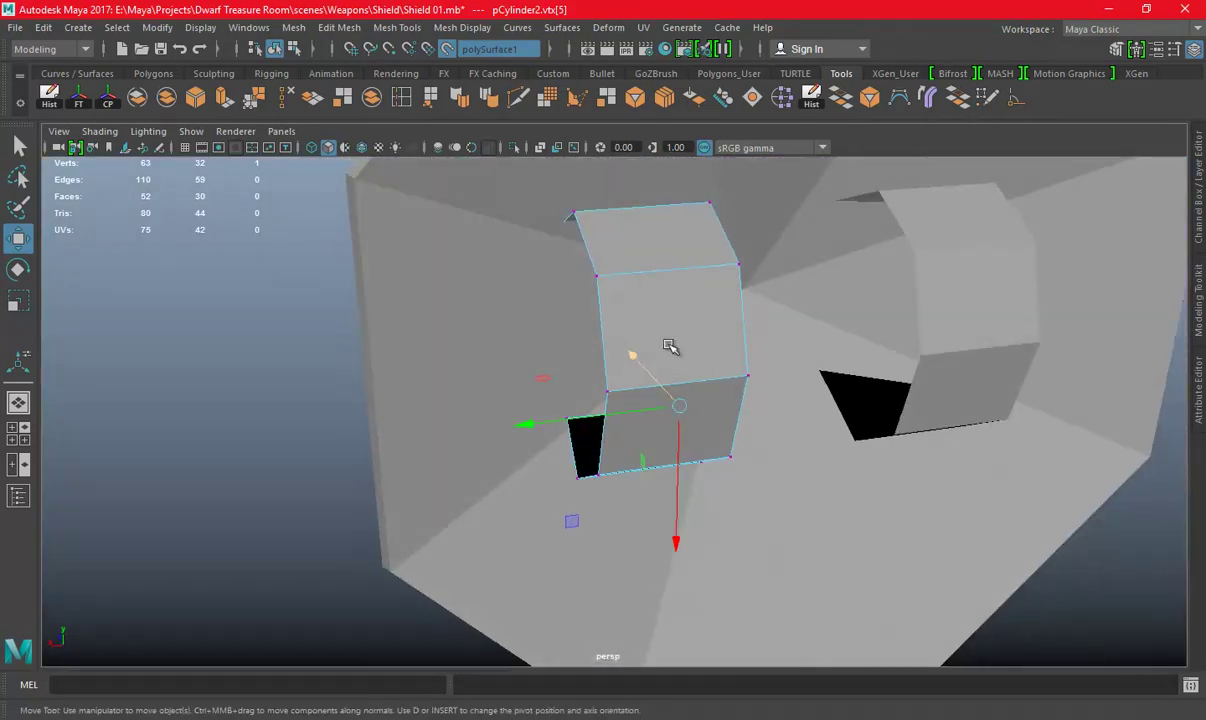
# Return the cylinder to Object Mode and save the scene.
pyautogui.moveTo(669, 346); pyautogui.dragTo(821, 183, button='right')
pyautogui.keyDown('alt'); pyautogui.moveTo(821, 183); pyautogui.dragTo(613, 260); pyautogui.keyUp('alt')
pyautogui.moveTo(508, 185)
pyautogui.keyDown('alt'); pyautogui.mouseDown()
pyautogui.moveTo(689, 312)
pyautogui.moveTo(436, 17)
pyautogui.mouseUp(); pyautogui.keyUp('alt')
pyautogui.hotkey('ctrl', 's')
pyautogui.moveTo(500, 250)
pyautogui.keyDown('alt'); pyautogui.mouseDown()
pyautogui.moveTo(552, 337)
pyautogui.moveTo(595, 345)
pyautogui.mouseUp(); pyautogui.keyUp('alt')
# Extrude the handle faces outward, then select faces on the second handle block.
pyautogui.hotkey('ctrl', 'e')
pyautogui.moveTo(395, 206)
pyautogui.keyDown('alt'); pyautogui.mouseDown()
pyautogui.moveTo(458, 363)
pyautogui.moveTo(683, 535)
pyautogui.moveTo(650, 537)
pyautogui.moveTo(676, 544)
pyautogui.mouseUp(); pyautogui.keyUp('alt')
pyautogui.moveTo(558, 344); pyautogui.dragTo(650, 232, button='right')
pyautogui.click(843, 399)
pyautogui.moveTo(843, 399)
pyautogui.keyDown('alt'); pyautogui.mouseDown()
pyautogui.moveTo(676, 363)
pyautogui.moveTo(436, 171)
pyautogui.mouseUp(); pyautogui.keyUp('alt')
pyautogui.click(676, 363)
# Extrude the second handle block's faces out to 1.603.
pyautogui.click(224, 100)
pyautogui.moveTo(700, 403)
pyautogui.keyDown('alt'); pyautogui.mouseDown()
pyautogui.moveTo(775, 511)
pyautogui.moveTo(760, 495)
pyautogui.mouseUp(); pyautogui.keyUp('alt')
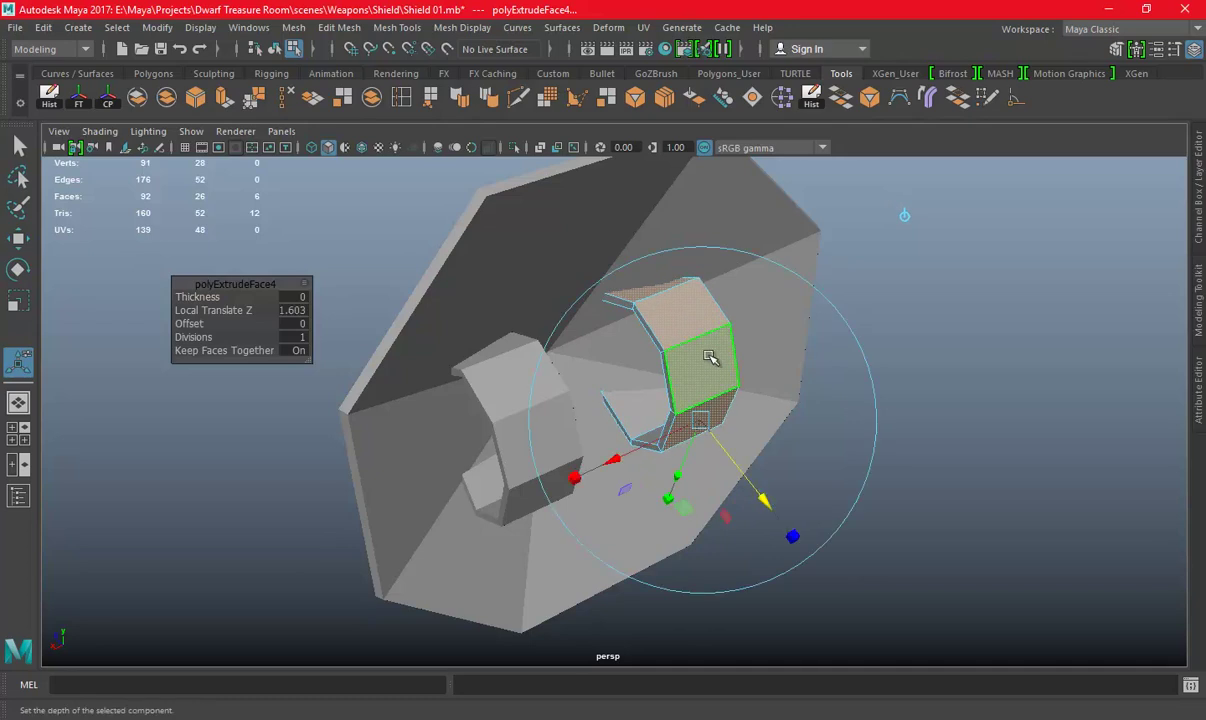
pyautogui.press('q')
# Combine both handle blocks into a single mesh.
pyautogui.keyDown('shift'); pyautogui.click(494, 416); pyautogui.keyUp('shift')
pyautogui.click(293, 27)
pyautogui.click(305, 84)
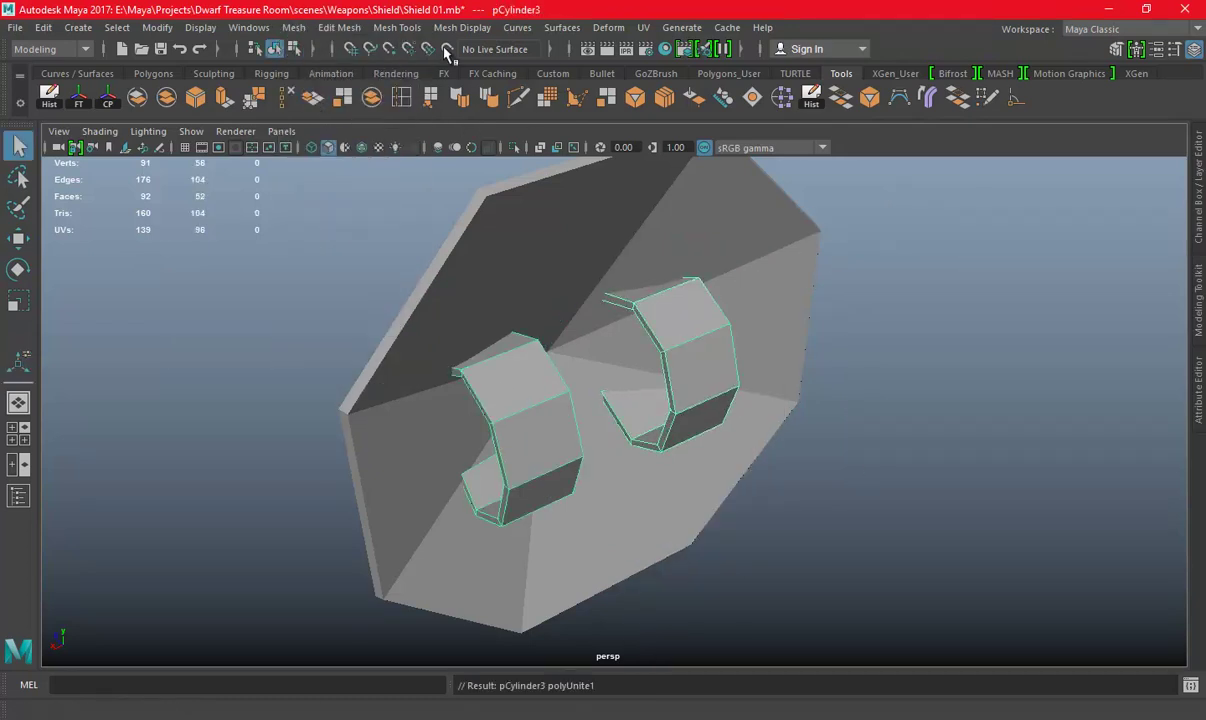
# Isolate the combined handle and delete its unwanted face.
pyautogui.click(517, 147)
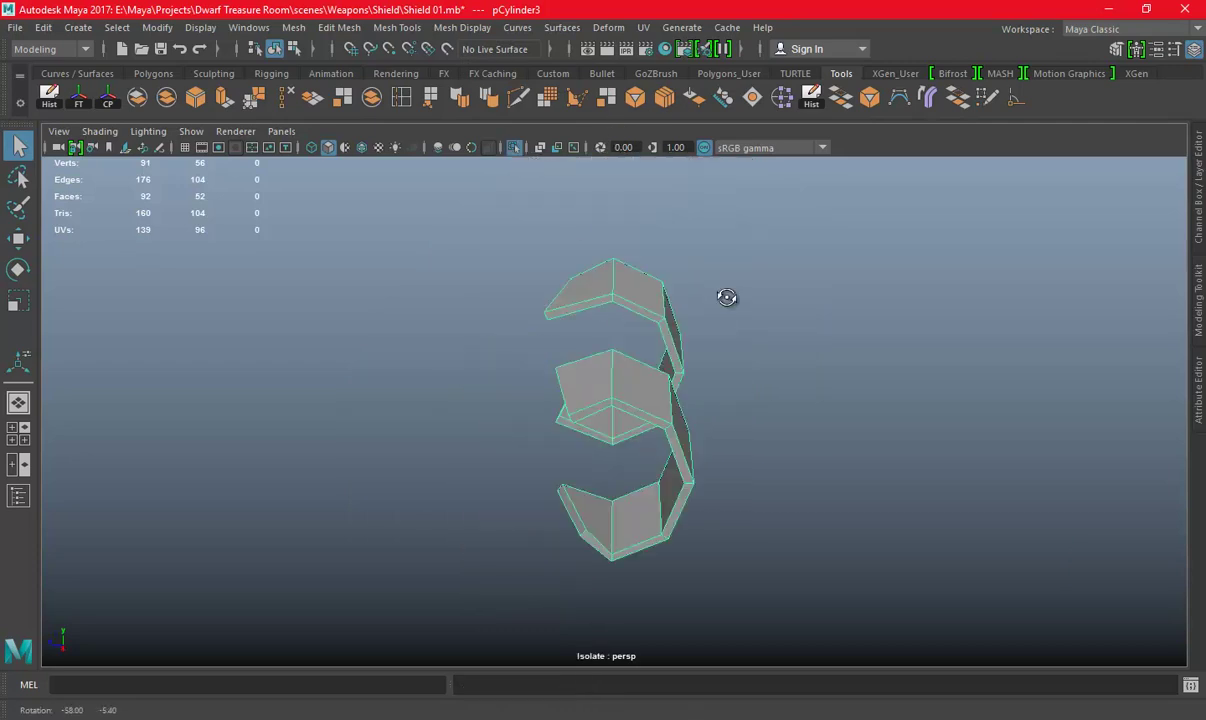
pyautogui.keyDown('alt'); pyautogui.moveTo(721, 296); pyautogui.dragTo(786, 269); pyautogui.keyUp('alt')
pyautogui.moveTo(790, 236); pyautogui.dragTo(792, 282, button='right')
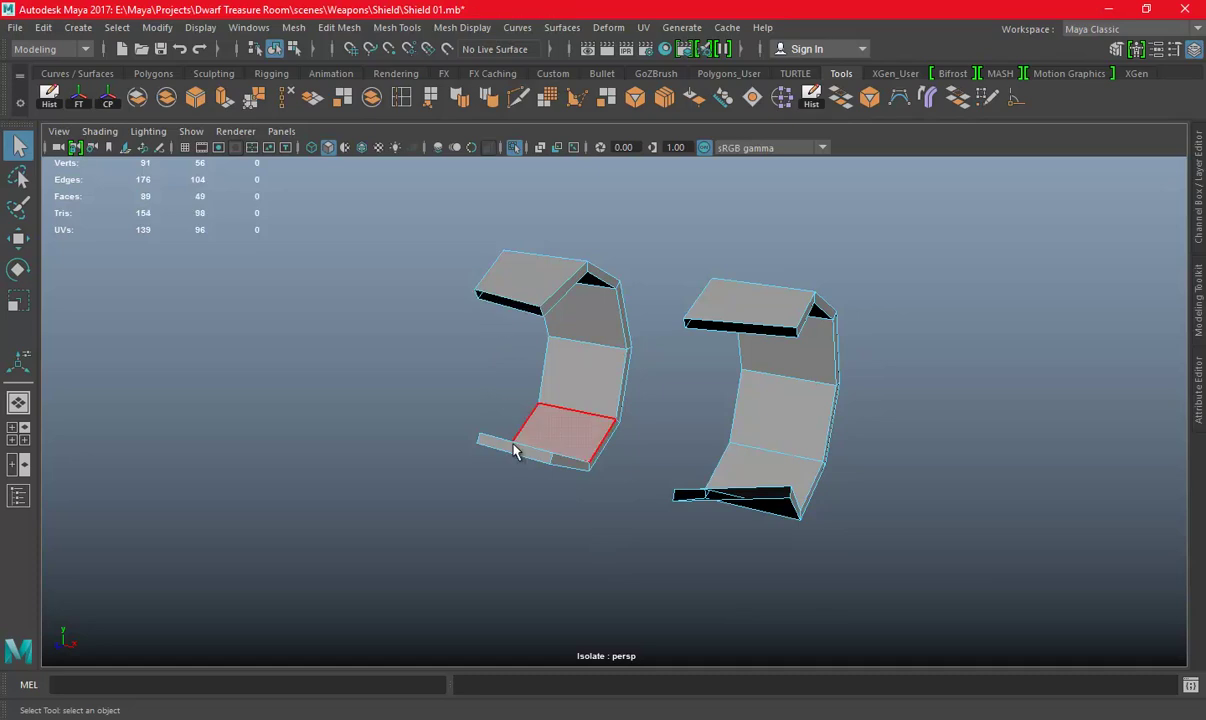
pyautogui.moveTo(581, 256); pyautogui.dragTo(522, 113, button='right')
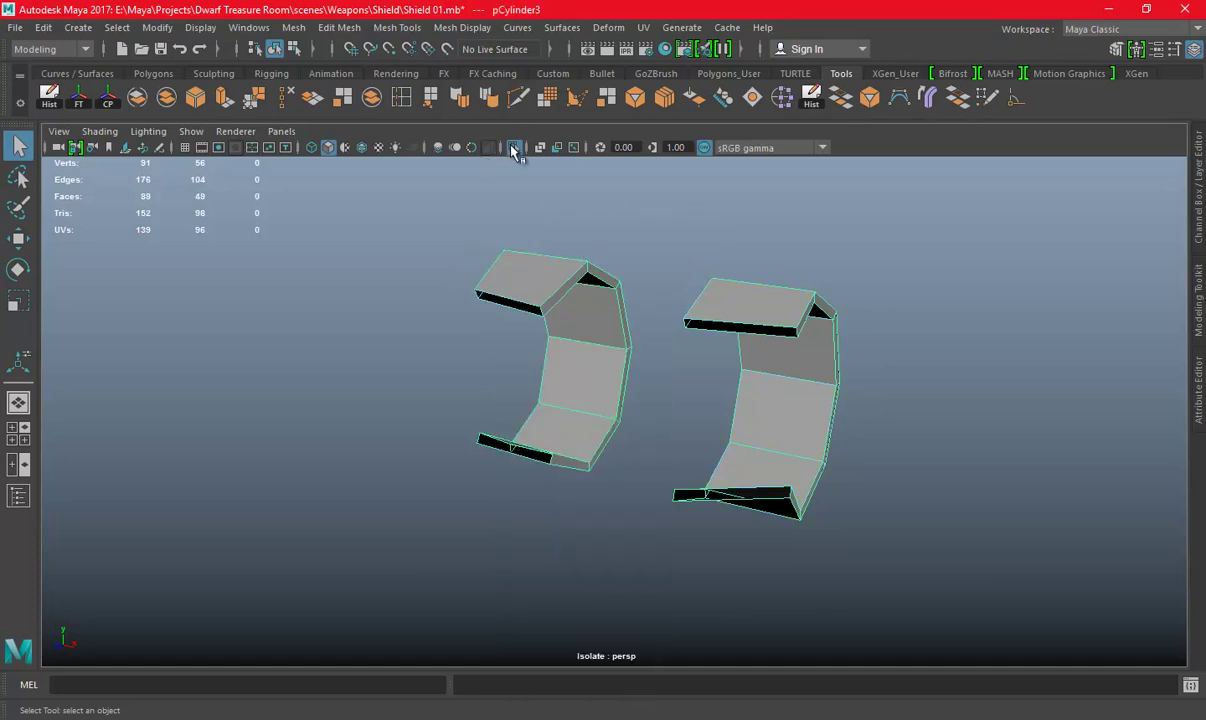
pyautogui.click(517, 147)
# Select the handle's edge e[91] and rotate it slightly.
pyautogui.moveTo(794, 350)
pyautogui.keyDown('alt'); pyautogui.mouseDown()
pyautogui.moveTo(721, 377)
pyautogui.moveTo(1077, 408)
pyautogui.mouseUp(); pyautogui.keyUp('alt')
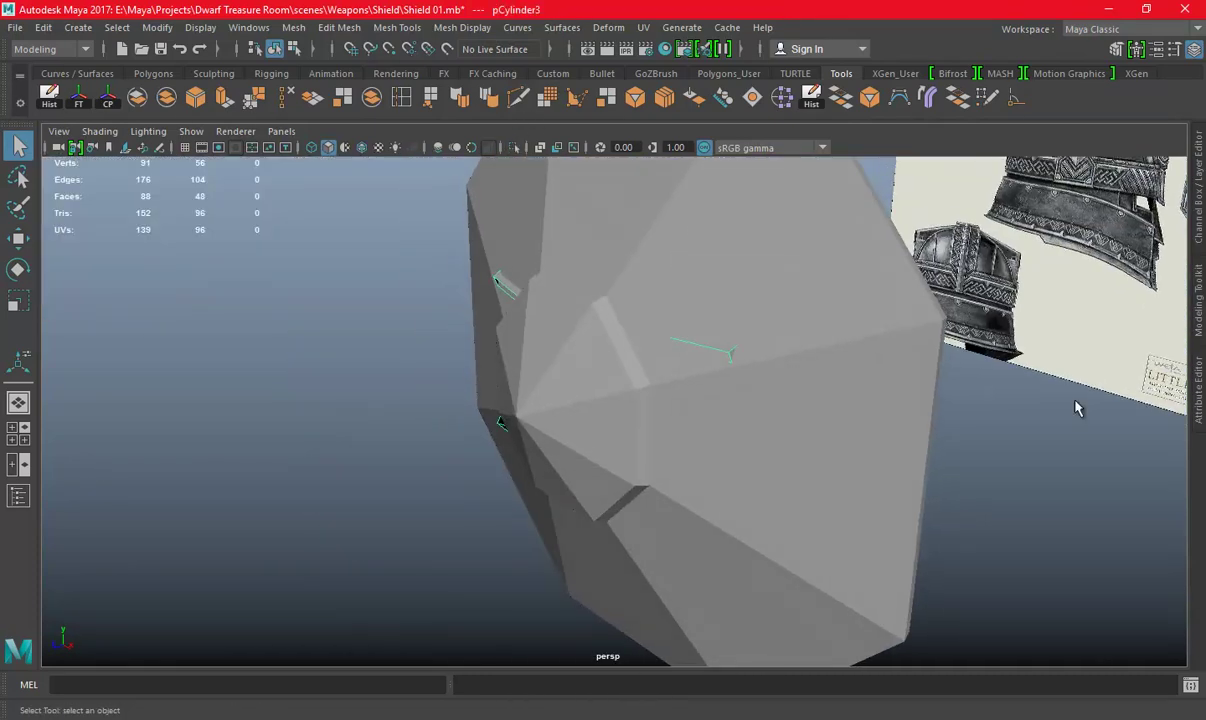
pyautogui.moveTo(1067, 254); pyautogui.dragTo(935, 230, button='right')
pyautogui.moveTo(1094, 208); pyautogui.dragTo(1094, 208, button='right')
pyautogui.scroll(3, 865, 386)
pyautogui.click(798, 332)
pyautogui.moveTo(798, 332)
pyautogui.keyDown('alt'); pyautogui.mouseDown()
pyautogui.moveTo(620, 400)
pyautogui.moveTo(460, 358)
pyautogui.moveTo(389, 402)
pyautogui.mouseUp(); pyautogui.keyUp('alt')
pyautogui.press('w')
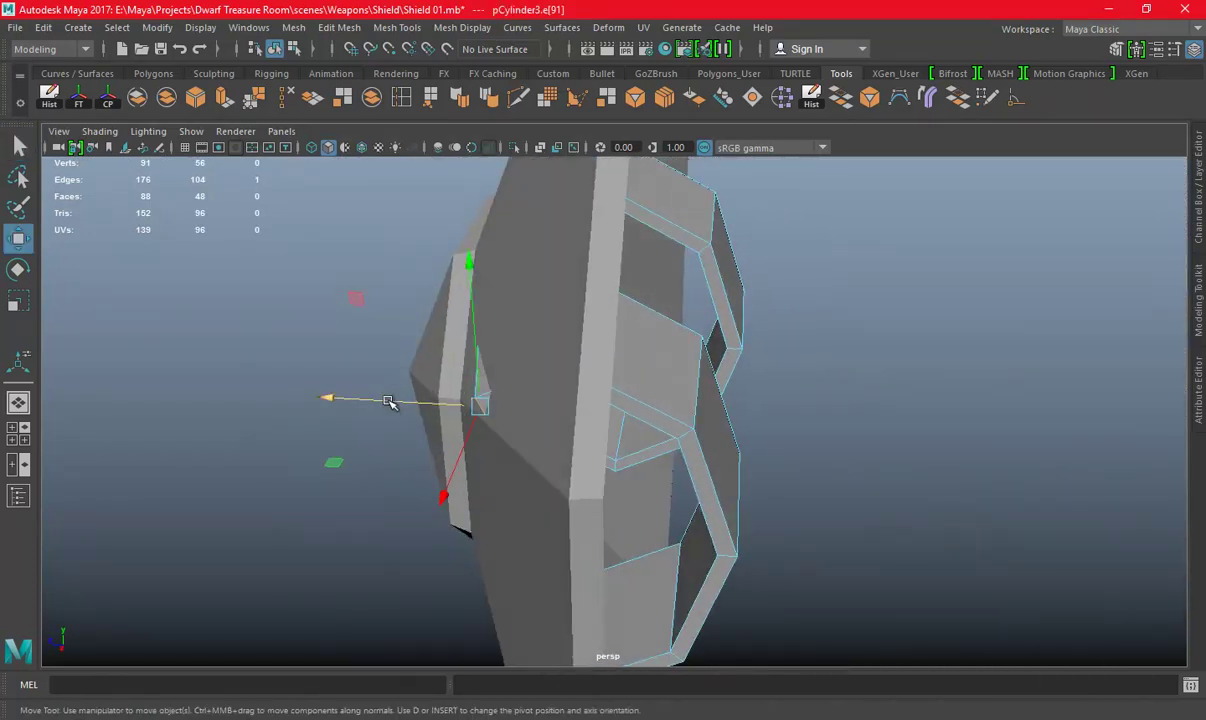
pyautogui.press('e')
pyautogui.moveTo(479, 377); pyautogui.dragTo(417, 342)
pyautogui.press('w')
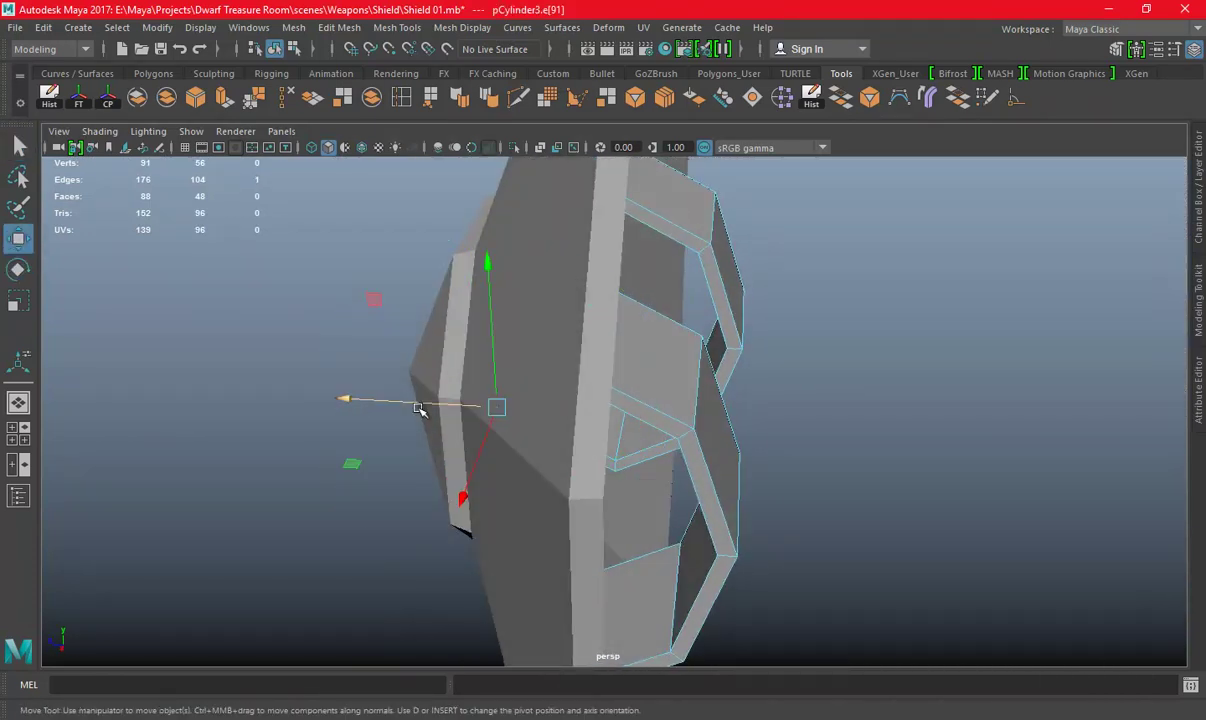
pyautogui.press('f')
pyautogui.moveTo(487, 315)
pyautogui.keyDown('alt'); pyautogui.mouseDown()
pyautogui.moveTo(498, 350)
pyautogui.moveTo(590, 399)
pyautogui.moveTo(638, 379)
pyautogui.moveTo(639, 354)
pyautogui.mouseUp(); pyautogui.keyUp('alt')
# Delete the handle's large face and review the octagonal rings against the shield.
pyautogui.moveTo(560, 244); pyautogui.dragTo(565, 282, button='right')
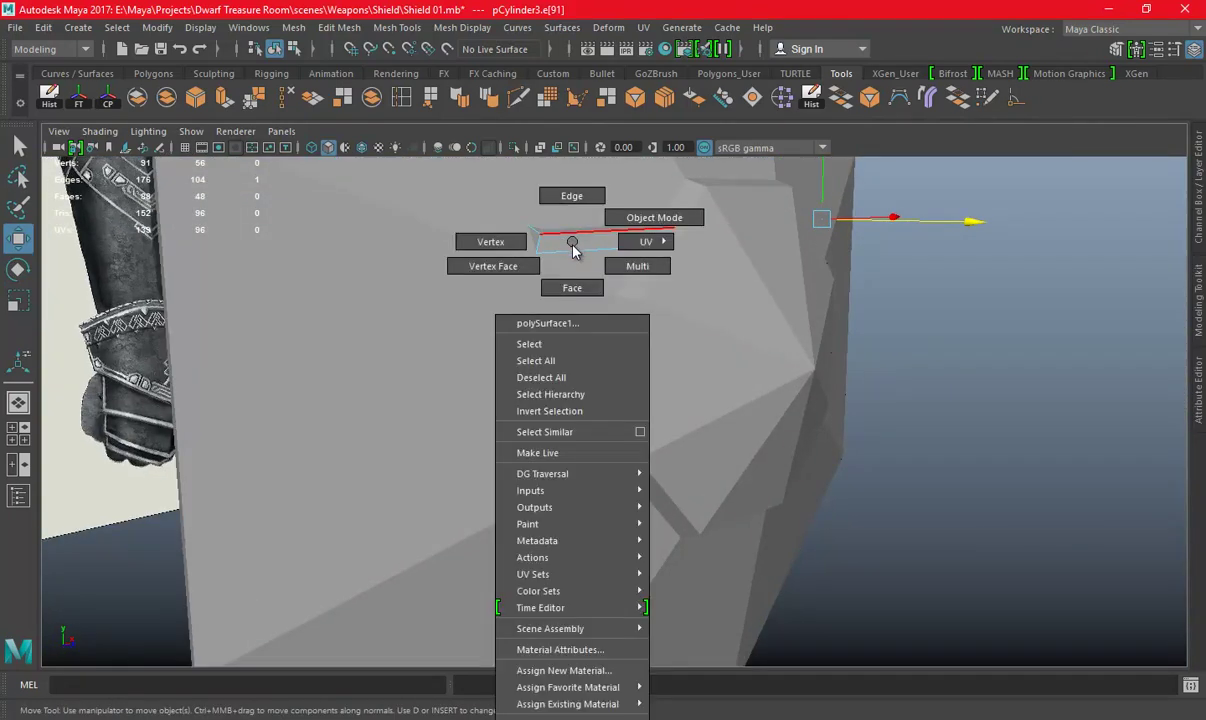
pyautogui.click(453, 323)
pyautogui.press('Delete')
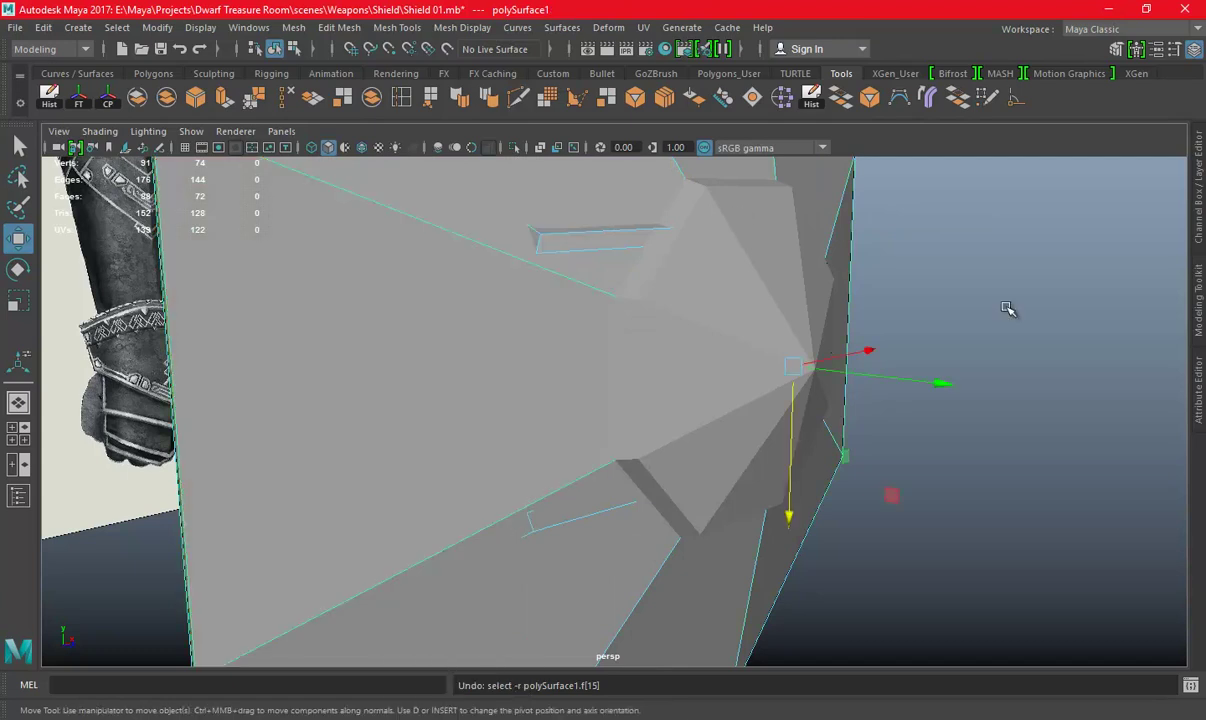
pyautogui.moveTo(568, 250); pyautogui.dragTo(540, 285, button='right')
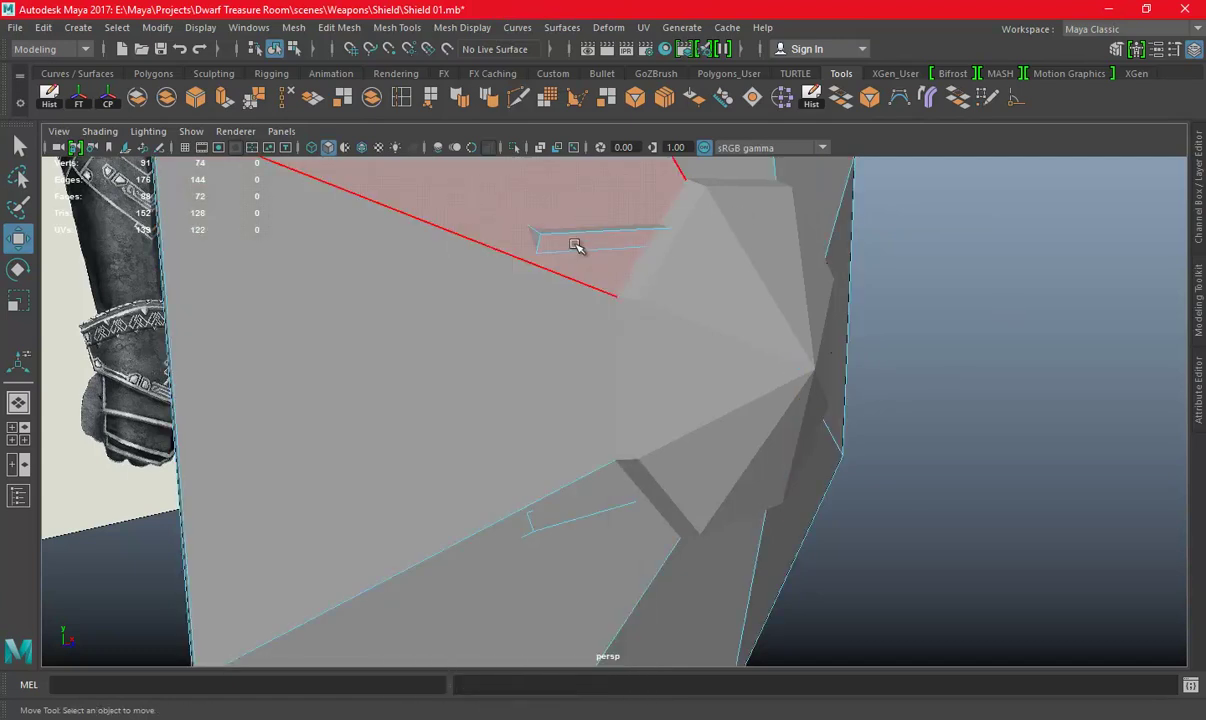
pyautogui.keyDown('alt'); pyautogui.moveTo(573, 245); pyautogui.dragTo(635, 318); pyautogui.keyUp('alt')
pyautogui.moveTo(600, 247)
pyautogui.keyDown('alt'); pyautogui.mouseDown()
pyautogui.moveTo(815, 288)
pyautogui.moveTo(508, 273)
pyautogui.moveTo(673, 269)
pyautogui.moveTo(603, 280)
pyautogui.moveTo(616, 250)
pyautogui.mouseUp(); pyautogui.keyUp('alt')
pyautogui.moveTo(616, 250); pyautogui.dragTo(891, 345, button='right')
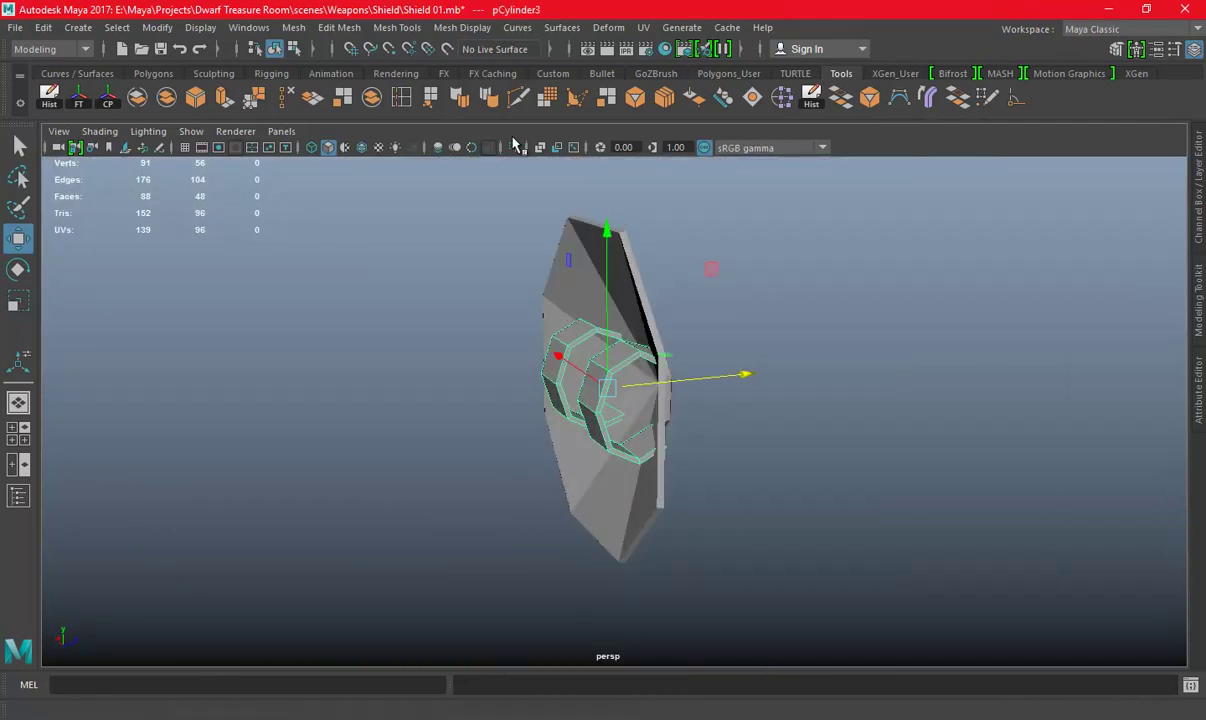
# Isolate pCylinder3 and switch it to vertex editing.
pyautogui.click(513, 147)
pyautogui.press('f')
pyautogui.moveTo(999, 310); pyautogui.dragTo(964, 301, button='right')
pyautogui.moveTo(684, 326)
pyautogui.keyDown('alt'); pyautogui.mouseDown()
pyautogui.moveTo(781, 398)
pyautogui.moveTo(783, 374)
pyautogui.moveTo(737, 304)
pyautogui.mouseUp(); pyautogui.keyUp('alt')
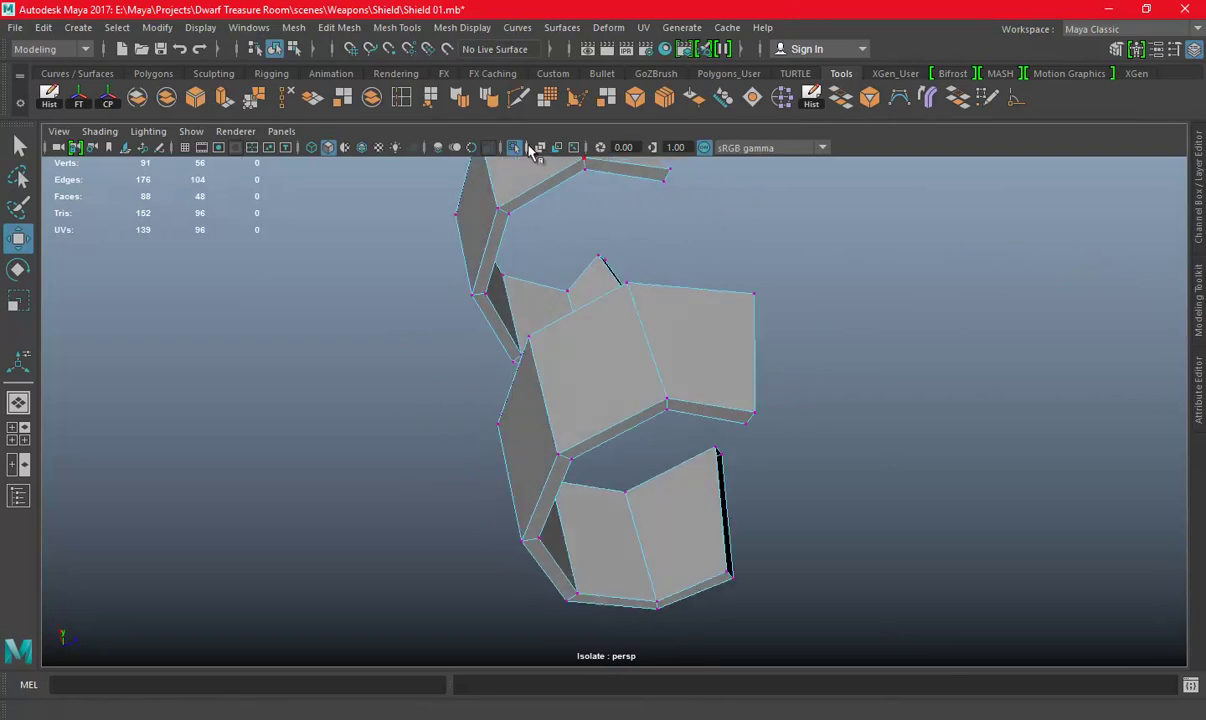
pyautogui.click(513, 147)
pyautogui.keyDown('alt'); pyautogui.moveTo(830, 457); pyautogui.dragTo(846, 473); pyautogui.keyUp('alt')
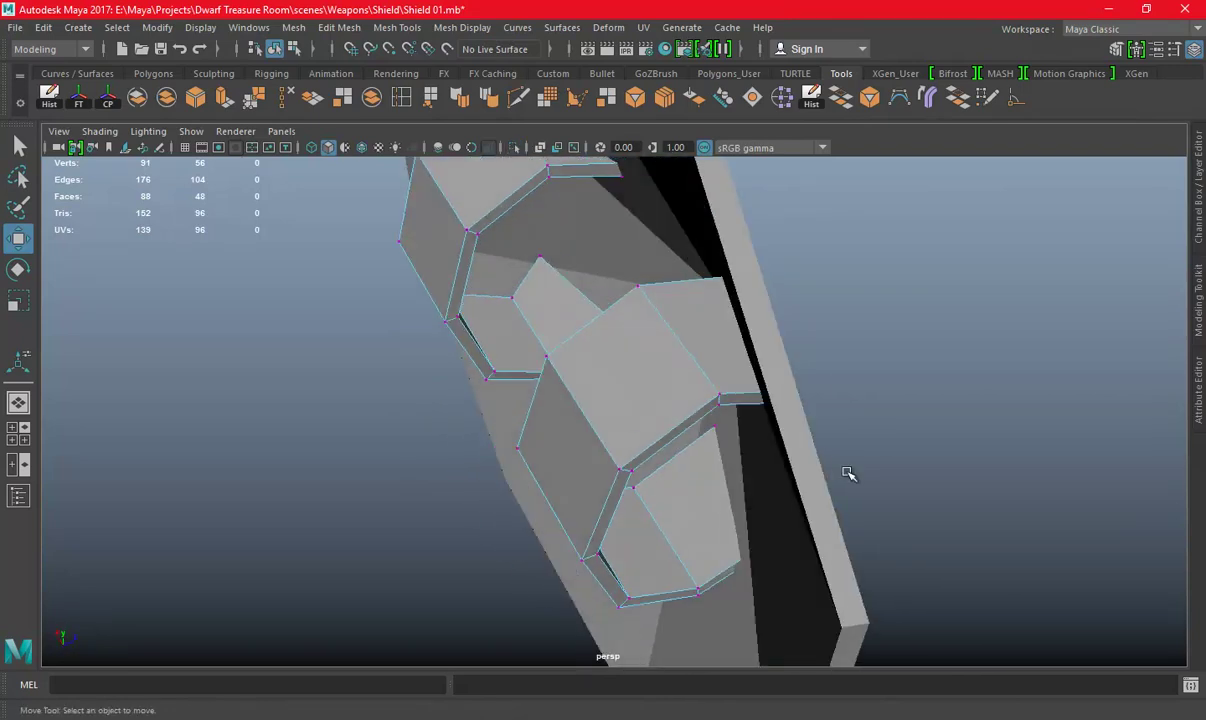
# Select vertices vtx[4] and vtx[11] and adjust them with Rotate and Move.
pyautogui.moveTo(760, 425)
pyautogui.mouseDown()
pyautogui.moveTo(762, 387)
pyautogui.moveTo(740, 409)
pyautogui.mouseUp()
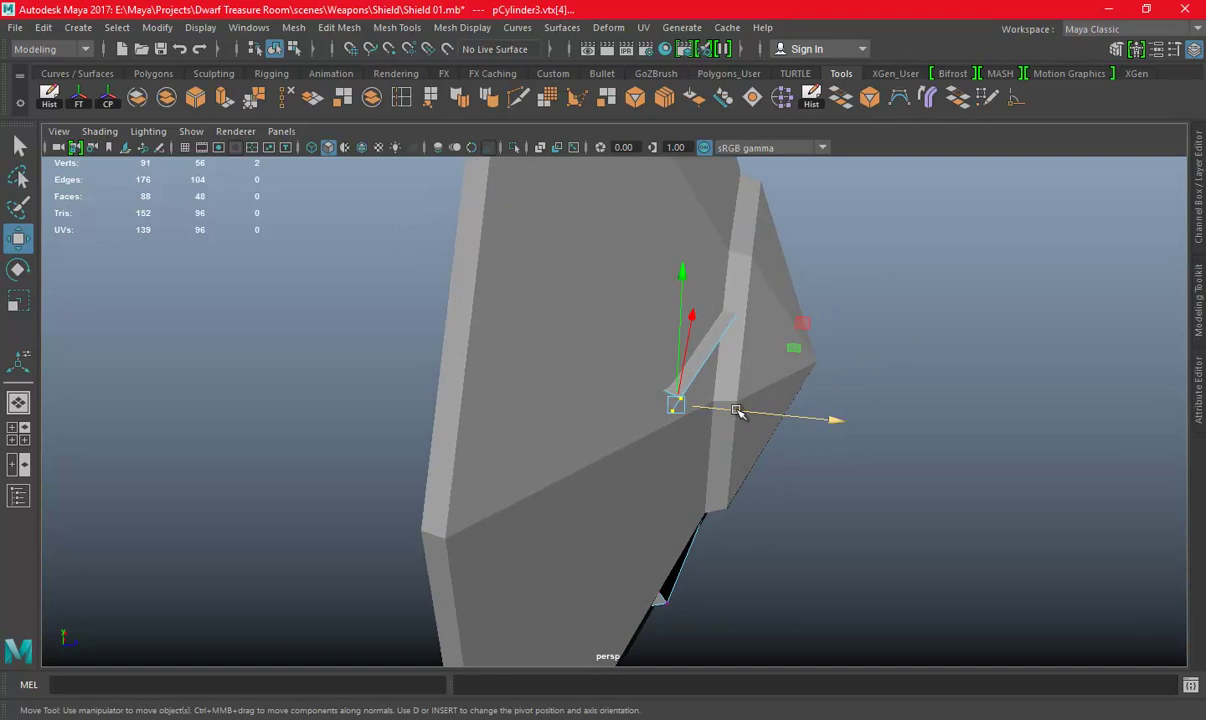
pyautogui.press('e')
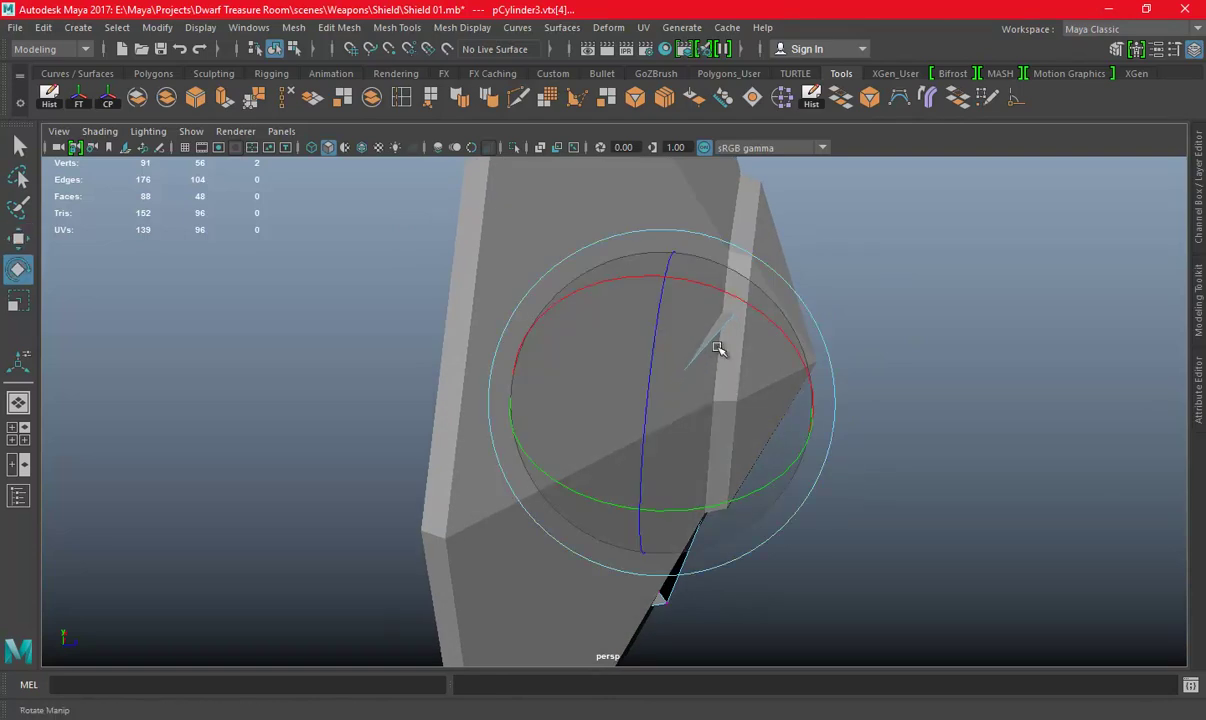
pyautogui.keyDown('alt'); pyautogui.moveTo(717, 348); pyautogui.dragTo(927, 389); pyautogui.keyUp('alt')
pyautogui.moveTo(750, 396)
pyautogui.mouseDown()
pyautogui.moveTo(783, 390)
pyautogui.moveTo(776, 374)
pyautogui.mouseUp()
pyautogui.press('w')
# Check the handle's fit from several angles and return to Object Mode.
pyautogui.moveTo(855, 375)
pyautogui.keyDown('alt'); pyautogui.mouseDown()
pyautogui.moveTo(851, 393)
pyautogui.moveTo(816, 326)
pyautogui.mouseUp(); pyautogui.keyUp('alt')
pyautogui.moveTo(740, 277)
pyautogui.keyDown('alt'); pyautogui.mouseDown()
pyautogui.moveTo(759, 313)
pyautogui.moveTo(749, 450)
pyautogui.moveTo(651, 530)
pyautogui.moveTo(691, 385)
pyautogui.moveTo(845, 543)
pyautogui.mouseUp(); pyautogui.keyUp('alt')
pyautogui.moveTo(840, 475)
pyautogui.keyDown('alt'); pyautogui.mouseDown()
pyautogui.moveTo(703, 463)
pyautogui.moveTo(818, 482)
pyautogui.moveTo(891, 460)
pyautogui.moveTo(610, 327)
pyautogui.mouseUp(); pyautogui.keyUp('alt')
pyautogui.moveTo(641, 376)
pyautogui.keyDown('alt'); pyautogui.mouseDown()
pyautogui.moveTo(753, 358)
pyautogui.moveTo(768, 373)
pyautogui.moveTo(729, 353)
pyautogui.moveTo(789, 412)
pyautogui.moveTo(536, 323)
pyautogui.moveTo(647, 374)
pyautogui.moveTo(721, 353)
pyautogui.moveTo(668, 301)
pyautogui.mouseUp(); pyautogui.keyUp('alt')
pyautogui.moveTo(668, 301); pyautogui.dragTo(751, 229, button='right')
pyautogui.moveTo(834, 250)
pyautogui.keyDown('alt'); pyautogui.mouseDown()
pyautogui.moveTo(797, 376)
pyautogui.moveTo(888, 412)
pyautogui.moveTo(727, 331)
pyautogui.moveTo(1039, 323)
pyautogui.moveTo(903, 367)
pyautogui.moveTo(700, 339)
pyautogui.moveTo(631, 313)
pyautogui.mouseUp(); pyautogui.keyUp('alt')
pyautogui.moveTo(672, 356)
pyautogui.keyDown('alt'); pyautogui.mouseDown()
pyautogui.moveTo(665, 342)
pyautogui.moveTo(575, 313)
pyautogui.mouseUp(); pyautogui.keyUp('alt')
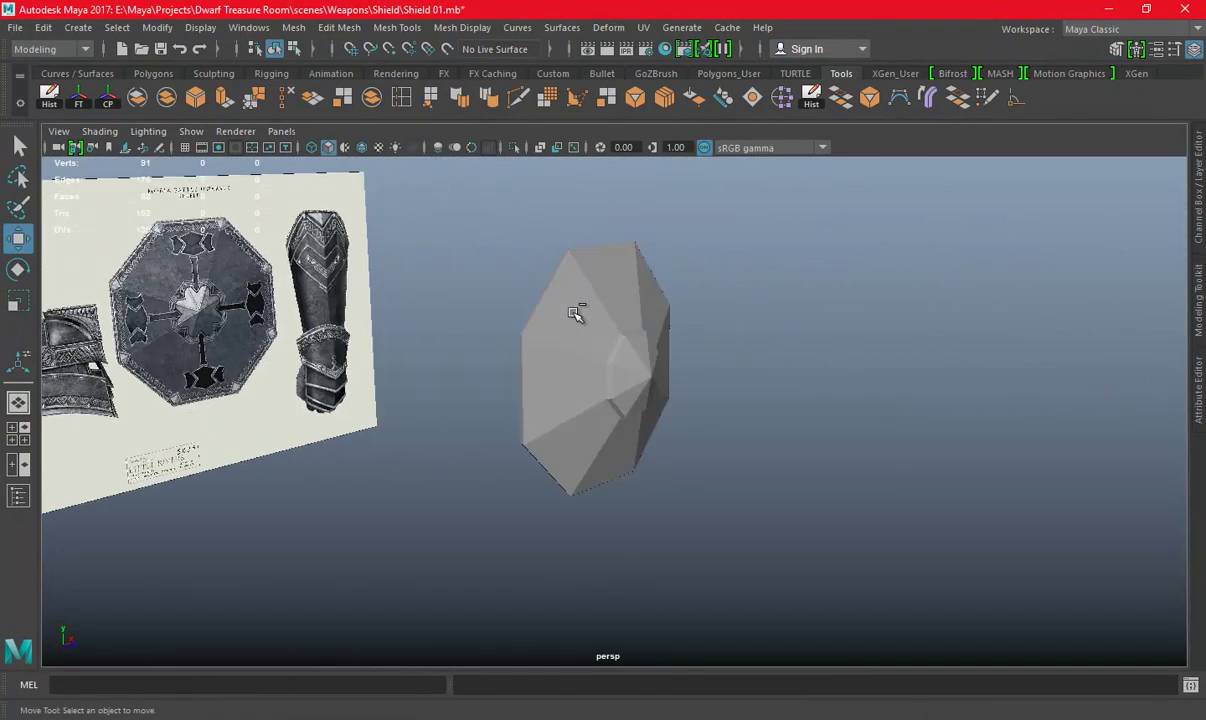
# Select the whole shield and freeze its transforms with the FT shelf button.
pyautogui.click(565, 282)
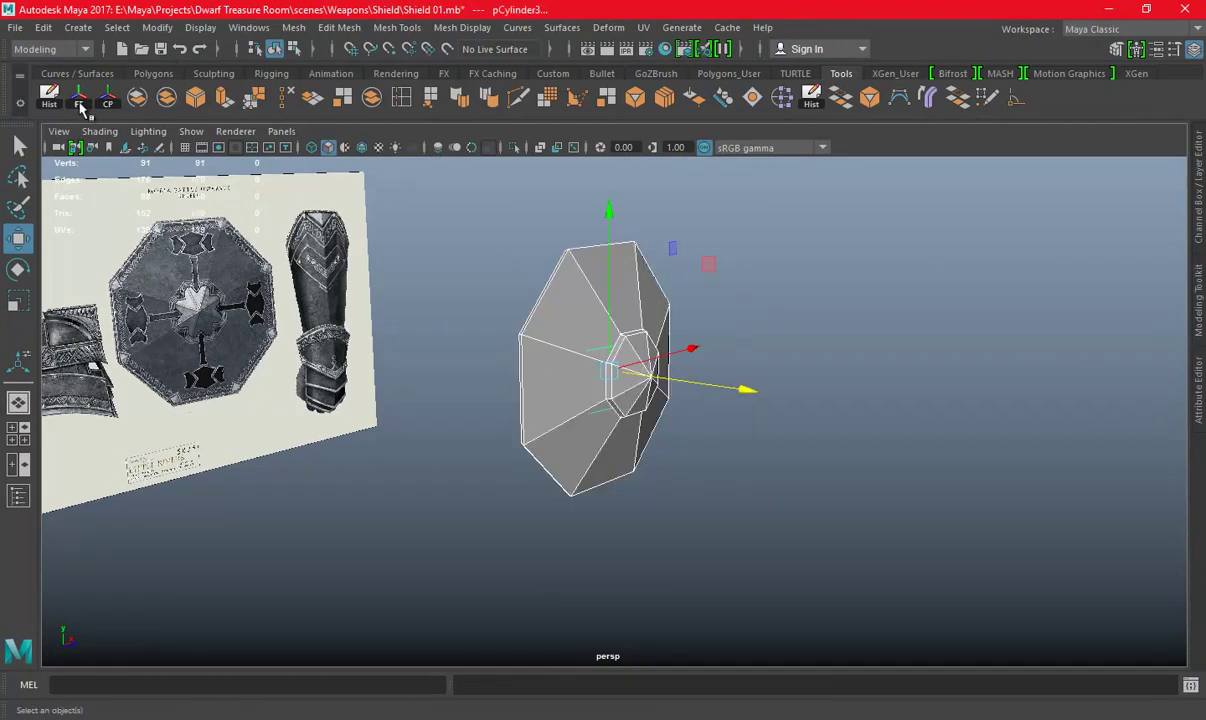
pyautogui.click(606, 331)
pyautogui.keyDown('alt'); pyautogui.moveTo(640, 370); pyautogui.dragTo(506, 261); pyautogui.keyUp('alt')
pyautogui.press('Up')
pyautogui.keyDown('alt'); pyautogui.moveTo(794, 393); pyautogui.dragTo(687, 368); pyautogui.keyUp('alt')
pyautogui.click(79, 100)
# Save the Maya scene.
pyautogui.click(15, 27)
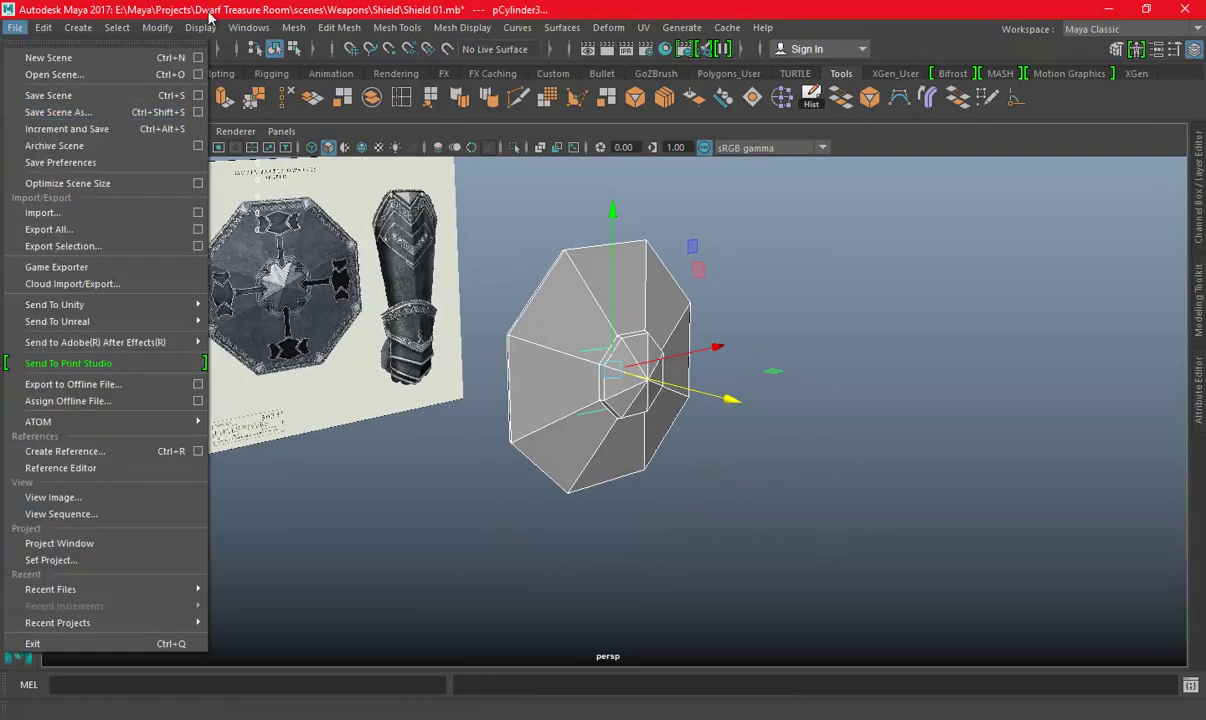
pyautogui.press('Escape')
pyautogui.moveTo(740, 339)
pyautogui.keyDown('alt'); pyautogui.mouseDown()
pyautogui.moveTo(737, 385)
pyautogui.moveTo(657, 270)
pyautogui.moveTo(821, 404)
pyautogui.mouseUp(); pyautogui.keyUp('alt')
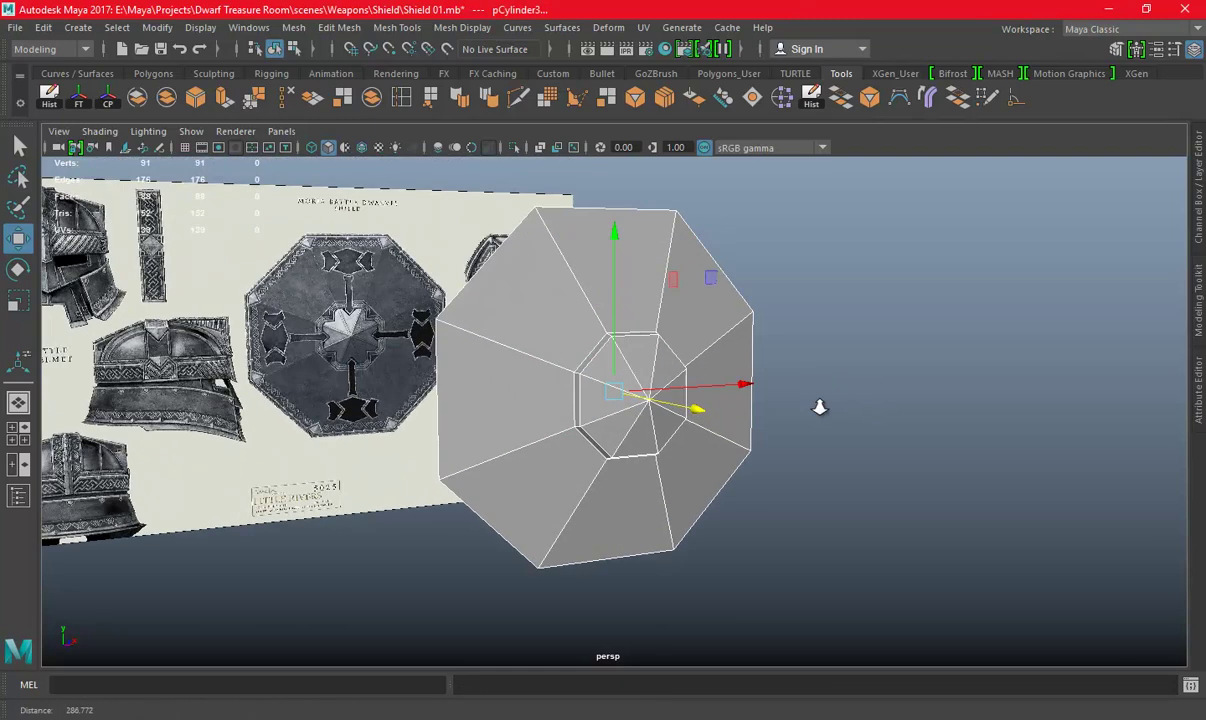
# Export the selected shield as OBJ file Shield Low.obj.
pyautogui.click(15, 28)
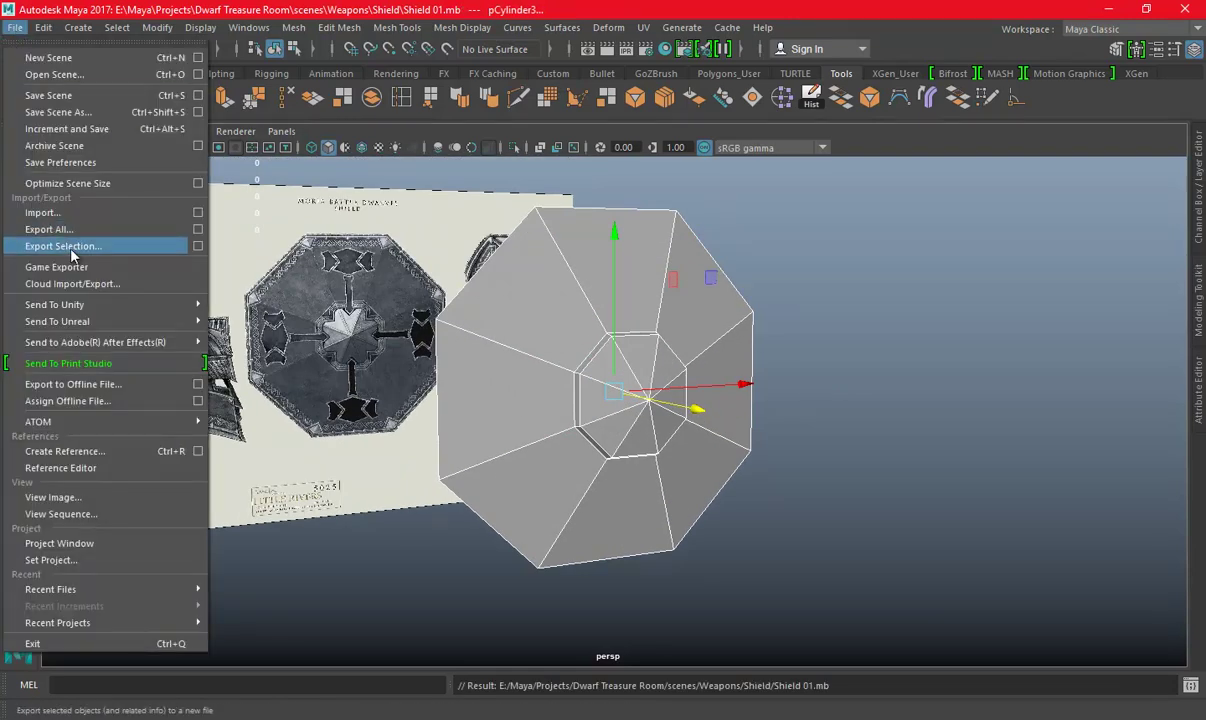
pyautogui.click(66, 234)
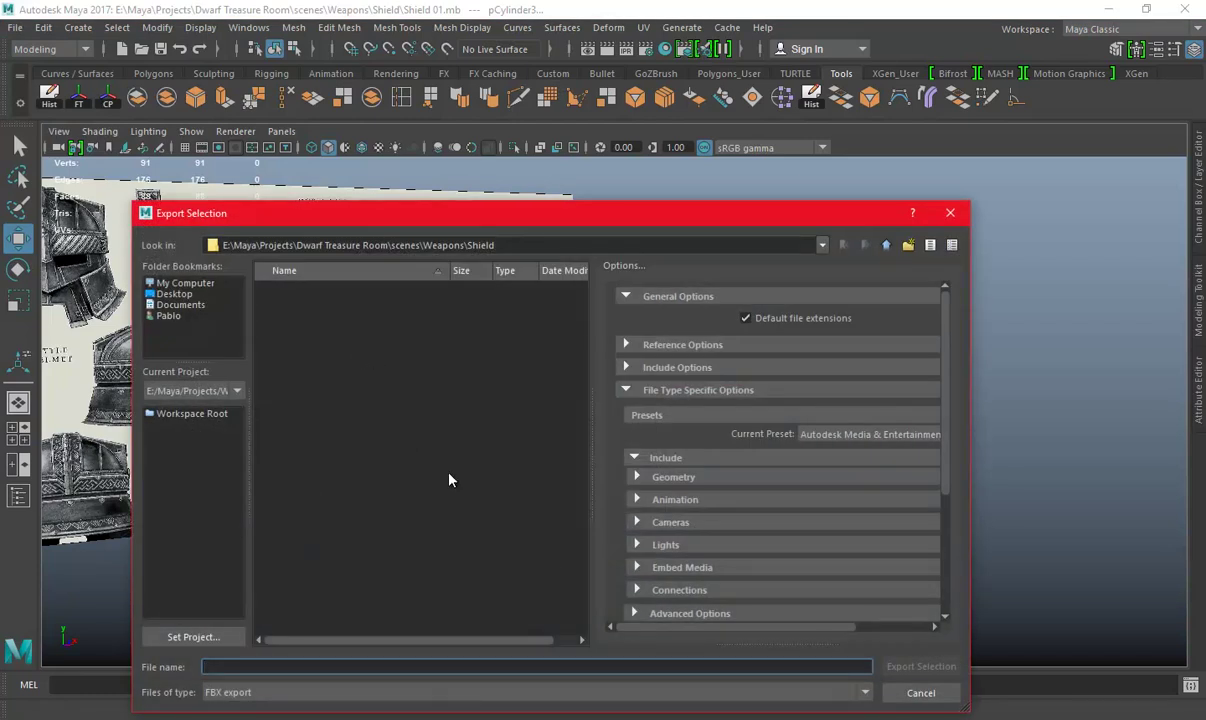
pyautogui.write('Shield Low')
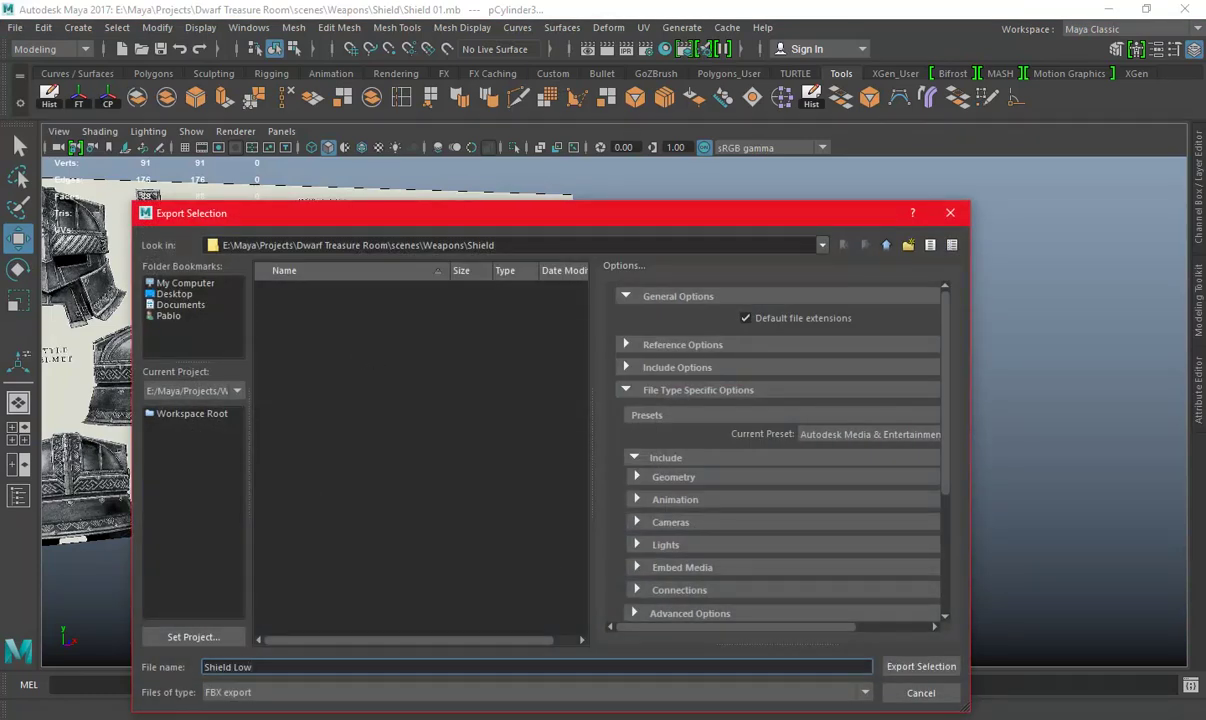
pyautogui.click(245, 692)
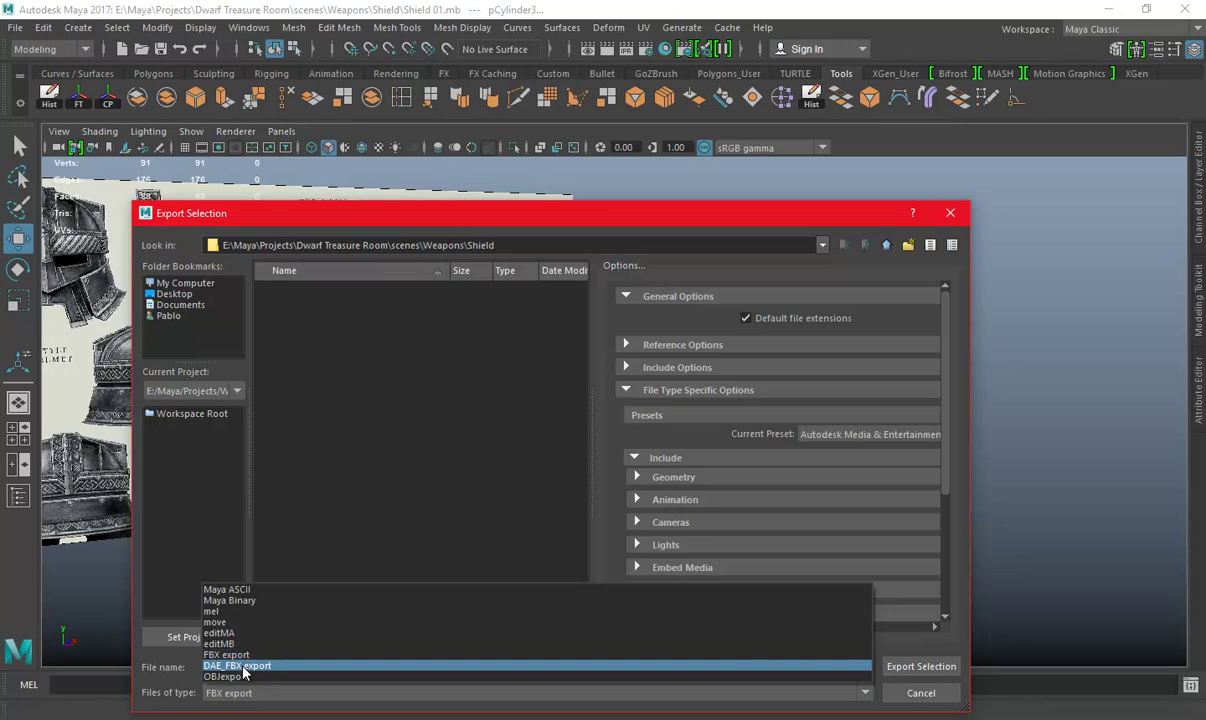
pyautogui.click(237, 670)
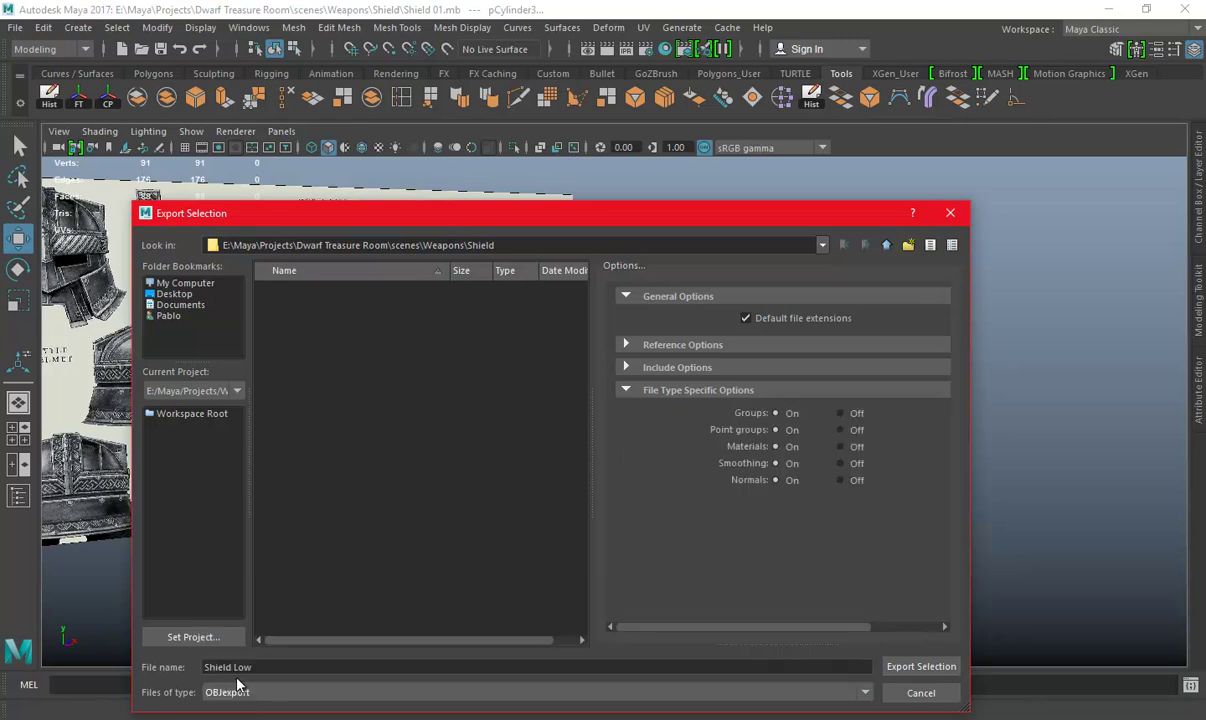
pyautogui.click(918, 666)
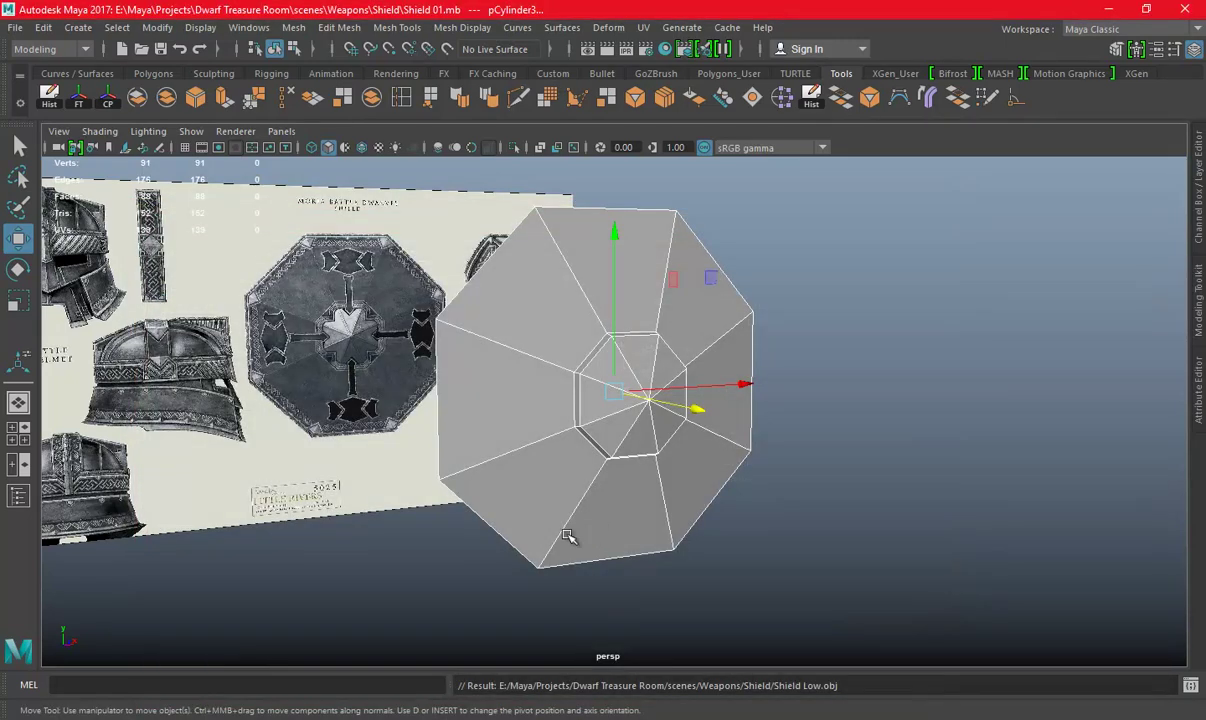
pyautogui.press('super')
# Launch 3d-Coat(GL)-64-CUDA from search, then minimize Maya and the Shield folder.
pyautogui.write('3d')
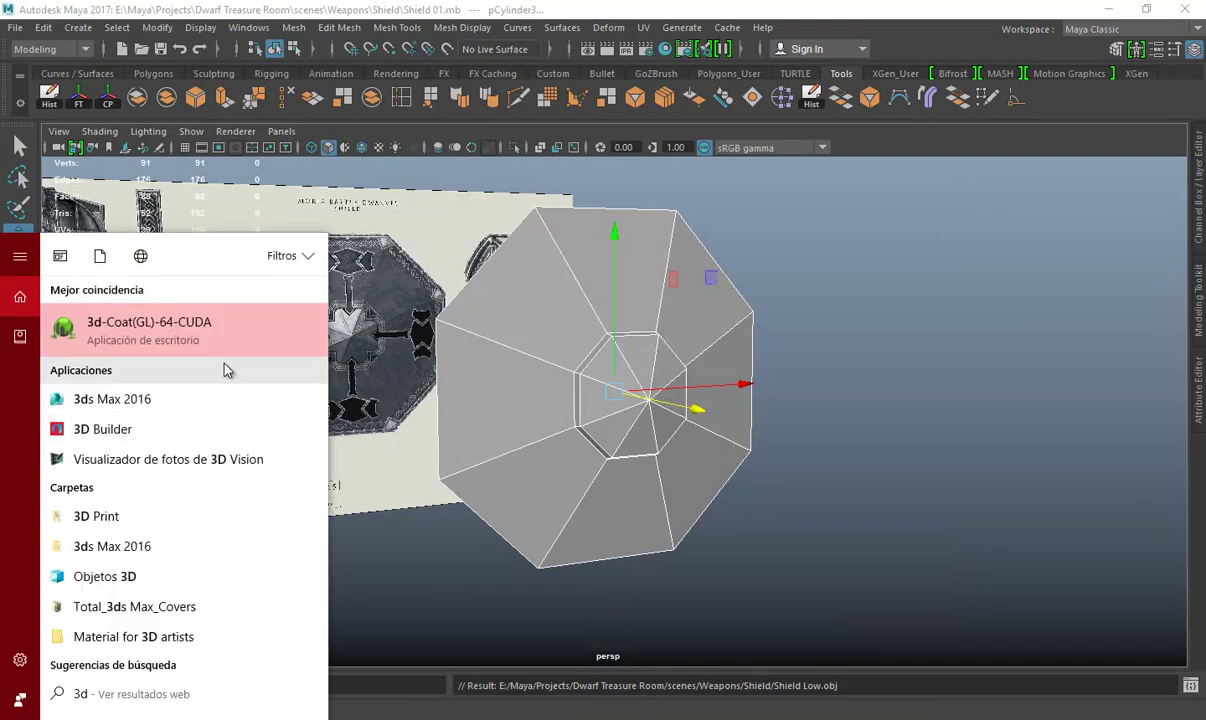
pyautogui.click(226, 351)
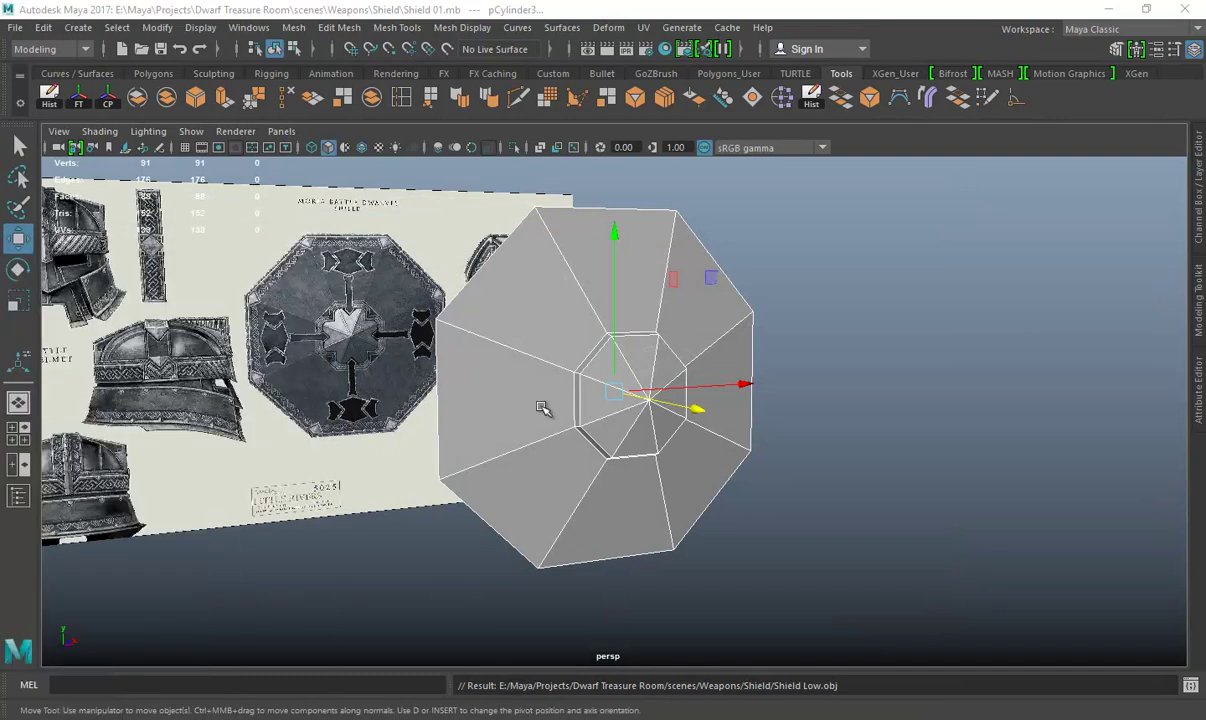
pyautogui.click(1108, 8)
pyautogui.click(1050, 8)
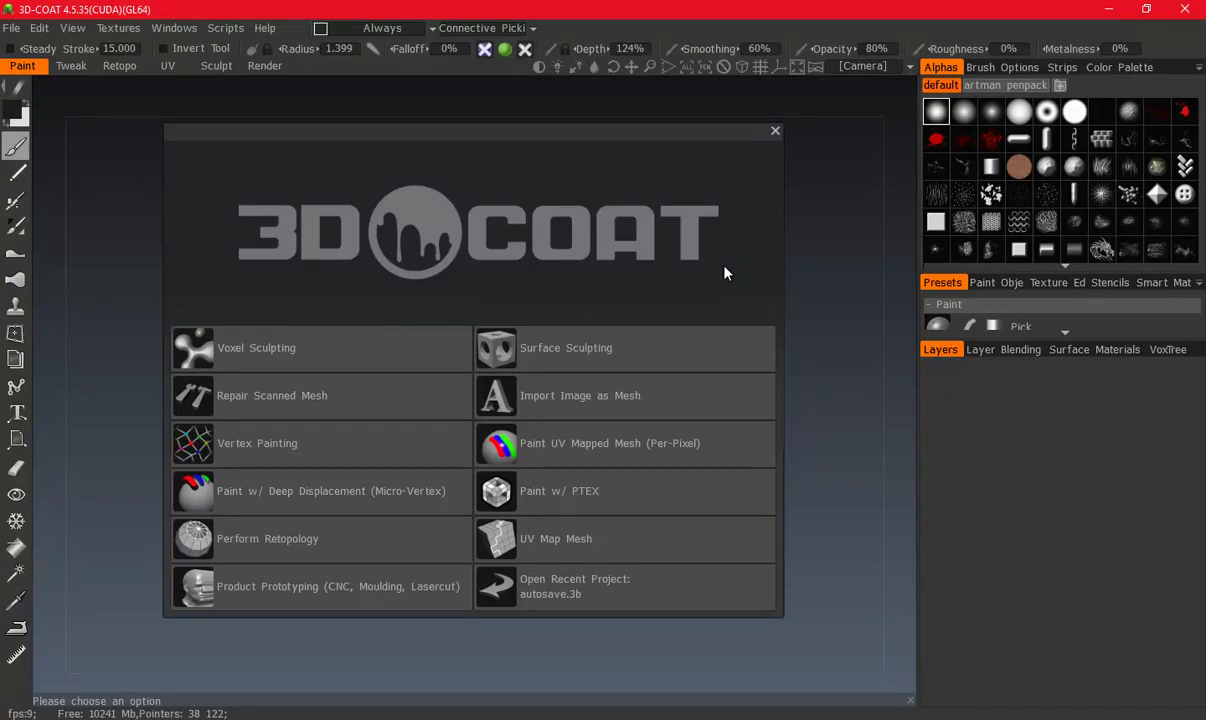
# Choose UV Map Mesh and import Shield Low from Weapons > Shield, accepting the defaults.
pyautogui.click(530, 530)
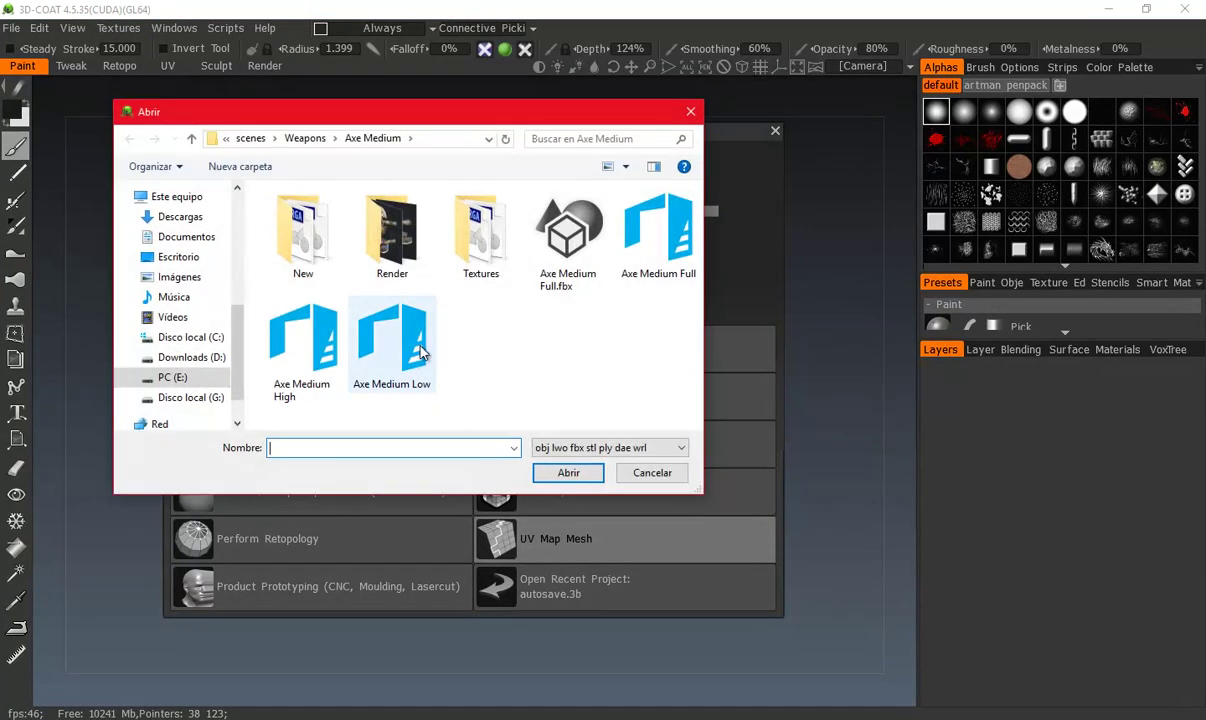
pyautogui.click(305, 140)
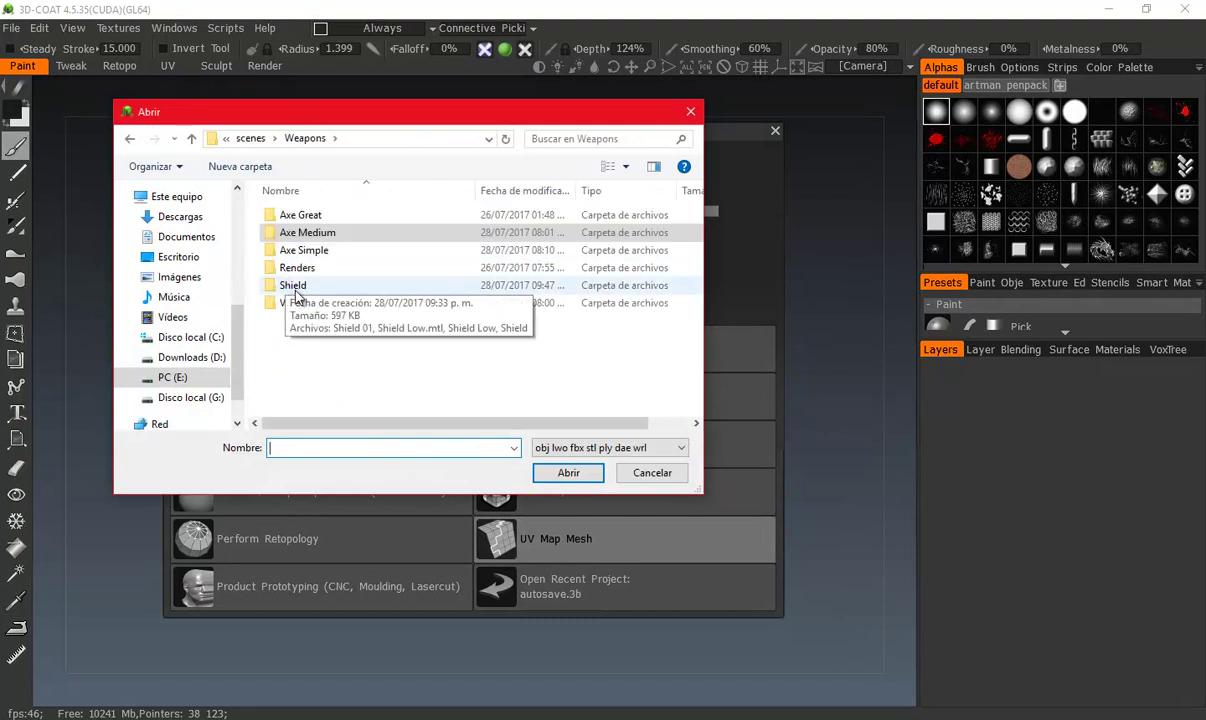
pyautogui.doubleClick(295, 281)
pyautogui.click(330, 235)
pyautogui.click(566, 472)
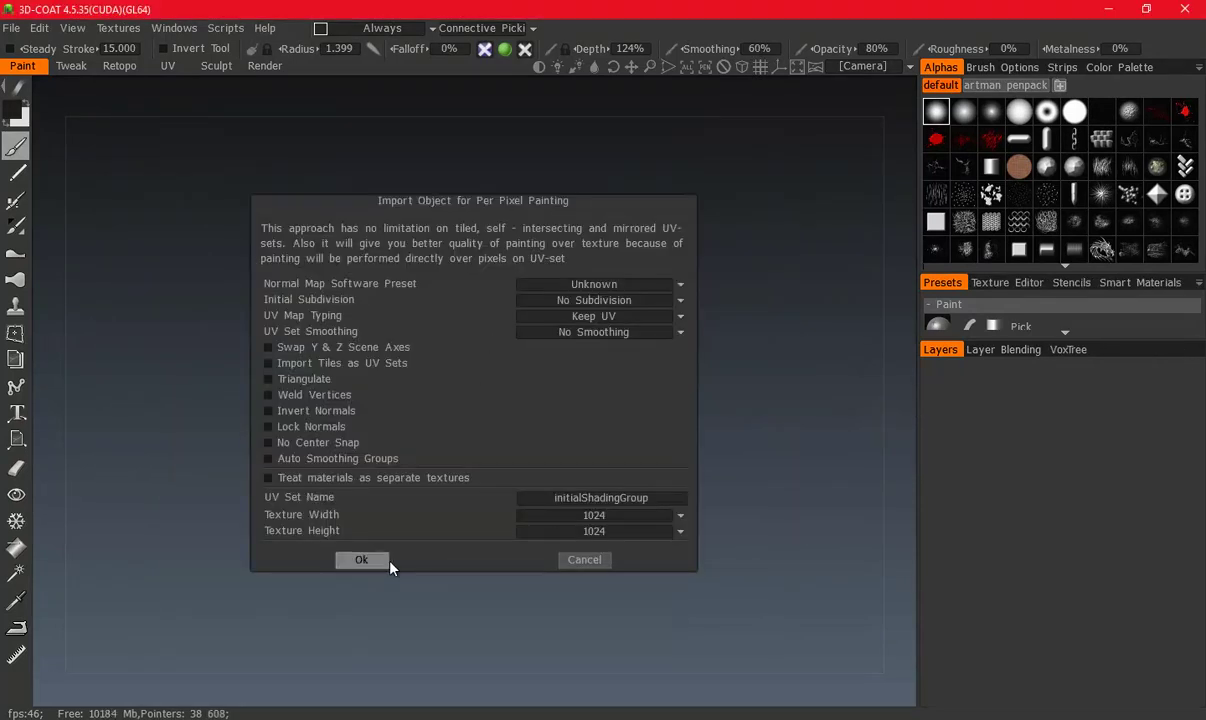
pyautogui.click(386, 562)
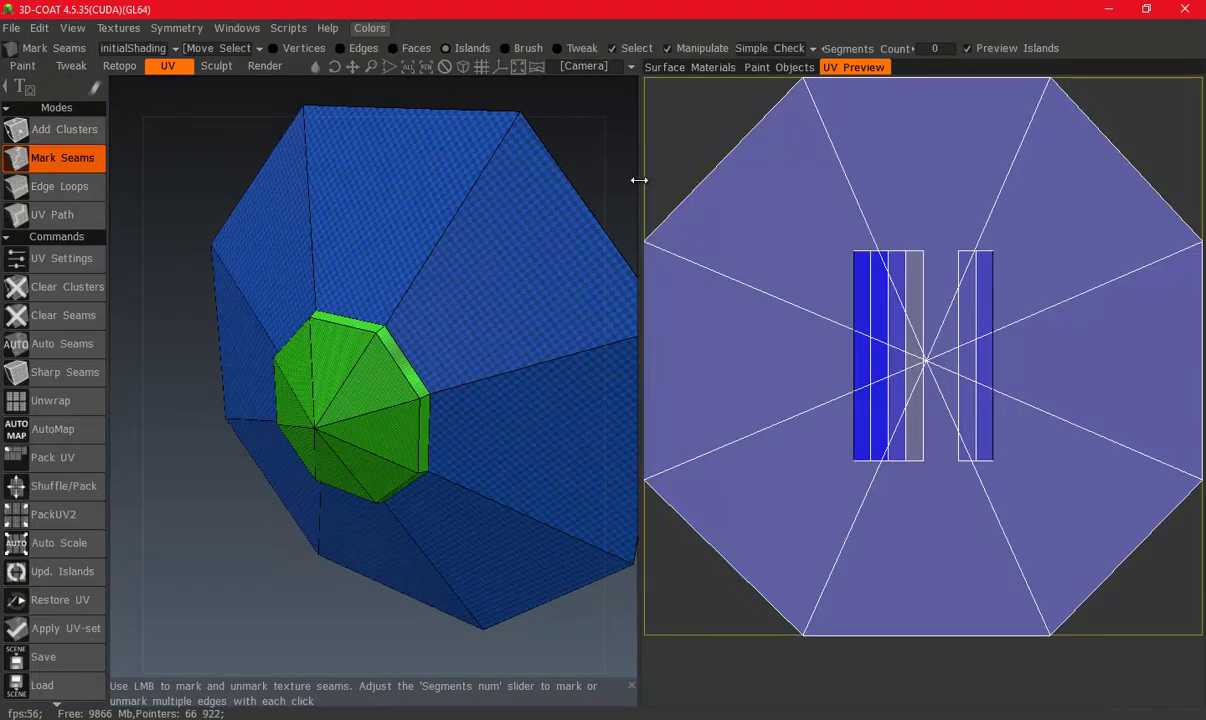
# Widen the 3D view and select the inner ring and front plate UV islands.
pyautogui.moveTo(638, 180); pyautogui.dragTo(850, 180)
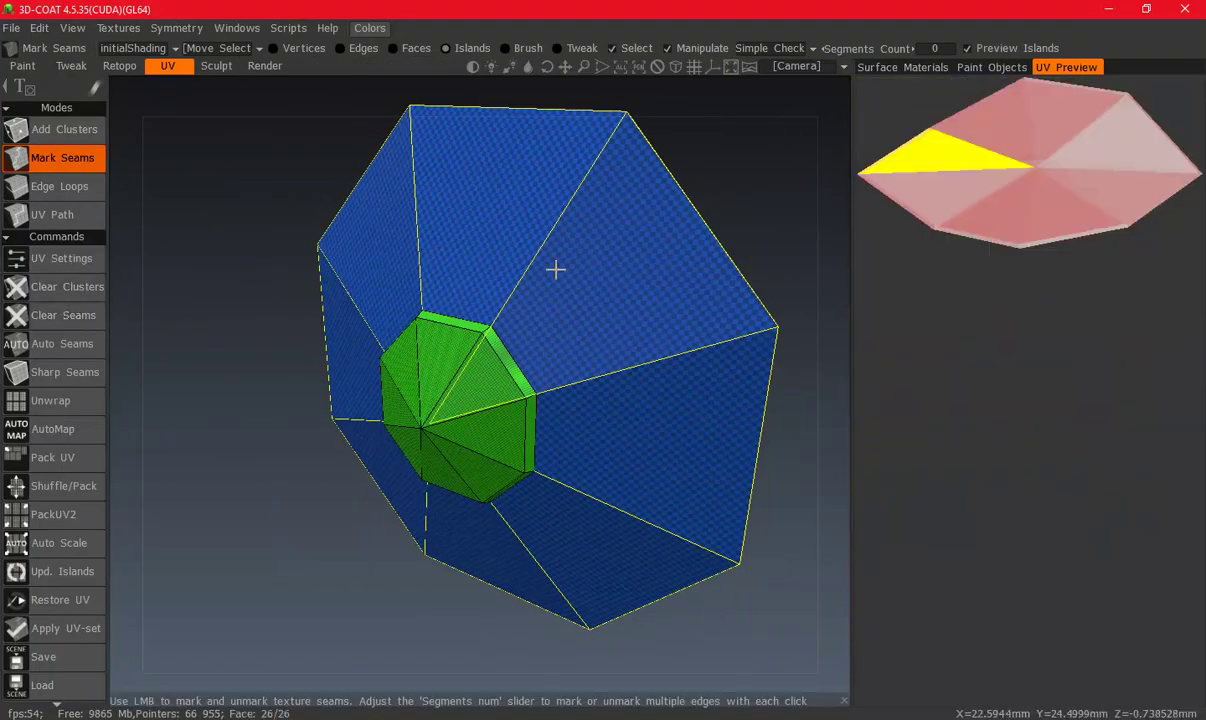
pyautogui.moveTo(555, 269); pyautogui.dragTo(113, 194, button='right')
pyautogui.click(997, 302)
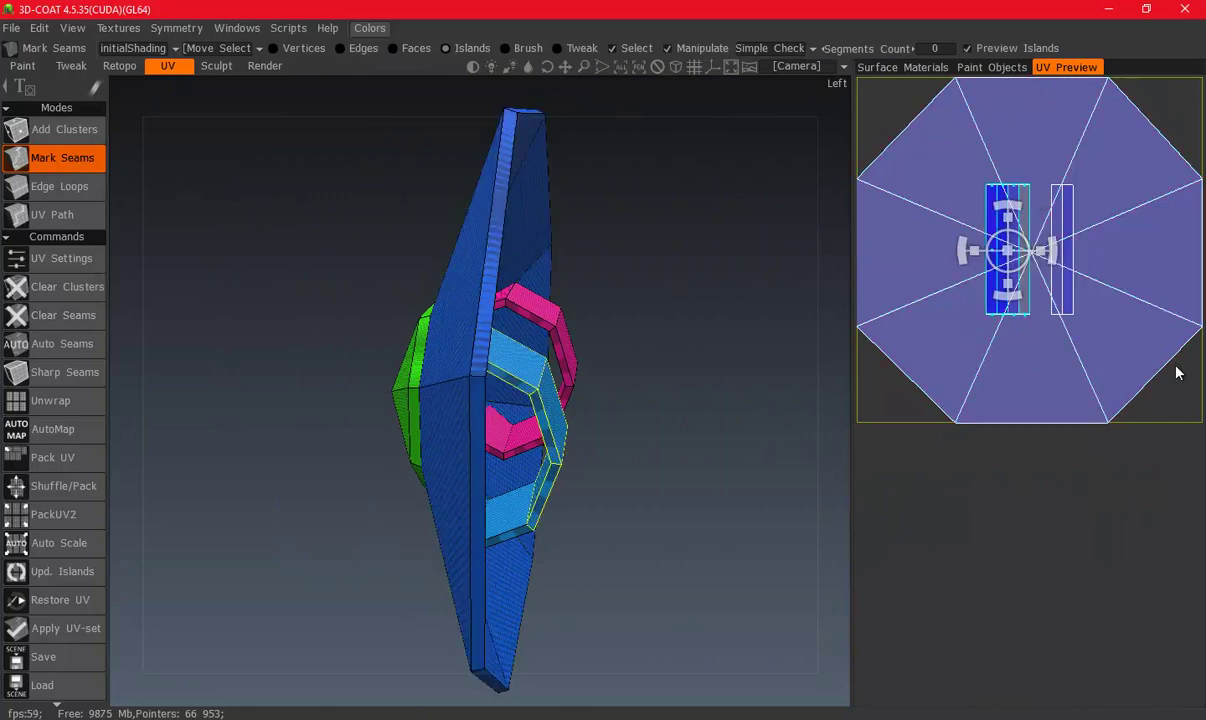
pyautogui.moveTo(444, 357); pyautogui.dragTo(660, 298, button='right')
pyautogui.click(920, 143)
pyautogui.moveTo(479, 363); pyautogui.dragTo(764, 172, button='right')
# In Paint Objects, hide polySurface2 and show pPlane1.
pyautogui.click(900, 67)
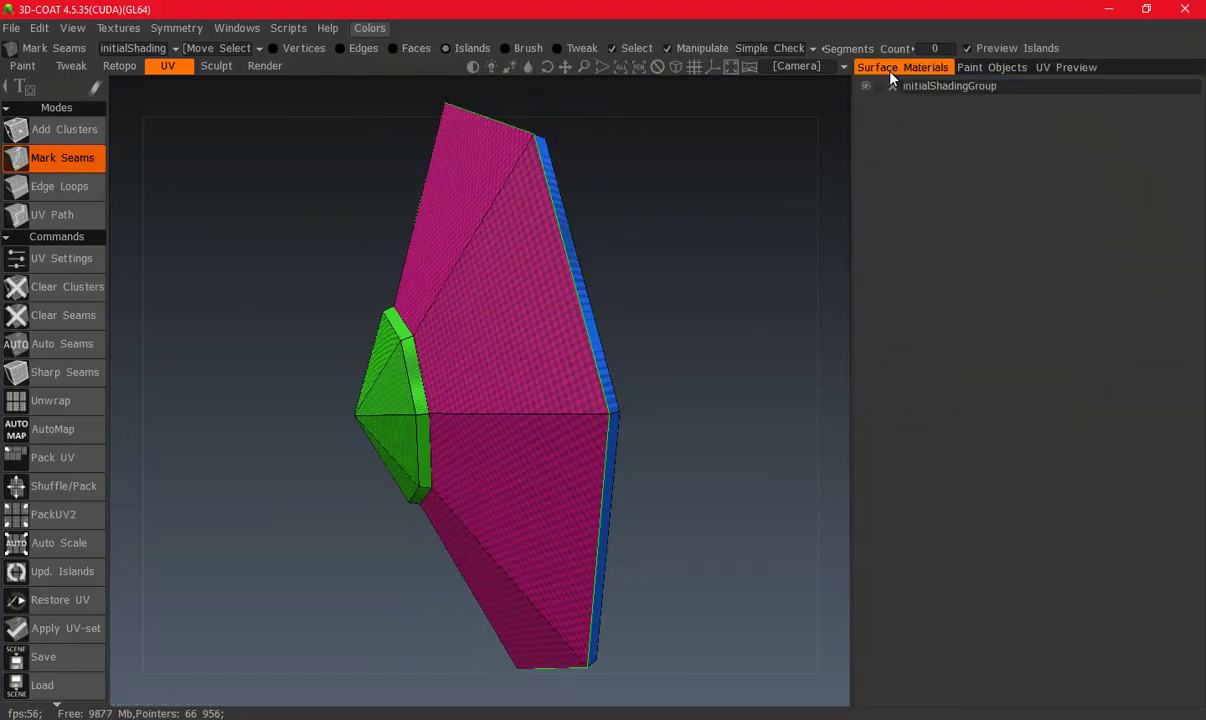
pyautogui.click(991, 67)
pyautogui.click(866, 104)
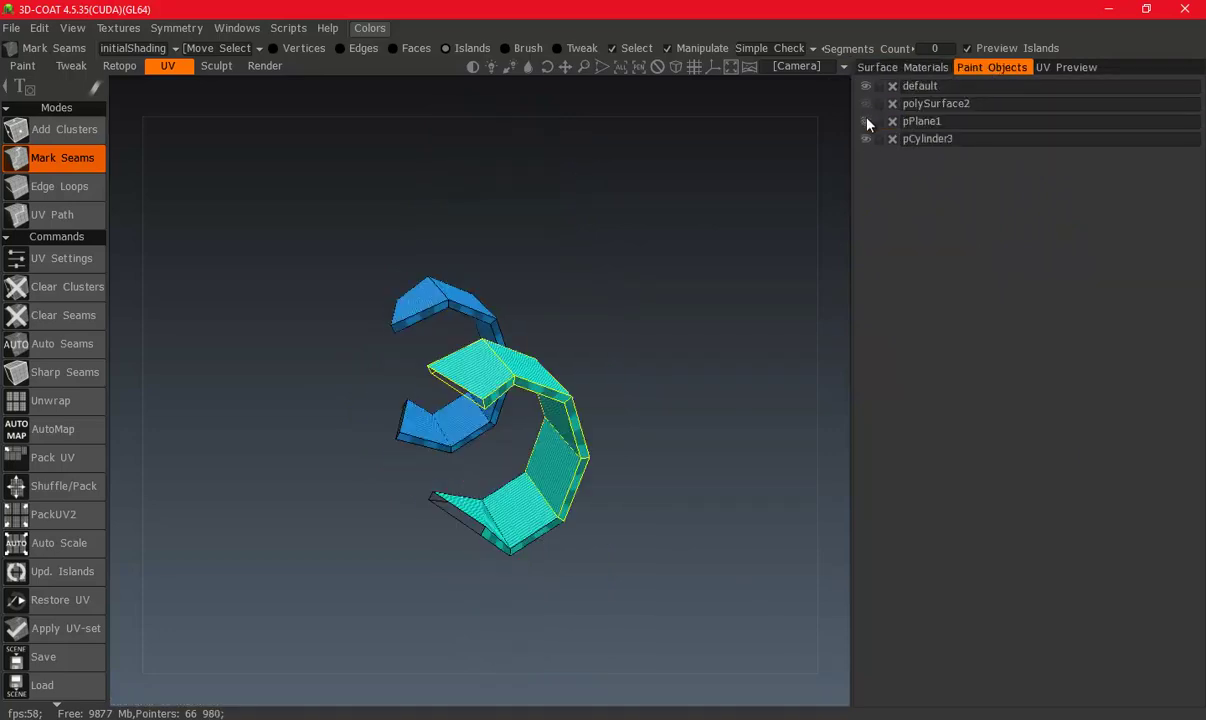
pyautogui.click(866, 121)
pyautogui.click(1066, 67)
# Inspect the plate, then show polySurface2 again and hide pPlane1.
pyautogui.moveTo(625, 172)
pyautogui.mouseDown(button='right')
pyautogui.moveTo(477, 250)
pyautogui.moveTo(312, 234)
pyautogui.mouseUp(button='right')
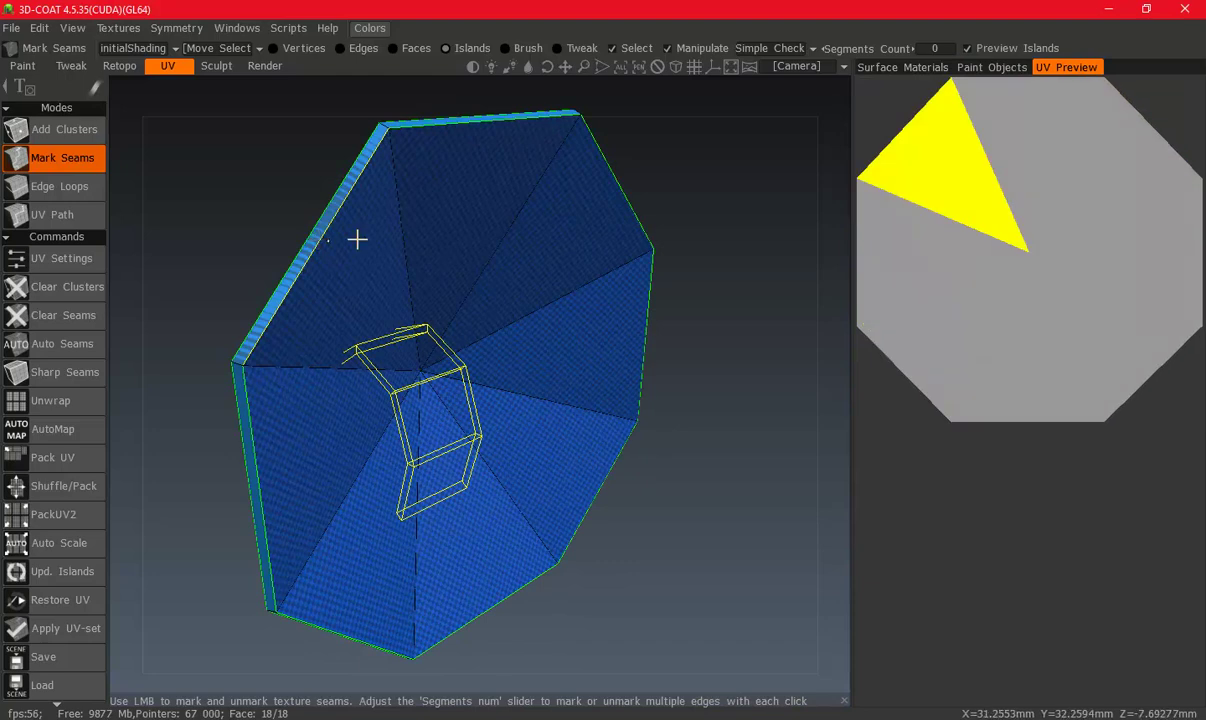
pyautogui.moveTo(458, 390); pyautogui.dragTo(417, 237, button='right')
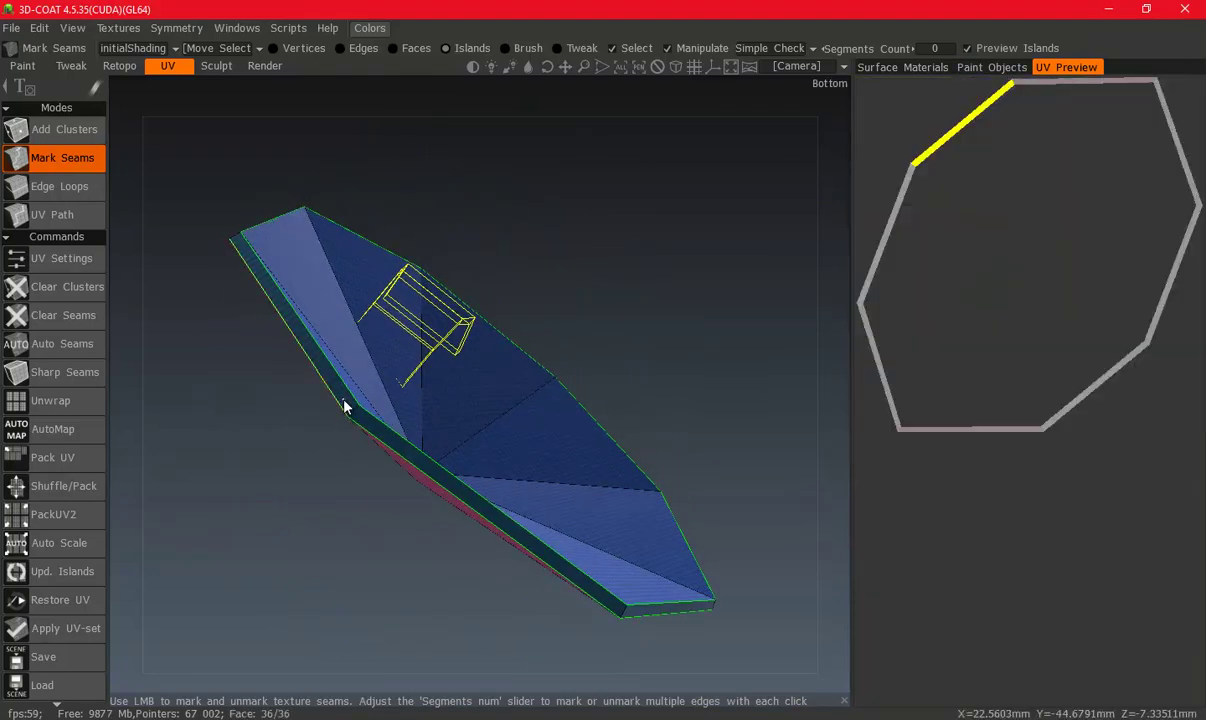
pyautogui.moveTo(487, 307)
pyautogui.mouseDown(button='right')
pyautogui.moveTo(482, 460)
pyautogui.moveTo(410, 330)
pyautogui.moveTo(619, 371)
pyautogui.mouseUp(button='right')
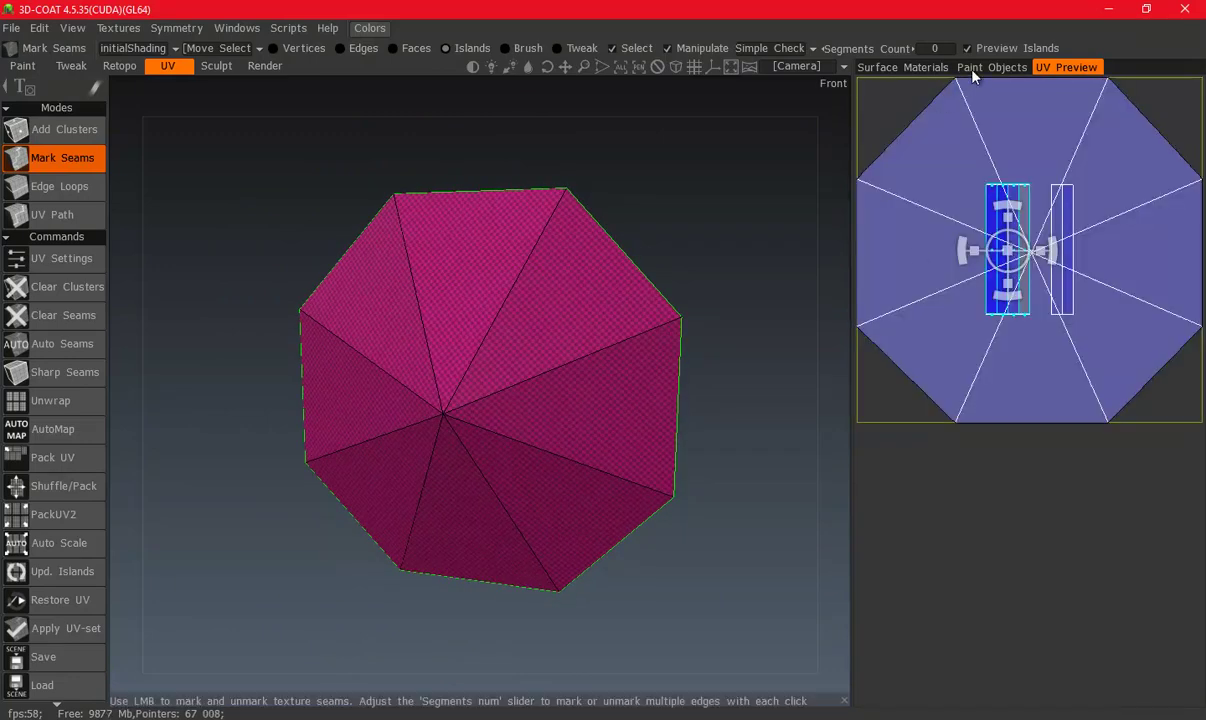
pyautogui.click(975, 72)
pyautogui.click(866, 103)
pyautogui.click(866, 121)
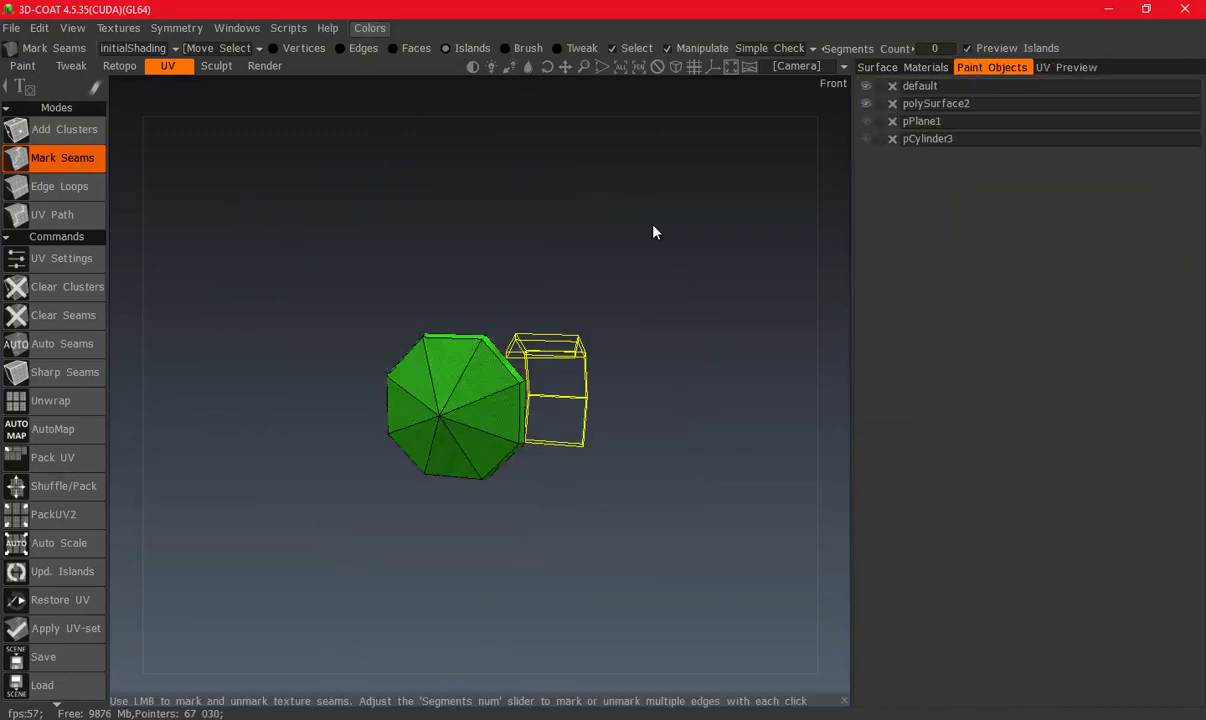
pyautogui.moveTo(651, 231); pyautogui.dragTo(700, 230, button='right')
pyautogui.click(1049, 73)
# Hide the large plate and green octagon to isolate the handle.
pyautogui.moveTo(417, 256)
pyautogui.mouseDown(button='right')
pyautogui.moveTo(492, 336)
pyautogui.moveTo(443, 427)
pyautogui.mouseUp(button='right')
pyautogui.moveTo(436, 490); pyautogui.dragTo(565, 345, button='right')
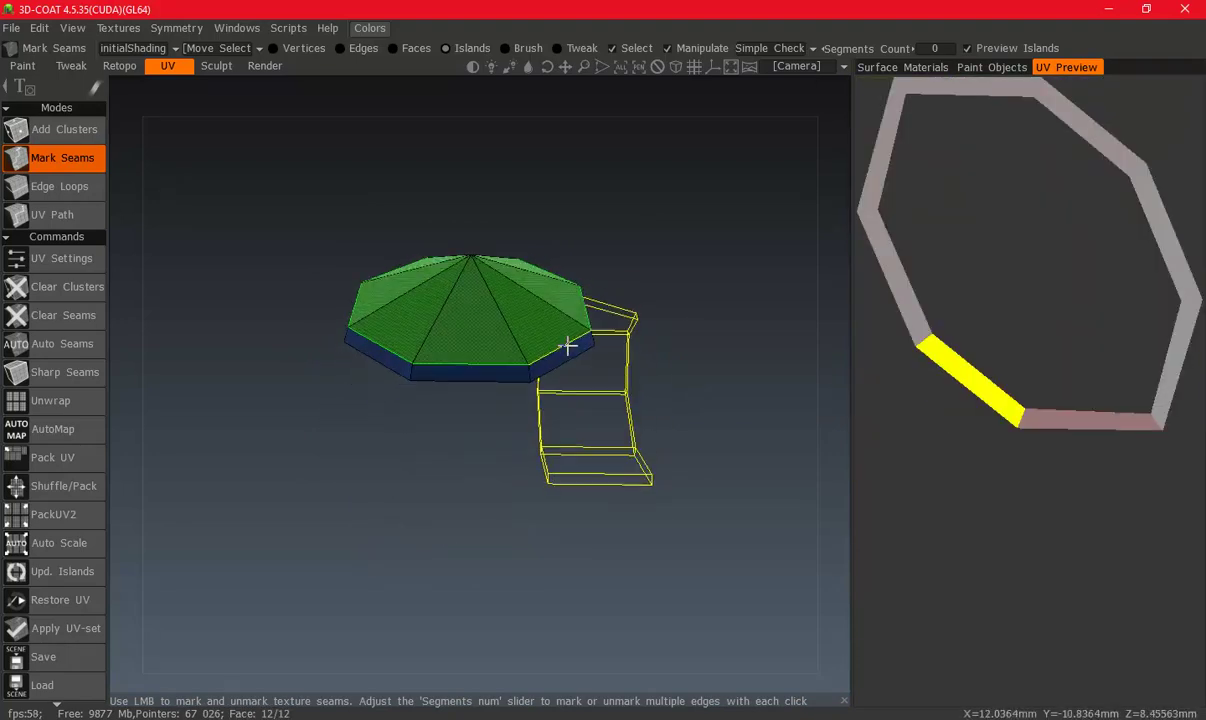
pyautogui.moveTo(506, 309)
pyautogui.keyDown('shift'); pyautogui.mouseDown(button='right')
pyautogui.moveTo(797, 154)
pyautogui.moveTo(538, 268)
pyautogui.mouseUp(button='right'); pyautogui.keyUp('shift')
pyautogui.click(992, 68)
pyautogui.click(866, 121)
pyautogui.click(866, 121)
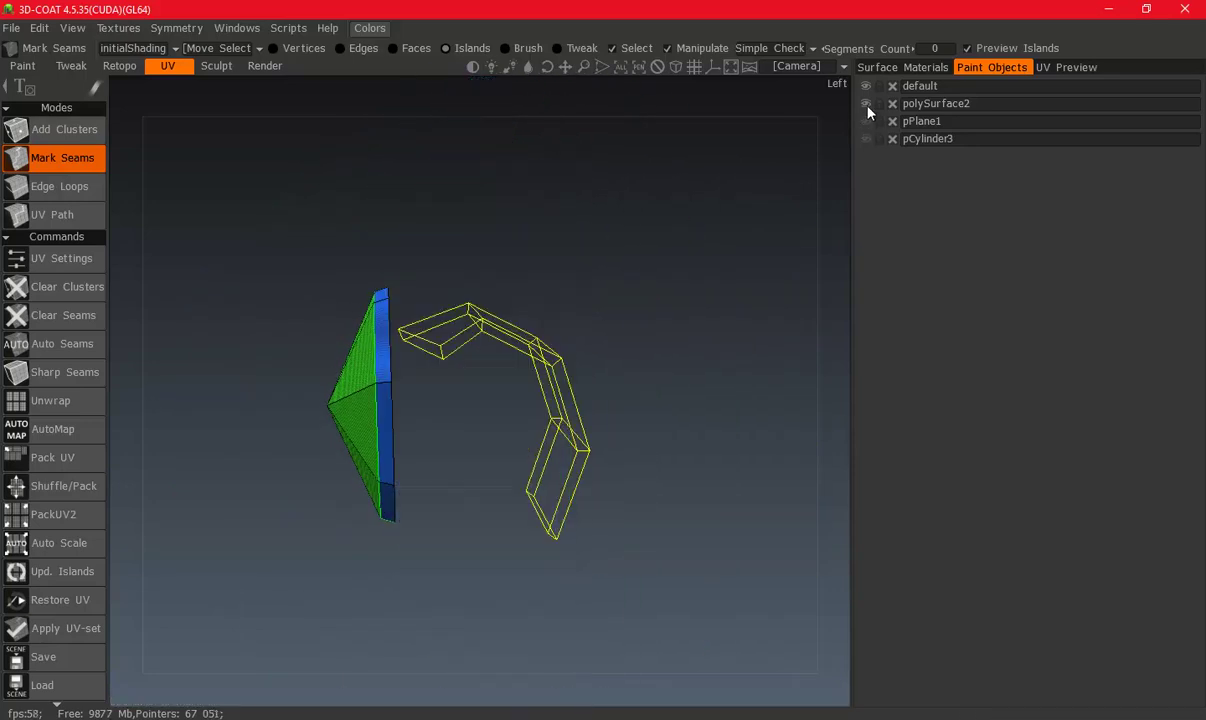
pyautogui.click(866, 139)
pyautogui.click(1066, 67)
# Mark seams along the handle straps with Mark Seams.
pyautogui.moveTo(600, 300); pyautogui.dragTo(417, 283)
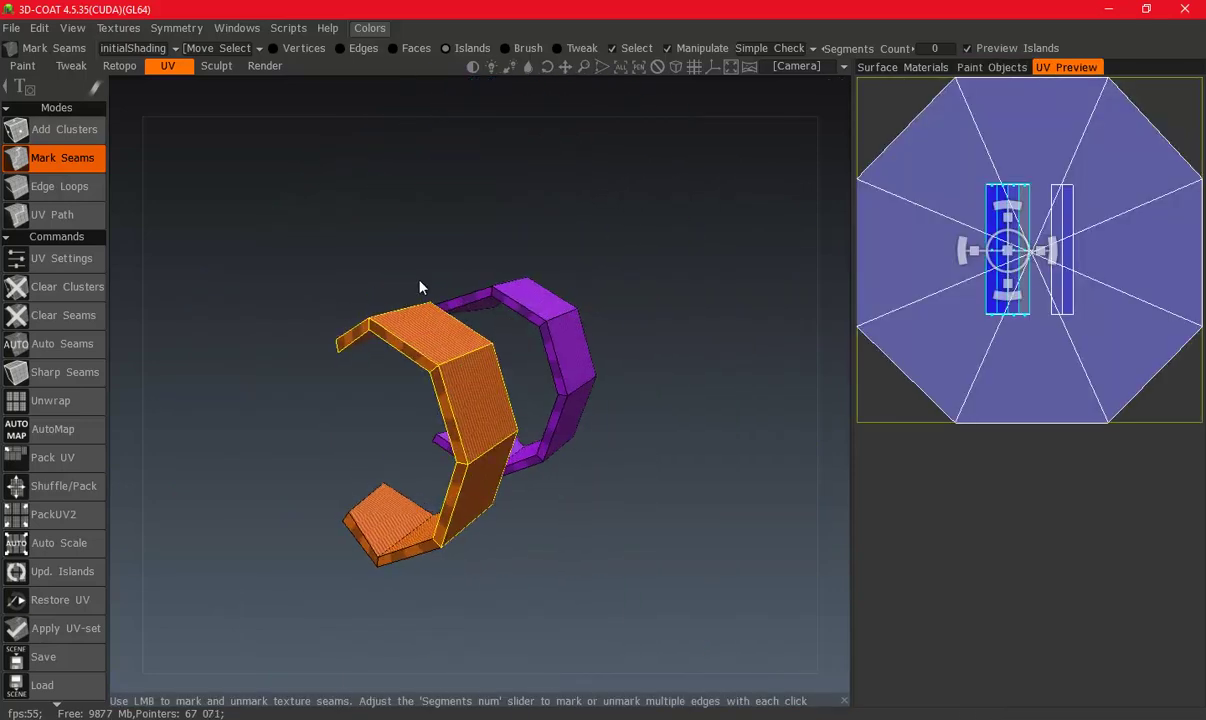
pyautogui.moveTo(479, 393)
pyautogui.keyDown('alt'); pyautogui.mouseDown()
pyautogui.moveTo(412, 384)
pyautogui.moveTo(635, 277)
pyautogui.mouseUp(); pyautogui.keyUp('alt')
pyautogui.click(431, 400)
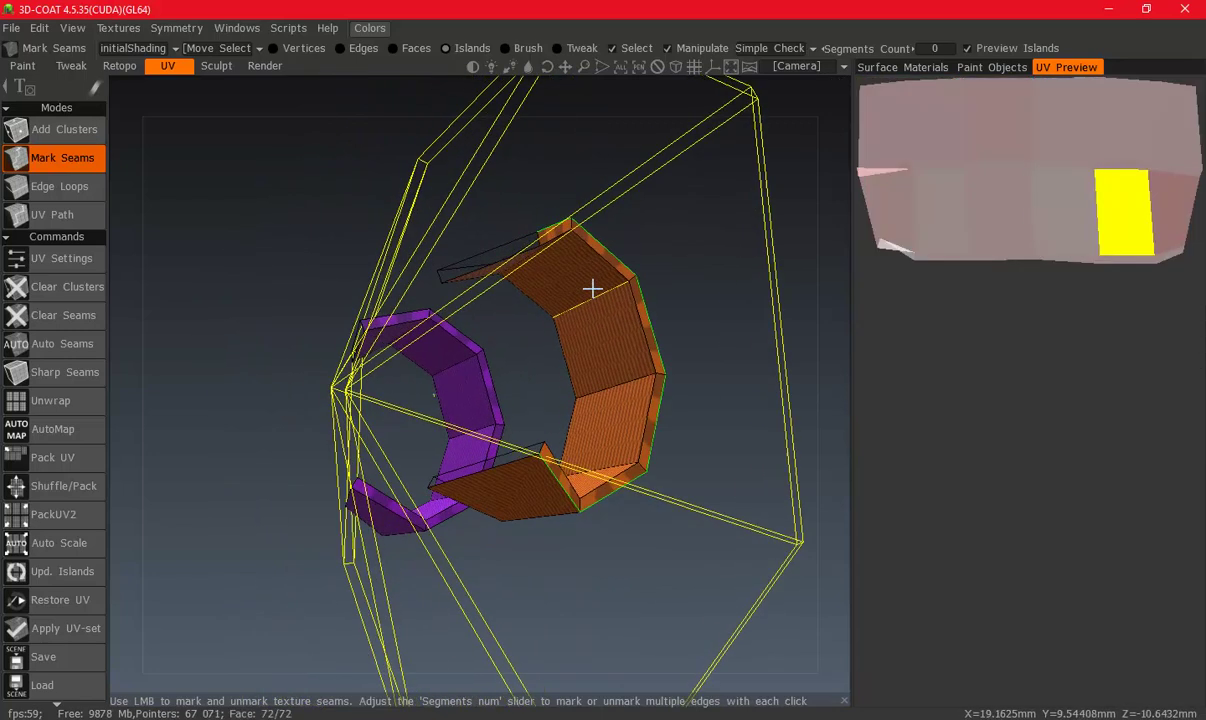
pyautogui.click(612, 276)
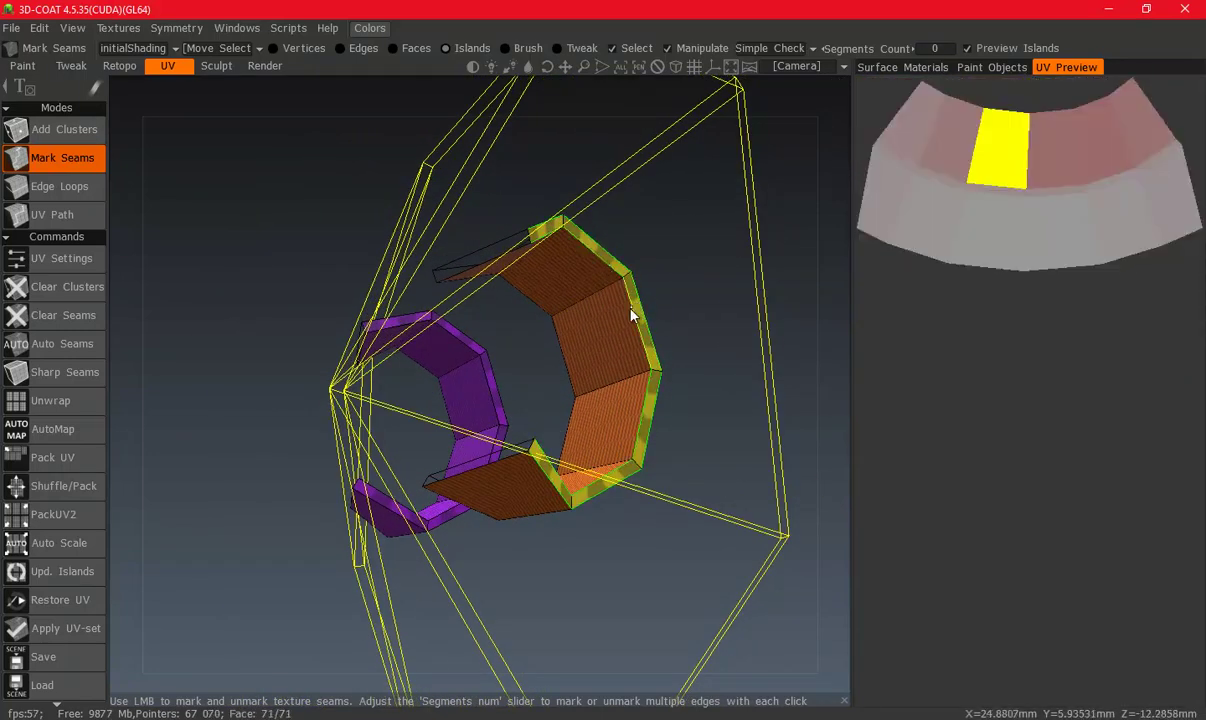
pyautogui.keyDown('alt'); pyautogui.moveTo(635, 315); pyautogui.dragTo(395, 350); pyautogui.keyUp('alt')
pyautogui.moveTo(476, 296); pyautogui.dragTo(463, 315)
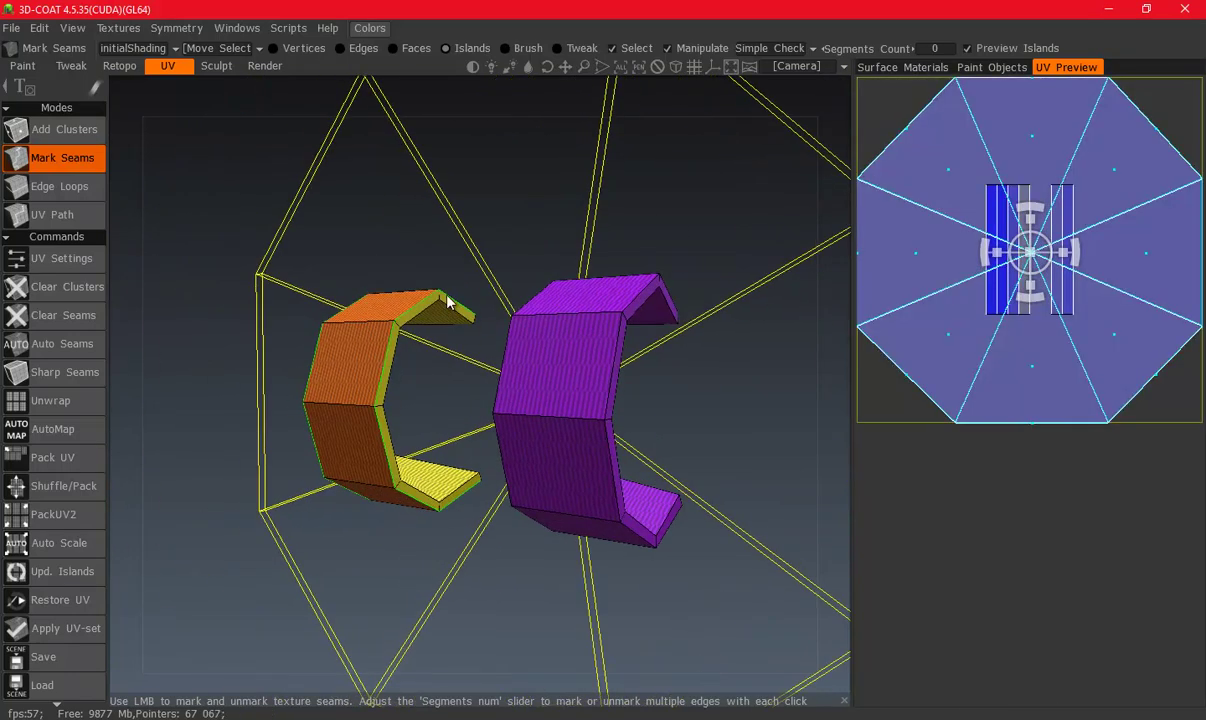
pyautogui.click(641, 313)
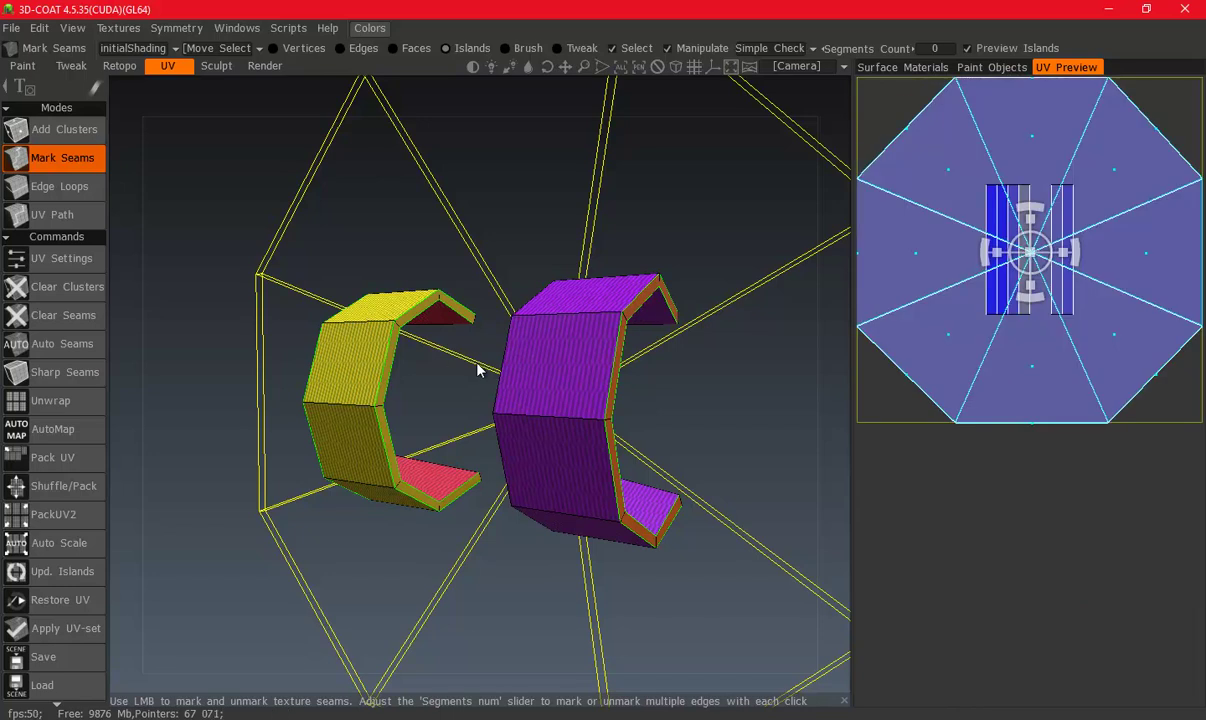
pyautogui.moveTo(479, 369); pyautogui.dragTo(562, 333)
pyautogui.click(564, 350)
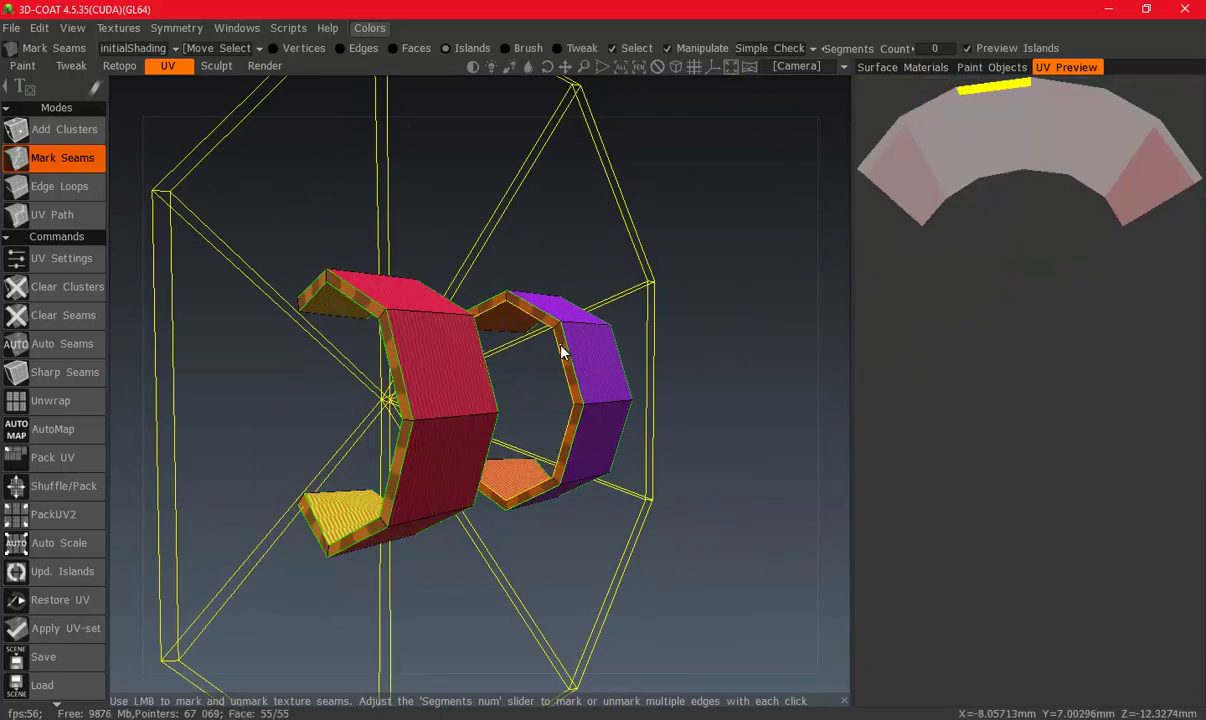
pyautogui.click(566, 350)
# Unhide the plate and check the UV layout of the whole shield.
pyautogui.click(992, 67)
pyautogui.click(1066, 67)
pyautogui.click(992, 67)
pyautogui.click(866, 121)
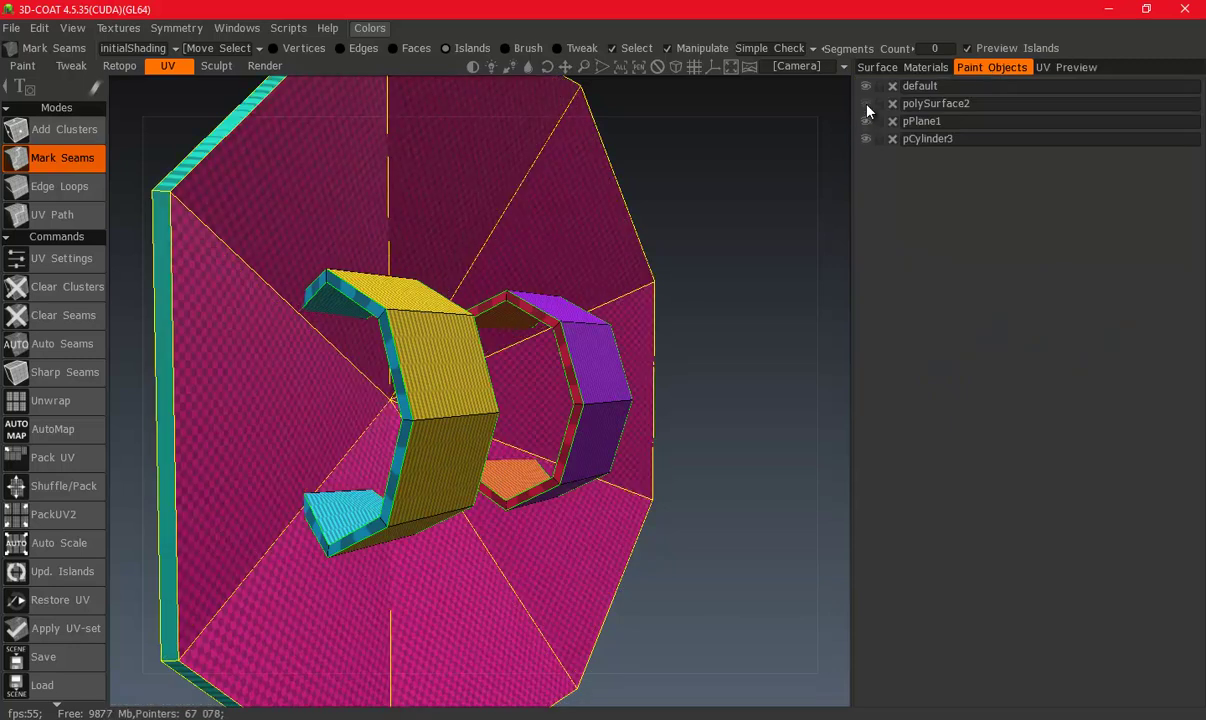
pyautogui.click(1066, 67)
pyautogui.moveTo(584, 345); pyautogui.dragTo(470, 360, button='middle')
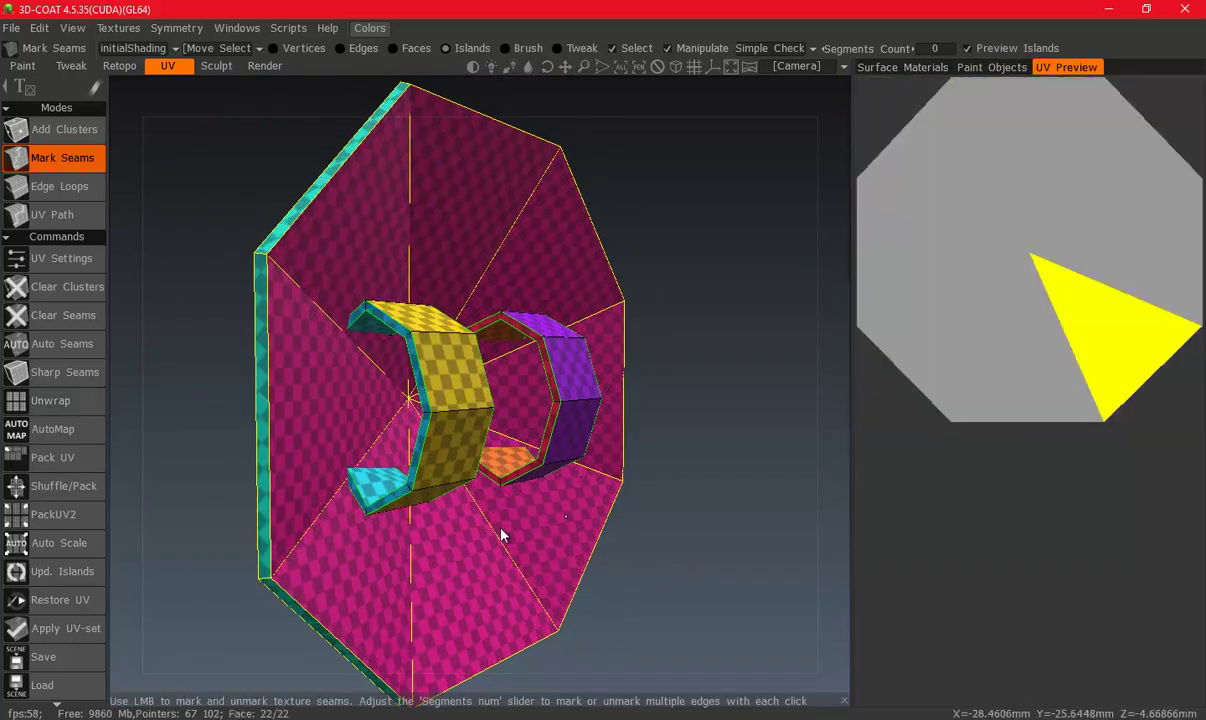
# Pack the UV islands and inspect the curved arc and octagon islands.
pyautogui.click(83, 461)
pyautogui.scroll(-1, 1100, 412)
pyautogui.scroll(-1, 1128, 401)
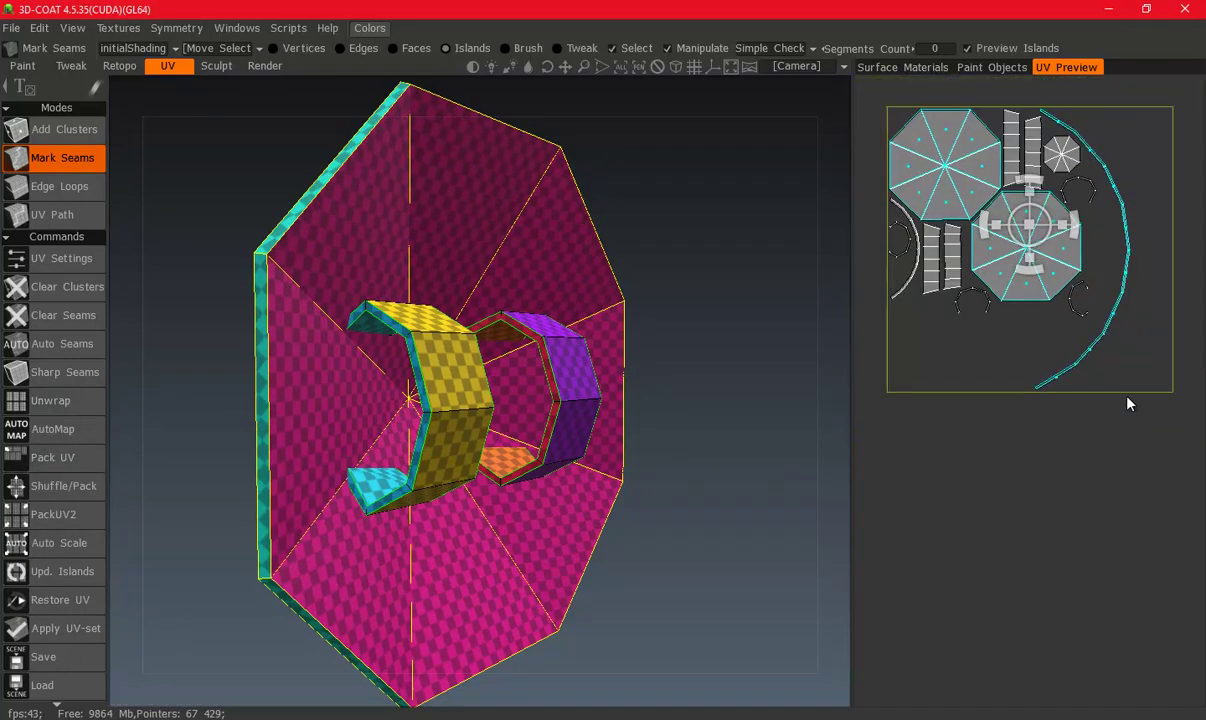
pyautogui.scroll(-1, 1122, 389)
pyautogui.click(1119, 292)
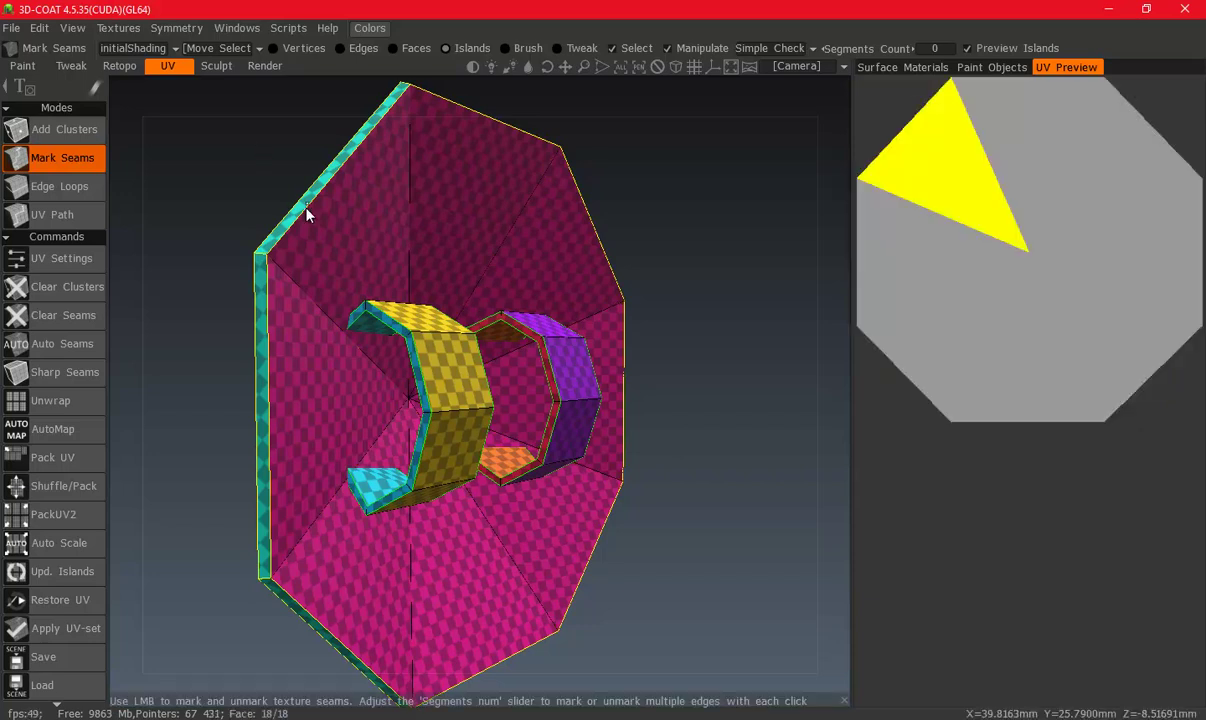
pyautogui.click(1005, 292)
# Mark seams across the rim edges, then unwrap and repack the UVs.
pyautogui.moveTo(770, 231)
pyautogui.mouseDown()
pyautogui.moveTo(444, 269)
pyautogui.moveTo(362, 220)
pyautogui.mouseUp()
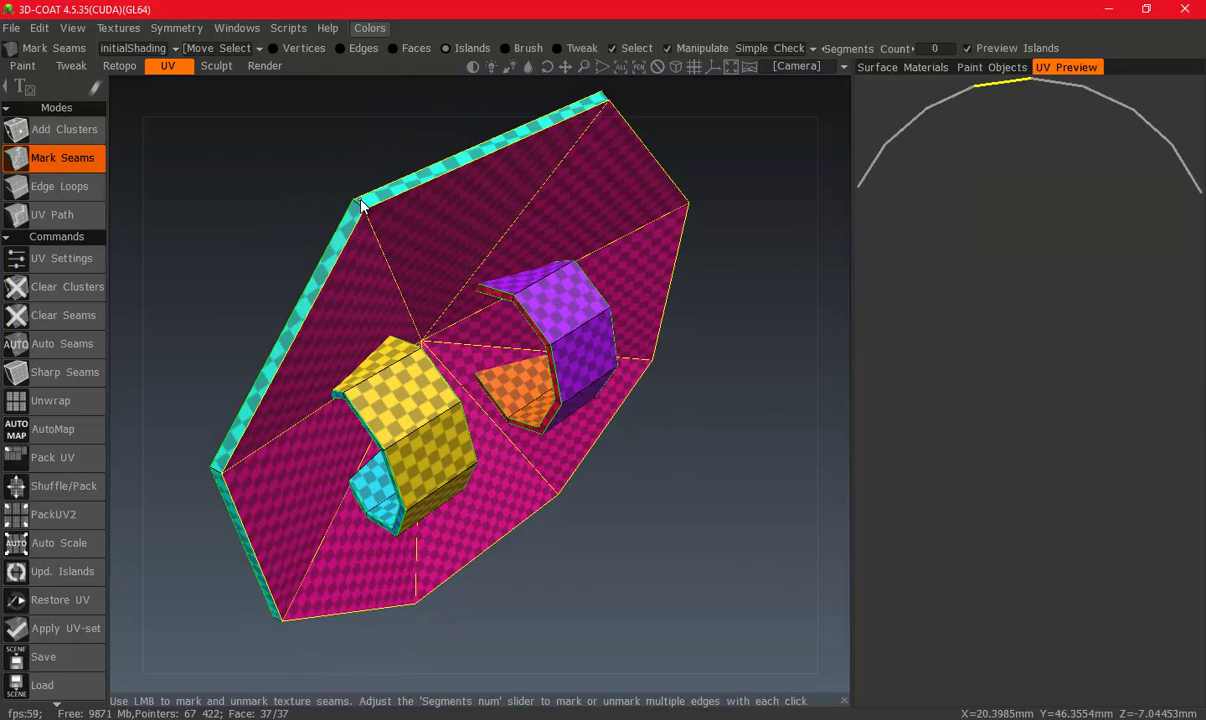
pyautogui.click(360, 207)
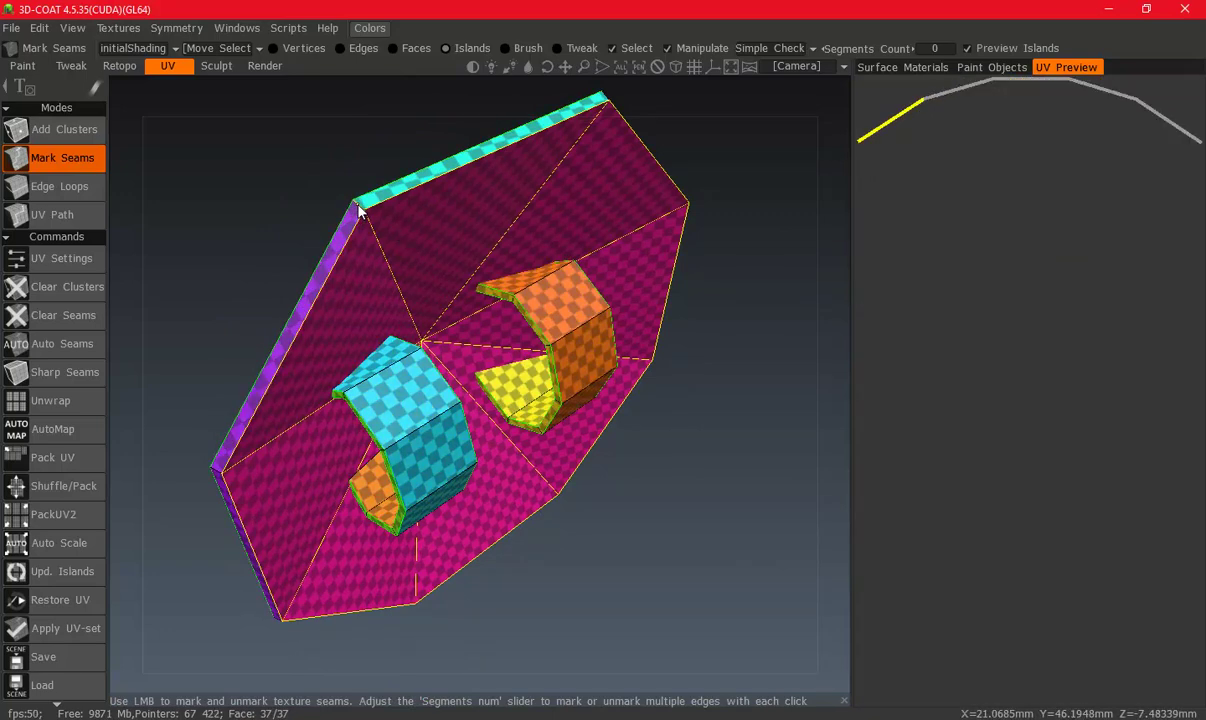
pyautogui.moveTo(549, 338); pyautogui.dragTo(631, 323)
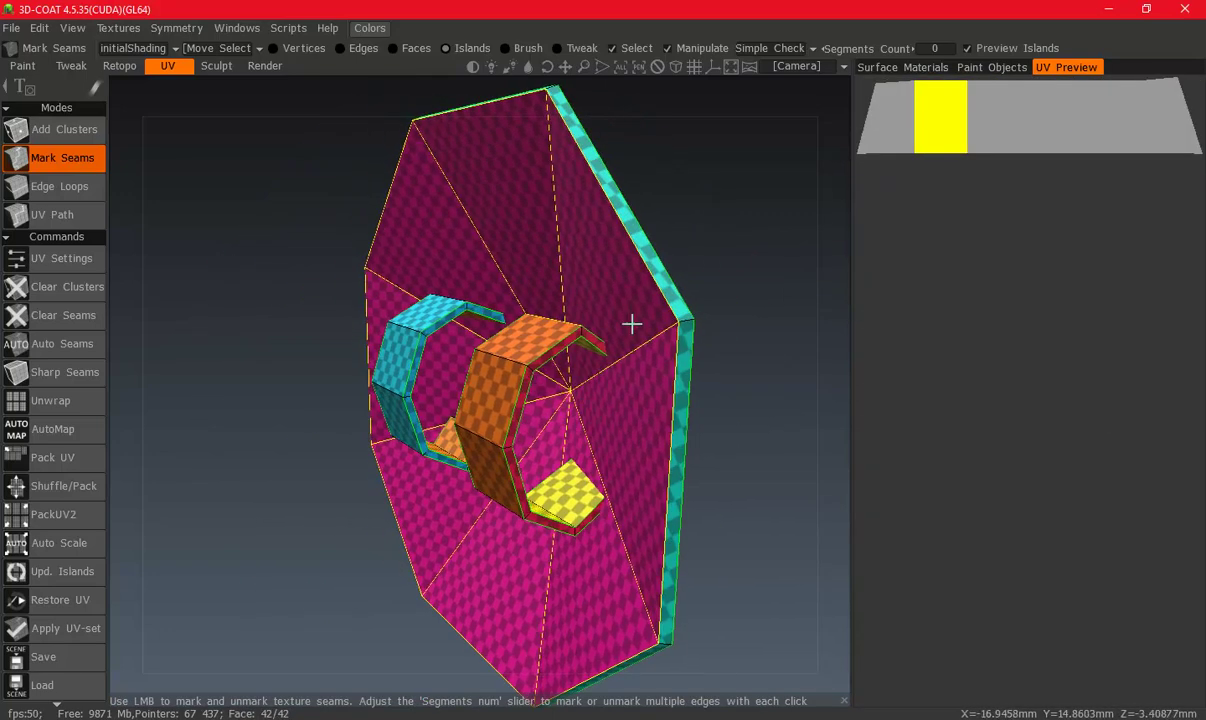
pyautogui.click(690, 324)
pyautogui.click(690, 321)
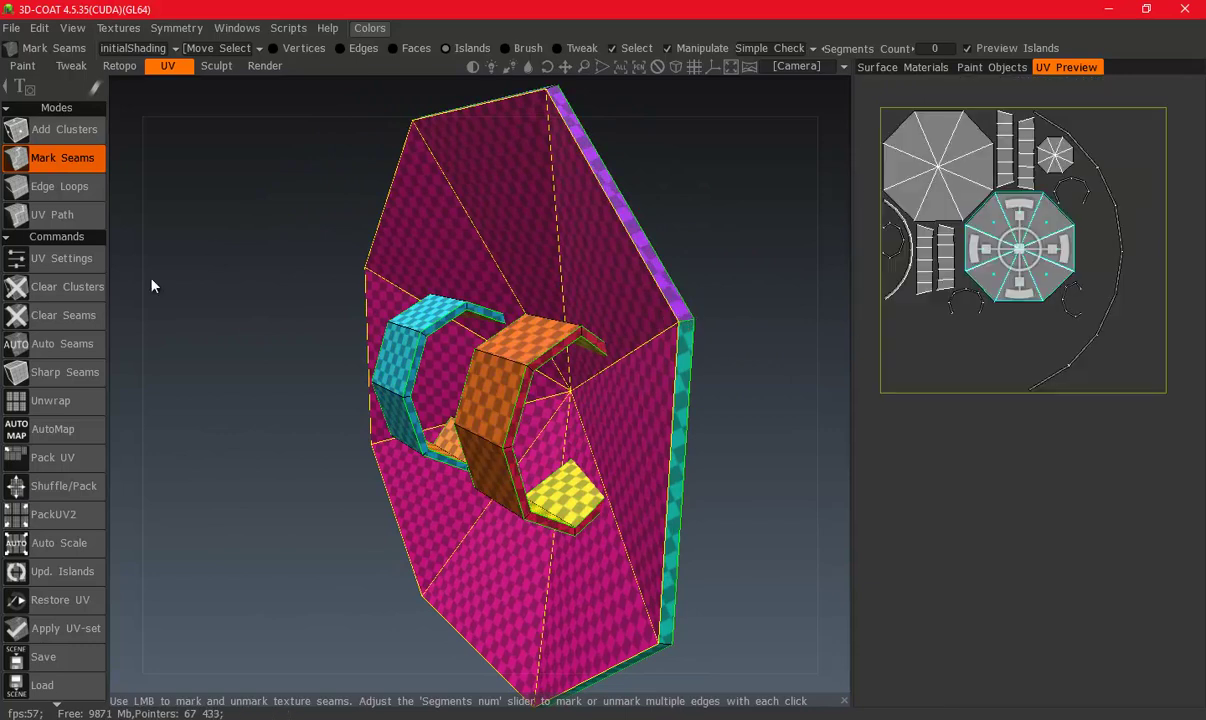
pyautogui.click(62, 408)
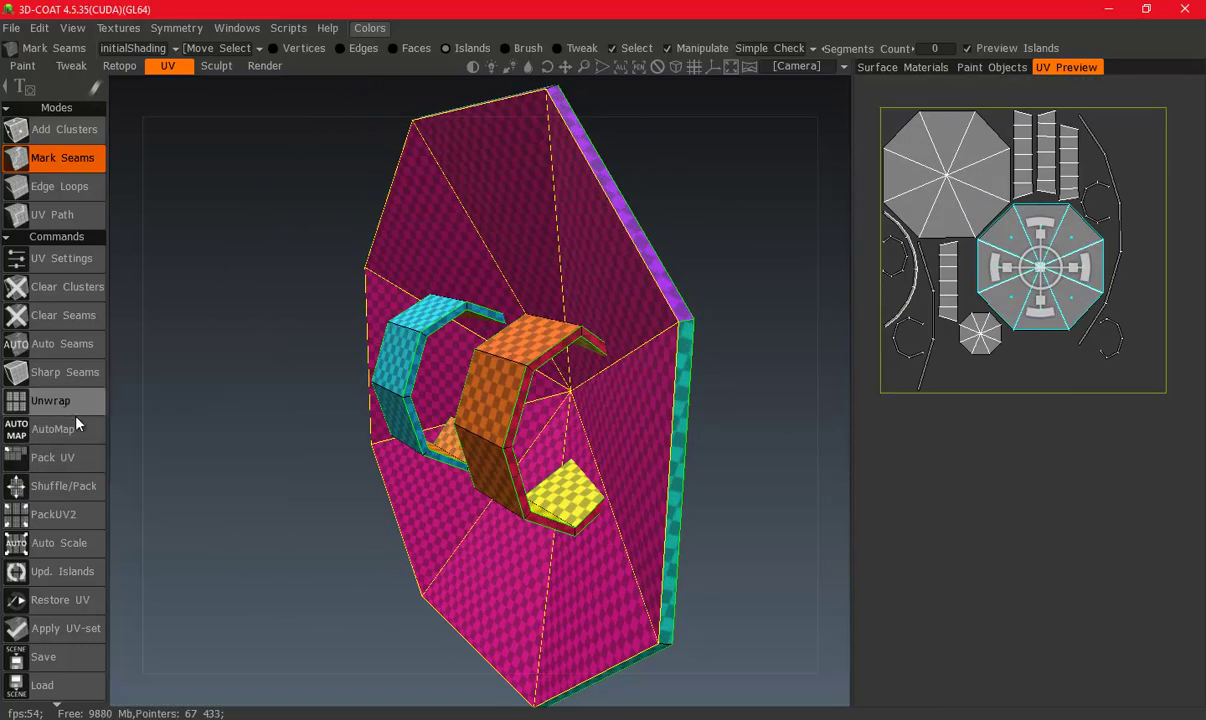
pyautogui.click(70, 403)
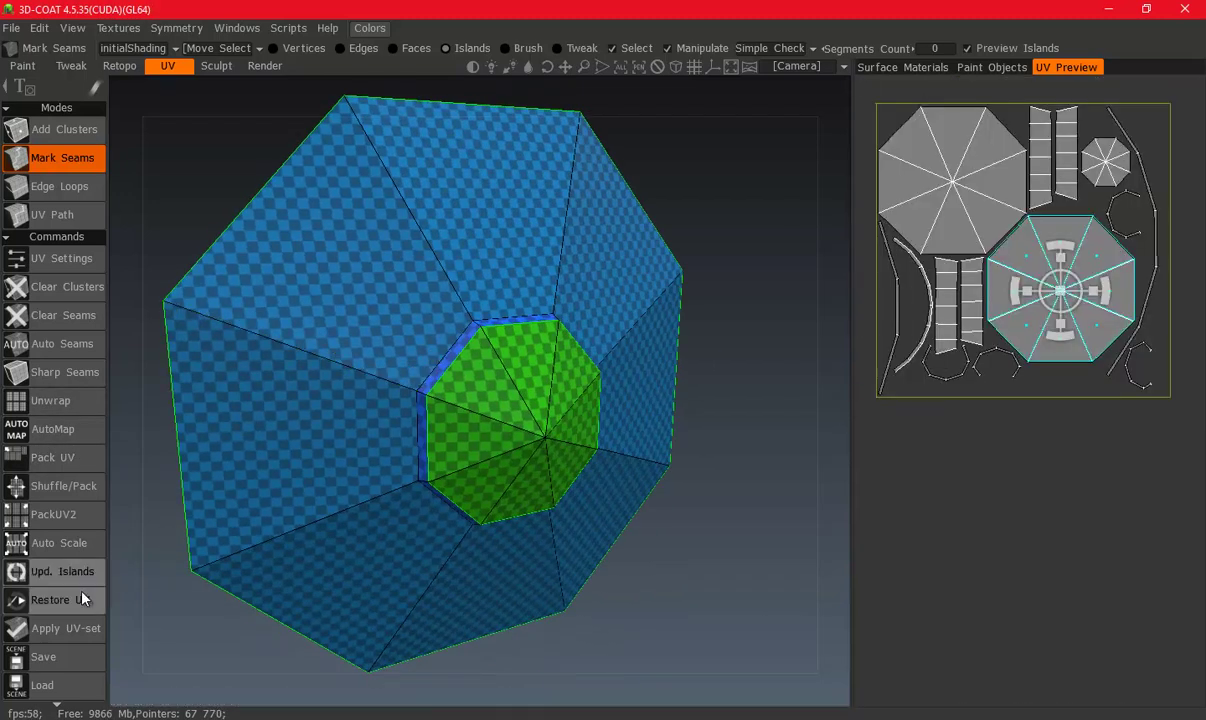
# Apply the new UV set to the shield, confirming the cannot-be-undone warnings.
pyautogui.click(79, 639)
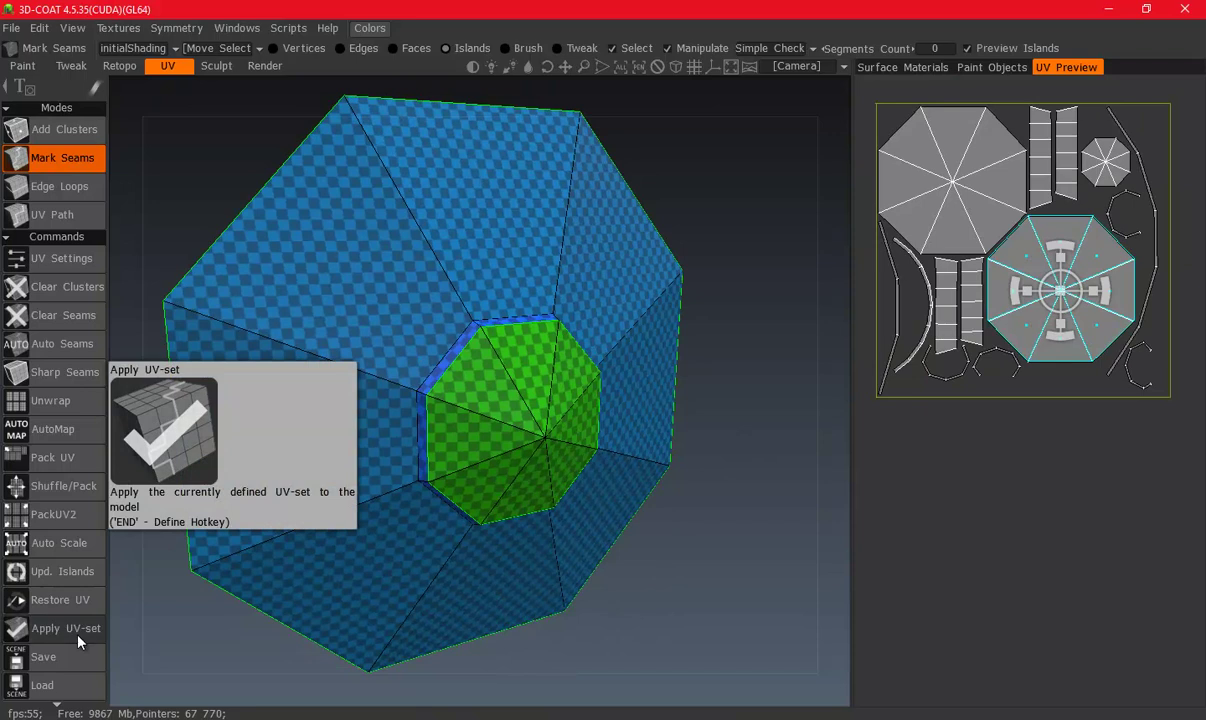
pyautogui.click(358, 423)
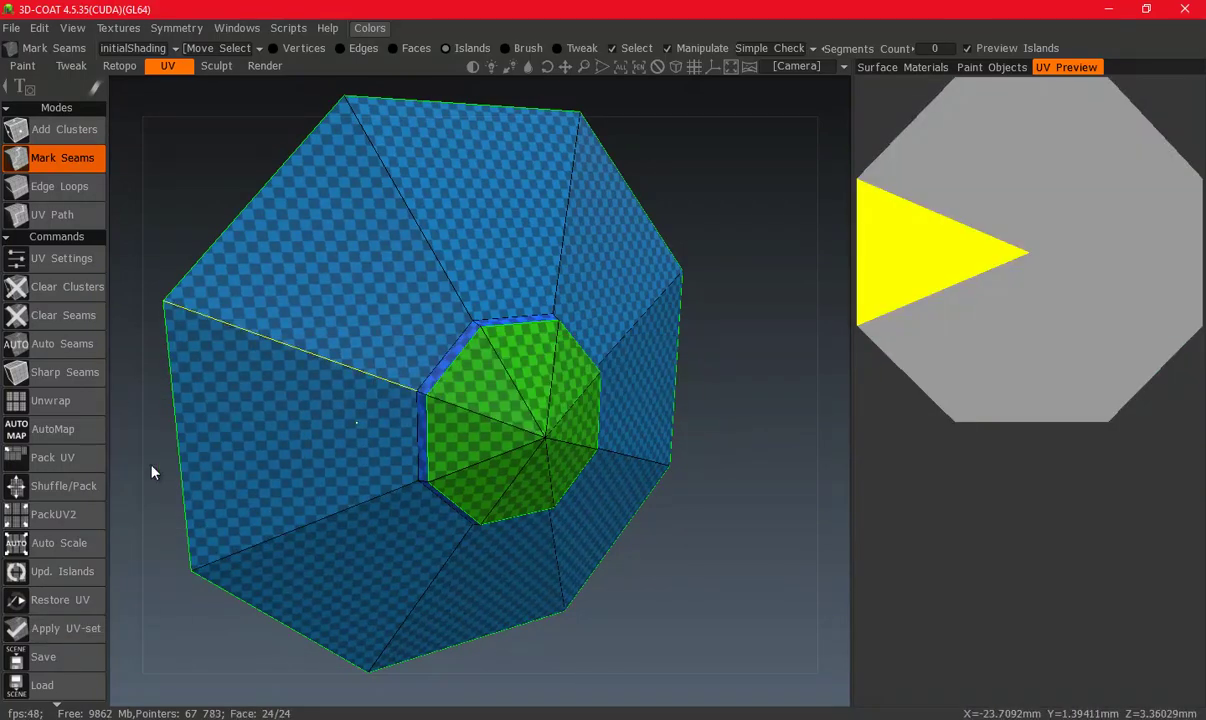
pyautogui.click(60, 599)
pyautogui.click(358, 408)
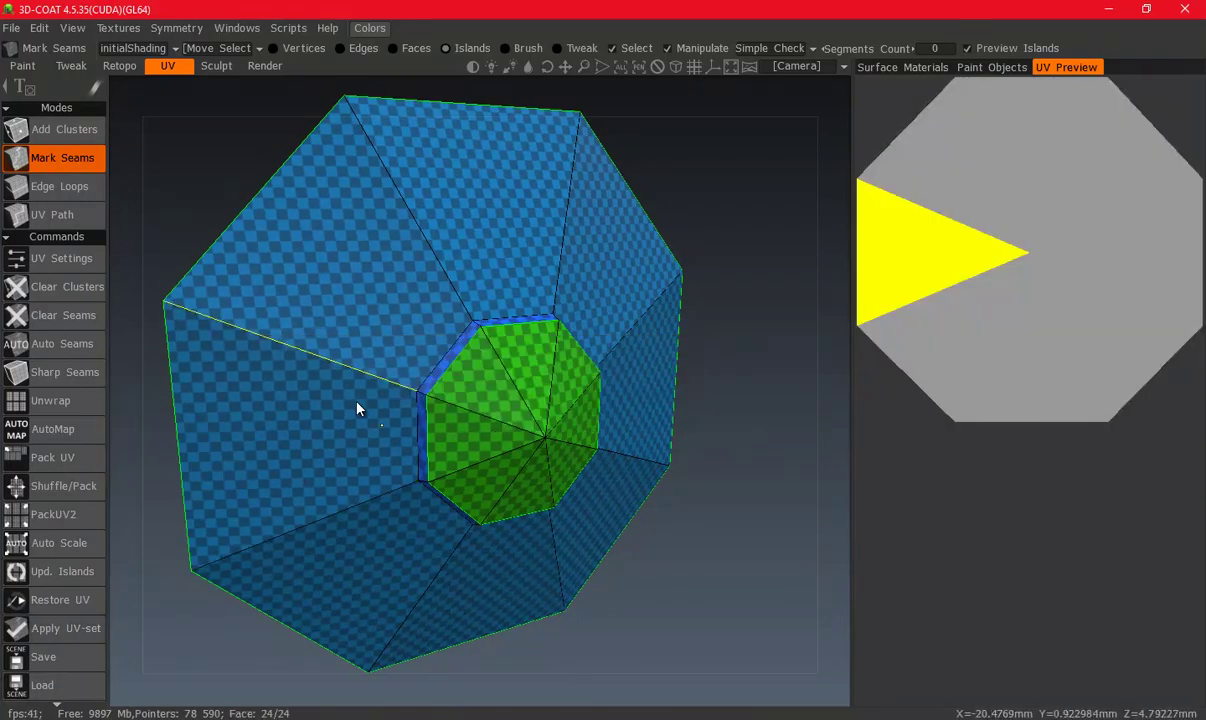
# Export the shield over the existing Shield Low.obj with default options, then exit 3D-Coat.
pyautogui.click(11, 28)
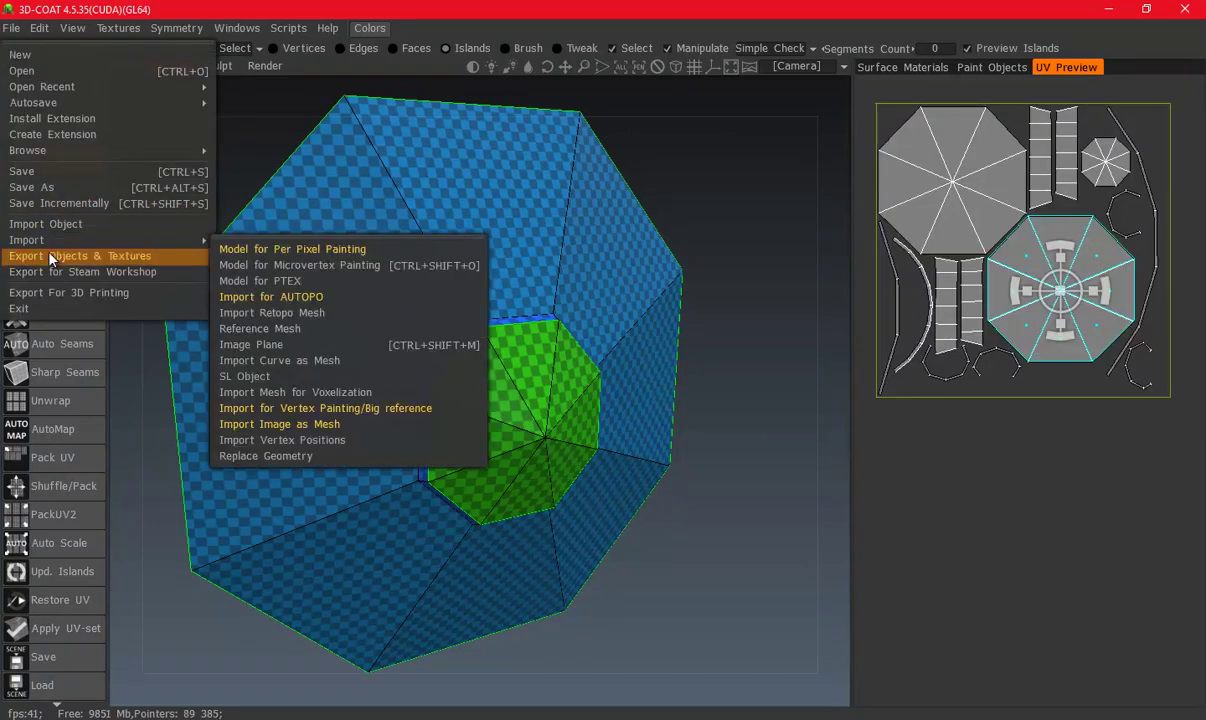
pyautogui.click(50, 256)
pyautogui.click(340, 220)
pyautogui.click(568, 473)
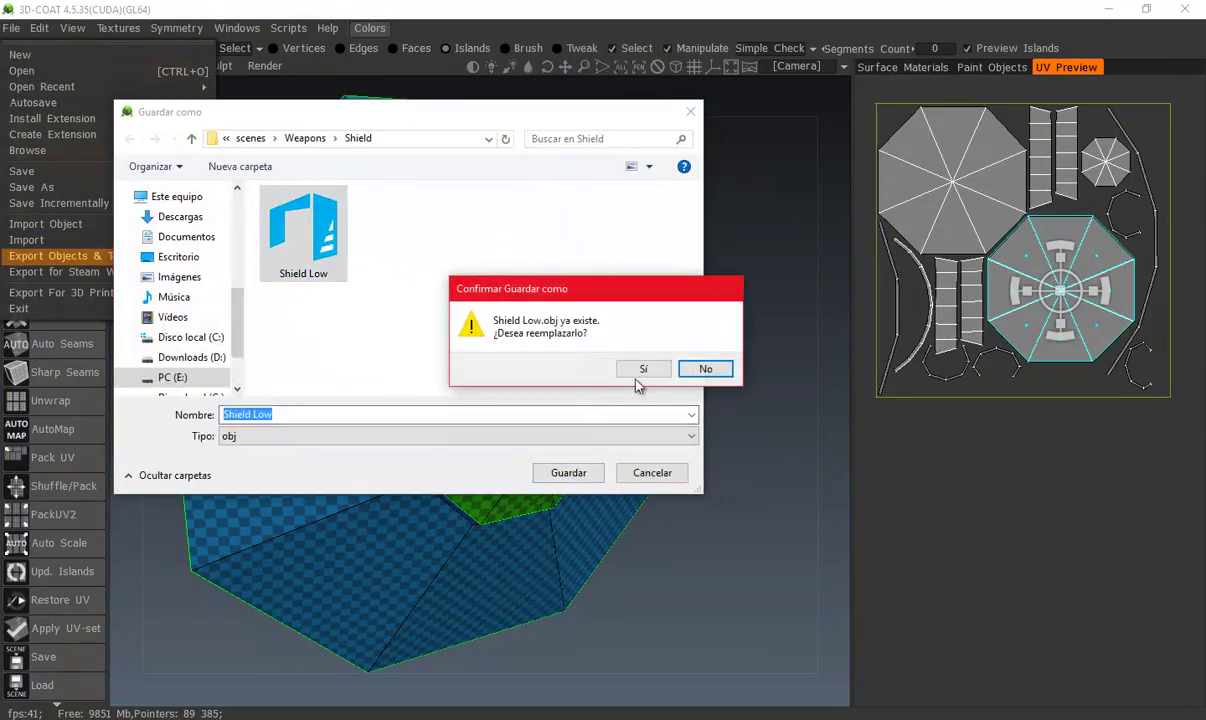
pyautogui.click(715, 368)
pyautogui.click(373, 641)
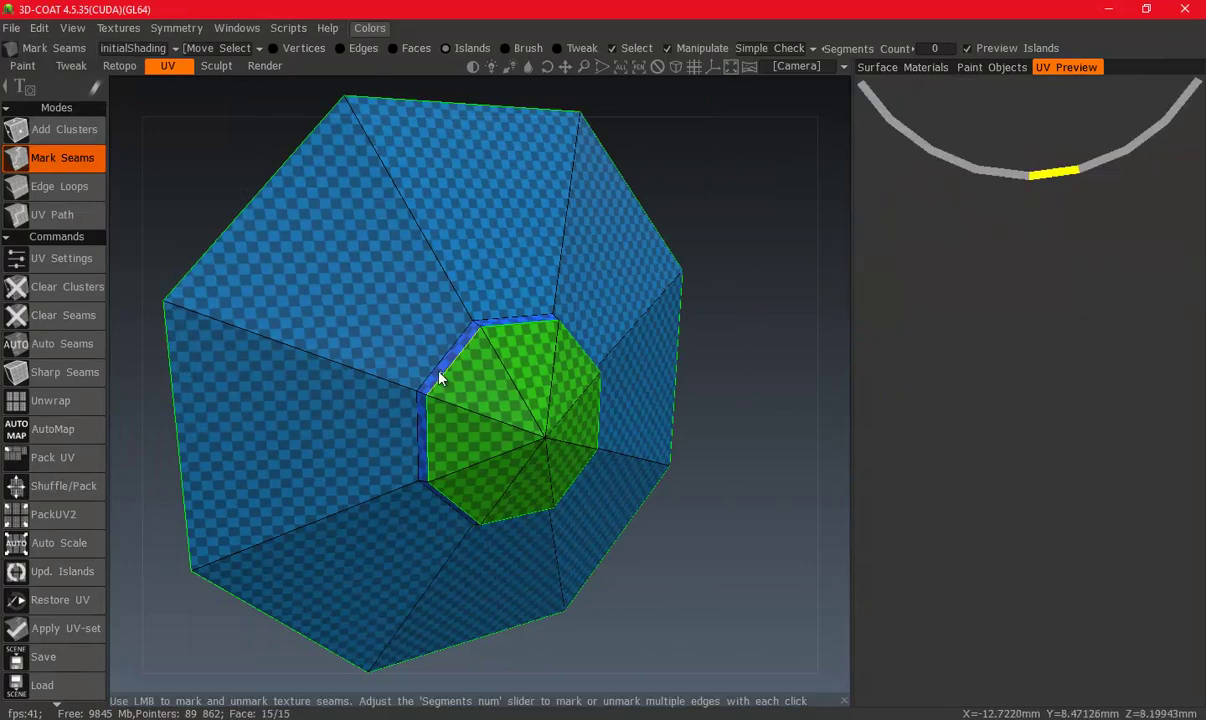
pyautogui.click(1185, 9)
pyautogui.click(477, 419)
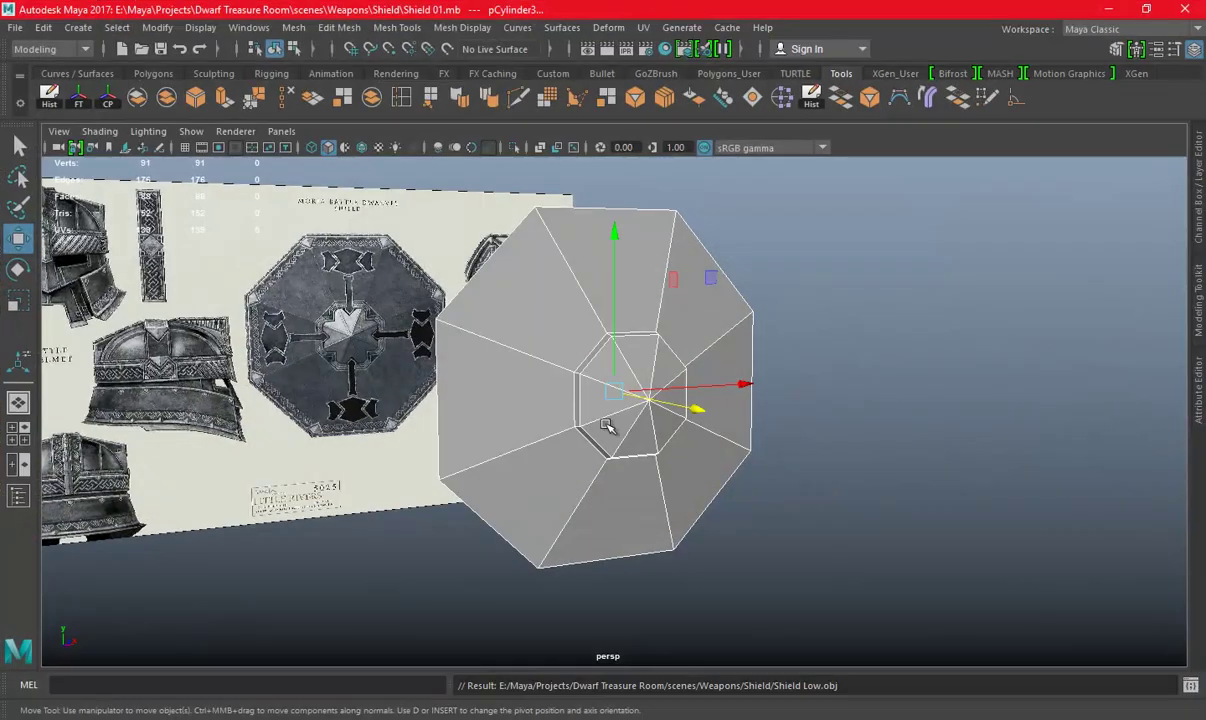
# Import Shield Low.obj into the Maya scene.
pyautogui.click(15, 30)
pyautogui.click(45, 201)
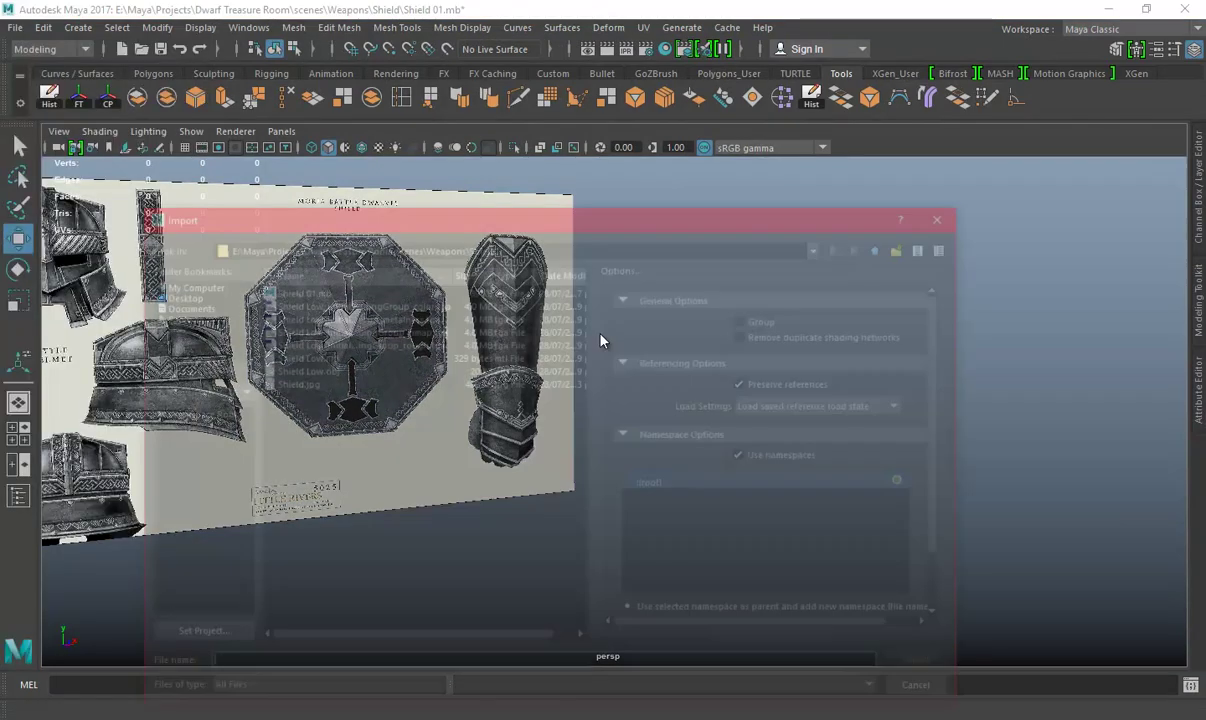
pyautogui.doubleClick(319, 370)
pyautogui.moveTo(530, 378)
pyautogui.keyDown('alt'); pyautogui.mouseDown()
pyautogui.moveTo(525, 323)
pyautogui.moveTo(468, 305)
pyautogui.mouseUp(); pyautogui.keyUp('alt')
# Select the imported shield, open its UV Editor, and bring up the Polygons menu.
pyautogui.moveTo(585, 390); pyautogui.dragTo(600, 400)
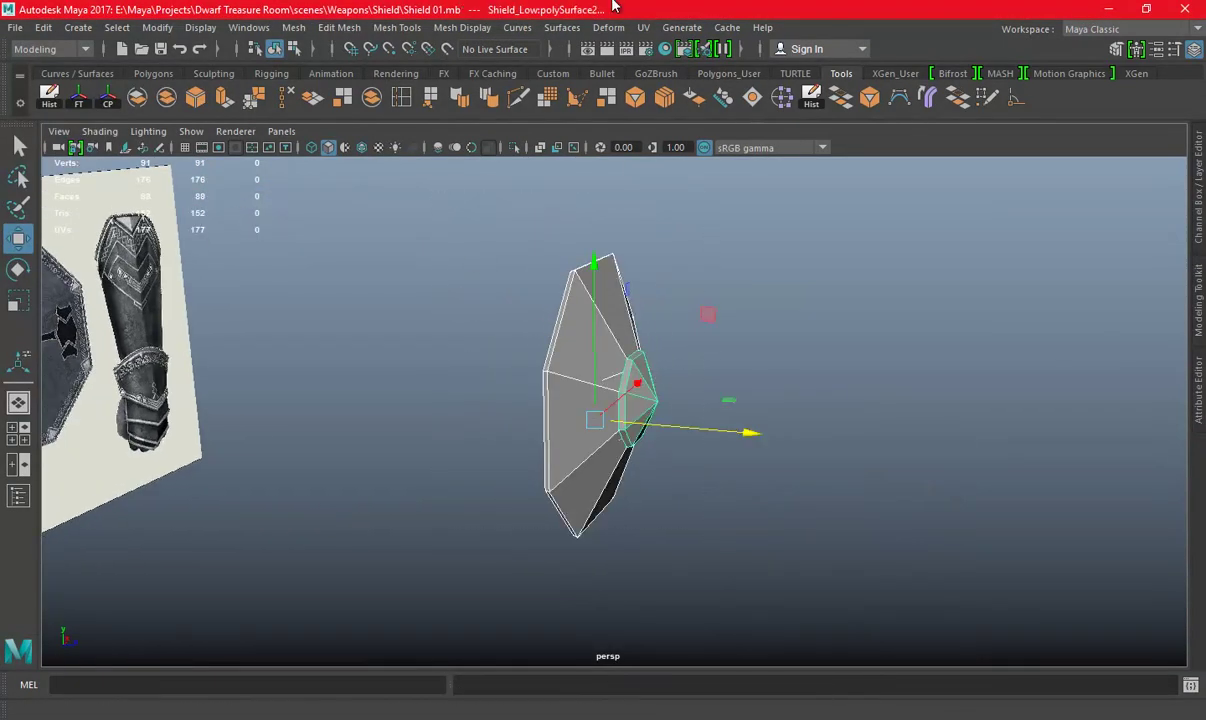
pyautogui.click(643, 27)
pyautogui.click(640, 64)
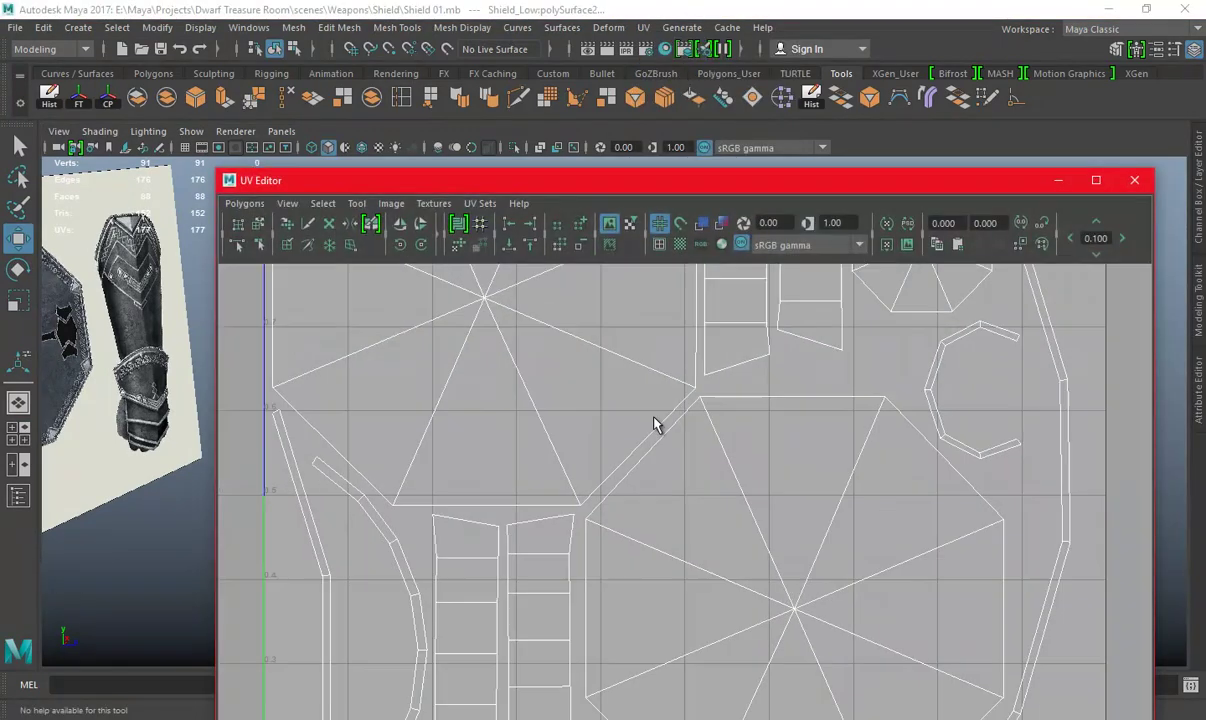
pyautogui.click(244, 203)
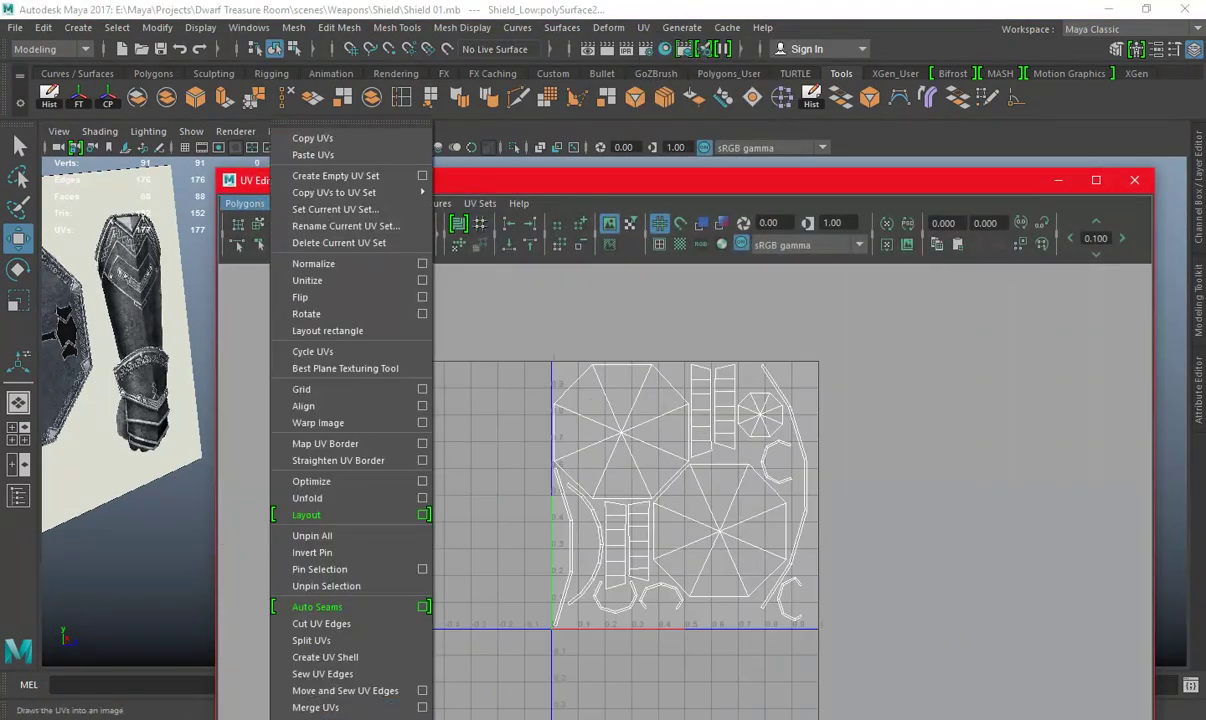
# Start a UV Snapshot and browse to Projects\Dwarf Treasure Room\scenes\Weapons\Shield.
pyautogui.click(377, 710)
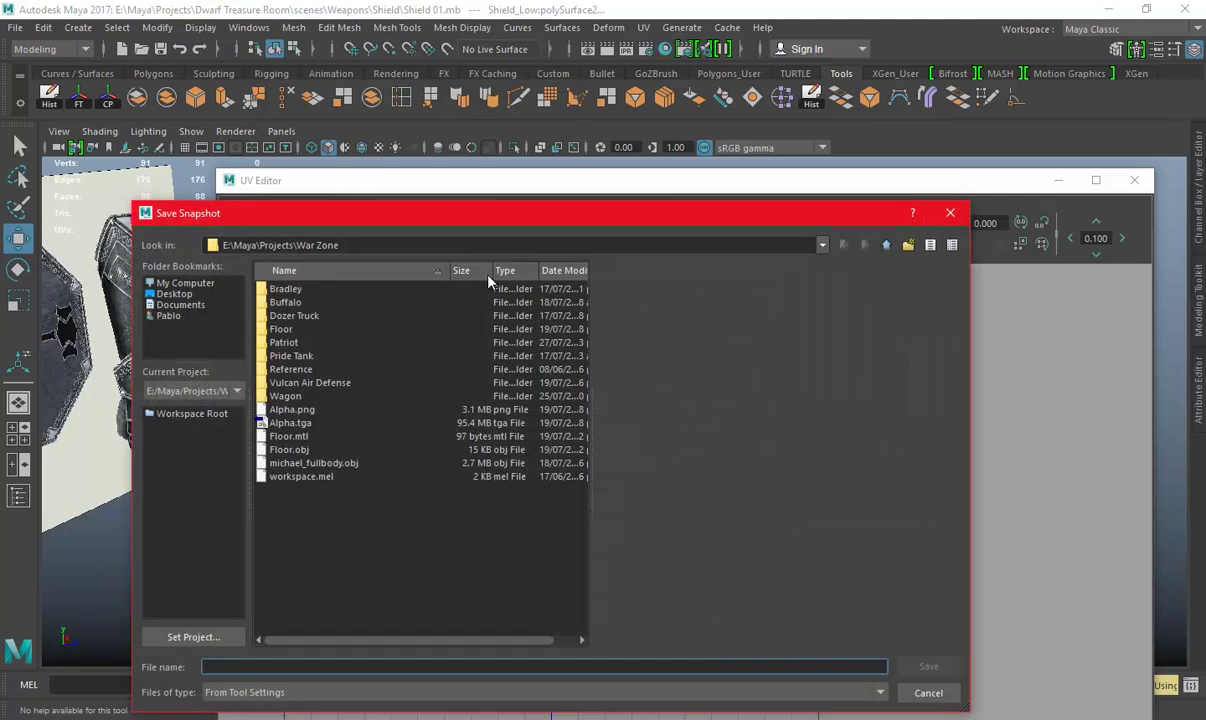
pyautogui.click(884, 245)
pyautogui.click(884, 245)
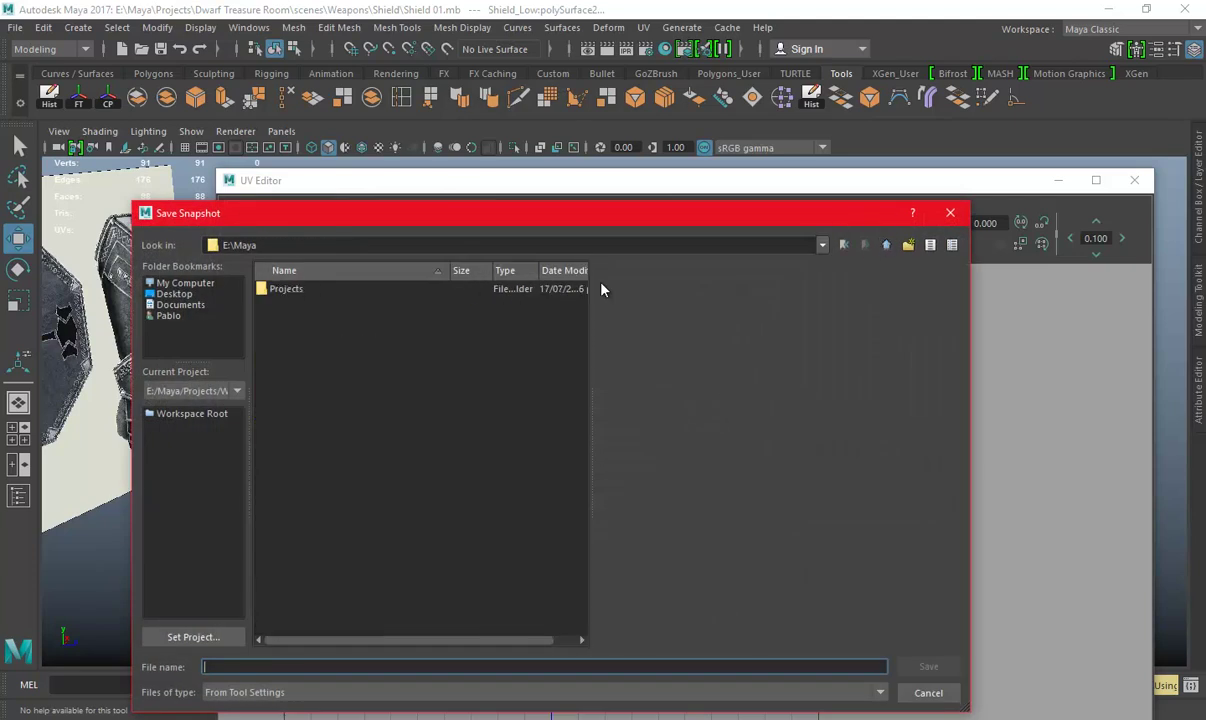
pyautogui.doubleClick(318, 293)
pyautogui.click(307, 330)
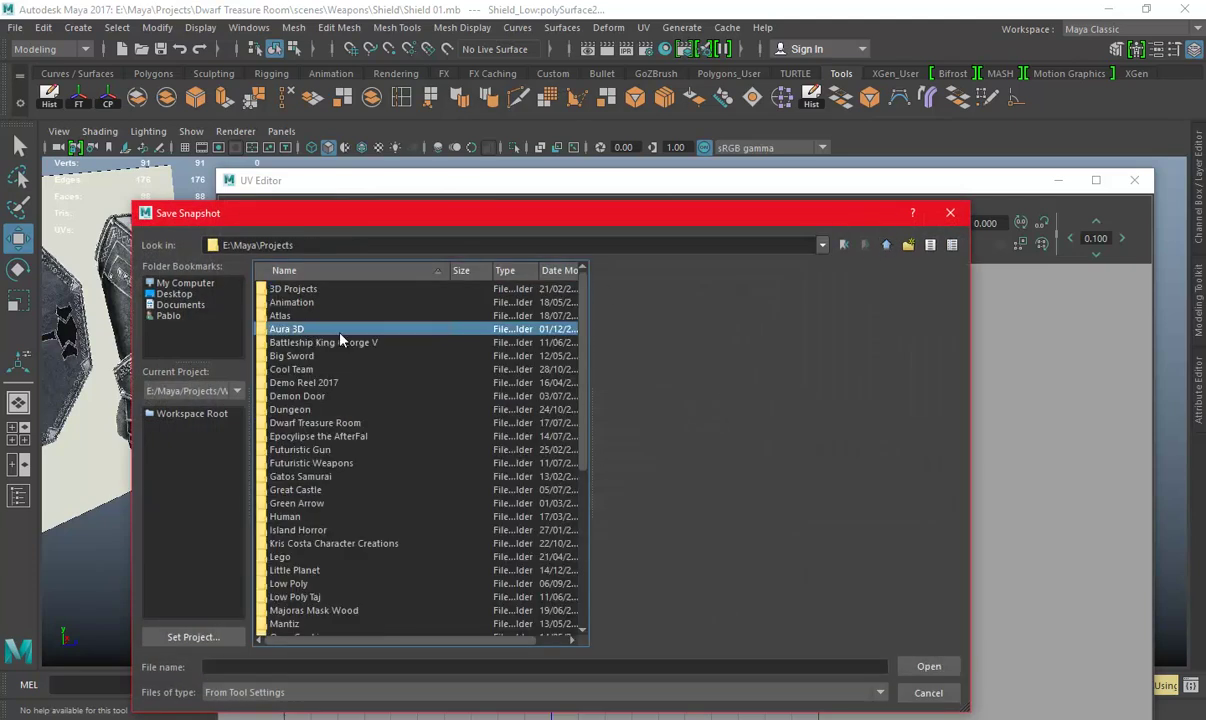
pyautogui.moveTo(340, 341); pyautogui.dragTo(307, 426)
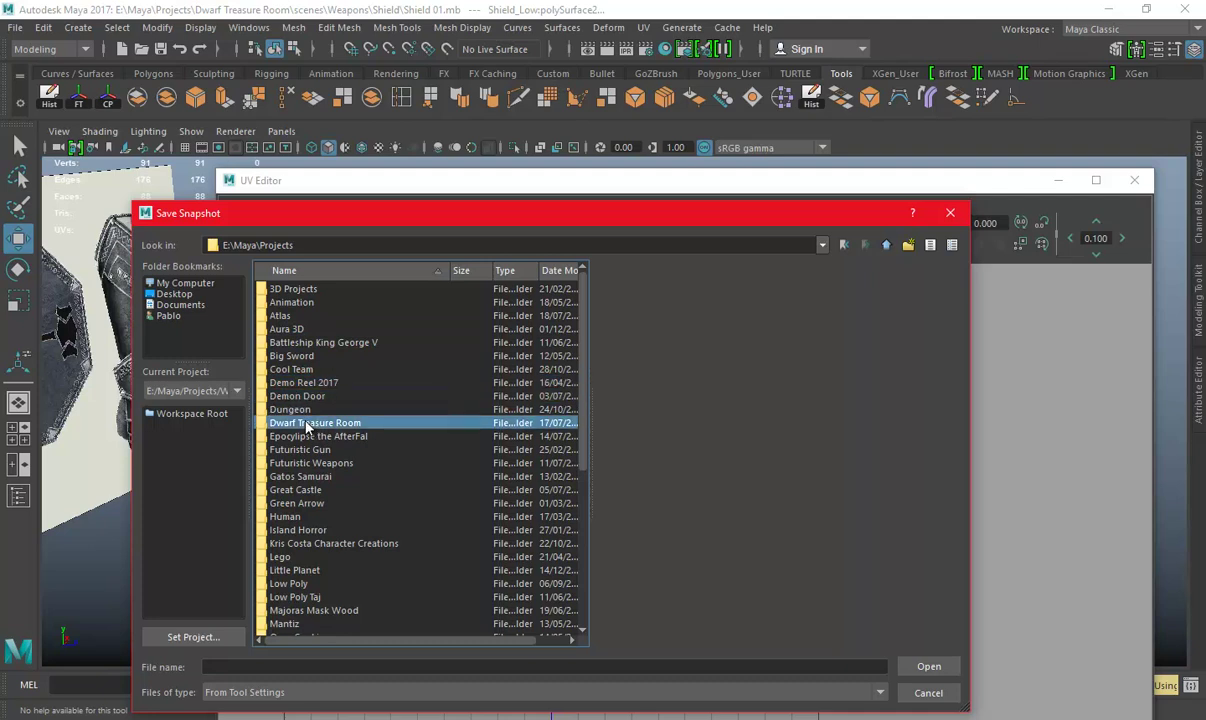
pyautogui.doubleClick(307, 424)
pyautogui.doubleClick(285, 409)
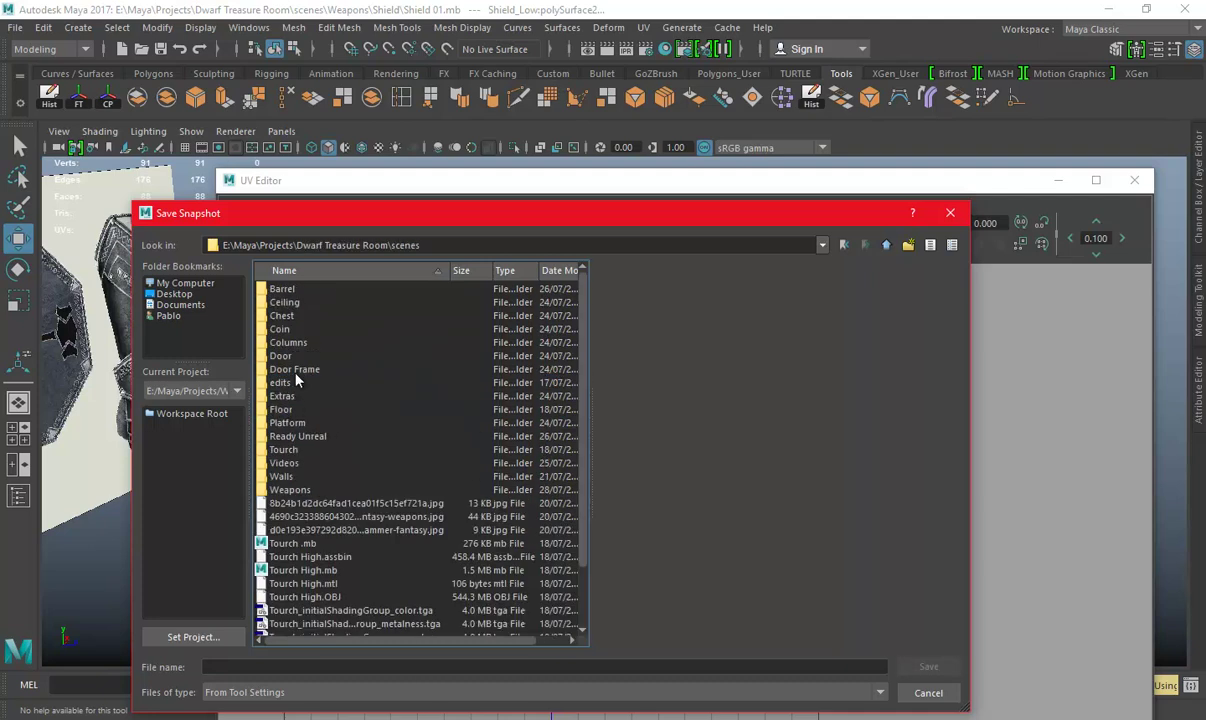
pyautogui.doubleClick(289, 490)
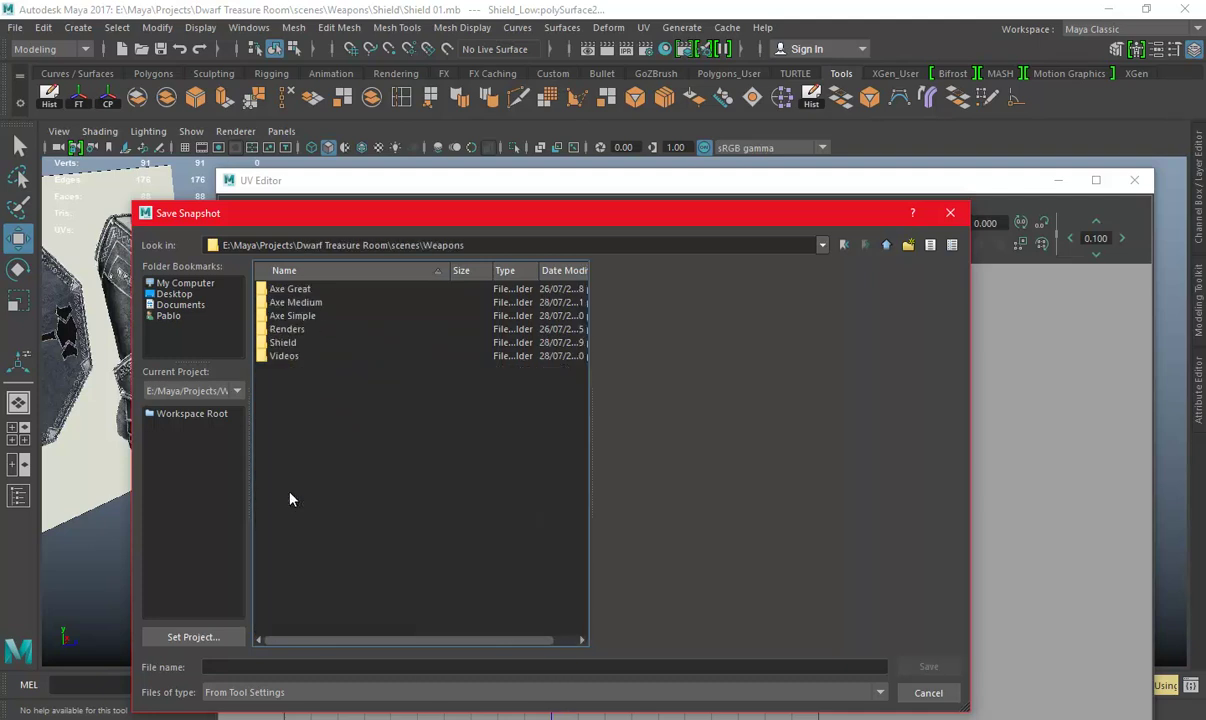
pyautogui.click(285, 343)
pyautogui.doubleClick(287, 344)
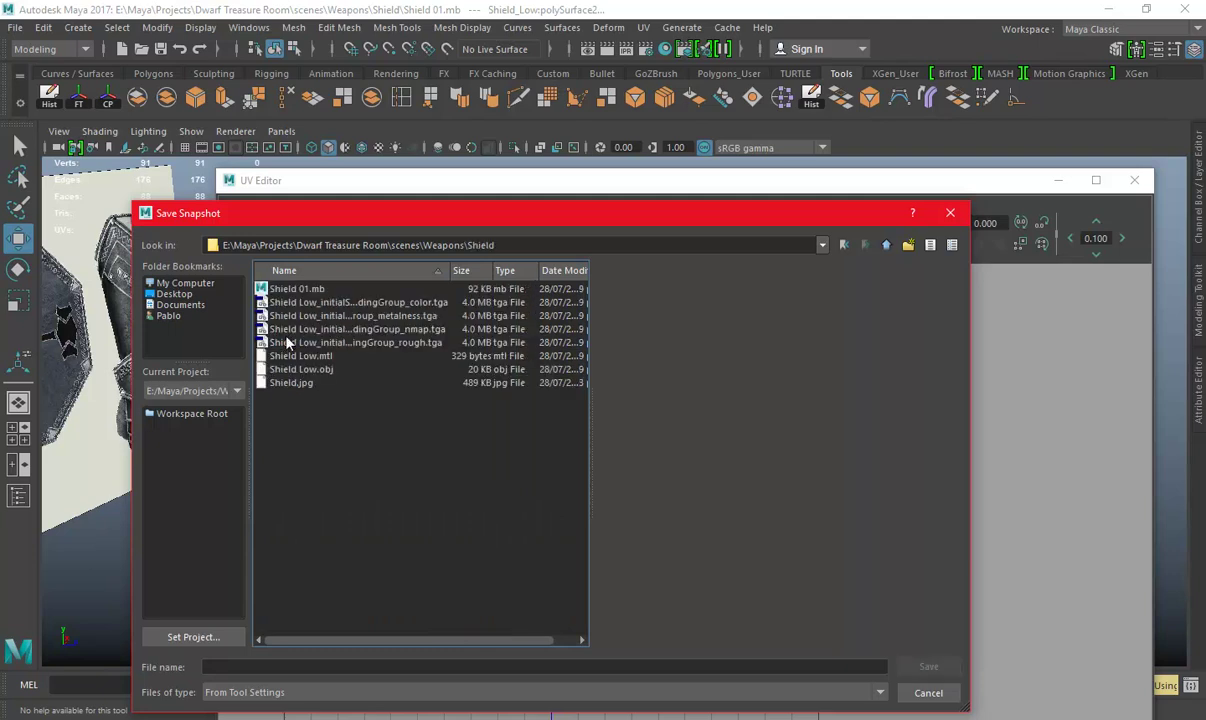
# Create a Texture folder, save the 2054×2054 JPEG snapshot there as UVS, and close the UV Editor.
pyautogui.click(907, 246)
pyautogui.write('Texture')
pyautogui.press('Return')
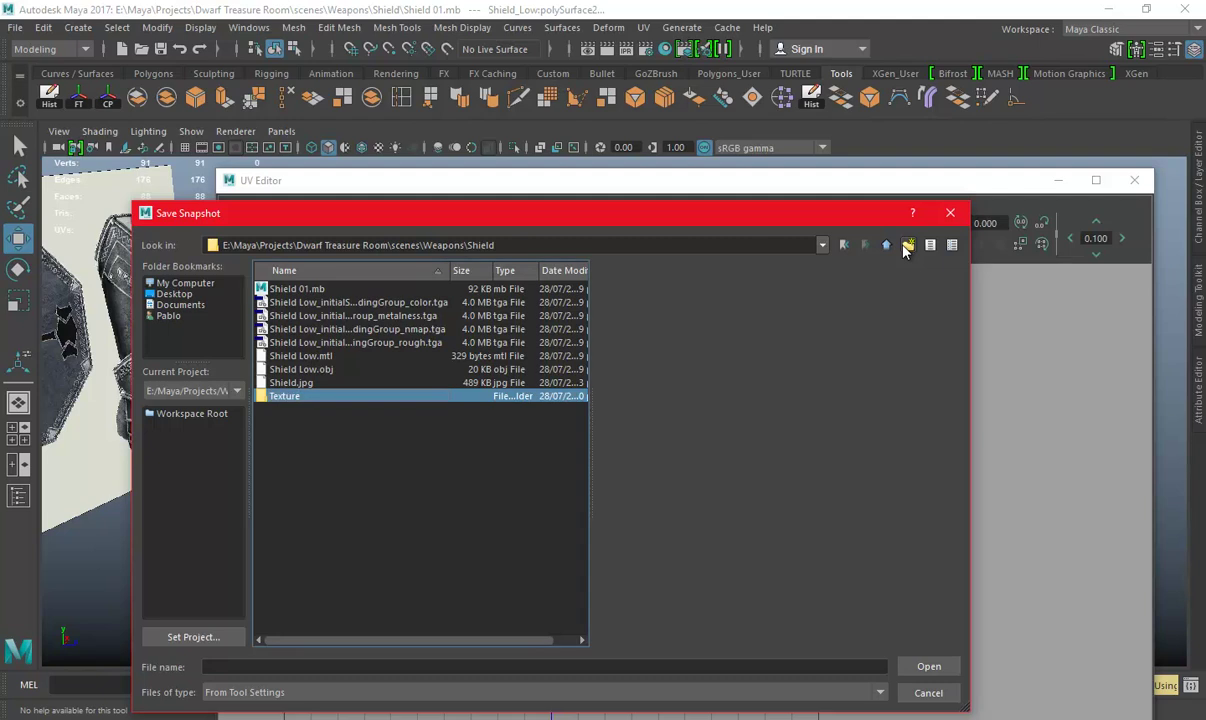
pyautogui.click(929, 666)
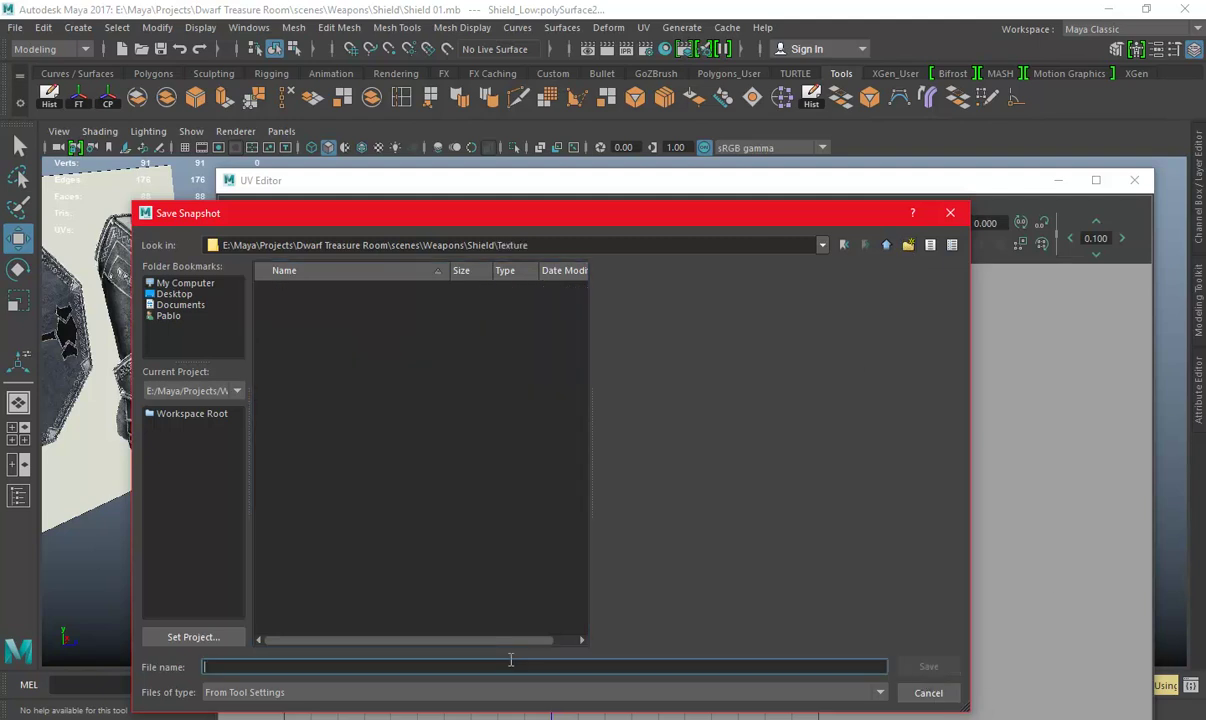
pyautogui.write('UVS')
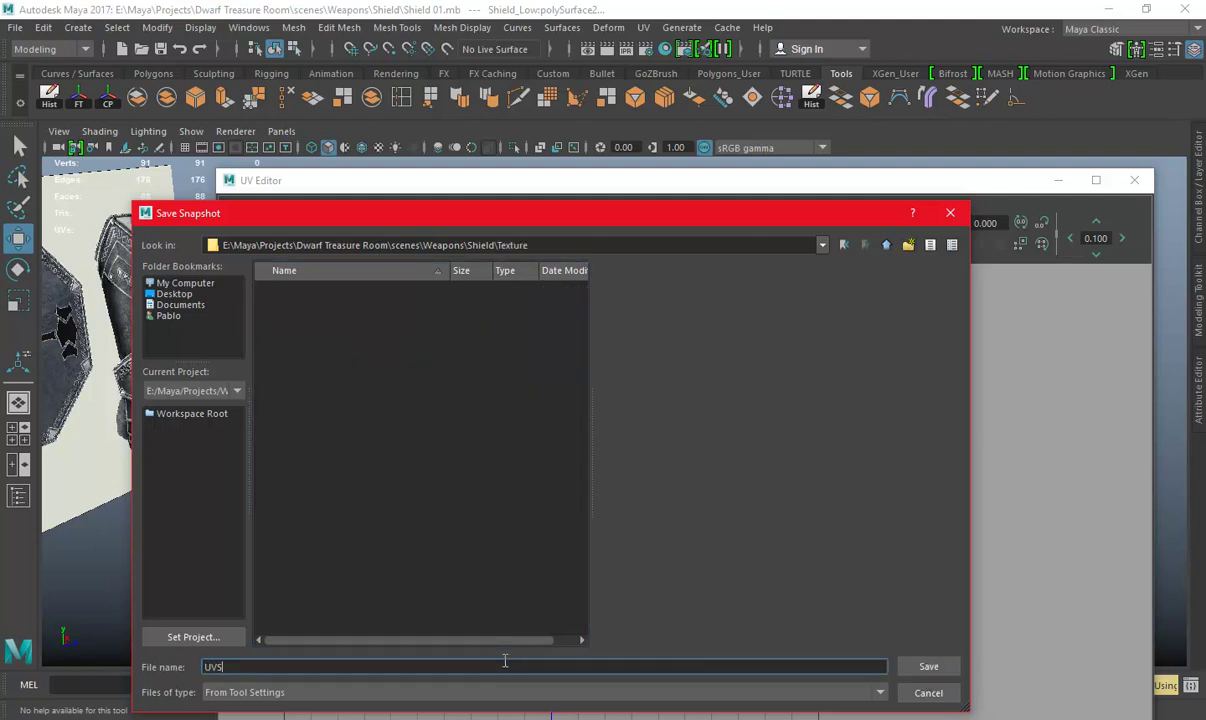
pyautogui.click(905, 668)
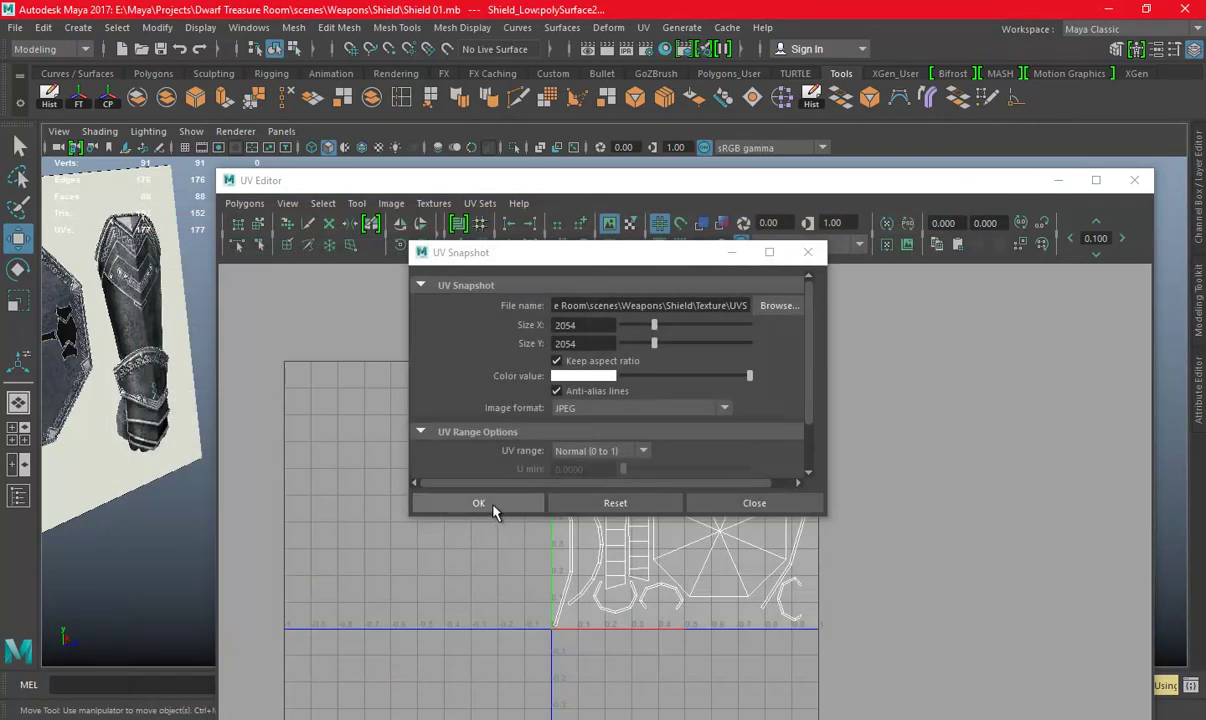
pyautogui.click(493, 508)
pyautogui.click(1134, 180)
pyautogui.moveTo(724, 381)
pyautogui.keyDown('alt'); pyautogui.mouseDown()
pyautogui.moveTo(794, 309)
pyautogui.moveTo(551, 371)
pyautogui.moveTo(643, 363)
pyautogui.mouseUp(); pyautogui.keyUp('alt')
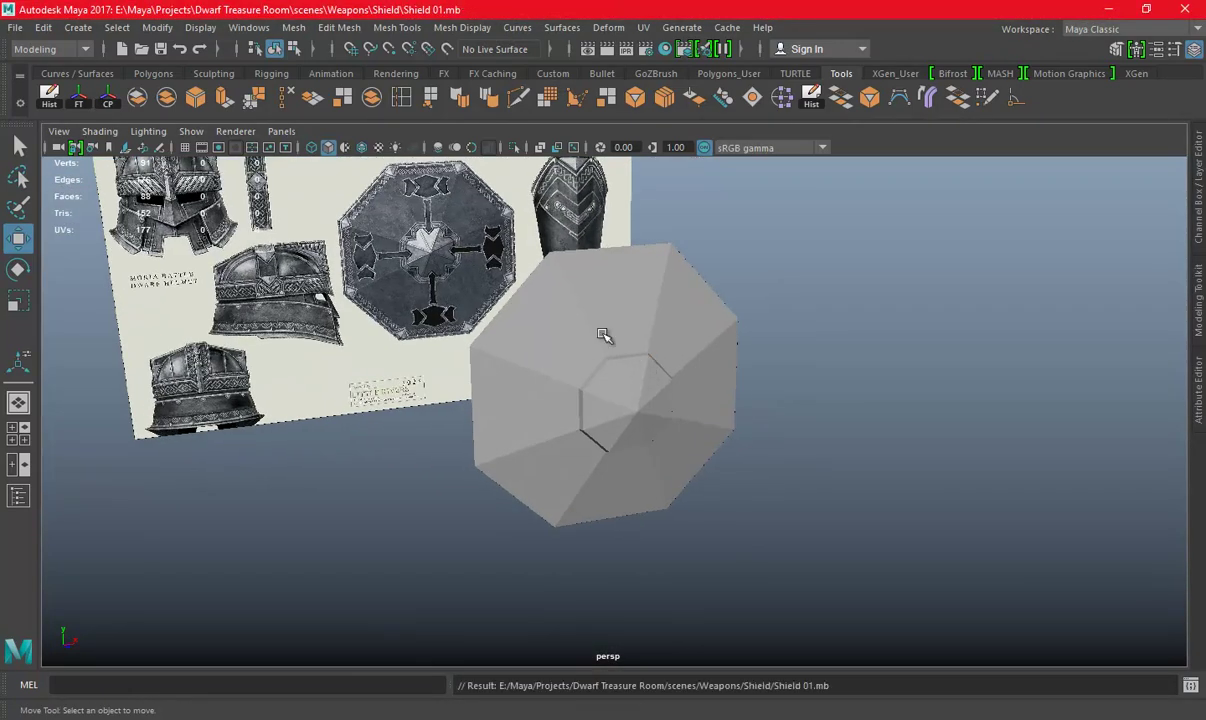
# Minimize Maya, briefly restore it to orbit around the shield, then minimize it again.
pyautogui.click(1110, 10)
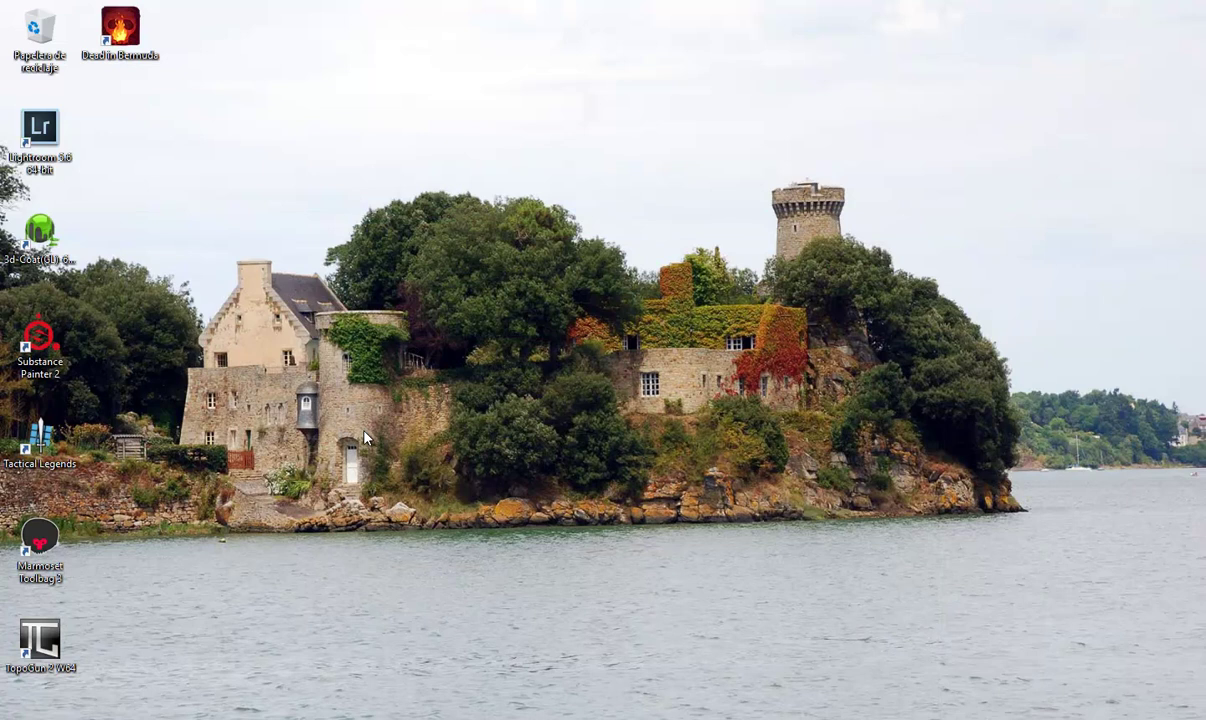
pyautogui.click(477, 638)
pyautogui.keyDown('alt'); pyautogui.moveTo(560, 376); pyautogui.dragTo(638, 388); pyautogui.keyUp('alt')
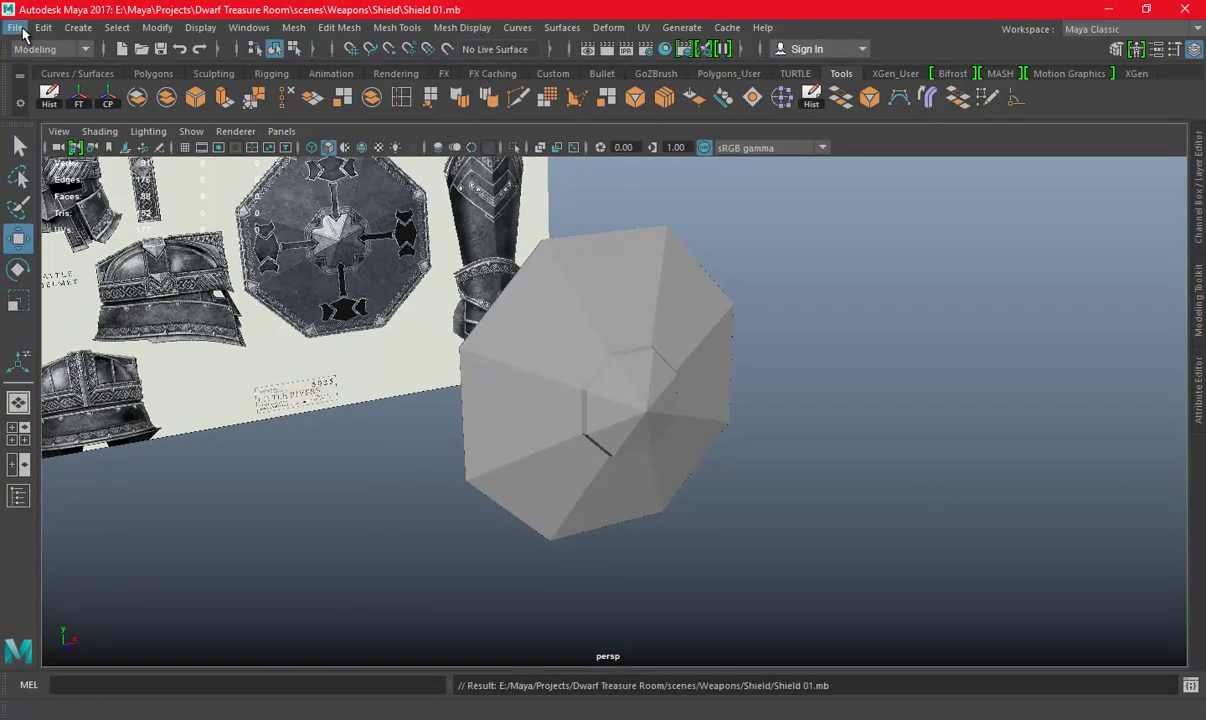
pyautogui.click(1110, 10)
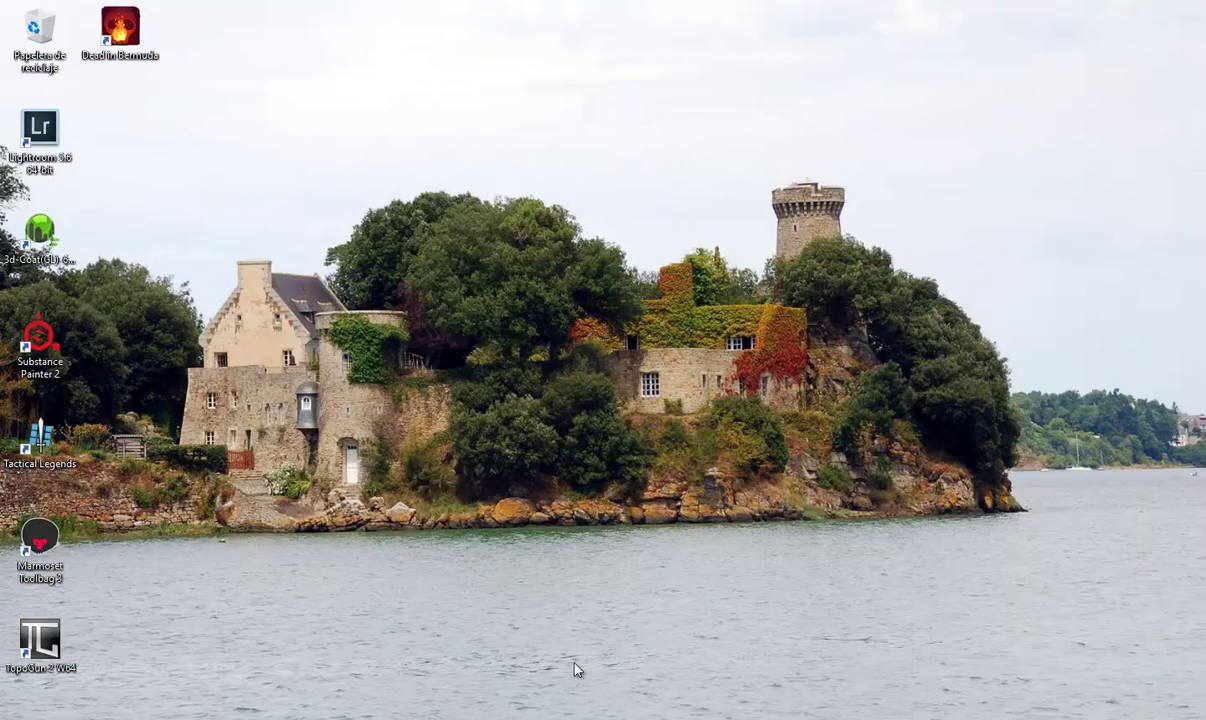
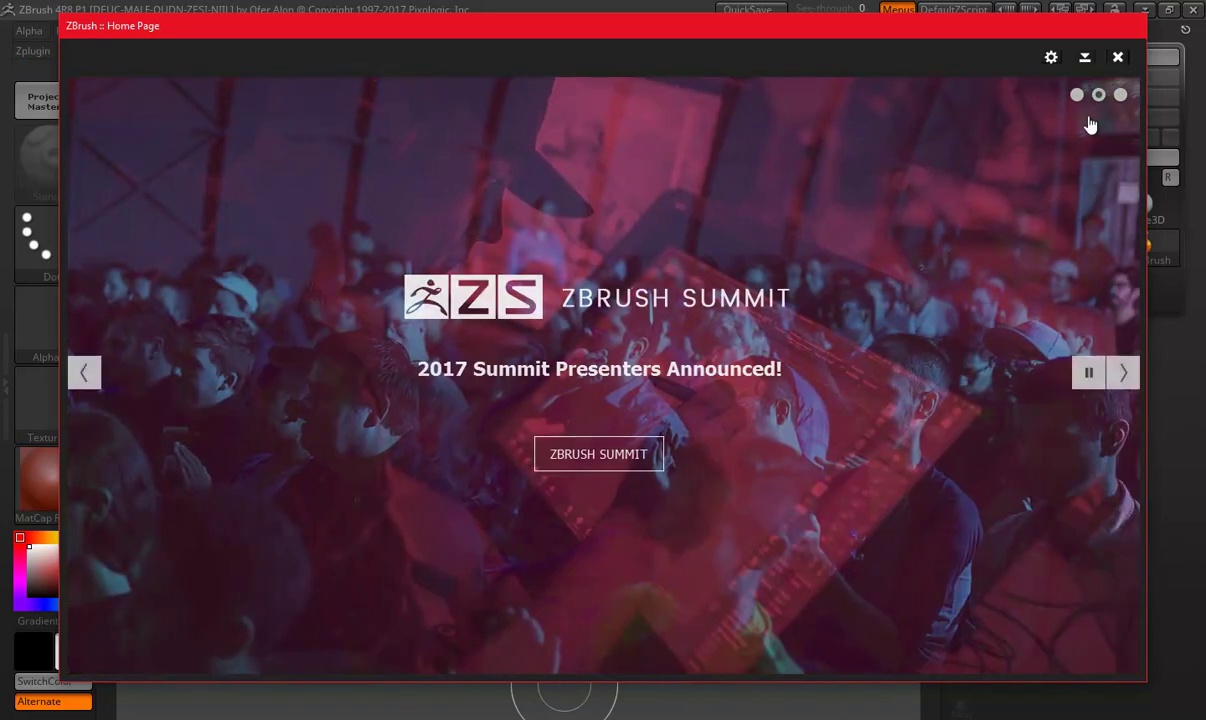
# Close the Home Page and browse the mesh import dialog to the Dwarf Treasure Room project folder.
pyautogui.click(1117, 56)
pyautogui.click(140, 100)
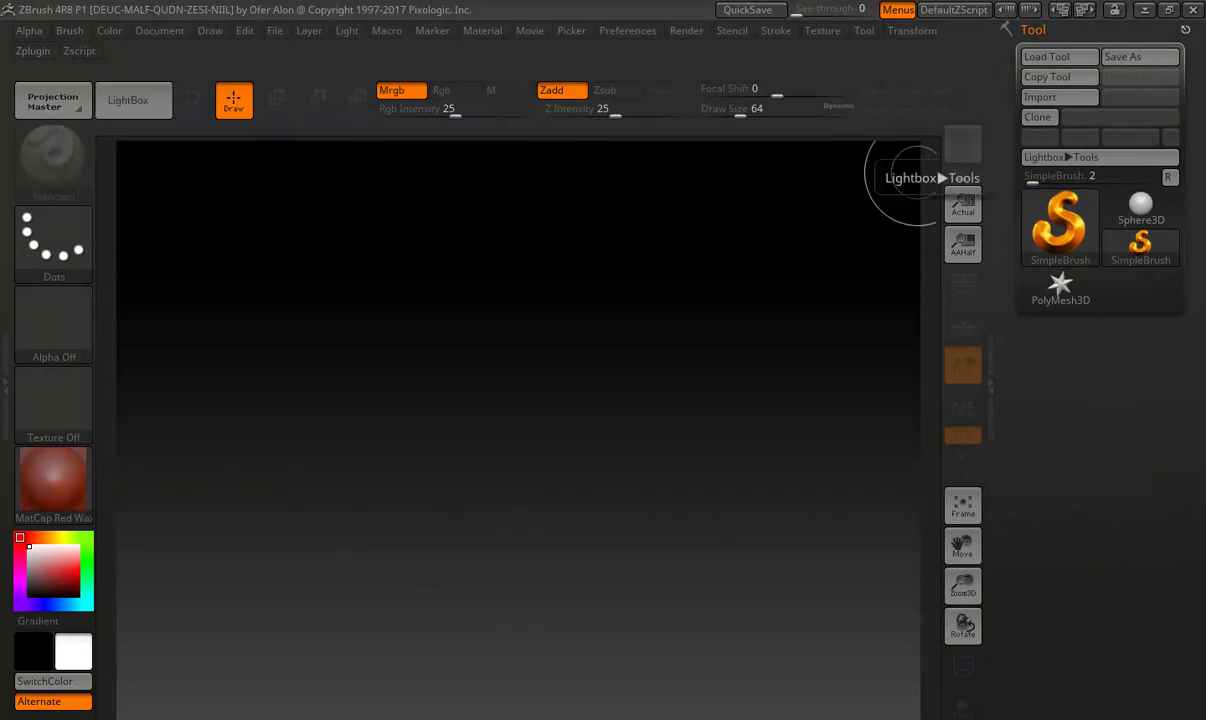
pyautogui.click(1060, 97)
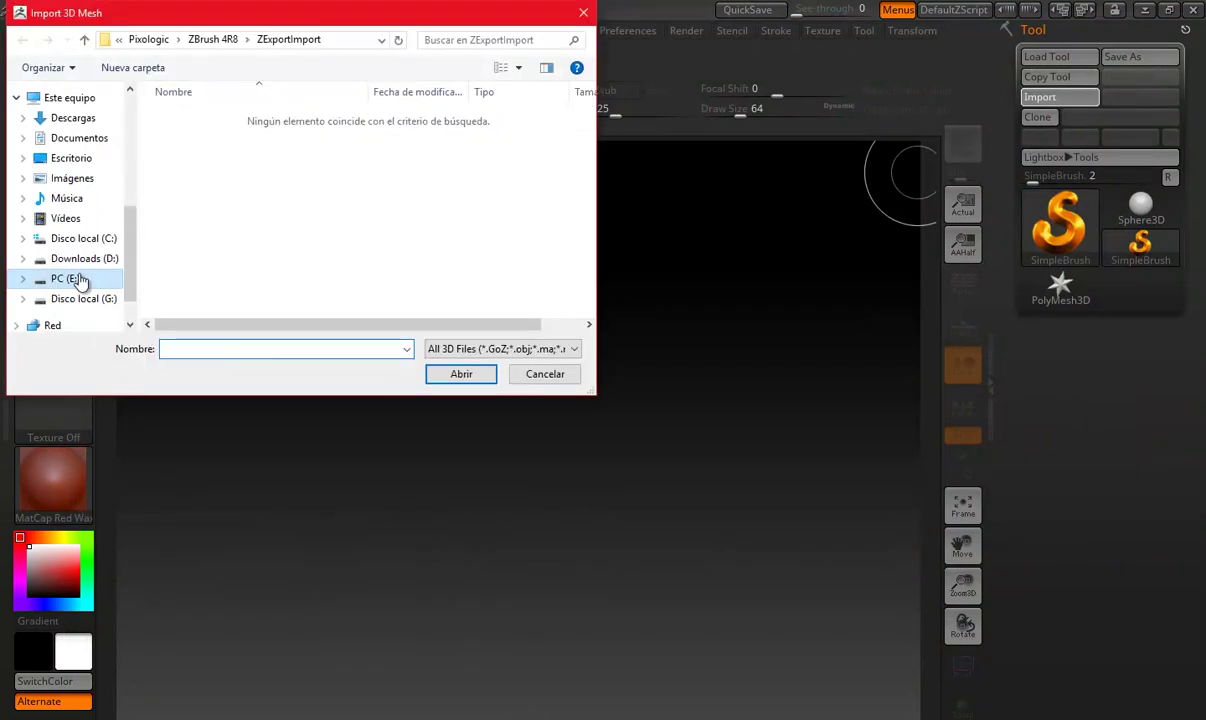
pyautogui.click(78, 278)
pyautogui.scroll(-5, 213, 201)
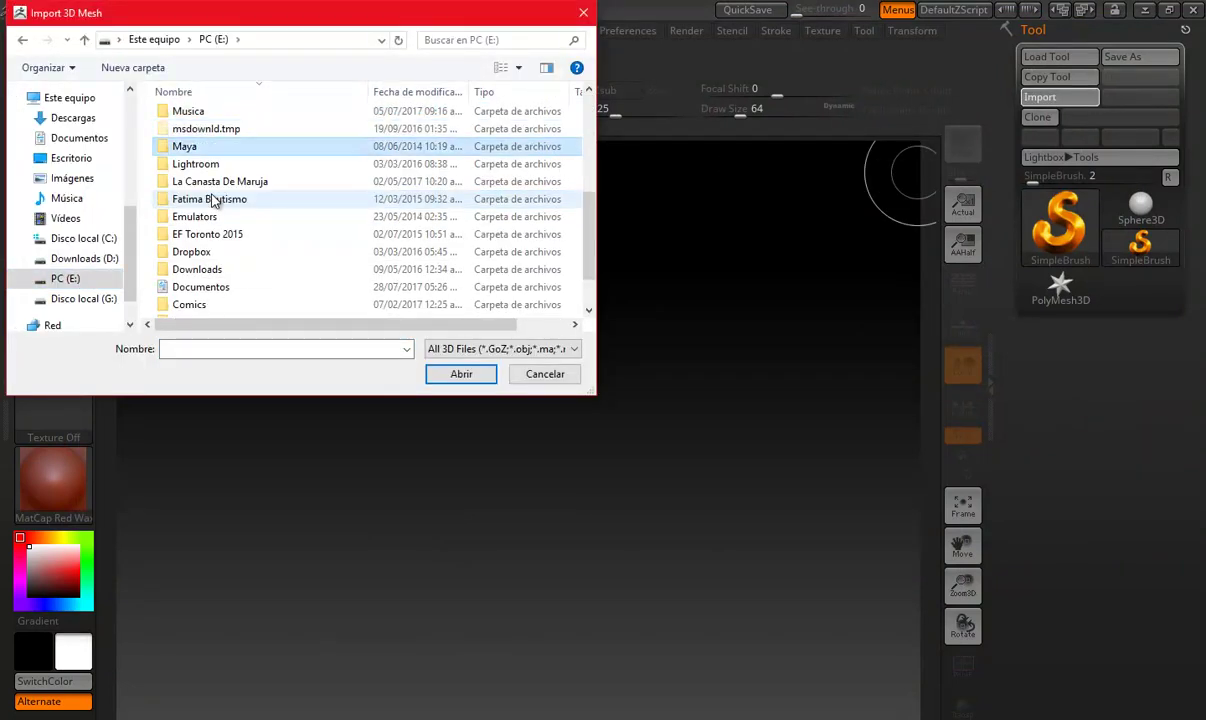
pyautogui.press('Return')
pyautogui.doubleClick(208, 122)
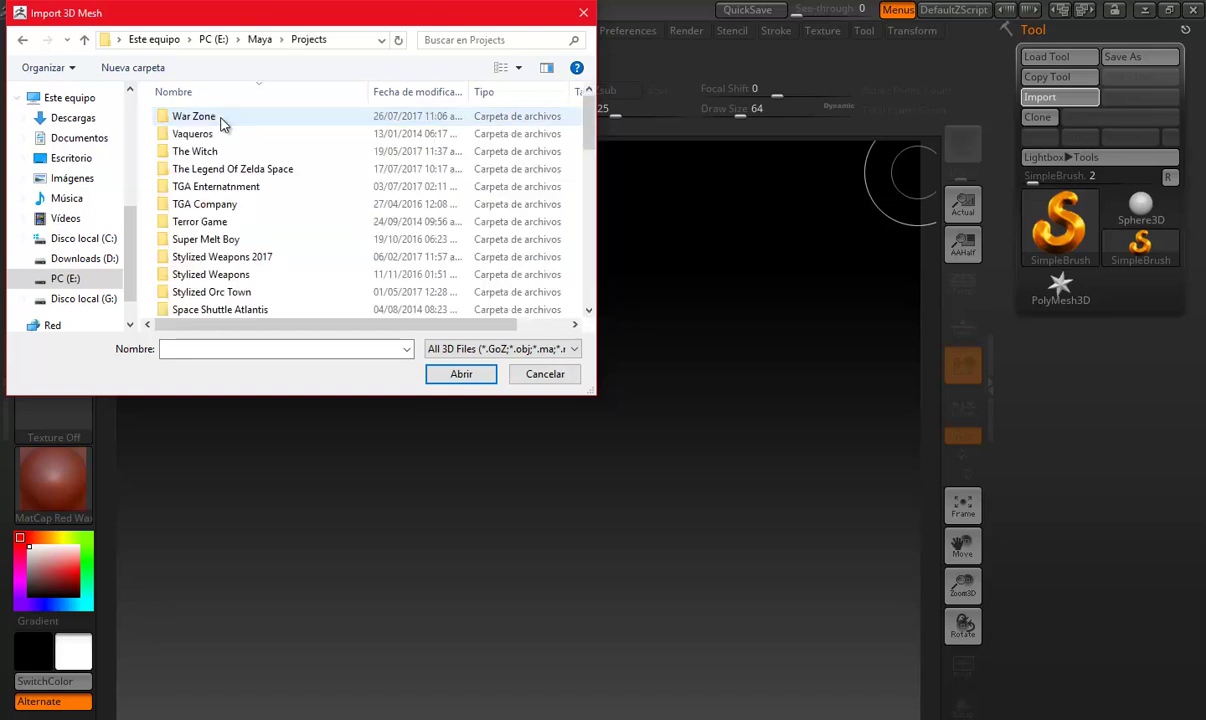
pyautogui.scroll(-5, 211, 143)
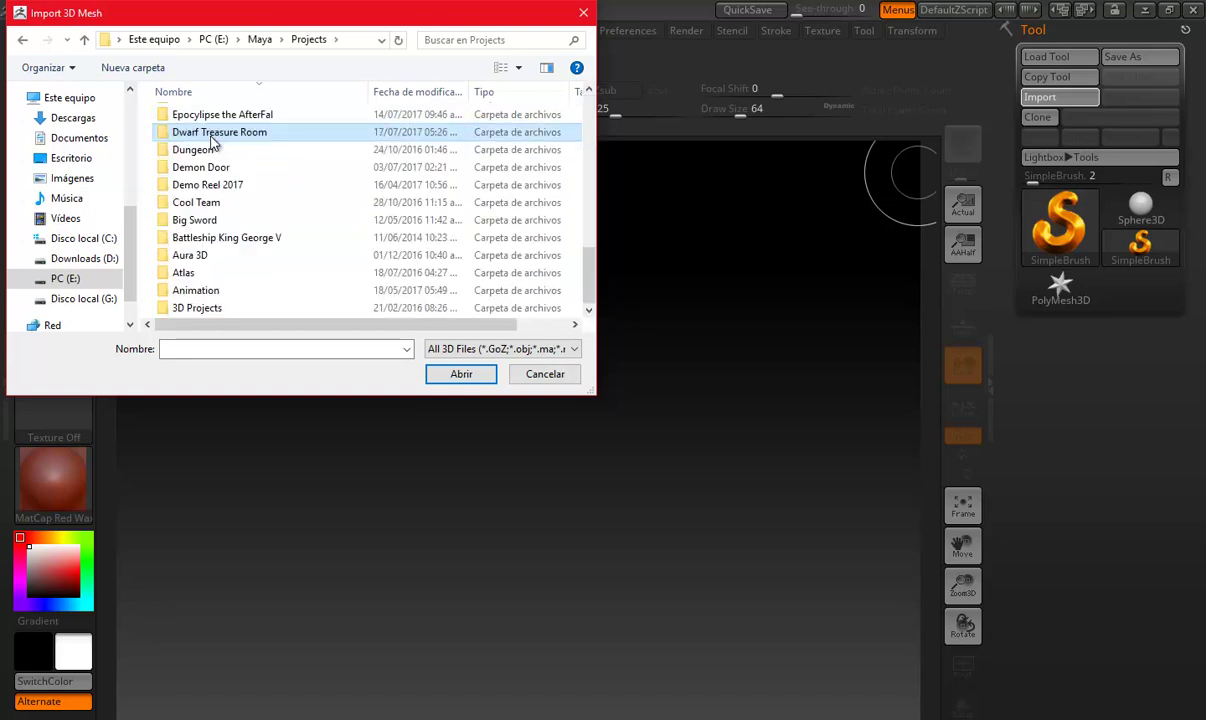
pyautogui.doubleClick(212, 137)
pyautogui.moveTo(192, 134)
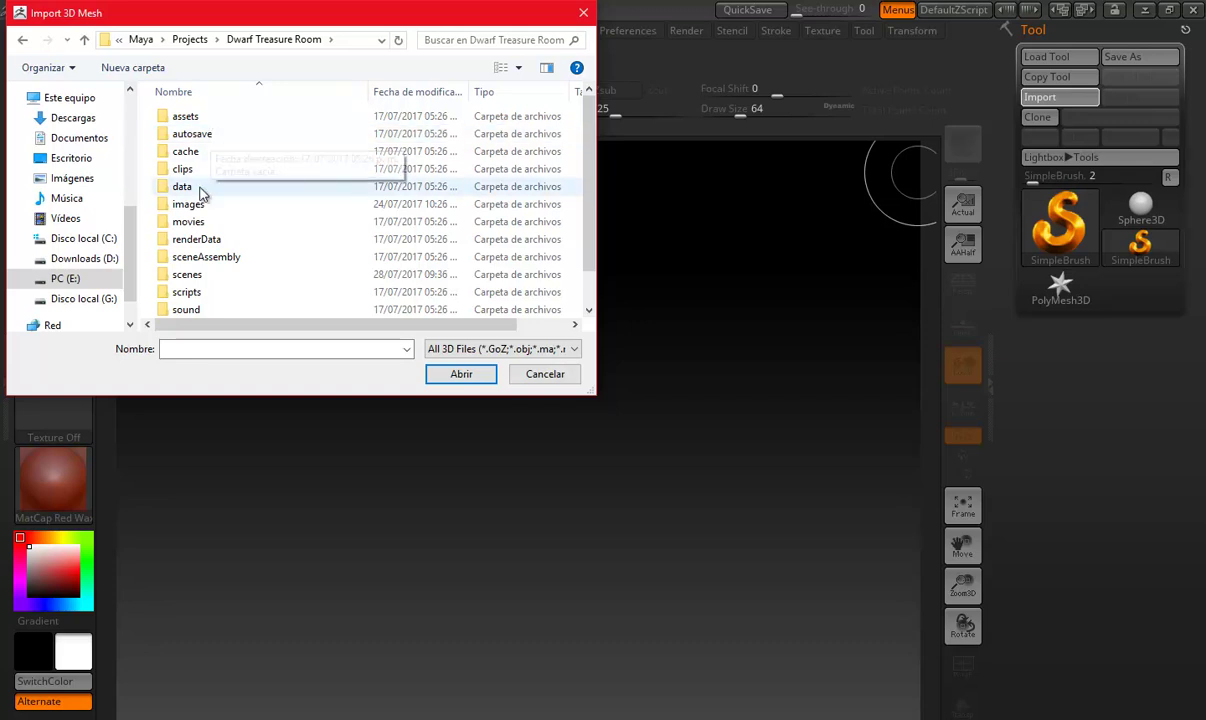
# Go into scenes > Weapons > Shield and import the Shield Low mesh.
pyautogui.doubleClick(190, 275)
pyautogui.scroll(-1, 215, 250)
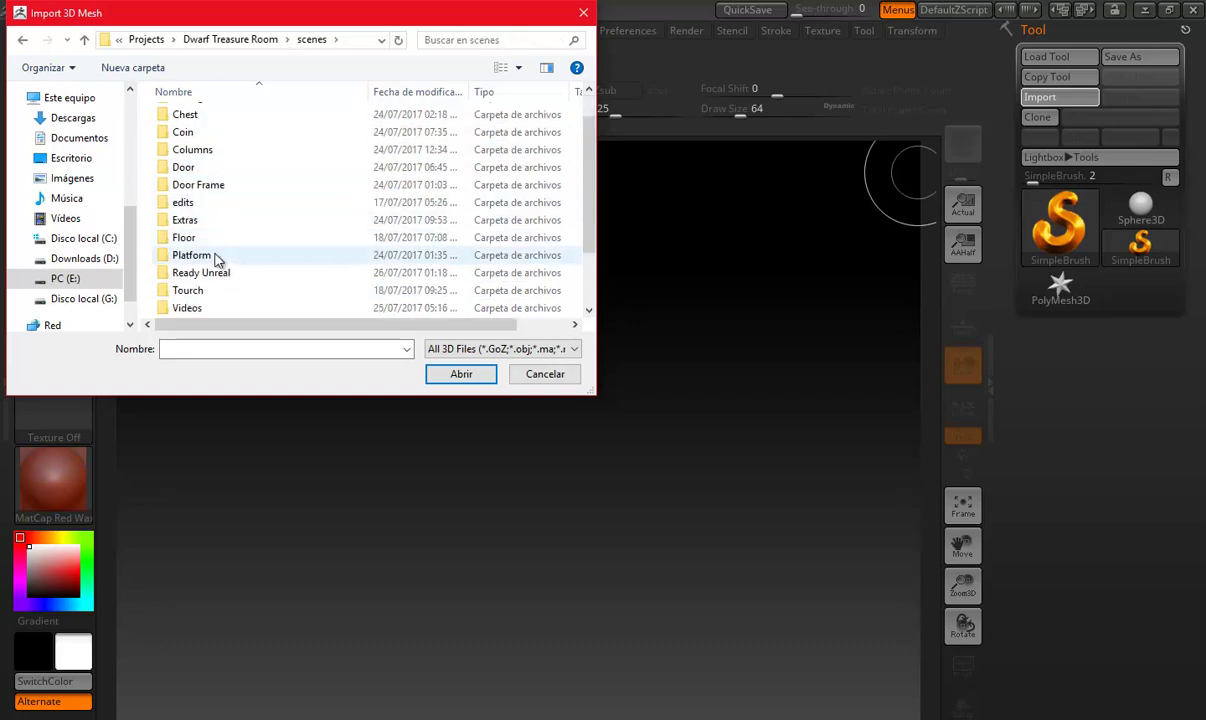
pyautogui.scroll(-1, 207, 292)
pyautogui.doubleClick(207, 291)
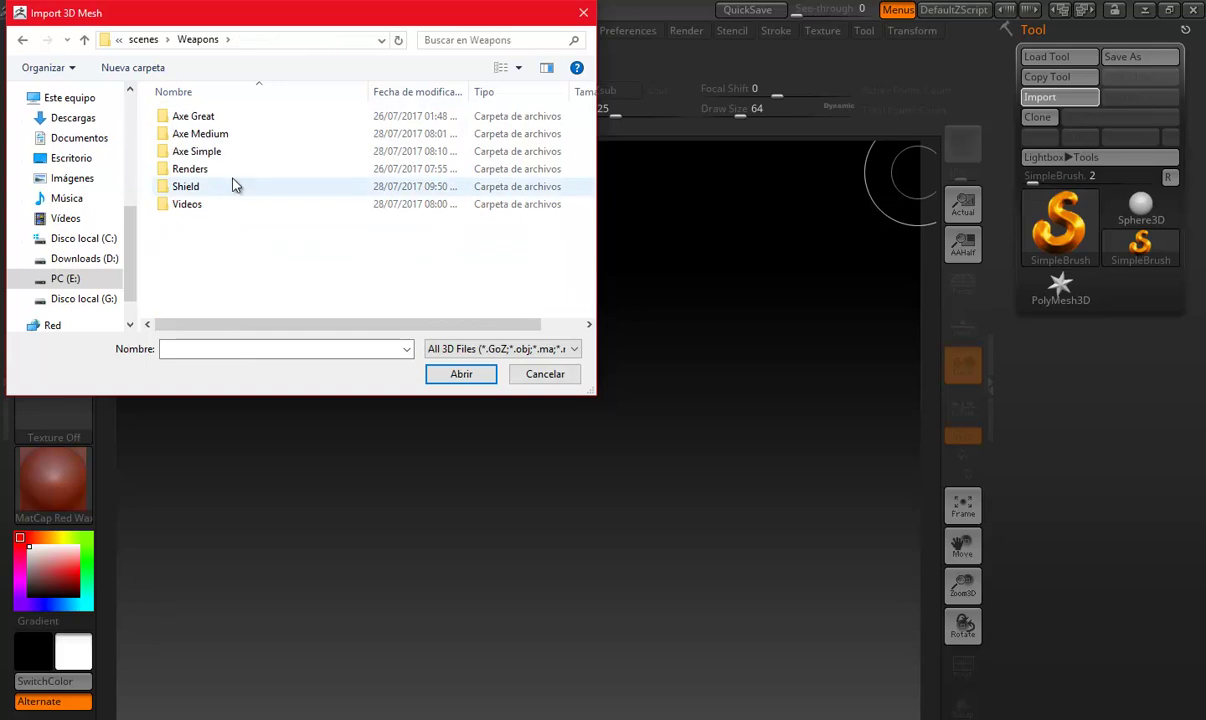
pyautogui.doubleClick(198, 184)
pyautogui.doubleClick(272, 134)
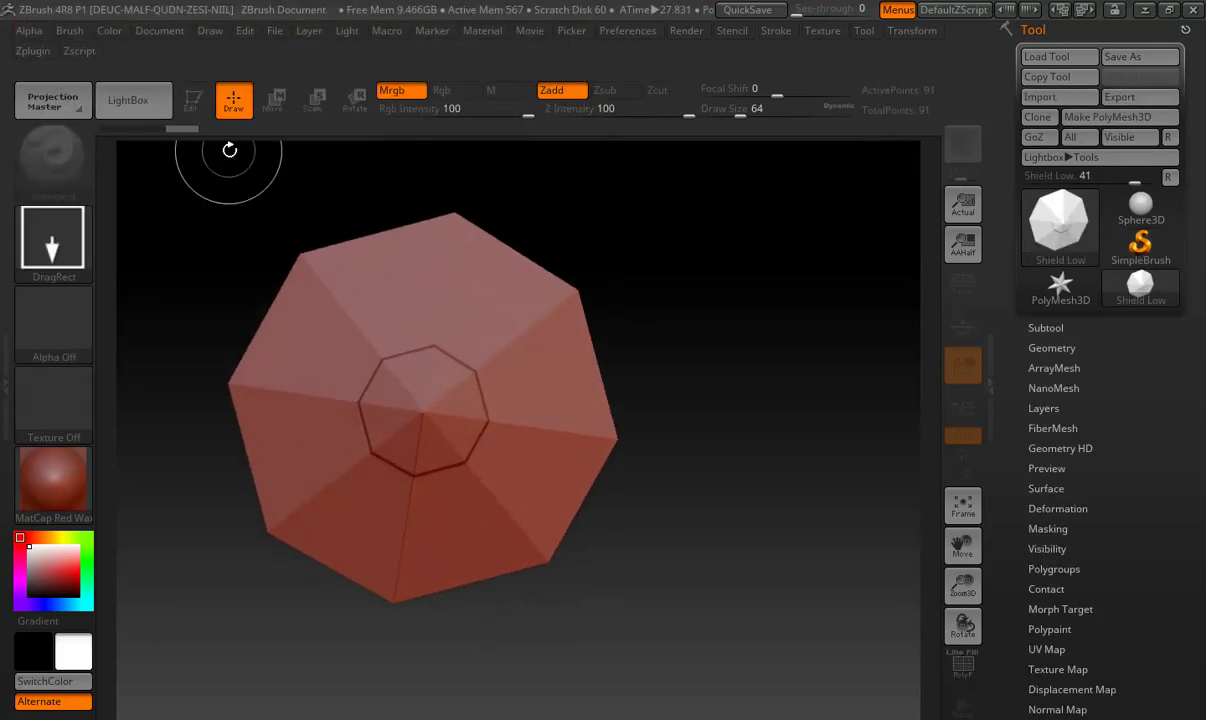
# Put the shield in Edit mode and show its polygroup wireframe.
pyautogui.click(193, 100)
pyautogui.moveTo(711, 401)
pyautogui.mouseDown()
pyautogui.moveTo(859, 544)
pyautogui.moveTo(907, 627)
pyautogui.mouseUp()
pyautogui.moveTo(657, 444)
pyautogui.mouseDown()
pyautogui.moveTo(934, 648)
pyautogui.moveTo(781, 470)
pyautogui.mouseUp()
pyautogui.click(962, 665)
# Split the mesh into separate subtools with Groups Split, confirming the warning.
pyautogui.click(1058, 327)
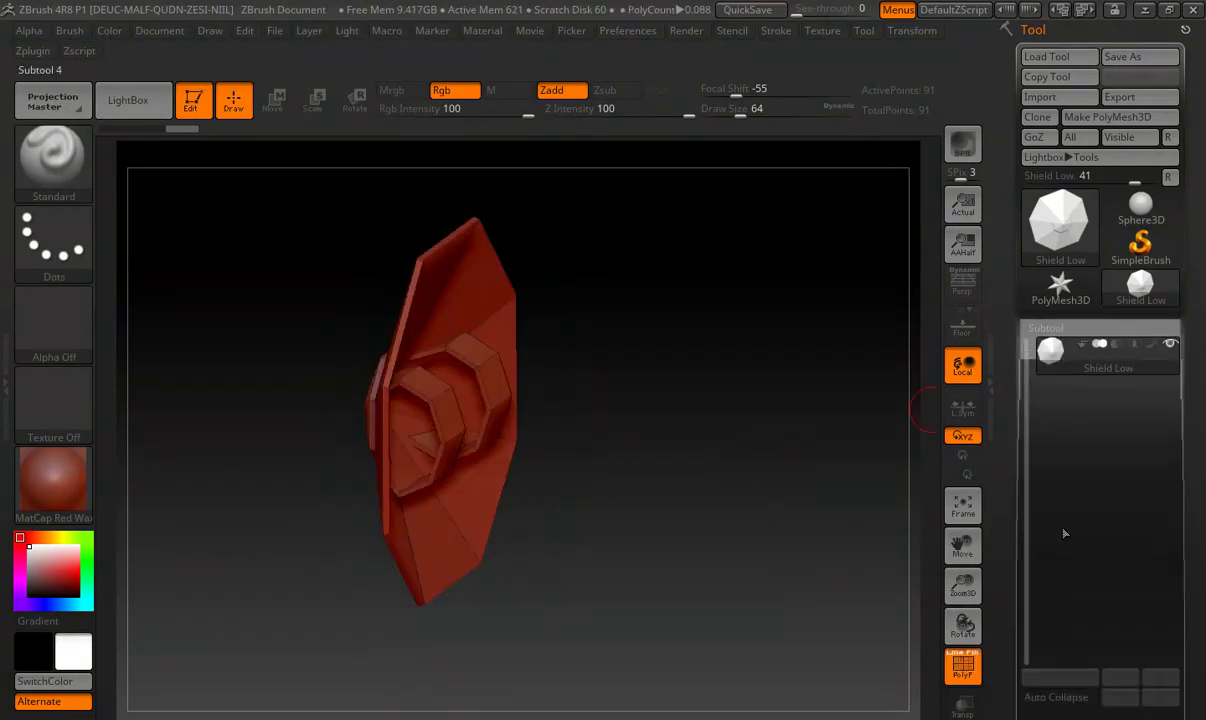
pyautogui.scroll(-5, 1063, 540)
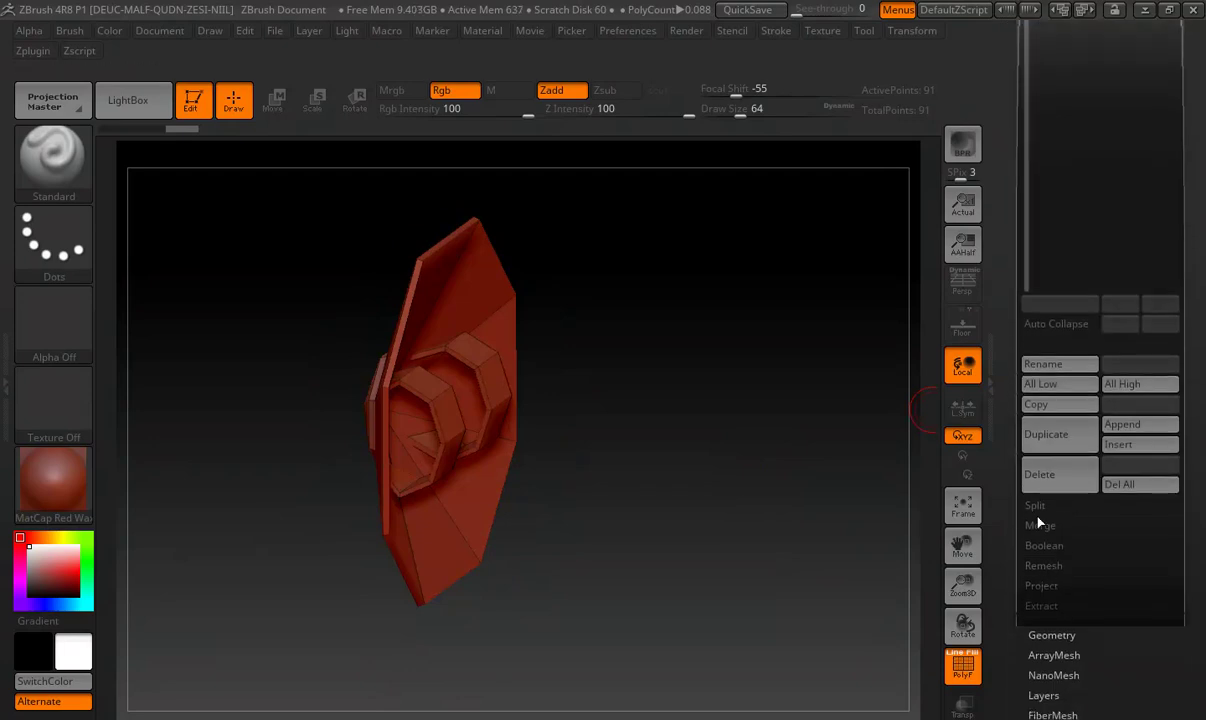
pyautogui.click(1035, 505)
pyautogui.click(1100, 524)
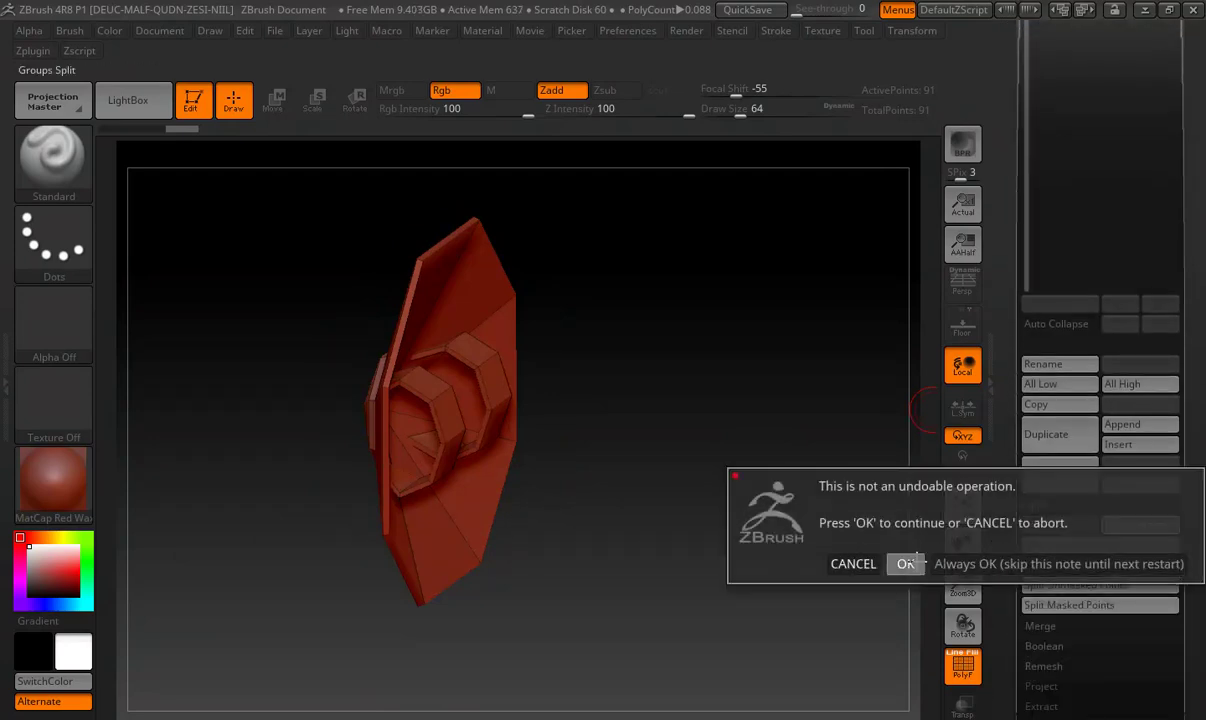
pyautogui.click(905, 564)
# Hide the two handle subtools and make the Shield Low body active, viewed face-on.
pyautogui.scroll(5, 1063, 400)
pyautogui.click(1170, 226)
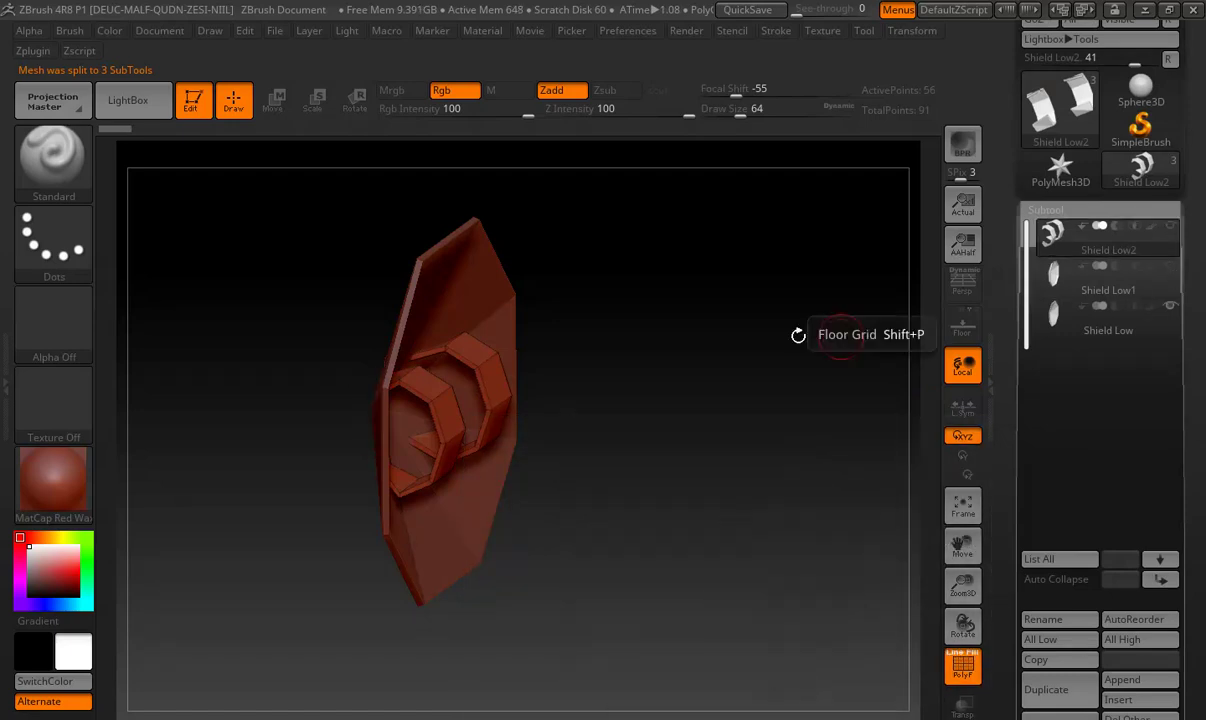
pyautogui.click(1060, 315)
pyautogui.keyDown('shift'); pyautogui.moveTo(656, 422); pyautogui.dragTo(615, 401); pyautogui.keyUp('shift')
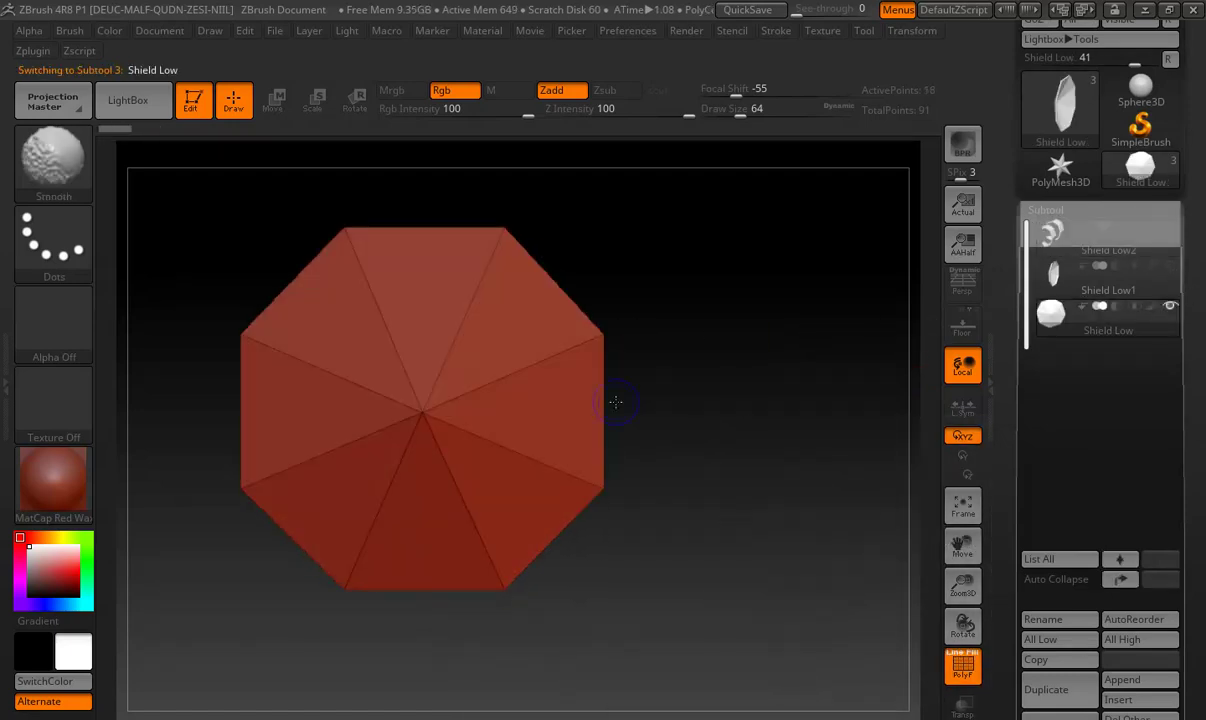
pyautogui.click(1045, 210)
# Hide the wireframe and divide the shield body up to subdivision level 8.
pyautogui.hotkey('shift', 'f')
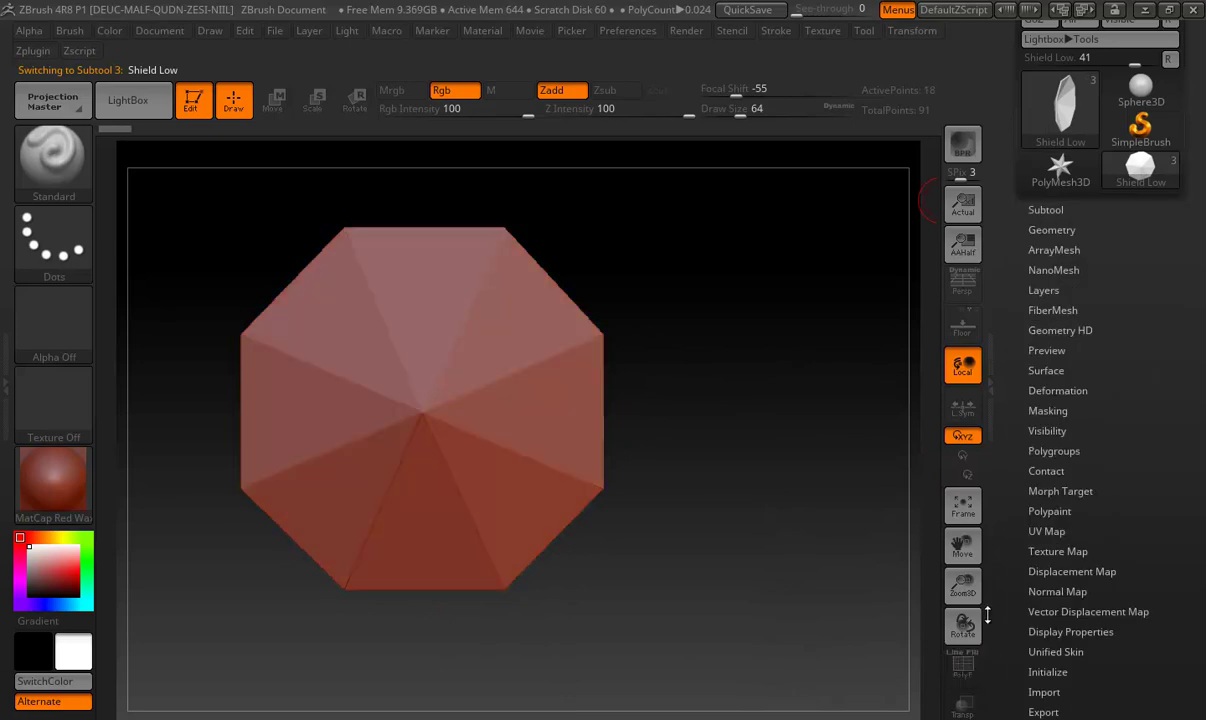
pyautogui.click(1052, 230)
pyautogui.click(1045, 378)
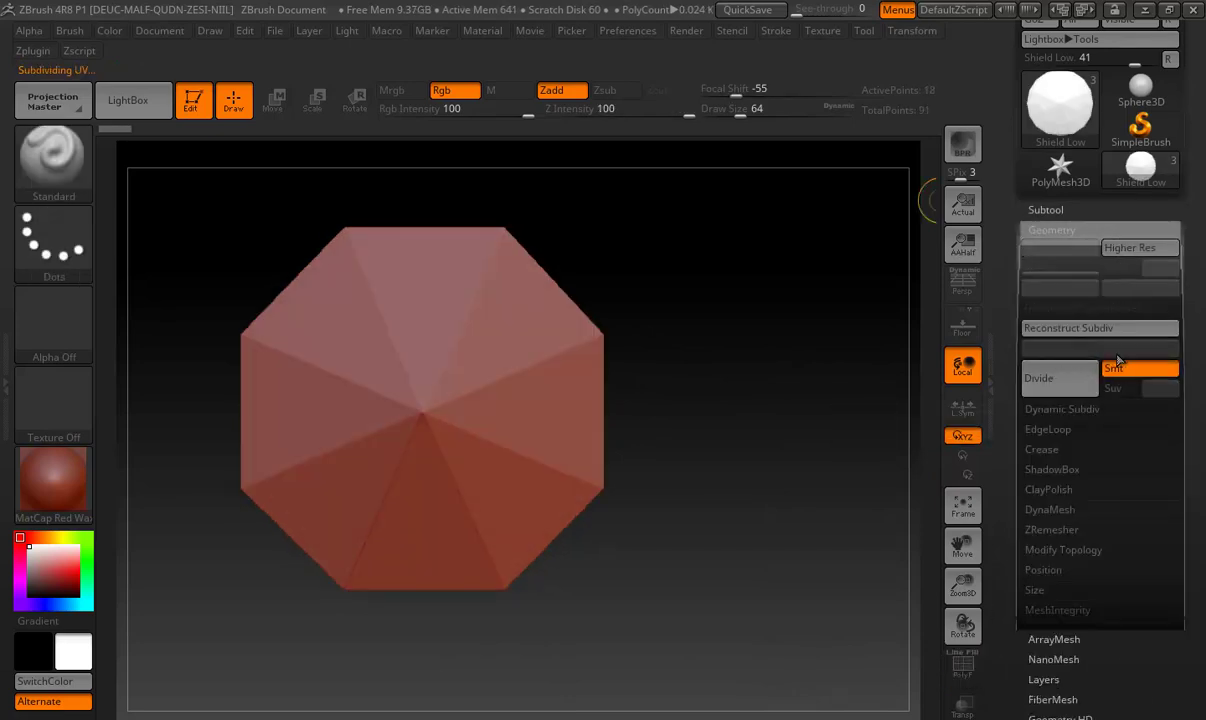
pyautogui.click(1080, 378)
pyautogui.click(1078, 378)
pyautogui.click(1076, 378)
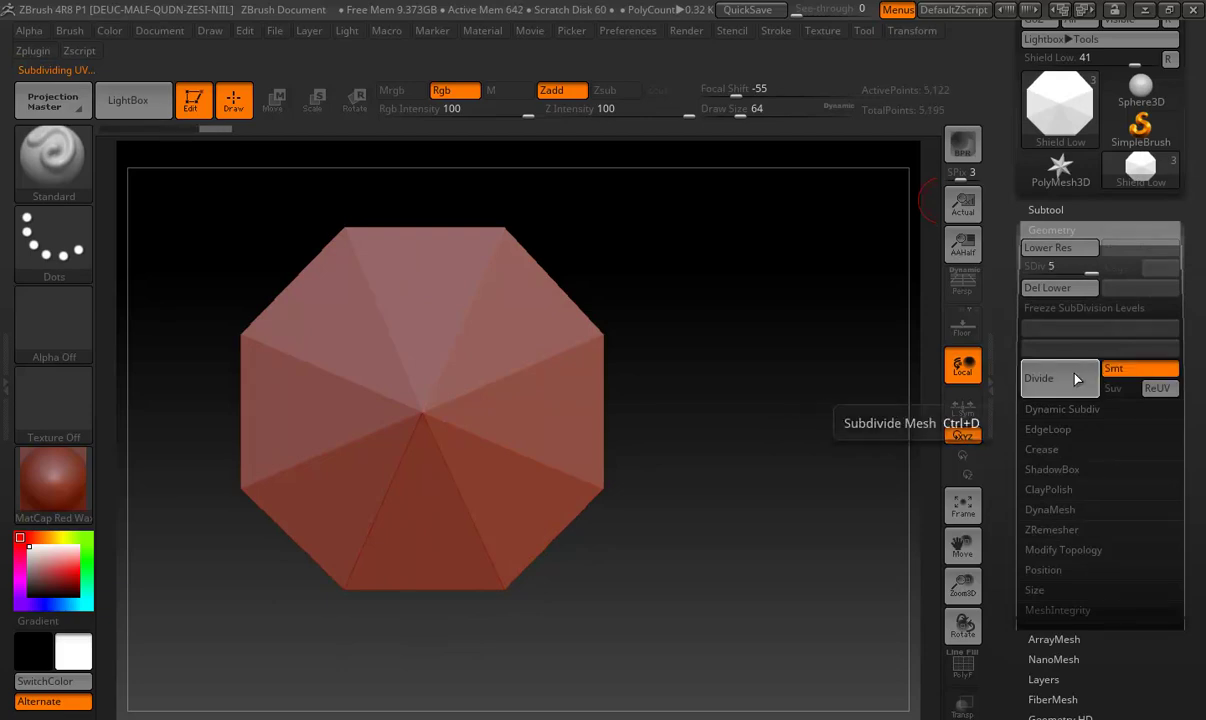
pyautogui.click(1070, 378)
pyautogui.click(1061, 378)
pyautogui.click(1061, 378)
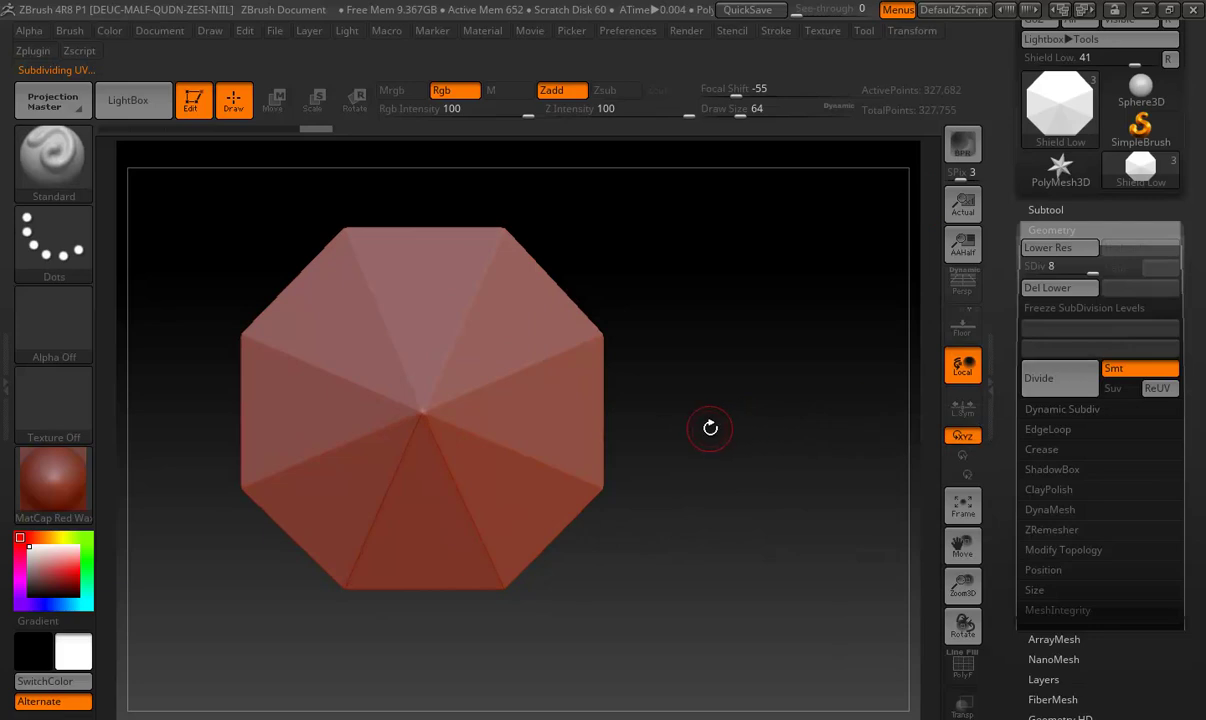
# Divide once more with Ctrl+D to level 9, about 1.31 million points, and zoom in on the rim.
pyautogui.moveTo(710, 428); pyautogui.dragTo(641, 380)
pyautogui.hotkey('ctrl', 'd')
pyautogui.keyDown('shift'); pyautogui.moveTo(875, 398); pyautogui.dragTo(713, 385); pyautogui.keyUp('shift')
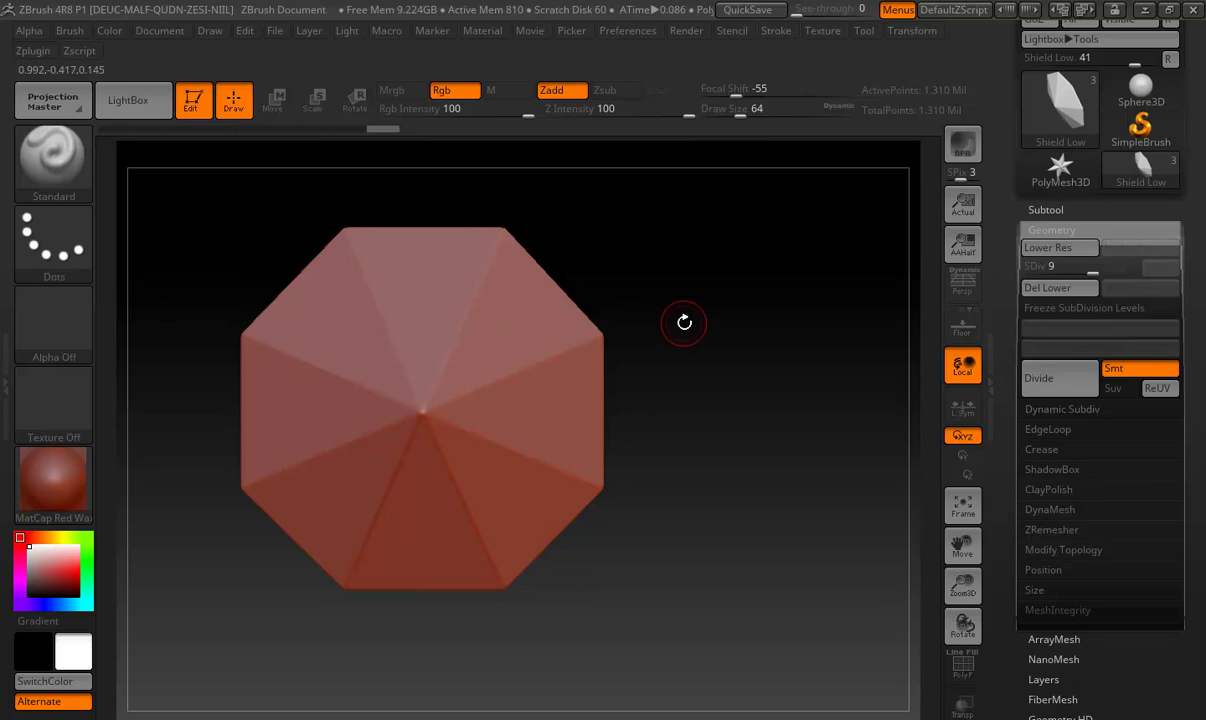
pyautogui.moveTo(684, 323); pyautogui.dragTo(625, 342)
pyautogui.keyDown('alt'); pyautogui.moveTo(431, 360); pyautogui.dragTo(579, 372); pyautogui.keyUp('alt')
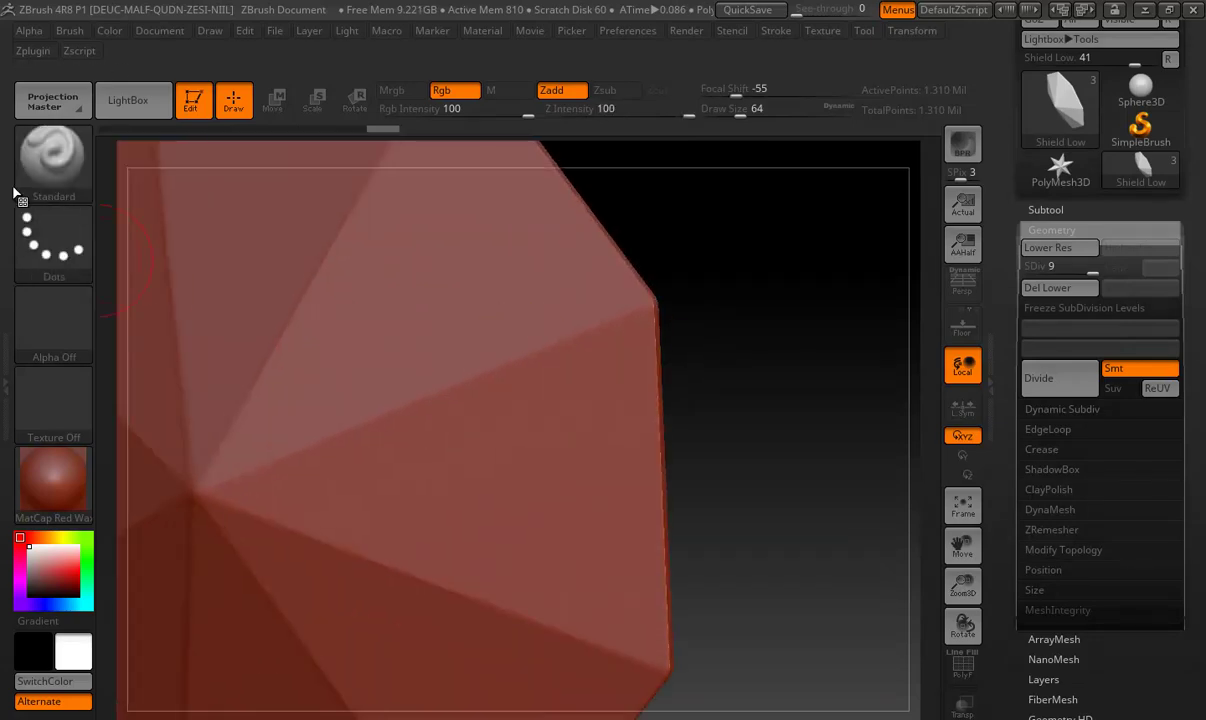
# Select the TrimDynamic brush and set its Draw Size to 17.
pyautogui.click(40, 155)
pyautogui.click(295, 441)
pyautogui.moveTo(565, 336)
pyautogui.mouseDown()
pyautogui.moveTo(735, 296)
pyautogui.moveTo(509, 428)
pyautogui.moveTo(555, 404)
pyautogui.moveTo(555, 369)
pyautogui.moveTo(428, 322)
pyautogui.moveTo(427, 383)
pyautogui.moveTo(454, 408)
pyautogui.mouseUp()
pyautogui.press('space')
# Trim flat bevels along the shield's left, top and right rim edges.
pyautogui.moveTo(430, 340)
pyautogui.mouseDown()
pyautogui.moveTo(450, 430)
pyautogui.moveTo(509, 502)
pyautogui.mouseUp()
pyautogui.moveTo(458, 445); pyautogui.dragTo(550, 612)
pyautogui.moveTo(471, 440)
pyautogui.mouseDown()
pyautogui.moveTo(420, 347)
pyautogui.moveTo(484, 508)
pyautogui.mouseUp()
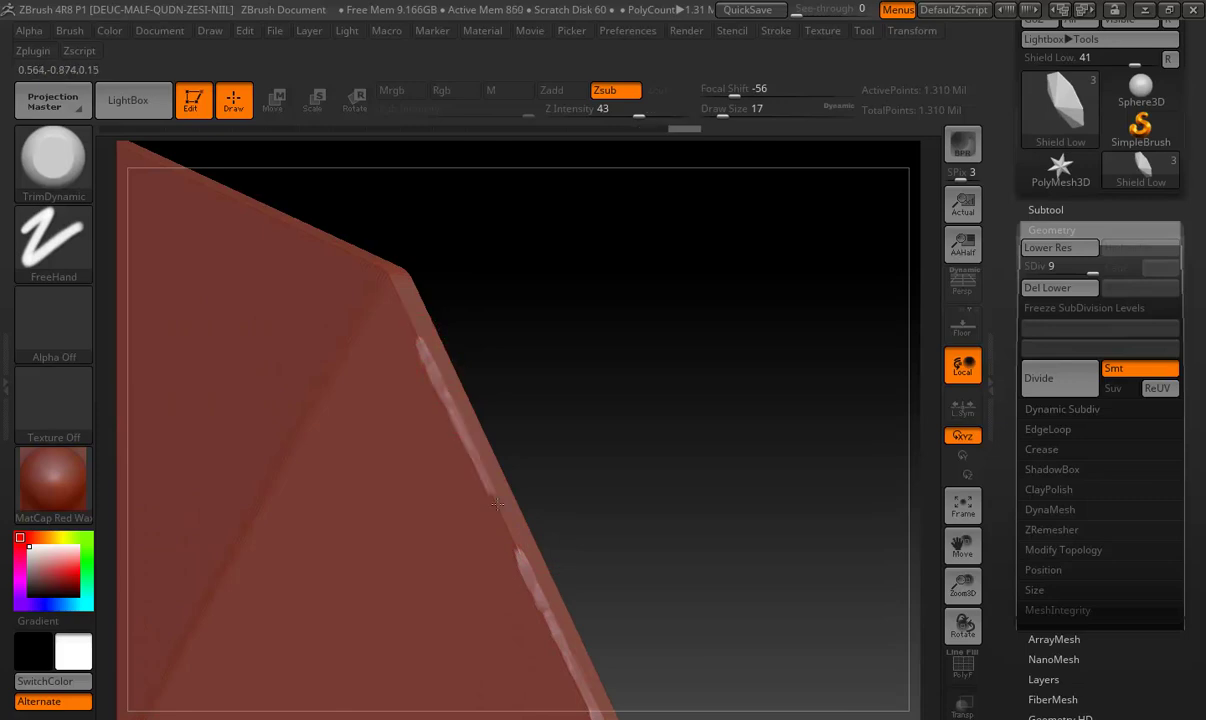
pyautogui.moveTo(458, 455); pyautogui.dragTo(495, 540)
pyautogui.moveTo(418, 387)
pyautogui.mouseDown()
pyautogui.moveTo(450, 405)
pyautogui.moveTo(465, 455)
pyautogui.mouseUp()
pyautogui.moveTo(440, 375); pyautogui.dragTo(455, 450)
pyautogui.moveTo(483, 340); pyautogui.dragTo(412, 361)
# Undo and redo trim strokes, then carve a chipped groove down the edge.
pyautogui.hotkey('ctrl', 'z')
pyautogui.hotkey('ctrl', 'shift', 'z')
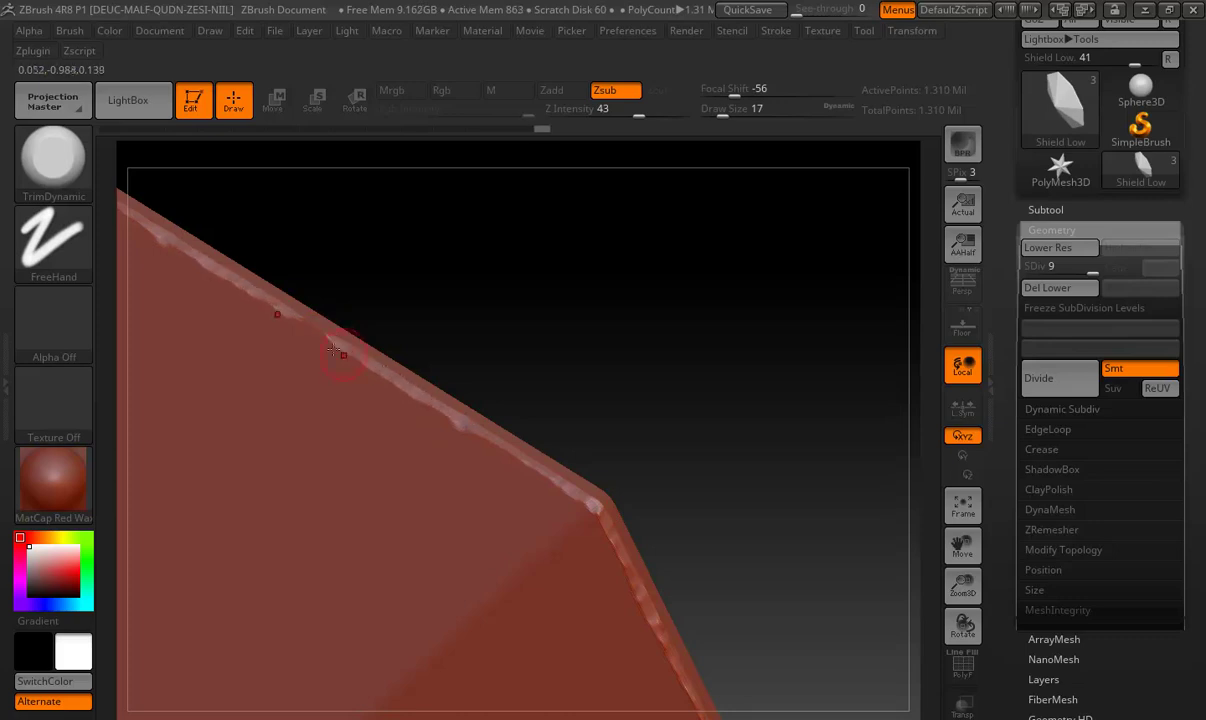
pyautogui.moveTo(605, 355)
pyautogui.mouseDown()
pyautogui.moveTo(557, 345)
pyautogui.moveTo(603, 320)
pyautogui.moveTo(705, 398)
pyautogui.moveTo(762, 494)
pyautogui.moveTo(506, 310)
pyautogui.moveTo(760, 474)
pyautogui.moveTo(477, 341)
pyautogui.moveTo(665, 402)
pyautogui.moveTo(455, 353)
pyautogui.moveTo(571, 342)
pyautogui.moveTo(391, 356)
pyautogui.moveTo(538, 268)
pyautogui.moveTo(500, 340)
pyautogui.moveTo(502, 512)
pyautogui.mouseUp()
pyautogui.moveTo(614, 399)
pyautogui.keyDown('alt'); pyautogui.mouseDown()
pyautogui.moveTo(570, 387)
pyautogui.moveTo(511, 288)
pyautogui.mouseUp(); pyautogui.keyUp('alt')
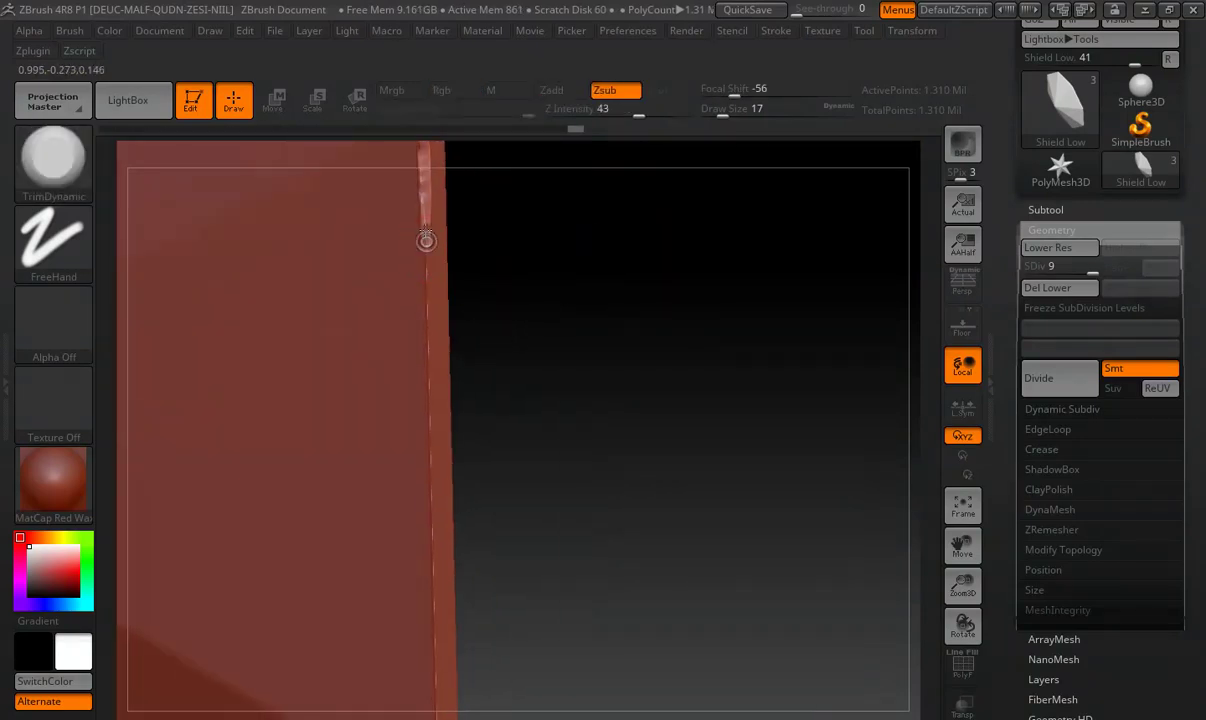
pyautogui.click(62, 478)
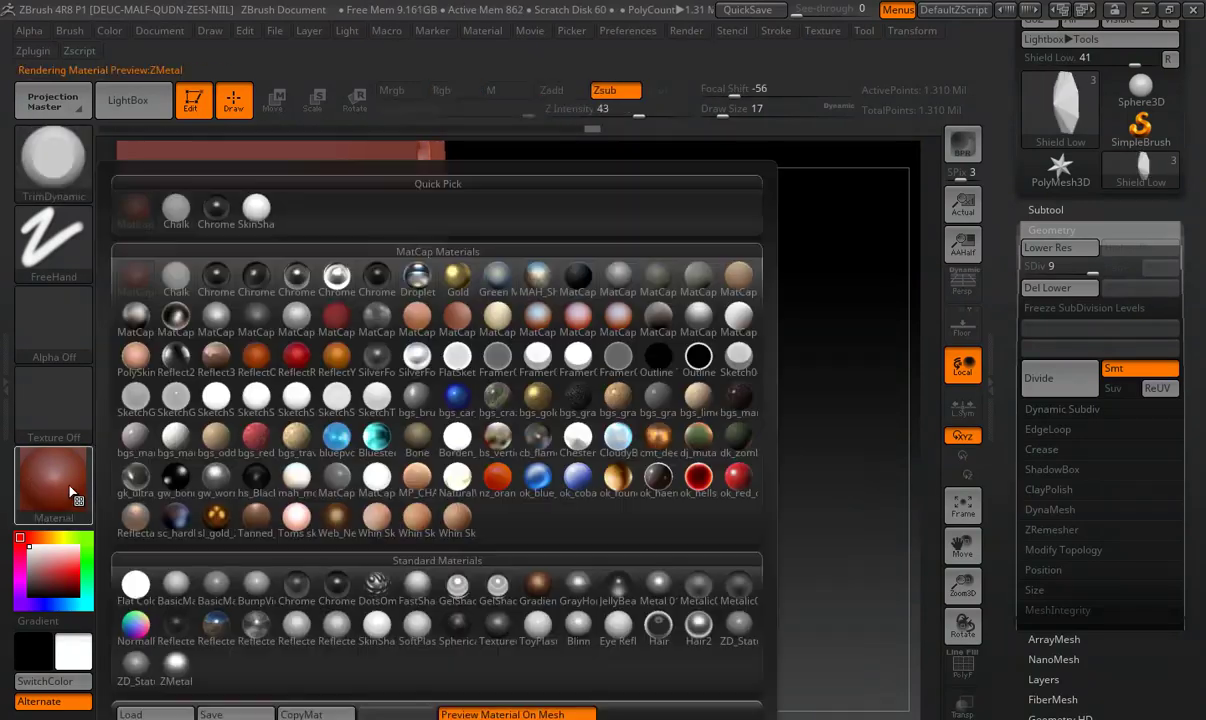
# Apply the Bone material and trim along the lower rim edge.
pyautogui.click(412, 440)
pyautogui.keyDown('alt'); pyautogui.moveTo(493, 433); pyautogui.dragTo(512, 265); pyautogui.keyUp('alt')
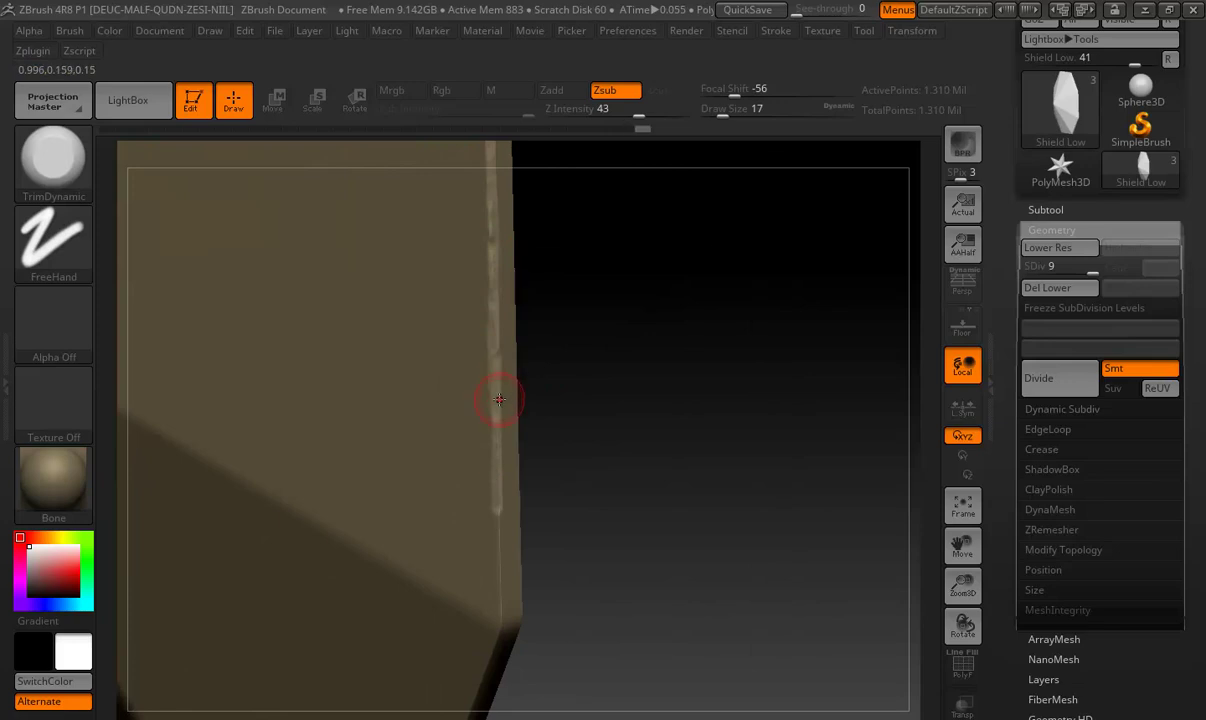
pyautogui.moveTo(494, 621)
pyautogui.mouseDown()
pyautogui.moveTo(584, 425)
pyautogui.moveTo(578, 286)
pyautogui.mouseUp()
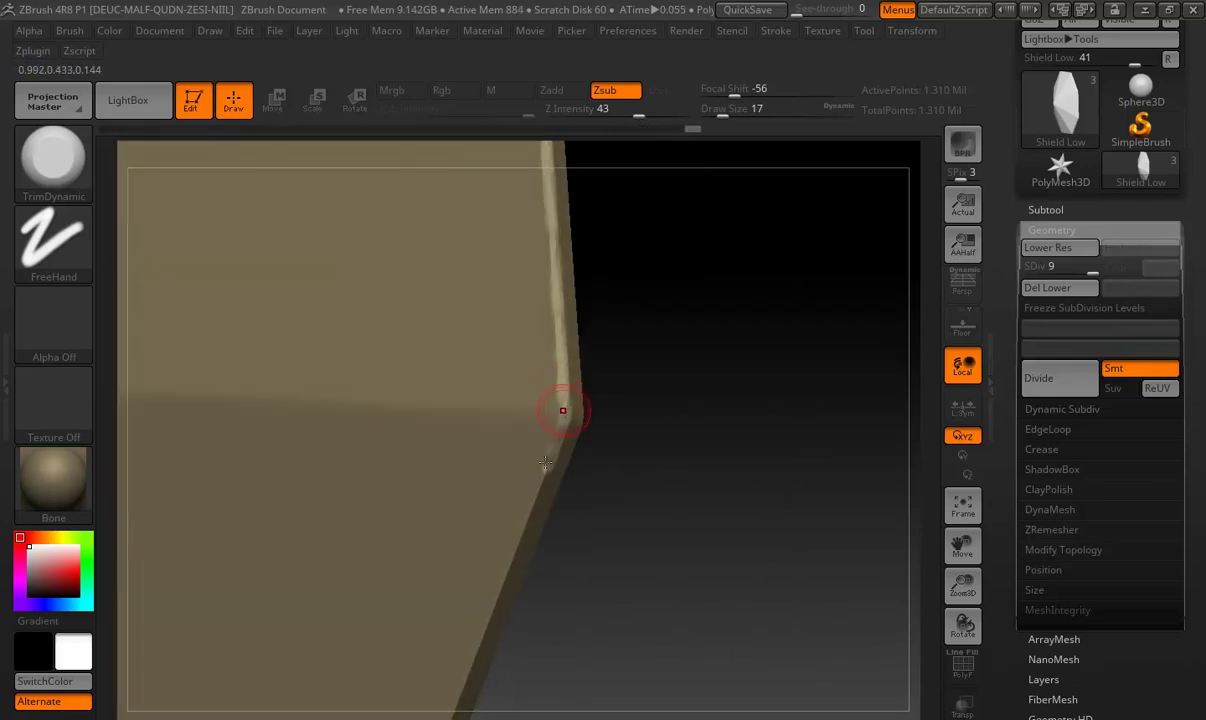
pyautogui.moveTo(497, 566)
pyautogui.mouseDown()
pyautogui.moveTo(657, 425)
pyautogui.moveTo(585, 309)
pyautogui.mouseUp()
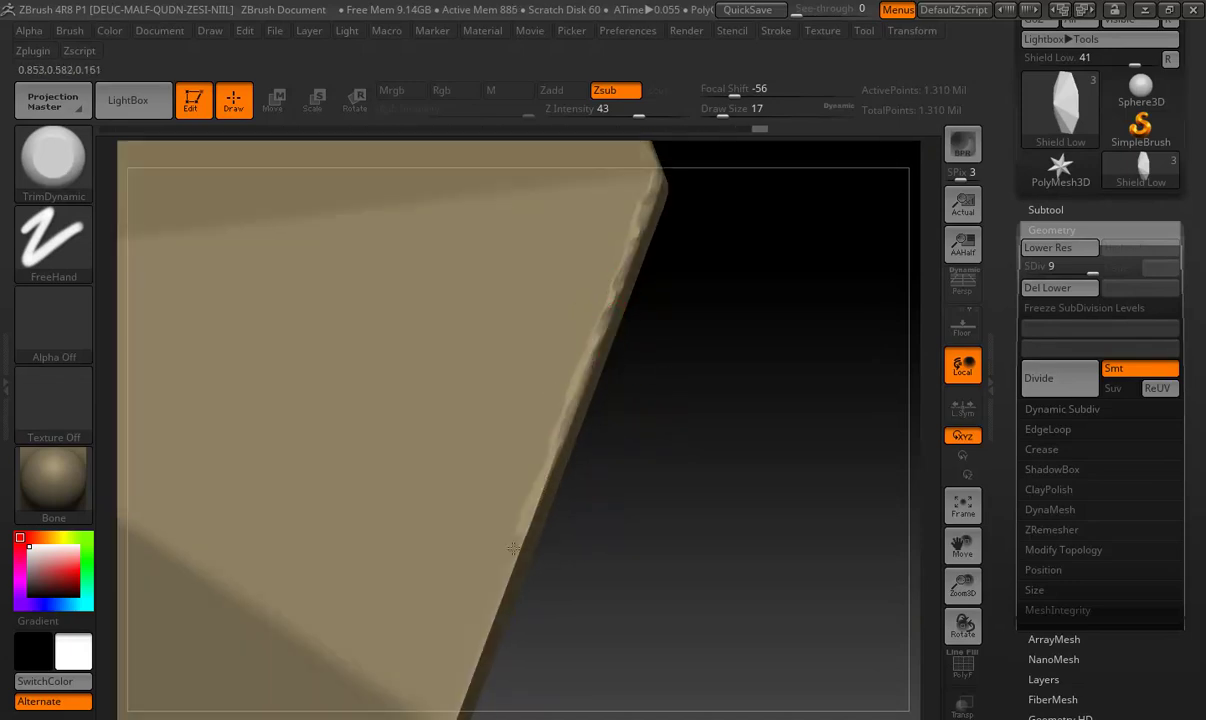
pyautogui.moveTo(471, 614); pyautogui.dragTo(560, 413)
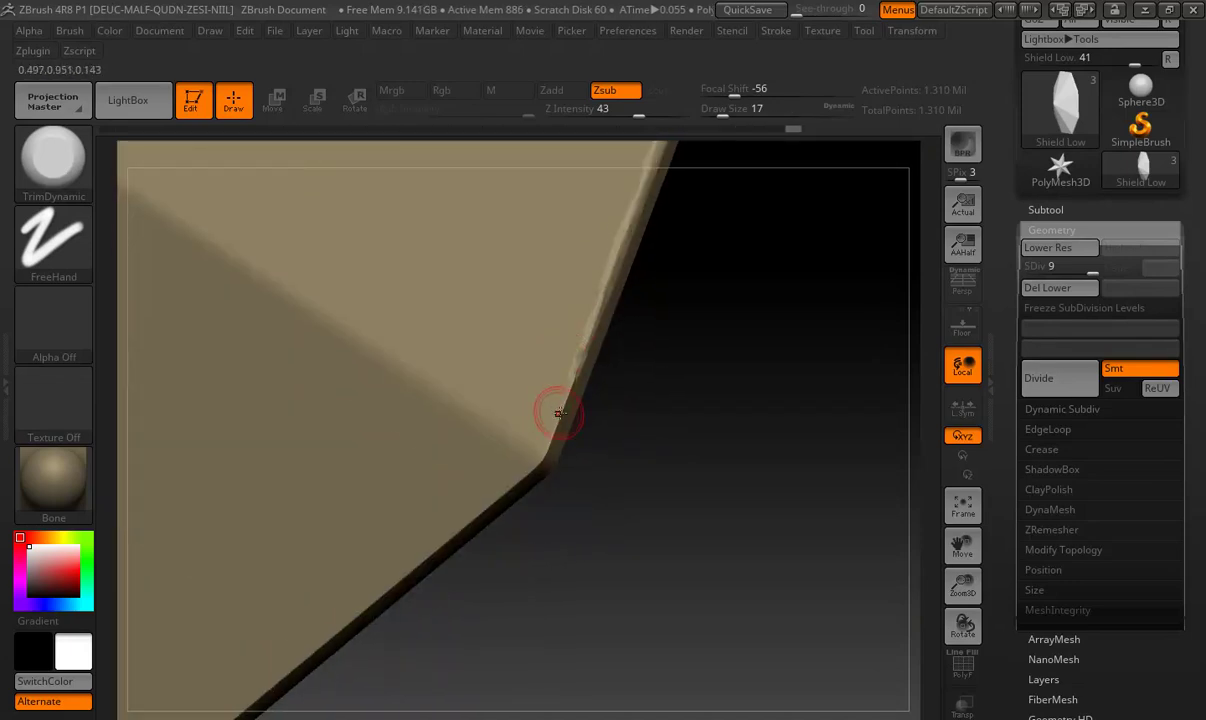
pyautogui.moveTo(507, 484)
pyautogui.mouseDown()
pyautogui.moveTo(638, 396)
pyautogui.moveTo(633, 474)
pyautogui.mouseUp()
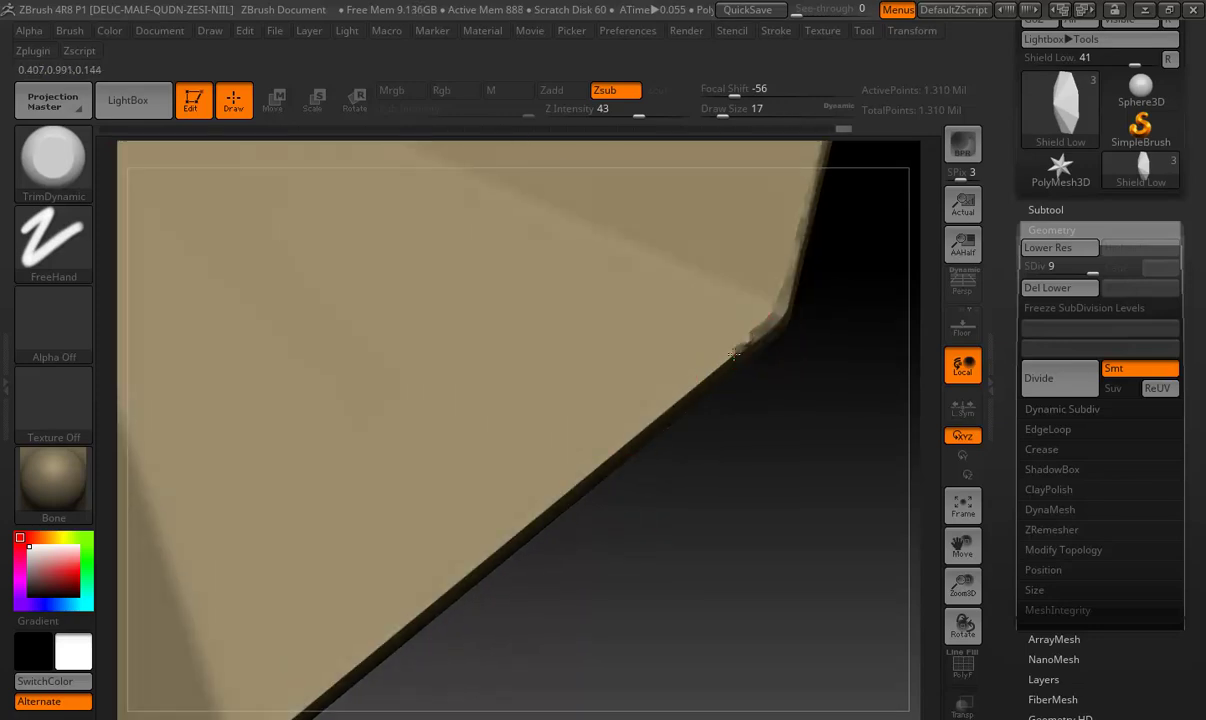
pyautogui.moveTo(536, 513); pyautogui.dragTo(489, 556)
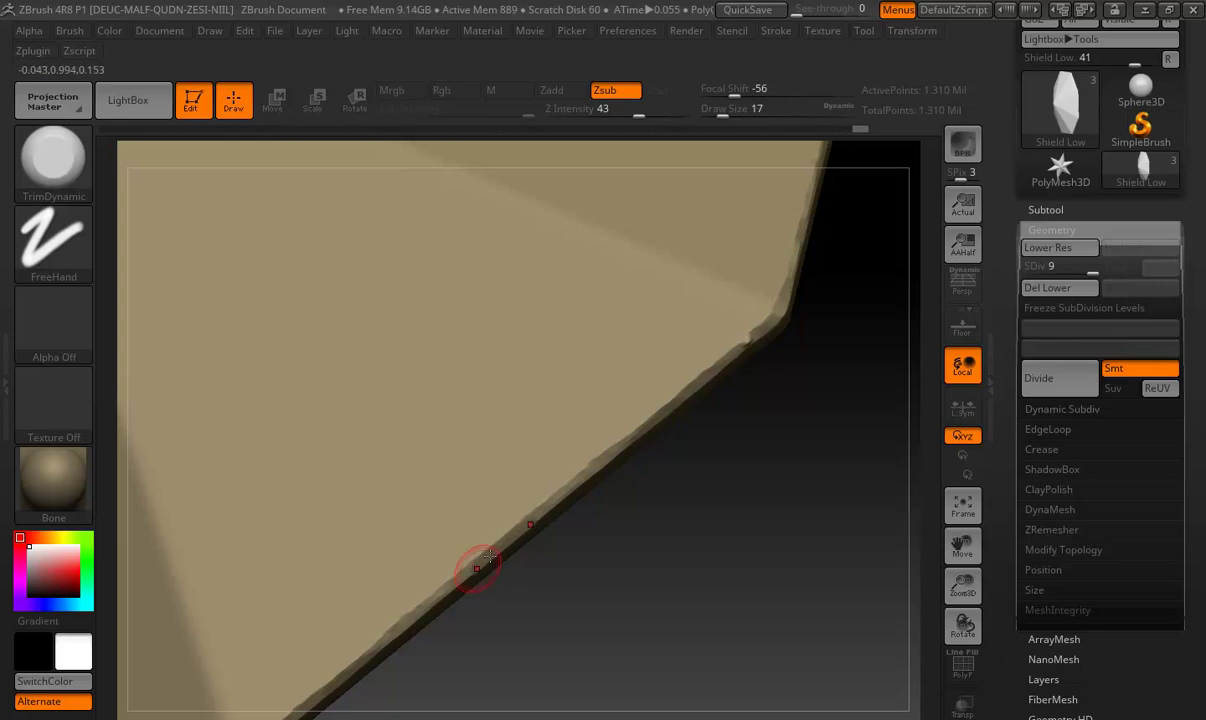
# Frame the whole shield and inspect its bevelled top edge and corners from several angles.
pyautogui.press('f')
pyautogui.moveTo(676, 277)
pyautogui.mouseDown()
pyautogui.moveTo(606, 253)
pyautogui.moveTo(544, 254)
pyautogui.moveTo(430, 396)
pyautogui.moveTo(638, 240)
pyautogui.moveTo(584, 330)
pyautogui.mouseUp()
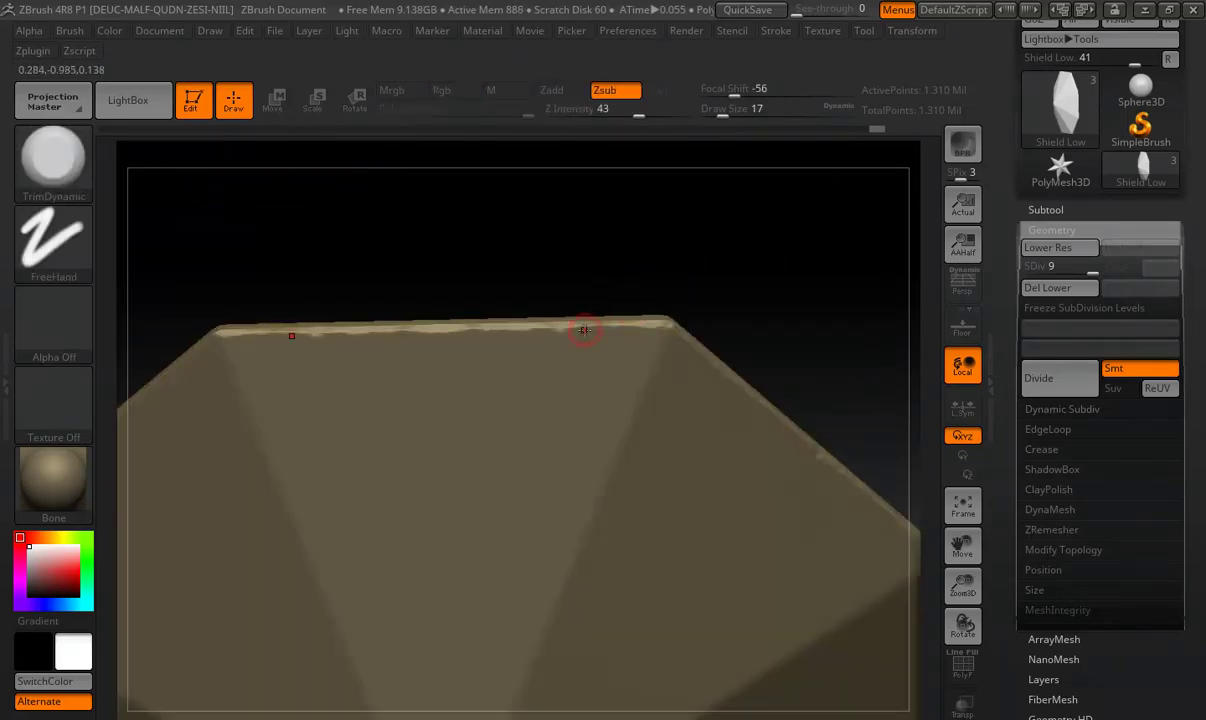
pyautogui.moveTo(242, 291)
pyautogui.mouseDown()
pyautogui.moveTo(520, 320)
pyautogui.moveTo(614, 345)
pyautogui.mouseUp()
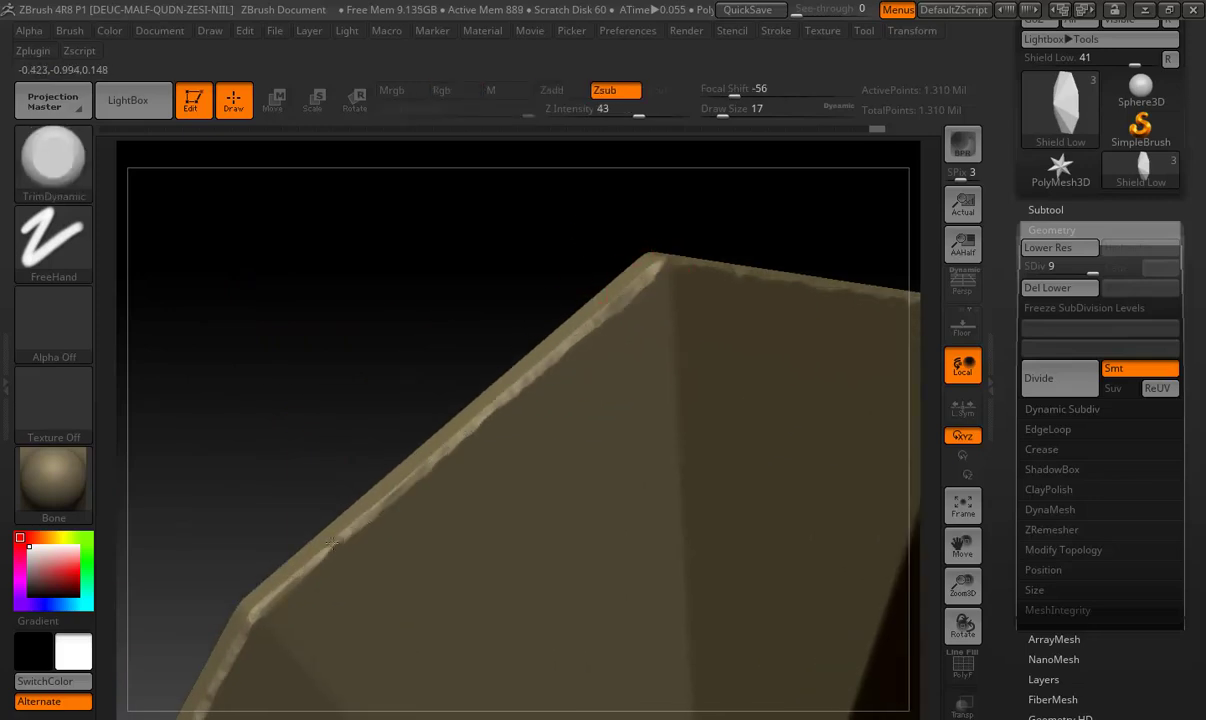
pyautogui.moveTo(635, 386)
pyautogui.mouseDown()
pyautogui.moveTo(659, 291)
pyautogui.moveTo(592, 345)
pyautogui.moveTo(585, 337)
pyautogui.mouseUp()
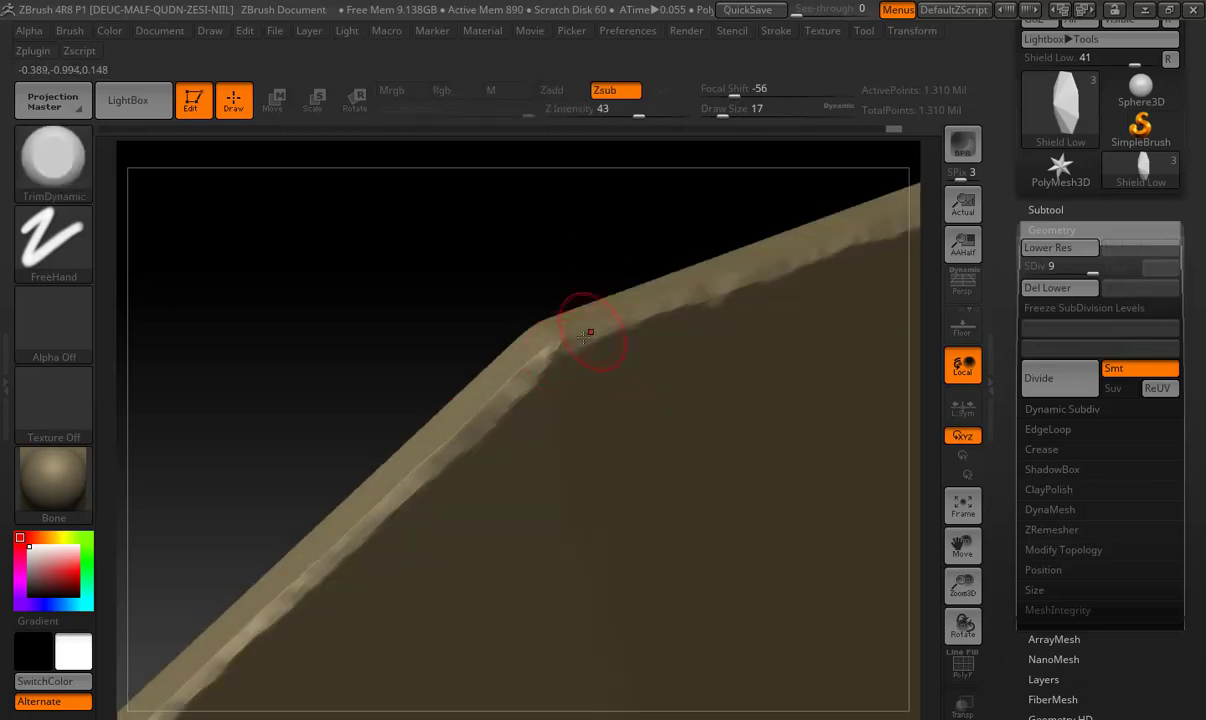
pyautogui.moveTo(740, 342)
pyautogui.mouseDown()
pyautogui.moveTo(646, 358)
pyautogui.moveTo(511, 280)
pyautogui.moveTo(779, 430)
pyautogui.moveTo(635, 393)
pyautogui.moveTo(772, 285)
pyautogui.moveTo(693, 288)
pyautogui.moveTo(756, 304)
pyautogui.moveTo(561, 324)
pyautogui.moveTo(525, 363)
pyautogui.moveTo(565, 331)
pyautogui.moveTo(727, 293)
pyautogui.mouseUp()
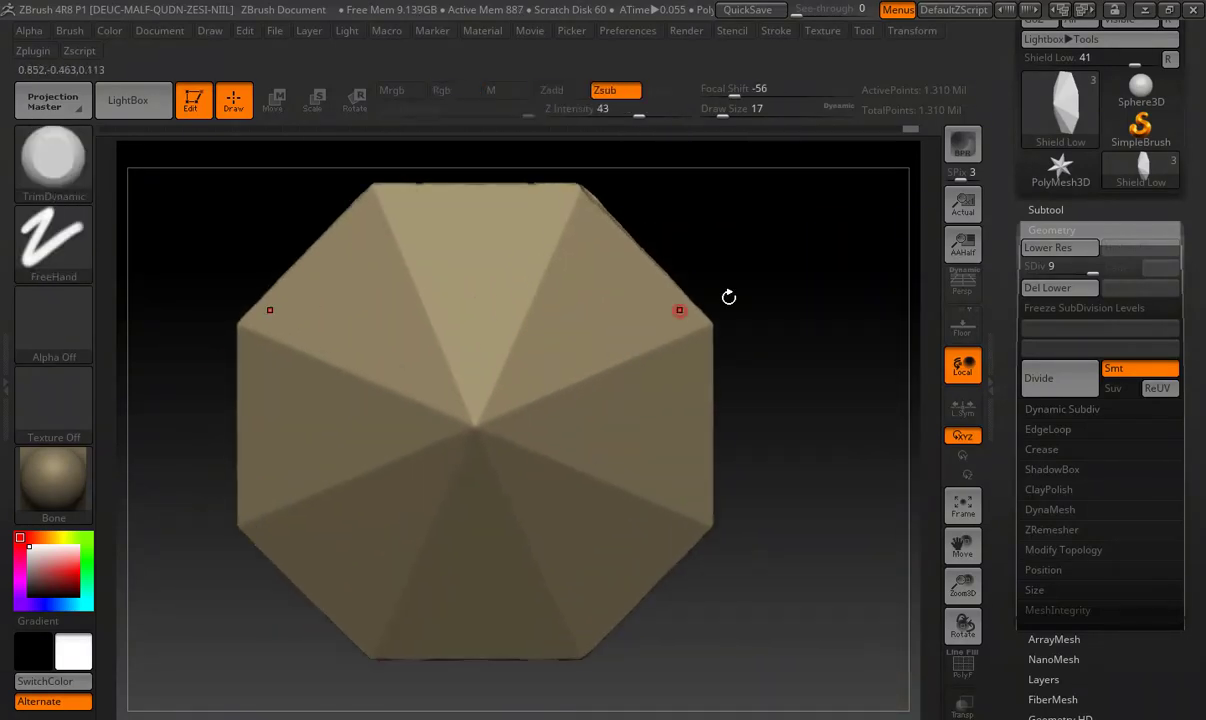
pyautogui.click(1040, 210)
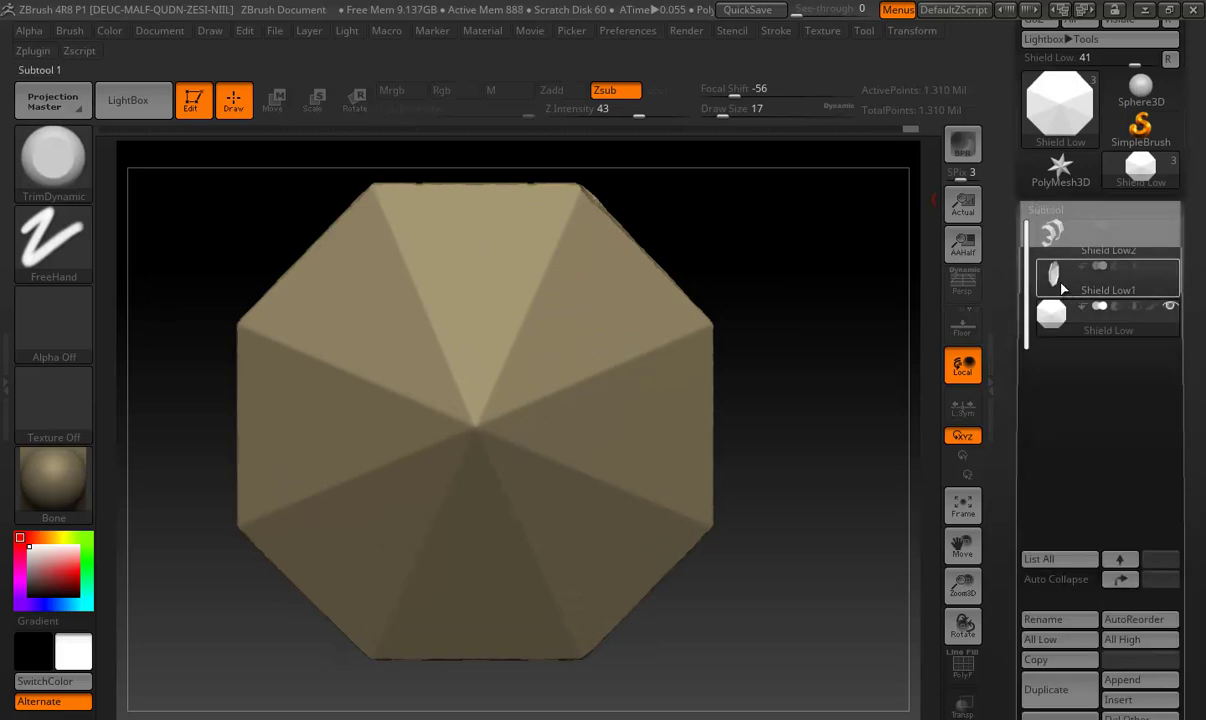
# Make Shield Low1 active and divide it up to subdivision level 9.
pyautogui.click(1060, 245)
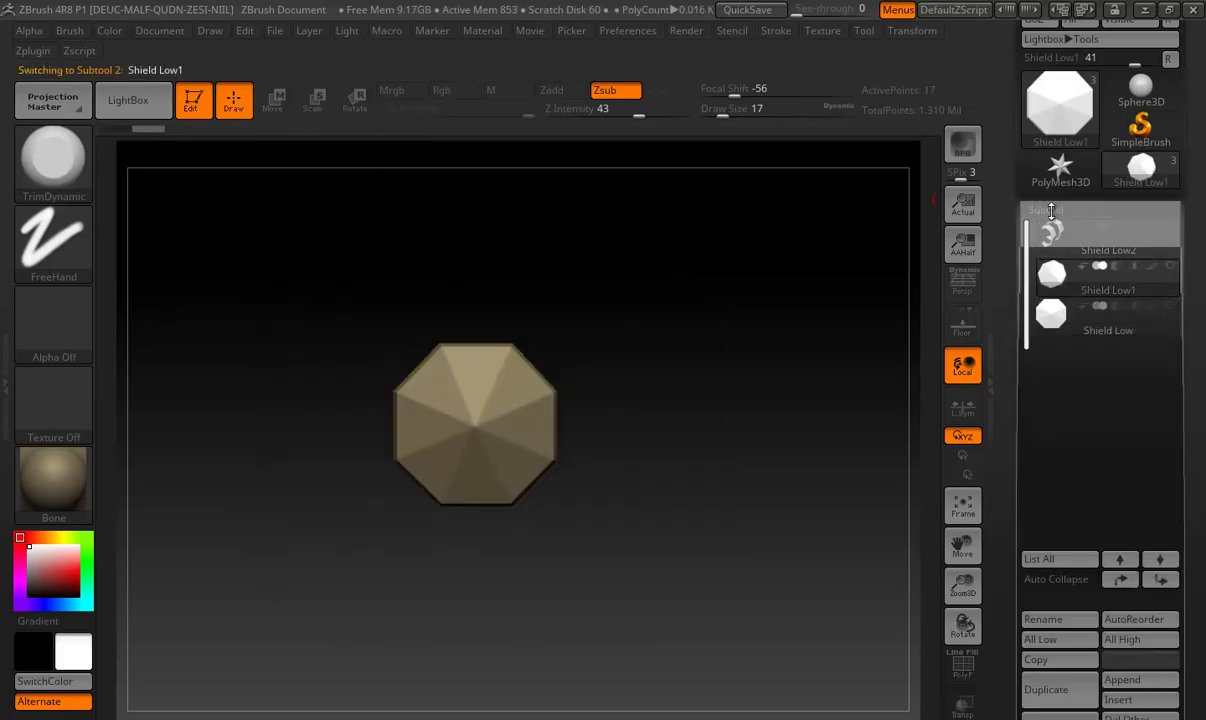
pyautogui.click(1045, 210)
pyautogui.click(1043, 232)
pyautogui.moveTo(692, 367); pyautogui.dragTo(783, 350)
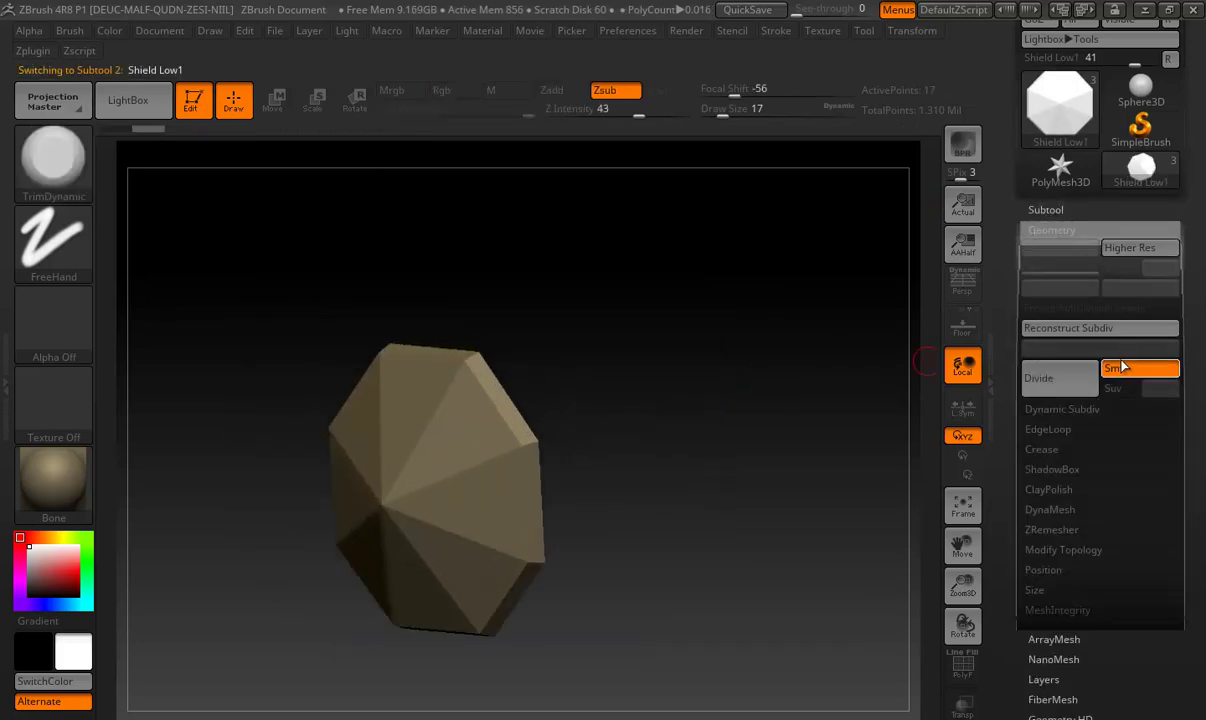
pyautogui.click(1063, 378)
pyautogui.click(1066, 379)
pyautogui.click(1066, 379)
pyautogui.click(1070, 378)
pyautogui.press('ctrl')
pyautogui.click(1062, 379)
pyautogui.click(1060, 380)
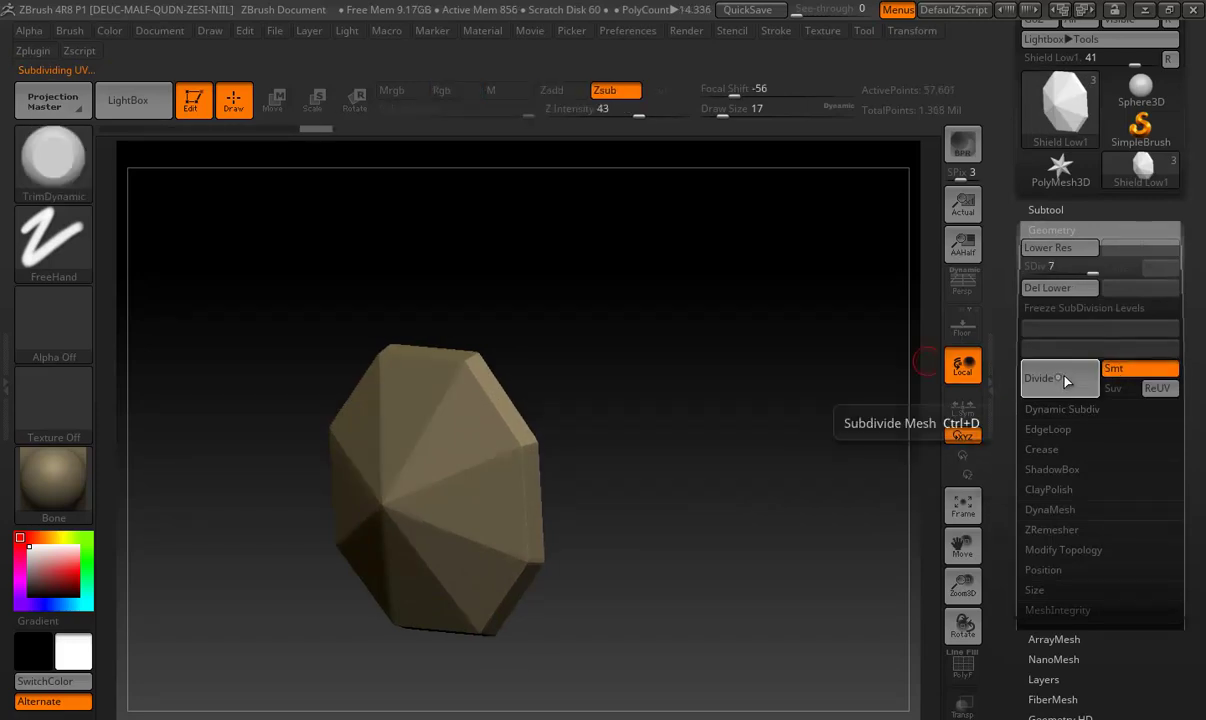
pyautogui.click(1057, 381)
pyautogui.click(1057, 381)
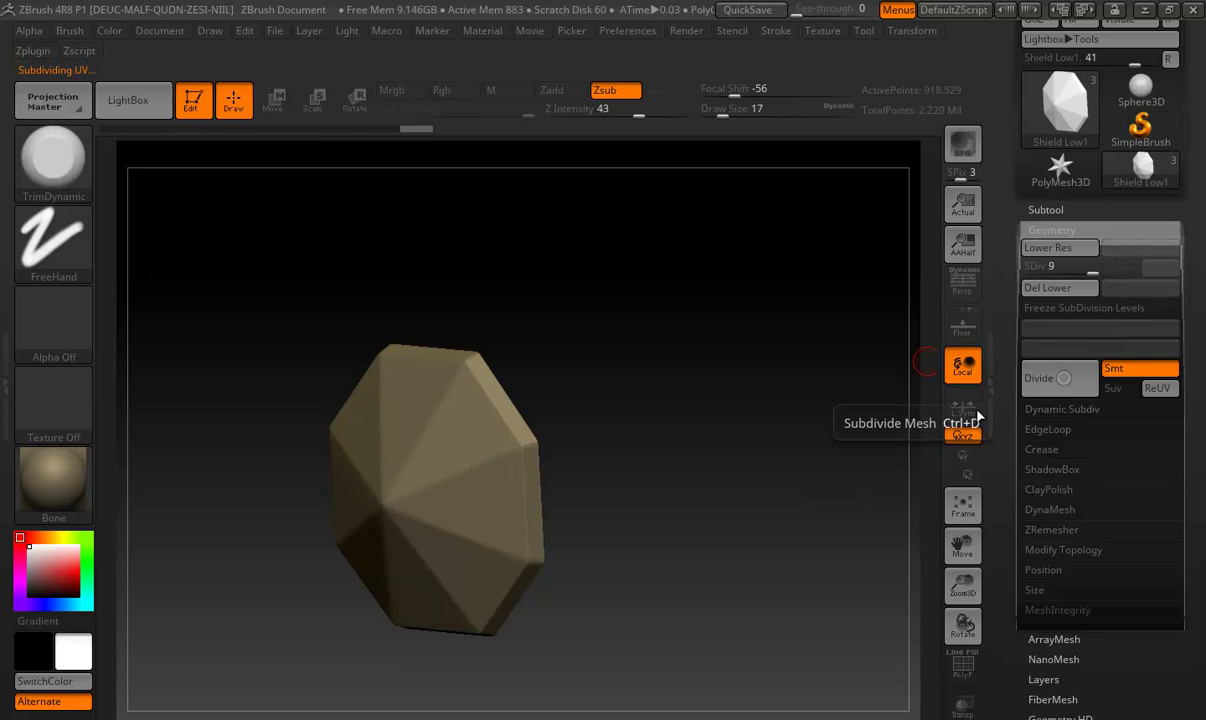
# Inspect the octagon's rim facets from several angles, flattening a rough spot on the left bevel.
pyautogui.moveTo(706, 436)
pyautogui.keyDown('shift'); pyautogui.mouseDown()
pyautogui.moveTo(487, 474)
pyautogui.moveTo(398, 417)
pyautogui.moveTo(667, 371)
pyautogui.moveTo(519, 301)
pyautogui.moveTo(566, 197)
pyautogui.mouseUp(); pyautogui.keyUp('shift')
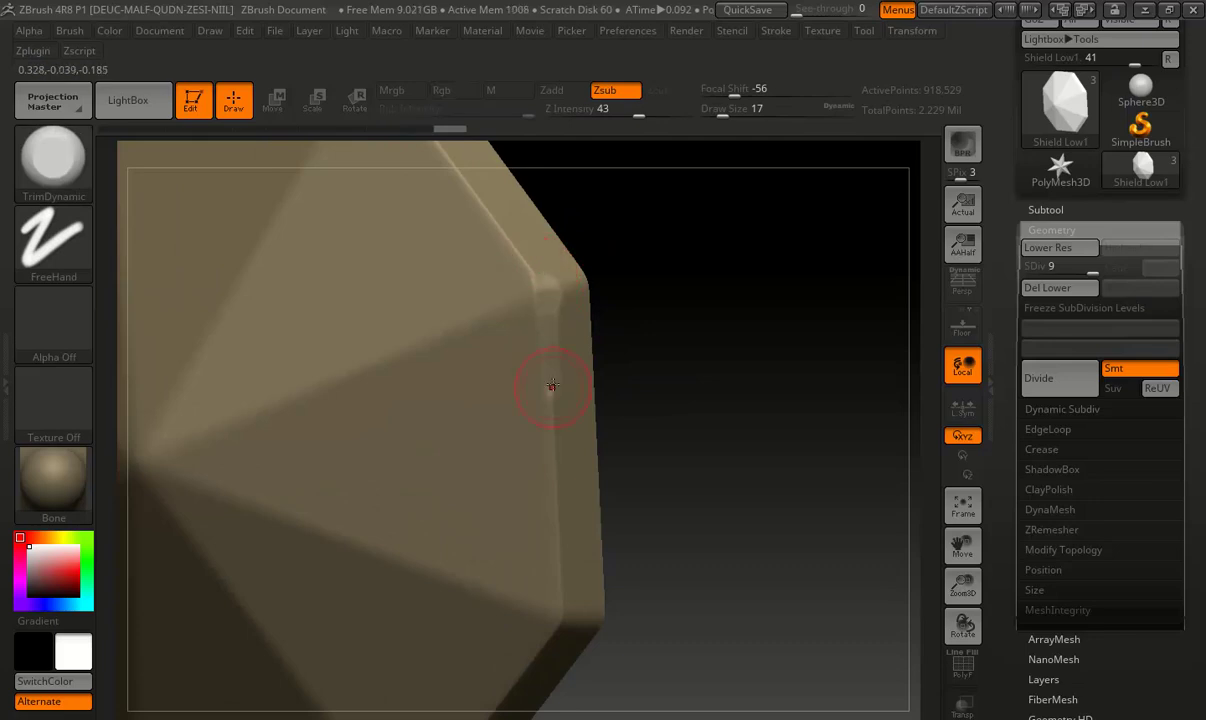
pyautogui.moveTo(555, 505)
pyautogui.mouseDown()
pyautogui.moveTo(657, 385)
pyautogui.moveTo(654, 269)
pyautogui.mouseUp()
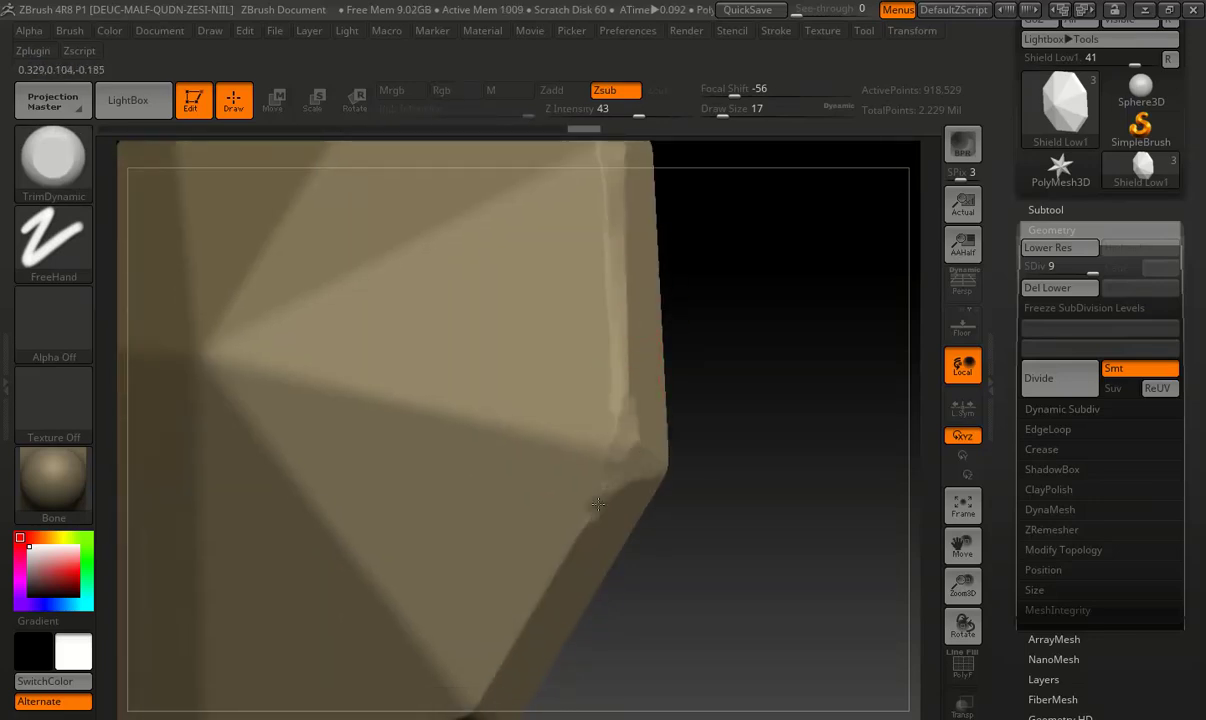
pyautogui.moveTo(538, 602)
pyautogui.mouseDown()
pyautogui.moveTo(708, 449)
pyautogui.moveTo(731, 336)
pyautogui.moveTo(656, 471)
pyautogui.moveTo(528, 525)
pyautogui.mouseUp()
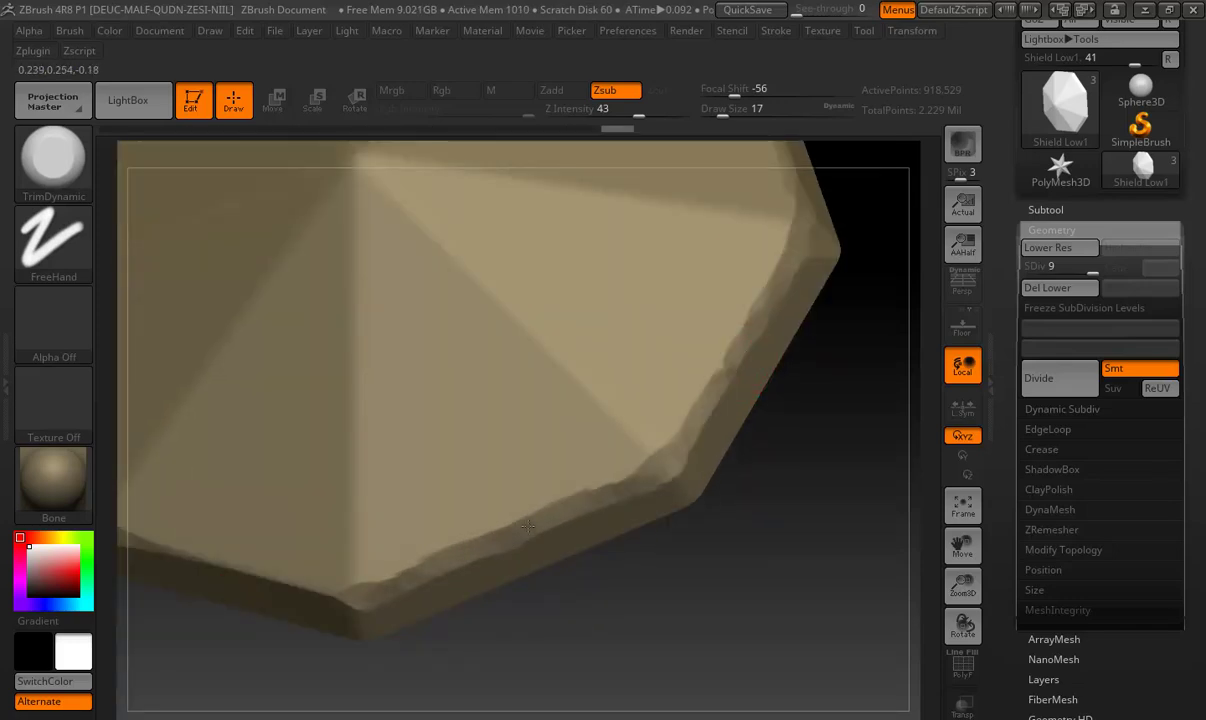
pyautogui.moveTo(800, 390)
pyautogui.keyDown('alt'); pyautogui.mouseDown()
pyautogui.moveTo(568, 453)
pyautogui.moveTo(681, 407)
pyautogui.mouseUp(); pyautogui.keyUp('alt')
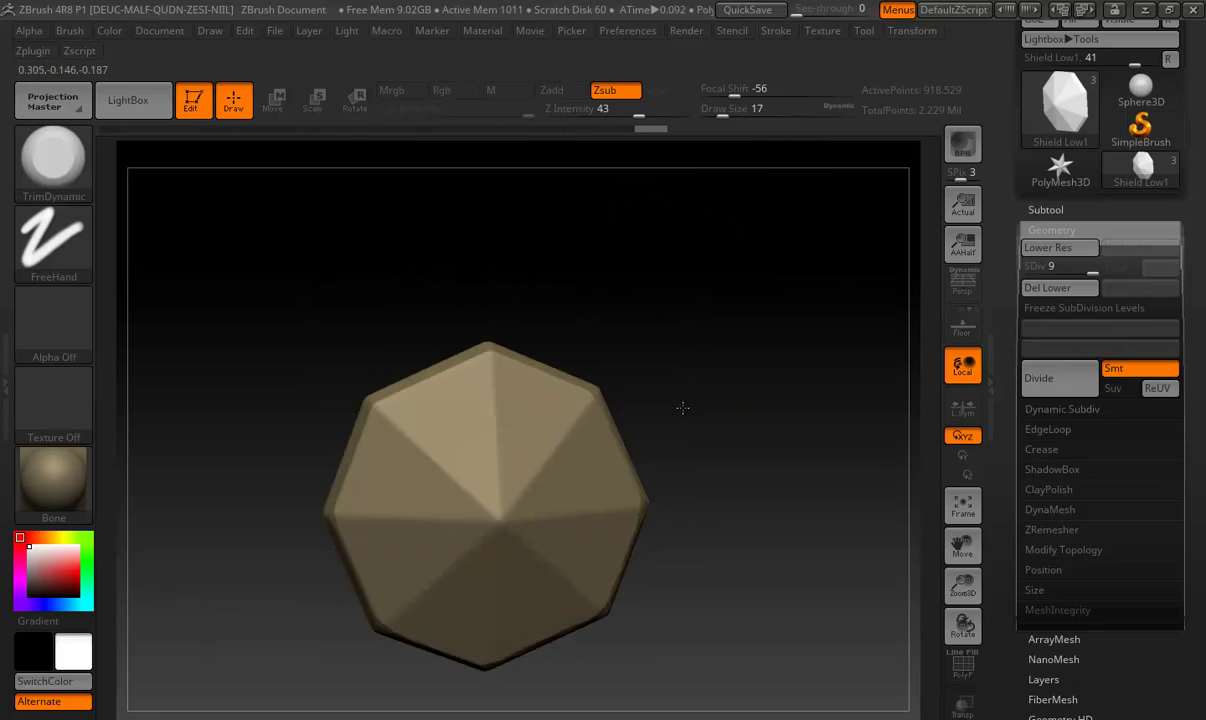
pyautogui.moveTo(677, 320)
pyautogui.mouseDown()
pyautogui.moveTo(374, 355)
pyautogui.moveTo(548, 342)
pyautogui.moveTo(490, 372)
pyautogui.moveTo(410, 445)
pyautogui.moveTo(386, 505)
pyautogui.mouseUp()
pyautogui.moveTo(337, 560); pyautogui.dragTo(351, 549)
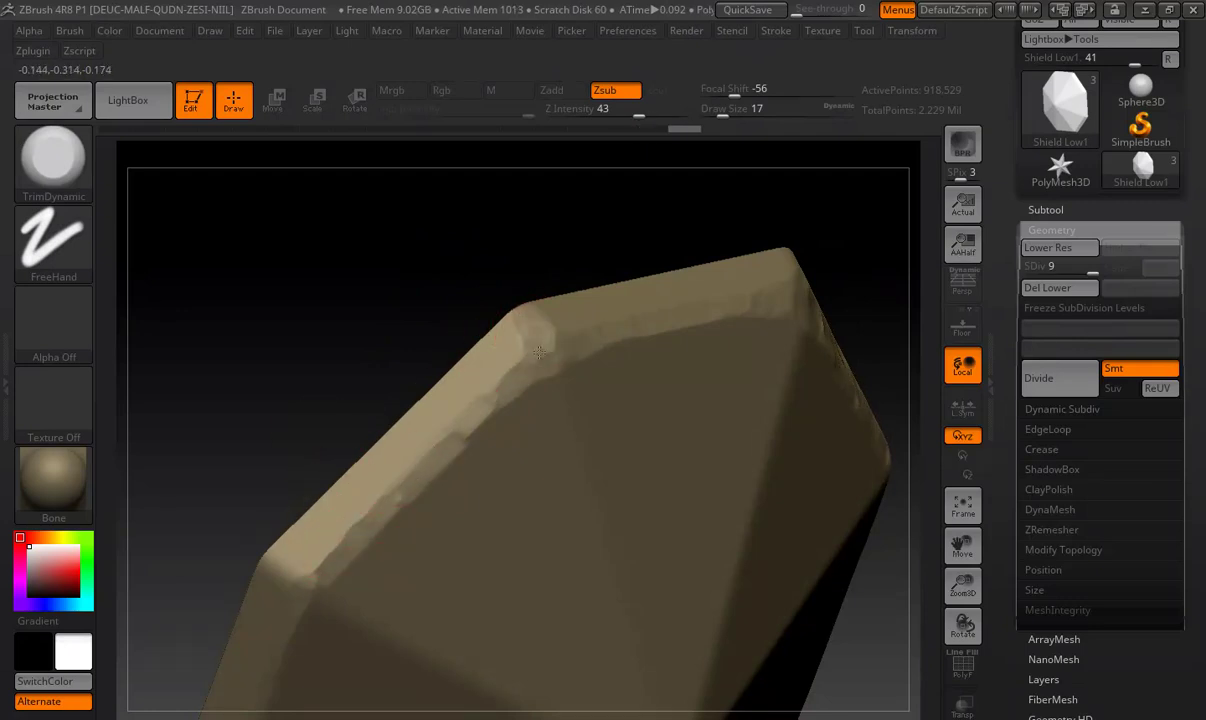
pyautogui.moveTo(497, 363)
pyautogui.keyDown('alt'); pyautogui.mouseDown()
pyautogui.moveTo(673, 484)
pyautogui.moveTo(627, 326)
pyautogui.moveTo(467, 545)
pyautogui.moveTo(716, 495)
pyautogui.moveTo(680, 410)
pyautogui.moveTo(638, 520)
pyautogui.moveTo(740, 417)
pyautogui.moveTo(424, 487)
pyautogui.mouseUp(); pyautogui.keyUp('alt')
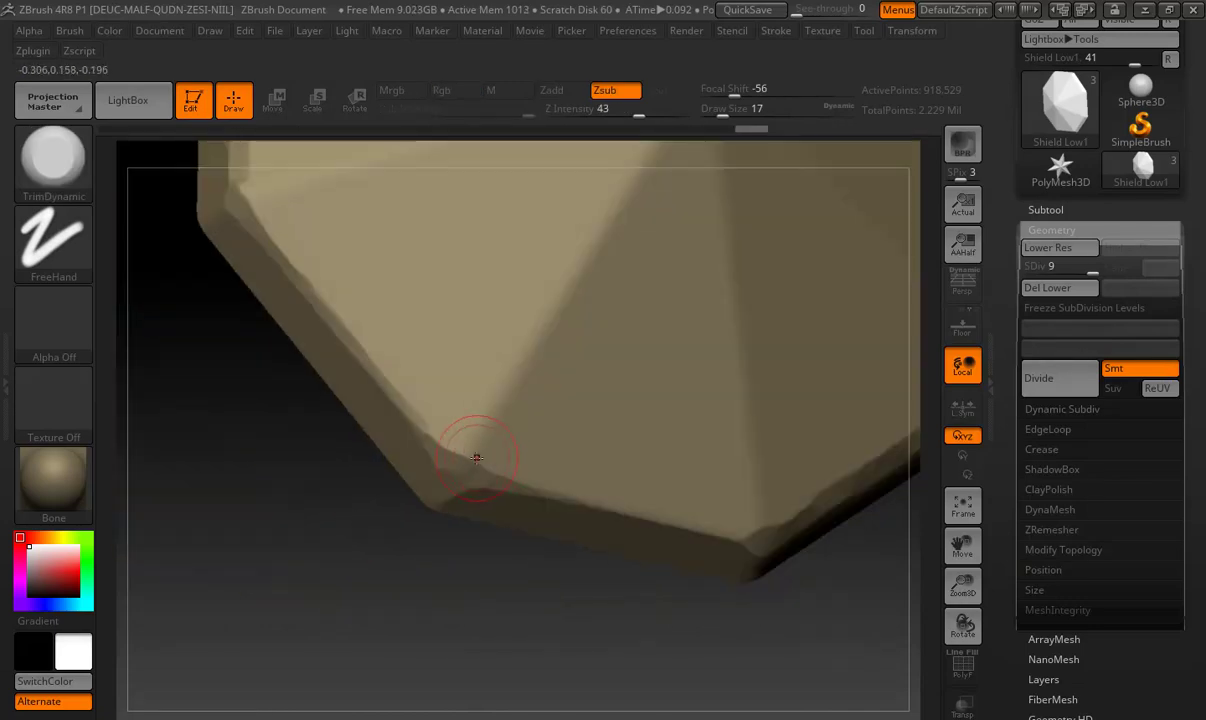
pyautogui.moveTo(497, 402)
pyautogui.keyDown('alt'); pyautogui.mouseDown()
pyautogui.moveTo(536, 318)
pyautogui.moveTo(345, 471)
pyautogui.moveTo(501, 359)
pyautogui.moveTo(565, 403)
pyautogui.moveTo(533, 398)
pyautogui.moveTo(676, 297)
pyautogui.mouseUp(); pyautogui.keyUp('alt')
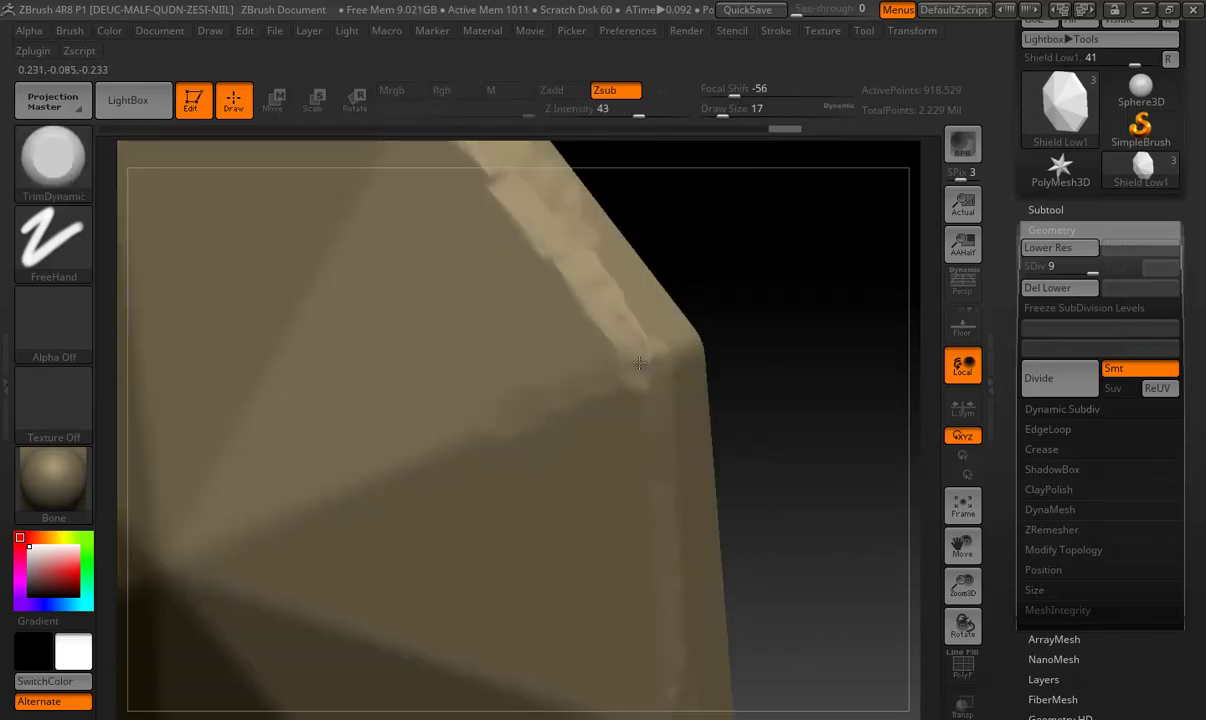
pyautogui.moveTo(678, 355)
pyautogui.keyDown('alt'); pyautogui.mouseDown()
pyautogui.moveTo(458, 353)
pyautogui.moveTo(700, 421)
pyautogui.moveTo(528, 343)
pyautogui.moveTo(783, 455)
pyautogui.moveTo(525, 457)
pyautogui.mouseUp(); pyautogui.keyUp('alt')
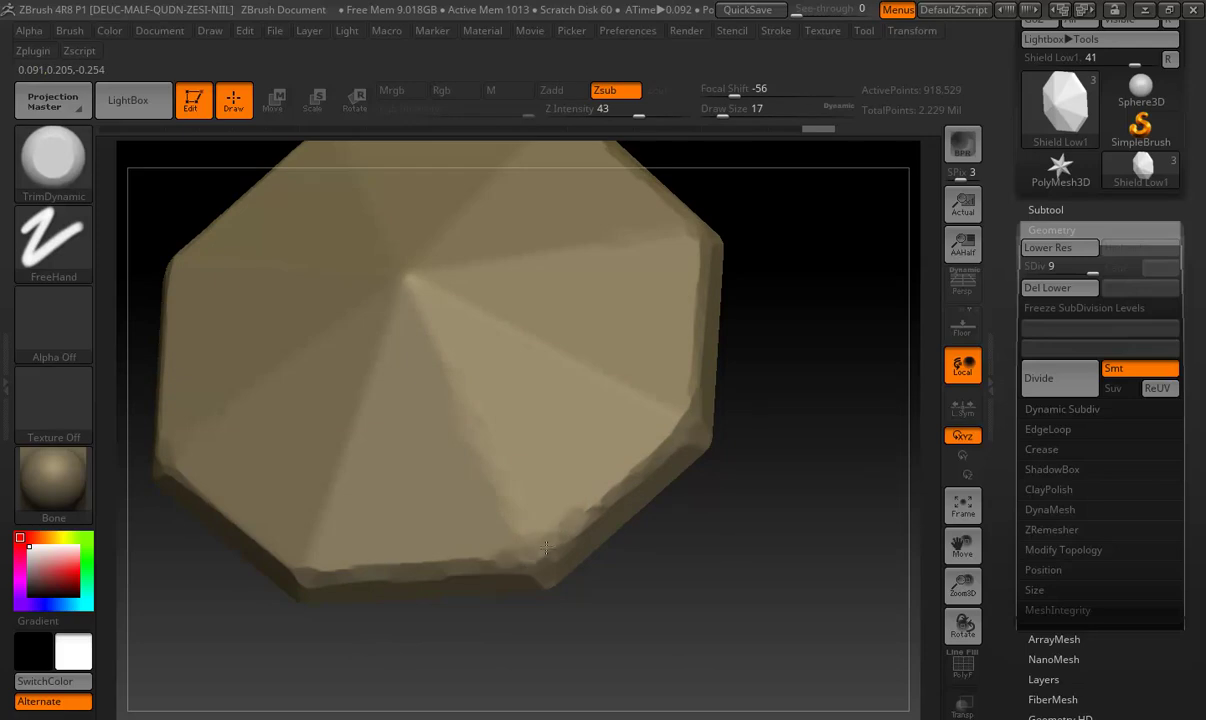
pyautogui.moveTo(612, 487)
pyautogui.mouseDown()
pyautogui.moveTo(721, 418)
pyautogui.moveTo(520, 569)
pyautogui.moveTo(684, 315)
pyautogui.mouseUp()
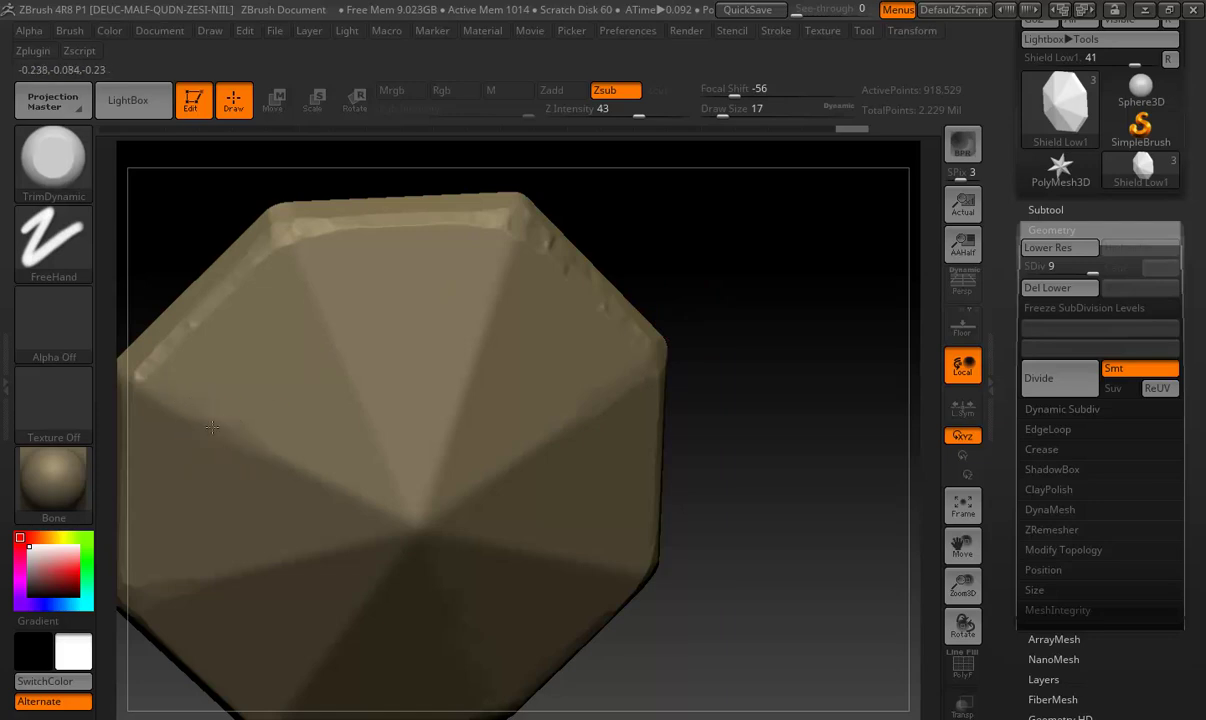
pyautogui.keyDown('alt'); pyautogui.moveTo(552, 430); pyautogui.dragTo(1057, 200); pyautogui.keyUp('alt')
pyautogui.click(1046, 230)
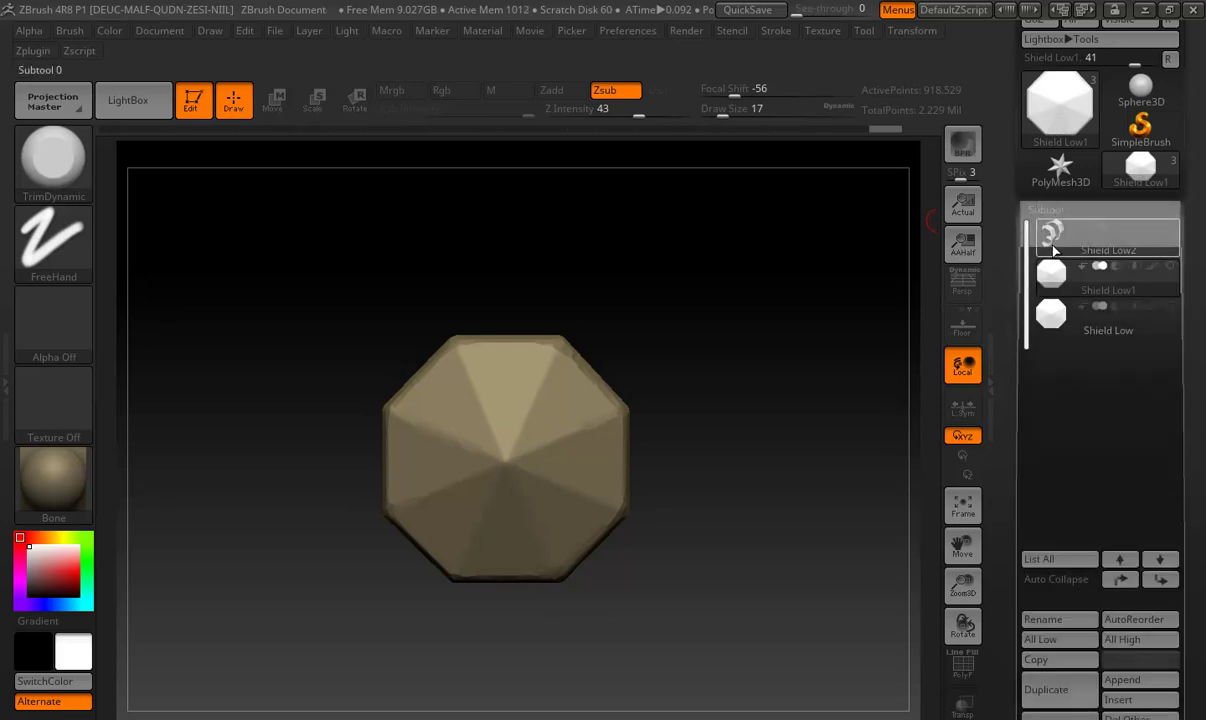
# Make Shield Low2 active and start subdividing the bands, testing with smoothing off.
pyautogui.click(1060, 238)
pyautogui.click(1070, 207)
pyautogui.moveTo(762, 349)
pyautogui.mouseDown()
pyautogui.moveTo(682, 349)
pyautogui.moveTo(749, 327)
pyautogui.mouseUp()
pyautogui.click(1050, 231)
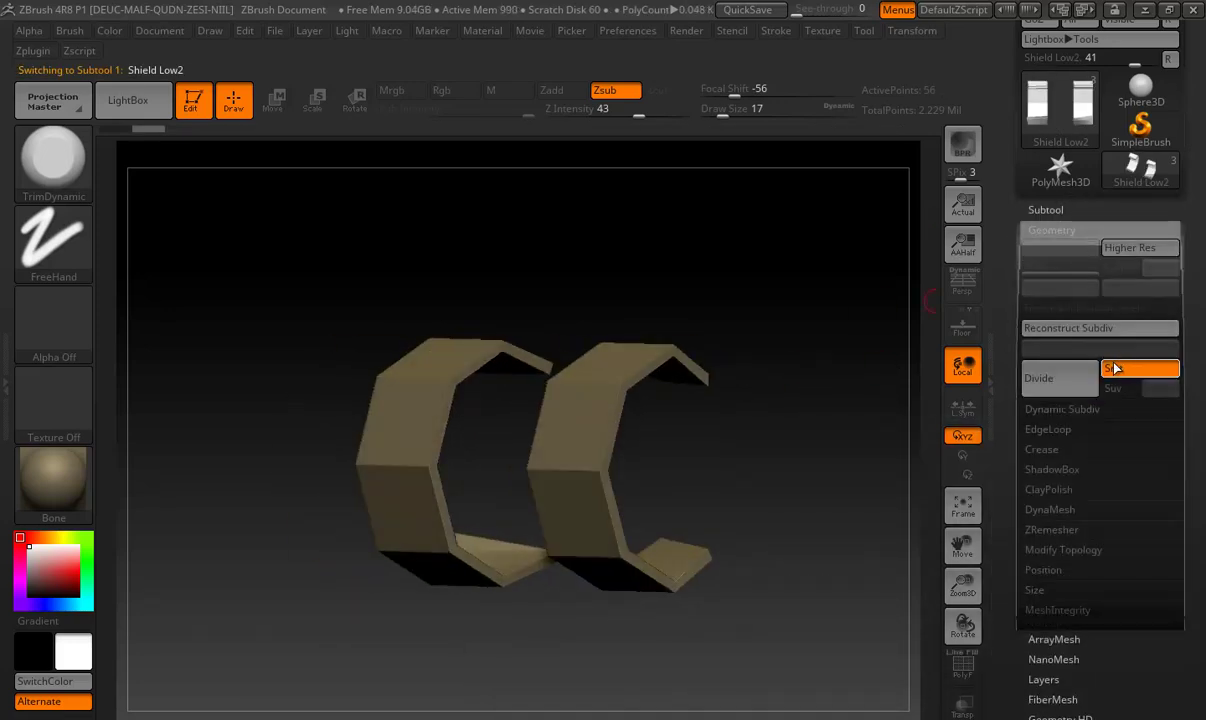
pyautogui.click(1062, 378)
pyautogui.click(1080, 380)
pyautogui.hotkey('ctrl', 'z')
pyautogui.click(1113, 370)
pyautogui.hotkey('ctrl', 'd')
# Turn Smt back on and divide the bands with smoothing up to level 5.
pyautogui.click(1068, 380)
pyautogui.press('ctrl')
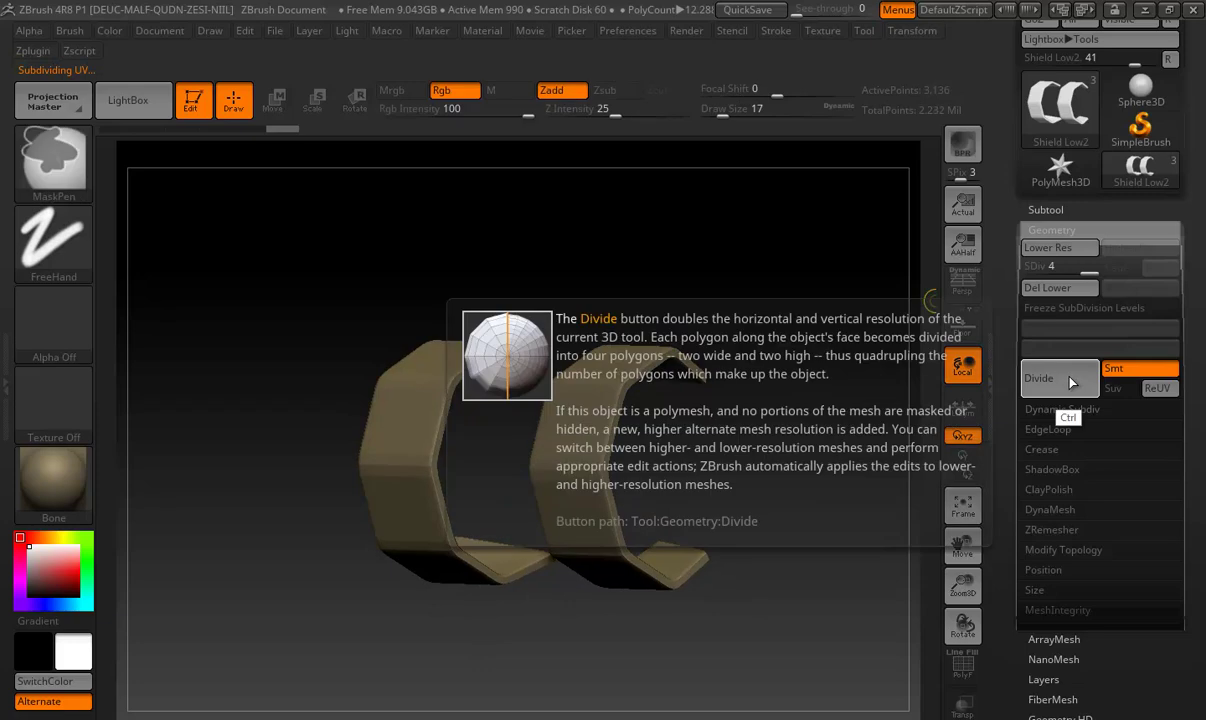
pyautogui.click(1075, 380)
pyautogui.hotkey('ctrl', 'z')
pyautogui.click(1112, 372)
pyautogui.hotkey('ctrl', 'z')
pyautogui.click(1112, 372)
pyautogui.click(1047, 380)
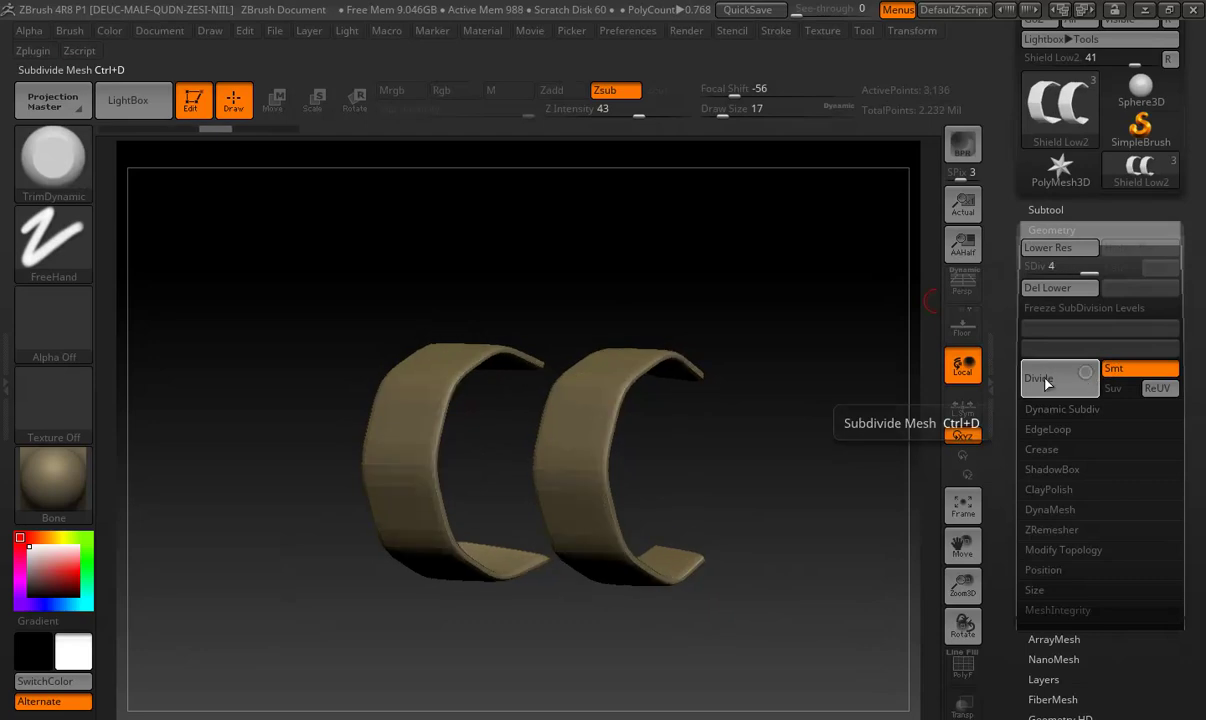
pyautogui.hotkey('ctrl', 'z')
pyautogui.hotkey('ctrl', 'z')
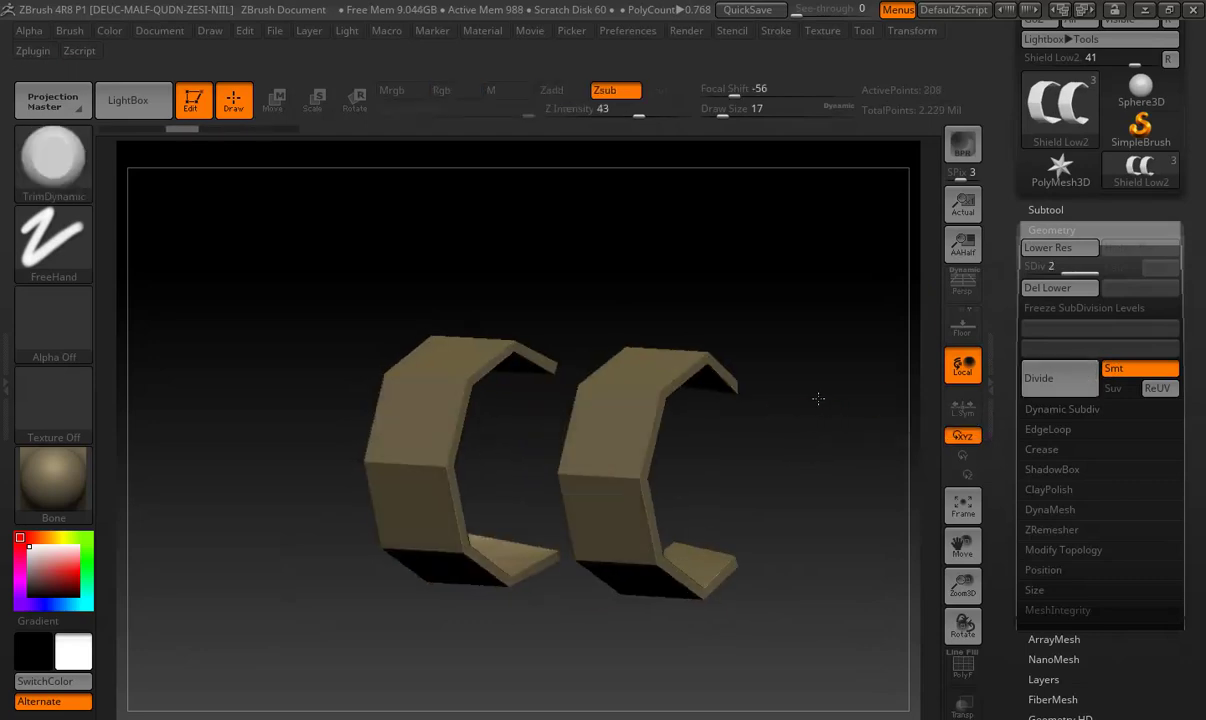
pyautogui.click(1043, 379)
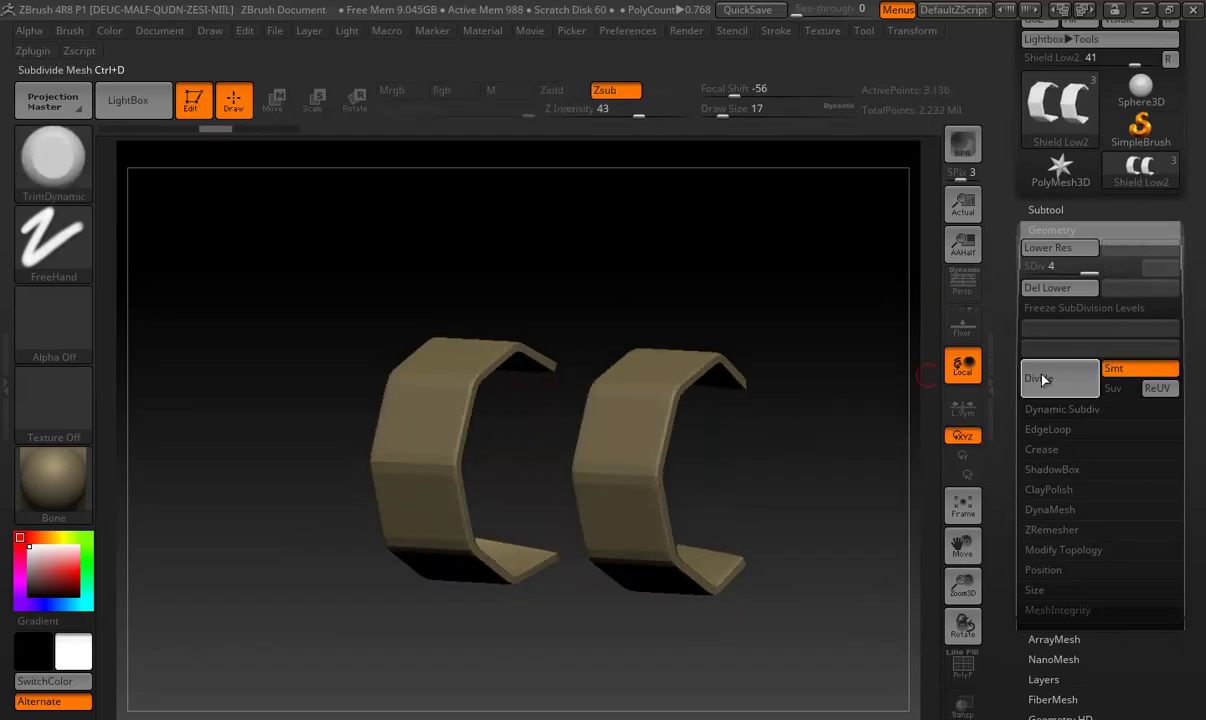
pyautogui.click(1043, 379)
# Frame a single band face-on and enlarge the brush size for smoothing.
pyautogui.moveTo(775, 449)
pyautogui.mouseDown()
pyautogui.moveTo(484, 406)
pyautogui.moveTo(578, 409)
pyautogui.mouseUp()
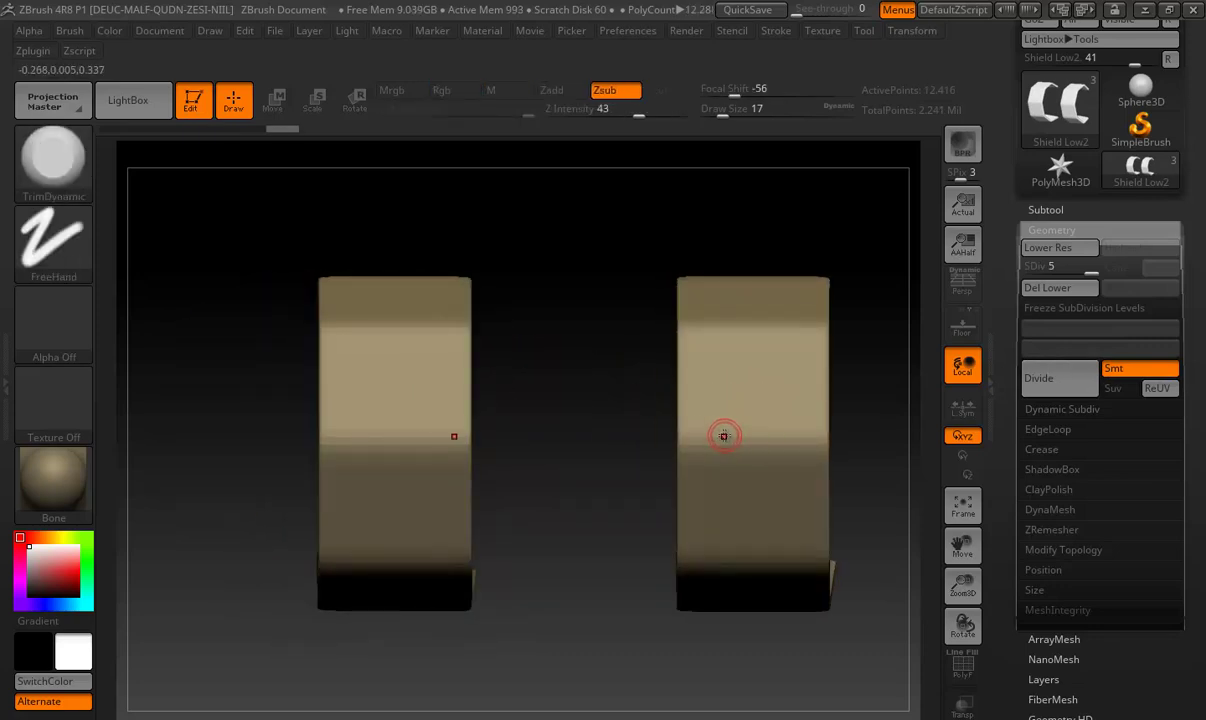
pyautogui.moveTo(743, 412); pyautogui.dragTo(565, 375)
pyautogui.press('space')
pyautogui.moveTo(433, 361)
pyautogui.mouseDown()
pyautogui.moveTo(506, 356)
pyautogui.moveTo(530, 473)
pyautogui.mouseUp()
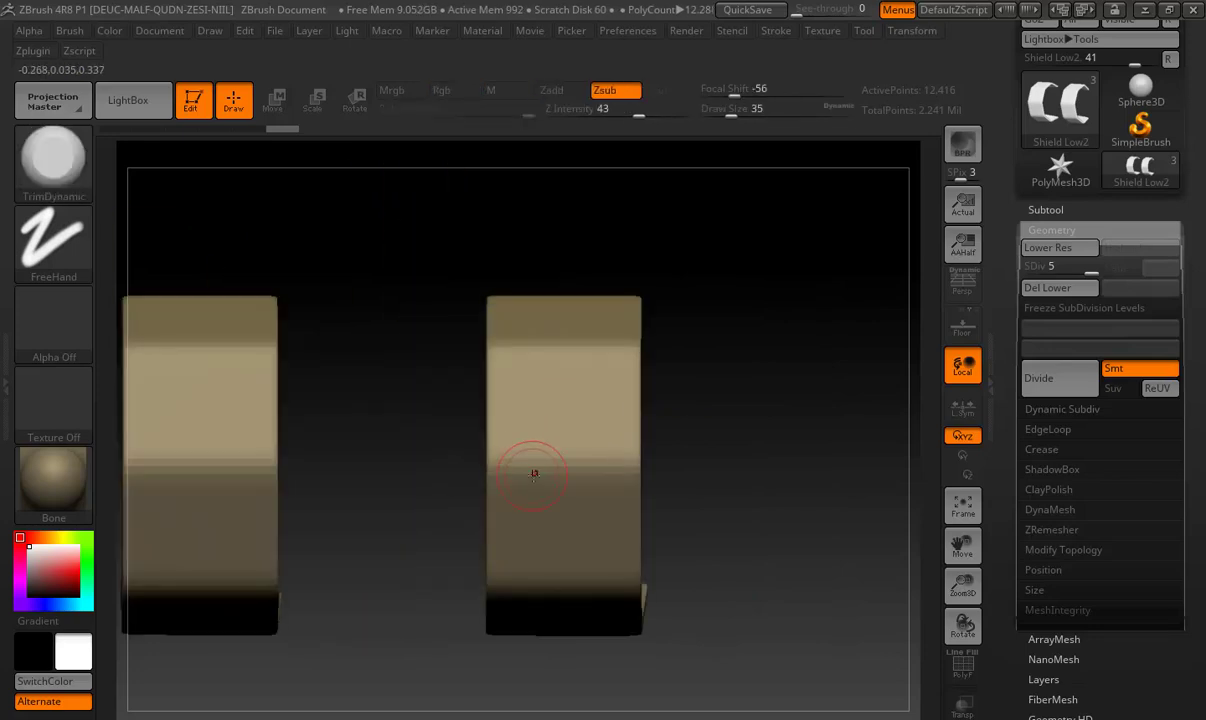
pyautogui.press('shift')
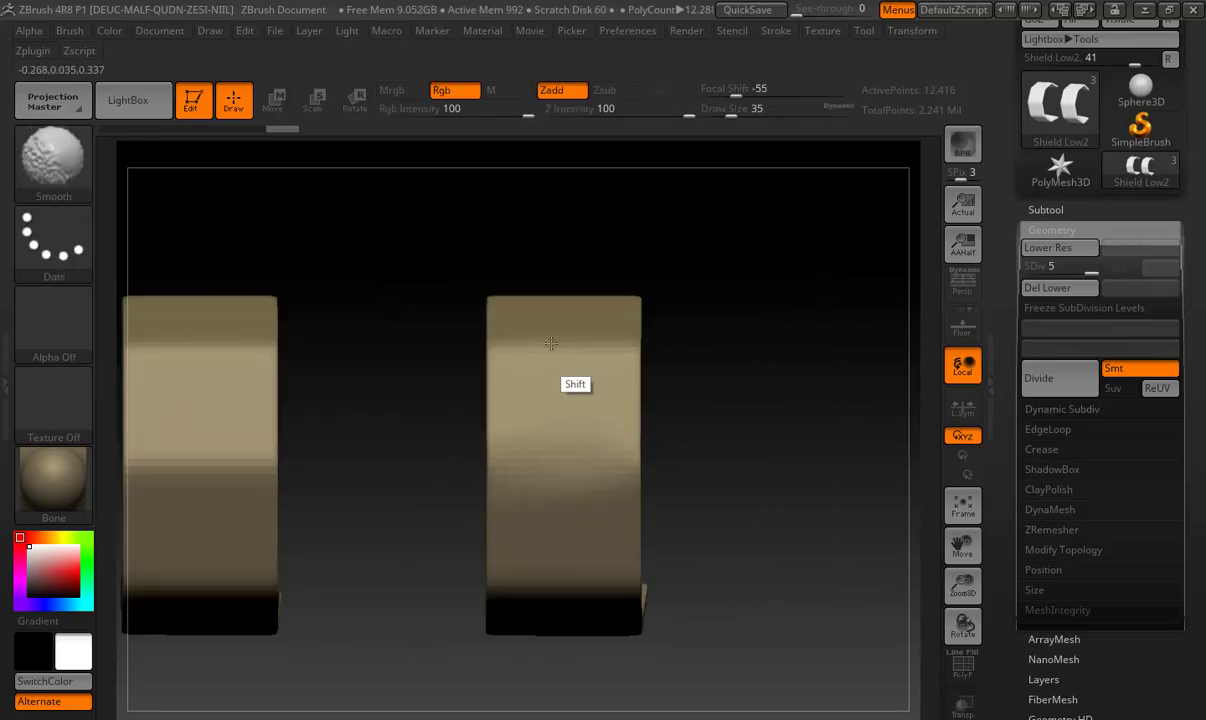
# Shift-smooth both C-shaped shells, rotating them between strokes to check every side.
pyautogui.moveTo(689, 350); pyautogui.dragTo(562, 358)
pyautogui.moveTo(578, 268)
pyautogui.mouseDown()
pyautogui.moveTo(695, 404)
pyautogui.moveTo(595, 503)
pyautogui.moveTo(600, 555)
pyautogui.moveTo(636, 591)
pyautogui.moveTo(727, 475)
pyautogui.moveTo(734, 245)
pyautogui.moveTo(793, 364)
pyautogui.moveTo(575, 455)
pyautogui.mouseUp()
pyautogui.keyDown('shift'); pyautogui.moveTo(646, 487); pyautogui.dragTo(668, 493); pyautogui.keyUp('shift')
pyautogui.moveTo(813, 503)
pyautogui.mouseDown()
pyautogui.moveTo(436, 404)
pyautogui.moveTo(638, 312)
pyautogui.moveTo(627, 478)
pyautogui.mouseUp()
pyautogui.press('shift')
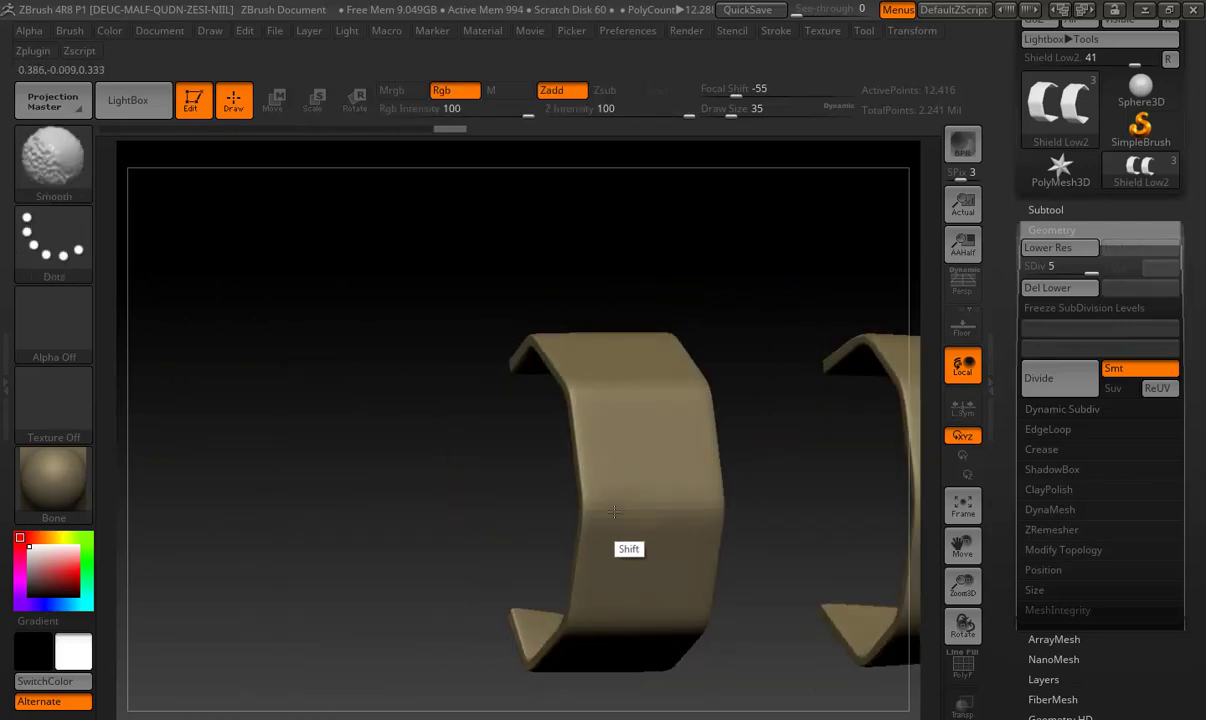
pyautogui.moveTo(773, 269); pyautogui.dragTo(646, 417)
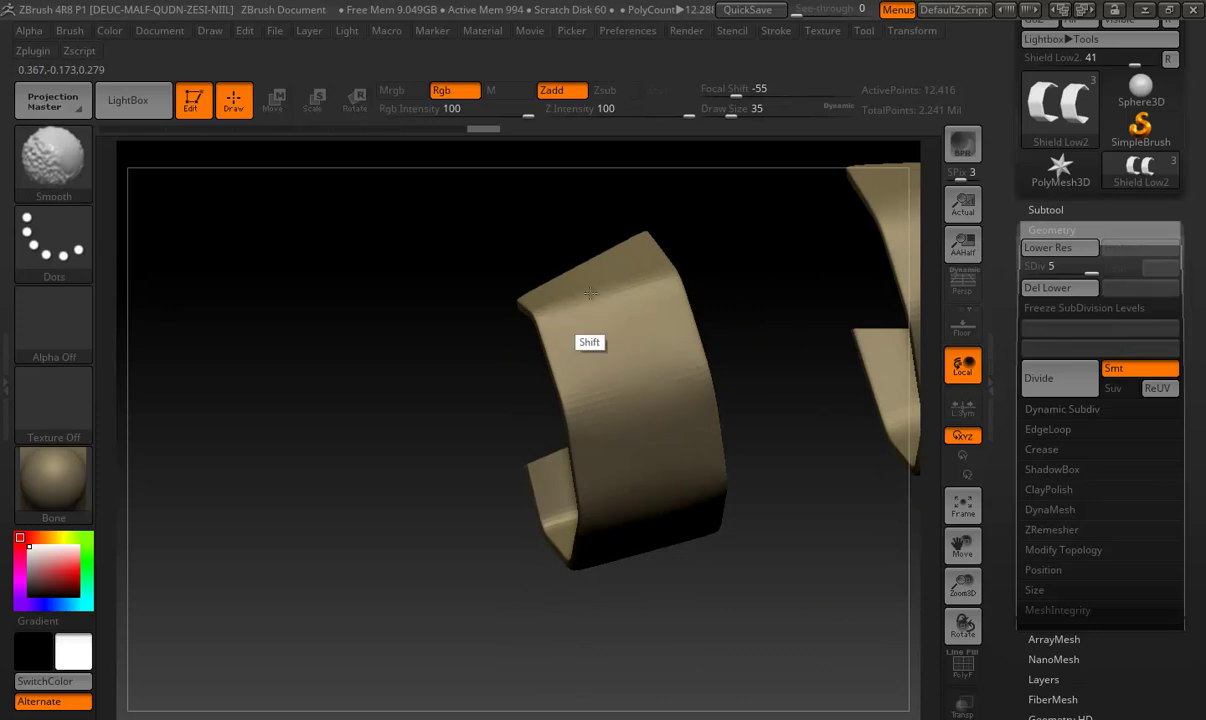
pyautogui.moveTo(767, 410)
pyautogui.mouseDown()
pyautogui.moveTo(686, 350)
pyautogui.moveTo(541, 320)
pyautogui.moveTo(463, 398)
pyautogui.moveTo(493, 439)
pyautogui.mouseUp()
pyautogui.press('shift')
pyautogui.press('shift')
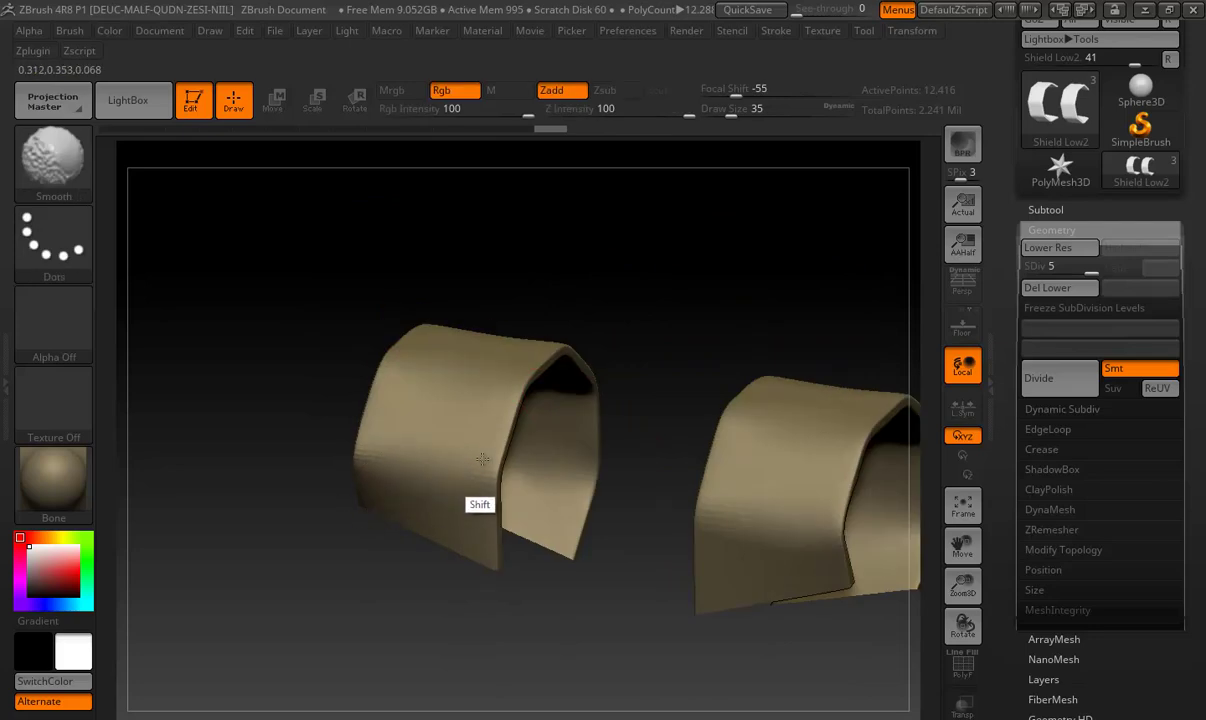
pyautogui.moveTo(686, 302)
pyautogui.mouseDown()
pyautogui.moveTo(627, 256)
pyautogui.moveTo(638, 188)
pyautogui.moveTo(776, 302)
pyautogui.moveTo(721, 242)
pyautogui.moveTo(765, 368)
pyautogui.moveTo(686, 309)
pyautogui.moveTo(705, 390)
pyautogui.mouseUp()
pyautogui.press('shift')
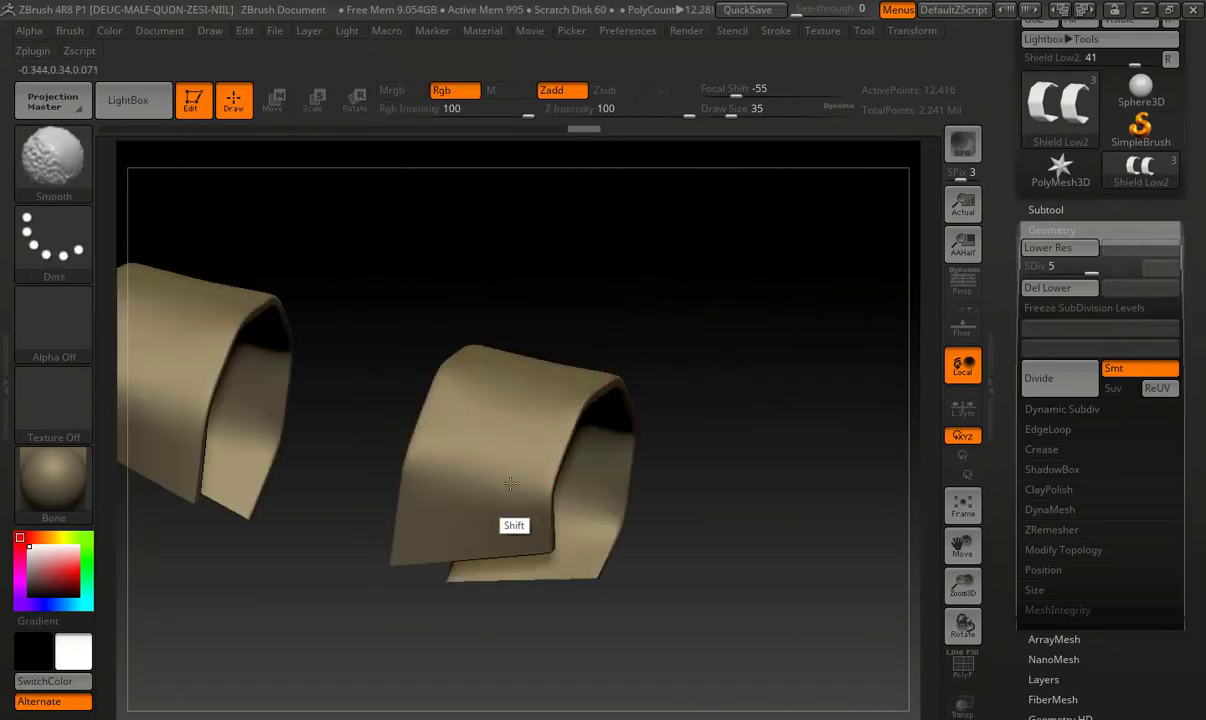
pyautogui.moveTo(533, 484); pyautogui.dragTo(598, 476)
pyautogui.press('shift')
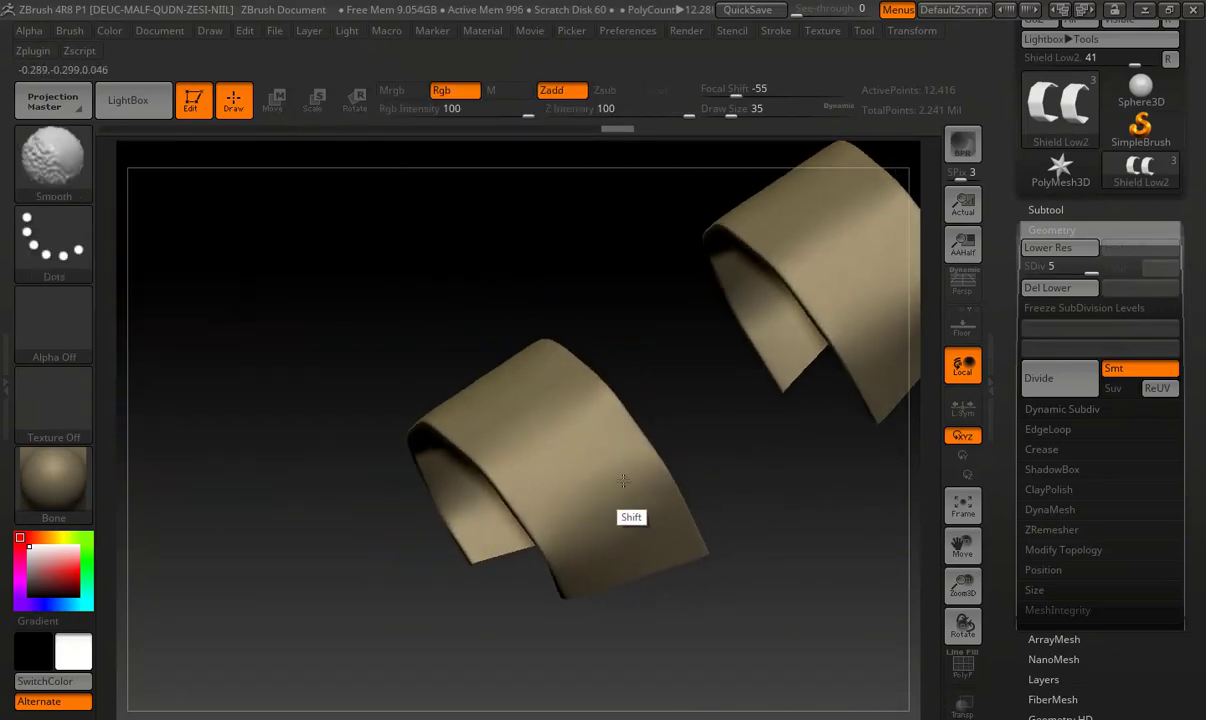
# Subdivide the two shield shells up to level 8.
pyautogui.click(1040, 376)
pyautogui.click(1040, 376)
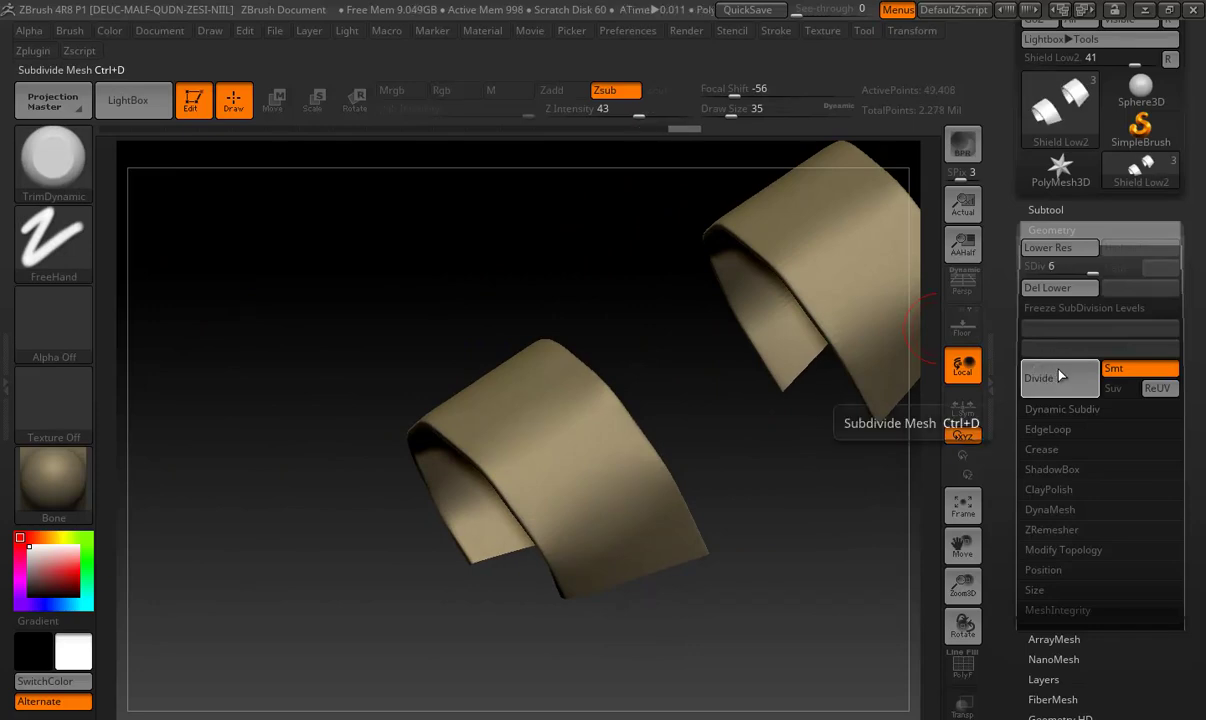
pyautogui.moveTo(797, 564)
pyautogui.mouseDown()
pyautogui.moveTo(872, 498)
pyautogui.moveTo(821, 385)
pyautogui.moveTo(738, 433)
pyautogui.moveTo(809, 430)
pyautogui.moveTo(770, 330)
pyautogui.mouseUp()
pyautogui.click(1040, 378)
pyautogui.press('ctrl')
# Select Shield Low1 and make the hidden Shield Low octagon visible again.
pyautogui.click(1048, 211)
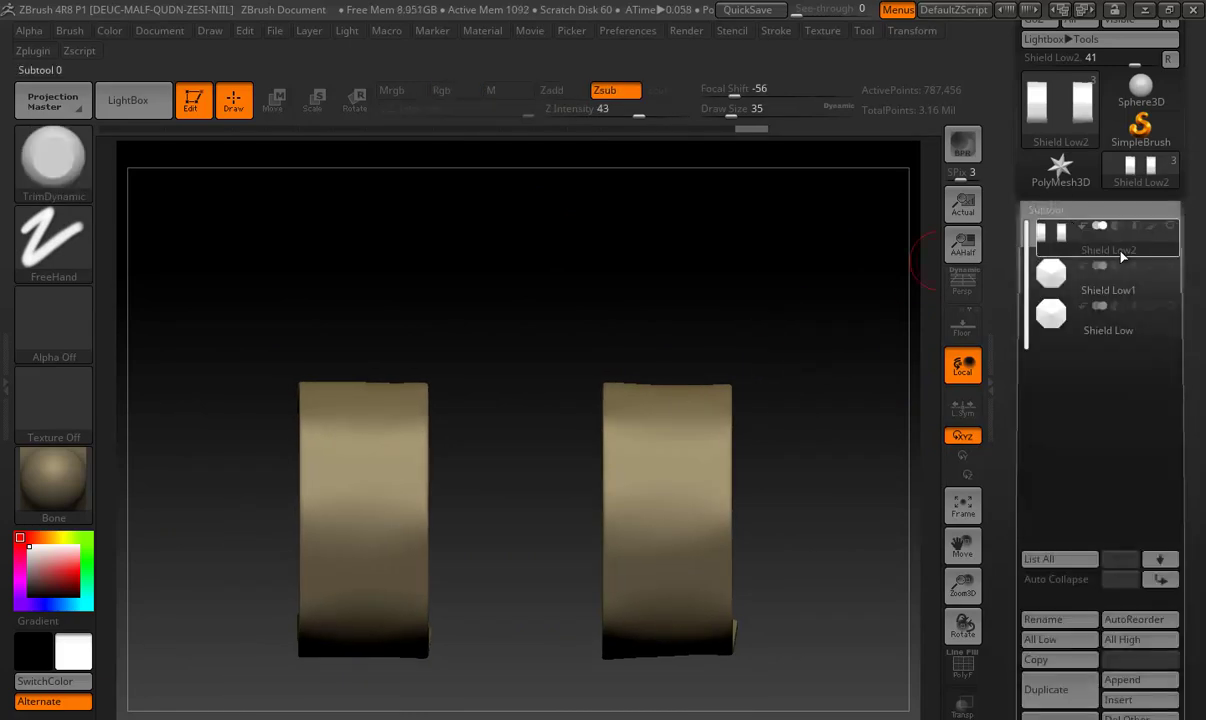
pyautogui.click(1178, 268)
pyautogui.click(1171, 306)
pyautogui.moveTo(880, 415)
pyautogui.mouseDown()
pyautogui.moveTo(721, 377)
pyautogui.moveTo(901, 297)
pyautogui.mouseUp()
pyautogui.moveTo(843, 347); pyautogui.dragTo(695, 323)
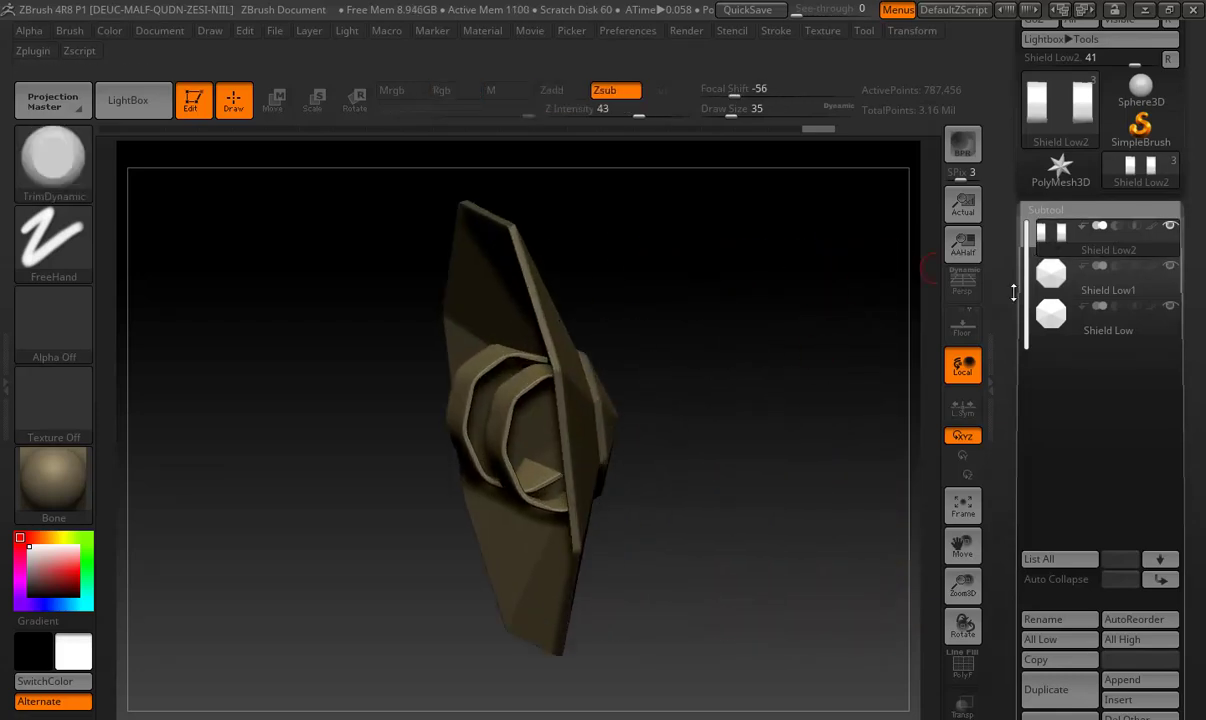
pyautogui.moveTo(998, 530); pyautogui.dragTo(1007, 427)
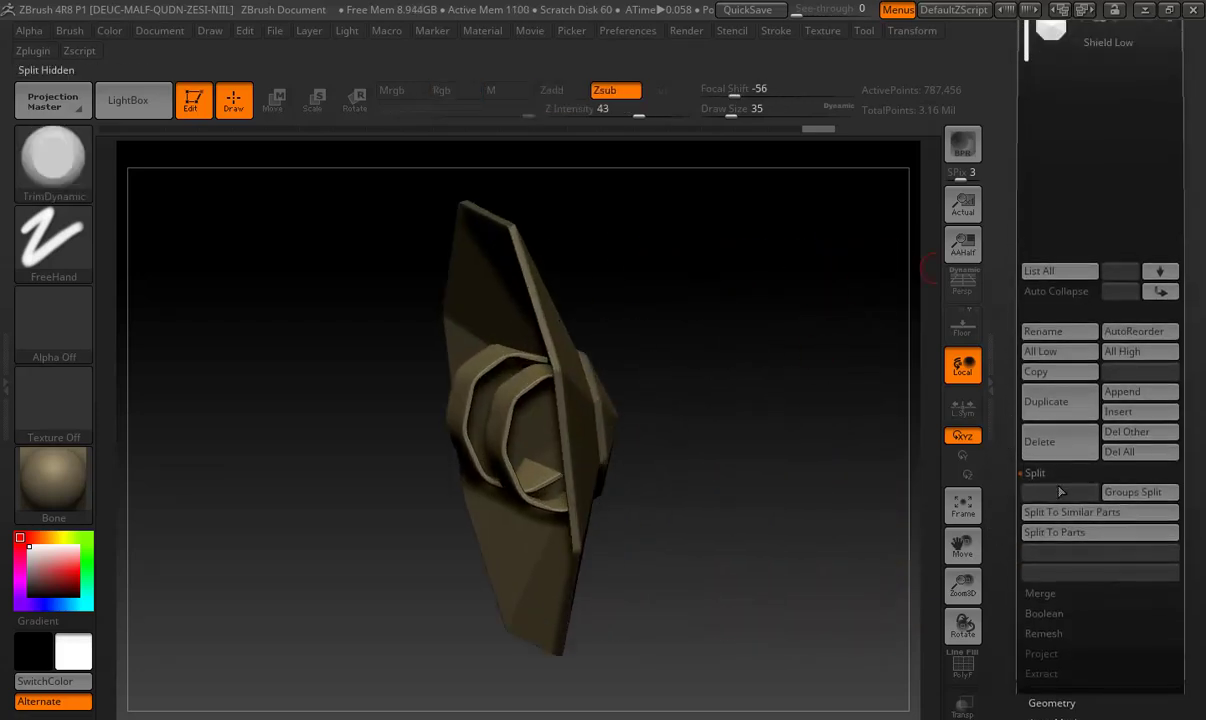
# Run MergeDown twice, confirming each, so all pieces become Shield Low2.
pyautogui.click(1053, 596)
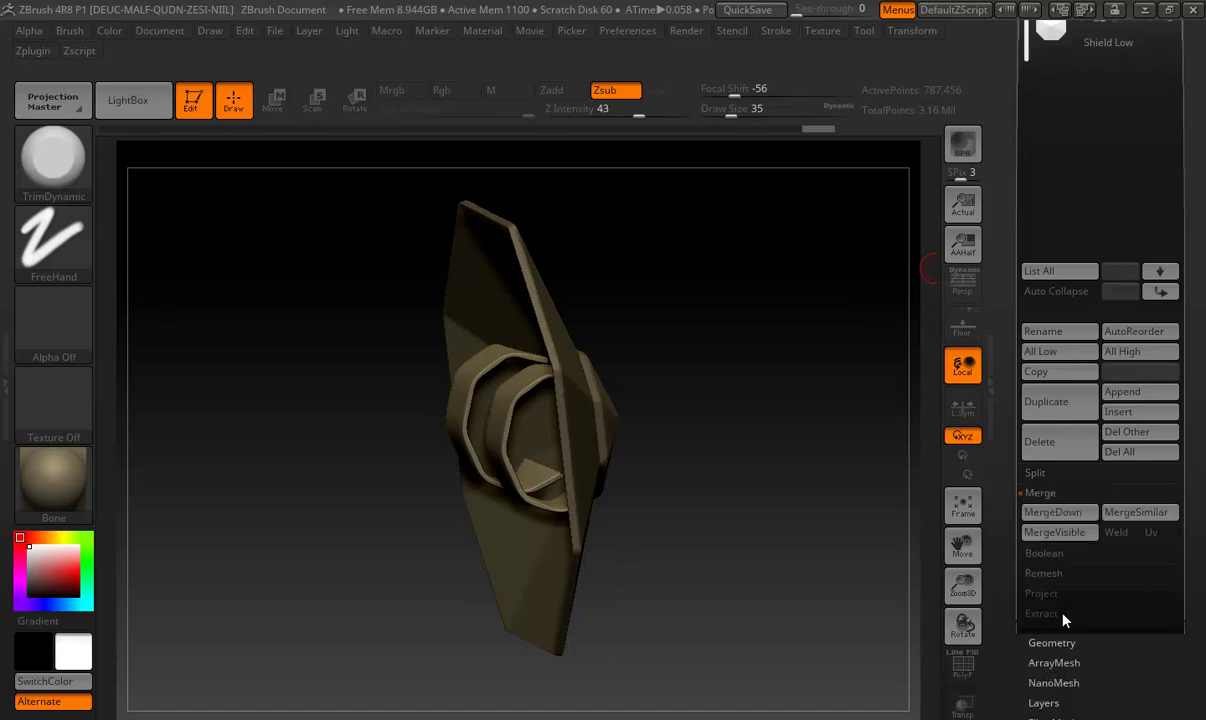
pyautogui.click(995, 485)
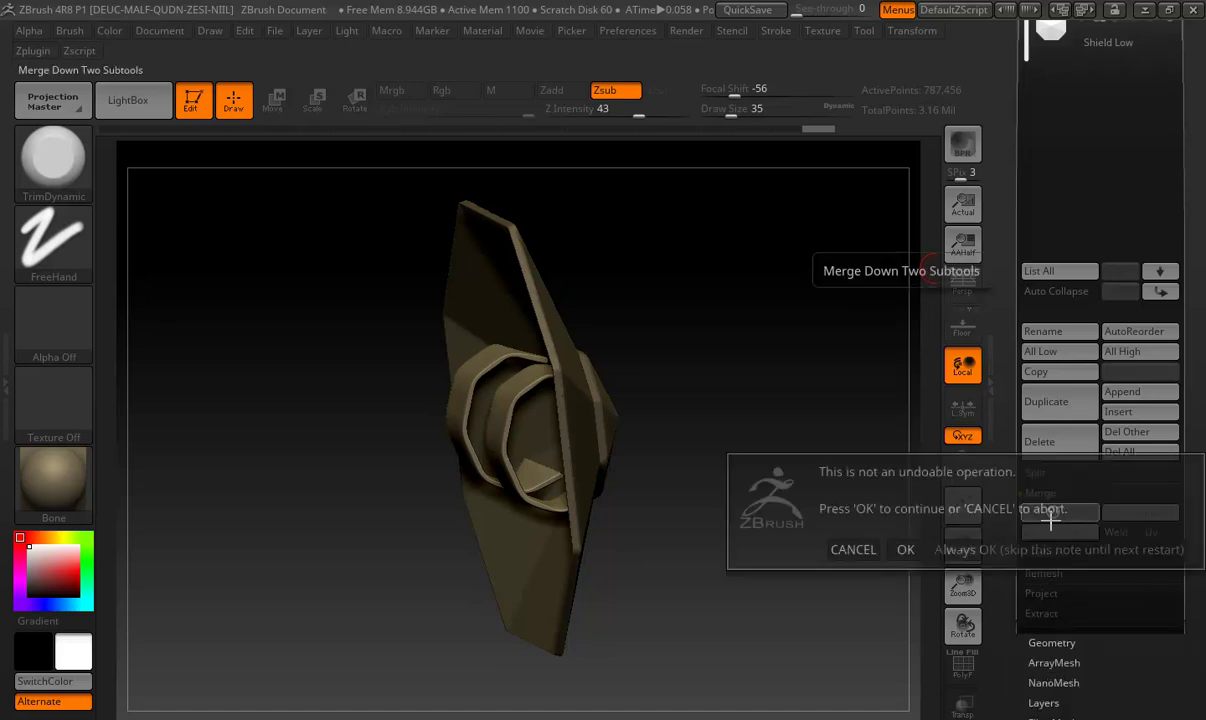
pyautogui.click(910, 549)
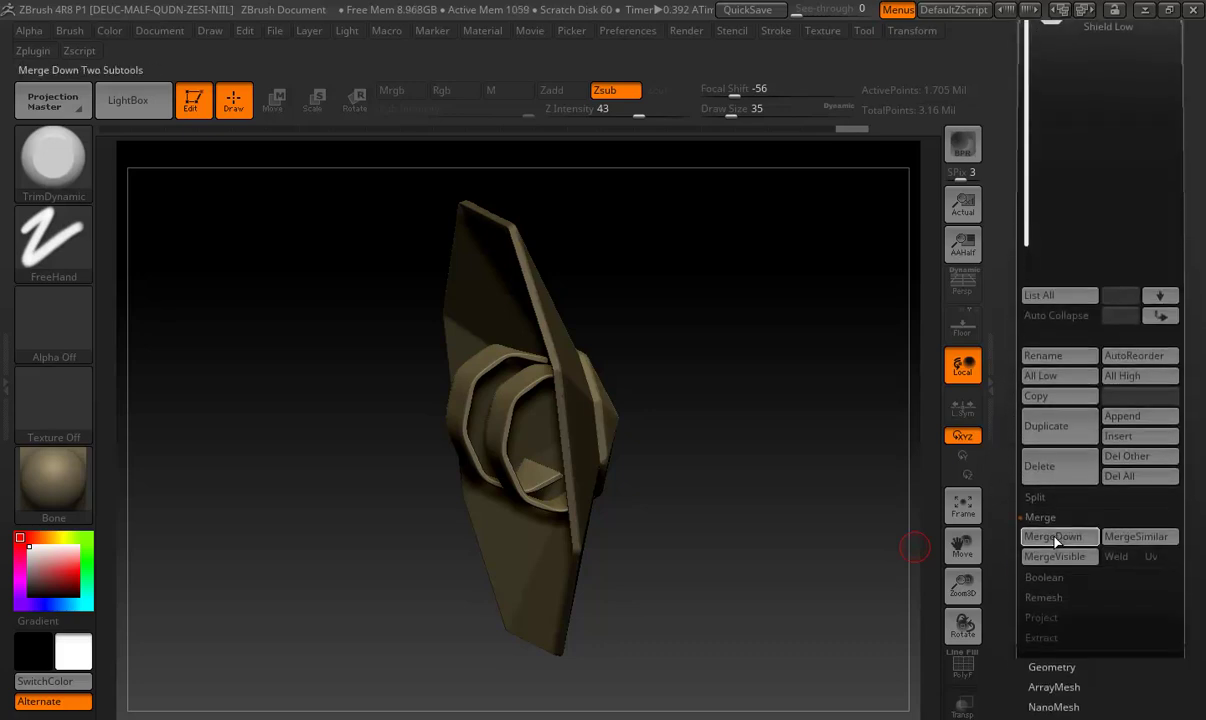
pyautogui.click(1052, 538)
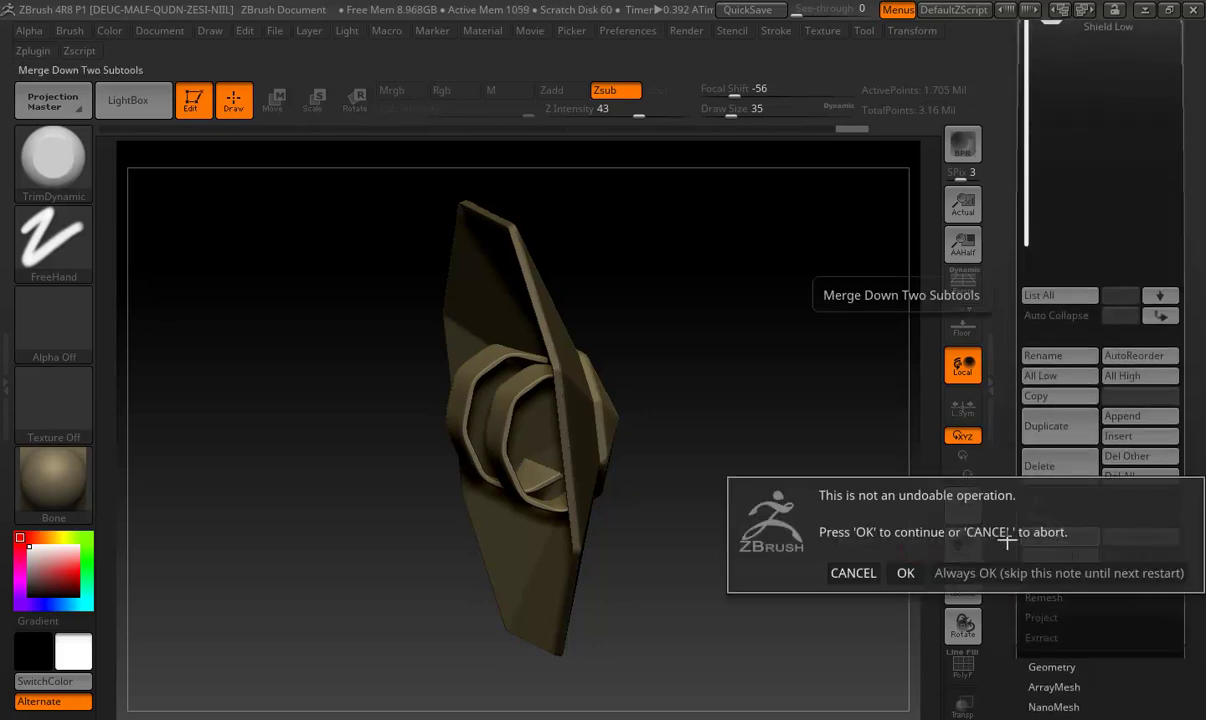
pyautogui.click(907, 572)
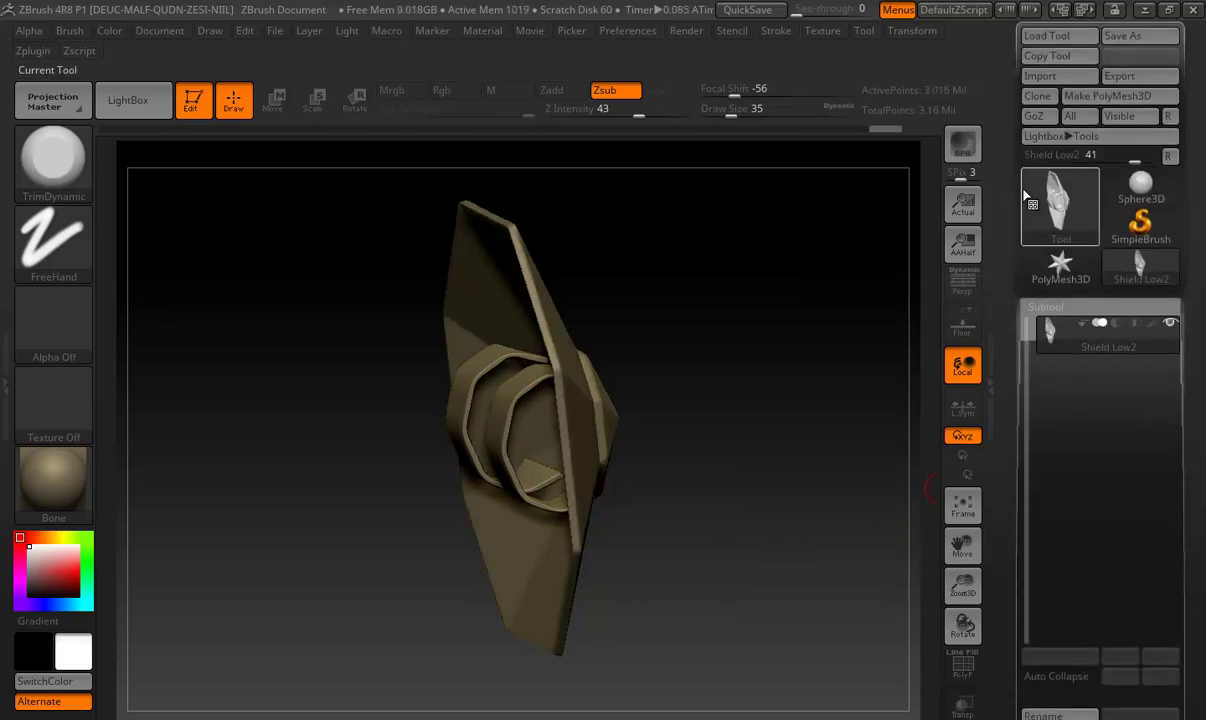
# Export the merged mesh as an OBJ named 'Shield High' into the Shield folder.
pyautogui.click(1122, 102)
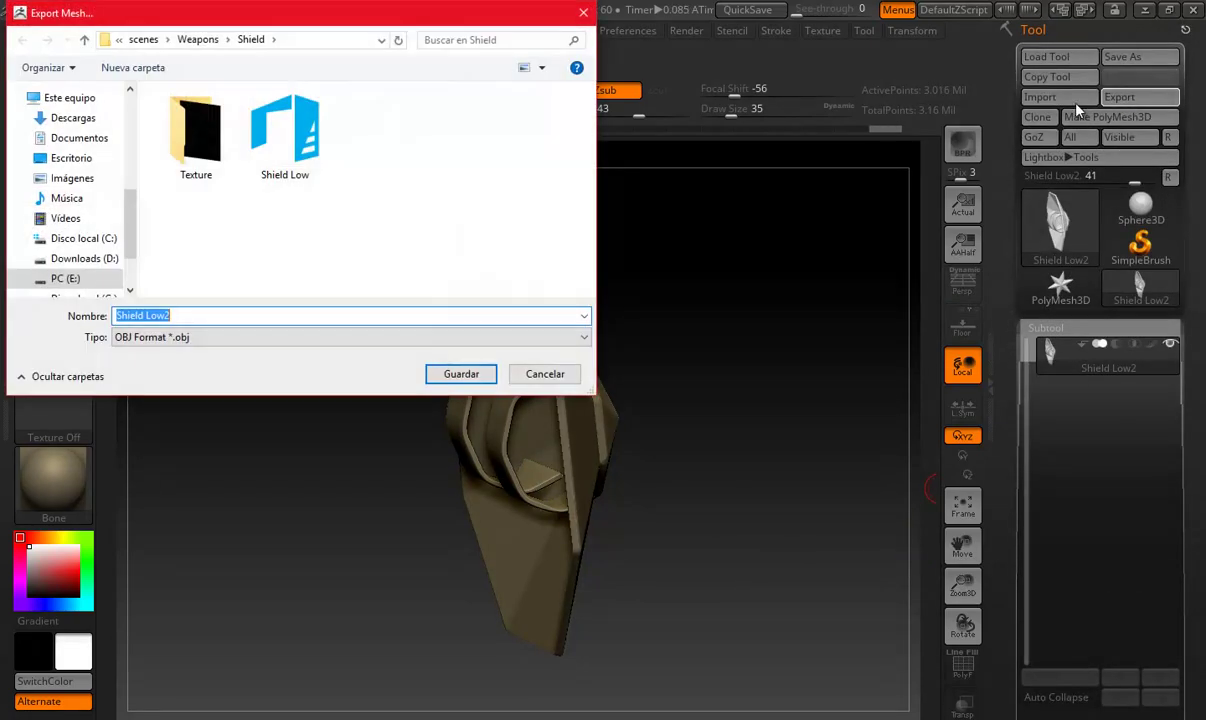
pyautogui.click(293, 141)
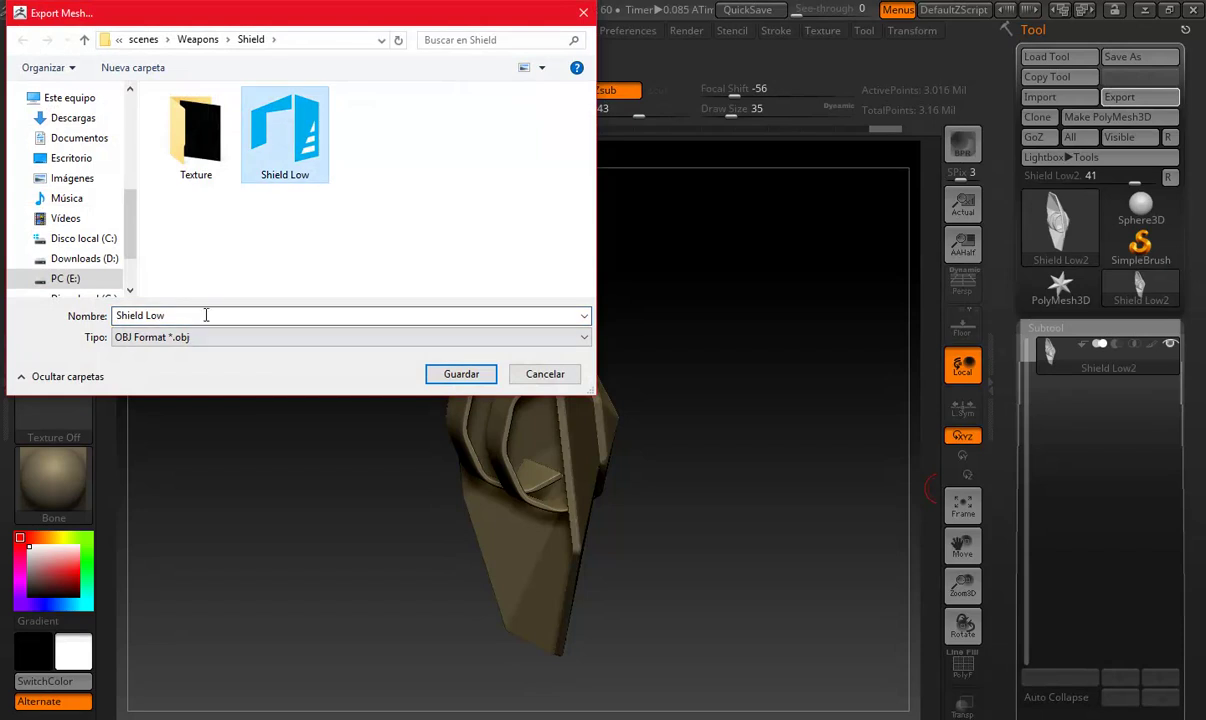
pyautogui.click(234, 315)
pyautogui.press('BackSpace')
pyautogui.press('BackSpace')
pyautogui.press('BackSpace')
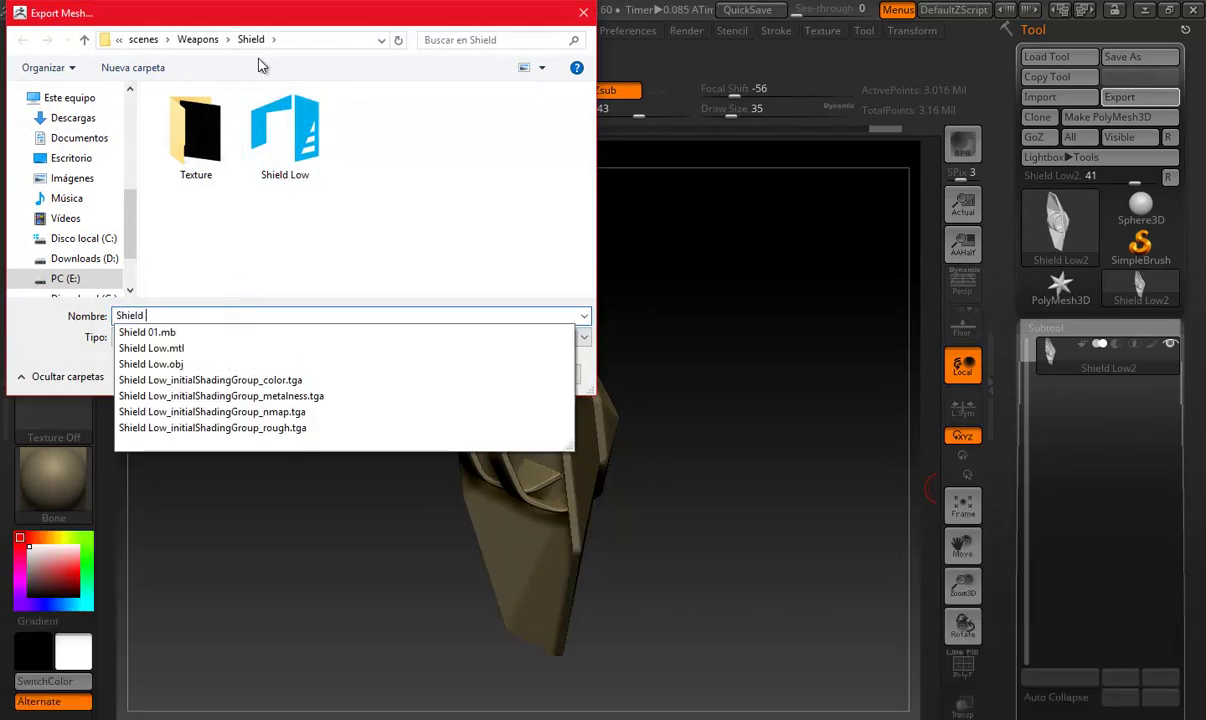
pyautogui.write('High')
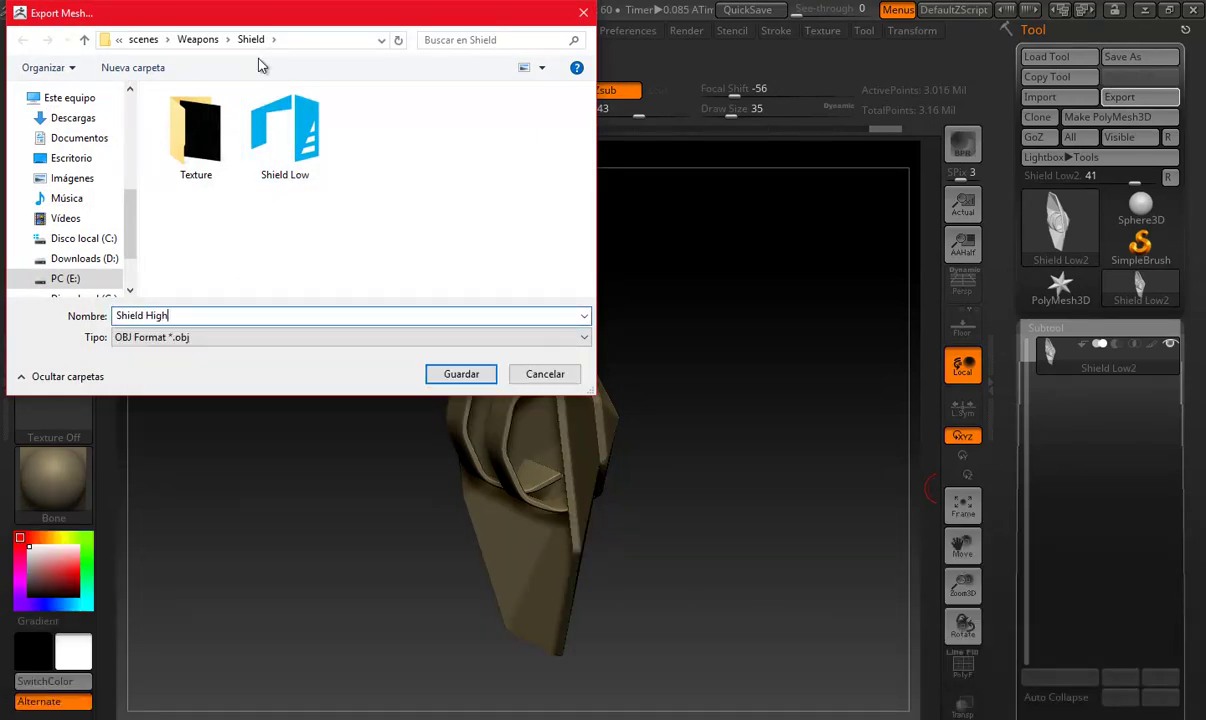
pyautogui.press('Return')
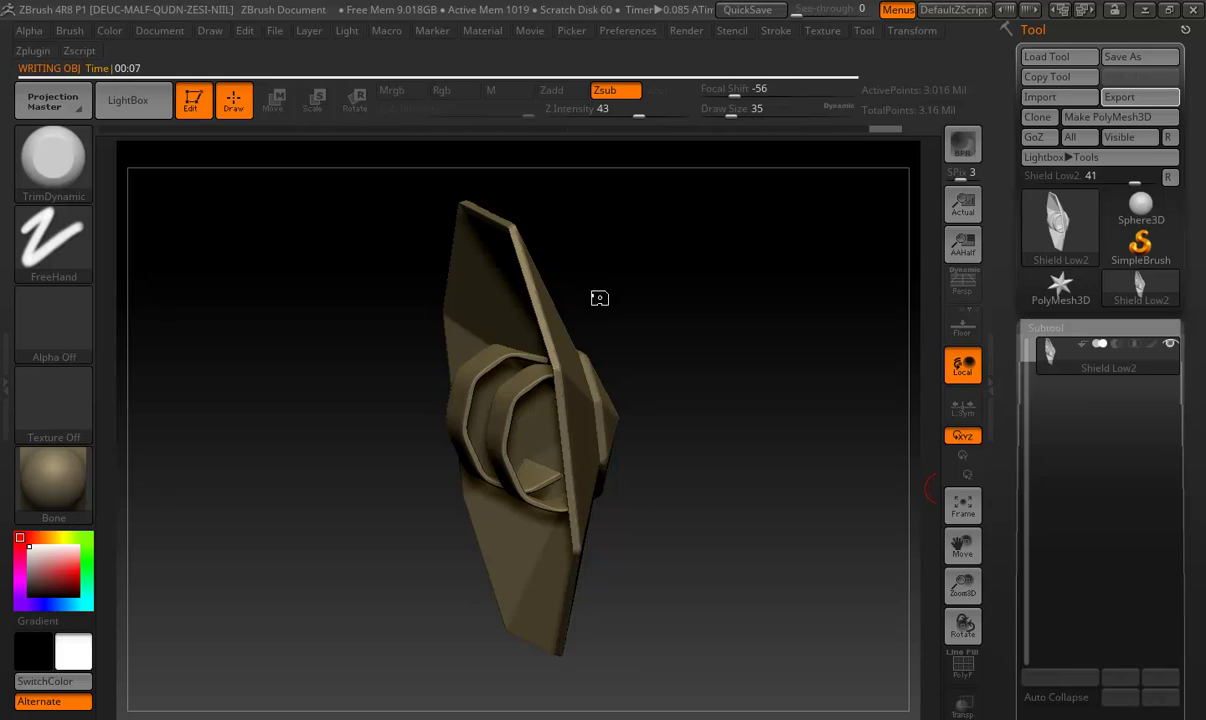
# Quit ZBrush without saving the project and launch Substance Painter 2 from its desktop shortcut.
pyautogui.click(1193, 9)
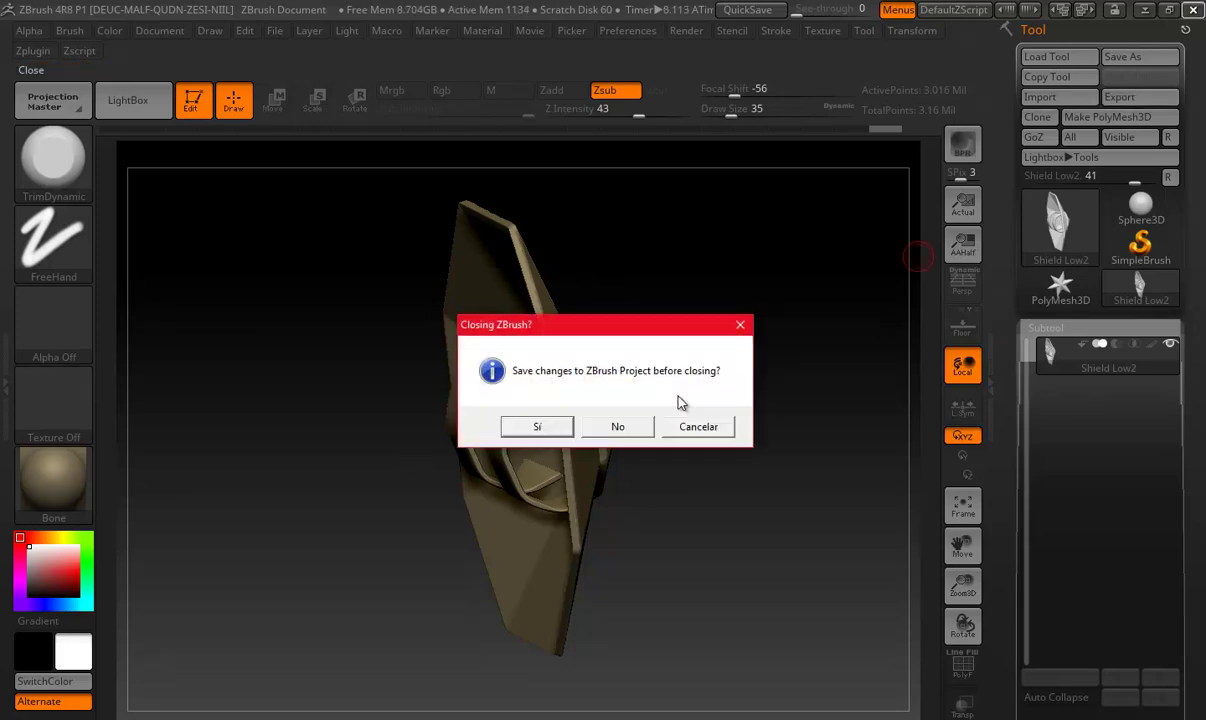
pyautogui.click(620, 426)
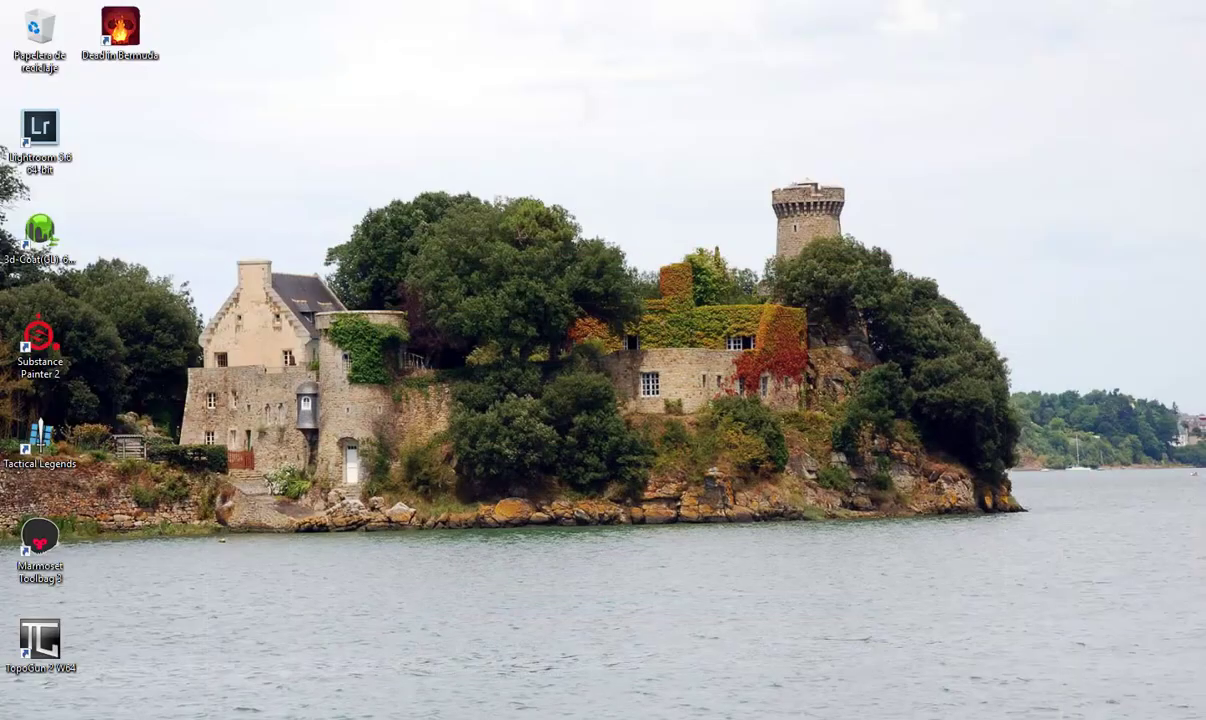
pyautogui.click(40, 345)
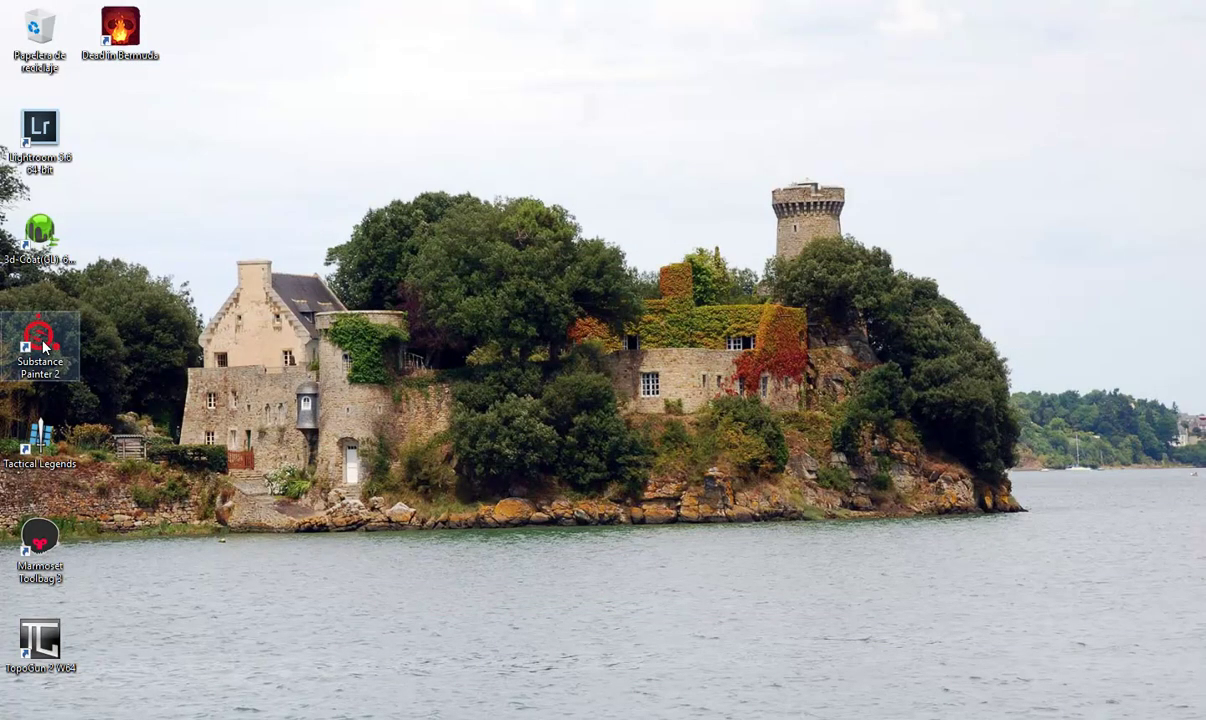
pyautogui.click(200, 355)
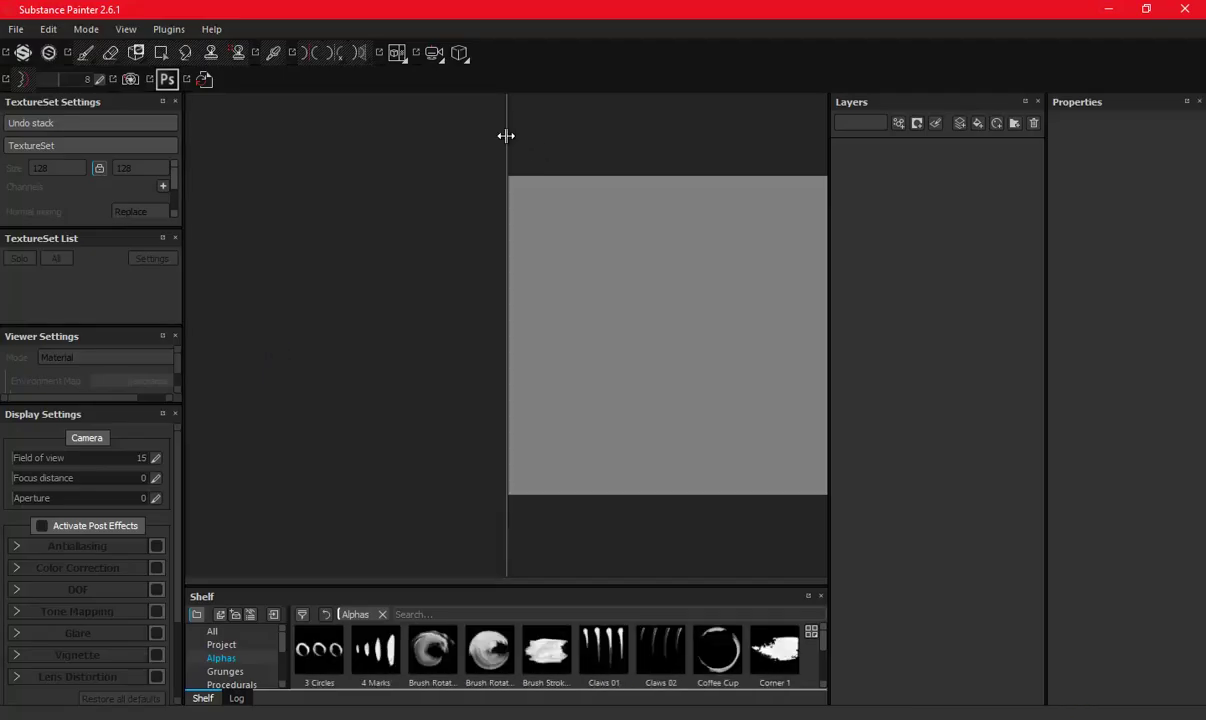
# Widen the 3D viewport, then start a 2048 new project but cancel it.
pyautogui.moveTo(506, 135); pyautogui.dragTo(619, 143)
pyautogui.click(16, 29)
pyautogui.click(22, 43)
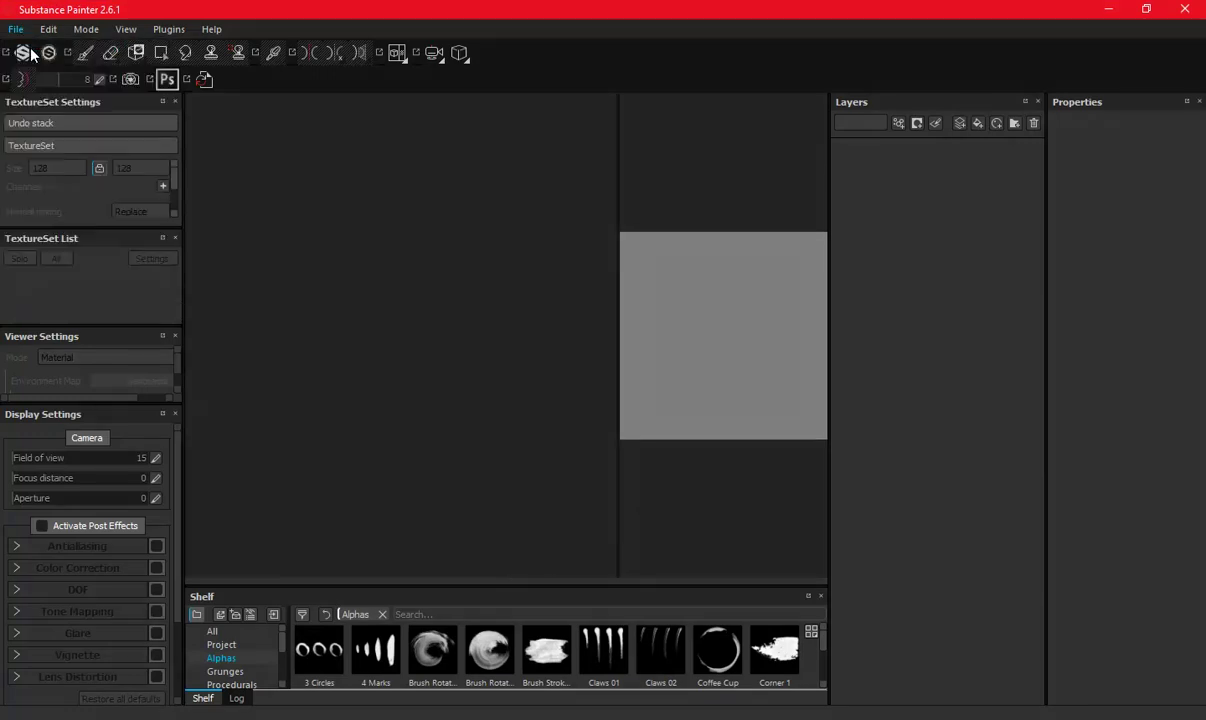
pyautogui.click(530, 291)
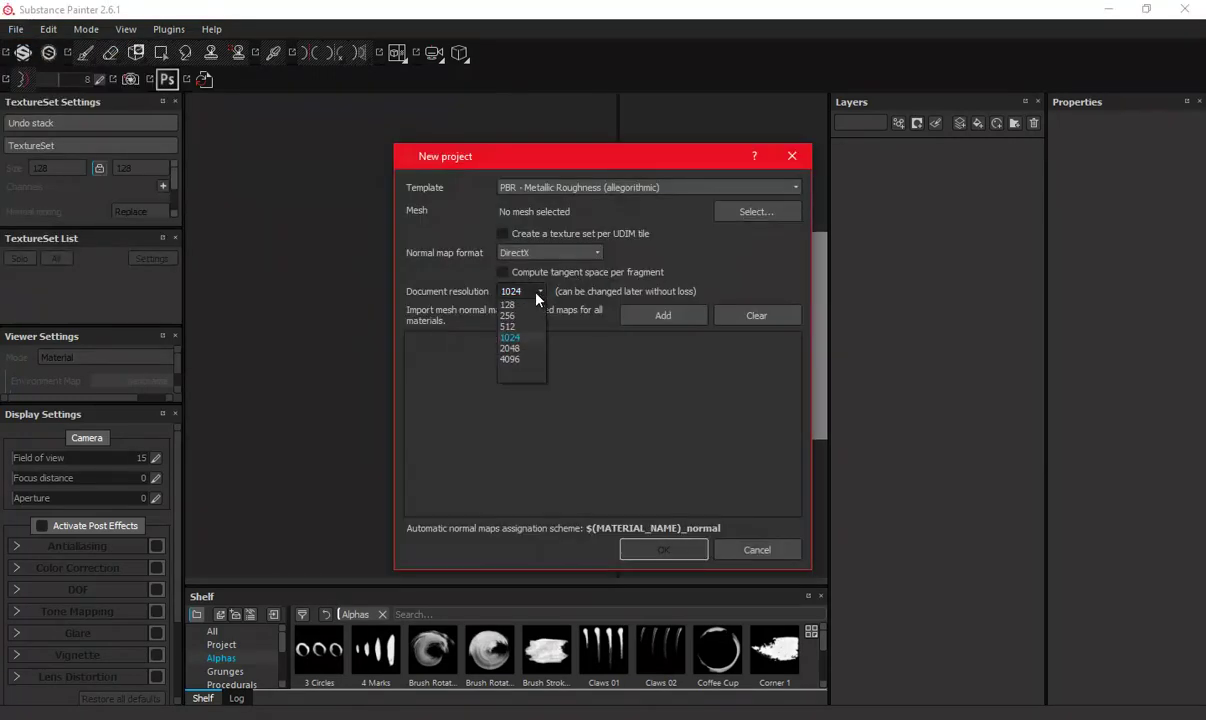
pyautogui.click(507, 345)
pyautogui.click(503, 272)
pyautogui.click(757, 549)
# Create a 2048 PBR Metallic Roughness project using Shield Low.obj from the Shield folder.
pyautogui.click(16, 29)
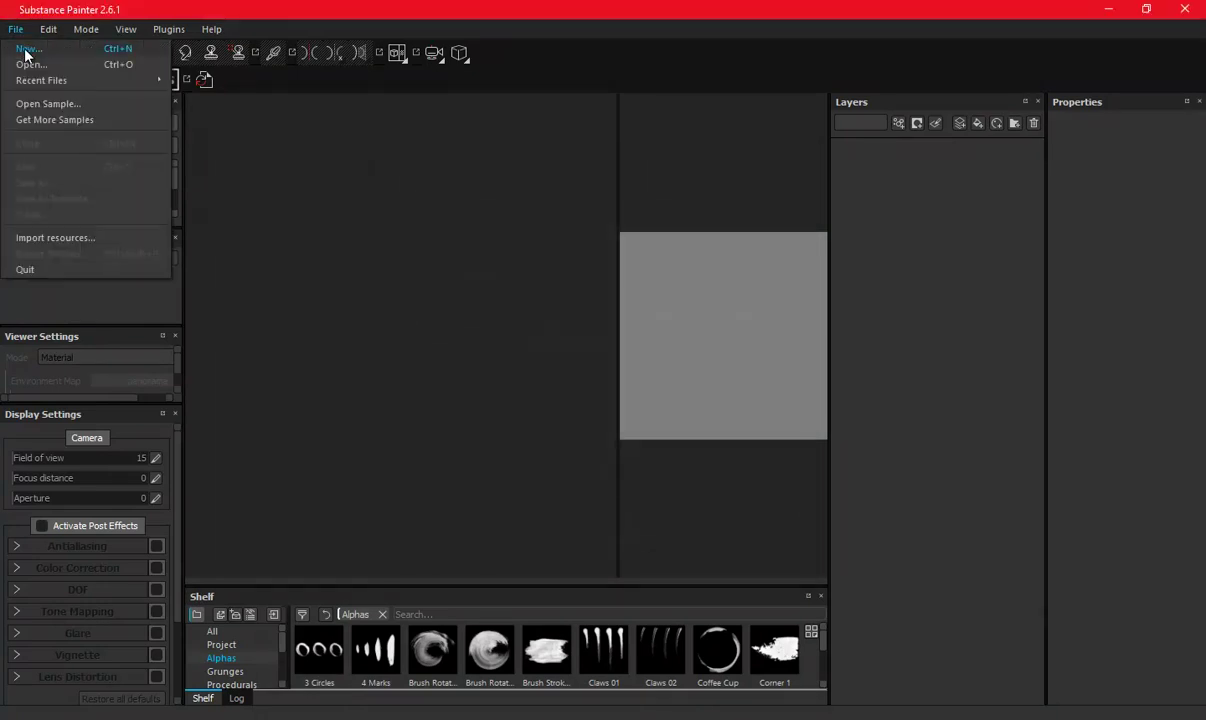
pyautogui.click(22, 43)
pyautogui.click(528, 291)
pyautogui.click(519, 355)
pyautogui.click(743, 188)
pyautogui.click(743, 188)
pyautogui.click(757, 212)
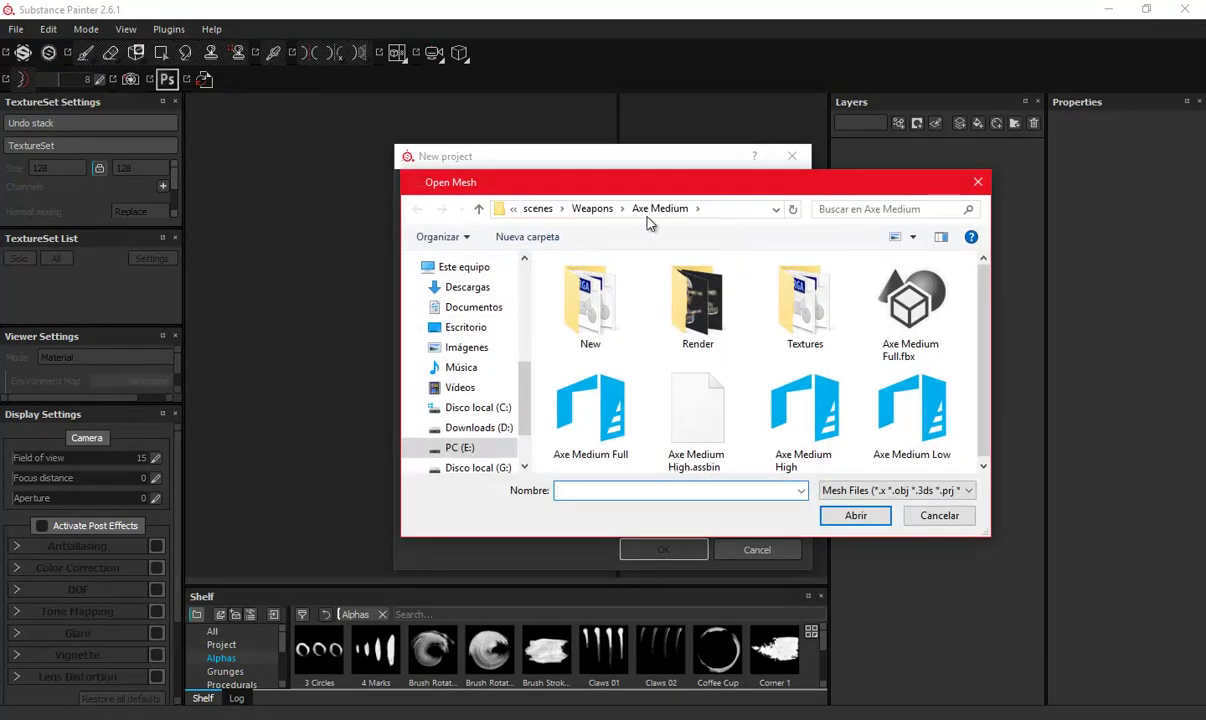
pyautogui.click(564, 205)
pyautogui.doubleClick(580, 356)
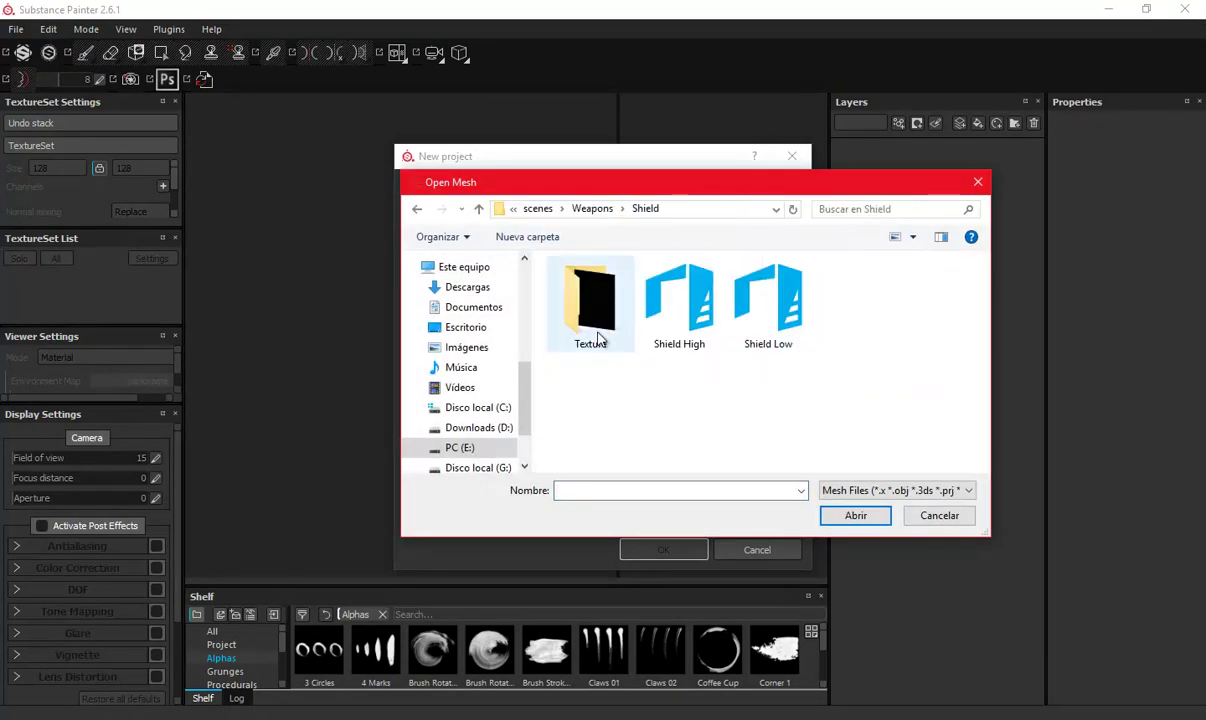
pyautogui.click(768, 305)
pyautogui.click(855, 517)
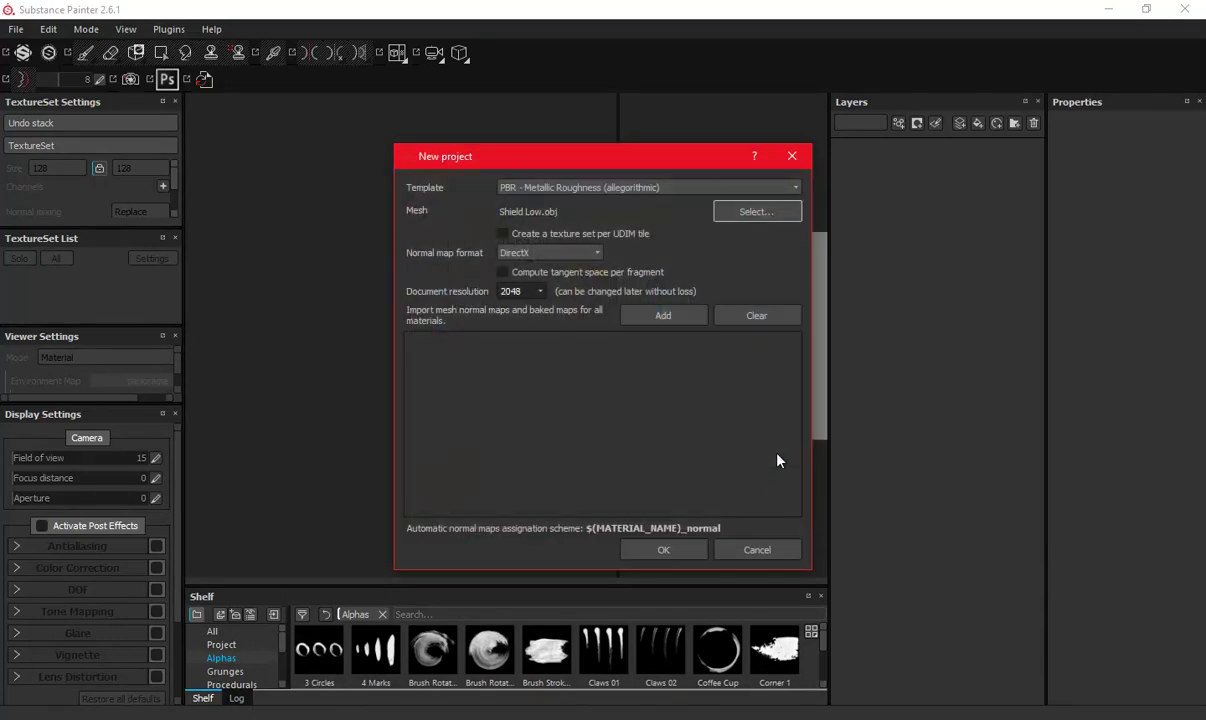
pyautogui.click(652, 551)
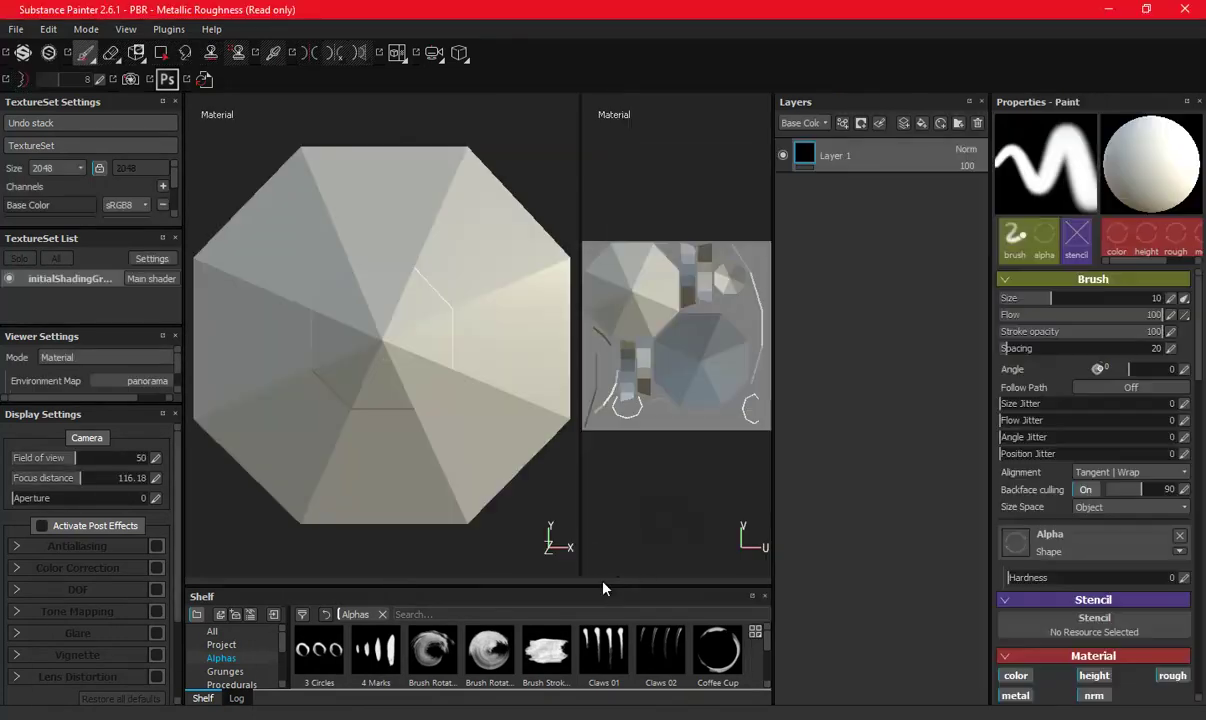
# Enlarge the viewports and left settings panels to reach the texture baking settings.
pyautogui.moveTo(604, 586); pyautogui.dragTo(605, 590)
pyautogui.moveTo(419, 454)
pyautogui.keyDown('alt'); pyautogui.mouseDown()
pyautogui.moveTo(412, 398)
pyautogui.moveTo(318, 350)
pyautogui.moveTo(368, 373)
pyautogui.moveTo(552, 378)
pyautogui.moveTo(364, 359)
pyautogui.moveTo(420, 345)
pyautogui.mouseUp(); pyautogui.keyUp('alt')
pyautogui.click(163, 186)
pyautogui.click(178, 195)
pyautogui.moveTo(181, 190); pyautogui.dragTo(284, 192)
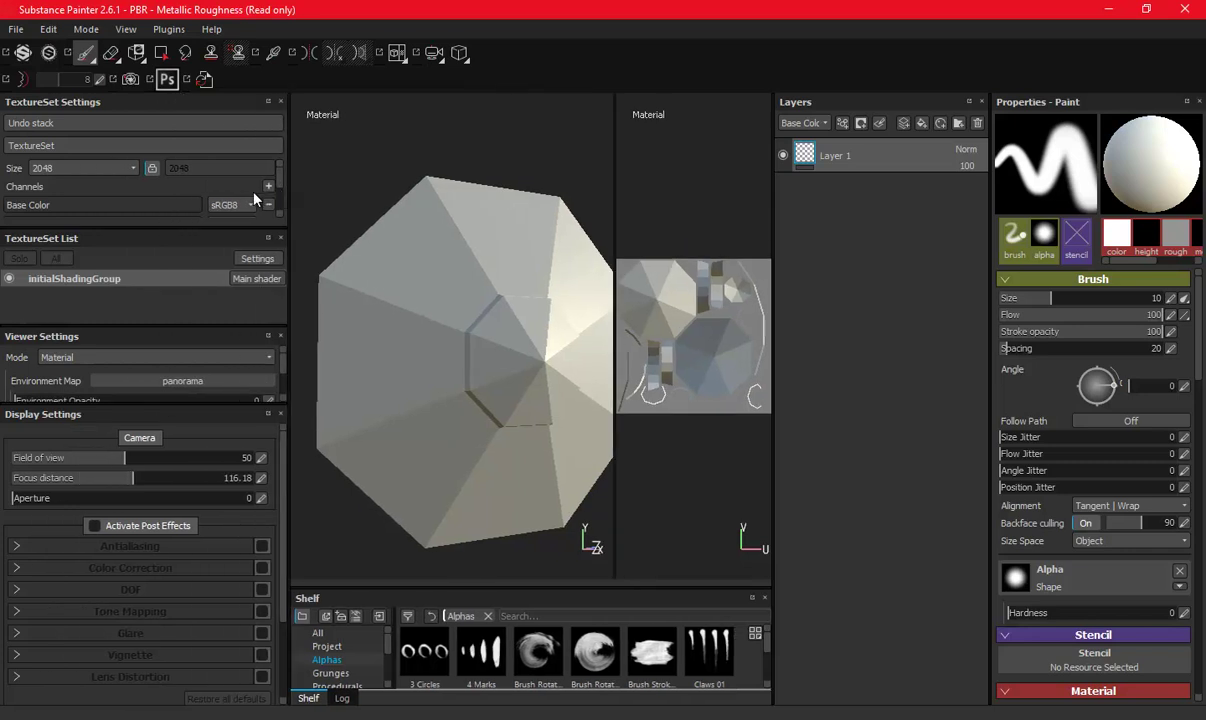
pyautogui.moveTo(194, 229); pyautogui.dragTo(194, 321)
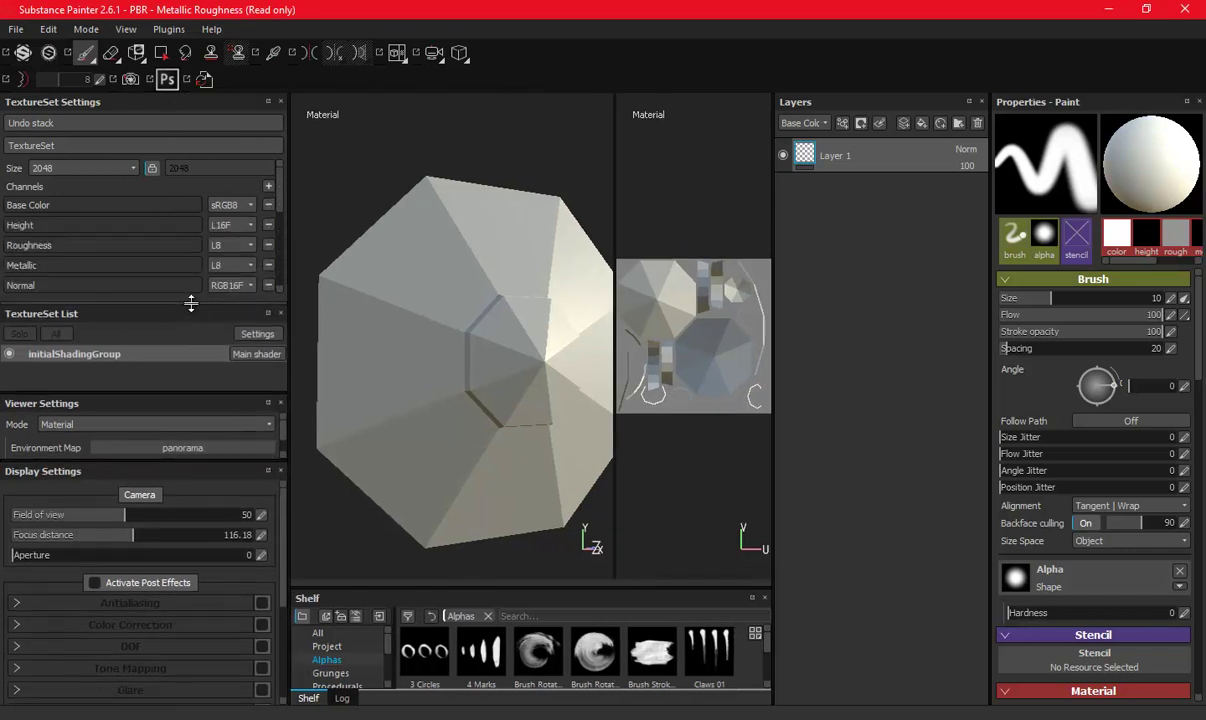
pyautogui.scroll(-5, 205, 262)
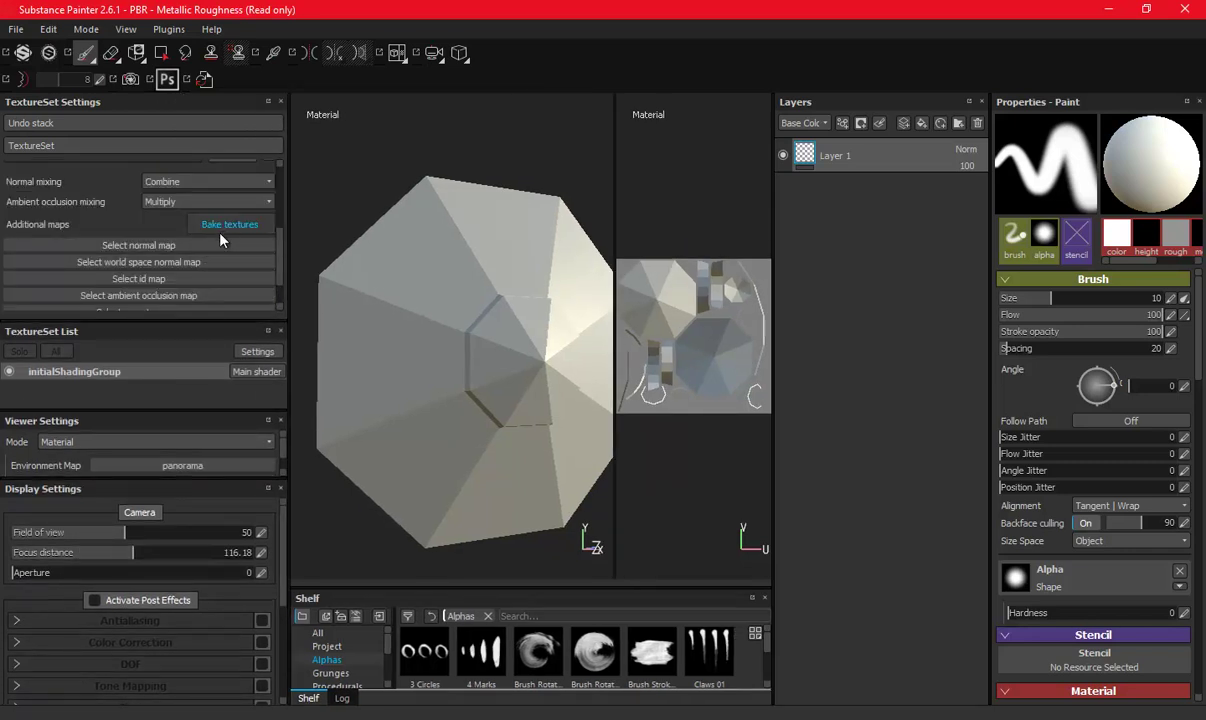
pyautogui.click(222, 225)
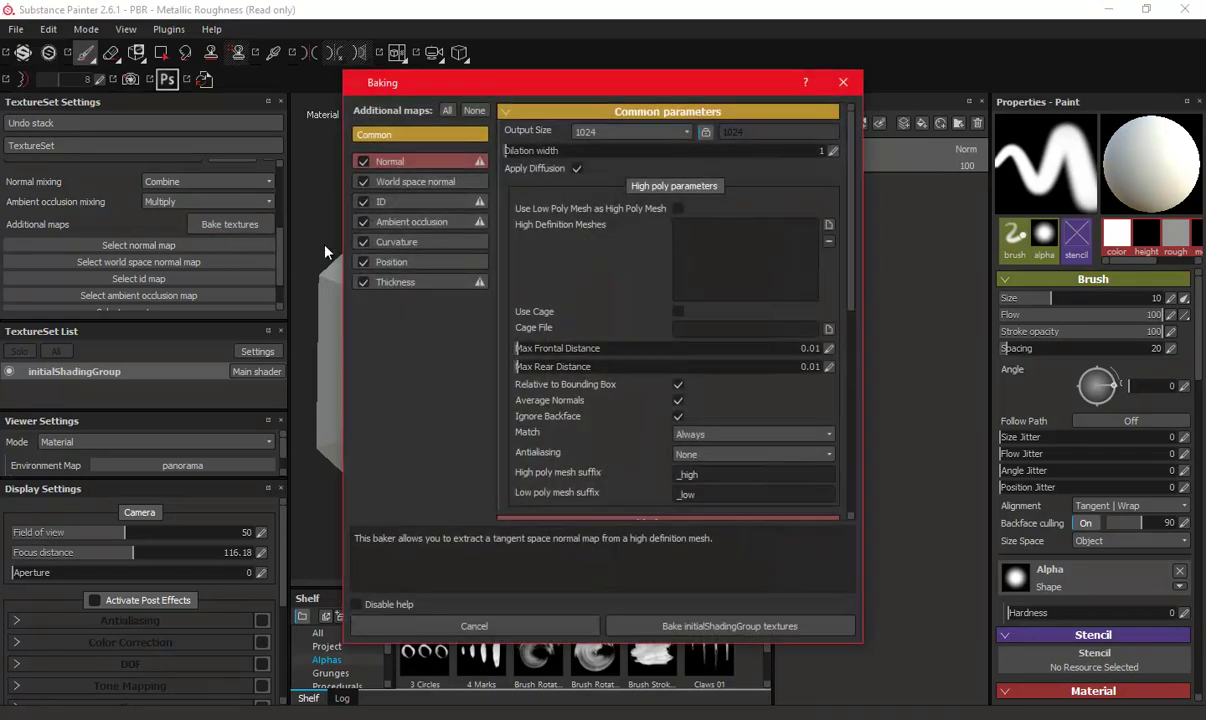
# Set bake output size to 2048 and use Shield High as the high-definition mesh.
pyautogui.click(590, 131)
pyautogui.click(597, 222)
pyautogui.click(828, 224)
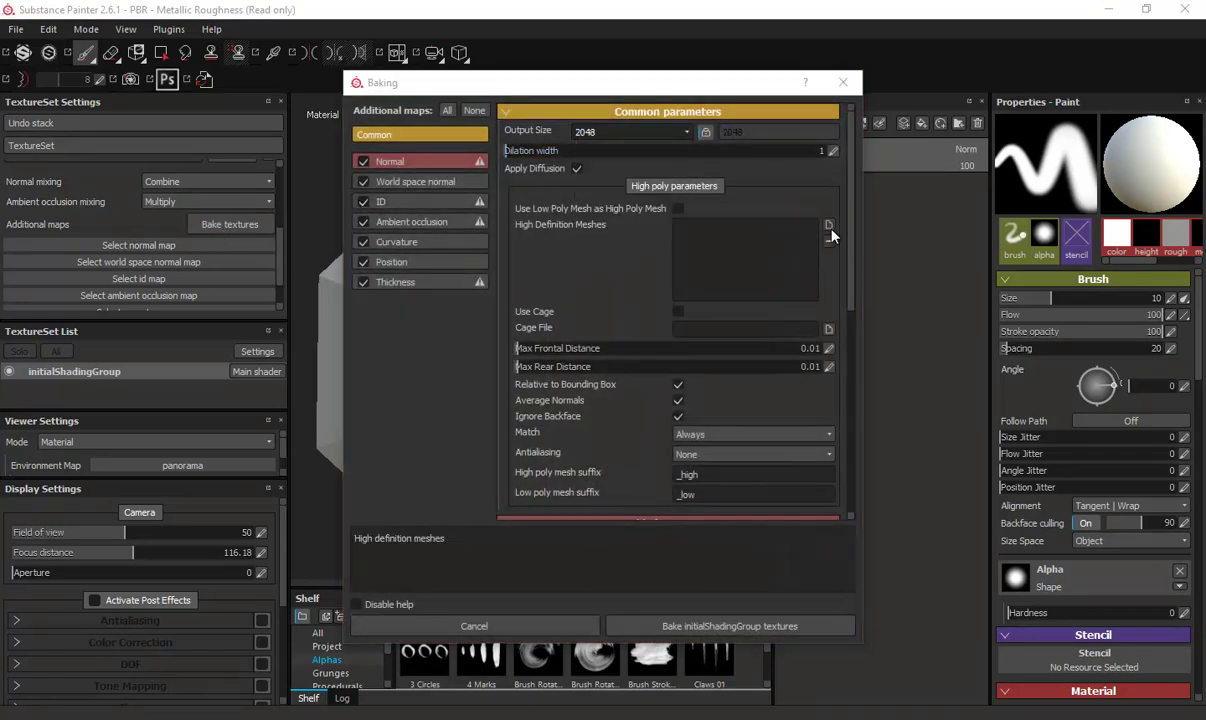
pyautogui.click(626, 230)
pyautogui.click(818, 444)
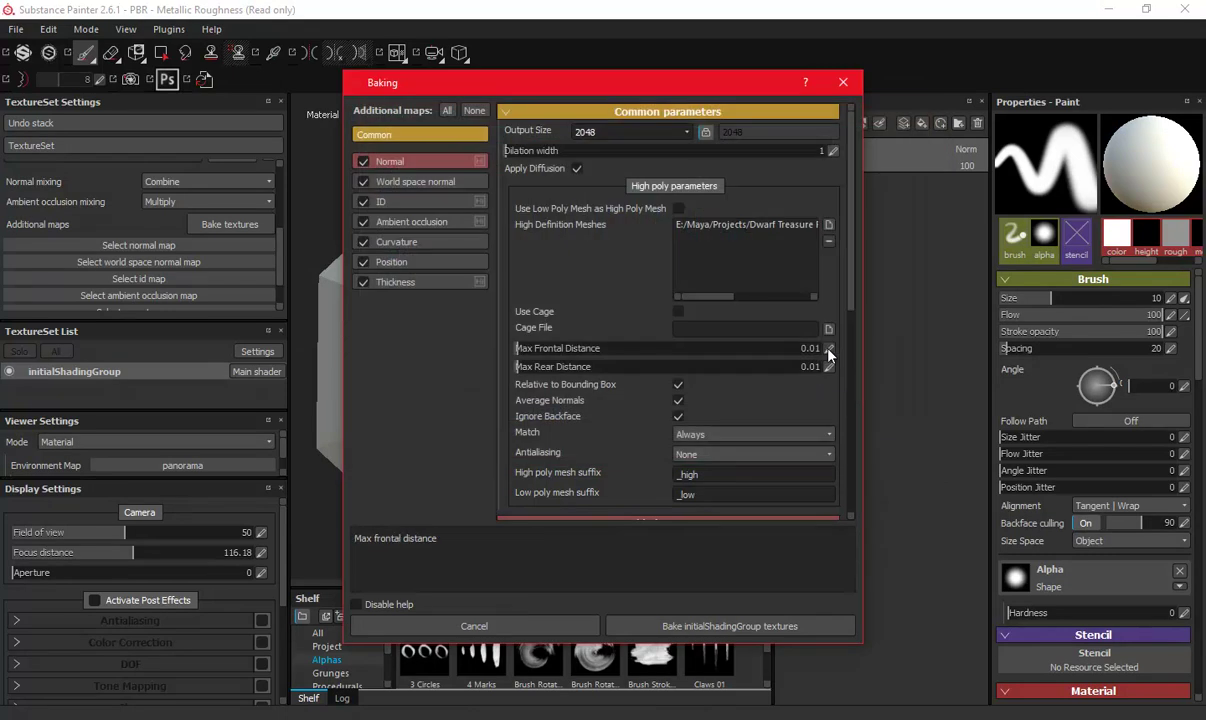
# Set max frontal and rear distances to 0.007 and antialiasing to Subsampling 4x4.
pyautogui.click(829, 352)
pyautogui.write('0.007')
pyautogui.press('Return')
pyautogui.click(829, 367)
pyautogui.write('0.007')
pyautogui.press('Return')
pyautogui.click(720, 455)
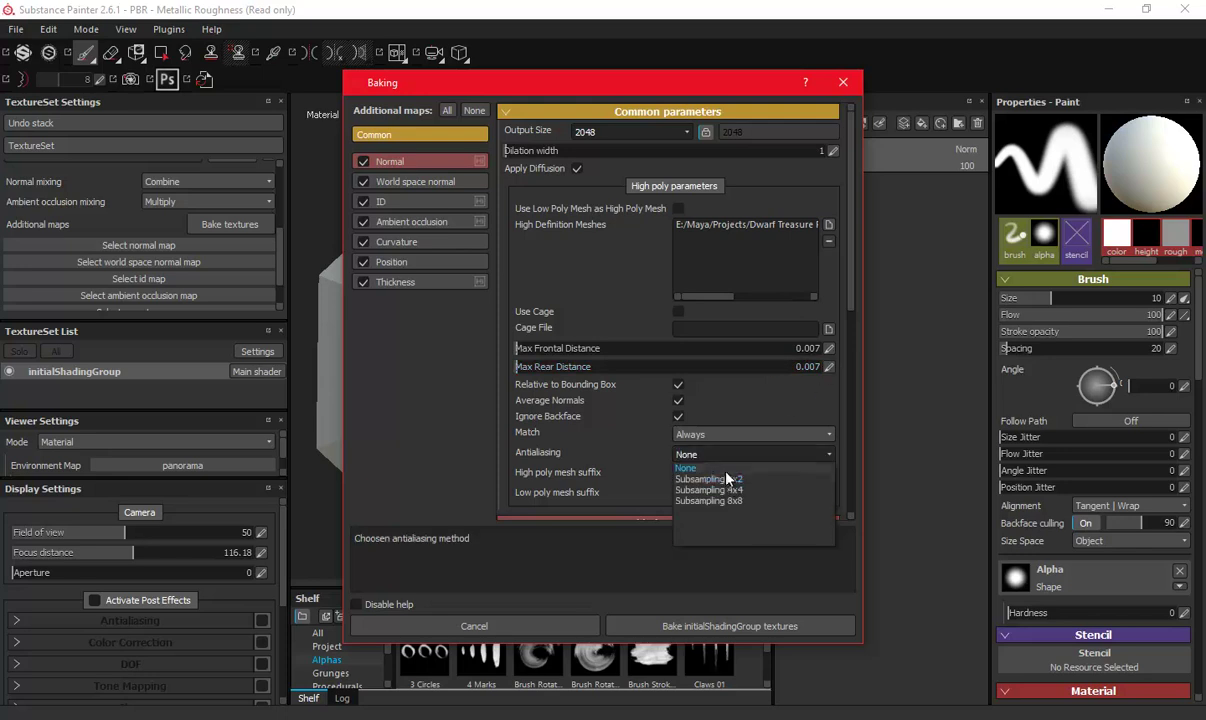
pyautogui.click(712, 490)
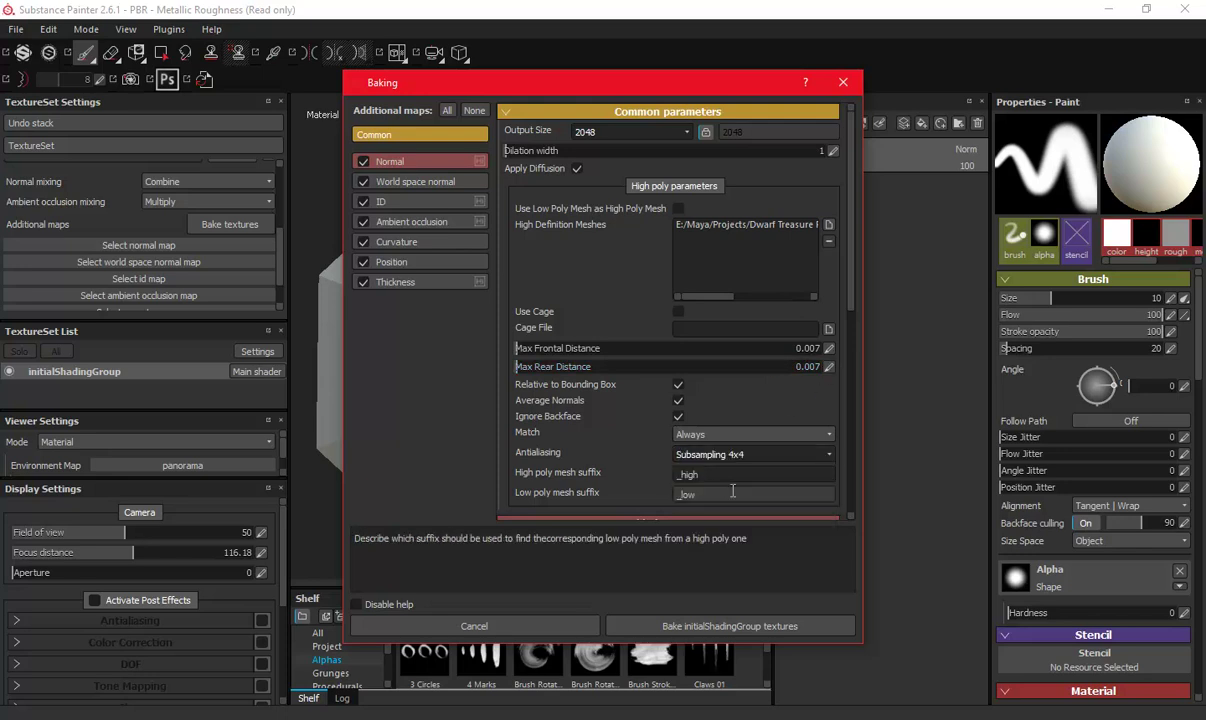
# Bake the shield's mesh maps and dismiss the message once baking finishes.
pyautogui.click(755, 641)
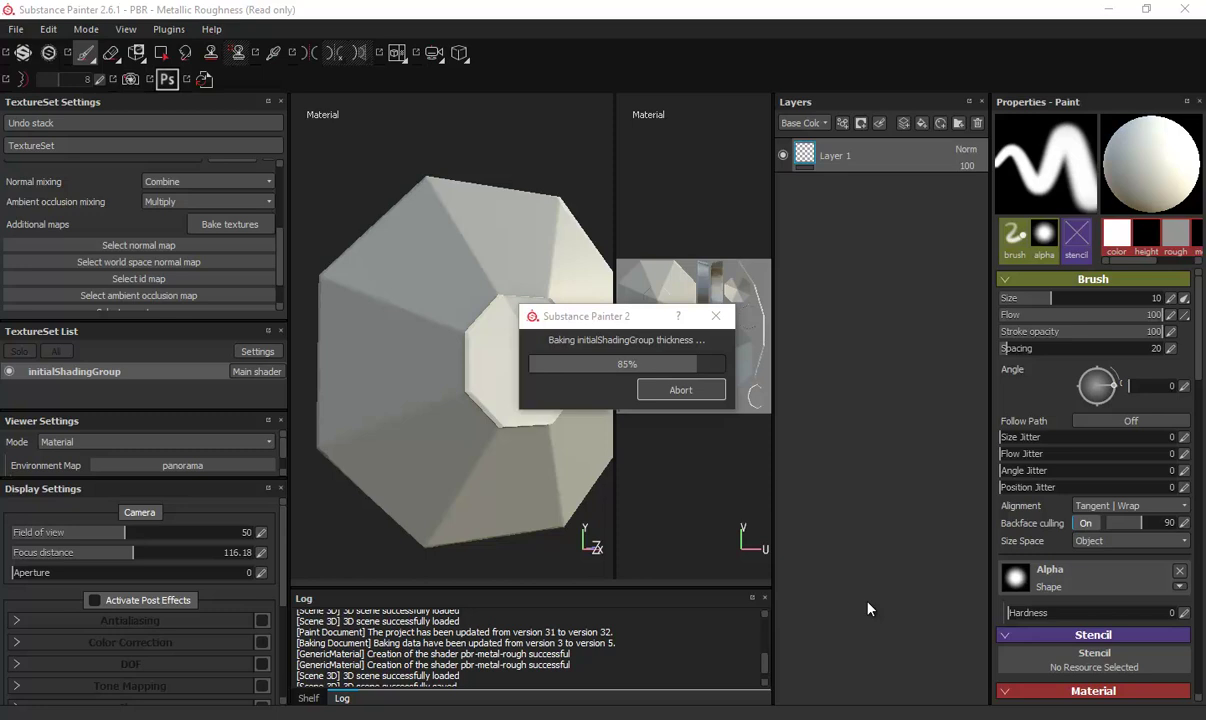
pyautogui.press('Return')
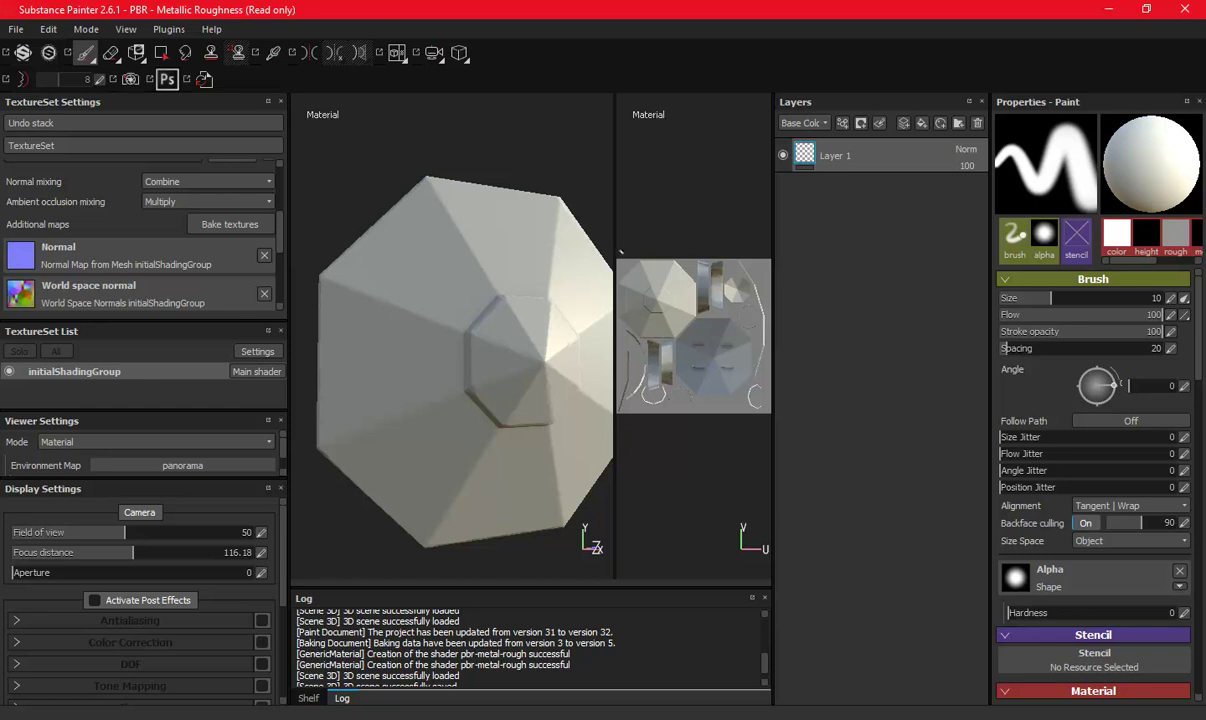
# Widen the 3D view and orbit the shield to a frontal view from above.
pyautogui.moveTo(615, 252); pyautogui.dragTo(648, 254)
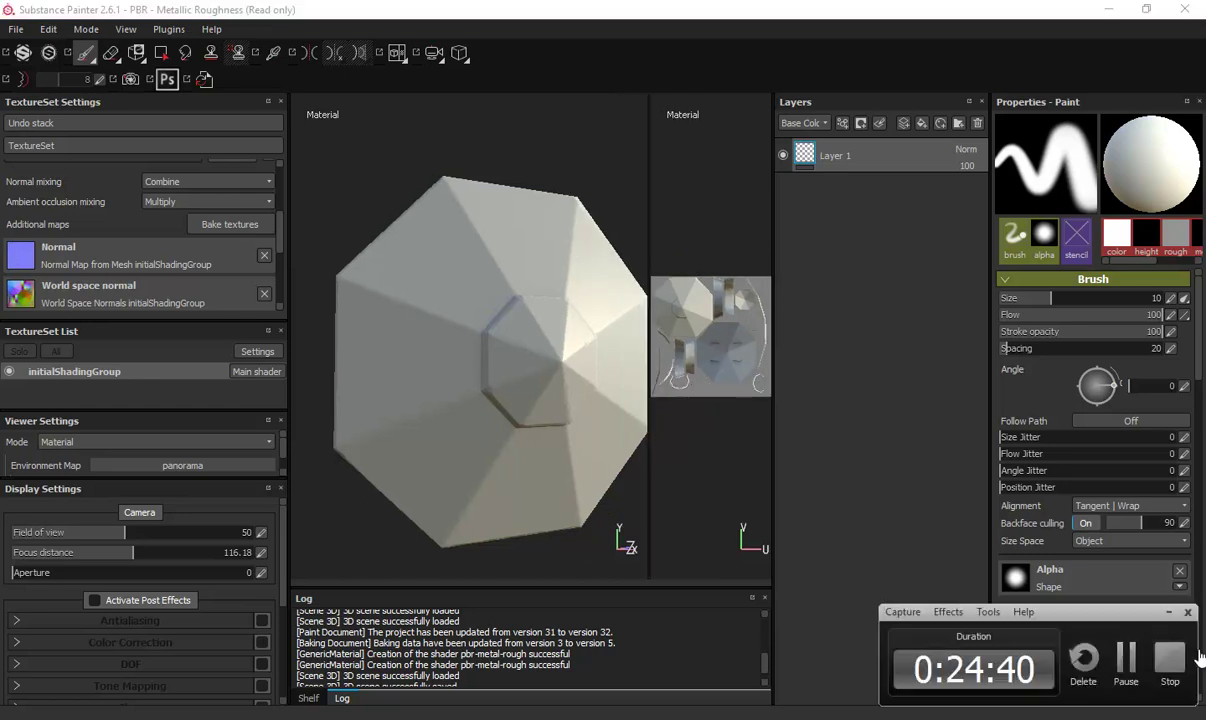
pyautogui.moveTo(655, 232); pyautogui.dragTo(668, 232)
pyautogui.moveTo(552, 269)
pyautogui.keyDown('alt'); pyautogui.mouseDown()
pyautogui.moveTo(484, 306)
pyautogui.moveTo(603, 317)
pyautogui.mouseUp(); pyautogui.keyUp('alt')
pyautogui.scroll(5, 525, 317)
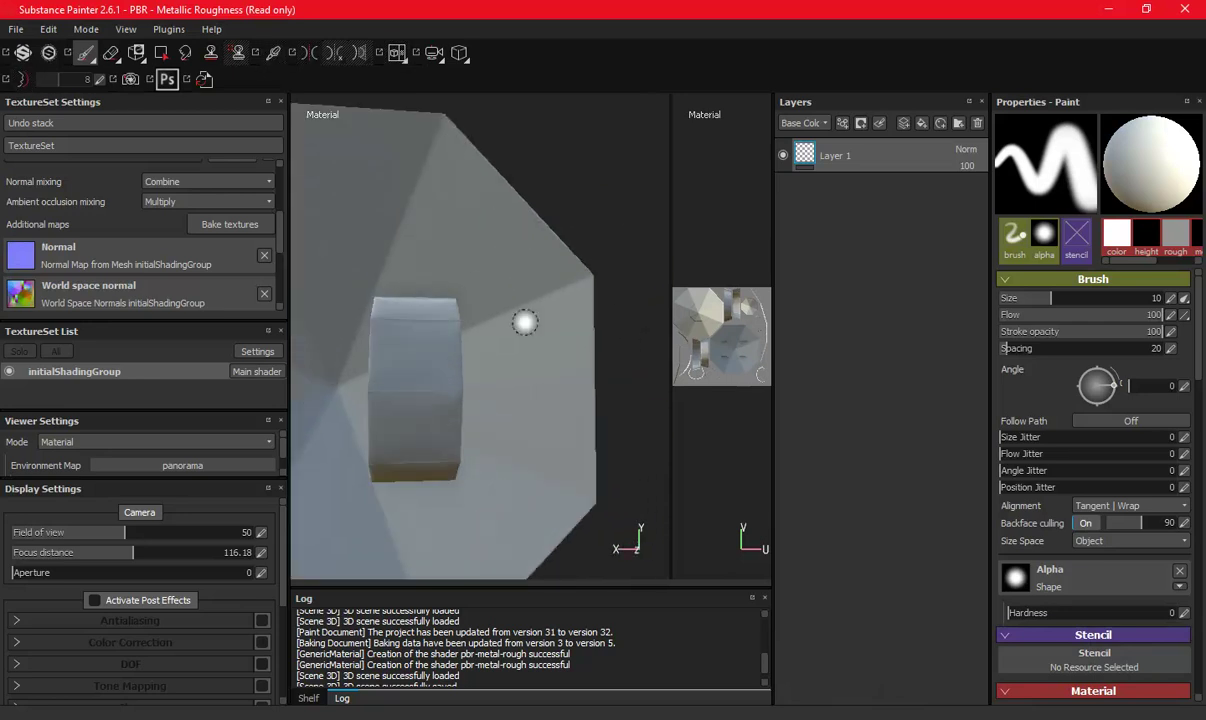
pyautogui.scroll(-5, 378, 381)
pyautogui.keyDown('alt'); pyautogui.moveTo(378, 381); pyautogui.dragTo(541, 315); pyautogui.keyUp('alt')
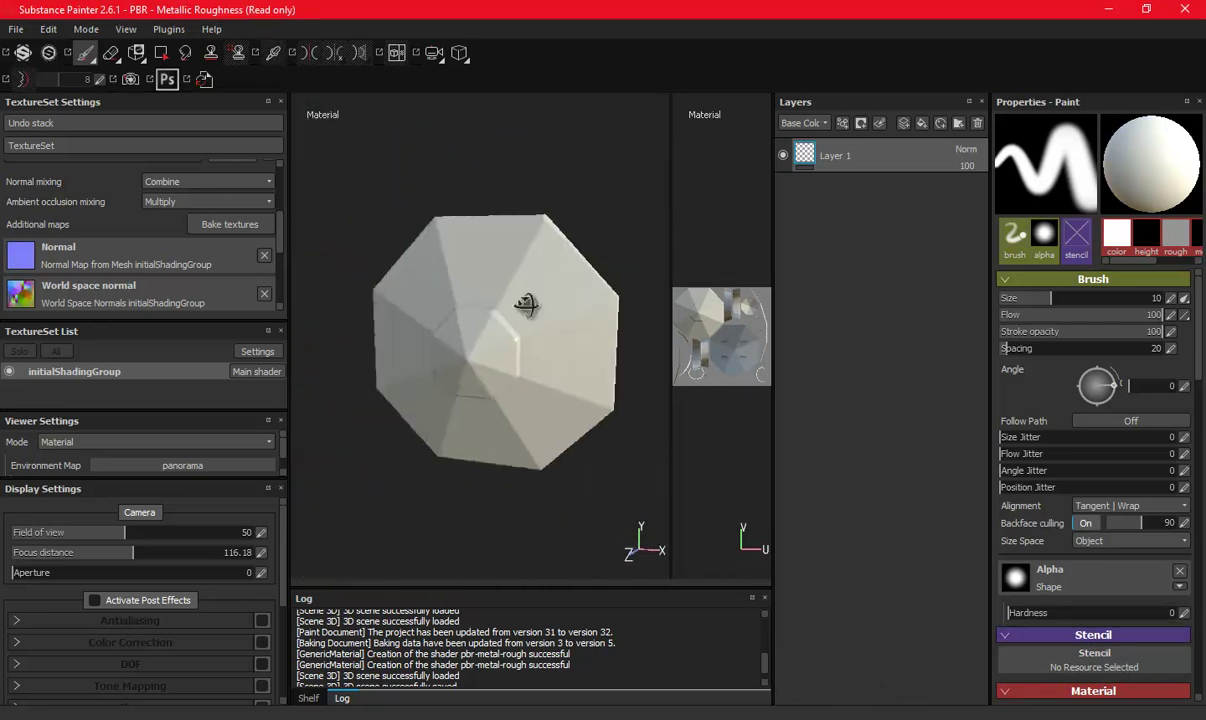
pyautogui.moveTo(436, 310)
pyautogui.keyDown('alt'); pyautogui.mouseDown()
pyautogui.moveTo(417, 296)
pyautogui.moveTo(525, 304)
pyautogui.moveTo(452, 315)
pyautogui.moveTo(470, 315)
pyautogui.mouseUp(); pyautogui.keyUp('alt')
# Save the project as 'Shield Paint' in the Weapons > Shield folder.
pyautogui.hotkey('ctrl', 's')
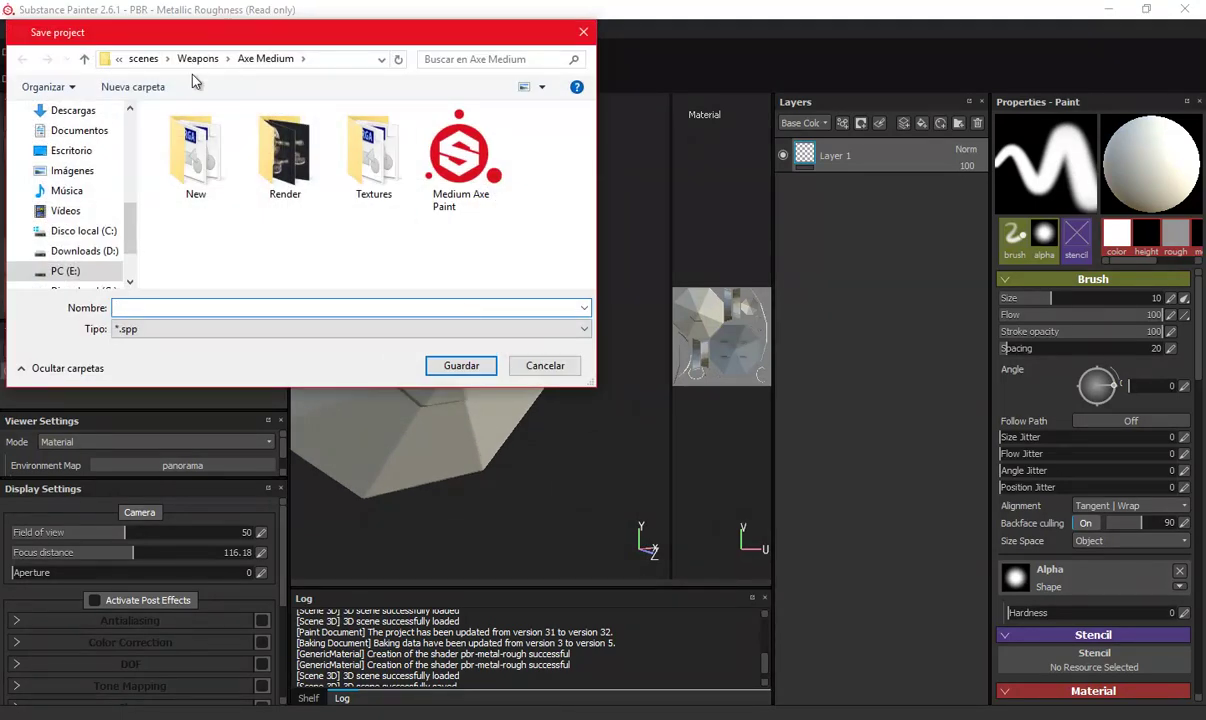
pyautogui.click(196, 59)
pyautogui.doubleClick(185, 207)
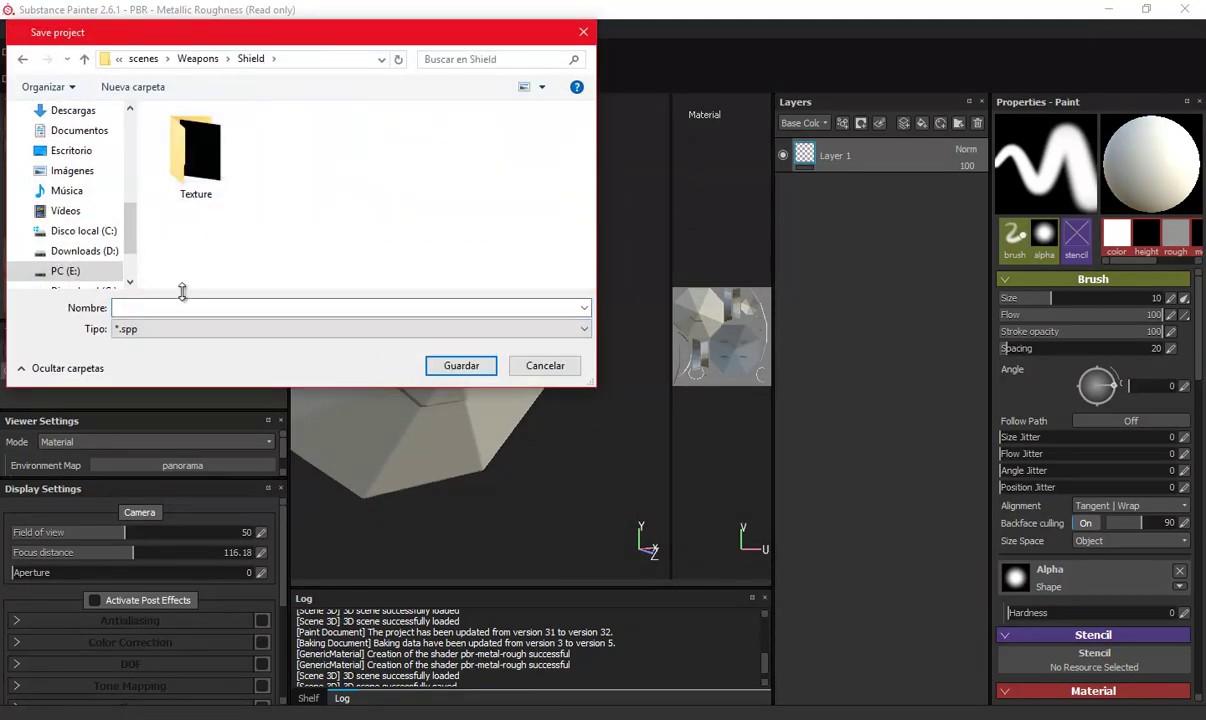
pyautogui.write('Shield ')
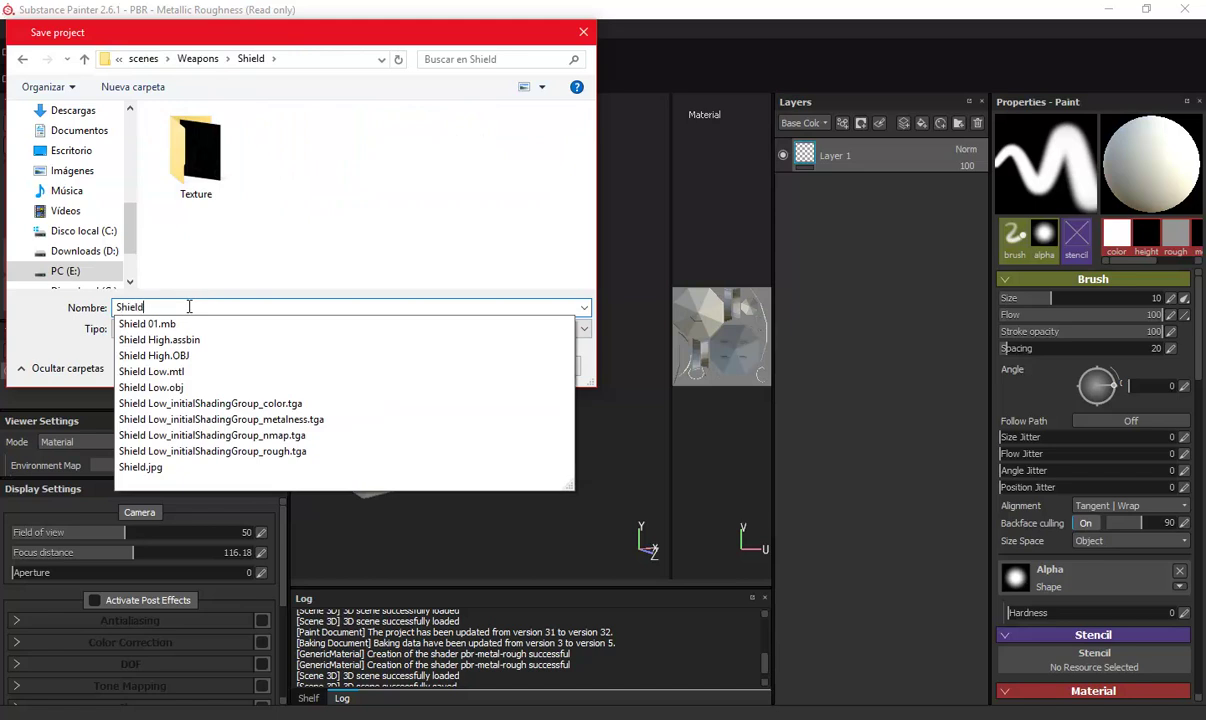
pyautogui.write('Paint')
pyautogui.press('Return')
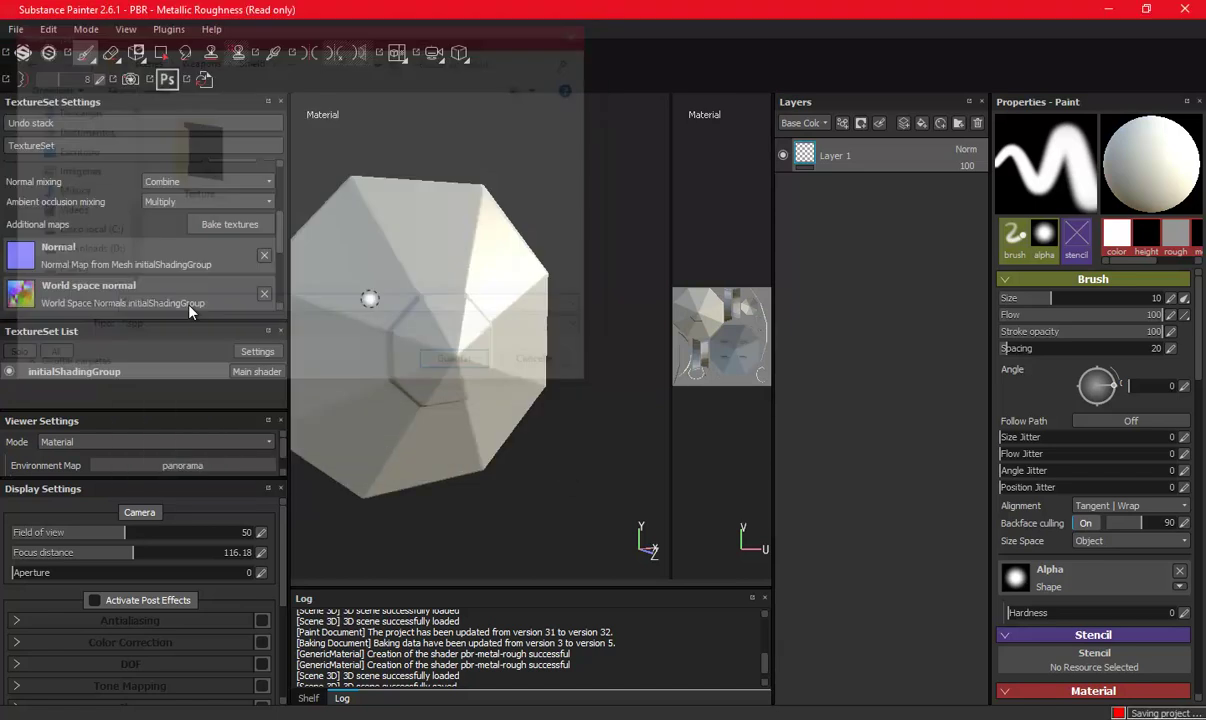
pyautogui.moveTo(552, 374)
pyautogui.keyDown('alt'); pyautogui.mouseDown()
pyautogui.moveTo(425, 344)
pyautogui.moveTo(521, 307)
pyautogui.moveTo(477, 302)
pyautogui.mouseUp(); pyautogui.keyUp('alt')
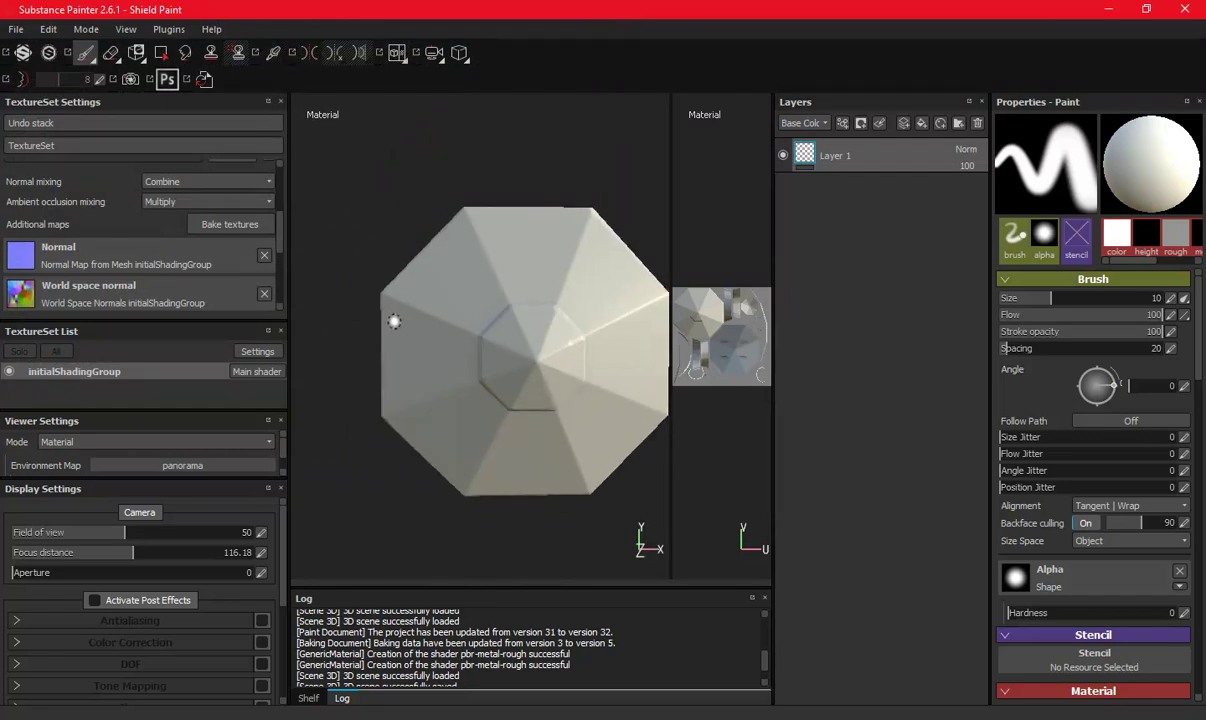
# Set the texture export format to targa and the destination to the Shield > Texture folder.
pyautogui.click(16, 29)
pyautogui.click(45, 253)
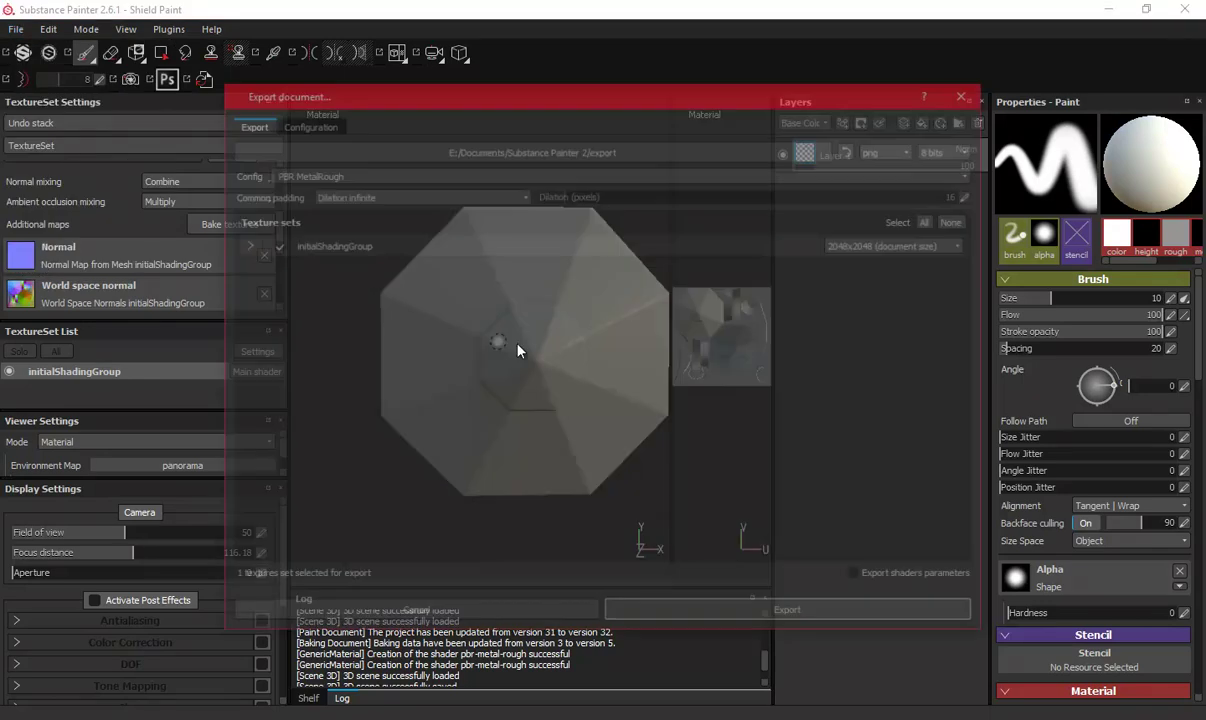
pyautogui.click(905, 149)
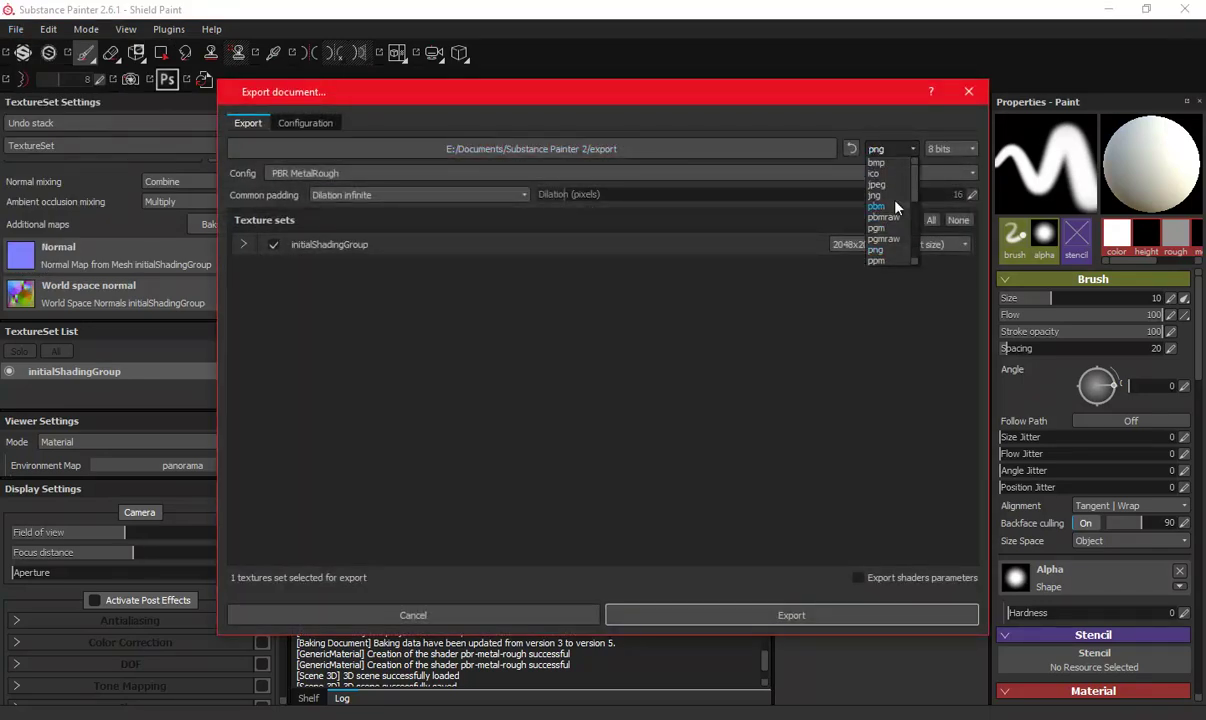
pyautogui.scroll(-3, 896, 210)
pyautogui.click(898, 186)
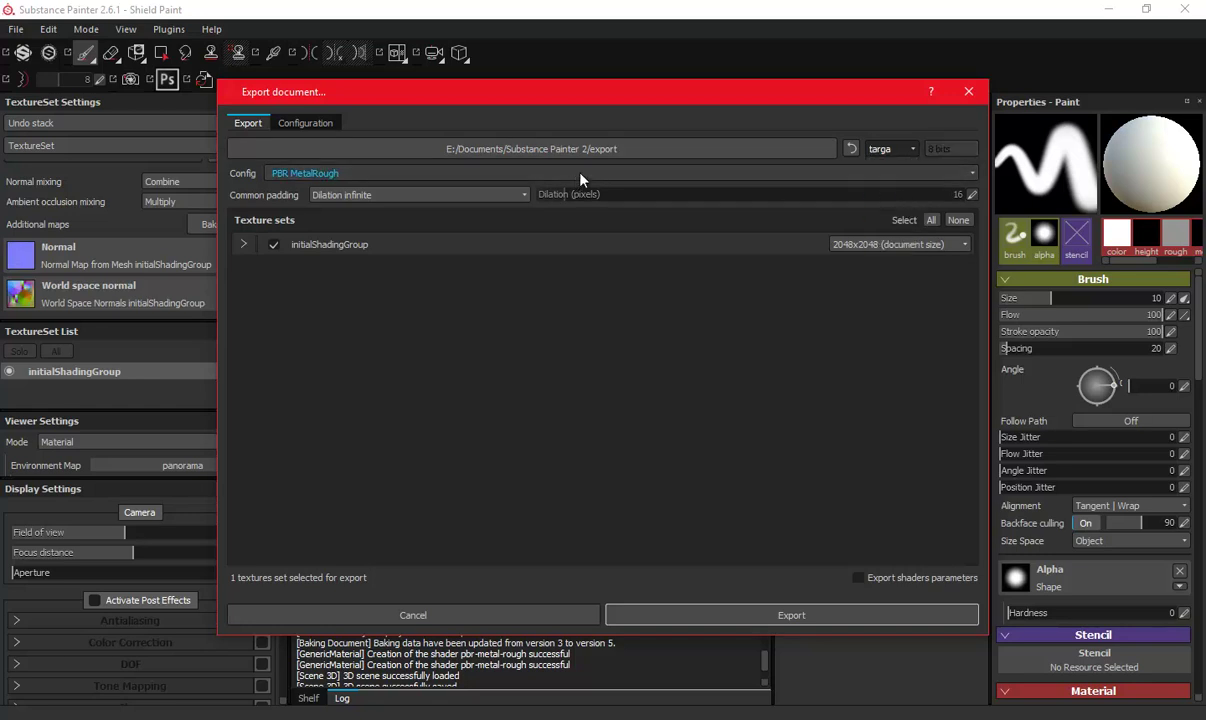
pyautogui.click(556, 148)
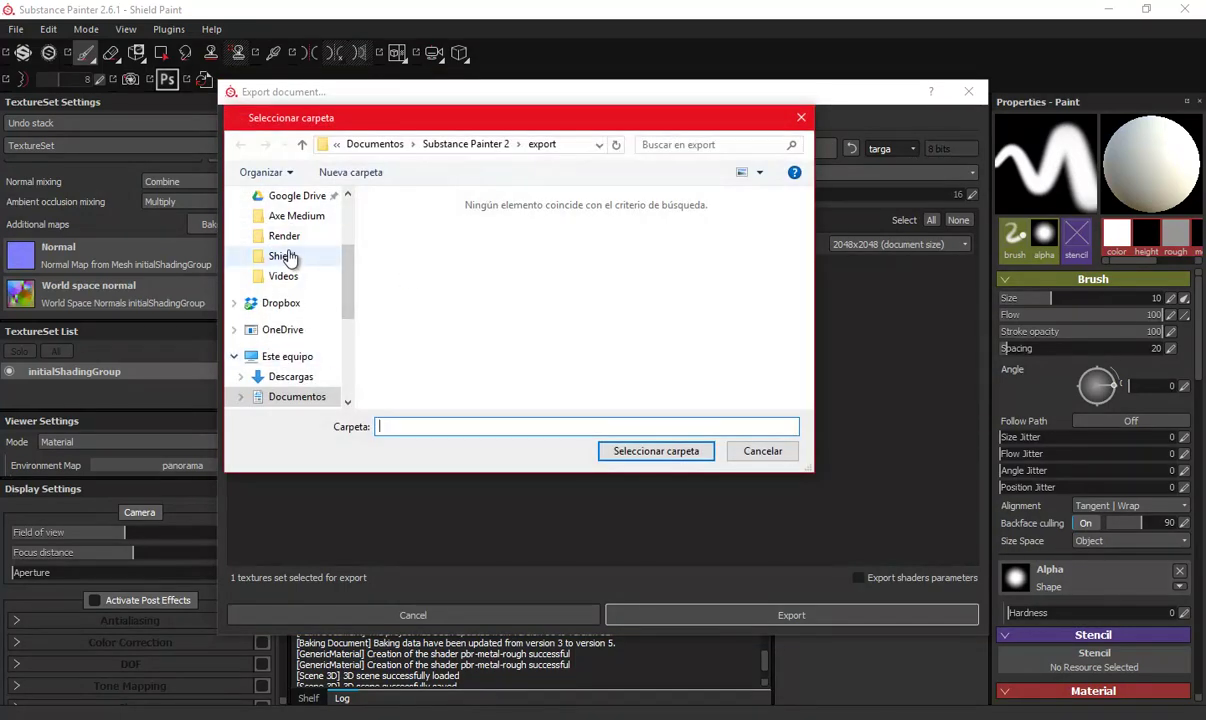
pyautogui.click(283, 256)
pyautogui.click(422, 231)
pyautogui.click(656, 451)
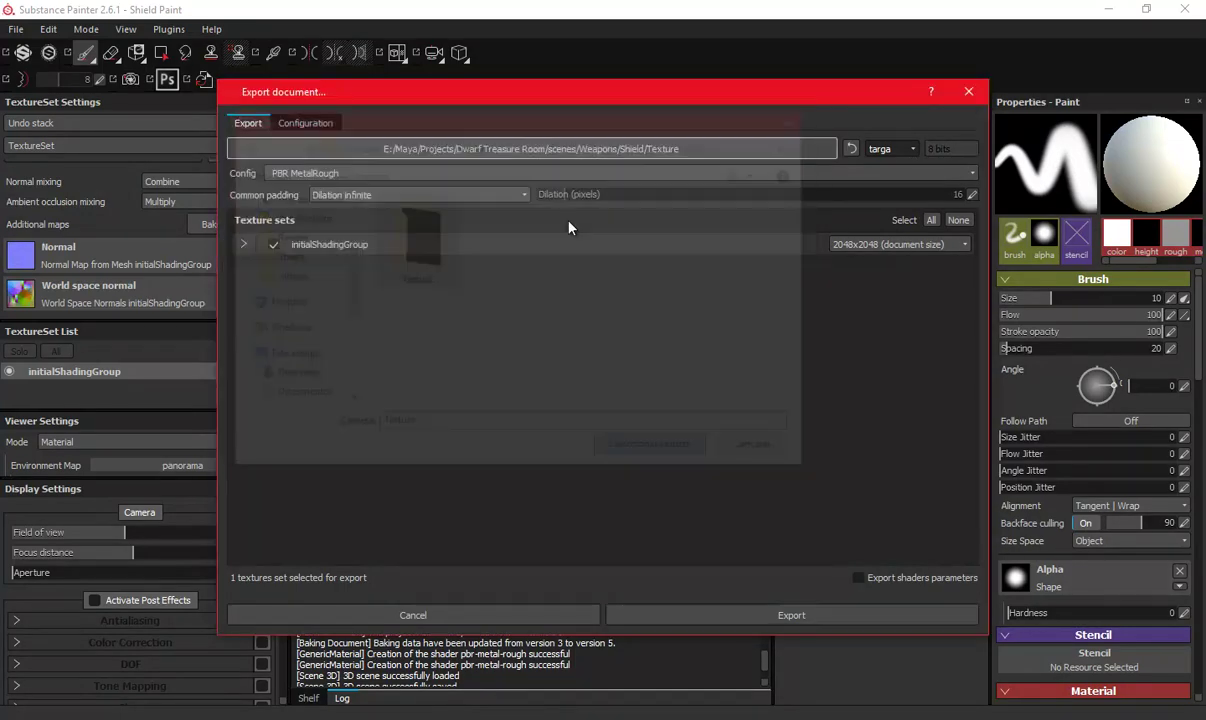
# Choose the Document channels + Normal + AO preset, export, and open the output folder.
pyautogui.click(344, 173)
pyautogui.scroll(-3, 374, 200)
pyautogui.click(398, 187)
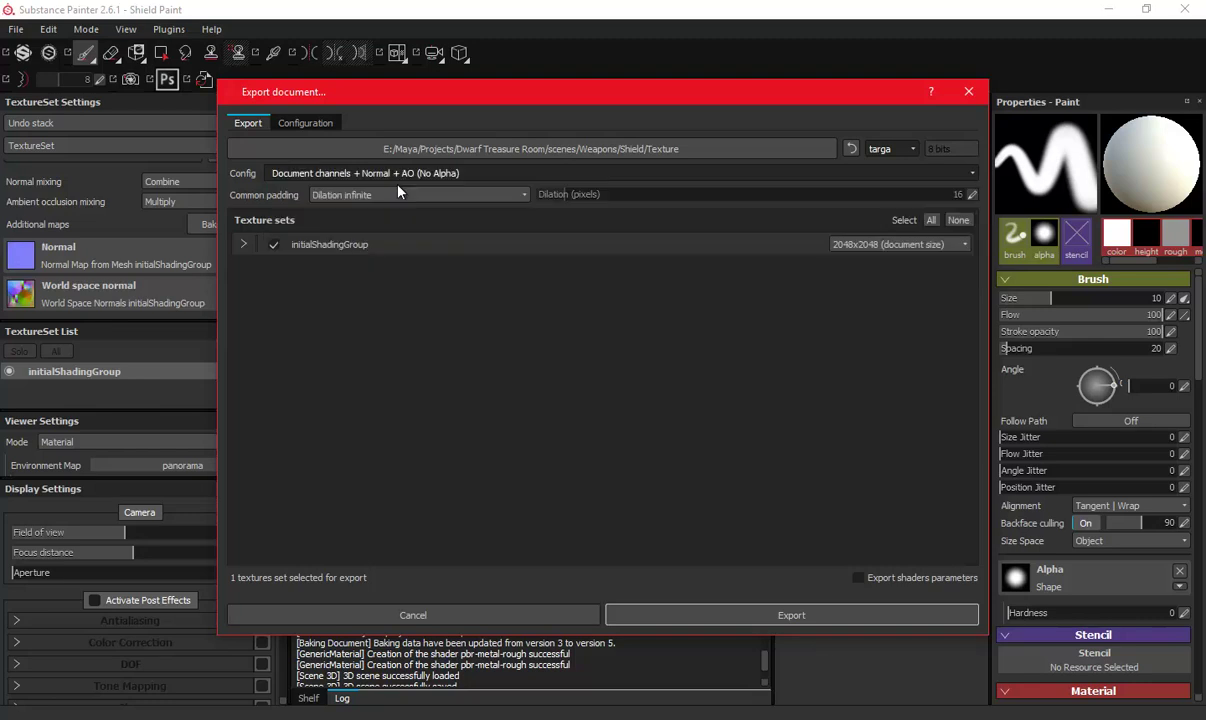
pyautogui.click(745, 616)
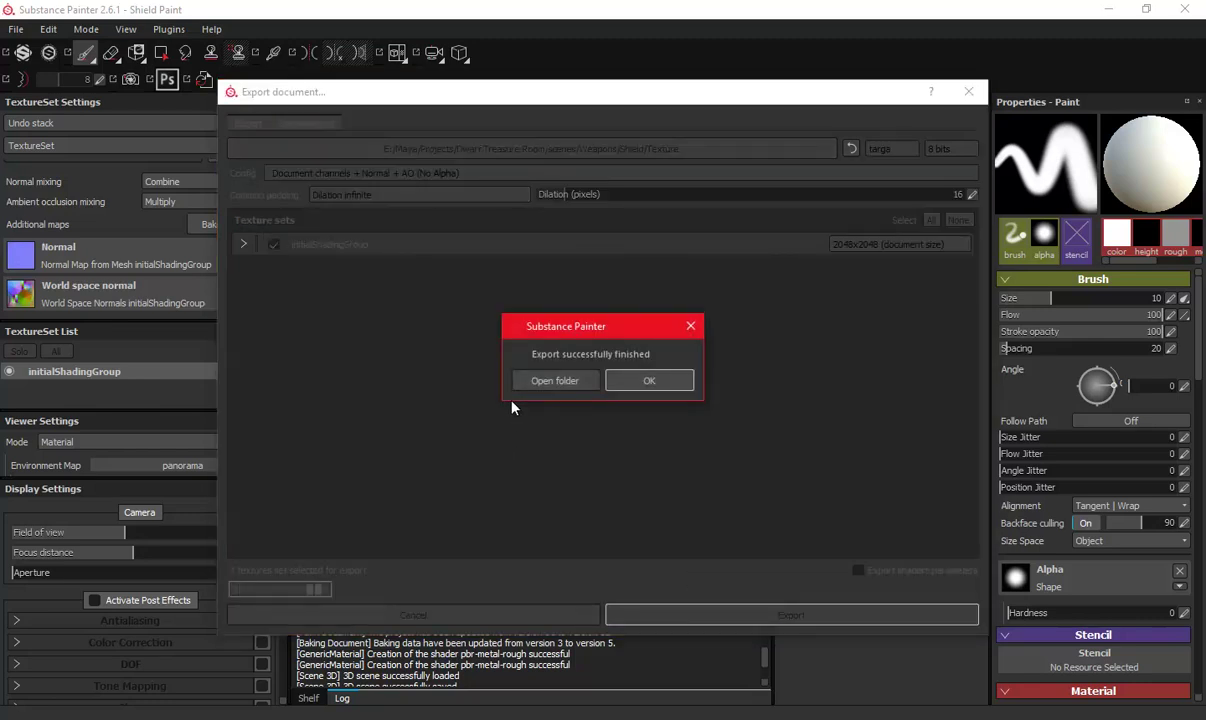
pyautogui.click(584, 385)
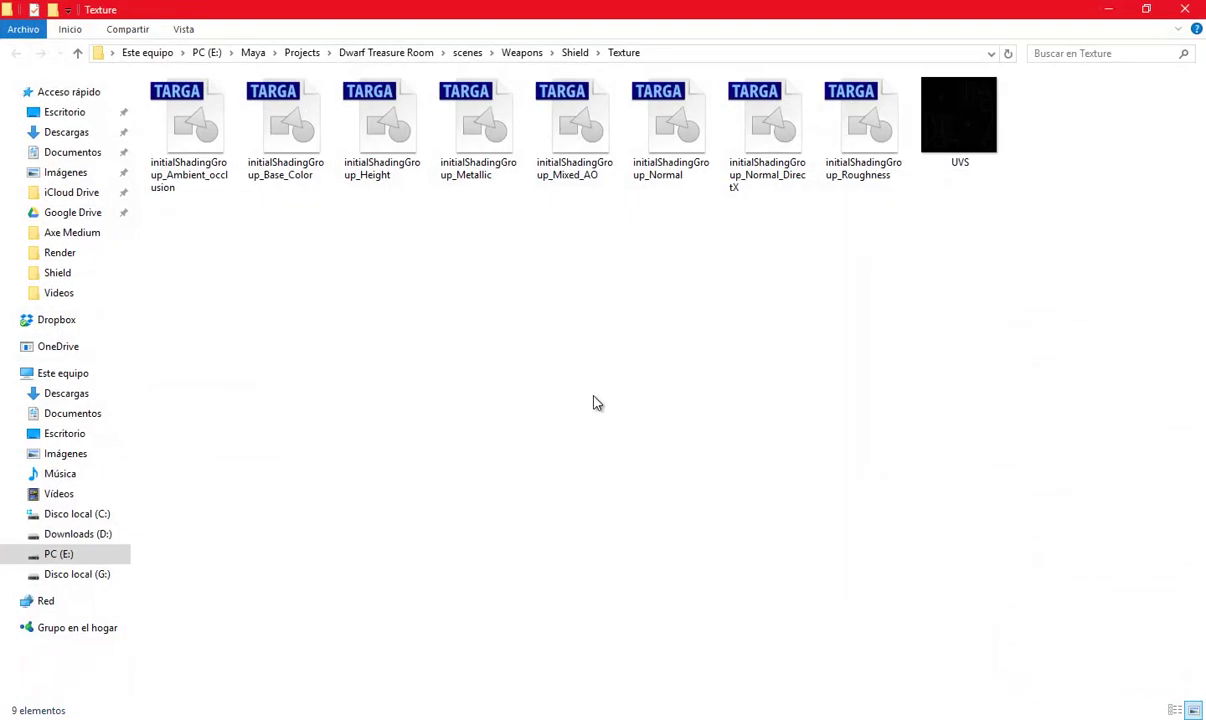
# Delete the ambient occlusion Targa, then open initialShadingGroup_Normal_DirectX in Photoshop.
pyautogui.click(190, 125)
pyautogui.press('Delete')
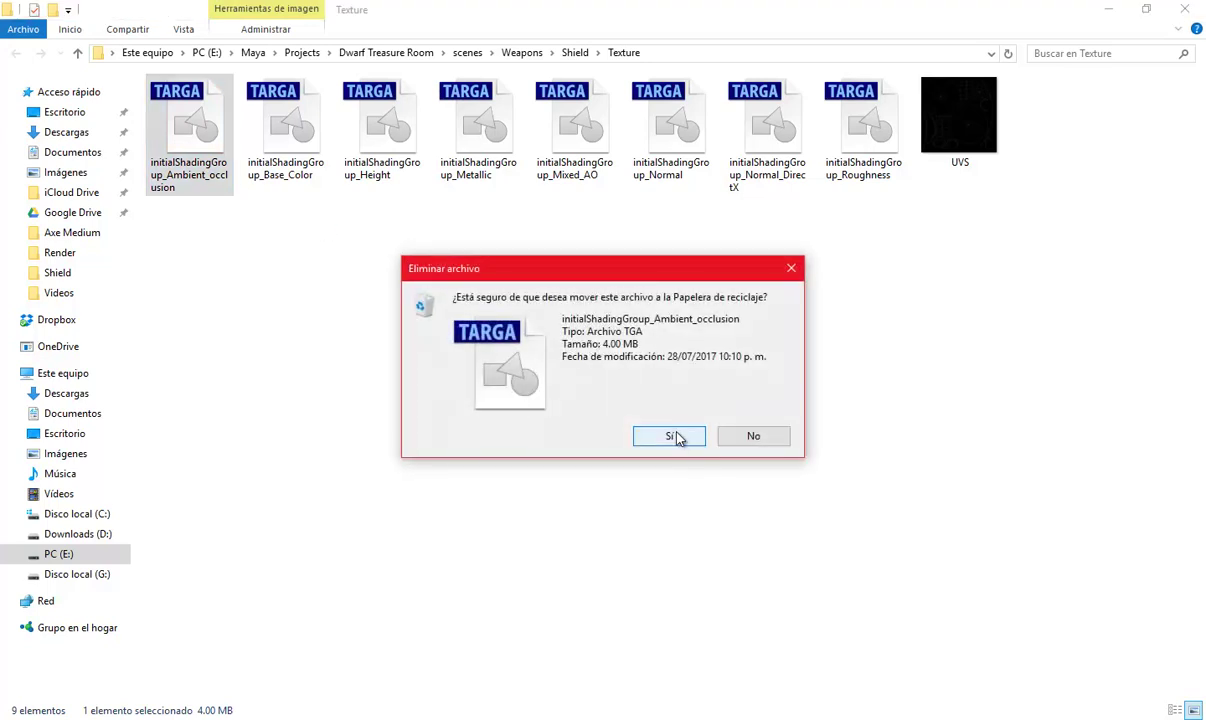
pyautogui.click(676, 434)
pyautogui.click(675, 122)
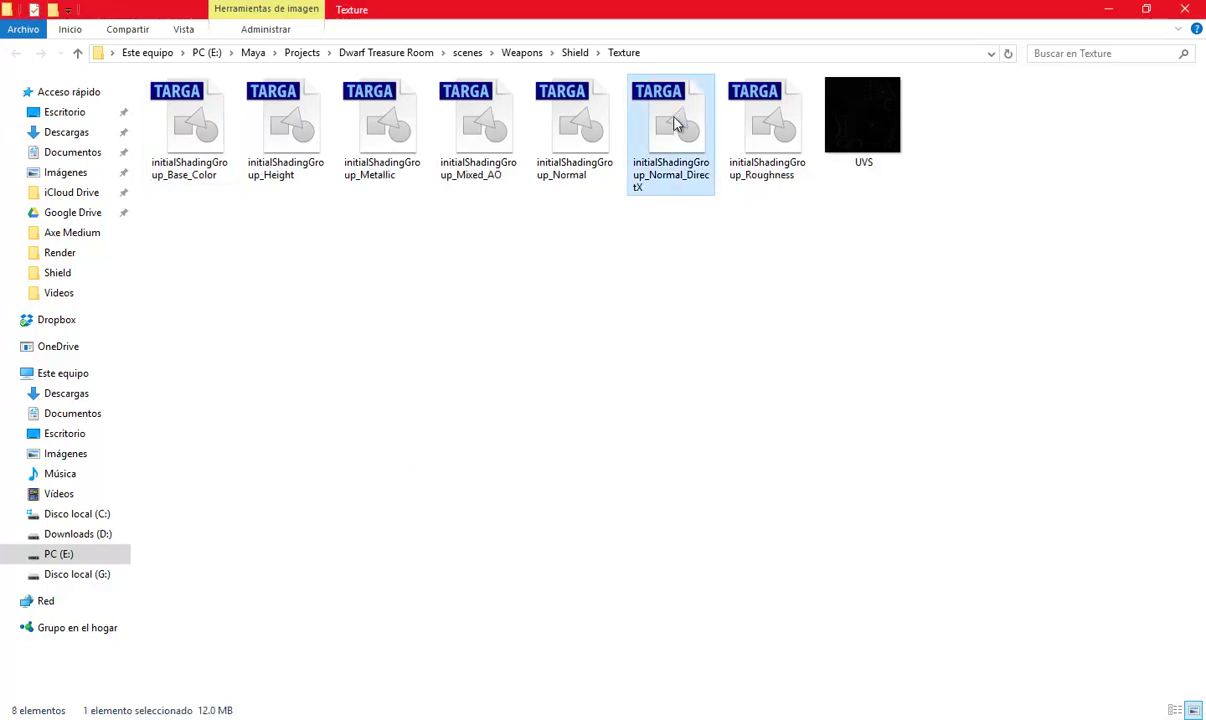
pyautogui.doubleClick(675, 122)
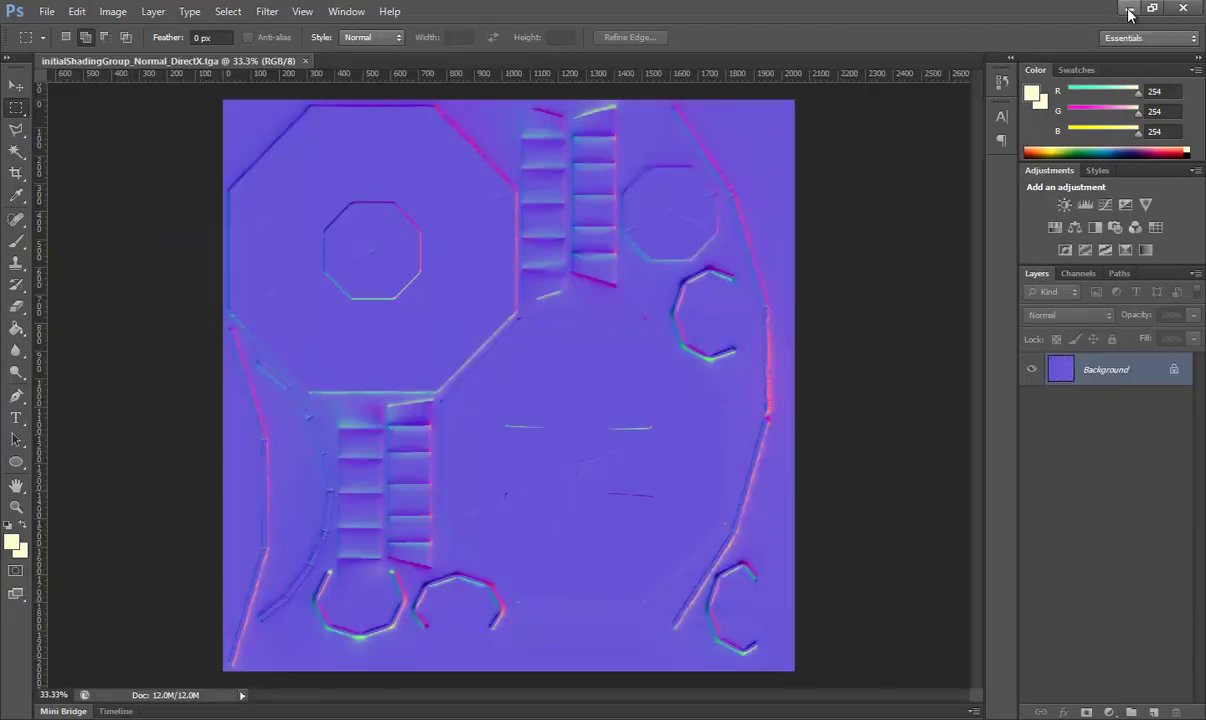
# Place the UVS image as a layer on the normal map and turn on Proof Colors.
pyautogui.click(1129, 8)
pyautogui.click(875, 122)
pyautogui.moveTo(875, 122); pyautogui.dragTo(535, 403)
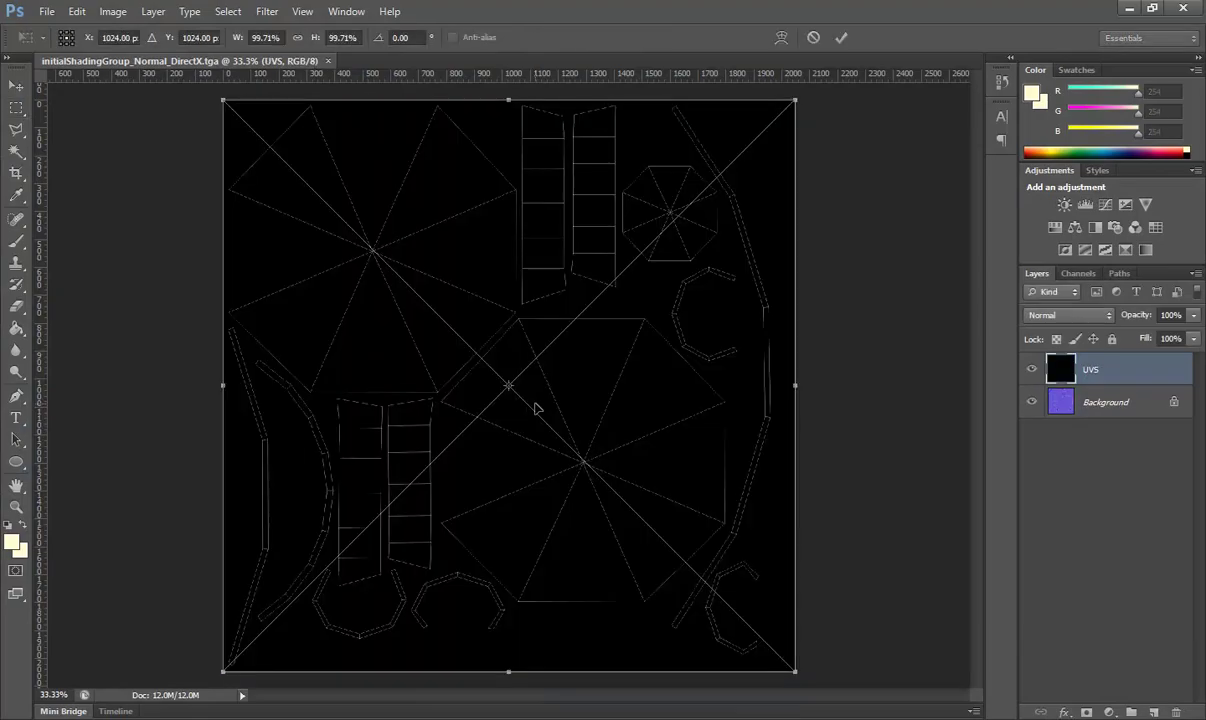
pyautogui.press('Return')
pyautogui.click(302, 11)
pyautogui.click(312, 45)
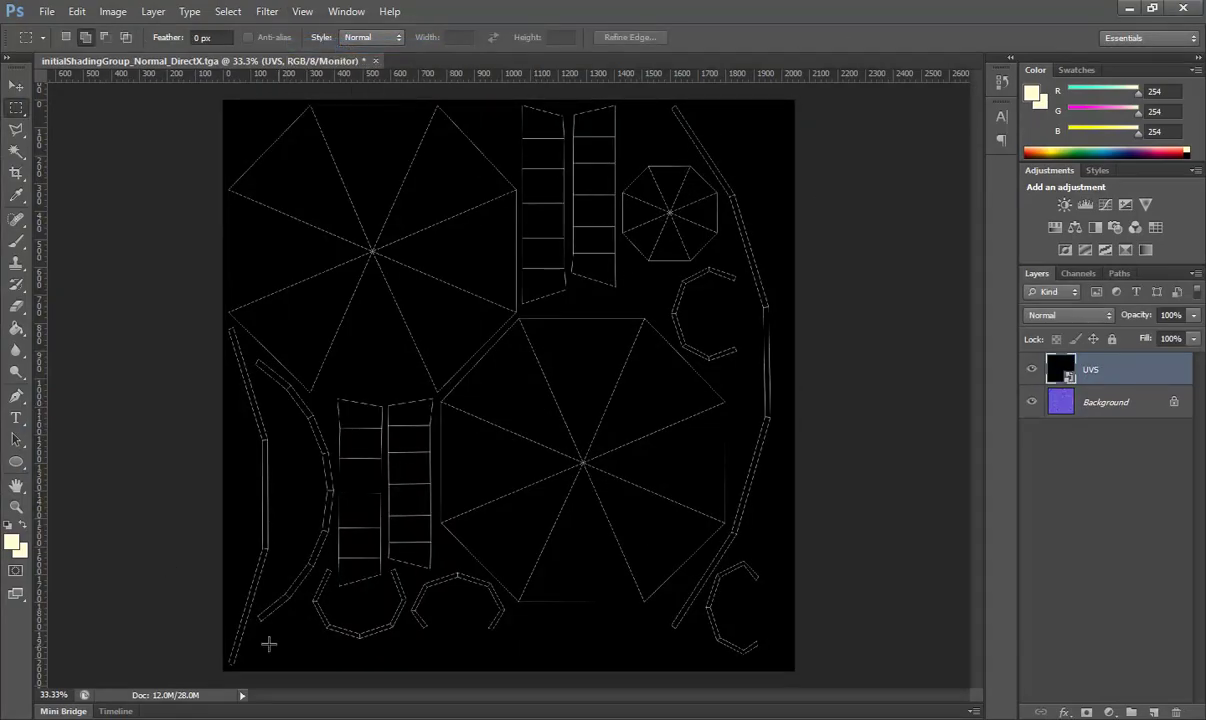
# Launch Quixel SUITE 2.0 from the Start menu, close its release notes, and minimize Photoshop.
pyautogui.press('super')
pyautogui.write('qui')
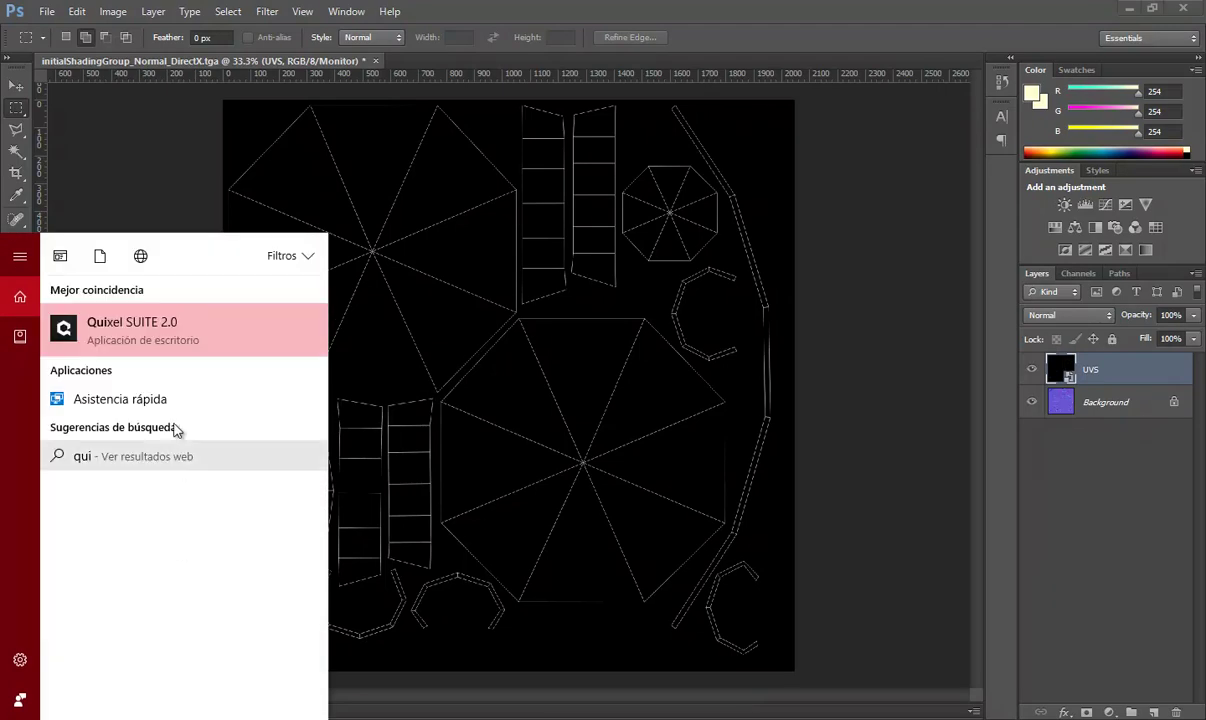
pyautogui.click(195, 335)
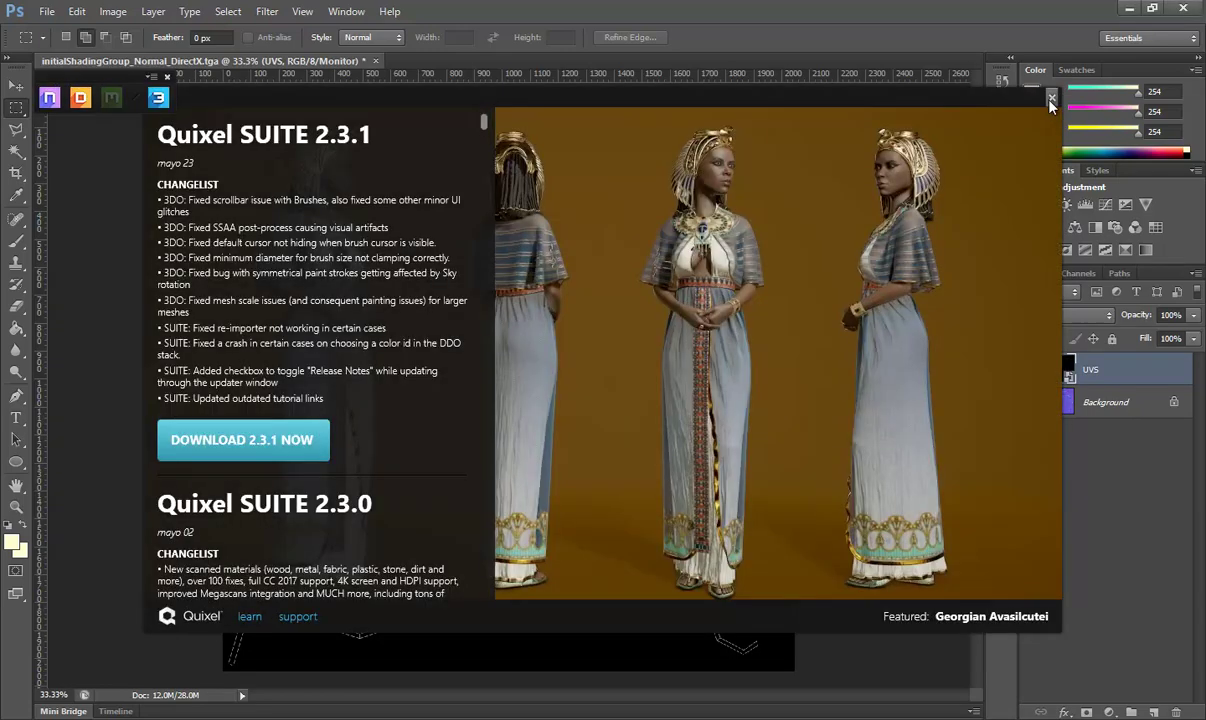
pyautogui.click(1051, 98)
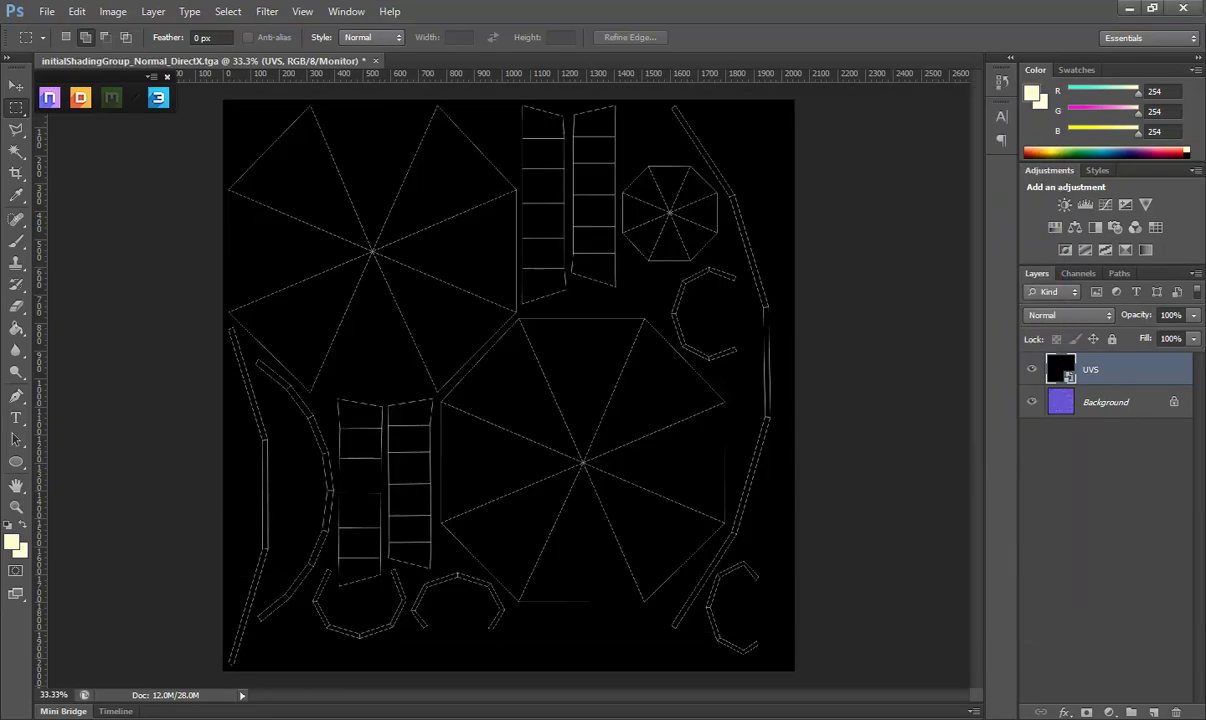
pyautogui.click(1129, 9)
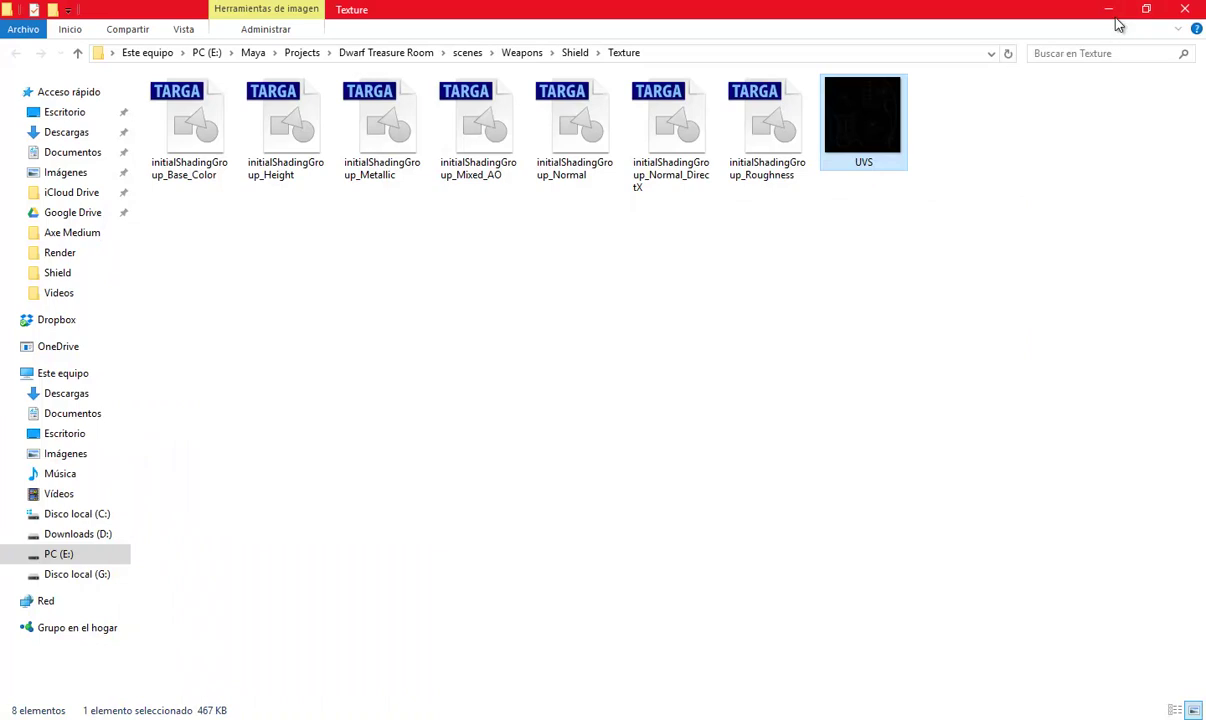
# Browse the dwarf reference pictures from the images folder in Photos, then close the viewer.
pyautogui.click(315, 655)
pyautogui.doubleClick(577, 125)
pyautogui.press('Right')
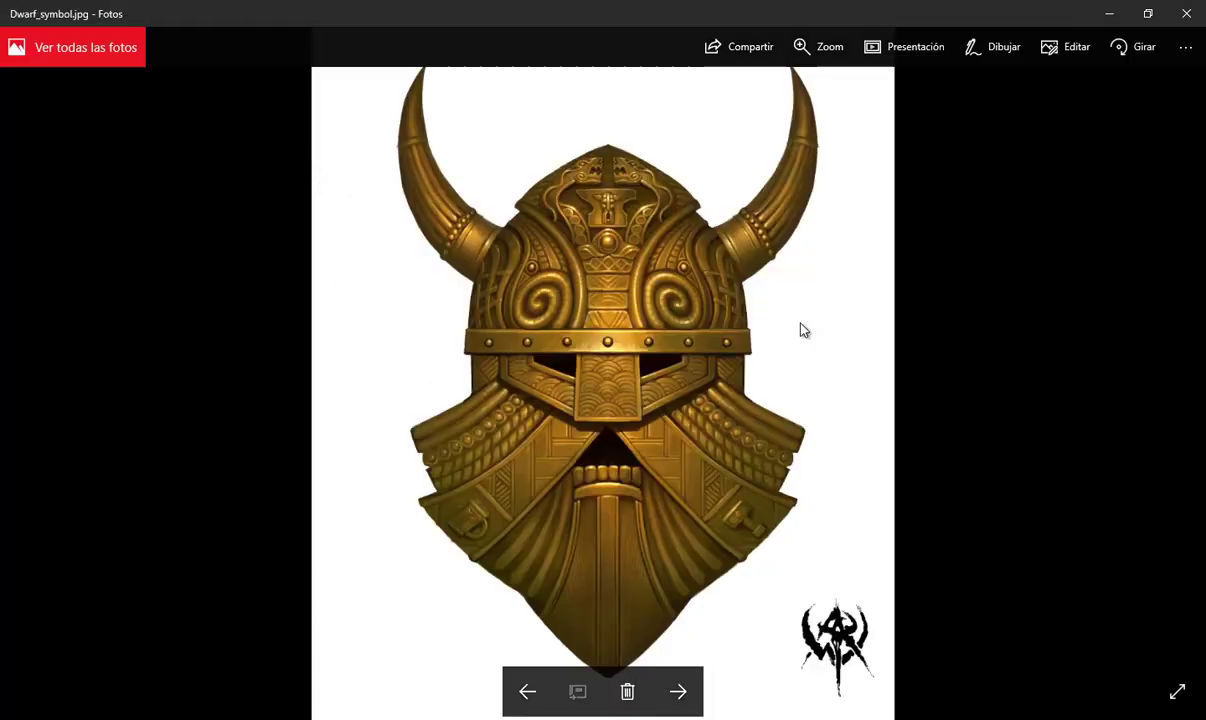
pyautogui.press('Right')
pyautogui.press('Right')
pyautogui.press('Left')
pyautogui.press('Left')
pyautogui.press('Left')
pyautogui.hotkey('alt', 'F4')
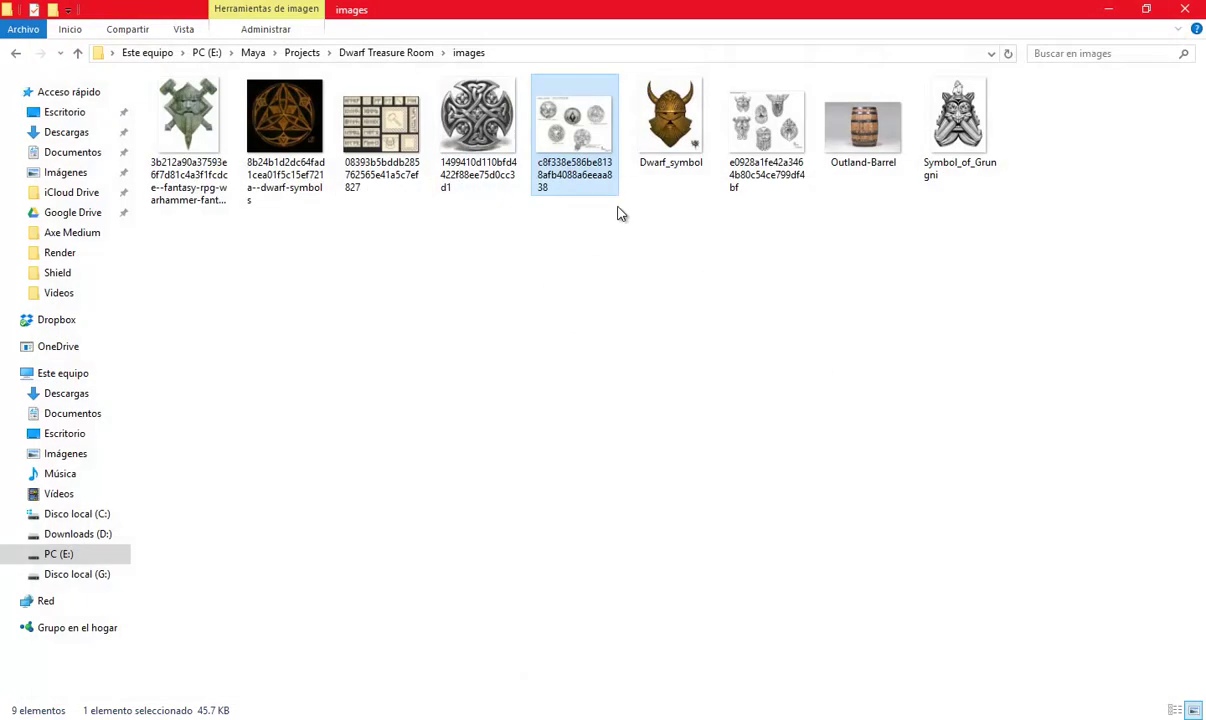
# Run a Google search for 'dwarf pattern' in Chrome, closing the social media tab.
pyautogui.click(558, 716)
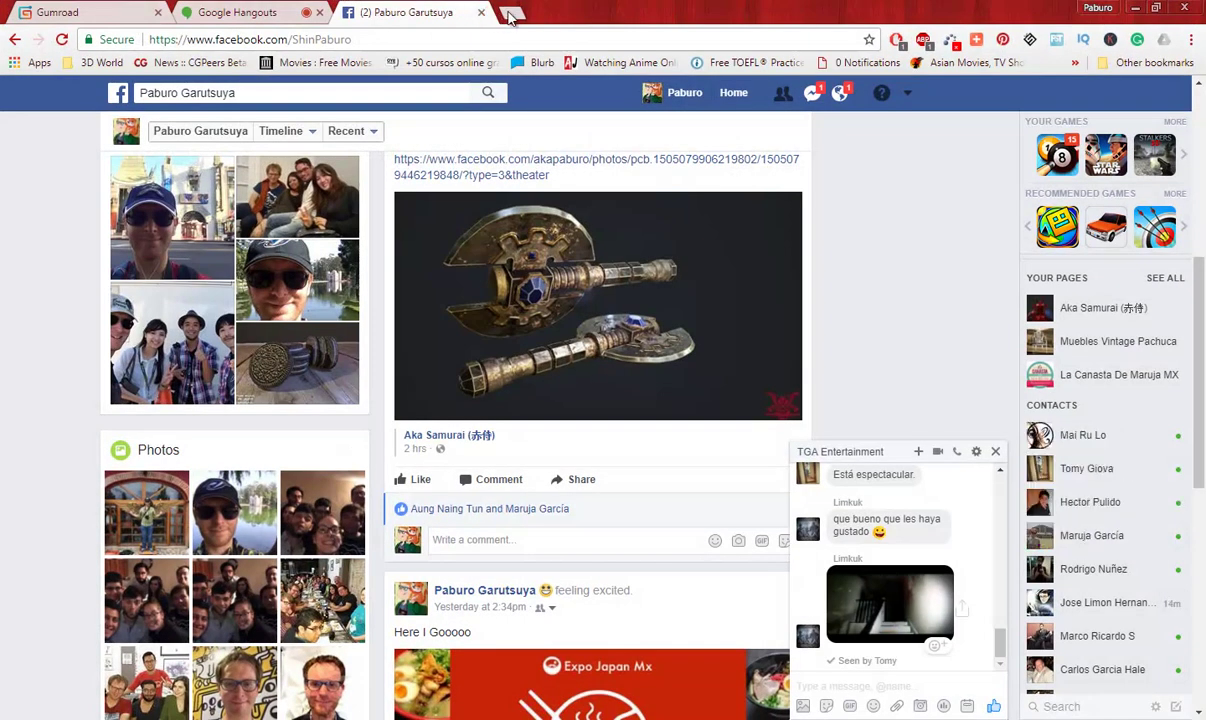
pyautogui.click(510, 13)
pyautogui.write('g')
pyautogui.click(468, 15)
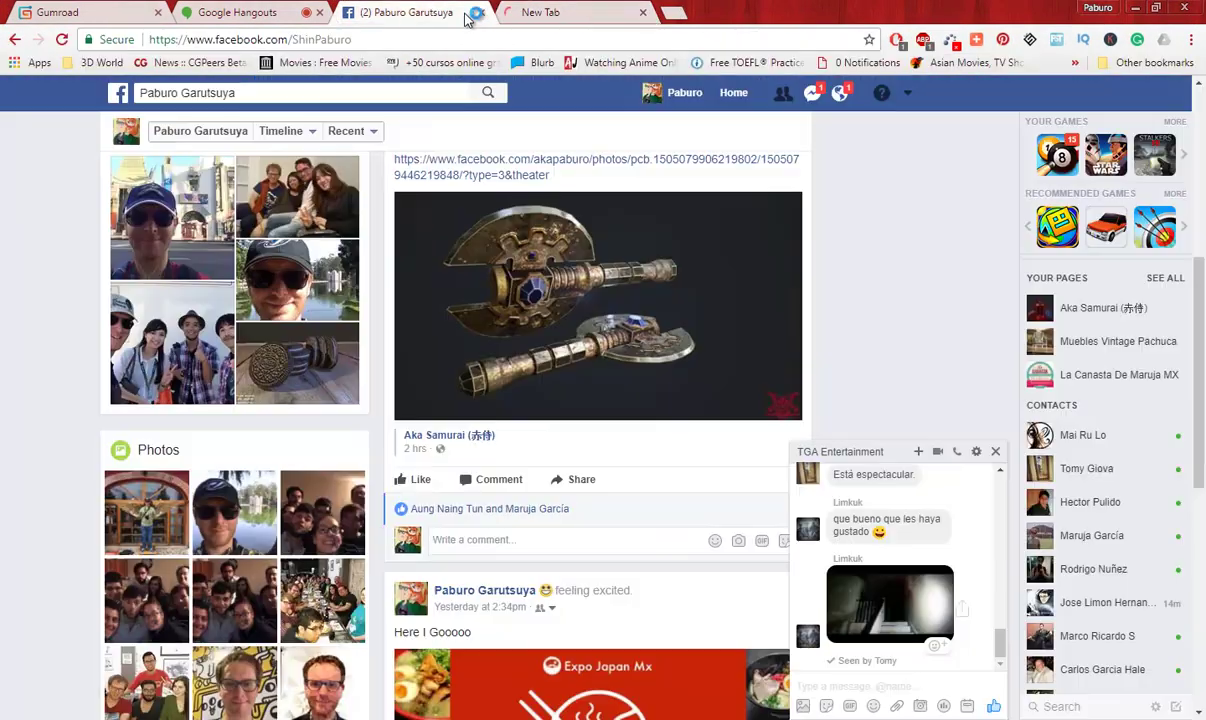
pyautogui.click(470, 14)
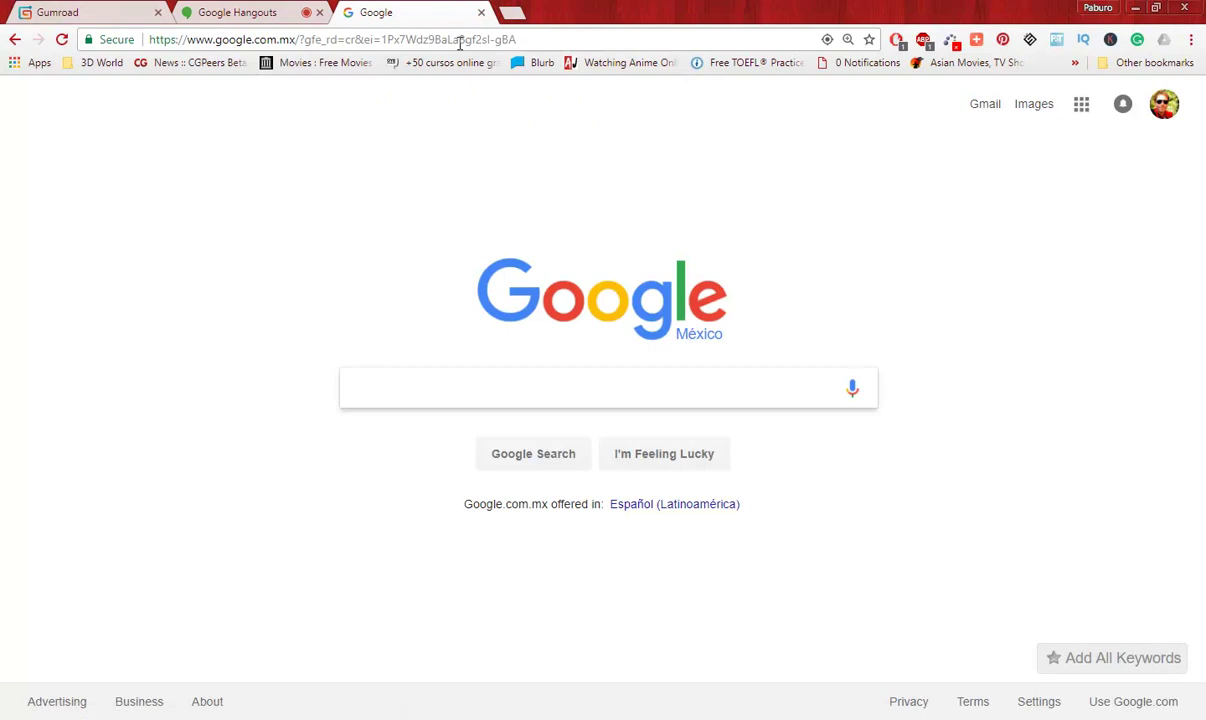
pyautogui.write('dwarf pa')
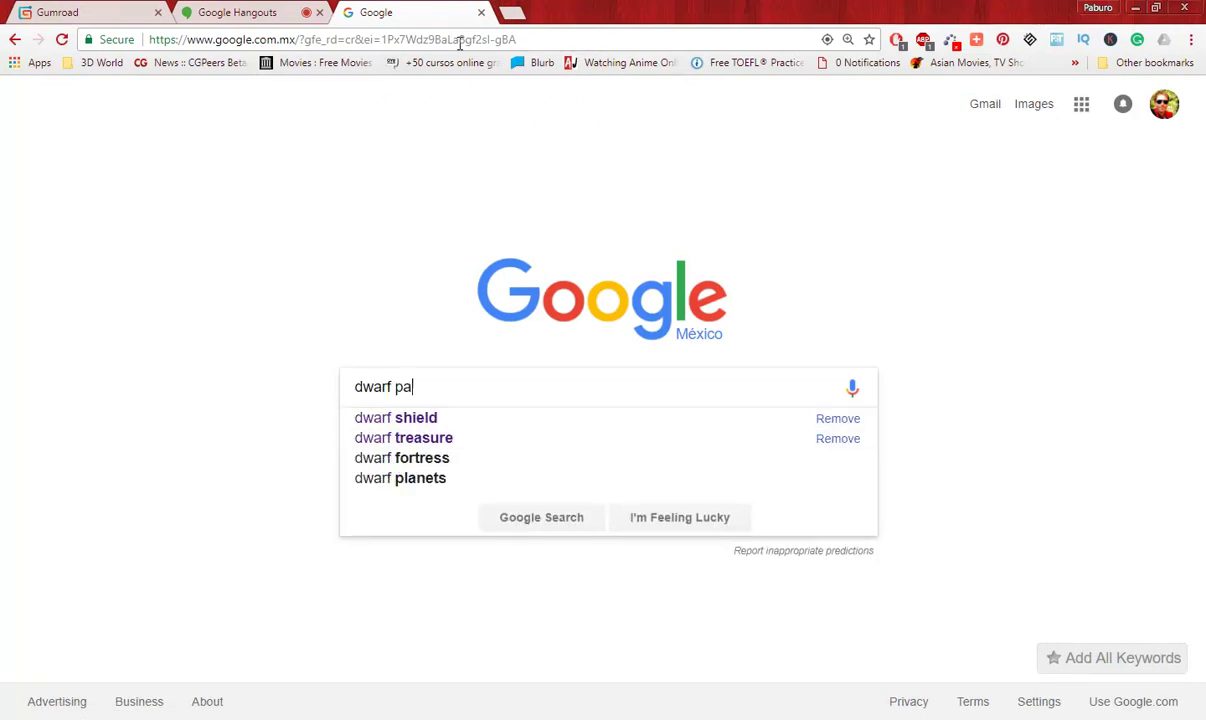
pyautogui.write('tter')
pyautogui.click(448, 418)
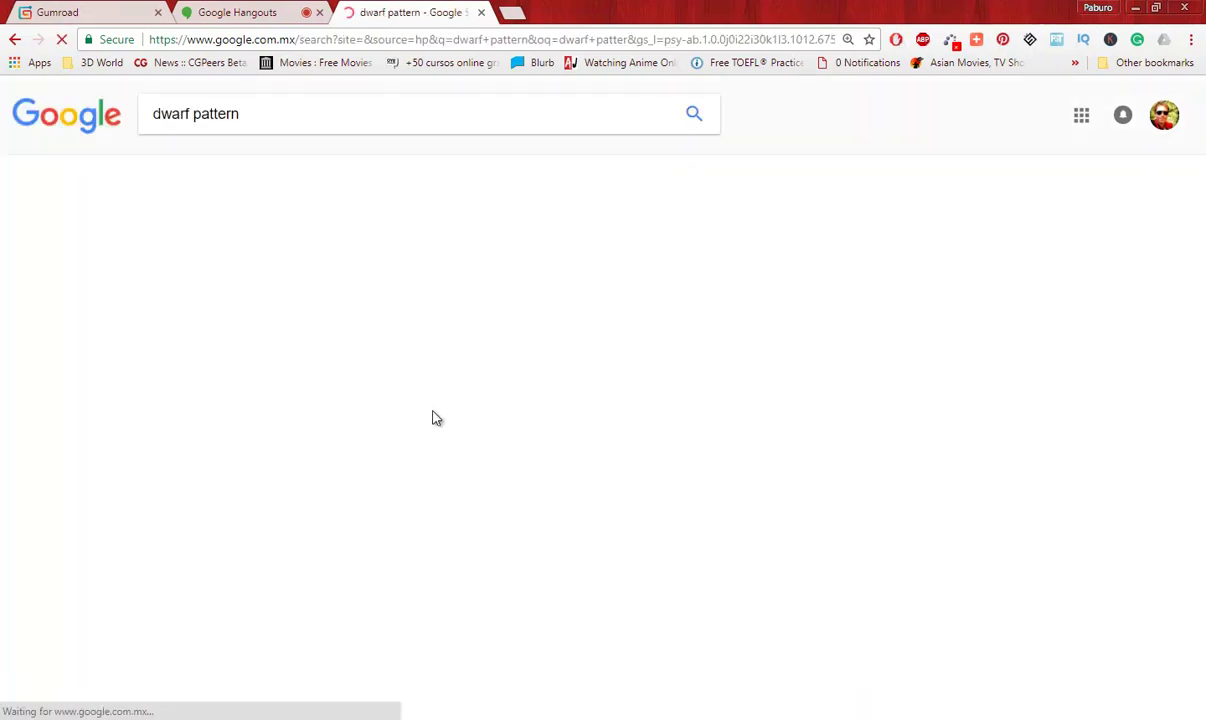
# Copy TaanariDecor's Dwarf Pattern image from the Google Images results.
pyautogui.click(233, 172)
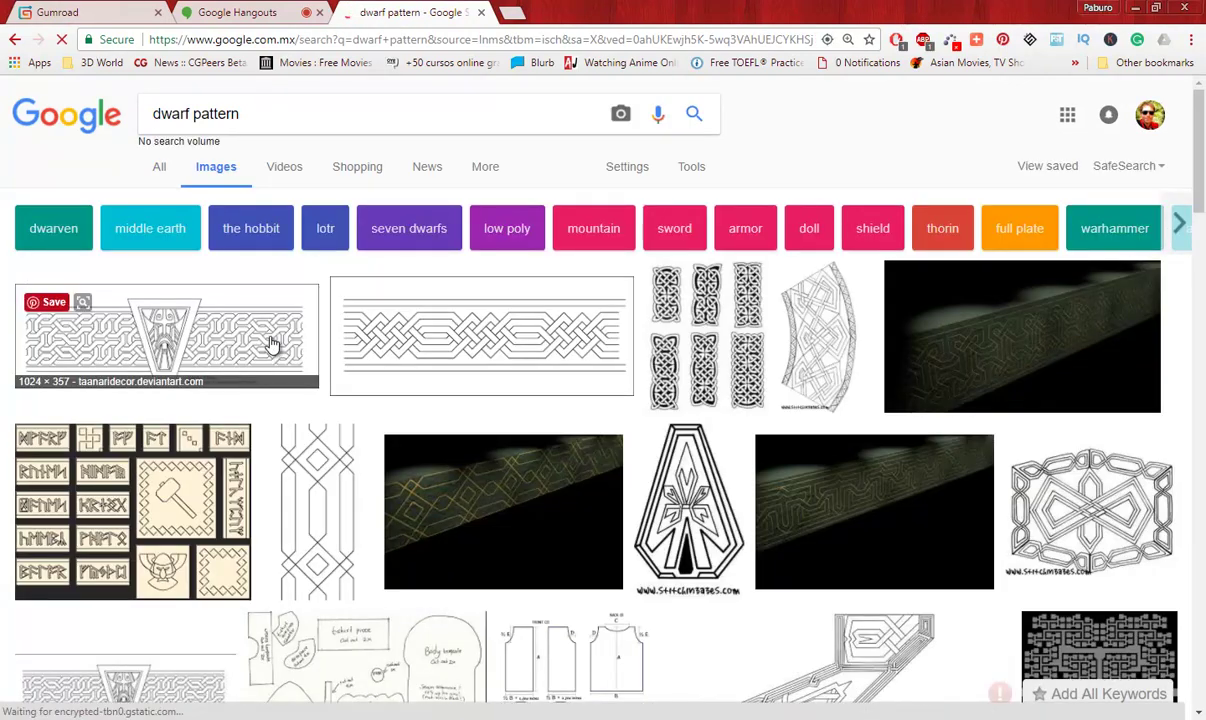
pyautogui.moveTo(481, 333)
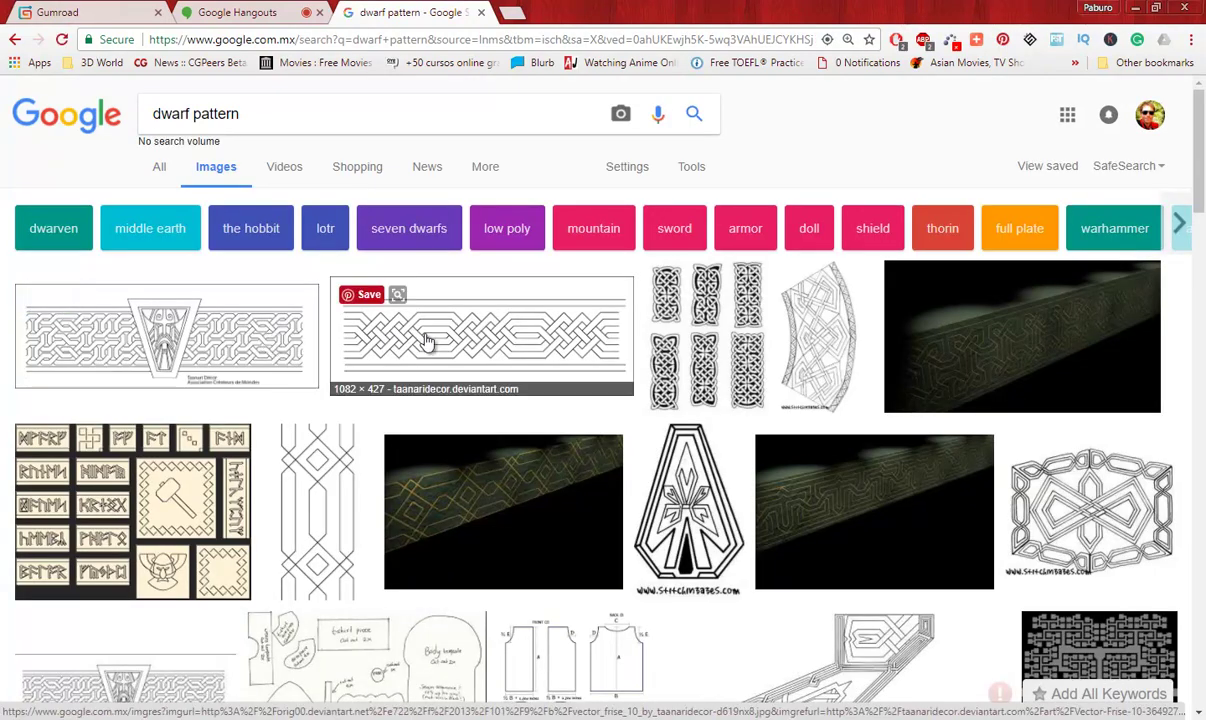
pyautogui.click(427, 341)
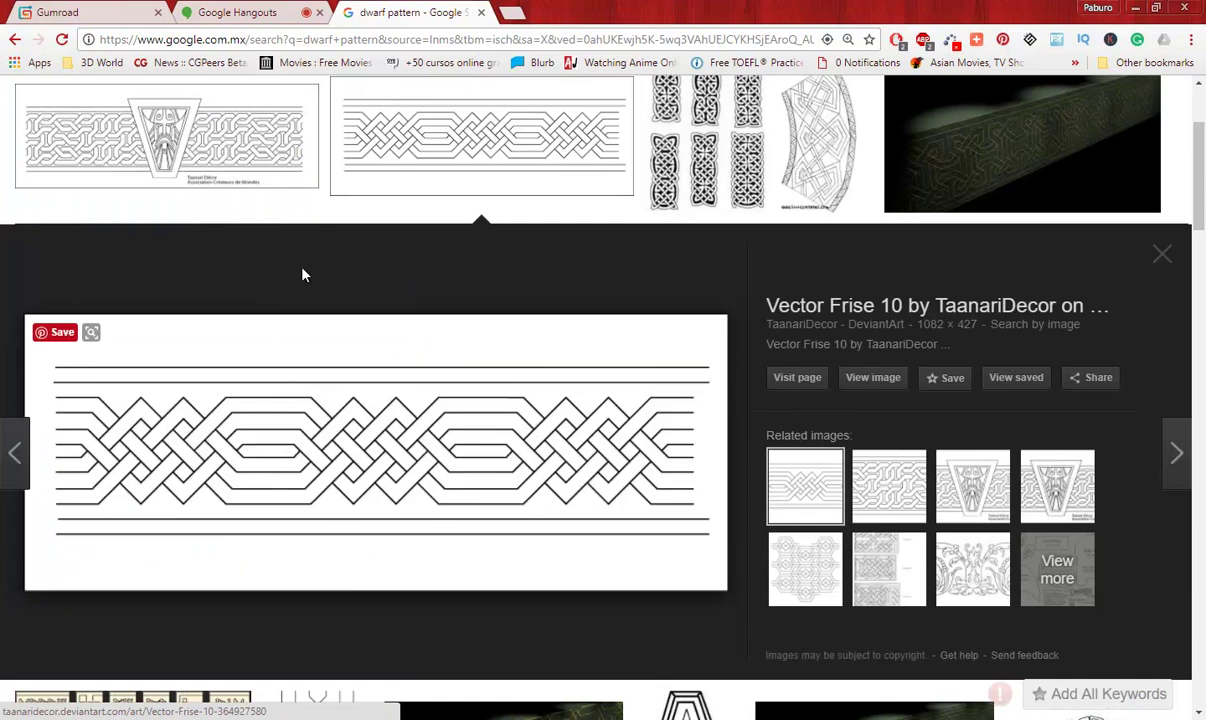
pyautogui.click(240, 135)
pyautogui.rightClick(500, 436)
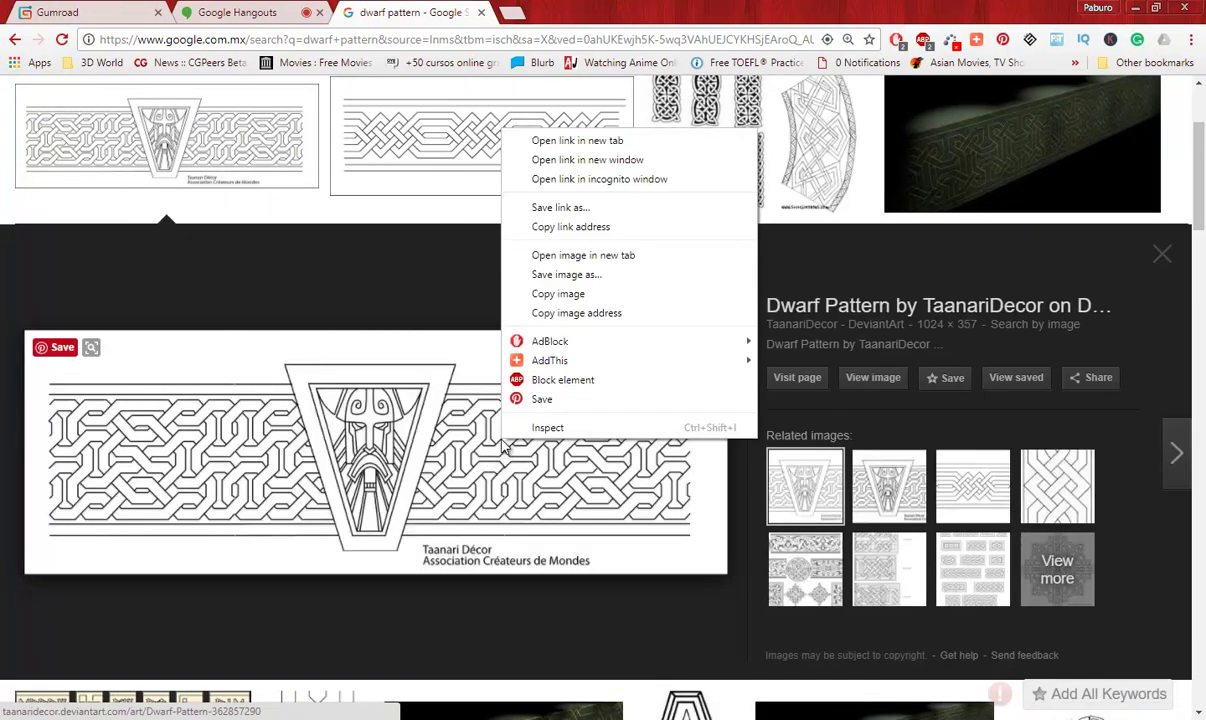
pyautogui.click(557, 292)
pyautogui.hotkey('alt', 'Tab')
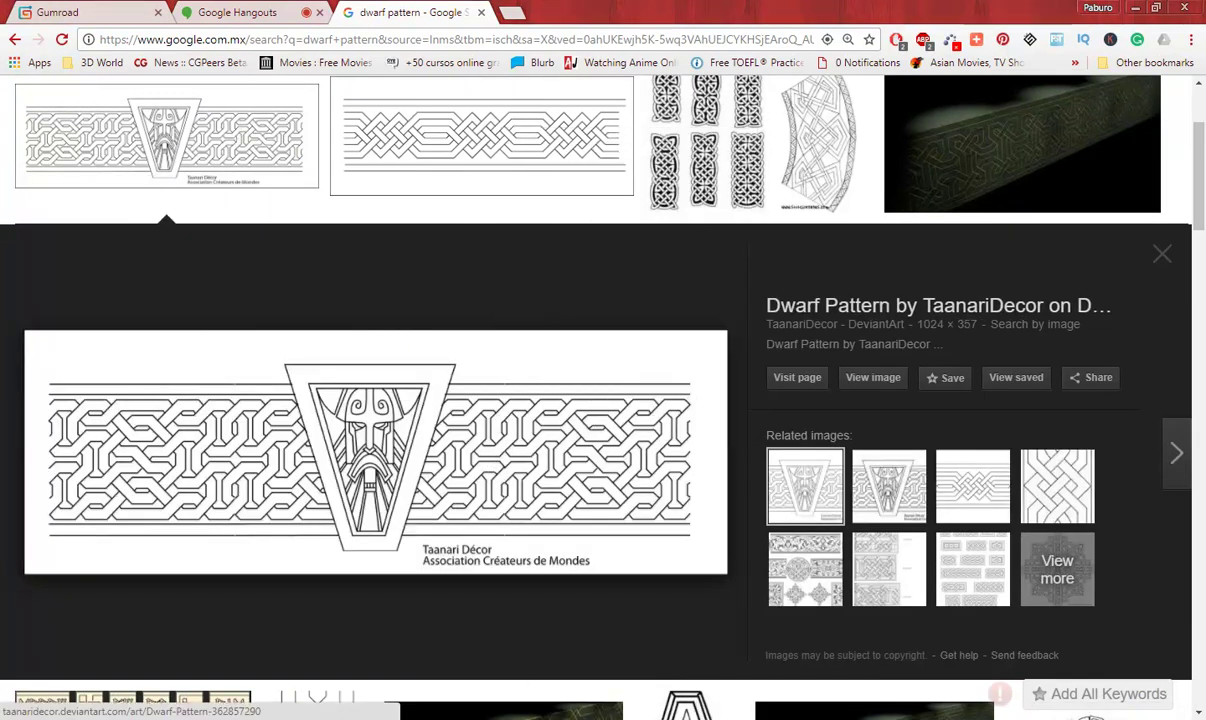
pyautogui.click(47, 11)
# Paste the copied pattern into a new clipboard-sized document as an editable layer.
pyautogui.click(57, 33)
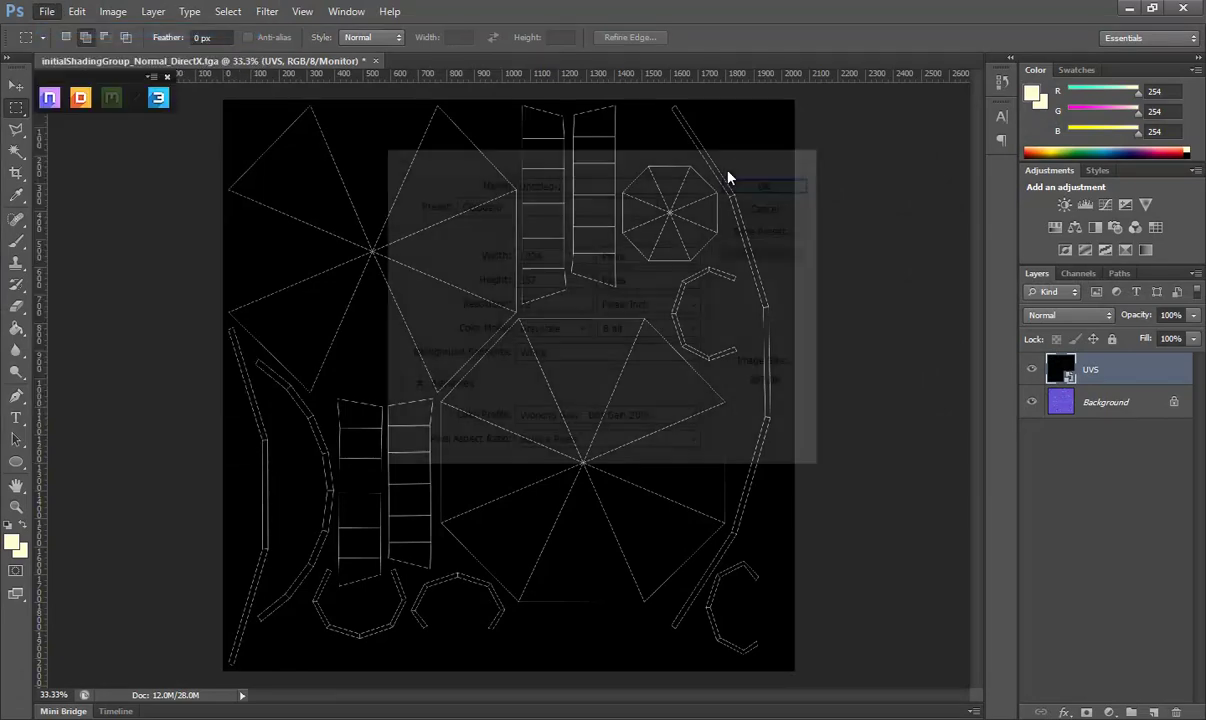
pyautogui.click(770, 183)
pyautogui.click(77, 11)
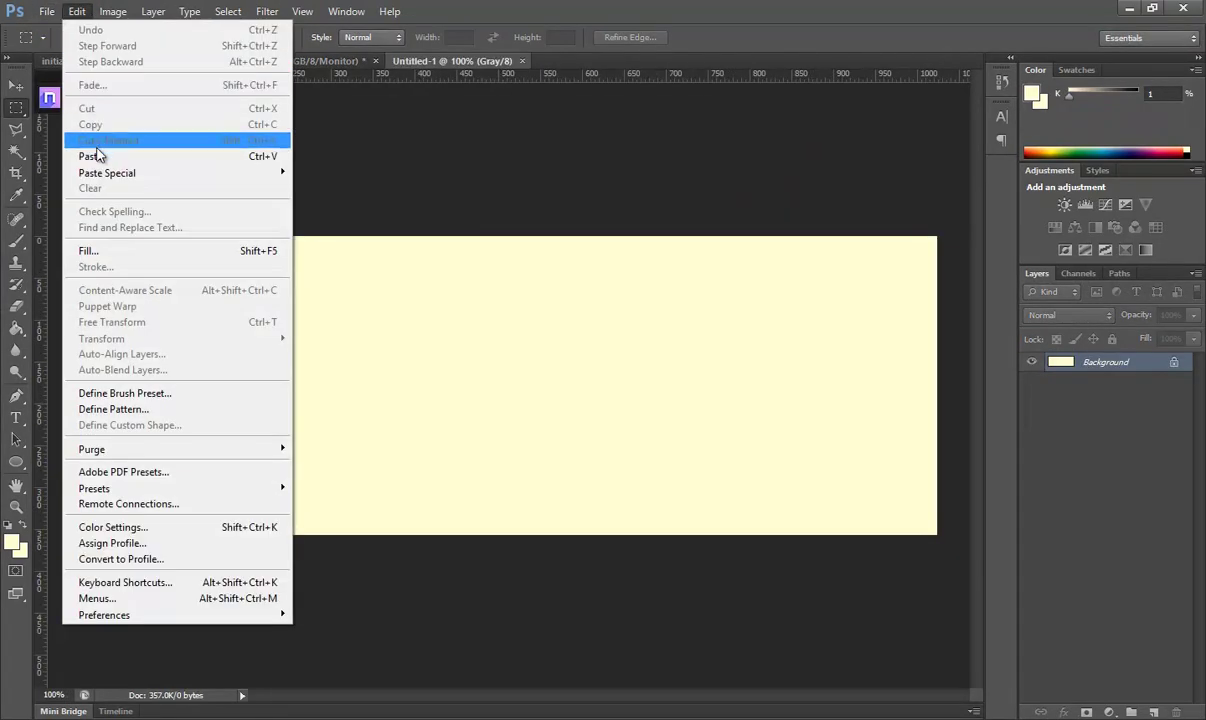
pyautogui.click(95, 155)
pyautogui.moveTo(1062, 381); pyautogui.dragTo(1176, 712)
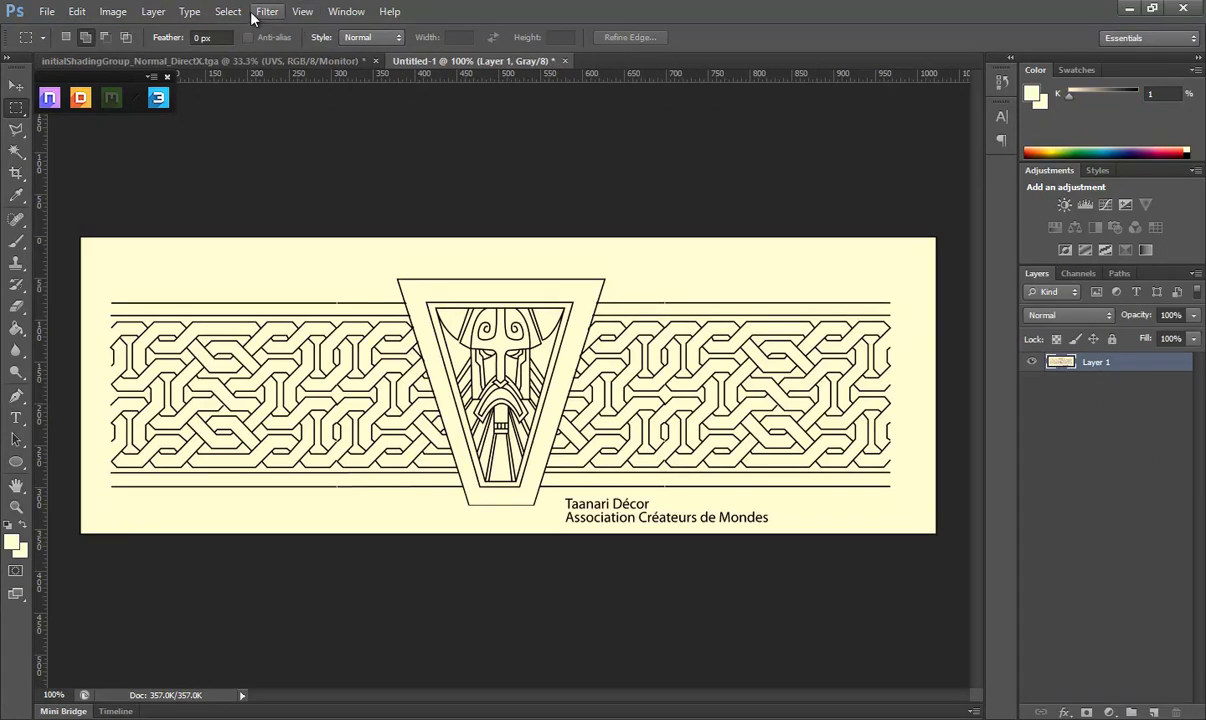
# Delete the cream background via Color Range and remove the Taanari Décor credit text.
pyautogui.click(238, 13)
pyautogui.click(268, 155)
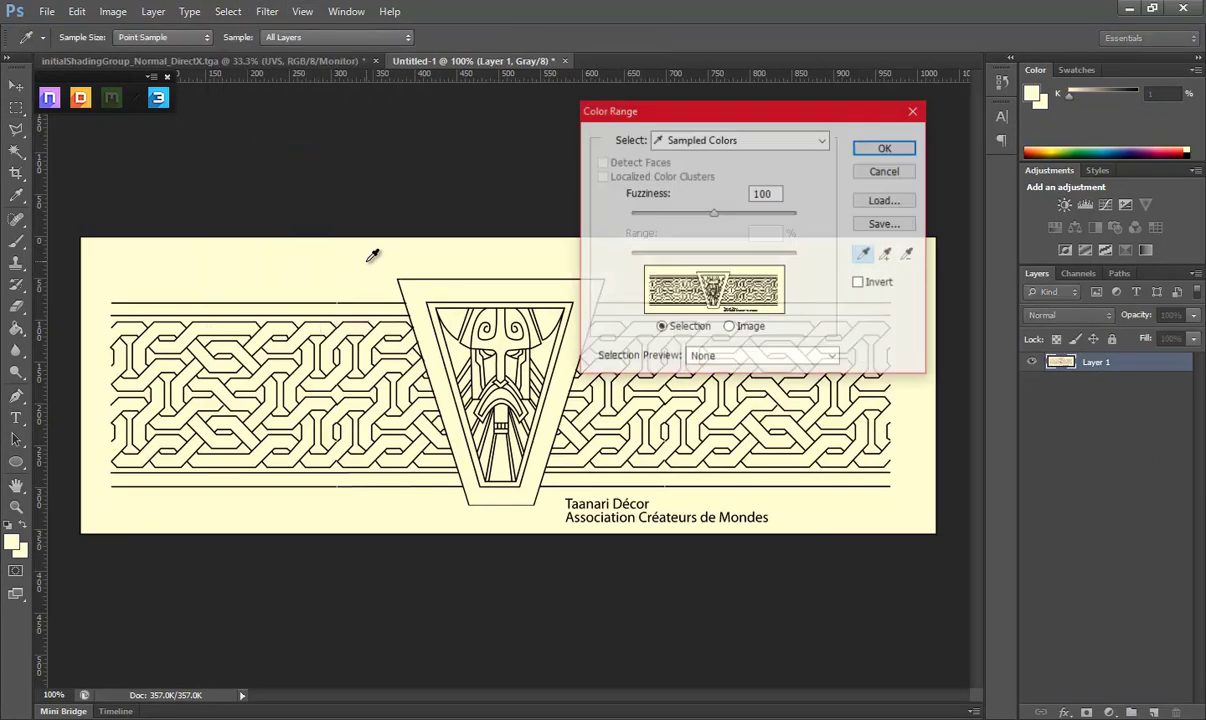
pyautogui.click(885, 148)
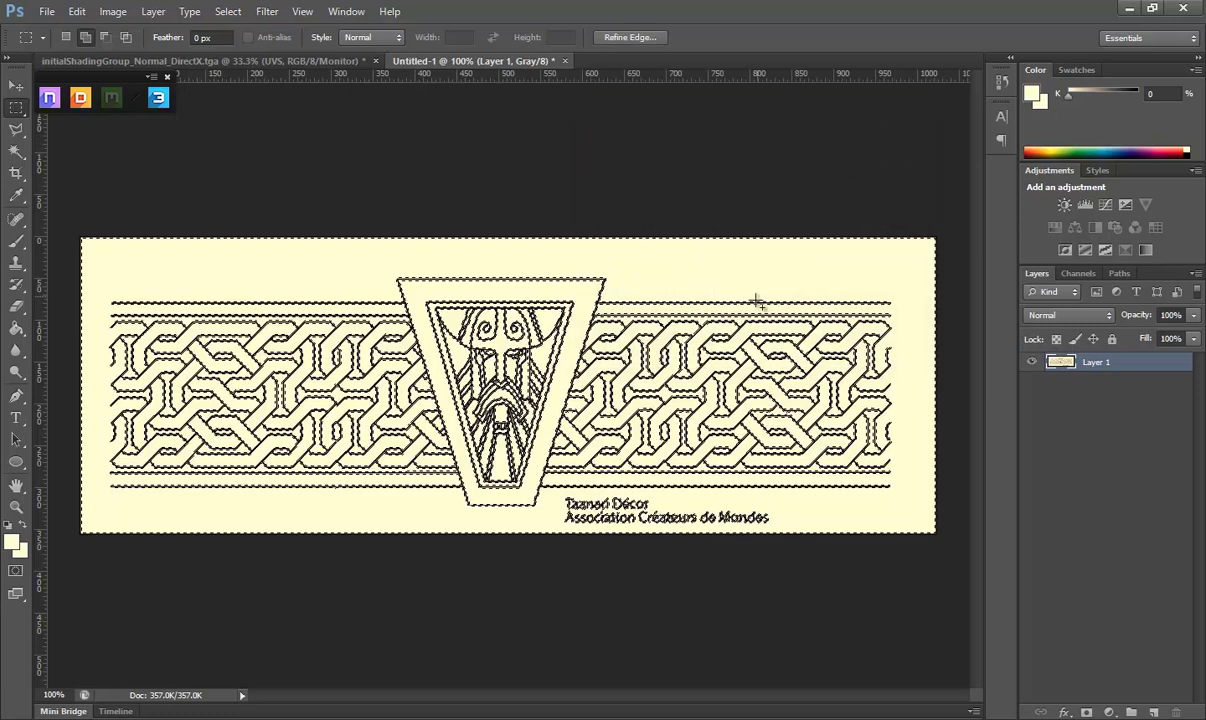
pyautogui.press('Delete')
pyautogui.rightClick(624, 331)
pyautogui.click(624, 331)
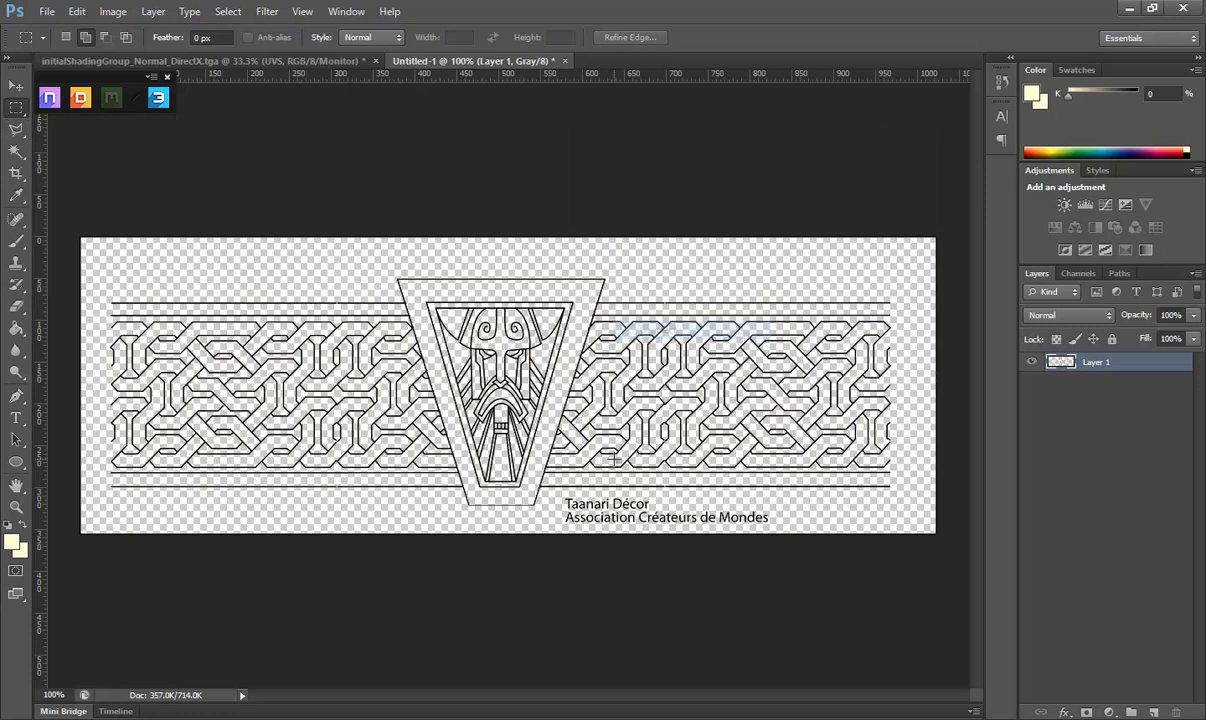
pyautogui.moveTo(559, 495); pyautogui.dragTo(797, 540)
pyautogui.press('Delete')
pyautogui.rightClick(699, 321)
pyautogui.click(703, 326)
# Move the pattern layer into the shield normal map and check the shield's UV layout in Maya.
pyautogui.click(18, 86)
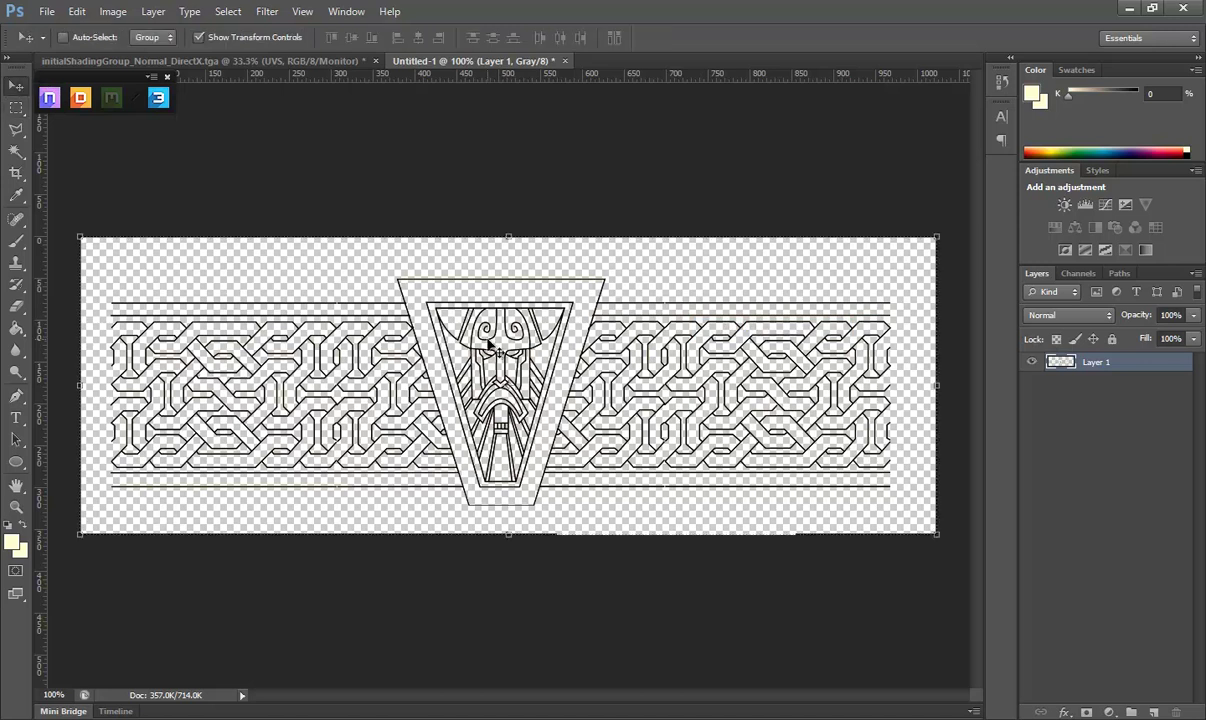
pyautogui.moveTo(463, 305)
pyautogui.mouseDown()
pyautogui.moveTo(346, 48)
pyautogui.moveTo(620, 314)
pyautogui.mouseUp()
pyautogui.click(476, 700)
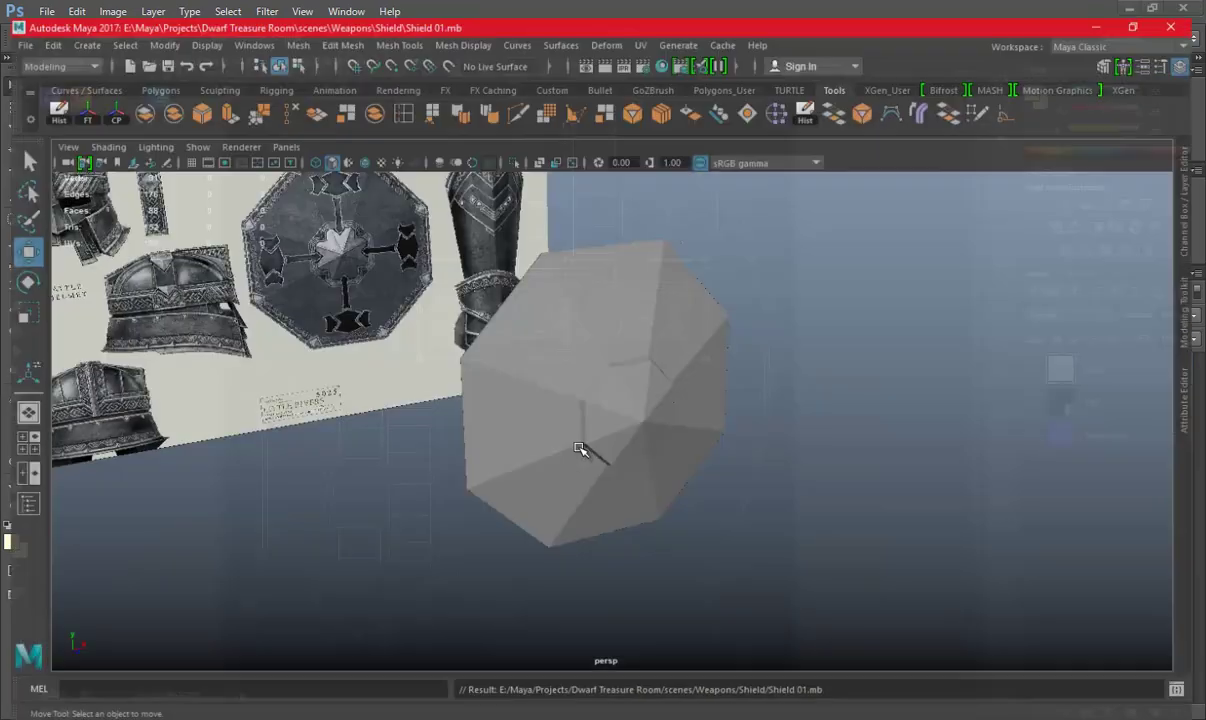
pyautogui.rightClick(621, 240)
pyautogui.click(621, 284)
pyautogui.click(627, 248)
pyautogui.click(643, 27)
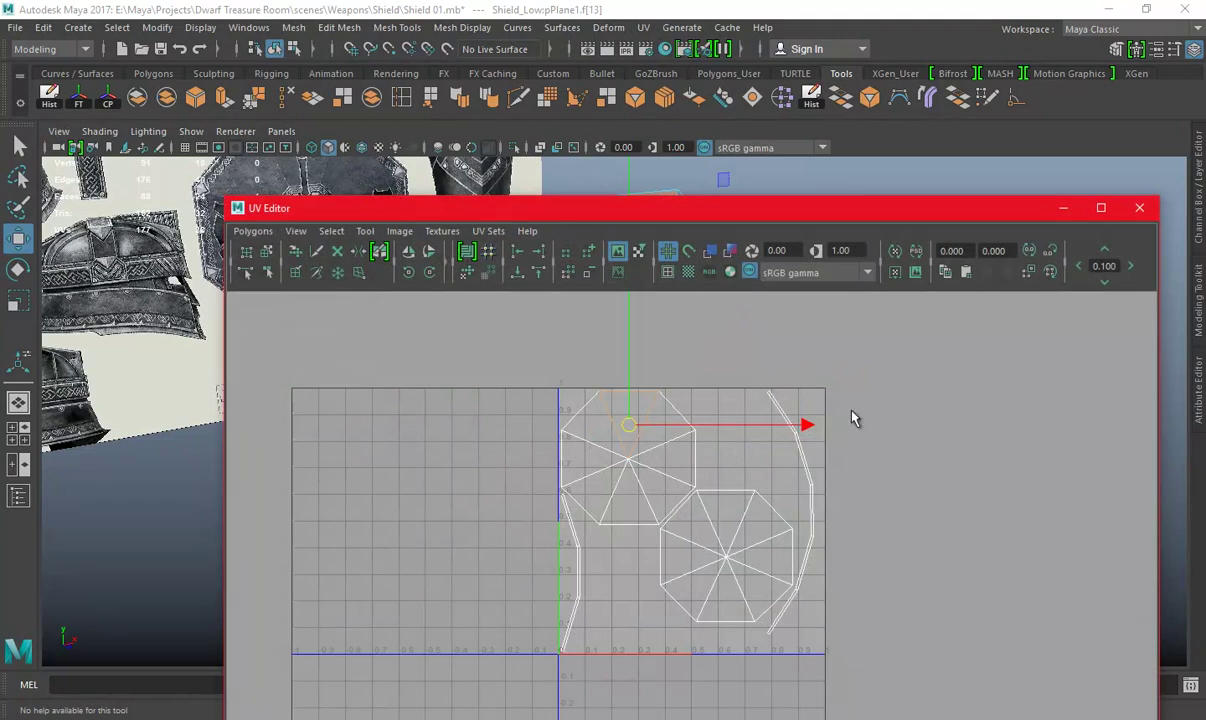
pyautogui.click(1141, 208)
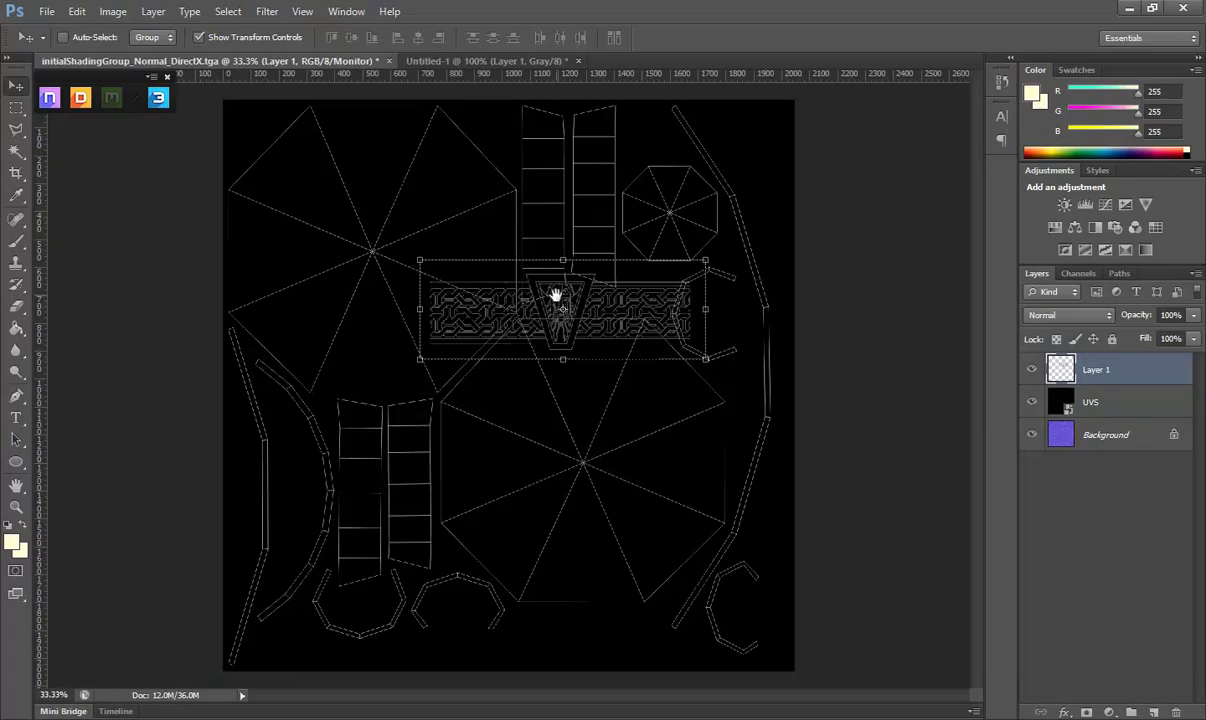
# Position the knot band over the large octagon, zoom in, and select the area around it.
pyautogui.moveTo(612, 346); pyautogui.dragTo(488, 258)
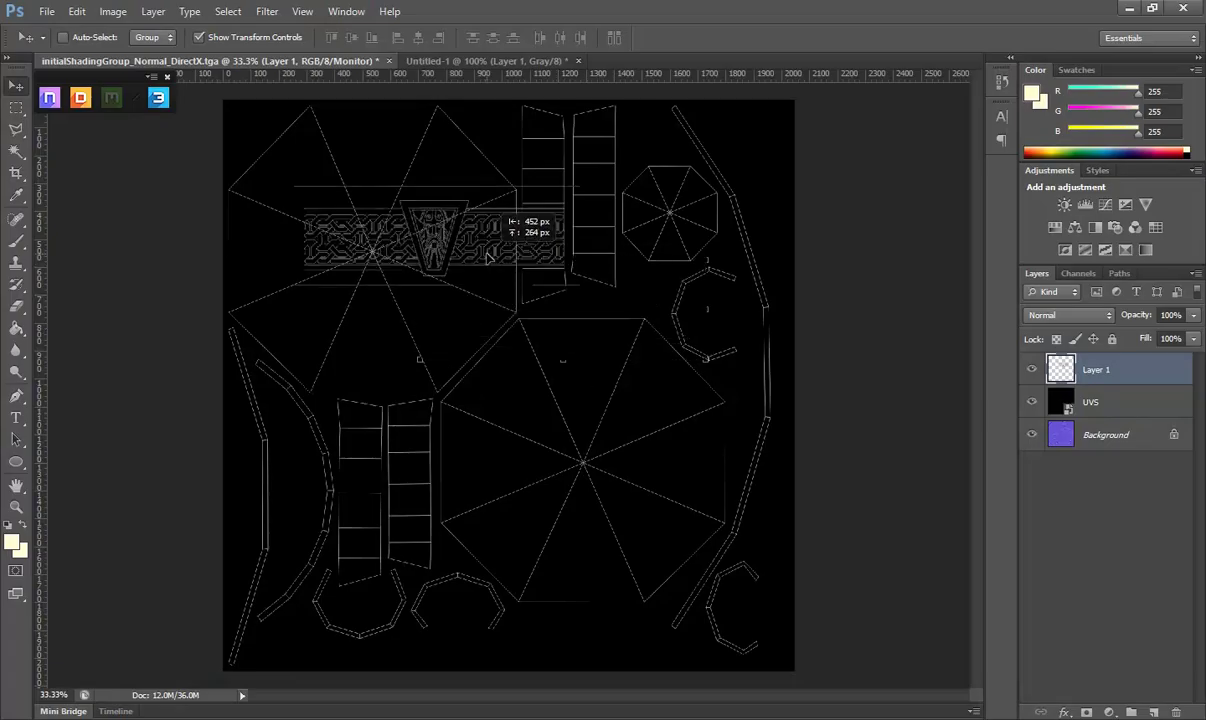
pyautogui.click(15, 509)
pyautogui.click(488, 243)
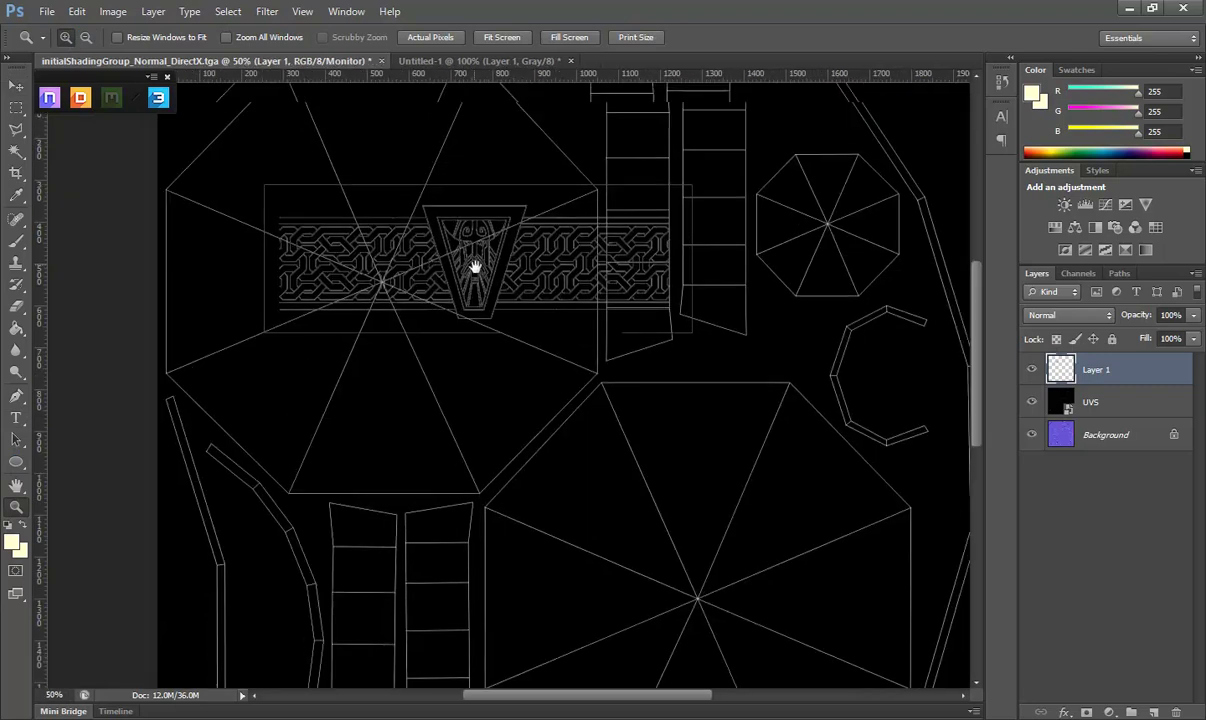
pyautogui.click(481, 290)
pyautogui.press('m')
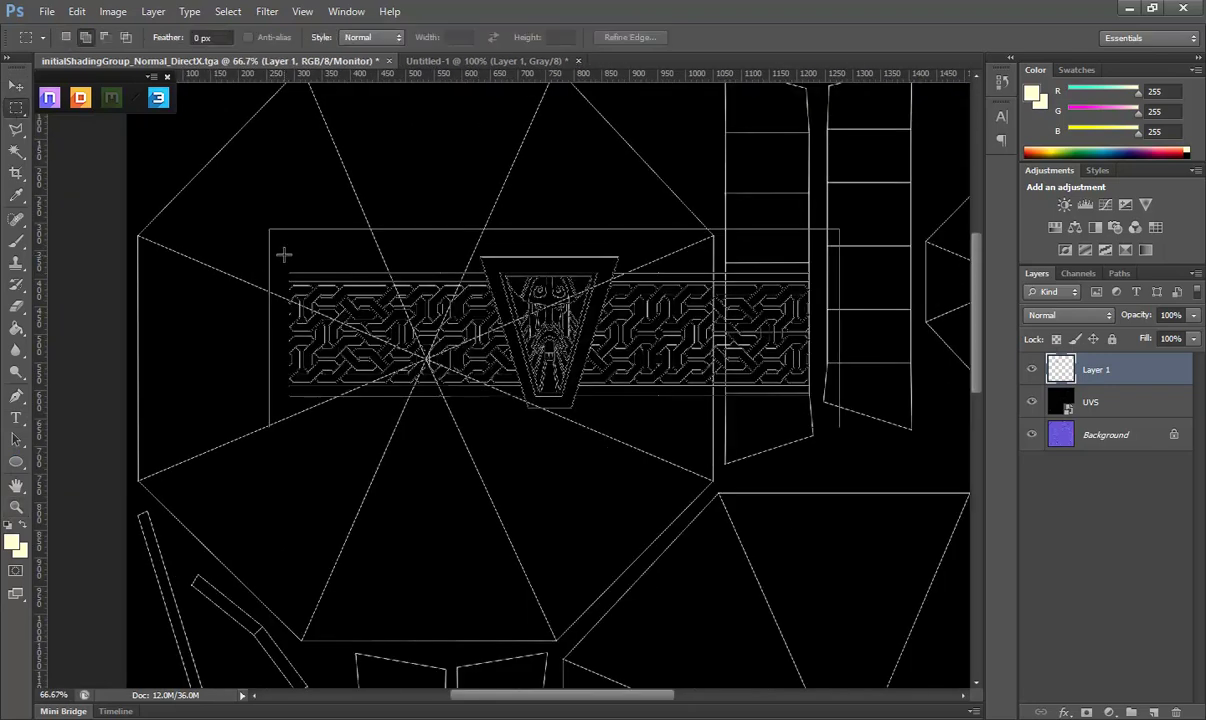
pyautogui.moveTo(767, 367)
pyautogui.mouseDown()
pyautogui.moveTo(800, 362)
pyautogui.moveTo(821, 409)
pyautogui.mouseUp()
pyautogui.rightClick(697, 284)
pyautogui.click(720, 307)
pyautogui.rightClick(604, 287)
pyautogui.click(627, 310)
# Scale the band down to about 41% and fit it along the octagon's top edge.
pyautogui.press('v')
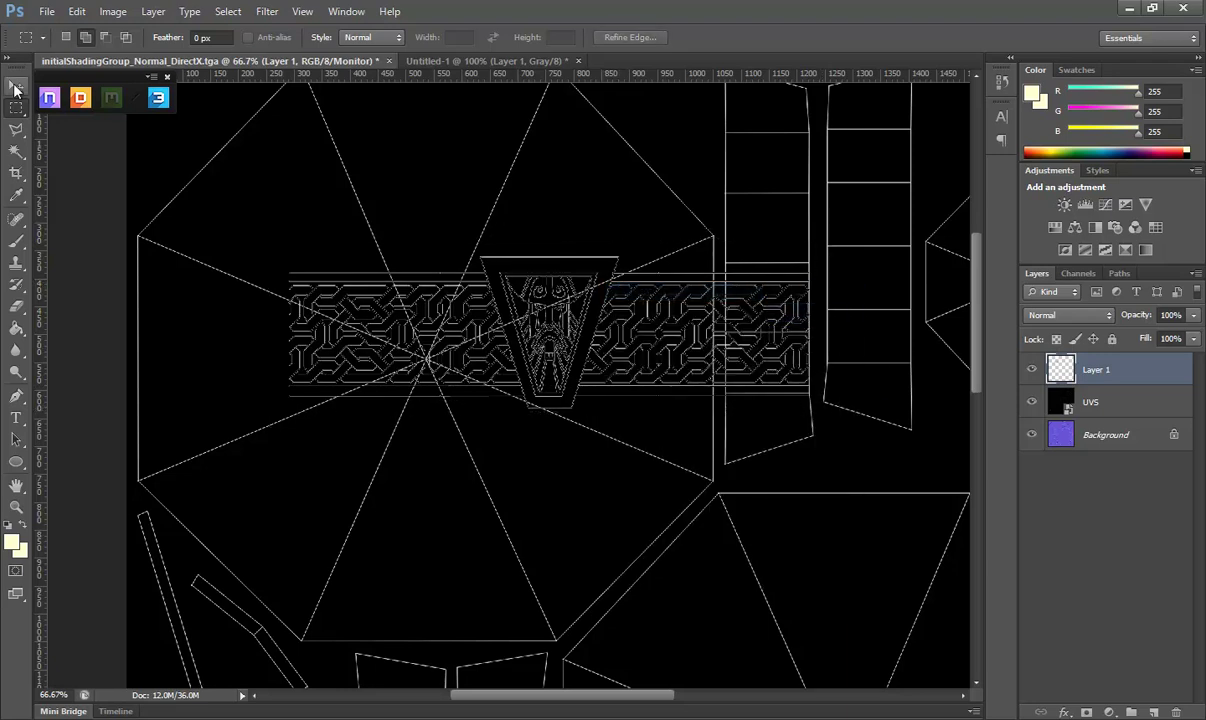
pyautogui.moveTo(663, 311)
pyautogui.mouseDown()
pyautogui.moveTo(568, 225)
pyautogui.moveTo(735, 365)
pyautogui.moveTo(566, 354)
pyautogui.mouseUp()
pyautogui.moveTo(495, 300); pyautogui.dragTo(560, 202)
pyautogui.moveTo(605, 239); pyautogui.dragTo(560, 214)
pyautogui.moveTo(489, 197)
pyautogui.mouseDown()
pyautogui.moveTo(527, 190)
pyautogui.moveTo(418, 264)
pyautogui.mouseUp()
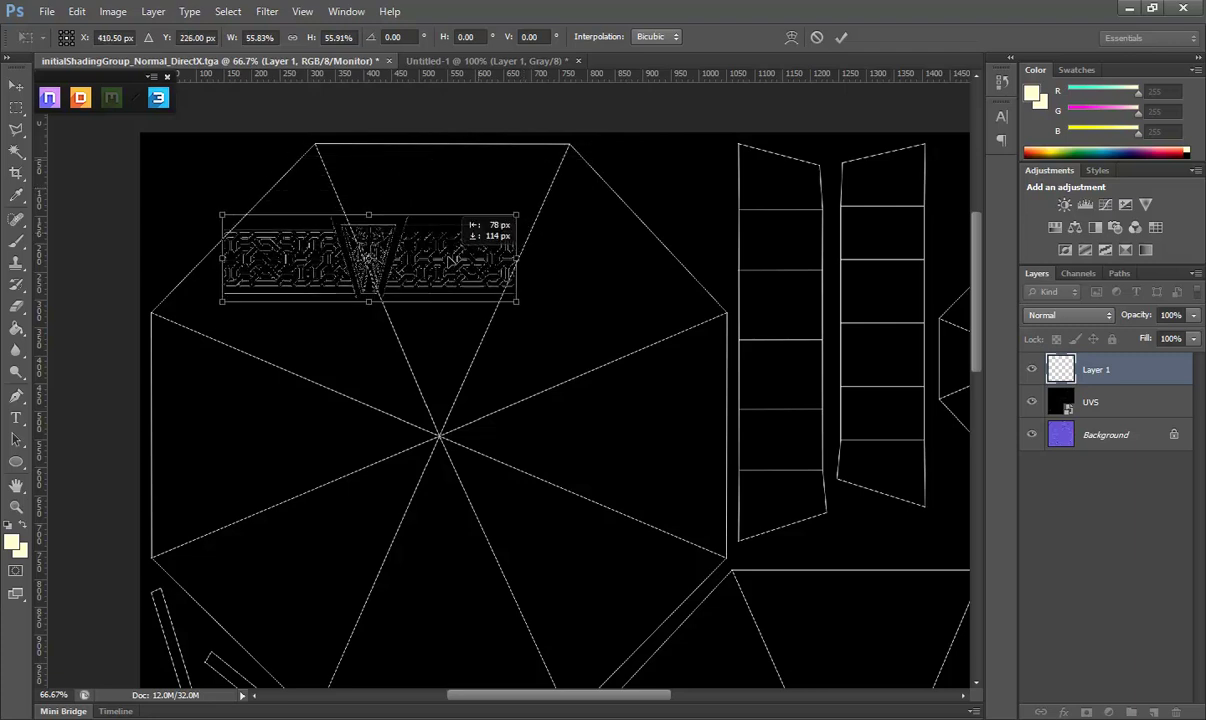
pyautogui.moveTo(489, 311); pyautogui.dragTo(538, 321)
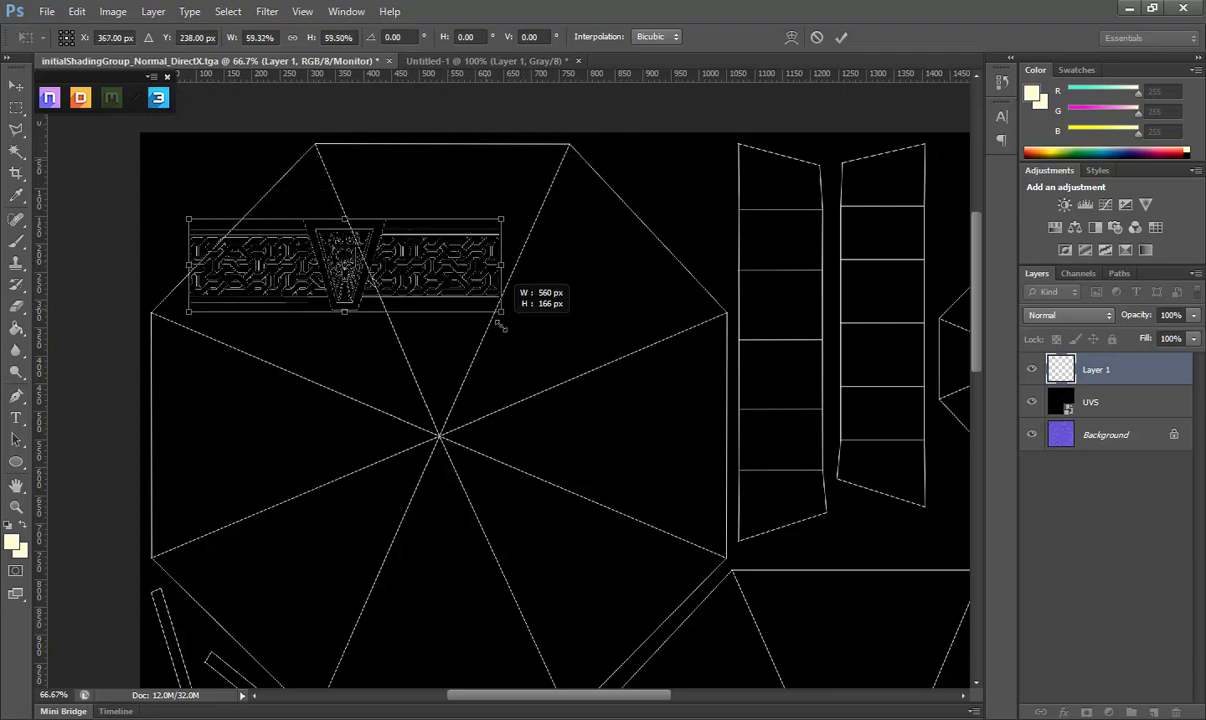
pyautogui.moveTo(548, 213)
pyautogui.mouseDown()
pyautogui.moveTo(438, 90)
pyautogui.moveTo(530, 195)
pyautogui.mouseUp()
pyautogui.moveTo(425, 263); pyautogui.dragTo(518, 177)
pyautogui.moveTo(619, 258); pyautogui.dragTo(543, 190)
pyautogui.moveTo(587, 231); pyautogui.dragTo(530, 196)
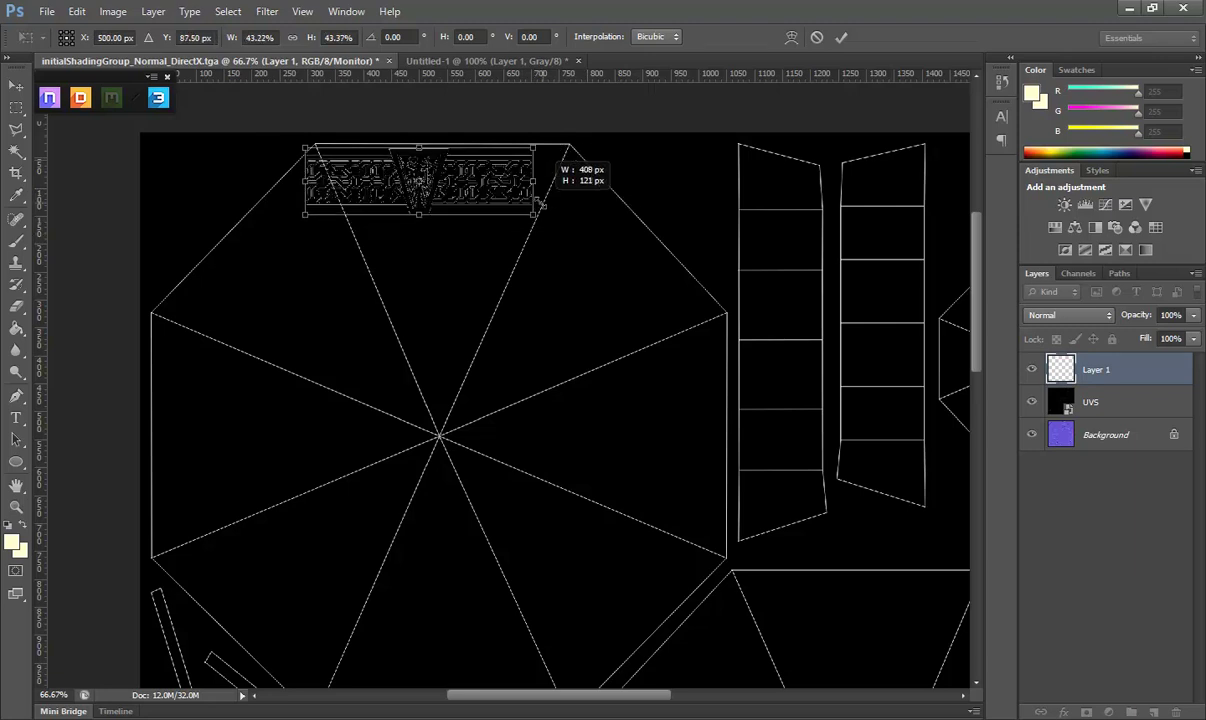
pyautogui.press('Return')
pyautogui.moveTo(463, 178); pyautogui.dragTo(491, 178)
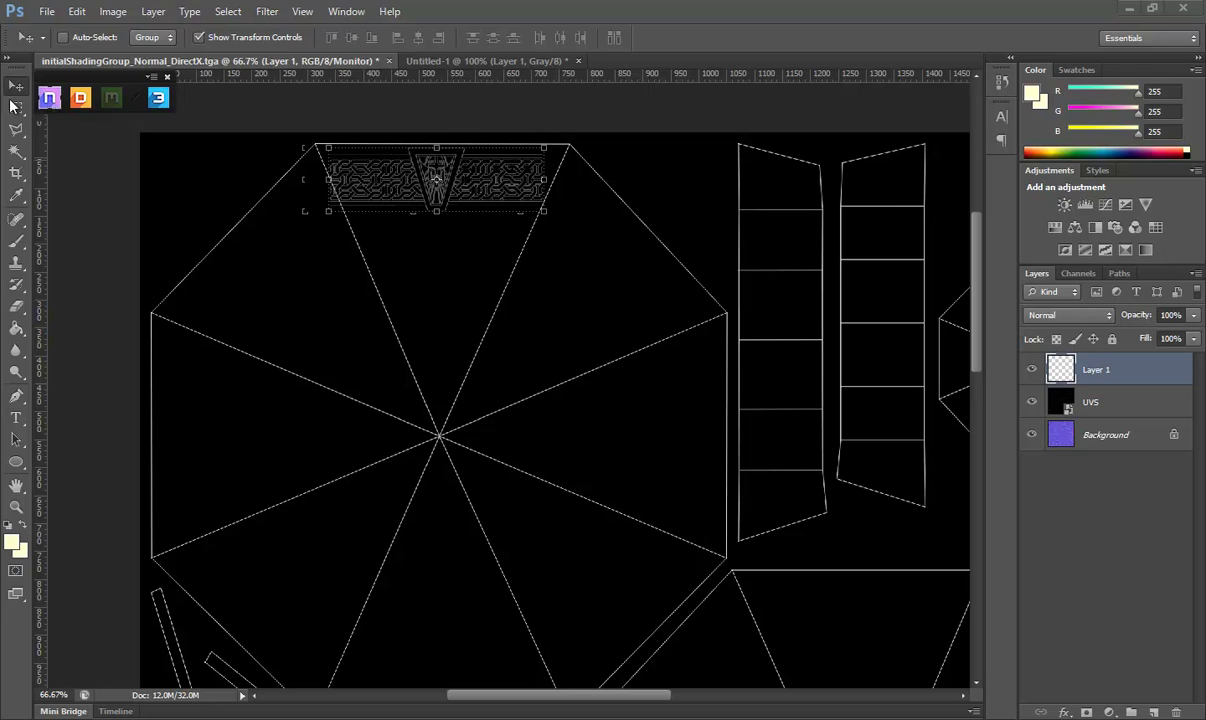
# Convert the Layer 1 knot pattern into a normal map with nDo.
pyautogui.click(52, 100)
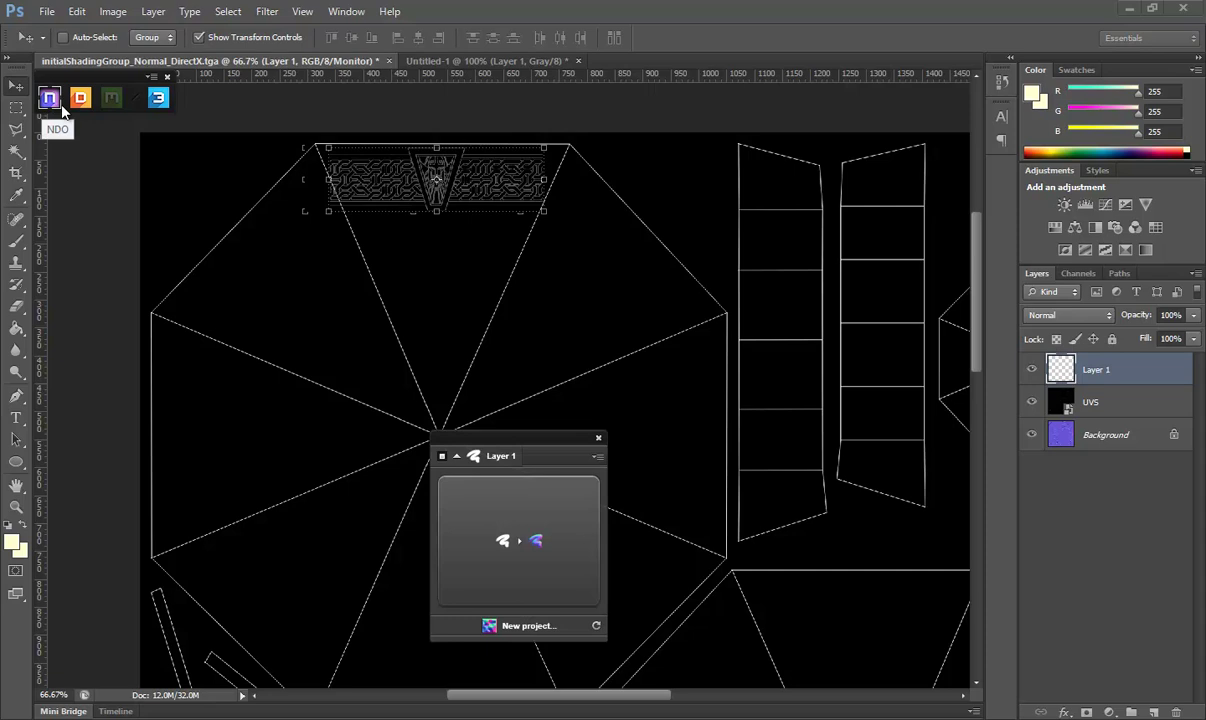
pyautogui.click(1155, 711)
pyautogui.click(505, 547)
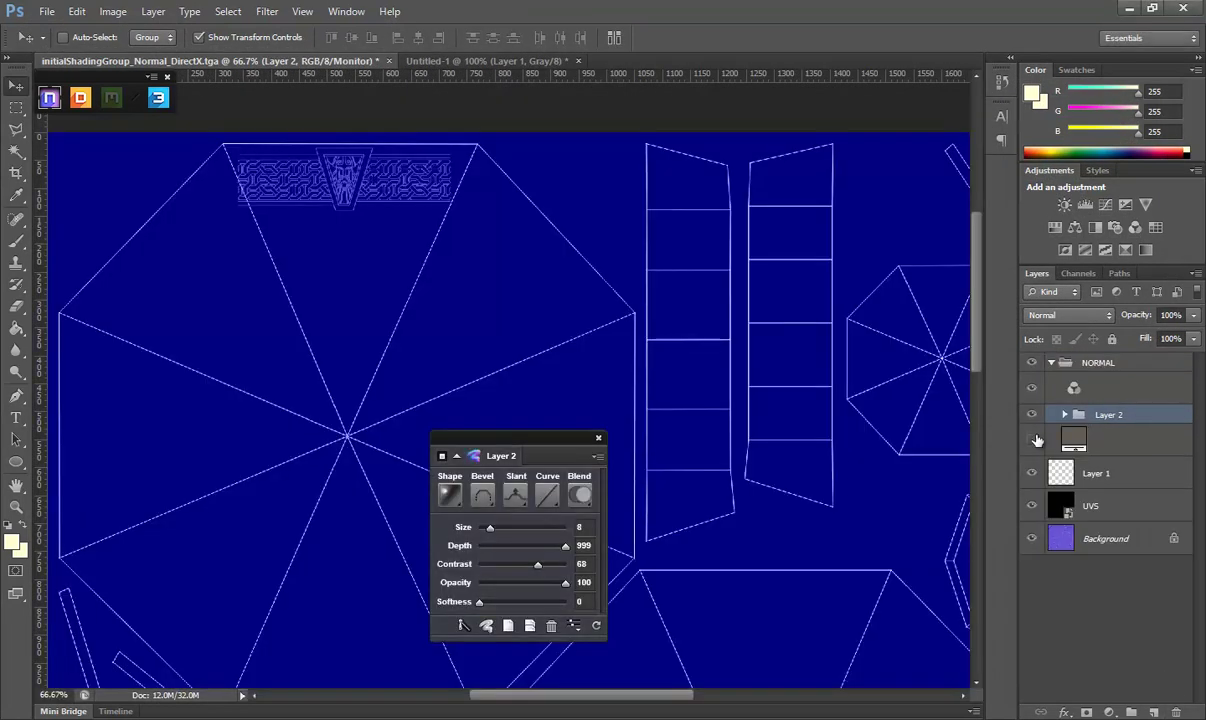
pyautogui.click(1032, 476)
pyautogui.click(1032, 476)
pyautogui.click(1100, 473)
pyautogui.keyDown('ctrl'); pyautogui.click(1060, 473); pyautogui.keyUp('ctrl')
pyautogui.click(555, 512)
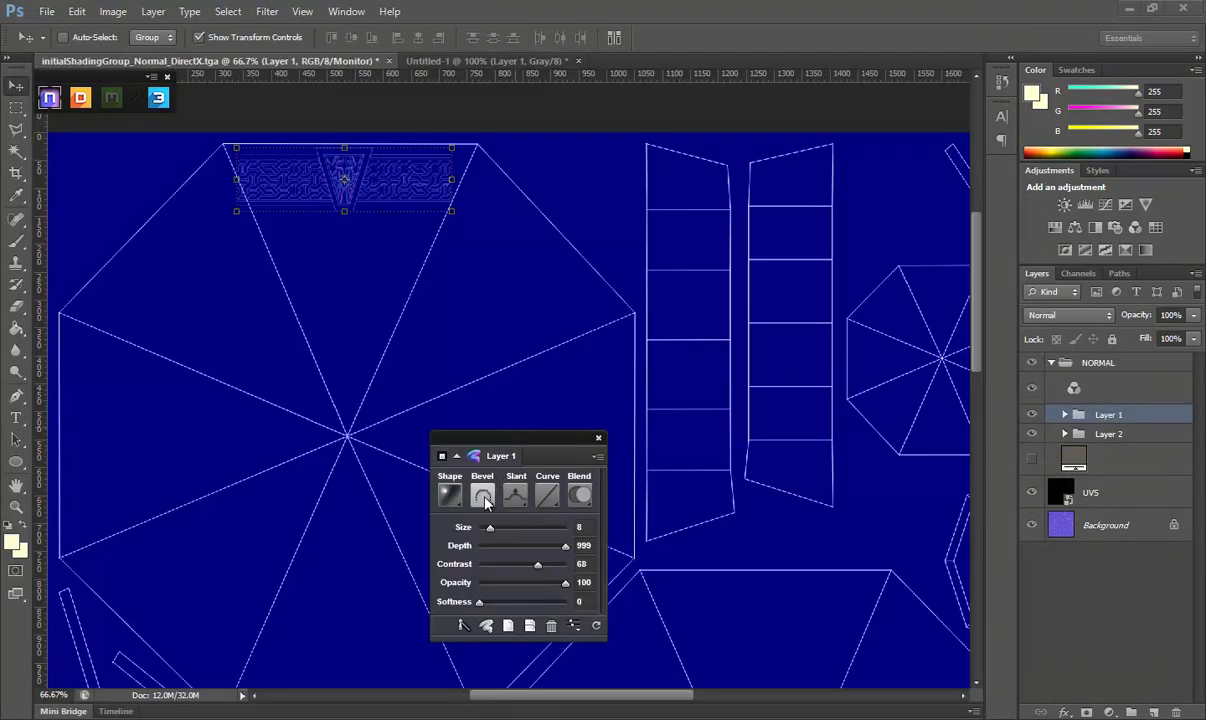
# Give the relief a Smooth Outer bevel at size 2 and enlarge the band to about 109%.
pyautogui.click(485, 503)
pyautogui.click(425, 672)
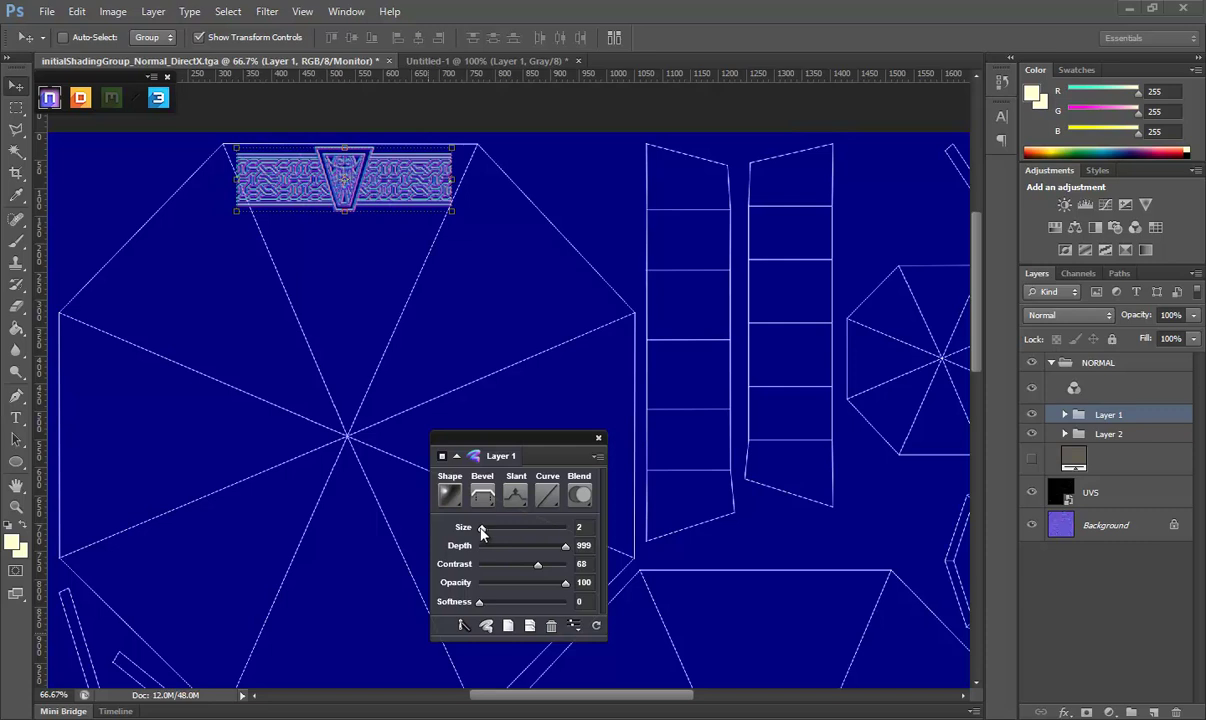
pyautogui.moveTo(403, 183); pyautogui.dragTo(410, 183)
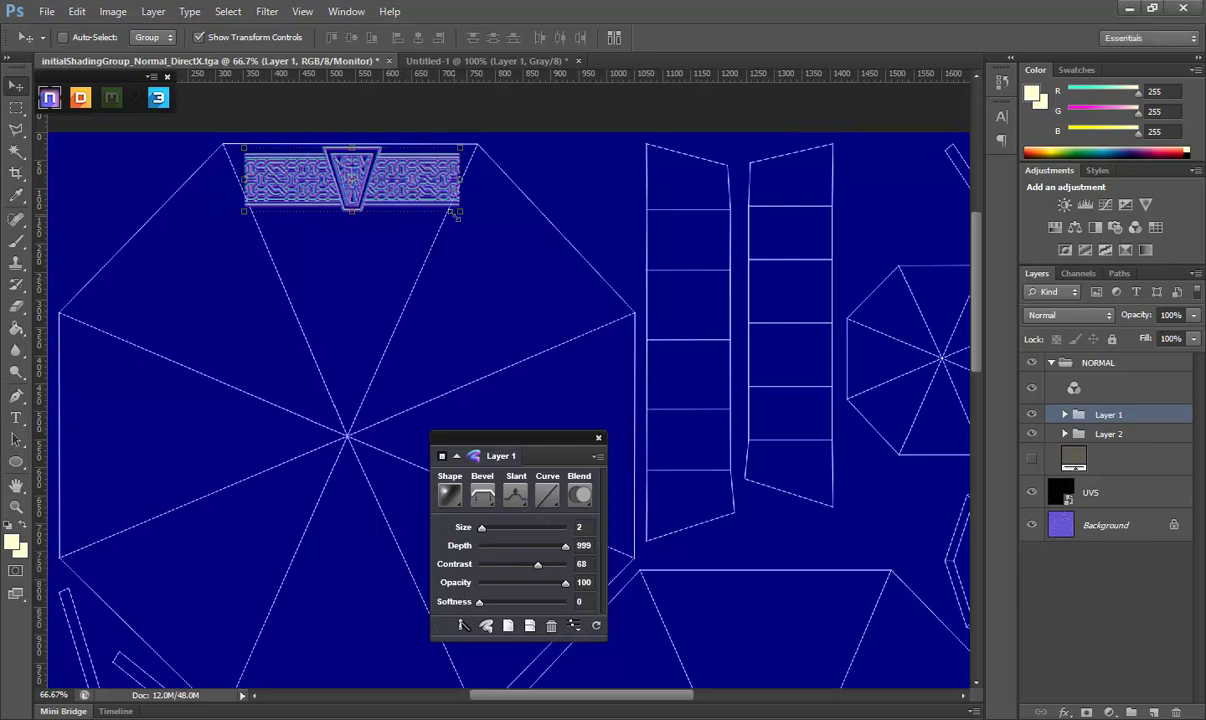
pyautogui.moveTo(463, 215); pyautogui.dragTo(474, 217)
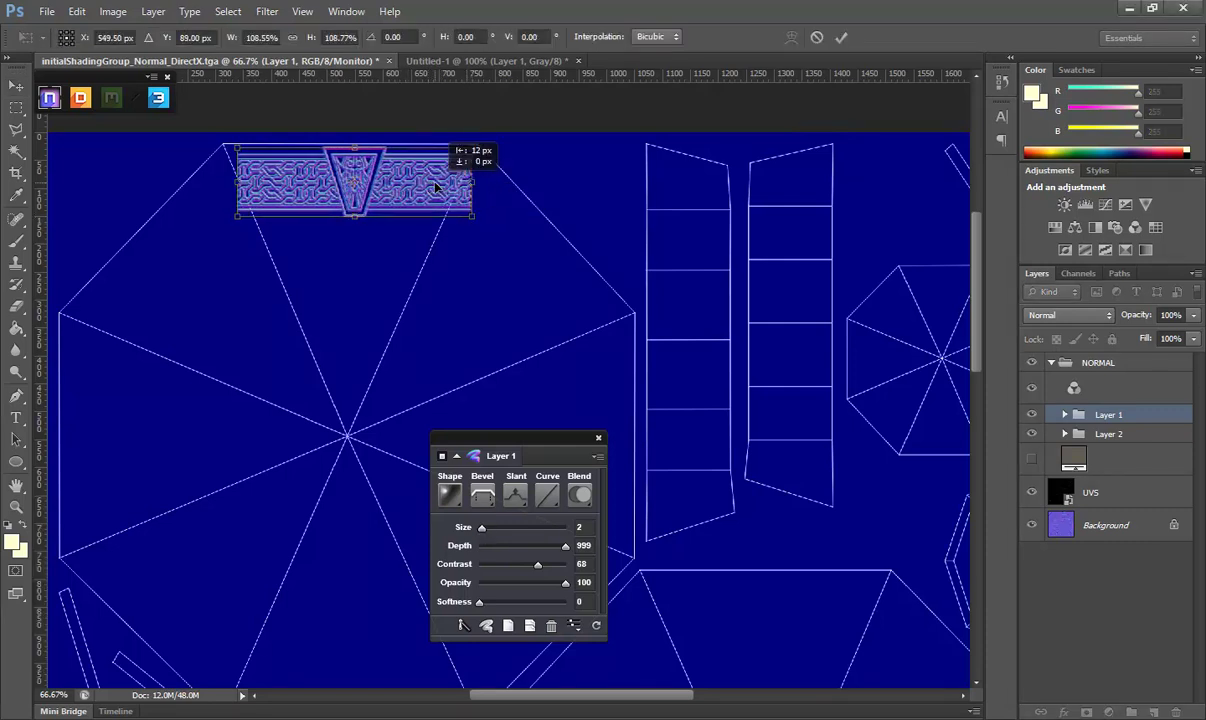
pyautogui.press('Return')
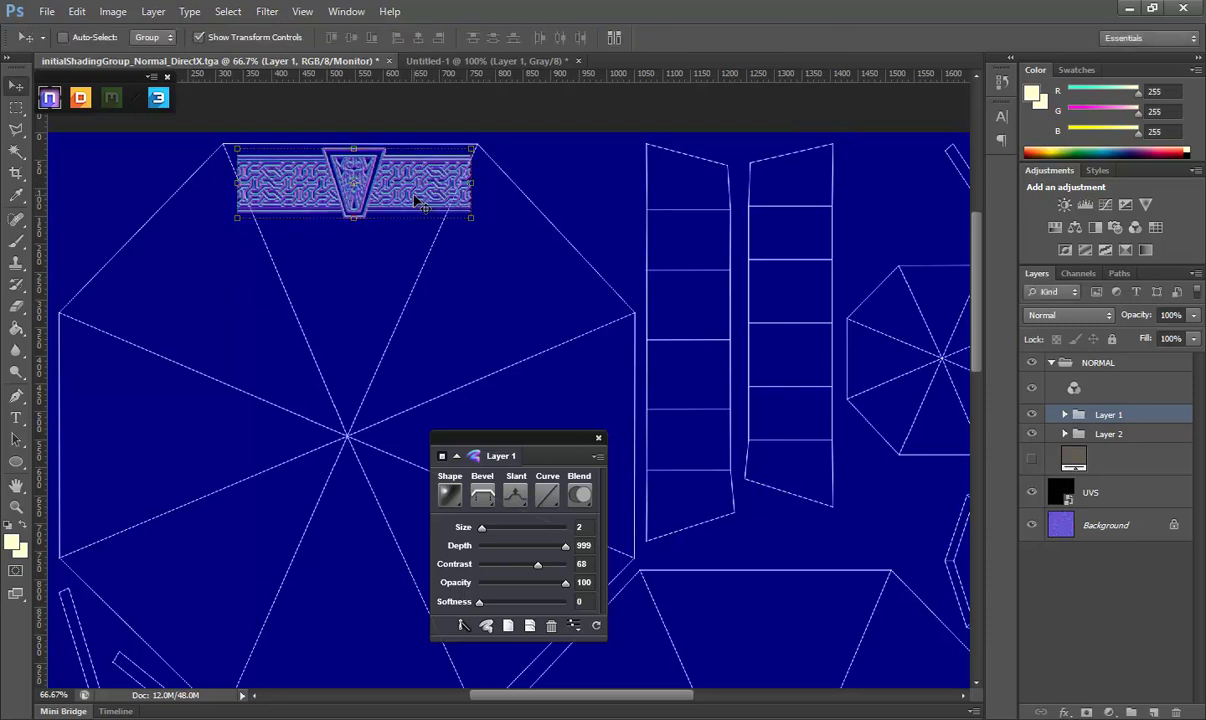
pyautogui.click(1138, 10)
# Minimize Chrome, both Explorer windows and Substance Painter, then start Marmoset Toolbag 3 from the desktop.
pyautogui.click(1138, 8)
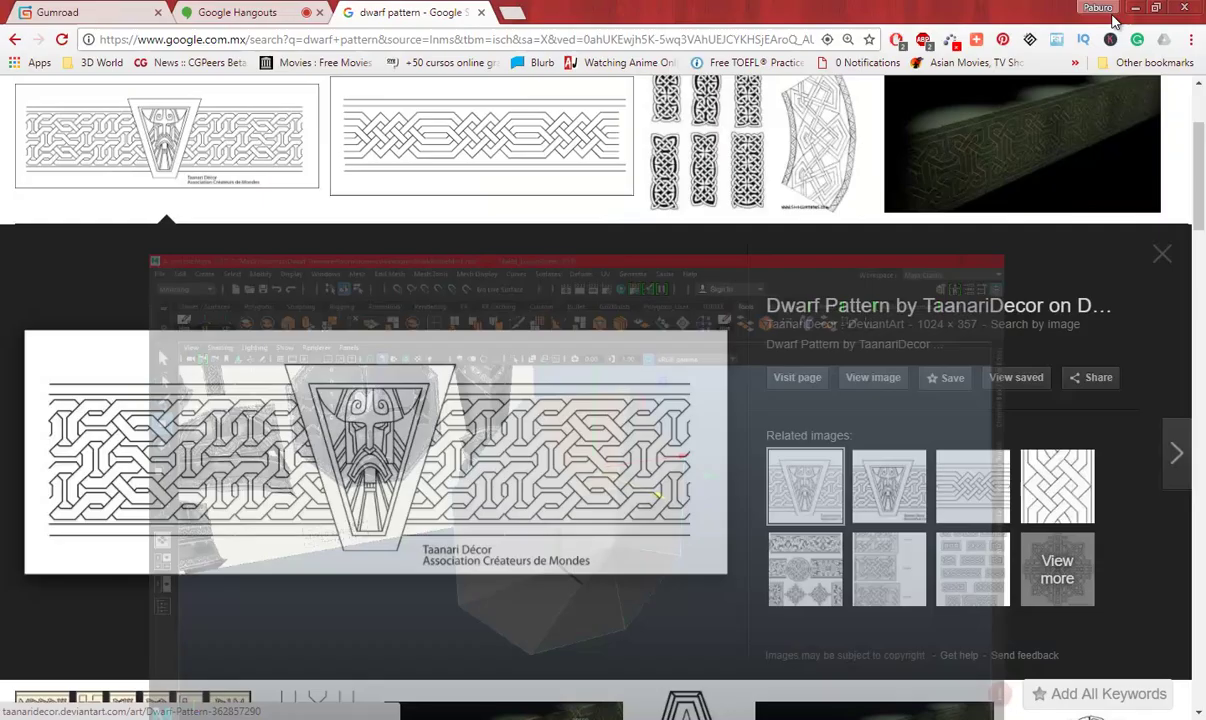
pyautogui.click(1137, 8)
pyautogui.click(1124, 12)
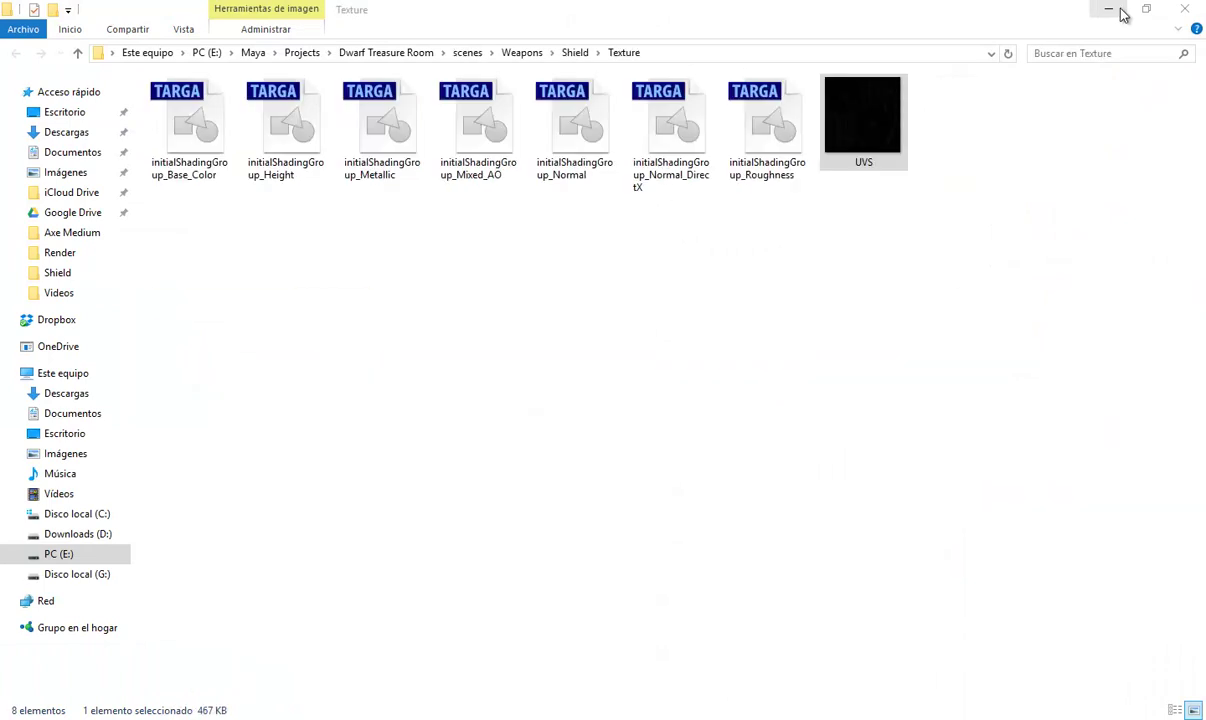
pyautogui.click(1122, 12)
pyautogui.click(1108, 9)
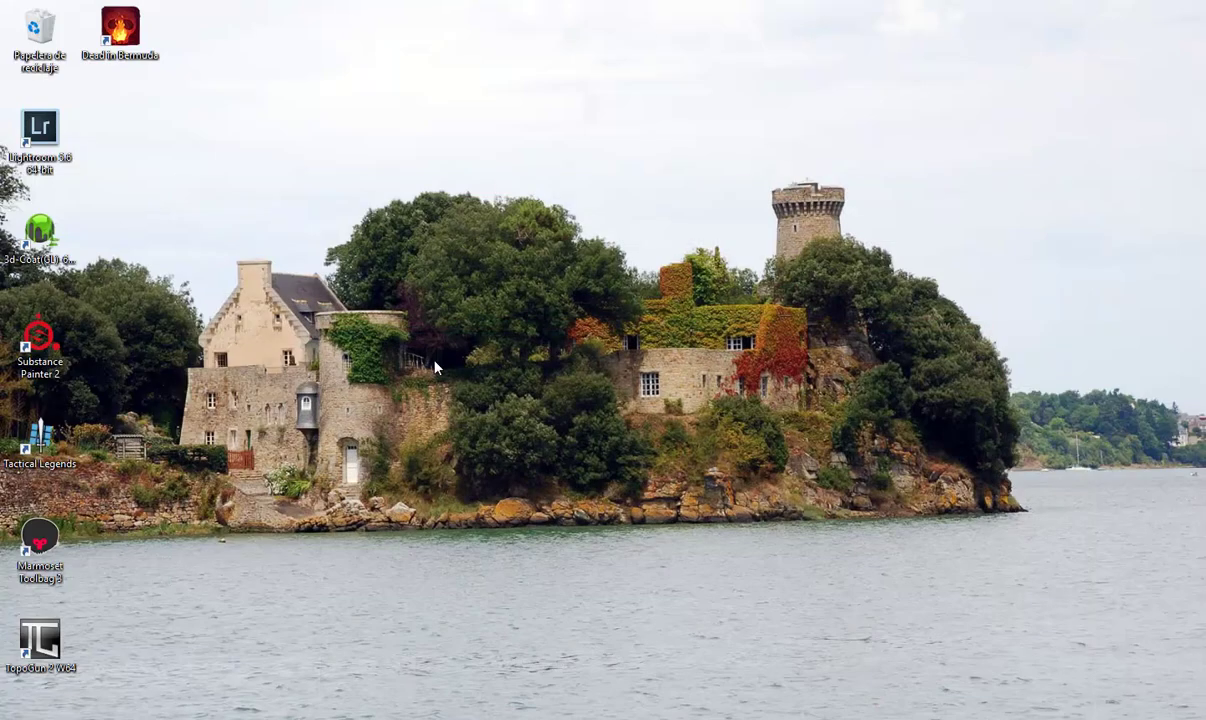
pyautogui.doubleClick(47, 538)
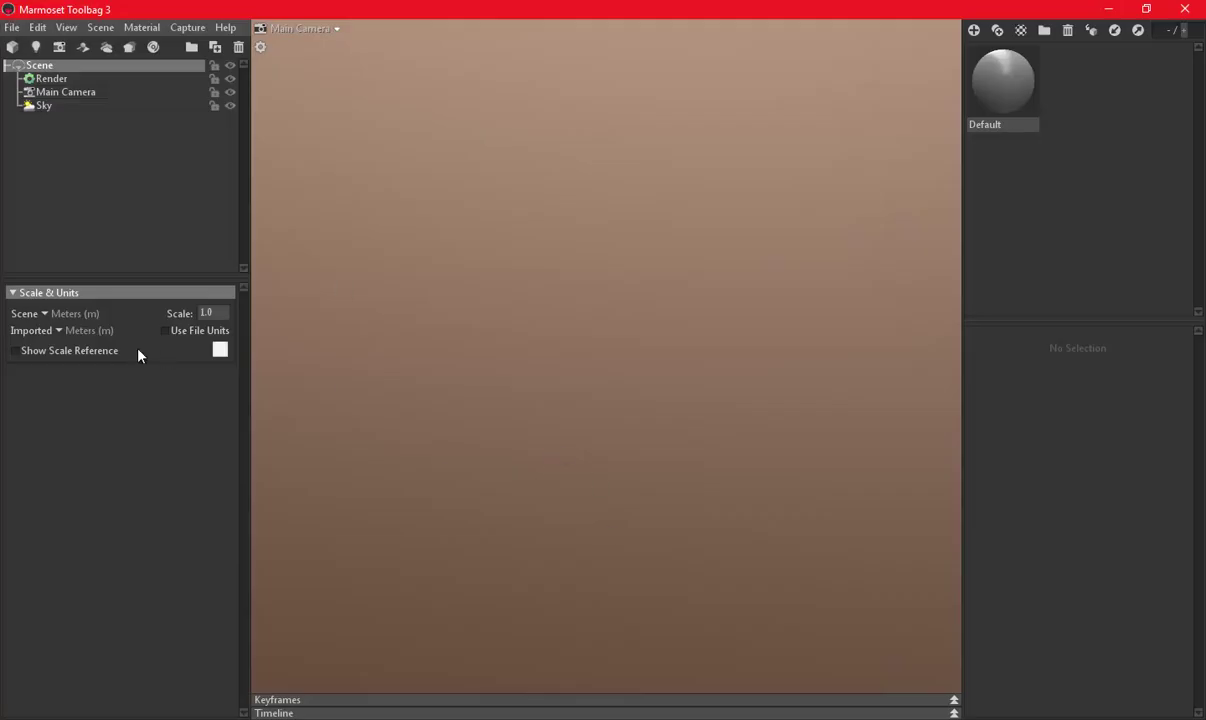
# Dismiss the news popup and import Shield Low from Weapons > Shield via File > Import Model.
pyautogui.click(741, 524)
pyautogui.click(12, 27)
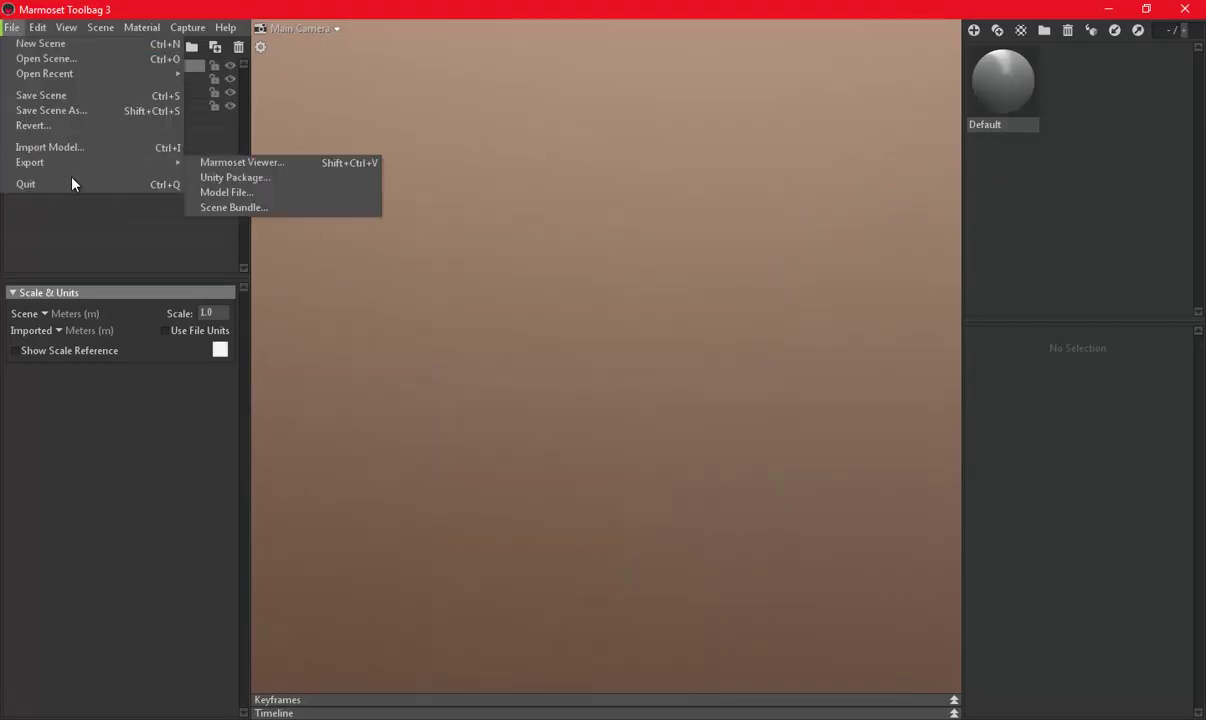
pyautogui.click(73, 140)
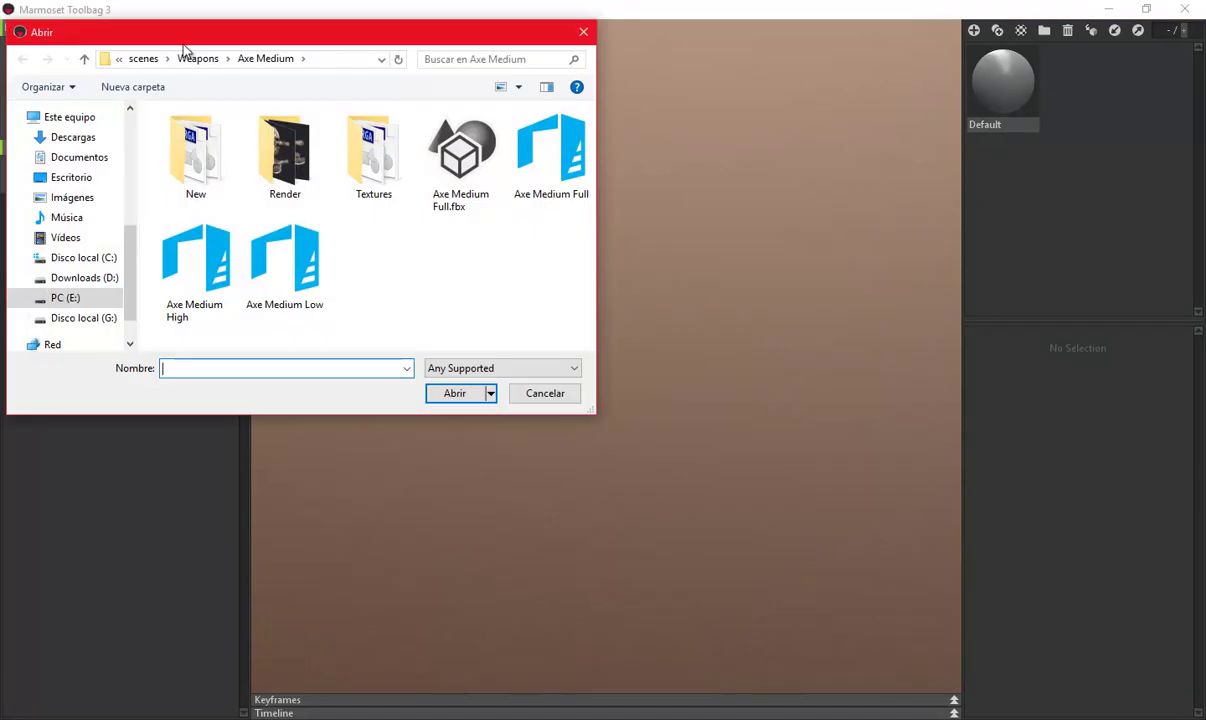
pyautogui.click(215, 62)
pyautogui.doubleClick(194, 203)
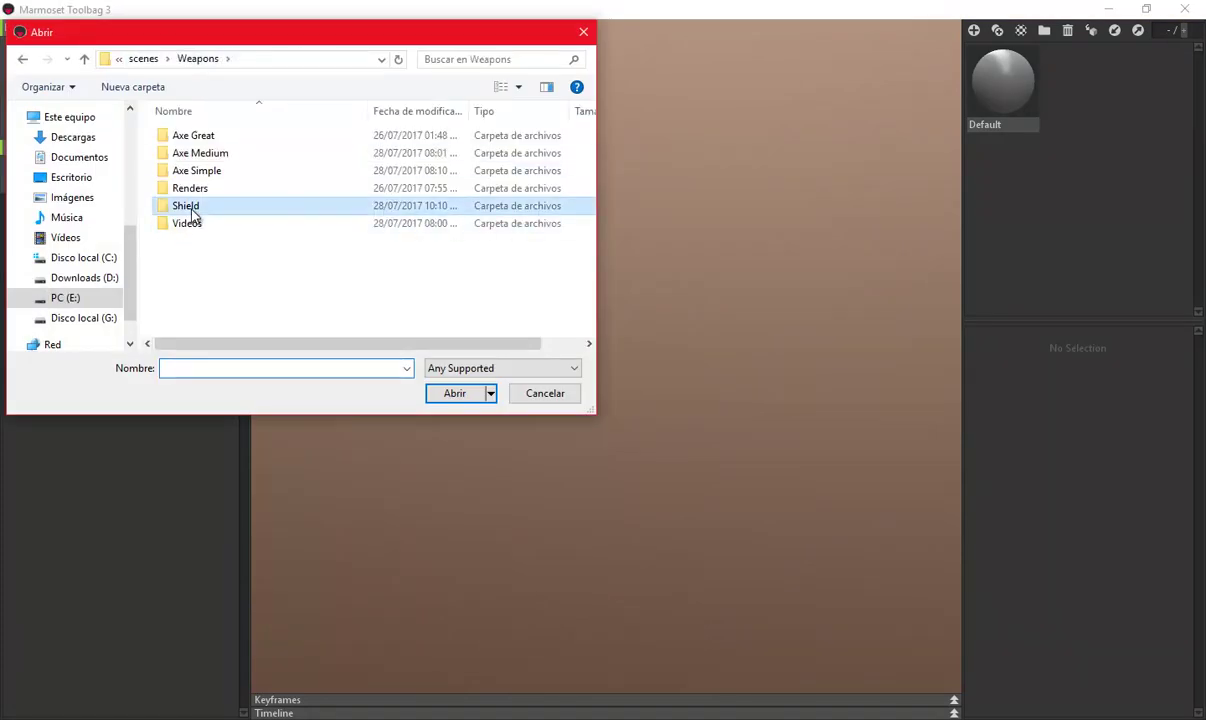
pyautogui.doubleClick(374, 155)
pyautogui.moveTo(567, 301)
pyautogui.mouseDown()
pyautogui.moveTo(622, 361)
pyautogui.moveTo(594, 397)
pyautogui.mouseUp()
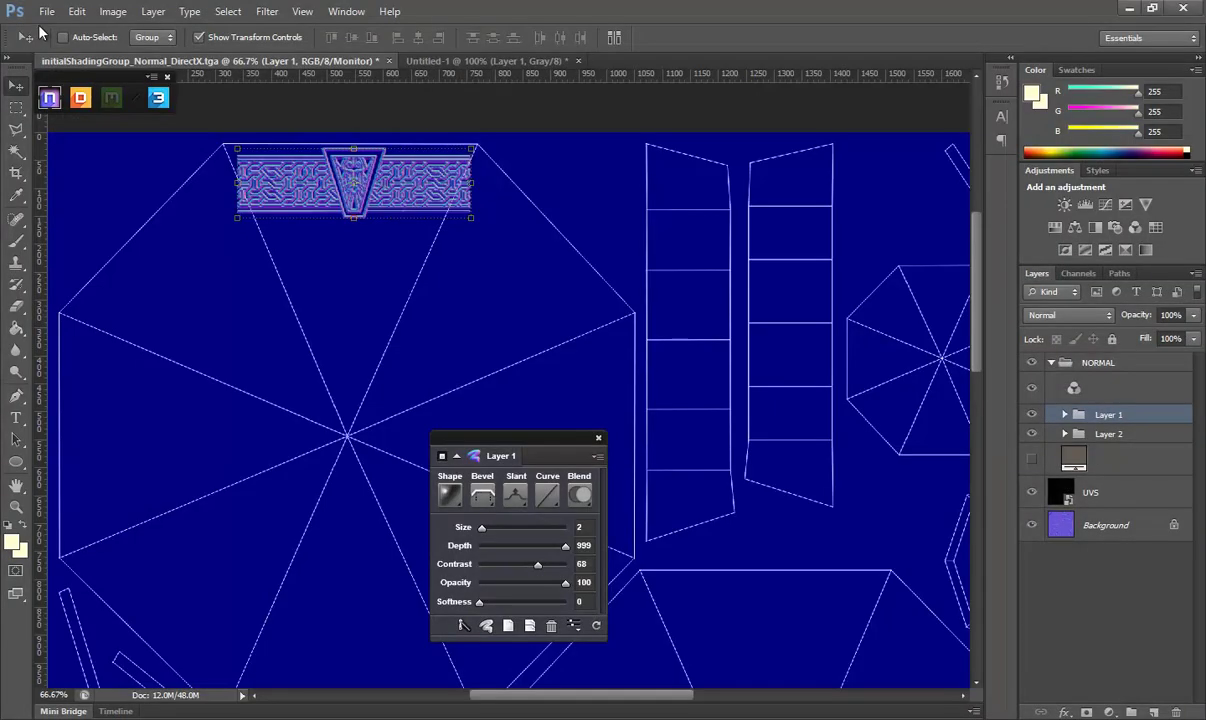
# Save As 'Normal' in Photoshop PSD format in the Texture folder.
pyautogui.click(46, 11)
pyautogui.click(75, 202)
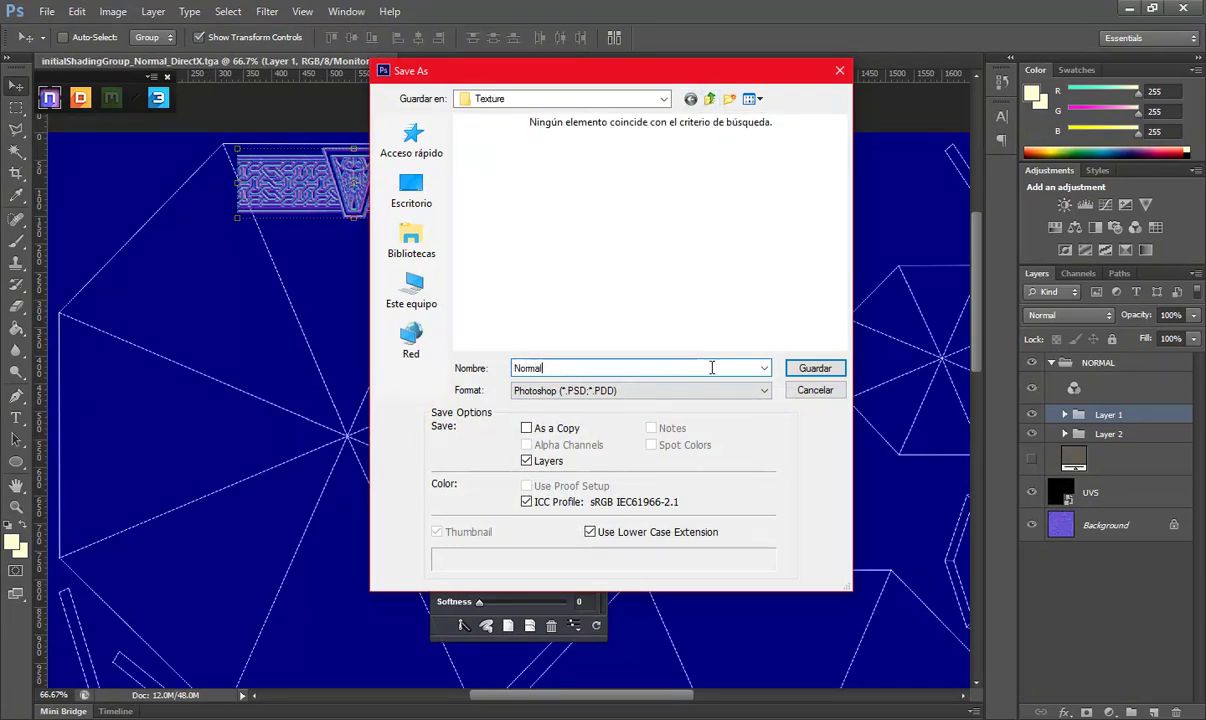
pyautogui.press('Return')
pyautogui.press('Return')
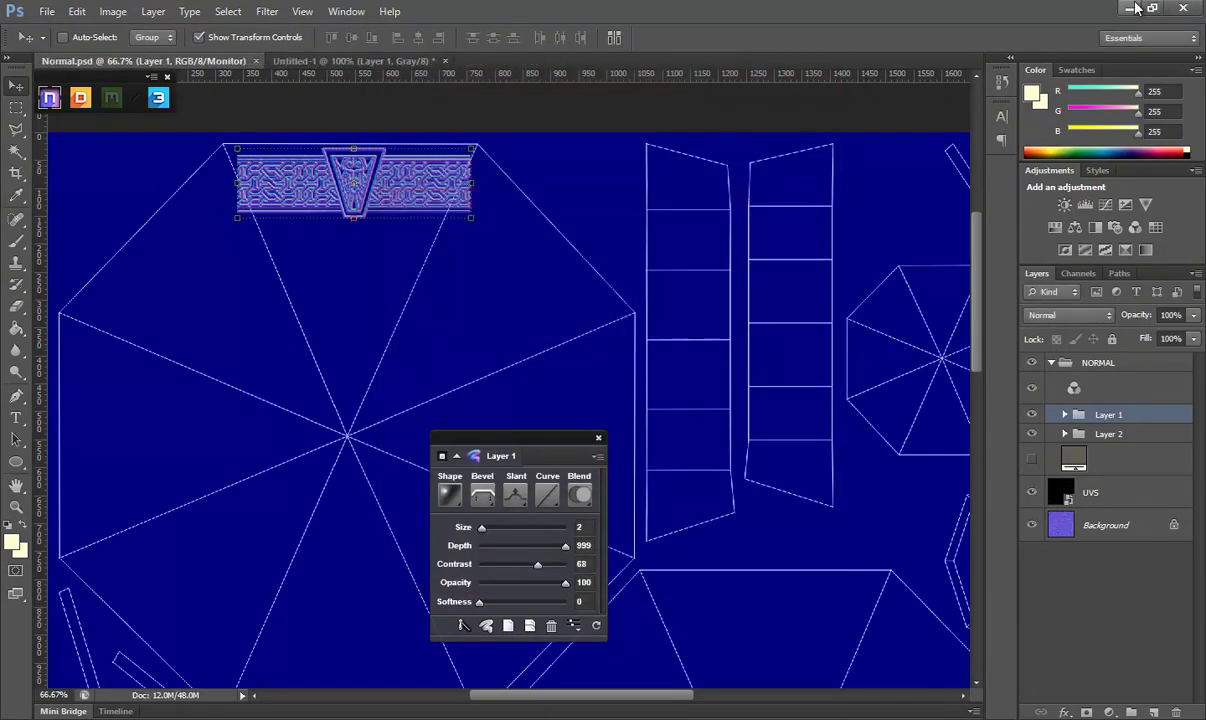
# Set the initialShading material's surface to Normals and load Texture/Normal.psd as its normal map.
pyautogui.click(1134, 8)
pyautogui.click(1061, 108)
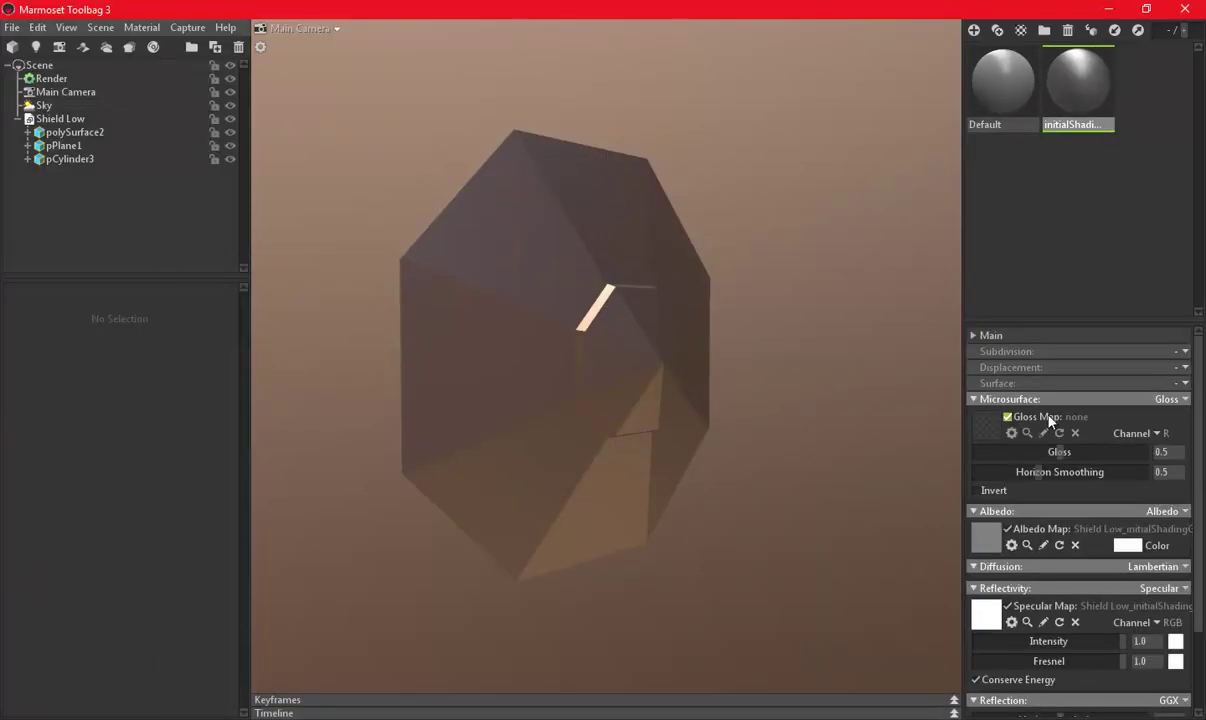
pyautogui.click(1184, 384)
pyautogui.click(1101, 419)
pyautogui.click(986, 408)
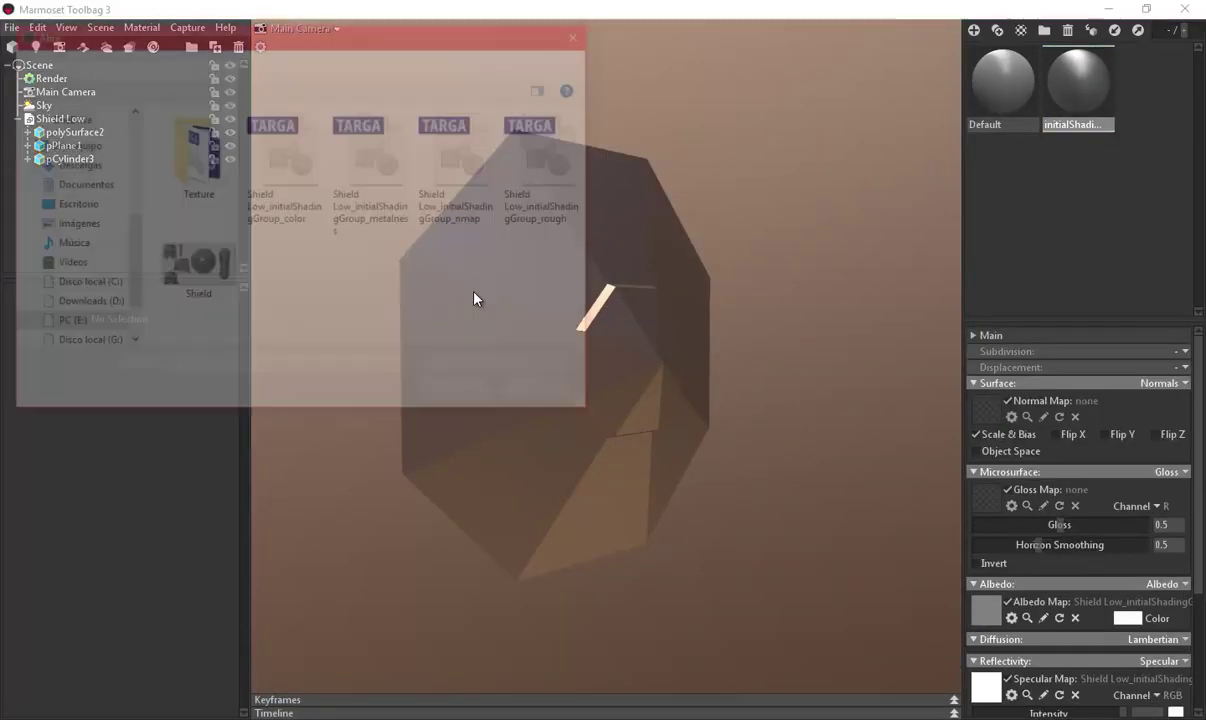
pyautogui.doubleClick(195, 155)
pyautogui.doubleClick(377, 255)
pyautogui.moveTo(770, 389)
pyautogui.mouseDown()
pyautogui.moveTo(660, 371)
pyautogui.moveTo(614, 417)
pyautogui.moveTo(643, 347)
pyautogui.moveTo(760, 250)
pyautogui.mouseUp()
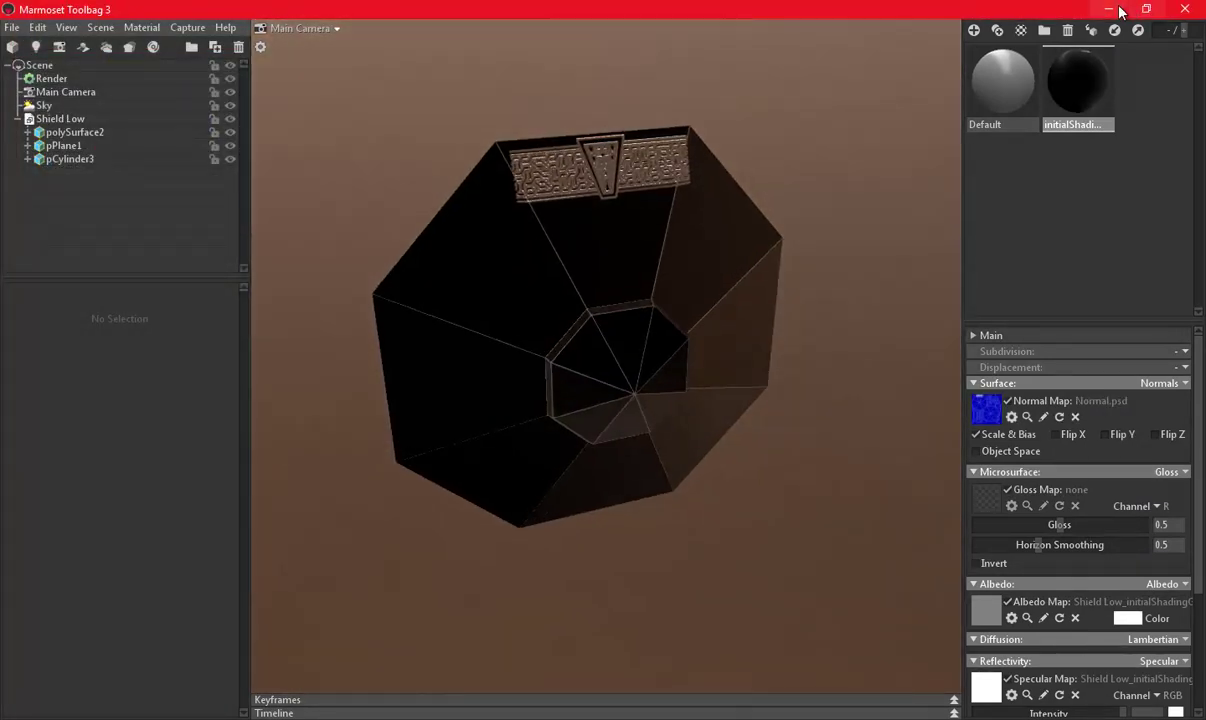
pyautogui.click(1108, 9)
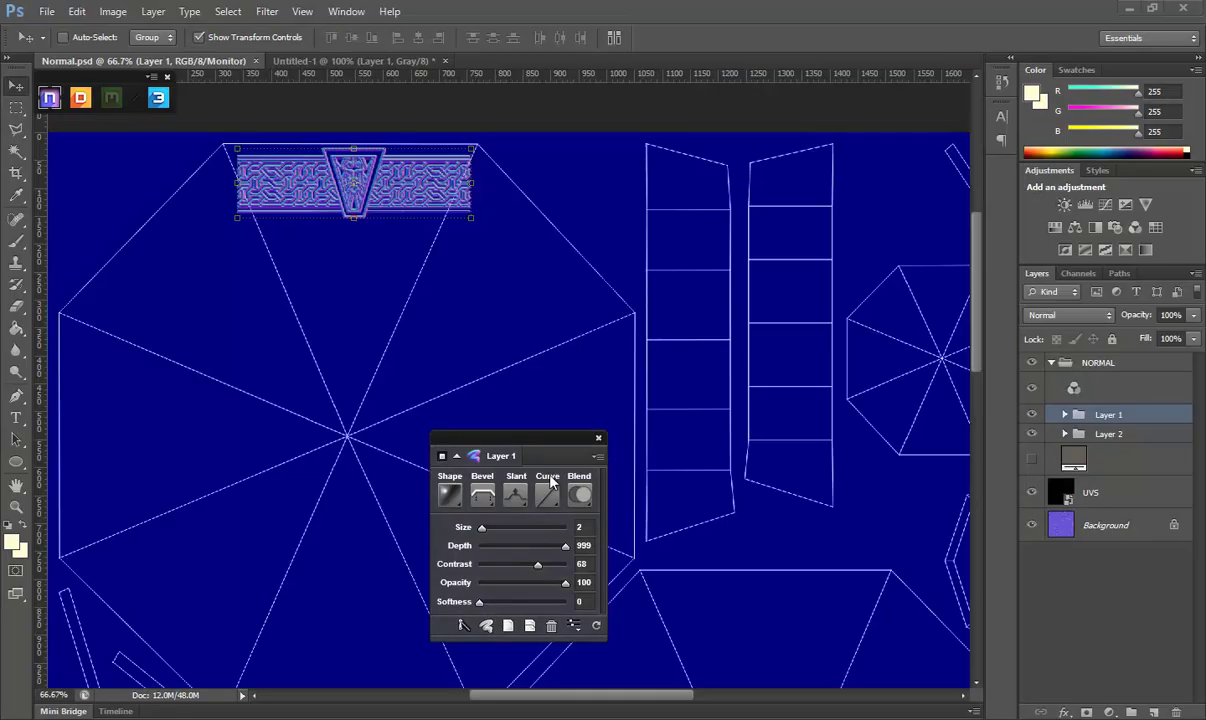
# Hide the UVS wireframe layer and inspect the knot band on the shield in Marmoset.
pyautogui.moveTo(512, 340)
pyautogui.mouseDown()
pyautogui.moveTo(538, 309)
pyautogui.moveTo(608, 274)
pyautogui.mouseUp()
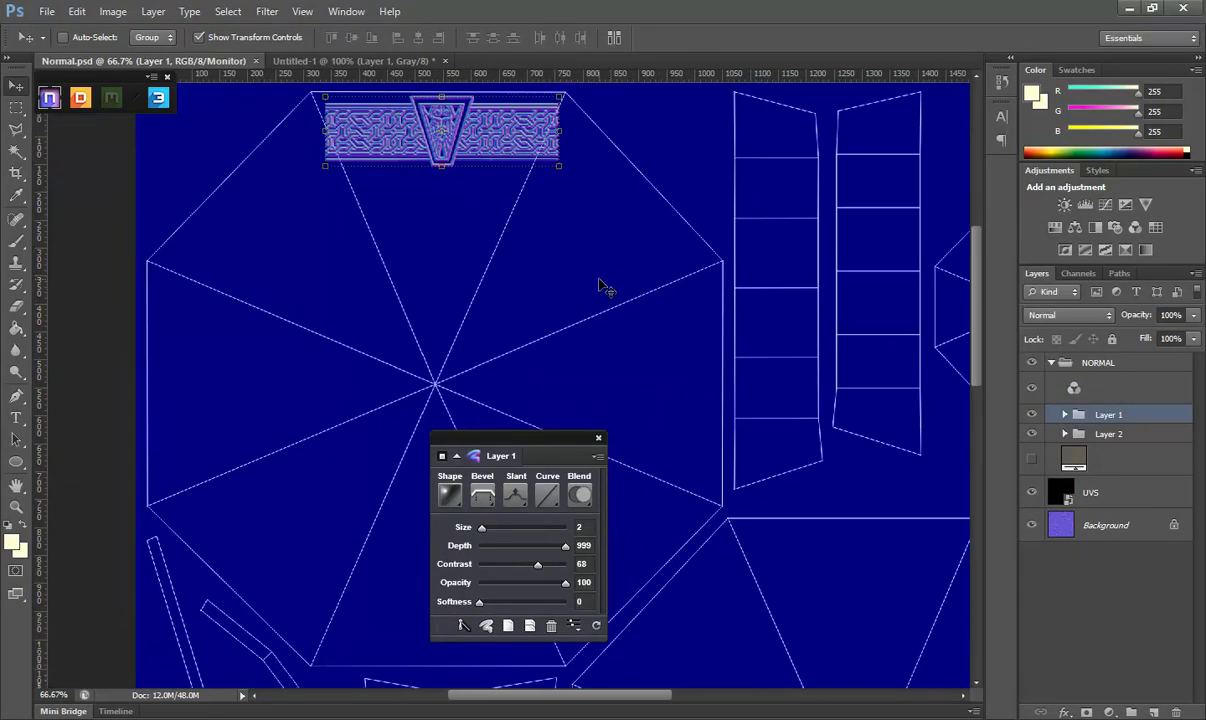
pyautogui.click(1032, 494)
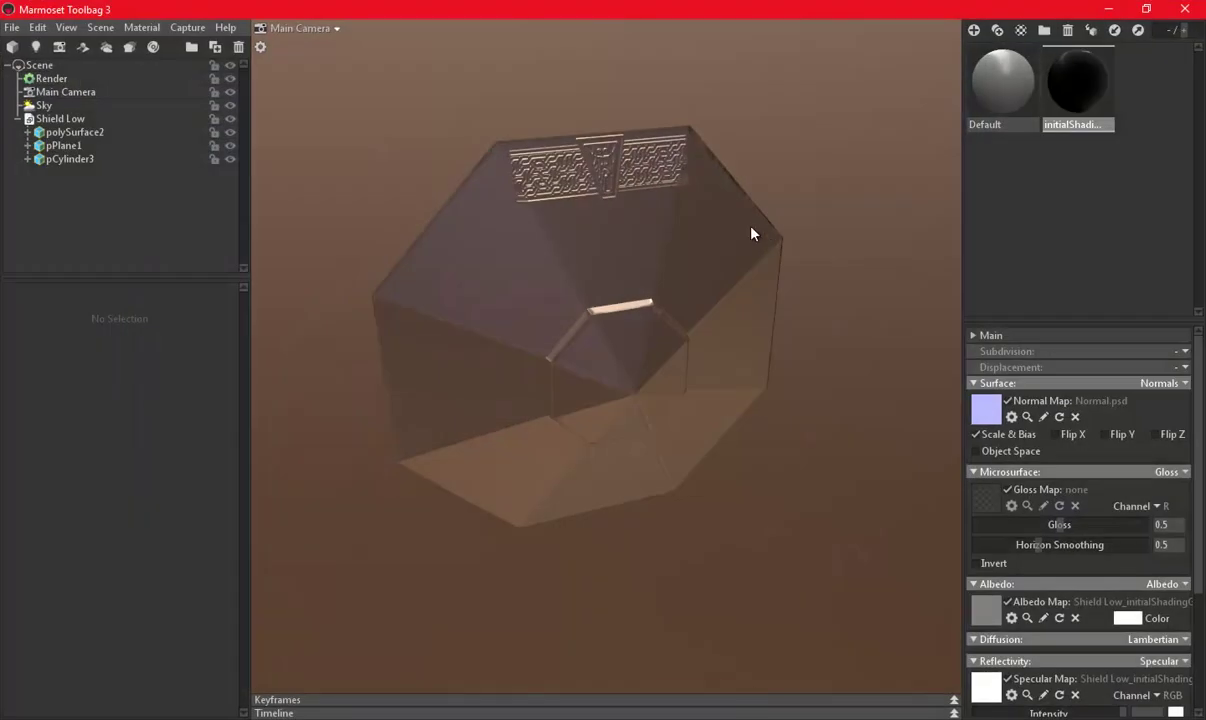
pyautogui.moveTo(753, 229); pyautogui.dragTo(705, 231)
pyautogui.scroll(5, 705, 231)
pyautogui.moveTo(745, 318)
pyautogui.mouseDown()
pyautogui.moveTo(721, 210)
pyautogui.moveTo(670, 456)
pyautogui.moveTo(686, 358)
pyautogui.moveTo(722, 329)
pyautogui.moveTo(592, 412)
pyautogui.moveTo(646, 385)
pyautogui.mouseUp()
pyautogui.scroll(-3, 646, 385)
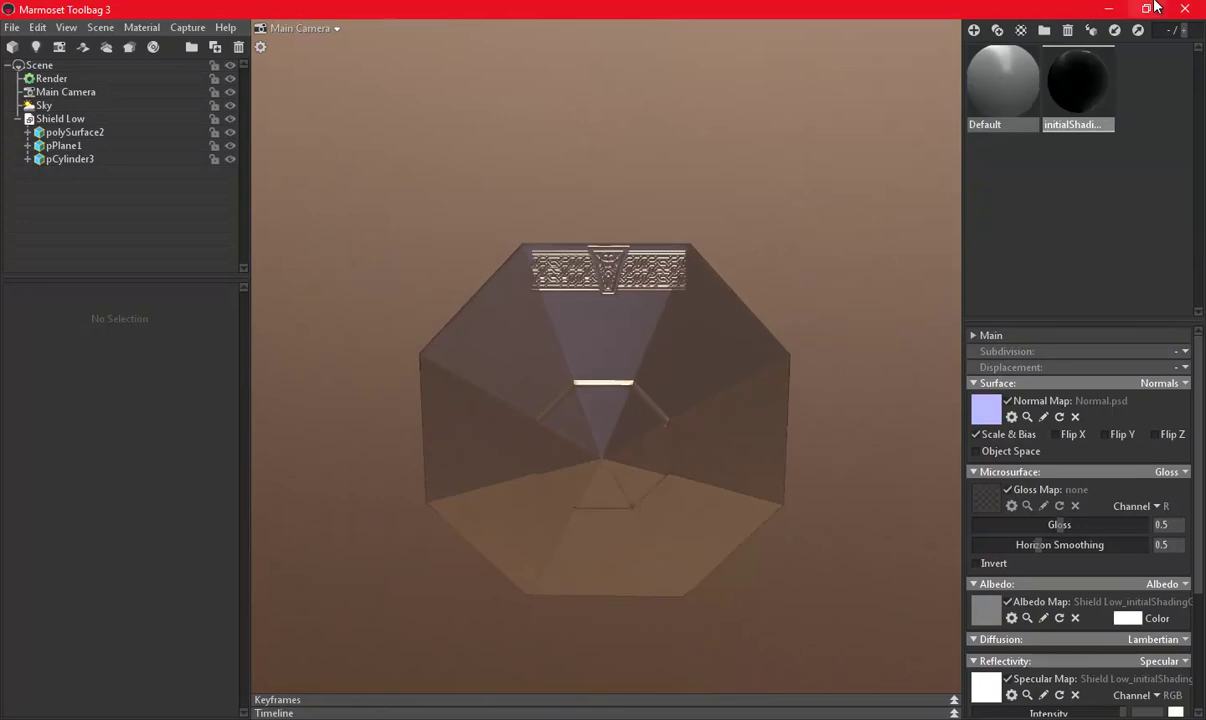
pyautogui.click(1107, 10)
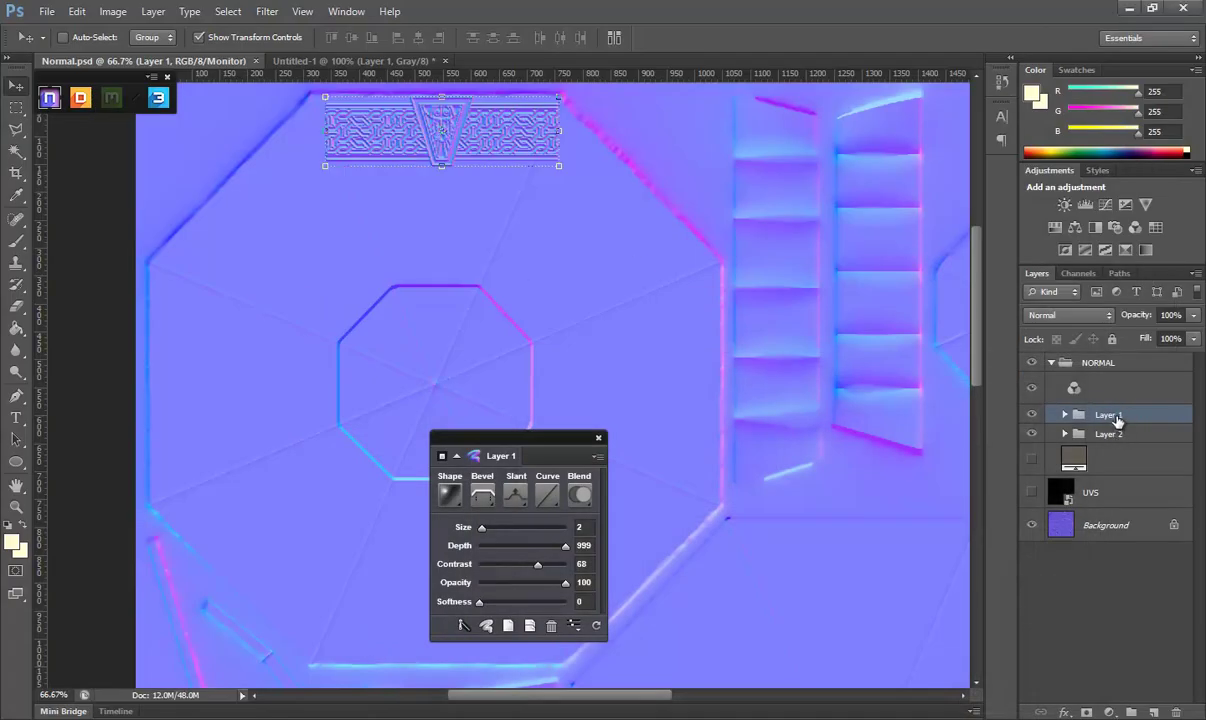
# Close the Untitled-1 pattern document without saving.
pyautogui.click(440, 61)
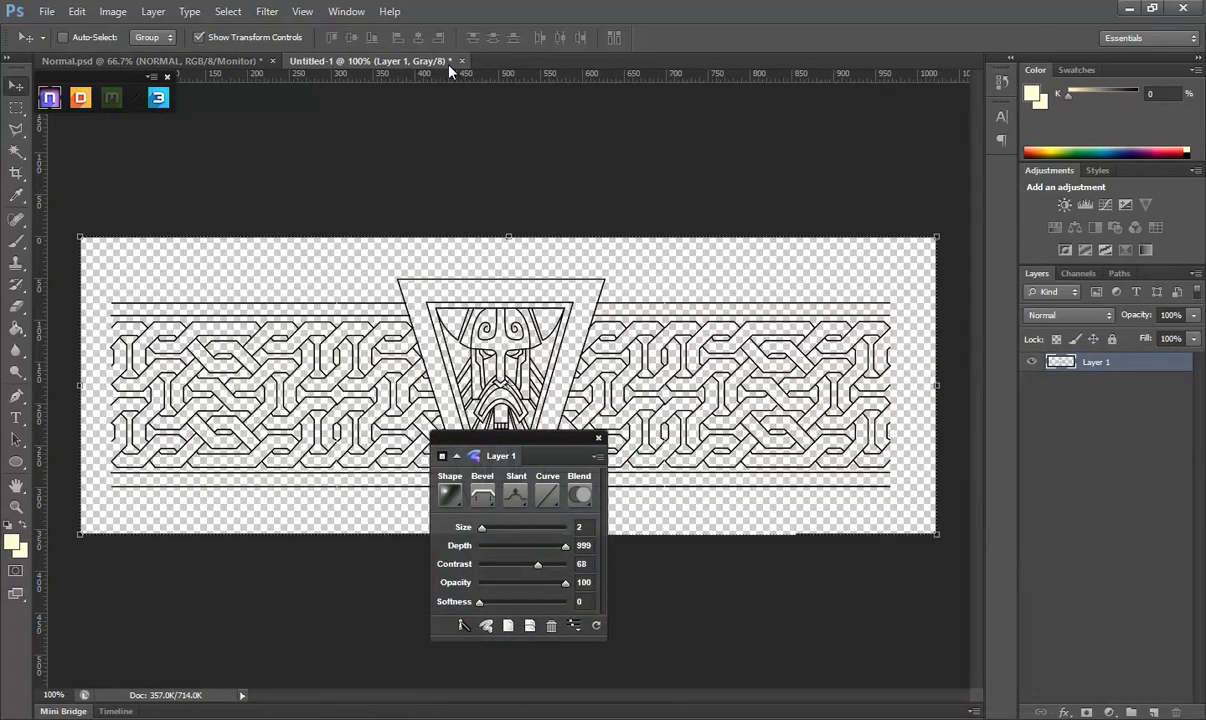
pyautogui.click(458, 61)
pyautogui.click(607, 283)
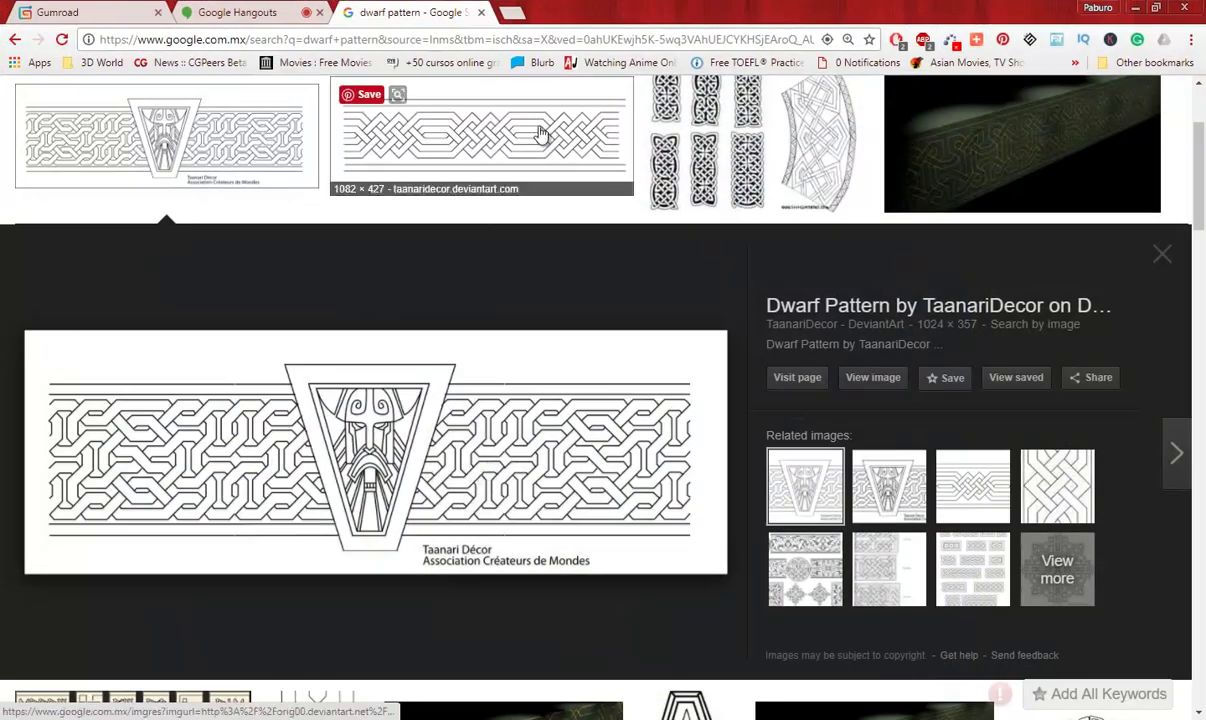
# Compare the knotwork results and copy the Vector Frise 10 band image to the clipboard.
pyautogui.click(377, 170)
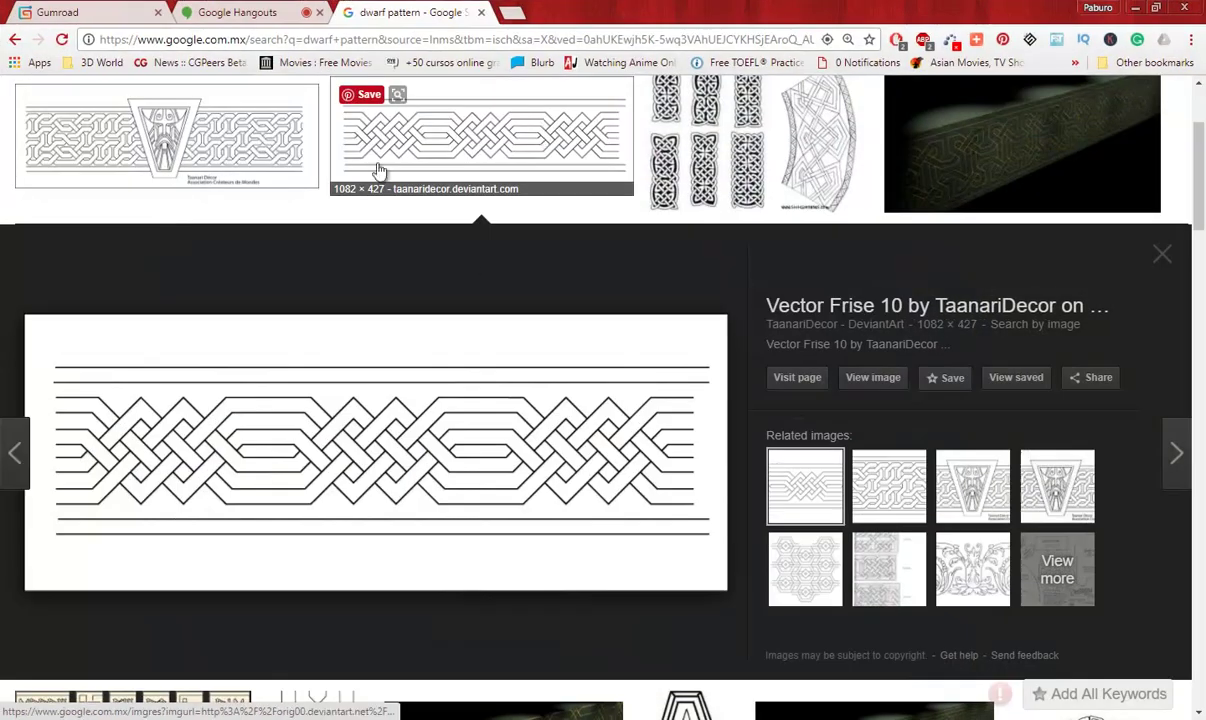
pyautogui.click(705, 150)
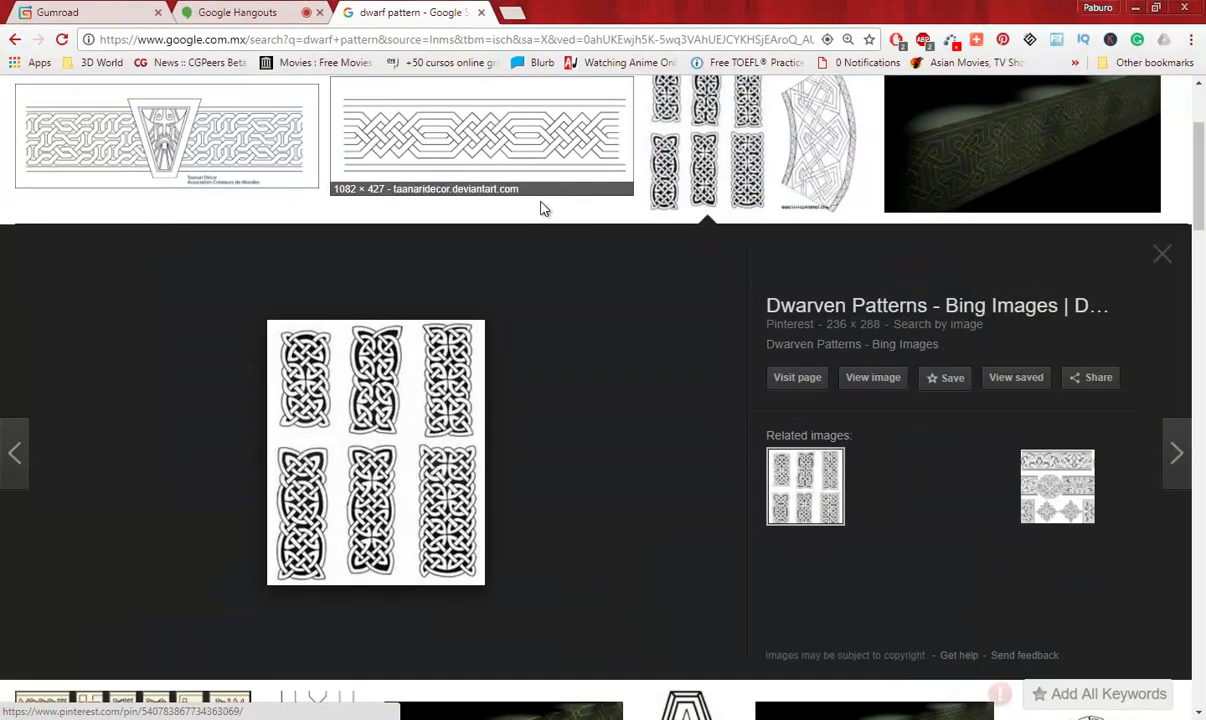
pyautogui.scroll(-2, 535, 232)
pyautogui.scroll(-2, 542, 231)
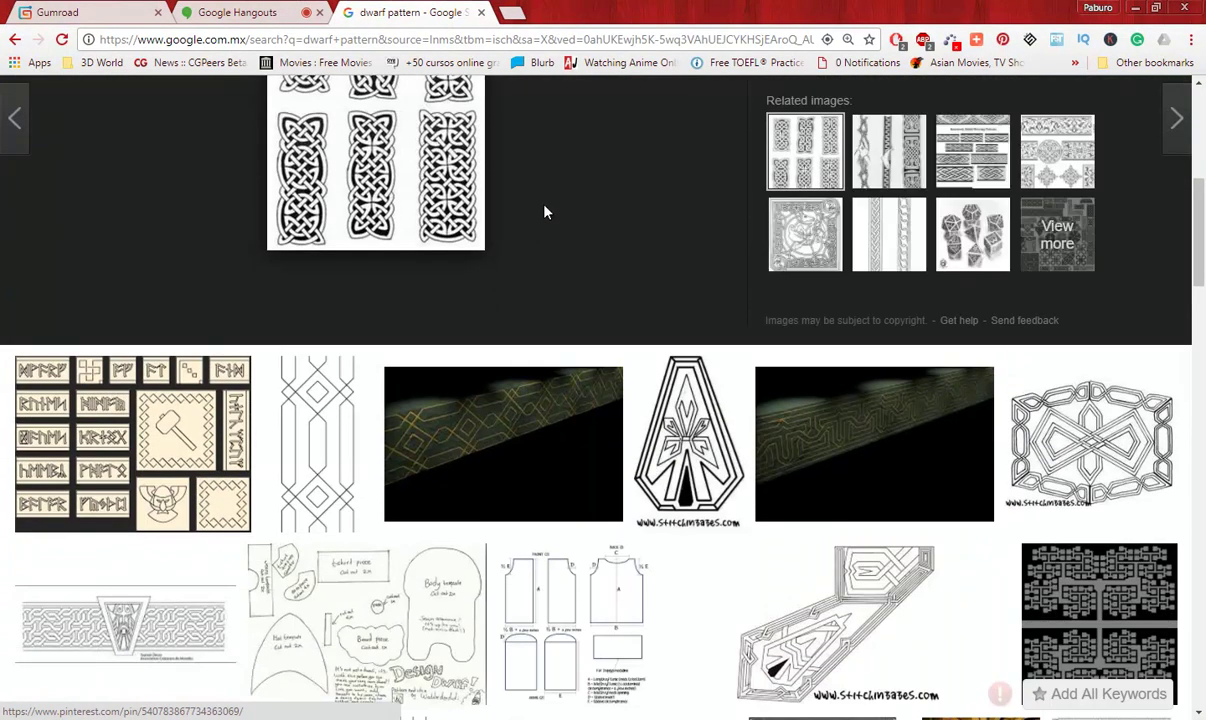
pyautogui.scroll(3, 545, 212)
pyautogui.scroll(1, 540, 218)
pyautogui.click(531, 226)
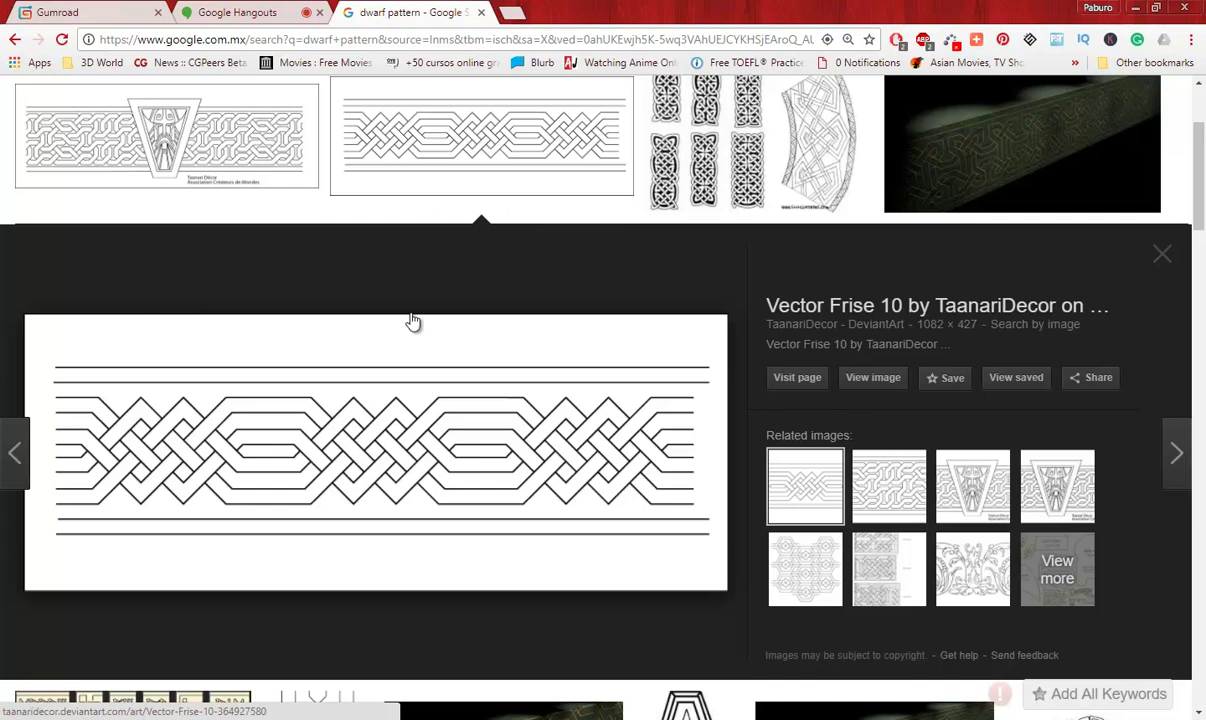
pyautogui.rightClick(446, 368)
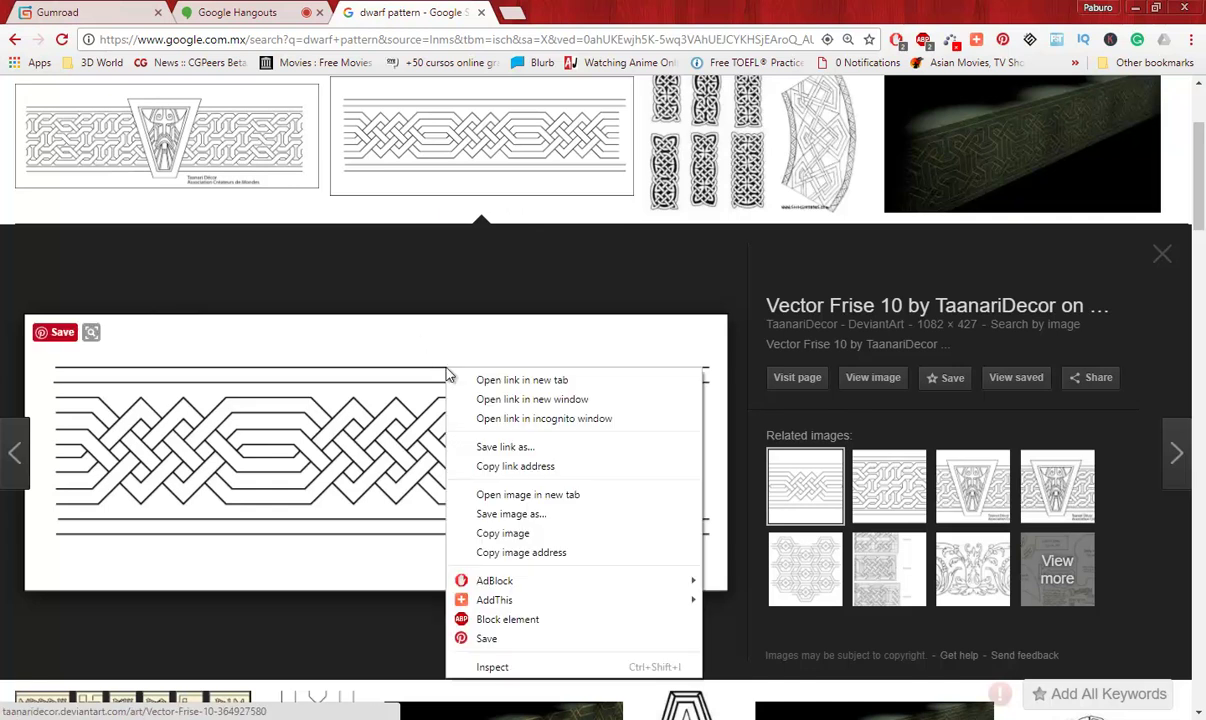
pyautogui.click(500, 532)
pyautogui.click(47, 11)
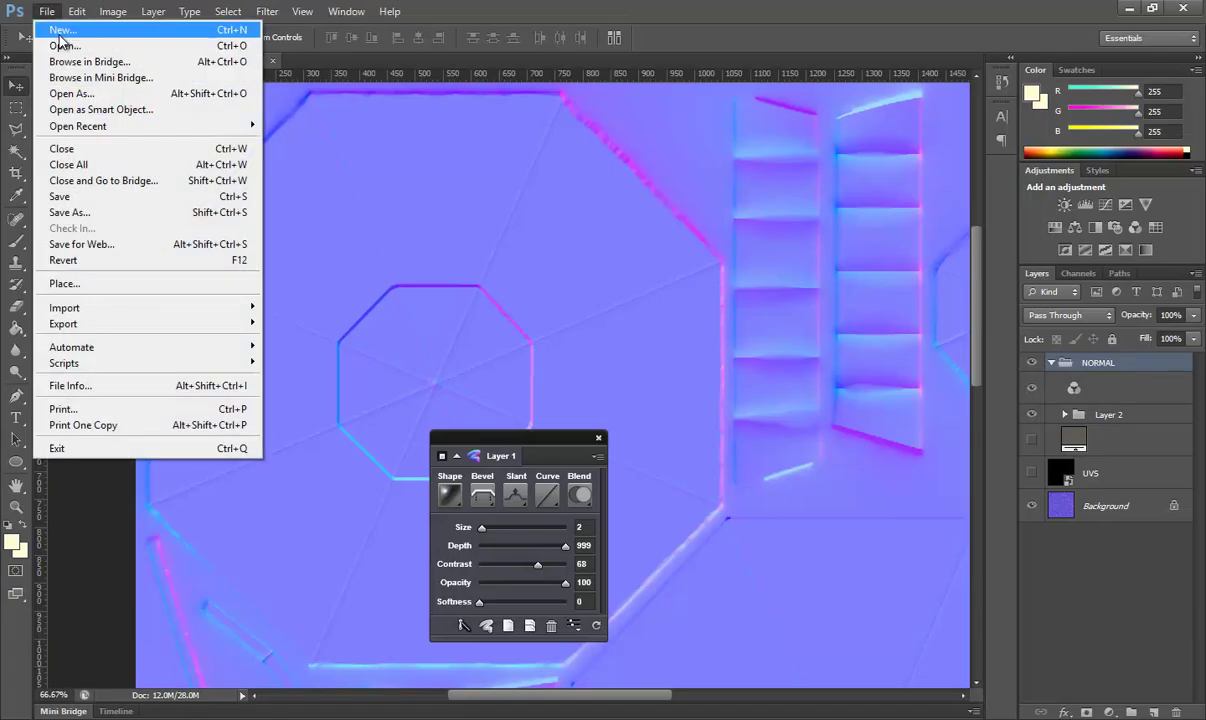
# Paste the copied knot band into a new document and delete its Background layer.
pyautogui.click(62, 30)
pyautogui.click(767, 180)
pyautogui.click(77, 11)
pyautogui.click(89, 156)
pyautogui.moveTo(1105, 381); pyautogui.dragTo(1175, 712)
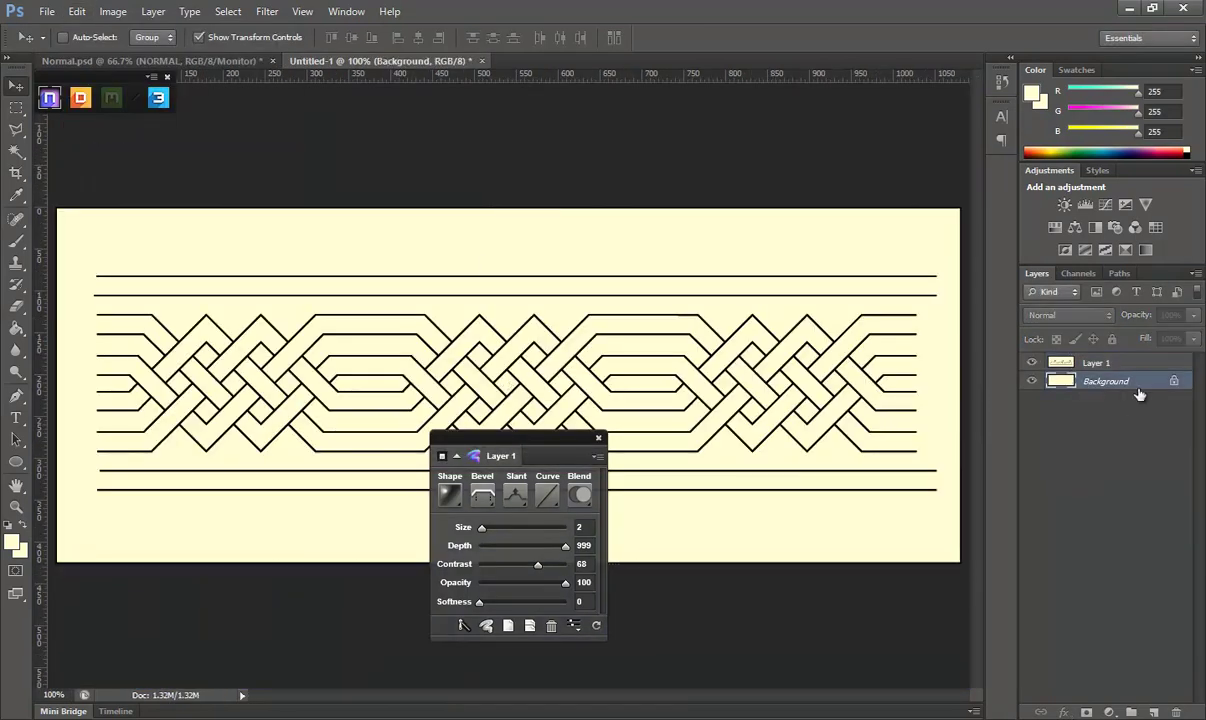
# Remove the cream background with Color Range, then drag the band into Normal.psd.
pyautogui.click(16, 107)
pyautogui.click(229, 11)
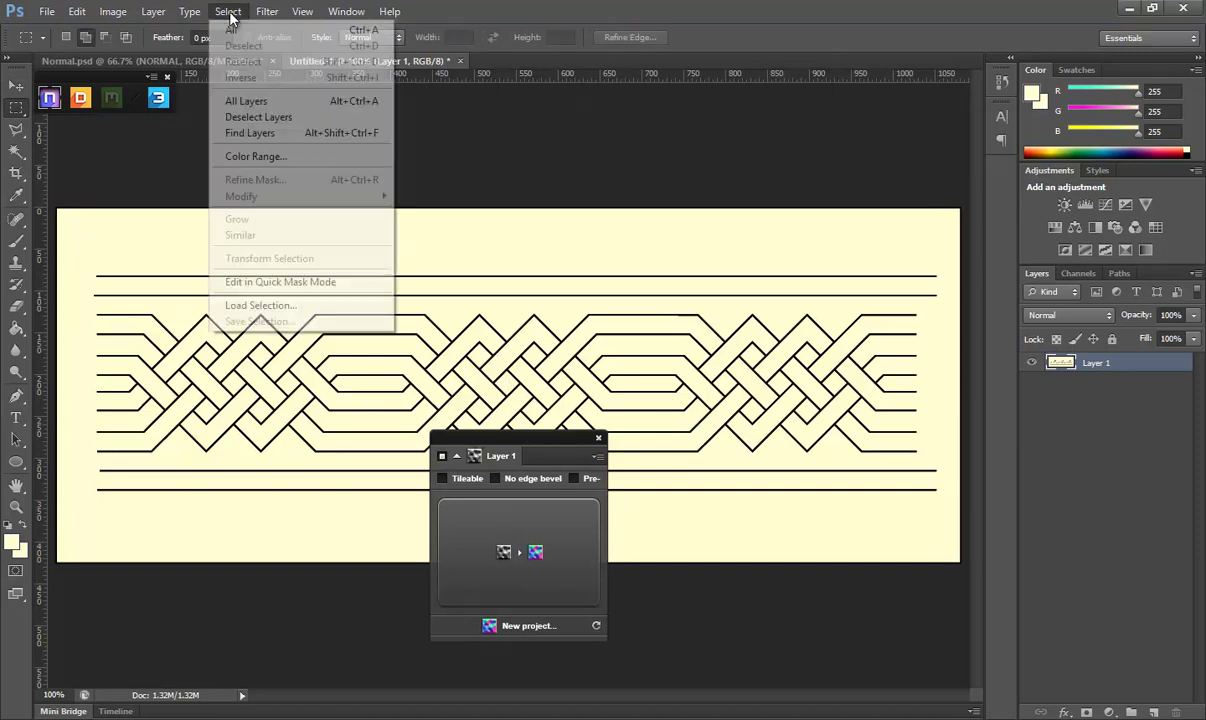
pyautogui.click(240, 154)
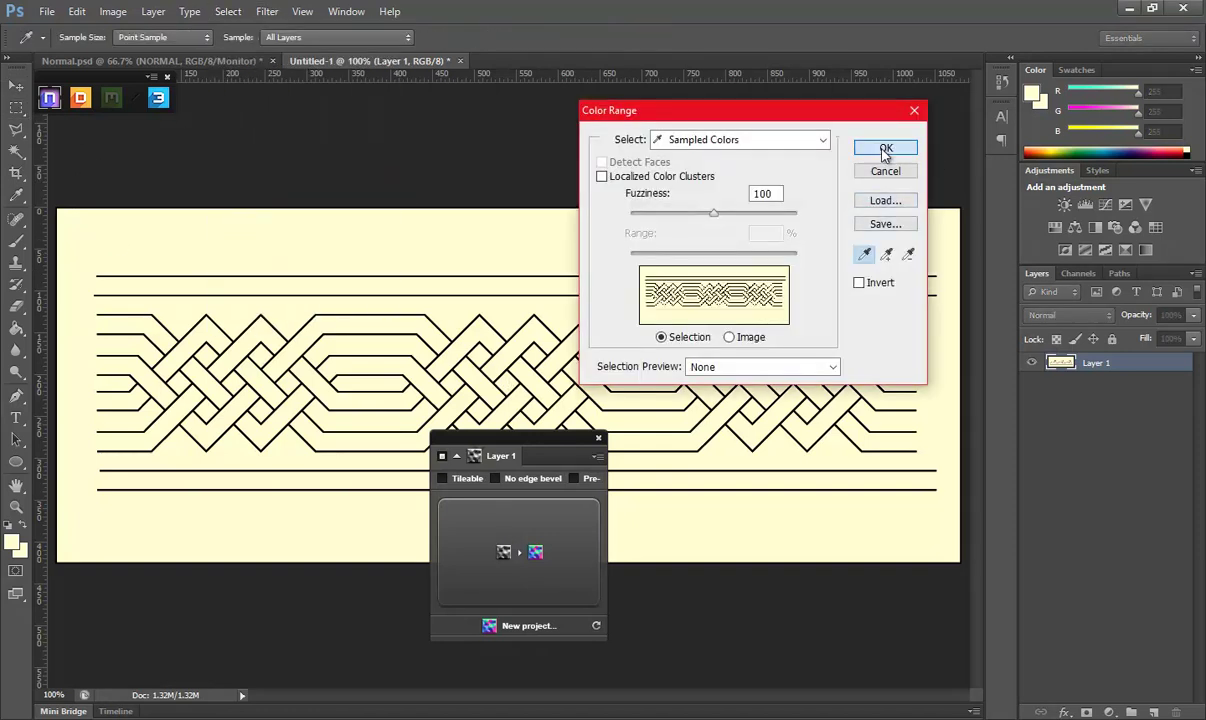
pyautogui.click(885, 152)
pyautogui.press('Delete')
pyautogui.rightClick(519, 315)
pyautogui.click(560, 320)
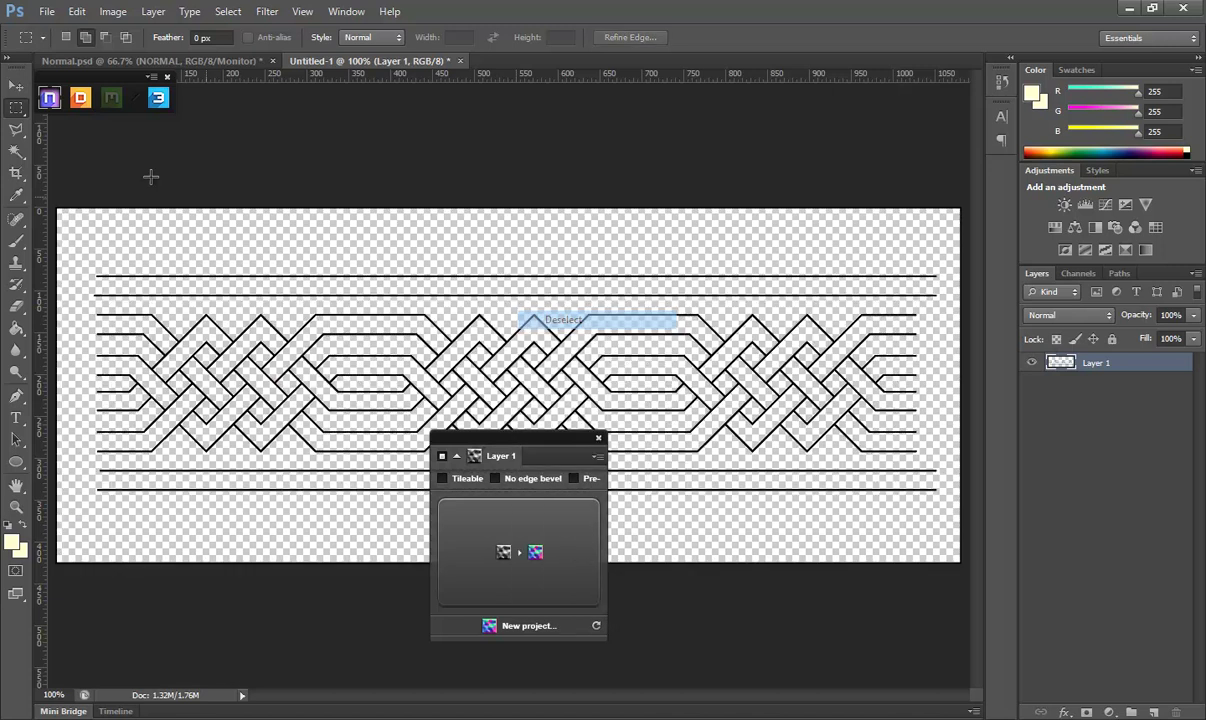
pyautogui.click(16, 85)
pyautogui.moveTo(385, 300)
pyautogui.mouseDown()
pyautogui.moveTo(253, 62)
pyautogui.moveTo(525, 302)
pyautogui.mouseUp()
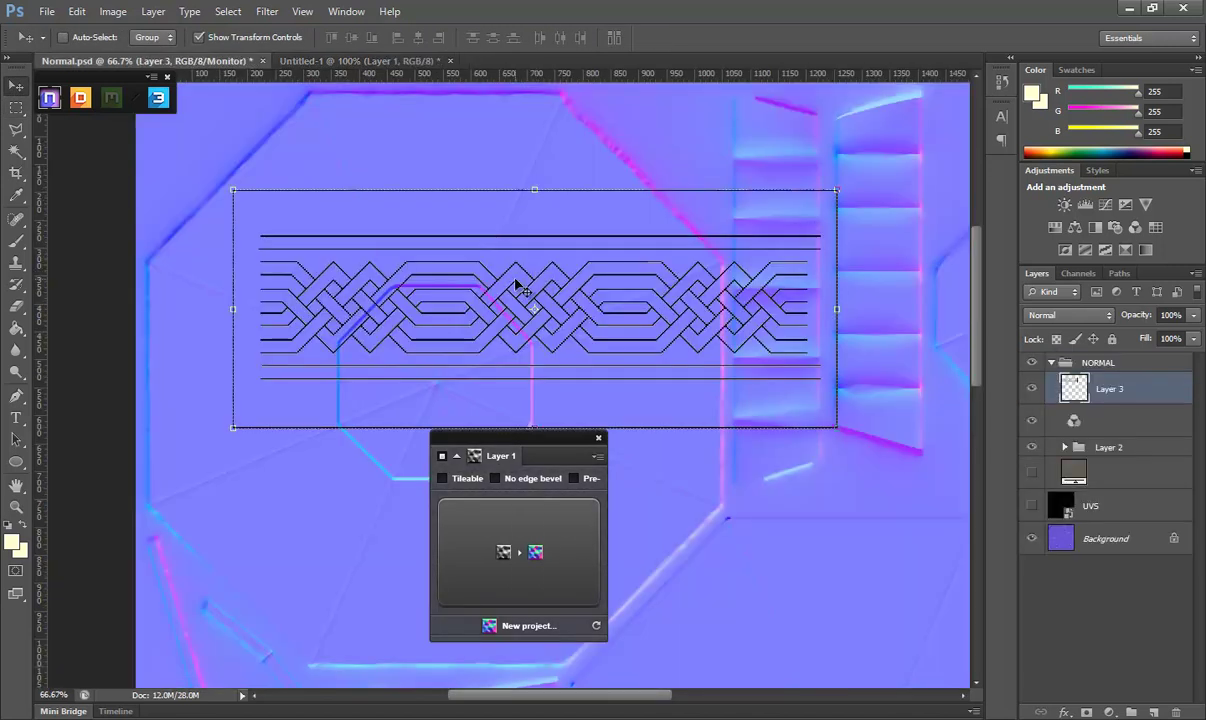
# Delete the rectangular border surrounding the knot pattern on Layer 3.
pyautogui.click(16, 108)
pyautogui.moveTo(286, 207); pyautogui.dragTo(838, 378)
pyautogui.rightClick(780, 268)
pyautogui.click(820, 305)
pyautogui.rightClick(633, 245)
pyautogui.press('Delete')
pyautogui.hotkey('ctrl', 'd')
# Shrink the knot band and move it up toward the octagon's top rim.
pyautogui.press('v')
pyautogui.moveTo(833, 362)
pyautogui.mouseDown()
pyautogui.moveTo(525, 252)
pyautogui.moveTo(521, 150)
pyautogui.mouseUp()
pyautogui.moveTo(570, 191); pyautogui.dragTo(552, 175)
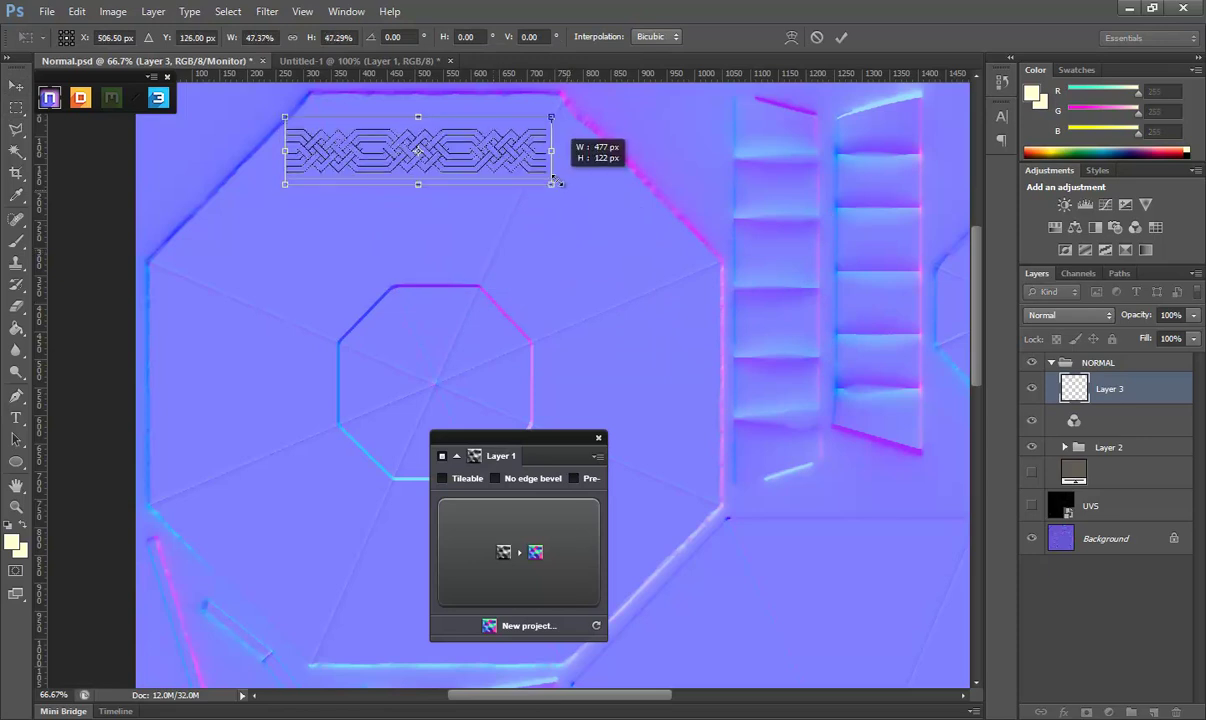
pyautogui.scroll(3, 552, 175)
pyautogui.moveTo(498, 248); pyautogui.dragTo(503, 222)
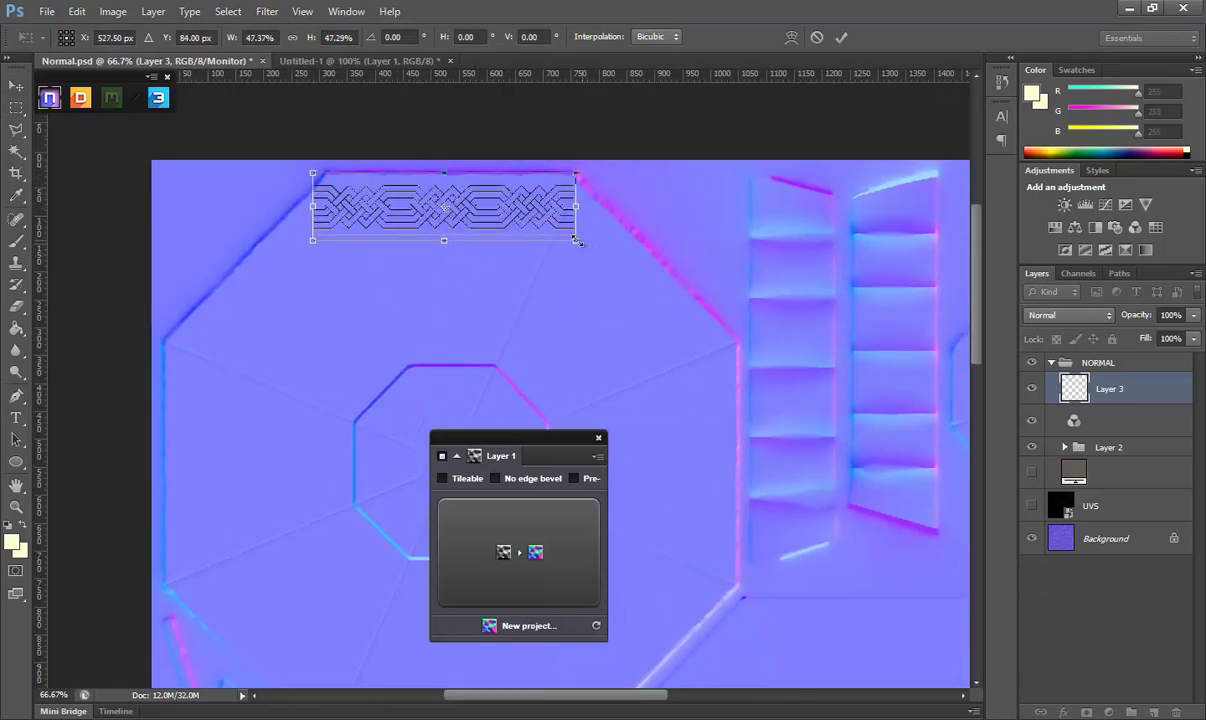
pyautogui.moveTo(577, 241); pyautogui.dragTo(558, 228)
pyautogui.moveTo(474, 210); pyautogui.dragTo(482, 222)
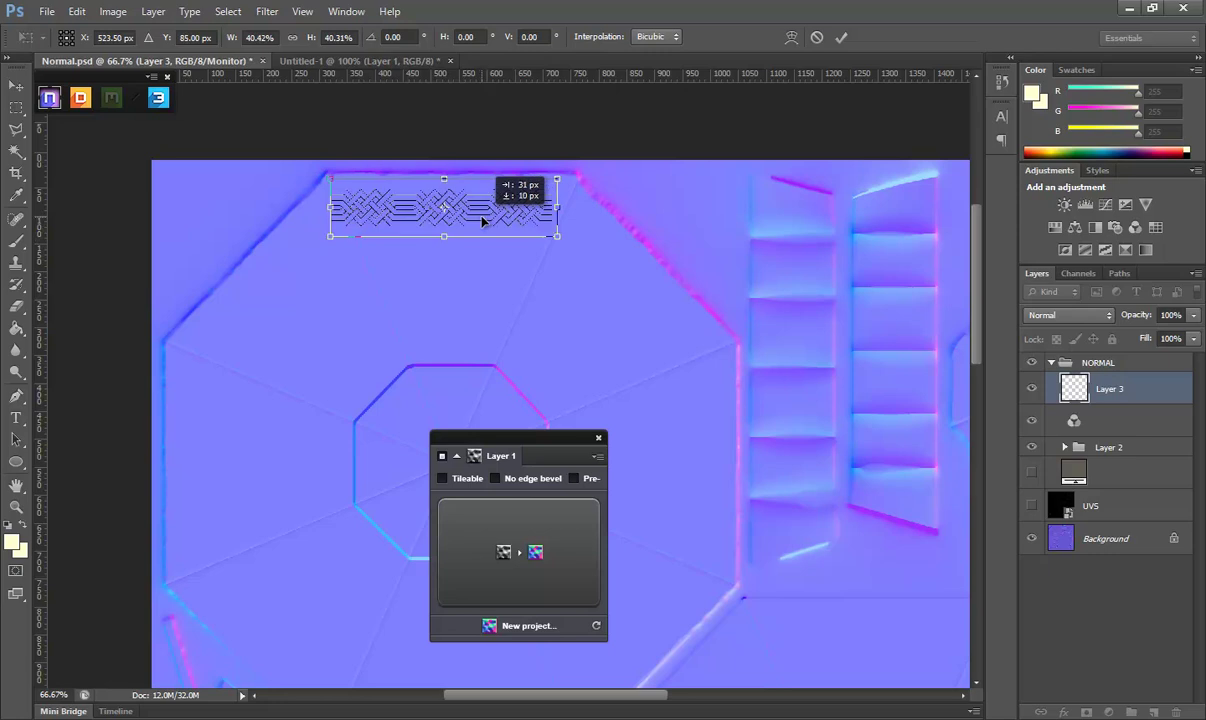
pyautogui.press('Return')
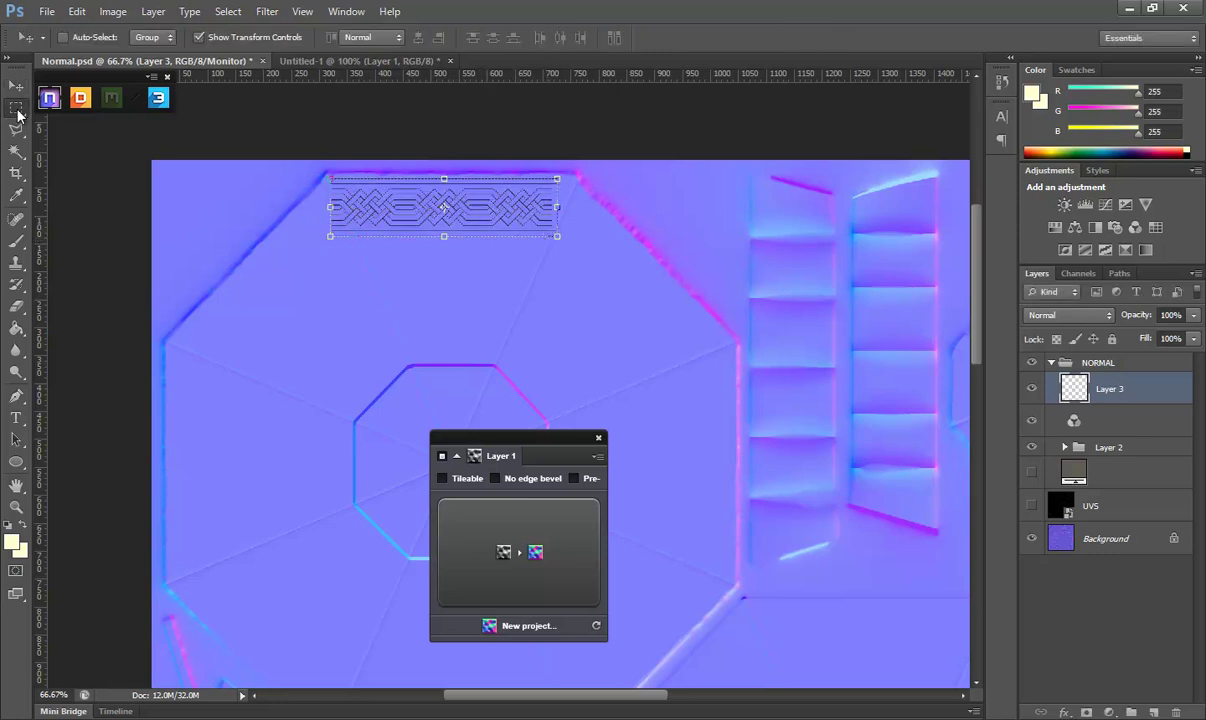
# Zoom in to inspect the knot pattern and clear the trial rectangular selections.
pyautogui.click(16, 110)
pyautogui.moveTo(659, 179); pyautogui.dragTo(660, 180)
pyautogui.moveTo(595, 280)
pyautogui.mouseDown()
pyautogui.moveTo(278, 247)
pyautogui.moveTo(284, 229)
pyautogui.mouseUp()
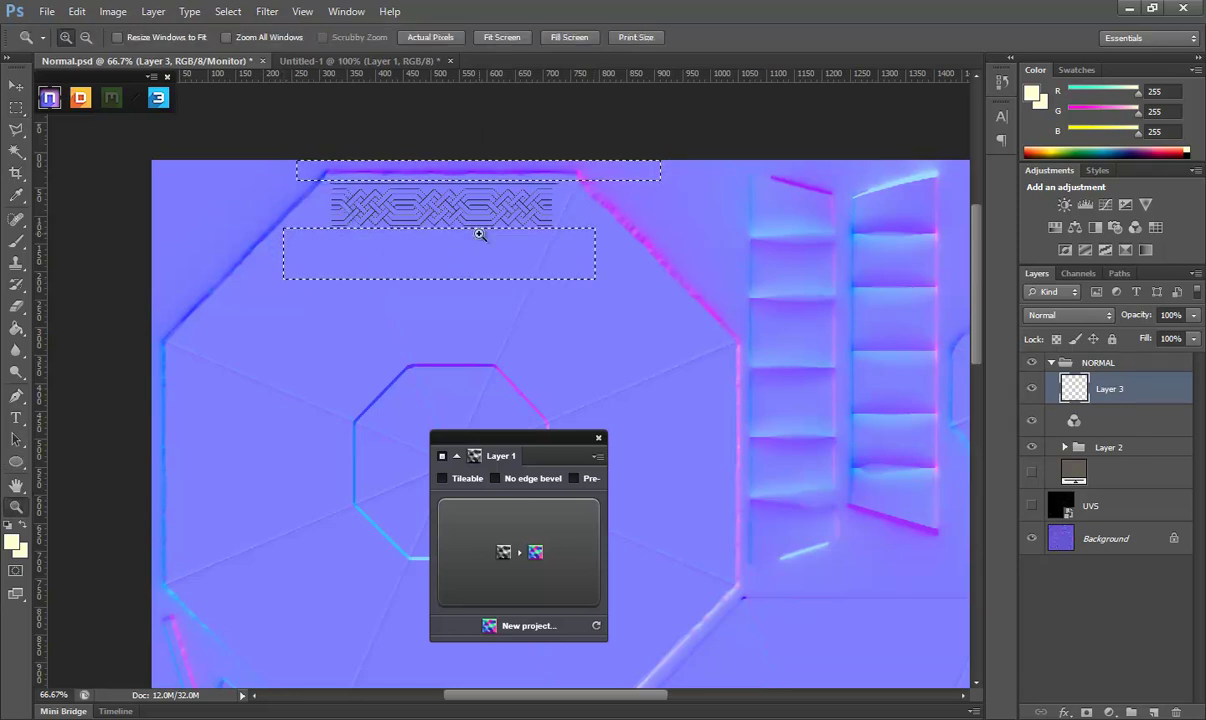
pyautogui.click(440, 228)
pyautogui.click(440, 228)
pyautogui.press('m')
pyautogui.scroll(2, 457, 255)
pyautogui.rightClick(445, 203)
pyautogui.click(470, 201)
pyautogui.moveTo(120, 130); pyautogui.dragTo(890, 165)
pyautogui.rightClick(706, 168)
pyautogui.click(720, 178)
# At 100% zoom, stretch the band to about 446x55 px along the top rim edge.
pyautogui.click(16, 506)
pyautogui.click(84, 37)
pyautogui.click(490, 262)
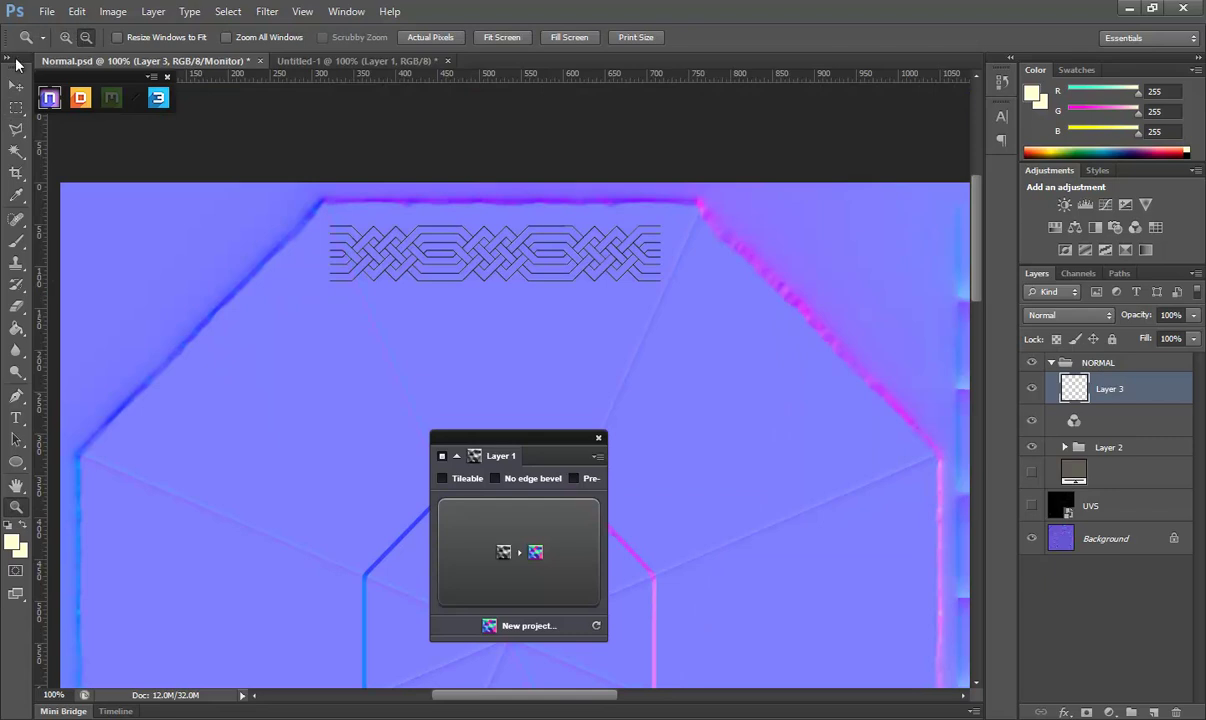
pyautogui.click(16, 85)
pyautogui.moveTo(588, 274)
pyautogui.mouseDown()
pyautogui.moveTo(591, 257)
pyautogui.moveTo(678, 265)
pyautogui.mouseUp()
pyautogui.moveTo(497, 265); pyautogui.dragTo(504, 250)
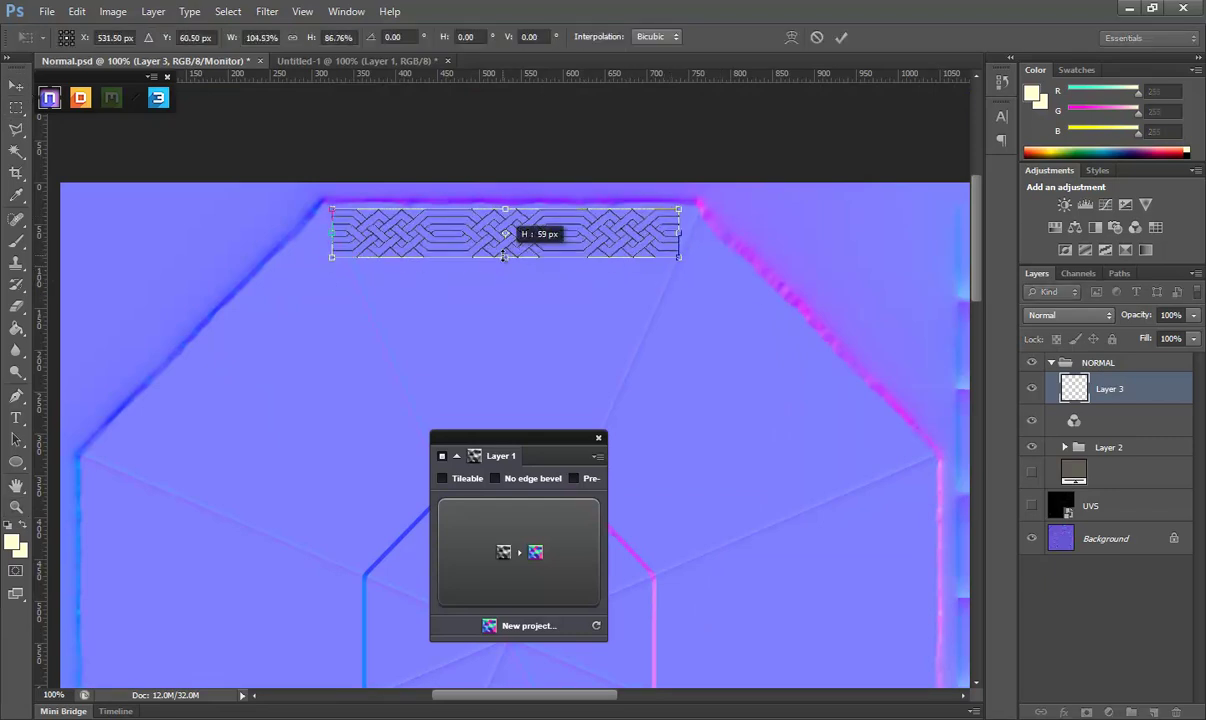
pyautogui.press('Return')
pyautogui.moveTo(608, 240); pyautogui.dragTo(610, 240)
pyautogui.moveTo(680, 256)
pyautogui.mouseDown()
pyautogui.moveTo(690, 253)
pyautogui.moveTo(673, 245)
pyautogui.moveTo(693, 250)
pyautogui.mouseUp()
pyautogui.press('Return')
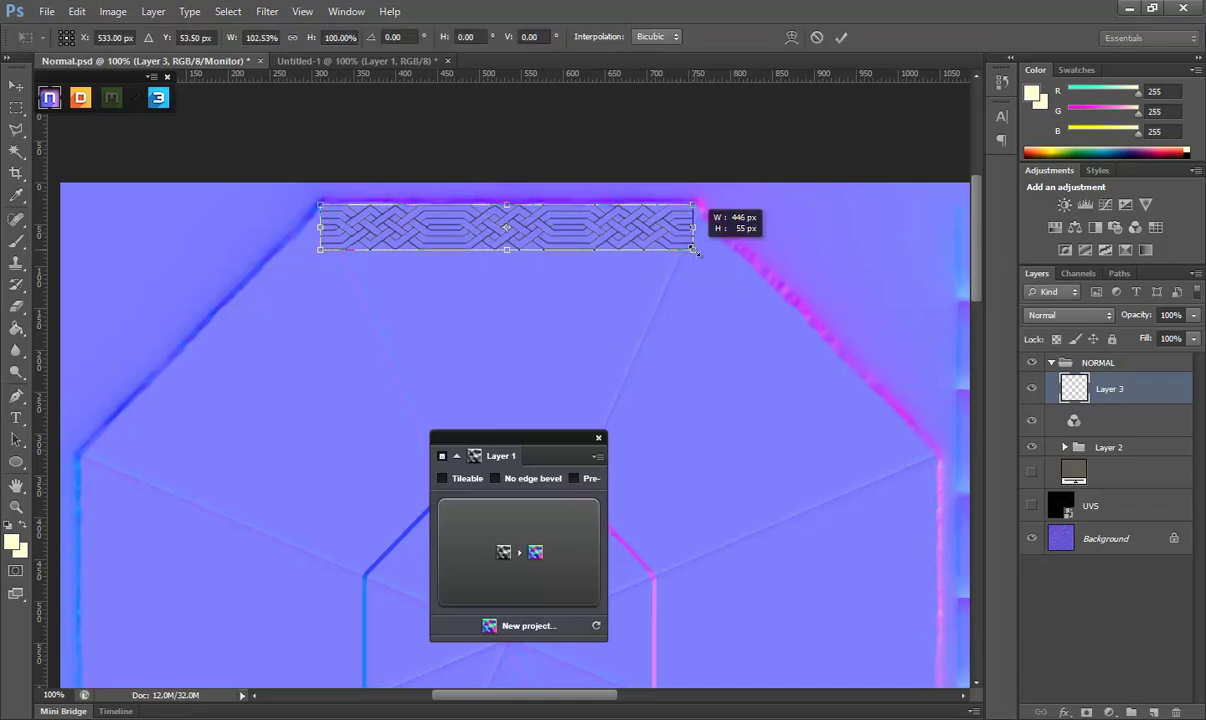
pyautogui.click(503, 501)
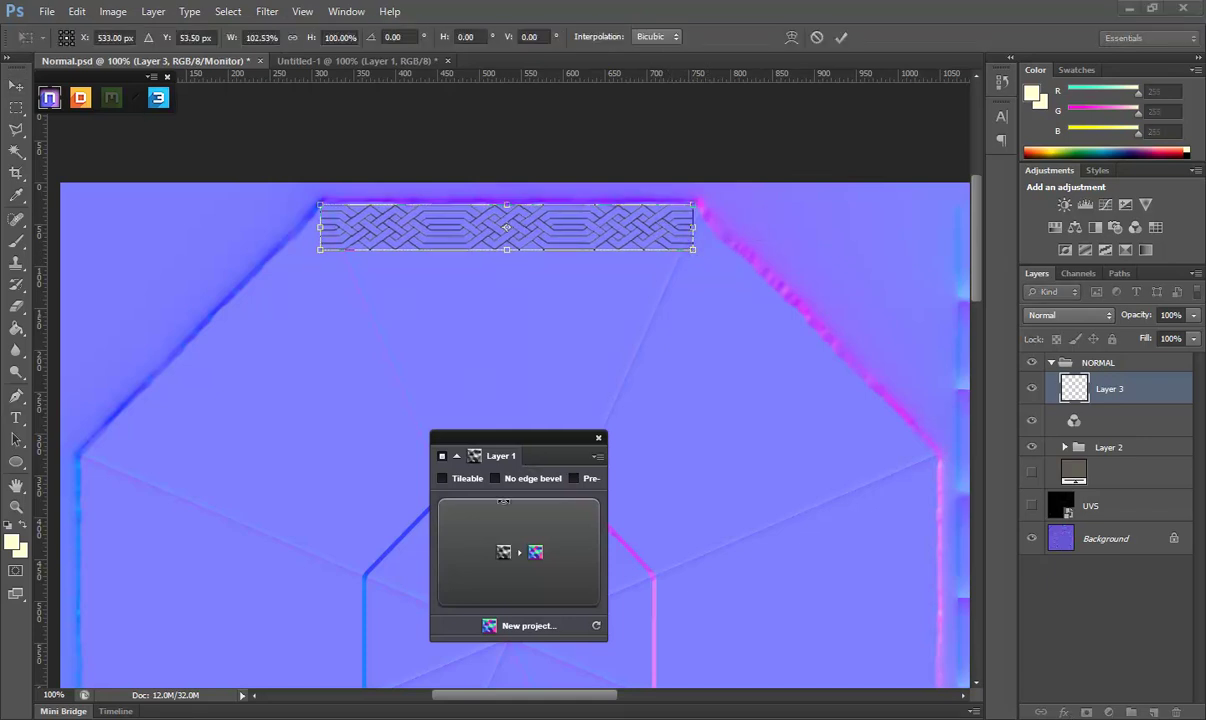
# Relaunch Quixel SUITE after its crash, apply the pending transform, and convert Layer 3 with nDo.
pyautogui.click(550, 560)
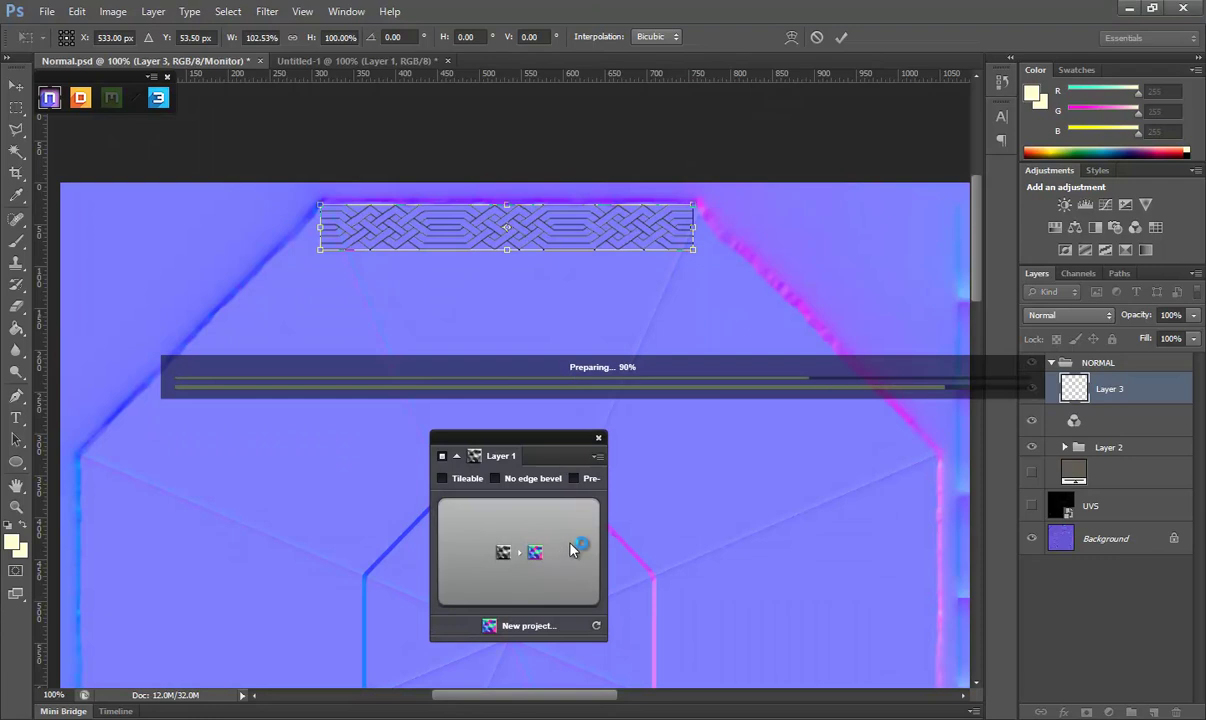
pyautogui.click(688, 365)
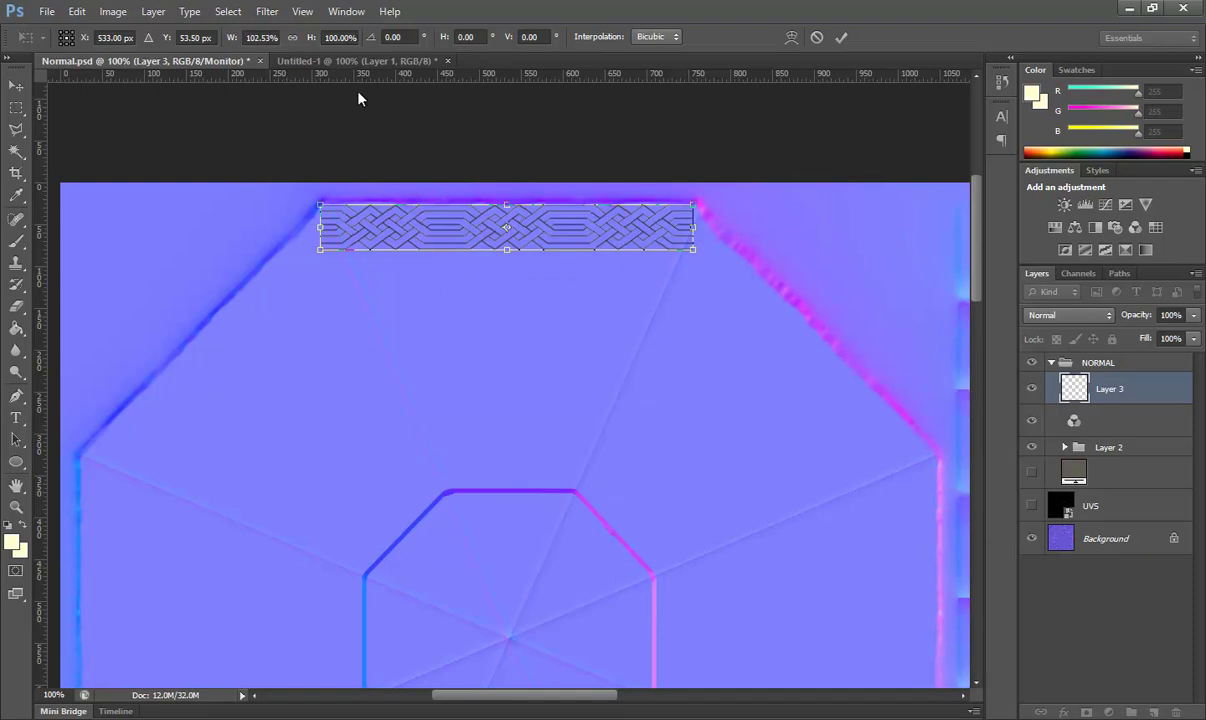
pyautogui.press('super')
pyautogui.write('qui')
pyautogui.click(211, 340)
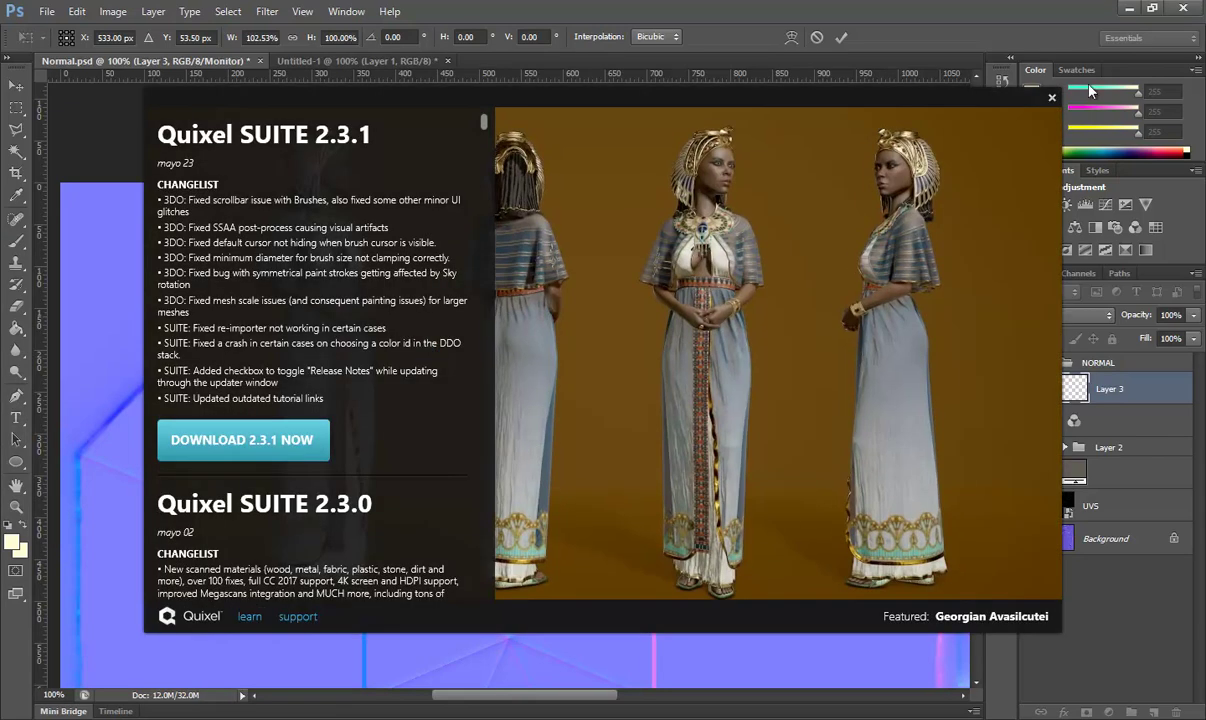
pyautogui.click(1053, 97)
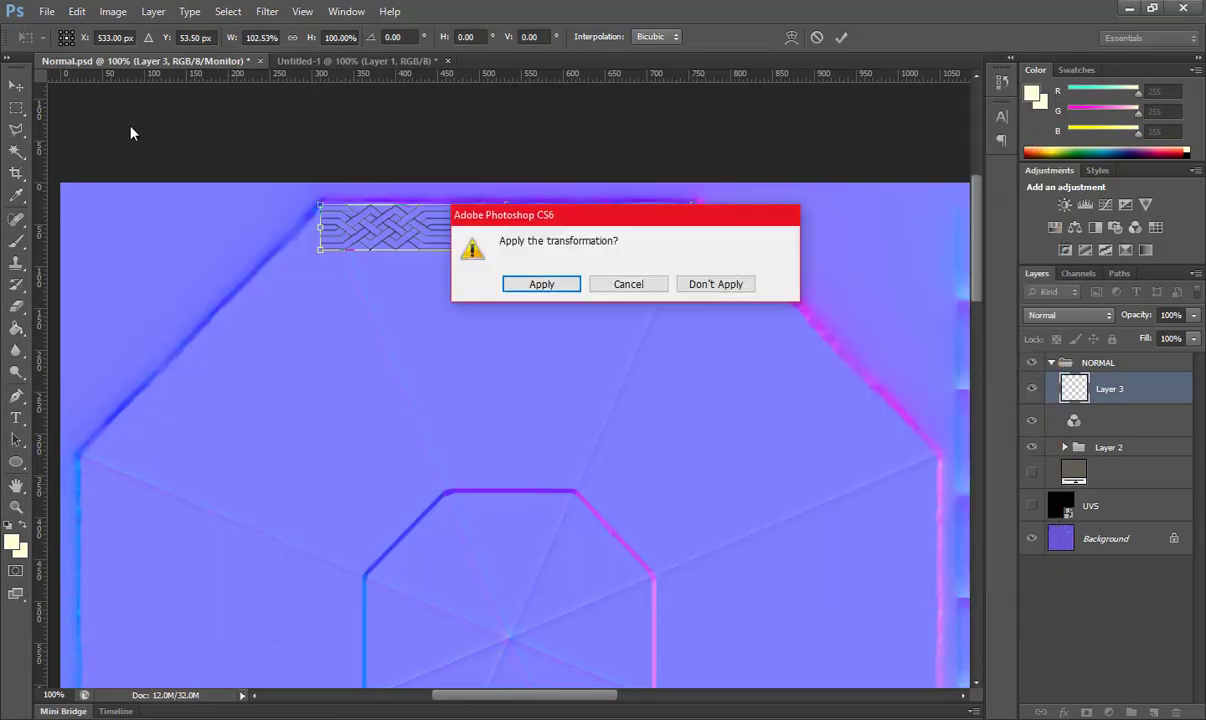
pyautogui.click(550, 285)
pyautogui.click(50, 104)
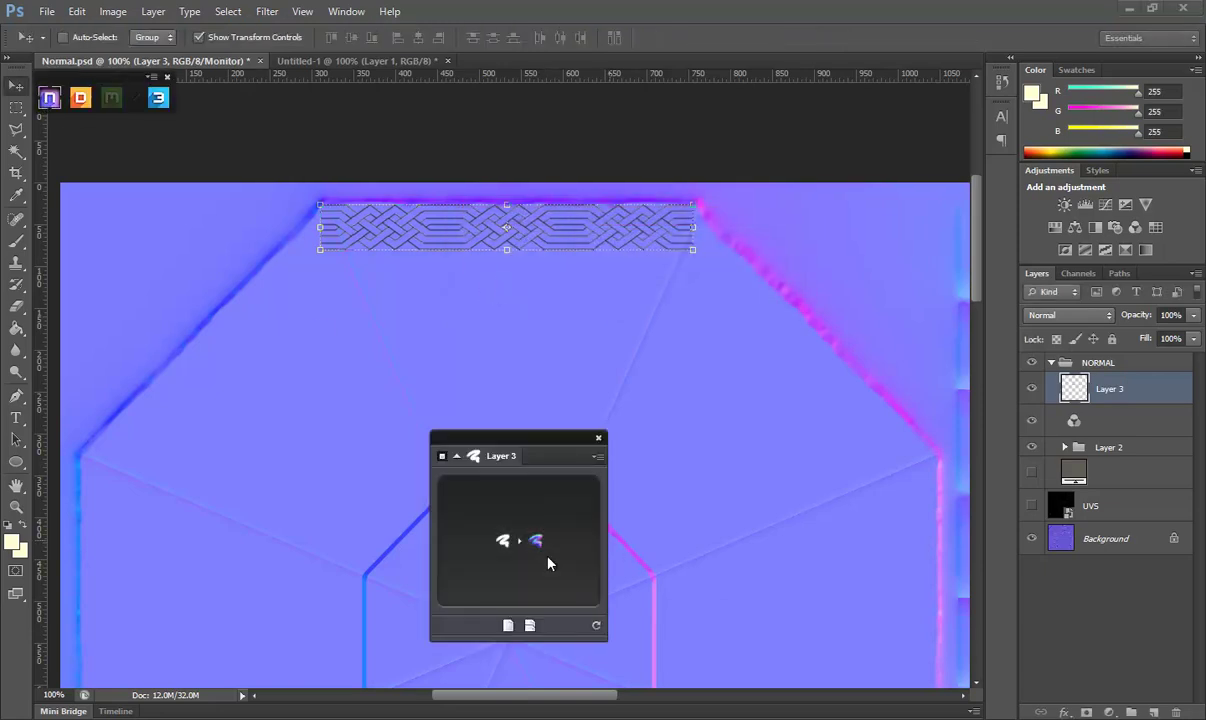
pyautogui.click(536, 545)
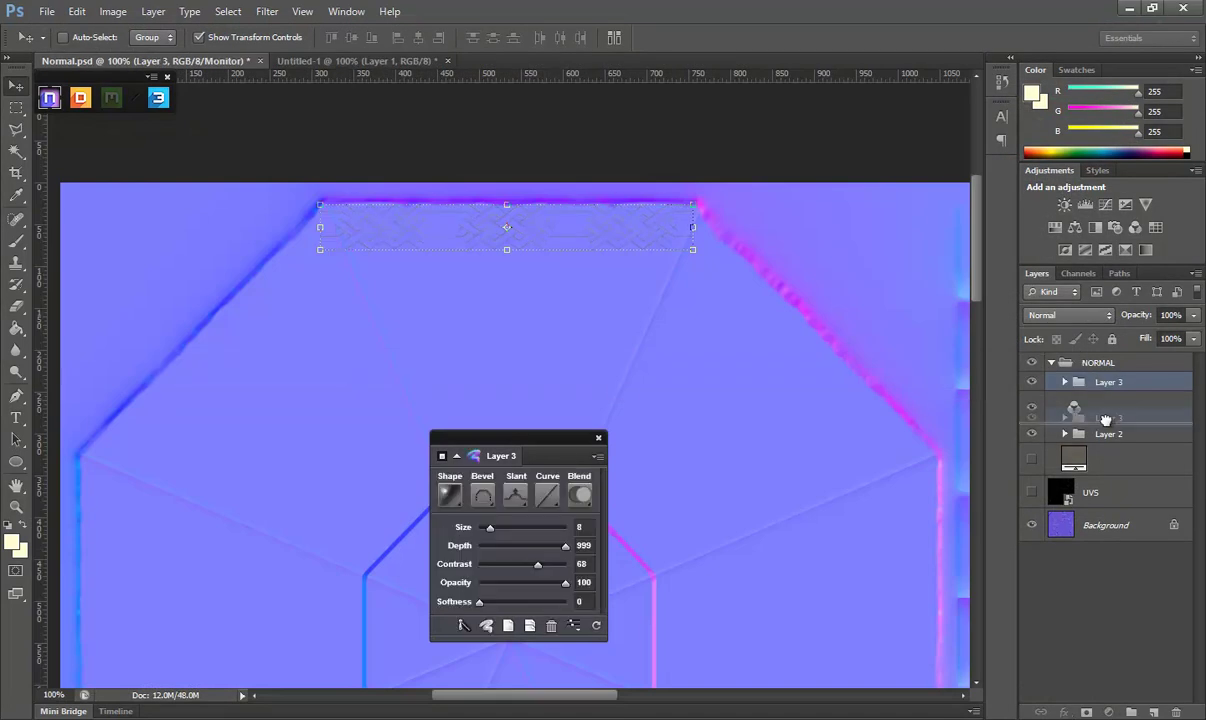
# Move the knot group below the adjustment layer and apply braided Bevel and Slant presets.
pyautogui.moveTo(1100, 388); pyautogui.dragTo(1100, 412)
pyautogui.click(482, 494)
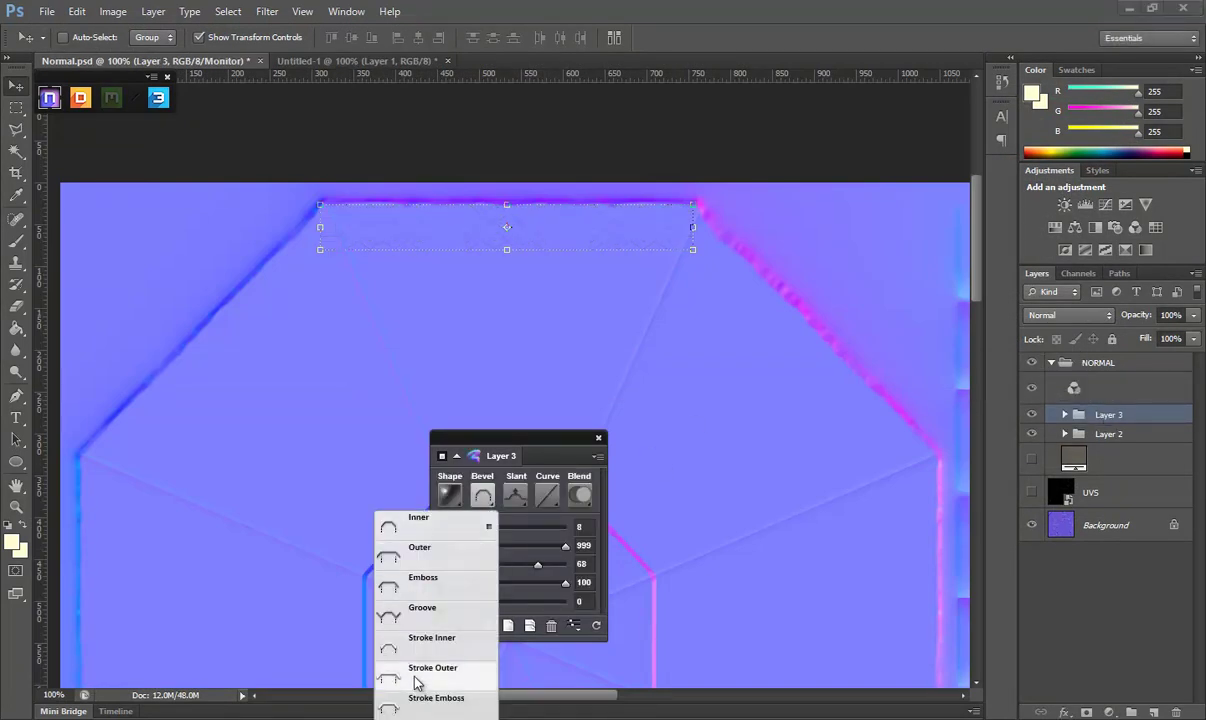
pyautogui.click(455, 640)
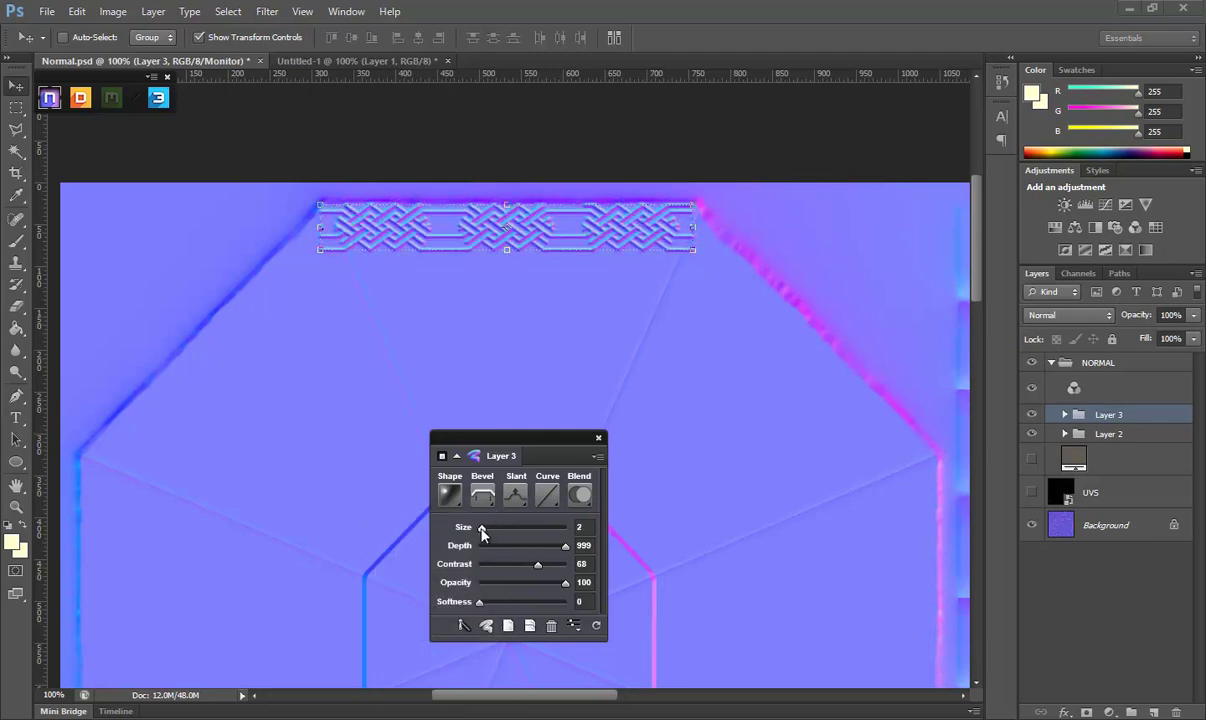
pyautogui.click(515, 494)
pyautogui.click(437, 525)
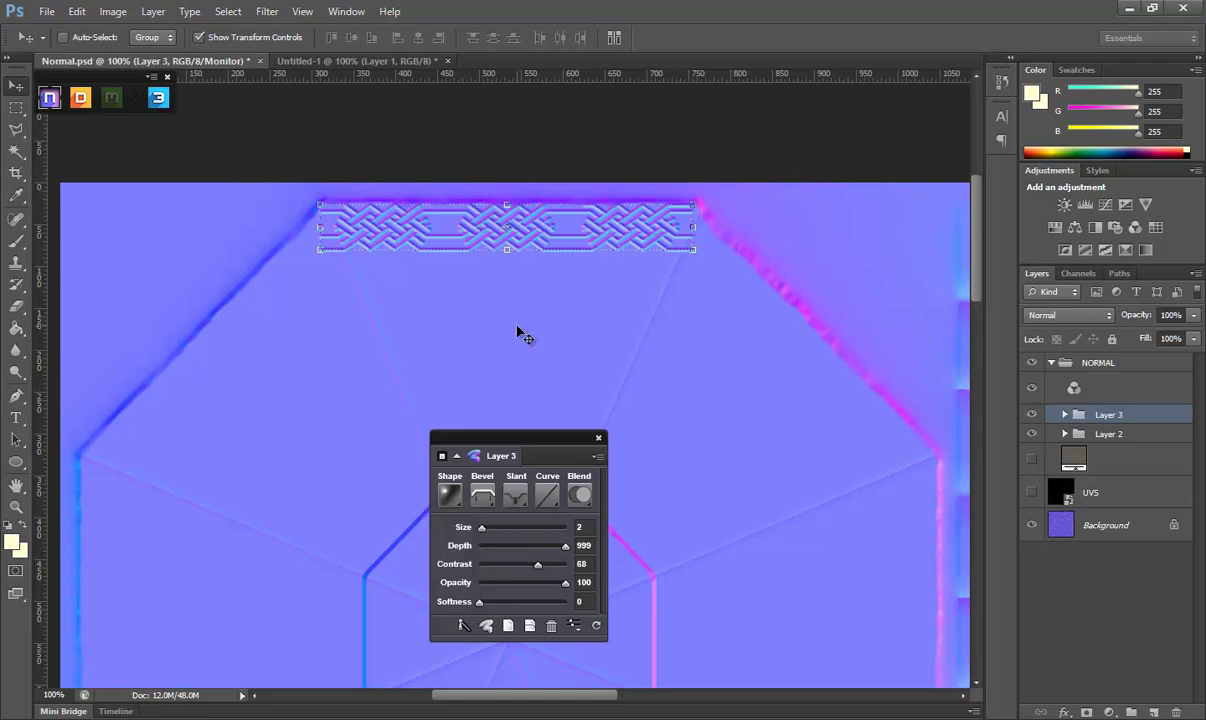
# Check the shield in Marmoset, nudge the braid onto the rim, and Alt-drag a lower copy.
pyautogui.hotkey('alt', 'Tab')
pyautogui.moveTo(629, 377)
pyautogui.mouseDown()
pyautogui.moveTo(773, 320)
pyautogui.moveTo(721, 283)
pyautogui.moveTo(640, 255)
pyautogui.moveTo(670, 325)
pyautogui.mouseUp()
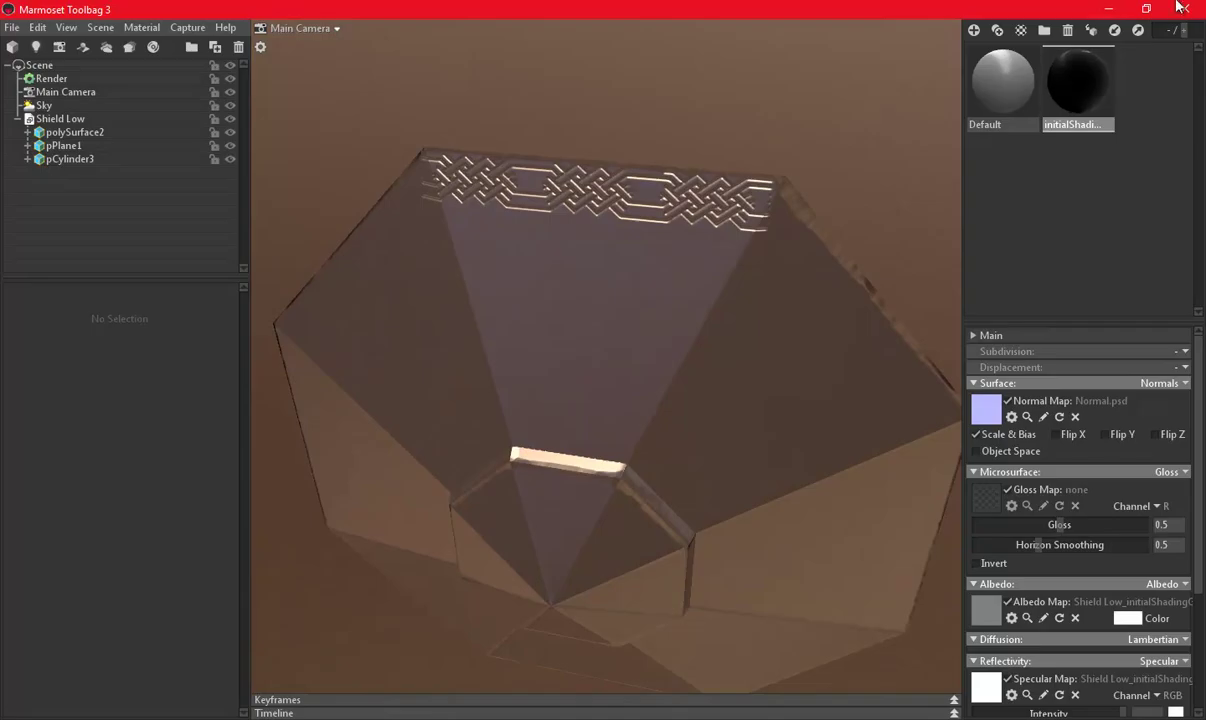
pyautogui.hotkey('alt', 'Tab')
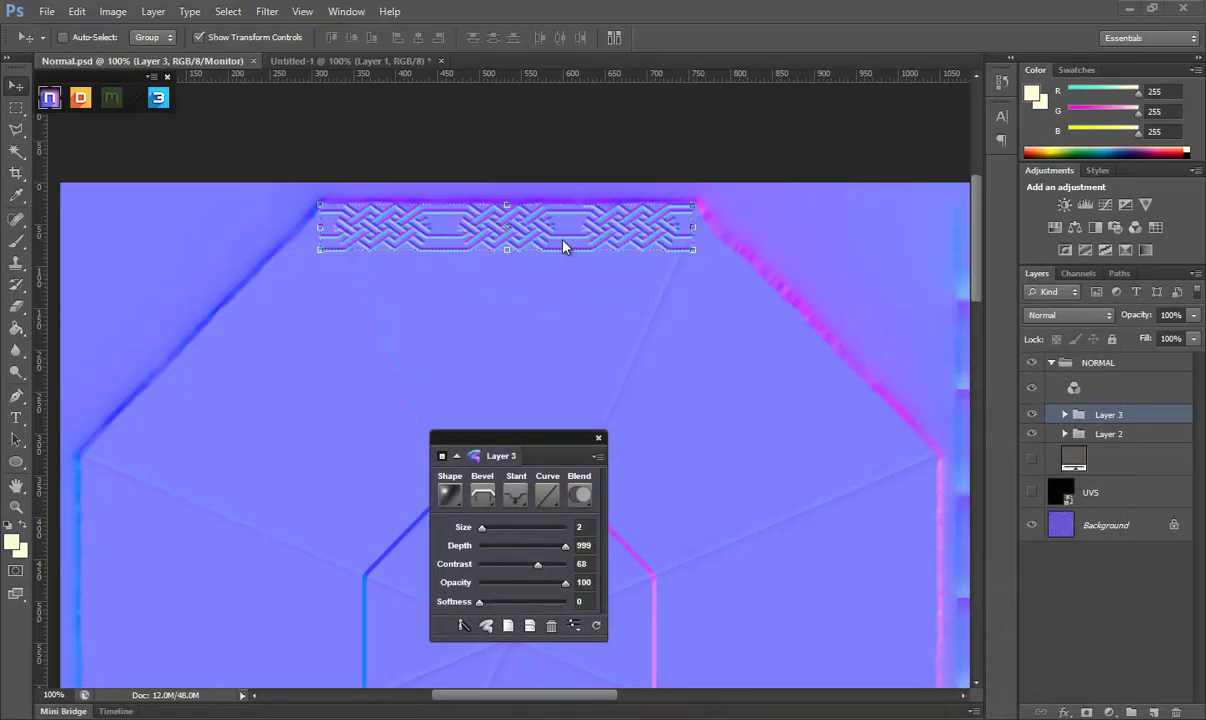
pyautogui.moveTo(563, 241); pyautogui.dragTo(571, 250)
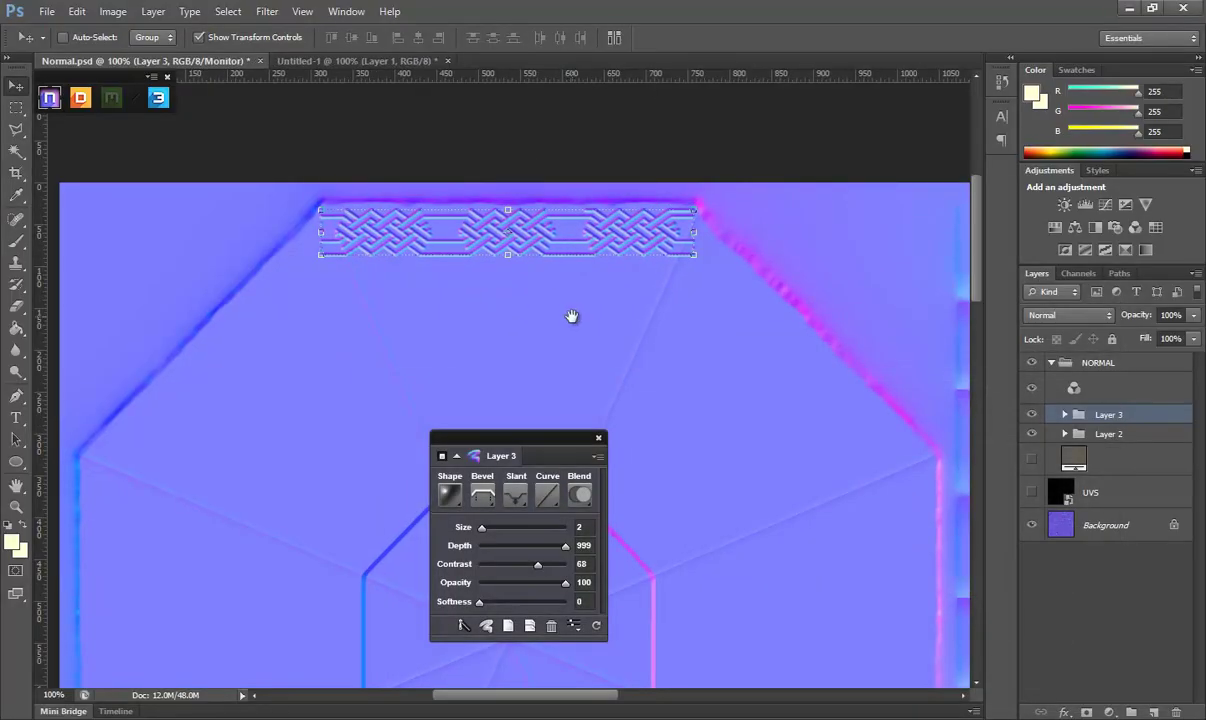
pyautogui.moveTo(571, 316); pyautogui.dragTo(534, 265)
pyautogui.keyDown('alt'); pyautogui.moveTo(540, 185); pyautogui.dragTo(669, 230); pyautogui.keyUp('alt')
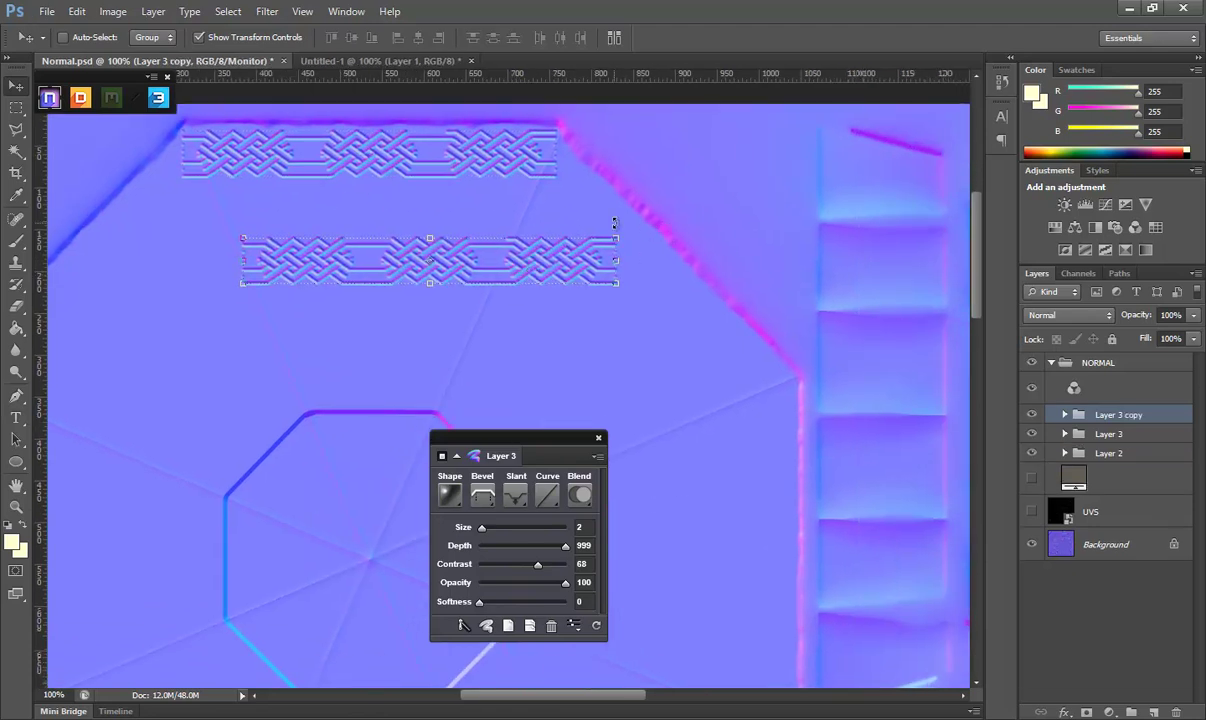
# Delete the stray braid duplicate and zoom out to show the whole octagon.
pyautogui.moveTo(468, 345)
pyautogui.mouseDown()
pyautogui.moveTo(547, 178)
pyautogui.moveTo(603, 337)
pyautogui.mouseUp()
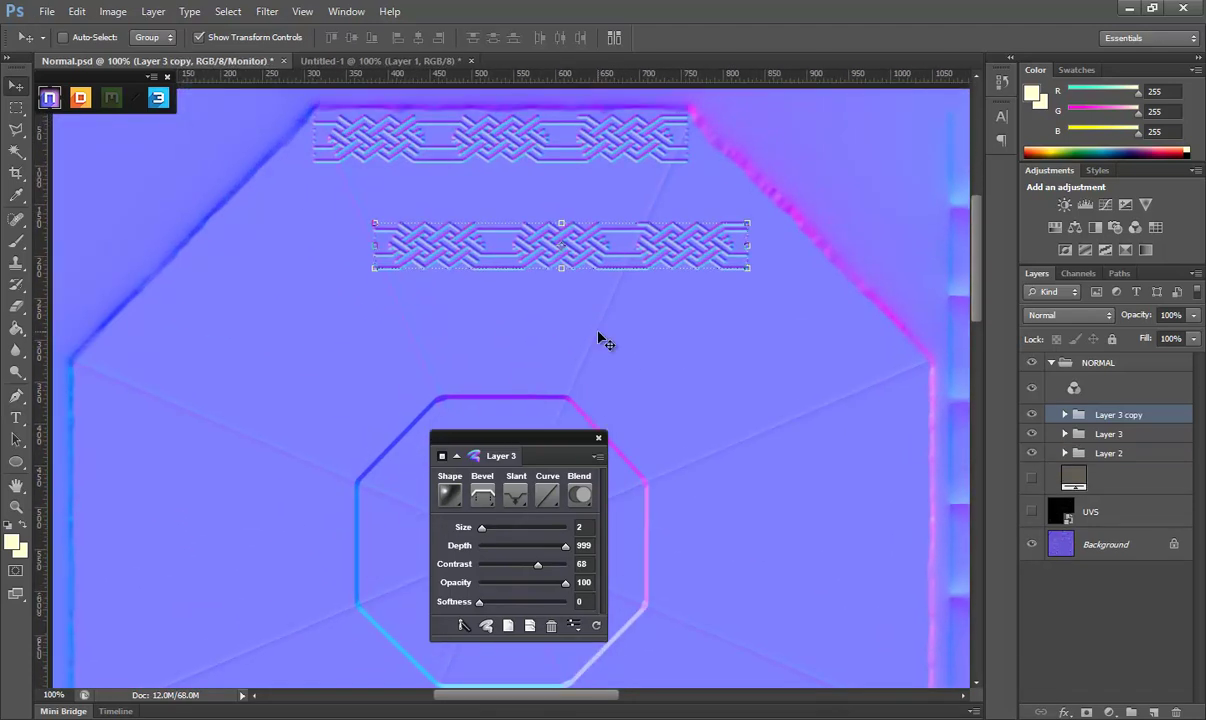
pyautogui.press('Delete')
pyautogui.click(16, 505)
pyautogui.keyDown('alt'); pyautogui.click(600, 366); pyautogui.keyUp('alt')
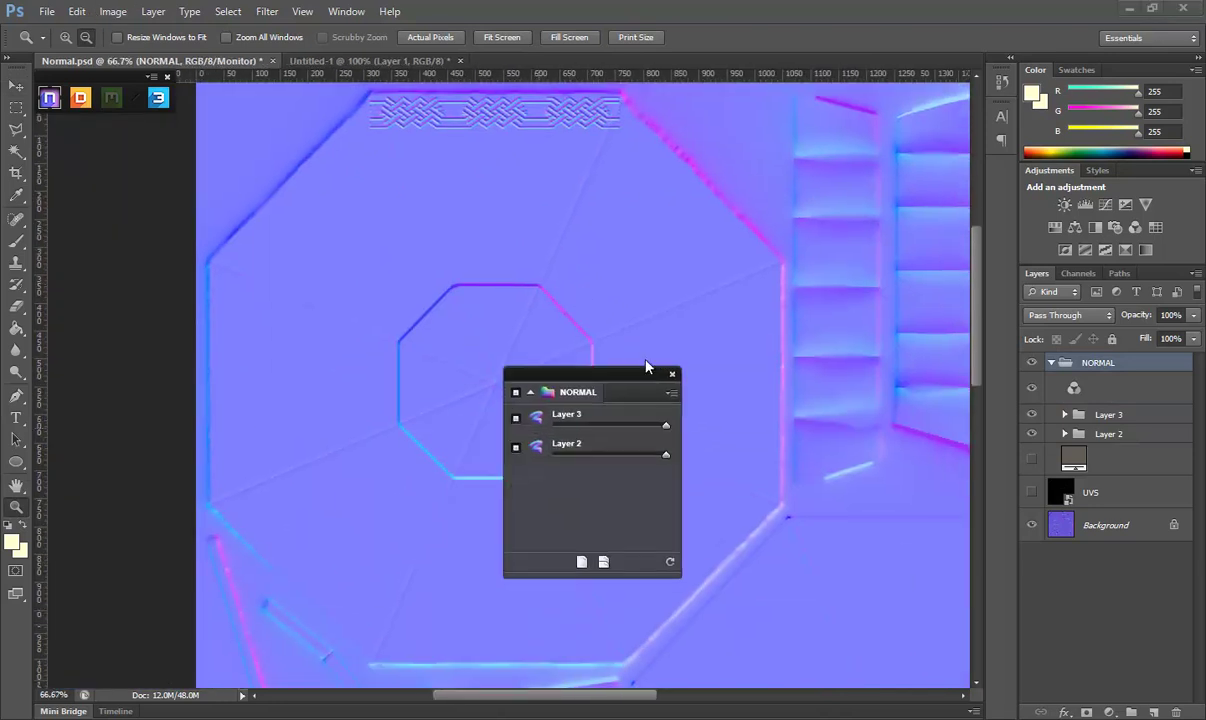
pyautogui.moveTo(620, 368); pyautogui.dragTo(895, 188)
pyautogui.keyDown('alt'); pyautogui.click(471, 255); pyautogui.keyUp('alt')
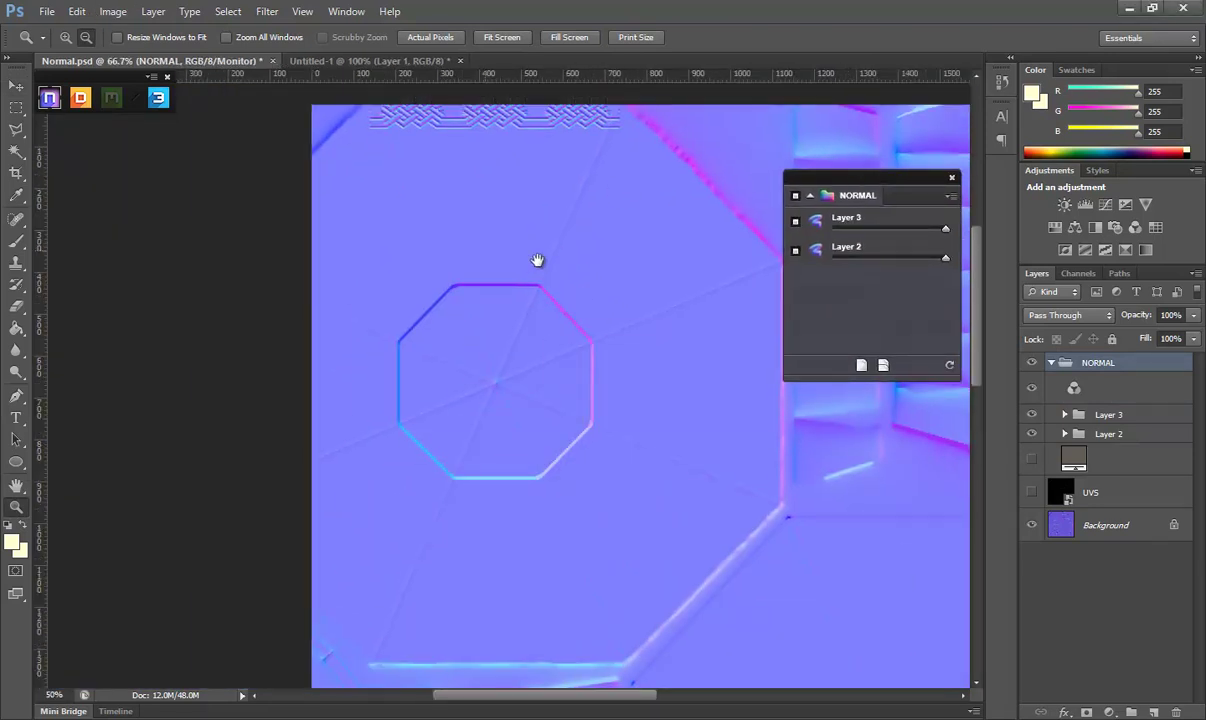
pyautogui.keyDown('alt'); pyautogui.click(540, 260); pyautogui.keyUp('alt')
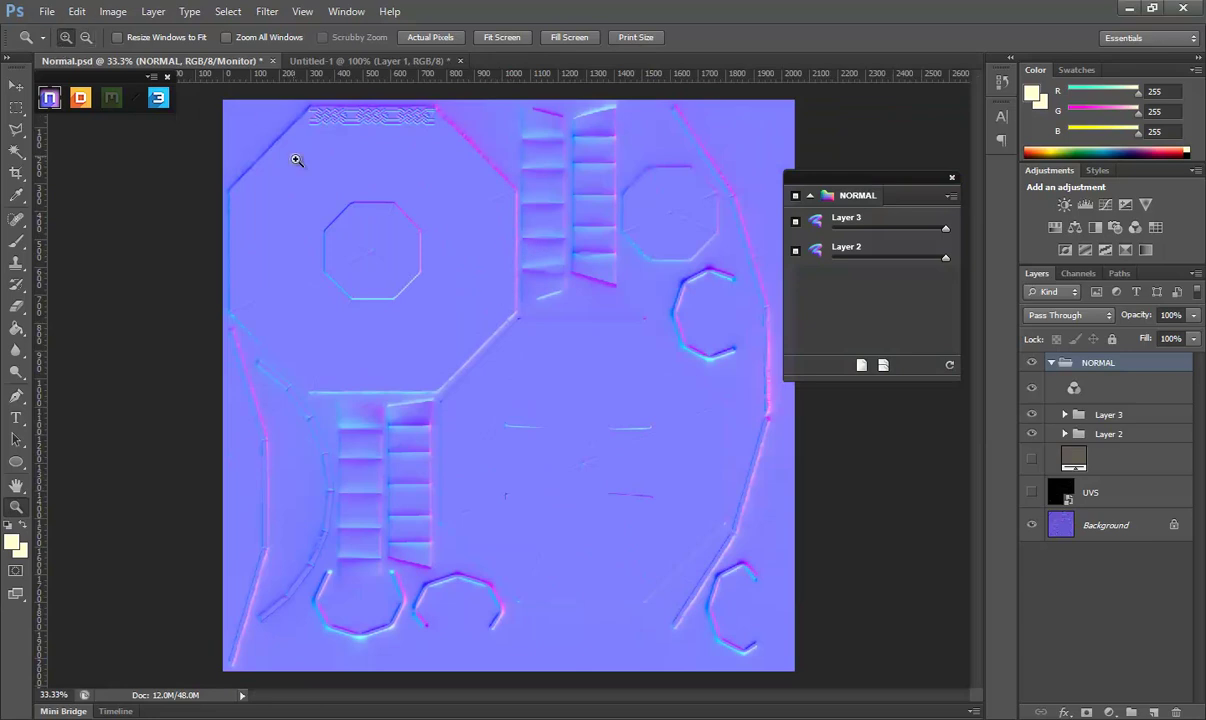
pyautogui.click(389, 199)
pyautogui.scroll(2, 300, 190)
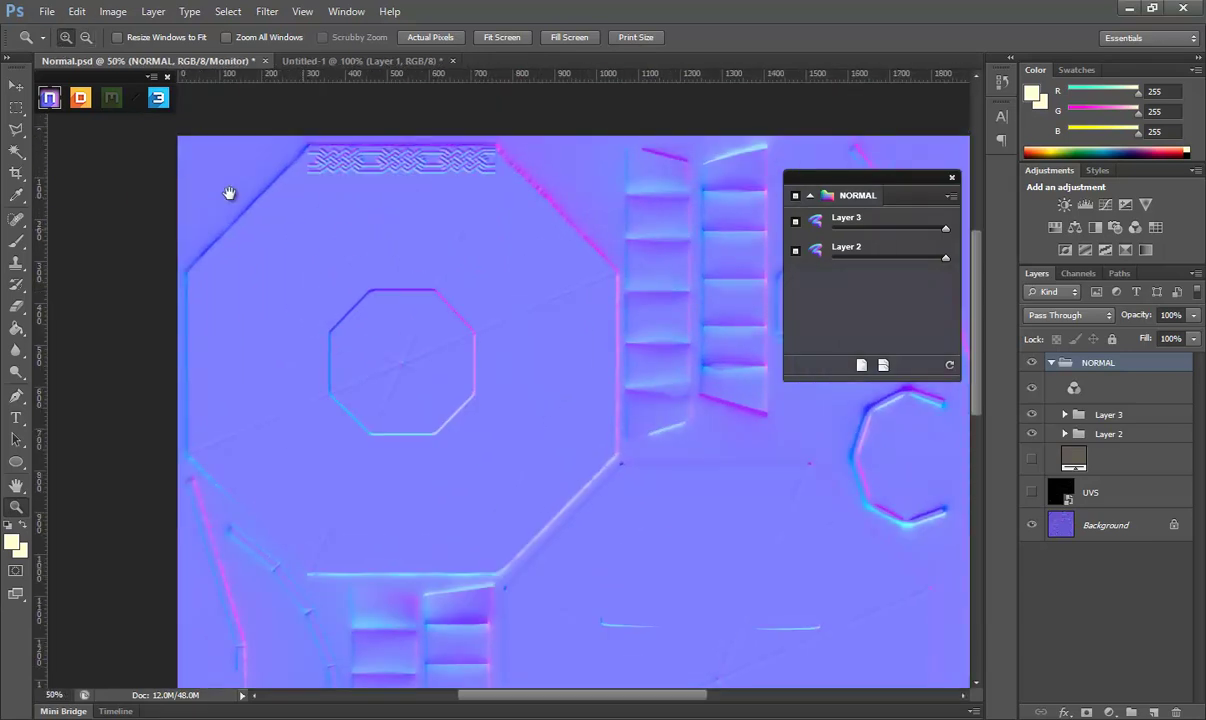
pyautogui.click(14, 80)
# Test rotating the knot band around the octagon centre, then undo and exit the transform.
pyautogui.hotkey('ctrl', 't')
pyautogui.moveTo(405, 333); pyautogui.dragTo(404, 363)
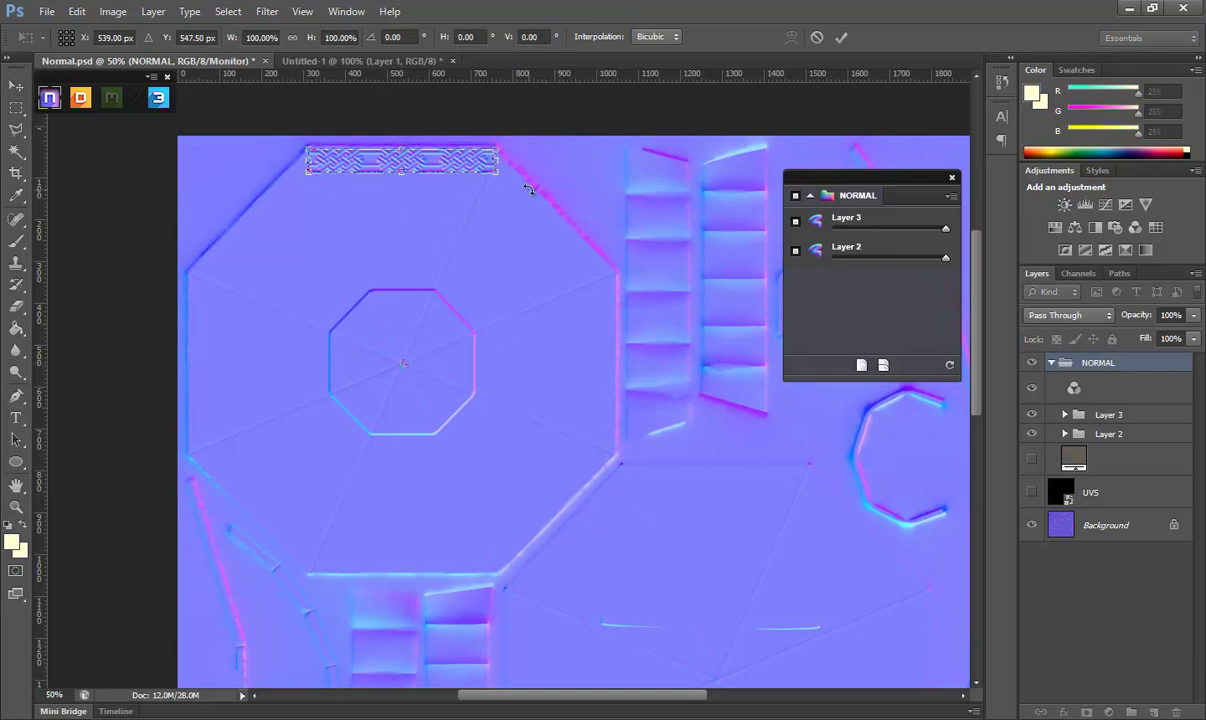
pyautogui.moveTo(528, 189); pyautogui.dragTo(549, 270)
pyautogui.hotkey('ctrl', 'z')
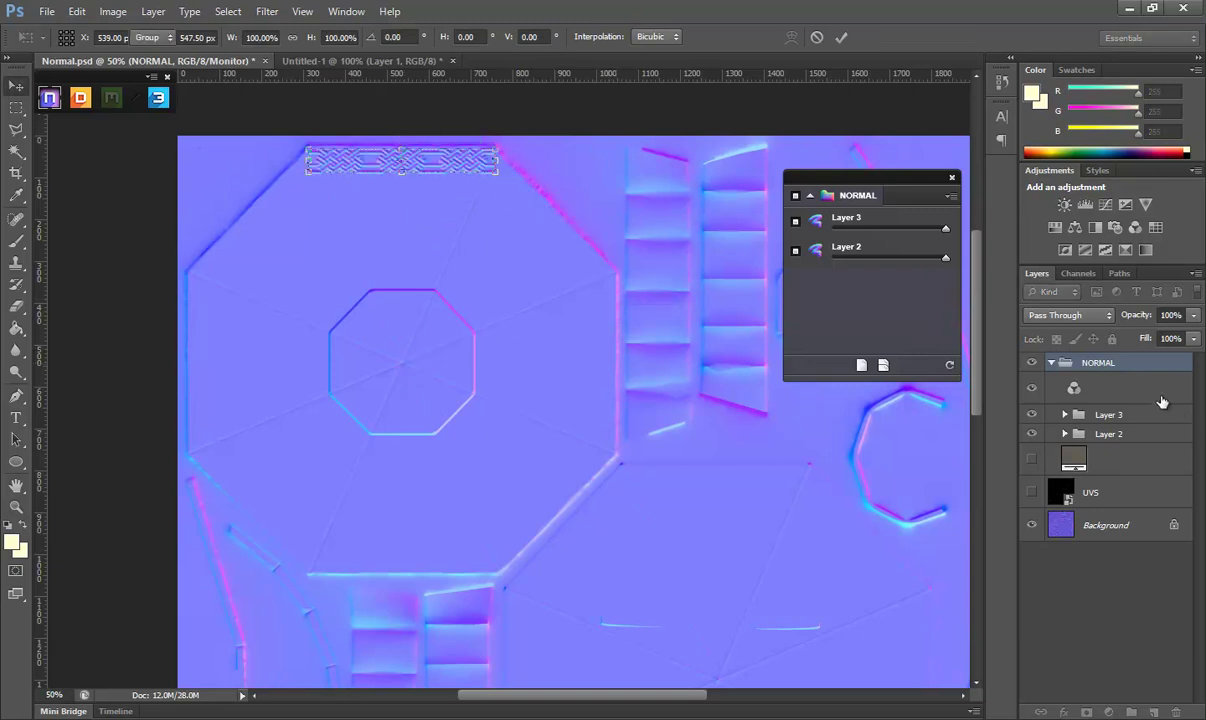
pyautogui.press('Return')
# Duplicate the Layer 3 knot group and rotate the copy about the octagon centre onto the next rim edge.
pyautogui.click(1094, 418)
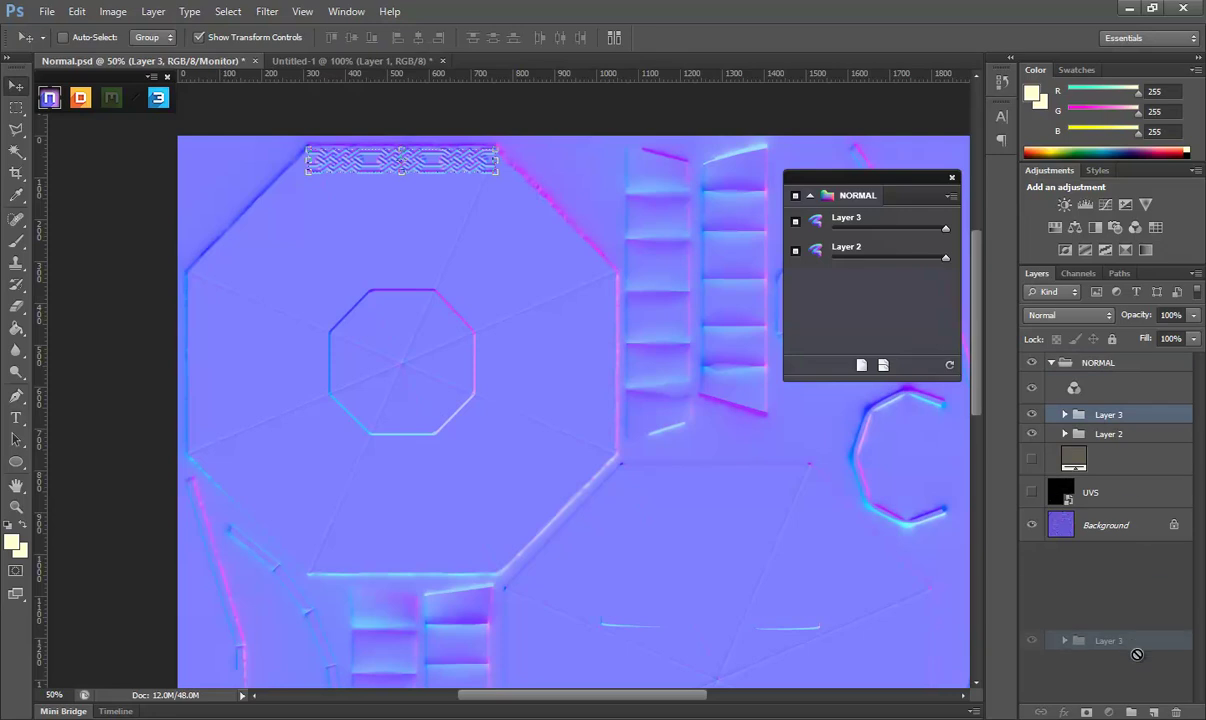
pyautogui.moveTo(1094, 418); pyautogui.dragTo(1153, 711)
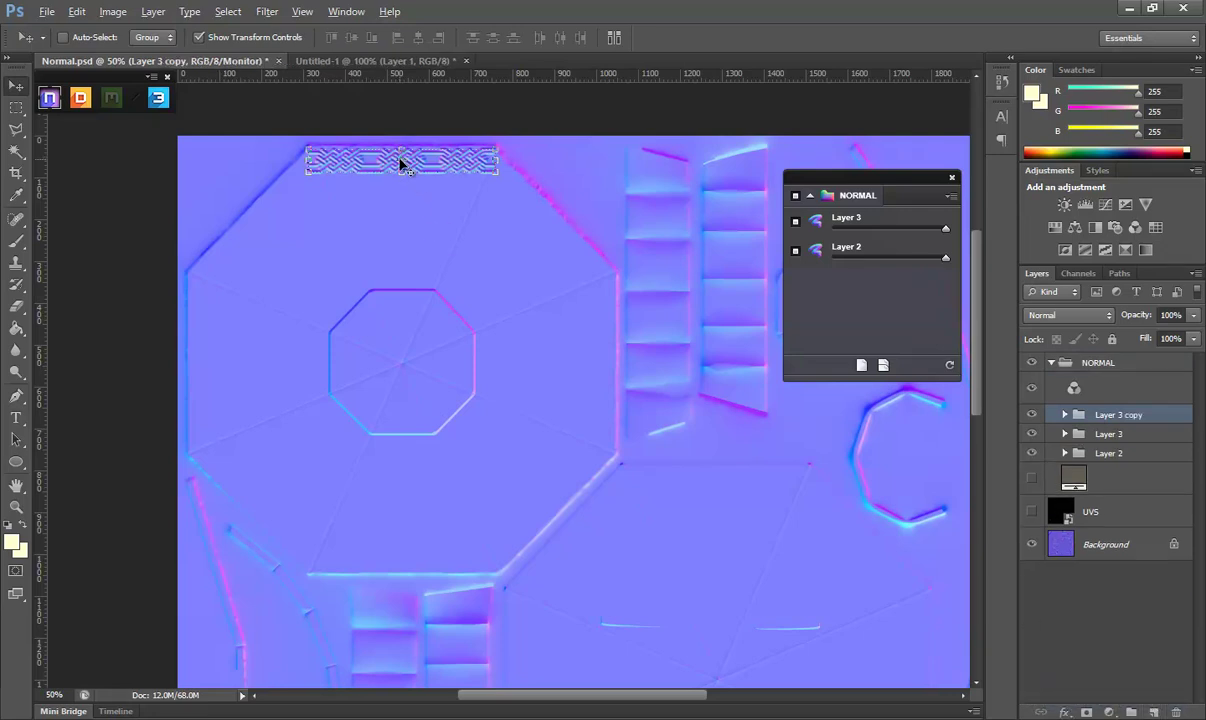
pyautogui.hotkey('ctrl', 't')
pyautogui.moveTo(401, 160); pyautogui.dragTo(404, 366)
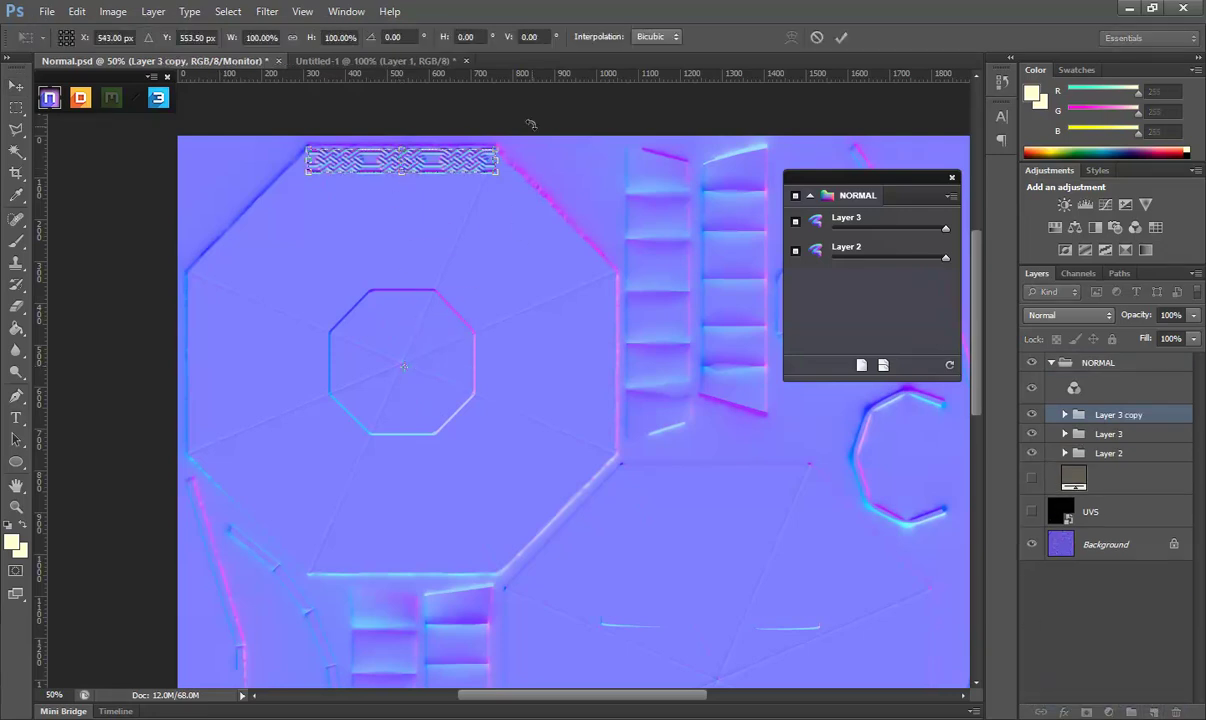
pyautogui.moveTo(531, 124); pyautogui.dragTo(624, 281)
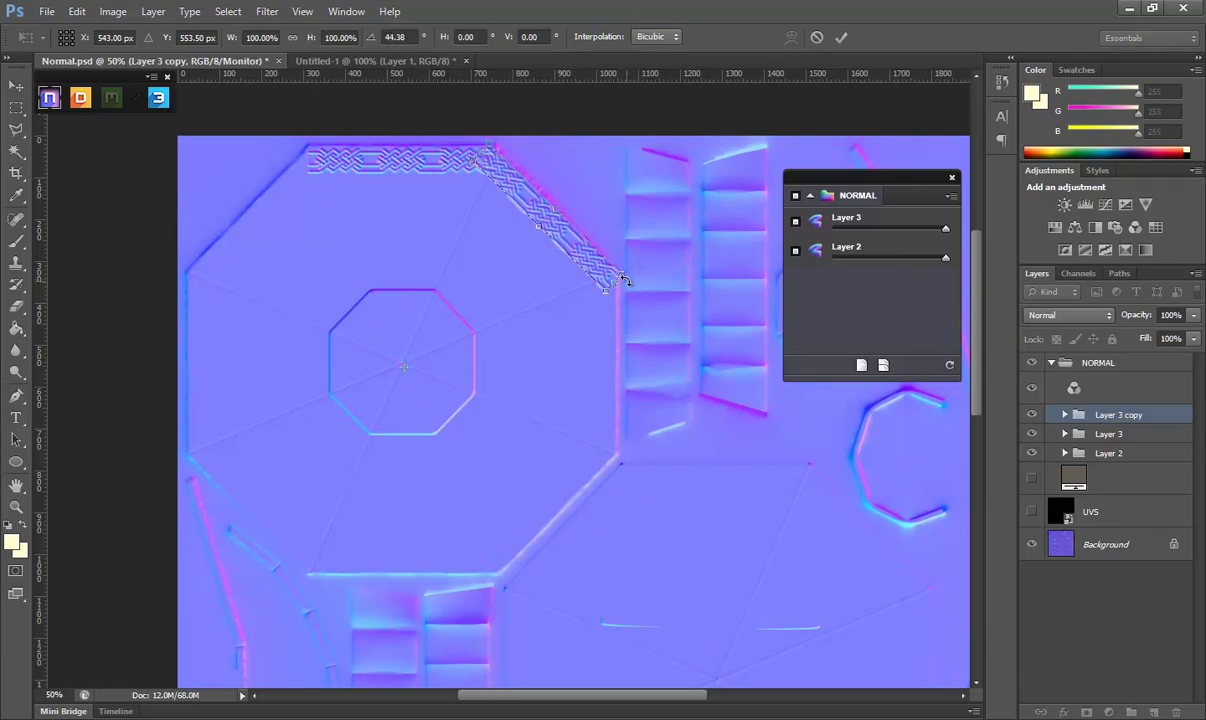
pyautogui.press('Return')
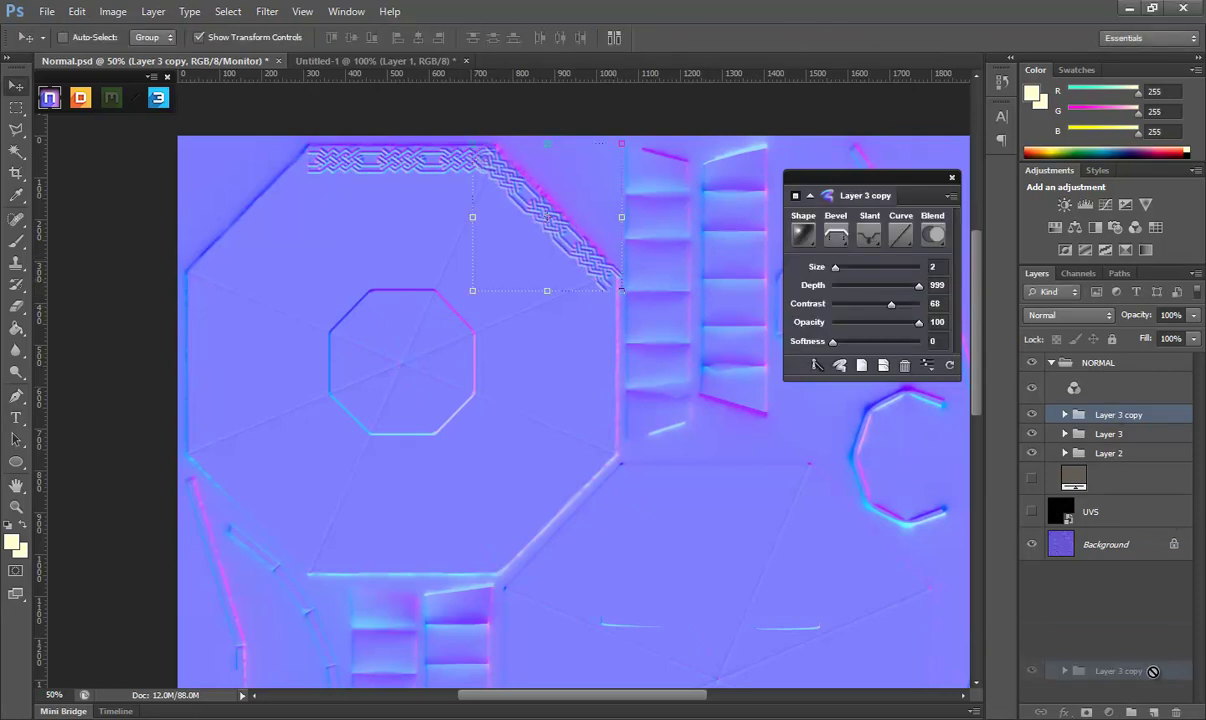
# Duplicate the rotated band and turn the new copy around the centre down the right side.
pyautogui.moveTo(1115, 414); pyautogui.dragTo(1153, 712)
pyautogui.hotkey('ctrl', 't')
pyautogui.moveTo(548, 224); pyautogui.dragTo(403, 364)
pyautogui.moveTo(641, 300); pyautogui.dragTo(650, 521)
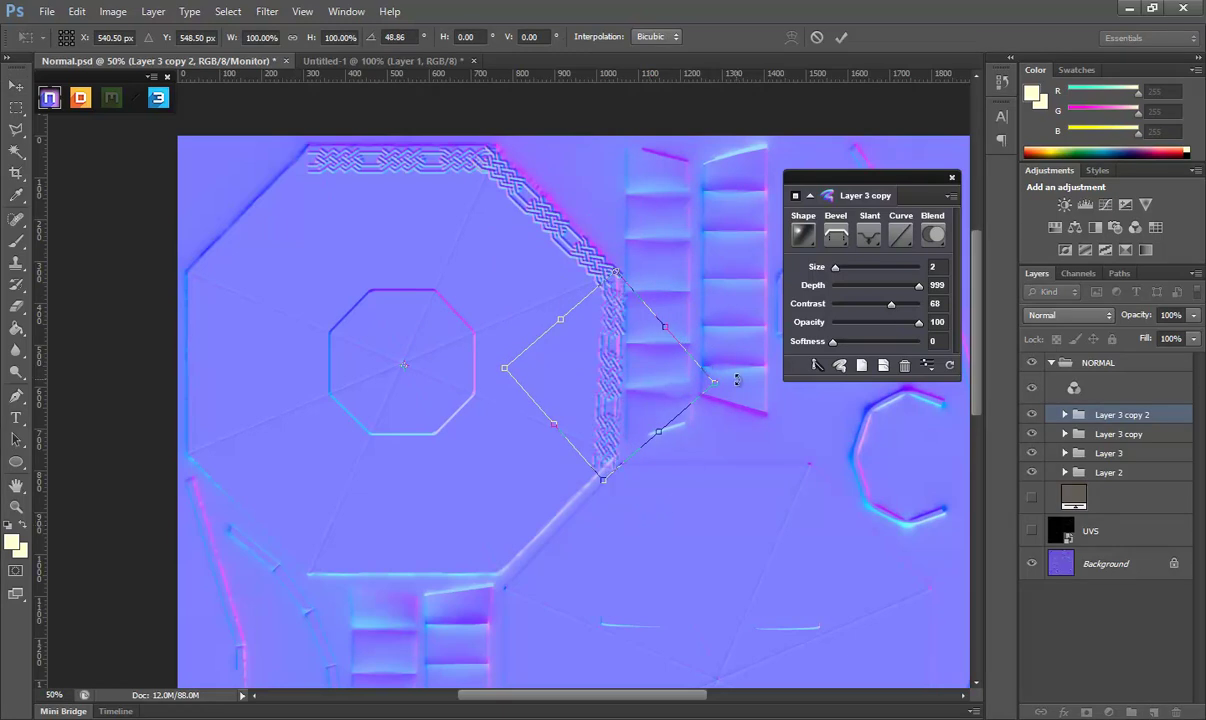
pyautogui.press('Return')
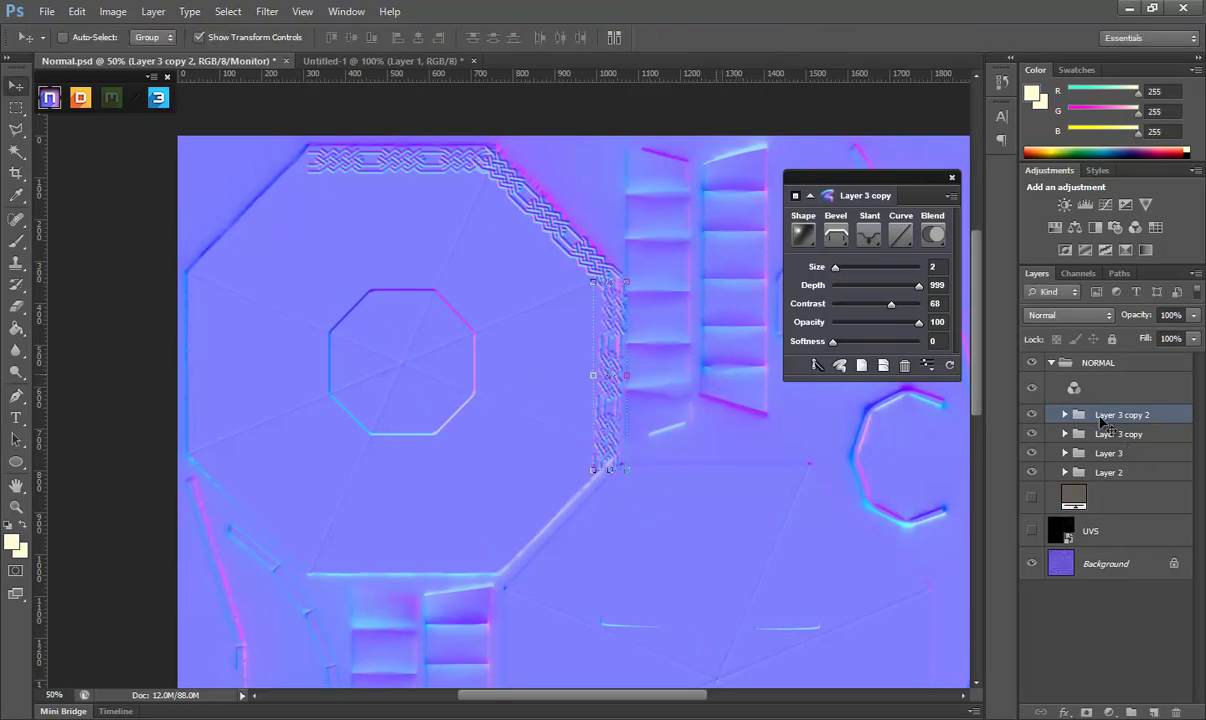
# Duplicate Layer 3 copy 2 and rotate it 43° about the octagon centre onto the lower-right edge.
pyautogui.moveTo(1104, 418); pyautogui.dragTo(1153, 712)
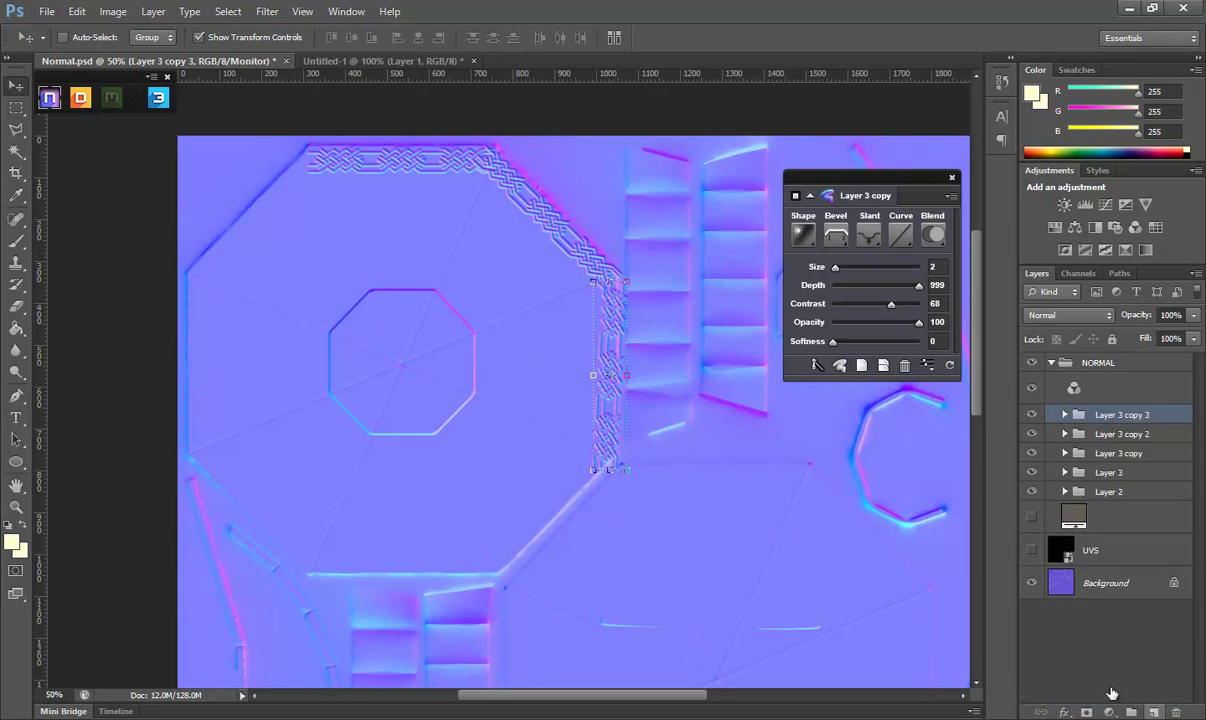
pyautogui.hotkey('ctrl', 't')
pyautogui.moveTo(610, 376); pyautogui.dragTo(401, 368)
pyautogui.moveTo(645, 487); pyautogui.dragTo(492, 587)
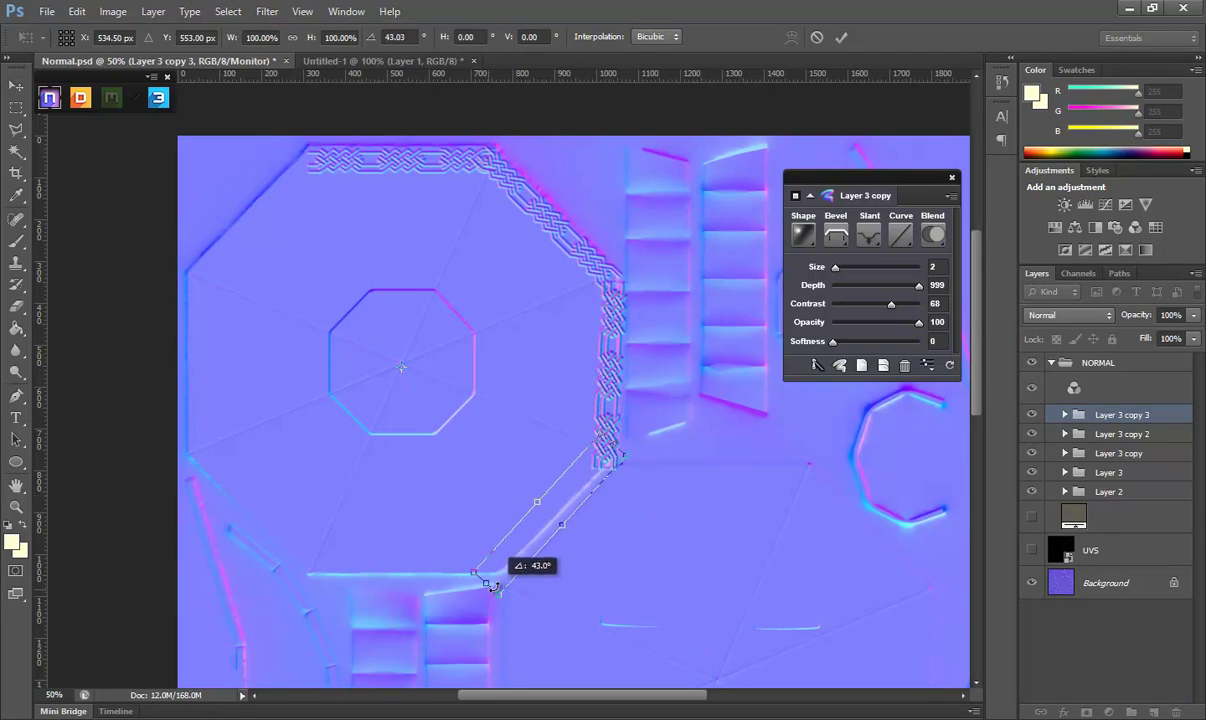
pyautogui.press('Return')
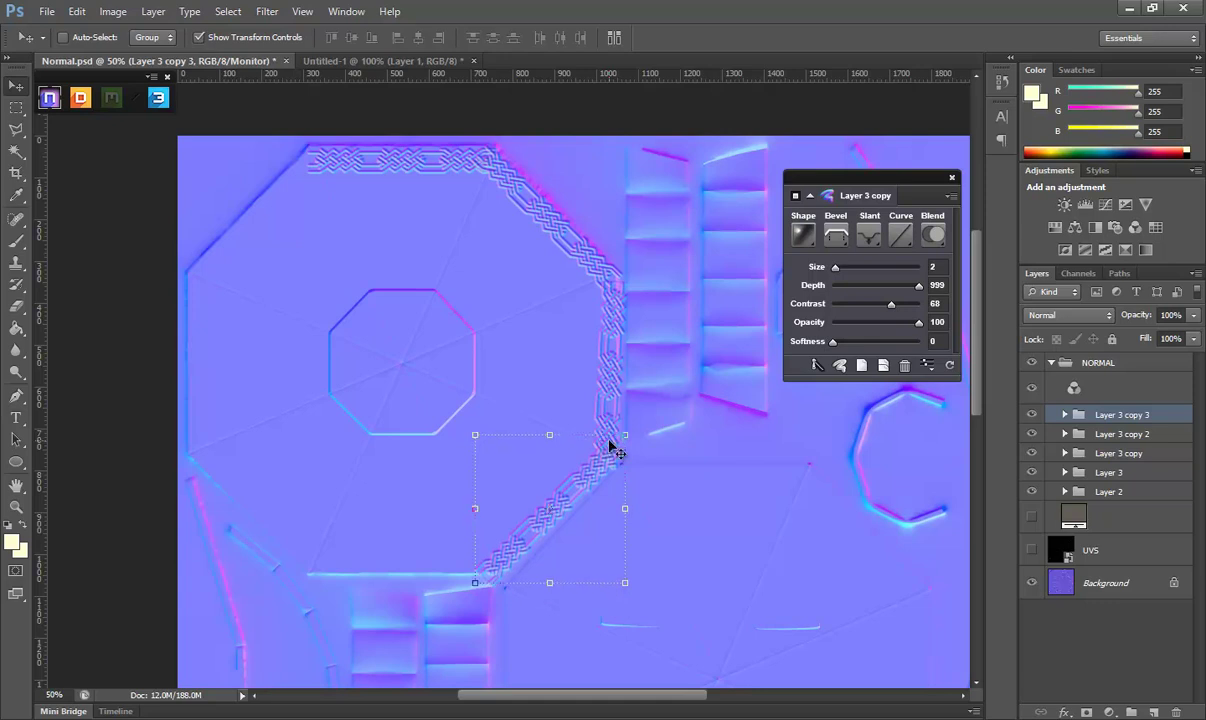
# Show the UVS wireframe layer and select Layer 3 copy 3, the lower-right band.
pyautogui.click(1033, 551)
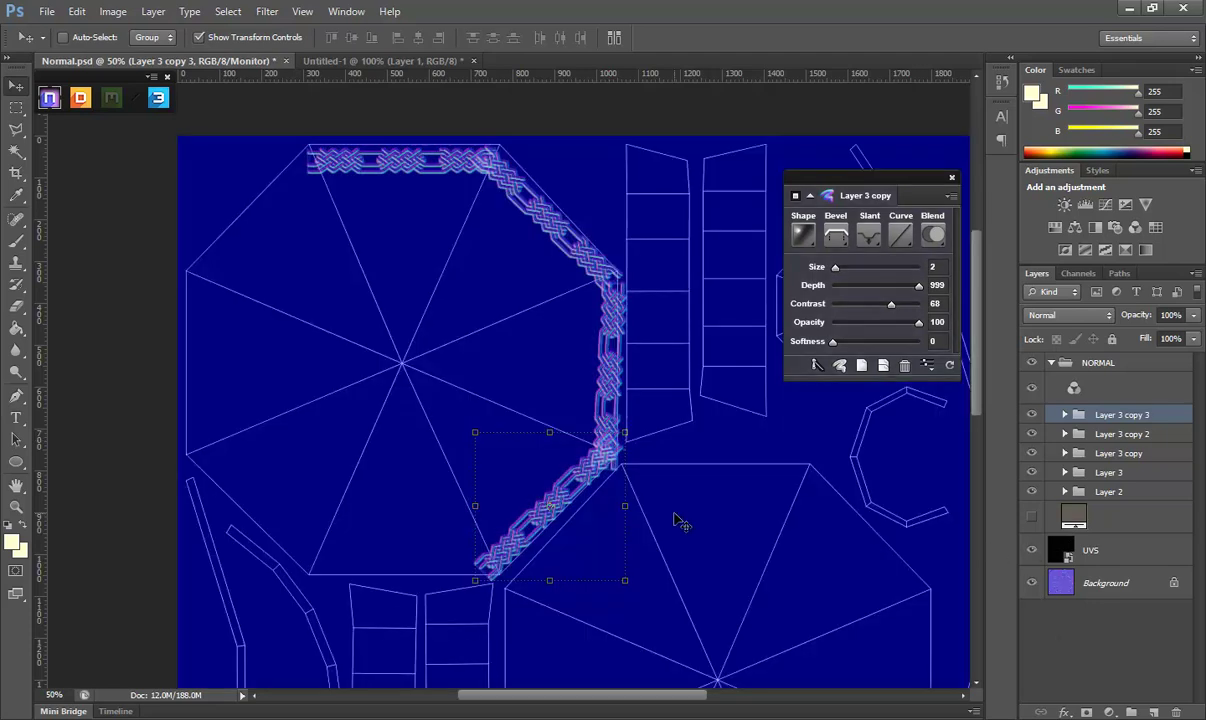
pyautogui.click(1118, 434)
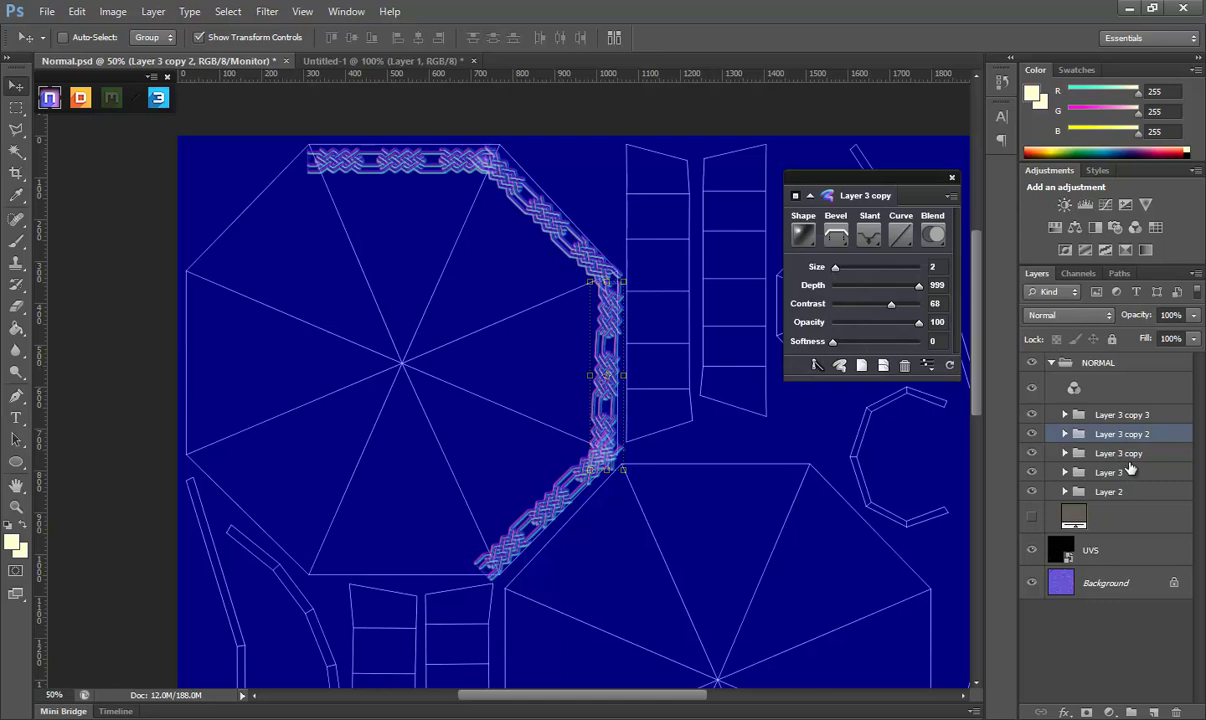
pyautogui.click(1131, 471)
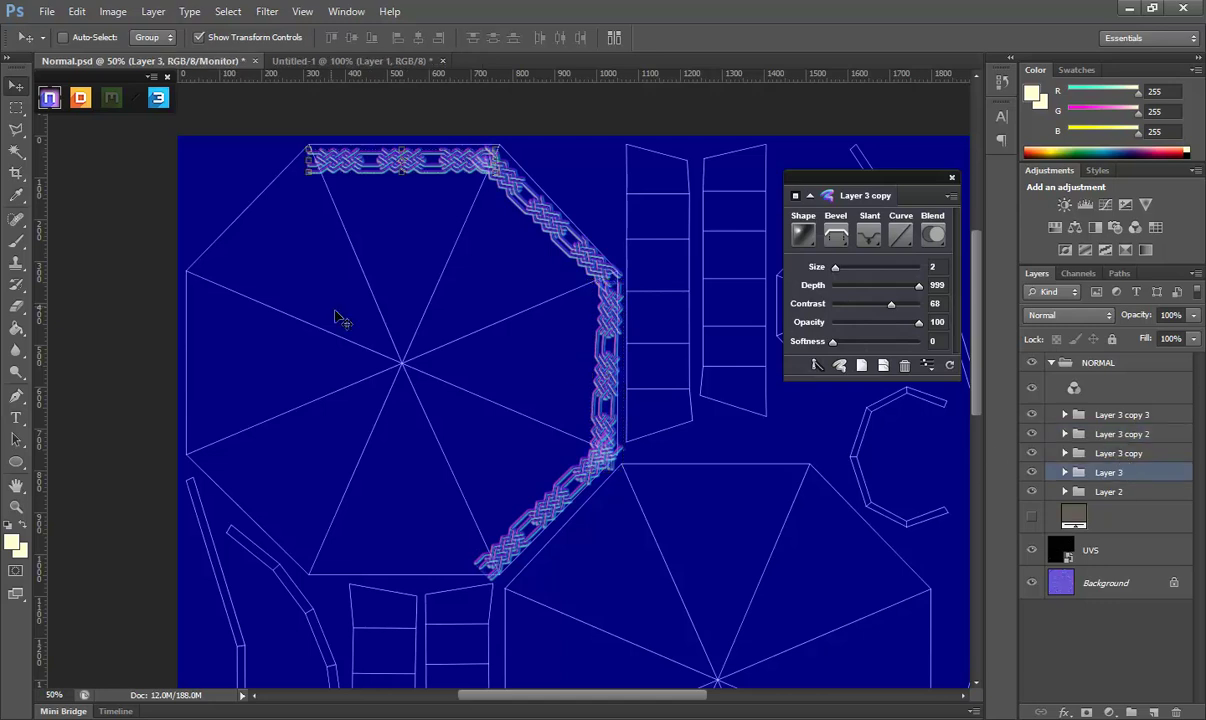
pyautogui.click(1120, 416)
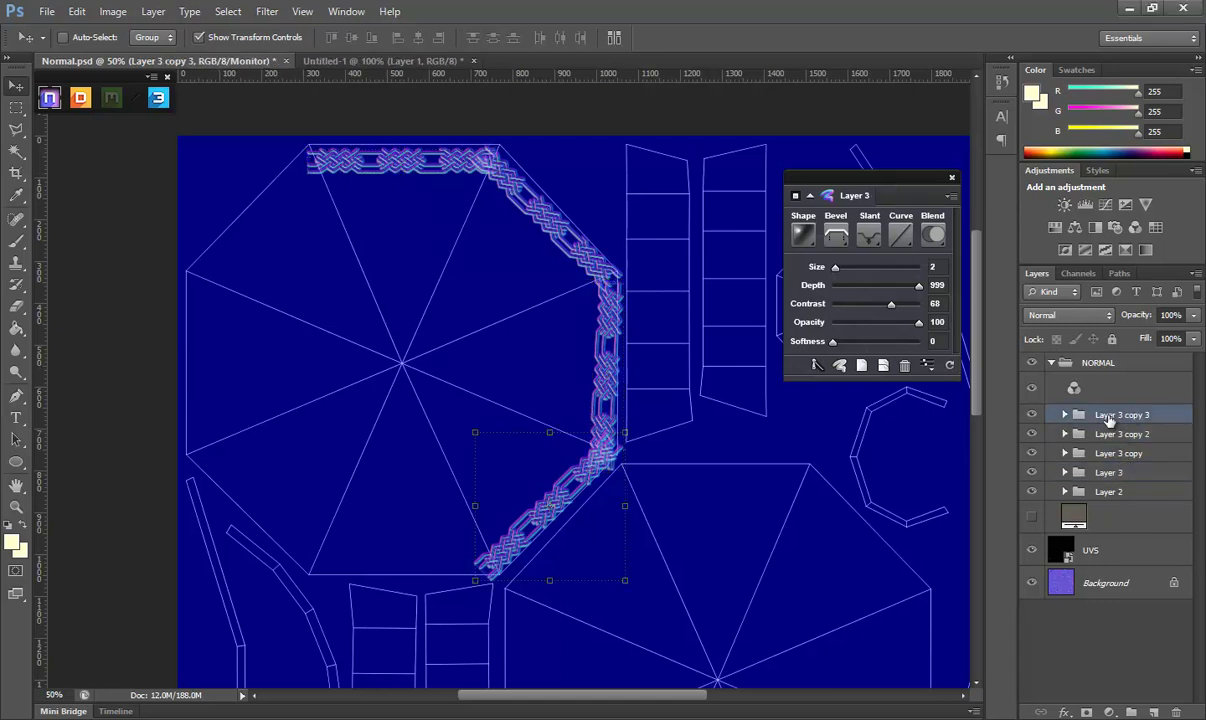
# Copy Layer 3 copy 3, rotate it ~47° about the octagon centre onto the bottom edge, and duplicate it.
pyautogui.hotkey('ctrl', 'j')
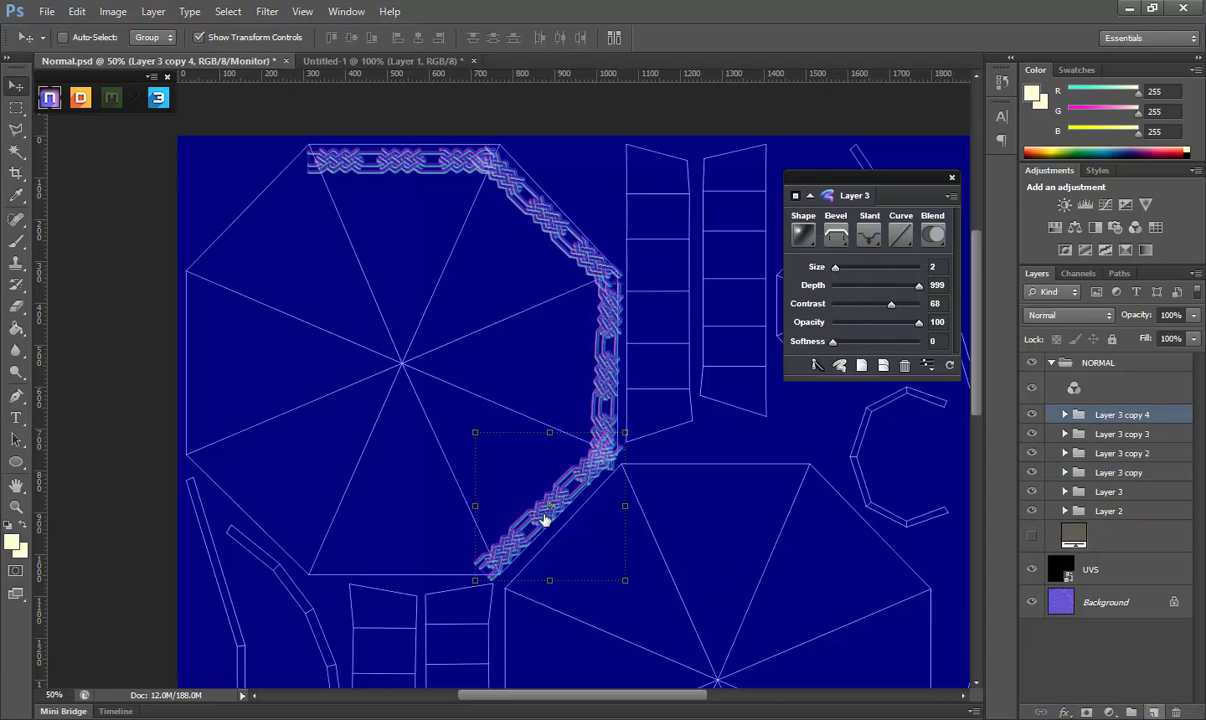
pyautogui.hotkey('ctrl', 't')
pyautogui.moveTo(549, 505); pyautogui.dragTo(403, 363)
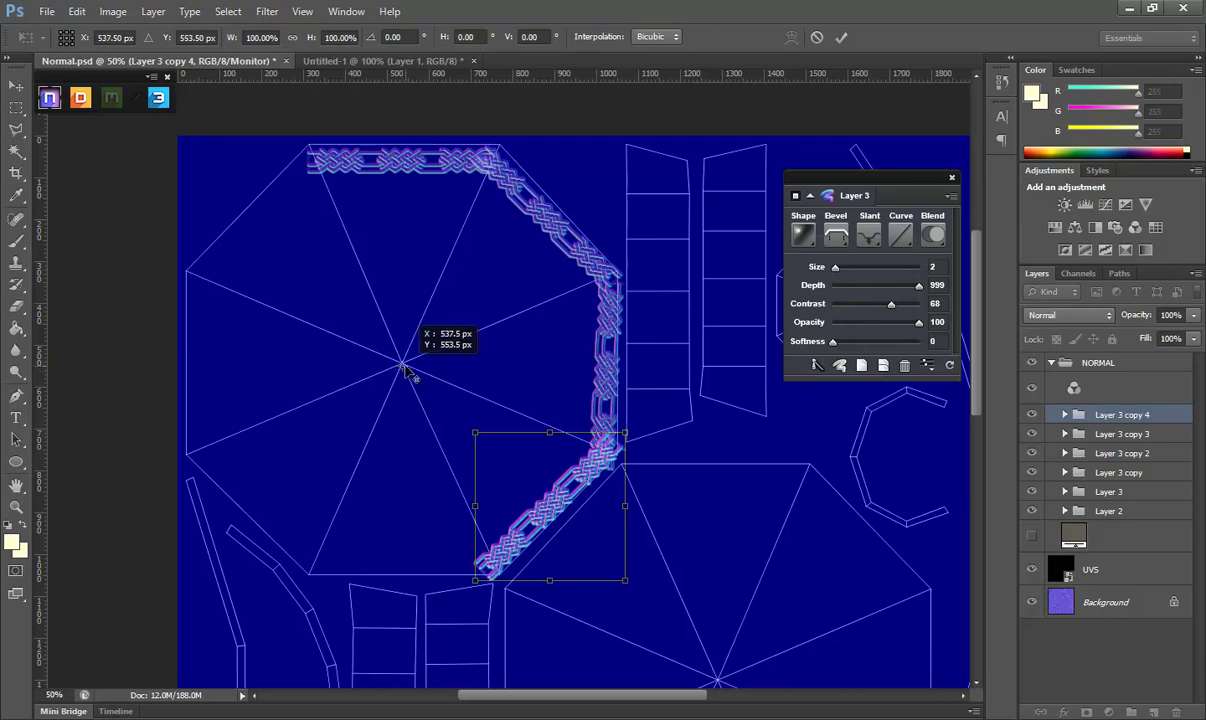
pyautogui.moveTo(647, 609); pyautogui.dragTo(399, 628)
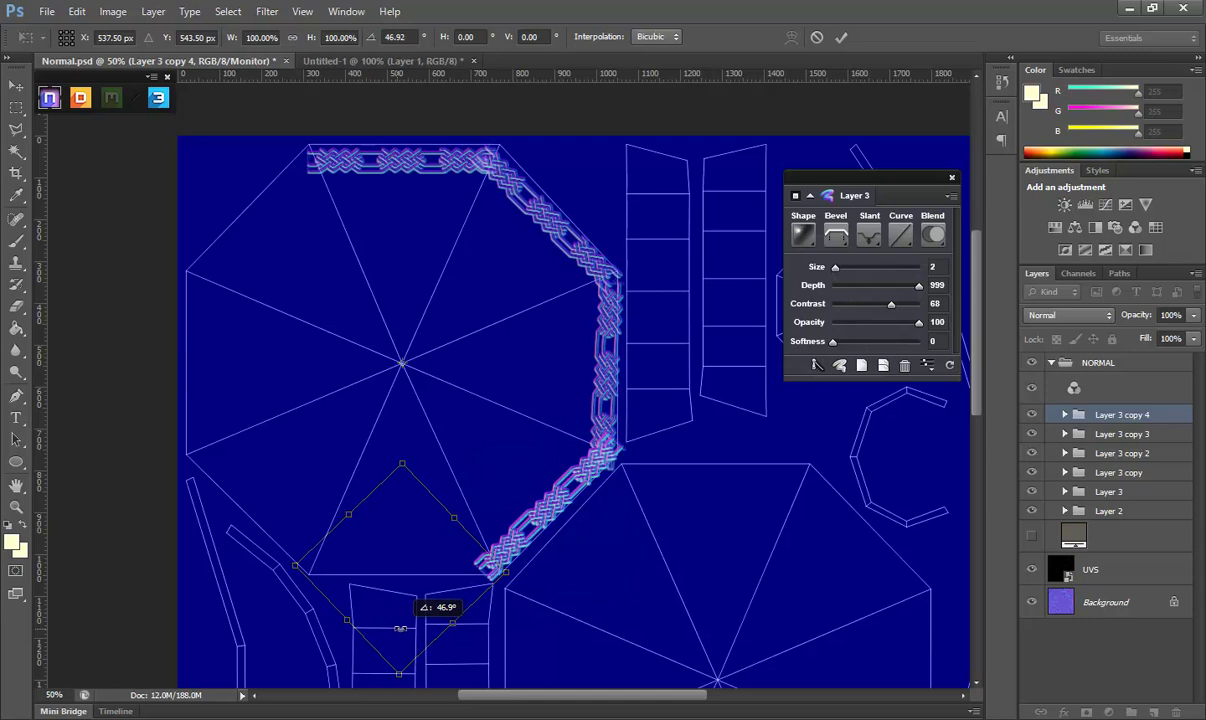
pyautogui.press('Return')
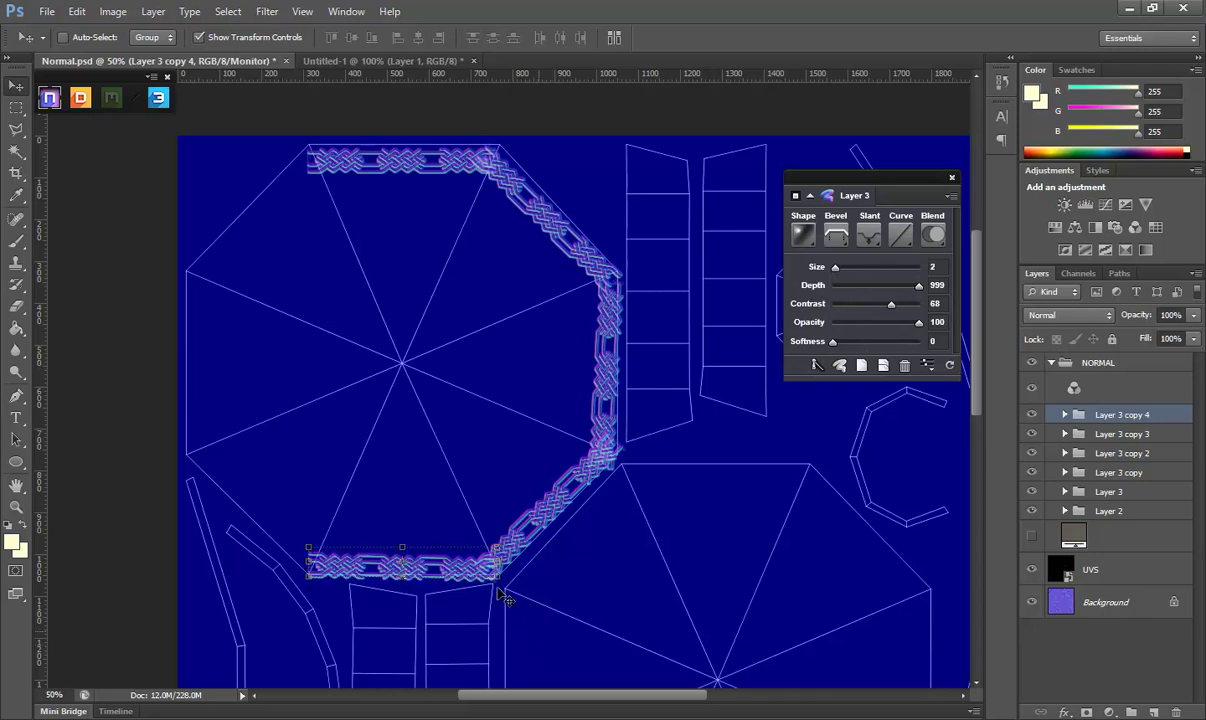
pyautogui.moveTo(443, 541); pyautogui.dragTo(443, 535)
pyautogui.moveTo(1040, 414)
pyautogui.mouseDown()
pyautogui.moveTo(1145, 644)
pyautogui.moveTo(1153, 712)
pyautogui.mouseUp()
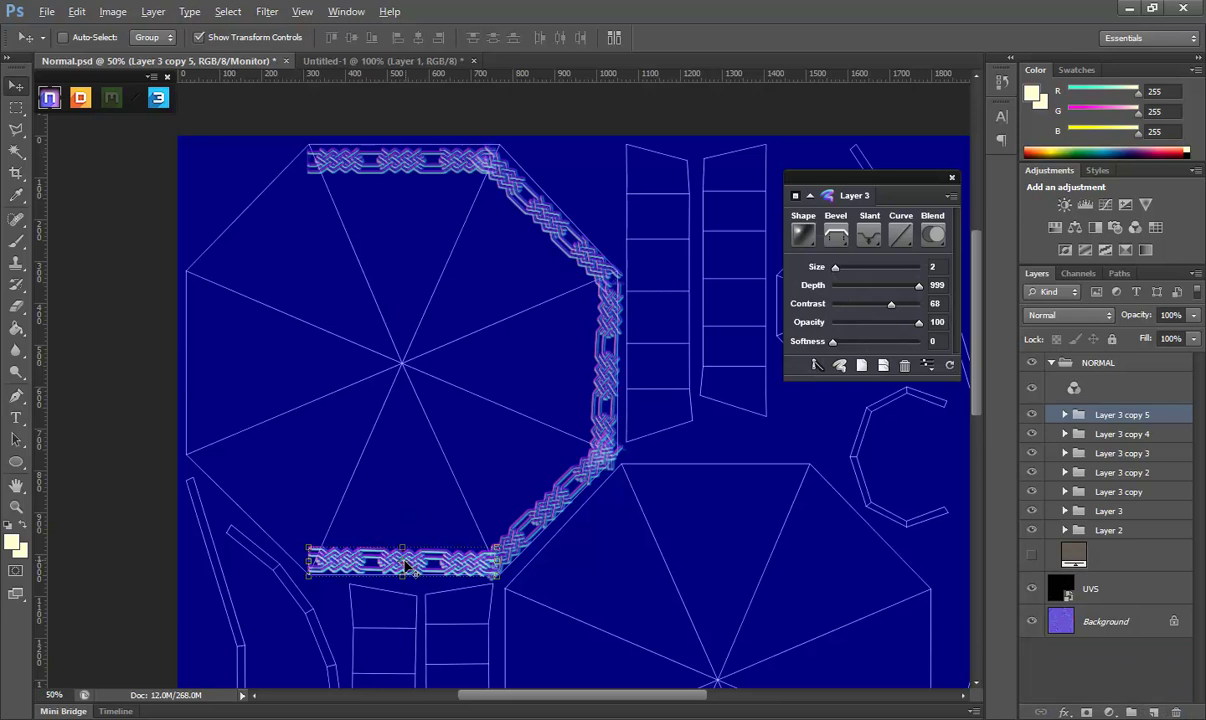
# Rotate the band copy about 44° around the octagon centre and nudge it onto the lower-left edge.
pyautogui.hotkey('ctrl', 't')
pyautogui.moveTo(402, 562); pyautogui.dragTo(401, 365)
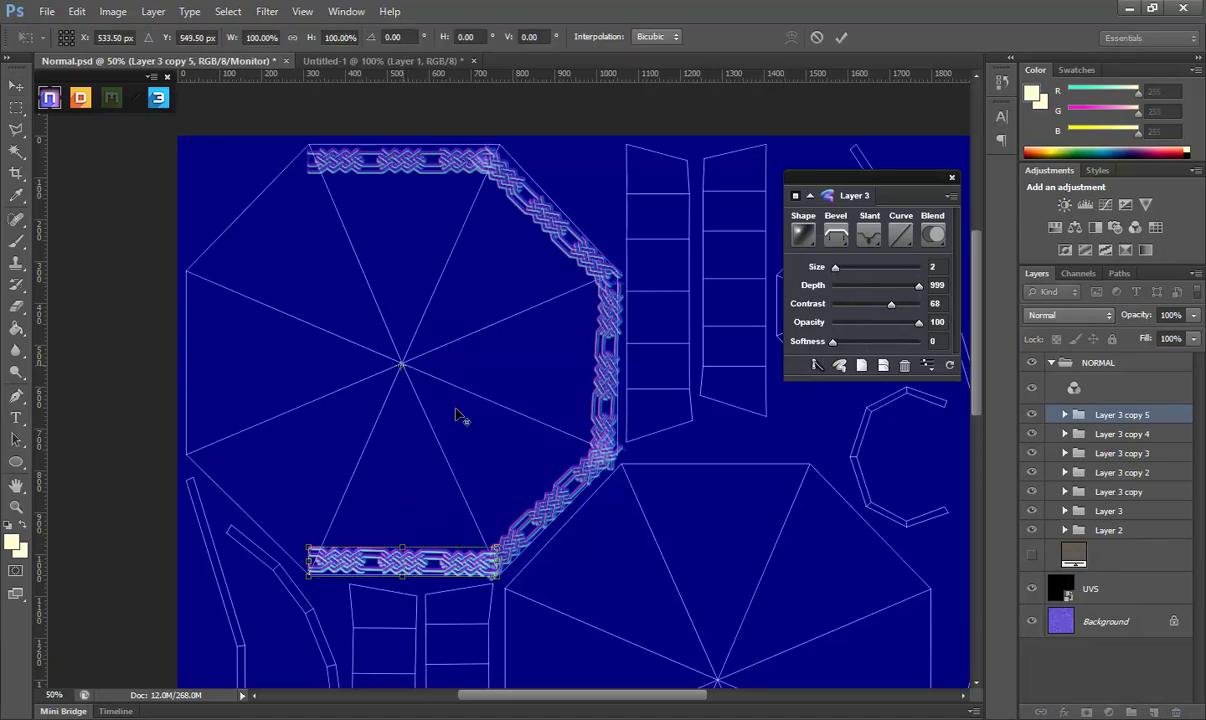
pyautogui.moveTo(403, 372); pyautogui.dragTo(405, 369)
pyautogui.moveTo(498, 591); pyautogui.dragTo(310, 592)
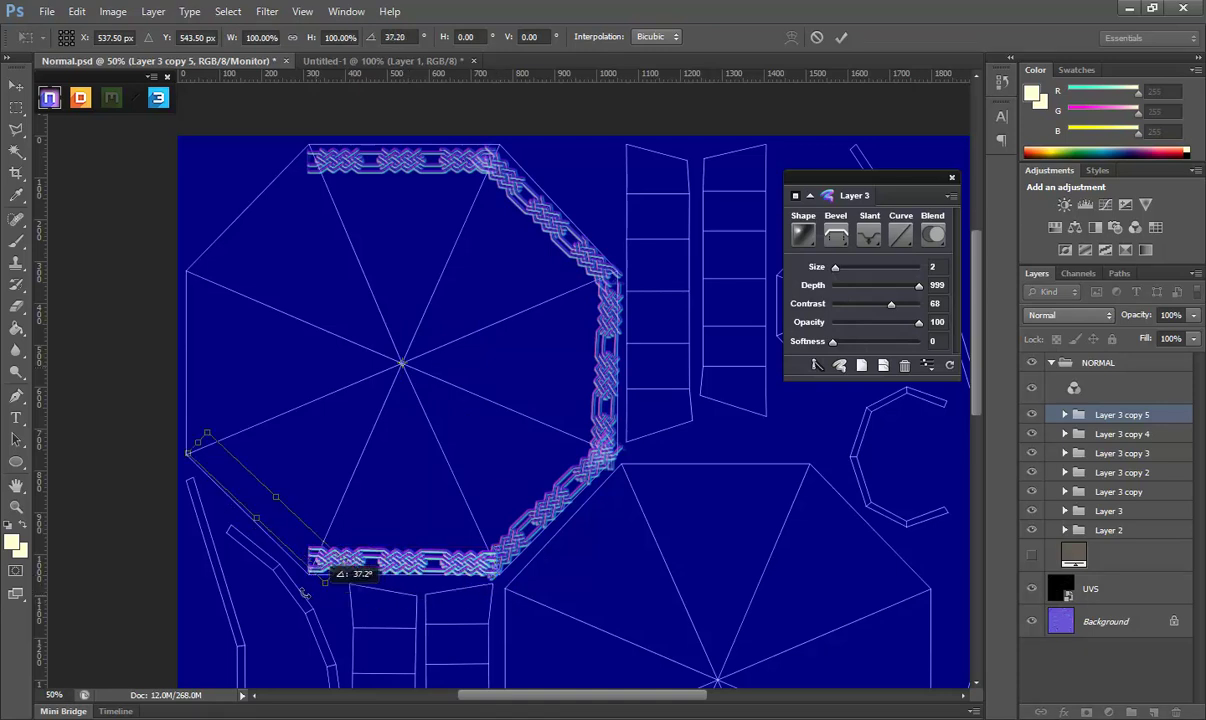
pyautogui.moveTo(310, 593); pyautogui.dragTo(419, 578)
pyautogui.press('Return')
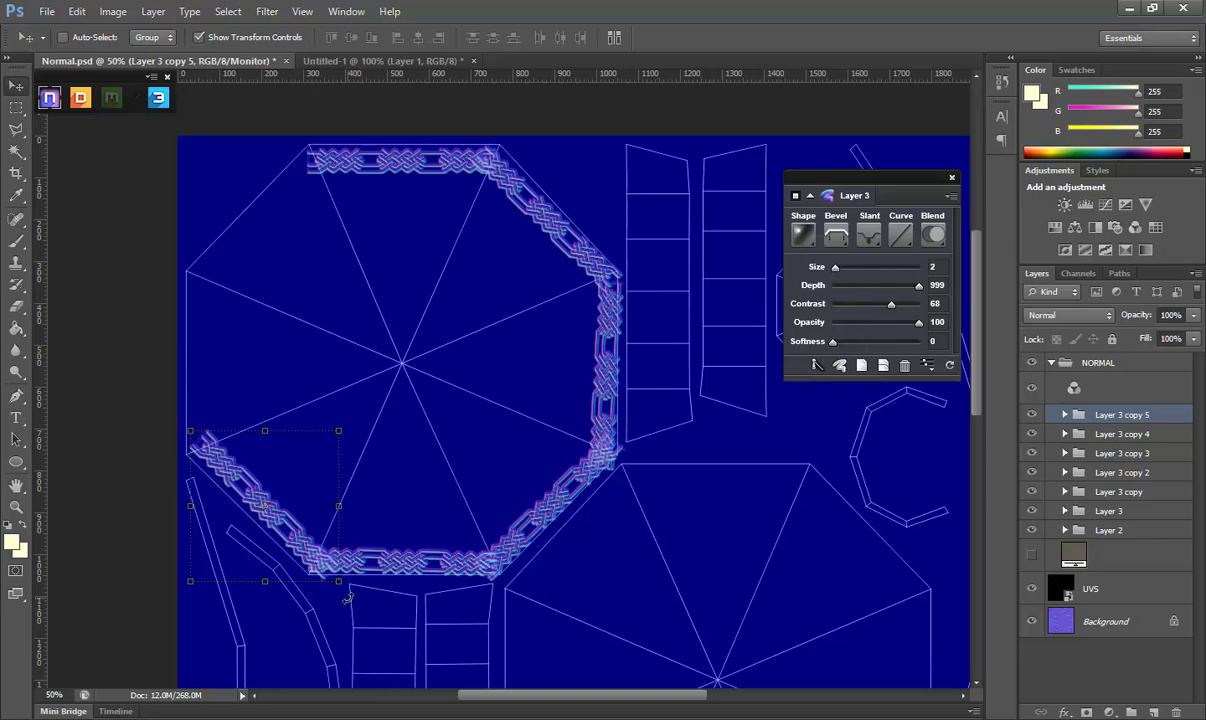
pyautogui.moveTo(347, 598); pyautogui.dragTo(357, 592)
pyautogui.press('Down')
pyautogui.press('Down')
pyautogui.press('Left')
pyautogui.press('Left')
pyautogui.press('Return')
pyautogui.press('Left')
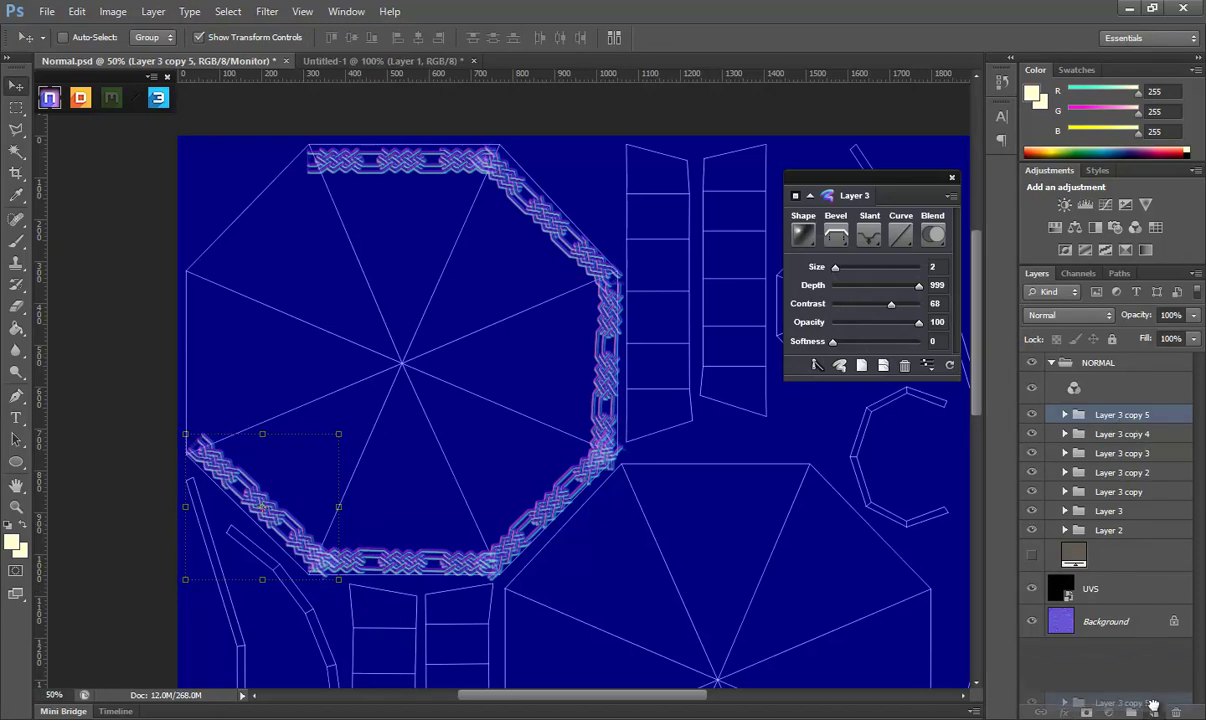
# Duplicate the lower-left knot band and rotate the copy around the octagon centre onto the left edge.
pyautogui.moveTo(1102, 420); pyautogui.dragTo(1153, 711)
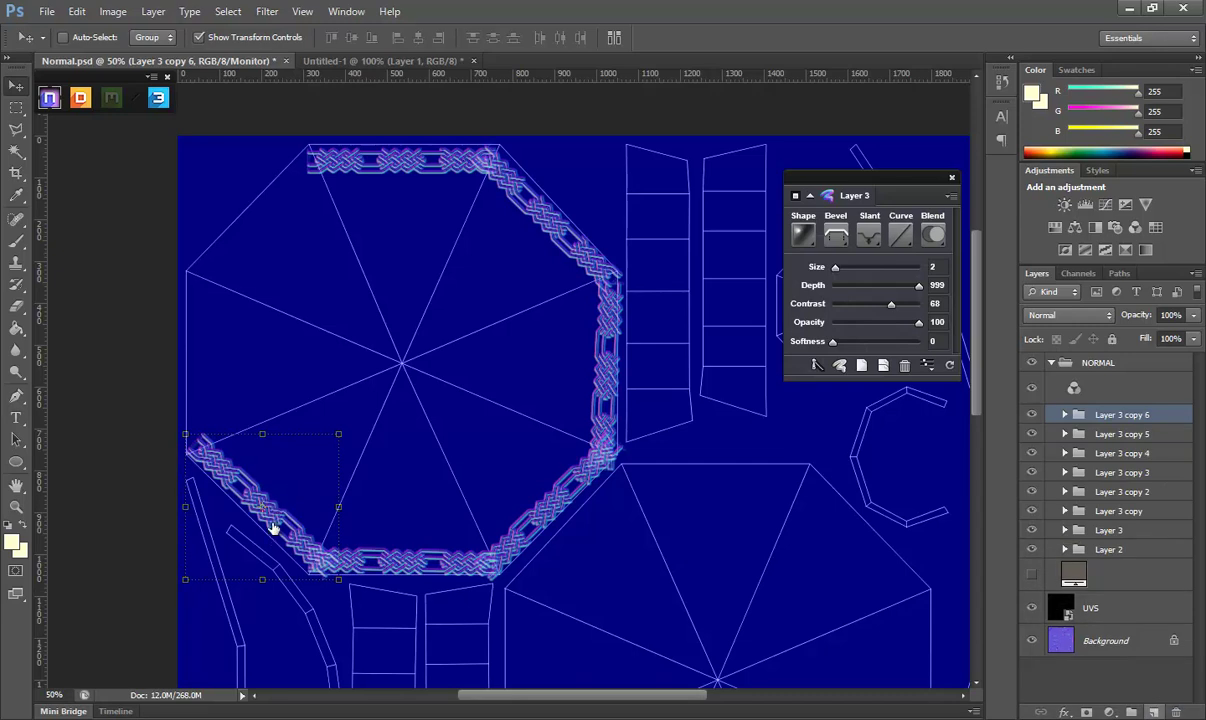
pyautogui.hotkey('ctrl', 't')
pyautogui.moveTo(262, 507); pyautogui.dragTo(404, 370)
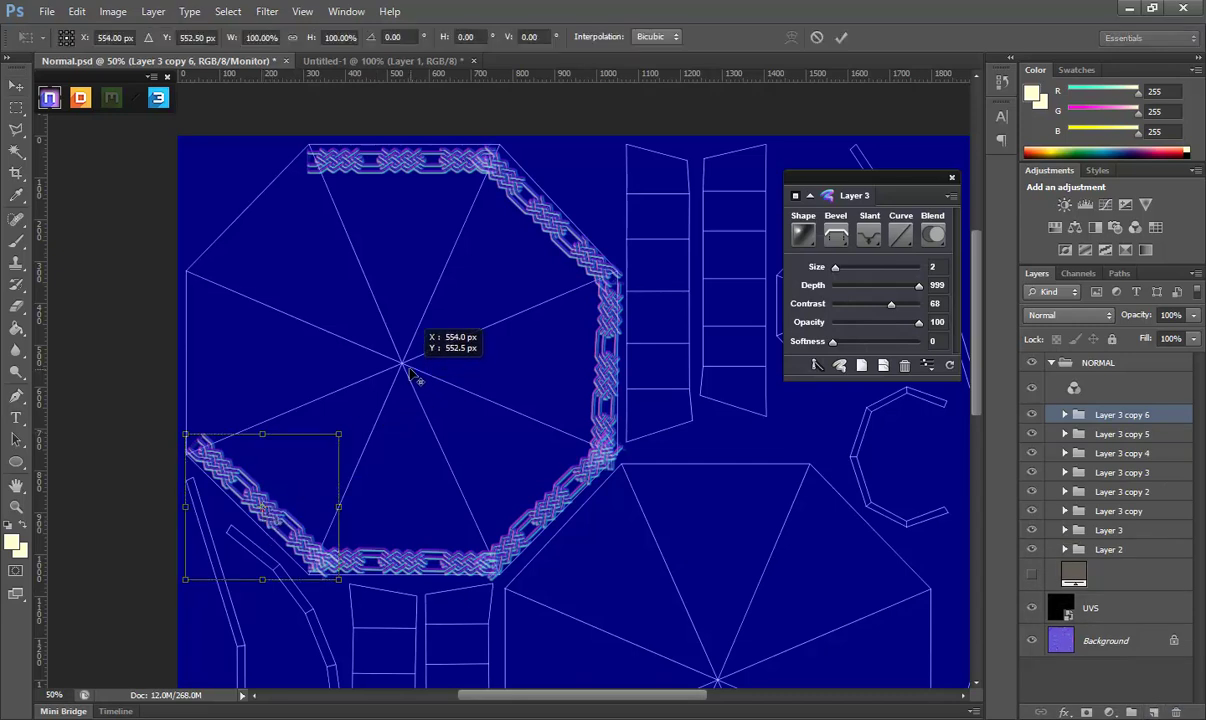
pyautogui.moveTo(403, 372); pyautogui.dragTo(403, 374)
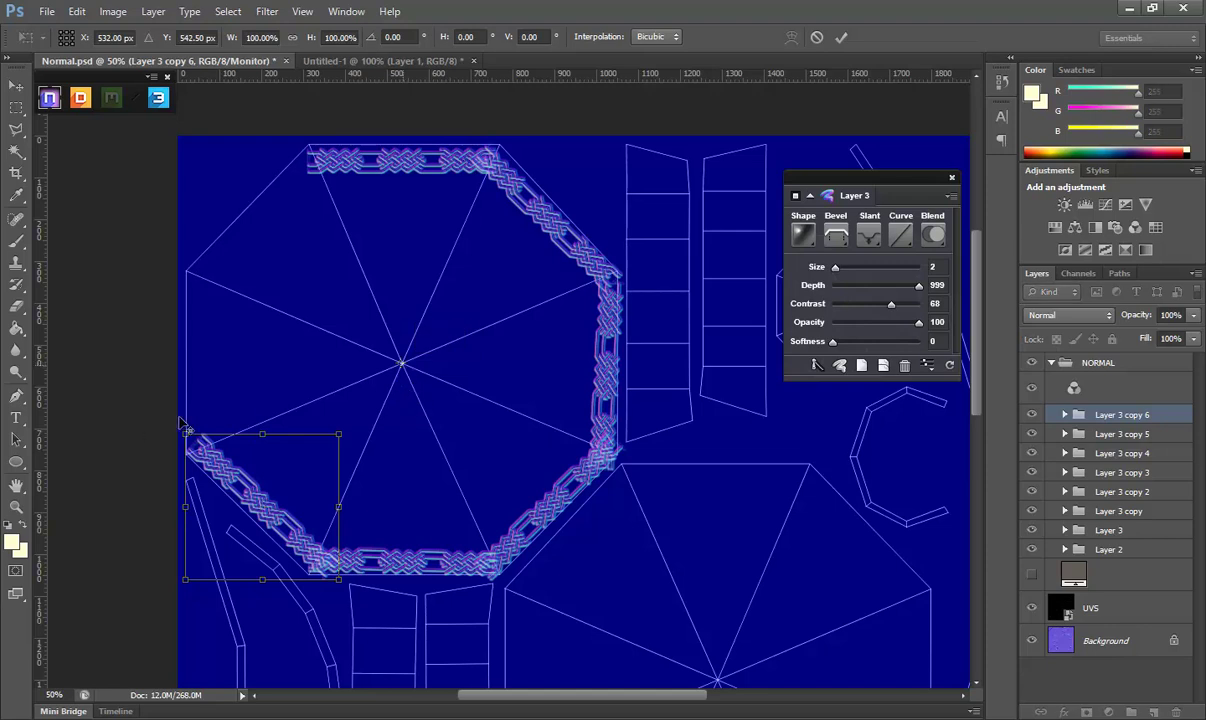
pyautogui.moveTo(180, 424); pyautogui.dragTo(240, 262)
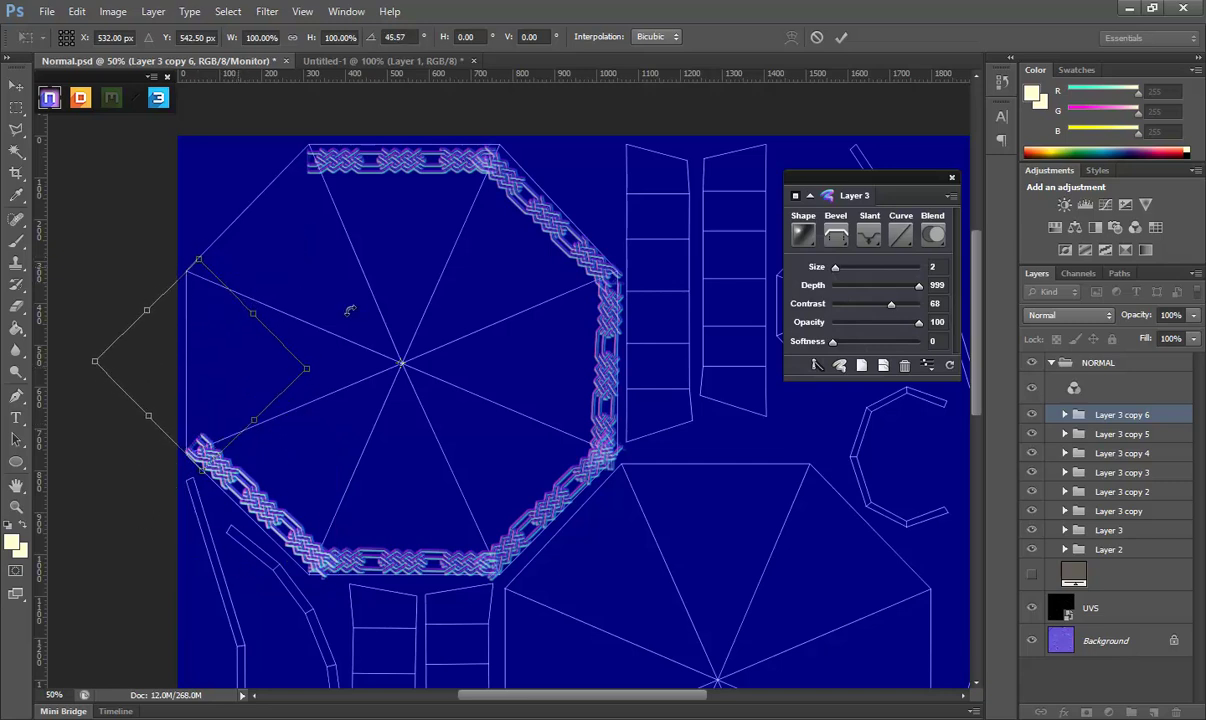
pyautogui.press('Escape')
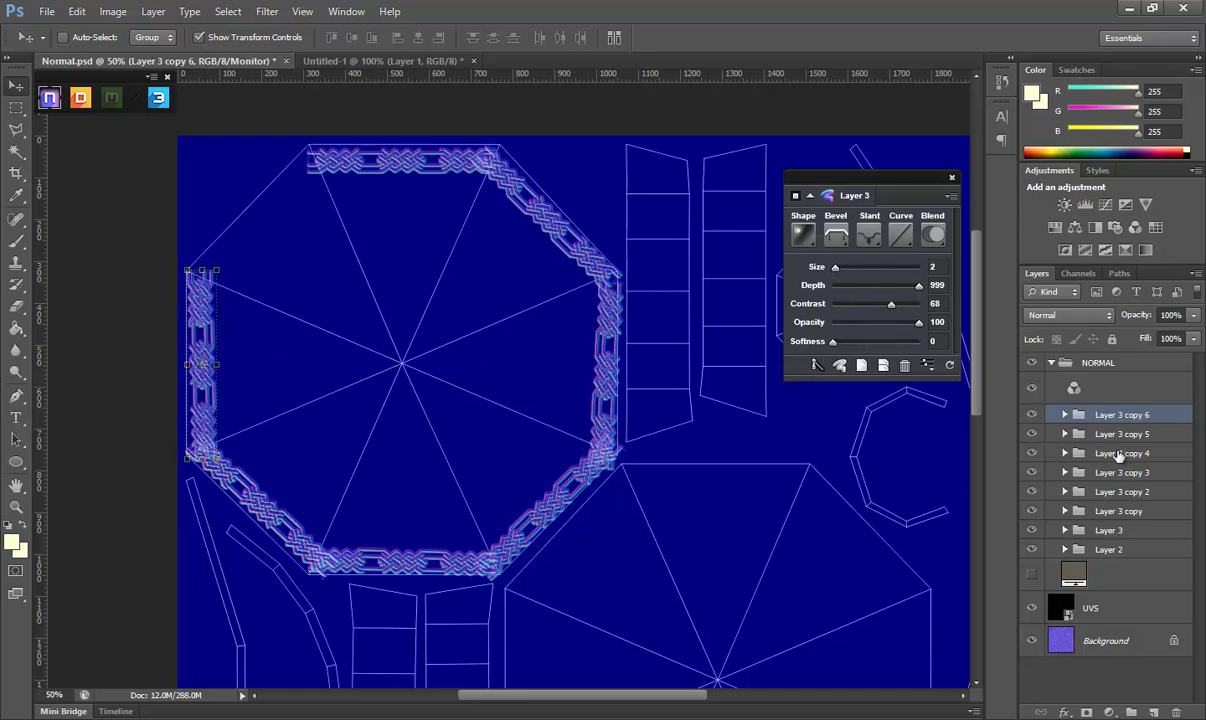
# Duplicate the left-edge band and rotate the copy toward the upper-left diagonal.
pyautogui.moveTo(1112, 422); pyautogui.dragTo(1153, 711)
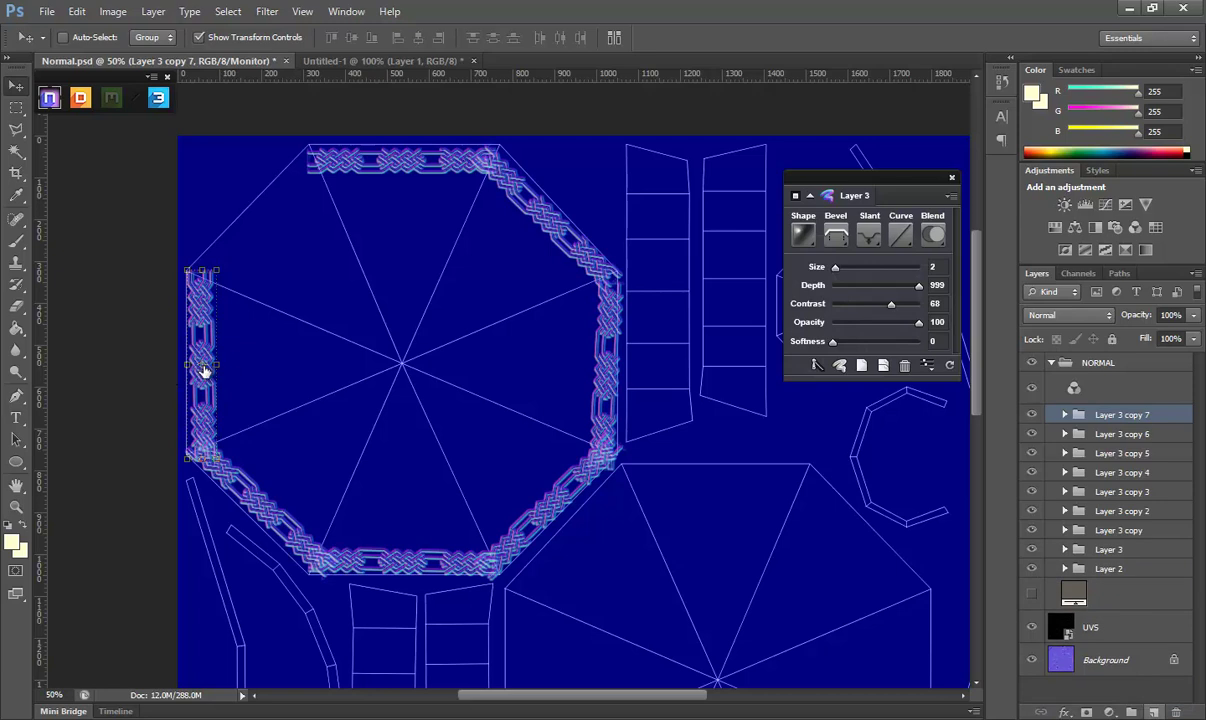
pyautogui.hotkey('ctrl', 't')
pyautogui.moveTo(203, 366); pyautogui.dragTo(404, 368)
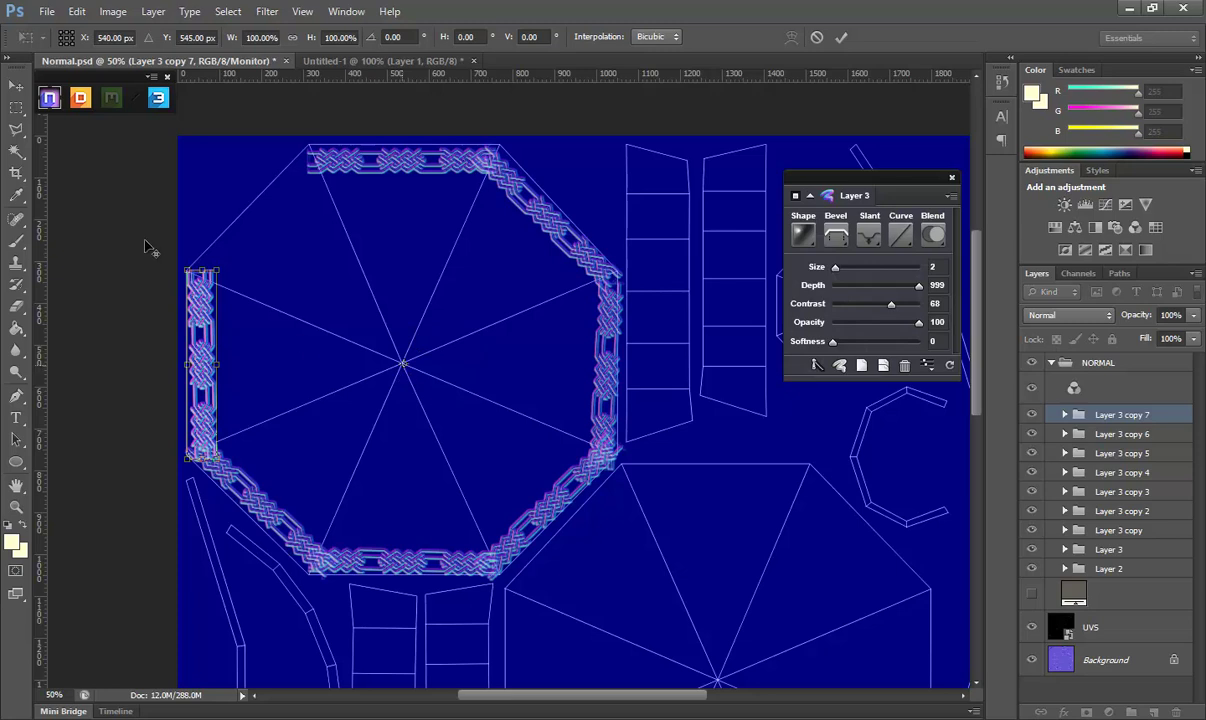
pyautogui.moveTo(174, 263); pyautogui.dragTo(311, 149)
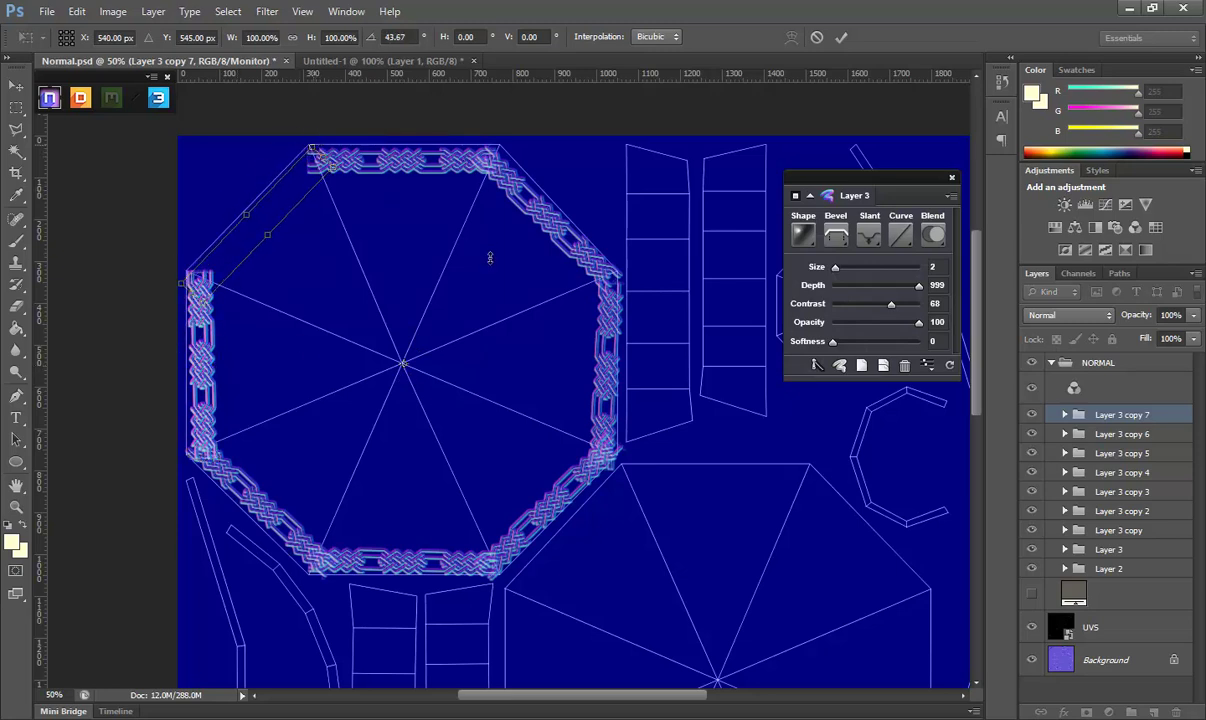
pyautogui.press('Return')
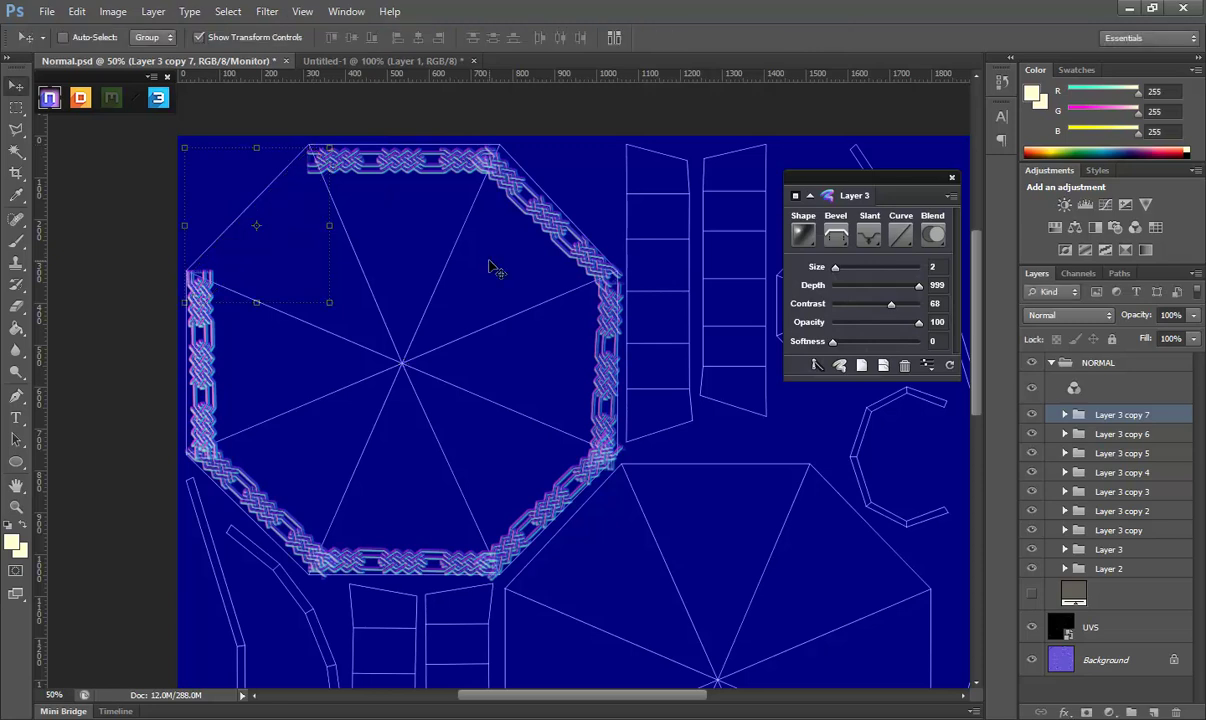
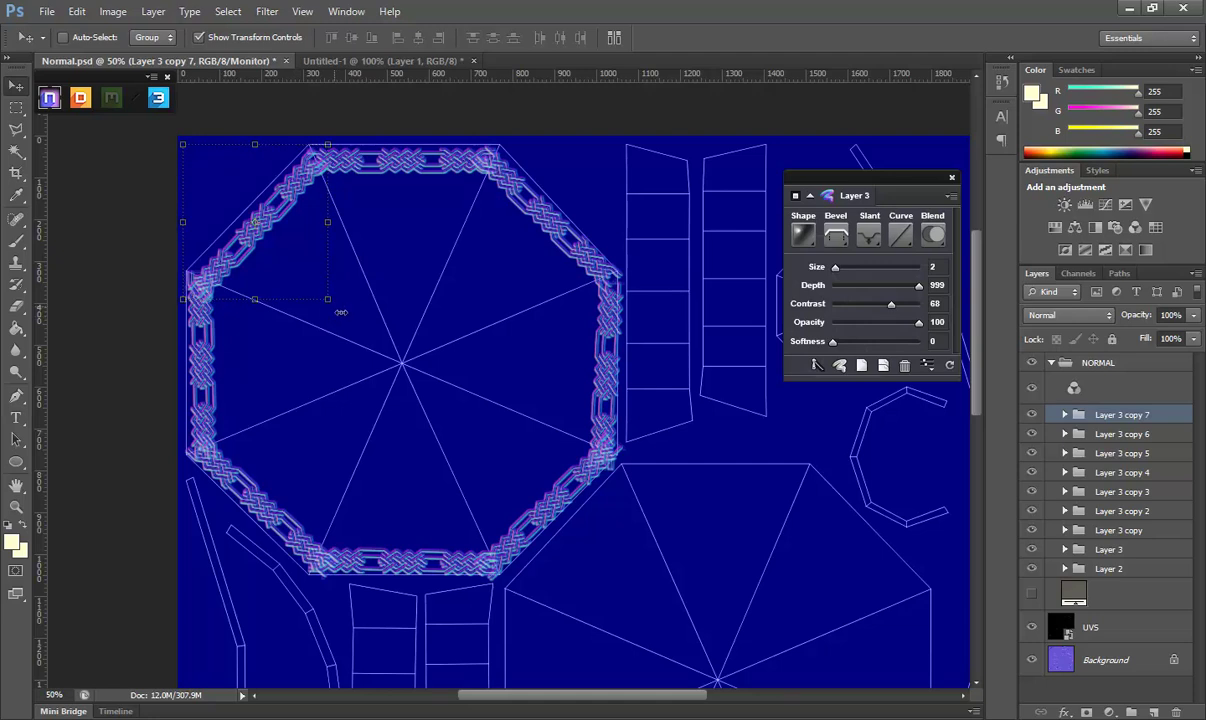
# Tilt the corner knot piece about 3 degrees and confirm the rotation.
pyautogui.moveTo(341, 311); pyautogui.dragTo(324, 320)
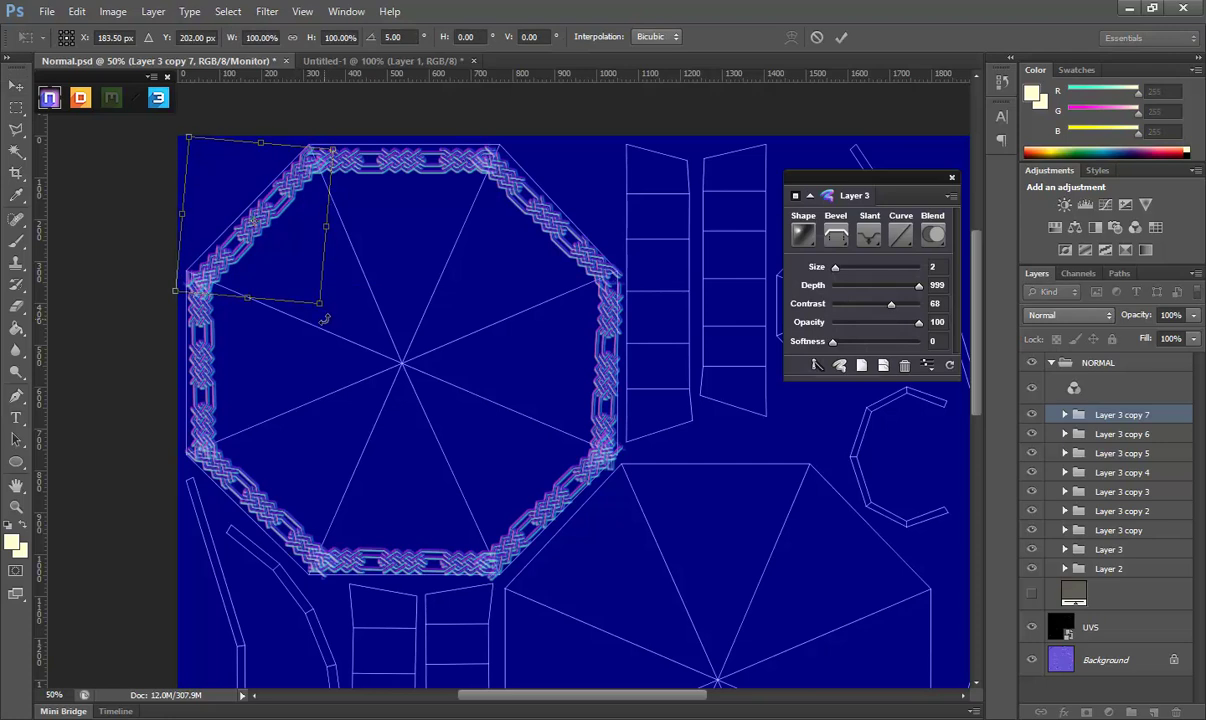
pyautogui.press('Escape')
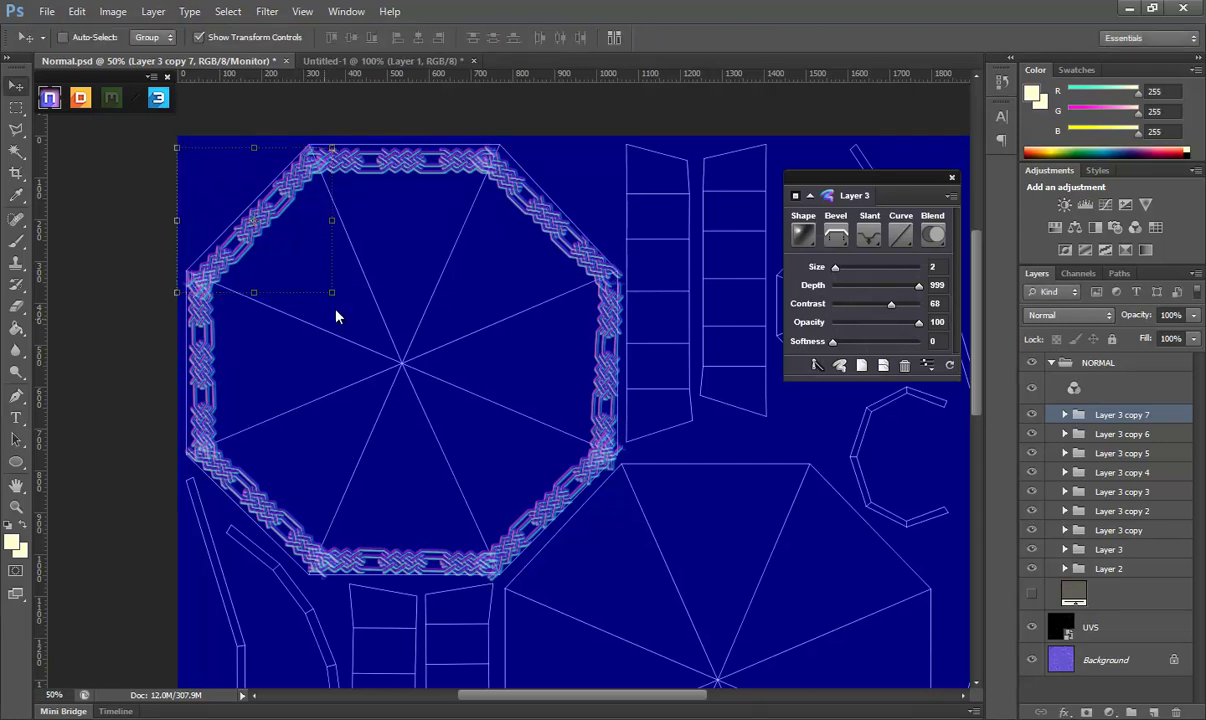
pyautogui.moveTo(336, 316); pyautogui.dragTo(338, 313)
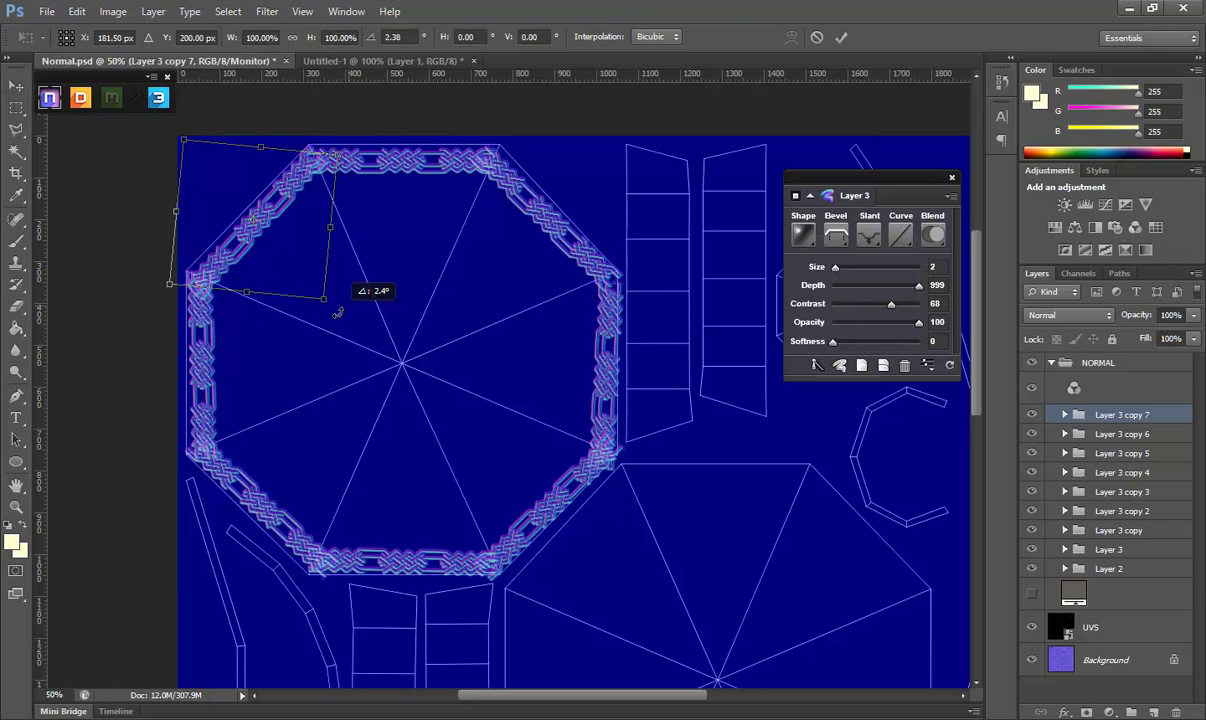
pyautogui.press('Escape')
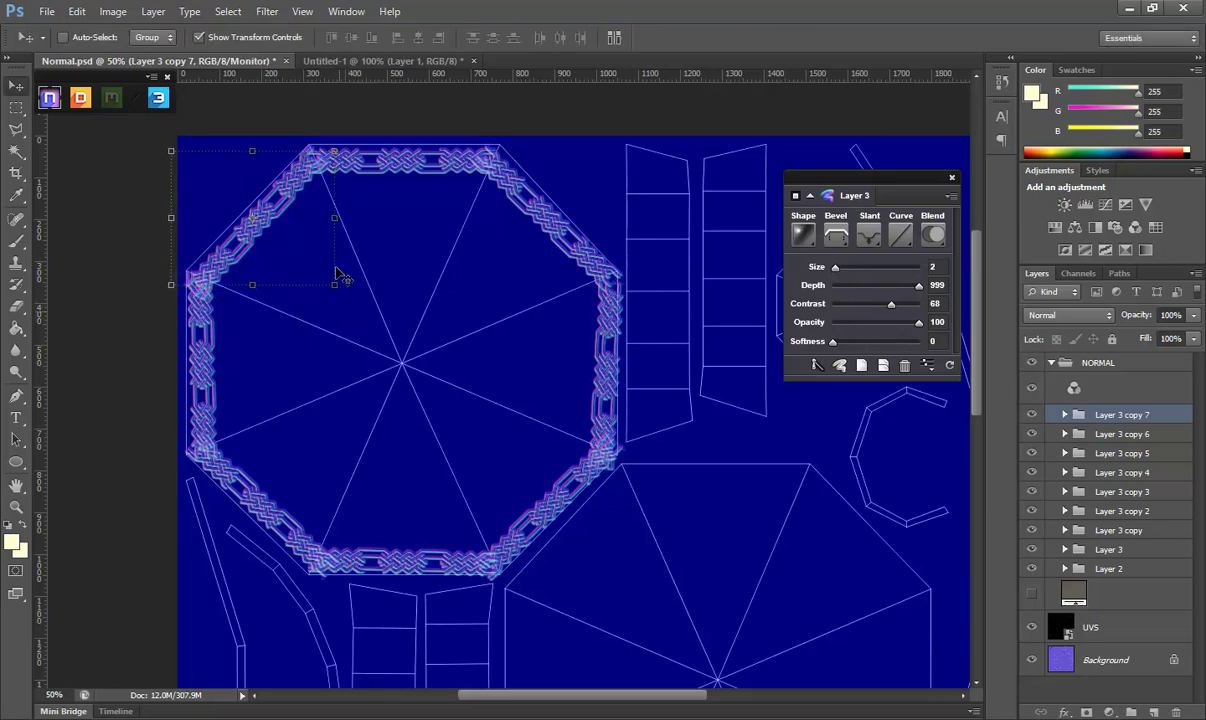
pyautogui.moveTo(338, 296); pyautogui.dragTo(350, 292)
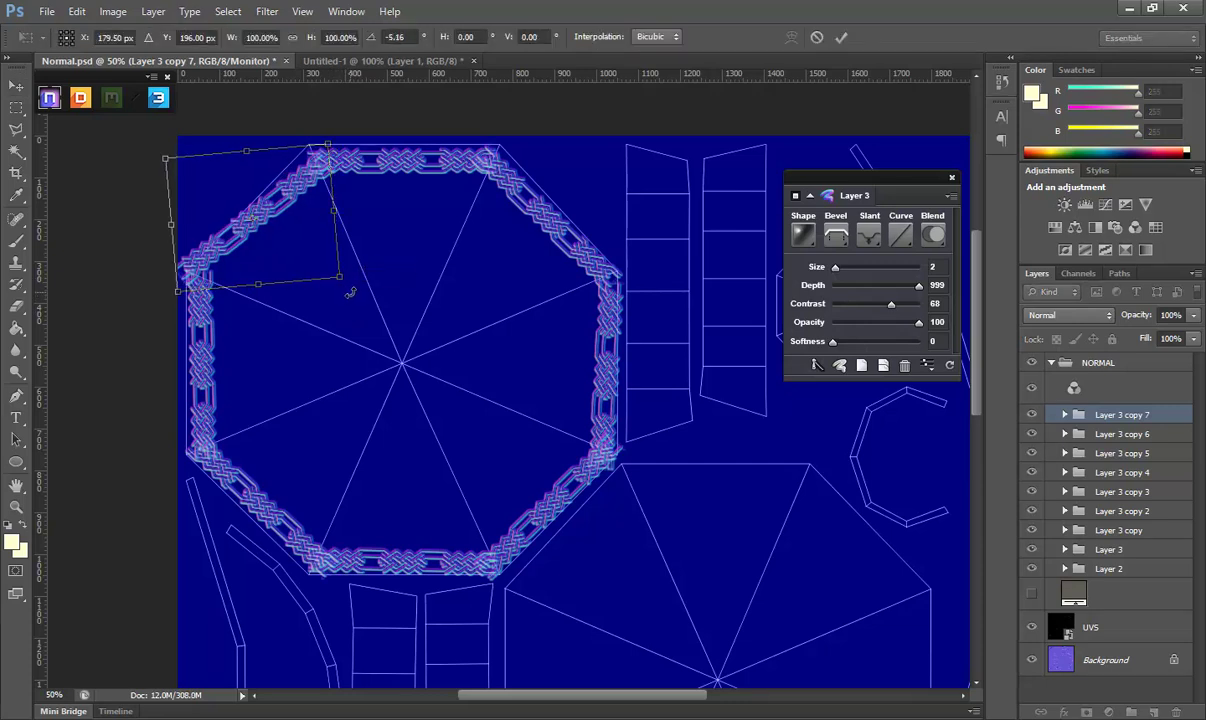
pyautogui.press('Return')
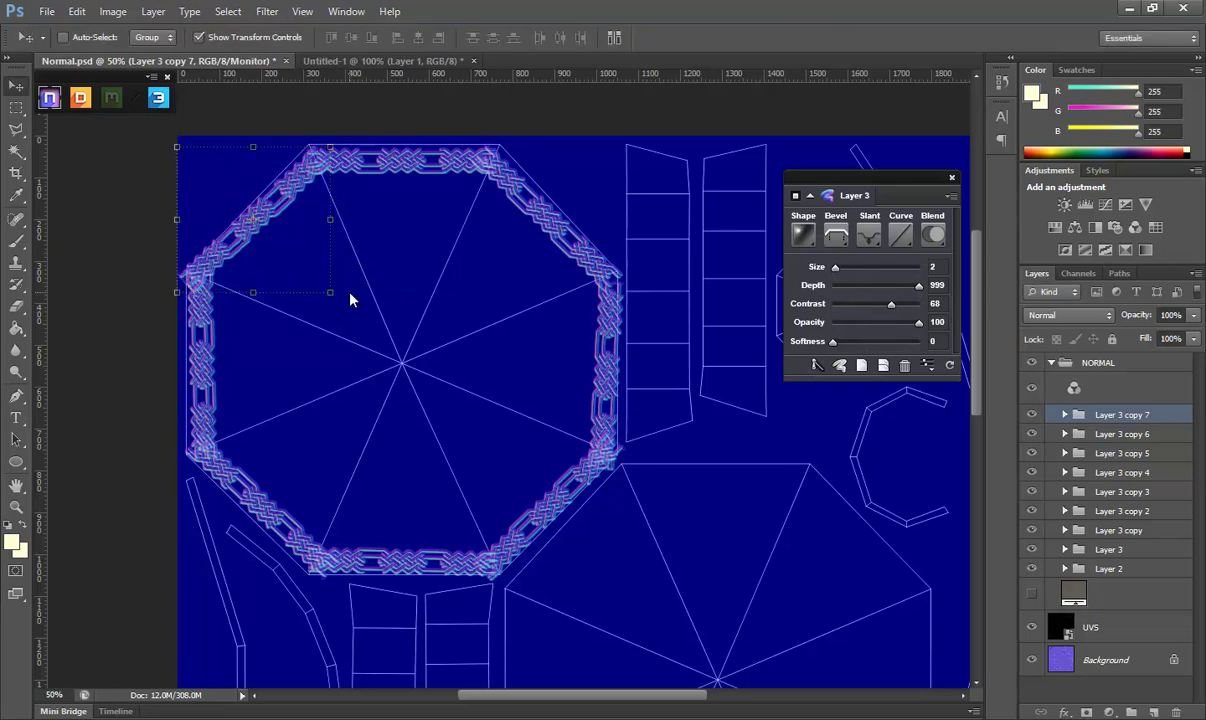
pyautogui.moveTo(332, 305); pyautogui.dragTo(342, 305)
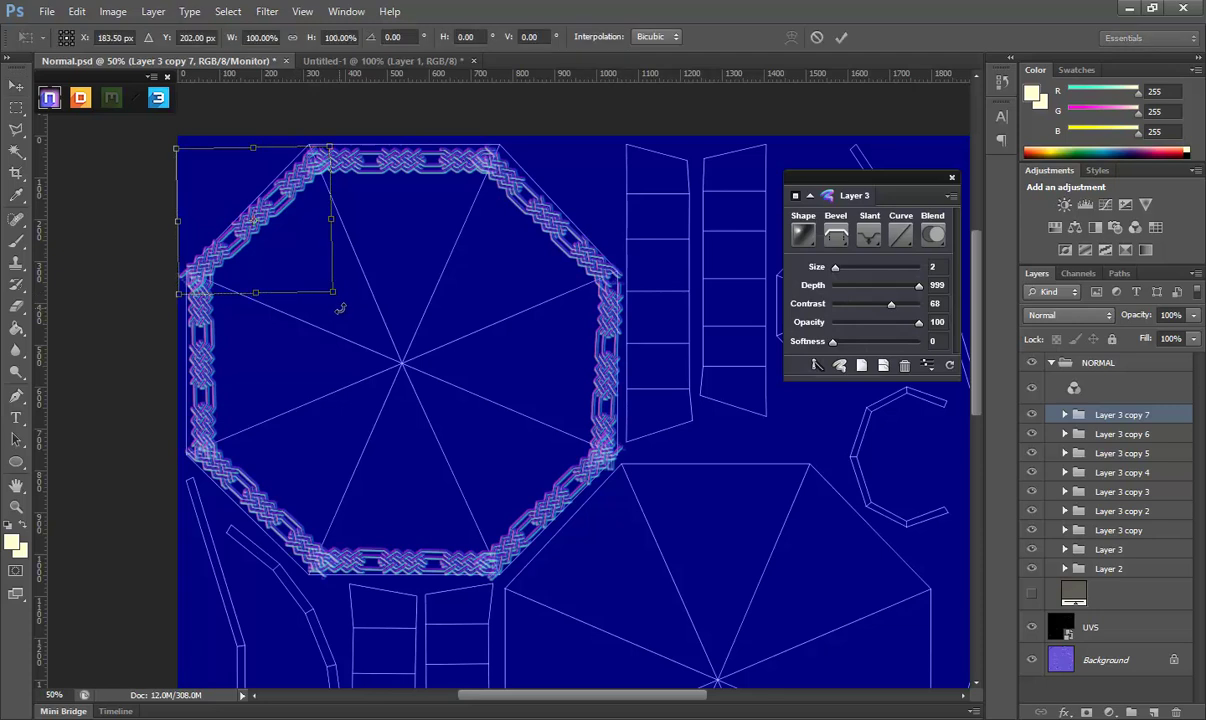
pyautogui.press('Return')
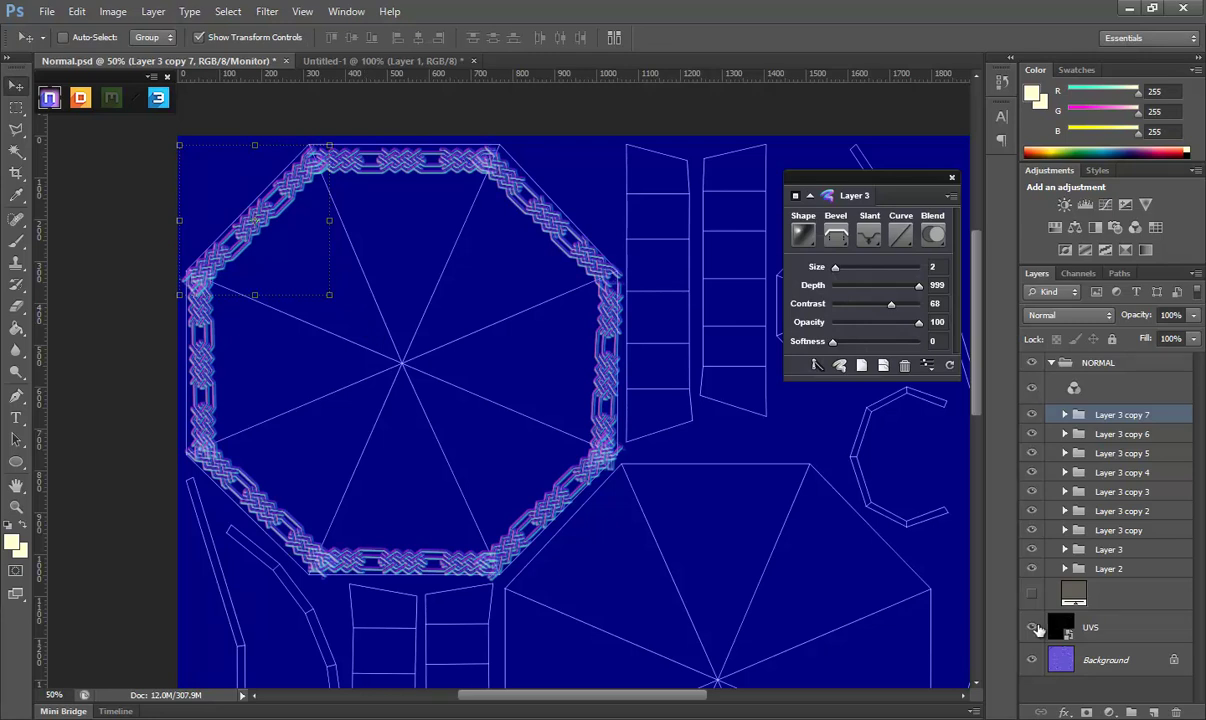
# Open Symbol_of_Grungni.png in Photoshop from the reference images folder.
pyautogui.hotkey('alt', 'Tab')
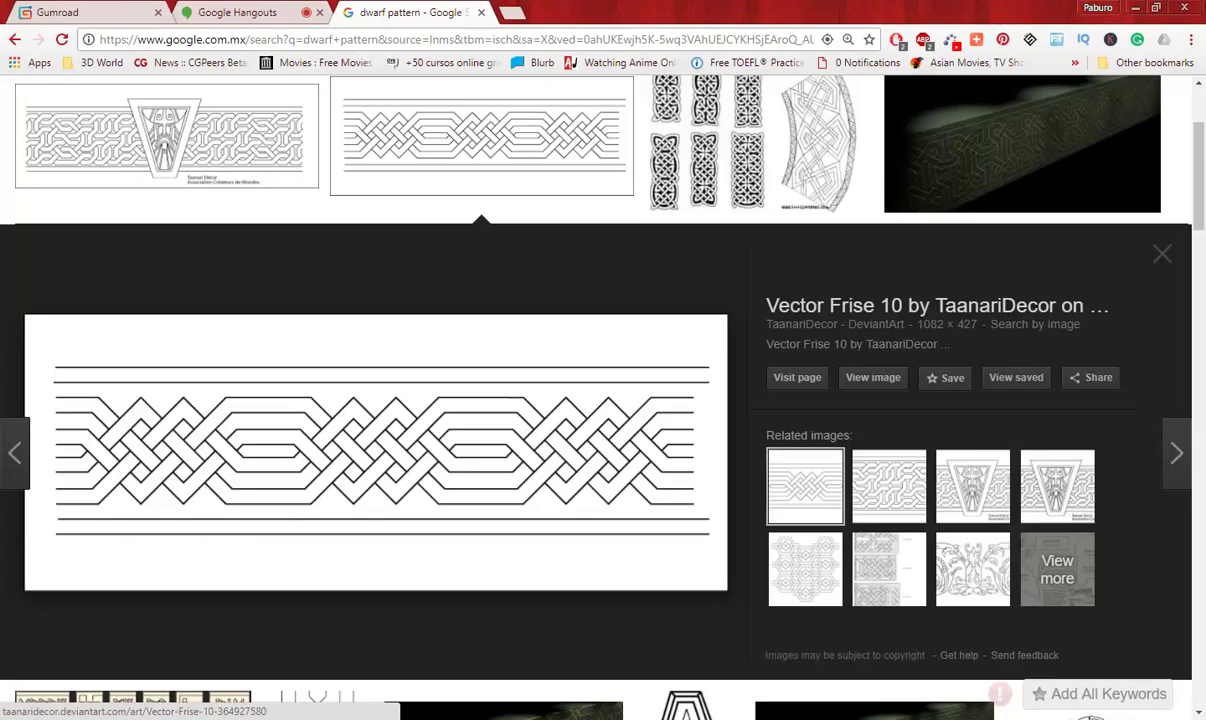
pyautogui.hotkey('alt', 'Tab')
pyautogui.click(306, 627)
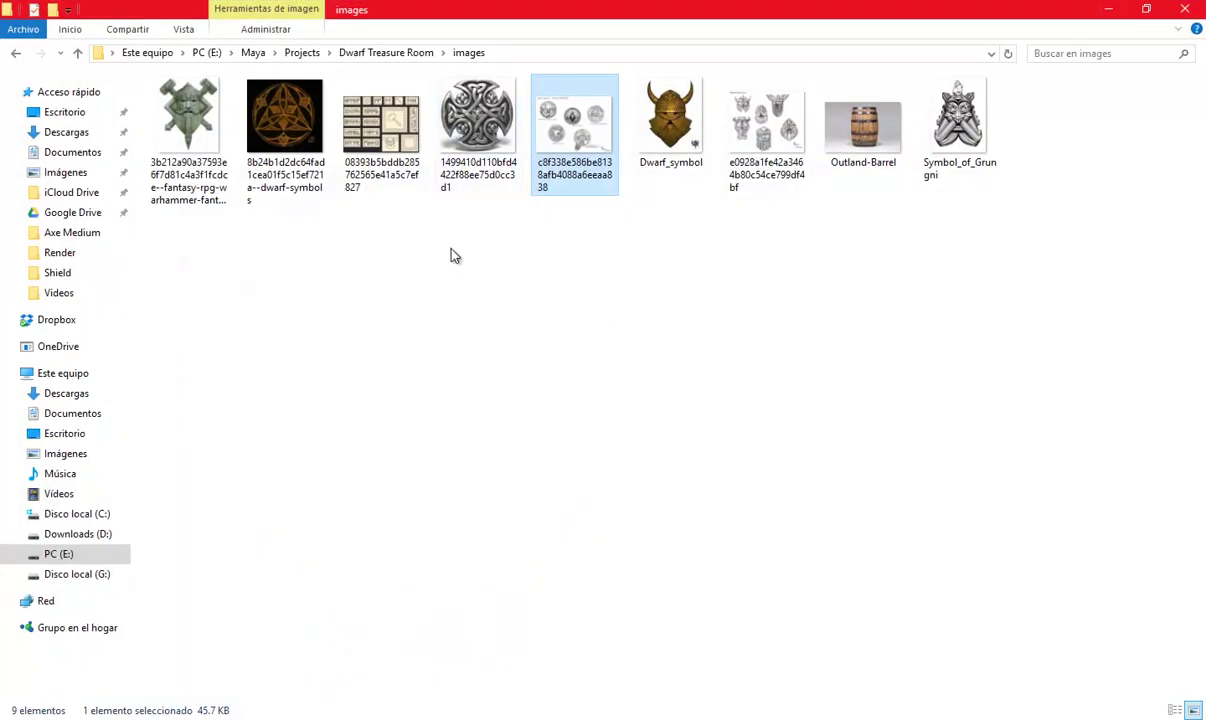
pyautogui.moveTo(967, 130); pyautogui.dragTo(477, 700)
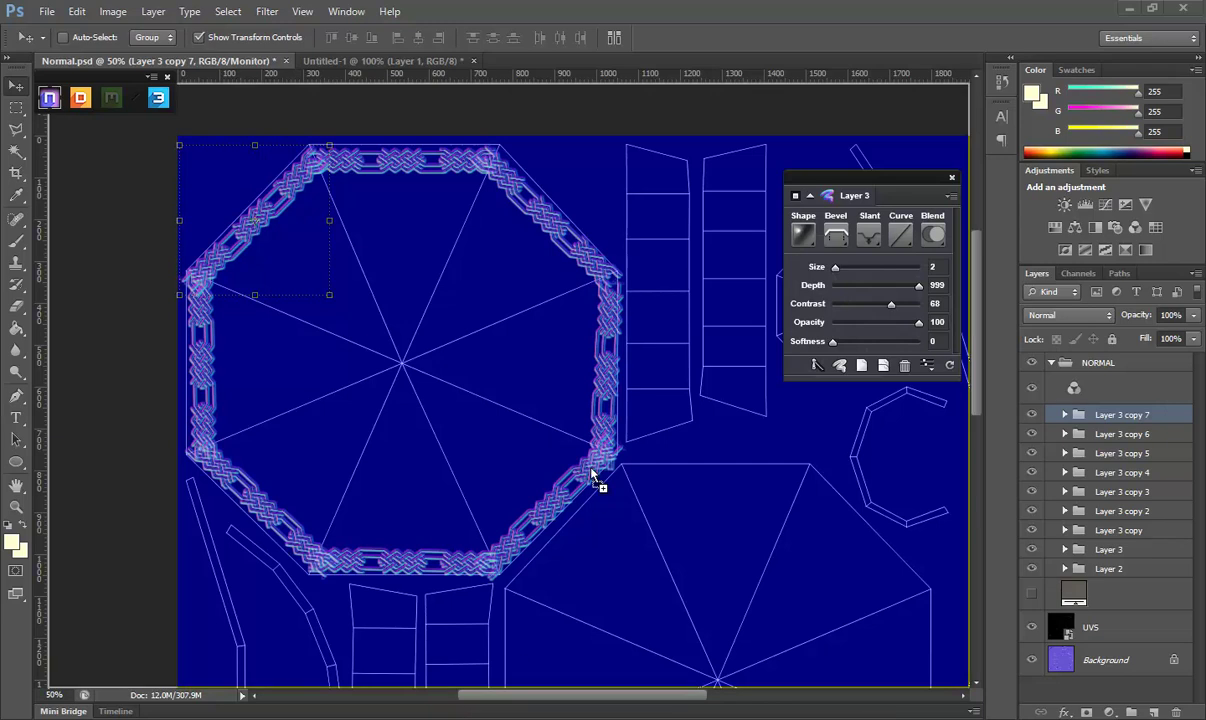
pyautogui.moveTo(477, 688); pyautogui.dragTo(548, 65)
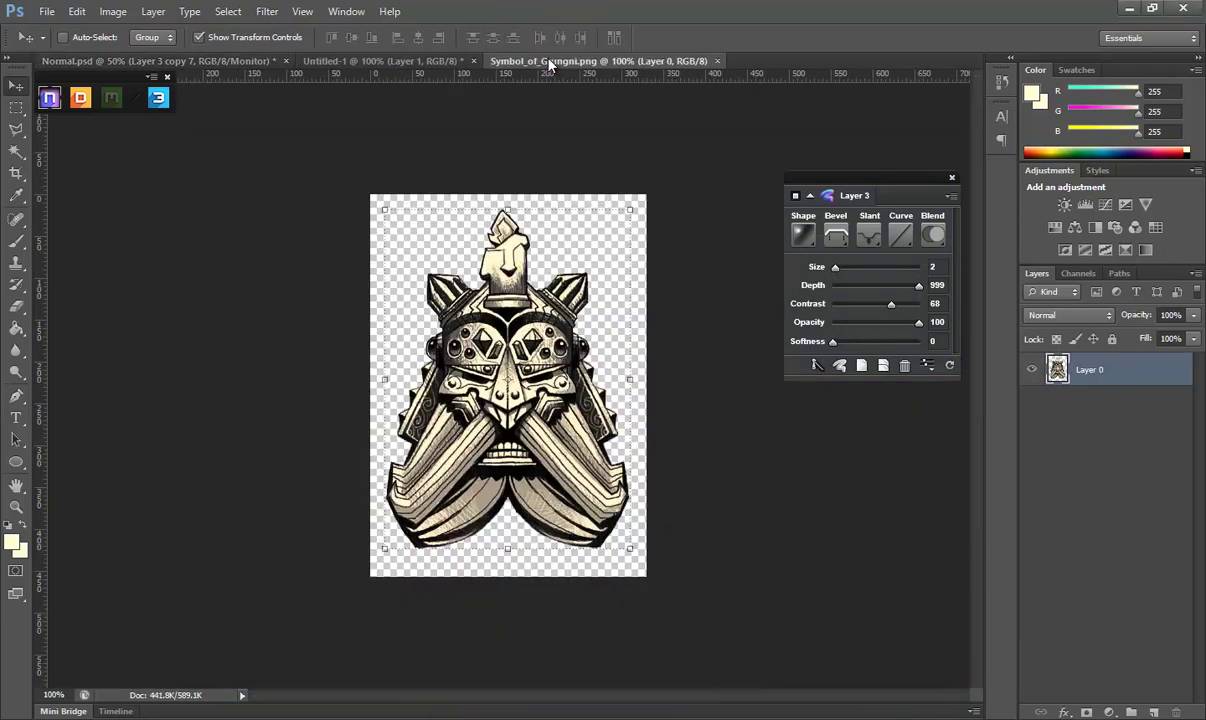
# Close Untitled-1 without saving and bring the Grungni symbol into Normal.psd.
pyautogui.click(393, 66)
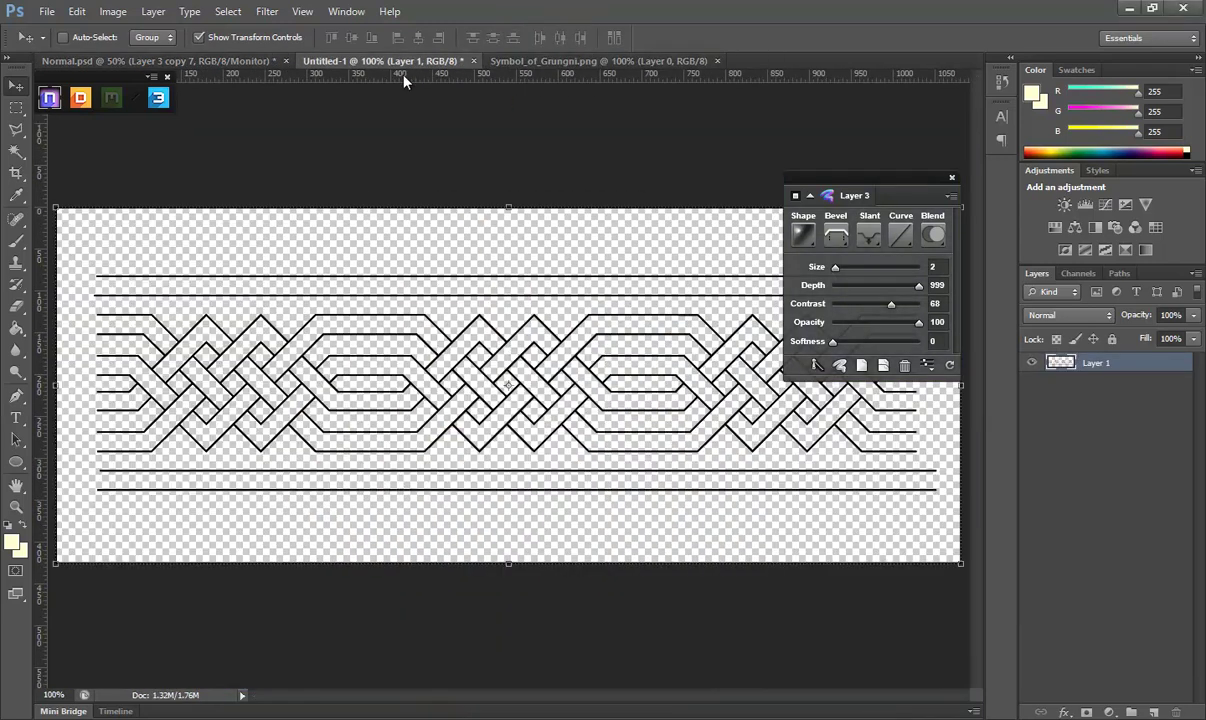
pyautogui.click(474, 61)
pyautogui.click(609, 286)
pyautogui.moveTo(54, 113)
pyautogui.mouseDown()
pyautogui.moveTo(236, 150)
pyautogui.moveTo(598, 312)
pyautogui.mouseUp()
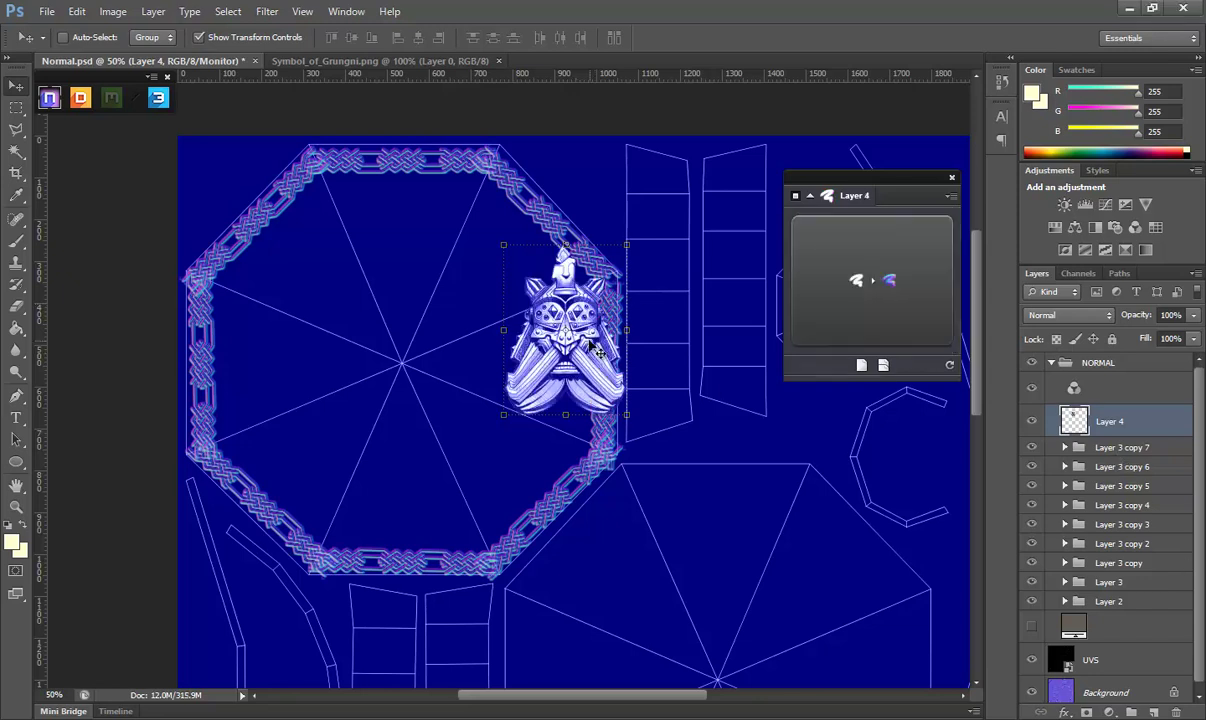
# Centre the emblem in the octagon and scale it down to 58.5%.
pyautogui.moveTo(600, 352); pyautogui.dragTo(522, 397)
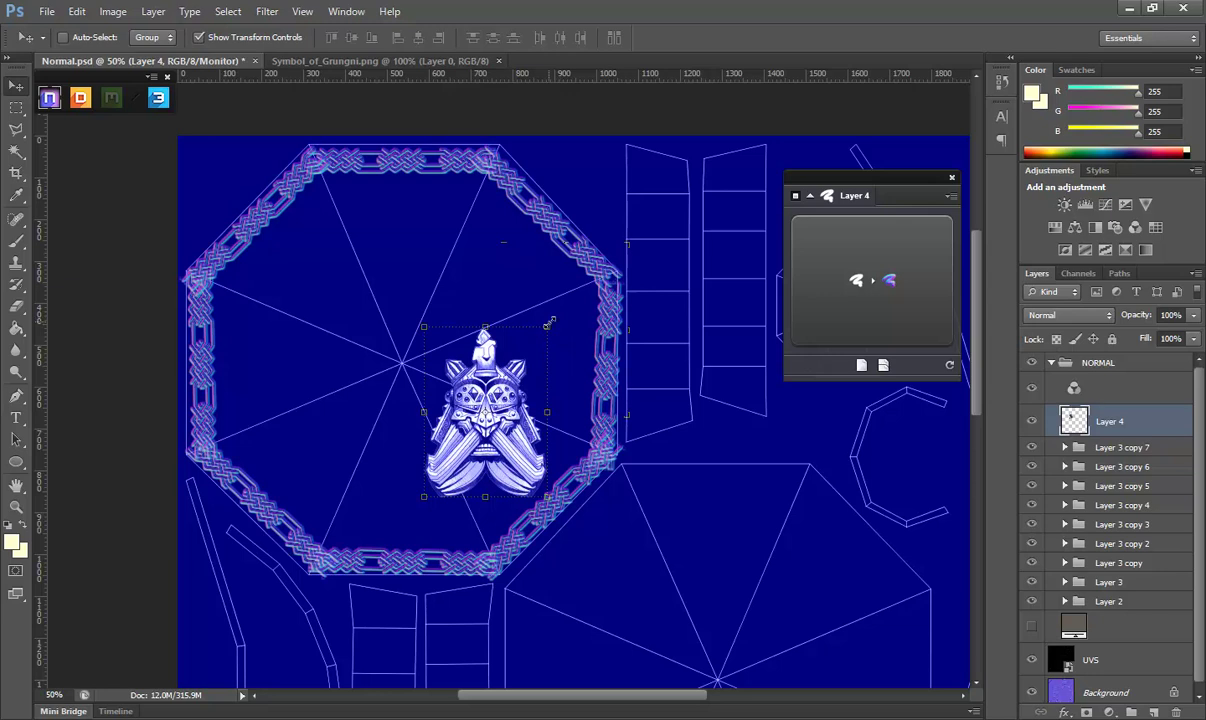
pyautogui.moveTo(548, 323); pyautogui.dragTo(498, 397)
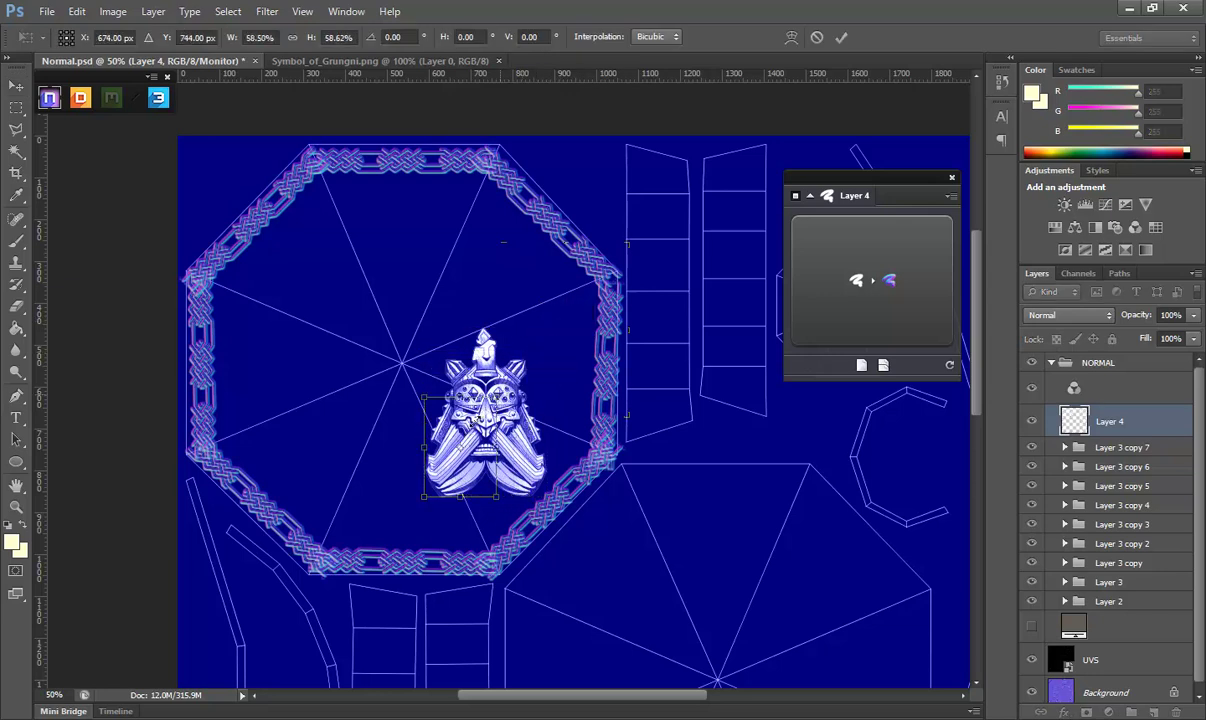
pyautogui.press('Return')
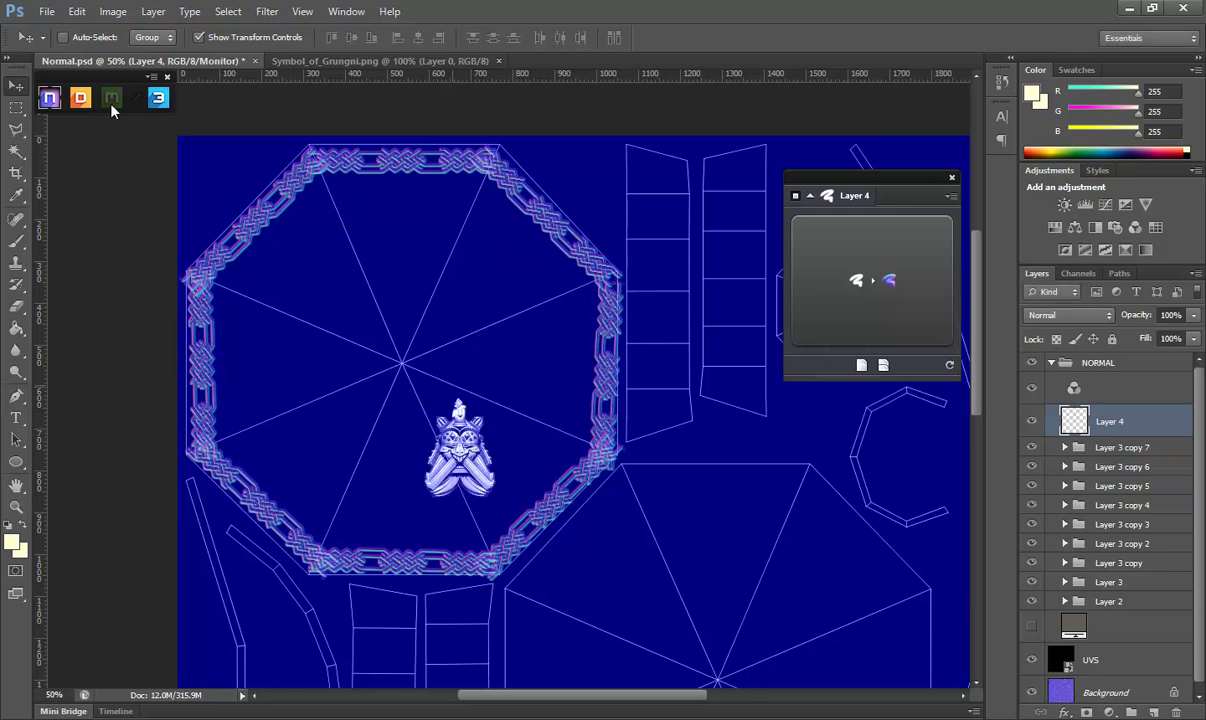
# Merge the knot groups Layer 3 through Layer 3 copy 7 into one layer.
pyautogui.click(1117, 450)
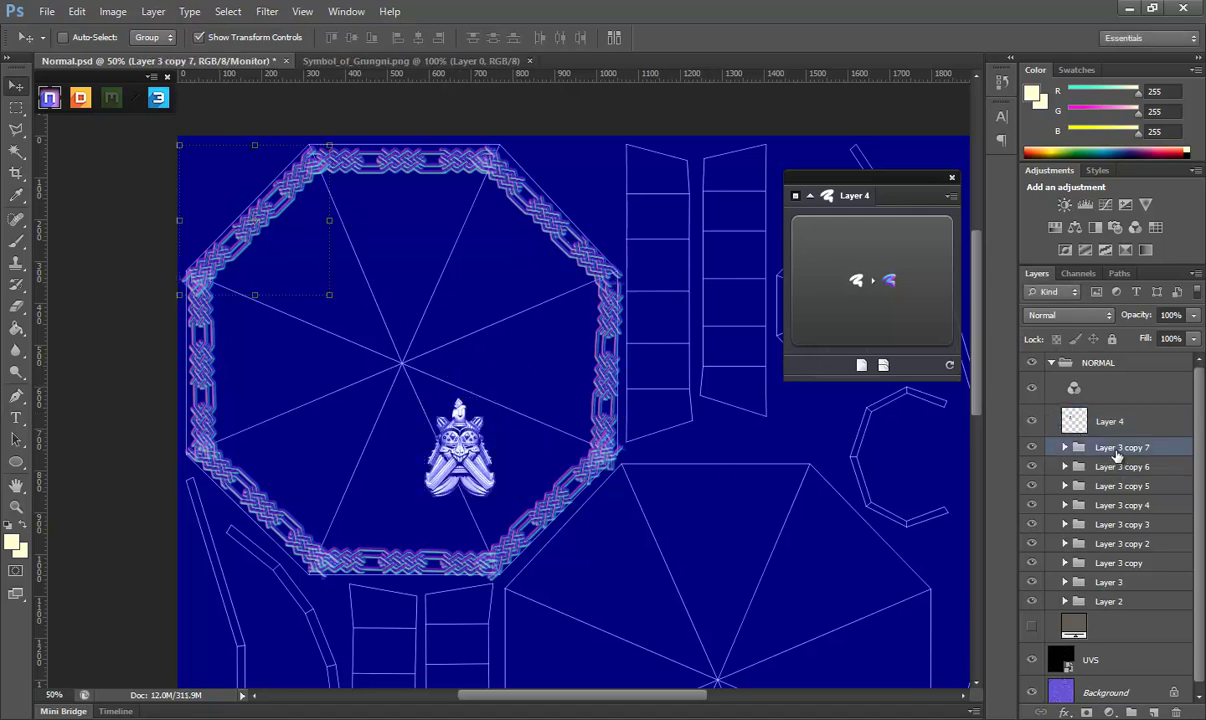
pyautogui.click(1108, 565)
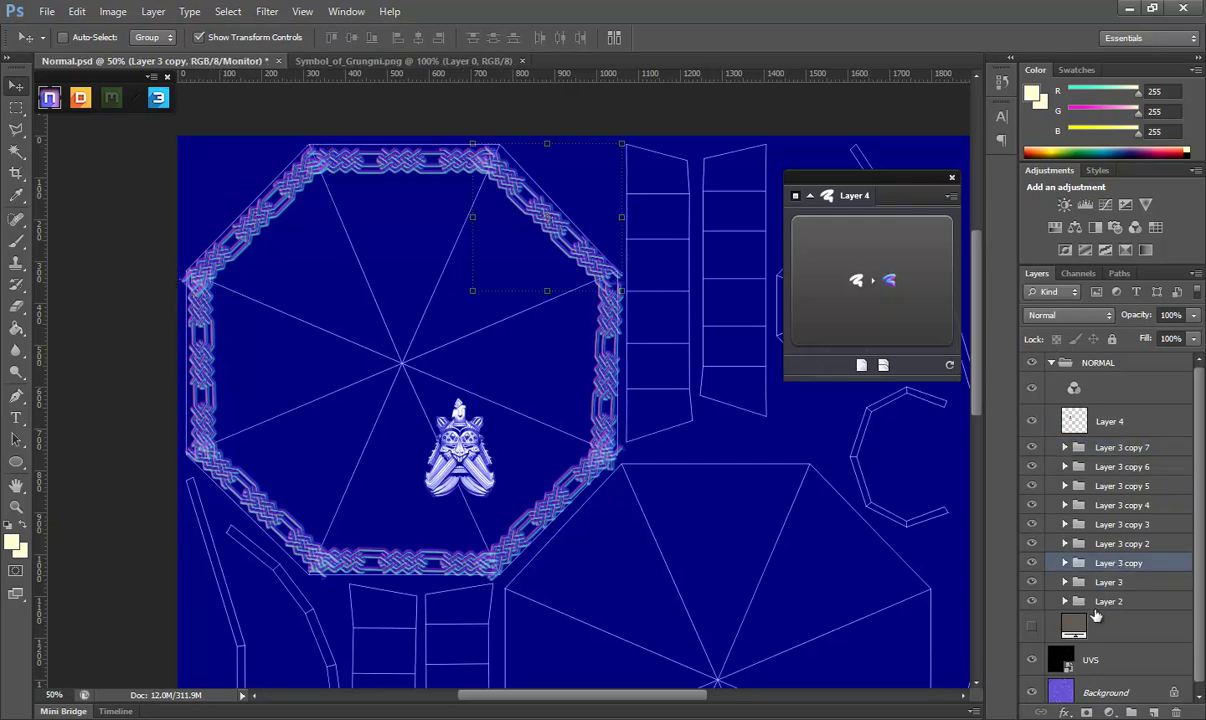
pyautogui.click(1108, 582)
pyautogui.keyDown('shift'); pyautogui.click(1110, 447); pyautogui.keyUp('shift')
pyautogui.rightClick(1138, 452)
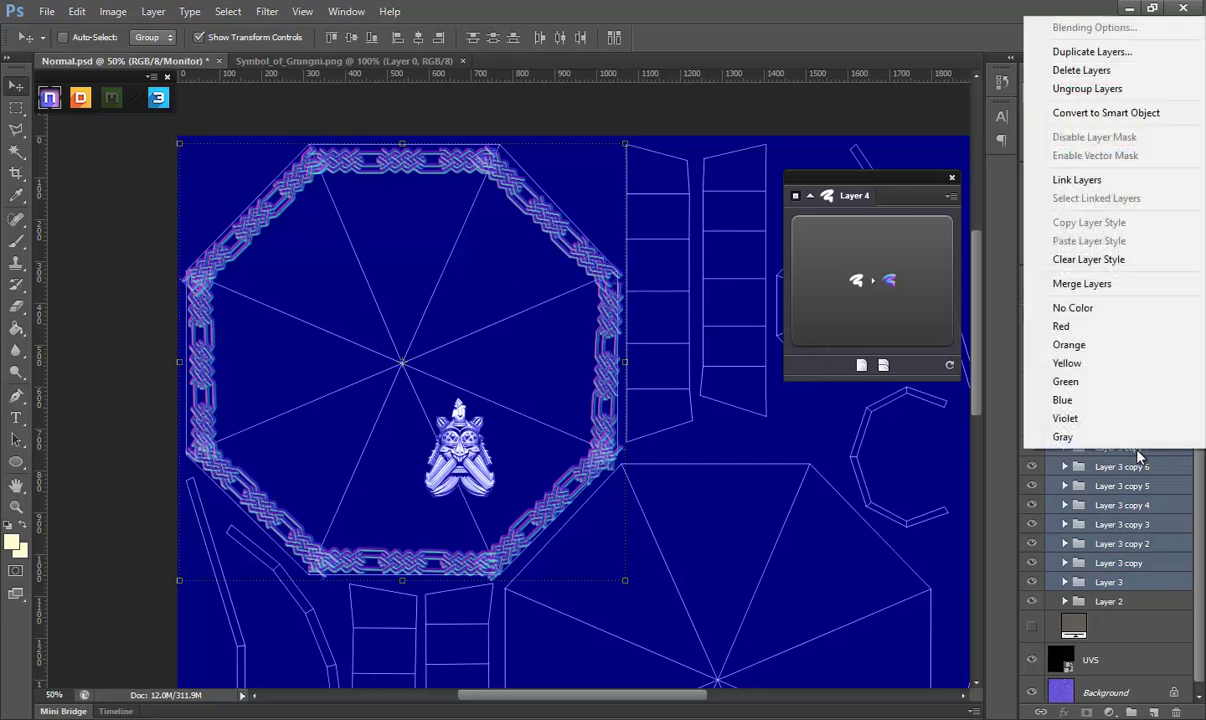
pyautogui.click(1100, 283)
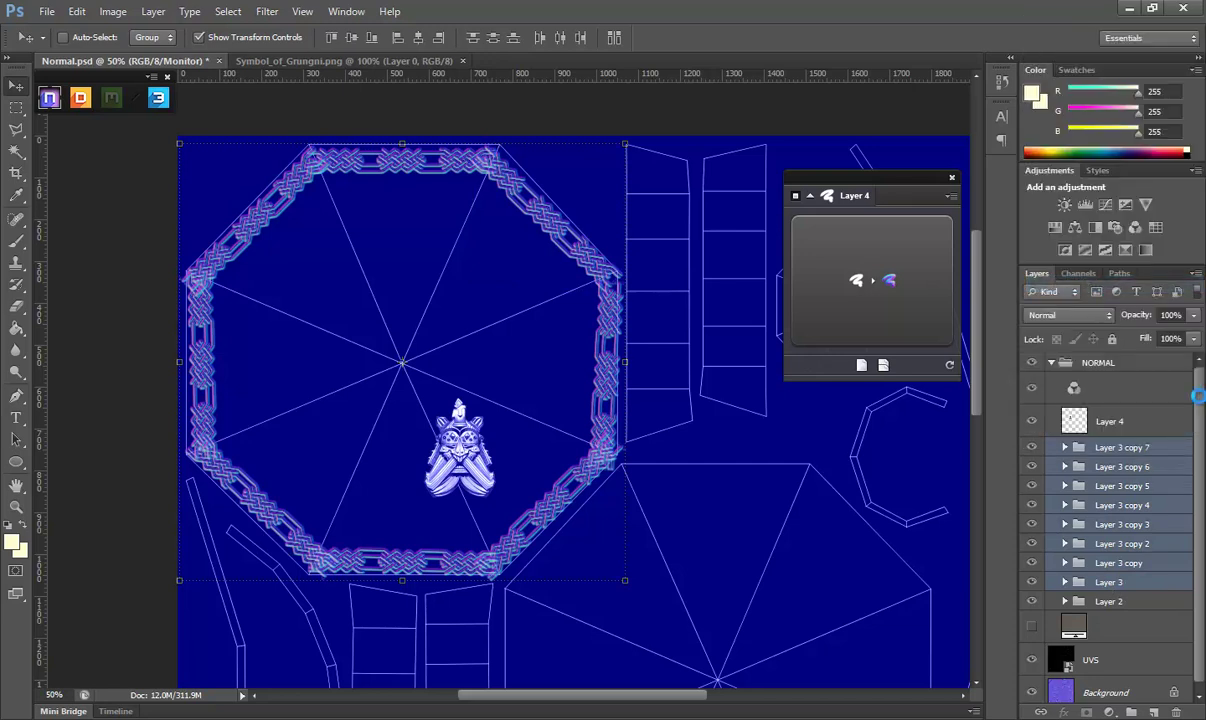
# Move the Layer 4 emblem onto the octagon's top edge and rotate it nearly upside down.
pyautogui.keyDown('ctrl'); pyautogui.click(440, 410); pyautogui.keyUp('ctrl')
pyautogui.moveTo(442, 410)
pyautogui.mouseDown()
pyautogui.moveTo(487, 168)
pyautogui.moveTo(489, 181)
pyautogui.mouseUp()
pyautogui.moveTo(519, 245); pyautogui.dragTo(511, 193)
pyautogui.press('Escape')
pyautogui.moveTo(519, 245)
pyautogui.mouseDown()
pyautogui.moveTo(531, 201)
pyautogui.moveTo(449, 87)
pyautogui.moveTo(428, 80)
pyautogui.mouseUp()
pyautogui.moveTo(468, 150)
pyautogui.mouseDown()
pyautogui.moveTo(491, 201)
pyautogui.moveTo(478, 125)
pyautogui.mouseUp()
# Commit the emblem placement and give it a bevel of a different type with size 2.
pyautogui.press('Return')
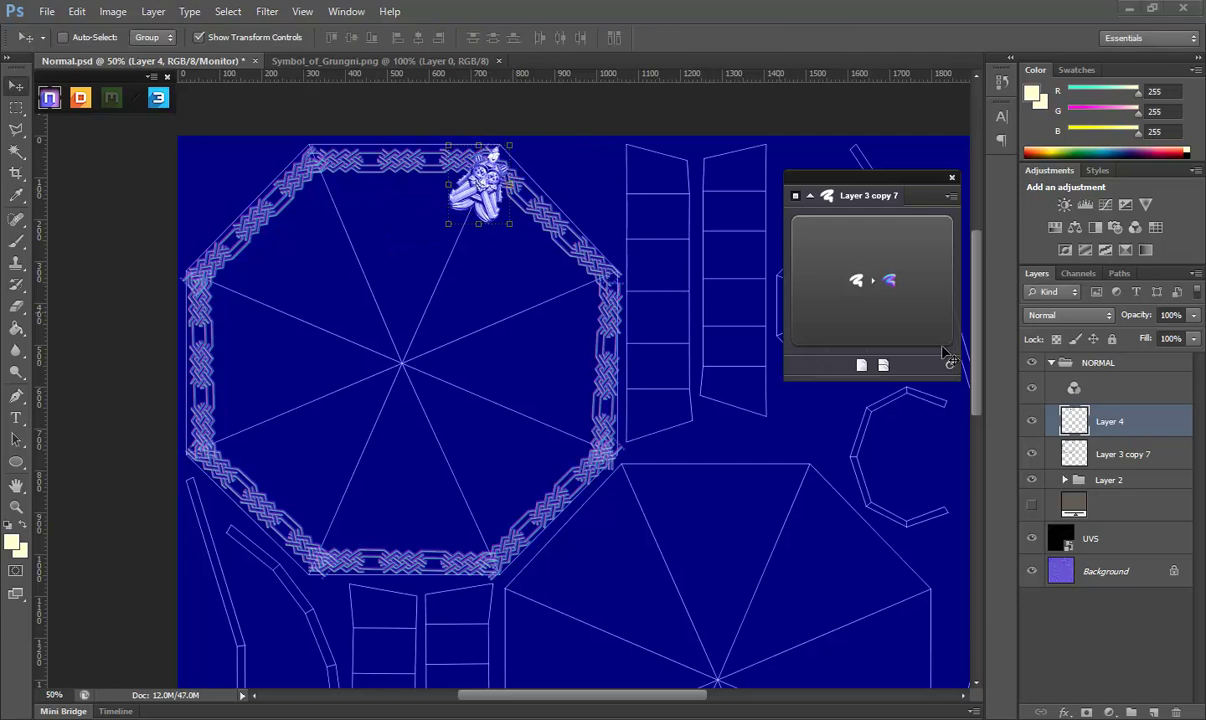
pyautogui.click(889, 284)
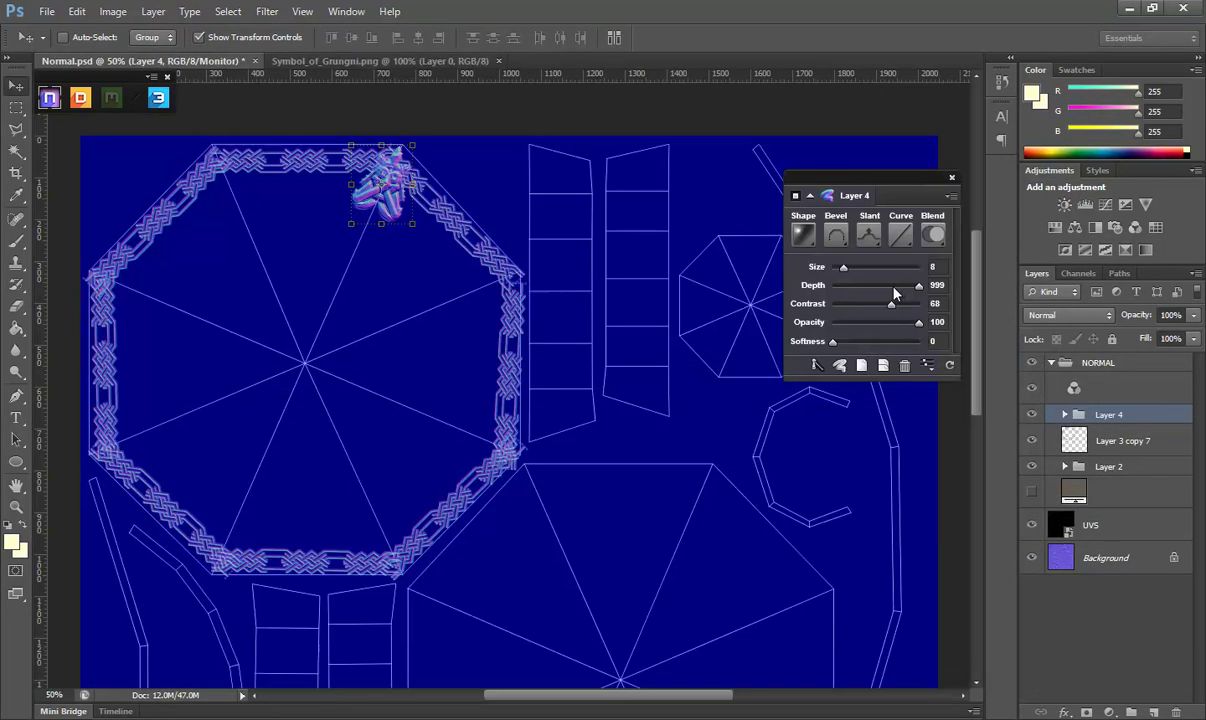
pyautogui.click(17, 503)
pyautogui.click(403, 186)
pyautogui.click(500, 248)
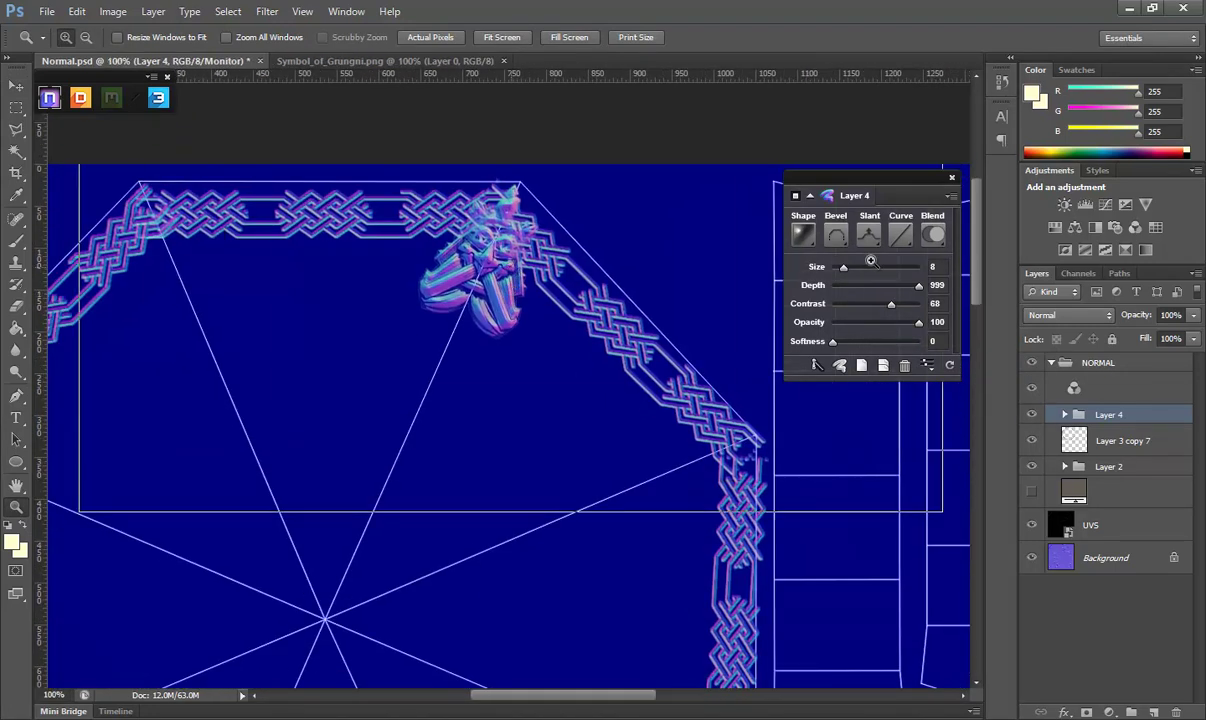
pyautogui.click(443, 252)
pyautogui.click(836, 234)
pyautogui.click(742, 388)
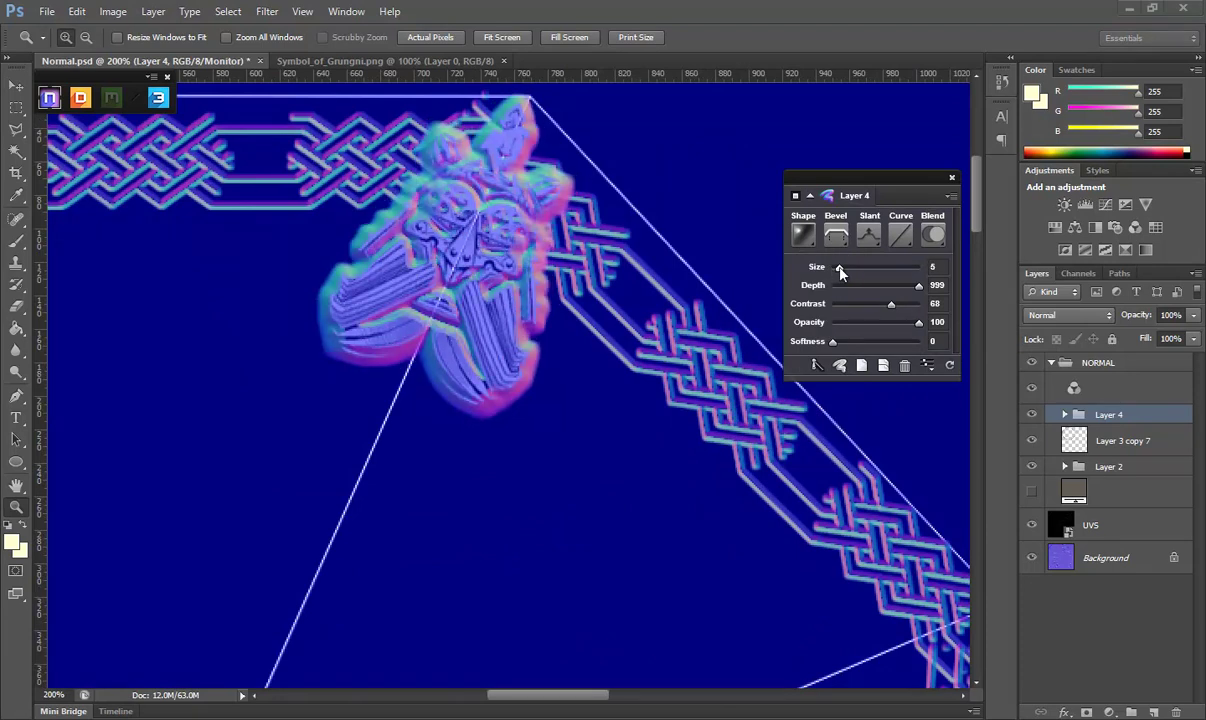
pyautogui.moveTo(838, 270); pyautogui.dragTo(834, 270)
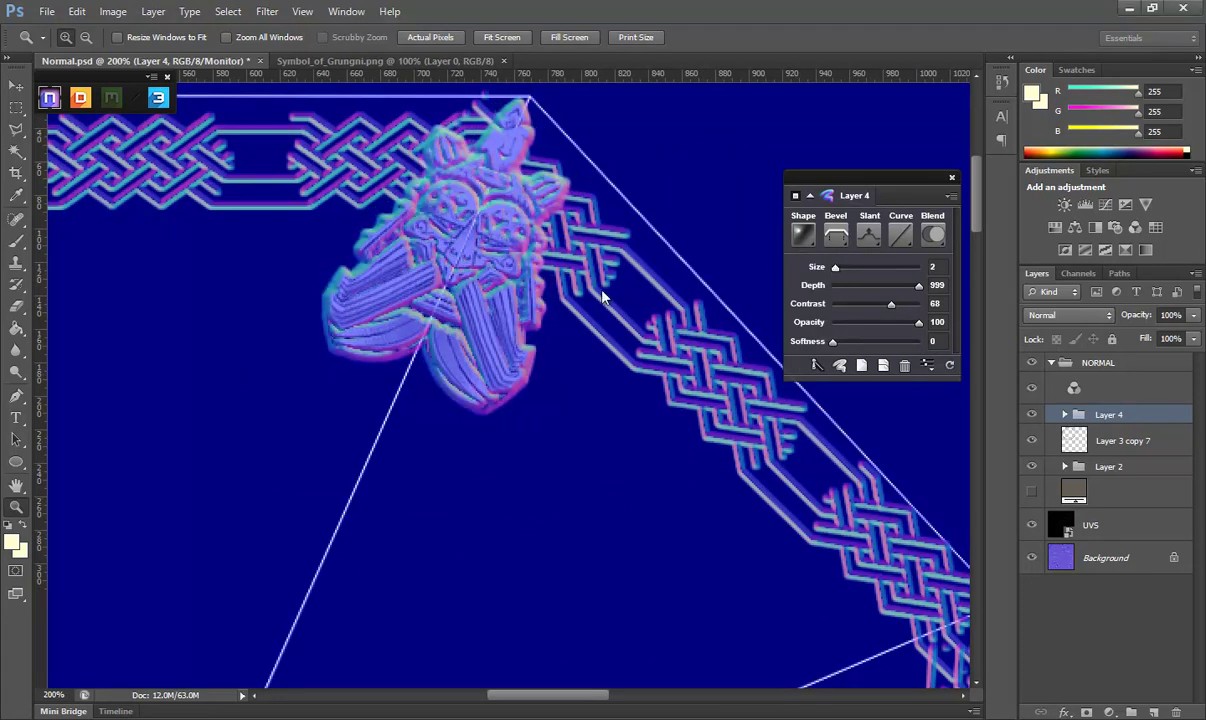
# Rotate the emblem to about 179° on the octagon's top corner and commit.
pyautogui.click(17, 88)
pyautogui.moveTo(581, 426); pyautogui.dragTo(352, 162)
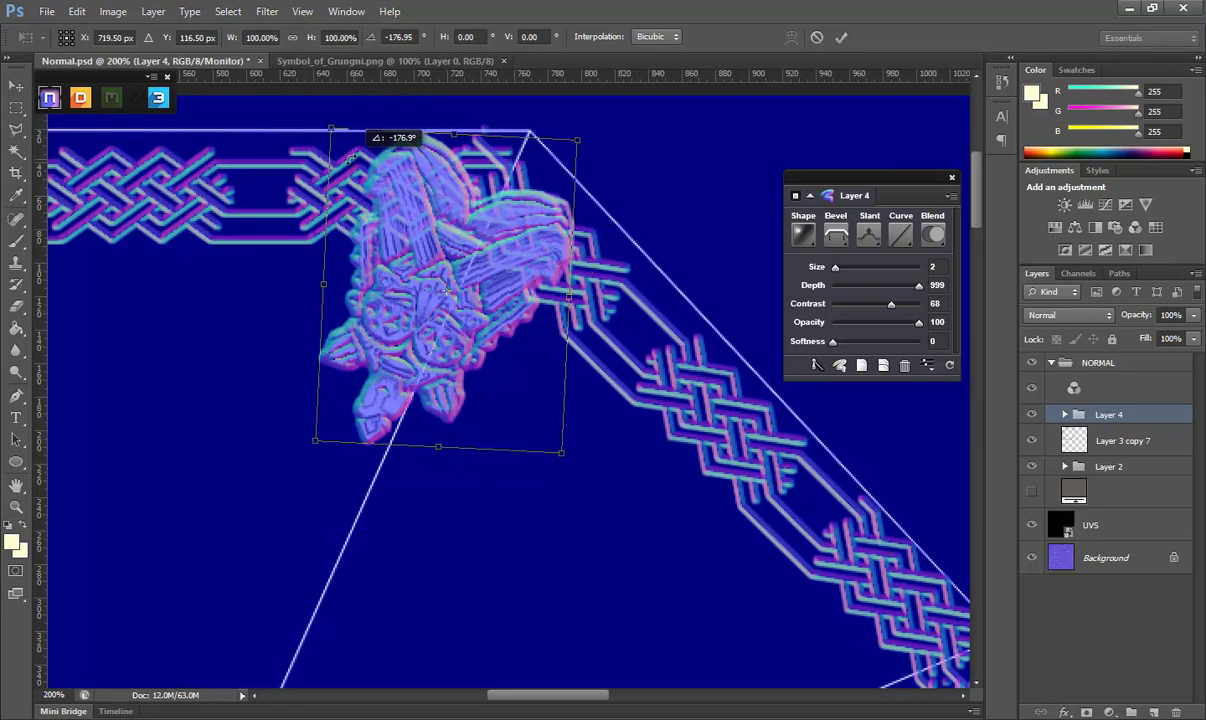
pyautogui.moveTo(483, 240); pyautogui.dragTo(503, 240)
pyautogui.press('Right')
pyautogui.press('Right')
pyautogui.press('Right')
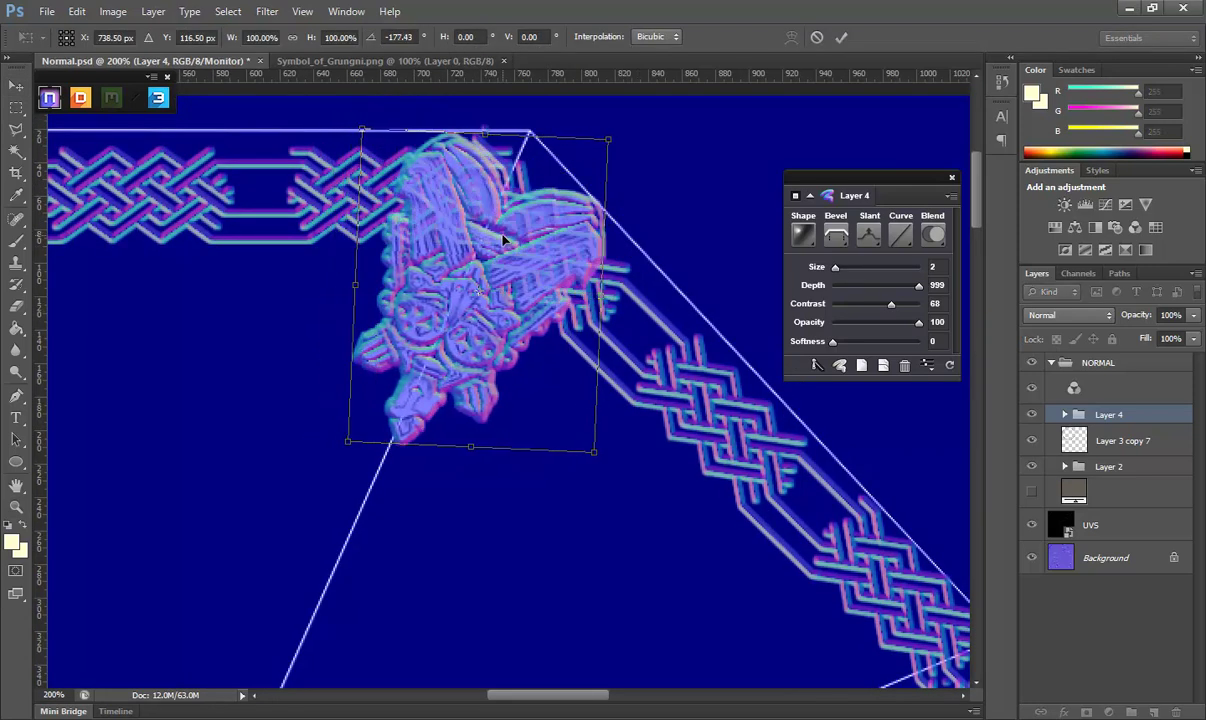
pyautogui.press('Left')
pyautogui.press('Left')
pyautogui.moveTo(620, 133)
pyautogui.mouseDown()
pyautogui.moveTo(612, 121)
pyautogui.moveTo(621, 127)
pyautogui.mouseUp()
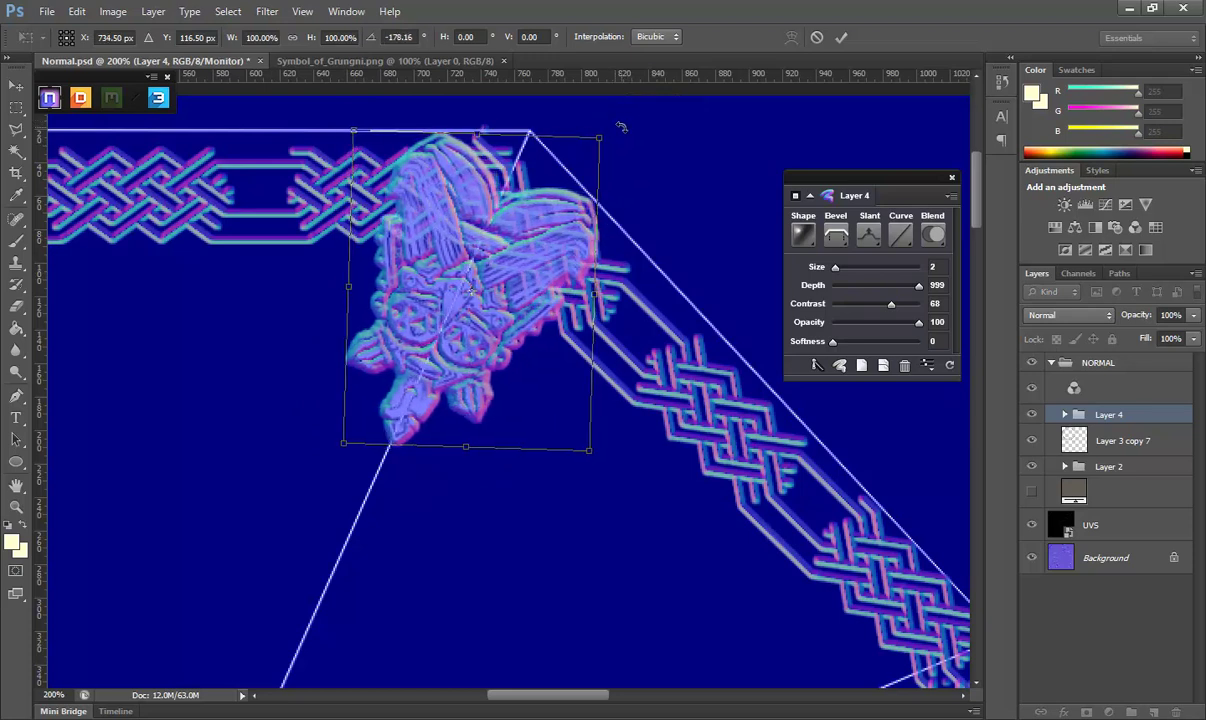
pyautogui.press('Return')
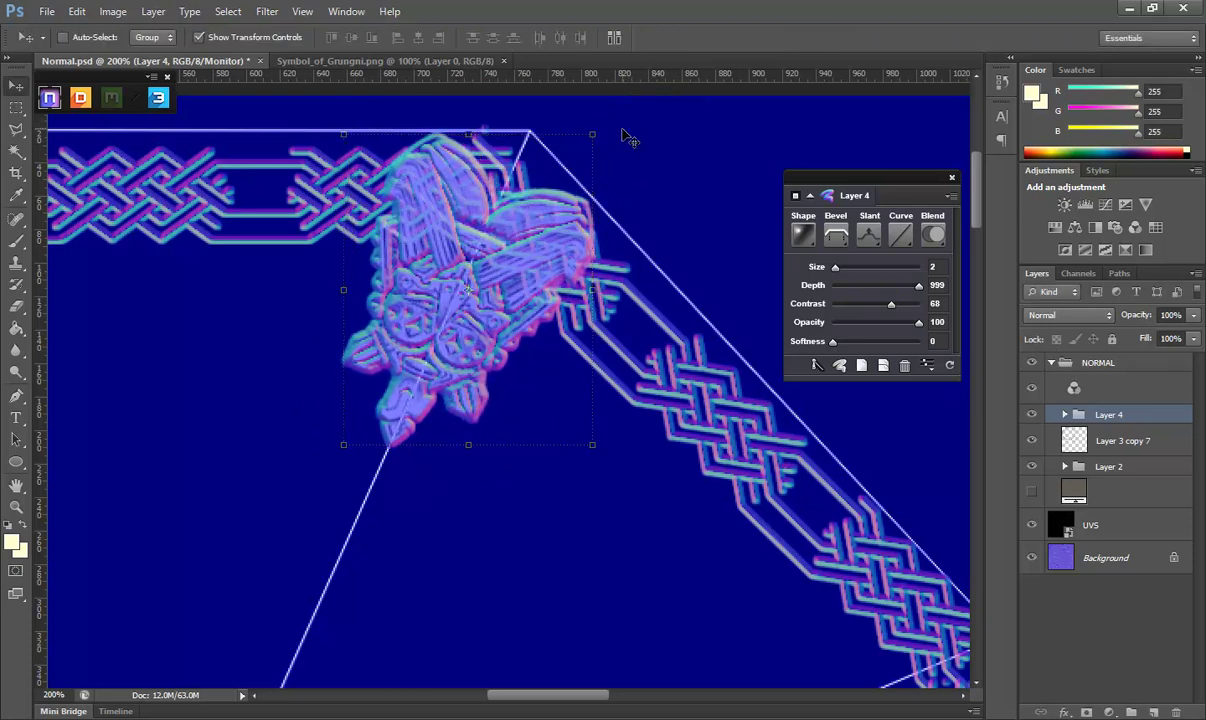
# Compare Down and Up slant on the symbol, leaving it raised with Up.
pyautogui.click(877, 240)
pyautogui.click(800, 290)
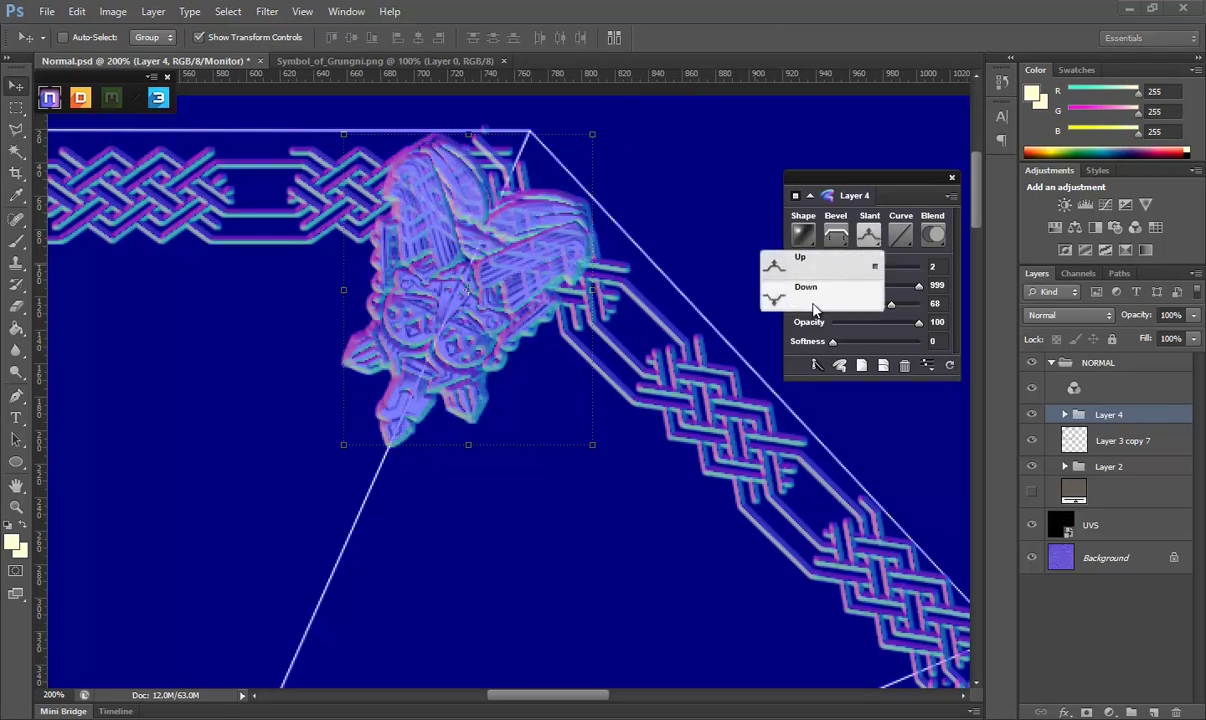
pyautogui.click(864, 247)
pyautogui.click(775, 258)
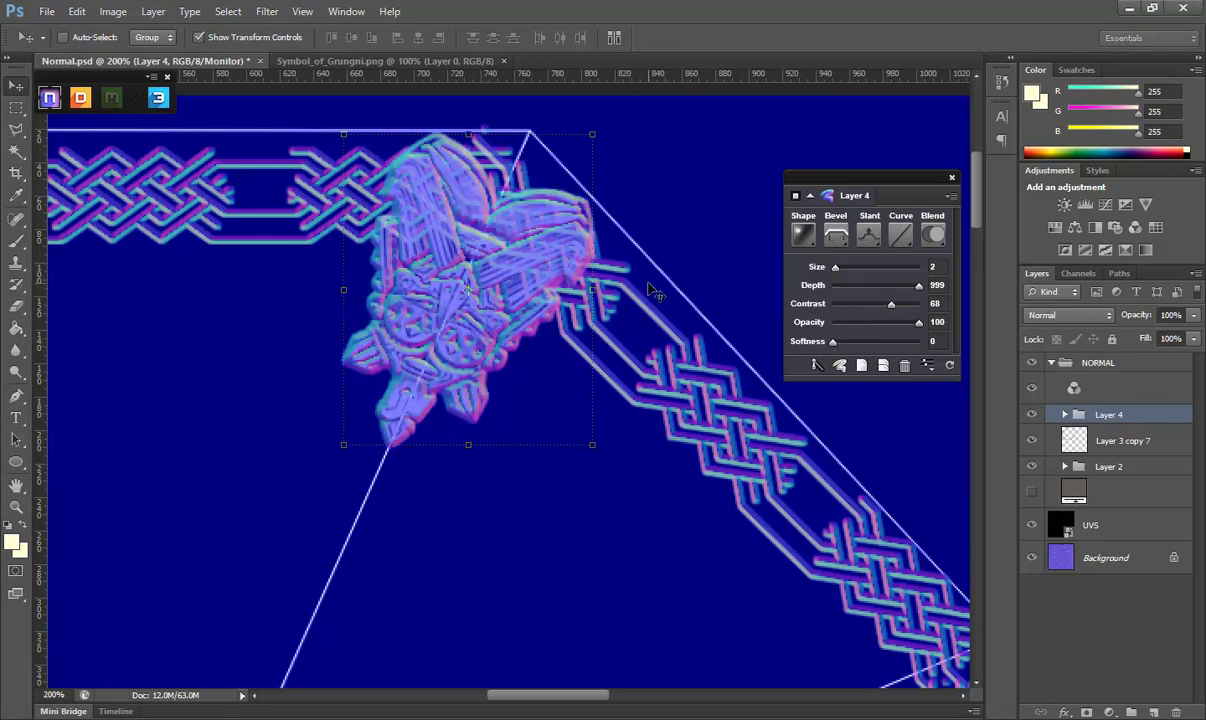
# Zoom out to 66.7% so the whole knot ring is visible.
pyautogui.click(22, 510)
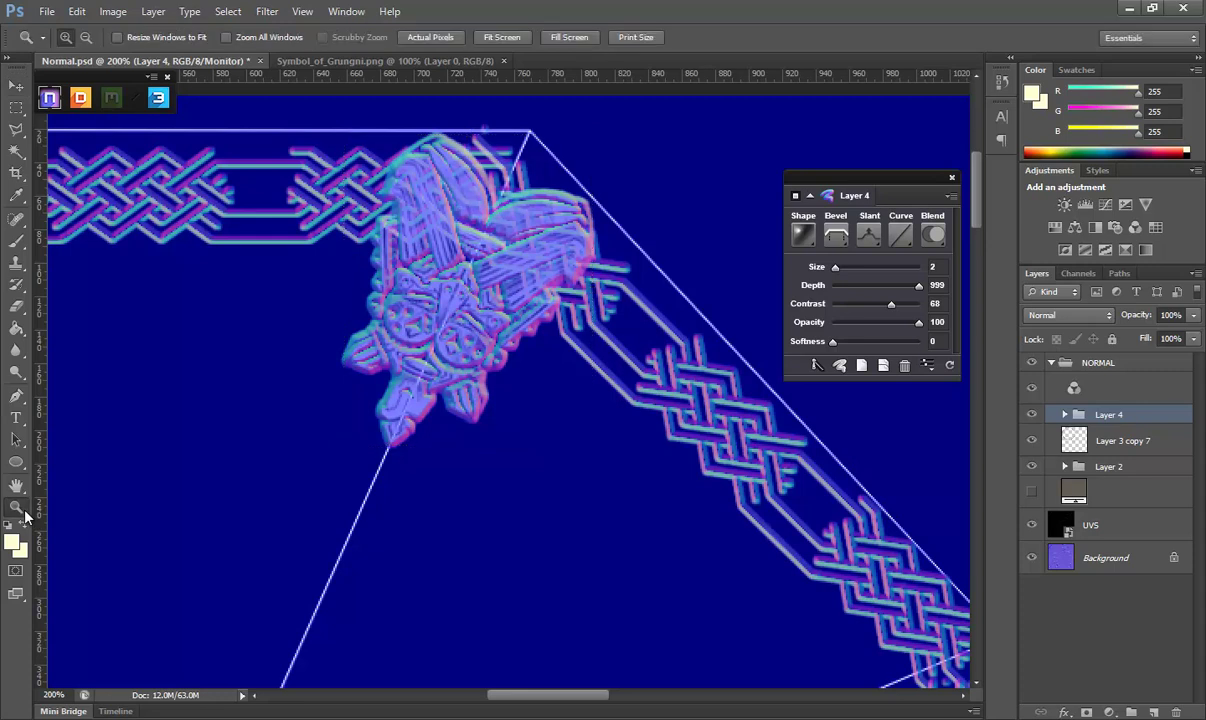
pyautogui.click(85, 37)
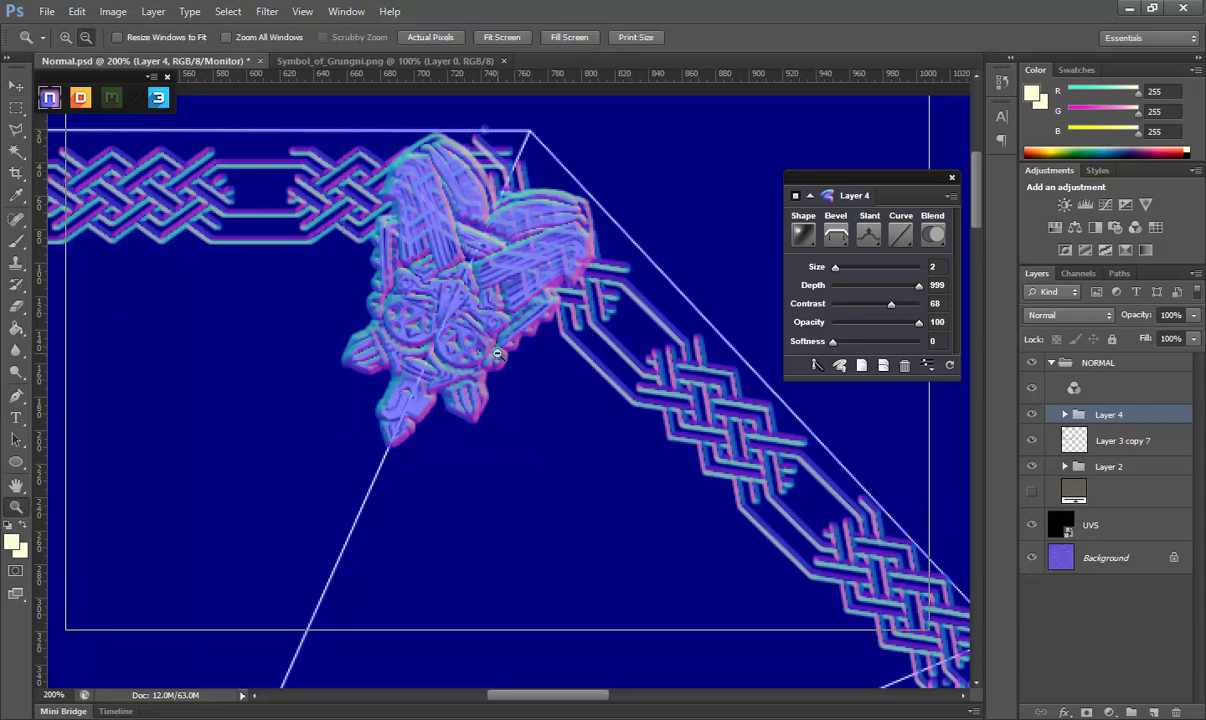
pyautogui.click(85, 37)
pyautogui.moveTo(495, 380); pyautogui.dragTo(488, 318)
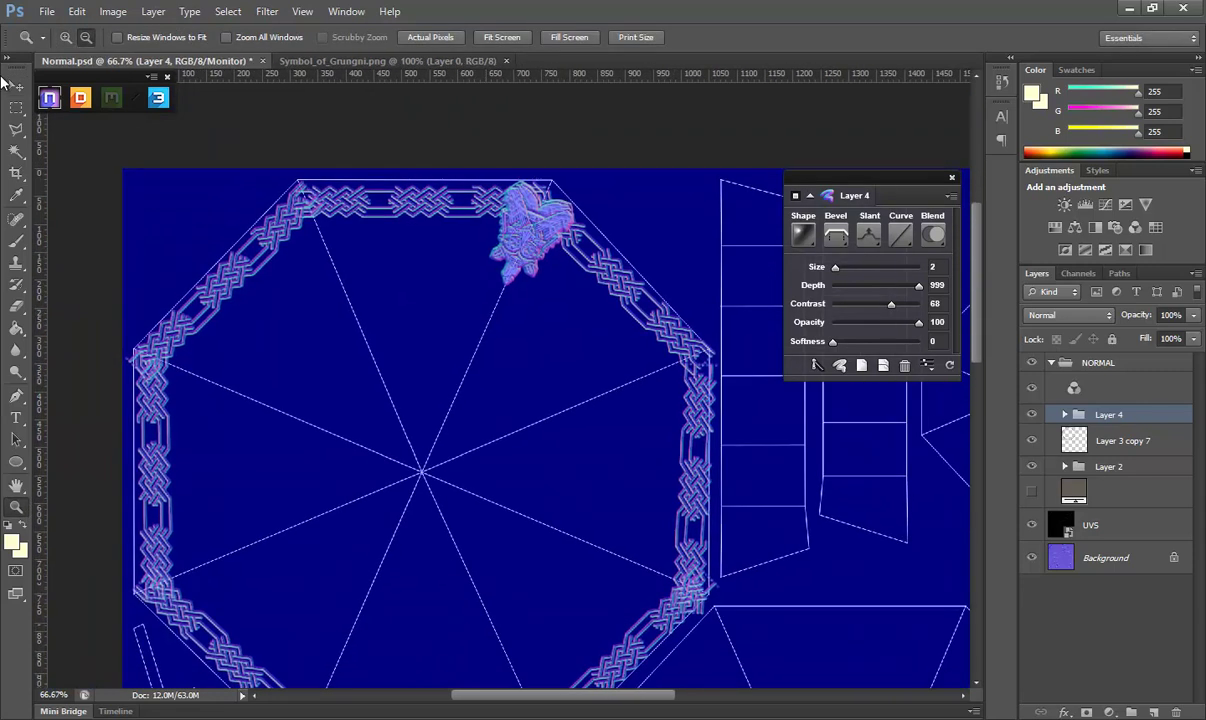
# Set the dwarf symbol's transform pivot to the octagon centre.
pyautogui.press('v')
pyautogui.rightClick(1075, 414)
pyautogui.press('Escape')
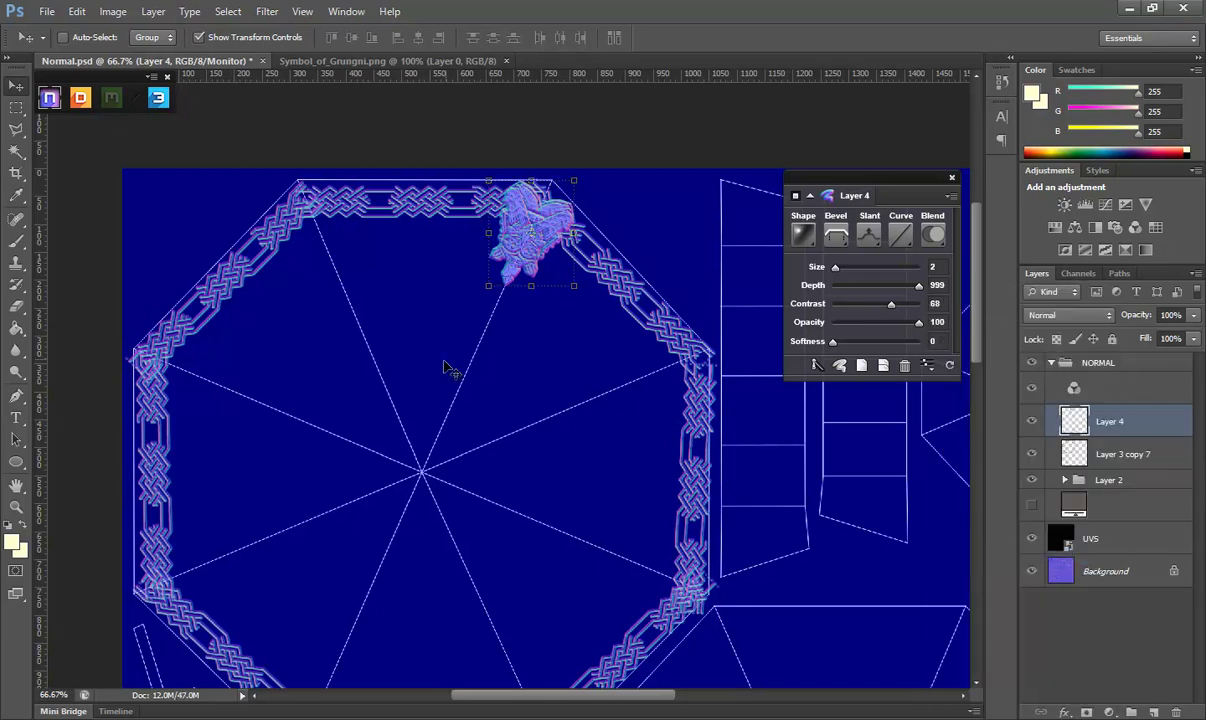
pyautogui.scroll(-2, 400, 290)
pyautogui.hotkey('ctrl', 't')
pyautogui.moveTo(533, 187); pyautogui.dragTo(424, 428)
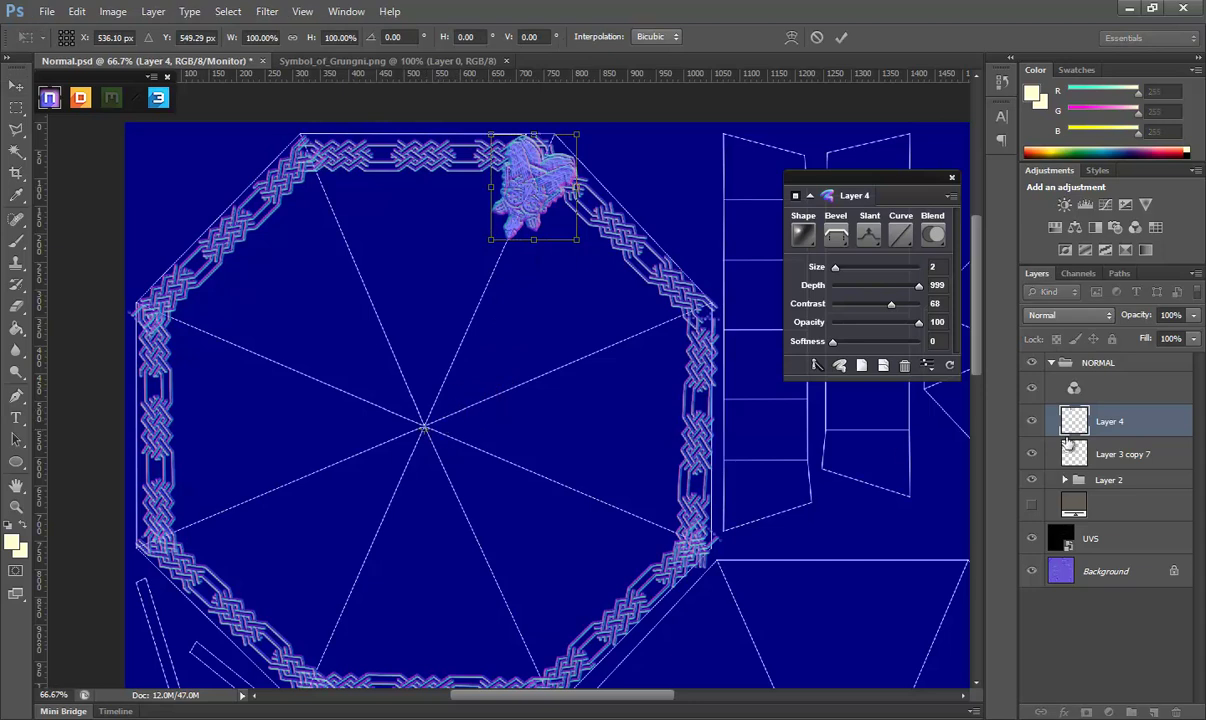
pyautogui.press('Return')
# Duplicate the symbol and rotate copies onto the ring's upper-right and right edges.
pyautogui.hotkey('ctrl', 'j')
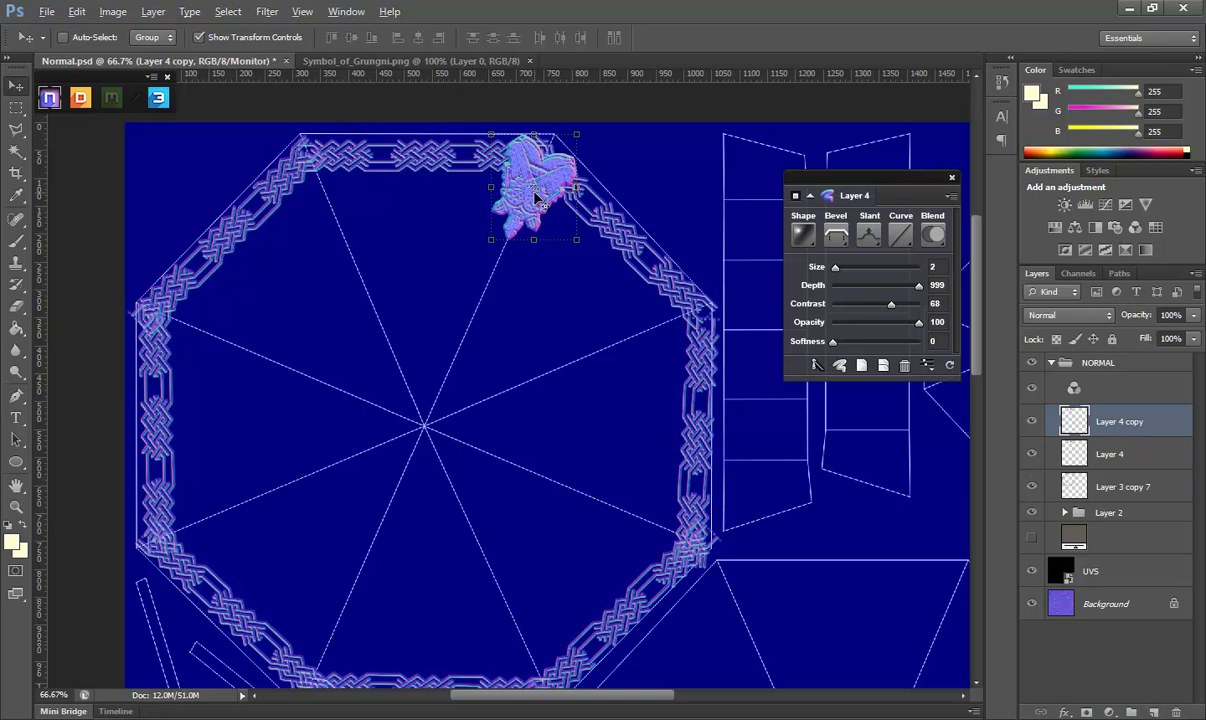
pyautogui.hotkey('ctrl', 't')
pyautogui.moveTo(533, 188); pyautogui.dragTo(424, 428)
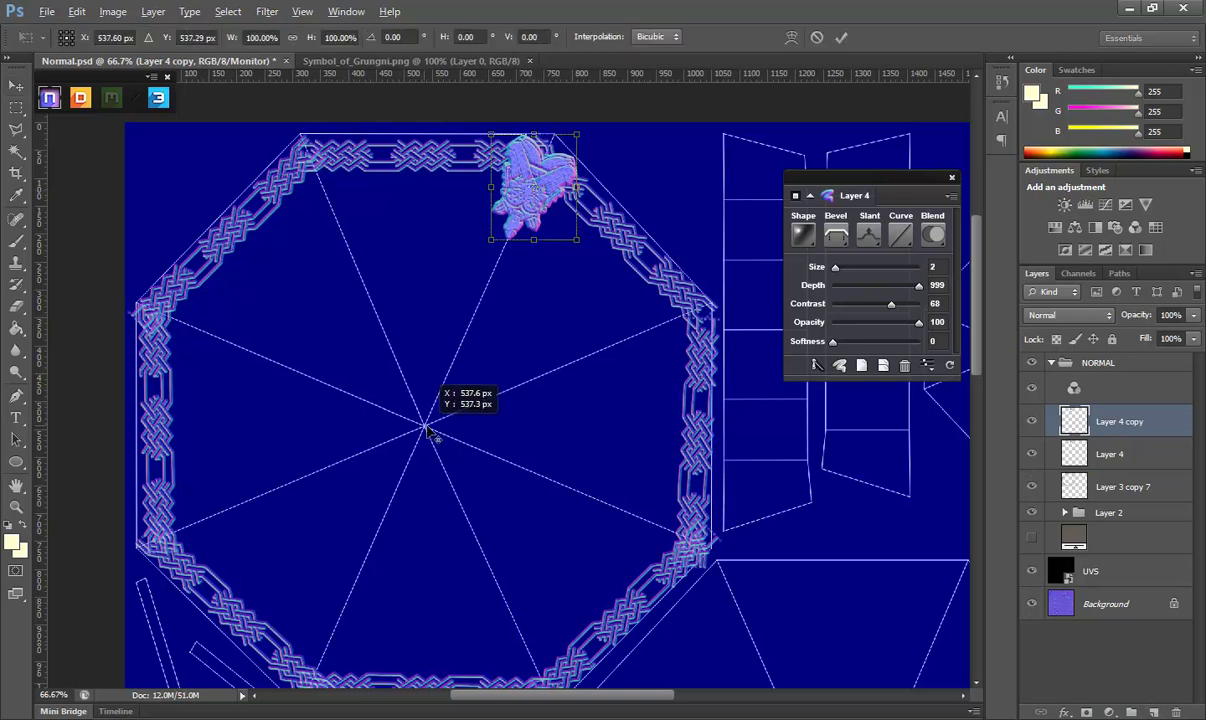
pyautogui.moveTo(583, 119); pyautogui.dragTo(760, 318)
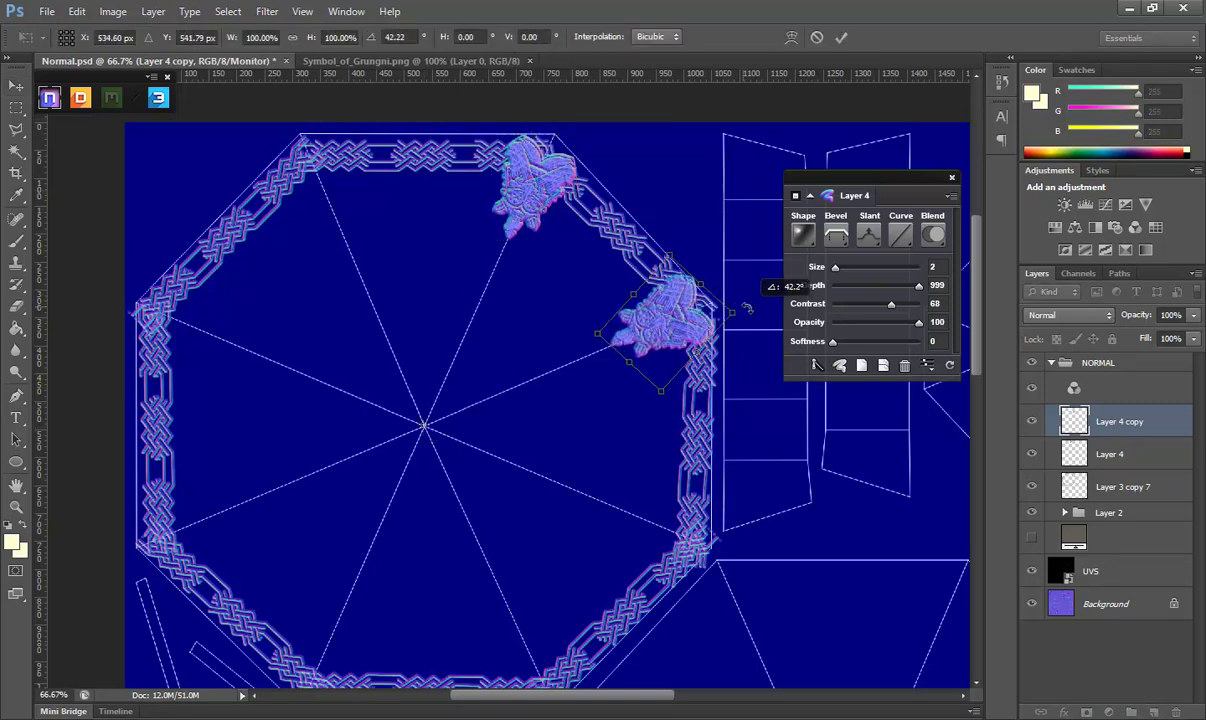
pyautogui.press('Return')
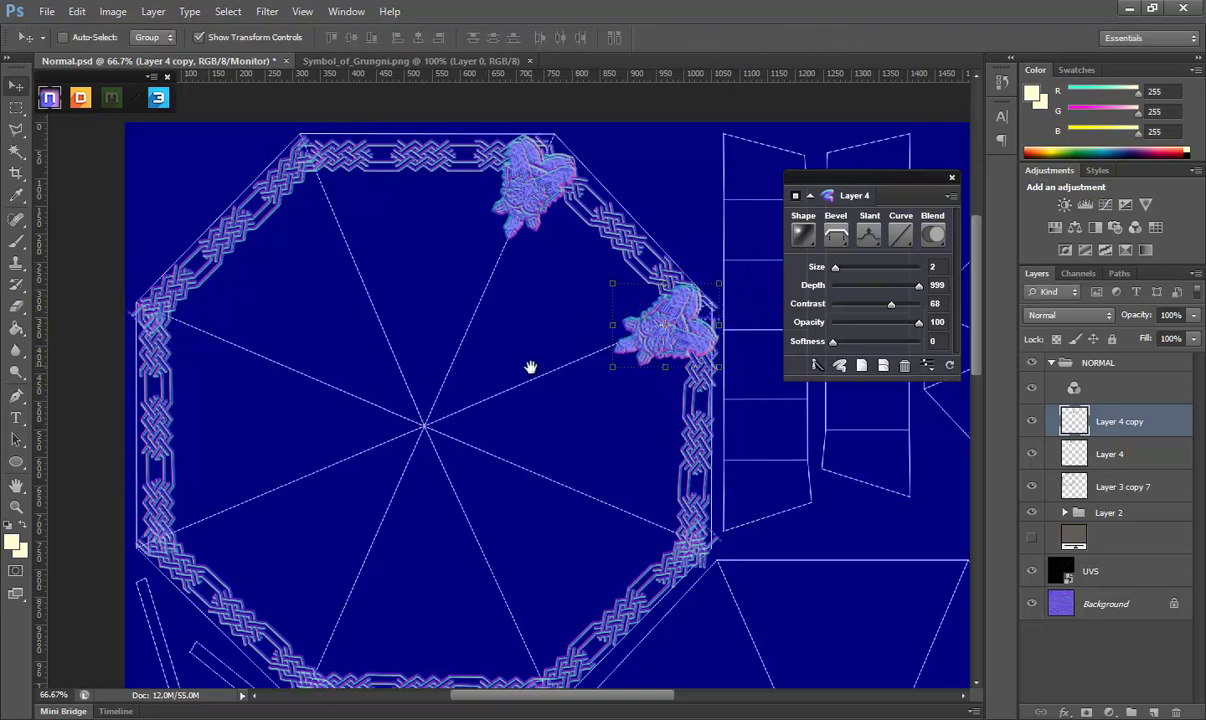
pyautogui.scroll(-3, 530, 364)
pyautogui.hotkey('ctrl', 'j')
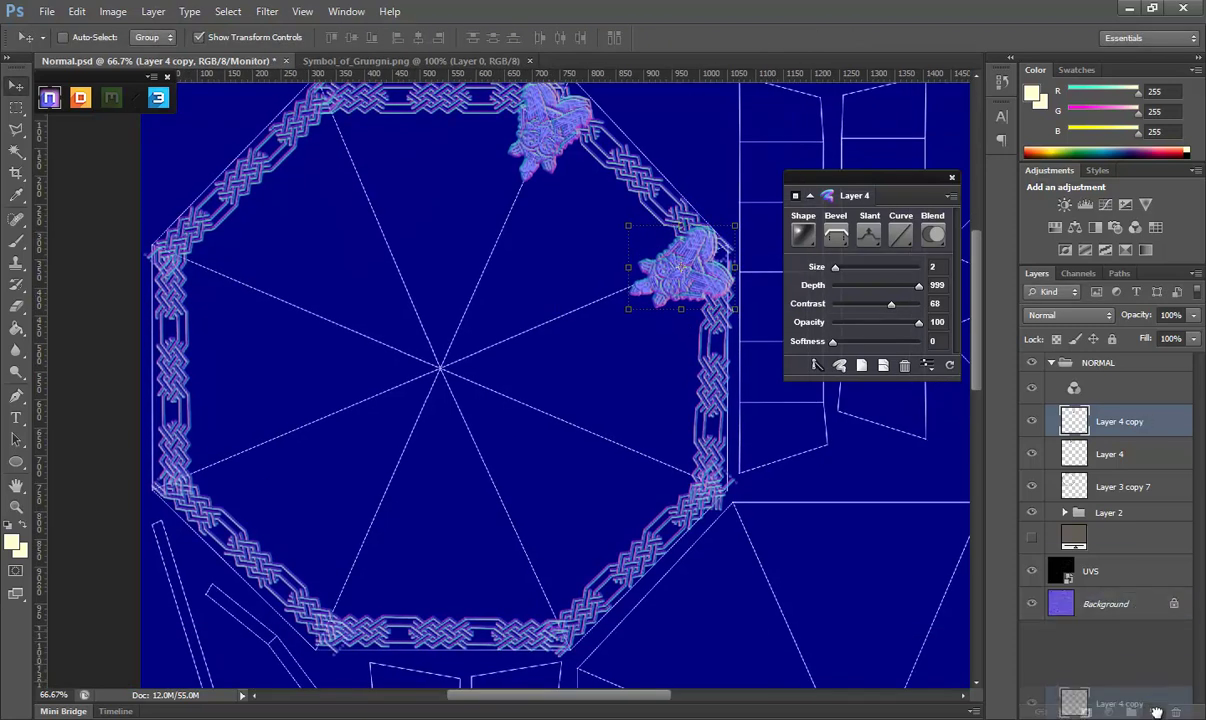
pyautogui.hotkey('ctrl', 't')
pyautogui.moveTo(681, 267); pyautogui.dragTo(440, 370)
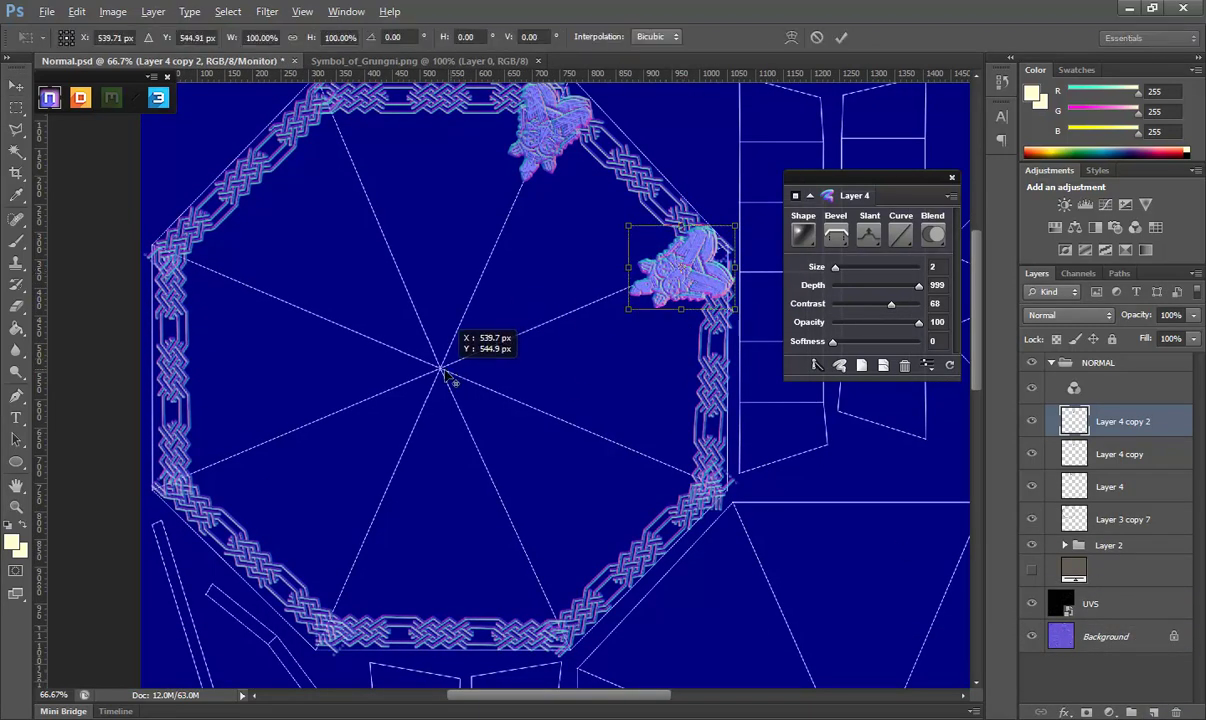
pyautogui.moveTo(754, 297); pyautogui.dragTo(728, 566)
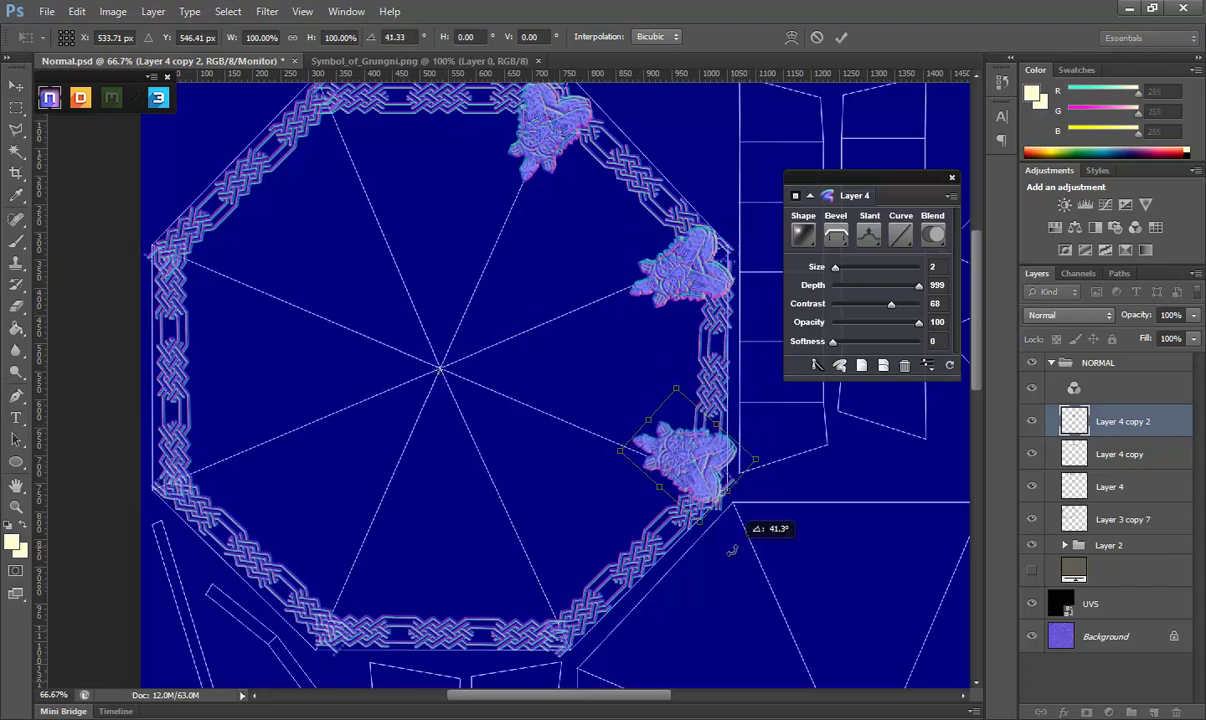
pyautogui.press('Return')
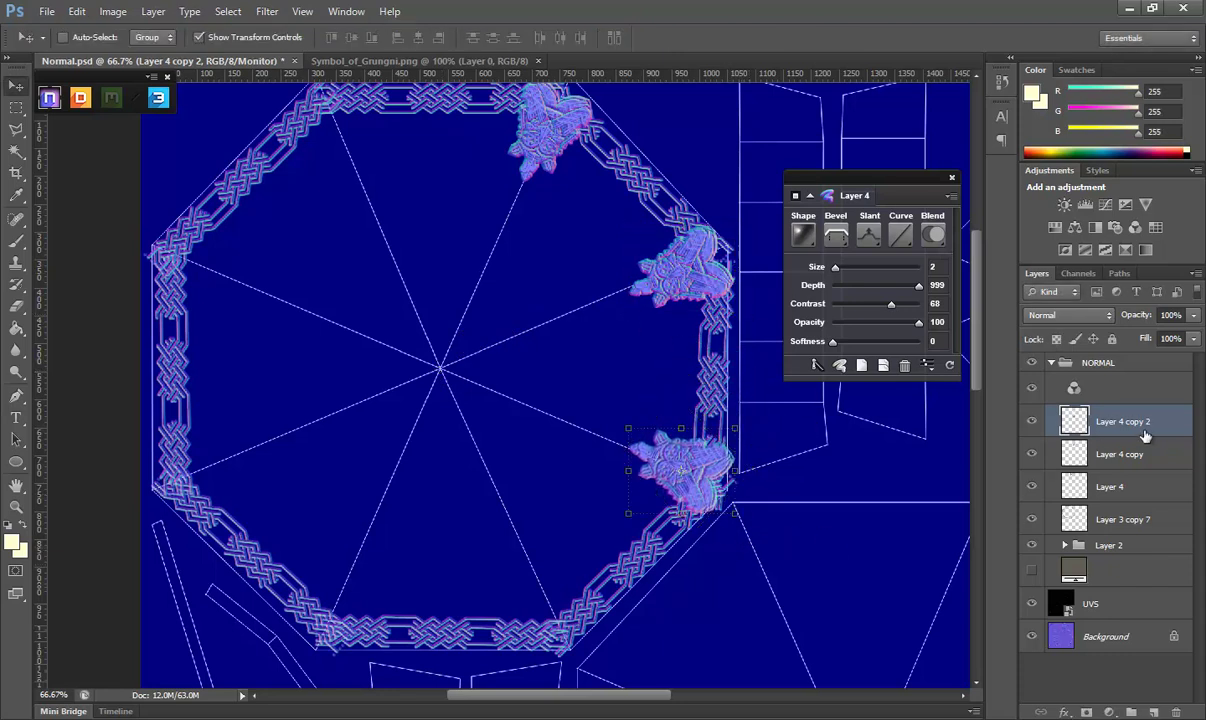
# Add rotated symbol copies on the ring's lower-right and lower-left sides.
pyautogui.moveTo(1090, 710); pyautogui.dragTo(1153, 712)
pyautogui.scroll(-2, 457, 376)
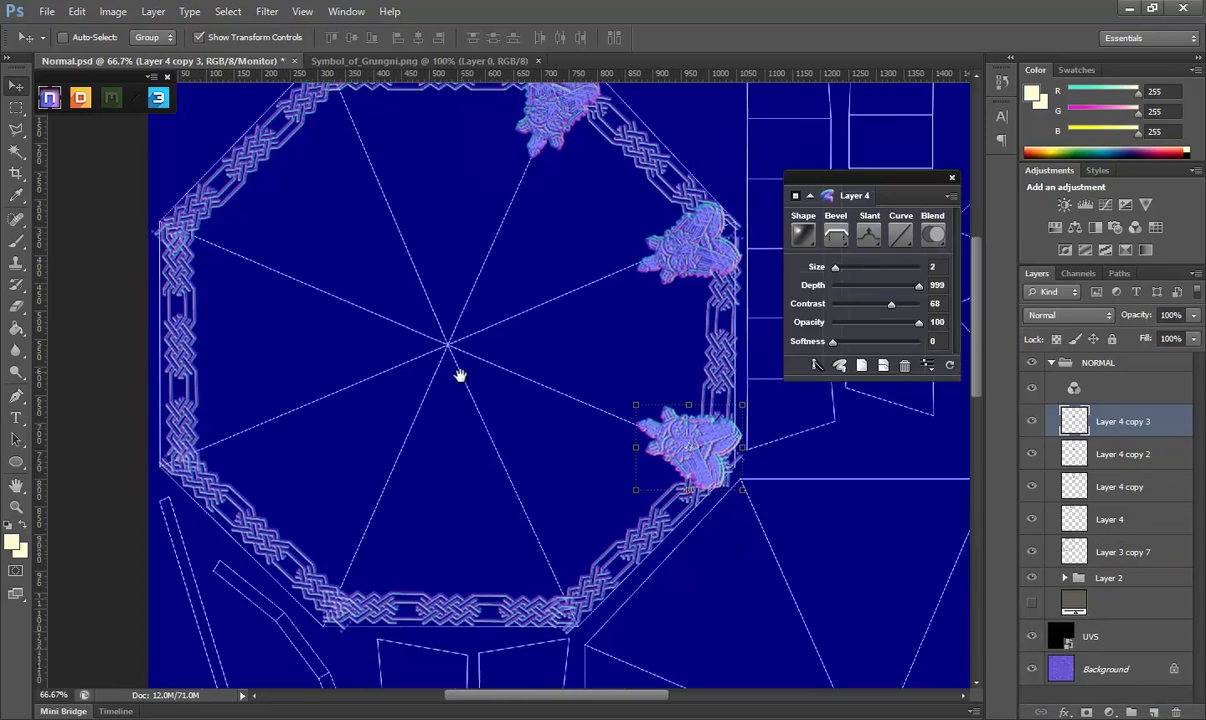
pyautogui.hotkey('ctrl', 't')
pyautogui.moveTo(693, 408); pyautogui.dragTo(453, 305)
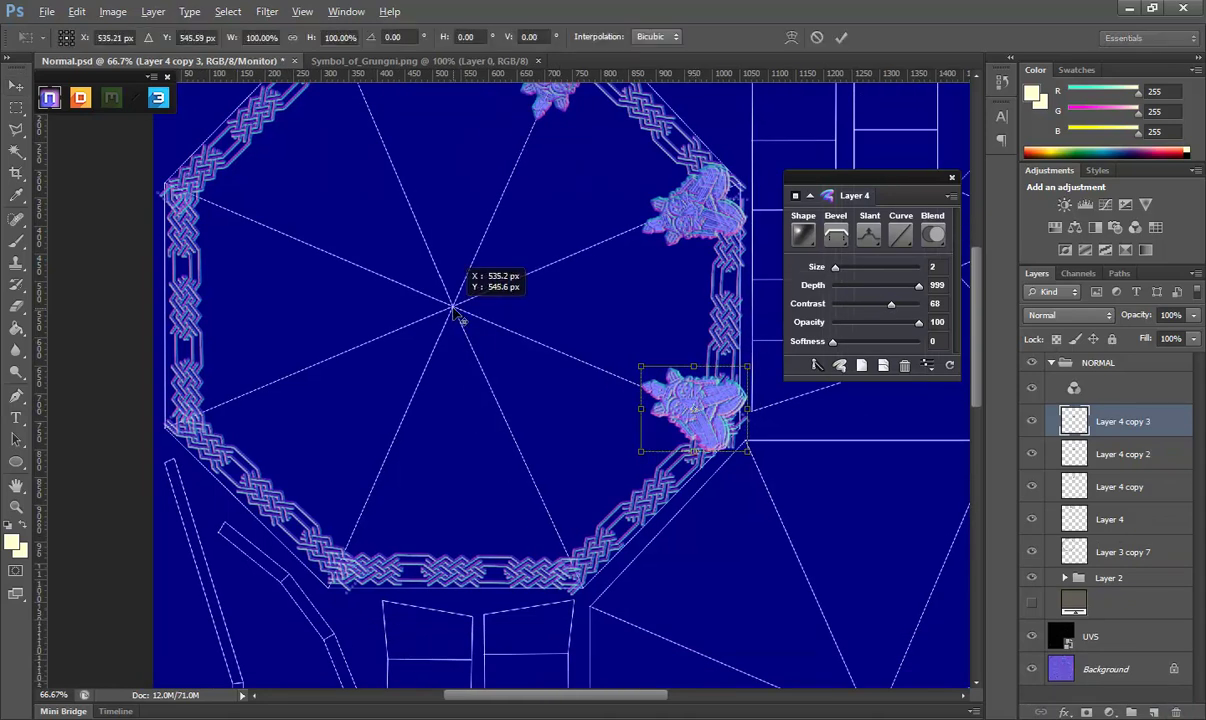
pyautogui.moveTo(713, 443)
pyautogui.mouseDown()
pyautogui.moveTo(527, 563)
pyautogui.moveTo(554, 584)
pyautogui.mouseUp()
pyautogui.press('Return')
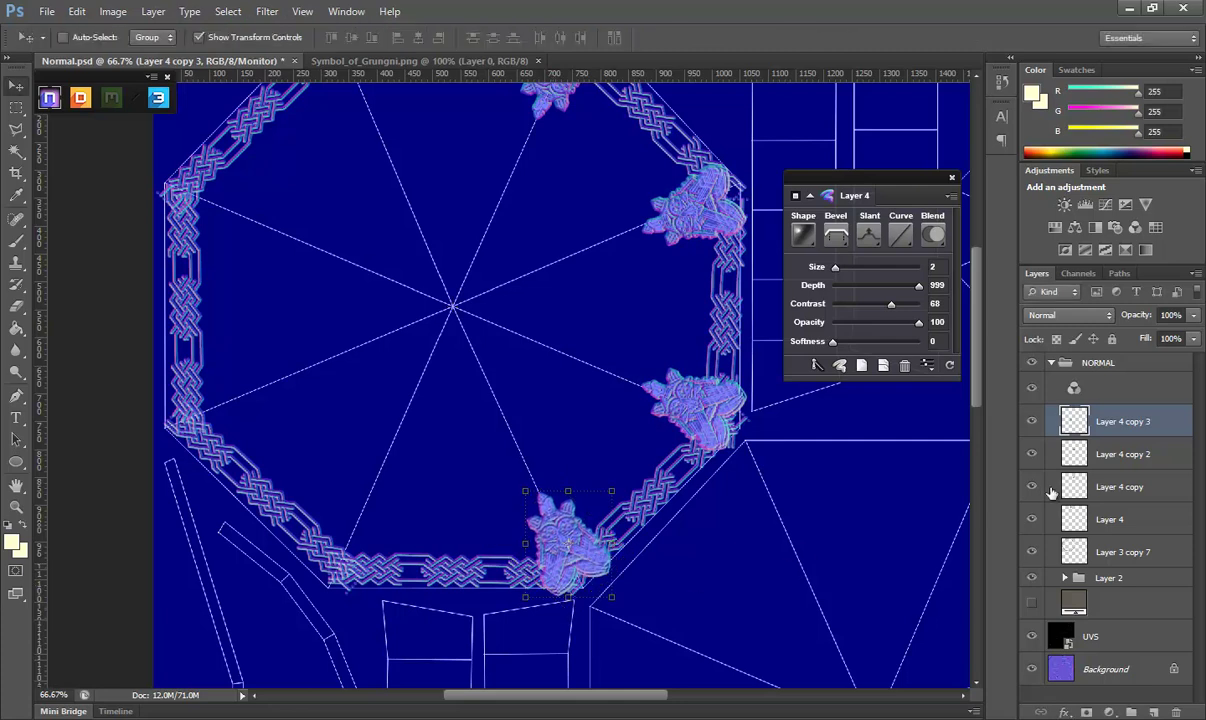
pyautogui.moveTo(1122, 432); pyautogui.dragTo(1153, 712)
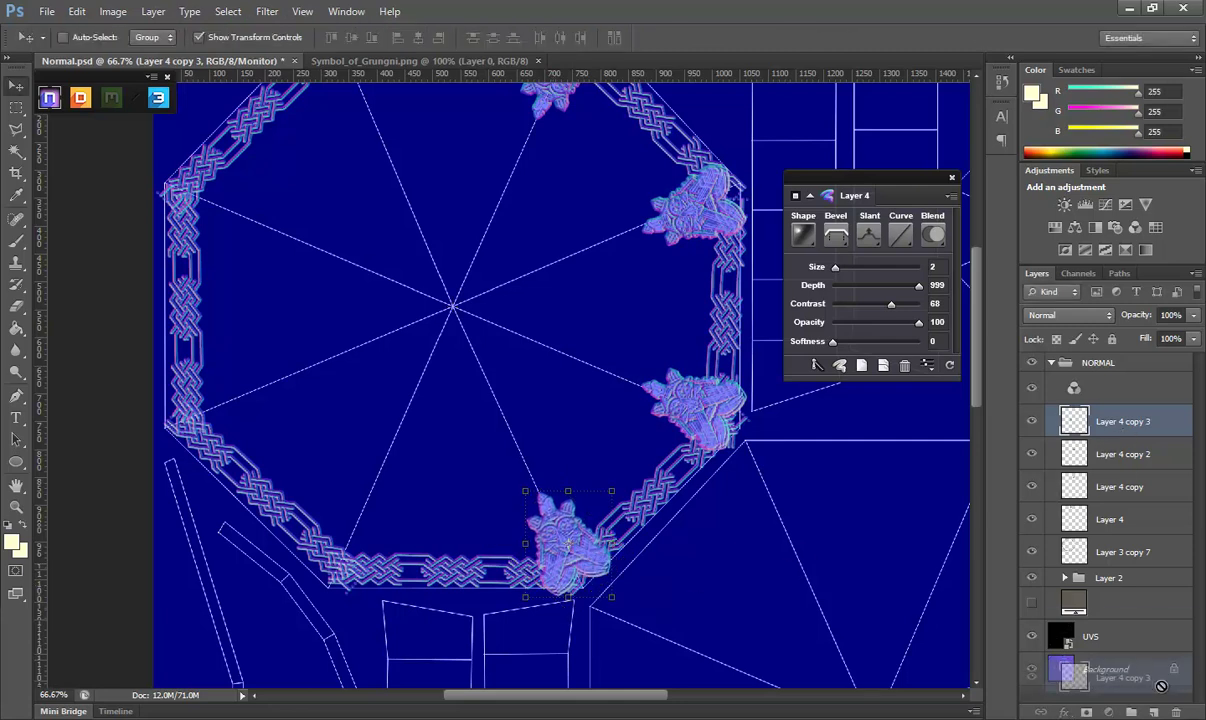
pyautogui.moveTo(563, 464); pyautogui.dragTo(576, 446)
pyautogui.hotkey('ctrl', 't')
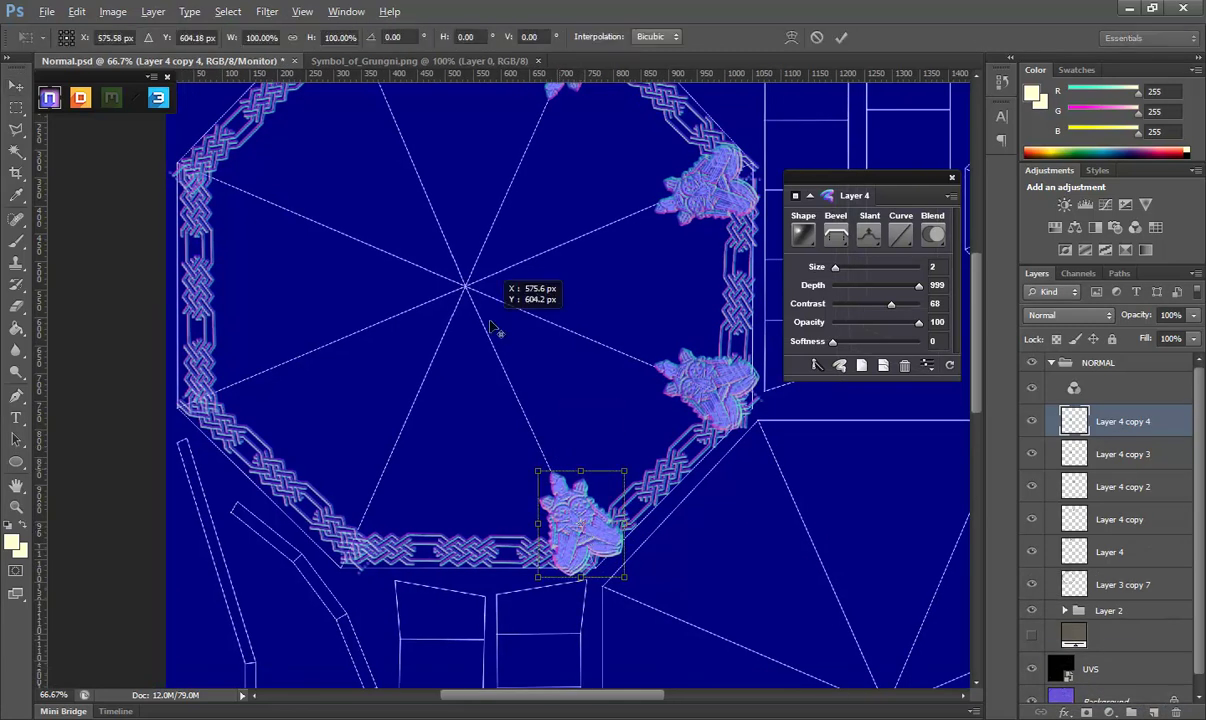
pyautogui.moveTo(606, 552); pyautogui.dragTo(364, 584)
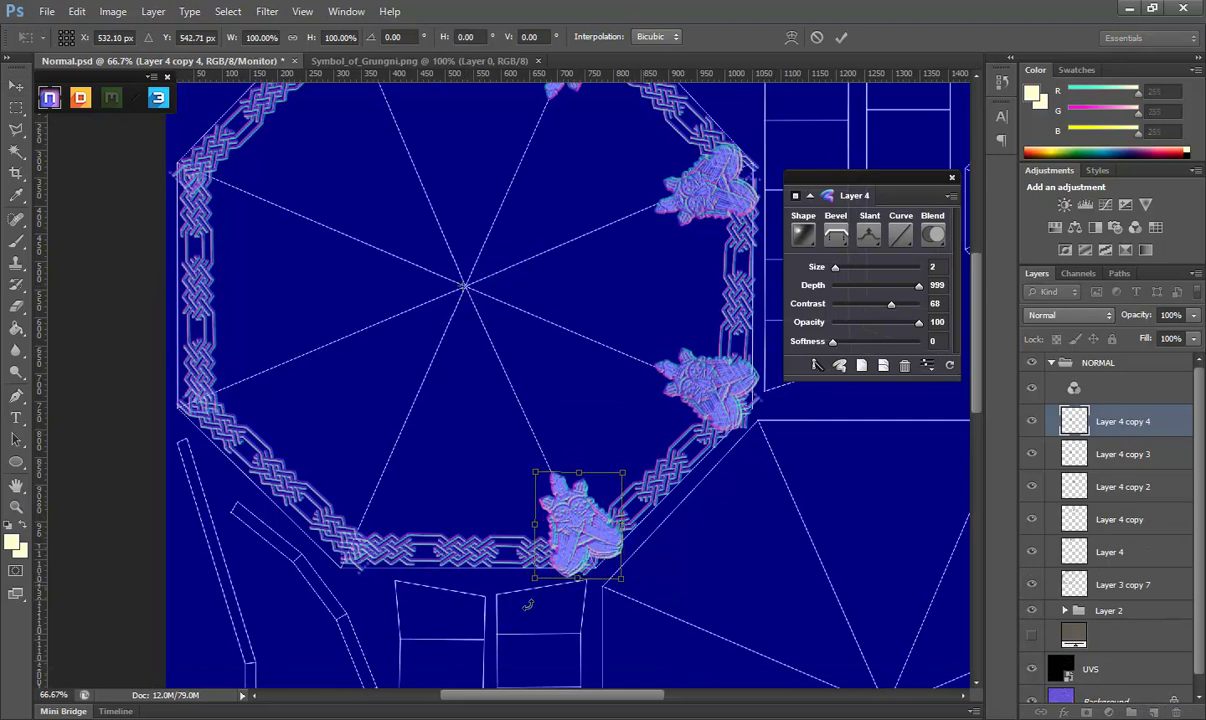
pyautogui.press('Return')
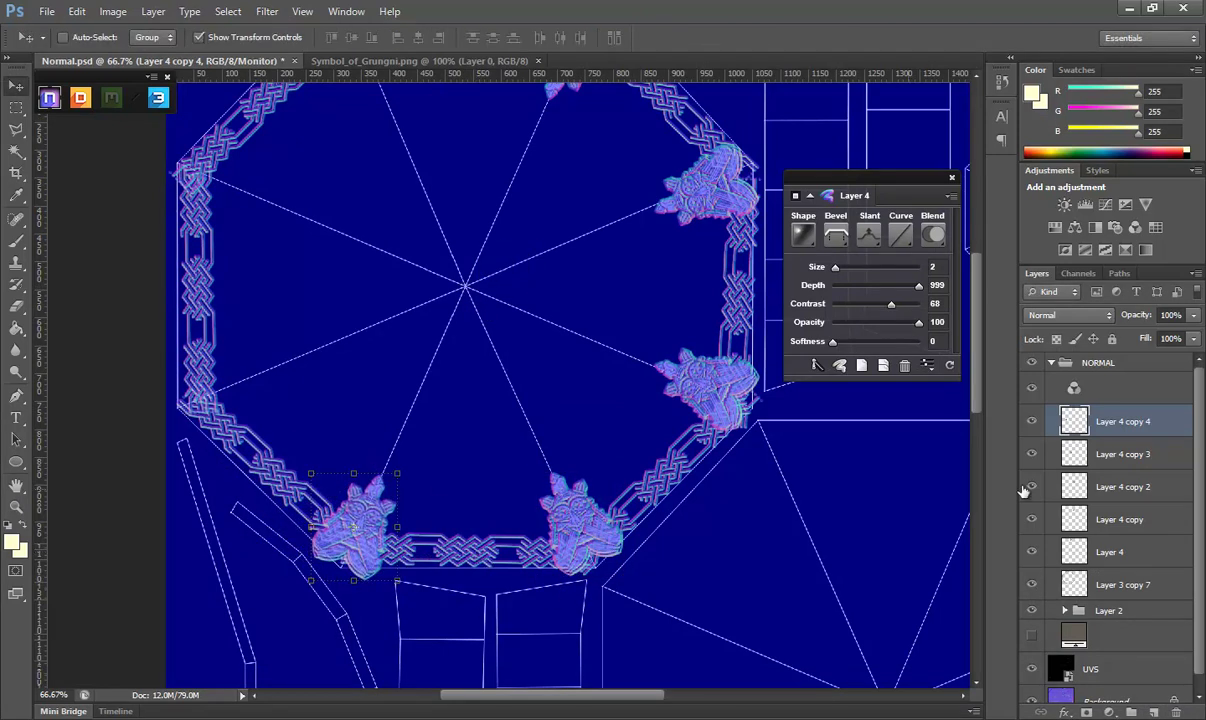
# Add rotated symbol copies on the ring's left side and upper-left corner.
pyautogui.hotkey('ctrl', 'j')
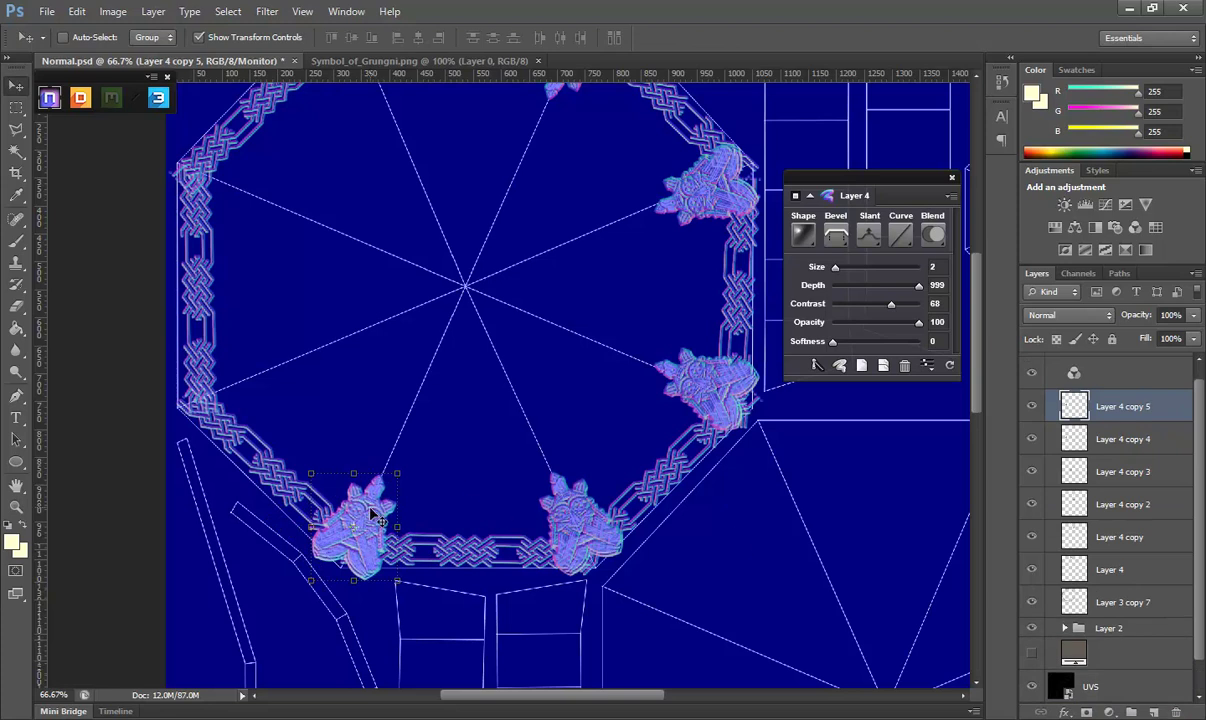
pyautogui.hotkey('ctrl', 't')
pyautogui.moveTo(356, 528); pyautogui.dragTo(428, 346)
pyautogui.moveTo(466, 290); pyautogui.dragTo(466, 290)
pyautogui.moveTo(428, 606); pyautogui.dragTo(215, 494)
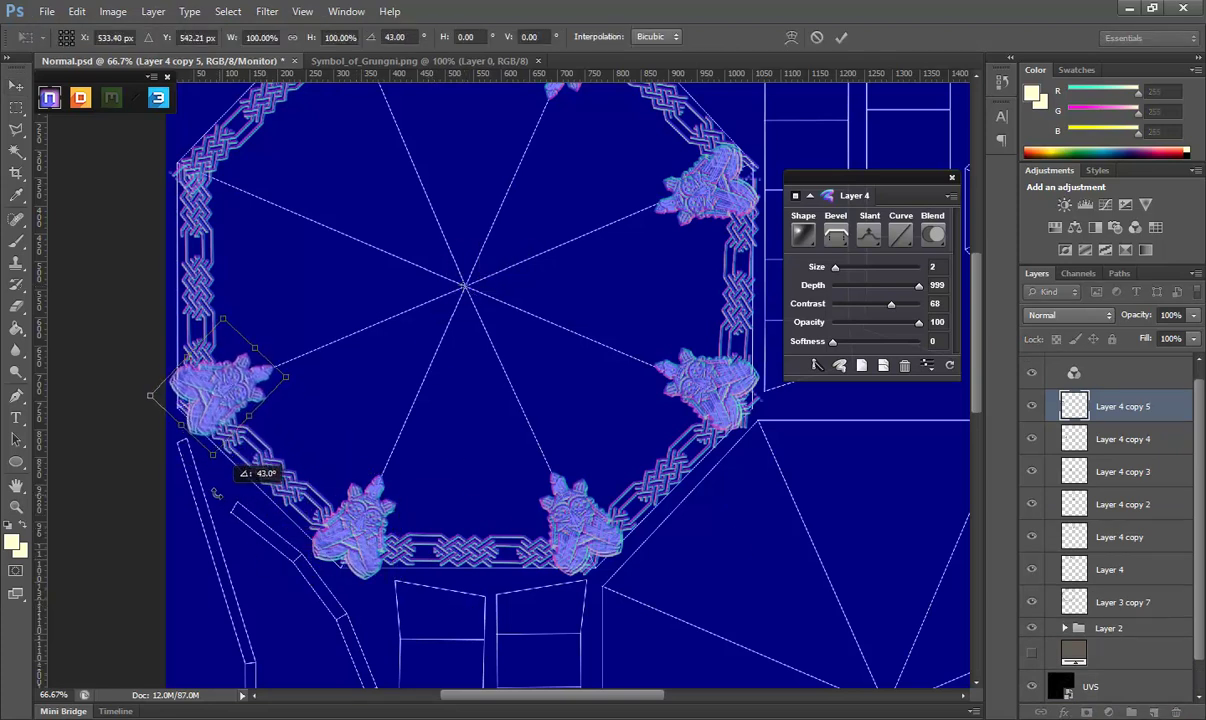
pyautogui.press('Return')
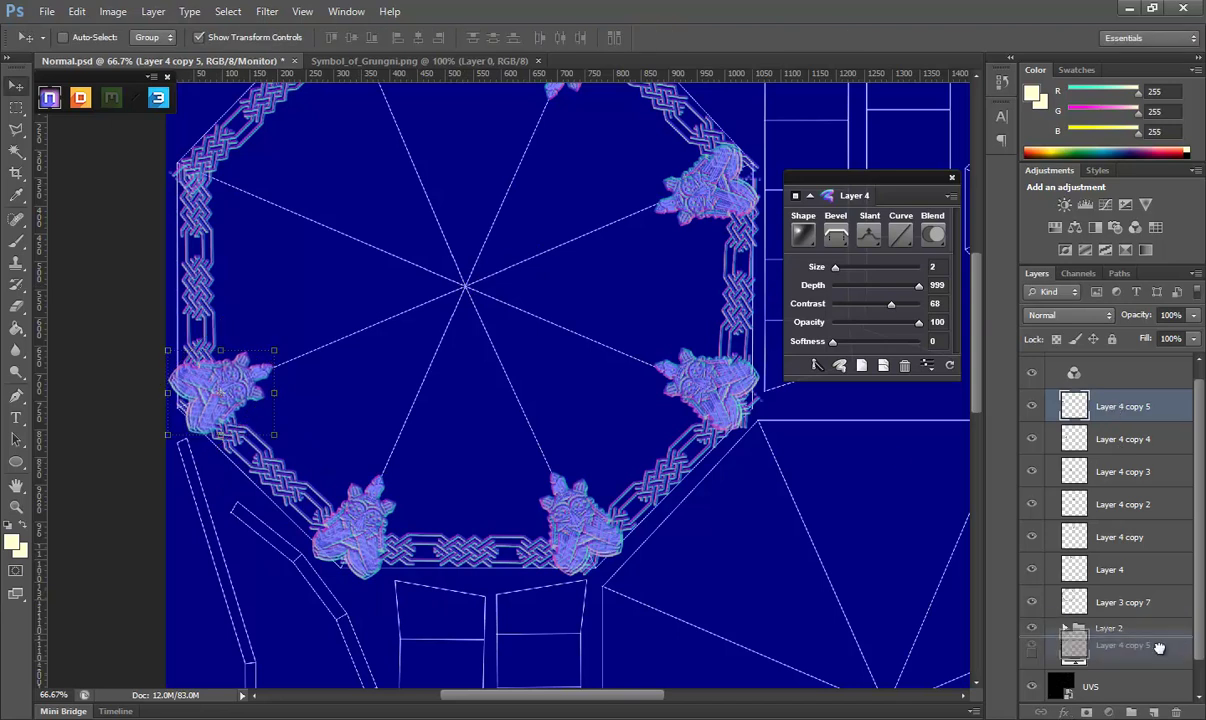
pyautogui.hotkey('ctrl', 'j')
pyautogui.hotkey('ctrl', 't')
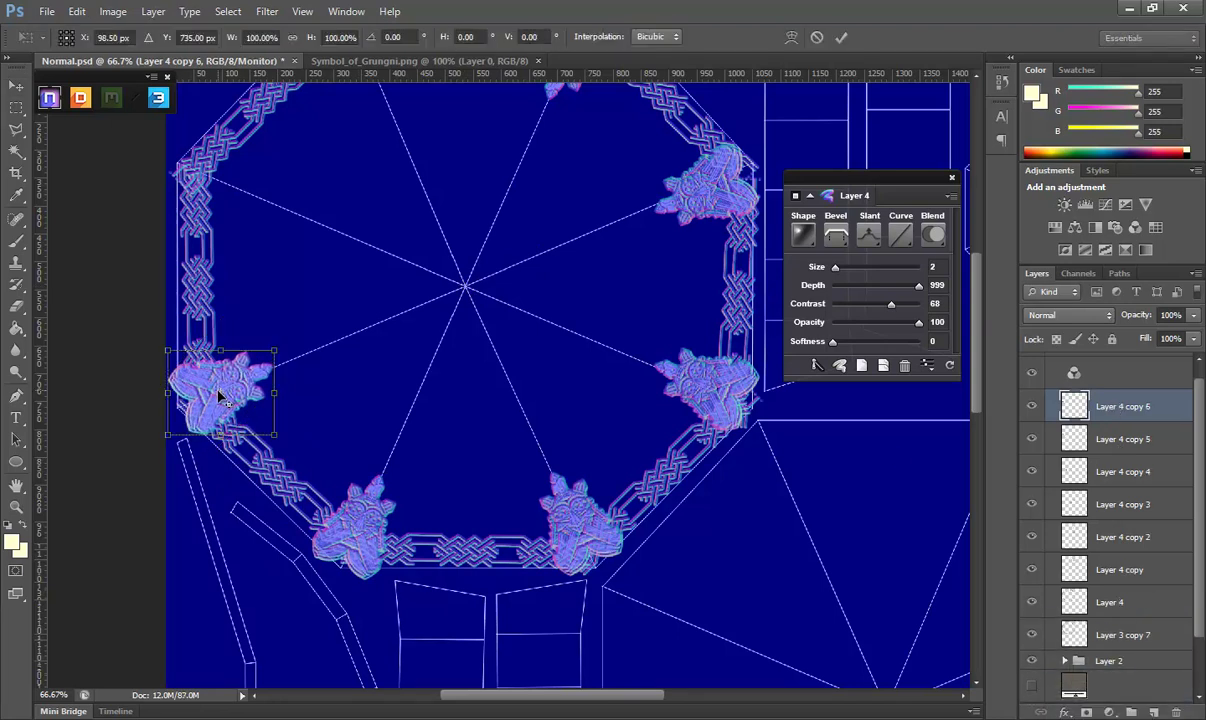
pyautogui.moveTo(467, 290); pyautogui.dragTo(467, 289)
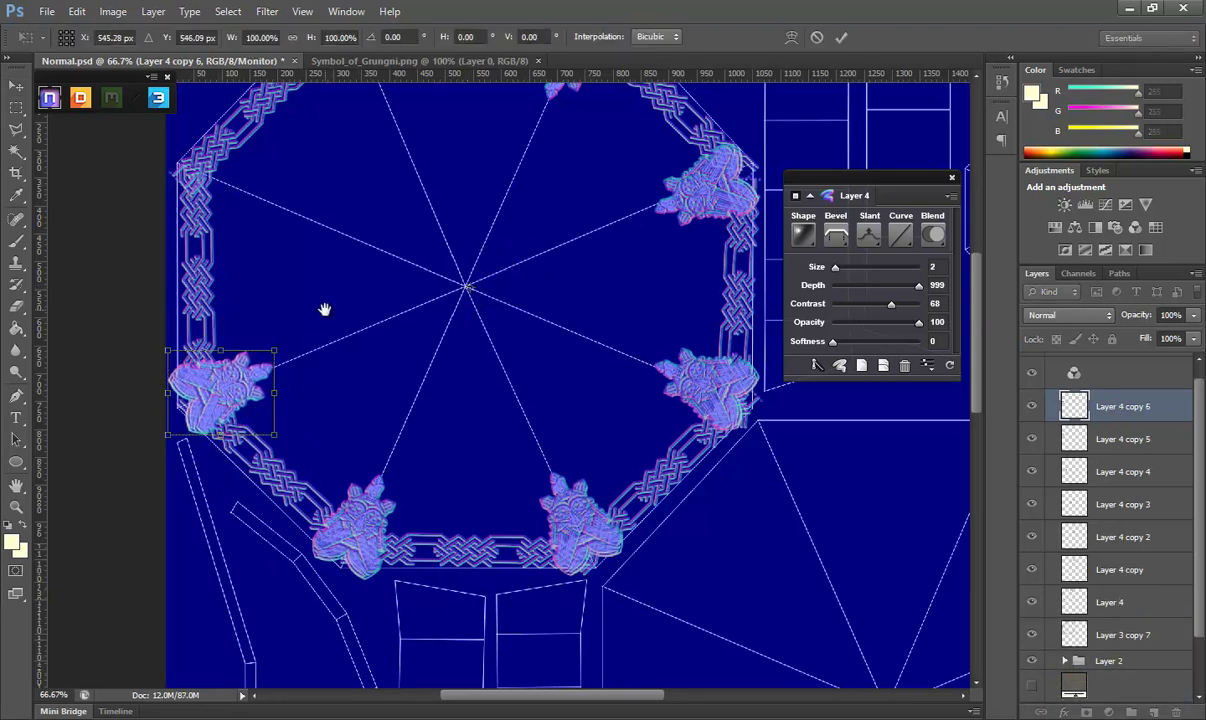
pyautogui.moveTo(323, 309); pyautogui.dragTo(360, 322)
pyautogui.moveTo(200, 443); pyautogui.dragTo(111, 228)
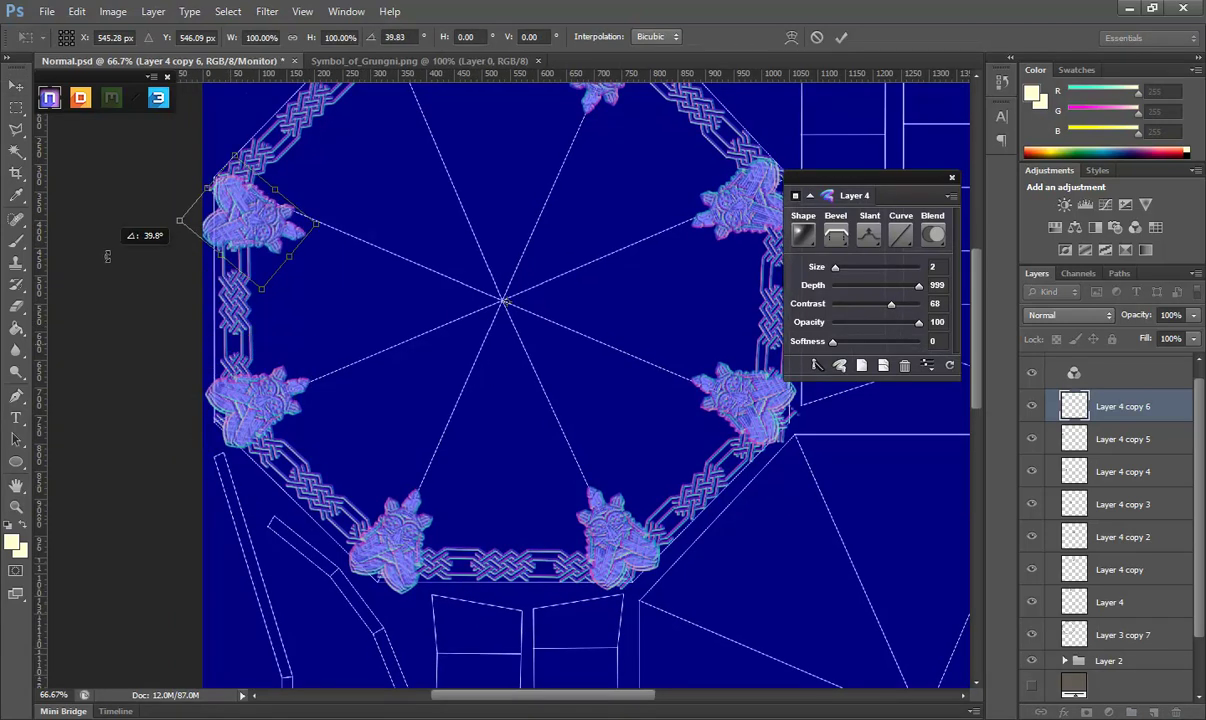
pyautogui.press('Return')
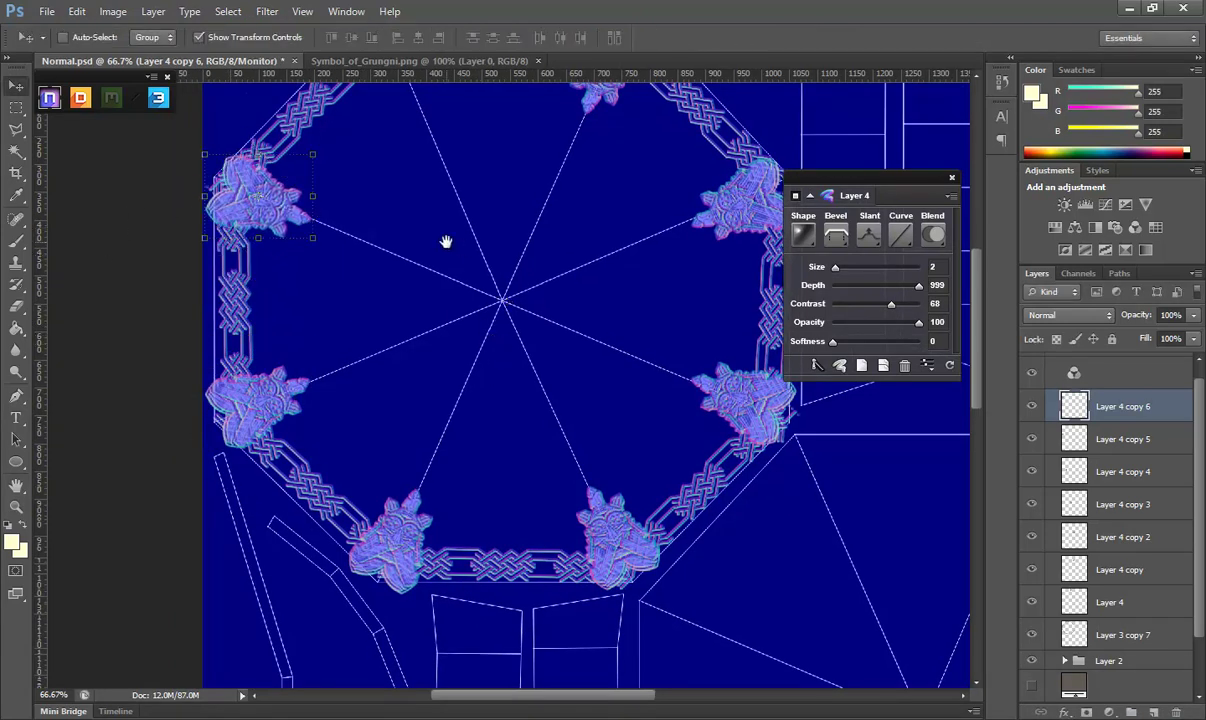
# Rotate the last ornament copy, Layer 4 copy 7, about 44° into the top-left corner.
pyautogui.moveTo(446, 241); pyautogui.dragTo(446, 381)
pyautogui.moveTo(1120, 406); pyautogui.dragTo(1155, 711)
pyautogui.hotkey('ctrl', 't')
pyautogui.moveTo(260, 335); pyautogui.dragTo(503, 442)
pyautogui.moveTo(221, 405); pyautogui.dragTo(302, 195)
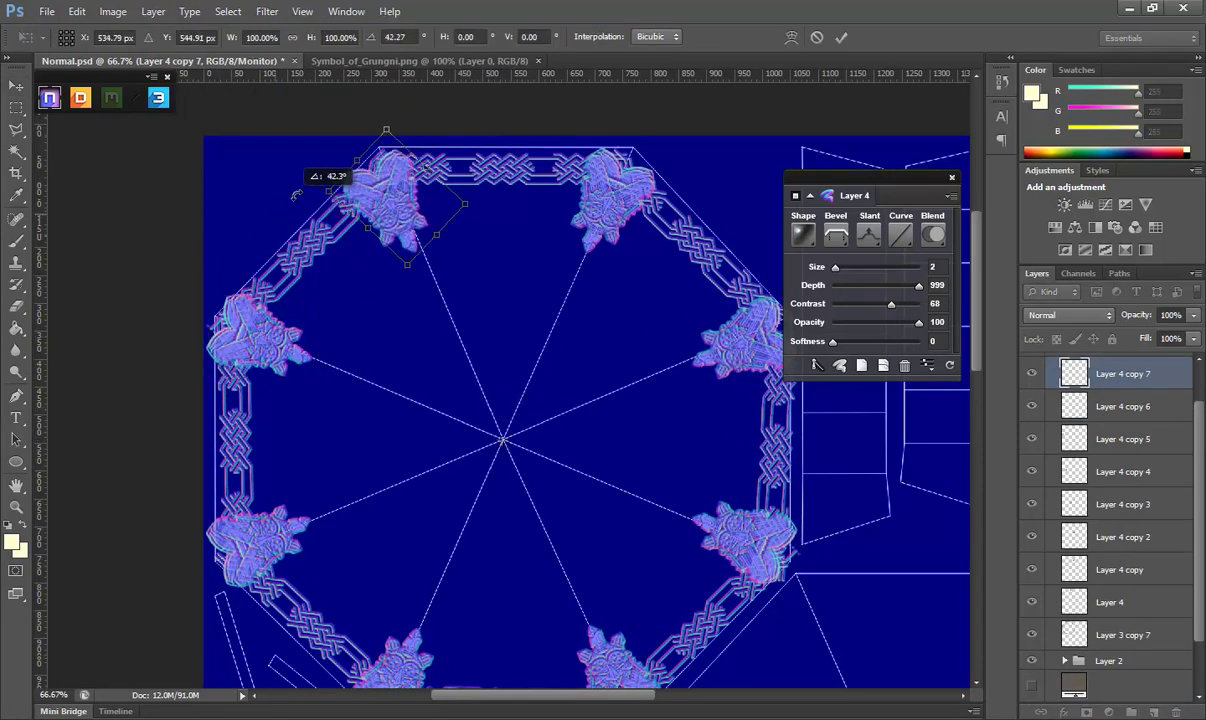
pyautogui.press('Return')
# Hide the UVS wireframe layer and inspect the embossed detail on the shield.
pyautogui.scroll(-1, 638, 338)
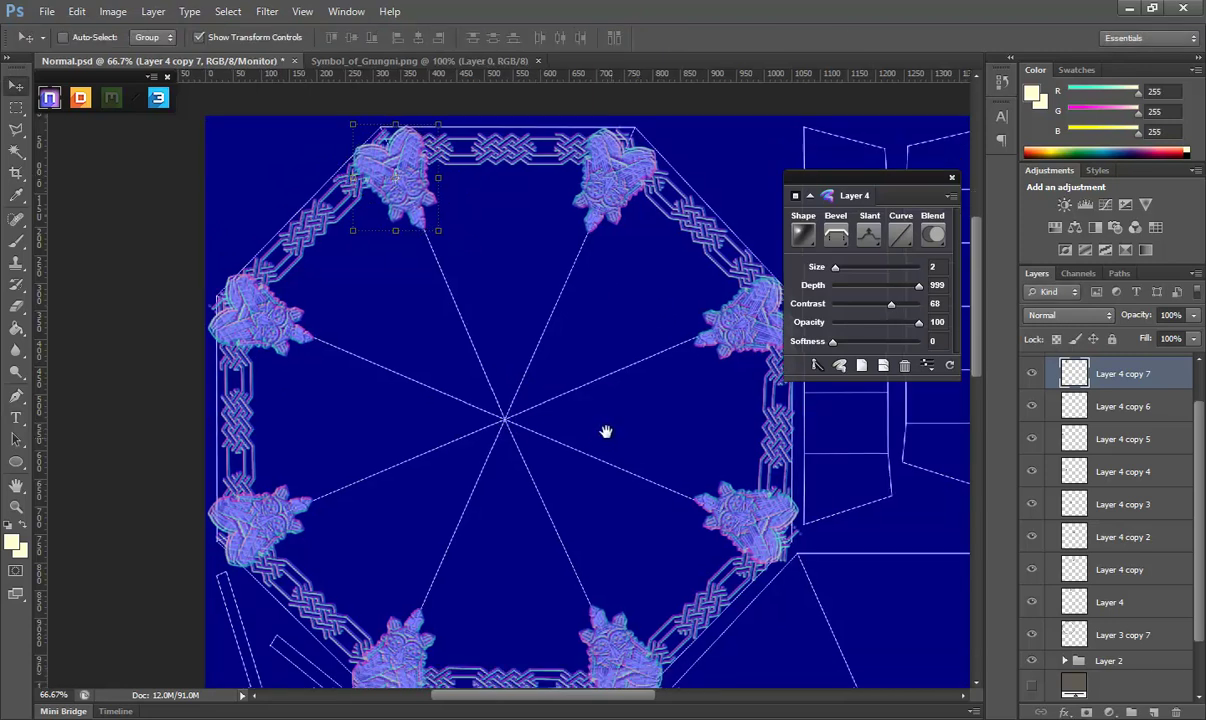
pyautogui.scroll(-1, 606, 431)
pyautogui.scroll(-2, 1062, 627)
pyautogui.click(1033, 655)
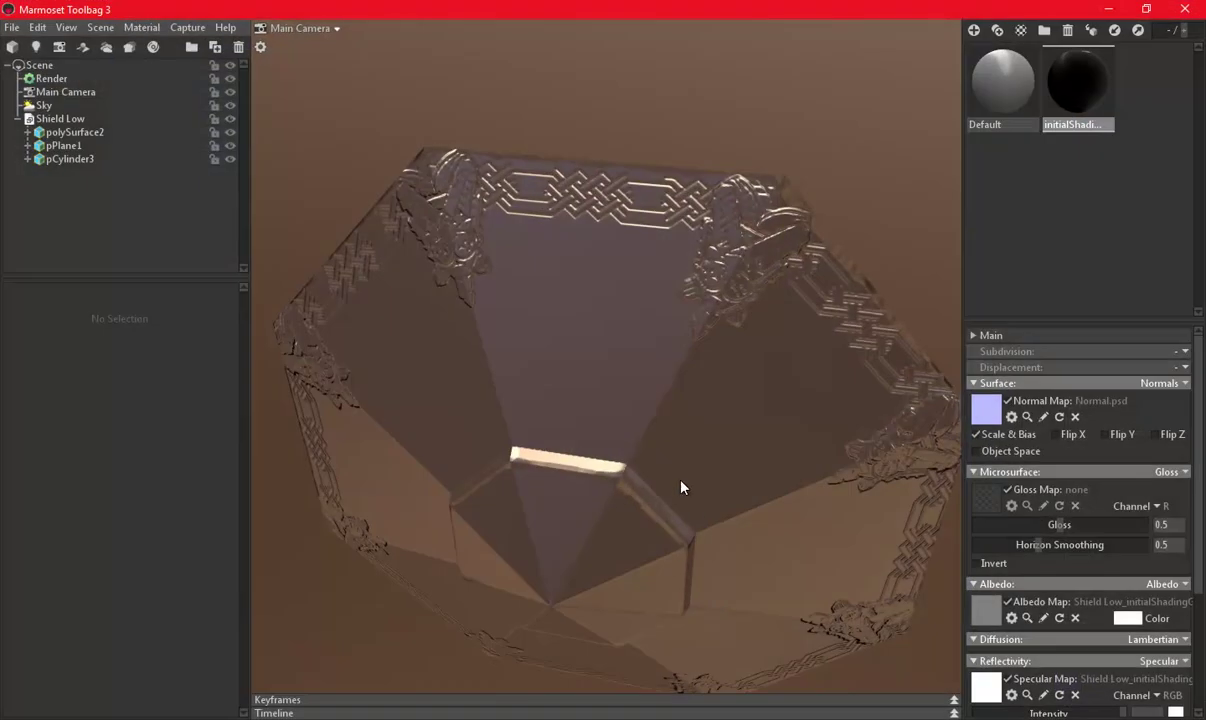
pyautogui.moveTo(641, 451); pyautogui.dragTo(628, 329)
pyautogui.scroll(-3, 667, 427)
pyautogui.moveTo(668, 427)
pyautogui.mouseDown()
pyautogui.moveTo(764, 380)
pyautogui.moveTo(660, 342)
pyautogui.moveTo(595, 382)
pyautogui.moveTo(600, 370)
pyautogui.mouseUp()
pyautogui.hotkey('alt', 'Tab')
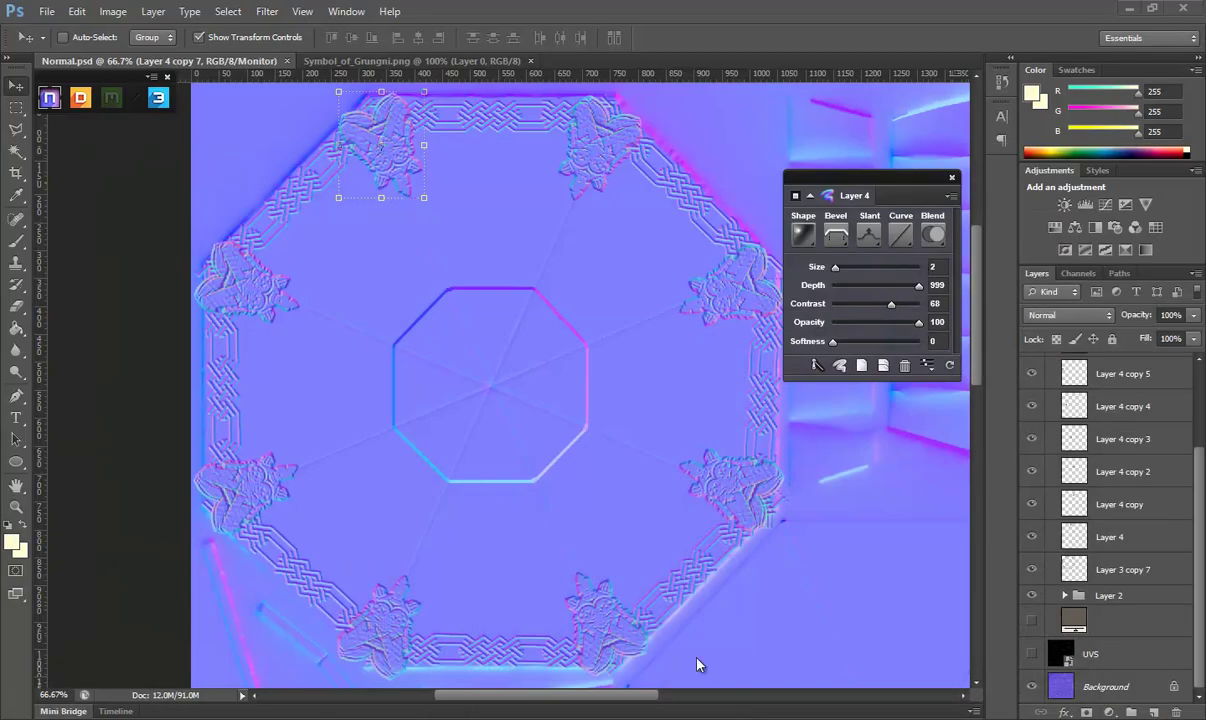
# Browse the 'dwarf pattern' Google Images results and open the knotwork frieze preview.
pyautogui.hotkey('alt', 'Tab')
pyautogui.scroll(4, 571, 399)
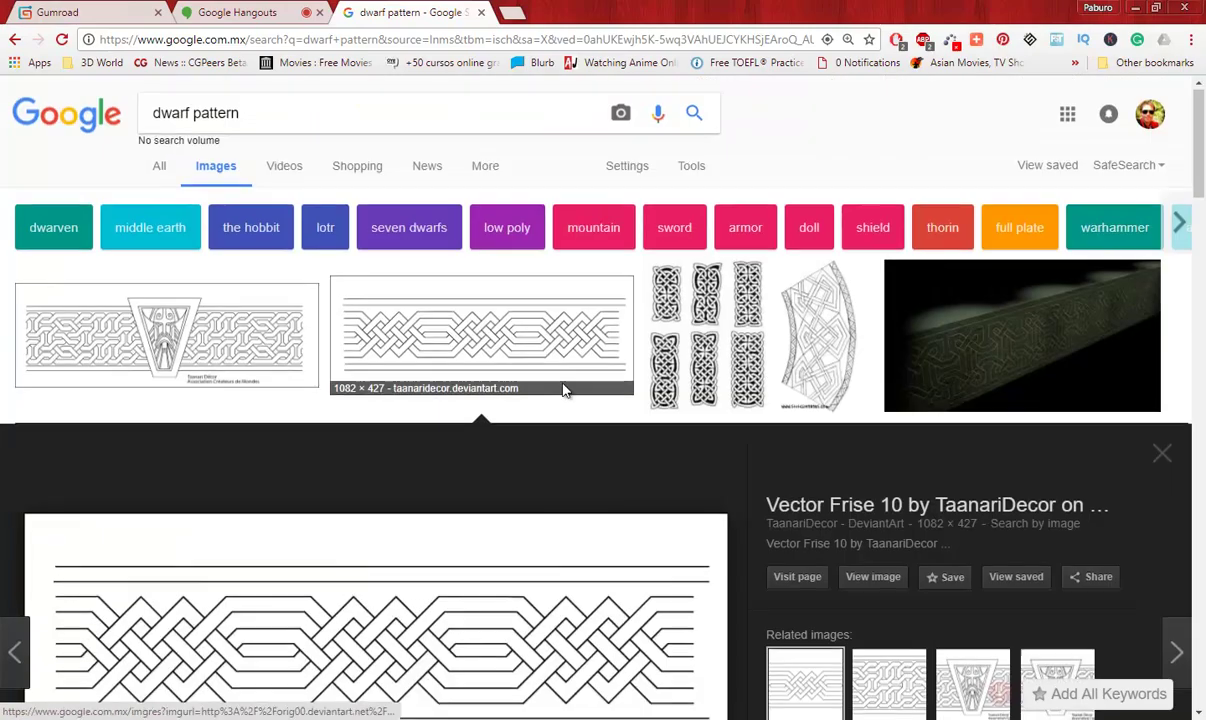
pyautogui.scroll(-8, 565, 387)
pyautogui.scroll(-1, 565, 388)
pyautogui.scroll(-2, 565, 388)
pyautogui.scroll(-1, 564, 387)
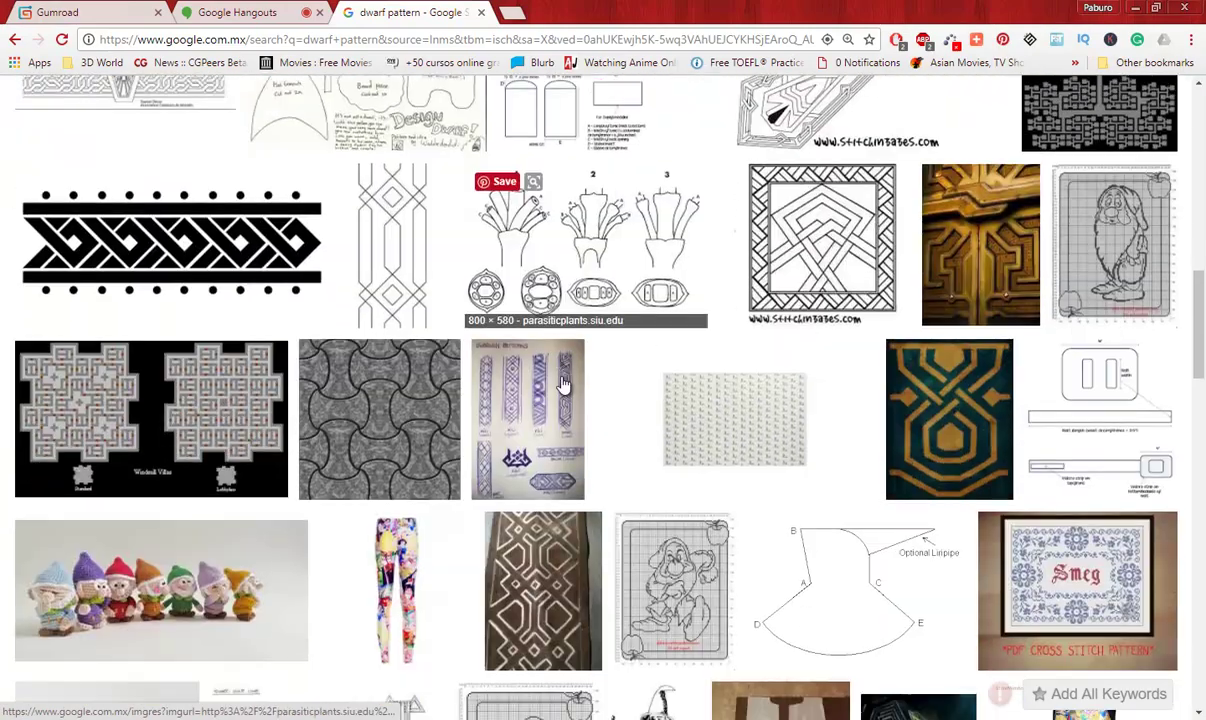
pyautogui.scroll(-2, 563, 385)
pyautogui.scroll(-3, 563, 385)
pyautogui.scroll(-4, 564, 383)
pyautogui.scroll(10, 564, 382)
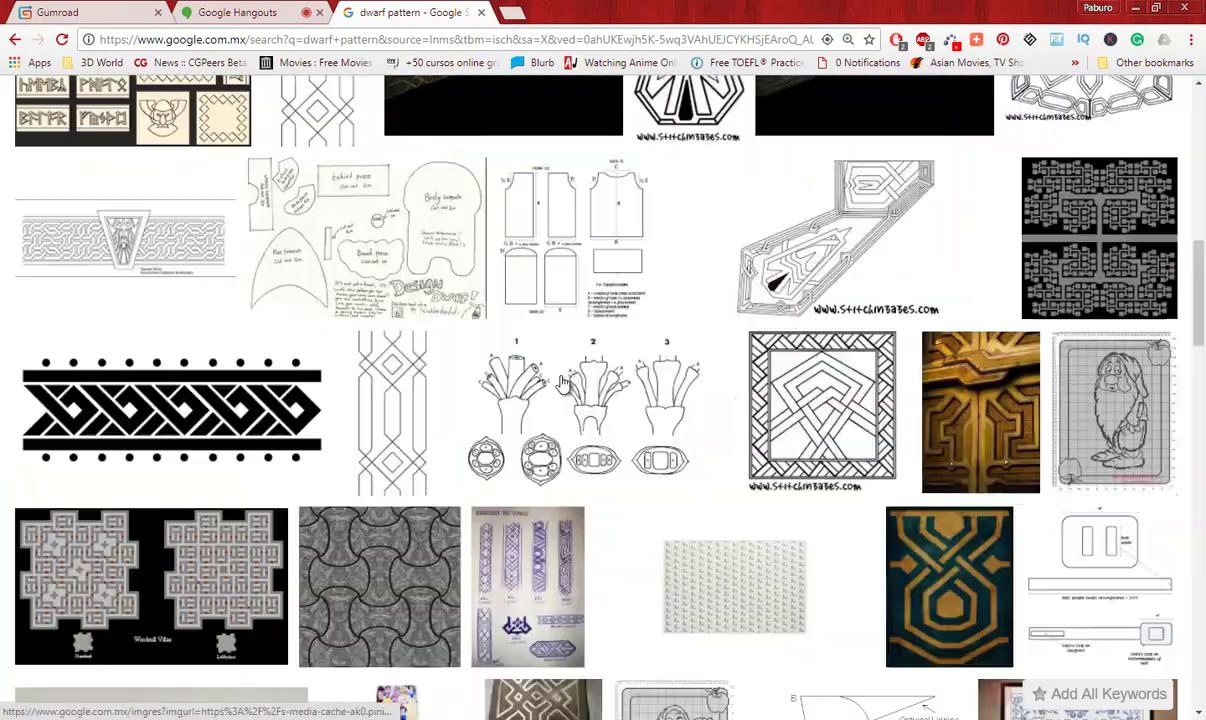
pyautogui.scroll(5, 565, 380)
pyautogui.click(565, 380)
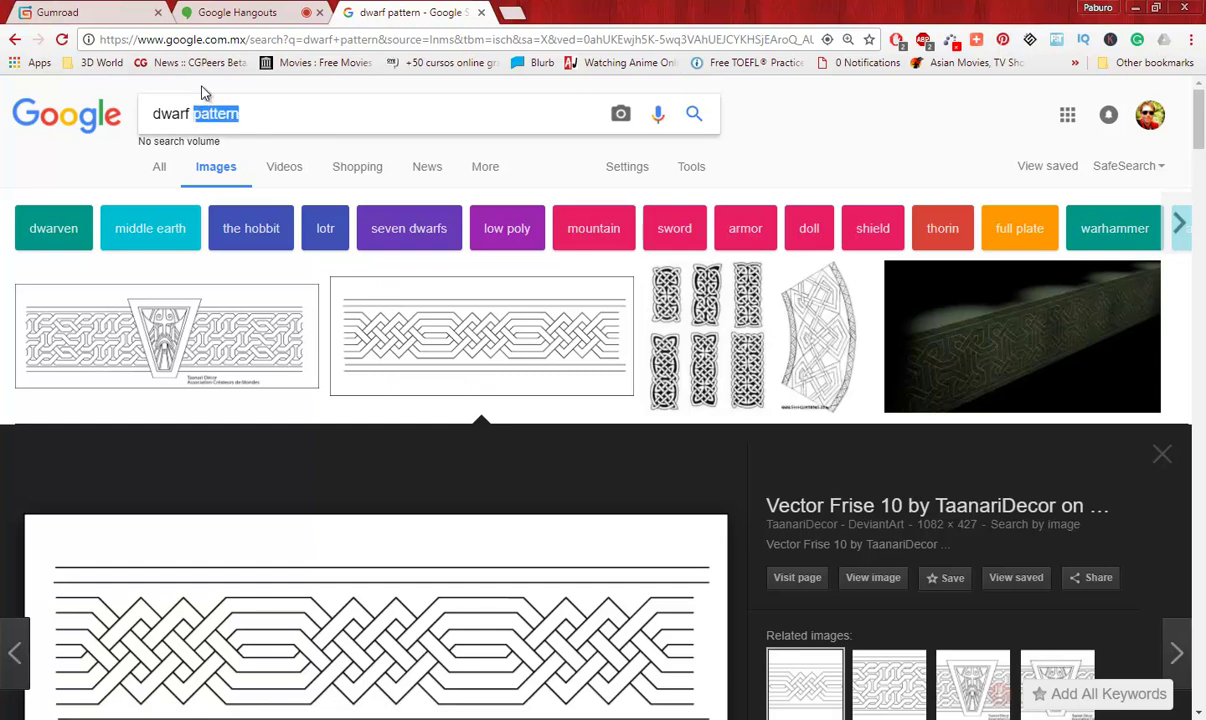
# Search Google Images for 'dwarf hammer' and browse results, previewing the black-and-white hammer vector.
pyautogui.write('mmer')
pyautogui.press('Return')
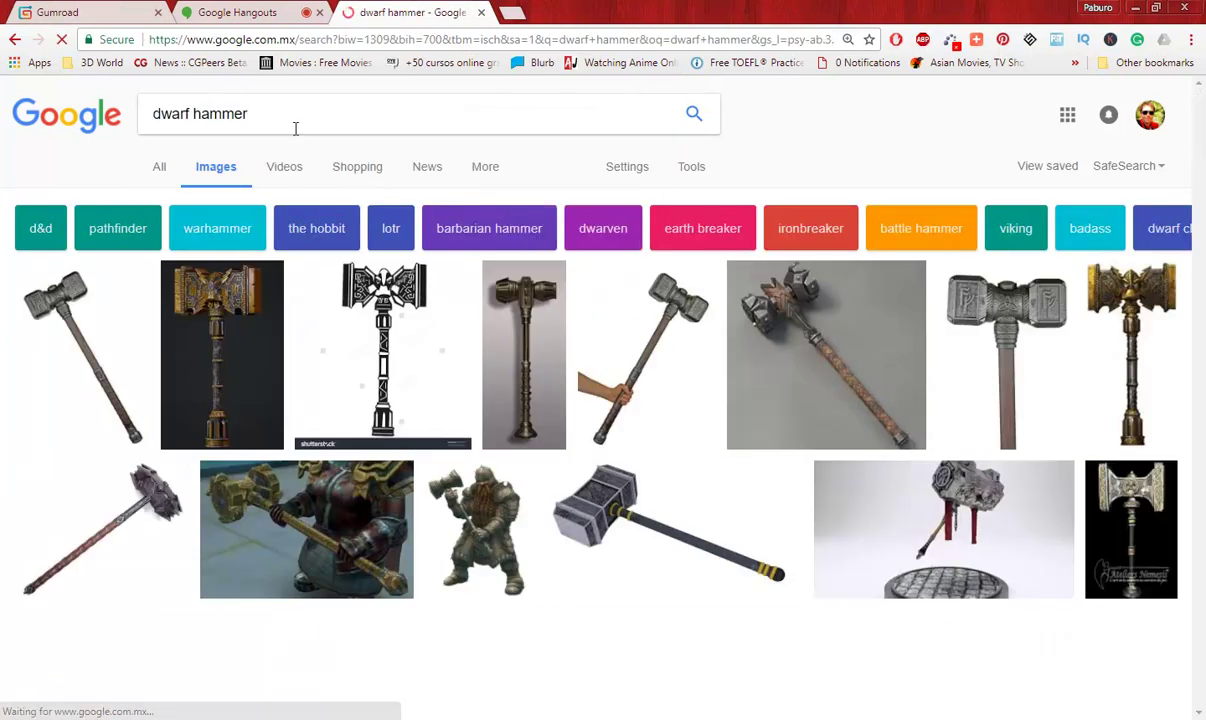
pyautogui.click(383, 350)
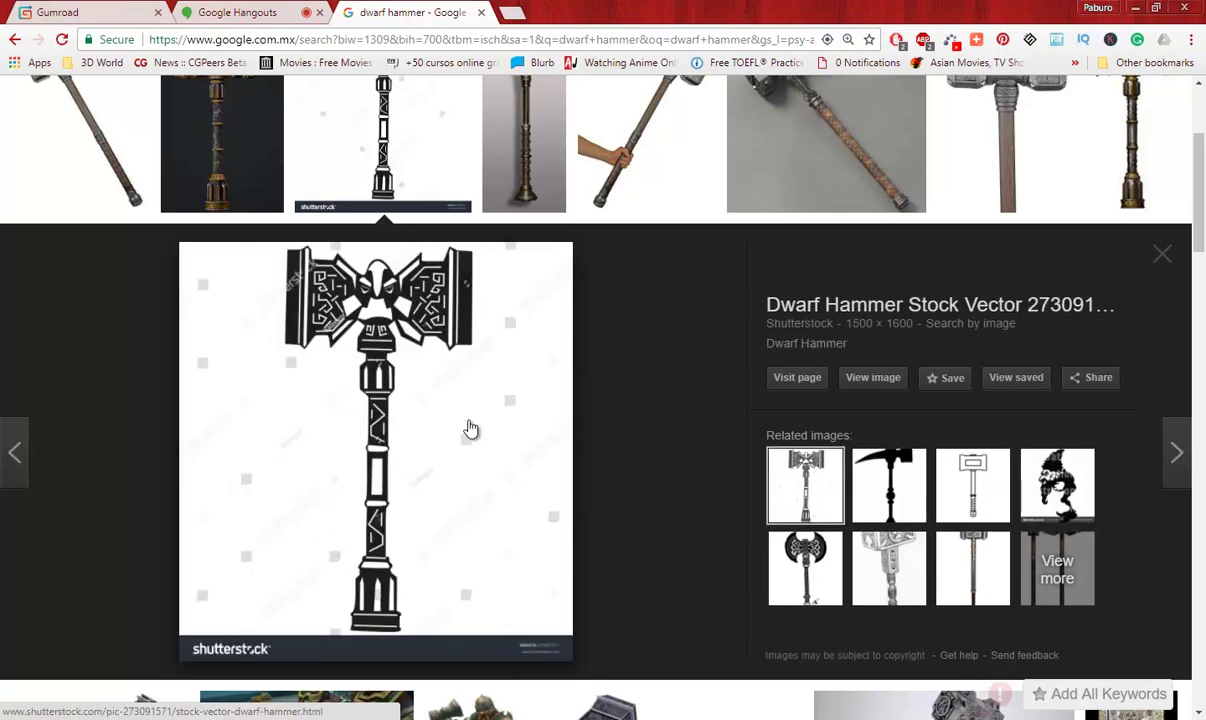
pyautogui.scroll(3, 418, 402)
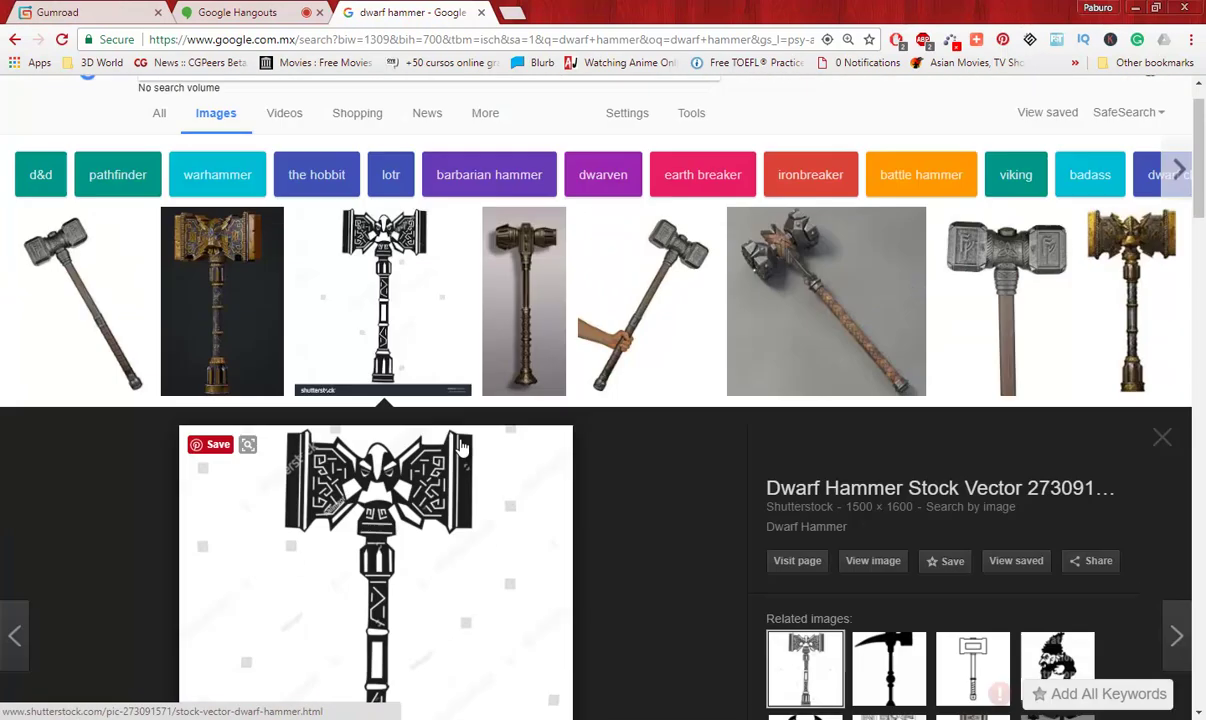
pyautogui.scroll(1, 418, 402)
pyautogui.scroll(-10, 440, 450)
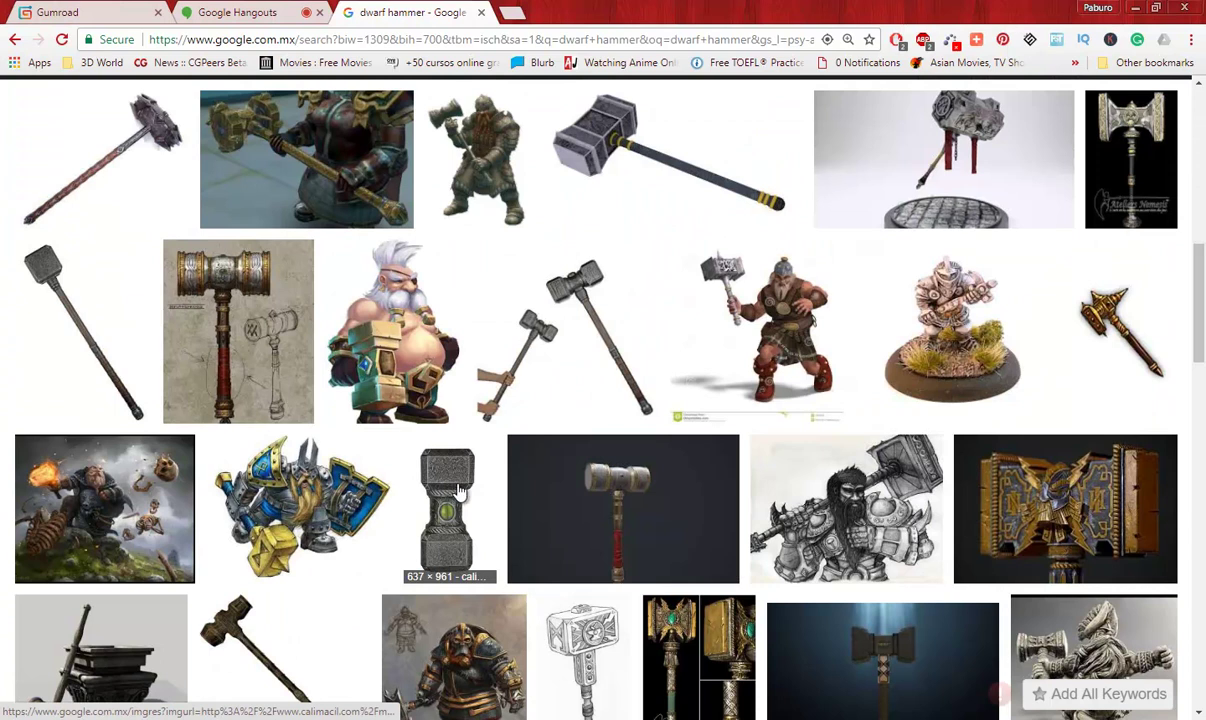
pyautogui.scroll(-2, 458, 492)
pyautogui.scroll(-2, 530, 540)
pyautogui.scroll(-1, 600, 590)
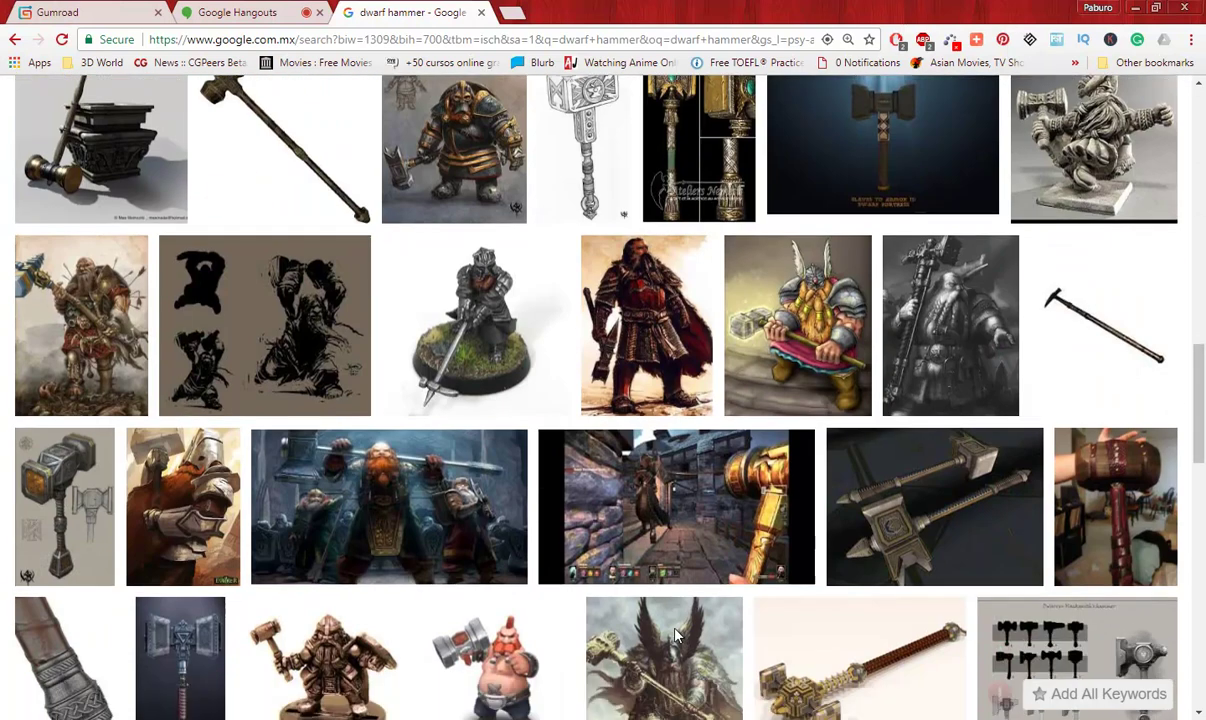
pyautogui.scroll(-3, 676, 636)
pyautogui.scroll(-1, 678, 634)
pyautogui.scroll(-3, 680, 633)
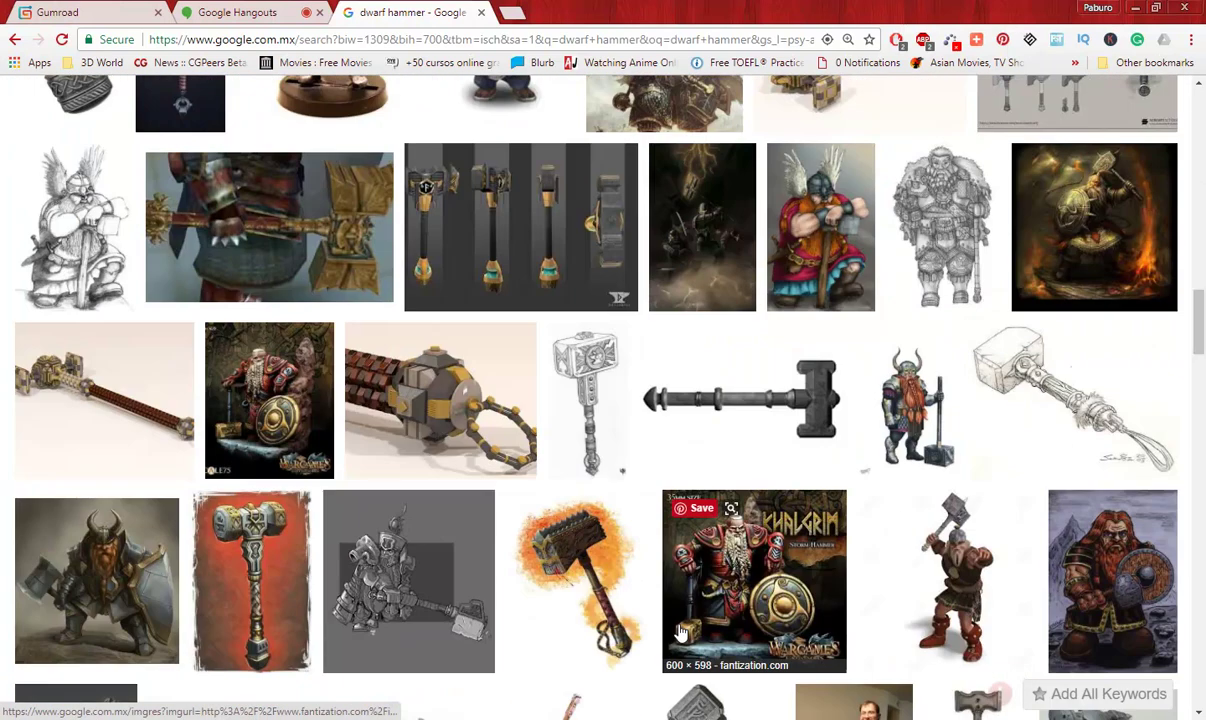
pyautogui.scroll(-4, 679, 632)
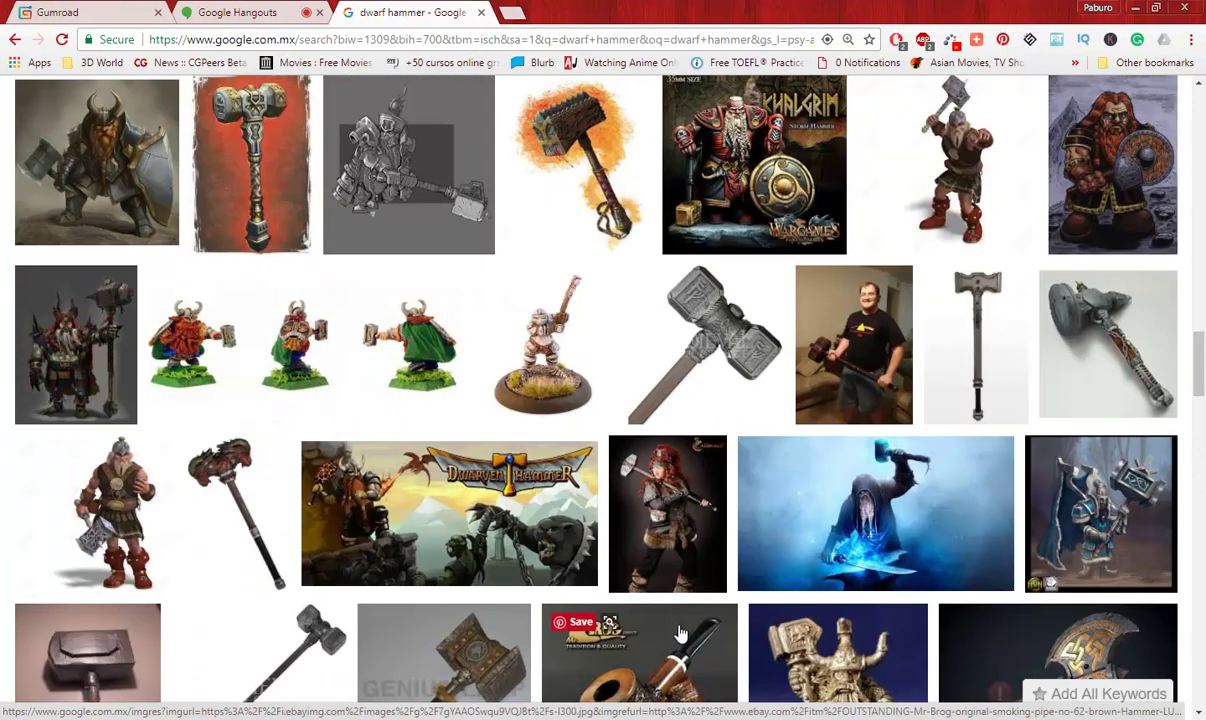
pyautogui.scroll(2, 679, 632)
# Preview the Dwarven Hammer.jpg image, glance at the Maya shield scene, then close the preview.
pyautogui.click(797, 185)
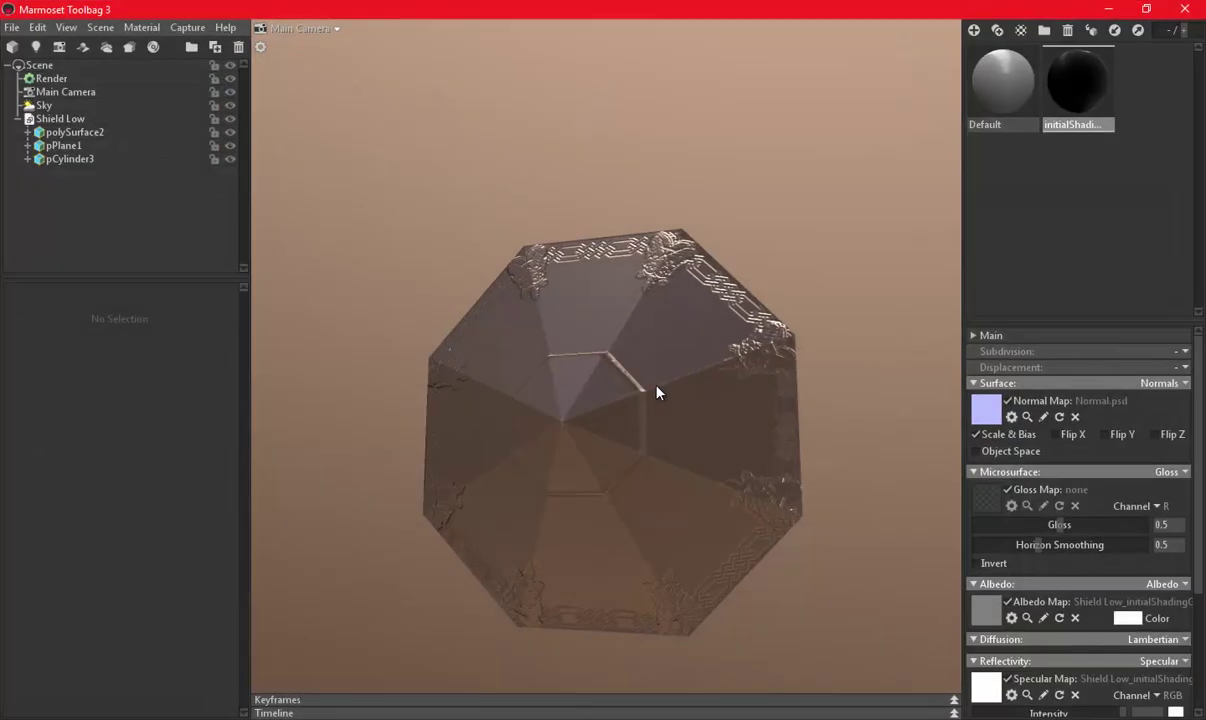
pyautogui.moveTo(657, 392)
pyautogui.mouseDown()
pyautogui.moveTo(643, 371)
pyautogui.moveTo(759, 431)
pyautogui.moveTo(684, 406)
pyautogui.moveTo(621, 440)
pyautogui.moveTo(676, 455)
pyautogui.moveTo(735, 444)
pyautogui.moveTo(759, 366)
pyautogui.moveTo(697, 331)
pyautogui.moveTo(608, 470)
pyautogui.moveTo(721, 463)
pyautogui.moveTo(735, 440)
pyautogui.mouseUp()
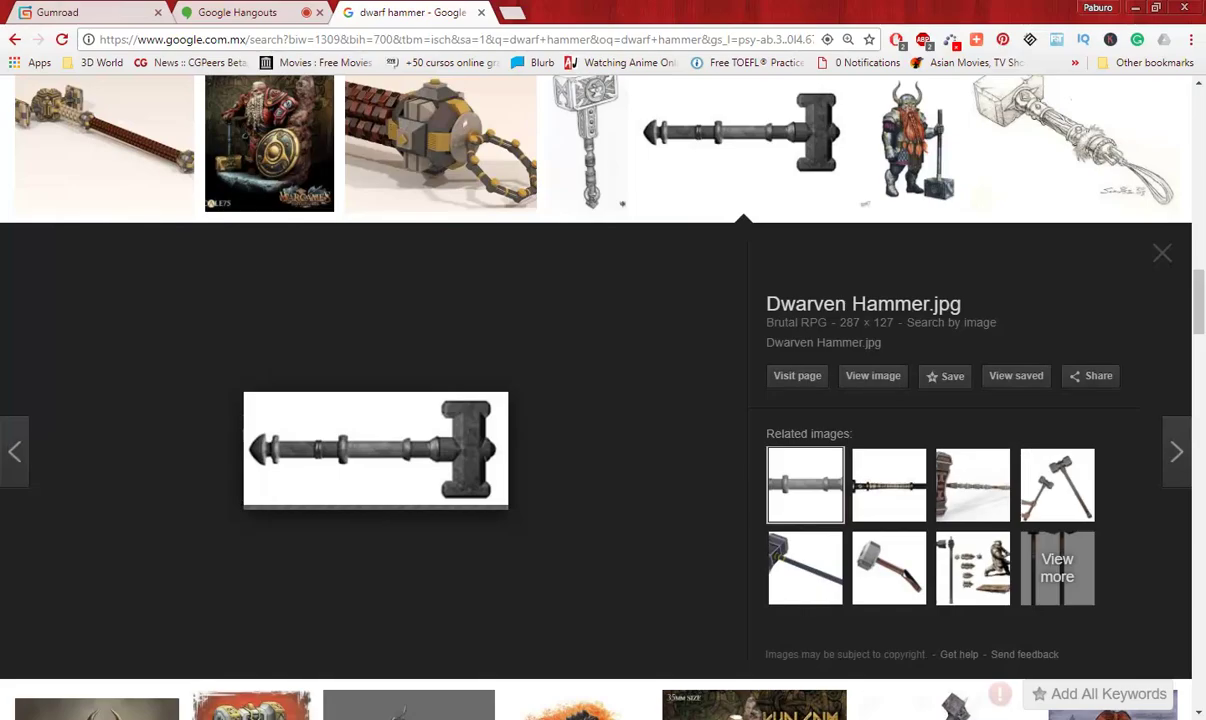
pyautogui.click(520, 655)
pyautogui.keyDown('alt'); pyautogui.moveTo(552, 458); pyautogui.dragTo(616, 439); pyautogui.keyUp('alt')
pyautogui.click(1108, 9)
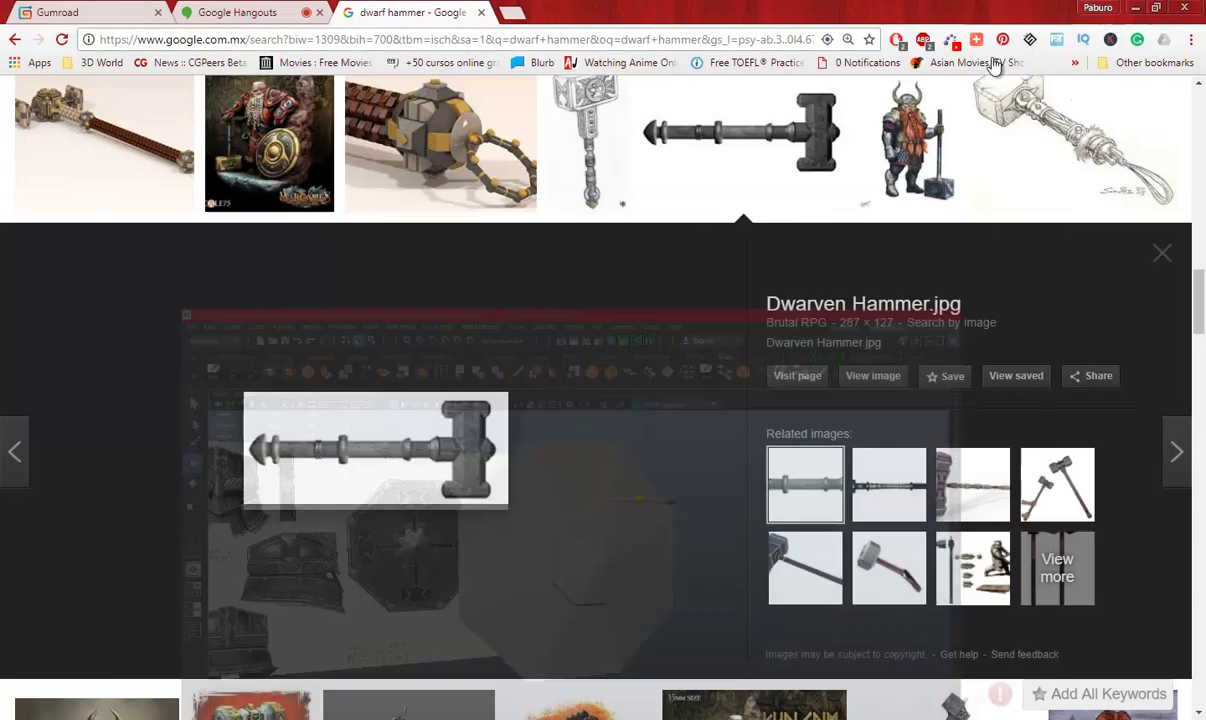
pyautogui.click(650, 570)
# Browse further down the results and preview the Kanar dwarf concept sheet.
pyautogui.scroll(-3, 648, 570)
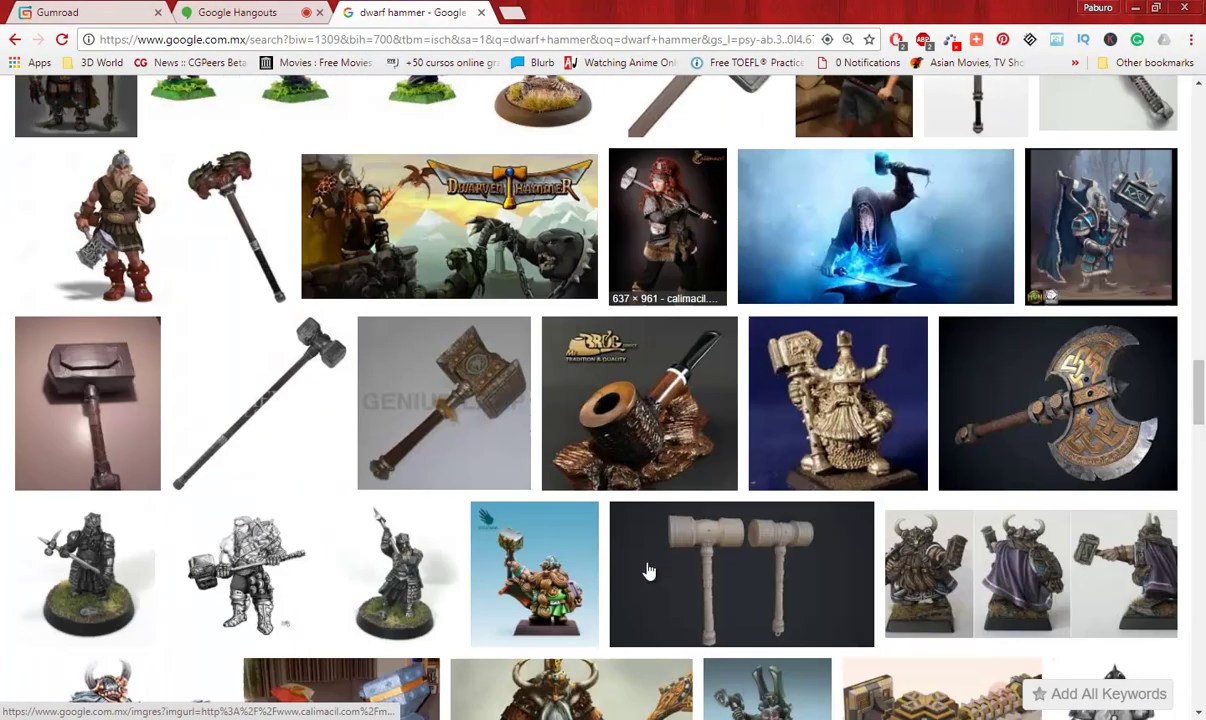
pyautogui.scroll(-1, 648, 570)
pyautogui.scroll(-4, 648, 570)
pyautogui.scroll(-2, 648, 570)
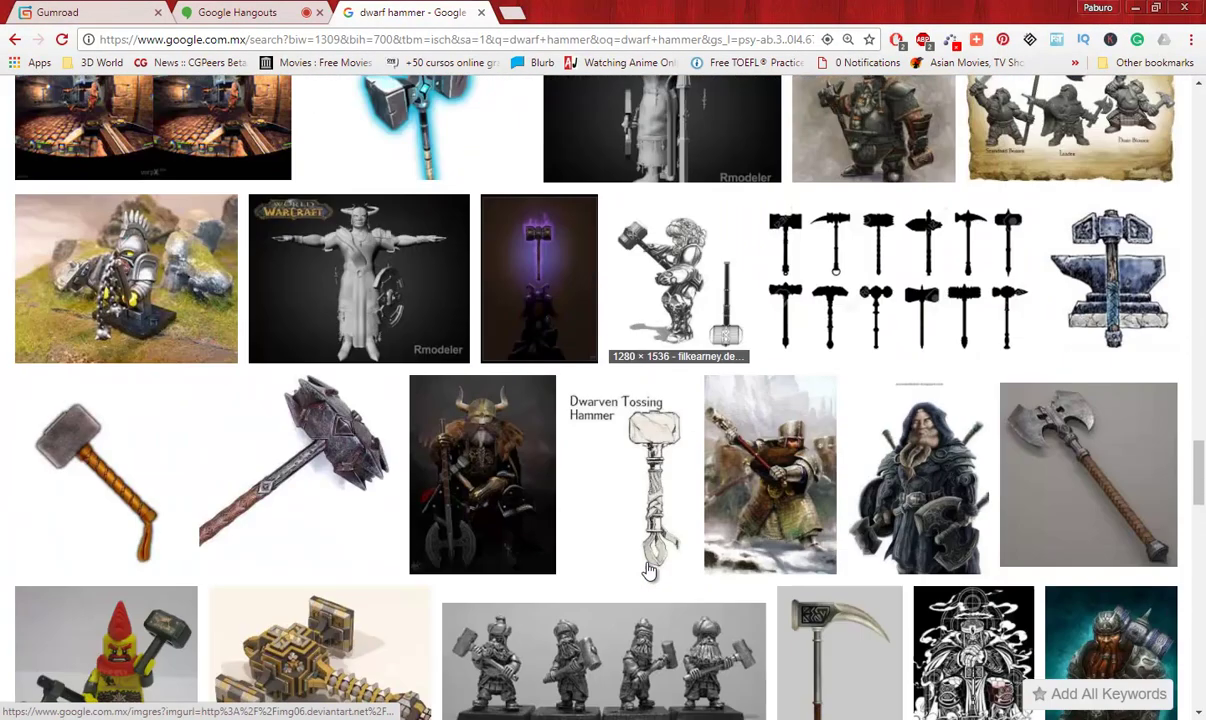
pyautogui.scroll(-2, 648, 570)
pyautogui.scroll(-5, 657, 578)
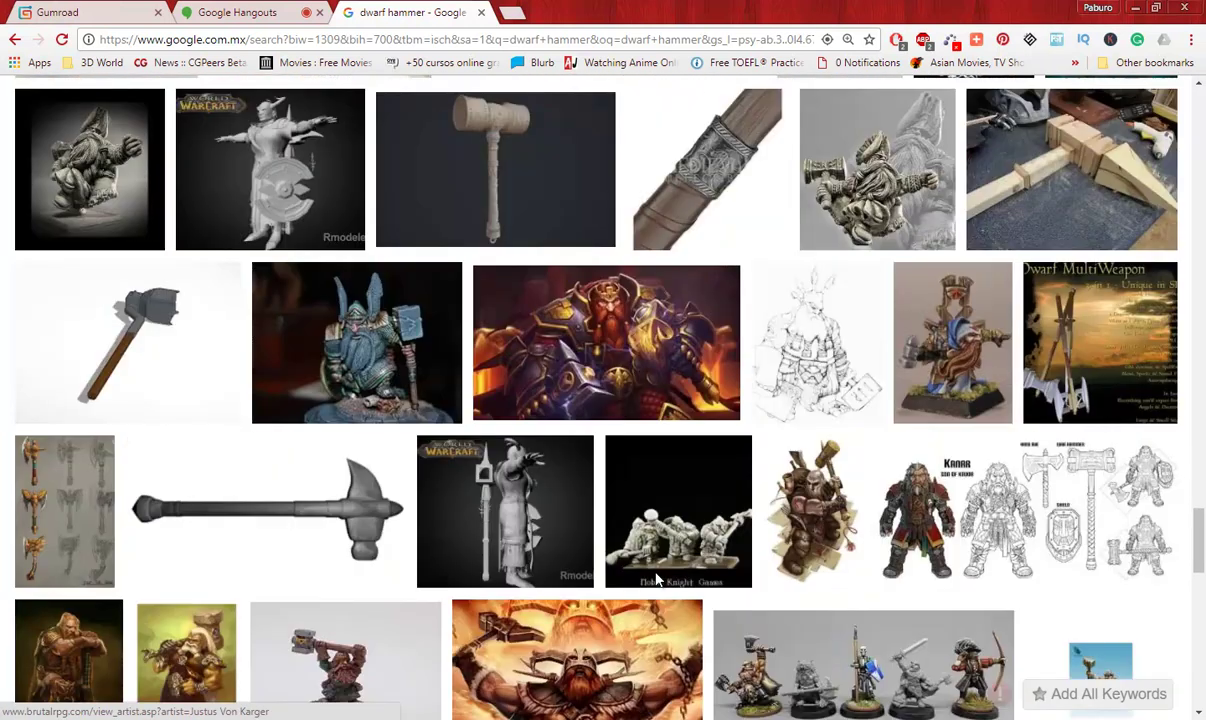
pyautogui.click(960, 488)
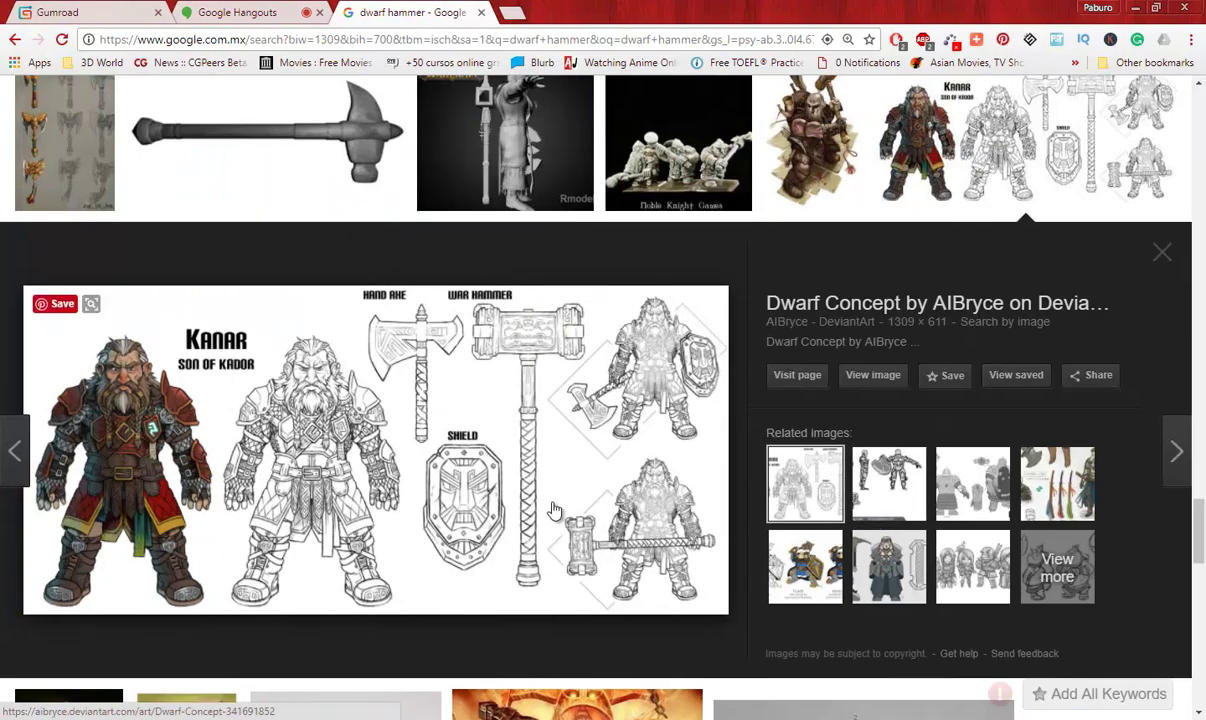
pyautogui.scroll(2, 557, 519)
pyautogui.scroll(5, 557, 519)
pyautogui.scroll(5, 557, 519)
pyautogui.scroll(-3, 557, 519)
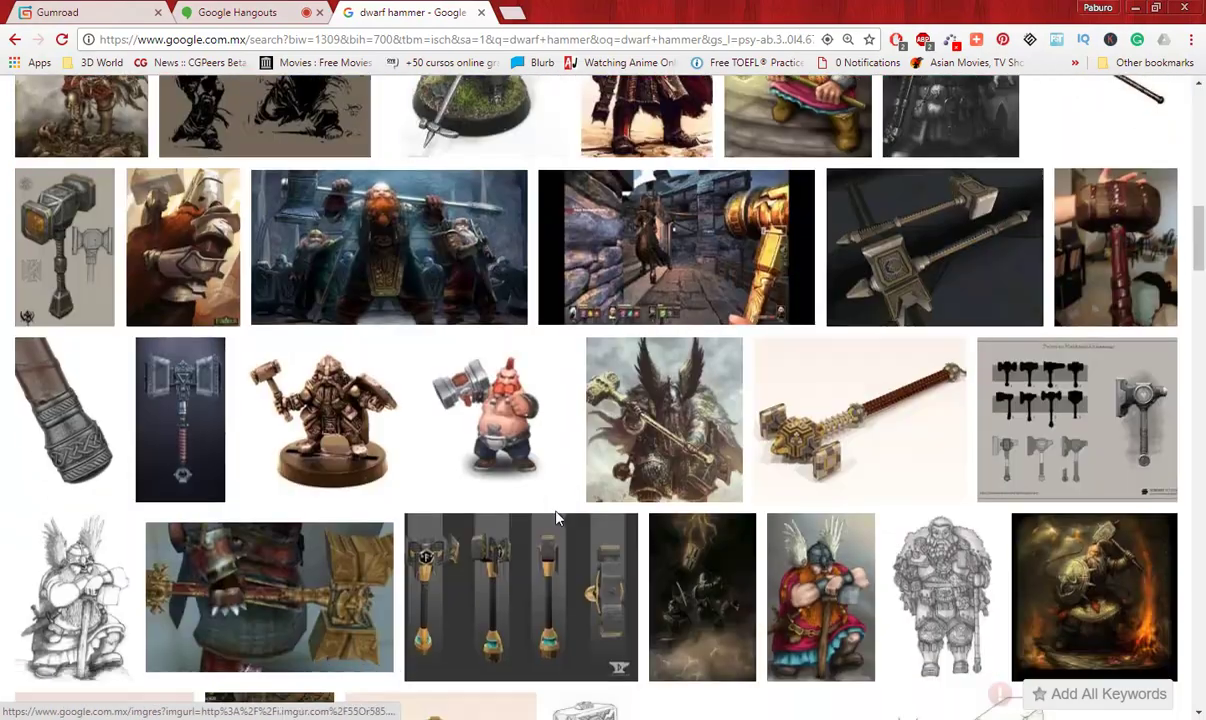
pyautogui.scroll(-3, 523, 481)
pyautogui.scroll(-3, 220, 425)
pyautogui.scroll(-3, 258, 425)
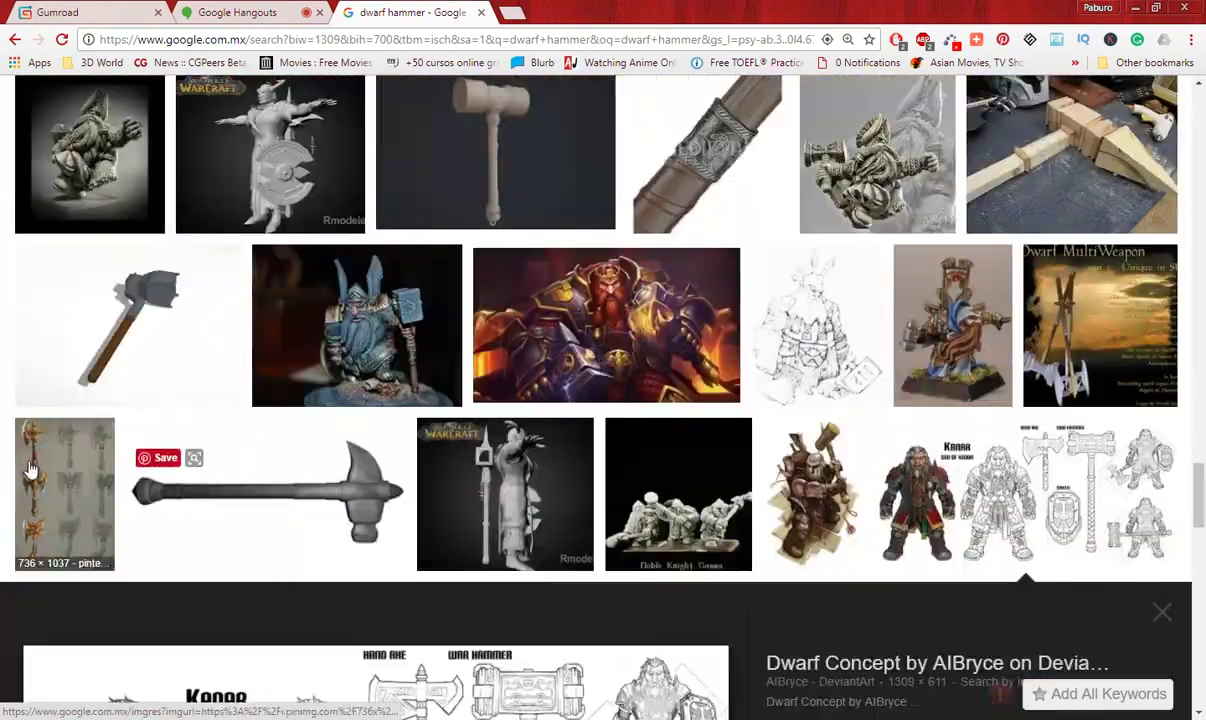
# Copy the Pinterest axe-and-hammer design sheet image and return to Photoshop.
pyautogui.click(35, 448)
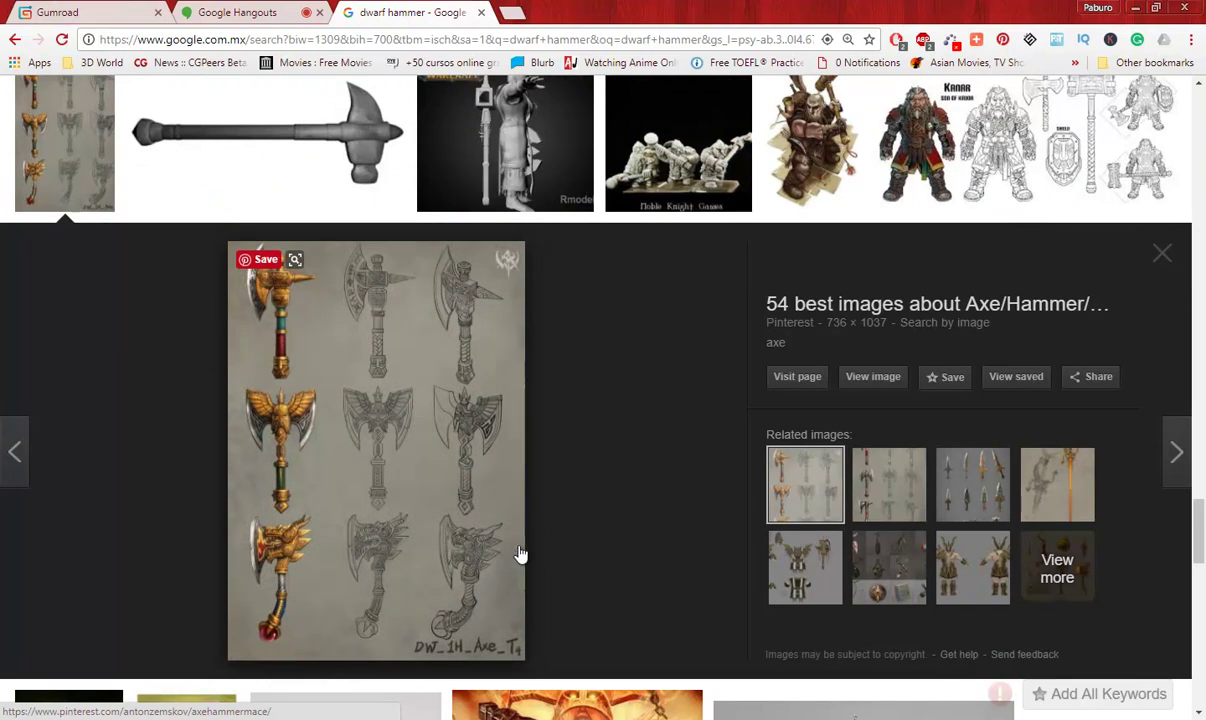
pyautogui.rightClick(381, 342)
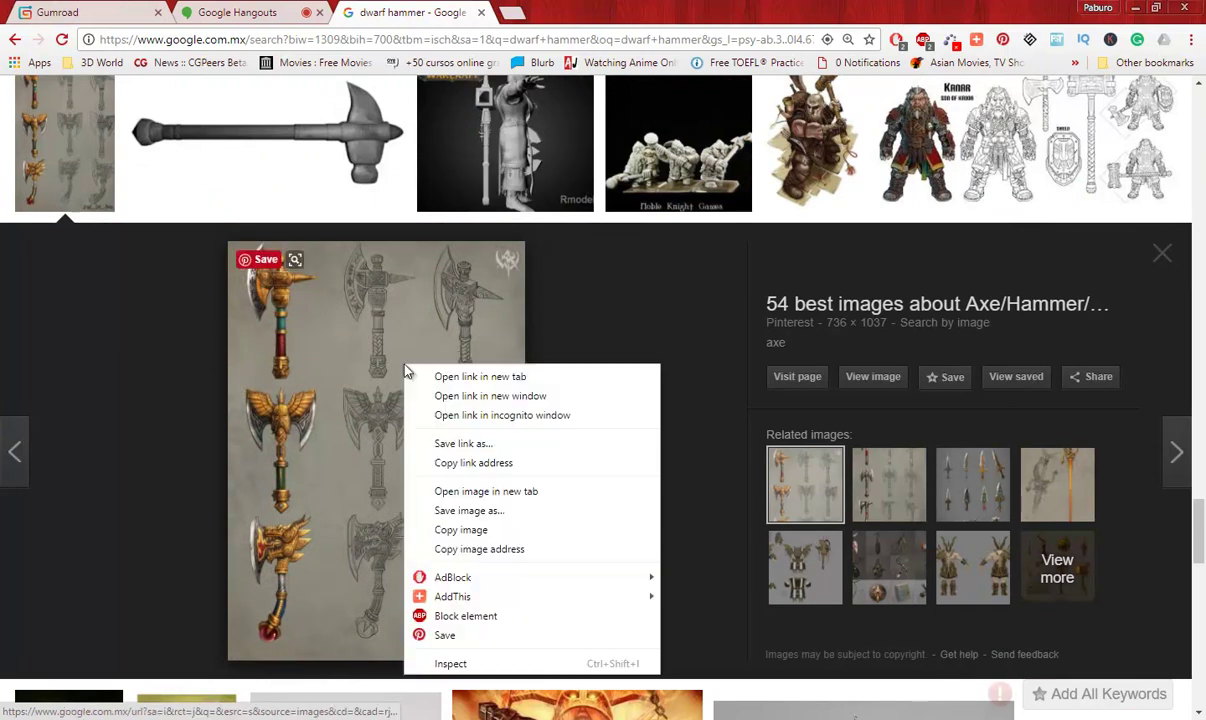
pyautogui.click(418, 501)
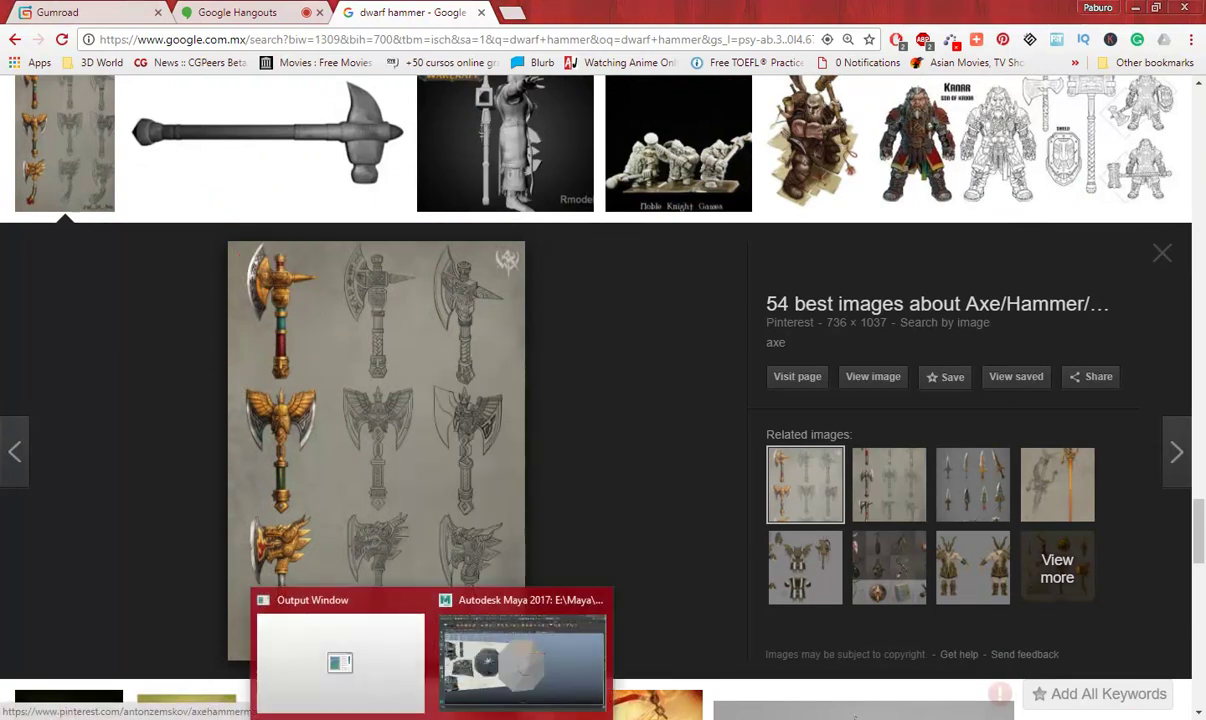
pyautogui.hotkey('alt', 'Tab')
# Make a new document, close Symbol_of_Grungni.png, paste, then discard that untitled document unsaved.
pyautogui.click(50, 17)
pyautogui.click(55, 28)
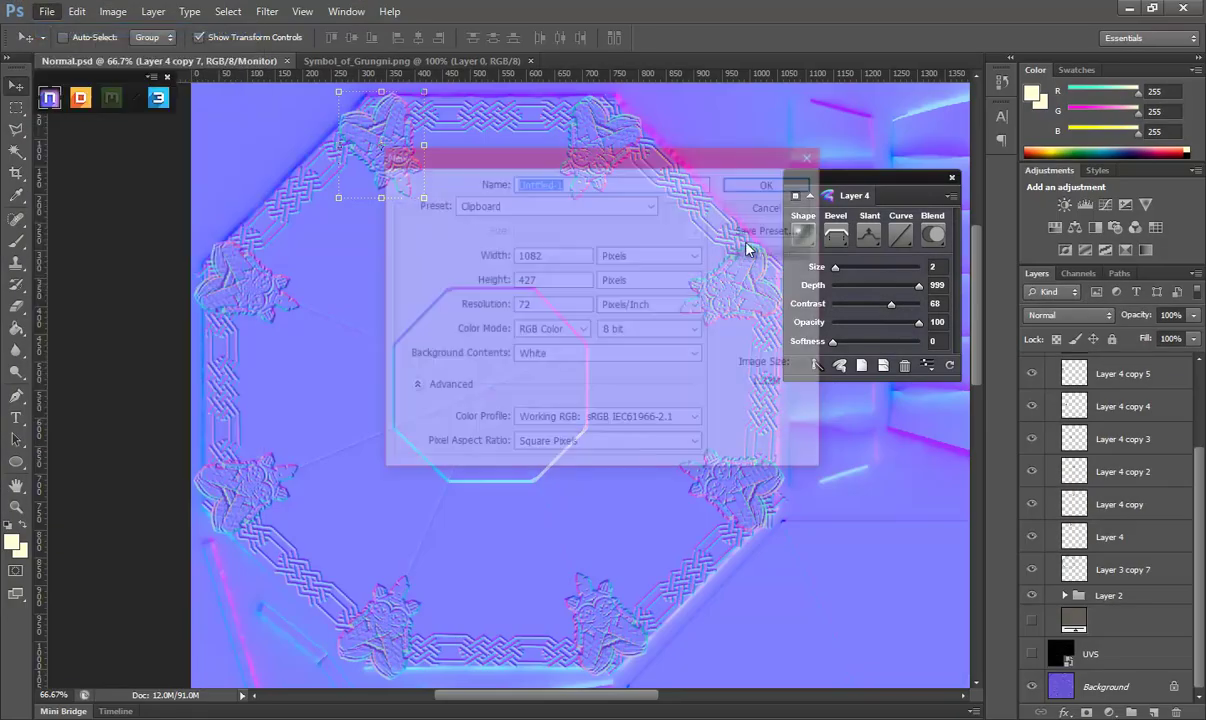
pyautogui.click(760, 180)
pyautogui.click(397, 61)
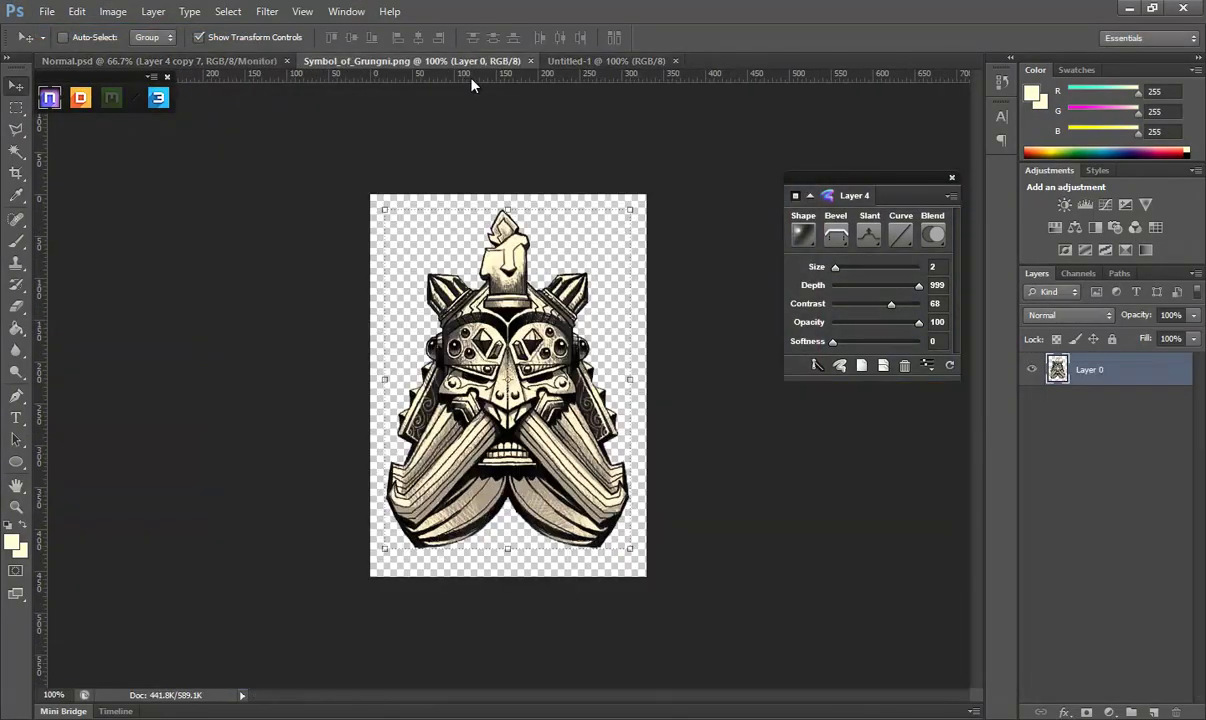
pyautogui.click(531, 61)
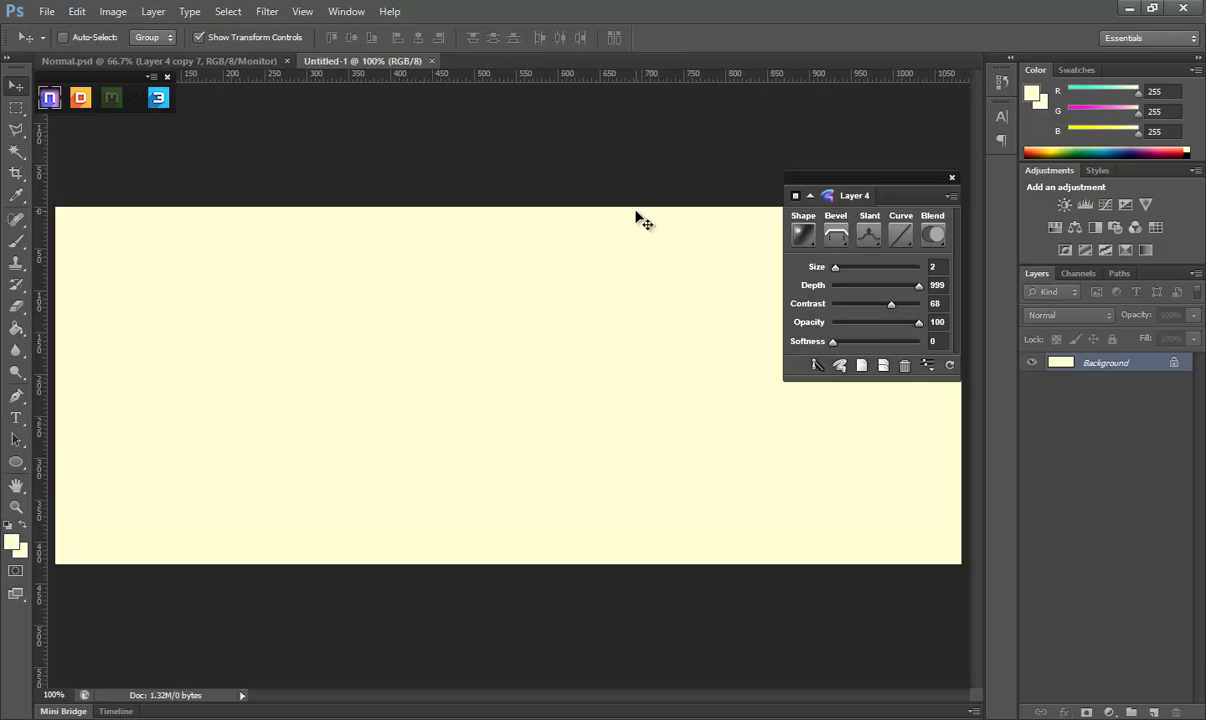
pyautogui.click(77, 11)
pyautogui.click(70, 147)
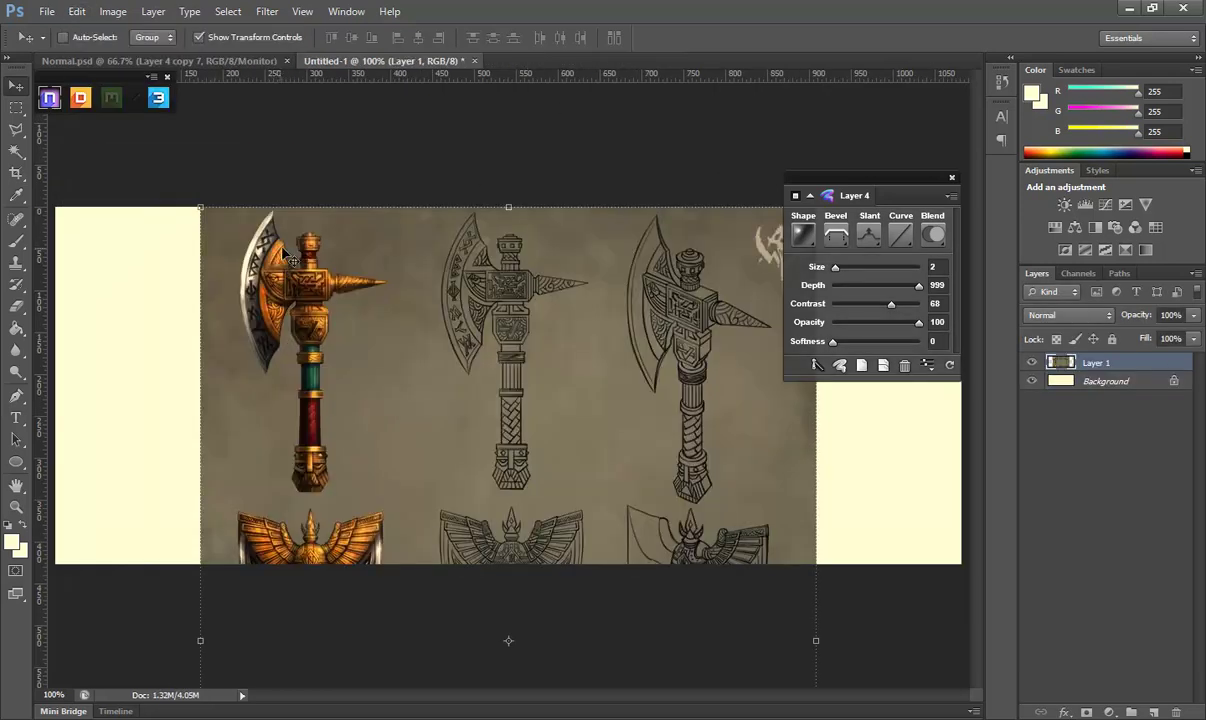
pyautogui.click(474, 61)
pyautogui.click(604, 283)
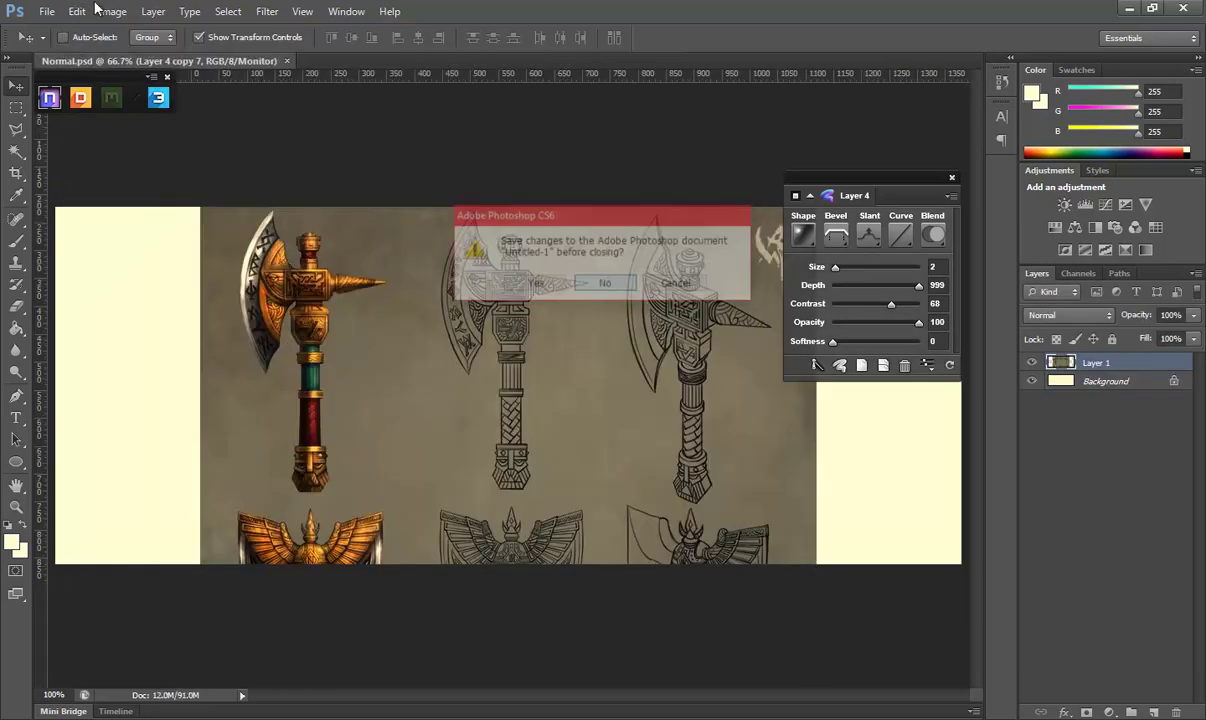
# Create a clipboard-sized new document and paste the axe concept sheet into it.
pyautogui.click(40, 11)
pyautogui.click(55, 28)
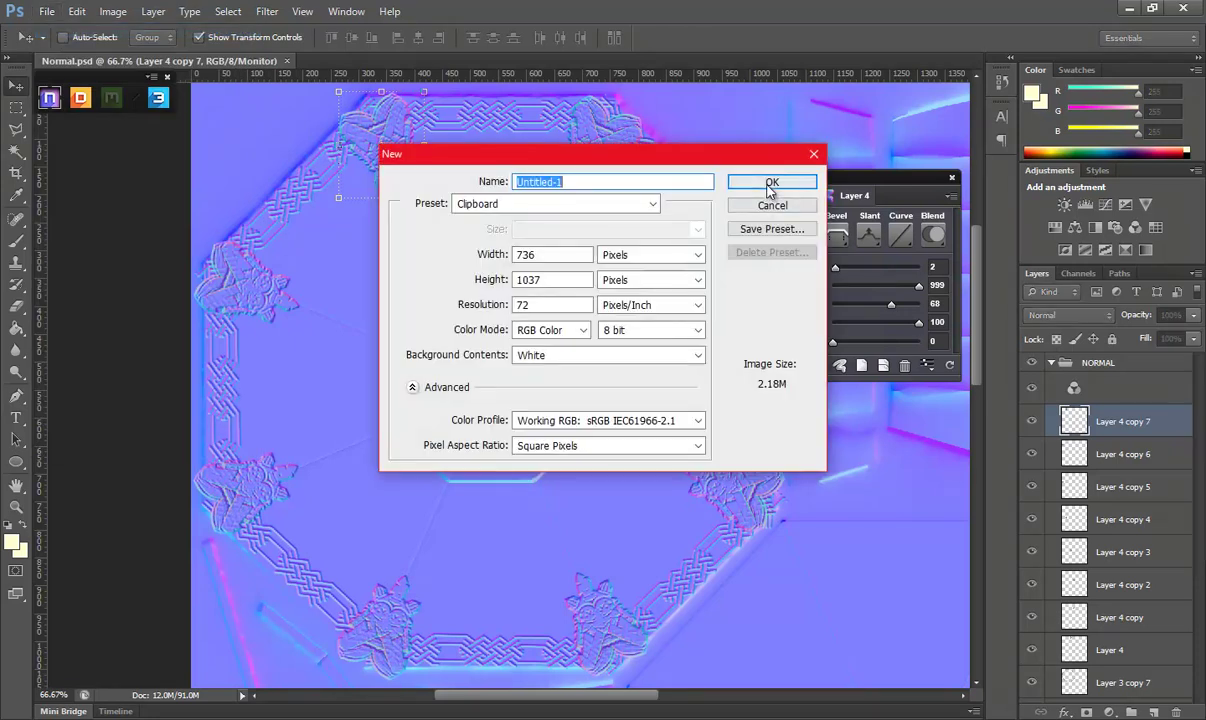
pyautogui.click(770, 178)
pyautogui.click(76, 11)
pyautogui.click(68, 152)
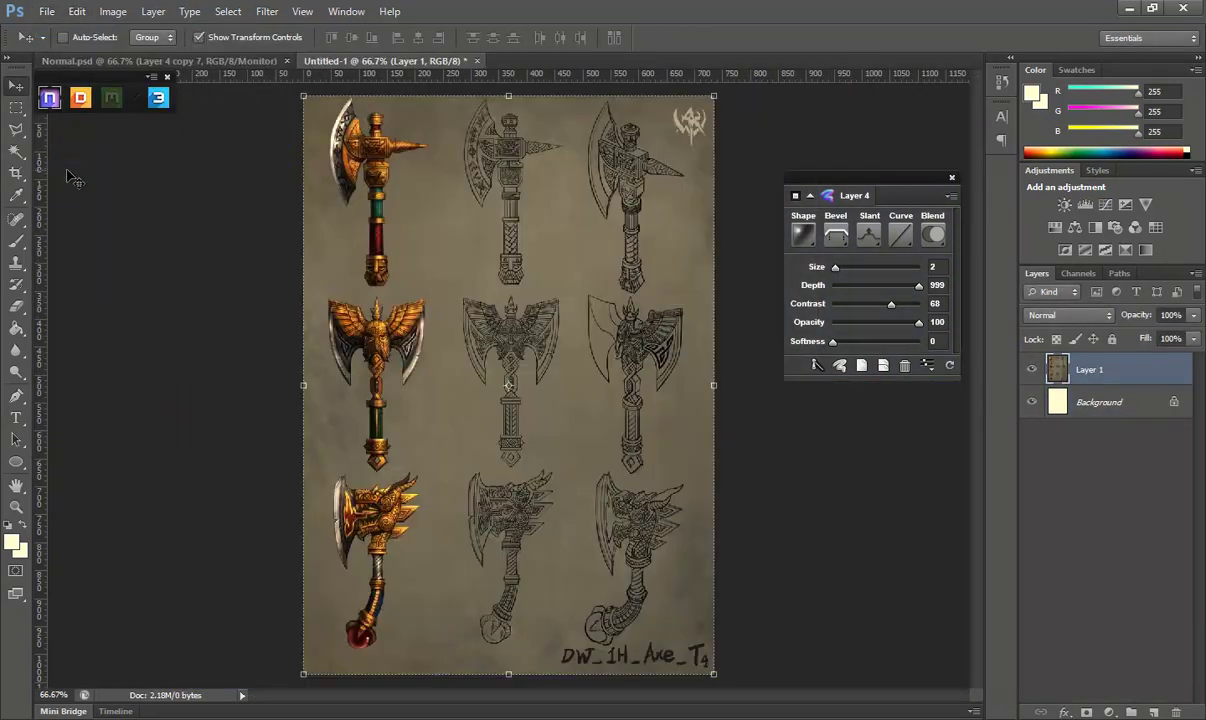
# Crop the sheet down to just the middle winged axe sketch.
pyautogui.click(14, 176)
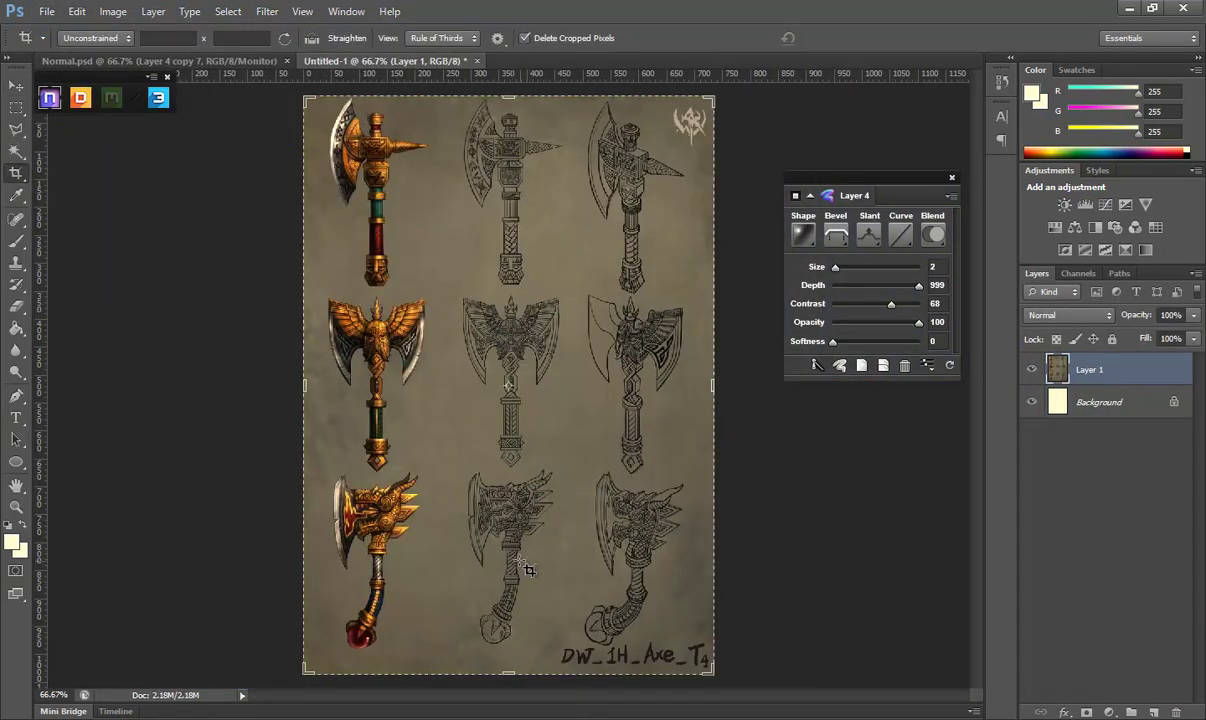
pyautogui.moveTo(508, 96); pyautogui.dragTo(508, 190)
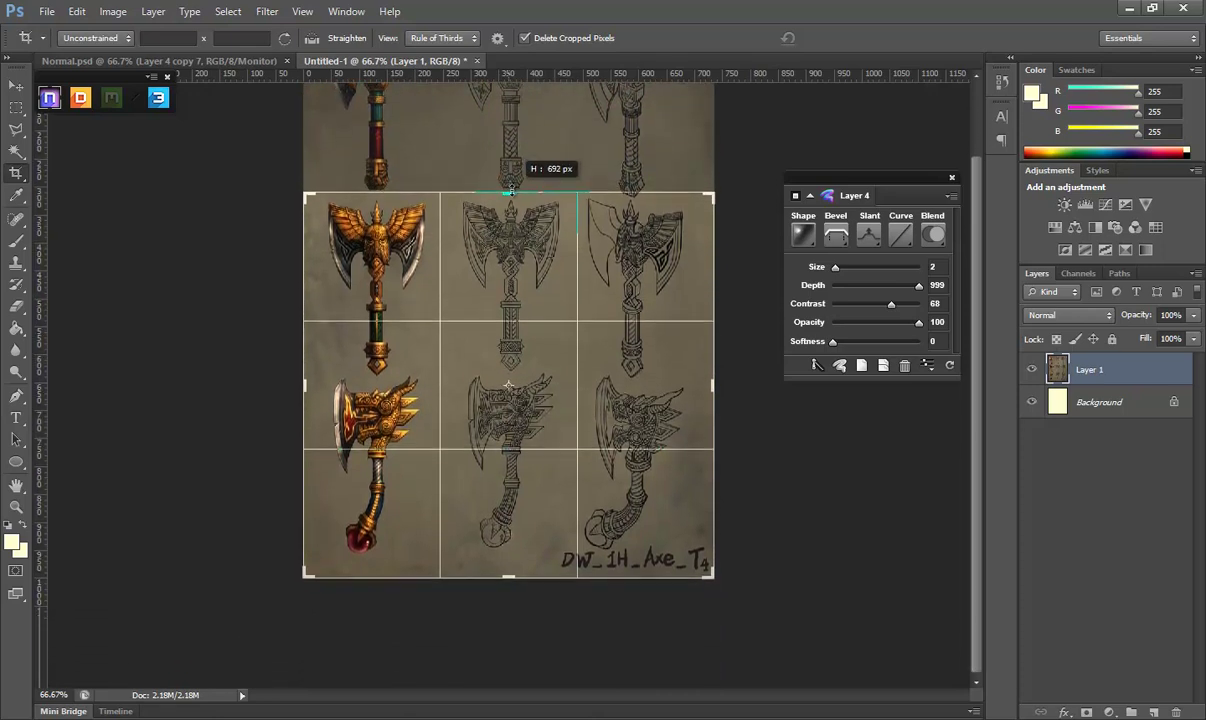
pyautogui.moveTo(508, 188); pyautogui.dragTo(508, 190)
pyautogui.moveTo(504, 576); pyautogui.dragTo(504, 479)
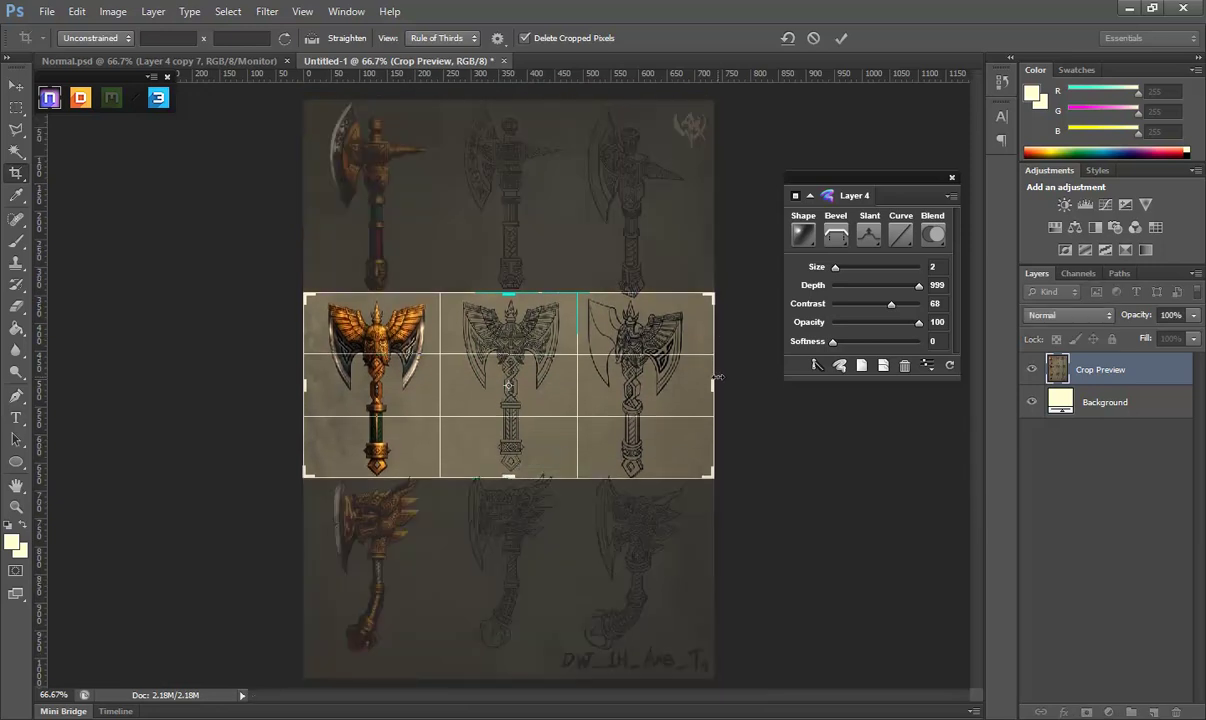
pyautogui.moveTo(718, 377); pyautogui.dragTo(640, 378)
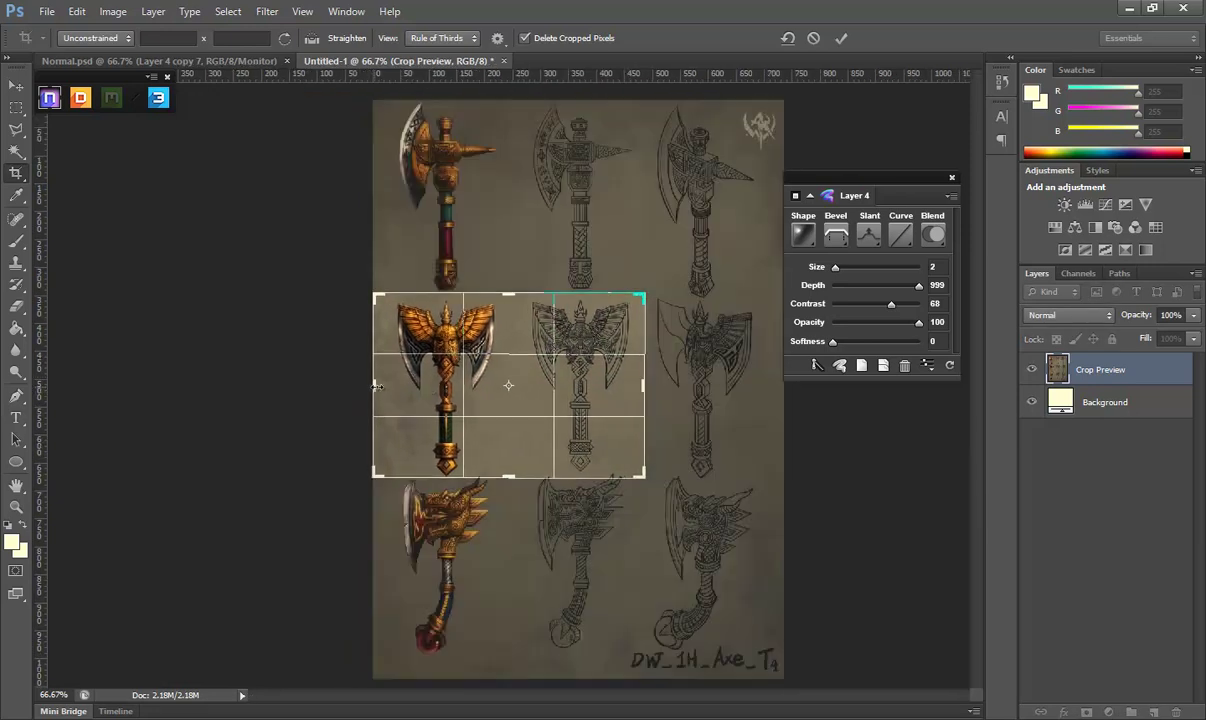
pyautogui.moveTo(376, 386); pyautogui.dragTo(464, 380)
pyautogui.press('Return')
# Remove the paper colour via Color Range and delete the Background layer, leaving lines on transparency.
pyautogui.click(16, 507)
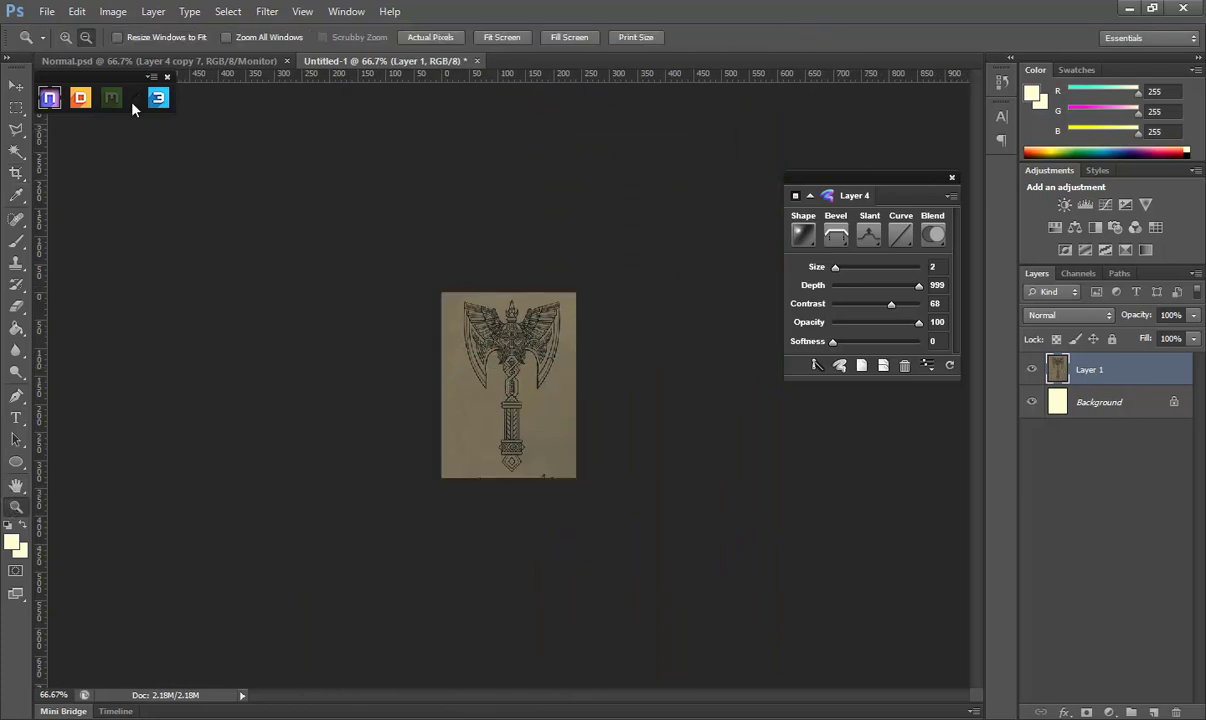
pyautogui.click(515, 365)
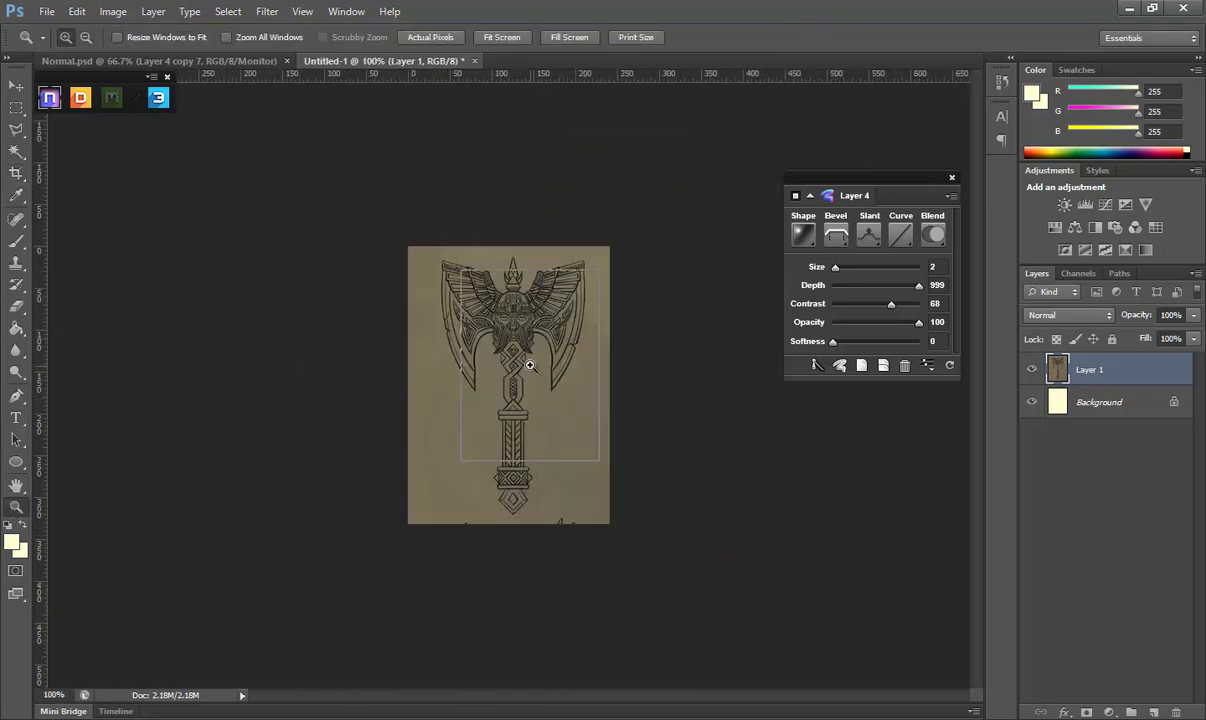
pyautogui.click(302, 11)
pyautogui.click(328, 46)
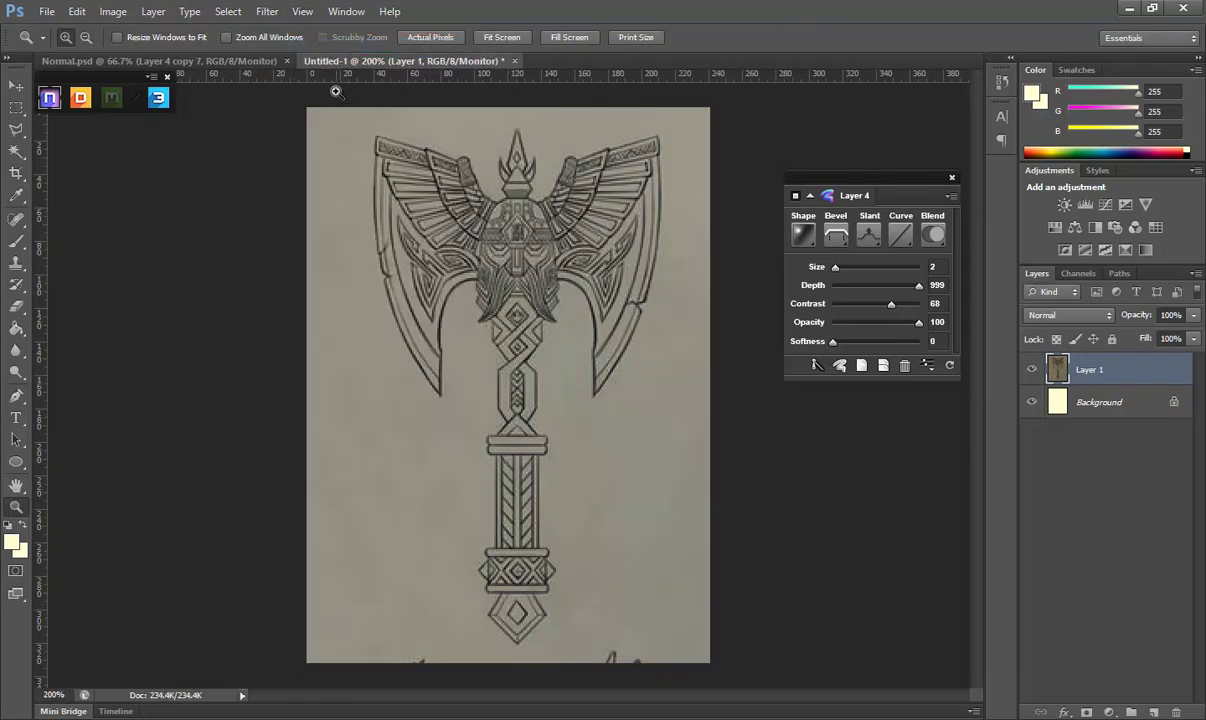
pyautogui.click(228, 11)
pyautogui.click(229, 152)
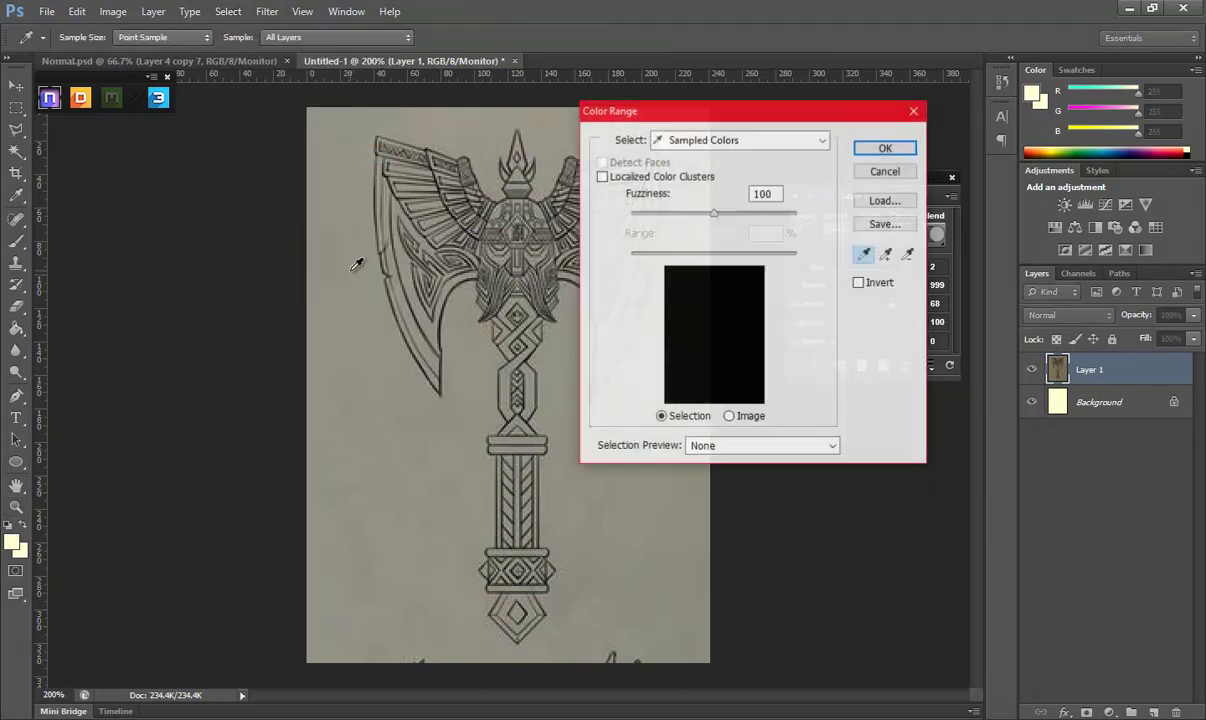
pyautogui.click(875, 150)
pyautogui.press('m')
pyautogui.press('Delete')
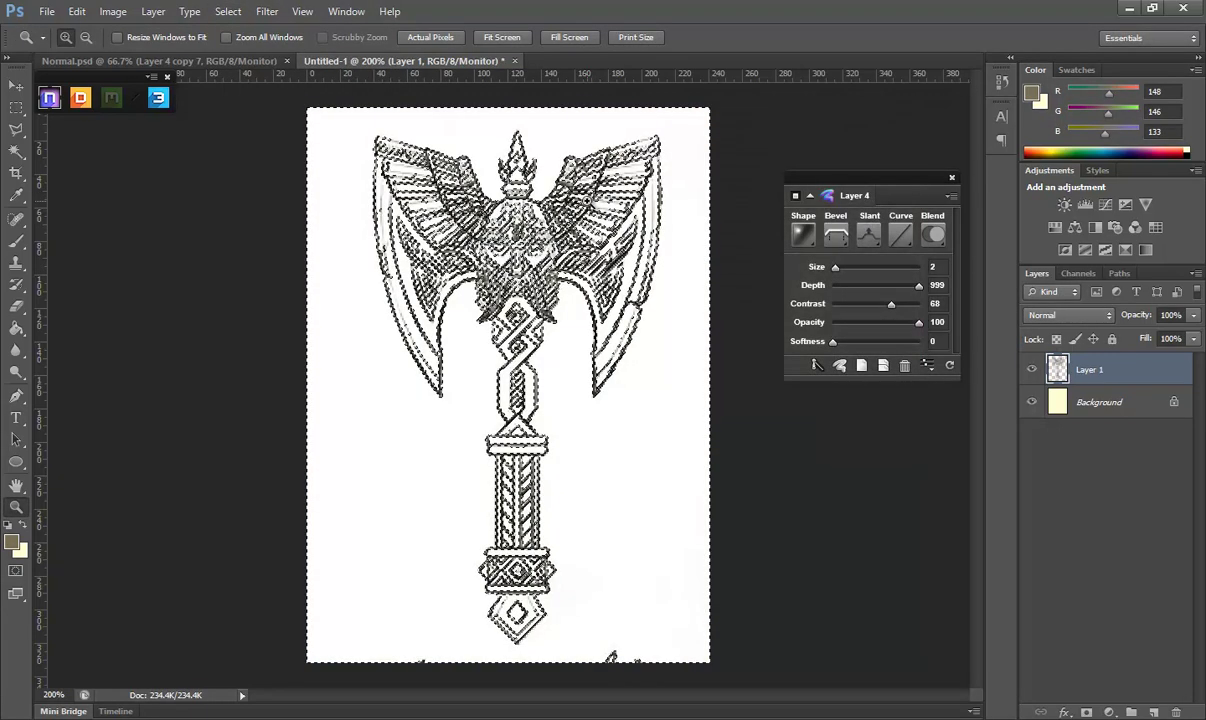
pyautogui.hotkey('ctrl', 'd')
pyautogui.moveTo(1090, 402)
pyautogui.mouseDown()
pyautogui.moveTo(1162, 558)
pyautogui.moveTo(1176, 712)
pyautogui.mouseUp()
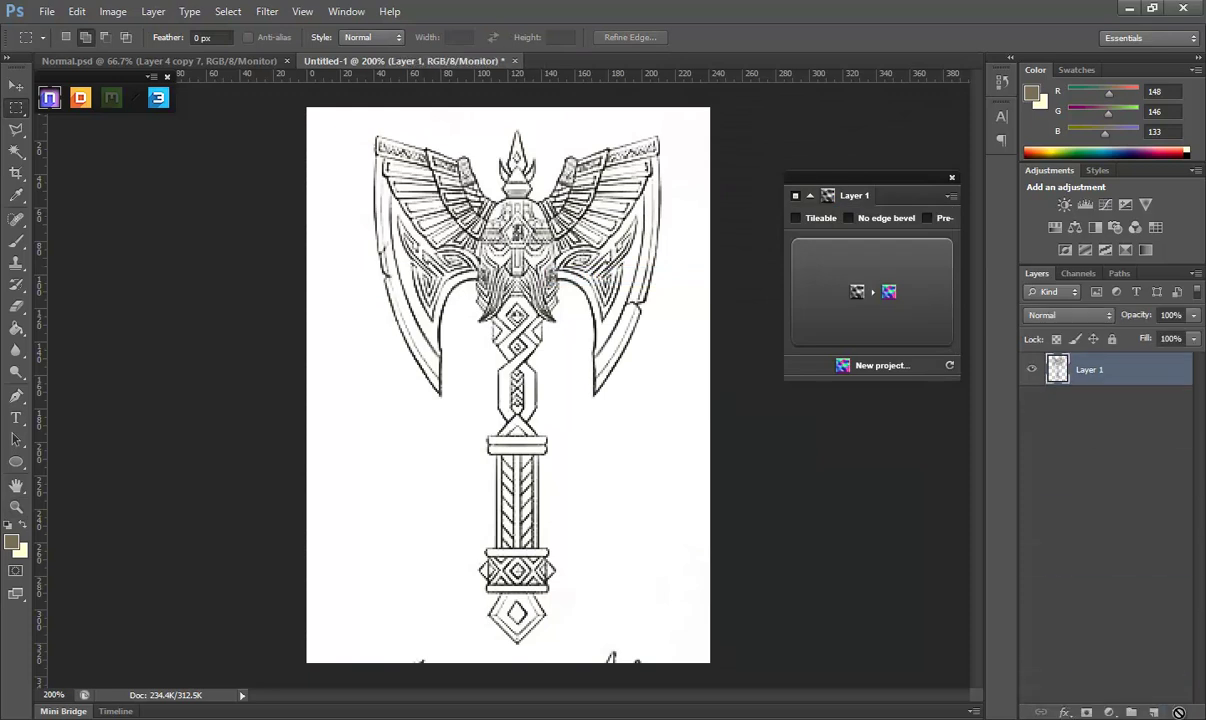
# Crop away the stray marks along the drawing's bottom edge.
pyautogui.moveTo(272, 628); pyautogui.dragTo(845, 685)
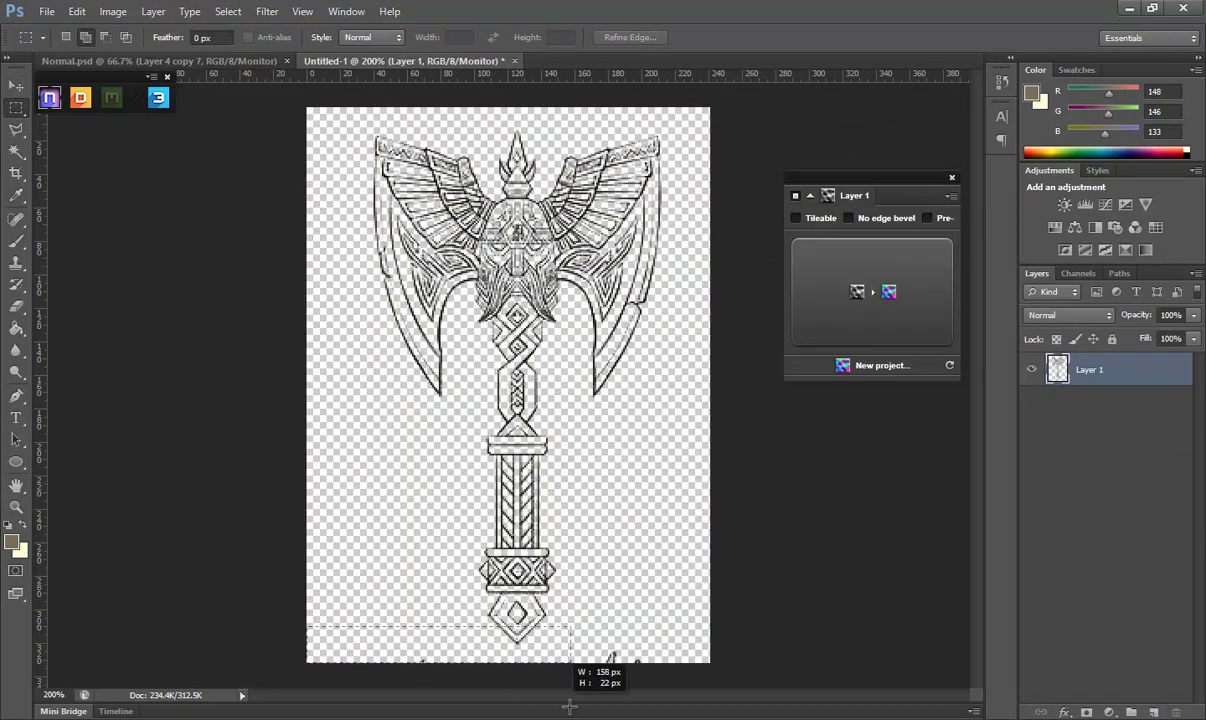
pyautogui.rightClick(478, 396)
pyautogui.click(492, 399)
pyautogui.click(15, 174)
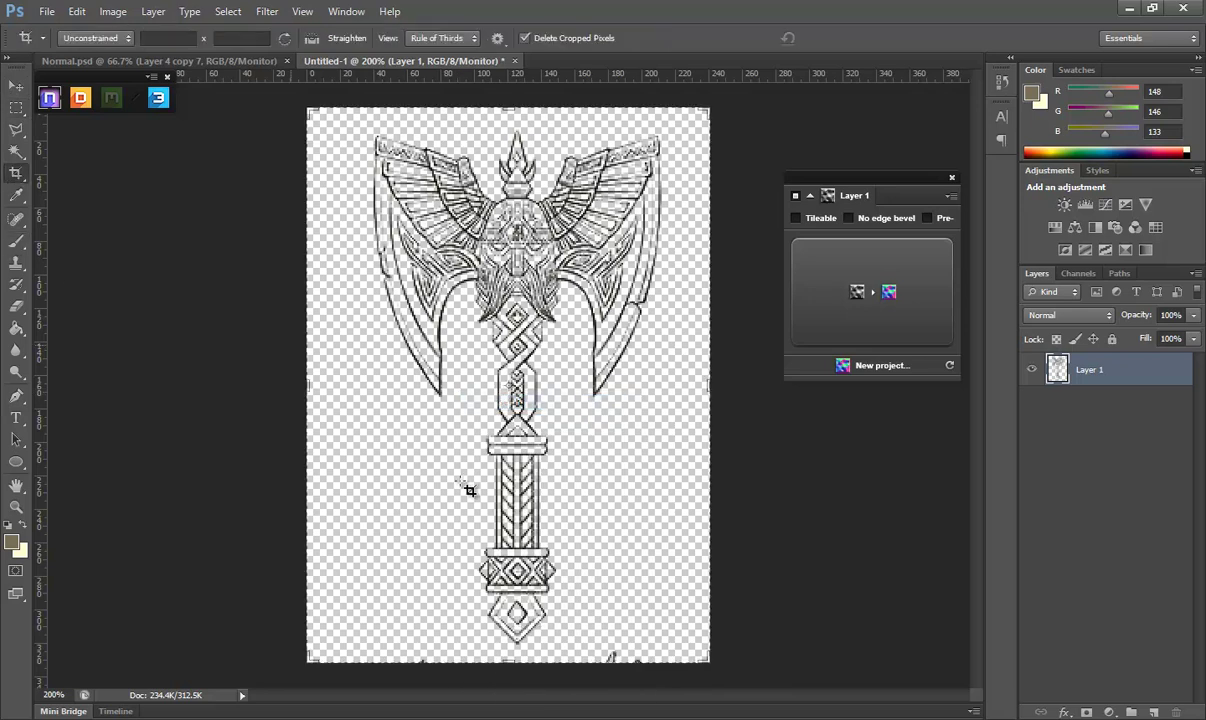
pyautogui.moveTo(508, 660); pyautogui.dragTo(509, 650)
pyautogui.click(15, 85)
# Bring the axe into Normal.psd, scale it to about 80%, and place it in the top panel.
pyautogui.moveTo(520, 258)
pyautogui.mouseDown()
pyautogui.moveTo(218, 55)
pyautogui.moveTo(520, 265)
pyautogui.moveTo(628, 257)
pyautogui.moveTo(514, 172)
pyautogui.mouseUp()
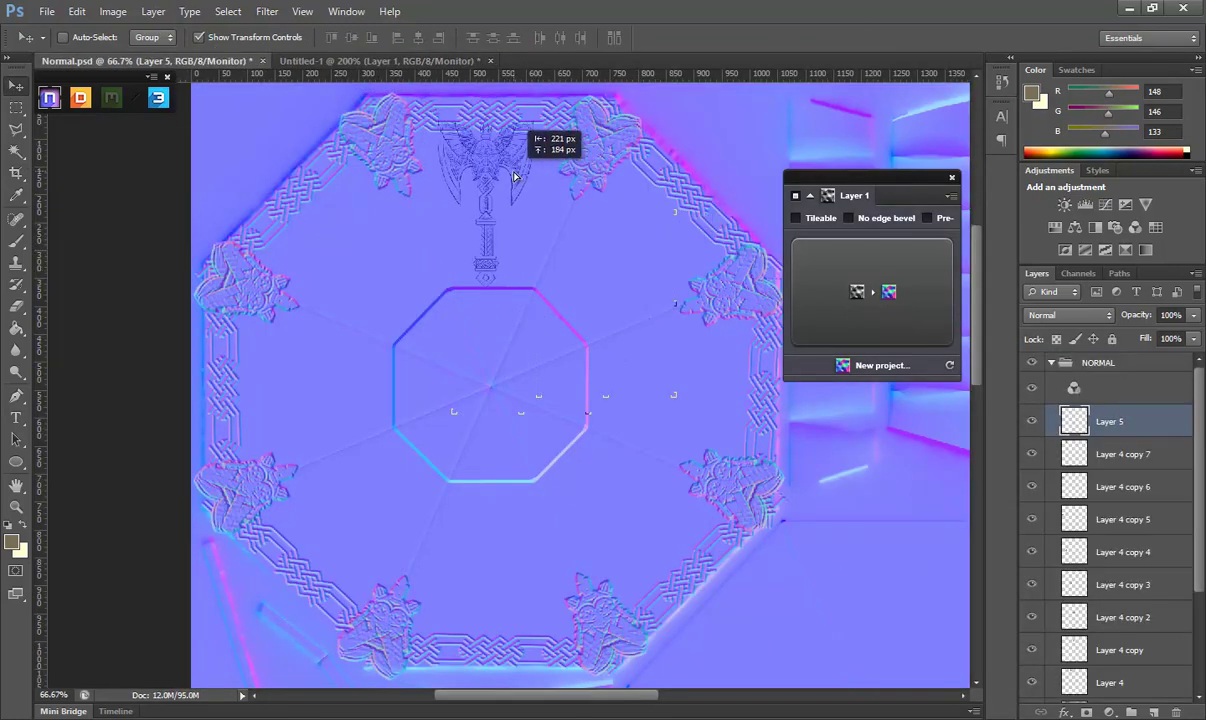
pyautogui.keyDown('alt'); pyautogui.keyDown('shift'); pyautogui.moveTo(561, 125); pyautogui.dragTo(405, 312); pyautogui.keyUp('shift'); pyautogui.keyUp('alt')
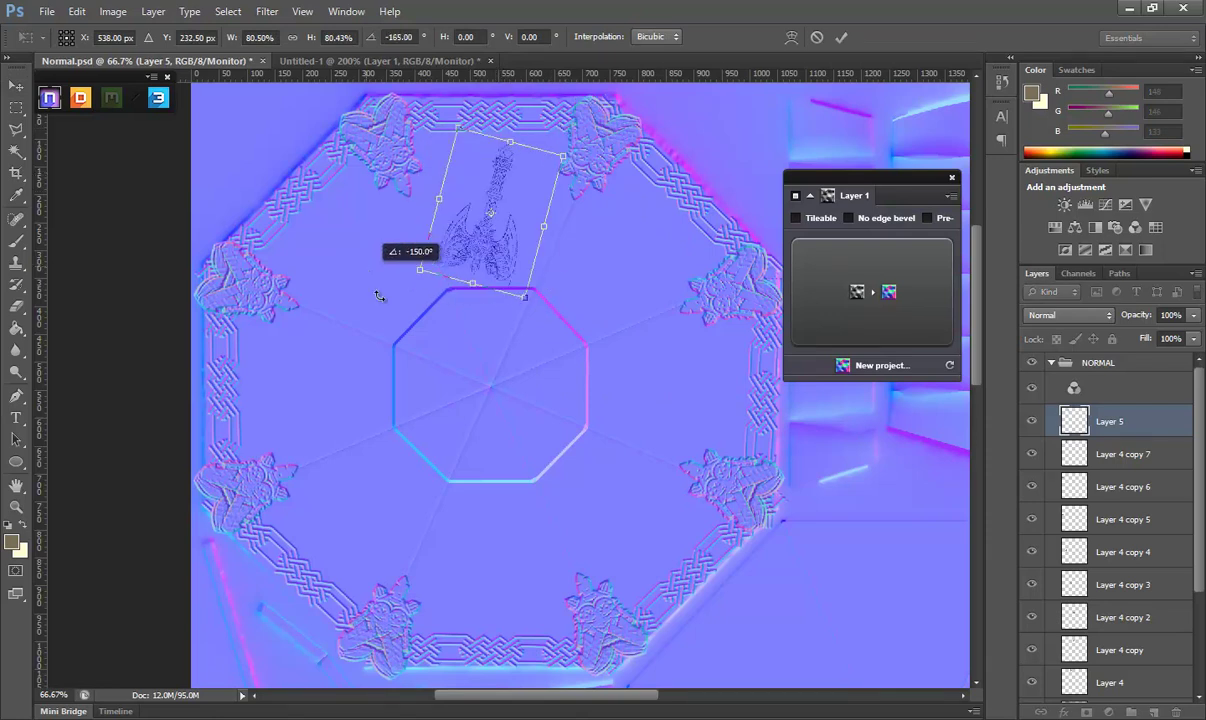
pyautogui.press('Return')
pyautogui.moveTo(511, 178); pyautogui.dragTo(508, 176)
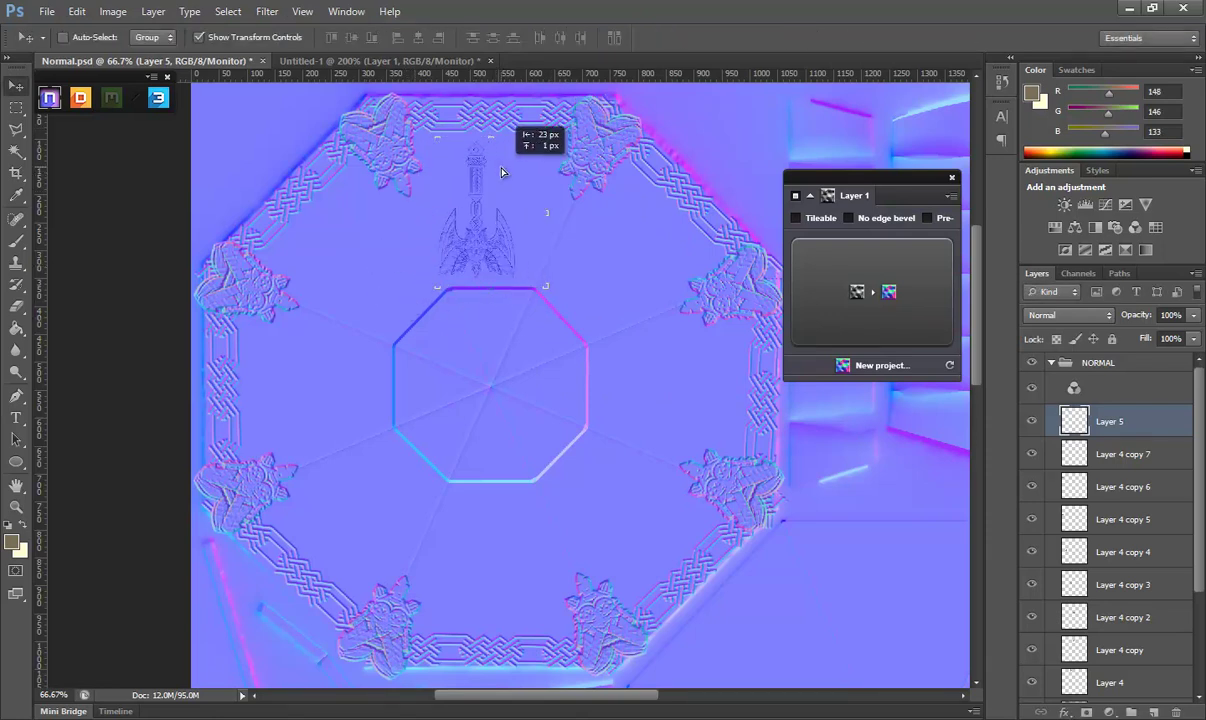
# Emboss the axe with NDo, slanting down, with a smaller bevel size and stroke bevel style.
pyautogui.click(855, 280)
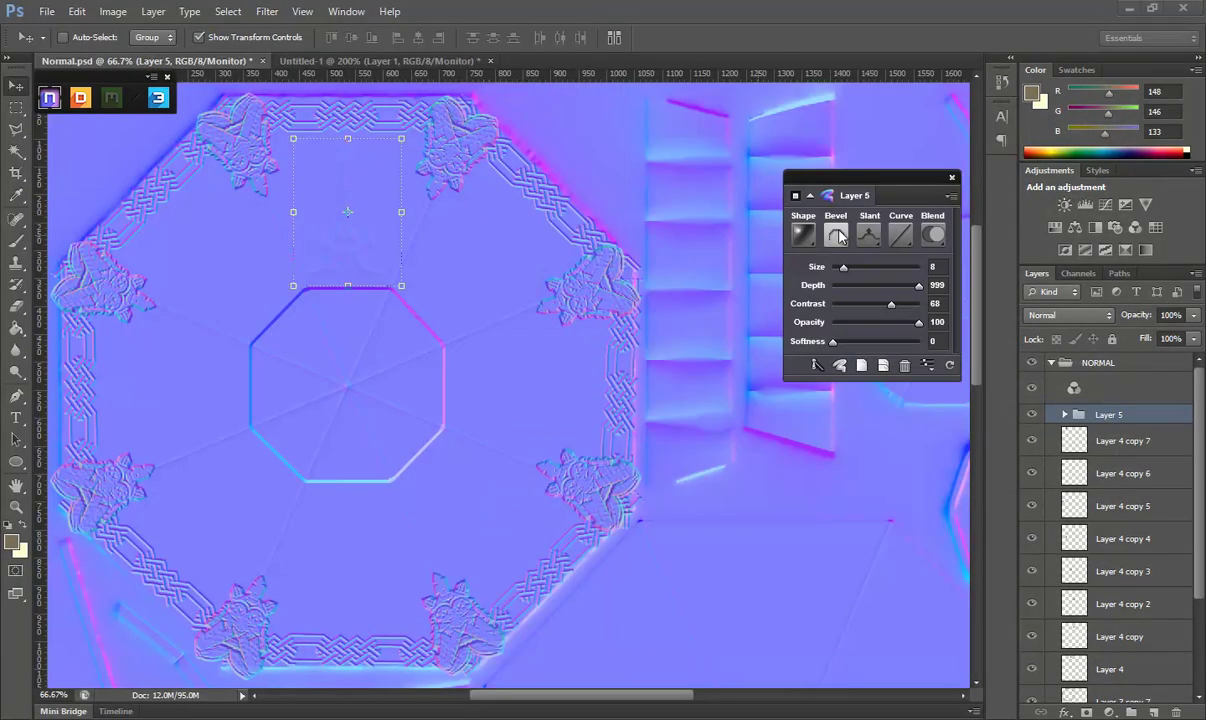
pyautogui.click(838, 235)
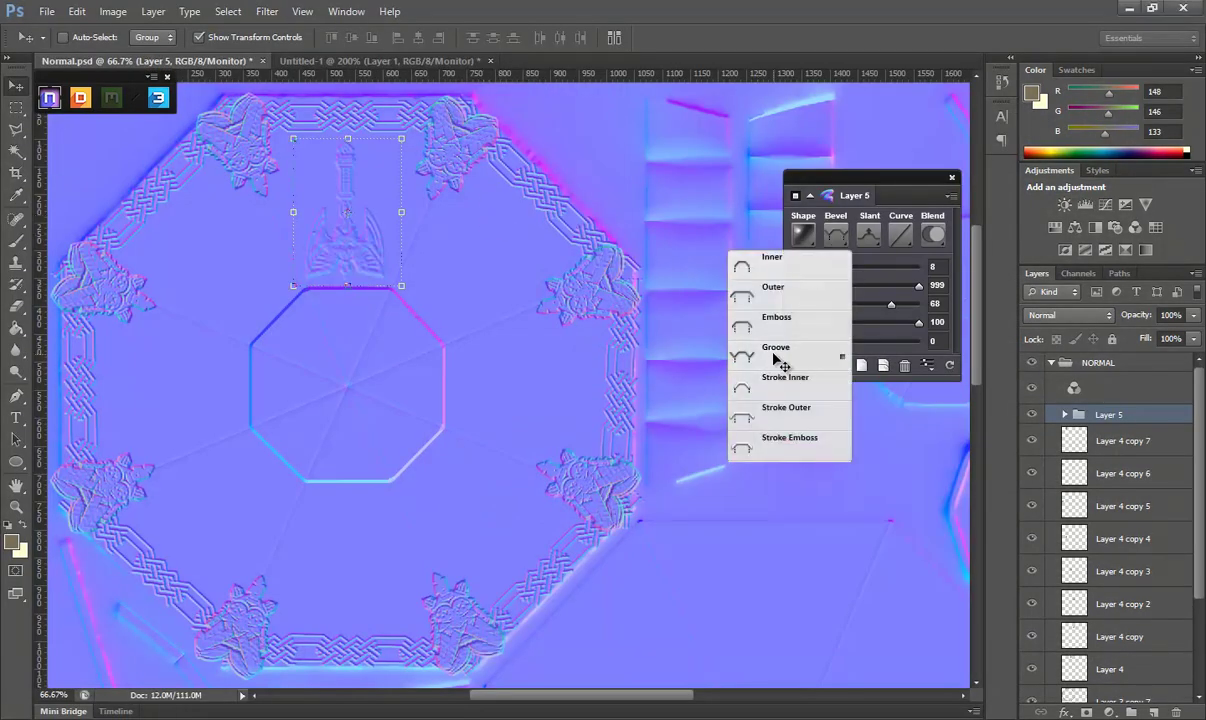
pyautogui.click(775, 355)
pyautogui.click(876, 245)
pyautogui.click(836, 281)
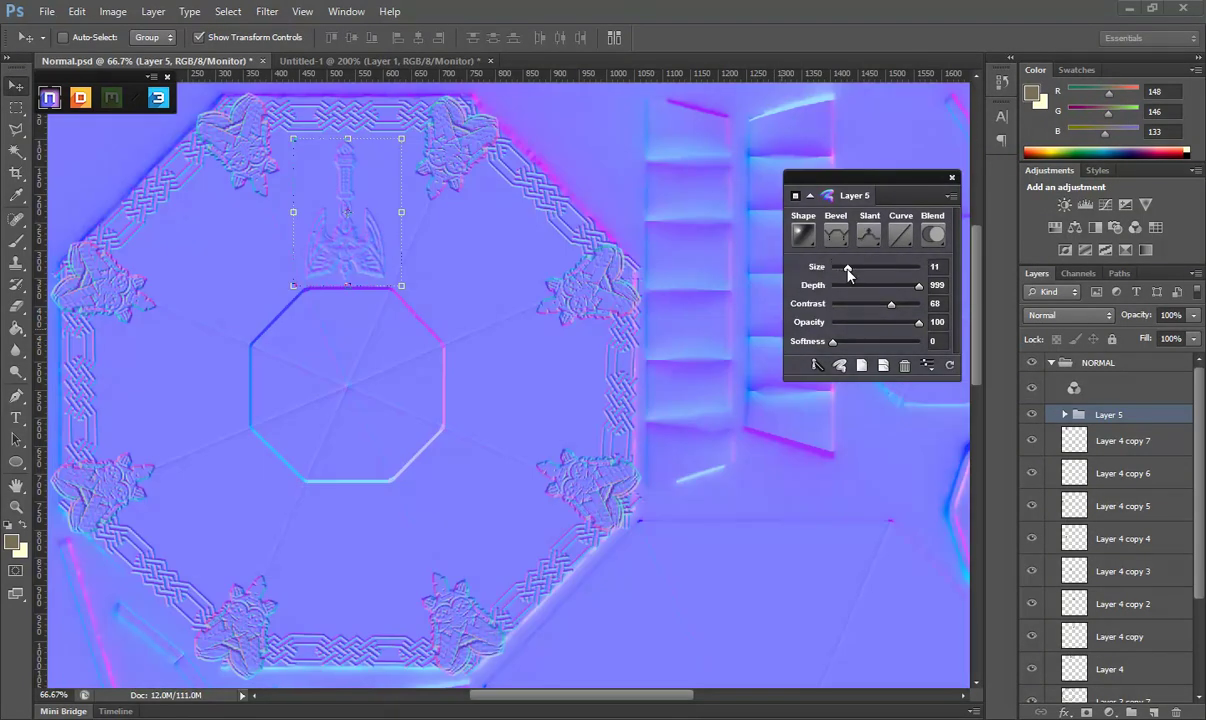
pyautogui.moveTo(849, 268); pyautogui.dragTo(836, 268)
pyautogui.click(838, 246)
pyautogui.click(776, 423)
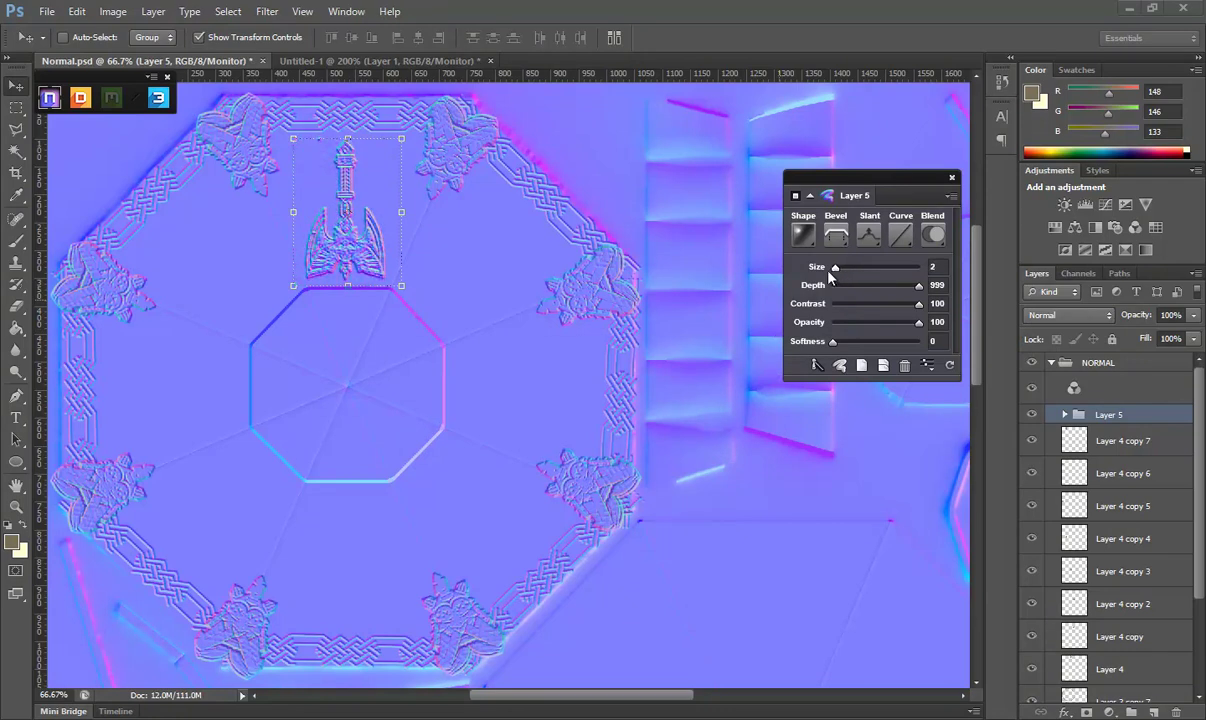
# Save Normal.psd and inspect the embossed axe on the shield in the 3D preview.
pyautogui.hotkey('ctrl', 's')
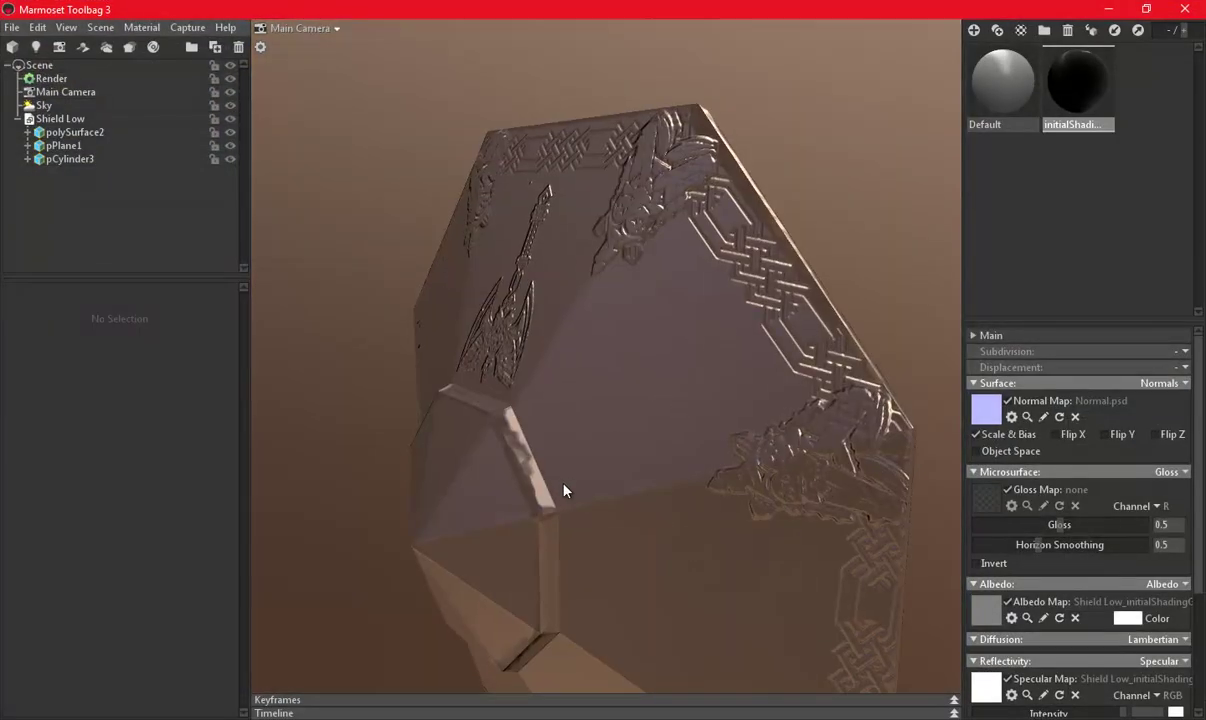
pyautogui.moveTo(658, 458); pyautogui.dragTo(732, 476)
pyautogui.scroll(3, 677, 418)
pyautogui.moveTo(677, 418)
pyautogui.mouseDown()
pyautogui.moveTo(622, 382)
pyautogui.moveTo(665, 396)
pyautogui.mouseUp()
pyautogui.scroll(-4, 578, 391)
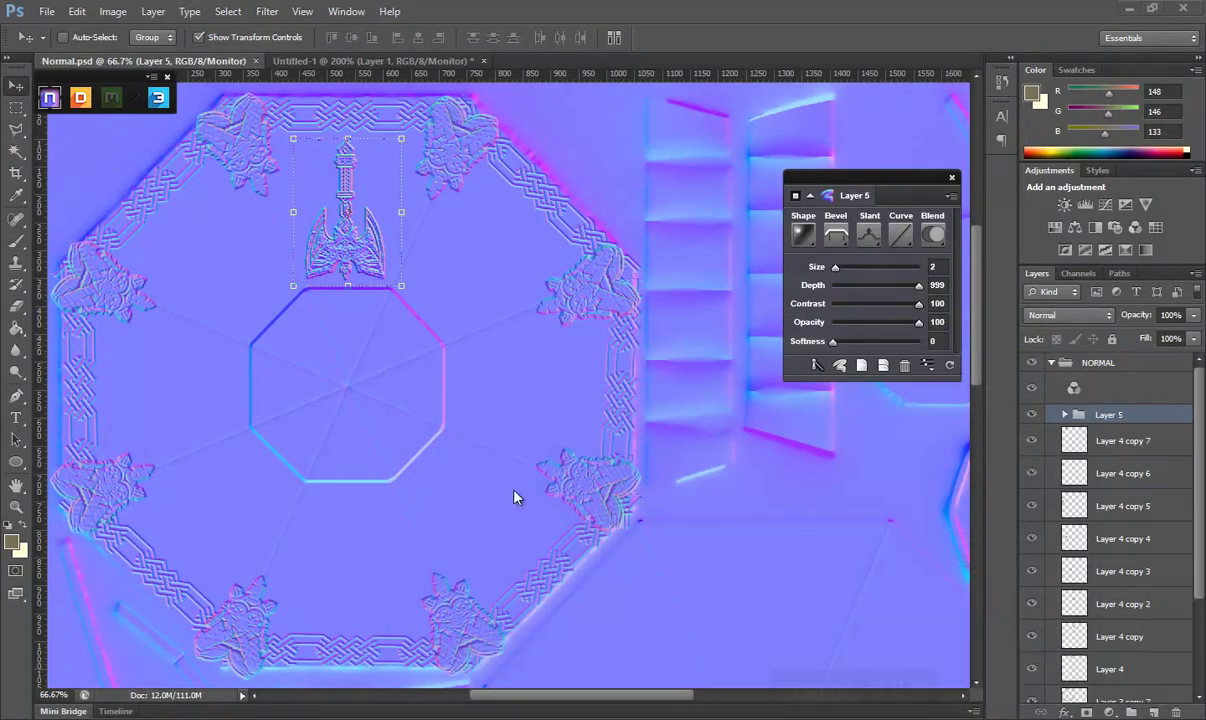
# Merge the Layer 5 group, duplicate the axe, and rotate the copy a quarter turn around the octagon centre.
pyautogui.rightClick(1117, 418)
pyautogui.click(997, 556)
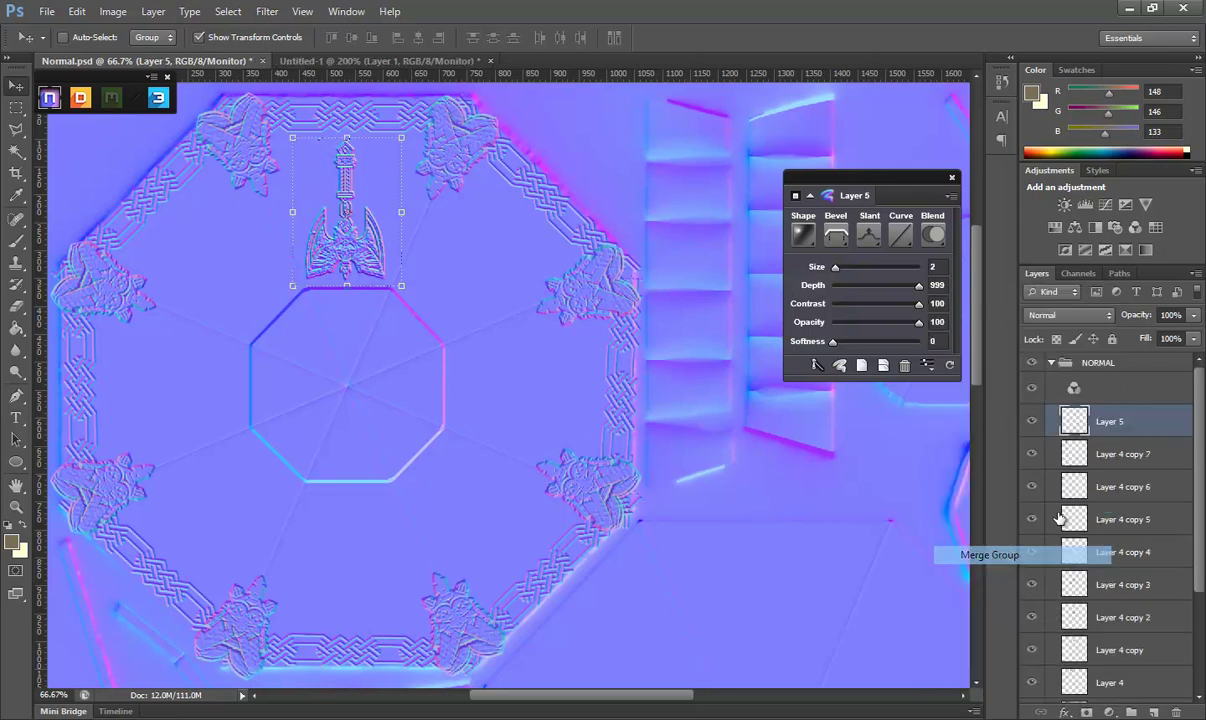
pyautogui.hotkey('ctrl', 'j')
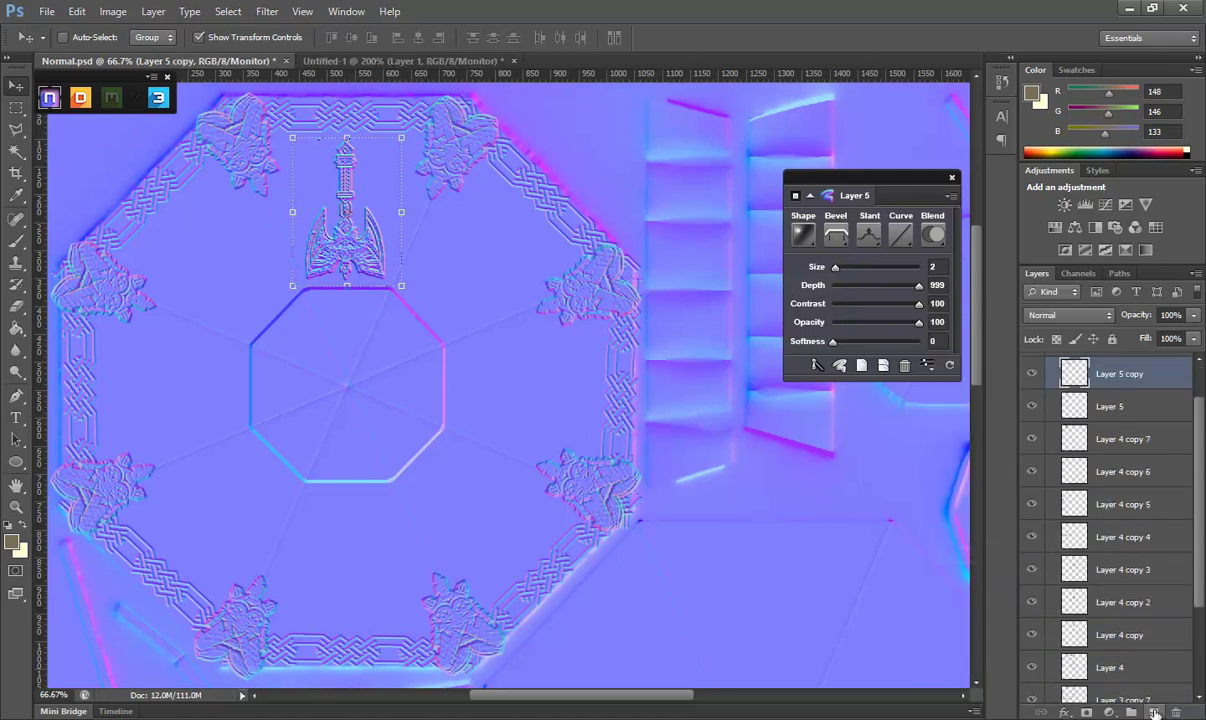
pyautogui.moveTo(347, 214); pyautogui.dragTo(350, 397)
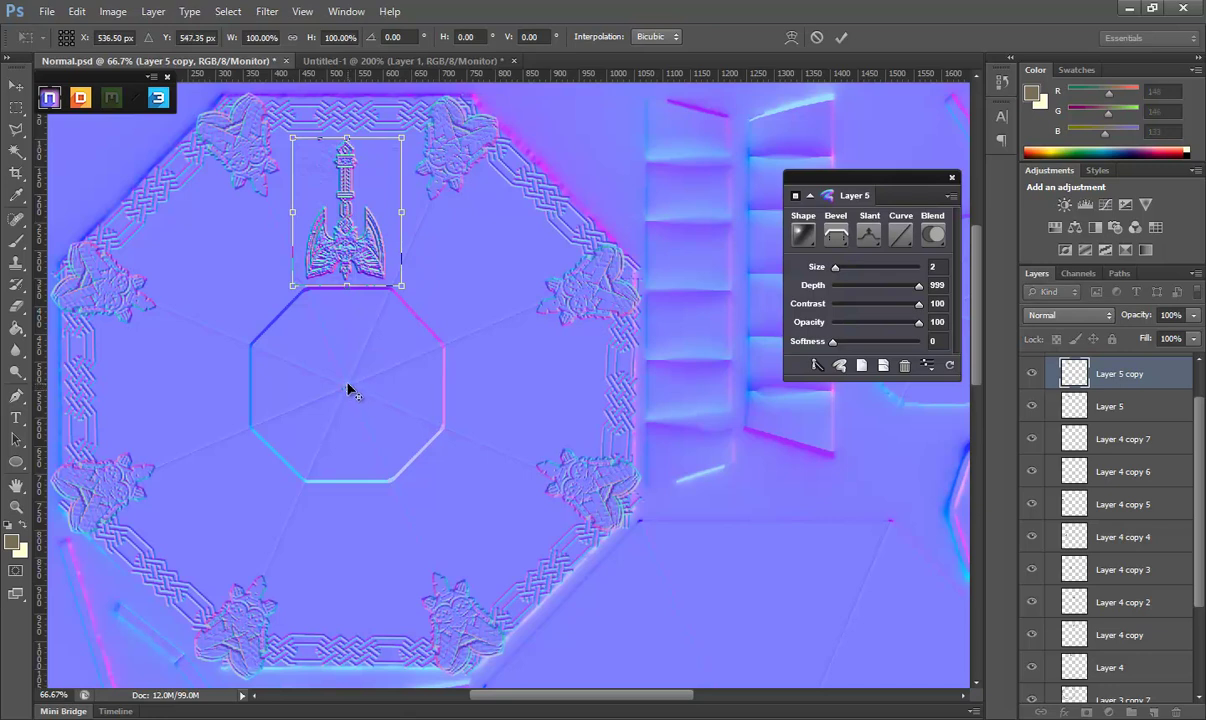
pyautogui.moveTo(408, 122); pyautogui.dragTo(632, 462)
pyautogui.press('Return')
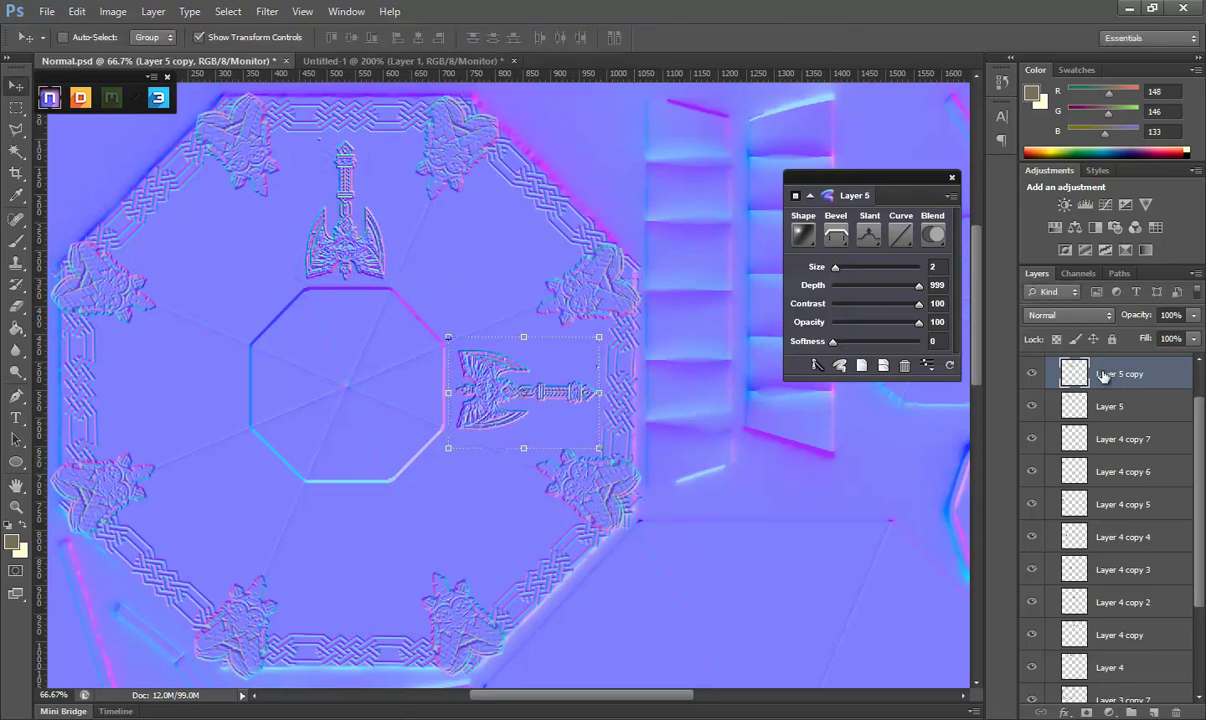
# Add another axe copy rotated around the octagon centre to sit below it.
pyautogui.moveTo(1103, 375); pyautogui.dragTo(1131, 712)
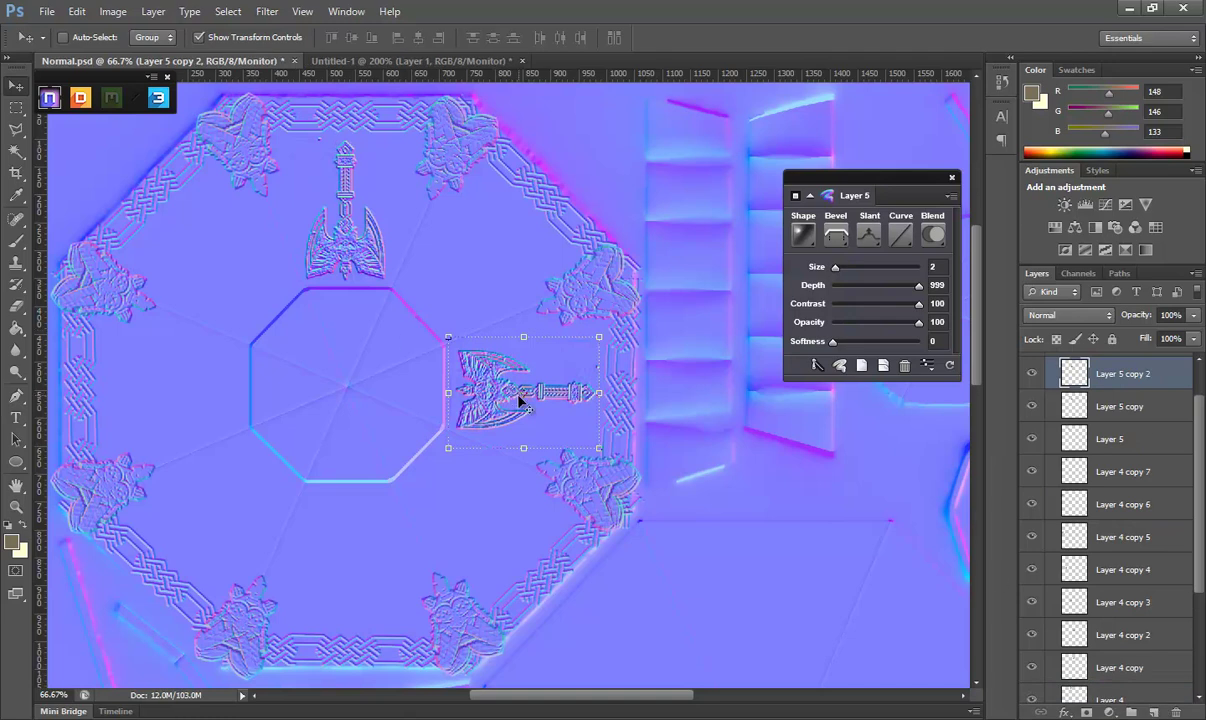
pyautogui.hotkey('ctrl', 't')
pyautogui.moveTo(523, 392); pyautogui.dragTo(349, 388)
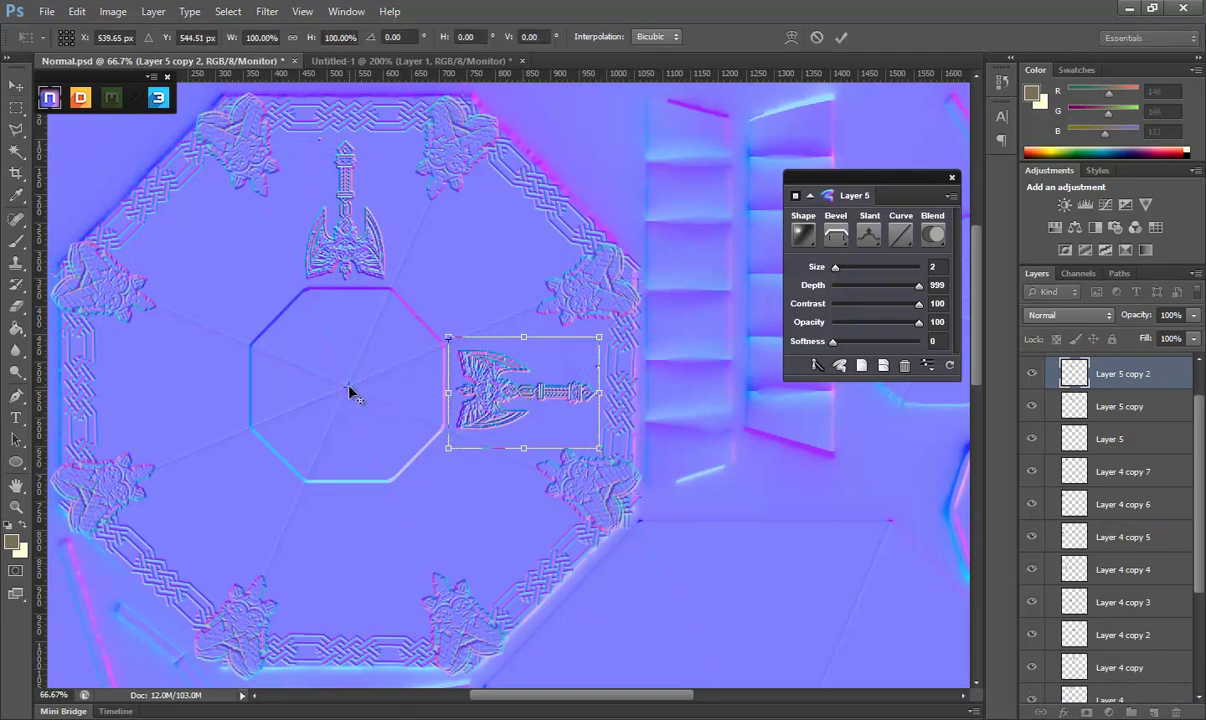
pyautogui.moveTo(614, 318); pyautogui.dragTo(409, 620)
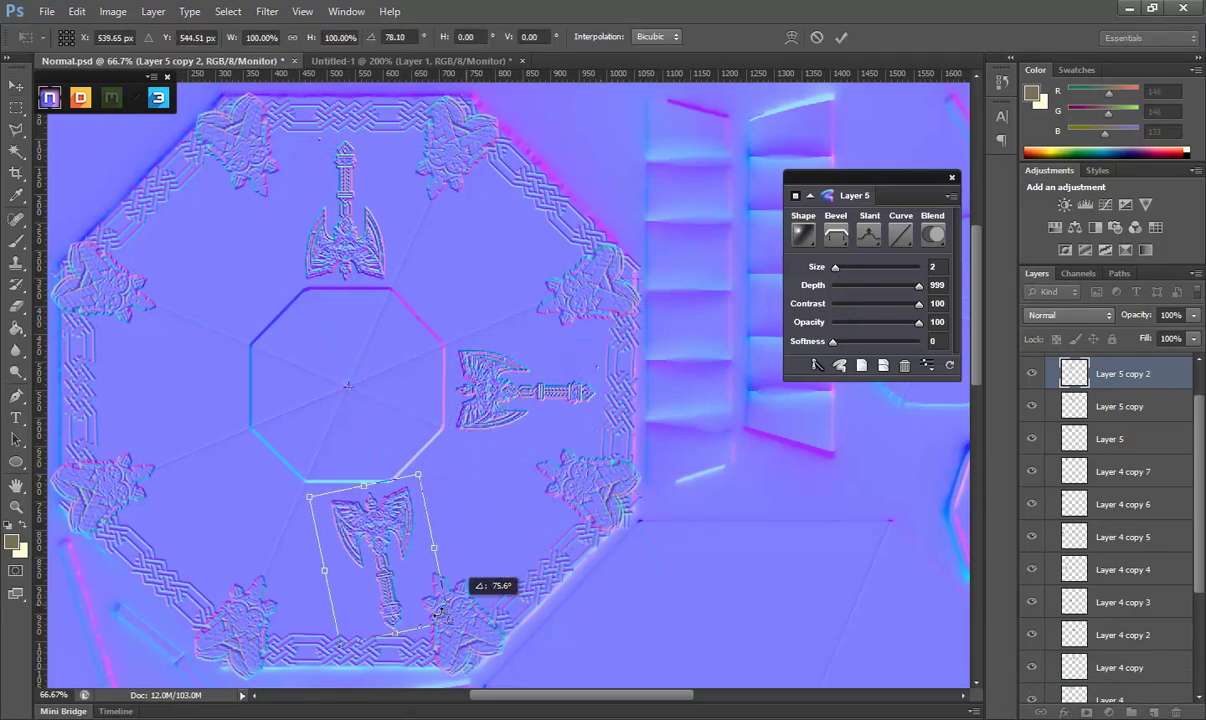
pyautogui.press('Return')
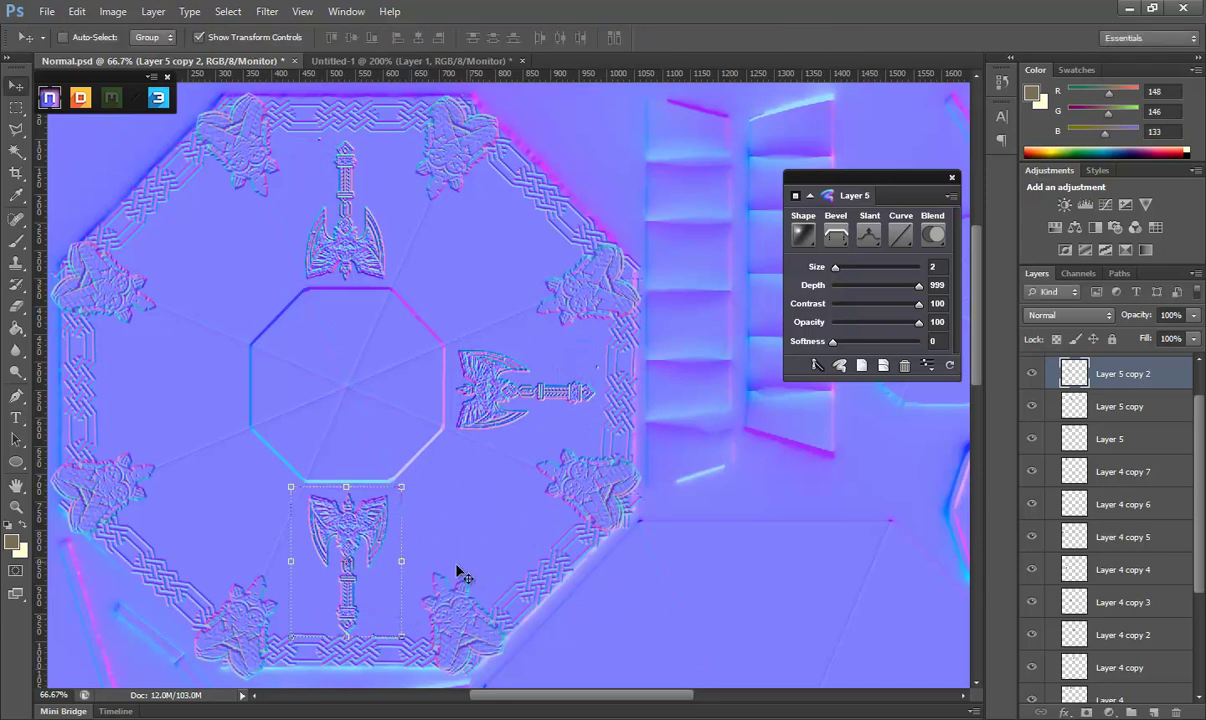
# Add a third axe copy rotated to the octagon's left, then view the shield front-on.
pyautogui.moveTo(1141, 374); pyautogui.dragTo(1153, 712)
pyautogui.hotkey('ctrl', 't')
pyautogui.moveTo(346, 561); pyautogui.dragTo(346, 387)
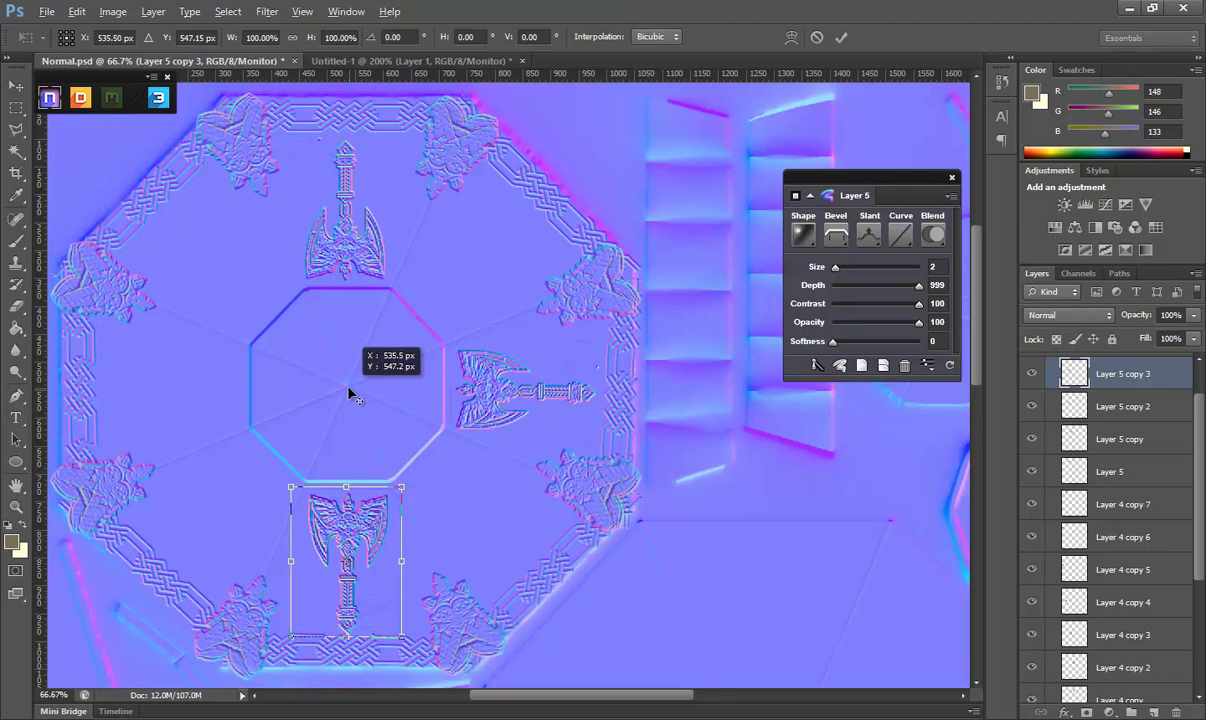
pyautogui.moveTo(424, 636); pyautogui.dragTo(136, 456)
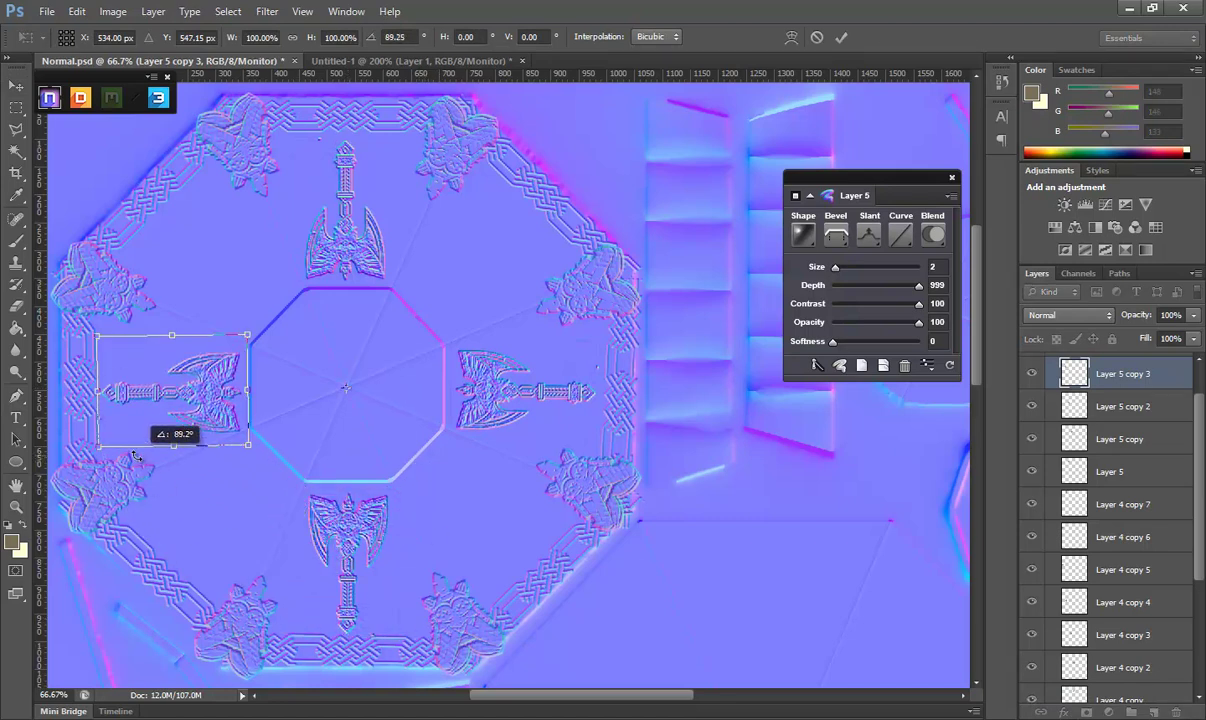
pyautogui.press('Return')
pyautogui.scroll(-3, 1110, 572)
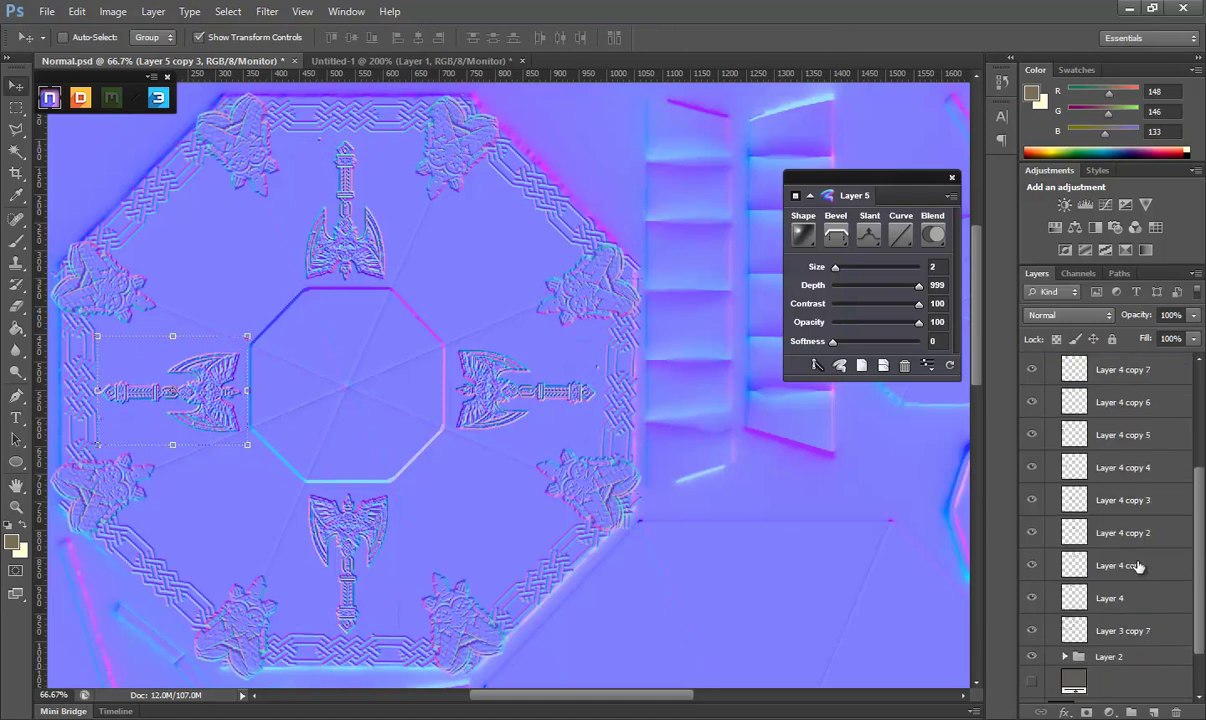
pyautogui.scroll(-3, 1090, 590)
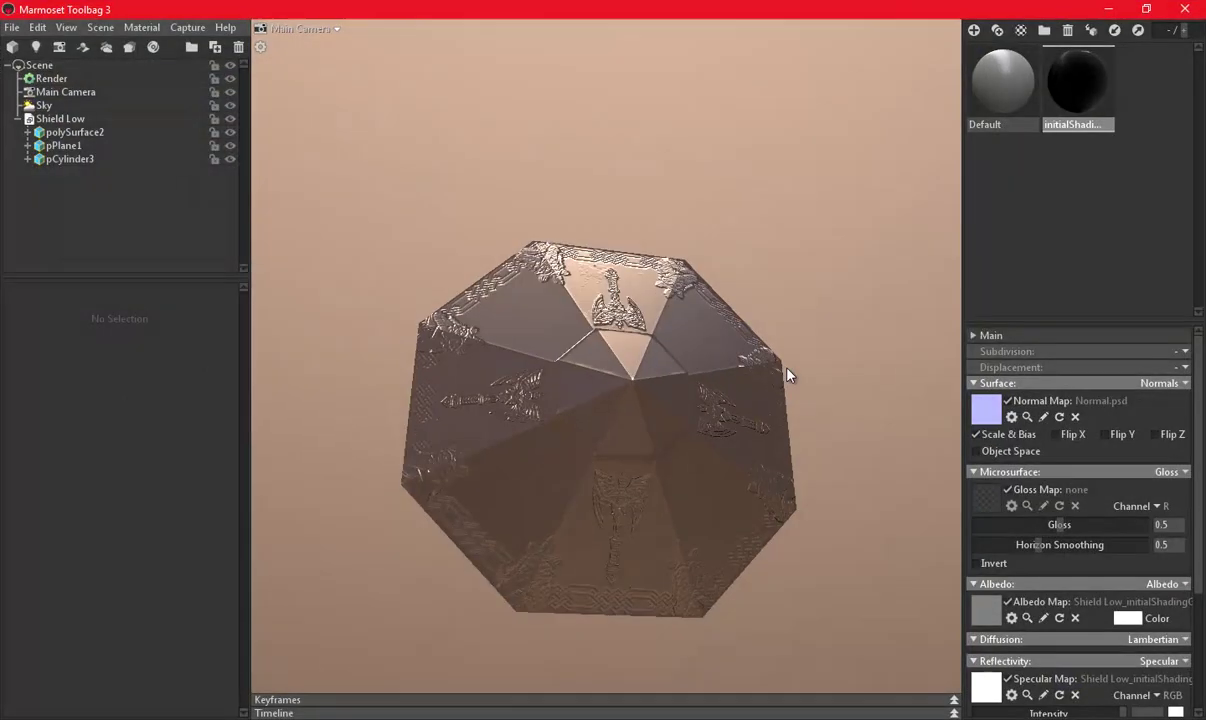
pyautogui.moveTo(787, 374)
pyautogui.mouseDown()
pyautogui.moveTo(778, 299)
pyautogui.moveTo(603, 358)
pyautogui.moveTo(719, 479)
pyautogui.moveTo(741, 440)
pyautogui.mouseUp()
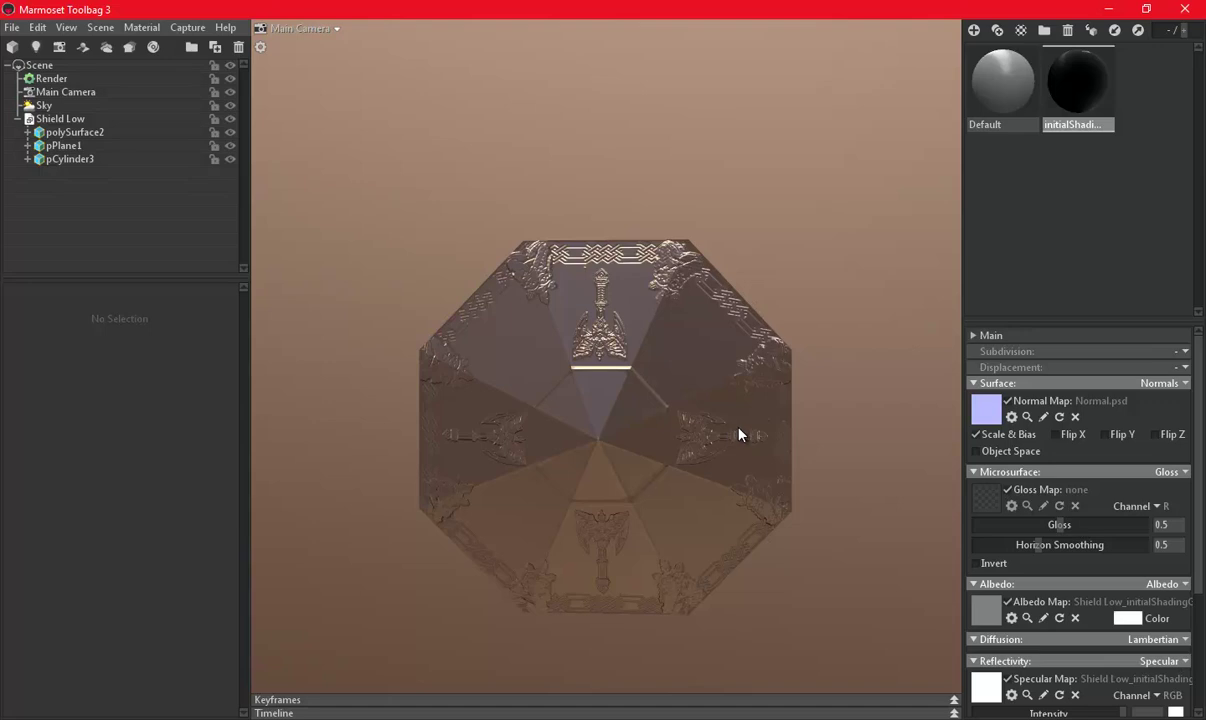
# Orbit the shield in Marmoset to check the four axe reliefs, then minimize the viewer.
pyautogui.moveTo(618, 436)
pyautogui.mouseDown()
pyautogui.moveTo(686, 329)
pyautogui.moveTo(762, 412)
pyautogui.moveTo(633, 372)
pyautogui.mouseUp()
pyautogui.click(1108, 8)
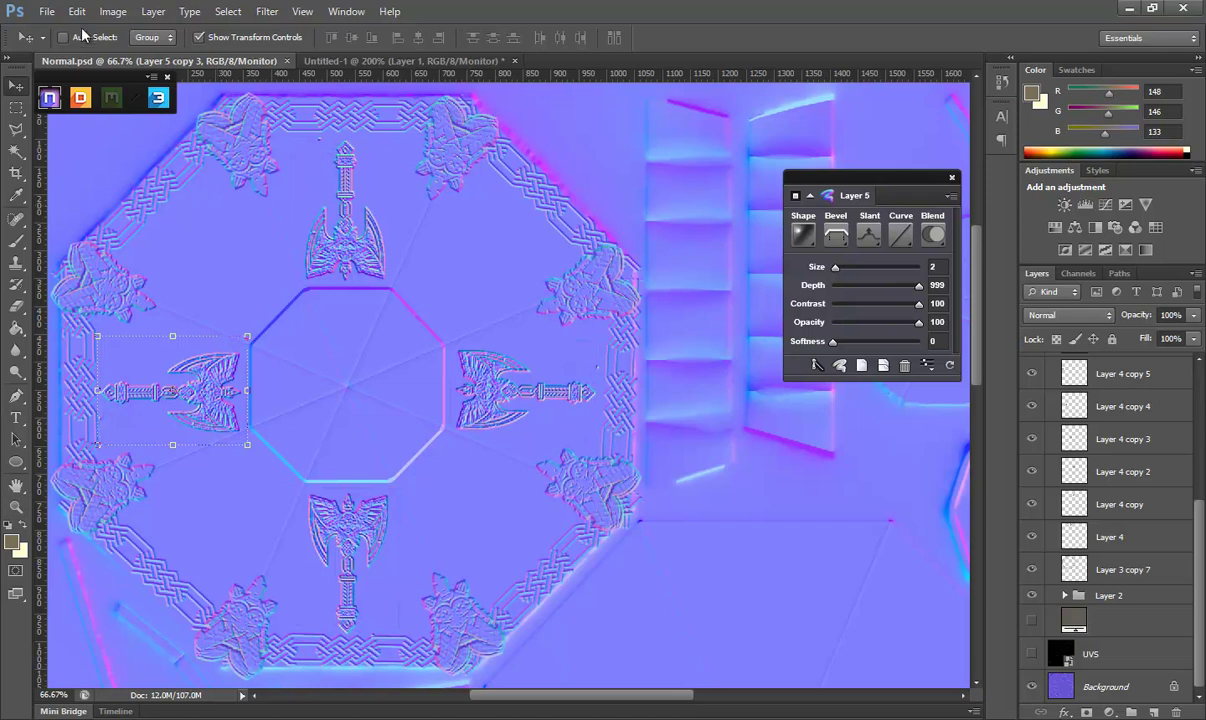
# Toggle the UVS wireframe layer to compare the strap and ring UVs, then switch to Maya.
pyautogui.click(16, 507)
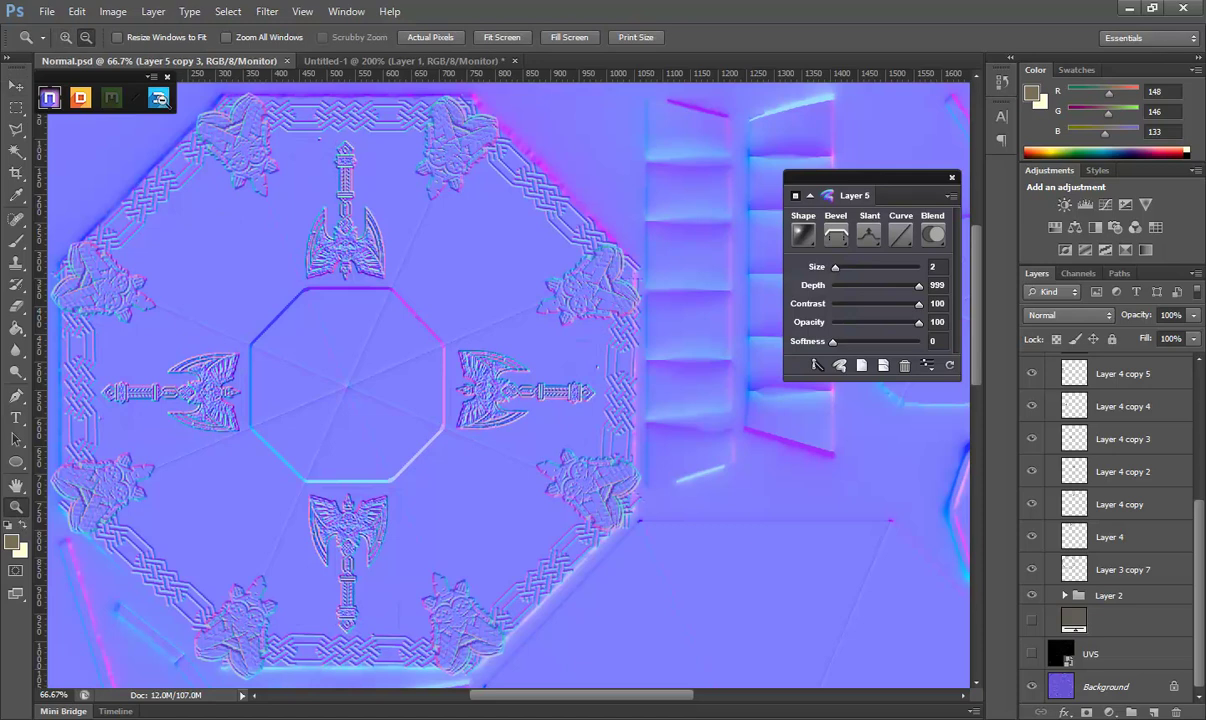
pyautogui.keyDown('alt'); pyautogui.click(599, 380); pyautogui.keyUp('alt')
pyautogui.moveTo(634, 386)
pyautogui.mouseDown()
pyautogui.moveTo(485, 304)
pyautogui.moveTo(471, 369)
pyautogui.mouseUp()
pyautogui.click(1032, 654)
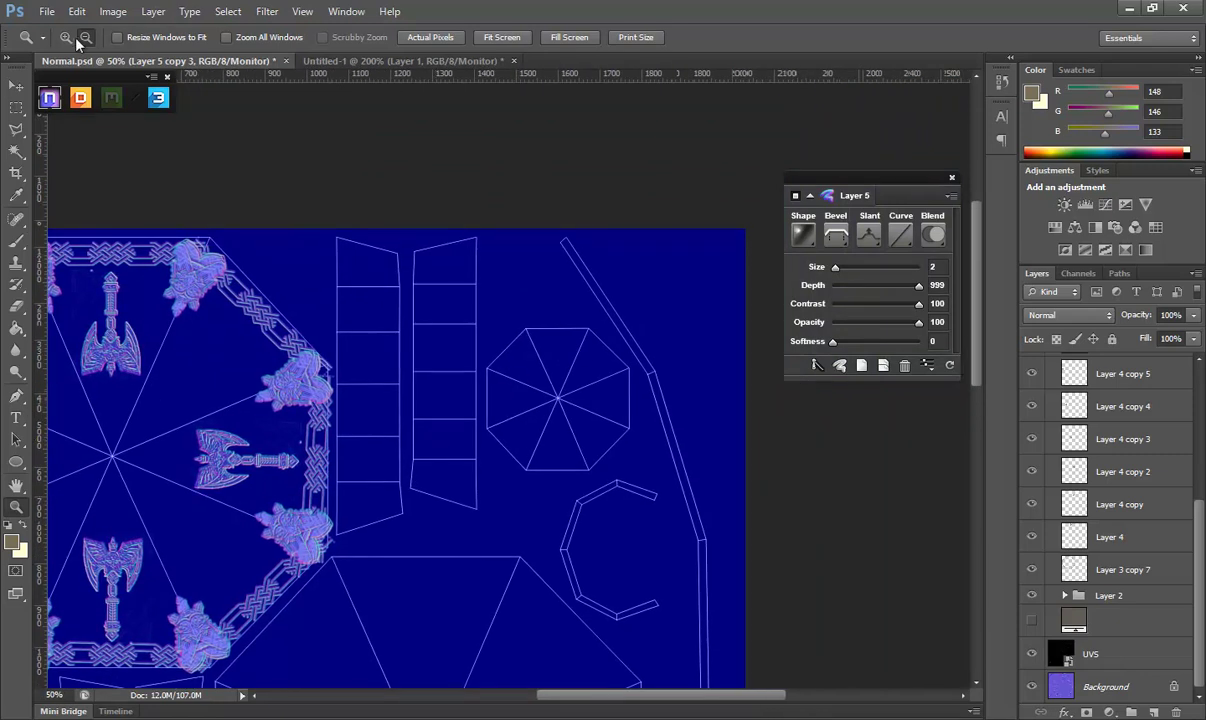
pyautogui.click(560, 407)
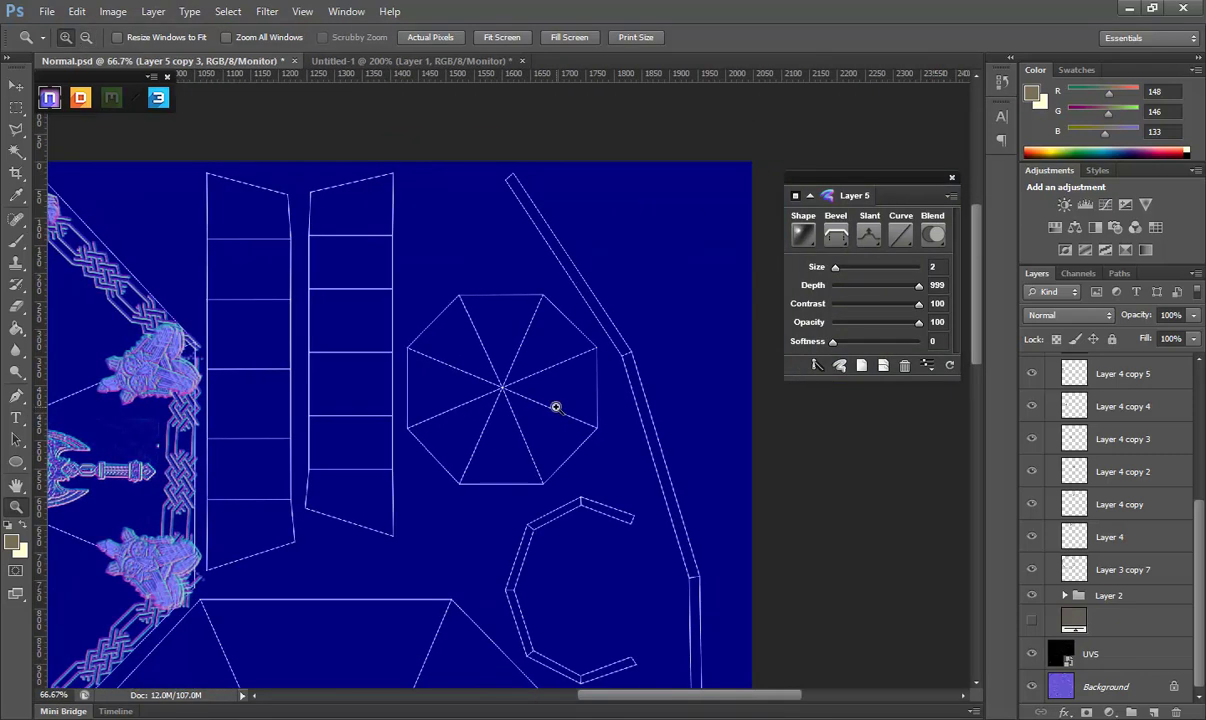
pyautogui.click(1033, 654)
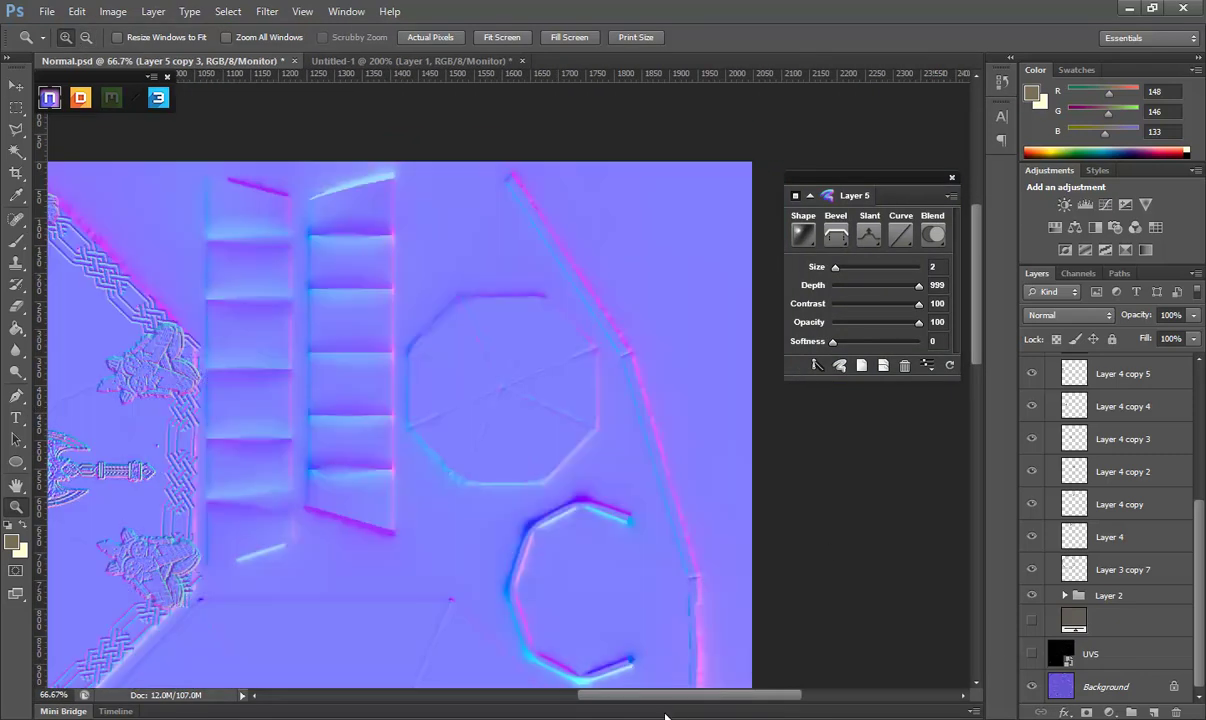
pyautogui.click(505, 640)
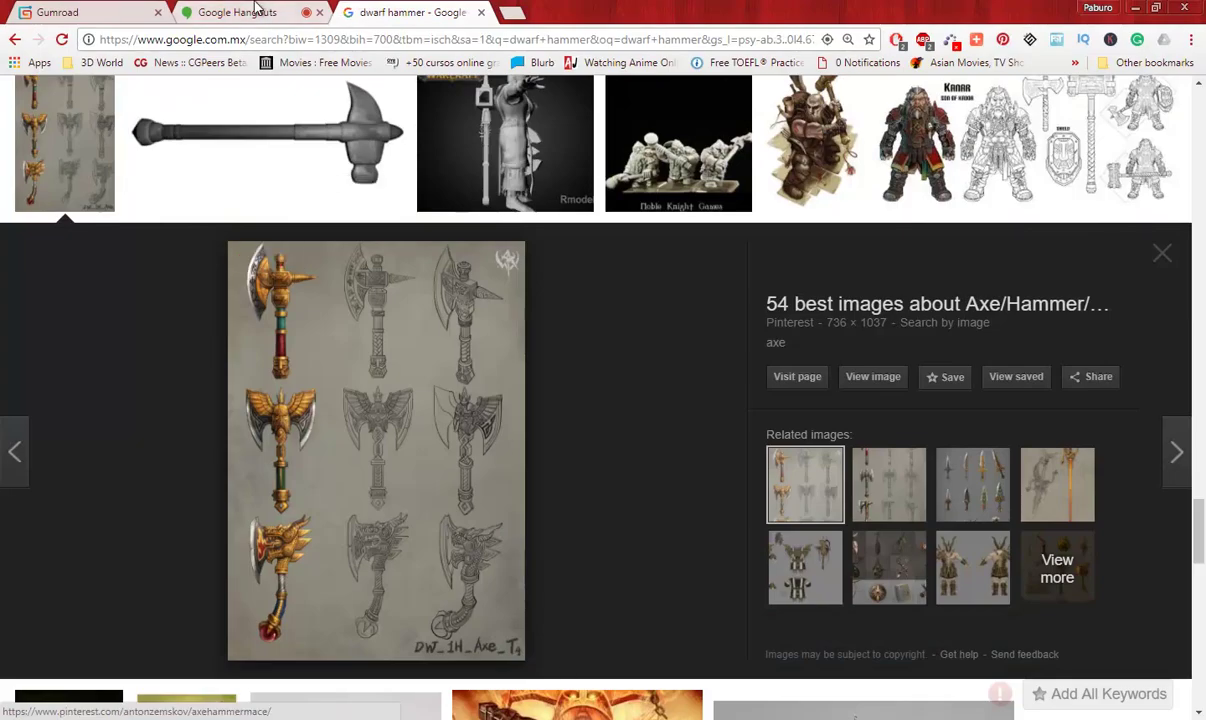
pyautogui.scroll(1, 404, 210)
# Change the image search from 'dwarf hammer' to 'dwarf pattern'.
pyautogui.click(268, 140)
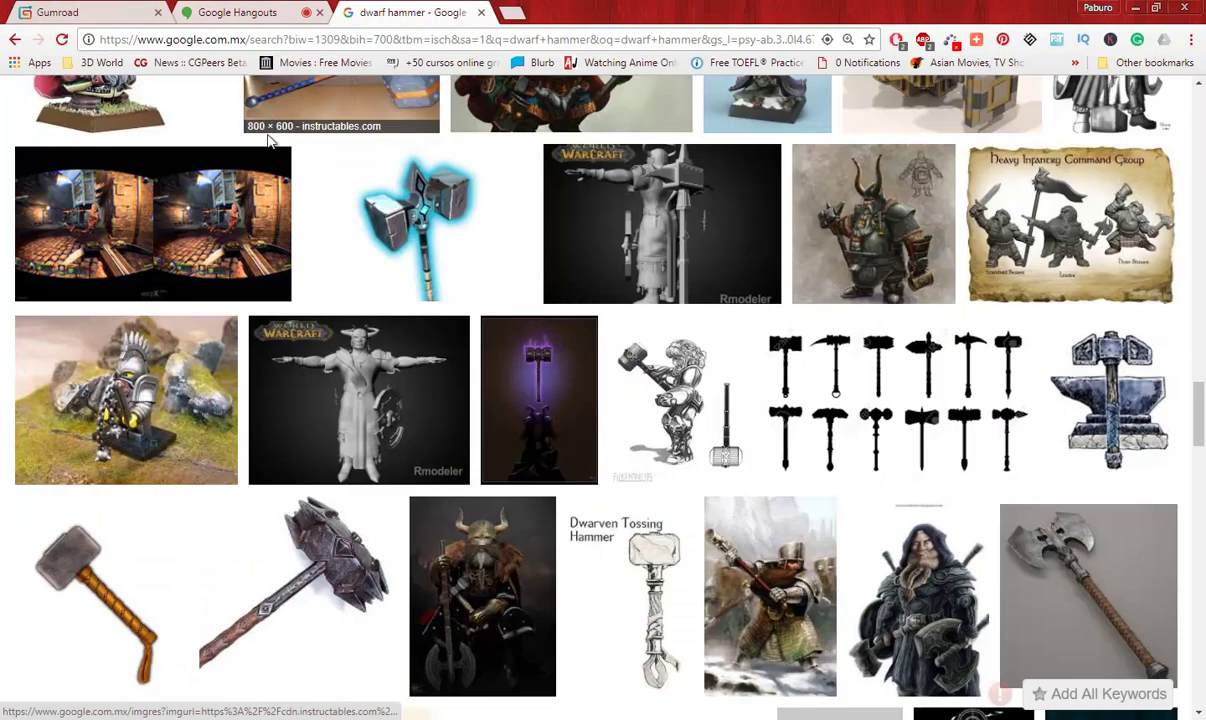
pyautogui.scroll(10, 270, 150)
pyautogui.scroll(10, 280, 175)
pyautogui.moveTo(250, 113); pyautogui.dragTo(197, 113)
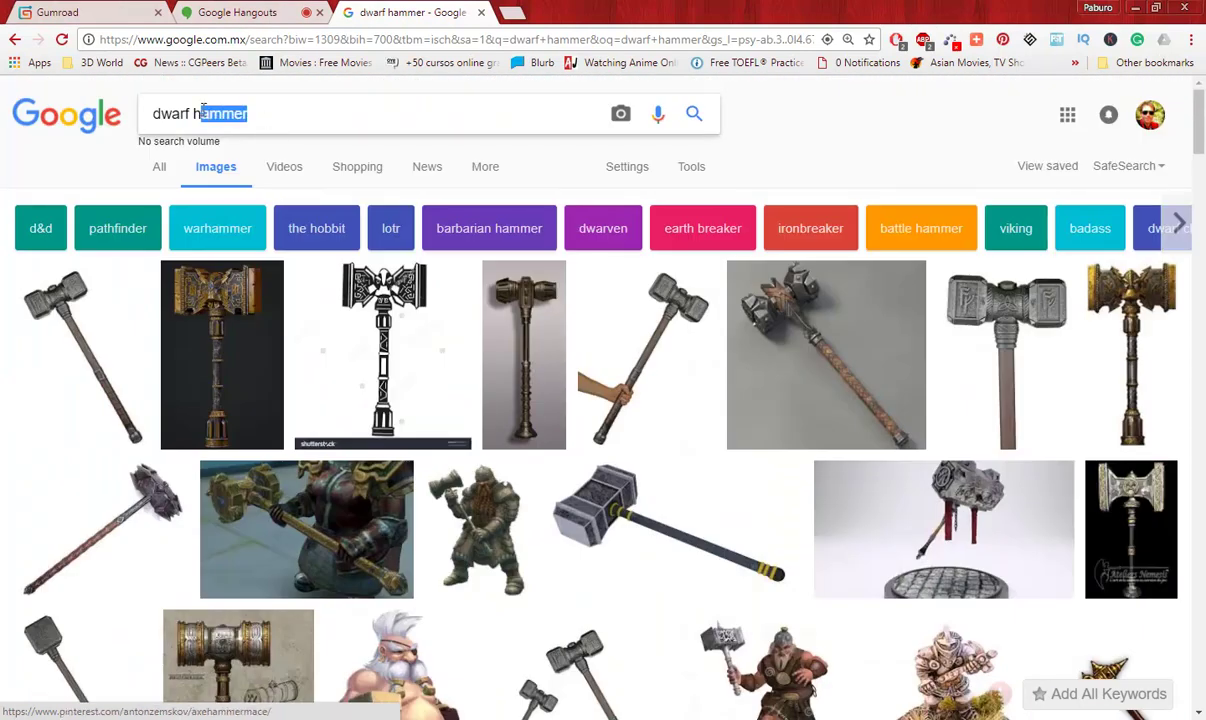
pyautogui.write('p')
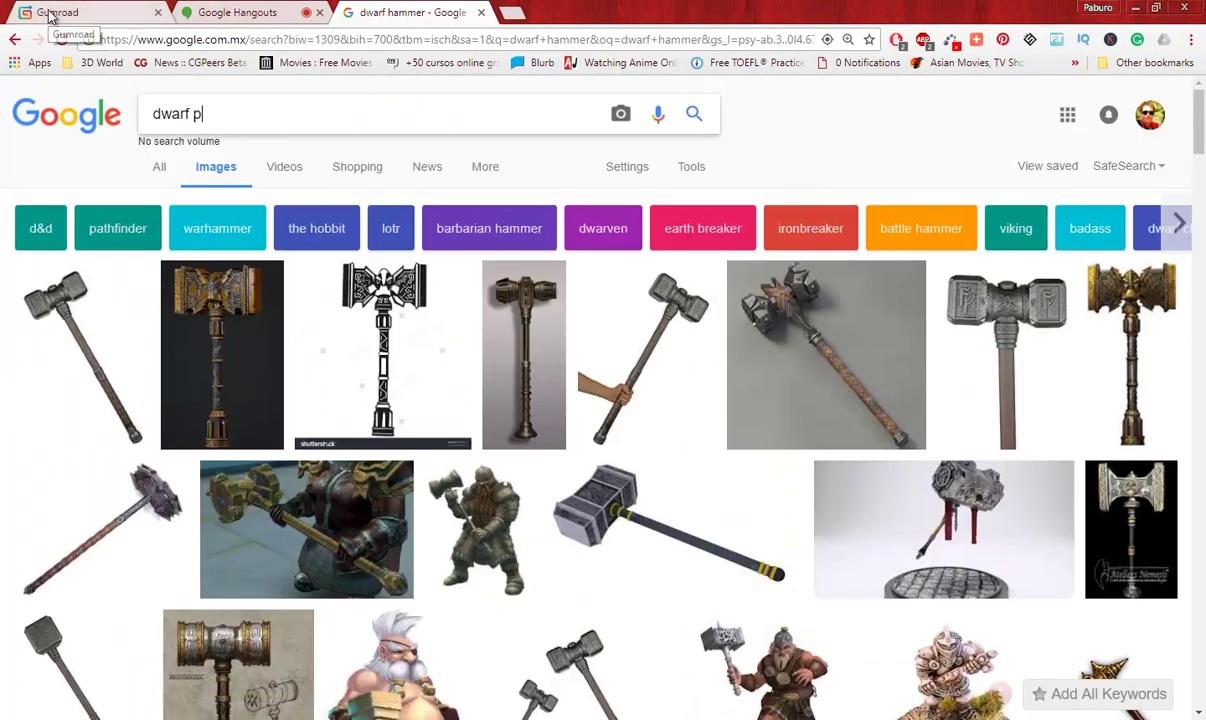
pyautogui.write('attern')
pyautogui.press('Return')
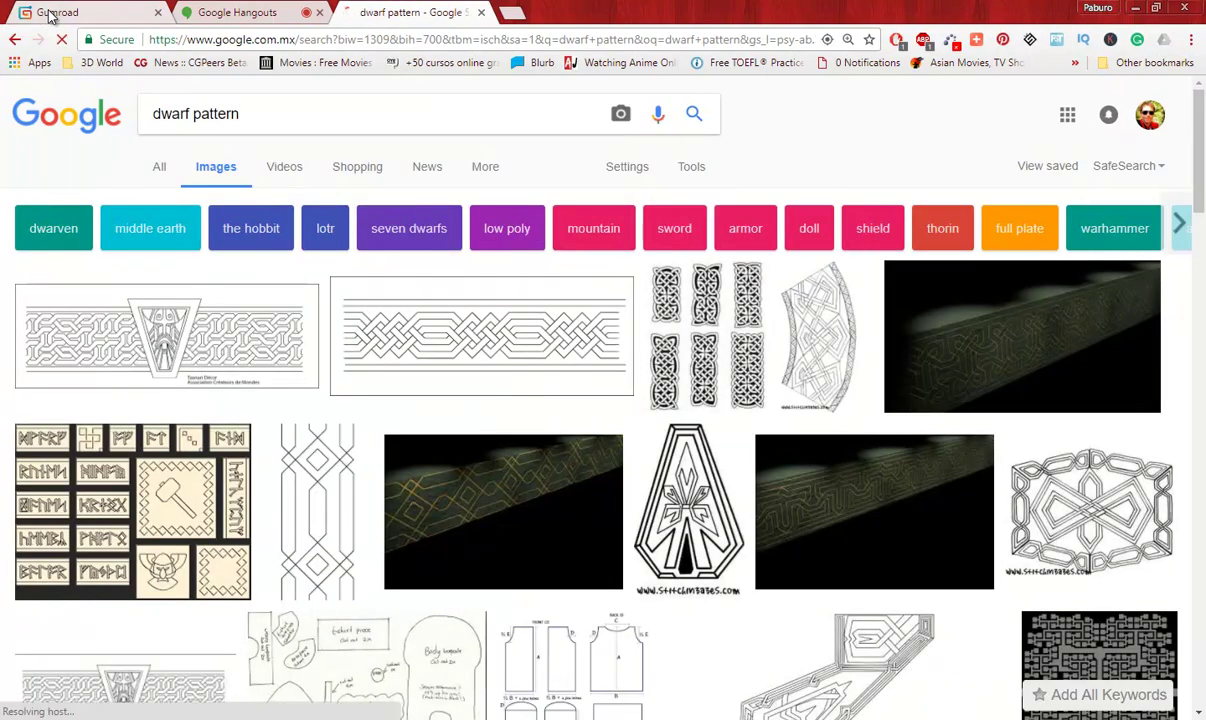
# Preview the Dwarven Patterns knot image and related tribal chain and celtic band patterns.
pyautogui.click(700, 340)
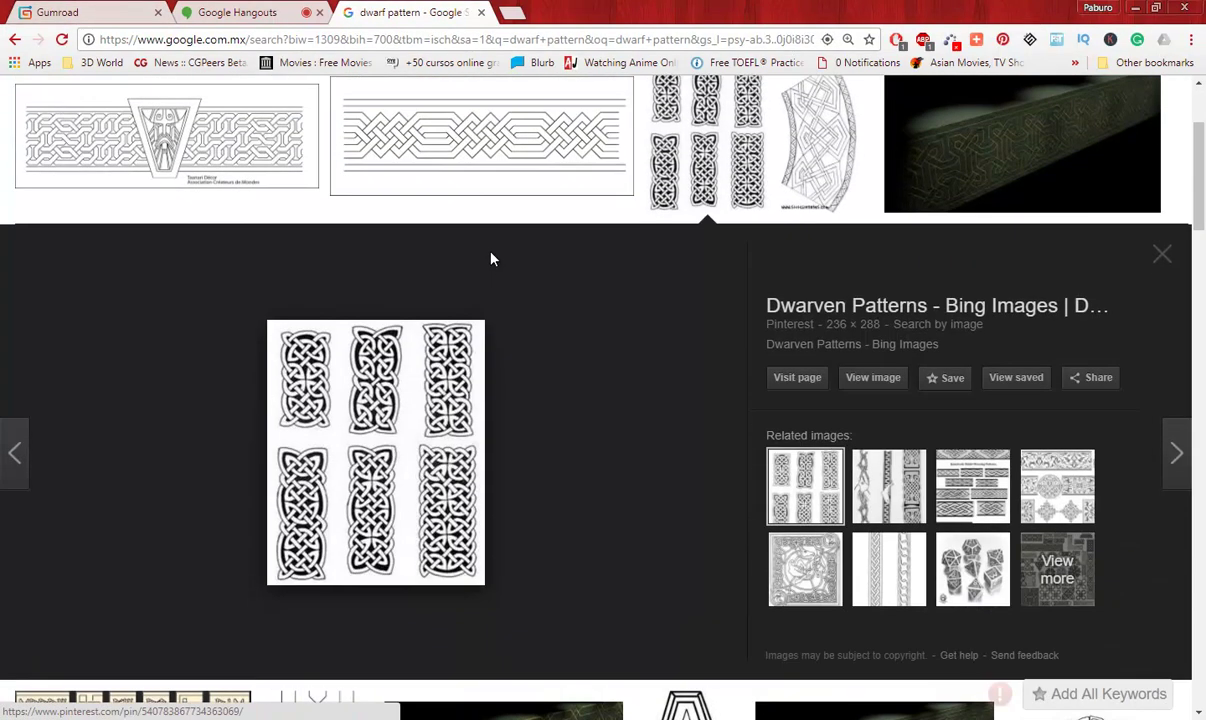
pyautogui.click(888, 486)
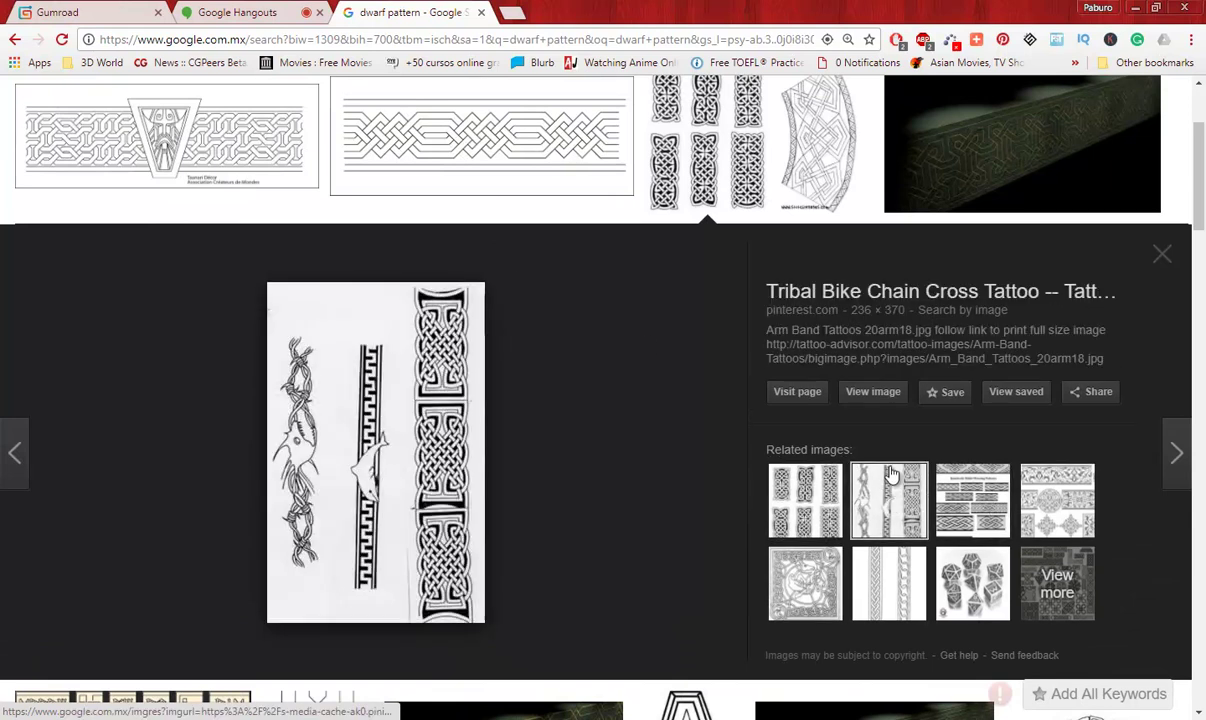
pyautogui.click(970, 495)
pyautogui.click(866, 563)
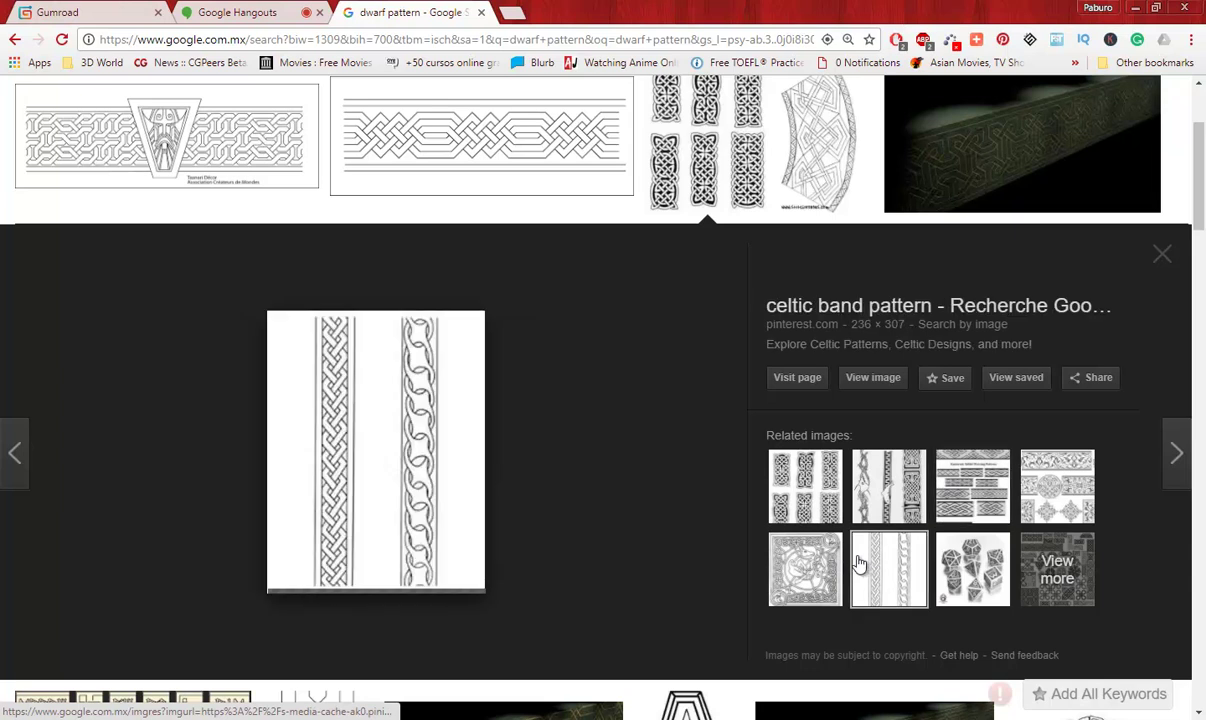
pyautogui.click(700, 143)
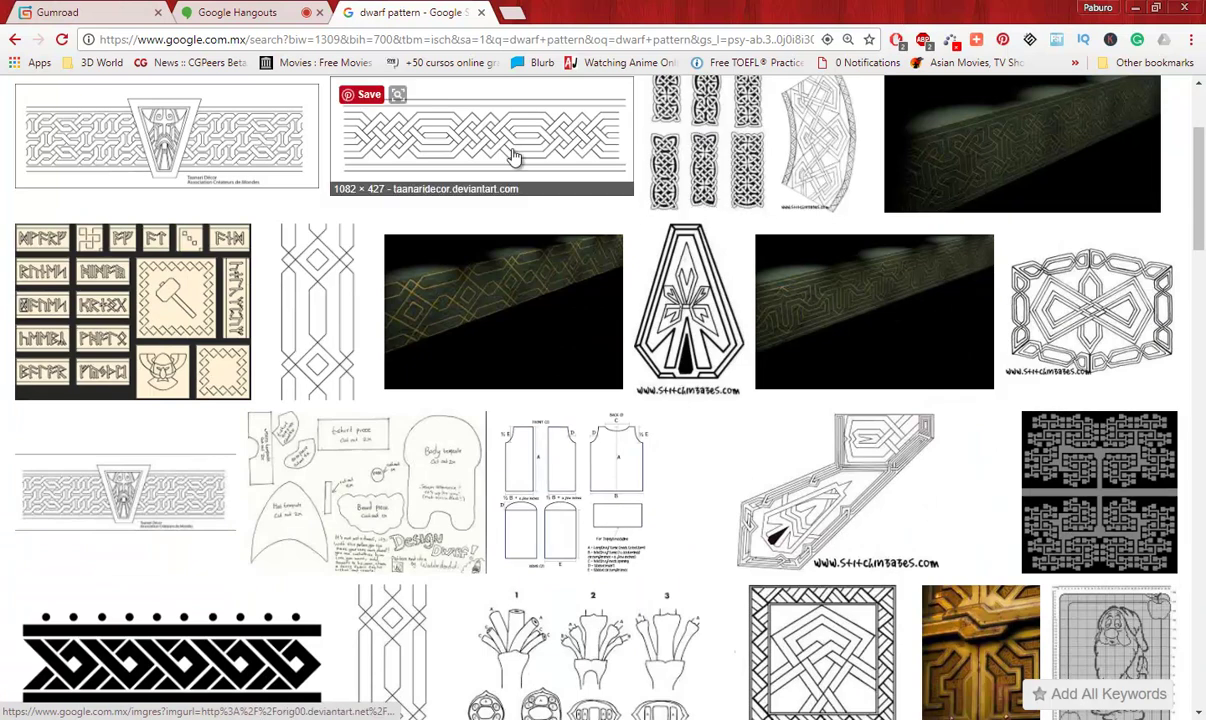
# Reopen the Dwarven Patterns Celtic-knot sheet and copy it to the clipboard.
pyautogui.scroll(1, 650, 200)
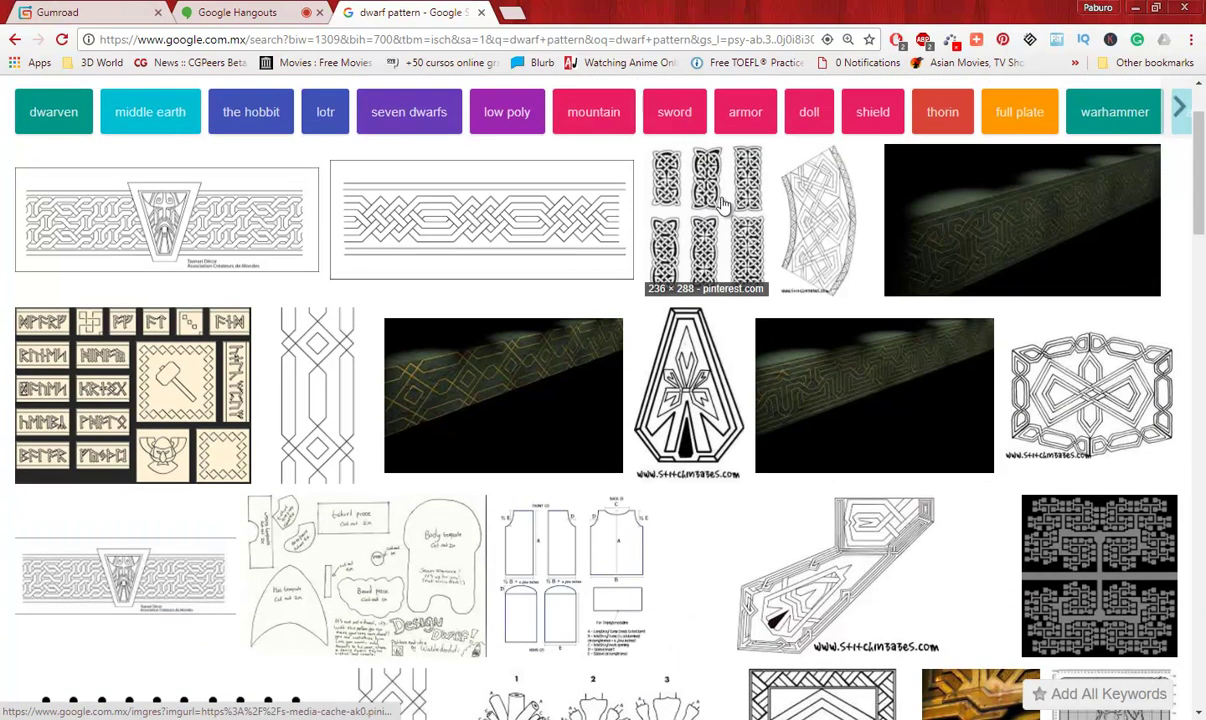
pyautogui.click(727, 195)
pyautogui.rightClick(453, 390)
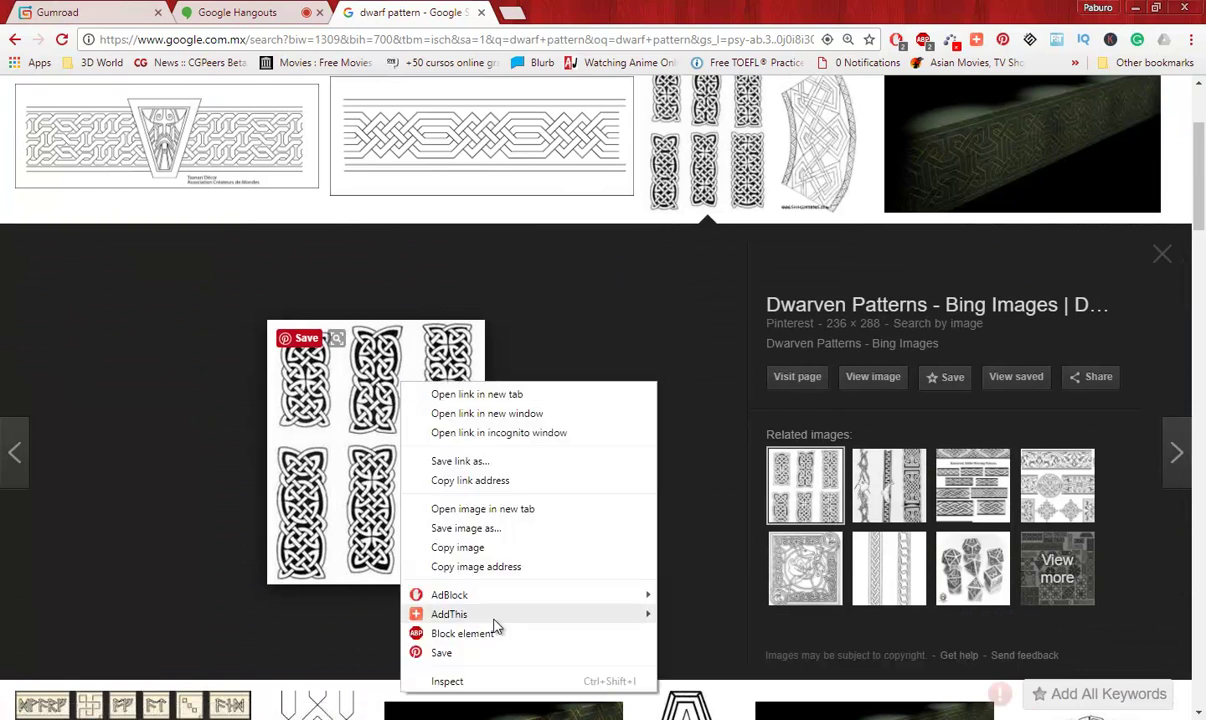
pyautogui.click(460, 545)
# Back in Photoshop, close the Untitled-1 axe drawing without saving changes.
pyautogui.hotkey('alt', 'Tab')
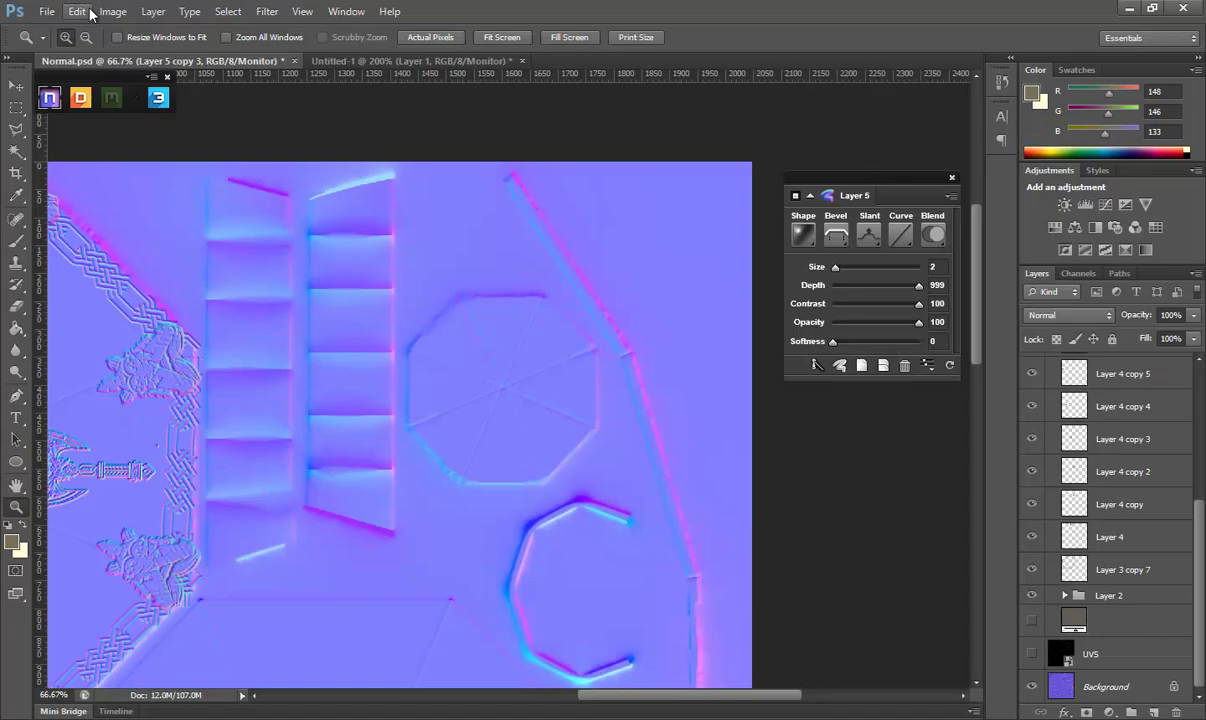
pyautogui.click(500, 61)
pyautogui.click(521, 61)
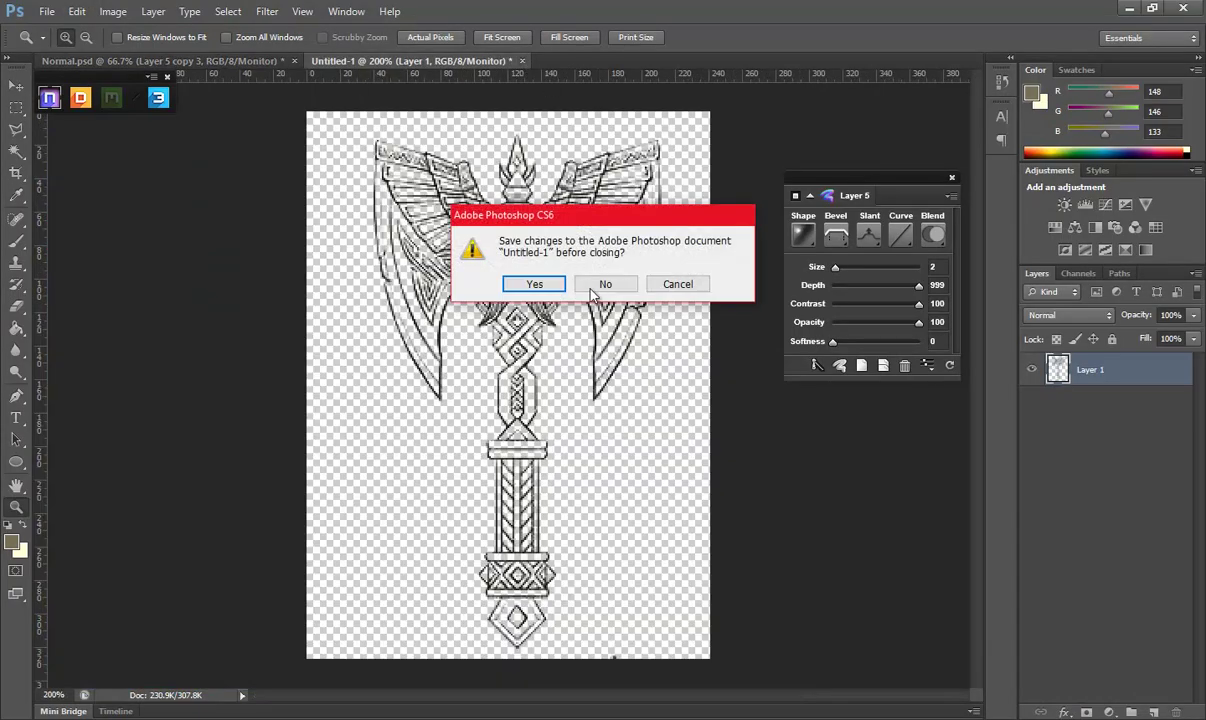
pyautogui.click(608, 280)
# Paste the copied knot image into a new 236x288 clipboard-sized document, viewed at 200%.
pyautogui.click(45, 11)
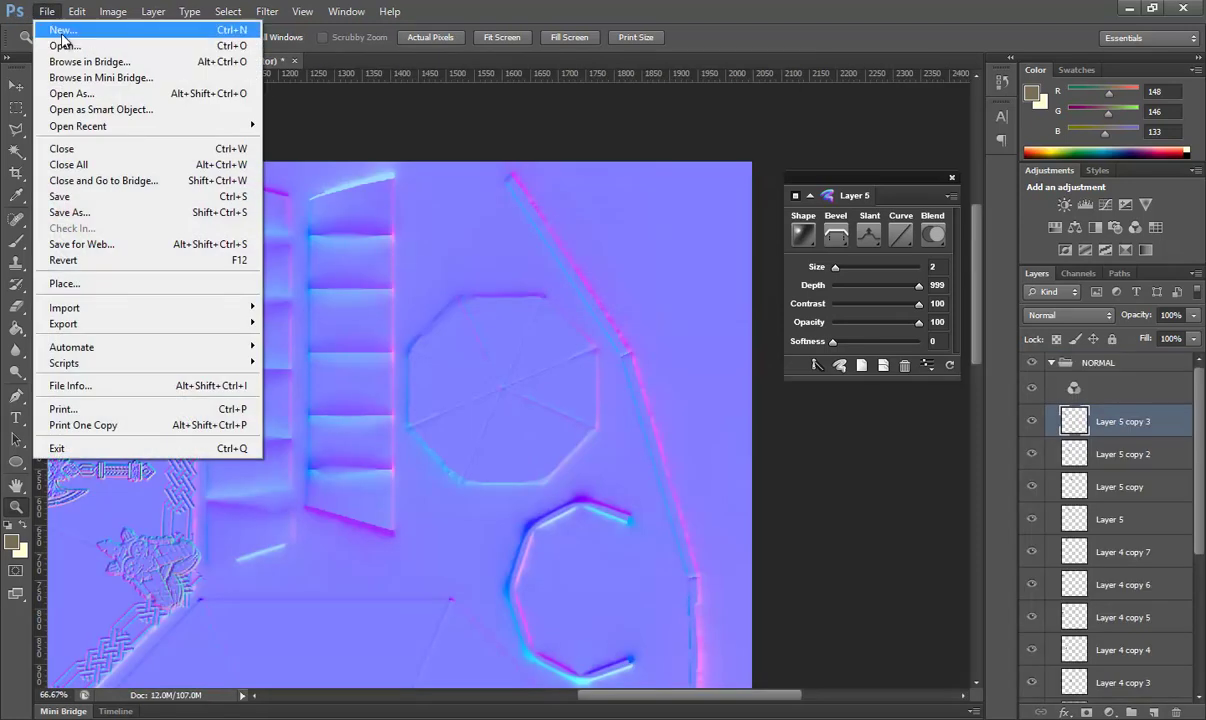
pyautogui.click(55, 25)
pyautogui.click(787, 186)
pyautogui.click(77, 11)
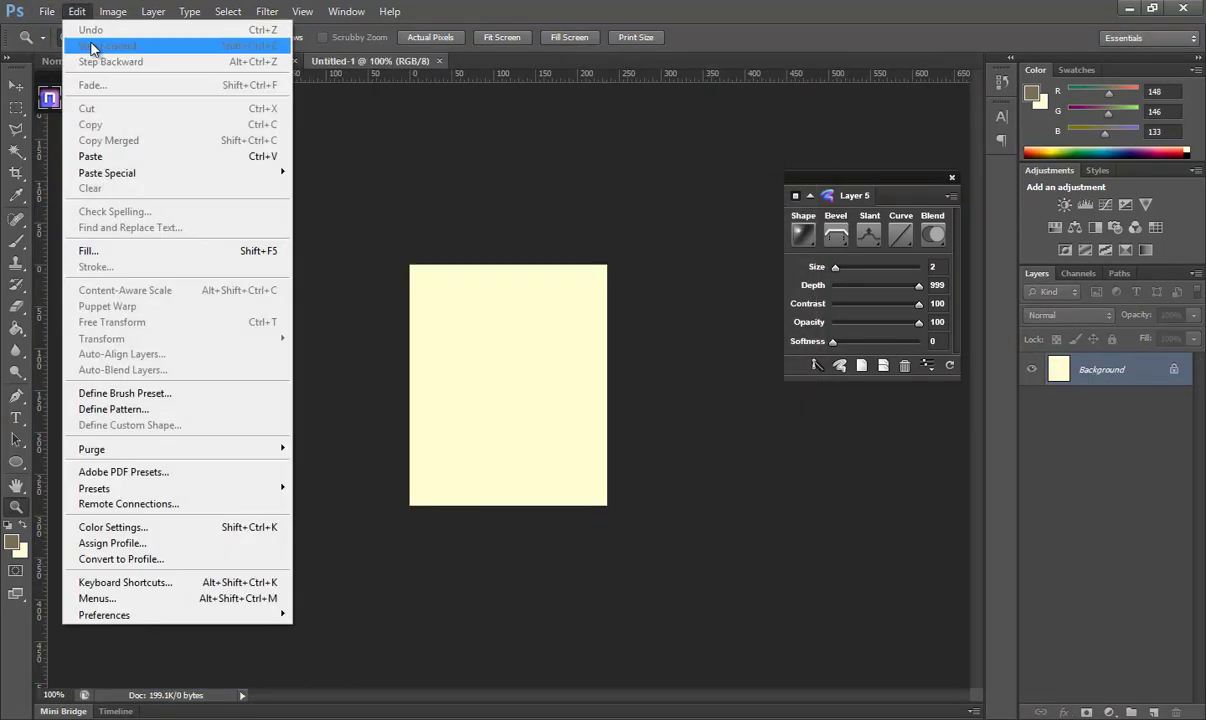
pyautogui.click(100, 151)
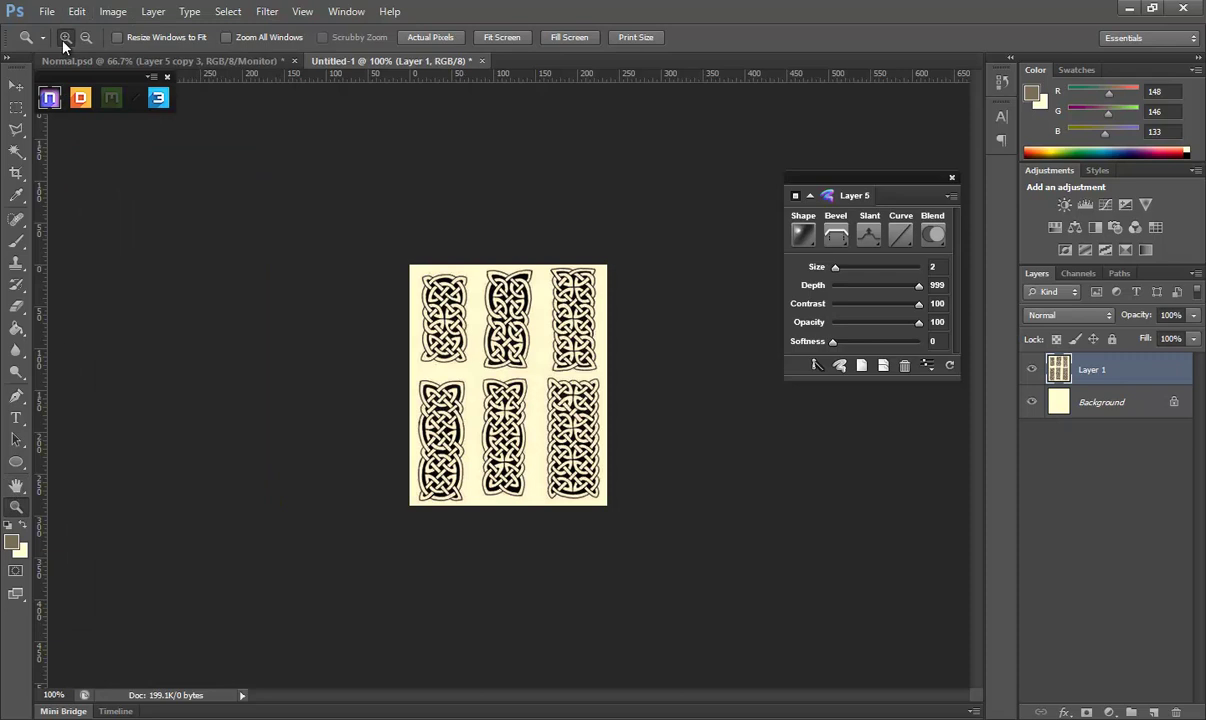
pyautogui.click(570, 313)
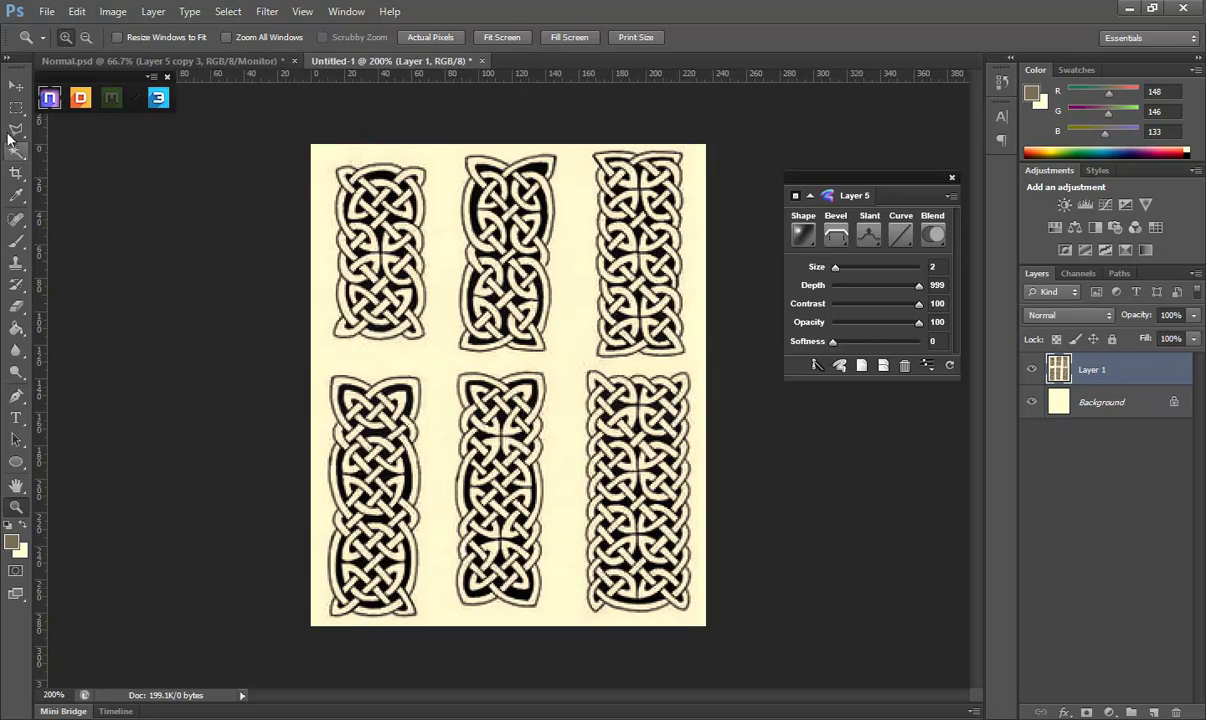
# Select the cream with Color Range, invert it, and delete the cream Background layer.
pyautogui.click(16, 107)
pyautogui.click(228, 11)
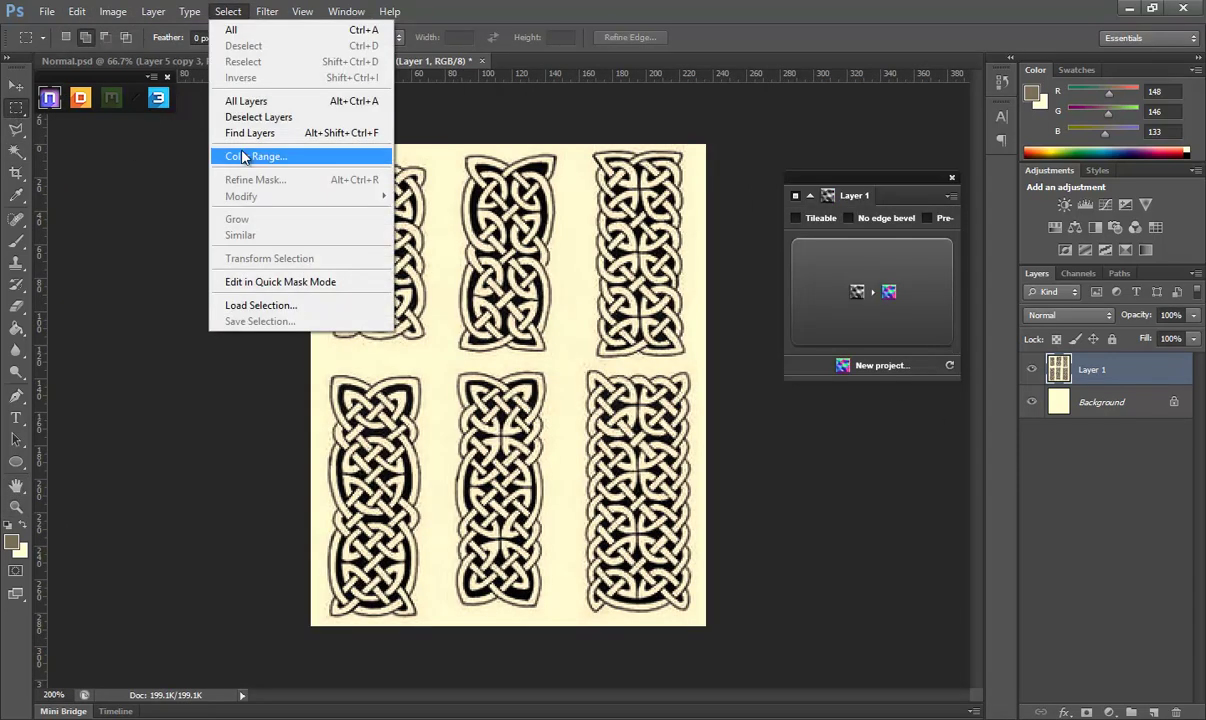
pyautogui.click(242, 157)
pyautogui.click(903, 152)
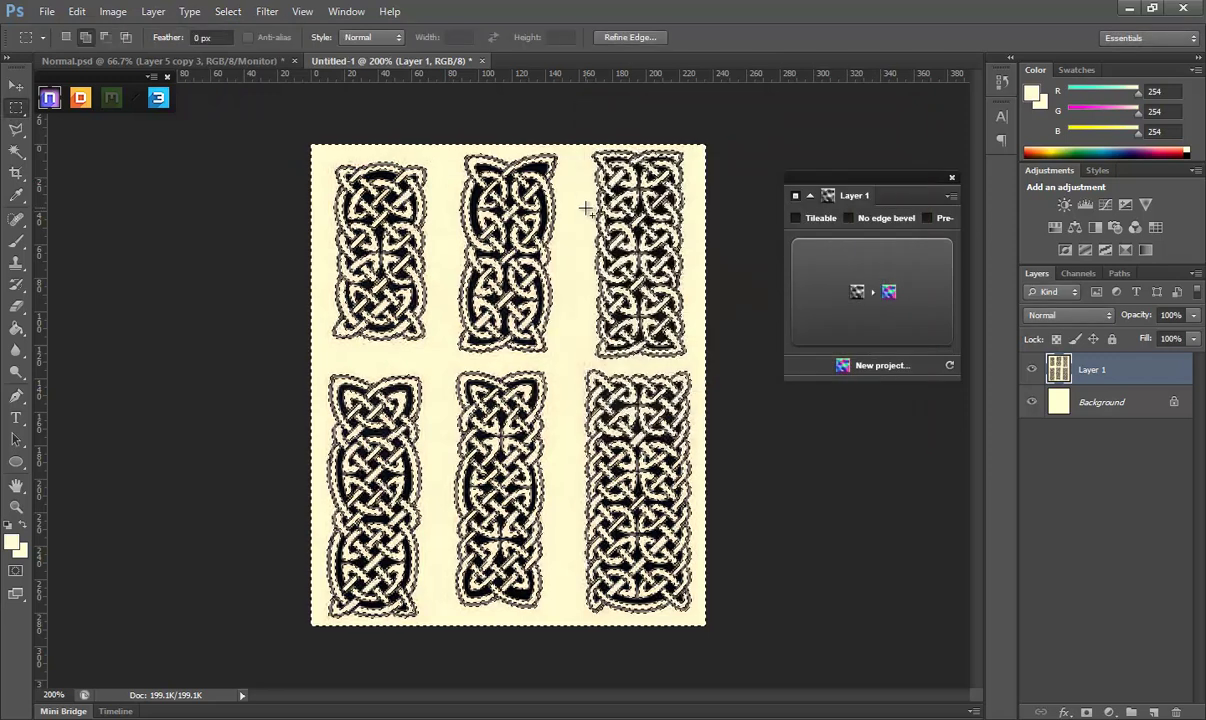
pyautogui.rightClick(525, 205)
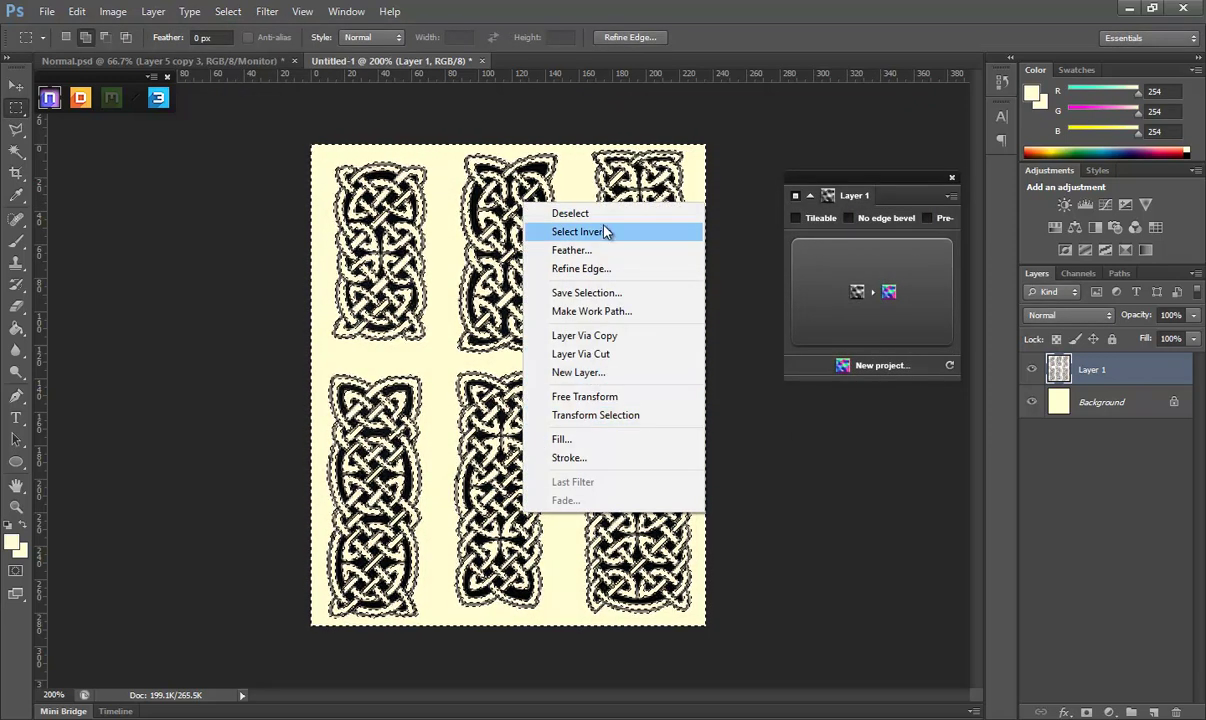
pyautogui.click(570, 213)
pyautogui.click(1105, 403)
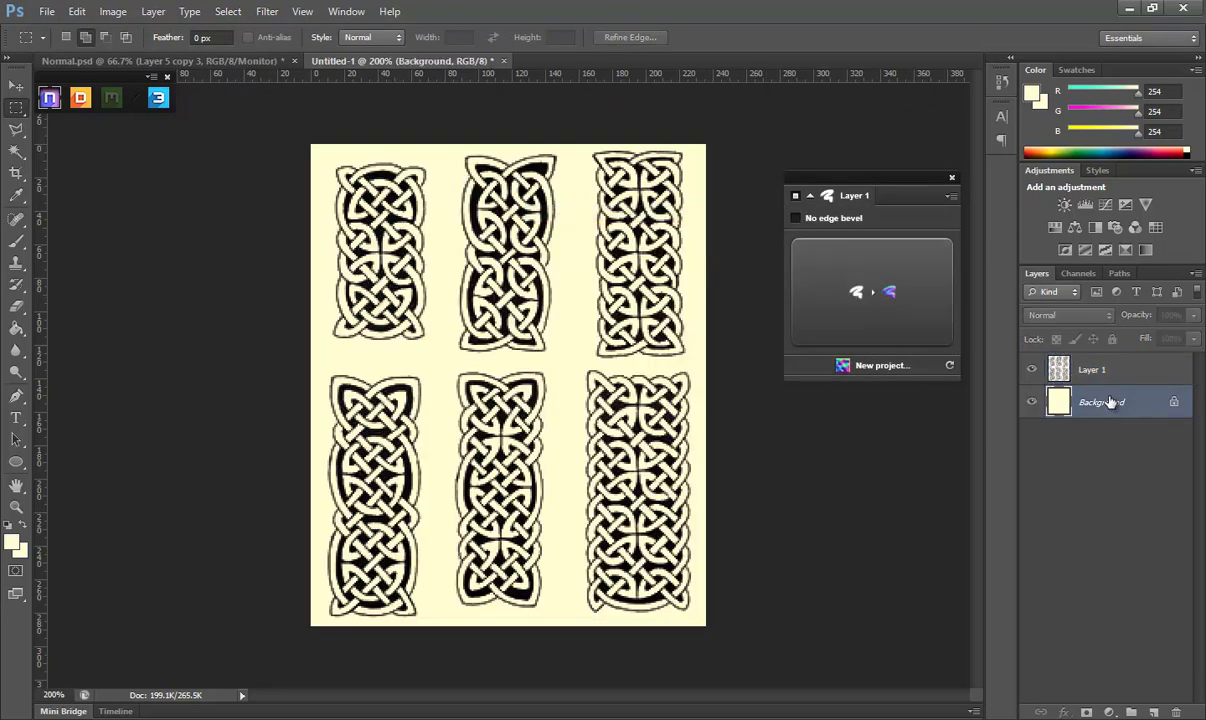
pyautogui.moveTo(1110, 402); pyautogui.dragTo(1155, 712)
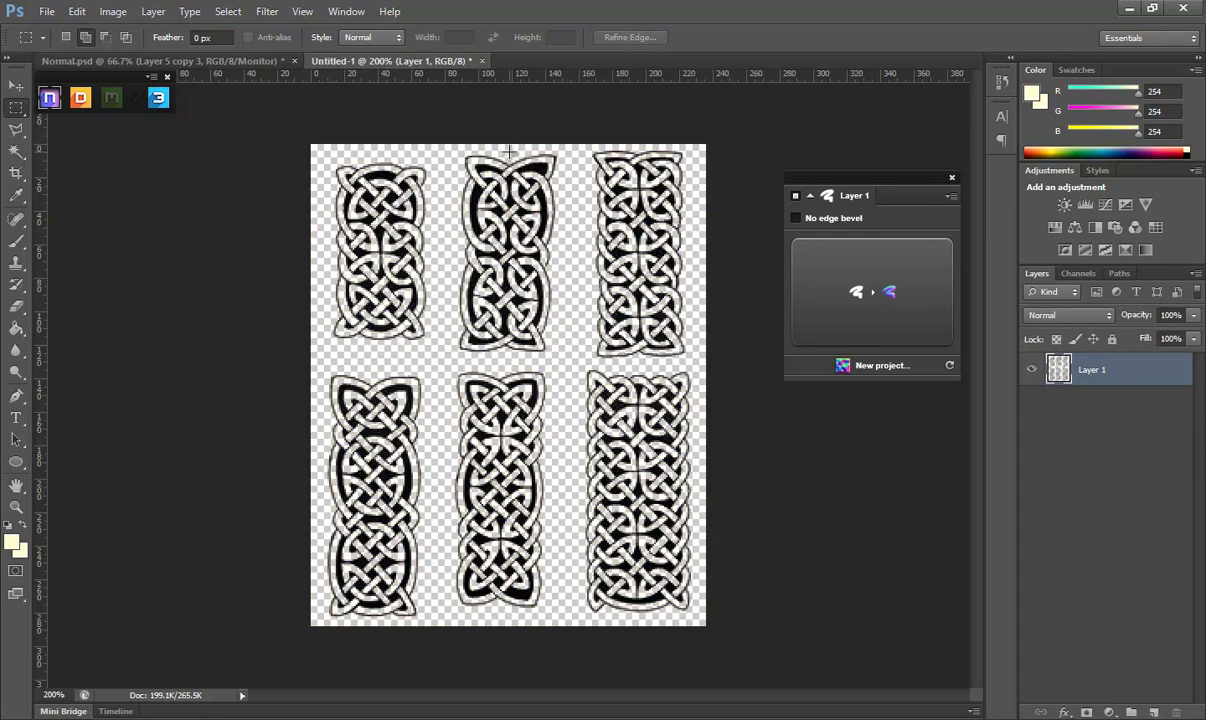
# Copy Merged the top-middle knot panel and paste it into Normal.psd.
pyautogui.moveTo(505, 149); pyautogui.dragTo(570, 363)
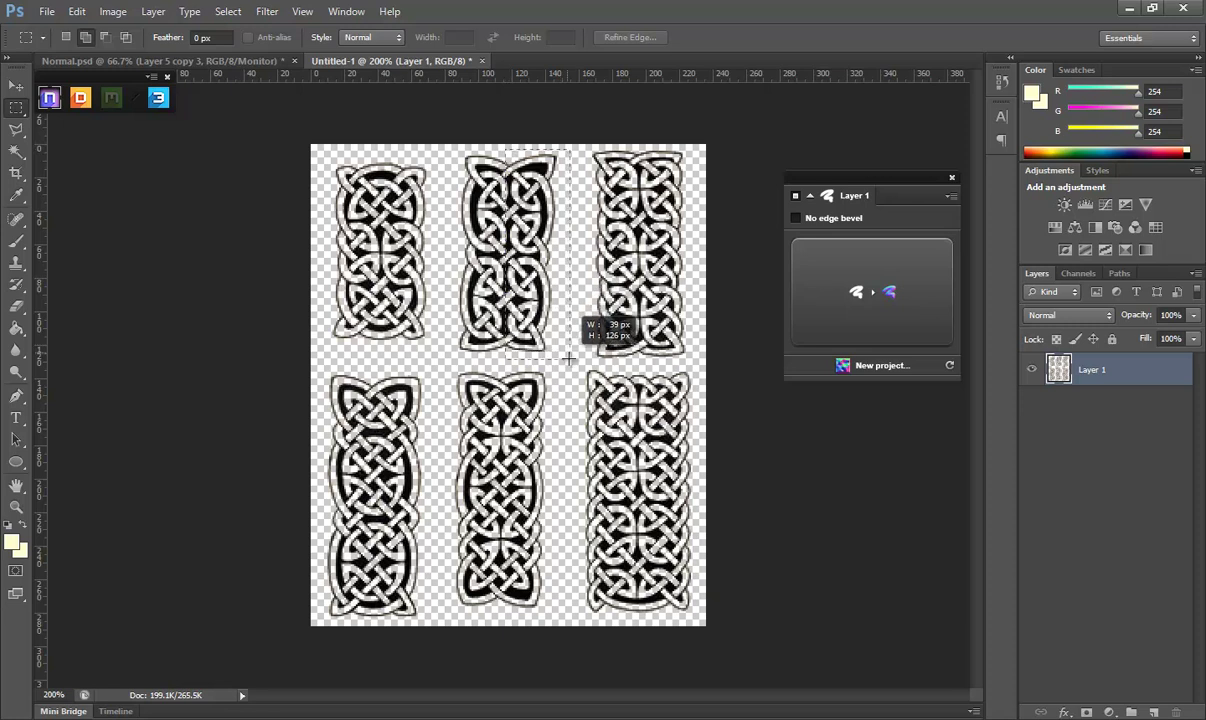
pyautogui.click(77, 11)
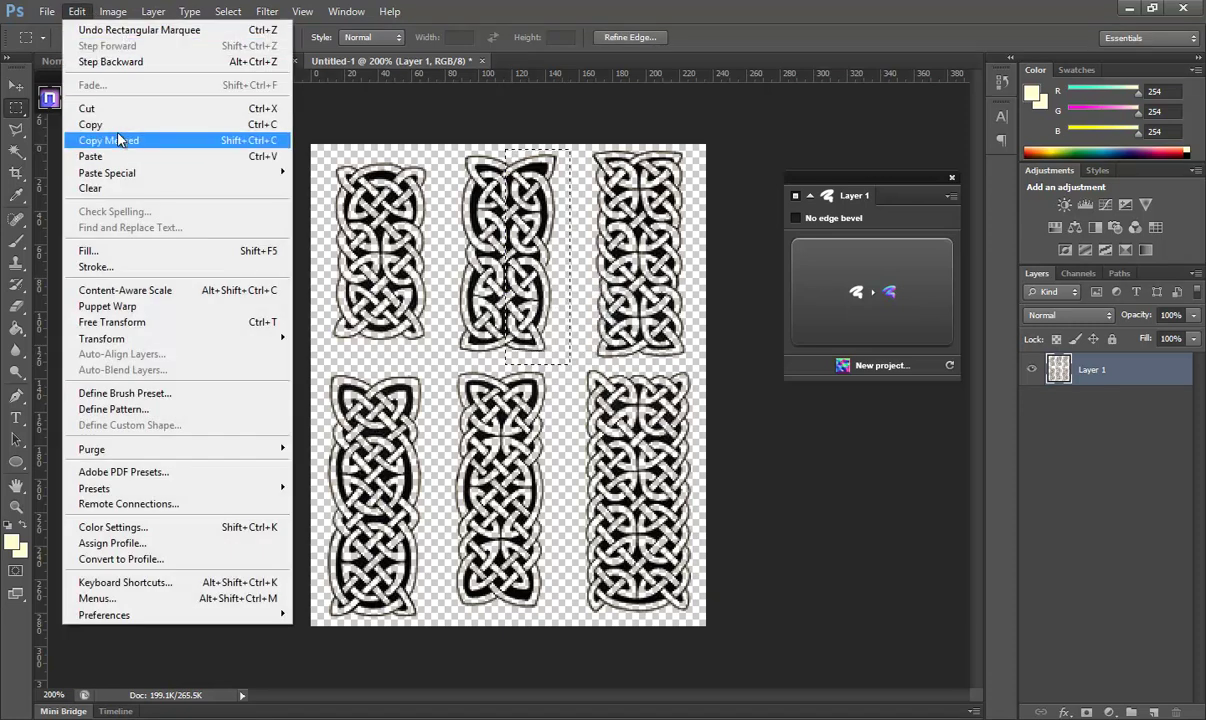
pyautogui.click(120, 153)
pyautogui.click(195, 65)
pyautogui.click(77, 11)
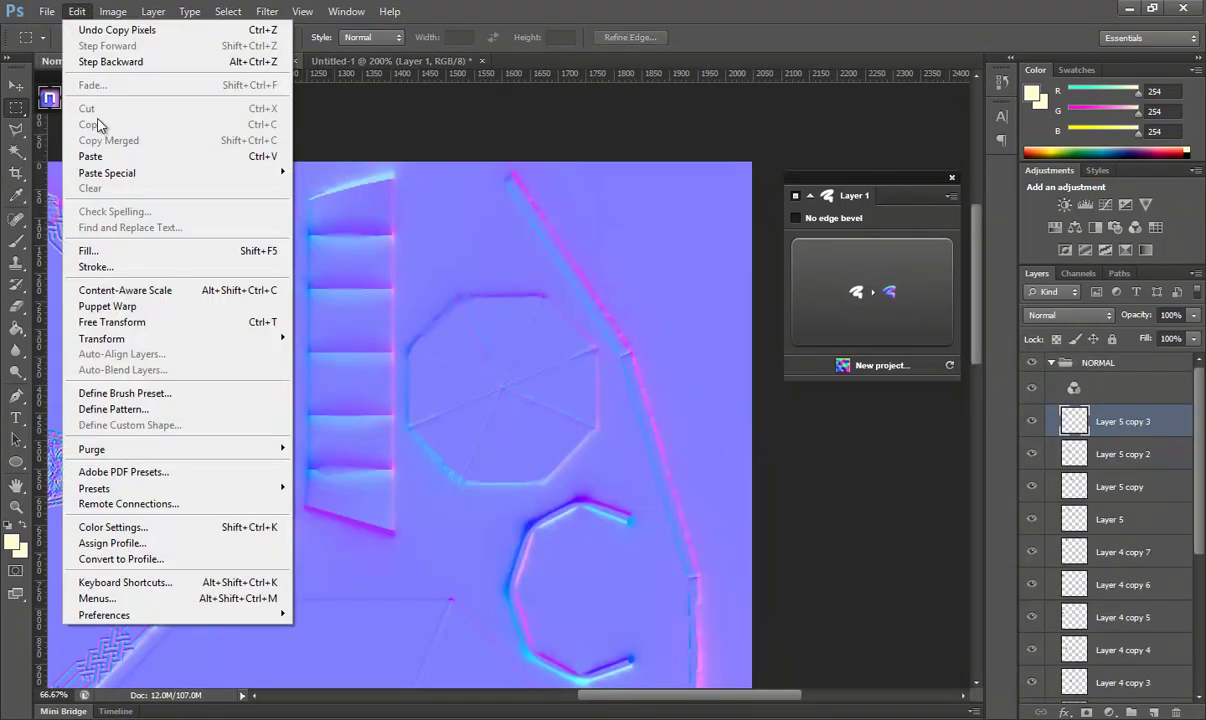
pyautogui.click(100, 154)
# Move the pasted knot beside the octagon and scale it to fit the strip.
pyautogui.click(14, 89)
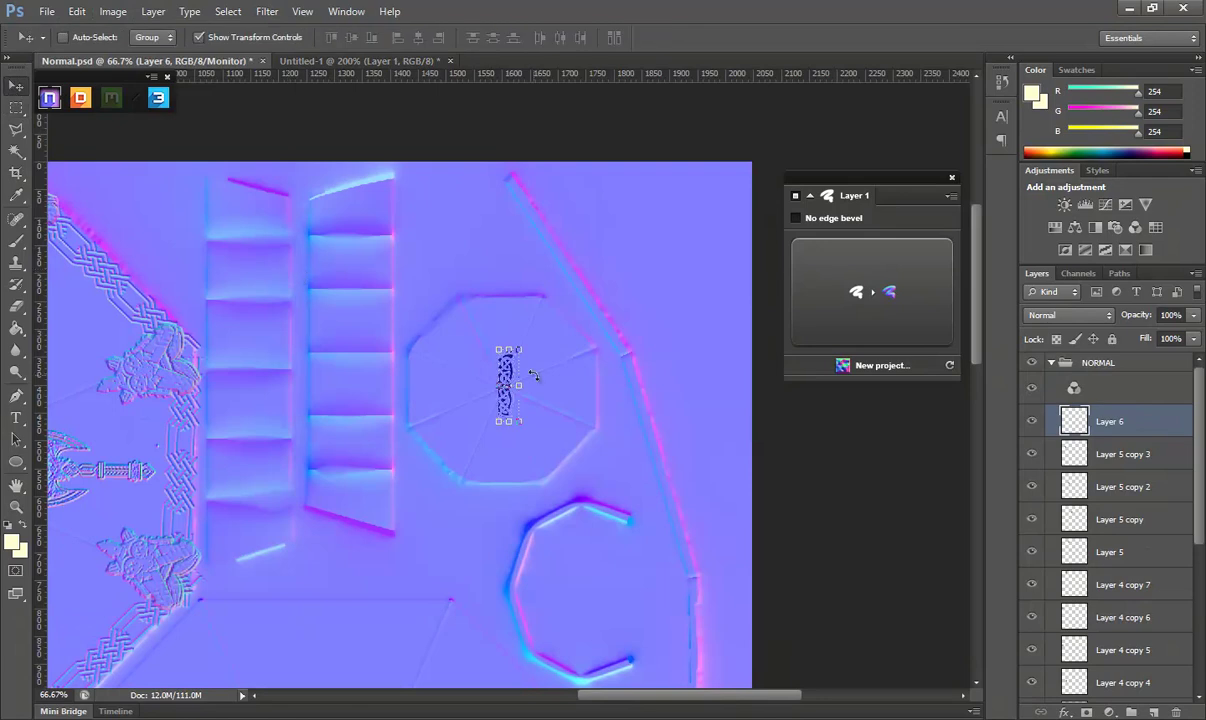
pyautogui.moveTo(546, 367)
pyautogui.mouseDown()
pyautogui.moveTo(512, 320)
pyautogui.moveTo(415, 348)
pyautogui.mouseUp()
pyautogui.moveTo(420, 422)
pyautogui.mouseDown()
pyautogui.moveTo(426, 400)
pyautogui.moveTo(410, 403)
pyautogui.mouseUp()
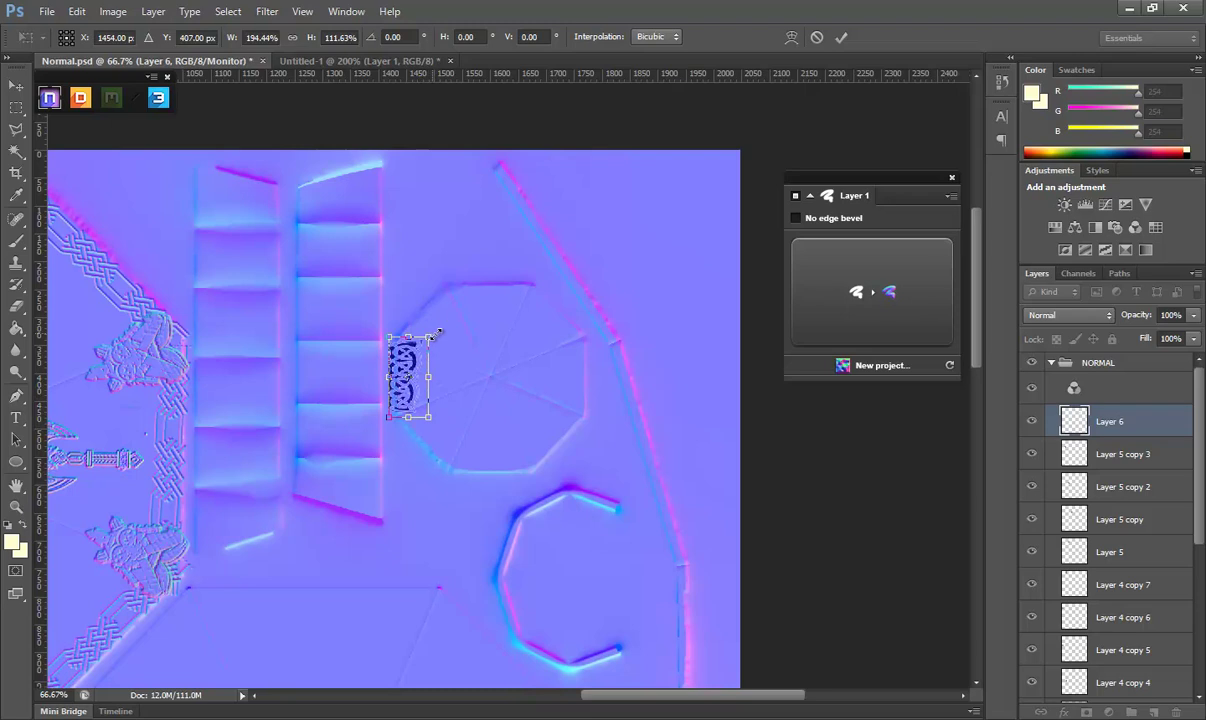
pyautogui.moveTo(437, 332); pyautogui.dragTo(433, 340)
pyautogui.press('Return')
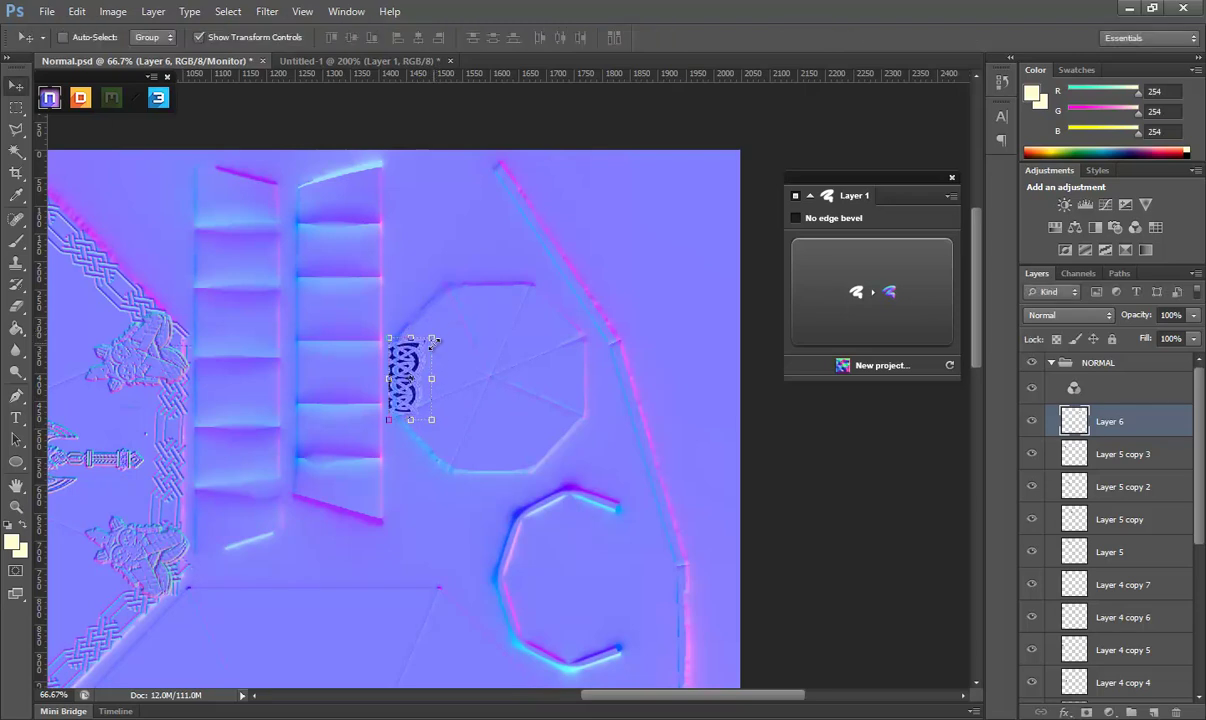
# Convert the knot into normal-map relief with a different bevel profile at size 3, then save.
pyautogui.click(884, 283)
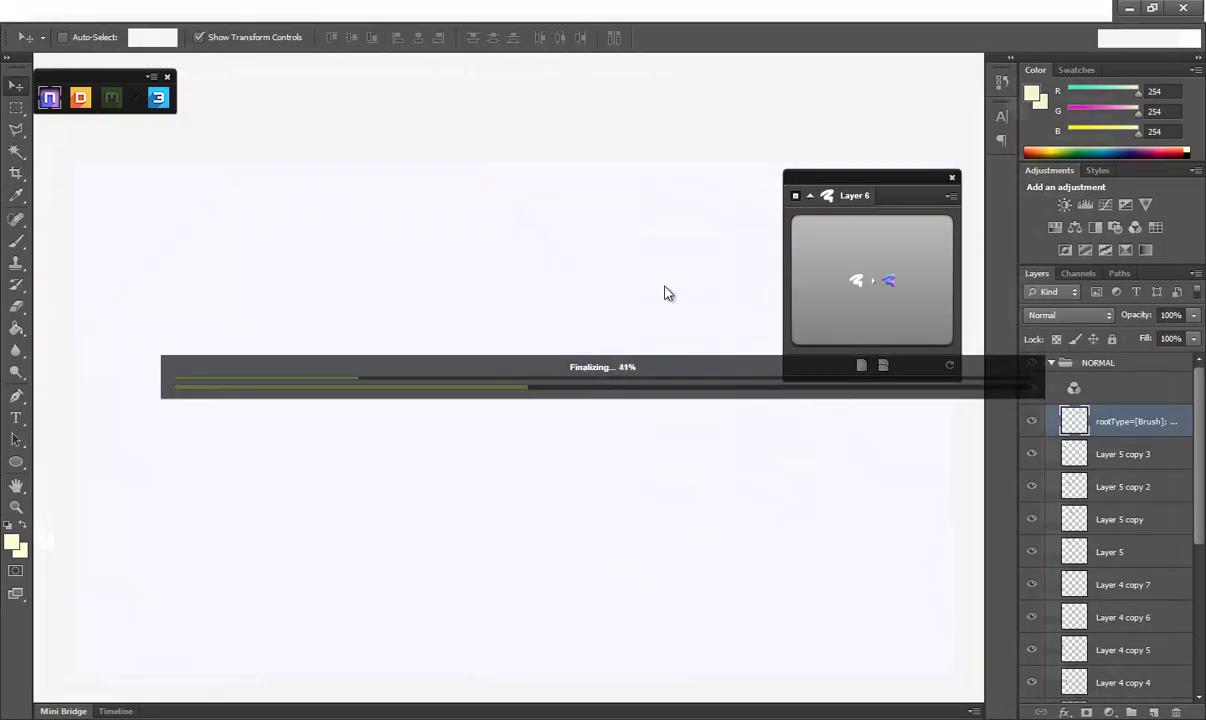
pyautogui.moveTo(720, 323); pyautogui.dragTo(382, 361)
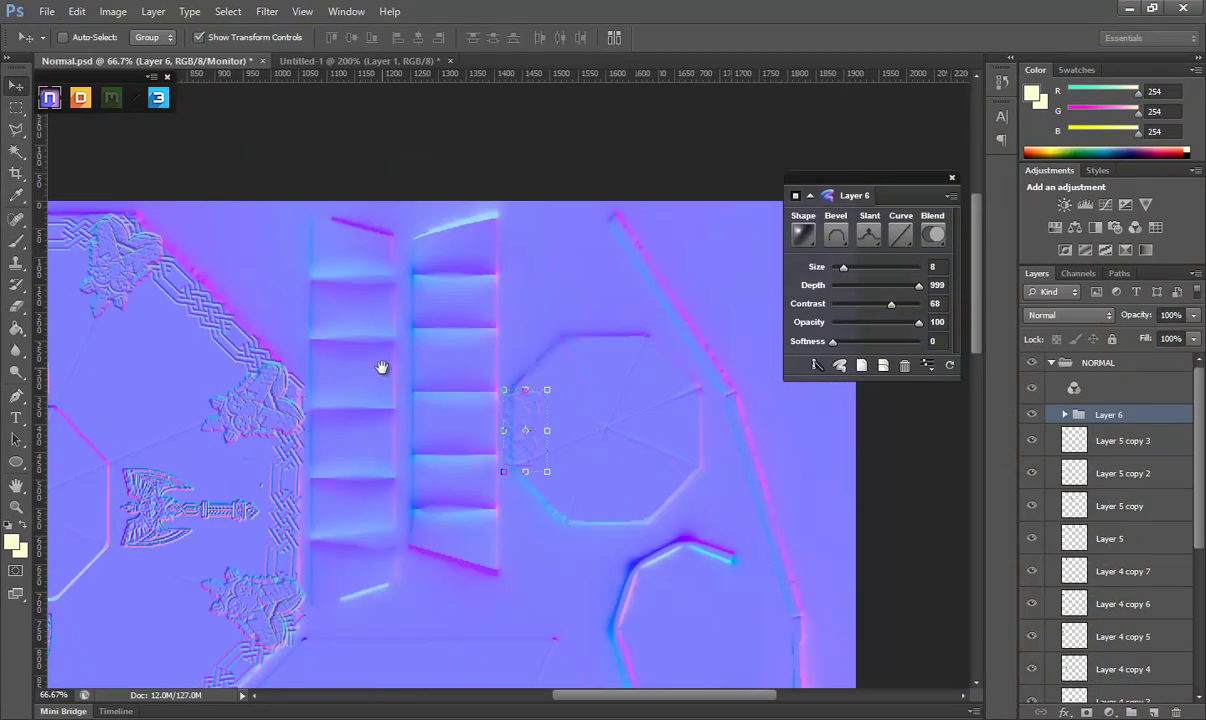
pyautogui.click(829, 243)
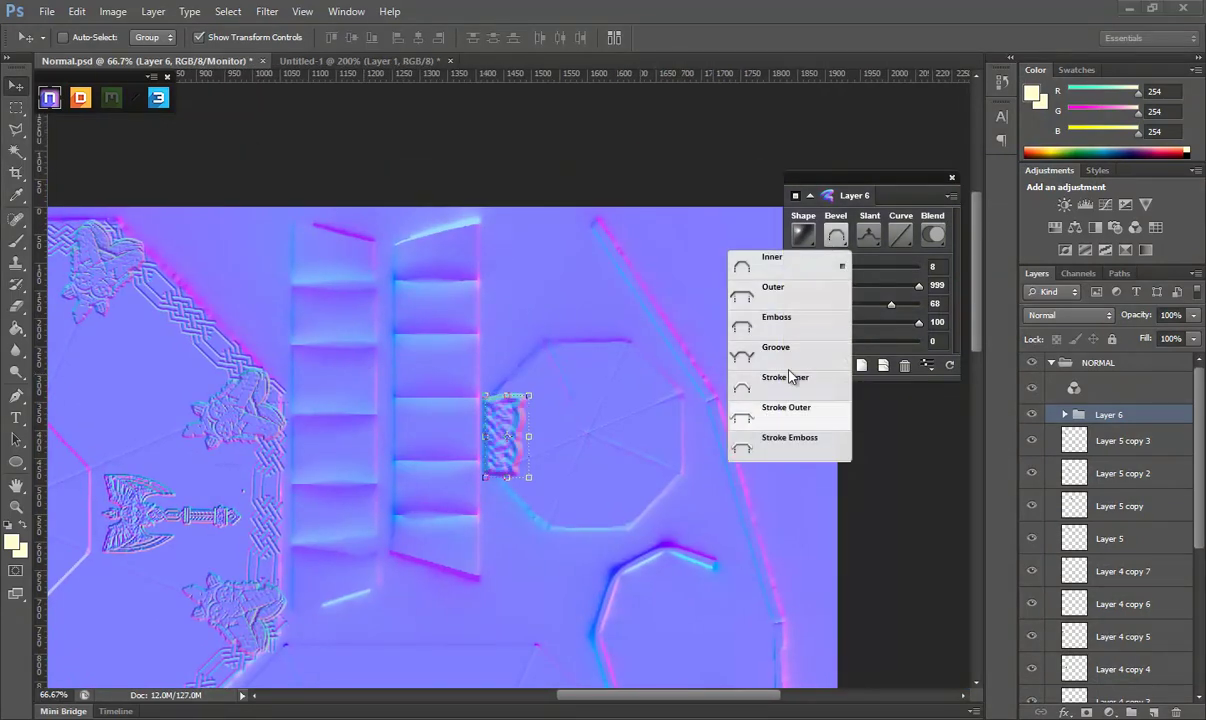
pyautogui.click(797, 377)
pyautogui.moveTo(841, 269); pyautogui.dragTo(837, 269)
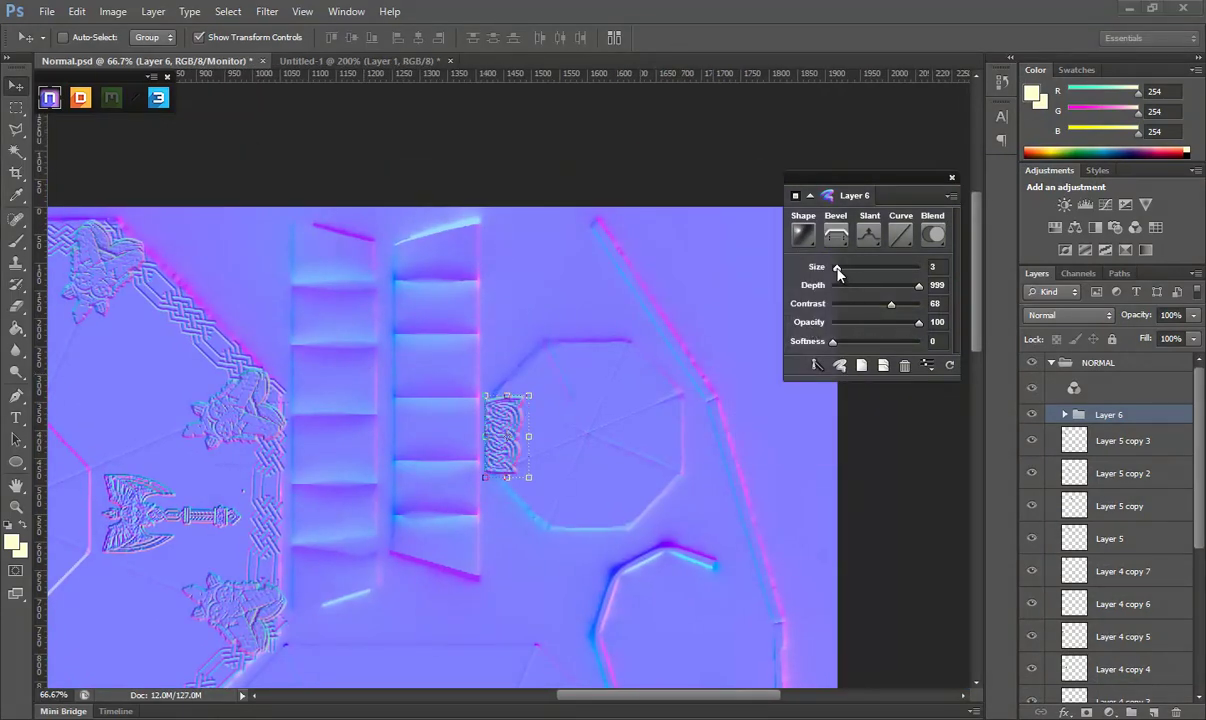
pyautogui.hotkey('ctrl', 's')
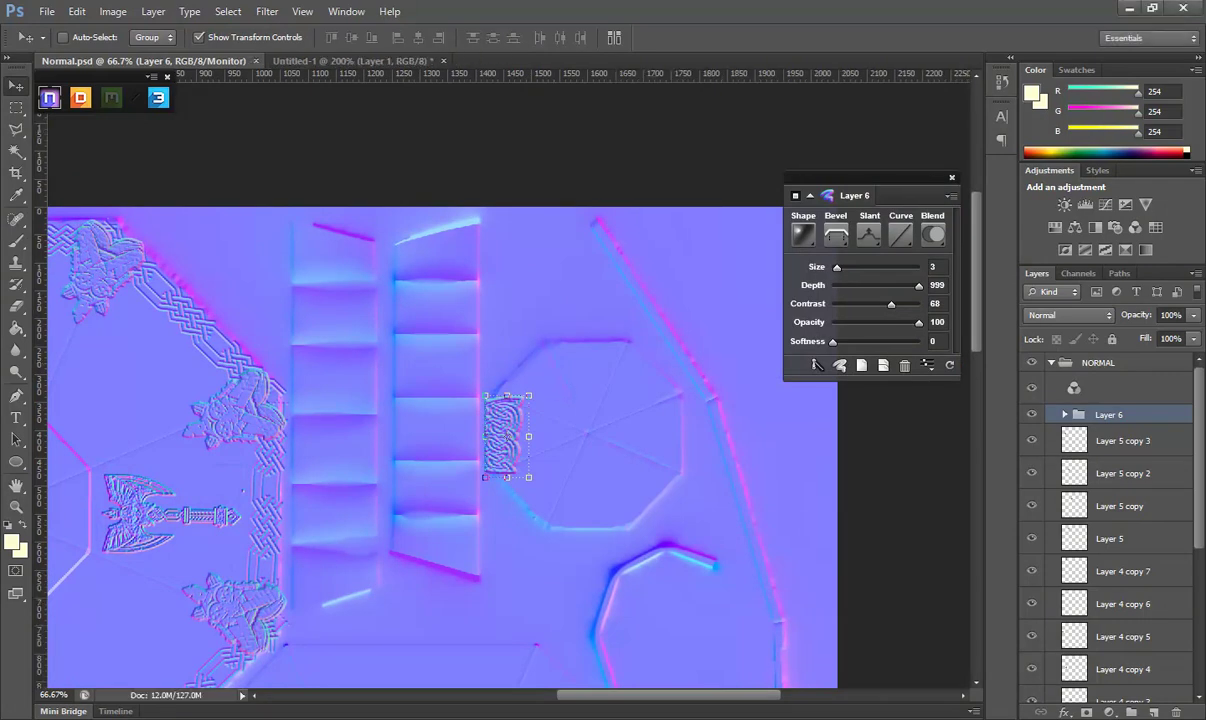
# Preview the shield straight on in Marmoset, then return to Photoshop.
pyautogui.hotkey('alt', 'Tab')
pyautogui.scroll(3, 748, 436)
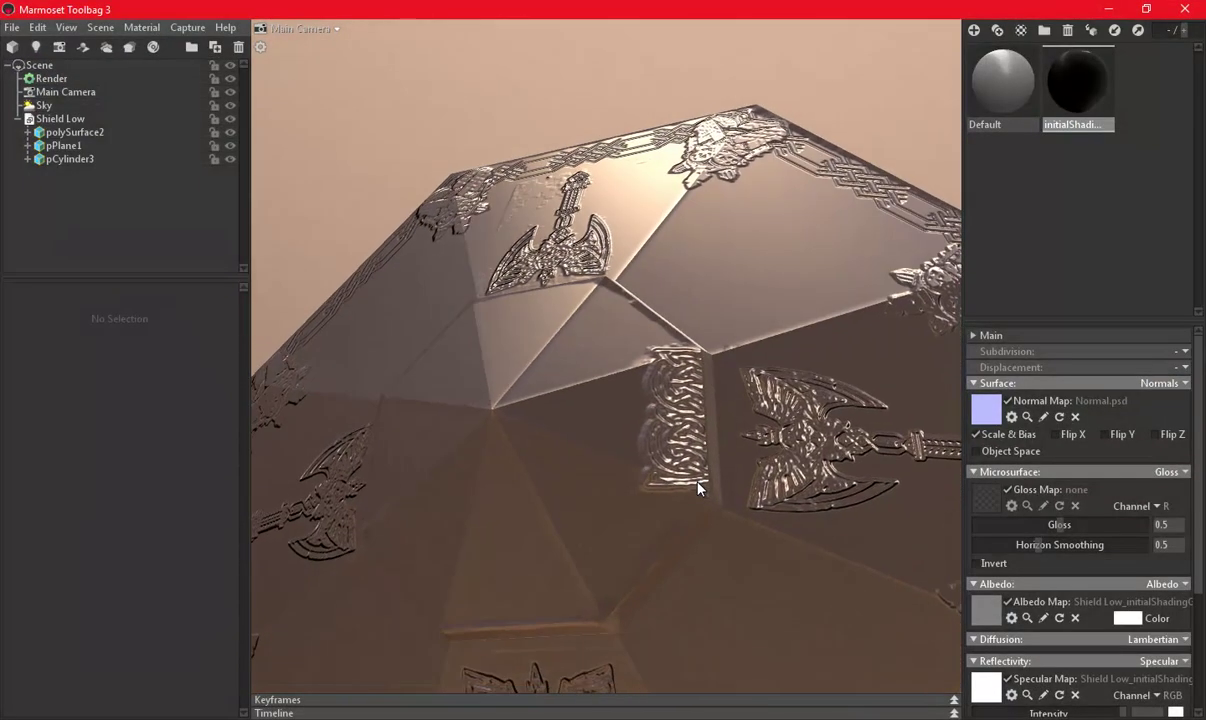
pyautogui.moveTo(661, 465); pyautogui.dragTo(663, 486)
pyautogui.hotkey('alt', 'Tab')
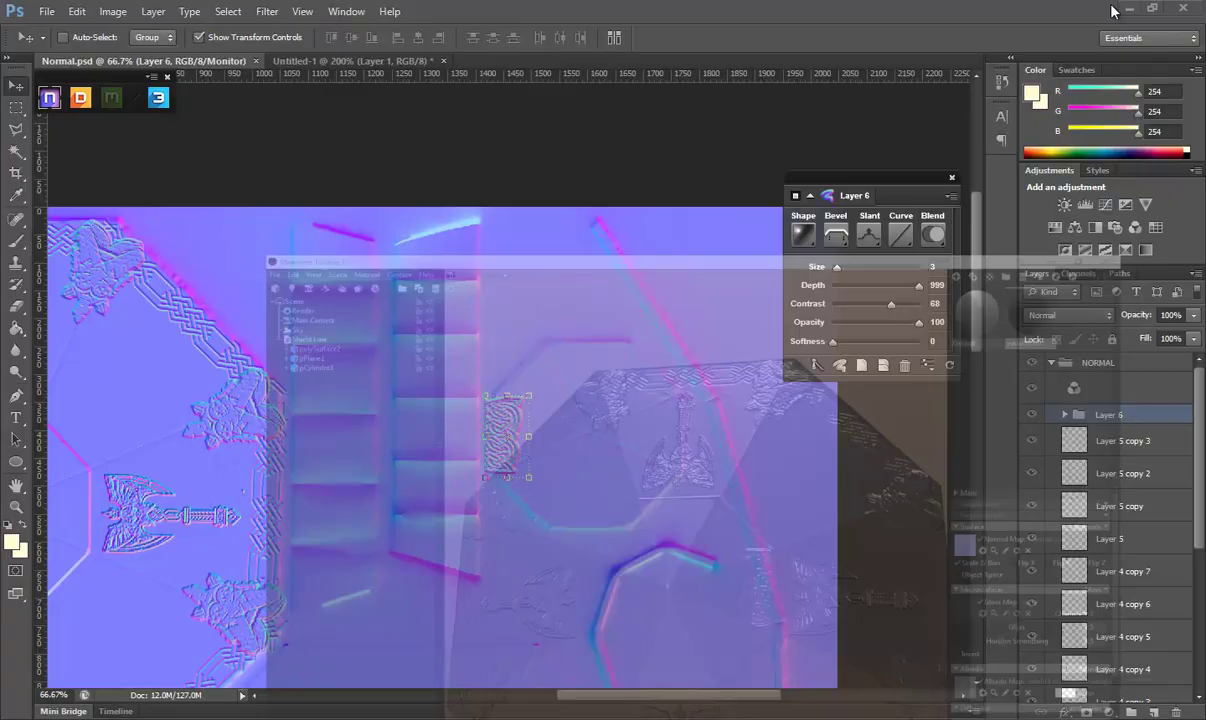
# Nudge the knot down one pixel, show the UV overlay, and make the slant point downward.
pyautogui.press('Down')
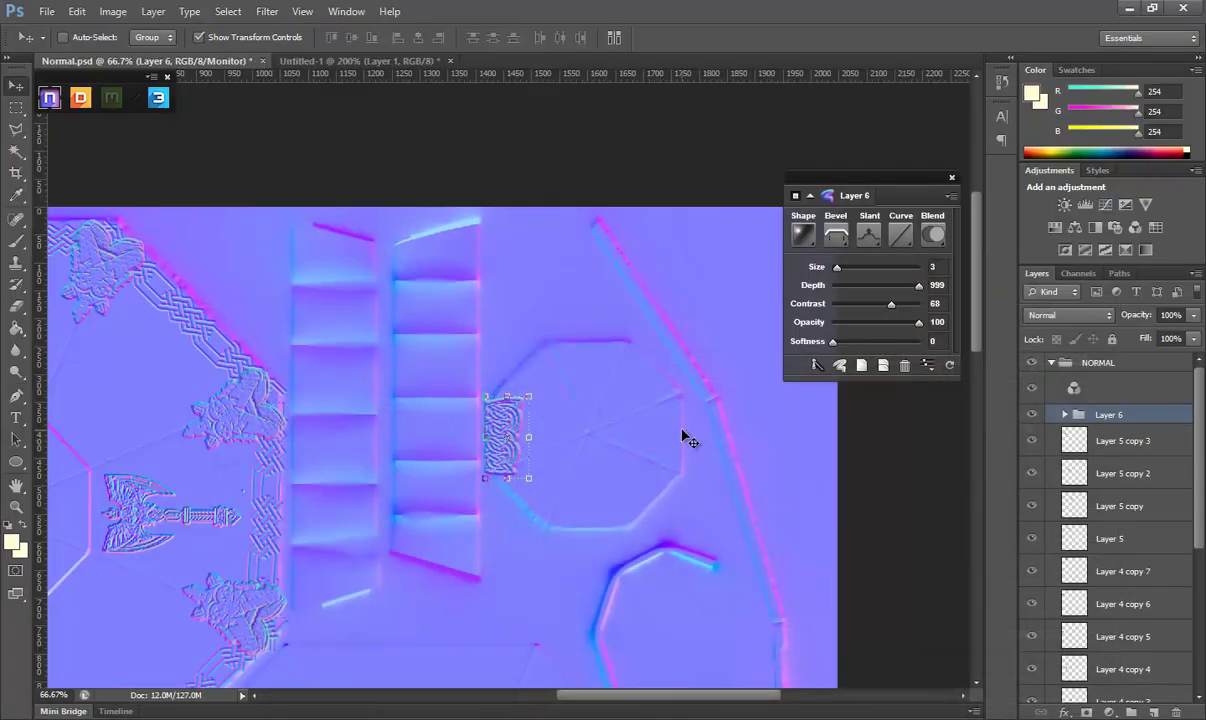
pyautogui.scroll(-3, 1110, 505)
pyautogui.scroll(-3, 1066, 503)
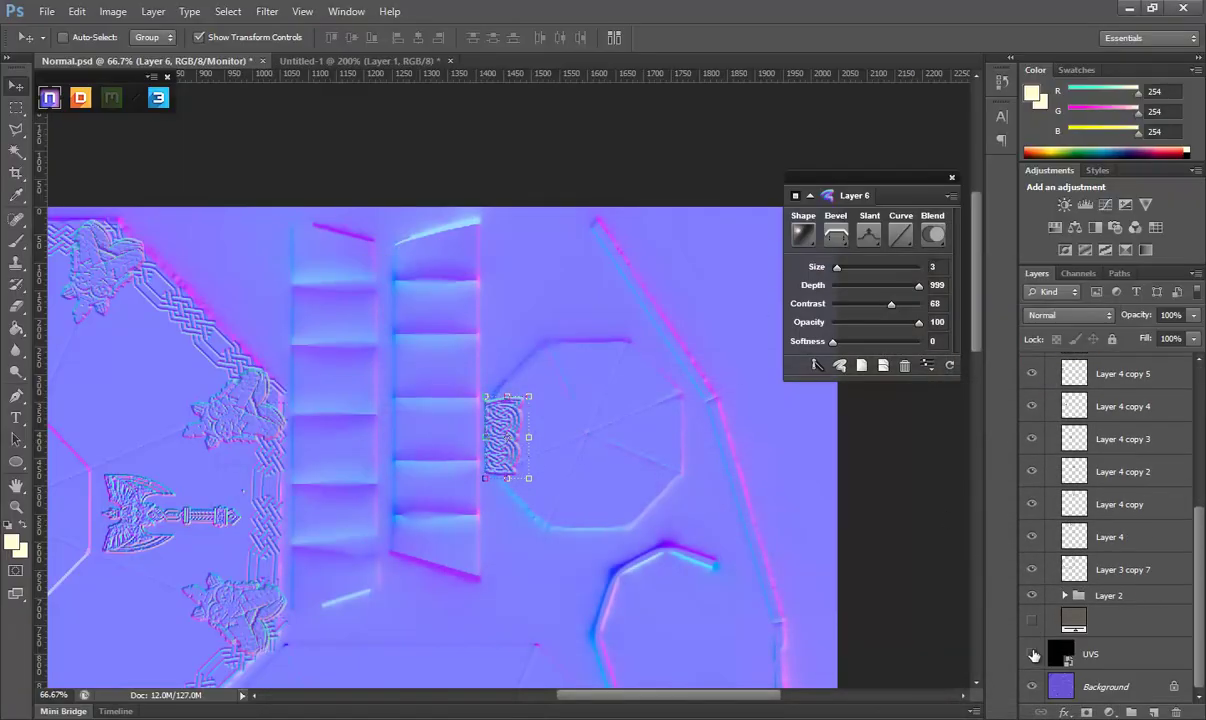
pyautogui.click(1032, 654)
pyautogui.scroll(5, 1100, 500)
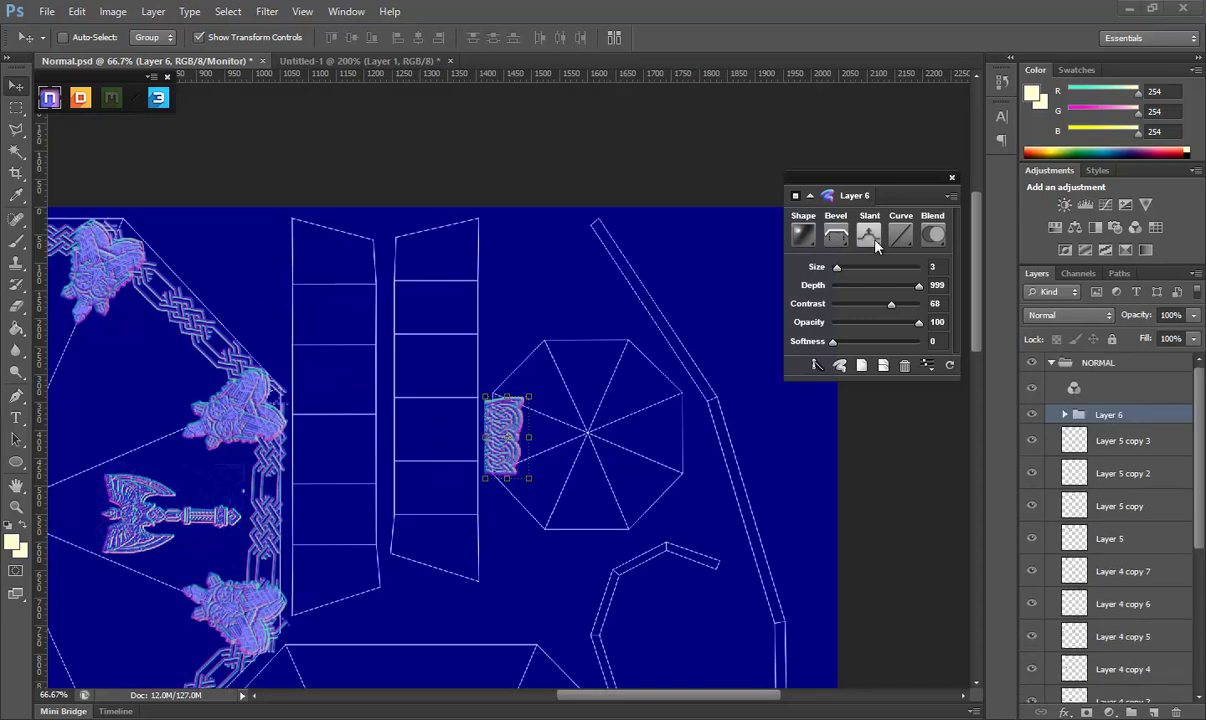
pyautogui.click(823, 228)
pyautogui.click(813, 302)
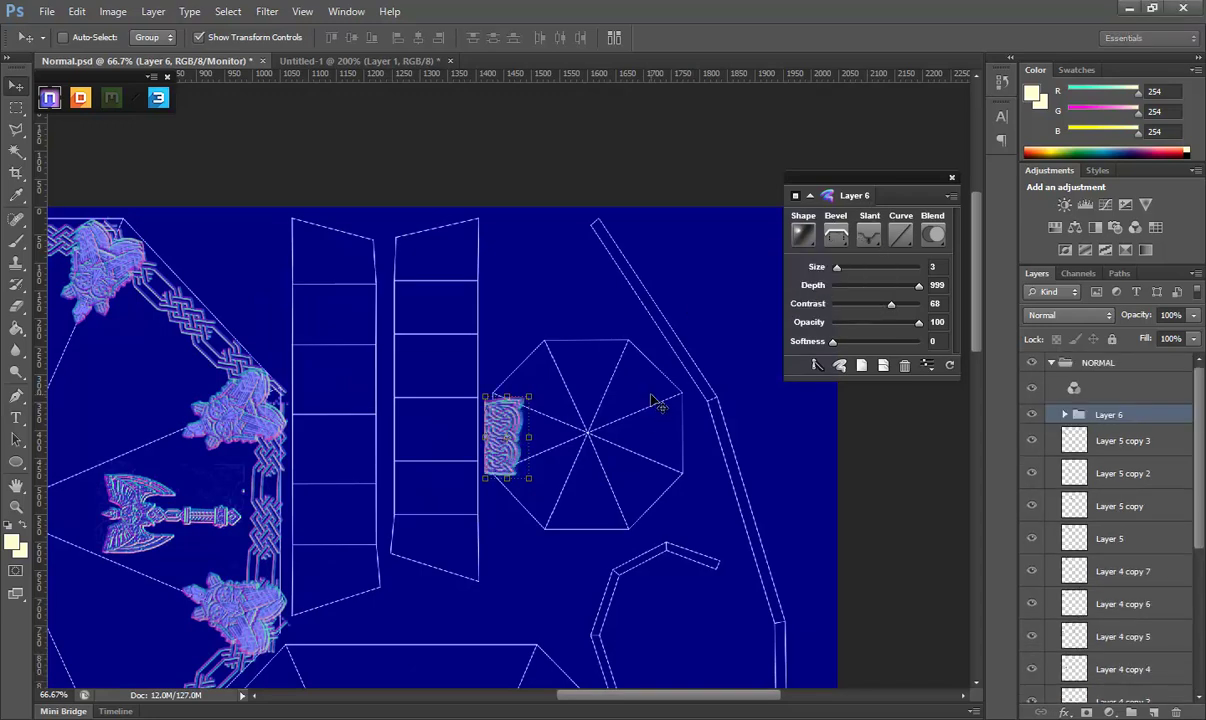
pyautogui.rightClick(1135, 414)
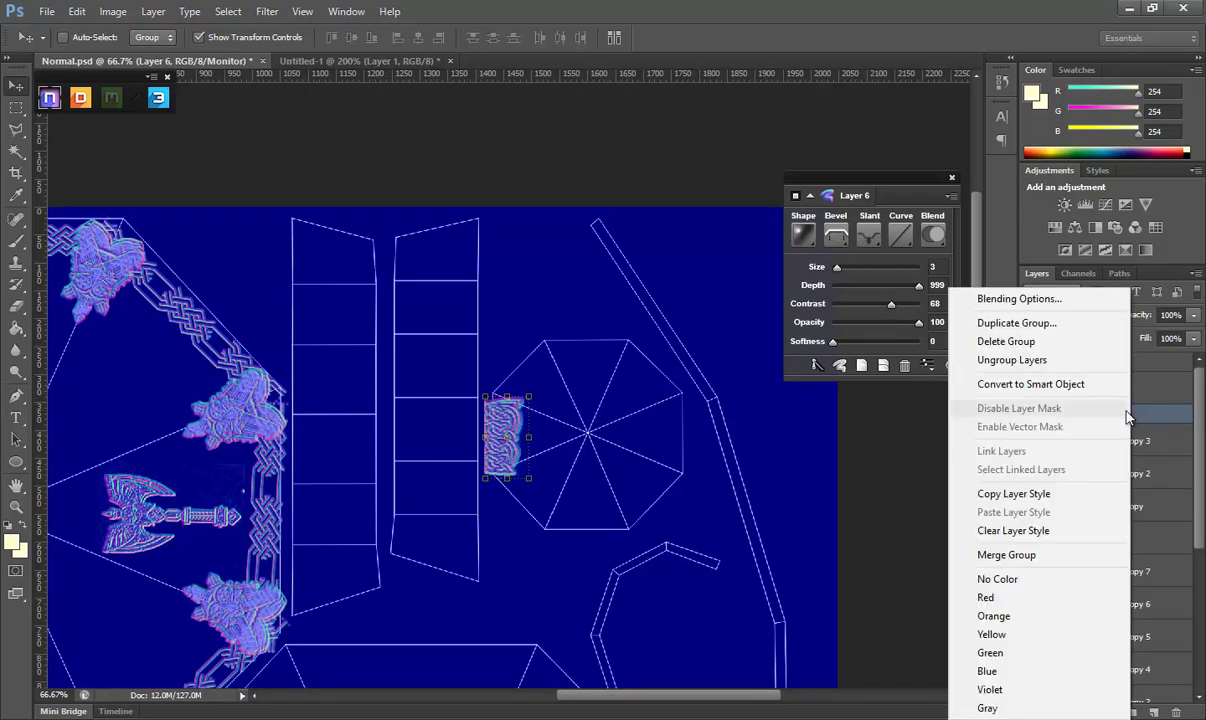
pyautogui.press('Escape')
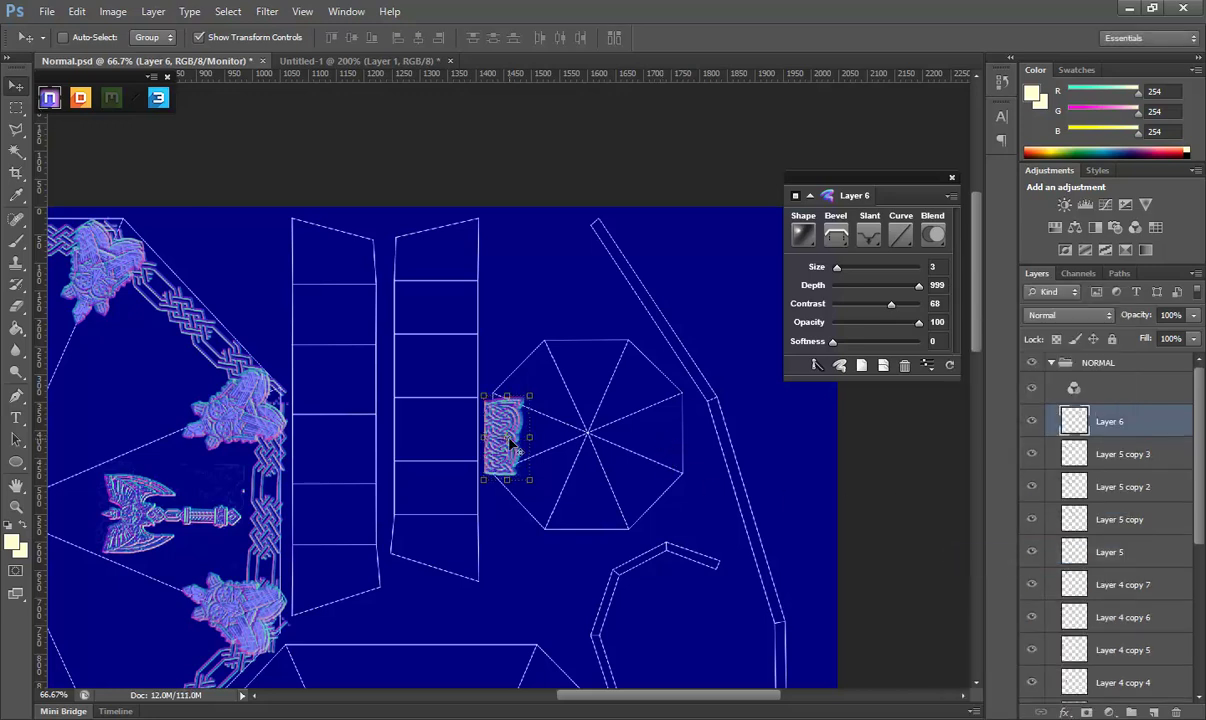
# Duplicate the knot strip and rotate the copy 41.9° around the octagon centre.
pyautogui.moveTo(507, 438); pyautogui.dragTo(587, 432)
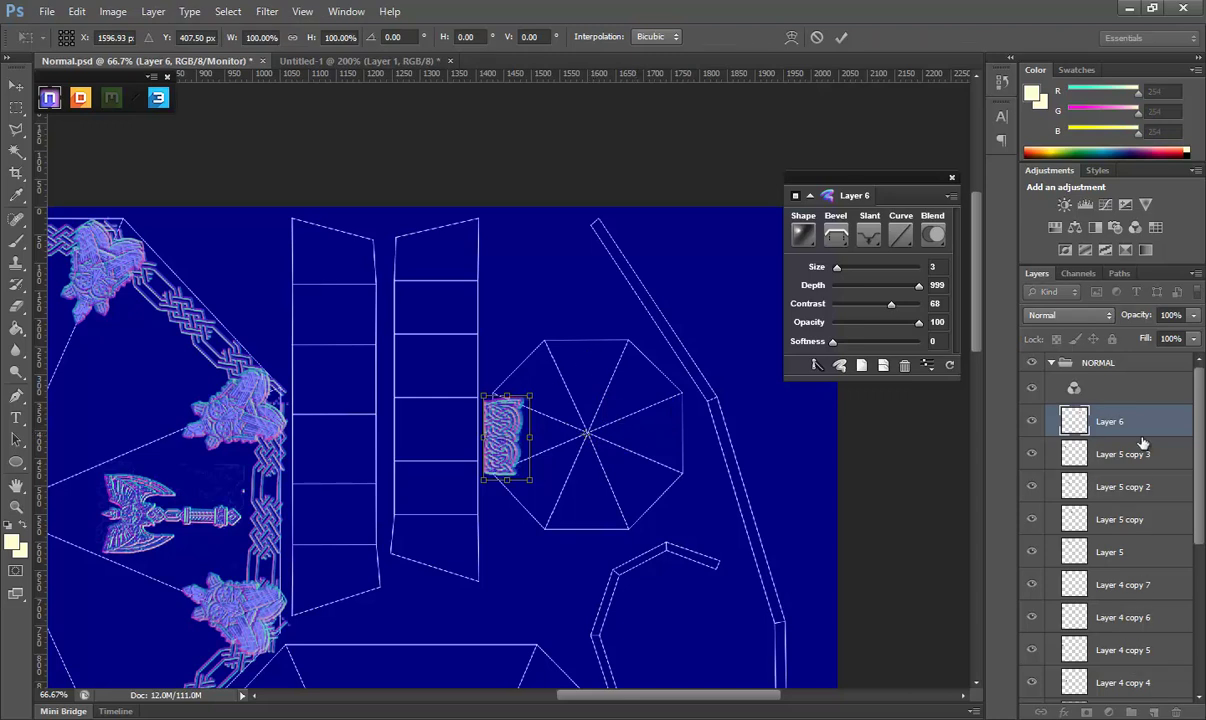
pyautogui.press('Return')
pyautogui.moveTo(1122, 423); pyautogui.dragTo(1153, 712)
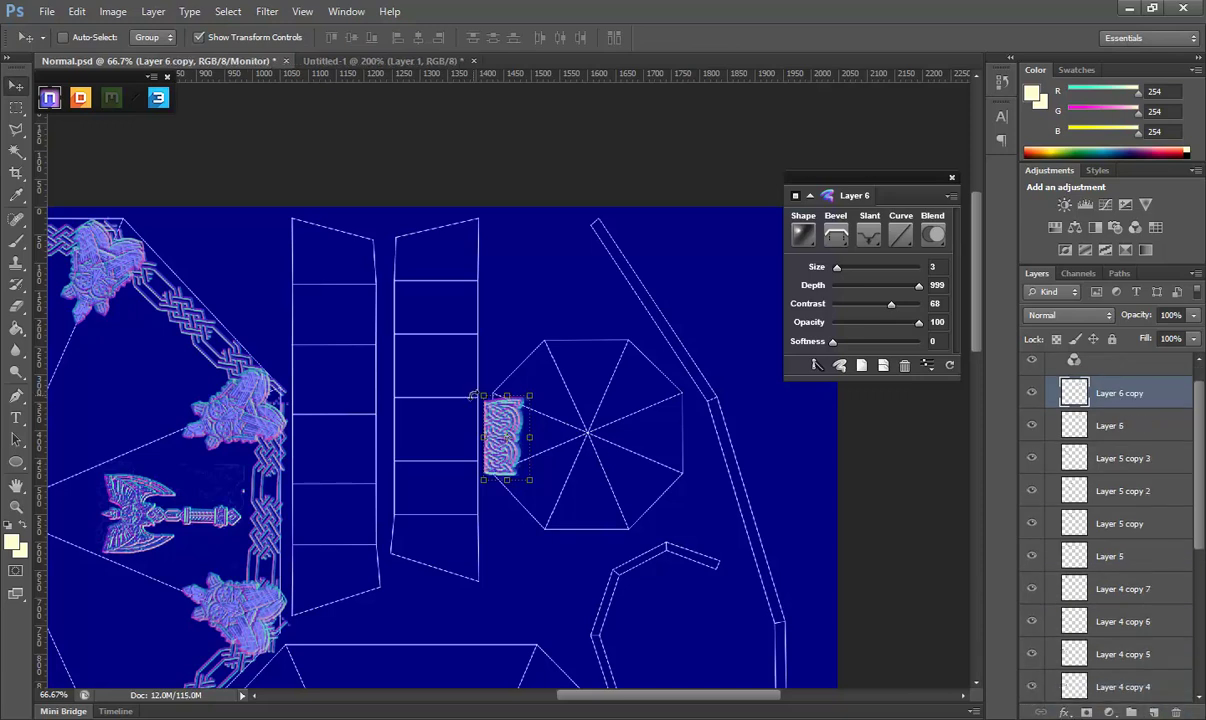
pyautogui.hotkey('ctrl', 't')
pyautogui.moveTo(507, 438); pyautogui.dragTo(590, 437)
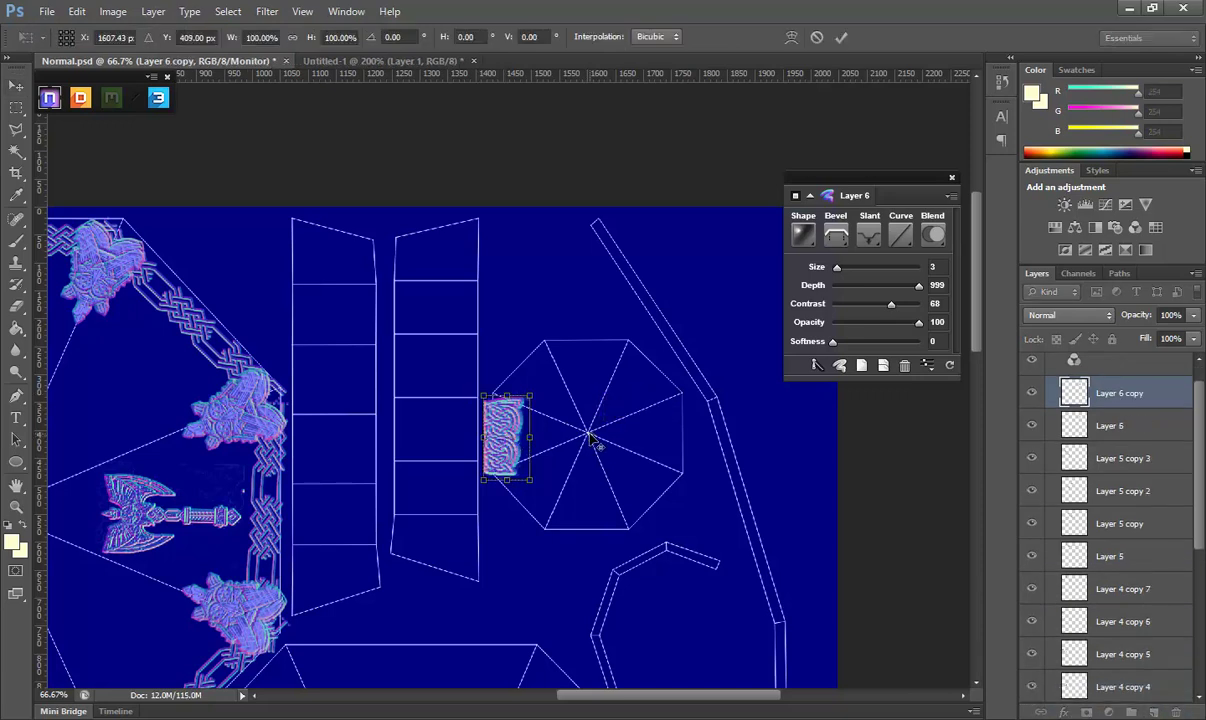
pyautogui.moveTo(504, 367); pyautogui.dragTo(565, 312)
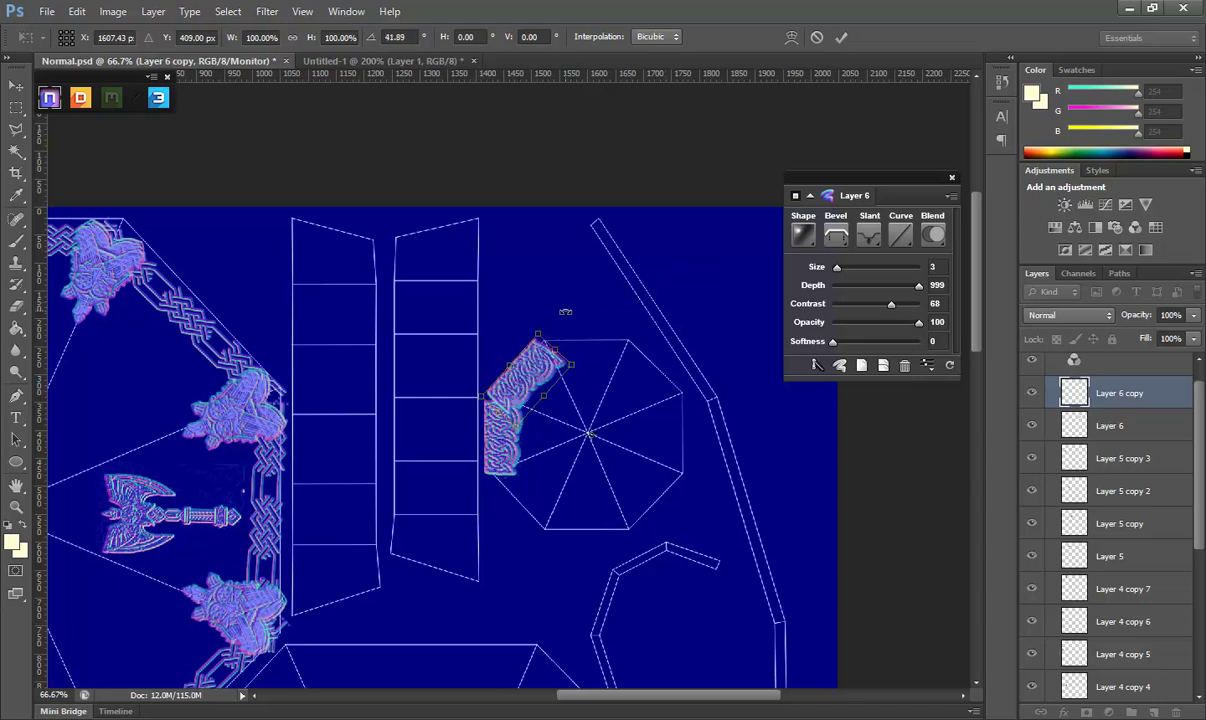
pyautogui.press('Return')
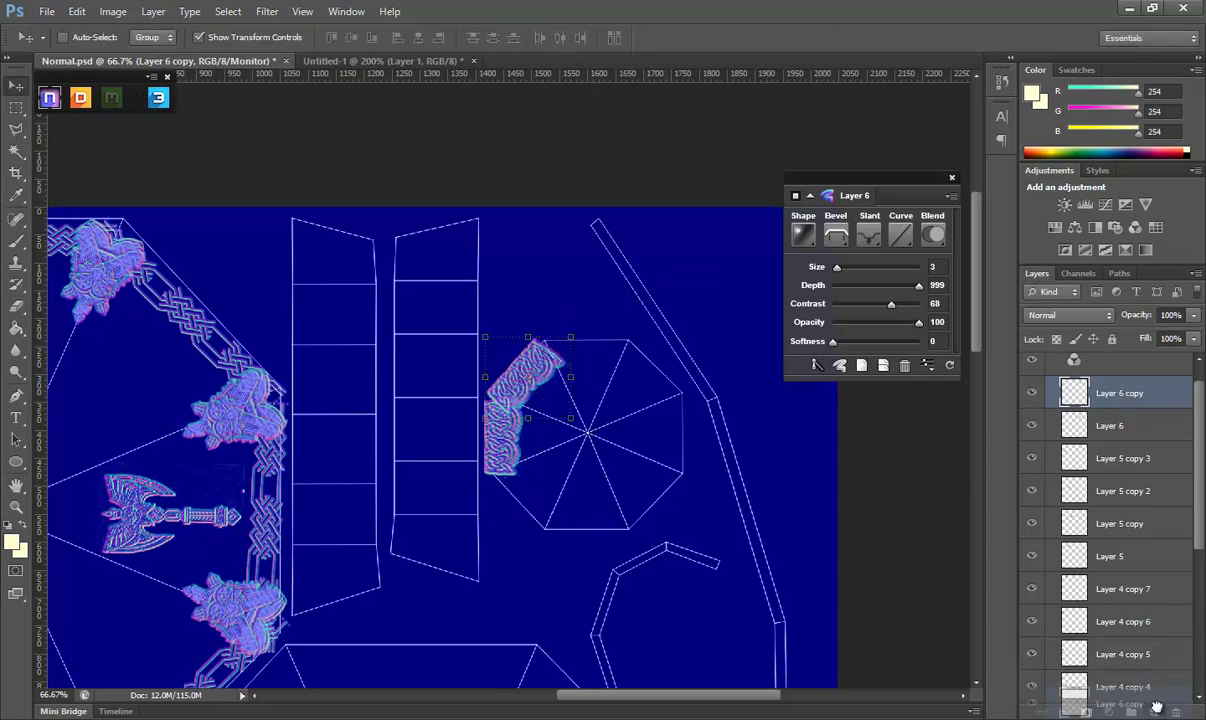
# Add two more knot copies rotated around the octagon centre onto the next sides.
pyautogui.moveTo(1122, 387); pyautogui.dragTo(1153, 712)
pyautogui.hotkey('ctrl', 't')
pyautogui.moveTo(527, 377); pyautogui.dragTo(587, 432)
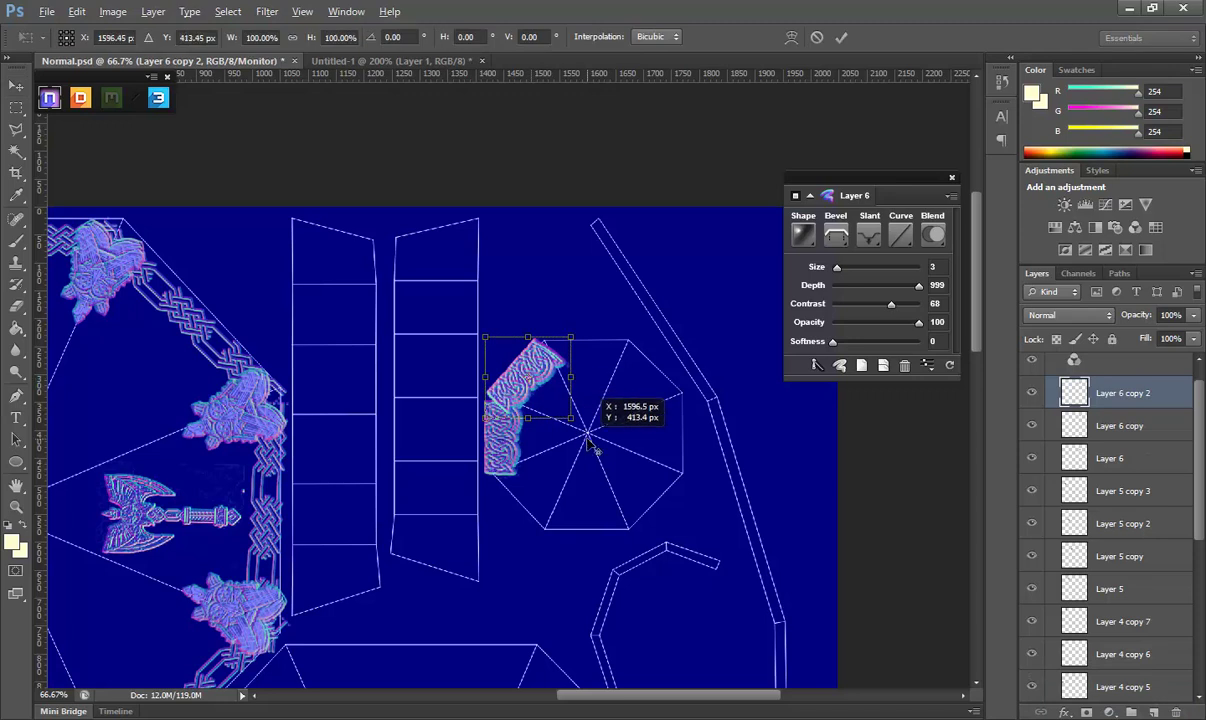
pyautogui.moveTo(573, 317); pyautogui.dragTo(662, 323)
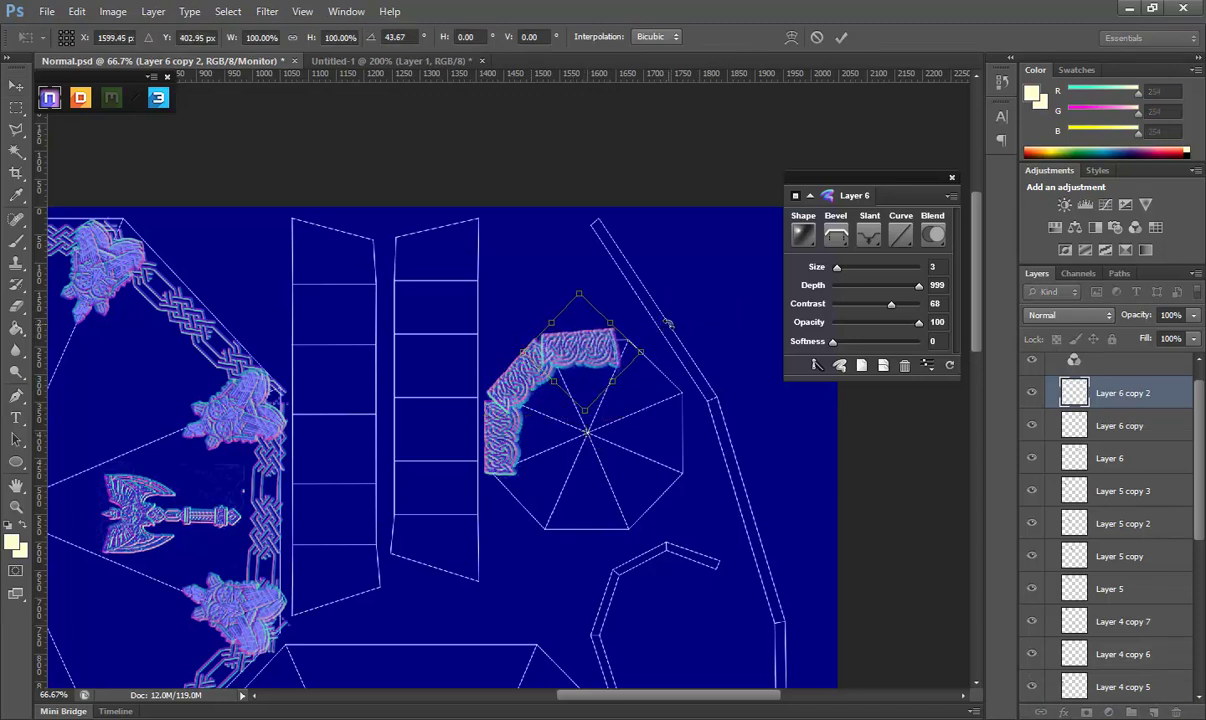
pyautogui.press('Return')
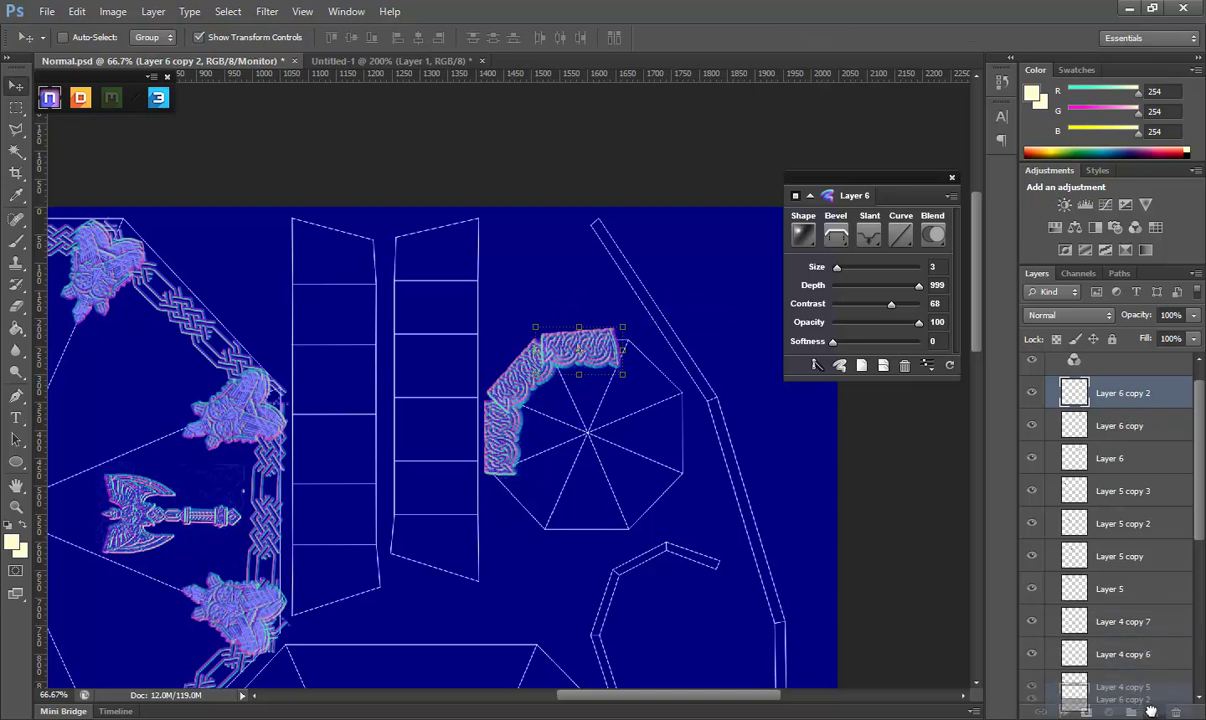
pyautogui.moveTo(1124, 408); pyautogui.dragTo(1153, 712)
pyautogui.moveTo(585, 415); pyautogui.dragTo(592, 437)
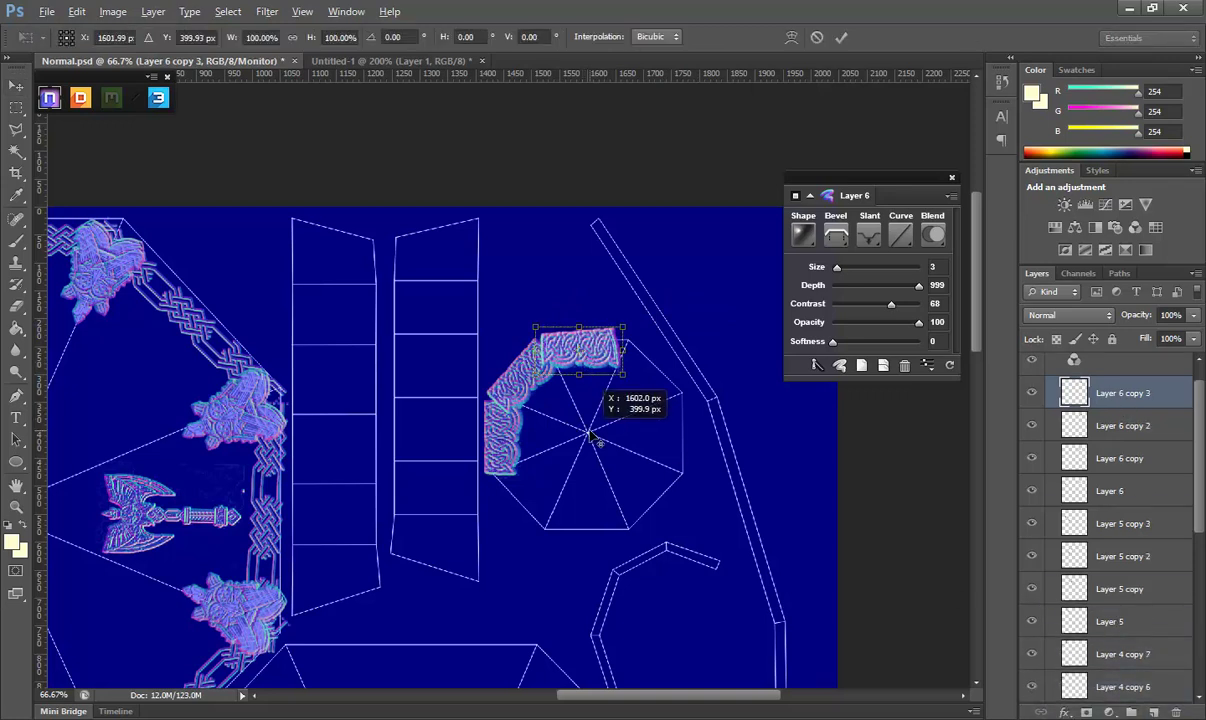
pyautogui.moveTo(625, 312); pyautogui.dragTo(707, 376)
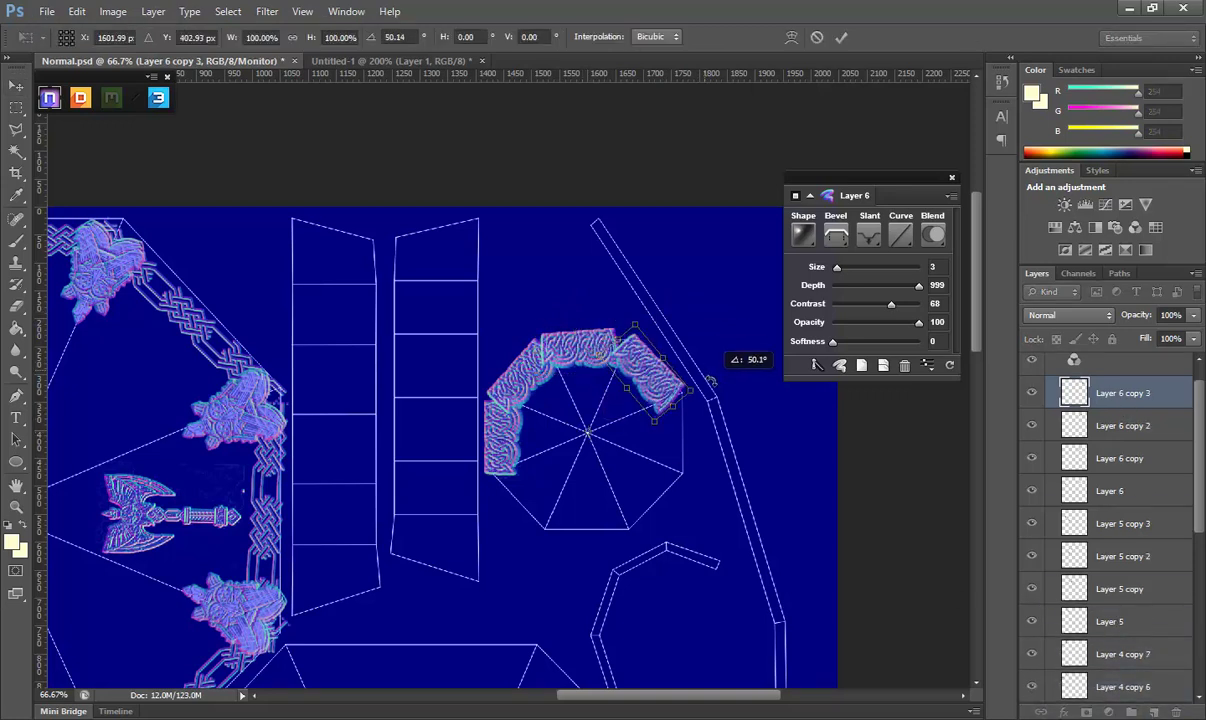
pyautogui.press('Return')
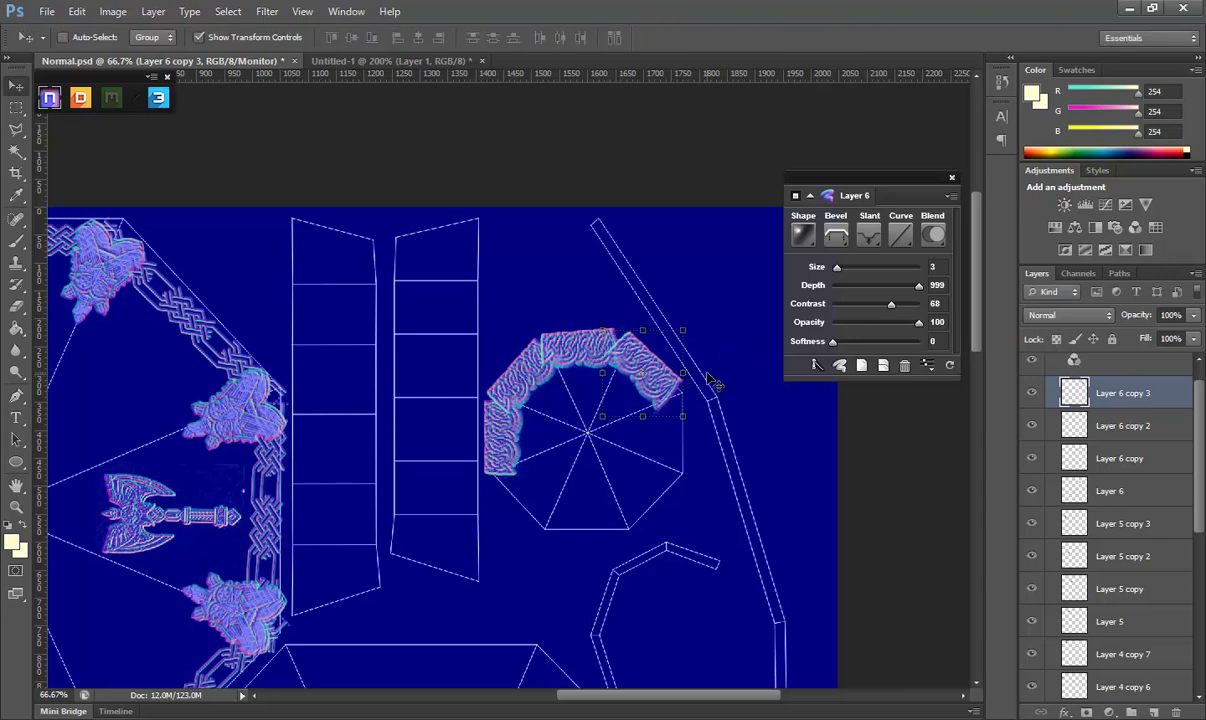
# Add knot copies rotated onto the octagon's right and lower-right sides.
pyautogui.moveTo(1166, 399); pyautogui.dragTo(1131, 712)
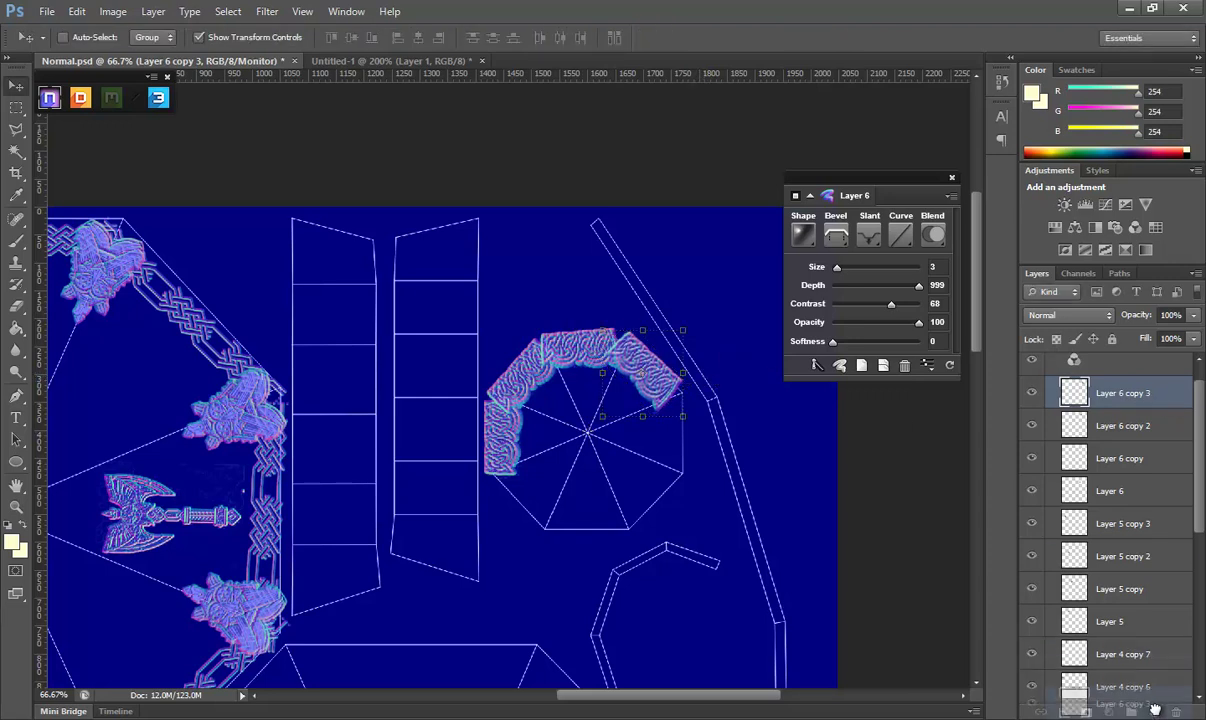
pyautogui.hotkey('ctrl', 't')
pyautogui.moveTo(642, 373); pyautogui.dragTo(590, 440)
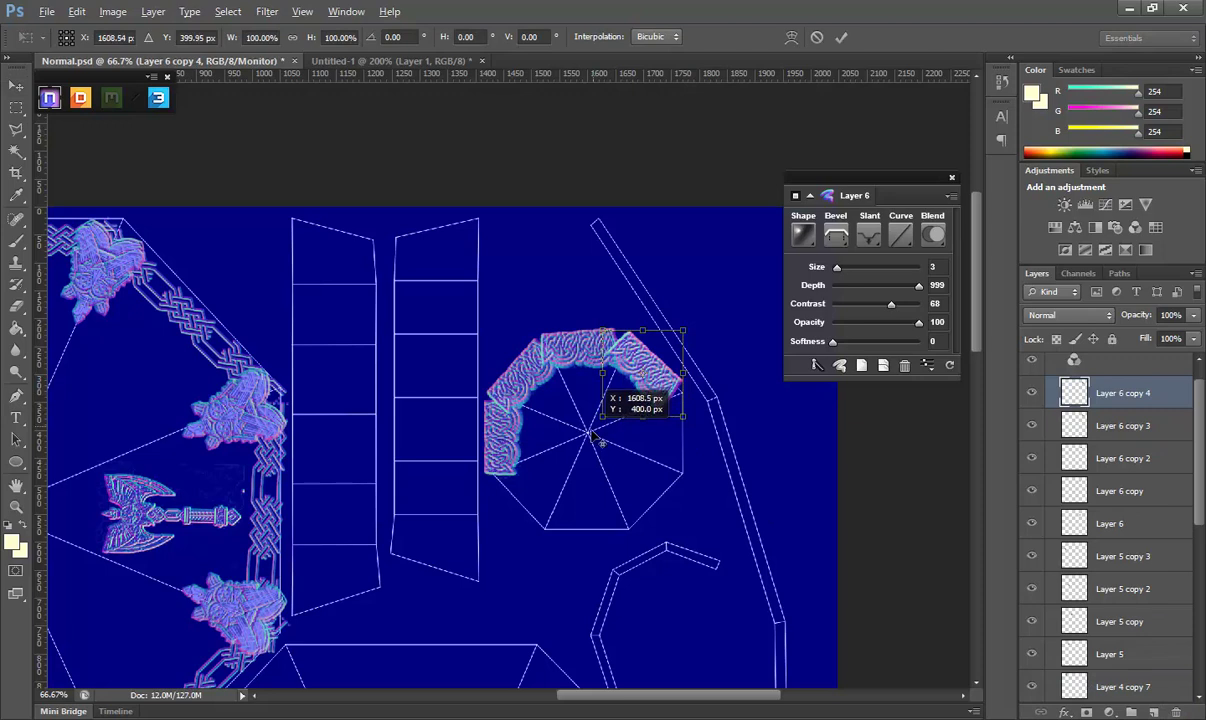
pyautogui.moveTo(701, 312); pyautogui.dragTo(775, 421)
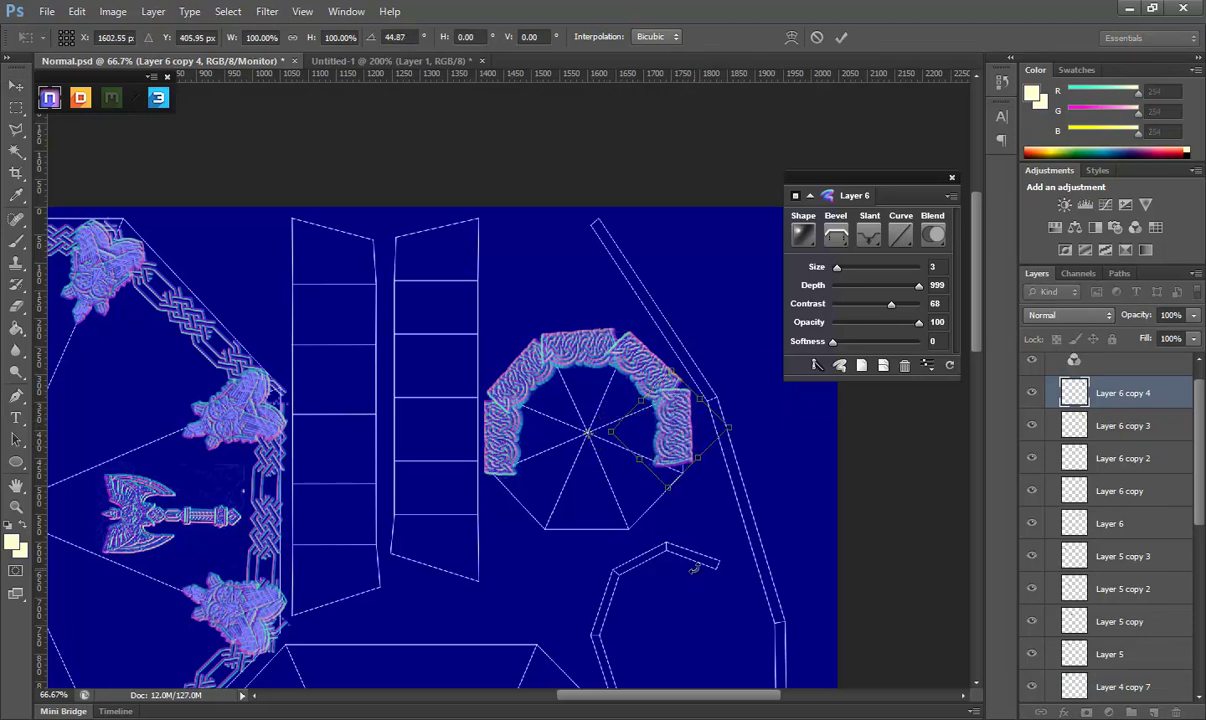
pyautogui.press('Return')
pyautogui.moveTo(1120, 393); pyautogui.dragTo(1153, 710)
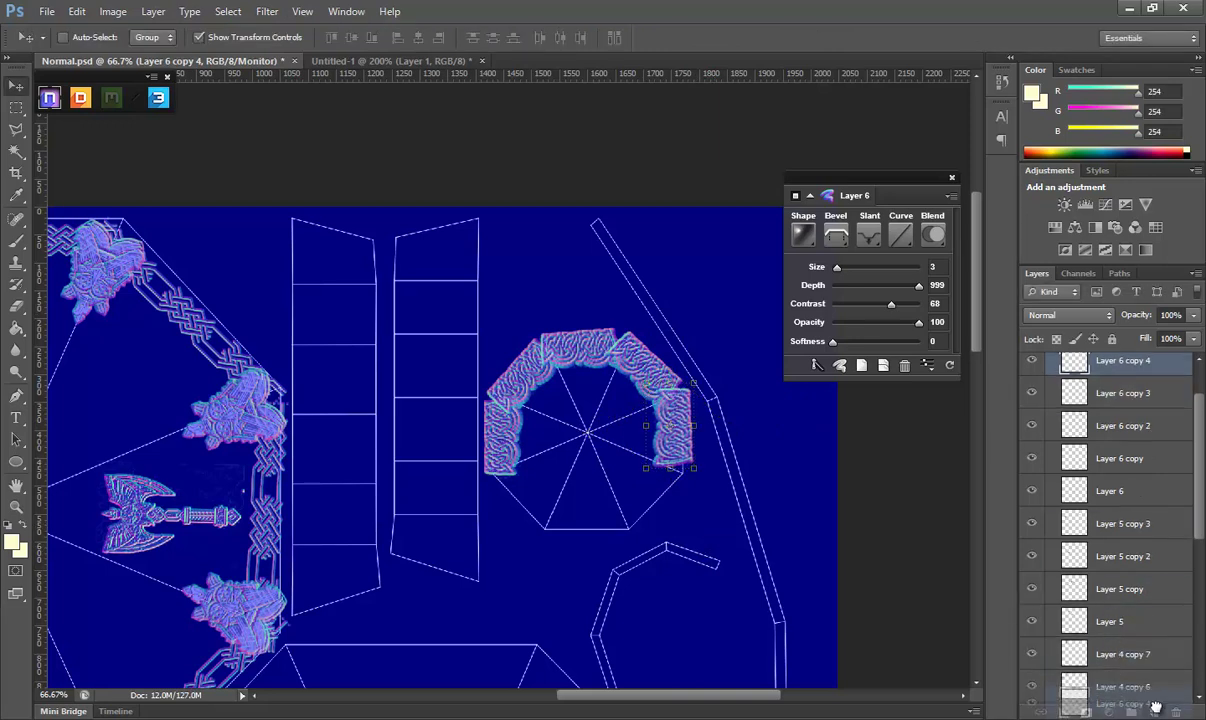
pyautogui.hotkey('ctrl', 't')
pyautogui.moveTo(670, 425); pyautogui.dragTo(588, 432)
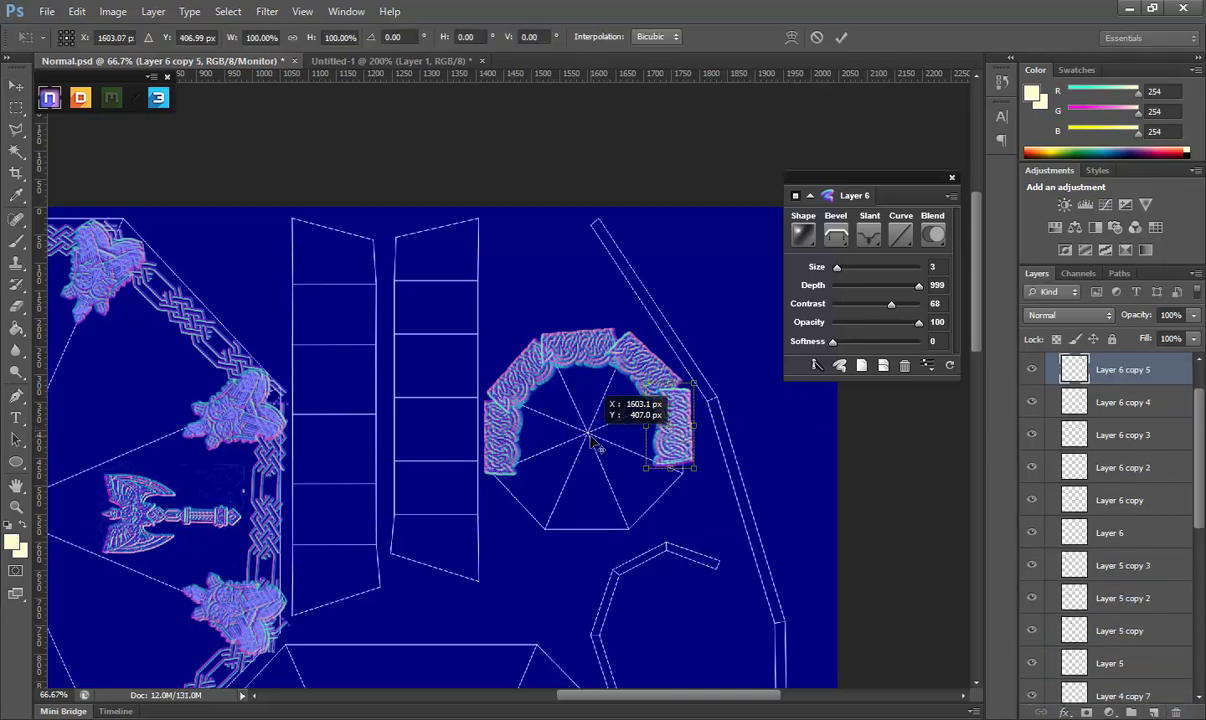
pyautogui.moveTo(710, 480); pyautogui.dragTo(646, 495)
pyautogui.press('Return')
# Add knot copies on the bottom and lower-left sides, closing the ring.
pyautogui.moveTo(1118, 375); pyautogui.dragTo(1163, 712)
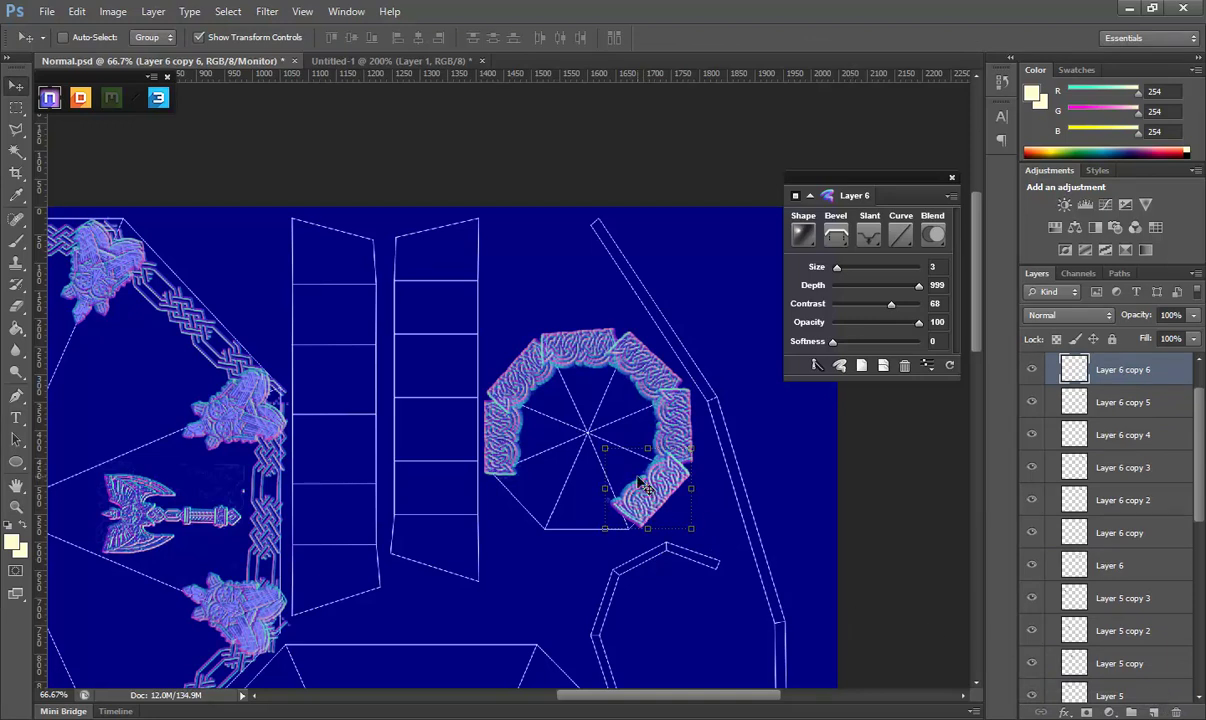
pyautogui.hotkey('ctrl', 't')
pyautogui.moveTo(648, 488); pyautogui.dragTo(588, 432)
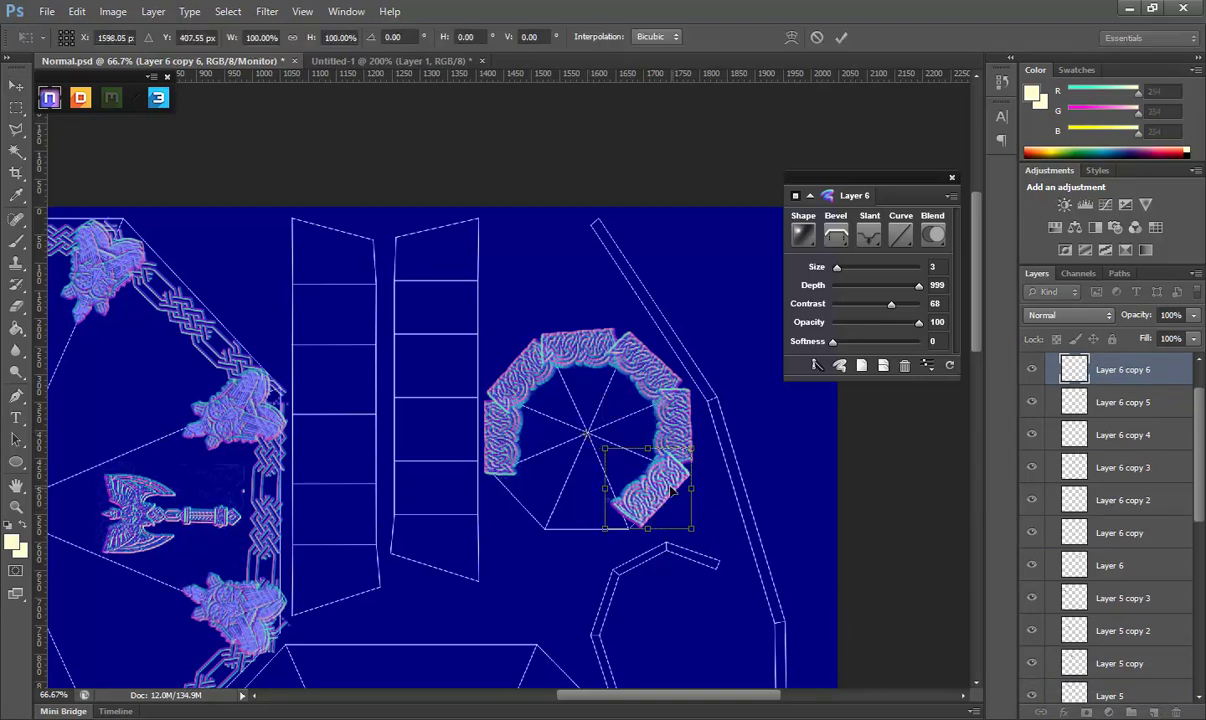
pyautogui.moveTo(712, 538); pyautogui.dragTo(587, 562)
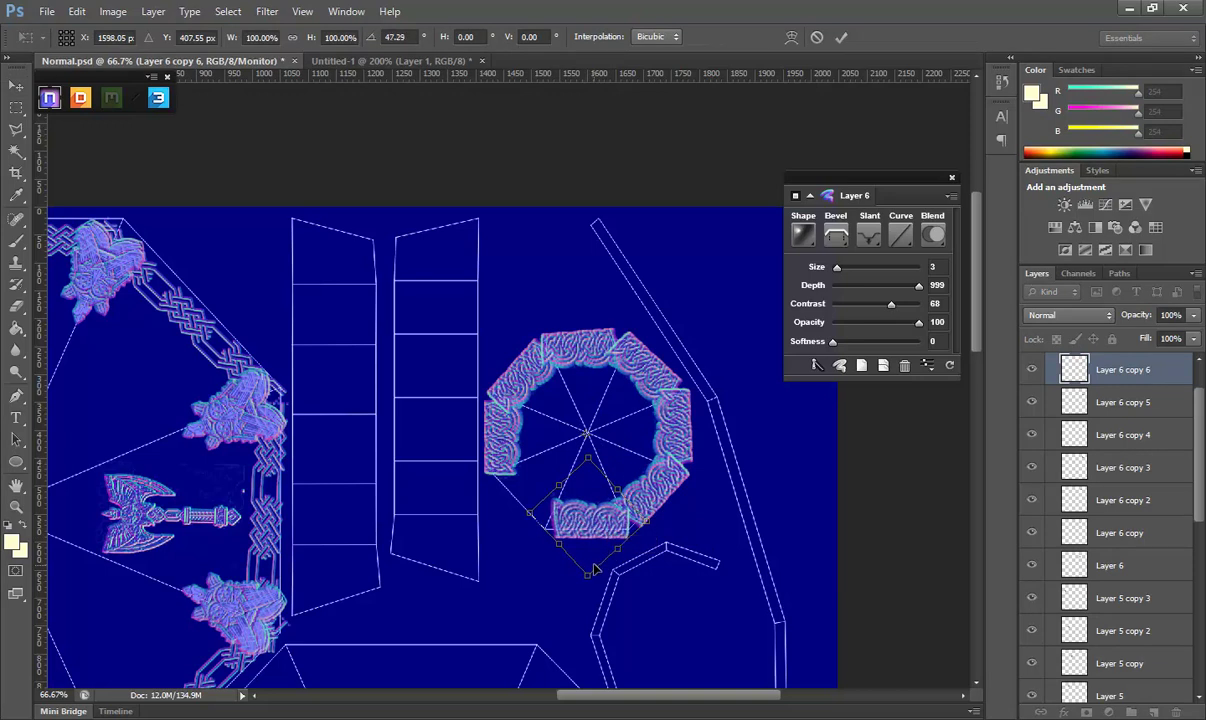
pyautogui.press('Return')
pyautogui.moveTo(1093, 383); pyautogui.dragTo(1163, 712)
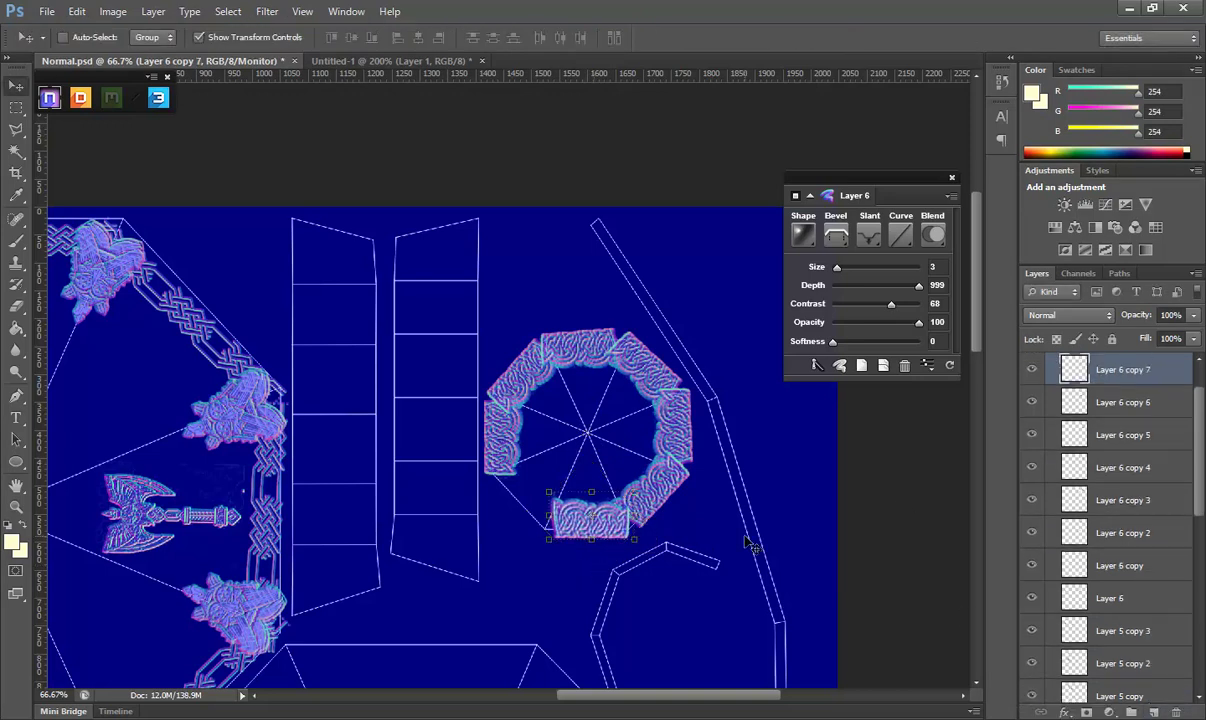
pyautogui.hotkey('ctrl', 't')
pyautogui.moveTo(591, 515); pyautogui.dragTo(589, 436)
pyautogui.moveTo(652, 543)
pyautogui.mouseDown()
pyautogui.moveTo(632, 484)
pyautogui.moveTo(538, 479)
pyautogui.moveTo(550, 532)
pyautogui.mouseUp()
pyautogui.press('Return')
pyautogui.scroll(-5, 1022, 538)
pyautogui.scroll(-5, 1076, 612)
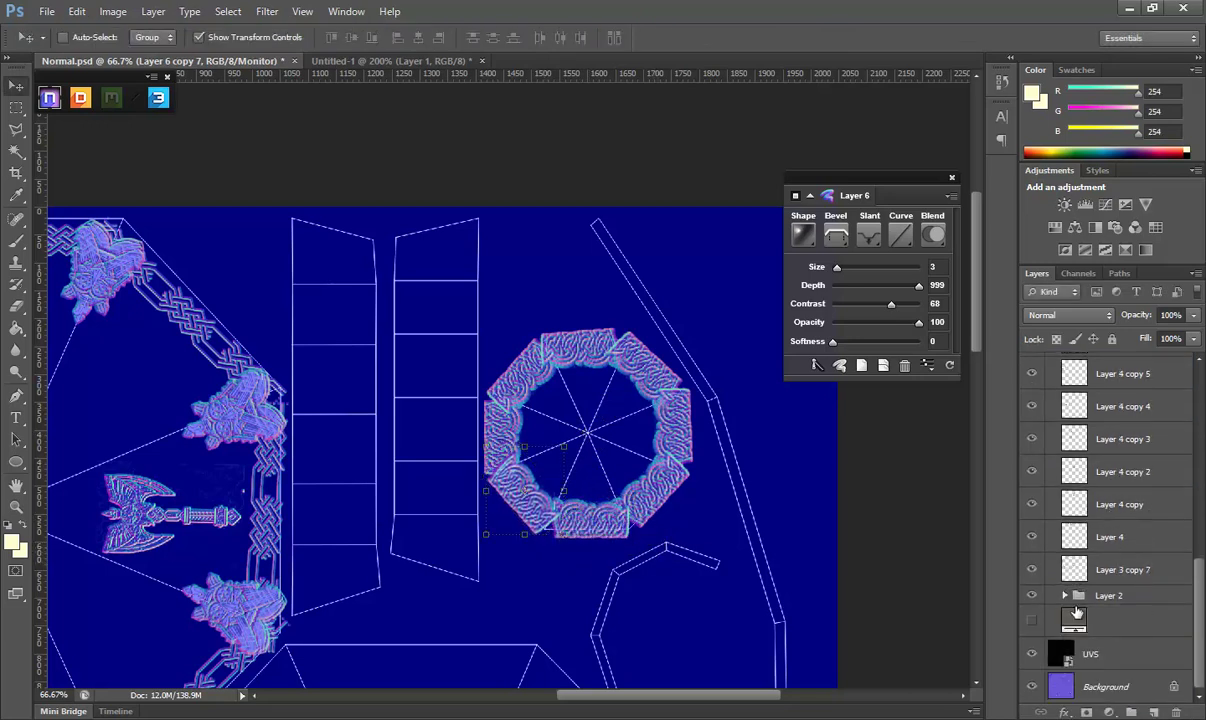
# Hide the UVS wireframe layer and orbit the shield preview to check the normal map.
pyautogui.click(1032, 654)
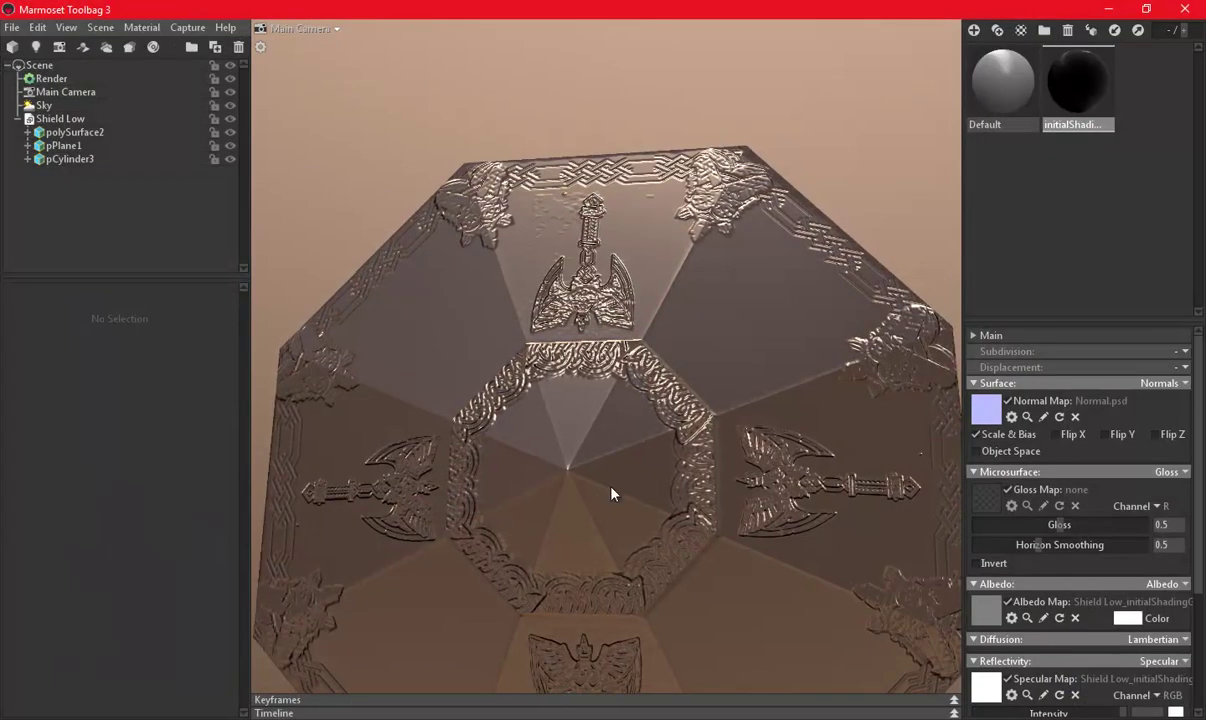
pyautogui.moveTo(614, 494)
pyautogui.mouseDown()
pyautogui.moveTo(646, 351)
pyautogui.moveTo(643, 538)
pyautogui.moveTo(743, 573)
pyautogui.moveTo(845, 511)
pyautogui.moveTo(685, 372)
pyautogui.moveTo(643, 491)
pyautogui.moveTo(692, 431)
pyautogui.moveTo(685, 497)
pyautogui.mouseUp()
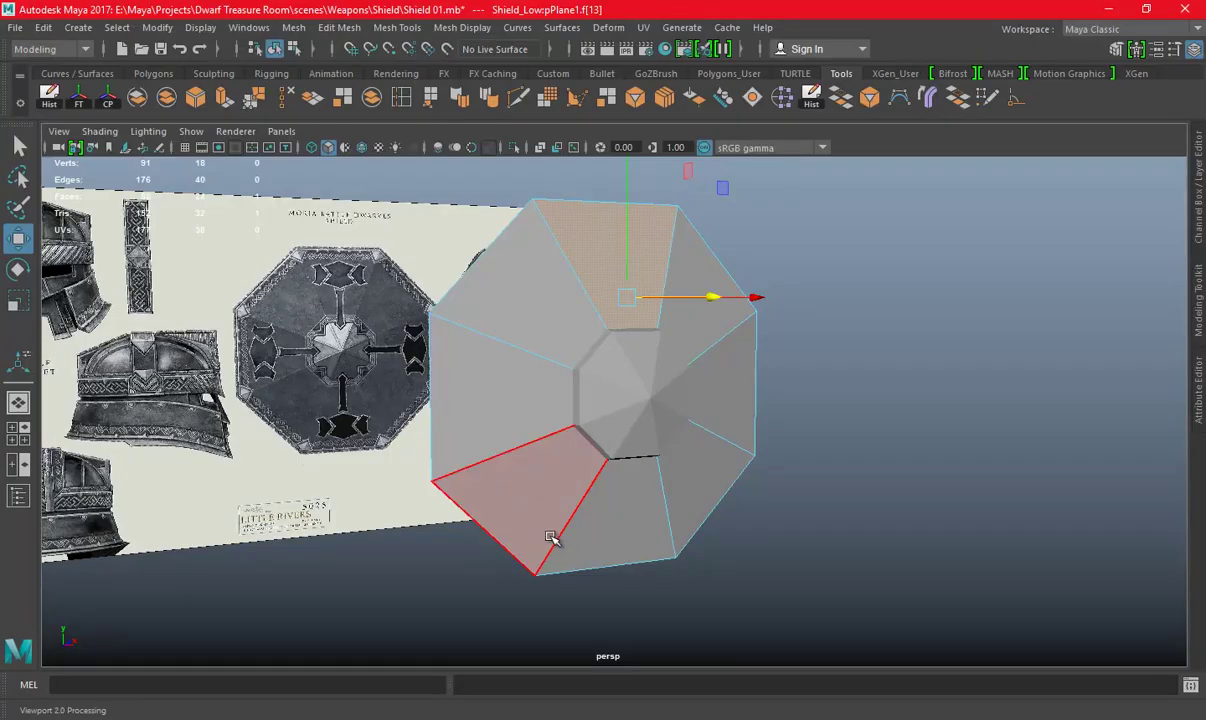
# Minimise Maya and orbit the Marmoset shield to an angled back view.
pyautogui.click(1098, 10)
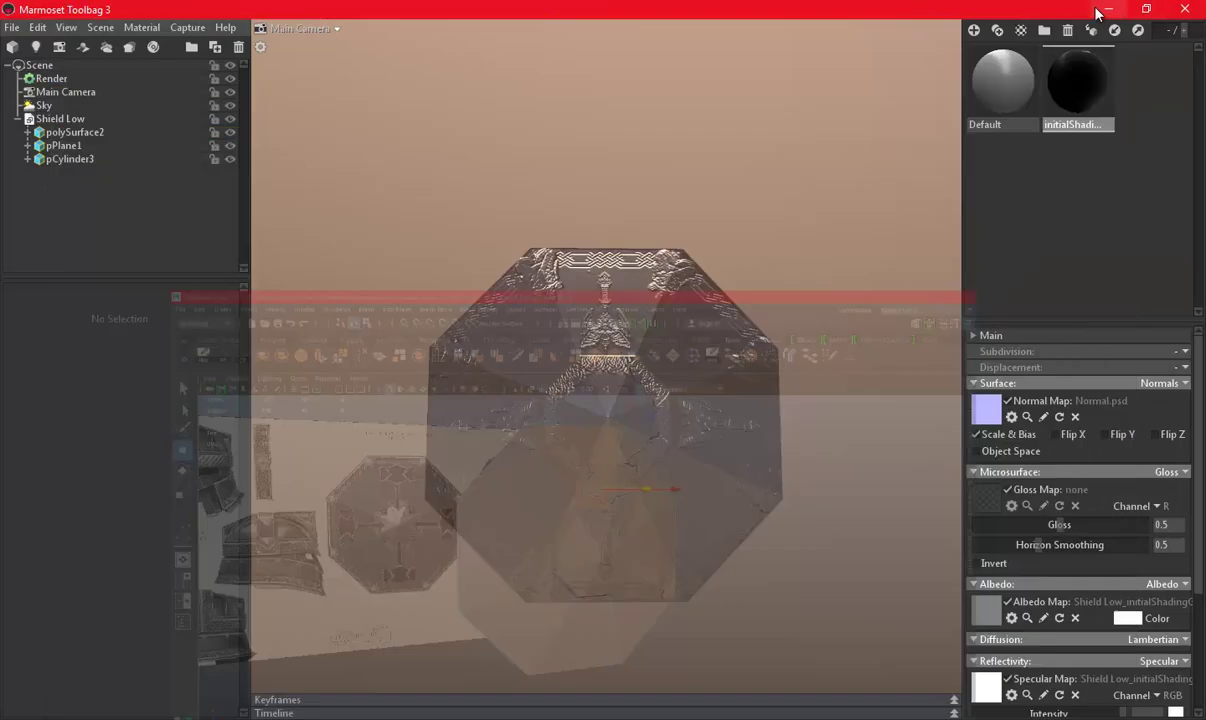
pyautogui.moveTo(800, 363)
pyautogui.mouseDown()
pyautogui.moveTo(506, 349)
pyautogui.moveTo(431, 398)
pyautogui.moveTo(503, 453)
pyautogui.moveTo(781, 474)
pyautogui.moveTo(870, 398)
pyautogui.moveTo(837, 358)
pyautogui.moveTo(418, 434)
pyautogui.mouseUp()
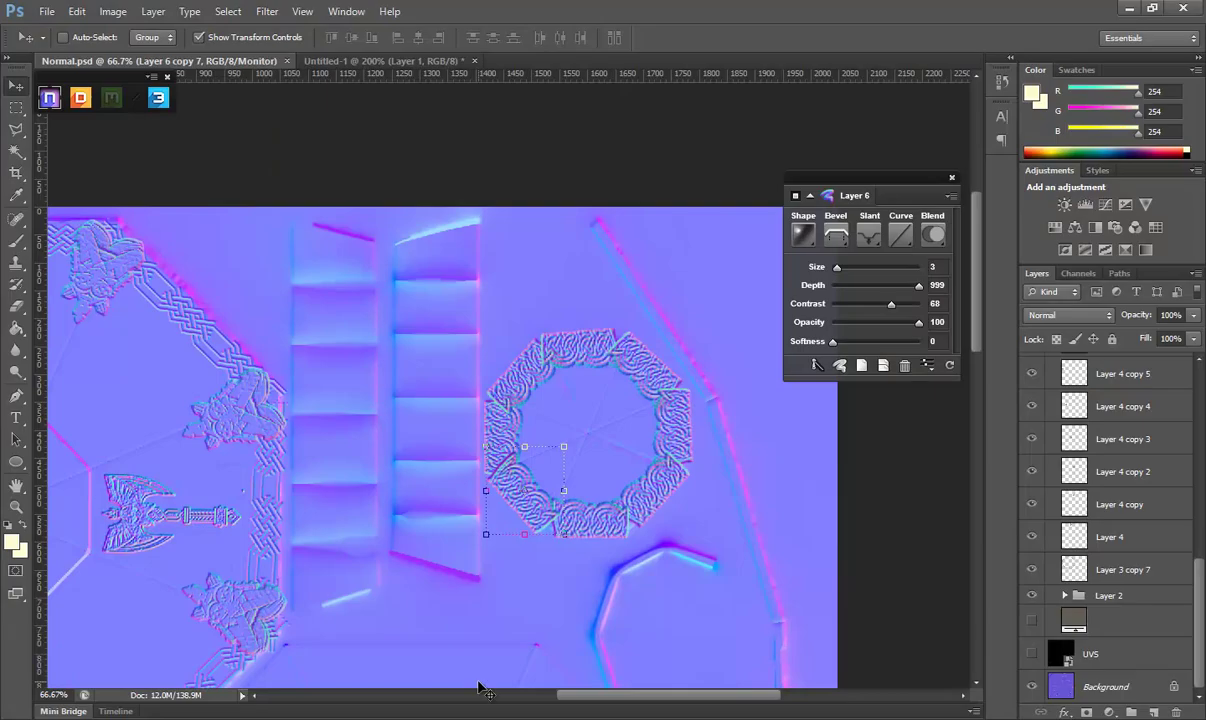
# Pan around the layout, show the UVS overlay layer again, and switch to Maya.
pyautogui.moveTo(432, 495)
pyautogui.mouseDown()
pyautogui.moveTo(557, 358)
pyautogui.moveTo(577, 425)
pyautogui.mouseUp()
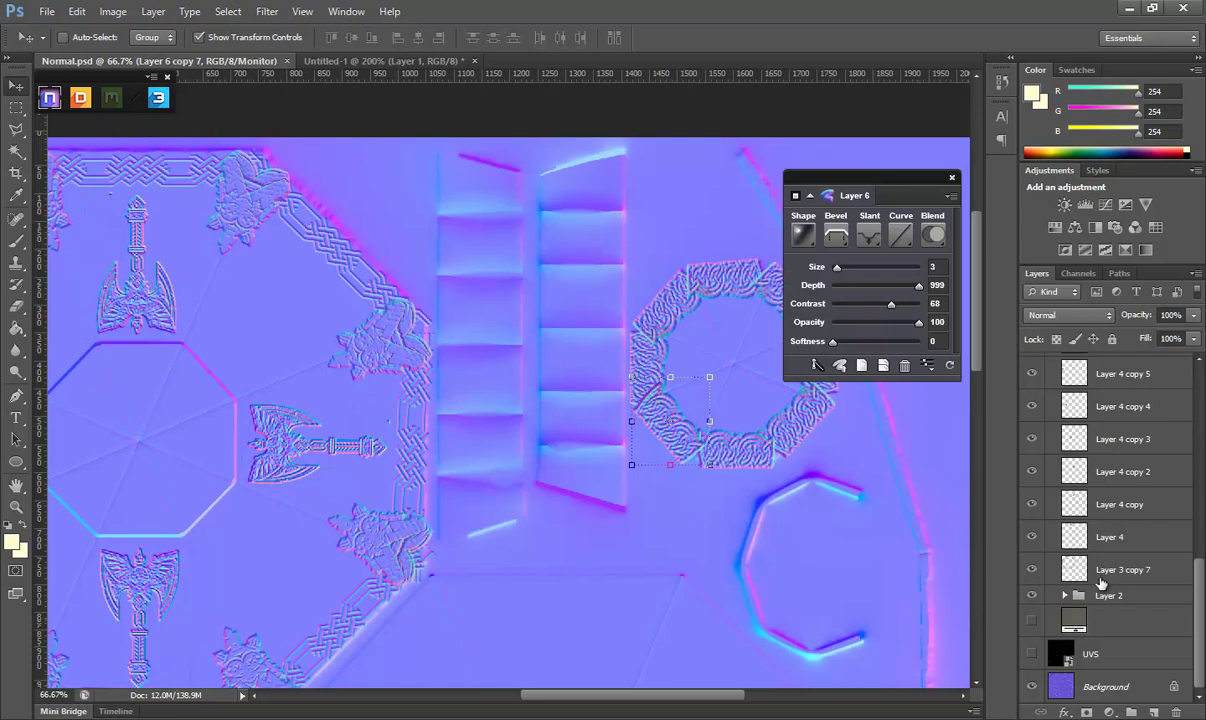
pyautogui.click(1031, 654)
pyautogui.moveTo(579, 423)
pyautogui.mouseDown()
pyautogui.moveTo(546, 479)
pyautogui.moveTo(498, 439)
pyautogui.moveTo(371, 569)
pyautogui.mouseUp()
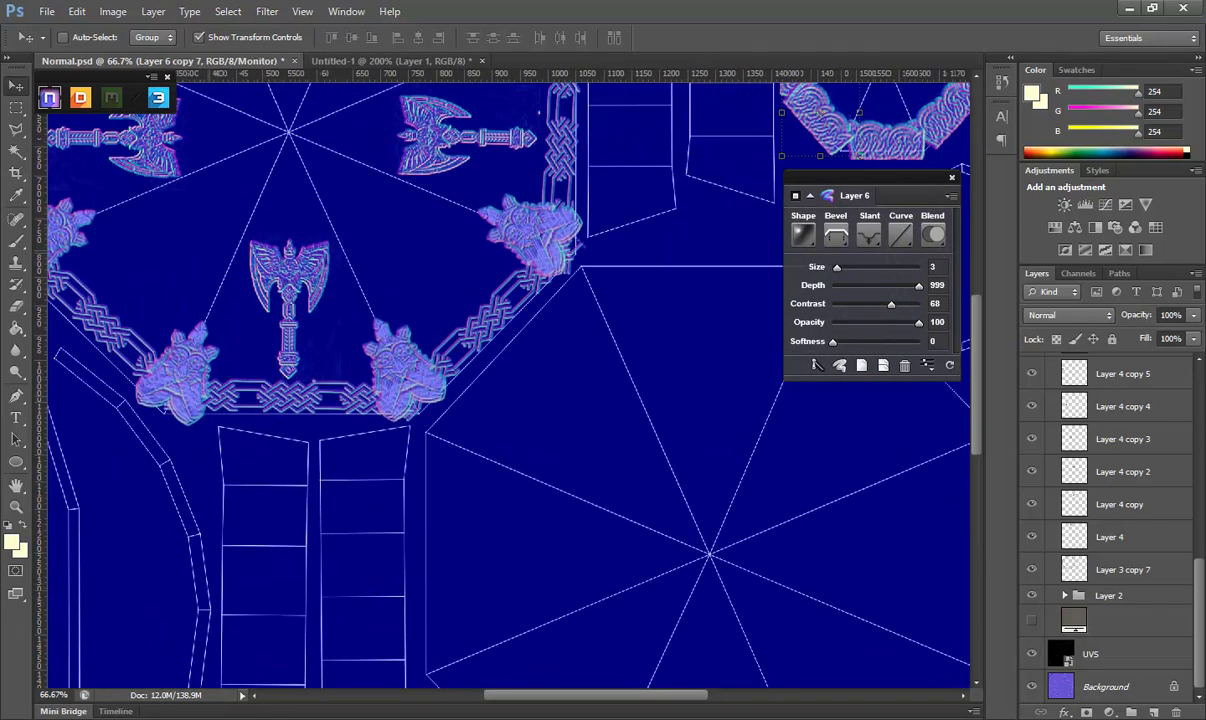
pyautogui.click(478, 642)
# Select faces on both strap loops of pCylinder3 and show their UVs in the UV Editor.
pyautogui.keyDown('alt'); pyautogui.moveTo(487, 397); pyautogui.dragTo(716, 396); pyautogui.keyUp('alt')
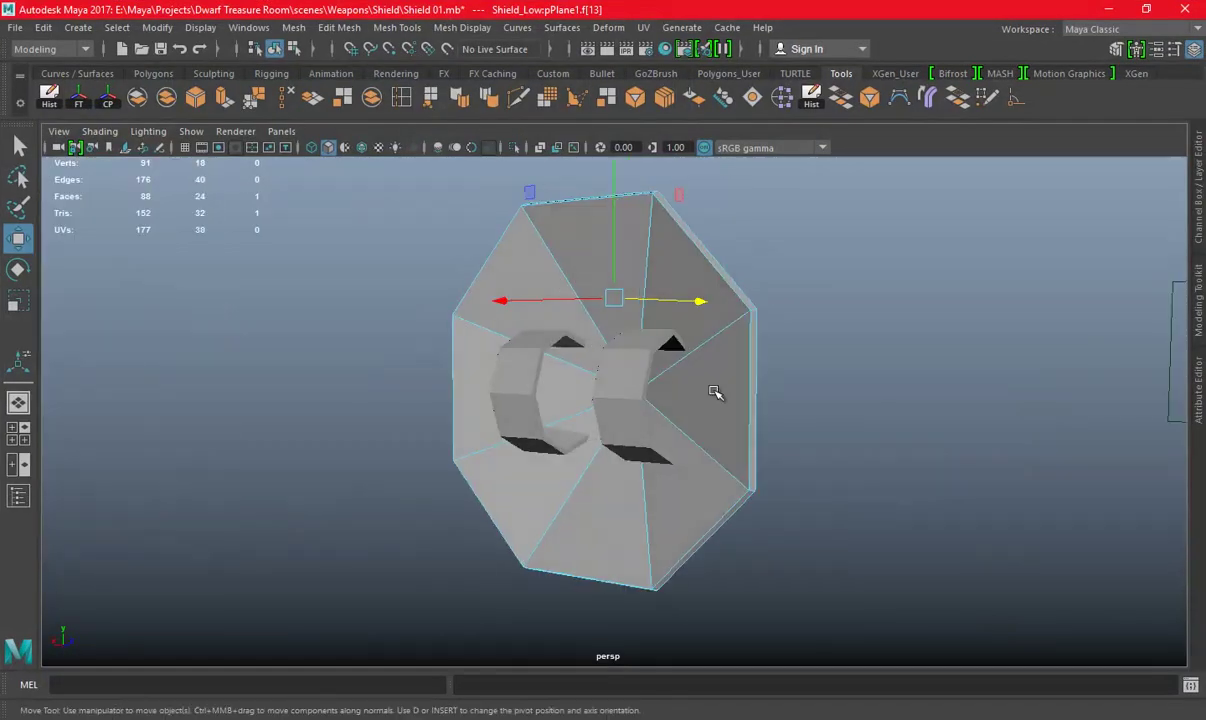
pyautogui.scroll(3, 716, 396)
pyautogui.moveTo(724, 253); pyautogui.dragTo(802, 229, button='right')
pyautogui.click(870, 280)
pyautogui.click(592, 346)
pyautogui.moveTo(628, 325); pyautogui.dragTo(628, 362, button='right')
pyautogui.click(620, 368)
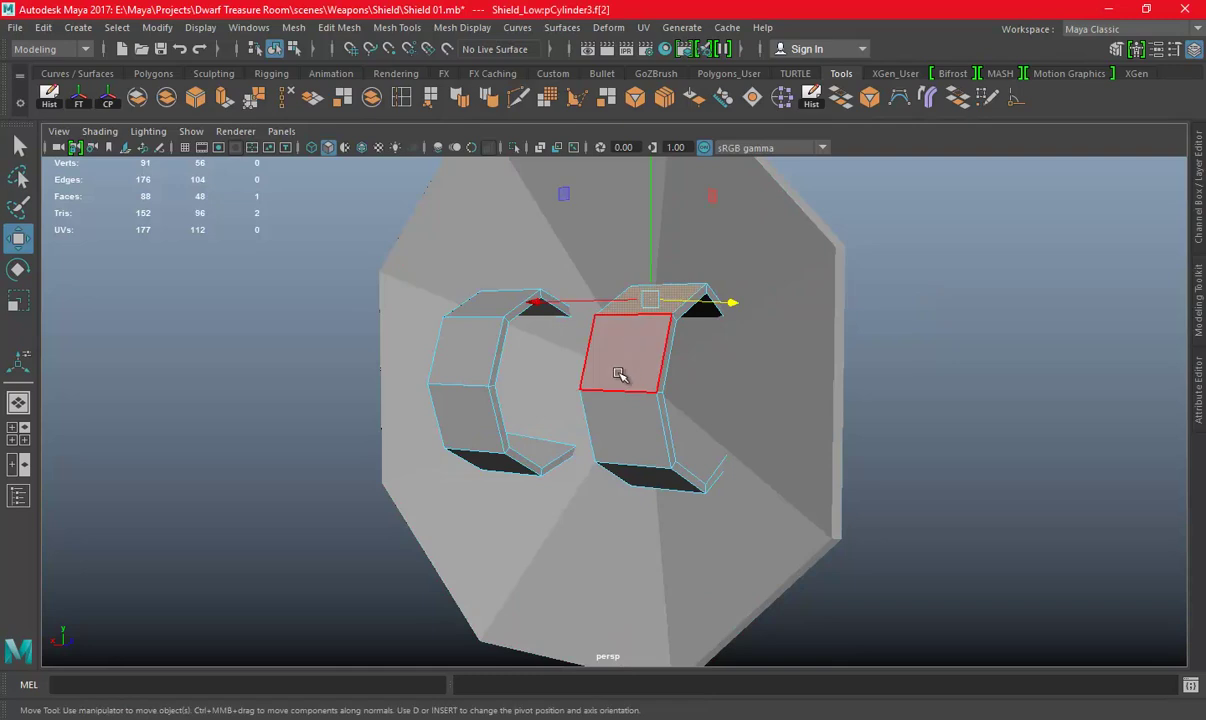
pyautogui.keyDown('shift'); pyautogui.click(476, 345); pyautogui.keyUp('shift')
pyautogui.click(643, 27)
pyautogui.click(680, 70)
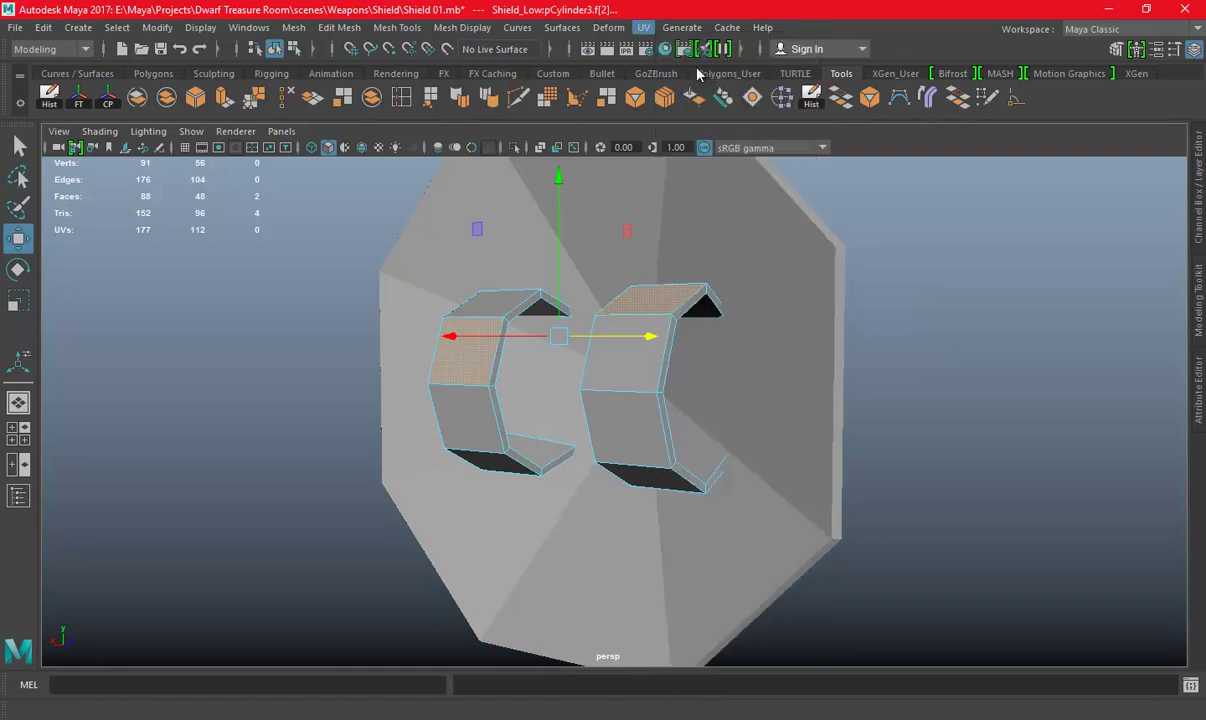
pyautogui.scroll(2, 773, 533)
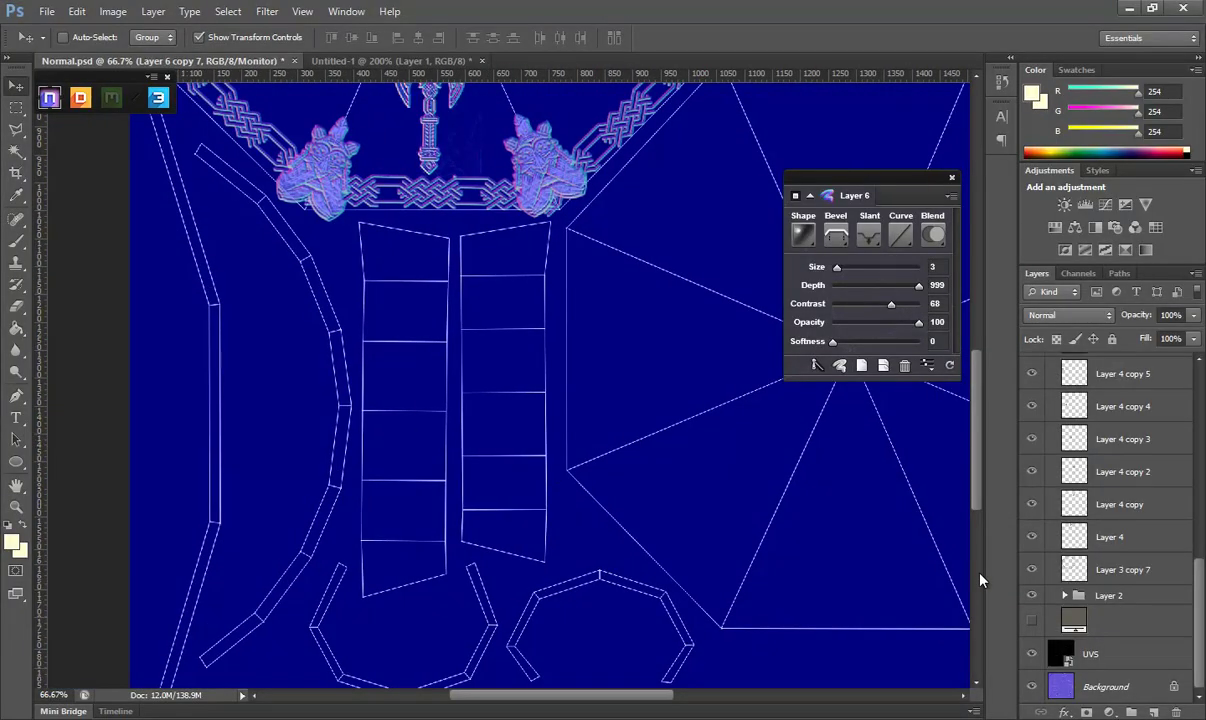
# Add a new empty layer in Normal.psd and toggle the UV wireframe overlay off and on.
pyautogui.scroll(5, 1099, 553)
pyautogui.scroll(3, 1099, 553)
pyautogui.click(1155, 712)
pyautogui.scroll(-5, 1150, 625)
pyautogui.scroll(-3, 1144, 621)
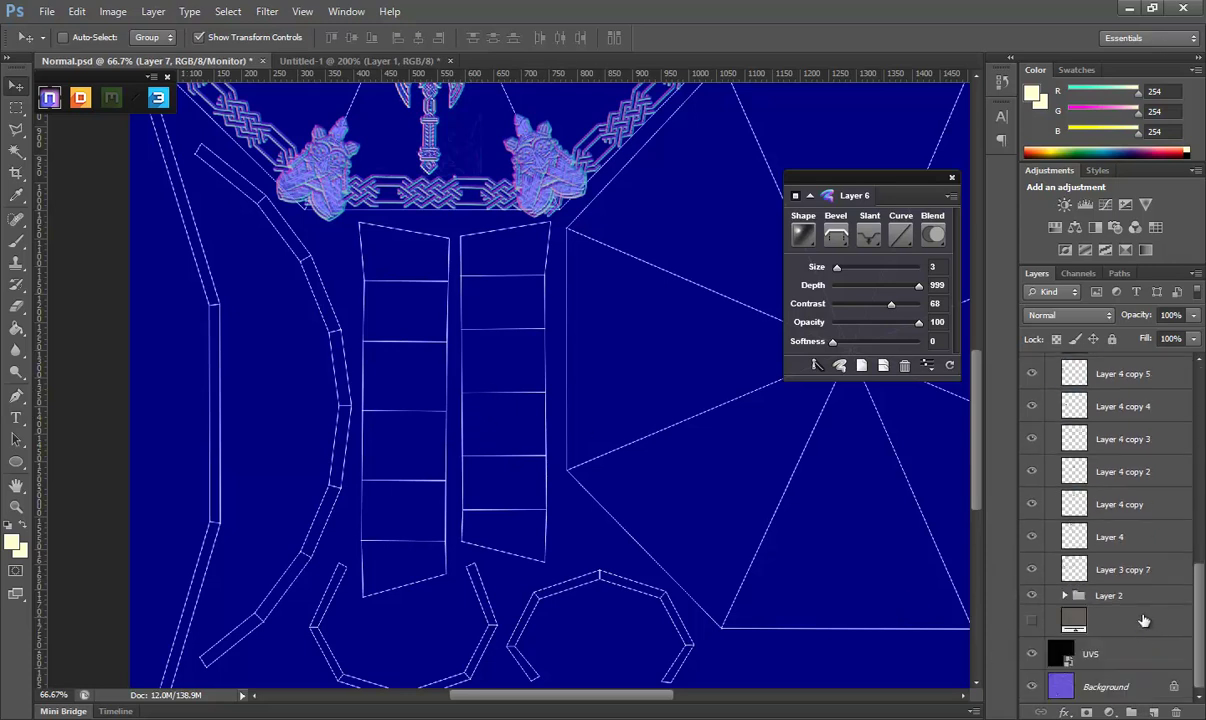
pyautogui.click(1032, 654)
pyautogui.click(1031, 652)
pyautogui.scroll(4, 1150, 572)
pyautogui.scroll(4, 1117, 573)
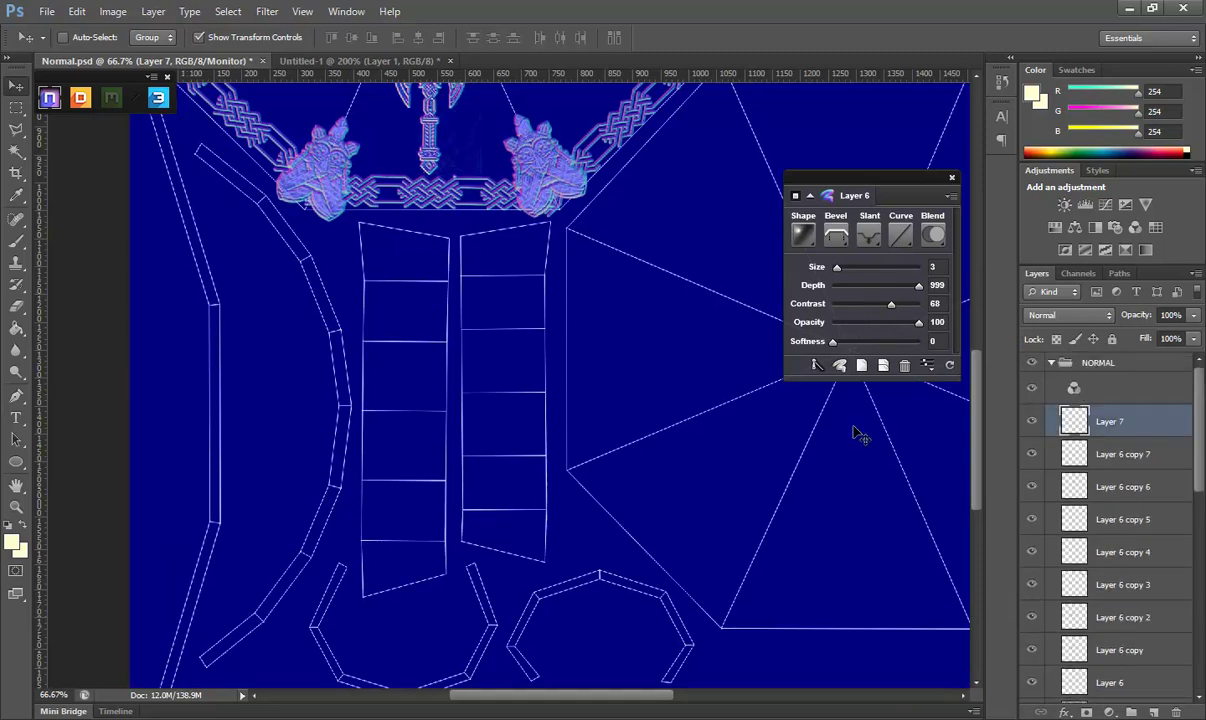
# Draw a 50 by 50 circular selection, then deselect it.
pyautogui.click(17, 107)
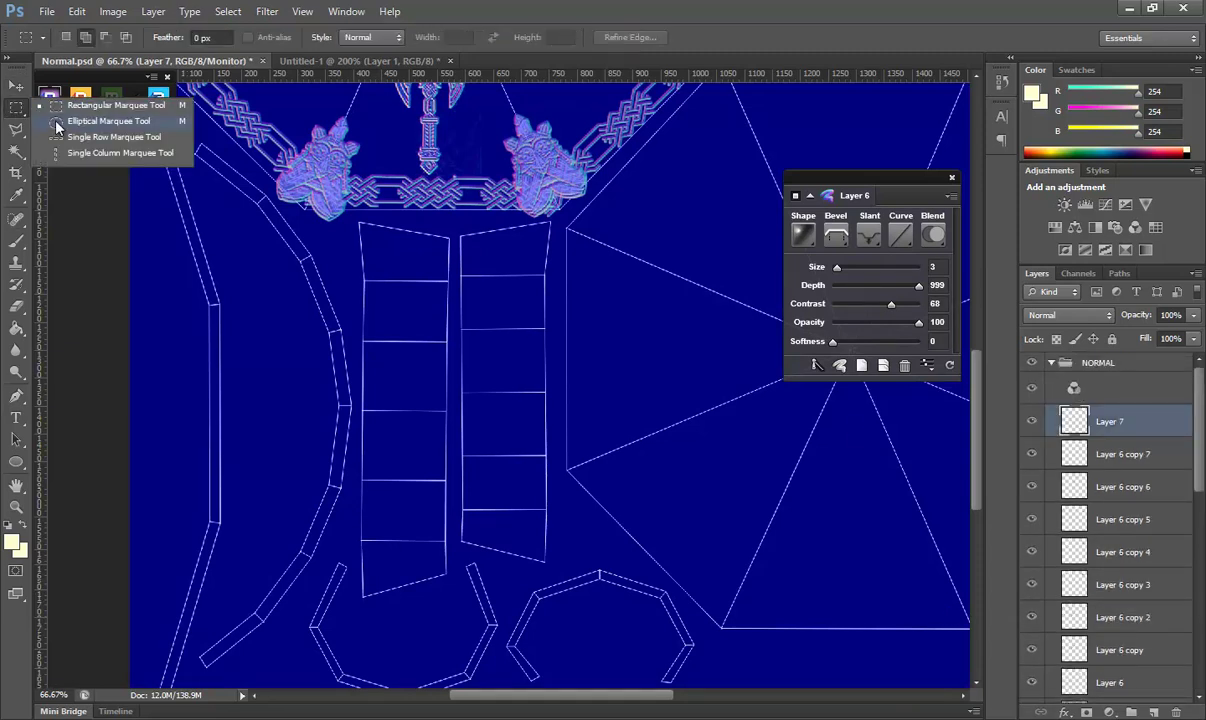
pyautogui.click(56, 125)
pyautogui.keyDown('shift'); pyautogui.moveTo(419, 298); pyautogui.dragTo(430, 314); pyautogui.keyUp('shift')
pyautogui.rightClick(490, 232)
pyautogui.click(510, 243)
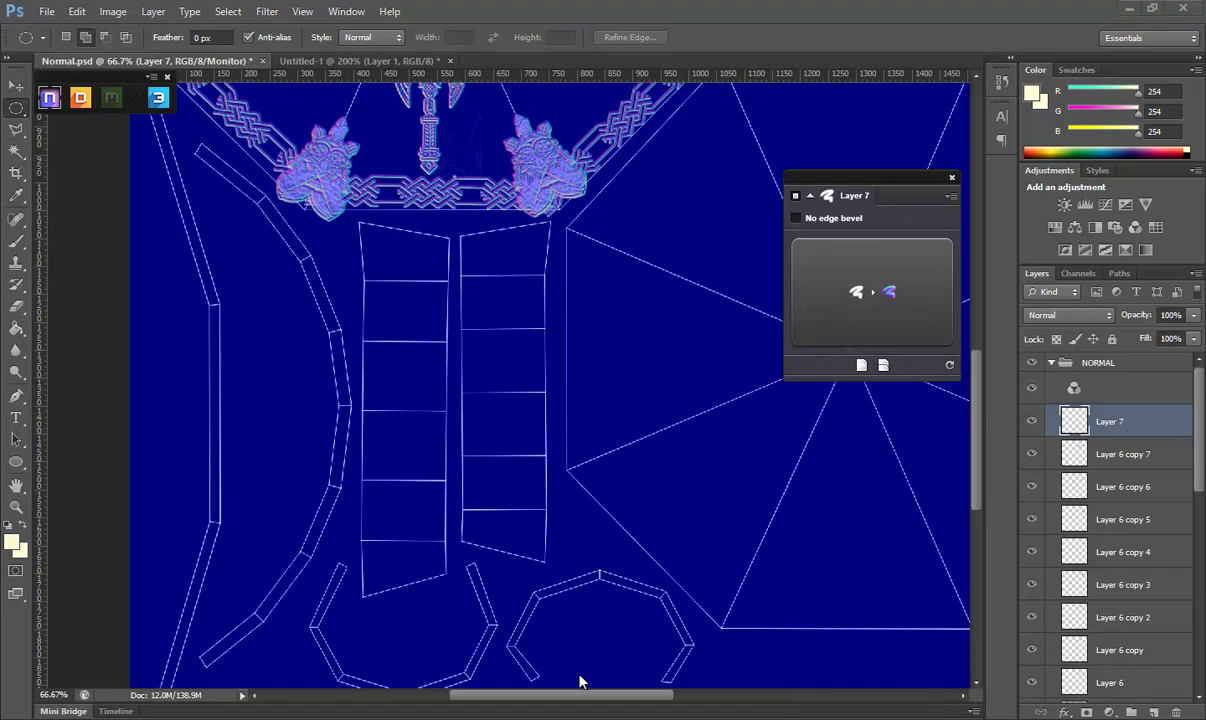
# In Maya, select a shield-plane face to show its octagonal UV layout, then return to Photoshop.
pyautogui.click(493, 671)
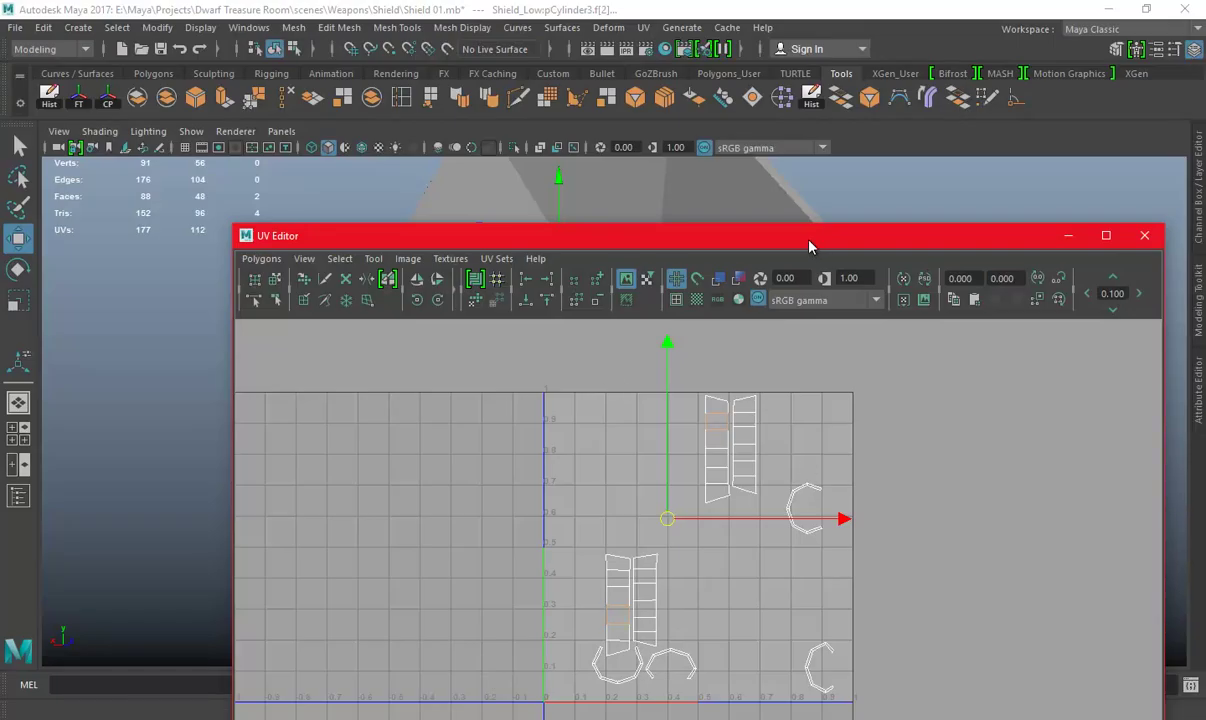
pyautogui.moveTo(810, 245); pyautogui.dragTo(610, 437)
pyautogui.click(758, 217)
pyautogui.moveTo(758, 217); pyautogui.dragTo(757, 242, button='right')
pyautogui.click(739, 257)
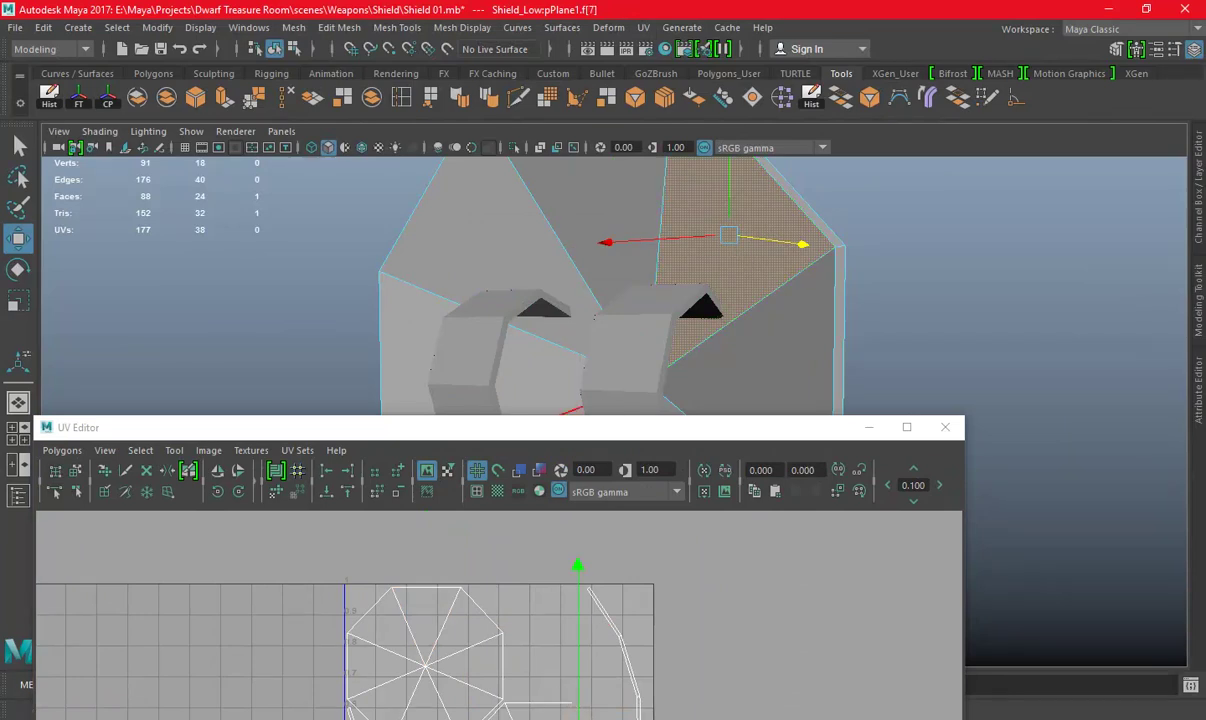
pyautogui.click(495, 677)
# Hide the UV wireframe and select a rectangle across the shield's central panel.
pyautogui.scroll(-5, 1075, 620)
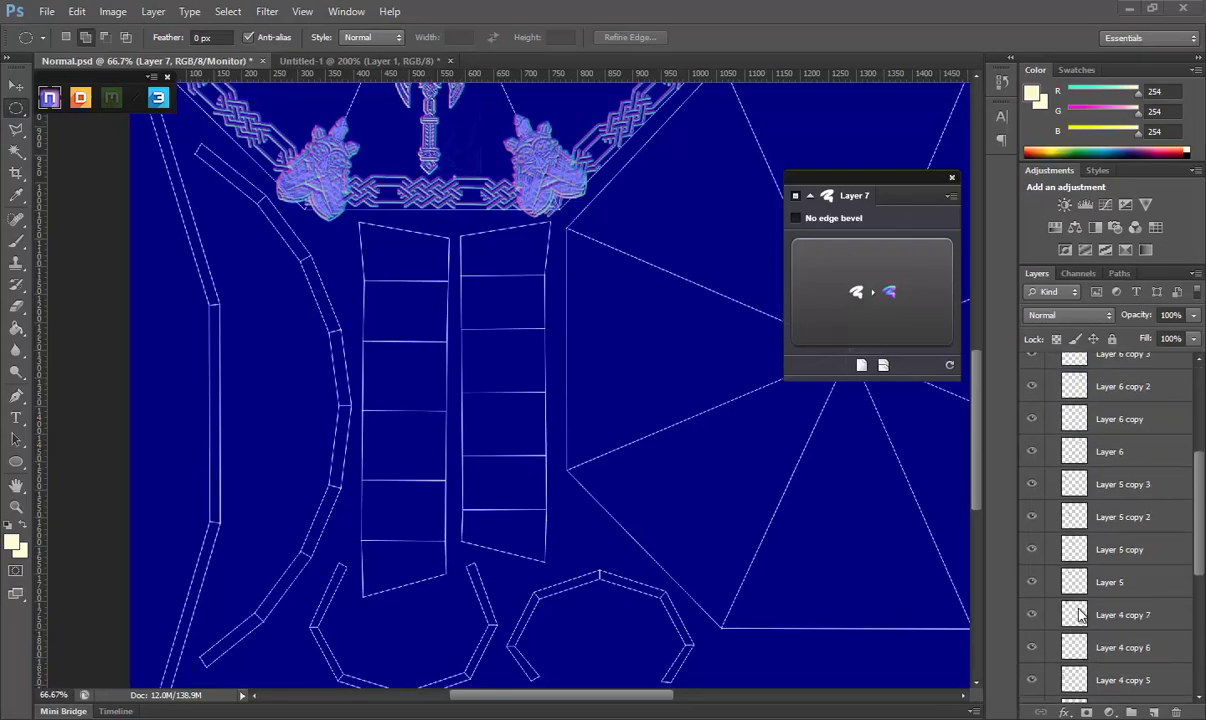
pyautogui.scroll(-5, 1070, 625)
pyautogui.scroll(-5, 1030, 650)
pyautogui.click(1031, 656)
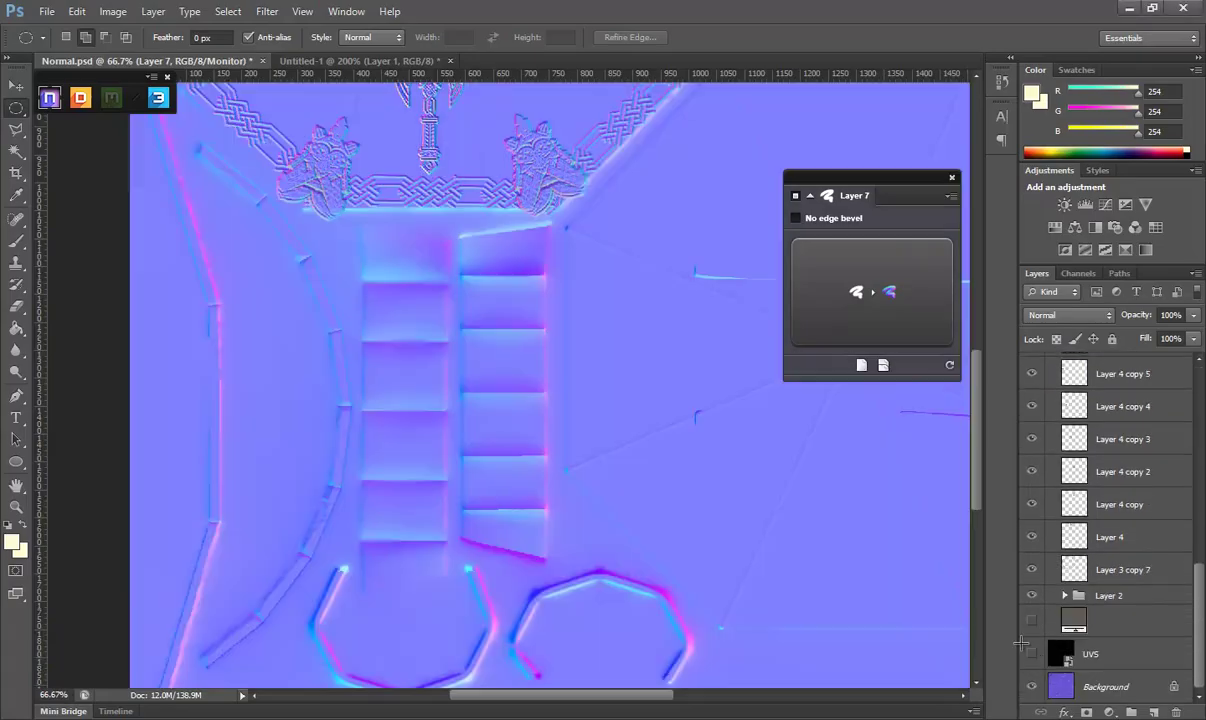
pyautogui.keyDown('alt'); pyautogui.scroll(2, 549, 471); pyautogui.keyUp('alt')
pyautogui.keyDown('alt'); pyautogui.scroll(2, 554, 385); pyautogui.keyUp('alt')
pyautogui.rightClick(15, 117)
pyautogui.click(60, 97)
pyautogui.moveTo(280, 287); pyautogui.dragTo(716, 449)
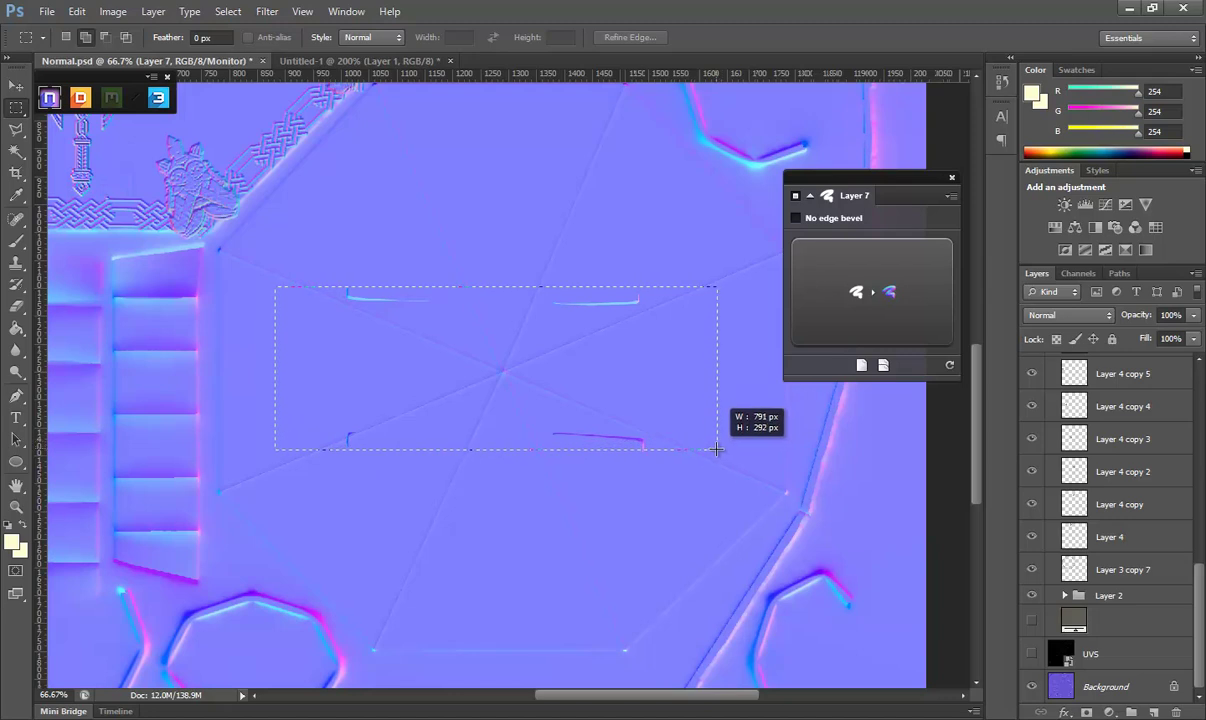
# On a new layer, convert the selection into a beveled NDo plate of size 10, then show the UVs again.
pyautogui.scroll(10, 1100, 500)
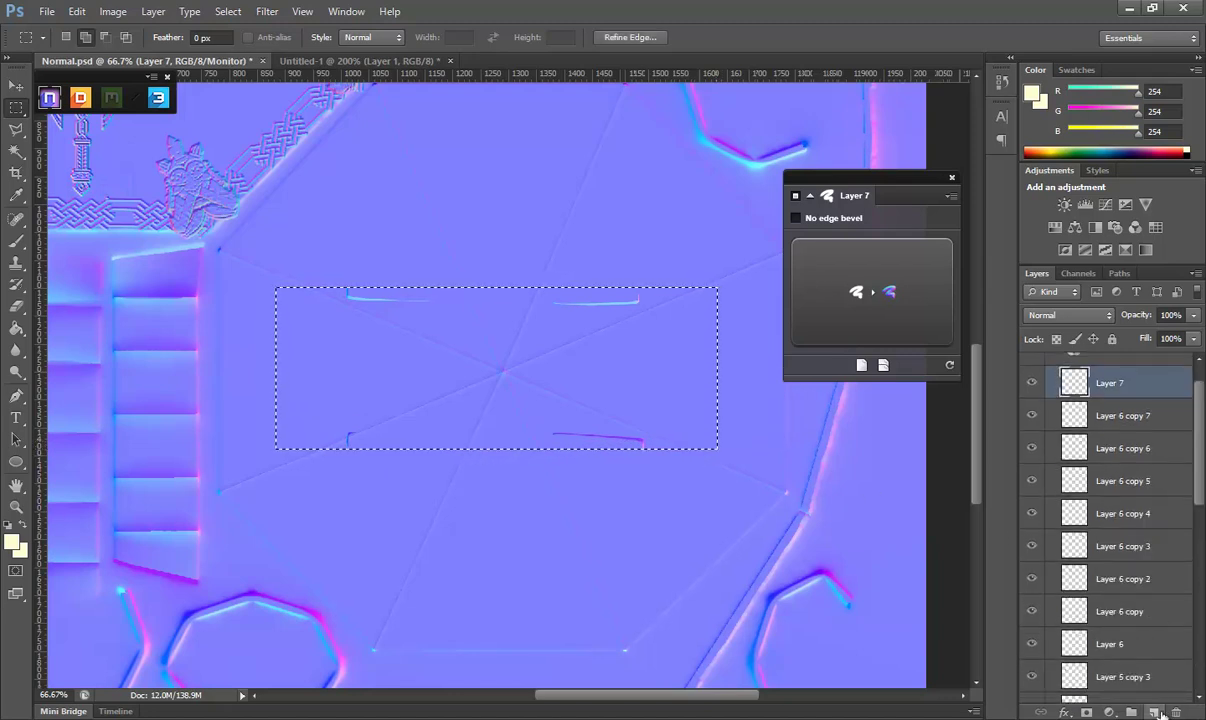
pyautogui.click(1156, 712)
pyautogui.click(869, 300)
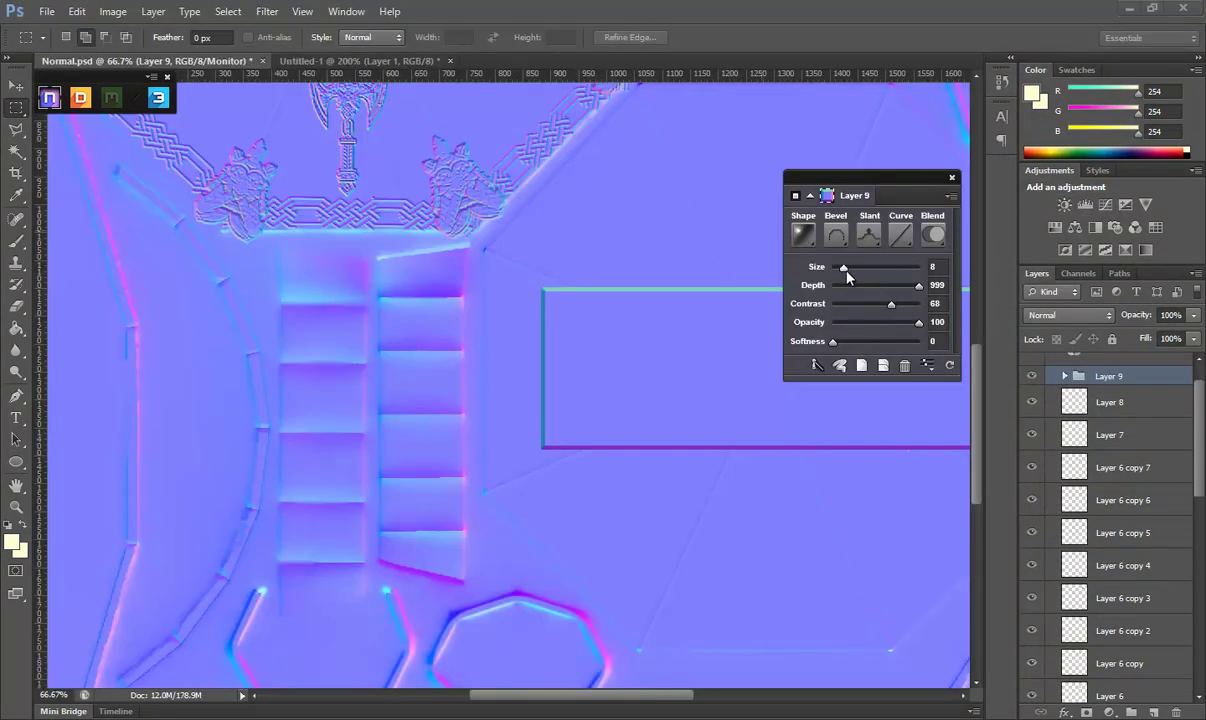
pyautogui.moveTo(846, 271); pyautogui.dragTo(846, 273)
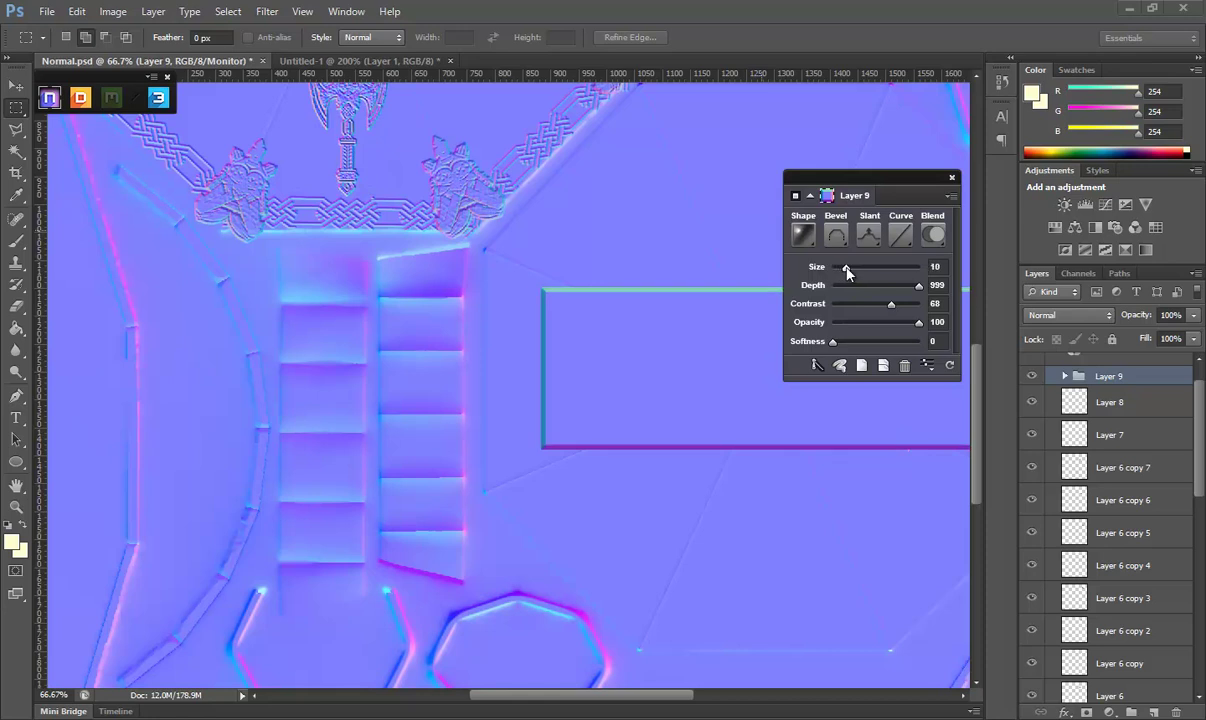
pyautogui.click(803, 234)
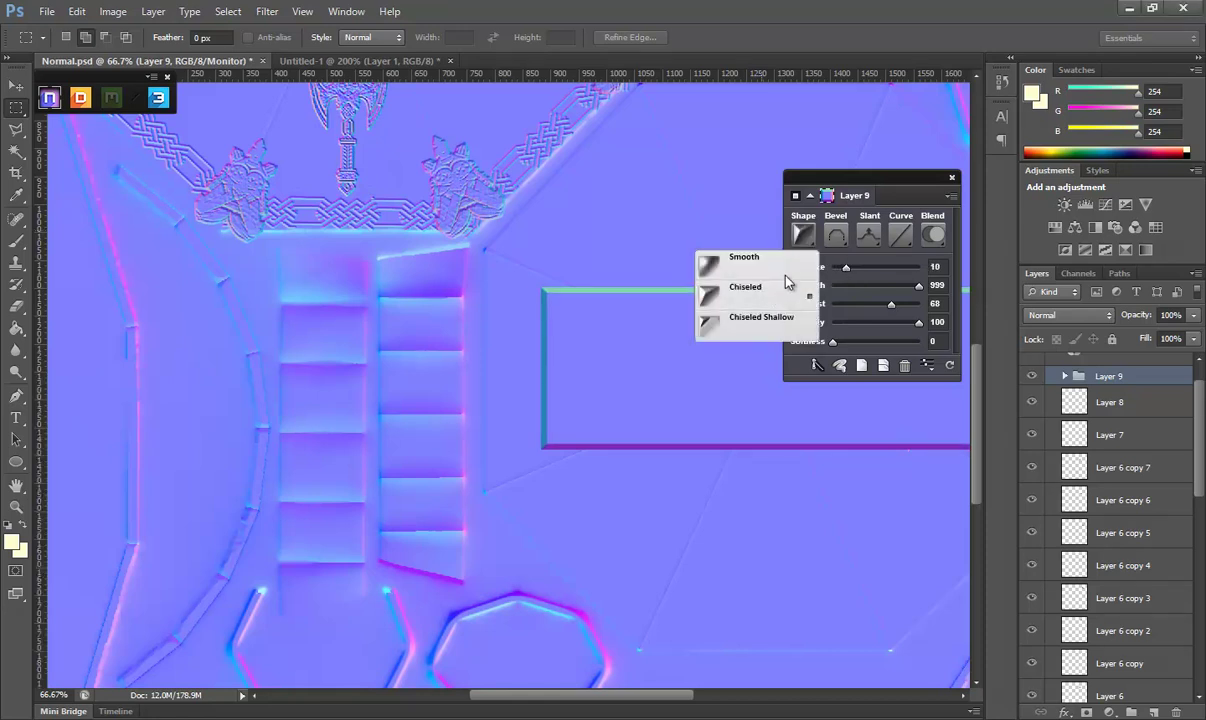
pyautogui.click(740, 259)
pyautogui.scroll(-5, 1140, 475)
pyautogui.scroll(-5, 1133, 490)
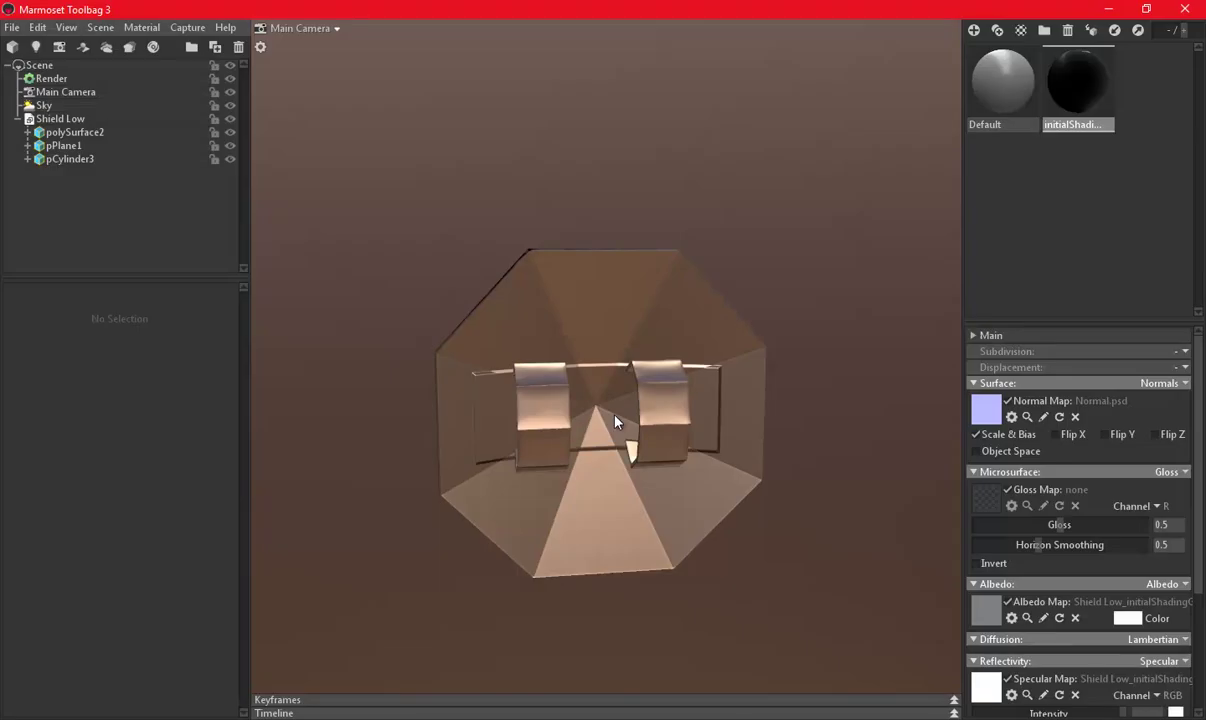
pyautogui.moveTo(614, 418)
pyautogui.mouseDown()
pyautogui.moveTo(575, 457)
pyautogui.moveTo(535, 430)
pyautogui.moveTo(552, 350)
pyautogui.moveTo(463, 358)
pyautogui.moveTo(651, 371)
pyautogui.moveTo(689, 396)
pyautogui.moveTo(592, 409)
pyautogui.moveTo(477, 377)
pyautogui.moveTo(479, 261)
pyautogui.moveTo(703, 300)
pyautogui.moveTo(651, 250)
pyautogui.moveTo(611, 322)
pyautogui.moveTo(498, 353)
pyautogui.moveTo(420, 250)
pyautogui.moveTo(331, 301)
pyautogui.moveTo(393, 373)
pyautogui.moveTo(552, 358)
pyautogui.moveTo(424, 316)
pyautogui.mouseUp()
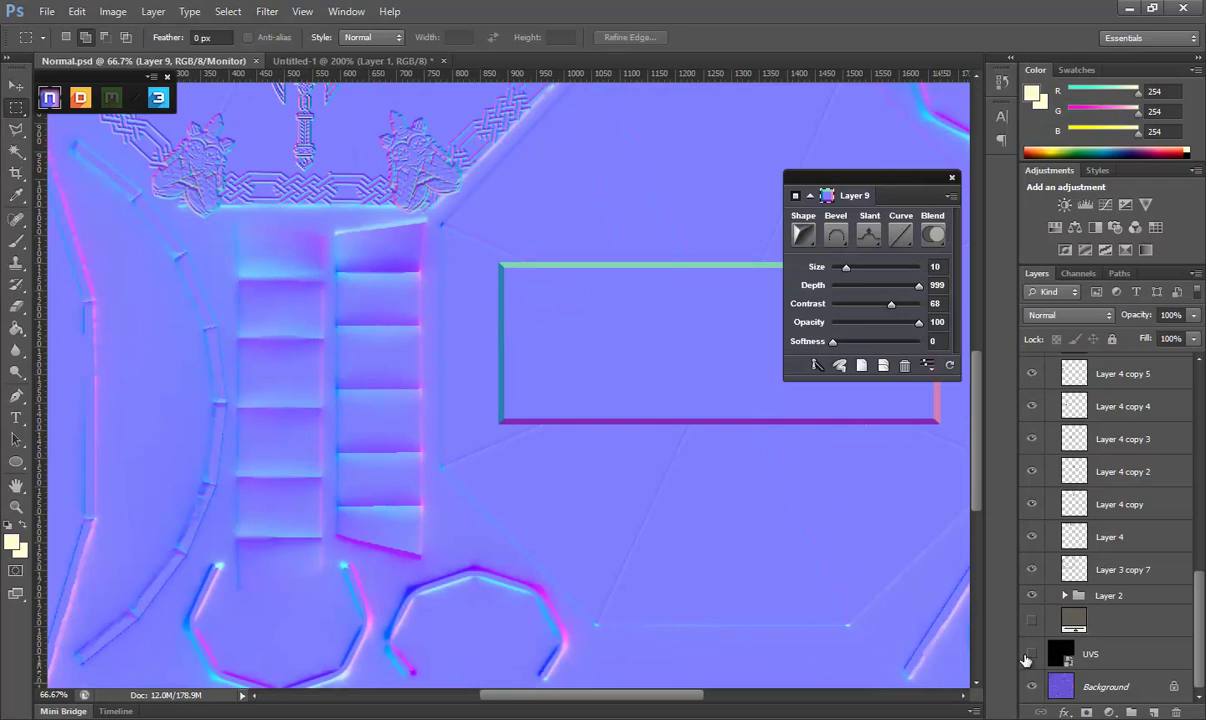
pyautogui.click(1031, 654)
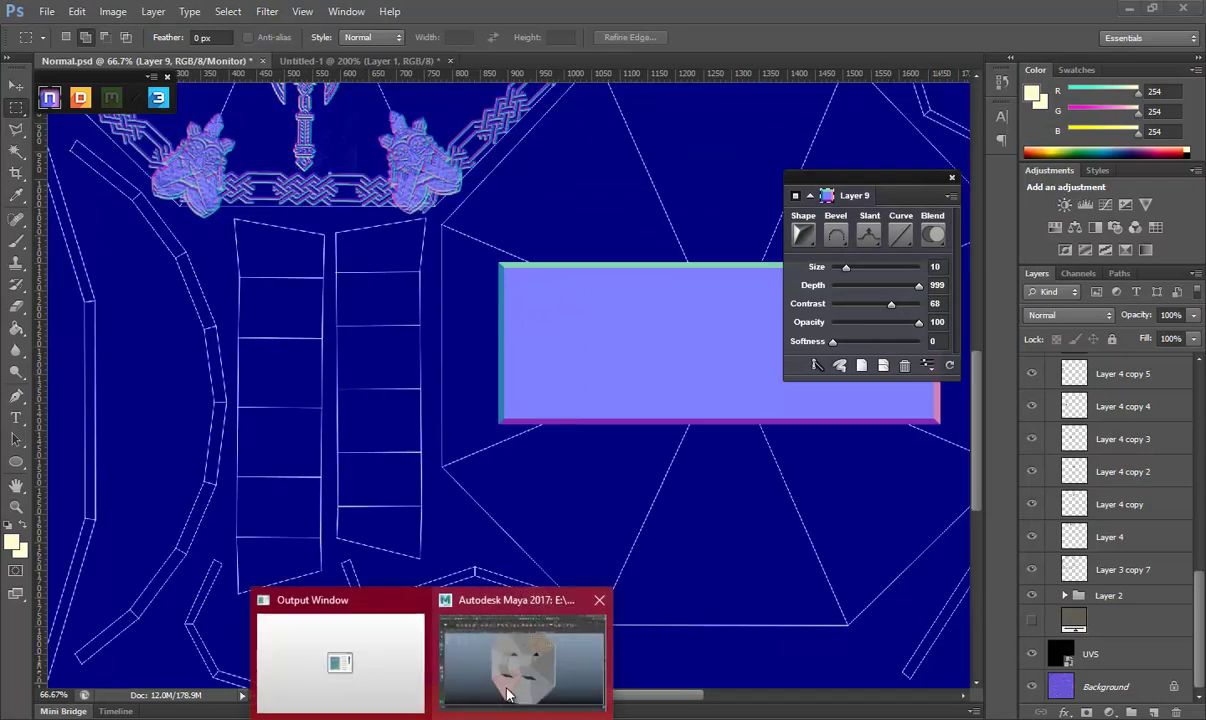
# In Maya, select the shield's cylinder pCylinder3 and switch to face selection.
pyautogui.click(489, 645)
pyautogui.moveTo(597, 428); pyautogui.dragTo(522, 488)
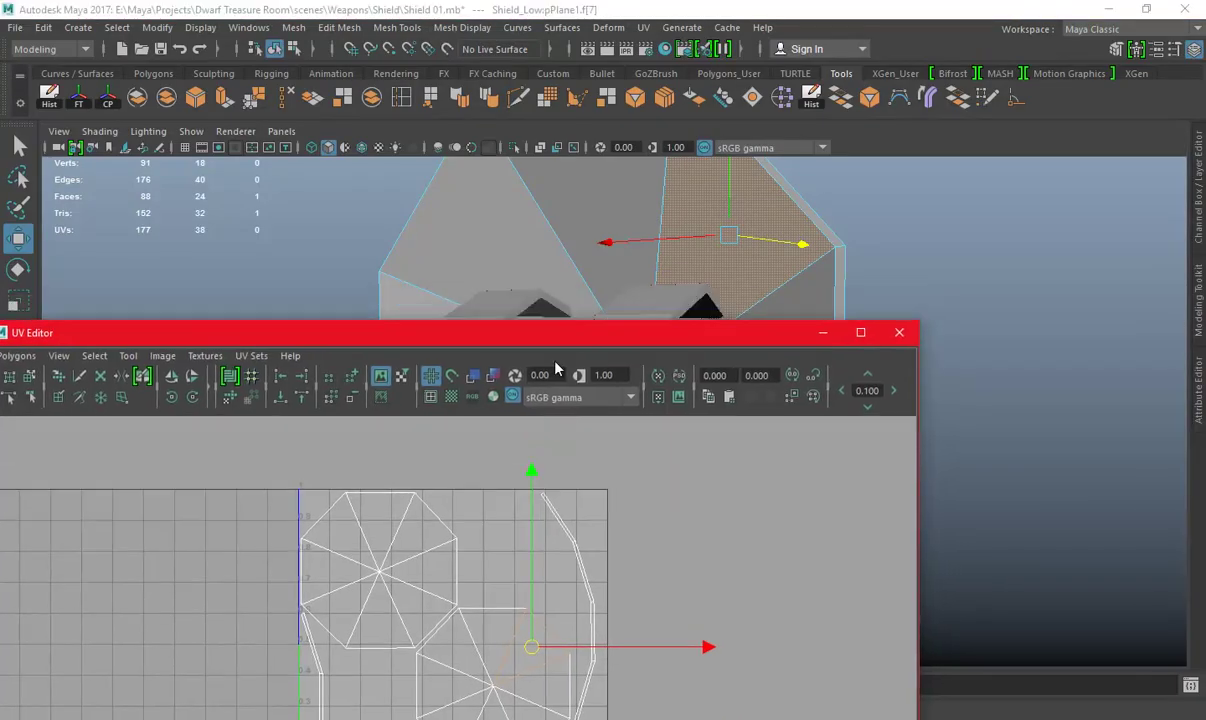
pyautogui.middleClick(884, 268)
pyautogui.hotkey('ctrl', 'z')
pyautogui.keyDown('alt'); pyautogui.moveTo(963, 196); pyautogui.dragTo(622, 290); pyautogui.keyUp('alt')
pyautogui.moveTo(622, 290); pyautogui.dragTo(622, 380, button='right')
# Select two cylinder faces and see where they fall in the UV layout.
pyautogui.click(655, 272)
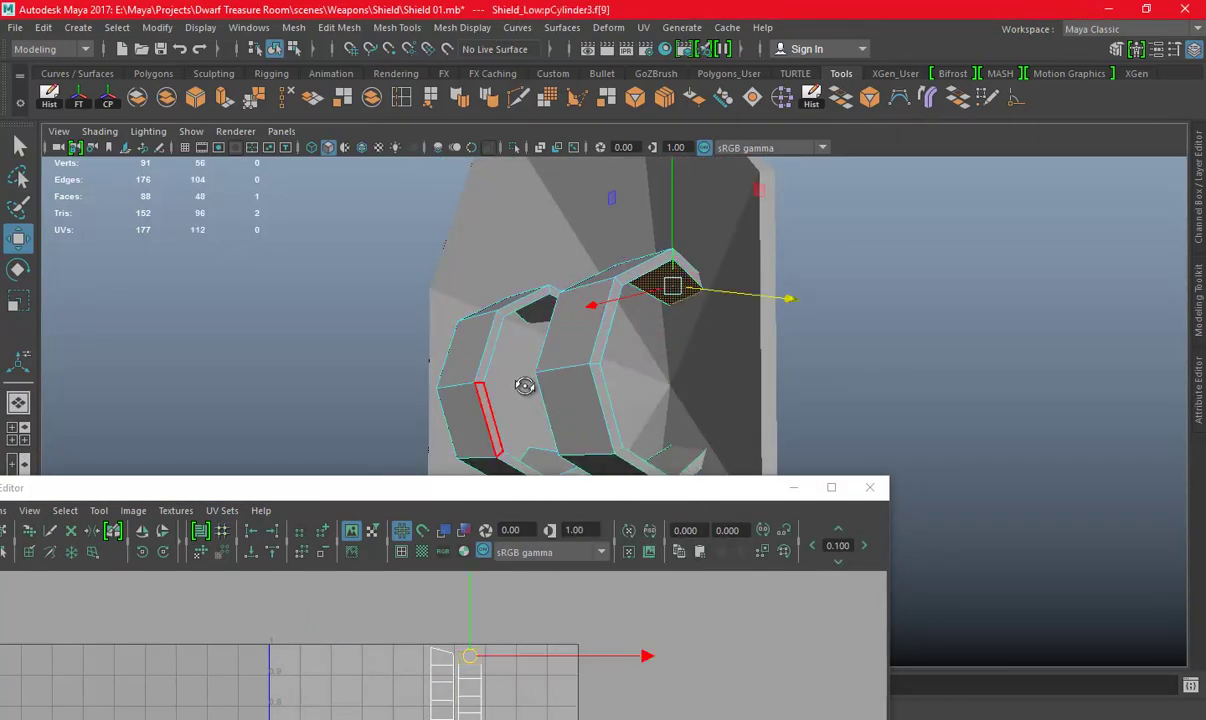
pyautogui.keyDown('alt'); pyautogui.moveTo(524, 386); pyautogui.dragTo(538, 349); pyautogui.keyUp('alt')
pyautogui.keyDown('shift'); pyautogui.click(587, 420); pyautogui.keyUp('shift')
pyautogui.moveTo(575, 497)
pyautogui.mouseDown()
pyautogui.moveTo(578, 239)
pyautogui.moveTo(598, 489)
pyautogui.mouseUp()
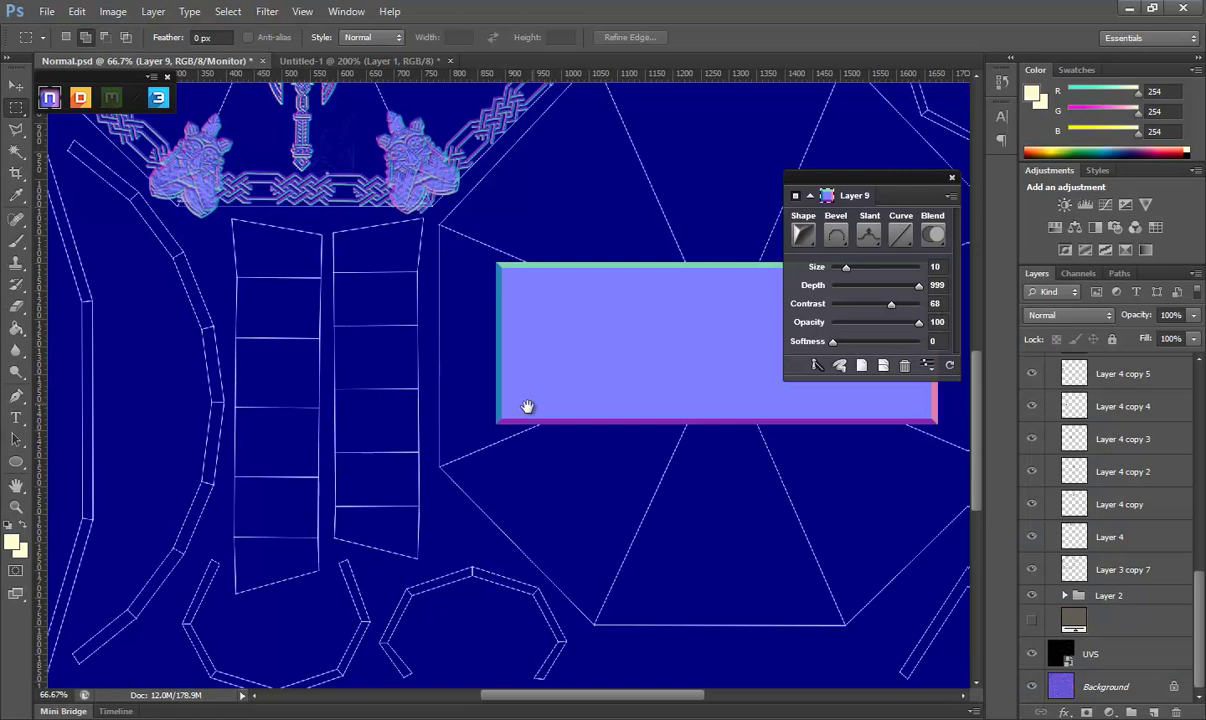
# Nudge the Layer 9 plate slightly to the right on the normal map.
pyautogui.scroll(3, 444, 350)
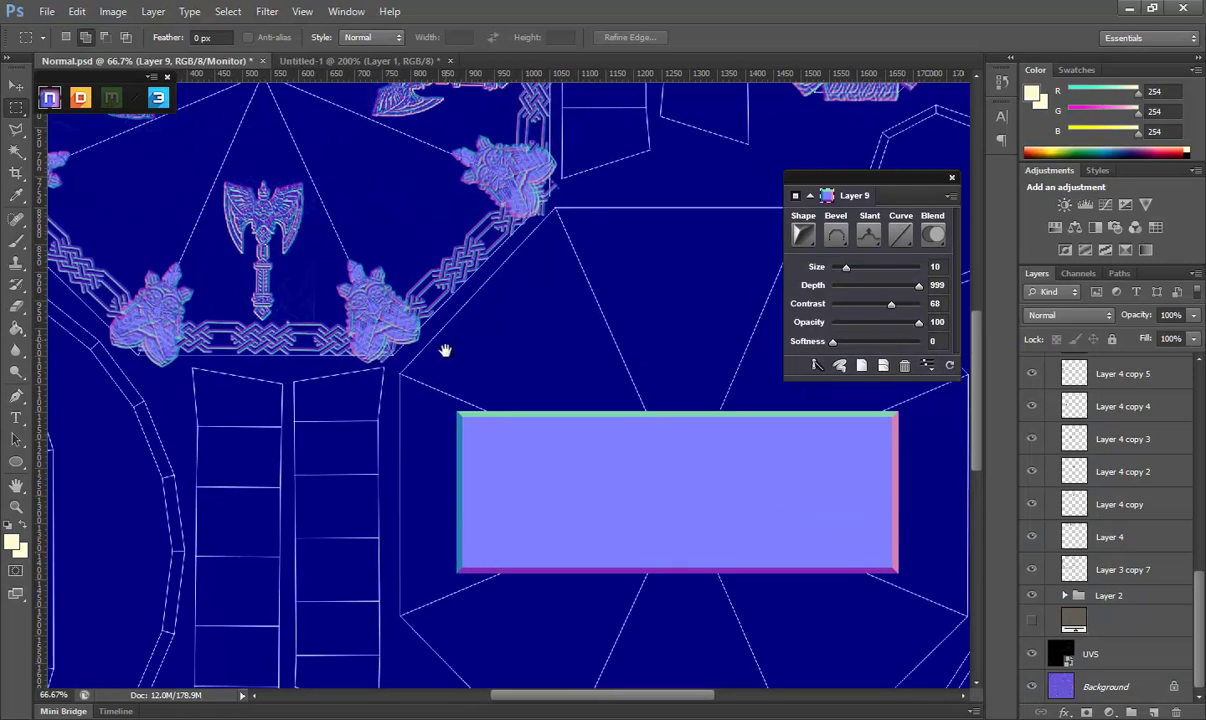
pyautogui.scroll(-2, 476, 403)
pyautogui.scroll(10, 1126, 538)
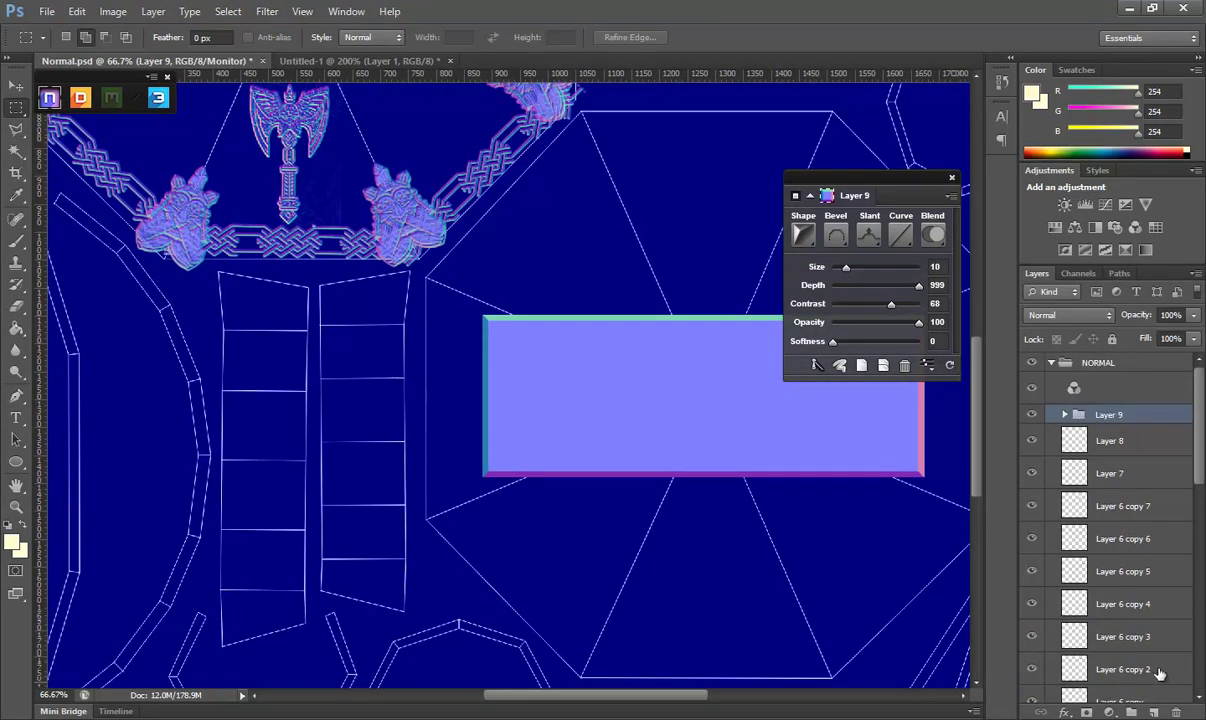
pyautogui.click(16, 86)
pyautogui.press('Right')
pyautogui.press('Right')
pyautogui.press('Right')
pyautogui.press('Right')
pyautogui.press('Right')
pyautogui.press('Right')
pyautogui.press('Right')
pyautogui.press('Right')
pyautogui.press('Right')
pyautogui.press('Right')
pyautogui.press('Right')
pyautogui.press('Right')
pyautogui.press('Right')
pyautogui.press('Right')
pyautogui.press('Right')
pyautogui.press('Right')
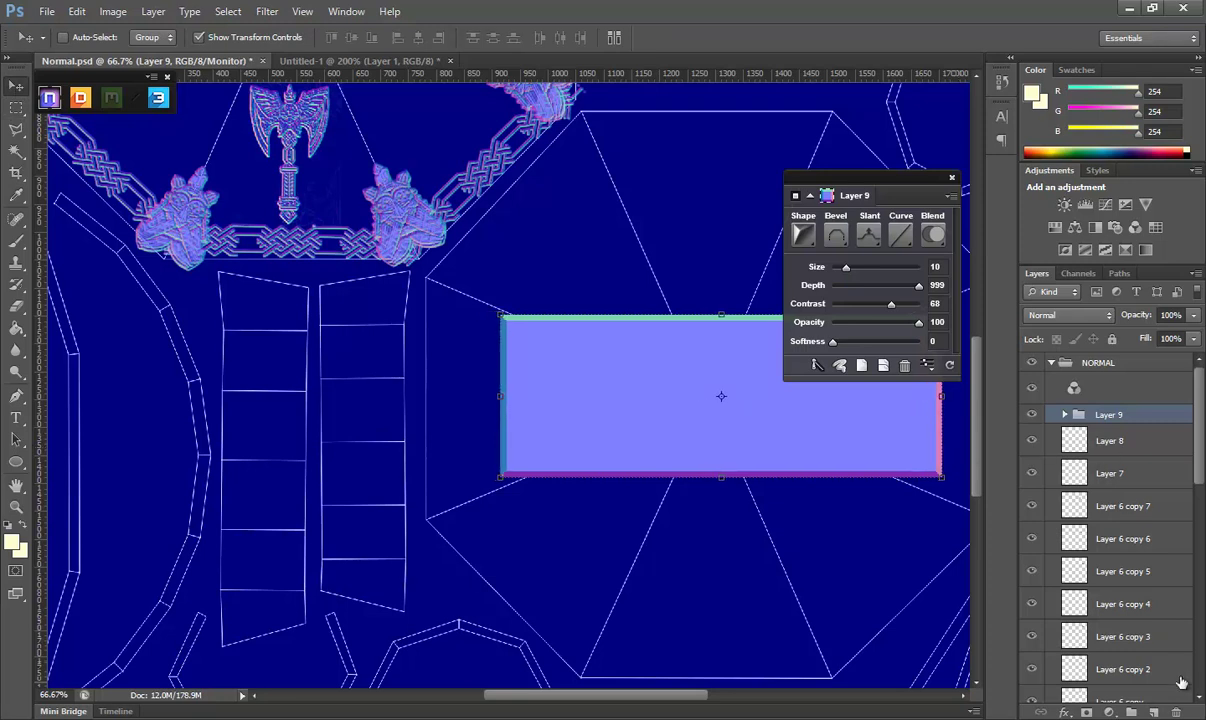
# On a new layer, draw a small circular selection at the strap's lower corner and zoom in.
pyautogui.click(1153, 712)
pyautogui.scroll(-1, 361, 386)
pyautogui.scroll(-1, 361, 386)
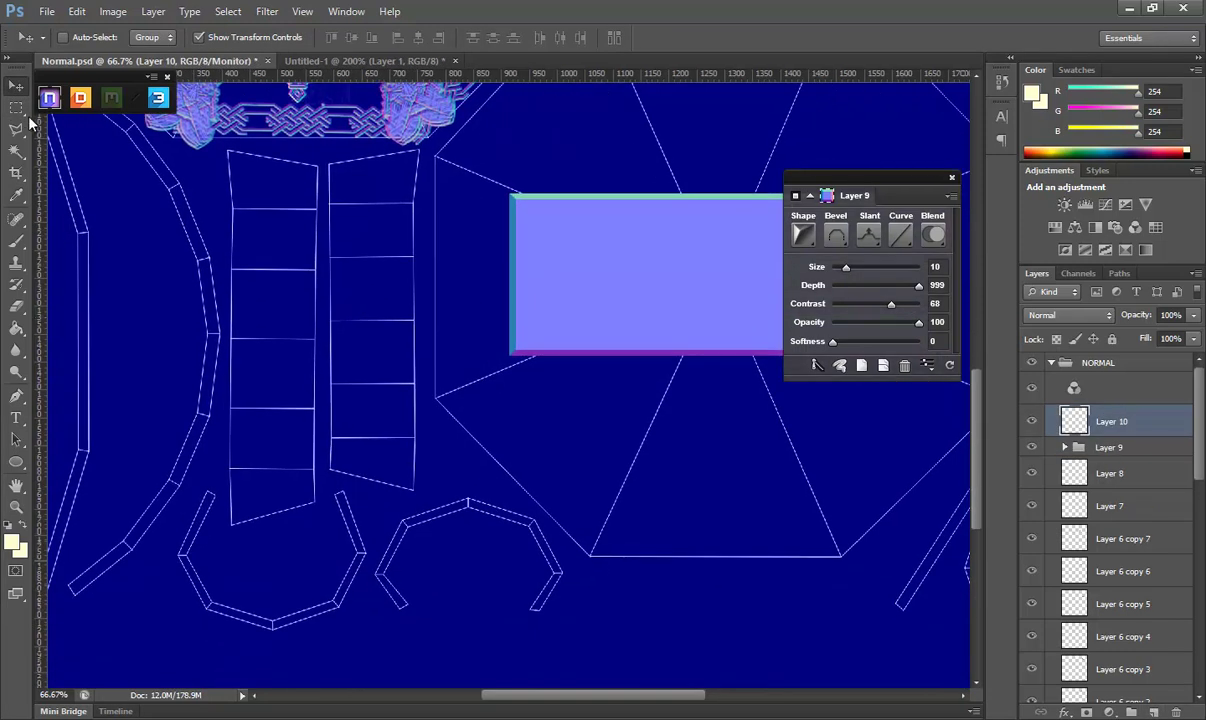
pyautogui.click(14, 111)
pyautogui.click(14, 111)
pyautogui.click(55, 122)
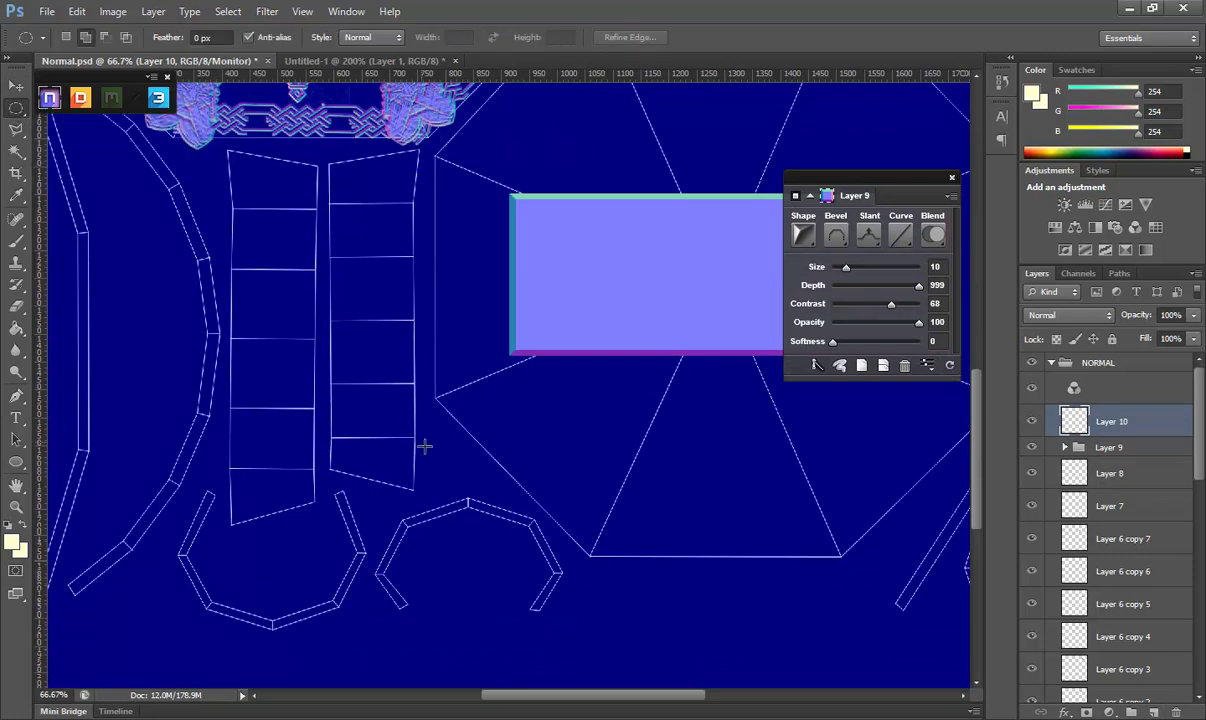
pyautogui.moveTo(364, 469)
pyautogui.mouseDown()
pyautogui.moveTo(365, 483)
pyautogui.moveTo(350, 466)
pyautogui.mouseUp()
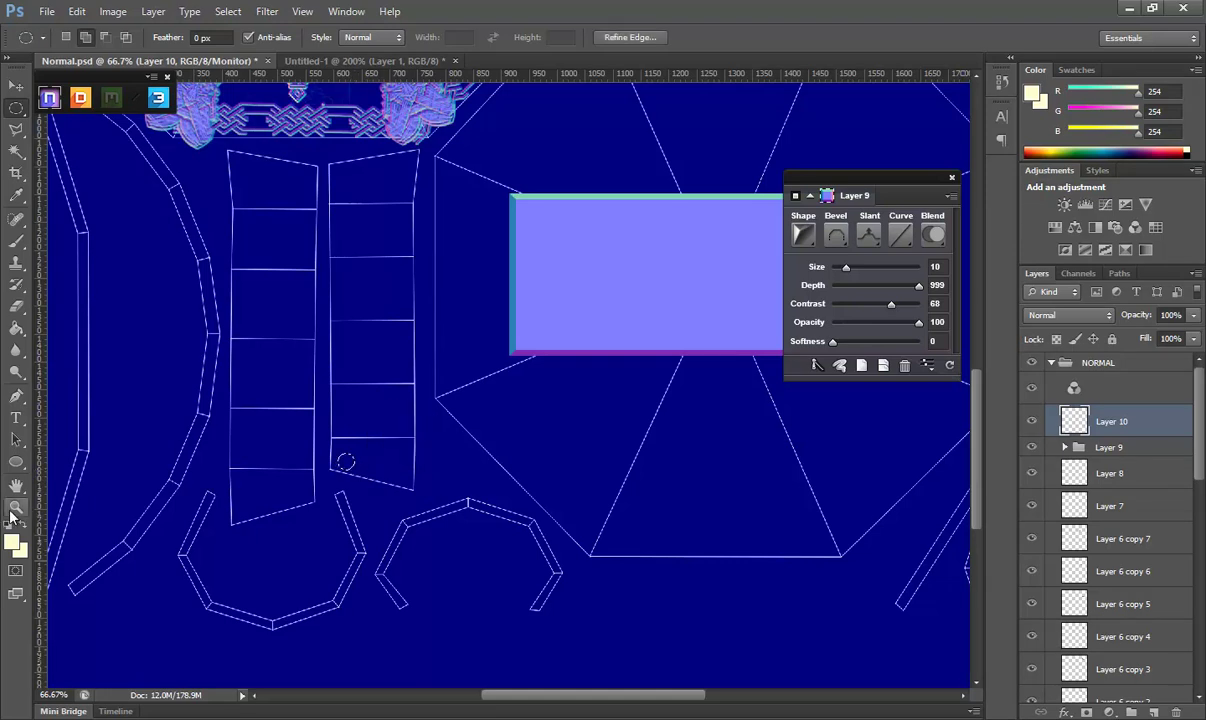
pyautogui.click(15, 509)
pyautogui.click(357, 430)
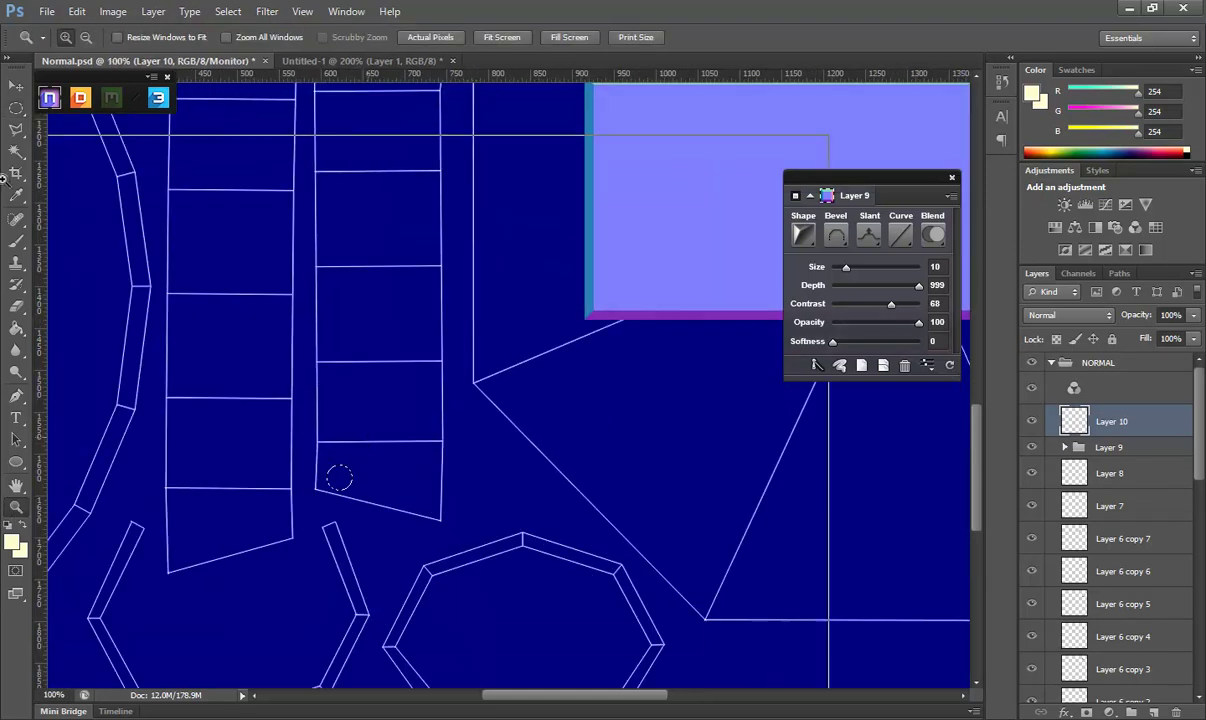
# Convert the circle into a beveled rivet with reduced size and the Groove bevel type.
pyautogui.click(891, 296)
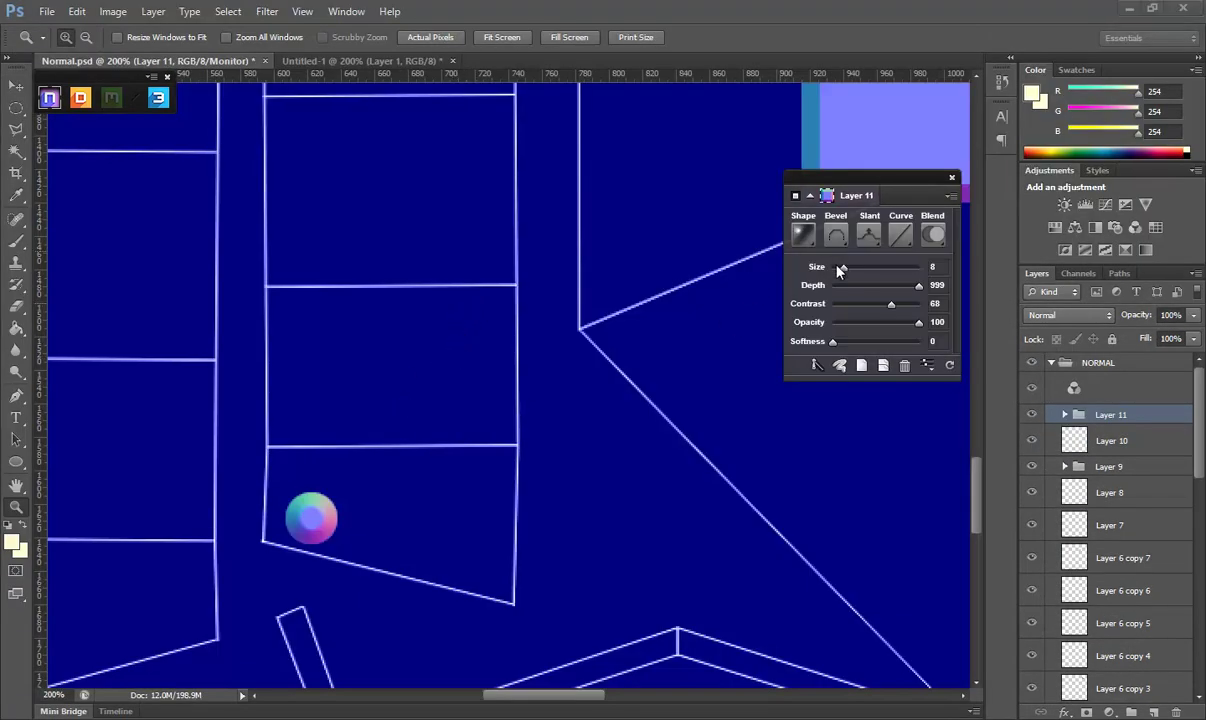
pyautogui.moveTo(838, 270); pyautogui.dragTo(836, 269)
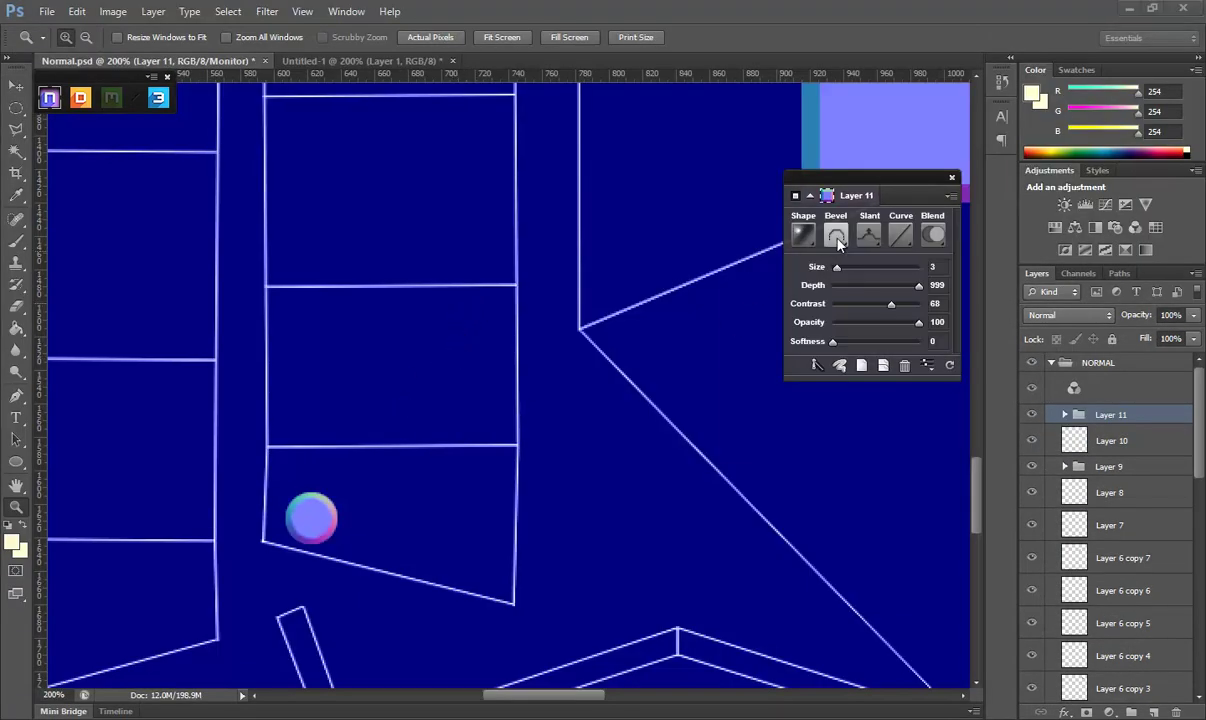
pyautogui.click(836, 234)
pyautogui.click(776, 297)
pyautogui.click(836, 234)
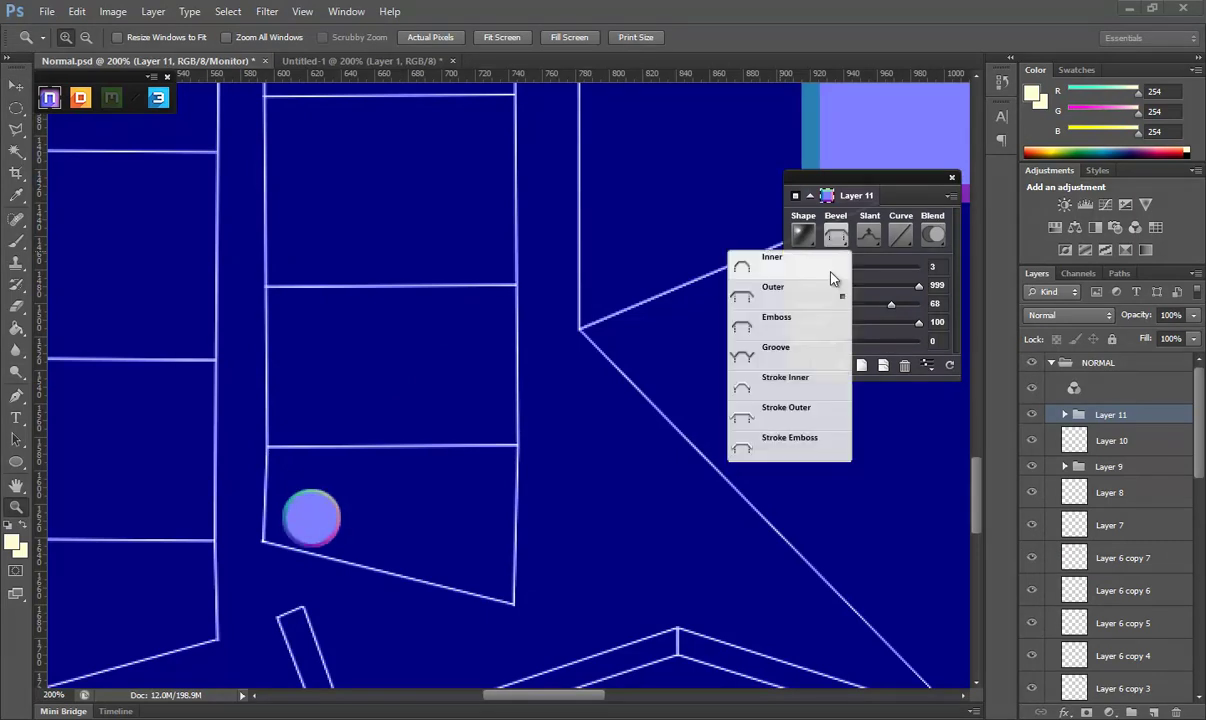
pyautogui.click(785, 388)
pyautogui.click(836, 234)
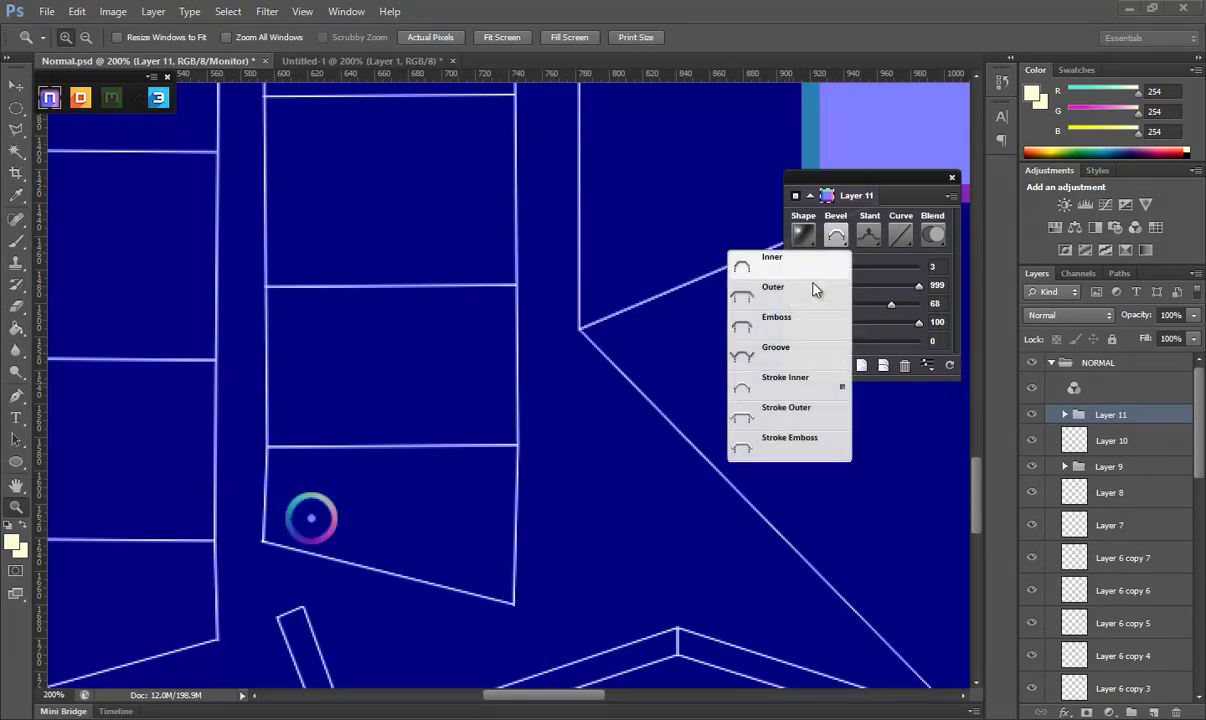
pyautogui.click(772, 358)
# Shrink the rivet slightly and place a copy at the strap's other lower corner.
pyautogui.click(17, 78)
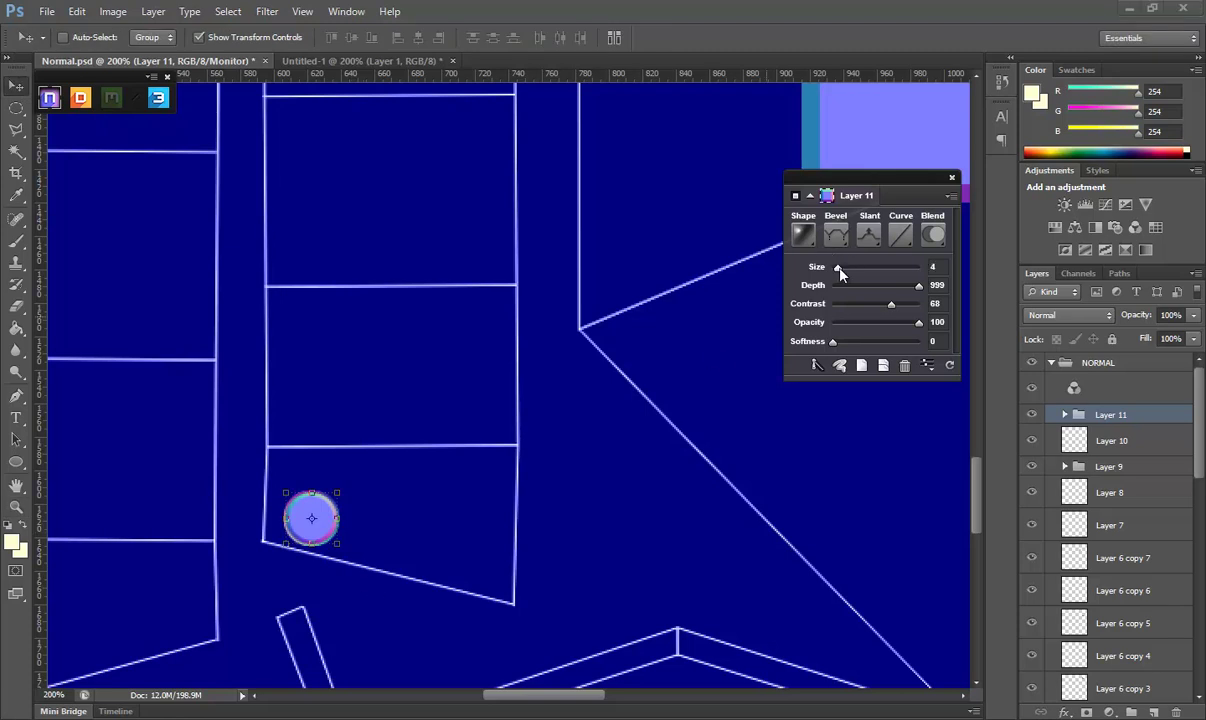
pyautogui.moveTo(838, 268); pyautogui.dragTo(843, 269)
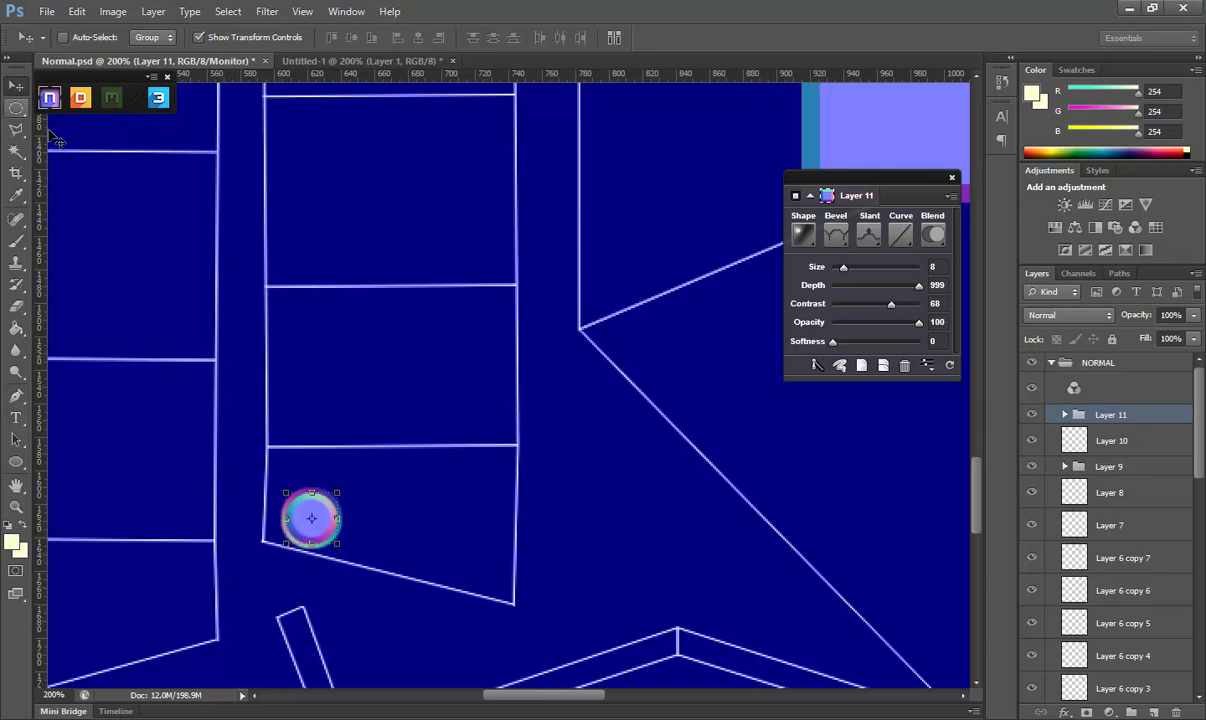
pyautogui.keyDown('shift'); pyautogui.moveTo(338, 548); pyautogui.dragTo(331, 534); pyautogui.keyUp('shift')
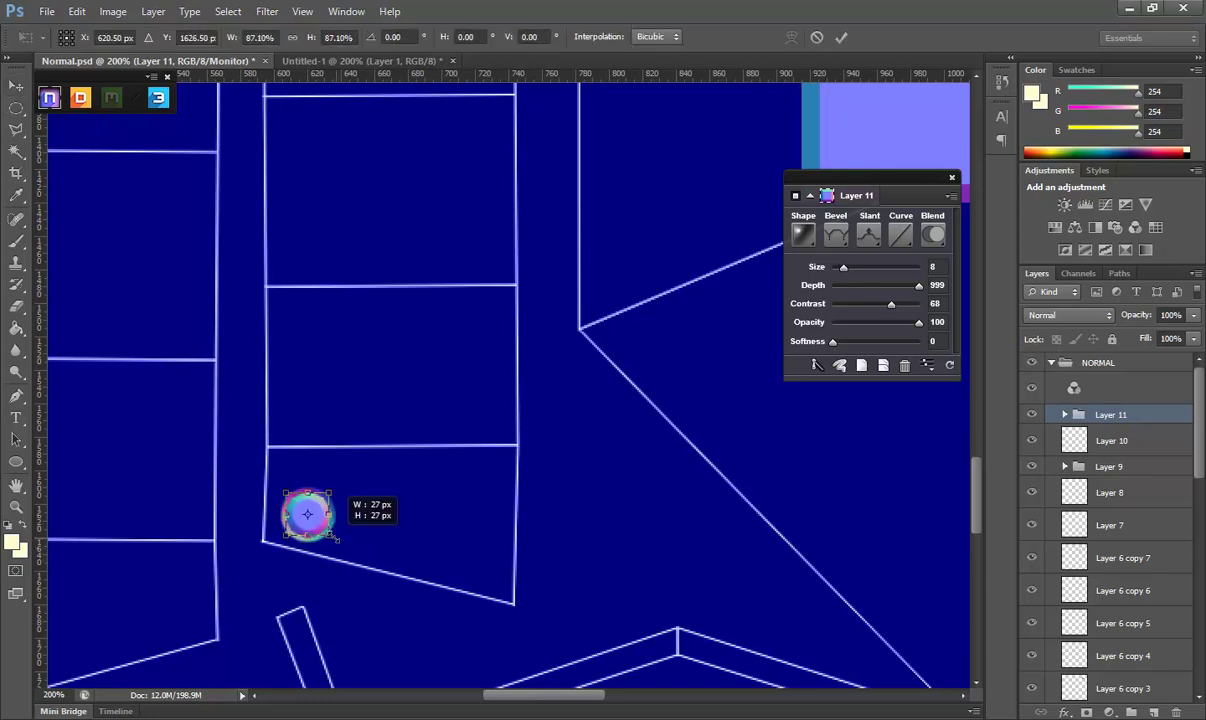
pyautogui.press('Return')
pyautogui.moveTo(318, 508)
pyautogui.mouseDown()
pyautogui.moveTo(498, 567)
pyautogui.moveTo(488, 567)
pyautogui.mouseUp()
pyautogui.press('Up')
pyautogui.scroll(-3, 1110, 575)
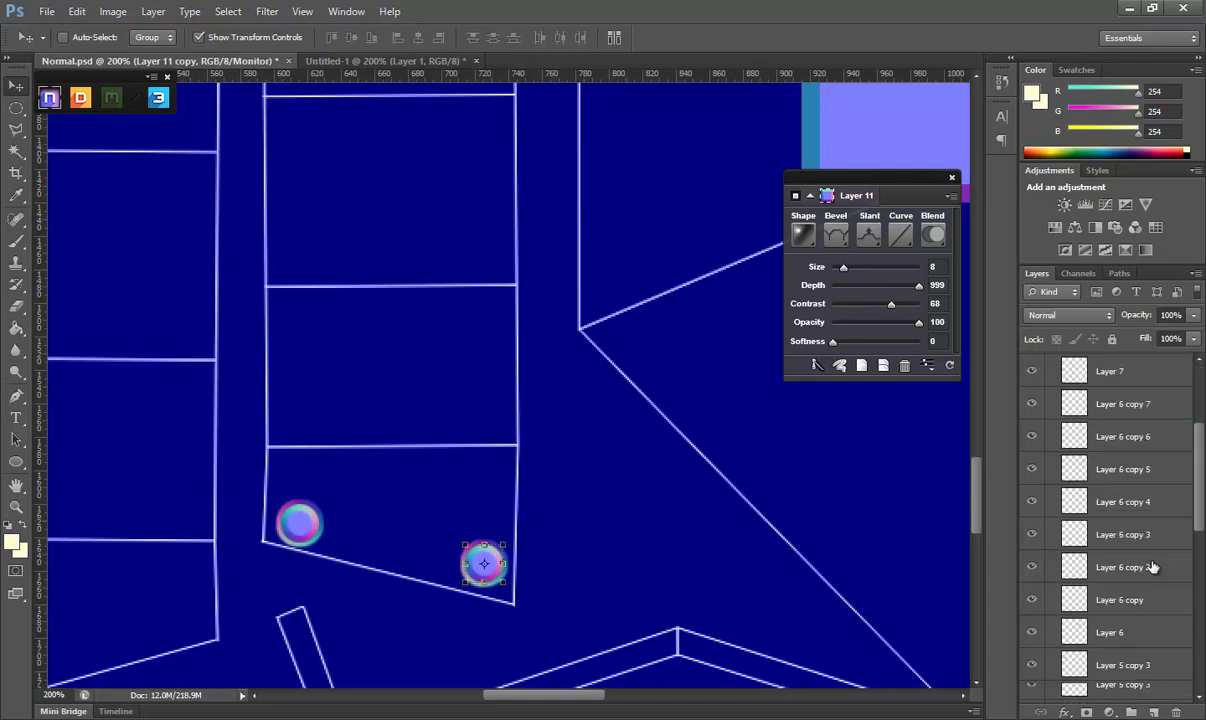
pyautogui.scroll(-3, 1135, 566)
pyautogui.scroll(-3, 1151, 567)
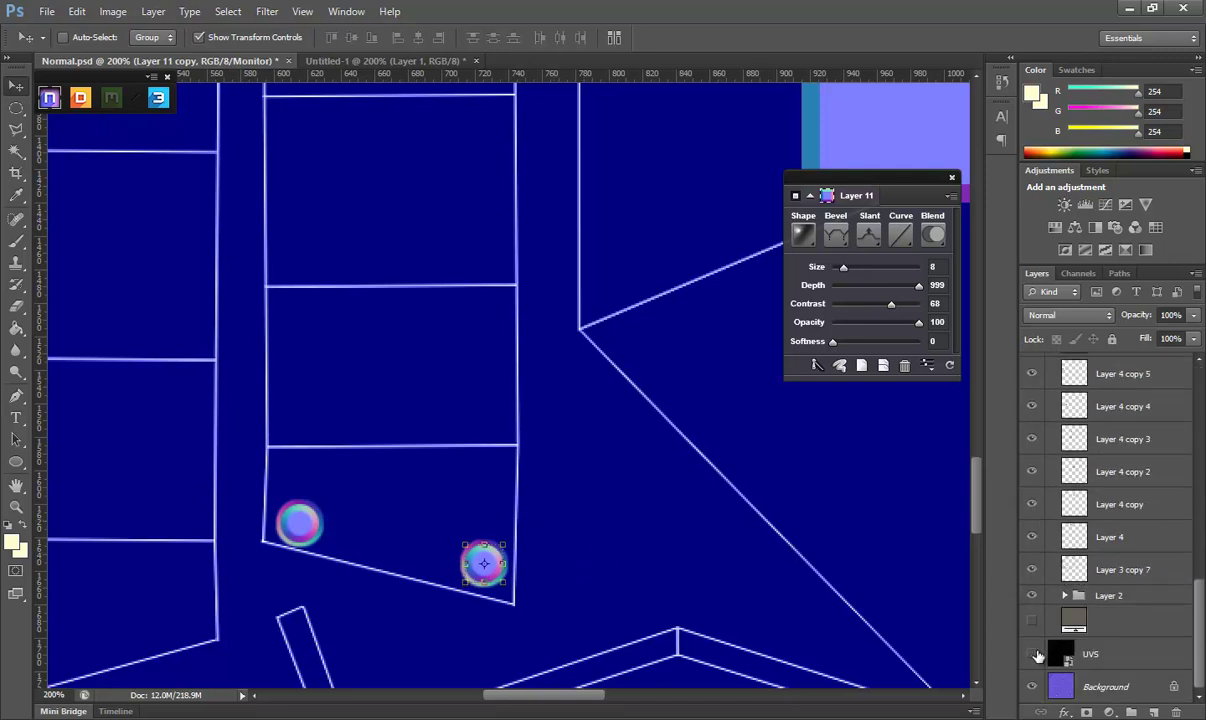
# Hide the UV wireframe, save, and check the rivets on the shield in Marmoset.
pyautogui.click(1033, 654)
pyautogui.hotkey('ctrl', 's')
pyautogui.hotkey('alt', 'Tab')
pyautogui.moveTo(655, 443)
pyautogui.mouseDown()
pyautogui.moveTo(511, 412)
pyautogui.moveTo(651, 506)
pyautogui.moveTo(630, 681)
pyautogui.moveTo(708, 468)
pyautogui.moveTo(662, 447)
pyautogui.moveTo(654, 686)
pyautogui.moveTo(678, 571)
pyautogui.moveTo(473, 622)
pyautogui.mouseUp()
pyautogui.hotkey('alt', 'Tab')
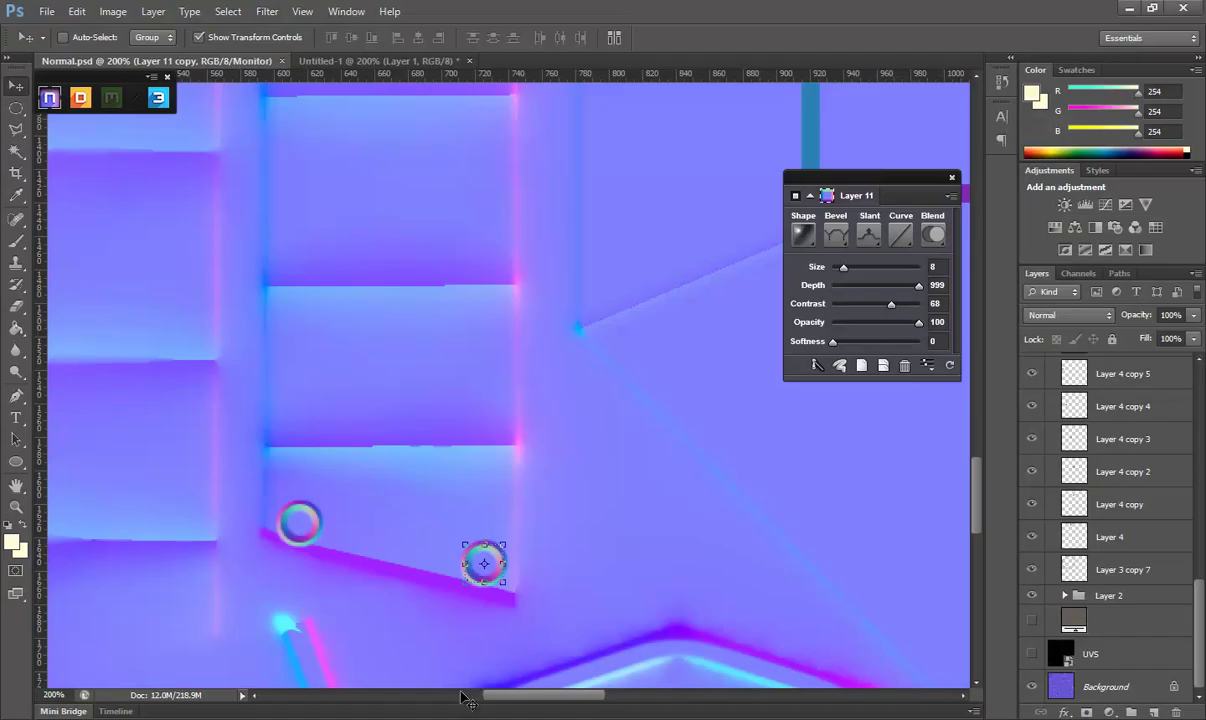
# Duplicate the rivet and place the copies near the upper strap plate's top corners.
pyautogui.scroll(5, 1155, 490)
pyautogui.scroll(10, 1151, 537)
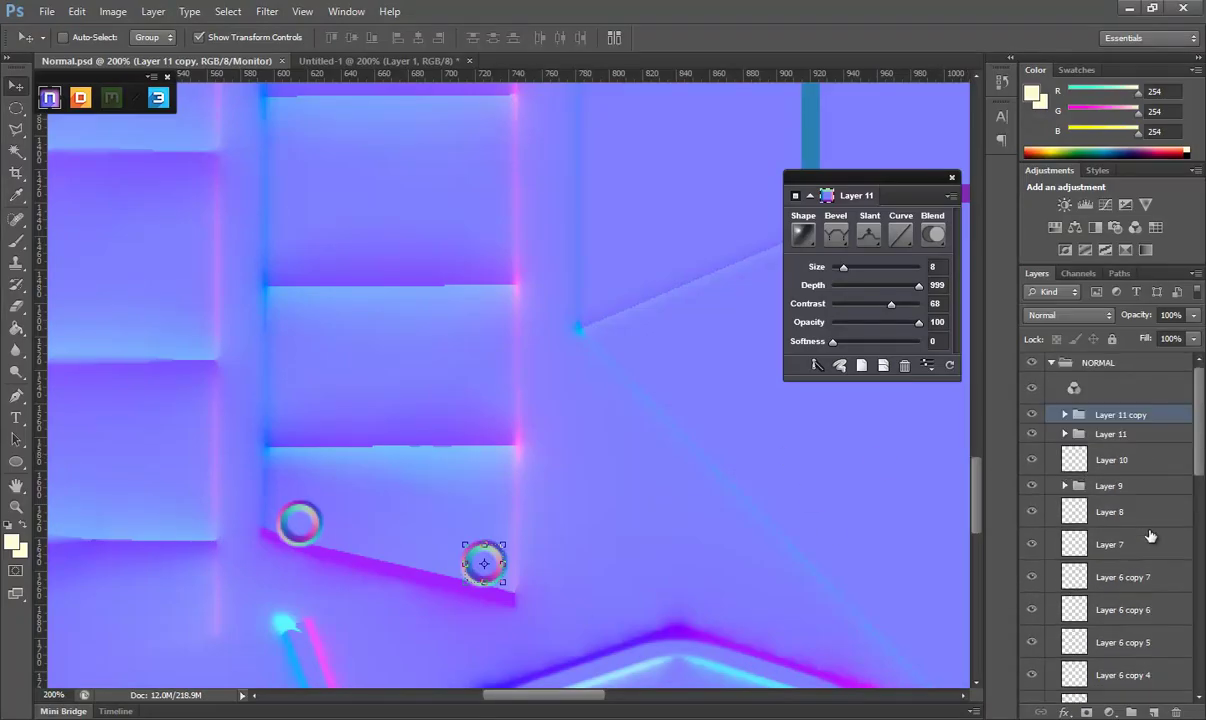
pyautogui.moveTo(472, 403); pyautogui.dragTo(458, 418)
pyautogui.moveTo(530, 584)
pyautogui.keyDown('alt'); pyautogui.mouseDown()
pyautogui.moveTo(533, 301)
pyautogui.moveTo(565, 487)
pyautogui.moveTo(564, 333)
pyautogui.moveTo(587, 555)
pyautogui.mouseUp(); pyautogui.keyUp('alt')
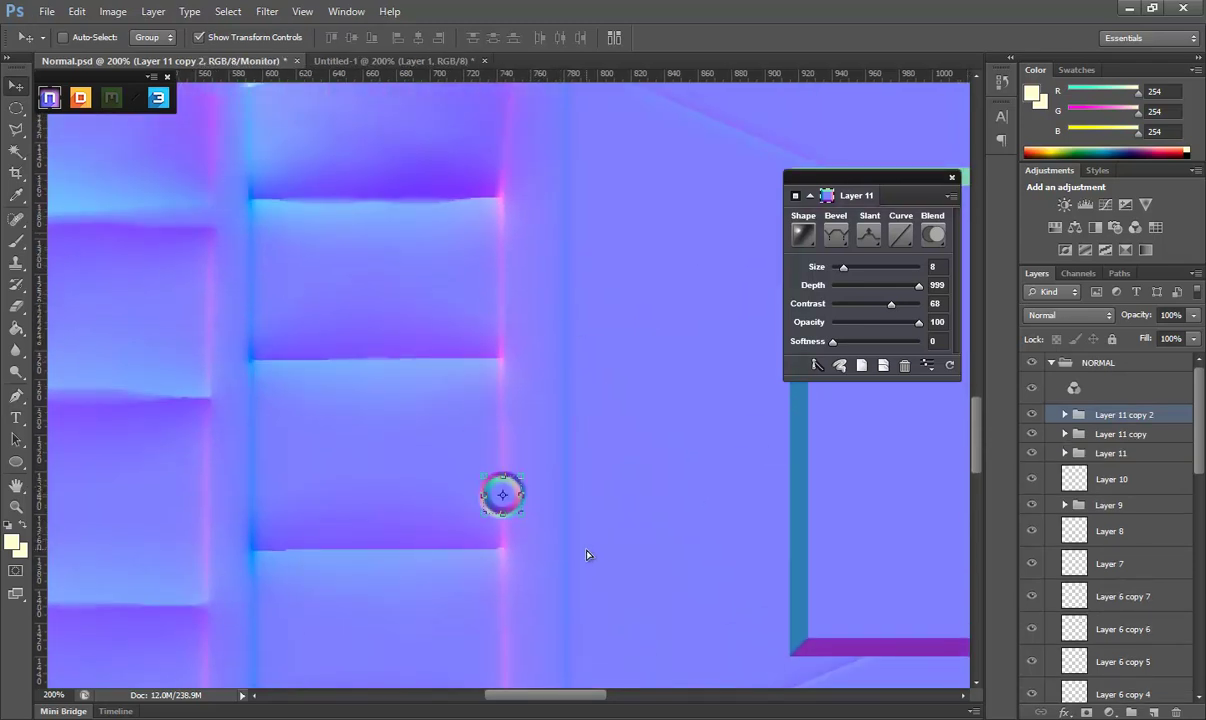
pyautogui.scroll(3, 567, 492)
pyautogui.moveTo(562, 463)
pyautogui.mouseDown()
pyautogui.moveTo(542, 377)
pyautogui.moveTo(548, 385)
pyautogui.moveTo(350, 410)
pyautogui.moveTo(600, 328)
pyautogui.moveTo(538, 350)
pyautogui.moveTo(484, 570)
pyautogui.moveTo(662, 272)
pyautogui.moveTo(560, 638)
pyautogui.moveTo(692, 452)
pyautogui.moveTo(355, 540)
pyautogui.moveTo(619, 563)
pyautogui.moveTo(479, 353)
pyautogui.moveTo(423, 466)
pyautogui.moveTo(400, 552)
pyautogui.moveTo(587, 582)
pyautogui.moveTo(566, 355)
pyautogui.moveTo(525, 565)
pyautogui.moveTo(493, 250)
pyautogui.moveTo(479, 463)
pyautogui.moveTo(487, 250)
pyautogui.moveTo(452, 526)
pyautogui.moveTo(471, 318)
pyautogui.moveTo(490, 325)
pyautogui.moveTo(318, 398)
pyautogui.moveTo(305, 383)
pyautogui.mouseUp()
pyautogui.rightClick(457, 463)
pyautogui.press('Escape')
# Save the normal map and view the shield from the front in Marmoset.
pyautogui.hotkey('ctrl', 's')
pyautogui.hotkey('alt', 'Tab')
pyautogui.moveTo(671, 407)
pyautogui.mouseDown()
pyautogui.moveTo(625, 466)
pyautogui.moveTo(641, 520)
pyautogui.moveTo(756, 525)
pyautogui.moveTo(613, 451)
pyautogui.moveTo(694, 402)
pyautogui.moveTo(614, 414)
pyautogui.moveTo(625, 425)
pyautogui.mouseUp()
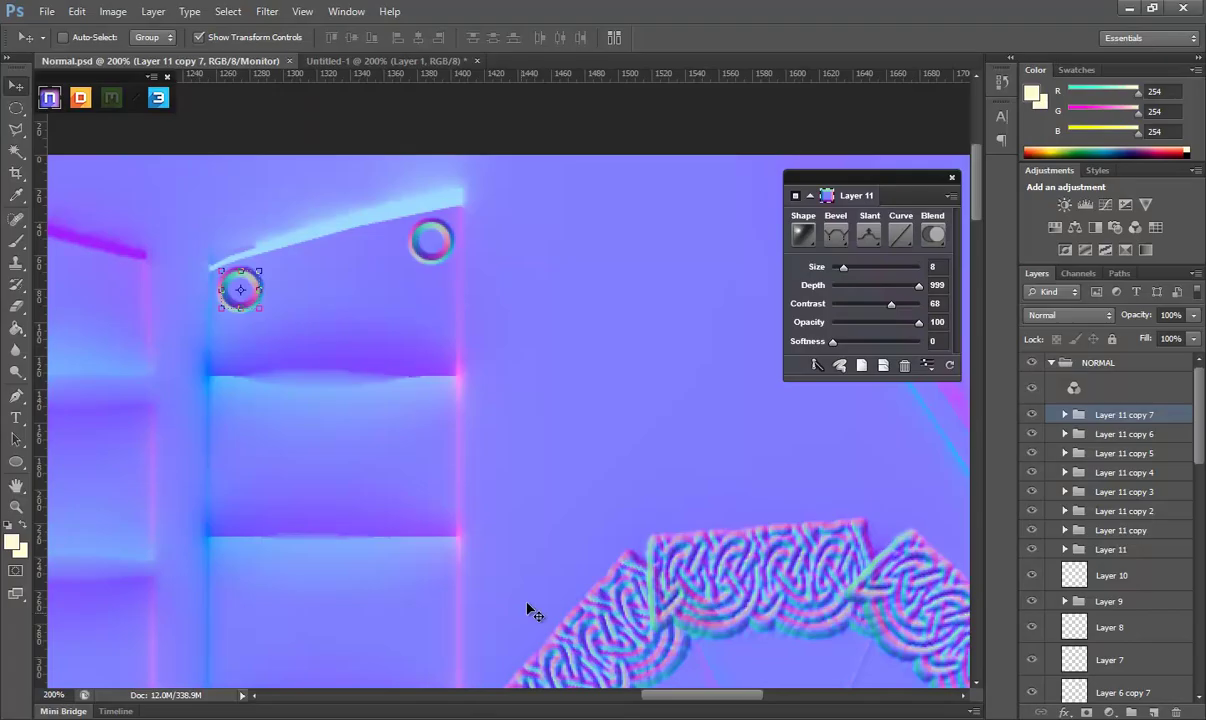
pyautogui.click(15, 507)
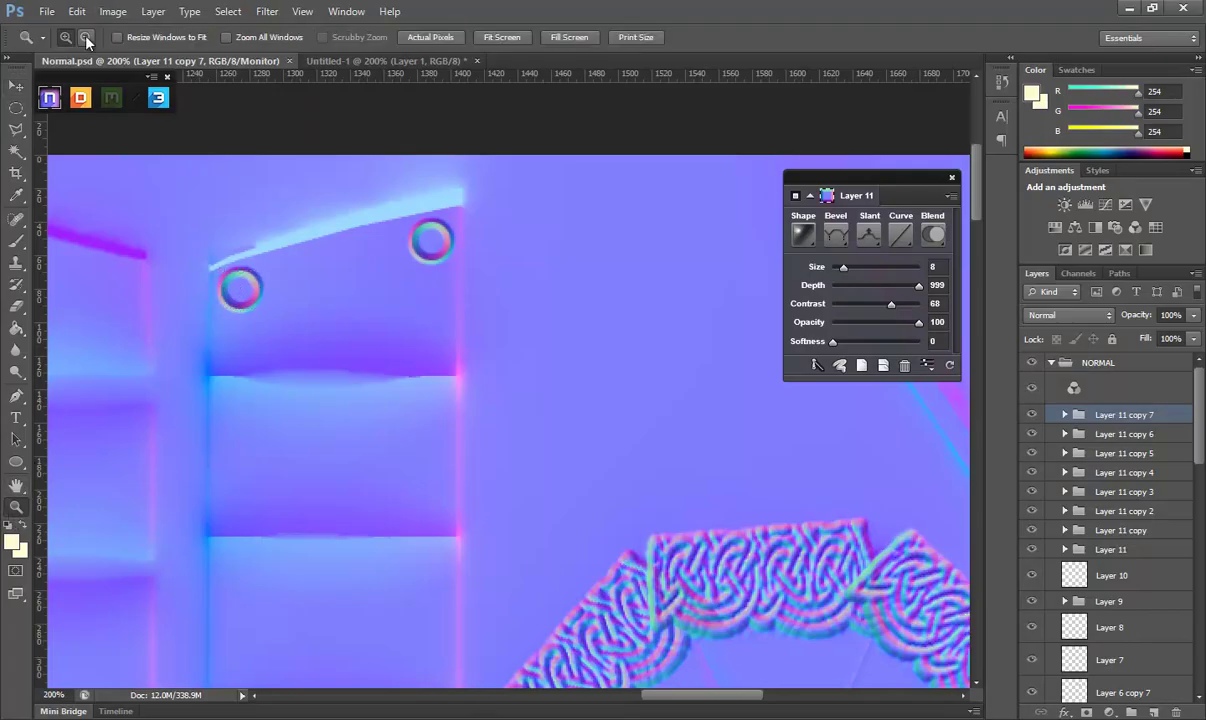
# At 100% zoom, select a 160 by 41 px rectangle across the strap on a new layer.
pyautogui.click(538, 421)
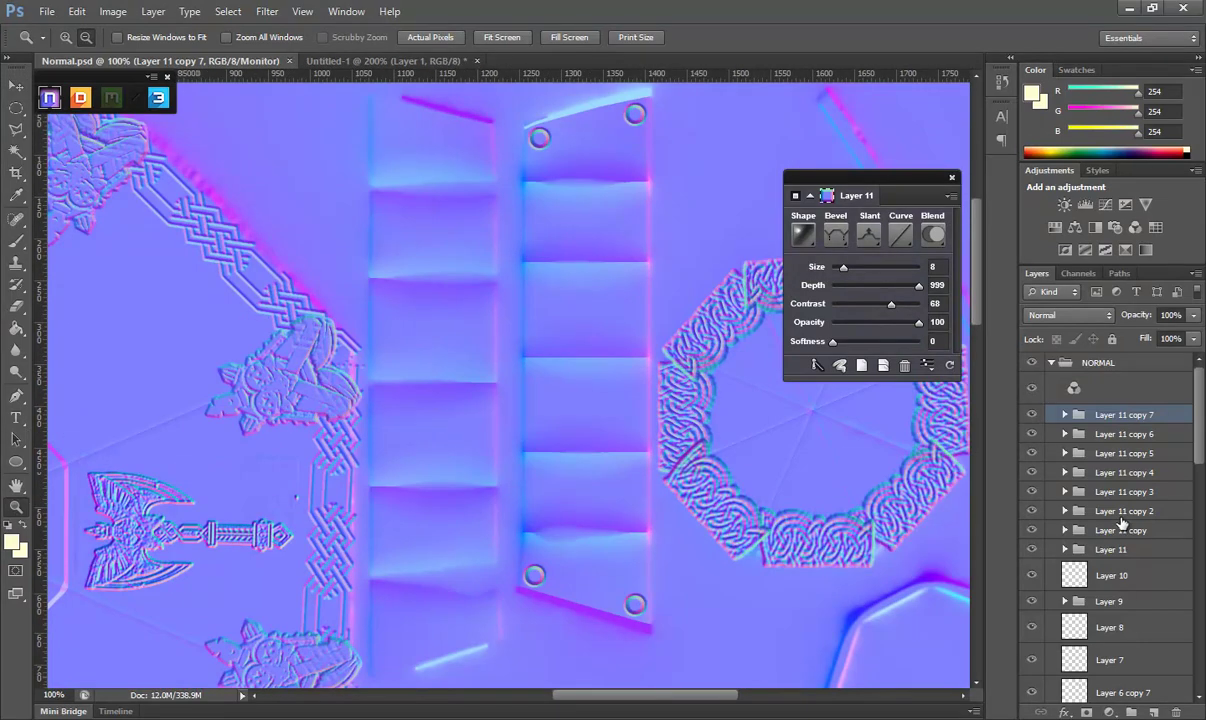
pyautogui.click(1156, 712)
pyautogui.moveTo(518, 300); pyautogui.dragTo(489, 352)
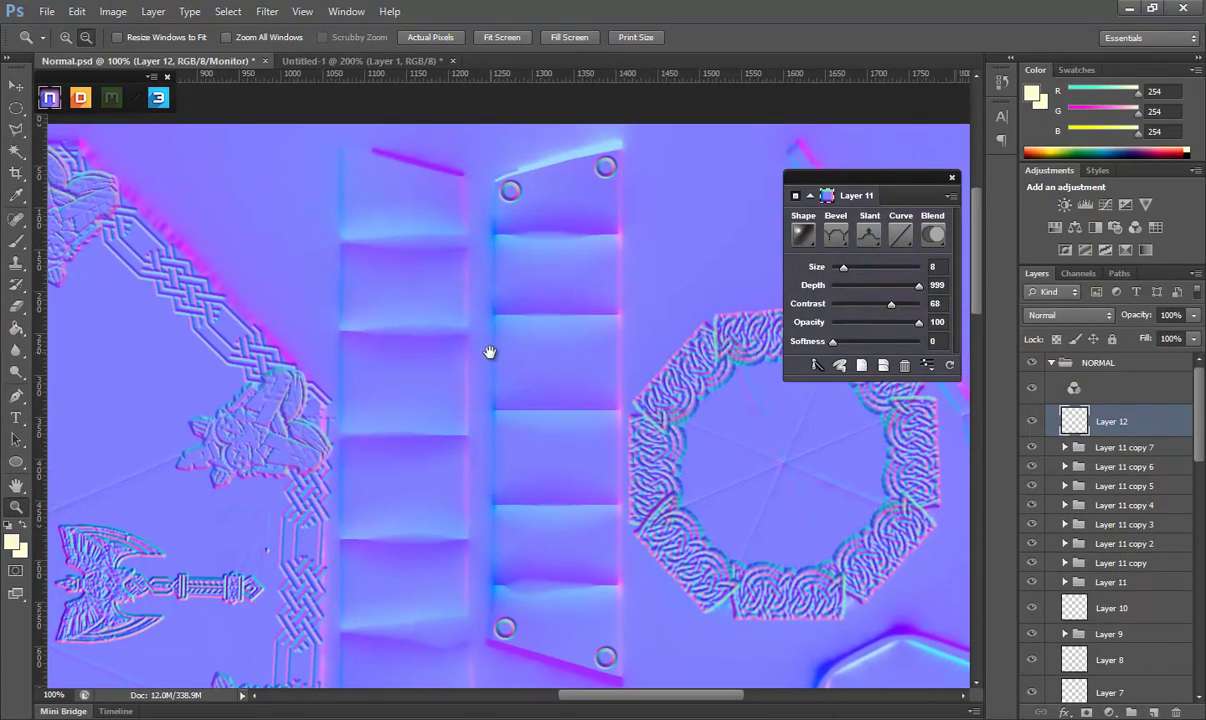
pyautogui.click(16, 108)
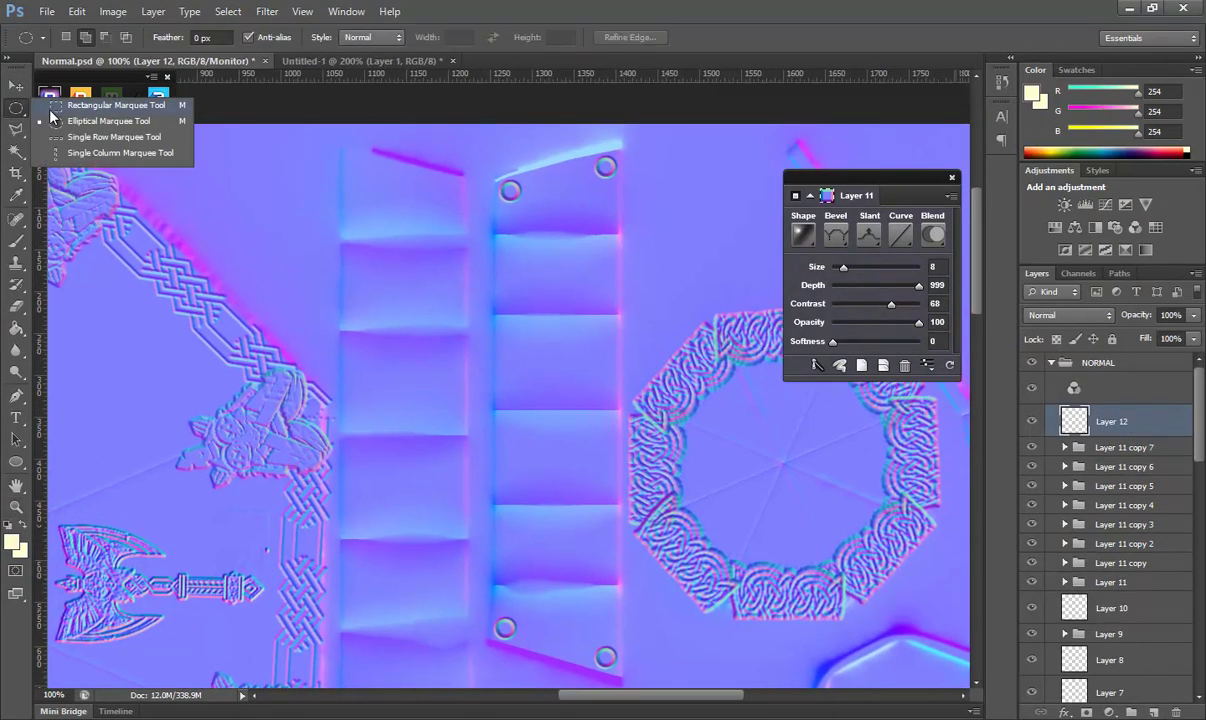
pyautogui.click(60, 105)
pyautogui.moveTo(345, 353); pyautogui.dragTo(470, 345)
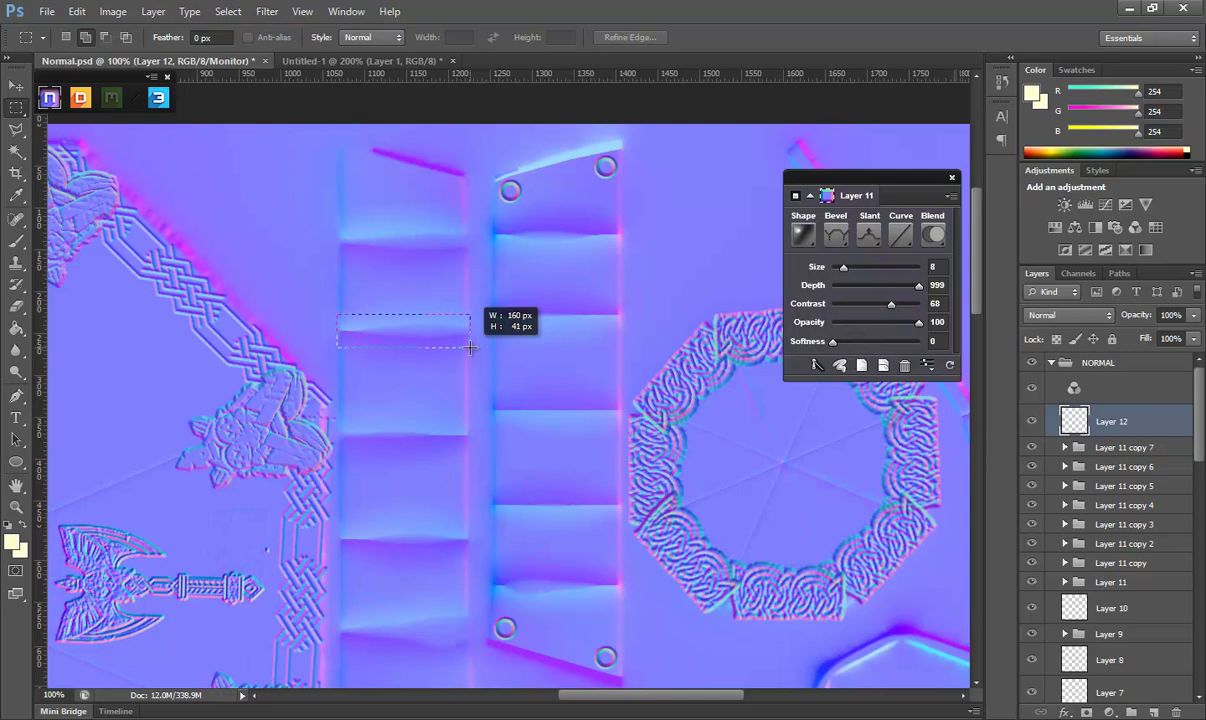
pyautogui.moveTo(470, 348); pyautogui.dragTo(471, 348)
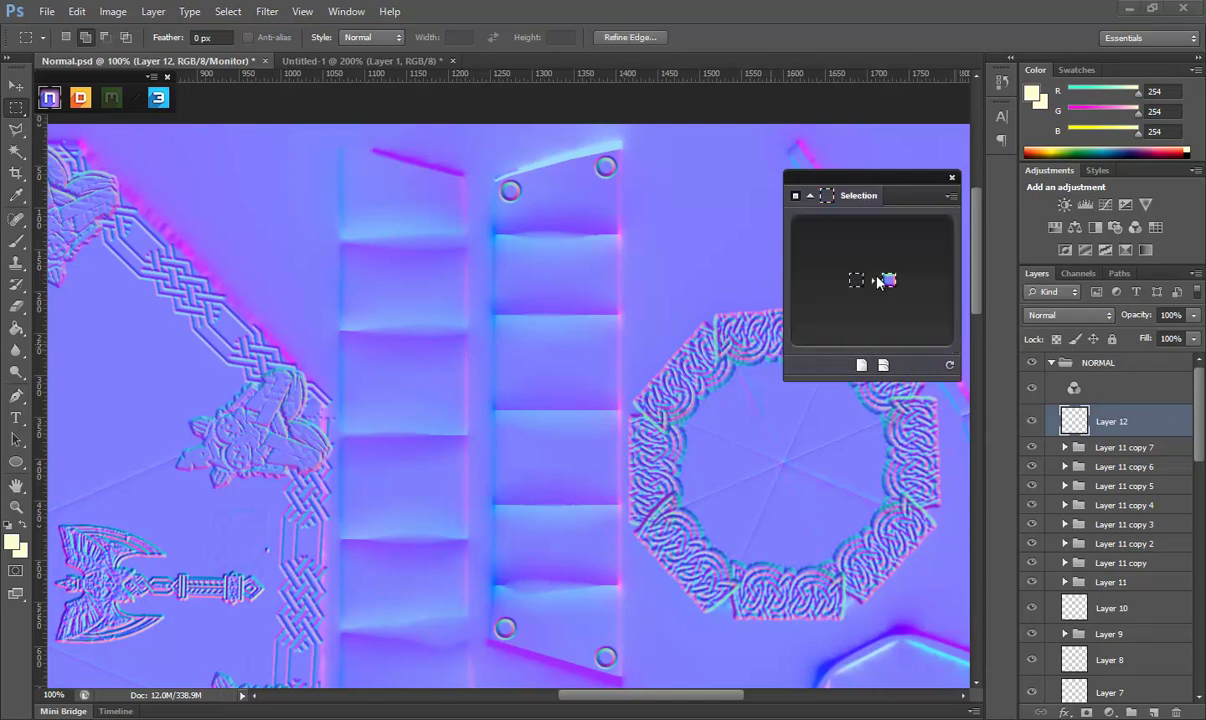
# Convert it with nDo into a Chiseled plate with bevel size 5 and check it in Marmoset.
pyautogui.click(883, 280)
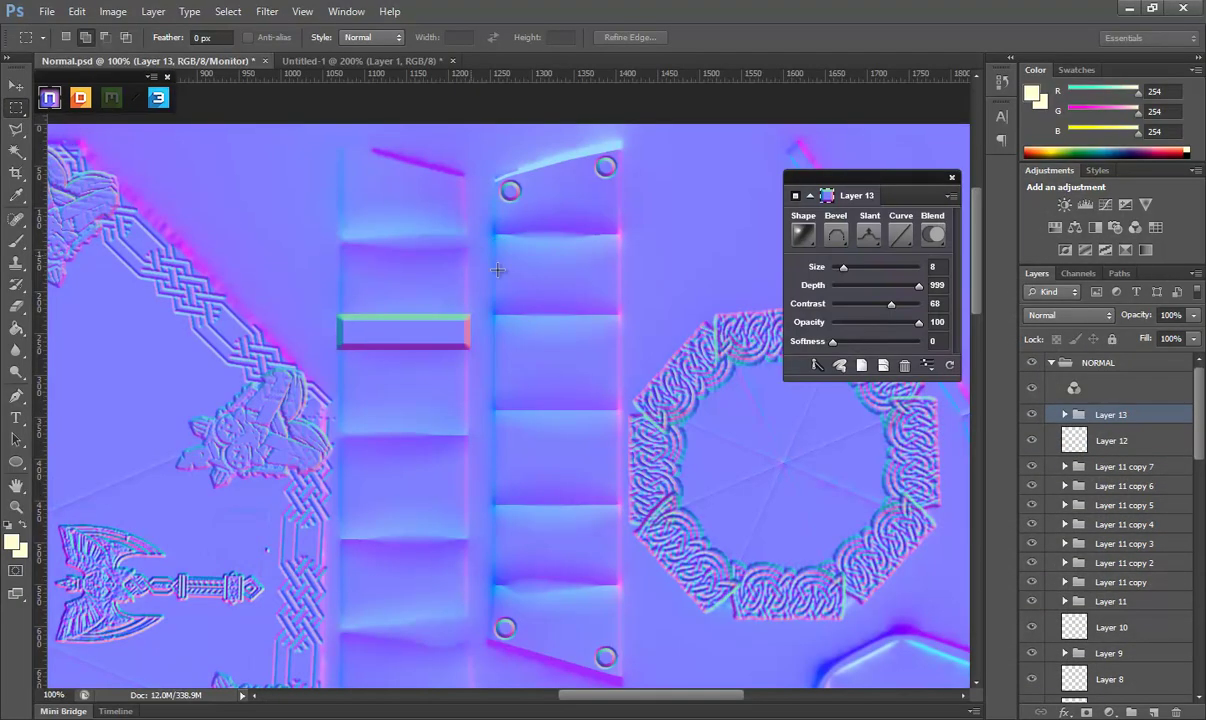
pyautogui.click(823, 243)
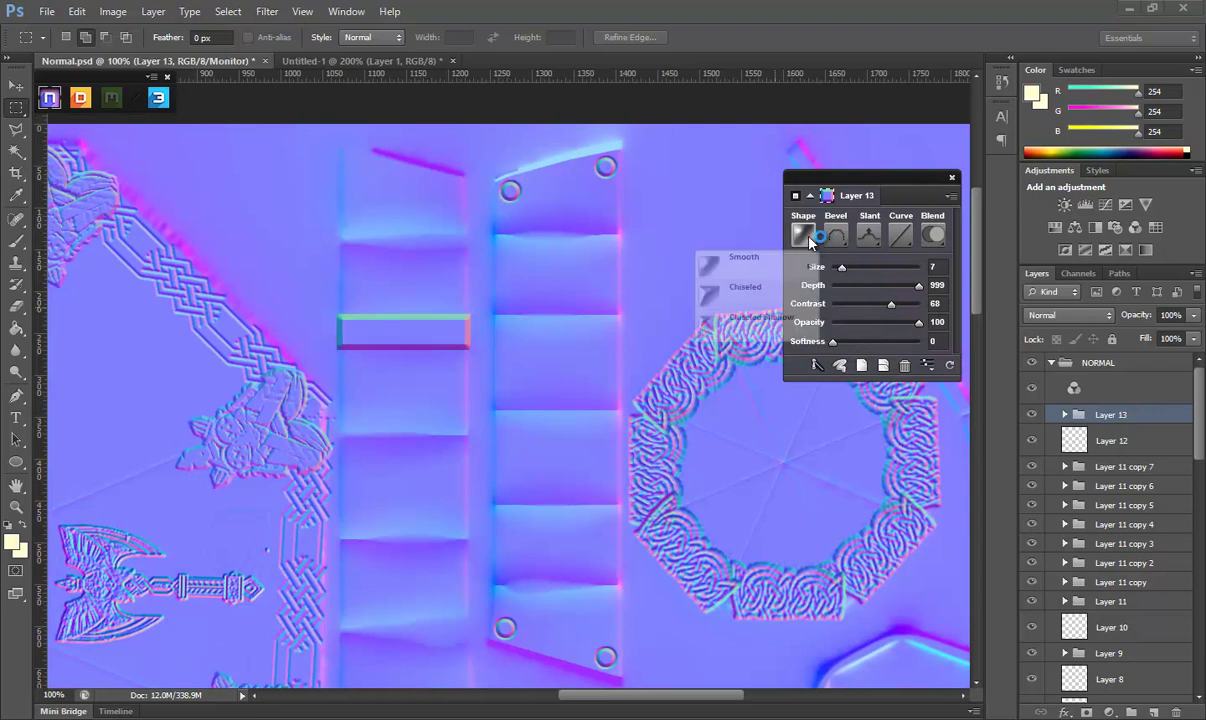
pyautogui.click(745, 288)
pyautogui.moveTo(840, 269); pyautogui.dragTo(836, 269)
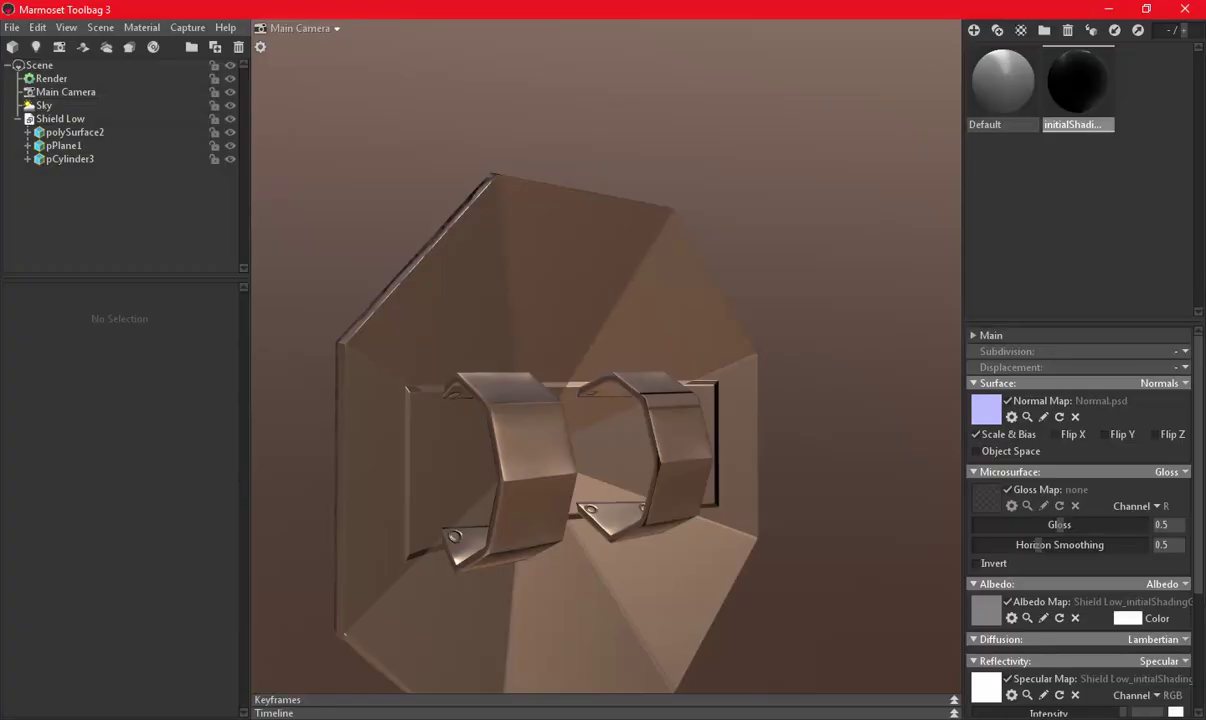
pyautogui.hotkey('alt', 'Tab')
pyautogui.moveTo(646, 493)
pyautogui.mouseDown()
pyautogui.moveTo(567, 548)
pyautogui.moveTo(425, 525)
pyautogui.moveTo(606, 571)
pyautogui.mouseUp()
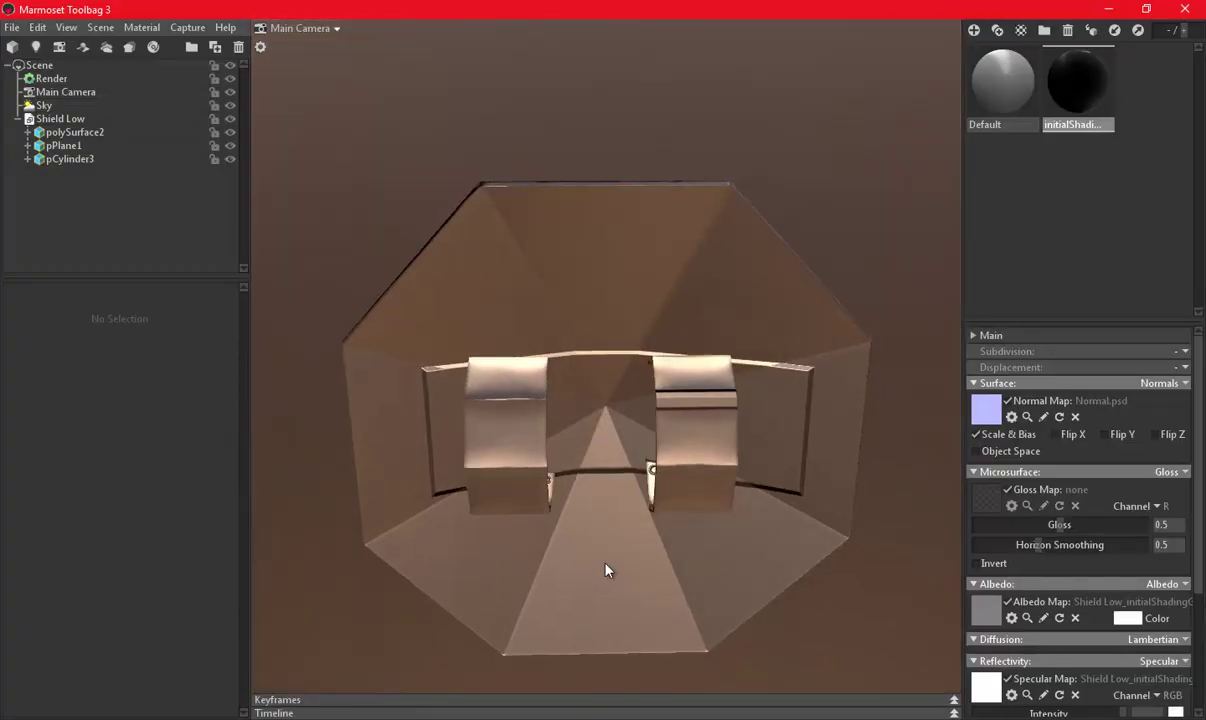
pyautogui.hotkey('alt', 'Tab')
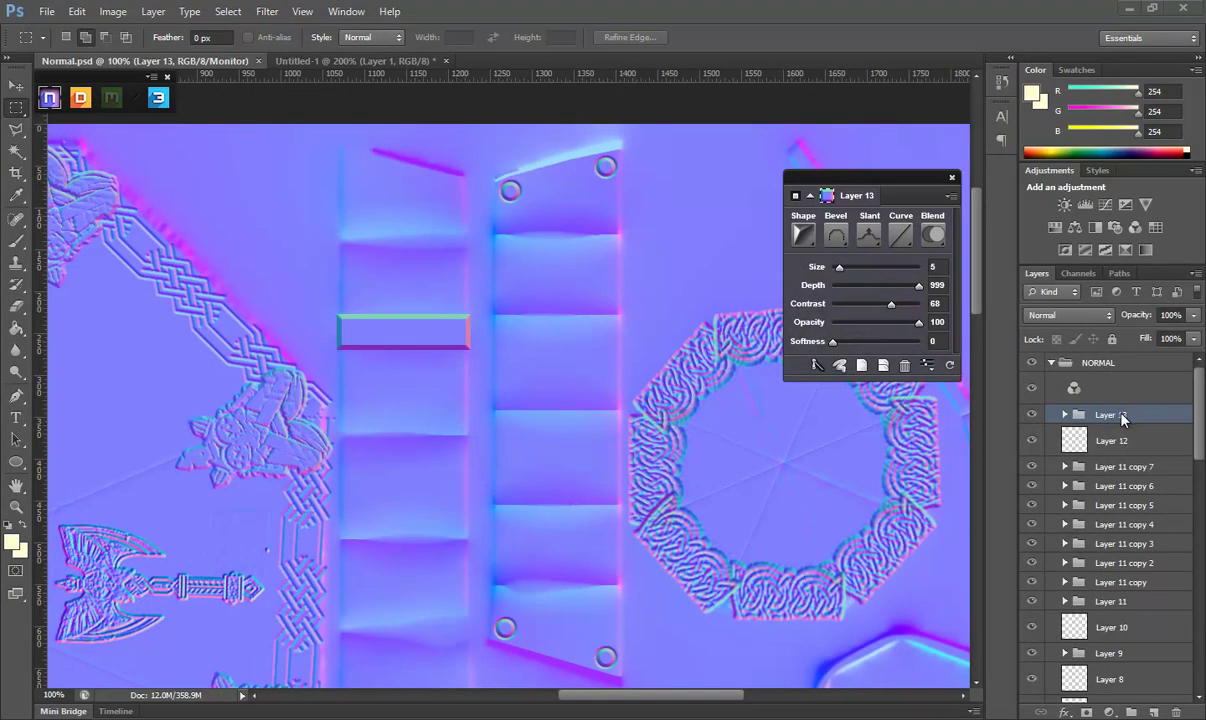
# Make a 21 px Groove-beveled rivet at the small plate's left end on a new layer.
pyautogui.click(1154, 711)
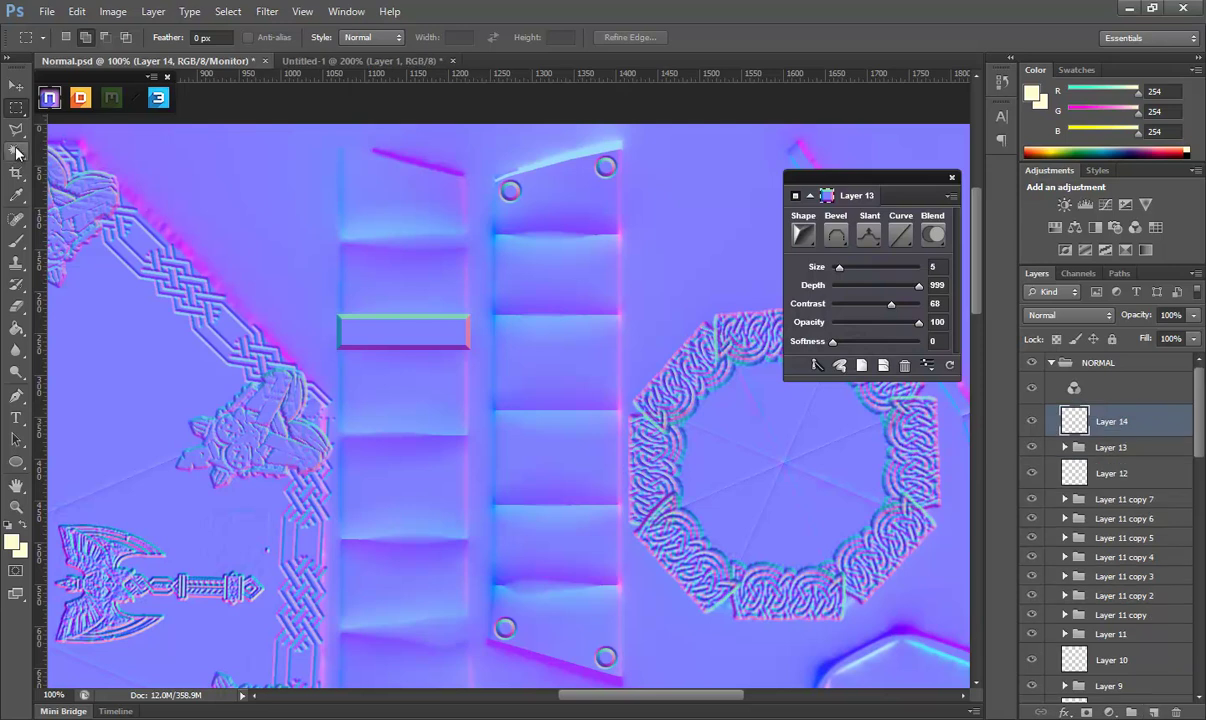
pyautogui.rightClick(15, 112)
pyautogui.click(60, 117)
pyautogui.keyDown('shift'); pyautogui.moveTo(343, 341); pyautogui.dragTo(360, 339); pyautogui.keyUp('shift')
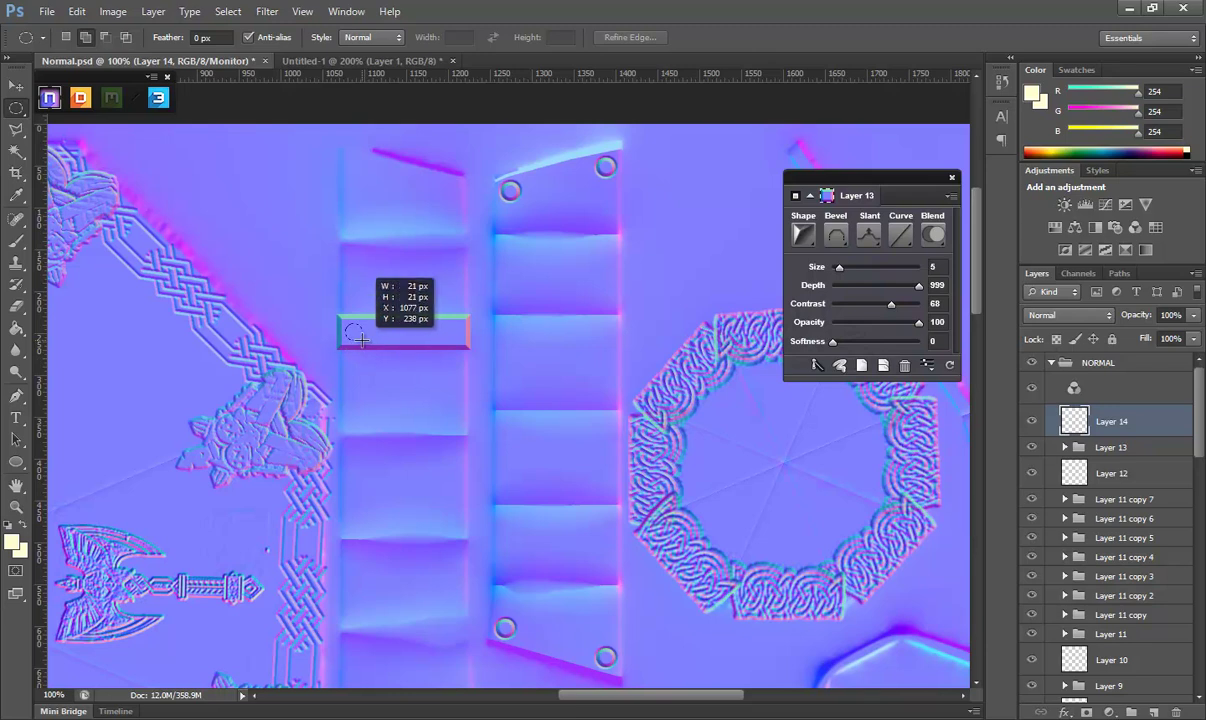
pyautogui.keyDown('shift'); pyautogui.moveTo(360, 339); pyautogui.dragTo(357, 336); pyautogui.keyUp('shift')
pyautogui.click(855, 279)
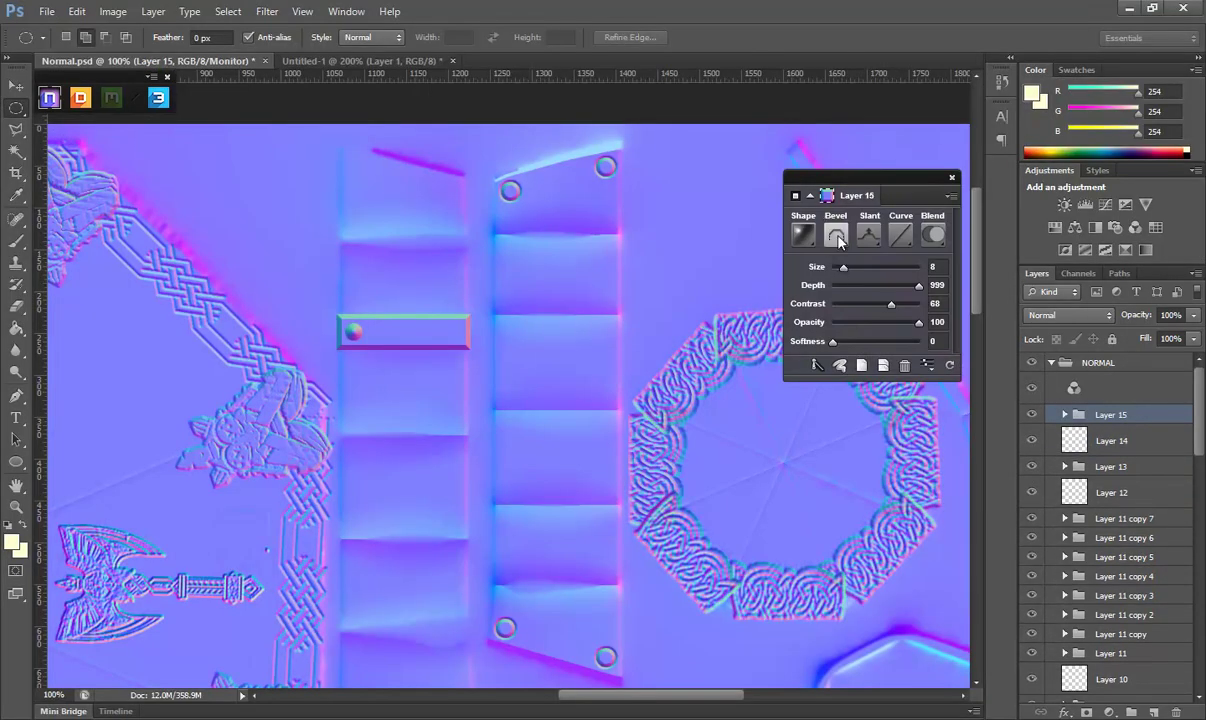
pyautogui.click(836, 235)
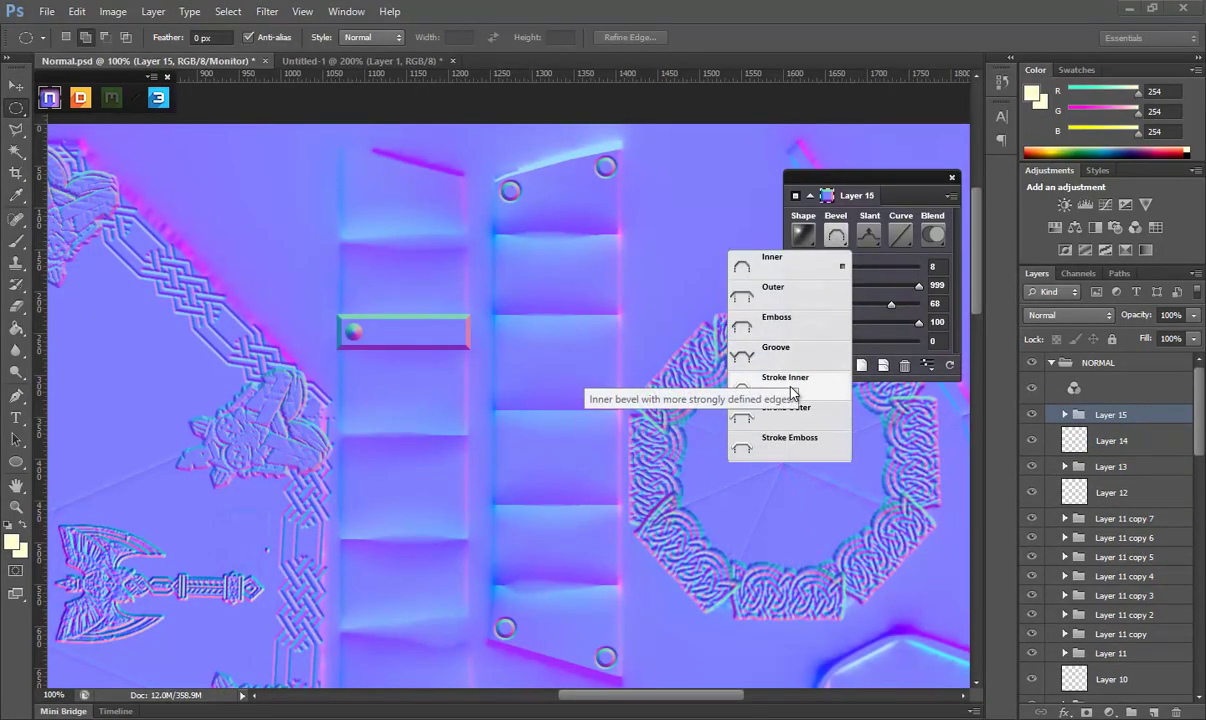
pyautogui.click(799, 348)
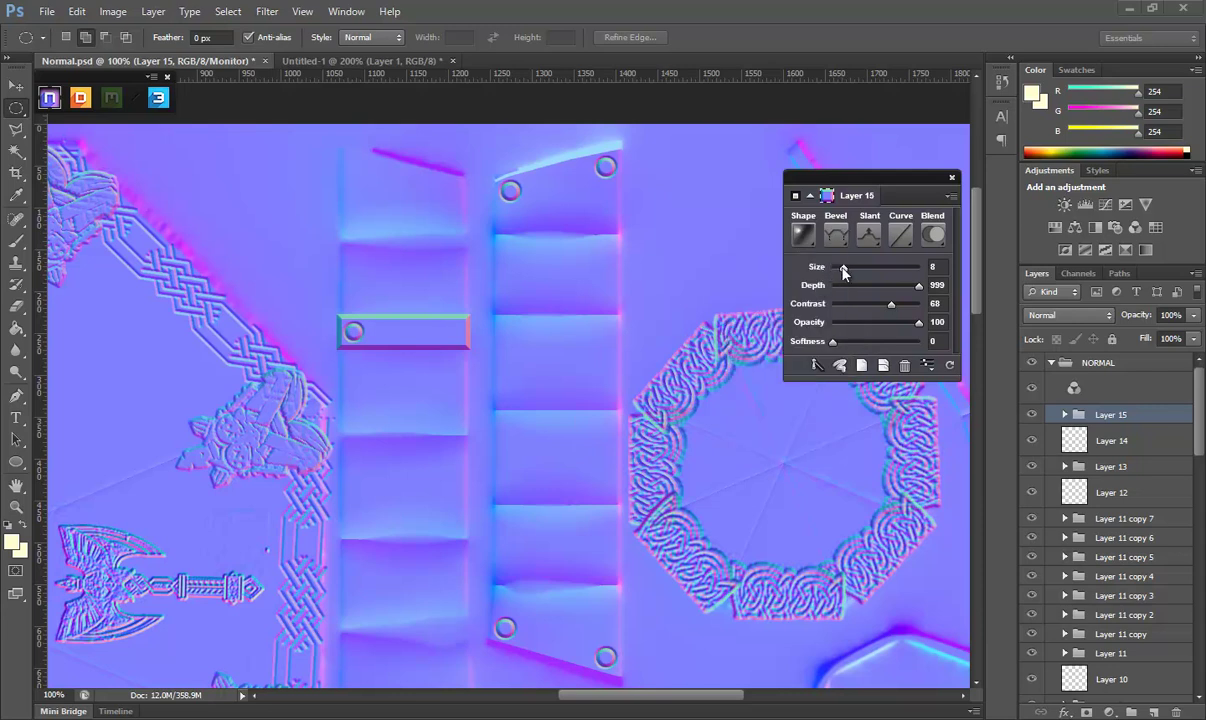
# Merge the rivet group, copy it to the plate's right end, and merge it with Layer 13.
pyautogui.click(16, 86)
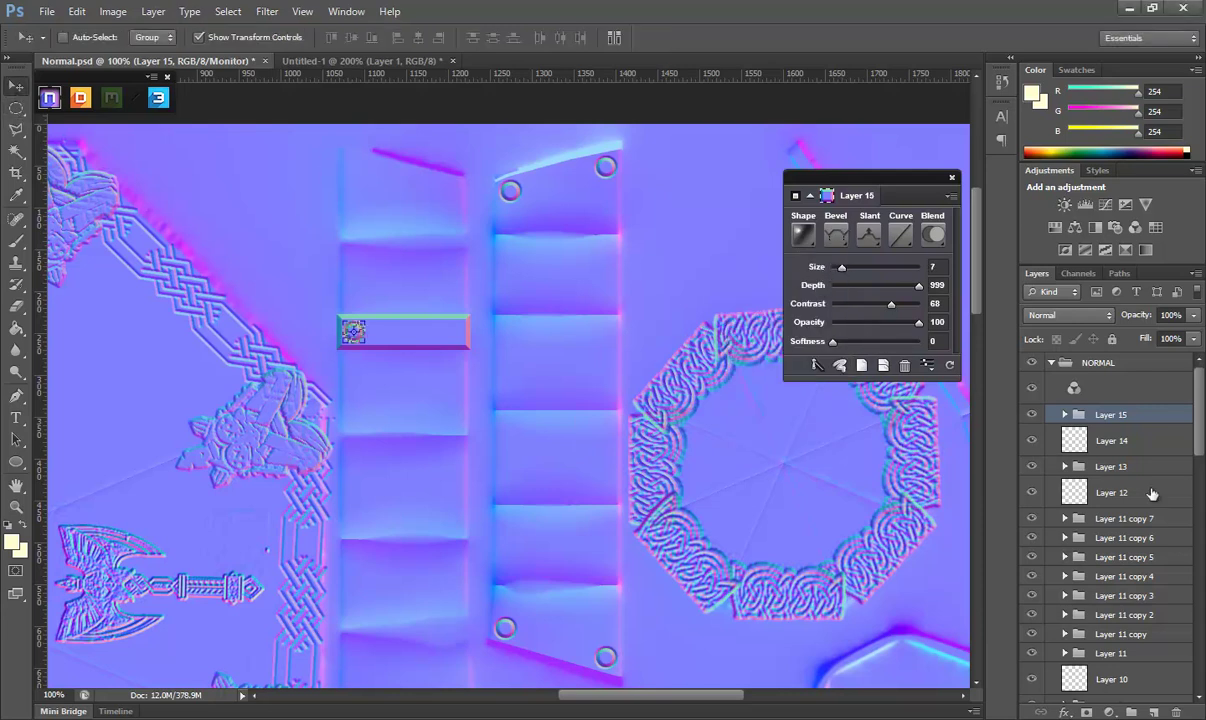
pyautogui.rightClick(1124, 424)
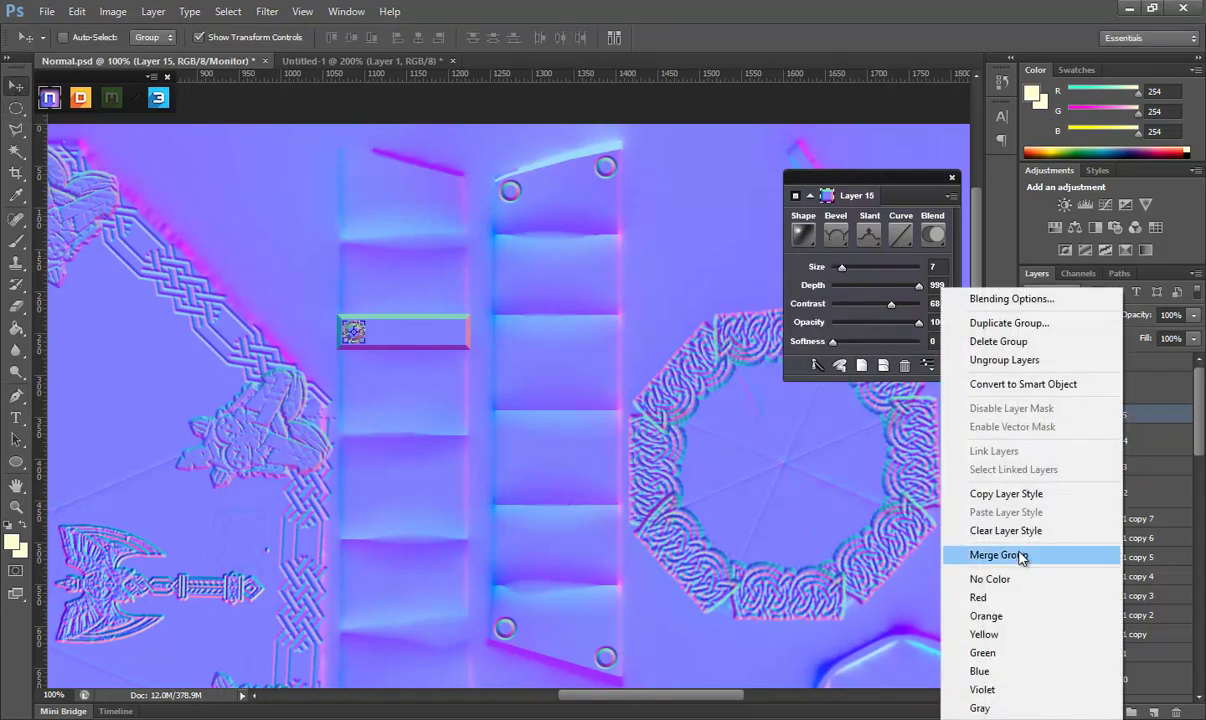
pyautogui.click(1017, 557)
pyautogui.keyDown('alt'); pyautogui.moveTo(385, 396); pyautogui.dragTo(476, 394); pyautogui.keyUp('alt')
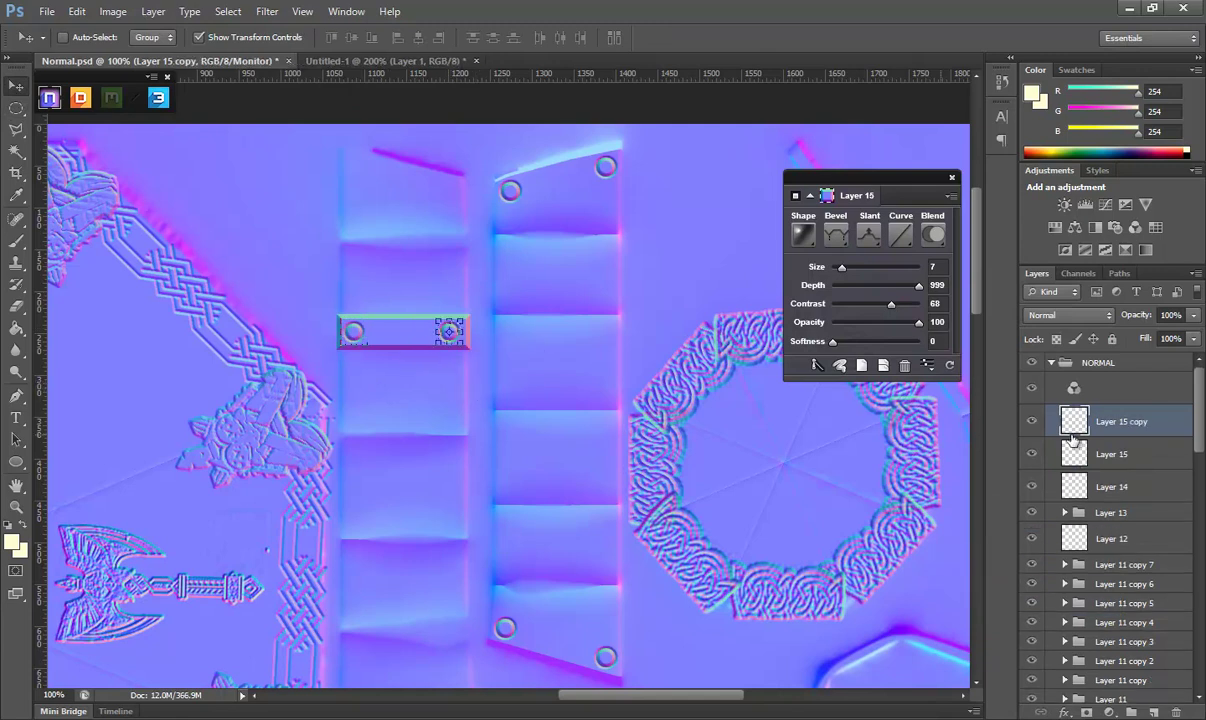
pyautogui.click(1110, 512)
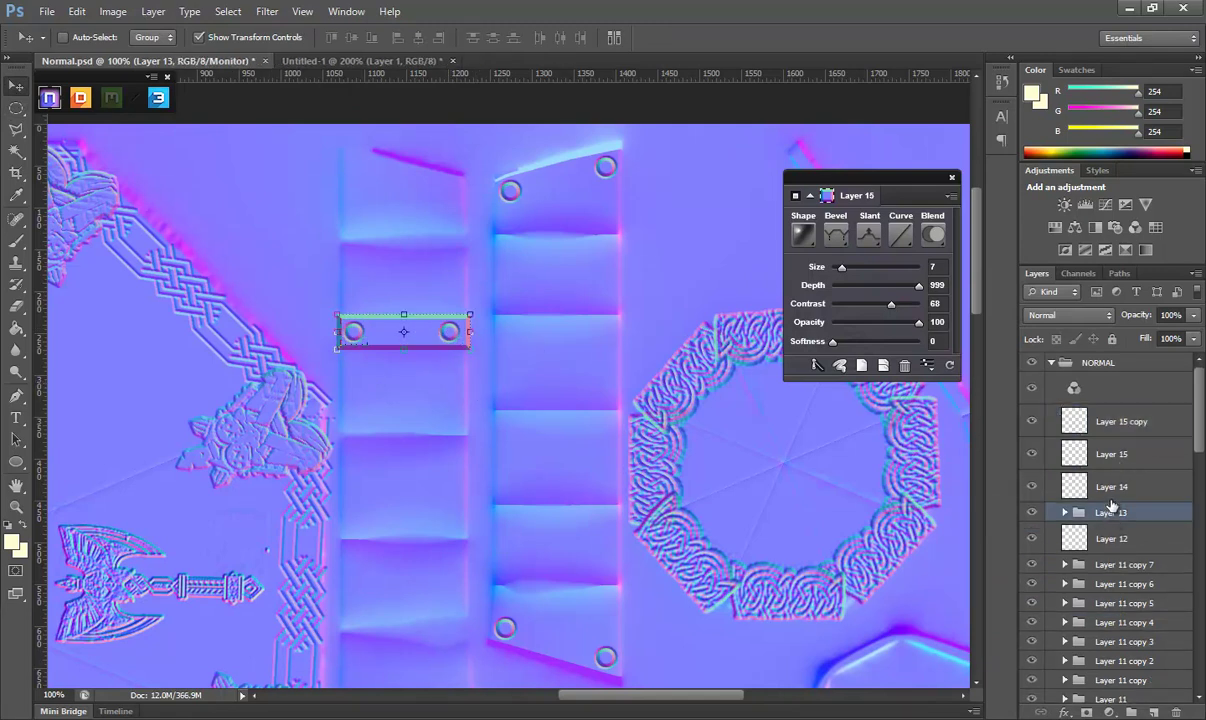
pyautogui.keyDown('shift'); pyautogui.click(1133, 428); pyautogui.keyUp('shift')
pyautogui.rightClick(1133, 428)
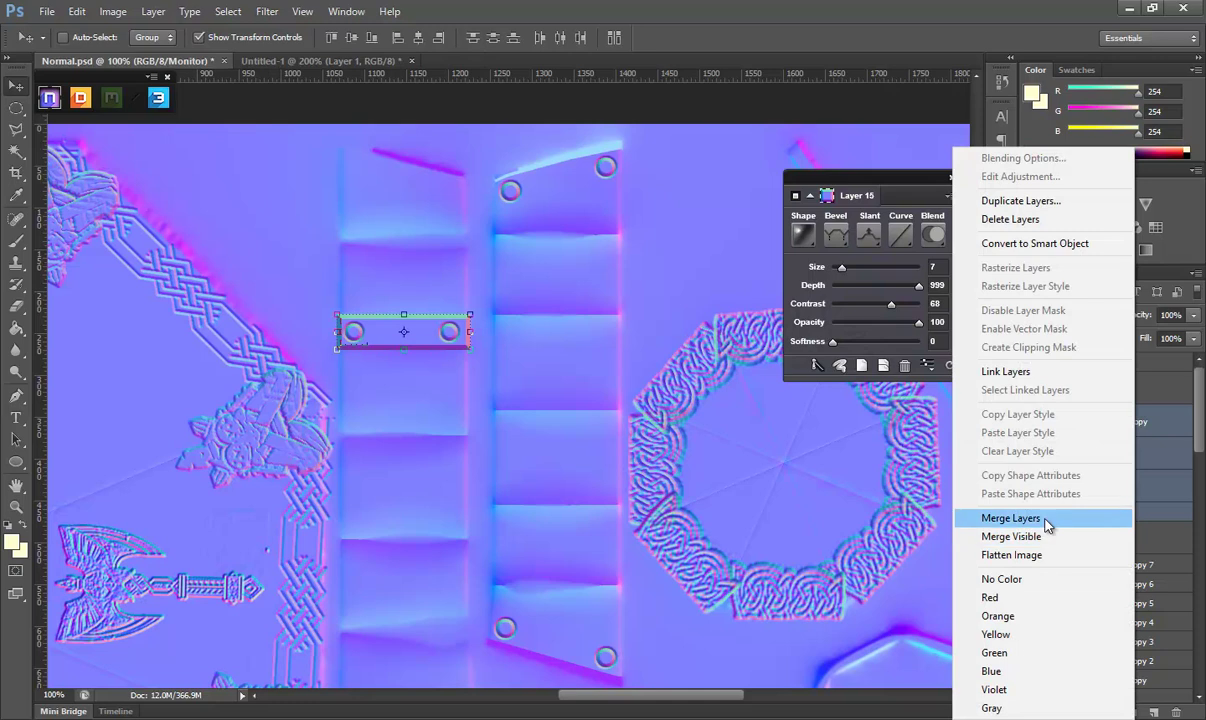
pyautogui.click(1046, 518)
pyautogui.moveTo(414, 344)
pyautogui.mouseDown()
pyautogui.moveTo(322, 298)
pyautogui.moveTo(329, 423)
pyautogui.moveTo(422, 231)
pyautogui.mouseUp()
# Duplicate the riveted plate and position the copy lower-left between the ladder steps.
pyautogui.moveTo(390, 430); pyautogui.dragTo(606, 97)
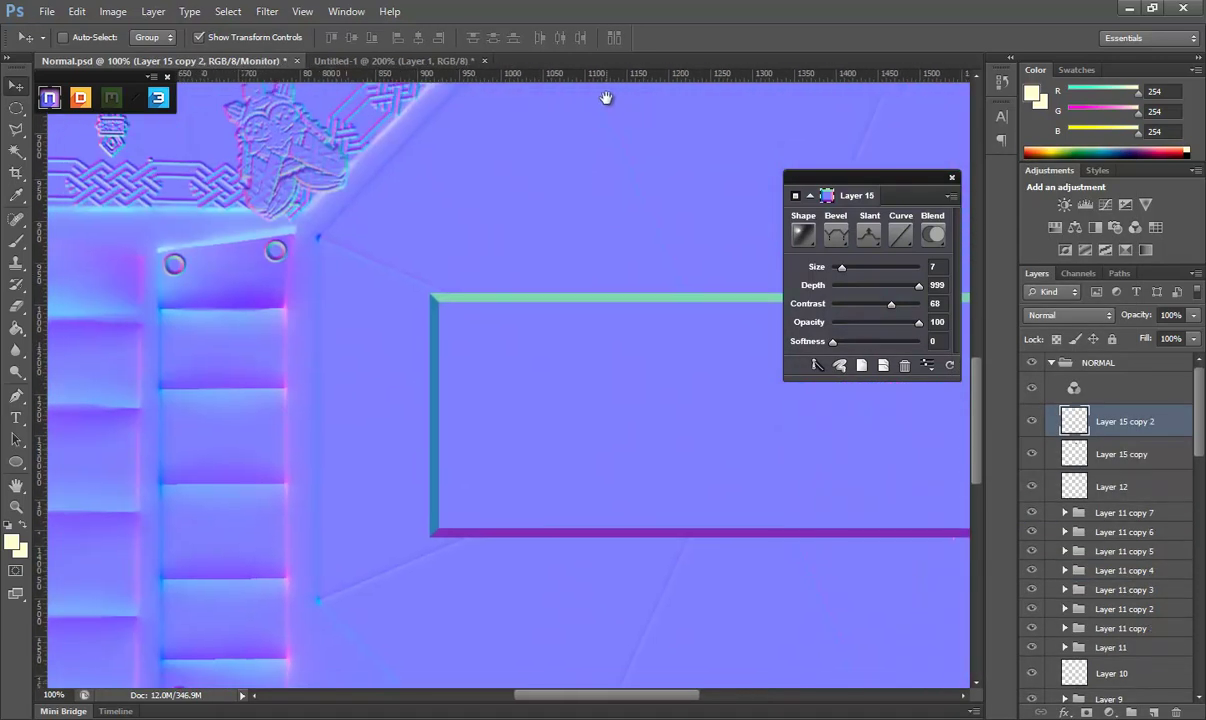
pyautogui.moveTo(579, 223)
pyautogui.mouseDown()
pyautogui.moveTo(398, 444)
pyautogui.moveTo(565, 315)
pyautogui.moveTo(387, 491)
pyautogui.moveTo(514, 425)
pyautogui.mouseUp()
pyautogui.moveTo(518, 414); pyautogui.dragTo(433, 426)
# Save Normal.psd and orbit the shield to a tilted side view in Marmoset.
pyautogui.hotkey('ctrl', 's')
pyautogui.hotkey('alt', 'Tab')
pyautogui.moveTo(700, 457)
pyautogui.mouseDown()
pyautogui.moveTo(751, 398)
pyautogui.moveTo(861, 385)
pyautogui.moveTo(719, 484)
pyautogui.moveTo(620, 395)
pyautogui.moveTo(463, 417)
pyautogui.moveTo(342, 293)
pyautogui.moveTo(345, 264)
pyautogui.moveTo(307, 341)
pyautogui.moveTo(590, 395)
pyautogui.moveTo(843, 342)
pyautogui.moveTo(644, 343)
pyautogui.moveTo(447, 369)
pyautogui.moveTo(756, 425)
pyautogui.moveTo(626, 274)
pyautogui.moveTo(632, 233)
pyautogui.moveTo(538, 264)
pyautogui.moveTo(533, 304)
pyautogui.moveTo(938, 349)
pyautogui.moveTo(1004, 270)
pyautogui.moveTo(610, 326)
pyautogui.moveTo(570, 275)
pyautogui.moveTo(643, 220)
pyautogui.moveTo(581, 191)
pyautogui.moveTo(509, 288)
pyautogui.moveTo(668, 285)
pyautogui.moveTo(603, 199)
pyautogui.moveTo(481, 259)
pyautogui.moveTo(598, 221)
pyautogui.moveTo(779, 213)
pyautogui.moveTo(1055, 251)
pyautogui.moveTo(977, 264)
pyautogui.moveTo(983, 283)
pyautogui.moveTo(1068, 240)
pyautogui.moveTo(978, 281)
pyautogui.moveTo(915, 250)
pyautogui.moveTo(873, 298)
pyautogui.moveTo(947, 199)
pyautogui.moveTo(966, 148)
pyautogui.moveTo(910, 225)
pyautogui.mouseUp()
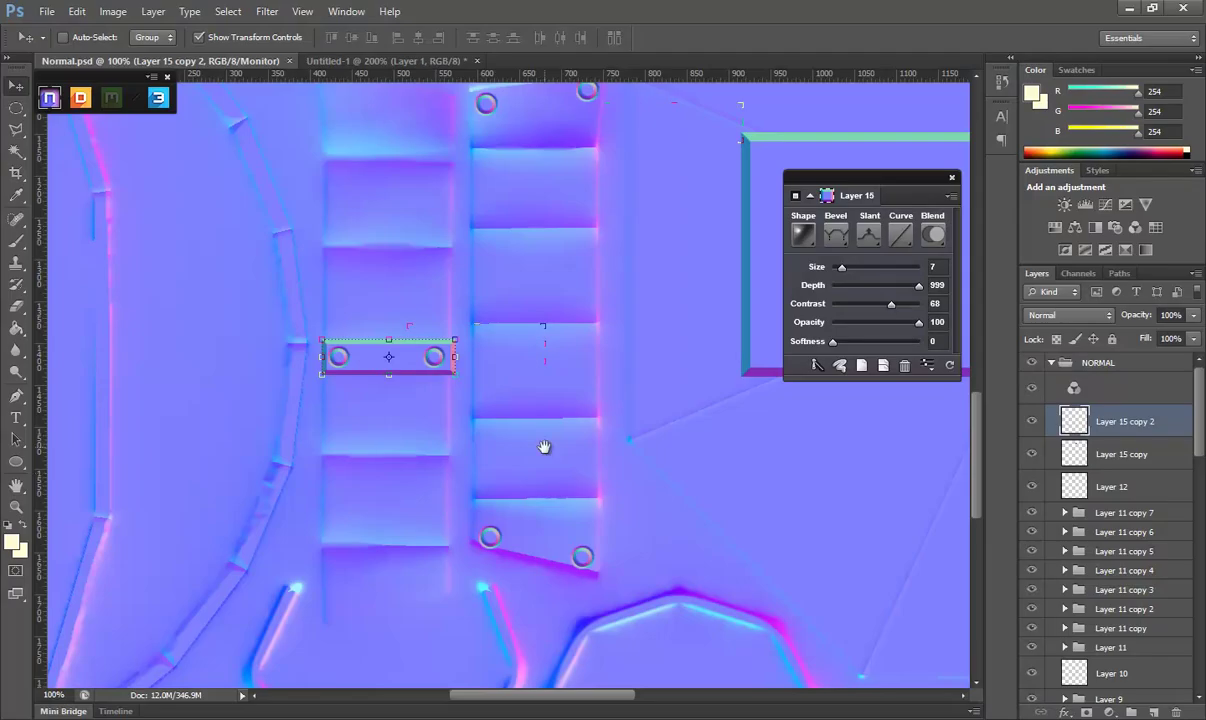
# Shift the Marmoset view slightly to inspect the riveted strap plates.
pyautogui.moveTo(544, 446); pyautogui.dragTo(553, 400)
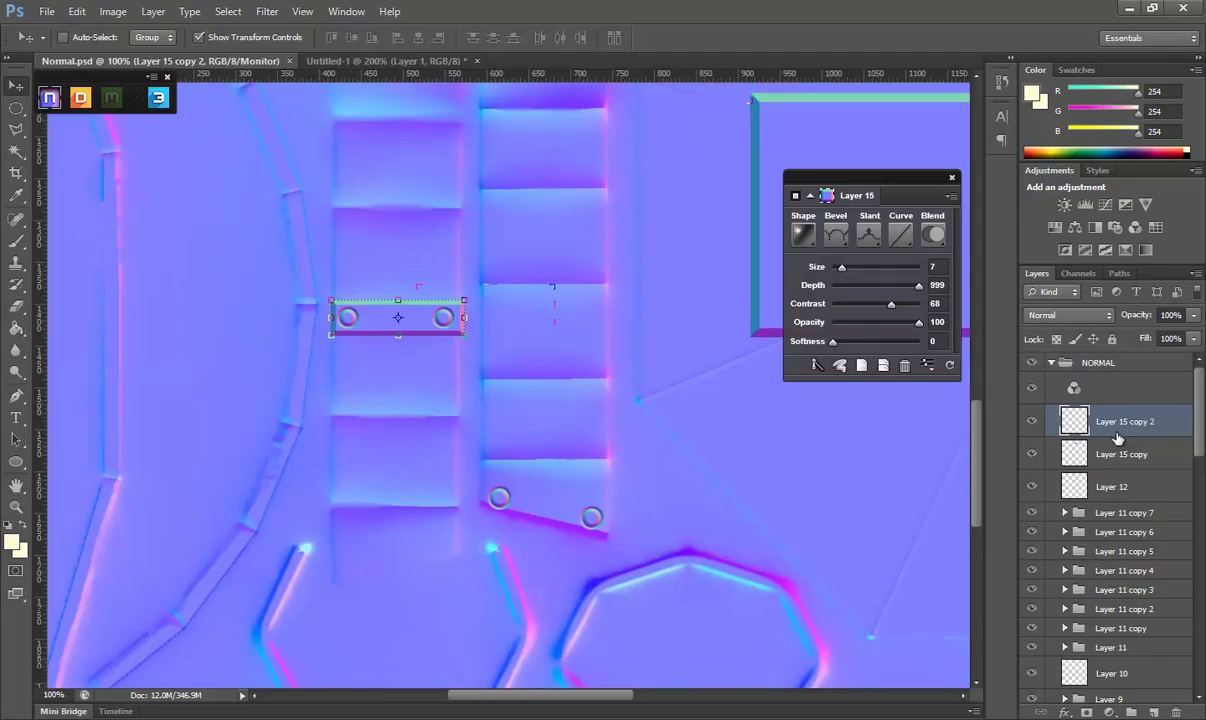
# Hide the lower riveted plate copy and add a new layer above Layer 12, ready for a rectangular selection.
pyautogui.click(1033, 421)
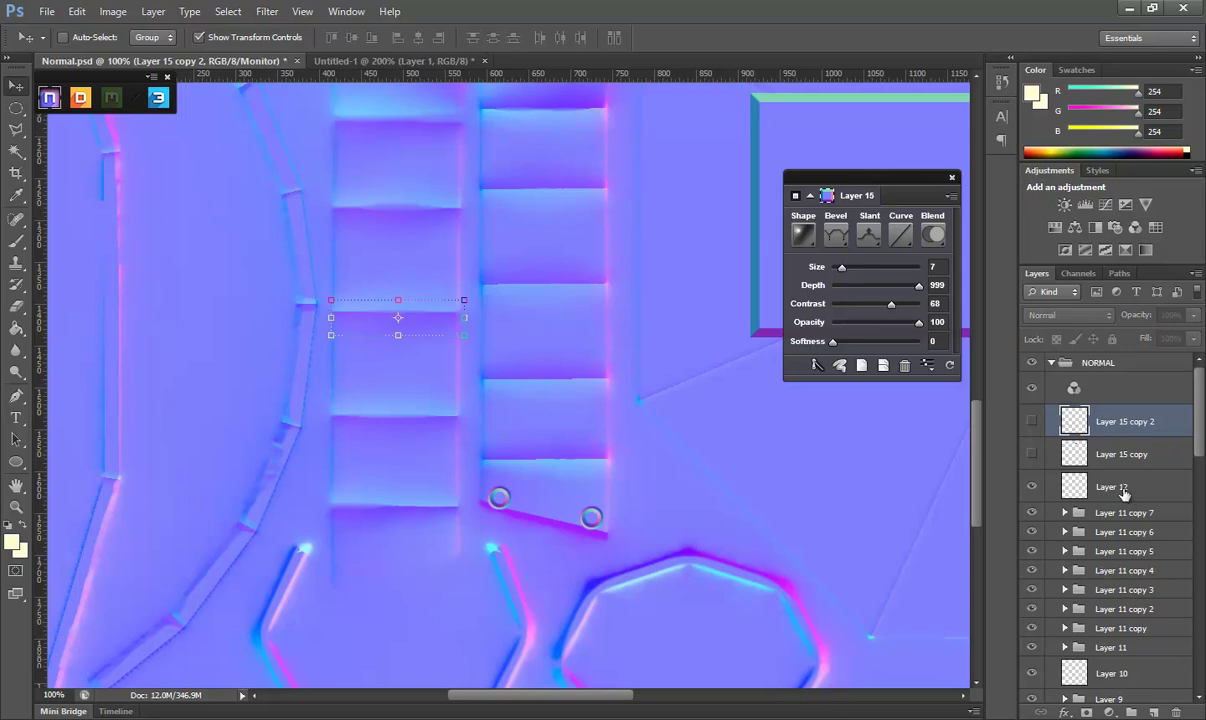
pyautogui.click(1123, 491)
pyautogui.click(1154, 712)
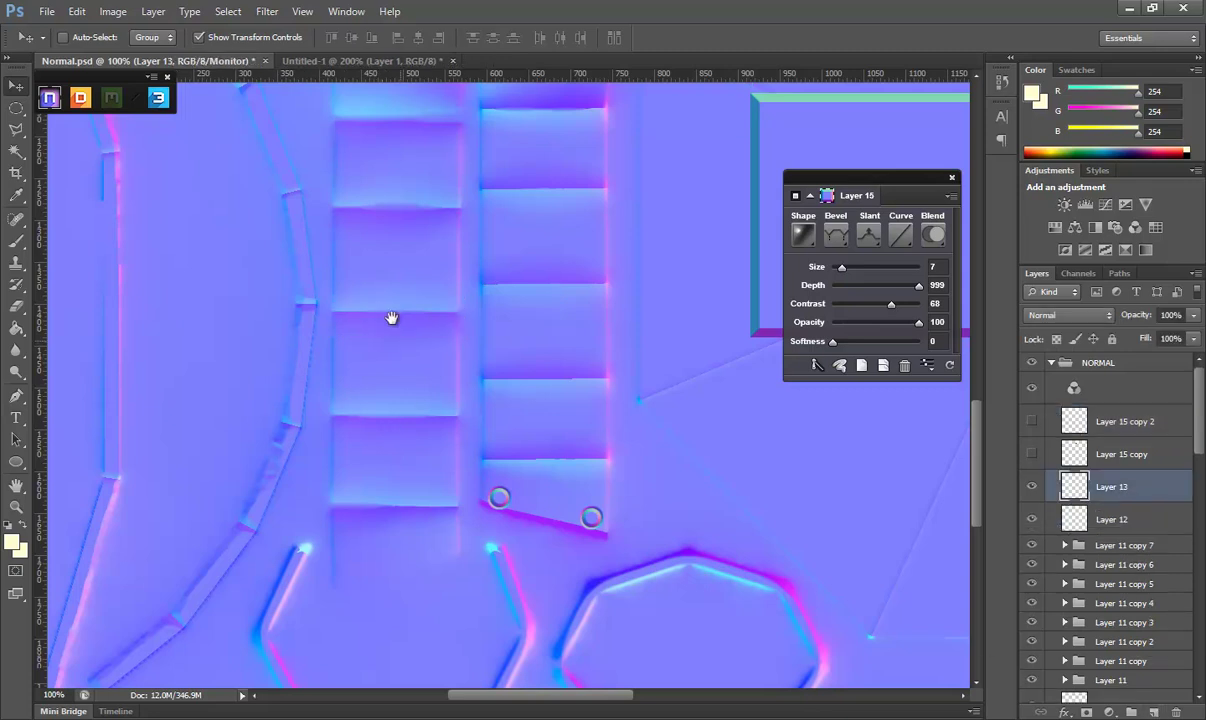
pyautogui.moveTo(392, 318); pyautogui.dragTo(363, 439)
pyautogui.click(16, 108)
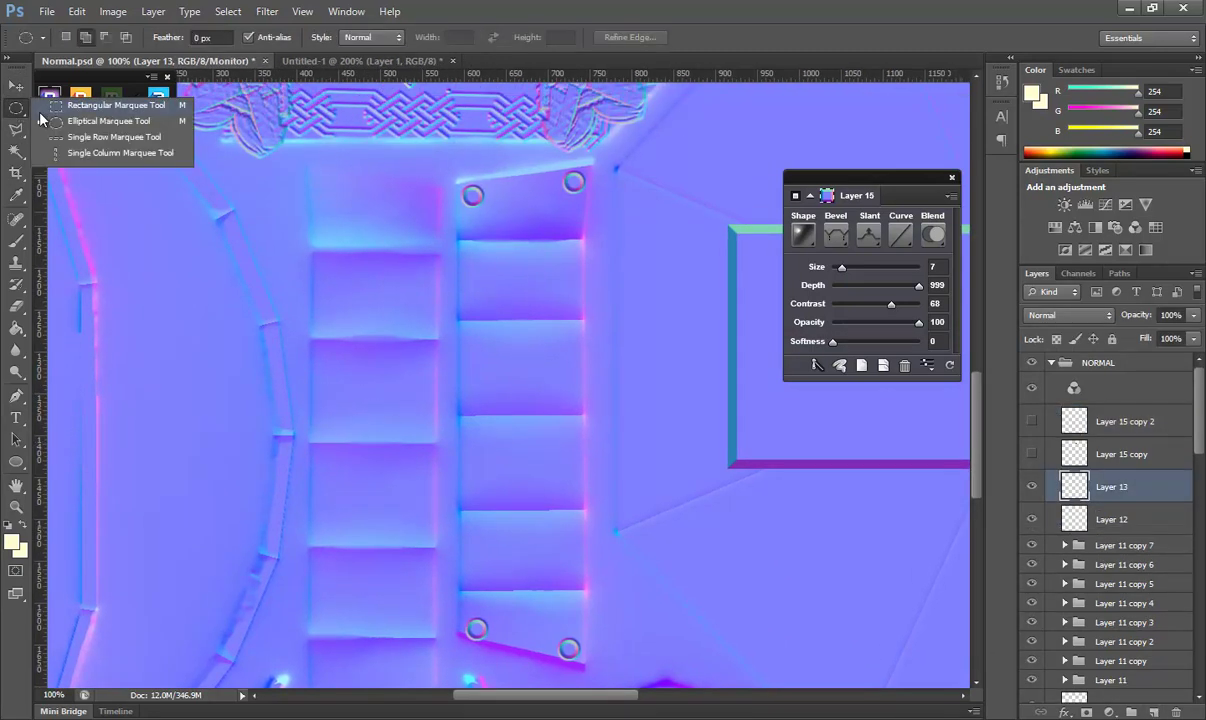
pyautogui.click(110, 105)
pyautogui.moveTo(323, 261); pyautogui.dragTo(324, 150)
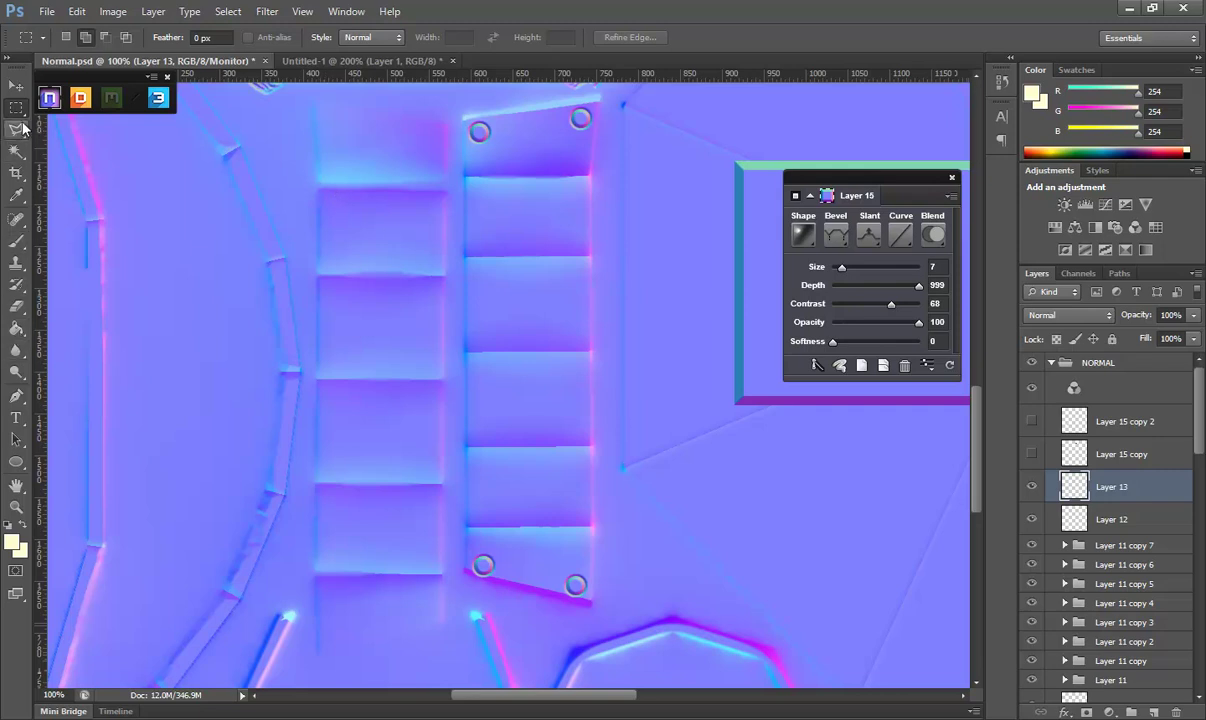
# With the Brush tool, sample a light-blue foreground colour from the normal map.
pyautogui.click(17, 244)
pyautogui.click(12, 546)
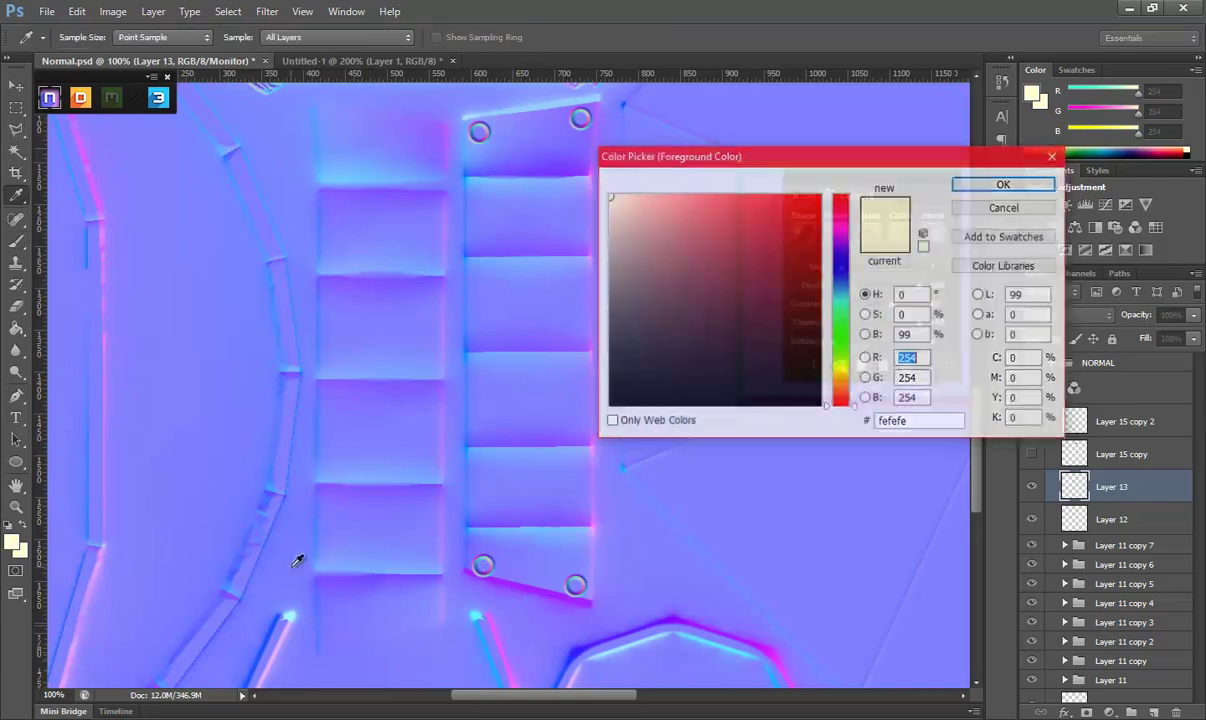
pyautogui.click(566, 500)
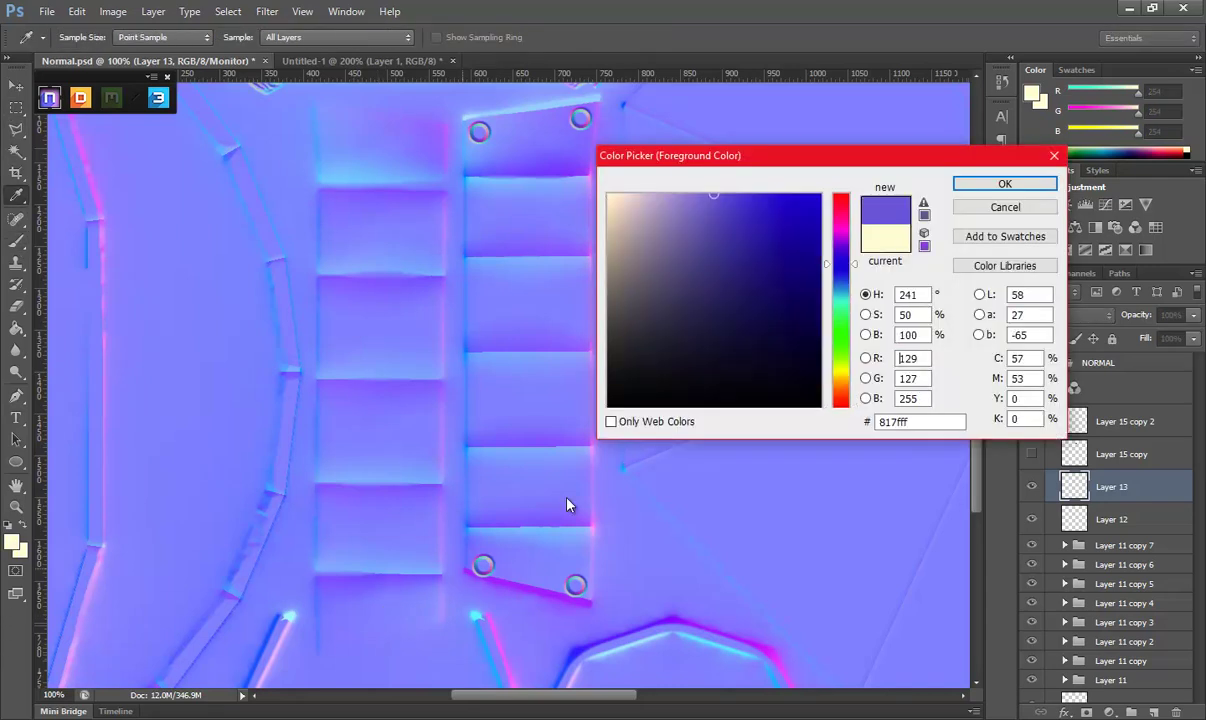
pyautogui.click(363, 182)
pyautogui.click(1002, 183)
# Paint flat light blue over the left ladder column with a 44 px brush.
pyautogui.scroll(-1, 374, 350)
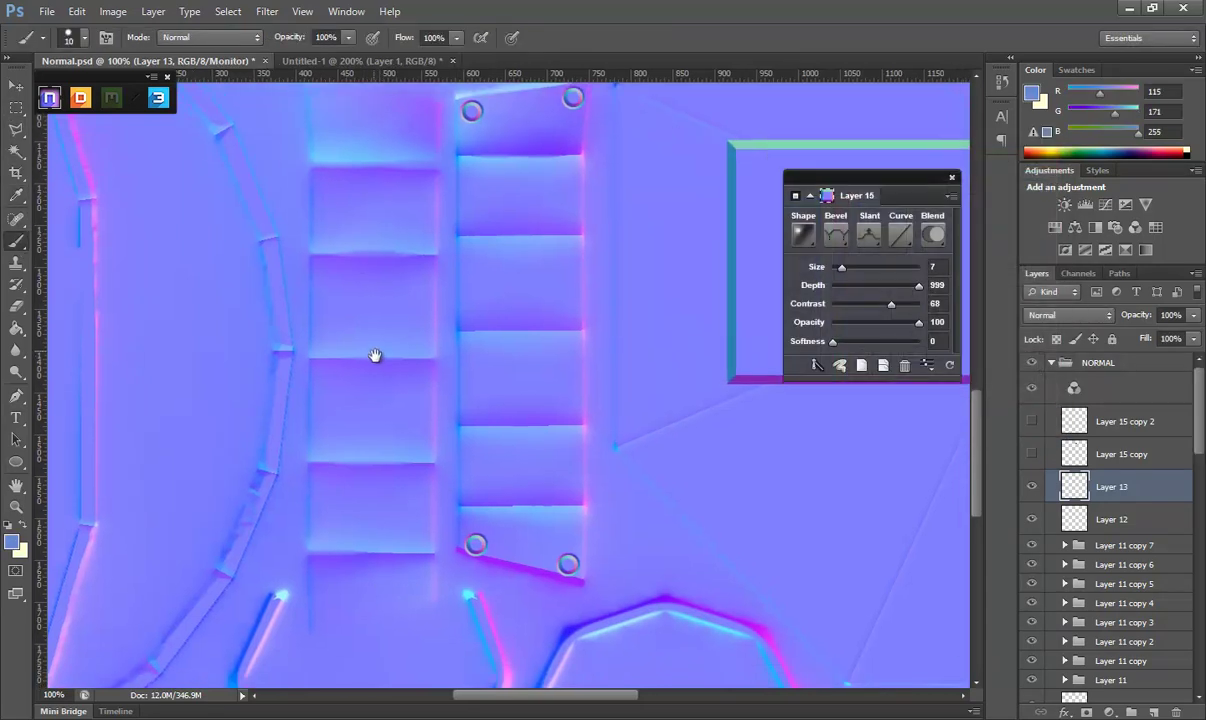
pyautogui.rightClick(378, 291)
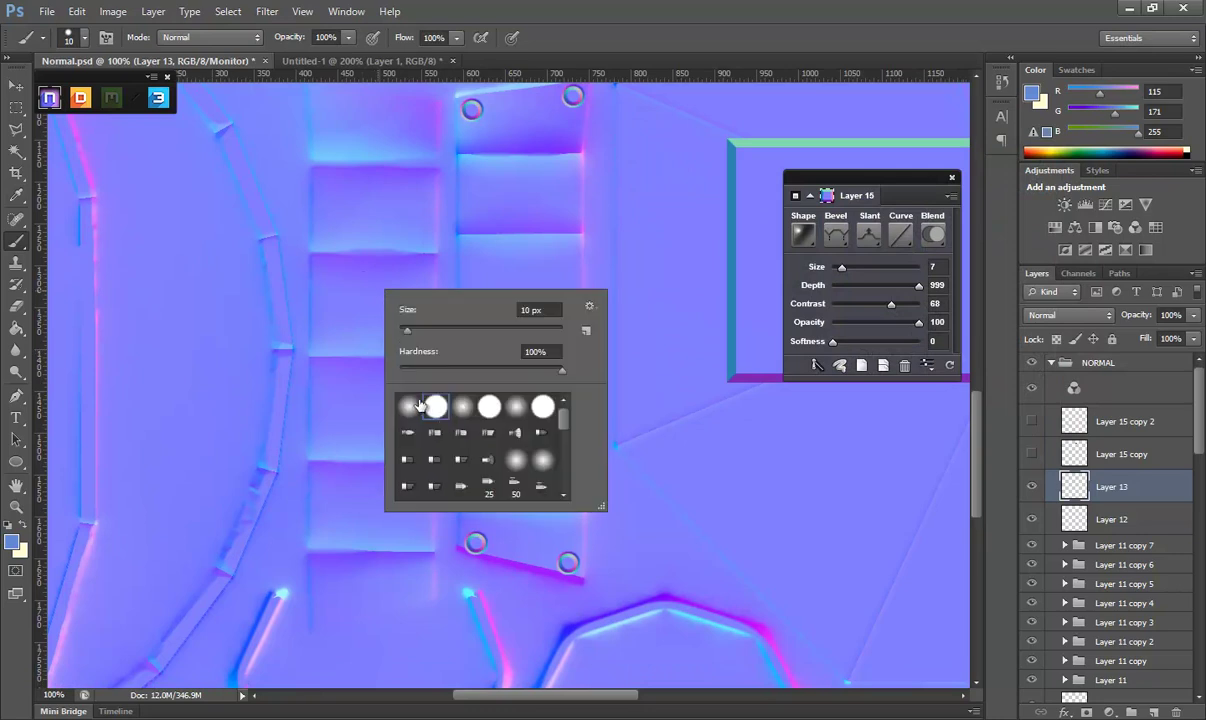
pyautogui.moveTo(409, 331); pyautogui.dragTo(430, 334)
pyautogui.click(400, 189)
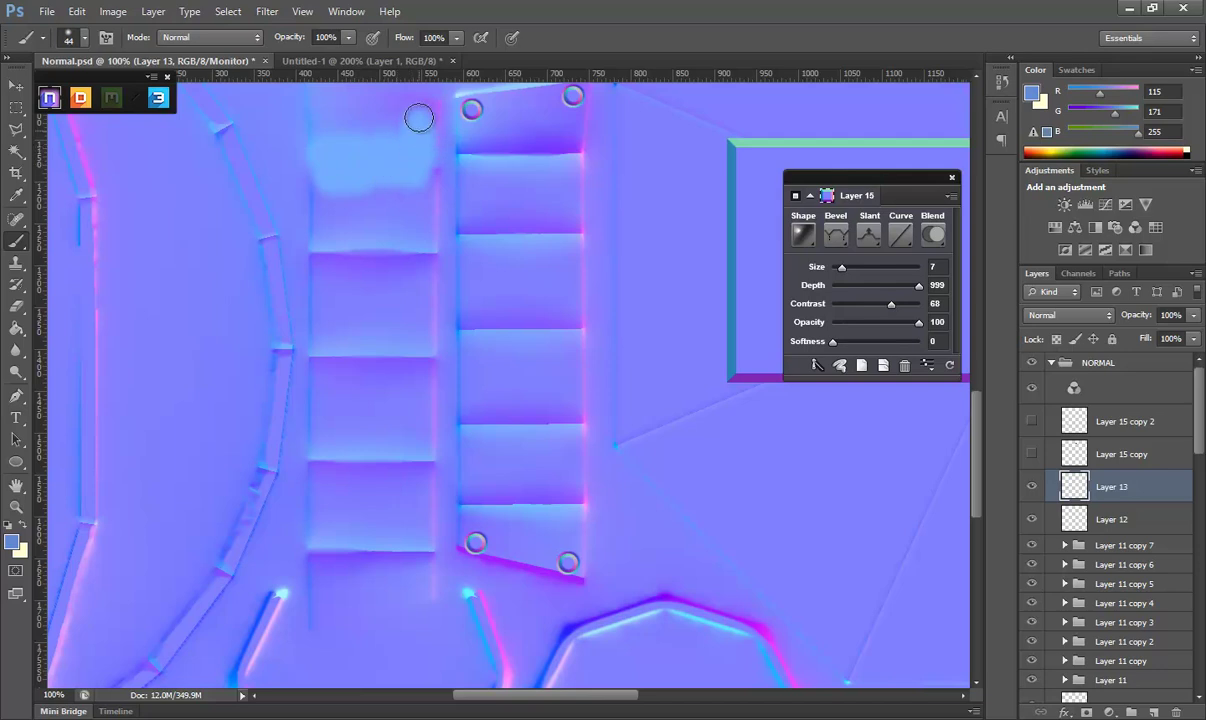
pyautogui.moveTo(413, 194)
pyautogui.mouseDown()
pyautogui.moveTo(350, 315)
pyautogui.moveTo(331, 184)
pyautogui.moveTo(385, 207)
pyautogui.moveTo(417, 253)
pyautogui.moveTo(417, 552)
pyautogui.moveTo(377, 546)
pyautogui.moveTo(323, 562)
pyautogui.moveTo(331, 336)
pyautogui.moveTo(374, 493)
pyautogui.moveTo(399, 397)
pyautogui.mouseUp()
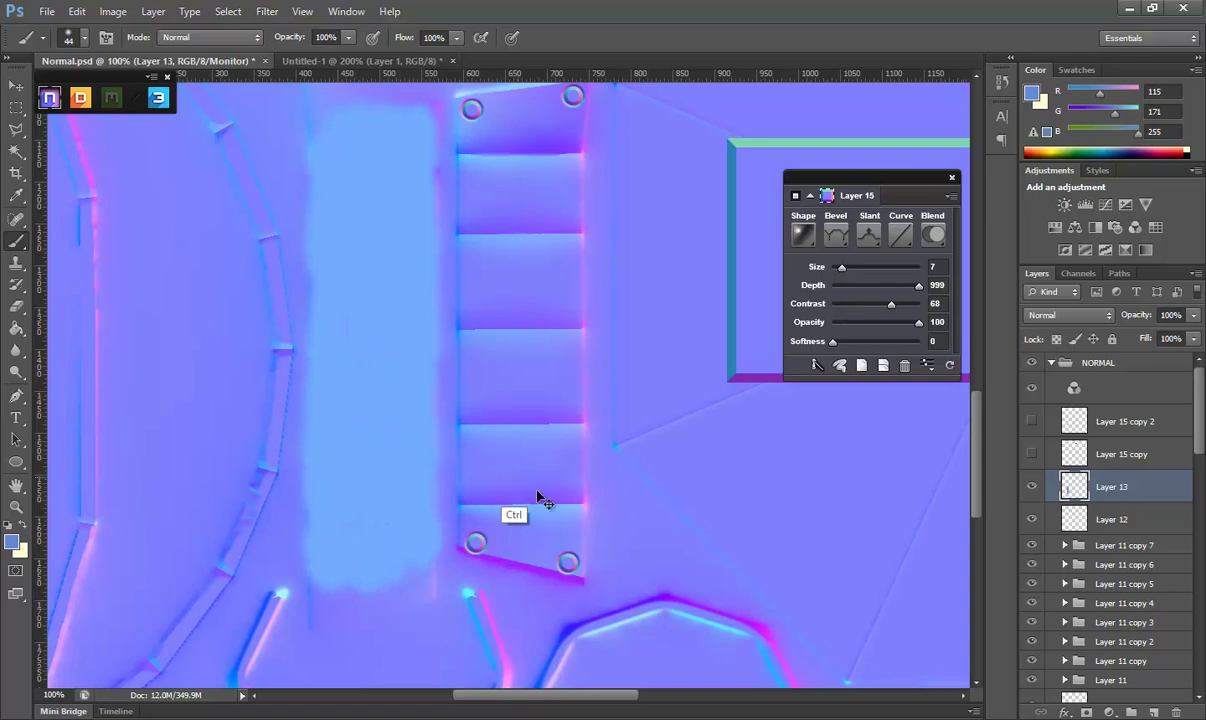
# Save Normal.psd, orbit the shield in Marmoset, then undo the flat light-blue paint.
pyautogui.hotkey('ctrl', 's')
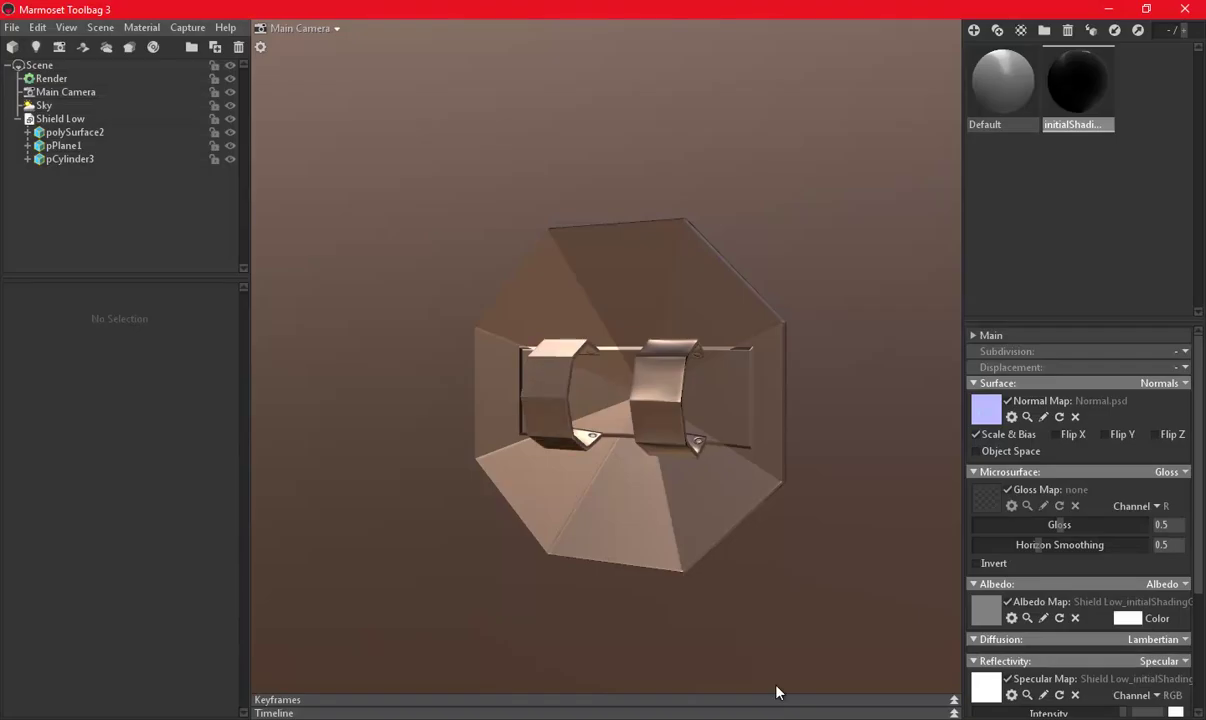
pyautogui.moveTo(624, 544)
pyautogui.keyDown('alt'); pyautogui.mouseDown()
pyautogui.moveTo(694, 577)
pyautogui.moveTo(751, 564)
pyautogui.moveTo(689, 440)
pyautogui.moveTo(645, 541)
pyautogui.moveTo(748, 528)
pyautogui.moveTo(607, 559)
pyautogui.mouseUp(); pyautogui.keyUp('alt')
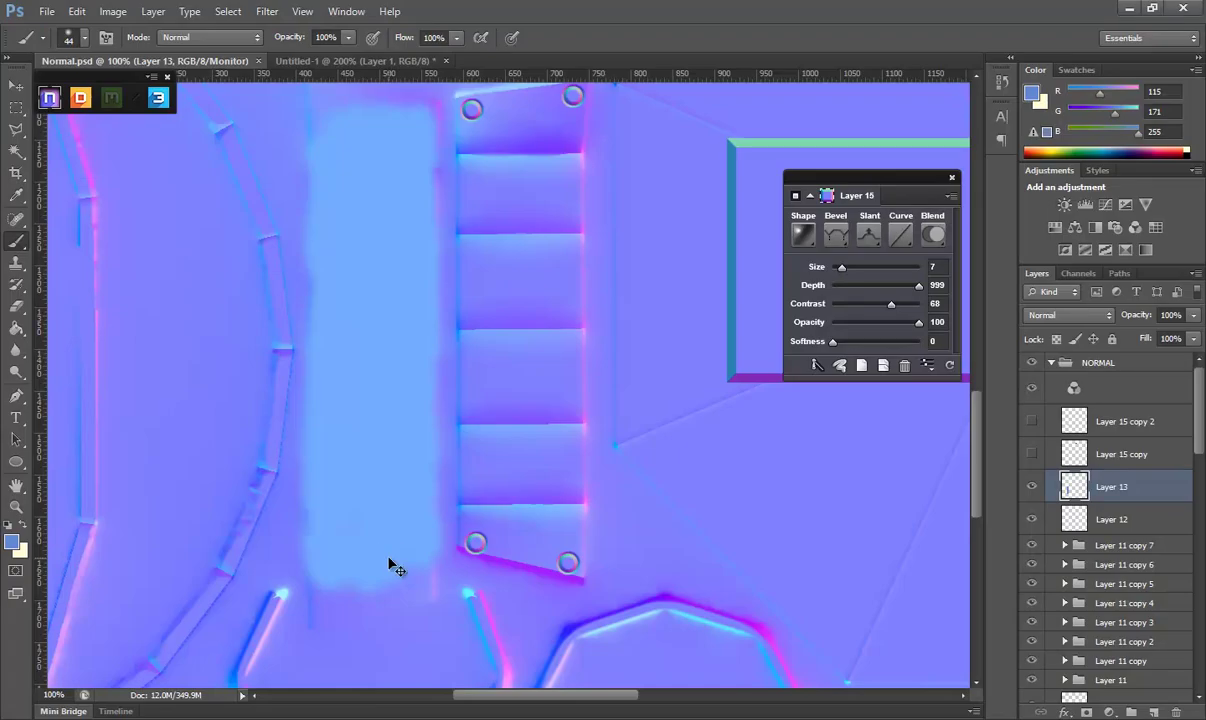
pyautogui.hotkey('ctrl', 'z')
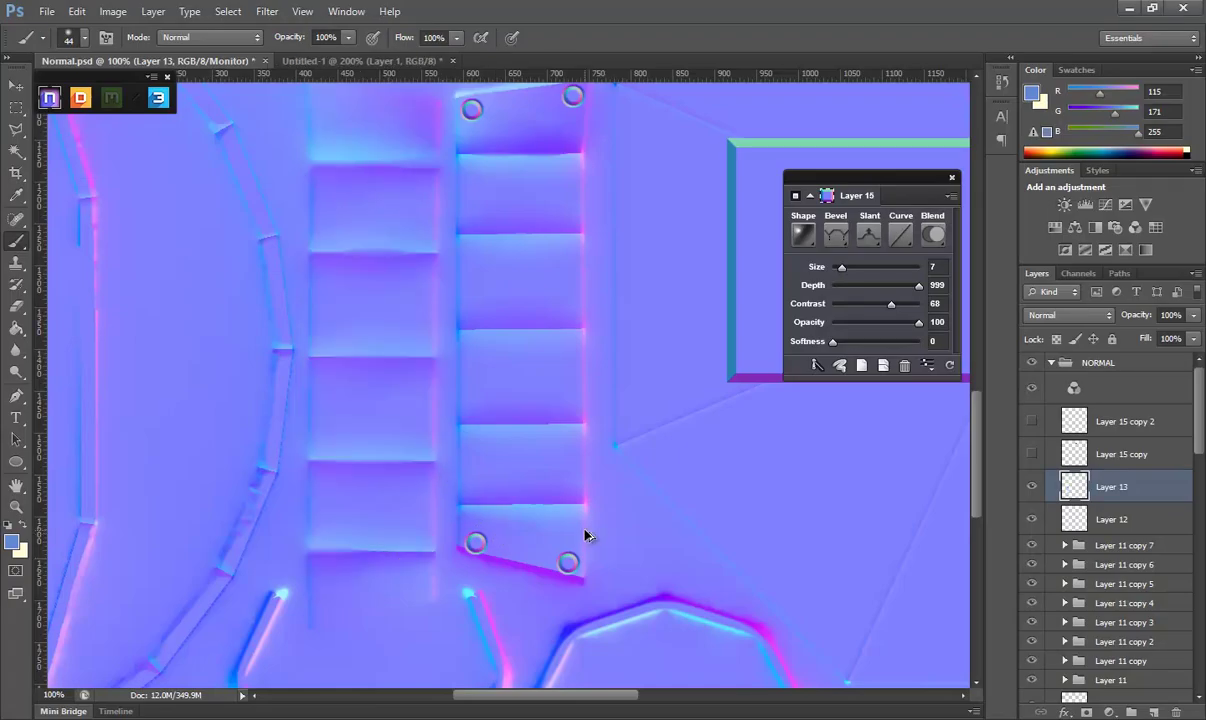
pyautogui.hotkey('ctrl', 'z')
# Step back to the state with Layers 13 and 14, and show Layer 15 beside the knotwork.
pyautogui.hotkey('ctrl', 'alt', 'z')
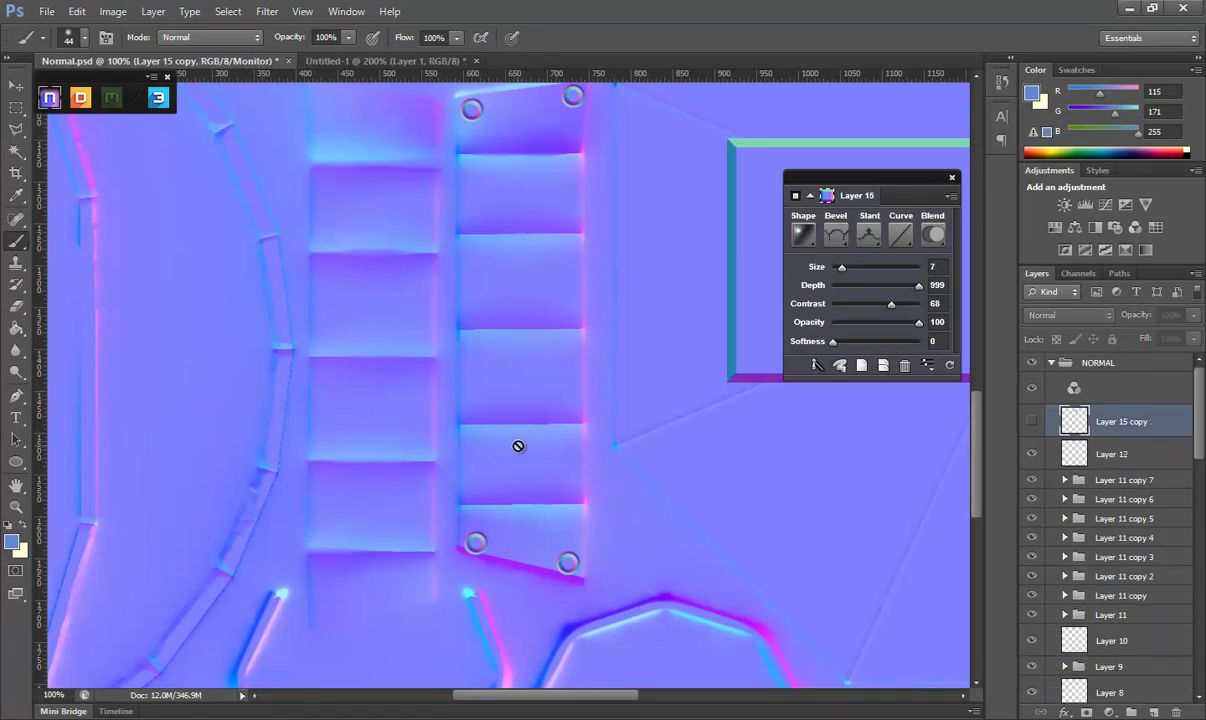
pyautogui.hotkey('ctrl', 'alt', 'z')
pyautogui.hotkey('ctrl', 'alt', 'z')
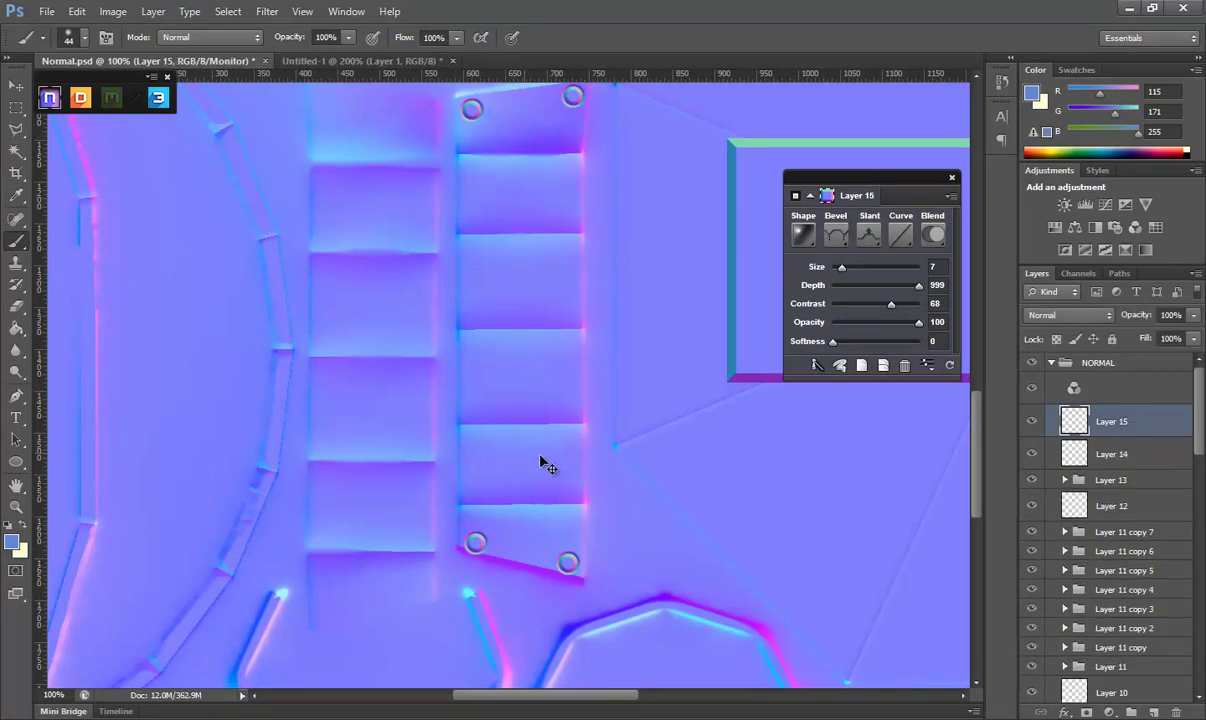
pyautogui.click(1032, 424)
pyautogui.moveTo(759, 359)
pyautogui.mouseDown()
pyautogui.moveTo(541, 242)
pyautogui.moveTo(380, 447)
pyautogui.moveTo(320, 336)
pyautogui.mouseUp()
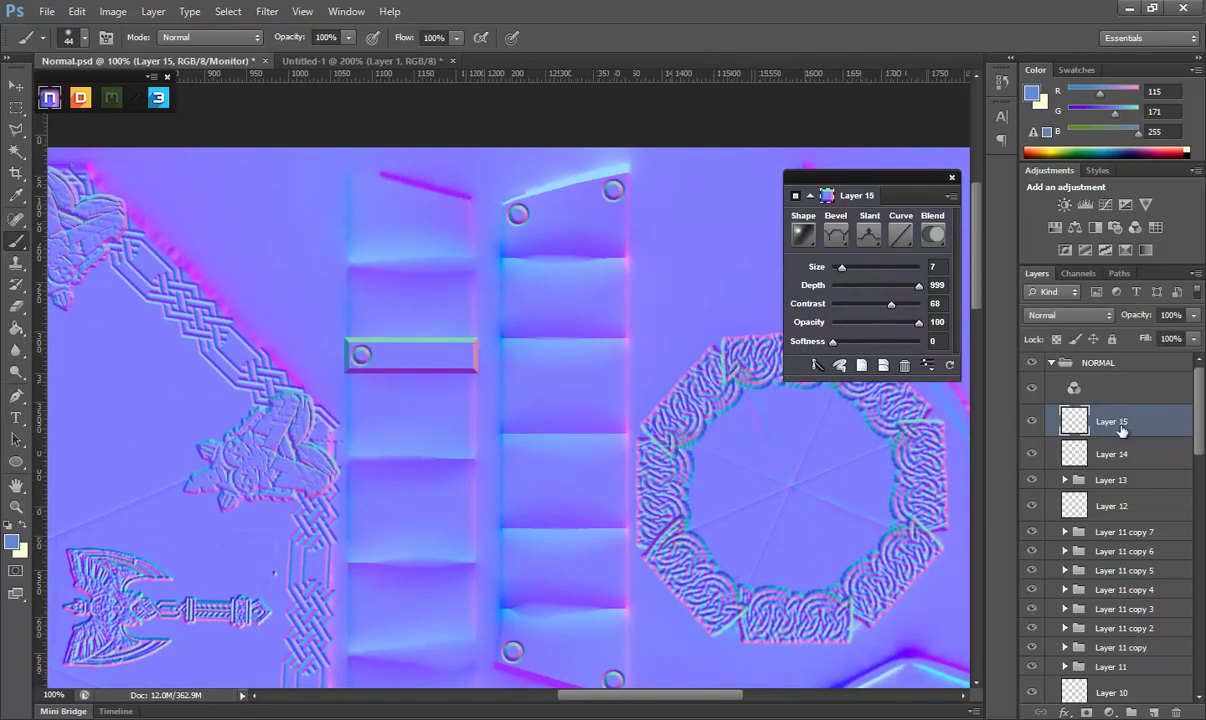
# Duplicate the screw rightward, merge Layer 15 copy, 15, 14 and 13, then Alt-drag a copy of the bar.
pyautogui.press('v')
pyautogui.keyDown('alt'); pyautogui.moveTo(459, 443); pyautogui.dragTo(556, 443); pyautogui.keyUp('alt')
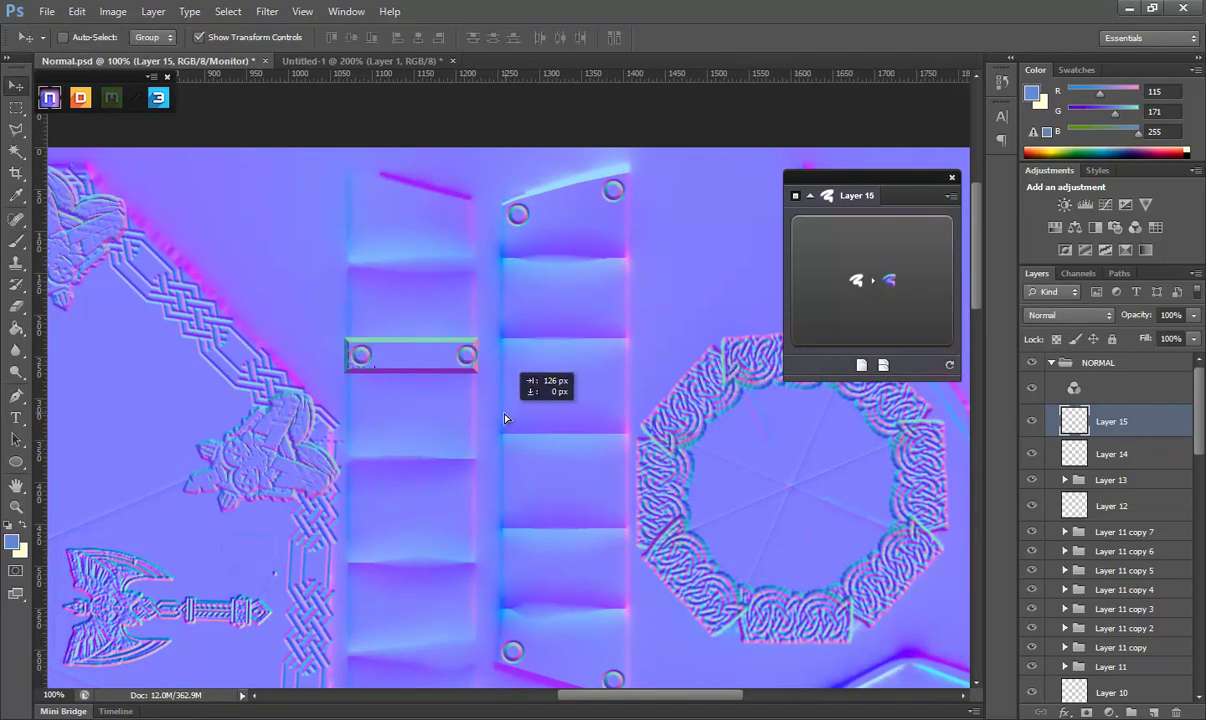
pyautogui.keyDown('shift'); pyautogui.click(1122, 463); pyautogui.keyUp('shift')
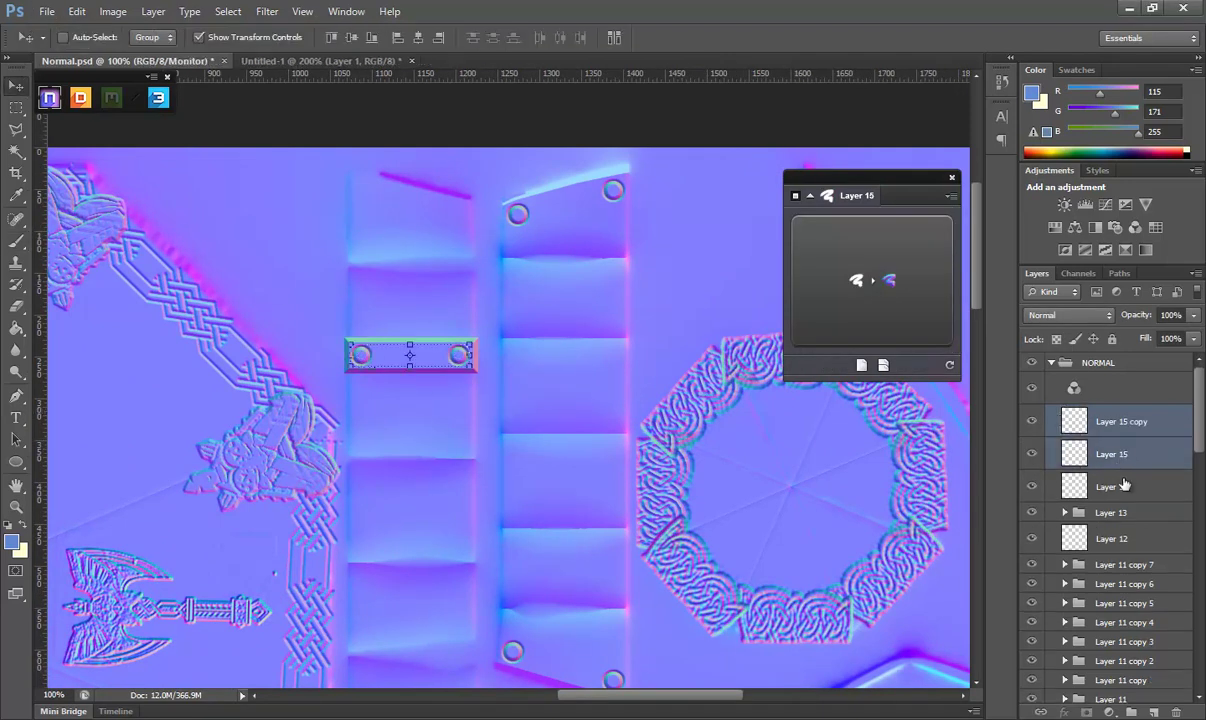
pyautogui.keyDown('shift'); pyautogui.click(1122, 492); pyautogui.keyUp('shift')
pyautogui.keyDown('shift'); pyautogui.click(1122, 514); pyautogui.keyUp('shift')
pyautogui.rightClick(1120, 514)
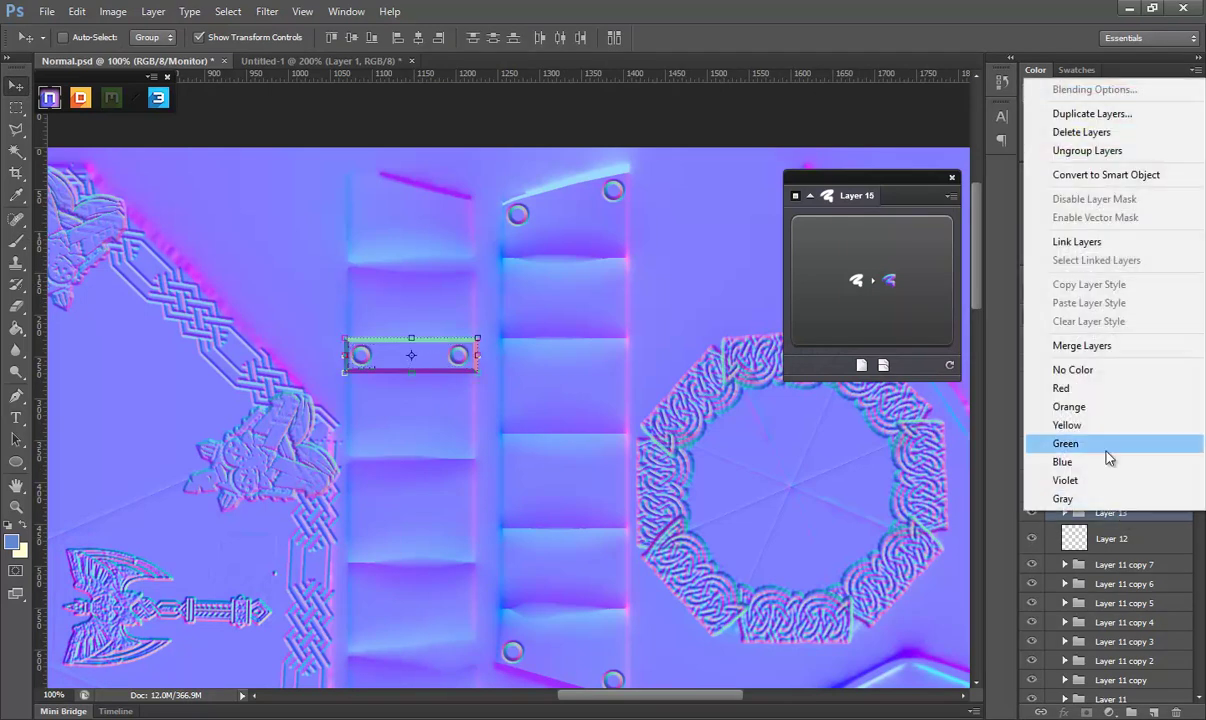
pyautogui.click(1104, 348)
pyautogui.moveTo(524, 484)
pyautogui.keyDown('alt'); pyautogui.mouseDown()
pyautogui.moveTo(601, 295)
pyautogui.moveTo(420, 697)
pyautogui.mouseUp(); pyautogui.keyUp('alt')
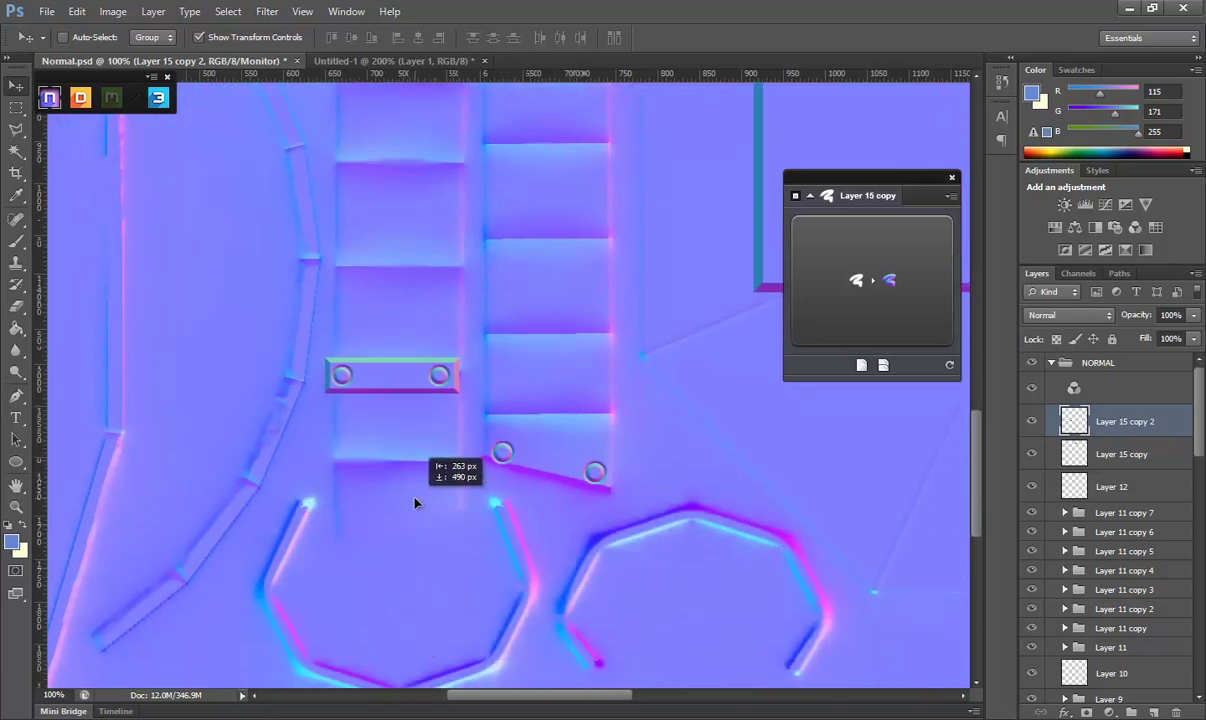
# Drop the copied bar onto the other ladder, save, and check it on the shield in Marmoset.
pyautogui.moveTo(420, 697); pyautogui.dragTo(395, 470)
pyautogui.hotkey('ctrl', 's')
pyautogui.hotkey('alt', 'Tab')
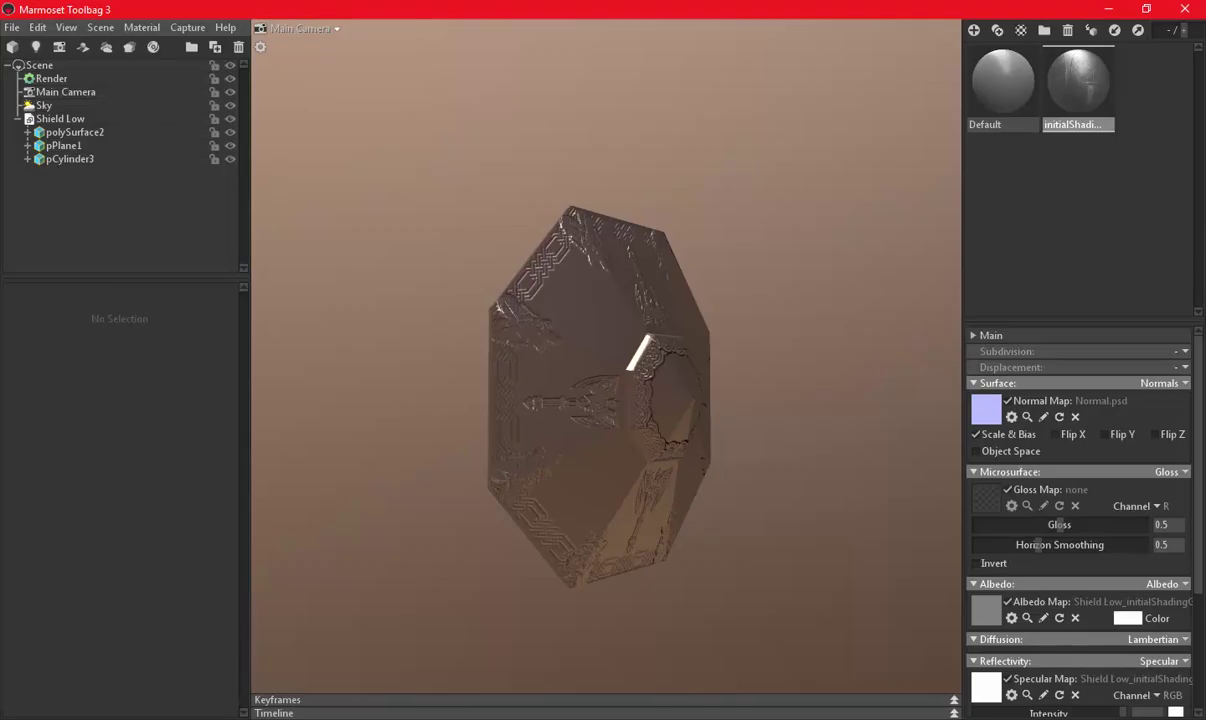
pyautogui.moveTo(503, 542); pyautogui.dragTo(802, 525)
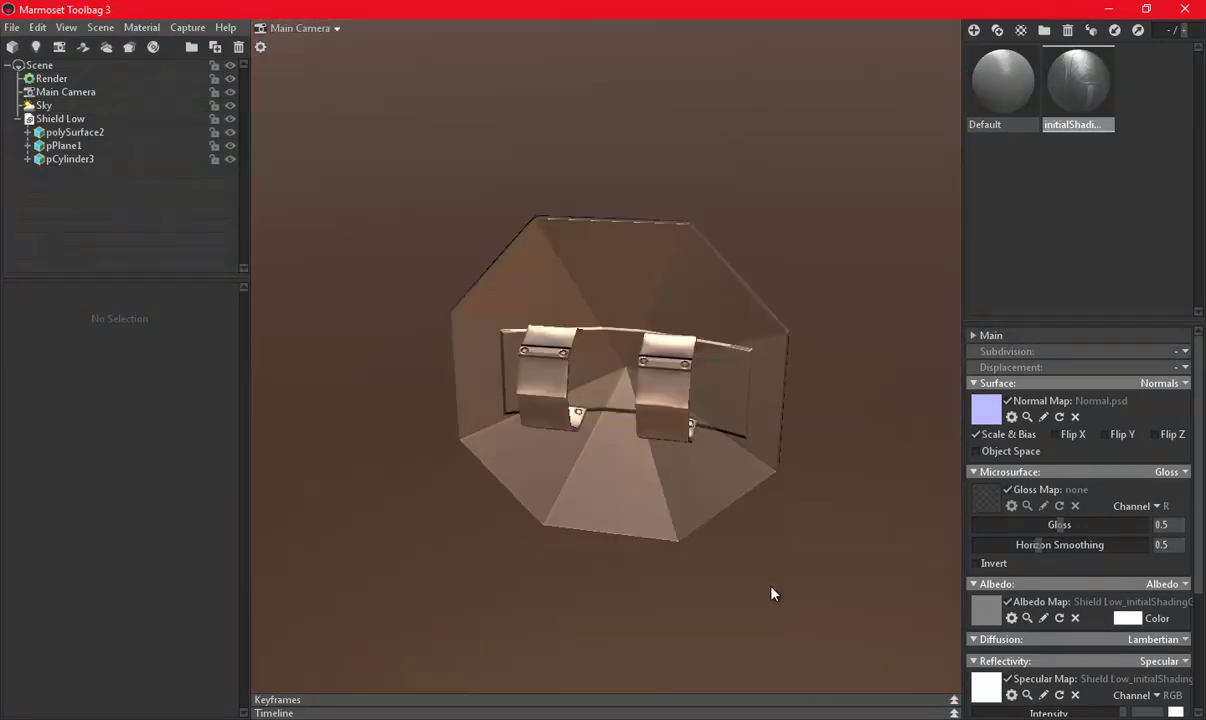
pyautogui.hotkey('alt', 'Tab')
# Move the copied bar higher on the ladder, save, and recheck the strap bars in Marmoset.
pyautogui.moveTo(417, 383)
pyautogui.mouseDown()
pyautogui.moveTo(472, 240)
pyautogui.moveTo(499, 422)
pyautogui.moveTo(451, 355)
pyautogui.mouseUp()
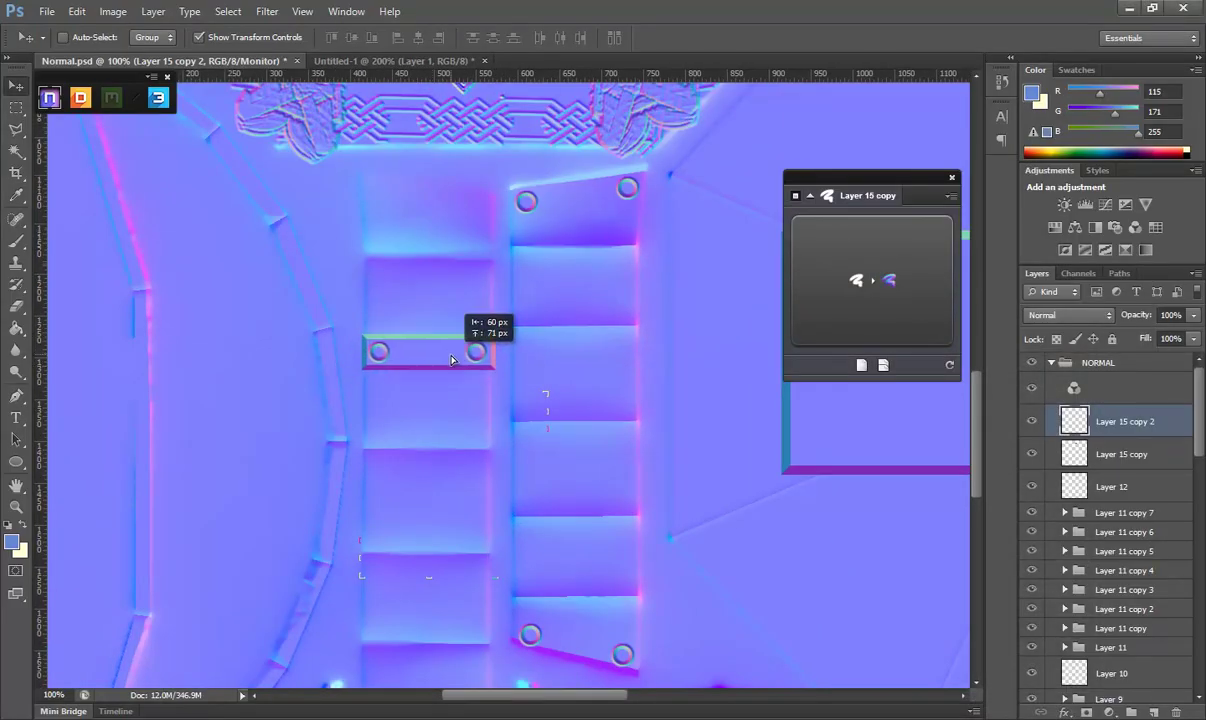
pyautogui.hotkey('ctrl', 's')
pyautogui.hotkey('alt', 'Tab')
pyautogui.moveTo(588, 472)
pyautogui.mouseDown()
pyautogui.moveTo(641, 315)
pyautogui.moveTo(603, 426)
pyautogui.moveTo(471, 429)
pyautogui.moveTo(533, 458)
pyautogui.moveTo(775, 444)
pyautogui.moveTo(767, 495)
pyautogui.moveTo(644, 437)
pyautogui.mouseUp()
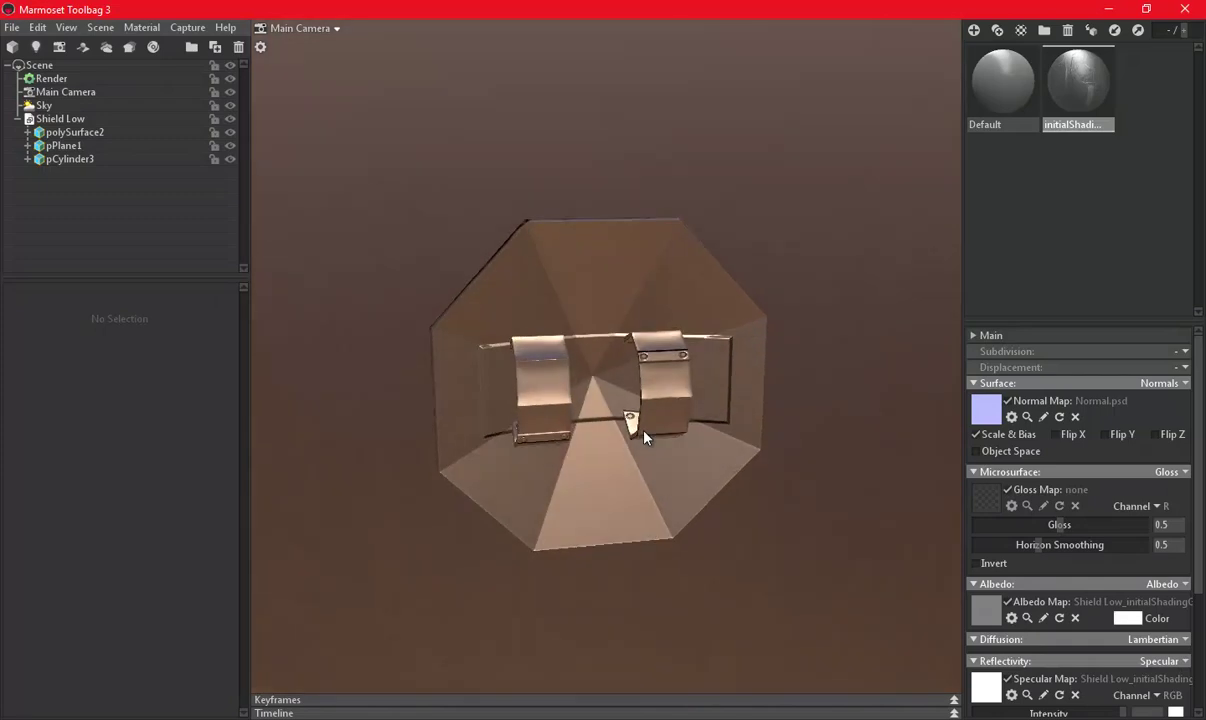
pyautogui.hotkey('alt', 'Tab')
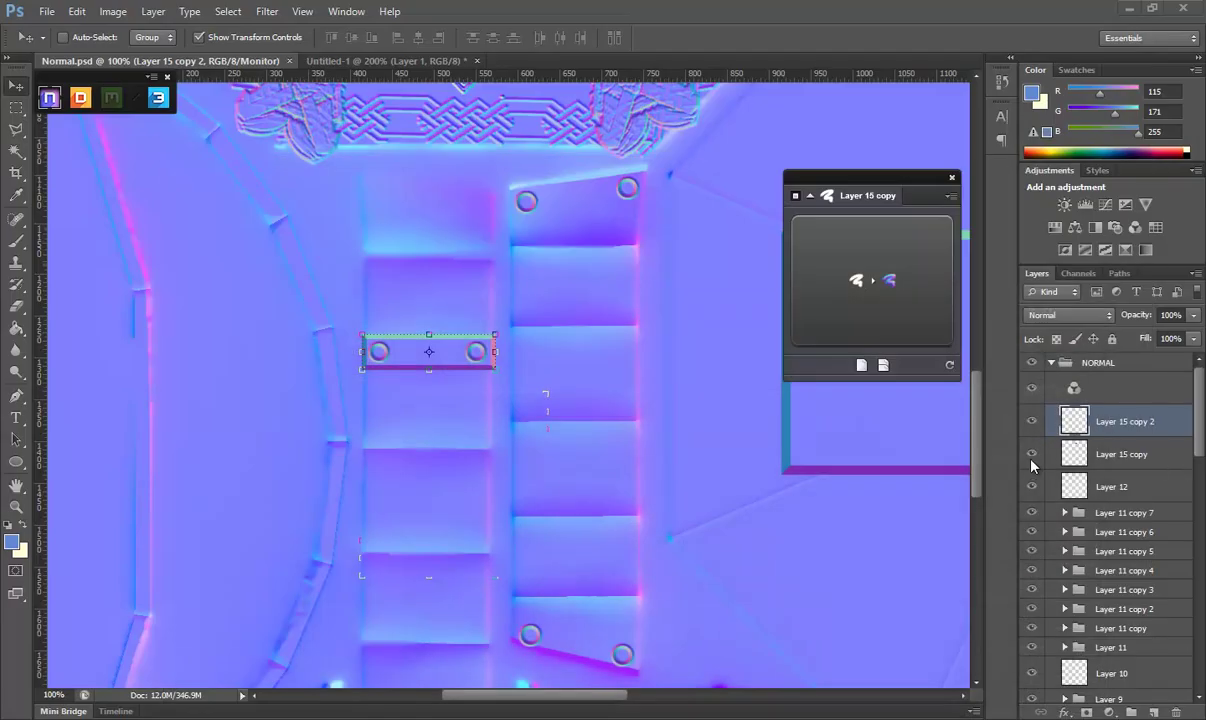
# Hide Layer 15 copy and copy 2, and add a new empty layer above Layer 12.
pyautogui.click(1031, 454)
pyautogui.click(1032, 420)
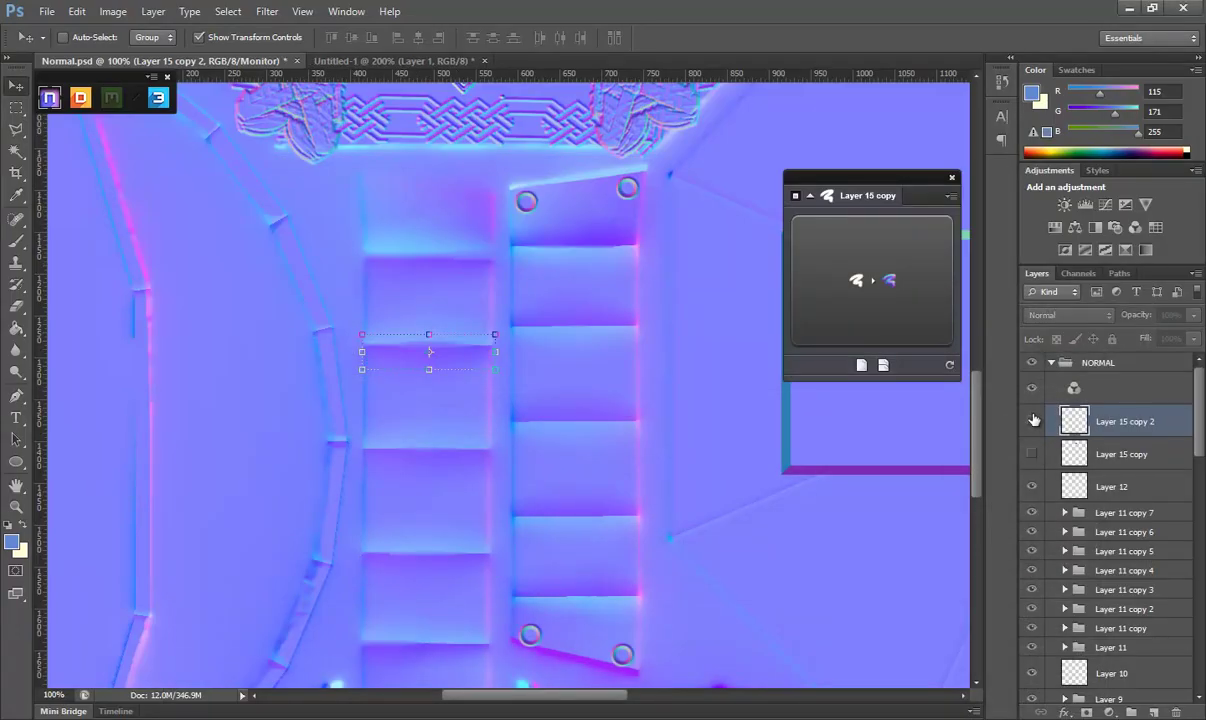
pyautogui.click(1114, 487)
pyautogui.click(1155, 712)
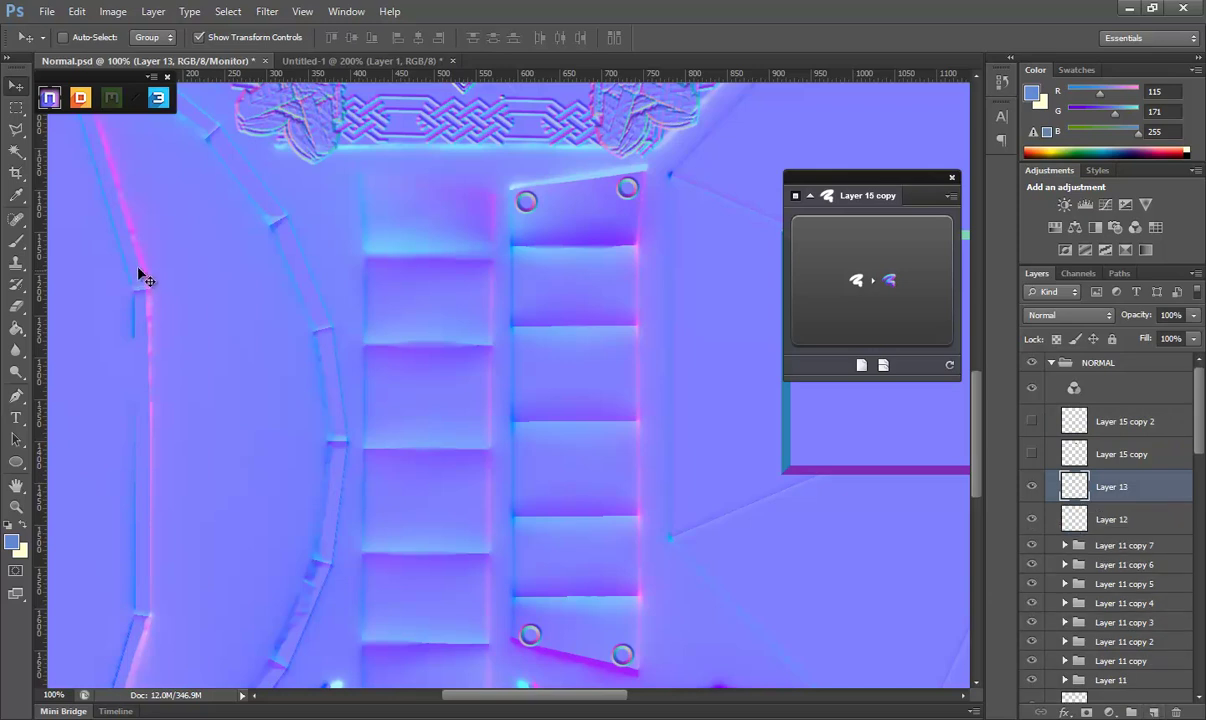
# Start a Polygonal Lasso outline around the ladder panel beside the axe emblem.
pyautogui.click(14, 127)
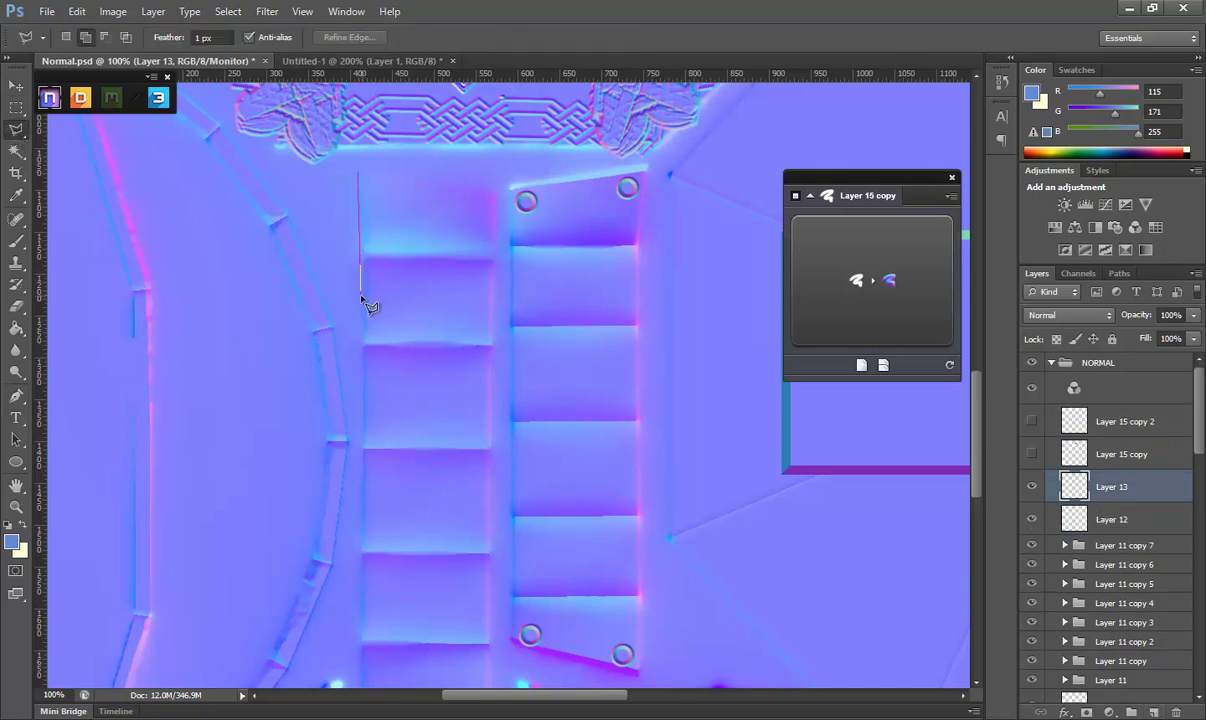
pyautogui.scroll(-1, 355, 299)
pyautogui.scroll(-2, 370, 295)
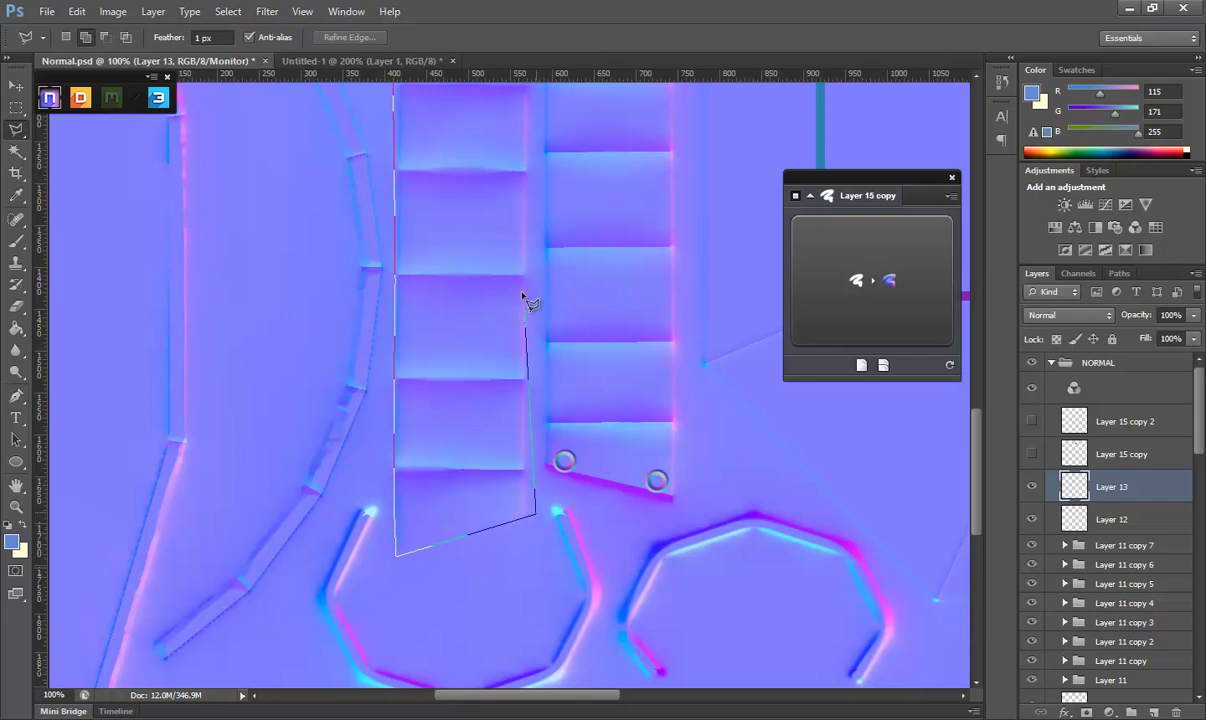
pyautogui.moveTo(531, 203); pyautogui.dragTo(513, 405)
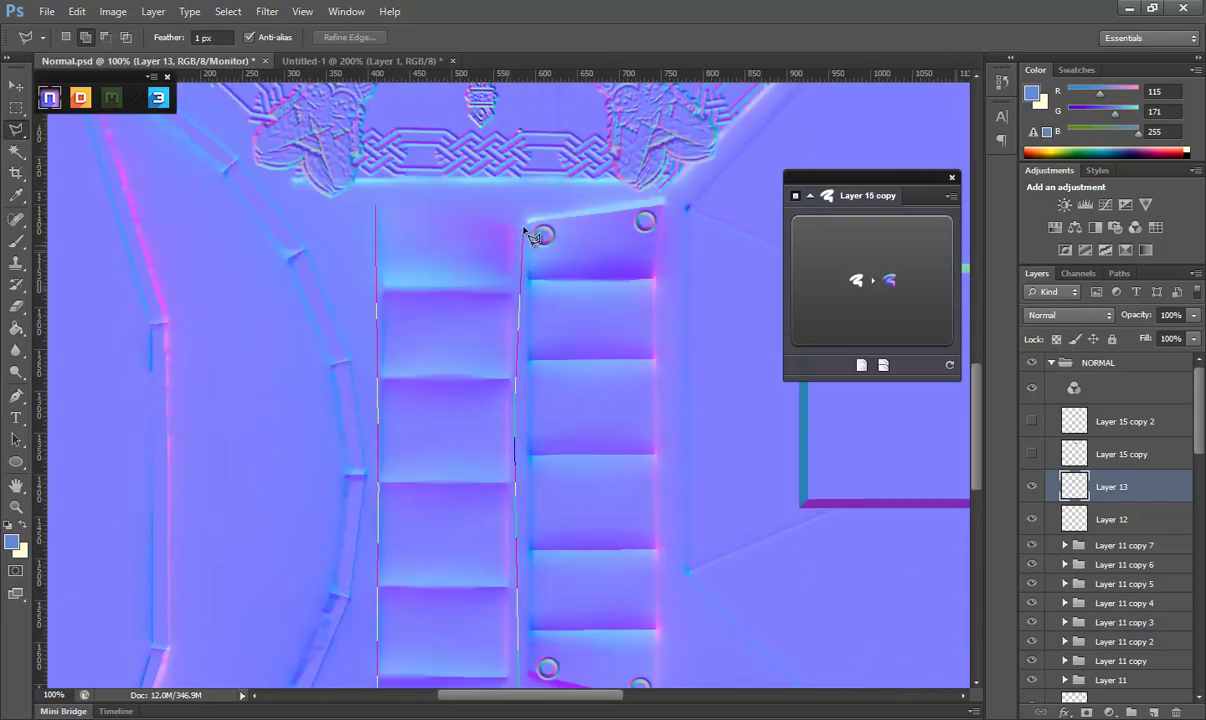
pyautogui.click(381, 212)
pyautogui.moveTo(538, 207)
pyautogui.mouseDown()
pyautogui.moveTo(503, 280)
pyautogui.moveTo(538, 288)
pyautogui.moveTo(338, 220)
pyautogui.moveTo(300, 40)
pyautogui.mouseUp()
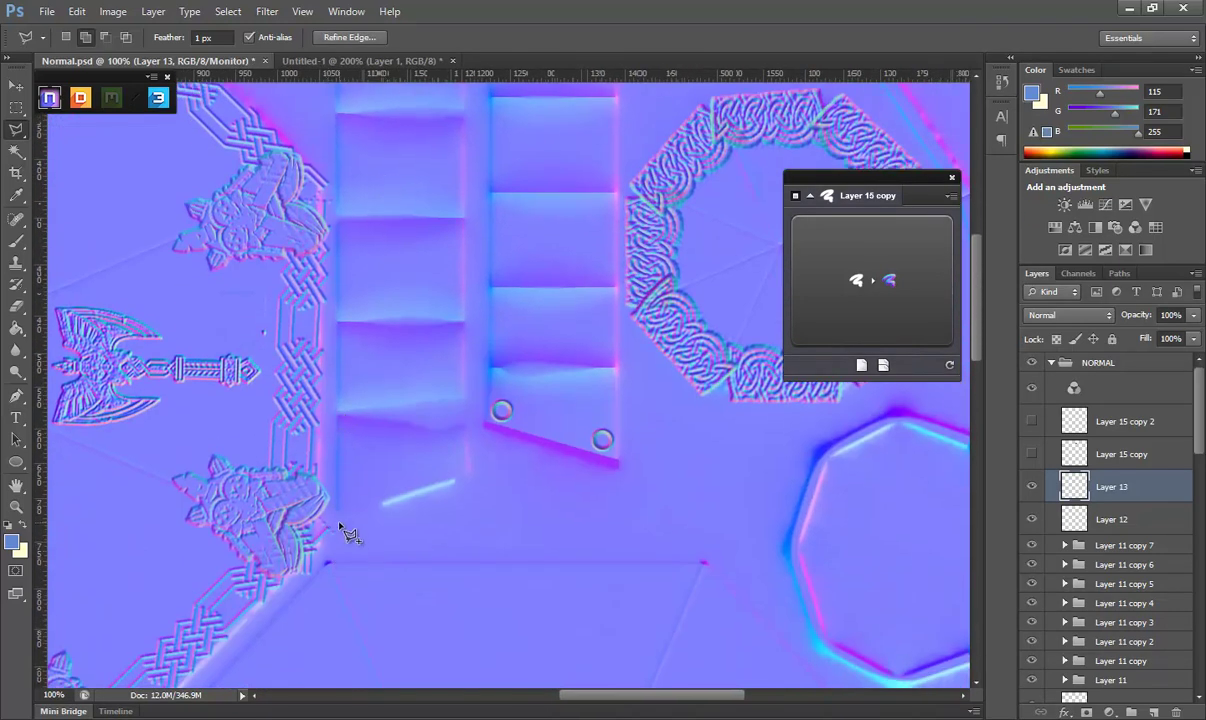
pyautogui.click(474, 477)
# Close the ladder outline, copy it to a new layer, and bevel it as a plate (size 8, depth 999).
pyautogui.moveTo(466, 138); pyautogui.dragTo(457, 449)
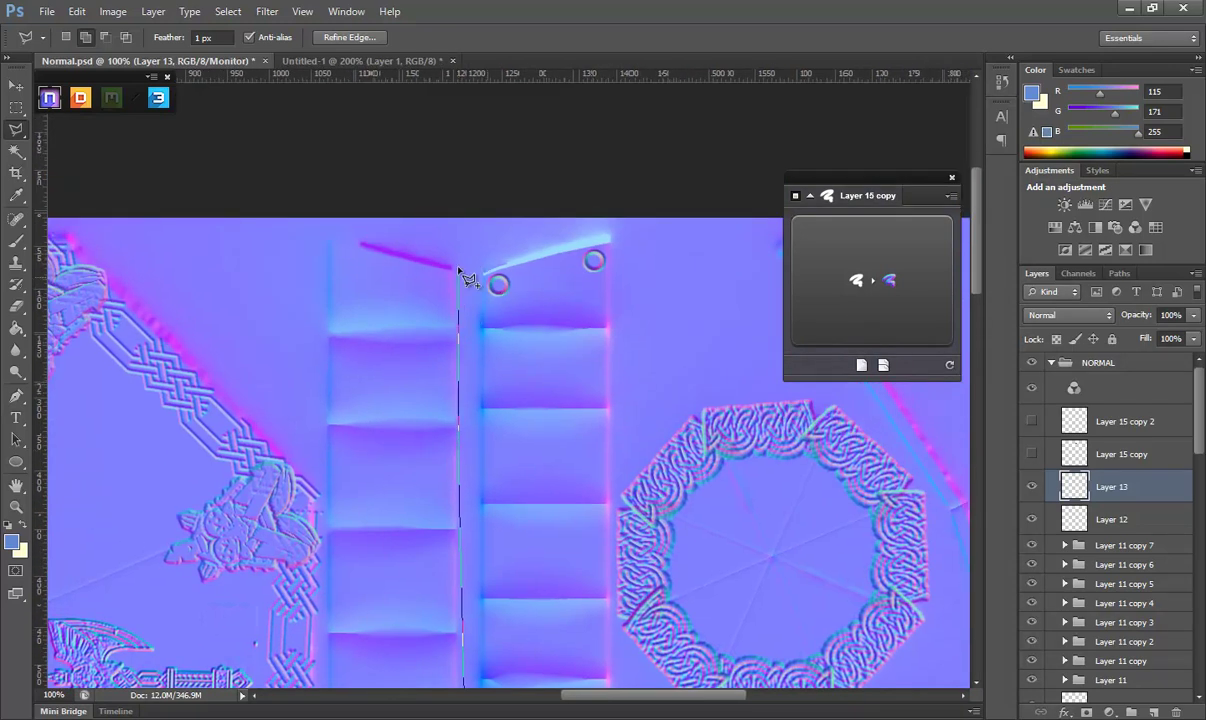
pyautogui.click(320, 232)
pyautogui.moveTo(330, 470); pyautogui.dragTo(369, 288)
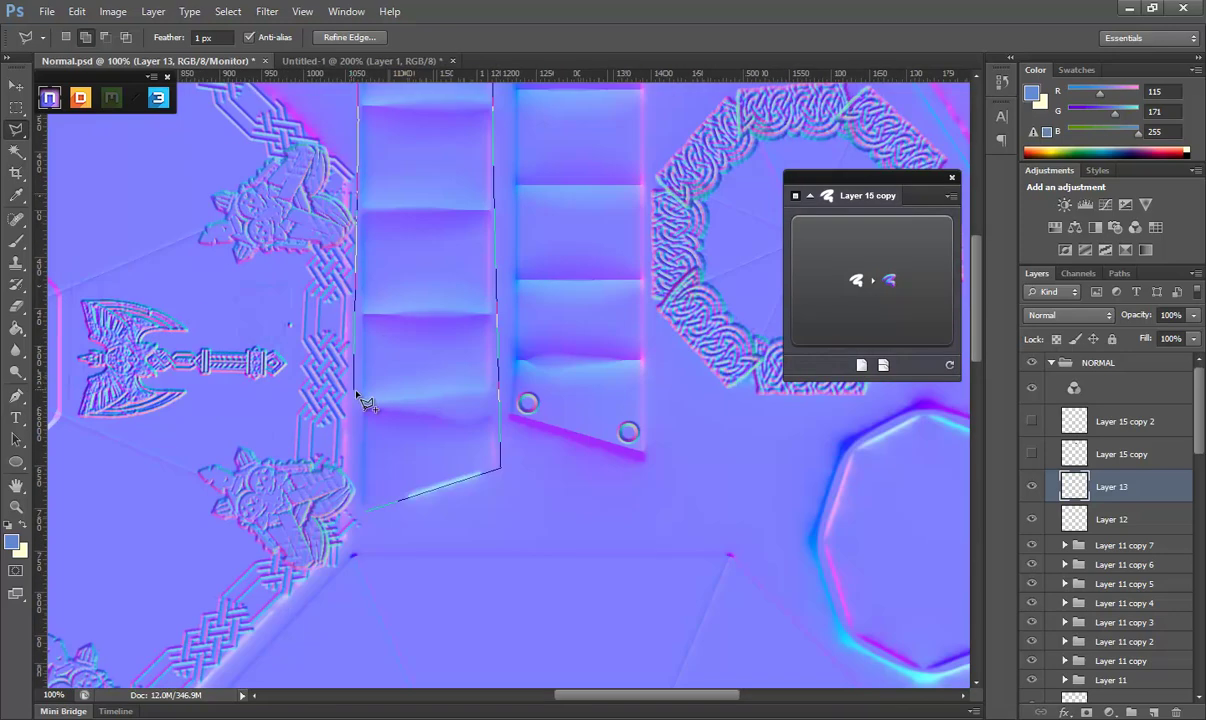
pyautogui.click(366, 516)
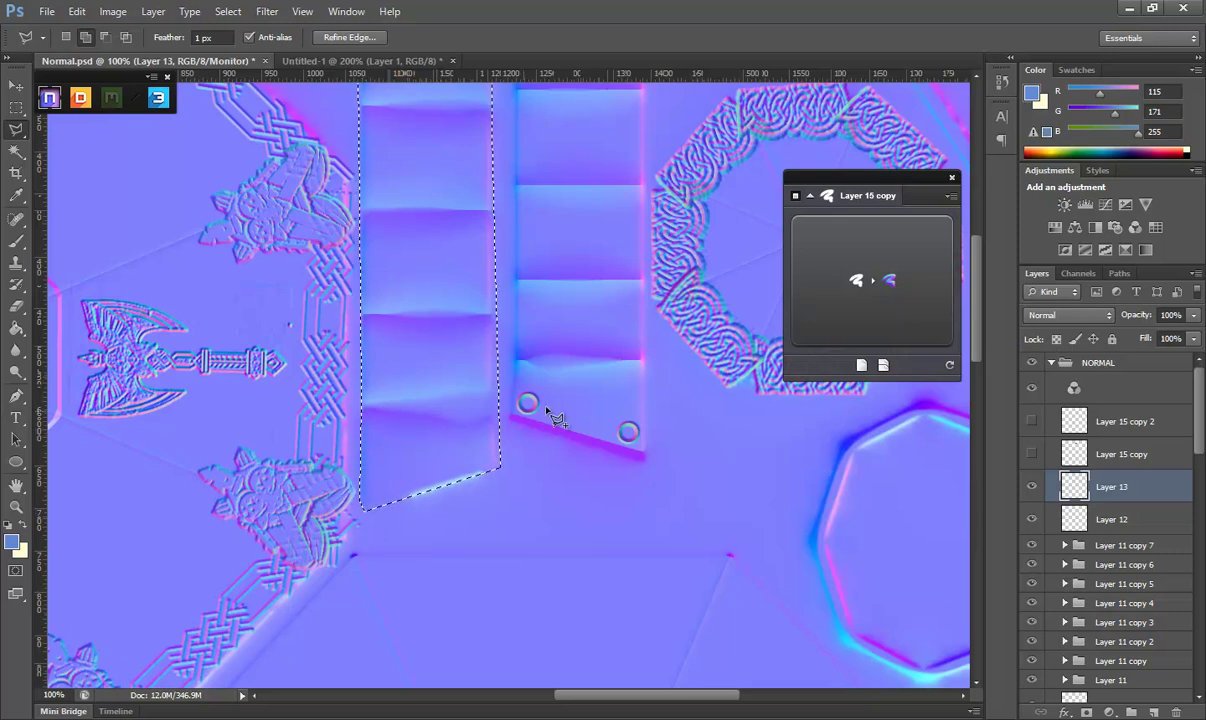
pyautogui.hotkey('ctrl', 'j')
pyautogui.click(893, 277)
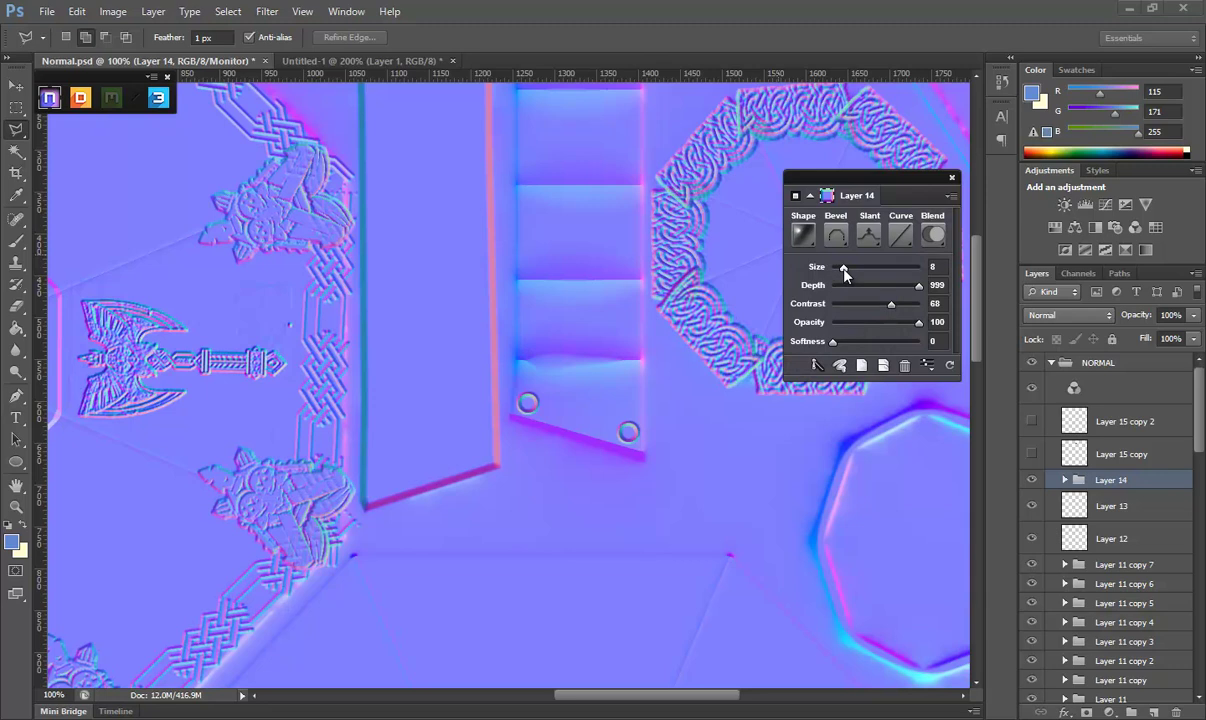
# Reduce the NDO bevel size to 2, show the Layer 15 copy 2 rivet strip, and orbit to check.
pyautogui.moveTo(840, 272); pyautogui.dragTo(835, 268)
pyautogui.click(1031, 421)
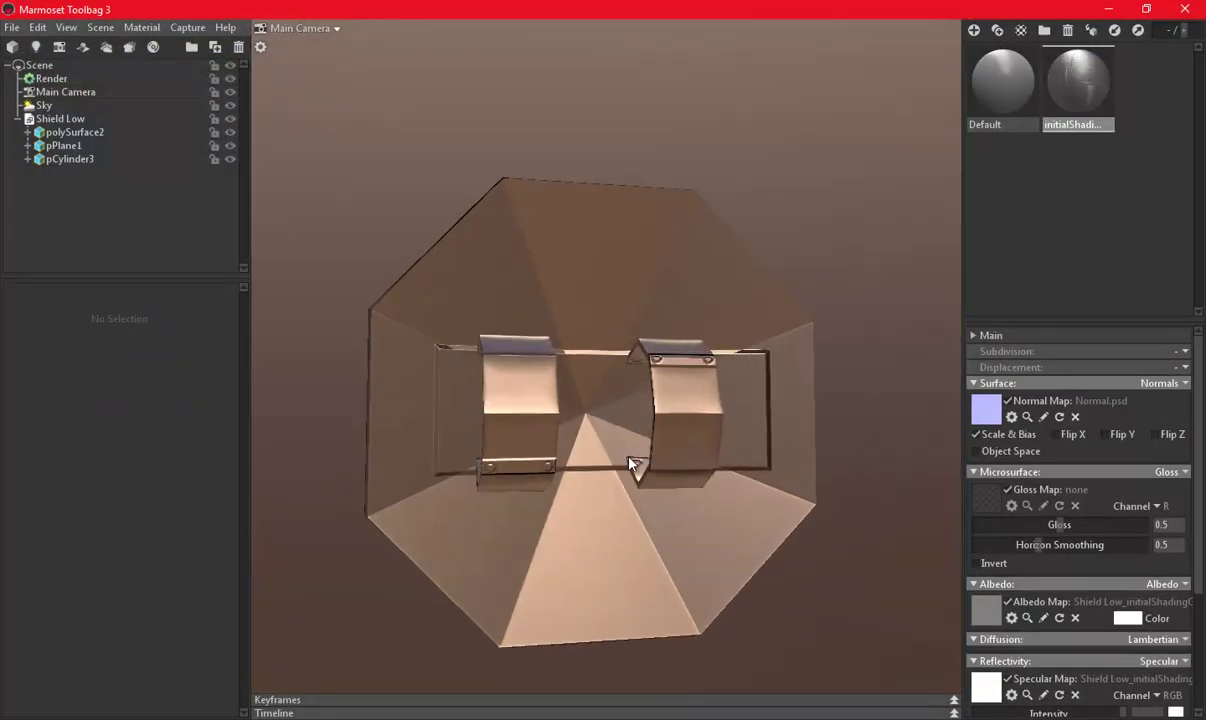
pyautogui.moveTo(630, 463)
pyautogui.mouseDown()
pyautogui.moveTo(584, 493)
pyautogui.moveTo(571, 425)
pyautogui.moveTo(573, 560)
pyautogui.moveTo(687, 582)
pyautogui.moveTo(686, 561)
pyautogui.mouseUp()
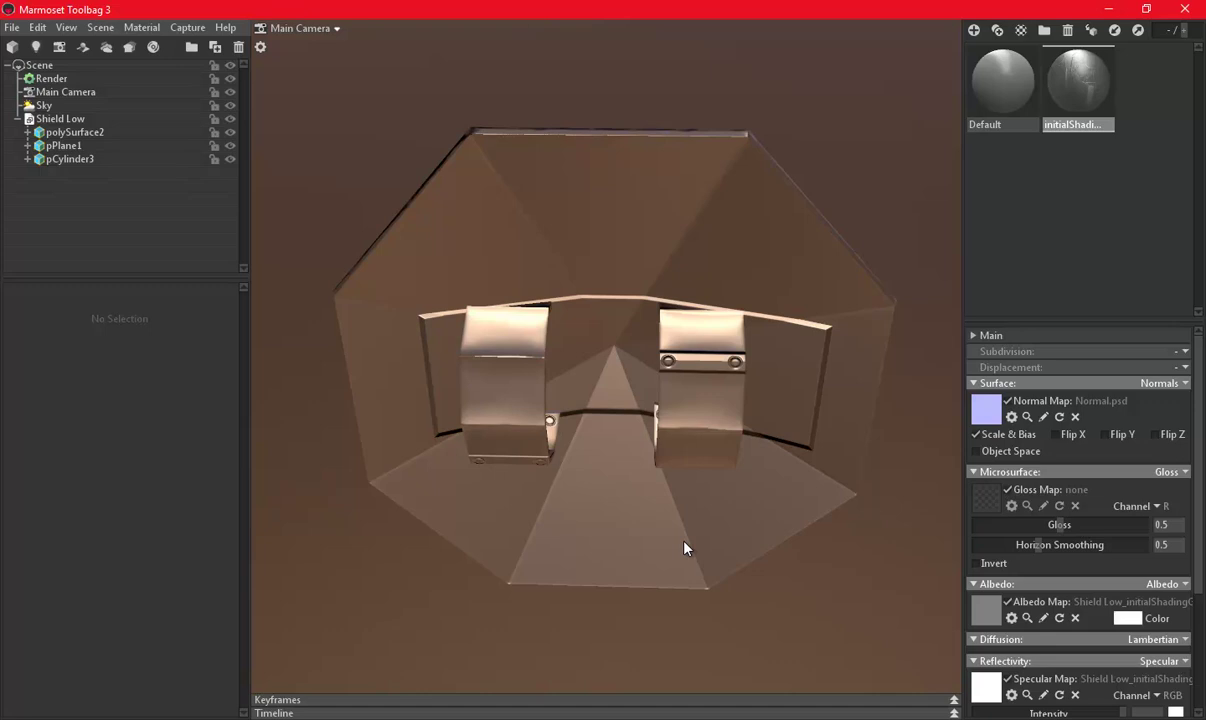
# Orbit the shield, save Normal.psd in Photoshop, and review the straps and rivets in Toolbag.
pyautogui.moveTo(638, 423)
pyautogui.mouseDown()
pyautogui.moveTo(711, 347)
pyautogui.moveTo(437, 610)
pyautogui.mouseUp()
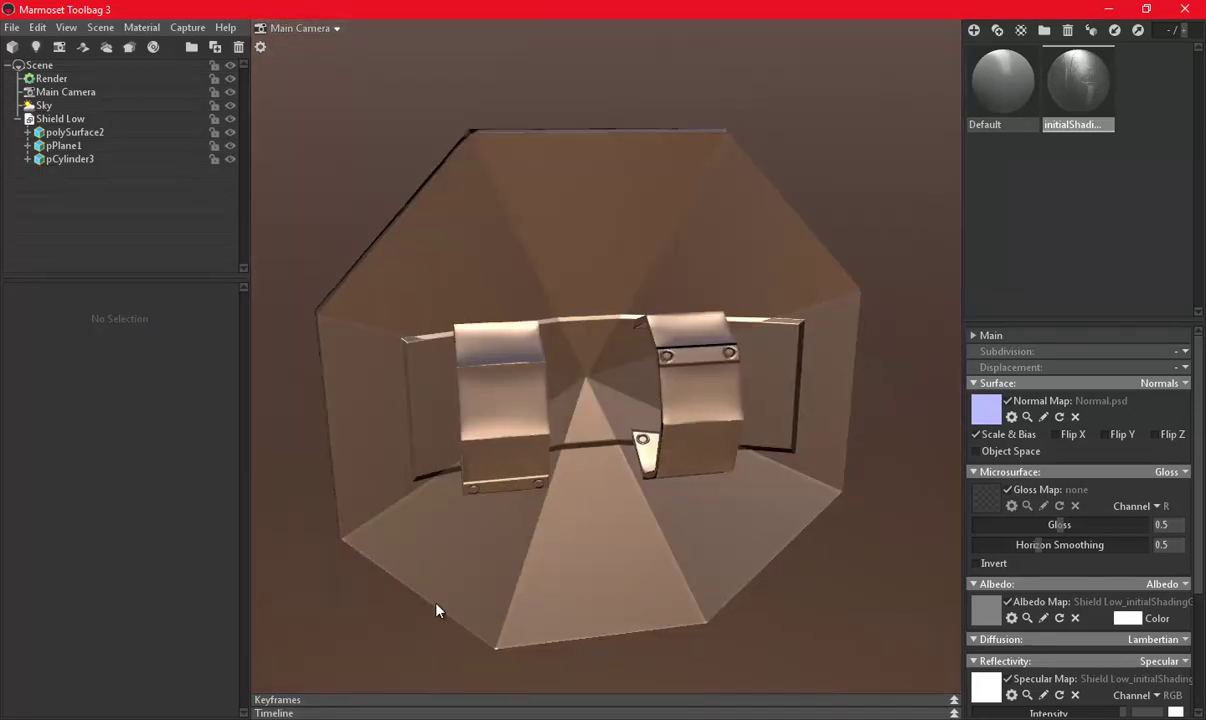
pyautogui.hotkey('alt', 'Tab')
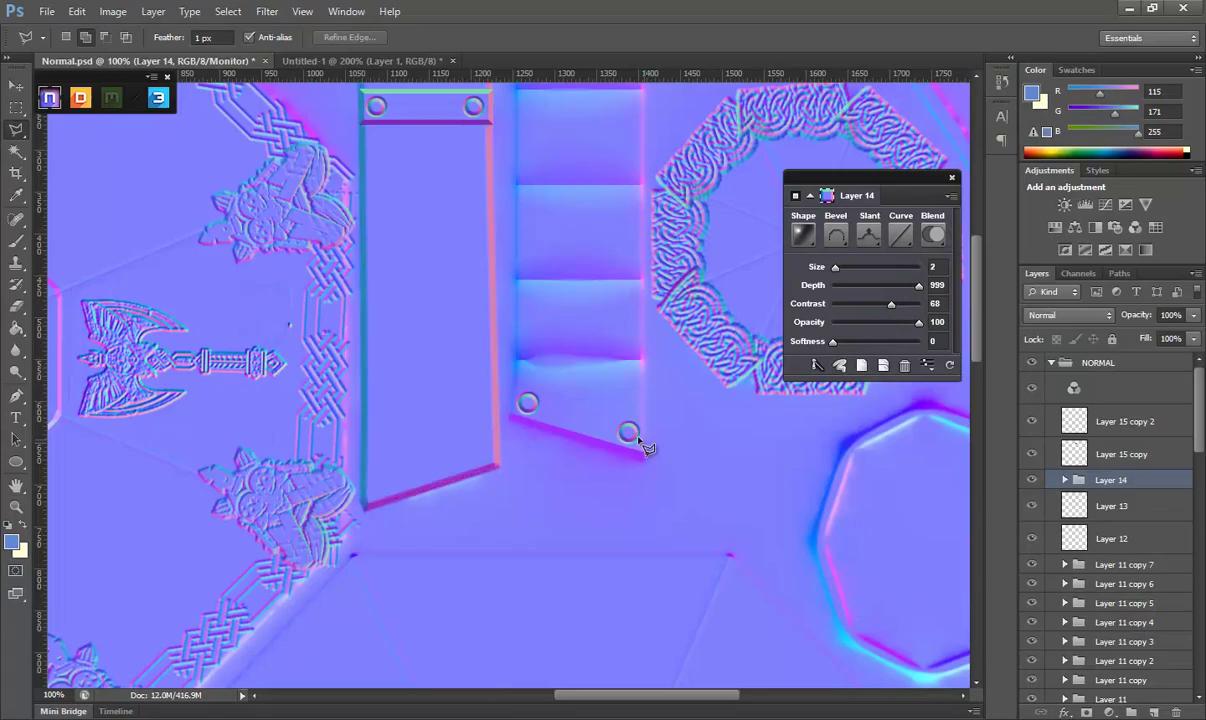
pyautogui.scroll(1, 580, 338)
pyautogui.scroll(3, 584, 334)
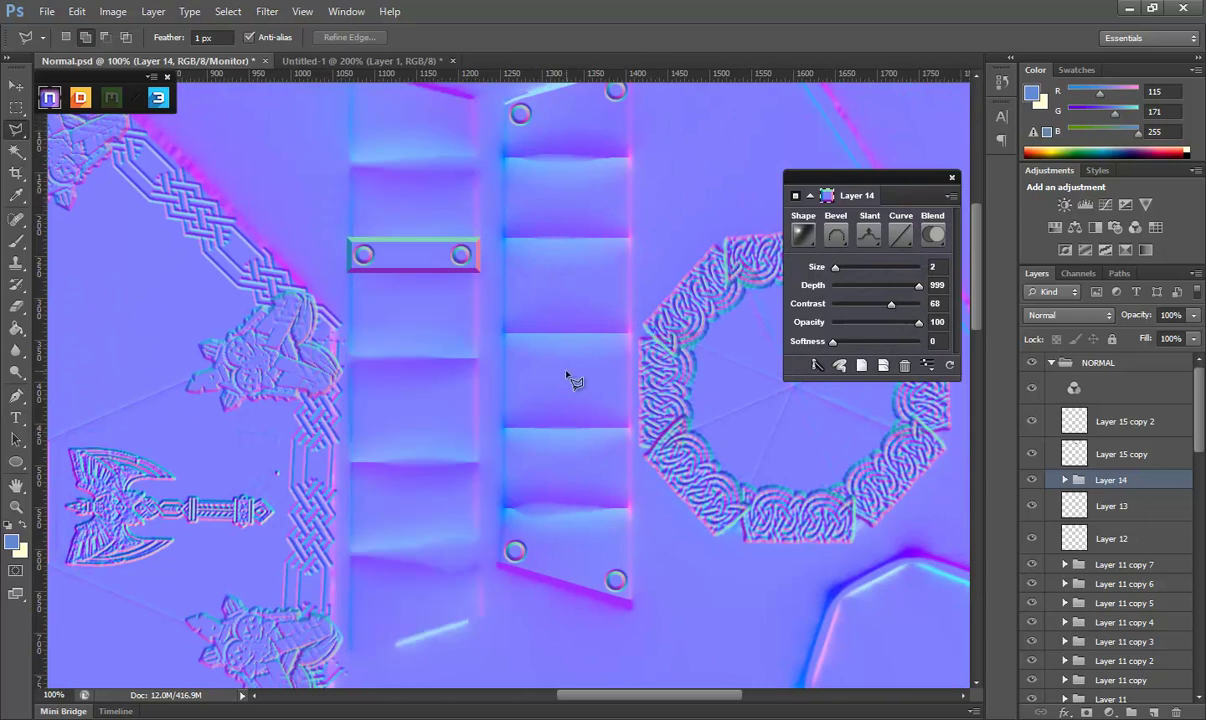
pyautogui.scroll(2, 571, 436)
pyautogui.hotkey('ctrl', 's')
pyautogui.hotkey('alt', 'Tab')
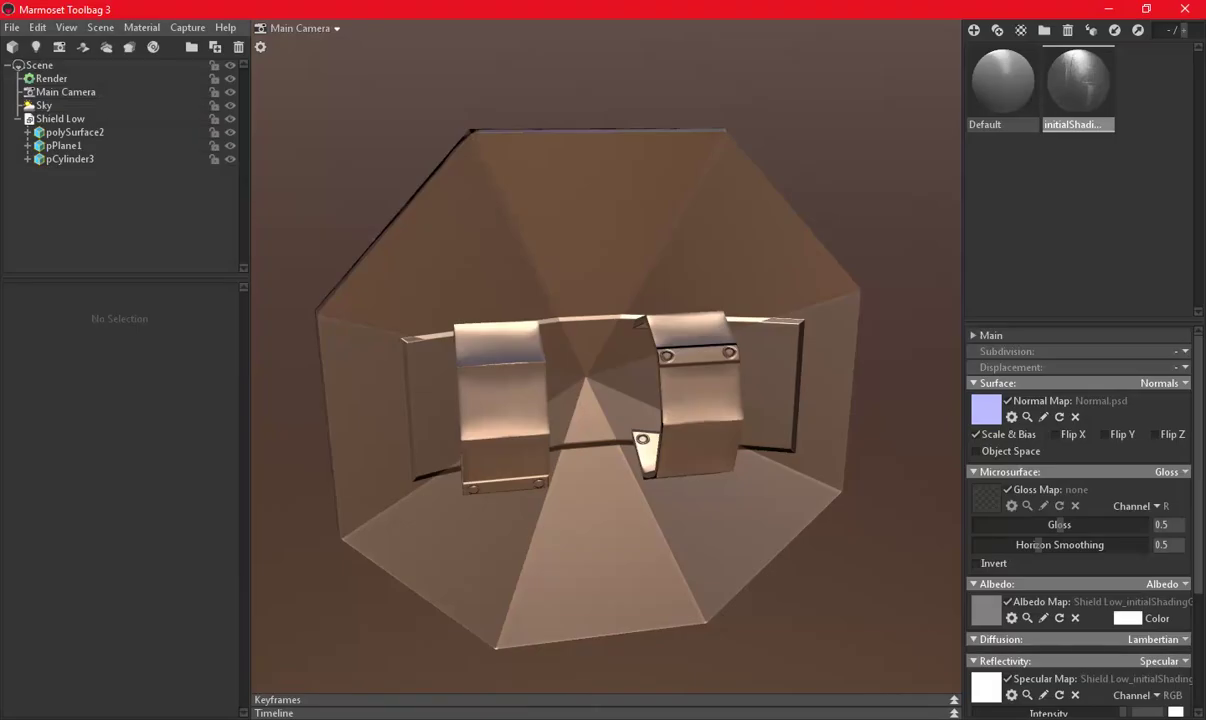
pyautogui.hotkey('alt', 'Tab')
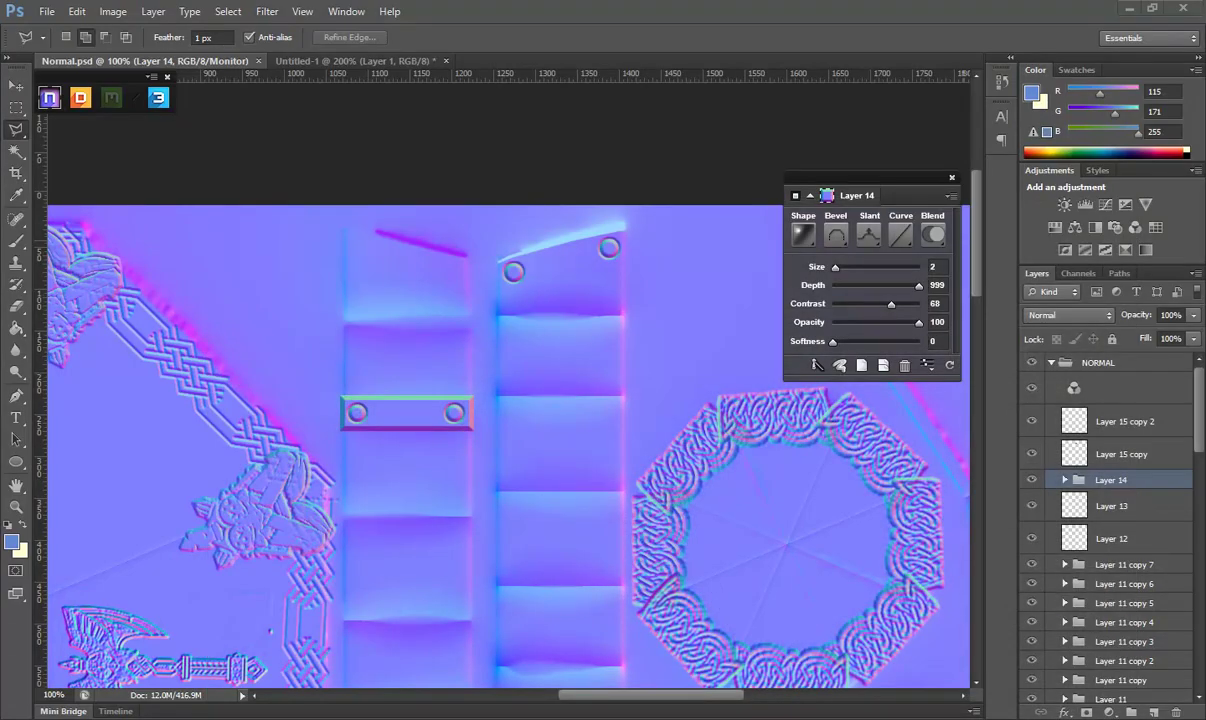
pyautogui.hotkey('alt', 'Tab')
# Orbit the shield in Marmoset to view it from other sides.
pyautogui.moveTo(757, 592)
pyautogui.mouseDown()
pyautogui.moveTo(708, 425)
pyautogui.moveTo(662, 603)
pyautogui.moveTo(738, 426)
pyautogui.moveTo(699, 320)
pyautogui.moveTo(743, 493)
pyautogui.mouseUp()
pyautogui.scroll(-5, 614, 471)
pyautogui.moveTo(614, 471)
pyautogui.mouseDown()
pyautogui.moveTo(646, 496)
pyautogui.moveTo(721, 425)
pyautogui.moveTo(433, 463)
pyautogui.moveTo(401, 444)
pyautogui.moveTo(511, 677)
pyautogui.moveTo(568, 418)
pyautogui.moveTo(471, 235)
pyautogui.mouseUp()
# Zoom the Photoshop canvas out to the whole texture and add a new layer above Layer 15 copy 2.
pyautogui.hotkey('alt', 'Tab')
pyautogui.click(16, 507)
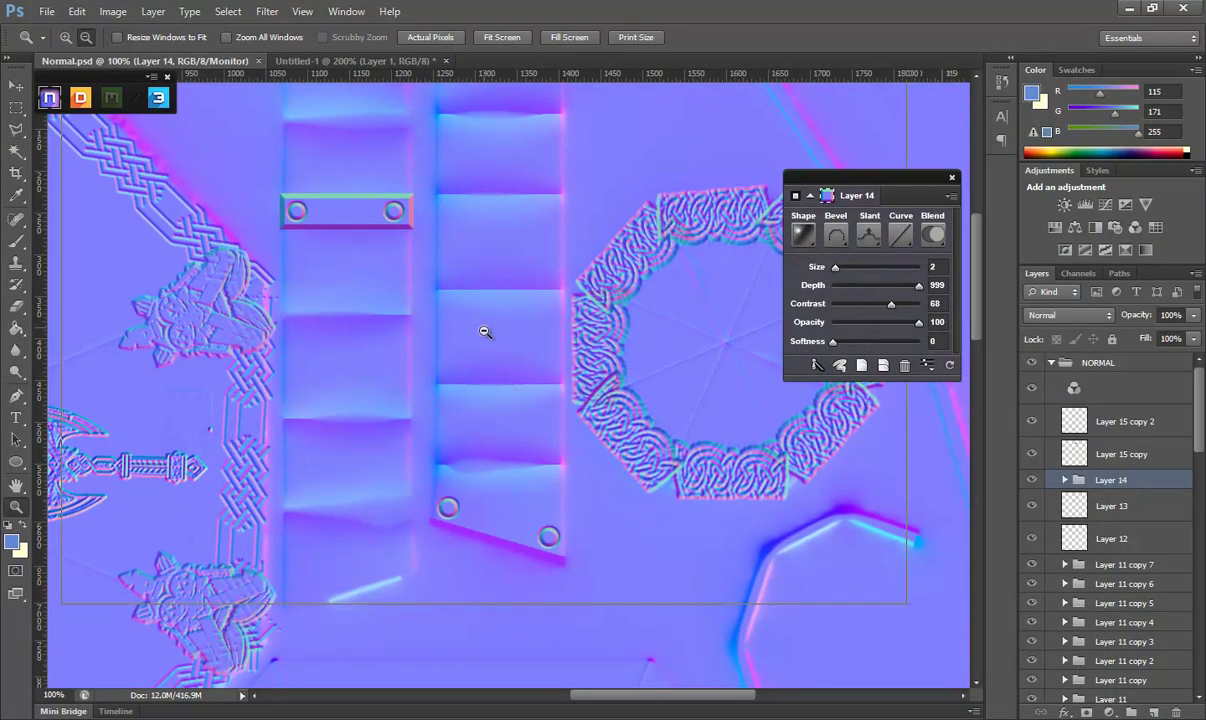
pyautogui.keyDown('alt'); pyautogui.click(485, 328); pyautogui.keyUp('alt')
pyautogui.keyDown('alt'); pyautogui.click(559, 407); pyautogui.keyUp('alt')
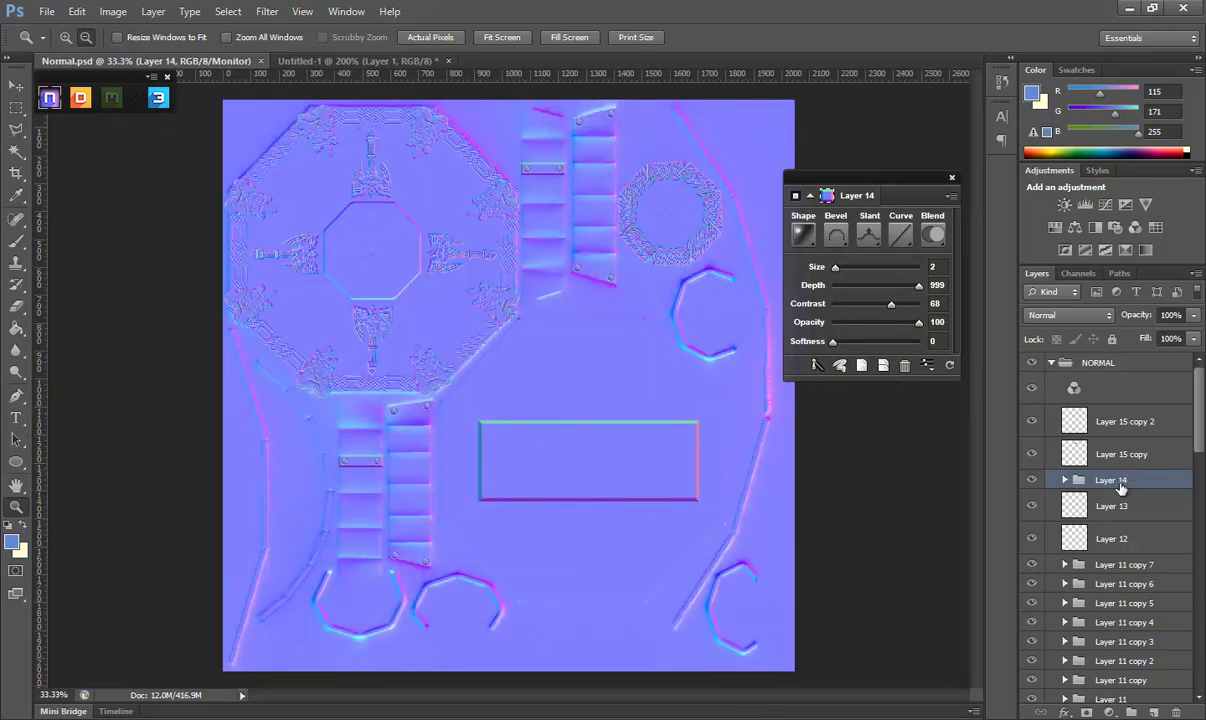
pyautogui.hotkey('alt', ']')
pyautogui.hotkey('alt', ']')
pyautogui.hotkey('ctrl', 'shift', 'alt', 'n')
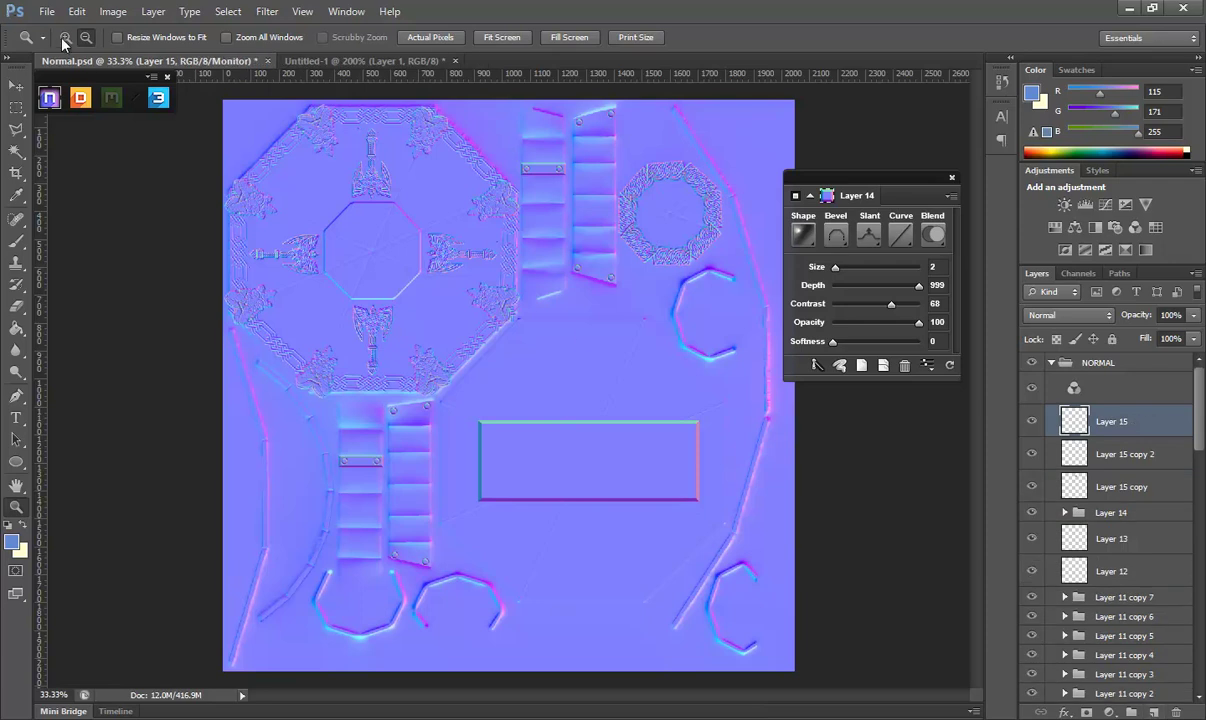
# Draw a small circle at the plate's top-left corner and emboss it with NDO as a bevelled rivet.
pyautogui.click(569, 480)
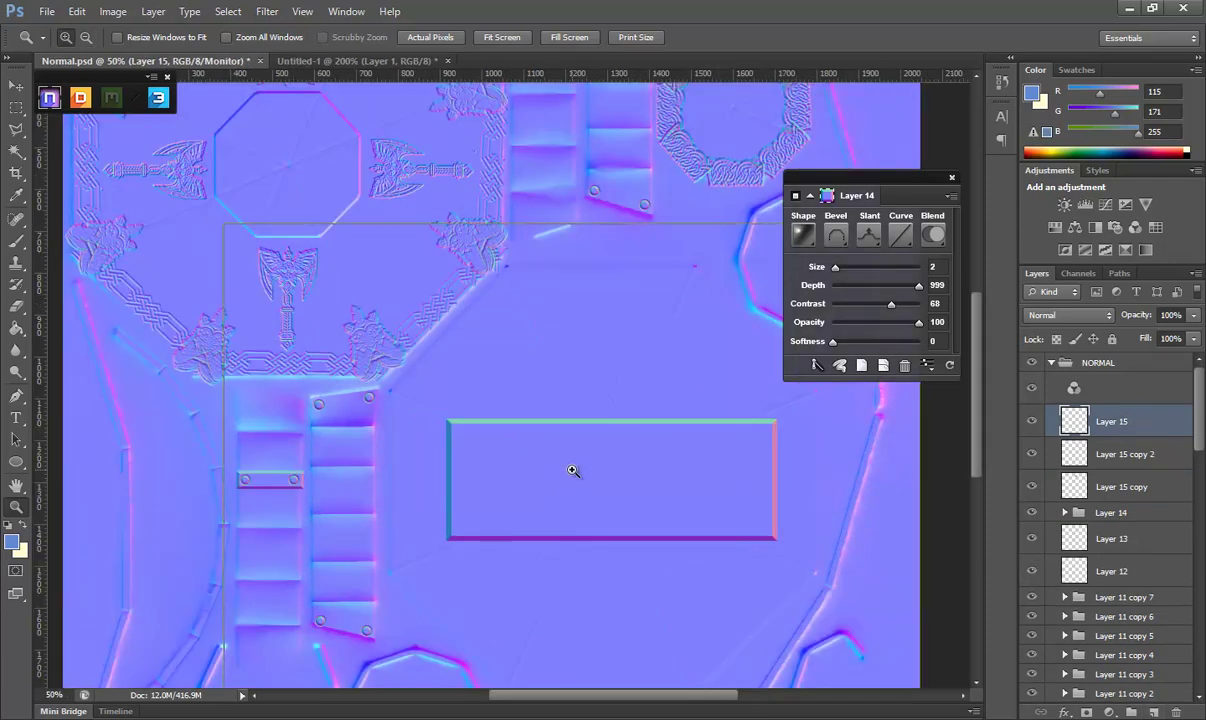
pyautogui.click(573, 470)
pyautogui.moveTo(525, 471); pyautogui.dragTo(352, 344)
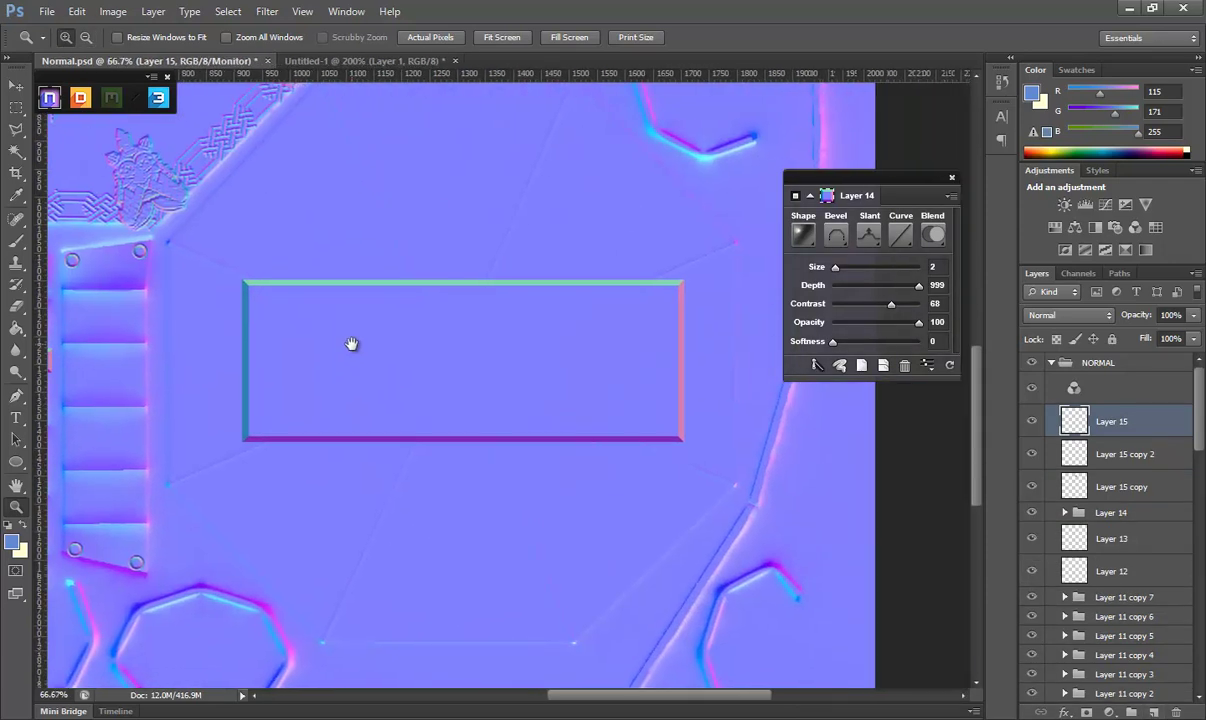
pyautogui.click(16, 108)
pyautogui.click(47, 121)
pyautogui.moveTo(269, 313)
pyautogui.mouseDown()
pyautogui.moveTo(287, 327)
pyautogui.moveTo(269, 302)
pyautogui.mouseUp()
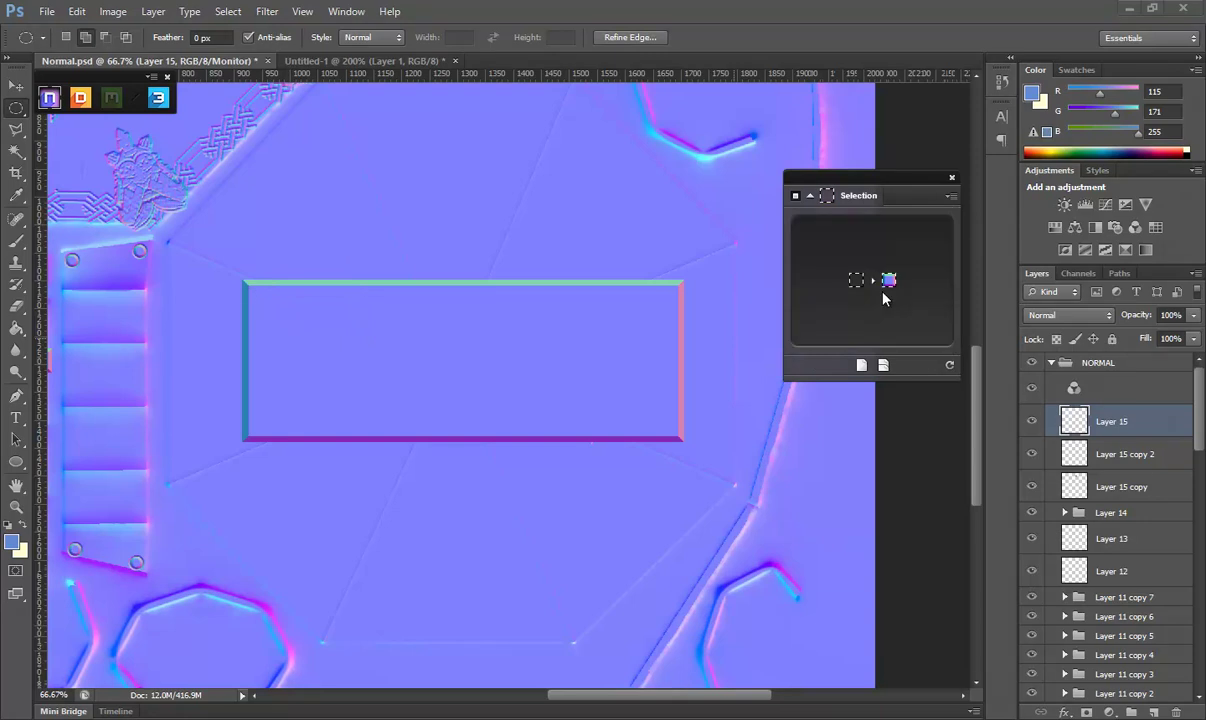
pyautogui.click(885, 288)
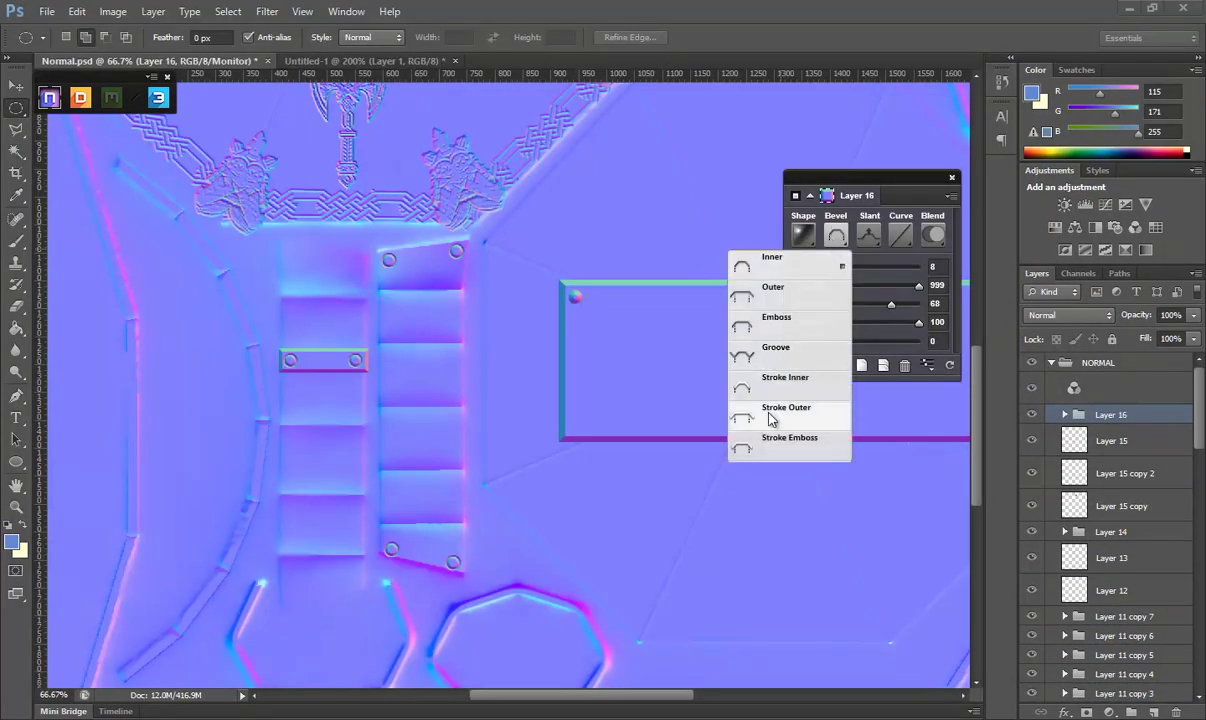
pyautogui.click(786, 326)
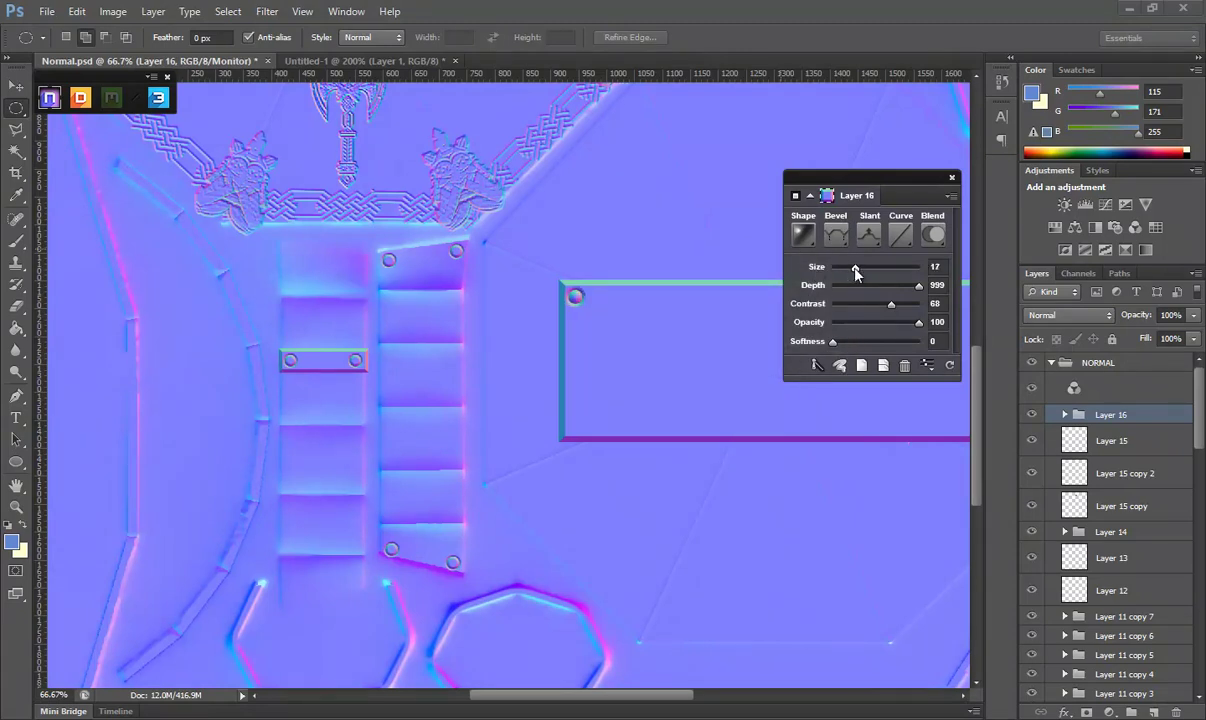
# Merge the Layer 16 rivet group into a single layer.
pyautogui.click(16, 85)
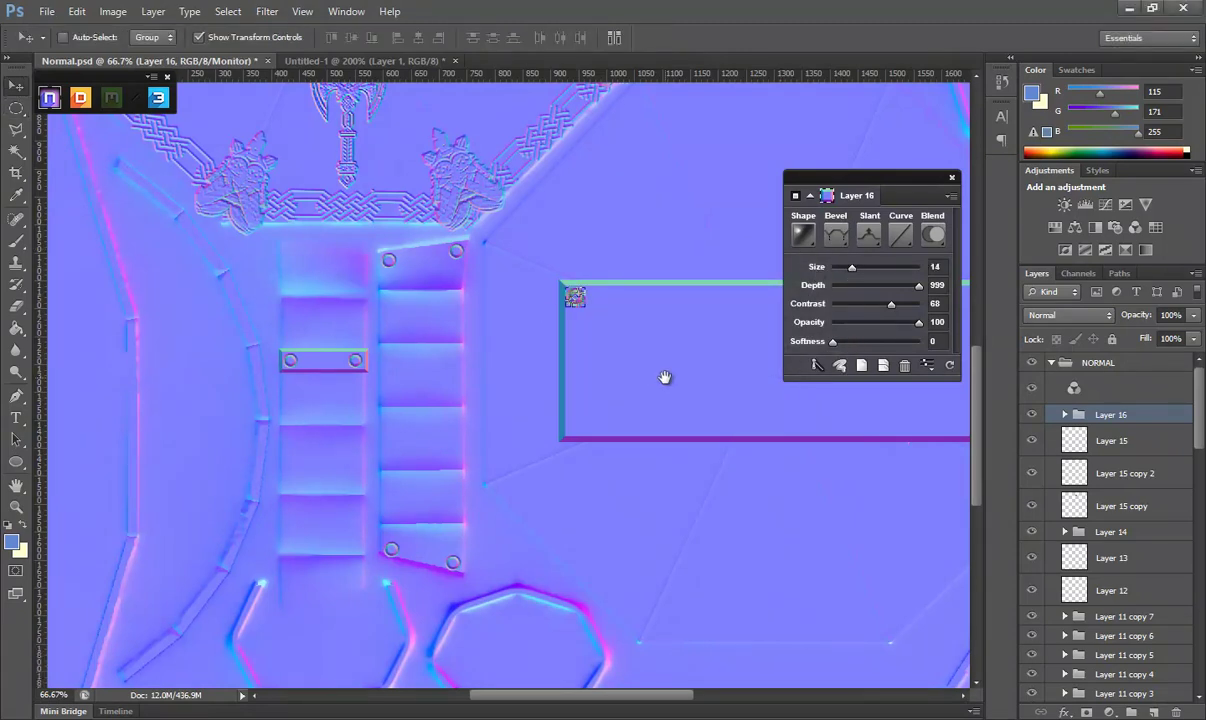
pyautogui.hscroll(2, 665, 374)
pyautogui.rightClick(1138, 421)
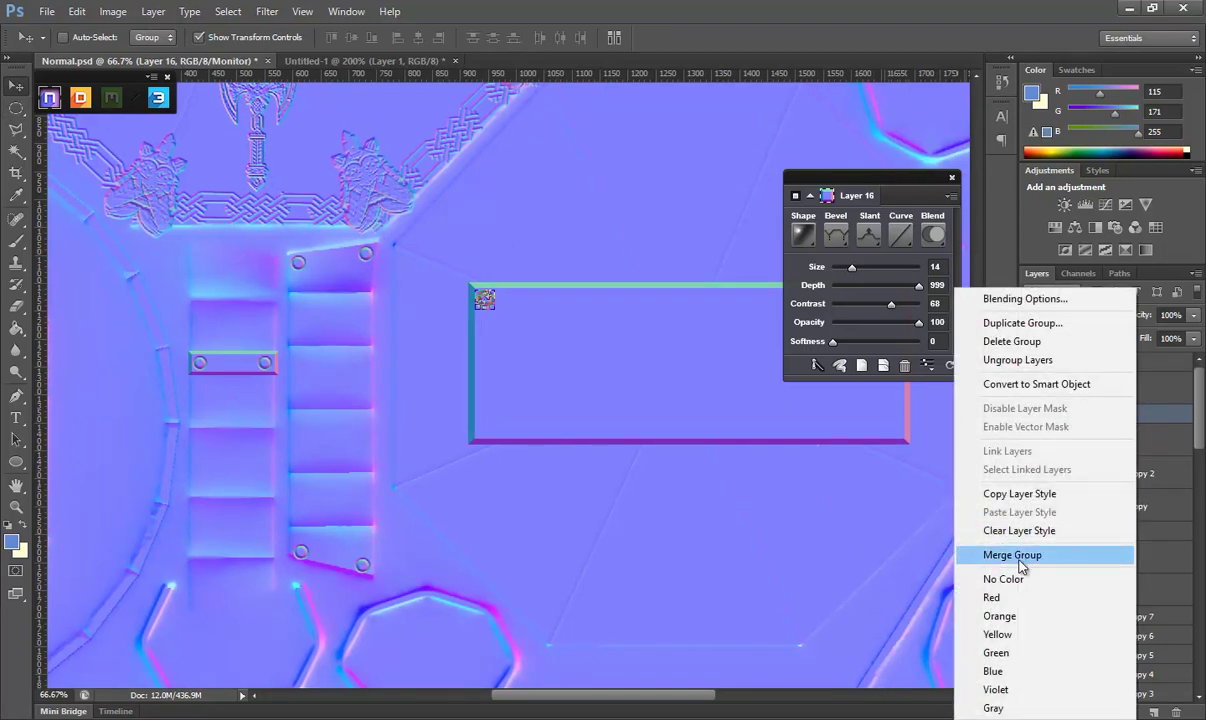
pyautogui.click(1033, 555)
# Alt-drag rivet copies along the plate's top and bottom edges, then check them on the shield in Marmoset.
pyautogui.keyDown('alt'); pyautogui.moveTo(507, 331); pyautogui.dragTo(509, 453); pyautogui.keyUp('alt')
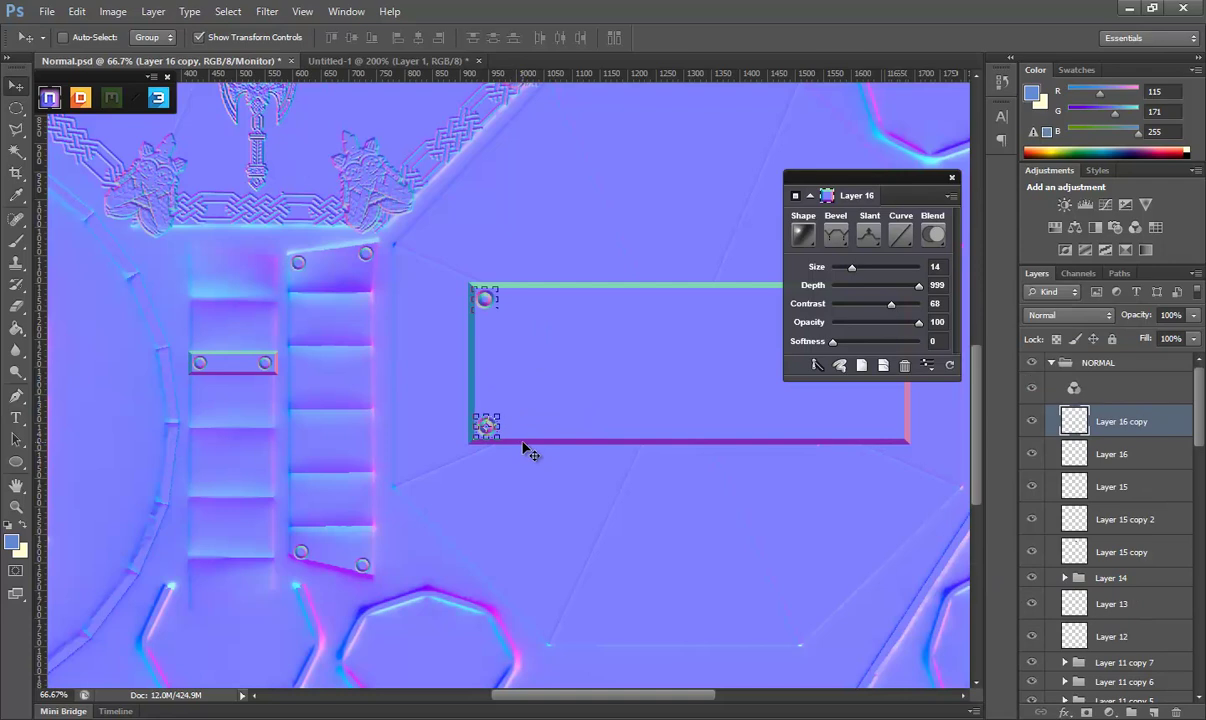
pyautogui.hscroll(2, 575, 470)
pyautogui.keyDown('alt'); pyautogui.moveTo(440, 462); pyautogui.dragTo(610, 468); pyautogui.keyUp('alt')
pyautogui.hscroll(4, 511, 457)
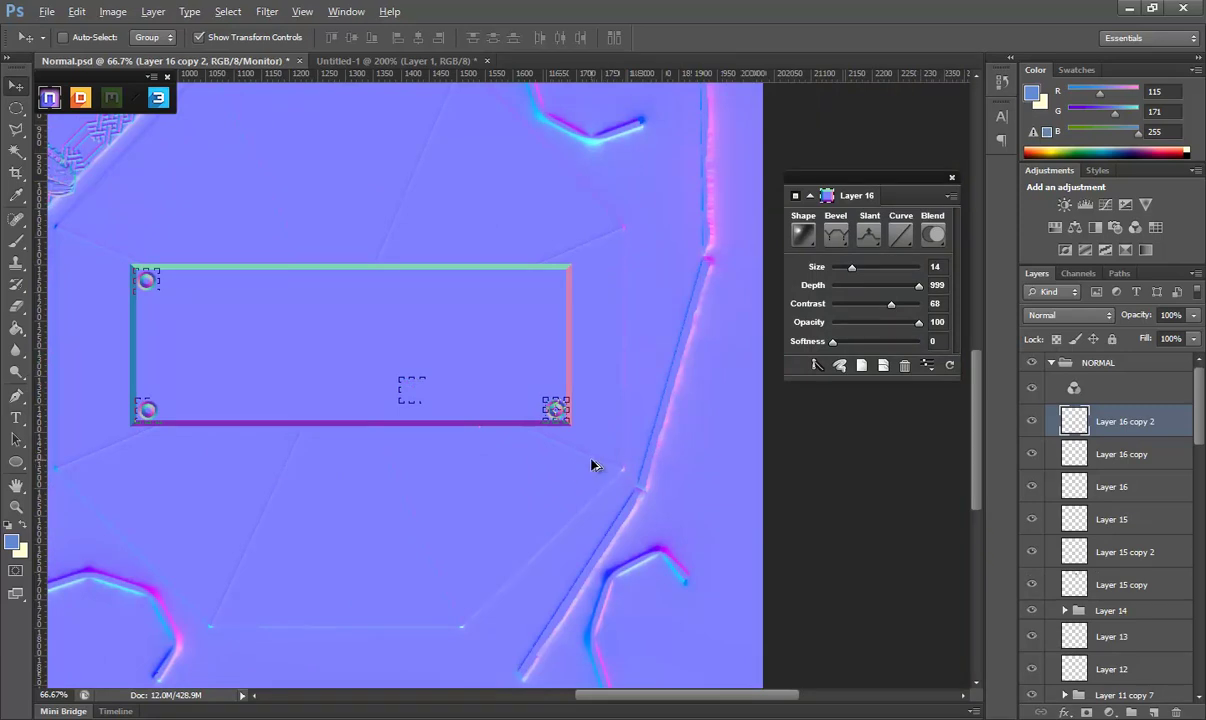
pyautogui.moveTo(591, 468)
pyautogui.keyDown('alt'); pyautogui.mouseDown()
pyautogui.moveTo(579, 291)
pyautogui.moveTo(597, 290)
pyautogui.moveTo(597, 342)
pyautogui.moveTo(479, 477)
pyautogui.moveTo(512, 467)
pyautogui.moveTo(520, 340)
pyautogui.moveTo(308, 470)
pyautogui.moveTo(317, 351)
pyautogui.mouseUp(); pyautogui.keyUp('alt')
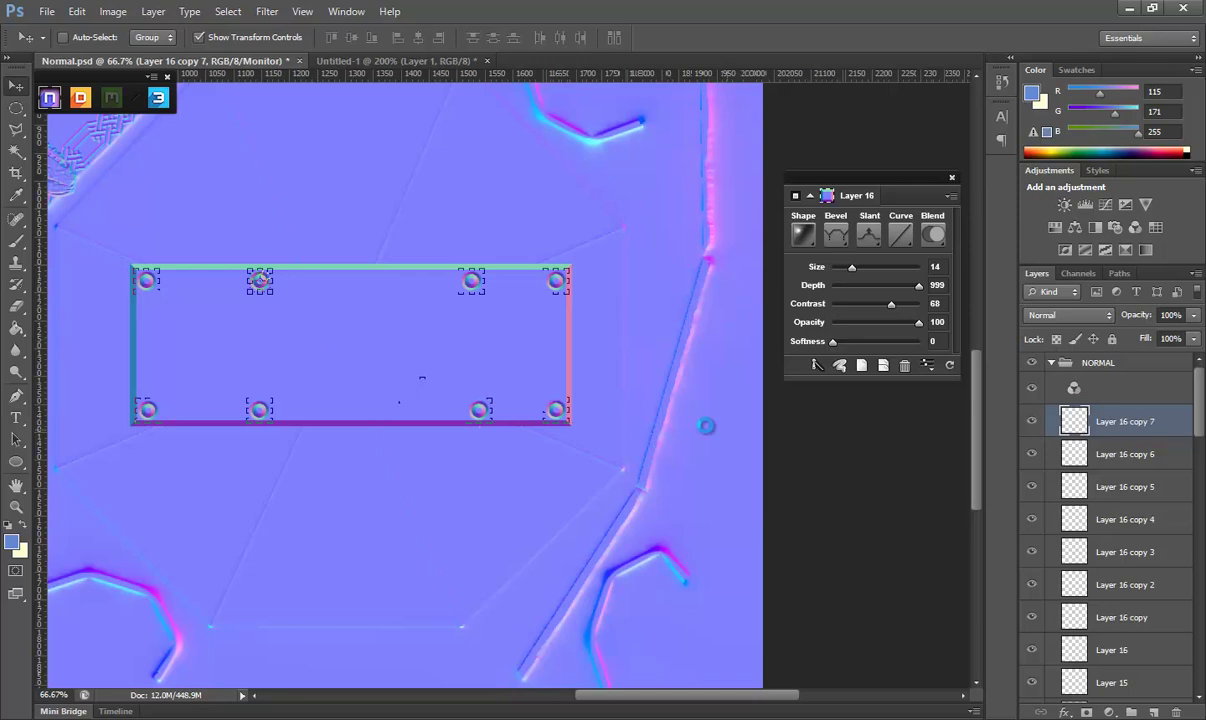
pyautogui.hotkey('alt', 'Tab')
pyautogui.moveTo(726, 448)
pyautogui.mouseDown()
pyautogui.moveTo(716, 475)
pyautogui.moveTo(831, 457)
pyautogui.moveTo(875, 484)
pyautogui.moveTo(673, 476)
pyautogui.moveTo(798, 443)
pyautogui.mouseUp()
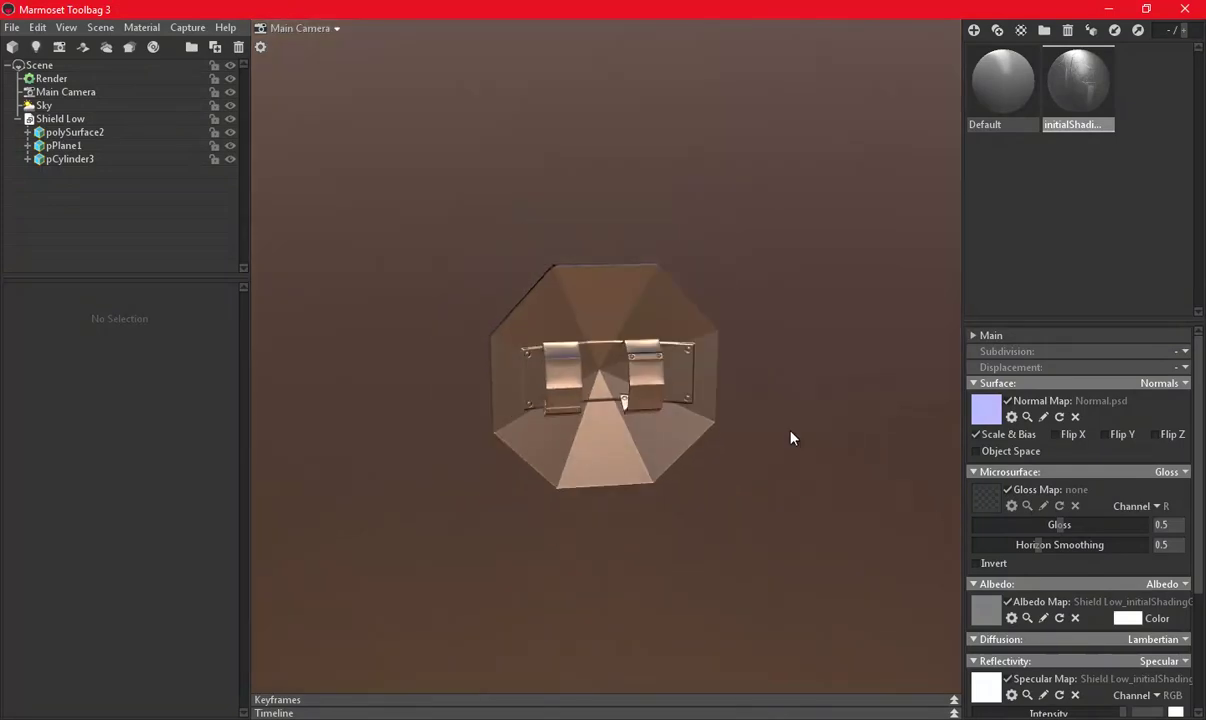
# Cancel the scene save, inspect the shield, and quit Marmoset Toolbag 3 via the unsaved-changes prompt.
pyautogui.hotkey('ctrl', 's')
pyautogui.click(545, 394)
pyautogui.moveTo(490, 437)
pyautogui.mouseDown()
pyautogui.moveTo(848, 407)
pyautogui.moveTo(859, 310)
pyautogui.moveTo(740, 380)
pyautogui.mouseUp()
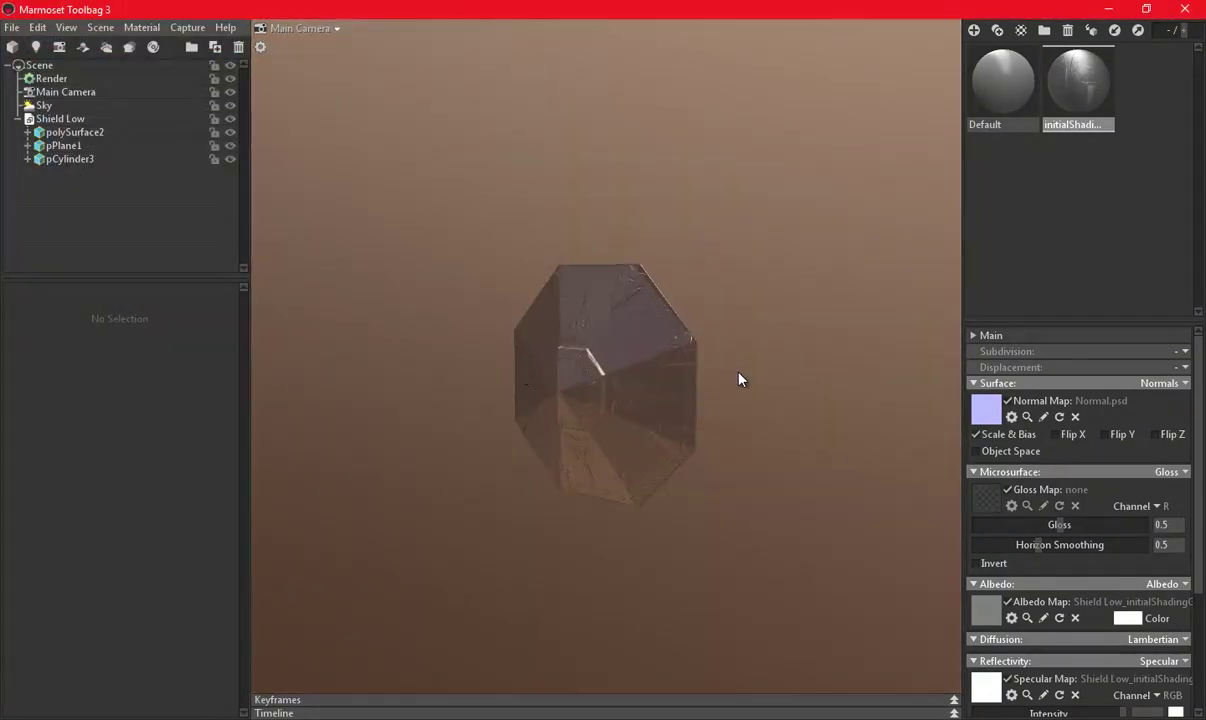
pyautogui.click(1203, 10)
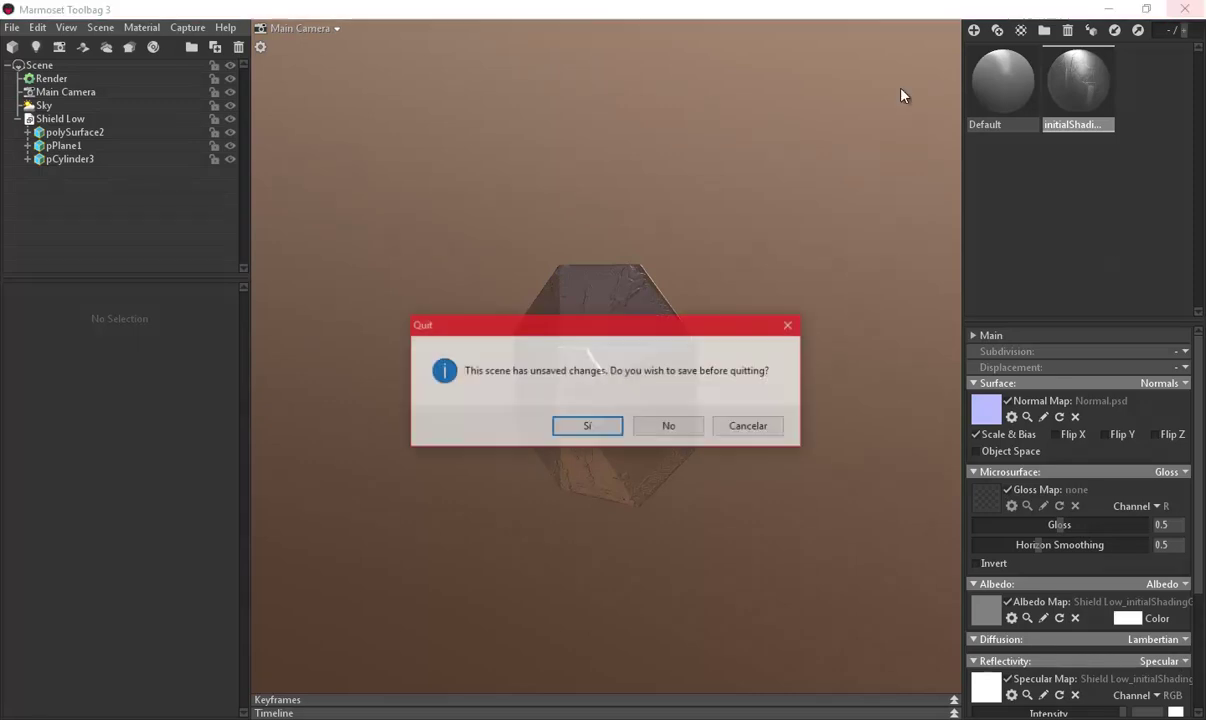
pyautogui.click(668, 428)
# Zoom the Photoshop canvas out to show the whole normal map texture.
pyautogui.click(16, 508)
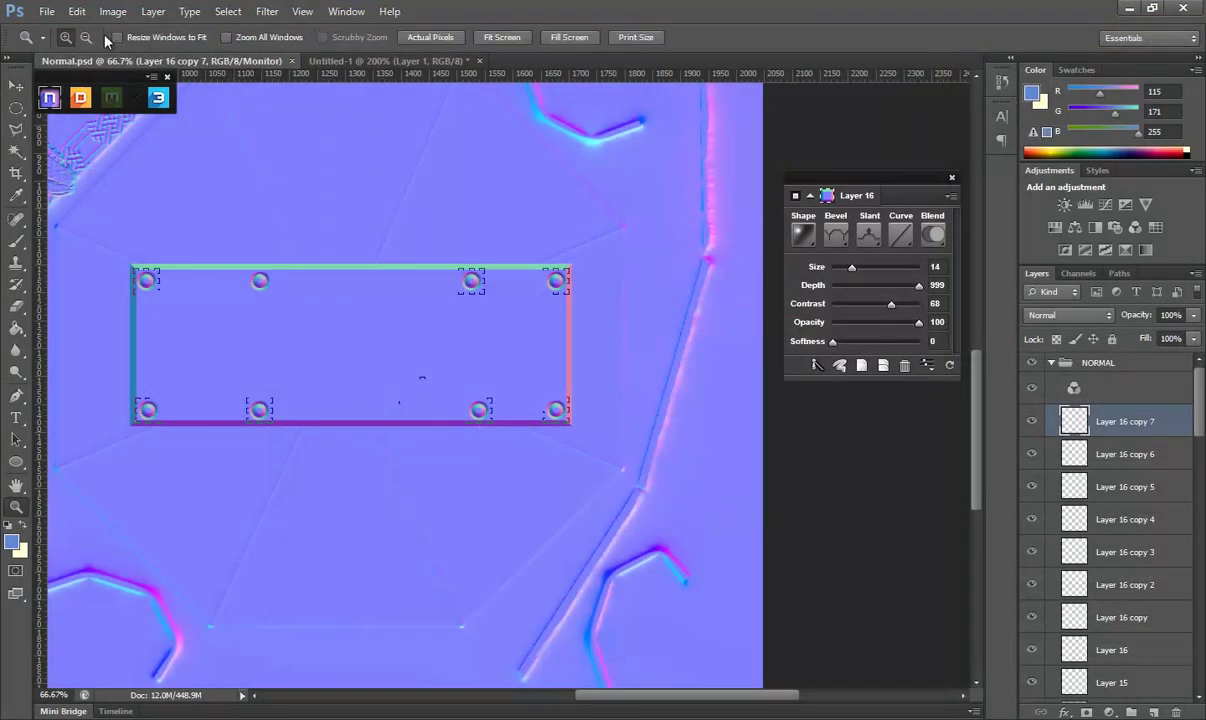
pyautogui.click(419, 313)
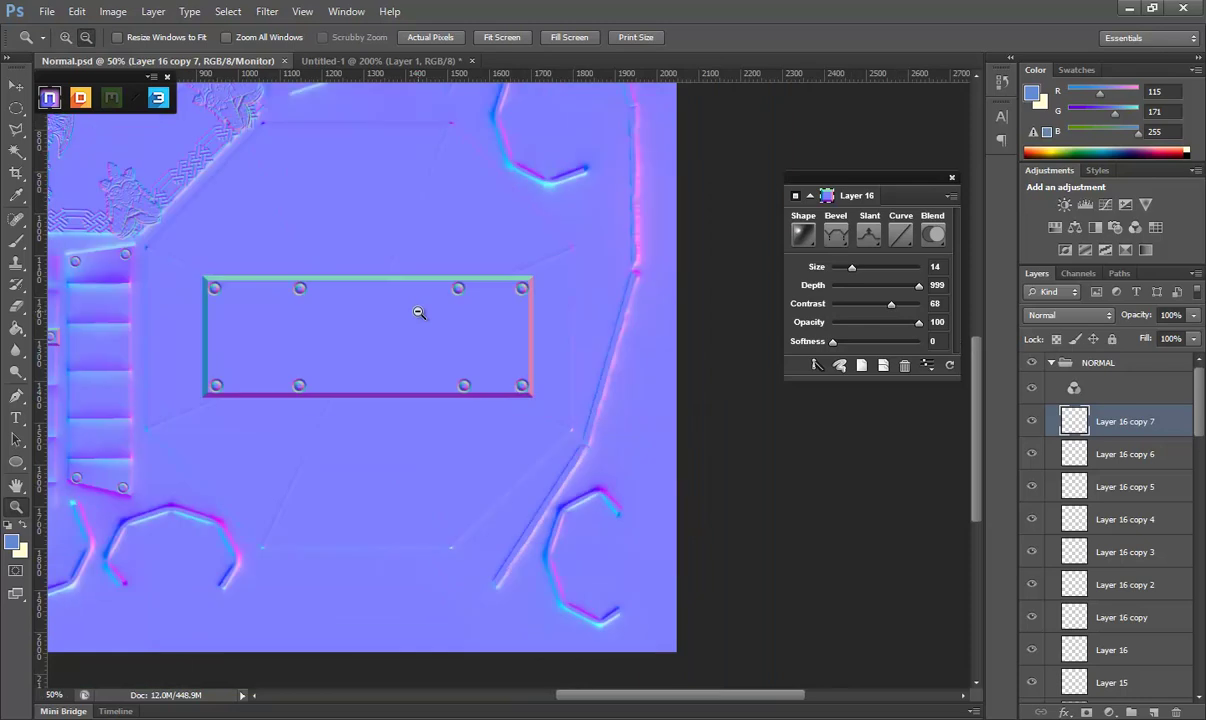
pyautogui.click(419, 313)
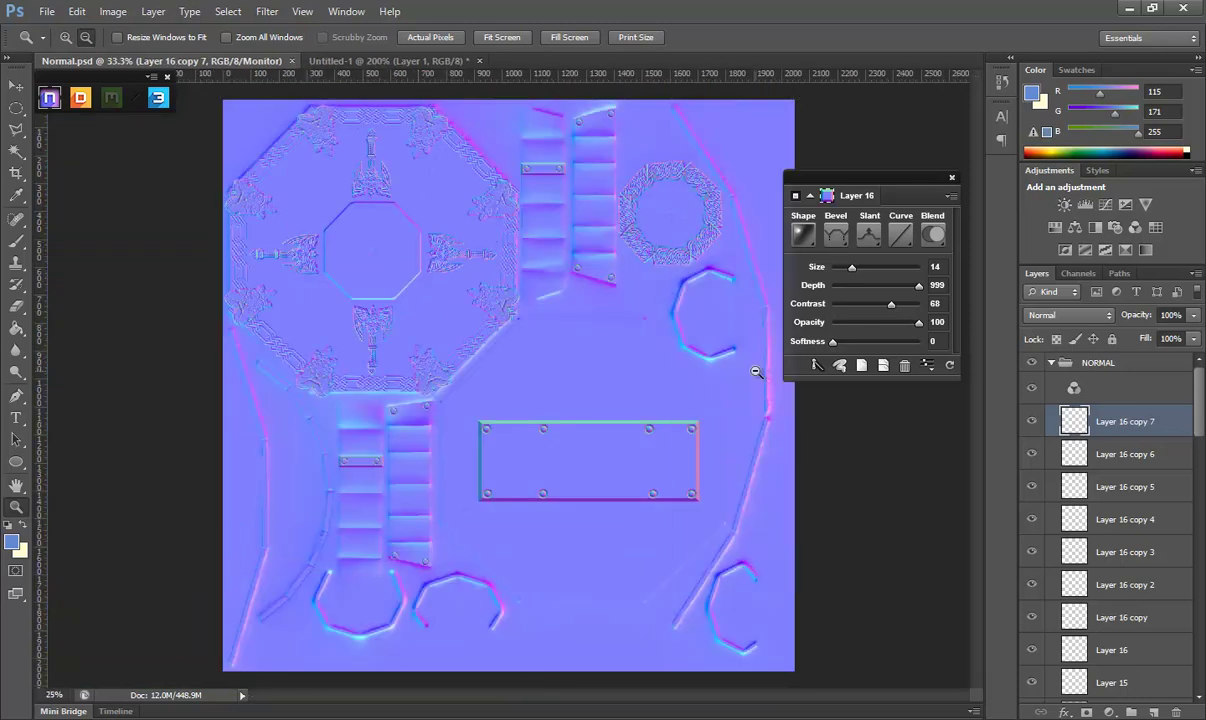
pyautogui.click(1125, 423)
pyautogui.rightClick(1125, 423)
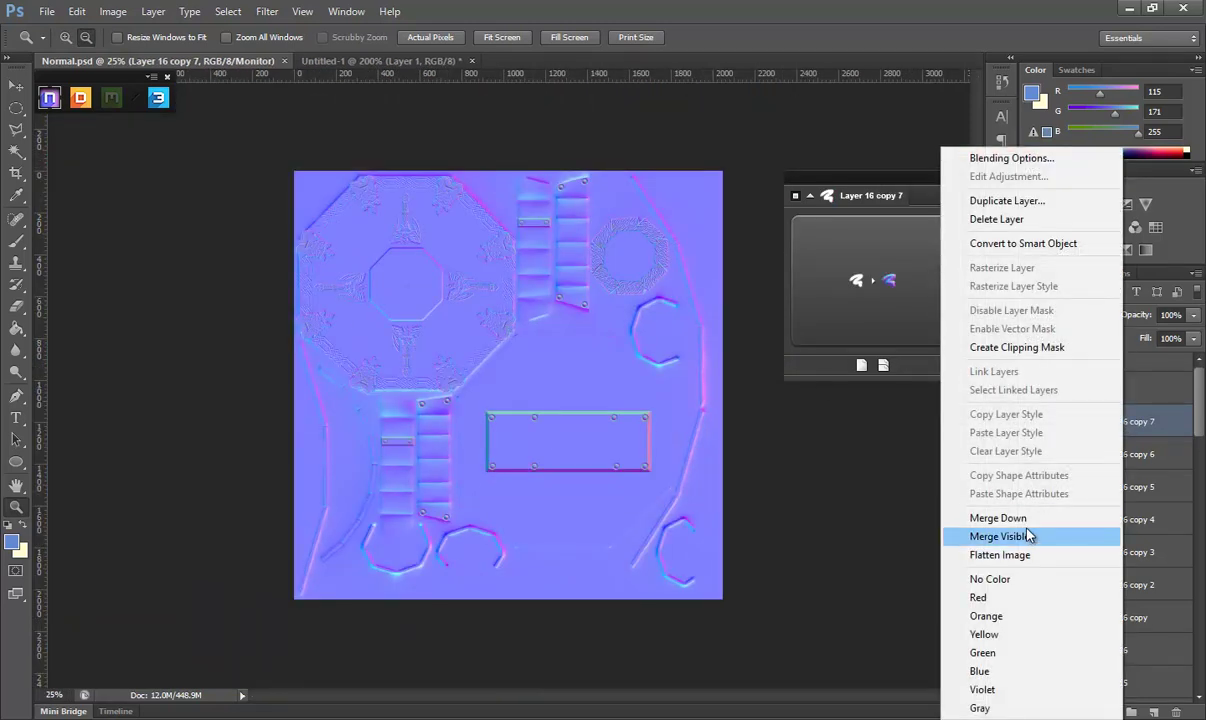
pyautogui.press('Escape')
# Save the normal map as a 24-bit Targa, Normal.TGA, then bring Untitled-1 forward.
pyautogui.click(47, 11)
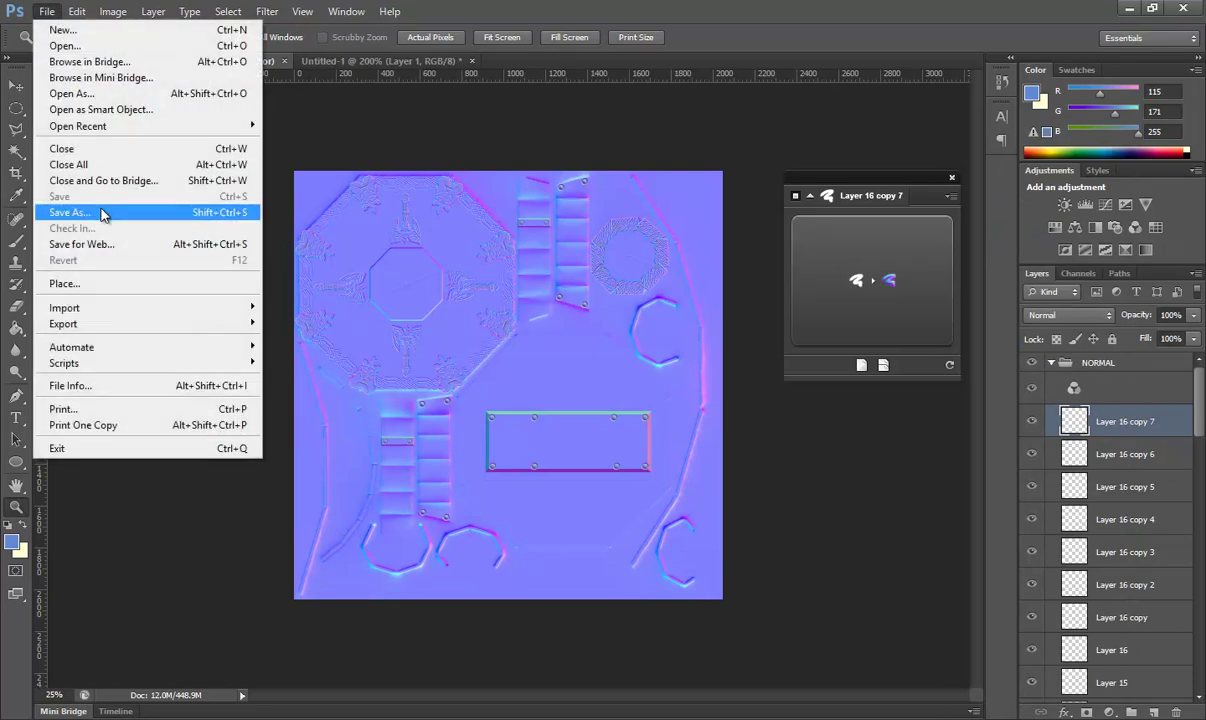
pyautogui.click(103, 214)
pyautogui.click(600, 390)
pyautogui.click(530, 562)
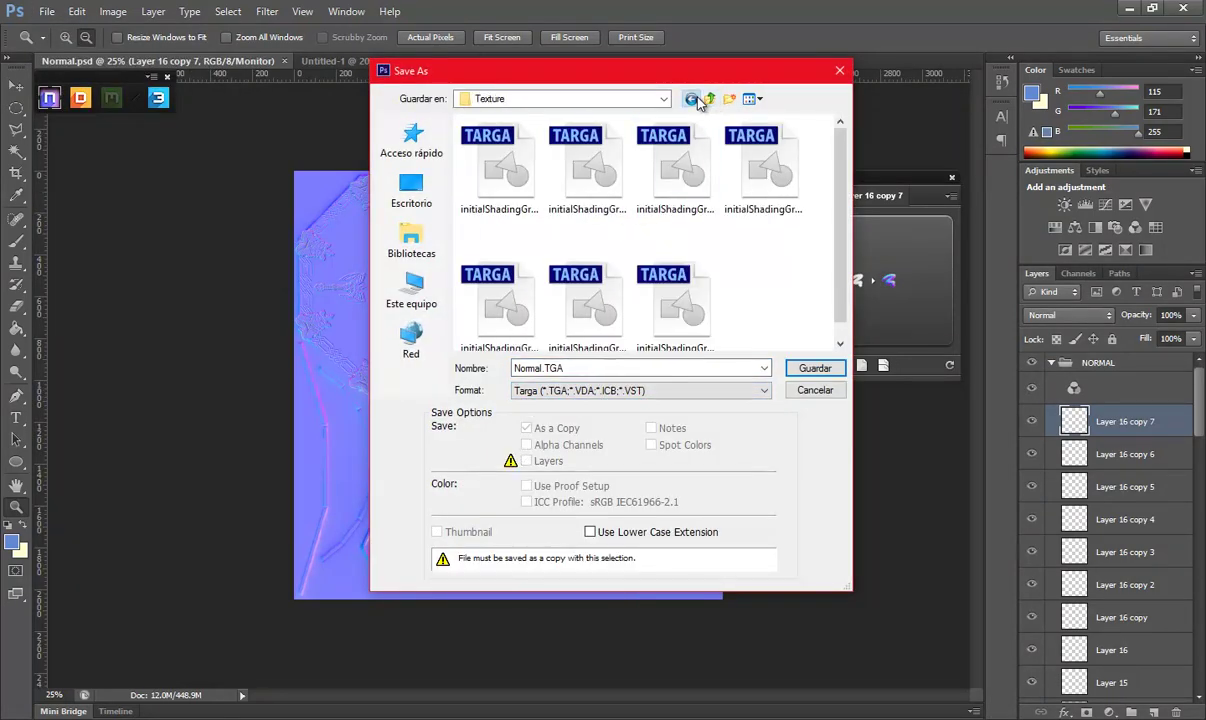
pyautogui.click(816, 371)
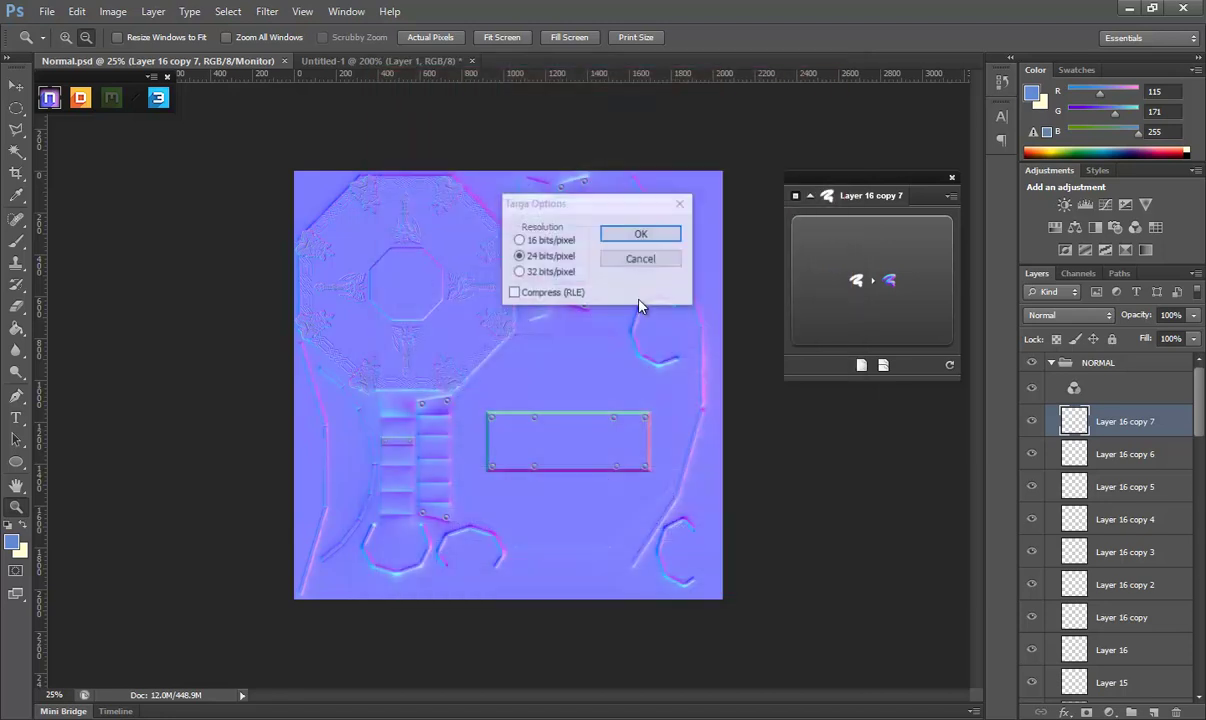
pyautogui.click(622, 232)
pyautogui.click(392, 61)
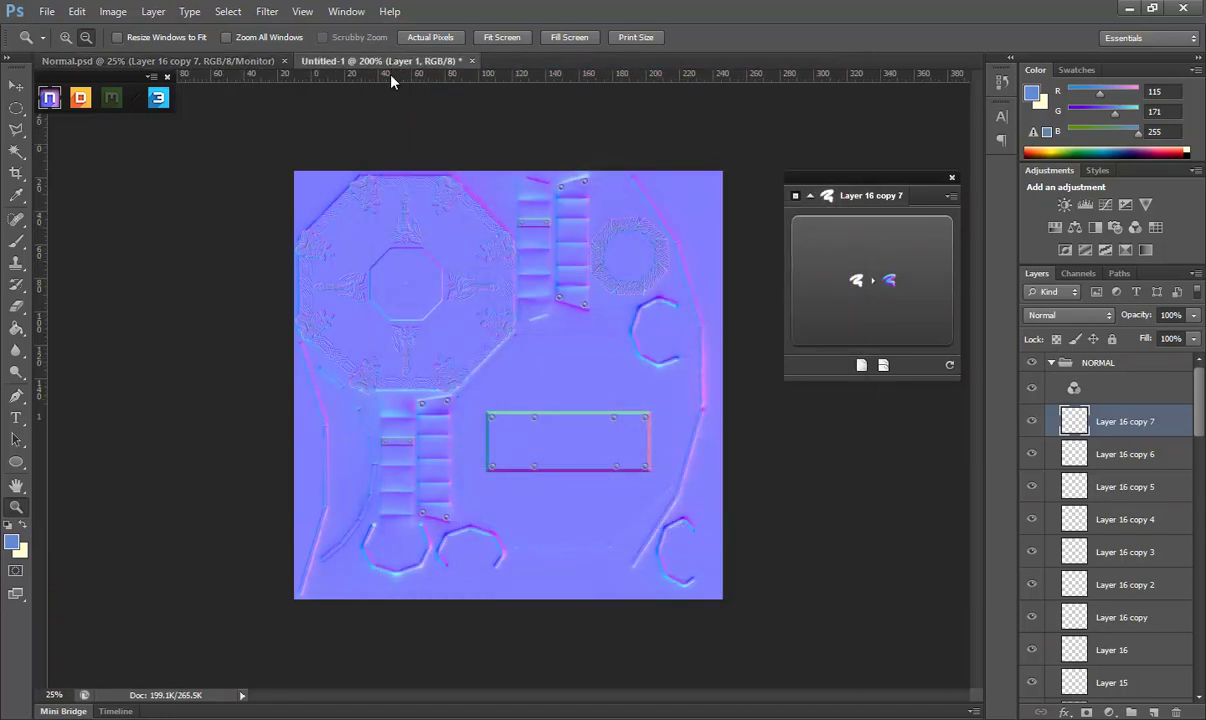
# Quit Photoshop, close Maya's UV editor, and save the Maya shield scene.
pyautogui.click(1183, 8)
pyautogui.click(590, 285)
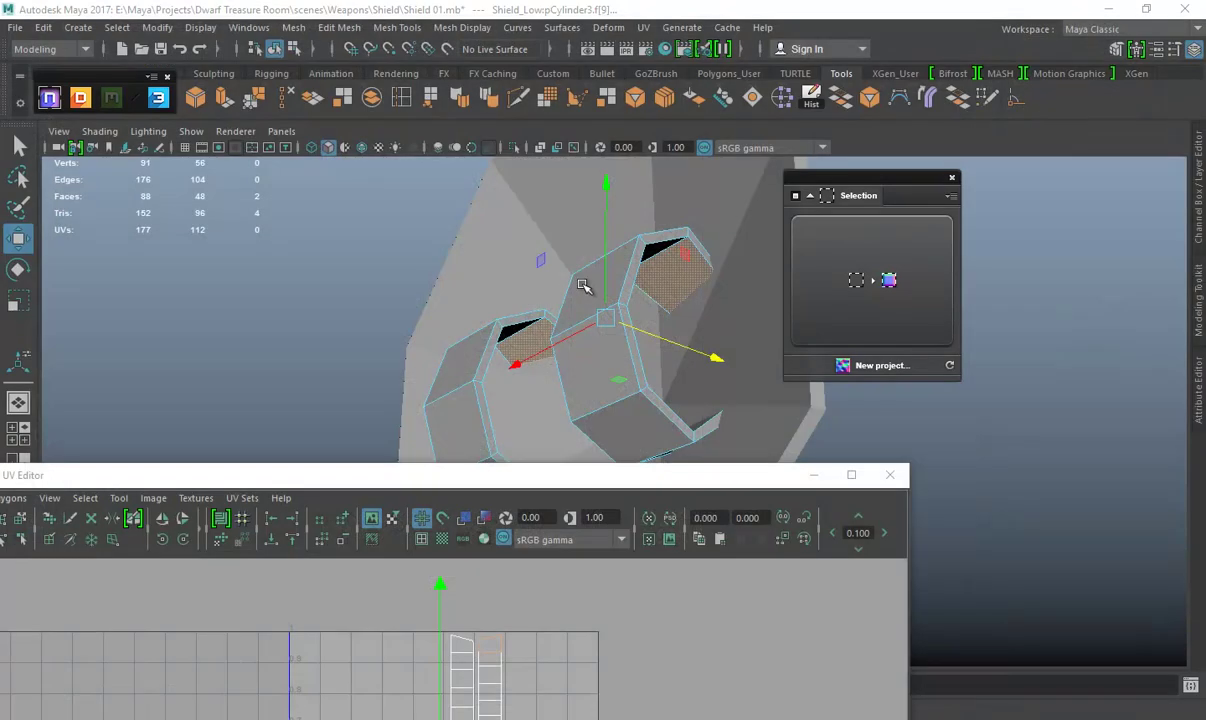
pyautogui.click(890, 476)
pyautogui.moveTo(846, 297)
pyautogui.keyDown('alt'); pyautogui.mouseDown()
pyautogui.moveTo(865, 323)
pyautogui.moveTo(770, 377)
pyautogui.mouseUp(); pyautogui.keyUp('alt')
pyautogui.hotkey('ctrl', 's')
# In Explorer, go from Dwarf Treasure Room into scenes > Weapons > Shield > Texture.
pyautogui.hotkey('alt', 'Tab')
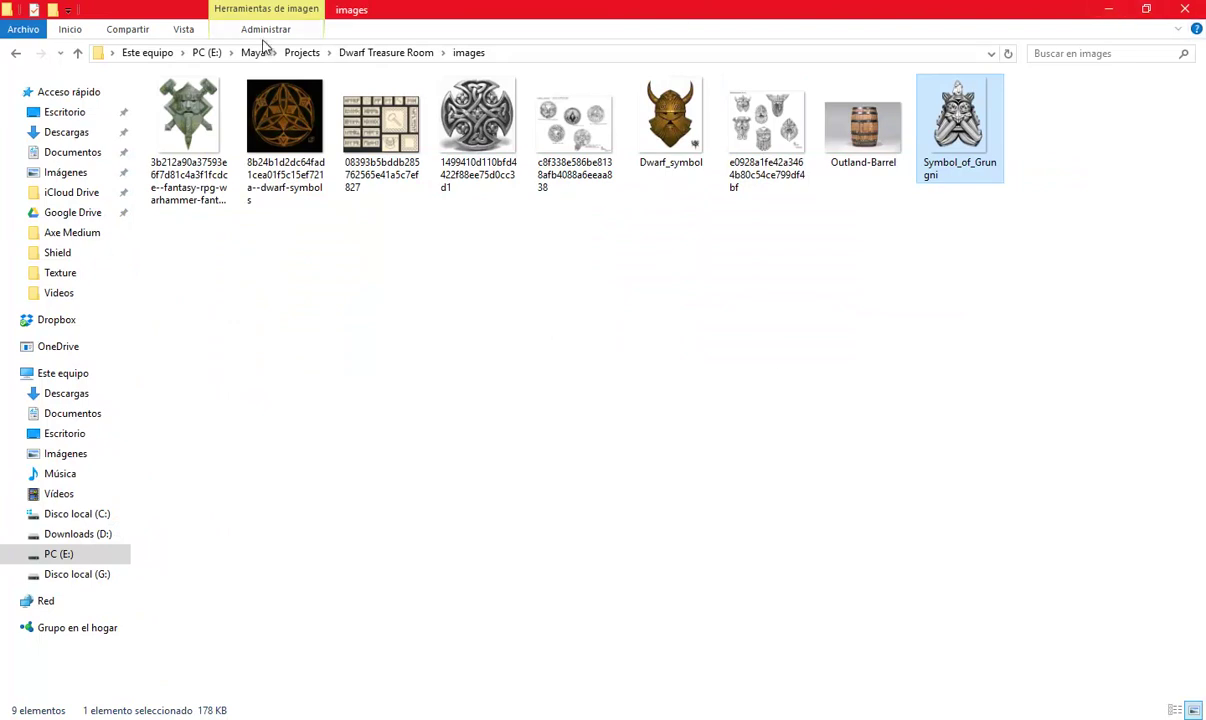
pyautogui.click(372, 53)
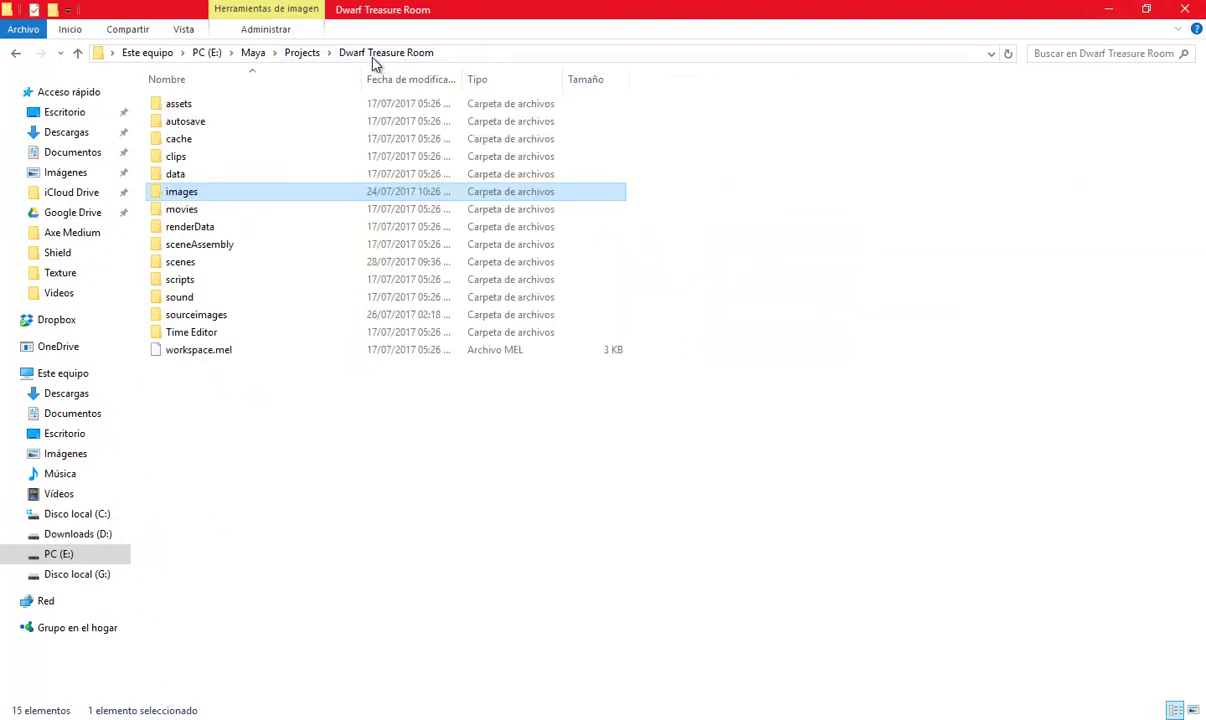
pyautogui.doubleClick(188, 263)
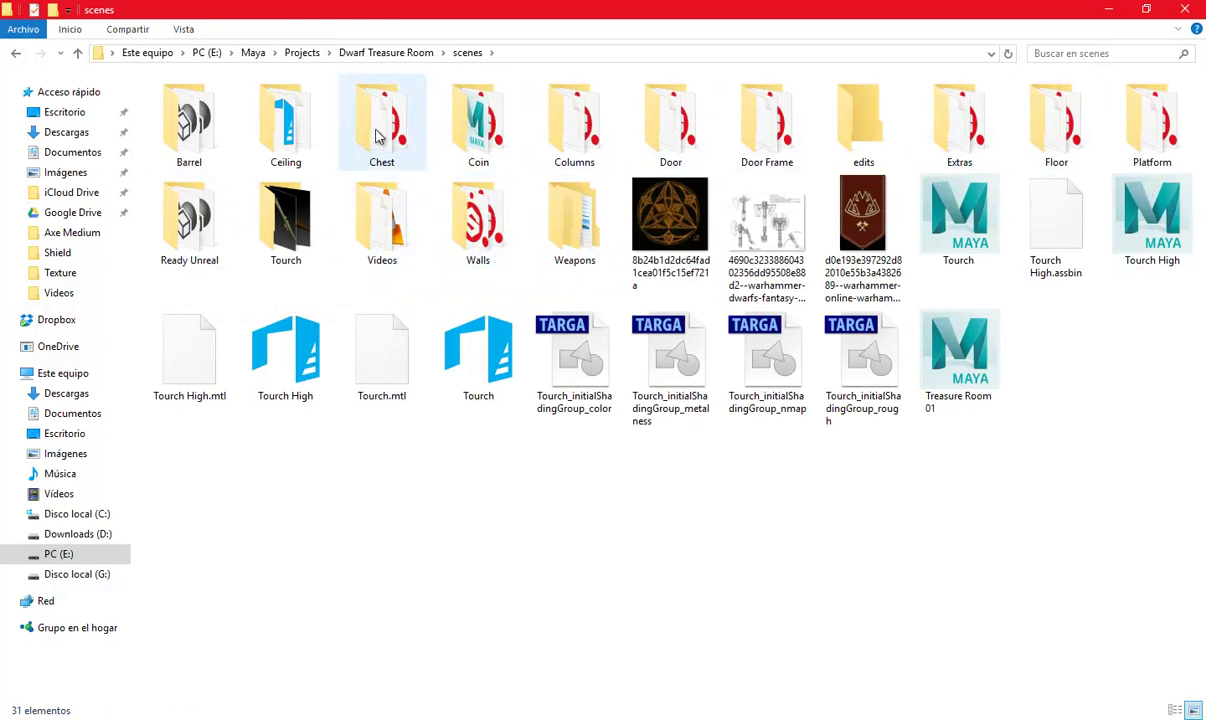
pyautogui.doubleClick(574, 222)
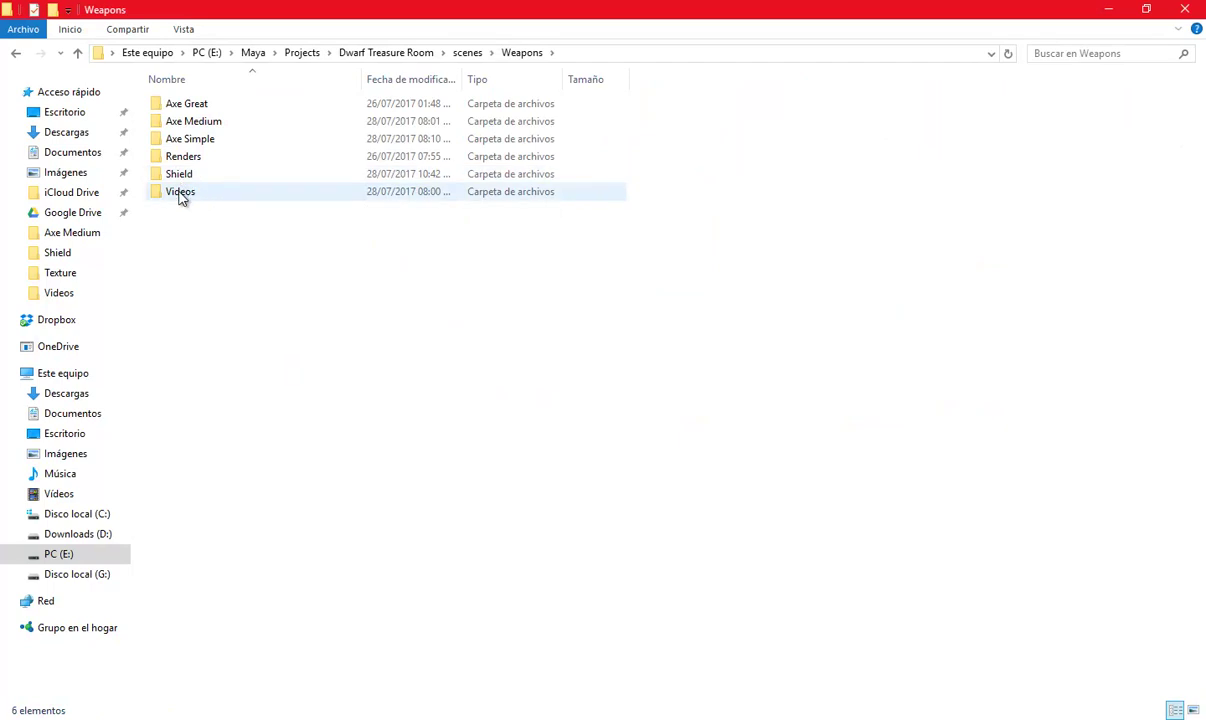
pyautogui.doubleClick(183, 178)
pyautogui.click(195, 135)
pyautogui.doubleClick(195, 135)
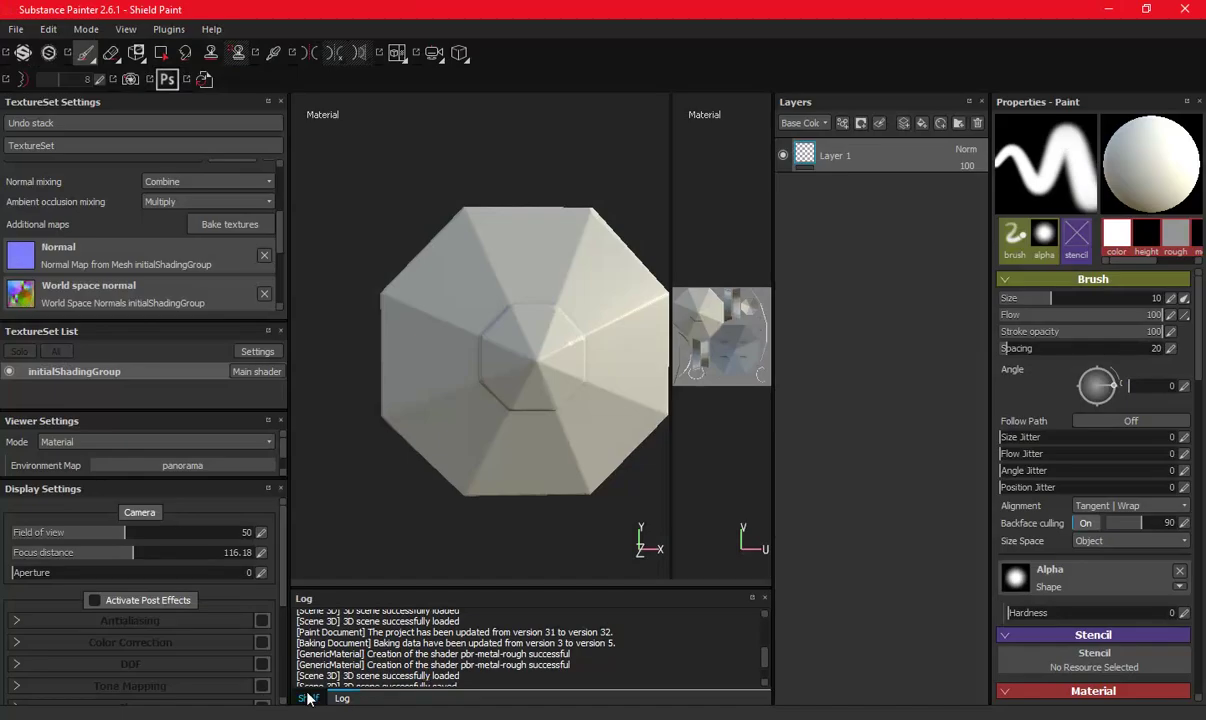
# Import Normal.TGA into the current session with its usage set to texture.
pyautogui.click(308, 698)
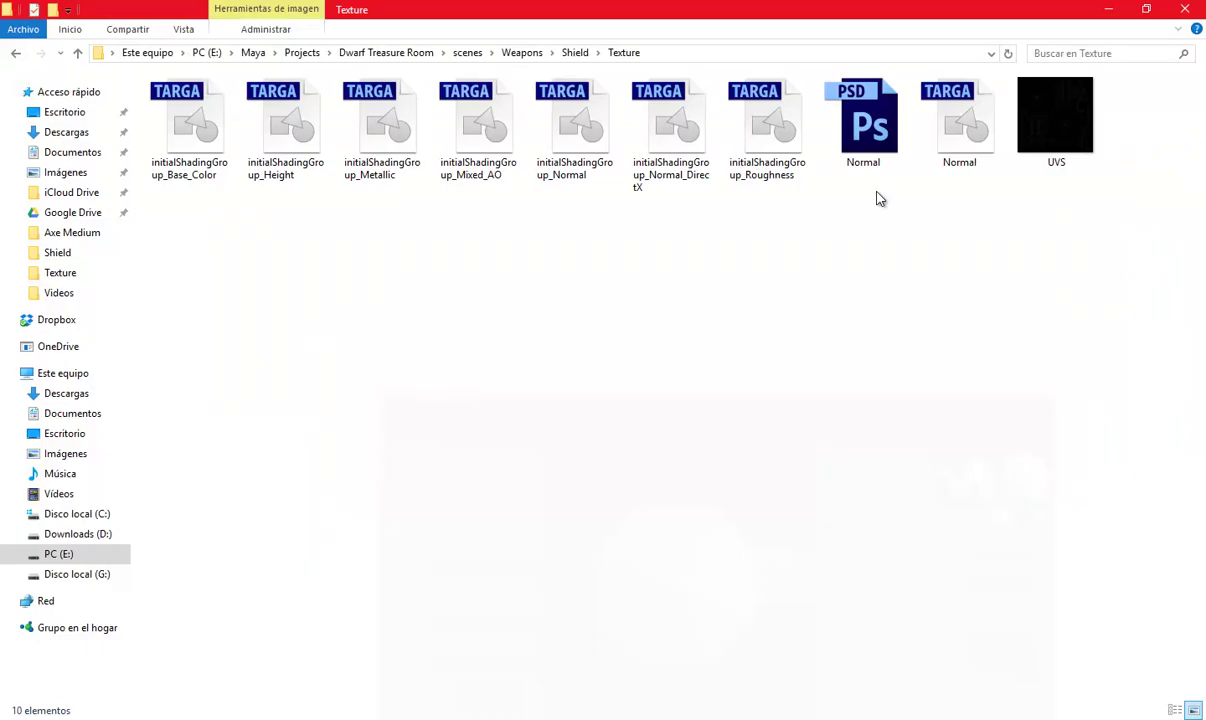
pyautogui.moveTo(960, 120)
pyautogui.mouseDown()
pyautogui.moveTo(725, 700)
pyautogui.moveTo(590, 555)
pyautogui.mouseUp()
pyautogui.click(845, 190)
pyautogui.click(872, 241)
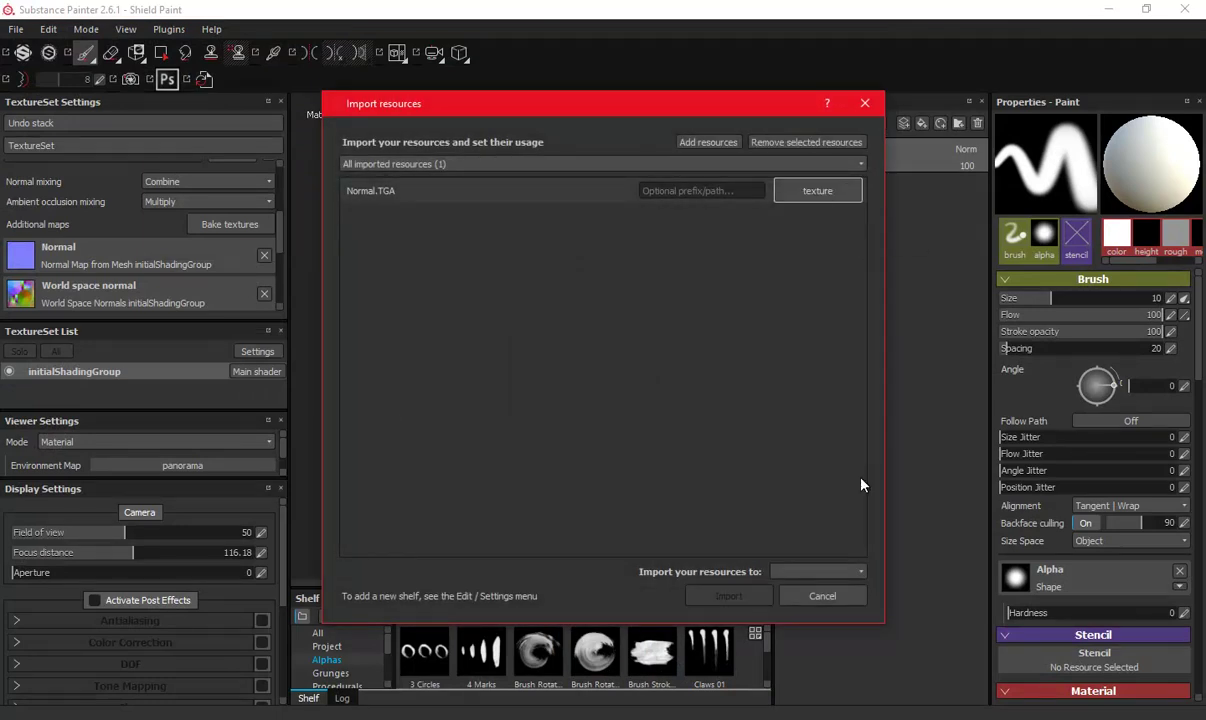
pyautogui.click(815, 569)
pyautogui.click(820, 590)
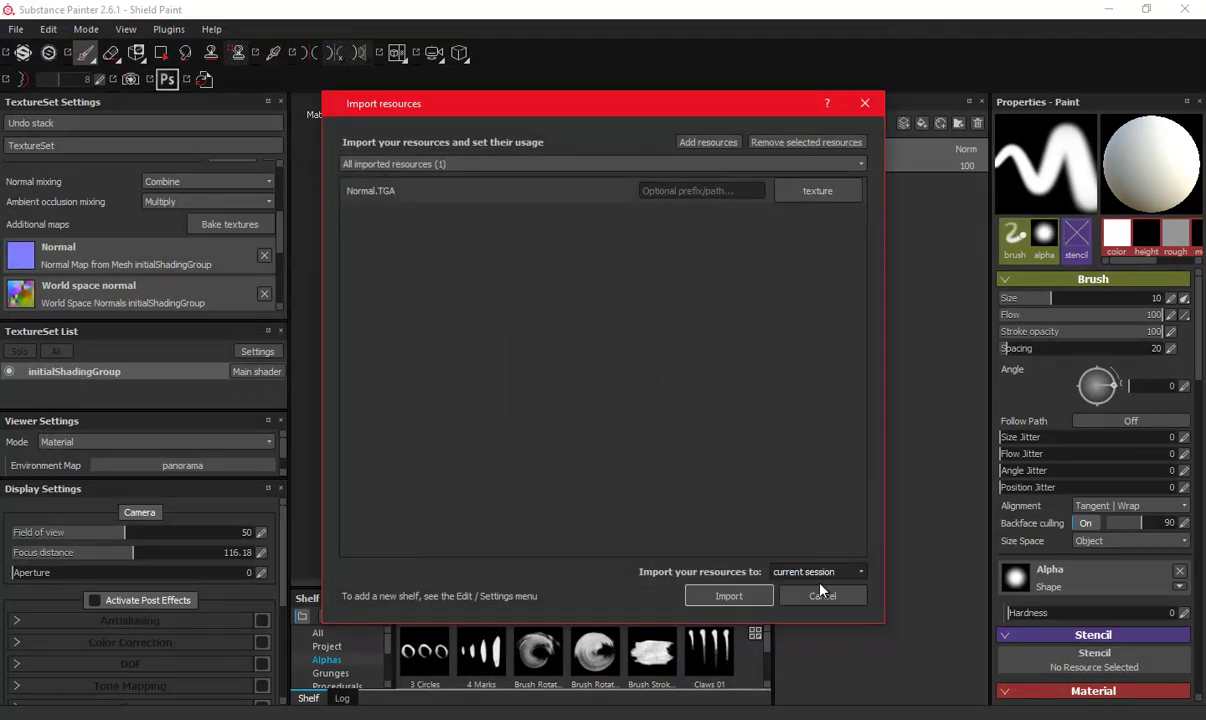
pyautogui.click(727, 597)
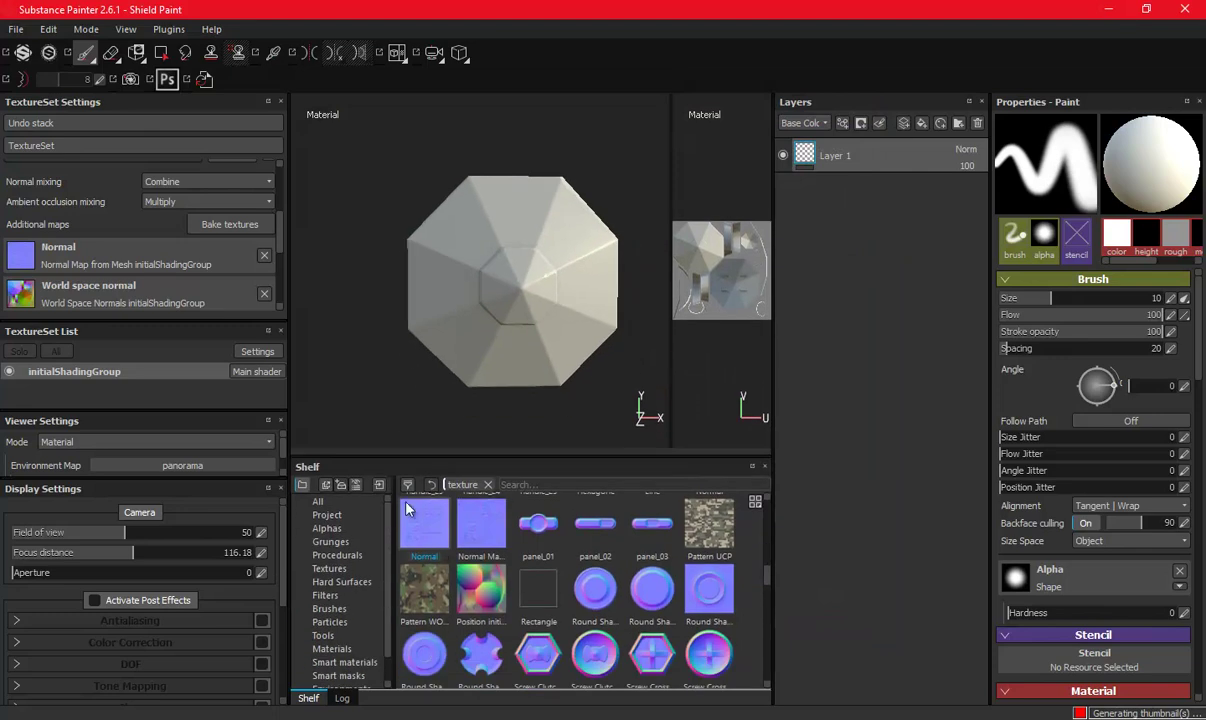
# Assign Normal.TGA to the Normal map slot to show the embossing, then add Folder 1.
pyautogui.moveTo(425, 530); pyautogui.dragTo(85, 250)
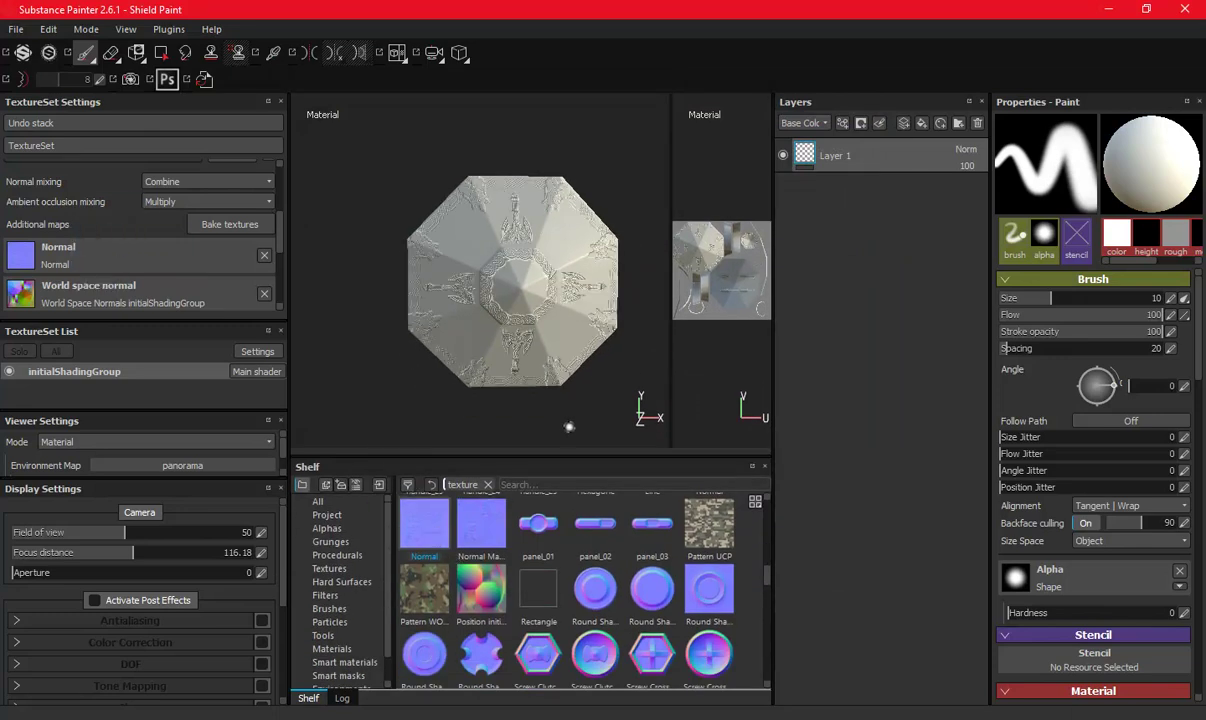
pyautogui.moveTo(579, 455); pyautogui.dragTo(579, 587)
pyautogui.moveTo(493, 431)
pyautogui.keyDown('alt'); pyautogui.mouseDown()
pyautogui.moveTo(601, 281)
pyautogui.moveTo(551, 359)
pyautogui.moveTo(519, 344)
pyautogui.moveTo(479, 223)
pyautogui.moveTo(538, 277)
pyautogui.moveTo(521, 311)
pyautogui.mouseUp(); pyautogui.keyUp('alt')
pyautogui.keyDown('alt'); pyautogui.moveTo(447, 351); pyautogui.dragTo(447, 311); pyautogui.keyUp('alt')
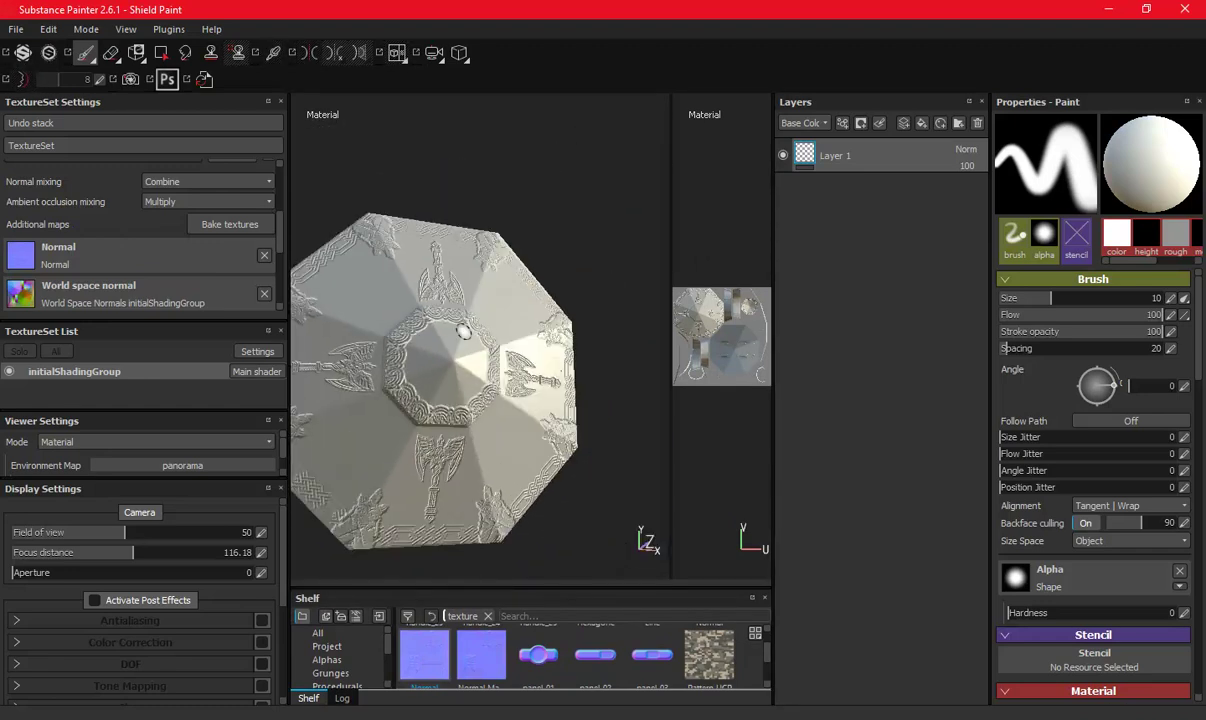
pyautogui.keyDown('alt'); pyautogui.moveTo(447, 311); pyautogui.dragTo(546, 360, button='right'); pyautogui.keyUp('alt')
pyautogui.keyDown('alt'); pyautogui.moveTo(546, 360); pyautogui.dragTo(790, 311); pyautogui.keyUp('alt')
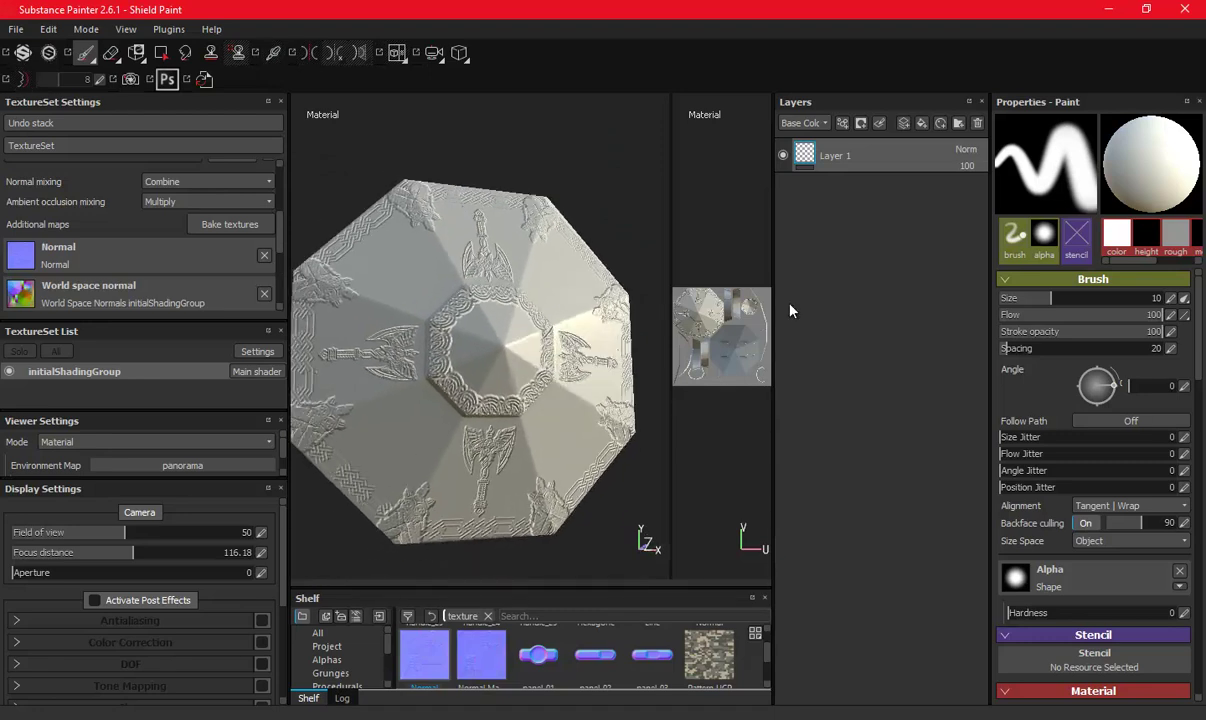
pyautogui.click(956, 124)
# Search smart materials for 'wea' and apply Weapon Metal to the shield.
pyautogui.moveTo(497, 598); pyautogui.dragTo(498, 363)
pyautogui.click(332, 554)
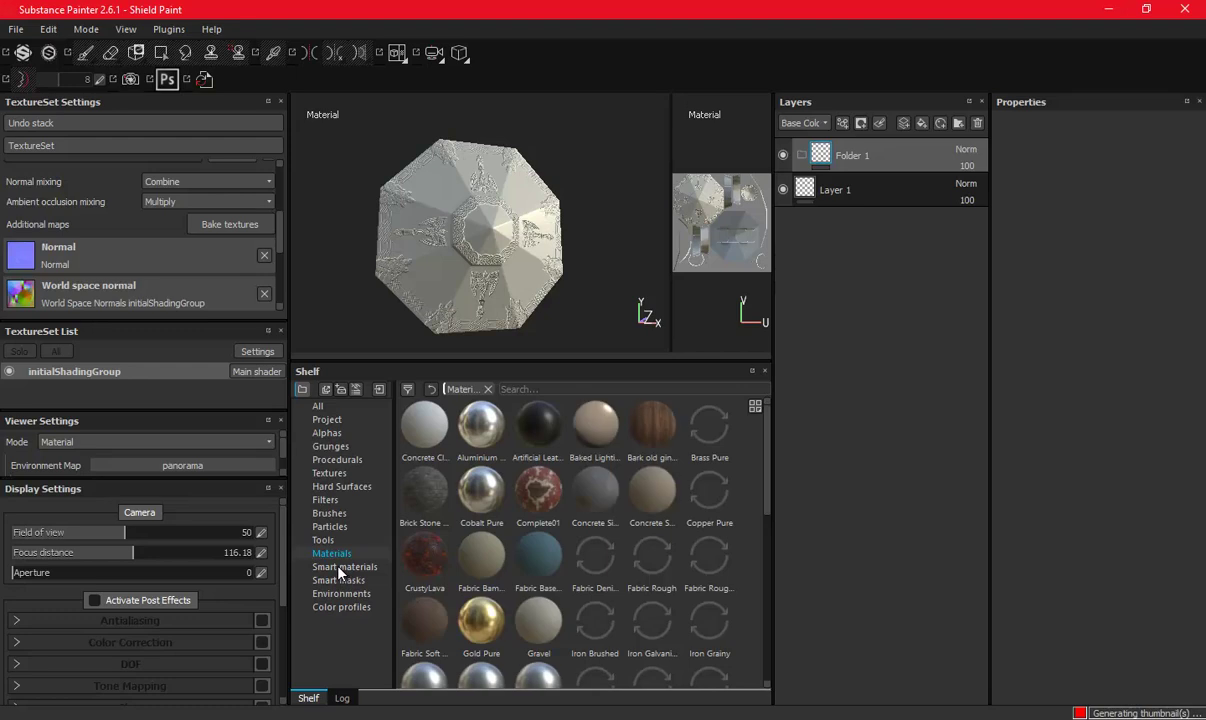
pyautogui.click(342, 567)
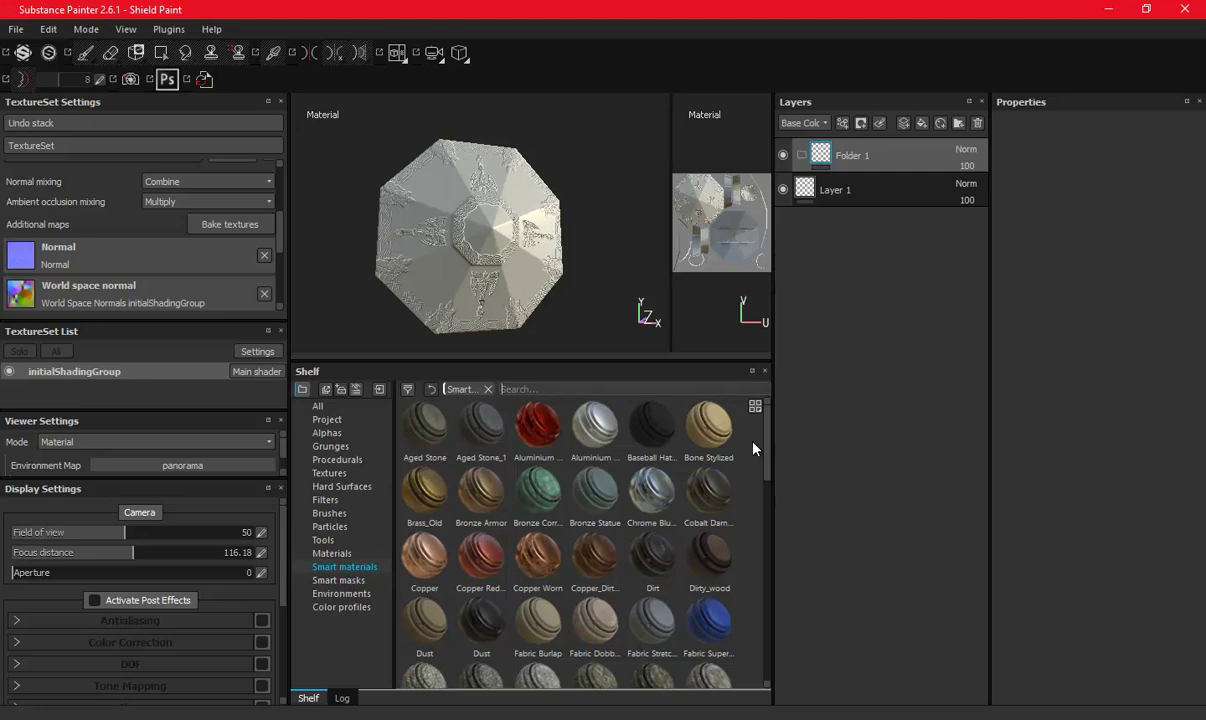
pyautogui.write('wea')
pyautogui.moveTo(481, 425)
pyautogui.mouseDown()
pyautogui.moveTo(876, 184)
pyautogui.moveTo(779, 222)
pyautogui.mouseUp()
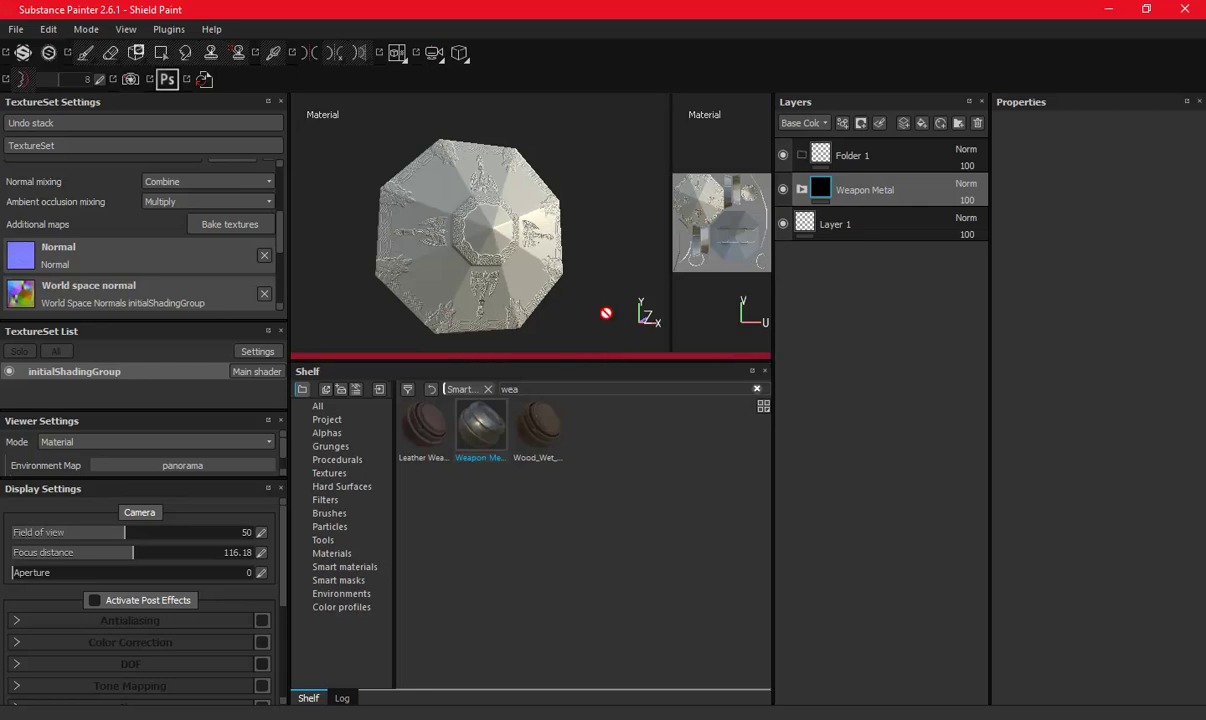
pyautogui.moveTo(612, 359); pyautogui.dragTo(611, 552)
pyautogui.moveTo(500, 431)
pyautogui.keyDown('alt'); pyautogui.mouseDown()
pyautogui.moveTo(472, 371)
pyautogui.moveTo(560, 320)
pyautogui.mouseUp(); pyautogui.keyUp('alt')
# Expand Weapon Metal and turn on the color noise, SurfaseDetail and SurfaceDamage layers.
pyautogui.click(801, 189)
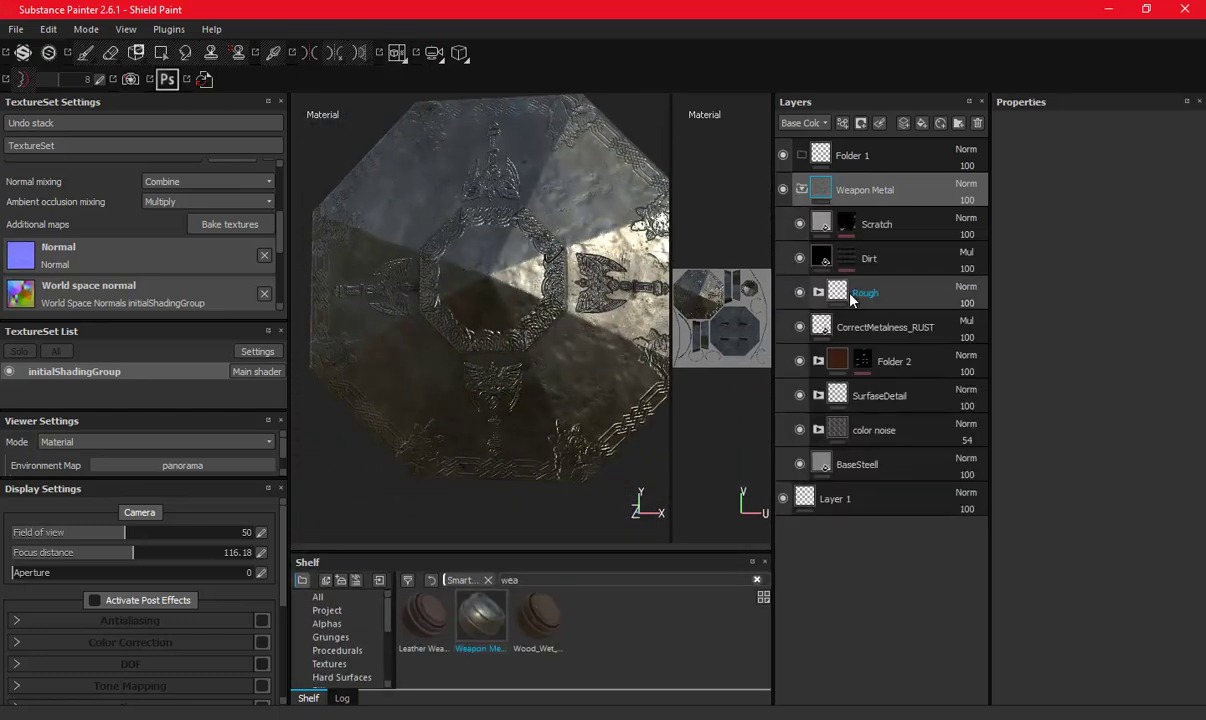
pyautogui.click(801, 430)
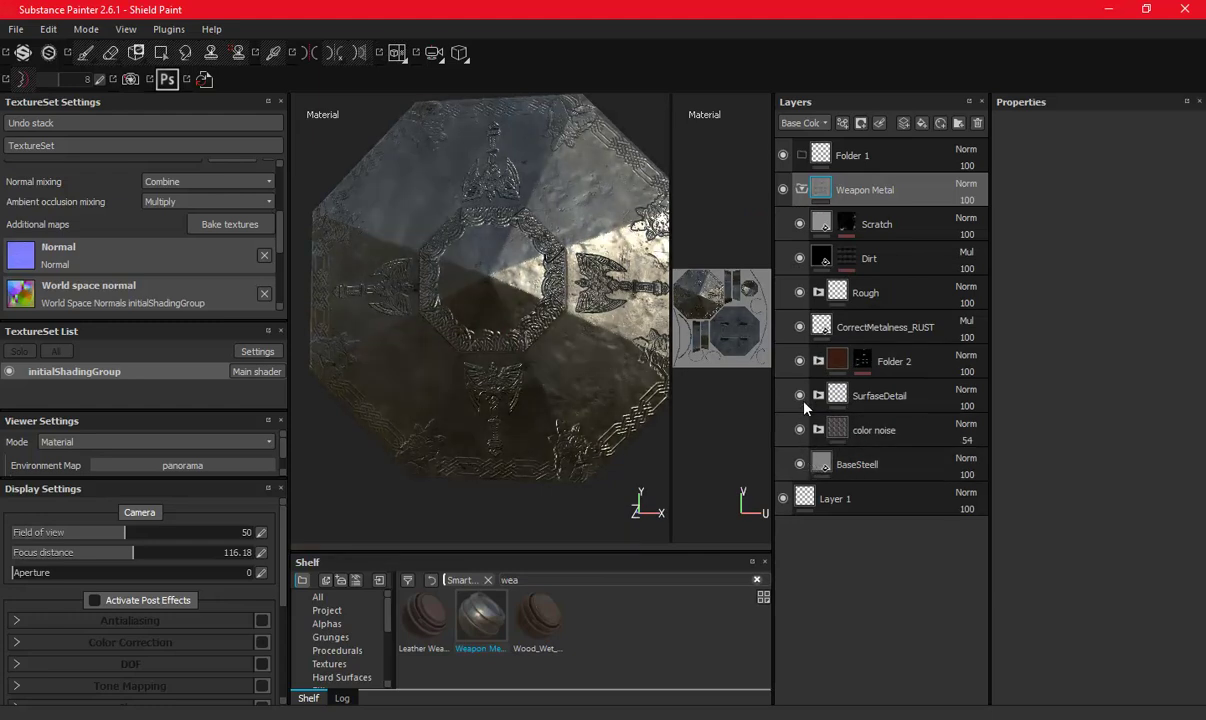
pyautogui.click(800, 396)
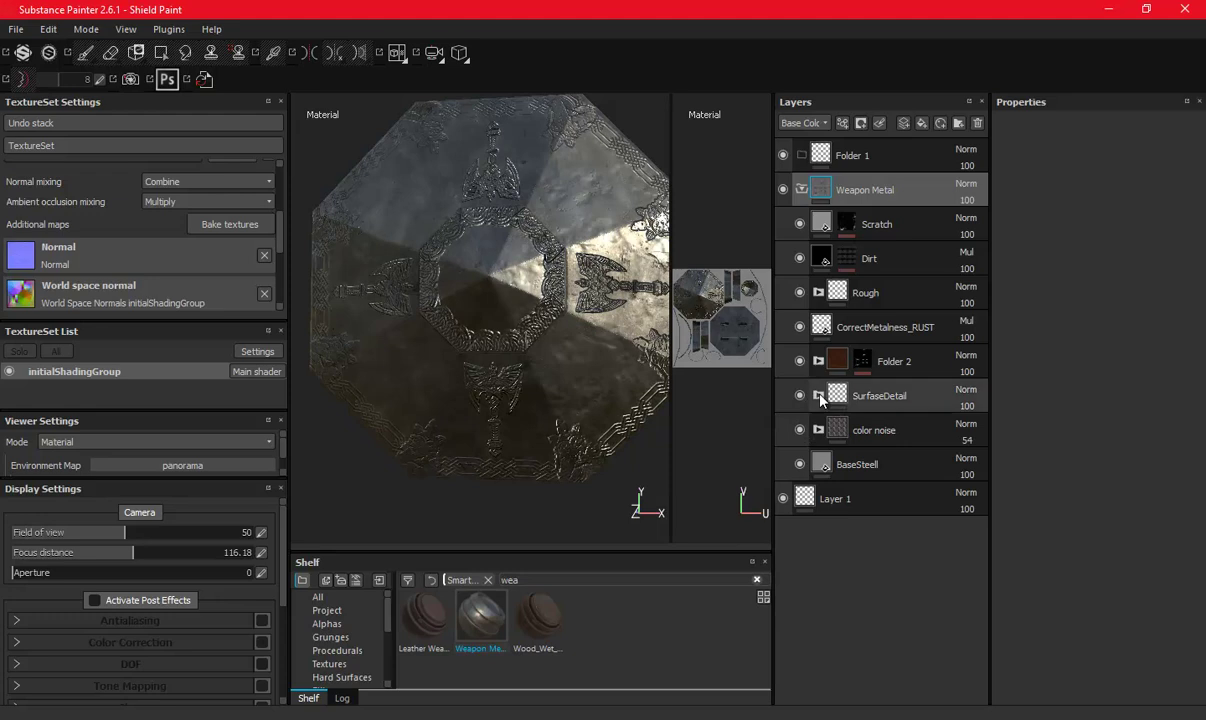
pyautogui.click(822, 400)
pyautogui.click(819, 396)
pyautogui.click(816, 430)
pyautogui.click(816, 464)
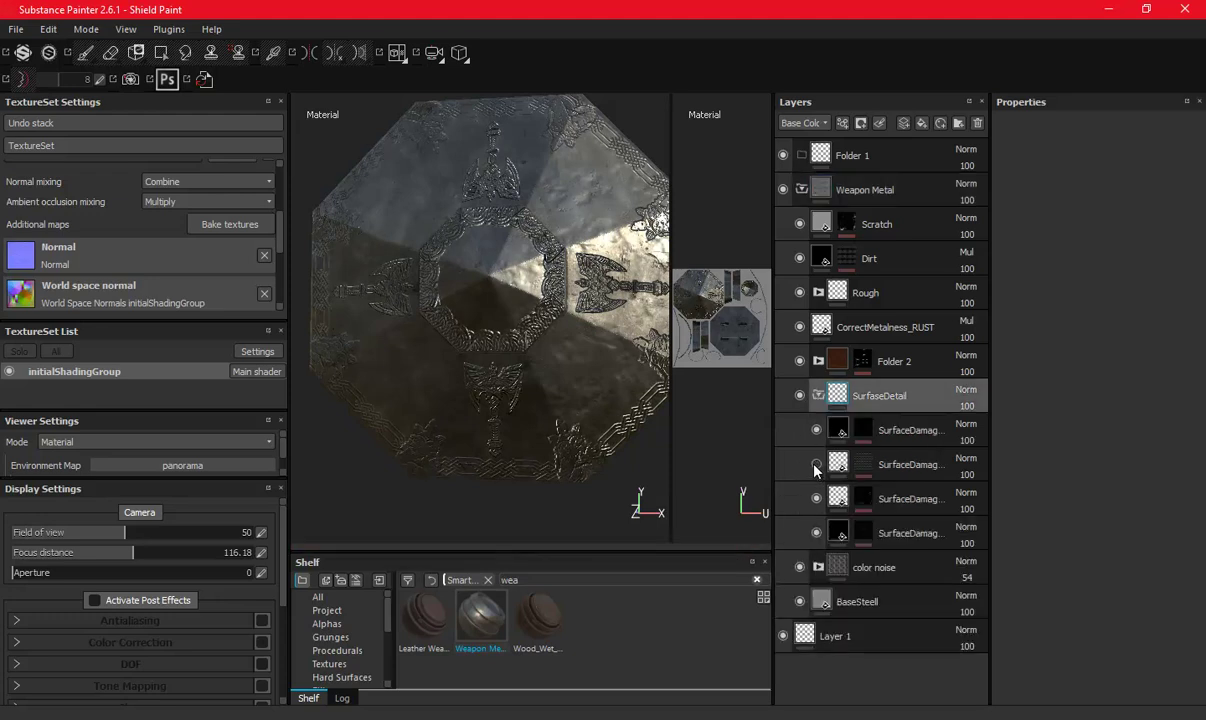
pyautogui.click(816, 464)
# Change the tiling scale of the Clouds fill in the second SurfaceDamage mask.
pyautogui.click(857, 466)
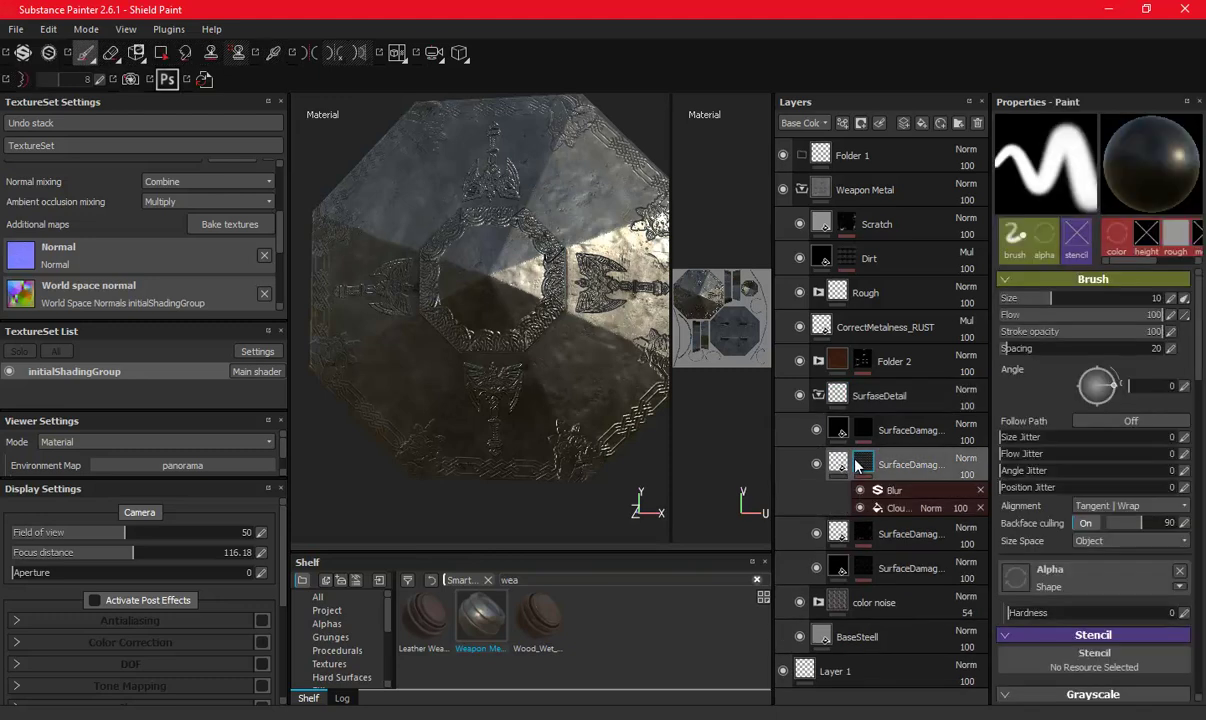
pyautogui.click(882, 507)
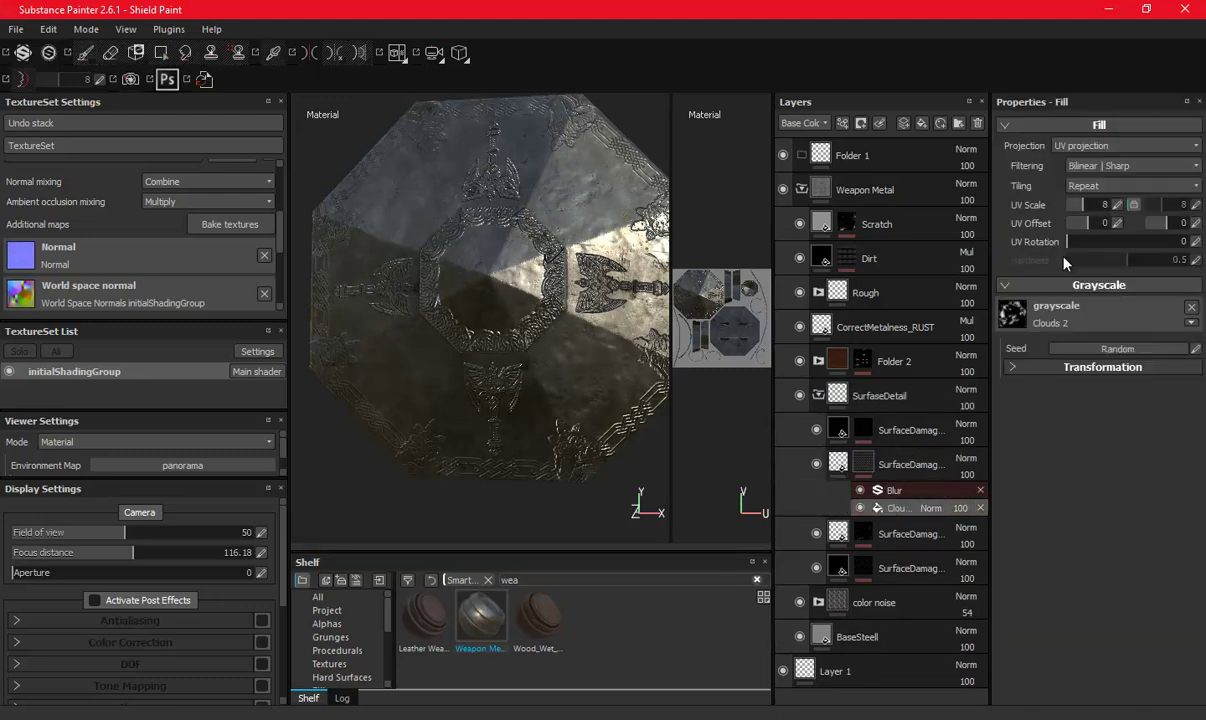
pyautogui.moveTo(1082, 206); pyautogui.dragTo(1075, 207)
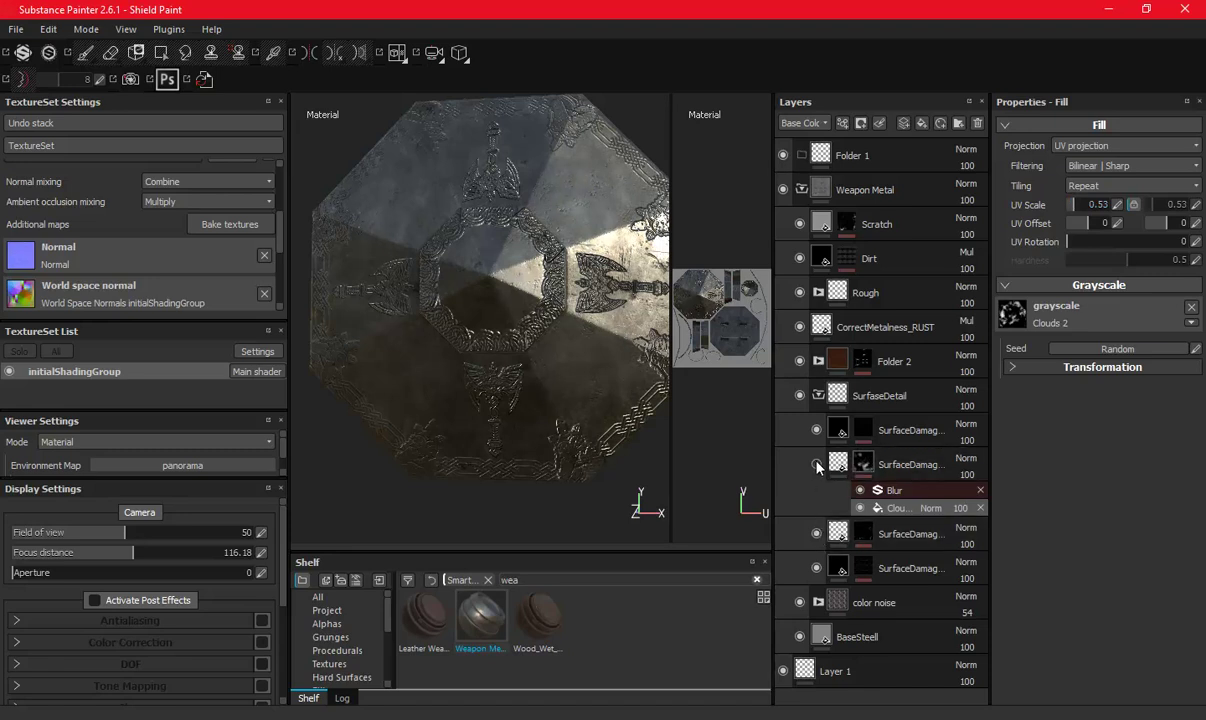
pyautogui.click(817, 396)
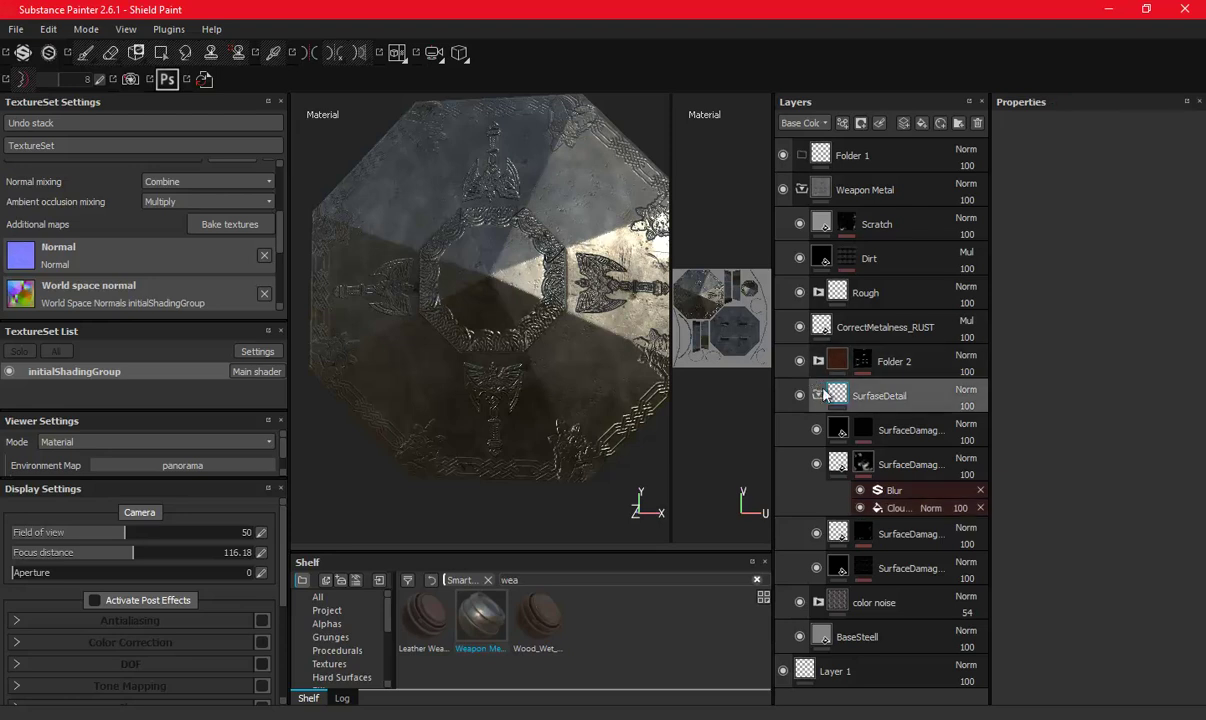
pyautogui.click(817, 396)
pyautogui.moveTo(453, 316)
pyautogui.keyDown('alt'); pyautogui.mouseDown()
pyautogui.moveTo(541, 234)
pyautogui.moveTo(614, 487)
pyautogui.moveTo(606, 433)
pyautogui.moveTo(546, 334)
pyautogui.moveTo(600, 320)
pyautogui.mouseUp(); pyautogui.keyUp('alt')
# Expand Folder 2 and make the Rust and Rust_C layers visible.
pyautogui.click(819, 362)
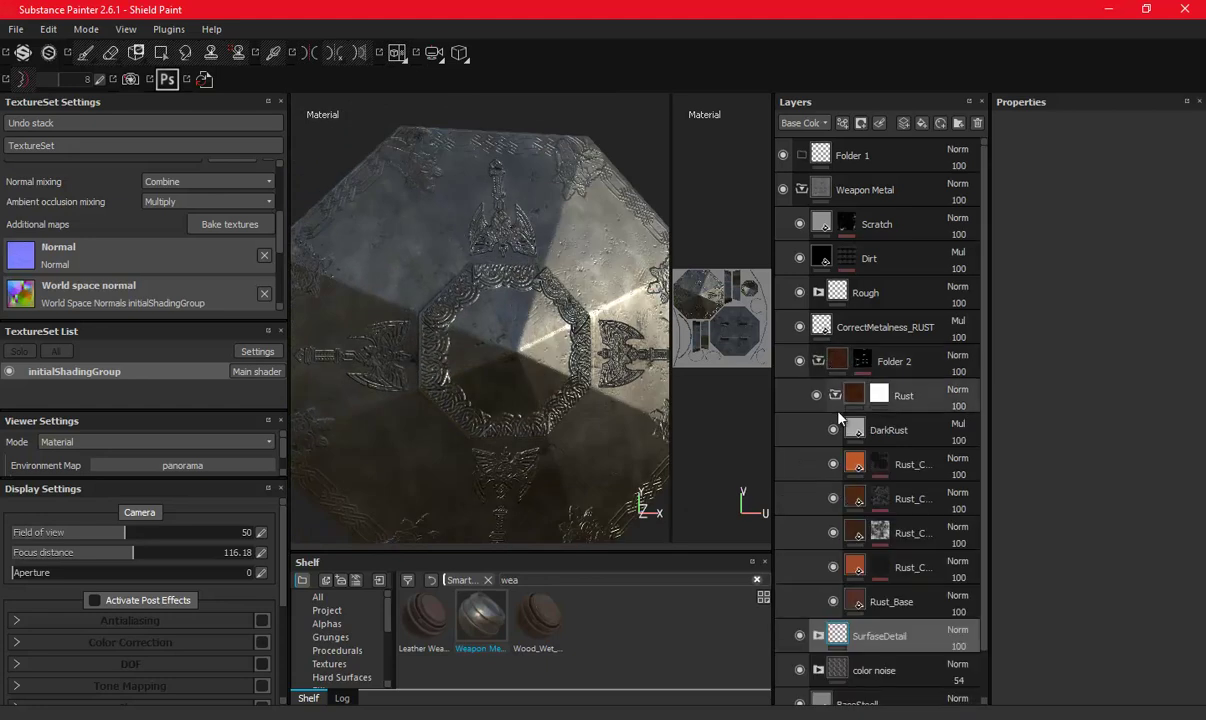
pyautogui.keyDown('alt'); pyautogui.moveTo(640, 331); pyautogui.dragTo(557, 318); pyautogui.keyUp('alt')
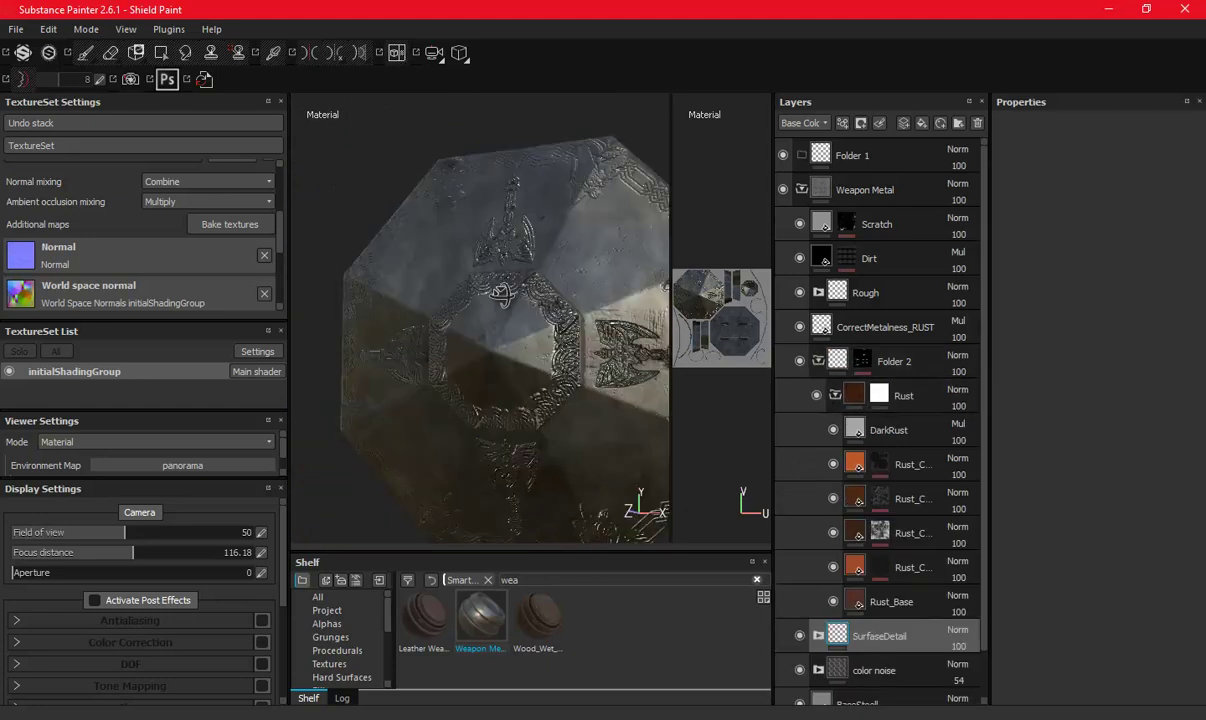
pyautogui.click(816, 395)
pyautogui.click(856, 433)
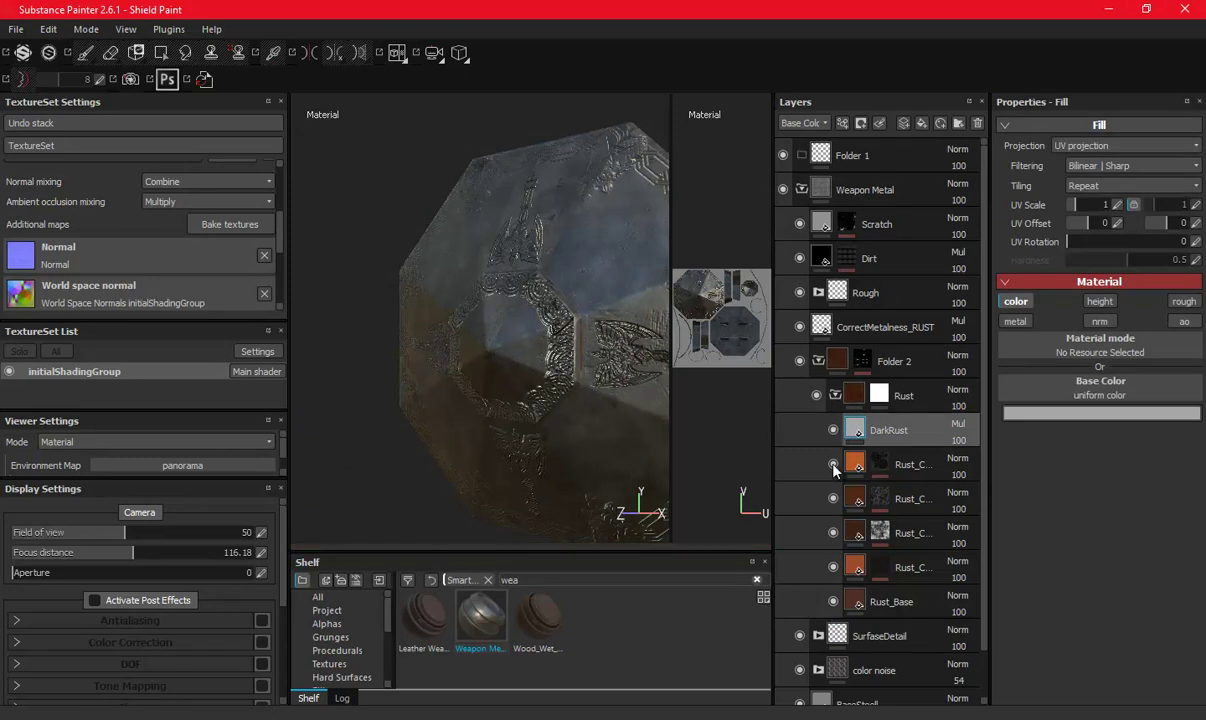
pyautogui.click(834, 465)
# Set the Rust_Base fill's tiling to 1.78 and collapse Folder 2.
pyautogui.click(870, 602)
pyautogui.moveTo(1076, 204); pyautogui.dragTo(1082, 204)
pyautogui.write('1.78')
pyautogui.press('Return')
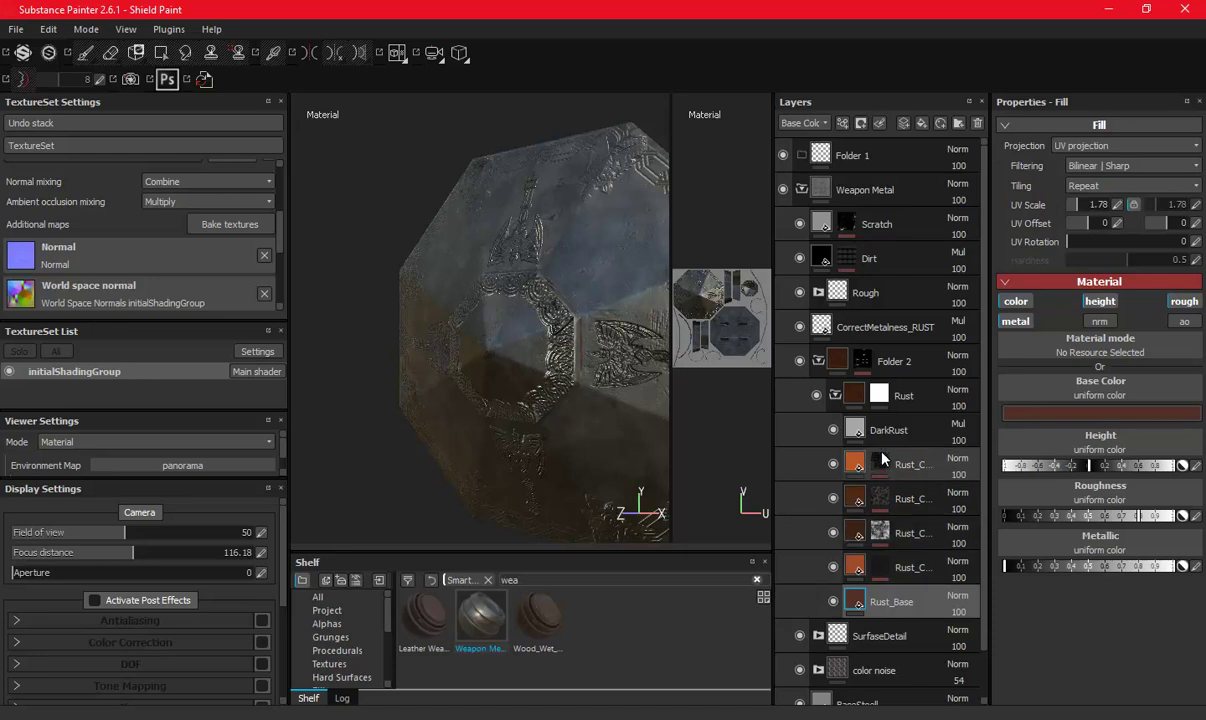
pyautogui.click(879, 464)
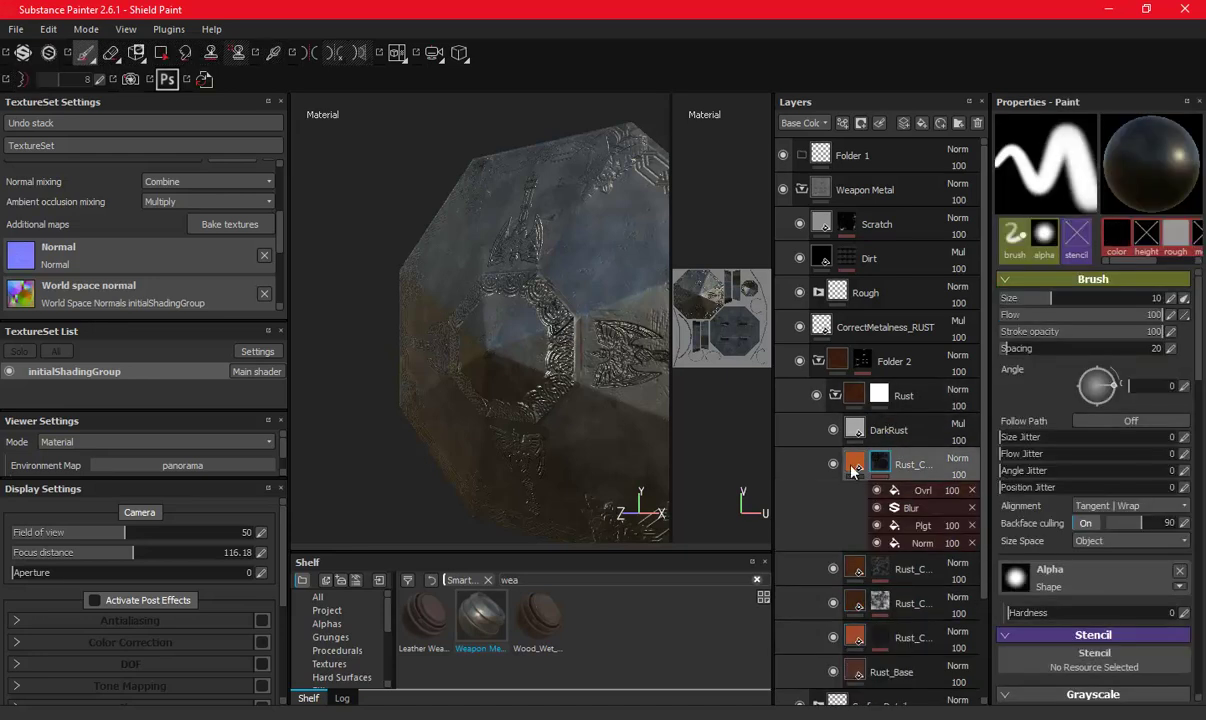
pyautogui.click(818, 361)
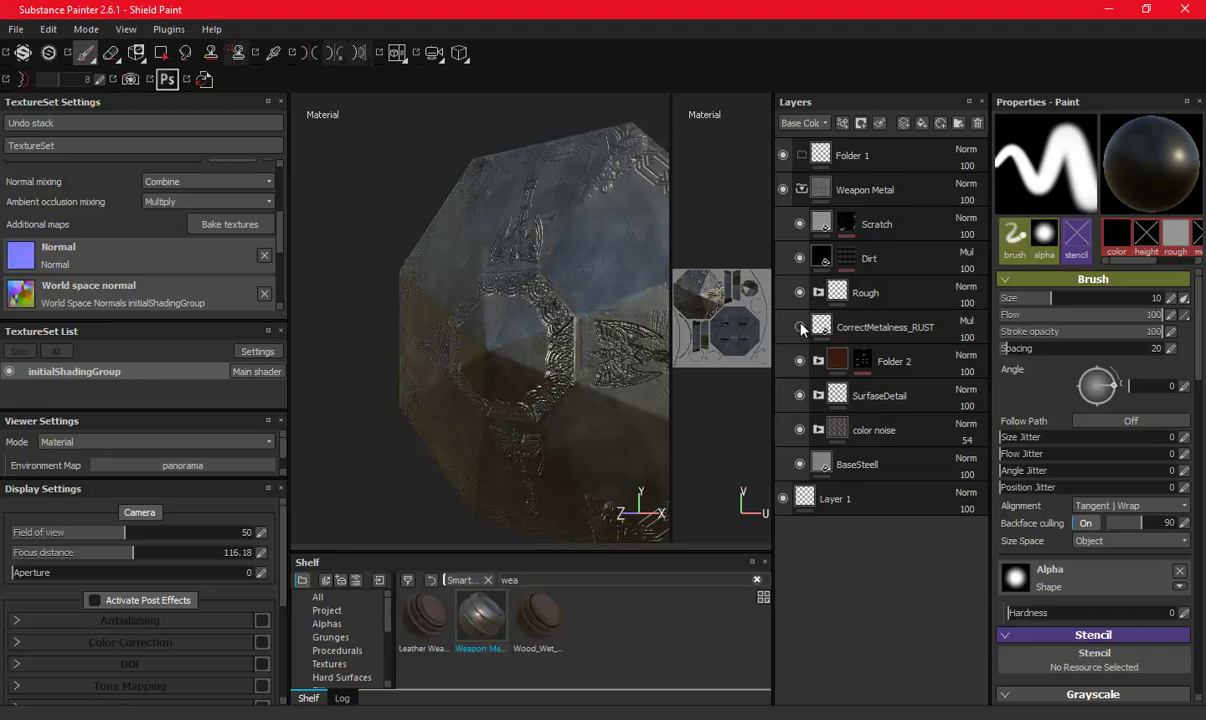
# Darken the BaseSteell fill layer's base colour to 0.076.
pyautogui.click(799, 258)
pyautogui.click(799, 258)
pyautogui.moveTo(650, 240)
pyautogui.keyDown('alt'); pyautogui.mouseDown()
pyautogui.moveTo(586, 218)
pyautogui.moveTo(620, 230)
pyautogui.mouseUp(); pyautogui.keyUp('alt')
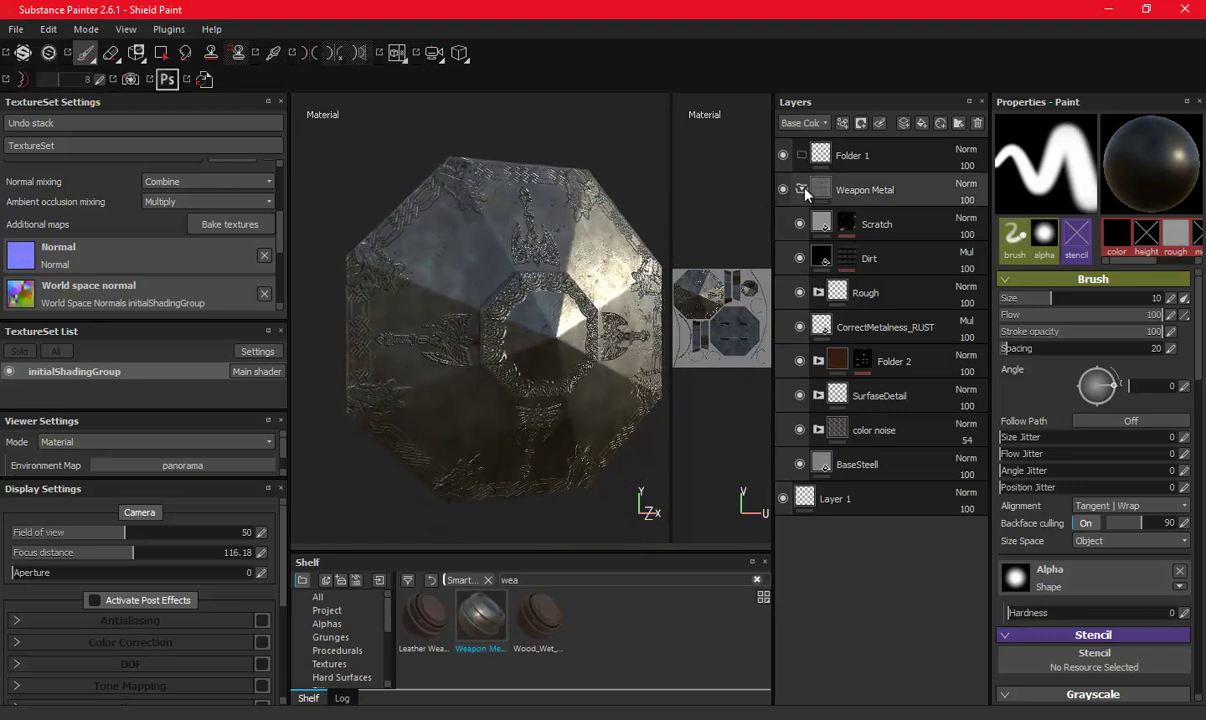
pyautogui.click(825, 466)
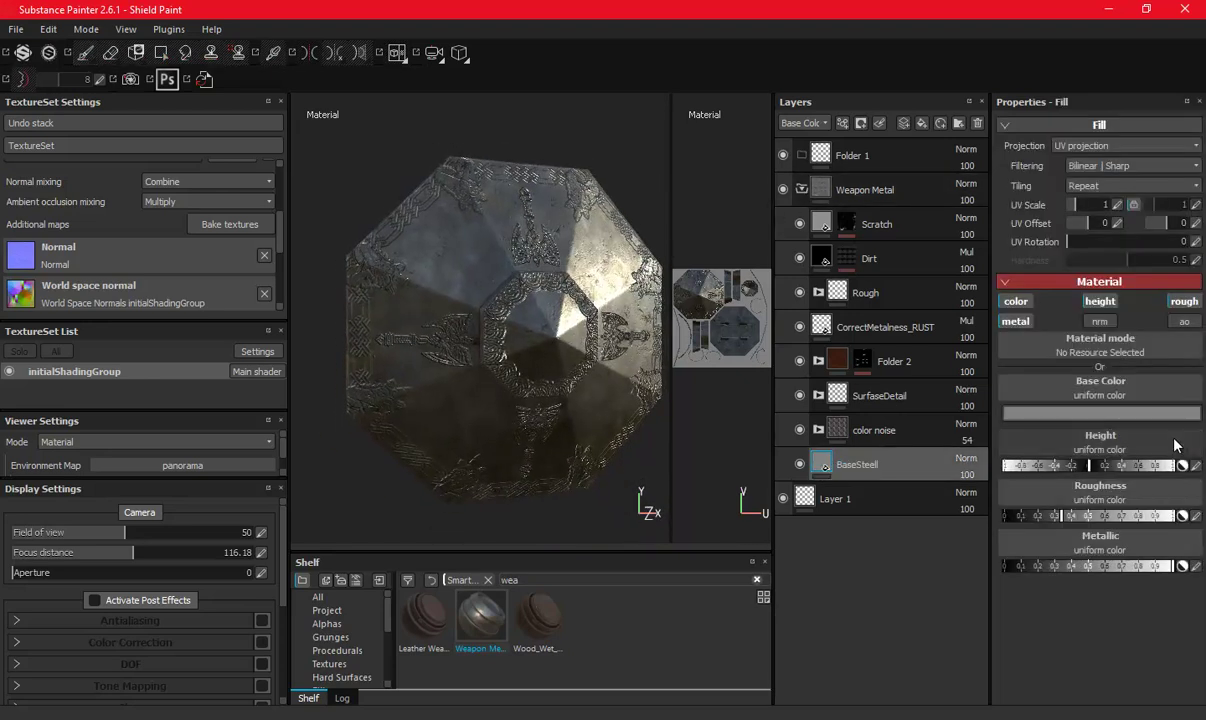
pyautogui.click(1105, 410)
pyautogui.moveTo(997, 449); pyautogui.dragTo(950, 458)
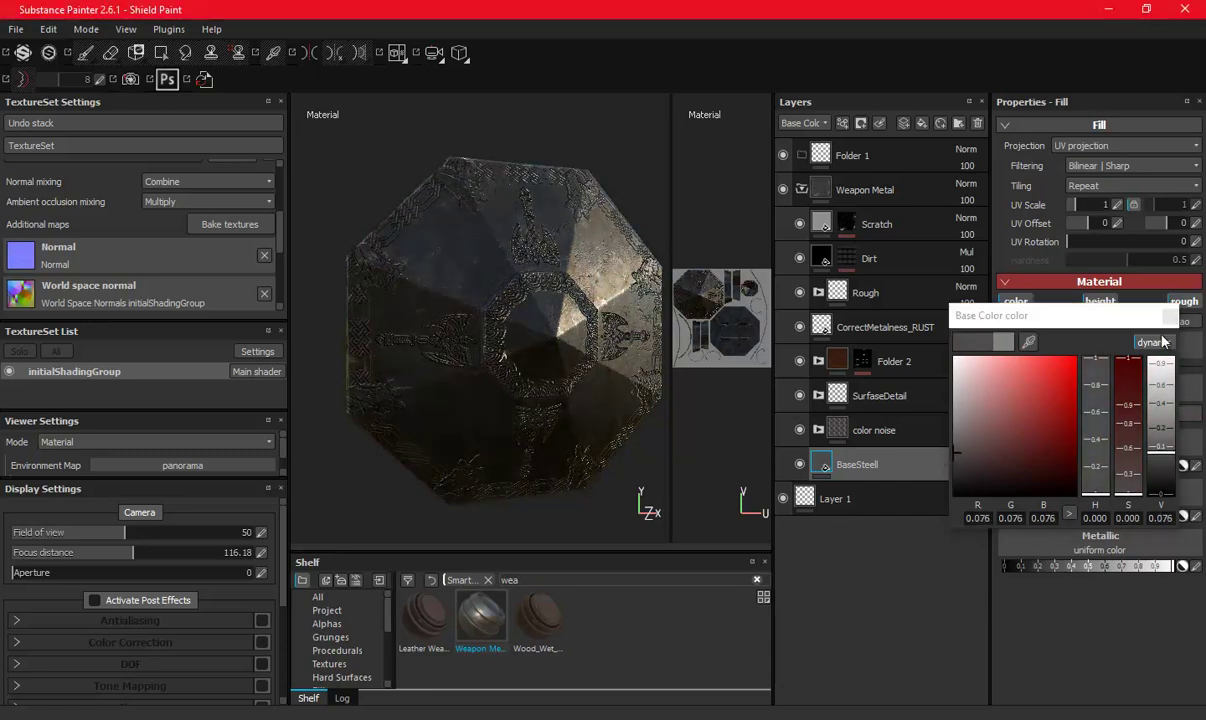
pyautogui.click(859, 275)
# Duplicate Weapon Metal and lighten the copy's BaseSteell base colour to 0.277.
pyautogui.click(862, 192)
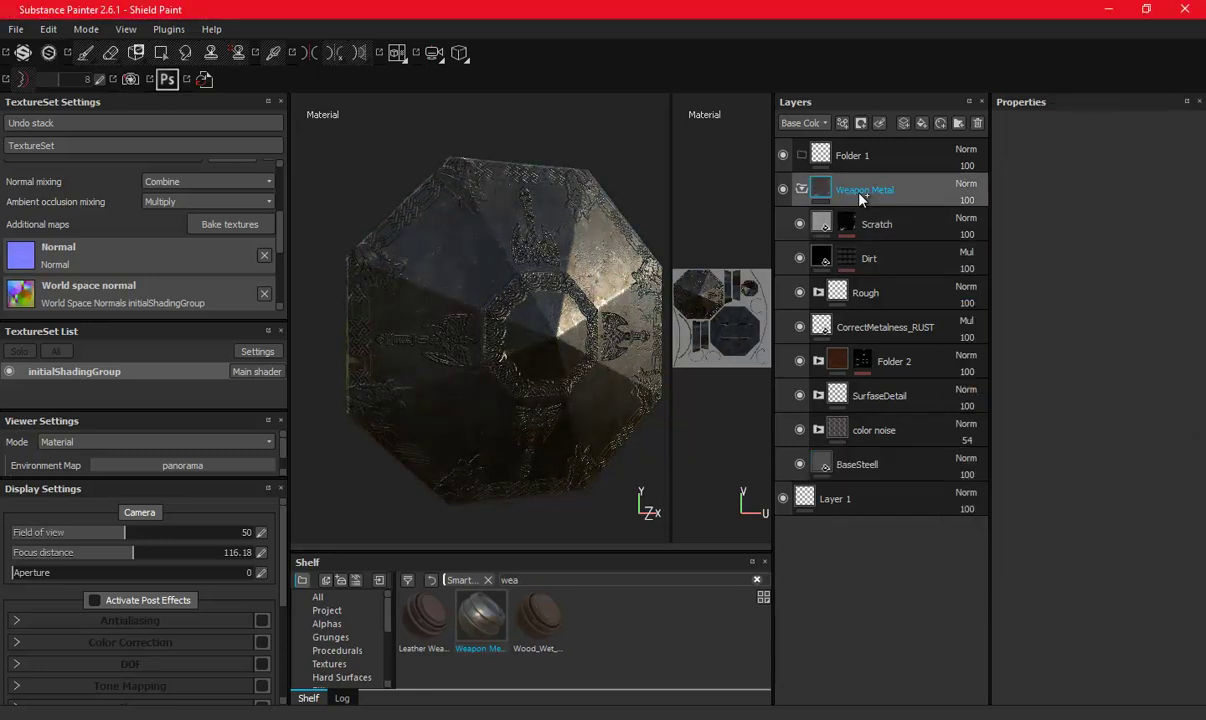
pyautogui.hotkey('ctrl', 'd')
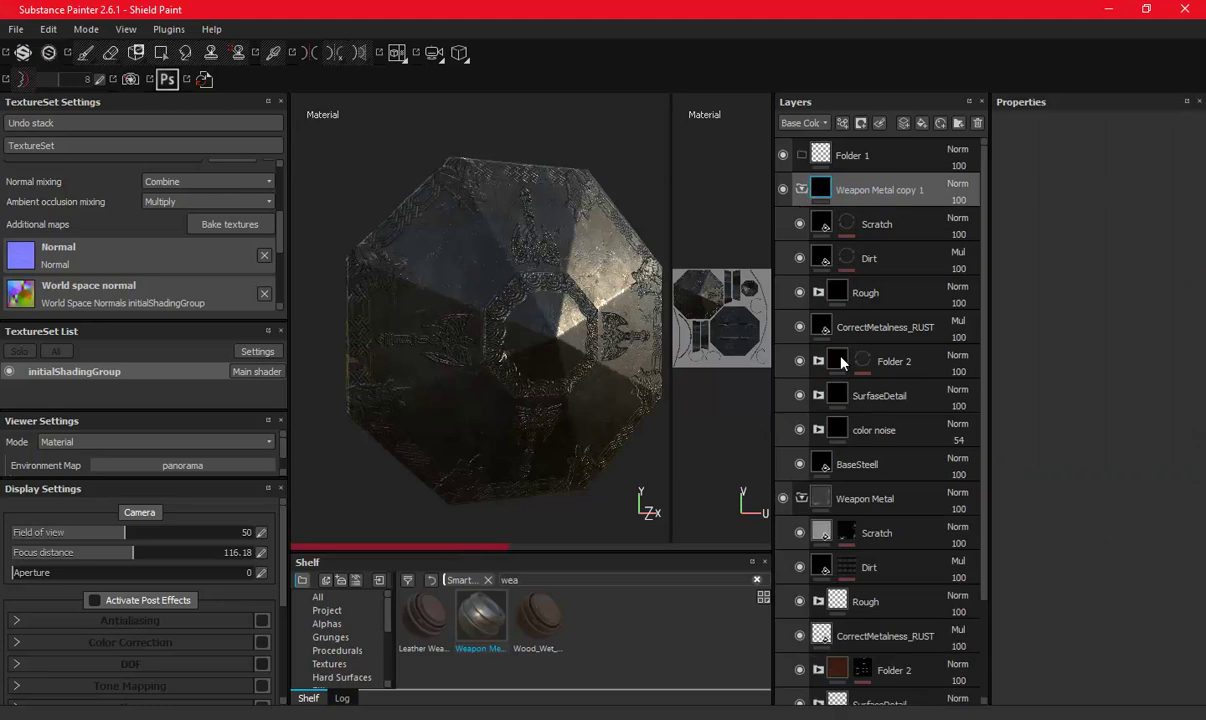
pyautogui.click(801, 498)
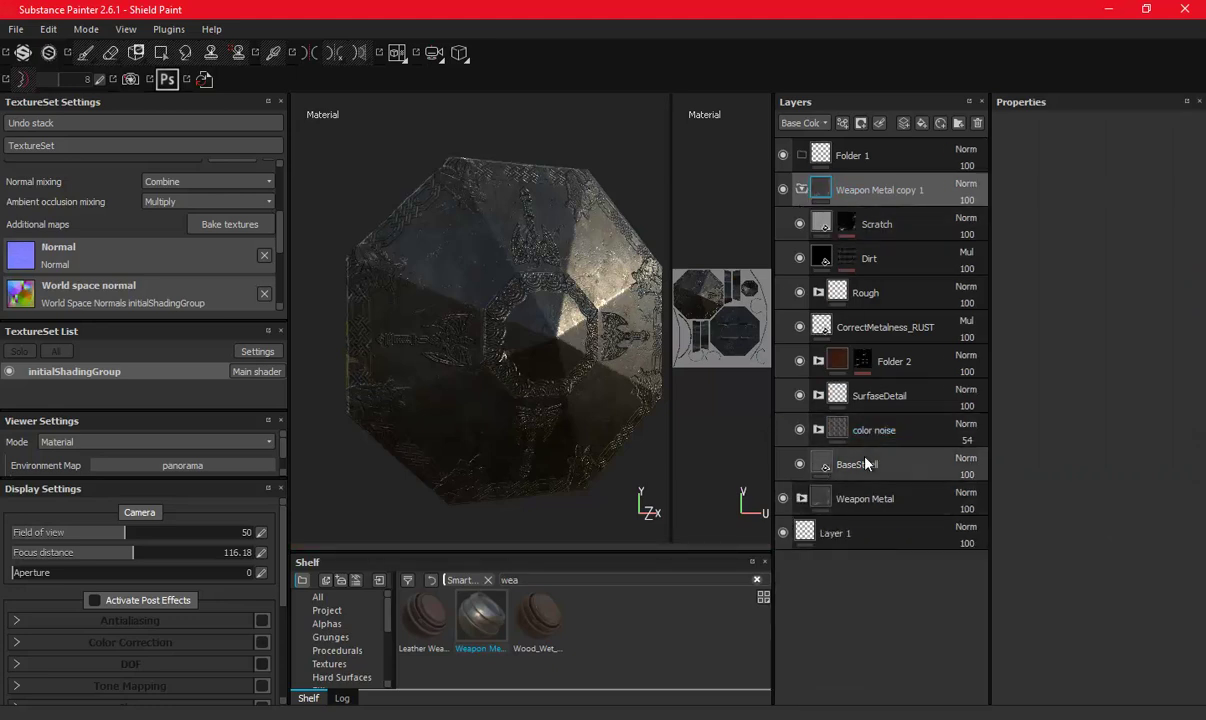
pyautogui.click(868, 463)
pyautogui.click(1050, 398)
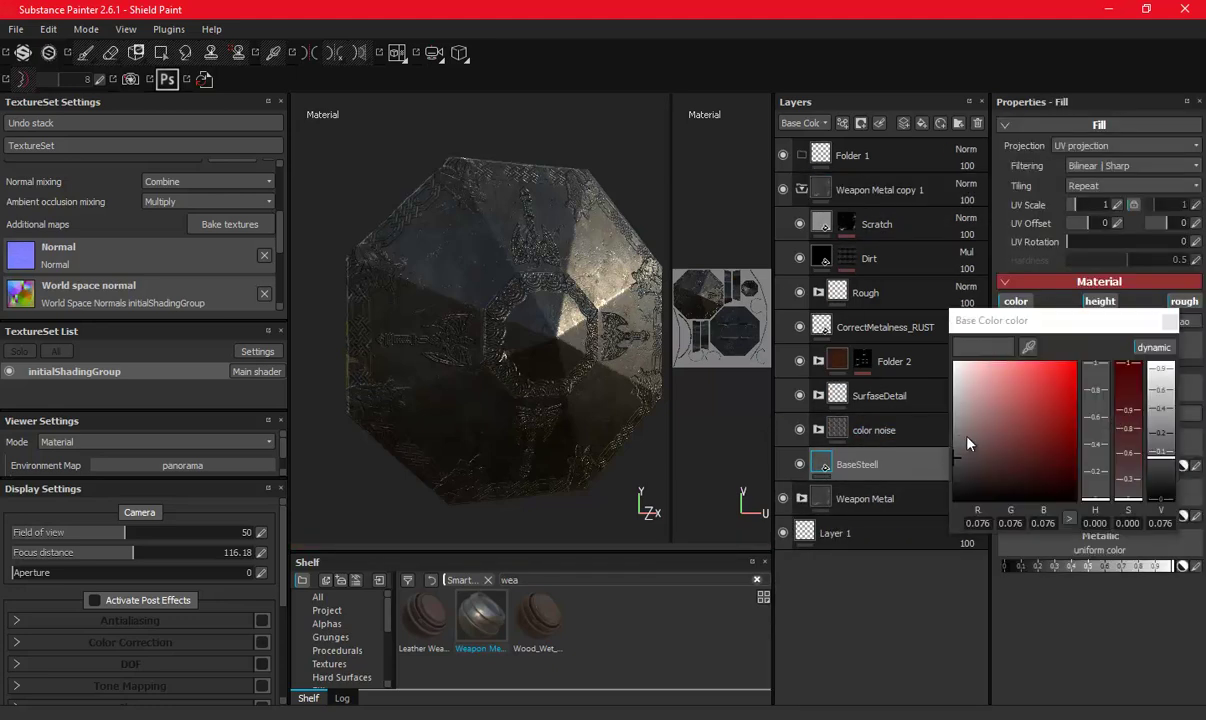
pyautogui.moveTo(968, 443); pyautogui.dragTo(940, 424)
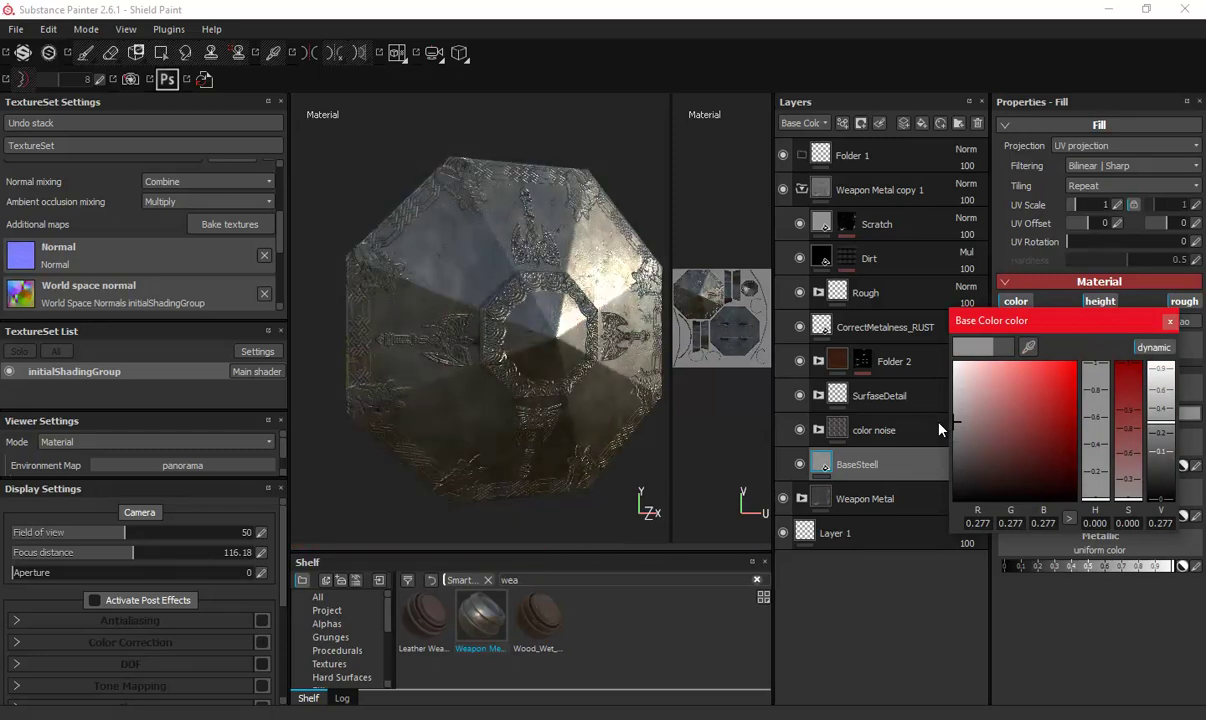
pyautogui.keyDown('alt'); pyautogui.moveTo(480, 330); pyautogui.dragTo(580, 320); pyautogui.keyUp('alt')
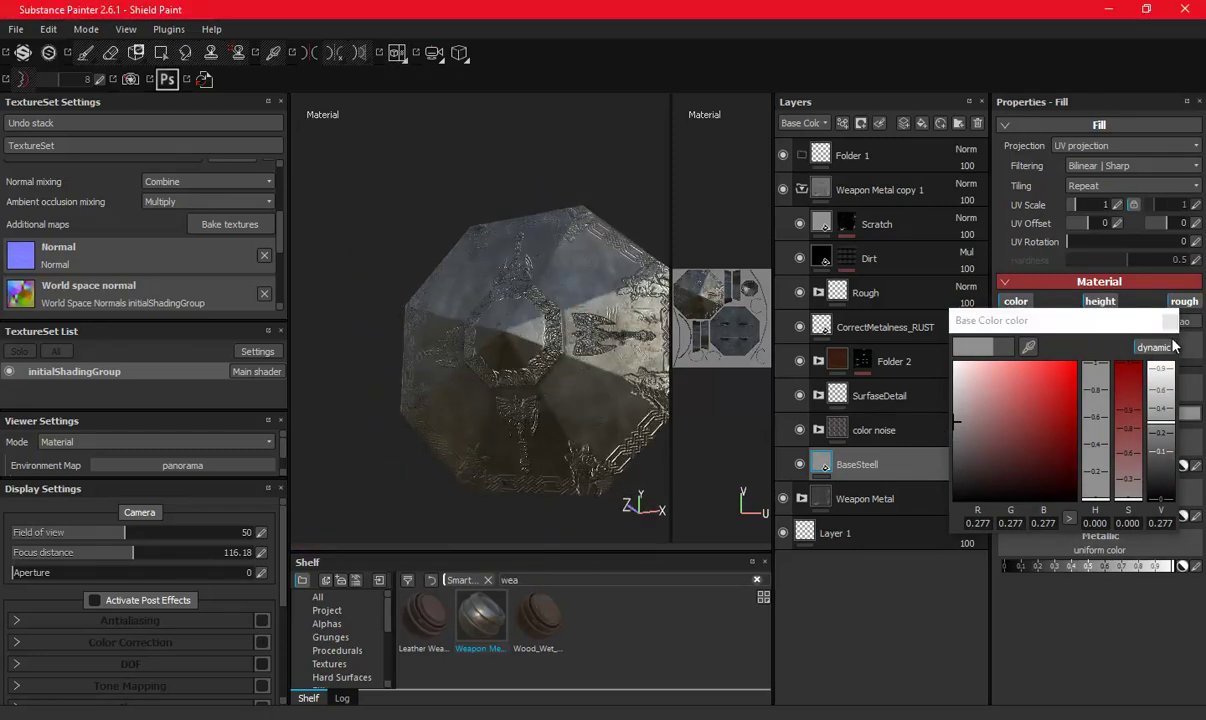
pyautogui.click(804, 190)
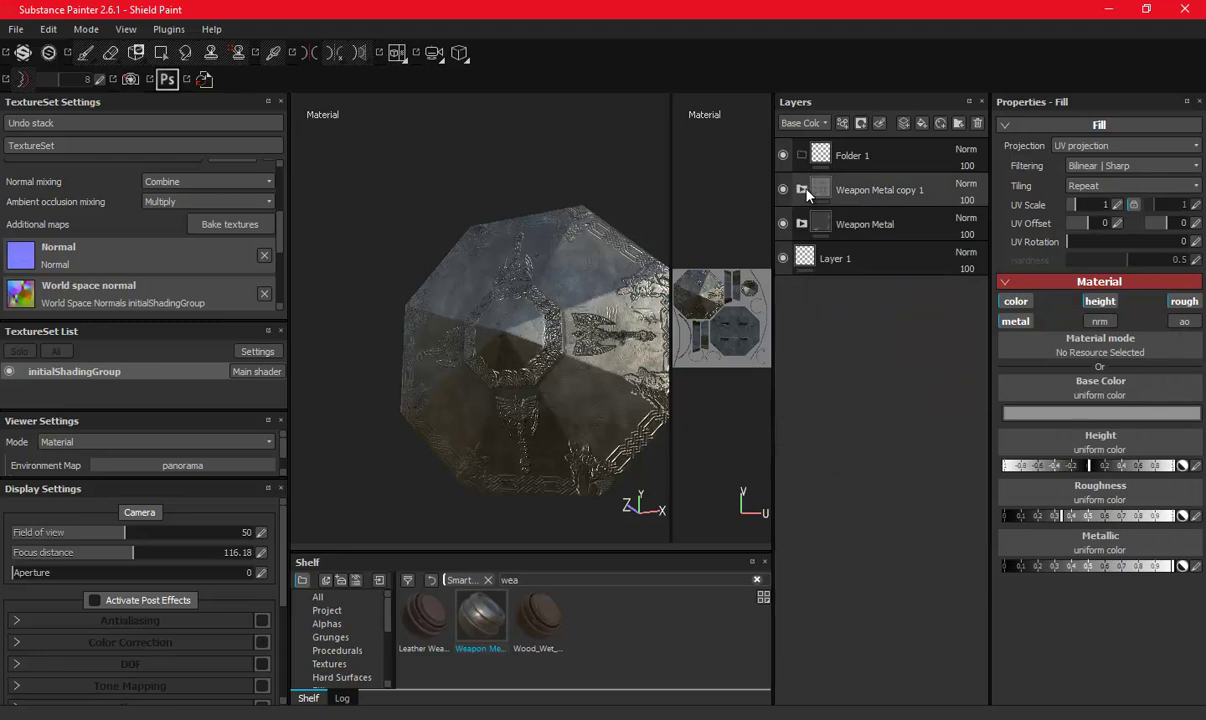
# Move the original Weapon Metal folder inside Folder 1.
pyautogui.click(830, 188)
pyautogui.click(866, 226)
pyautogui.moveTo(866, 226); pyautogui.dragTo(823, 164)
pyautogui.click(866, 154)
pyautogui.moveTo(859, 165); pyautogui.dragTo(862, 160)
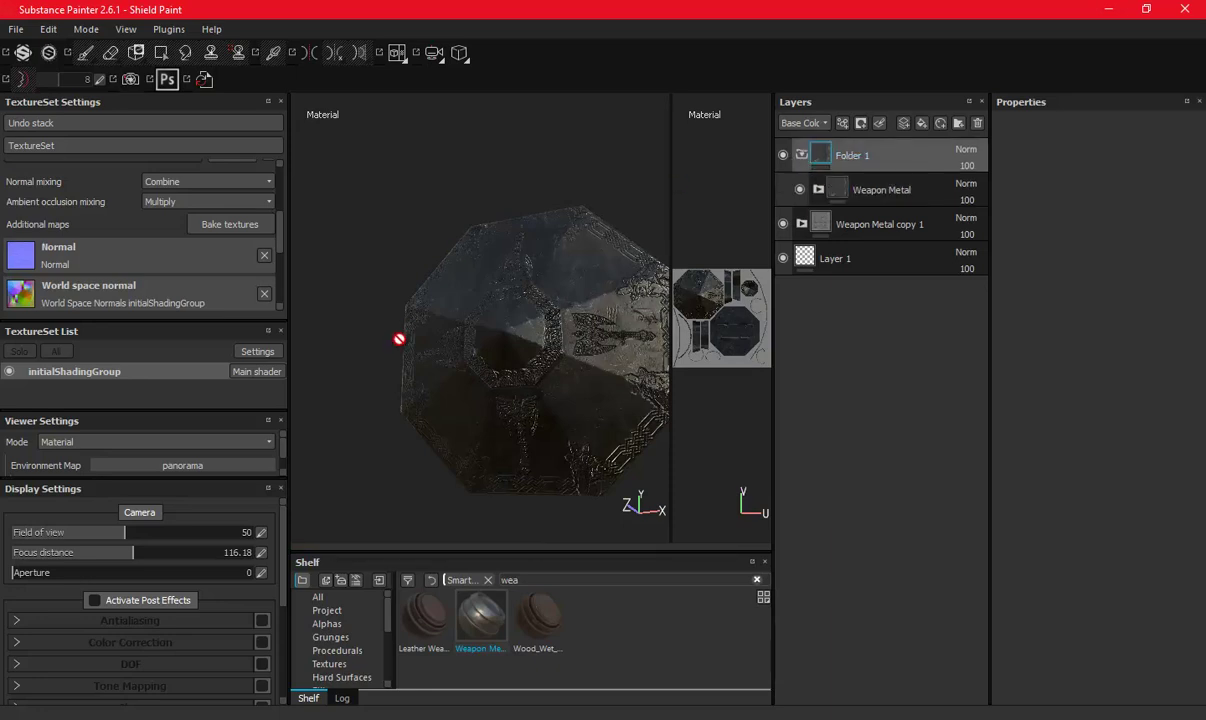
pyautogui.moveTo(399, 339)
pyautogui.mouseDown()
pyautogui.moveTo(770, 167)
pyautogui.moveTo(427, 271)
pyautogui.moveTo(479, 309)
pyautogui.mouseUp()
# Give Folder 1 a black mask, pick Polygon Fill, and hide Weapon Metal copy 1.
pyautogui.rightClick(858, 158)
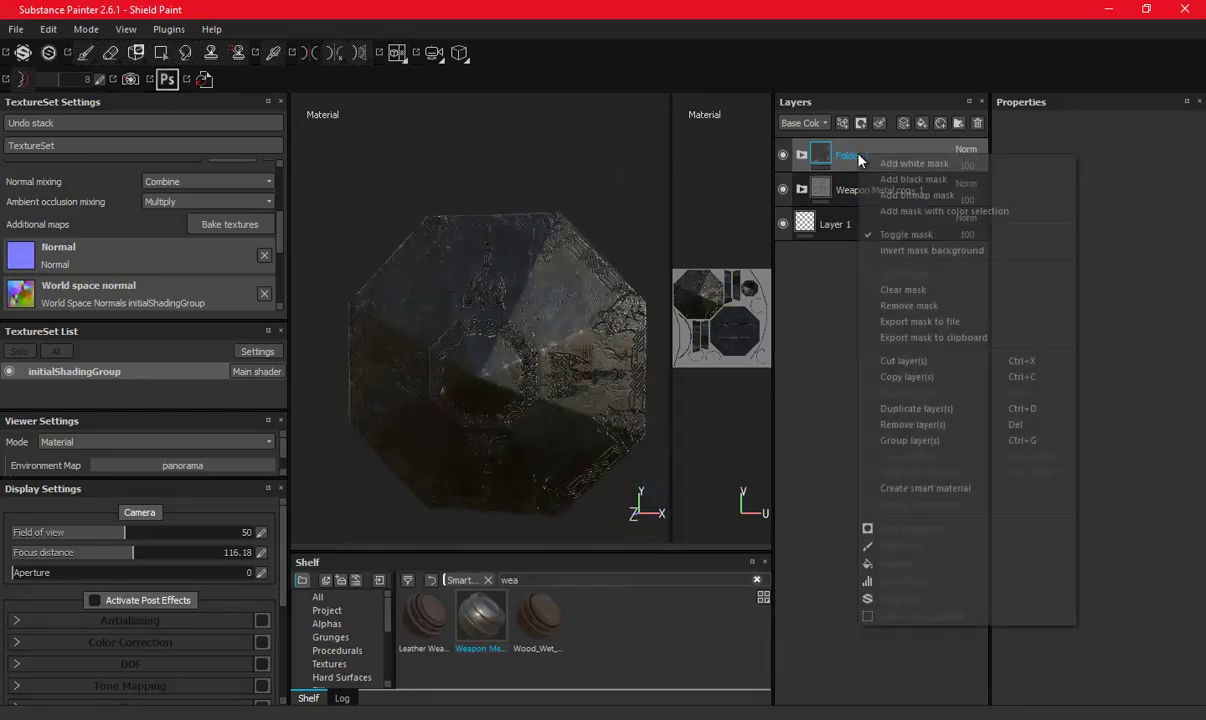
pyautogui.click(913, 179)
pyautogui.click(160, 52)
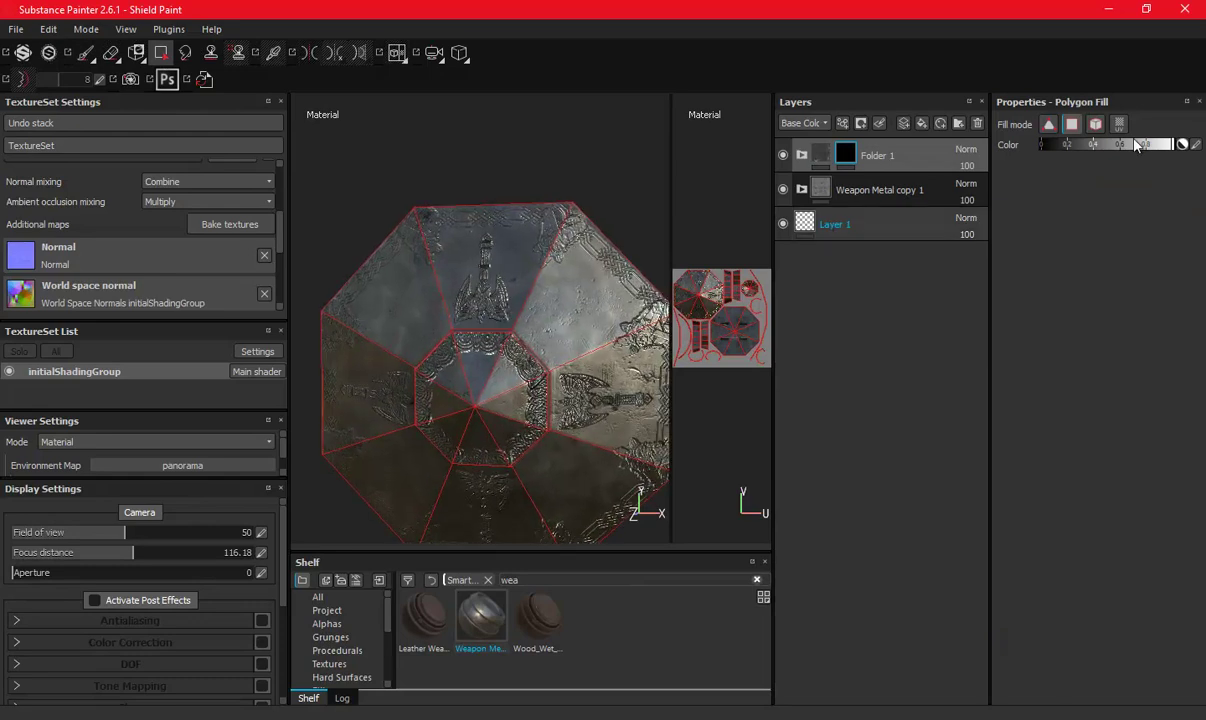
pyautogui.click(783, 189)
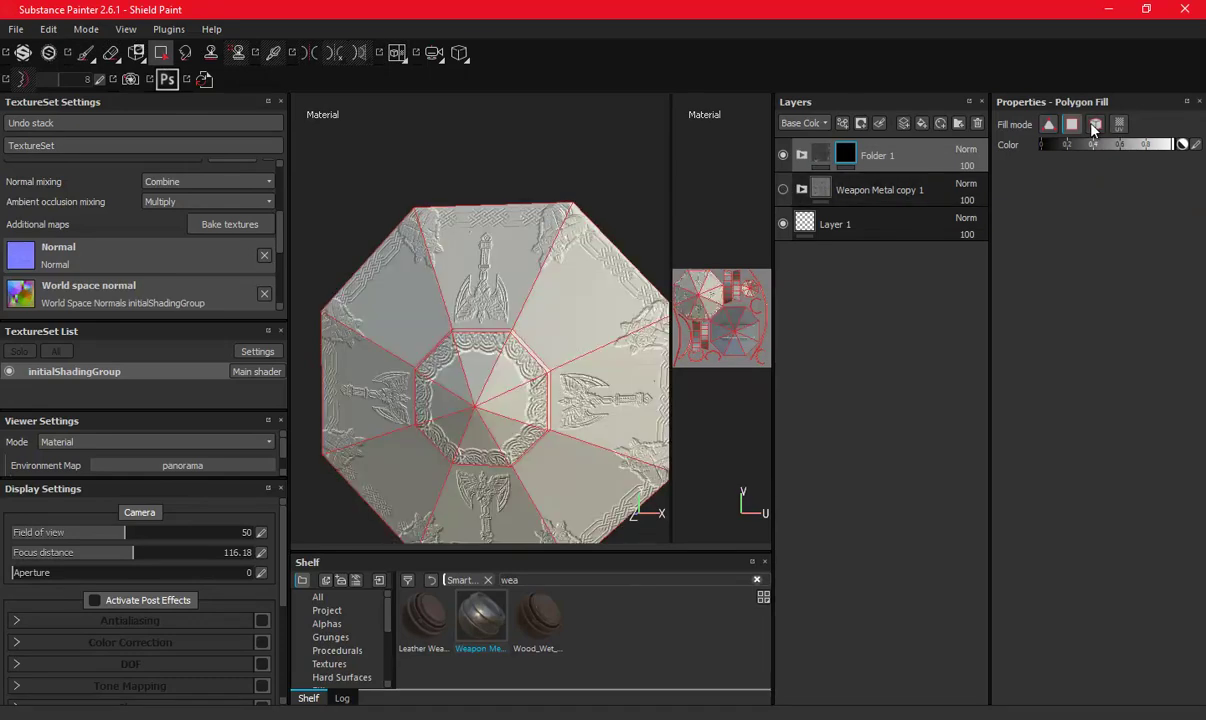
pyautogui.moveTo(552, 309)
pyautogui.keyDown('alt'); pyautogui.mouseDown()
pyautogui.moveTo(465, 314)
pyautogui.moveTo(532, 272)
pyautogui.moveTo(532, 250)
pyautogui.moveTo(386, 276)
pyautogui.moveTo(396, 250)
pyautogui.moveTo(654, 275)
pyautogui.moveTo(640, 298)
pyautogui.moveTo(452, 261)
pyautogui.moveTo(406, 272)
pyautogui.moveTo(471, 297)
pyautogui.moveTo(420, 250)
pyautogui.mouseUp(); pyautogui.keyUp('alt')
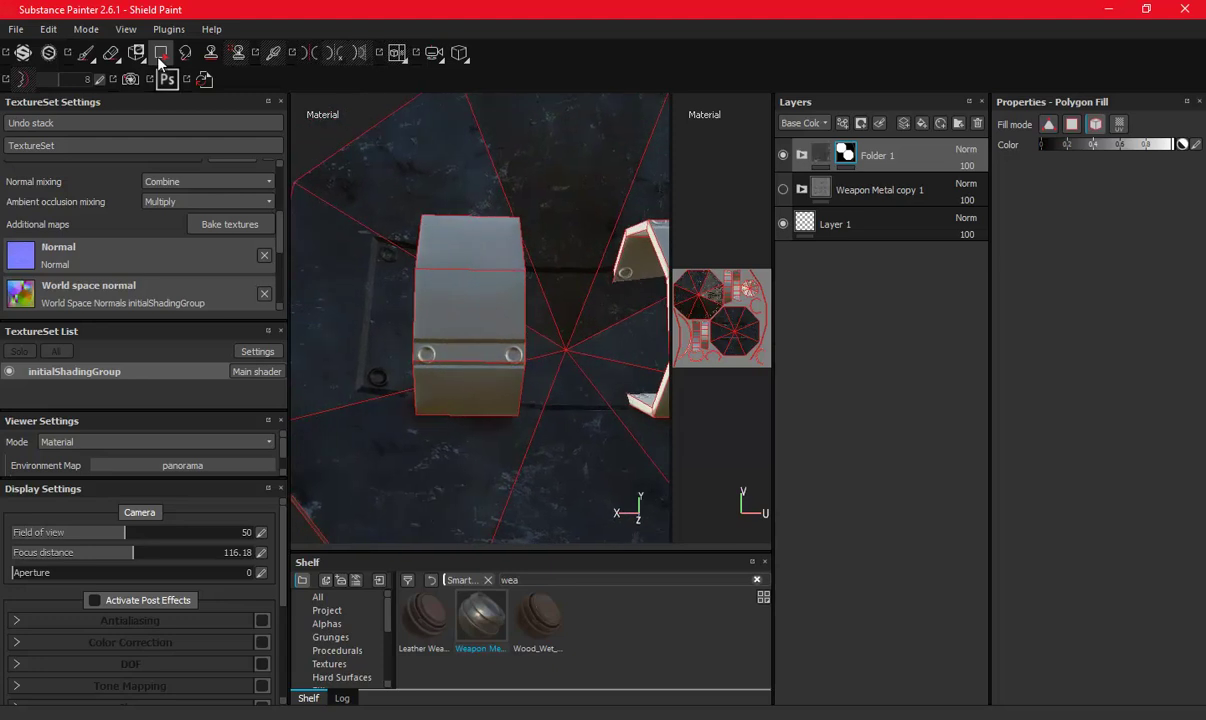
# Brush-paint dark metal on Folder 1's mask along the bracket strips around the bolt rings.
pyautogui.click(86, 53)
pyautogui.moveTo(439, 410)
pyautogui.keyDown('alt'); pyautogui.mouseDown()
pyautogui.moveTo(431, 418)
pyautogui.moveTo(447, 363)
pyautogui.mouseUp(); pyautogui.keyUp('alt')
pyautogui.moveTo(447, 363)
pyautogui.keyDown('ctrl'); pyautogui.mouseDown(button='right')
pyautogui.moveTo(463, 356)
pyautogui.moveTo(434, 303)
pyautogui.mouseUp(button='right'); pyautogui.keyUp('ctrl')
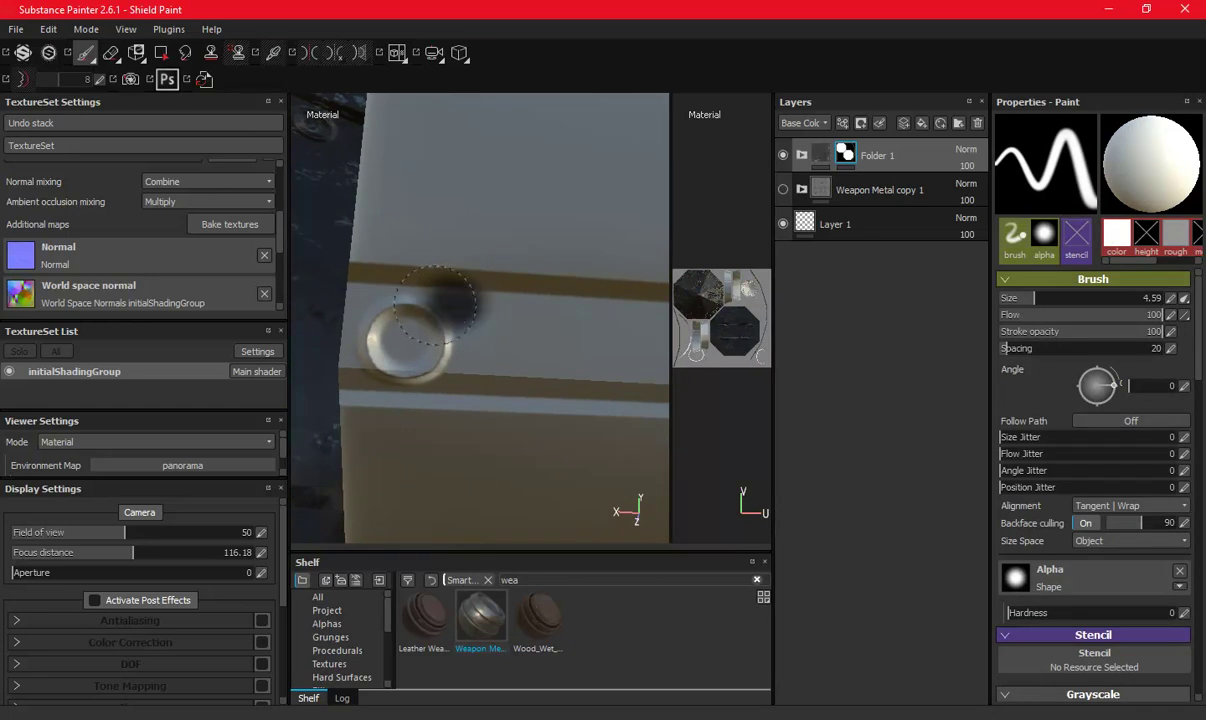
pyautogui.moveTo(362, 381)
pyautogui.mouseDown()
pyautogui.moveTo(457, 388)
pyautogui.moveTo(456, 345)
pyautogui.moveTo(579, 304)
pyautogui.mouseUp()
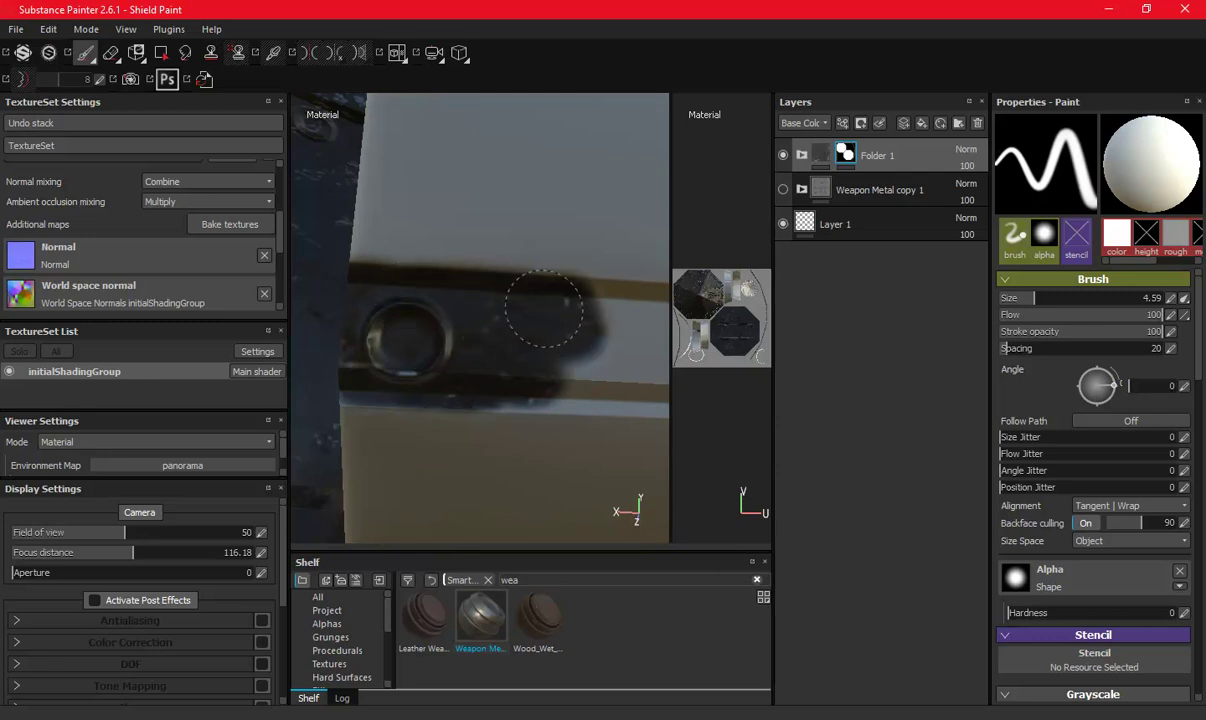
pyautogui.keyDown('alt'); pyautogui.moveTo(543, 309); pyautogui.dragTo(353, 341, button='middle'); pyautogui.keyUp('alt')
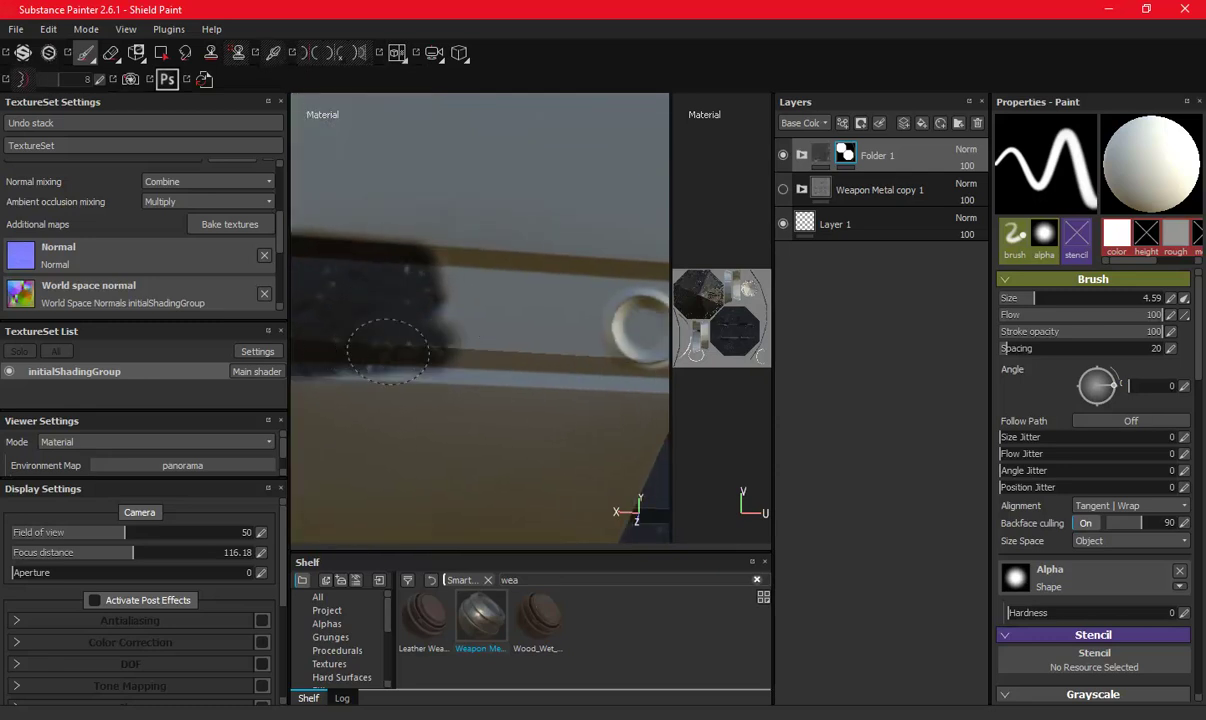
pyautogui.moveTo(442, 362); pyautogui.dragTo(407, 290)
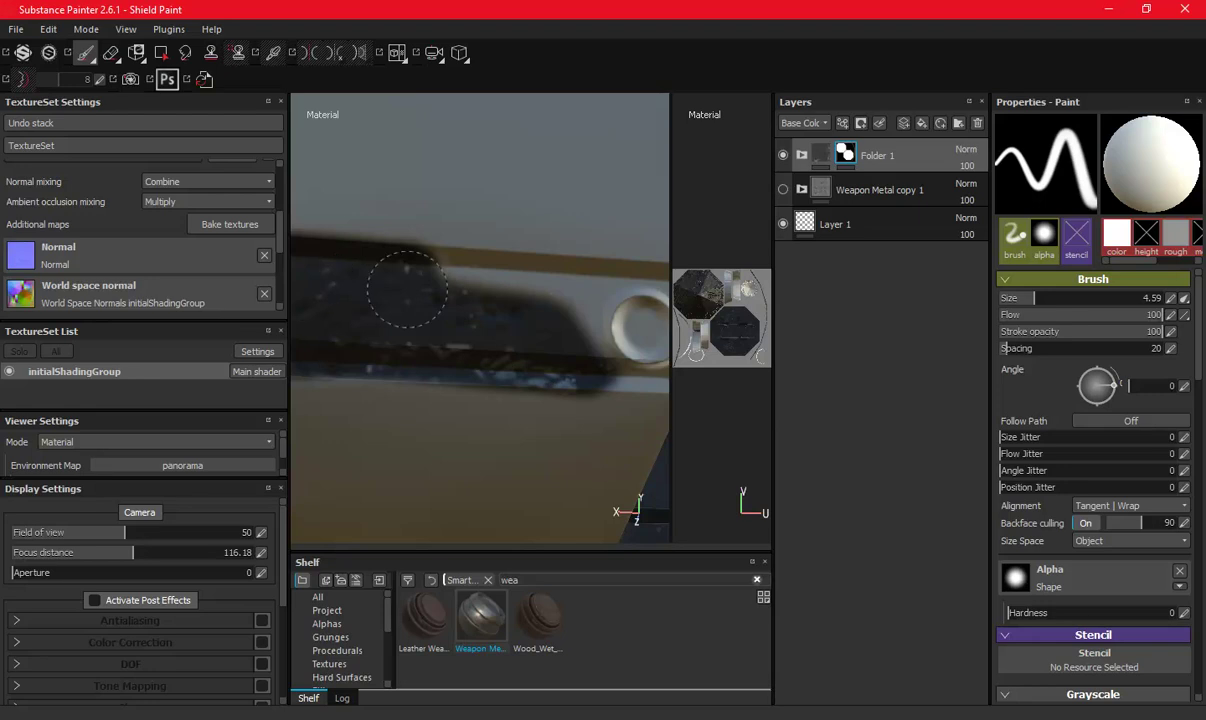
pyautogui.moveTo(575, 310)
pyautogui.keyDown('alt'); pyautogui.mouseDown()
pyautogui.moveTo(550, 306)
pyautogui.moveTo(573, 275)
pyautogui.mouseUp(); pyautogui.keyUp('alt')
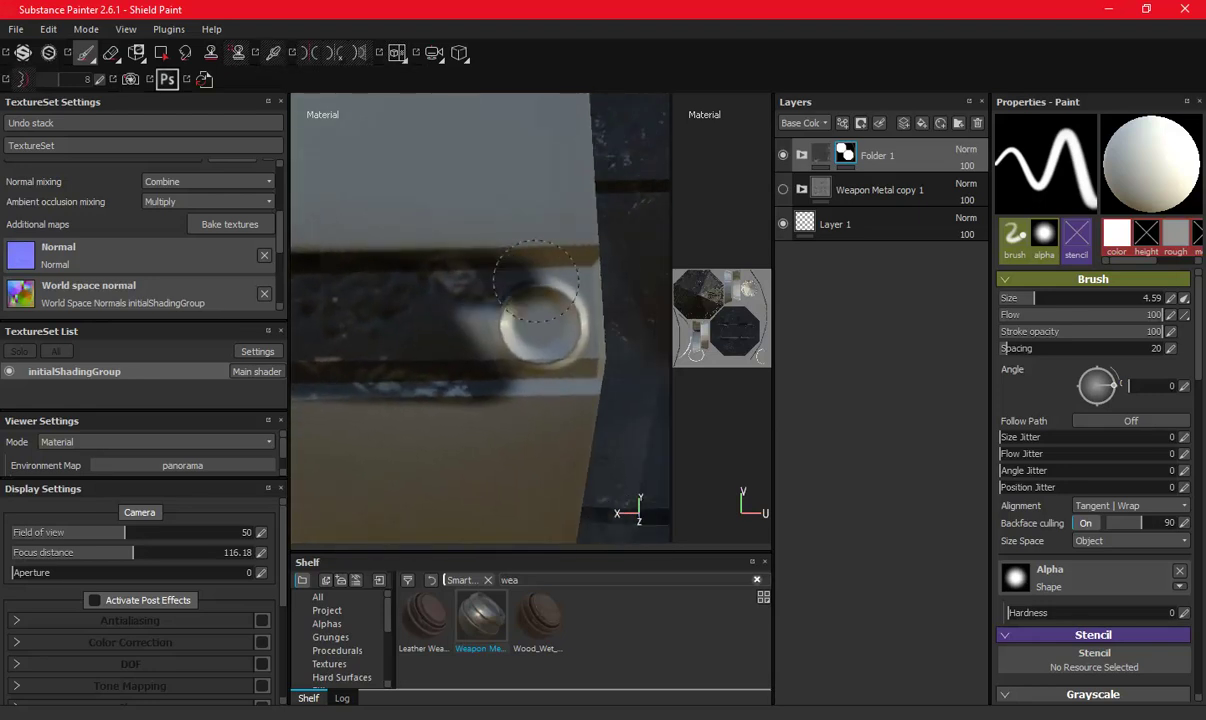
pyautogui.moveTo(578, 370); pyautogui.dragTo(457, 363)
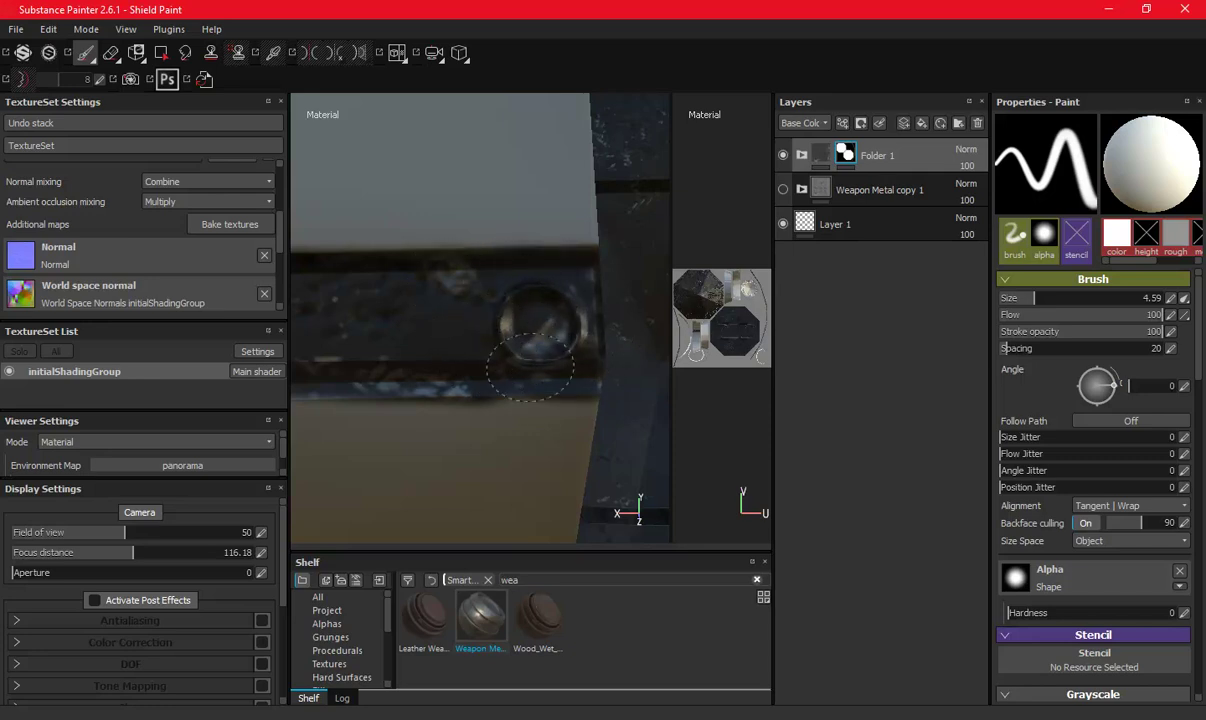
# Paint a metal band across the bracket box face toward the ring and inspect both clamps.
pyautogui.moveTo(597, 364)
pyautogui.keyDown('alt'); pyautogui.mouseDown()
pyautogui.moveTo(461, 283)
pyautogui.moveTo(412, 331)
pyautogui.moveTo(436, 331)
pyautogui.moveTo(484, 212)
pyautogui.moveTo(511, 334)
pyautogui.moveTo(431, 291)
pyautogui.moveTo(431, 310)
pyautogui.mouseUp(); pyautogui.keyUp('alt')
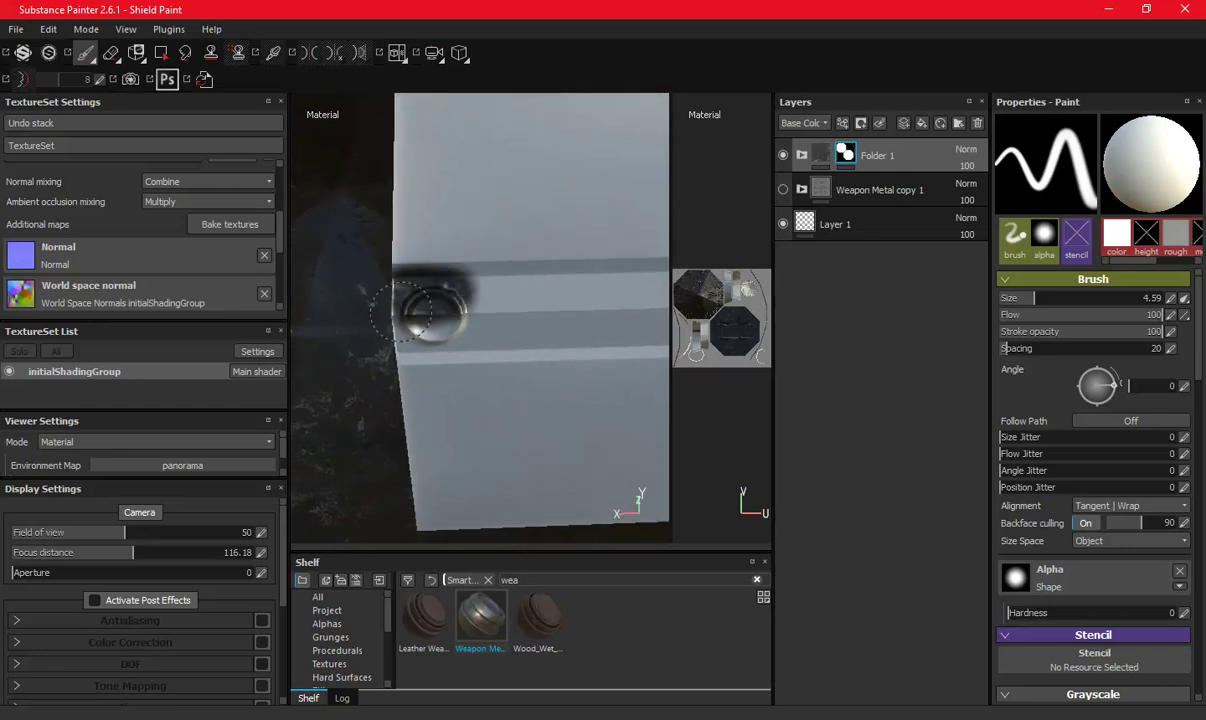
pyautogui.moveTo(447, 299); pyautogui.dragTo(500, 284)
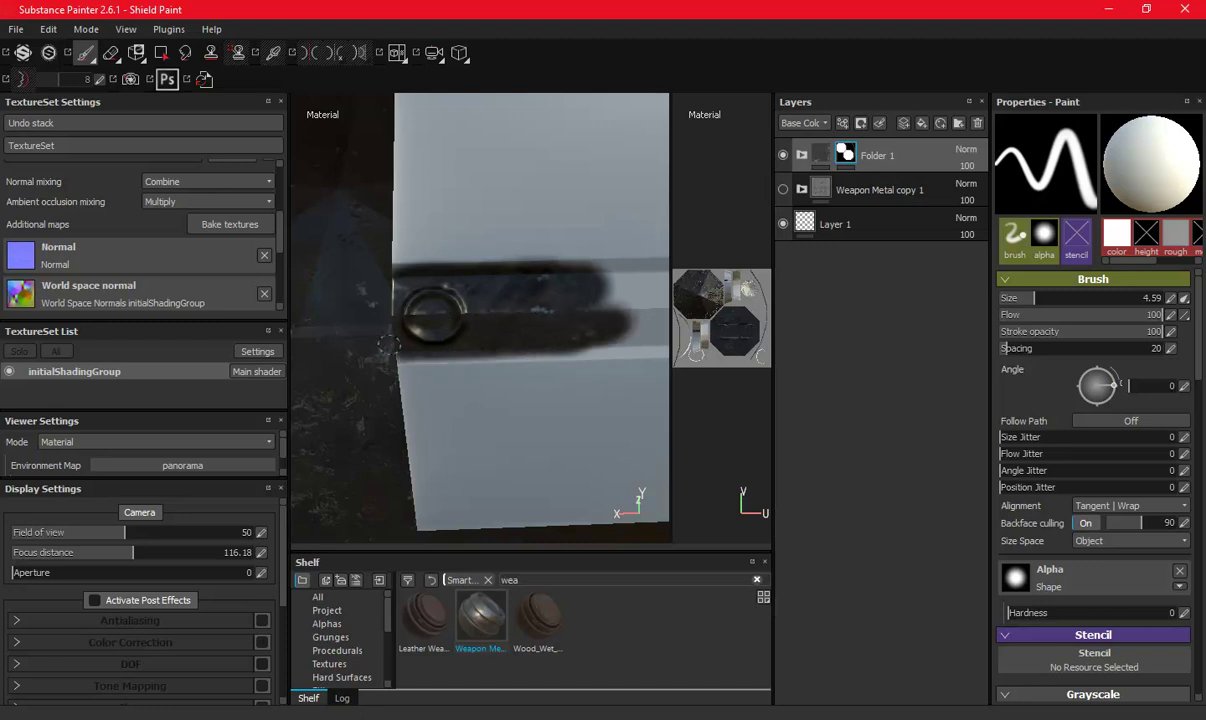
pyautogui.keyDown('alt'); pyautogui.moveTo(488, 288); pyautogui.dragTo(397, 290); pyautogui.keyUp('alt')
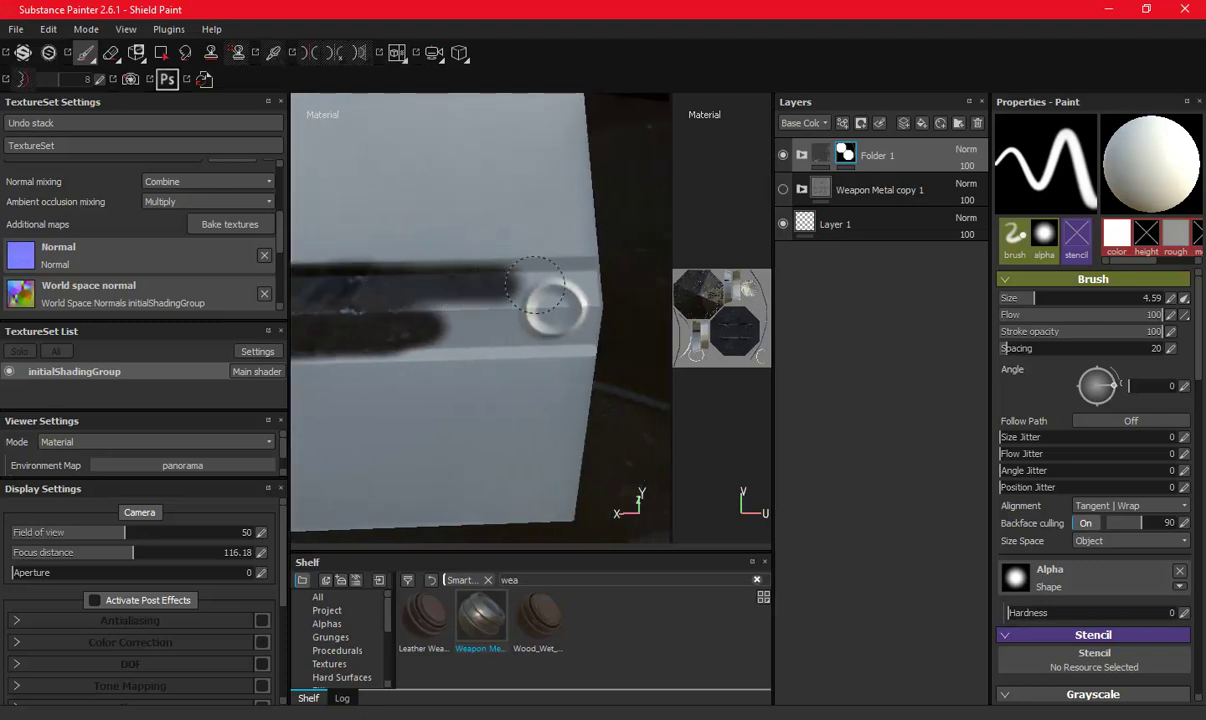
pyautogui.moveTo(533, 285); pyautogui.dragTo(555, 292)
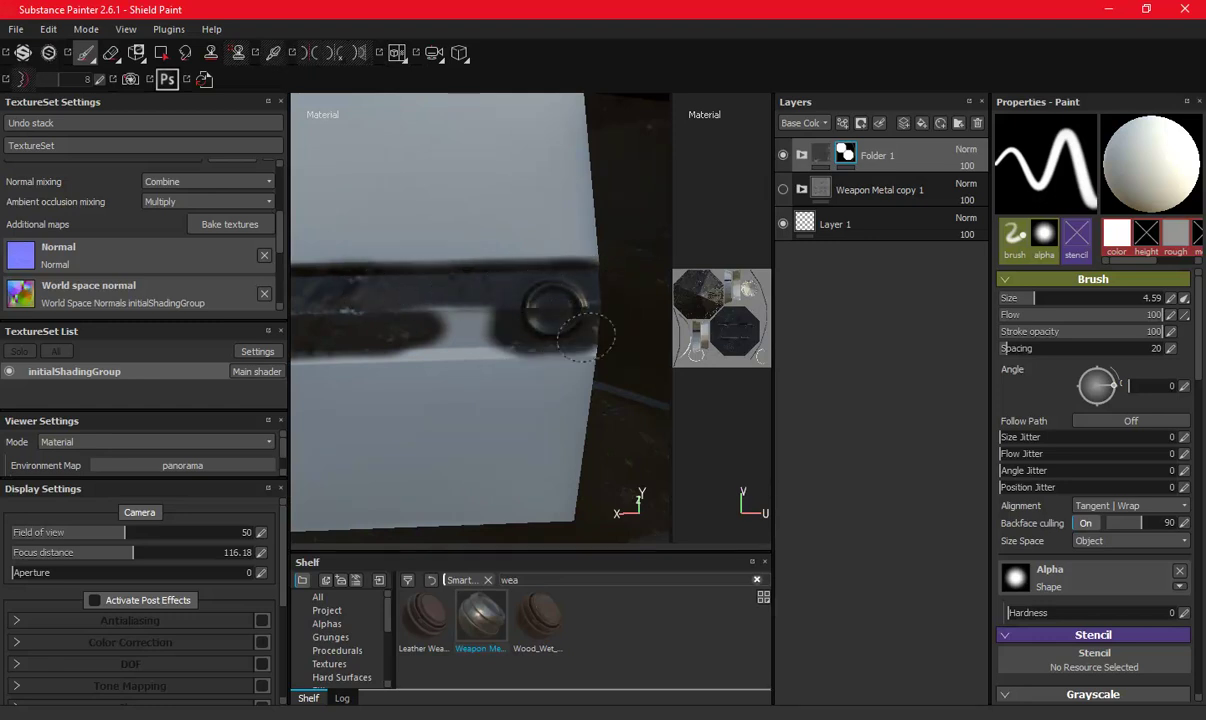
pyautogui.moveTo(404, 312)
pyautogui.keyDown('alt'); pyautogui.mouseDown()
pyautogui.moveTo(513, 317)
pyautogui.moveTo(428, 313)
pyautogui.mouseUp(); pyautogui.keyUp('alt')
pyautogui.moveTo(566, 308)
pyautogui.keyDown('alt'); pyautogui.mouseDown()
pyautogui.moveTo(543, 168)
pyautogui.moveTo(435, 313)
pyautogui.mouseUp(); pyautogui.keyUp('alt')
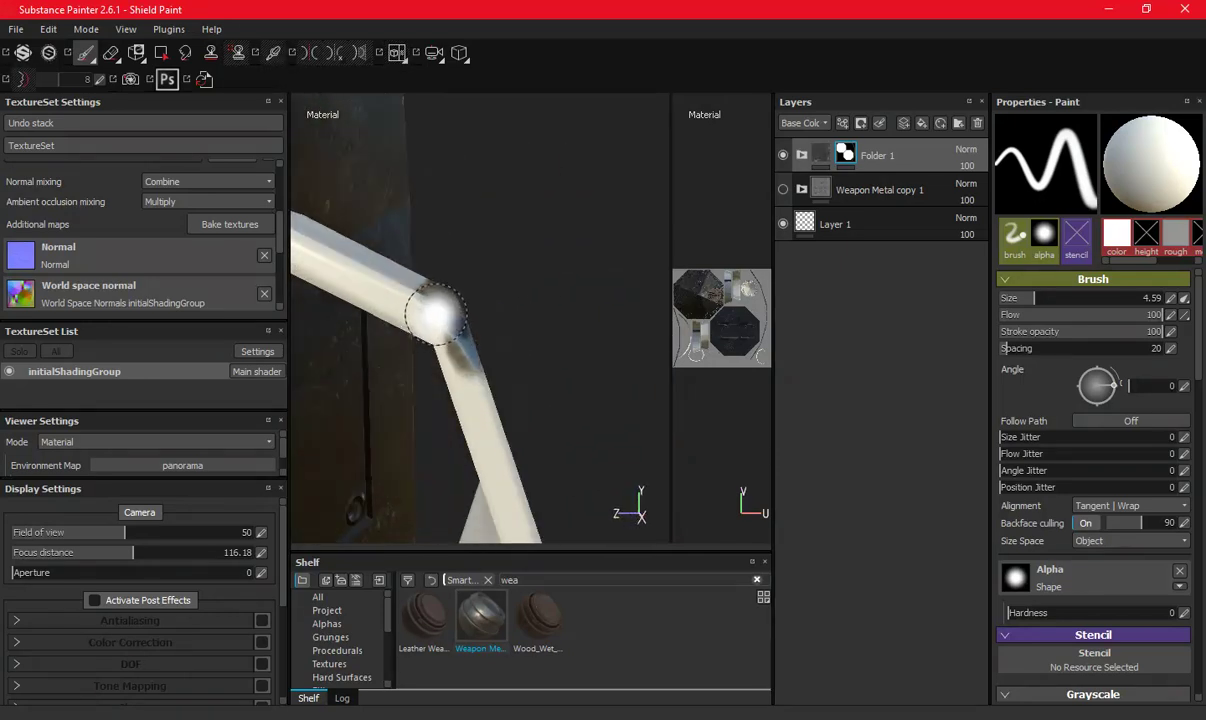
pyautogui.moveTo(470, 352)
pyautogui.keyDown('alt'); pyautogui.mouseDown()
pyautogui.moveTo(482, 292)
pyautogui.moveTo(530, 310)
pyautogui.moveTo(398, 253)
pyautogui.moveTo(409, 301)
pyautogui.moveTo(402, 284)
pyautogui.moveTo(440, 278)
pyautogui.mouseUp(); pyautogui.keyUp('alt')
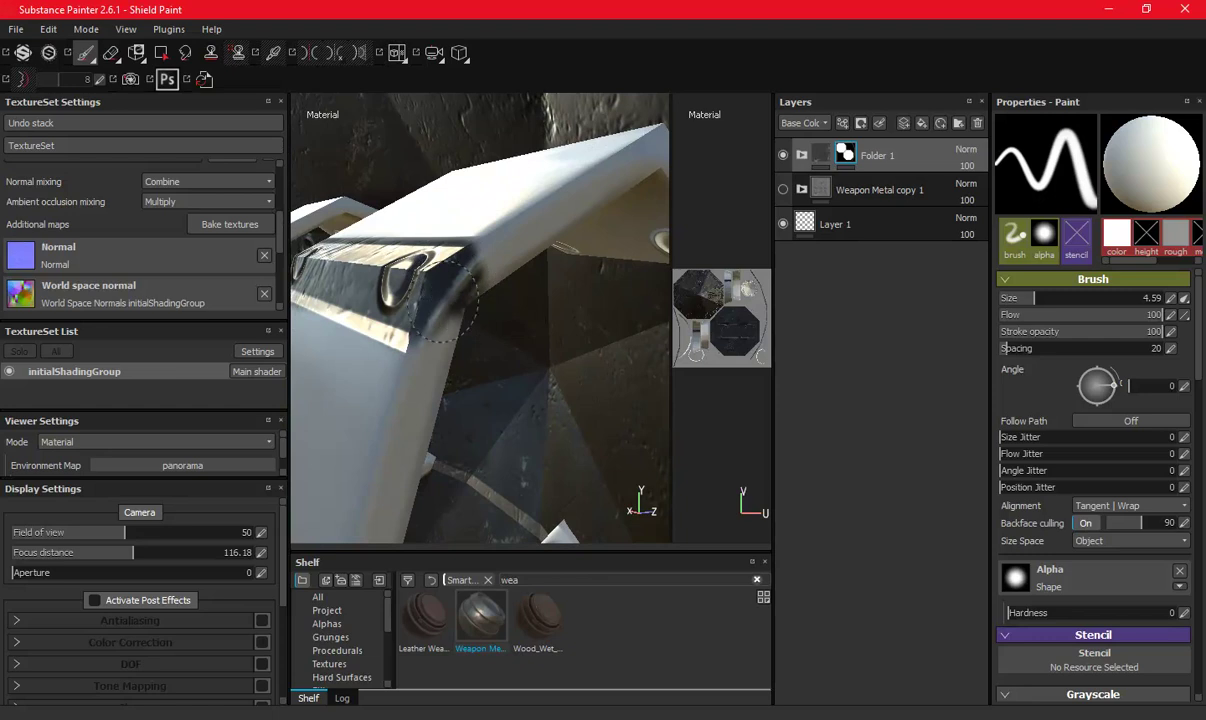
pyautogui.moveTo(437, 325)
pyautogui.keyDown('alt'); pyautogui.mouseDown()
pyautogui.moveTo(420, 310)
pyautogui.moveTo(449, 348)
pyautogui.moveTo(450, 335)
pyautogui.moveTo(565, 305)
pyautogui.moveTo(560, 290)
pyautogui.mouseUp(); pyautogui.keyUp('alt')
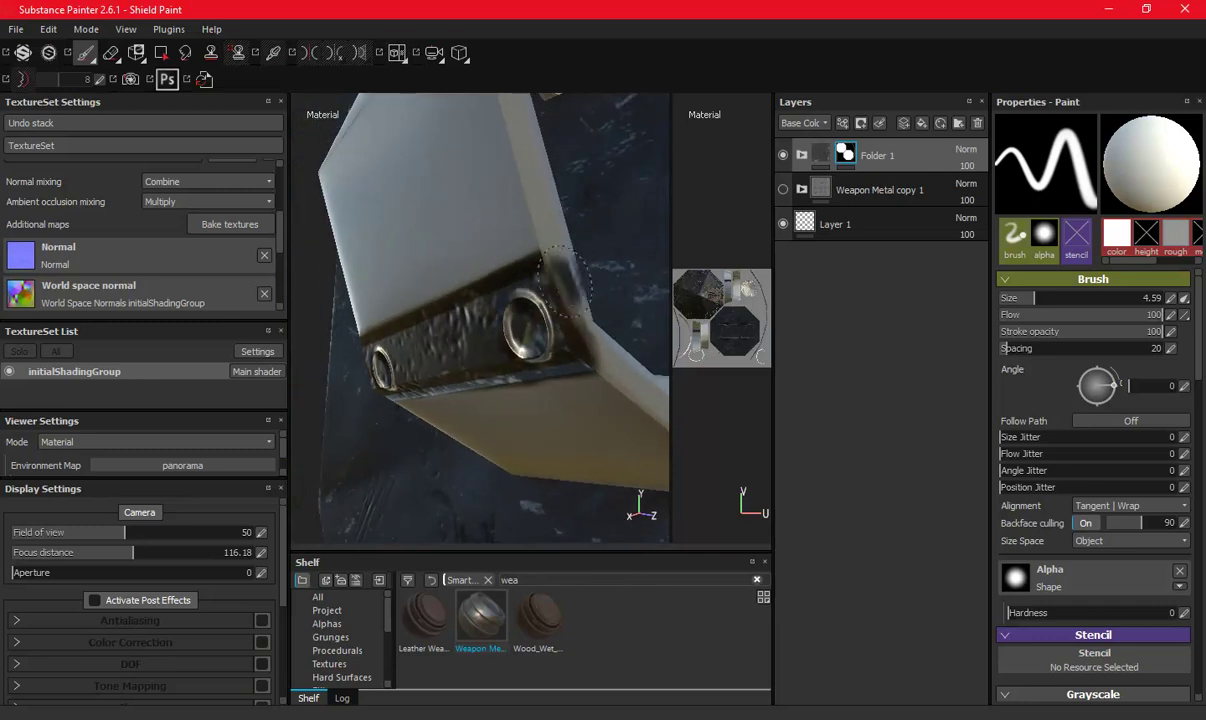
pyautogui.moveTo(588, 340)
pyautogui.keyDown('alt'); pyautogui.mouseDown()
pyautogui.moveTo(545, 300)
pyautogui.moveTo(406, 329)
pyautogui.mouseUp(); pyautogui.keyUp('alt')
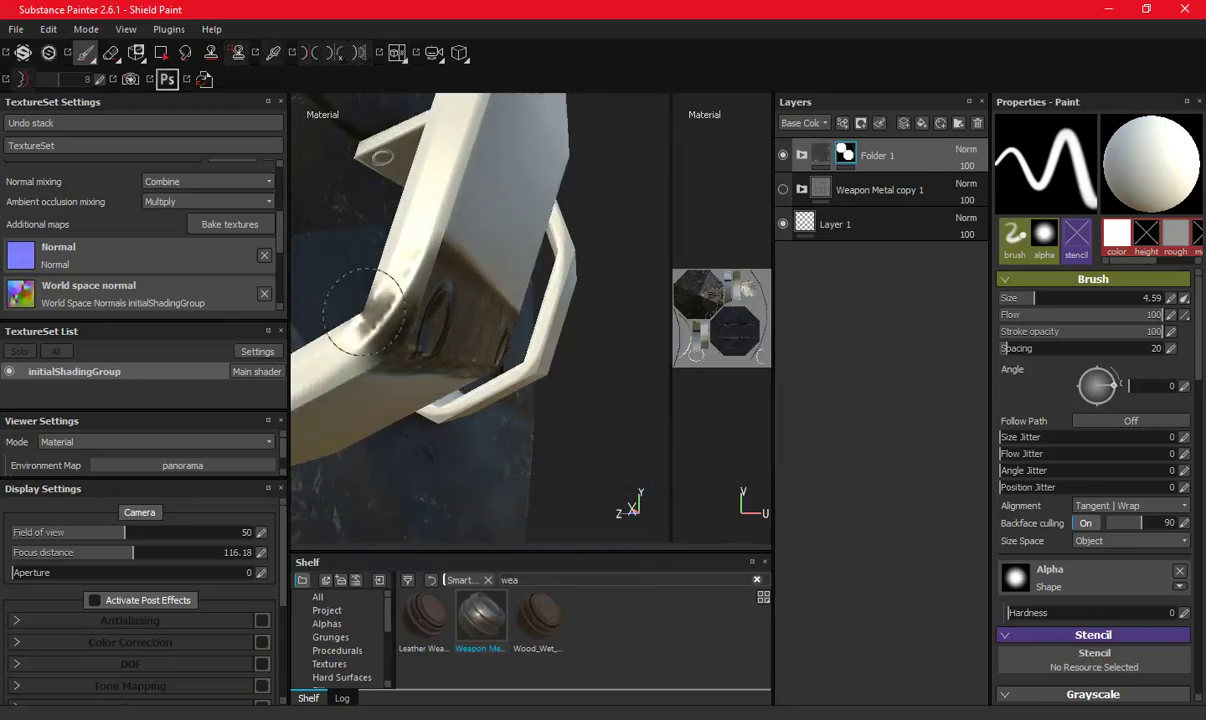
pyautogui.moveTo(493, 293)
pyautogui.keyDown('alt'); pyautogui.mouseDown()
pyautogui.moveTo(326, 188)
pyautogui.moveTo(466, 207)
pyautogui.moveTo(430, 360)
pyautogui.mouseUp(); pyautogui.keyUp('alt')
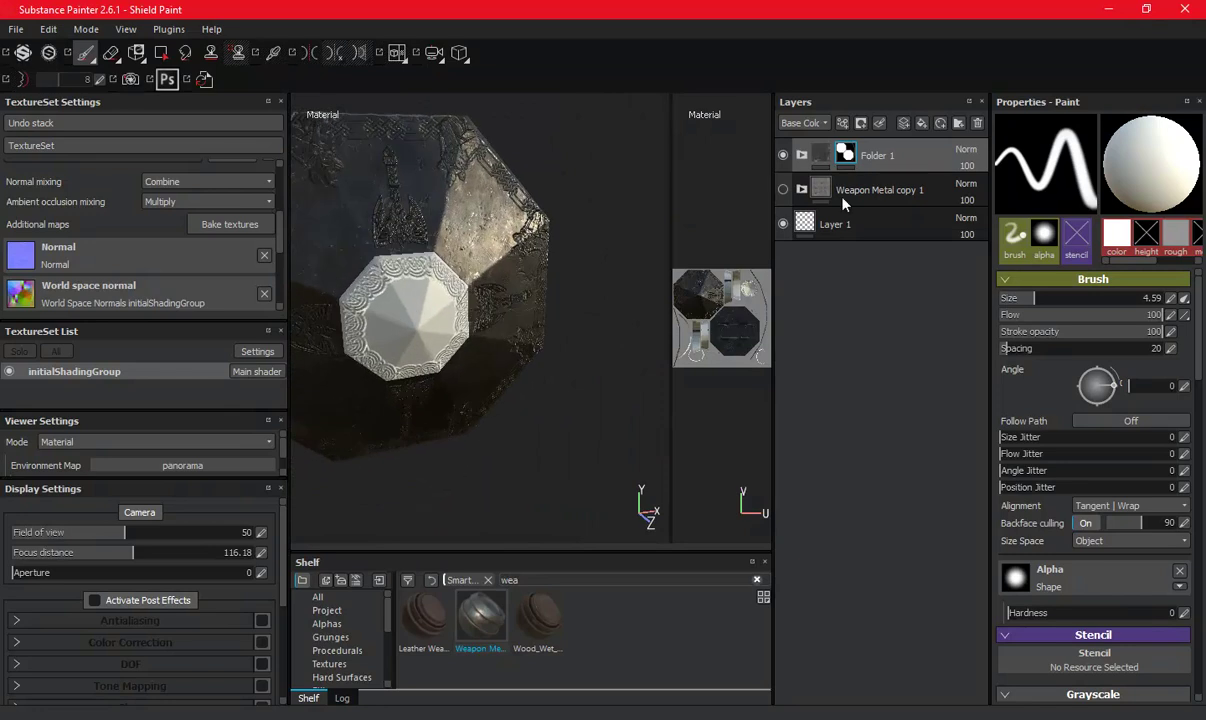
# Move Weapon Metal copy 1 to the top of the stack and add a new Folder 3.
pyautogui.click(857, 185)
pyautogui.moveTo(866, 181); pyautogui.dragTo(866, 145)
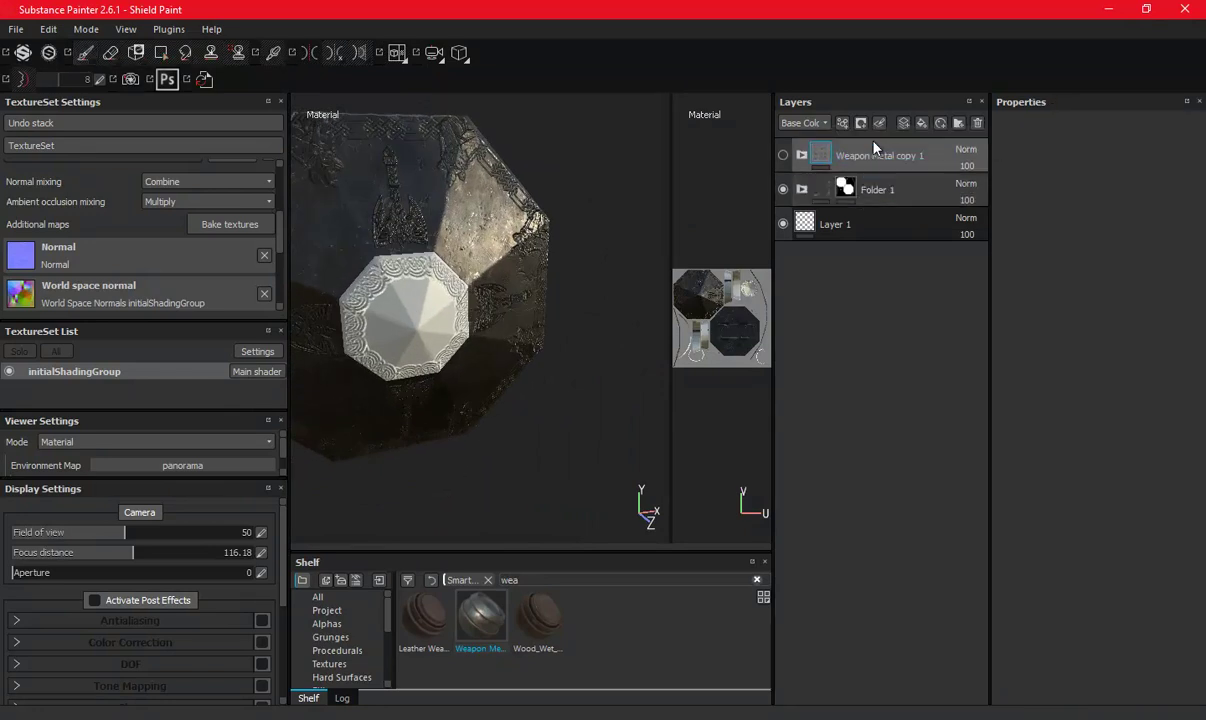
pyautogui.click(957, 123)
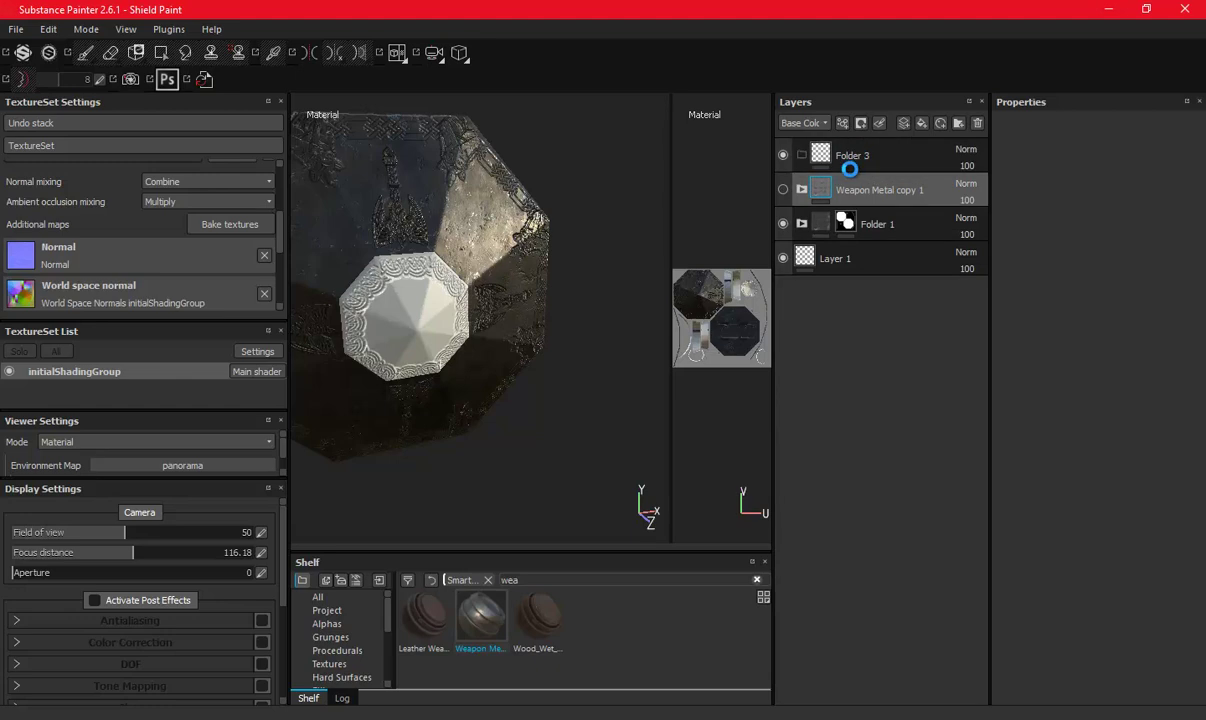
# Place Weapon Metal copy 1 in Folder 3, add a black mask, and select Polygon Fill.
pyautogui.moveTo(847, 168); pyautogui.dragTo(801, 193)
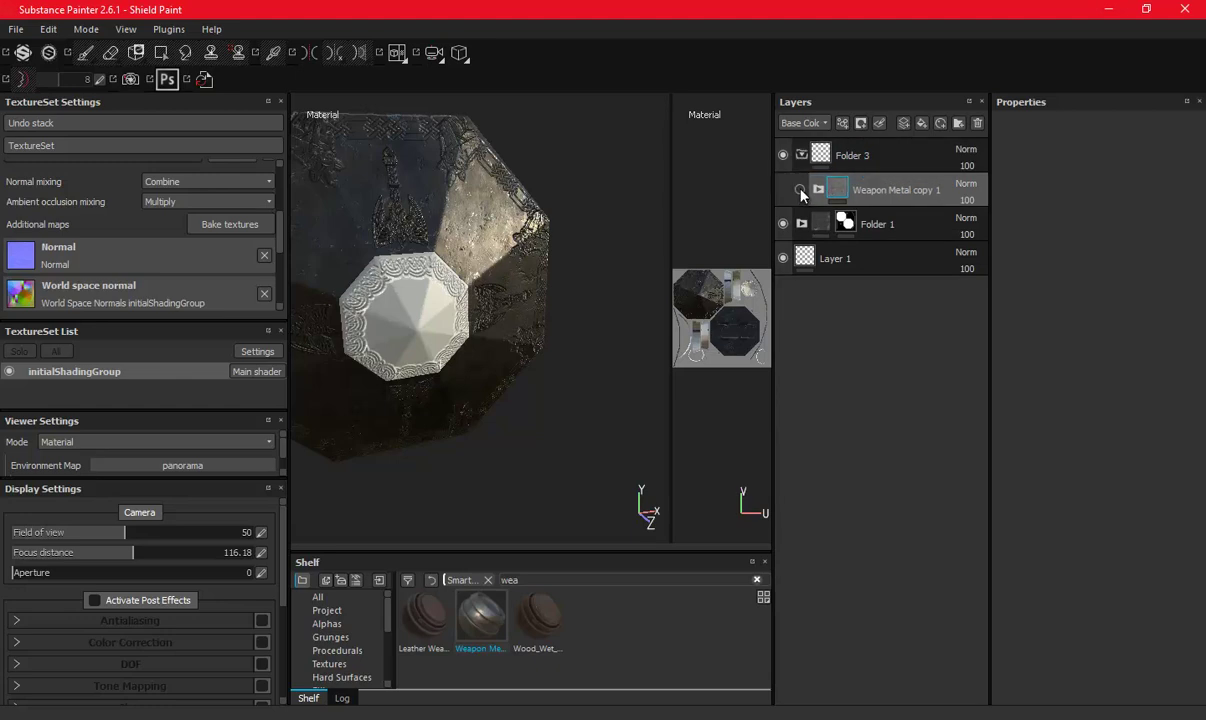
pyautogui.rightClick(852, 157)
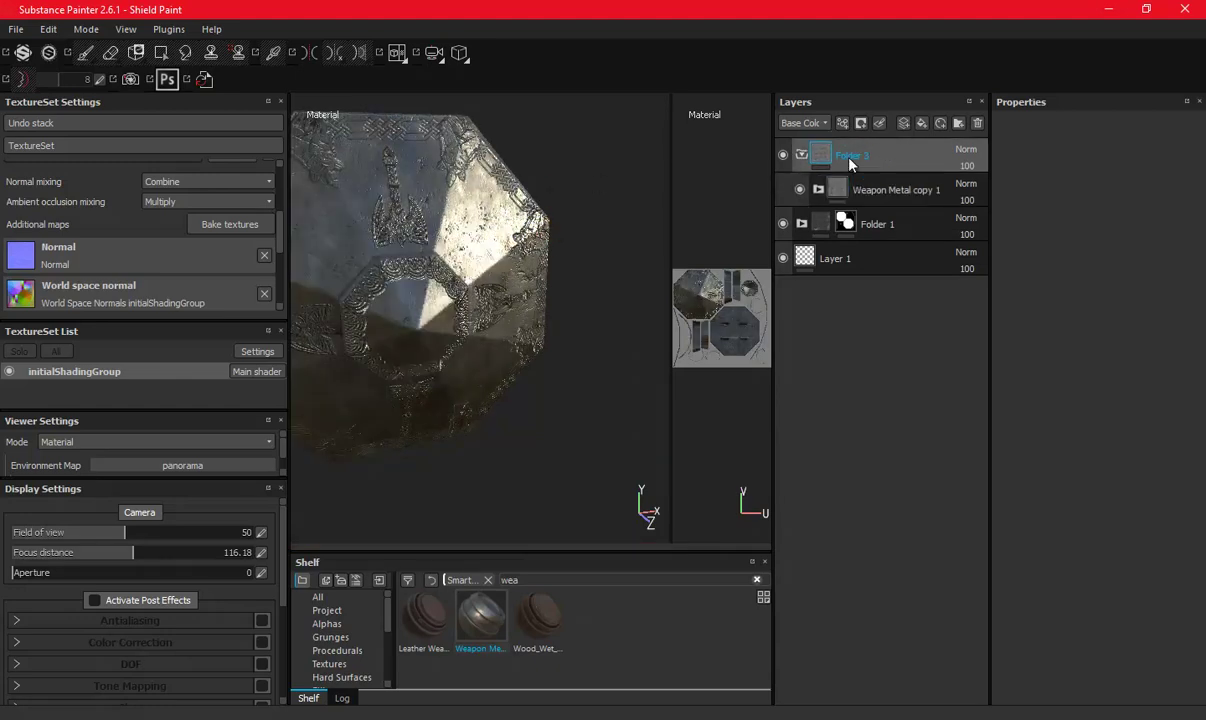
pyautogui.click(905, 181)
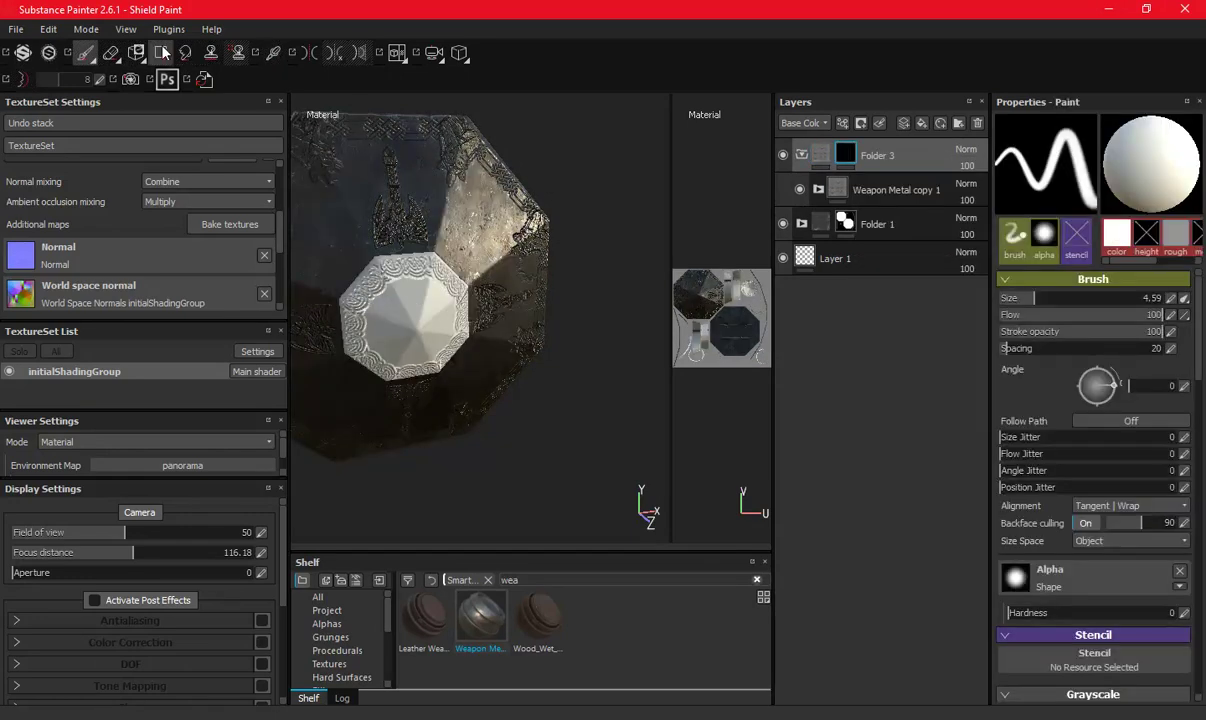
pyautogui.click(163, 52)
pyautogui.moveTo(440, 300)
pyautogui.keyDown('alt'); pyautogui.mouseDown()
pyautogui.moveTo(446, 199)
pyautogui.moveTo(423, 289)
pyautogui.mouseUp(); pyautogui.keyUp('alt')
pyautogui.moveTo(565, 282)
pyautogui.keyDown('alt'); pyautogui.mouseDown()
pyautogui.moveTo(546, 264)
pyautogui.moveTo(538, 277)
pyautogui.moveTo(516, 247)
pyautogui.moveTo(494, 271)
pyautogui.moveTo(493, 345)
pyautogui.moveTo(404, 310)
pyautogui.moveTo(522, 268)
pyautogui.moveTo(285, 210)
pyautogui.mouseUp(); pyautogui.keyUp('alt')
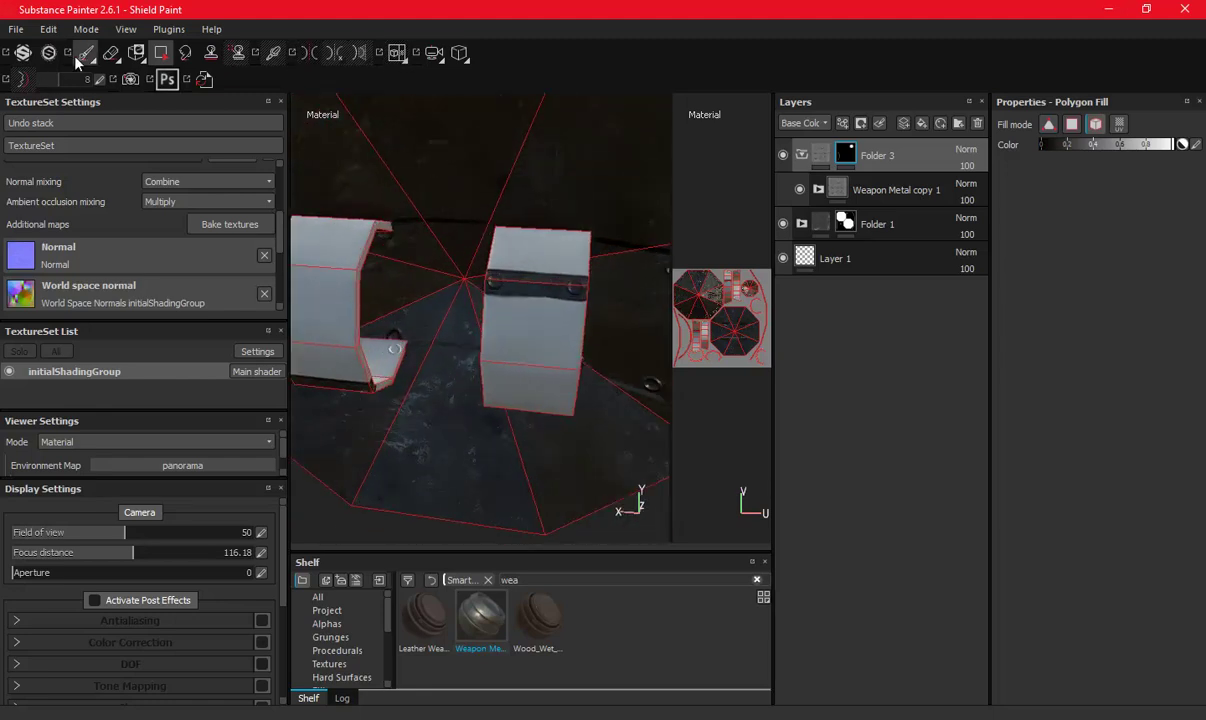
# Switch to the paint brush at size 5.3 and frame the bracket's dark band and bolt hole.
pyautogui.click(86, 52)
pyautogui.keyDown('alt'); pyautogui.moveTo(504, 360); pyautogui.dragTo(504, 428, button='right'); pyautogui.keyUp('alt')
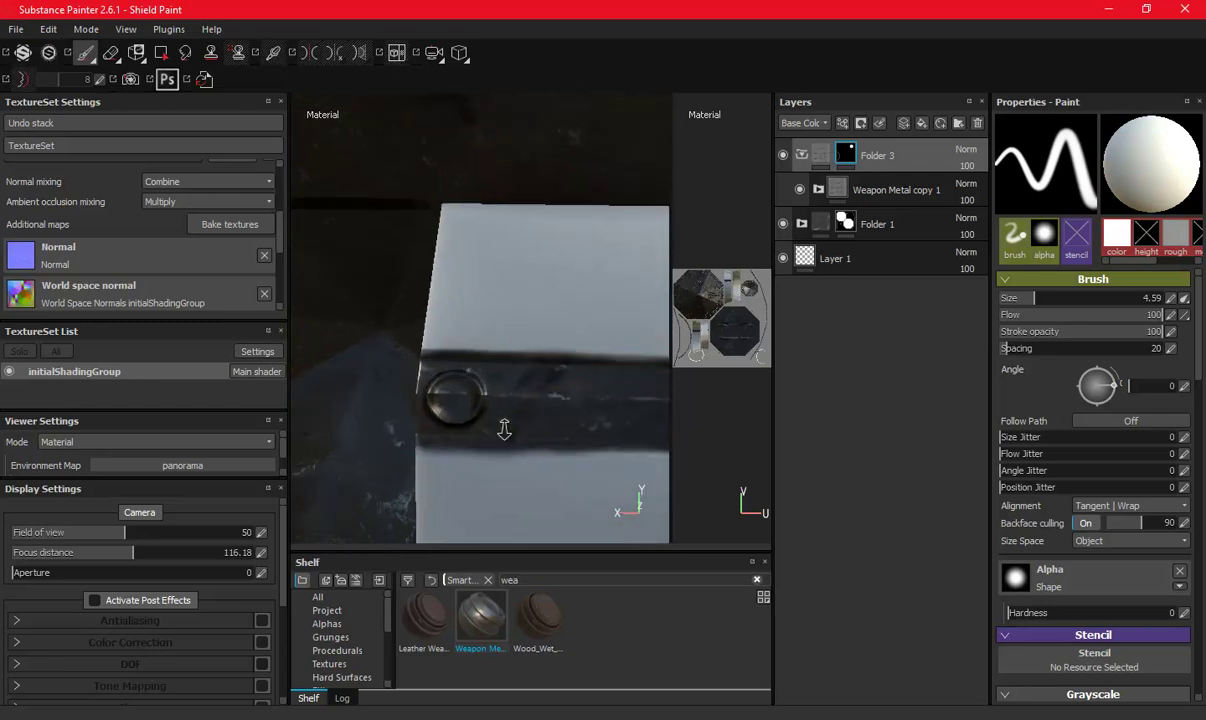
pyautogui.moveTo(471, 398)
pyautogui.keyDown('alt'); pyautogui.mouseDown()
pyautogui.moveTo(417, 288)
pyautogui.moveTo(430, 292)
pyautogui.mouseUp(); pyautogui.keyUp('alt')
pyautogui.keyDown('ctrl'); pyautogui.moveTo(430, 292); pyautogui.dragTo(423, 242, button='right'); pyautogui.keyUp('ctrl')
pyautogui.keyDown('alt'); pyautogui.moveTo(423, 242); pyautogui.dragTo(552, 267); pyautogui.keyUp('alt')
pyautogui.moveTo(552, 267)
pyautogui.keyDown('alt'); pyautogui.mouseDown(button='right')
pyautogui.moveTo(534, 318)
pyautogui.moveTo(530, 280)
pyautogui.mouseUp(button='right'); pyautogui.keyUp('alt')
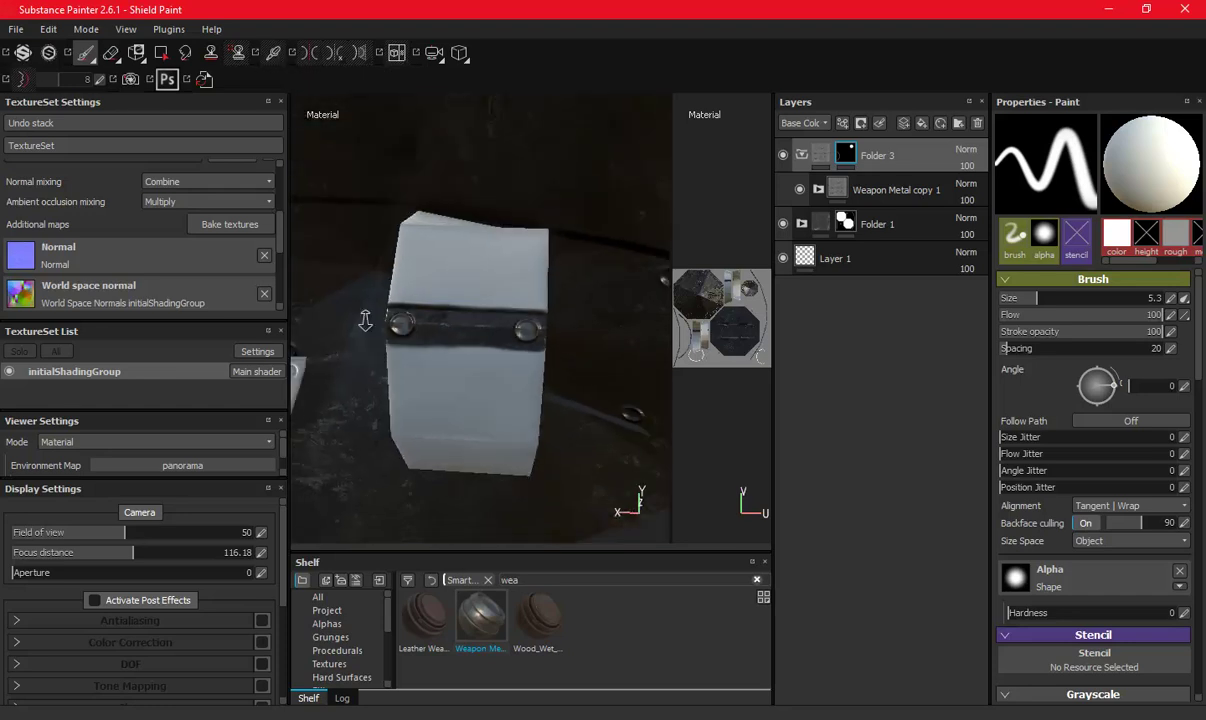
pyautogui.moveTo(530, 280)
pyautogui.keyDown('alt'); pyautogui.mouseDown()
pyautogui.moveTo(508, 300)
pyautogui.moveTo(485, 398)
pyautogui.mouseUp(); pyautogui.keyUp('alt')
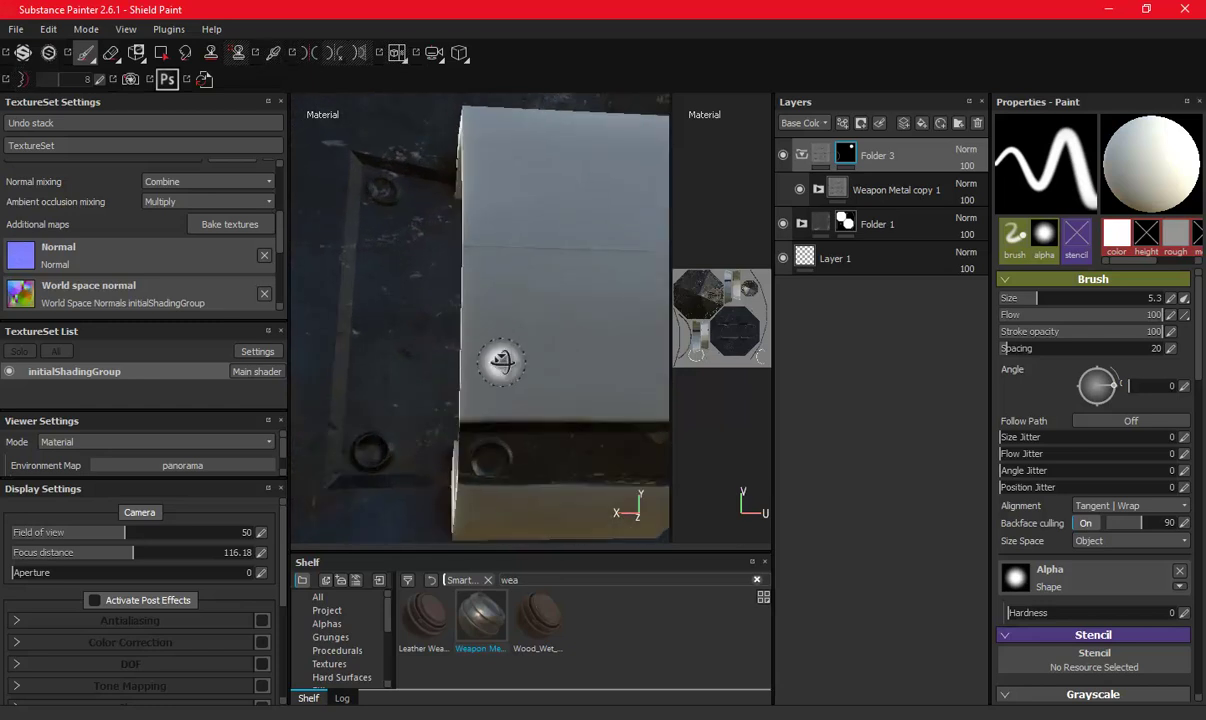
pyautogui.keyDown('alt'); pyautogui.moveTo(485, 398); pyautogui.dragTo(498, 340, button='right'); pyautogui.keyUp('alt')
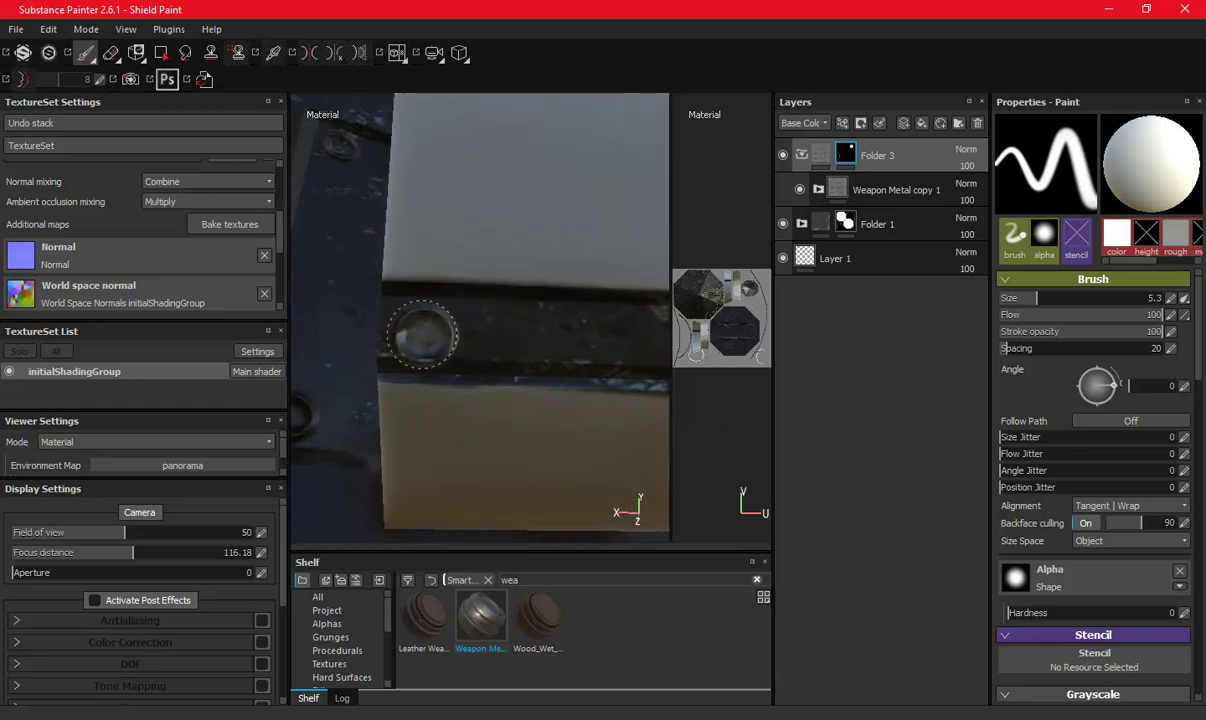
pyautogui.moveTo(492, 315)
pyautogui.keyDown('alt'); pyautogui.mouseDown()
pyautogui.moveTo(350, 288)
pyautogui.moveTo(497, 320)
pyautogui.moveTo(433, 266)
pyautogui.moveTo(412, 291)
pyautogui.moveTo(506, 358)
pyautogui.mouseUp(); pyautogui.keyUp('alt')
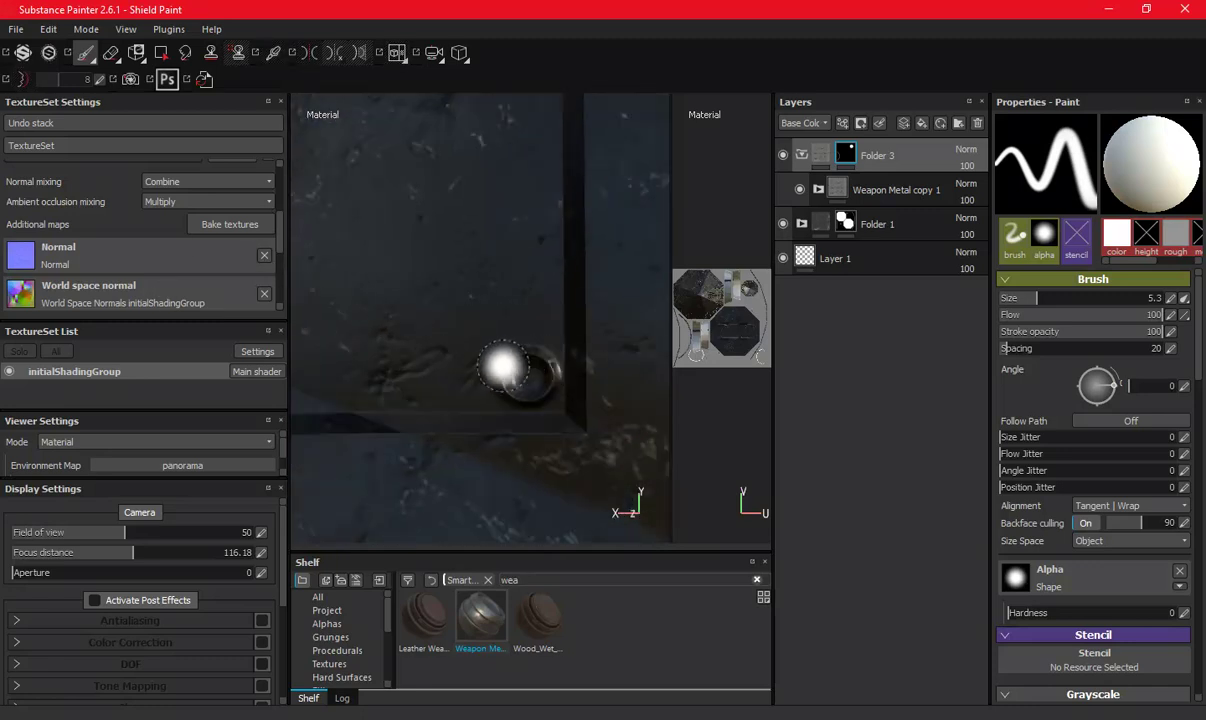
pyautogui.moveTo(506, 245)
pyautogui.keyDown('alt'); pyautogui.mouseDown()
pyautogui.moveTo(485, 487)
pyautogui.moveTo(516, 318)
pyautogui.mouseUp(); pyautogui.keyUp('alt')
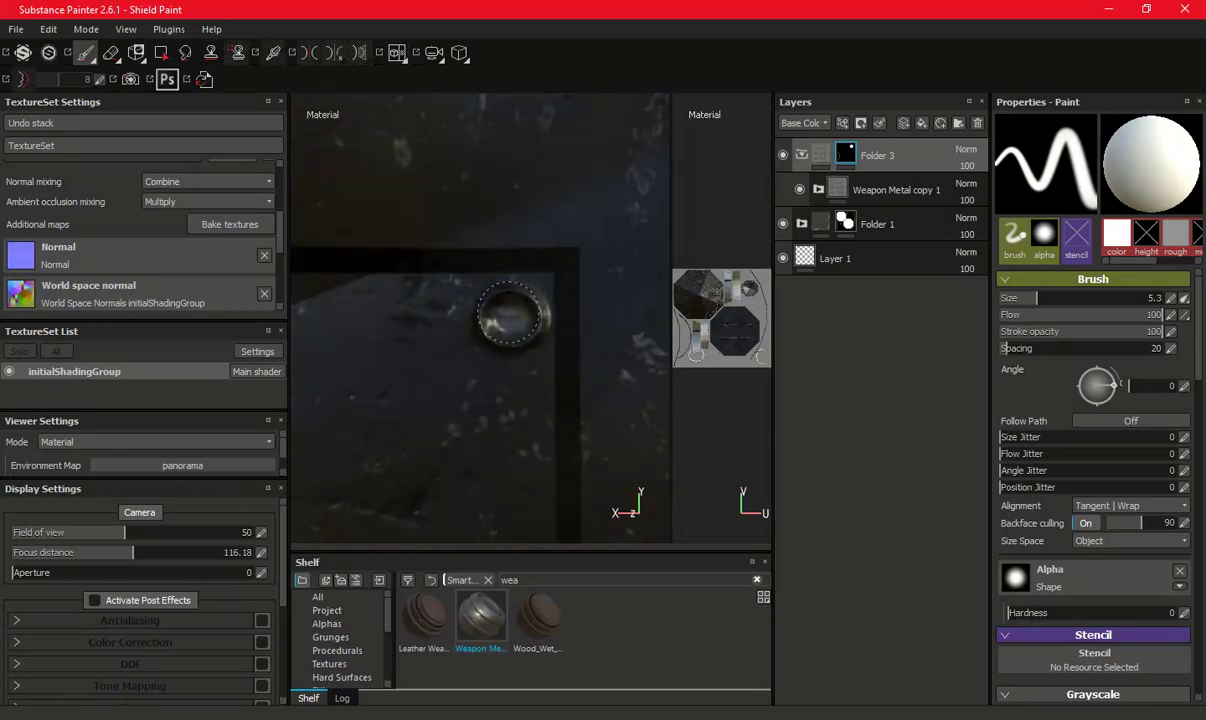
# Fit the brush to the bolt and paint white into Folder 3's mask to reveal Weapon Metal copy 1.
pyautogui.keyDown('ctrl'); pyautogui.moveTo(540, 360); pyautogui.dragTo(693, 415, button='right'); pyautogui.keyUp('ctrl')
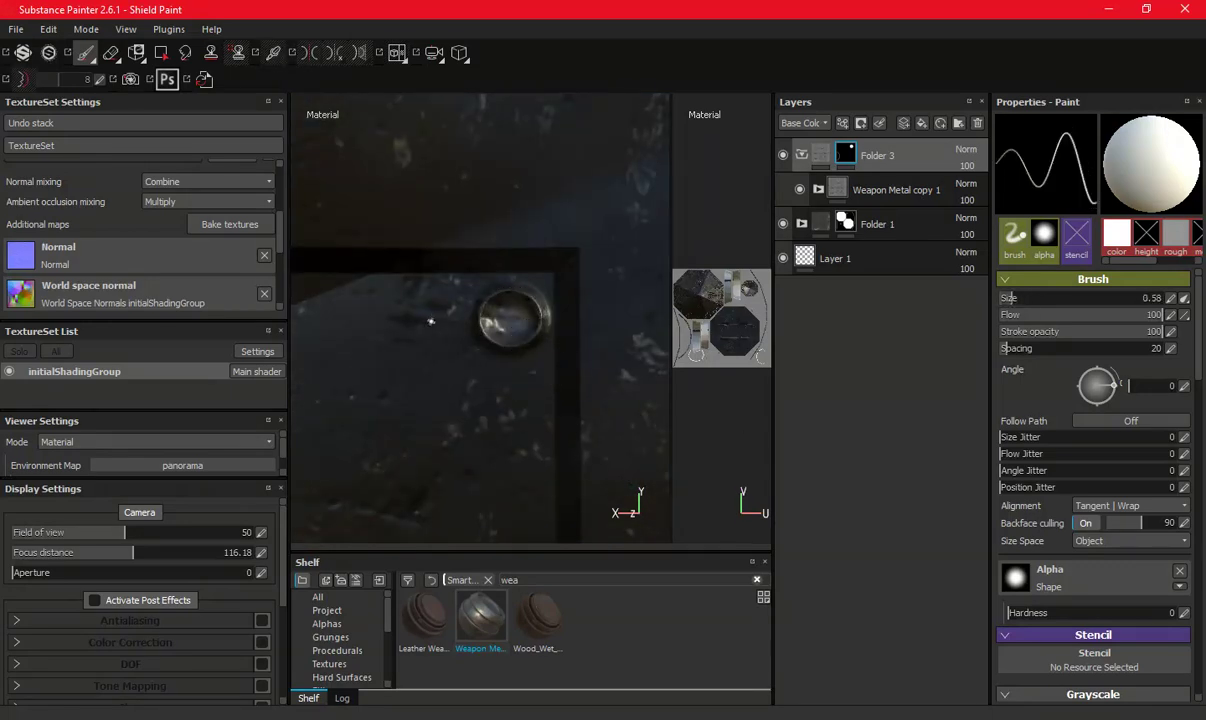
pyautogui.keyDown('ctrl'); pyautogui.moveTo(432, 320); pyautogui.dragTo(484, 363, button='right'); pyautogui.keyUp('ctrl')
pyautogui.moveTo(484, 363)
pyautogui.keyDown('alt'); pyautogui.mouseDown()
pyautogui.moveTo(479, 395)
pyautogui.moveTo(531, 391)
pyautogui.mouseUp(); pyautogui.keyUp('alt')
pyautogui.moveTo(531, 391)
pyautogui.keyDown('alt'); pyautogui.mouseDown(button='right')
pyautogui.moveTo(417, 398)
pyautogui.moveTo(501, 409)
pyautogui.mouseUp(button='right'); pyautogui.keyUp('alt')
pyautogui.keyDown('alt'); pyautogui.moveTo(501, 409); pyautogui.dragTo(530, 288, button='middle'); pyautogui.keyUp('alt')
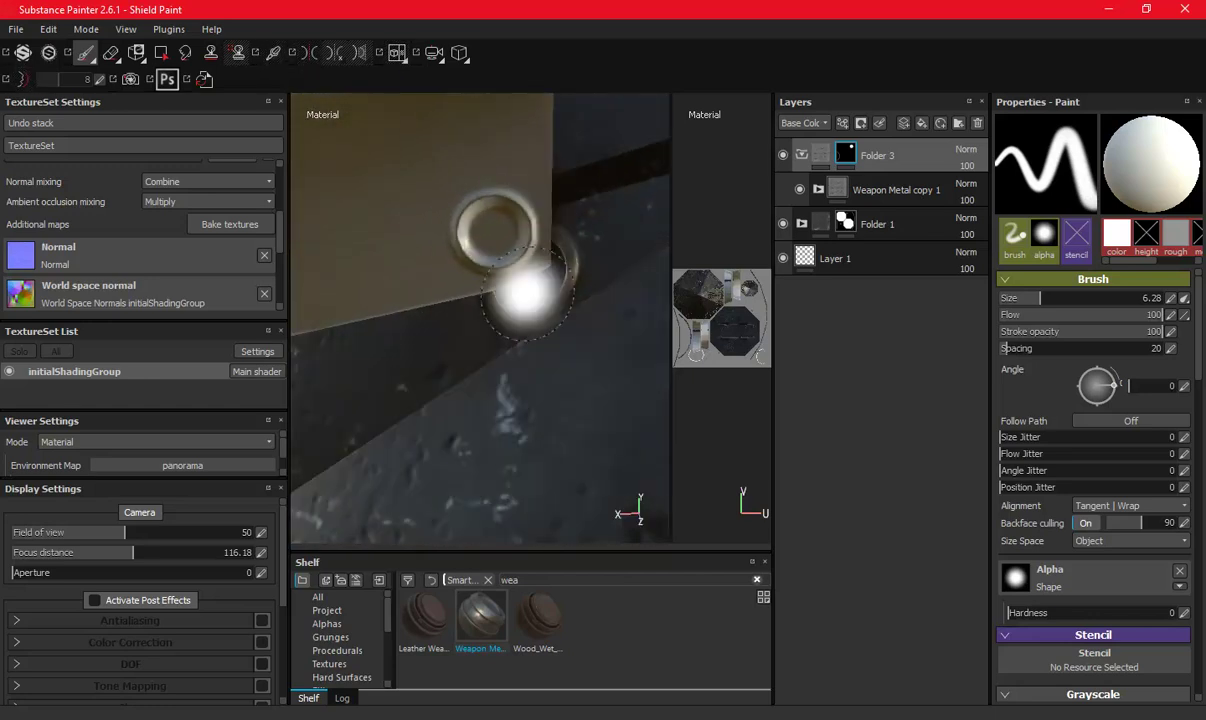
pyautogui.keyDown('ctrl'); pyautogui.moveTo(530, 288); pyautogui.dragTo(494, 228, button='right'); pyautogui.keyUp('ctrl')
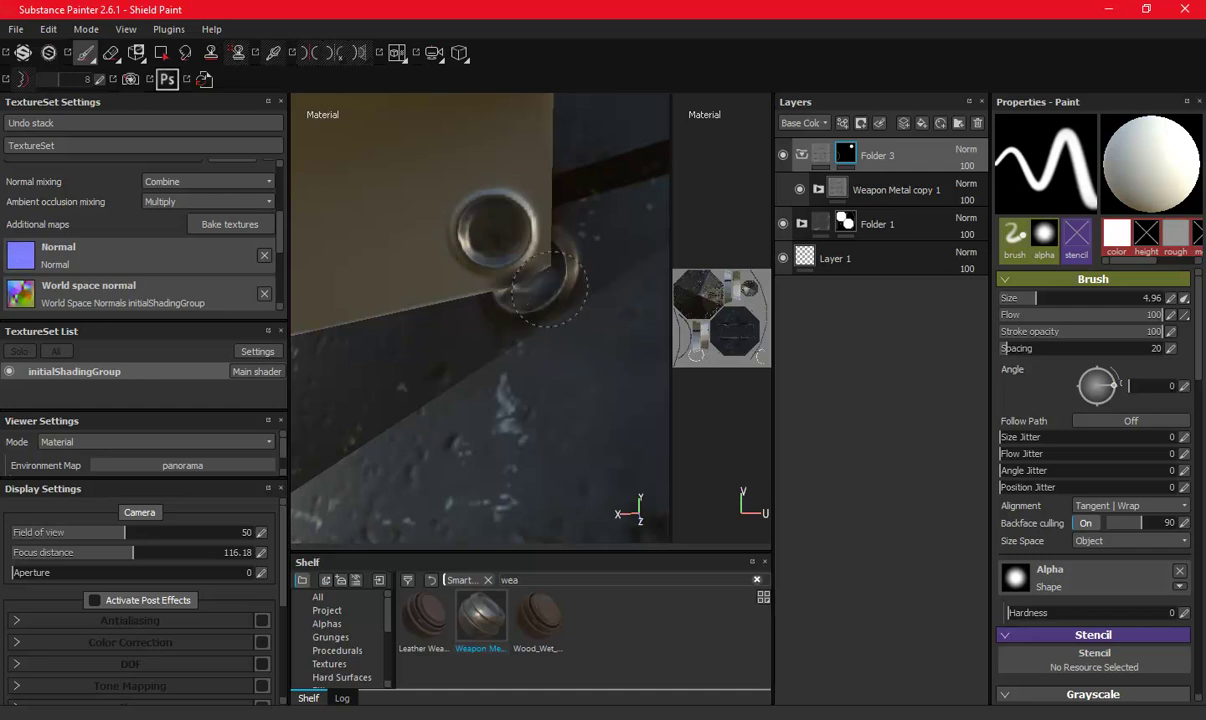
pyautogui.keyDown('alt'); pyautogui.moveTo(417, 312); pyautogui.dragTo(415, 300); pyautogui.keyUp('alt')
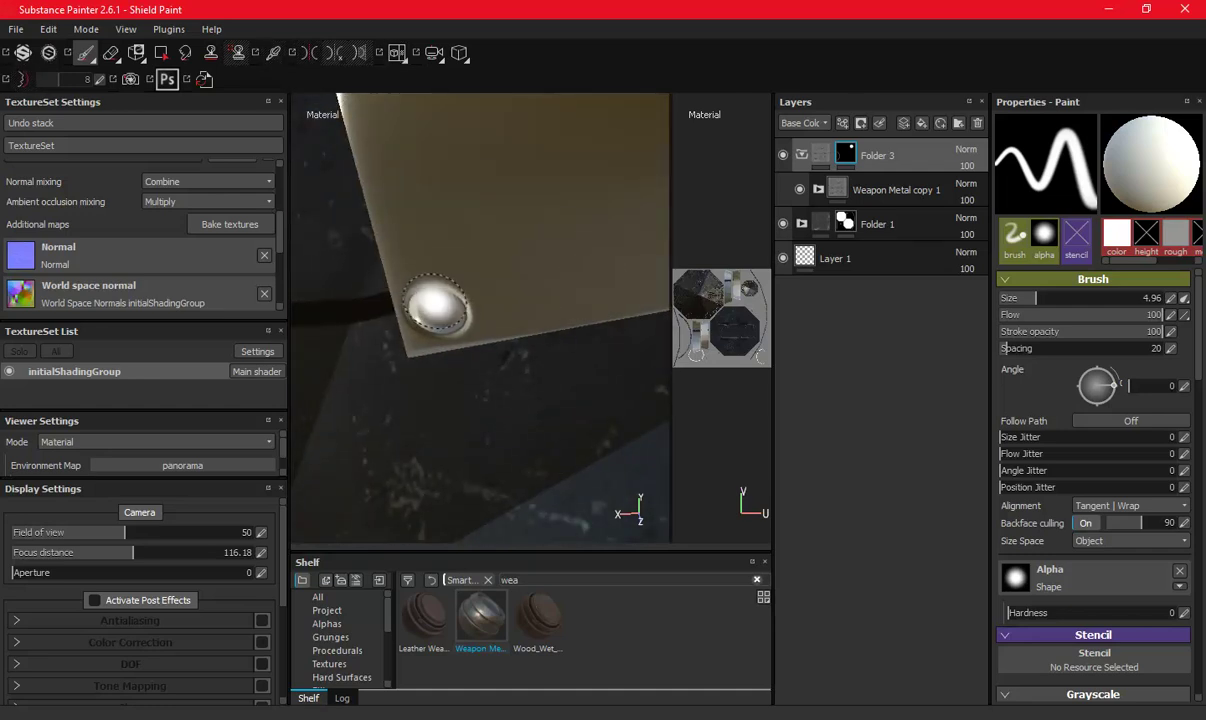
pyautogui.moveTo(478, 335)
pyautogui.keyDown('alt'); pyautogui.mouseDown()
pyautogui.moveTo(409, 385)
pyautogui.moveTo(466, 95)
pyautogui.moveTo(444, 288)
pyautogui.moveTo(485, 339)
pyautogui.moveTo(449, 308)
pyautogui.moveTo(563, 440)
pyautogui.mouseUp(); pyautogui.keyUp('alt')
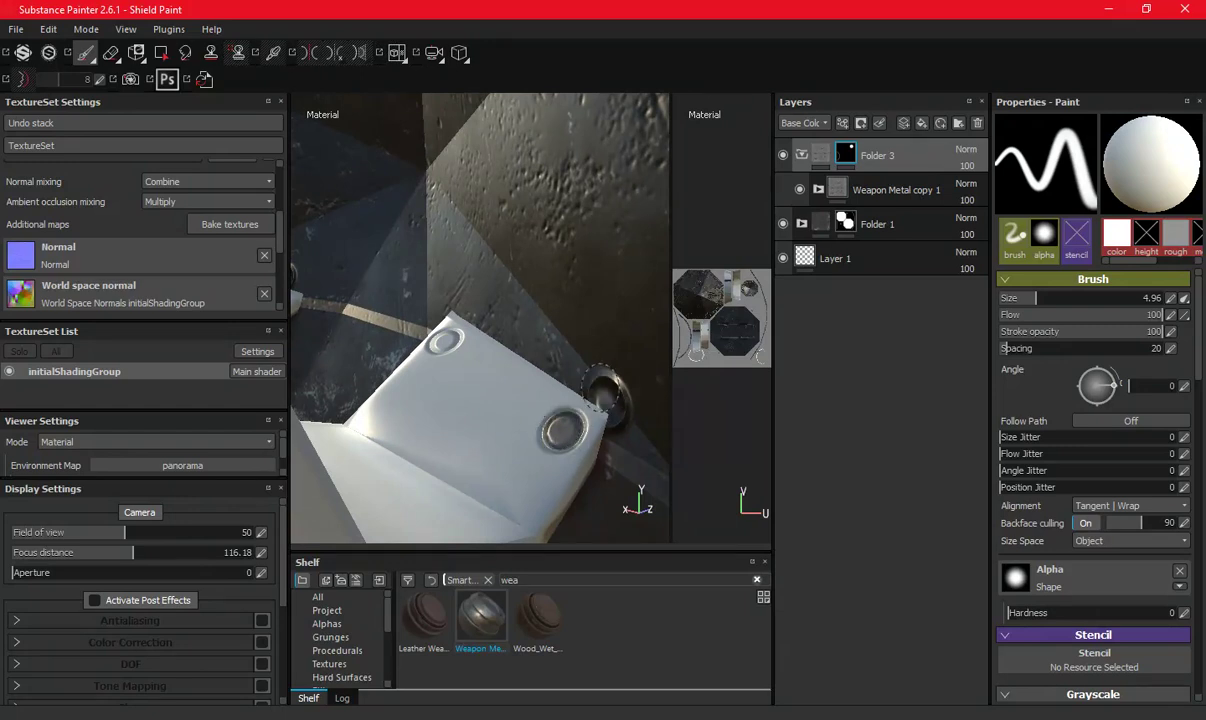
# Paint the remaining bolts on the brackets' plates with the Weapon Metal copy 1 finish.
pyautogui.moveTo(464, 328)
pyautogui.keyDown('alt'); pyautogui.mouseDown()
pyautogui.moveTo(480, 335)
pyautogui.moveTo(431, 369)
pyautogui.mouseUp(); pyautogui.keyUp('alt')
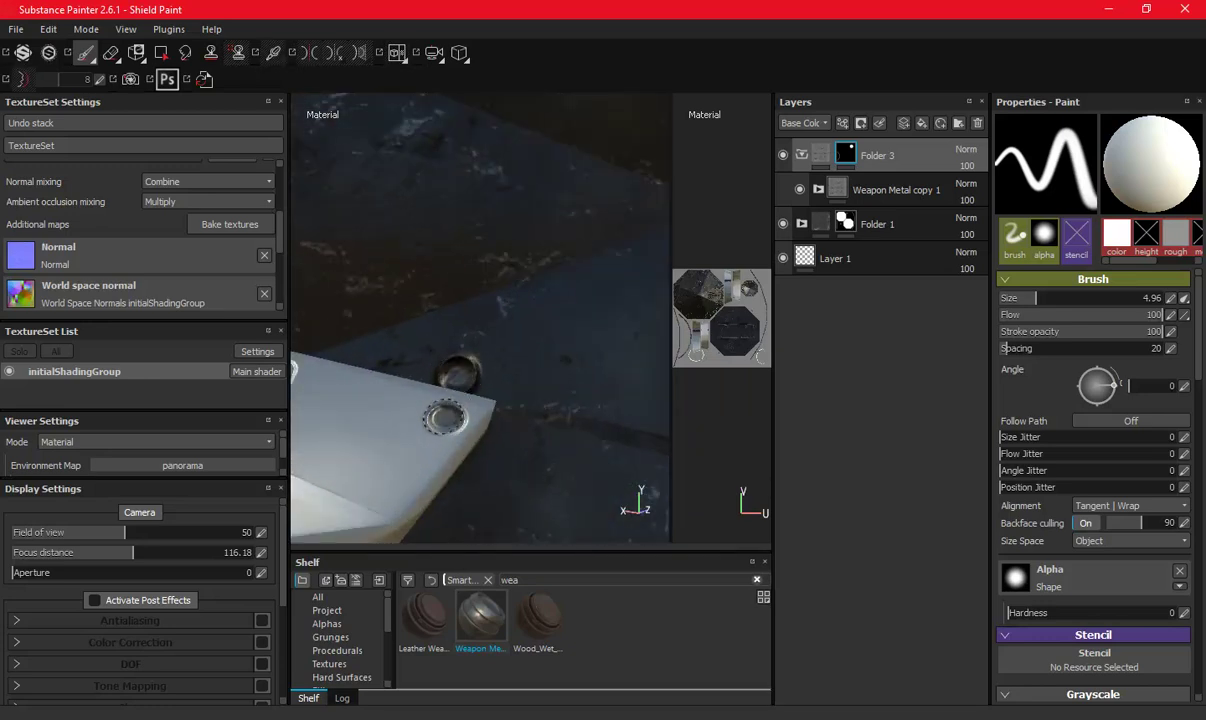
pyautogui.moveTo(454, 247)
pyautogui.keyDown('alt'); pyautogui.mouseDown()
pyautogui.moveTo(484, 445)
pyautogui.moveTo(502, 212)
pyautogui.mouseUp(); pyautogui.keyUp('alt')
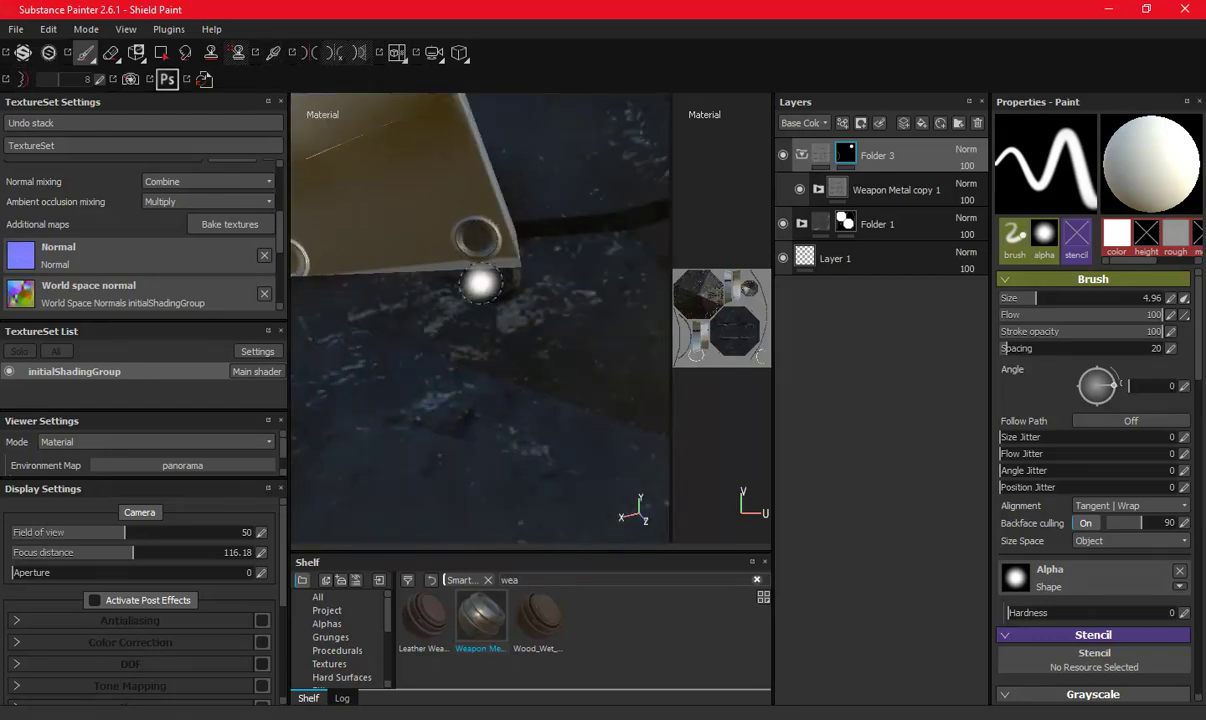
pyautogui.keyDown('alt'); pyautogui.moveTo(486, 261); pyautogui.dragTo(360, 321); pyautogui.keyUp('alt')
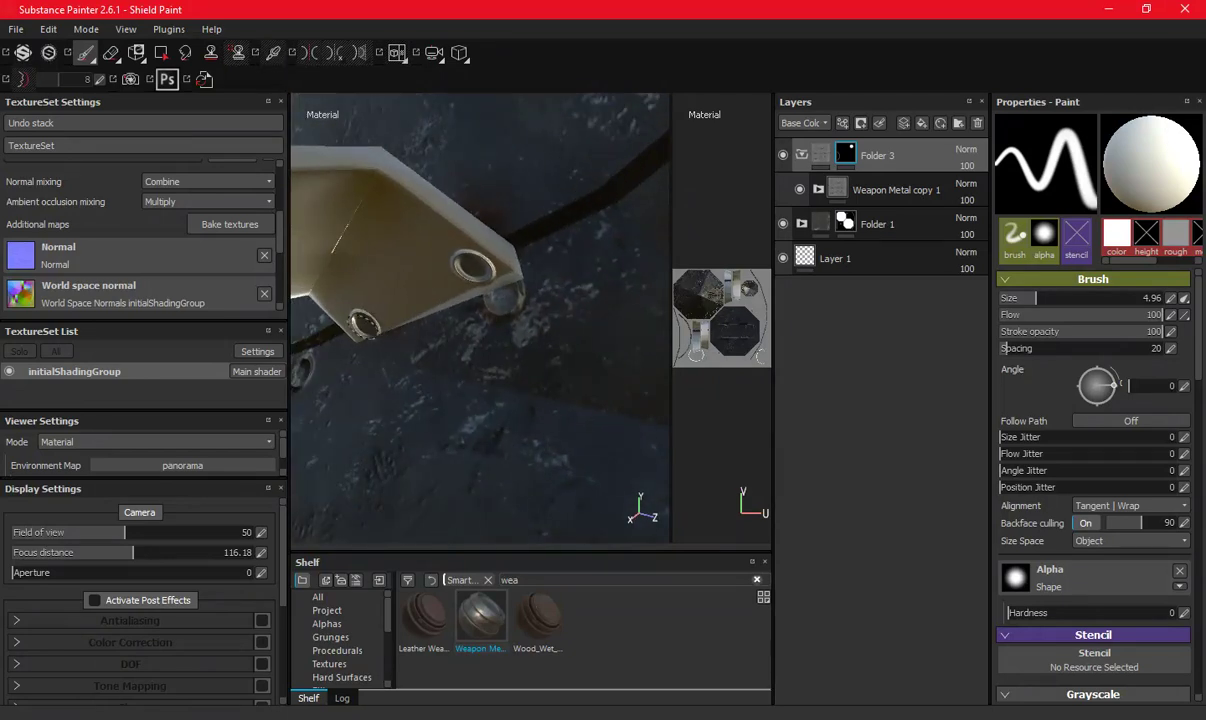
pyautogui.moveTo(360, 321)
pyautogui.keyDown('alt'); pyautogui.mouseDown(button='right')
pyautogui.moveTo(333, 323)
pyautogui.moveTo(400, 320)
pyautogui.mouseUp(button='right'); pyautogui.keyUp('alt')
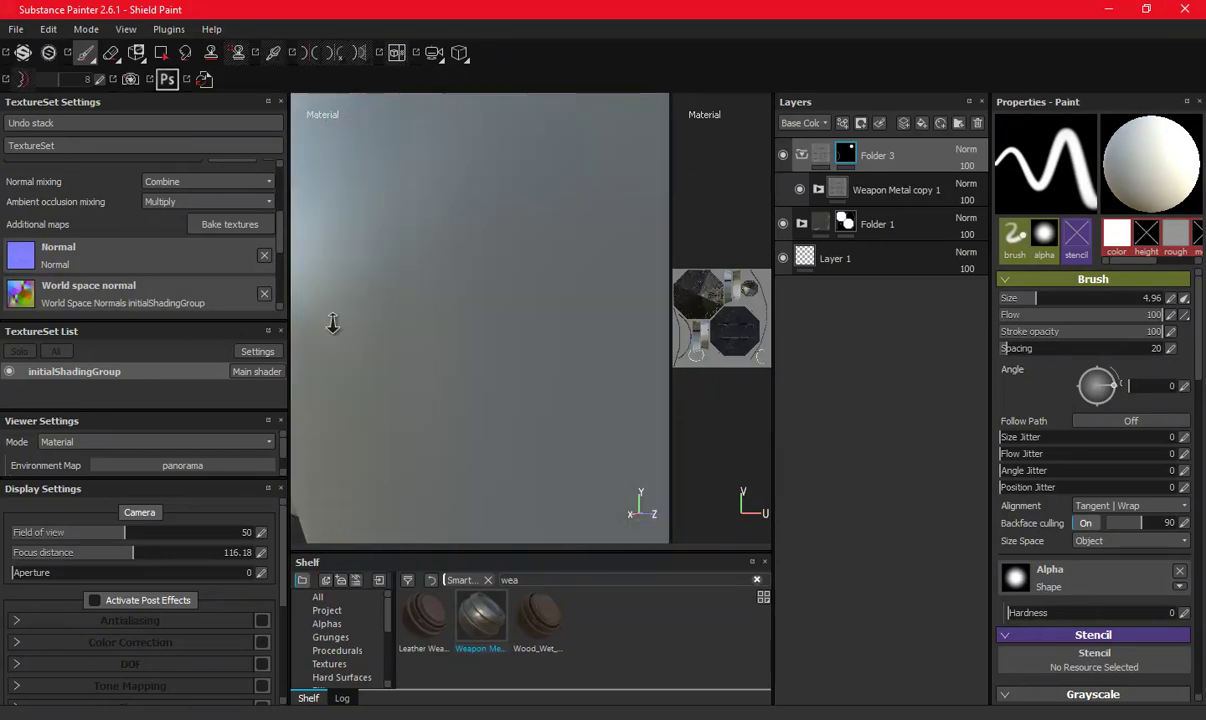
pyautogui.moveTo(400, 320)
pyautogui.keyDown('alt'); pyautogui.mouseDown()
pyautogui.moveTo(498, 325)
pyautogui.moveTo(358, 369)
pyautogui.moveTo(552, 382)
pyautogui.moveTo(444, 355)
pyautogui.moveTo(597, 402)
pyautogui.moveTo(460, 362)
pyautogui.mouseUp(); pyautogui.keyUp('alt')
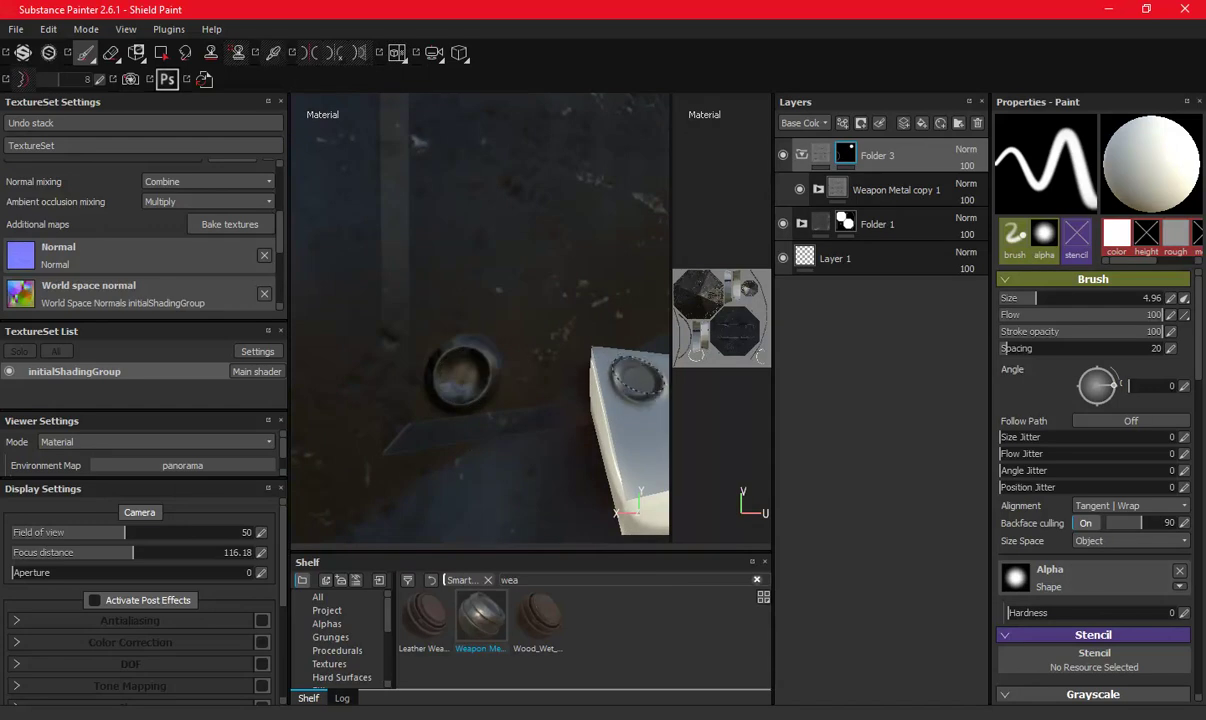
pyautogui.moveTo(458, 390)
pyautogui.keyDown('alt'); pyautogui.mouseDown()
pyautogui.moveTo(425, 189)
pyautogui.moveTo(455, 358)
pyautogui.moveTo(533, 194)
pyautogui.moveTo(560, 260)
pyautogui.mouseUp(); pyautogui.keyUp('alt')
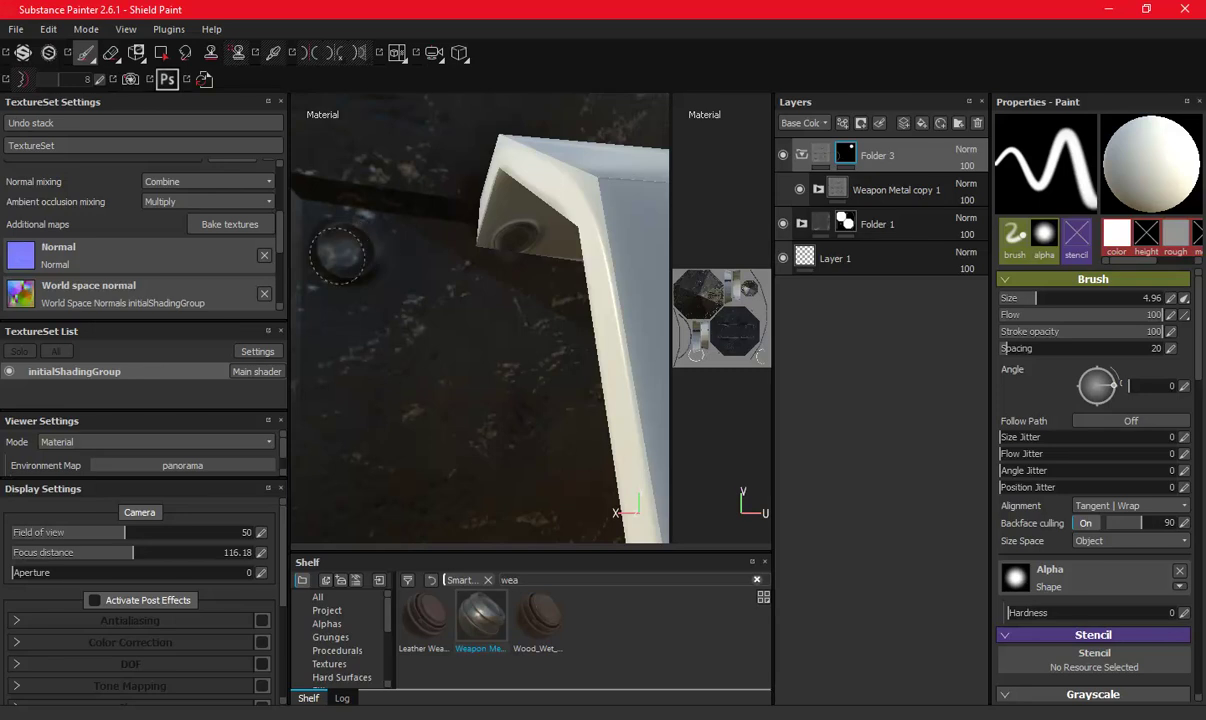
# Frame the whole shield, then widen and zoom the 2D UV view onto the dark octagon panel.
pyautogui.press('f')
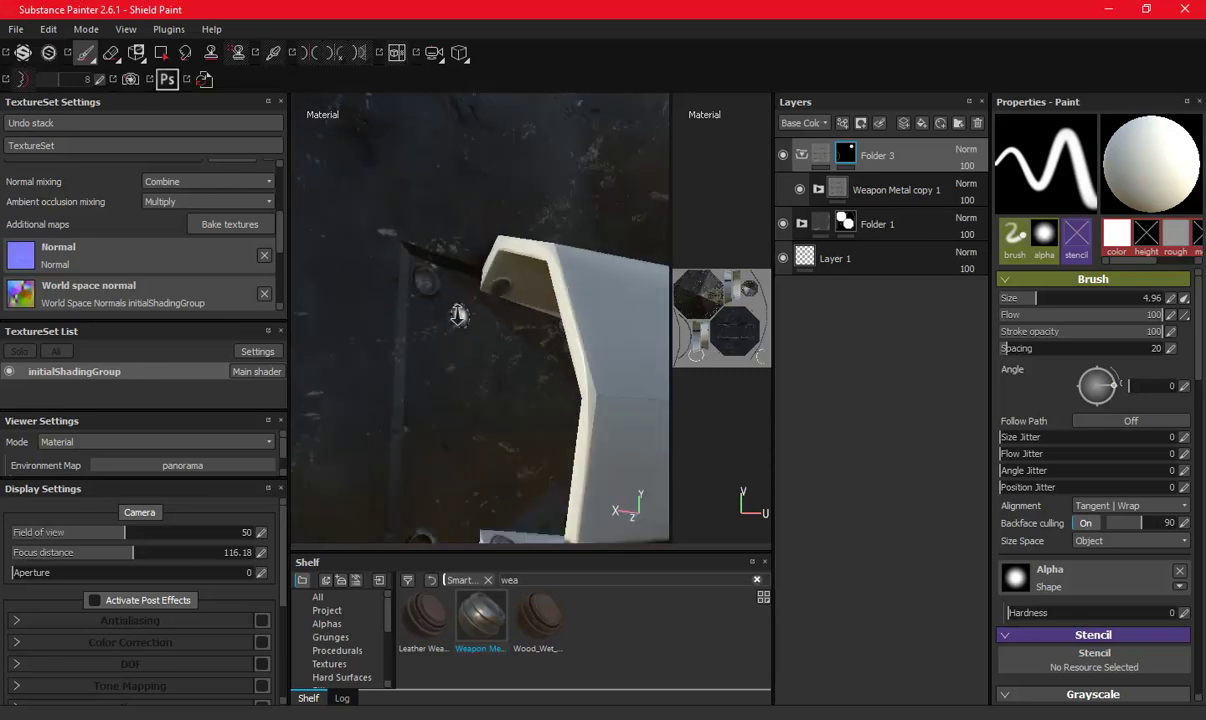
pyautogui.moveTo(480, 300)
pyautogui.keyDown('alt'); pyautogui.mouseDown()
pyautogui.moveTo(327, 300)
pyautogui.moveTo(510, 285)
pyautogui.moveTo(546, 312)
pyautogui.mouseUp(); pyautogui.keyUp('alt')
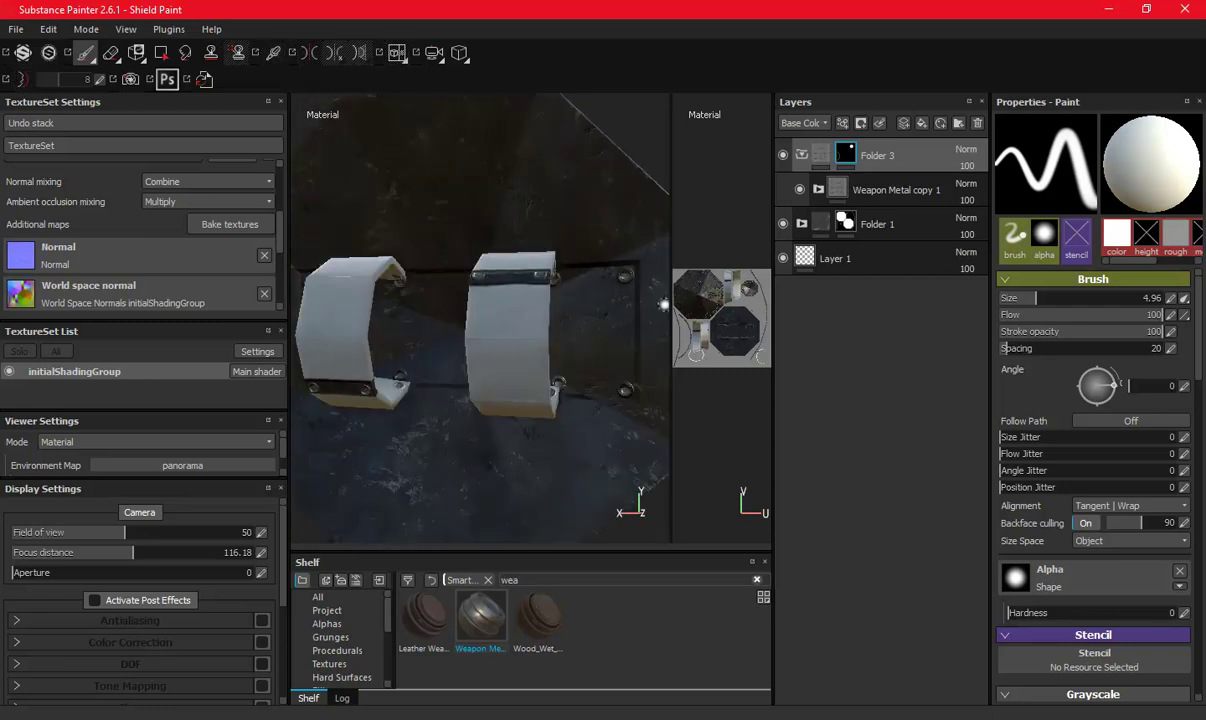
pyautogui.moveTo(668, 304); pyautogui.dragTo(446, 304)
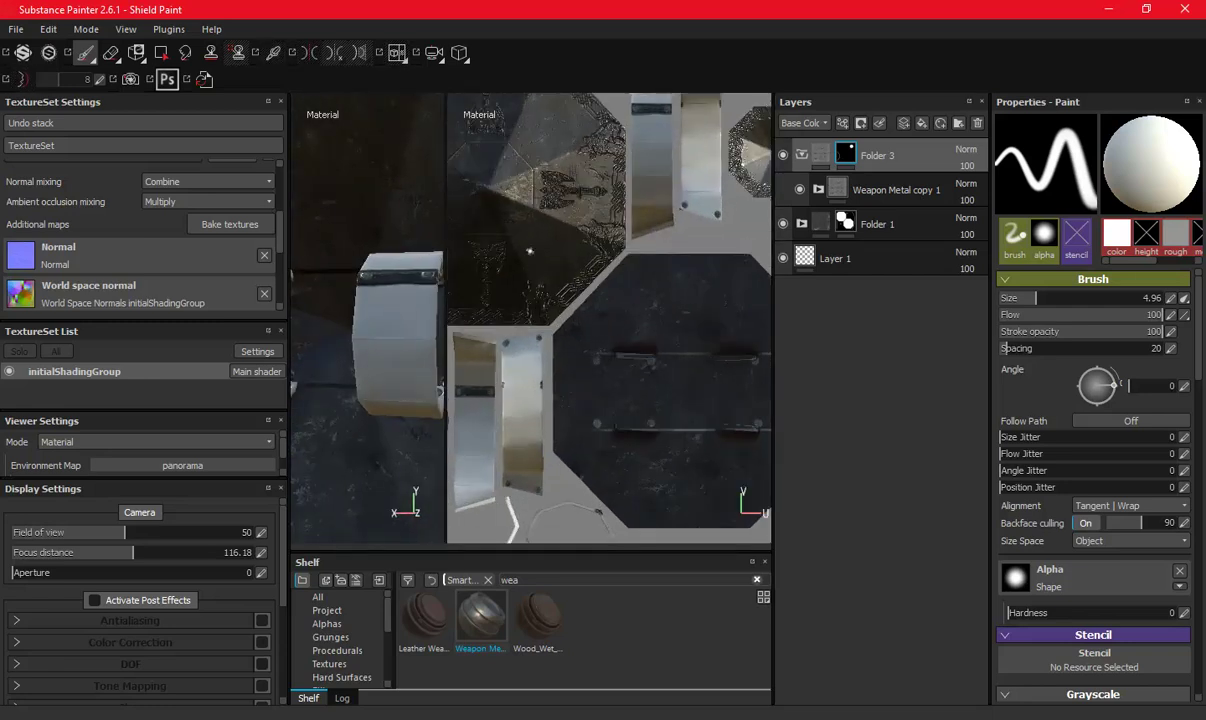
pyautogui.scroll(2, 540, 262)
pyautogui.scroll(2, 570, 290)
pyautogui.scroll(1, 588, 304)
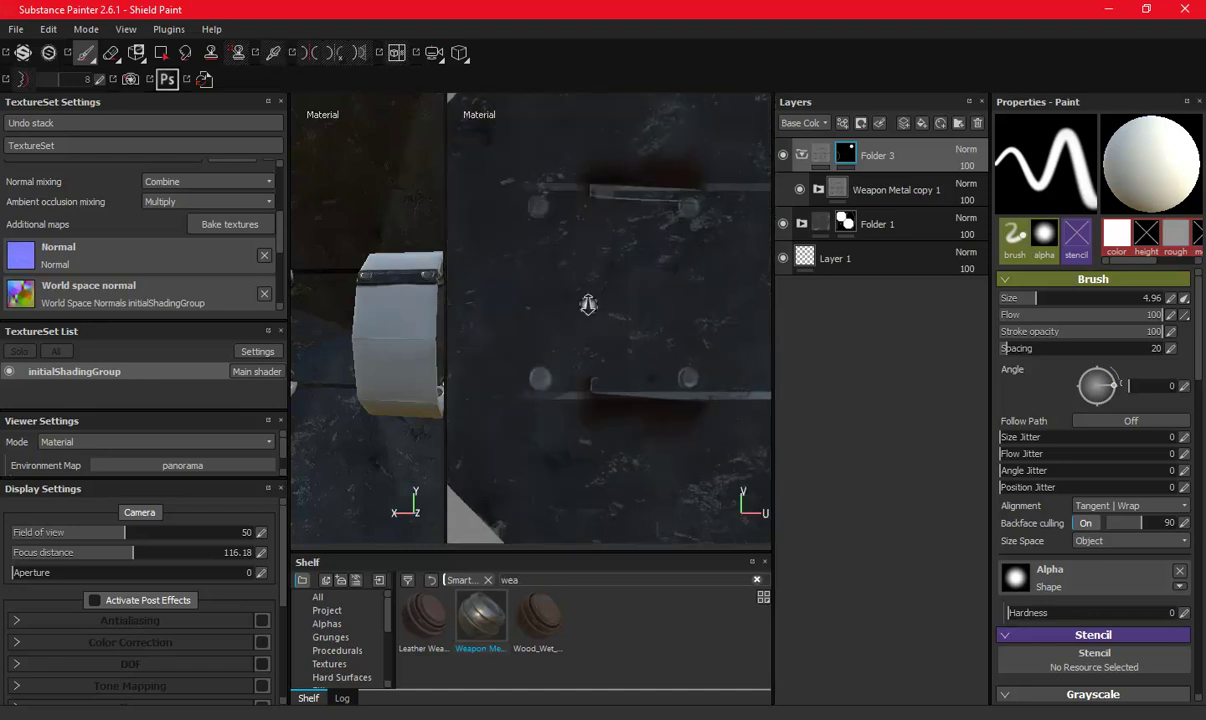
# Apply the JRO_UI&Panels13_out alpha from the shelf's Alphas collection to the brush.
pyautogui.moveTo(417, 553); pyautogui.dragTo(416, 370)
pyautogui.click(342, 589)
pyautogui.click(342, 603)
pyautogui.click(342, 616)
pyautogui.click(342, 627)
pyautogui.click(340, 603)
pyautogui.click(335, 576)
pyautogui.click(335, 563)
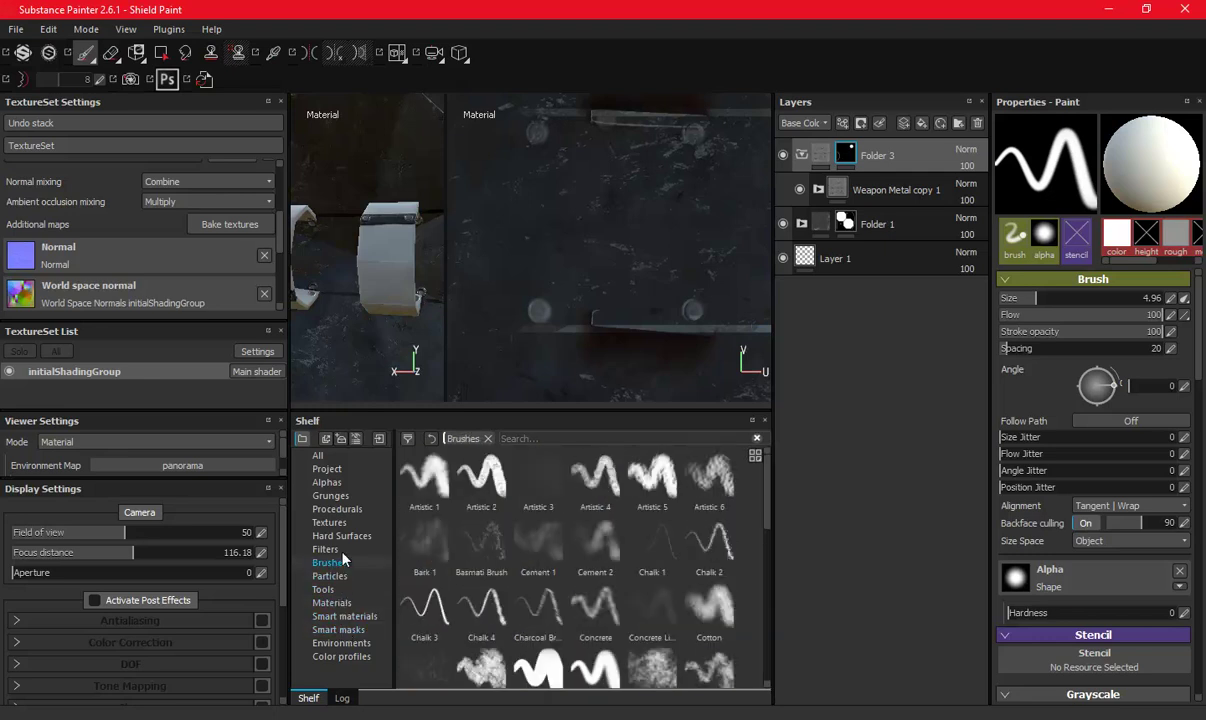
pyautogui.click(328, 549)
pyautogui.click(340, 536)
pyautogui.click(330, 522)
pyautogui.click(336, 509)
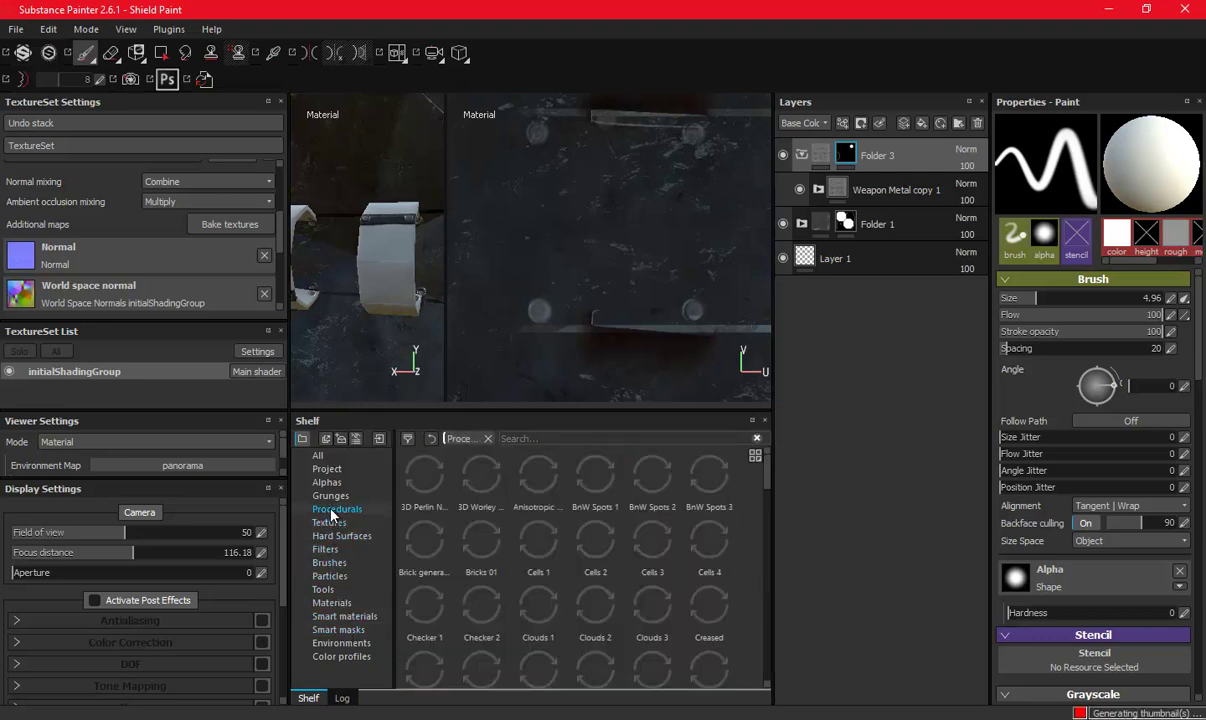
pyautogui.click(330, 495)
pyautogui.click(326, 482)
pyautogui.click(325, 494)
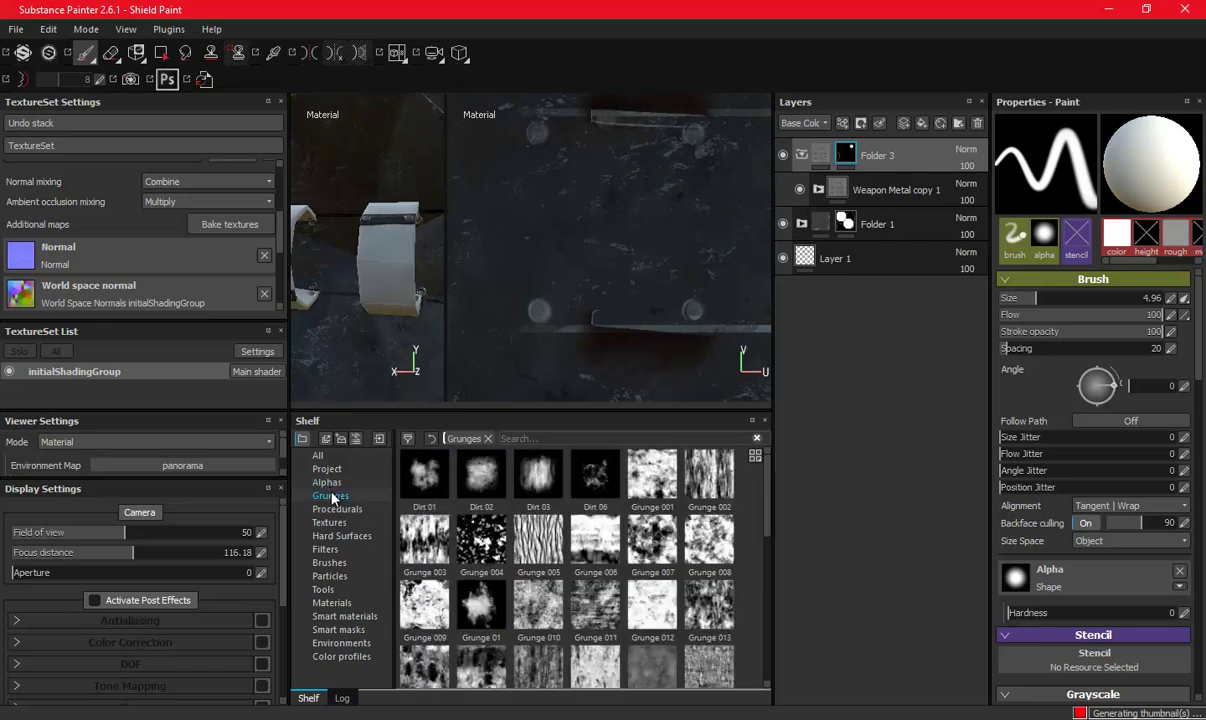
pyautogui.click(326, 482)
pyautogui.scroll(-5, 490, 545)
pyautogui.scroll(-5, 495, 540)
pyautogui.scroll(-3, 500, 540)
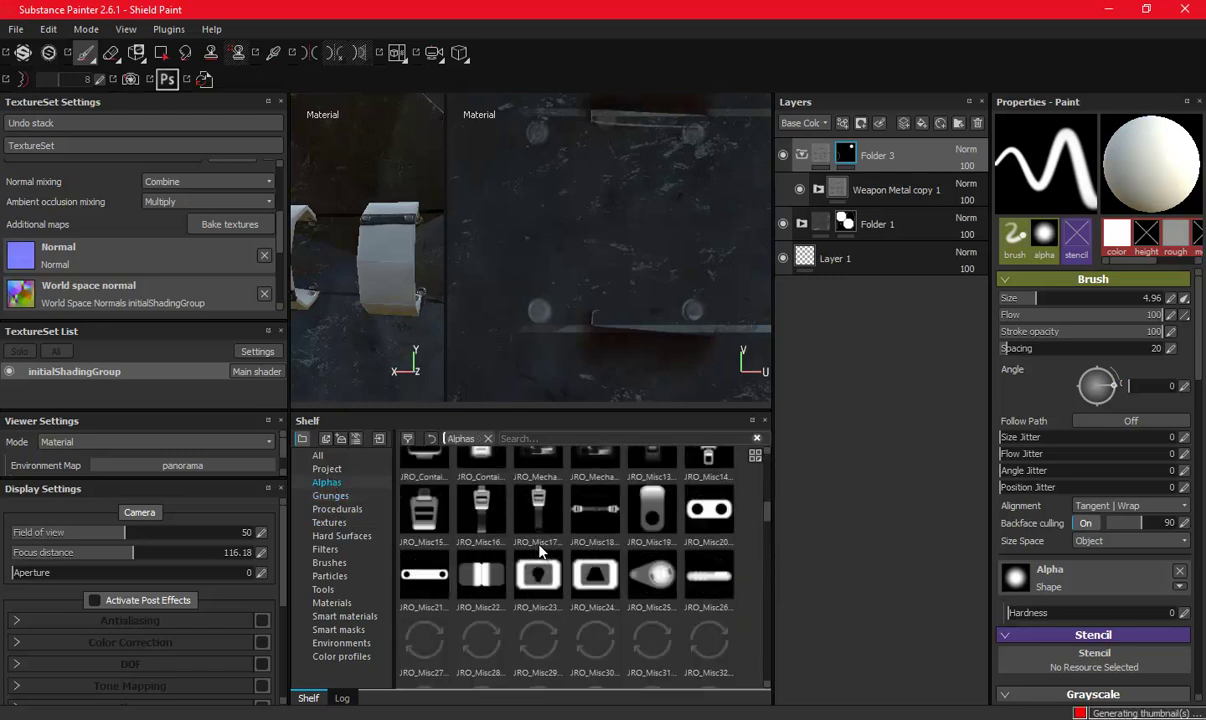
pyautogui.scroll(-2, 530, 548)
pyautogui.click(711, 629)
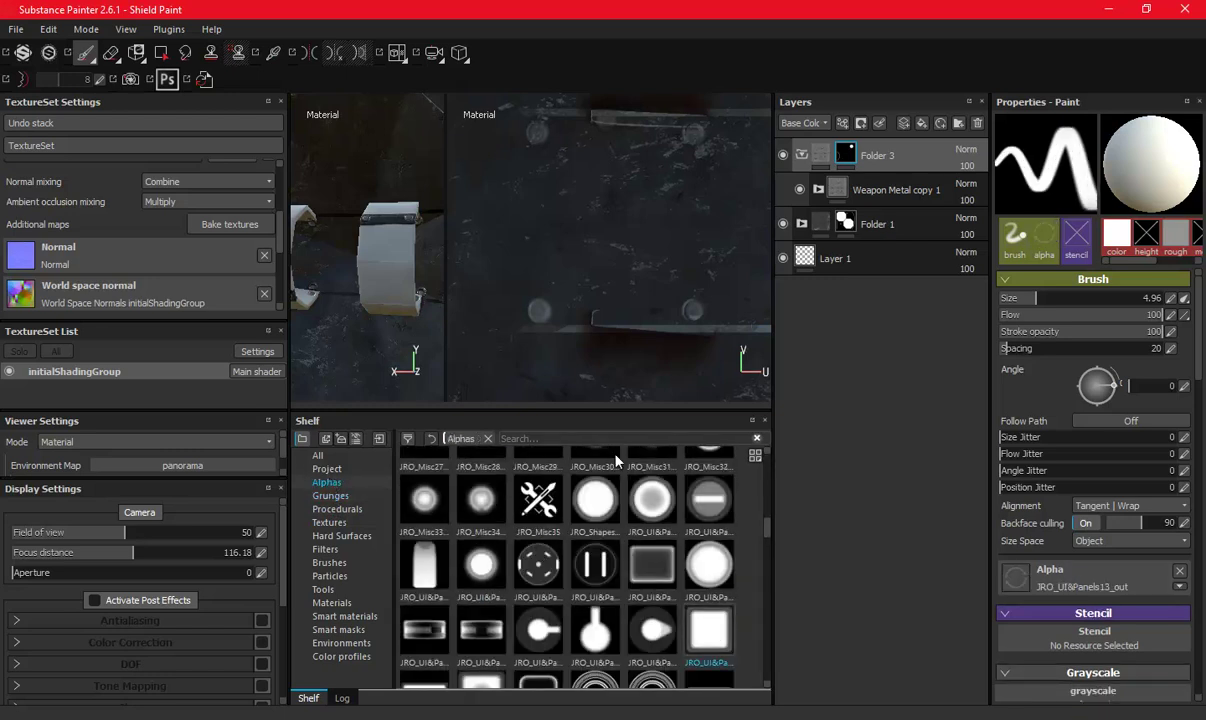
# Raise the brush size from 4.96 to 8.34 and close in on the shield's central cap.
pyautogui.moveTo(604, 411); pyautogui.dragTo(604, 545)
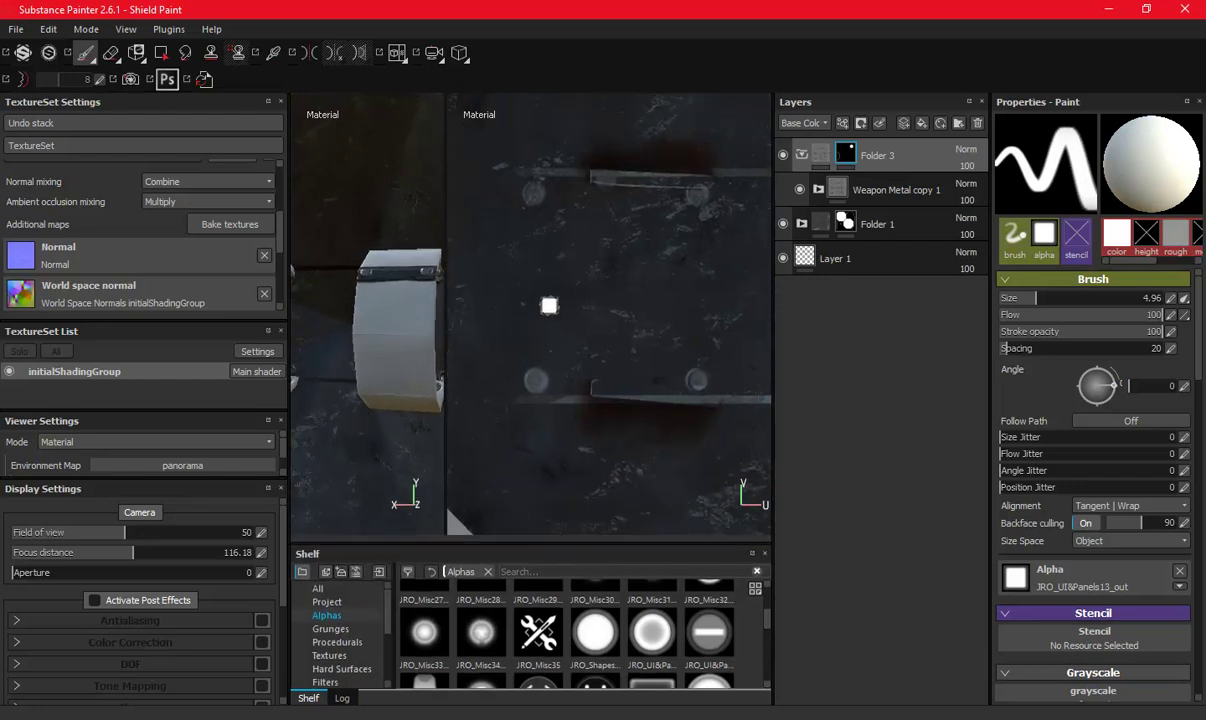
pyautogui.press(']')
pyautogui.press(']')
pyautogui.press(']')
pyautogui.moveTo(350, 303)
pyautogui.keyDown('alt'); pyautogui.mouseDown()
pyautogui.moveTo(311, 350)
pyautogui.moveTo(662, 356)
pyautogui.moveTo(417, 320)
pyautogui.moveTo(436, 298)
pyautogui.moveTo(543, 300)
pyautogui.mouseUp(); pyautogui.keyUp('alt')
pyautogui.keyDown('alt'); pyautogui.moveTo(420, 300); pyautogui.dragTo(370, 320); pyautogui.keyUp('alt')
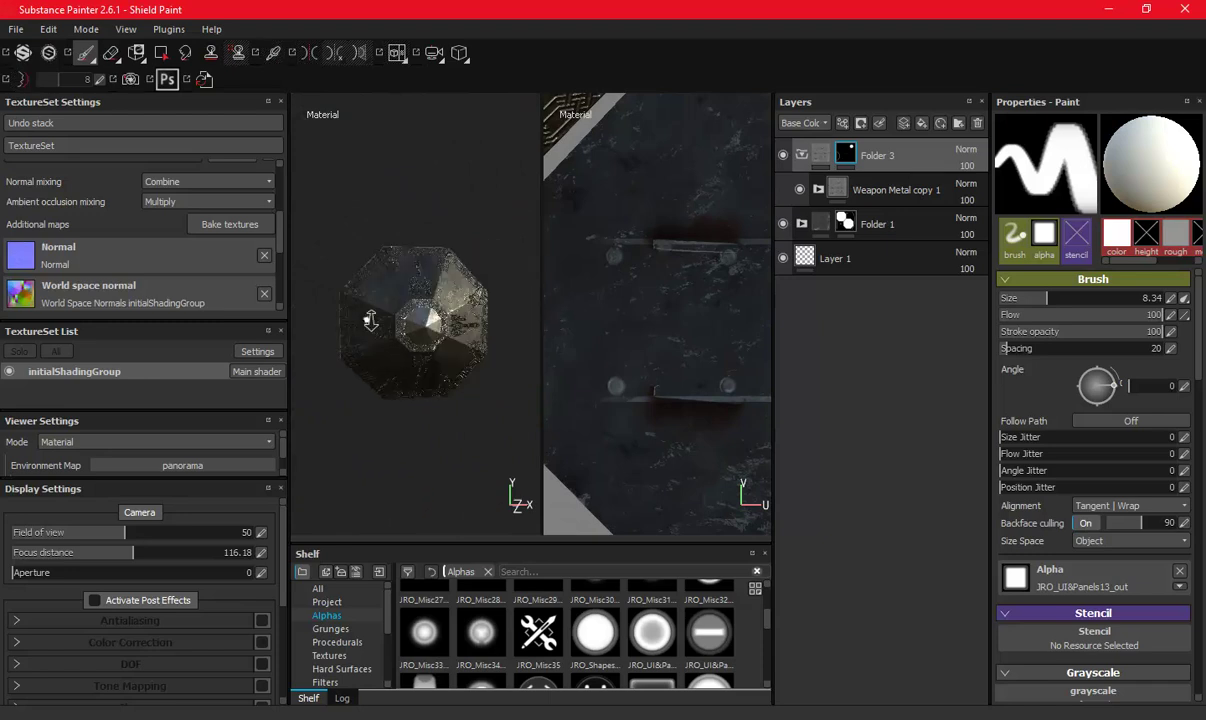
pyautogui.keyDown('alt'); pyautogui.moveTo(370, 320); pyautogui.dragTo(372, 300, button='right'); pyautogui.keyUp('alt')
pyautogui.keyDown('alt'); pyautogui.moveTo(372, 300); pyautogui.dragTo(428, 328); pyautogui.keyUp('alt')
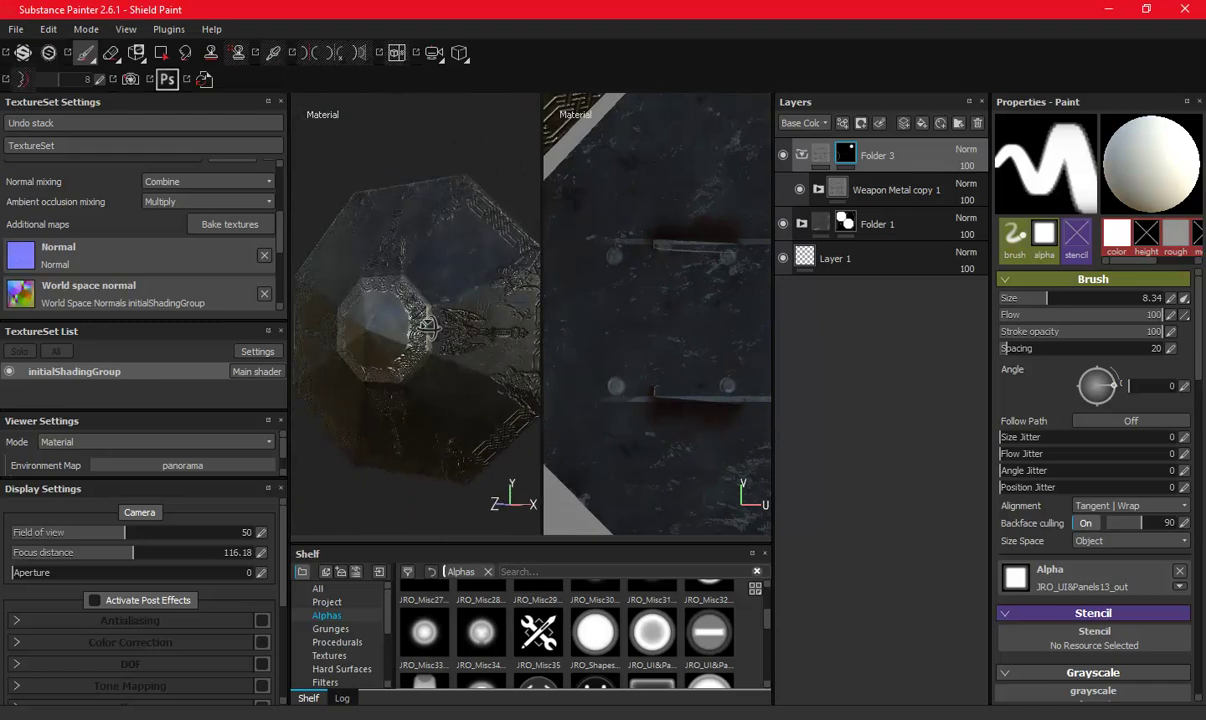
# Create Folder 4 and put the Dirty_wood smart material, found by searching 'woo', inside it.
pyautogui.click(801, 155)
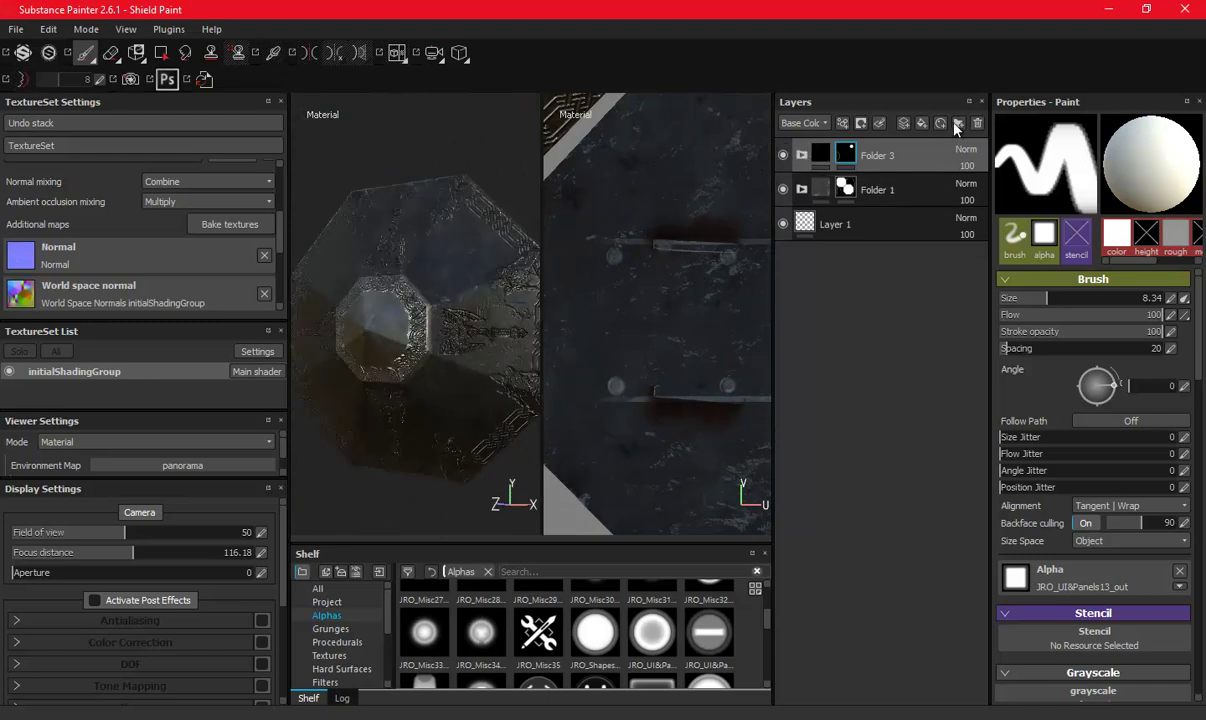
pyautogui.click(958, 122)
pyautogui.moveTo(537, 544); pyautogui.dragTo(537, 353)
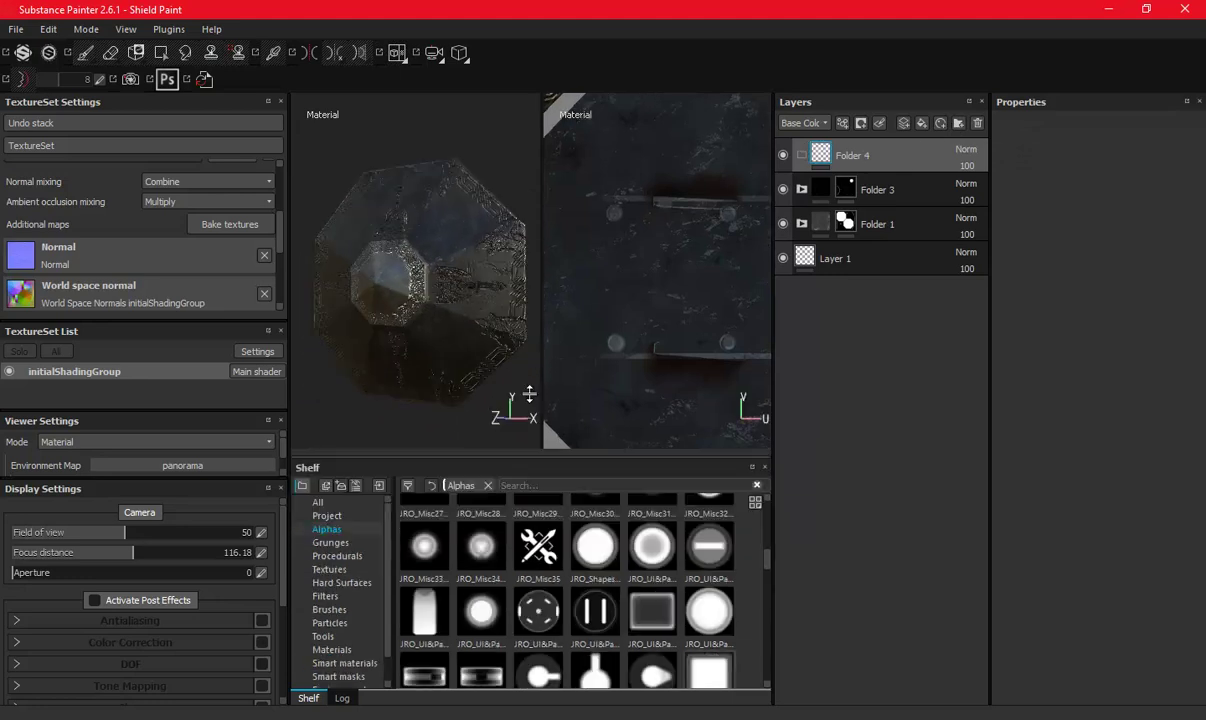
pyautogui.click(345, 559)
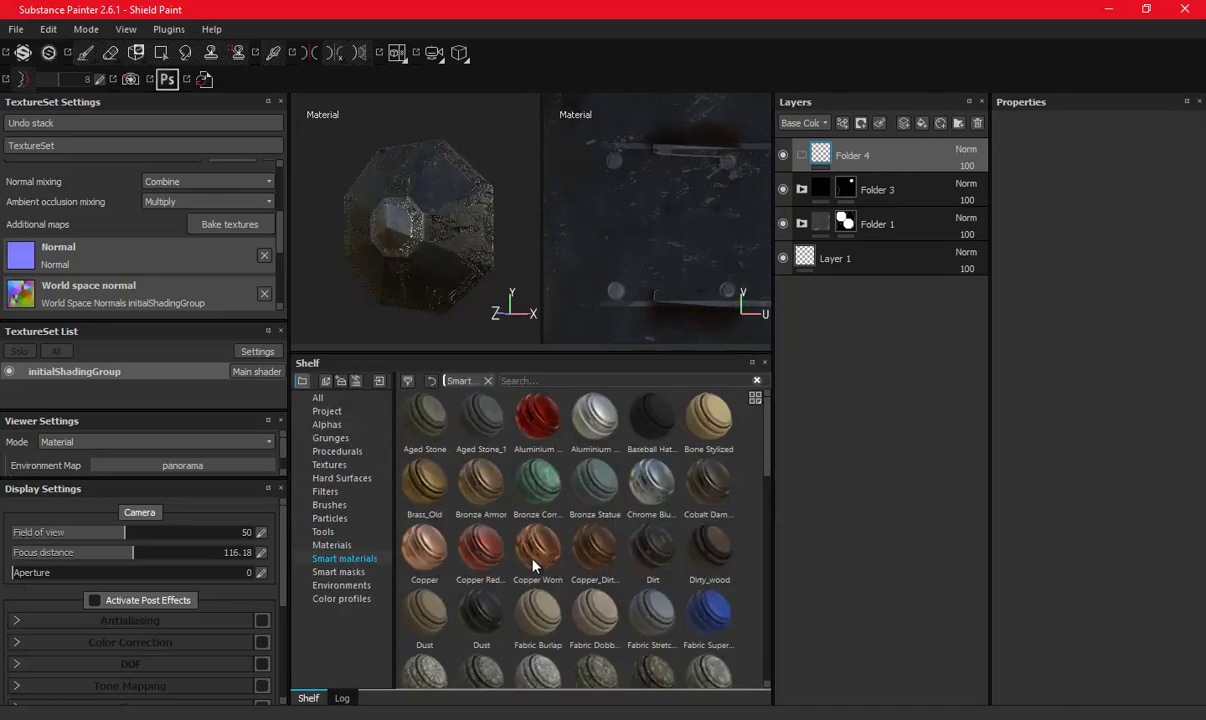
pyautogui.scroll(-5, 622, 505)
pyautogui.scroll(-4, 630, 486)
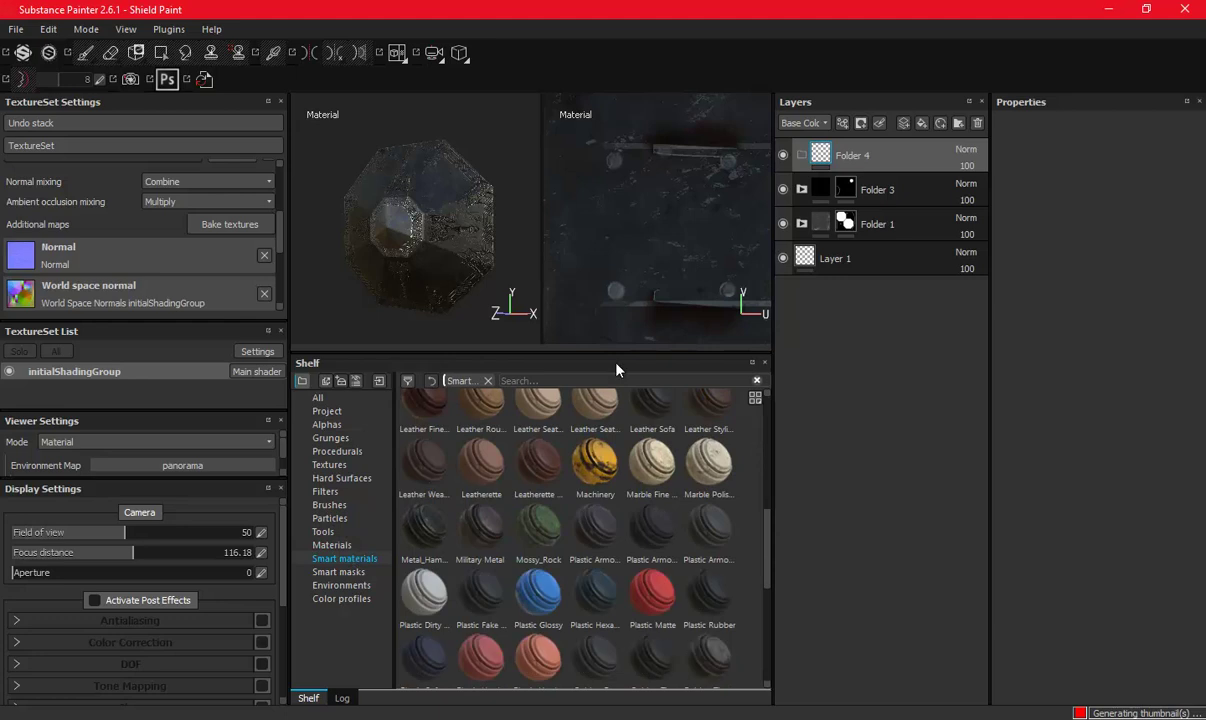
pyautogui.click(577, 381)
pyautogui.write('woo')
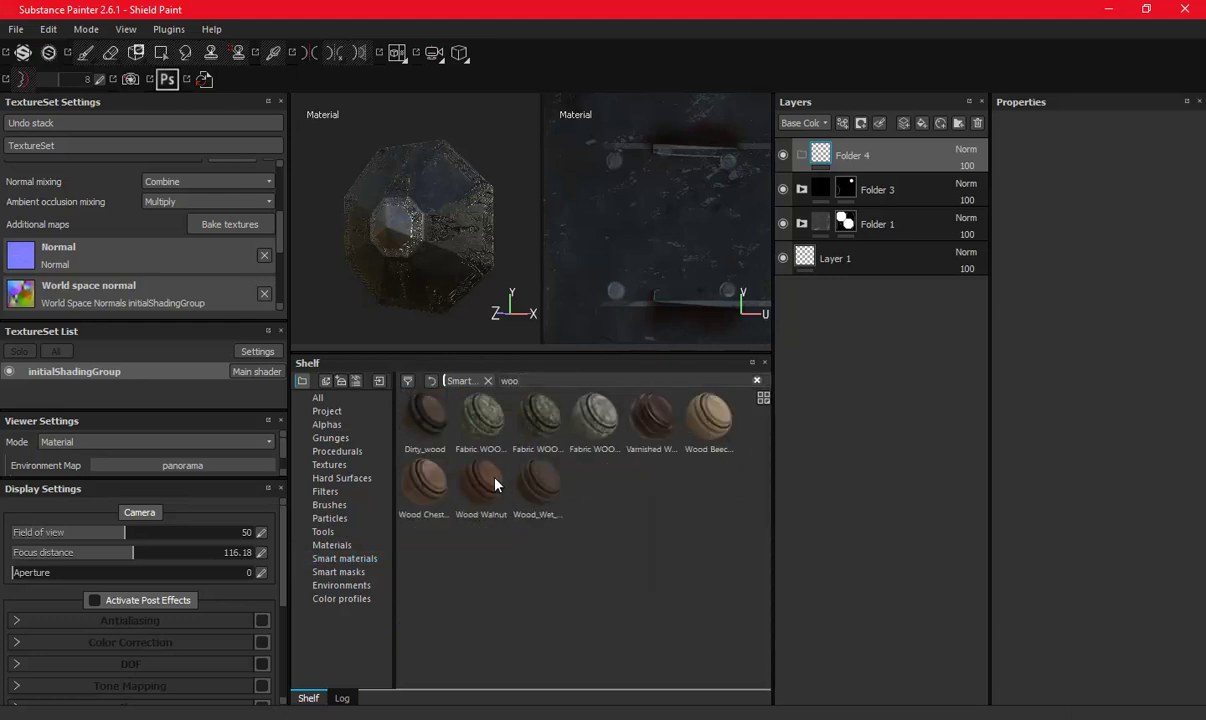
pyautogui.moveTo(481, 482)
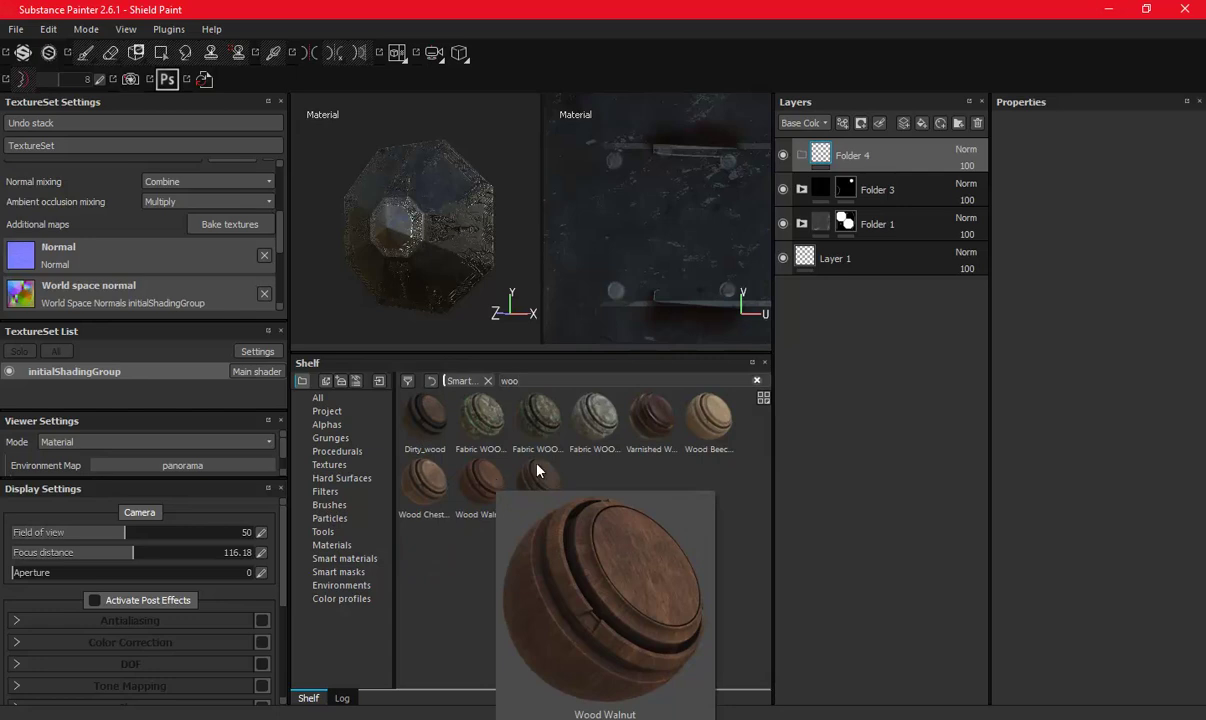
pyautogui.moveTo(444, 428); pyautogui.dragTo(889, 176)
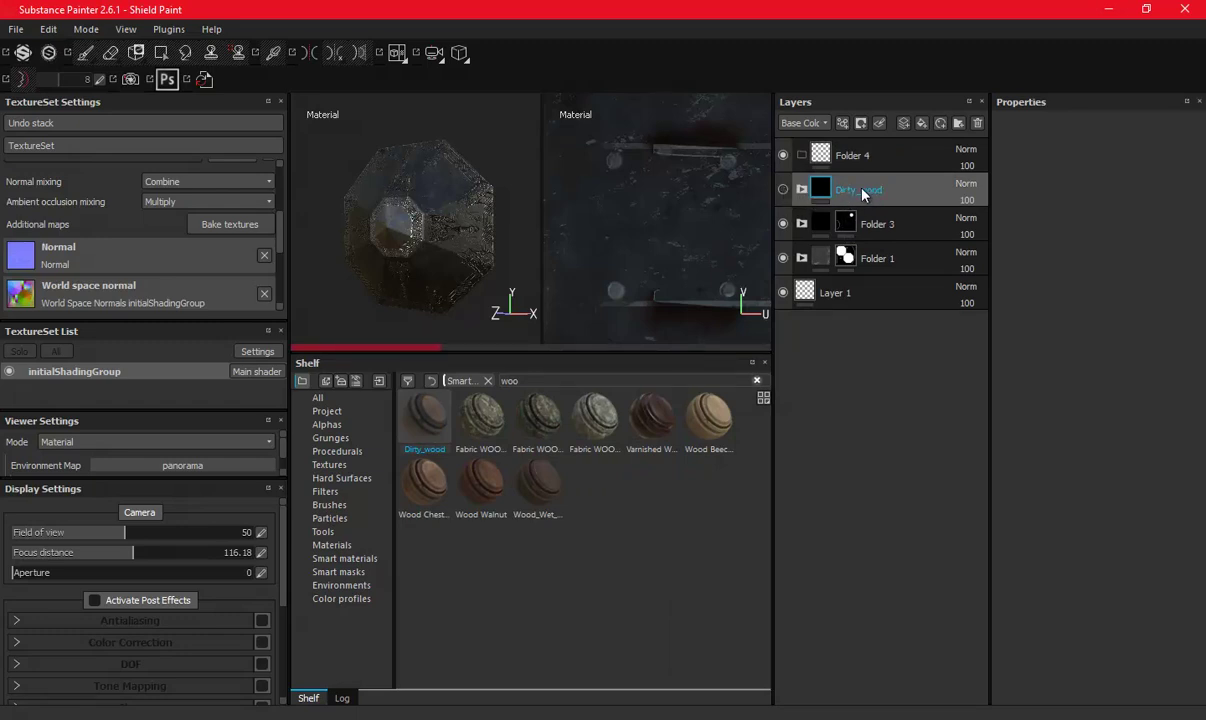
pyautogui.moveTo(864, 193); pyautogui.dragTo(863, 168)
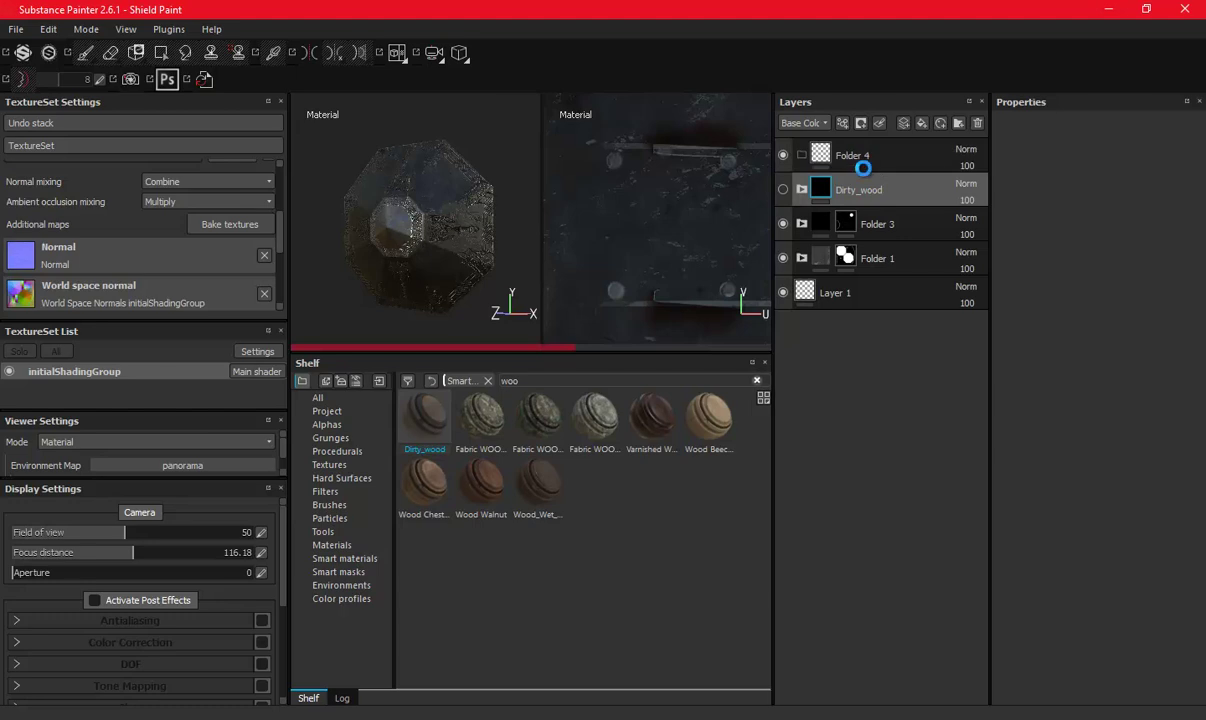
# Give Folder 4 a black mask so the wood stays hidden.
pyautogui.click(864, 158)
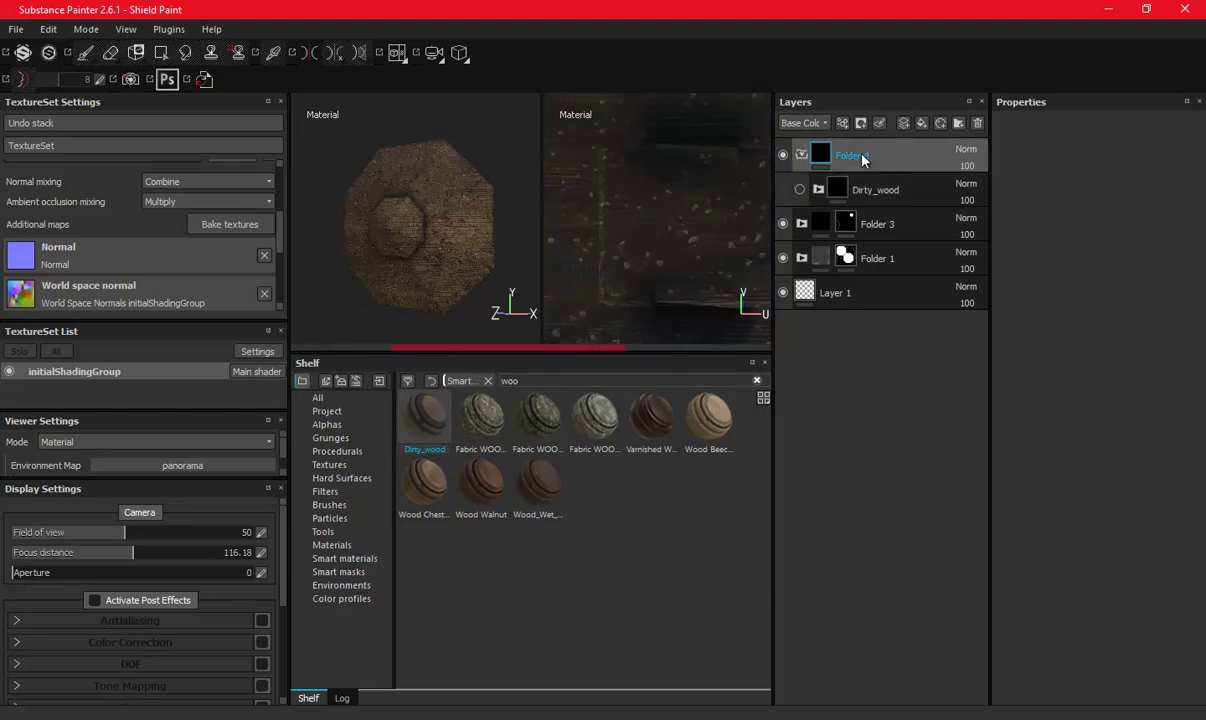
pyautogui.rightClick(864, 158)
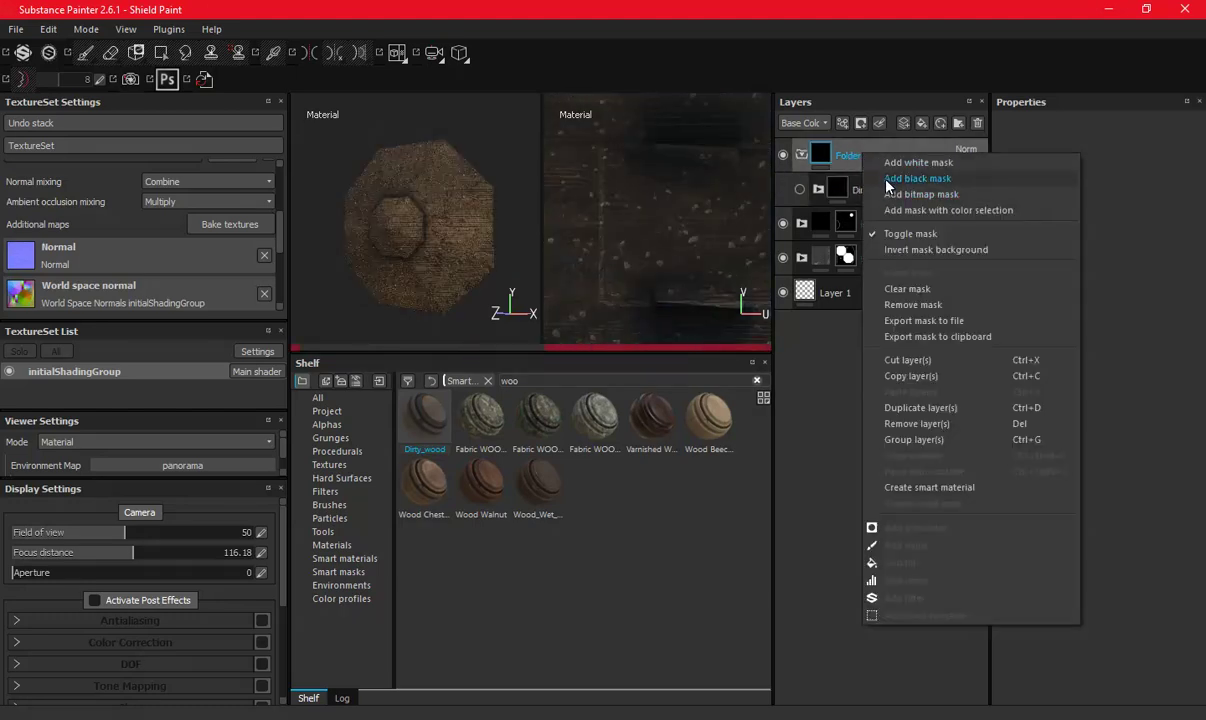
pyautogui.click(868, 177)
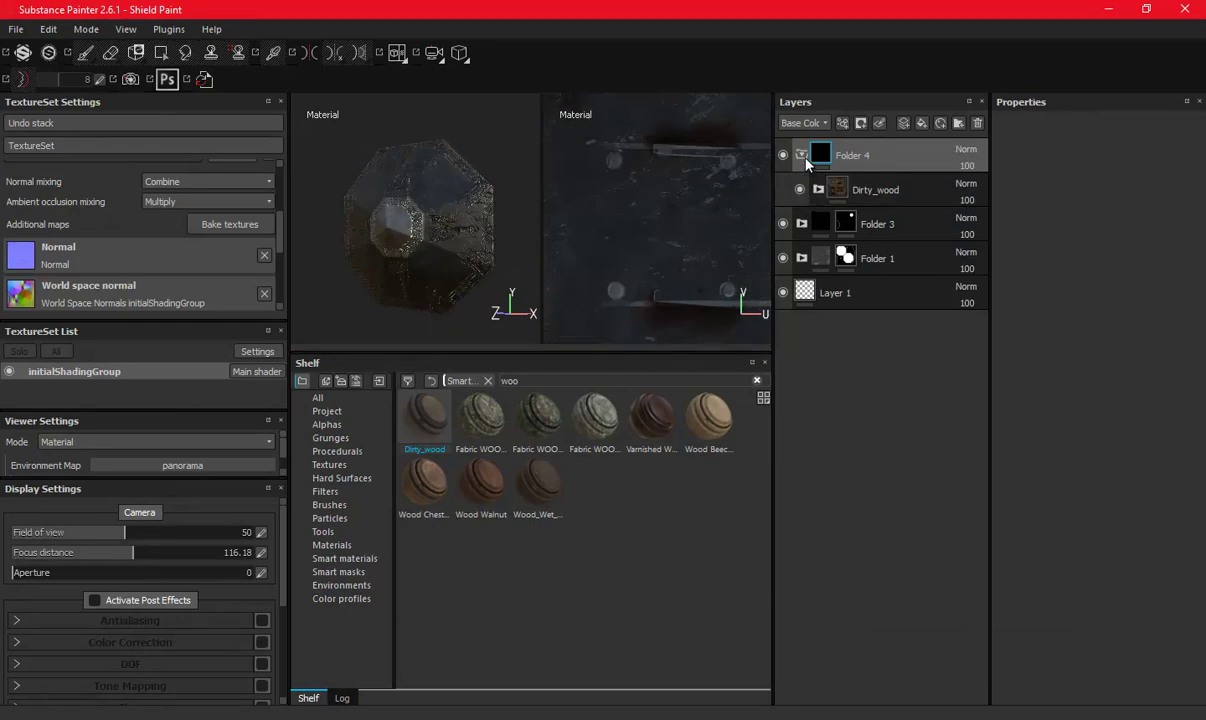
pyautogui.rightClick(851, 163)
pyautogui.press('Escape')
# Save the project and move Folder 4 beneath Folder 3.
pyautogui.press('1')
pyautogui.keyDown('alt'); pyautogui.moveTo(409, 264); pyautogui.dragTo(510, 233); pyautogui.keyUp('alt')
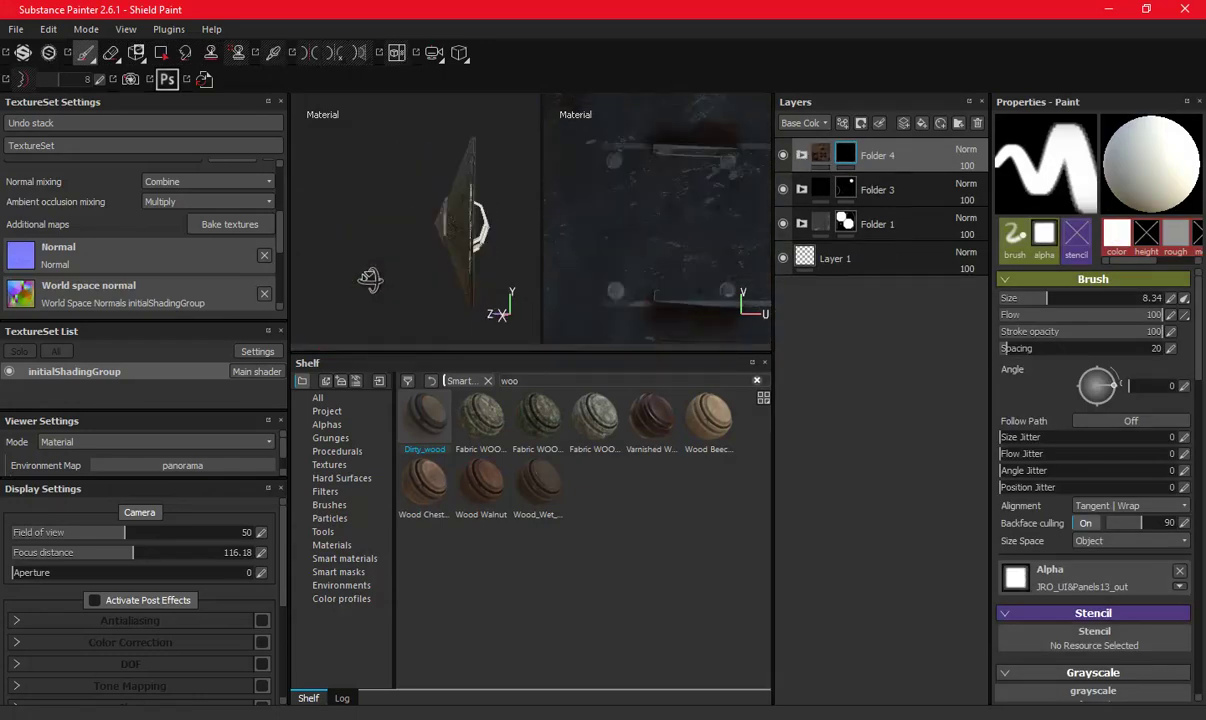
pyautogui.hotkey('ctrl', 's')
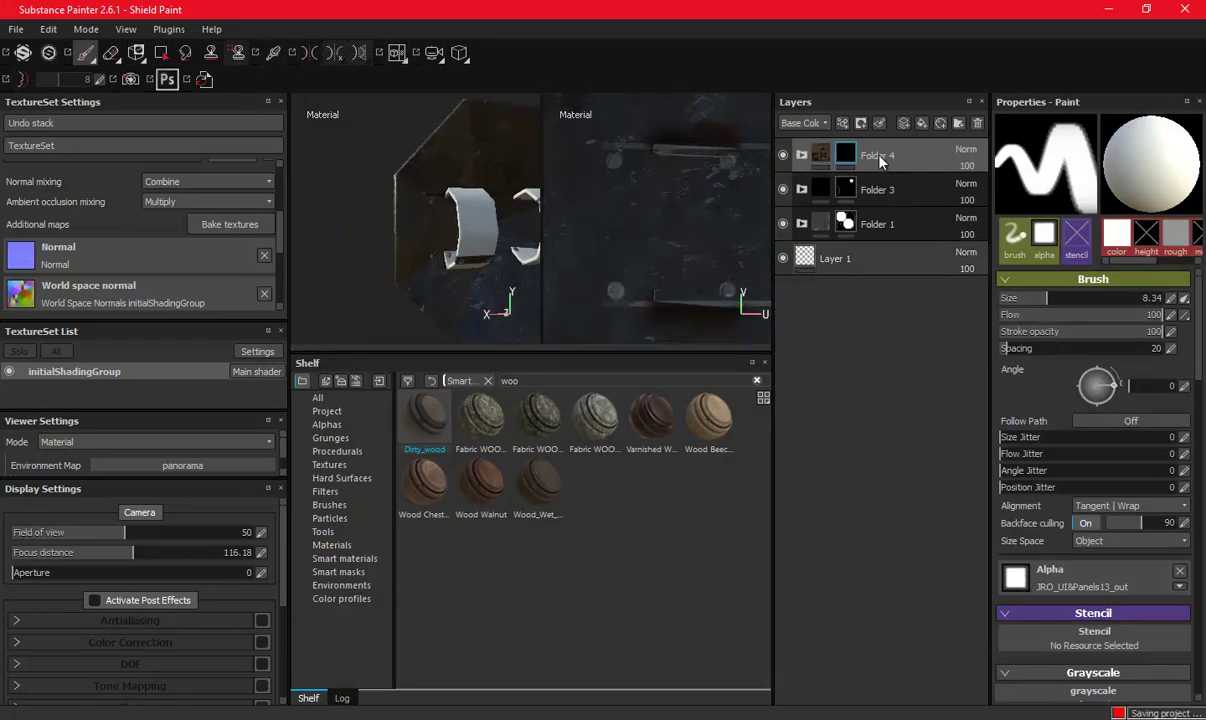
pyautogui.moveTo(866, 160); pyautogui.dragTo(880, 193)
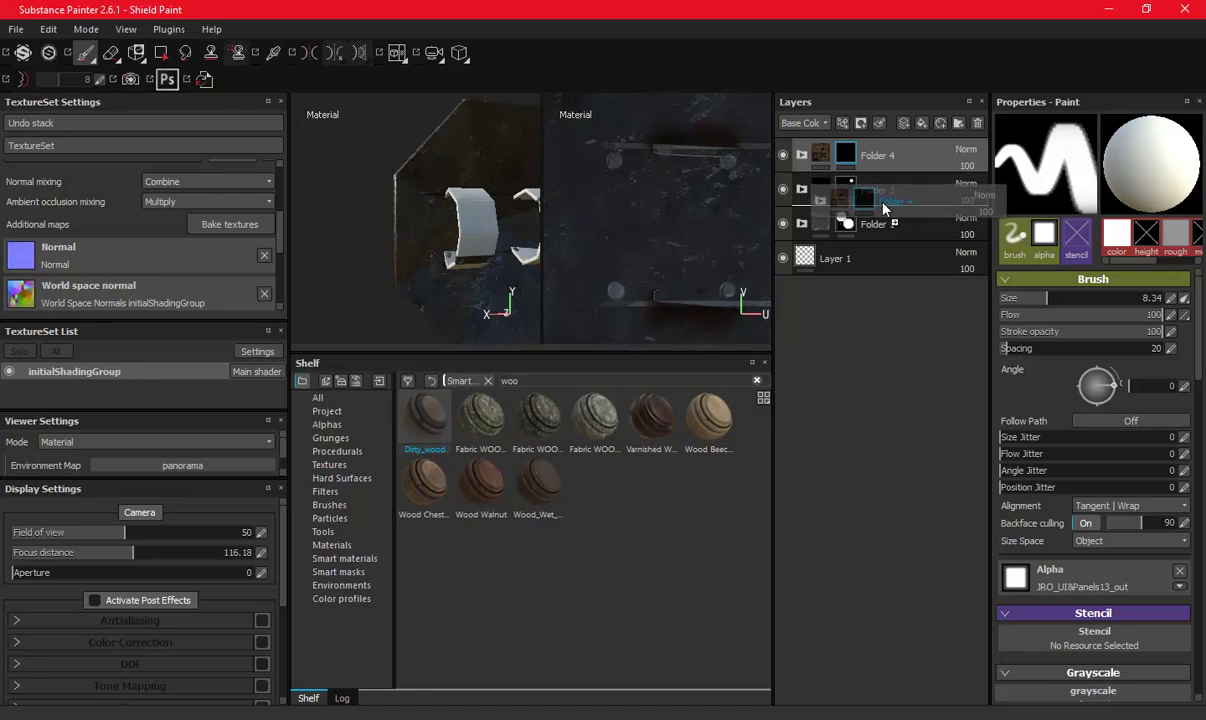
pyautogui.moveTo(625, 259); pyautogui.dragTo(551, 253, button='middle')
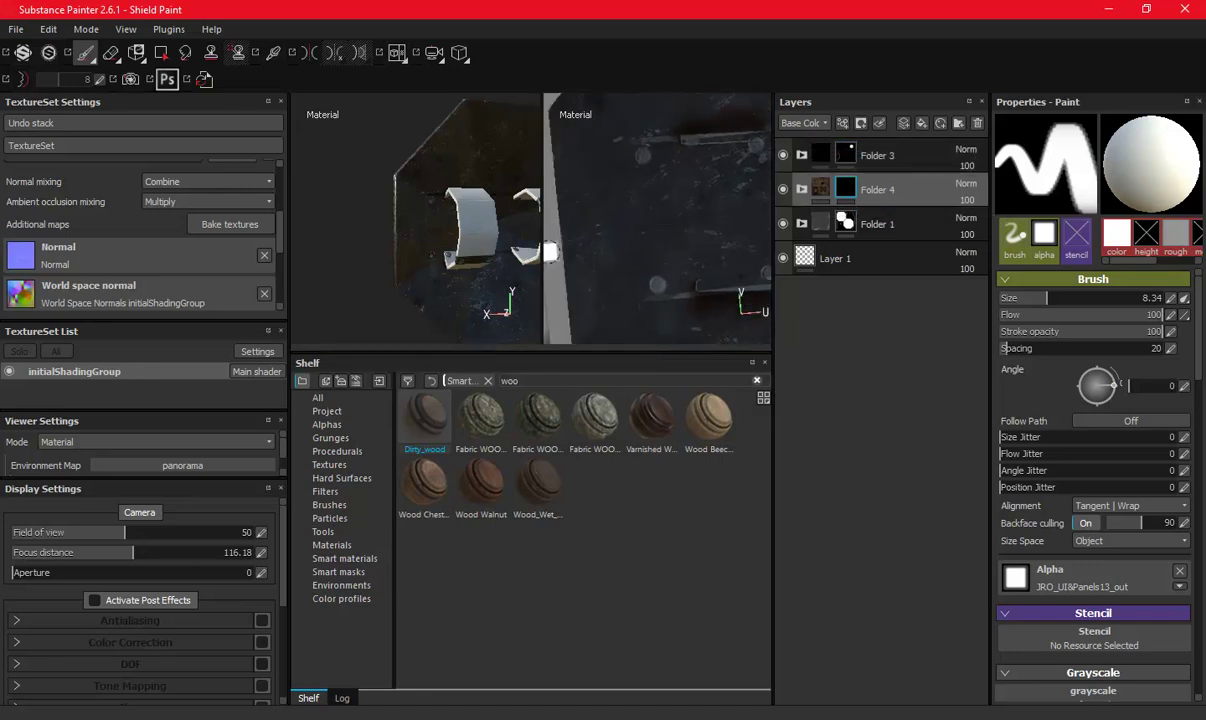
pyautogui.moveTo(636, 353); pyautogui.dragTo(636, 565)
pyautogui.moveTo(541, 247); pyautogui.dragTo(405, 247)
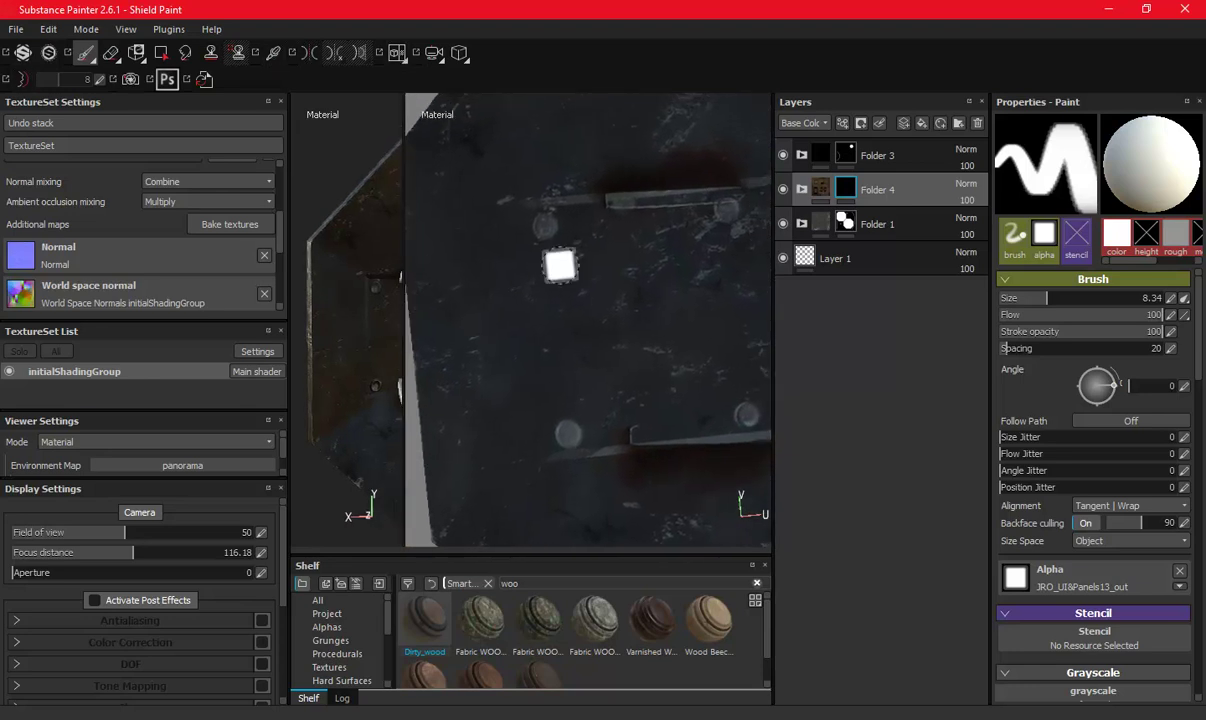
# At brush size 24.3, paint Dirty_wood into Folder 4's mask over the back panel.
pyautogui.keyDown('ctrl'); pyautogui.moveTo(549, 252); pyautogui.dragTo(550, 243, button='right'); pyautogui.keyUp('ctrl')
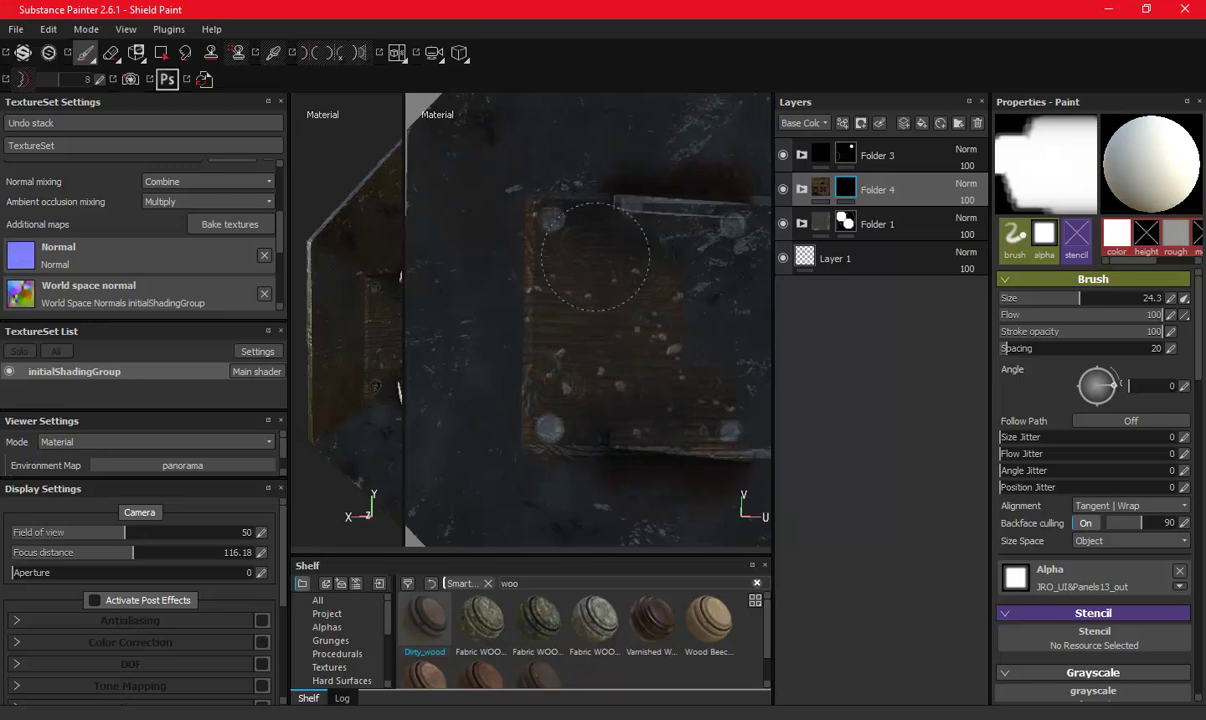
pyautogui.moveTo(686, 280); pyautogui.dragTo(565, 258, button='middle')
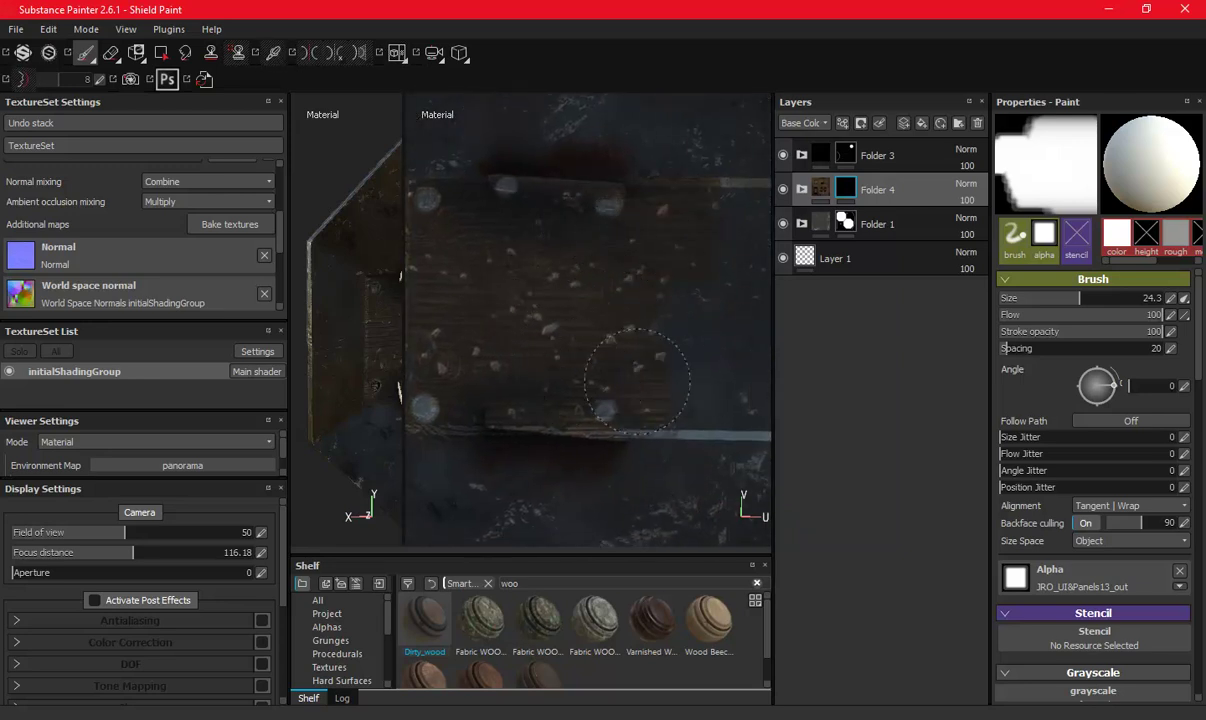
pyautogui.moveTo(628, 293); pyautogui.dragTo(628, 250)
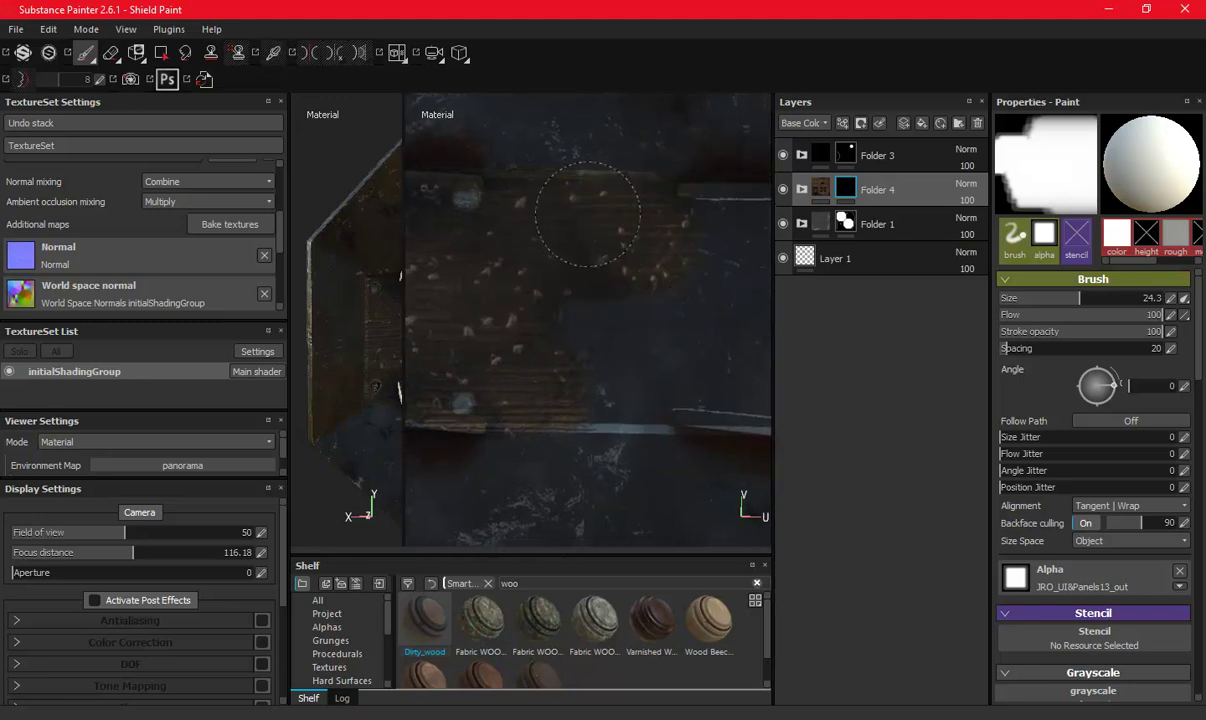
pyautogui.moveTo(574, 385); pyautogui.dragTo(713, 377)
pyautogui.moveTo(592, 356)
pyautogui.mouseDown()
pyautogui.moveTo(506, 261)
pyautogui.moveTo(575, 350)
pyautogui.mouseUp()
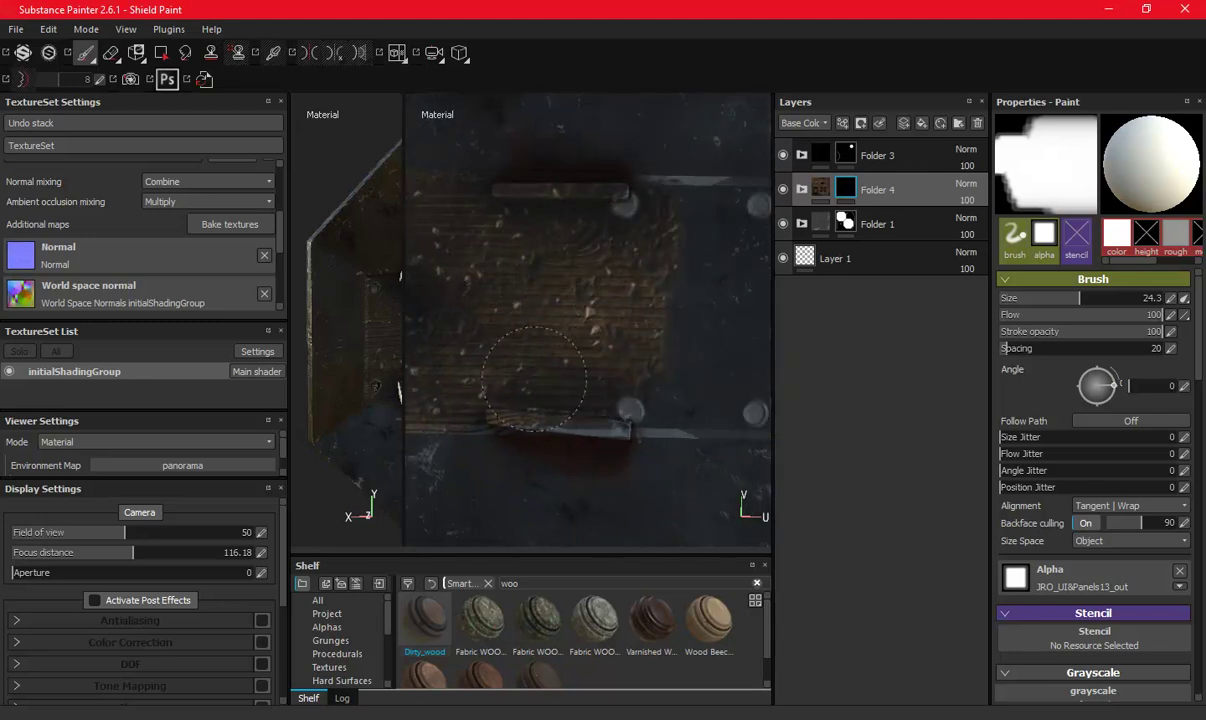
pyautogui.moveTo(611, 388); pyautogui.dragTo(563, 373)
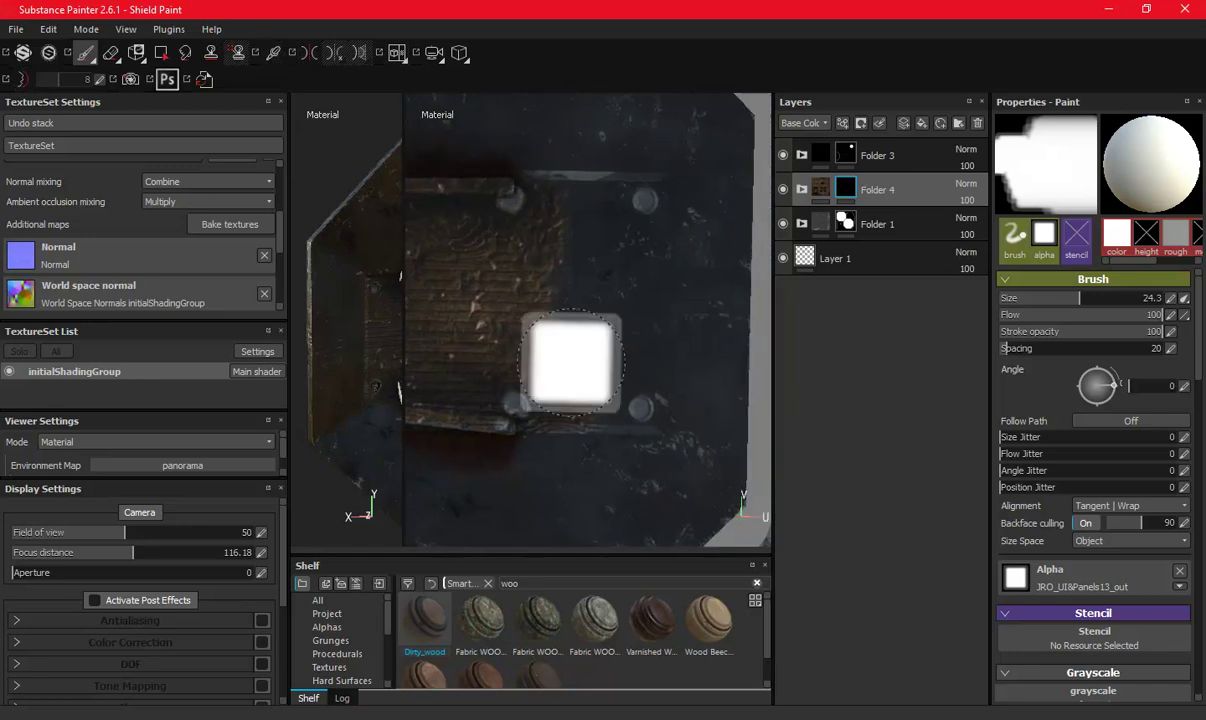
pyautogui.moveTo(628, 313)
pyautogui.mouseDown()
pyautogui.moveTo(630, 256)
pyautogui.moveTo(568, 218)
pyautogui.mouseUp()
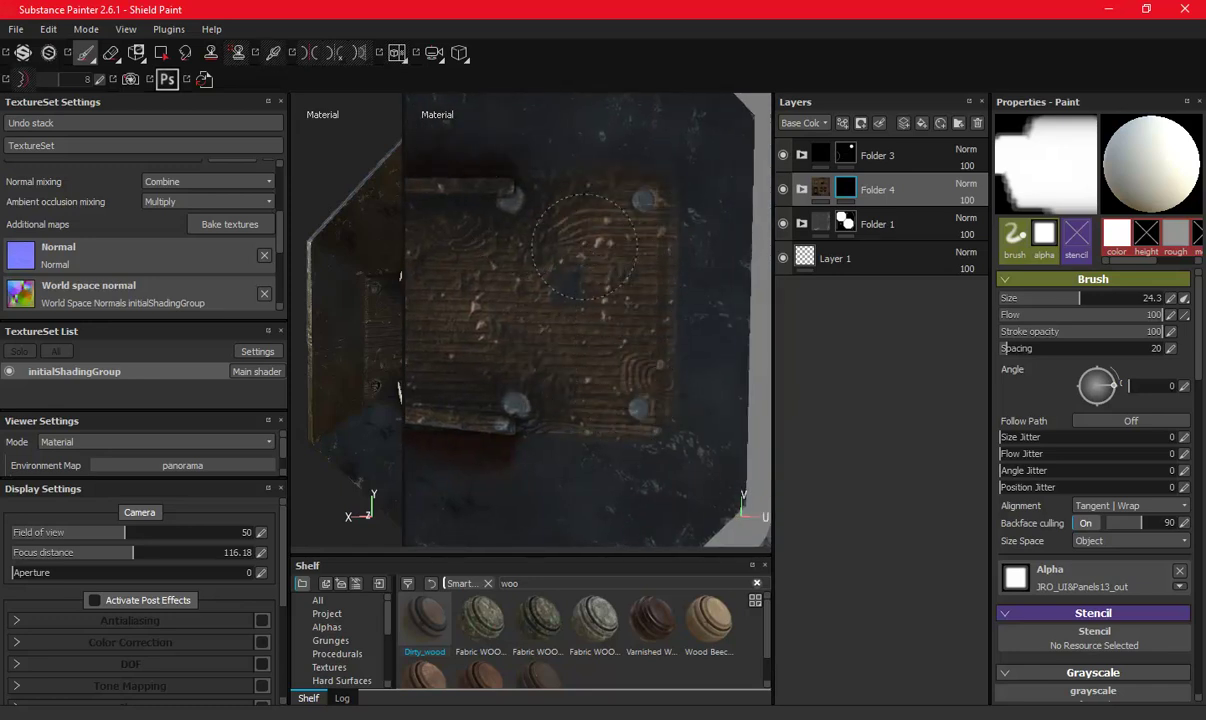
# Orbit around the shield to review the wooden back panel.
pyautogui.keyDown('alt'); pyautogui.moveTo(619, 336); pyautogui.dragTo(506, 336); pyautogui.keyUp('alt')
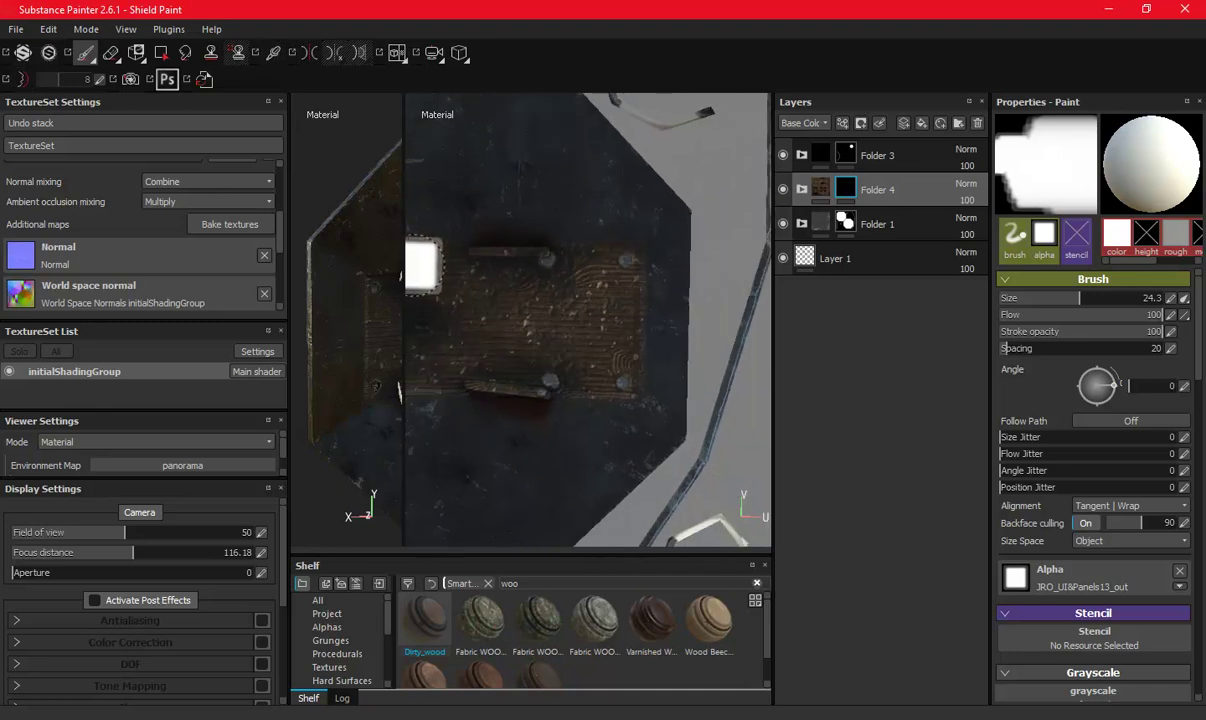
pyautogui.moveTo(403, 262)
pyautogui.keyDown('alt'); pyautogui.mouseDown()
pyautogui.moveTo(487, 312)
pyautogui.moveTo(466, 298)
pyautogui.moveTo(404, 323)
pyautogui.mouseUp(); pyautogui.keyUp('alt')
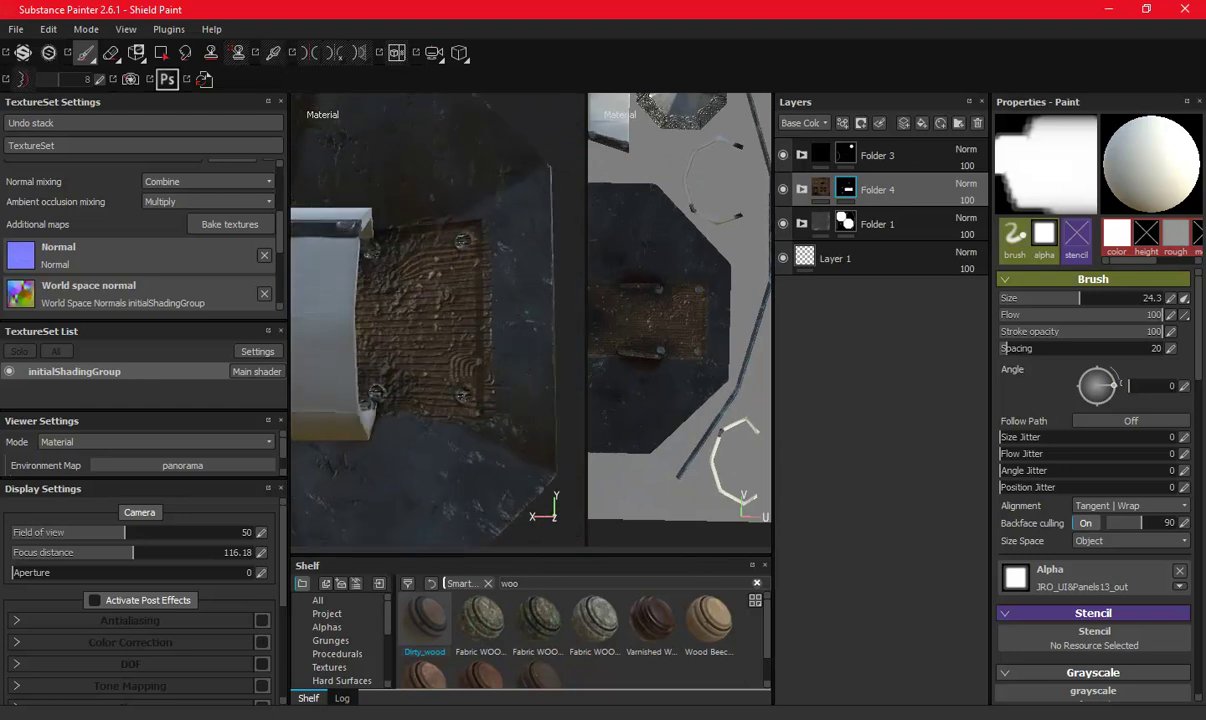
pyautogui.scroll(-5, 1044, 483)
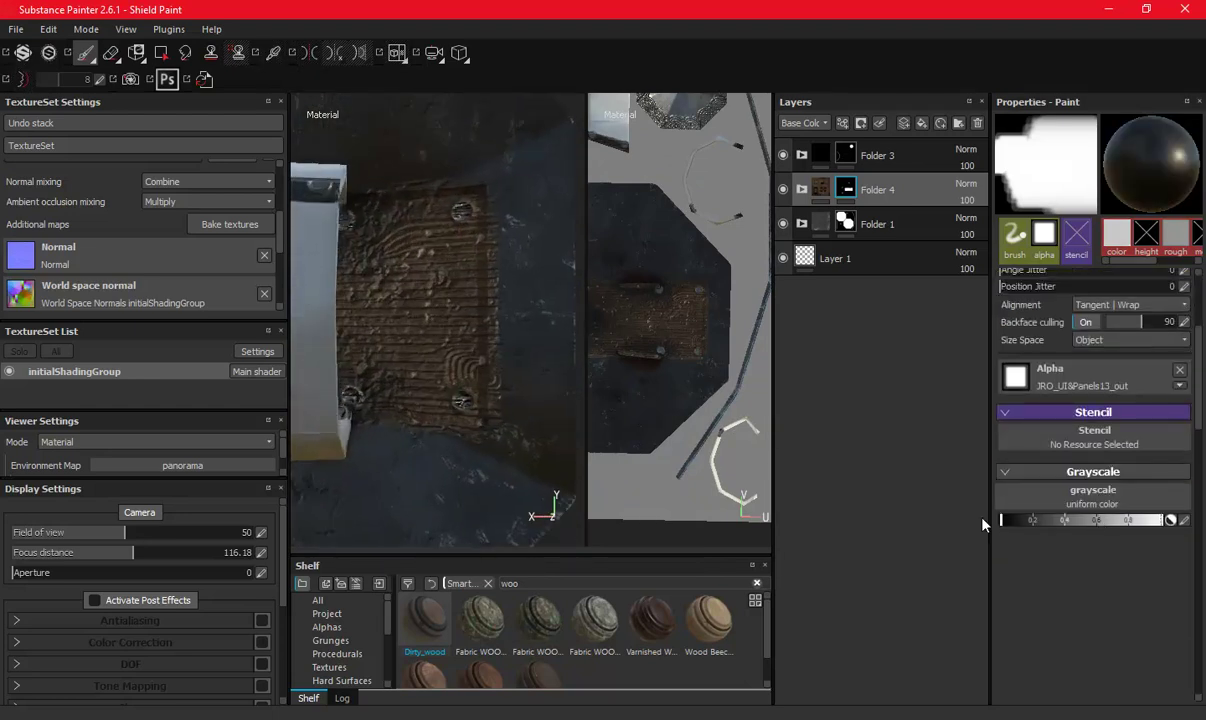
pyautogui.scroll(2, 470, 268)
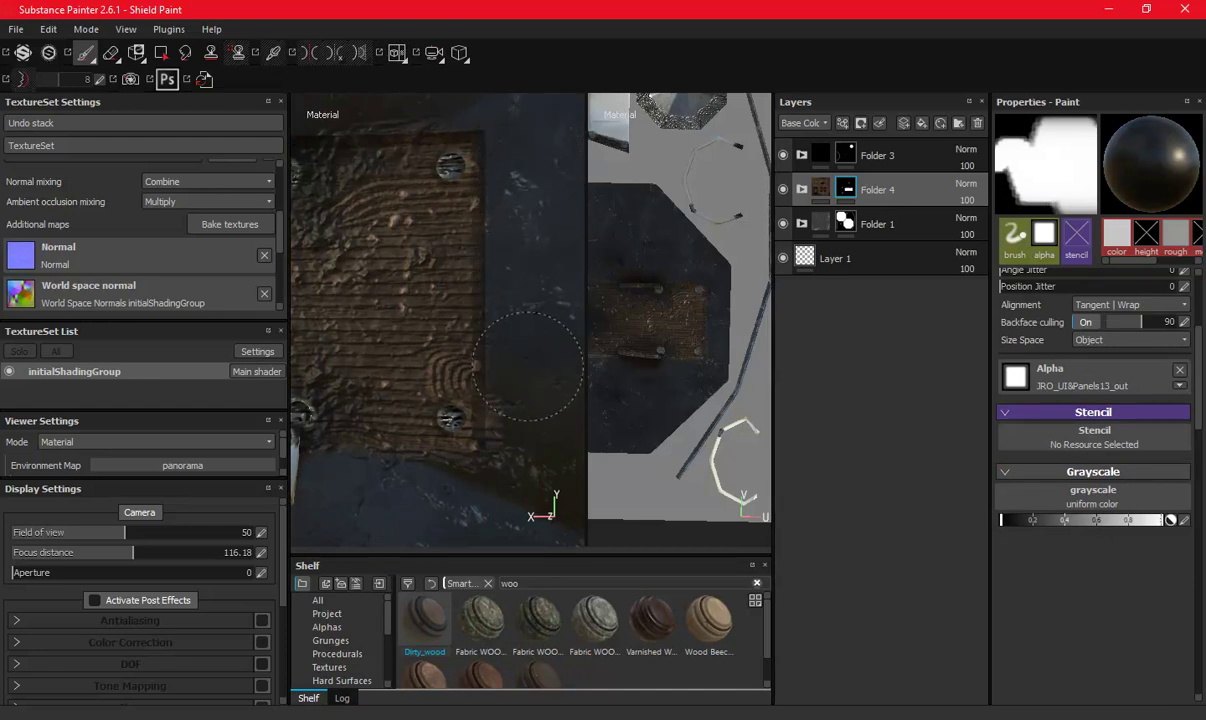
pyautogui.moveTo(527, 430)
pyautogui.keyDown('alt'); pyautogui.mouseDown()
pyautogui.moveTo(626, 286)
pyautogui.moveTo(397, 220)
pyautogui.moveTo(371, 256)
pyautogui.moveTo(440, 265)
pyautogui.moveTo(290, 245)
pyautogui.moveTo(599, 252)
pyautogui.moveTo(450, 250)
pyautogui.moveTo(514, 253)
pyautogui.mouseUp(); pyautogui.keyUp('alt')
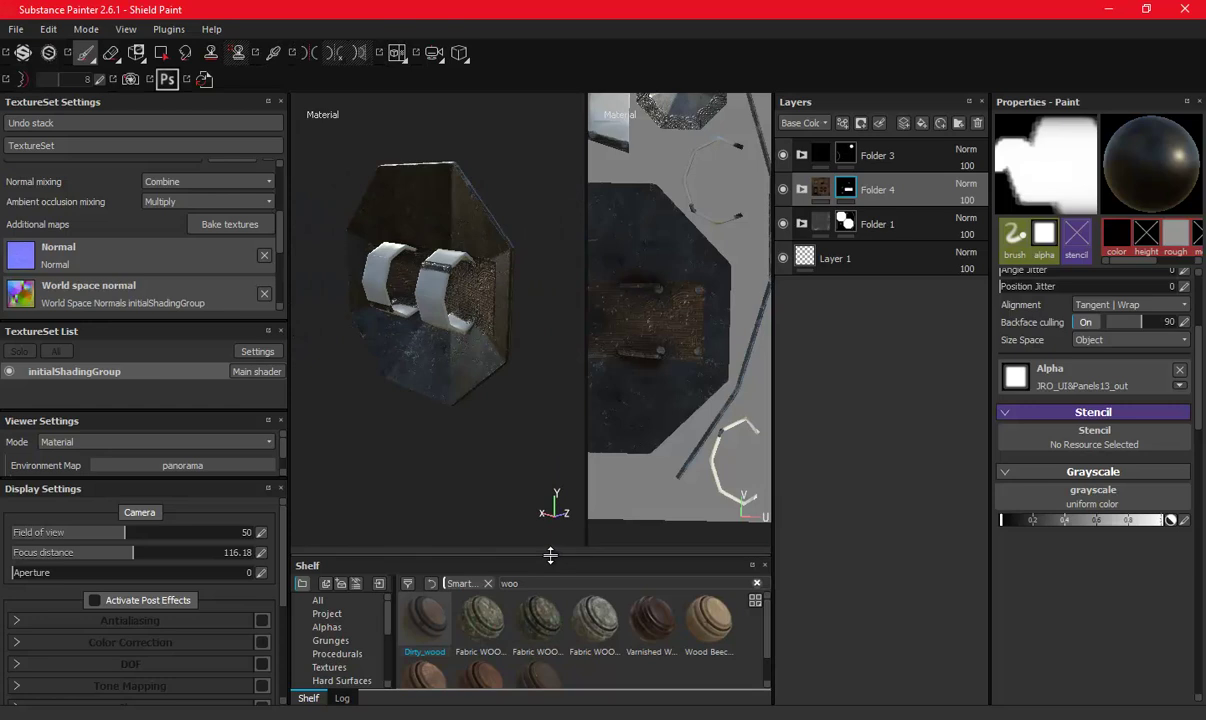
pyautogui.moveTo(549, 556); pyautogui.dragTo(541, 355)
# Create Folder 5 and put the Leather Damaged smart material, found by searching 'leather', inside it.
pyautogui.click(890, 153)
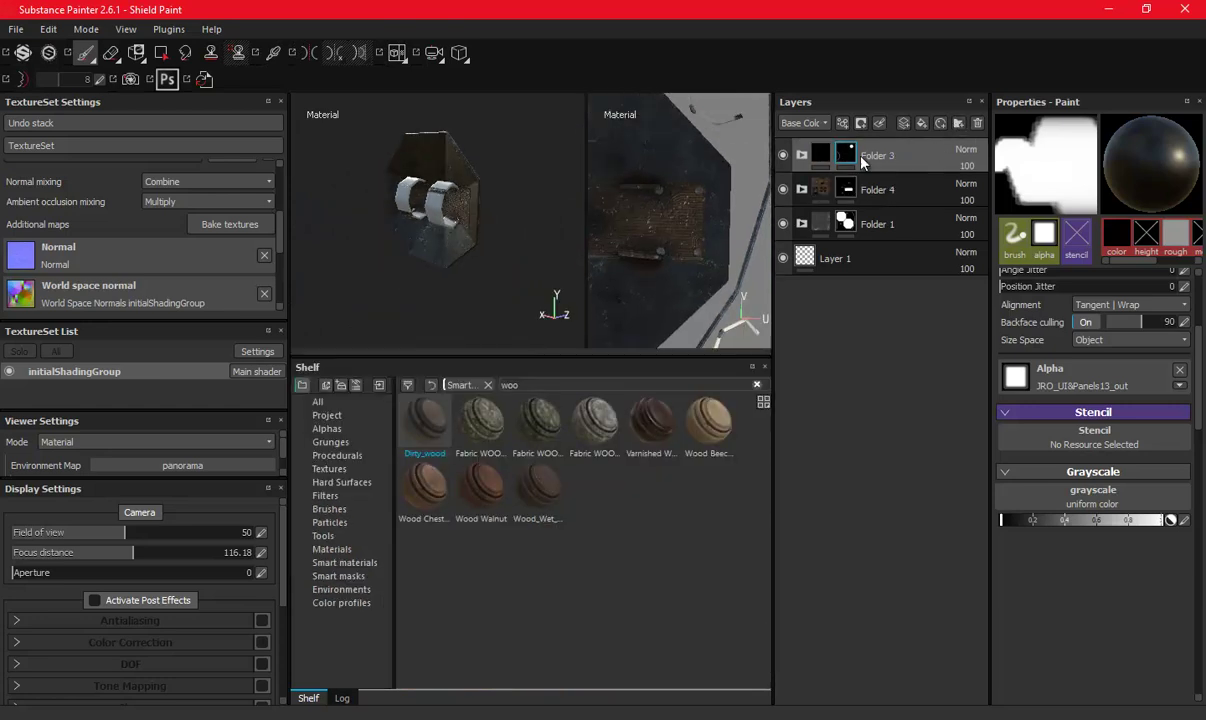
pyautogui.hotkey('ctrl', 'g')
pyautogui.press('BackSpace')
pyautogui.press('BackSpace')
pyautogui.press('BackSpace')
pyautogui.write('leather')
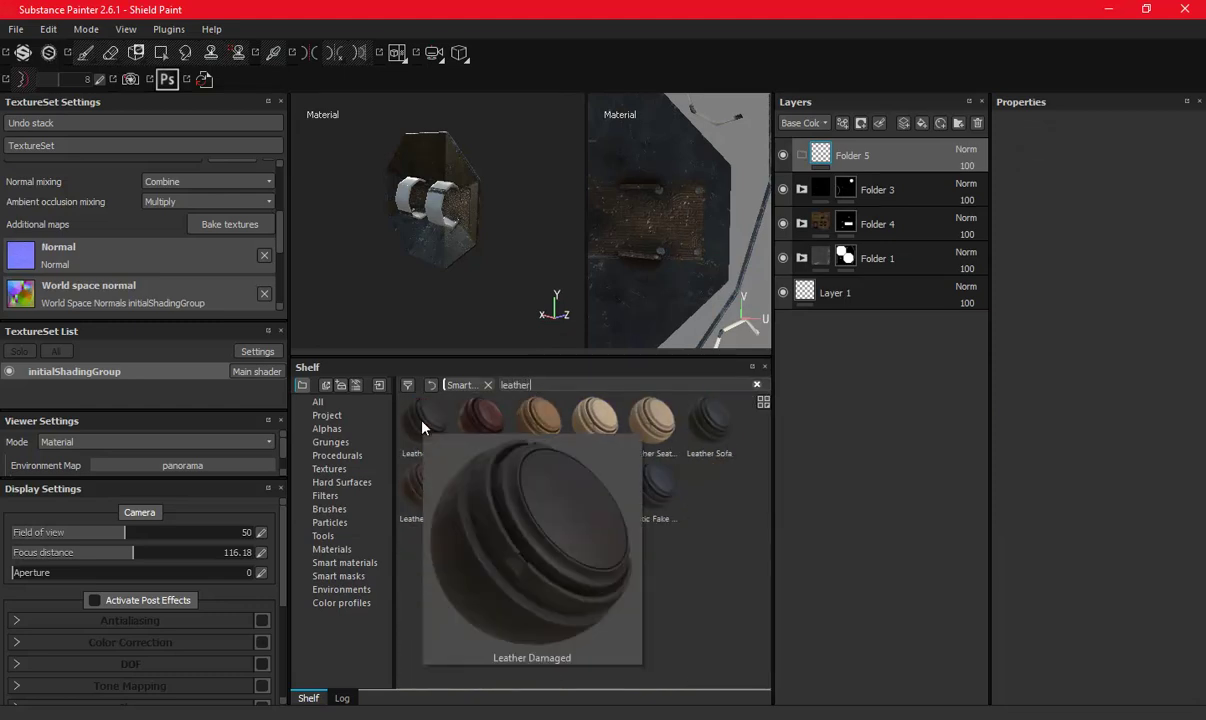
pyautogui.moveTo(422, 428); pyautogui.dragTo(826, 224)
pyautogui.moveTo(867, 181); pyautogui.dragTo(866, 183)
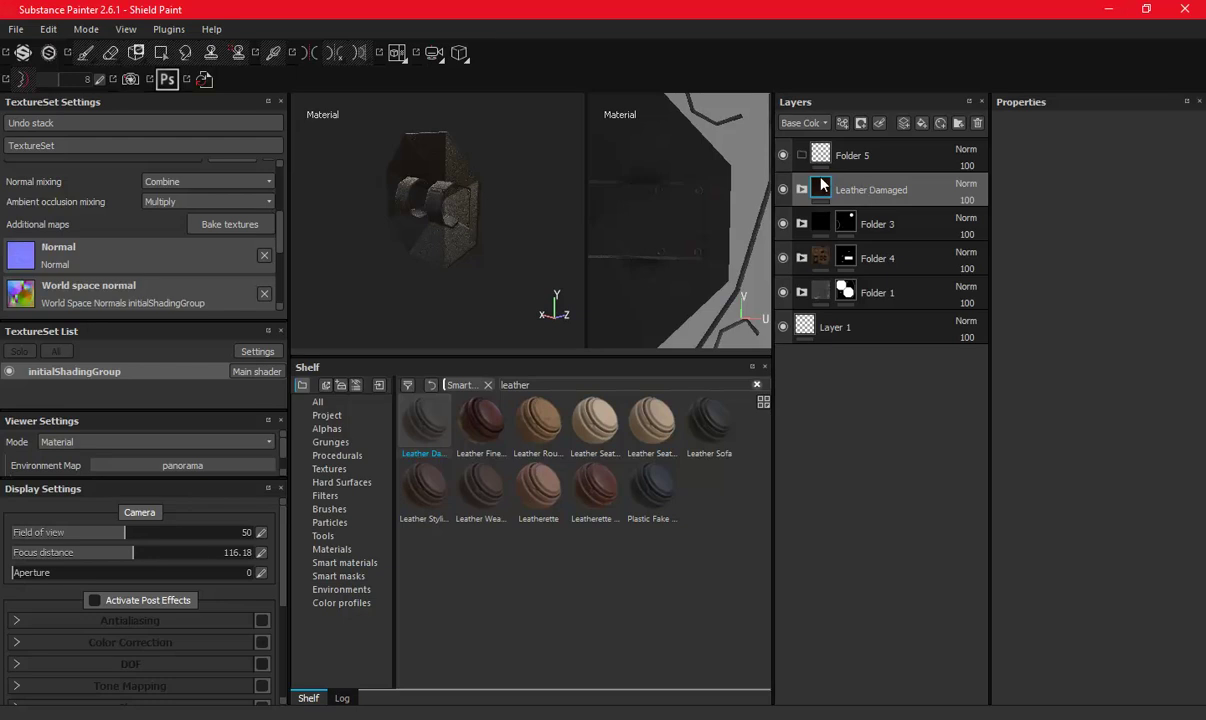
pyautogui.moveTo(863, 192); pyautogui.dragTo(861, 155)
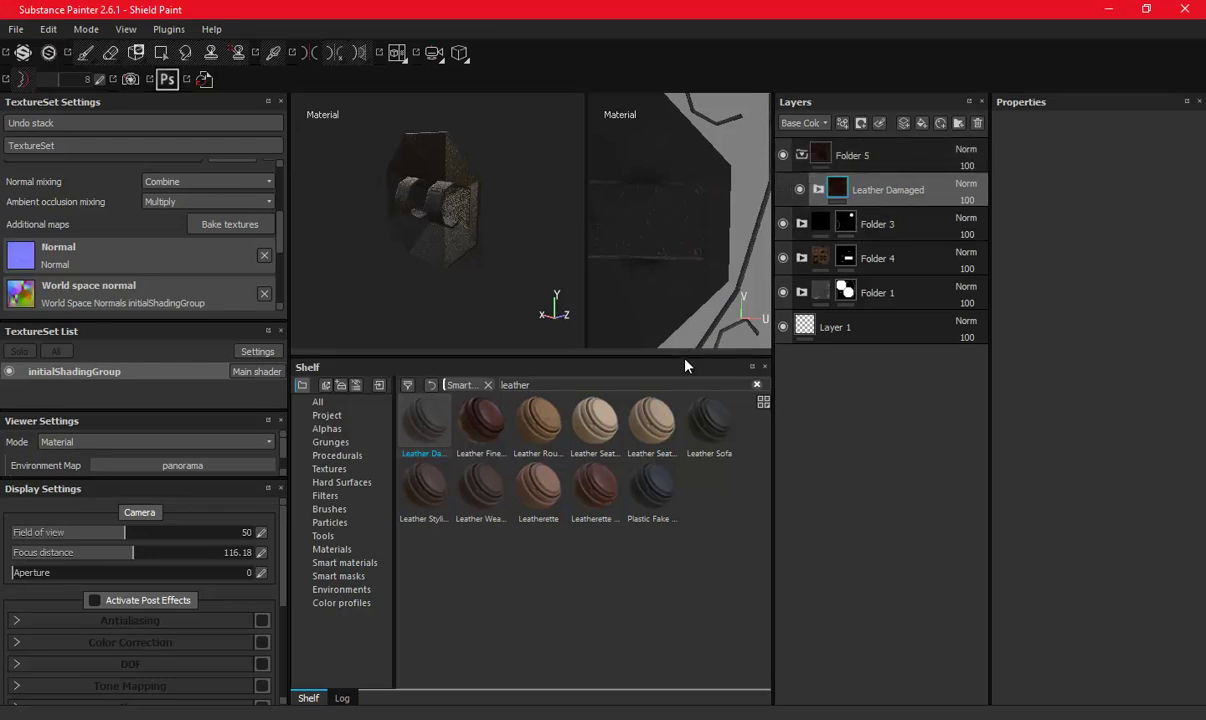
# Shrink the material shelf, widen the 3D view and zoom in on the straps.
pyautogui.moveTo(688, 355); pyautogui.dragTo(673, 610)
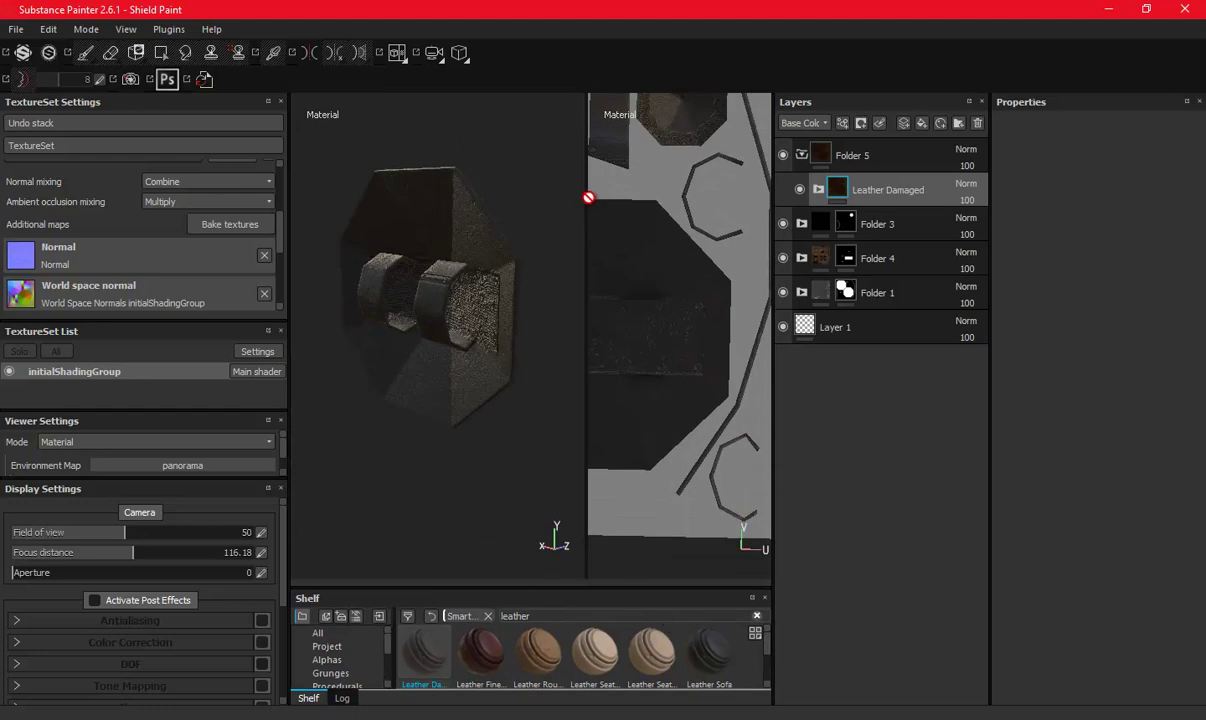
pyautogui.moveTo(588, 197); pyautogui.dragTo(708, 200)
pyautogui.scroll(5, 484, 296)
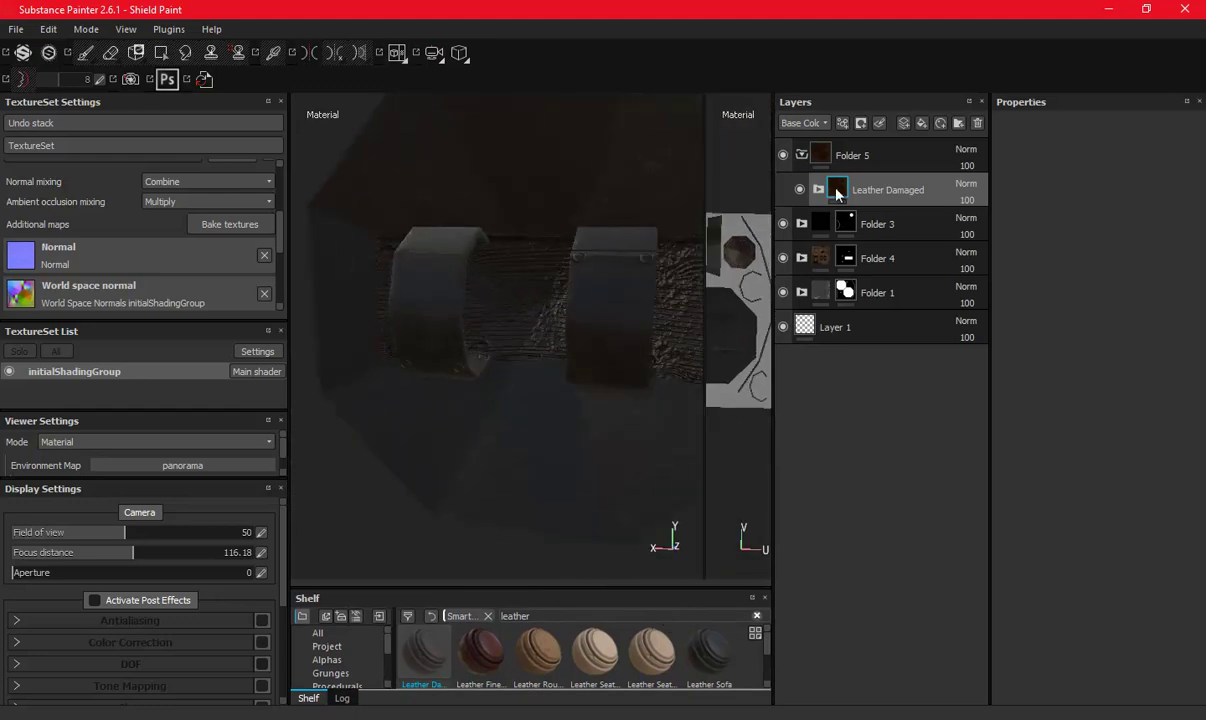
pyautogui.click(851, 157)
# Add a black mask to Folder 5 and polygon-fill both leather straps into it.
pyautogui.rightClick(851, 157)
pyautogui.click(885, 180)
pyautogui.click(160, 52)
pyautogui.click(440, 302)
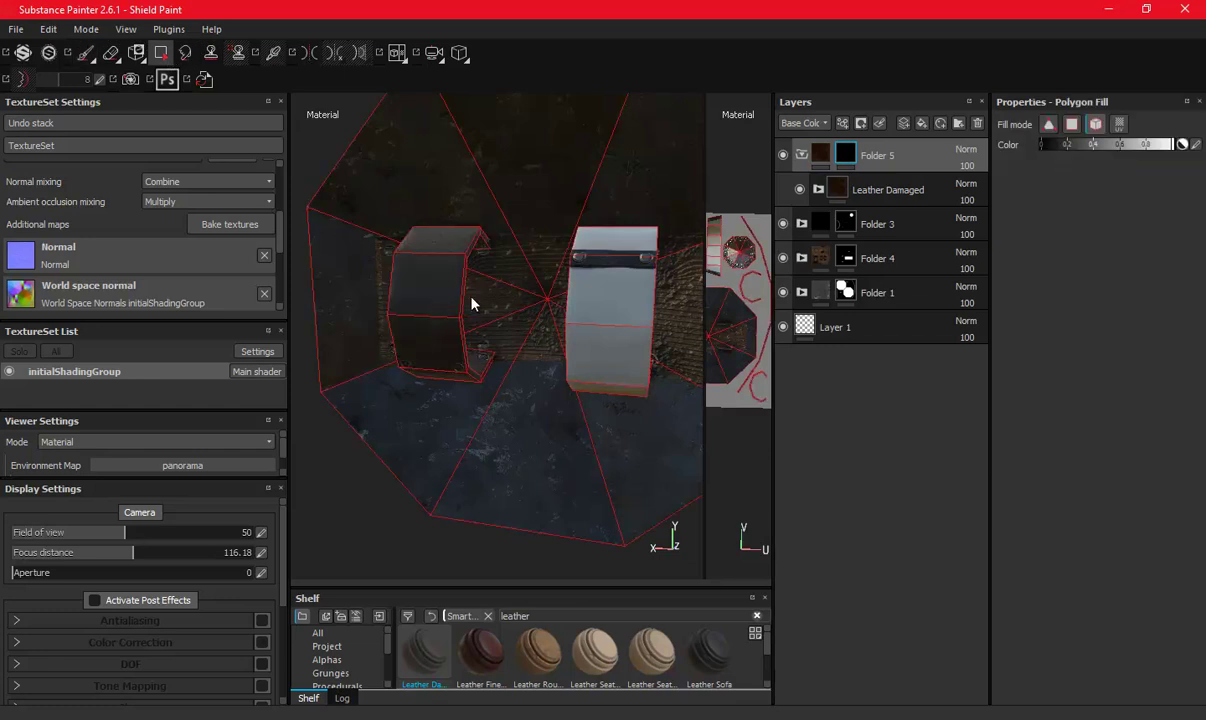
pyautogui.click(626, 305)
pyautogui.keyDown('alt'); pyautogui.moveTo(592, 358); pyautogui.dragTo(500, 349); pyautogui.keyUp('alt')
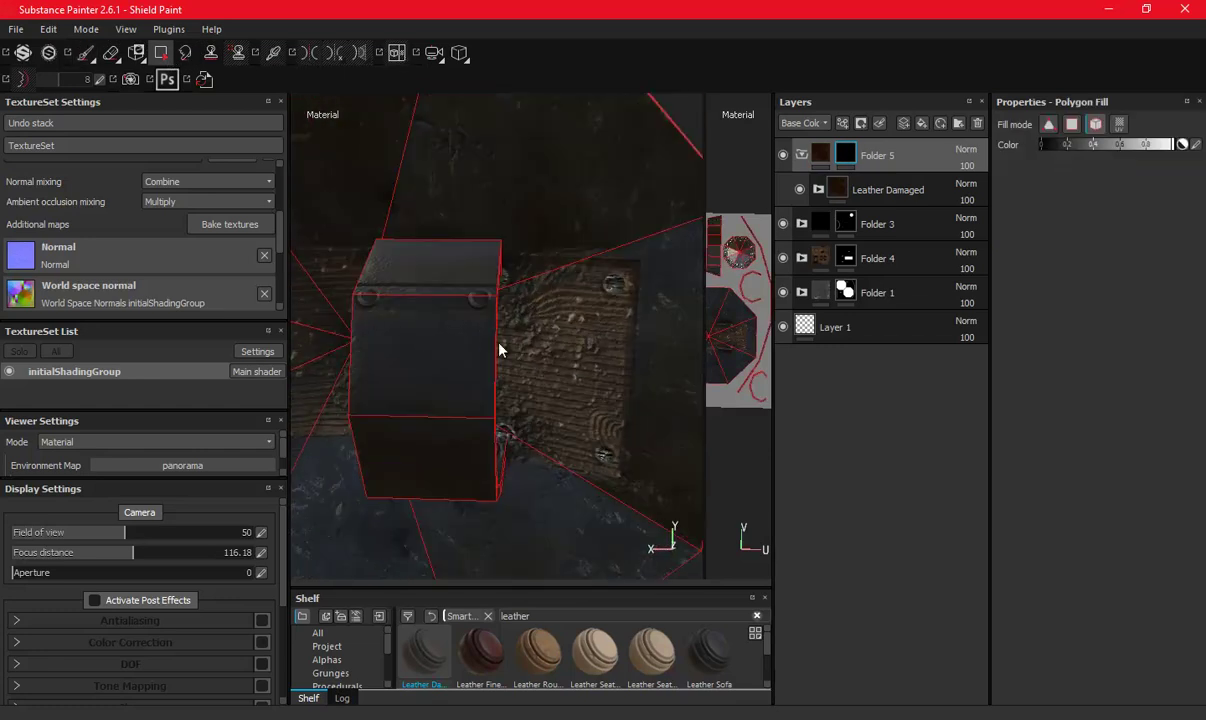
# Try Folder 5 below and back above Folder 4, then hide it to compare the strap.
pyautogui.click(801, 155)
pyautogui.moveTo(870, 160); pyautogui.dragTo(924, 241)
pyautogui.moveTo(580, 342)
pyautogui.keyDown('alt'); pyautogui.mouseDown()
pyautogui.moveTo(533, 325)
pyautogui.moveTo(545, 320)
pyautogui.mouseUp(); pyautogui.keyUp('alt')
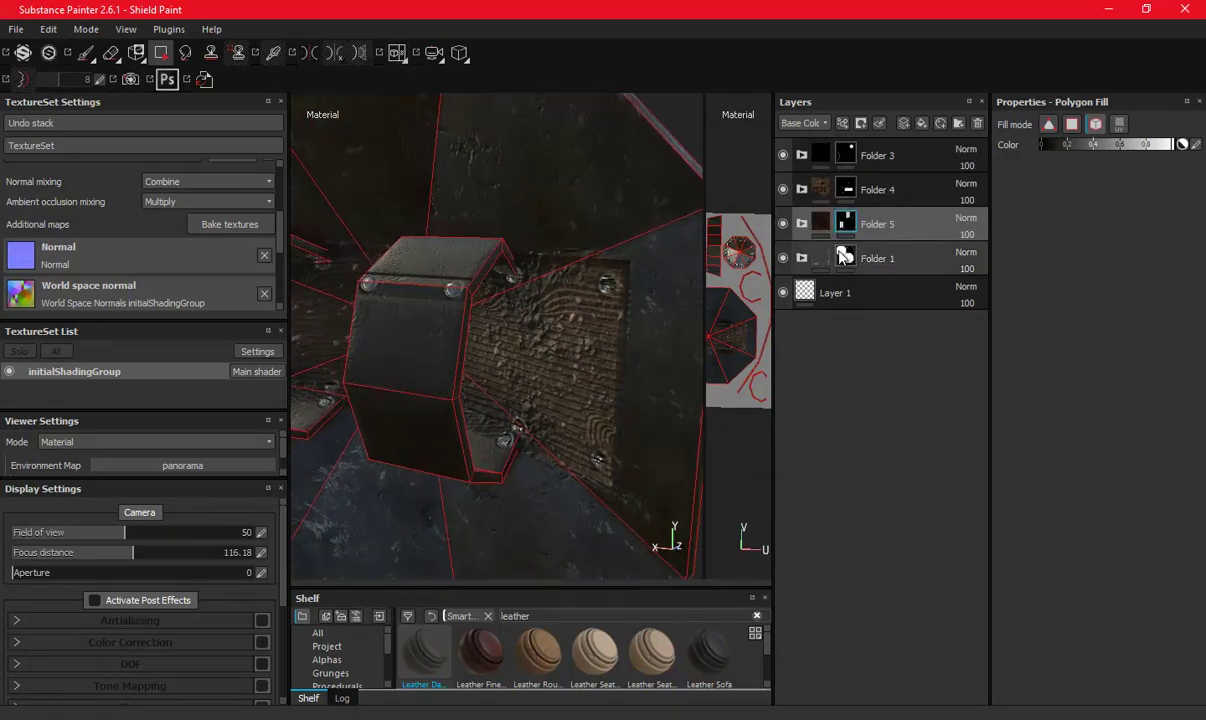
pyautogui.moveTo(870, 224); pyautogui.dragTo(900, 183)
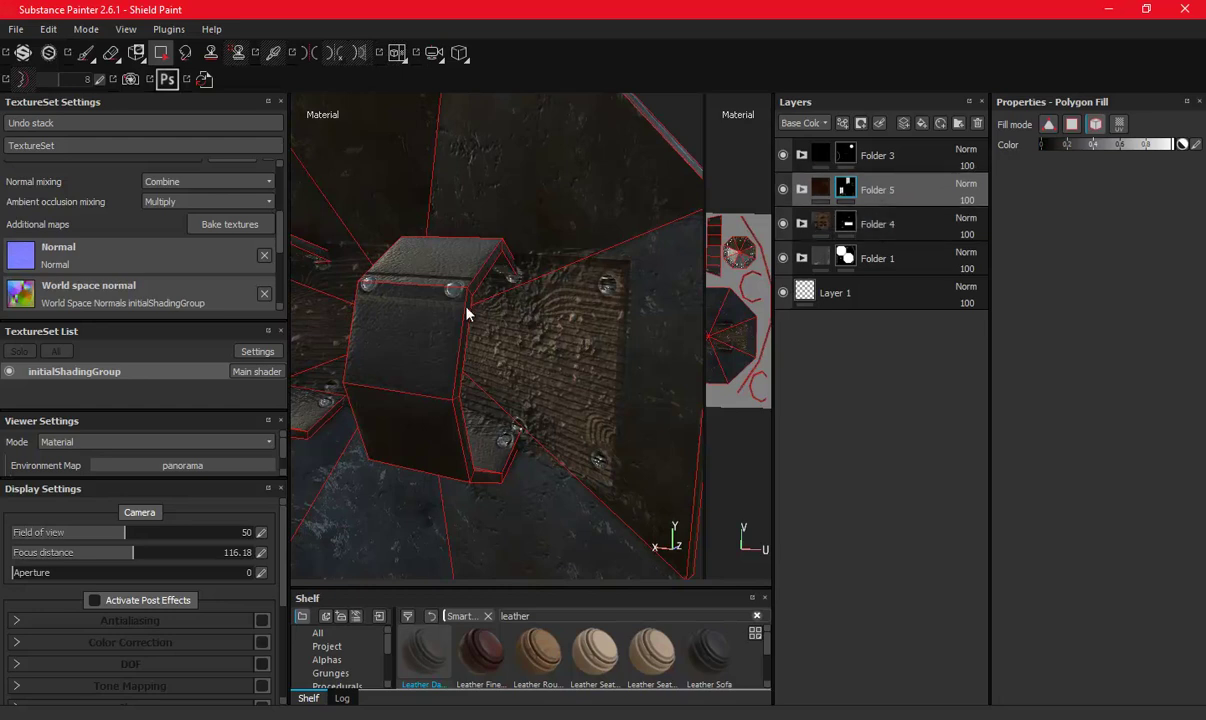
pyautogui.keyDown('alt'); pyautogui.moveTo(465, 309); pyautogui.dragTo(543, 333); pyautogui.keyUp('alt')
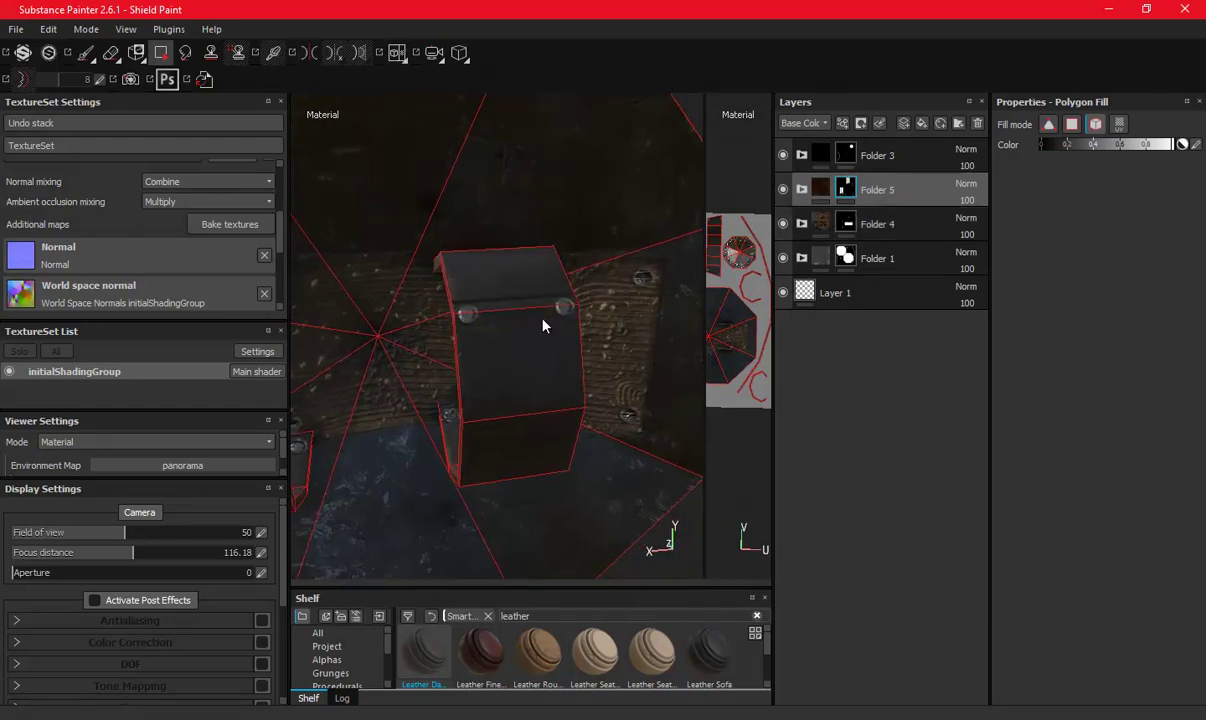
pyautogui.keyDown('alt'); pyautogui.moveTo(544, 266); pyautogui.dragTo(584, 318); pyautogui.keyUp('alt')
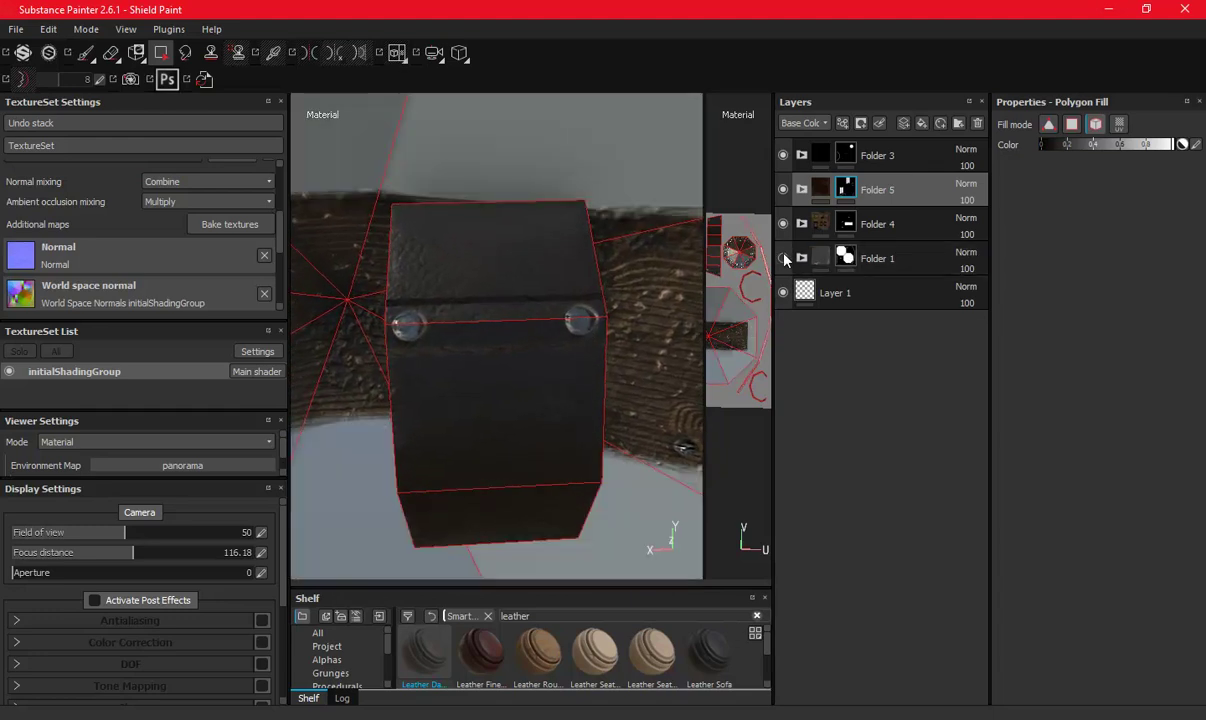
pyautogui.click(783, 190)
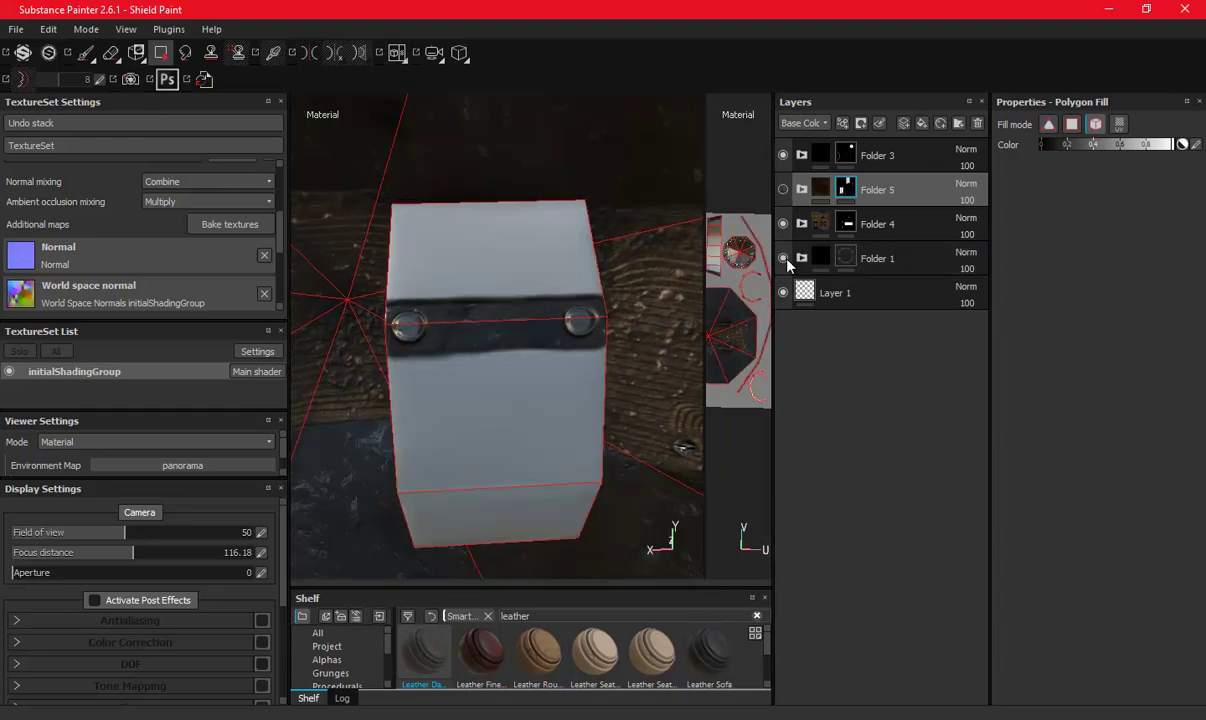
# Move Folders 1, 4 and 5 up just under Folder 3, then show Folder 5 again.
pyautogui.moveTo(858, 261); pyautogui.dragTo(898, 184)
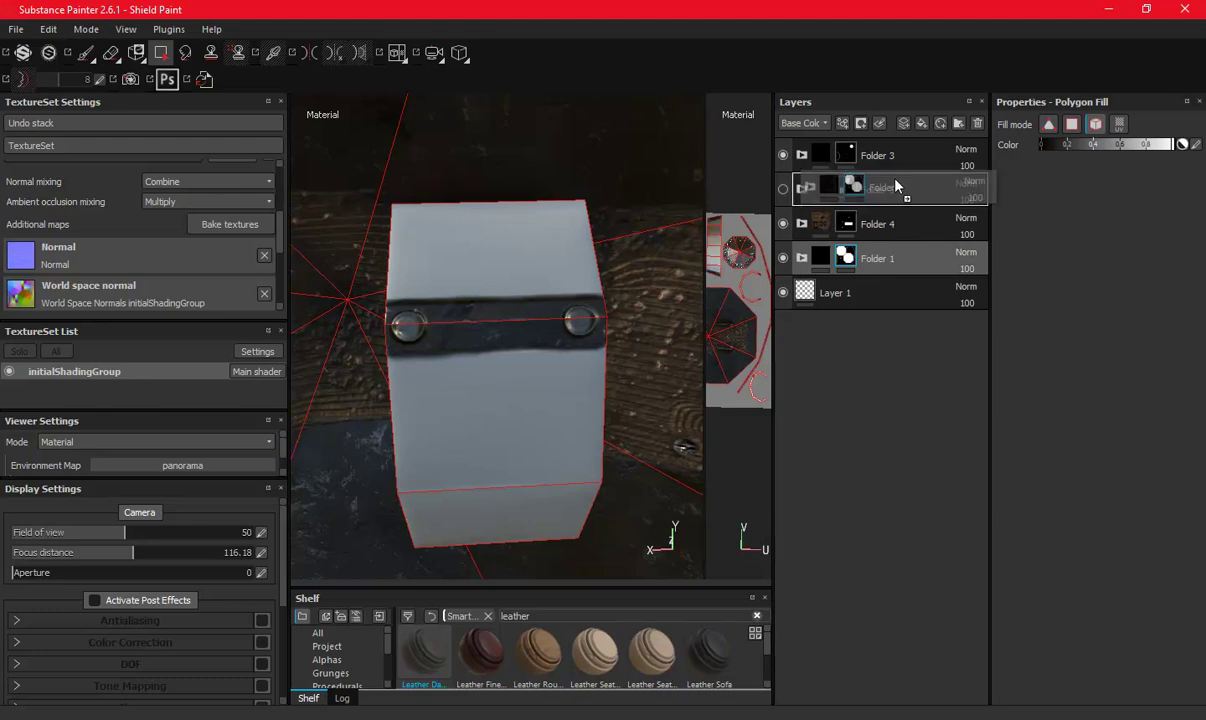
pyautogui.click(850, 258)
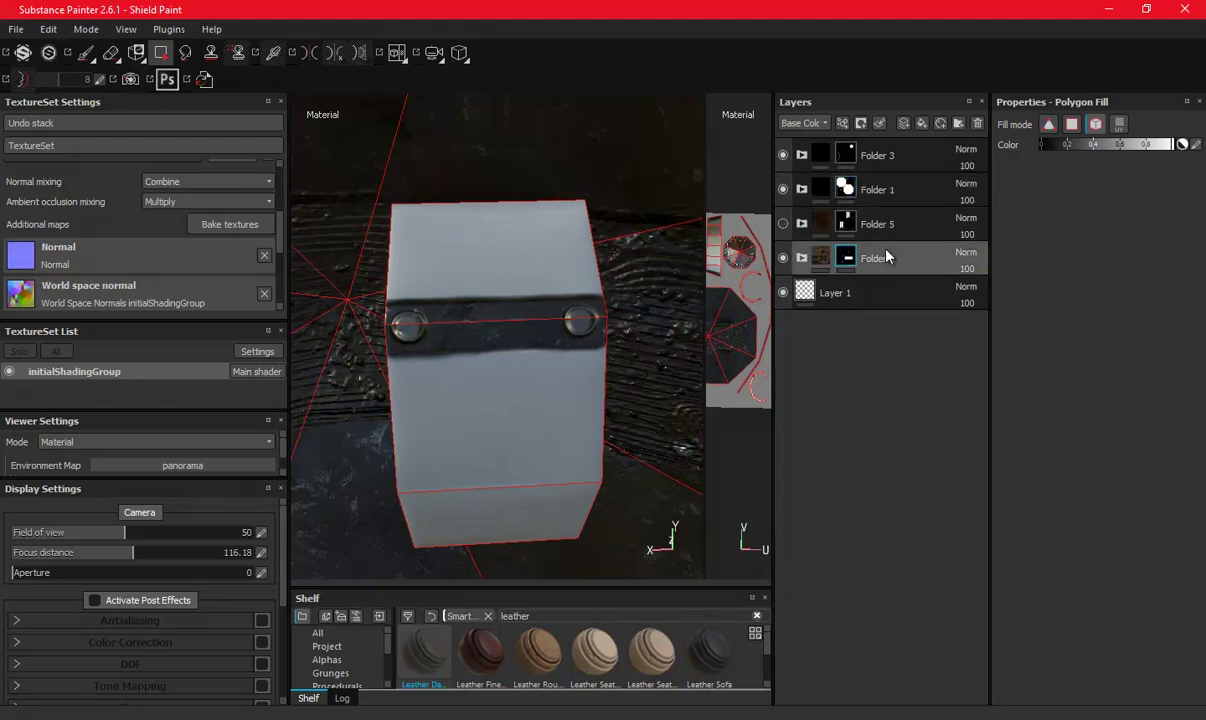
pyautogui.moveTo(885, 258); pyautogui.dragTo(907, 175)
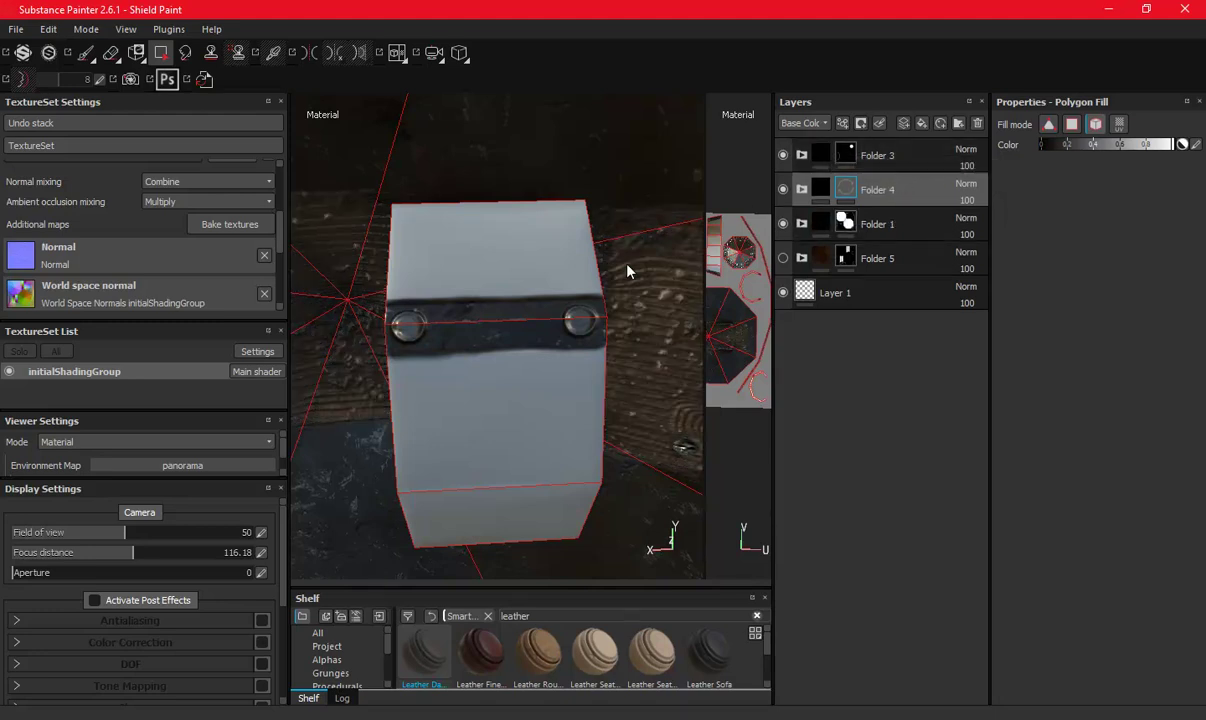
pyautogui.keyDown('alt'); pyautogui.moveTo(630, 268); pyautogui.dragTo(690, 255); pyautogui.keyUp('alt')
pyautogui.click(908, 262)
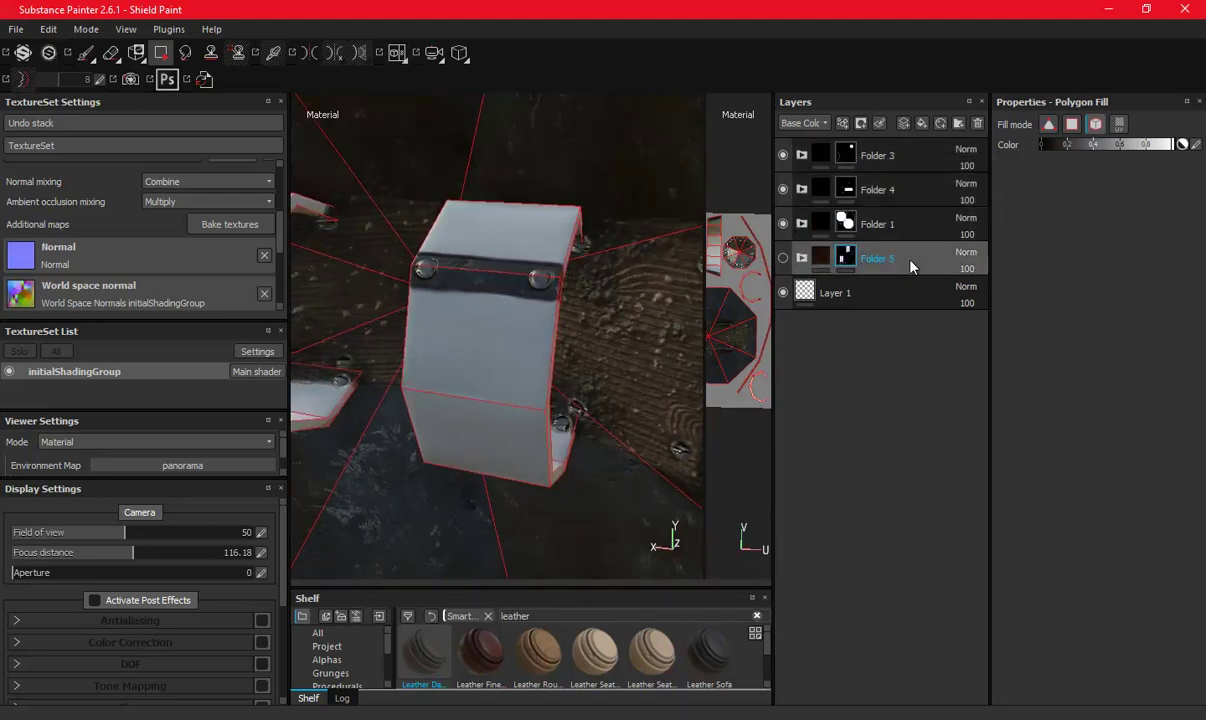
pyautogui.moveTo(888, 258); pyautogui.dragTo(915, 182)
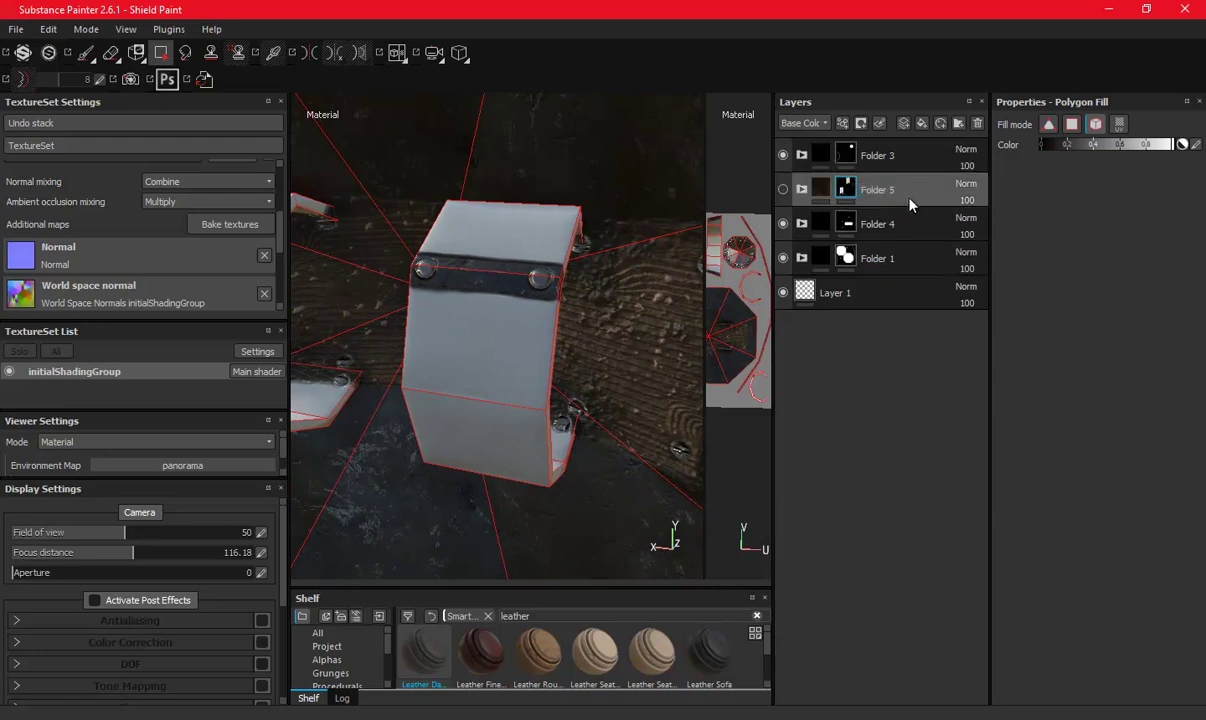
pyautogui.keyDown('alt'); pyautogui.moveTo(583, 234); pyautogui.dragTo(838, 180); pyautogui.keyUp('alt')
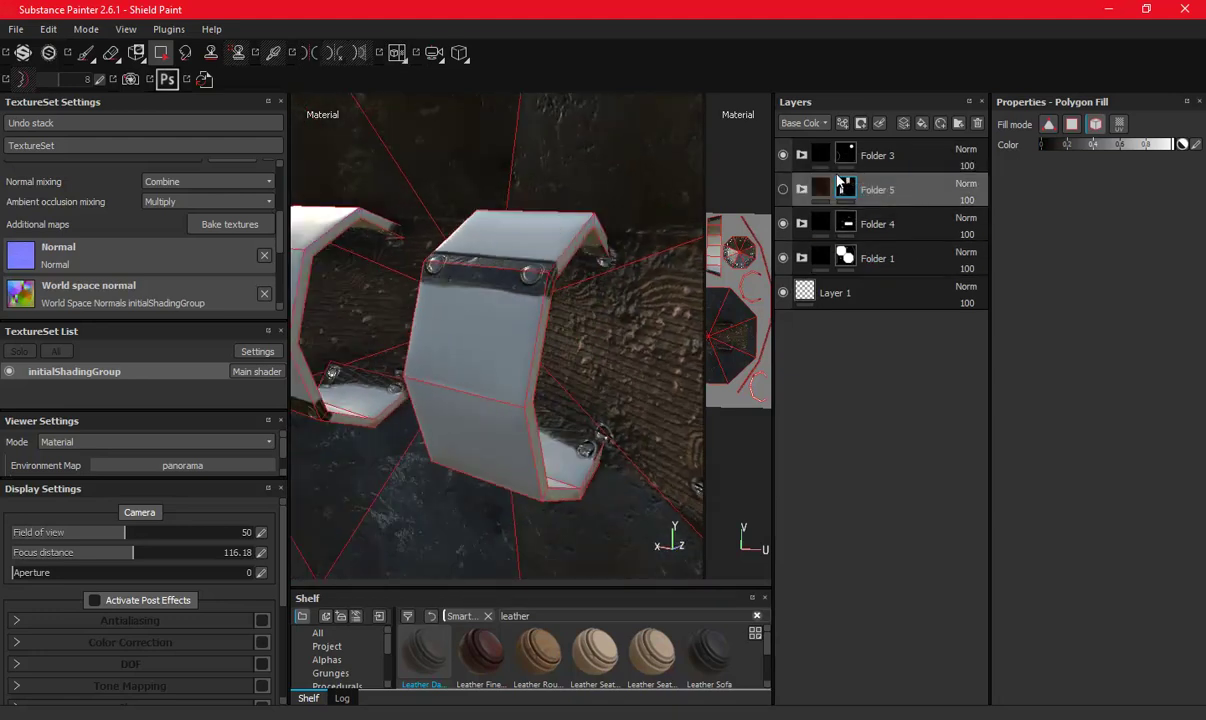
pyautogui.click(783, 189)
pyautogui.keyDown('alt'); pyautogui.moveTo(536, 248); pyautogui.dragTo(619, 277); pyautogui.keyUp('alt')
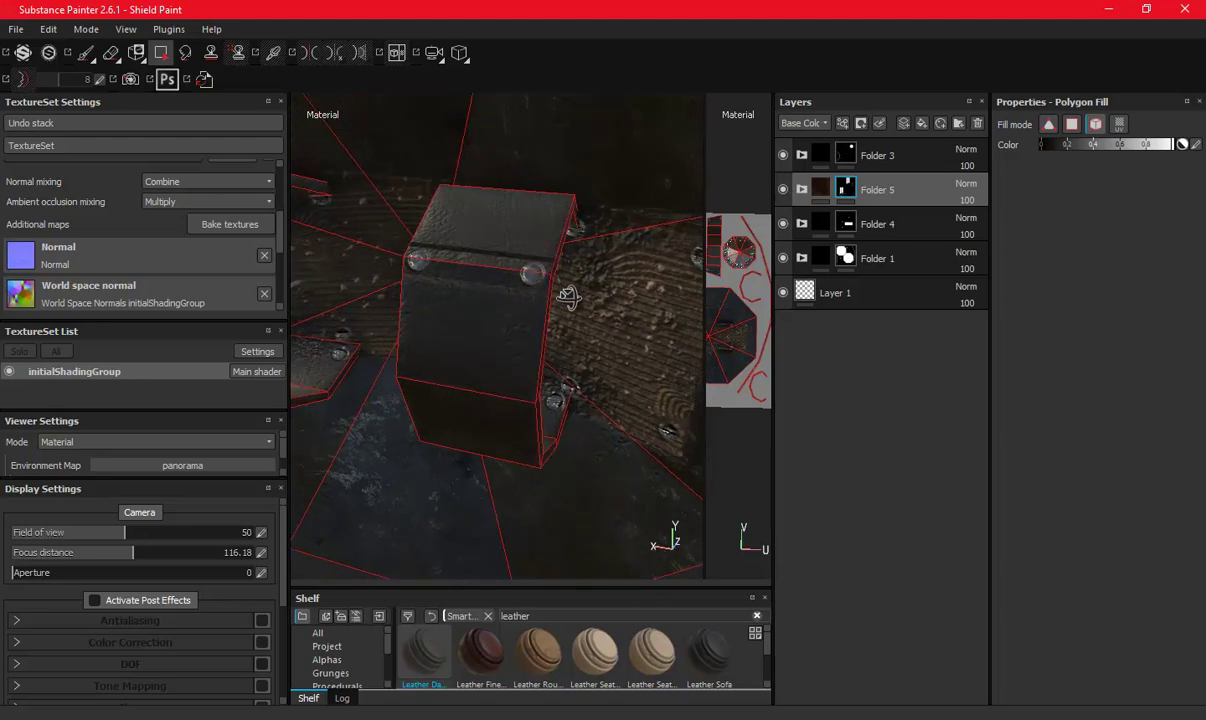
# Drop Folder 5 below Folder 1, make Folder 1 visible, and inspect the leather strap.
pyautogui.moveTo(900, 189); pyautogui.dragTo(920, 272)
pyautogui.moveTo(651, 237)
pyautogui.keyDown('alt'); pyautogui.mouseDown()
pyautogui.moveTo(540, 262)
pyautogui.moveTo(600, 258)
pyautogui.mouseUp(); pyautogui.keyUp('alt')
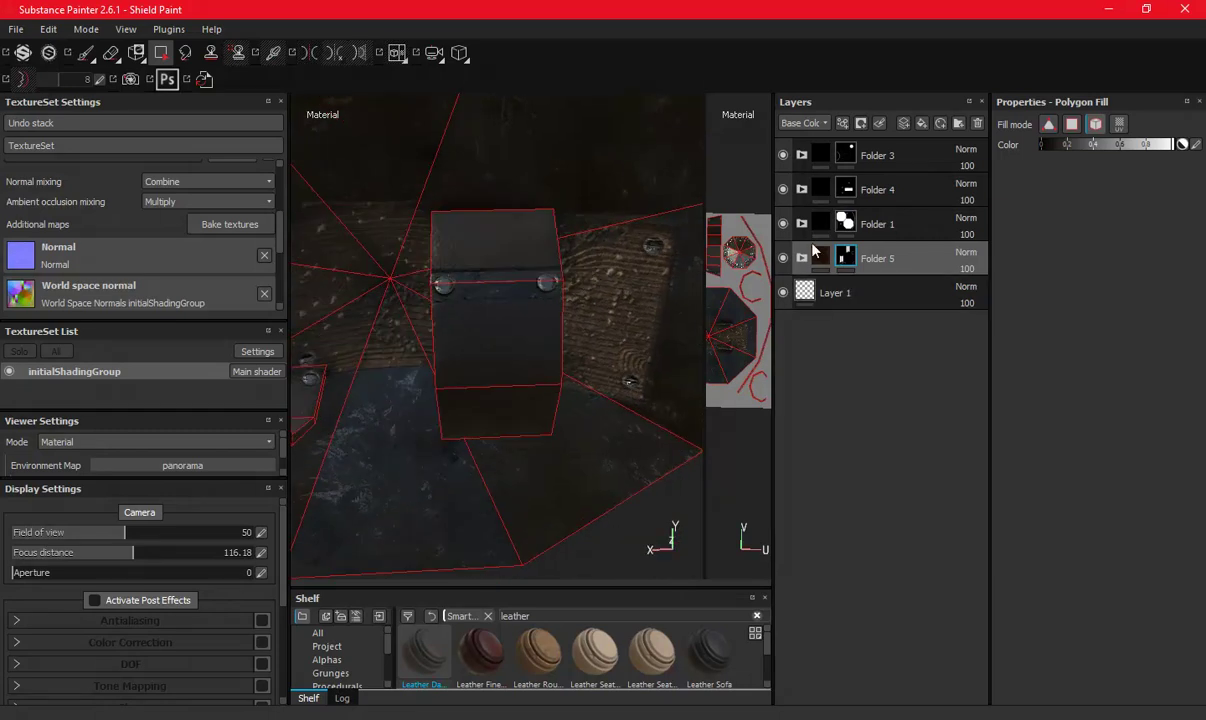
pyautogui.click(783, 228)
pyautogui.keyDown('alt'); pyautogui.moveTo(552, 385); pyautogui.dragTo(545, 328); pyautogui.keyUp('alt')
pyautogui.keyDown('alt'); pyautogui.moveTo(545, 328); pyautogui.dragTo(516, 216, button='right'); pyautogui.keyUp('alt')
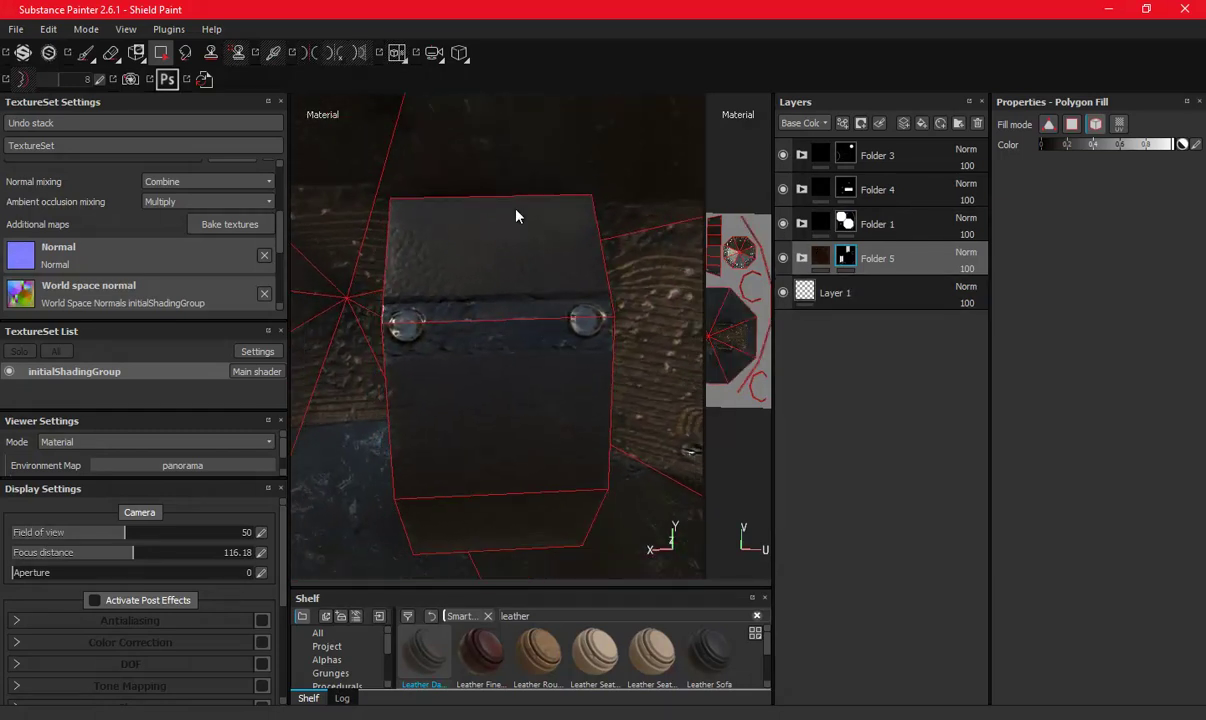
pyautogui.moveTo(708, 257); pyautogui.dragTo(738, 257)
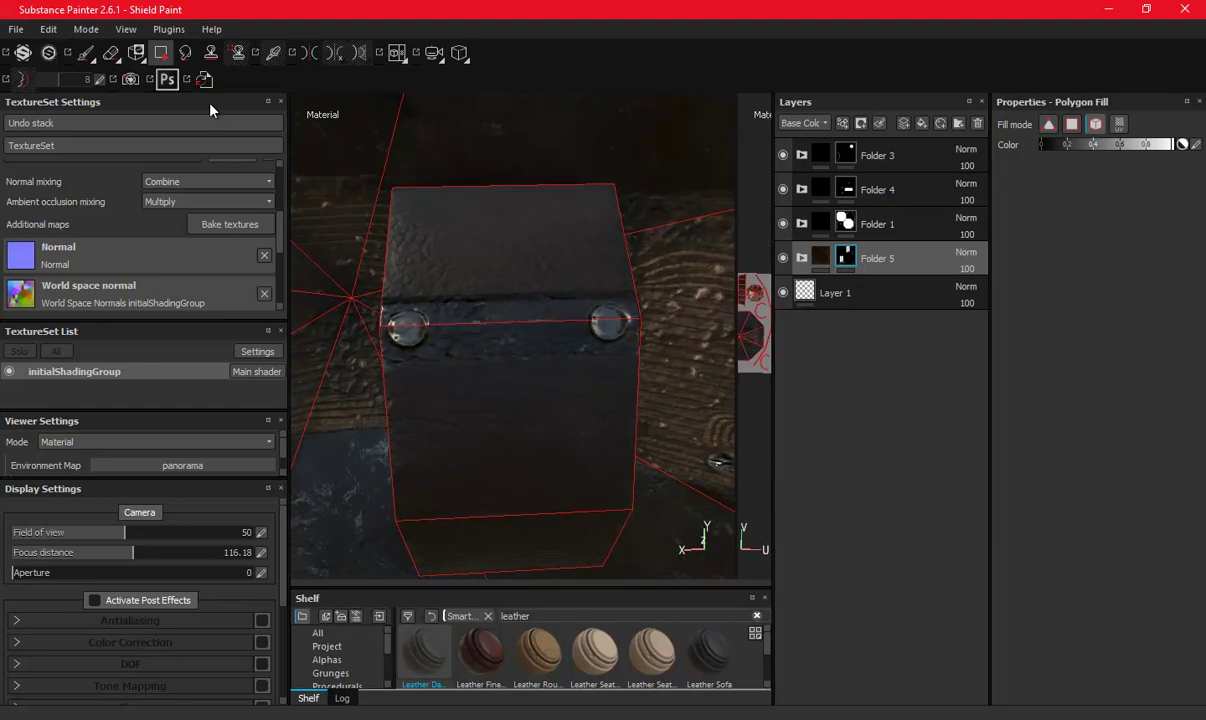
pyautogui.click(88, 53)
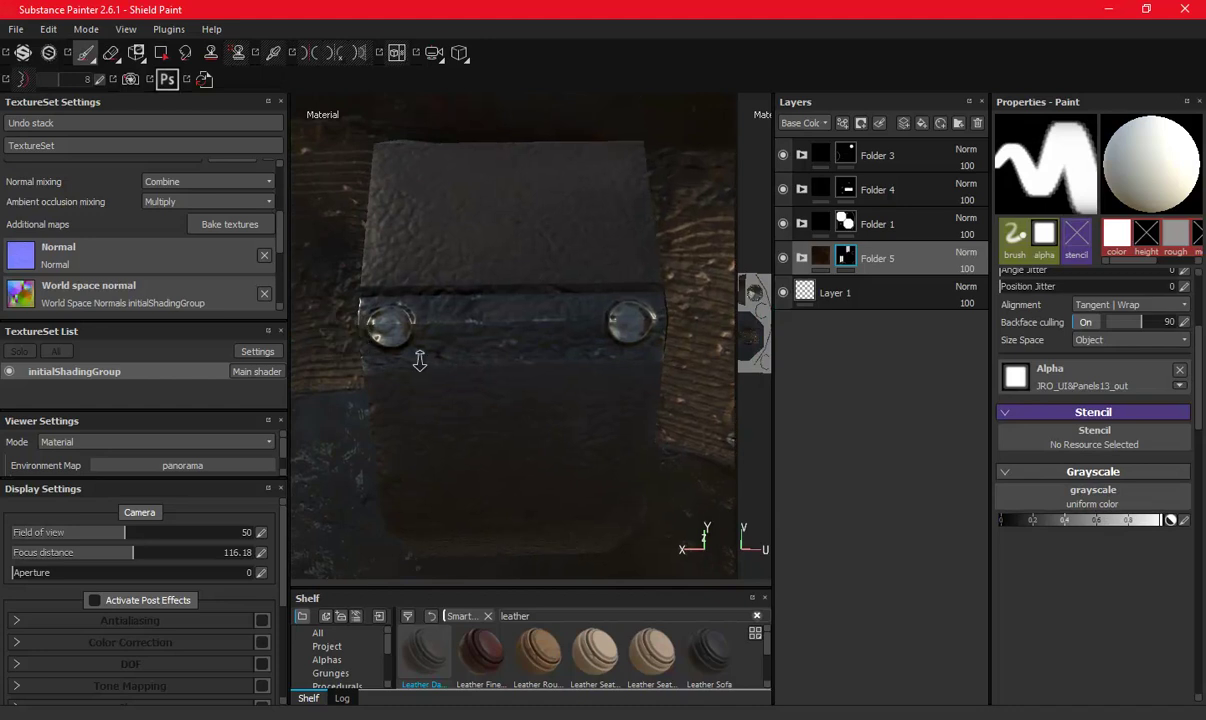
# Set the brush grayscale to about 0.2 and dab dark grey on the strap band, undoing stray dabs.
pyautogui.scroll(5, 410, 345)
pyautogui.click(1033, 520)
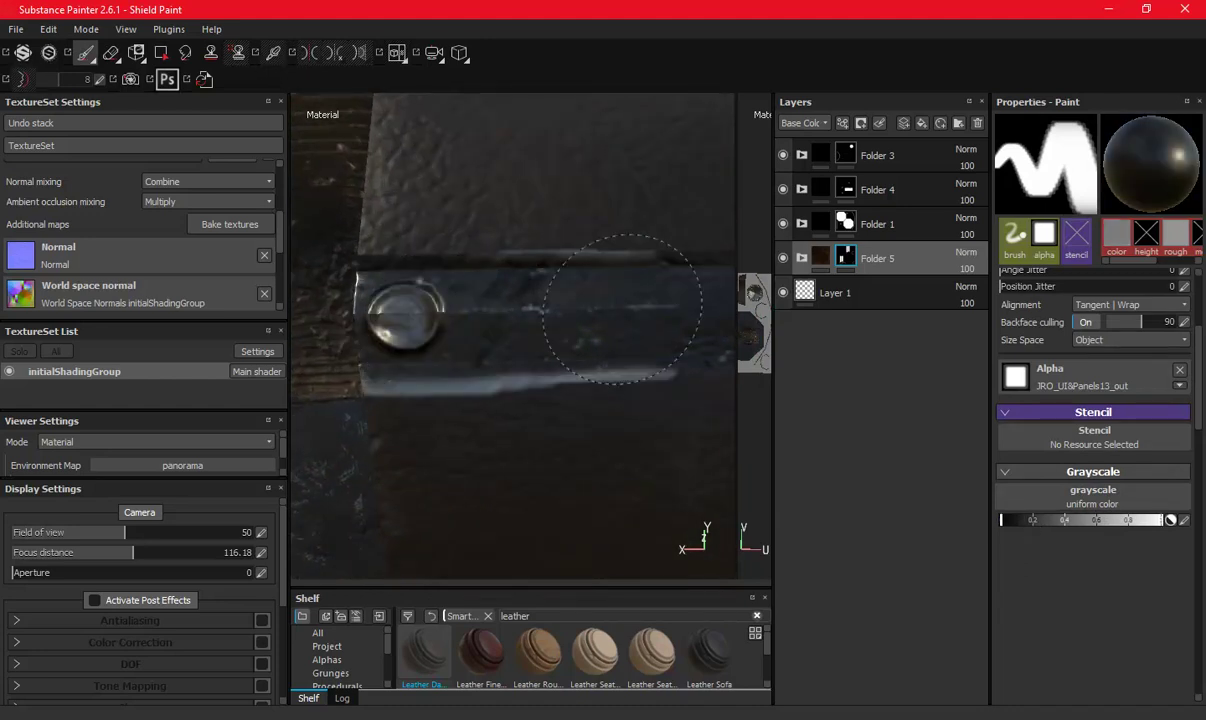
pyautogui.click(598, 305)
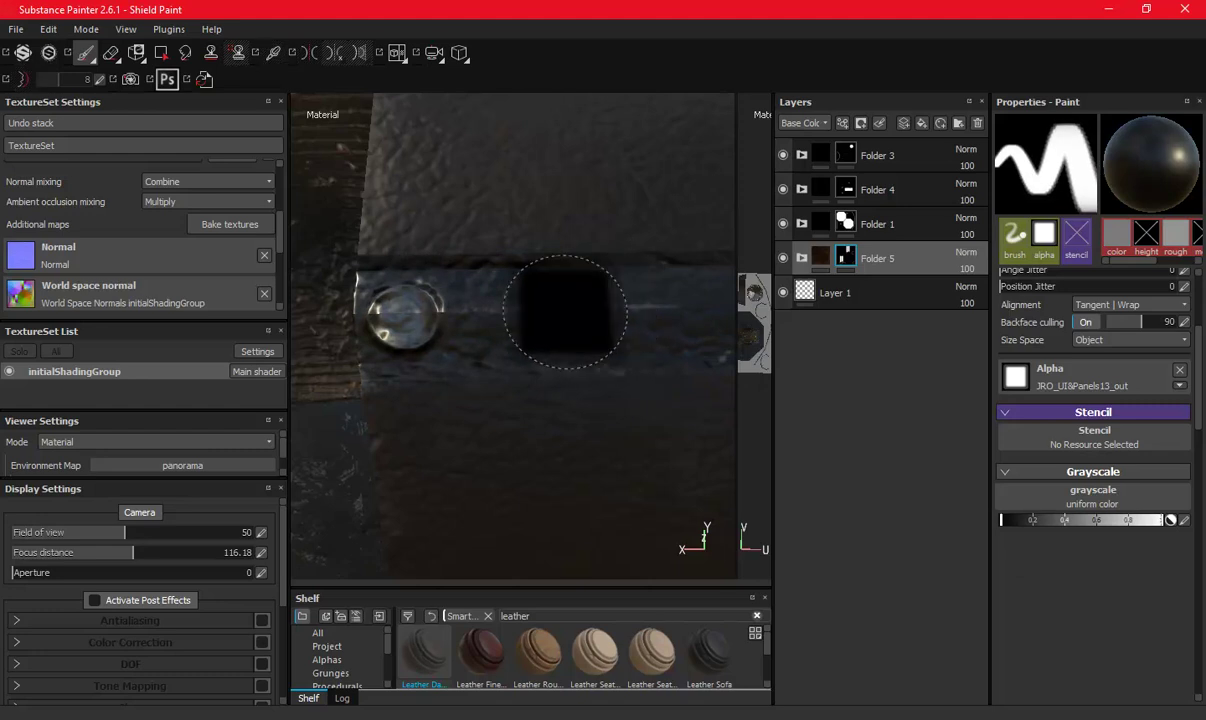
pyautogui.hotkey('ctrl', 'z')
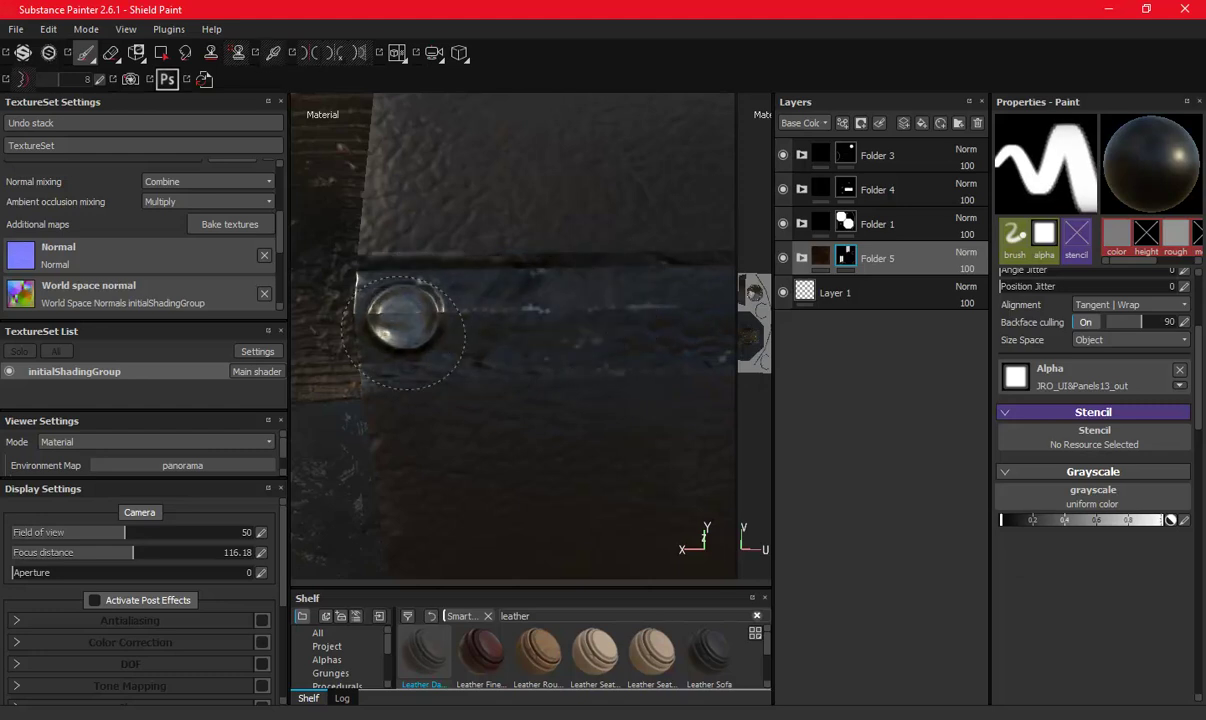
pyautogui.click(576, 295)
pyautogui.keyDown('alt'); pyautogui.moveTo(576, 295); pyautogui.dragTo(473, 307); pyautogui.keyUp('alt')
pyautogui.hotkey('ctrl', 'z')
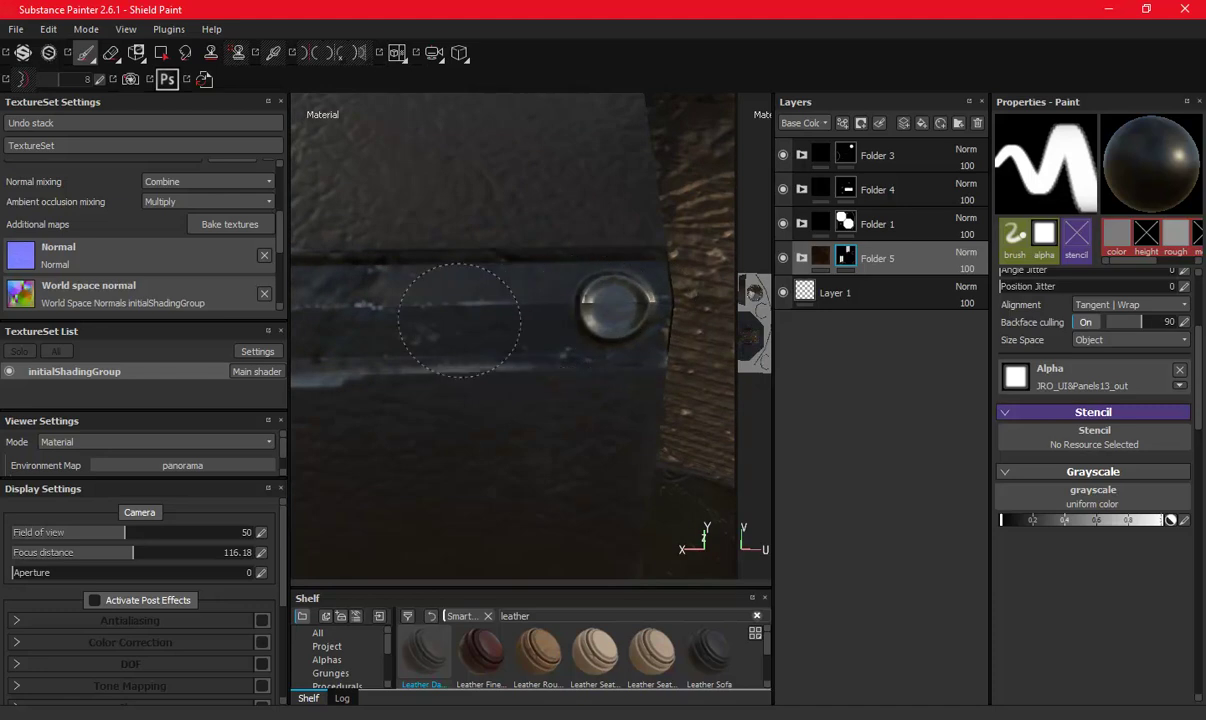
pyautogui.click(401, 308)
# Orbit and zoom around the box and strap to a front-on close-up of the rivets.
pyautogui.moveTo(401, 308)
pyautogui.keyDown('alt'); pyautogui.mouseDown()
pyautogui.moveTo(390, 303)
pyautogui.moveTo(430, 280)
pyautogui.mouseUp(); pyautogui.keyUp('alt')
pyautogui.moveTo(430, 280)
pyautogui.keyDown('alt'); pyautogui.mouseDown(button='right')
pyautogui.moveTo(478, 250)
pyautogui.moveTo(390, 288)
pyautogui.mouseUp(button='right'); pyautogui.keyUp('alt')
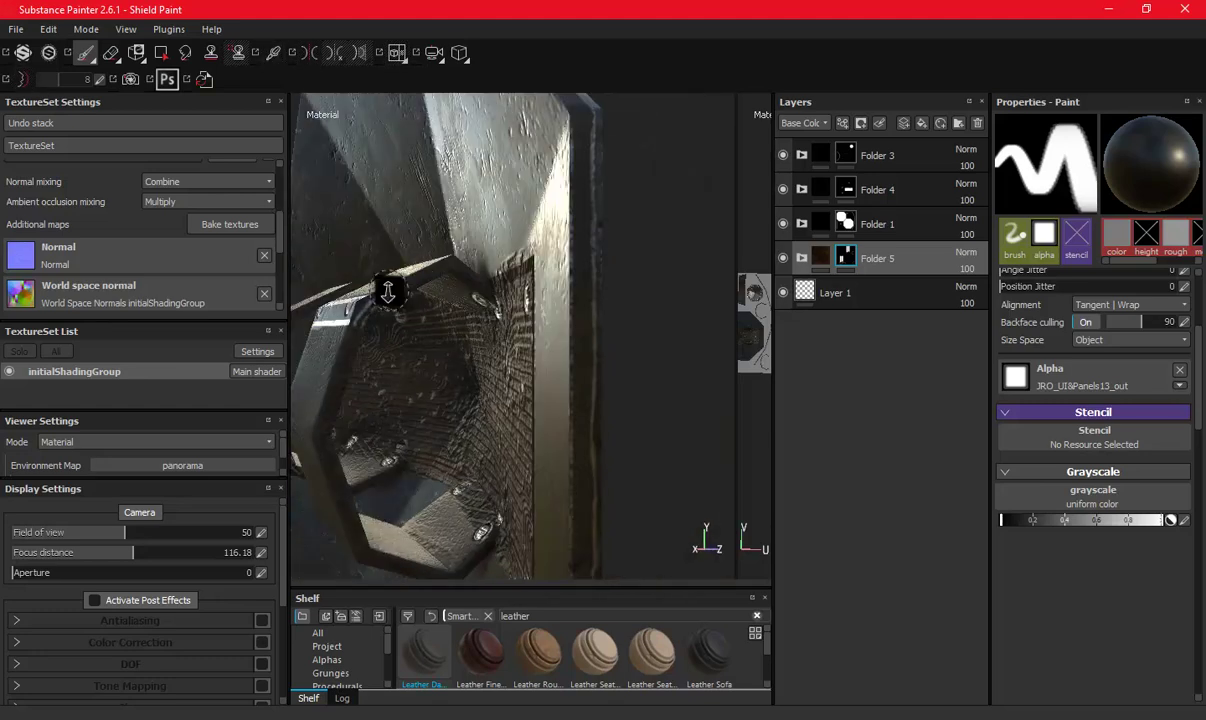
pyautogui.keyDown('alt'); pyautogui.moveTo(390, 288); pyautogui.dragTo(429, 329, button='middle'); pyautogui.keyUp('alt')
pyautogui.moveTo(429, 329)
pyautogui.keyDown('alt'); pyautogui.mouseDown()
pyautogui.moveTo(505, 283)
pyautogui.moveTo(607, 287)
pyautogui.moveTo(503, 280)
pyautogui.mouseUp(); pyautogui.keyUp('alt')
pyautogui.keyDown('alt'); pyautogui.moveTo(503, 280); pyautogui.dragTo(560, 260, button='right'); pyautogui.keyUp('alt')
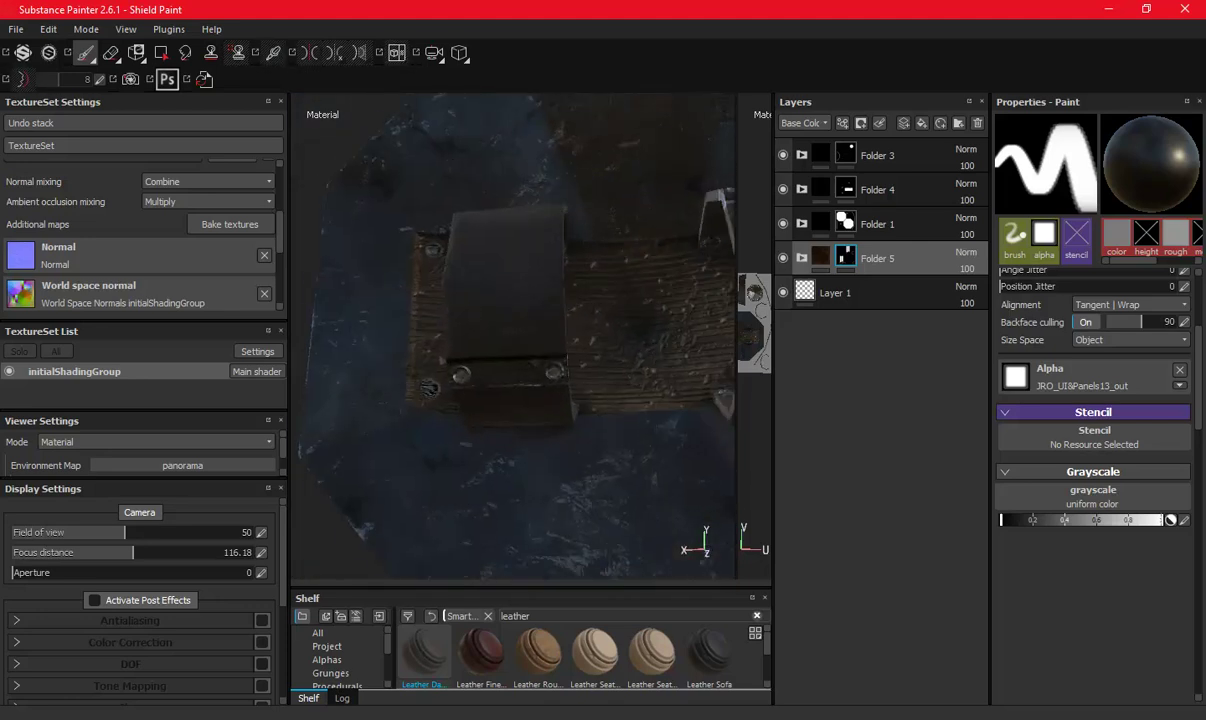
pyautogui.moveTo(560, 260)
pyautogui.keyDown('alt'); pyautogui.mouseDown()
pyautogui.moveTo(460, 326)
pyautogui.moveTo(440, 360)
pyautogui.mouseUp(); pyautogui.keyUp('alt')
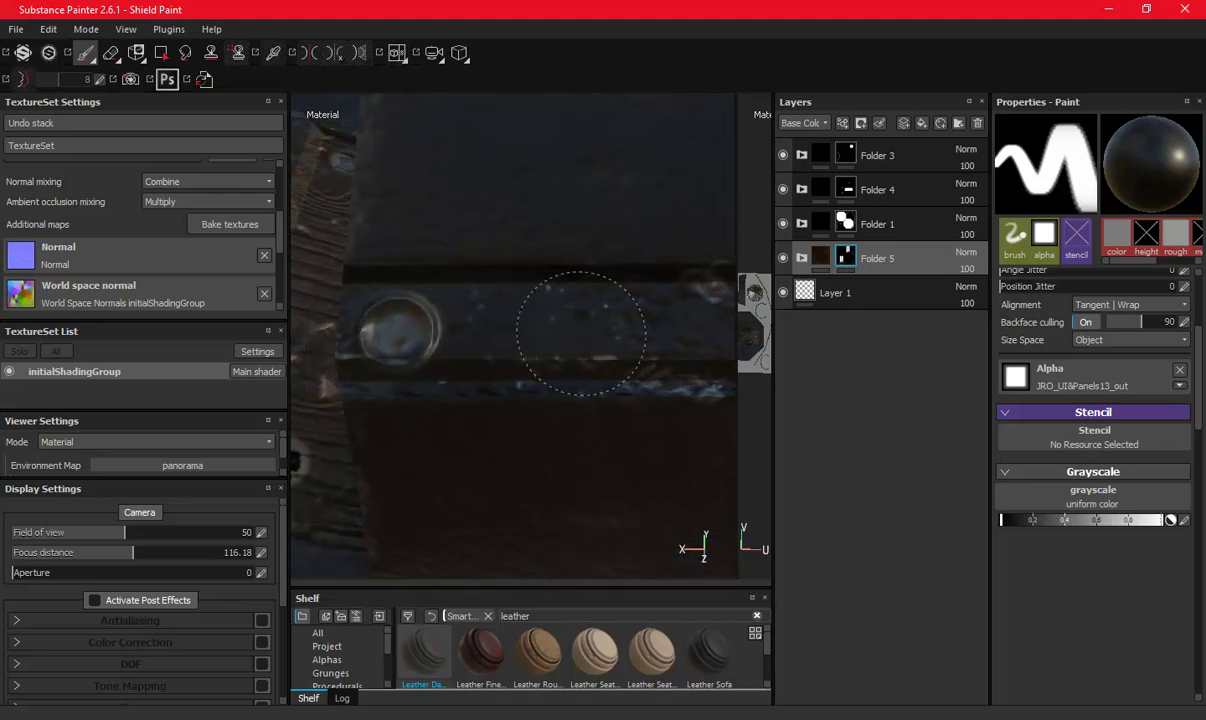
pyautogui.keyDown('alt'); pyautogui.moveTo(580, 333); pyautogui.dragTo(600, 320, button='middle'); pyautogui.keyUp('alt')
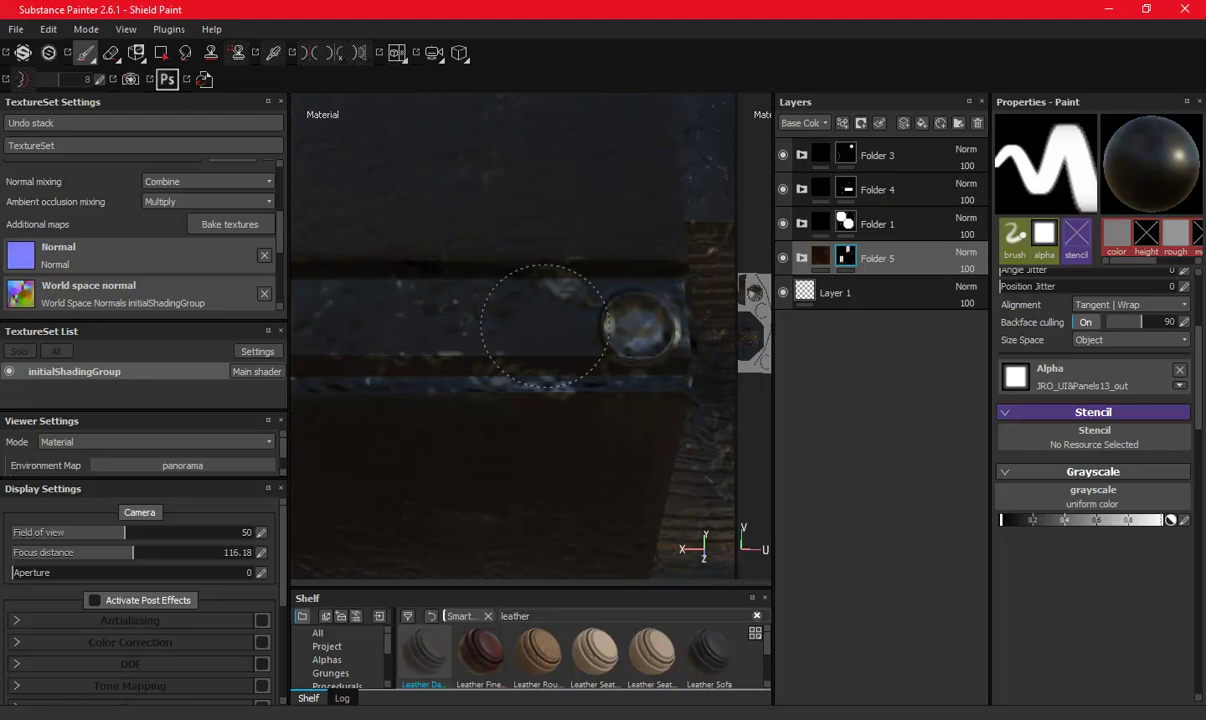
pyautogui.moveTo(640, 343)
pyautogui.keyDown('alt'); pyautogui.mouseDown()
pyautogui.moveTo(546, 290)
pyautogui.moveTo(450, 337)
pyautogui.mouseUp(); pyautogui.keyUp('alt')
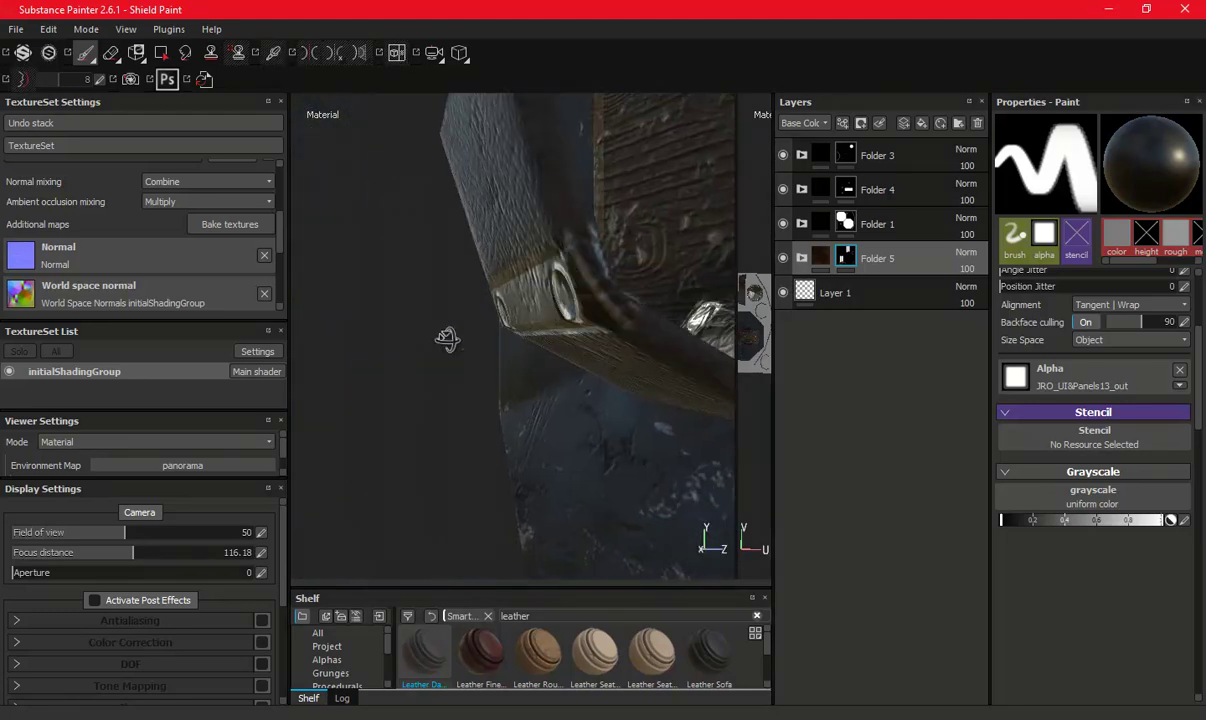
pyautogui.moveTo(579, 275)
pyautogui.keyDown('alt'); pyautogui.mouseDown()
pyautogui.moveTo(614, 287)
pyautogui.moveTo(476, 277)
pyautogui.moveTo(630, 350)
pyautogui.moveTo(475, 352)
pyautogui.moveTo(268, 252)
pyautogui.moveTo(511, 436)
pyautogui.moveTo(463, 256)
pyautogui.moveTo(484, 282)
pyautogui.moveTo(613, 248)
pyautogui.mouseUp(); pyautogui.keyUp('alt')
# Save the project and turn the shield toward a frontal view.
pyautogui.scroll(-5, 484, 282)
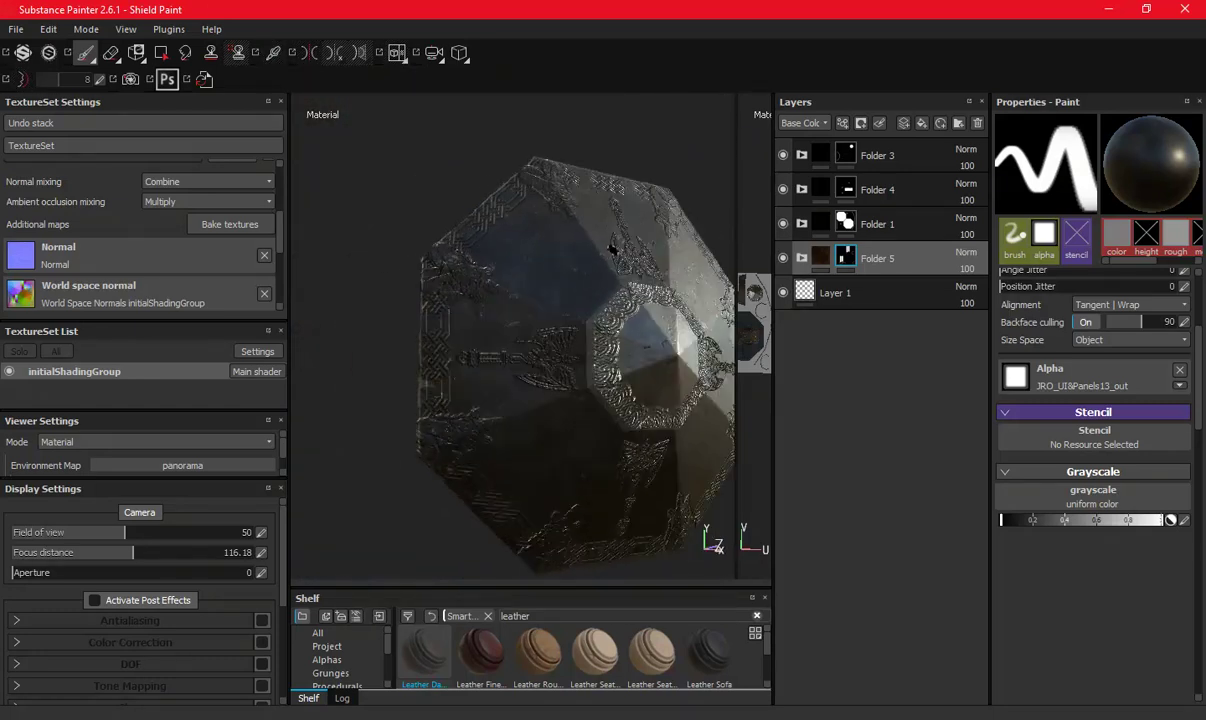
pyautogui.hotkey('ctrl', 's')
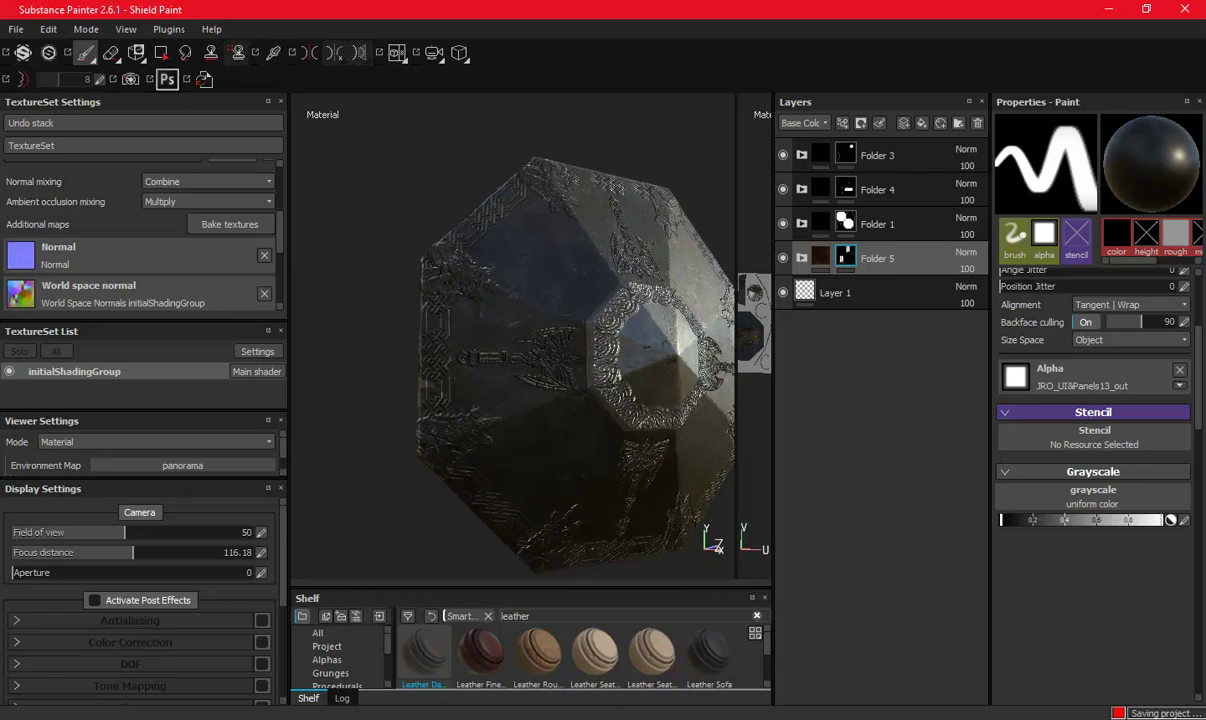
pyautogui.moveTo(598, 390)
pyautogui.keyDown('alt'); pyautogui.mouseDown()
pyautogui.moveTo(595, 418)
pyautogui.moveTo(788, 226)
pyautogui.mouseUp(); pyautogui.keyUp('alt')
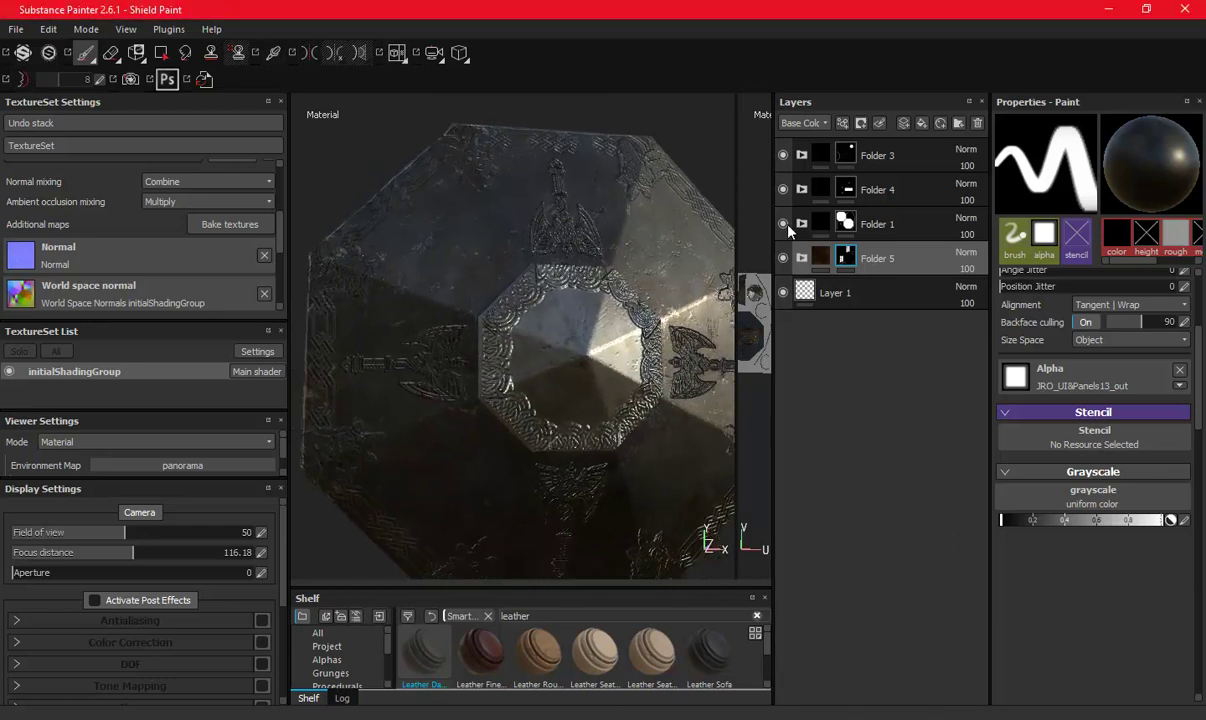
# Unhide Folder 4 and Folder 1, select Folder 3, and orbit to the axe emblem.
pyautogui.click(784, 190)
pyautogui.click(783, 224)
pyautogui.click(820, 155)
pyautogui.moveTo(656, 232)
pyautogui.keyDown('alt'); pyautogui.mouseDown()
pyautogui.moveTo(587, 350)
pyautogui.moveTo(485, 326)
pyautogui.moveTo(595, 334)
pyautogui.moveTo(476, 327)
pyautogui.moveTo(573, 331)
pyautogui.mouseUp(); pyautogui.keyUp('alt')
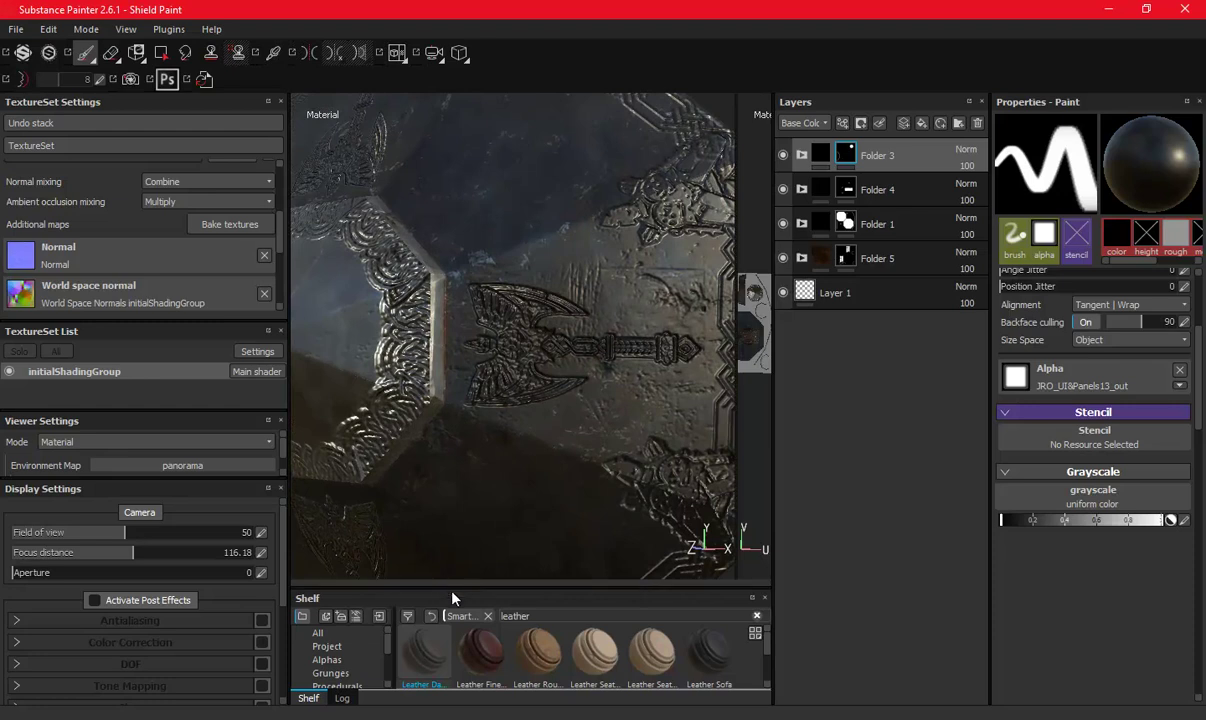
pyautogui.moveTo(452, 594); pyautogui.dragTo(458, 398)
# Clear the leather search, browse the shelf to Alphas, and assign JRO_Vent24_01_in as the brush alpha.
pyautogui.click(329, 540)
pyautogui.click(327, 527)
pyautogui.click(317, 500)
pyautogui.click(320, 487)
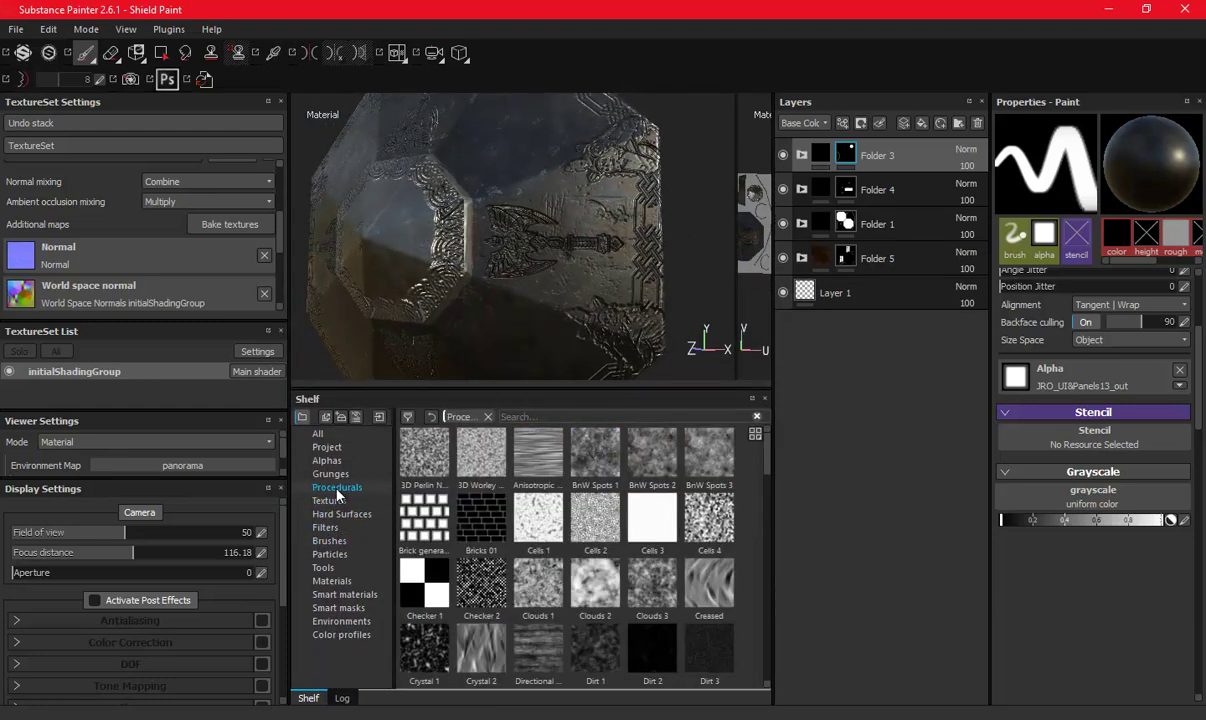
pyautogui.click(330, 474)
pyautogui.click(327, 460)
pyautogui.scroll(-5, 506, 505)
pyautogui.scroll(-3, 506, 508)
pyautogui.scroll(-3, 538, 547)
pyautogui.scroll(-3, 538, 547)
pyautogui.scroll(-3, 540, 555)
pyautogui.scroll(-3, 544, 565)
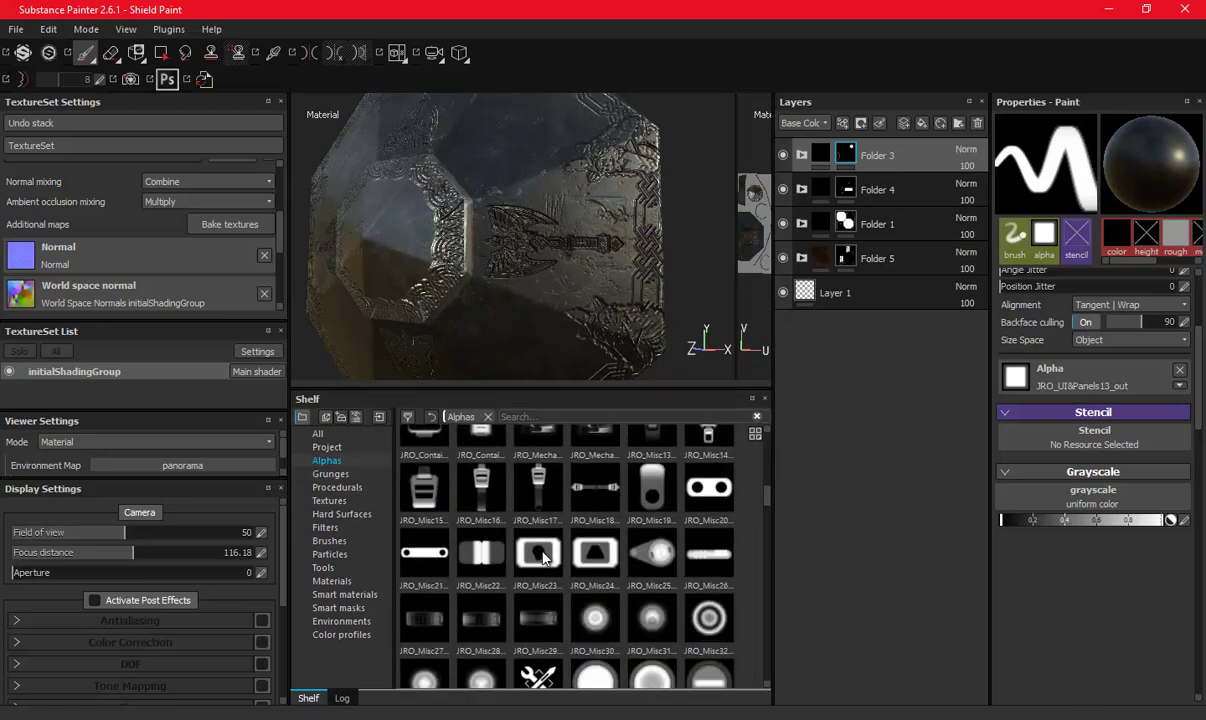
pyautogui.scroll(-3, 548, 575)
pyautogui.scroll(-3, 605, 567)
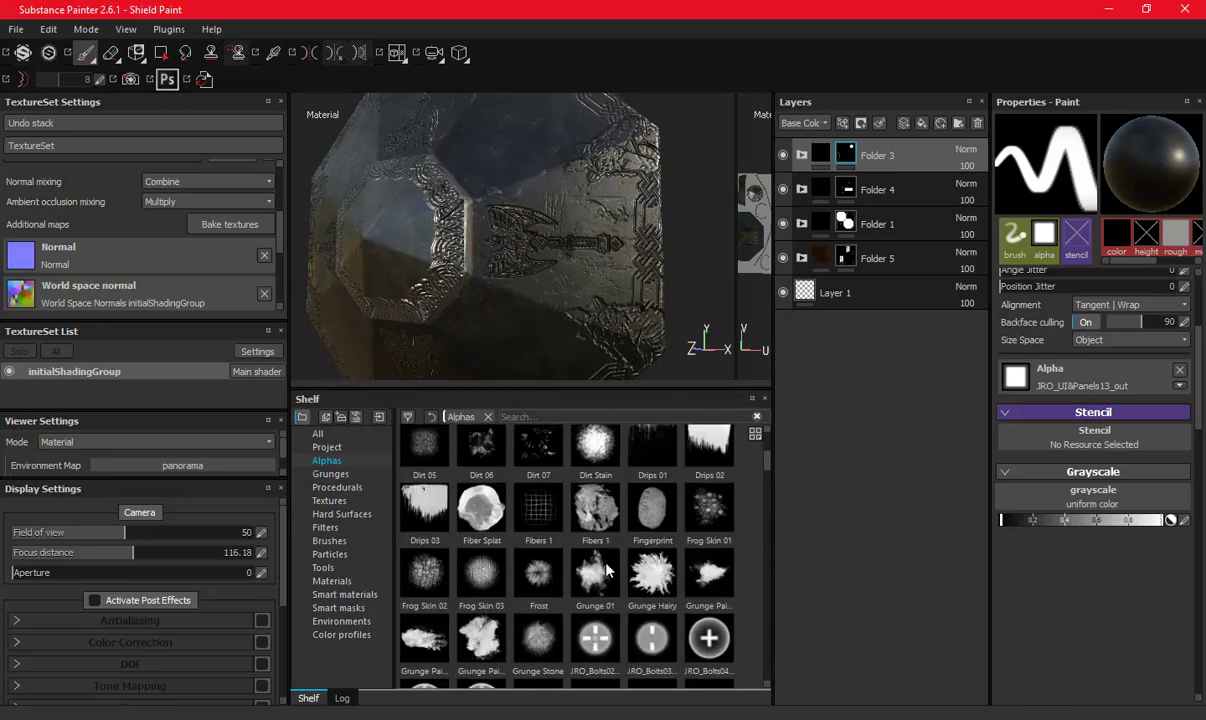
pyautogui.scroll(-3, 600, 568)
pyautogui.scroll(-3, 595, 570)
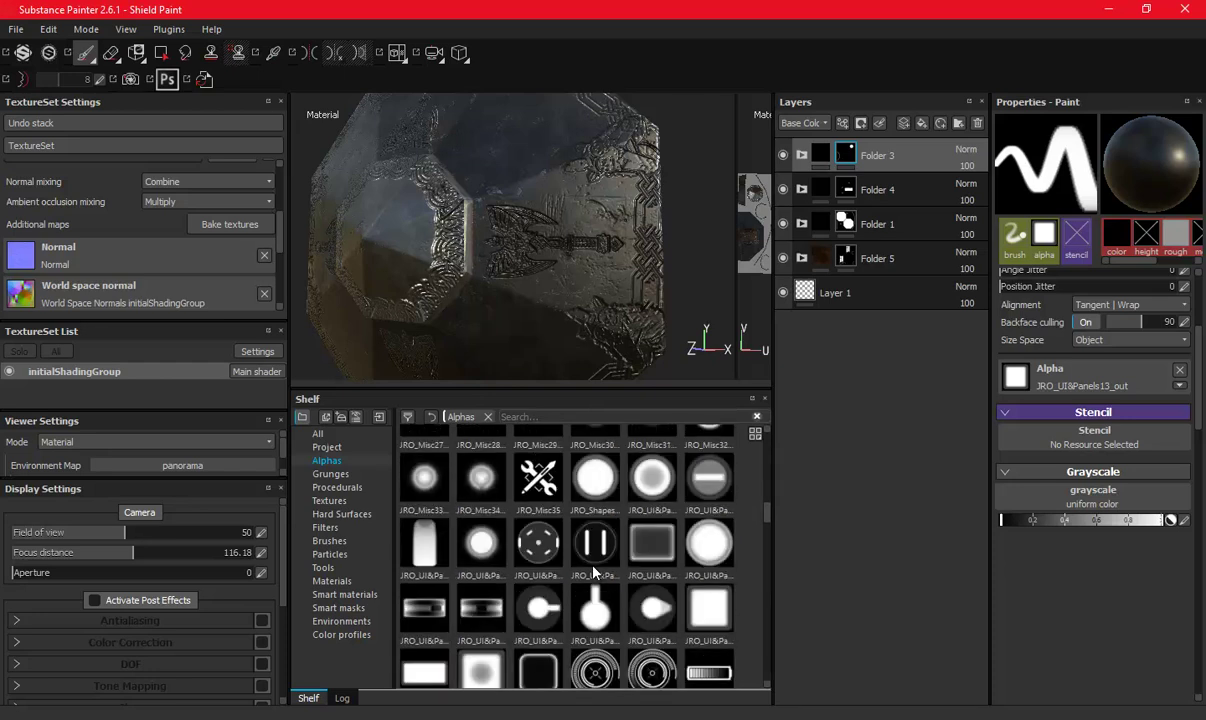
pyautogui.scroll(-3, 590, 572)
pyautogui.scroll(-3, 565, 570)
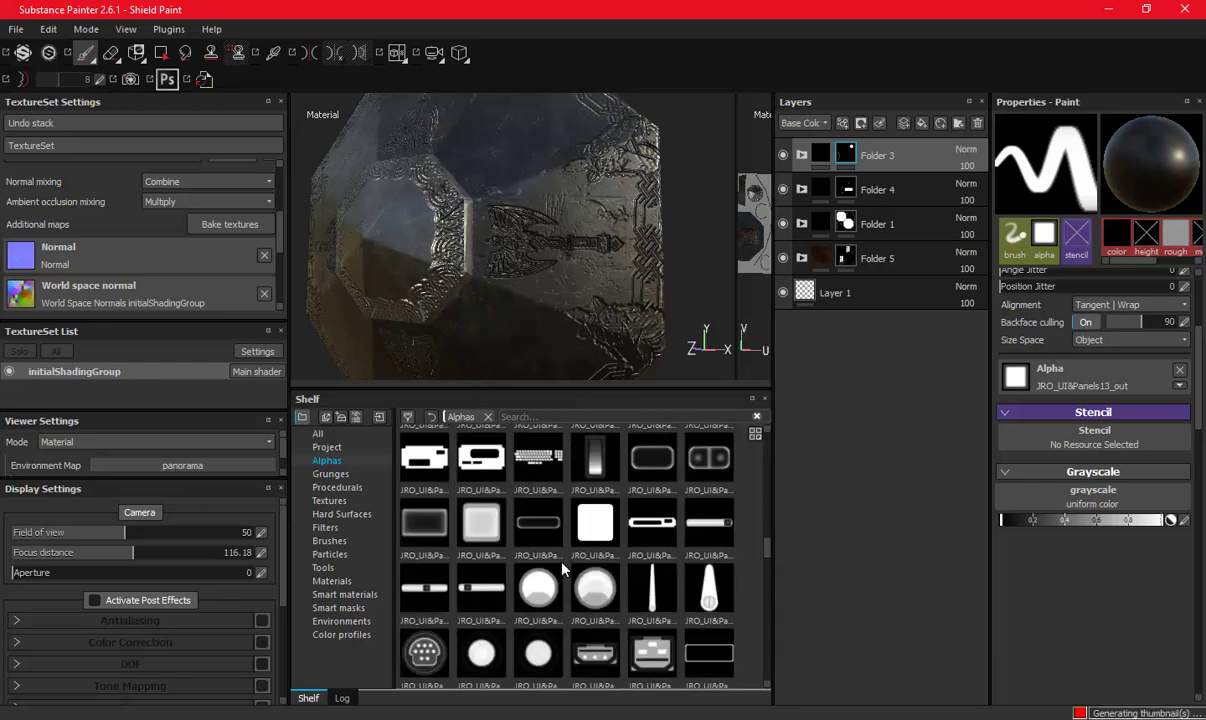
pyautogui.scroll(-3, 563, 569)
pyautogui.scroll(-3, 563, 569)
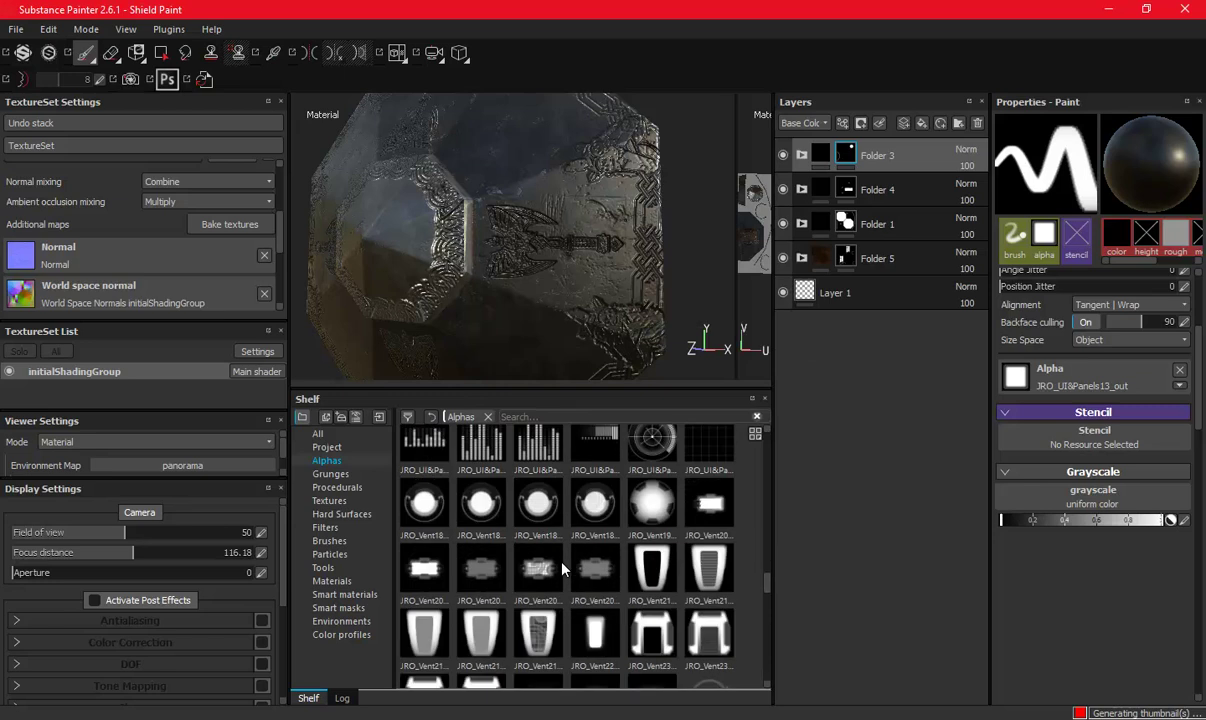
pyautogui.scroll(-3, 563, 569)
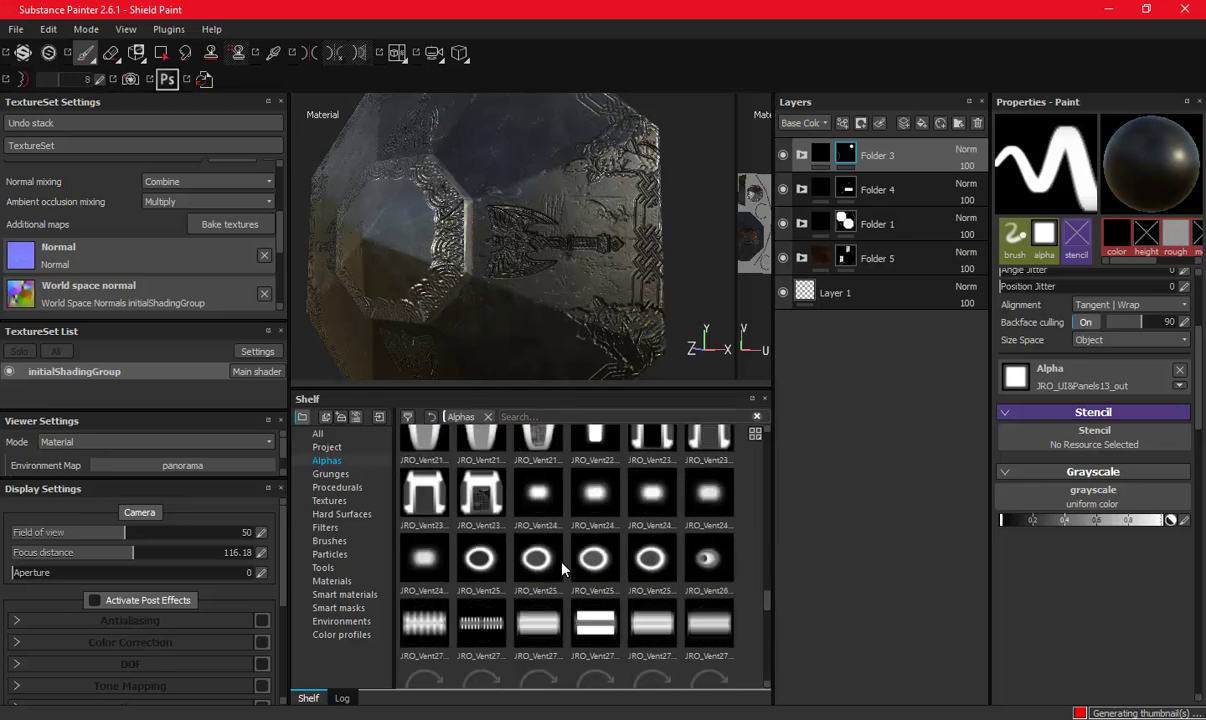
pyautogui.click(537, 492)
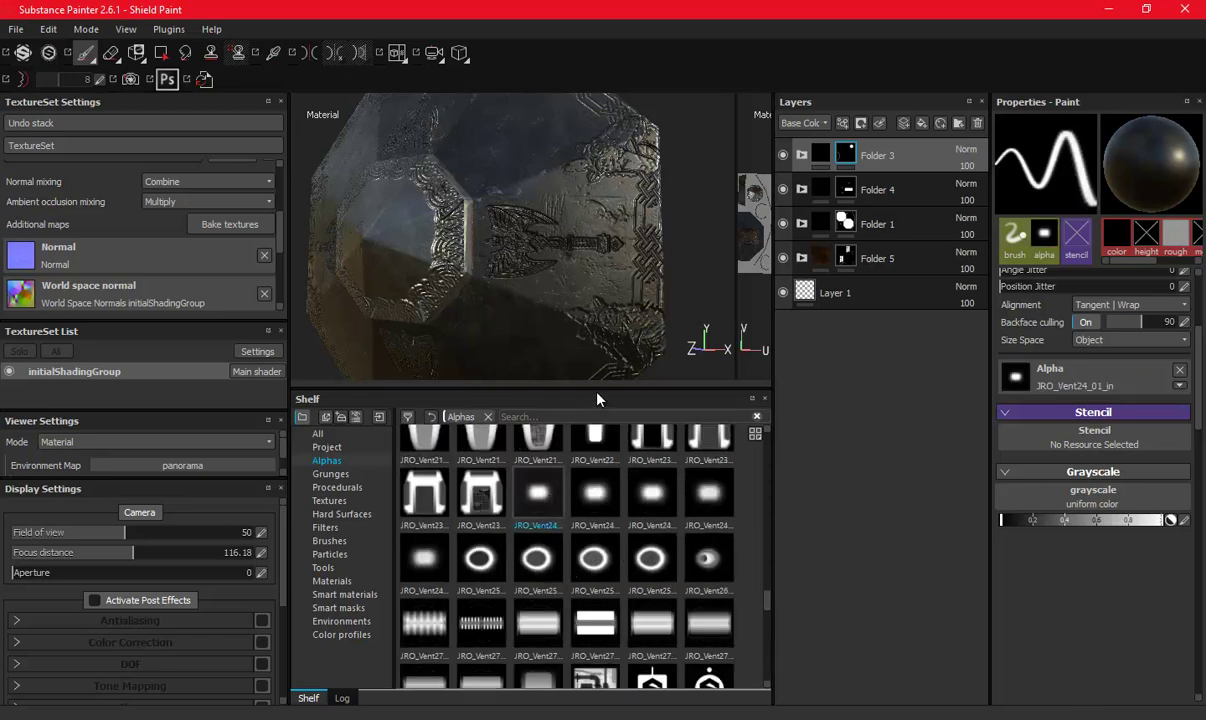
# Enlarge the viewport and show the 2D texture view beside the 3D view, zoomed on the axe.
pyautogui.moveTo(602, 389); pyautogui.dragTo(602, 597)
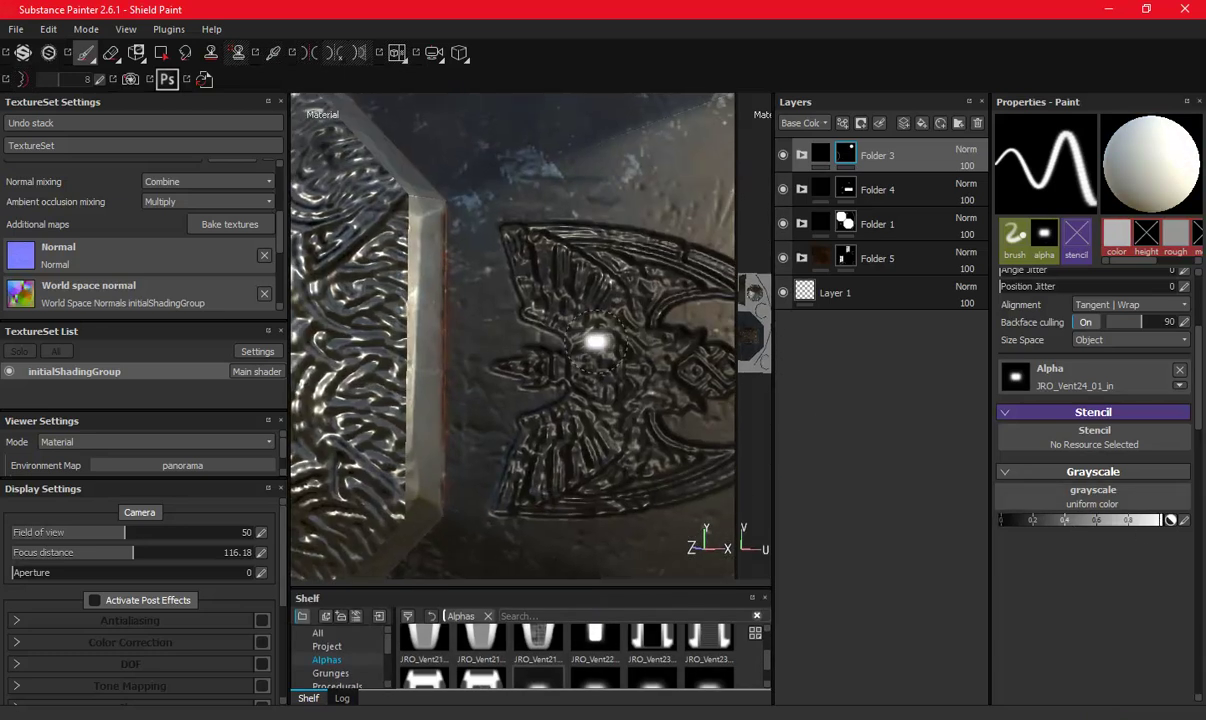
pyautogui.moveTo(697, 300); pyautogui.dragTo(410, 317)
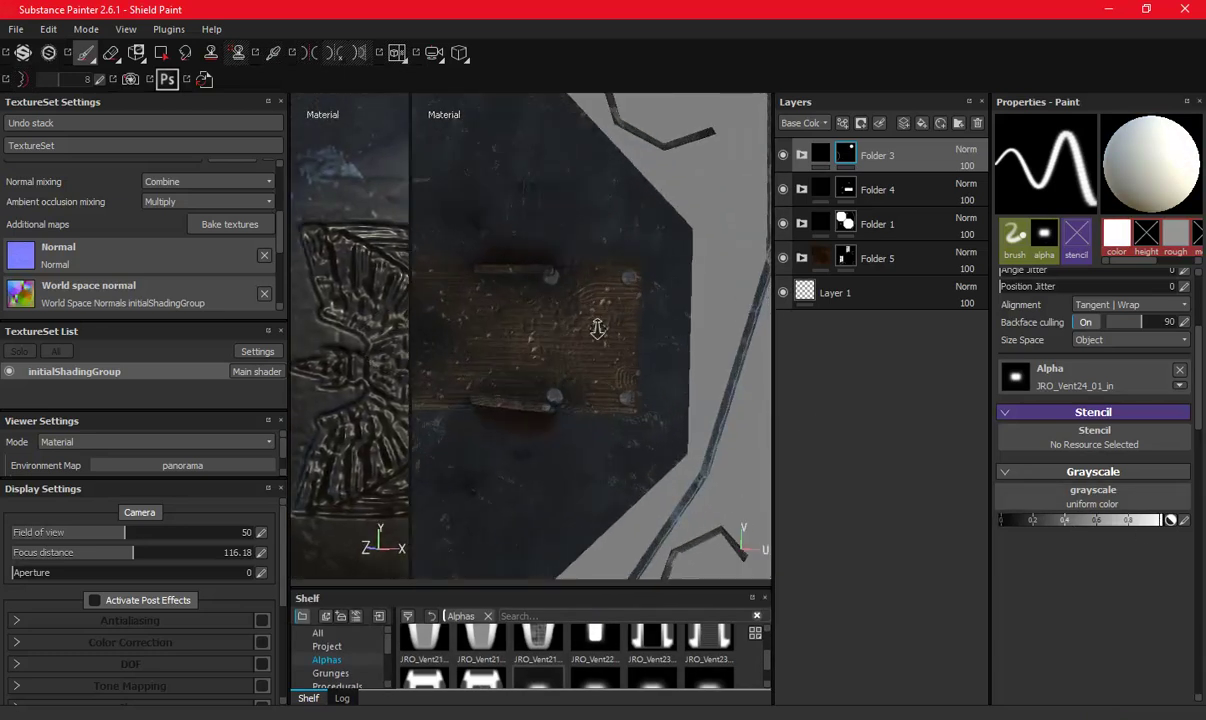
pyautogui.scroll(2, 587, 390)
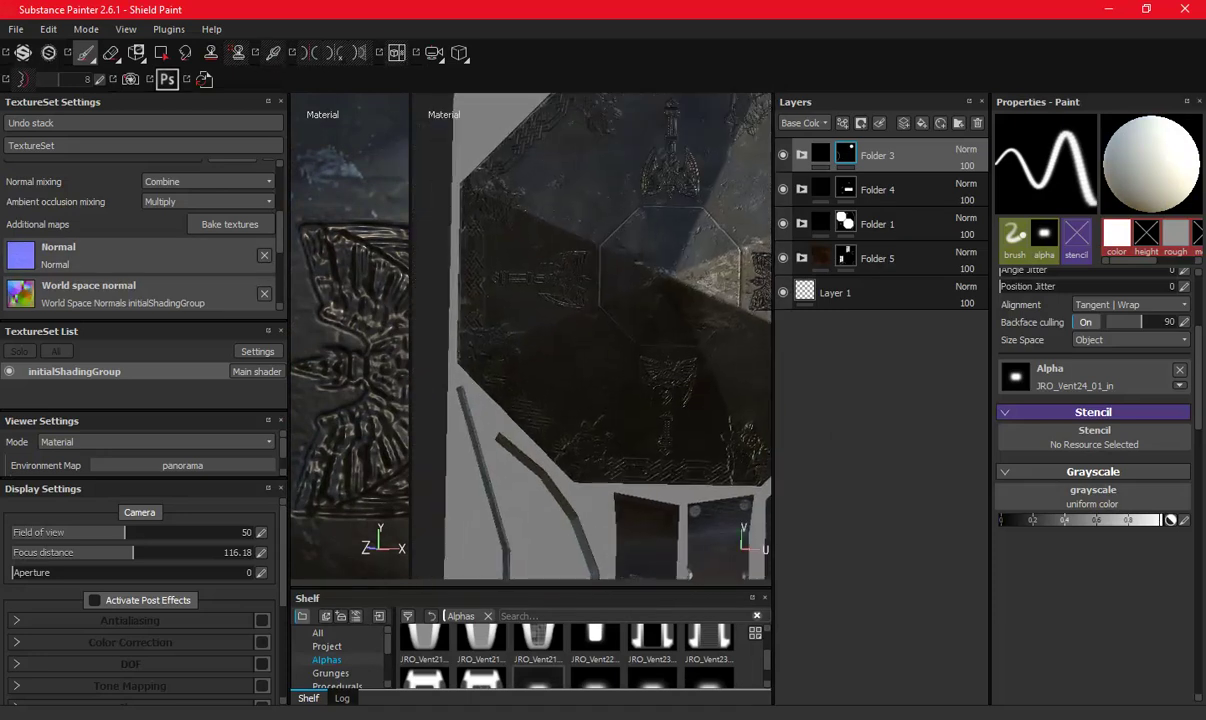
pyautogui.scroll(2, 587, 390)
pyautogui.scroll(2, 587, 390)
pyautogui.scroll(2, 470, 340)
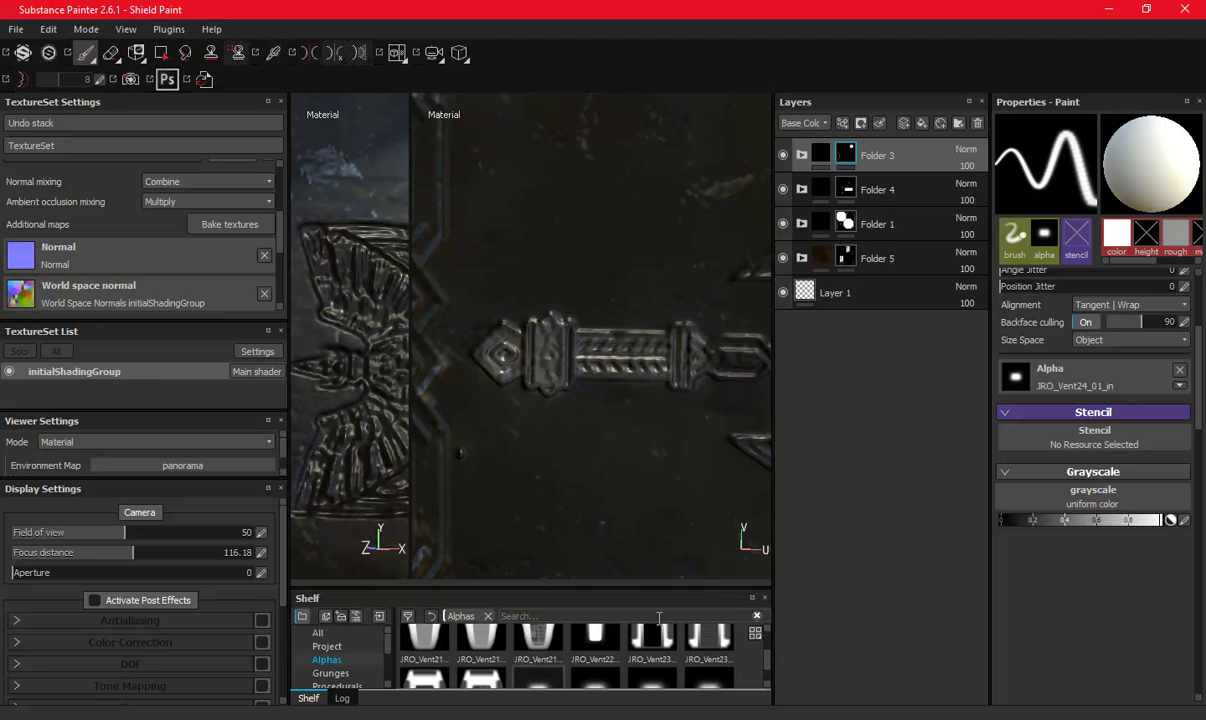
pyautogui.moveTo(659, 588); pyautogui.dragTo(659, 330)
pyautogui.scroll(-5, 640, 549)
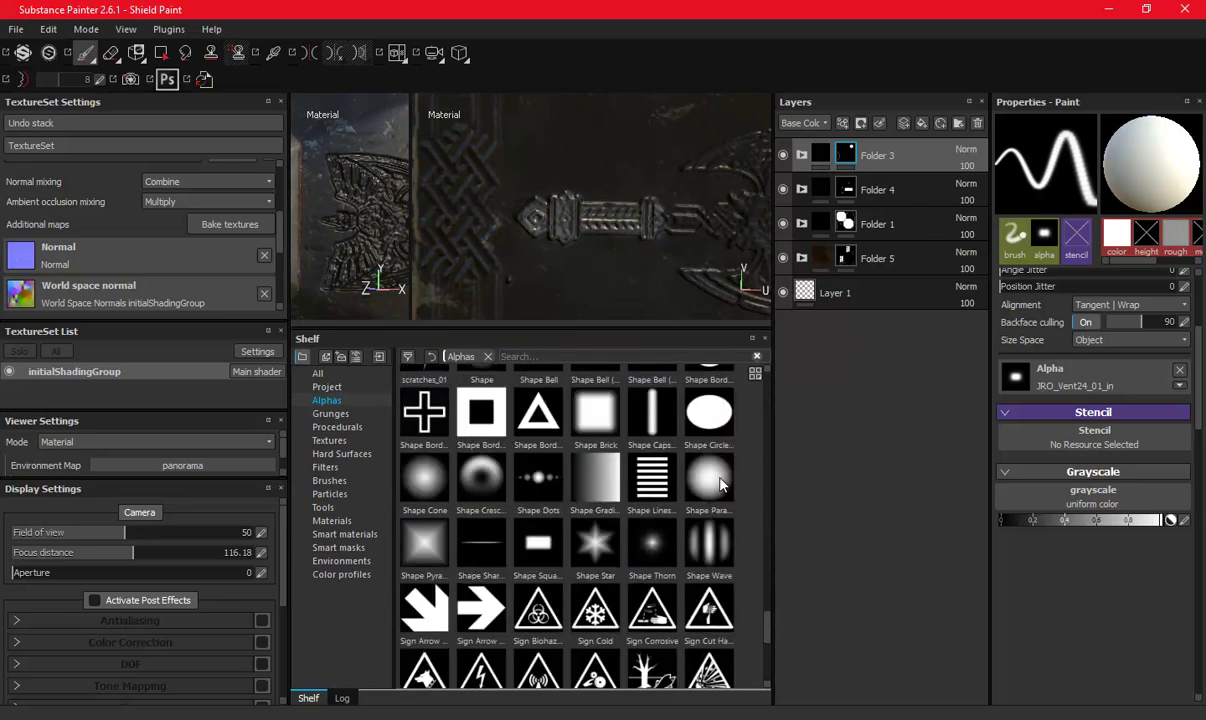
# Switch the brush to the Shape Cone alpha, shrink its size, and frame the emblem's guard in 2D.
pyautogui.click(418, 480)
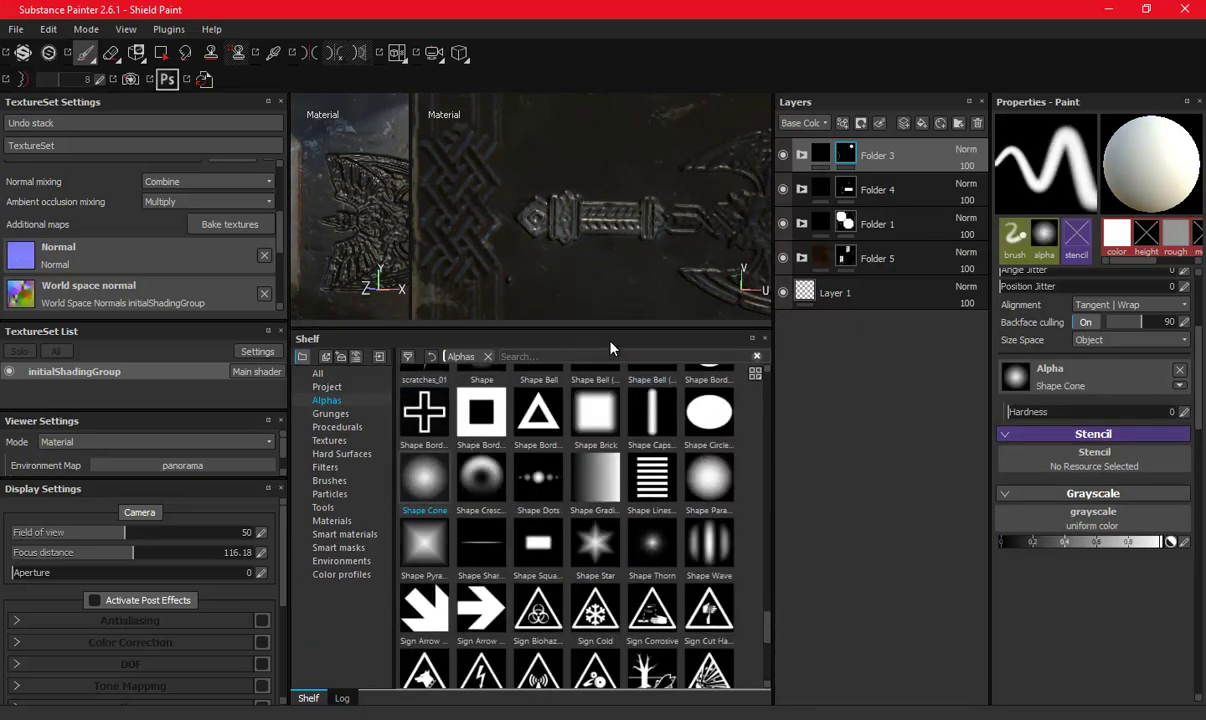
pyautogui.moveTo(621, 326); pyautogui.dragTo(621, 515)
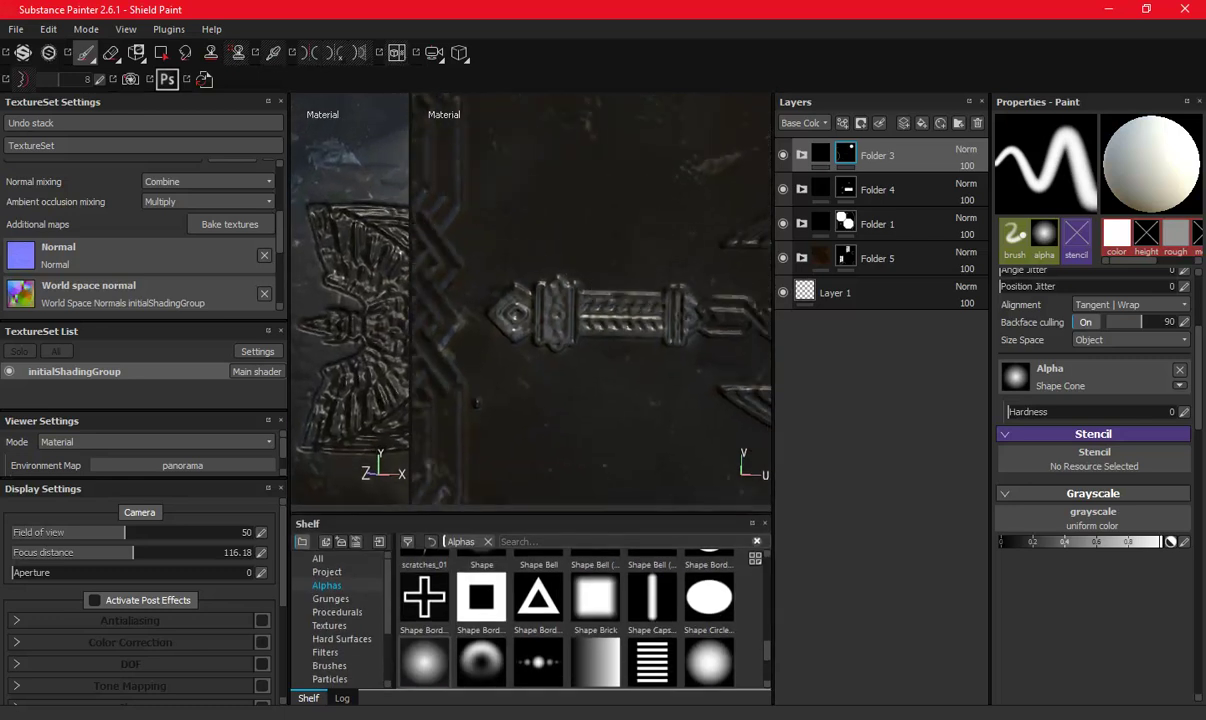
pyautogui.keyDown('ctrl'); pyautogui.moveTo(655, 355); pyautogui.dragTo(624, 337, button='right'); pyautogui.keyUp('ctrl')
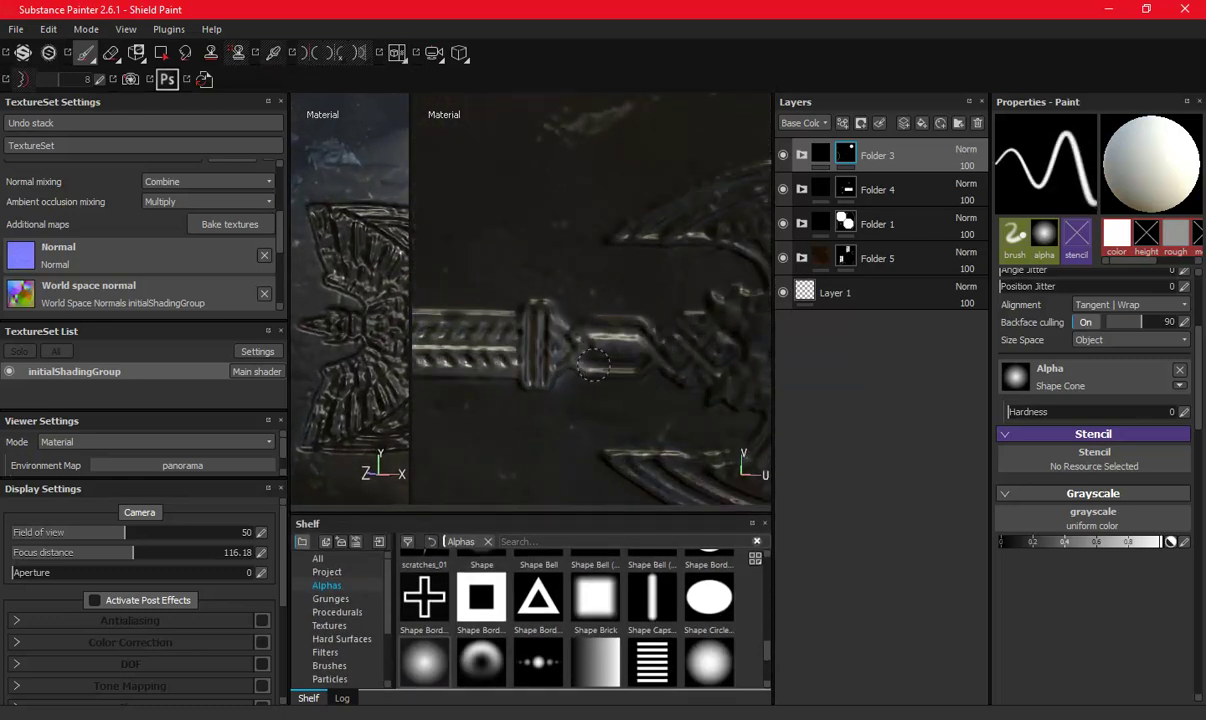
pyautogui.moveTo(615, 340); pyautogui.dragTo(510, 330, button='middle')
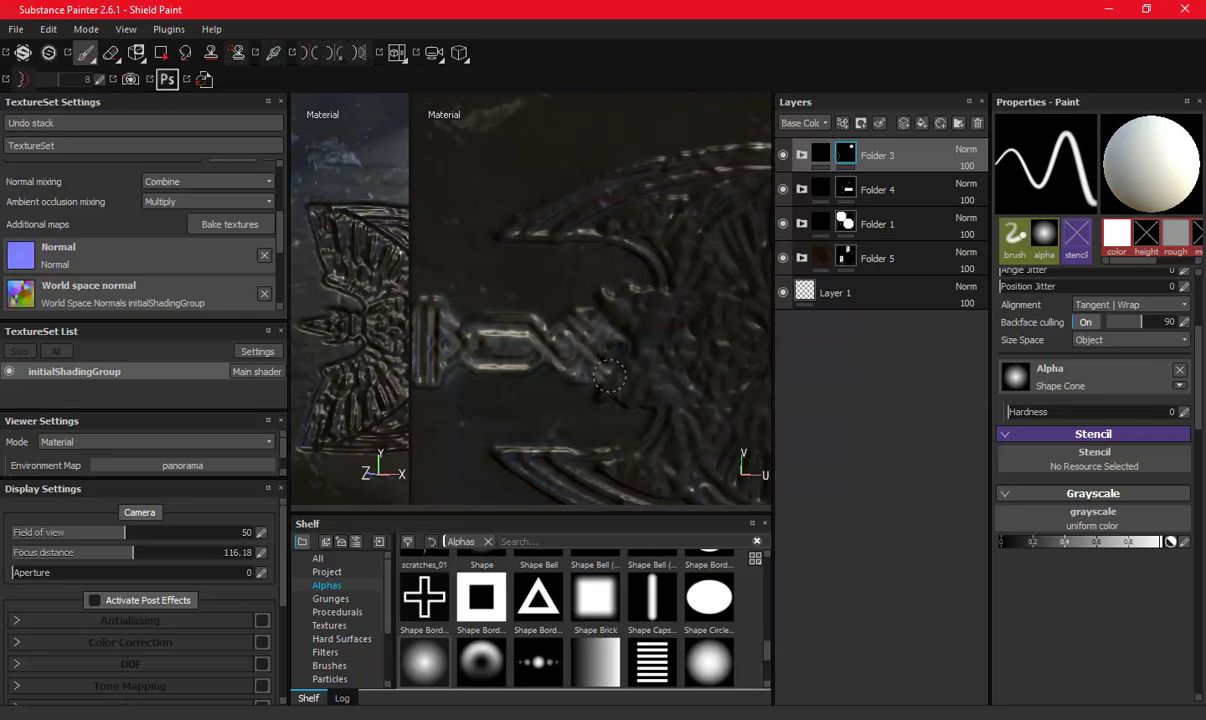
pyautogui.keyDown('alt'); pyautogui.moveTo(580, 335); pyautogui.dragTo(573, 385, button='right'); pyautogui.keyUp('alt')
pyautogui.moveTo(573, 385); pyautogui.dragTo(607, 345, button='middle')
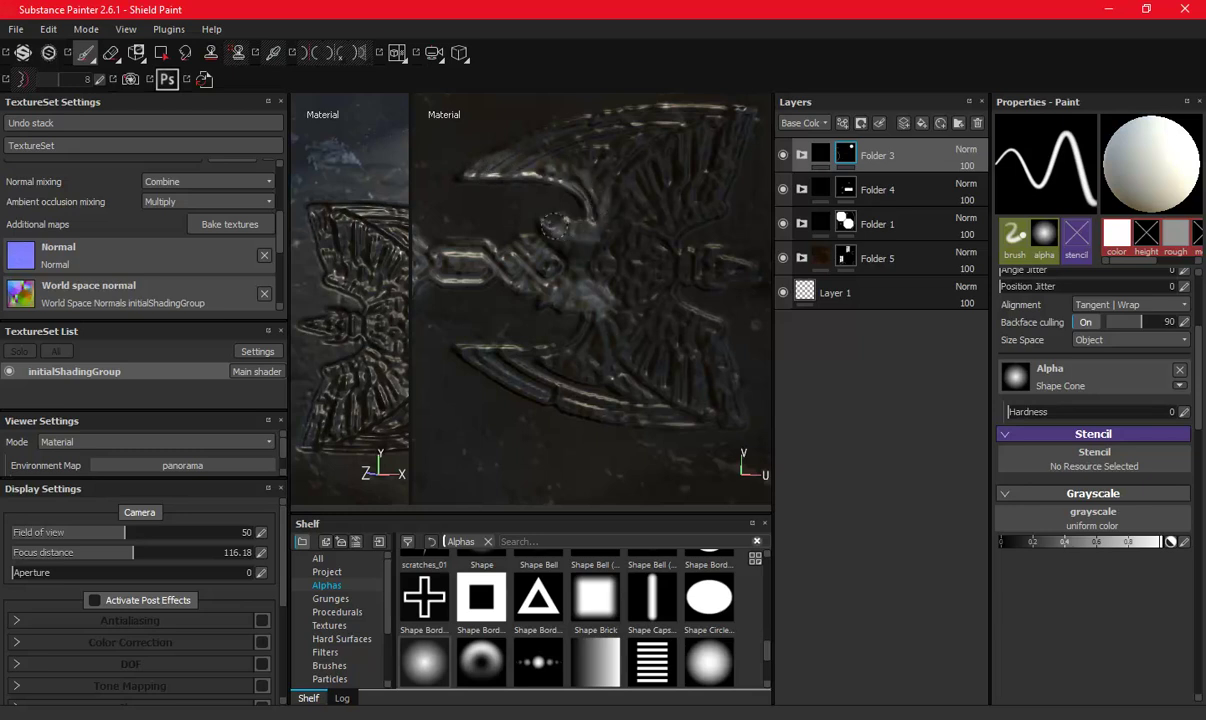
# Paint bright highlights on the guard, wing top edge, upper body and lower wing, then check in 3D.
pyautogui.moveTo(595, 280); pyautogui.dragTo(620, 298)
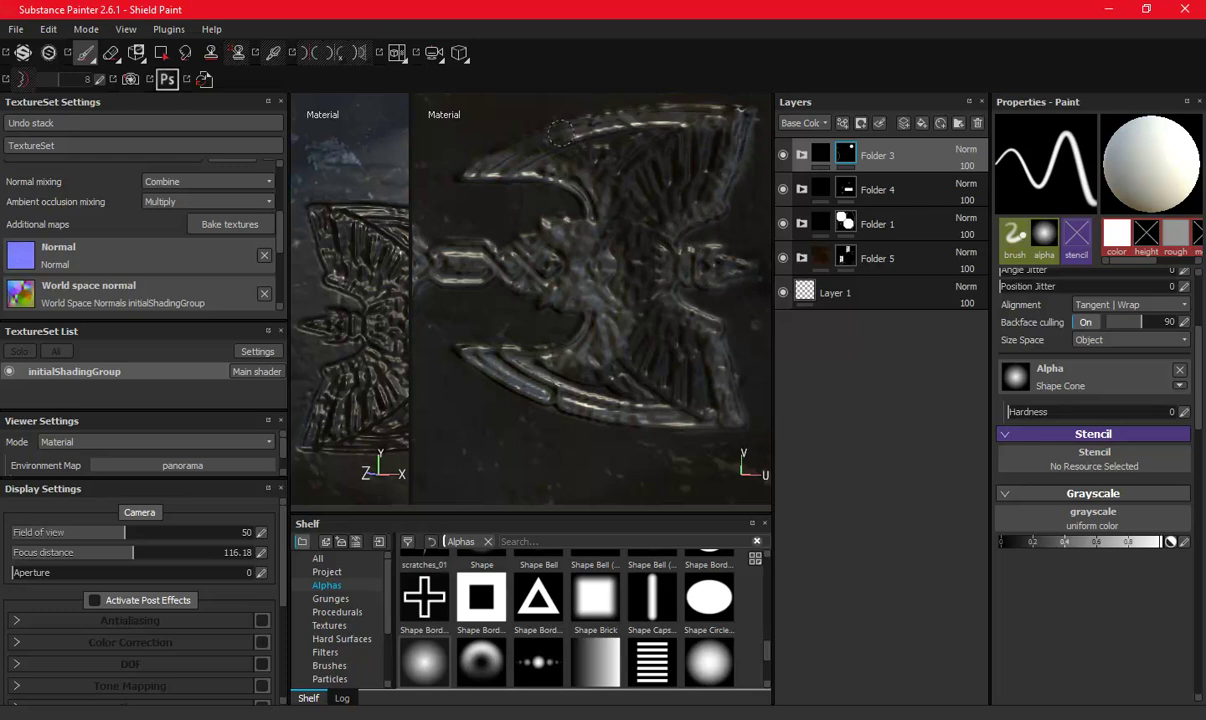
pyautogui.moveTo(495, 157); pyautogui.dragTo(655, 135)
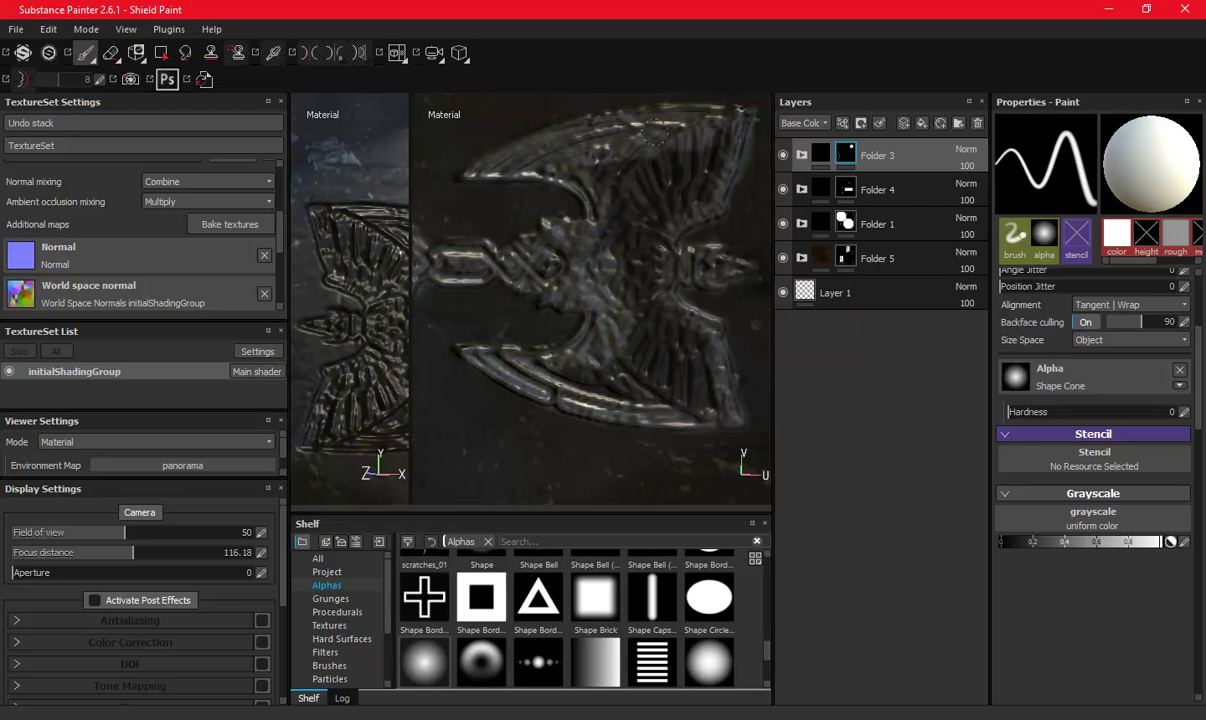
pyautogui.moveTo(660, 218); pyautogui.dragTo(595, 177)
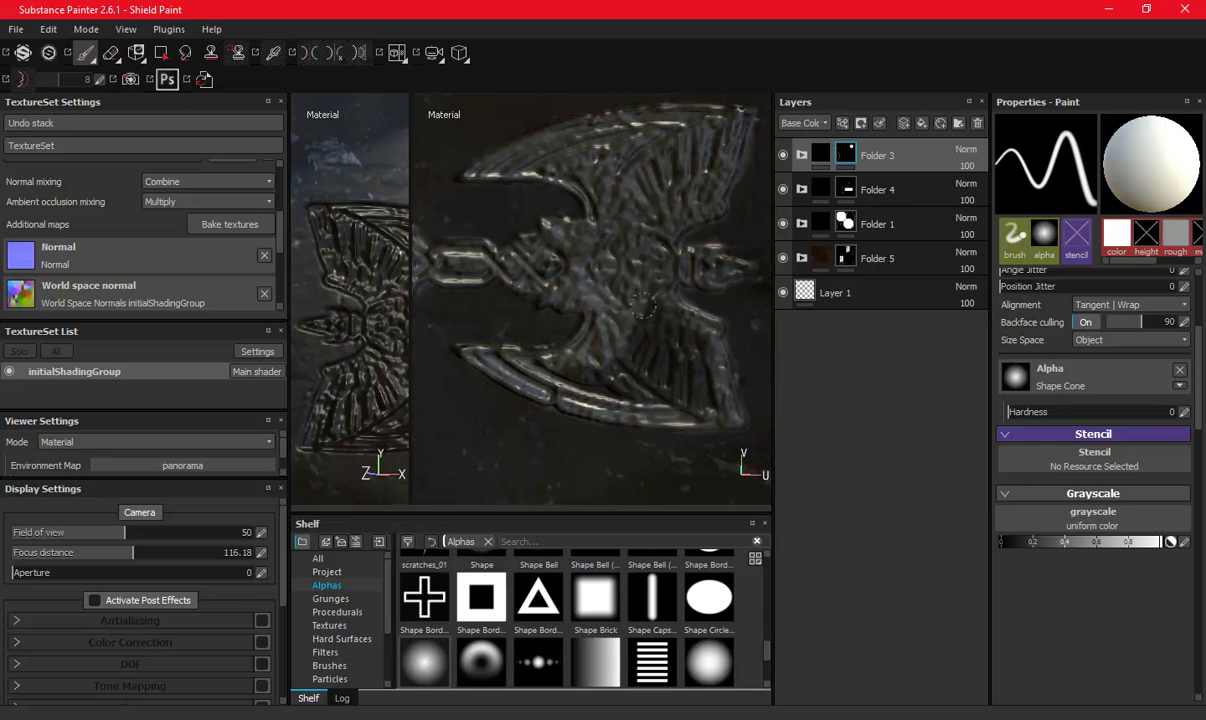
pyautogui.moveTo(605, 305)
pyautogui.mouseDown()
pyautogui.moveTo(610, 361)
pyautogui.moveTo(652, 396)
pyautogui.moveTo(652, 364)
pyautogui.mouseUp()
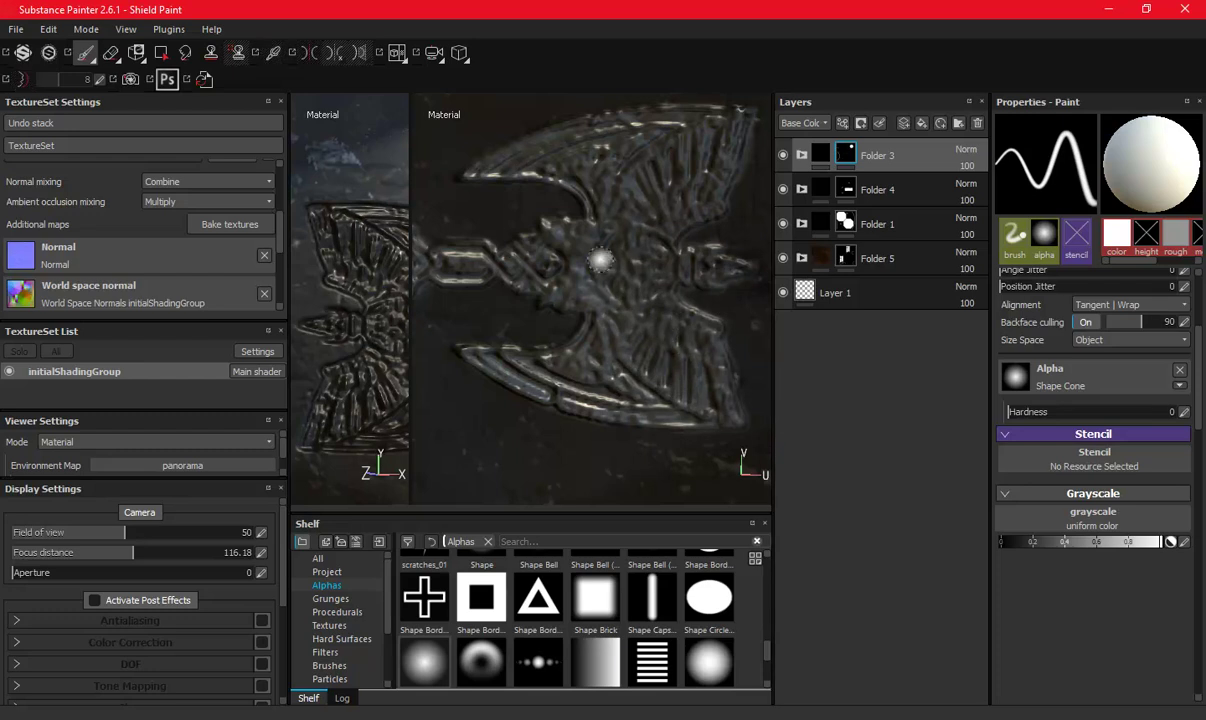
pyautogui.scroll(-3, 585, 322)
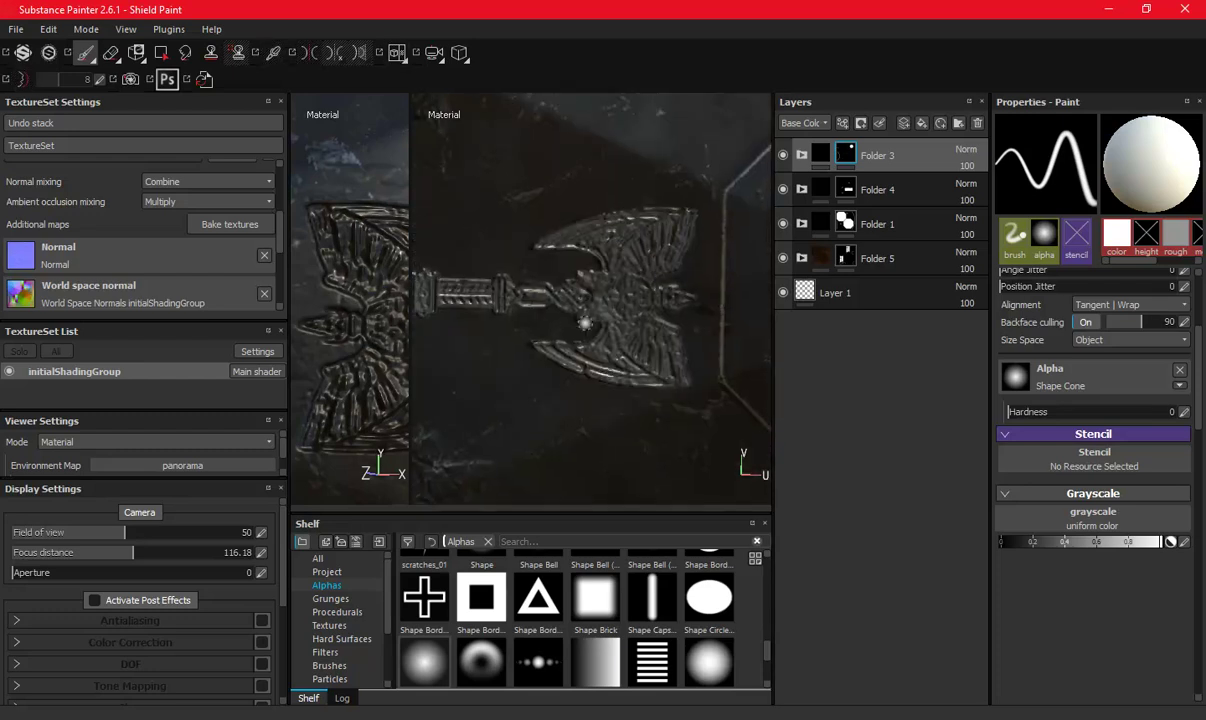
pyautogui.keyDown('alt'); pyautogui.moveTo(585, 322); pyautogui.dragTo(628, 210); pyautogui.keyUp('alt')
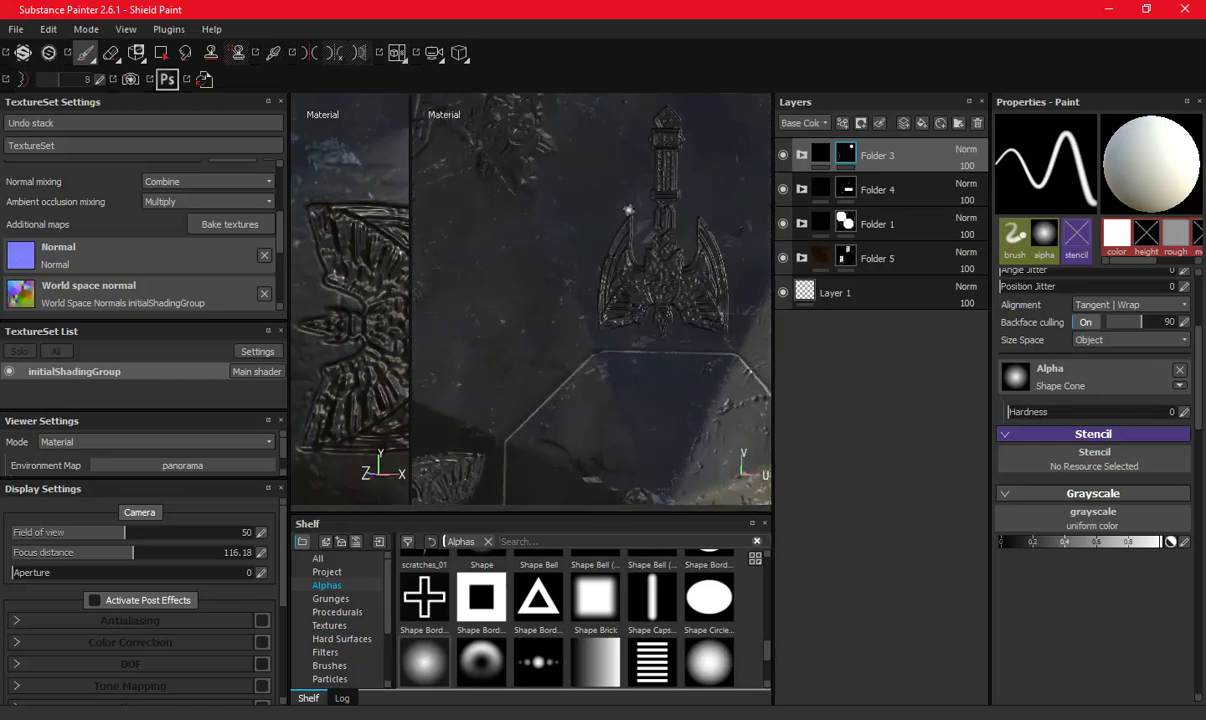
pyautogui.keyDown('alt'); pyautogui.moveTo(628, 210); pyautogui.dragTo(549, 316, button='middle'); pyautogui.keyUp('alt')
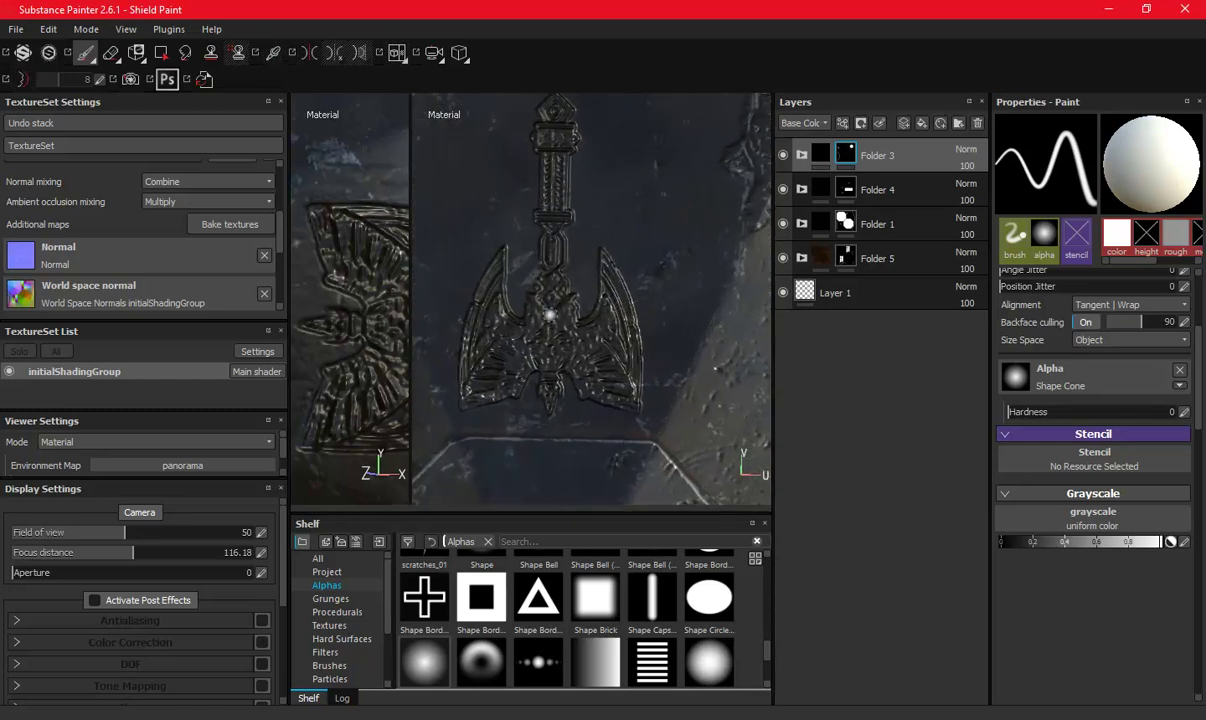
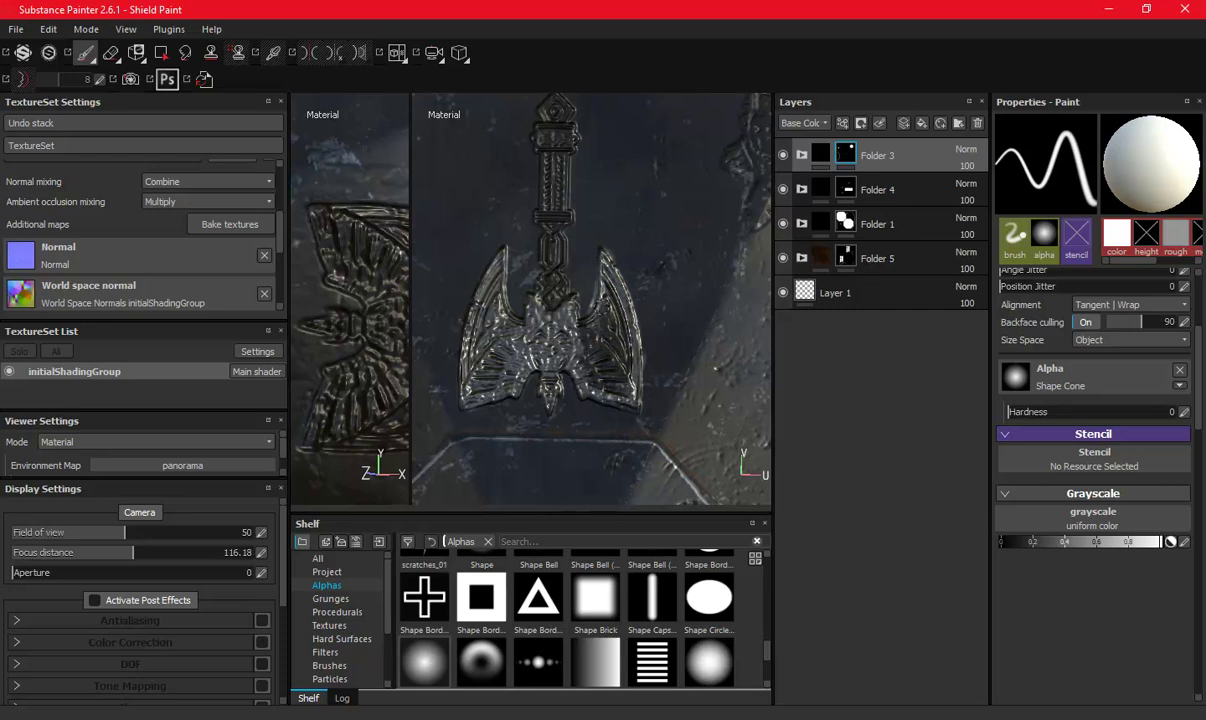
# Undo the last axe stroke and paint a shiny highlight down the axe's centre.
pyautogui.press('ctrl')
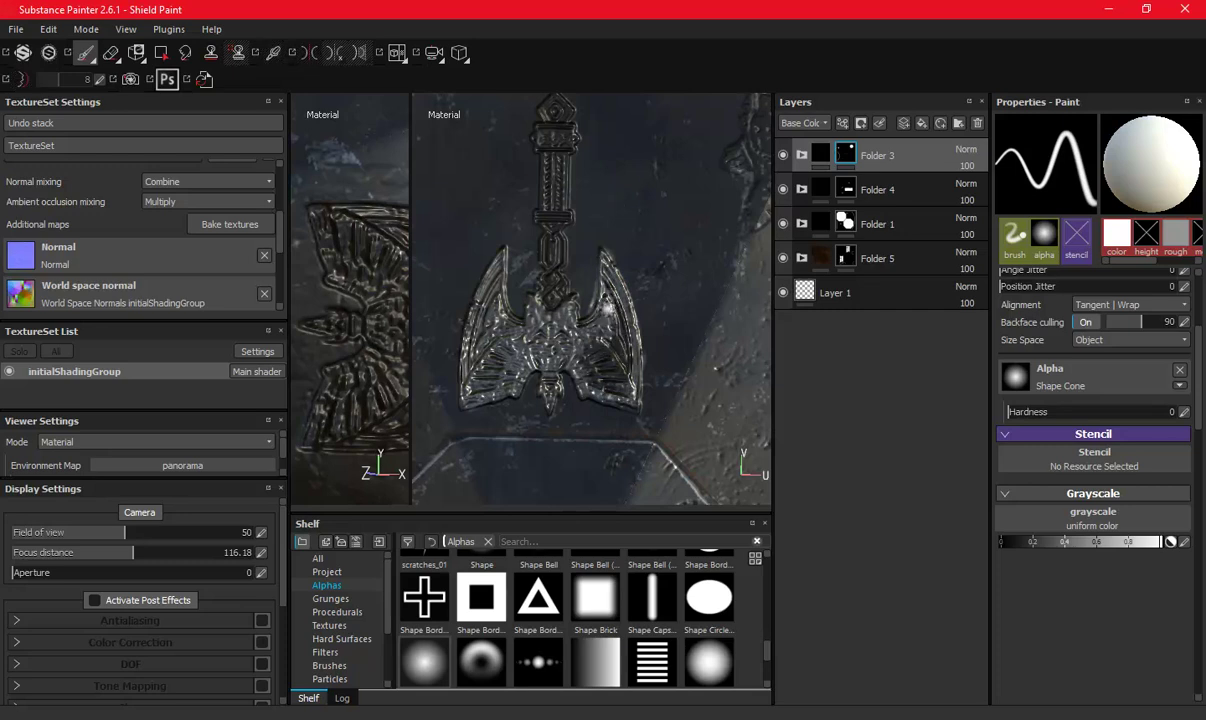
pyautogui.hotkey('ctrl', 'z')
pyautogui.moveTo(570, 246)
pyautogui.mouseDown()
pyautogui.moveTo(505, 305)
pyautogui.moveTo(530, 320)
pyautogui.moveTo(512, 342)
pyautogui.mouseUp()
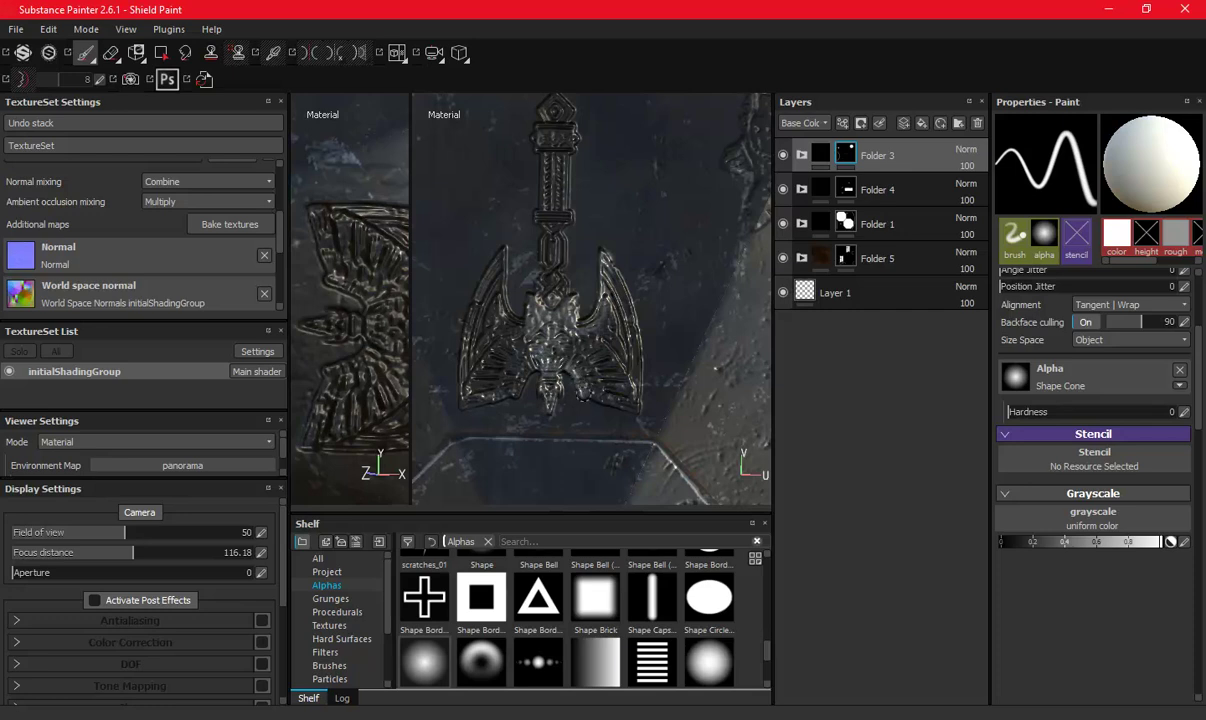
pyautogui.moveTo(600, 385)
pyautogui.mouseDown()
pyautogui.moveTo(592, 298)
pyautogui.moveTo(539, 326)
pyautogui.moveTo(556, 344)
pyautogui.moveTo(550, 360)
pyautogui.moveTo(592, 322)
pyautogui.moveTo(584, 286)
pyautogui.moveTo(580, 350)
pyautogui.moveTo(564, 320)
pyautogui.mouseUp()
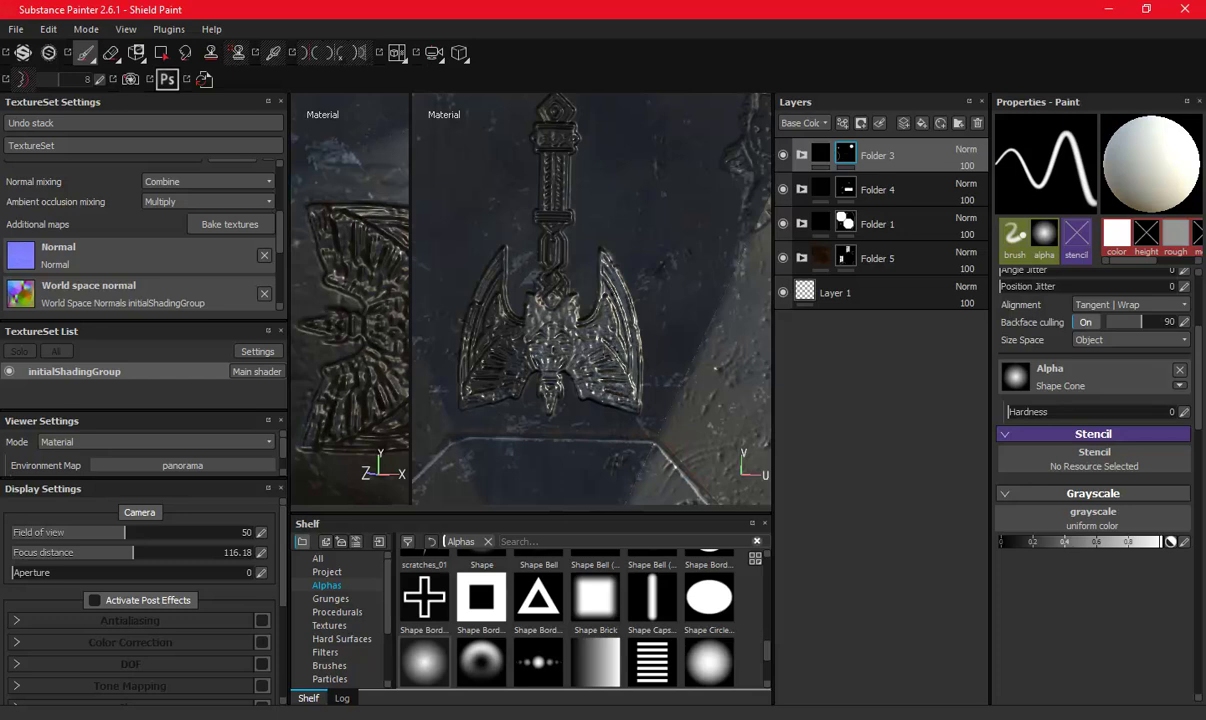
# Highlight the axe's wing edges and a strip along its handle.
pyautogui.moveTo(471, 245)
pyautogui.mouseDown()
pyautogui.moveTo(450, 292)
pyautogui.moveTo(440, 377)
pyautogui.moveTo(488, 366)
pyautogui.moveTo(498, 345)
pyautogui.mouseUp()
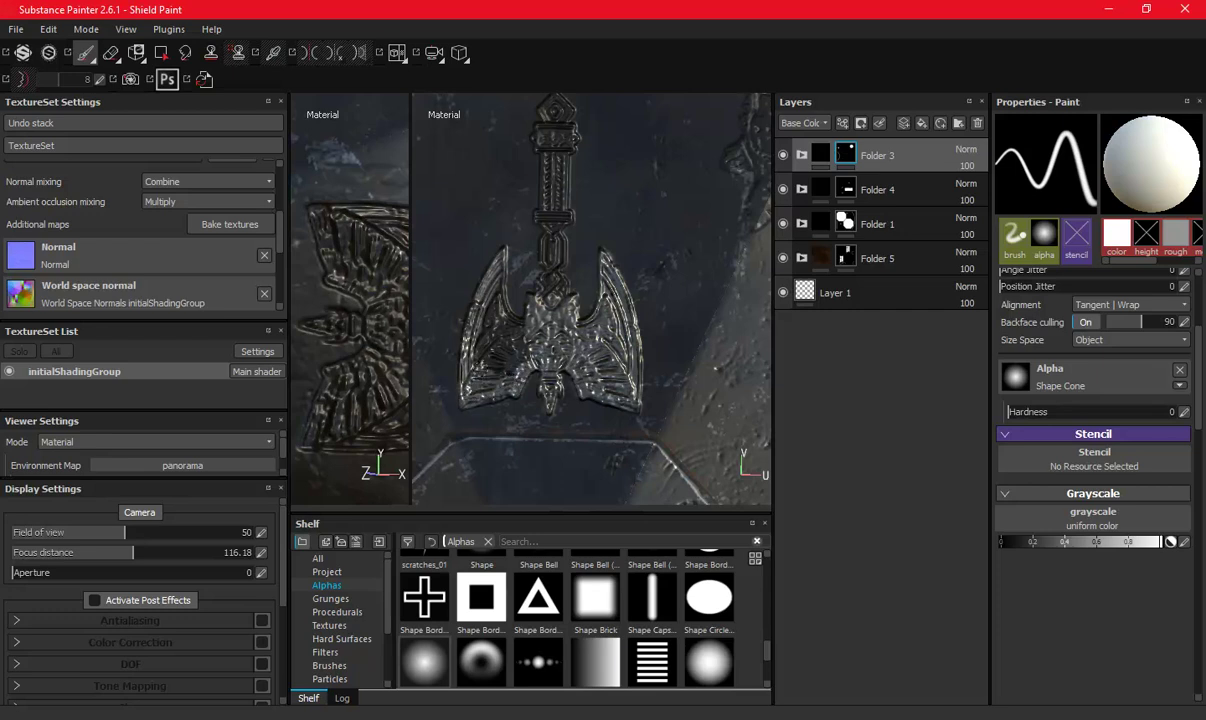
pyautogui.moveTo(455, 305)
pyautogui.mouseDown()
pyautogui.moveTo(448, 350)
pyautogui.moveTo(500, 340)
pyautogui.moveTo(488, 322)
pyautogui.mouseUp()
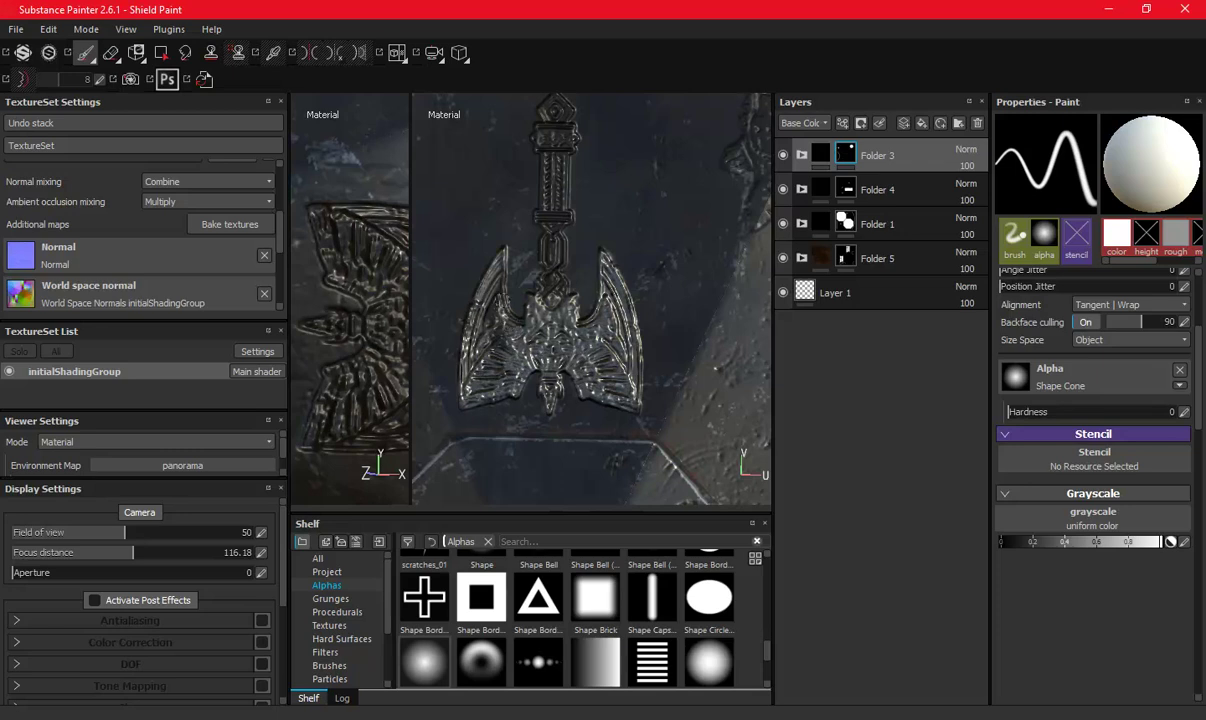
pyautogui.moveTo(492, 314)
pyautogui.mouseDown()
pyautogui.moveTo(463, 292)
pyautogui.moveTo(473, 337)
pyautogui.mouseUp()
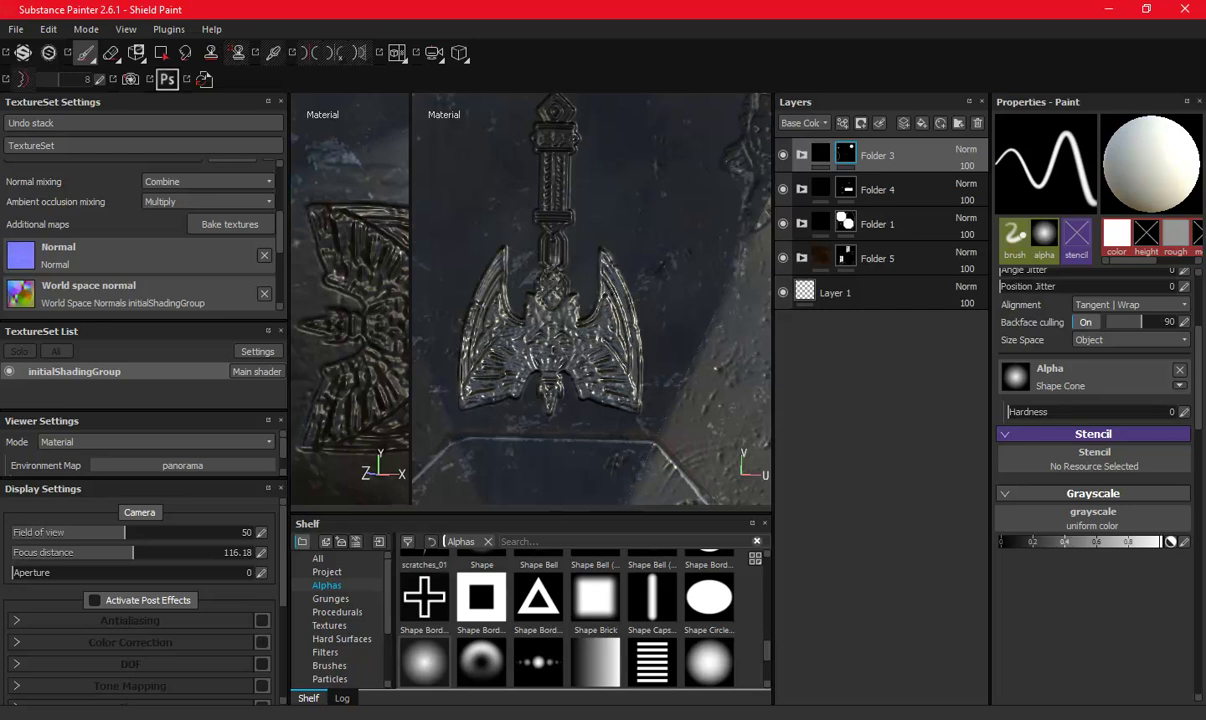
pyautogui.moveTo(522, 226); pyautogui.dragTo(531, 118)
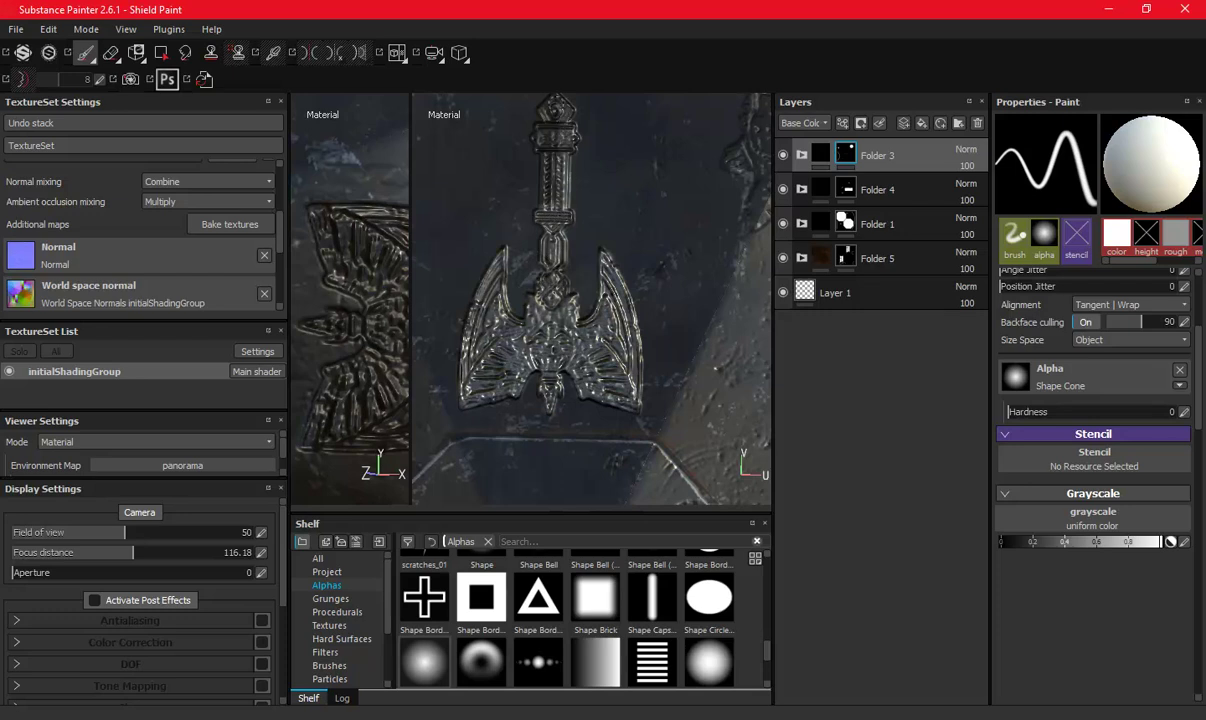
pyautogui.moveTo(515, 128); pyautogui.dragTo(517, 206)
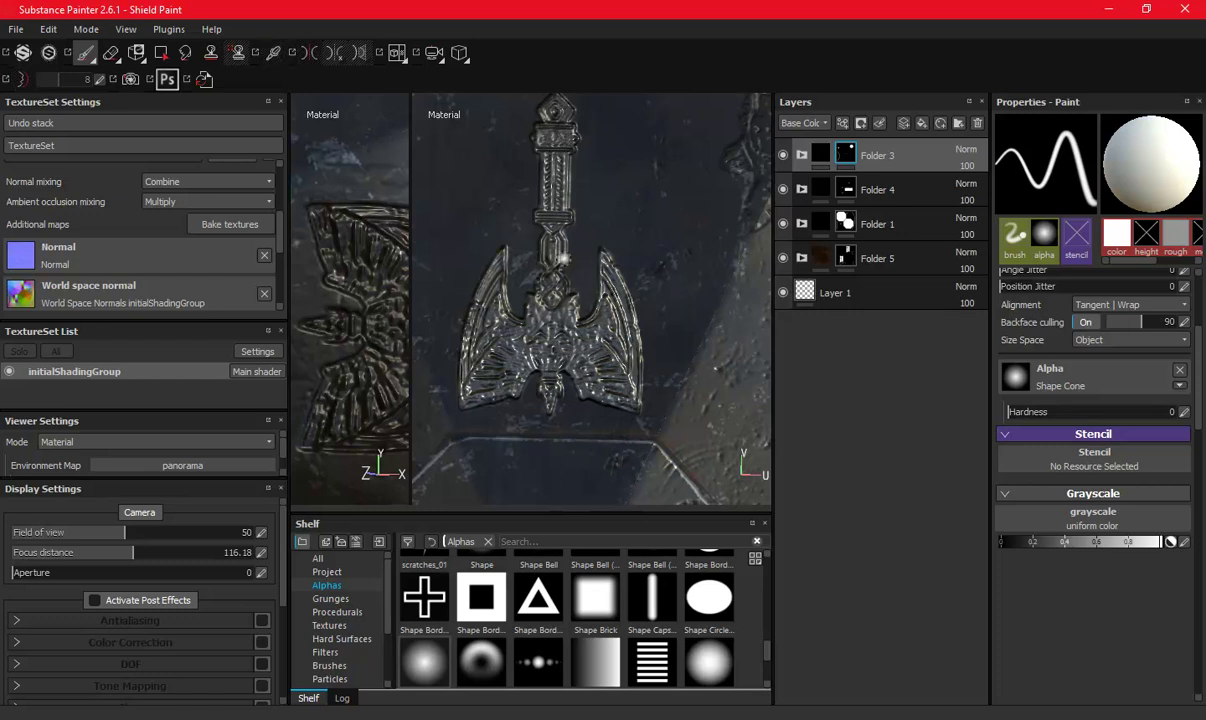
# Paint bright highlights over the axe's wings, lower wing and central detail near the handle.
pyautogui.scroll(-3, 600, 300)
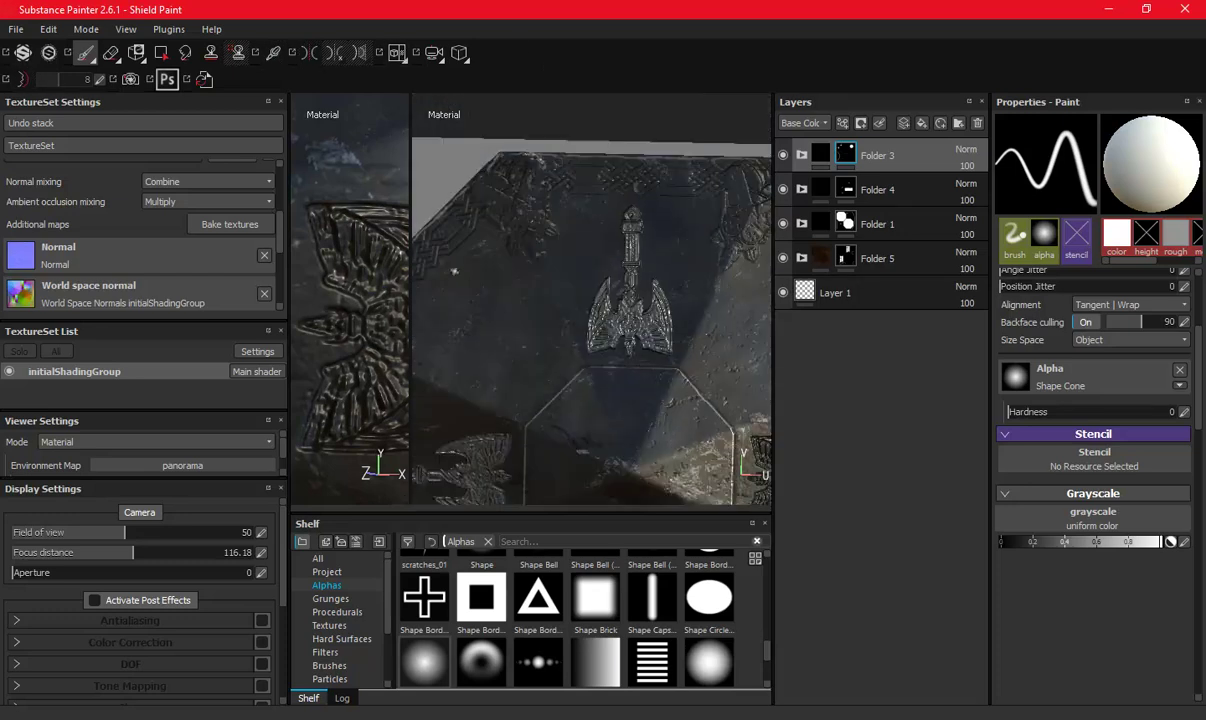
pyautogui.scroll(3, 600, 340)
pyautogui.scroll(2, 600, 340)
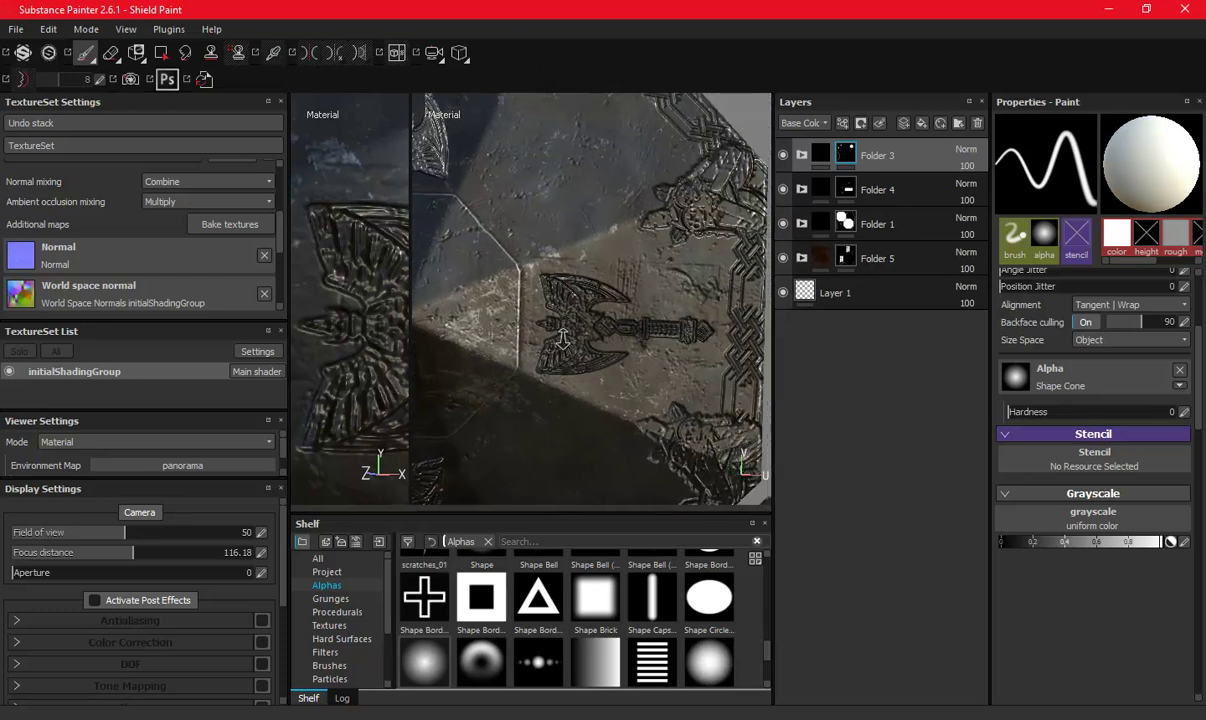
pyautogui.keyDown('alt'); pyautogui.moveTo(600, 355); pyautogui.dragTo(476, 288); pyautogui.keyUp('alt')
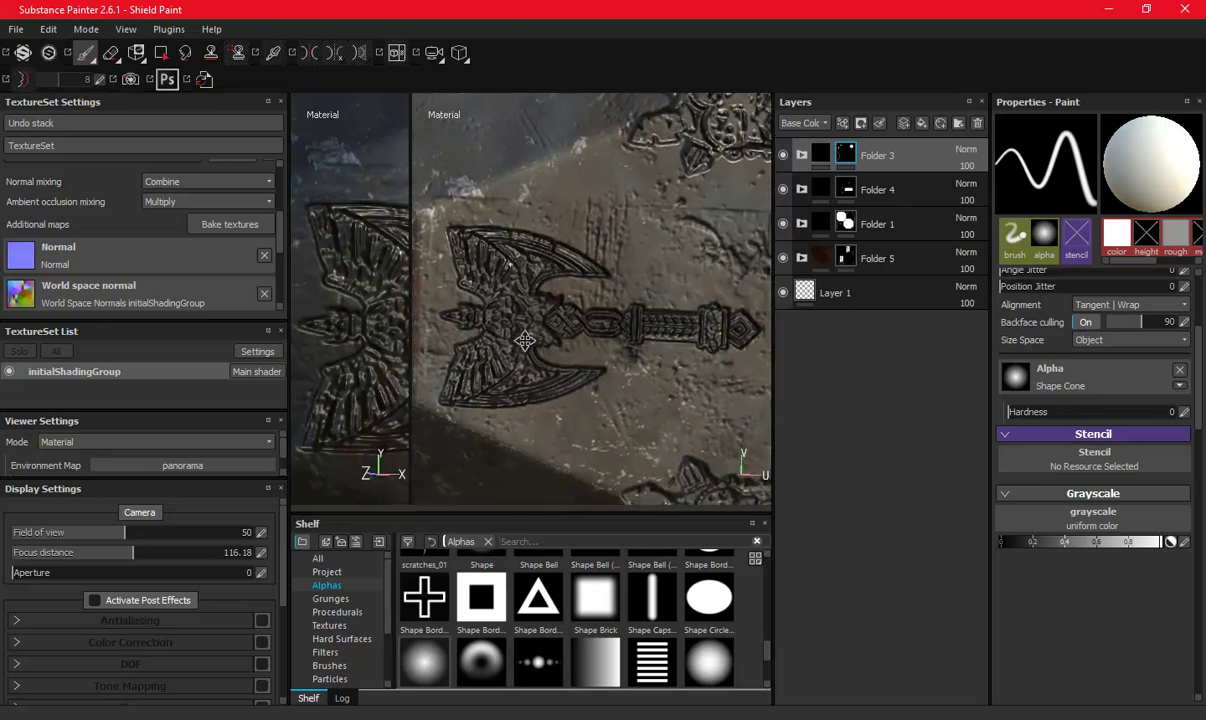
pyautogui.moveTo(410, 255); pyautogui.dragTo(372, 258)
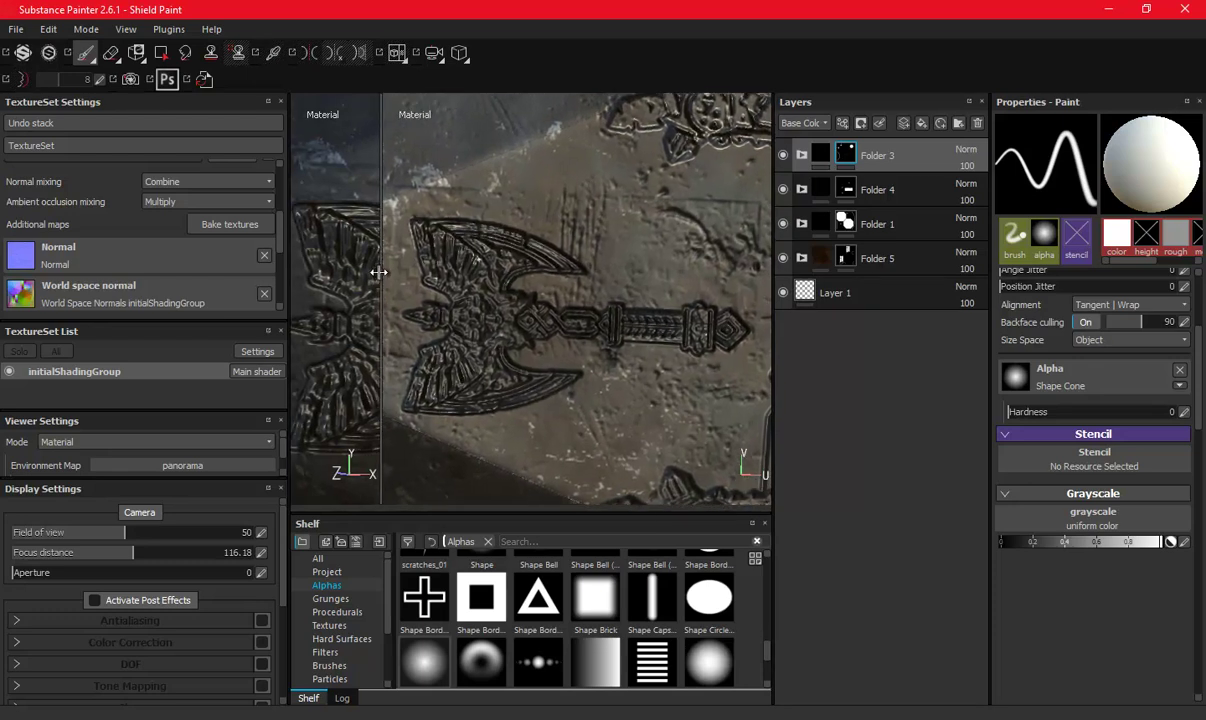
pyautogui.keyDown('alt'); pyautogui.moveTo(553, 318); pyautogui.dragTo(575, 320, button='right'); pyautogui.keyUp('alt')
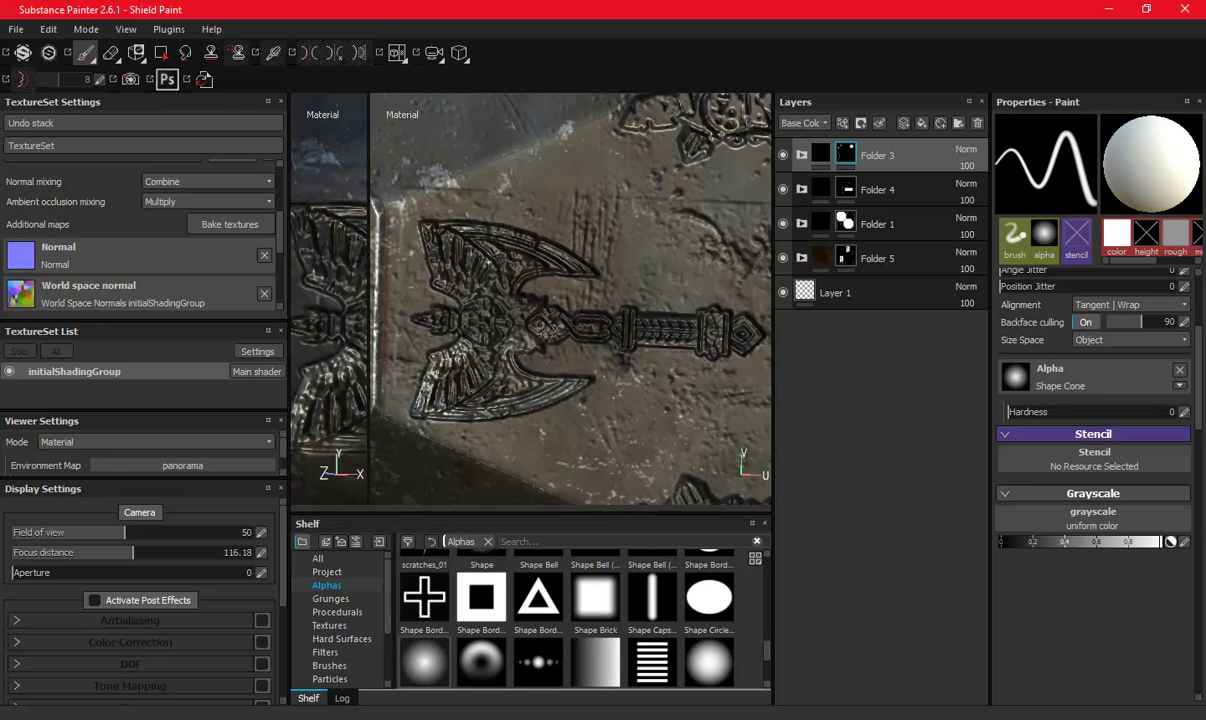
pyautogui.moveTo(503, 283); pyautogui.dragTo(455, 326)
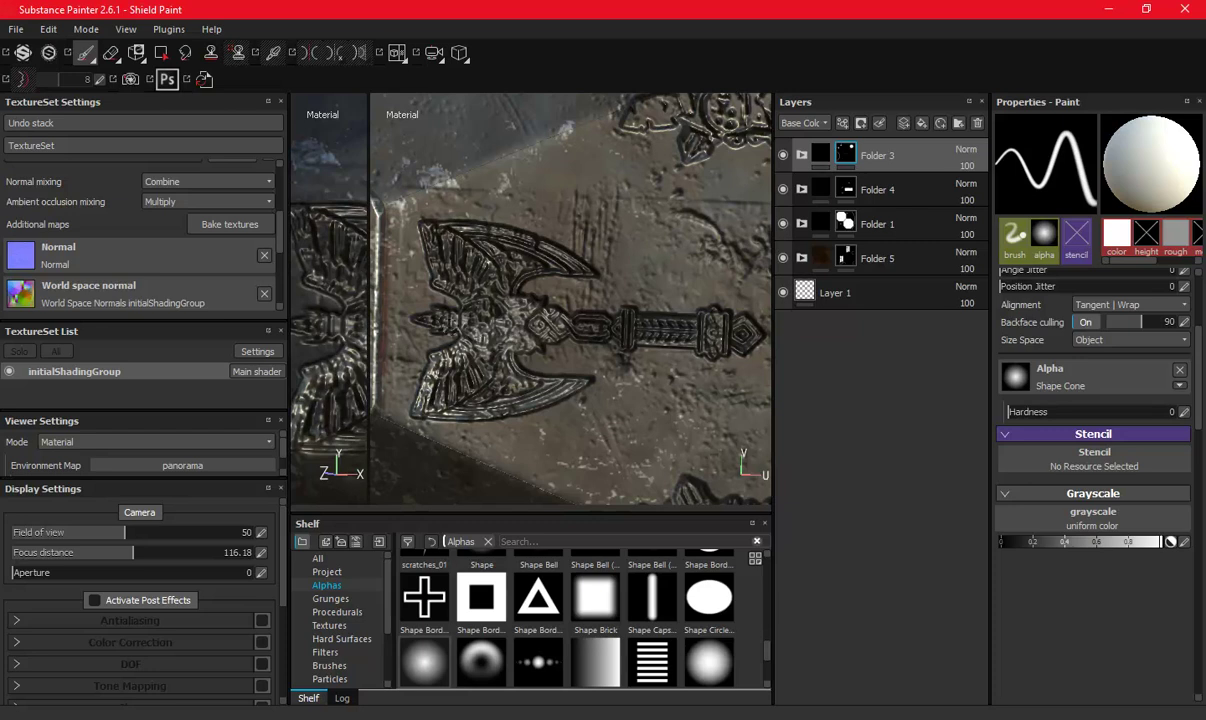
pyautogui.moveTo(444, 300)
pyautogui.mouseDown()
pyautogui.moveTo(403, 218)
pyautogui.moveTo(468, 217)
pyautogui.moveTo(558, 266)
pyautogui.moveTo(458, 263)
pyautogui.moveTo(417, 240)
pyautogui.moveTo(505, 255)
pyautogui.mouseUp()
pyautogui.moveTo(465, 333)
pyautogui.mouseDown()
pyautogui.moveTo(450, 355)
pyautogui.moveTo(425, 355)
pyautogui.moveTo(480, 370)
pyautogui.moveTo(473, 350)
pyautogui.moveTo(491, 371)
pyautogui.mouseUp()
pyautogui.moveTo(572, 323)
pyautogui.mouseDown()
pyautogui.moveTo(552, 330)
pyautogui.moveTo(625, 328)
pyautogui.moveTo(645, 310)
pyautogui.moveTo(680, 325)
pyautogui.moveTo(701, 317)
pyautogui.mouseUp()
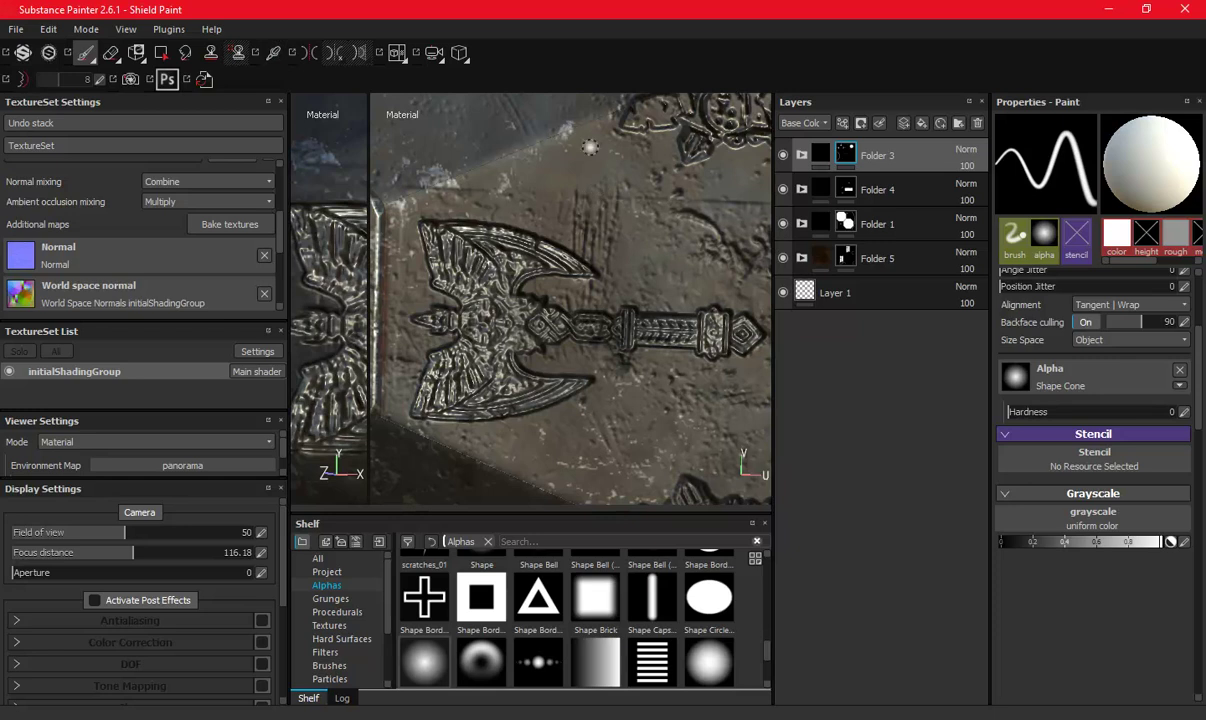
# Save the project and widen the 3D view with the shield turned to the front.
pyautogui.scroll(-5, 600, 250)
pyautogui.scroll(3, 620, 310)
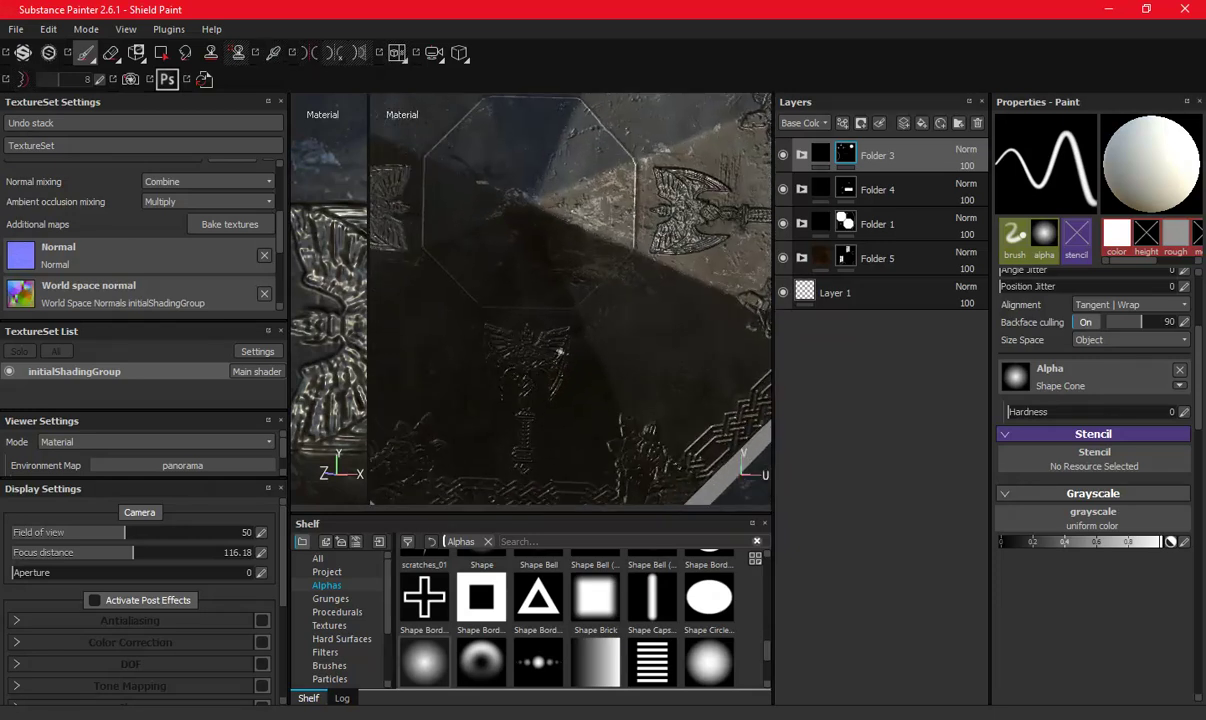
pyautogui.scroll(2, 570, 320)
pyautogui.scroll(2, 615, 318)
pyautogui.scroll(1, 594, 274)
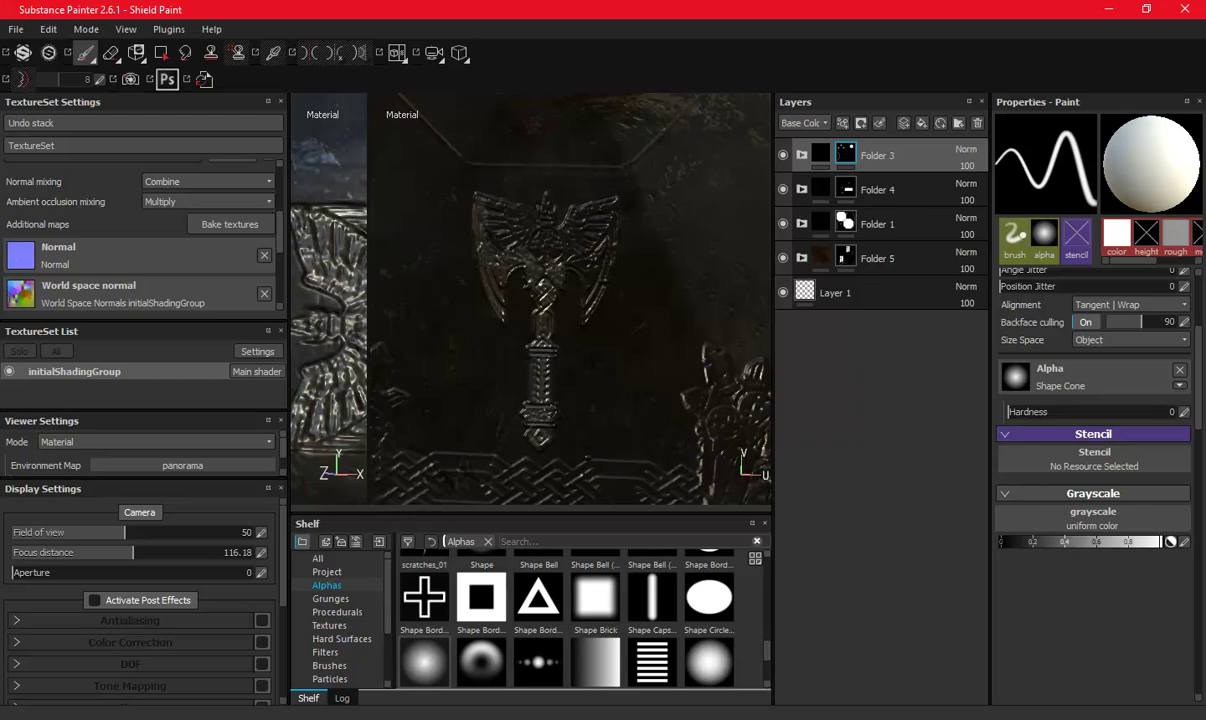
pyautogui.press('l')
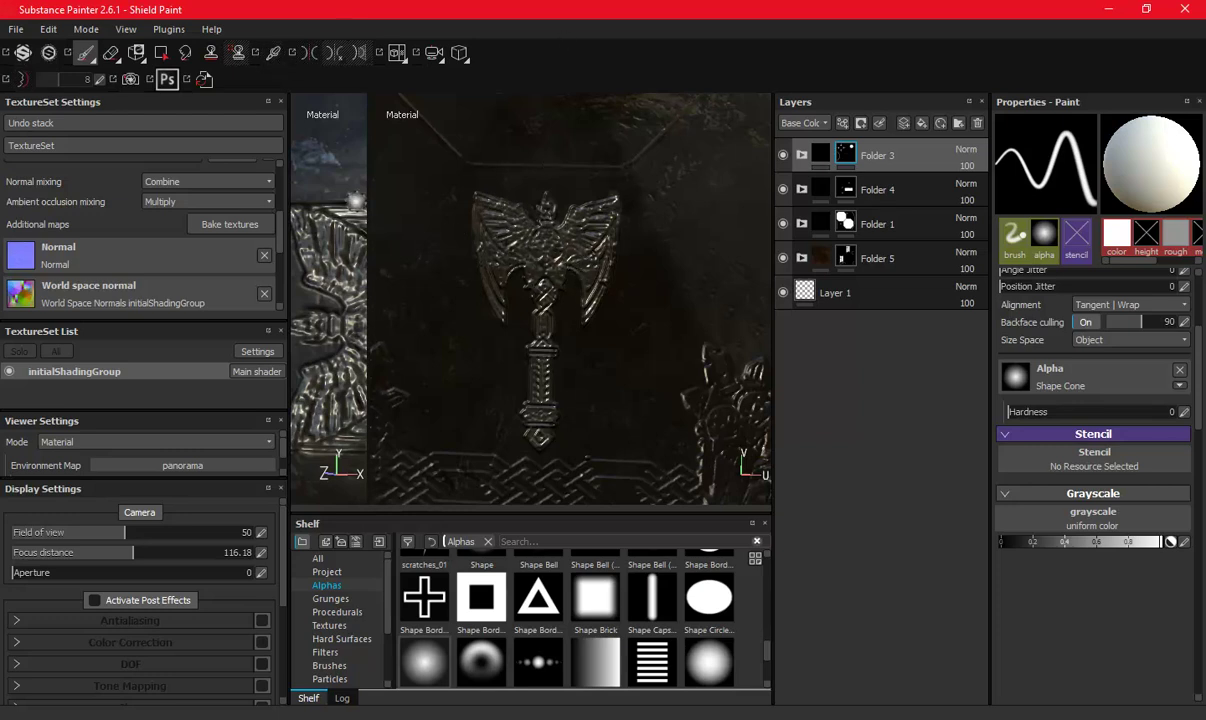
pyautogui.moveTo(368, 205); pyautogui.dragTo(495, 300)
pyautogui.moveTo(390, 300)
pyautogui.keyDown('alt'); pyautogui.mouseDown()
pyautogui.moveTo(420, 300)
pyautogui.moveTo(383, 281)
pyautogui.mouseUp(); pyautogui.keyUp('alt')
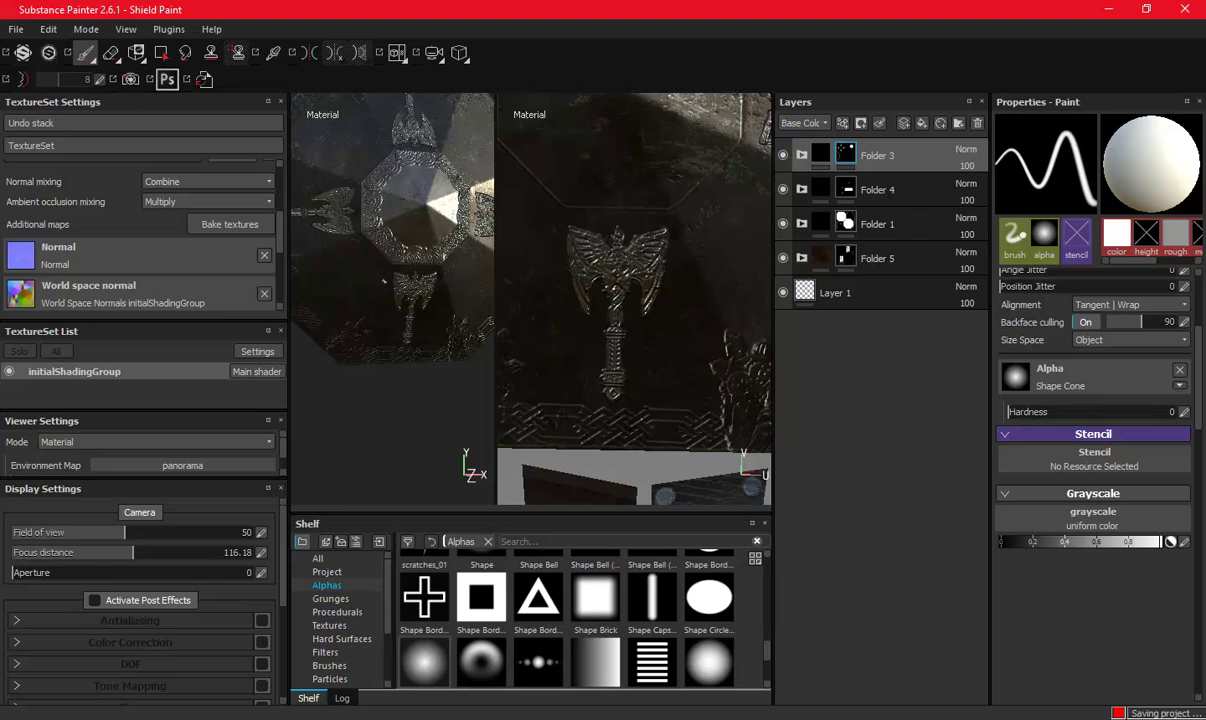
# Enlarge the brush, turn on symmetry, and paint highlights down the figure's lower body.
pyautogui.moveTo(383, 281)
pyautogui.keyDown('alt'); pyautogui.mouseDown()
pyautogui.moveTo(399, 399)
pyautogui.moveTo(512, 344)
pyautogui.moveTo(525, 281)
pyautogui.moveTo(578, 331)
pyautogui.mouseUp(); pyautogui.keyUp('alt')
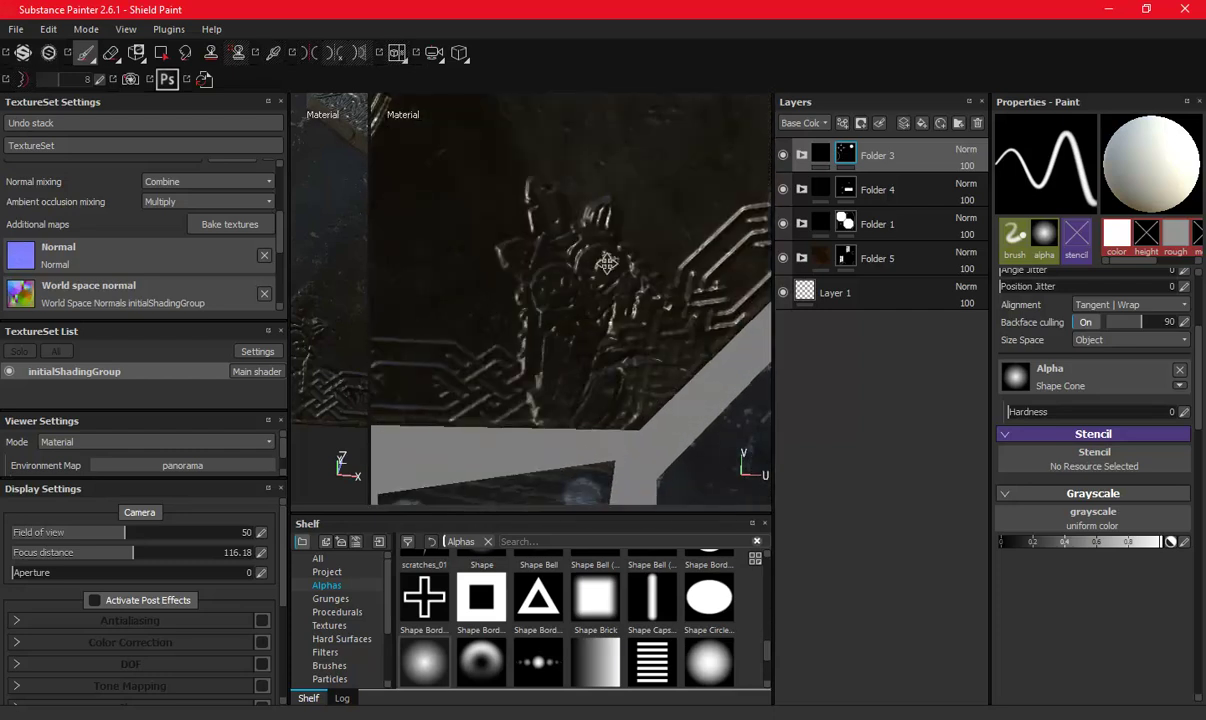
pyautogui.press(']')
pyautogui.press(']')
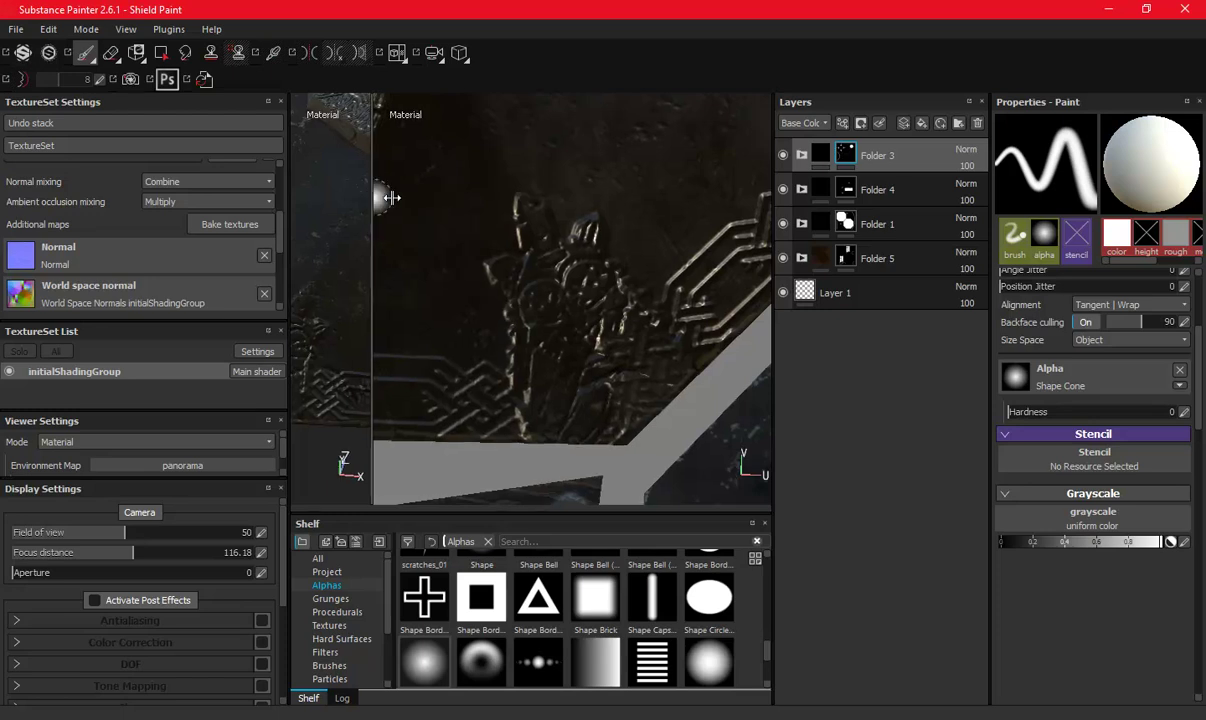
pyautogui.moveTo(370, 197); pyautogui.dragTo(528, 197)
pyautogui.moveTo(400, 240)
pyautogui.keyDown('alt'); pyautogui.mouseDown()
pyautogui.moveTo(430, 260)
pyautogui.moveTo(390, 240)
pyautogui.mouseUp(); pyautogui.keyUp('alt')
pyautogui.click(311, 52)
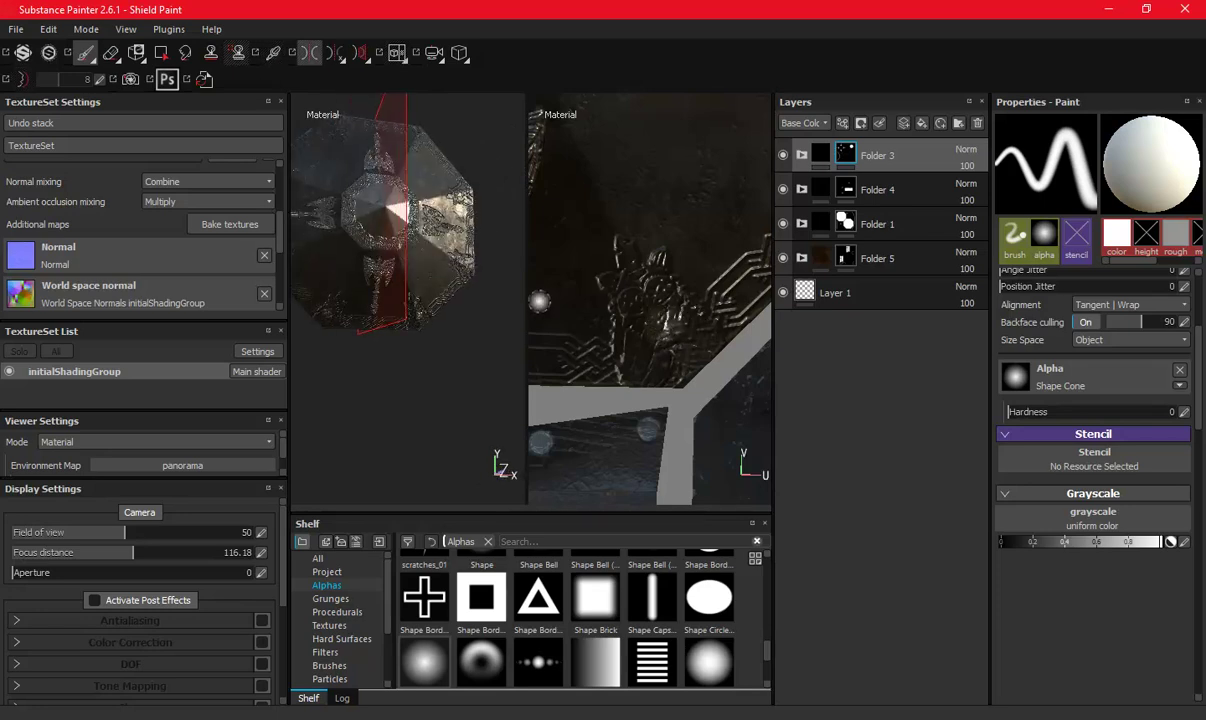
pyautogui.moveTo(526, 298); pyautogui.dragTo(350, 296)
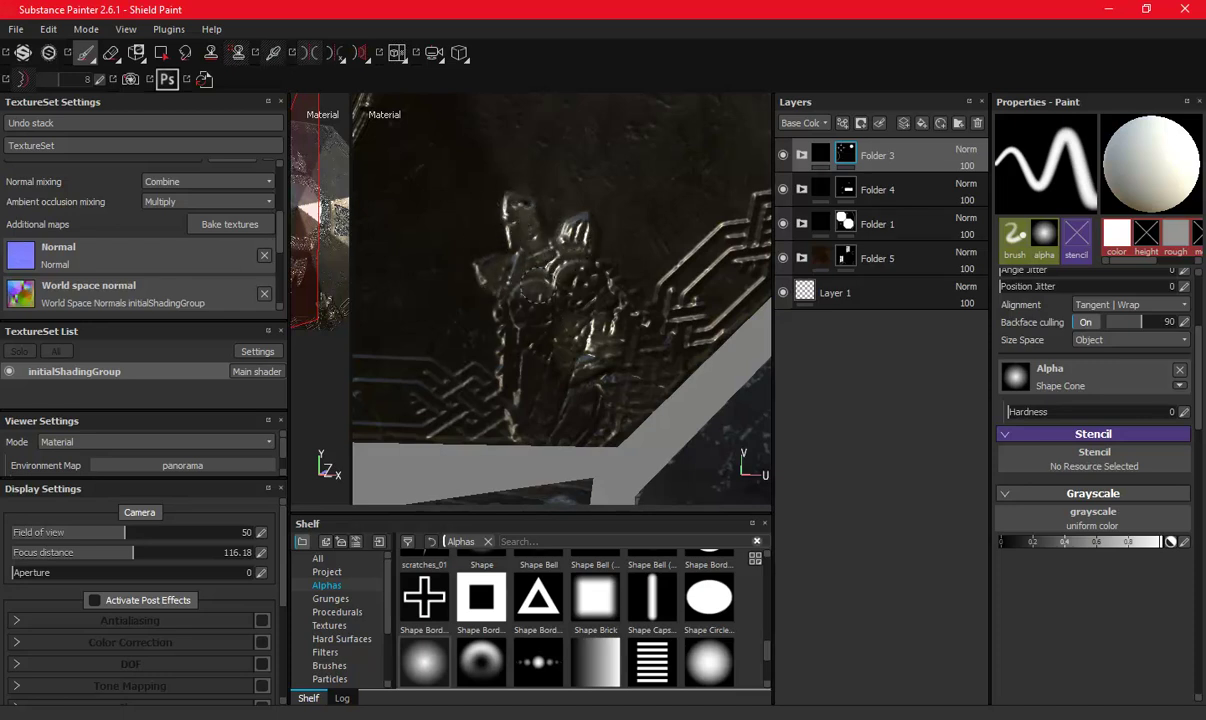
pyautogui.moveTo(523, 344)
pyautogui.mouseDown()
pyautogui.moveTo(544, 440)
pyautogui.moveTo(655, 316)
pyautogui.moveTo(575, 280)
pyautogui.moveTo(570, 335)
pyautogui.moveTo(525, 340)
pyautogui.moveTo(570, 360)
pyautogui.moveTo(675, 245)
pyautogui.moveTo(660, 240)
pyautogui.moveTo(737, 303)
pyautogui.mouseUp()
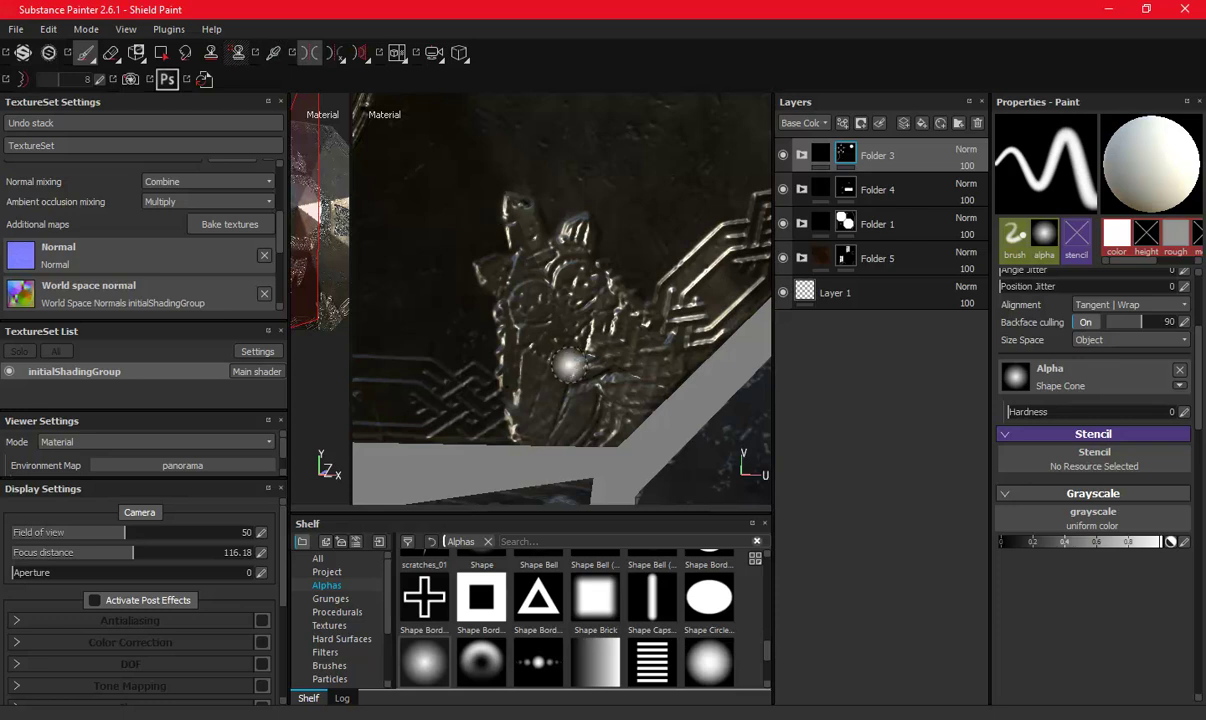
# Paint shiny highlights up the embossed figure and across its head.
pyautogui.keyDown('alt'); pyautogui.moveTo(555, 335); pyautogui.dragTo(628, 291); pyautogui.keyUp('alt')
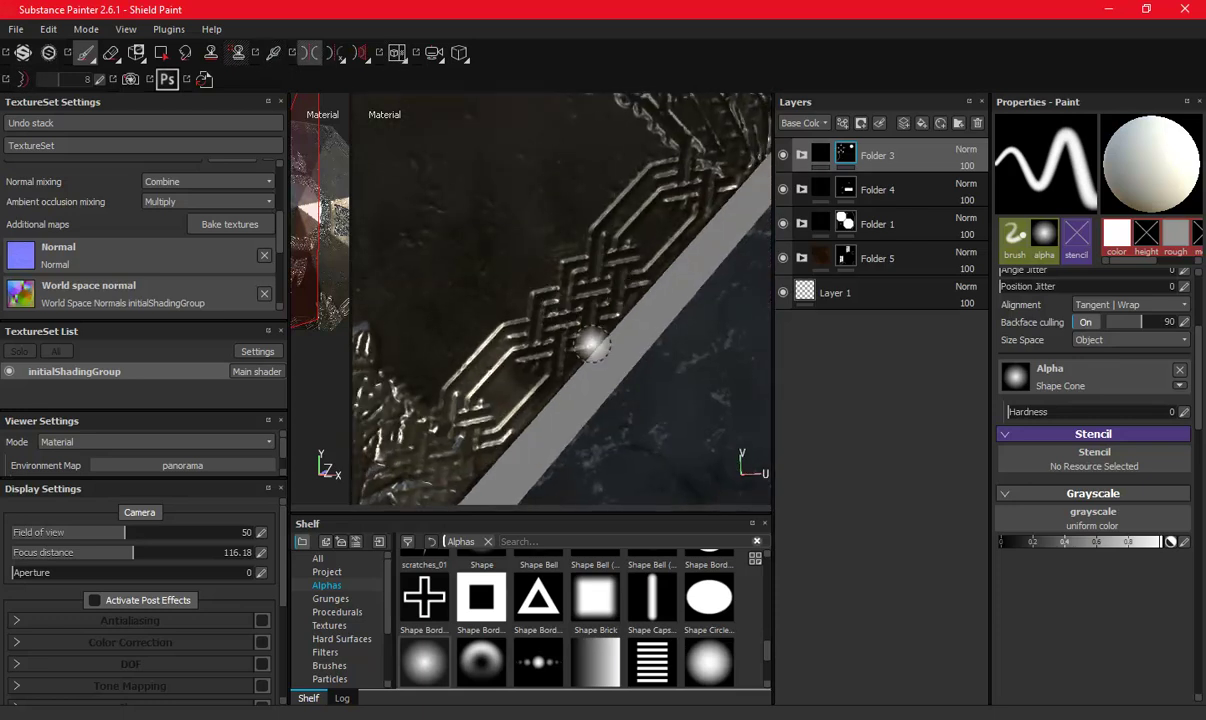
pyautogui.moveTo(575, 345); pyautogui.dragTo(560, 340, button='middle')
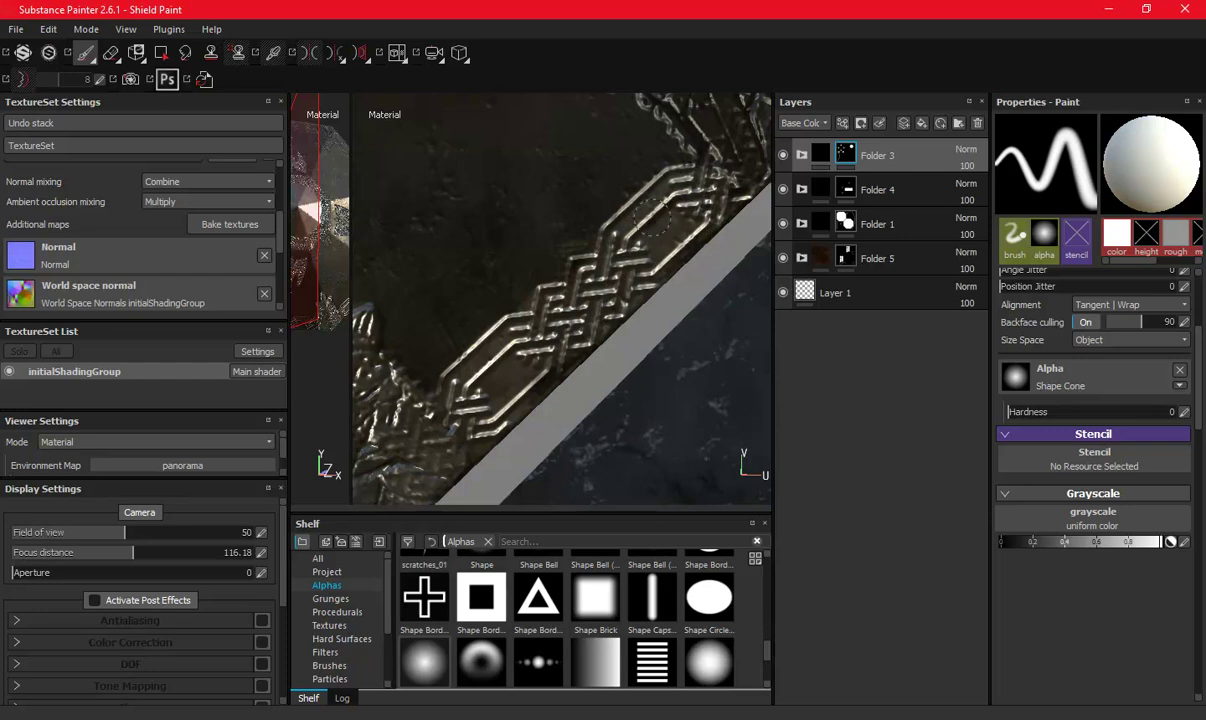
pyautogui.moveTo(635, 195); pyautogui.dragTo(575, 345, button='middle')
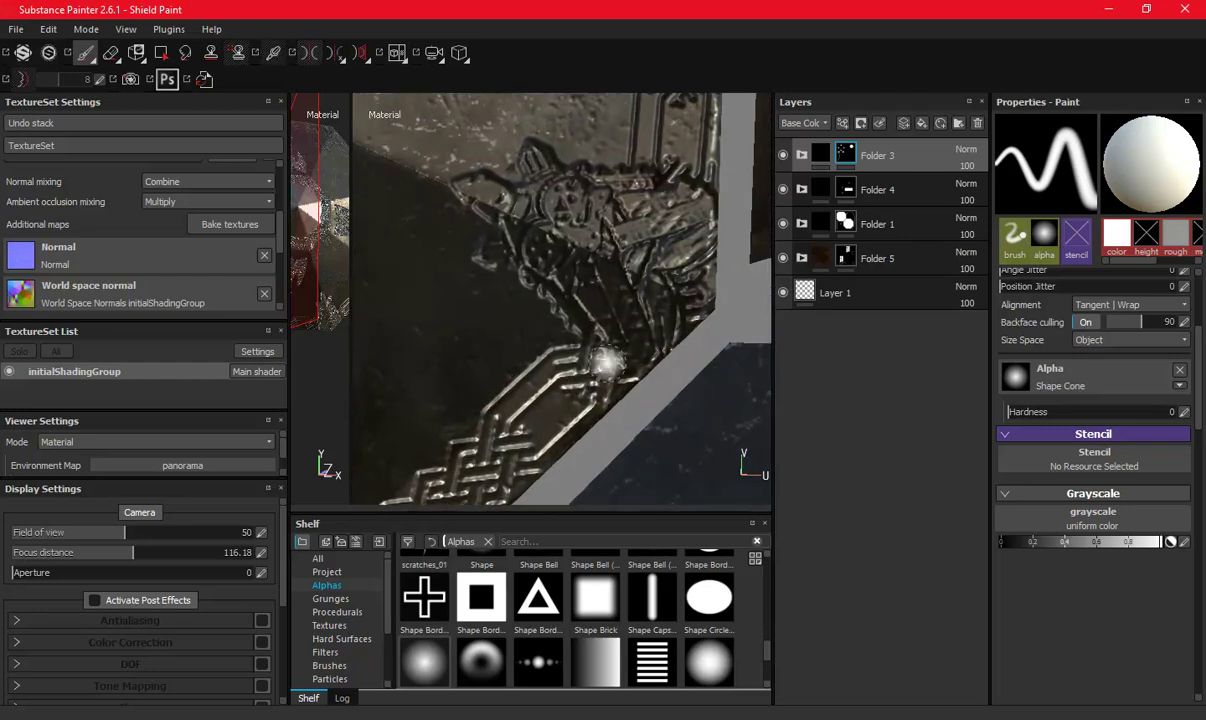
pyautogui.moveTo(604, 343)
pyautogui.mouseDown()
pyautogui.moveTo(590, 187)
pyautogui.moveTo(472, 185)
pyautogui.moveTo(570, 328)
pyautogui.moveTo(590, 280)
pyautogui.moveTo(545, 265)
pyautogui.moveTo(500, 210)
pyautogui.moveTo(520, 200)
pyautogui.mouseUp()
pyautogui.moveTo(548, 258)
pyautogui.mouseDown()
pyautogui.moveTo(585, 212)
pyautogui.moveTo(615, 225)
pyautogui.moveTo(518, 192)
pyautogui.mouseUp()
pyautogui.moveTo(592, 198)
pyautogui.mouseDown()
pyautogui.moveTo(605, 248)
pyautogui.moveTo(630, 210)
pyautogui.moveTo(604, 248)
pyautogui.mouseUp()
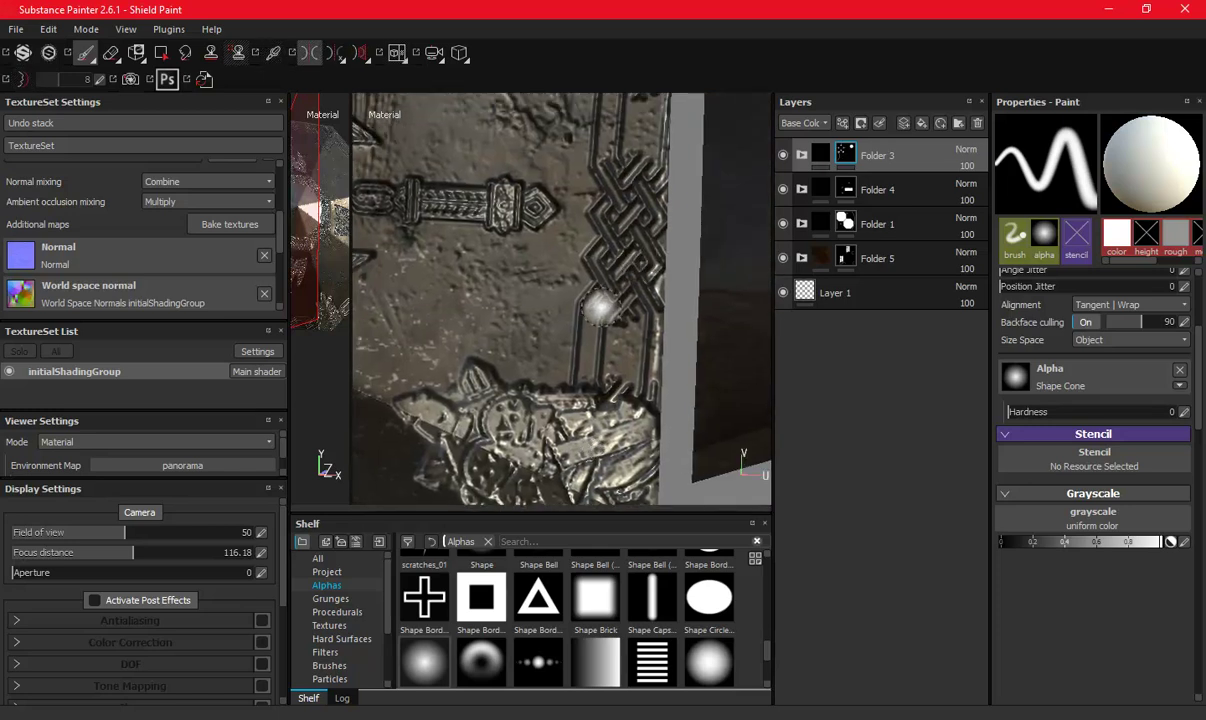
# Brighten the raised knotwork border and its channel with several strokes.
pyautogui.moveTo(560, 290)
pyautogui.mouseDown()
pyautogui.moveTo(545, 370)
pyautogui.moveTo(565, 260)
pyautogui.moveTo(600, 370)
pyautogui.mouseUp()
pyautogui.moveTo(605, 255); pyautogui.dragTo(606, 360)
pyautogui.moveTo(600, 175); pyautogui.dragTo(570, 262)
pyautogui.moveTo(565, 195)
pyautogui.mouseDown()
pyautogui.moveTo(570, 252)
pyautogui.moveTo(580, 135)
pyautogui.moveTo(625, 205)
pyautogui.mouseUp()
pyautogui.keyDown('alt'); pyautogui.moveTo(608, 165); pyautogui.dragTo(597, 287, button='middle'); pyautogui.keyUp('alt')
pyautogui.moveTo(555, 258)
pyautogui.mouseDown()
pyautogui.moveTo(548, 335)
pyautogui.moveTo(585, 195)
pyautogui.moveTo(550, 205)
pyautogui.moveTo(565, 165)
pyautogui.moveTo(597, 228)
pyautogui.mouseUp()
# Highlight the carved central figure and the diagonal knotwork border.
pyautogui.keyDown('alt'); pyautogui.moveTo(597, 228); pyautogui.dragTo(580, 323, button='middle'); pyautogui.keyUp('alt')
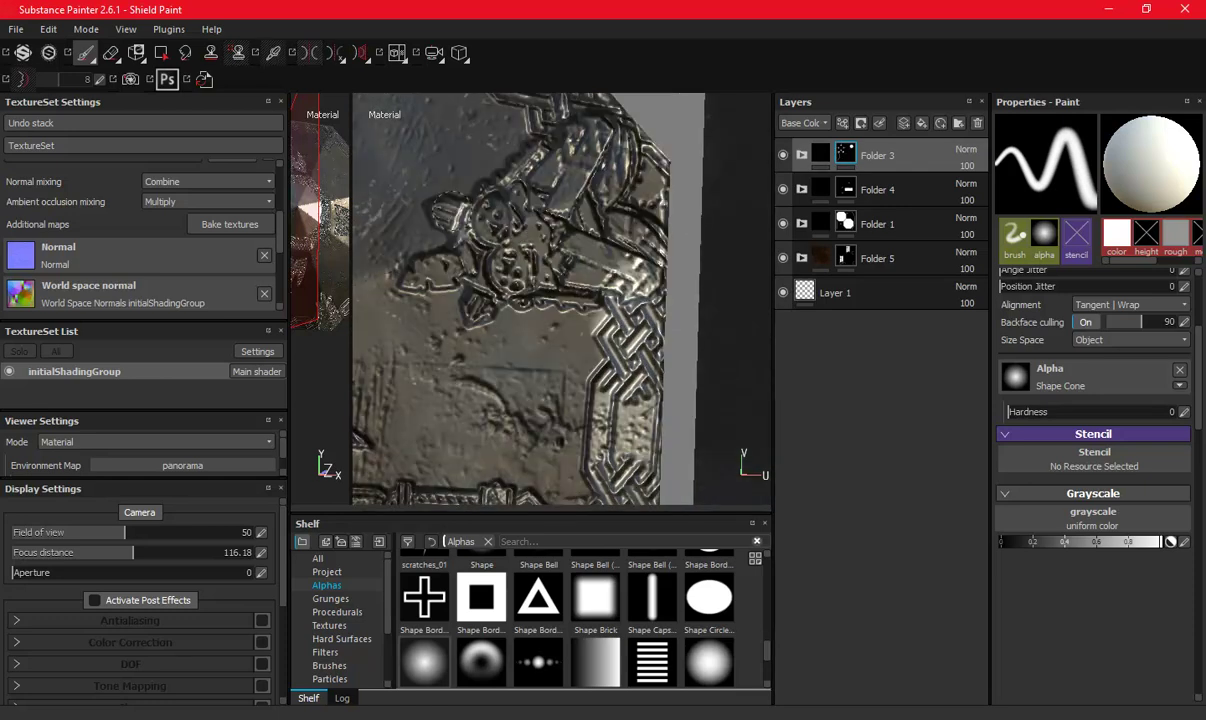
pyautogui.moveTo(410, 262)
pyautogui.mouseDown()
pyautogui.moveTo(475, 240)
pyautogui.moveTo(455, 285)
pyautogui.moveTo(577, 276)
pyautogui.moveTo(603, 226)
pyautogui.moveTo(584, 200)
pyautogui.moveTo(585, 150)
pyautogui.moveTo(550, 130)
pyautogui.moveTo(450, 210)
pyautogui.moveTo(582, 236)
pyautogui.moveTo(540, 150)
pyautogui.moveTo(570, 190)
pyautogui.moveTo(615, 160)
pyautogui.moveTo(667, 225)
pyautogui.mouseUp()
pyautogui.moveTo(585, 172); pyautogui.dragTo(563, 345, button='middle')
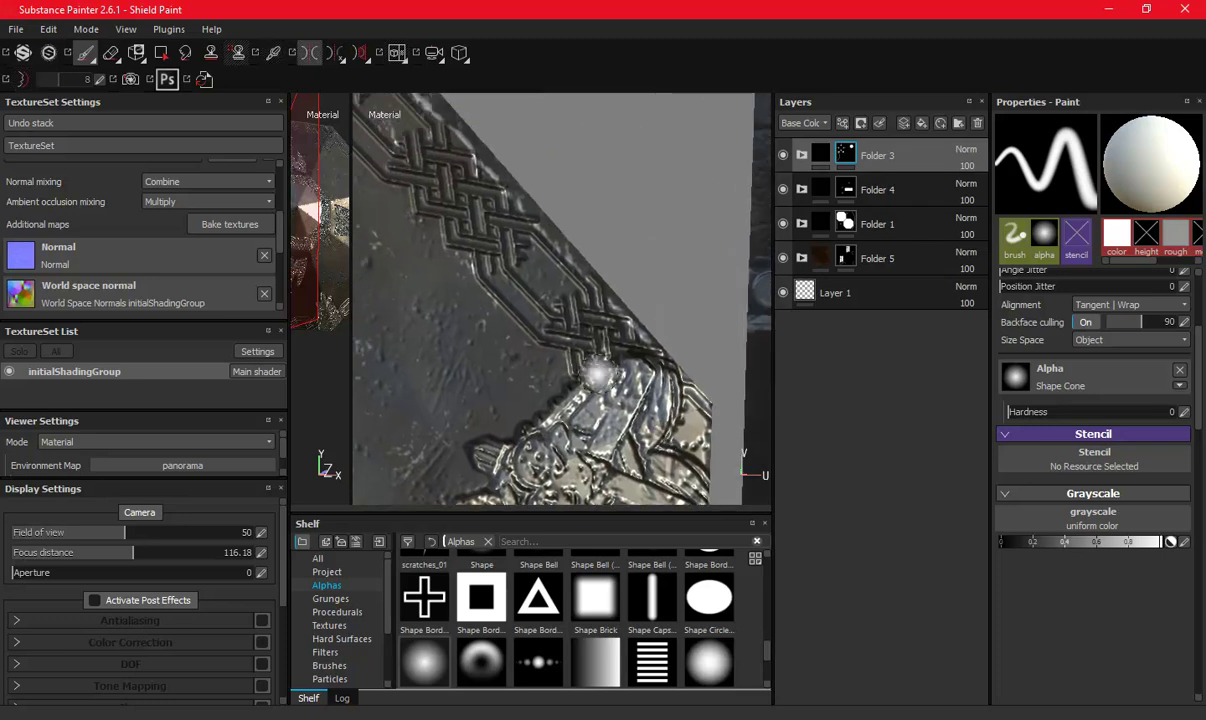
pyautogui.moveTo(575, 290)
pyautogui.mouseDown()
pyautogui.moveTo(480, 225)
pyautogui.moveTo(495, 275)
pyautogui.moveTo(555, 305)
pyautogui.moveTo(465, 265)
pyautogui.moveTo(415, 178)
pyautogui.mouseUp()
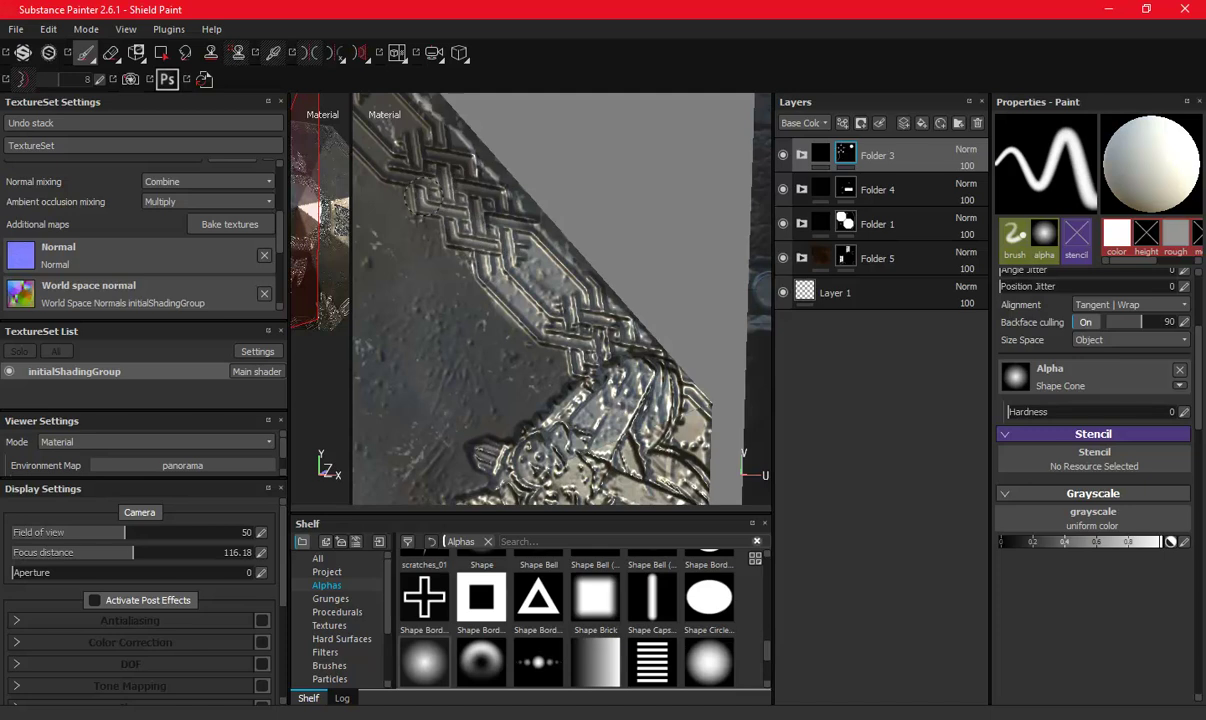
# With mirrored symmetry on, paint bright highlights over the figure and braided border.
pyautogui.press('l')
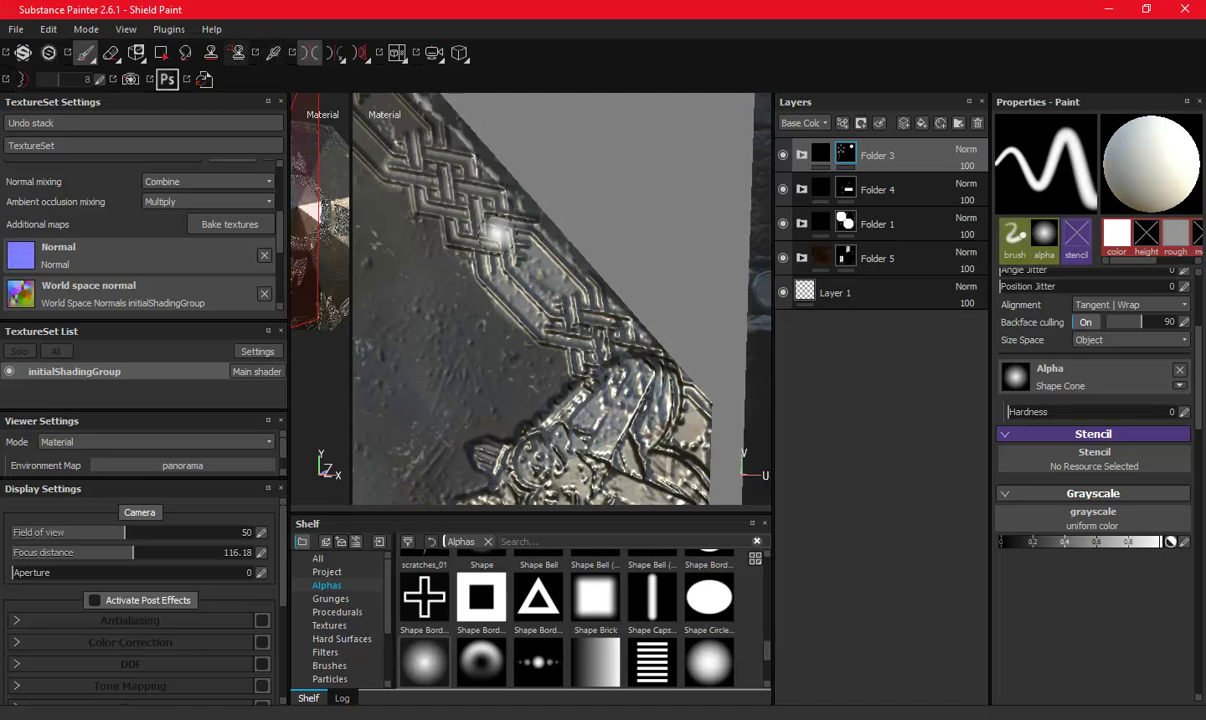
pyautogui.keyDown('alt'); pyautogui.moveTo(505, 235); pyautogui.dragTo(610, 330, button='middle'); pyautogui.keyUp('alt')
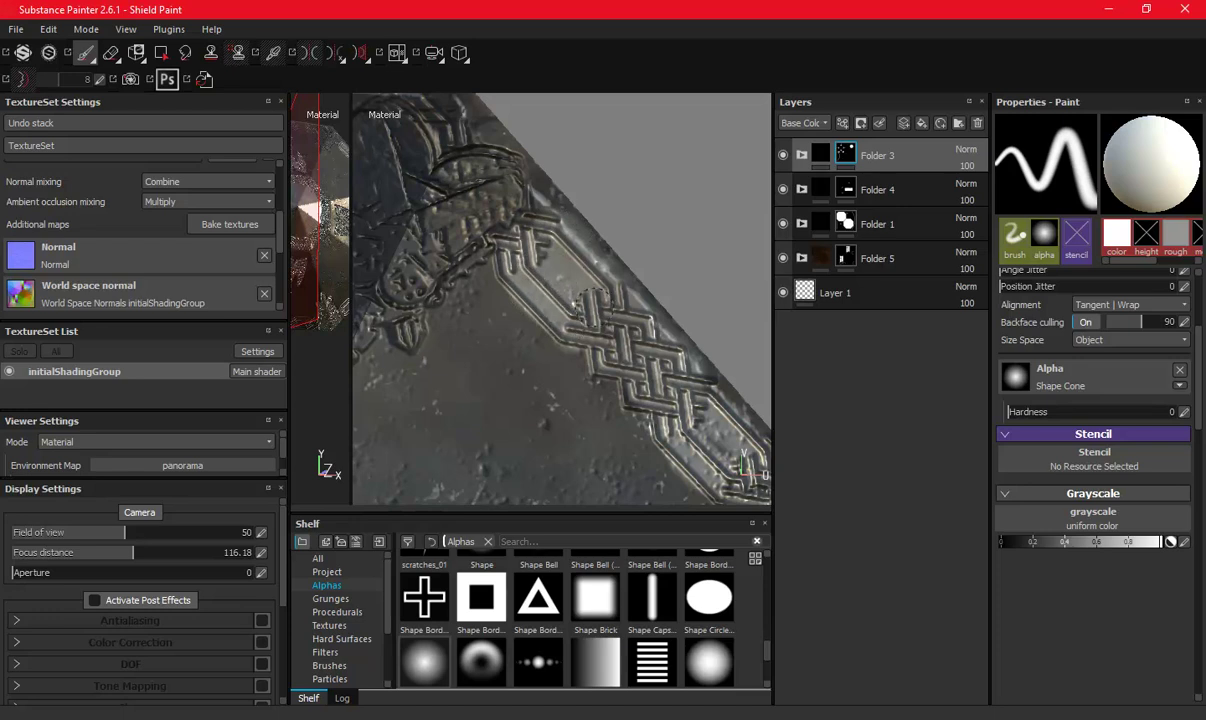
pyautogui.keyDown('alt'); pyautogui.moveTo(625, 350); pyautogui.dragTo(540, 240, button='middle'); pyautogui.keyUp('alt')
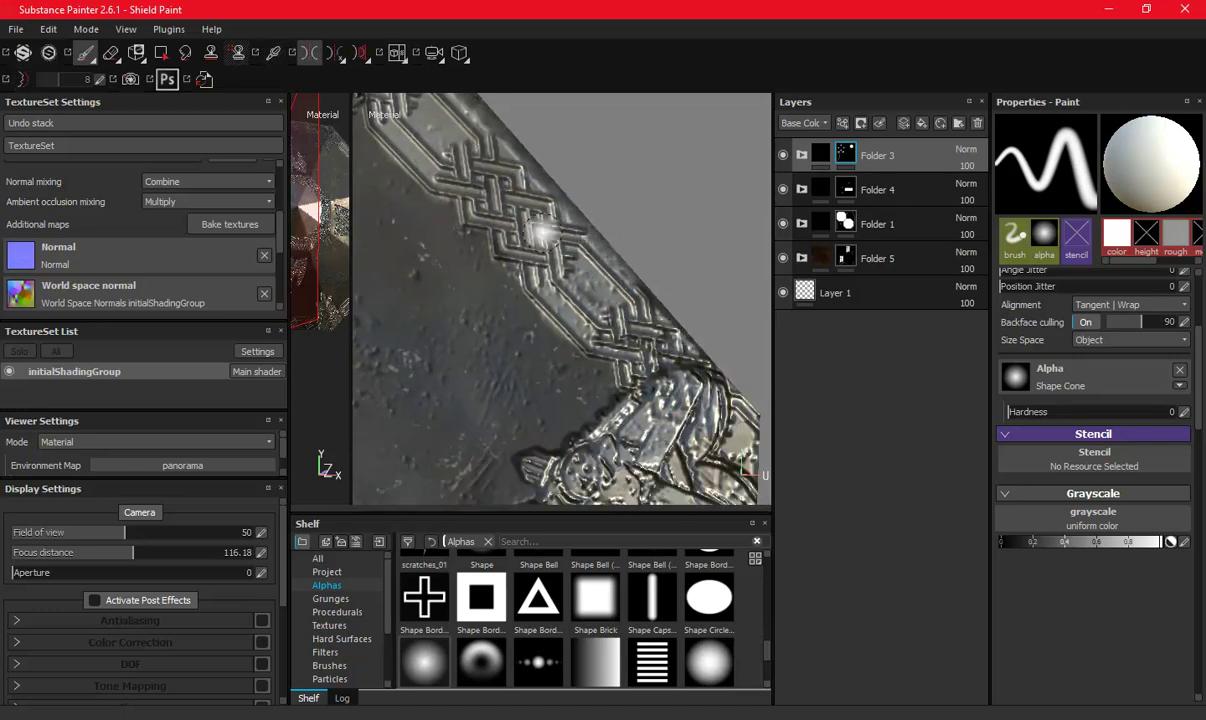
pyautogui.moveTo(543, 232)
pyautogui.keyDown('alt'); pyautogui.mouseDown()
pyautogui.moveTo(465, 240)
pyautogui.moveTo(600, 305)
pyautogui.mouseUp(); pyautogui.keyUp('alt')
pyautogui.moveTo(581, 254)
pyautogui.mouseDown()
pyautogui.moveTo(449, 300)
pyautogui.moveTo(479, 390)
pyautogui.moveTo(545, 315)
pyautogui.moveTo(595, 208)
pyautogui.moveTo(615, 270)
pyautogui.moveTo(552, 275)
pyautogui.moveTo(515, 240)
pyautogui.moveTo(477, 257)
pyautogui.moveTo(500, 320)
pyautogui.moveTo(545, 265)
pyautogui.moveTo(450, 360)
pyautogui.moveTo(500, 310)
pyautogui.moveTo(570, 327)
pyautogui.mouseUp()
pyautogui.moveTo(455, 237)
pyautogui.mouseDown()
pyautogui.moveTo(510, 305)
pyautogui.moveTo(402, 282)
pyautogui.mouseUp()
pyautogui.keyDown('alt'); pyautogui.moveTo(481, 271); pyautogui.dragTo(605, 261); pyautogui.keyUp('alt')
pyautogui.moveTo(462, 252)
pyautogui.mouseDown()
pyautogui.moveTo(485, 282)
pyautogui.moveTo(515, 292)
pyautogui.moveTo(594, 262)
pyautogui.mouseUp()
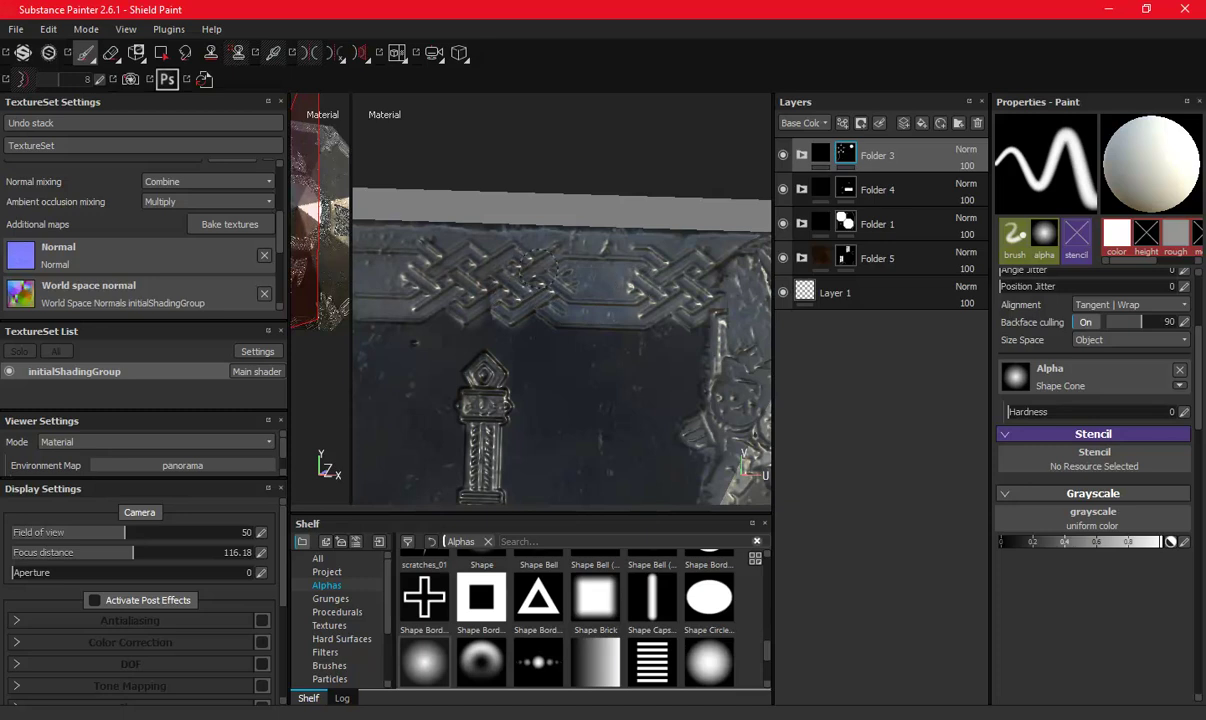
# Turn symmetry off, frame the whole octagonal model, and save the project.
pyautogui.press('l')
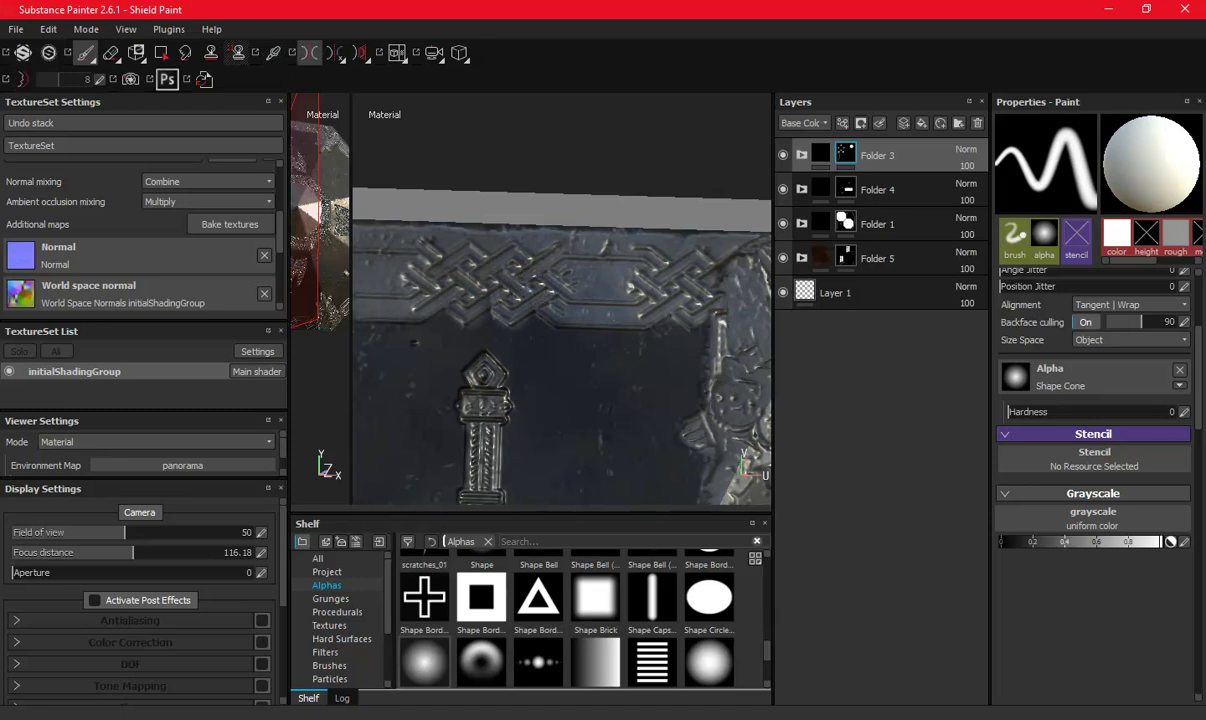
pyautogui.moveTo(354, 270); pyautogui.dragTo(627, 280)
pyautogui.moveTo(451, 282)
pyautogui.keyDown('alt'); pyautogui.mouseDown()
pyautogui.moveTo(432, 241)
pyautogui.moveTo(424, 147)
pyautogui.moveTo(565, 408)
pyautogui.moveTo(470, 330)
pyautogui.moveTo(514, 354)
pyautogui.moveTo(455, 250)
pyautogui.moveTo(489, 209)
pyautogui.mouseUp(); pyautogui.keyUp('alt')
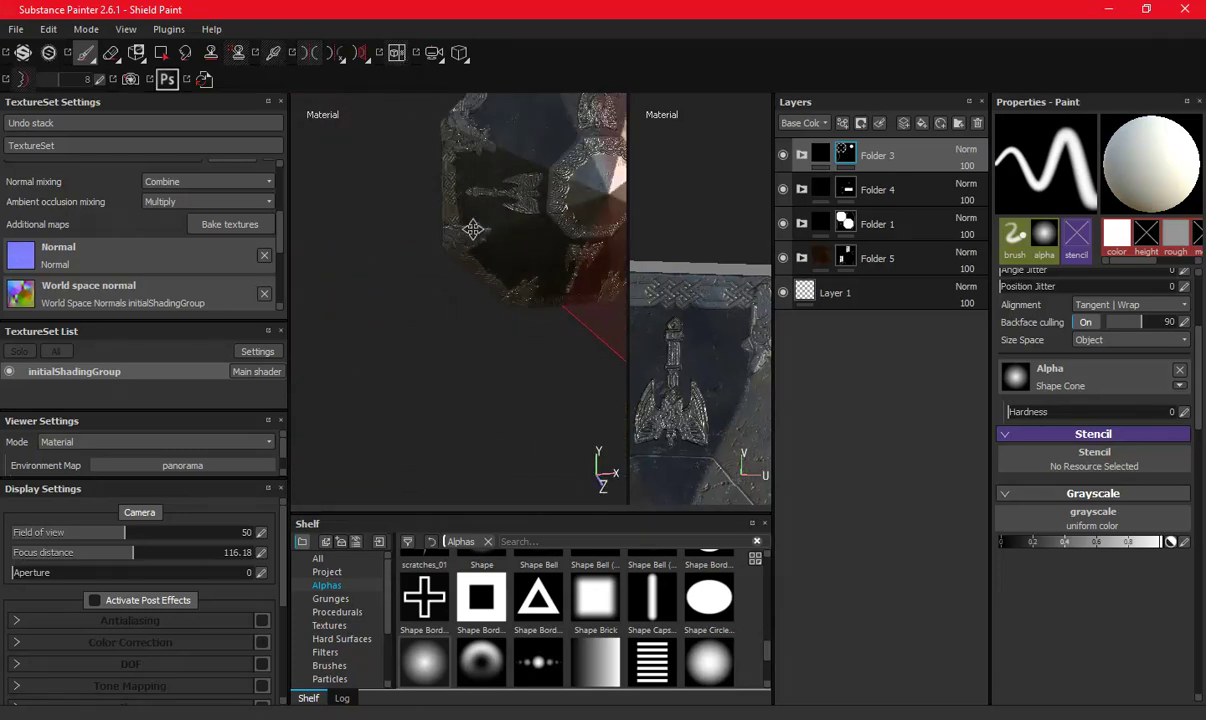
pyautogui.press('f')
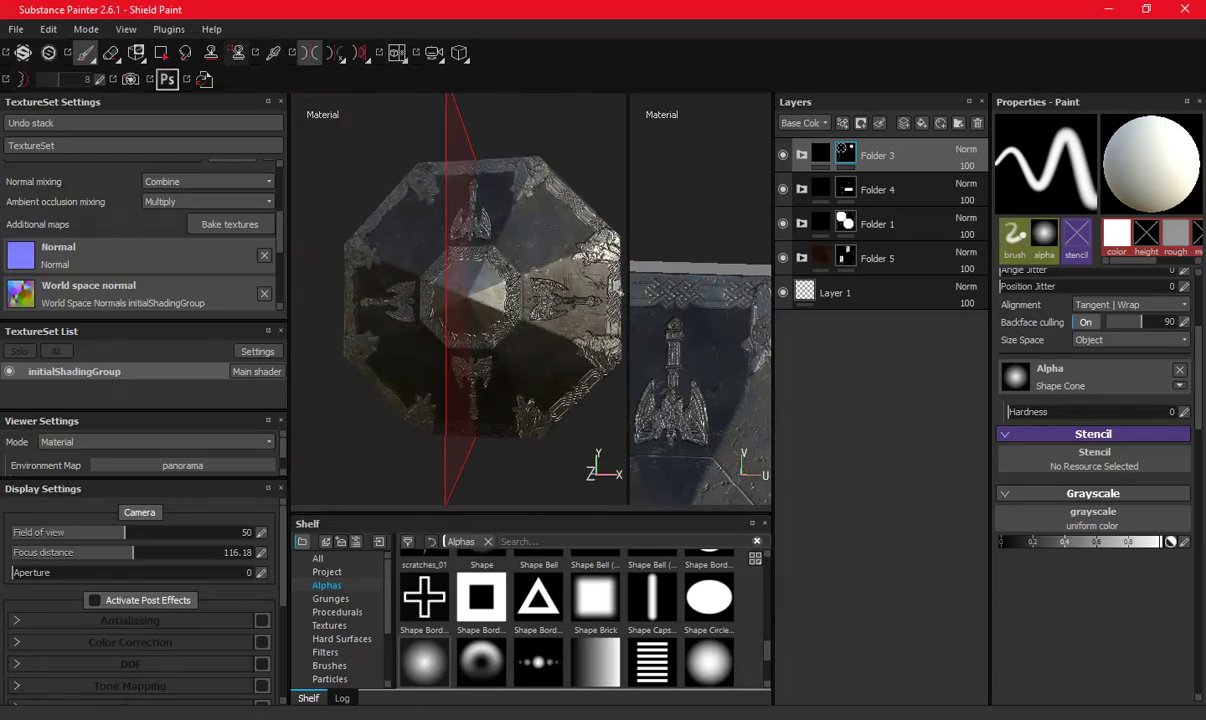
pyautogui.hotkey('ctrl', 's')
pyautogui.moveTo(620, 268); pyautogui.dragTo(531, 265)
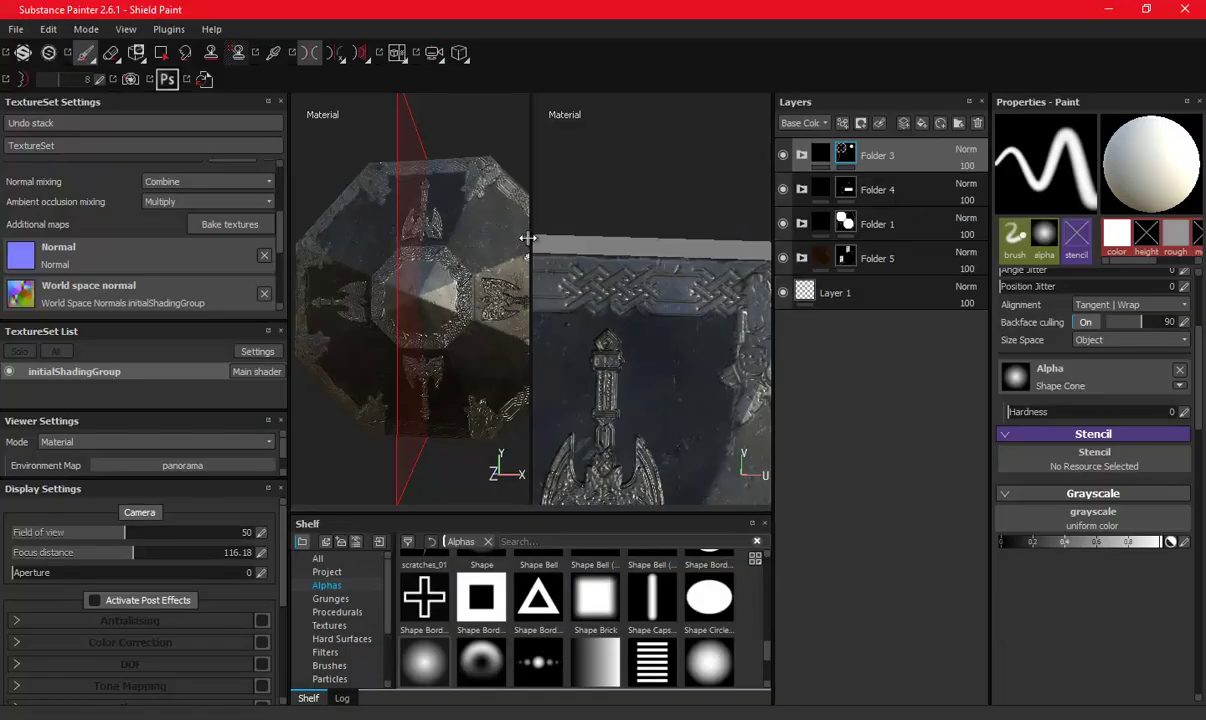
pyautogui.moveTo(527, 238)
pyautogui.mouseDown()
pyautogui.moveTo(635, 226)
pyautogui.moveTo(652, 240)
pyautogui.mouseUp()
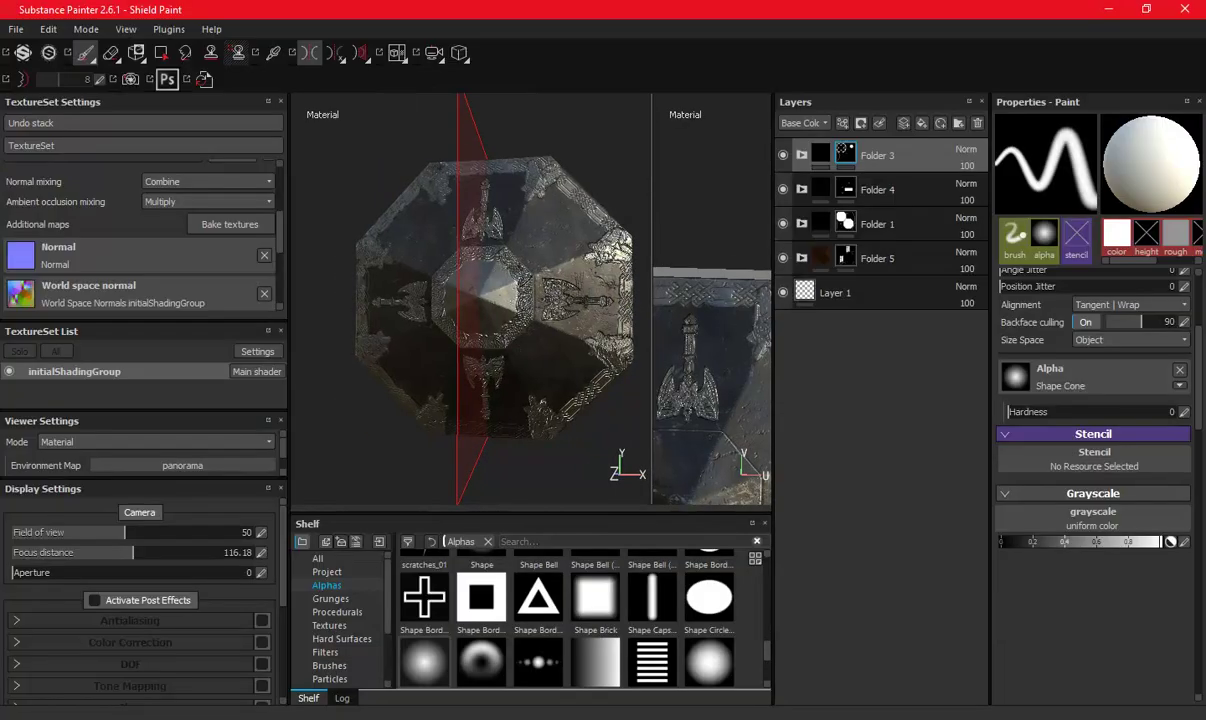
# Add a new folder named Gold and give it a black mask.
pyautogui.click(958, 124)
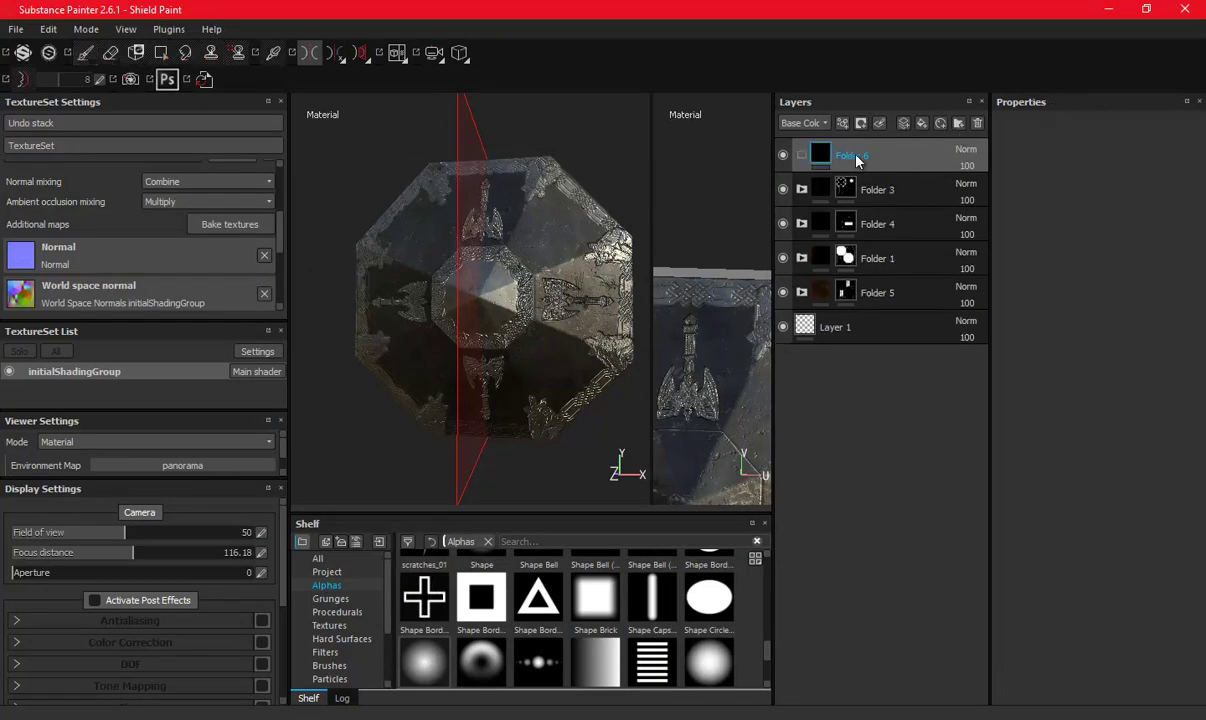
pyautogui.doubleClick(855, 157)
pyautogui.write('Go')
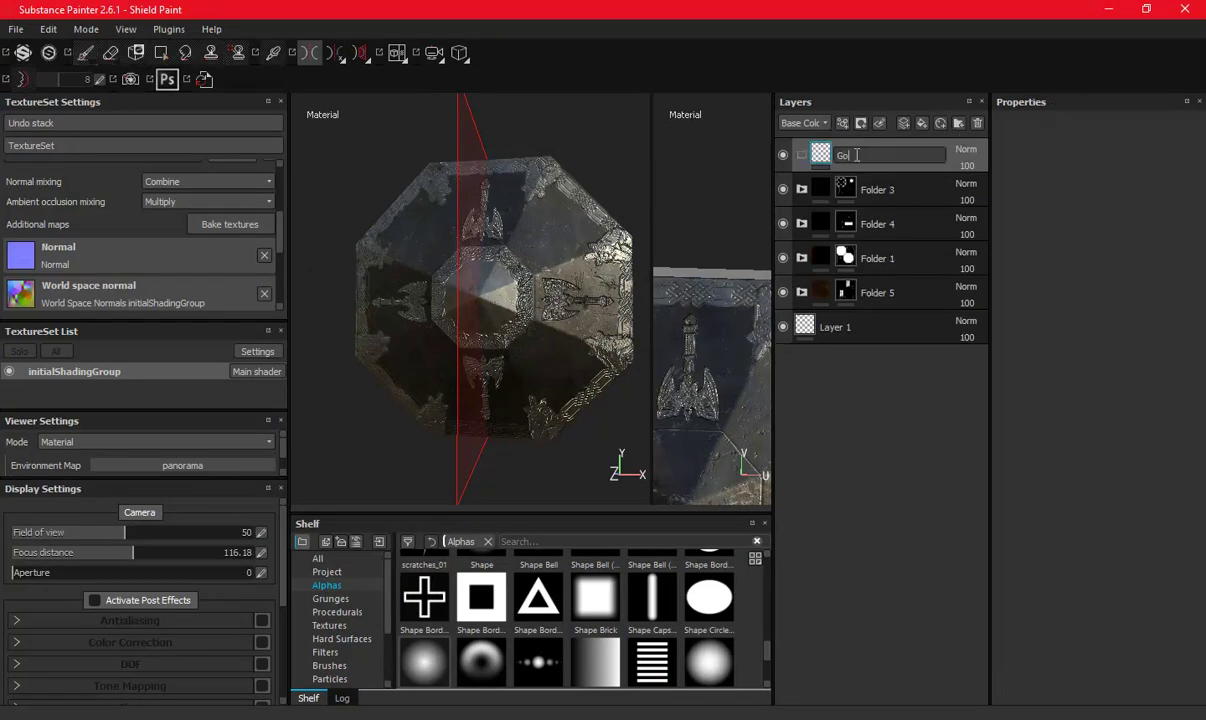
pyautogui.write('d')
pyautogui.press('Return')
pyautogui.rightClick(806, 144)
pyautogui.press('Escape')
pyautogui.moveTo(580, 512); pyautogui.dragTo(610, 320)
# Place the Brass_Old smart material inside the Gold folder.
pyautogui.click(340, 534)
pyautogui.scroll(-5, 495, 482)
pyautogui.scroll(-5, 510, 500)
pyautogui.scroll(10, 628, 594)
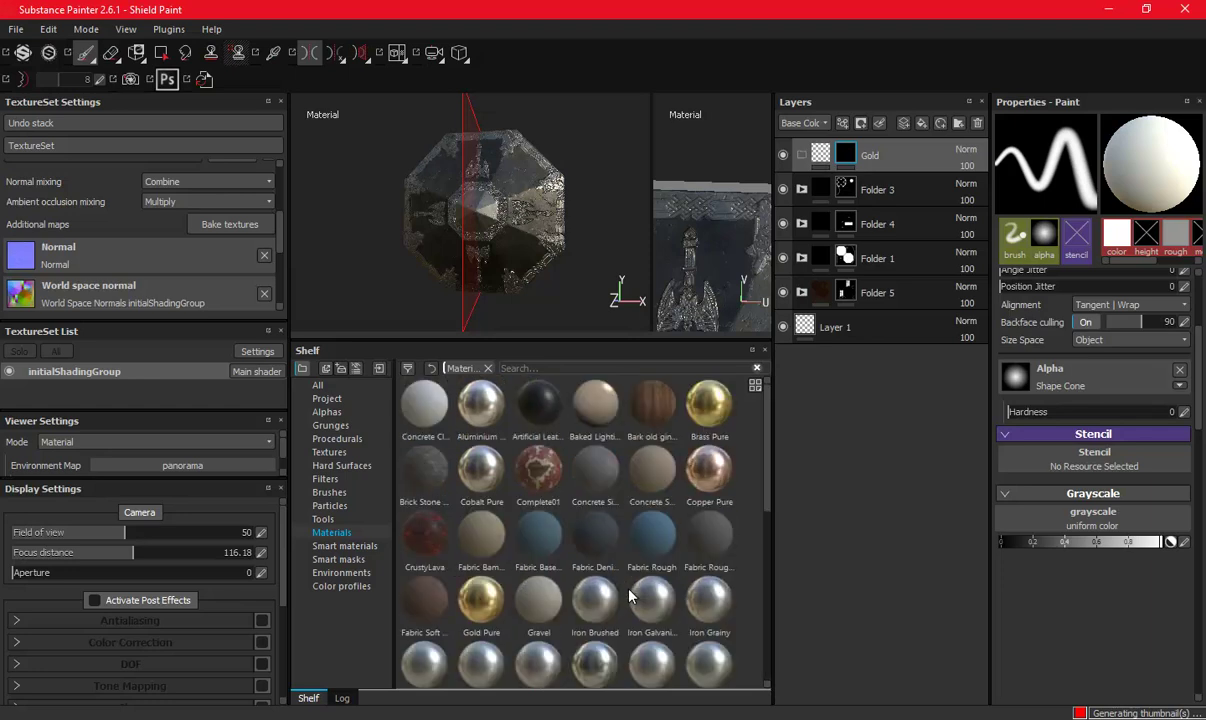
pyautogui.click(343, 546)
pyautogui.scroll(-5, 562, 533)
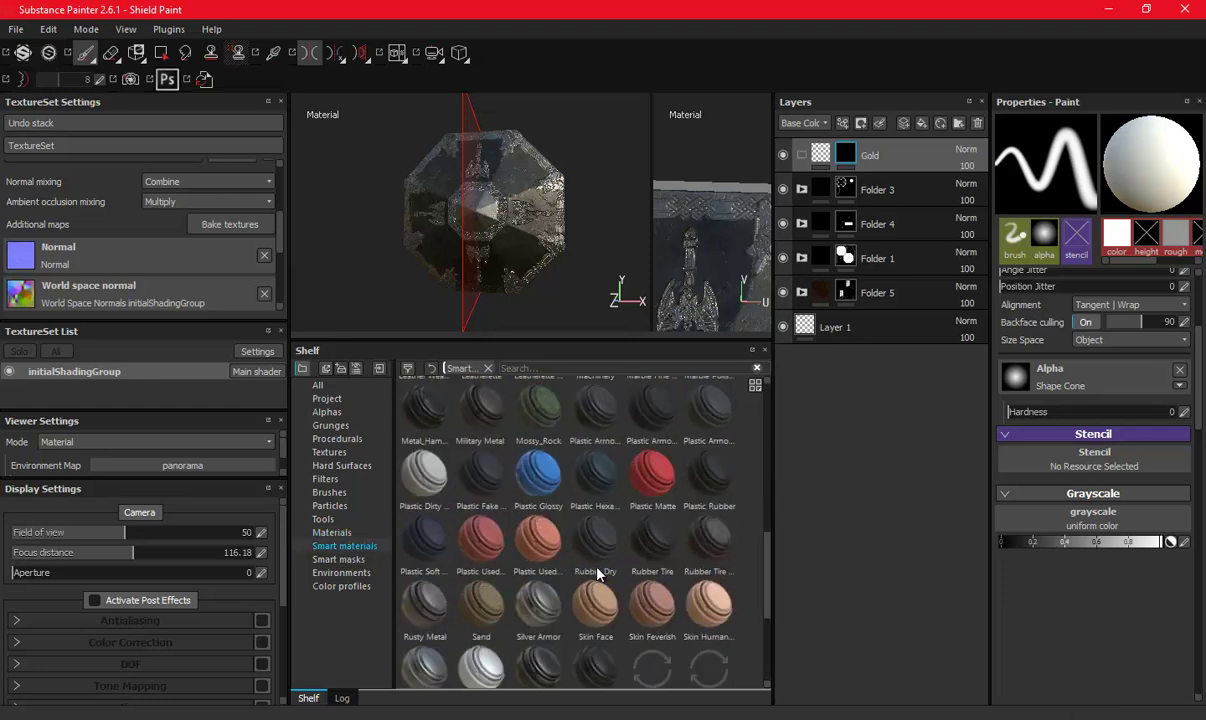
pyautogui.scroll(-5, 542, 535)
pyautogui.scroll(3, 520, 600)
pyautogui.scroll(3, 528, 597)
pyautogui.scroll(3, 536, 594)
pyautogui.scroll(2, 545, 592)
pyautogui.scroll(3, 545, 592)
pyautogui.moveTo(424, 468); pyautogui.dragTo(870, 191)
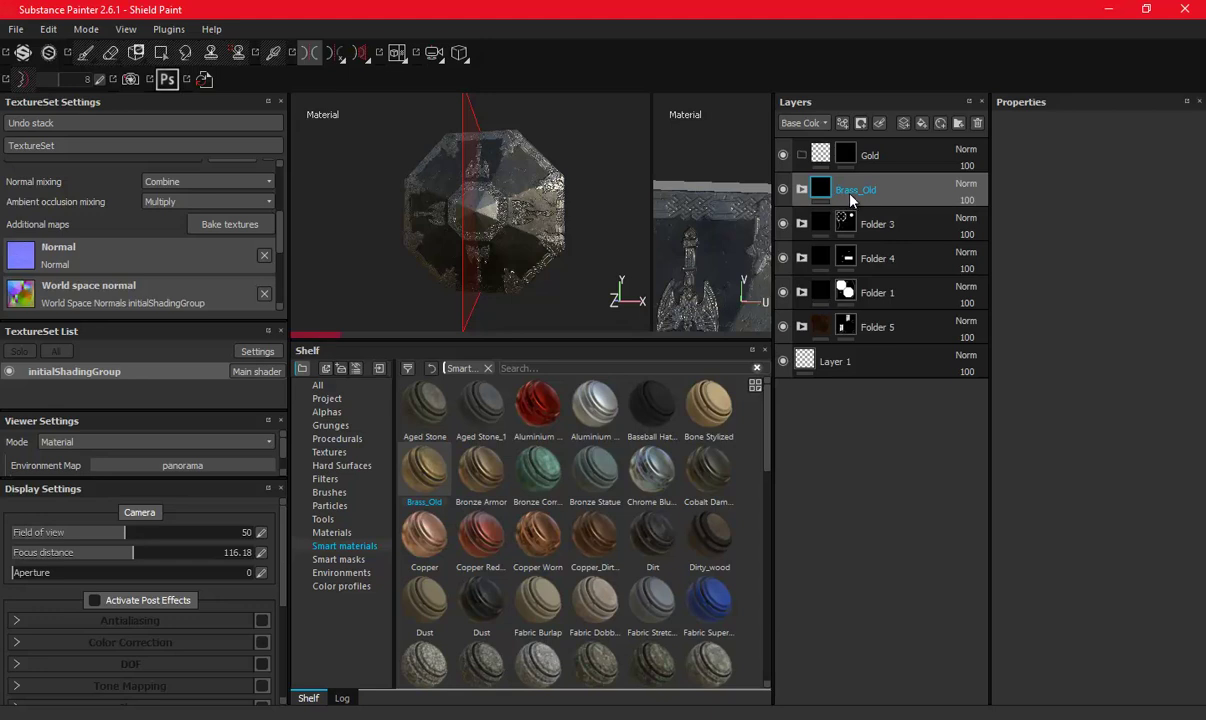
pyautogui.click(783, 189)
pyautogui.moveTo(820, 190); pyautogui.dragTo(868, 162)
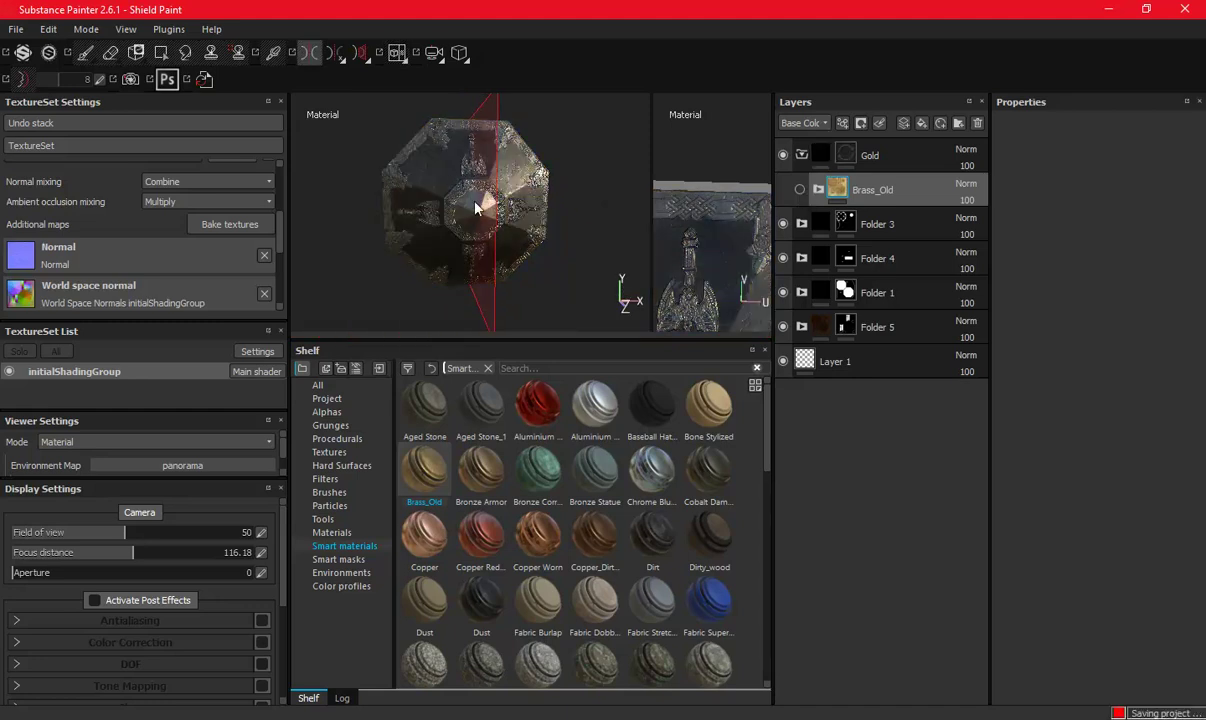
# Shrink the shelf and frame the whole UV layout in the widened 2D view.
pyautogui.keyDown('alt'); pyautogui.moveTo(503, 240); pyautogui.dragTo(460, 215); pyautogui.keyUp('alt')
pyautogui.scroll(3, 442, 205)
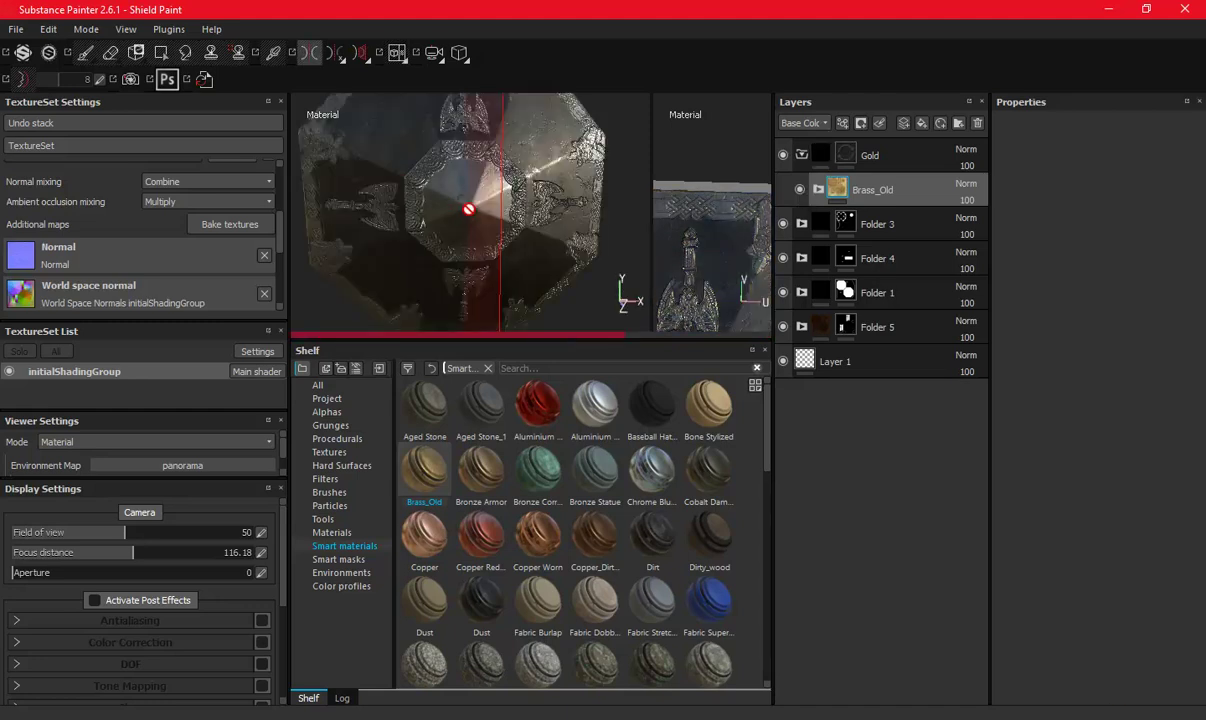
pyautogui.moveTo(587, 340); pyautogui.dragTo(587, 570)
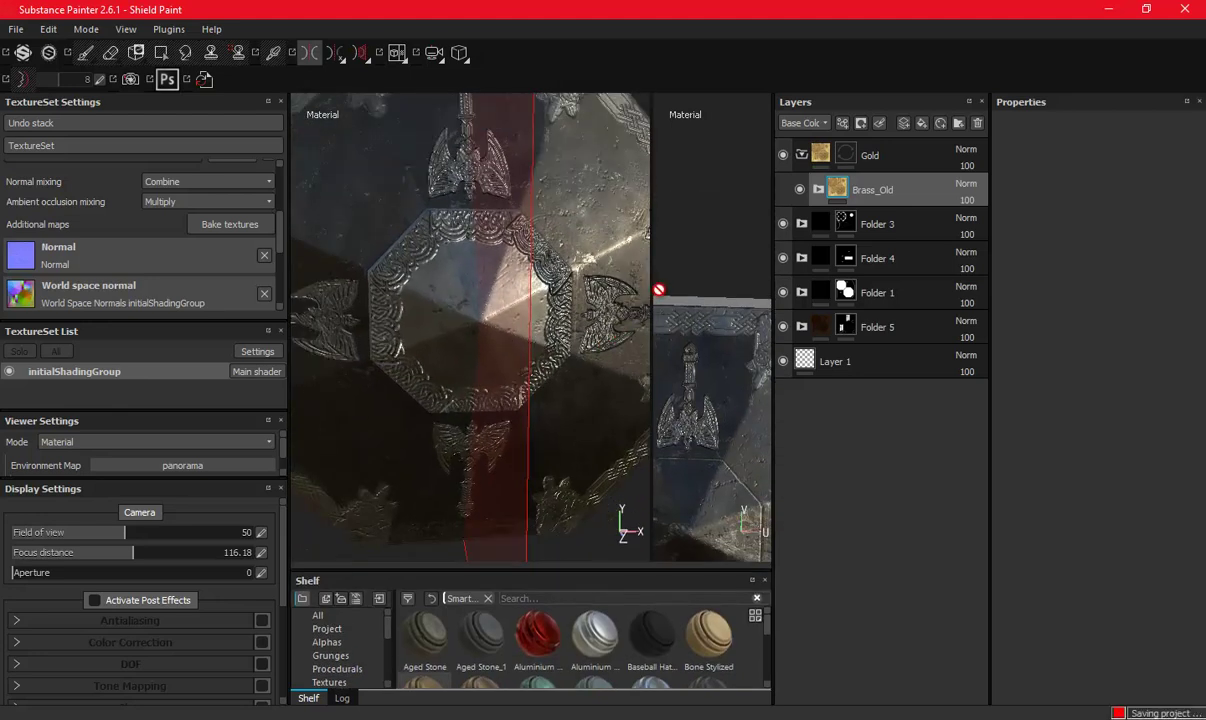
pyautogui.moveTo(654, 280); pyautogui.dragTo(237, 243)
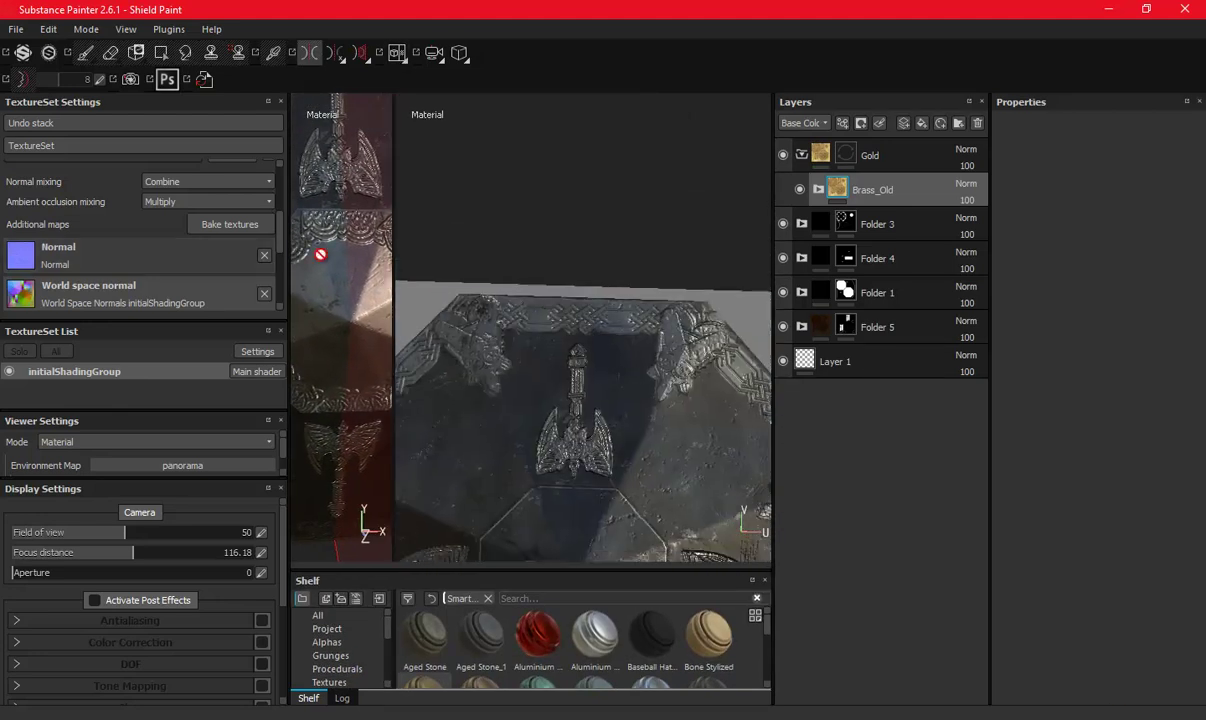
pyautogui.moveTo(552, 436)
pyautogui.keyDown('alt'); pyautogui.mouseDown()
pyautogui.moveTo(276, 190)
pyautogui.moveTo(551, 261)
pyautogui.moveTo(646, 404)
pyautogui.moveTo(503, 355)
pyautogui.moveTo(578, 334)
pyautogui.mouseUp(); pyautogui.keyUp('alt')
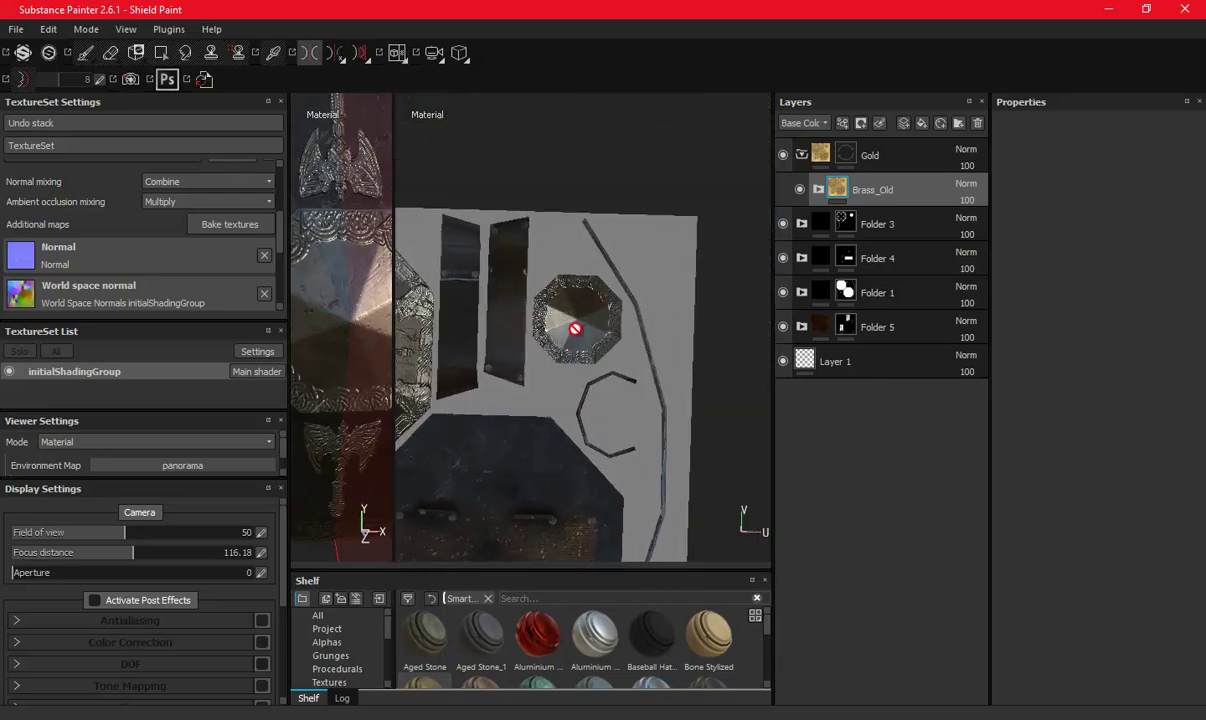
pyautogui.scroll(2, 600, 277)
pyautogui.scroll(2, 528, 301)
pyautogui.scroll(2, 540, 315)
pyautogui.moveTo(548, 329); pyautogui.dragTo(530, 300, button='middle')
# Paint the Gold mask along the octagon's left, top-right and upper-left rim.
pyautogui.click(843, 156)
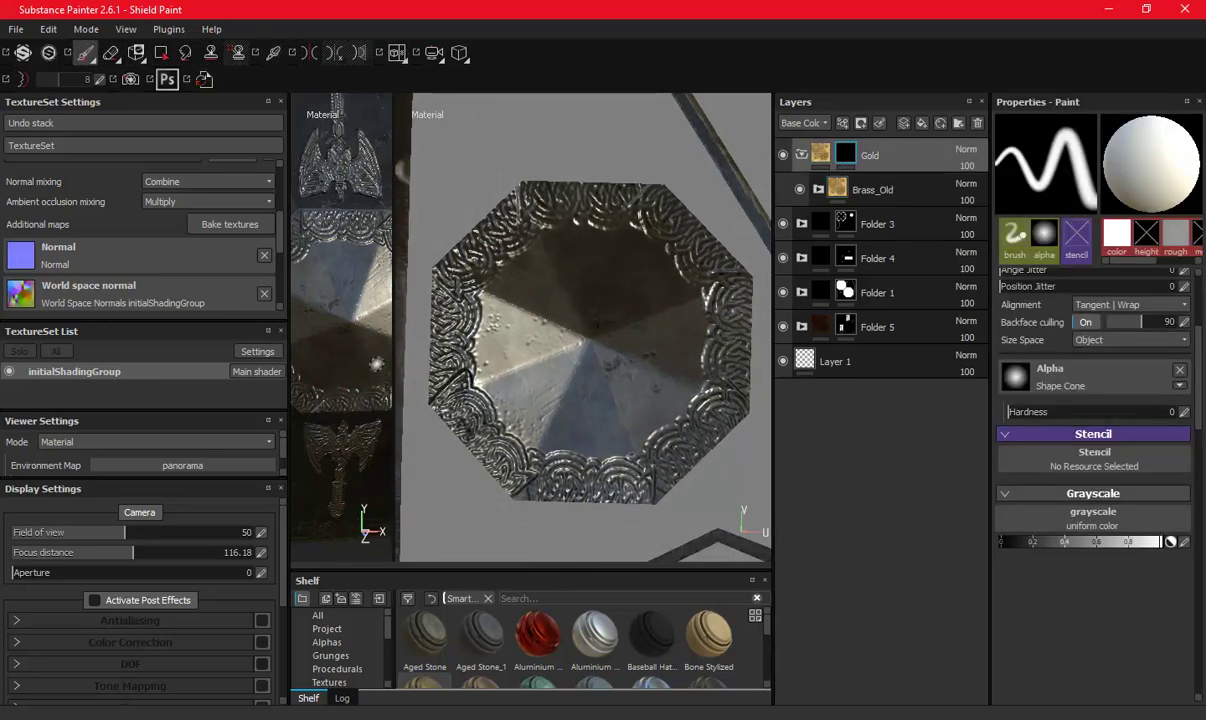
pyautogui.moveTo(444, 278); pyautogui.dragTo(443, 292)
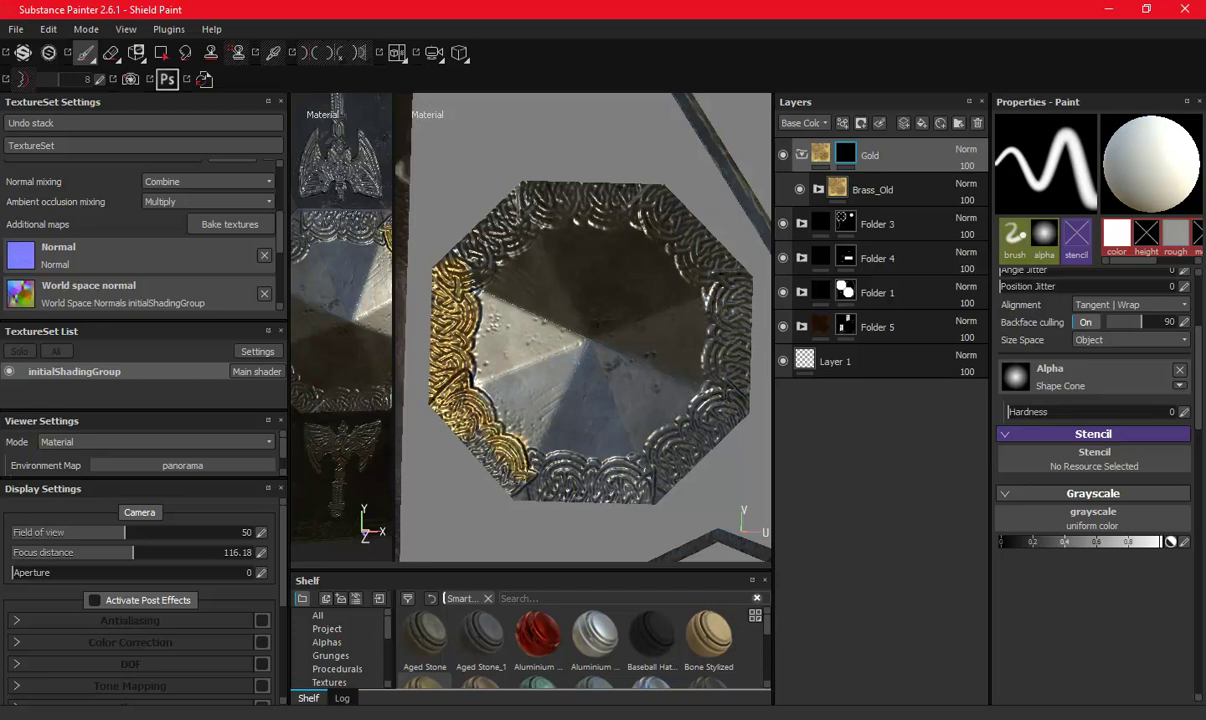
pyautogui.moveTo(478, 450); pyautogui.dragTo(430, 400)
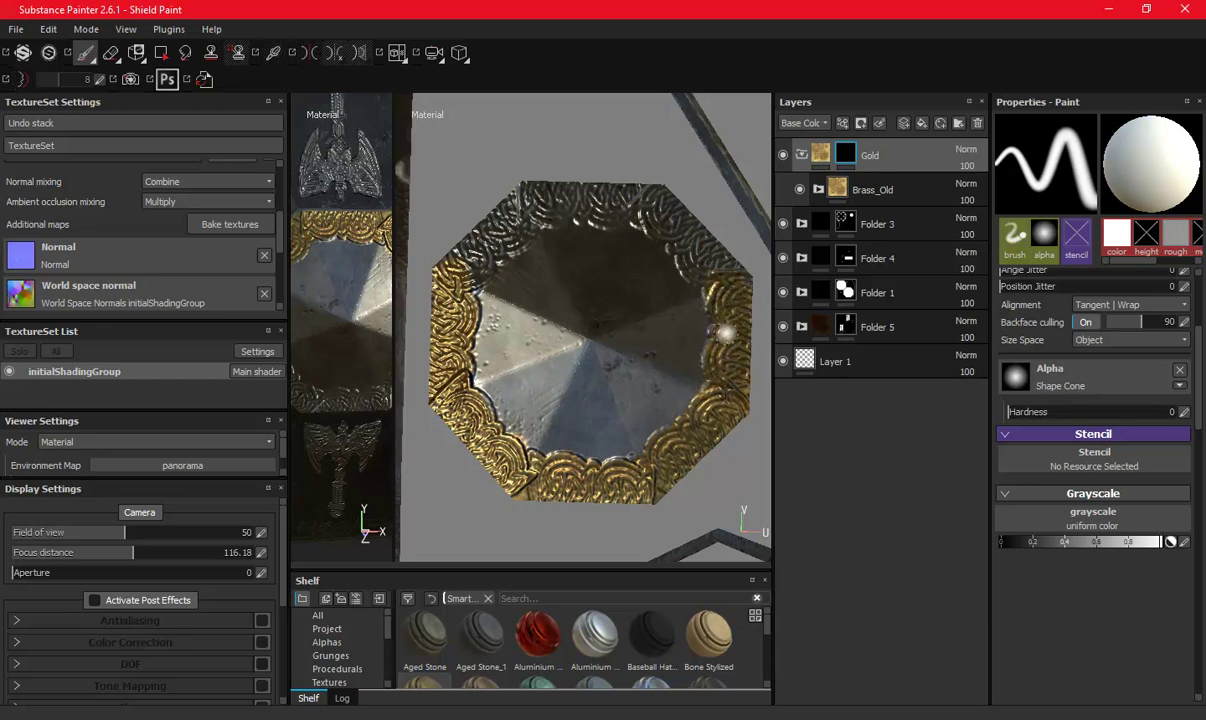
pyautogui.moveTo(625, 205); pyautogui.dragTo(670, 200)
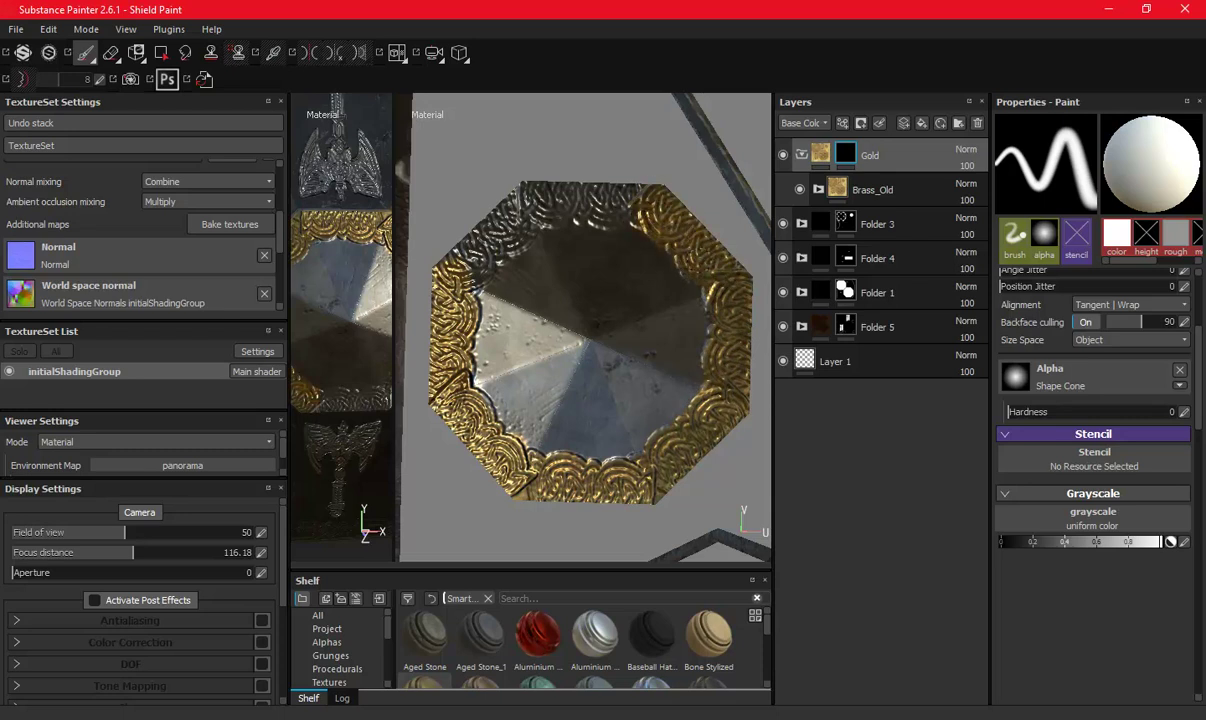
pyautogui.moveTo(495, 180)
pyautogui.mouseDown()
pyautogui.moveTo(450, 235)
pyautogui.moveTo(458, 262)
pyautogui.moveTo(470, 230)
pyautogui.moveTo(510, 195)
pyautogui.moveTo(580, 190)
pyautogui.moveTo(560, 212)
pyautogui.mouseUp()
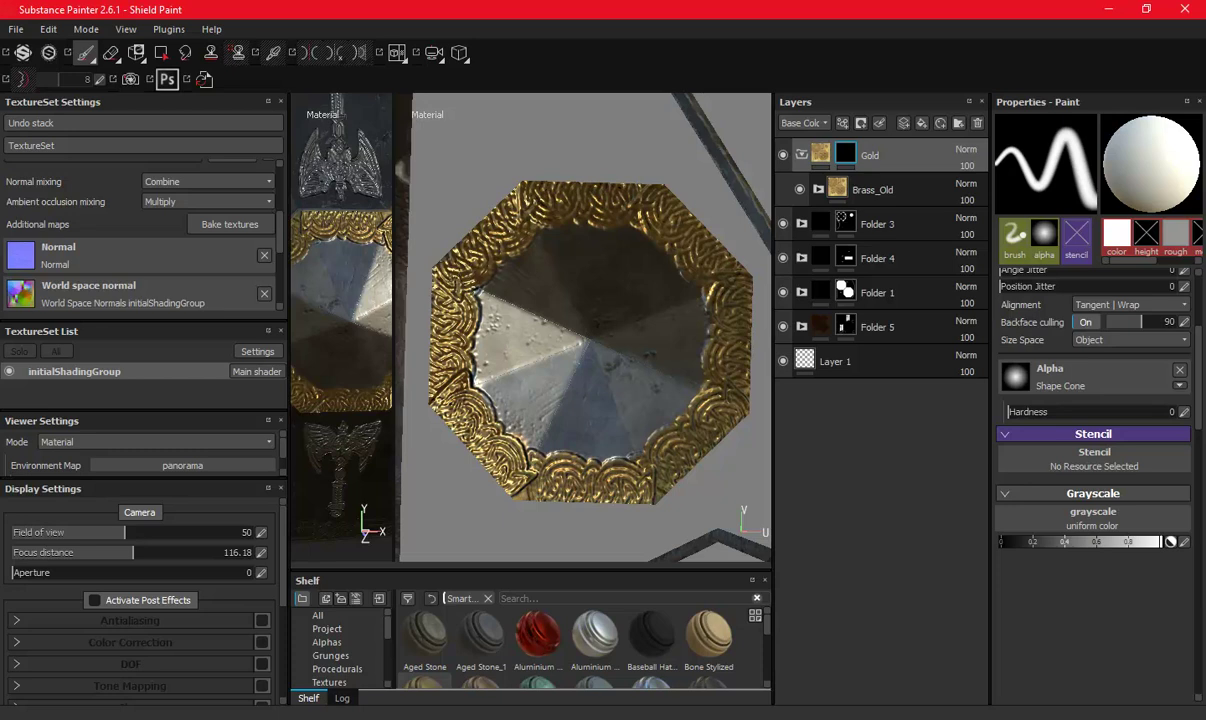
pyautogui.moveTo(430, 395)
pyautogui.mouseDown()
pyautogui.moveTo(450, 362)
pyautogui.moveTo(462, 400)
pyautogui.moveTo(466, 332)
pyautogui.moveTo(450, 432)
pyautogui.moveTo(474, 425)
pyautogui.moveTo(450, 410)
pyautogui.moveTo(470, 416)
pyautogui.moveTo(462, 390)
pyautogui.mouseUp()
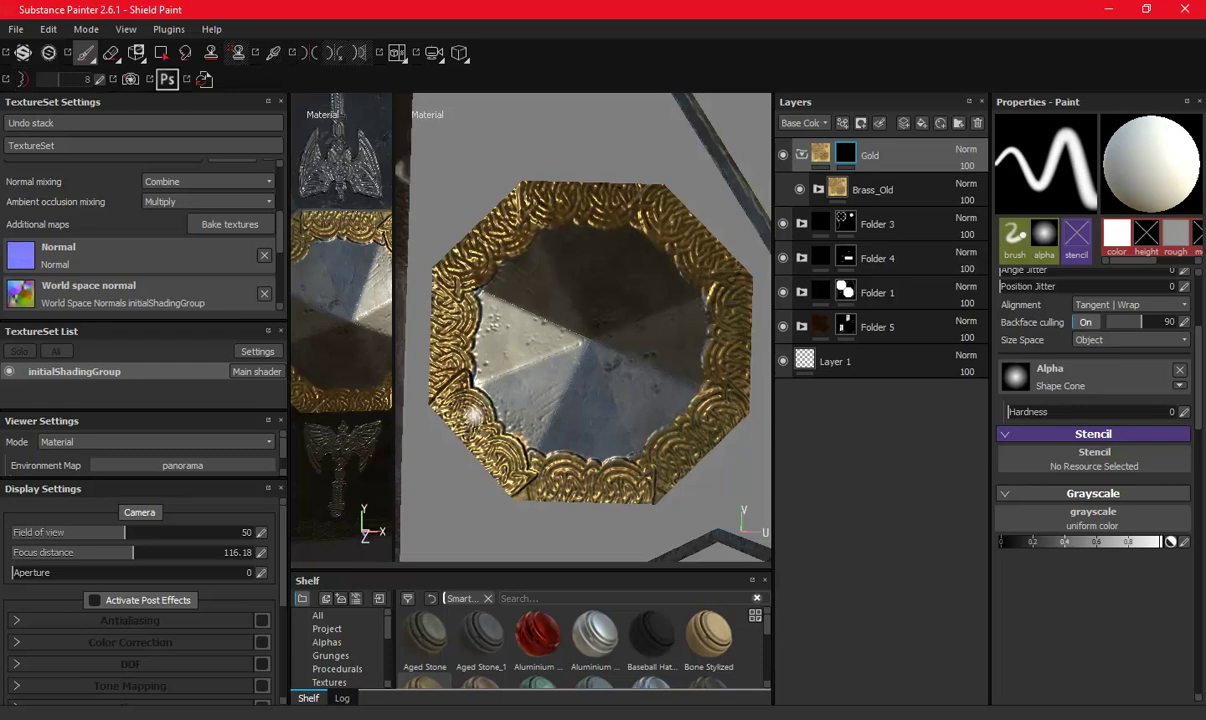
# Save the project and orbit the widened 3D view to check the gold trim.
pyautogui.hotkey('ctrl', 's')
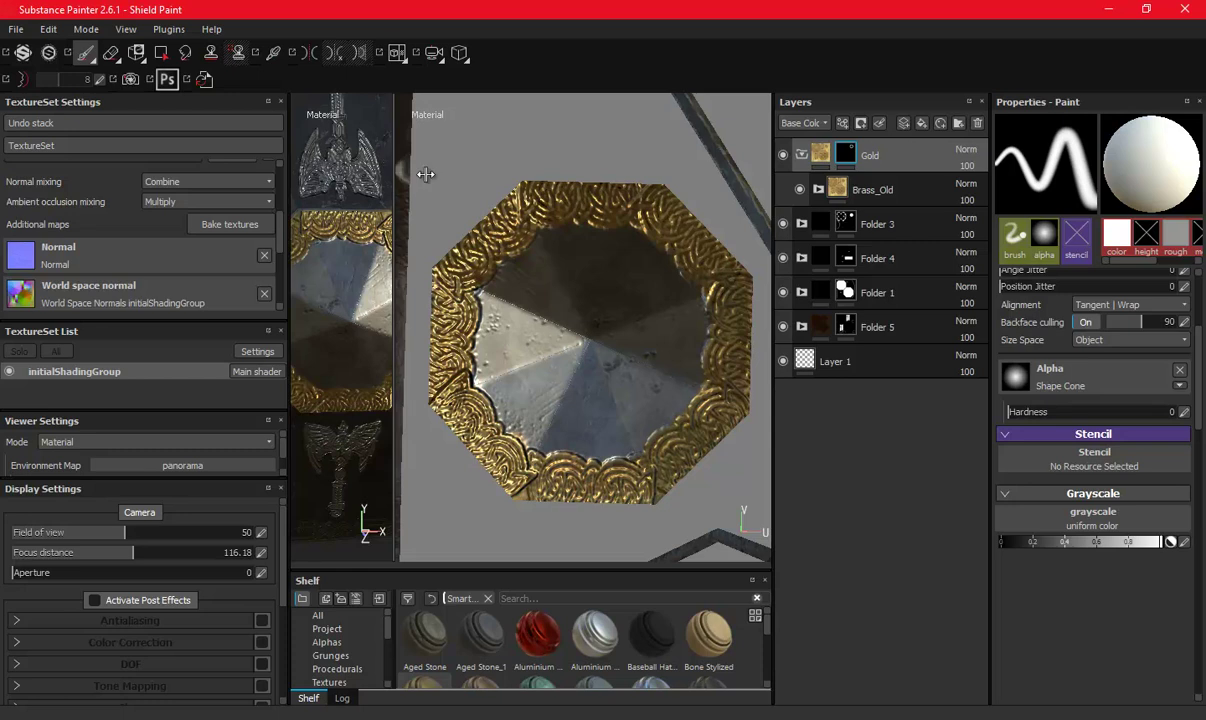
pyautogui.moveTo(392, 162); pyautogui.dragTo(638, 162)
pyautogui.moveTo(470, 300)
pyautogui.keyDown('alt'); pyautogui.mouseDown()
pyautogui.moveTo(520, 330)
pyautogui.moveTo(400, 275)
pyautogui.moveTo(326, 309)
pyautogui.moveTo(514, 316)
pyautogui.mouseUp(); pyautogui.keyUp('alt')
pyautogui.scroll(3, 470, 300)
pyautogui.scroll(-3, 392, 271)
# Save the project after checking the shield's gold rim from a couple of angles.
pyautogui.click(160, 52)
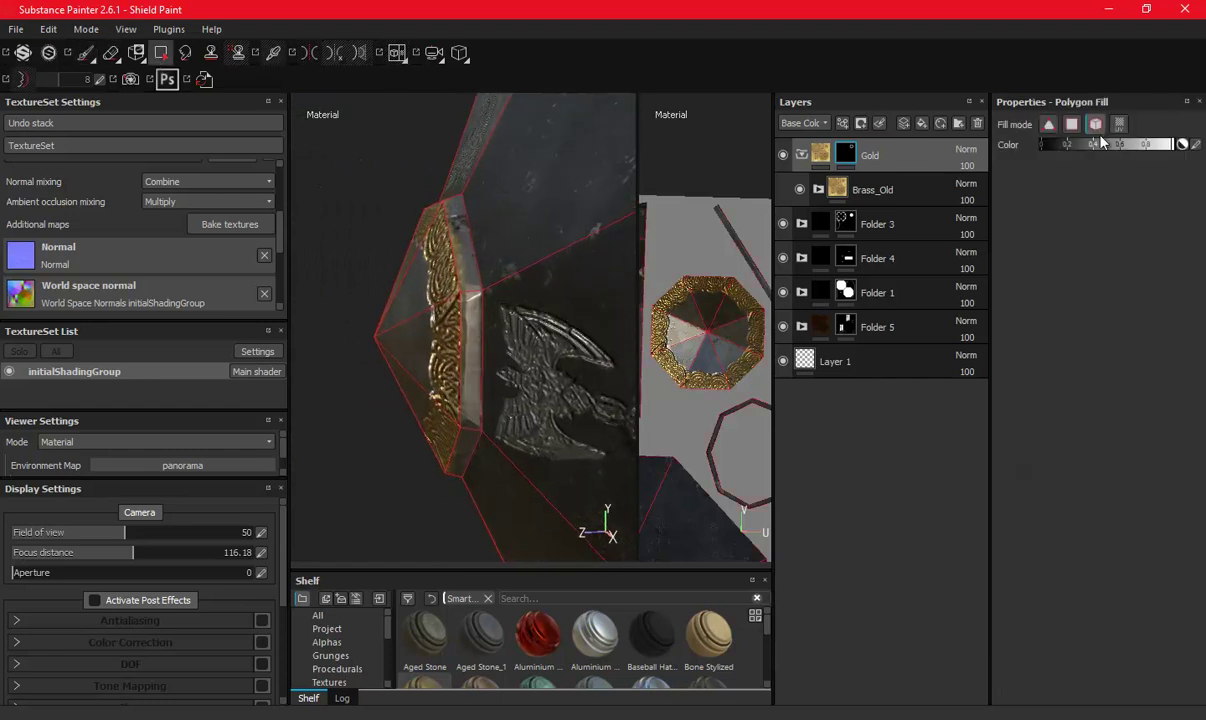
pyautogui.moveTo(470, 262)
pyautogui.keyDown('alt'); pyautogui.mouseDown()
pyautogui.moveTo(448, 249)
pyautogui.moveTo(447, 294)
pyautogui.moveTo(373, 228)
pyautogui.moveTo(486, 233)
pyautogui.moveTo(500, 278)
pyautogui.moveTo(493, 309)
pyautogui.moveTo(443, 286)
pyautogui.mouseUp(); pyautogui.keyUp('alt')
pyautogui.press('1')
pyautogui.hotkey('ctrl', 's')
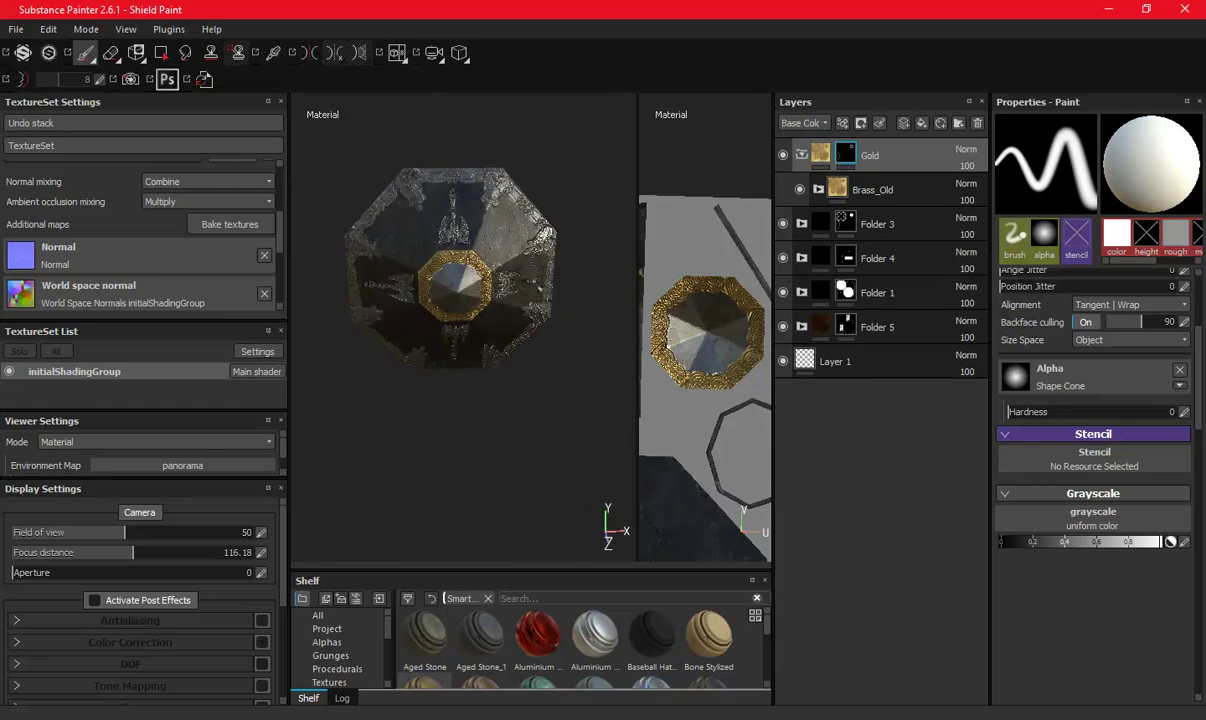
pyautogui.moveTo(638, 223); pyautogui.dragTo(602, 223)
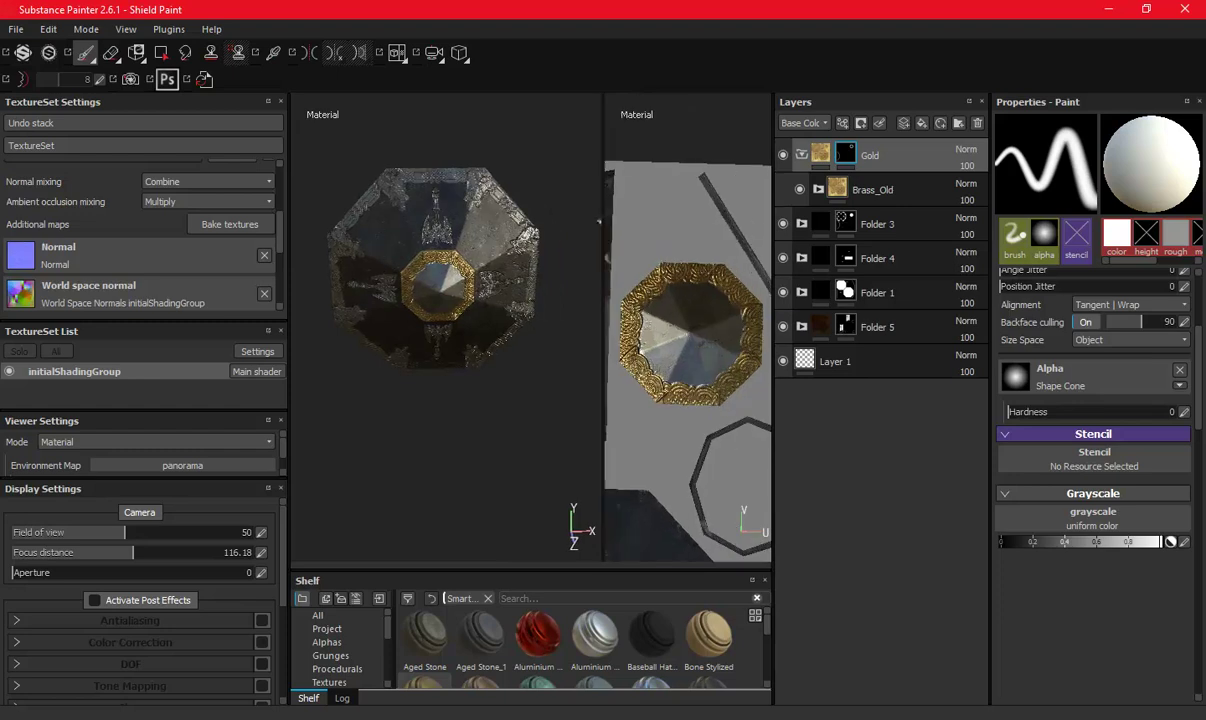
pyautogui.keyDown('alt'); pyautogui.moveTo(474, 318); pyautogui.dragTo(470, 300); pyautogui.keyUp('alt')
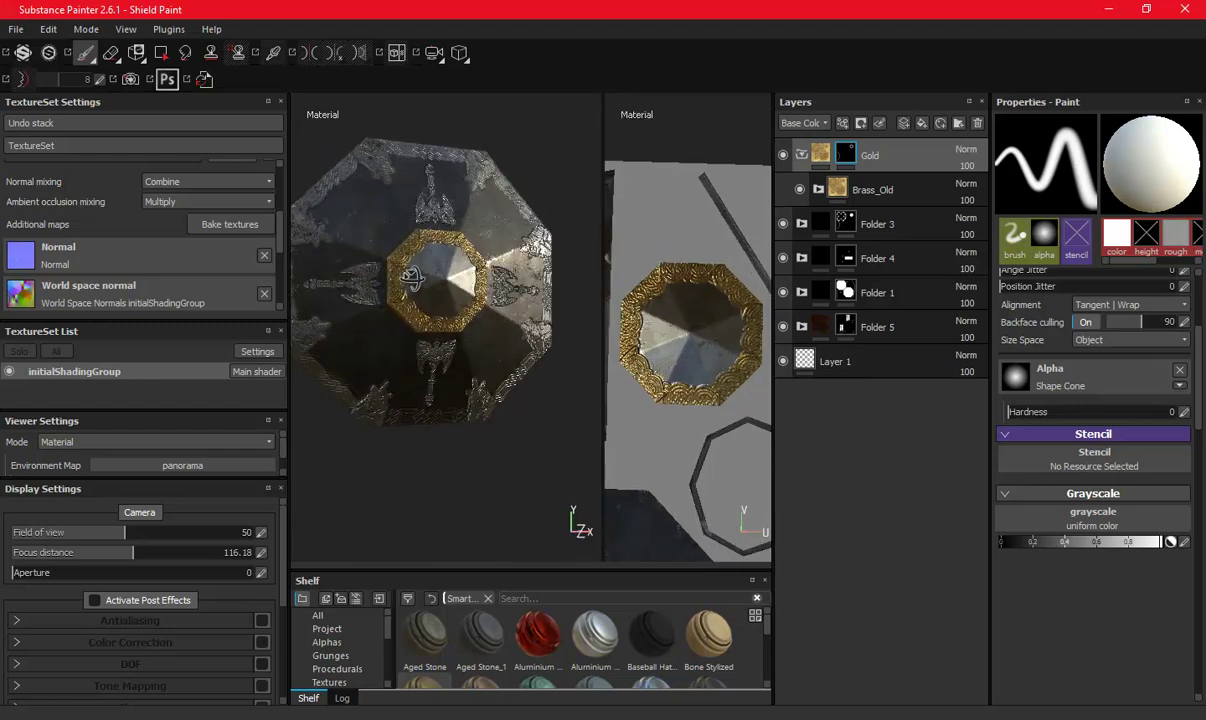
pyautogui.hotkey('ctrl', 's')
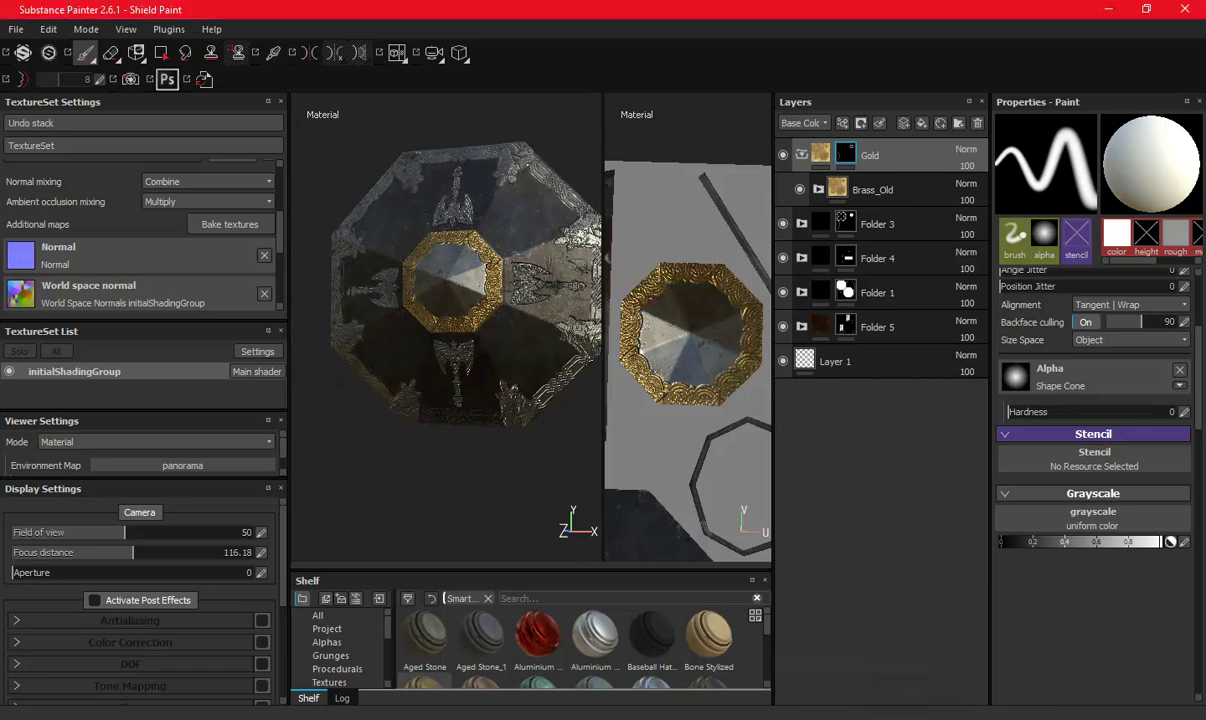
# Zoom in around the shield and collapse the Gold folder.
pyautogui.moveTo(610, 268); pyautogui.dragTo(643, 266)
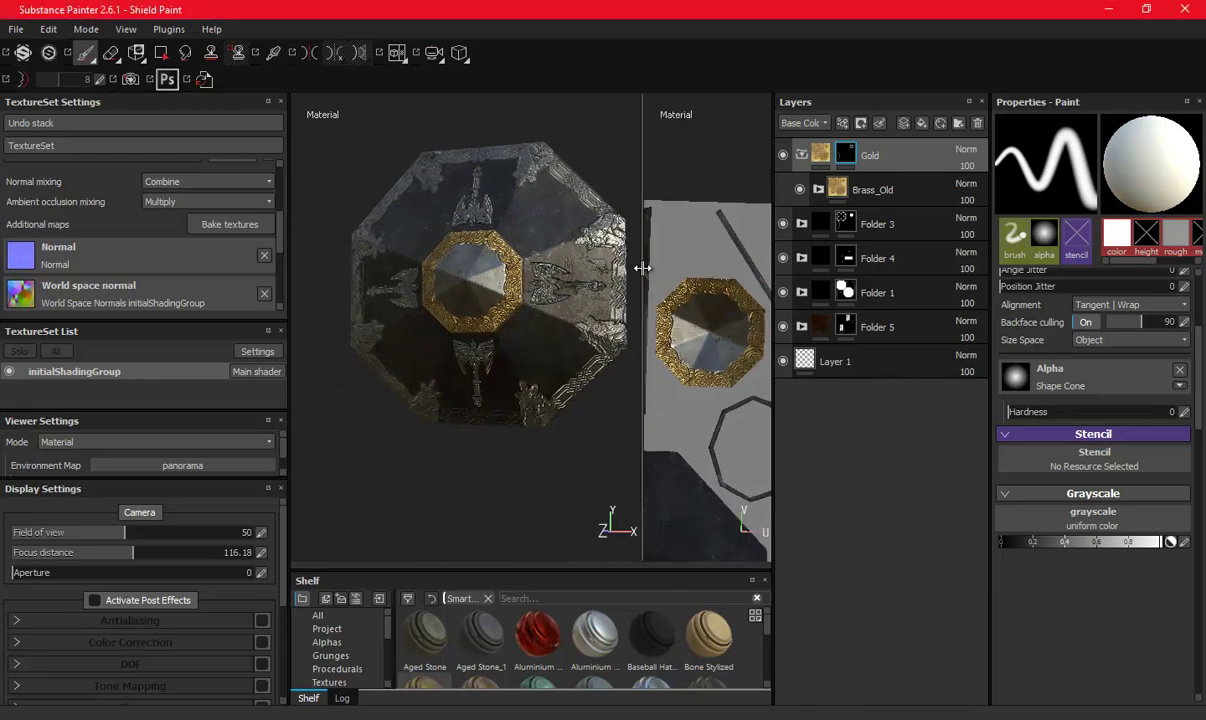
pyautogui.keyDown('alt'); pyautogui.moveTo(491, 411); pyautogui.dragTo(475, 330, button='right'); pyautogui.keyUp('alt')
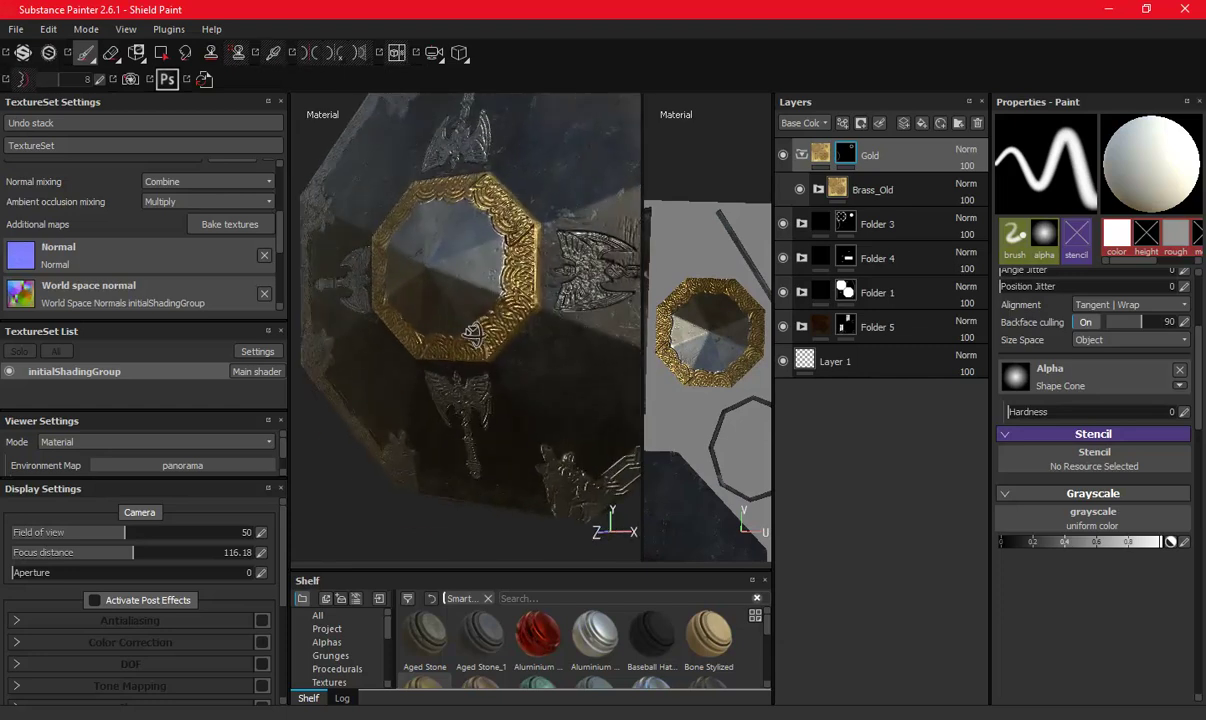
pyautogui.moveTo(473, 333)
pyautogui.keyDown('alt'); pyautogui.mouseDown()
pyautogui.moveTo(523, 358)
pyautogui.moveTo(462, 309)
pyautogui.moveTo(540, 360)
pyautogui.mouseUp(); pyautogui.keyUp('alt')
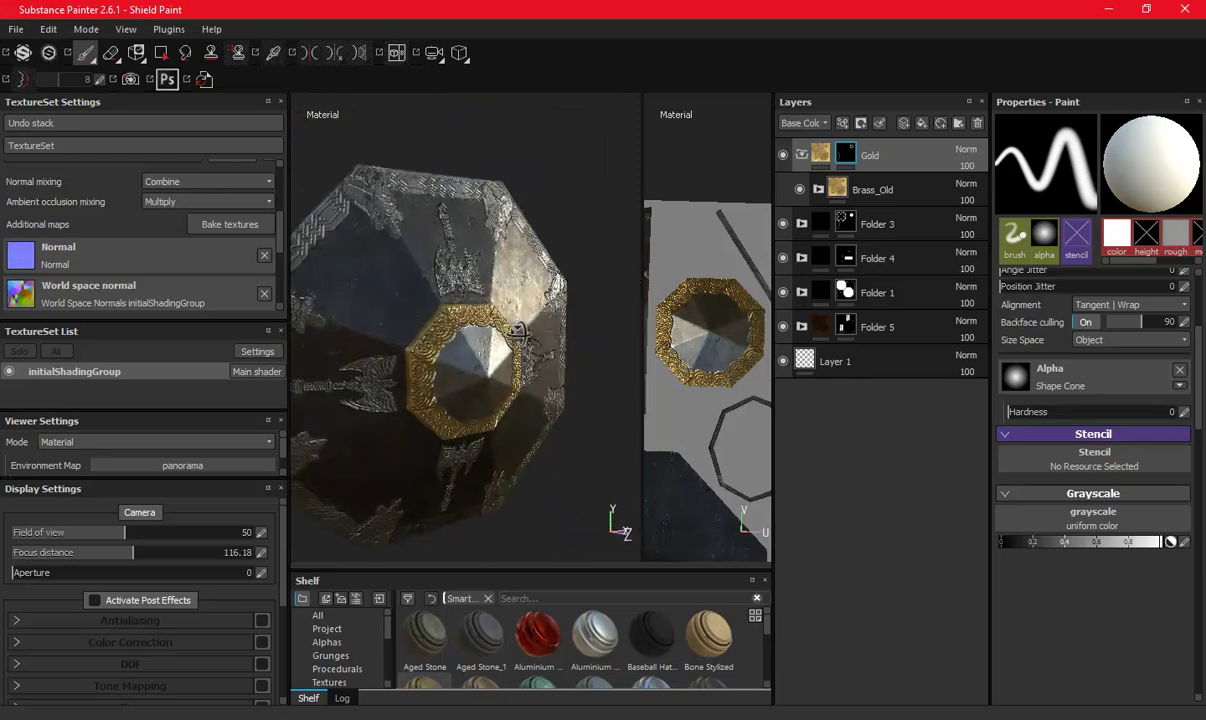
pyautogui.click(801, 155)
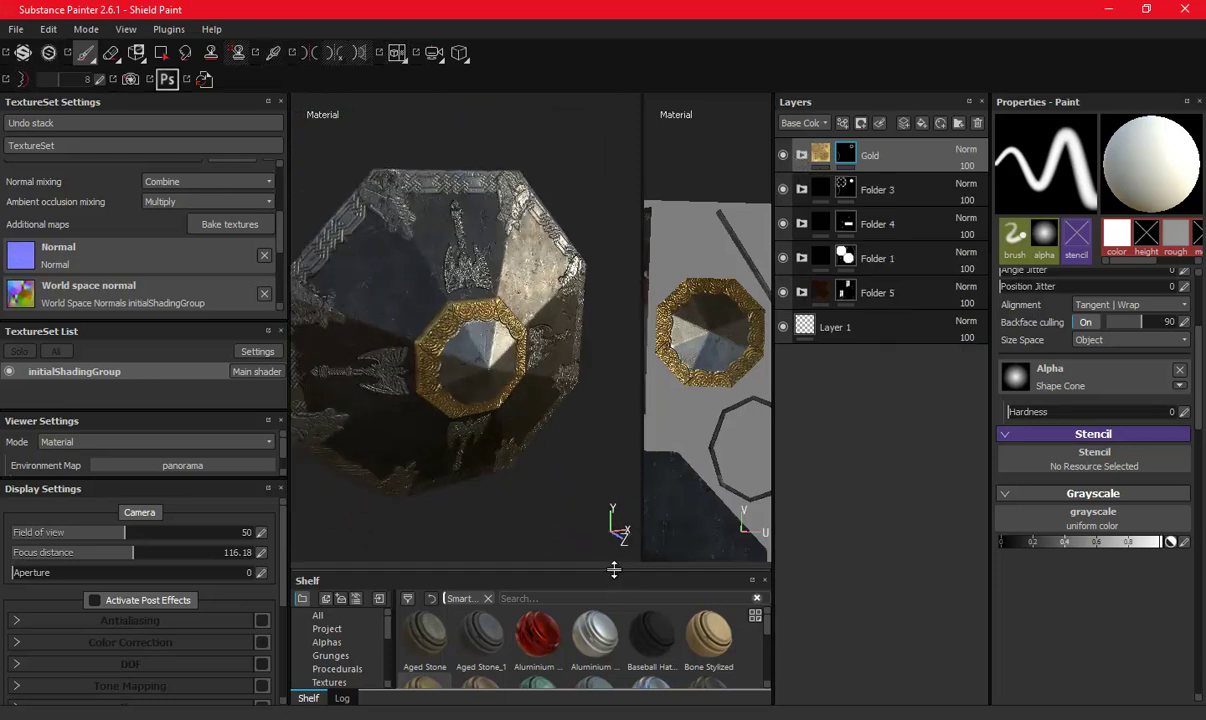
# Add the Bronze Armor smart material to the layer stack.
pyautogui.moveTo(613, 572); pyautogui.dragTo(607, 370)
pyautogui.click(332, 563)
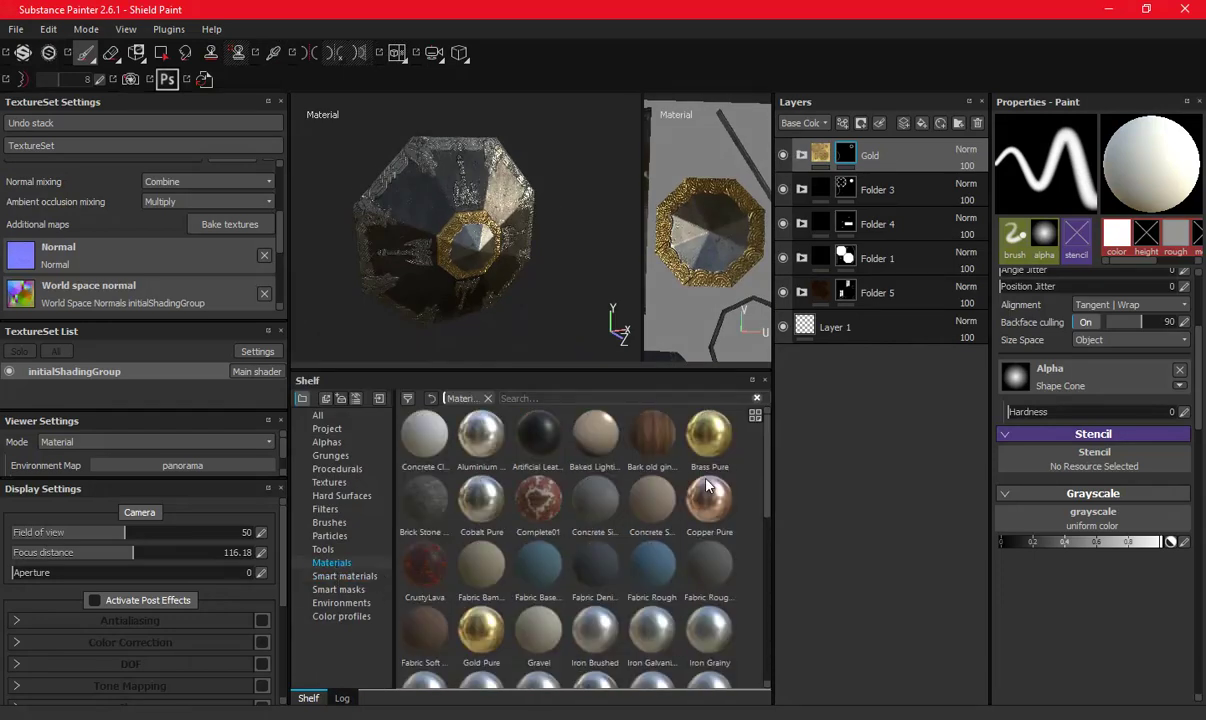
pyautogui.moveTo(760, 448); pyautogui.dragTo(760, 623)
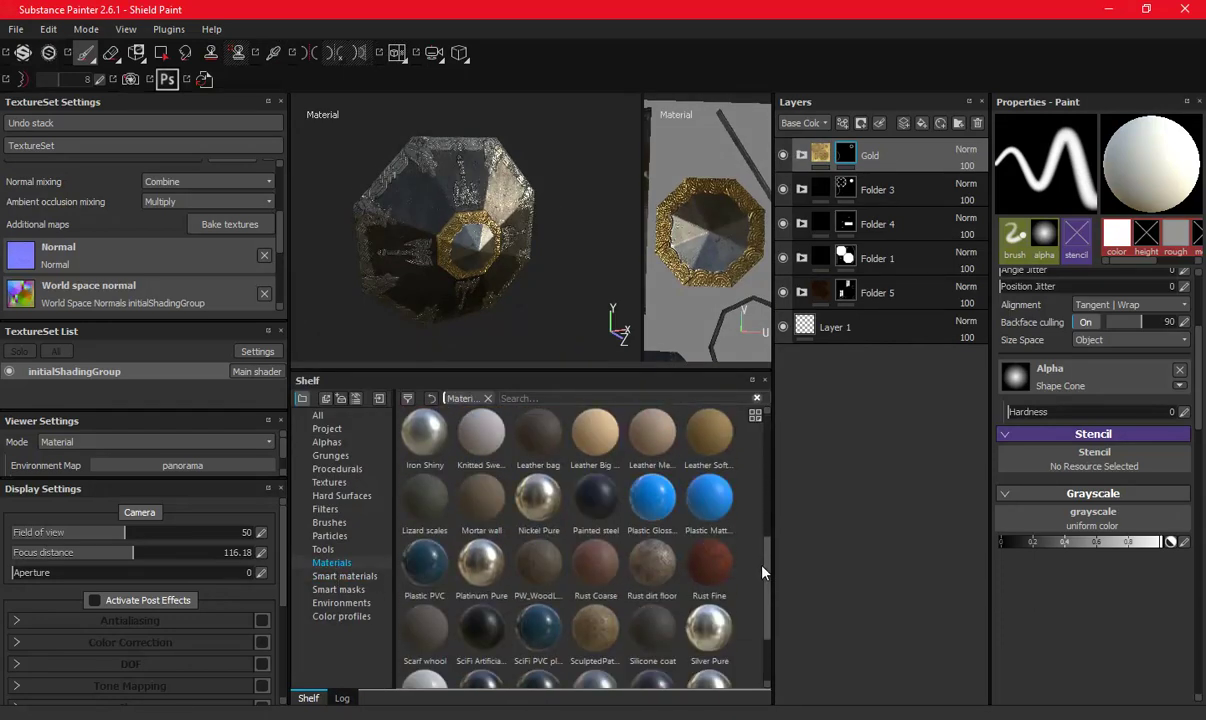
pyautogui.click(345, 576)
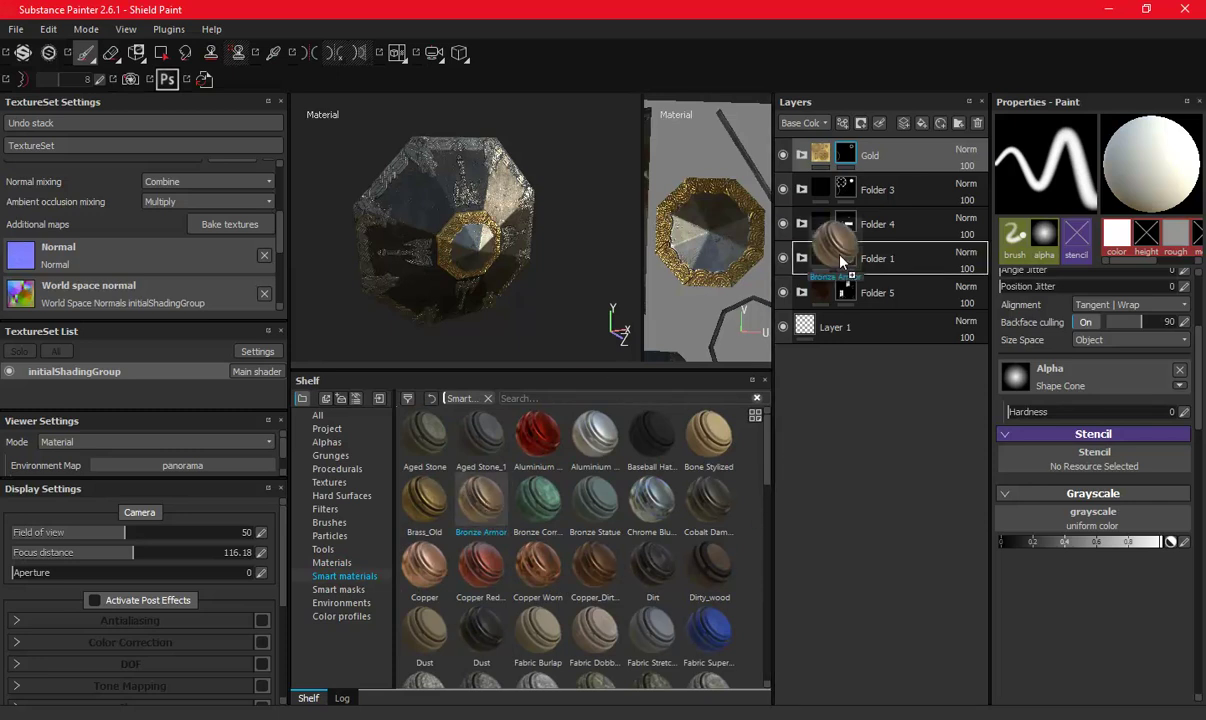
pyautogui.moveTo(800, 289); pyautogui.dragTo(843, 137)
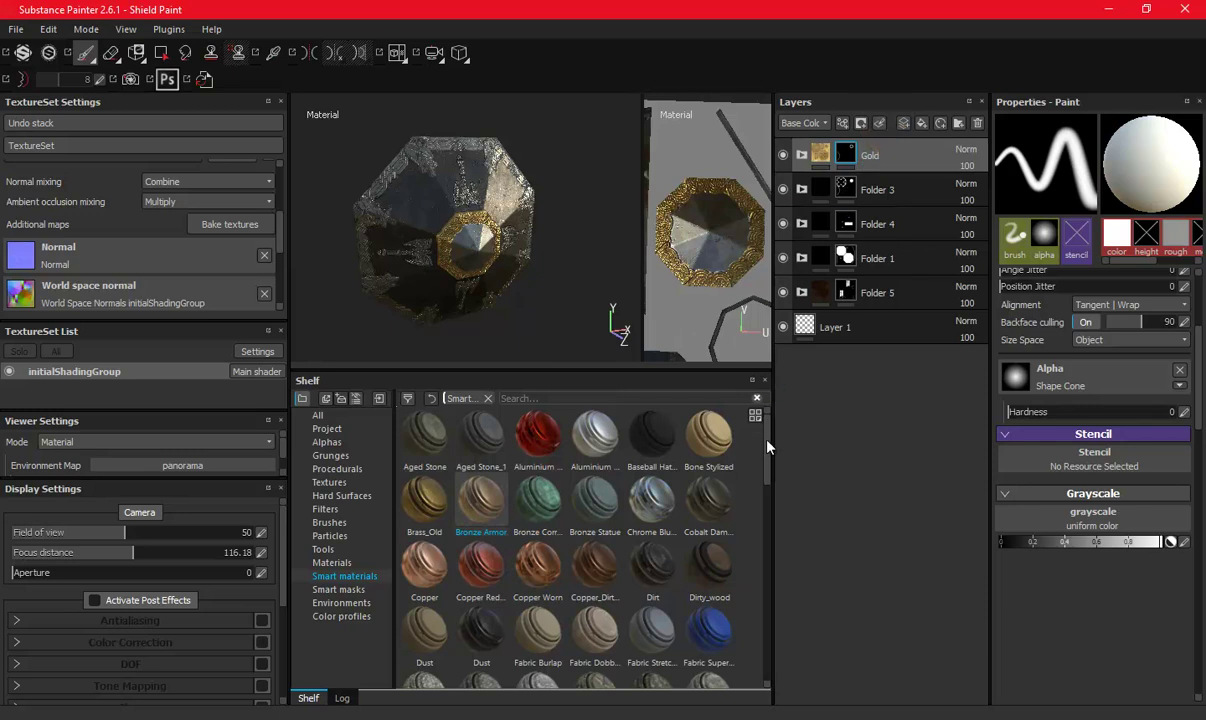
pyautogui.moveTo(768, 455)
pyautogui.mouseDown()
pyautogui.moveTo(765, 667)
pyautogui.moveTo(765, 425)
pyautogui.mouseUp()
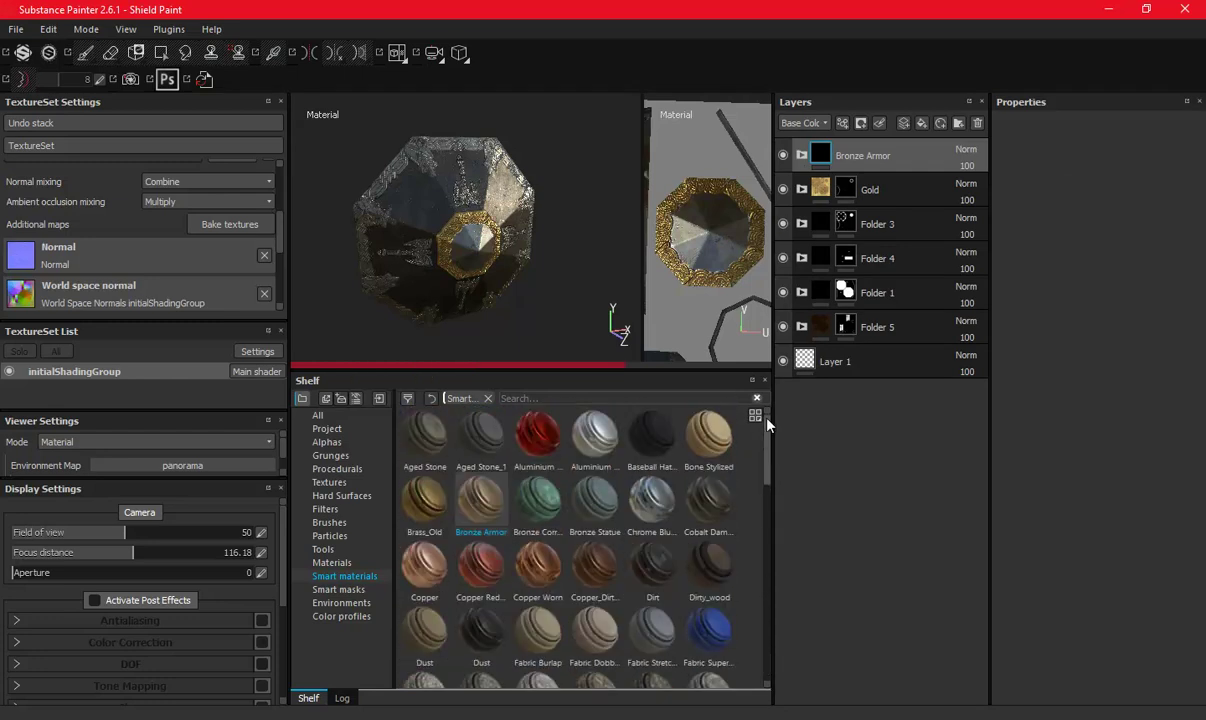
# Turn the shield head-on and create a new empty Folder 6.
pyautogui.moveTo(655, 370); pyautogui.dragTo(655, 523)
pyautogui.scroll(2, 470, 420)
pyautogui.scroll(2, 470, 420)
pyautogui.scroll(2, 488, 335)
pyautogui.keyDown('alt'); pyautogui.moveTo(488, 335); pyautogui.dragTo(488, 367); pyautogui.keyUp('alt')
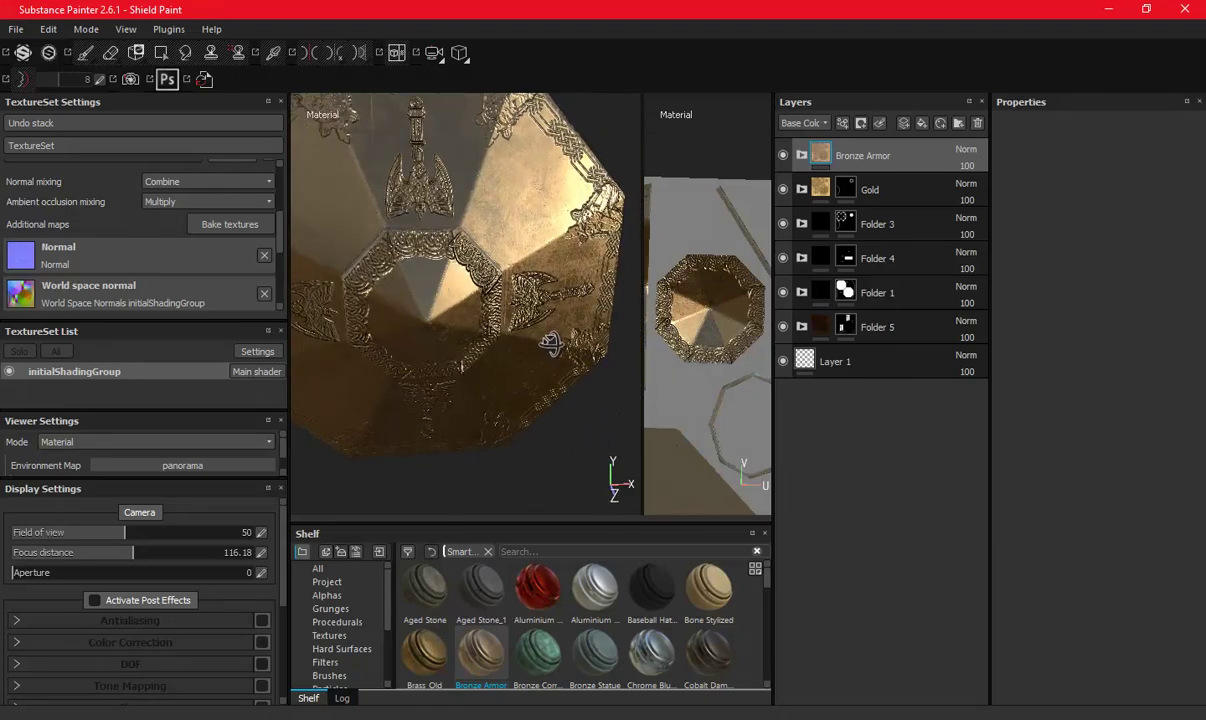
pyautogui.keyDown('alt'); pyautogui.moveTo(488, 367); pyautogui.dragTo(922, 136); pyautogui.keyUp('alt')
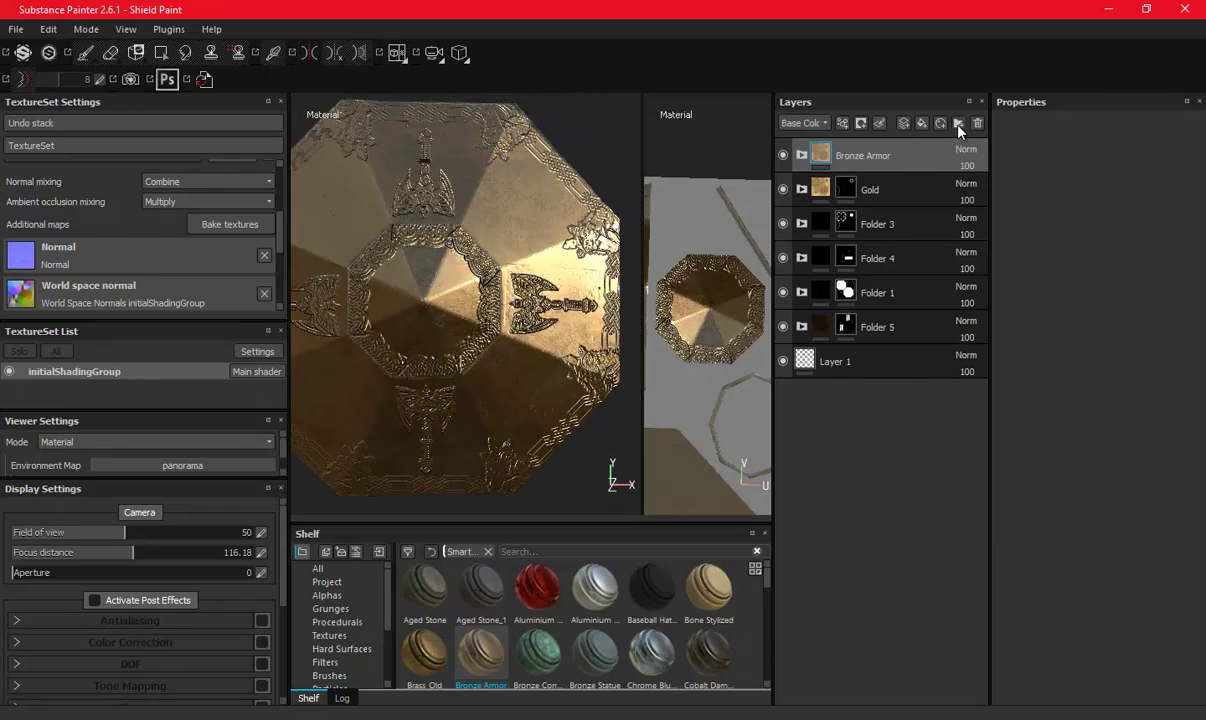
pyautogui.click(957, 122)
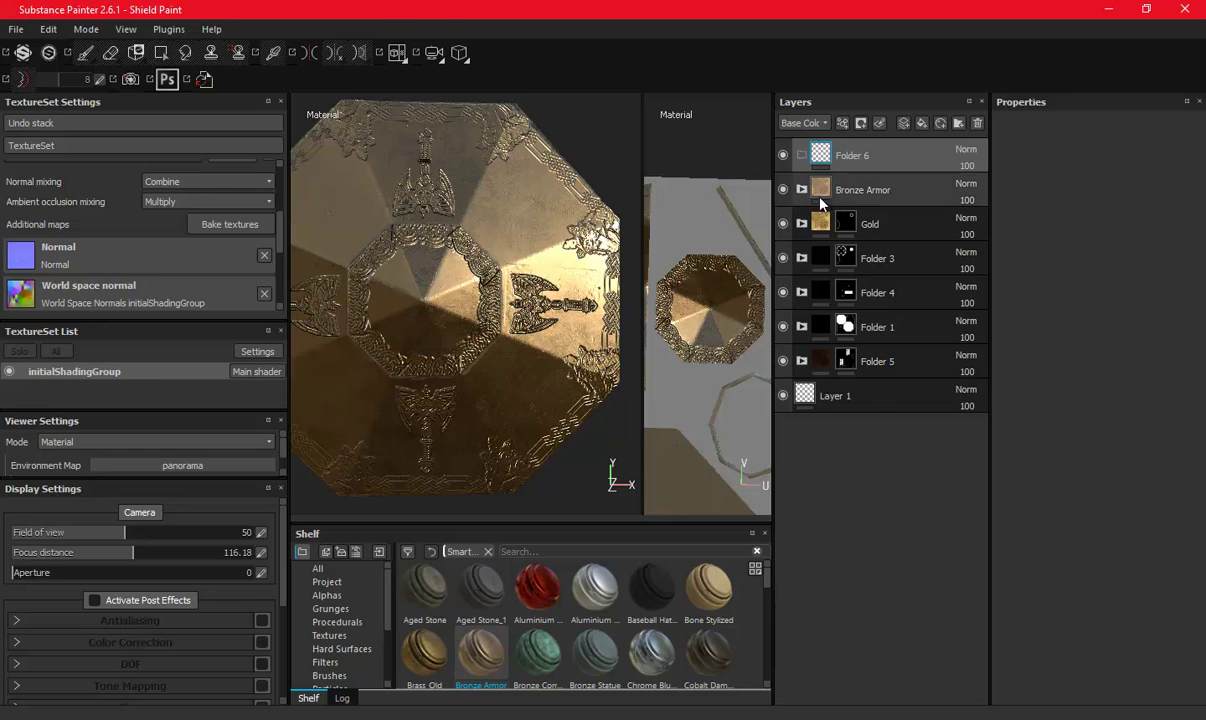
# Add Concrete Smooth from the Materials shelf as a fill layer.
pyautogui.scroll(-2, 340, 625)
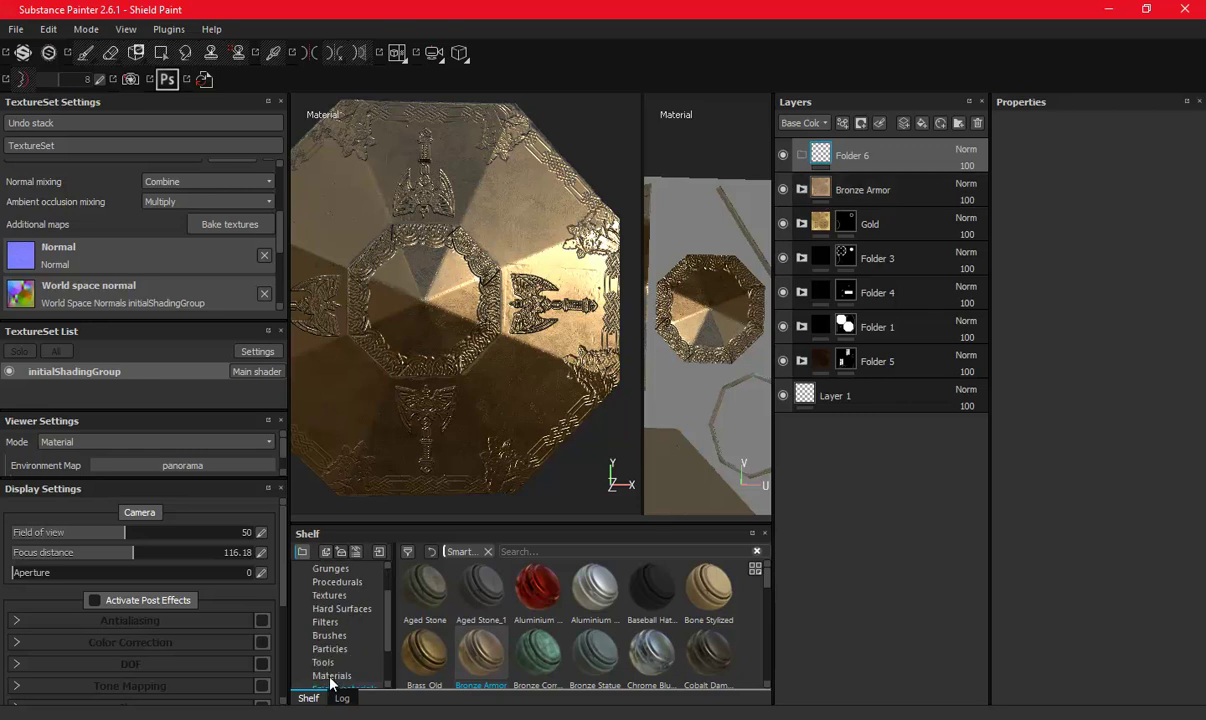
pyautogui.click(330, 678)
pyautogui.moveTo(628, 632)
pyautogui.mouseDown()
pyautogui.moveTo(897, 325)
pyautogui.moveTo(860, 170)
pyautogui.mouseUp()
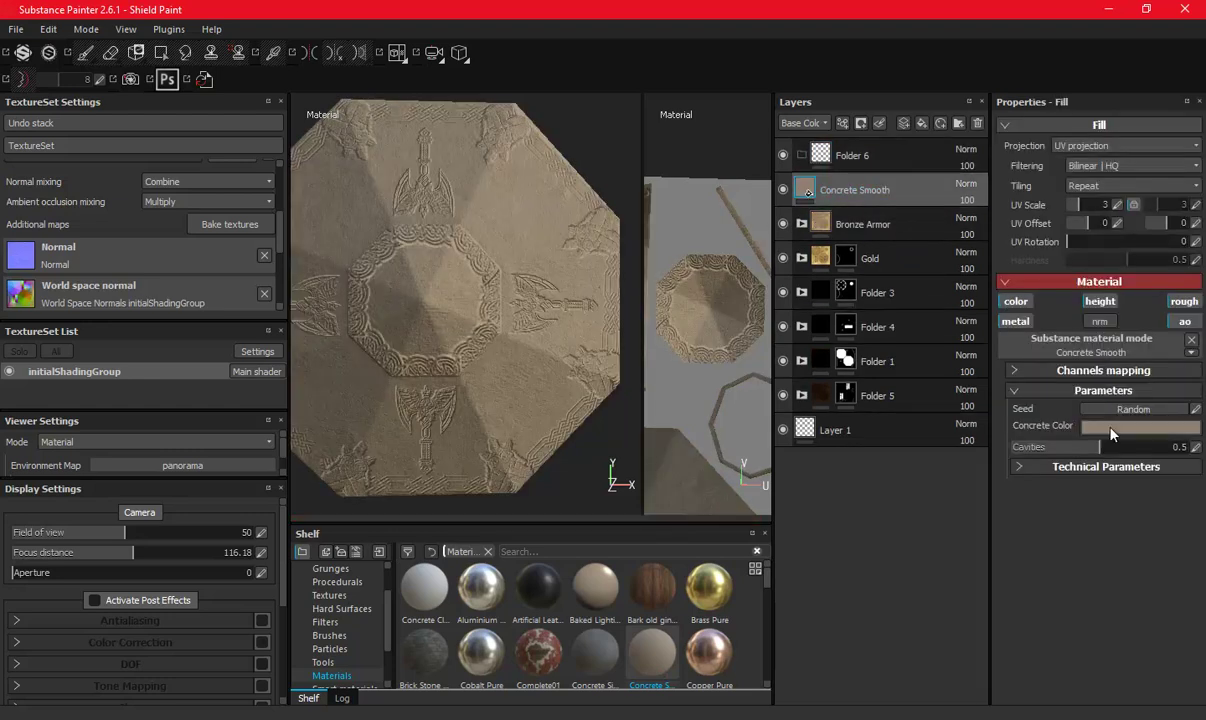
# Darken the Concrete Smooth fill layer's colour.
pyautogui.click(1107, 425)
pyautogui.moveTo(982, 395); pyautogui.dragTo(979, 476)
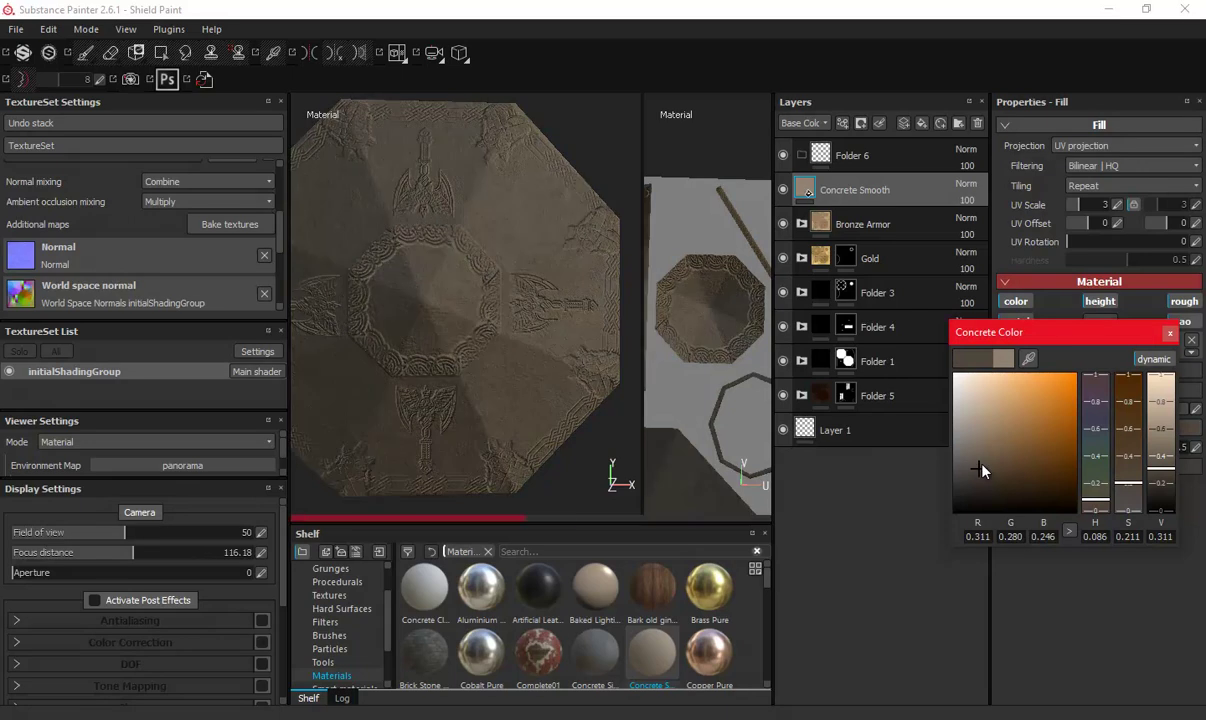
pyautogui.click(1170, 332)
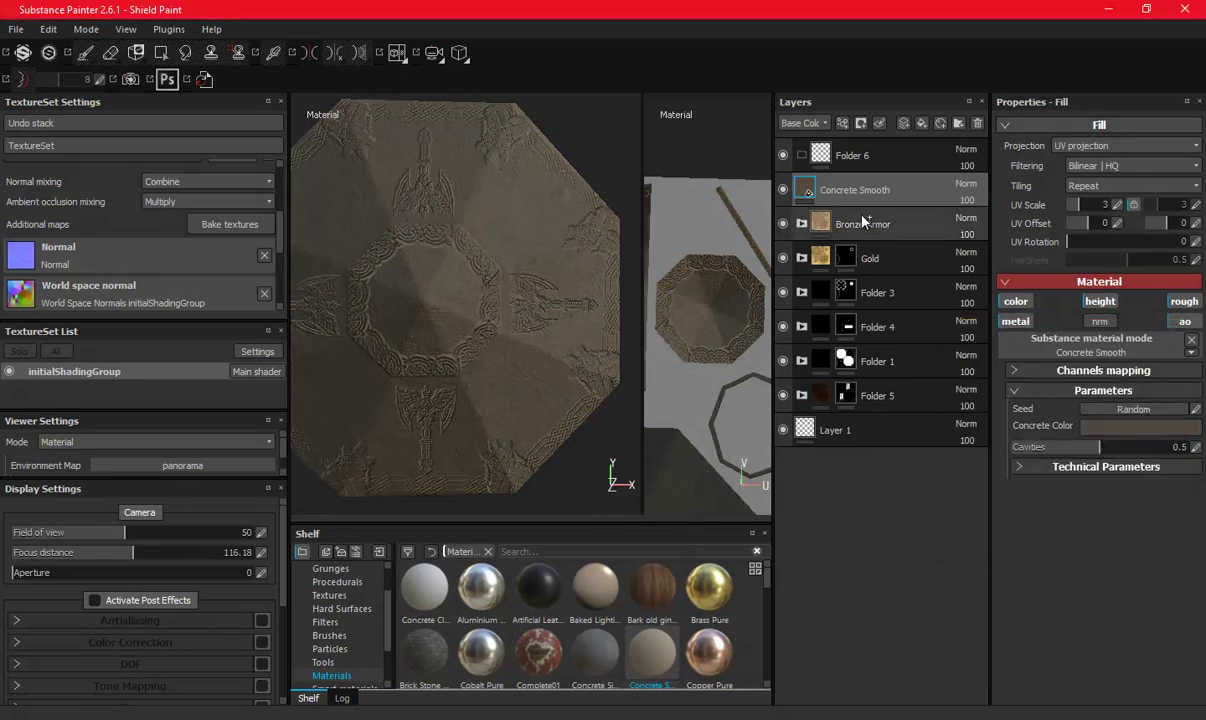
# Move Concrete Smooth and Bronze Armor together into Folder 6 and collapse the folder.
pyautogui.keyDown('ctrl'); pyautogui.click(862, 222); pyautogui.keyUp('ctrl')
pyautogui.moveTo(848, 194); pyautogui.dragTo(848, 155)
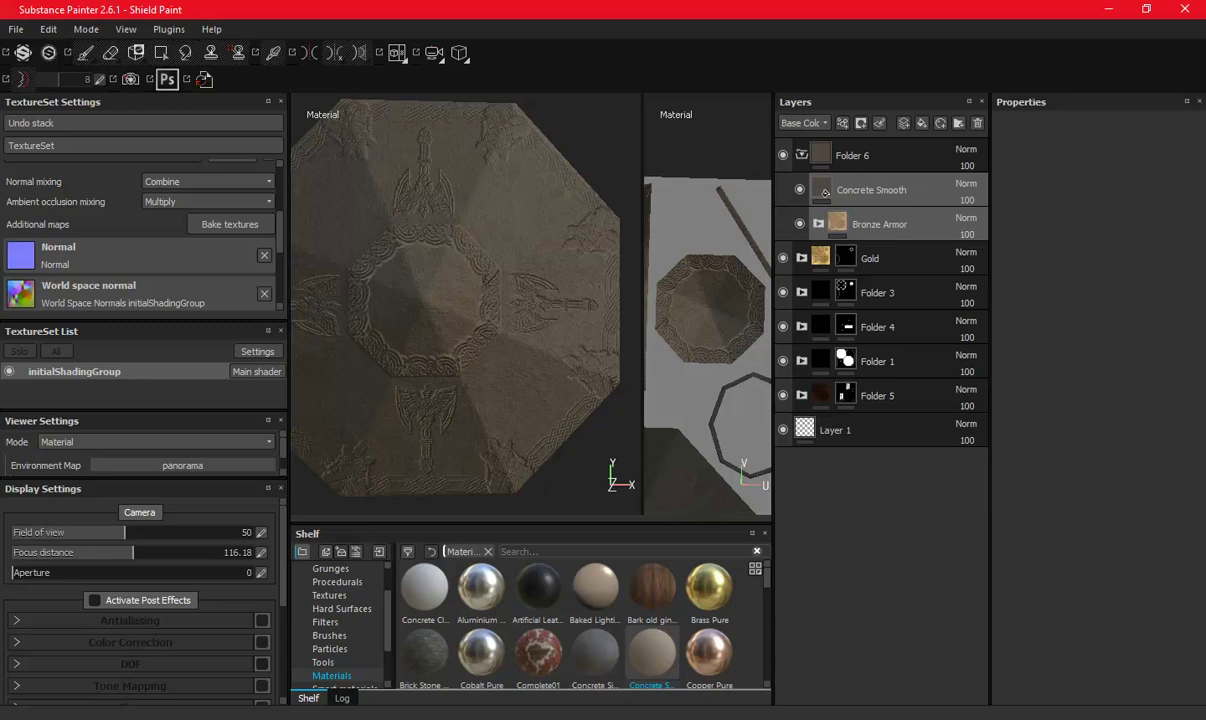
pyautogui.click(801, 156)
pyautogui.click(801, 156)
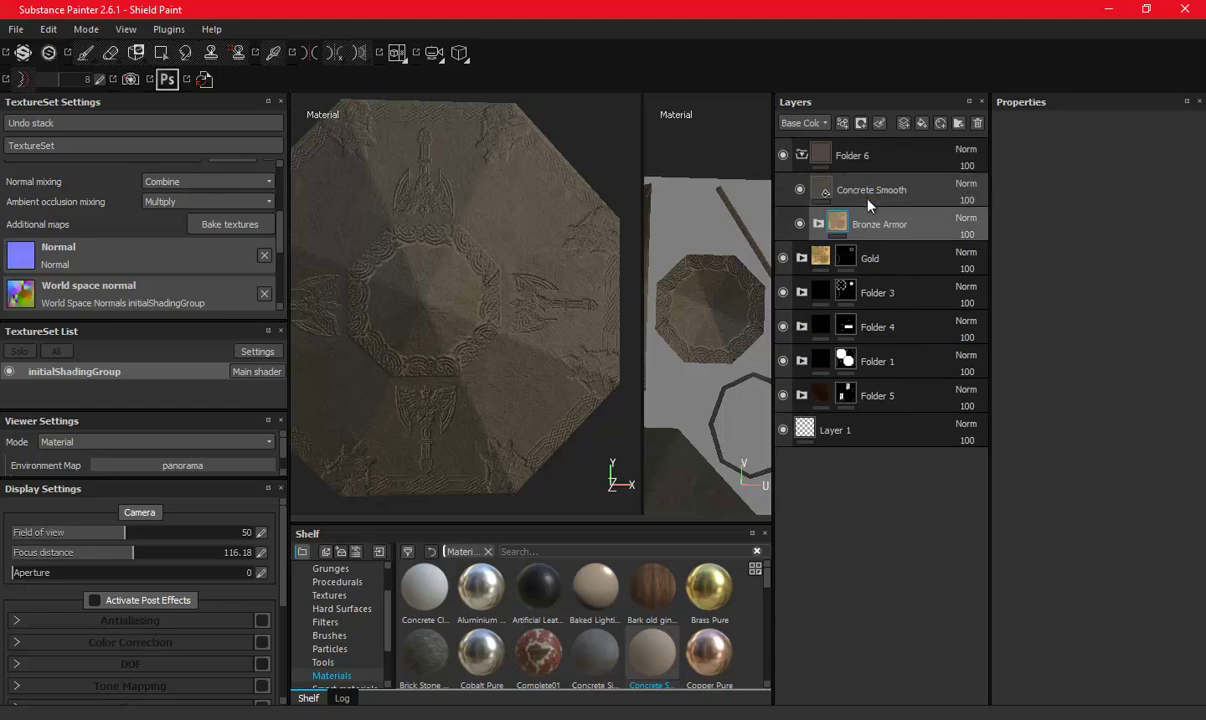
pyautogui.click(870, 192)
pyautogui.click(801, 155)
# Give Folder 6 a black mask driven by an MG Metal Edge Wear generator.
pyautogui.click(850, 155)
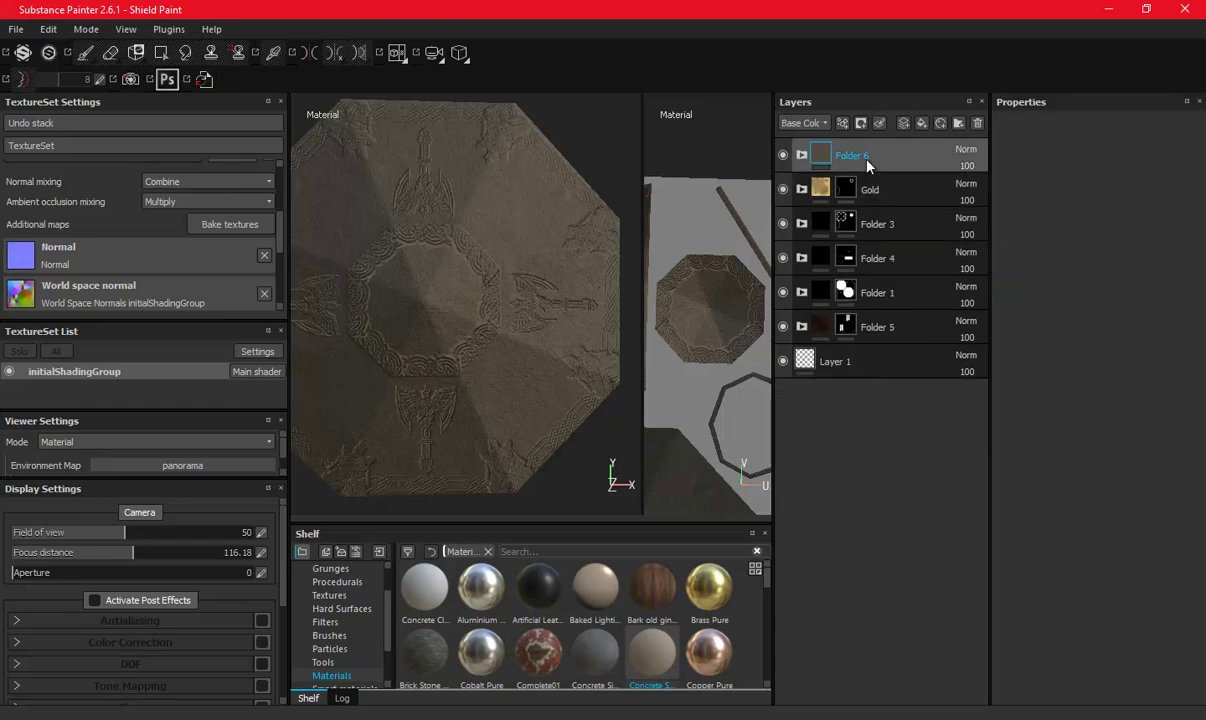
pyautogui.rightClick(869, 162)
pyautogui.click(890, 185)
pyautogui.rightClick(855, 156)
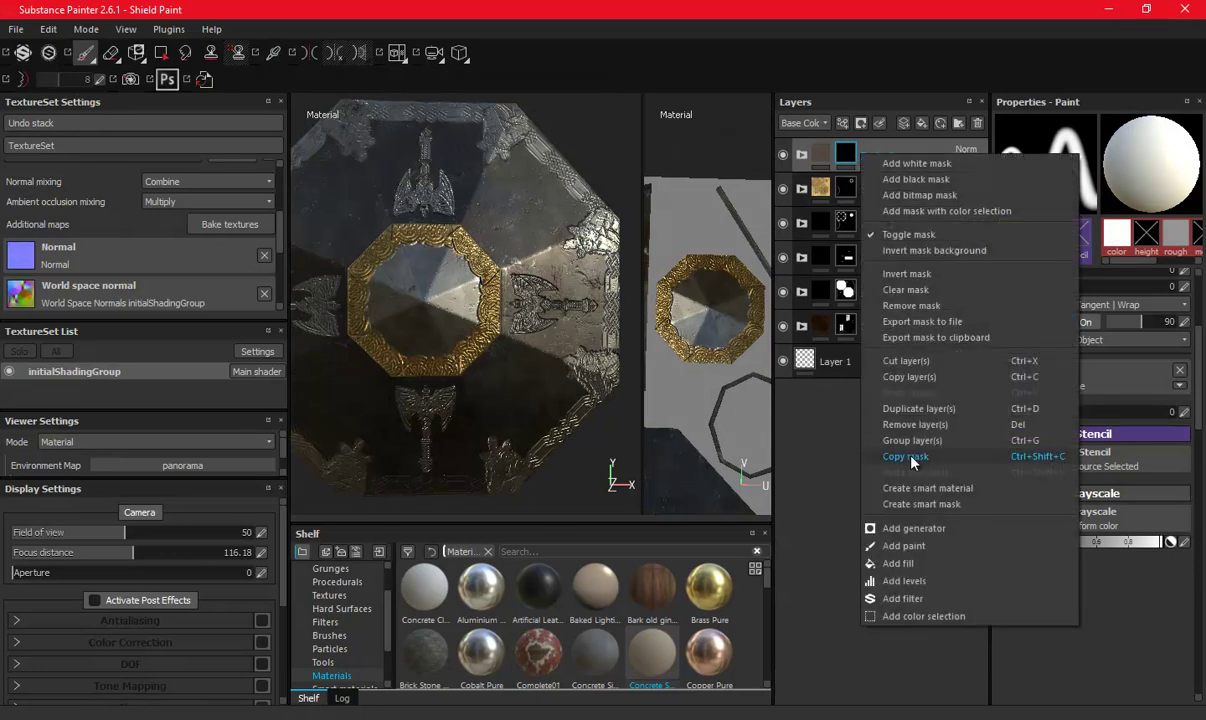
pyautogui.click(915, 533)
pyautogui.click(1040, 156)
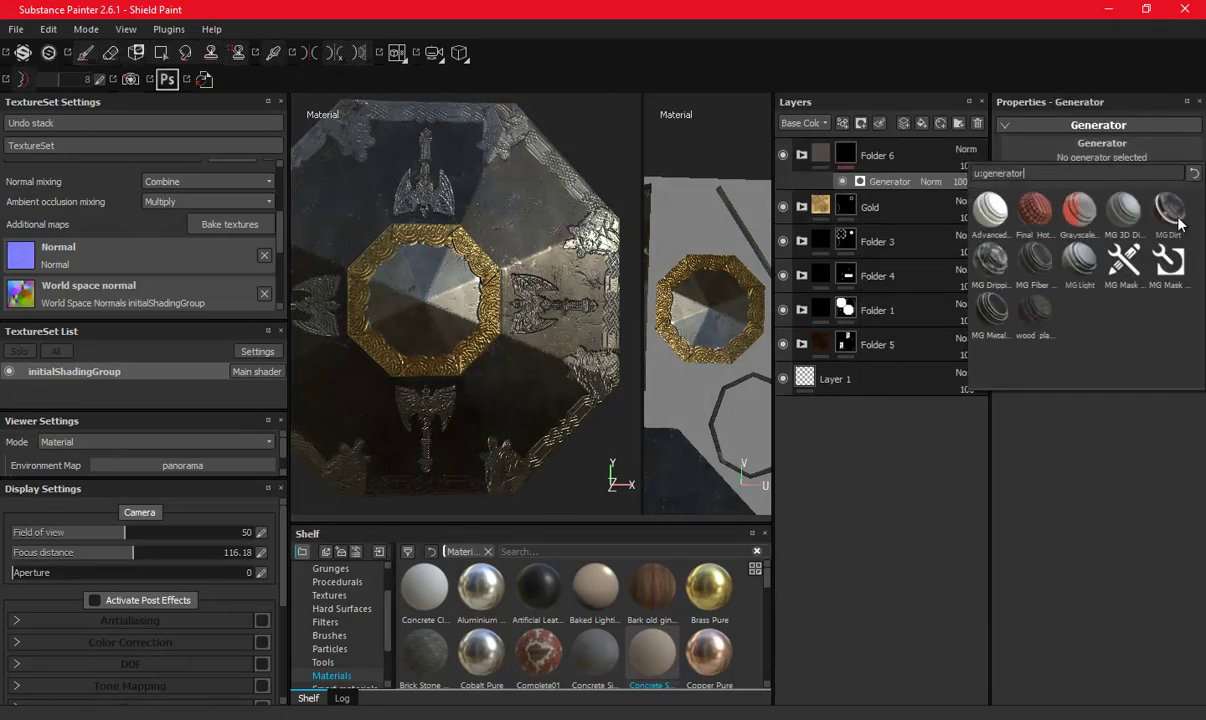
pyautogui.click(993, 308)
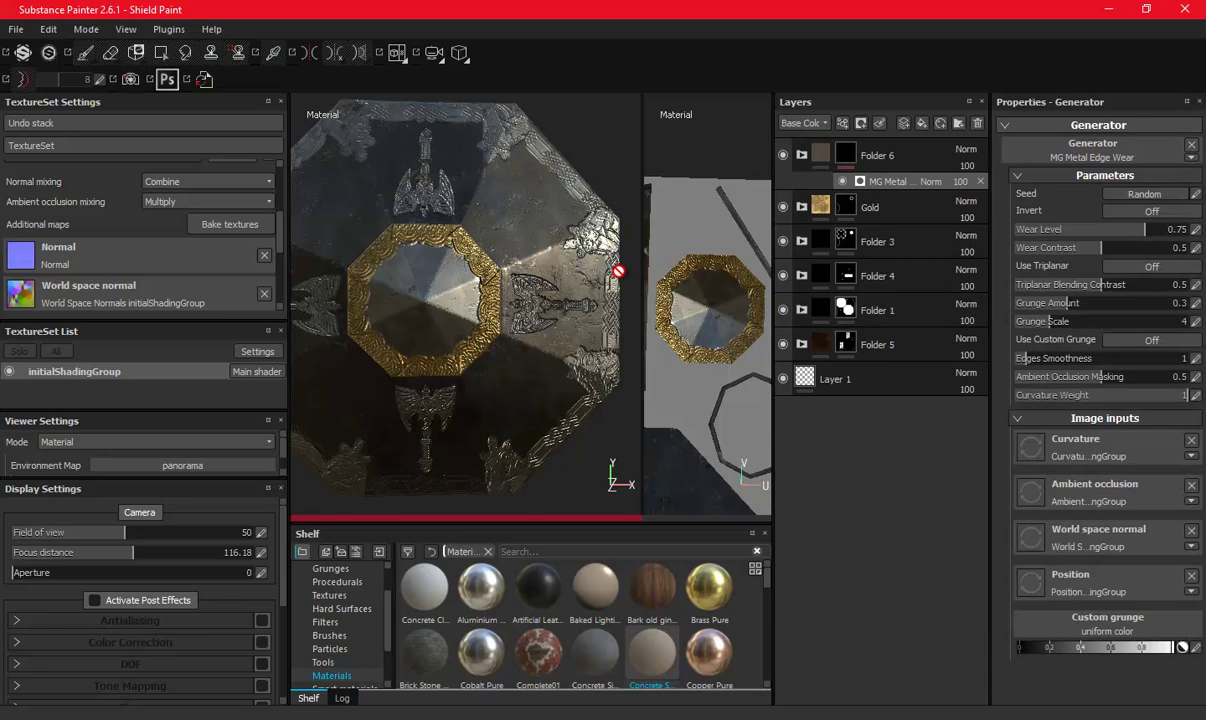
# Add an MG Dirt generator to the mask, undo it, and expand Folder 6.
pyautogui.rightClick(888, 158)
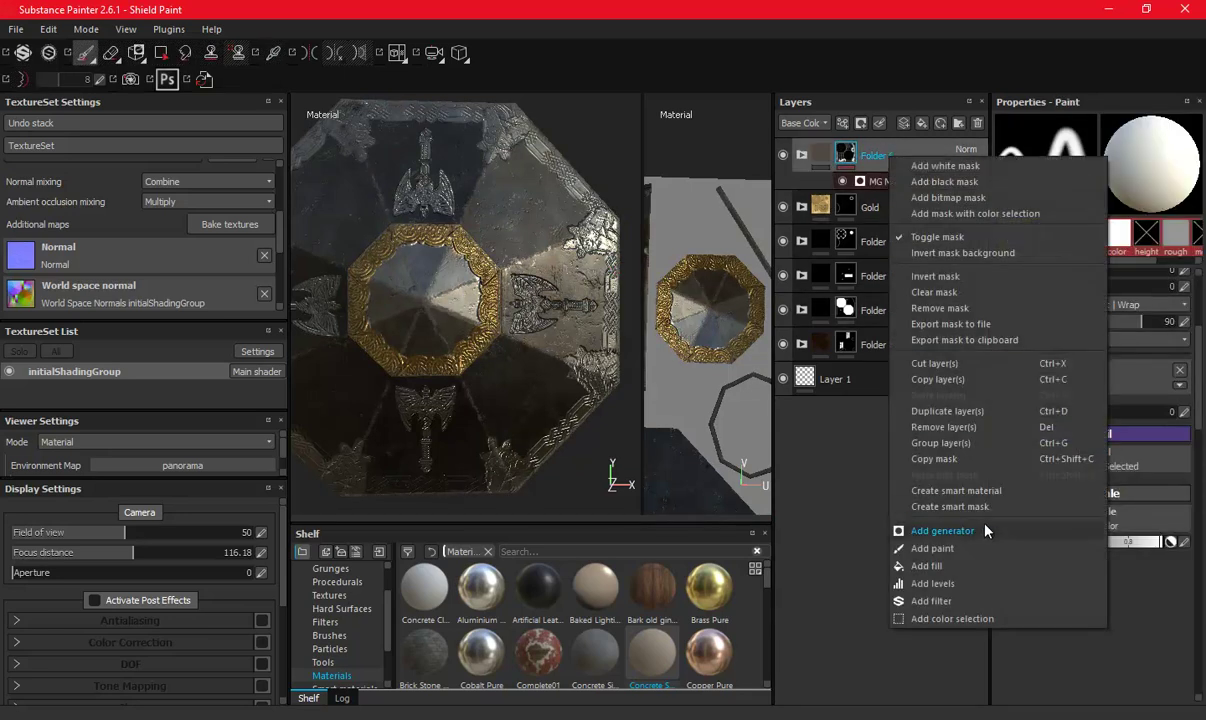
pyautogui.click(930, 531)
pyautogui.click(1134, 162)
pyautogui.click(1066, 196)
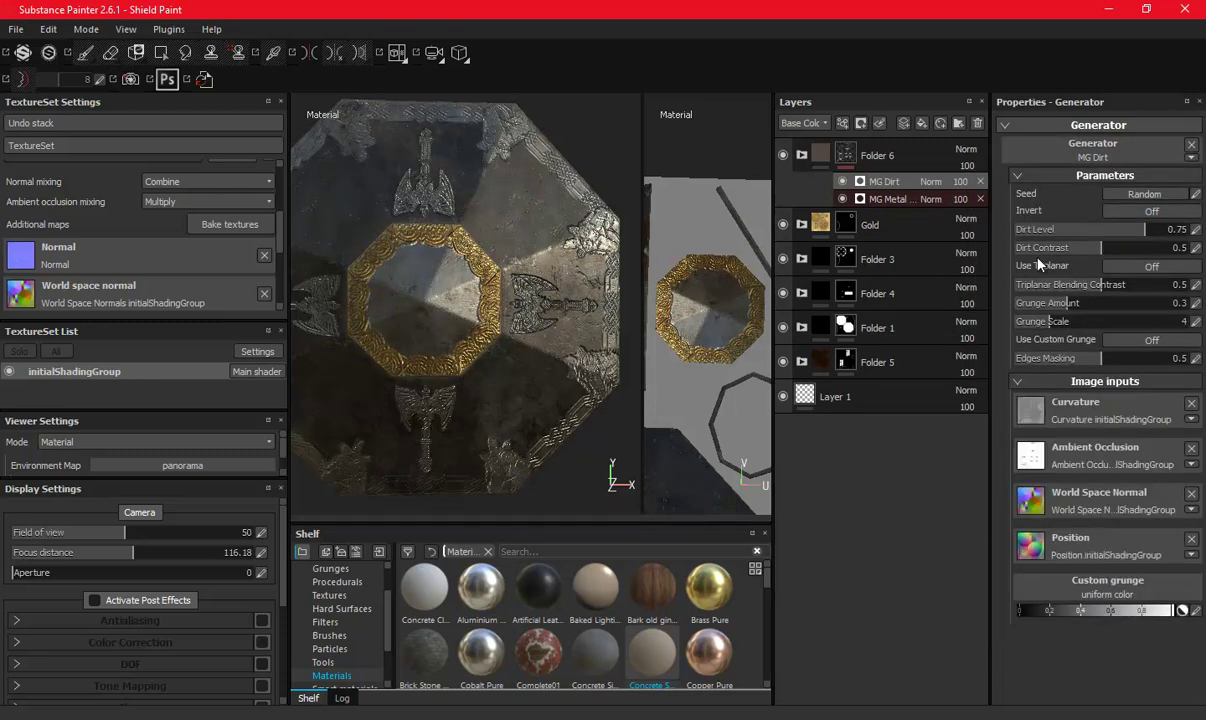
pyautogui.hotkey('ctrl', 'z')
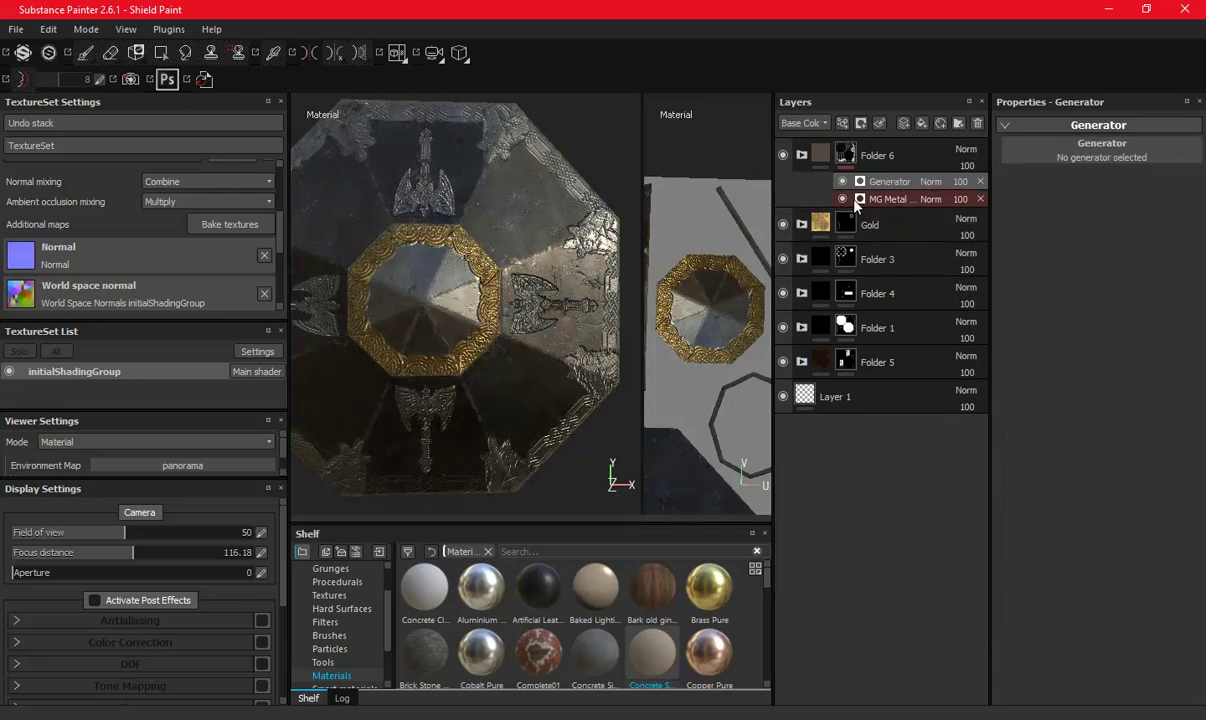
pyautogui.click(801, 155)
# Move Concrete Smooth out of Folder 6 to the top of the layer stack.
pyautogui.click(868, 256)
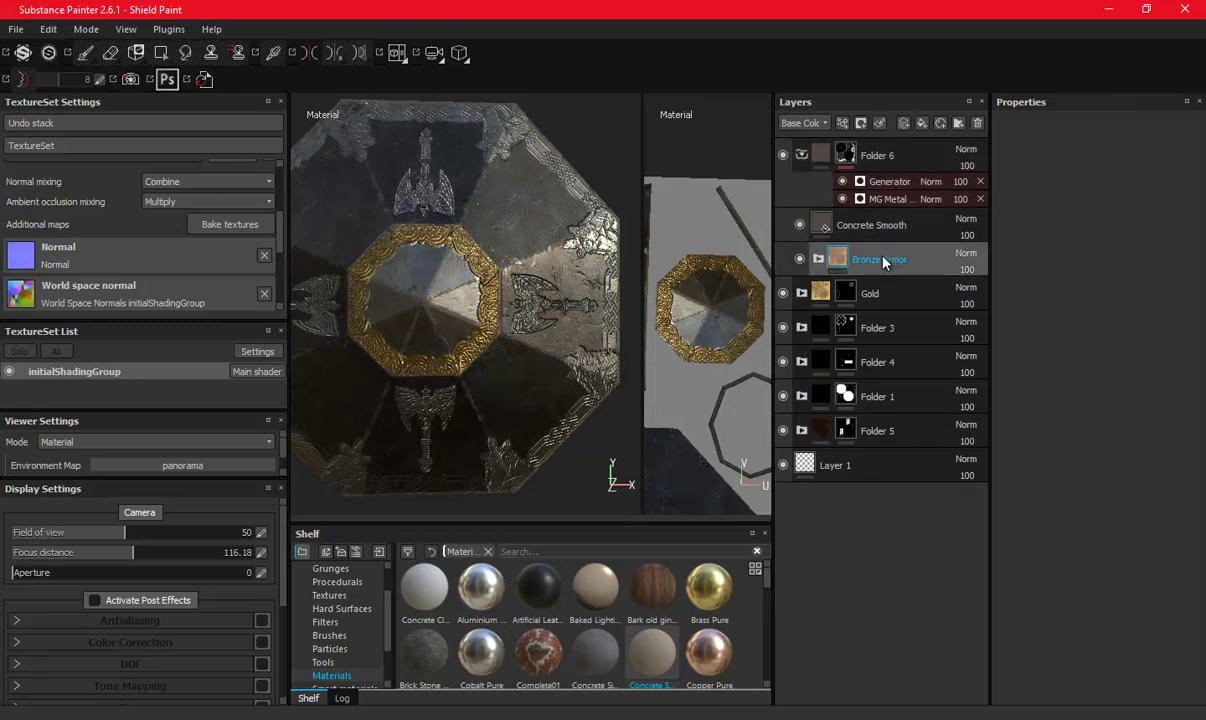
pyautogui.moveTo(822, 226); pyautogui.dragTo(888, 142)
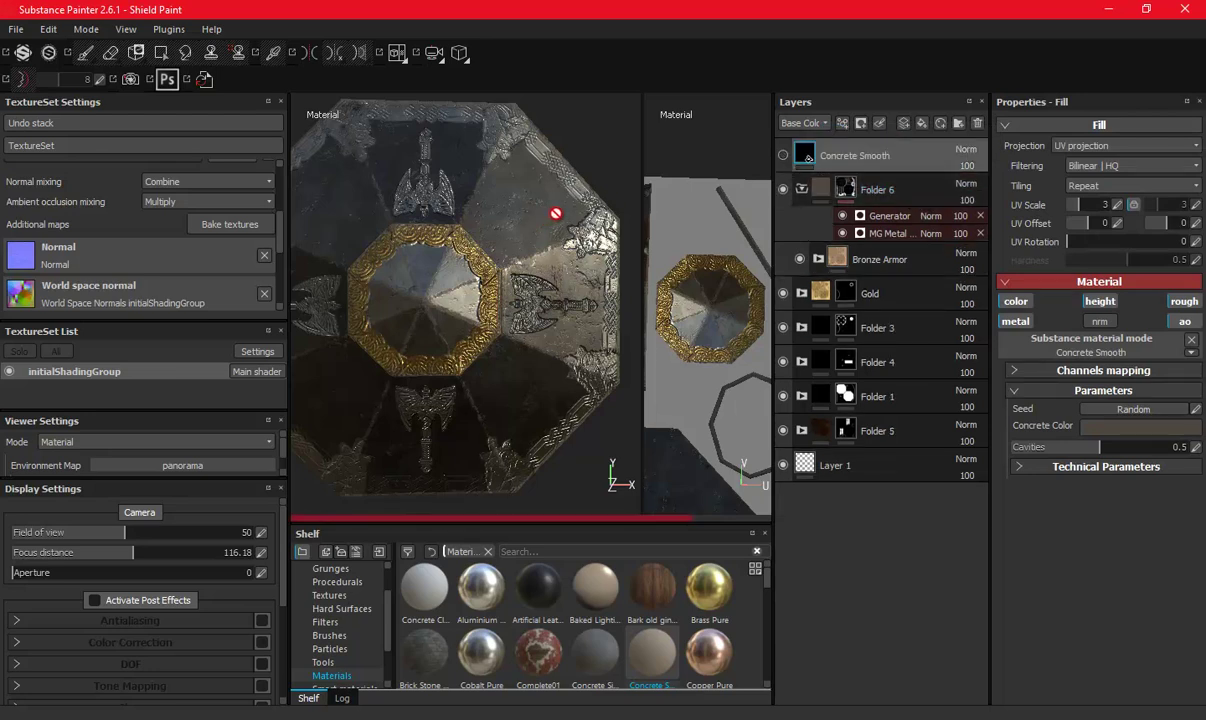
pyautogui.keyDown('alt'); pyautogui.moveTo(541, 223); pyautogui.dragTo(485, 322); pyautogui.keyUp('alt')
pyautogui.scroll(3, 537, 234)
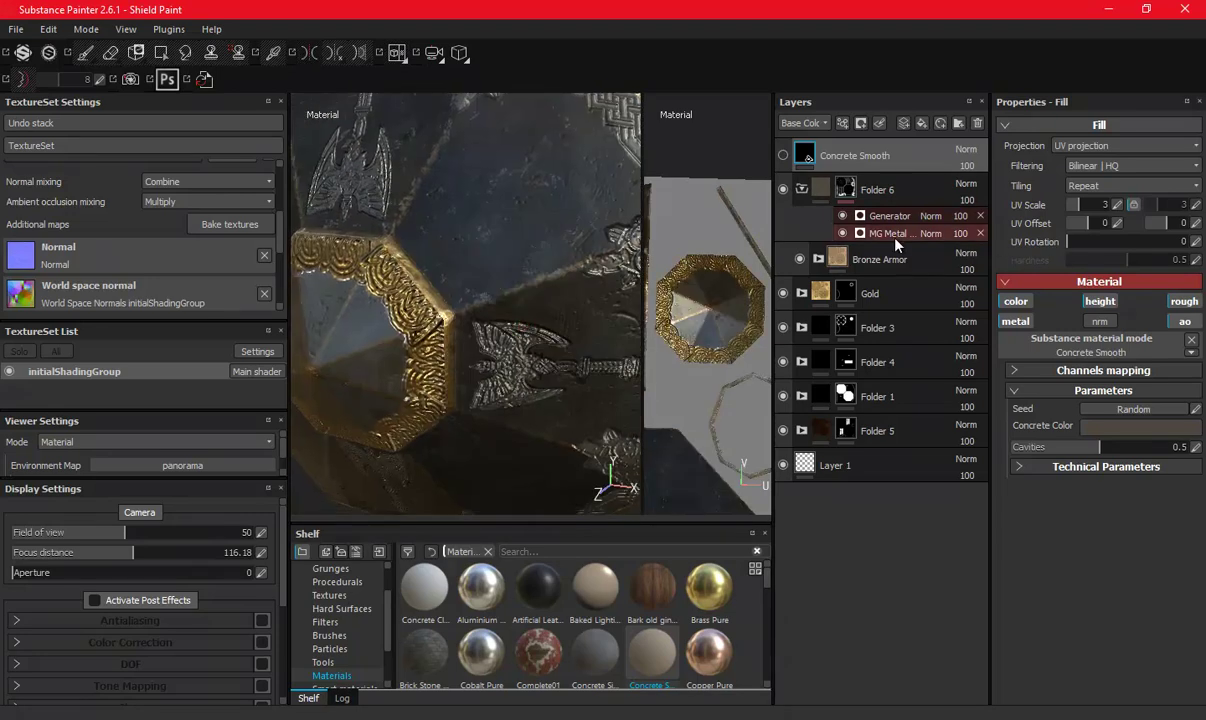
# Delete the empty generator from Folder 6's mask.
pyautogui.click(822, 215)
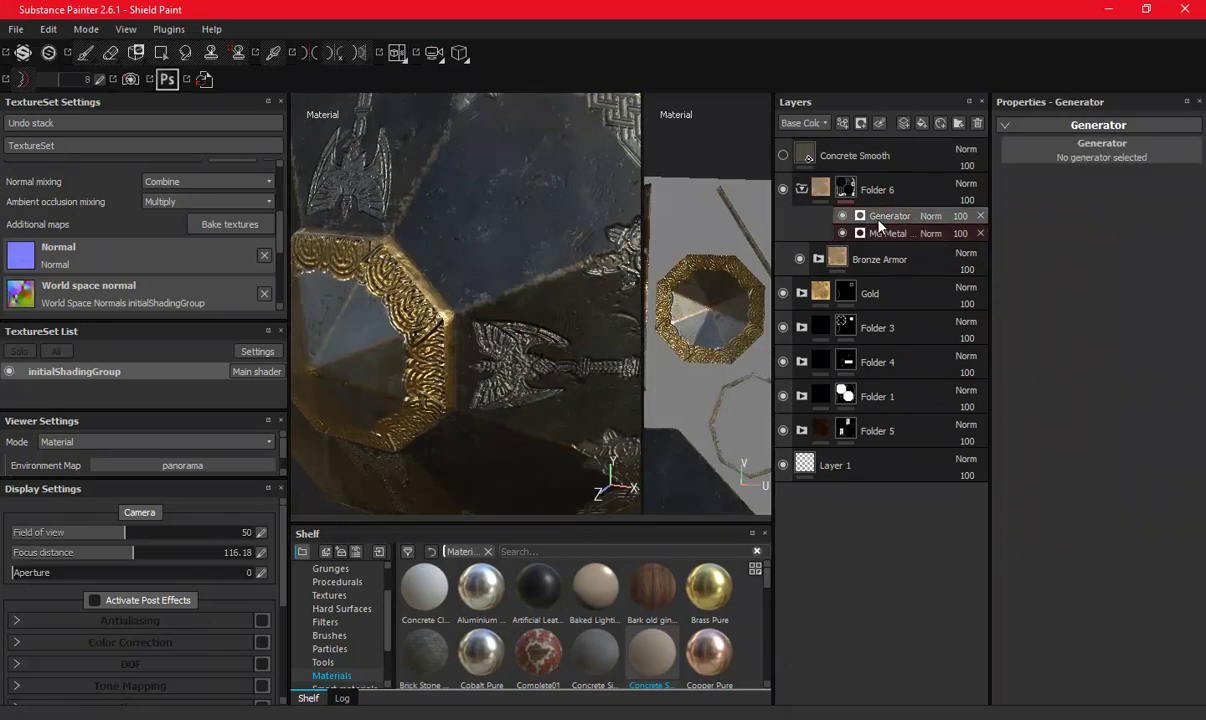
pyautogui.click(882, 237)
pyautogui.click(926, 215)
pyautogui.press('Delete')
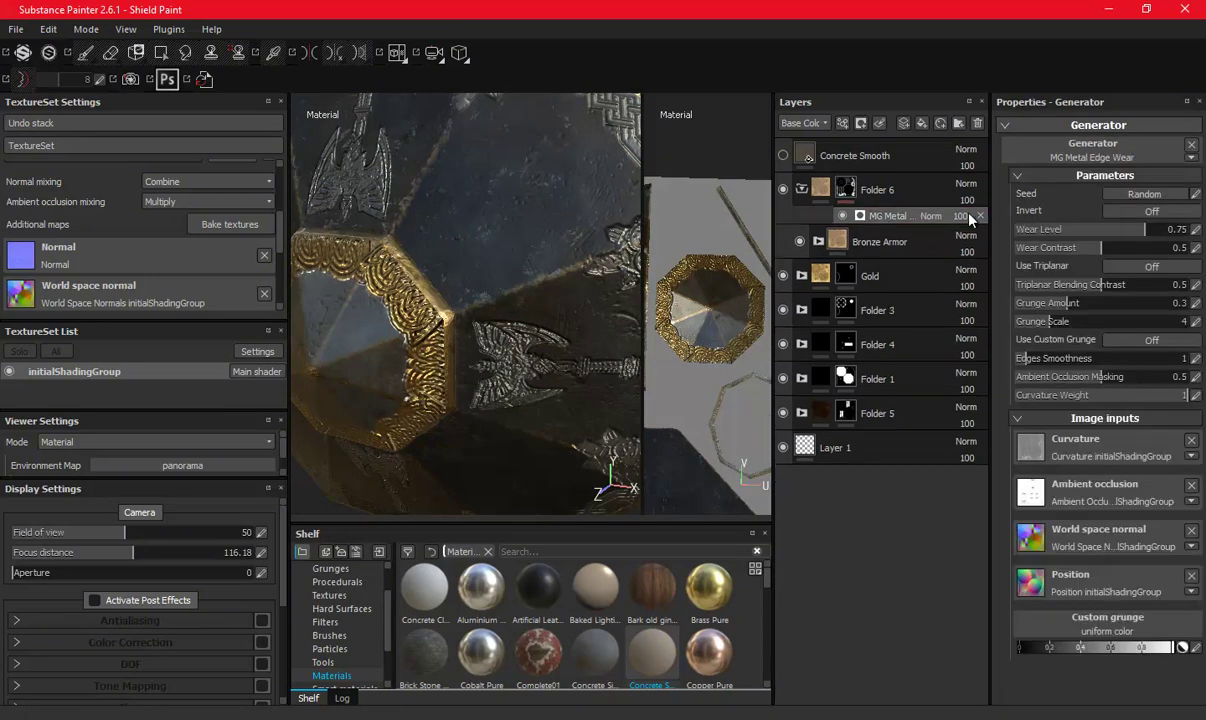
# Raise the MG Metal Edge Wear Wear Level to 0.83.
pyautogui.moveTo(1154, 232); pyautogui.dragTo(1157, 232)
pyautogui.moveTo(555, 272)
pyautogui.keyDown('alt'); pyautogui.mouseDown()
pyautogui.moveTo(407, 243)
pyautogui.moveTo(475, 285)
pyautogui.moveTo(468, 261)
pyautogui.mouseUp(); pyautogui.keyUp('alt')
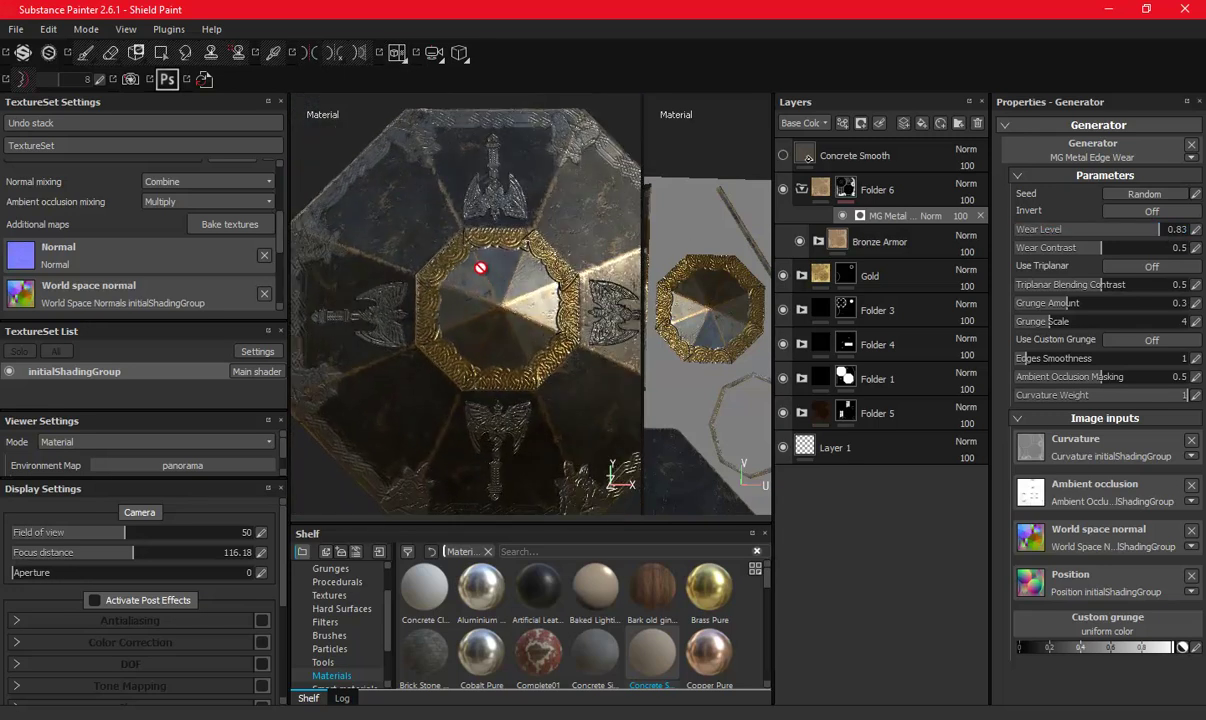
pyautogui.click(228, 226)
# Rebake the additional maps at 2048 with Normal excluded and wait for baking to complete.
pyautogui.click(363, 161)
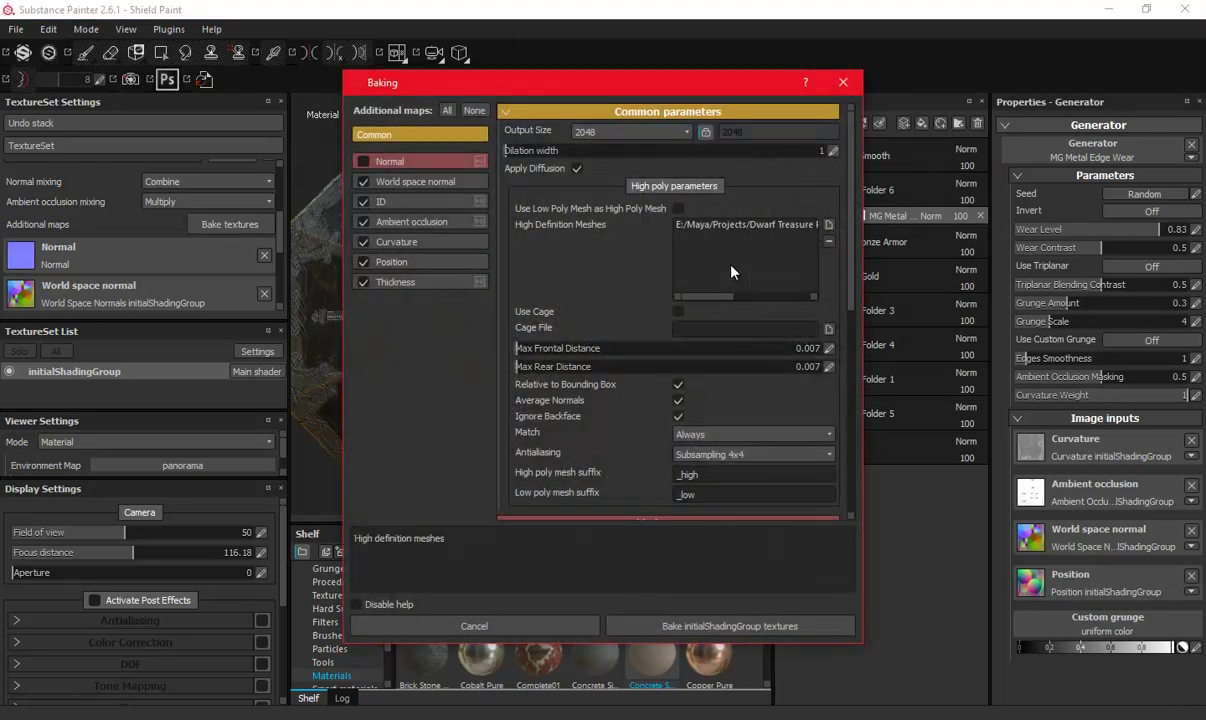
pyautogui.click(745, 626)
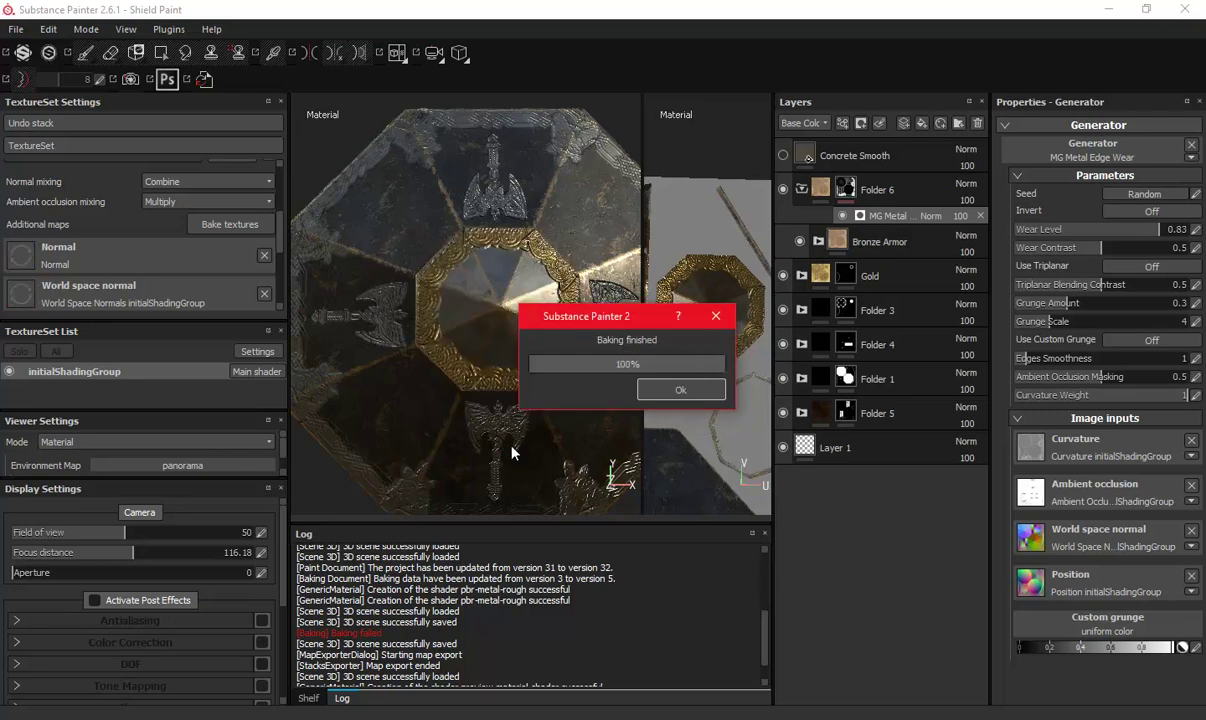
pyautogui.press('Return')
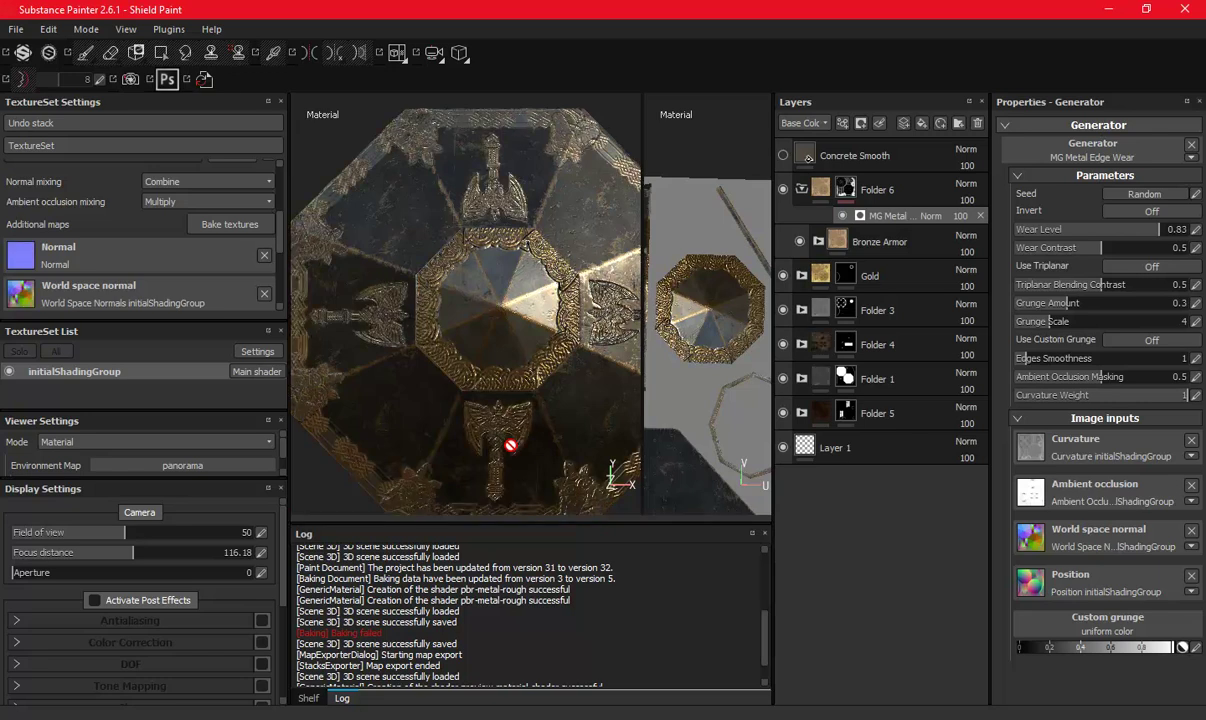
# Lower Folder 6's MG Metal Edge Wear Wear Level to 0.67 to soften the edge wear.
pyautogui.click(307, 698)
pyautogui.moveTo(508, 534); pyautogui.dragTo(506, 598)
pyautogui.moveTo(480, 495)
pyautogui.keyDown('alt'); pyautogui.mouseDown()
pyautogui.moveTo(470, 420)
pyautogui.moveTo(493, 452)
pyautogui.moveTo(417, 328)
pyautogui.moveTo(444, 406)
pyautogui.moveTo(740, 374)
pyautogui.mouseUp(); pyautogui.keyUp('alt')
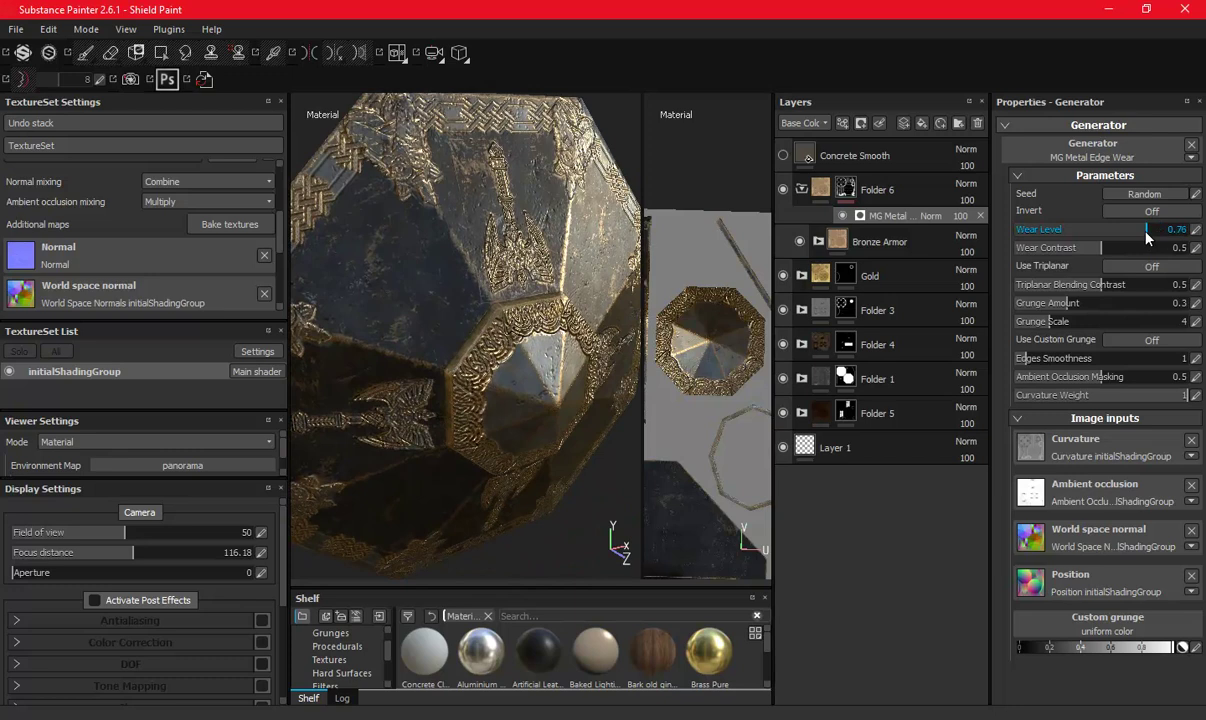
pyautogui.moveTo(1145, 236); pyautogui.dragTo(1133, 236)
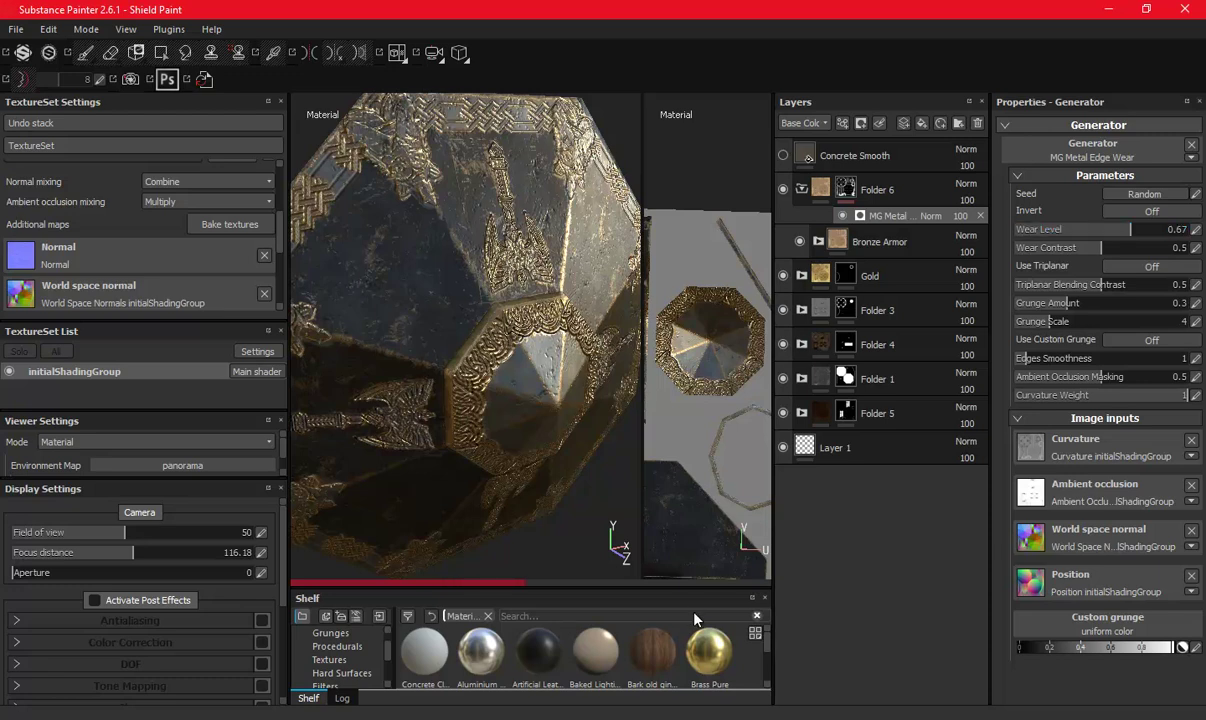
pyautogui.click(1202, 660)
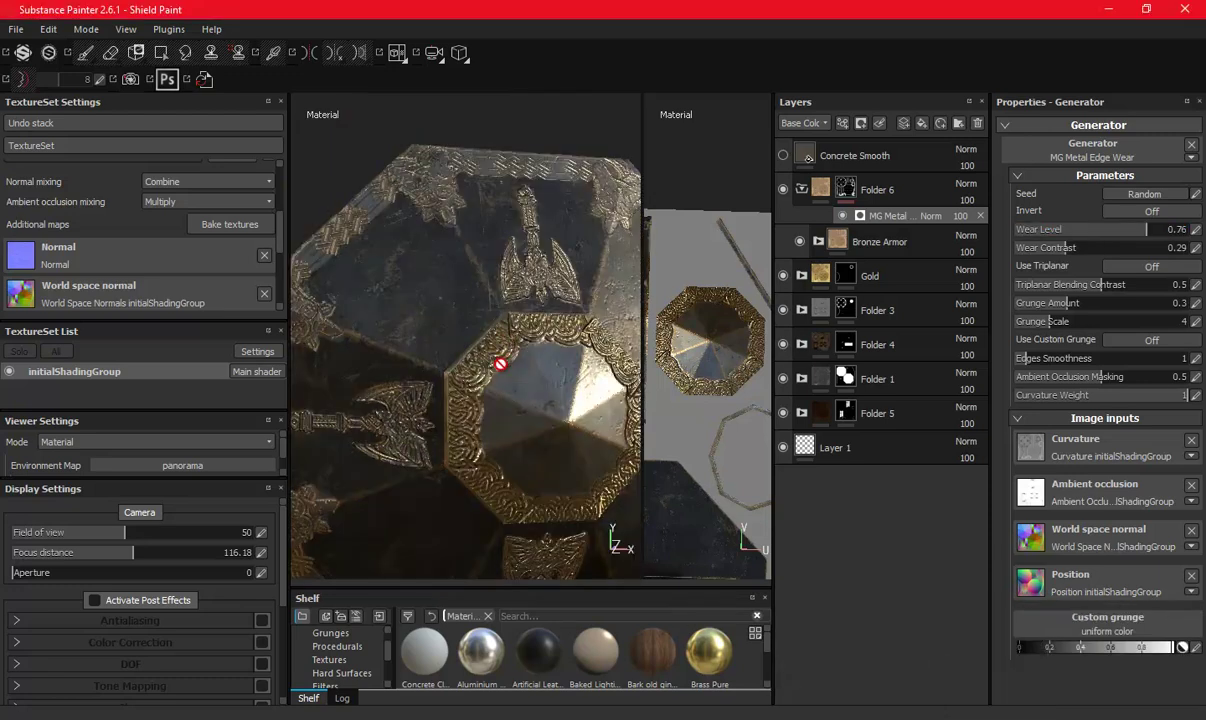
# Make Concrete Smooth visible and give it a black mask.
pyautogui.click(801, 189)
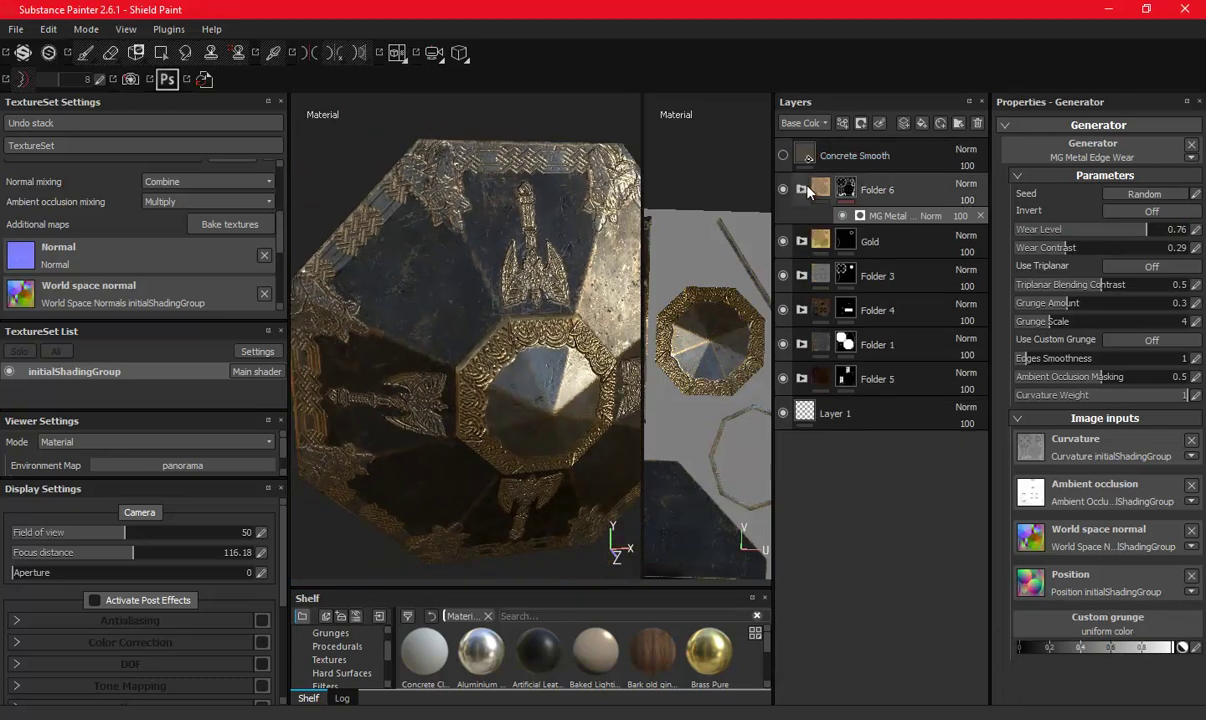
pyautogui.click(843, 157)
pyautogui.rightClick(843, 160)
pyautogui.click(783, 155)
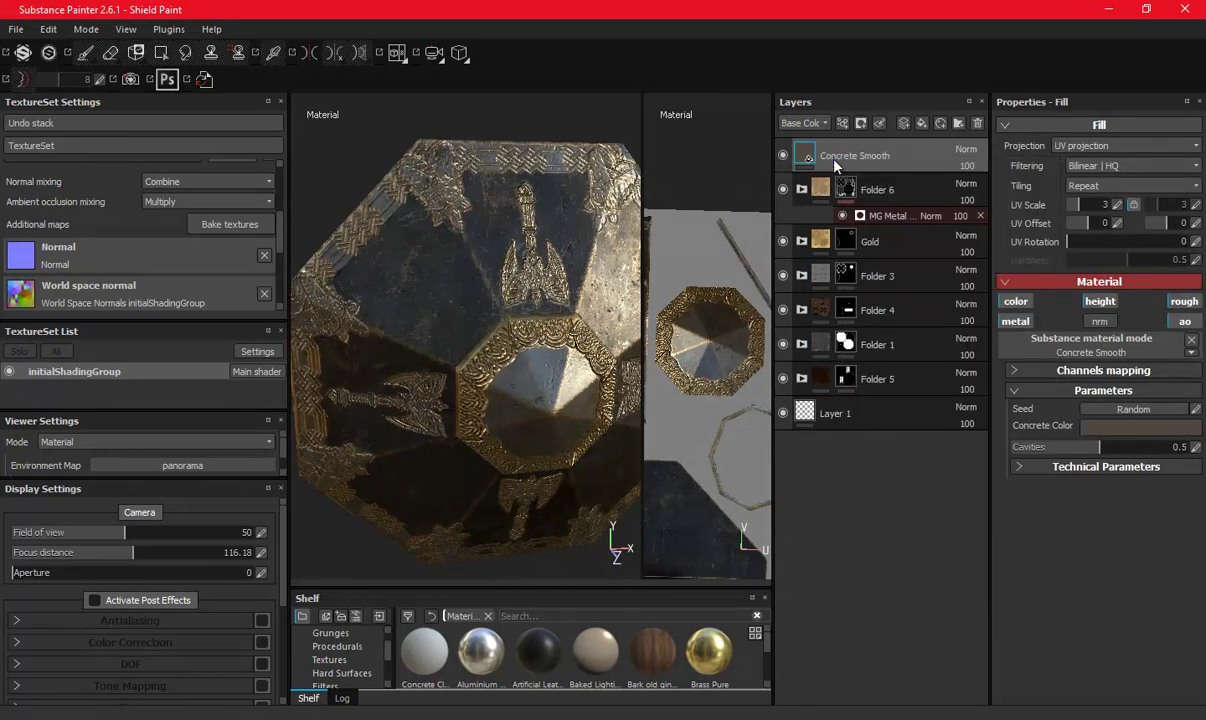
pyautogui.rightClick(840, 165)
pyautogui.click(853, 105)
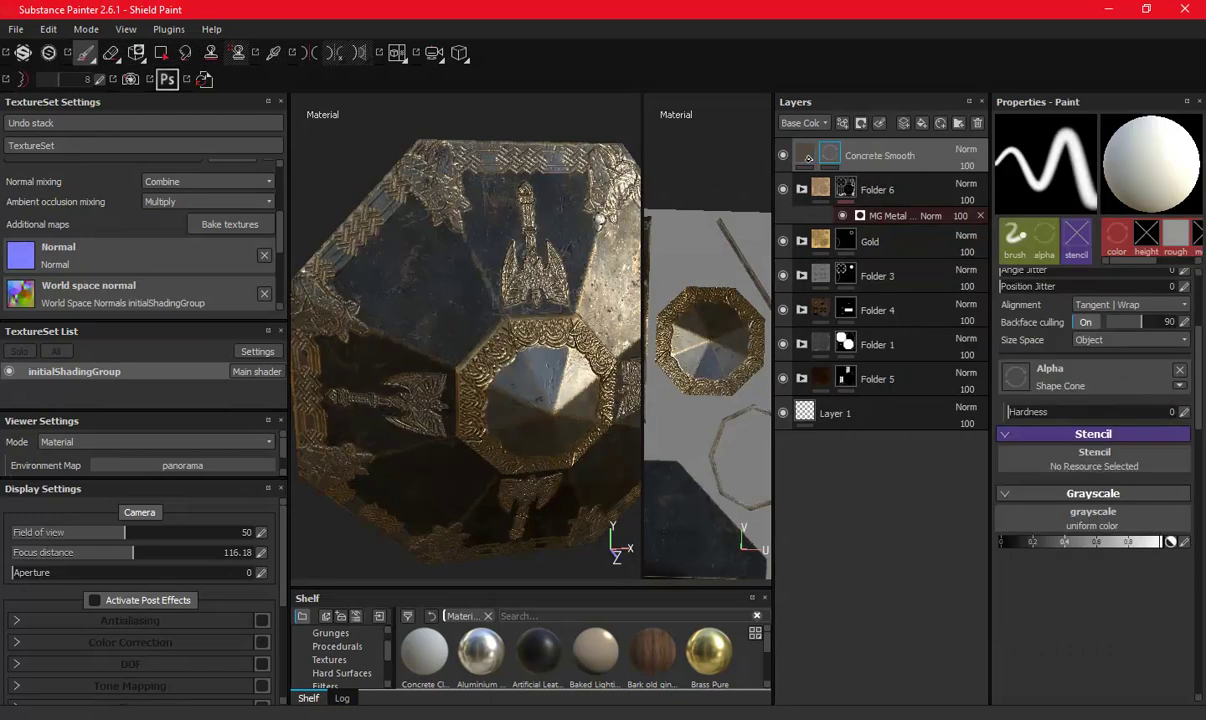
# Drive the mask with MG Dirt, set maximum contrast with a random seed, then hide the layer.
pyautogui.rightClick(880, 158)
pyautogui.click(895, 498)
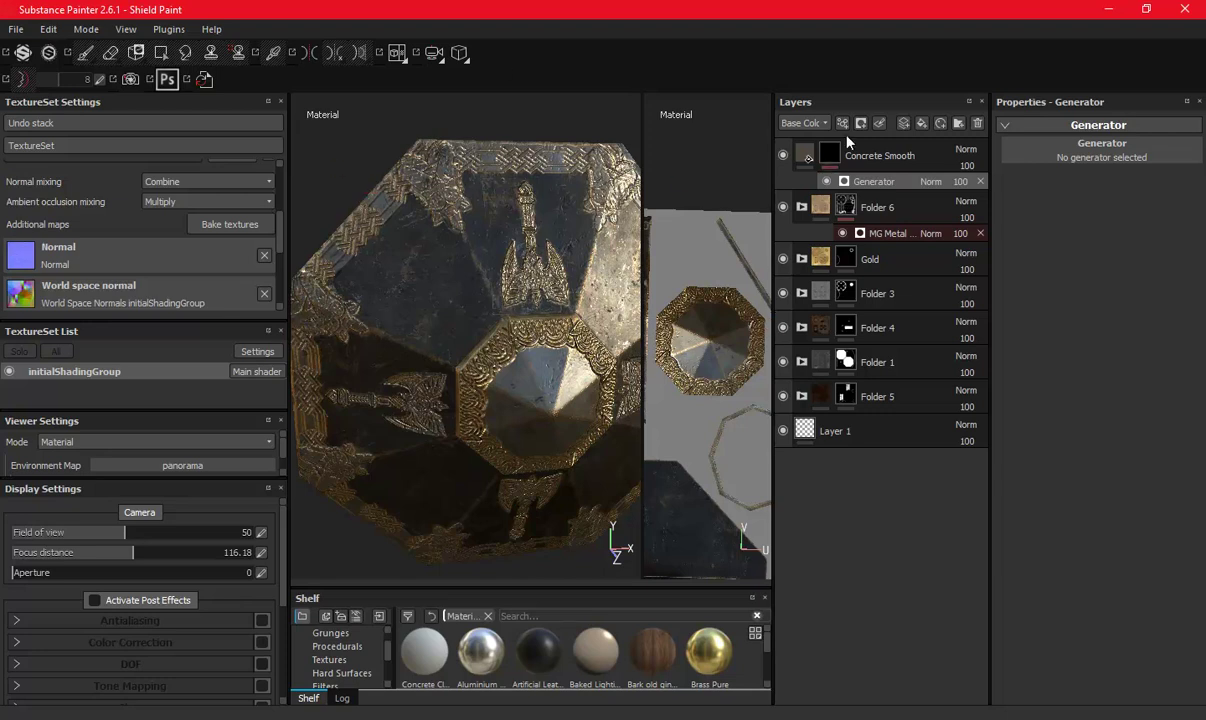
pyautogui.click(1145, 150)
pyautogui.click(982, 194)
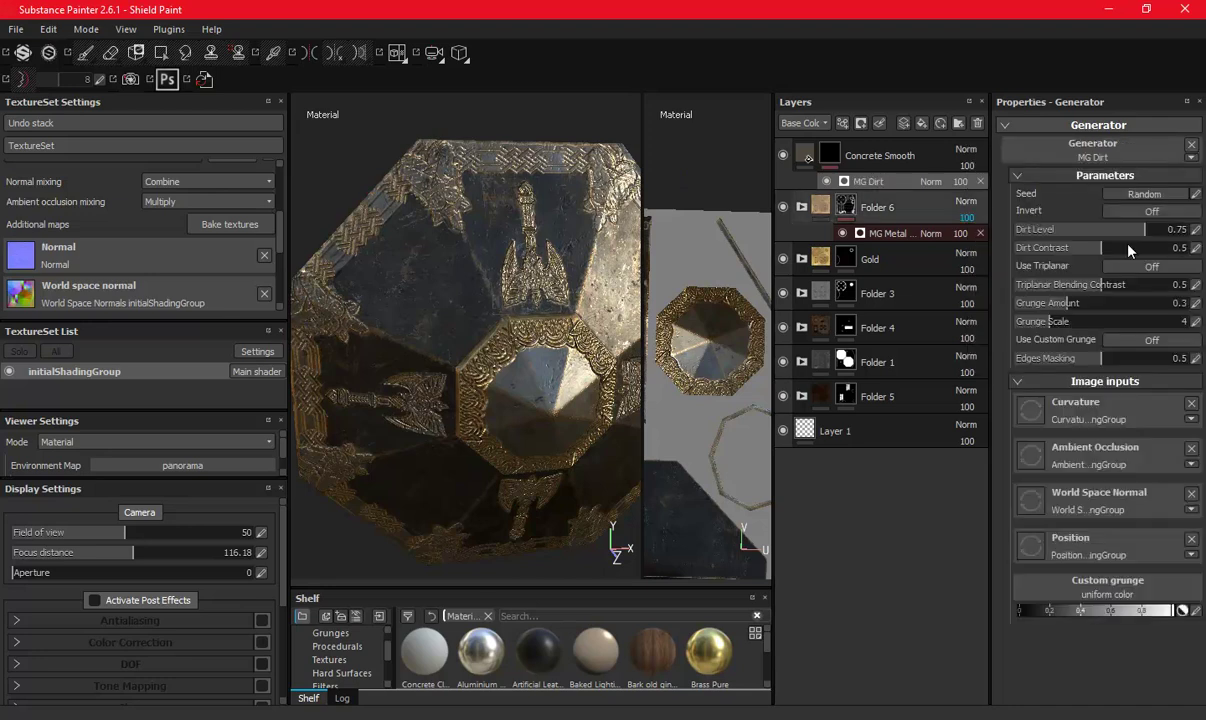
pyautogui.moveTo(1159, 232)
pyautogui.mouseDown()
pyautogui.moveTo(1074, 249)
pyautogui.moveTo(1133, 249)
pyautogui.moveTo(1172, 232)
pyautogui.moveTo(1156, 232)
pyautogui.mouseUp()
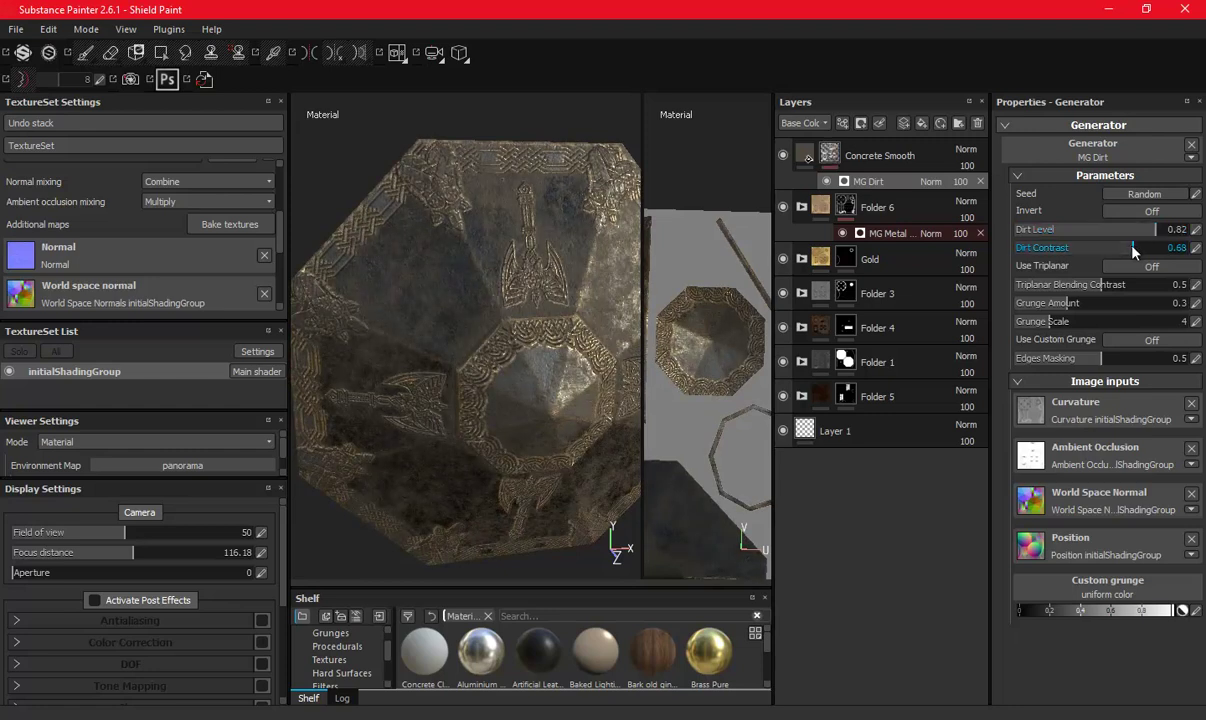
pyautogui.moveTo(1133, 249)
pyautogui.mouseDown()
pyautogui.moveTo(1200, 256)
pyautogui.moveTo(1144, 231)
pyautogui.mouseUp()
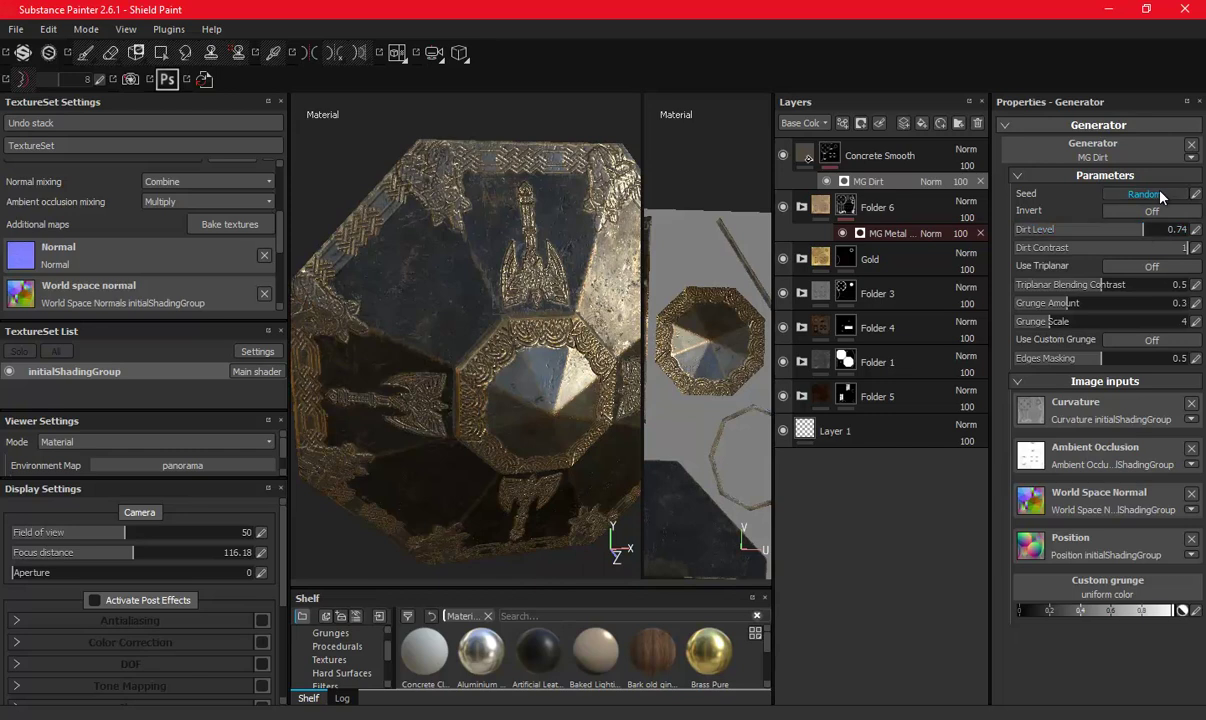
pyautogui.click(1160, 196)
pyautogui.moveTo(509, 358)
pyautogui.keyDown('alt'); pyautogui.mouseDown()
pyautogui.moveTo(509, 321)
pyautogui.moveTo(548, 346)
pyautogui.moveTo(439, 339)
pyautogui.moveTo(487, 353)
pyautogui.moveTo(511, 291)
pyautogui.moveTo(540, 300)
pyautogui.mouseUp(); pyautogui.keyUp('alt')
pyautogui.click(783, 155)
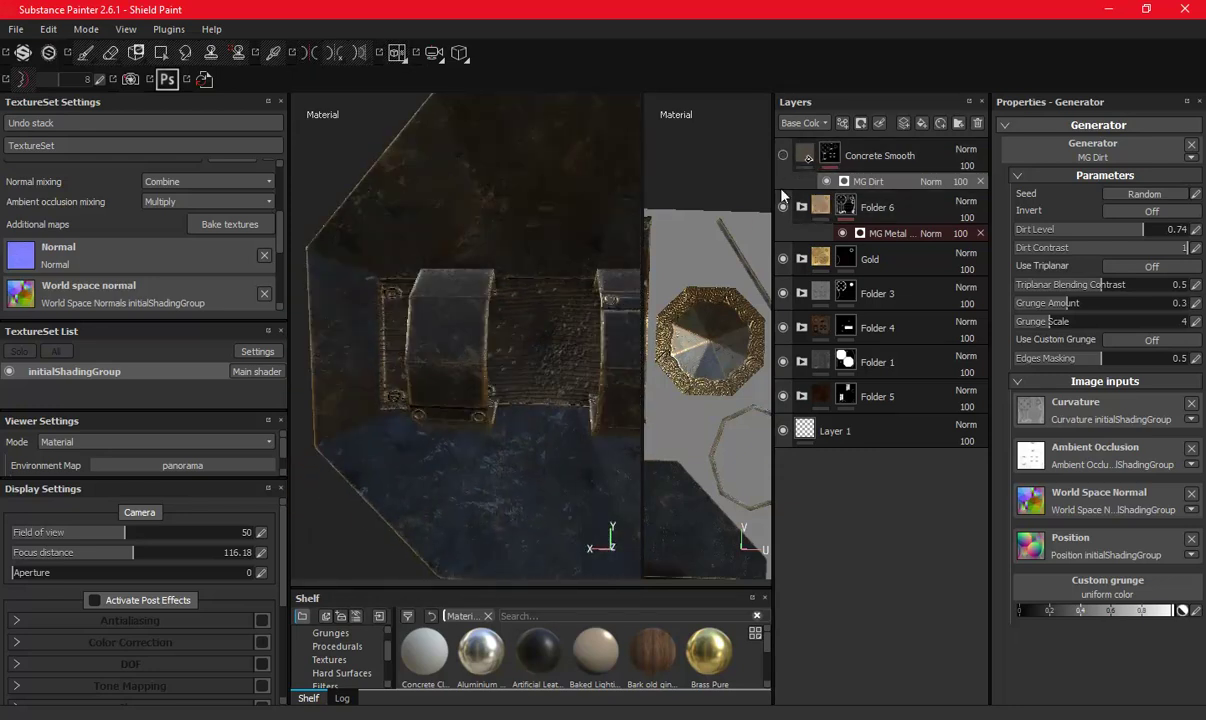
# Set up polygon fill on Folder 6 with a black fill value.
pyautogui.click(812, 207)
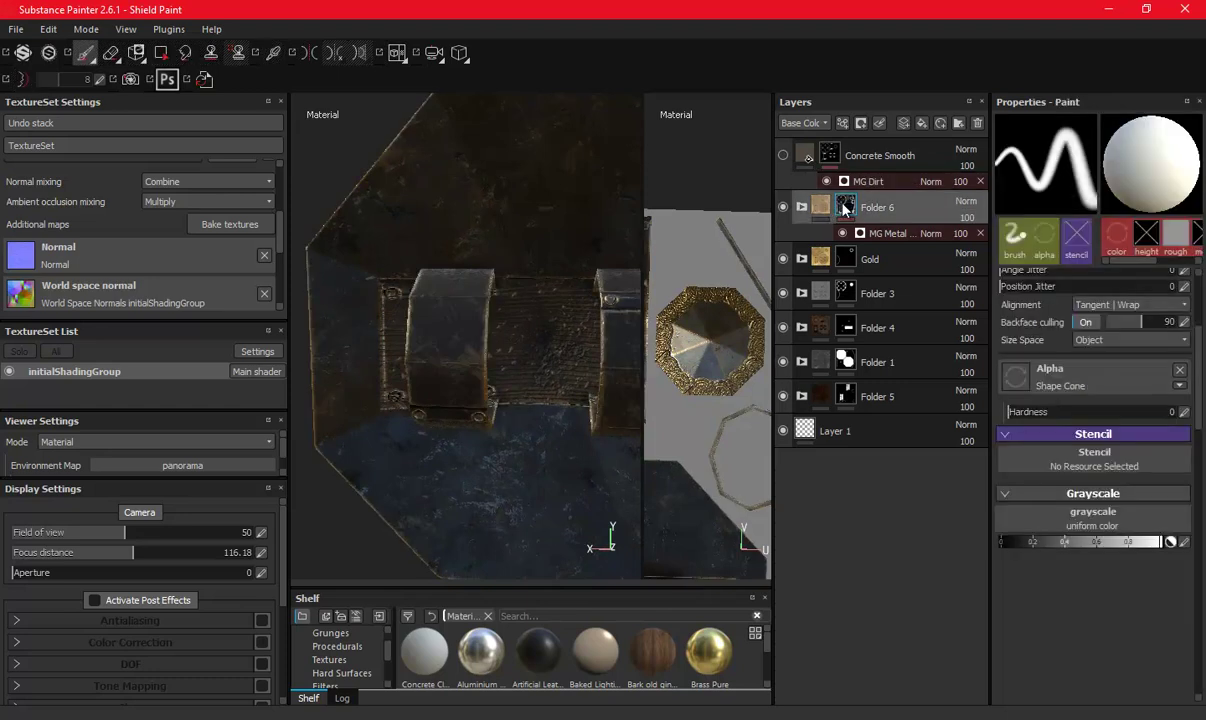
pyautogui.click(160, 52)
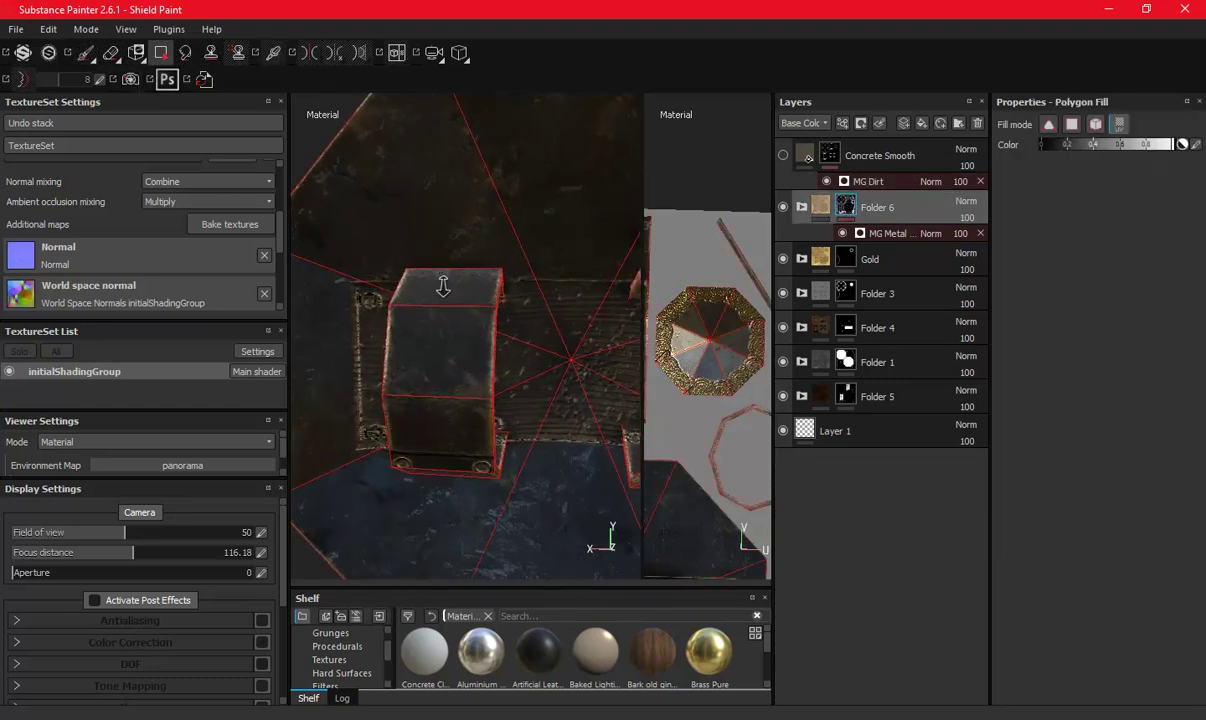
pyautogui.moveTo(1099, 147); pyautogui.dragTo(1014, 158)
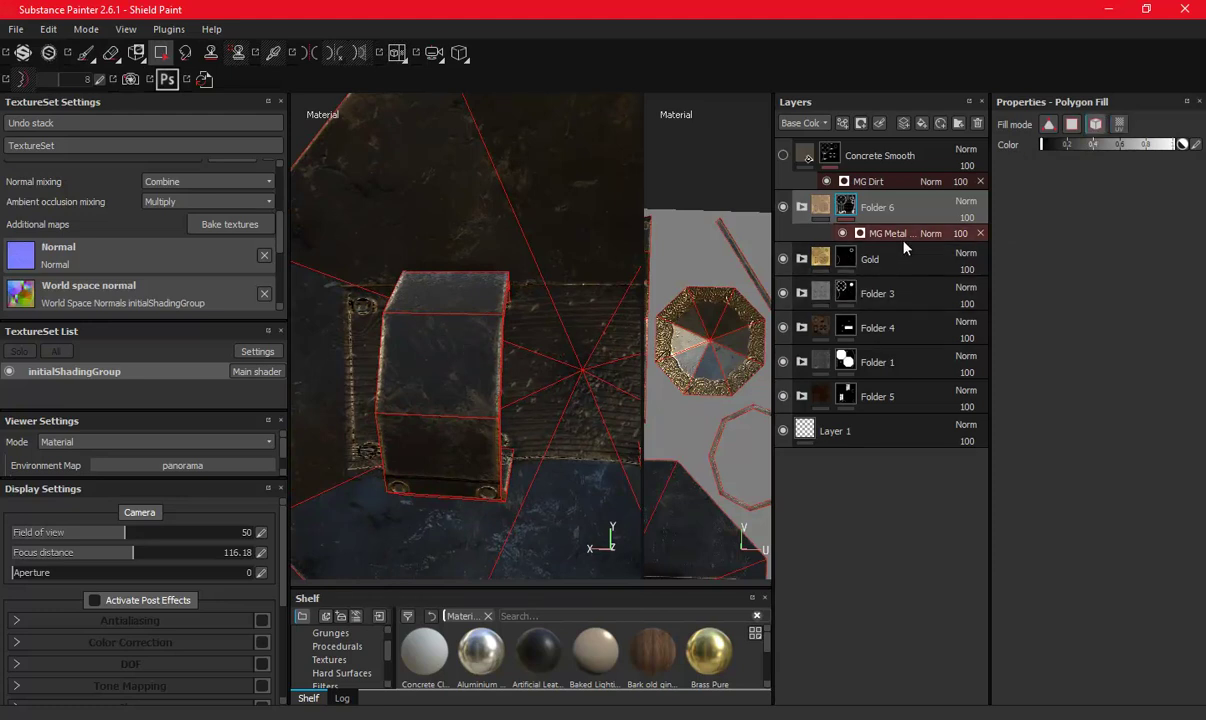
# Set the MG Metal generator's blend mode to Multiply.
pyautogui.click(929, 233)
pyautogui.click(950, 76)
pyautogui.moveTo(502, 369)
pyautogui.keyDown('alt'); pyautogui.mouseDown()
pyautogui.moveTo(752, 333)
pyautogui.moveTo(533, 377)
pyautogui.mouseUp(); pyautogui.keyUp('alt')
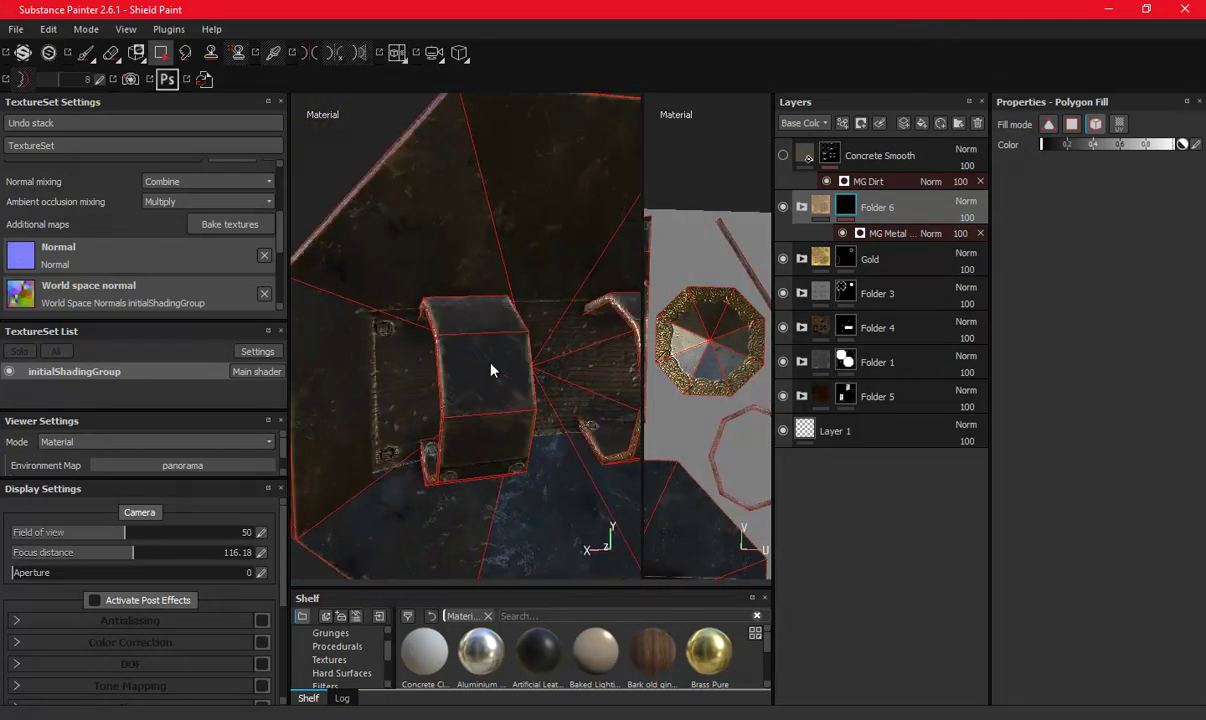
pyautogui.moveTo(485, 371)
pyautogui.keyDown('alt'); pyautogui.mouseDown()
pyautogui.moveTo(485, 264)
pyautogui.moveTo(467, 352)
pyautogui.moveTo(600, 323)
pyautogui.mouseUp(); pyautogui.keyUp('alt')
pyautogui.keyDown('alt'); pyautogui.moveTo(600, 323); pyautogui.dragTo(479, 298, button='right'); pyautogui.keyUp('alt')
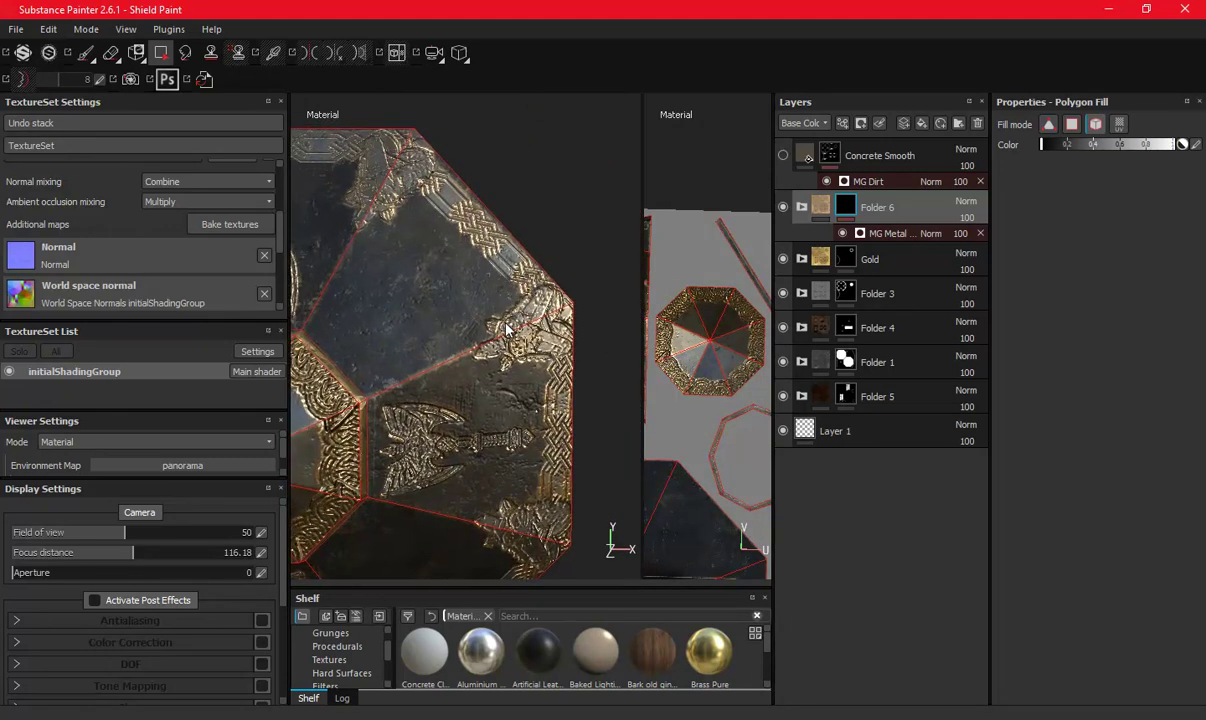
# Reapply Folder 6's mask so it ends up as a new white mask.
pyautogui.rightClick(827, 201)
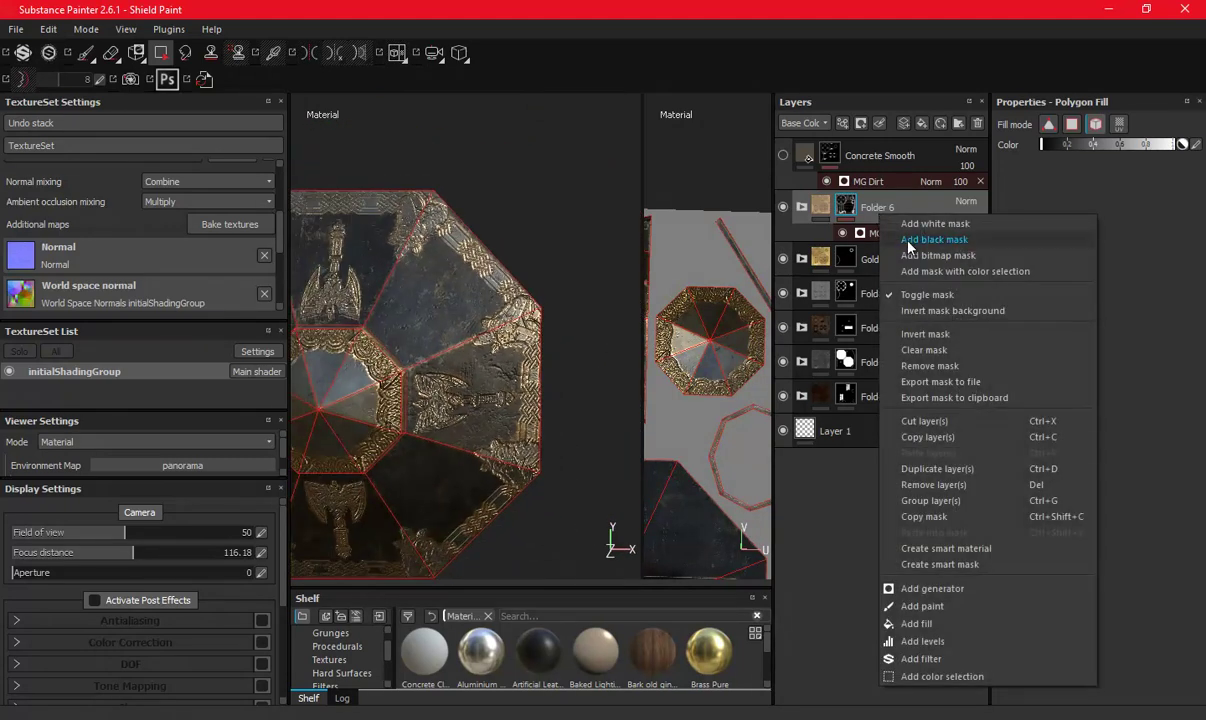
pyautogui.click(880, 237)
pyautogui.moveTo(436, 331)
pyautogui.keyDown('alt'); pyautogui.mouseDown()
pyautogui.moveTo(423, 328)
pyautogui.moveTo(496, 274)
pyautogui.moveTo(560, 260)
pyautogui.moveTo(509, 316)
pyautogui.mouseUp(); pyautogui.keyUp('alt')
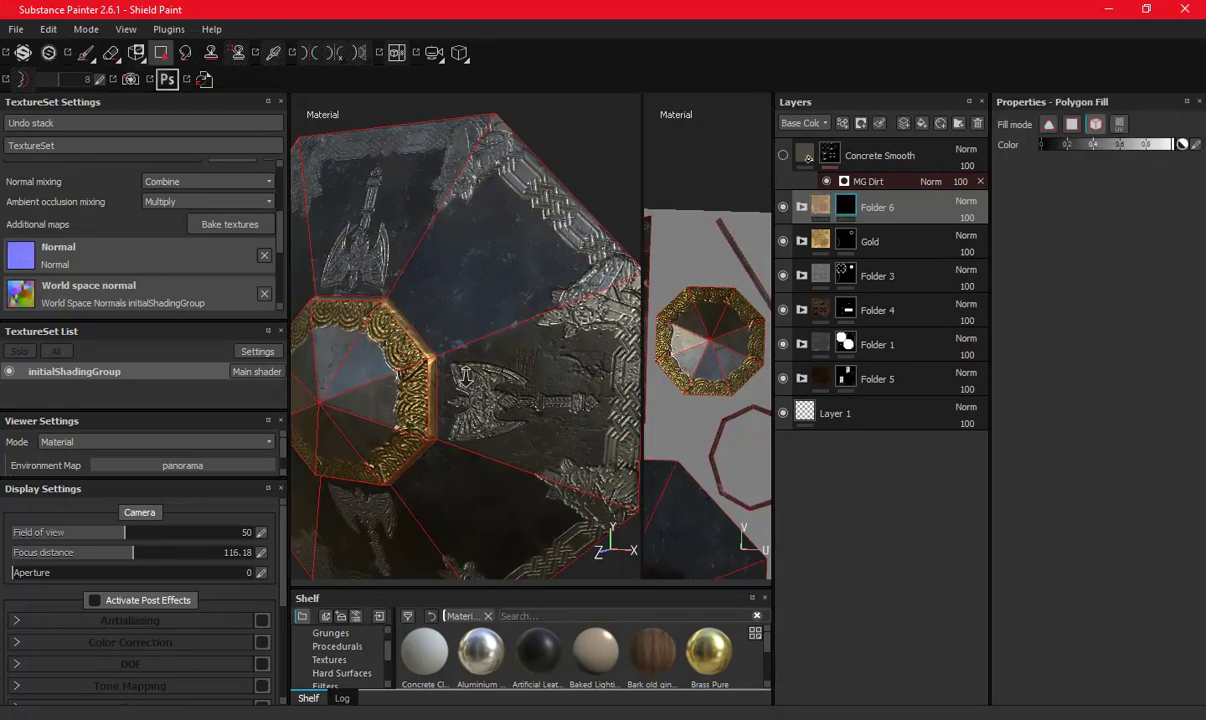
pyautogui.rightClick(846, 208)
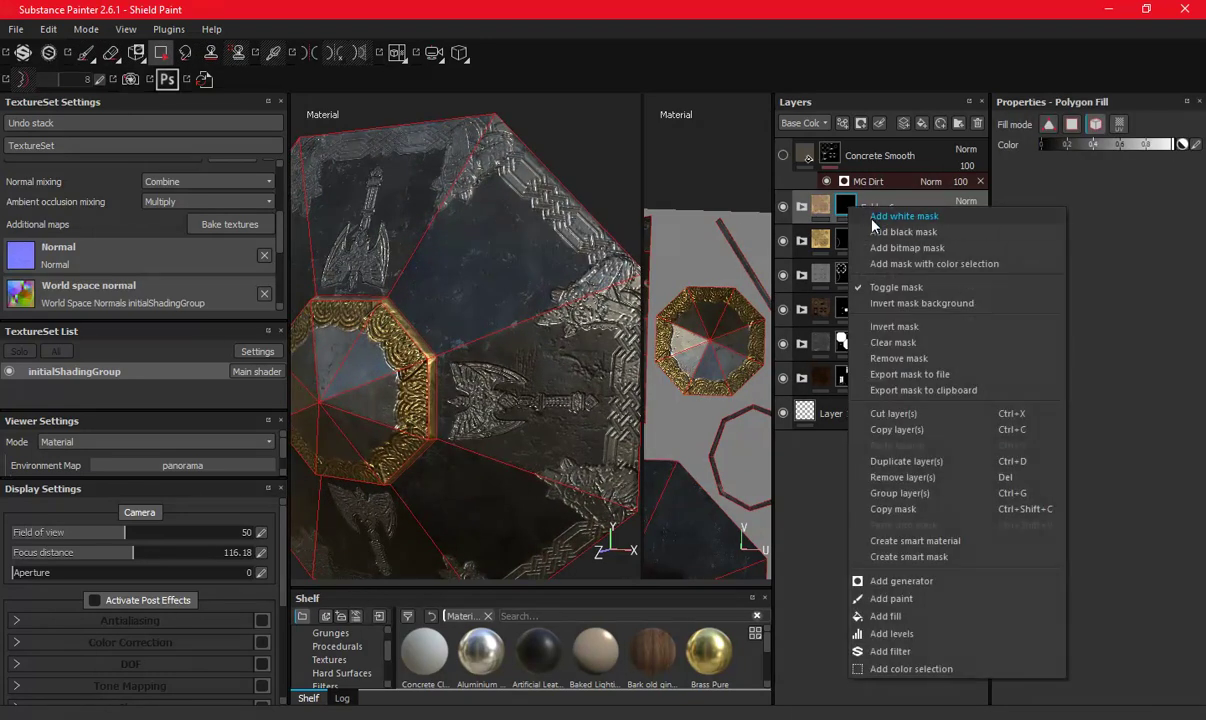
pyautogui.click(870, 218)
# Fill the left and right handle bands black in Folder 6's mask.
pyautogui.moveTo(540, 300)
pyautogui.keyDown('alt'); pyautogui.mouseDown()
pyautogui.moveTo(417, 308)
pyautogui.moveTo(471, 283)
pyautogui.moveTo(455, 242)
pyautogui.mouseUp(); pyautogui.keyUp('alt')
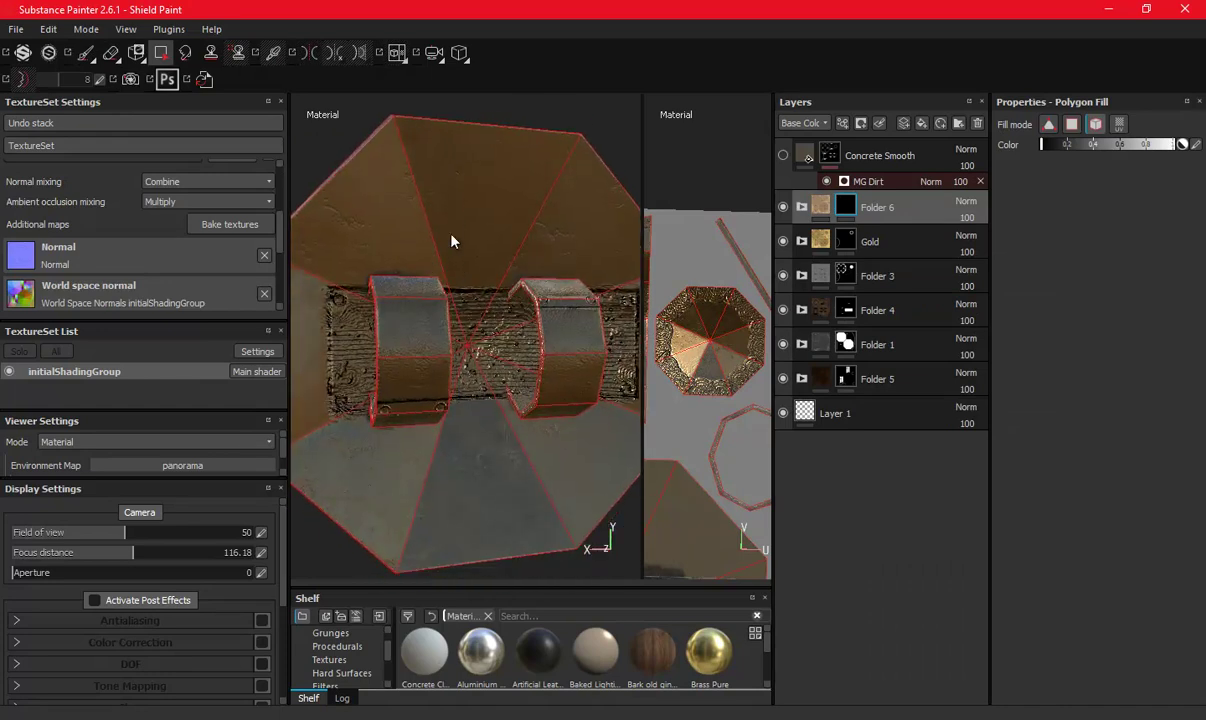
pyautogui.click(436, 332)
pyautogui.click(594, 343)
pyautogui.moveTo(573, 377)
pyautogui.keyDown('alt'); pyautogui.mouseDown()
pyautogui.moveTo(326, 357)
pyautogui.moveTo(576, 326)
pyautogui.moveTo(455, 290)
pyautogui.moveTo(560, 300)
pyautogui.mouseUp(); pyautogui.keyUp('alt')
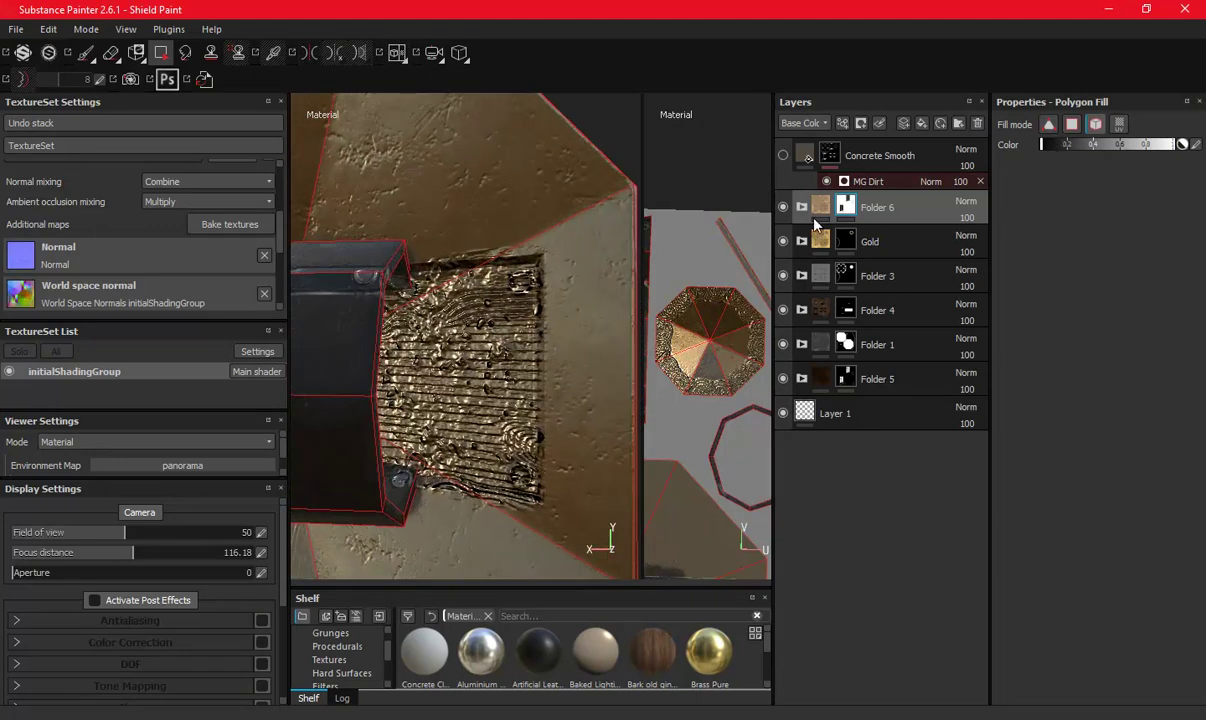
# Switch to the paint brush and frame the tan octagon plate in a widened UV view.
pyautogui.click(85, 52)
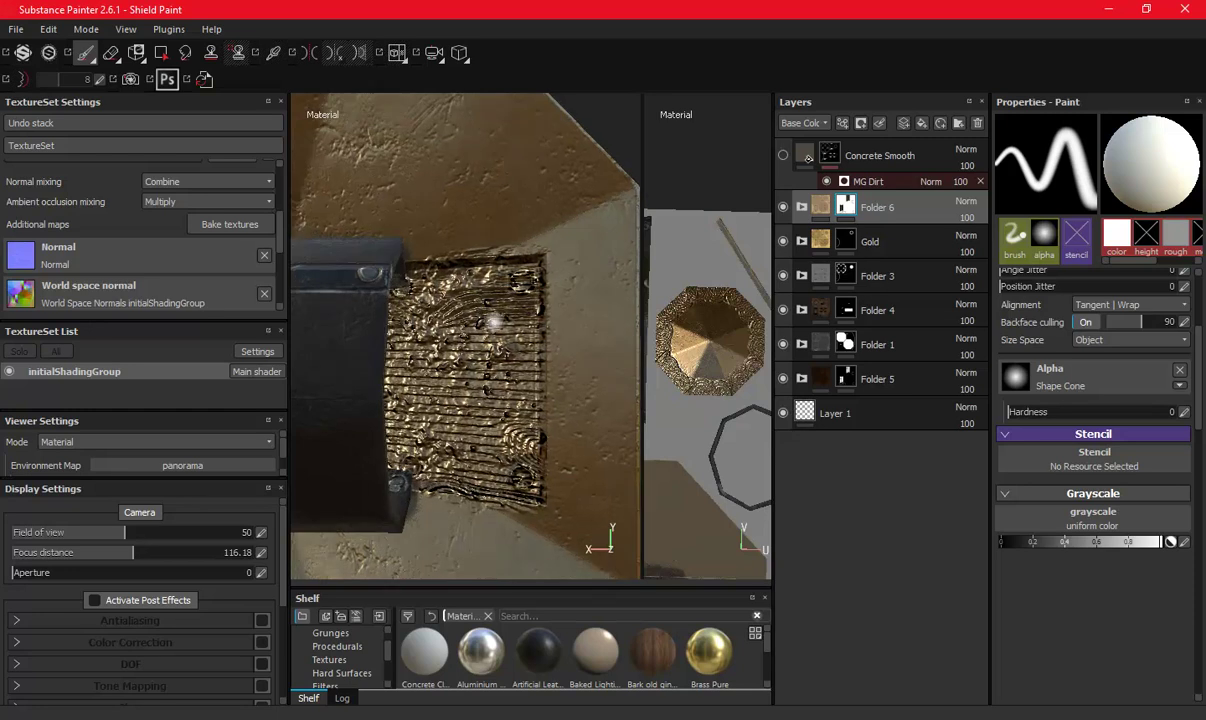
pyautogui.moveTo(640, 322); pyautogui.dragTo(258, 282)
pyautogui.scroll(-3, 530, 340)
pyautogui.moveTo(370, 460); pyautogui.dragTo(568, 399, button='middle')
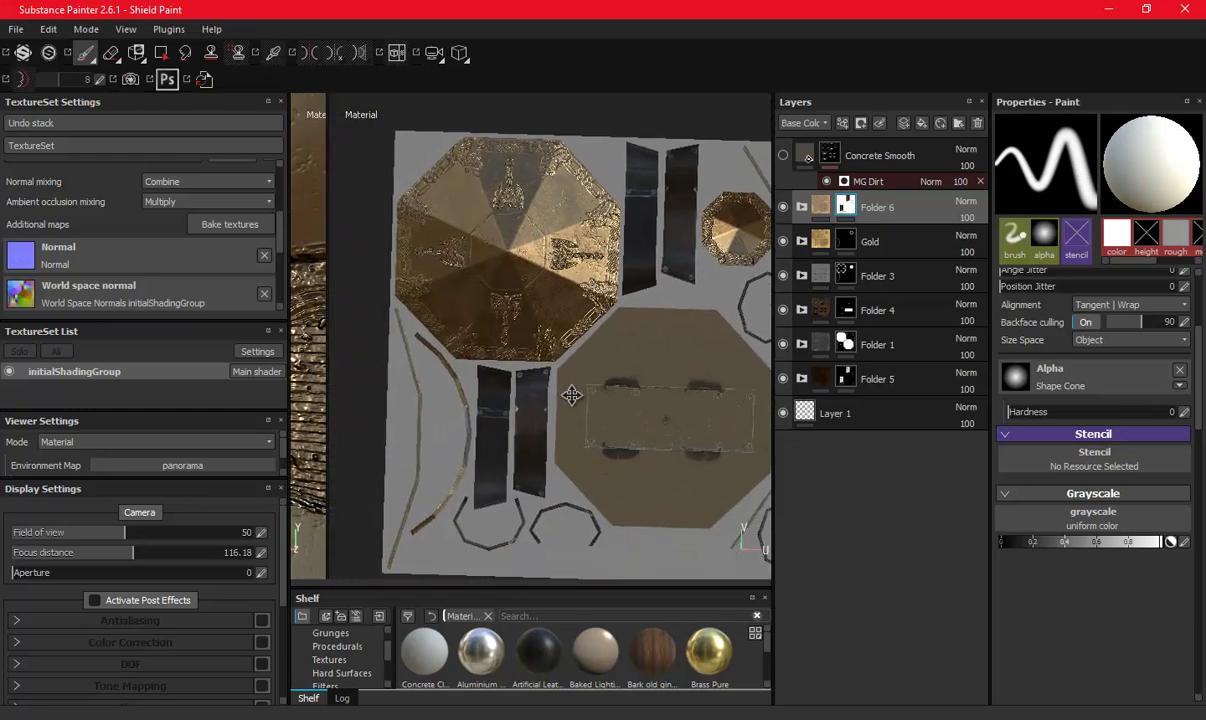
pyautogui.scroll(2, 568, 399)
pyautogui.scroll(2, 629, 416)
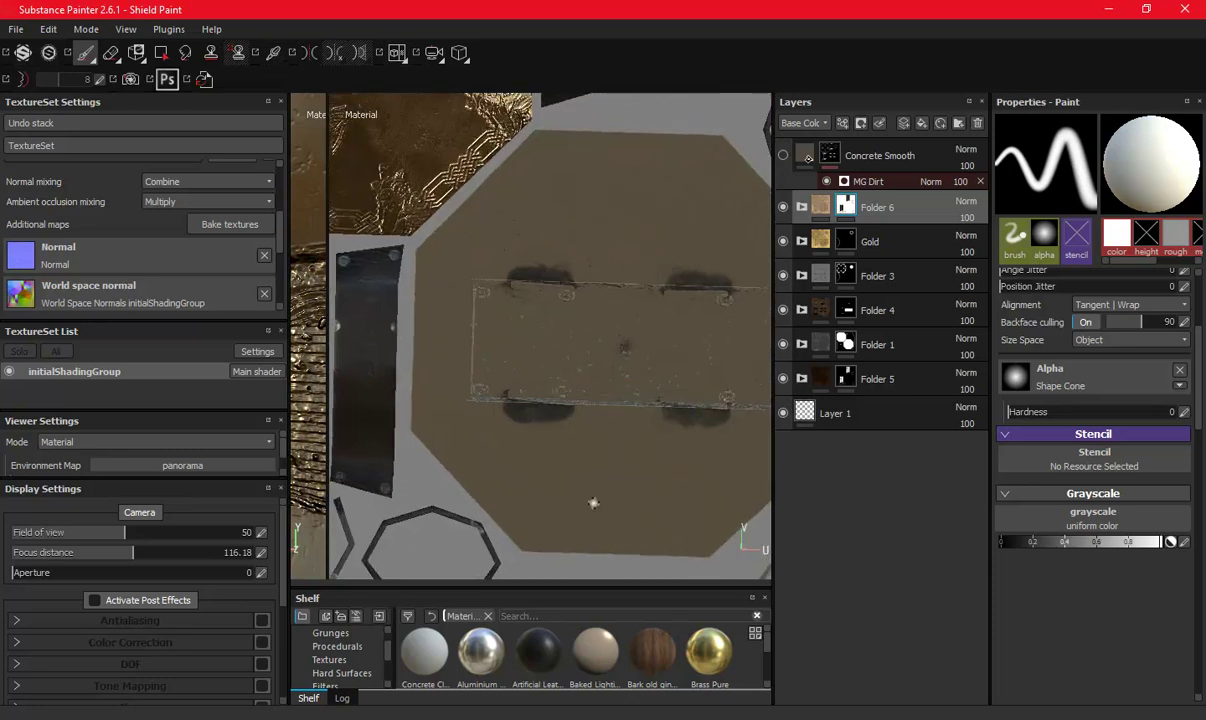
# Choose the white-square JRO_UI&Panels36_in alpha from the shelf's Alphas for the brush.
pyautogui.moveTo(572, 586); pyautogui.dragTo(572, 328)
pyautogui.click(335, 479)
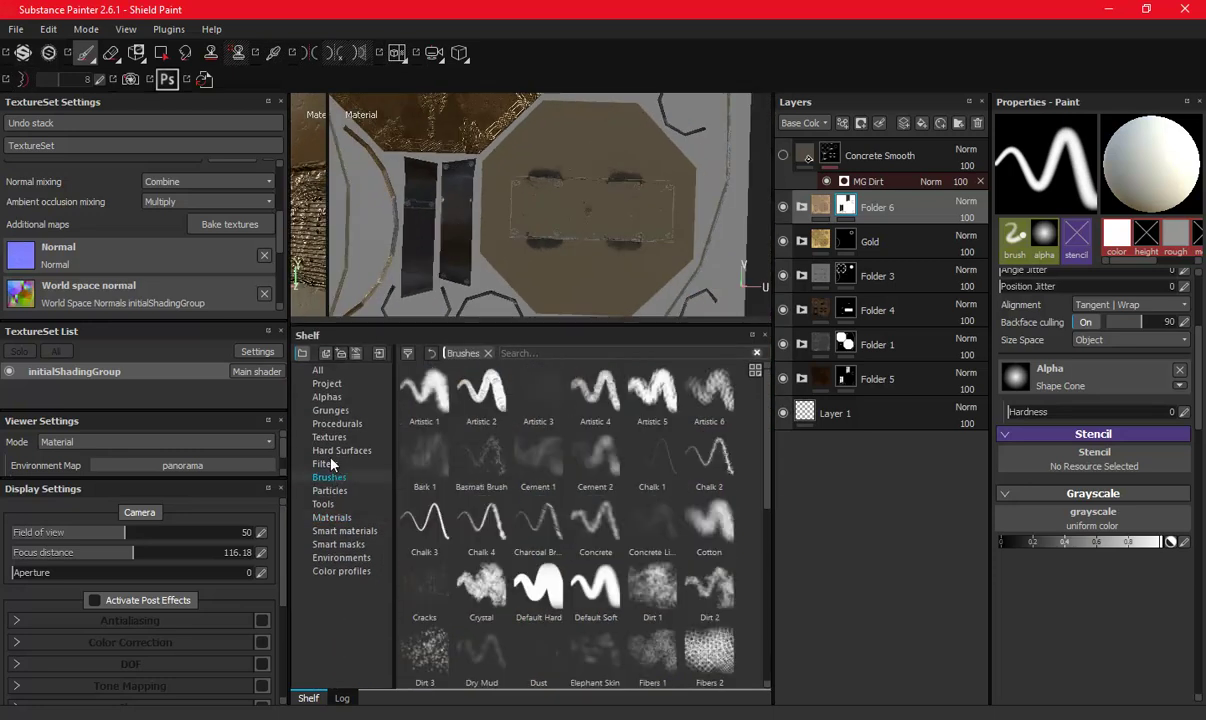
pyautogui.click(325, 464)
pyautogui.click(331, 411)
pyautogui.click(327, 397)
pyautogui.scroll(-3, 515, 457)
pyautogui.scroll(-2, 548, 490)
pyautogui.scroll(-3, 548, 490)
pyautogui.scroll(-3, 548, 490)
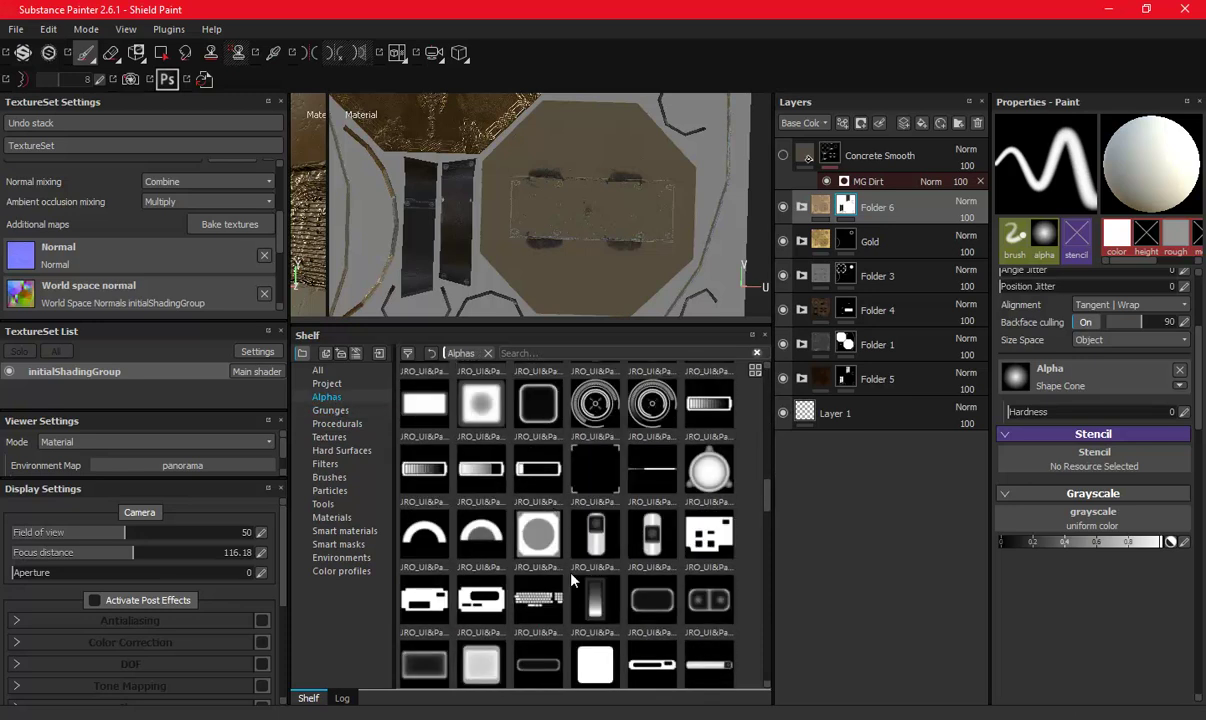
pyautogui.scroll(-3, 558, 556)
pyautogui.click(575, 450)
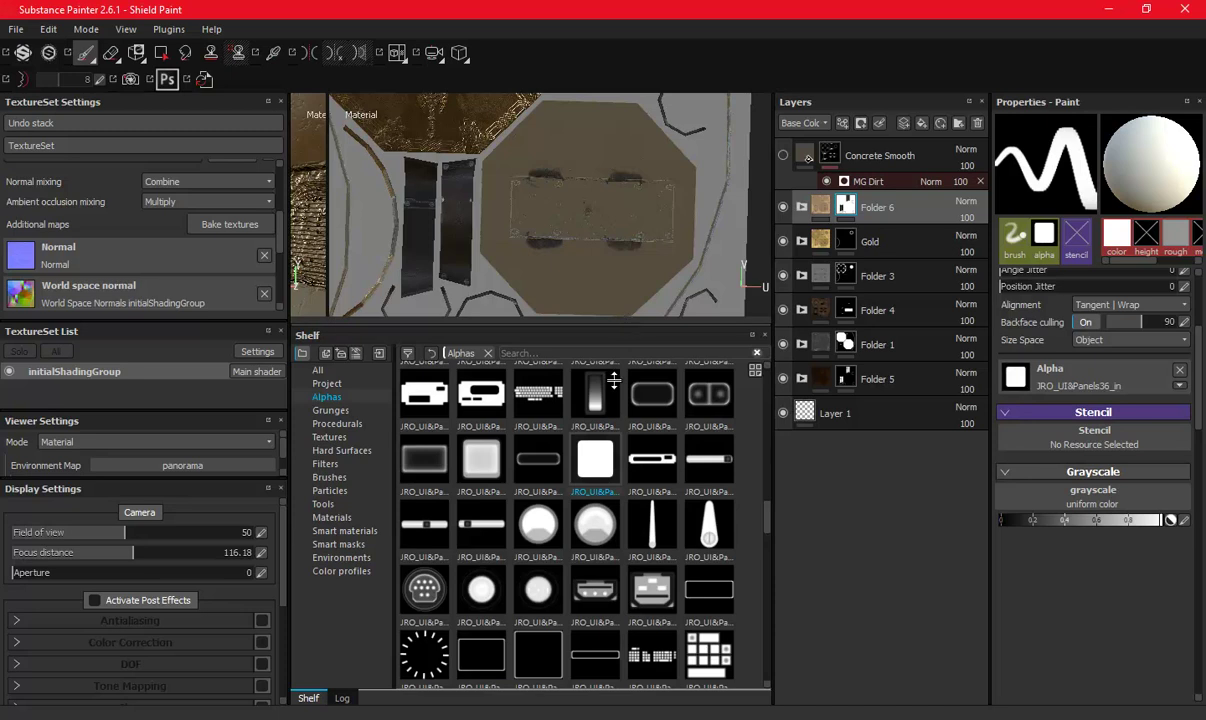
pyautogui.moveTo(624, 323); pyautogui.dragTo(624, 545)
pyautogui.scroll(2, 576, 332)
pyautogui.scroll(1, 576, 332)
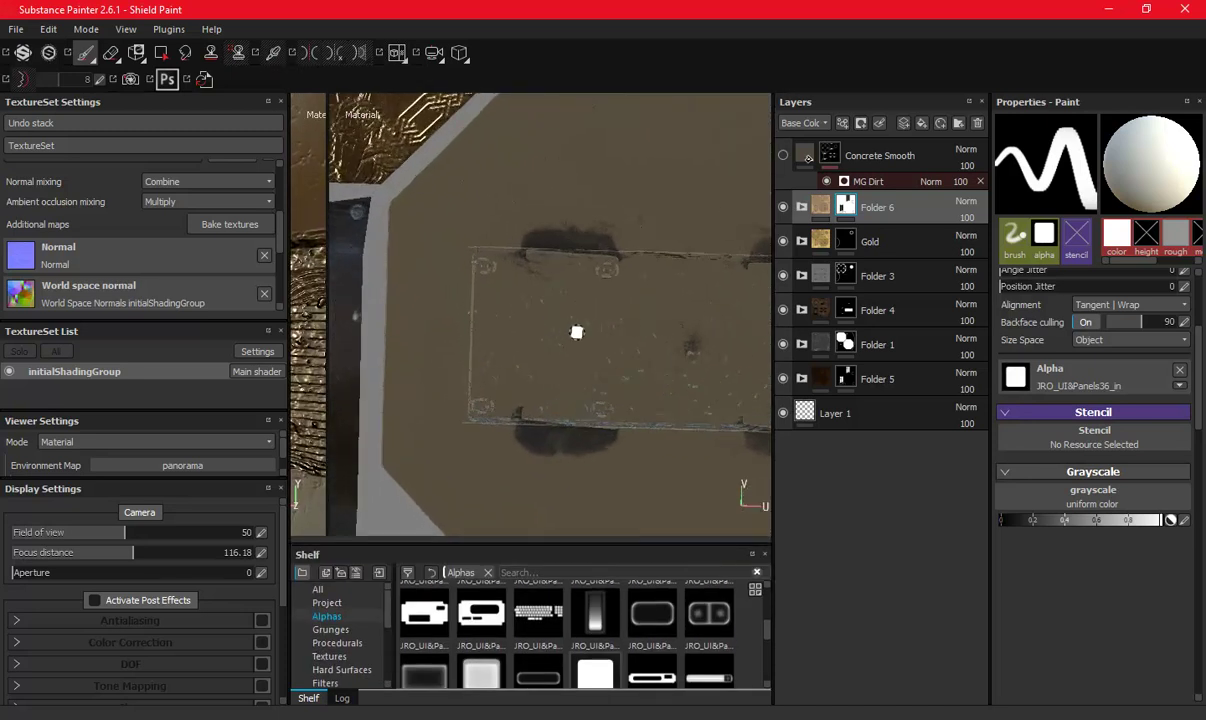
# Enlarge the square brush, set its value to black, and frame the back plate.
pyautogui.keyDown('alt'); pyautogui.moveTo(613, 333); pyautogui.dragTo(608, 336); pyautogui.keyUp('alt')
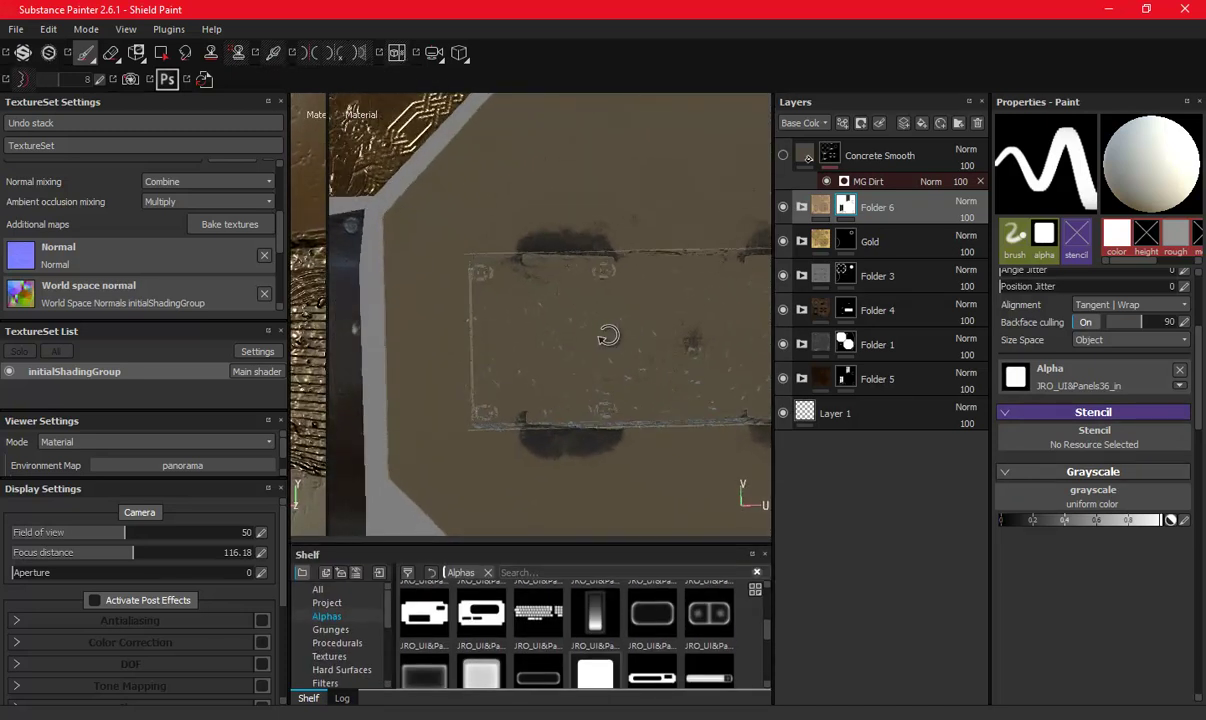
pyautogui.keyDown('ctrl'); pyautogui.moveTo(538, 305); pyautogui.dragTo(600, 305, button='right'); pyautogui.keyUp('ctrl')
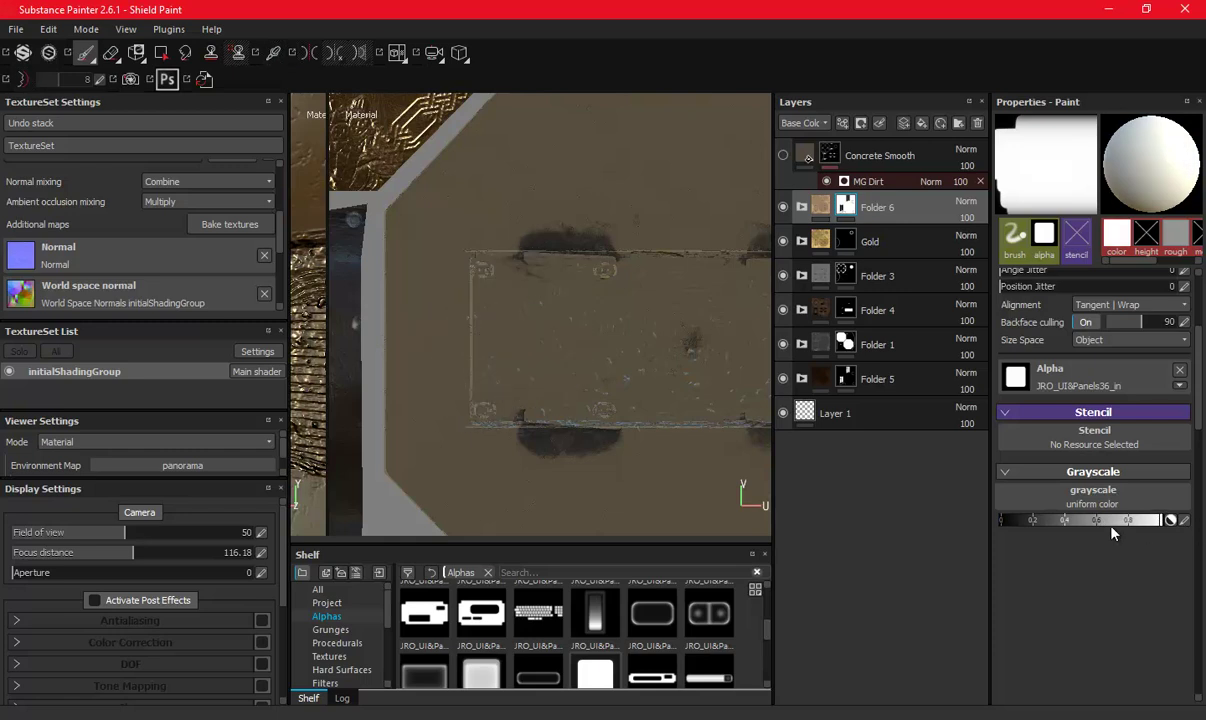
pyautogui.moveTo(1118, 520); pyautogui.dragTo(1001, 520)
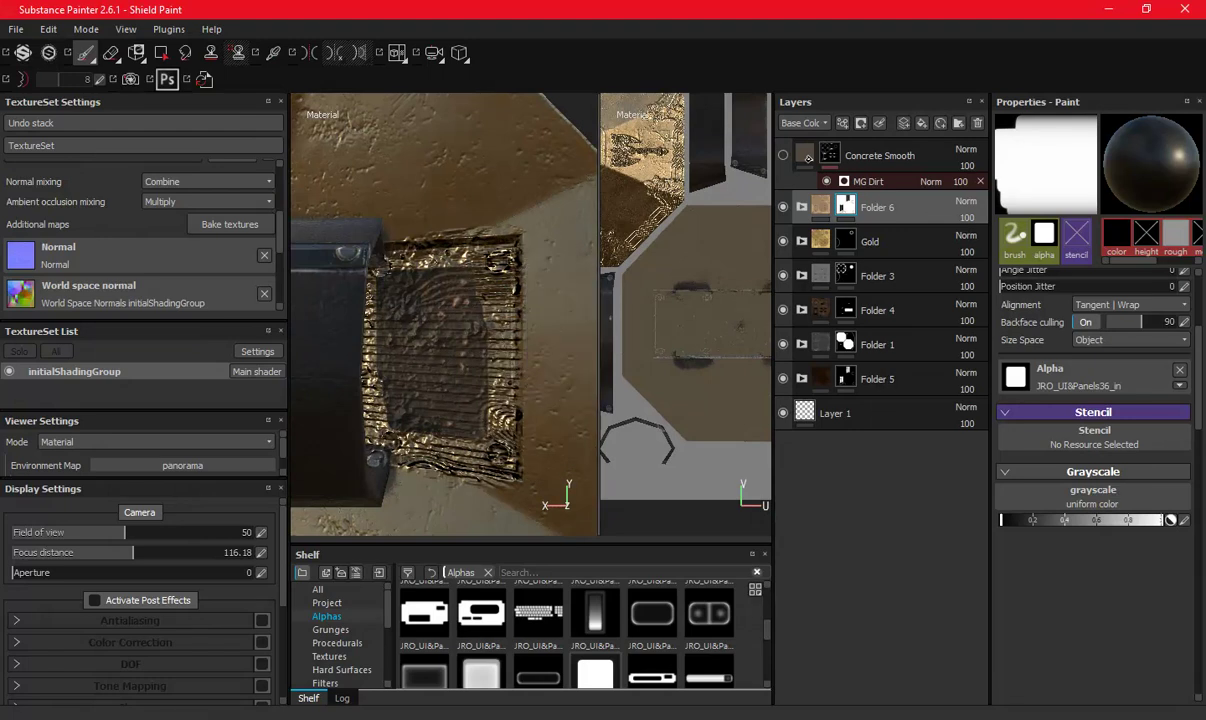
pyautogui.moveTo(598, 312); pyautogui.dragTo(408, 312)
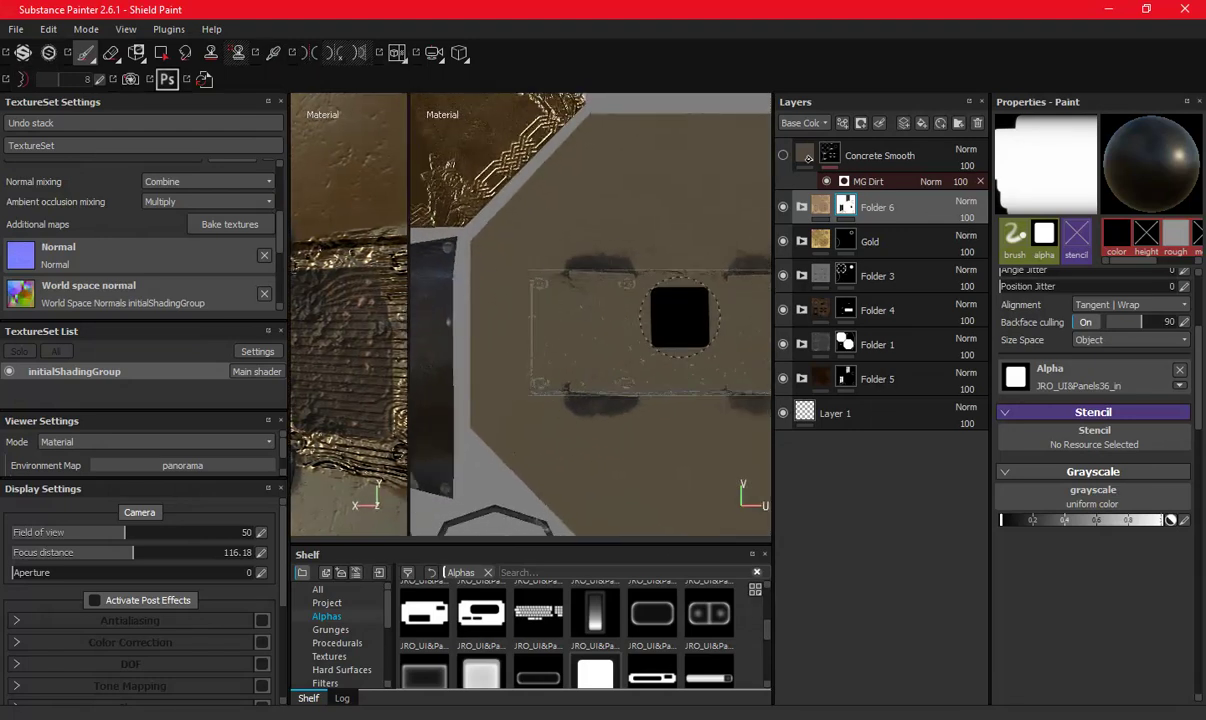
pyautogui.moveTo(680, 318); pyautogui.dragTo(578, 331, button='middle')
pyautogui.scroll(3, 573, 318)
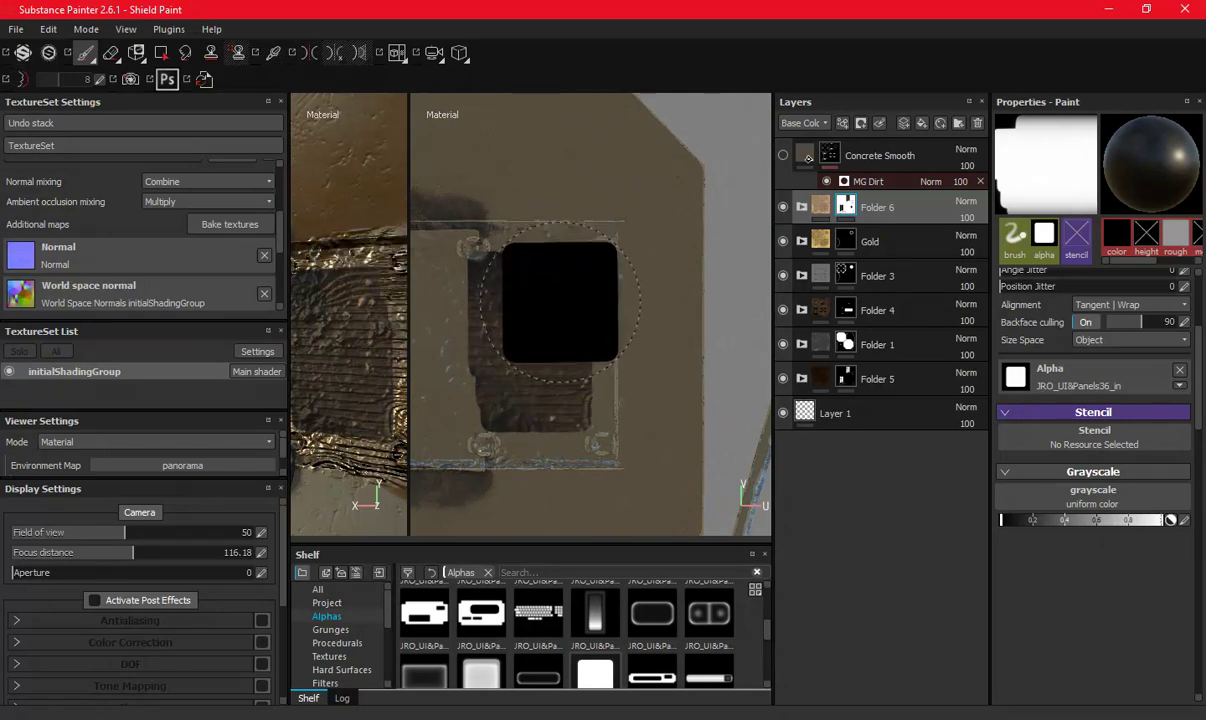
# Paint the rectangular back panel black in the mask, then save the project.
pyautogui.click(555, 370)
pyautogui.moveTo(505, 290)
pyautogui.mouseDown()
pyautogui.moveTo(614, 350)
pyautogui.moveTo(598, 376)
pyautogui.mouseUp()
pyautogui.click(498, 269)
pyautogui.click(659, 307)
pyautogui.moveTo(659, 305)
pyautogui.mouseDown()
pyautogui.moveTo(660, 270)
pyautogui.moveTo(606, 350)
pyautogui.mouseUp()
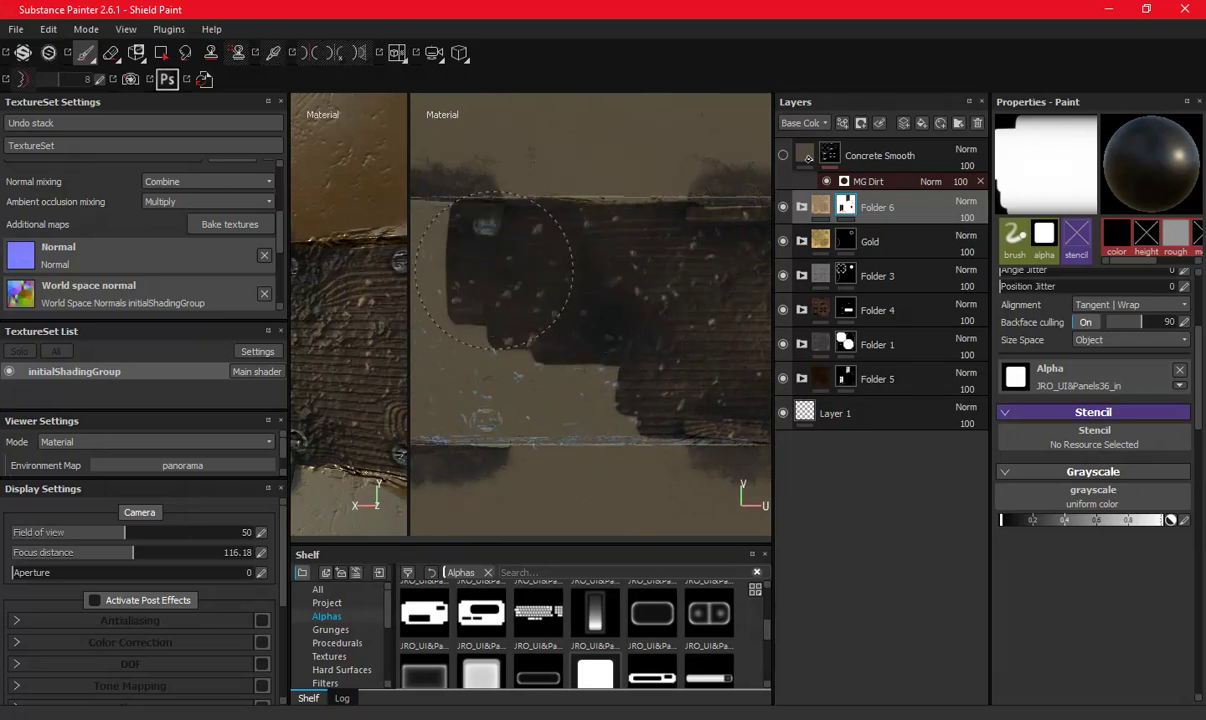
pyautogui.moveTo(528, 358)
pyautogui.mouseDown()
pyautogui.moveTo(582, 378)
pyautogui.moveTo(497, 375)
pyautogui.mouseUp()
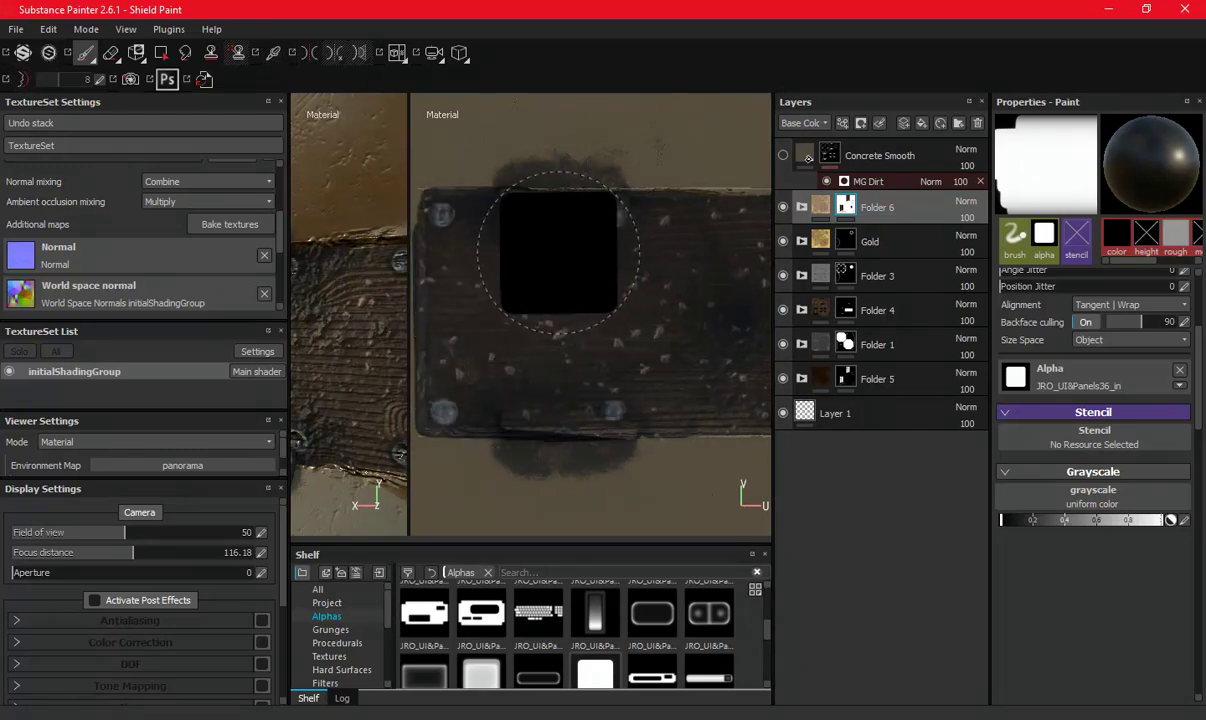
pyautogui.moveTo(634, 324)
pyautogui.mouseDown(button='middle')
pyautogui.moveTo(662, 330)
pyautogui.moveTo(546, 329)
pyautogui.mouseUp(button='middle')
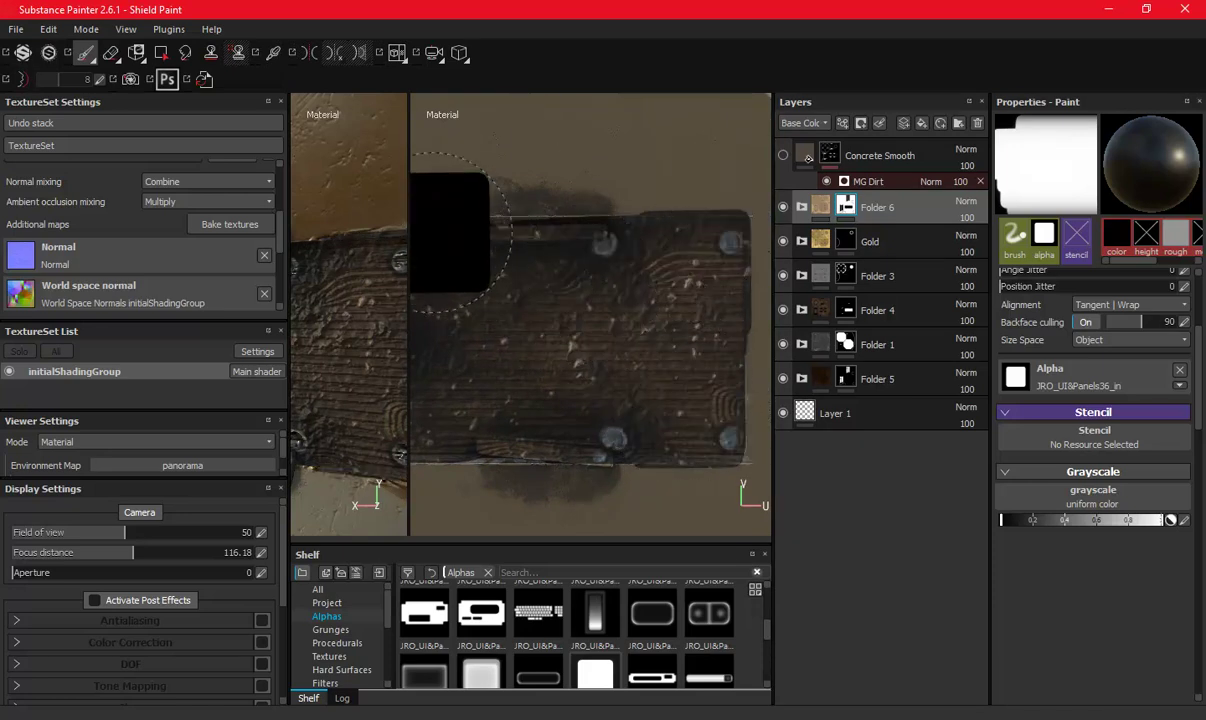
pyautogui.hotkey('ctrl', 's')
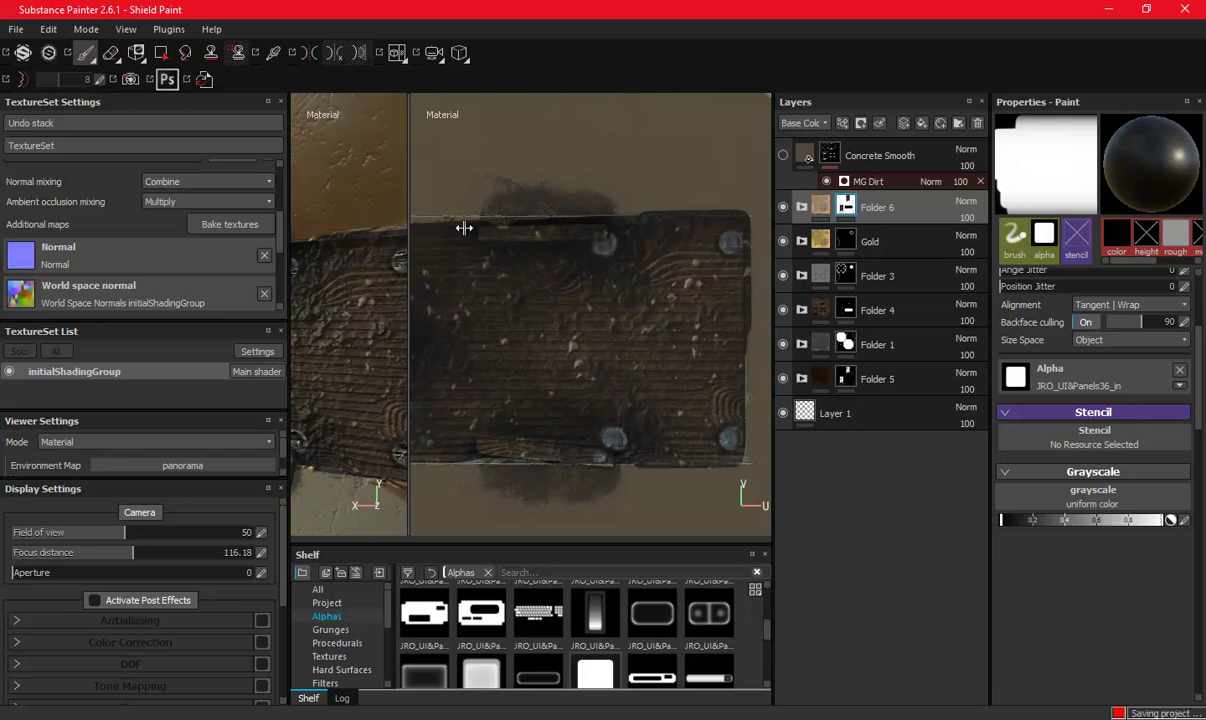
pyautogui.moveTo(459, 221)
pyautogui.mouseDown()
pyautogui.moveTo(500, 207)
pyautogui.moveTo(650, 214)
pyautogui.moveTo(605, 302)
pyautogui.moveTo(498, 270)
pyautogui.moveTo(436, 353)
pyautogui.moveTo(510, 275)
pyautogui.mouseUp()
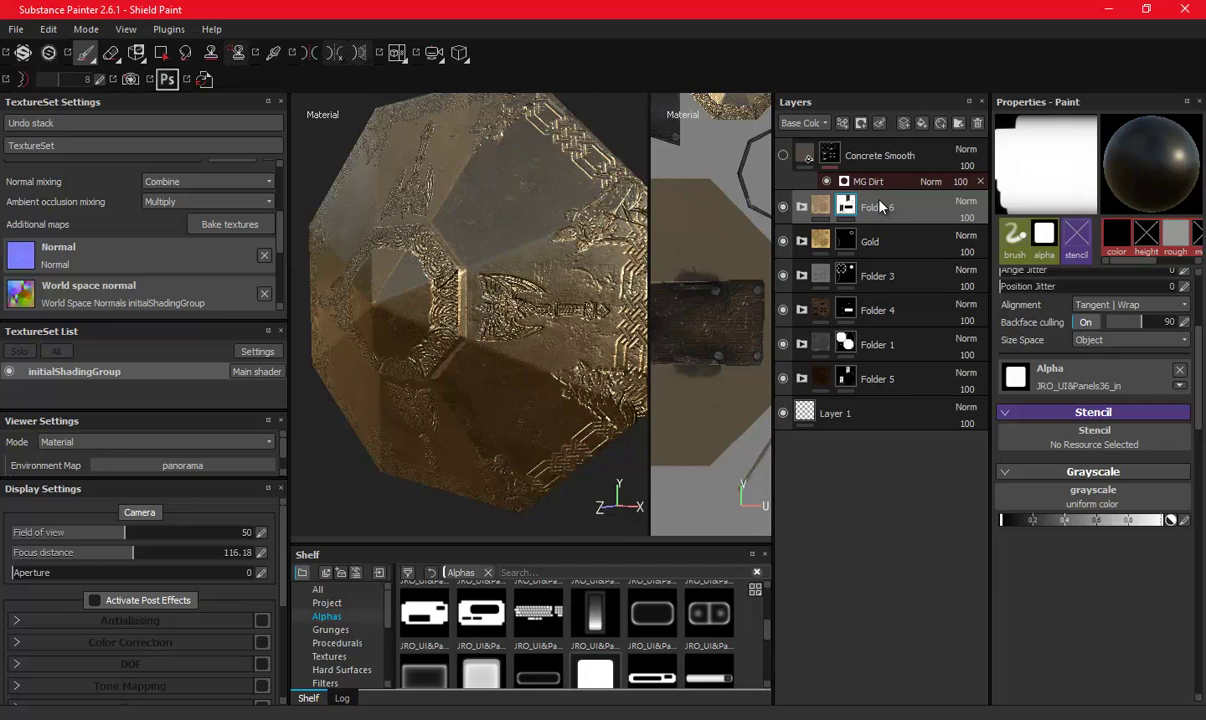
# Add an MG Metal Edge Wear generator to Folder 6's mask in Multiply mode.
pyautogui.rightClick(875, 211)
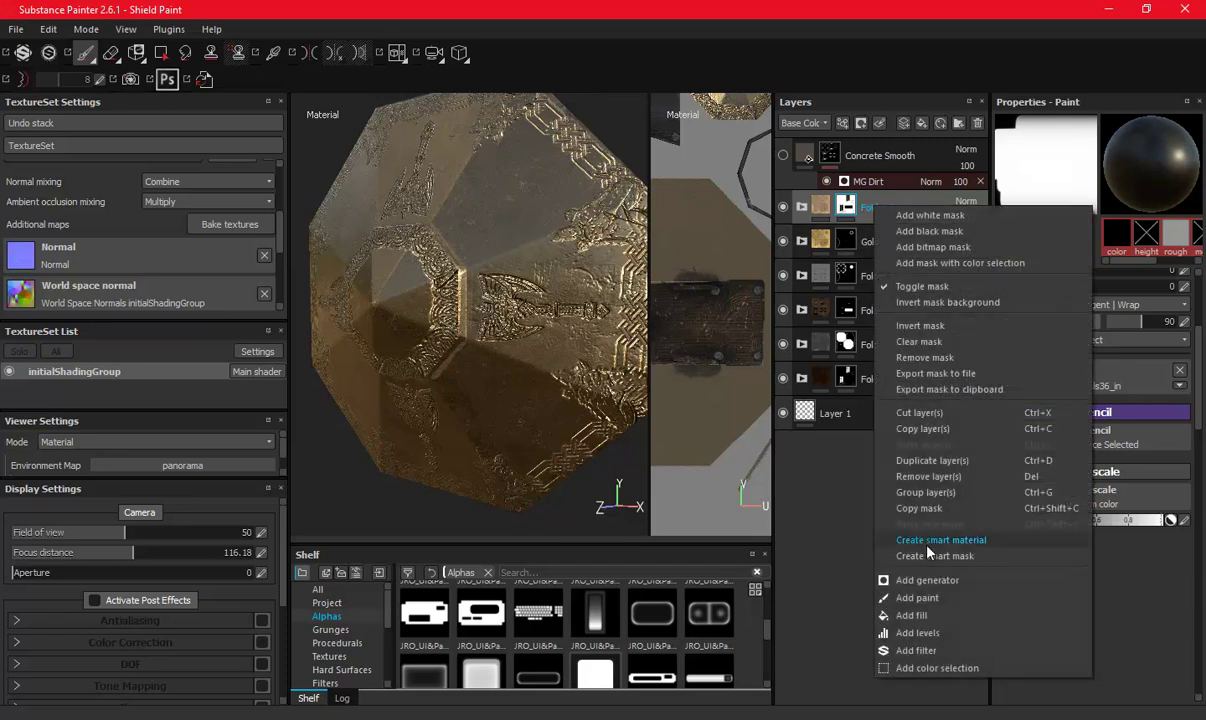
pyautogui.click(927, 580)
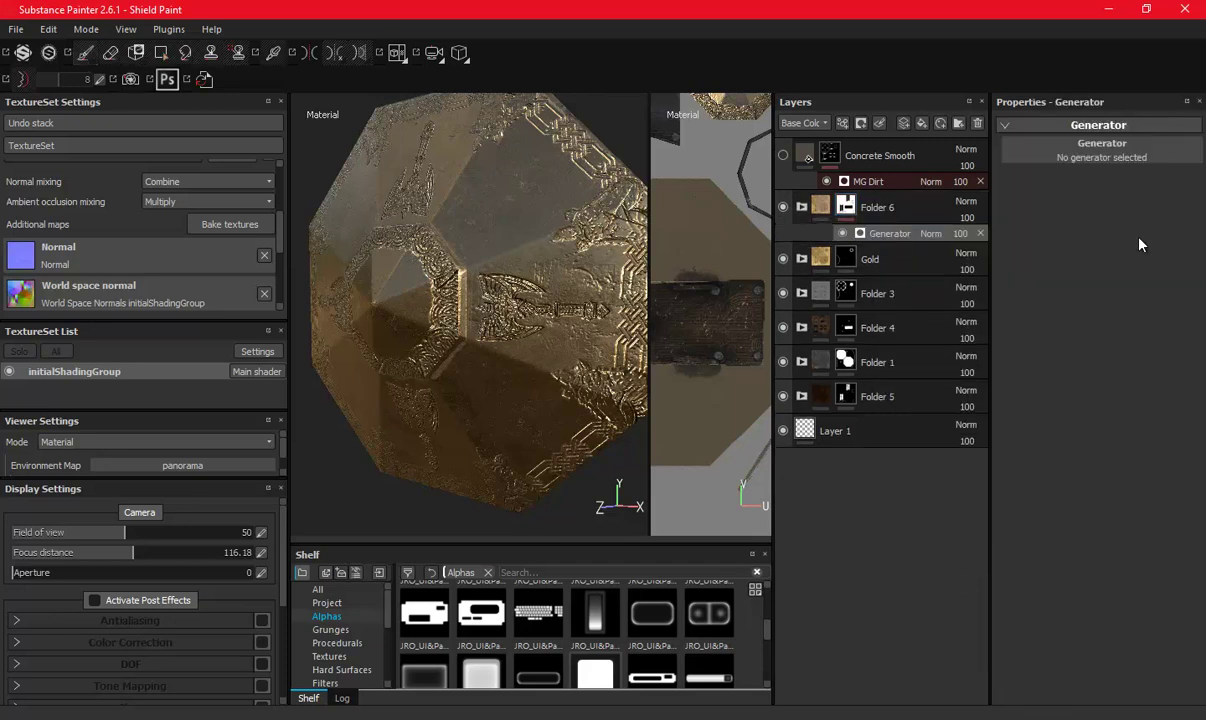
pyautogui.click(1133, 155)
pyautogui.click(990, 296)
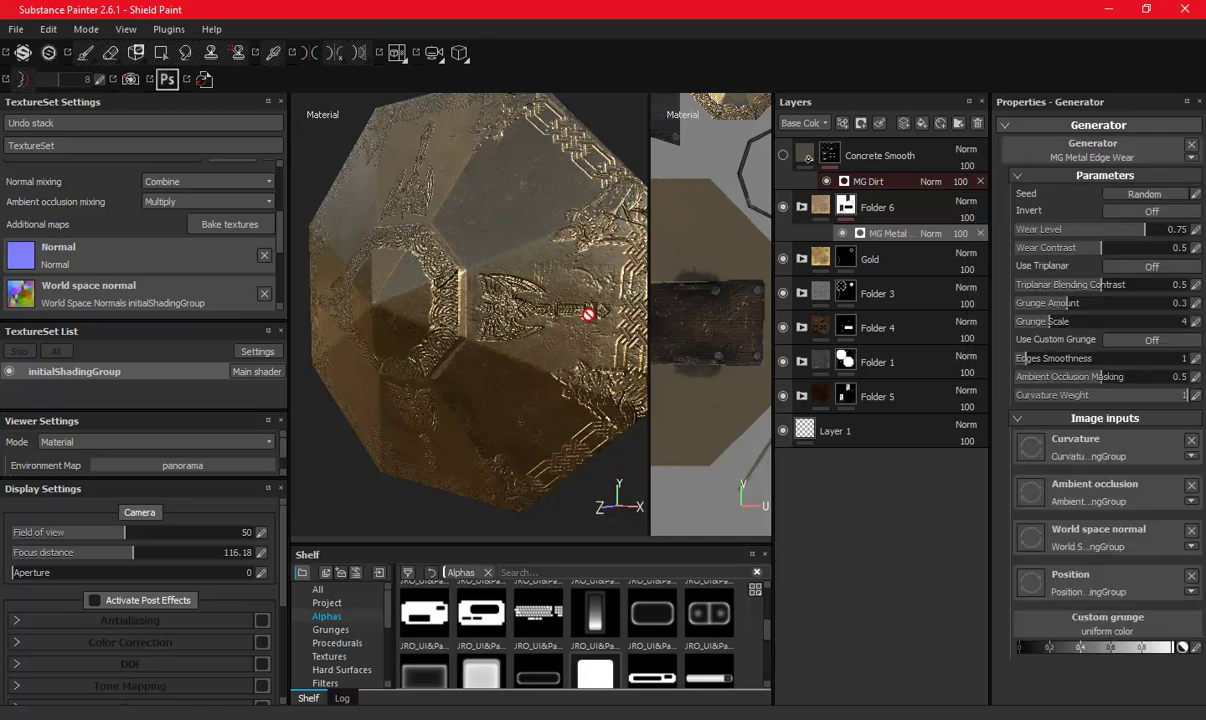
pyautogui.keyDown('alt'); pyautogui.moveTo(471, 269); pyautogui.dragTo(638, 277); pyautogui.keyUp('alt')
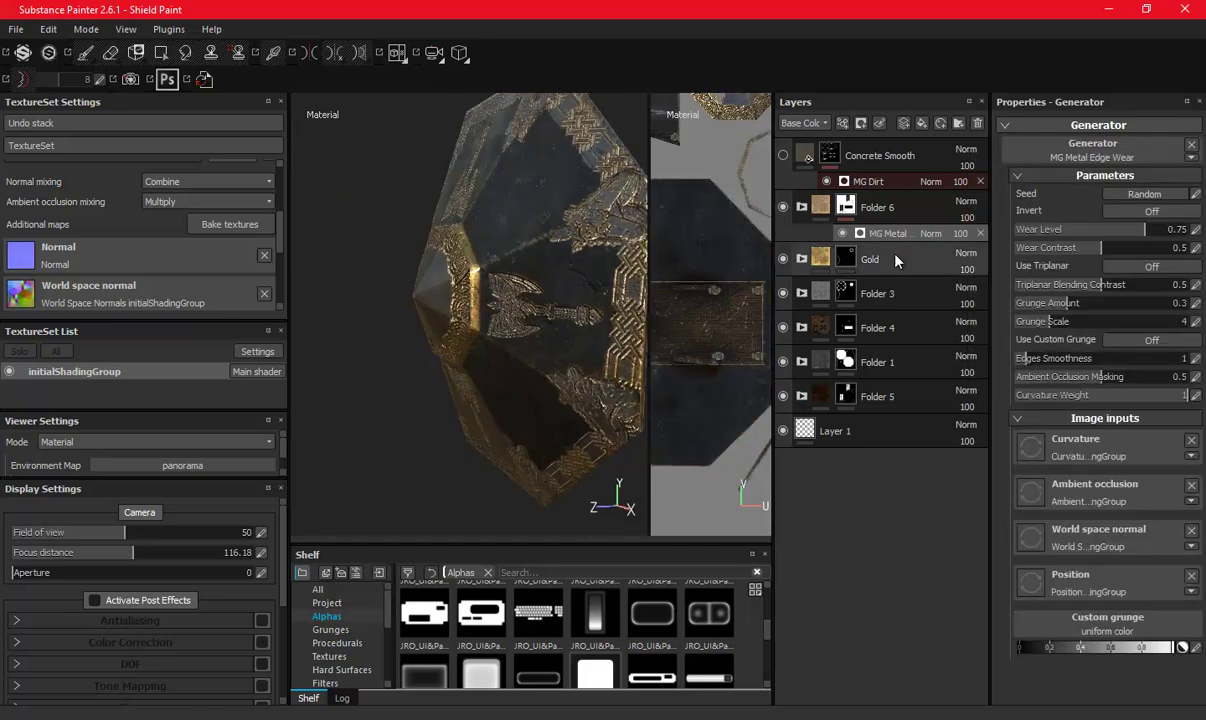
pyautogui.click(930, 233)
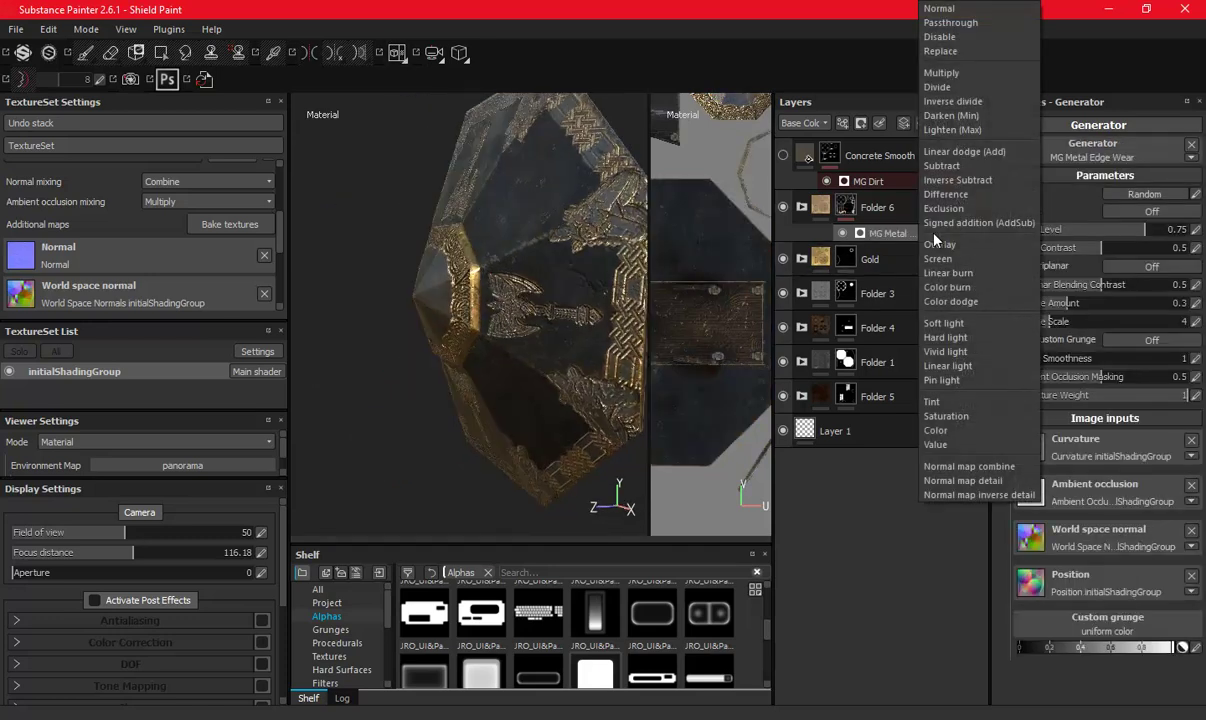
pyautogui.click(941, 74)
# Set Wear Level 0.82 and Wear Contrast 0.75, compare with Folder 6 hidden, and save.
pyautogui.moveTo(520, 264)
pyautogui.keyDown('alt'); pyautogui.mouseDown()
pyautogui.moveTo(285, 275)
pyautogui.moveTo(580, 303)
pyautogui.moveTo(444, 318)
pyautogui.moveTo(498, 269)
pyautogui.moveTo(902, 261)
pyautogui.mouseUp(); pyautogui.keyUp('alt')
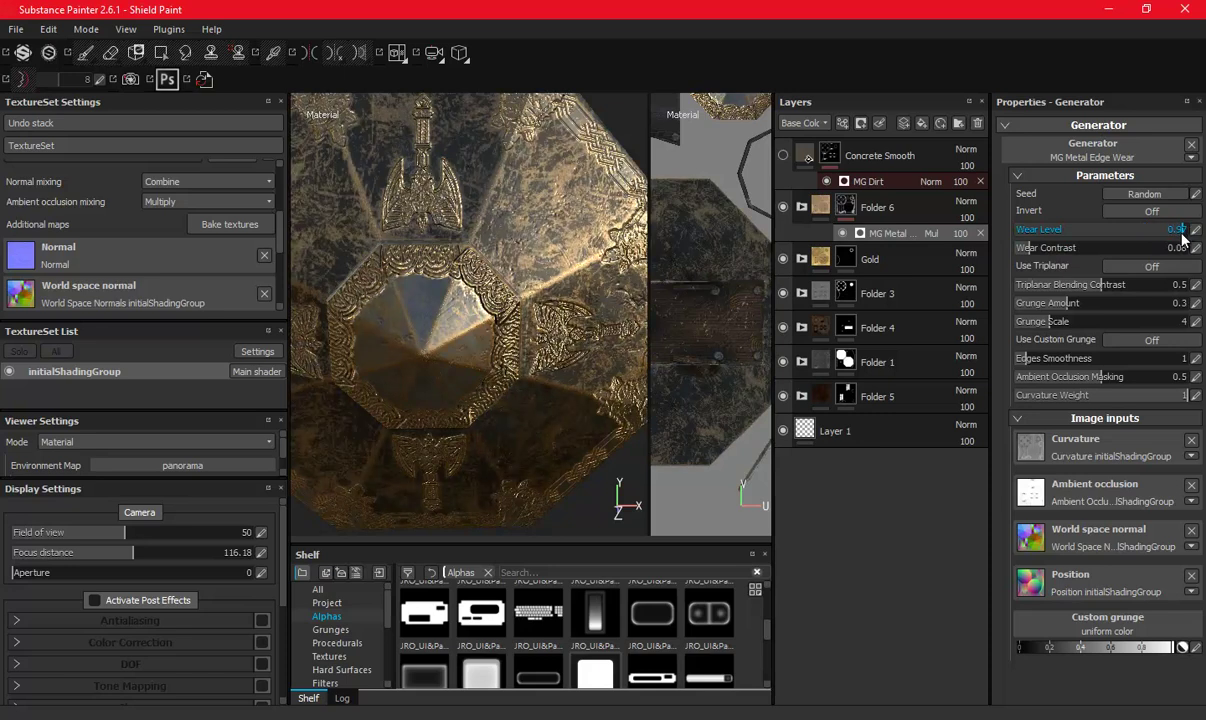
pyautogui.moveTo(1166, 237)
pyautogui.mouseDown()
pyautogui.moveTo(1087, 245)
pyautogui.moveTo(1143, 247)
pyautogui.mouseUp()
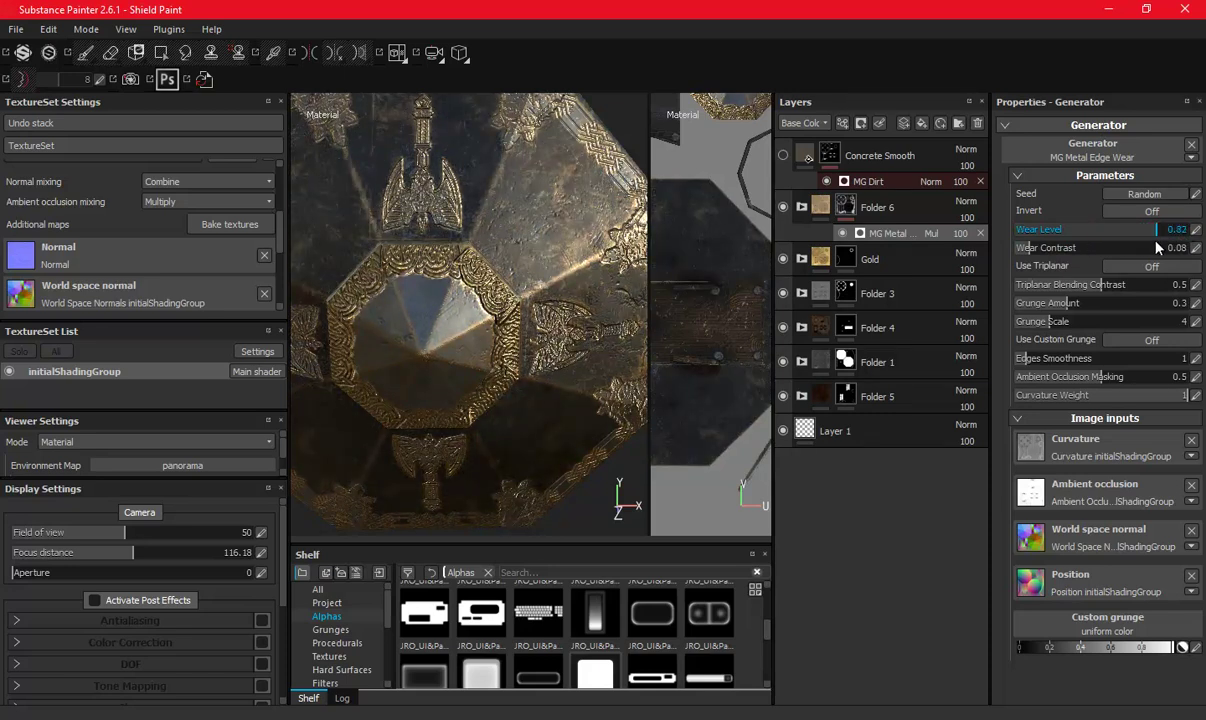
pyautogui.moveTo(457, 235)
pyautogui.keyDown('alt'); pyautogui.mouseDown()
pyautogui.moveTo(404, 180)
pyautogui.moveTo(484, 248)
pyautogui.mouseUp(); pyautogui.keyUp('alt')
pyautogui.click(783, 207)
pyautogui.click(783, 207)
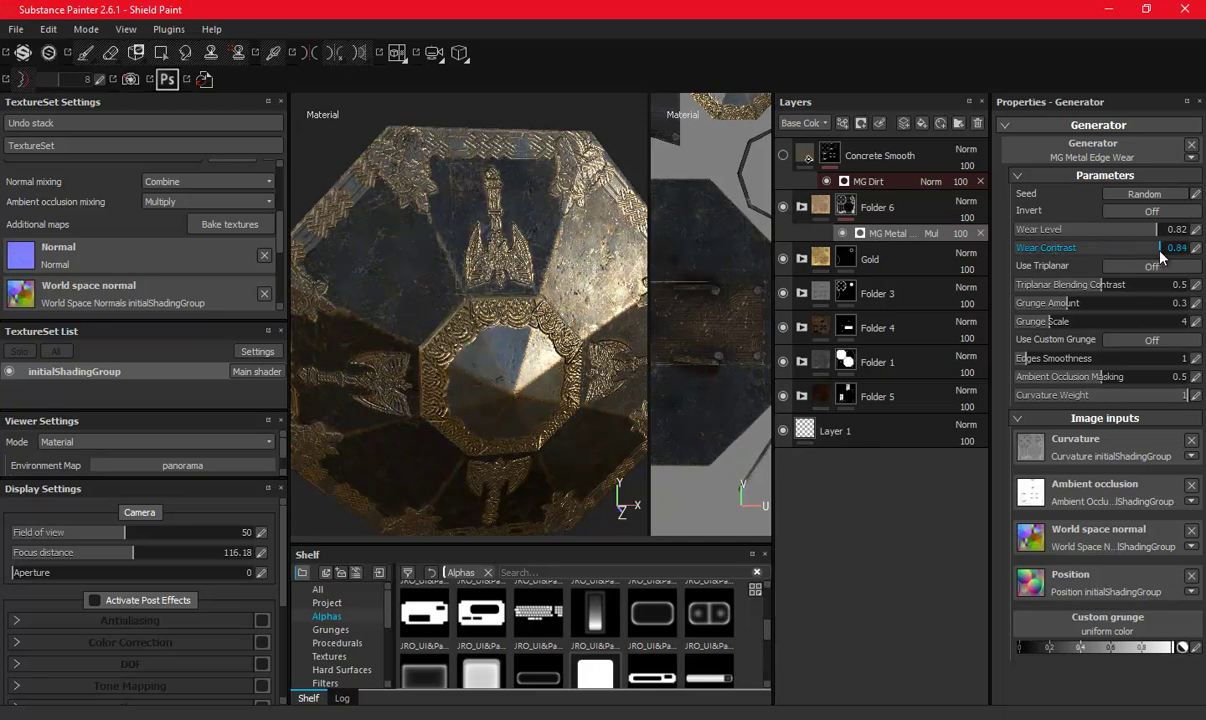
pyautogui.moveTo(431, 269)
pyautogui.keyDown('alt'); pyautogui.mouseDown()
pyautogui.moveTo(300, 272)
pyautogui.moveTo(608, 337)
pyautogui.moveTo(551, 274)
pyautogui.mouseUp(); pyautogui.keyUp('alt')
pyautogui.hotkey('ctrl', 's')
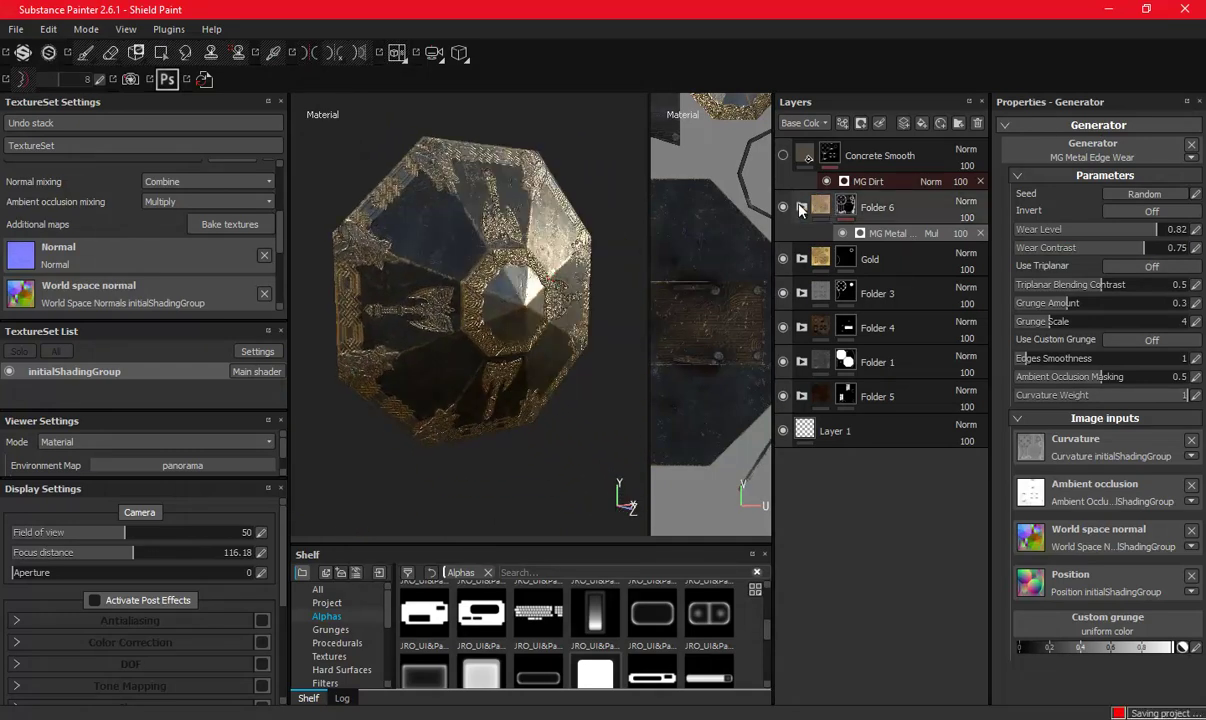
# Expand Folder 6 and try the MG Dirt level at 0.89, then return it to 0.75.
pyautogui.click(801, 207)
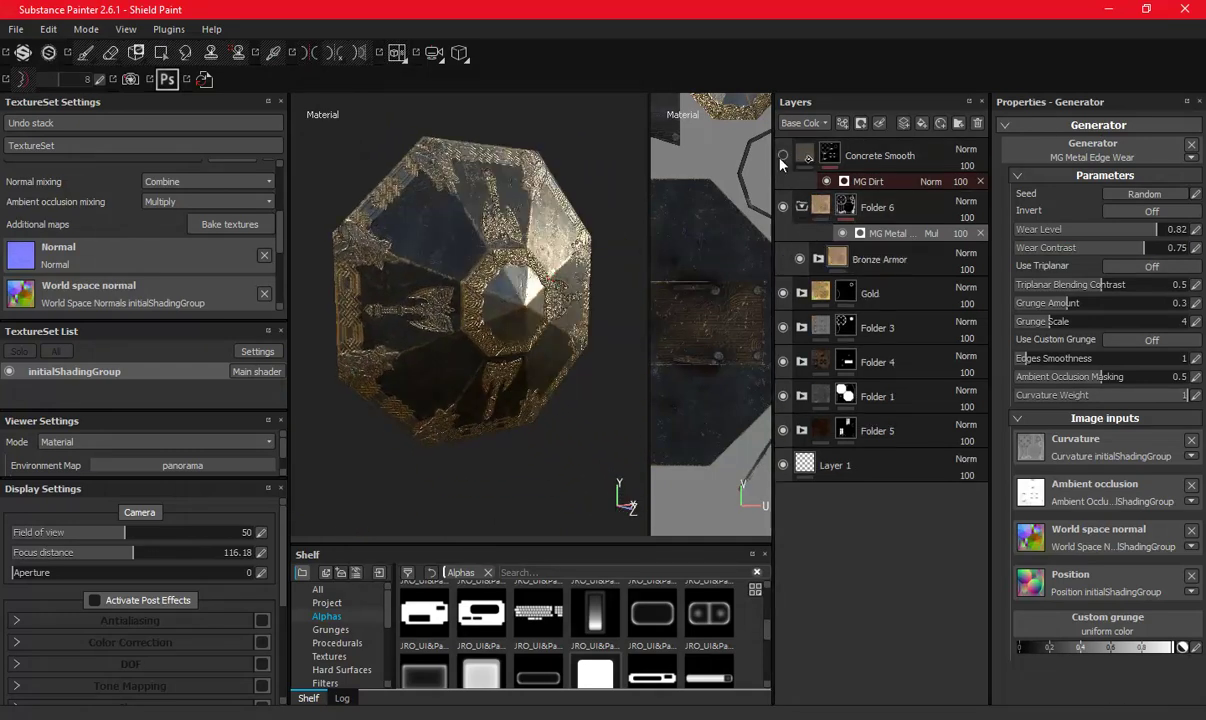
pyautogui.keyDown('alt'); pyautogui.moveTo(479, 331); pyautogui.dragTo(620, 345); pyautogui.keyUp('alt')
pyautogui.scroll(3, 514, 333)
pyautogui.scroll(3, 530, 348)
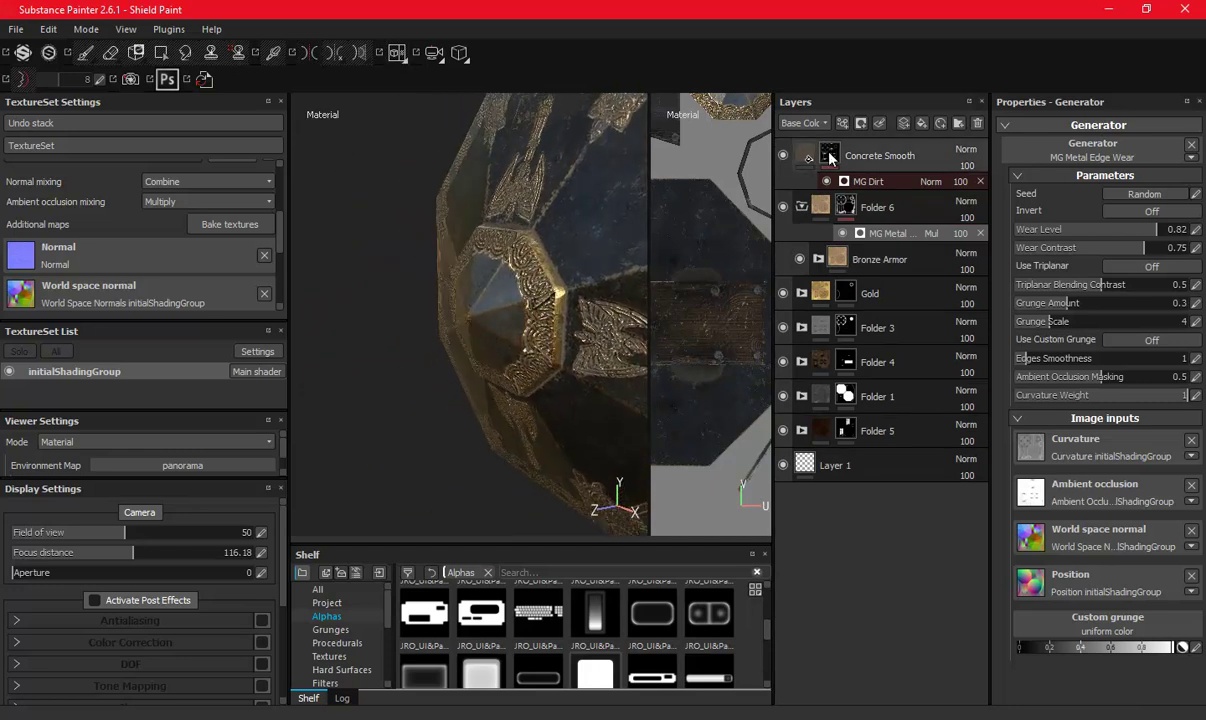
pyautogui.click(861, 181)
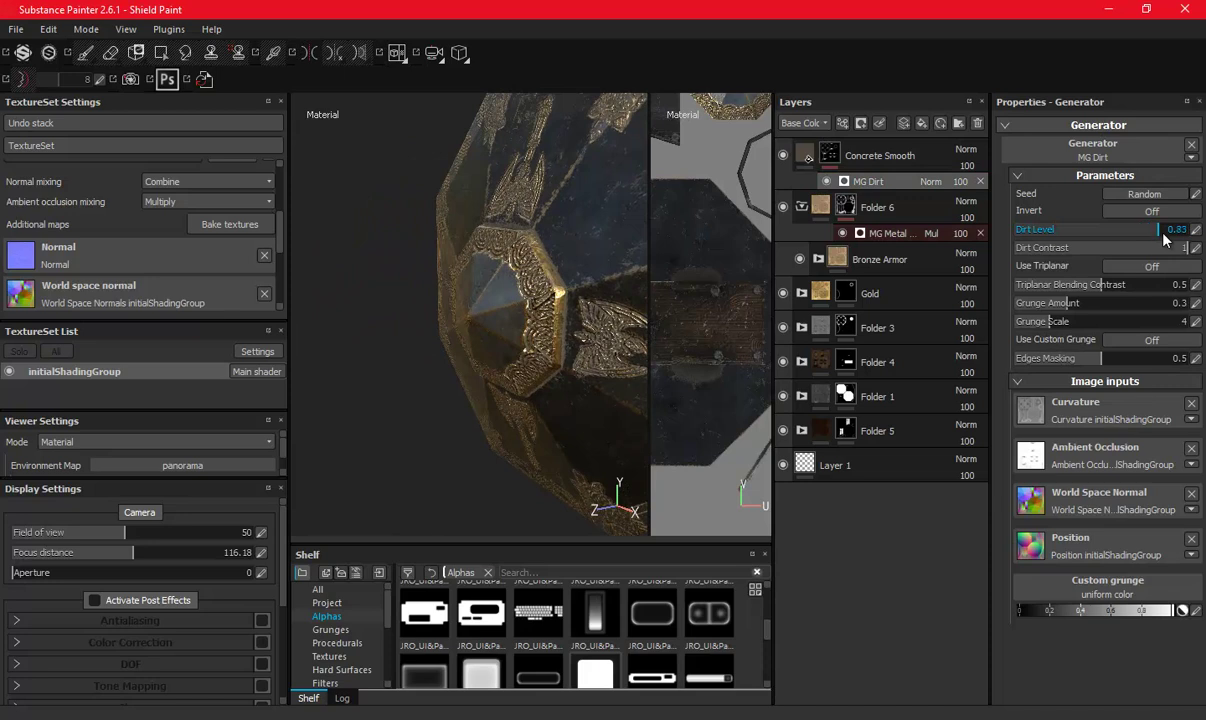
pyautogui.click(1162, 232)
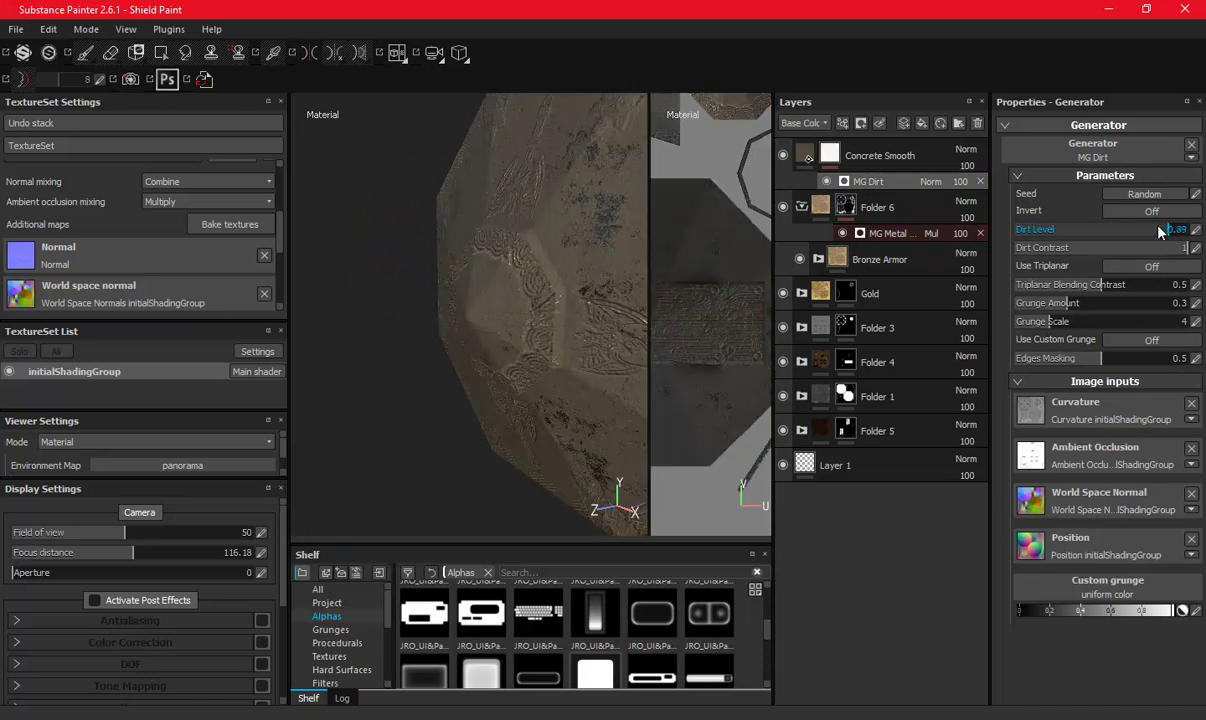
pyautogui.click(1148, 231)
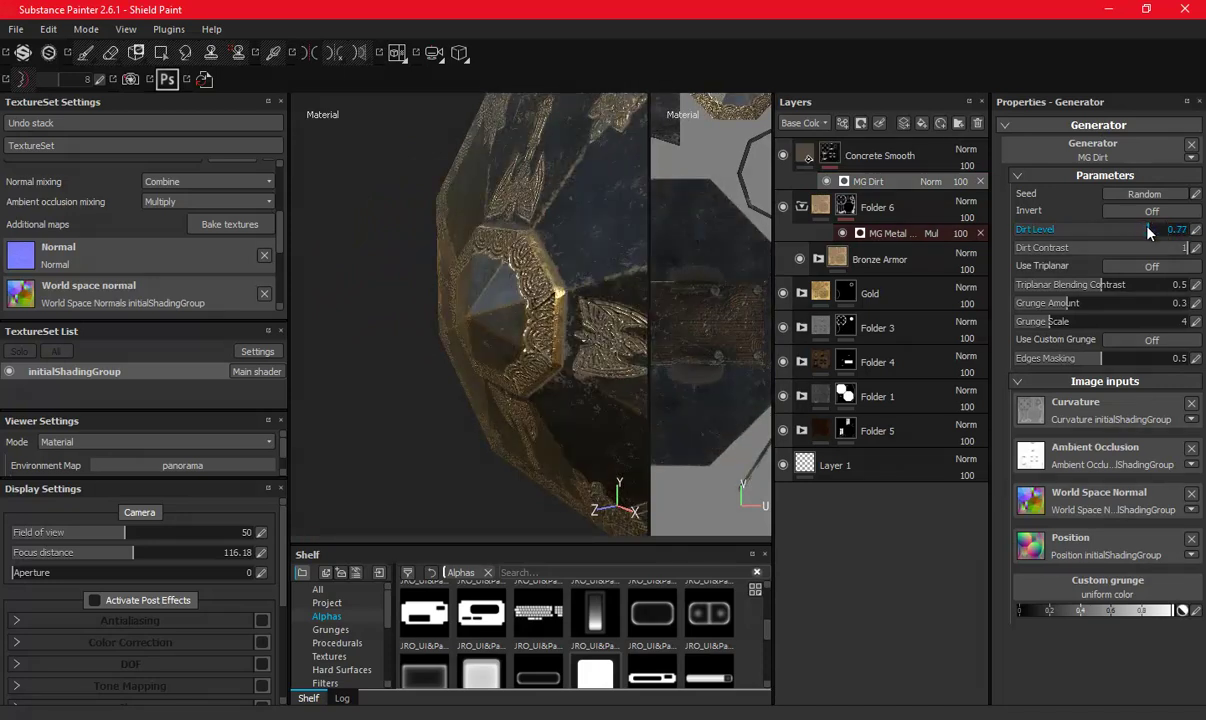
pyautogui.moveTo(470, 300)
pyautogui.keyDown('alt'); pyautogui.mouseDown()
pyautogui.moveTo(588, 238)
pyautogui.moveTo(695, 267)
pyautogui.moveTo(564, 283)
pyautogui.moveTo(499, 262)
pyautogui.mouseUp(); pyautogui.keyUp('alt')
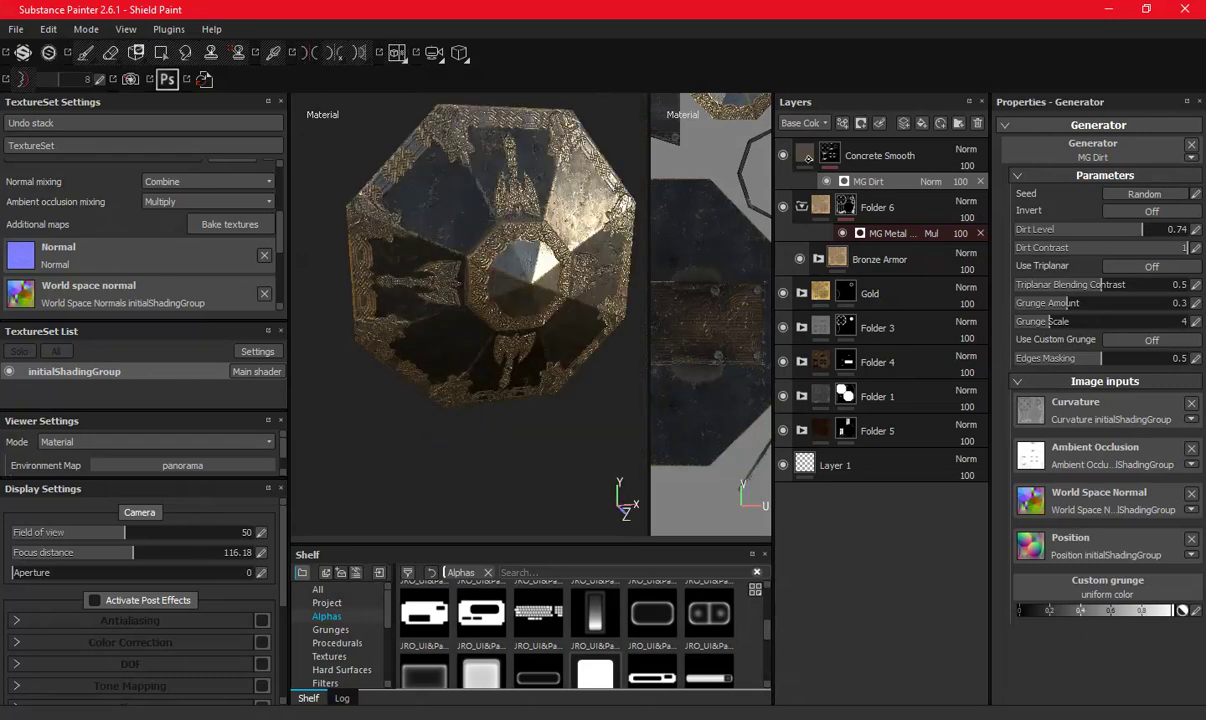
# Save the project, collapse Folder 6 and select the Concrete Smooth layer.
pyautogui.hotkey('ctrl', 's')
pyautogui.keyDown('alt'); pyautogui.moveTo(560, 300); pyautogui.dragTo(500, 280); pyautogui.keyUp('alt')
pyautogui.click(802, 206)
pyautogui.scroll(2, 449, 440)
pyautogui.scroll(2, 513, 390)
pyautogui.moveTo(513, 390)
pyautogui.keyDown('alt'); pyautogui.mouseDown()
pyautogui.moveTo(426, 343)
pyautogui.moveTo(479, 360)
pyautogui.moveTo(515, 300)
pyautogui.mouseUp(); pyautogui.keyUp('alt')
pyautogui.click(905, 155)
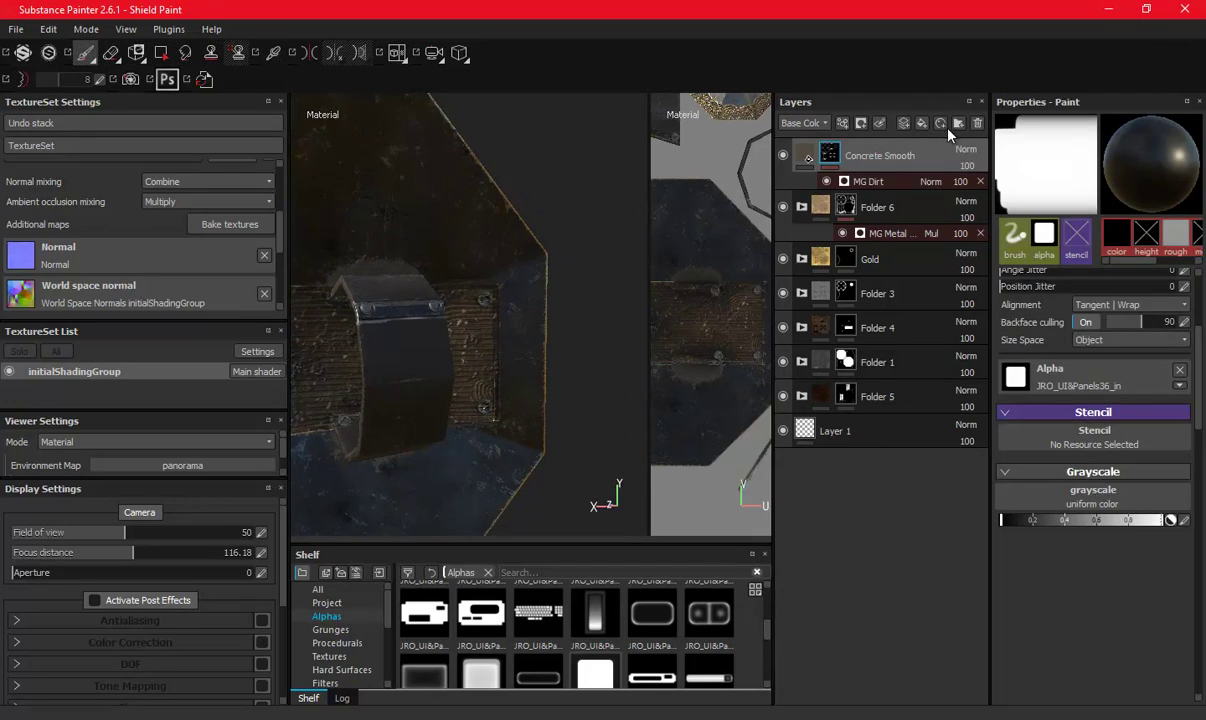
# Add a new paint layer and use the Hard Surfaces cross stamp as the brush normal.
pyautogui.click(922, 125)
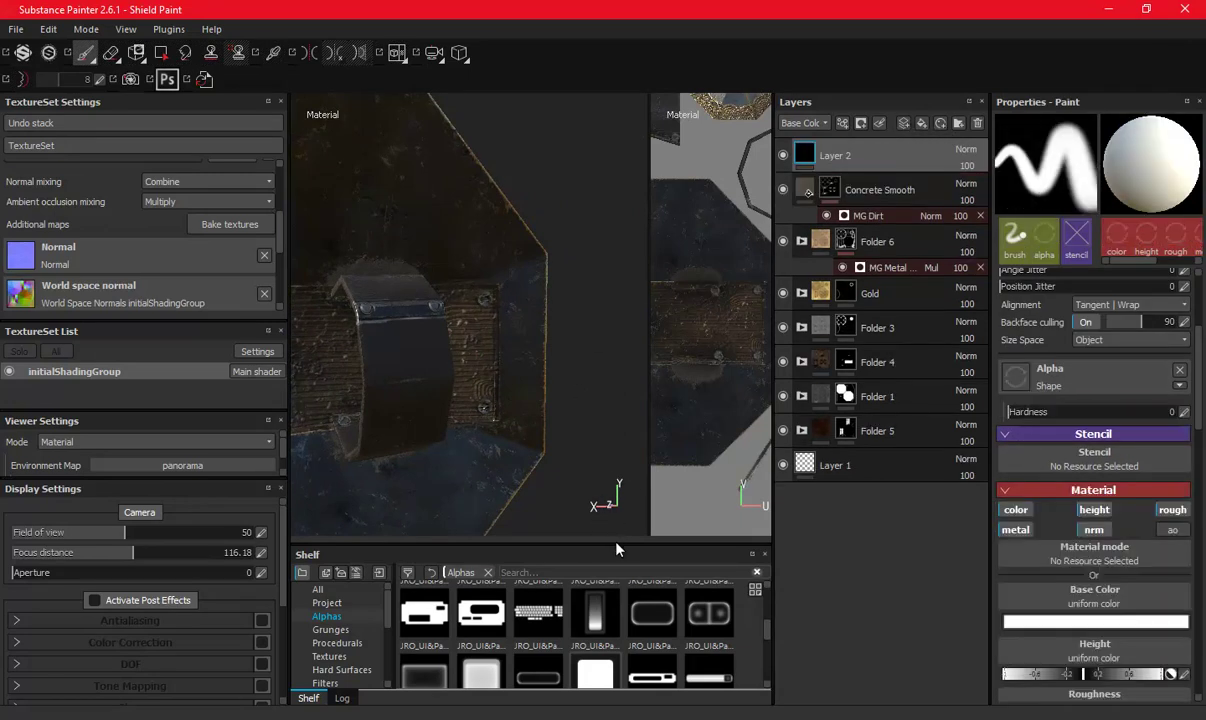
pyautogui.moveTo(616, 546); pyautogui.dragTo(616, 296)
pyautogui.scroll(-5, 1057, 477)
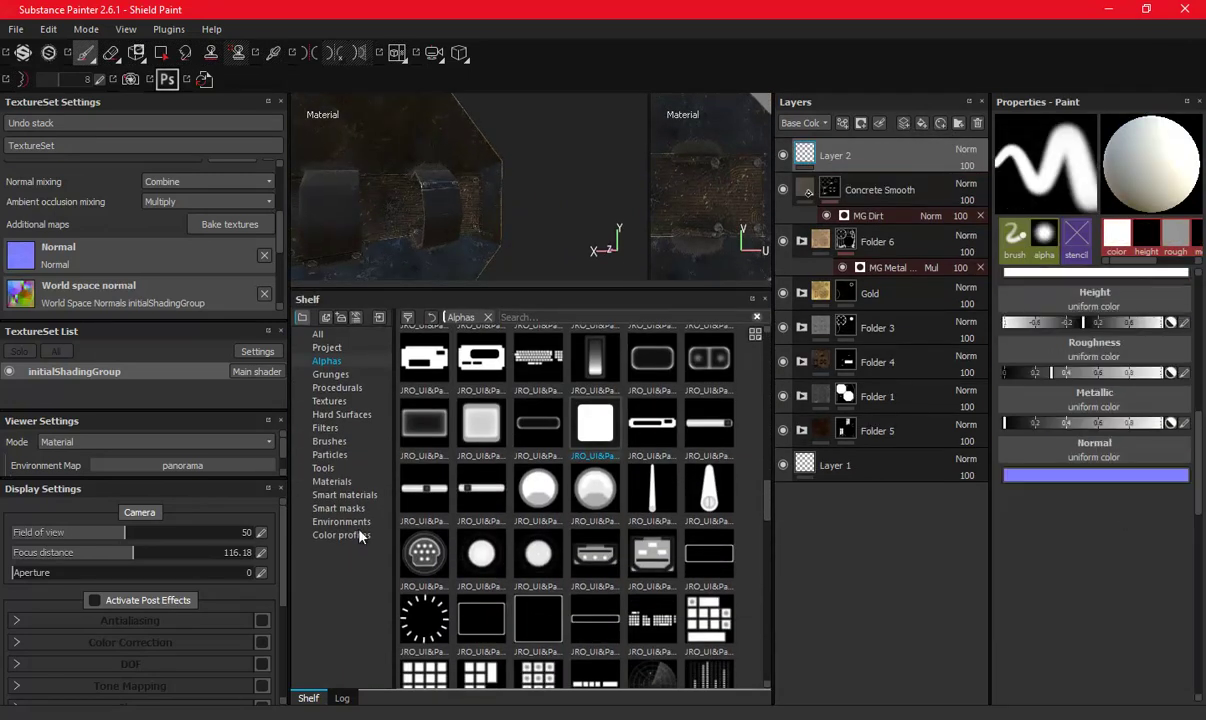
pyautogui.click(323, 467)
pyautogui.click(330, 454)
pyautogui.click(330, 441)
pyautogui.click(338, 415)
pyautogui.scroll(-3, 588, 463)
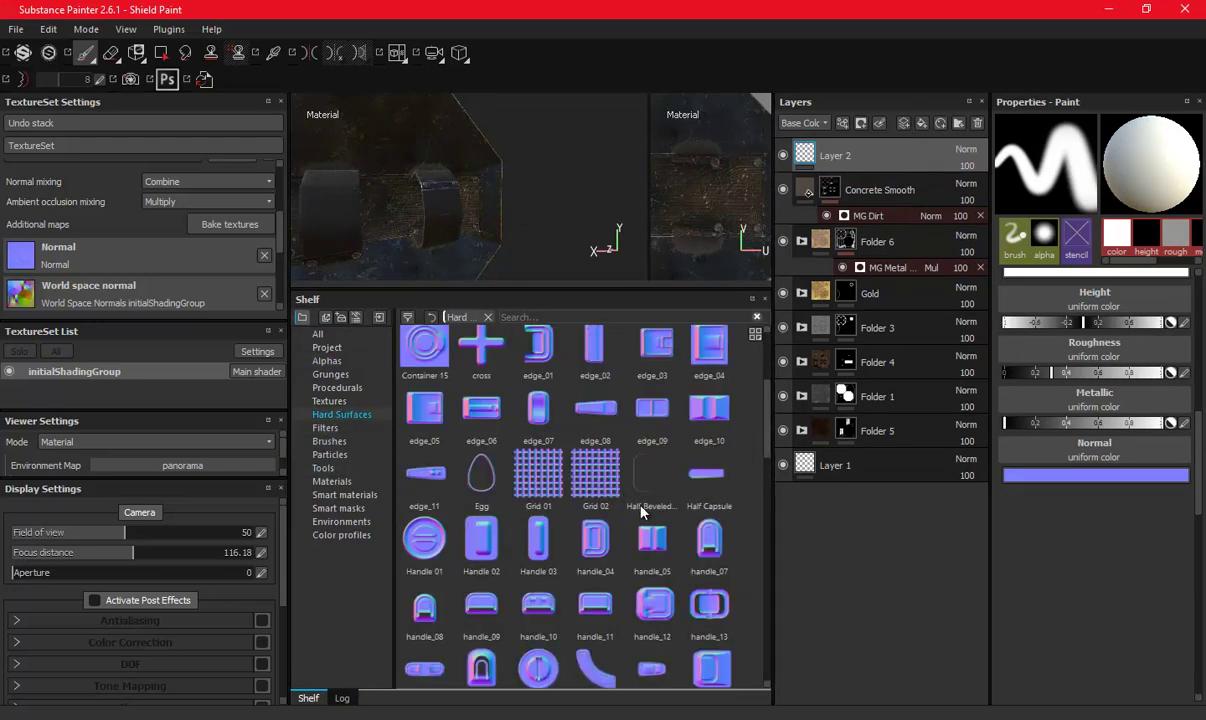
pyautogui.scroll(3, 597, 490)
pyautogui.moveTo(764, 405)
pyautogui.mouseDown()
pyautogui.moveTo(749, 509)
pyautogui.moveTo(771, 686)
pyautogui.moveTo(781, 401)
pyautogui.mouseUp()
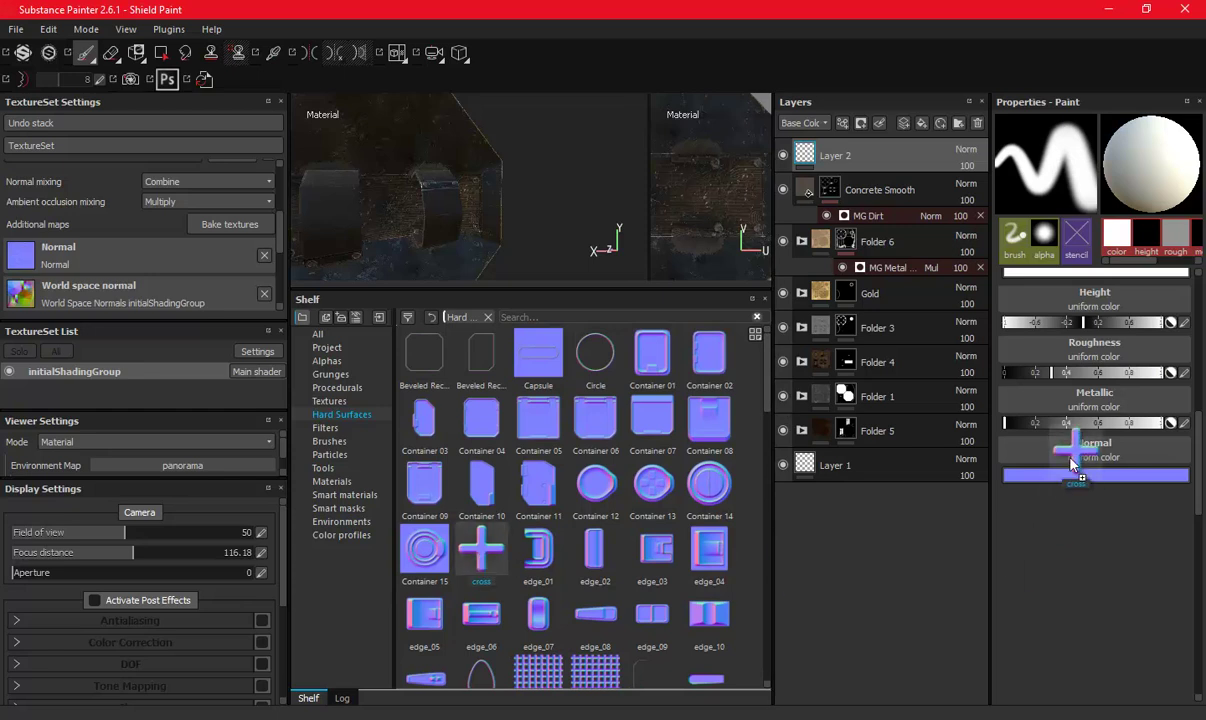
pyautogui.moveTo(478, 563); pyautogui.dragTo(1010, 458)
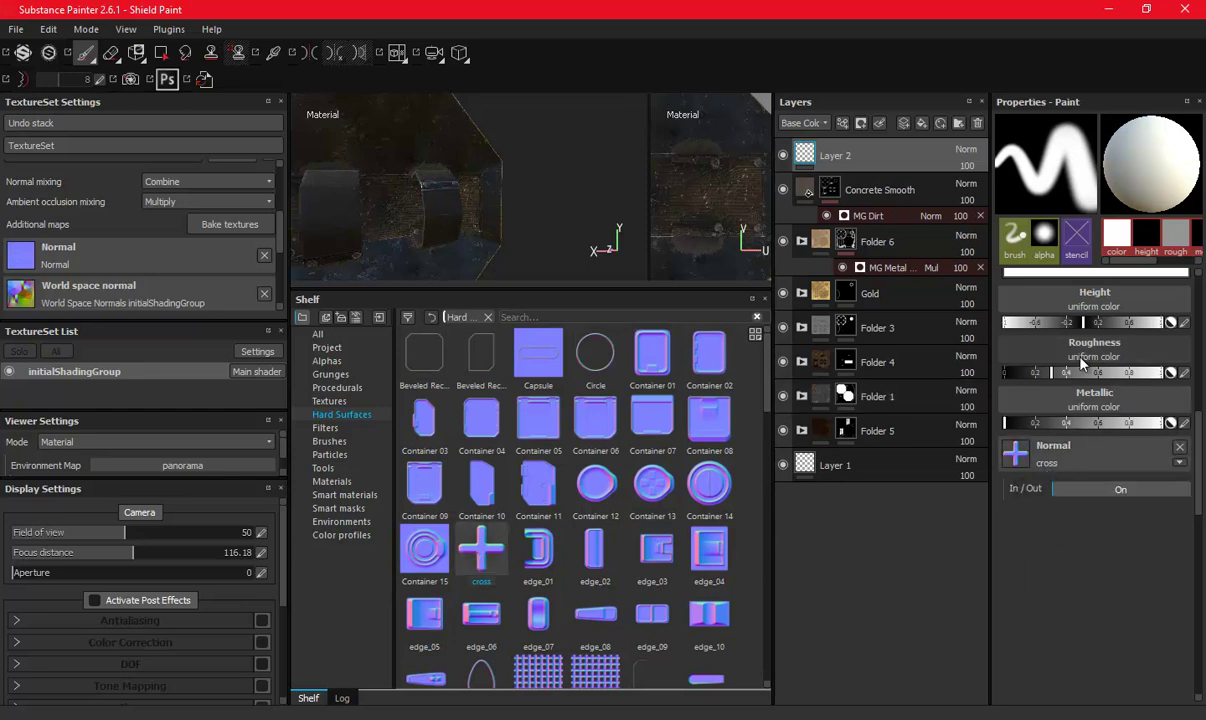
# Turn off the brush's colour, metallic and height channels, keeping normal enabled.
pyautogui.scroll(4, 998, 410)
pyautogui.scroll(1, 1010, 416)
pyautogui.click(1015, 409)
pyautogui.click(1015, 429)
pyautogui.click(1094, 409)
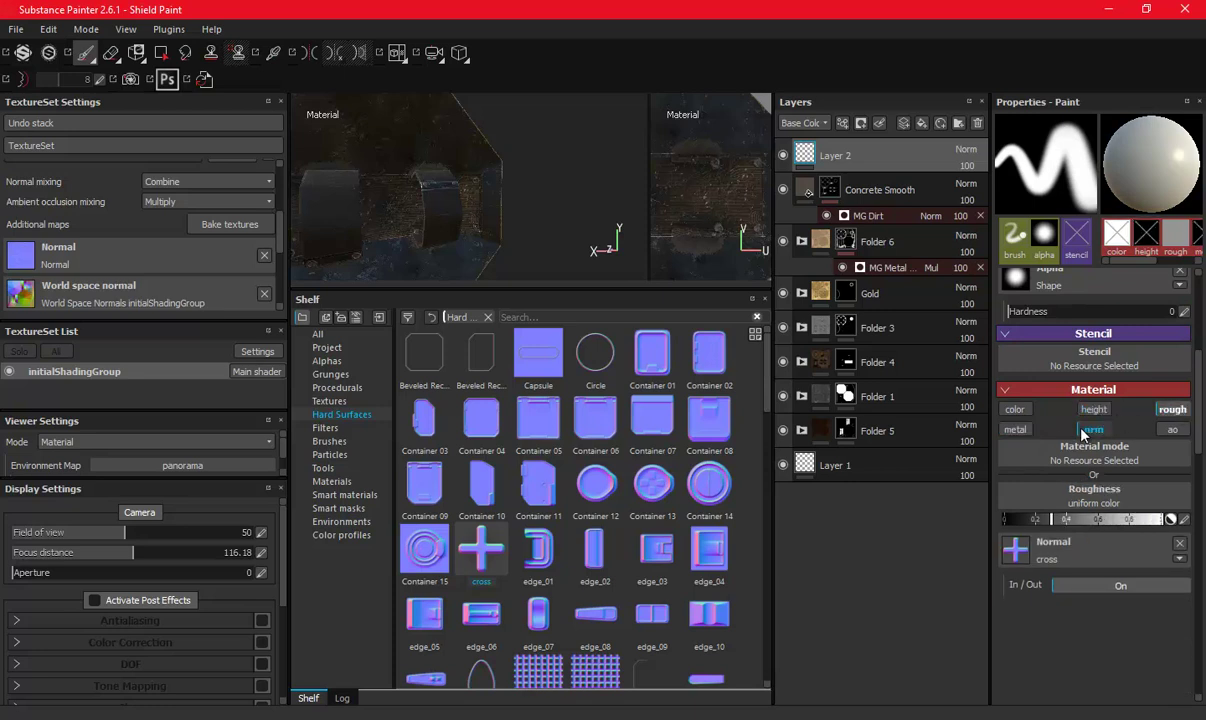
pyautogui.click(1094, 429)
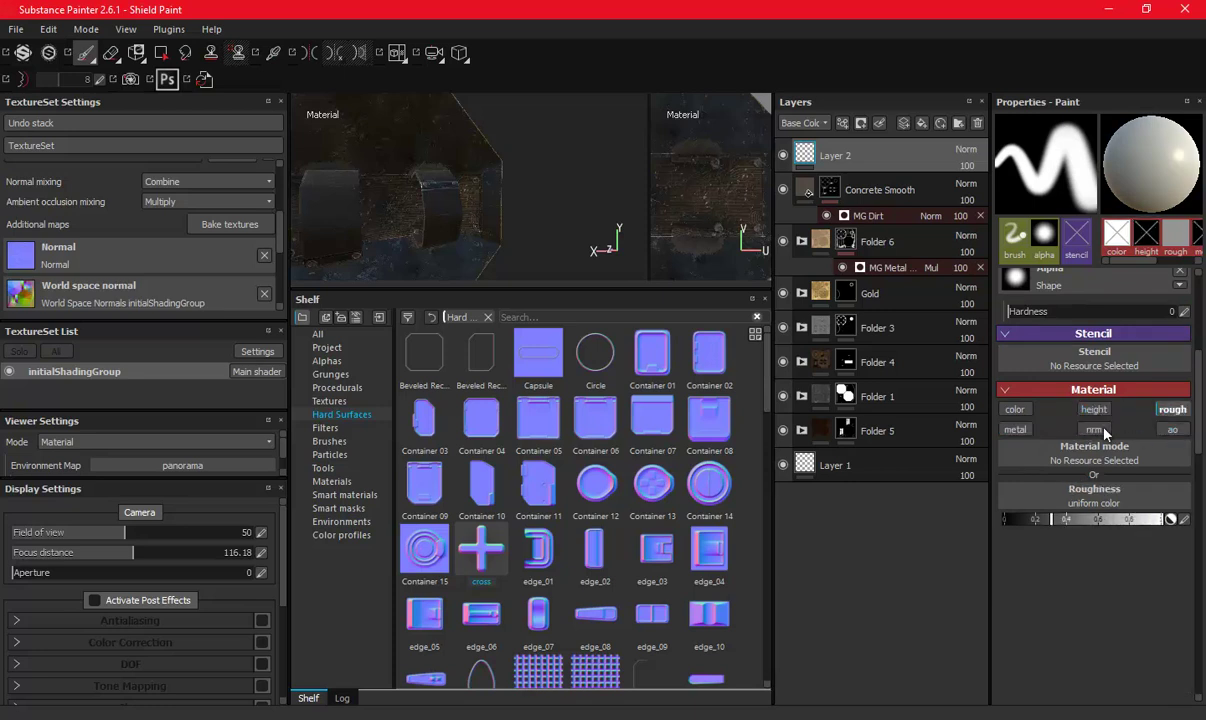
pyautogui.click(1094, 429)
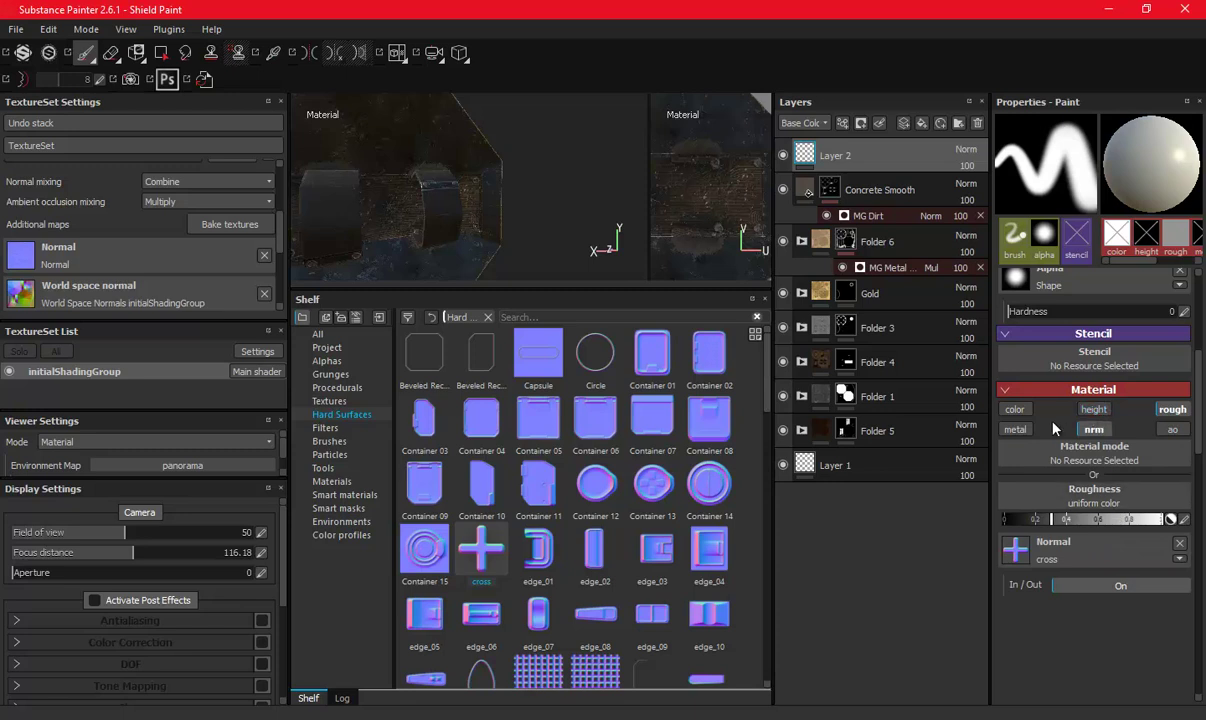
# Assign the JRO_UI&Panels08_out alpha from the Alphas shelf to the brush.
pyautogui.click(329, 401)
pyautogui.click(330, 374)
pyautogui.click(340, 362)
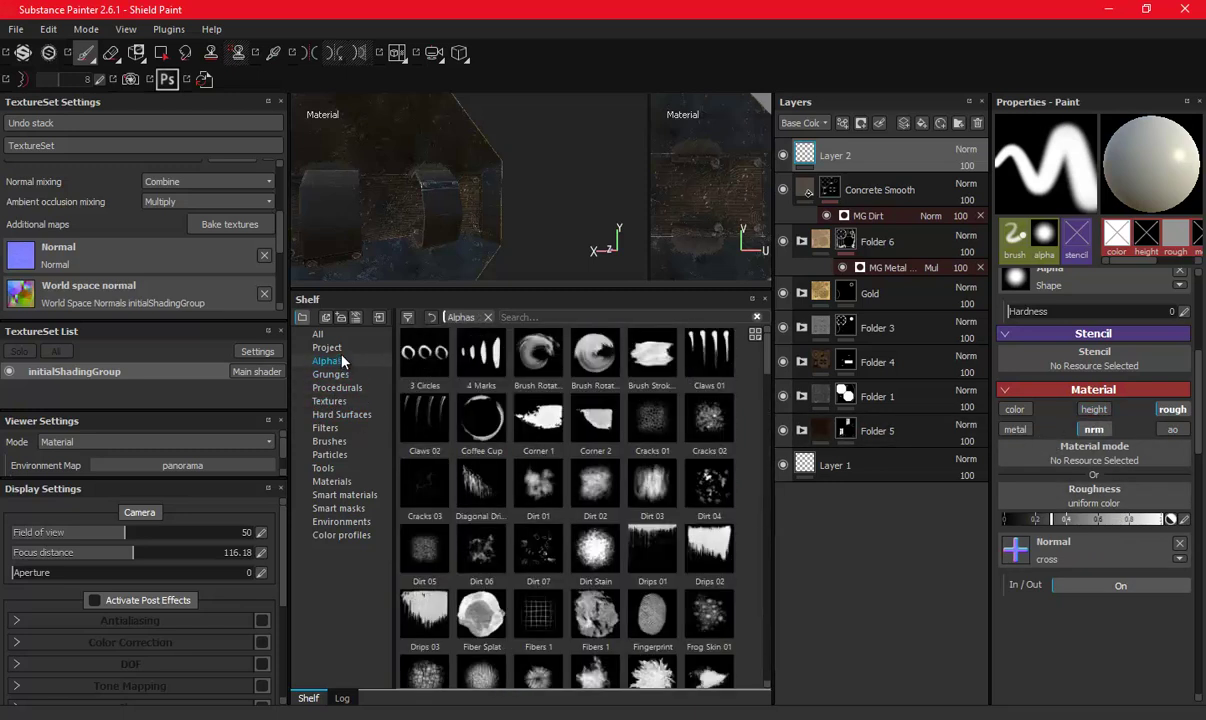
pyautogui.scroll(-5, 537, 461)
pyautogui.scroll(-10, 562, 470)
pyautogui.scroll(3, 601, 532)
pyautogui.moveTo(708, 490); pyautogui.dragTo(1016, 280)
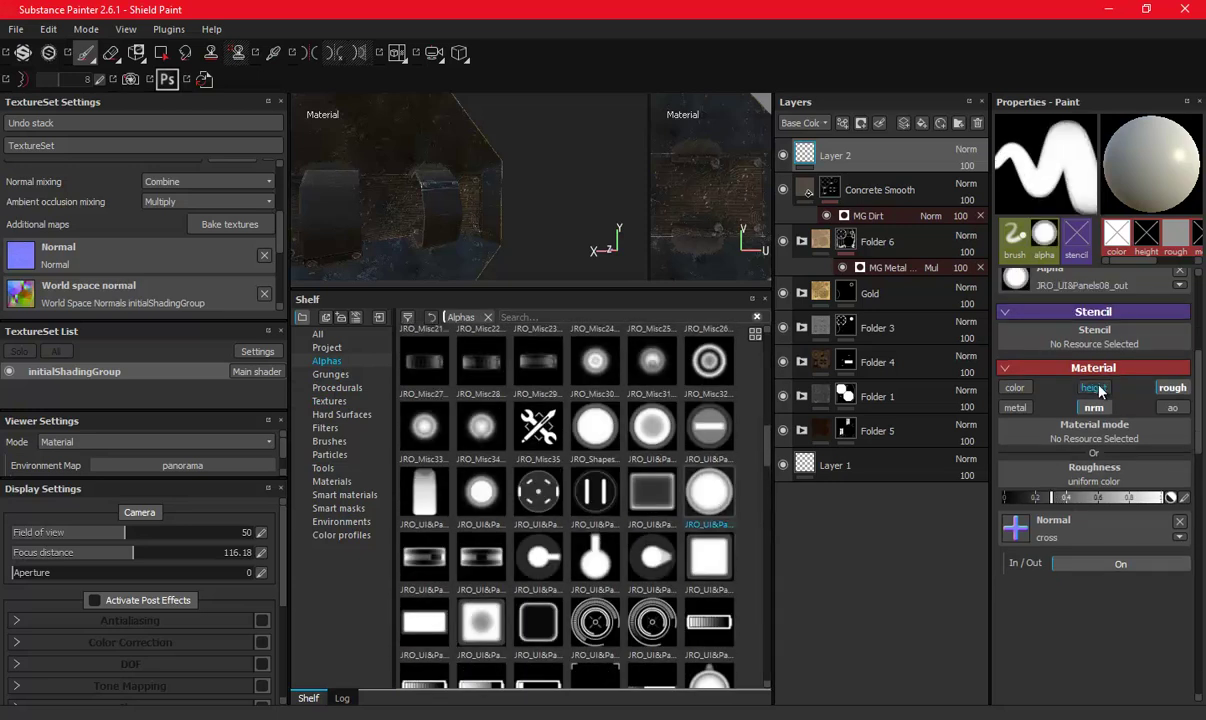
# Re-enable metallic and set the brush fully metallic with roughness about 0.4.
pyautogui.click(1016, 408)
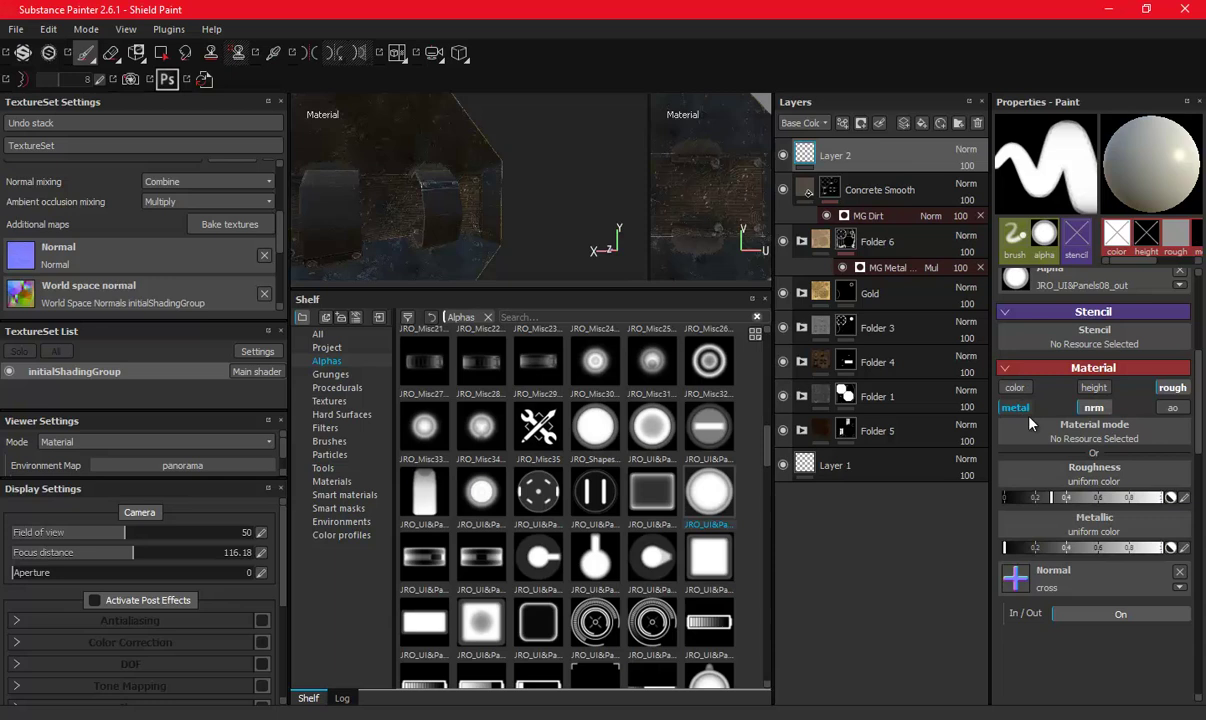
pyautogui.click(1022, 497)
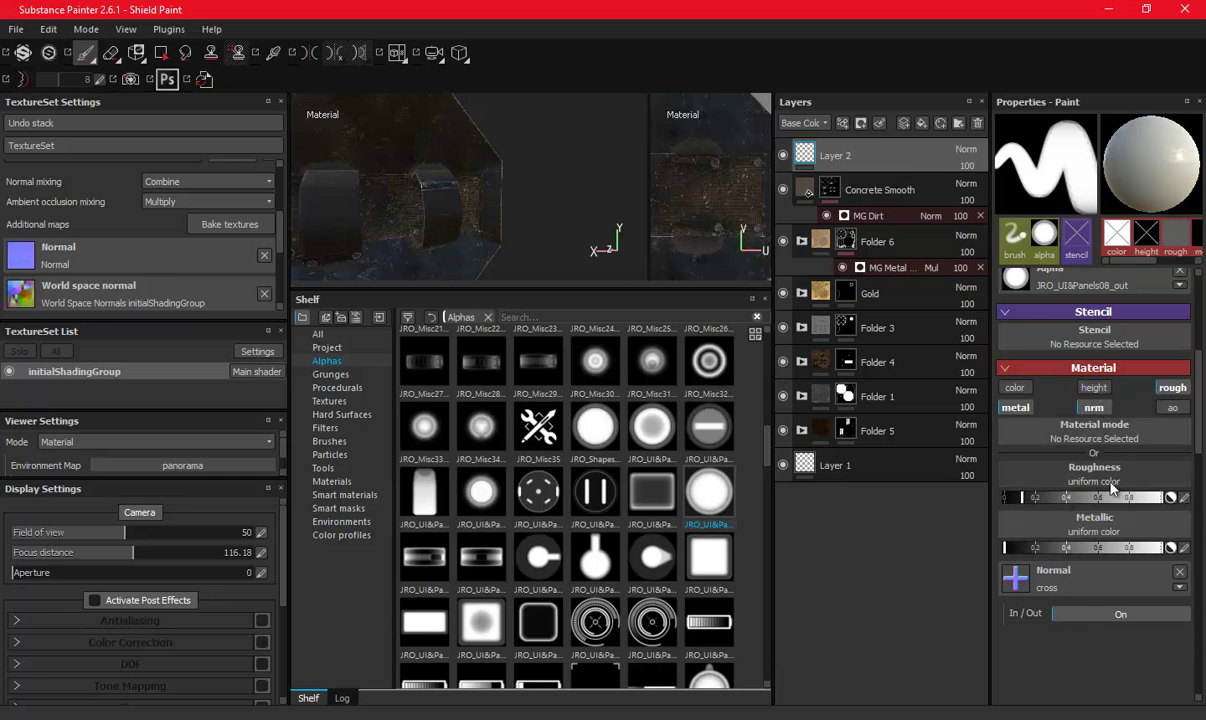
pyautogui.click(1108, 547)
pyautogui.moveTo(1031, 498)
pyautogui.mouseDown()
pyautogui.moveTo(1157, 498)
pyautogui.moveTo(1045, 498)
pyautogui.mouseUp()
pyautogui.moveTo(1147, 548); pyautogui.dragTo(1188, 549)
pyautogui.moveTo(1049, 498); pyautogui.dragTo(1075, 498)
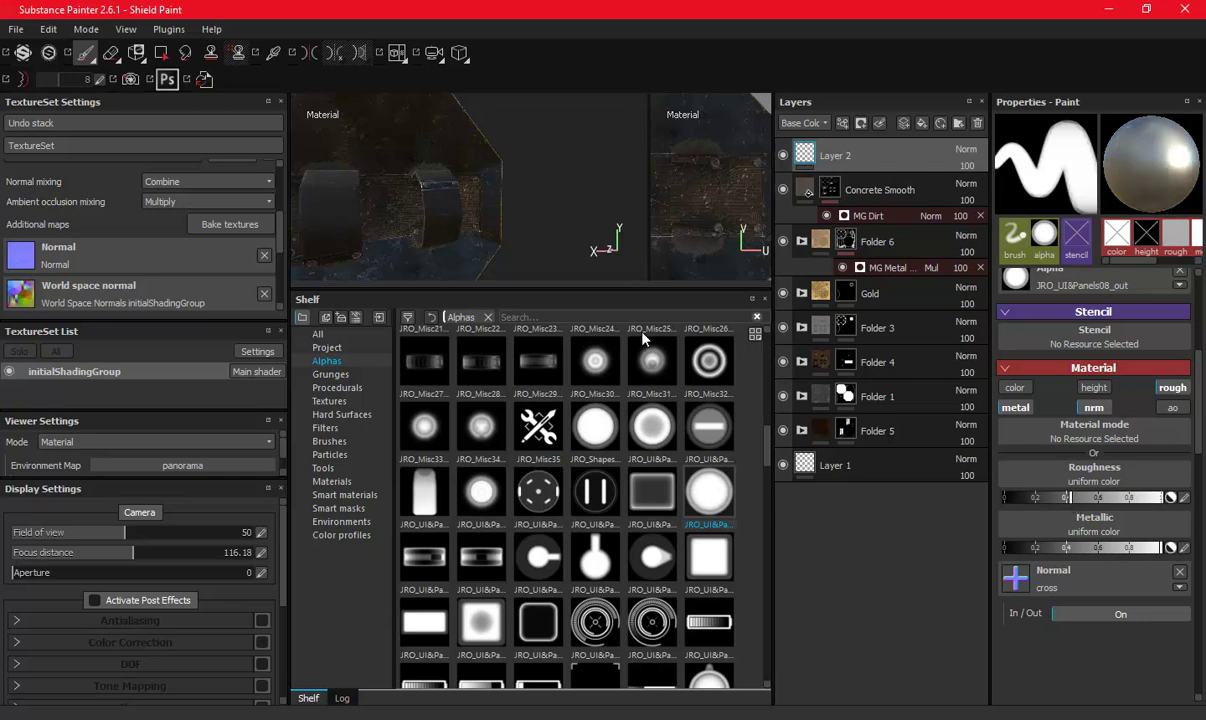
pyautogui.moveTo(613, 300); pyautogui.dragTo(613, 467)
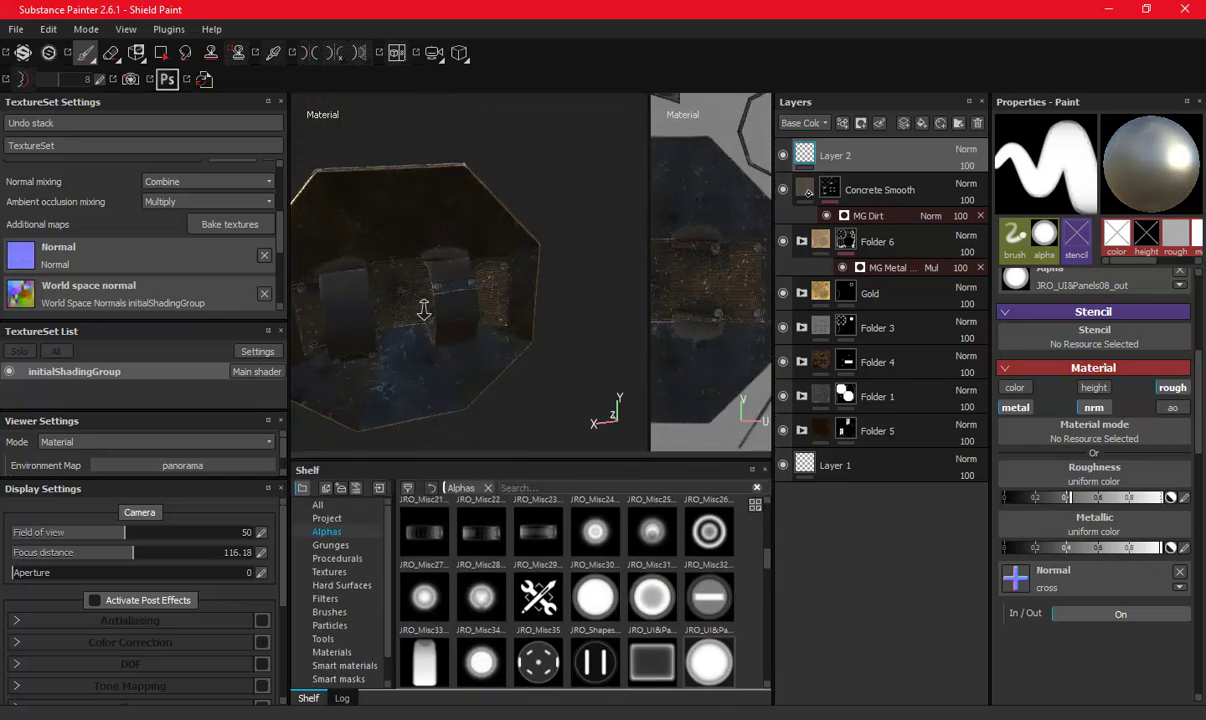
# Orbit around the hinge plate and the bolts beside the wooden planks.
pyautogui.scroll(3, 590, 307)
pyautogui.keyDown('alt'); pyautogui.moveTo(590, 307); pyautogui.dragTo(462, 298); pyautogui.keyUp('alt')
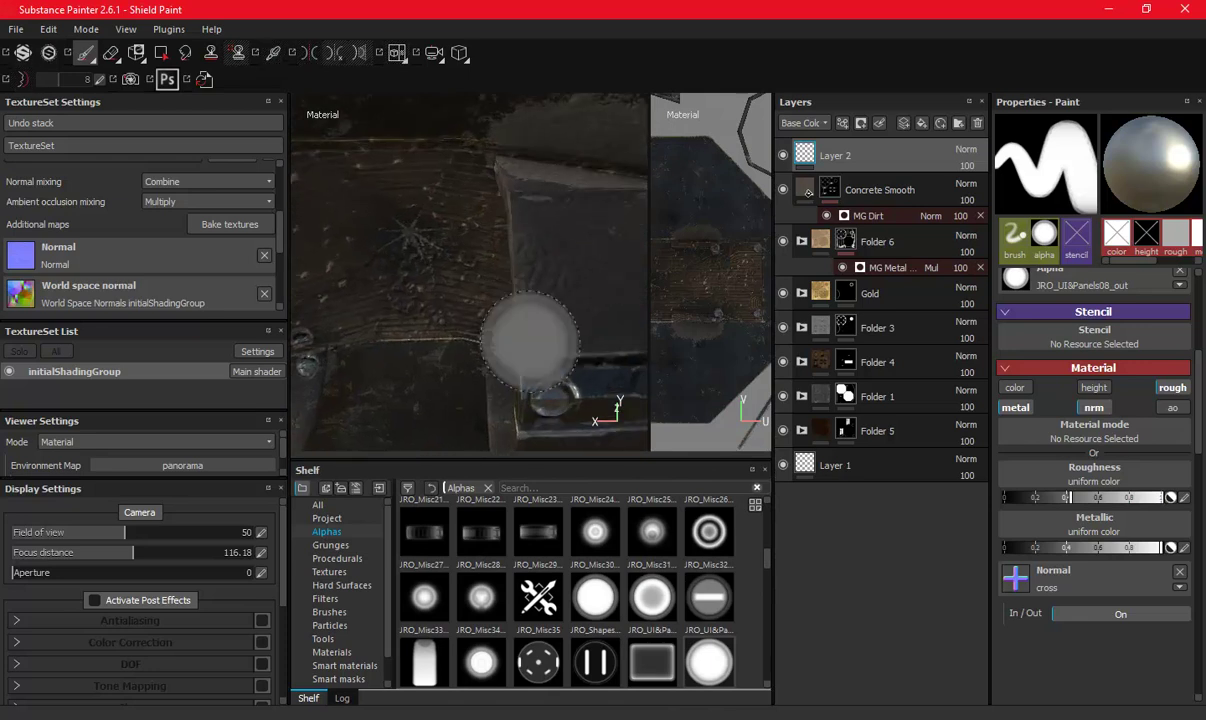
pyautogui.keyDown('alt'); pyautogui.moveTo(462, 298); pyautogui.dragTo(470, 295, button='middle'); pyautogui.keyUp('alt')
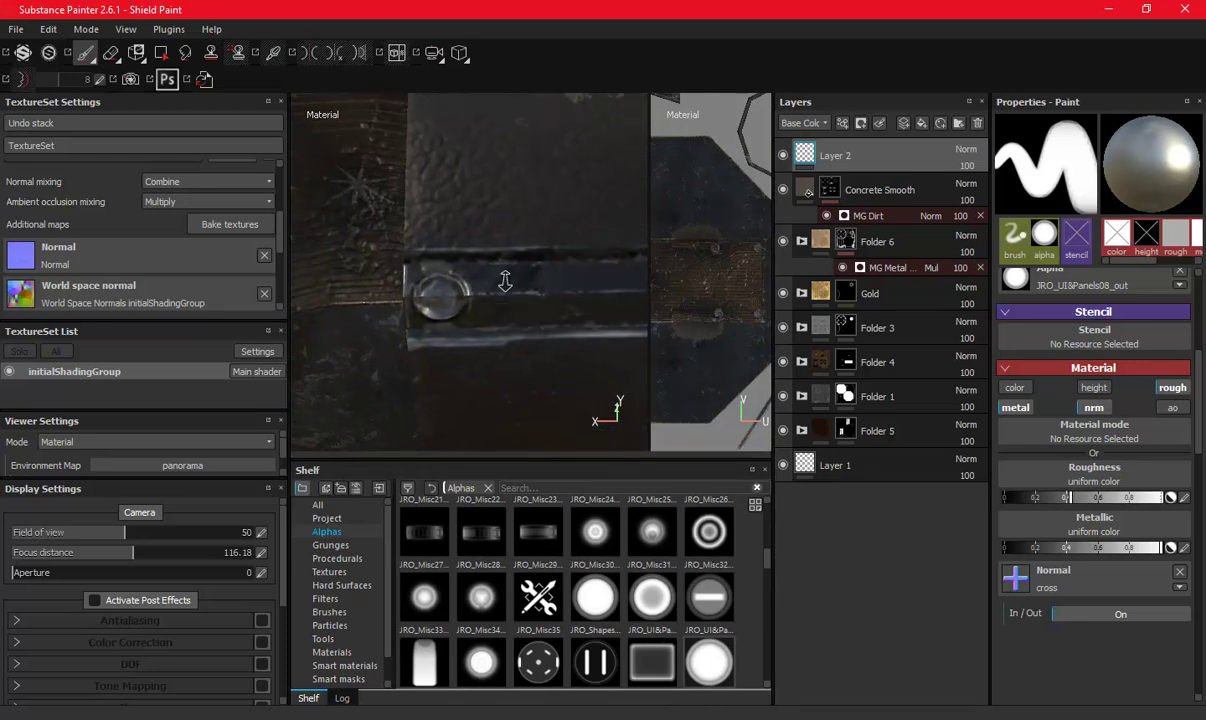
pyautogui.keyDown('alt'); pyautogui.moveTo(470, 295); pyautogui.dragTo(470, 330); pyautogui.keyUp('alt')
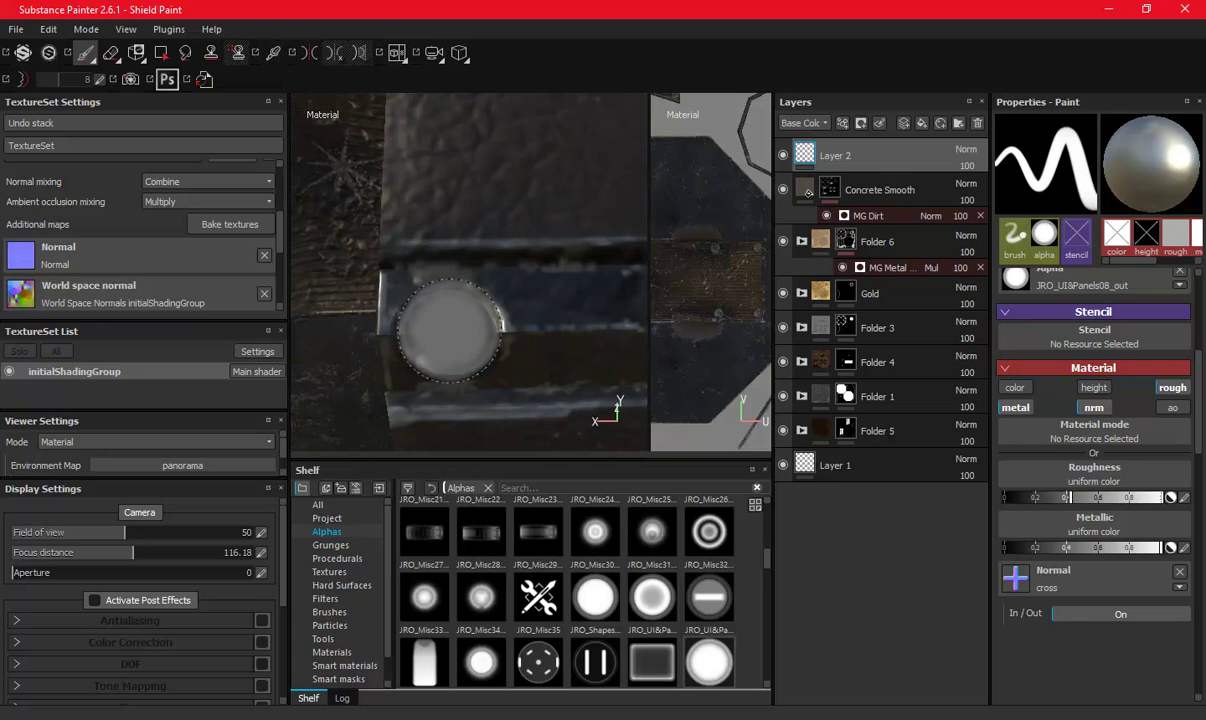
pyautogui.keyDown('alt'); pyautogui.moveTo(450, 330); pyautogui.dragTo(470, 335); pyautogui.keyUp('alt')
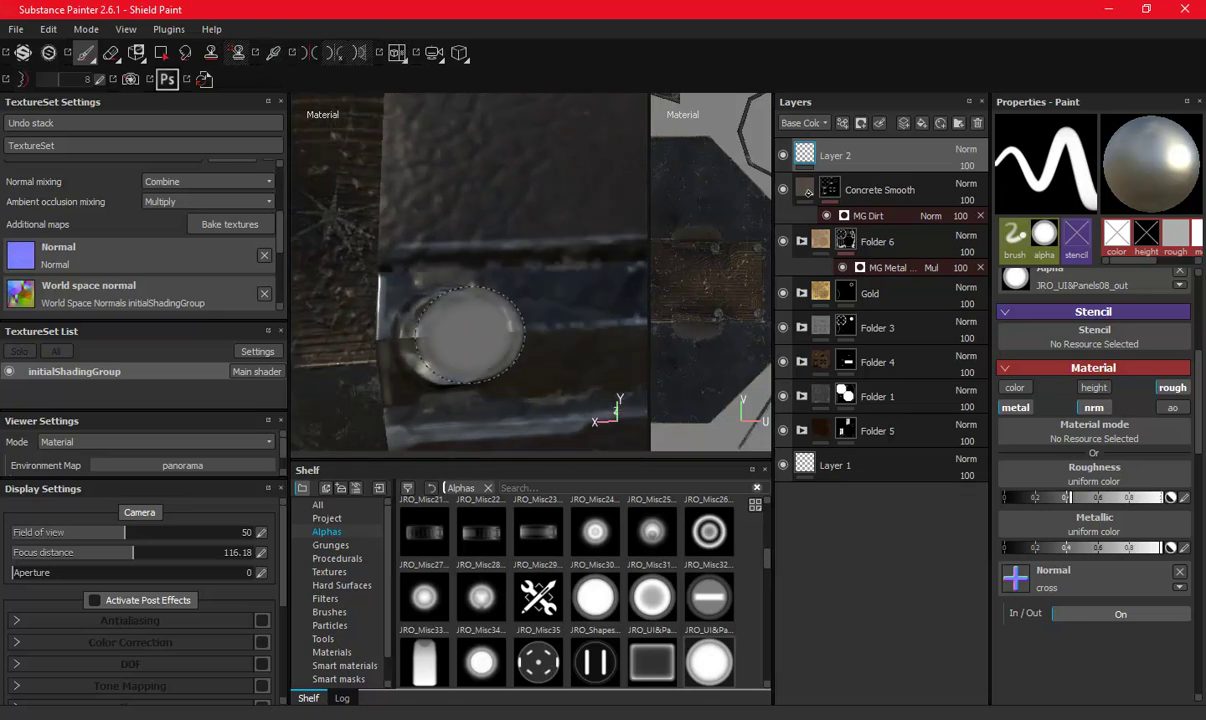
pyautogui.keyDown('alt'); pyautogui.moveTo(448, 340); pyautogui.dragTo(487, 307); pyautogui.keyUp('alt')
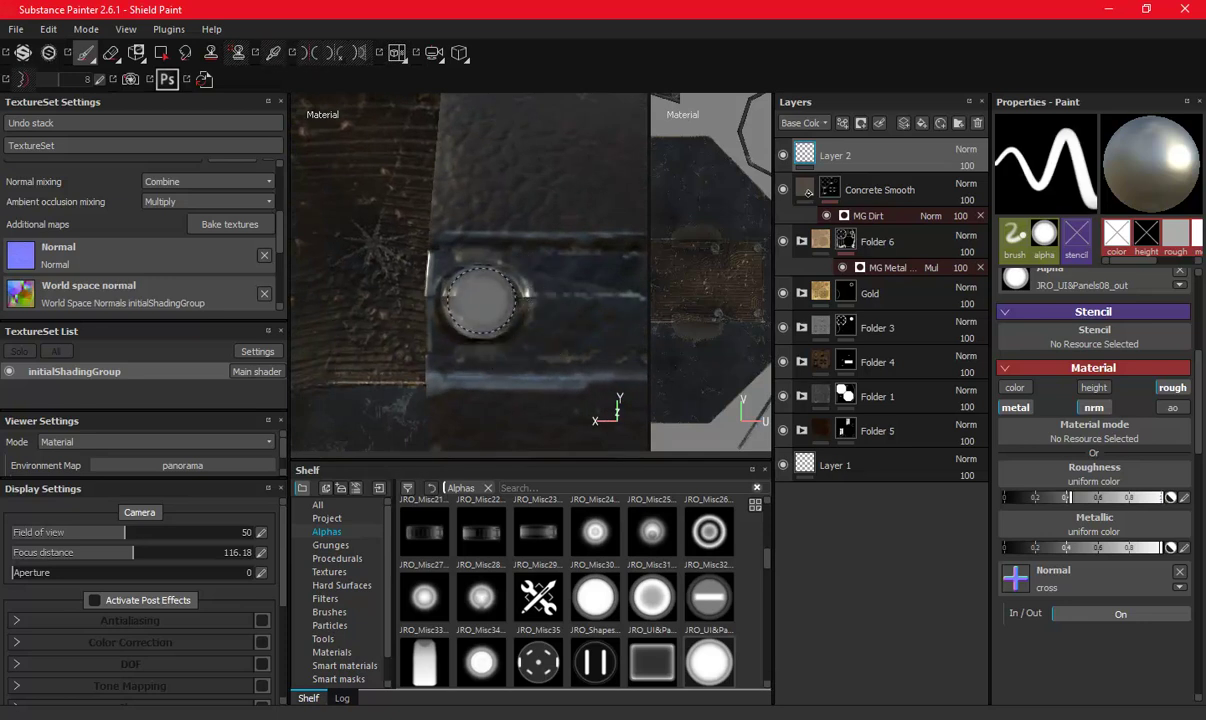
pyautogui.keyDown('alt'); pyautogui.moveTo(541, 215); pyautogui.dragTo(404, 221); pyautogui.keyUp('alt')
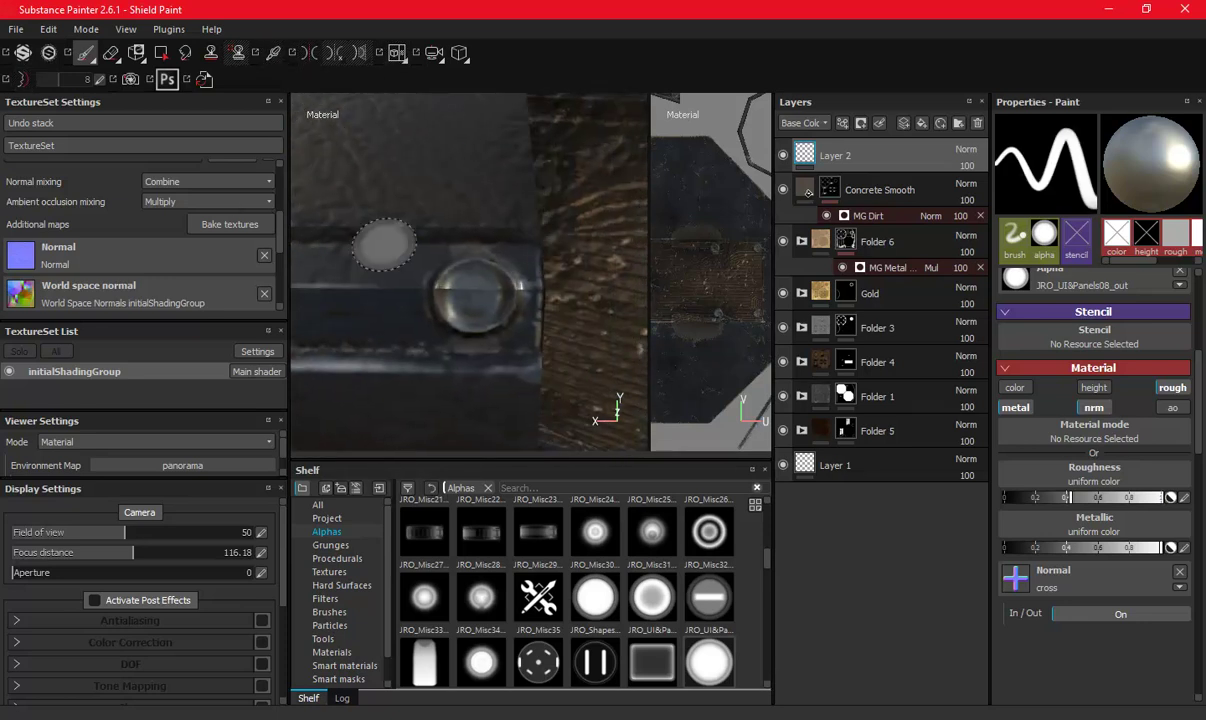
pyautogui.moveTo(475, 292)
pyautogui.keyDown('alt'); pyautogui.mouseDown()
pyautogui.moveTo(421, 311)
pyautogui.moveTo(478, 344)
pyautogui.mouseUp(); pyautogui.keyUp('alt')
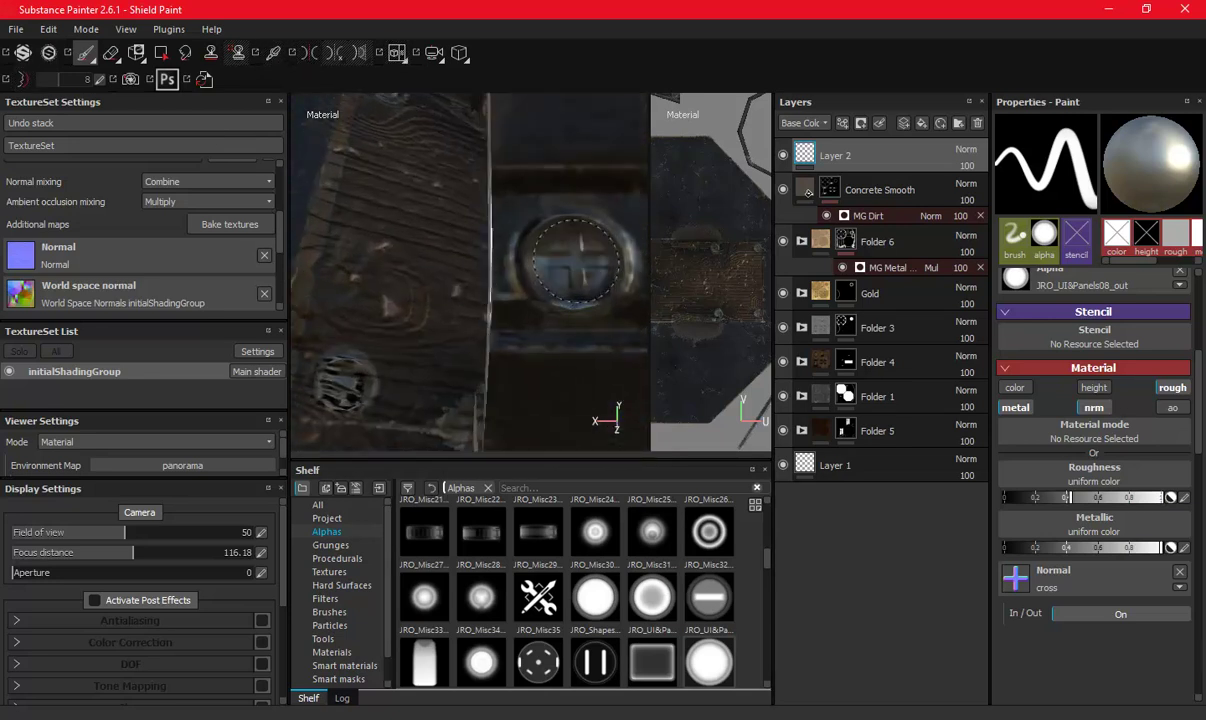
pyautogui.moveTo(520, 307)
pyautogui.keyDown('alt'); pyautogui.mouseDown()
pyautogui.moveTo(377, 312)
pyautogui.moveTo(483, 281)
pyautogui.mouseUp(); pyautogui.keyUp('alt')
pyautogui.keyDown('alt'); pyautogui.moveTo(517, 209); pyautogui.dragTo(476, 361); pyautogui.keyUp('alt')
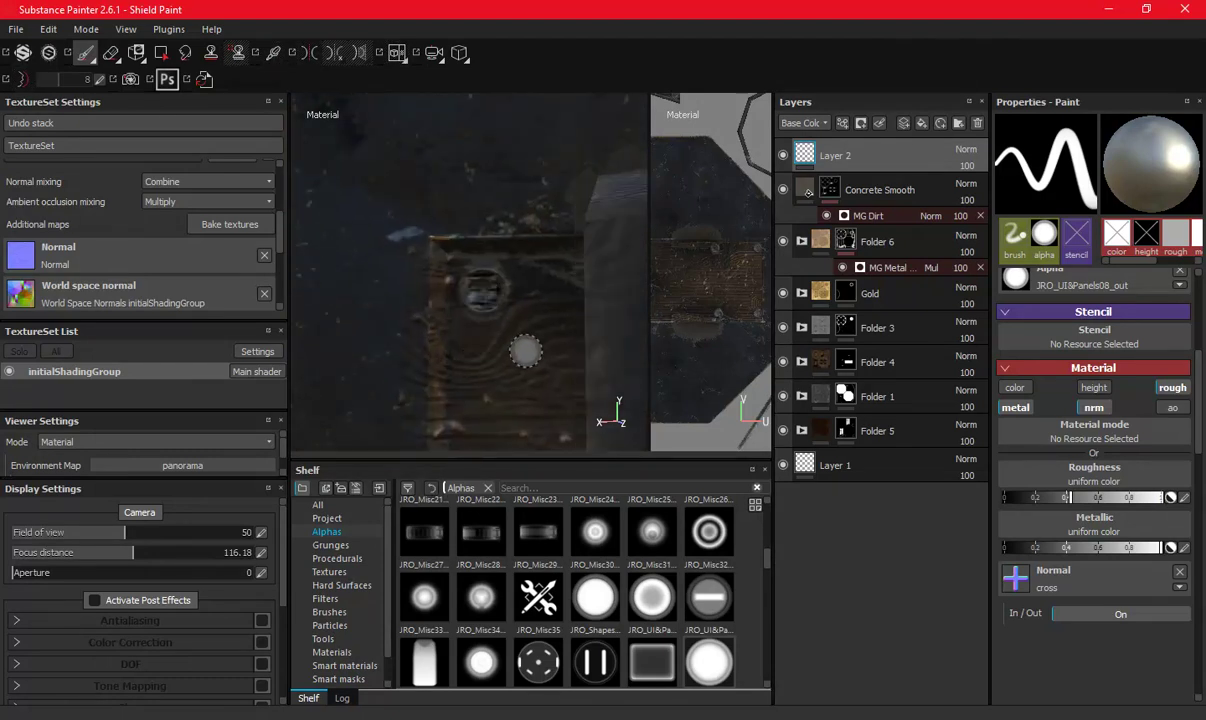
# Zoom in and pan along the planks' bolt holes to the hexagonal bolt.
pyautogui.scroll(2, 525, 350)
pyautogui.scroll(2, 525, 350)
pyautogui.scroll(2, 525, 350)
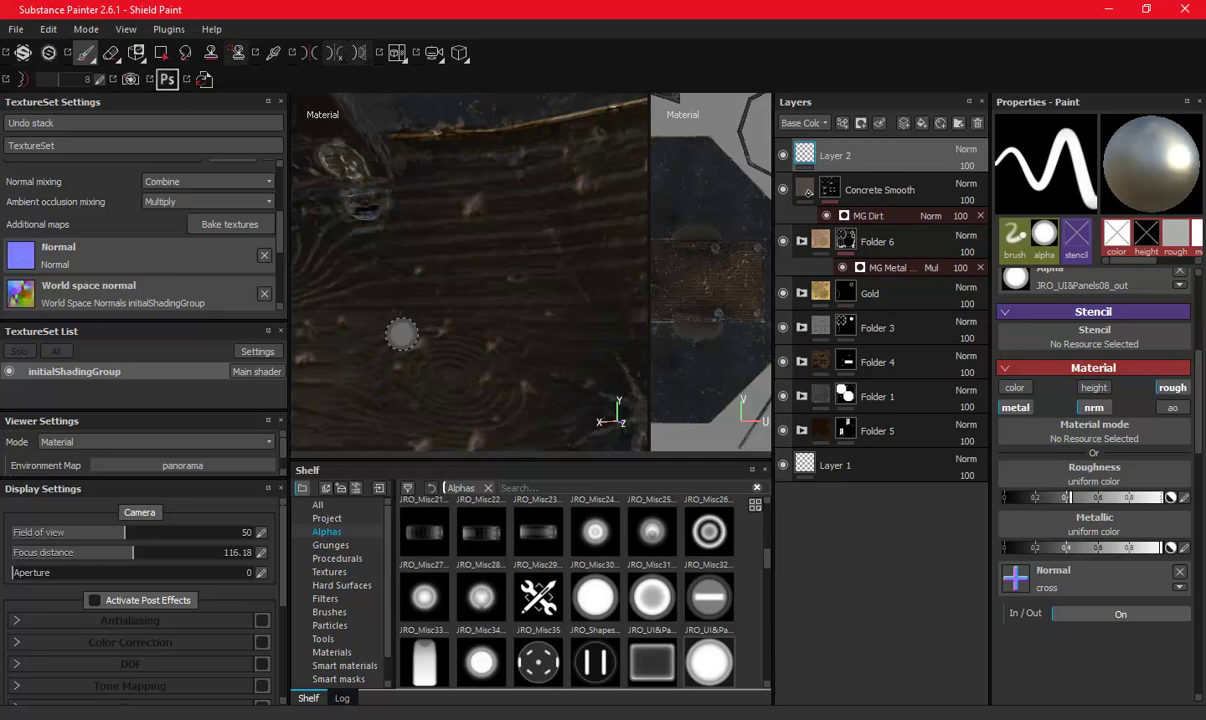
pyautogui.keyDown('alt'); pyautogui.moveTo(400, 328); pyautogui.dragTo(449, 94, button='middle'); pyautogui.keyUp('alt')
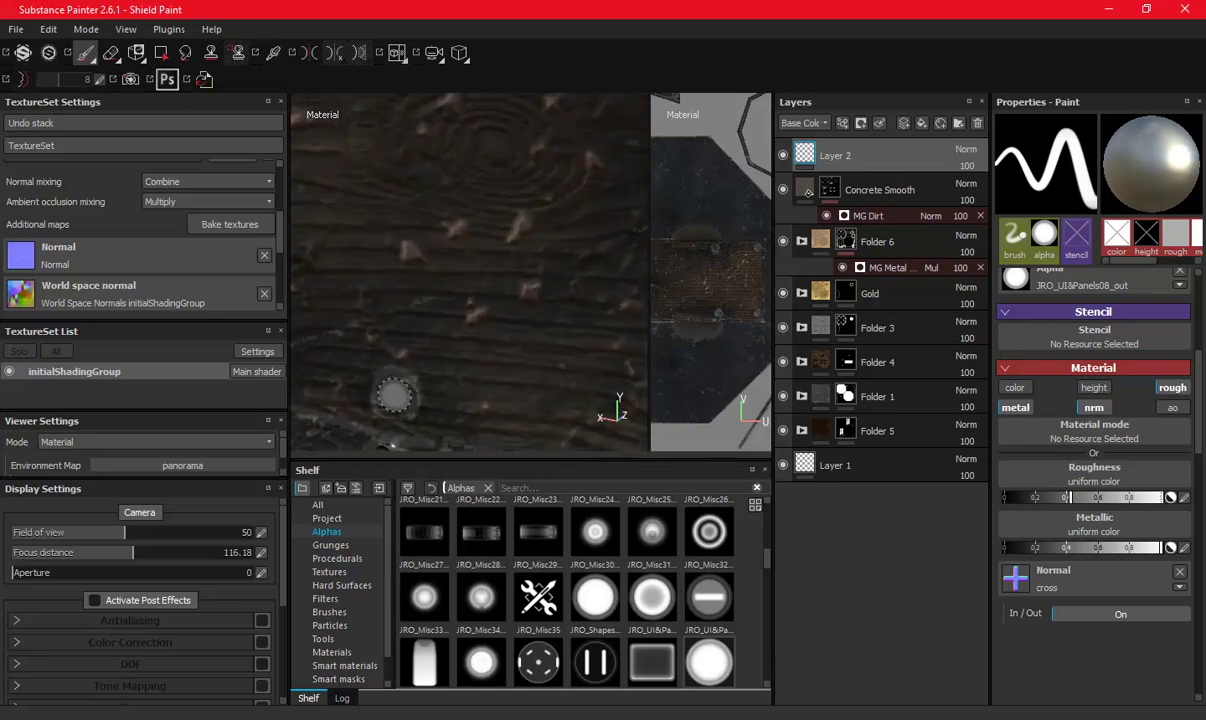
pyautogui.keyDown('alt'); pyautogui.moveTo(392, 402); pyautogui.dragTo(455, 292, button='middle'); pyautogui.keyUp('alt')
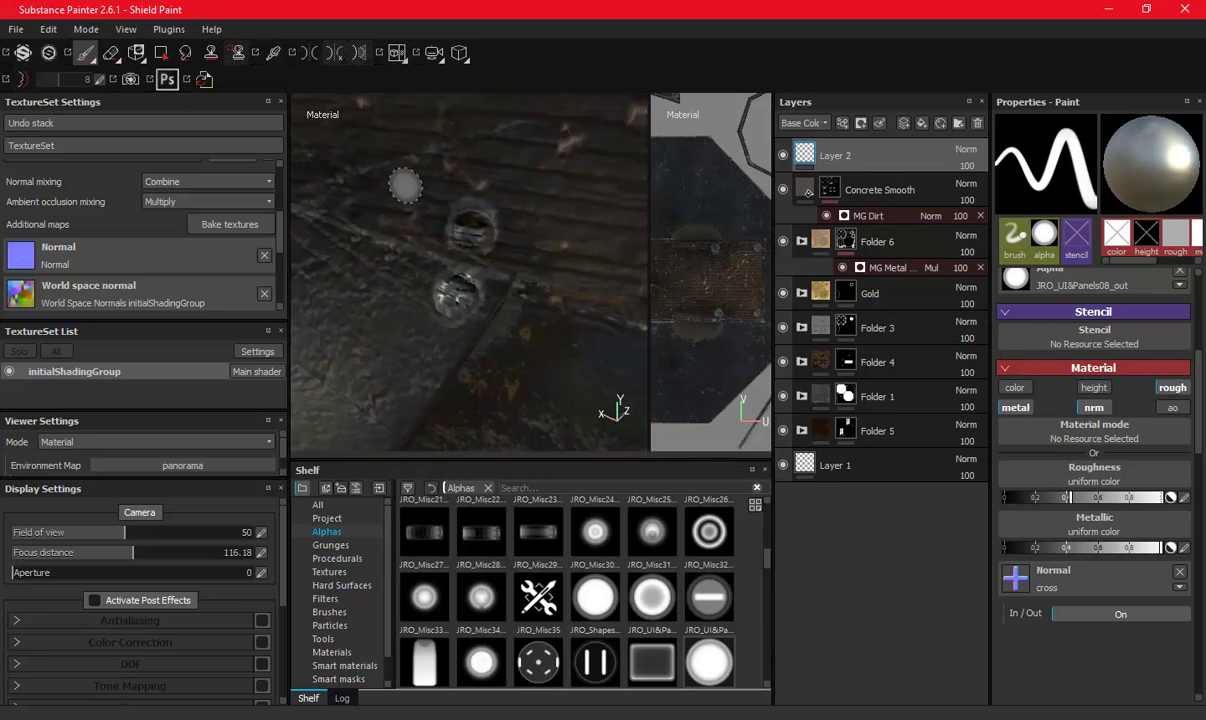
pyautogui.keyDown('alt'); pyautogui.moveTo(407, 185); pyautogui.dragTo(430, 220, button='middle'); pyautogui.keyUp('alt')
pyautogui.moveTo(479, 276)
pyautogui.keyDown('alt'); pyautogui.mouseDown(button='middle')
pyautogui.moveTo(479, 202)
pyautogui.moveTo(427, 330)
pyautogui.mouseUp(button='middle'); pyautogui.keyUp('alt')
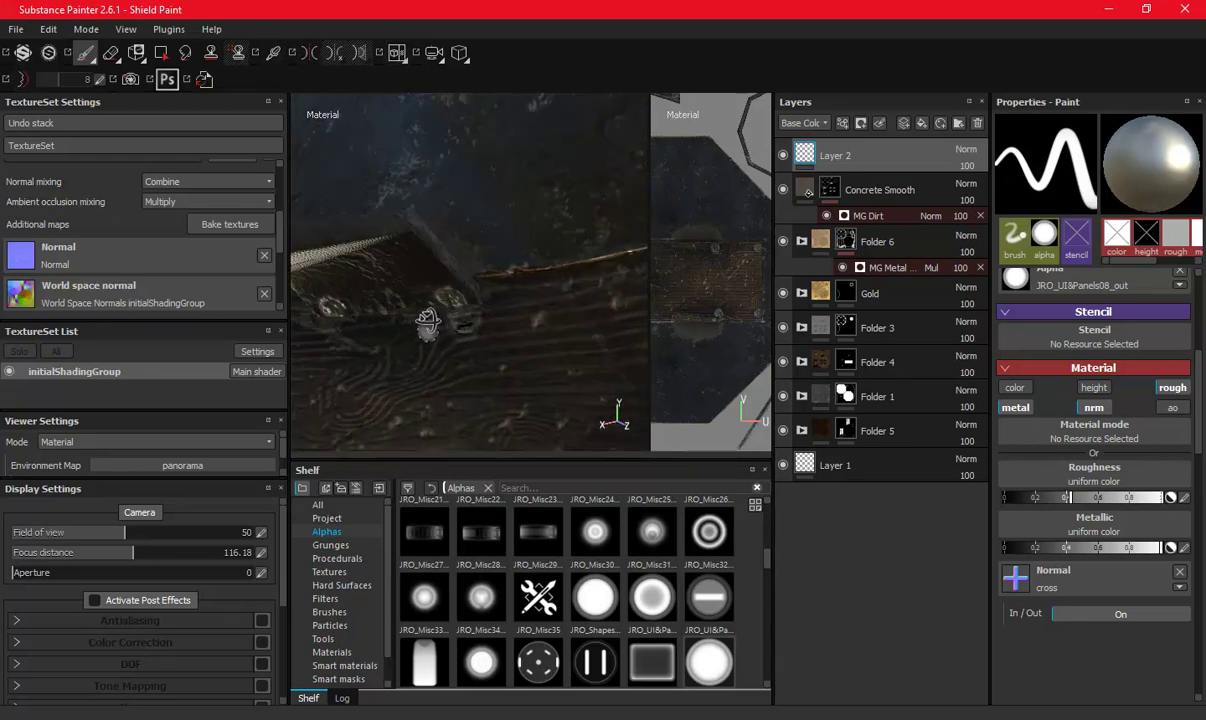
pyautogui.keyDown('alt'); pyautogui.moveTo(427, 330); pyautogui.dragTo(436, 264); pyautogui.keyUp('alt')
pyautogui.moveTo(436, 264)
pyautogui.keyDown('alt'); pyautogui.mouseDown(button='middle')
pyautogui.moveTo(573, 323)
pyautogui.moveTo(439, 246)
pyautogui.mouseUp(button='middle'); pyautogui.keyUp('alt')
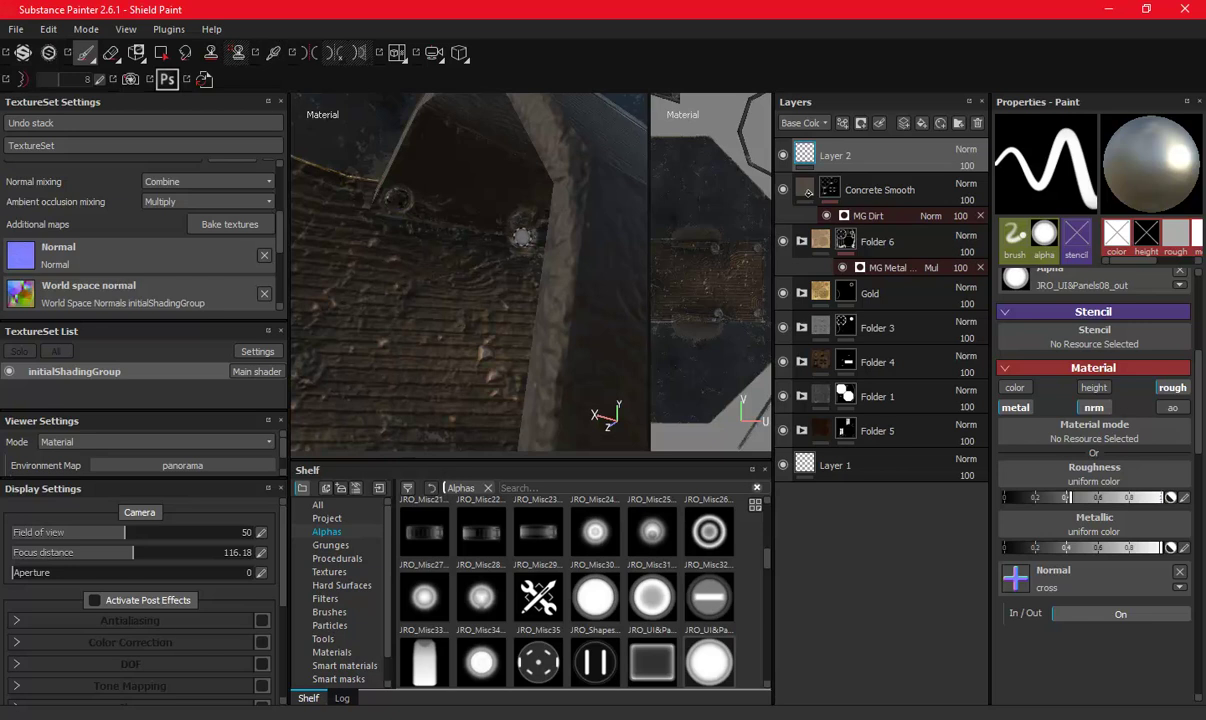
pyautogui.keyDown('alt'); pyautogui.moveTo(390, 337); pyautogui.dragTo(439, 403); pyautogui.keyUp('alt')
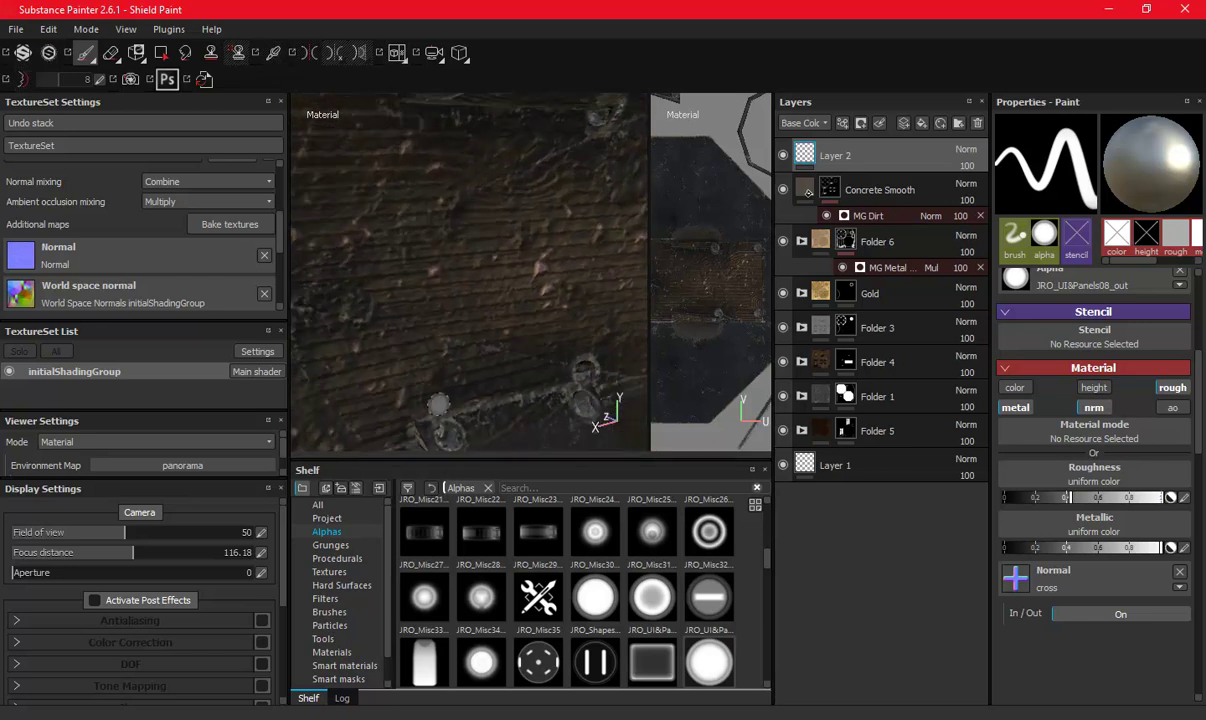
pyautogui.keyDown('alt'); pyautogui.moveTo(439, 403); pyautogui.dragTo(428, 339, button='middle'); pyautogui.keyUp('alt')
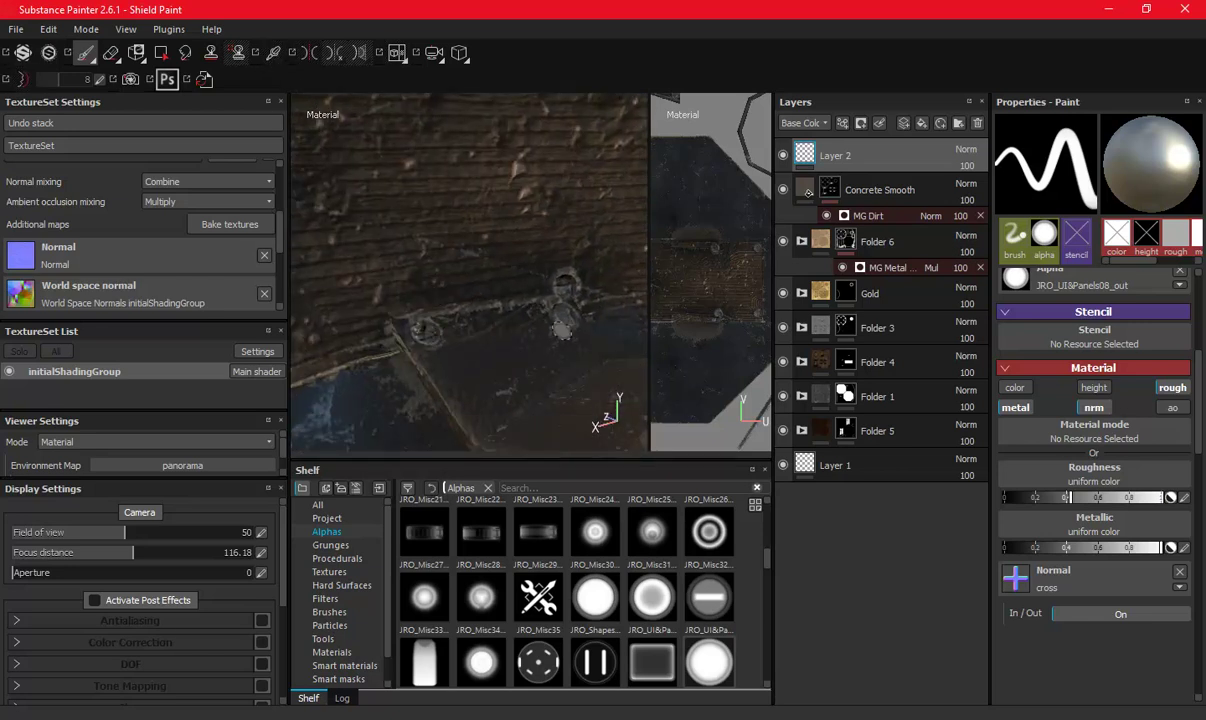
pyautogui.moveTo(566, 288)
pyautogui.keyDown('alt'); pyautogui.mouseDown()
pyautogui.moveTo(416, 225)
pyautogui.moveTo(520, 128)
pyautogui.mouseUp(); pyautogui.keyUp('alt')
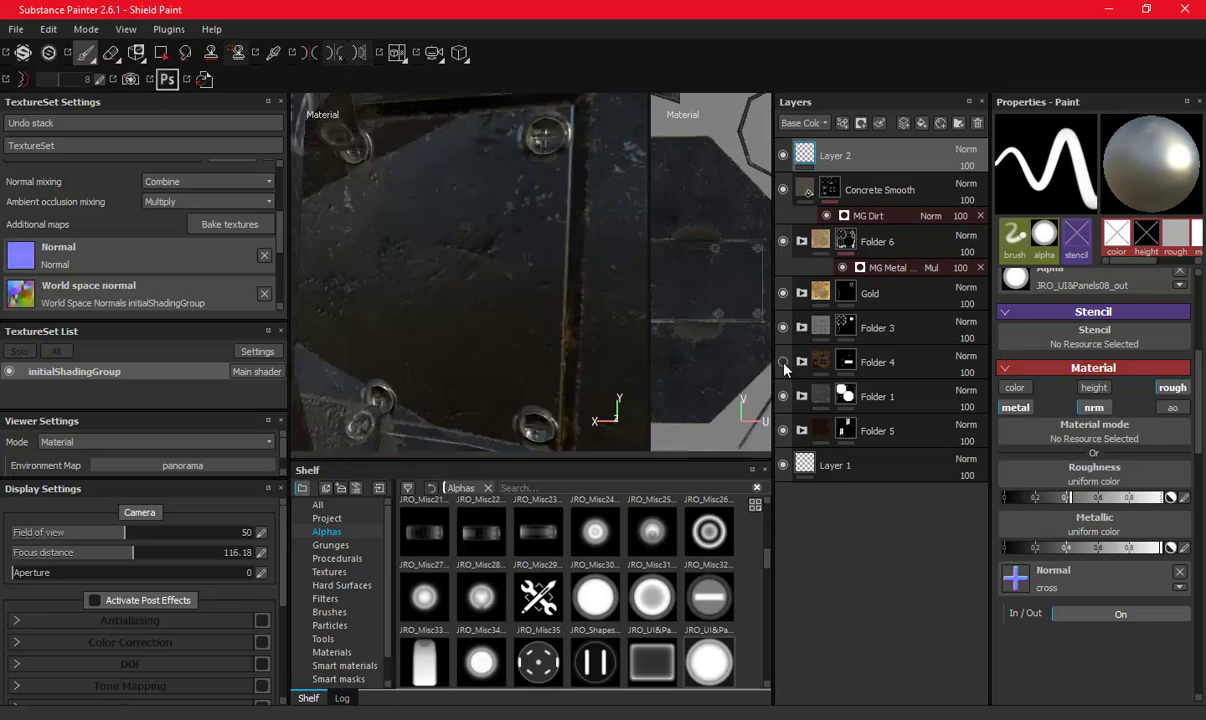
# Show Folder 4 again, select its mask and set a small JRO_UI&Panels08_out brush.
pyautogui.click(783, 361)
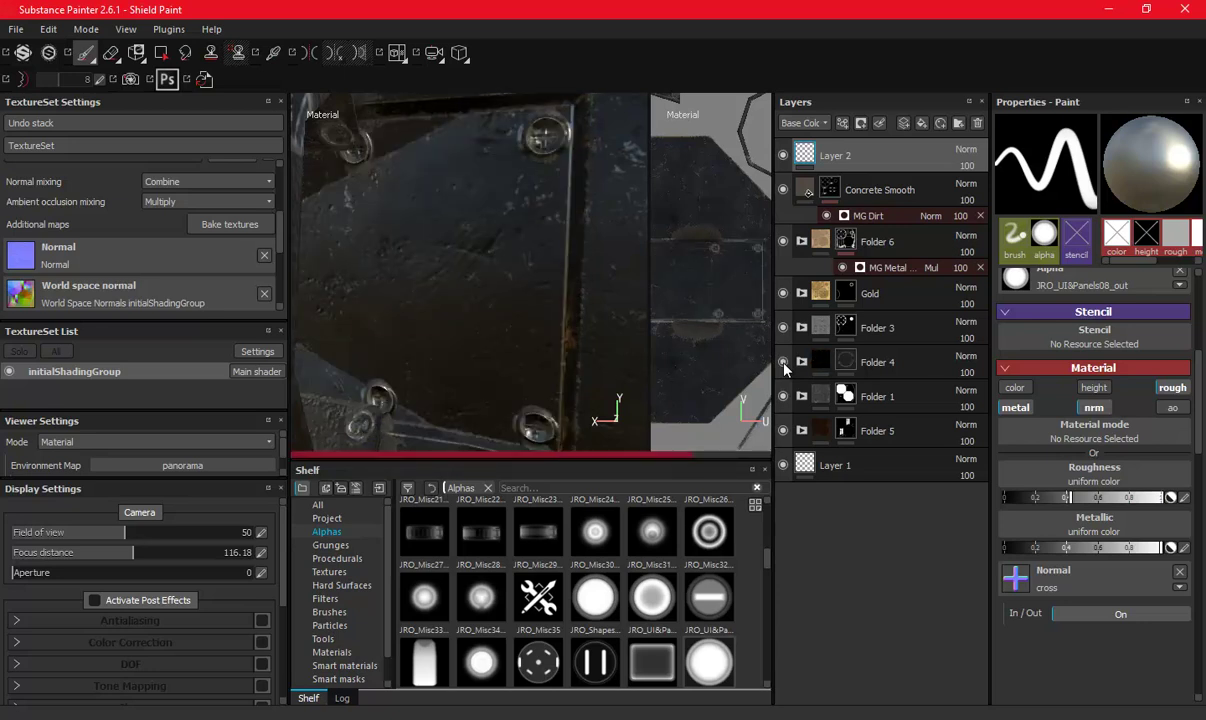
pyautogui.click(845, 361)
pyautogui.click(160, 52)
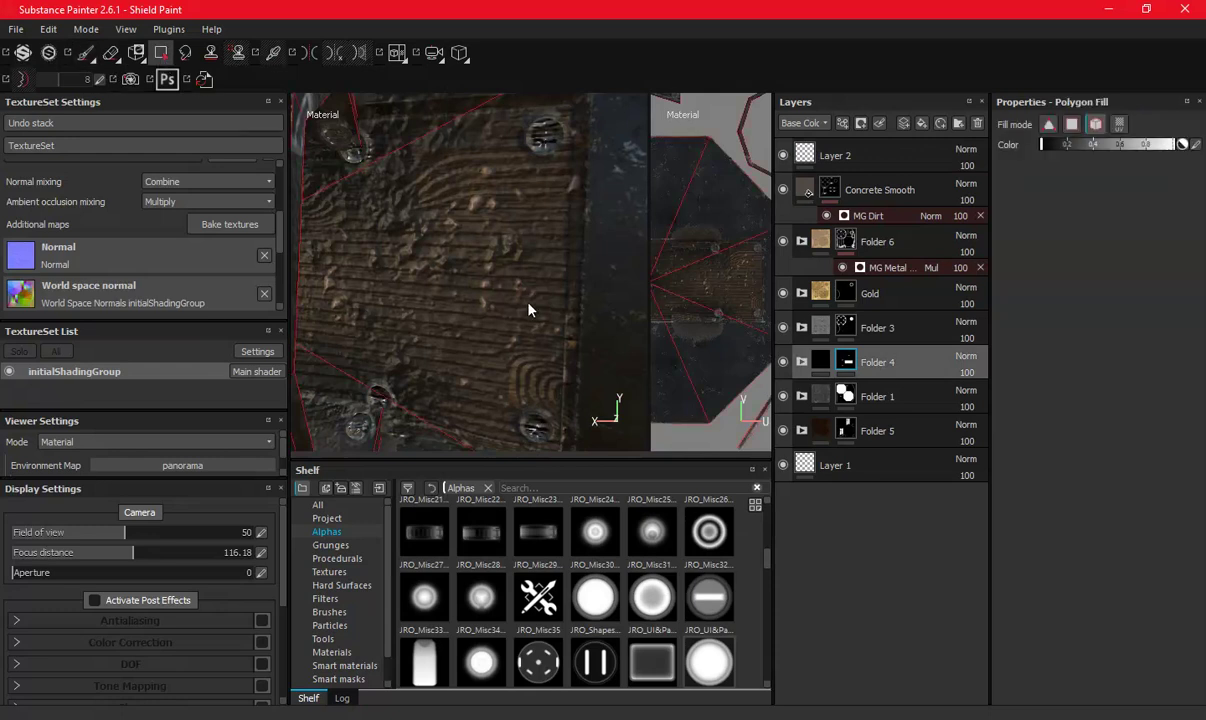
pyautogui.click(86, 53)
pyautogui.keyDown('alt'); pyautogui.moveTo(500, 309); pyautogui.dragTo(495, 250); pyautogui.keyUp('alt')
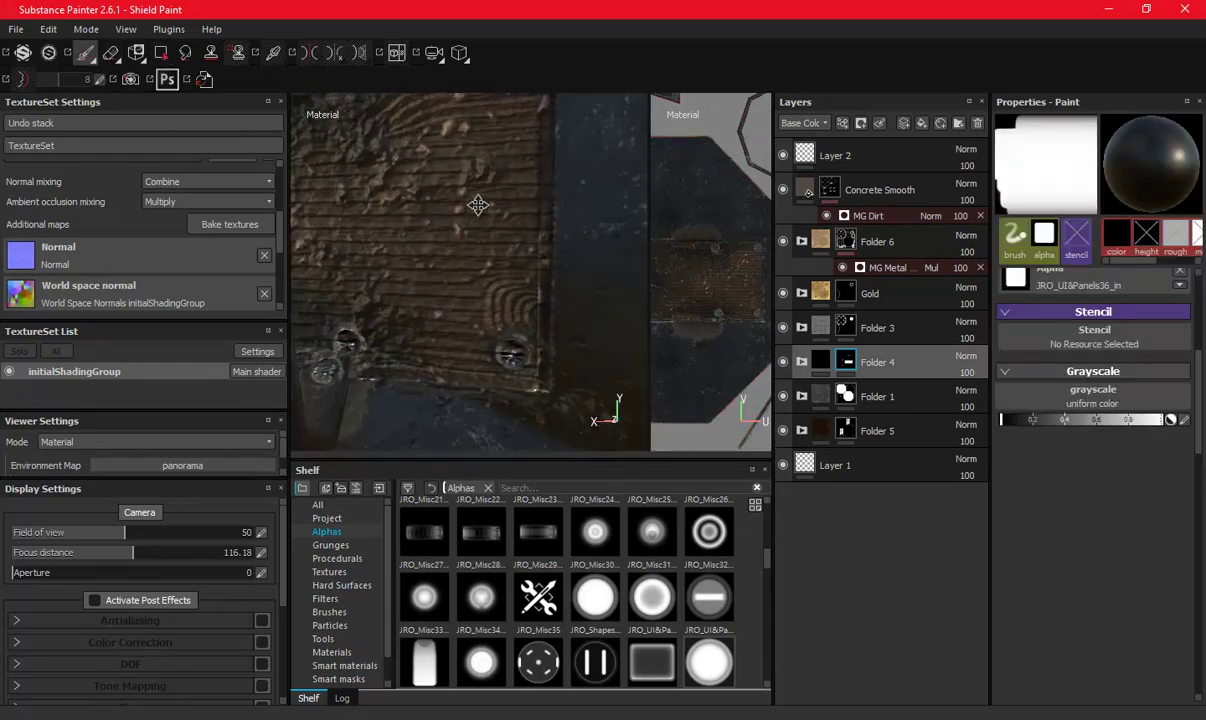
pyautogui.click(710, 680)
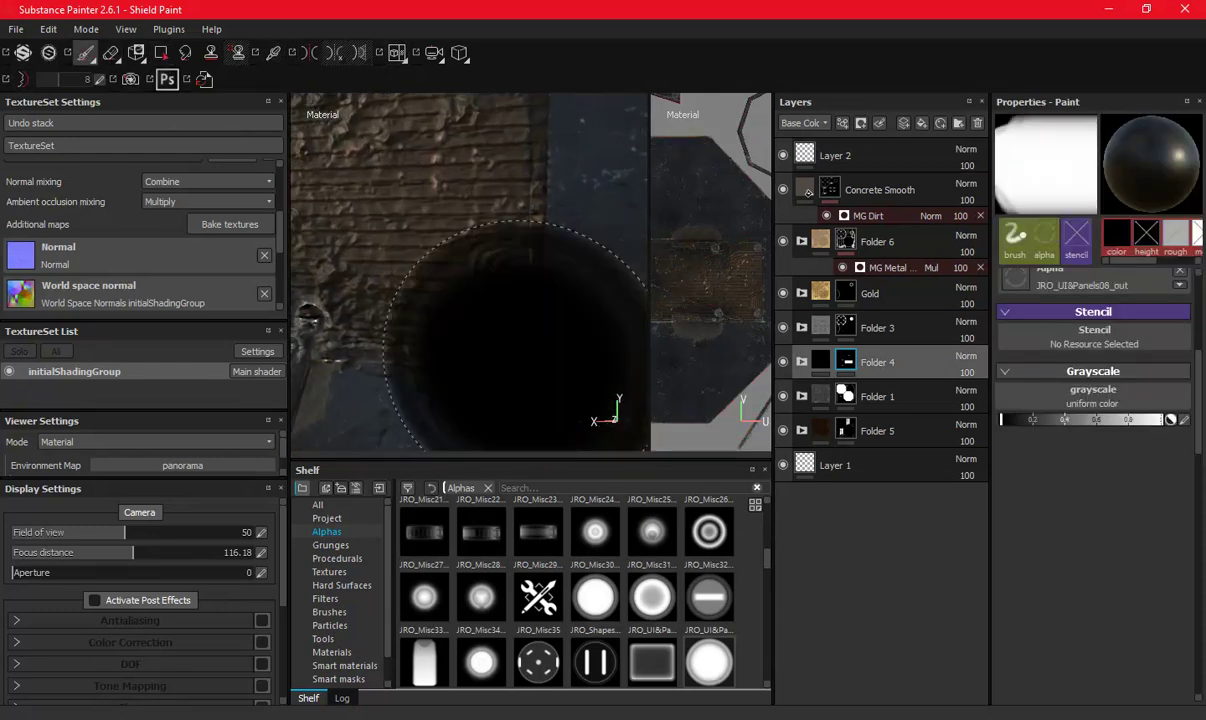
pyautogui.keyDown('ctrl'); pyautogui.moveTo(500, 345); pyautogui.dragTo(480, 345, button='right'); pyautogui.keyUp('ctrl')
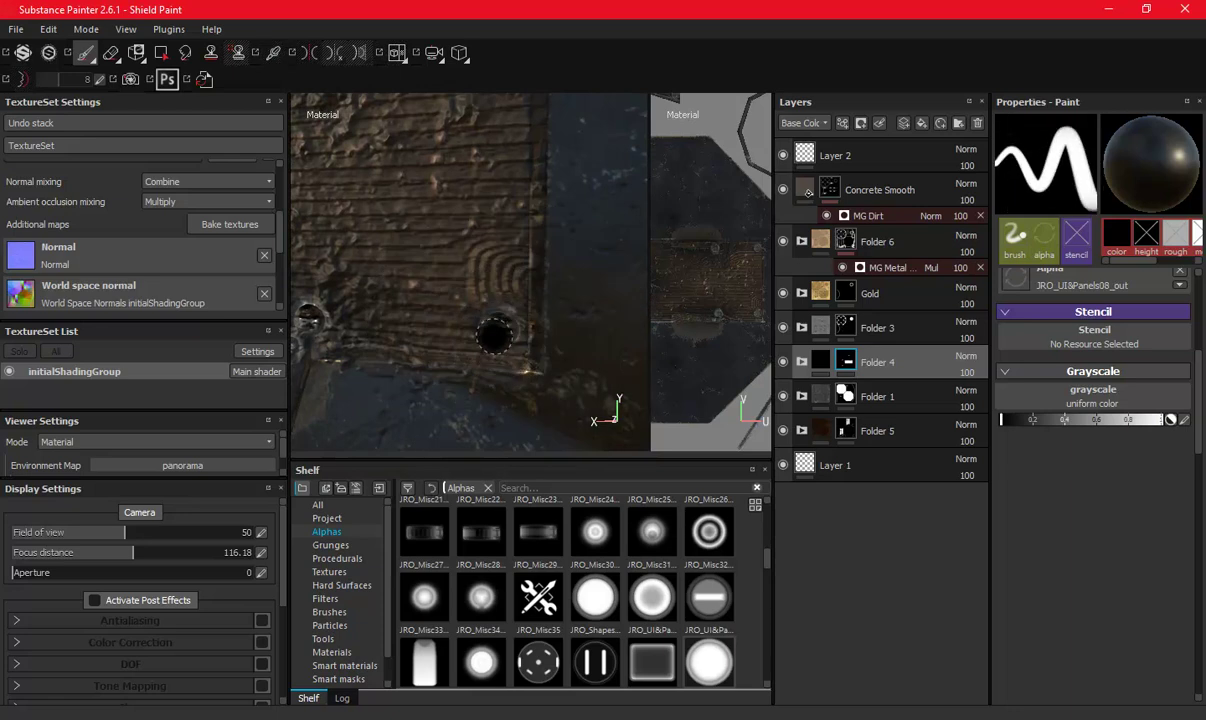
# Stamp round cutouts over four bolt holes in the wood panel.
pyautogui.keyDown('alt'); pyautogui.moveTo(498, 330); pyautogui.dragTo(520, 337); pyautogui.keyUp('alt')
pyautogui.click(520, 336)
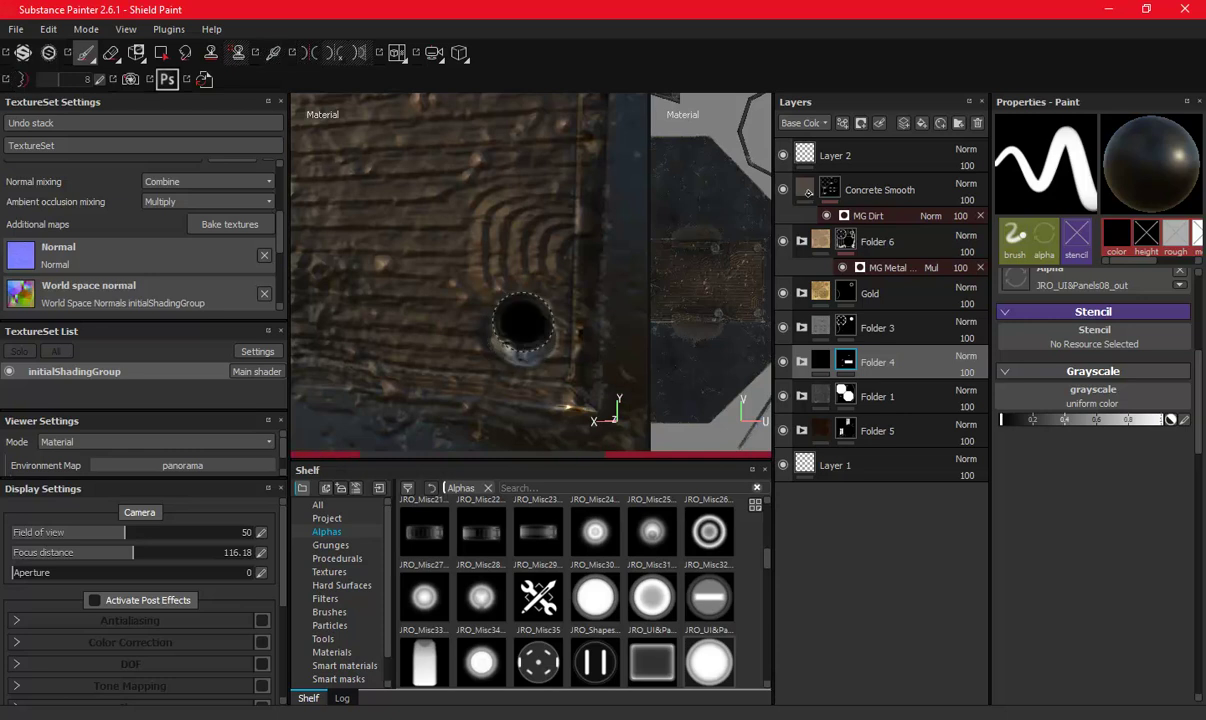
pyautogui.keyDown('alt'); pyautogui.moveTo(517, 337); pyautogui.dragTo(527, 268); pyautogui.keyUp('alt')
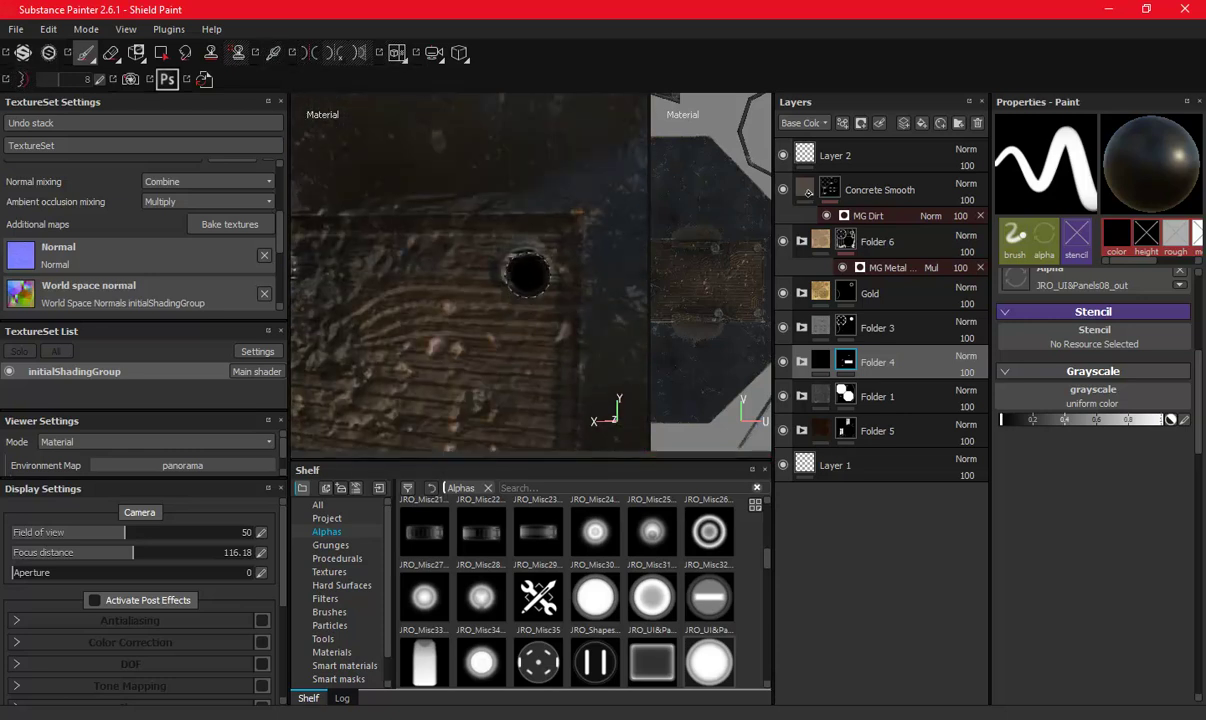
pyautogui.moveTo(527, 275)
pyautogui.keyDown('alt'); pyautogui.mouseDown()
pyautogui.moveTo(500, 300)
pyautogui.moveTo(437, 293)
pyautogui.mouseUp(); pyautogui.keyUp('alt')
pyautogui.click(437, 293)
pyautogui.moveTo(403, 258)
pyautogui.keyDown('alt'); pyautogui.mouseDown()
pyautogui.moveTo(533, 254)
pyautogui.moveTo(572, 310)
pyautogui.mouseUp(); pyautogui.keyUp('alt')
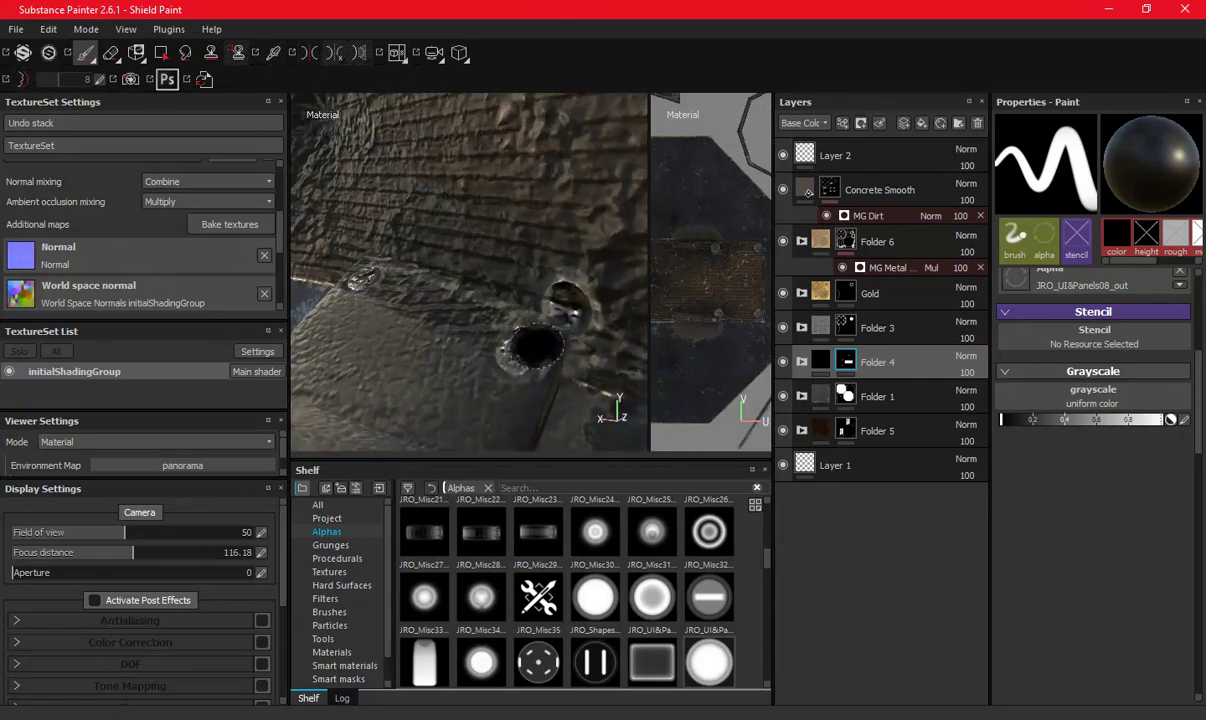
pyautogui.click(572, 310)
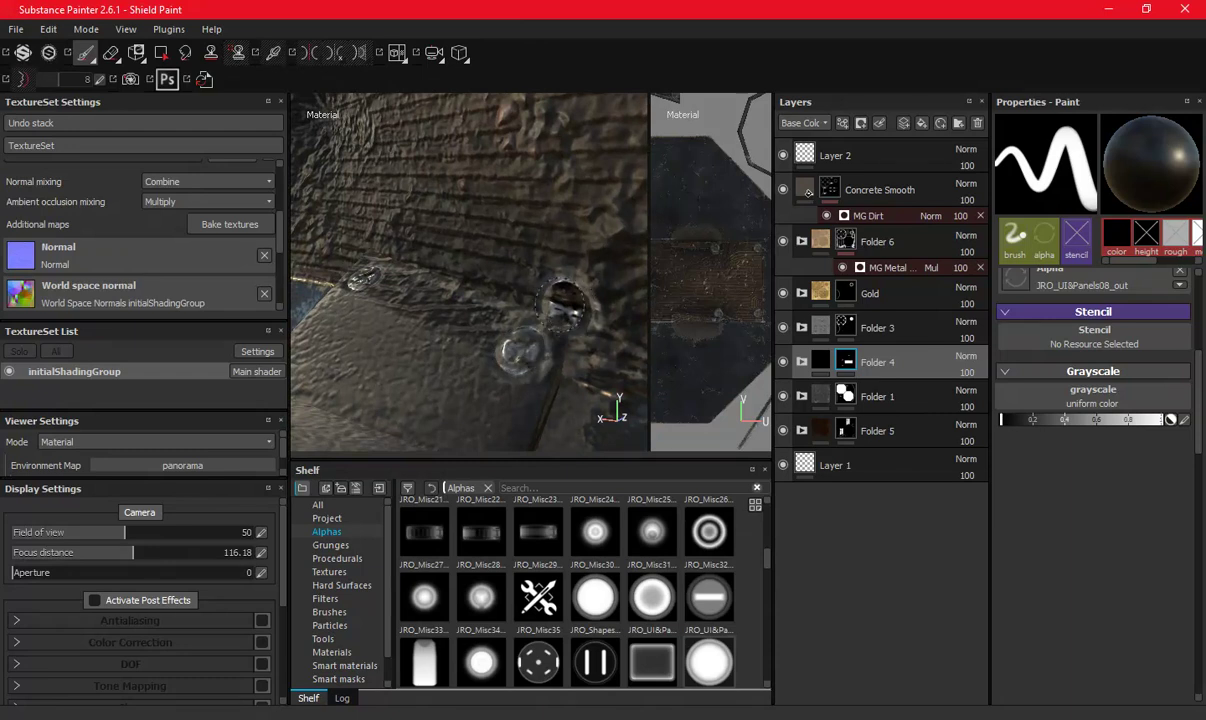
pyautogui.keyDown('alt'); pyautogui.moveTo(572, 310); pyautogui.dragTo(520, 378); pyautogui.keyUp('alt')
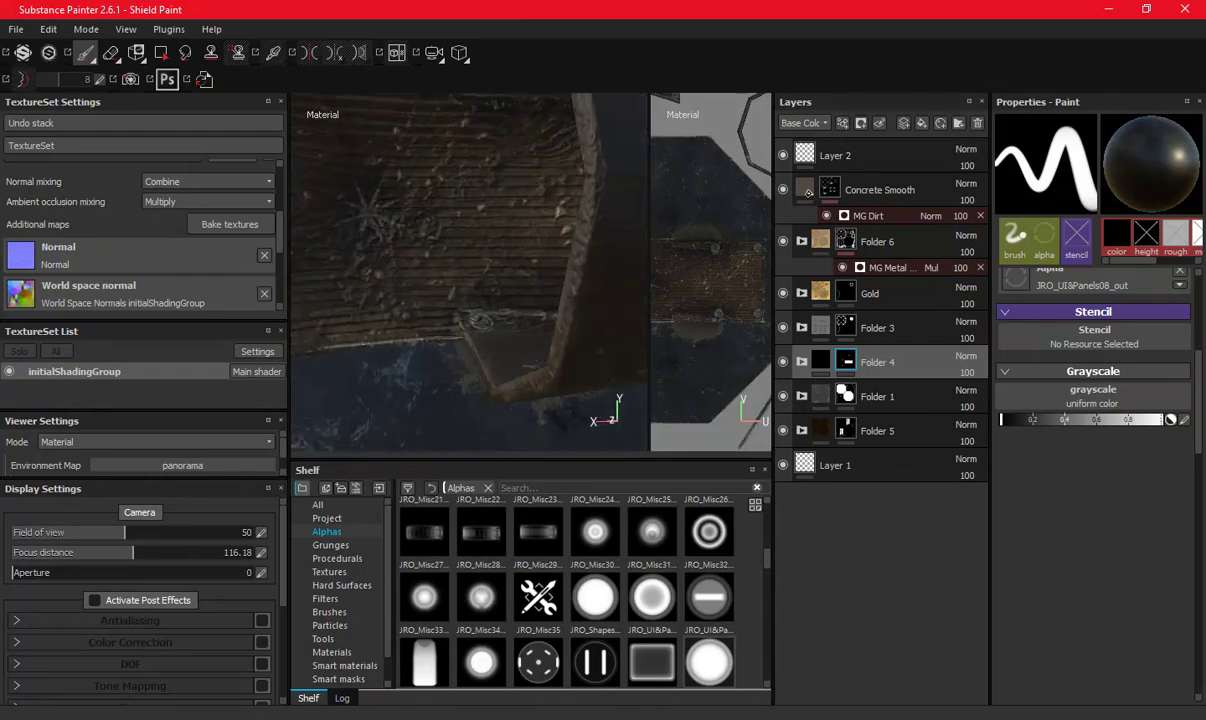
pyautogui.click(520, 378)
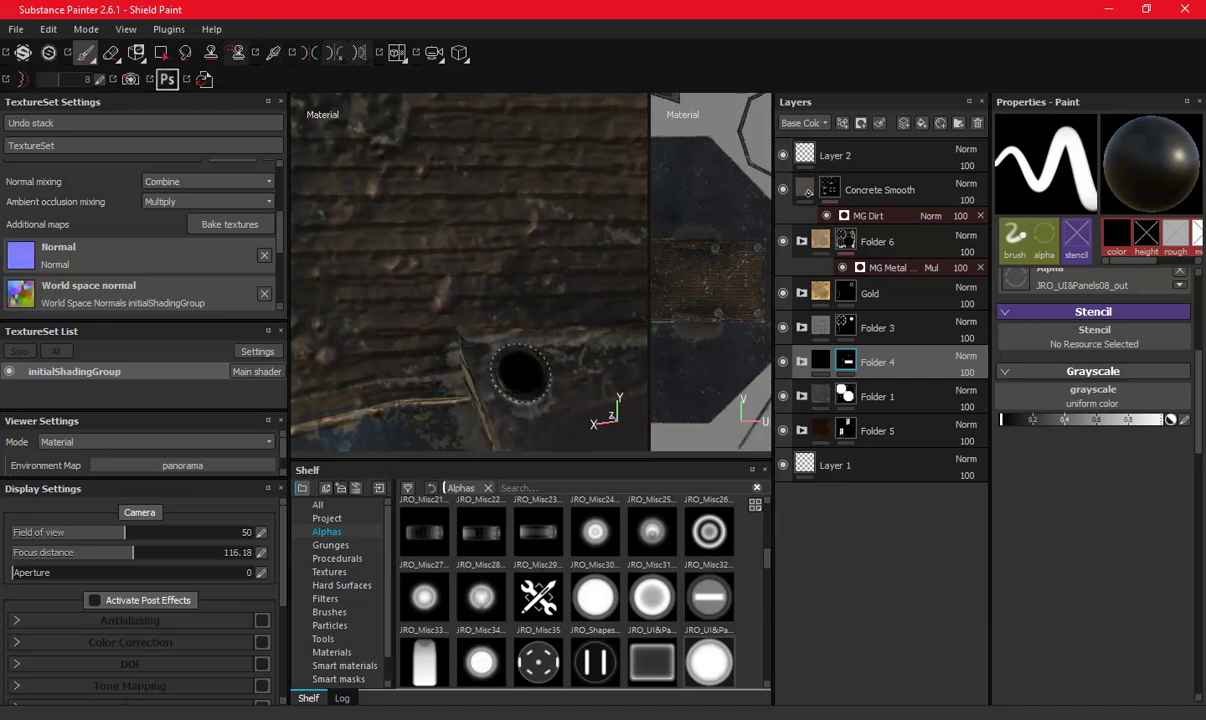
# Stamp a cutout over the plank-edge screw, then inspect the plank and octagonal front.
pyautogui.keyDown('alt'); pyautogui.moveTo(521, 274); pyautogui.dragTo(475, 313); pyautogui.keyUp('alt')
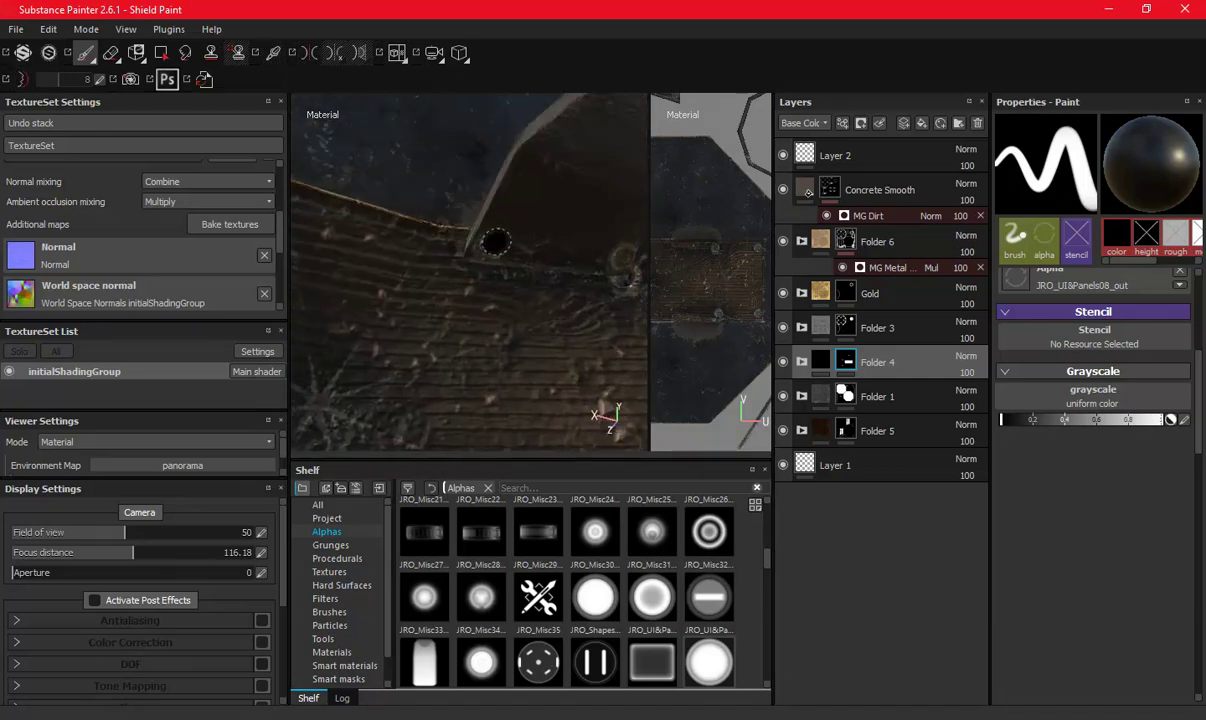
pyautogui.moveTo(475, 313)
pyautogui.keyDown('alt'); pyautogui.mouseDown()
pyautogui.moveTo(411, 289)
pyautogui.moveTo(565, 264)
pyautogui.moveTo(549, 213)
pyautogui.moveTo(519, 216)
pyautogui.mouseUp(); pyautogui.keyUp('alt')
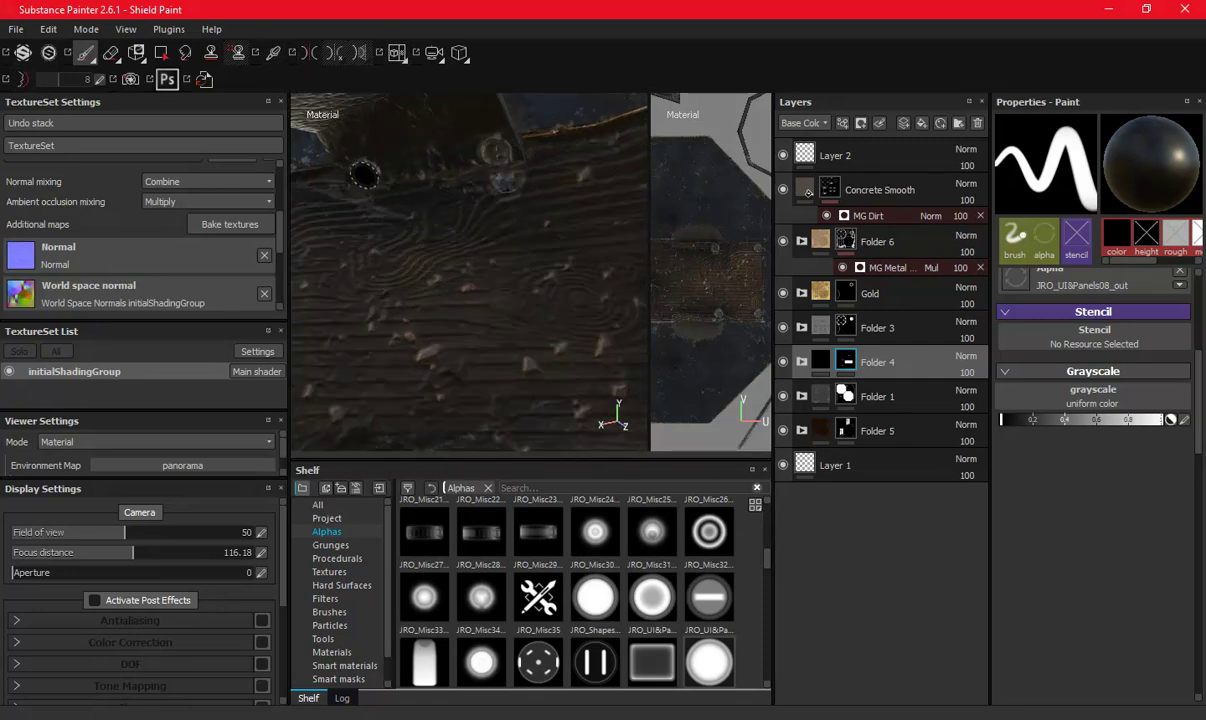
pyautogui.moveTo(506, 332)
pyautogui.keyDown('alt'); pyautogui.mouseDown()
pyautogui.moveTo(430, 237)
pyautogui.moveTo(479, 243)
pyautogui.mouseUp(); pyautogui.keyUp('alt')
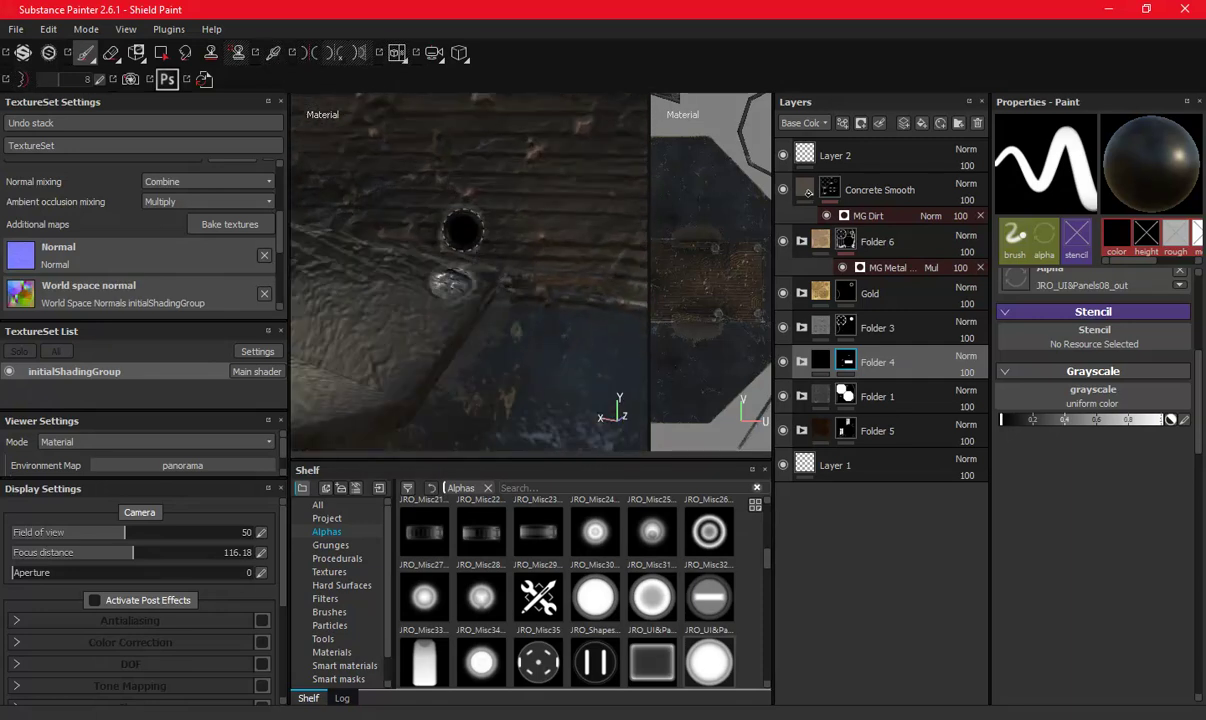
pyautogui.click(460, 233)
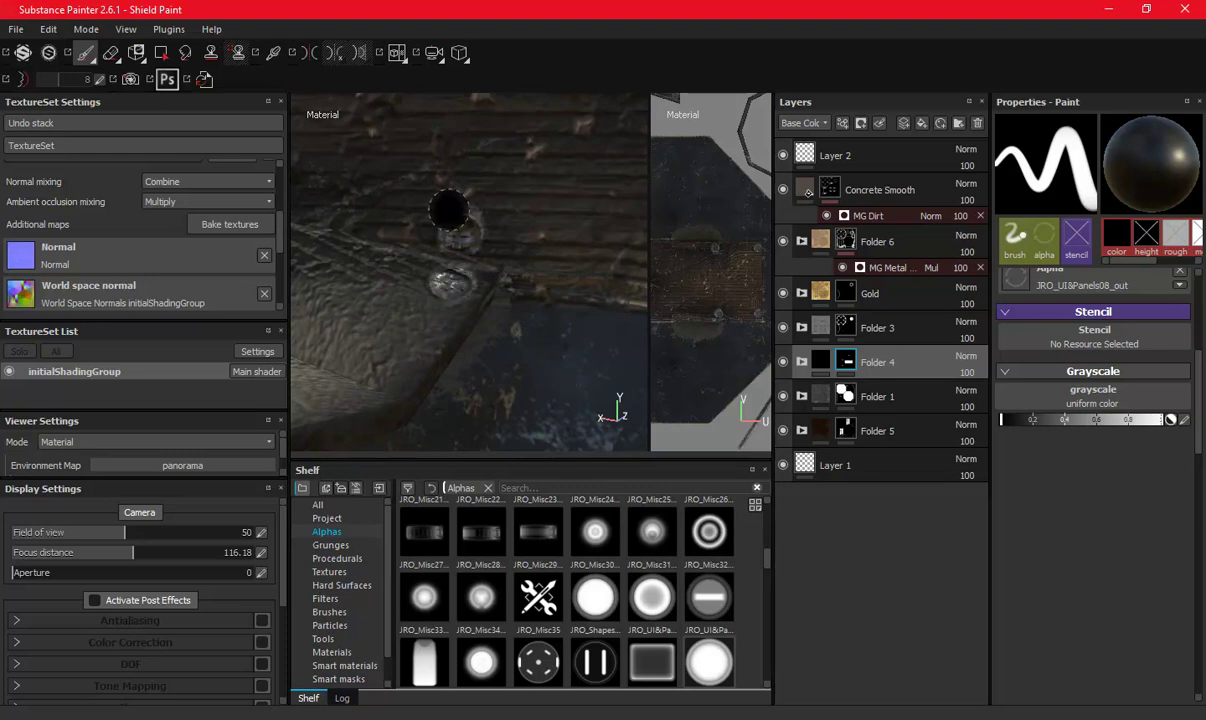
pyautogui.keyDown('alt'); pyautogui.moveTo(431, 187); pyautogui.dragTo(462, 283); pyautogui.keyUp('alt')
pyautogui.keyDown('alt'); pyautogui.moveTo(462, 283); pyautogui.dragTo(462, 305, button='right'); pyautogui.keyUp('alt')
pyautogui.moveTo(462, 305)
pyautogui.keyDown('alt'); pyautogui.mouseDown()
pyautogui.moveTo(555, 325)
pyautogui.moveTo(553, 378)
pyautogui.mouseUp(); pyautogui.keyUp('alt')
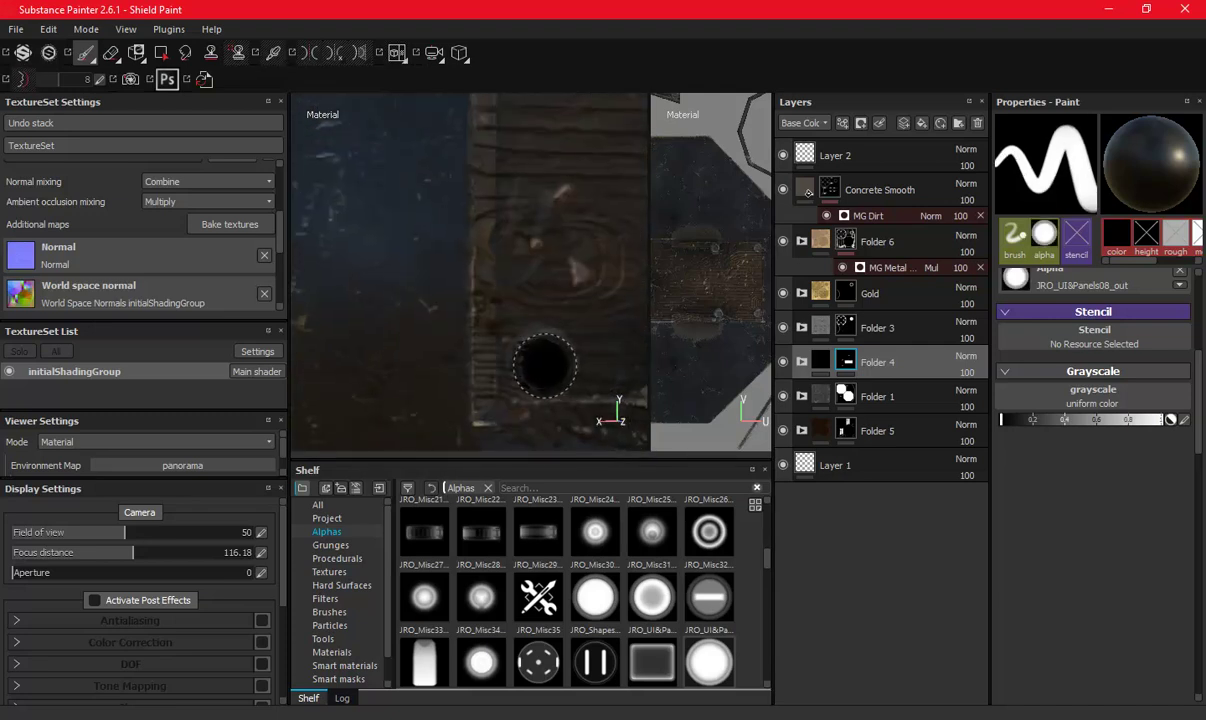
pyautogui.moveTo(570, 221)
pyautogui.keyDown('alt'); pyautogui.mouseDown(button='middle')
pyautogui.moveTo(533, 167)
pyautogui.moveTo(493, 407)
pyautogui.mouseUp(button='middle'); pyautogui.keyUp('alt')
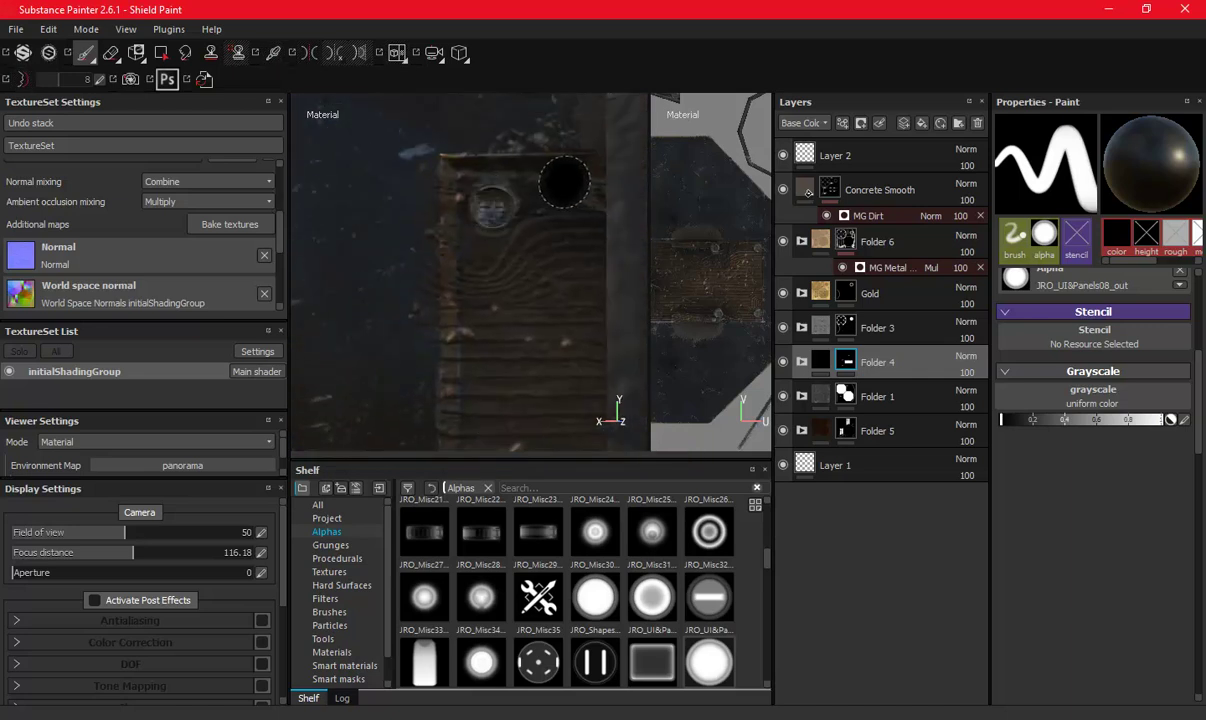
pyautogui.scroll(-3, 552, 174)
pyautogui.scroll(-2, 552, 174)
pyautogui.moveTo(494, 221)
pyautogui.keyDown('alt'); pyautogui.mouseDown()
pyautogui.moveTo(637, 278)
pyautogui.moveTo(564, 247)
pyautogui.moveTo(600, 240)
pyautogui.mouseUp(); pyautogui.keyUp('alt')
# Save, then set Folder 6's edge wear to Wear Level 0.05 and Wear Contrast 0.55.
pyautogui.hotkey('ctrl', 's')
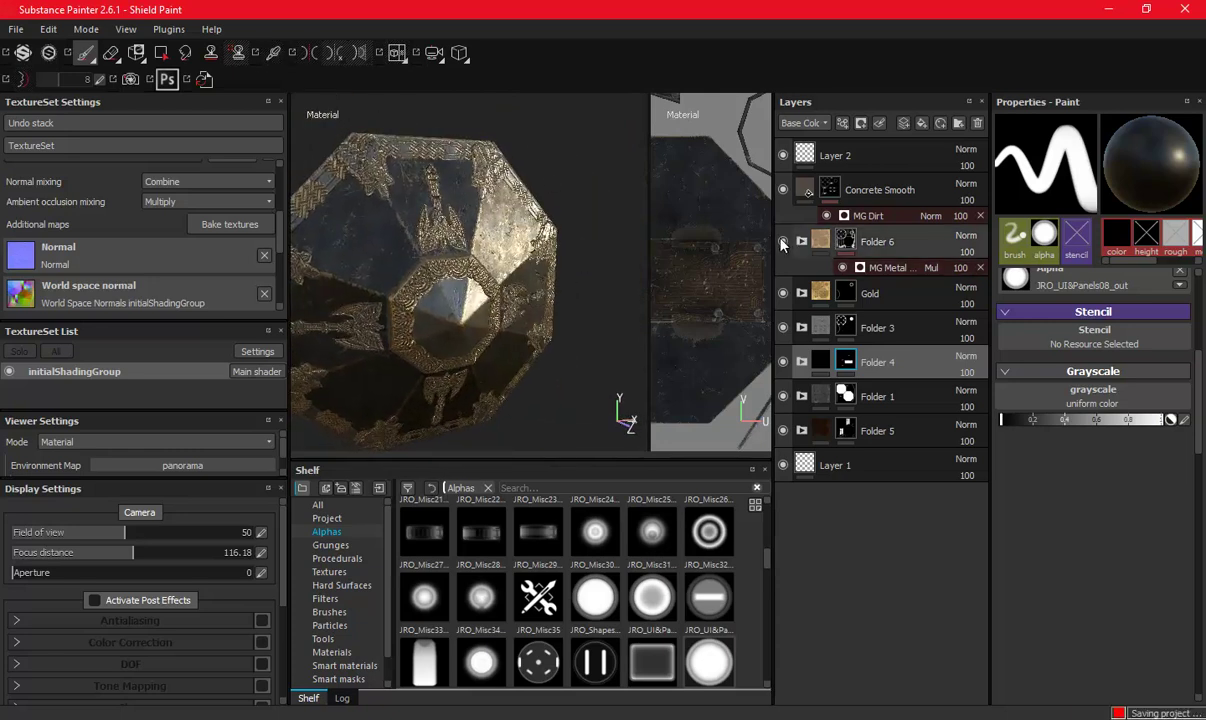
pyautogui.click(895, 268)
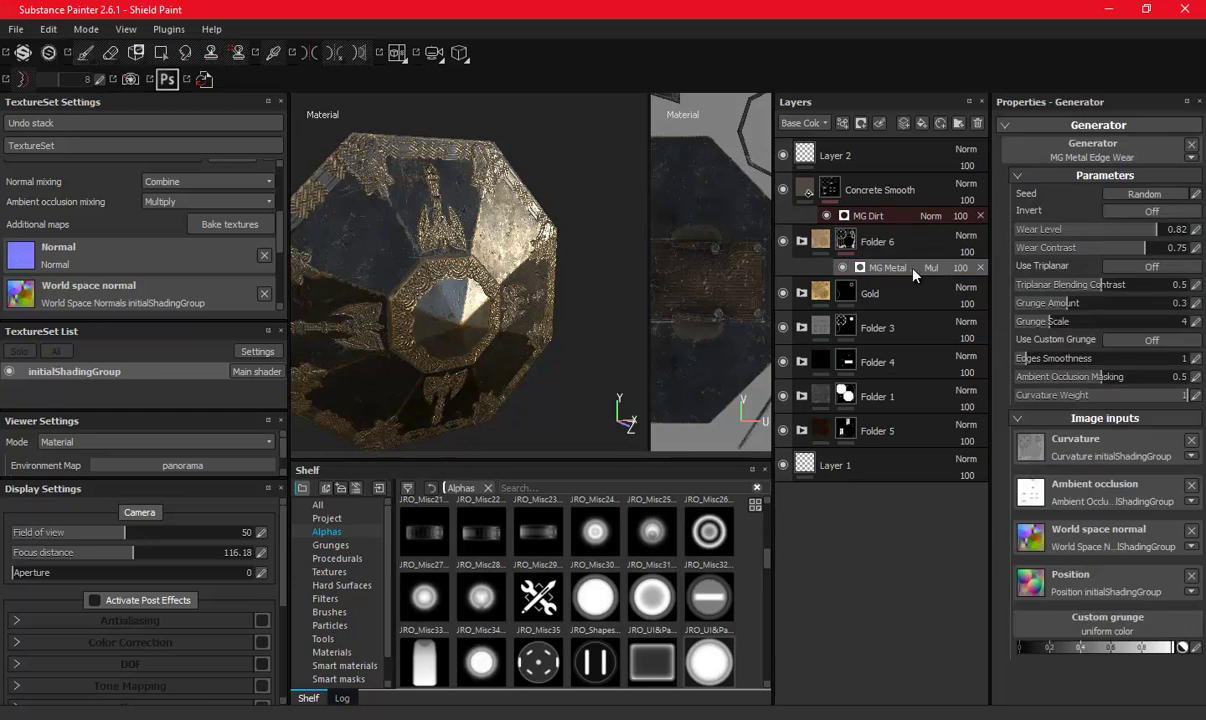
pyautogui.click(1124, 230)
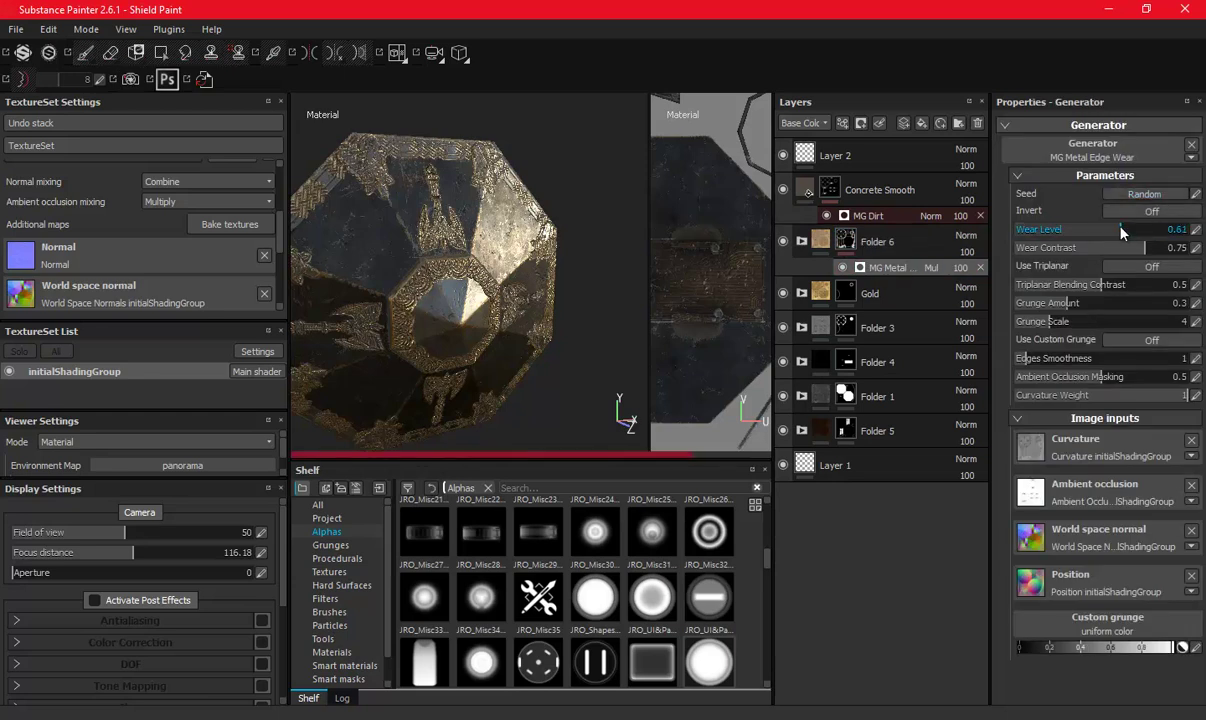
pyautogui.moveTo(1146, 248)
pyautogui.mouseDown()
pyautogui.moveTo(1040, 257)
pyautogui.moveTo(1180, 260)
pyautogui.moveTo(1041, 231)
pyautogui.mouseUp()
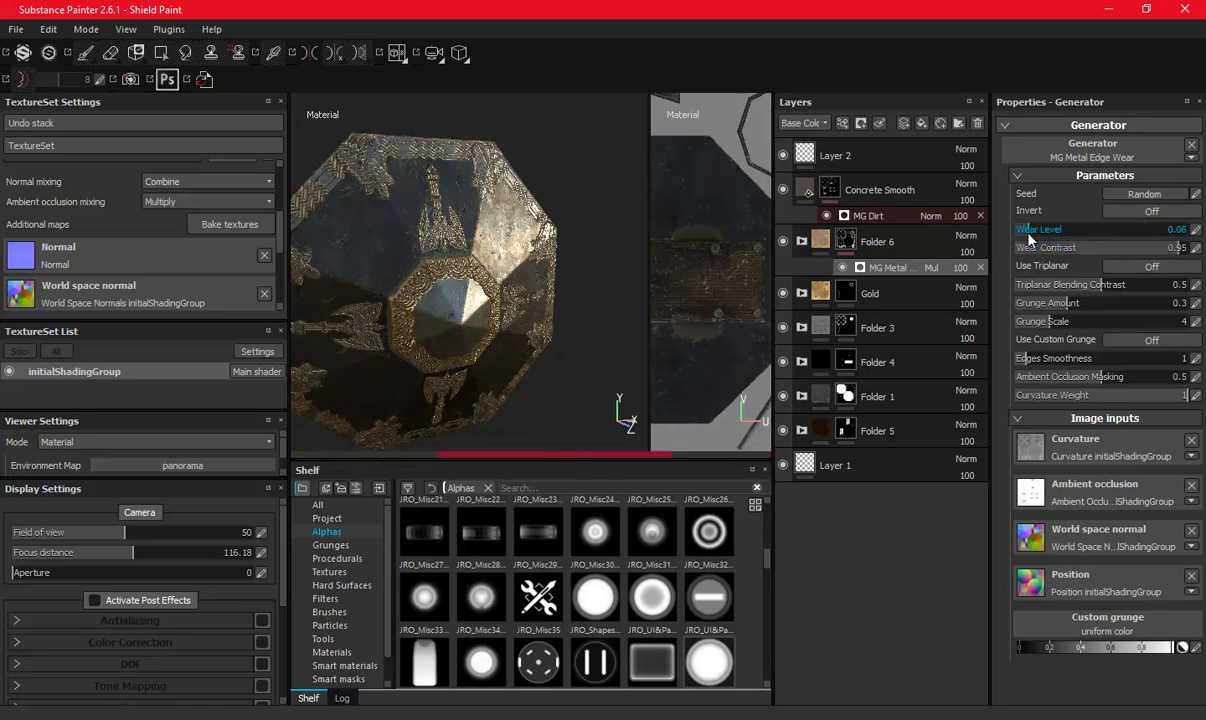
pyautogui.moveTo(1028, 238); pyautogui.dragTo(964, 219)
pyautogui.moveTo(479, 178)
pyautogui.keyDown('alt'); pyautogui.mouseDown()
pyautogui.moveTo(445, 245)
pyautogui.moveTo(640, 275)
pyautogui.mouseUp(); pyautogui.keyUp('alt')
# Add a white mask to Fill layer 4.
pyautogui.click(880, 189)
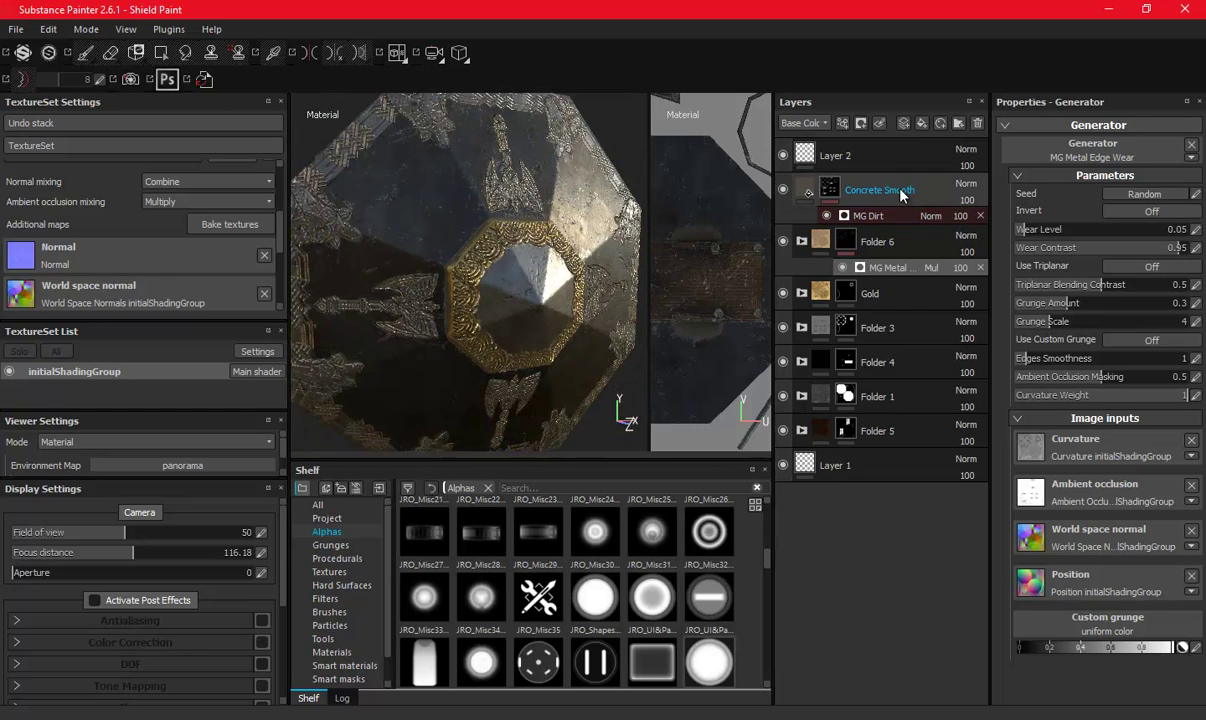
pyautogui.click(840, 190)
pyautogui.rightClick(839, 199)
pyautogui.click(840, 204)
pyautogui.keyDown('alt'); pyautogui.moveTo(686, 201); pyautogui.dragTo(831, 215); pyautogui.keyUp('alt')
pyautogui.rightClick(791, 186)
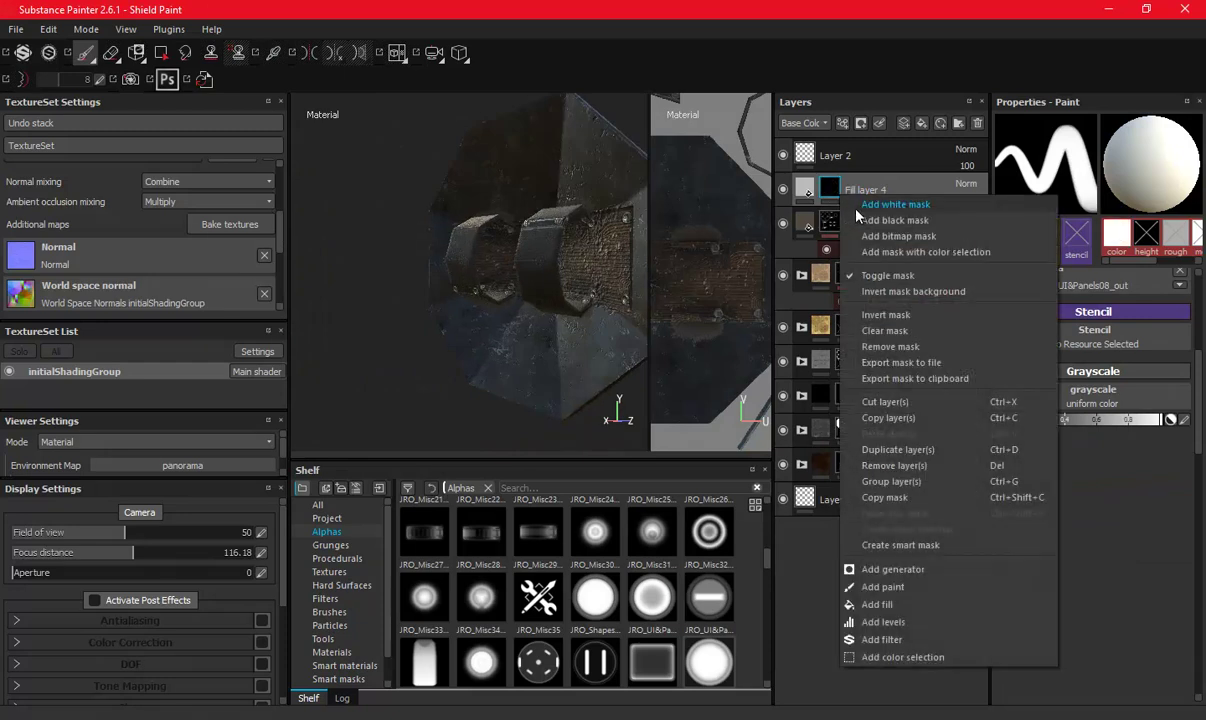
pyautogui.click(804, 196)
pyautogui.click(160, 52)
pyautogui.keyDown('alt'); pyautogui.moveTo(531, 229); pyautogui.dragTo(640, 230); pyautogui.keyUp('alt')
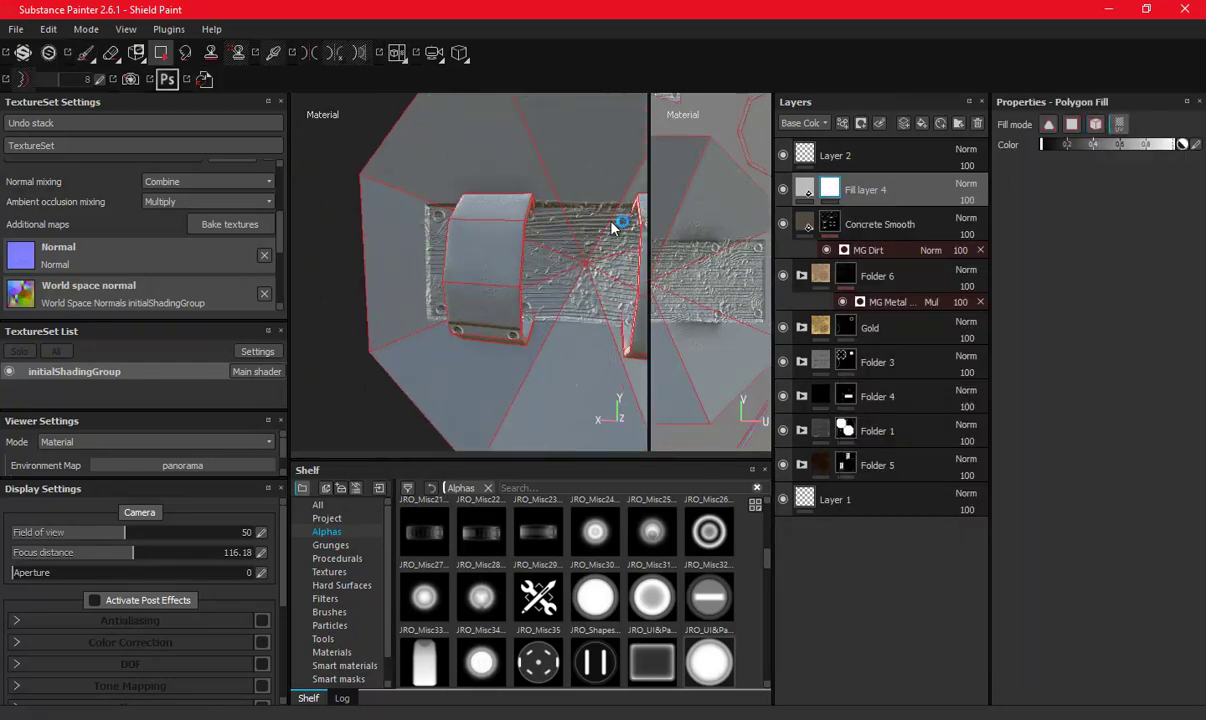
pyautogui.click(85, 52)
pyautogui.keyDown('alt'); pyautogui.moveTo(480, 250); pyautogui.dragTo(640, 230); pyautogui.keyUp('alt')
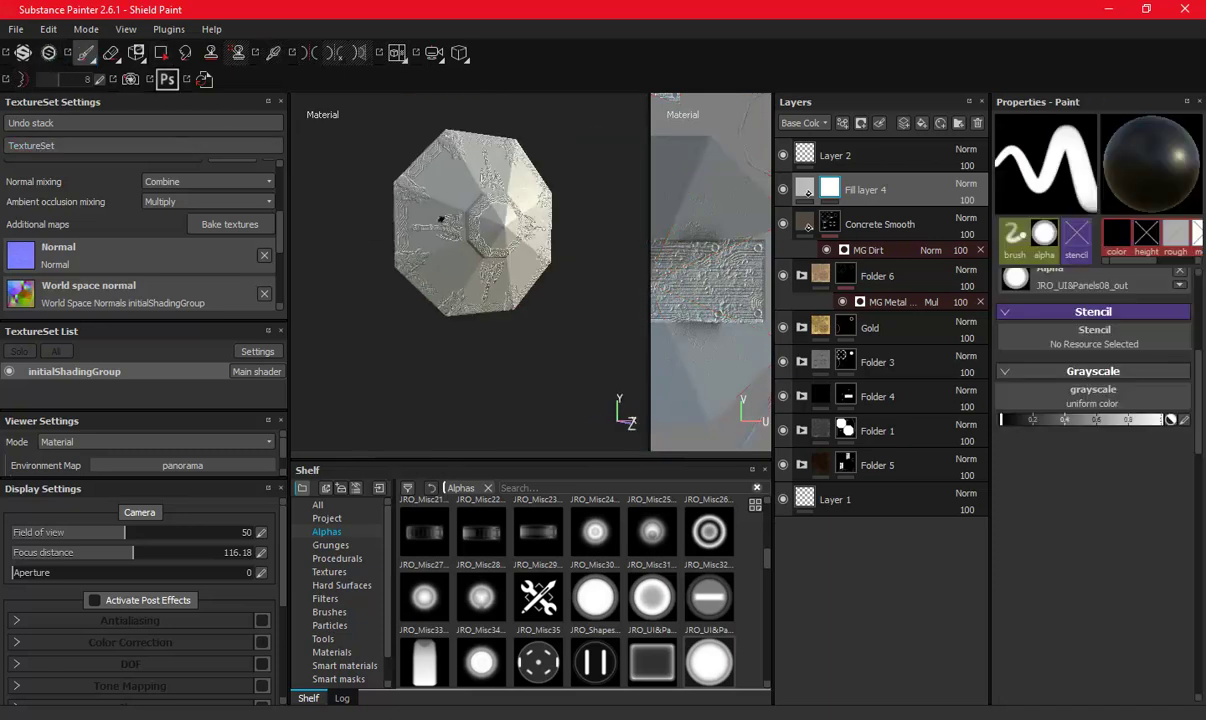
# Add an MG Metal Edge Wear generator to the mask with Wear Level 0.5.
pyautogui.rightClick(883, 202)
pyautogui.click(860, 218)
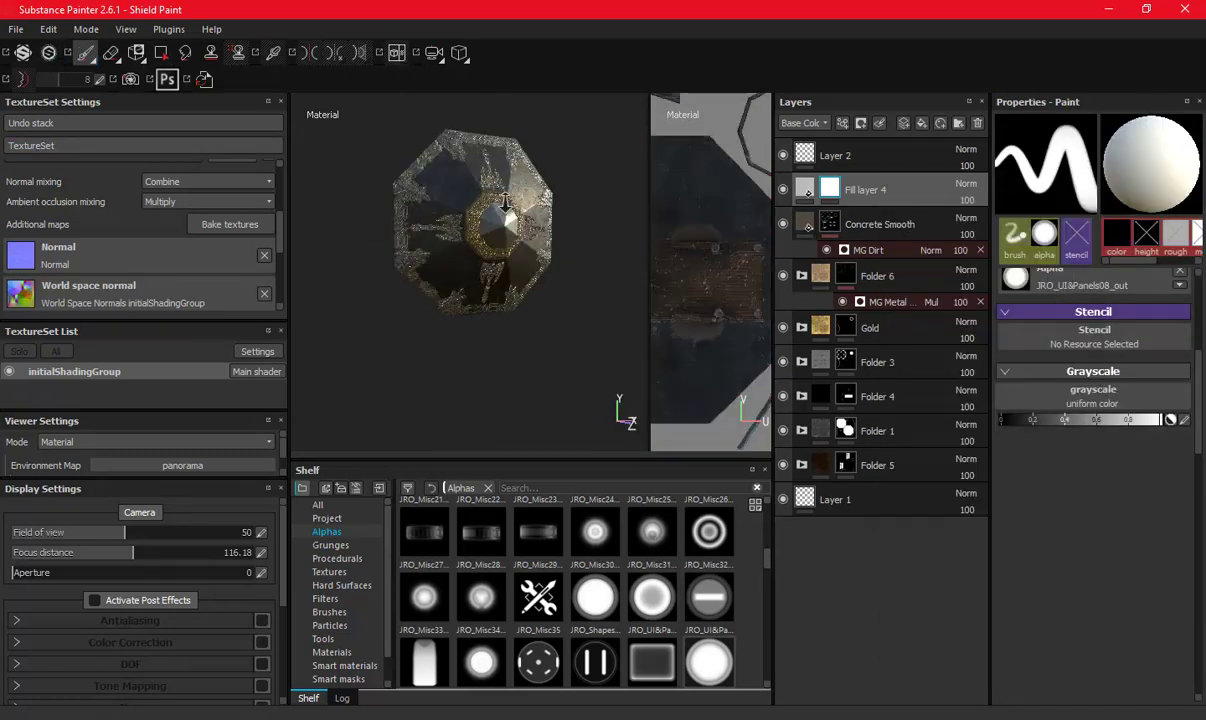
pyautogui.rightClick(792, 180)
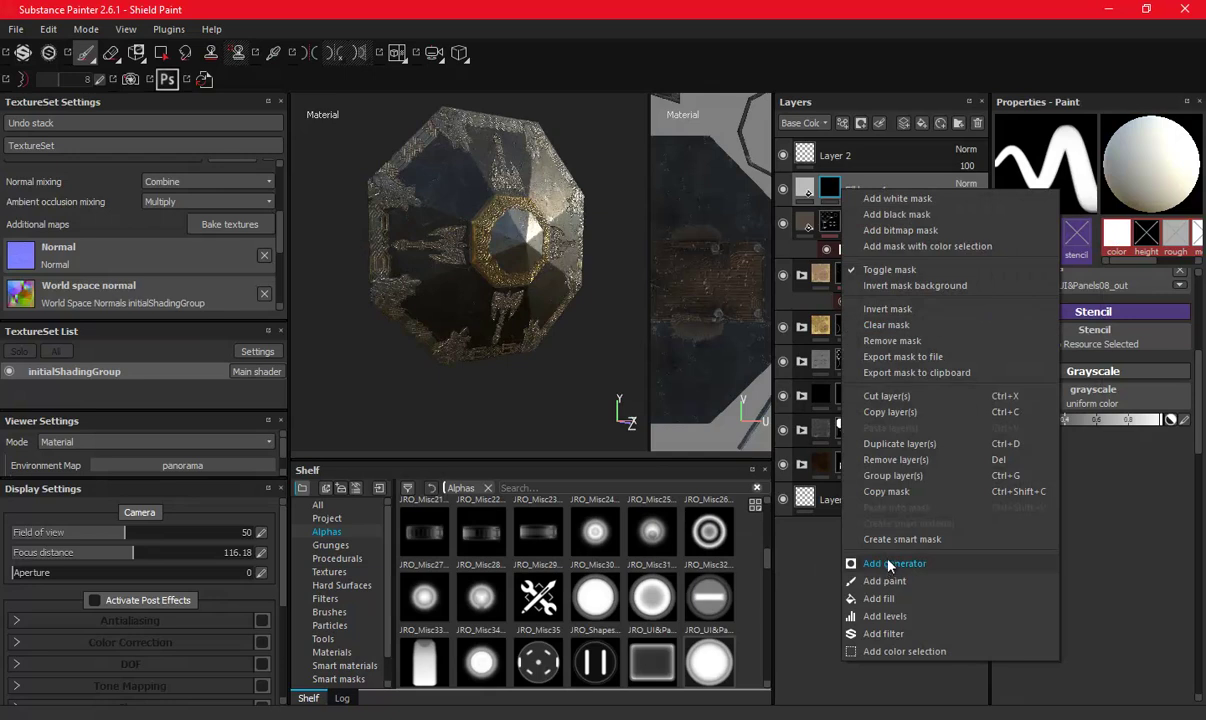
pyautogui.click(840, 535)
pyautogui.click(1105, 152)
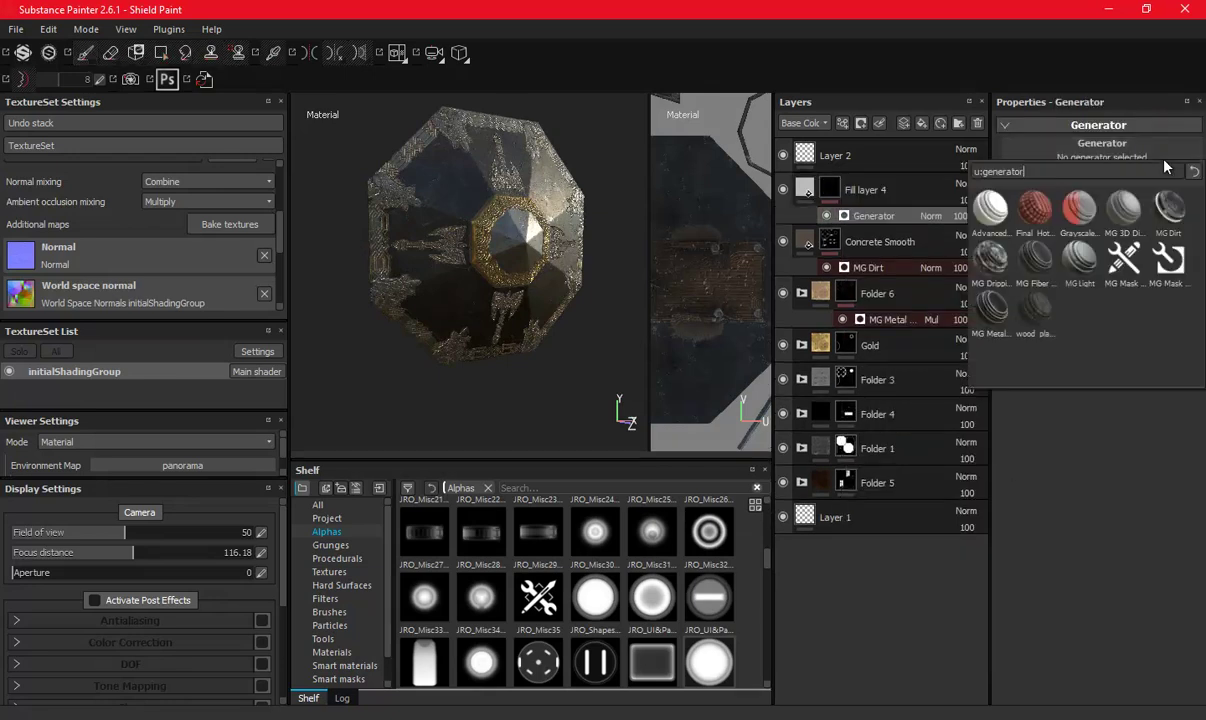
pyautogui.click(990, 308)
pyautogui.keyDown('alt'); pyautogui.moveTo(471, 182); pyautogui.dragTo(530, 240); pyautogui.keyUp('alt')
pyautogui.scroll(3, 540, 250)
pyautogui.scroll(3, 556, 264)
pyautogui.moveTo(1137, 230); pyautogui.dragTo(1100, 230)
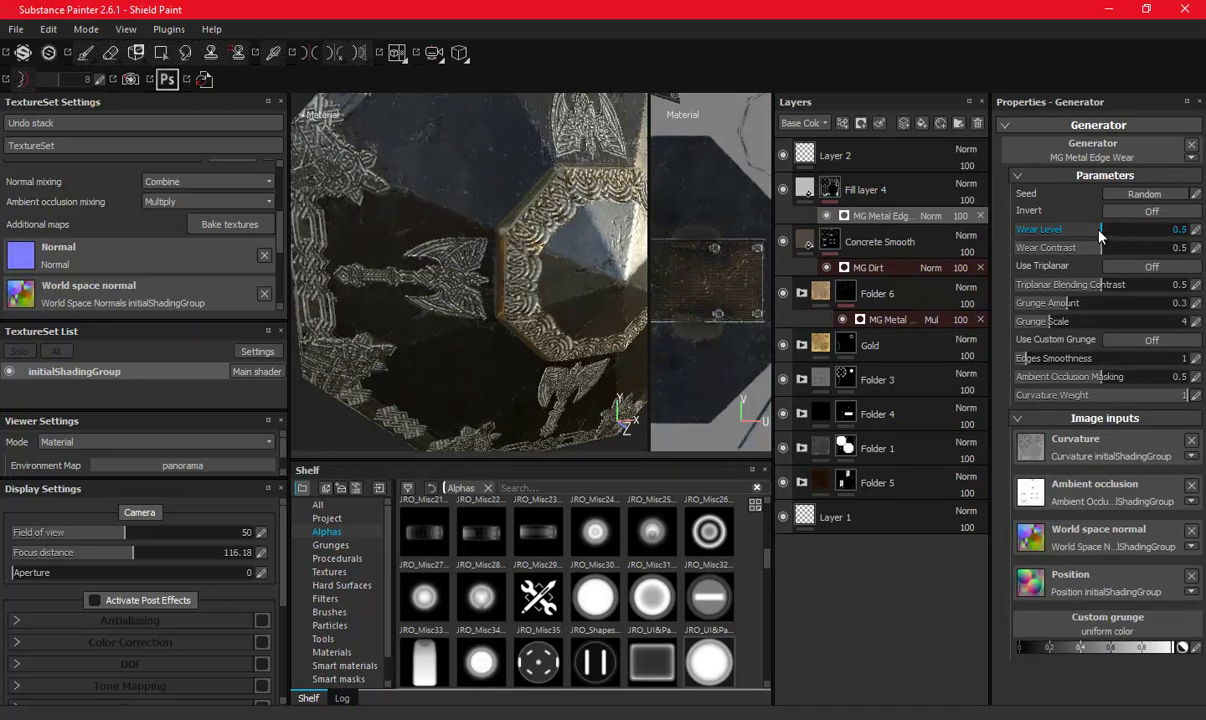
# Turn off the height, normal and AO channels on Fill layer 4's fill.
pyautogui.click(795, 192)
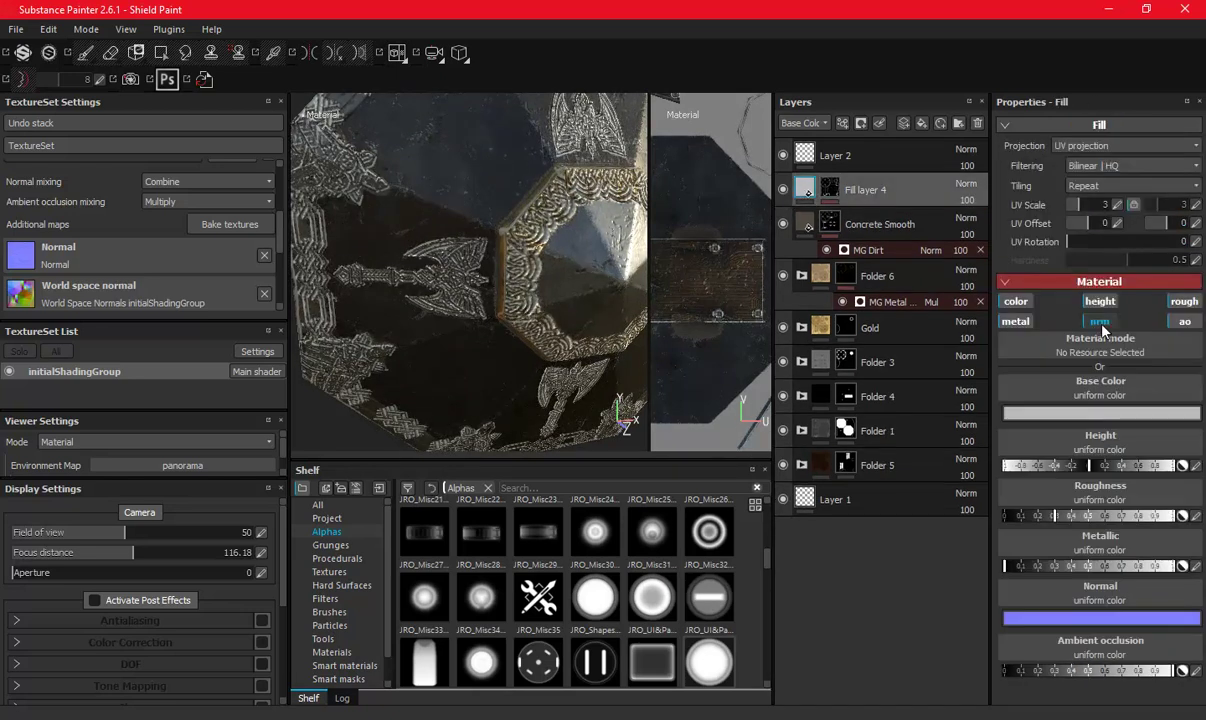
pyautogui.click(1099, 302)
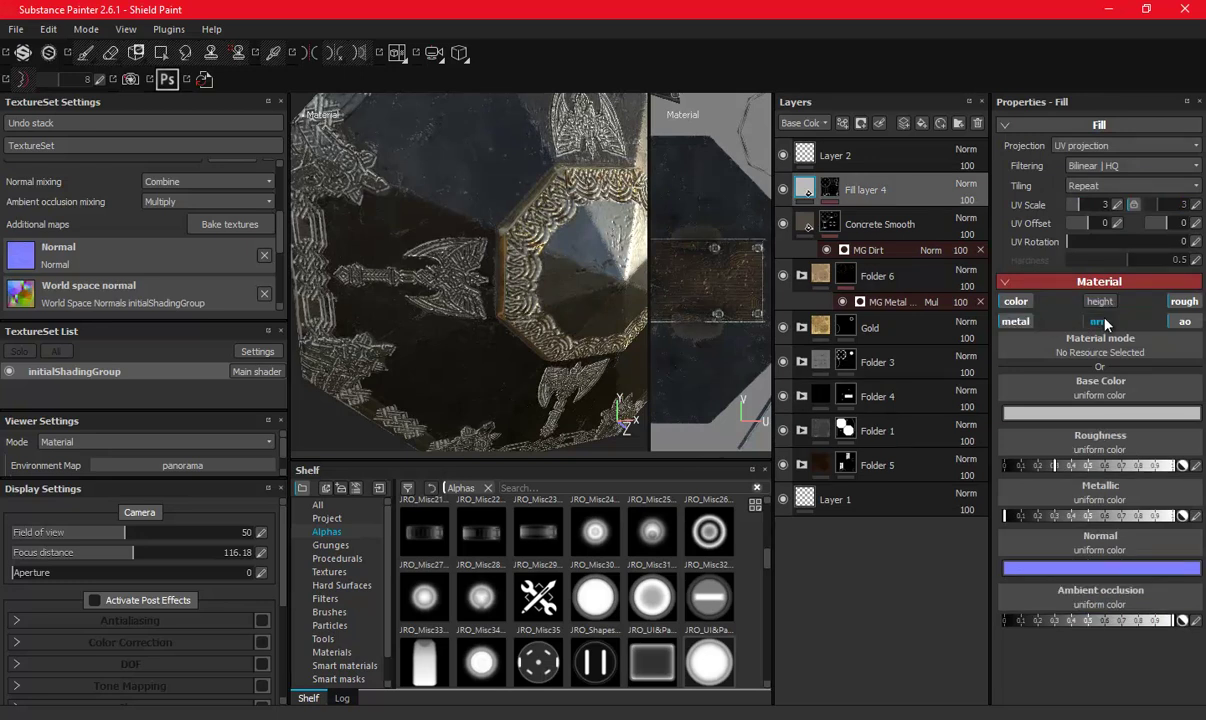
pyautogui.click(1099, 321)
pyautogui.click(1046, 412)
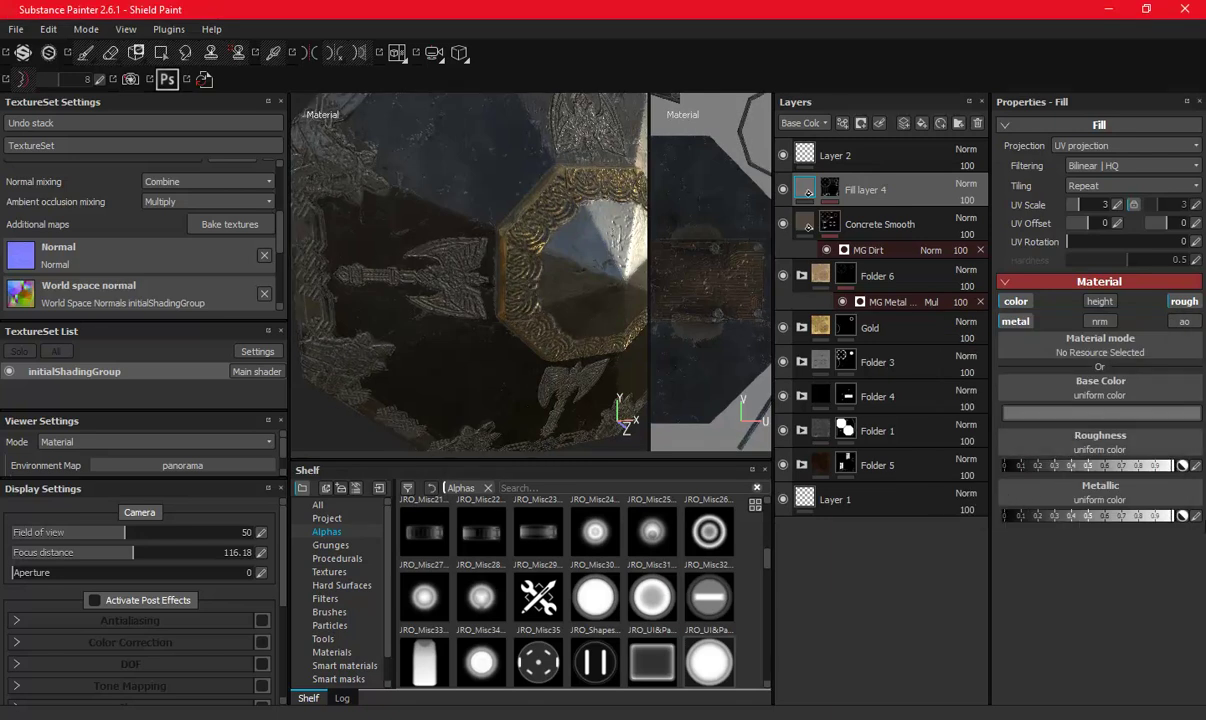
# Tune the MG Metal Edge Wear wear level and lower wear contrast to 0.03.
pyautogui.click(830, 188)
pyautogui.click(874, 219)
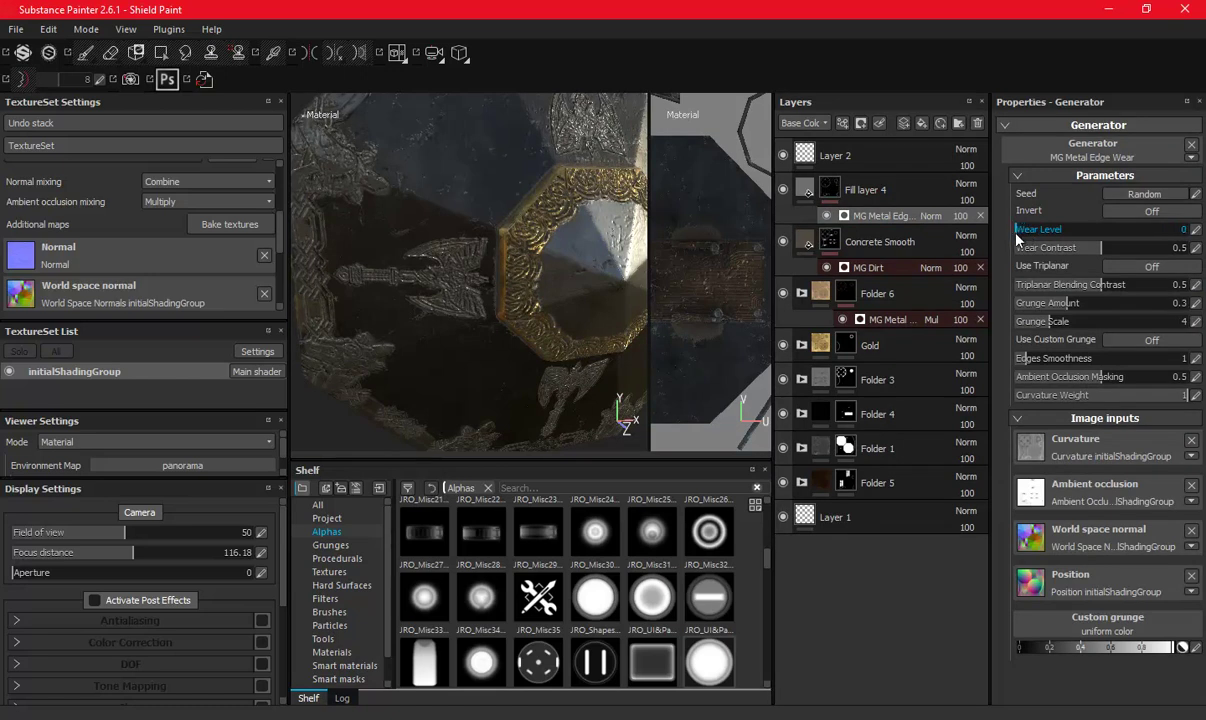
pyautogui.moveTo(1019, 237); pyautogui.dragTo(1016, 240)
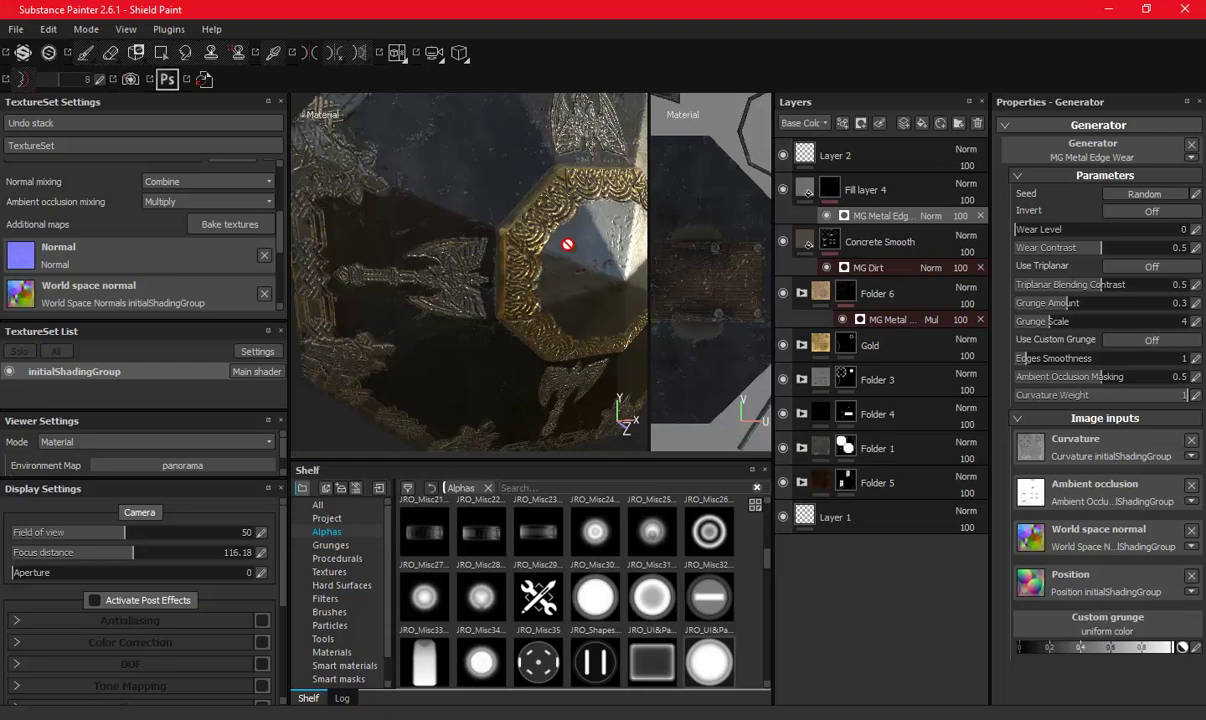
pyautogui.keyDown('alt'); pyautogui.moveTo(610, 200); pyautogui.dragTo(552, 229); pyautogui.keyUp('alt')
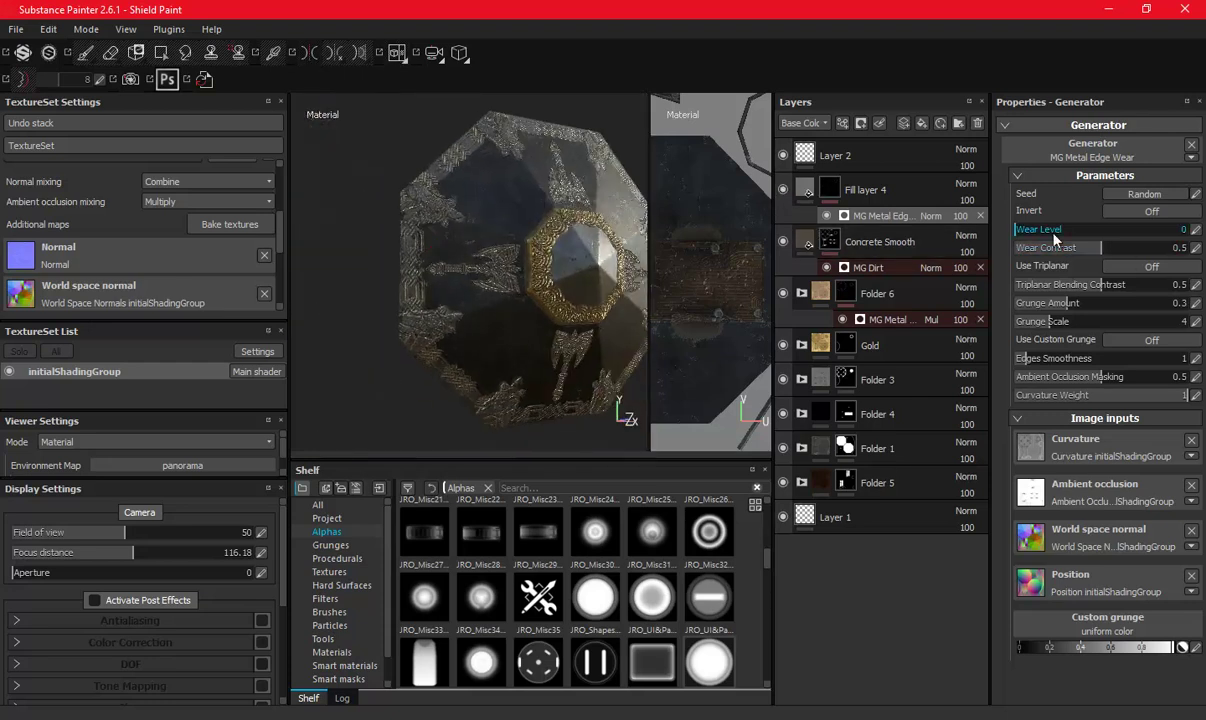
pyautogui.moveTo(1028, 232); pyautogui.dragTo(1114, 232)
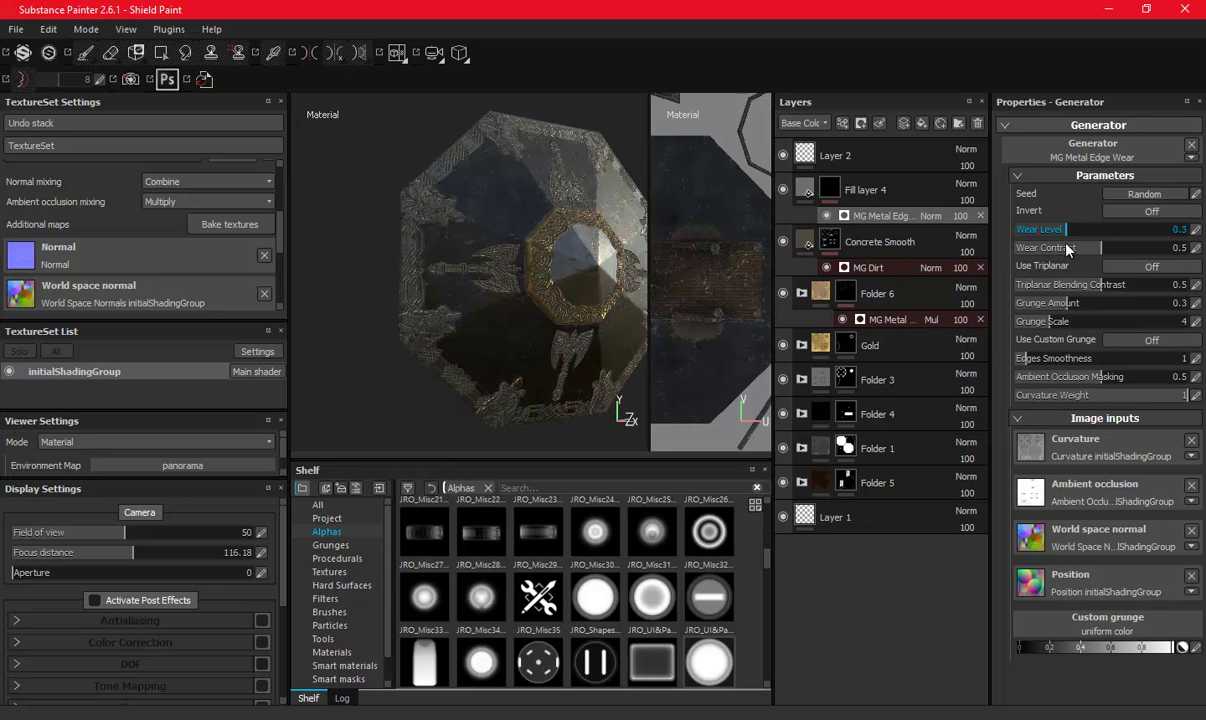
pyautogui.moveTo(540, 178)
pyautogui.keyDown('alt'); pyautogui.mouseDown()
pyautogui.moveTo(641, 280)
pyautogui.moveTo(557, 223)
pyautogui.moveTo(460, 226)
pyautogui.moveTo(507, 238)
pyautogui.moveTo(415, 197)
pyautogui.moveTo(487, 194)
pyautogui.moveTo(509, 241)
pyautogui.moveTo(560, 230)
pyautogui.mouseUp(); pyautogui.keyUp('alt')
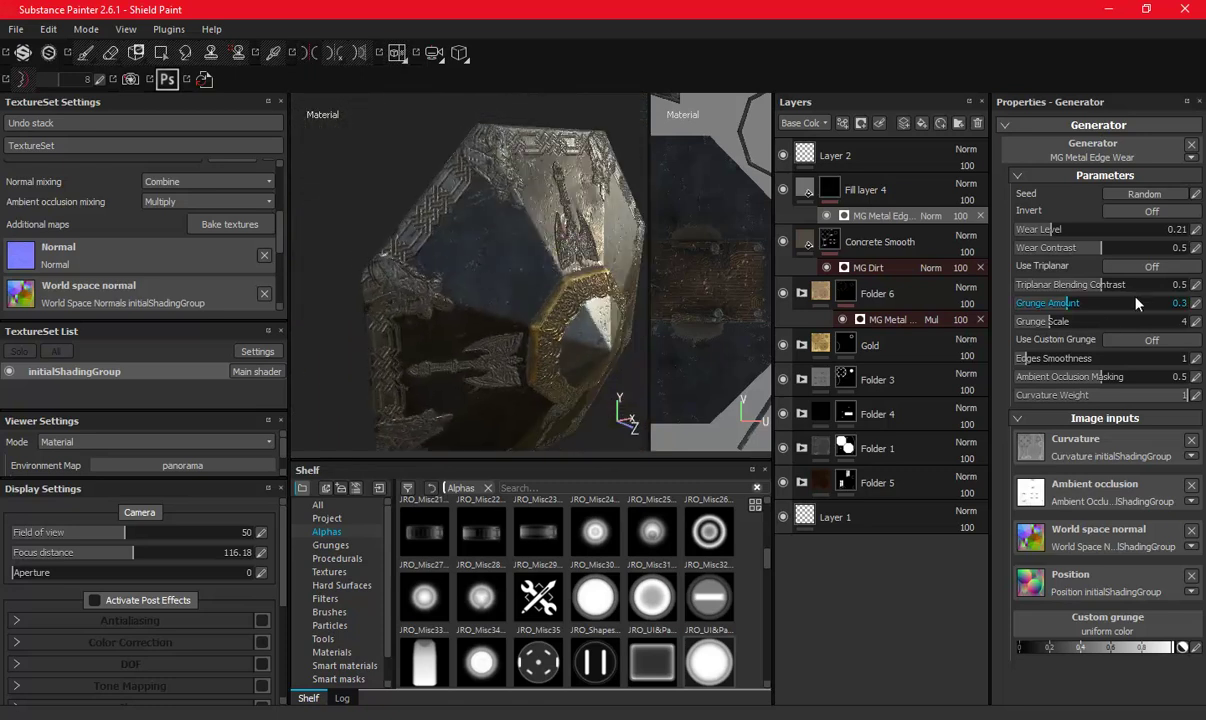
pyautogui.moveTo(1051, 231); pyautogui.dragTo(1022, 232)
pyautogui.keyDown('alt'); pyautogui.moveTo(560, 232); pyautogui.dragTo(480, 240); pyautogui.keyUp('alt')
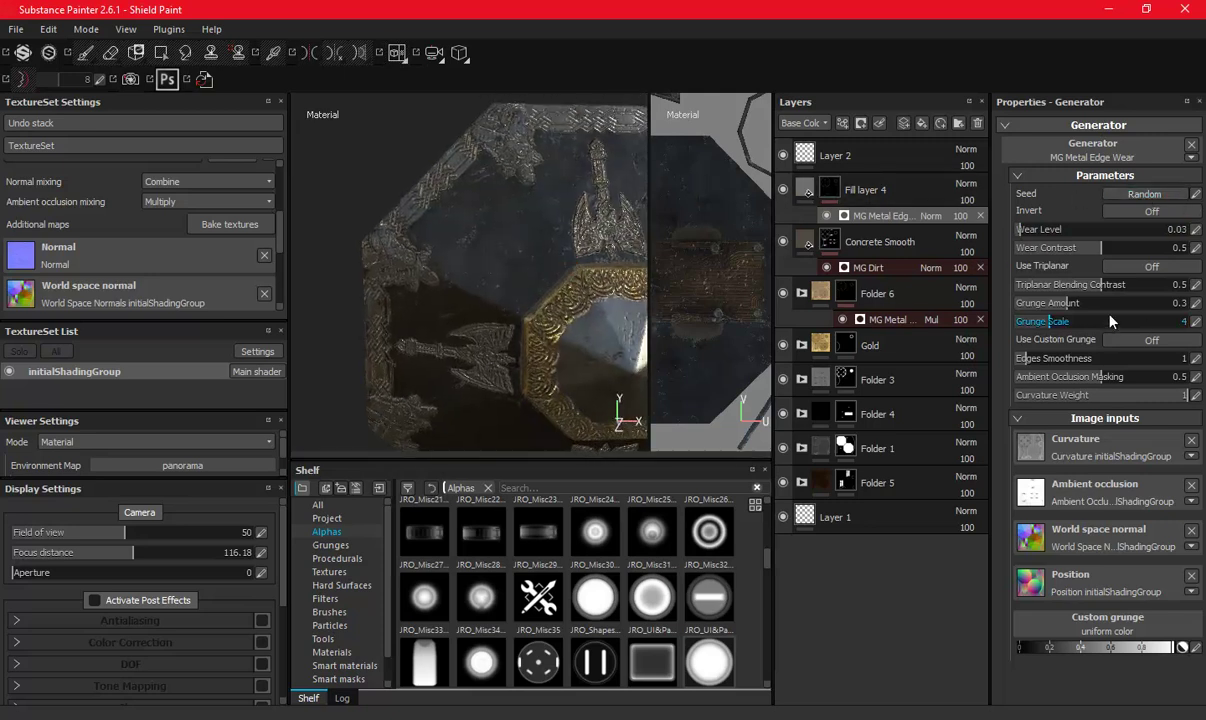
pyautogui.moveTo(1053, 256); pyautogui.dragTo(1030, 256)
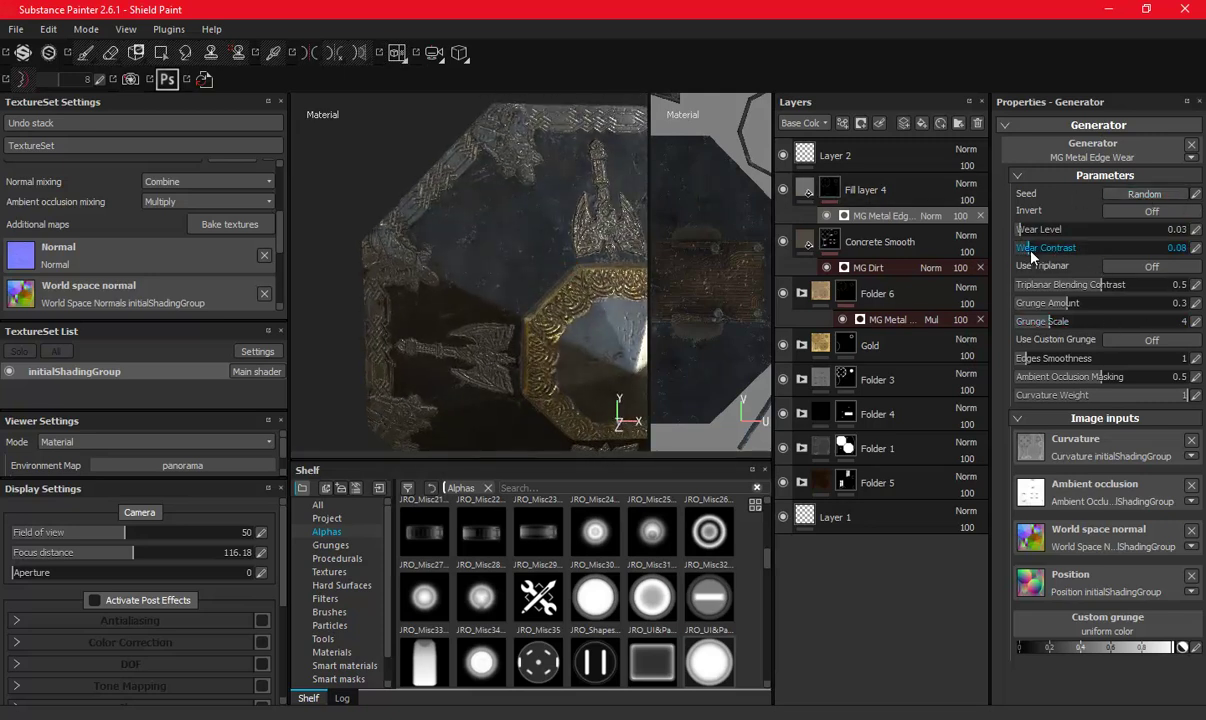
pyautogui.keyDown('alt'); pyautogui.moveTo(610, 290); pyautogui.dragTo(560, 268); pyautogui.keyUp('alt')
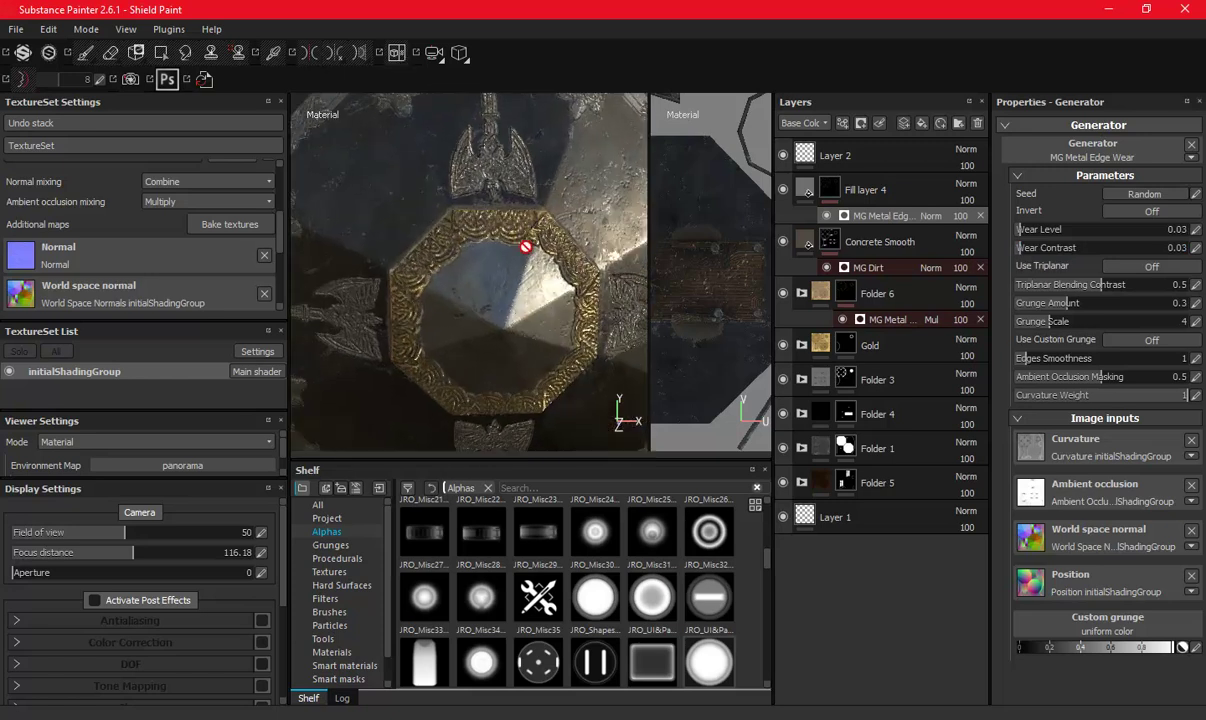
# Toggle Fill layer 4 to compare, then refine wear level between 0.81 and 0.76.
pyautogui.click(783, 190)
pyautogui.click(783, 190)
pyautogui.click(783, 190)
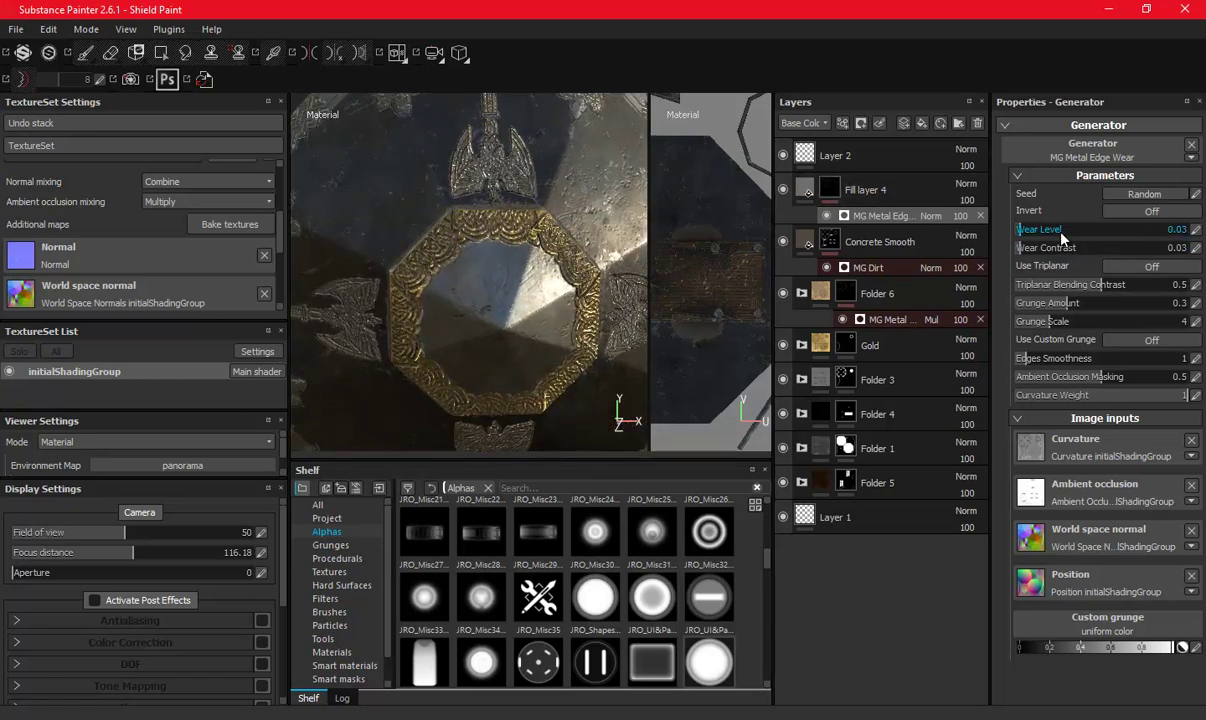
pyautogui.click(1155, 229)
pyautogui.moveTo(1155, 243); pyautogui.dragTo(1147, 243)
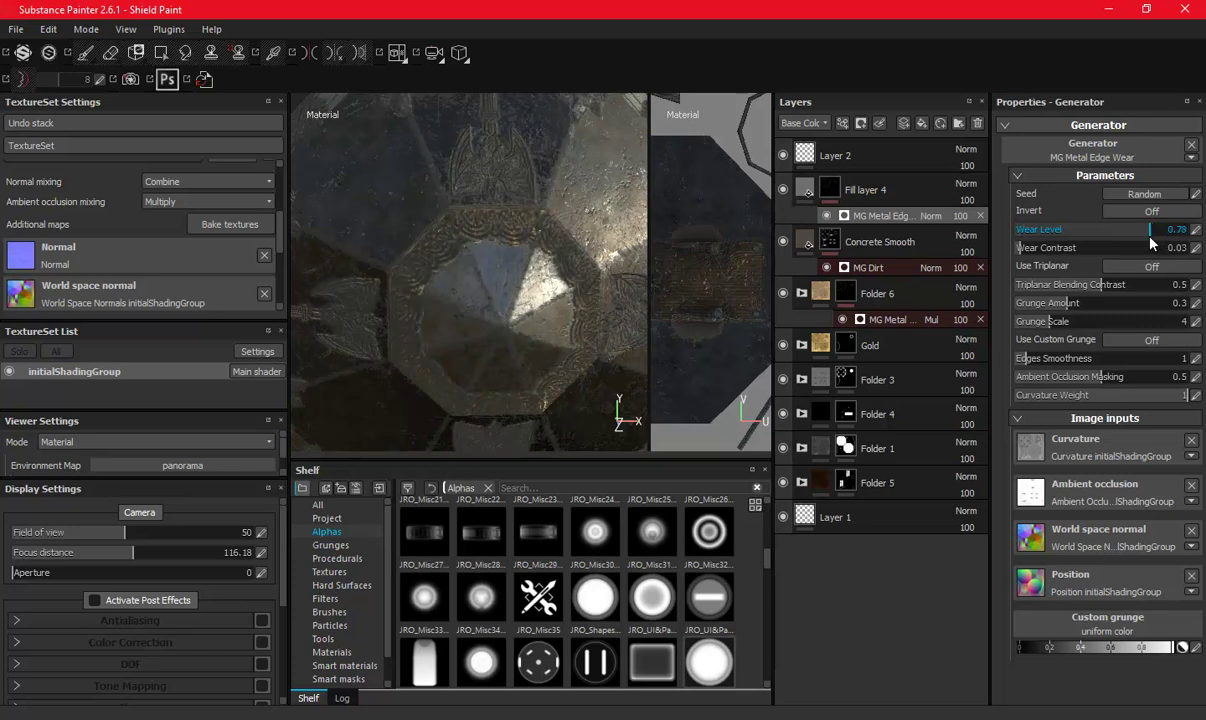
# Set Fill layer 4's opacity to 10.
pyautogui.click(966, 201)
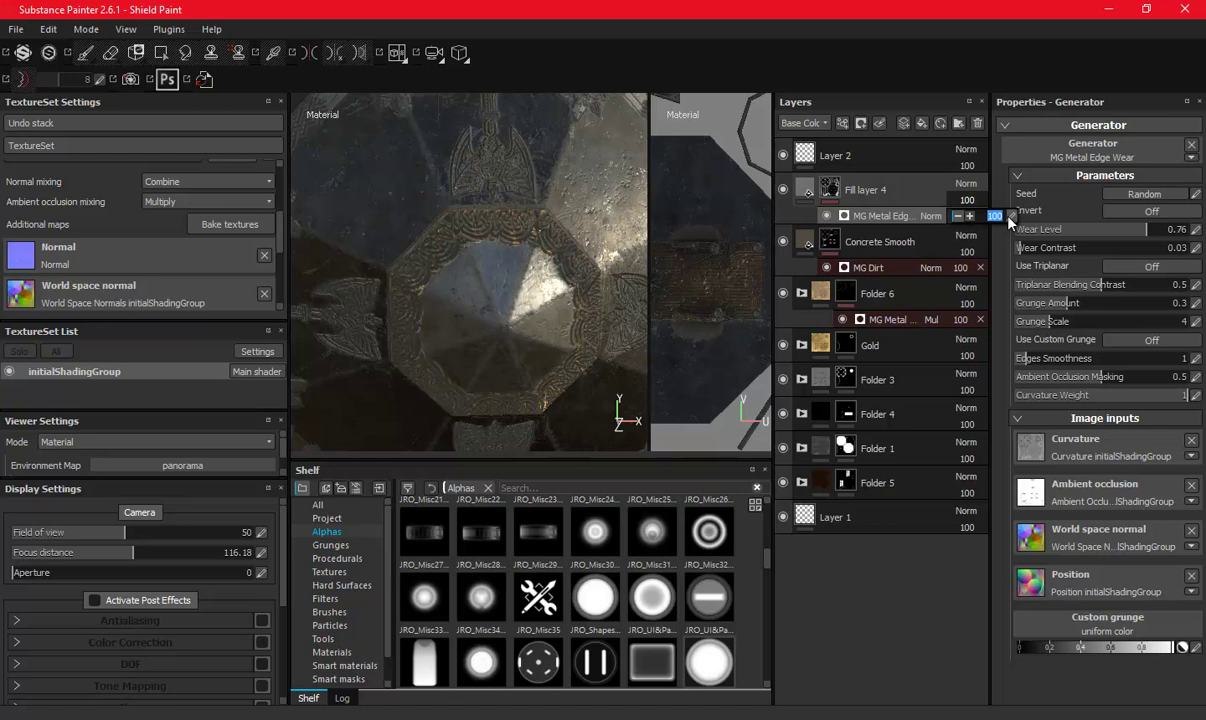
pyautogui.write('10')
pyautogui.click(1004, 217)
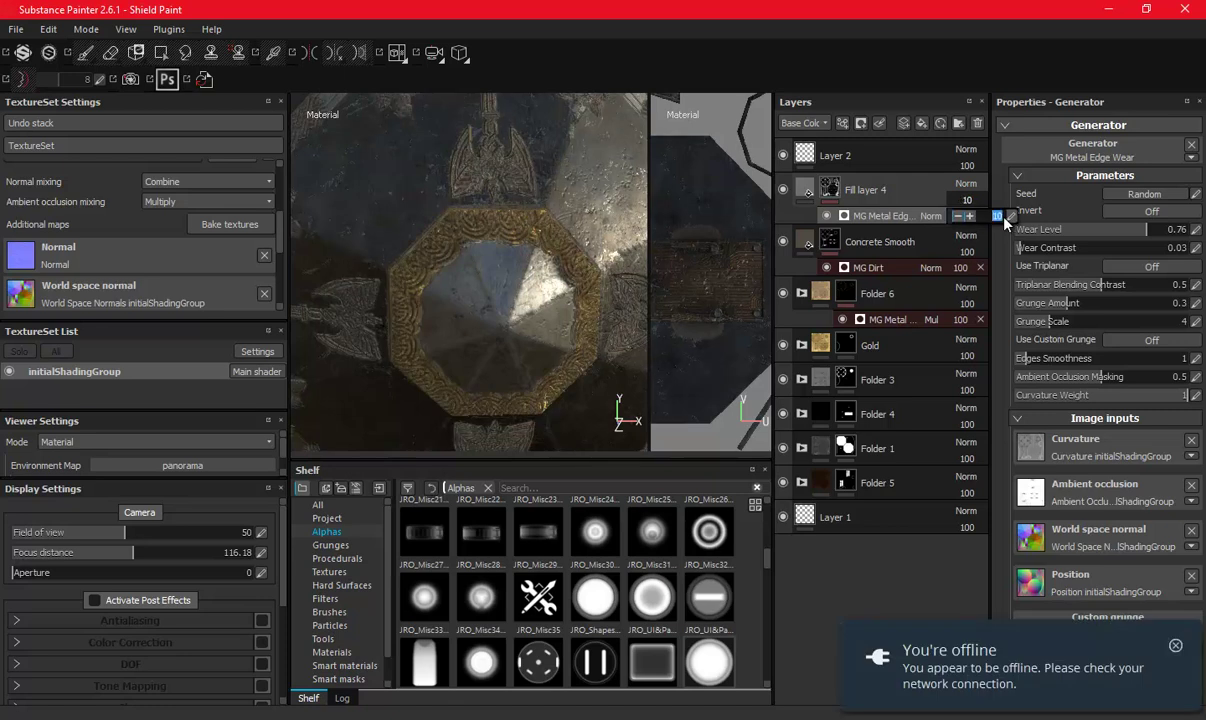
pyautogui.write('0')
pyautogui.press('Return')
pyautogui.click(1007, 218)
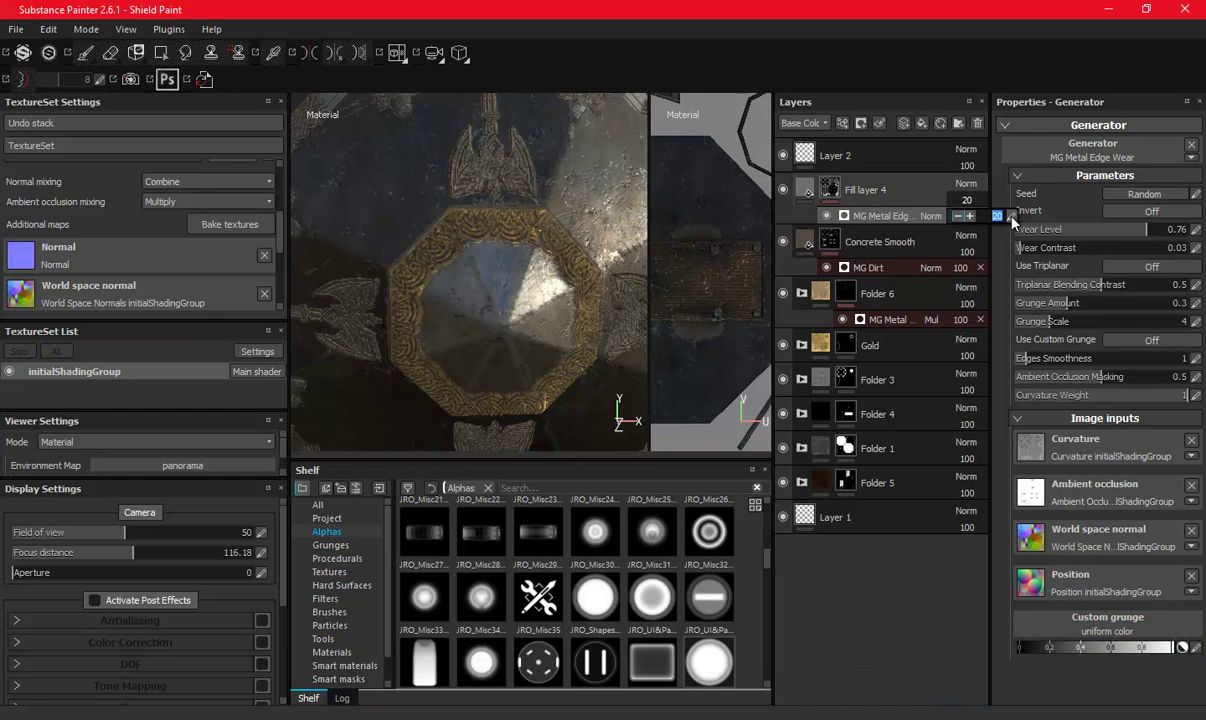
# Settle the edge wear level at 0.79, checking the shield from several angles.
pyautogui.keyDown('alt'); pyautogui.moveTo(425, 248); pyautogui.dragTo(780, 226); pyautogui.keyUp('alt')
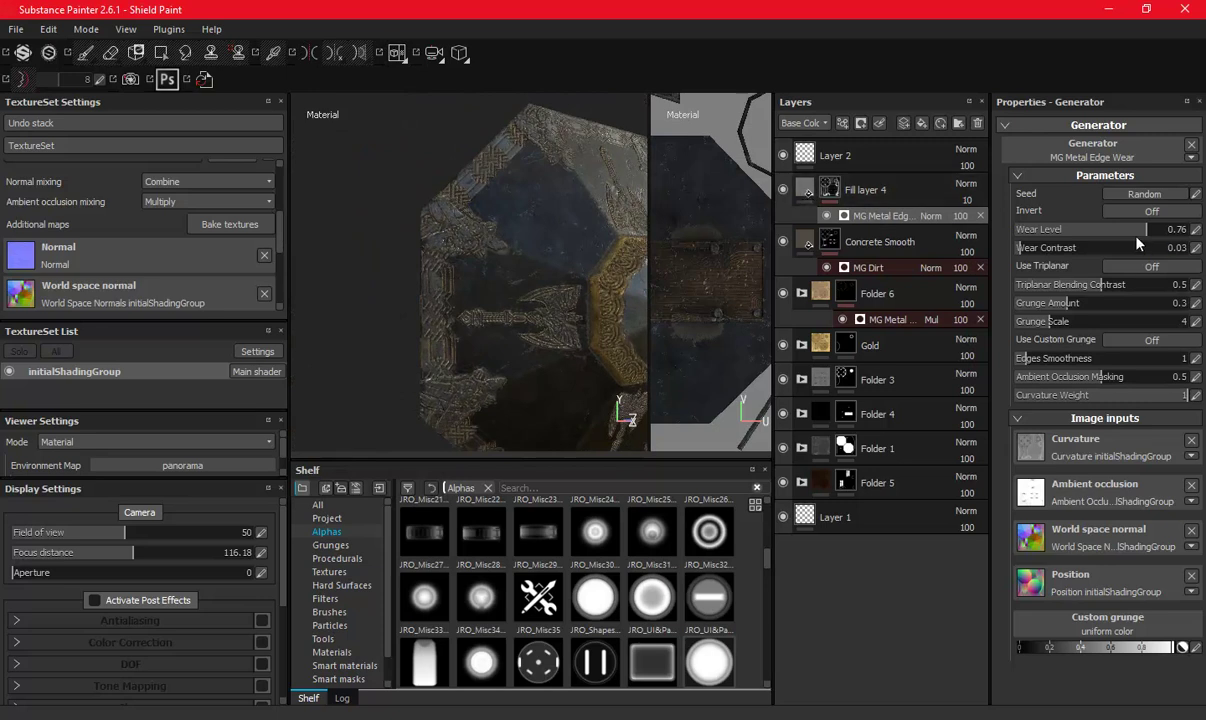
pyautogui.click(1101, 230)
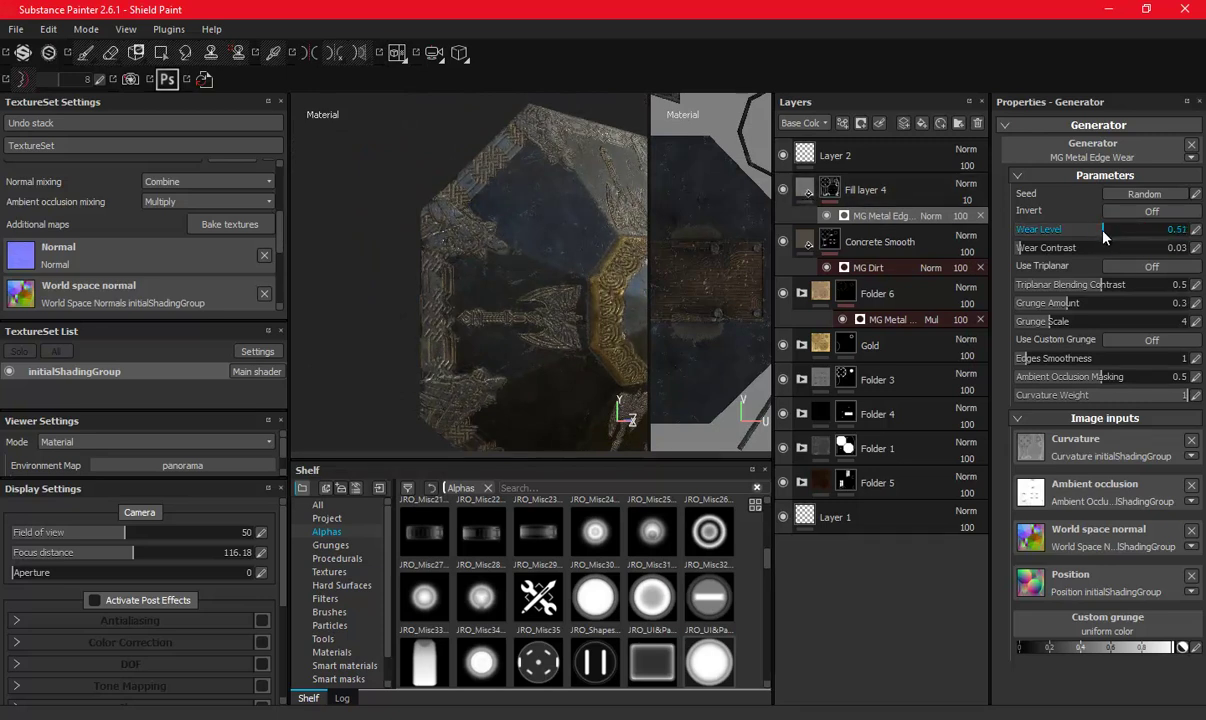
pyautogui.moveTo(487, 234)
pyautogui.keyDown('alt'); pyautogui.mouseDown()
pyautogui.moveTo(468, 258)
pyautogui.moveTo(599, 256)
pyautogui.mouseUp(); pyautogui.keyUp('alt')
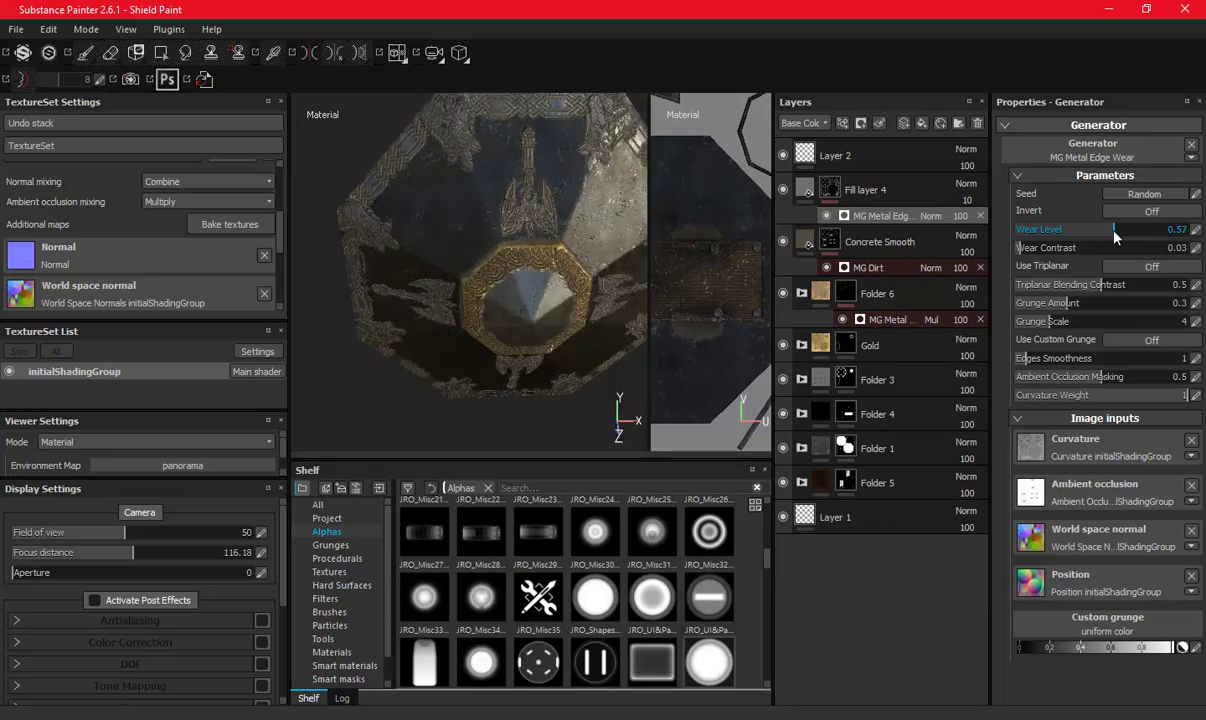
pyautogui.moveTo(1113, 231); pyautogui.dragTo(1157, 246)
pyautogui.moveTo(475, 227)
pyautogui.keyDown('alt'); pyautogui.mouseDown()
pyautogui.moveTo(480, 277)
pyautogui.moveTo(485, 256)
pyautogui.moveTo(560, 280)
pyautogui.mouseUp(); pyautogui.keyUp('alt')
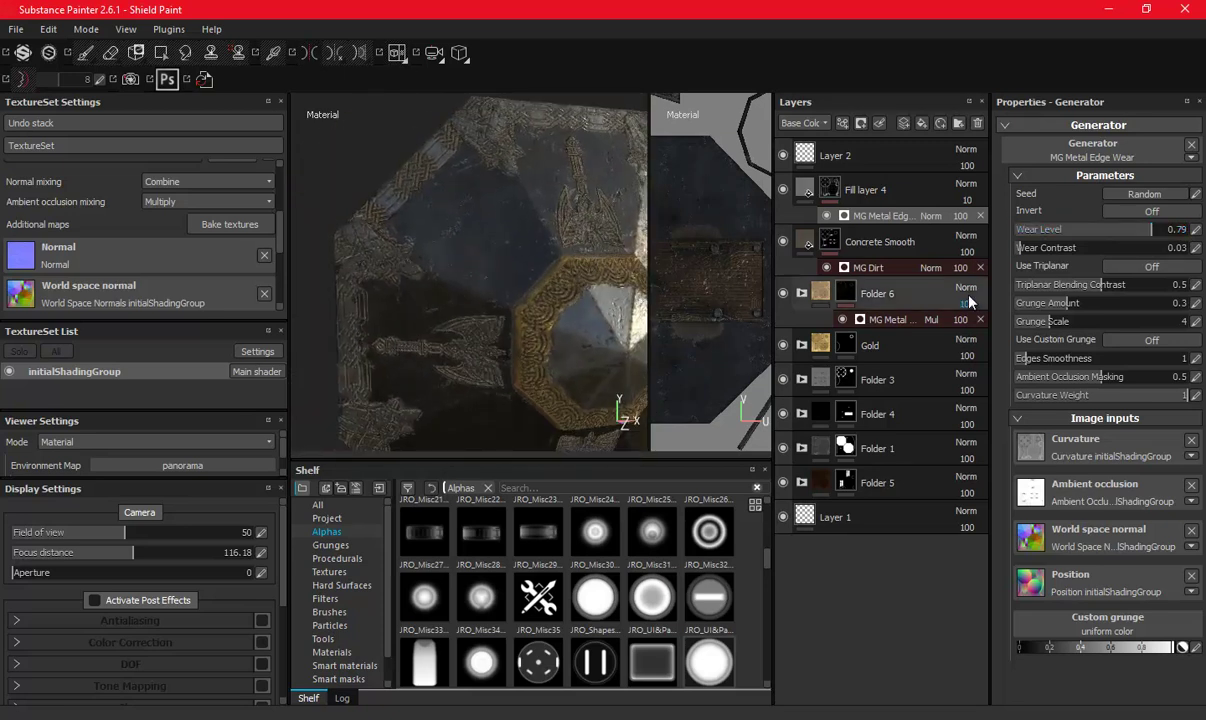
pyautogui.click(868, 350)
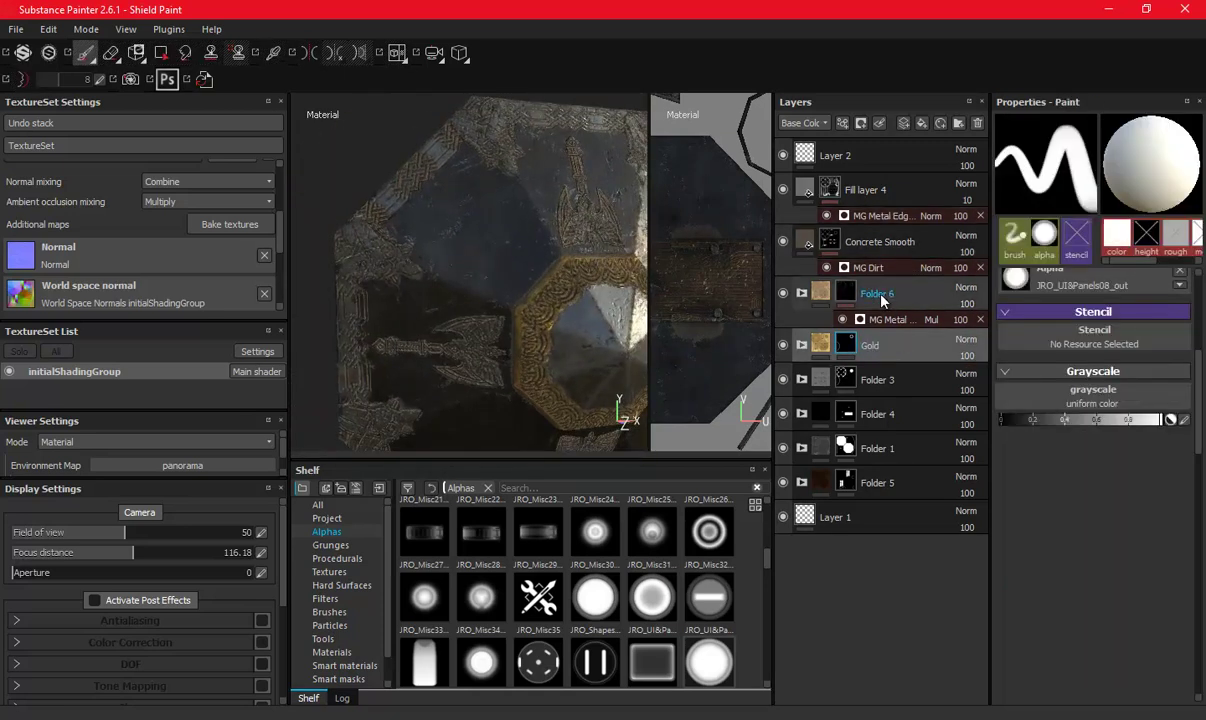
# Make the Gold layer visible and select Folder 6's mask.
pyautogui.click(877, 300)
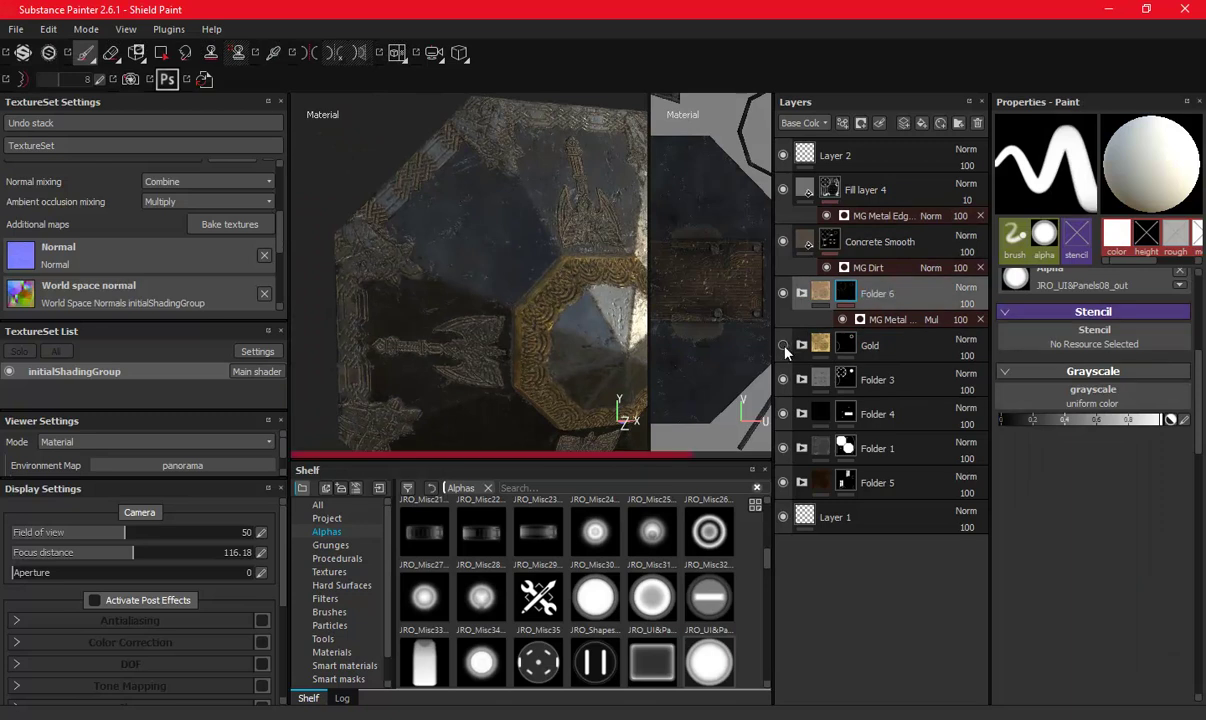
pyautogui.click(784, 346)
pyautogui.click(846, 289)
pyautogui.click(784, 295)
# Move Folder 6, then Concrete Smooth, directly under Layer 2 and orbit to check.
pyautogui.moveTo(898, 301); pyautogui.dragTo(885, 176)
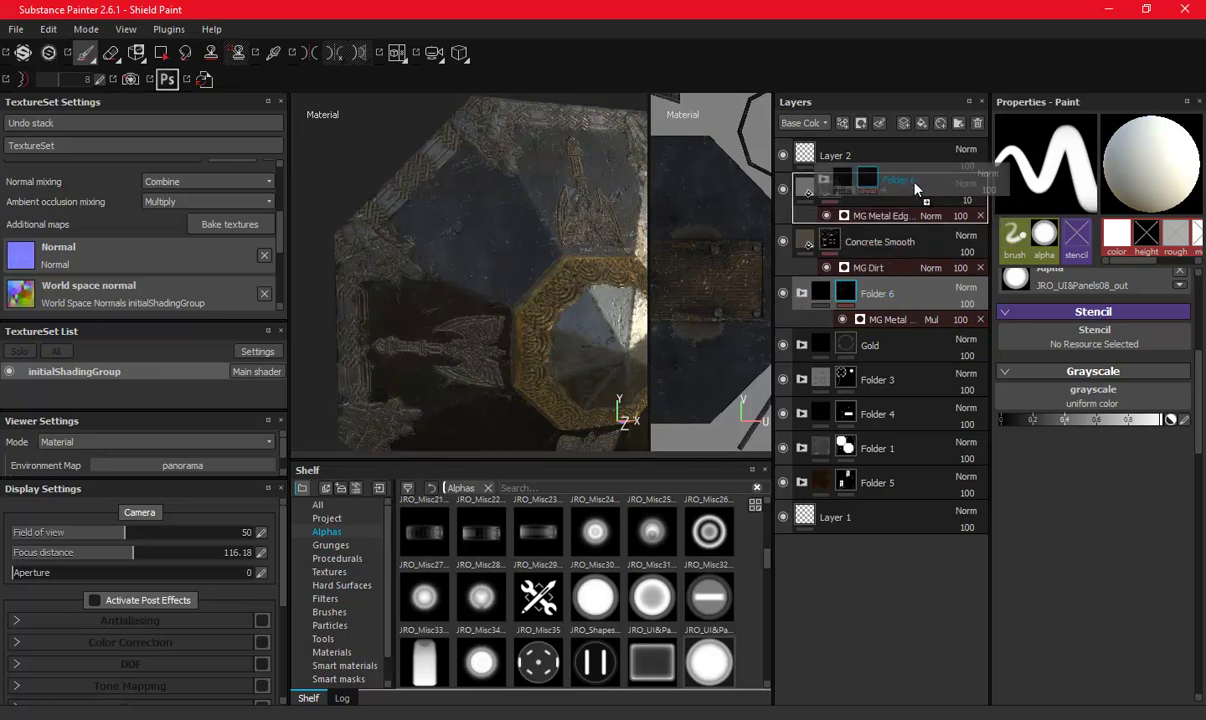
pyautogui.keyDown('alt'); pyautogui.moveTo(570, 308); pyautogui.dragTo(506, 288); pyautogui.keyUp('alt')
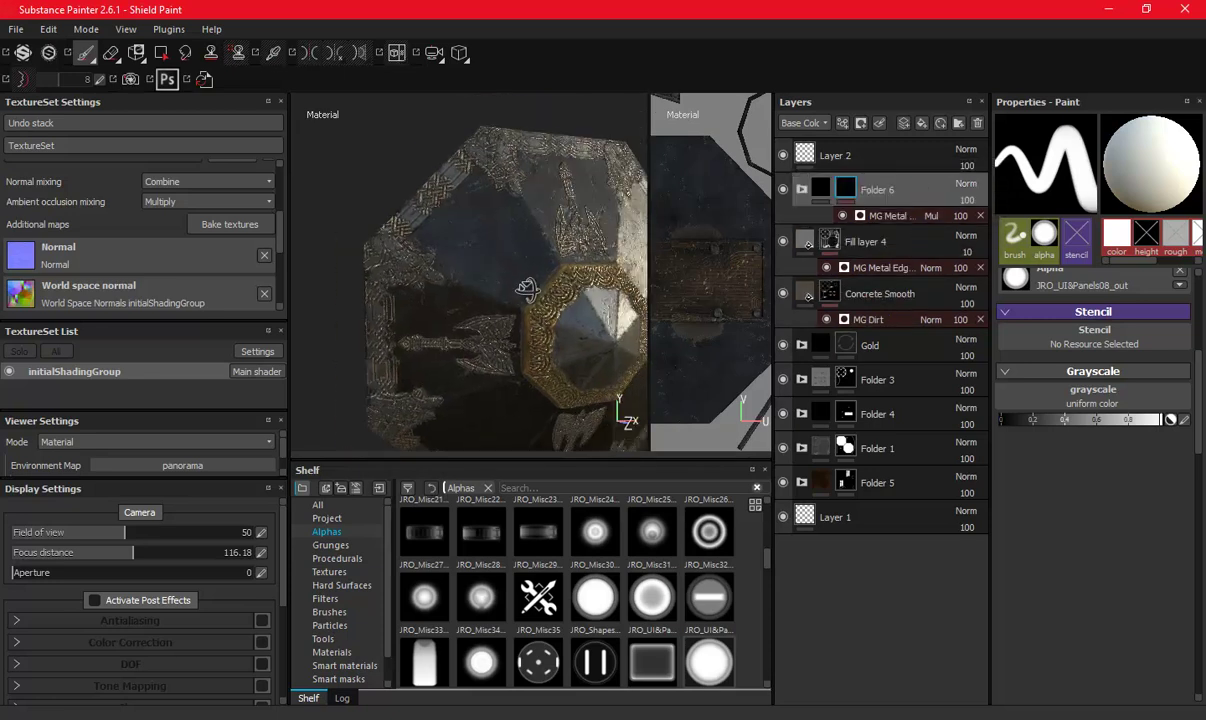
pyautogui.moveTo(880, 293); pyautogui.dragTo(900, 172)
pyautogui.keyDown('alt'); pyautogui.moveTo(577, 296); pyautogui.dragTo(481, 259); pyautogui.keyUp('alt')
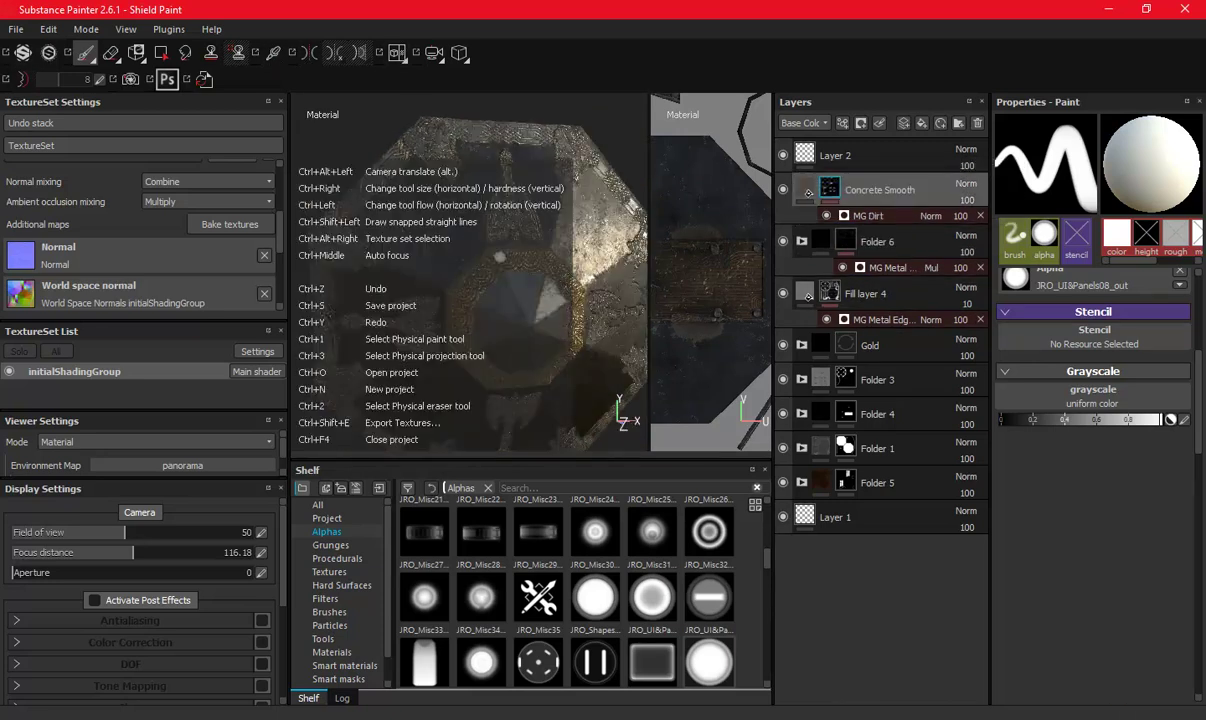
pyautogui.keyDown('shift'); pyautogui.moveTo(483, 260); pyautogui.dragTo(515, 264, button='right'); pyautogui.keyUp('shift')
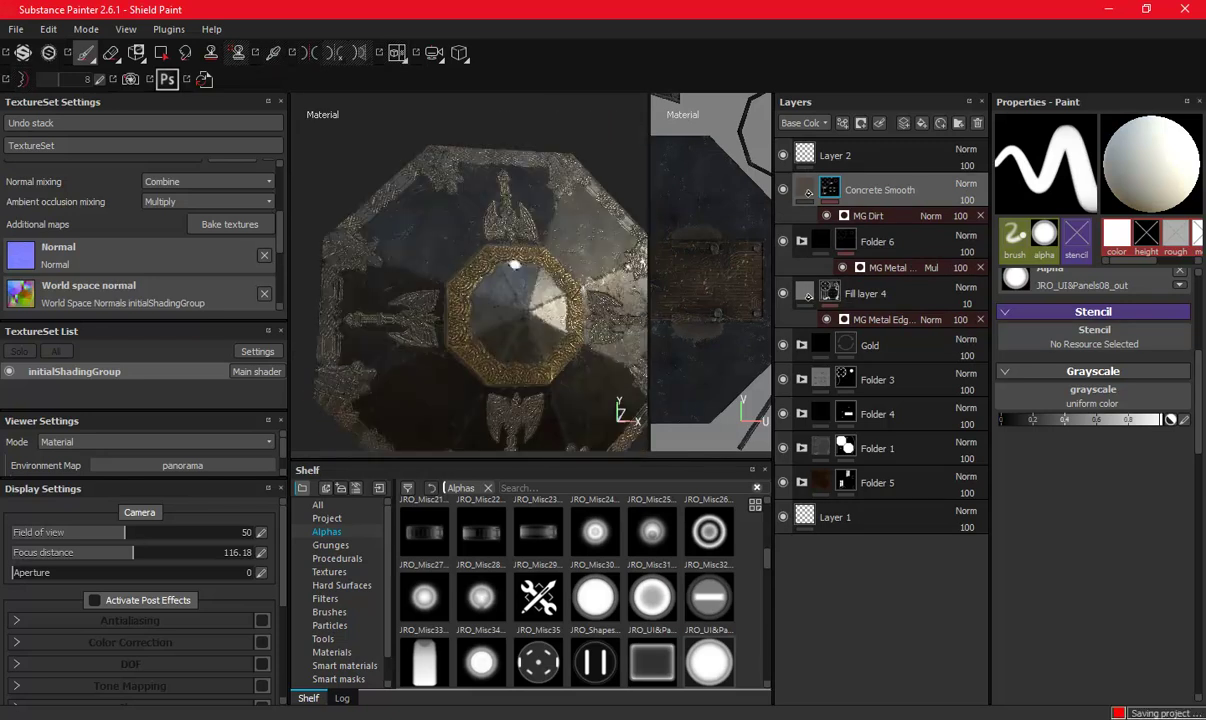
pyautogui.moveTo(515, 264)
pyautogui.keyDown('alt'); pyautogui.mouseDown()
pyautogui.moveTo(579, 289)
pyautogui.moveTo(501, 309)
pyautogui.mouseUp(); pyautogui.keyUp('alt')
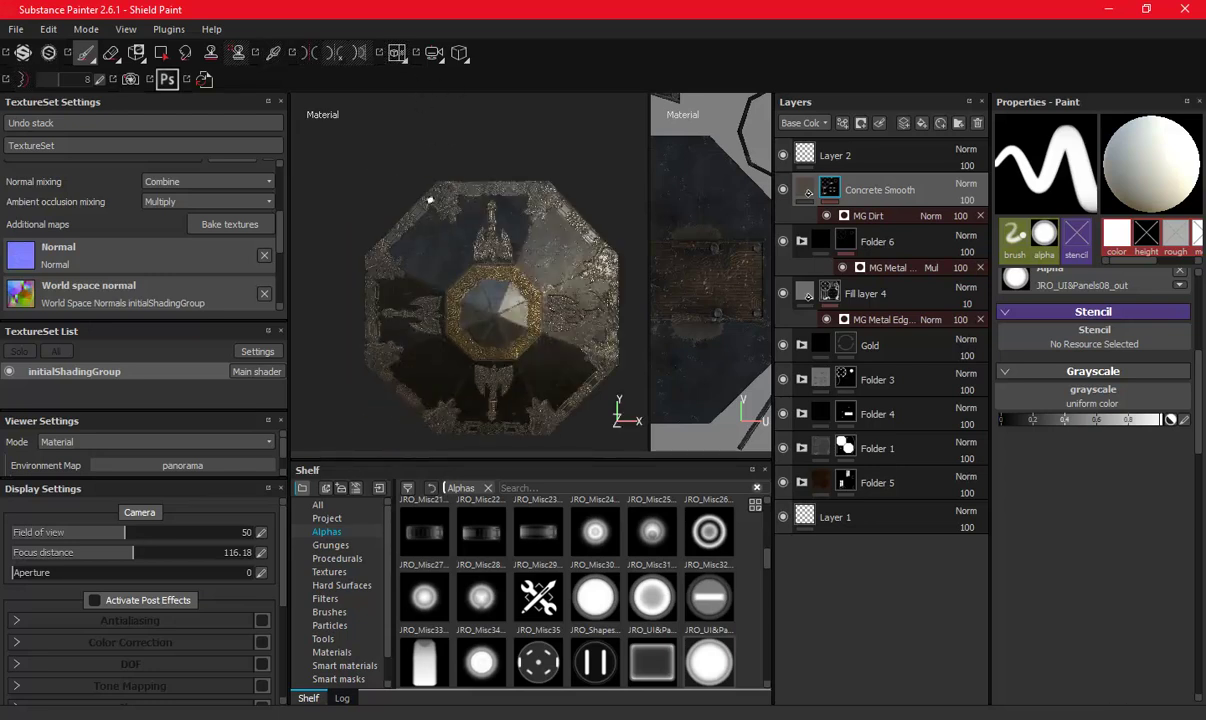
# Export the textures as 8-bit targa into Shield's Texture folder, then open that folder.
pyautogui.click(16, 29)
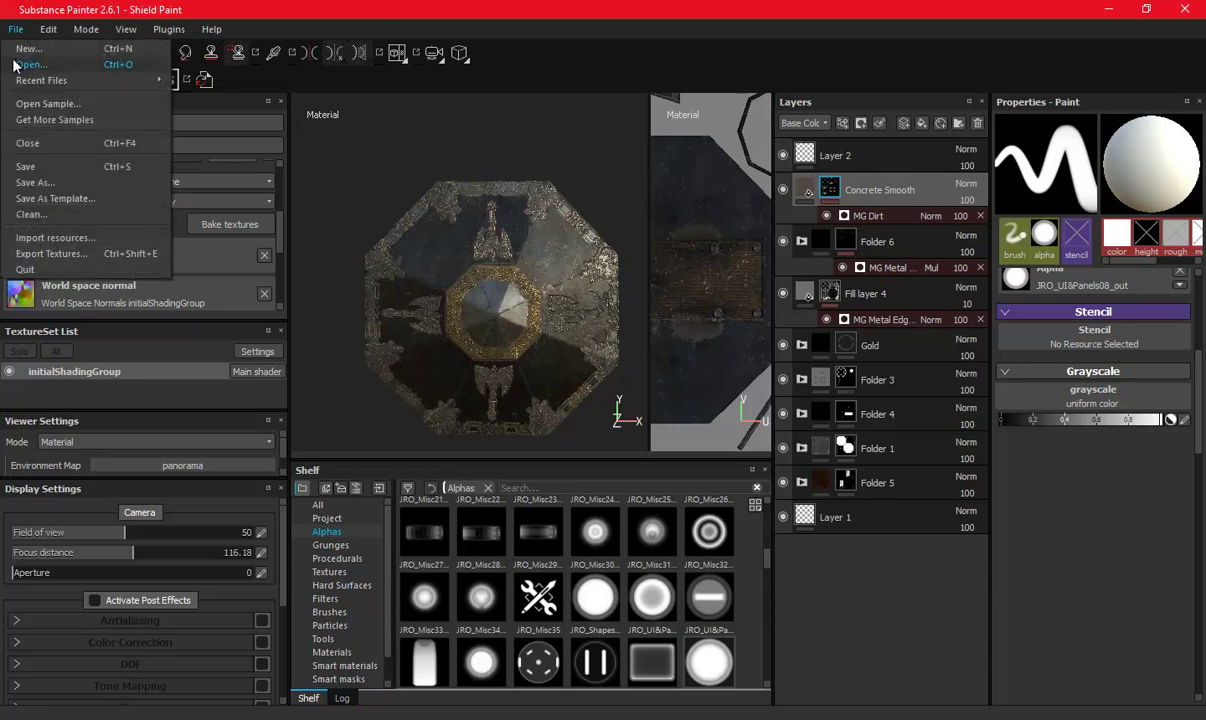
pyautogui.click(55, 258)
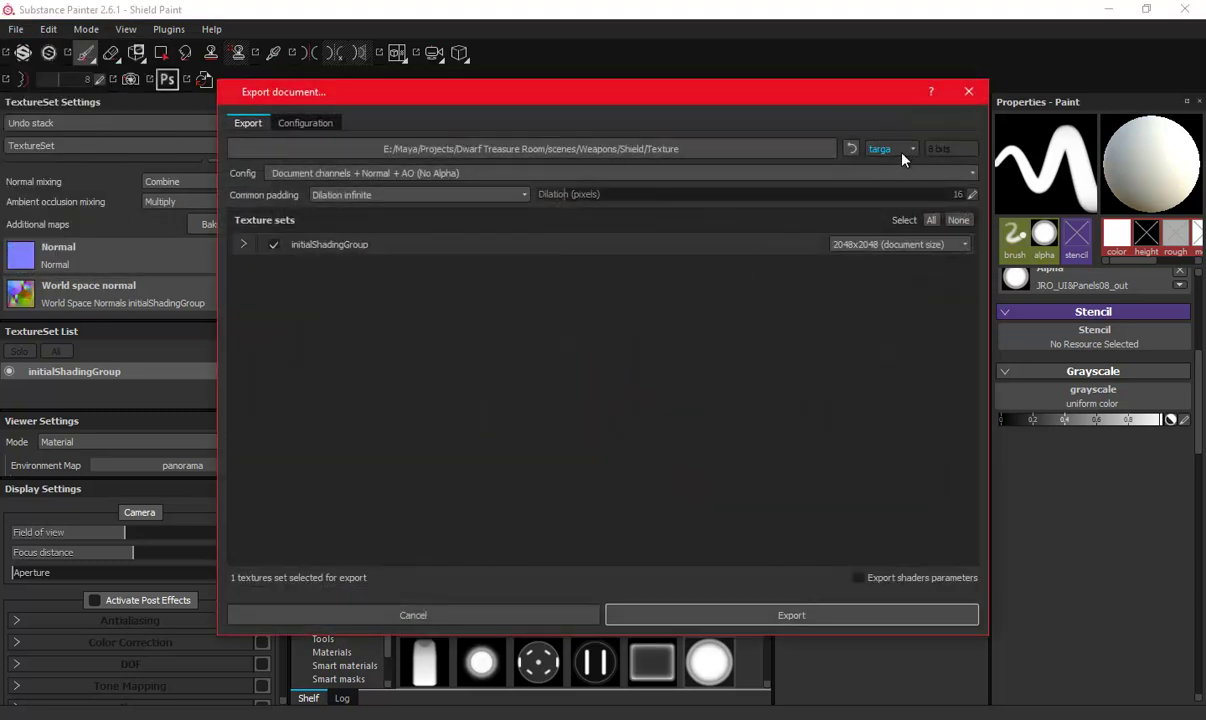
pyautogui.click(617, 147)
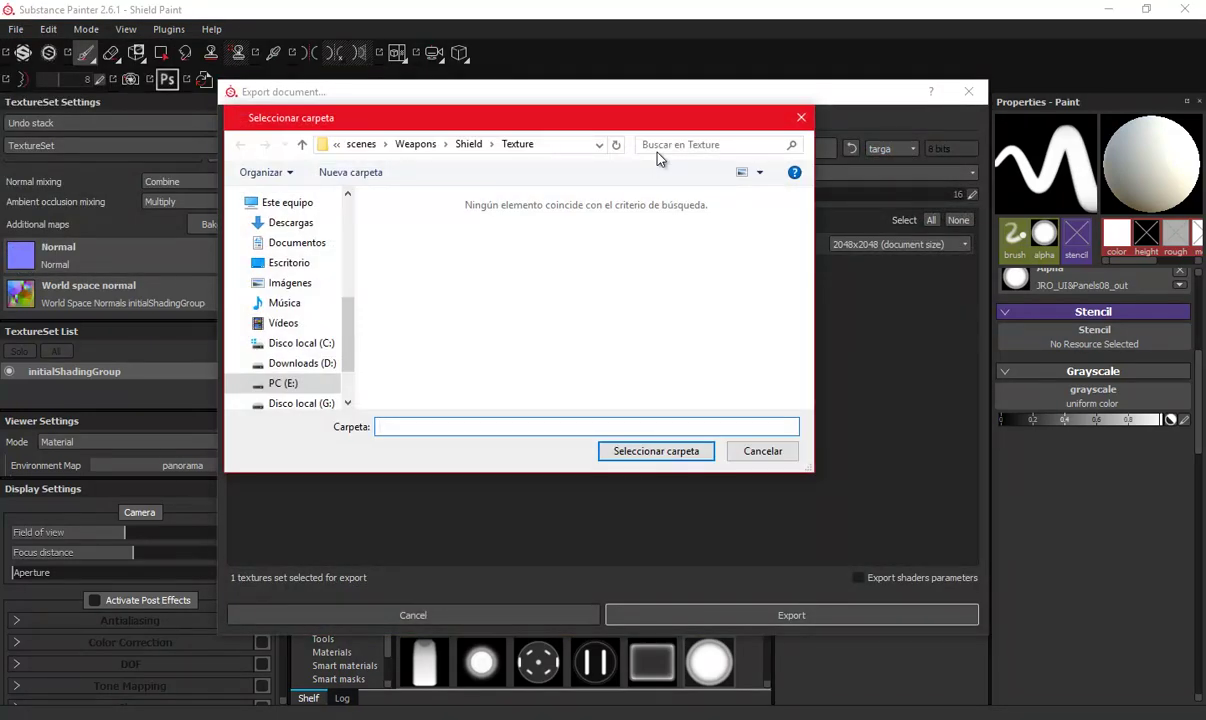
pyautogui.click(468, 144)
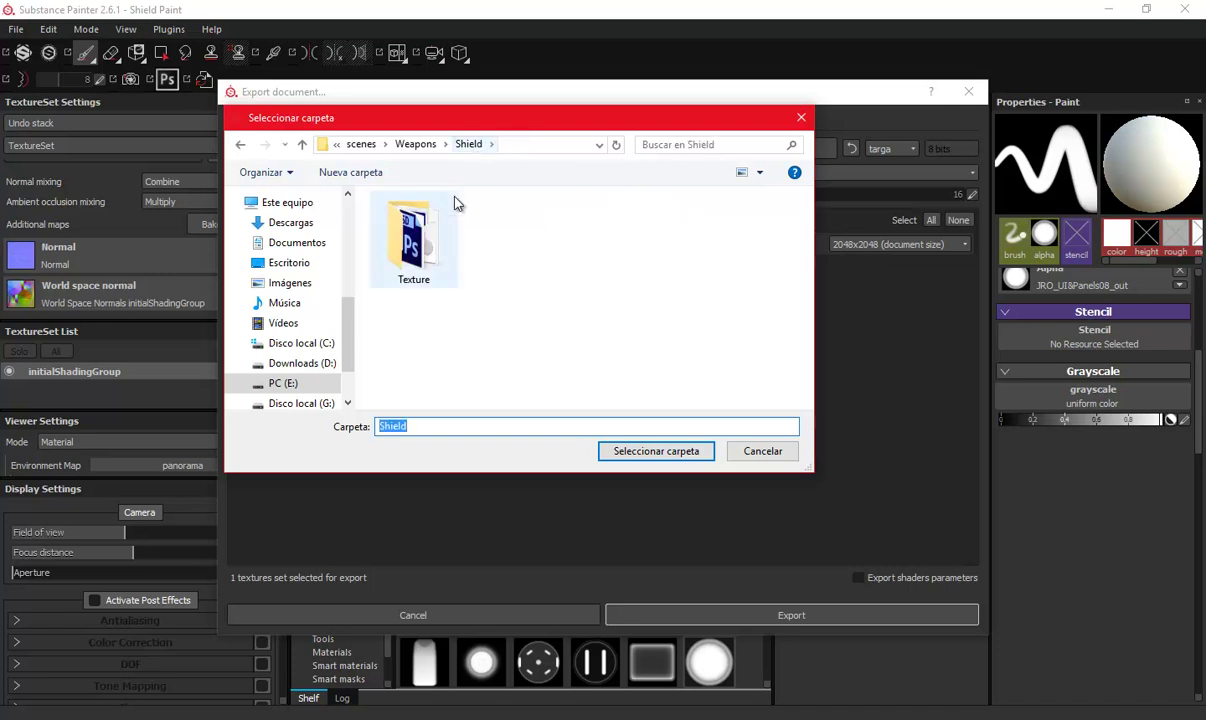
pyautogui.click(413, 240)
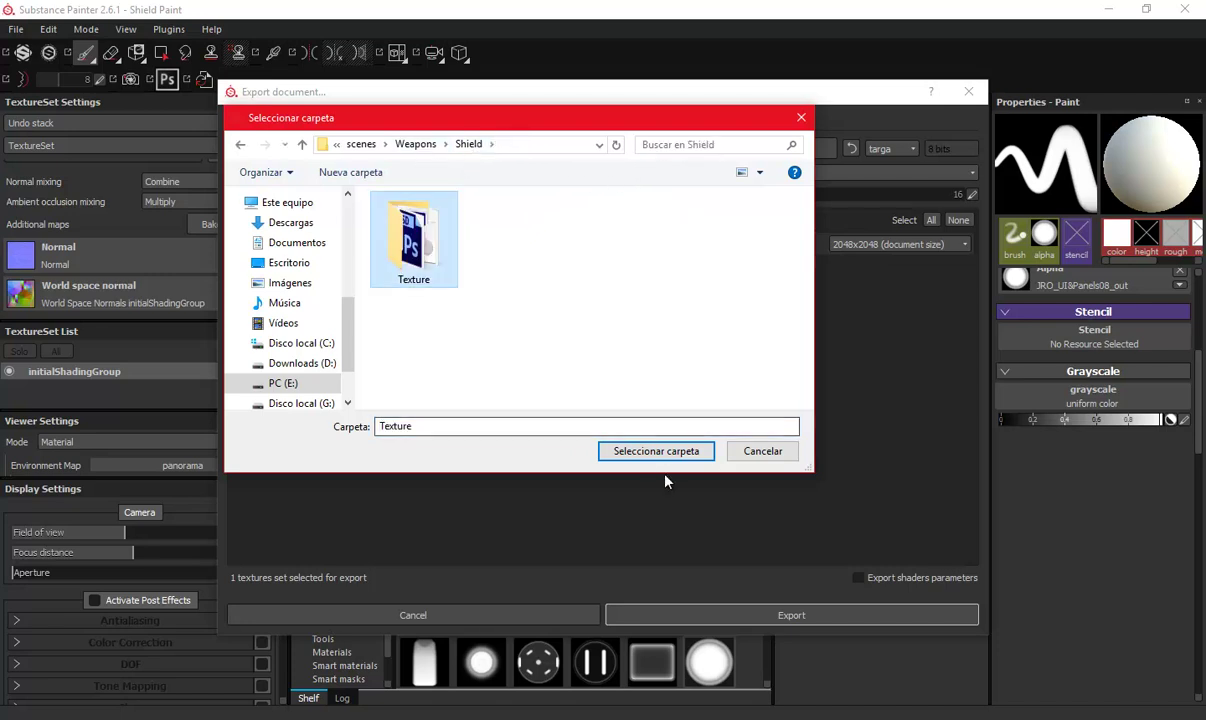
pyautogui.click(656, 451)
pyautogui.click(792, 615)
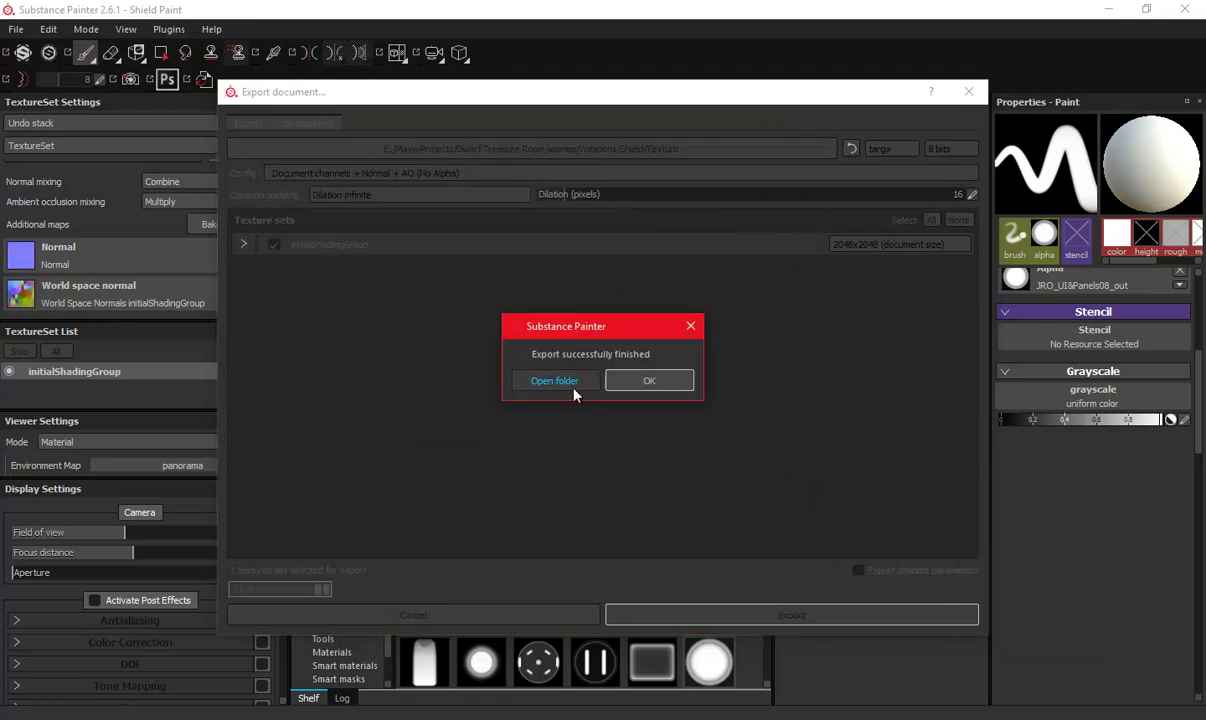
pyautogui.click(562, 382)
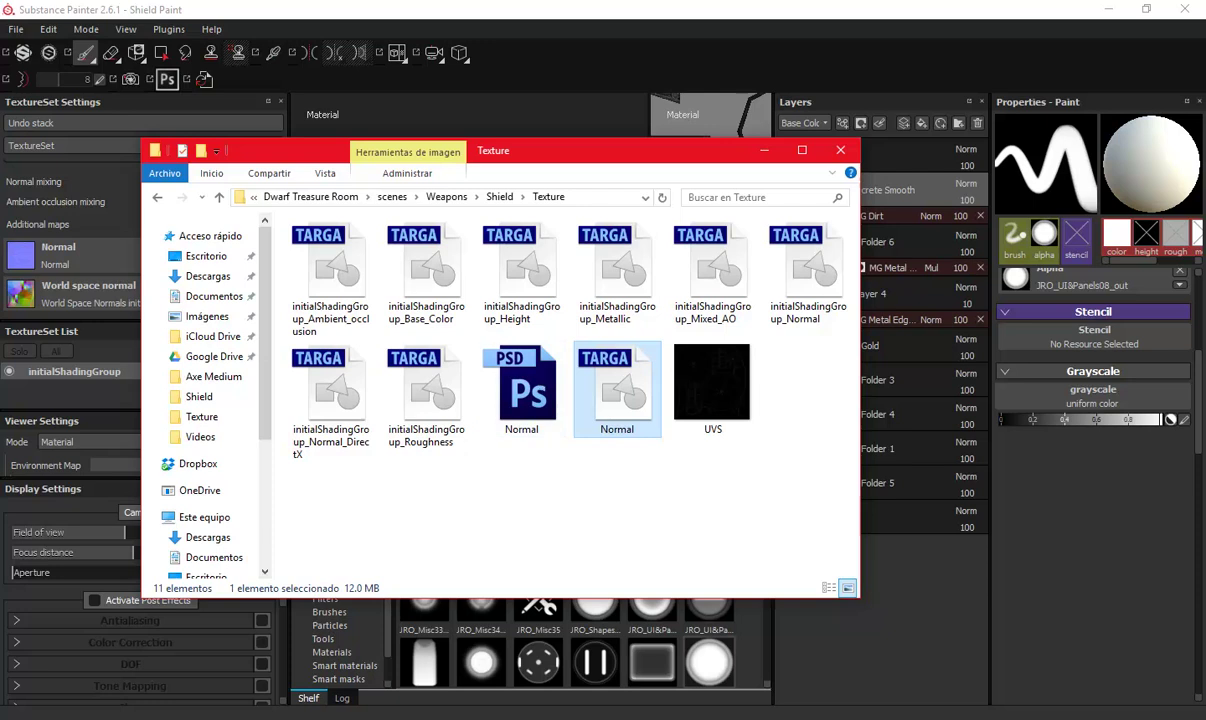
# Delete the Ambient_occlusion, Normal and Height TGAs, then open Base_Color in Photoshop.
pyautogui.click(801, 150)
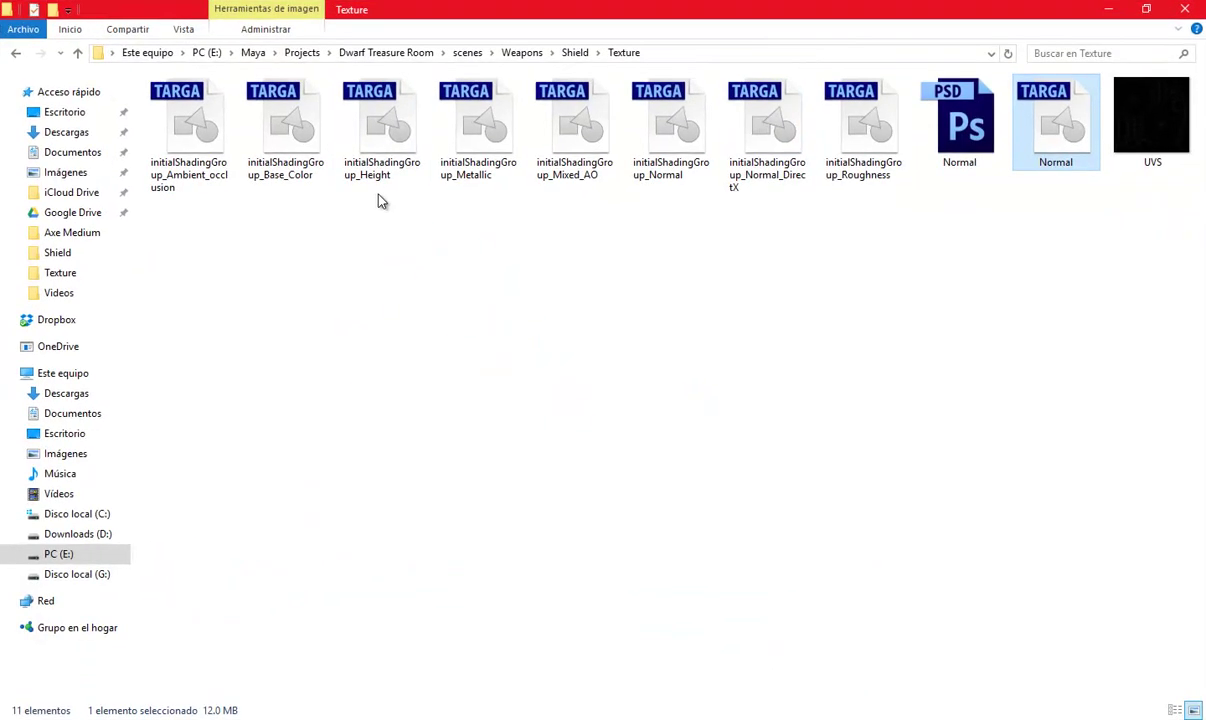
pyautogui.click(195, 122)
pyautogui.press('Delete')
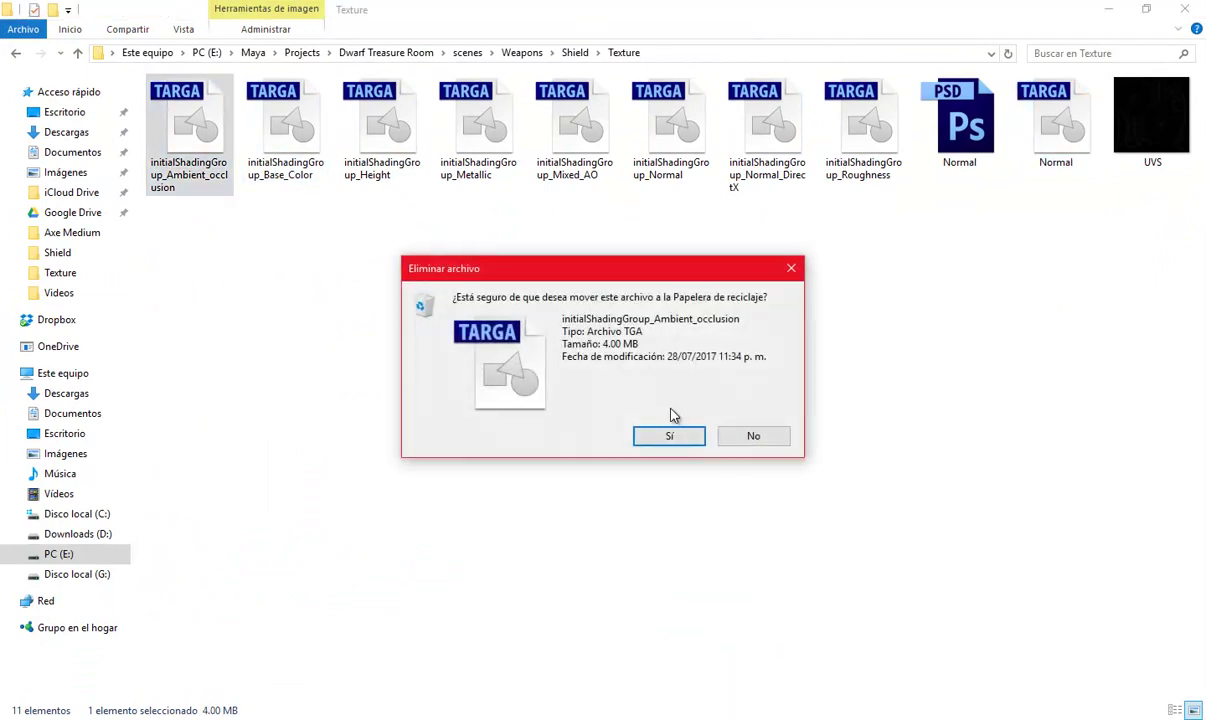
pyautogui.click(670, 436)
pyautogui.click(575, 130)
pyautogui.press('Delete')
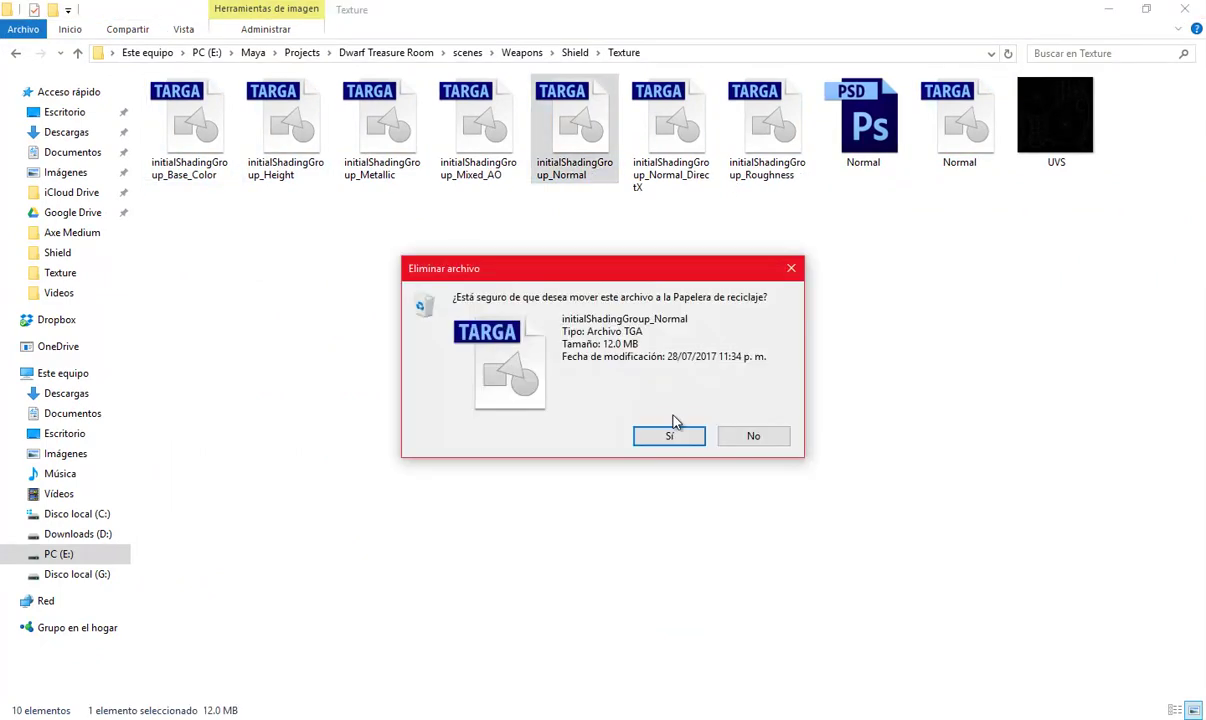
pyautogui.click(670, 436)
pyautogui.click(258, 188)
pyautogui.press('Delete')
pyautogui.click(667, 437)
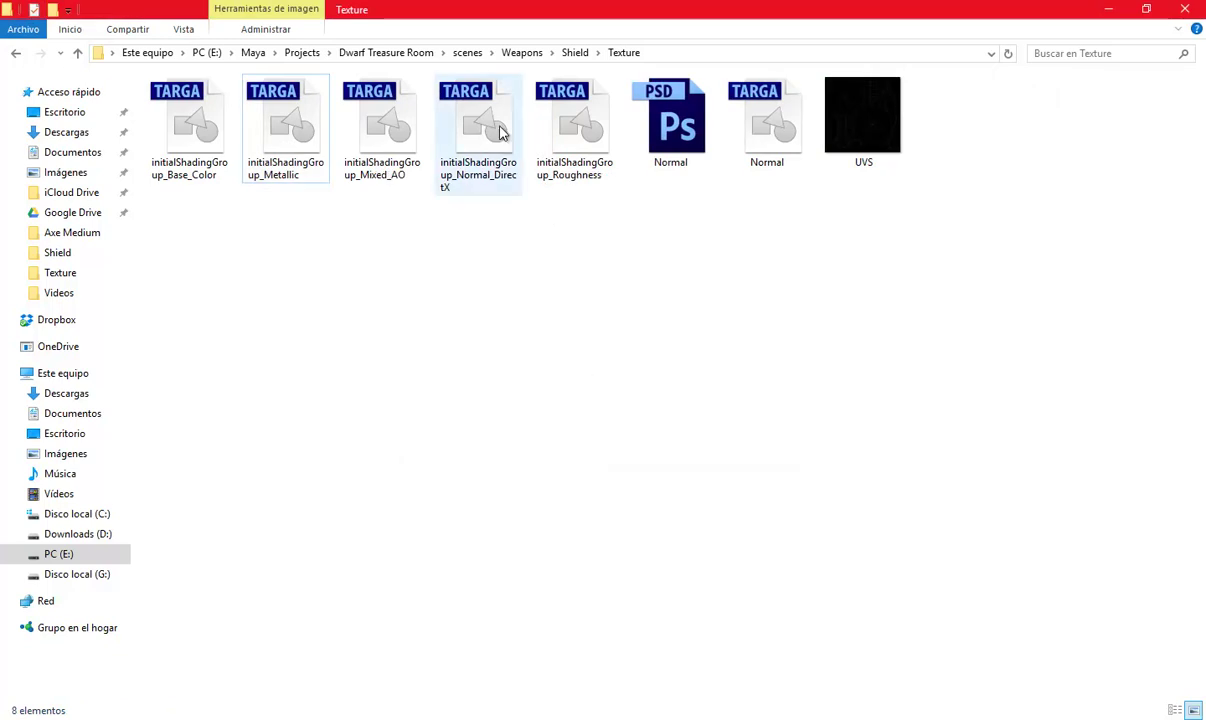
pyautogui.doubleClick(177, 131)
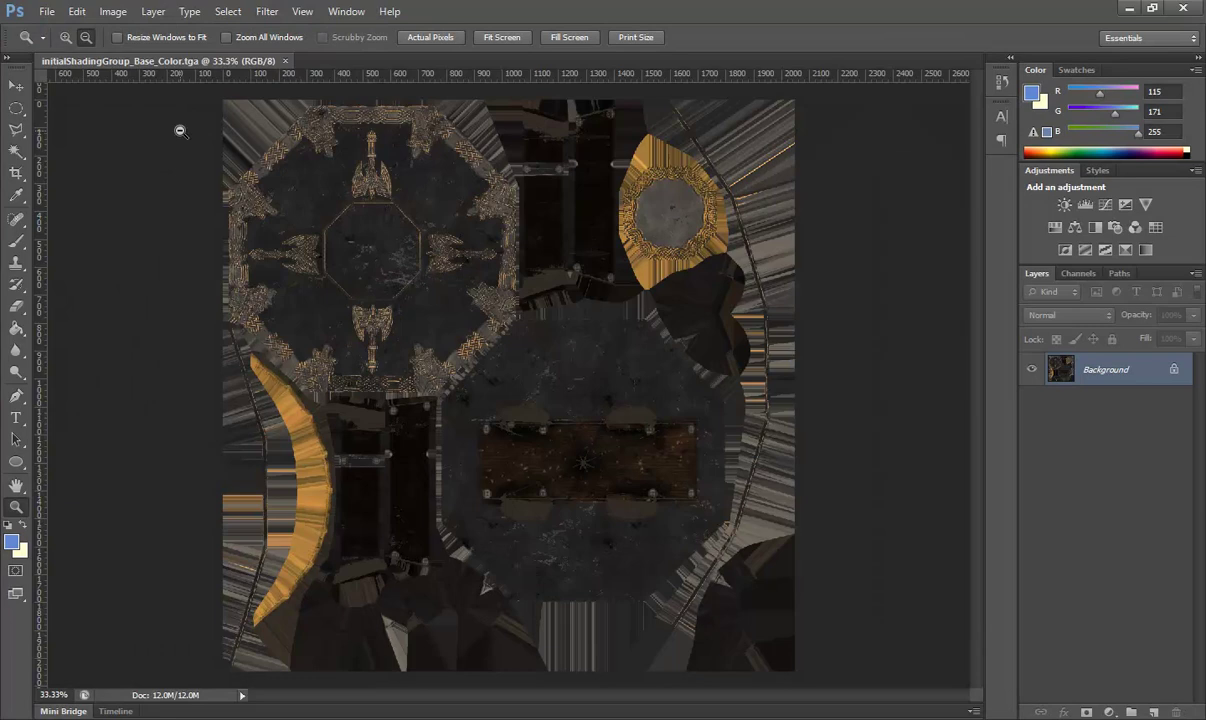
# Turn on colour proofing for Base_Color and open the Normal_DirectX map.
pyautogui.click(302, 11)
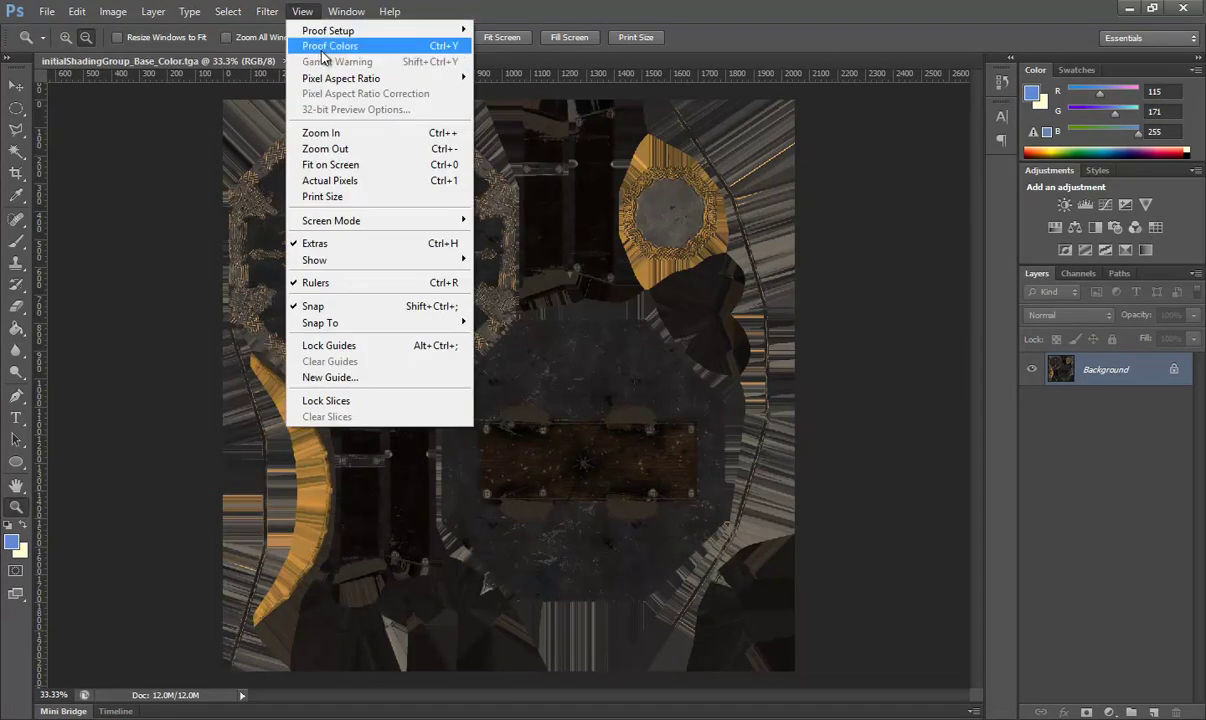
pyautogui.click(310, 44)
pyautogui.click(1124, 8)
pyautogui.doubleClick(505, 125)
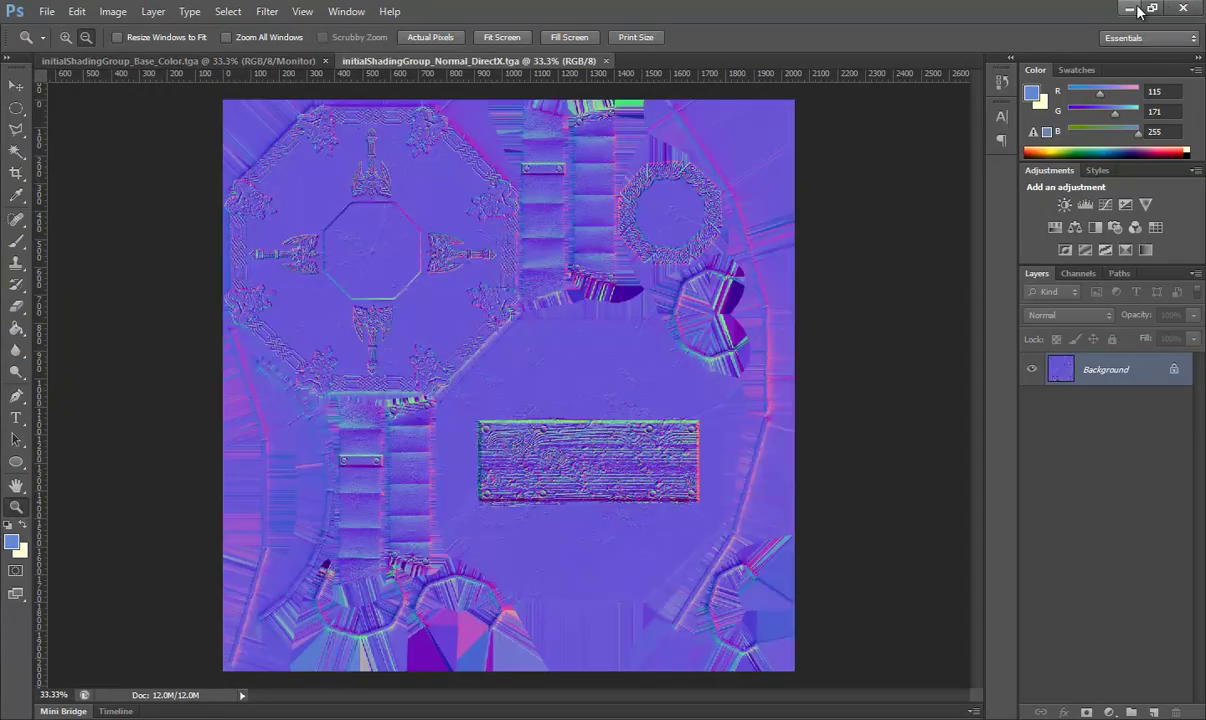
# Open Mixed_AO, copy all of it, and paste it in place into Base_Color.
pyautogui.click(1129, 9)
pyautogui.click(383, 105)
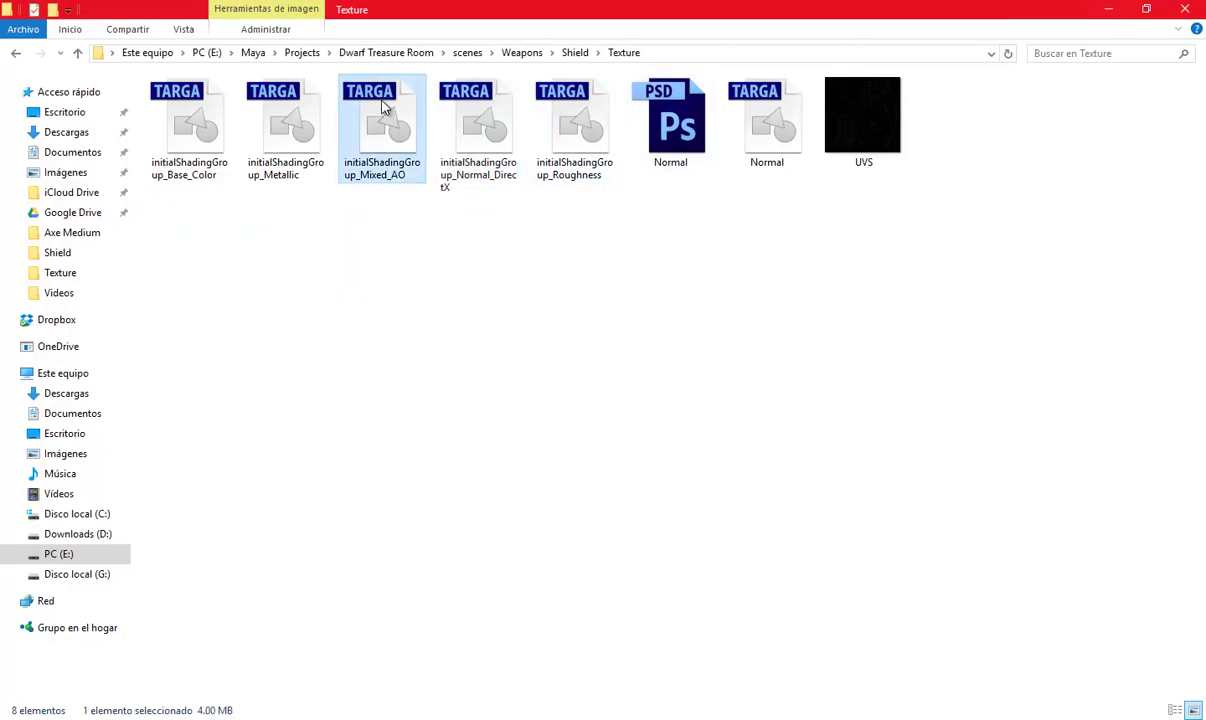
pyautogui.doubleClick(383, 105)
pyautogui.rightClick(13, 119)
pyautogui.click(75, 102)
pyautogui.moveTo(192, 82)
pyautogui.mouseDown()
pyautogui.moveTo(337, 160)
pyautogui.moveTo(829, 645)
pyautogui.mouseUp()
pyautogui.click(77, 11)
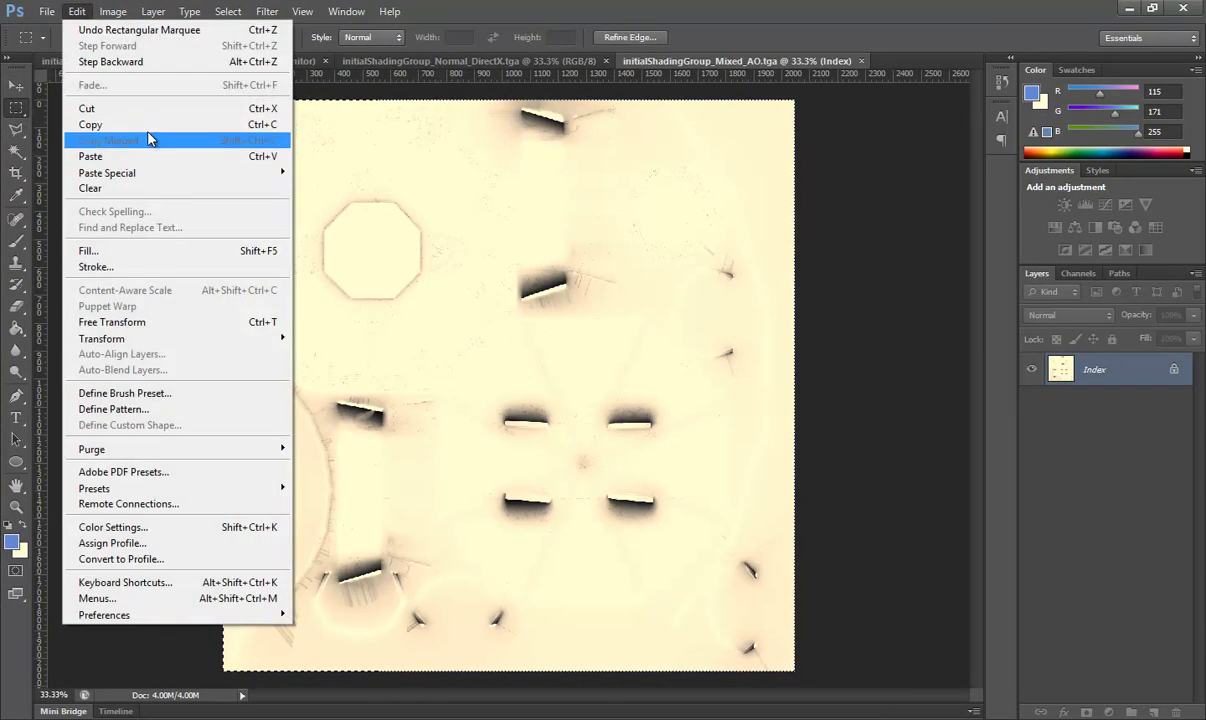
pyautogui.click(139, 120)
pyautogui.click(290, 60)
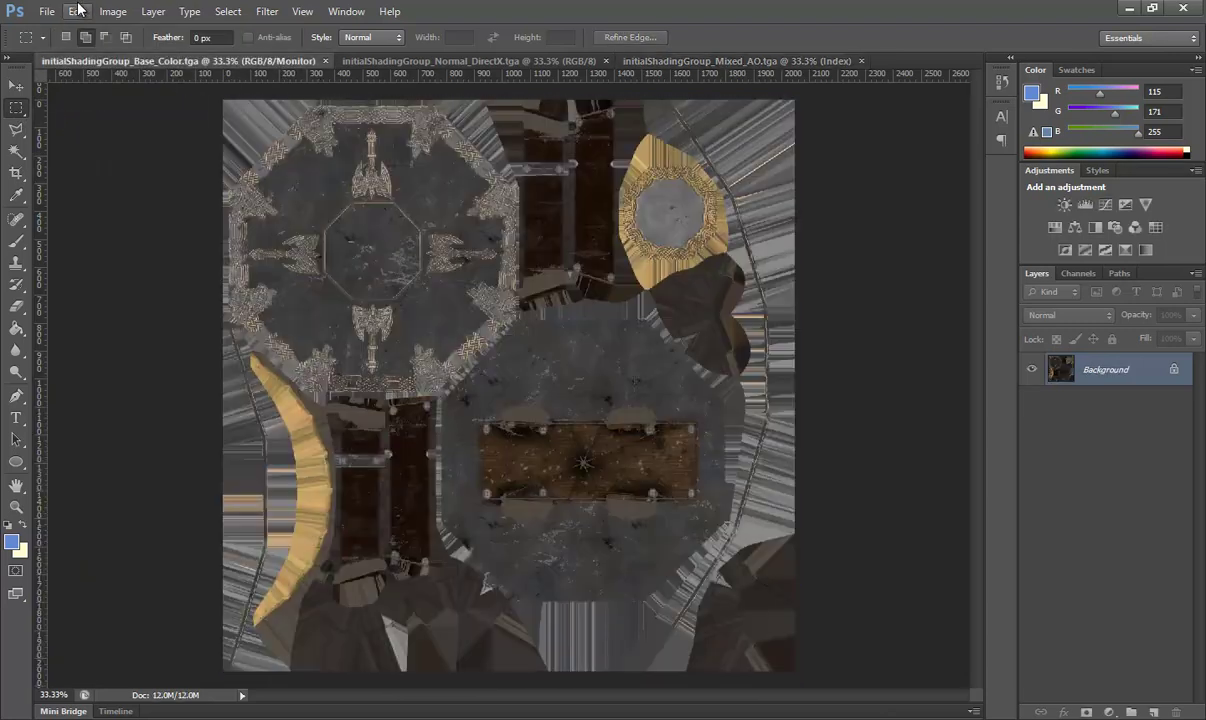
pyautogui.click(79, 10)
pyautogui.click(335, 172)
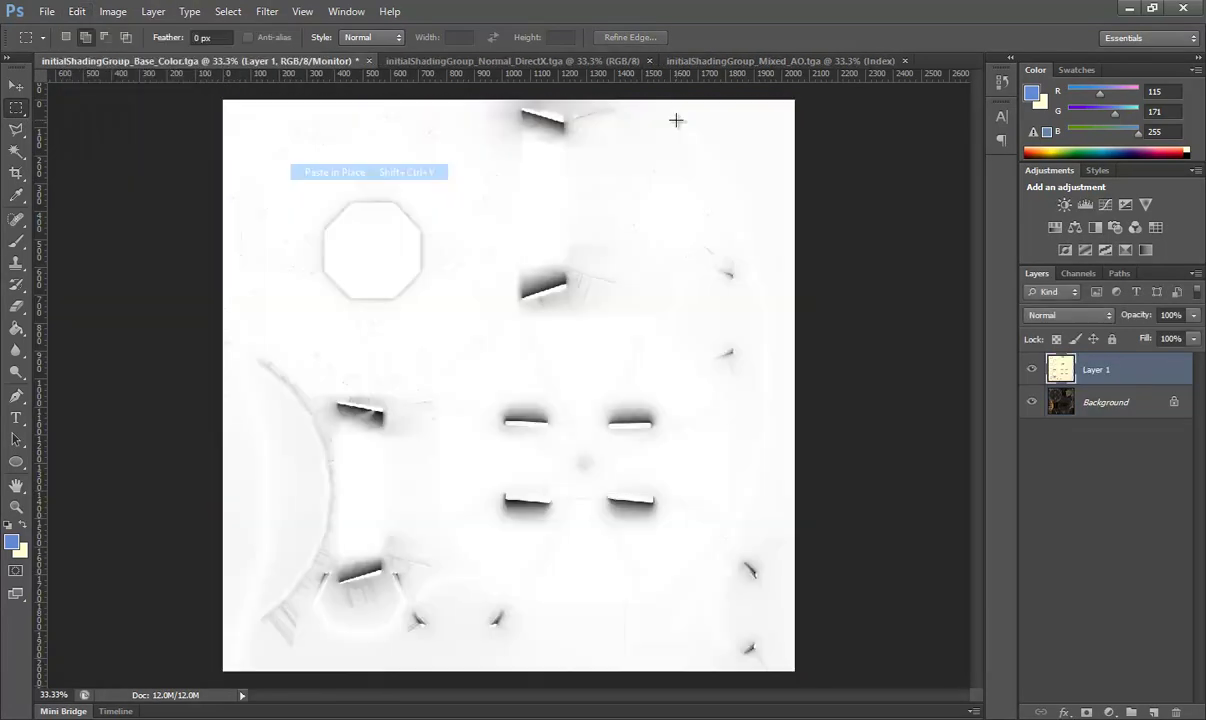
# Close Mixed_AO and run xNormal's Height2Occlusion filter on Normal_DirectX.
pyautogui.click(905, 60)
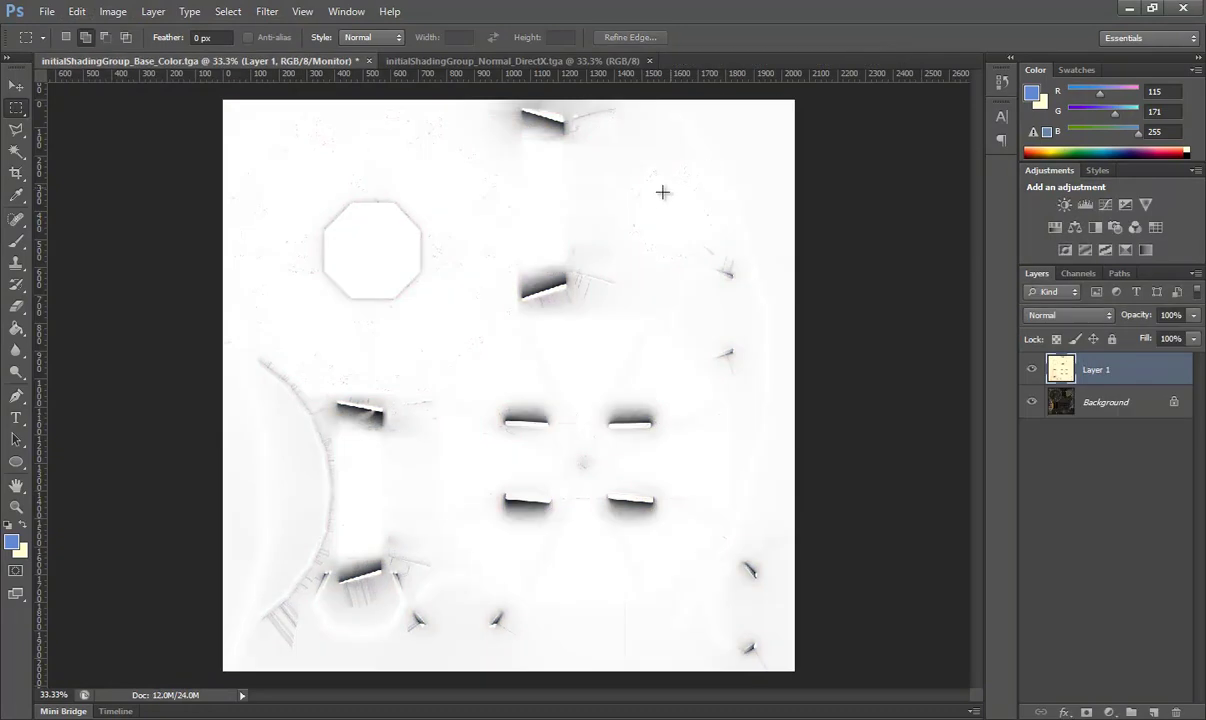
pyautogui.click(425, 58)
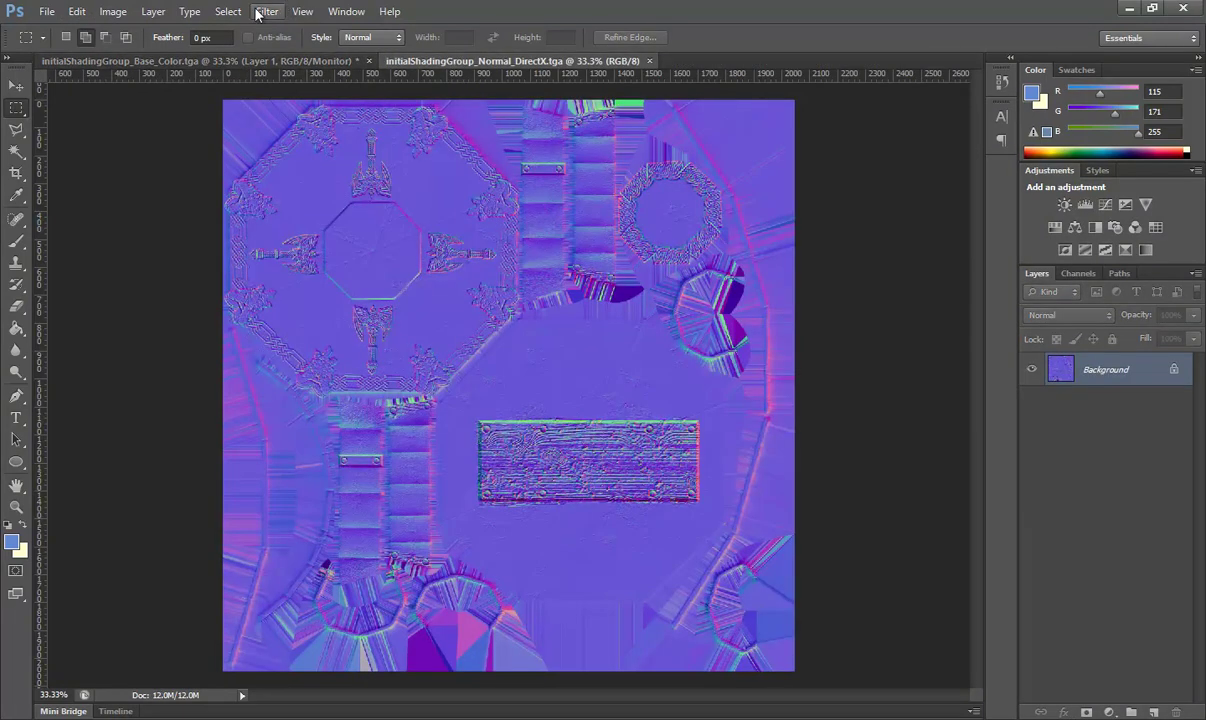
pyautogui.click(254, 13)
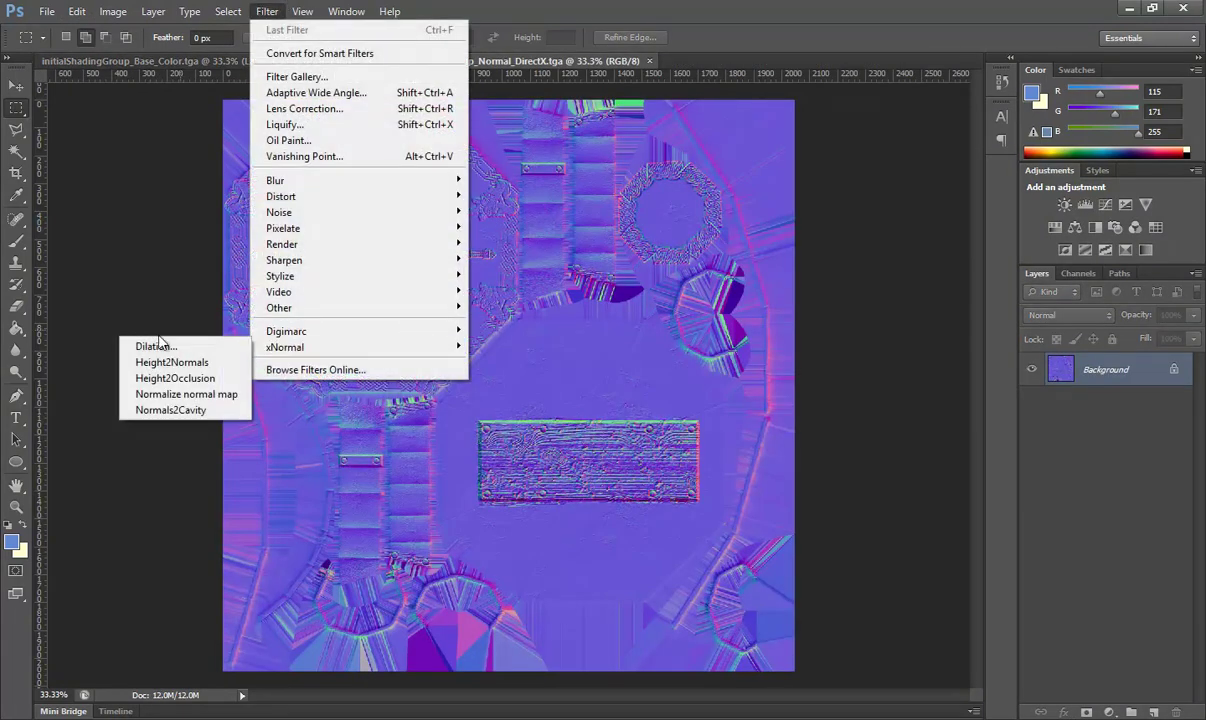
pyautogui.click(175, 378)
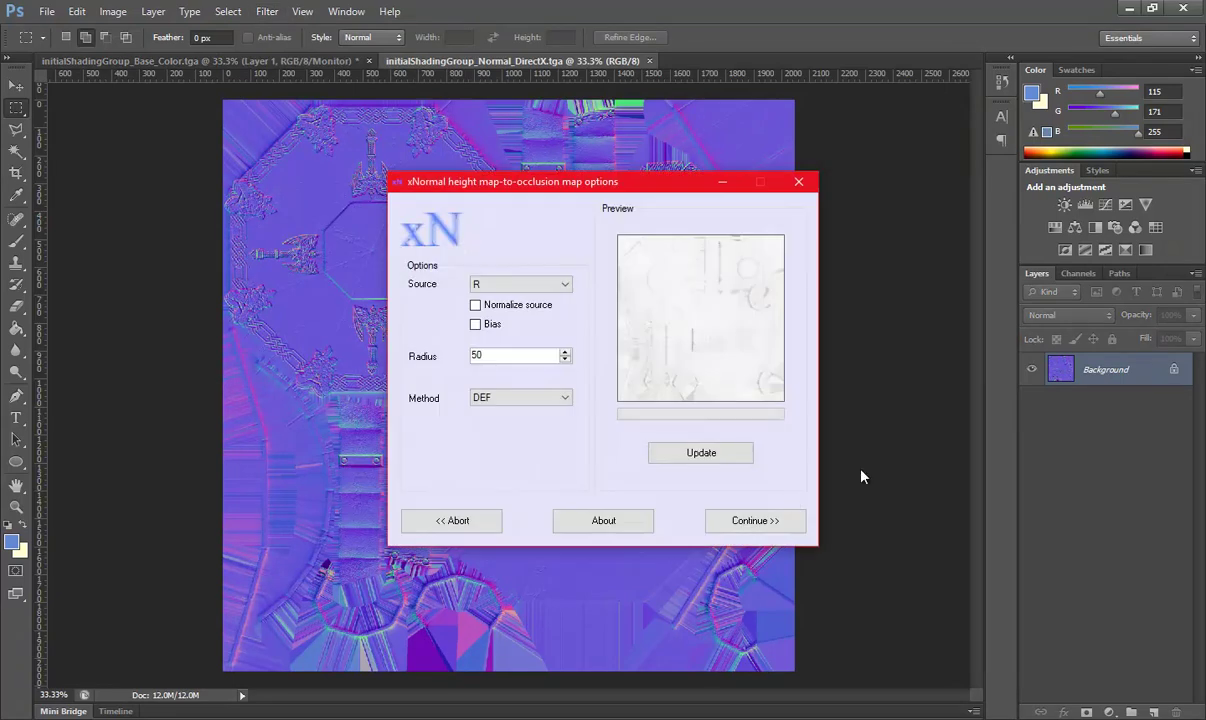
pyautogui.click(768, 520)
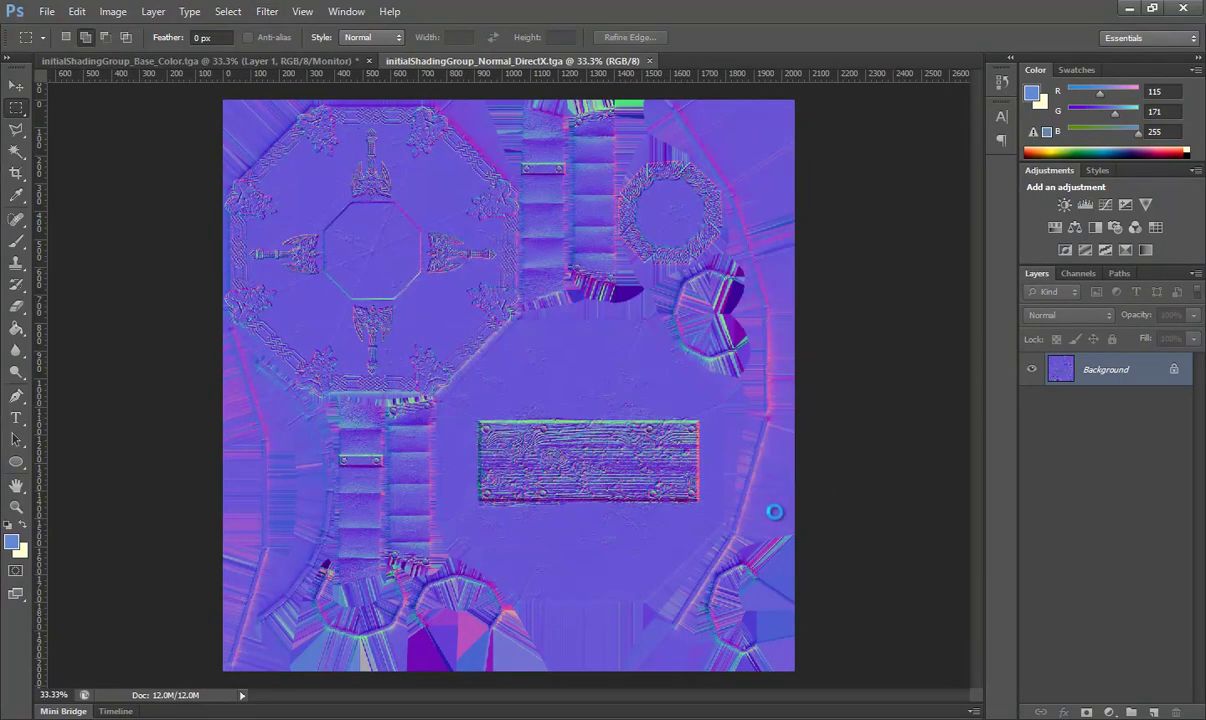
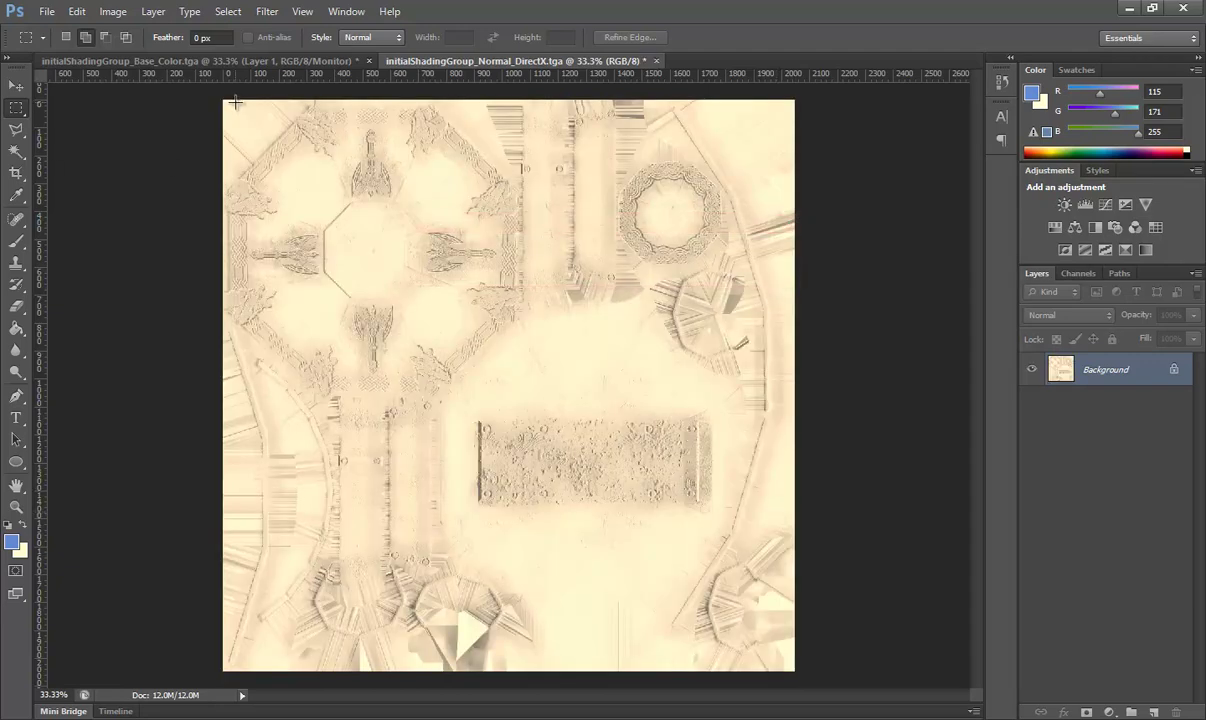
# Copy the whole normal map, paste it in place into Base_Color, and close Normal_DirectX without saving.
pyautogui.moveTo(210, 95); pyautogui.dragTo(887, 650)
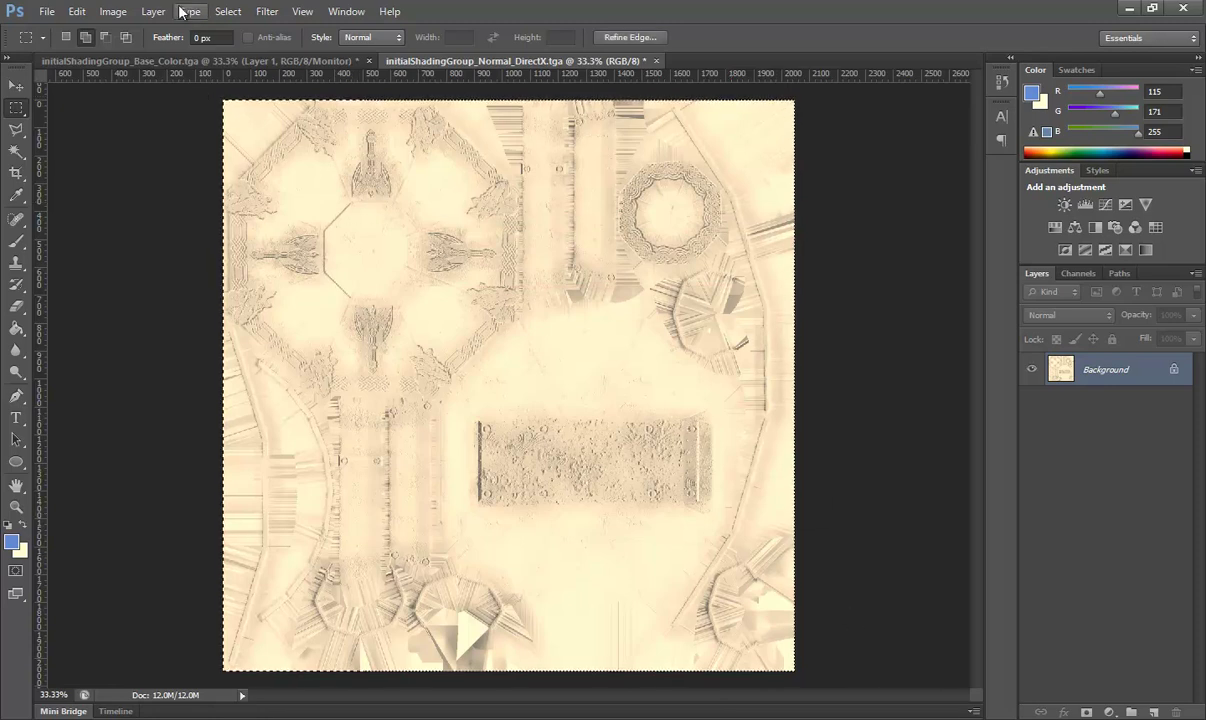
pyautogui.click(75, 11)
pyautogui.click(97, 125)
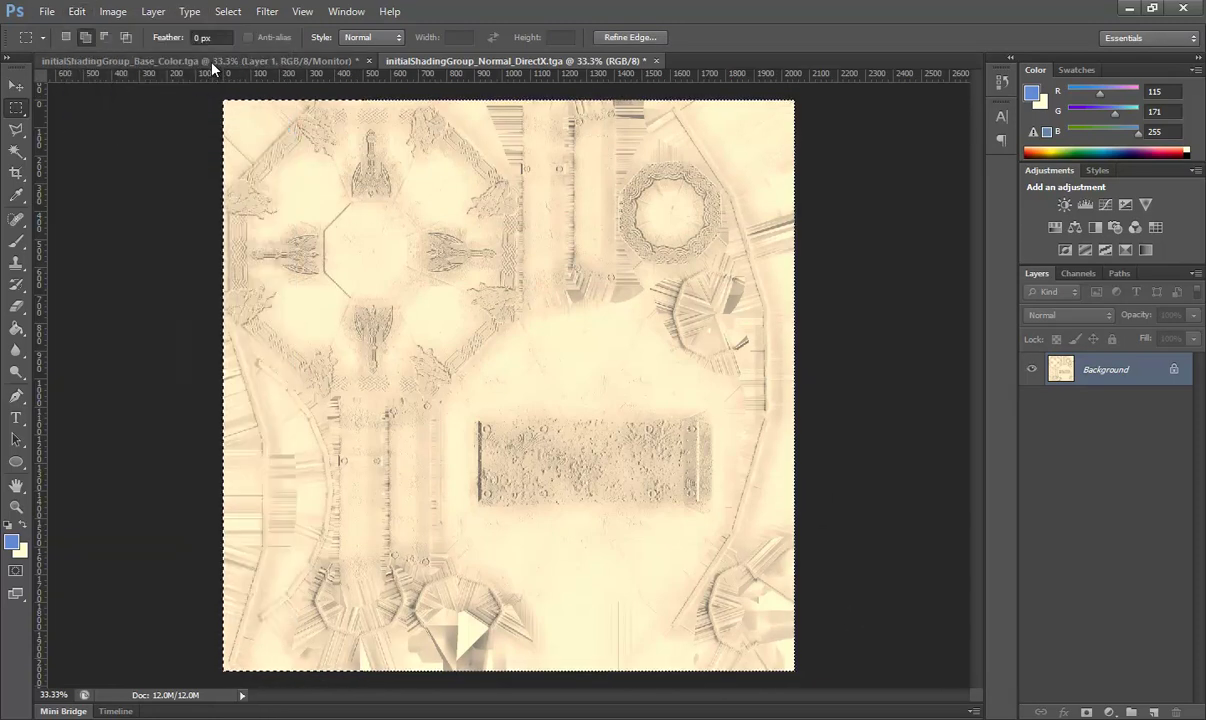
pyautogui.click(200, 60)
pyautogui.click(77, 11)
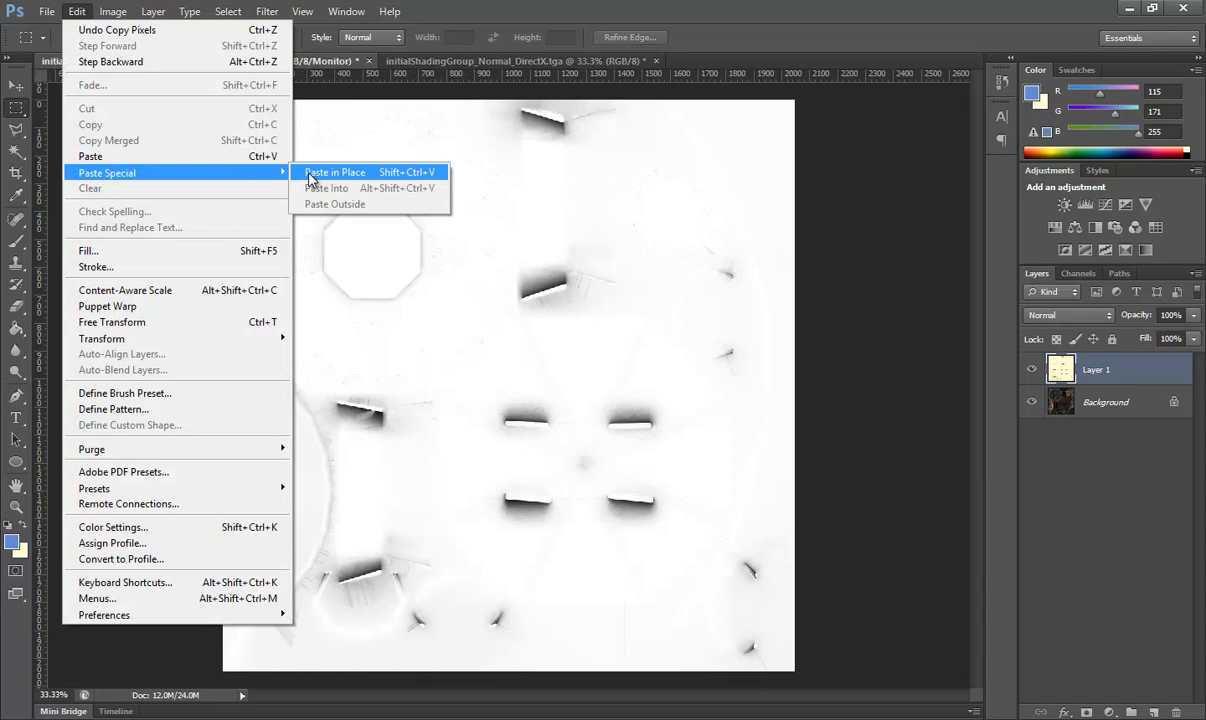
pyautogui.click(335, 173)
pyautogui.click(508, 62)
pyautogui.click(656, 61)
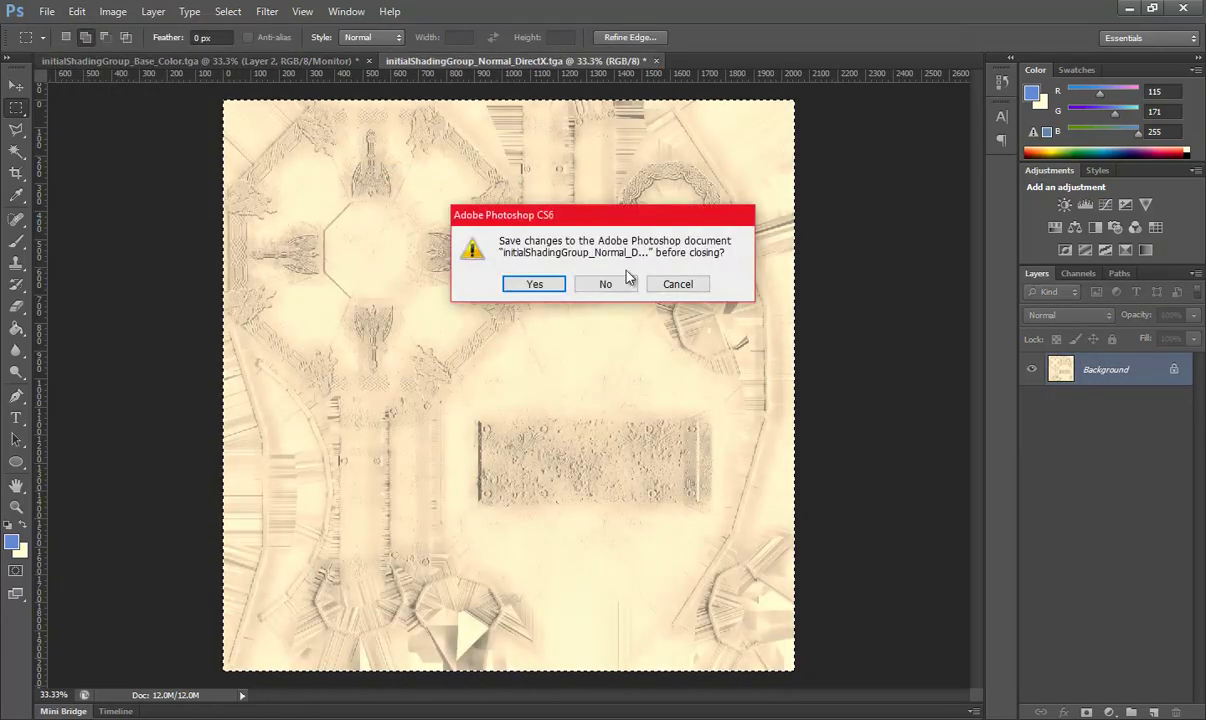
pyautogui.click(607, 285)
# Set both the pasted layer and Layer 1 to Multiply blend mode.
pyautogui.click(1080, 316)
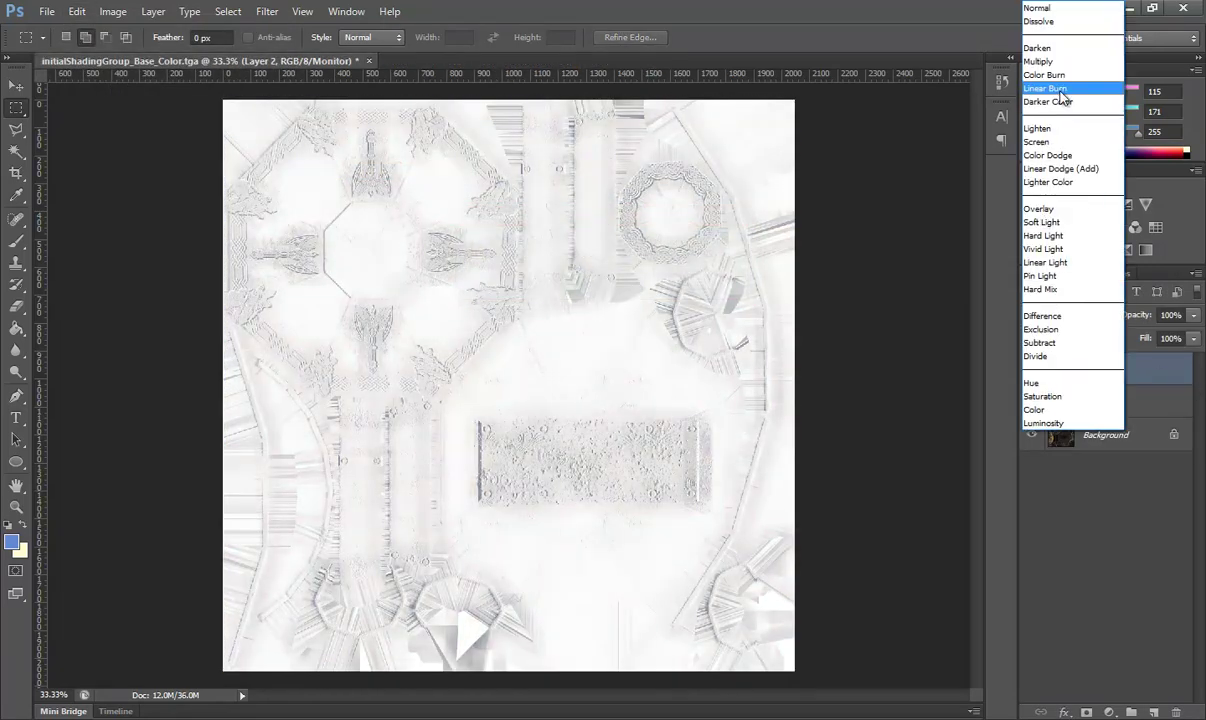
pyautogui.click(1070, 61)
pyautogui.click(1086, 402)
pyautogui.click(1060, 315)
pyautogui.click(990, 60)
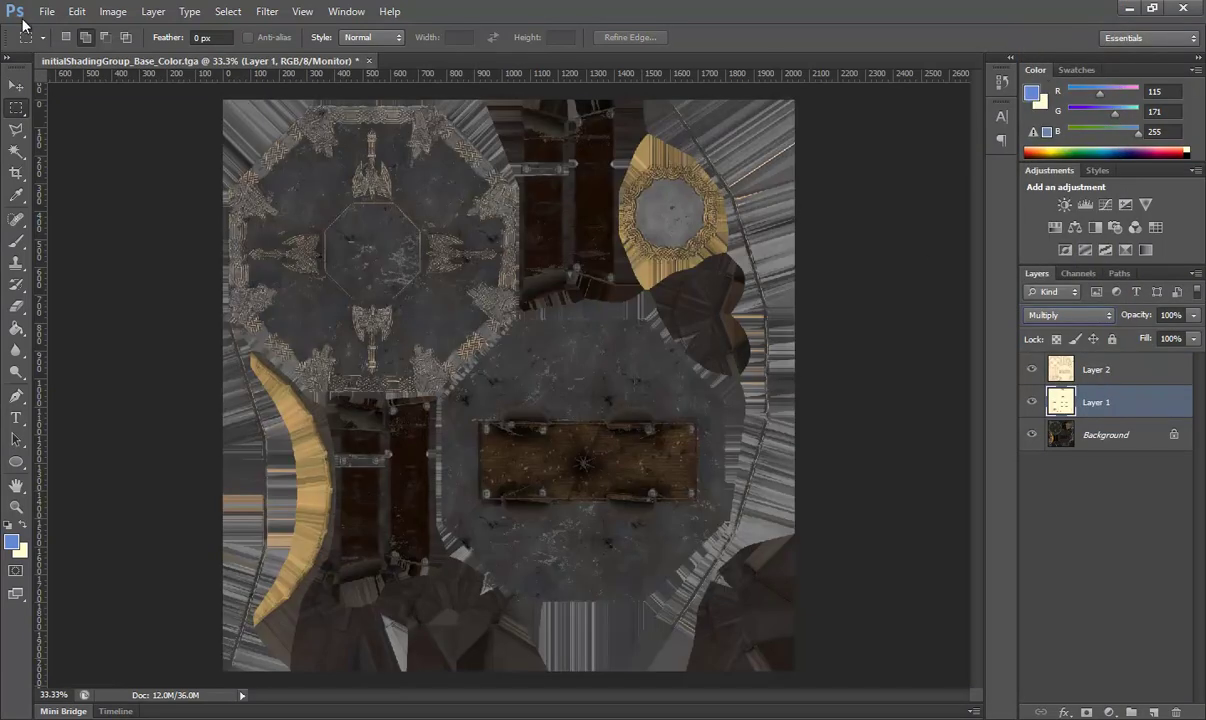
# Save as Targa over initialShadingGroup_Base_Color.tga, then quit Photoshop discarding changes.
pyautogui.click(46, 11)
pyautogui.click(60, 200)
pyautogui.click(620, 389)
pyautogui.click(600, 597)
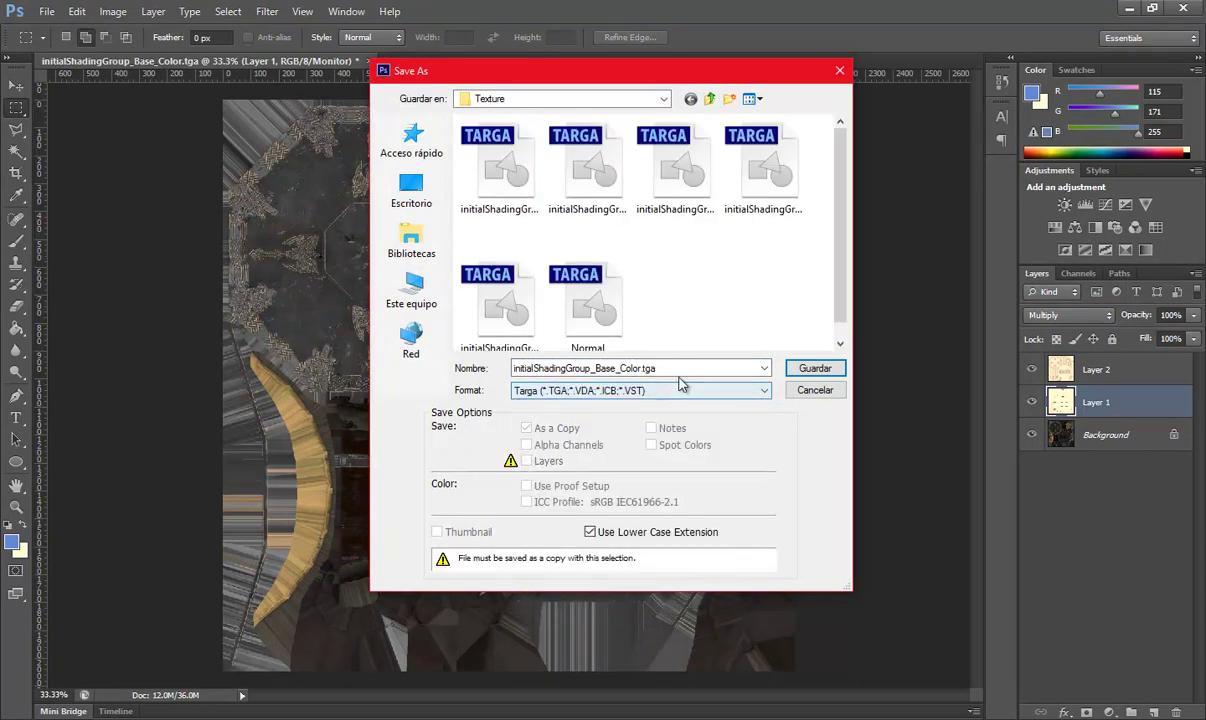
pyautogui.click(815, 368)
pyautogui.click(556, 280)
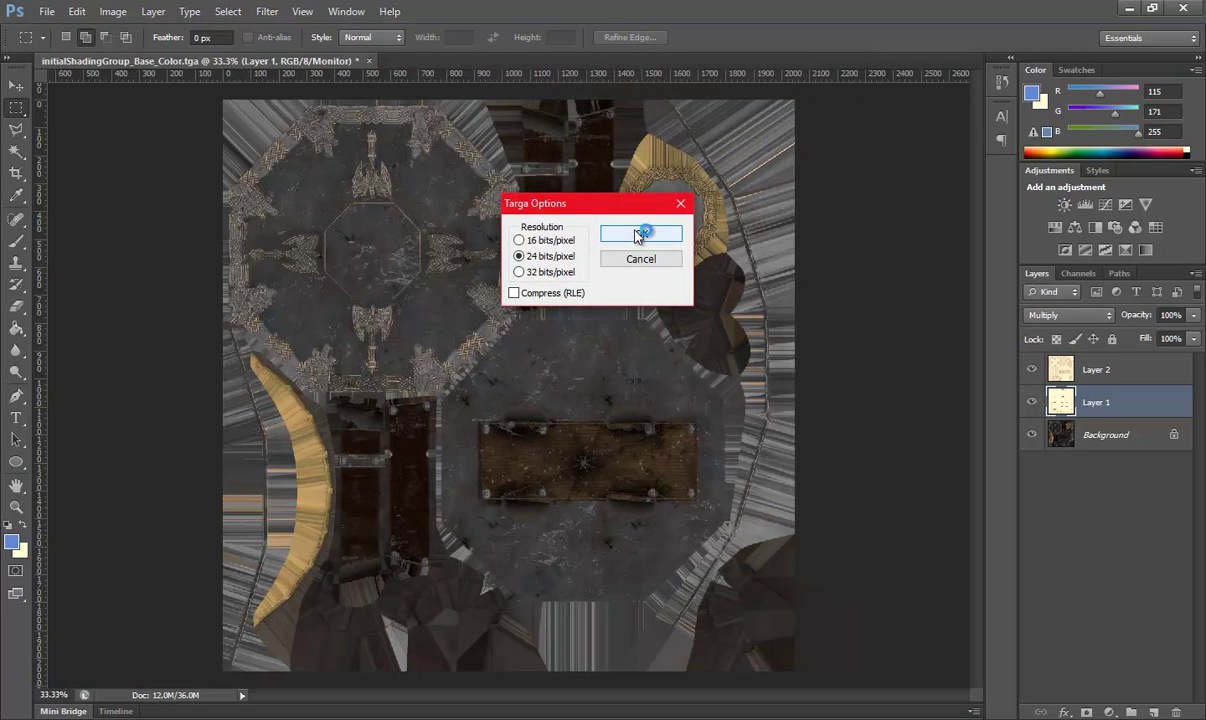
pyautogui.click(640, 233)
pyautogui.click(1190, 7)
pyautogui.click(622, 286)
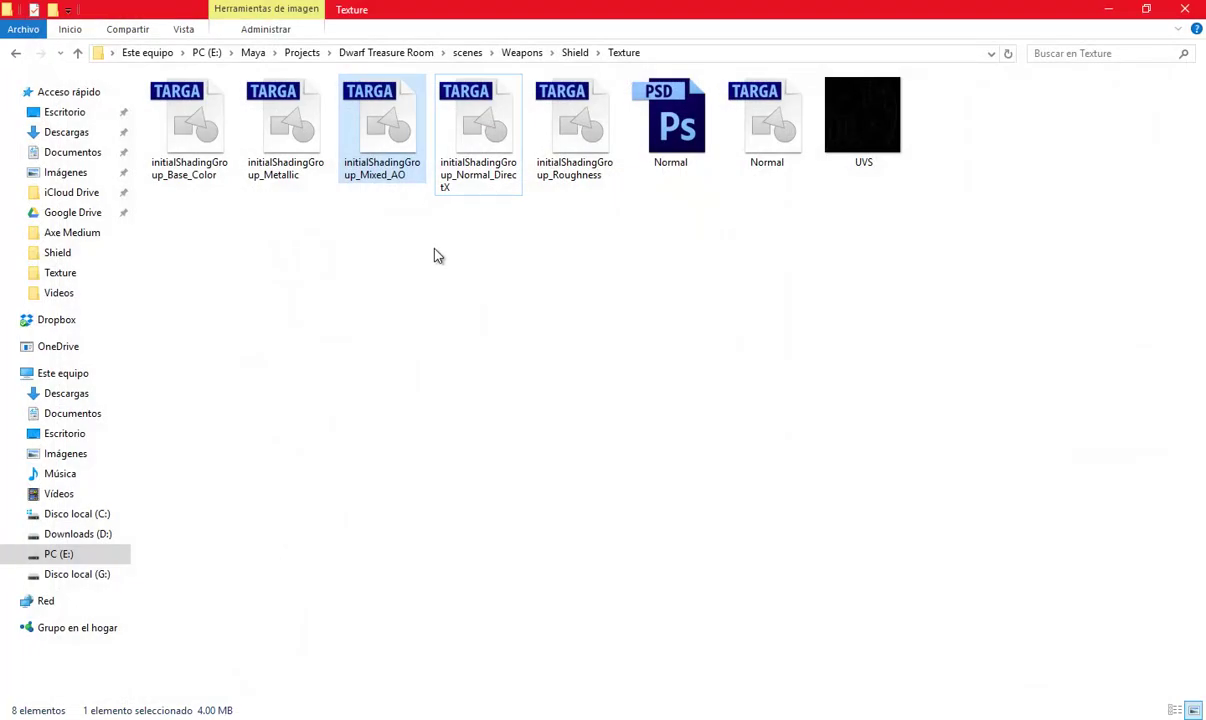
# Delete the initialShadingGroup_Mixed_AO texture to the Recycle Bin.
pyautogui.click(386, 134)
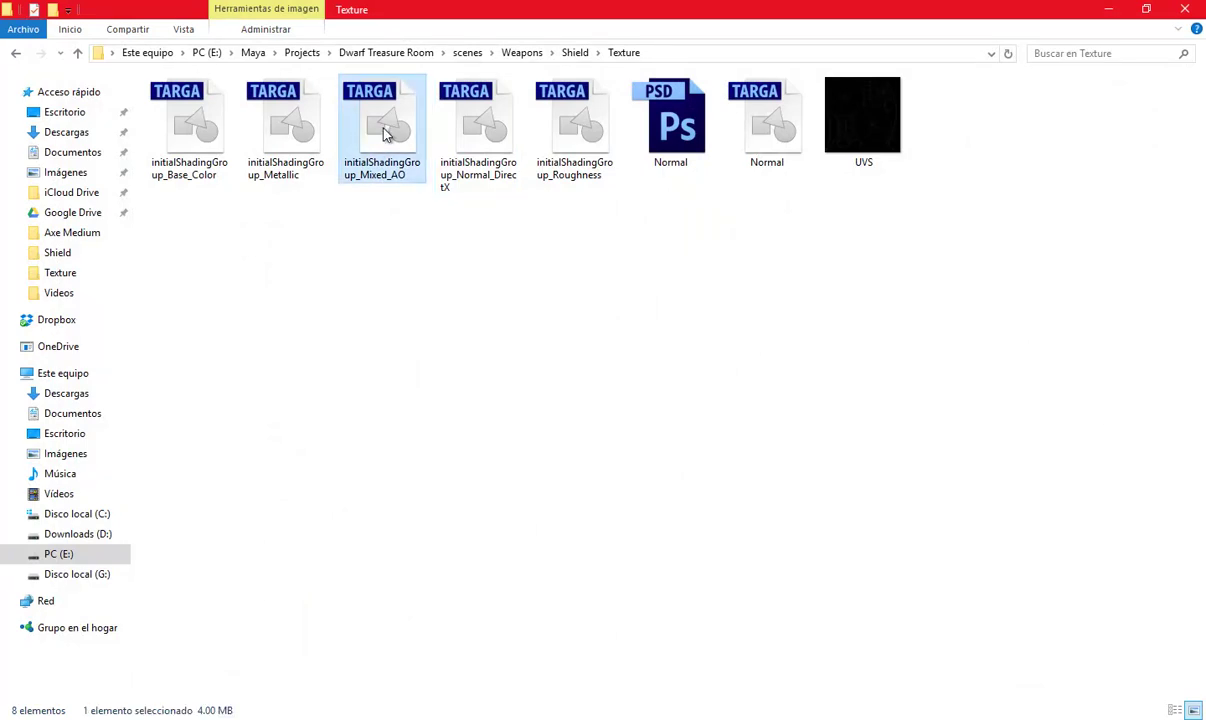
pyautogui.press('Delete')
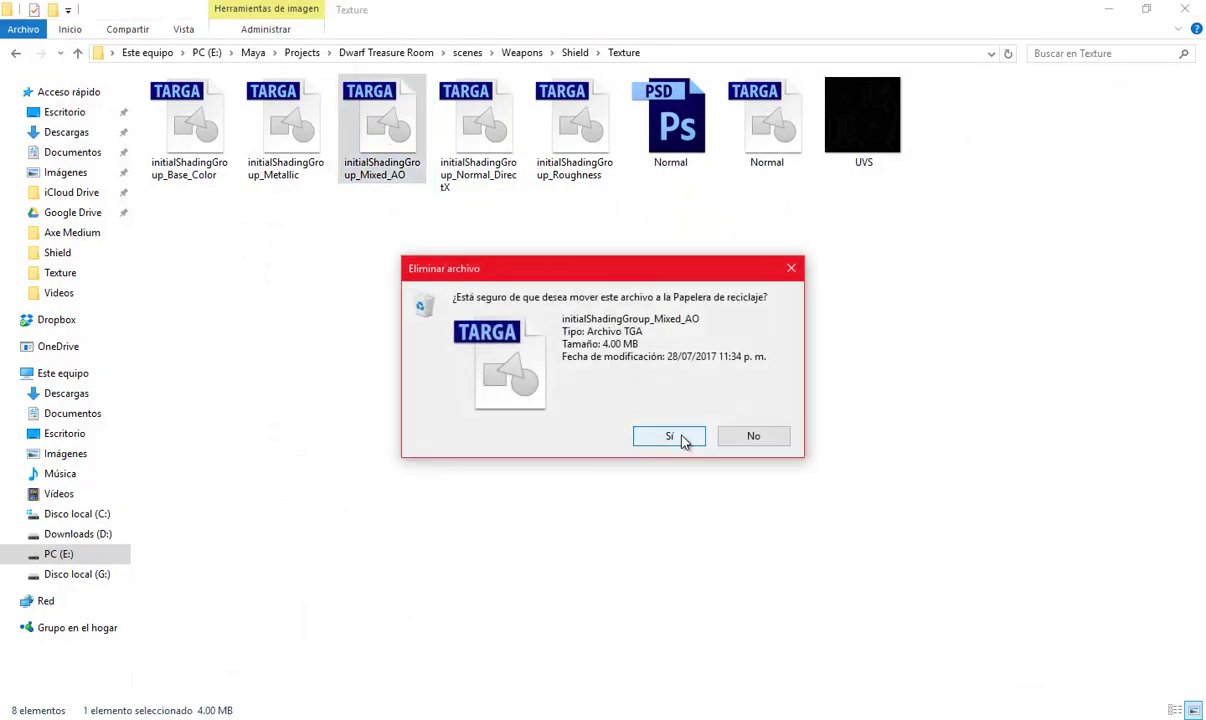
pyautogui.click(680, 440)
# Rename the Base_Color and Metallic textures to Shield_Base_Color and Shield_Metallic.
pyautogui.click(180, 172)
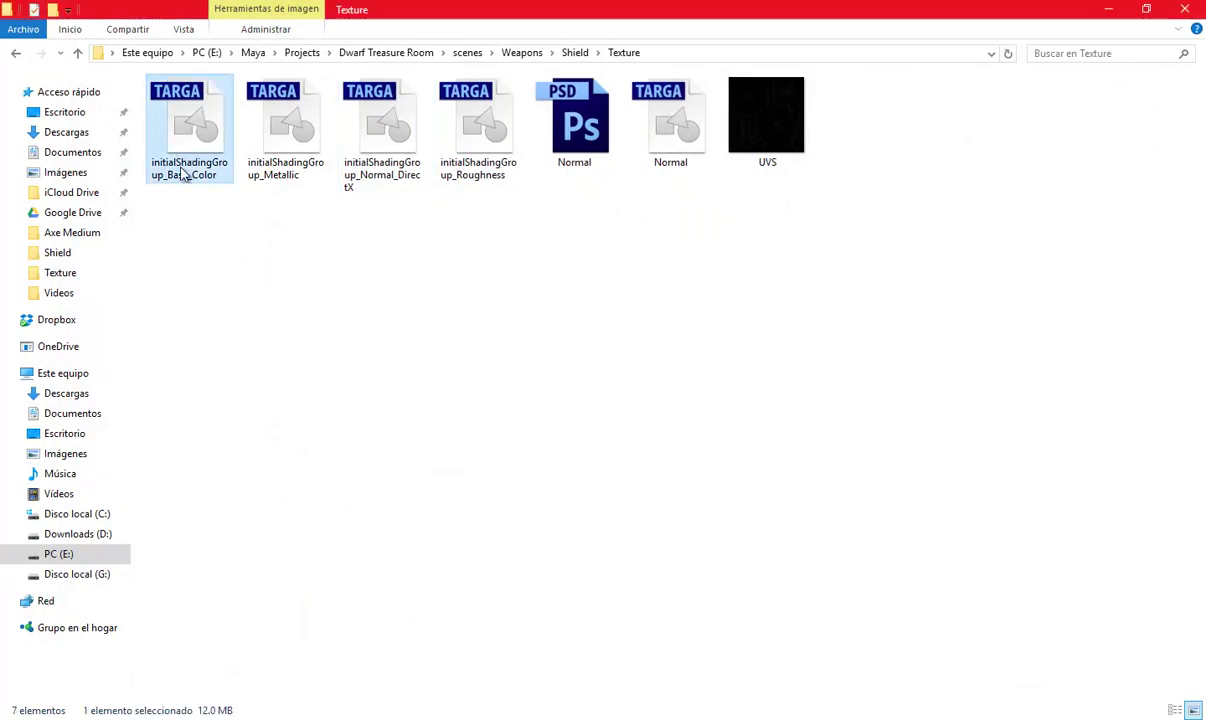
pyautogui.click(175, 177)
pyautogui.click(171, 176)
pyautogui.press('BackSpace')
pyautogui.press('BackSpace')
pyautogui.press('BackSpace')
pyautogui.write('Shield_Base_Color')
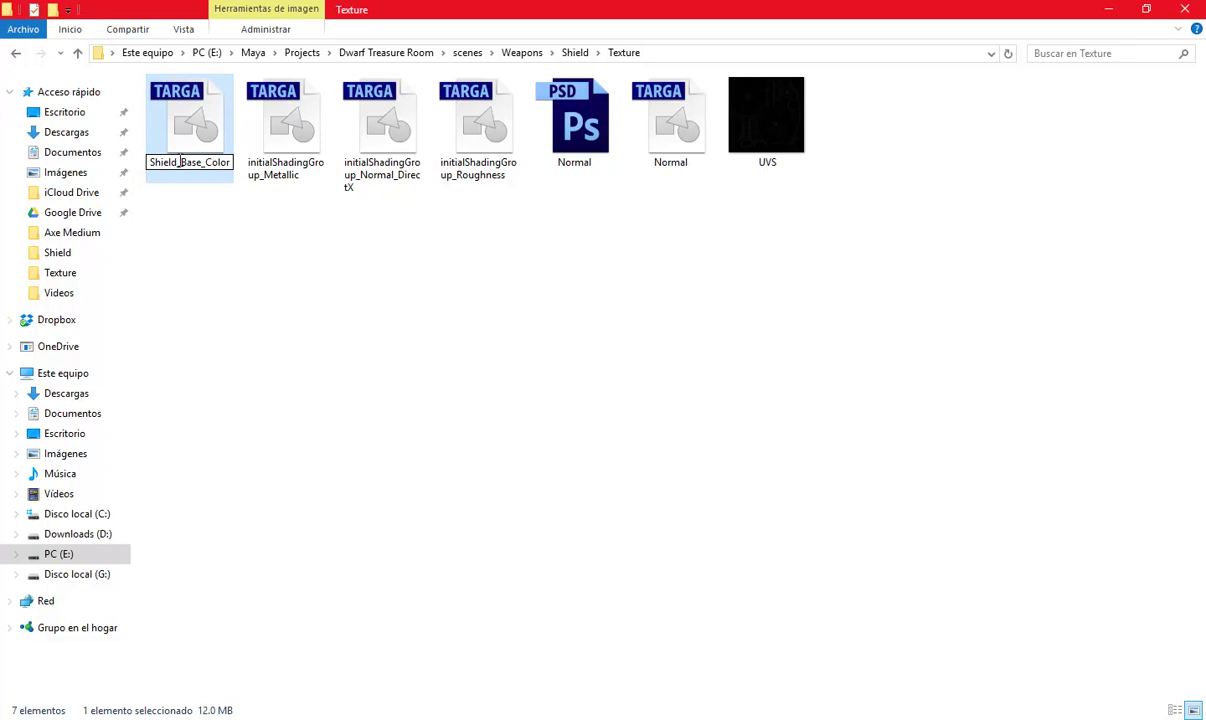
pyautogui.click(286, 172)
pyautogui.click(181, 170)
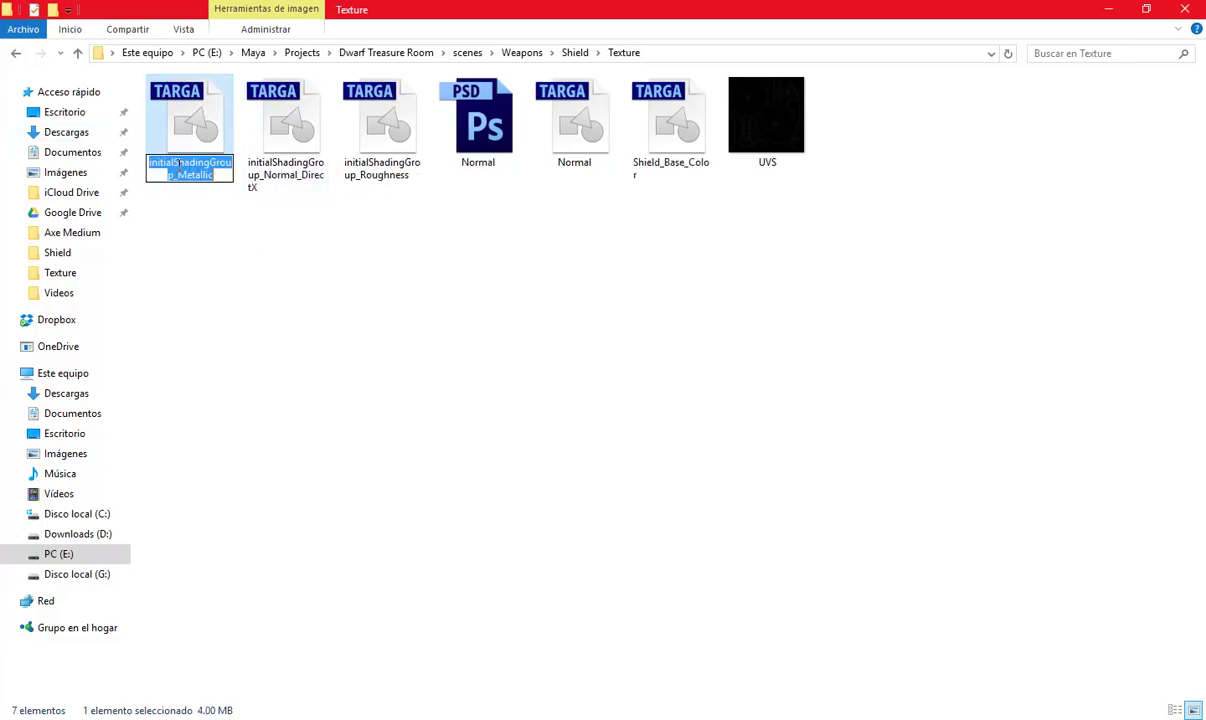
pyautogui.hotkey('shift', 'Home')
pyautogui.write('Shield')
pyautogui.click(270, 195)
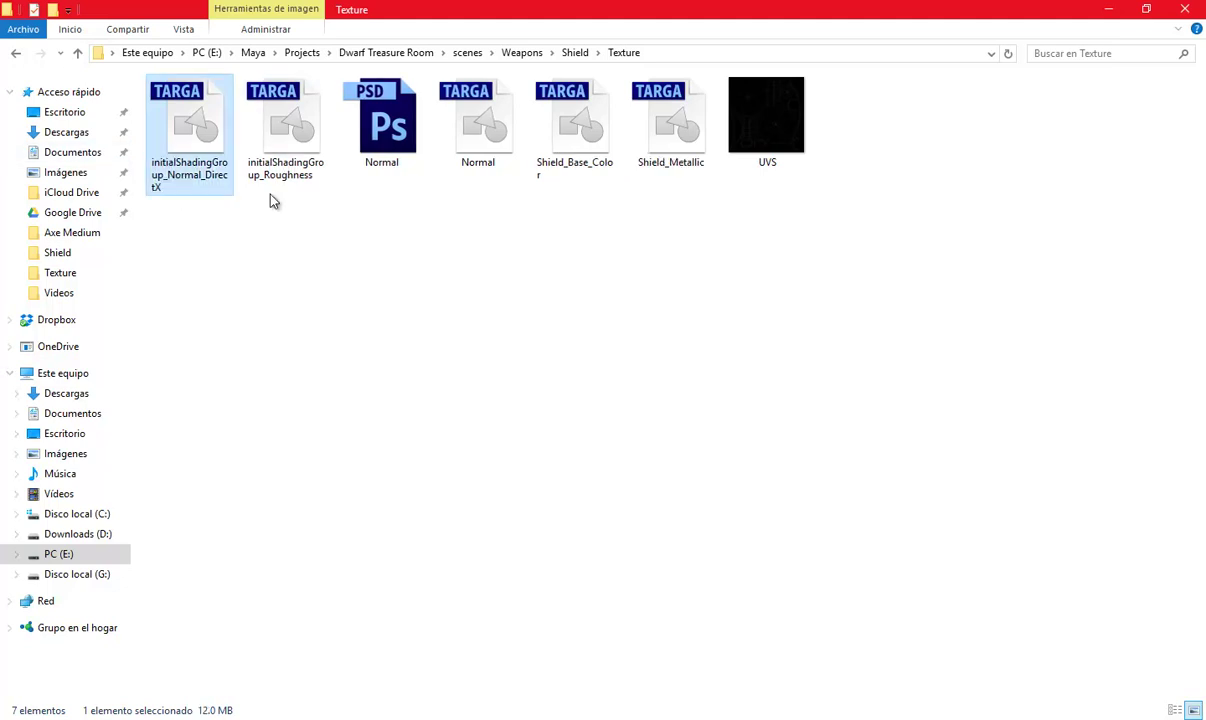
# Rename Normal_DirectX and Roughness to Shield_ names, then minimise the windows to the desktop.
pyautogui.click(190, 176)
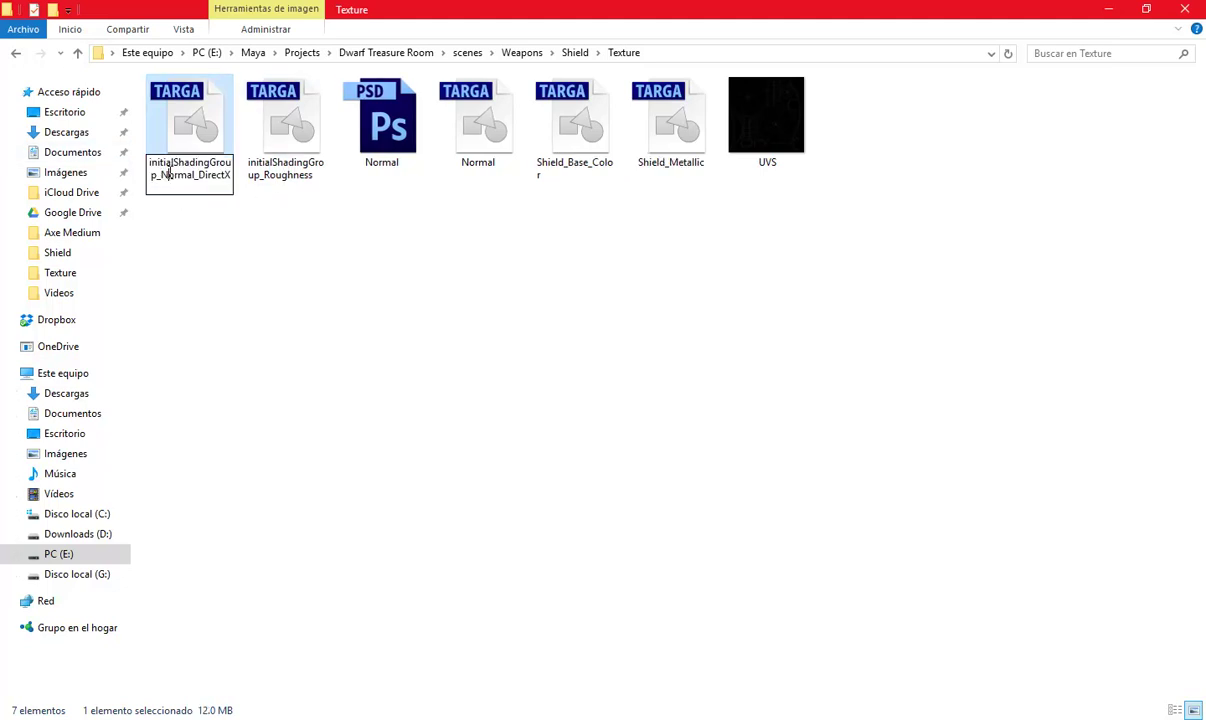
pyautogui.write('Shield')
pyautogui.click(272, 192)
pyautogui.click(181, 180)
pyautogui.click(176, 178)
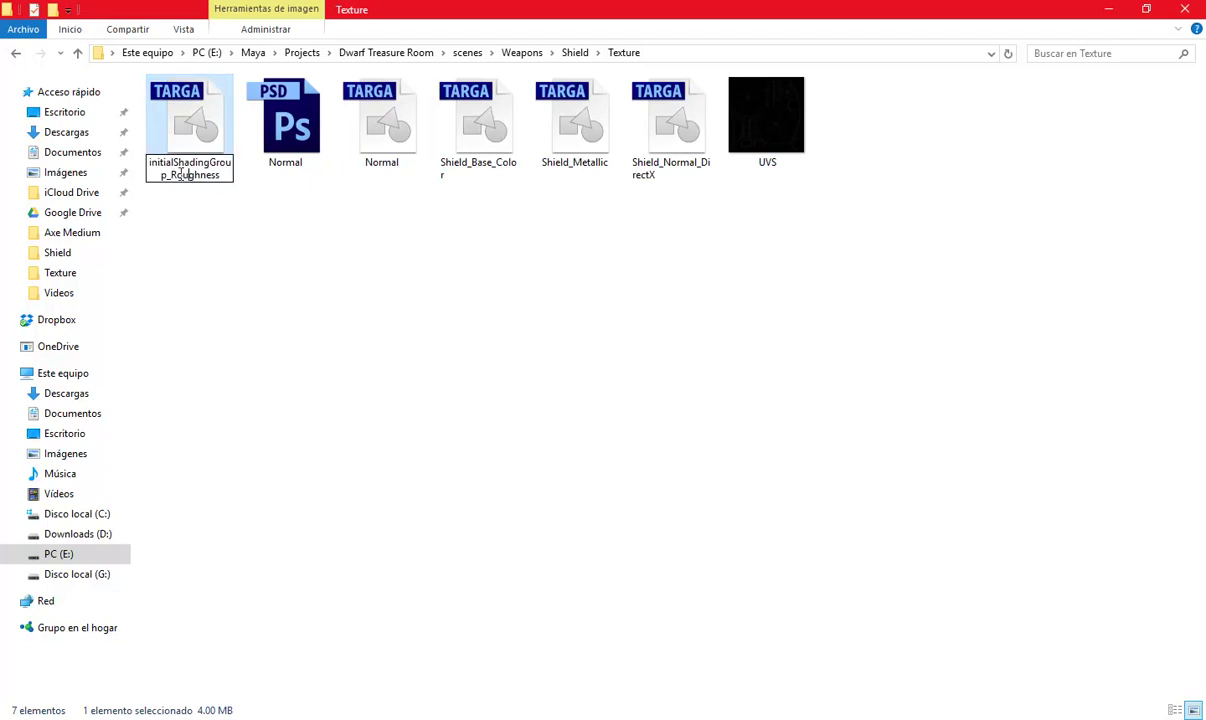
pyautogui.moveTo(167, 178); pyautogui.dragTo(67, 108)
pyautogui.write('Shield')
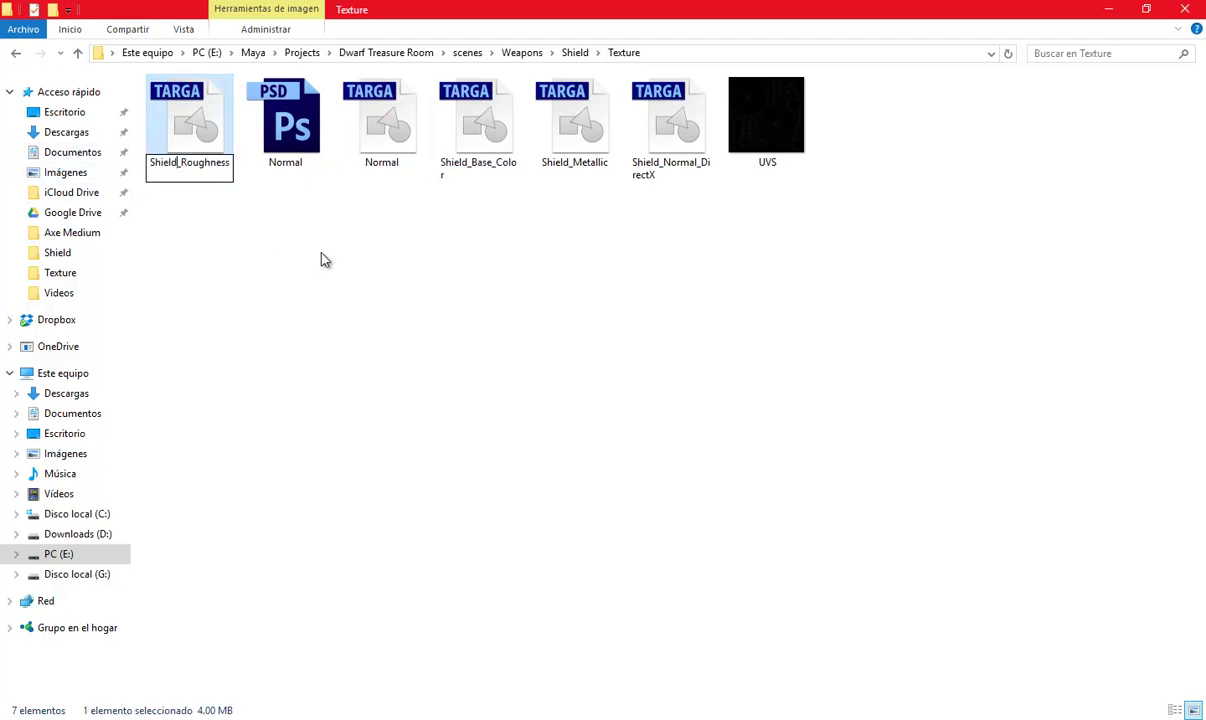
pyautogui.click(318, 260)
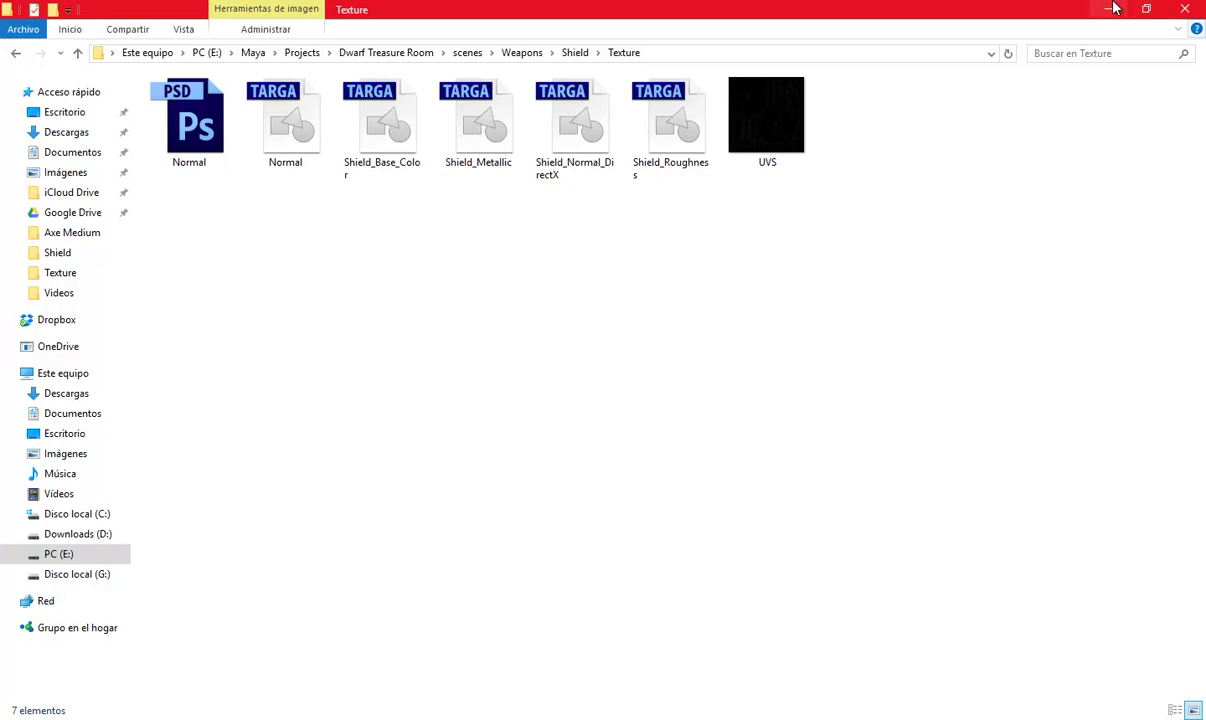
pyautogui.click(1109, 8)
pyautogui.click(1108, 8)
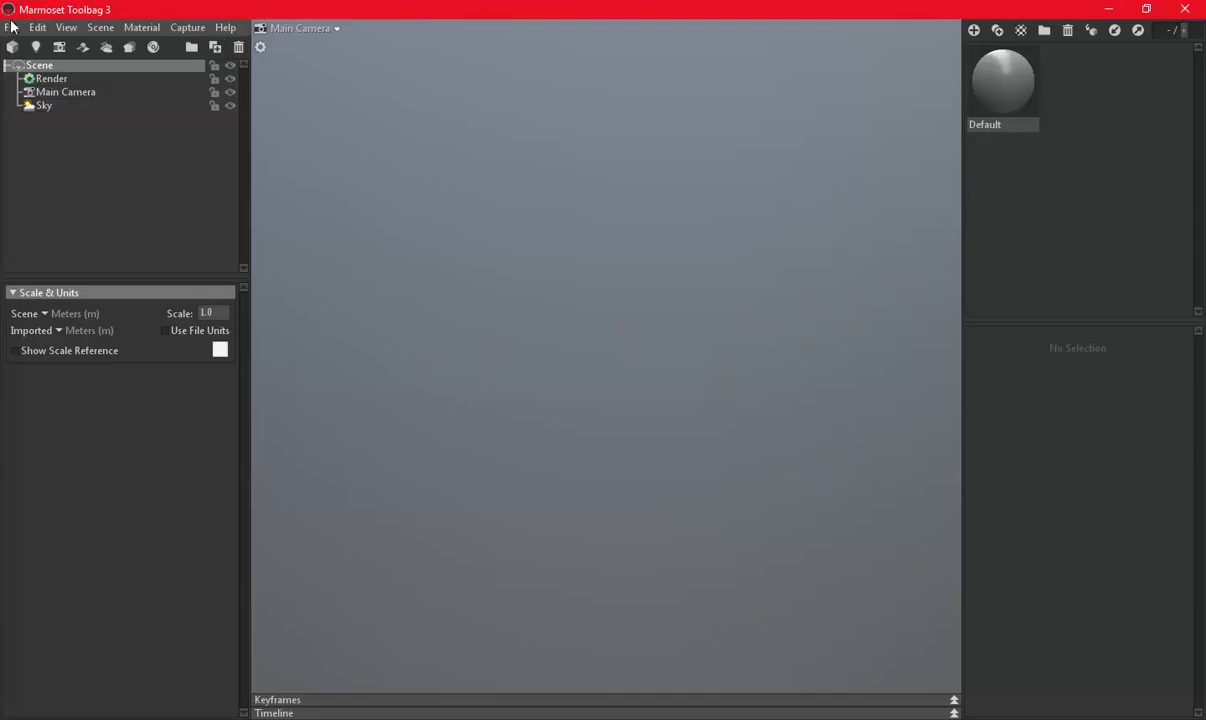
# Import the Shield Low model from the Shield folder into the scene.
pyautogui.click(12, 27)
pyautogui.click(738, 521)
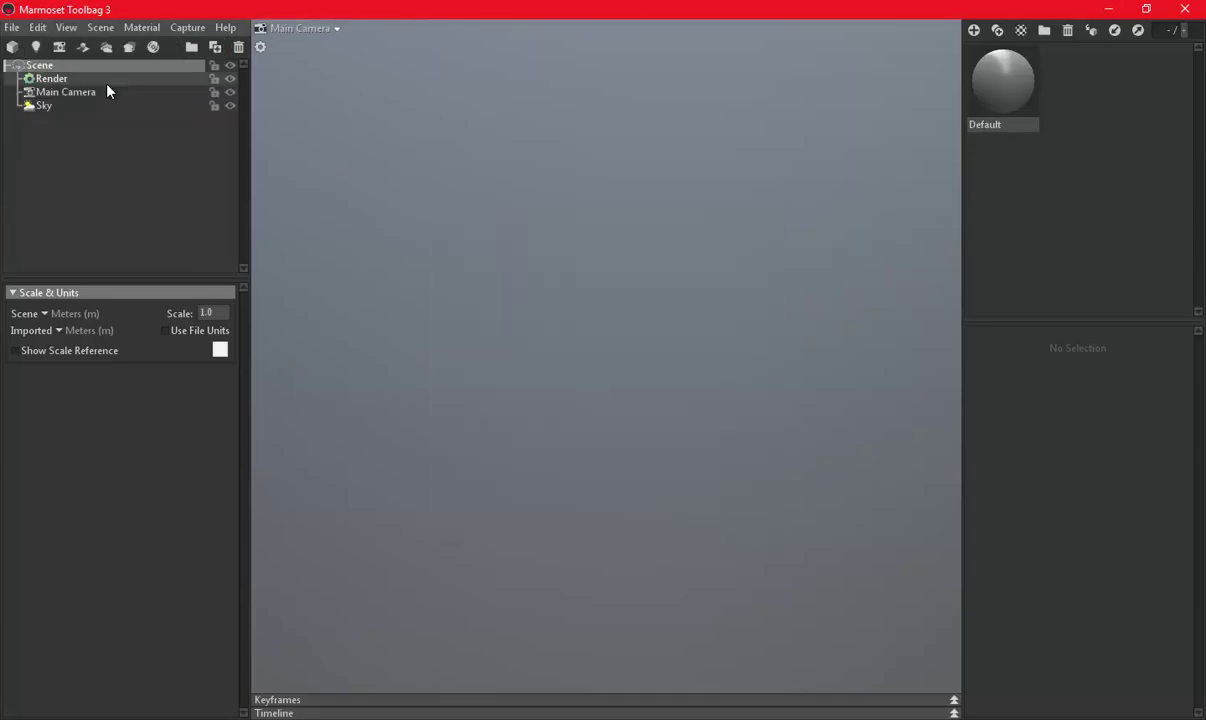
pyautogui.click(12, 27)
pyautogui.click(44, 150)
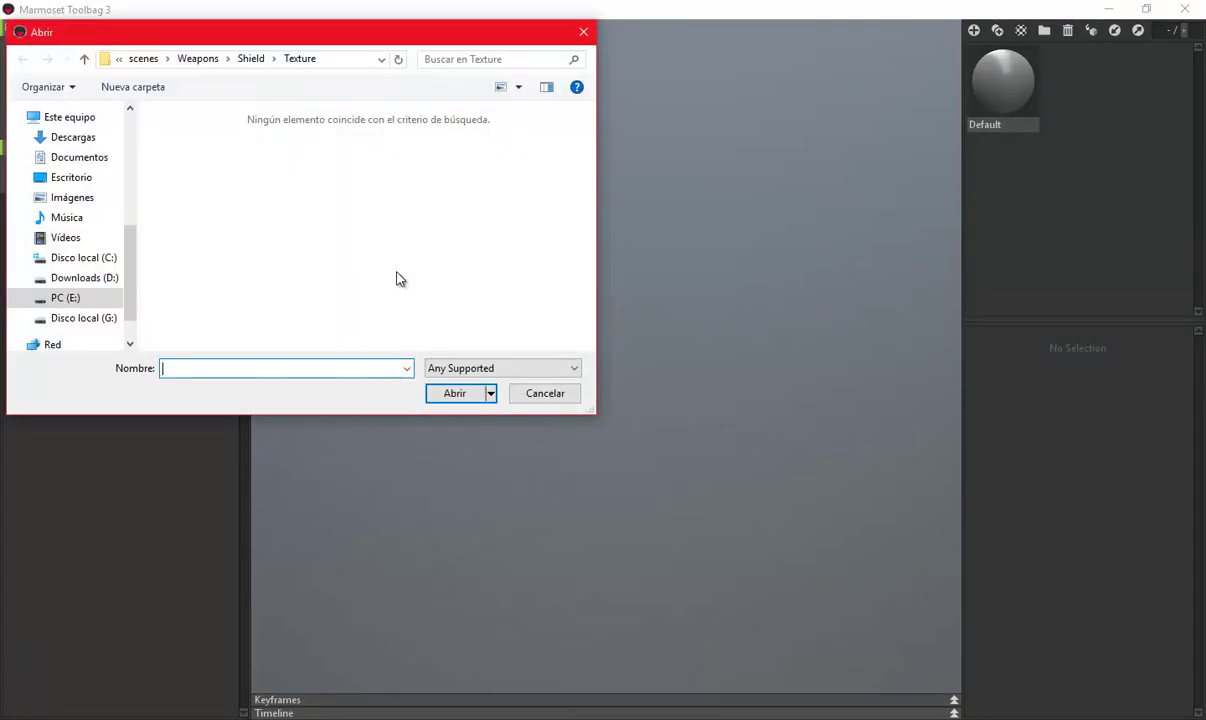
pyautogui.click(252, 59)
pyautogui.doubleClick(404, 183)
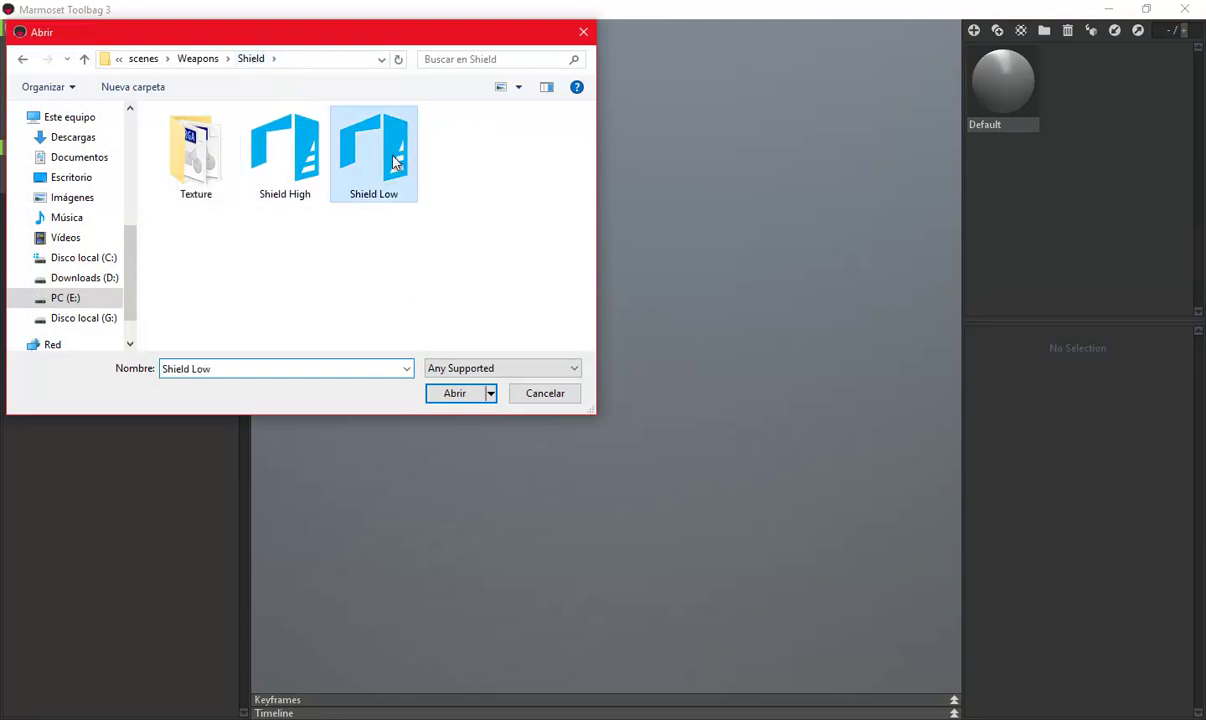
pyautogui.moveTo(852, 411)
pyautogui.mouseDown()
pyautogui.moveTo(694, 374)
pyautogui.moveTo(1004, 54)
pyautogui.mouseUp()
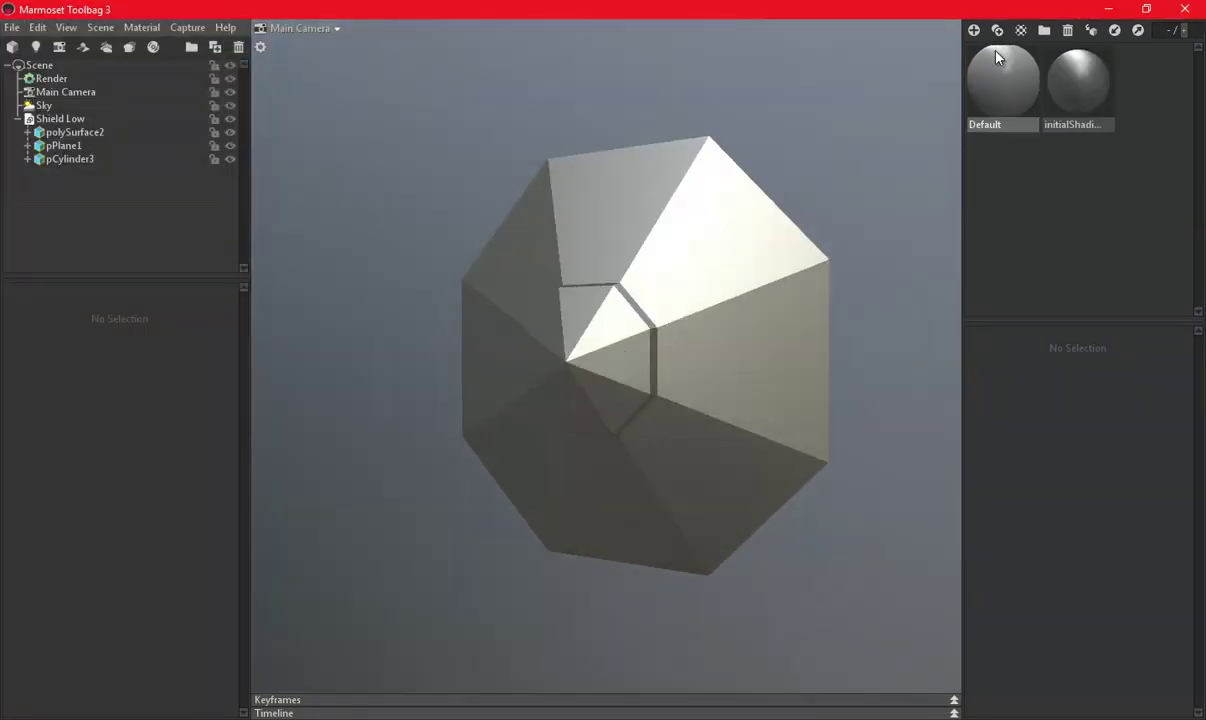
# Replace the imported initialShading material with a new Unreal 4 Template material on the shield.
pyautogui.click(1020, 33)
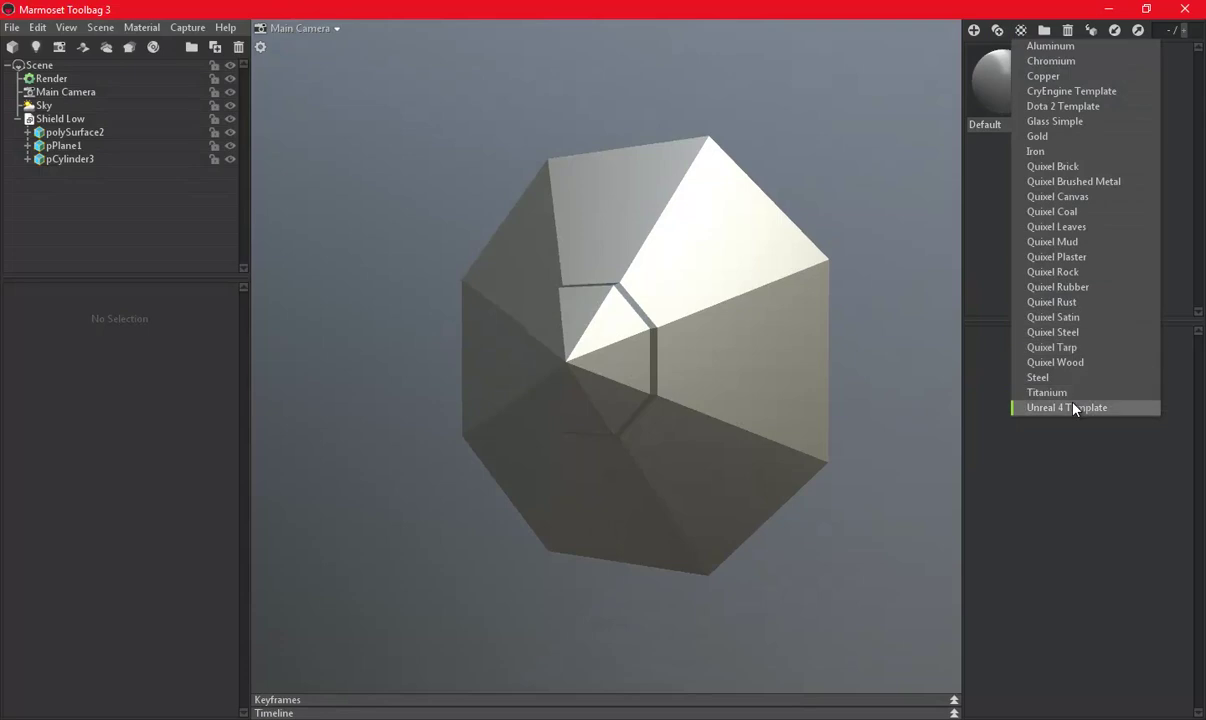
pyautogui.click(1072, 385)
pyautogui.click(1103, 87)
pyautogui.press('Delete')
pyautogui.click(1078, 88)
pyautogui.moveTo(1078, 88); pyautogui.dragTo(110, 140)
pyautogui.click(102, 118)
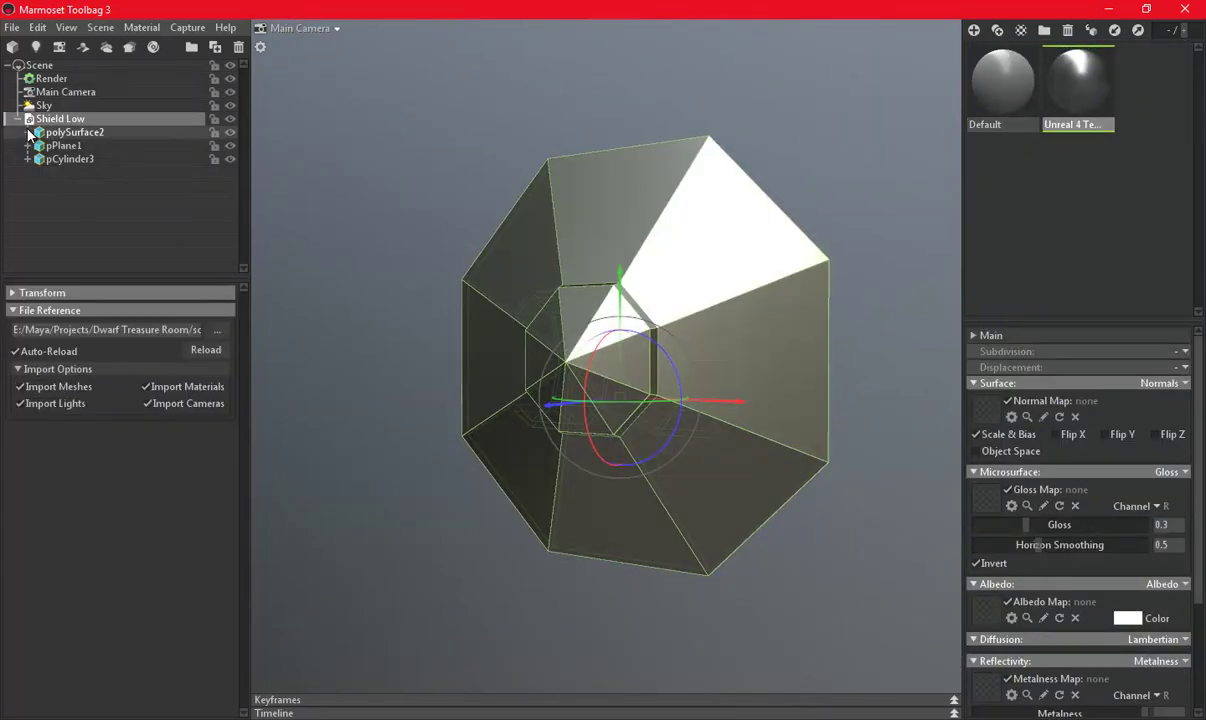
pyautogui.click(21, 119)
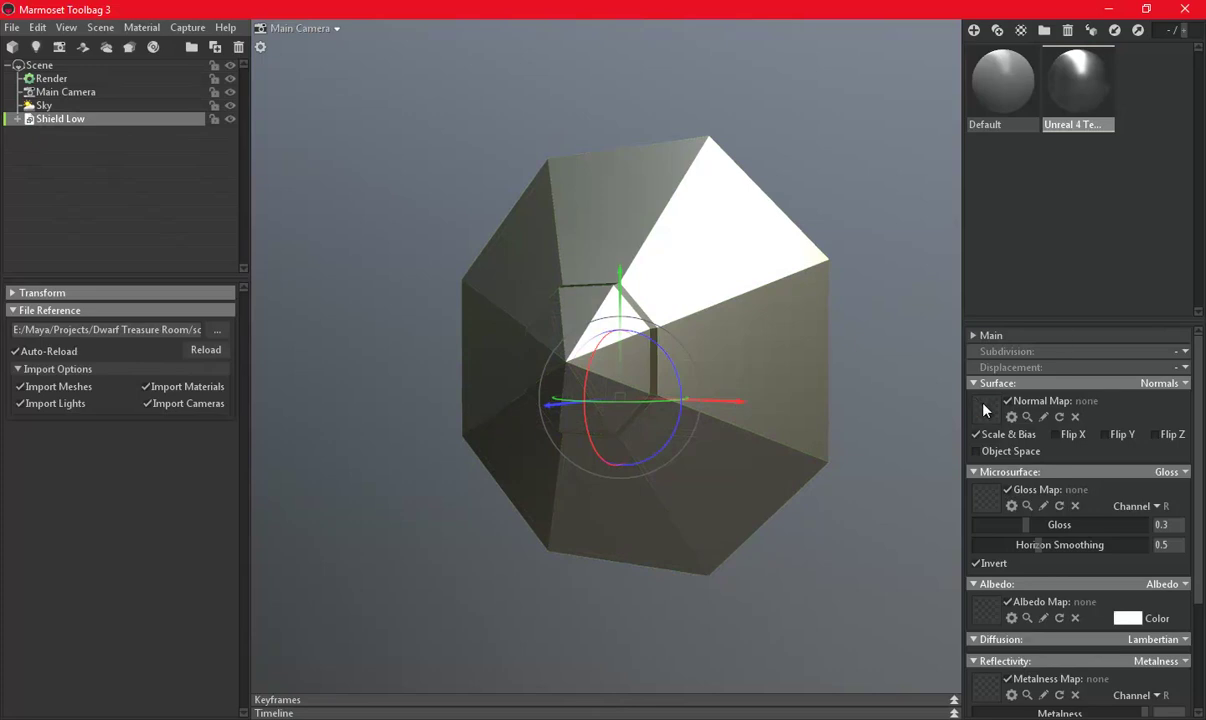
# Load Shield_Normal_DirectX as the normal map and Shield_Roughness as the gloss map.
pyautogui.doubleClick(203, 146)
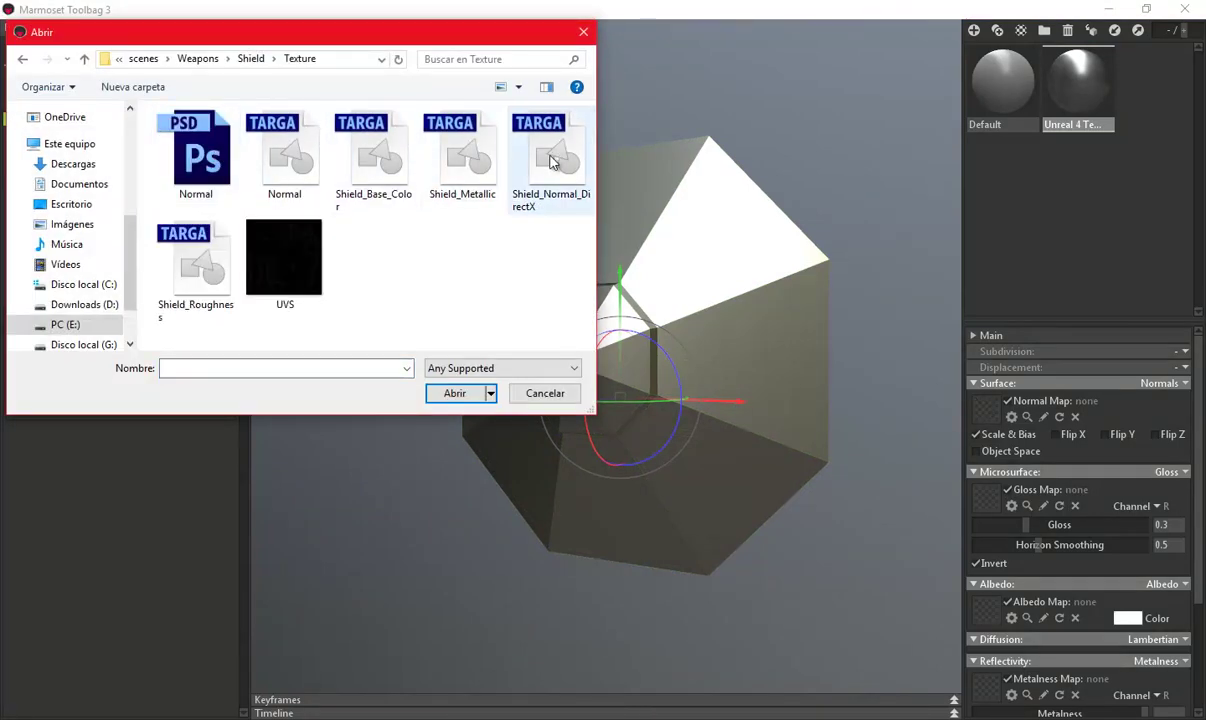
pyautogui.doubleClick(552, 160)
pyautogui.moveTo(715, 383); pyautogui.dragTo(1010, 527)
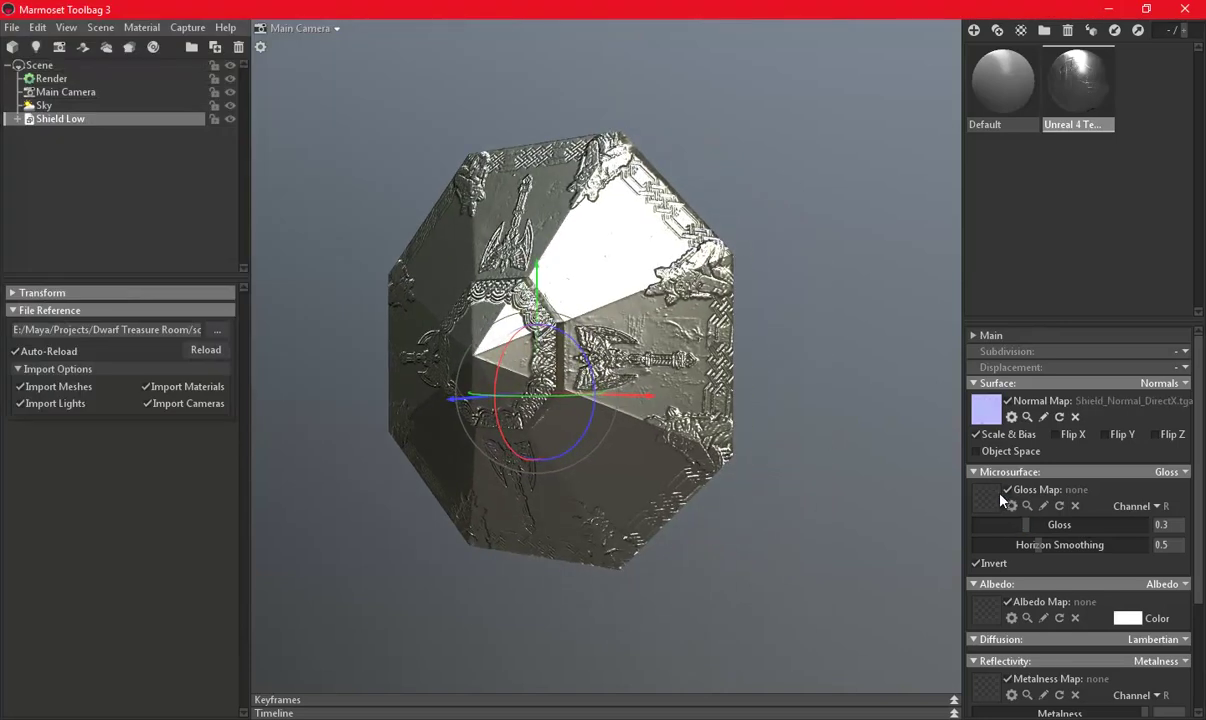
pyautogui.click(1004, 496)
pyautogui.doubleClick(196, 262)
# Load Shield_Base_Color as albedo and Shield_Metallic as metalness, then view the shield frontally.
pyautogui.click(988, 610)
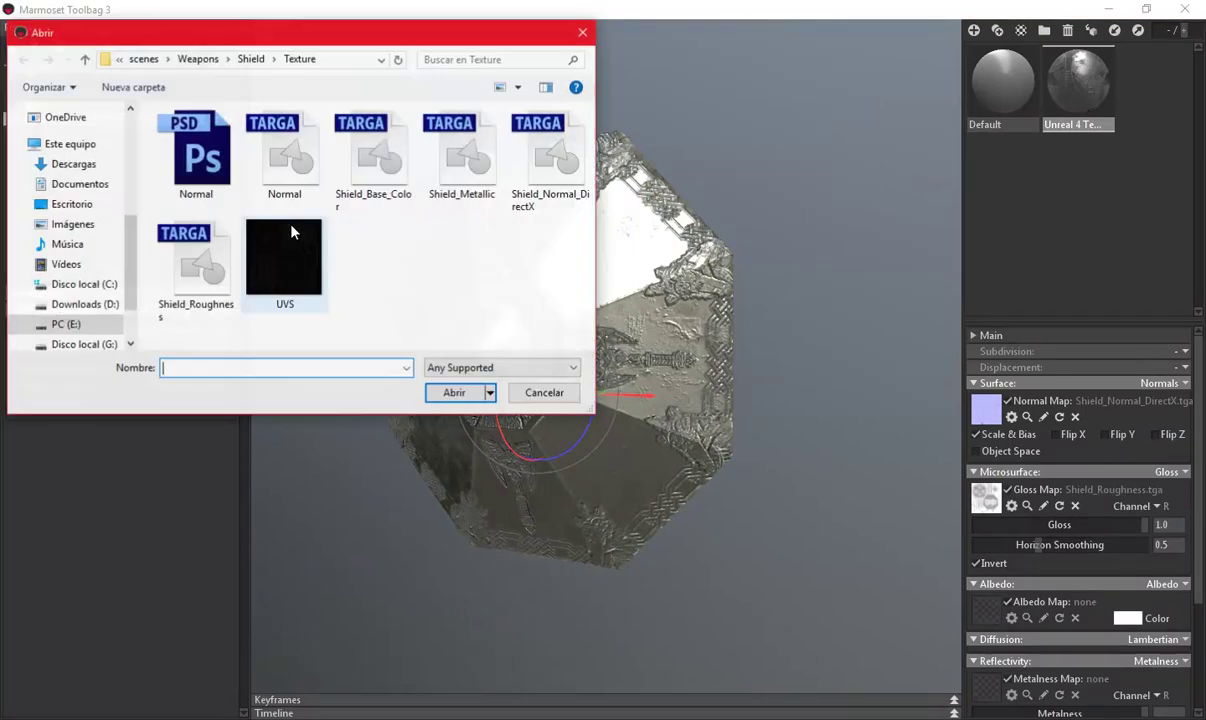
pyautogui.doubleClick(360, 152)
pyautogui.scroll(-1, 996, 601)
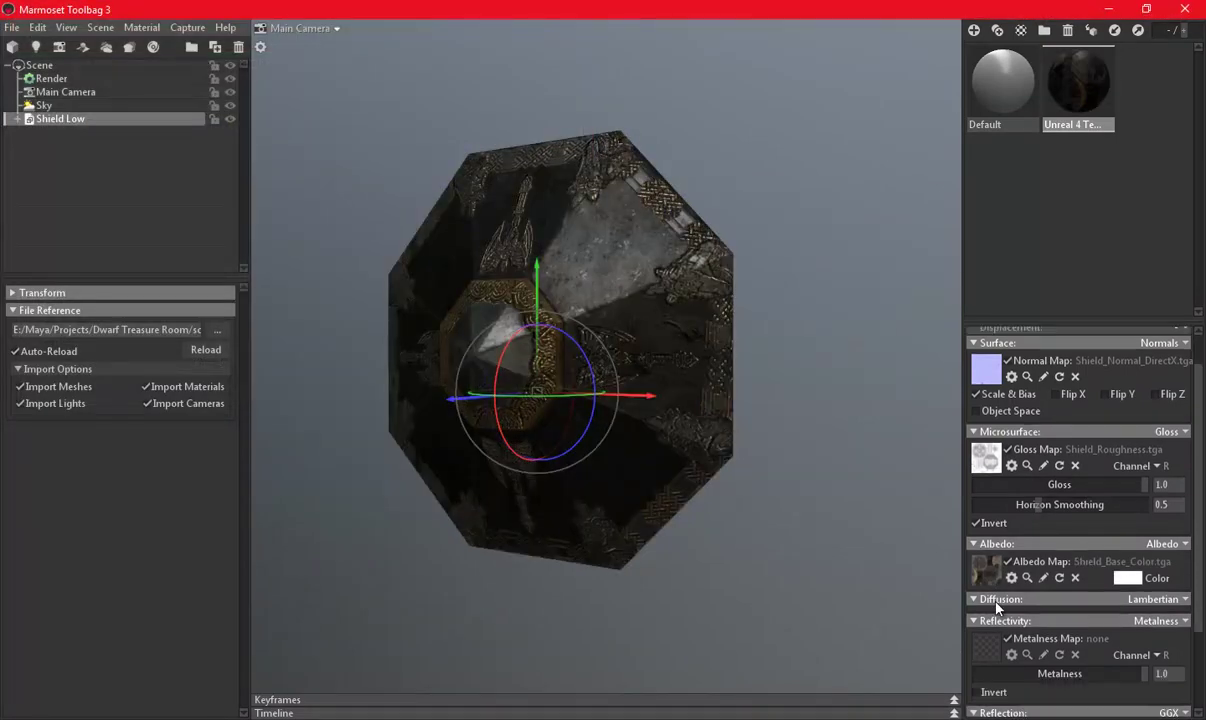
pyautogui.click(987, 648)
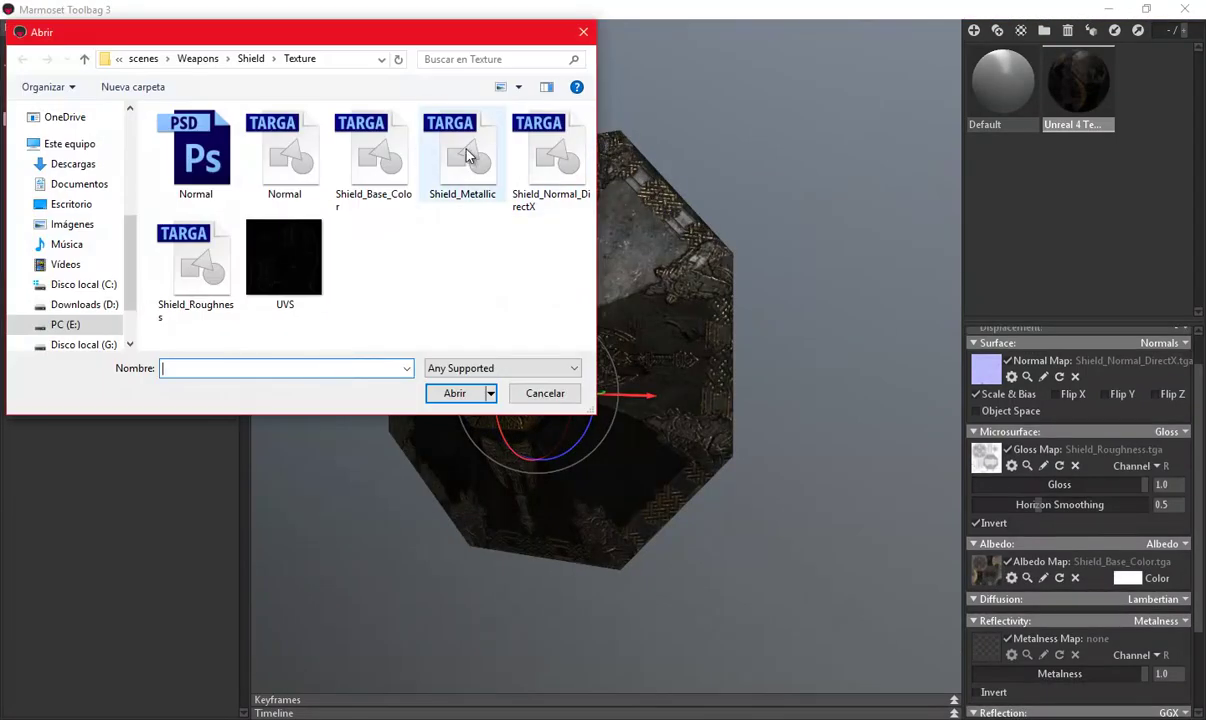
pyautogui.doubleClick(466, 155)
pyautogui.moveTo(845, 363)
pyautogui.mouseDown()
pyautogui.moveTo(784, 427)
pyautogui.moveTo(786, 480)
pyautogui.moveTo(886, 480)
pyautogui.moveTo(826, 426)
pyautogui.moveTo(721, 401)
pyautogui.moveTo(695, 365)
pyautogui.mouseUp()
pyautogui.moveTo(695, 365)
pyautogui.mouseDown(button='right')
pyautogui.moveTo(713, 431)
pyautogui.moveTo(708, 304)
pyautogui.mouseUp(button='right')
pyautogui.moveTo(708, 304); pyautogui.dragTo(685, 375)
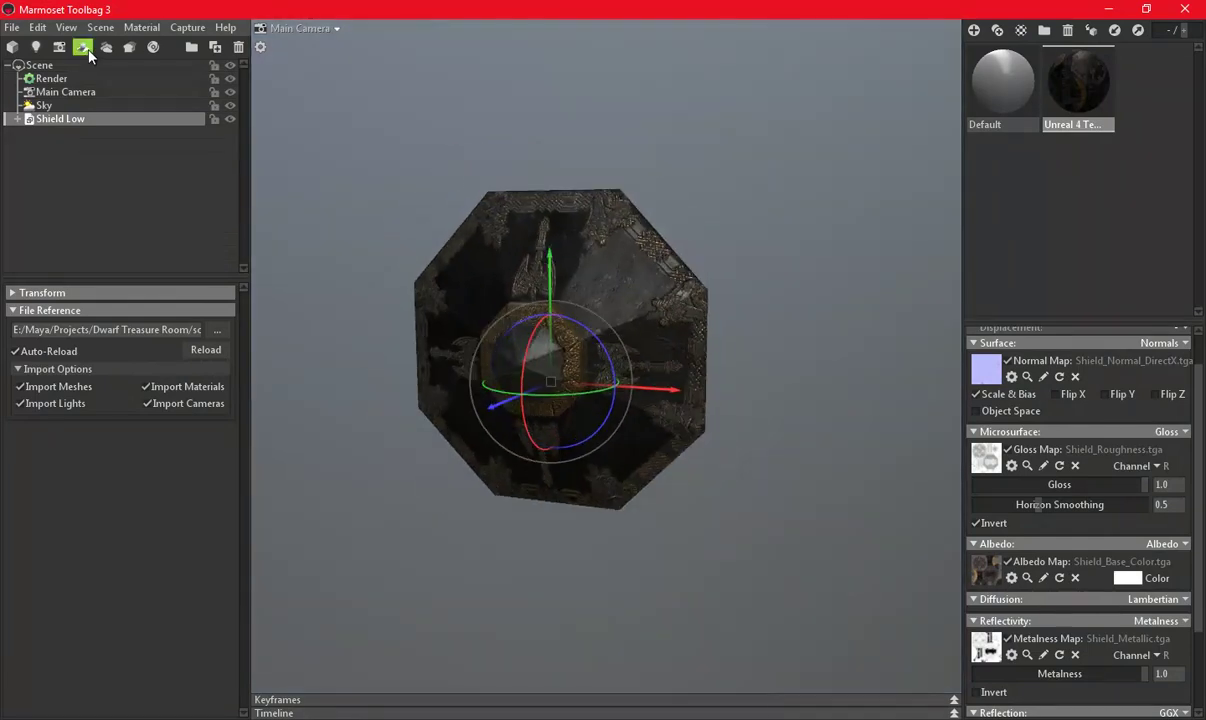
# Add an omni light with brightness 5.226 positioned to the right of the shield.
pyautogui.click(43, 50)
pyautogui.moveTo(614, 330)
pyautogui.mouseDown()
pyautogui.moveTo(722, 432)
pyautogui.moveTo(794, 439)
pyautogui.moveTo(666, 362)
pyautogui.mouseUp()
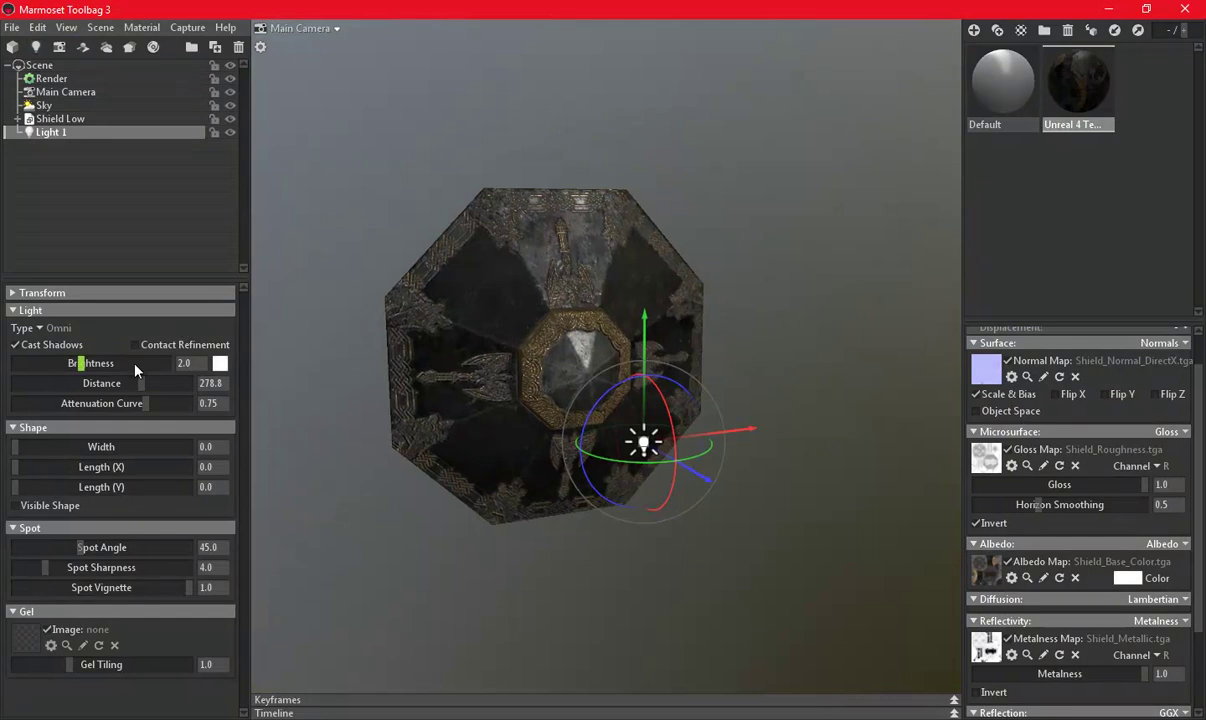
pyautogui.moveTo(83, 366); pyautogui.dragTo(99, 363)
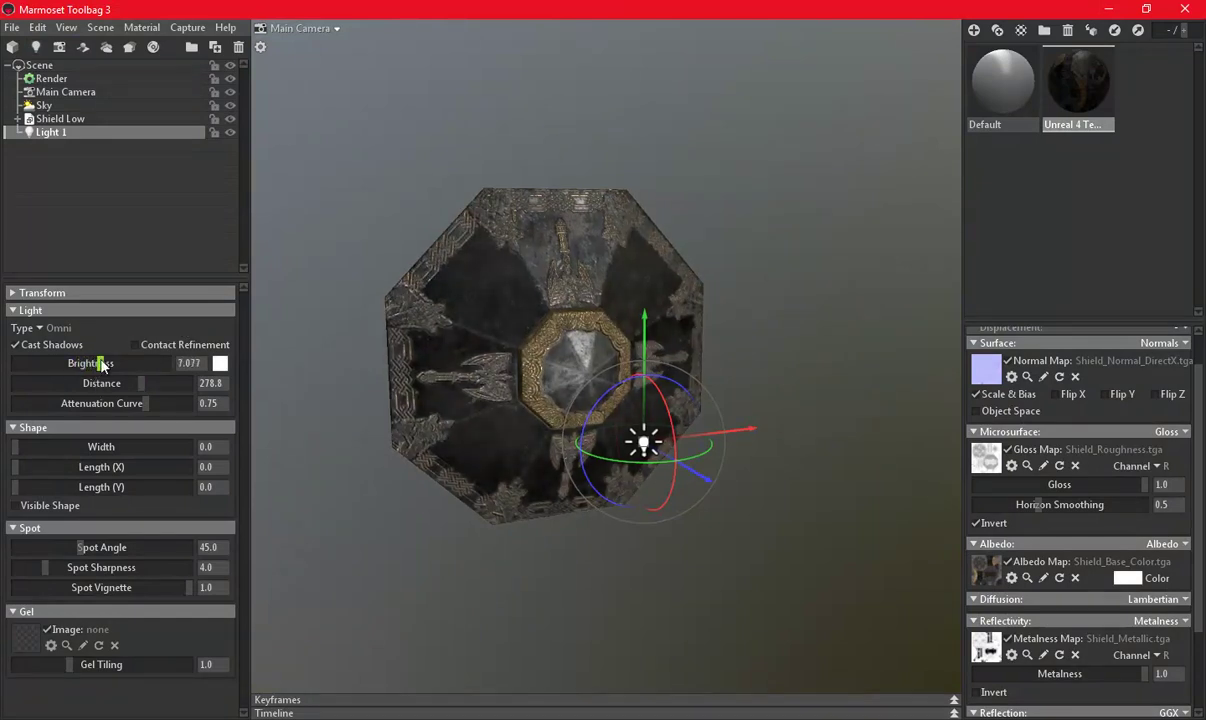
pyautogui.moveTo(645, 313)
pyautogui.mouseDown()
pyautogui.moveTo(681, 140)
pyautogui.moveTo(656, 253)
pyautogui.mouseUp()
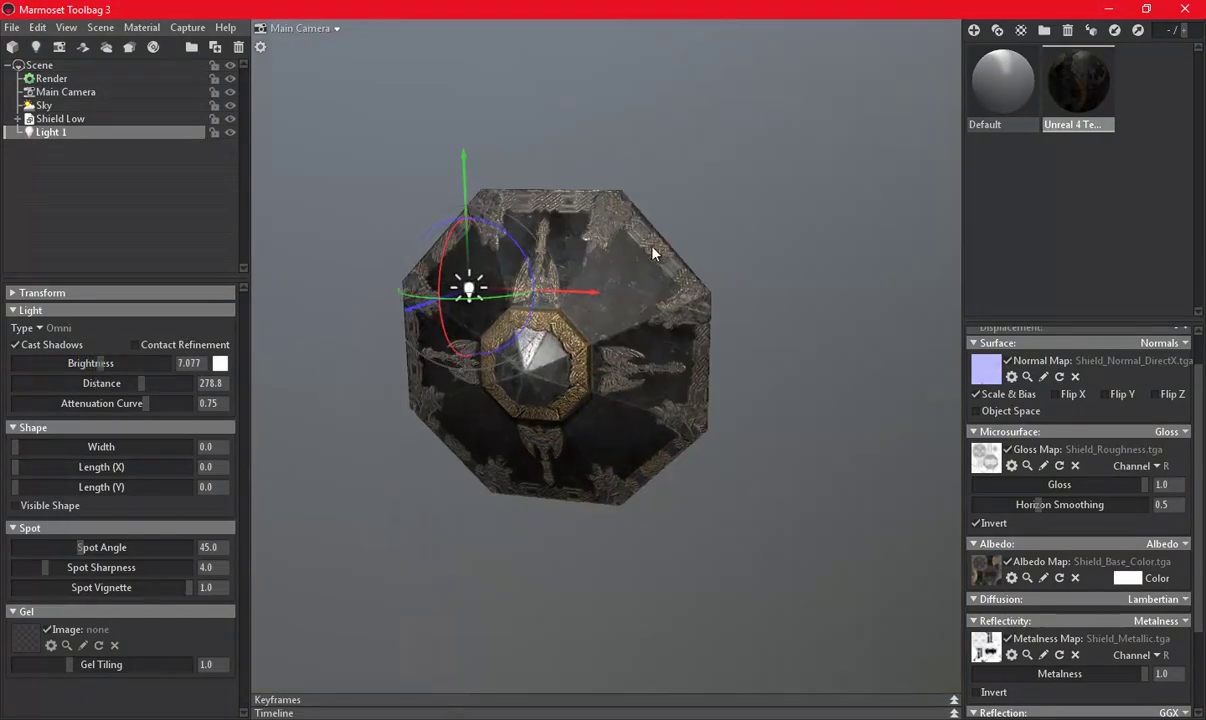
pyautogui.moveTo(590, 291); pyautogui.dragTo(795, 305)
pyautogui.moveTo(94, 363)
pyautogui.mouseDown()
pyautogui.moveTo(110, 363)
pyautogui.moveTo(86, 363)
pyautogui.mouseUp()
pyautogui.moveTo(640, 360); pyautogui.dragTo(503, 366)
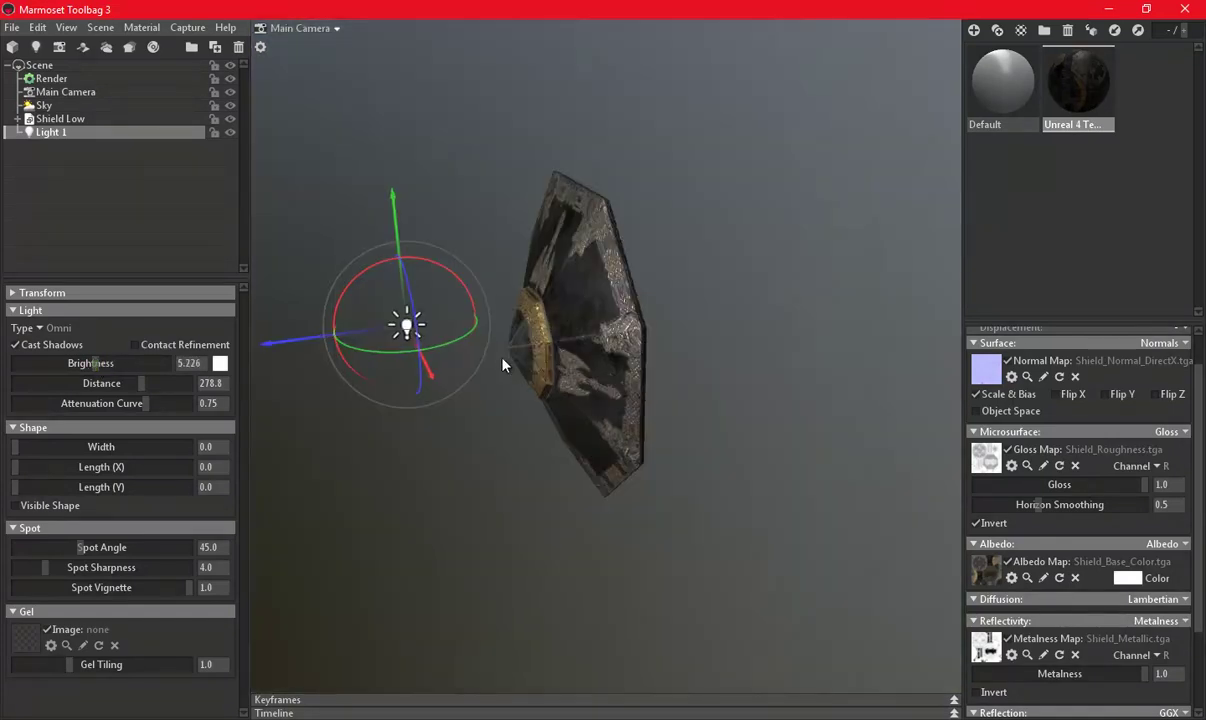
pyautogui.moveTo(303, 340)
pyautogui.mouseDown()
pyautogui.moveTo(231, 342)
pyautogui.moveTo(686, 283)
pyautogui.moveTo(606, 336)
pyautogui.moveTo(619, 350)
pyautogui.moveTo(642, 302)
pyautogui.moveTo(616, 325)
pyautogui.mouseUp()
pyautogui.scroll(5, 622, 367)
pyautogui.scroll(-5, 635, 269)
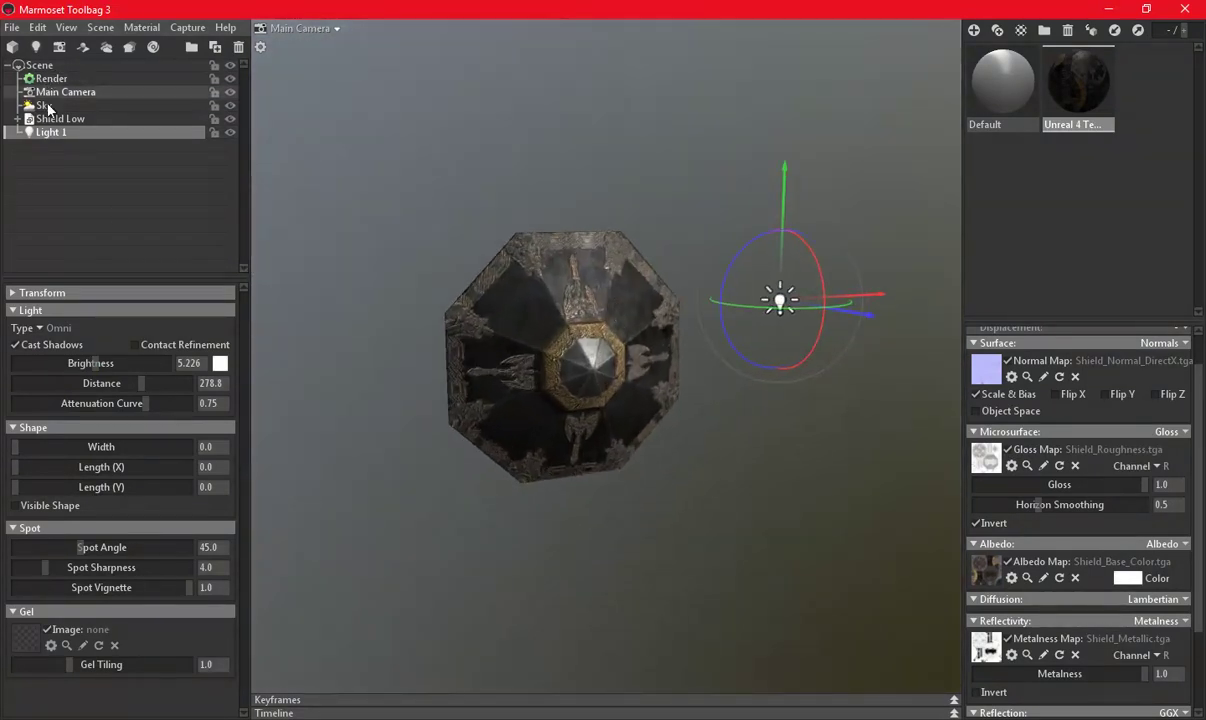
pyautogui.click(44, 105)
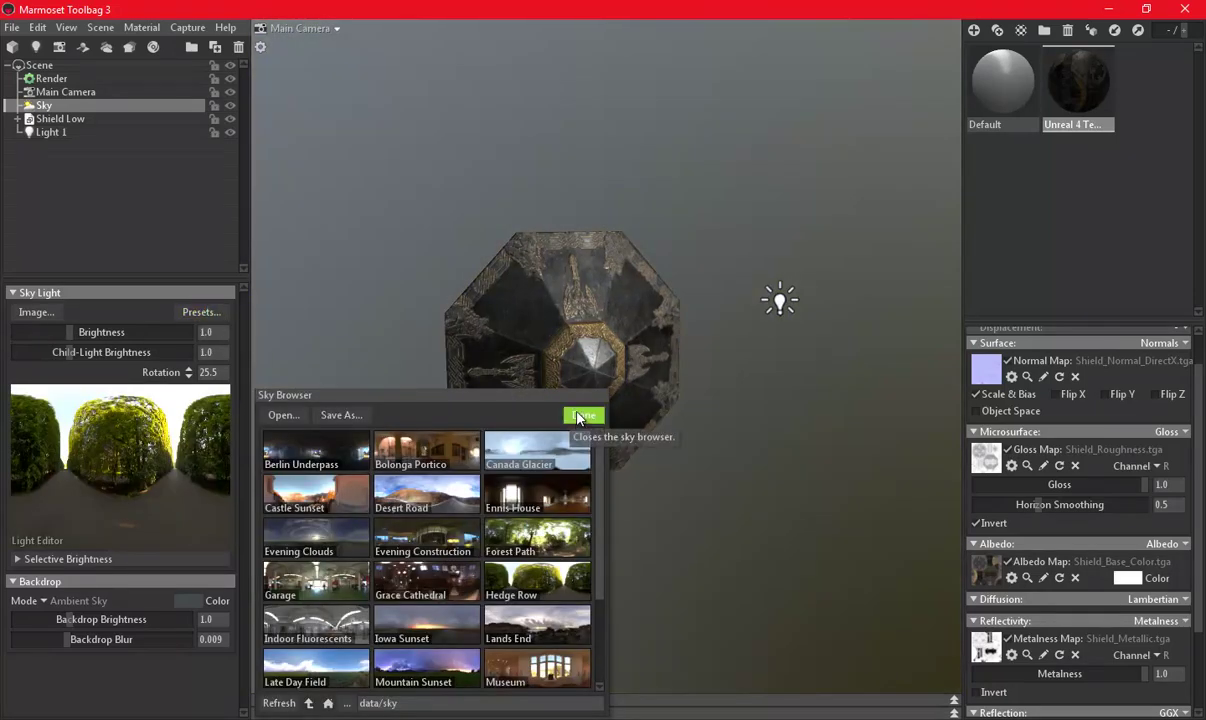
# Use the Hedge Row sky and a solid dark grey 373839 backdrop at brightness 1.878.
pyautogui.click(580, 416)
pyautogui.click(36, 601)
pyautogui.click(70, 601)
pyautogui.moveTo(64, 619); pyautogui.dragTo(43, 619)
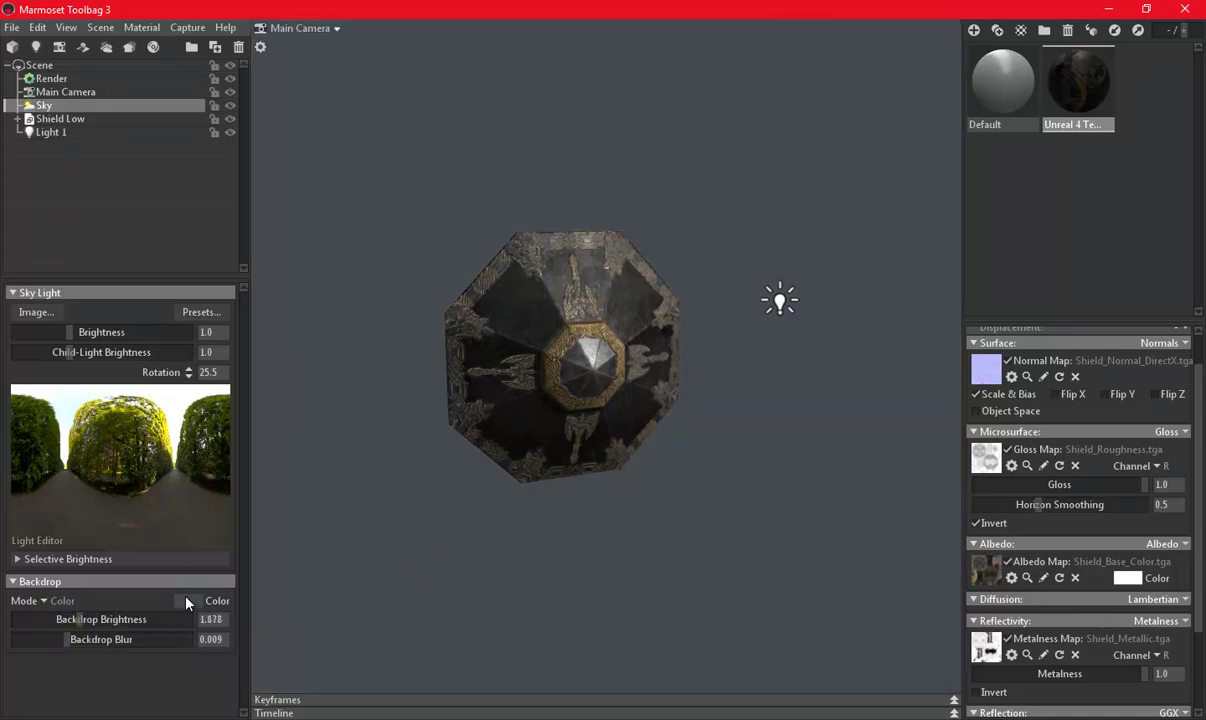
pyautogui.click(187, 599)
pyautogui.moveTo(291, 638); pyautogui.dragTo(262, 675)
pyautogui.click(641, 506)
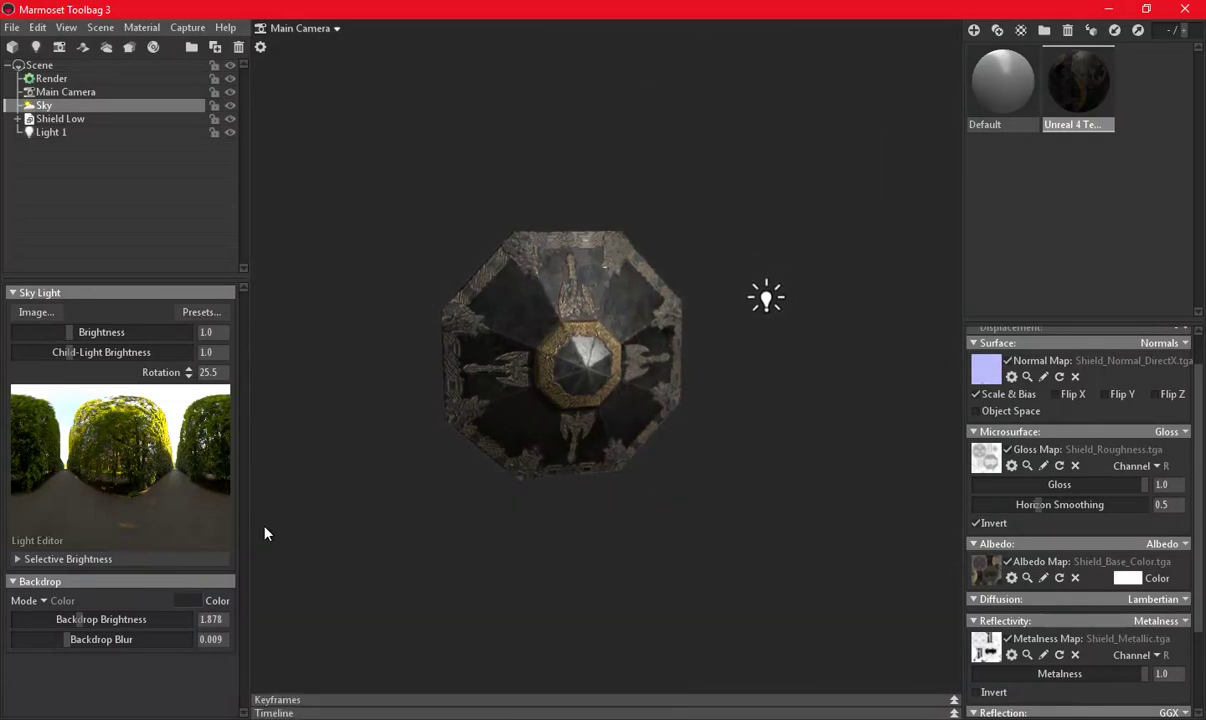
pyautogui.click(780, 297)
pyautogui.moveTo(780, 295); pyautogui.dragTo(797, 350)
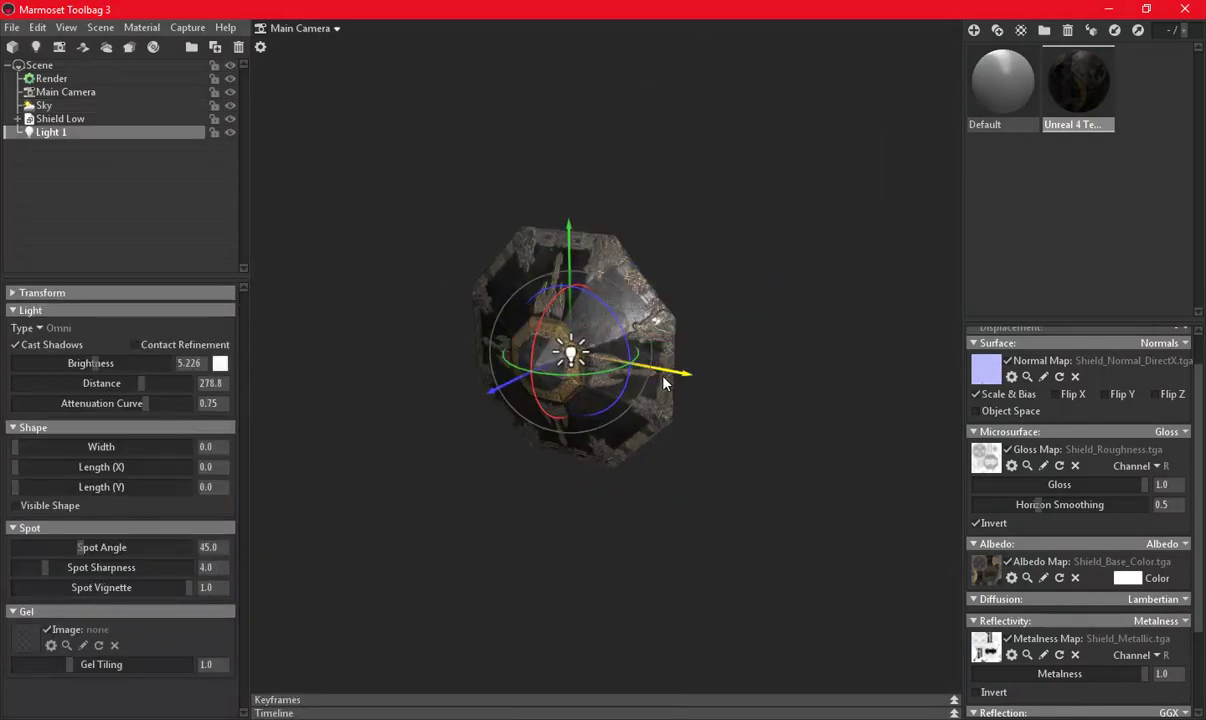
# Duplicate Light 1, move the copy left of the shield, and colour it pale orange ffbf87.
pyautogui.hotkey('ctrl', 'd')
pyautogui.moveTo(797, 345)
pyautogui.mouseDown()
pyautogui.moveTo(490, 393)
pyautogui.moveTo(670, 398)
pyautogui.moveTo(934, 342)
pyautogui.moveTo(689, 266)
pyautogui.moveTo(868, 237)
pyautogui.moveTo(656, 269)
pyautogui.moveTo(634, 325)
pyautogui.moveTo(712, 310)
pyautogui.moveTo(637, 284)
pyautogui.moveTo(610, 290)
pyautogui.mouseUp()
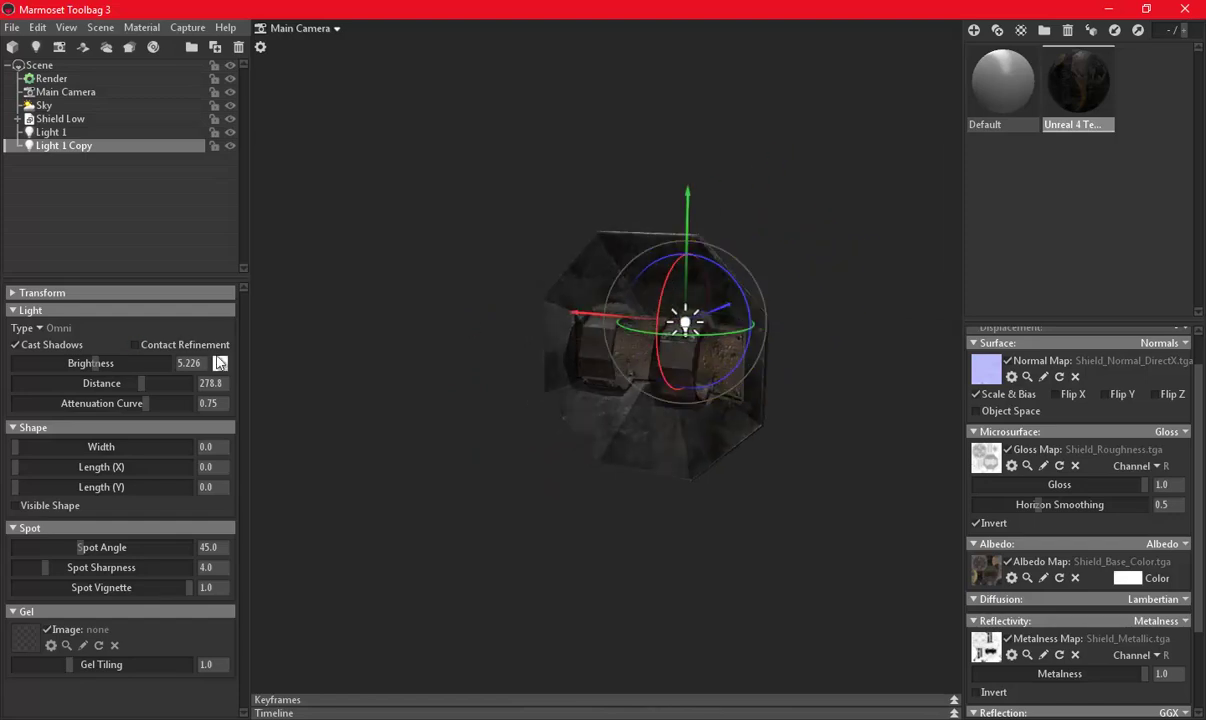
pyautogui.click(220, 365)
pyautogui.click(493, 689)
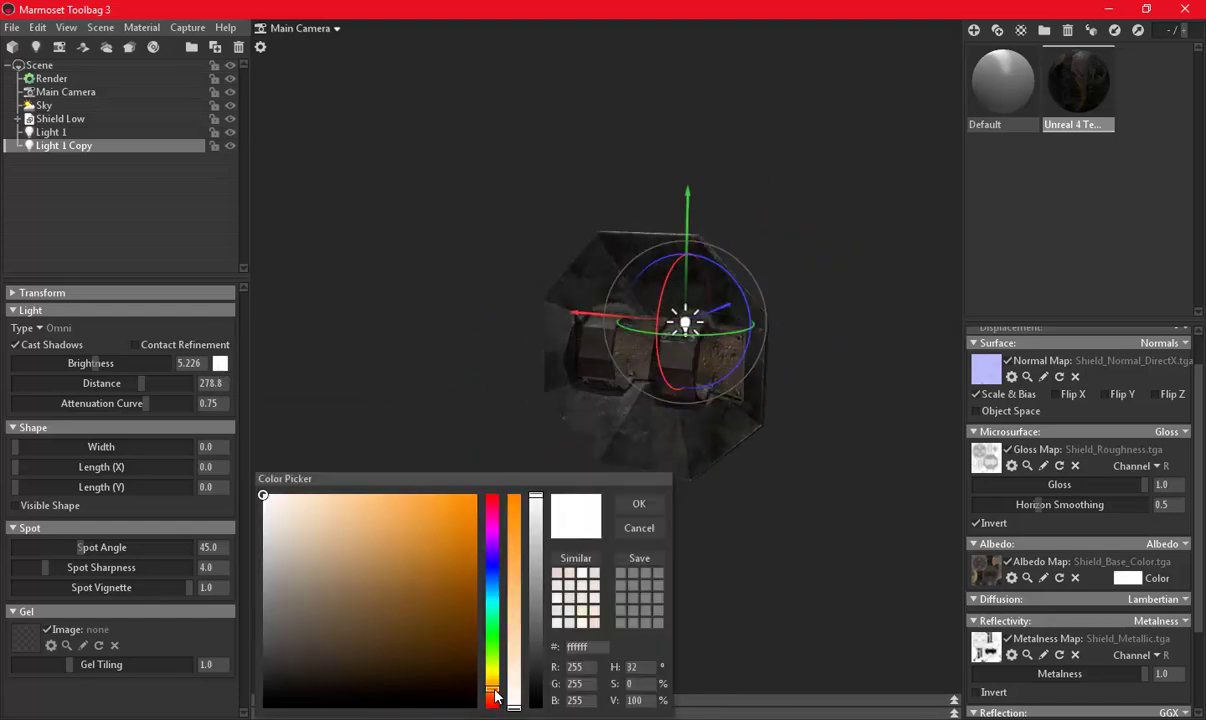
pyautogui.moveTo(497, 695); pyautogui.dragTo(497, 692)
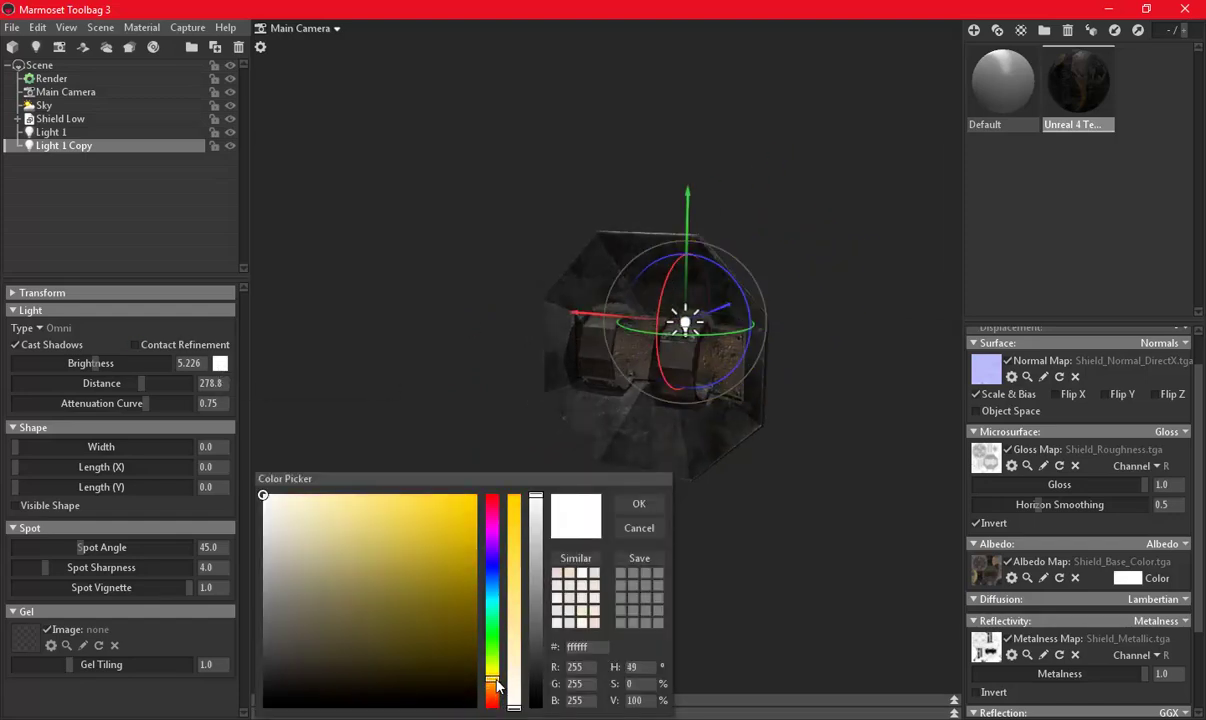
pyautogui.click(440, 495)
pyautogui.moveTo(440, 495); pyautogui.dragTo(364, 460)
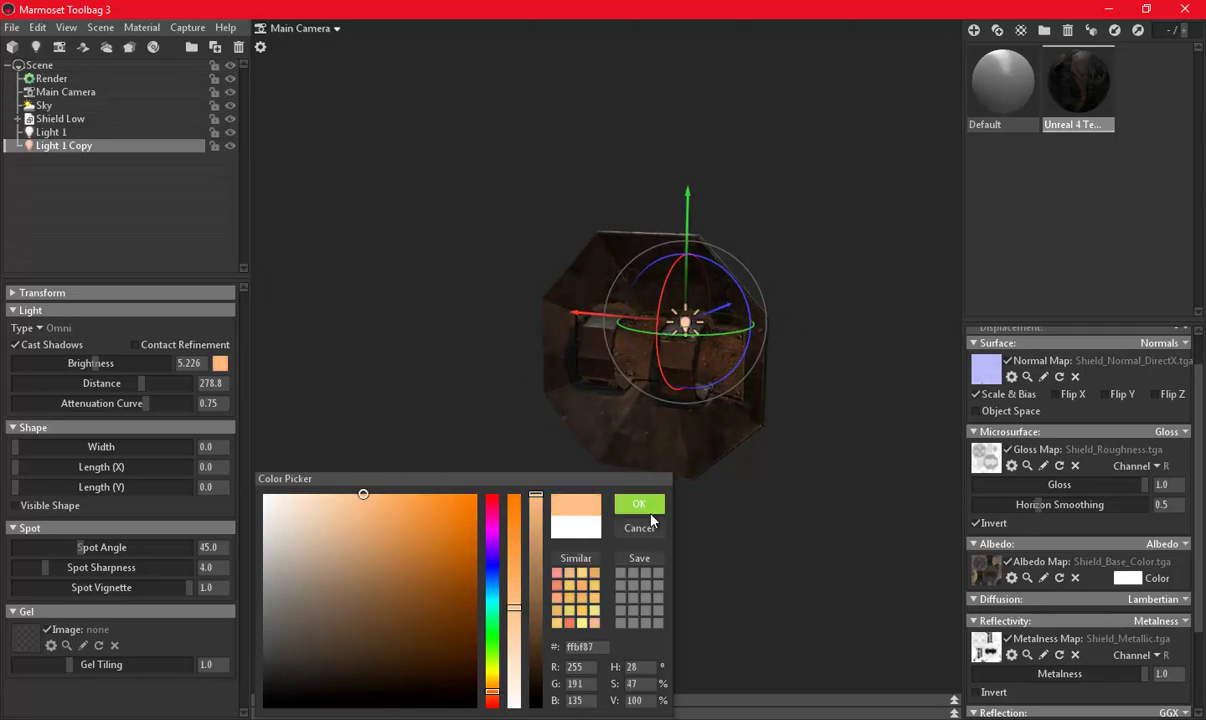
pyautogui.click(639, 503)
pyautogui.moveTo(646, 501)
pyautogui.mouseDown()
pyautogui.moveTo(587, 412)
pyautogui.moveTo(502, 442)
pyautogui.mouseUp()
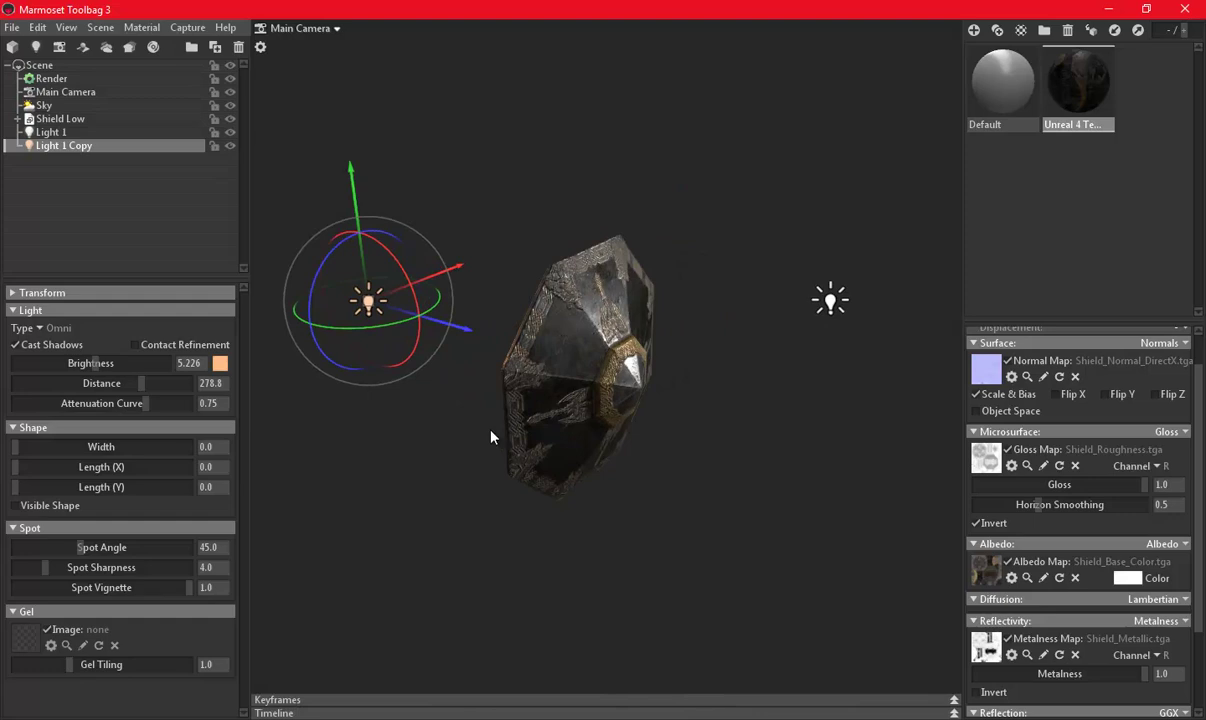
# Duplicate the orange light again and position the new copy lower left.
pyautogui.hotkey('ctrl', 'd')
pyautogui.moveTo(463, 334)
pyautogui.mouseDown()
pyautogui.moveTo(896, 482)
pyautogui.moveTo(575, 318)
pyautogui.mouseUp()
pyautogui.moveTo(595, 198)
pyautogui.mouseDown()
pyautogui.moveTo(559, 377)
pyautogui.moveTo(530, 408)
pyautogui.mouseUp()
pyautogui.moveTo(522, 487)
pyautogui.mouseDown()
pyautogui.moveTo(627, 503)
pyautogui.moveTo(284, 443)
pyautogui.mouseUp()
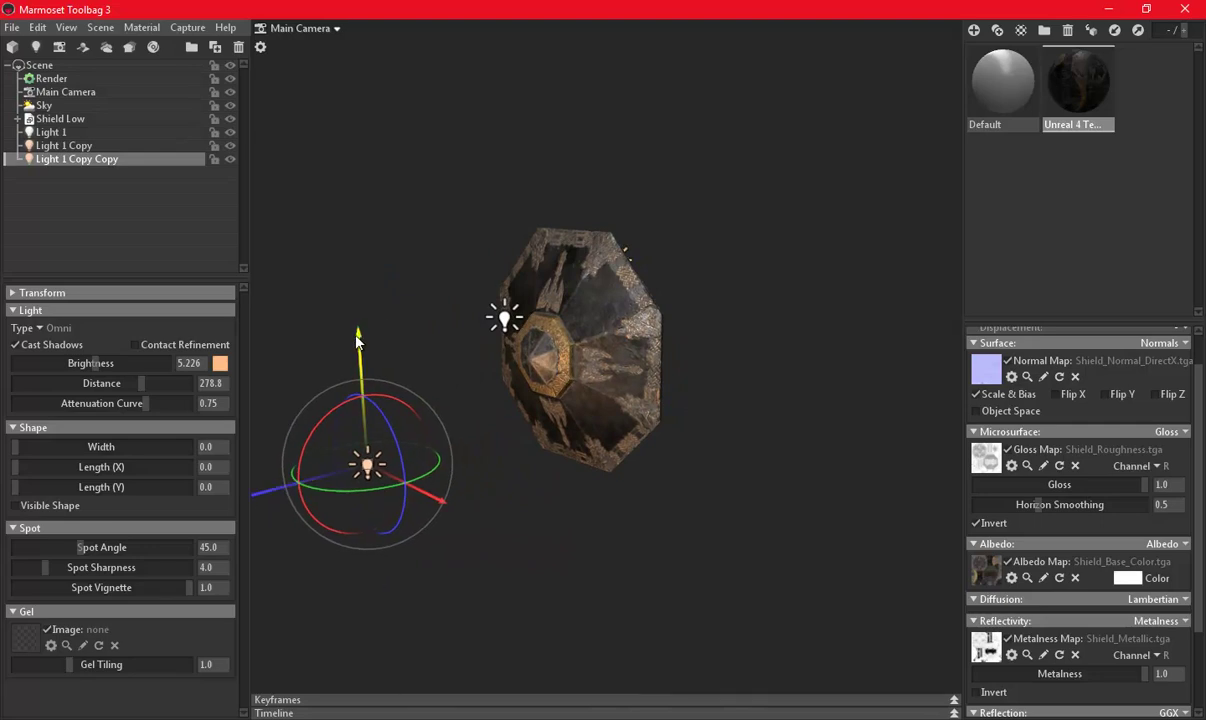
pyautogui.moveTo(358, 340); pyautogui.dragTo(365, 279)
# Set Light 1 Copy Copy's colour to pale blue around 87bcff.
pyautogui.click(220, 363)
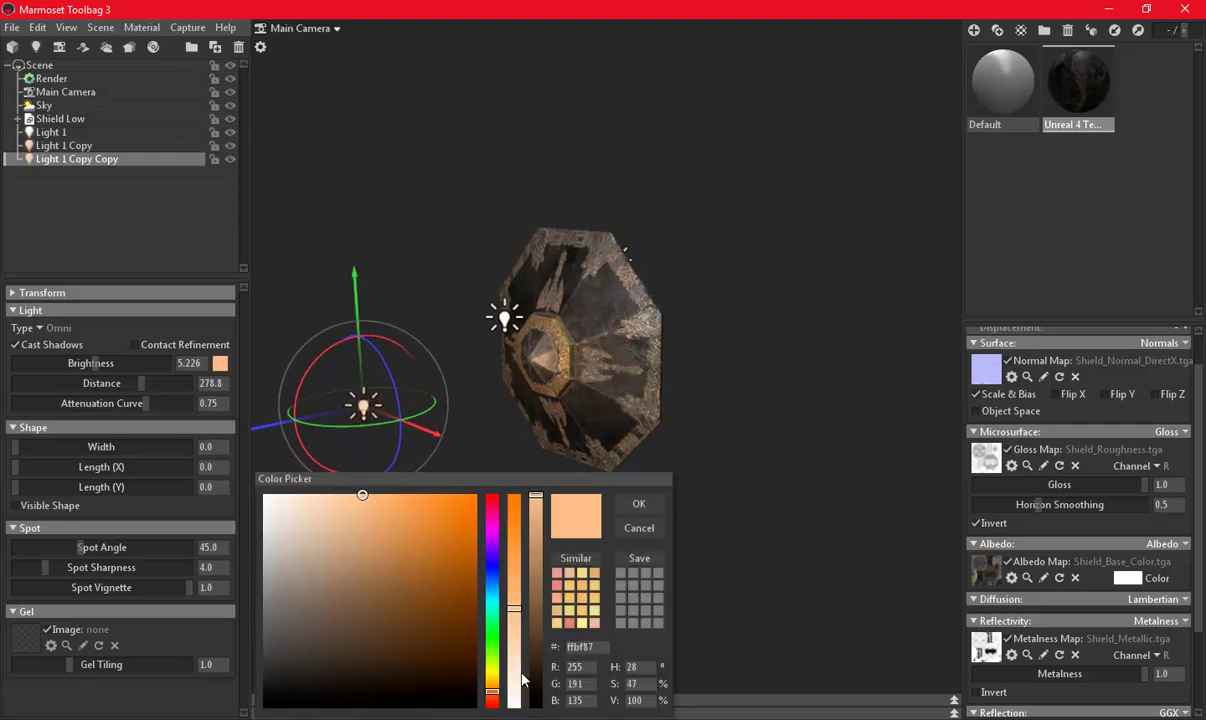
pyautogui.click(491, 586)
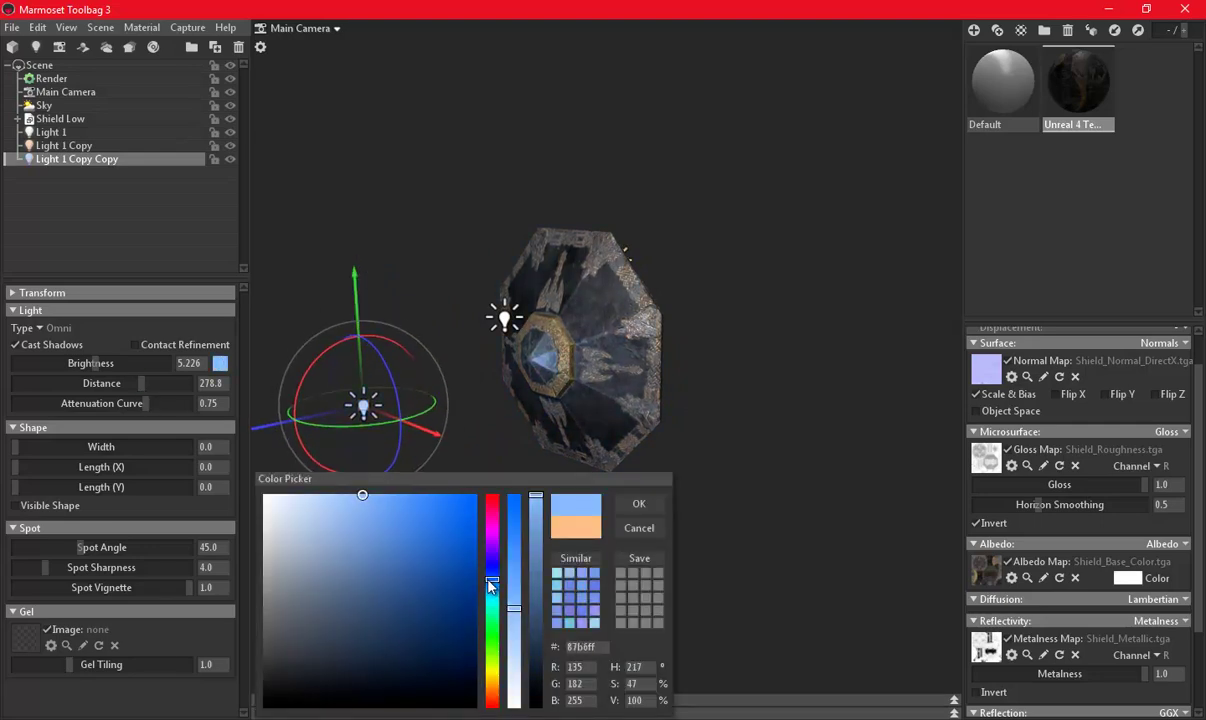
pyautogui.click(639, 503)
pyautogui.moveTo(655, 503)
pyautogui.mouseDown()
pyautogui.moveTo(729, 390)
pyautogui.moveTo(718, 406)
pyautogui.moveTo(649, 331)
pyautogui.moveTo(722, 414)
pyautogui.moveTo(853, 421)
pyautogui.moveTo(713, 380)
pyautogui.moveTo(875, 428)
pyautogui.moveTo(788, 391)
pyautogui.moveTo(613, 436)
pyautogui.mouseUp()
# Reposition the lights, lowering white Light 1, and frame the shield centred in view.
pyautogui.click(914, 440)
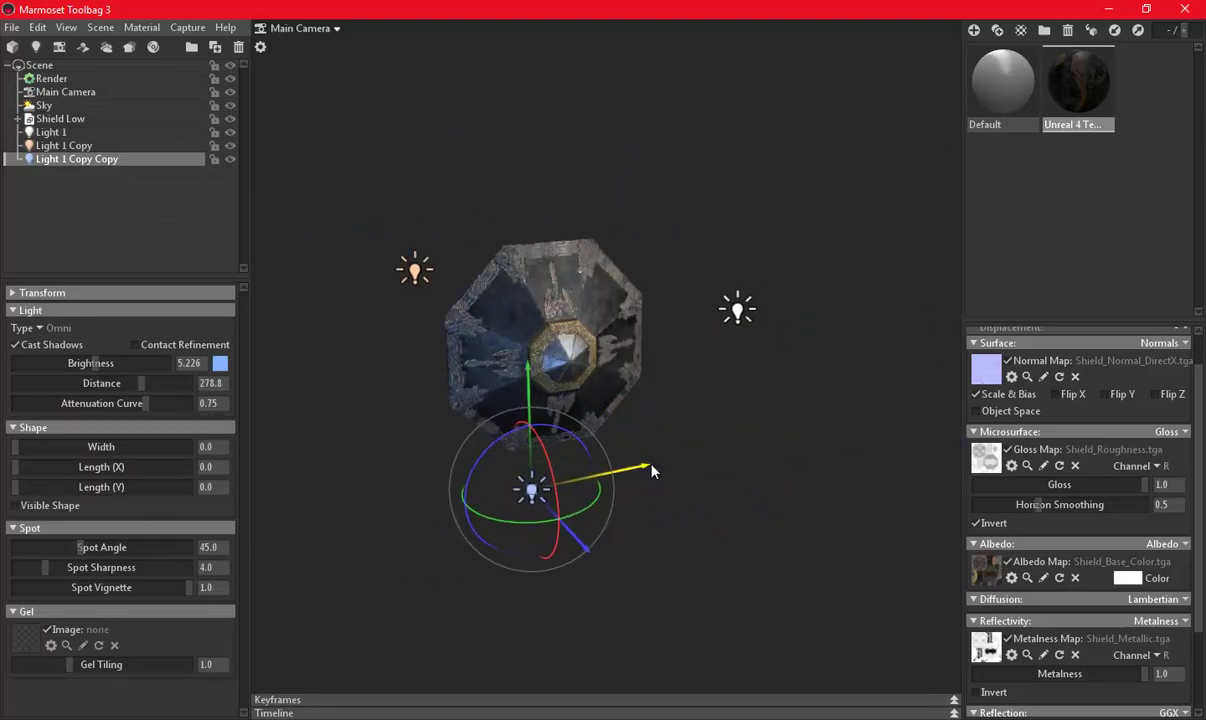
pyautogui.click(737, 308)
pyautogui.moveTo(737, 308)
pyautogui.mouseDown()
pyautogui.moveTo(583, 354)
pyautogui.moveTo(726, 305)
pyautogui.moveTo(811, 330)
pyautogui.mouseUp()
pyautogui.moveTo(742, 207)
pyautogui.mouseDown()
pyautogui.moveTo(718, 140)
pyautogui.moveTo(718, 288)
pyautogui.mouseUp()
pyautogui.moveTo(758, 219)
pyautogui.mouseDown()
pyautogui.moveTo(660, 363)
pyautogui.moveTo(635, 345)
pyautogui.moveTo(611, 380)
pyautogui.mouseUp()
pyautogui.press('Tab')
pyautogui.moveTo(609, 441)
pyautogui.mouseDown()
pyautogui.moveTo(590, 452)
pyautogui.moveTo(783, 468)
pyautogui.moveTo(716, 421)
pyautogui.mouseUp()
pyautogui.press('Tab')
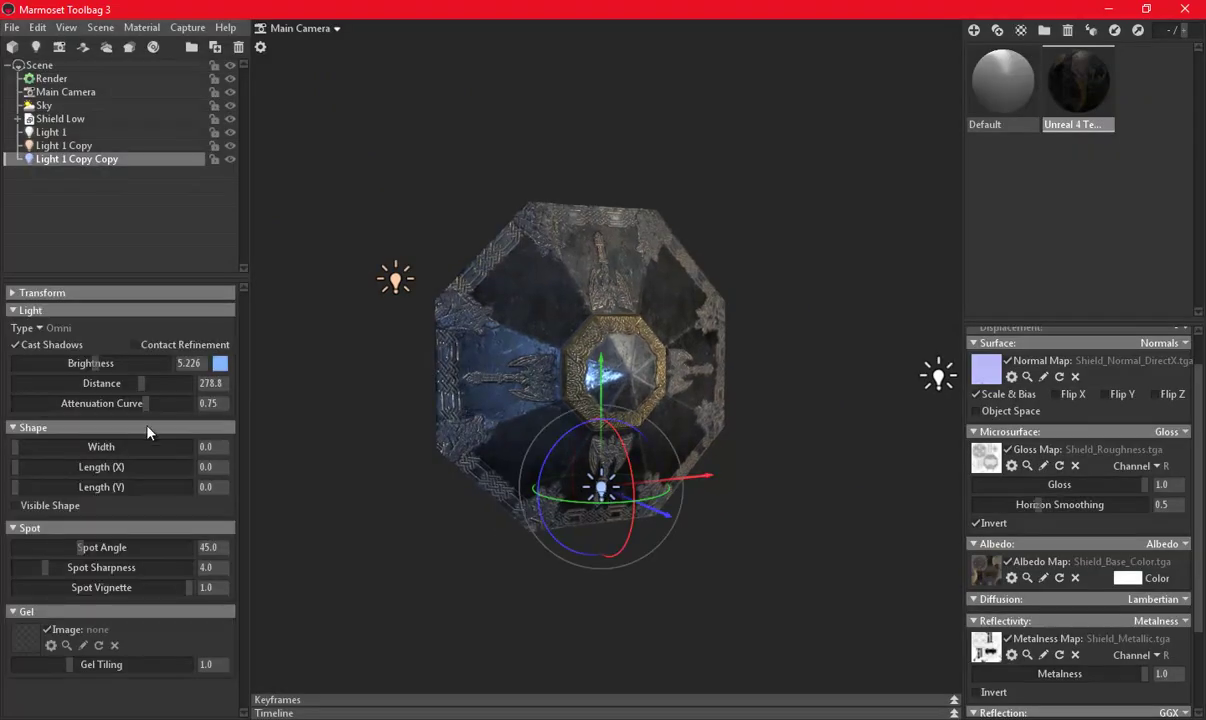
# Change Light 1 Copy's colour from orange to blue.
pyautogui.click(397, 283)
pyautogui.click(219, 363)
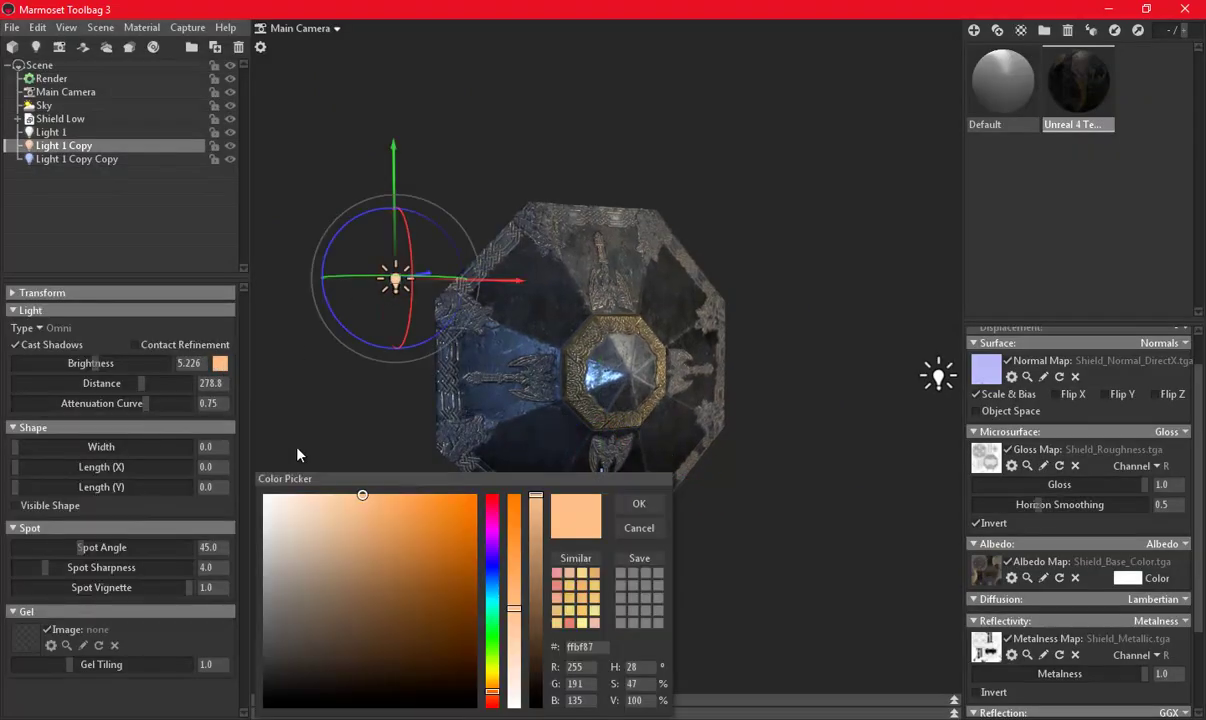
pyautogui.moveTo(499, 603); pyautogui.dragTo(494, 583)
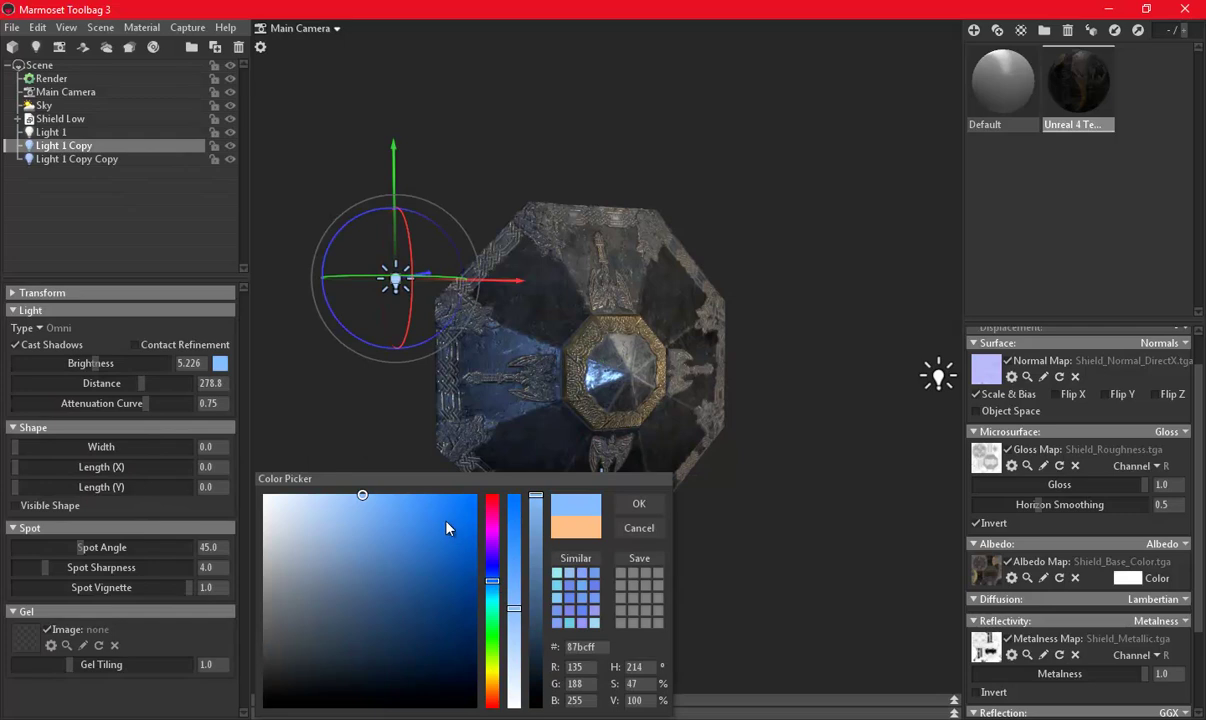
pyautogui.click(642, 512)
# Tint the third light, Light 1 Copy Copy, a warm yellow.
pyautogui.click(601, 487)
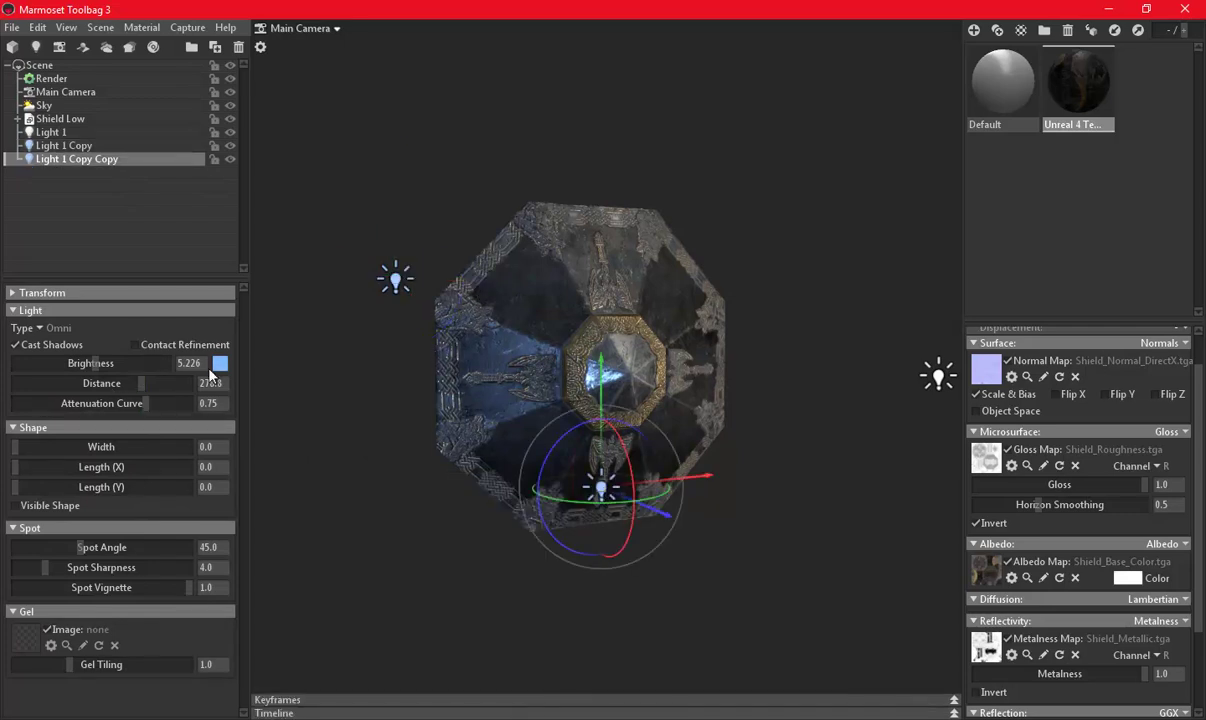
pyautogui.click(218, 363)
pyautogui.moveTo(491, 678); pyautogui.dragTo(489, 686)
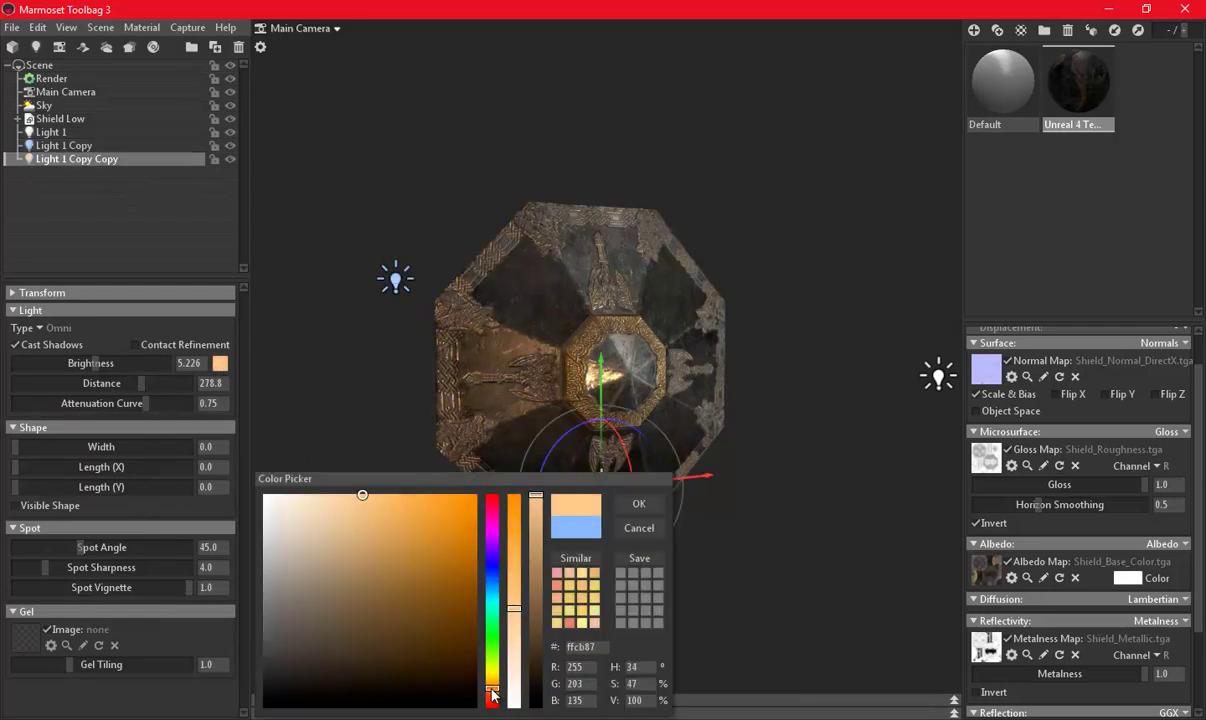
pyautogui.click(639, 504)
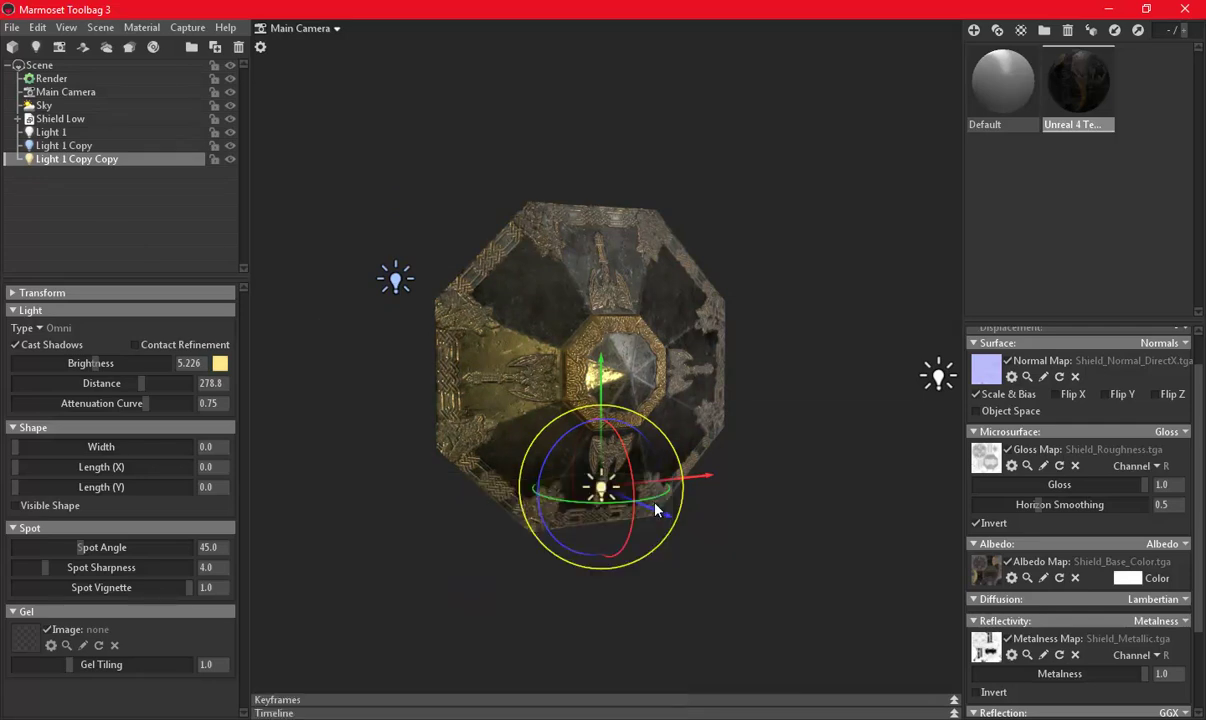
# With panels hidden, move the left-hand light further left along its X axis.
pyautogui.press('Tab')
pyautogui.scroll(3, 700, 412)
pyautogui.moveTo(708, 503)
pyautogui.mouseDown()
pyautogui.moveTo(621, 500)
pyautogui.moveTo(1156, 472)
pyautogui.moveTo(1125, 466)
pyautogui.moveTo(1166, 455)
pyautogui.moveTo(743, 484)
pyautogui.moveTo(433, 377)
pyautogui.mouseUp()
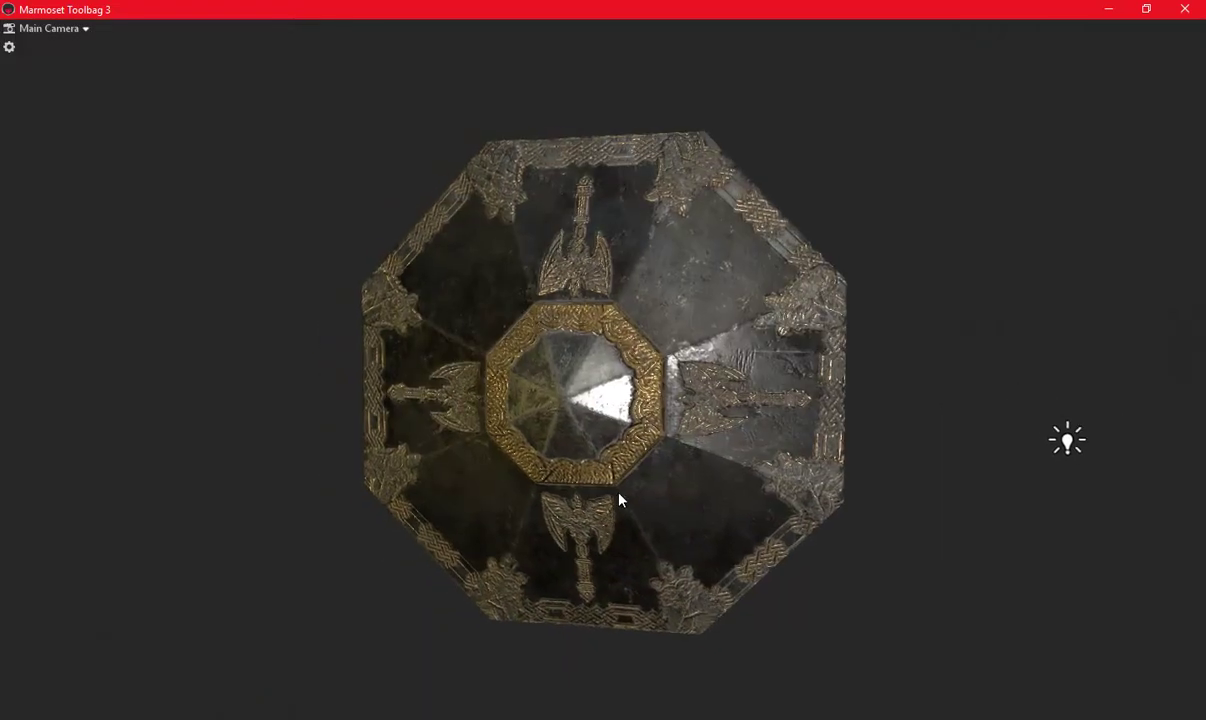
pyautogui.scroll(-3, 743, 484)
pyautogui.click(283, 302)
pyautogui.moveTo(300, 330)
pyautogui.mouseDown()
pyautogui.moveTo(533, 388)
pyautogui.moveTo(1082, 479)
pyautogui.moveTo(485, 404)
pyautogui.moveTo(431, 382)
pyautogui.mouseUp()
pyautogui.click(654, 549)
pyautogui.moveTo(654, 549)
pyautogui.mouseDown()
pyautogui.moveTo(675, 487)
pyautogui.moveTo(773, 493)
pyautogui.moveTo(740, 452)
pyautogui.moveTo(667, 434)
pyautogui.mouseUp()
pyautogui.scroll(2, 675, 487)
pyautogui.scroll(2, 675, 487)
# Preview the wireframe and enable ambient occlusion, high-res shadows and global illumination in render settings.
pyautogui.press('Tab')
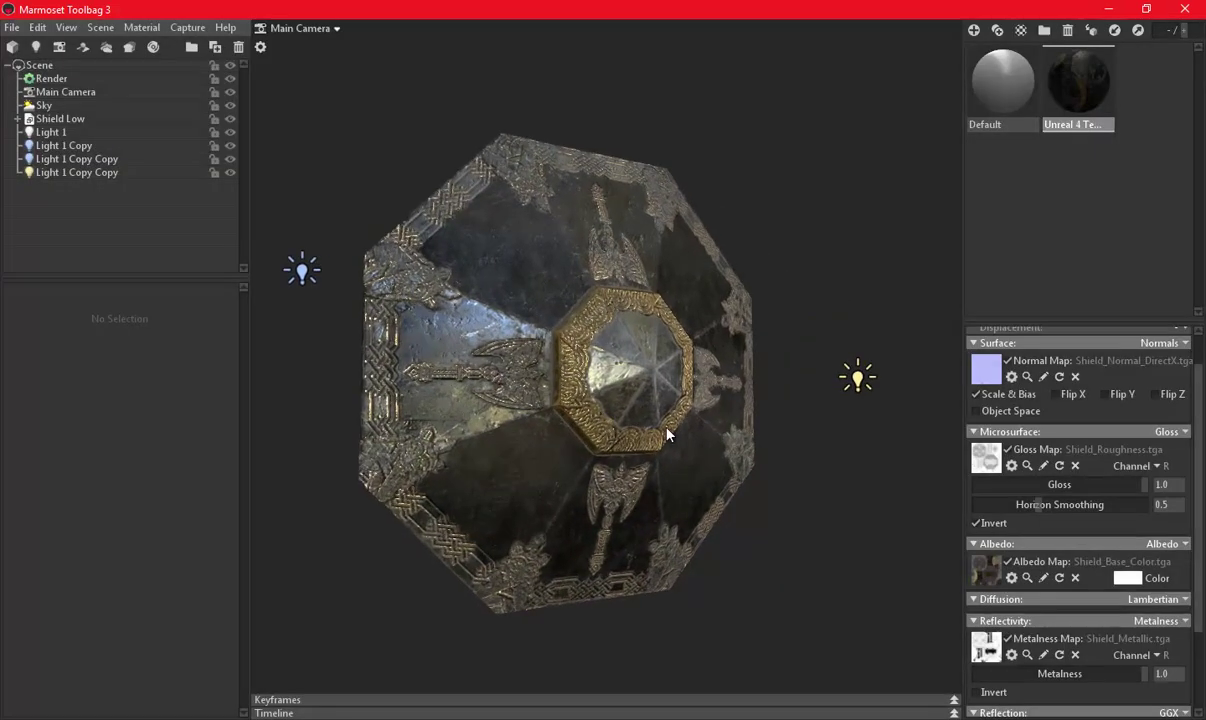
pyautogui.click(62, 78)
pyautogui.click(15, 407)
pyautogui.click(15, 505)
pyautogui.click(140, 488)
pyautogui.click(20, 580)
# Capture an image of the shield's front and open it as screenshot000.png.
pyautogui.moveTo(620, 476)
pyautogui.mouseDown()
pyautogui.moveTo(724, 426)
pyautogui.moveTo(867, 410)
pyautogui.moveTo(665, 405)
pyautogui.moveTo(689, 409)
pyautogui.moveTo(713, 452)
pyautogui.moveTo(667, 425)
pyautogui.moveTo(686, 425)
pyautogui.moveTo(689, 452)
pyautogui.mouseUp()
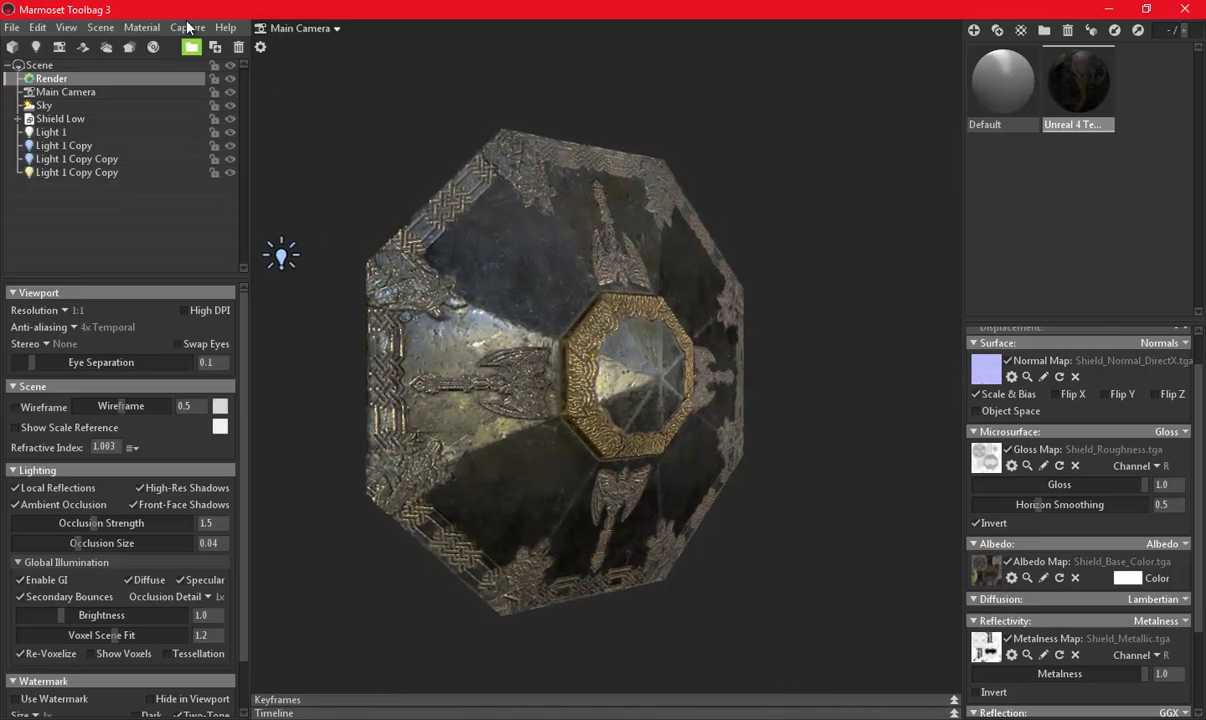
pyautogui.click(188, 28)
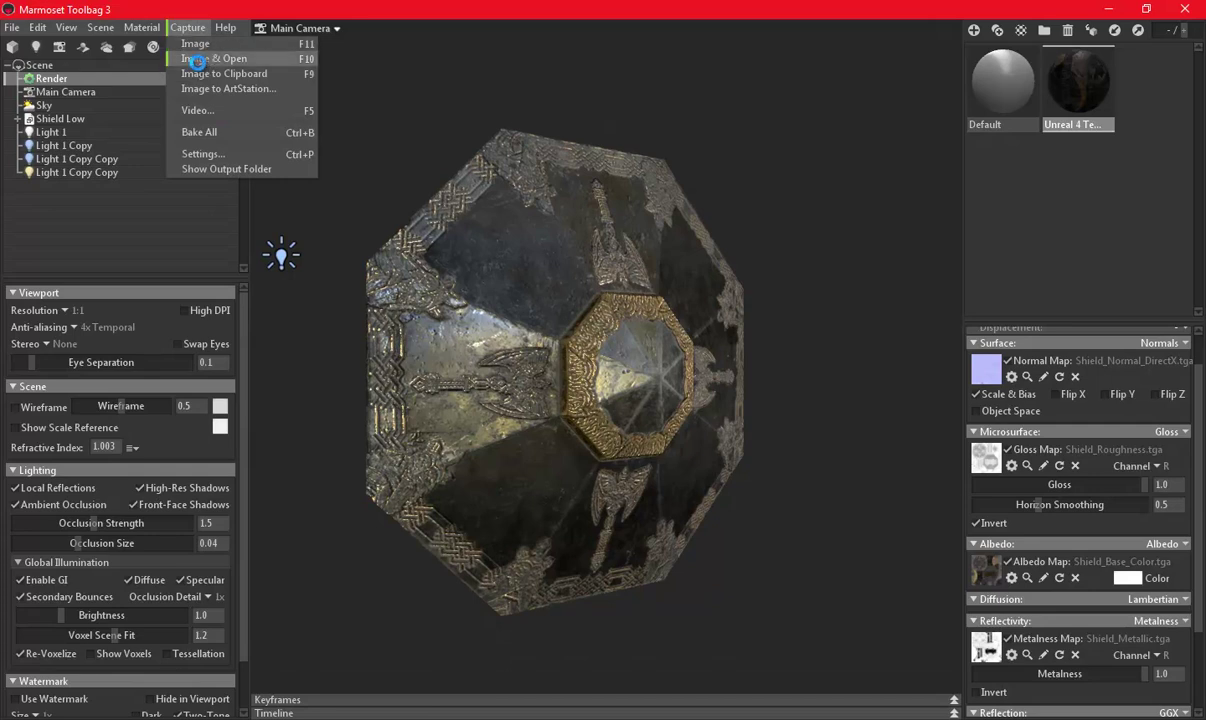
pyautogui.click(196, 60)
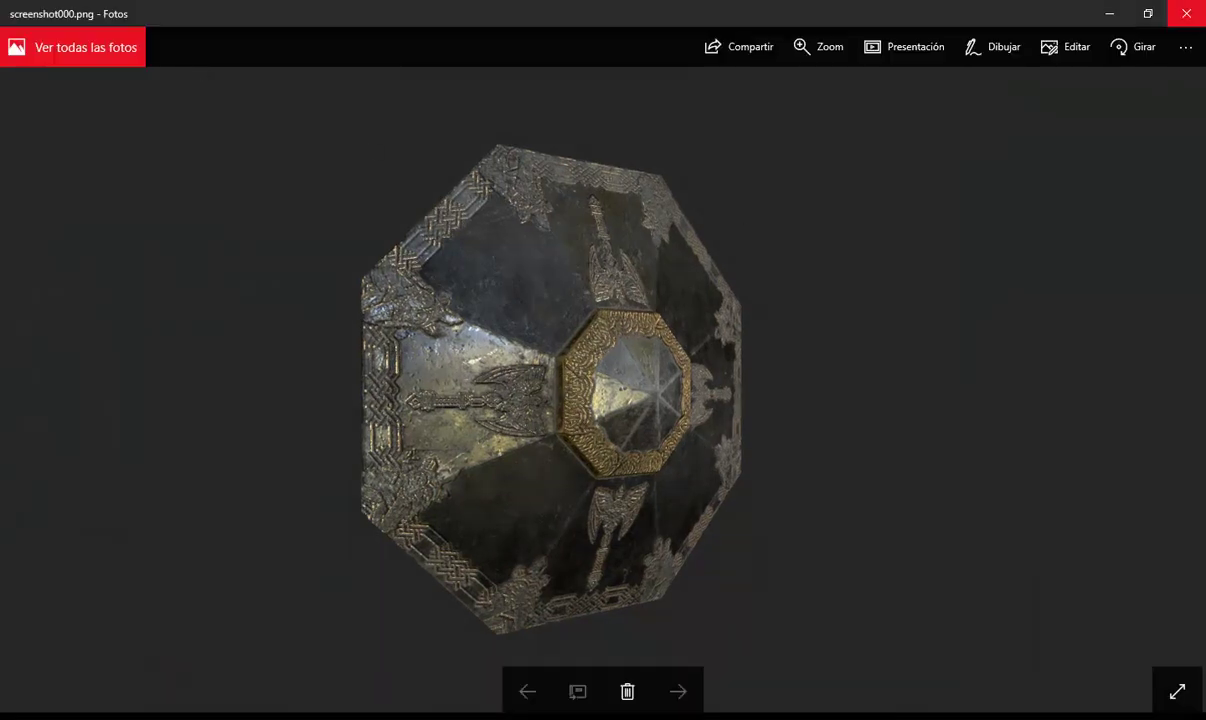
pyautogui.moveTo(555, 308)
pyautogui.mouseDown()
pyautogui.moveTo(708, 358)
pyautogui.moveTo(886, 352)
pyautogui.moveTo(743, 347)
pyautogui.moveTo(756, 339)
pyautogui.mouseUp()
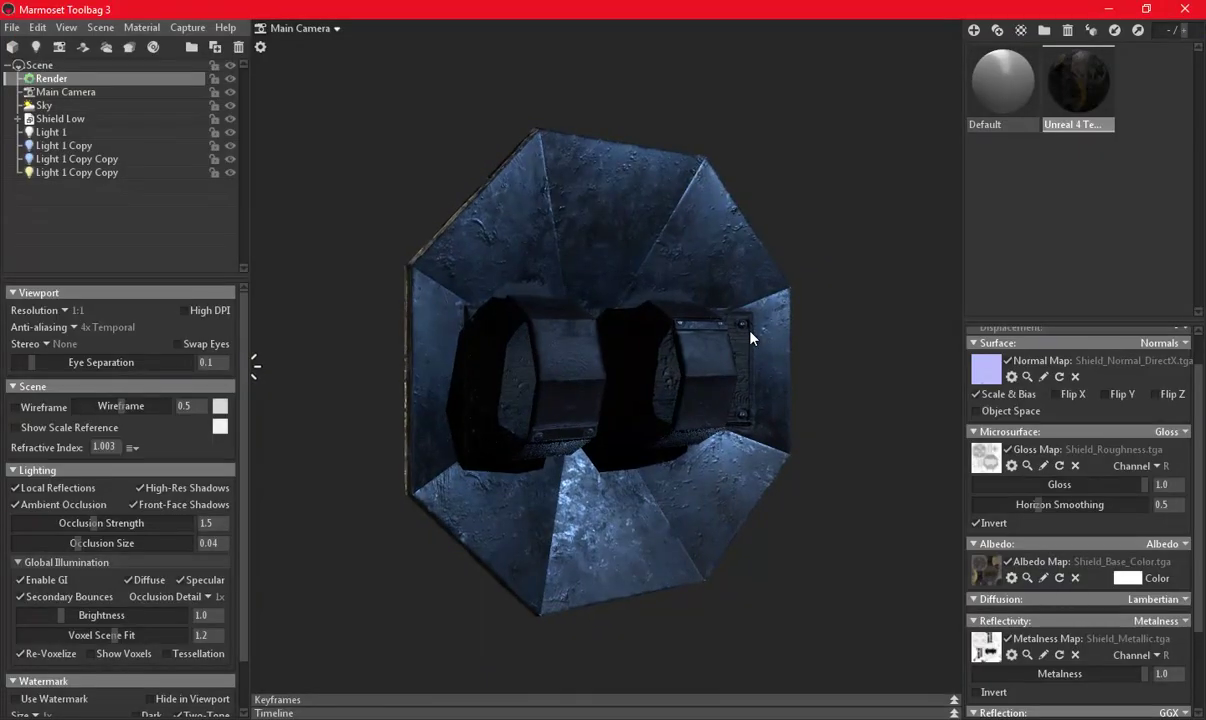
# Capture and open screenshots of the shield's back and a head-on front view.
pyautogui.click(186, 28)
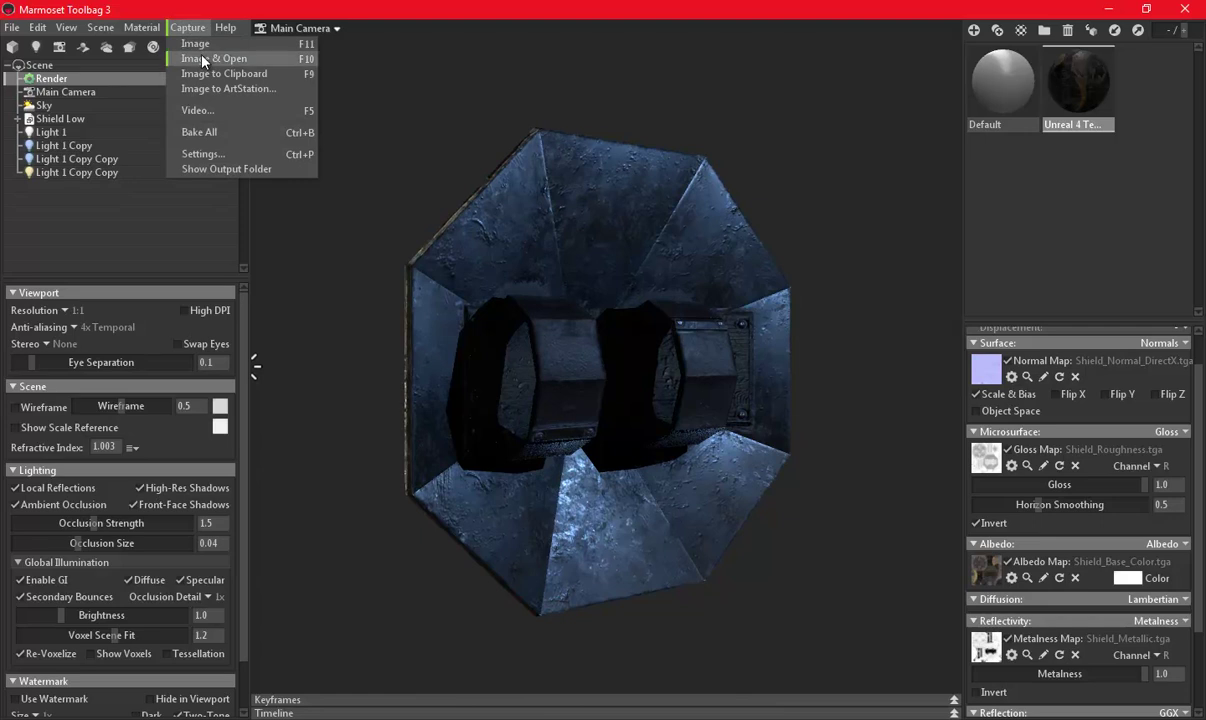
pyautogui.click(202, 58)
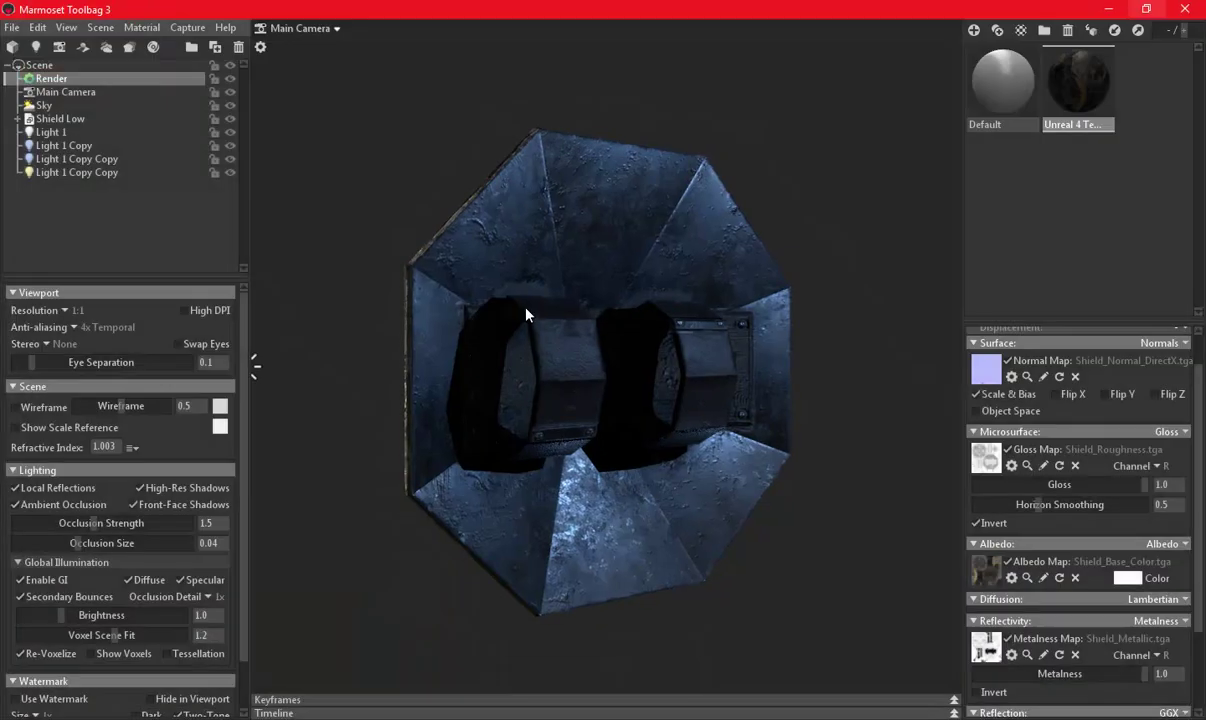
pyautogui.moveTo(635, 310); pyautogui.dragTo(649, 275)
pyautogui.scroll(5, 696, 359)
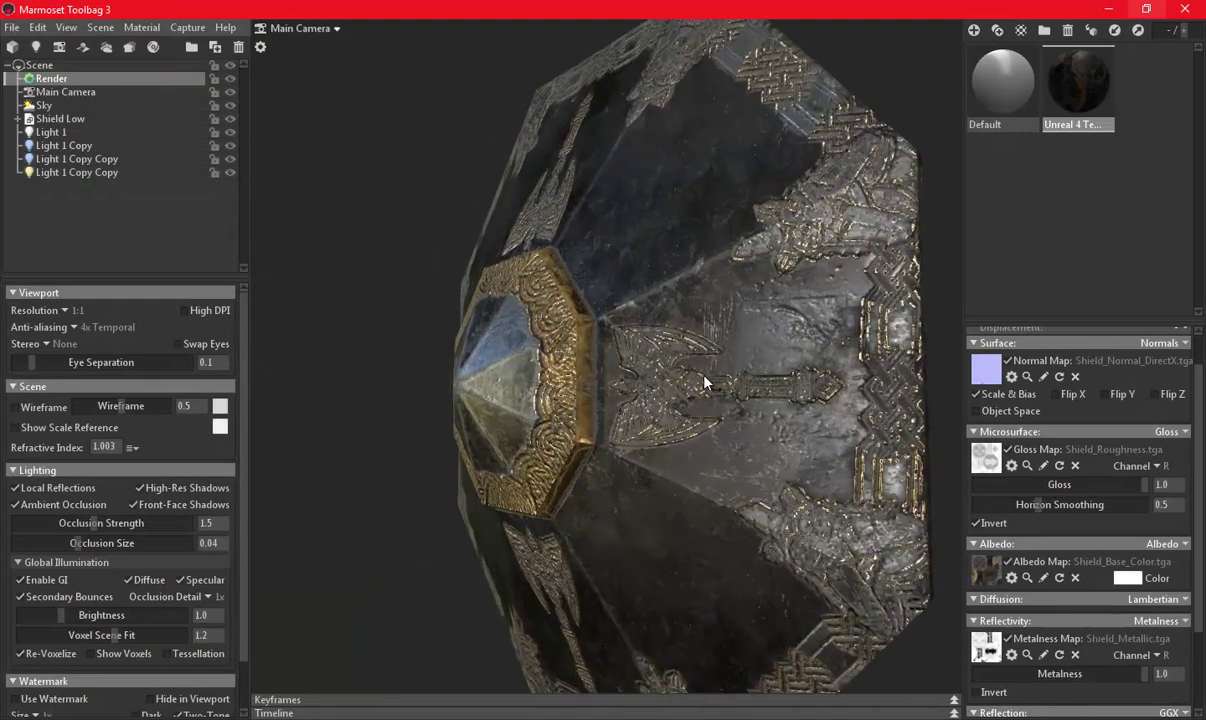
pyautogui.moveTo(690, 376); pyautogui.dragTo(705, 398)
pyautogui.moveTo(712, 404)
pyautogui.mouseDown()
pyautogui.moveTo(762, 331)
pyautogui.moveTo(880, 291)
pyautogui.moveTo(713, 285)
pyautogui.moveTo(735, 276)
pyautogui.moveTo(680, 320)
pyautogui.moveTo(690, 322)
pyautogui.moveTo(606, 310)
pyautogui.moveTo(603, 229)
pyautogui.moveTo(571, 202)
pyautogui.moveTo(560, 221)
pyautogui.moveTo(530, 202)
pyautogui.mouseUp()
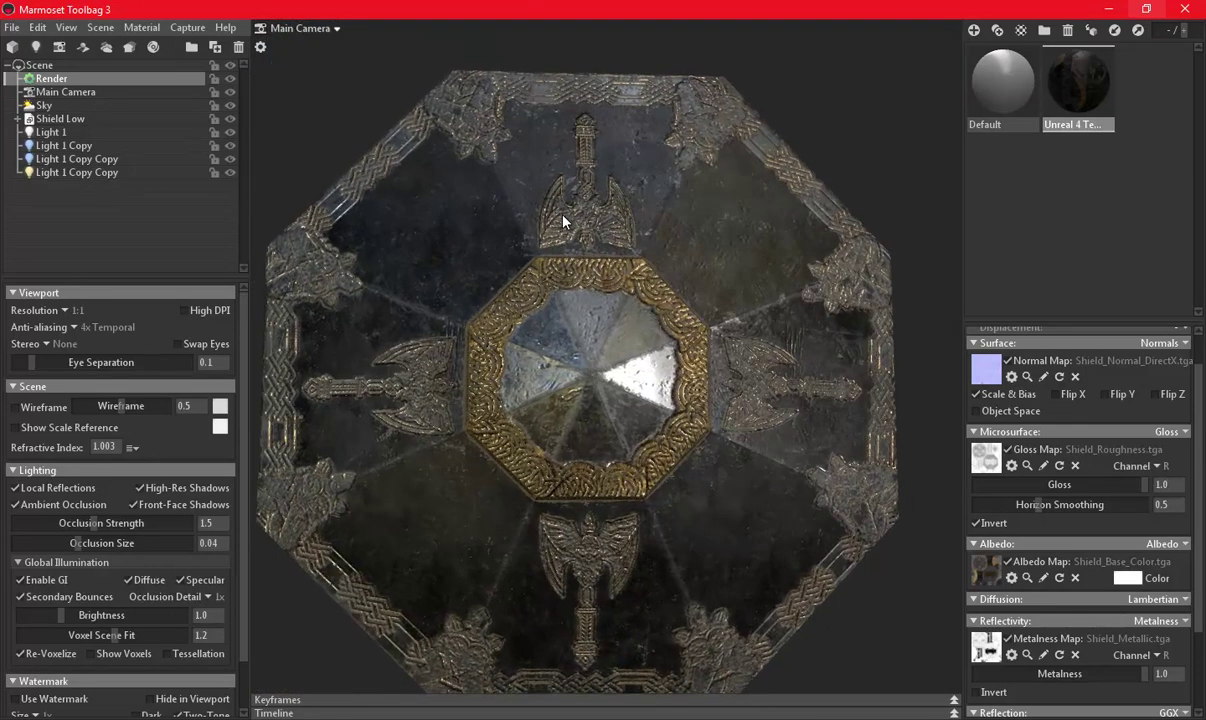
pyautogui.click(187, 28)
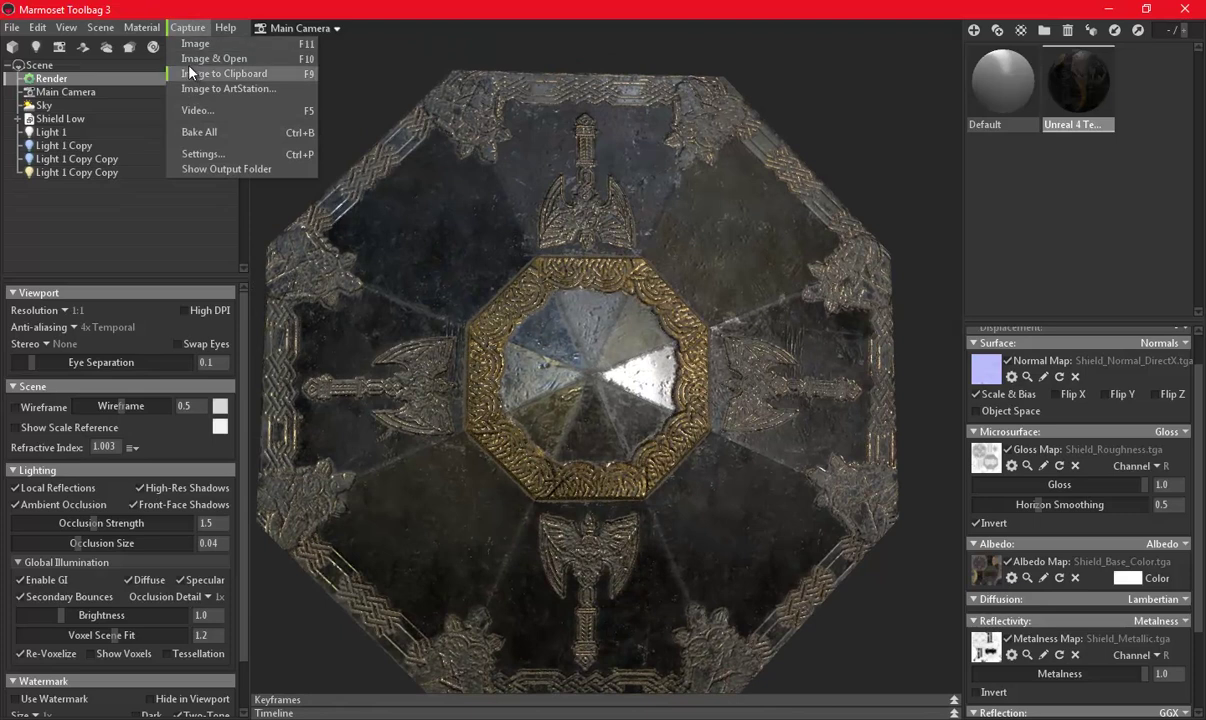
pyautogui.click(177, 60)
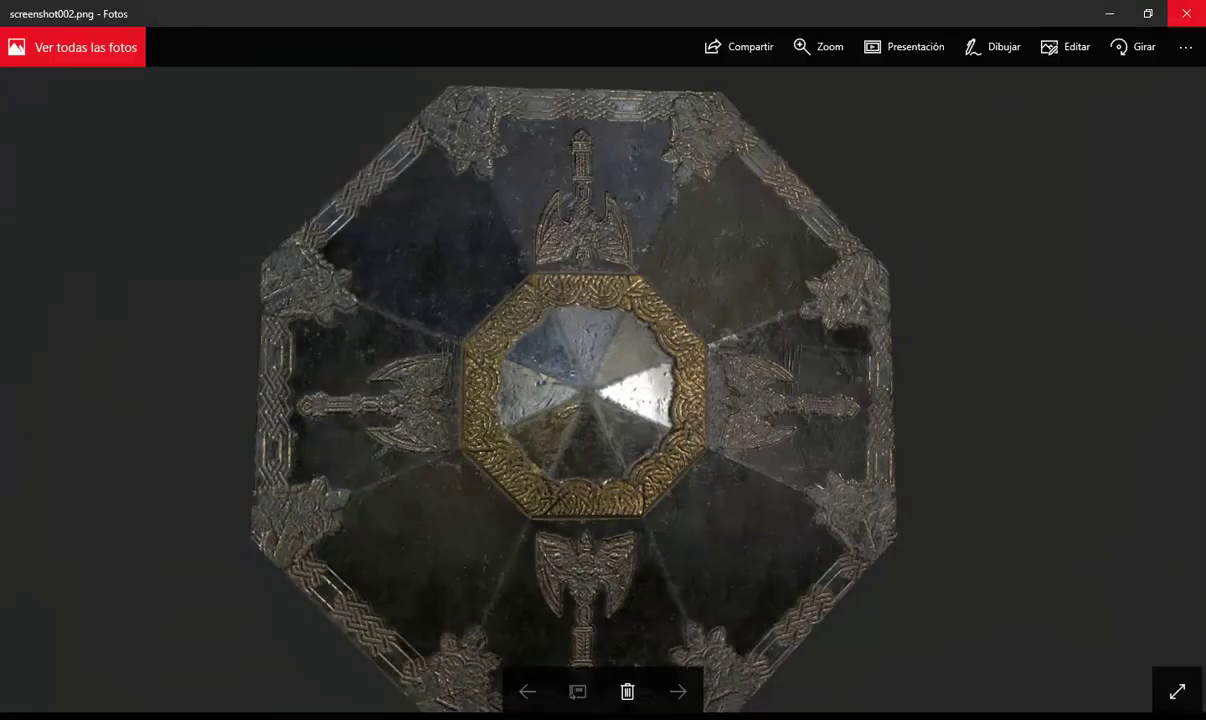
pyautogui.click(1109, 13)
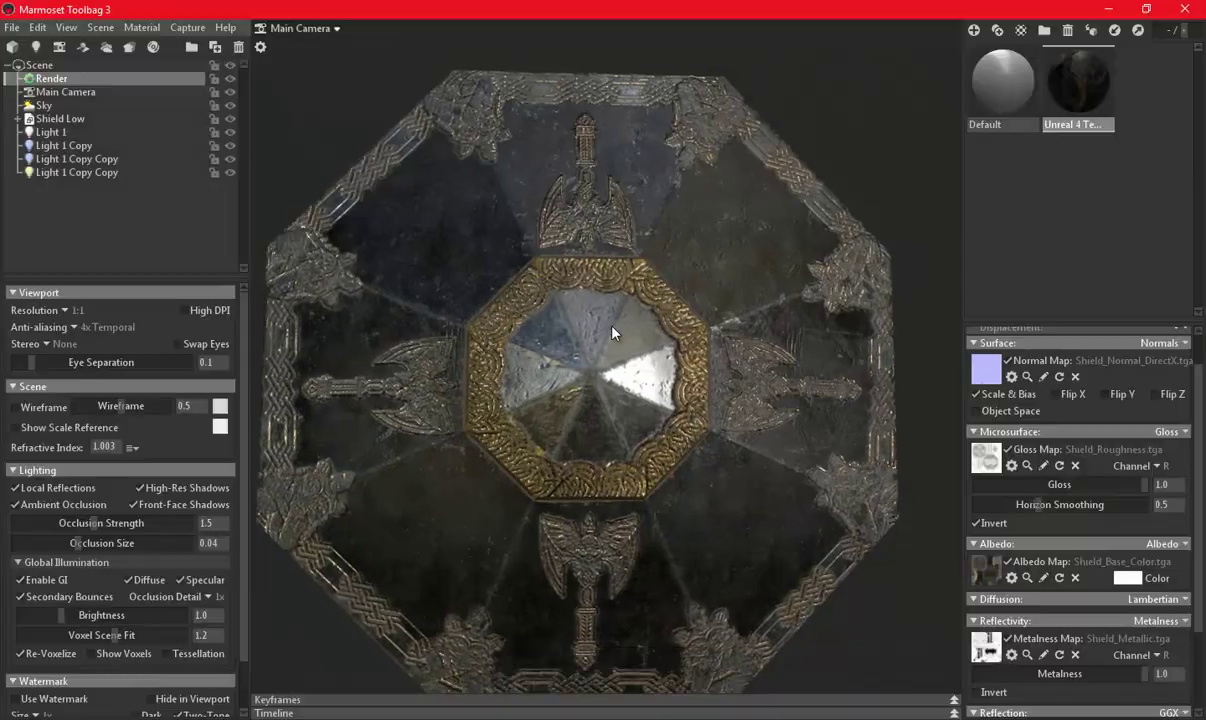
pyautogui.scroll(-2, 590, 367)
pyautogui.moveTo(567, 377); pyautogui.dragTo(673, 412)
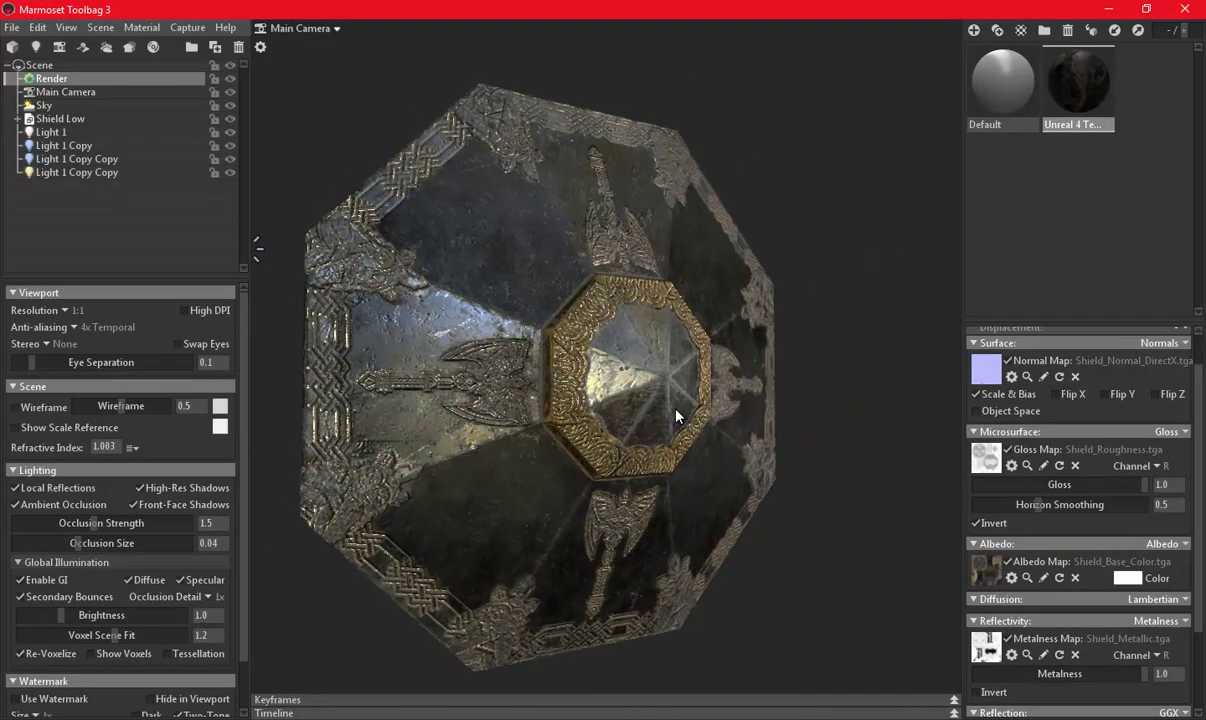
# Turn on the wireframe overlay and capture an image of the shield's front.
pyautogui.click(15, 407)
pyautogui.moveTo(820, 400); pyautogui.dragTo(743, 396)
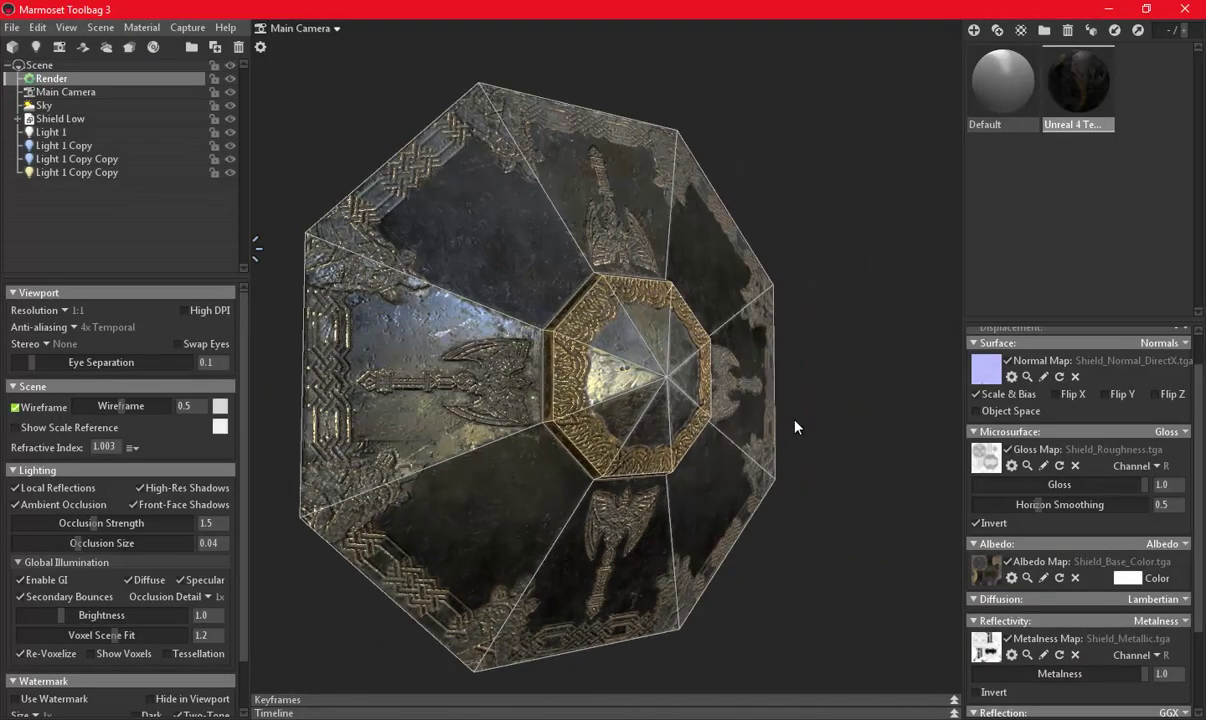
pyautogui.click(188, 28)
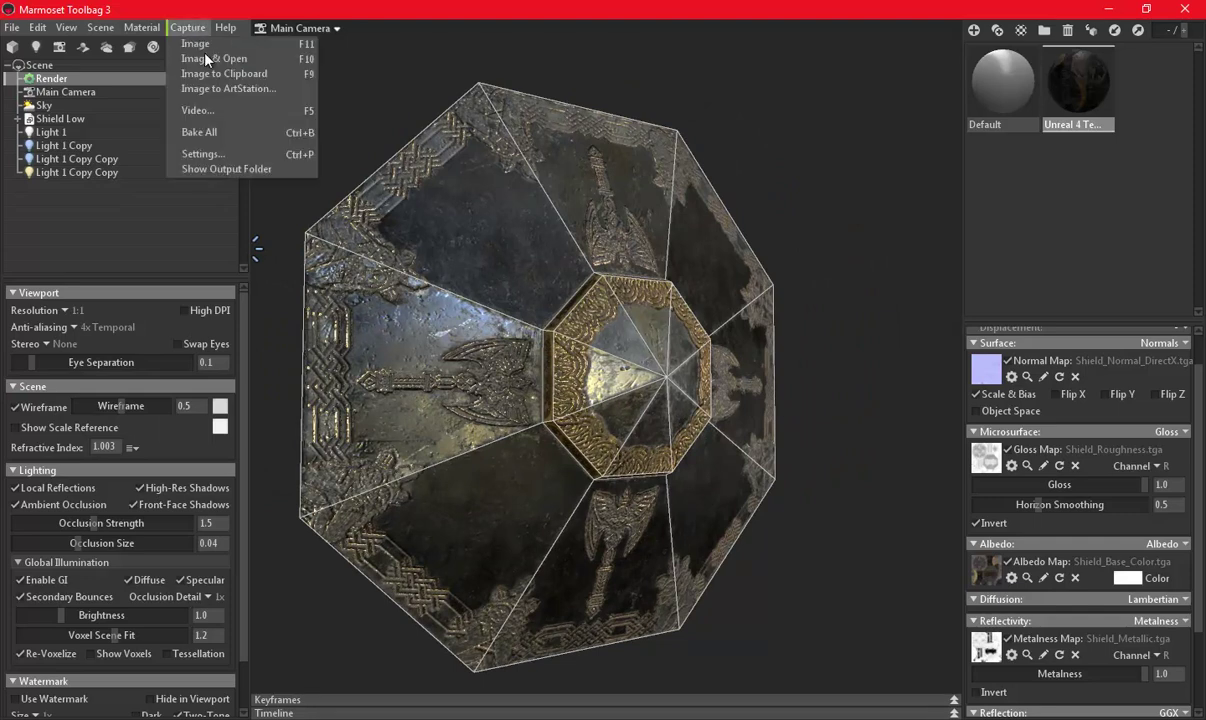
pyautogui.click(205, 58)
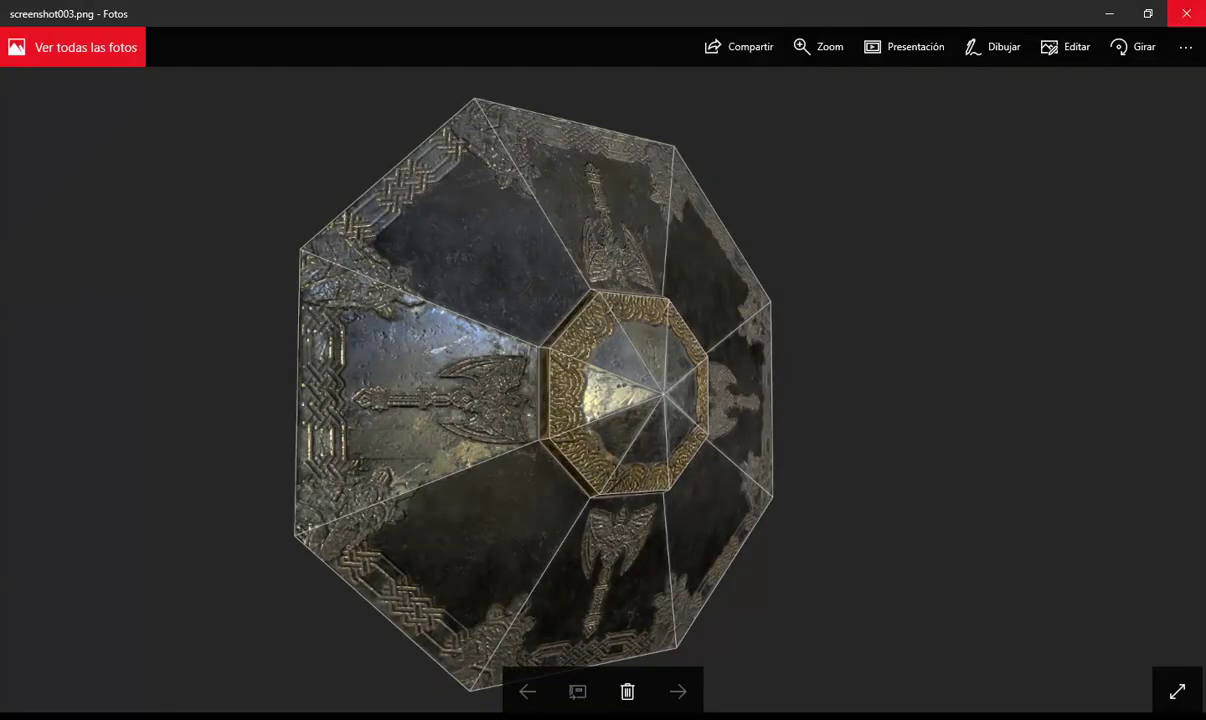
pyautogui.click(1186, 13)
# Orbit to the shield's back and capture a wireframe image of it.
pyautogui.moveTo(659, 261)
pyautogui.mouseDown()
pyautogui.moveTo(755, 340)
pyautogui.moveTo(459, 232)
pyautogui.mouseUp()
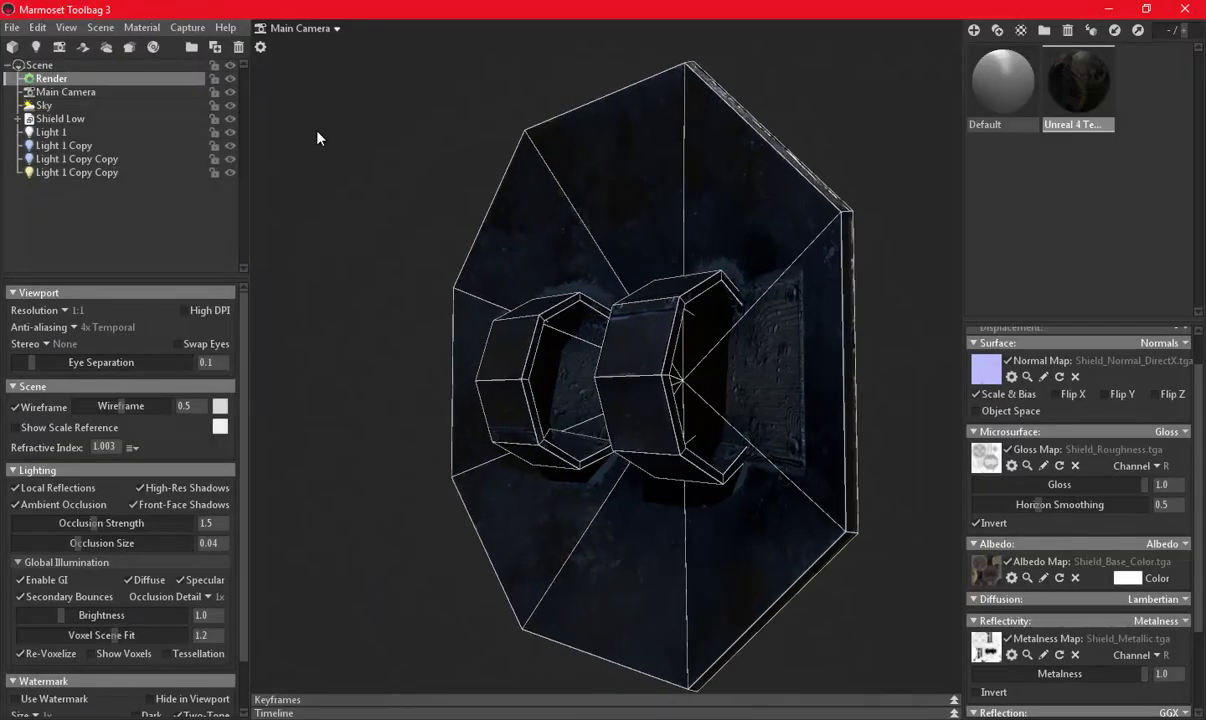
pyautogui.moveTo(847, 480); pyautogui.dragTo(840, 439)
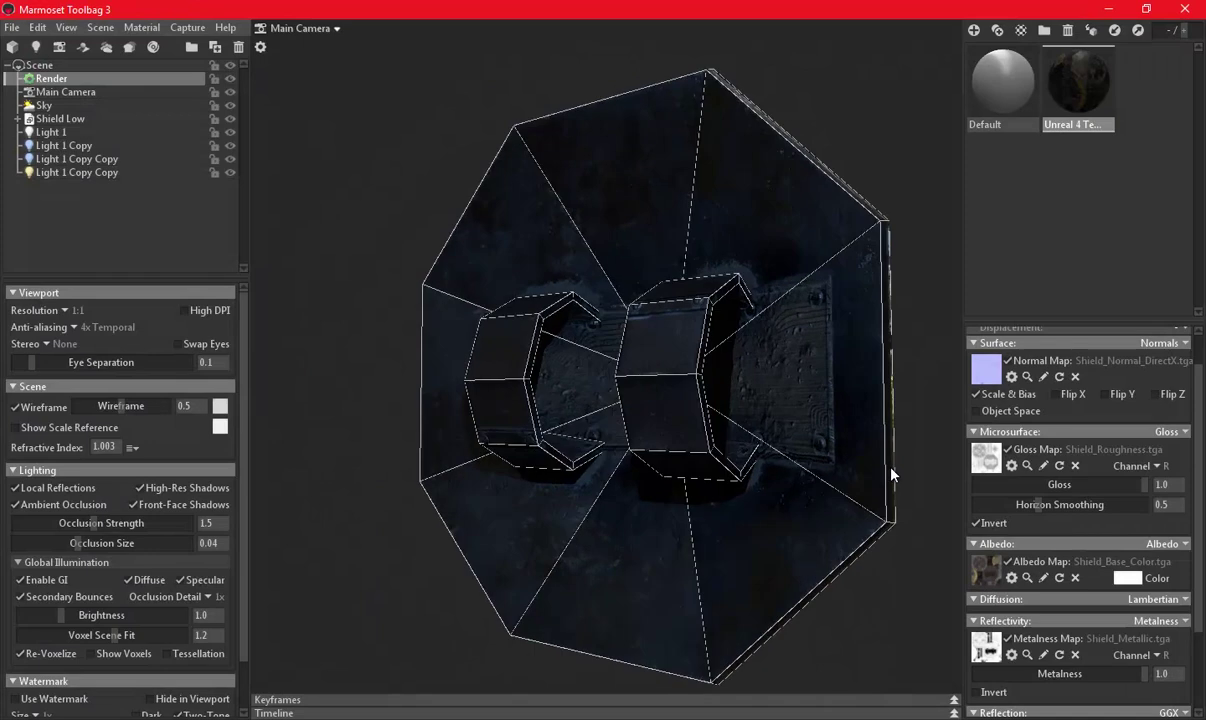
pyautogui.click(183, 30)
pyautogui.click(191, 58)
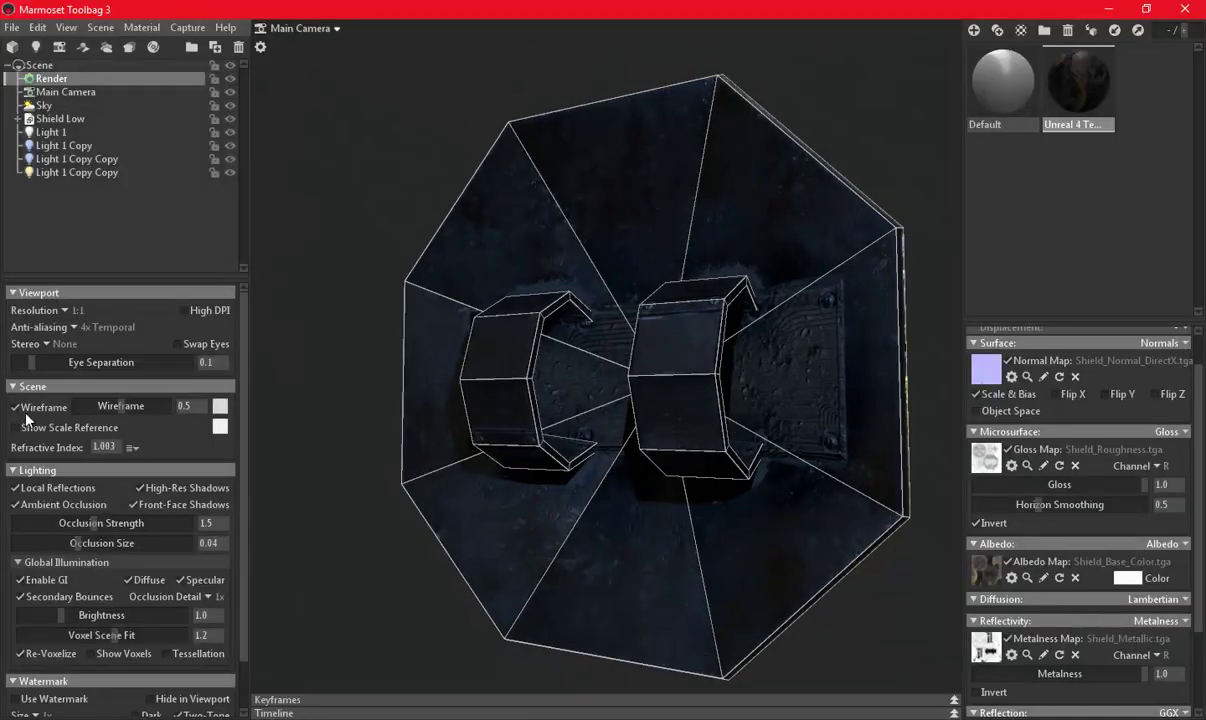
# Turn off wireframe, save the scene as 'Shield Render' in the Shield folder, and close Toolbag.
pyautogui.click(15, 407)
pyautogui.moveTo(790, 418)
pyautogui.mouseDown()
pyautogui.moveTo(558, 428)
pyautogui.moveTo(650, 376)
pyautogui.mouseUp()
pyautogui.hotkey('ctrl', 's')
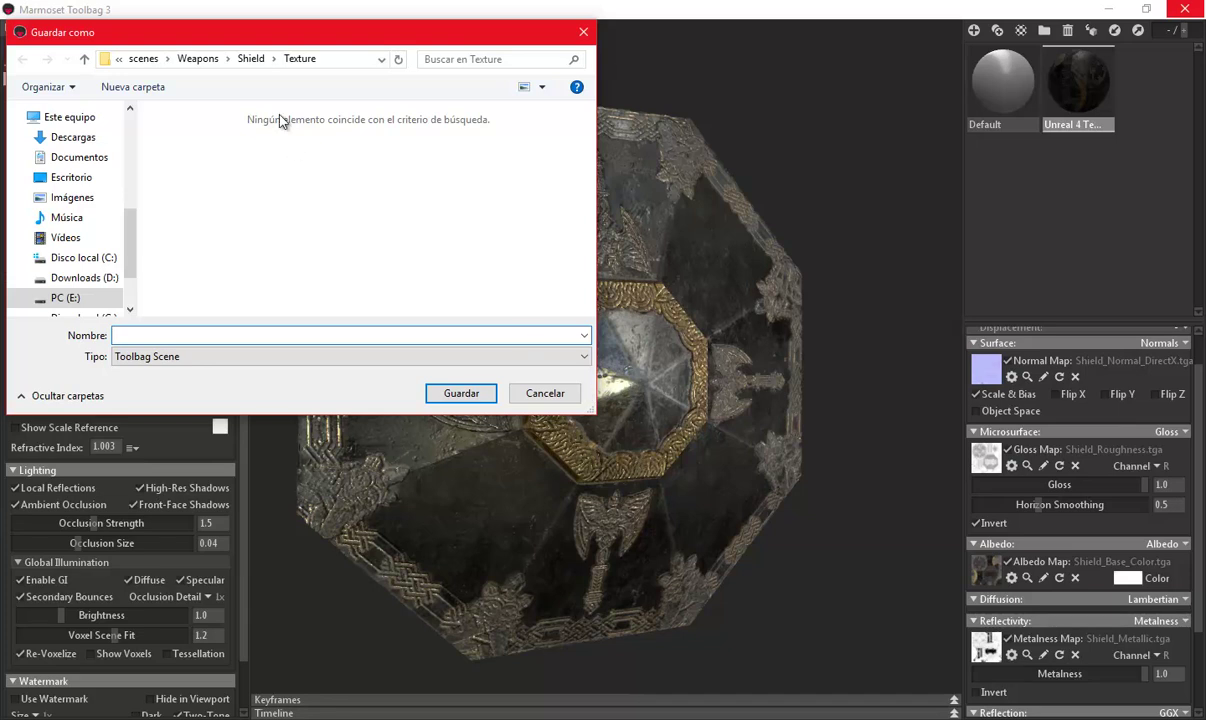
pyautogui.click(251, 58)
pyautogui.write('Shield T')
pyautogui.press('BackSpace')
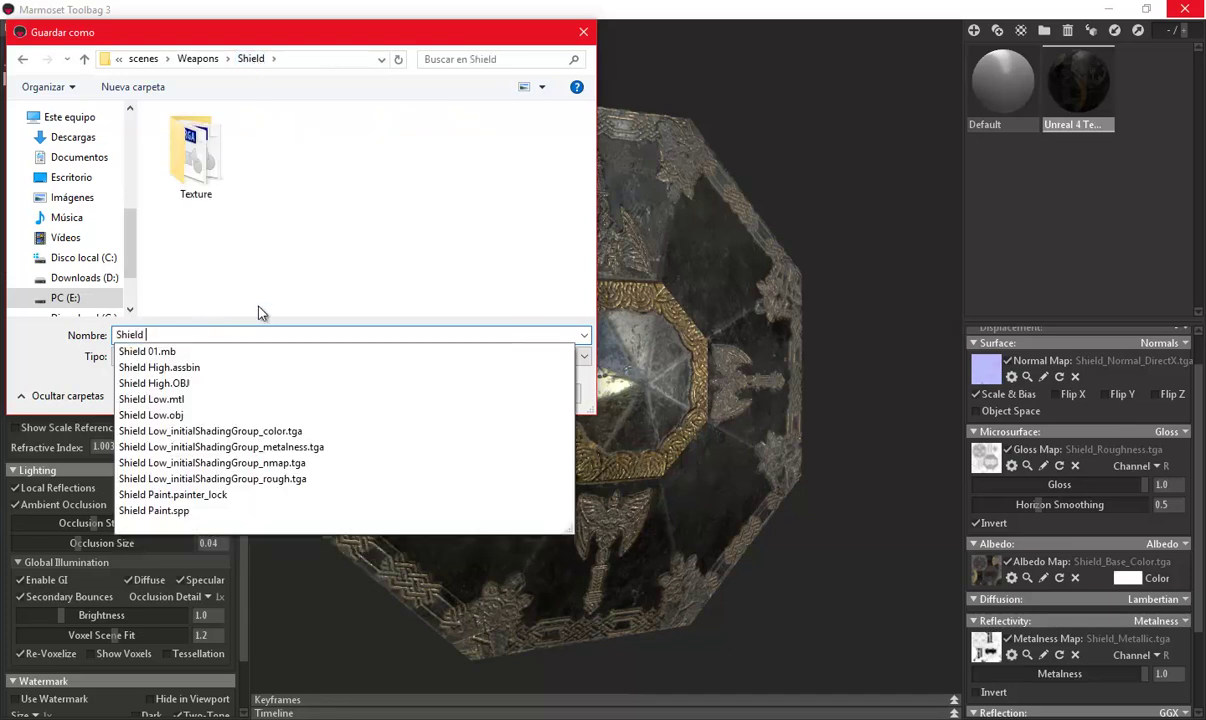
pyautogui.write('Render')
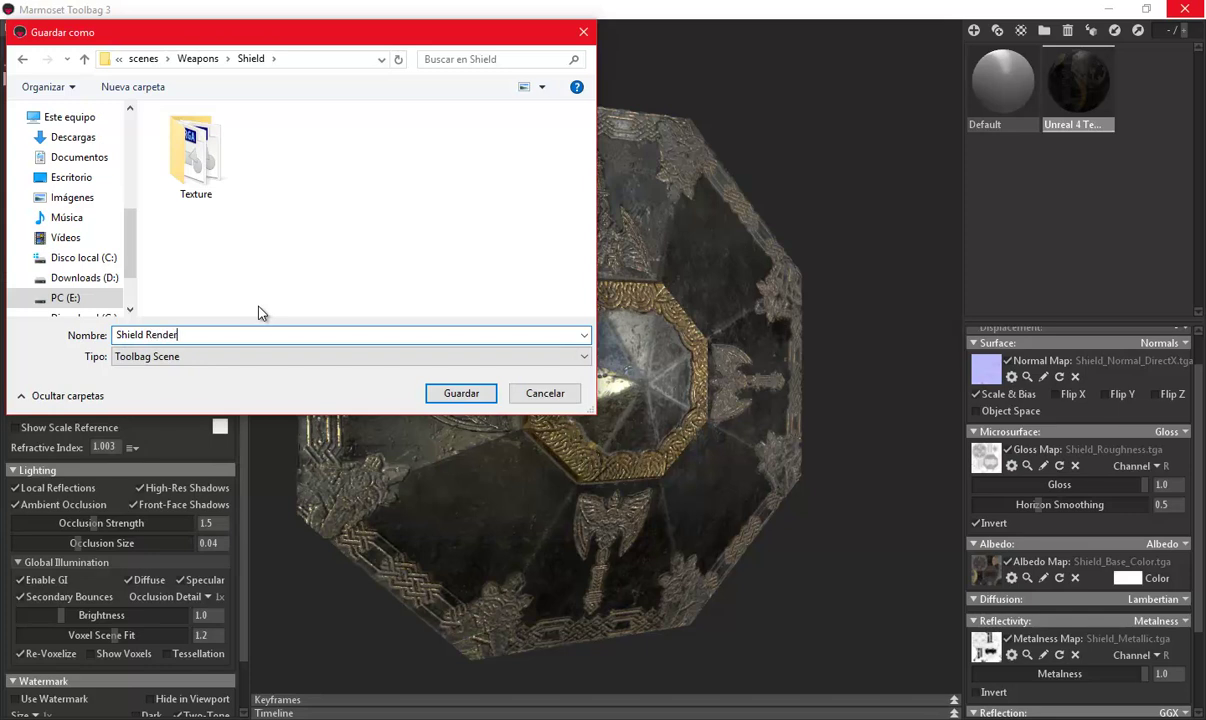
pyautogui.press('Return')
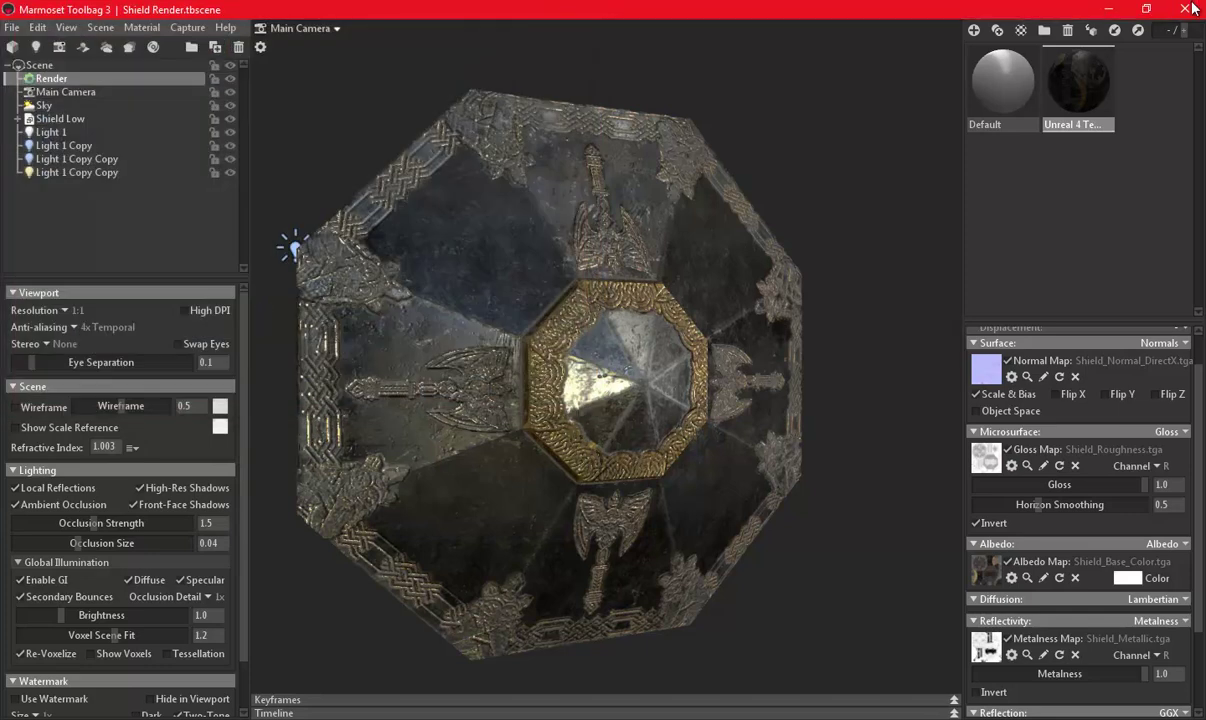
pyautogui.click(1192, 8)
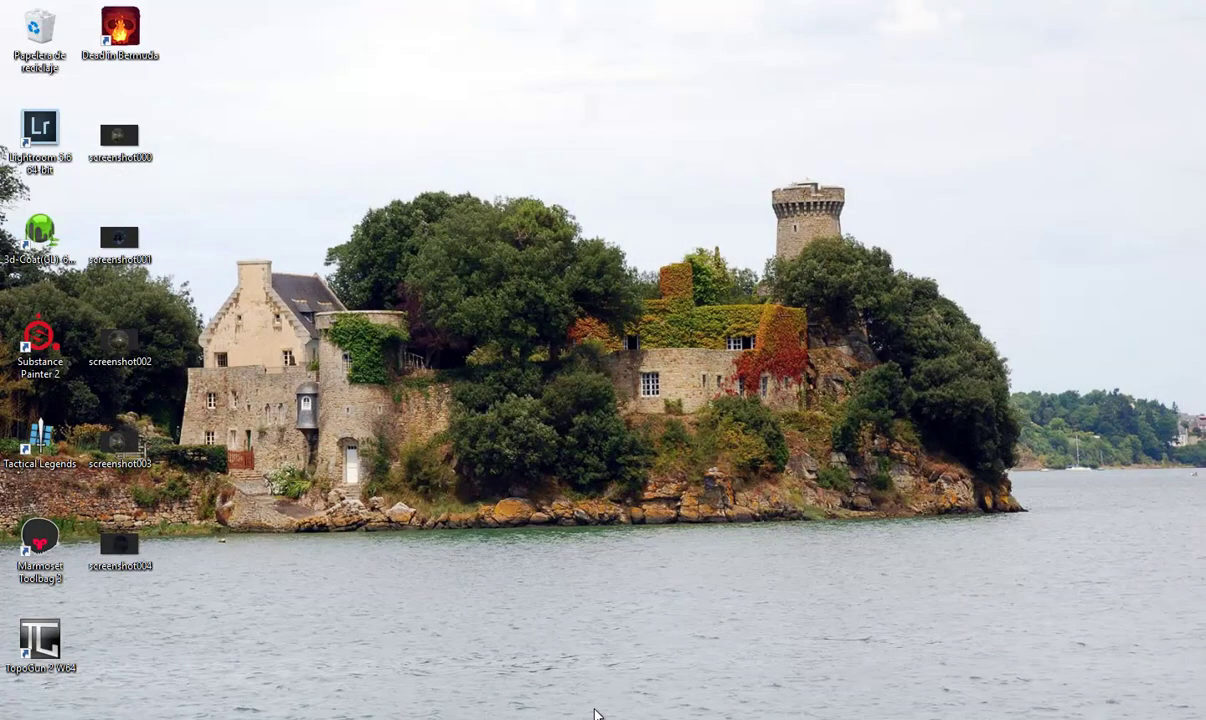
pyautogui.hotkey('alt', 'Tab')
pyautogui.doubleClick(153, 146)
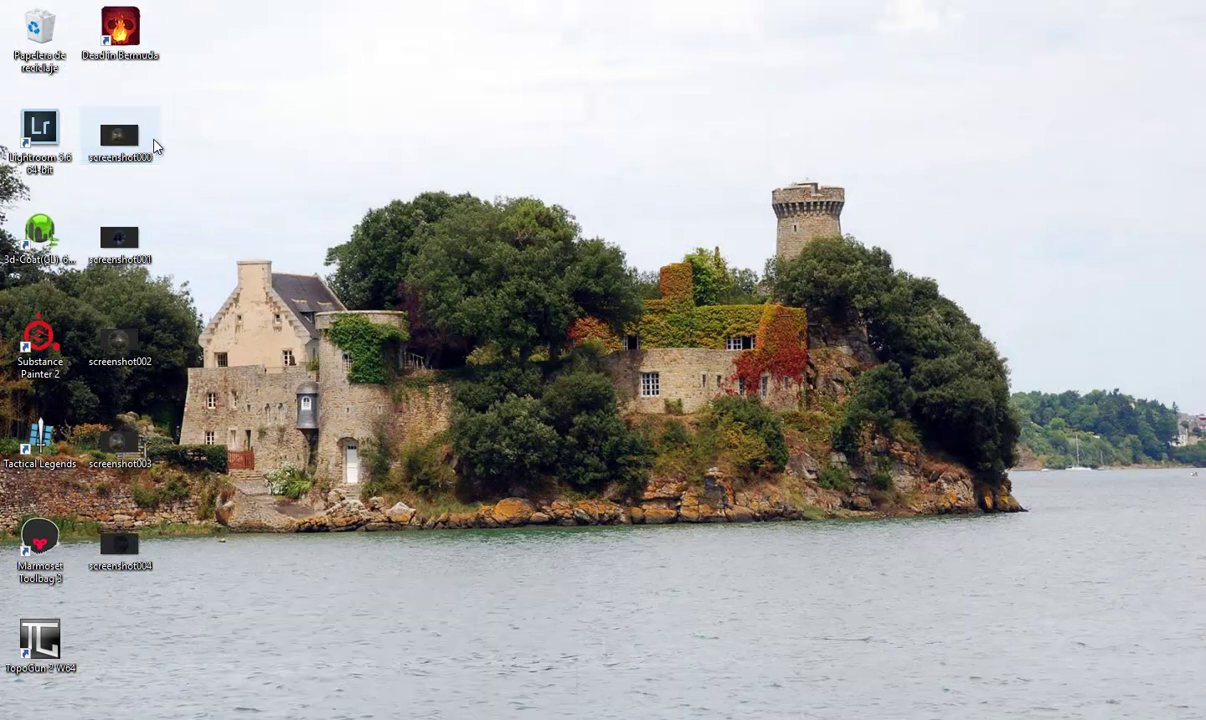
pyautogui.click(882, 50)
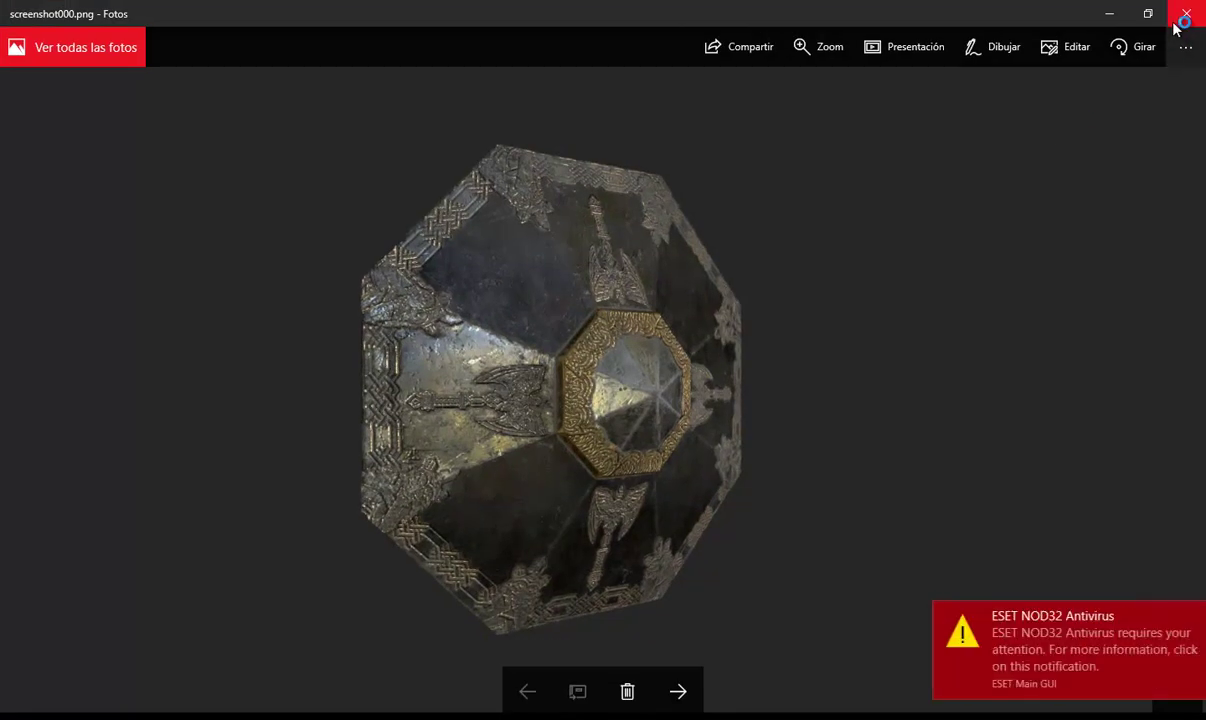
pyautogui.click(1177, 13)
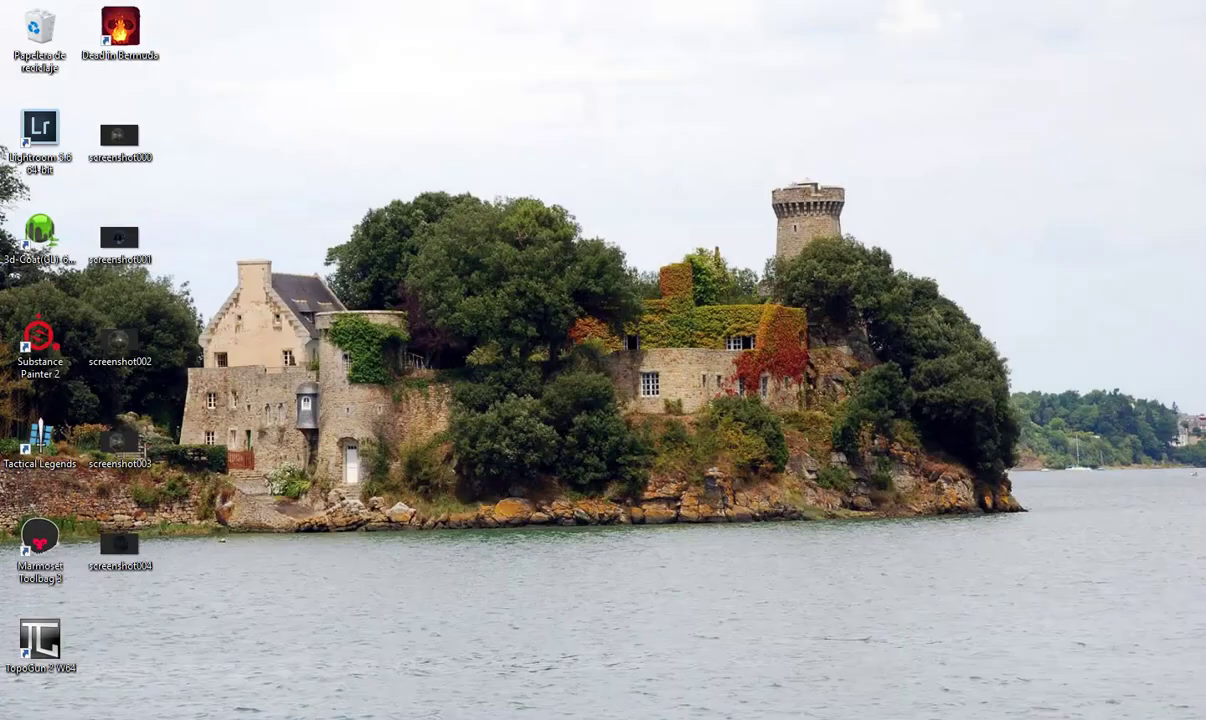